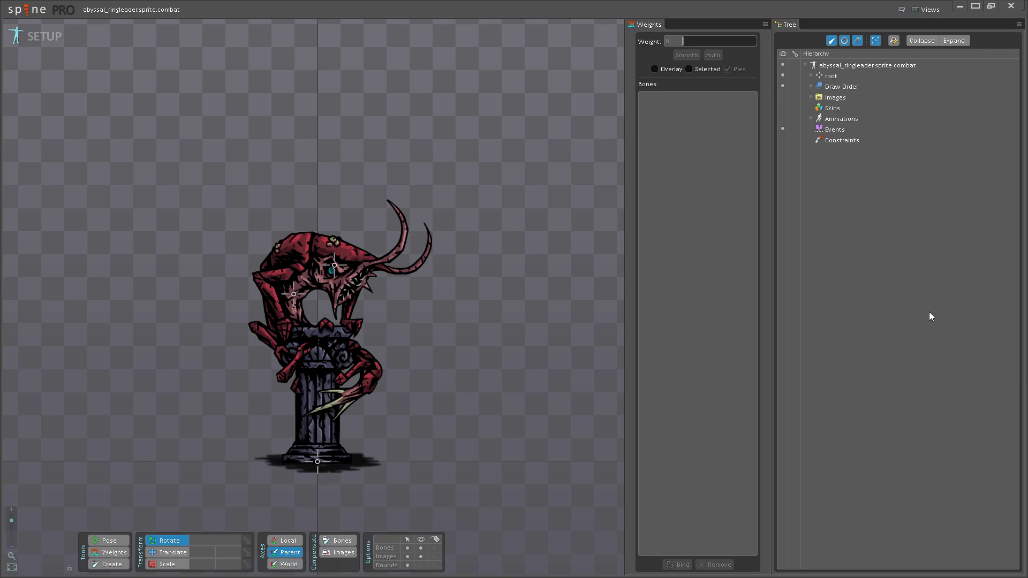
pyautogui.moveTo(524, 335); pyautogui.dragTo(522, 280)
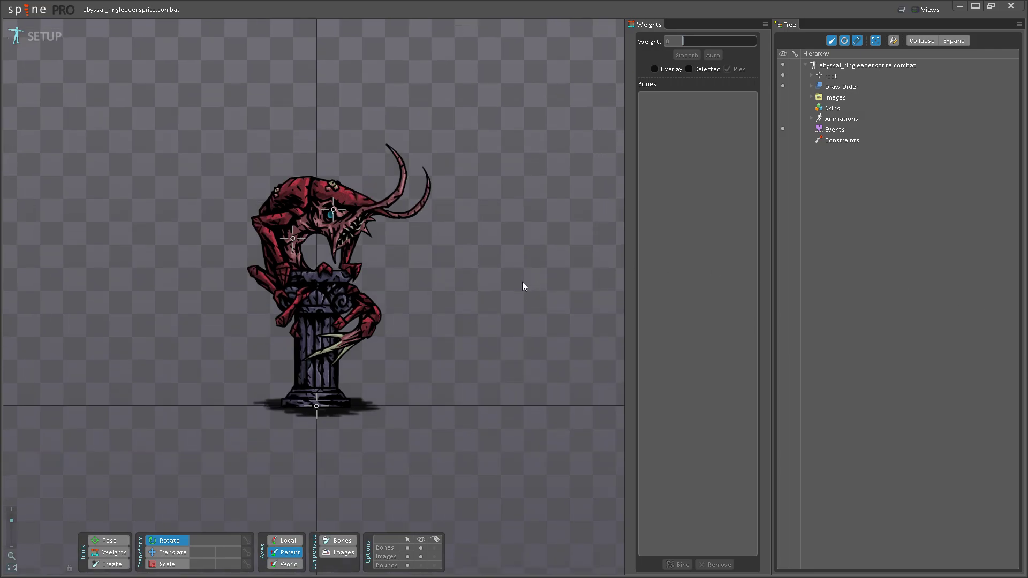
pyautogui.click(422, 548)
pyautogui.moveTo(453, 443); pyautogui.dragTo(464, 470)
pyautogui.click(421, 548)
pyautogui.moveTo(421, 398); pyautogui.dragTo(427, 406)
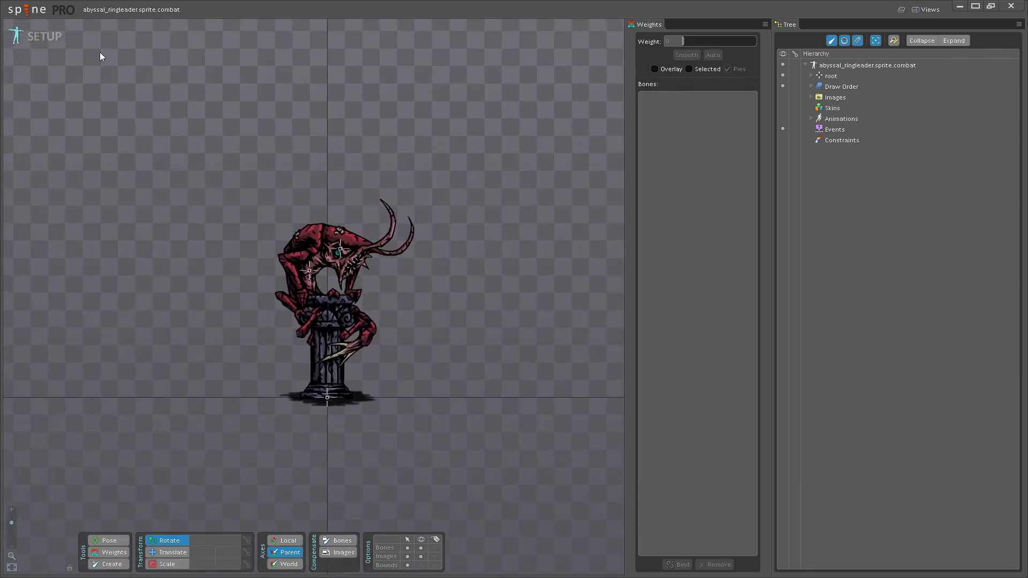
# - Import the Abyssal Hunter skeleton project from the Abyssal Hunter(Poses Complete) folder into the current project
pyautogui.click(23, 13)
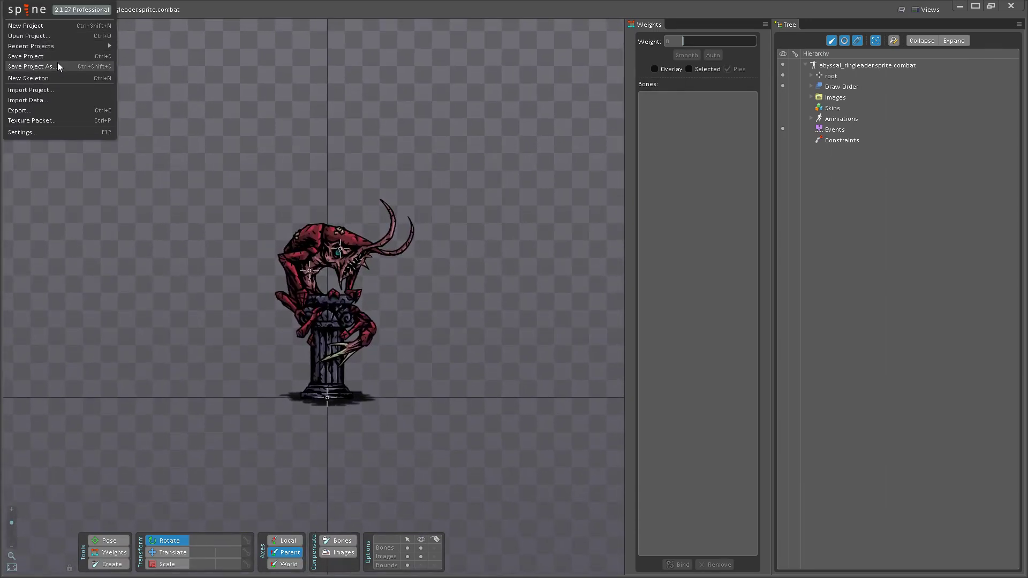
pyautogui.click(39, 91)
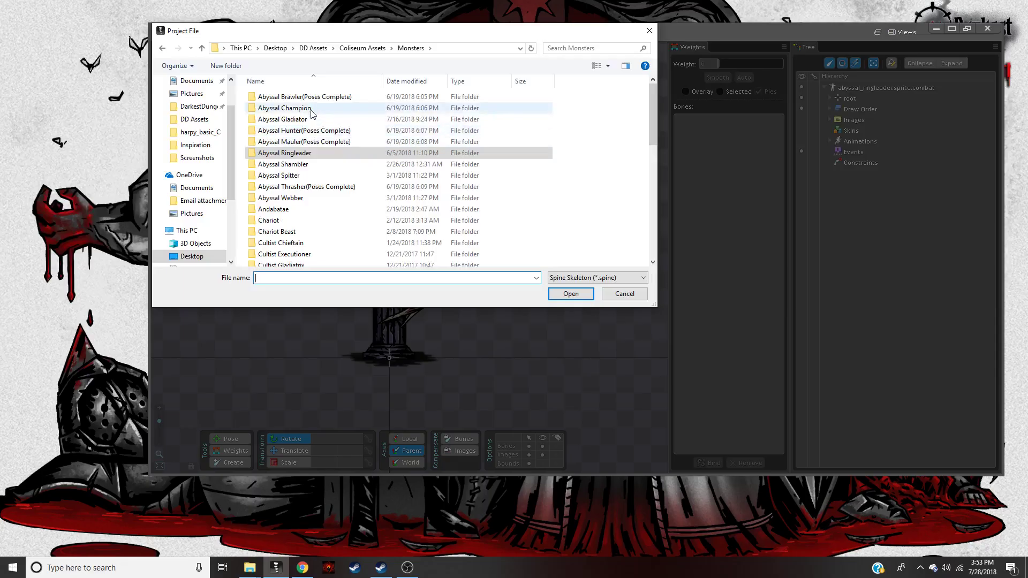
pyautogui.doubleClick(314, 130)
pyautogui.click(316, 142)
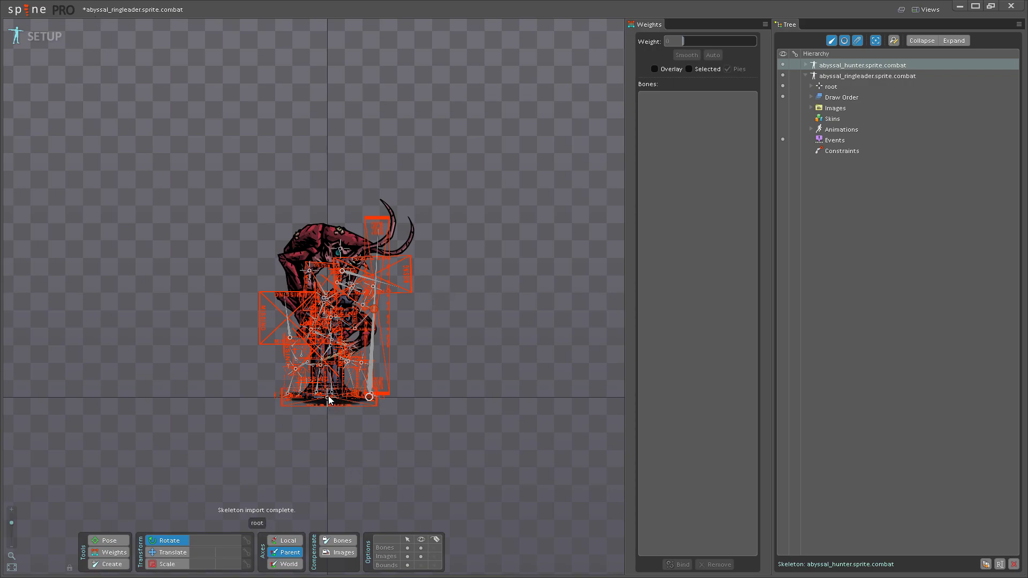
# - Move the hunter skeleton's root bone about 246 units along positive X, clear of the ringleader
pyautogui.click(806, 65)
pyautogui.click(840, 76)
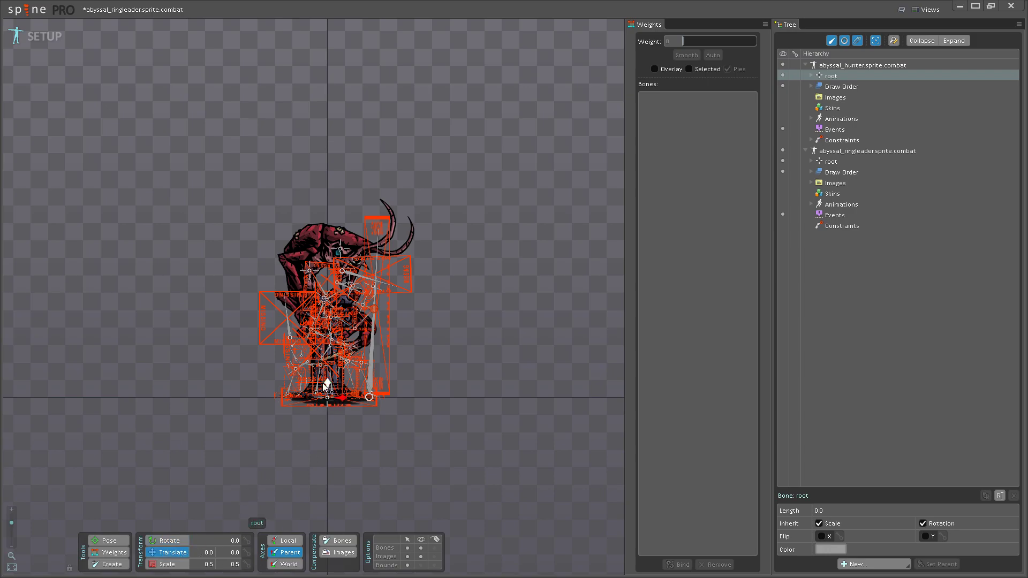
pyautogui.moveTo(343, 399); pyautogui.dragTo(480, 394)
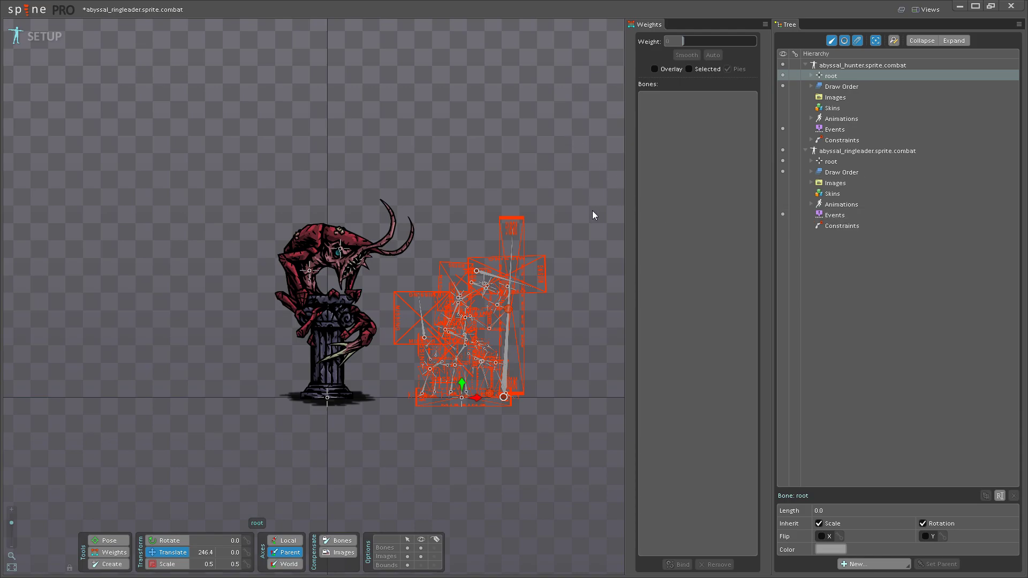
pyautogui.moveTo(490, 161); pyautogui.dragTo(463, 177)
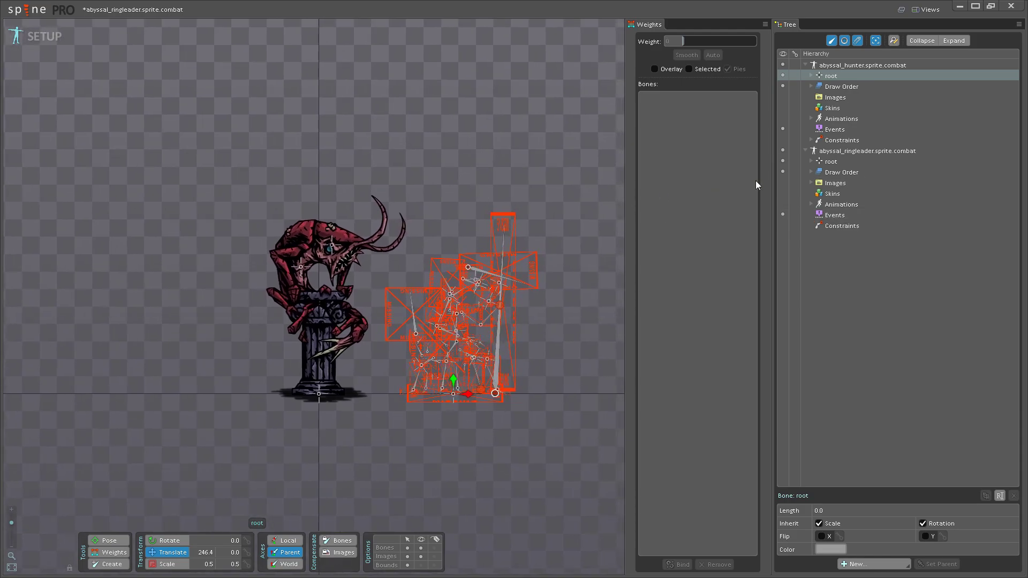
# - Set the hunter skeleton's images path to the Abyssal Hunter Combat folder inside Abyssal Hunter(Poses Complete)
pyautogui.click(841, 97)
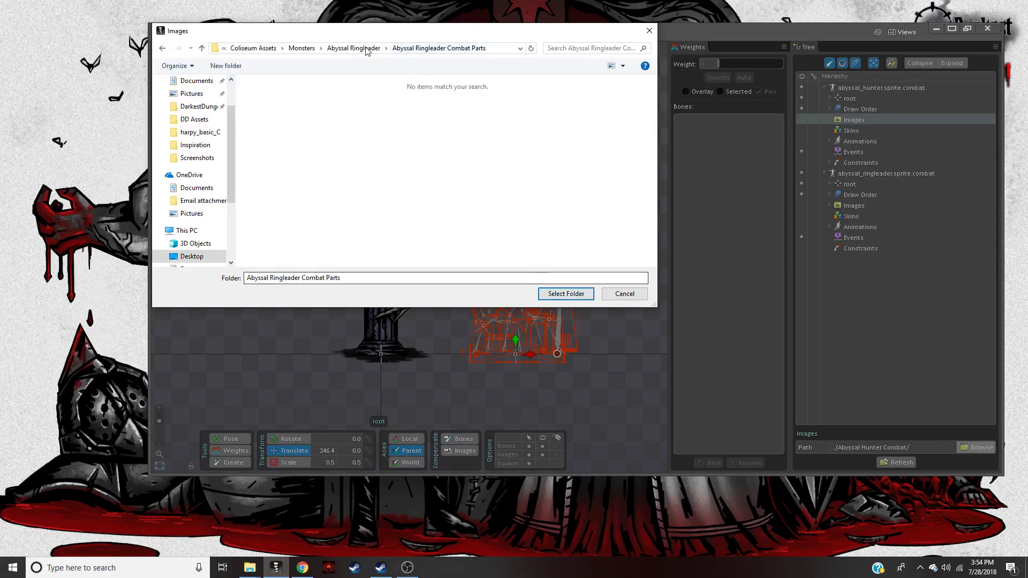
pyautogui.hotkey('alt', 'Up')
pyautogui.click(374, 49)
pyautogui.doubleClick(289, 130)
pyautogui.click(284, 100)
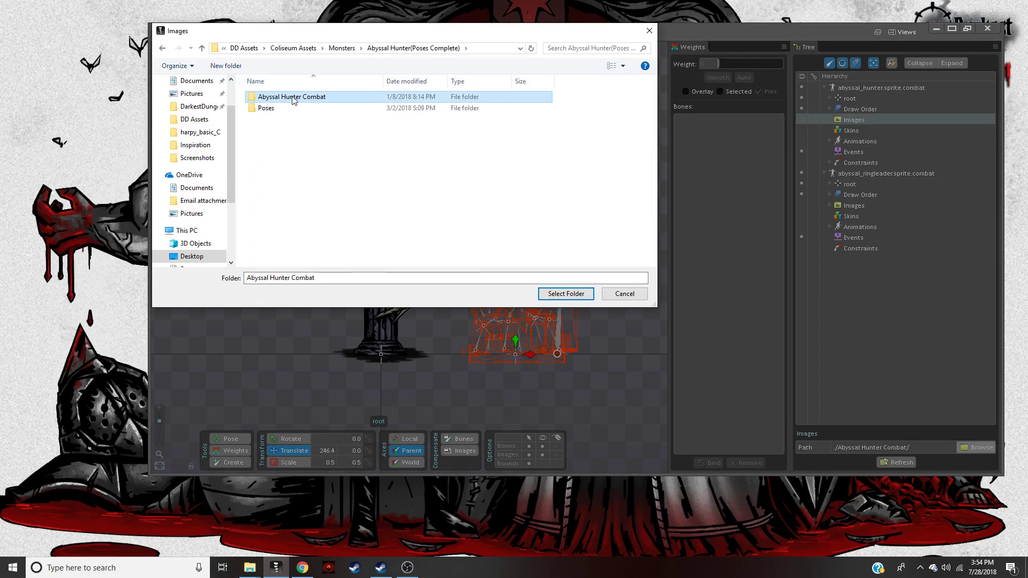
pyautogui.doubleClick(293, 99)
pyautogui.click(562, 295)
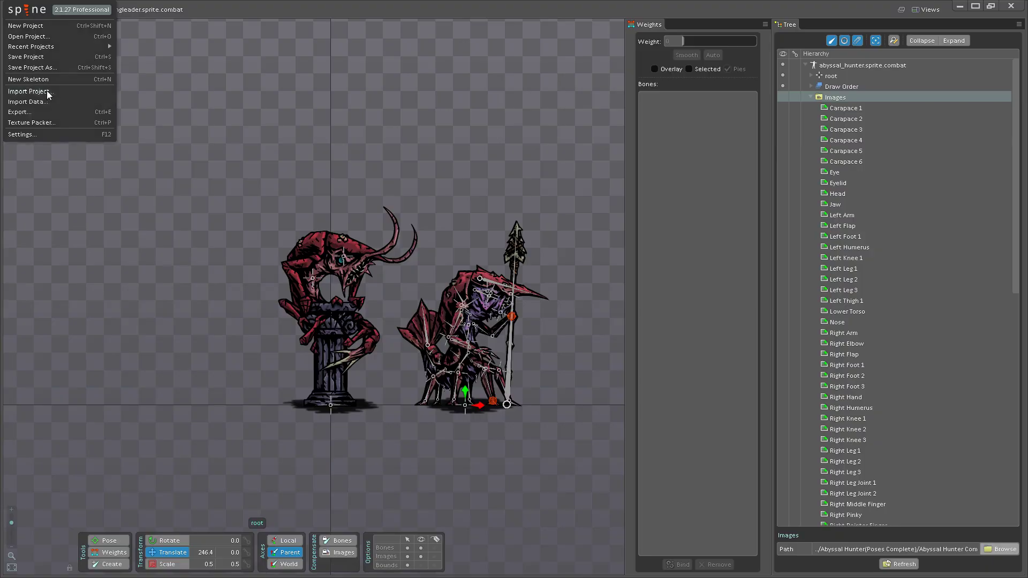
# - Import the Abyssal Mauler skeleton project and move its root bone to about -239 on X, on the ringleader's other side
pyautogui.click(47, 91)
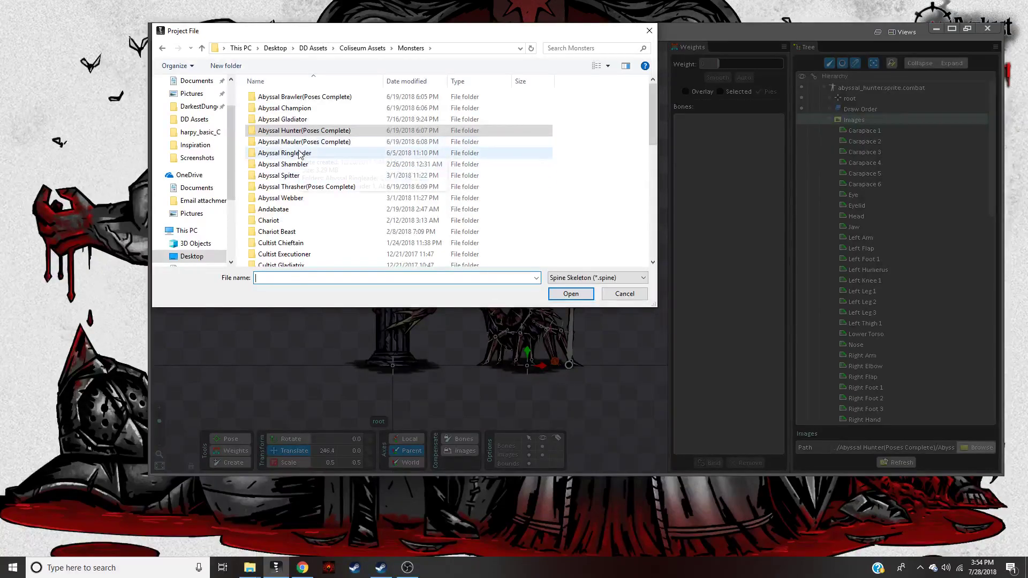
pyautogui.doubleClick(313, 131)
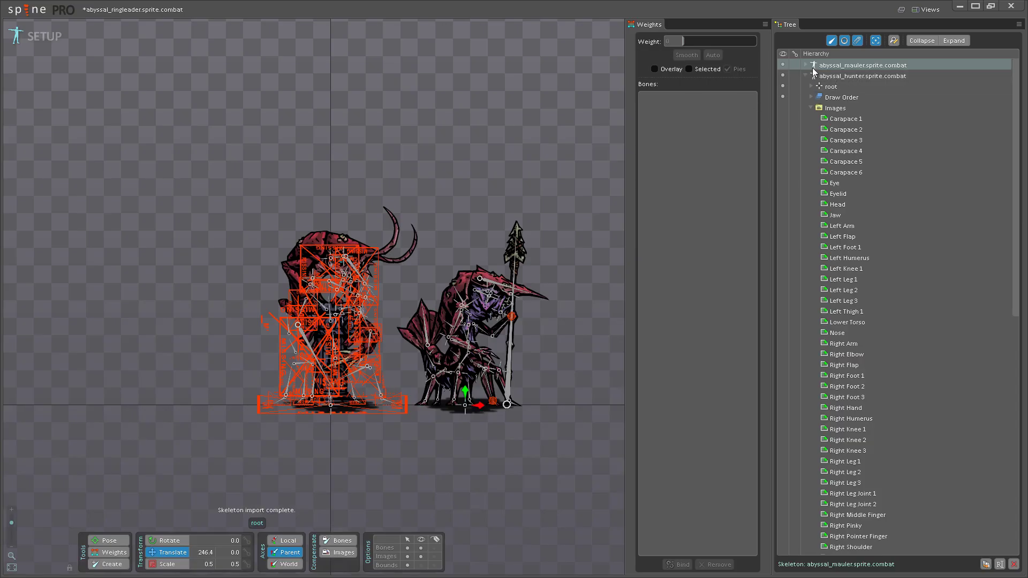
pyautogui.click(806, 64)
pyautogui.click(802, 76)
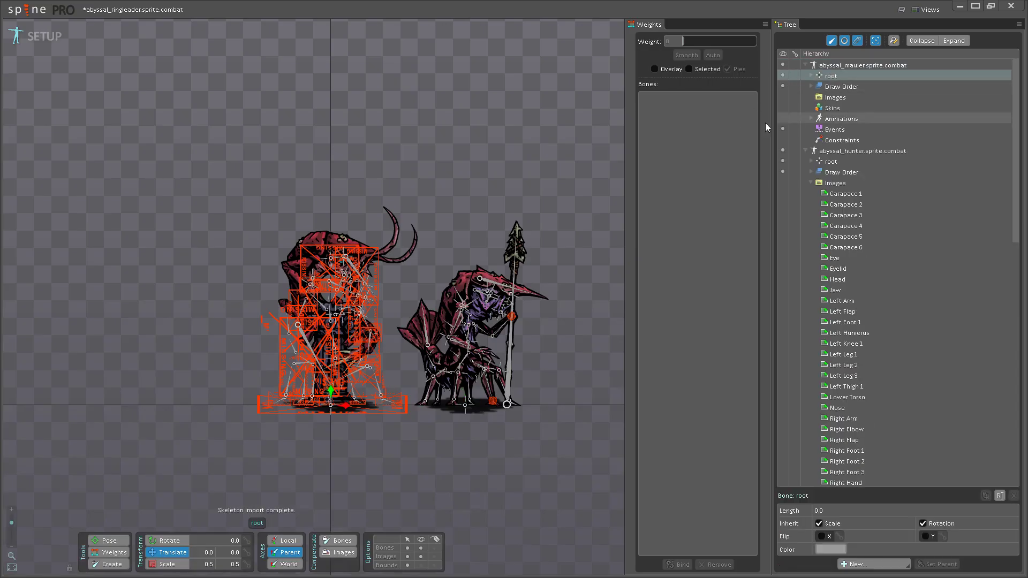
pyautogui.moveTo(345, 407); pyautogui.dragTo(214, 411)
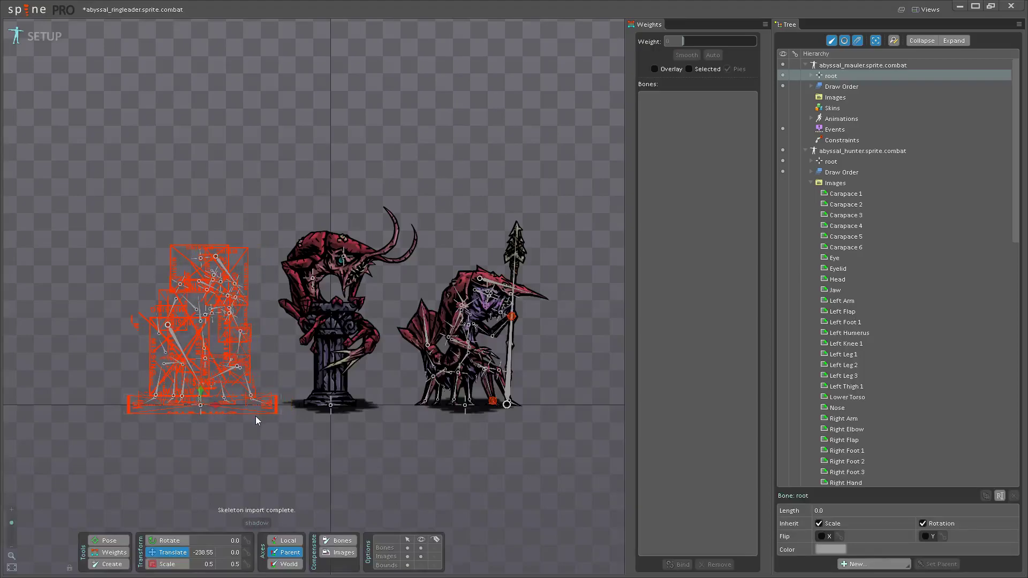
# - Set the mauler skeleton's images path to the Abyssal Mauler Combat Parts folder inside Abyssal Mauler(Poses Complete)
pyautogui.click(857, 97)
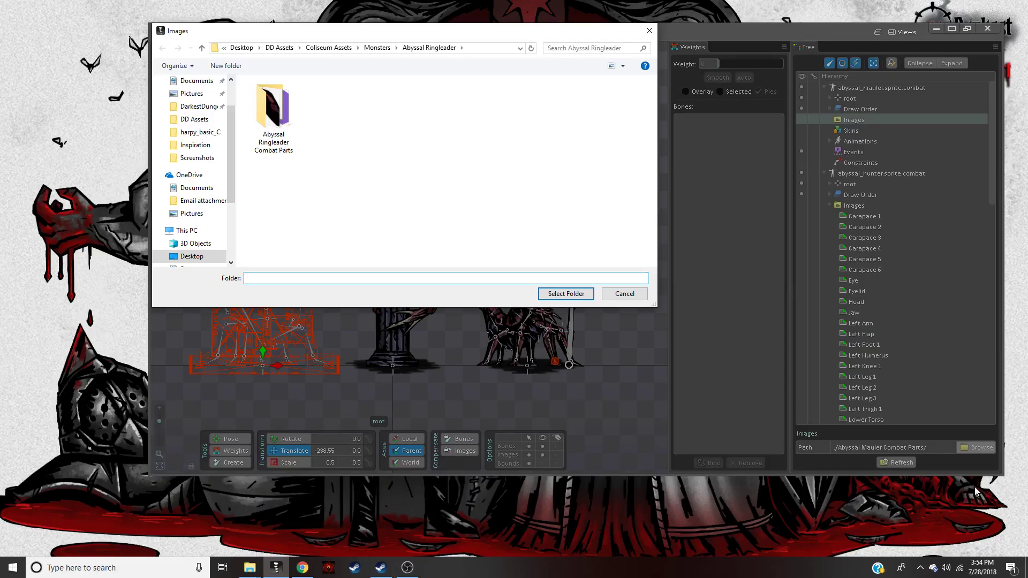
pyautogui.click(378, 48)
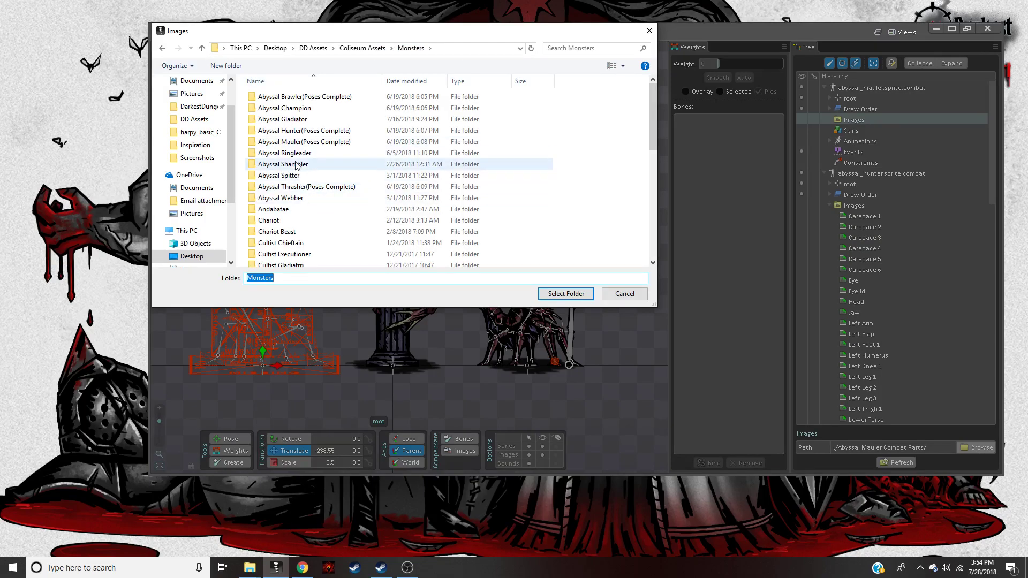
pyautogui.doubleClick(296, 142)
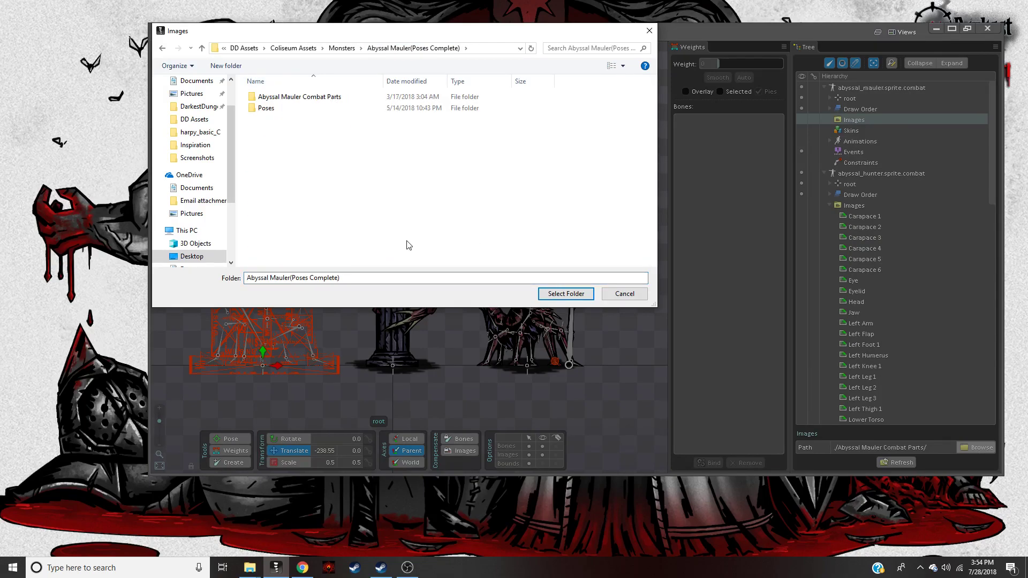
pyautogui.doubleClick(325, 98)
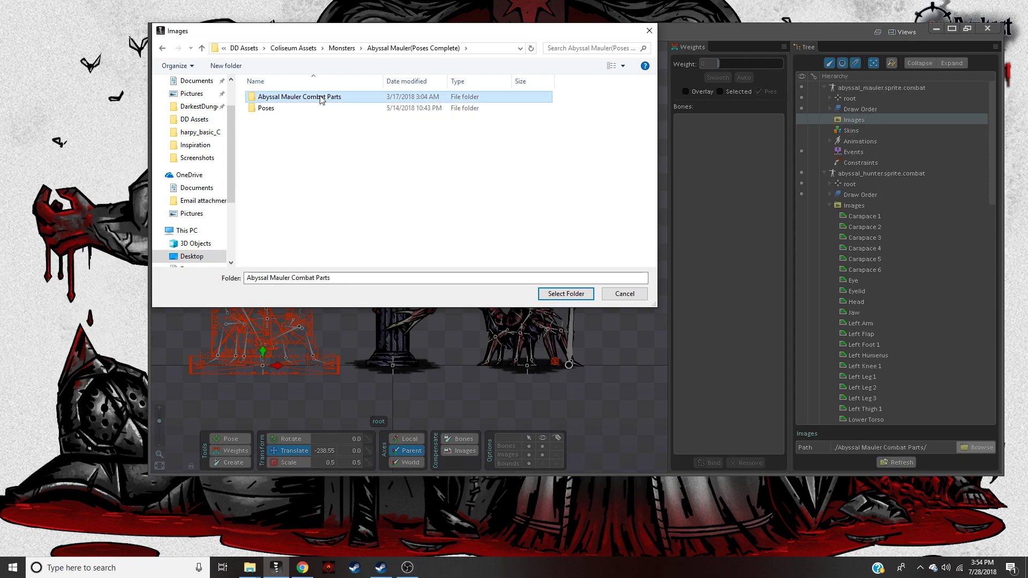
pyautogui.click(360, 47)
pyautogui.doubleClick(294, 110)
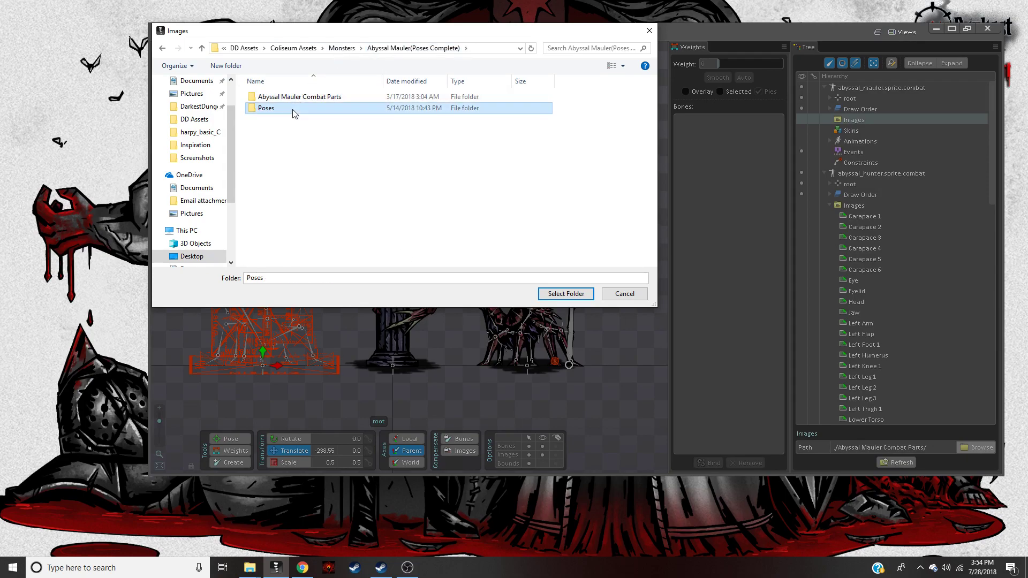
pyautogui.click(414, 48)
pyautogui.doubleClick(423, 97)
pyautogui.click(566, 294)
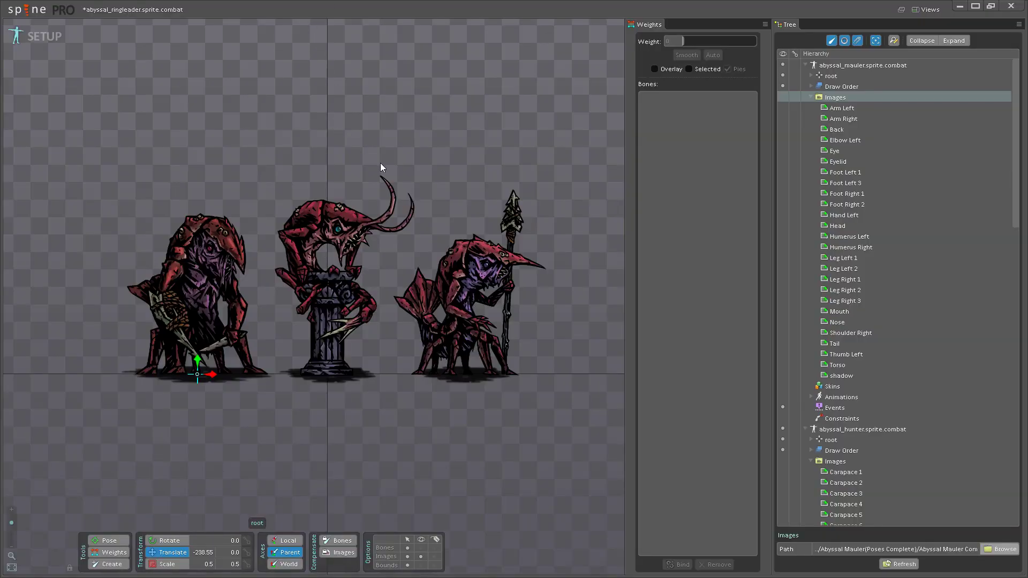
# - Switch to Animate mode and scrub through the combat animation with all three monsters framed
pyautogui.scroll(3, 409, 374)
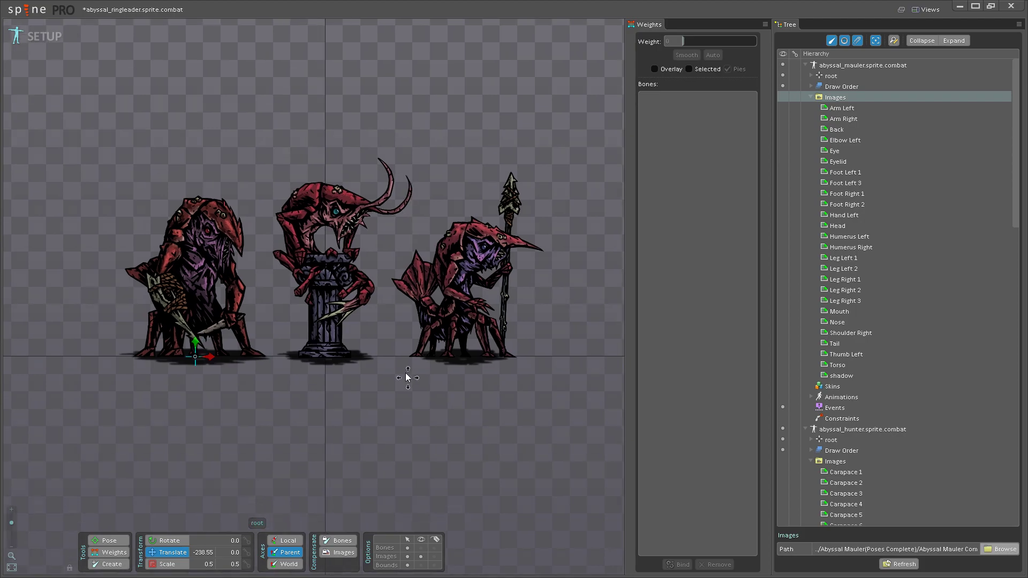
pyautogui.scroll(1, 300, 220)
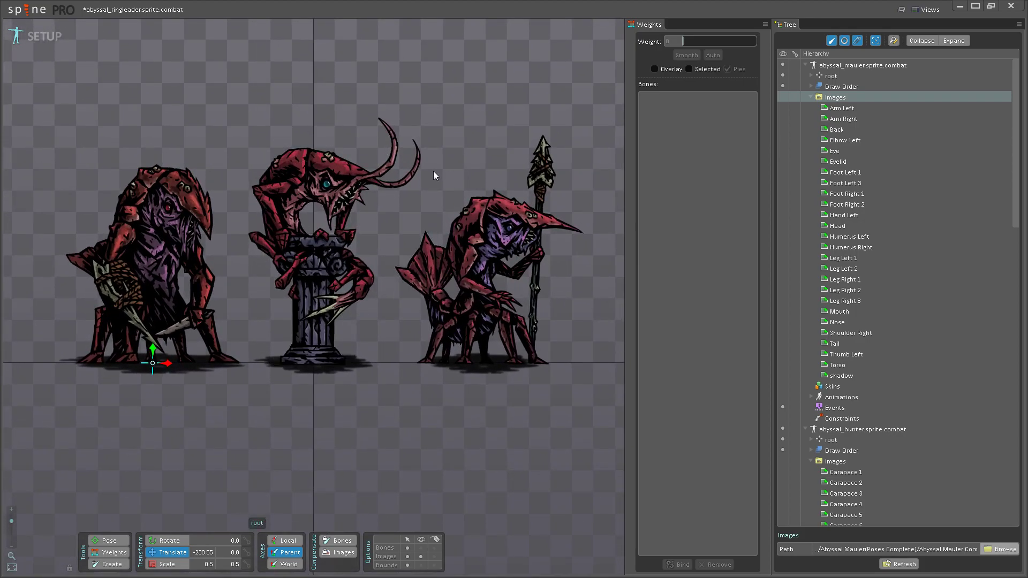
pyautogui.click(63, 38)
pyautogui.moveTo(166, 465); pyautogui.dragTo(651, 467)
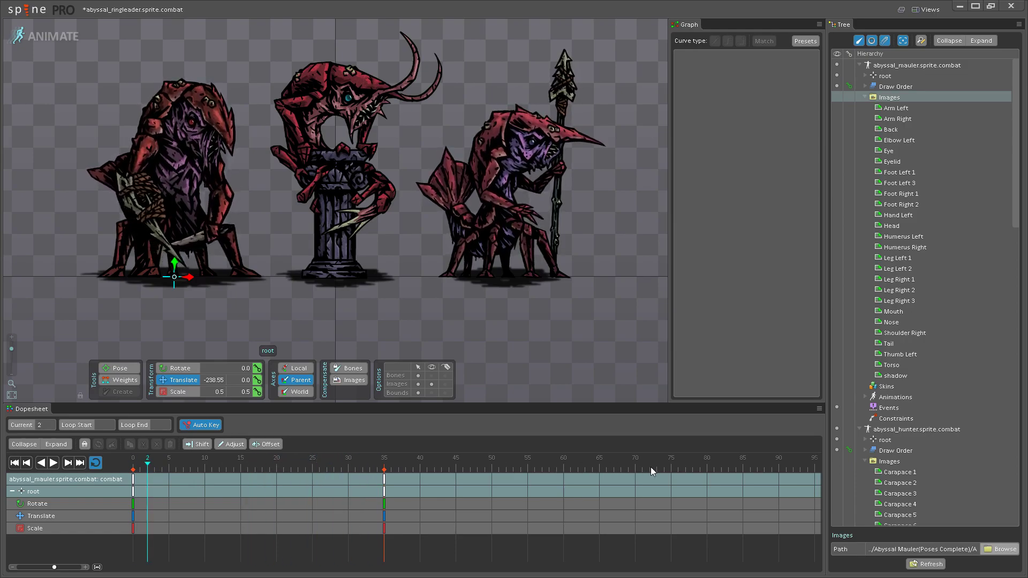
pyautogui.scroll(-1, 490, 281)
pyautogui.moveTo(487, 287); pyautogui.dragTo(438, 349)
pyautogui.scroll(-2, 434, 319)
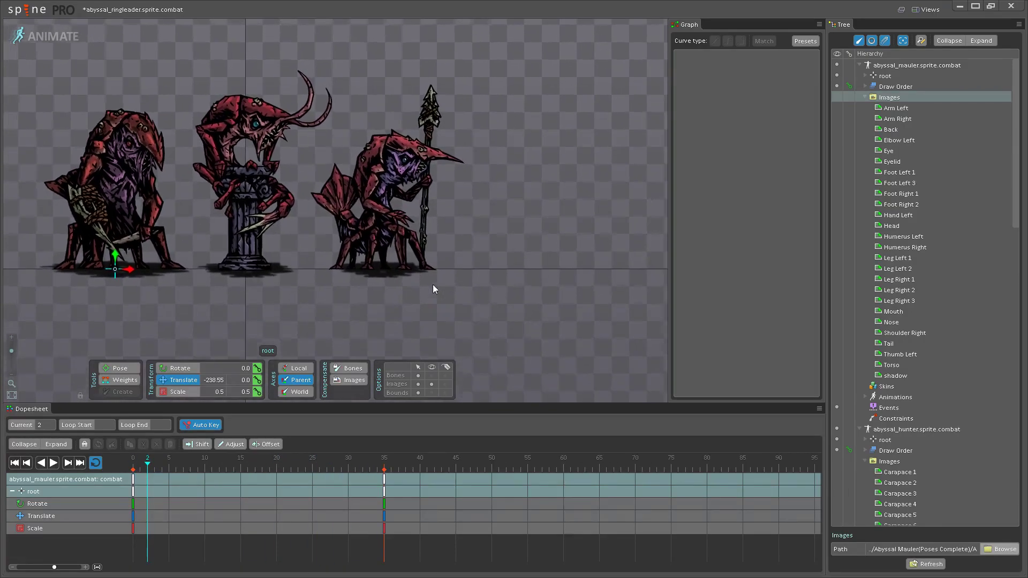
# - Show the bones, select all of the hunter's bones and stretch its combat animation keys to end at frame 35
pyautogui.moveTo(428, 287); pyautogui.dragTo(429, 318)
pyautogui.click(429, 318)
pyautogui.click(432, 375)
pyautogui.moveTo(469, 316); pyautogui.dragTo(311, 79)
pyautogui.moveTo(363, 482); pyautogui.dragTo(129, 477)
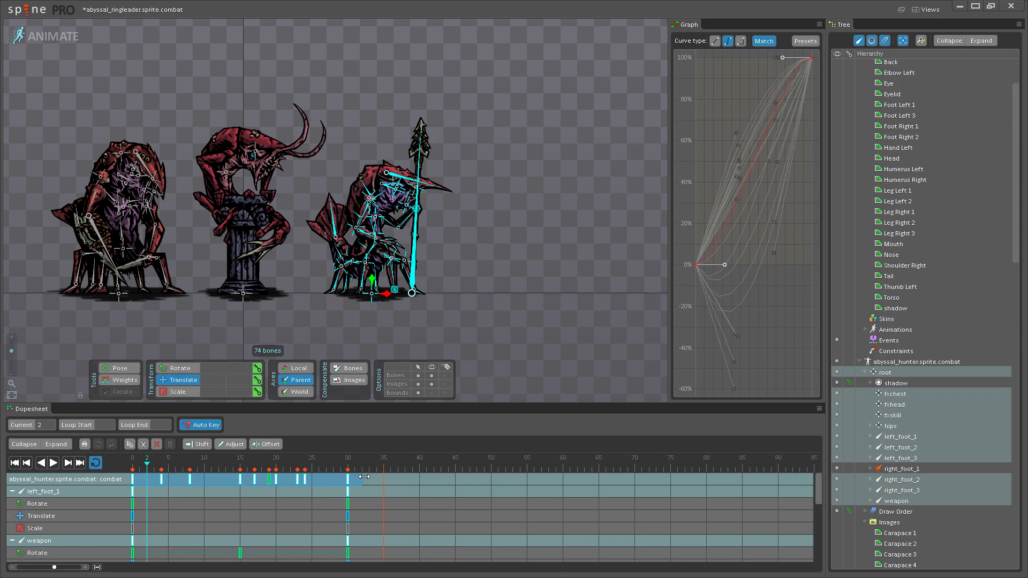
pyautogui.press('space')
# - Play the looping combat animations with the bones hidden and compare the motion of the mauler and hunter beside the ringleader
pyautogui.moveTo(272, 331); pyautogui.dragTo(306, 332)
pyautogui.click(53, 463)
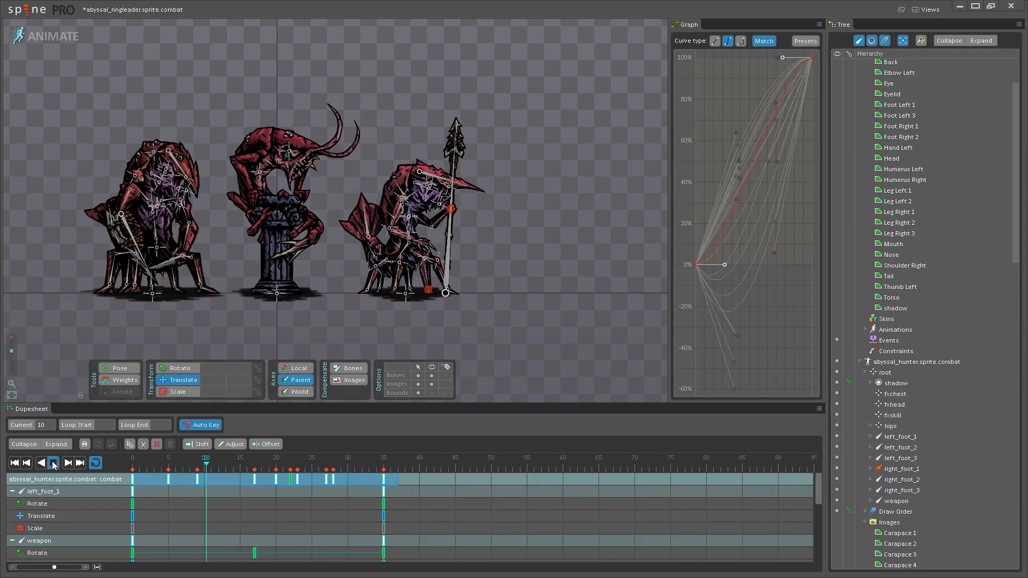
pyautogui.click(431, 376)
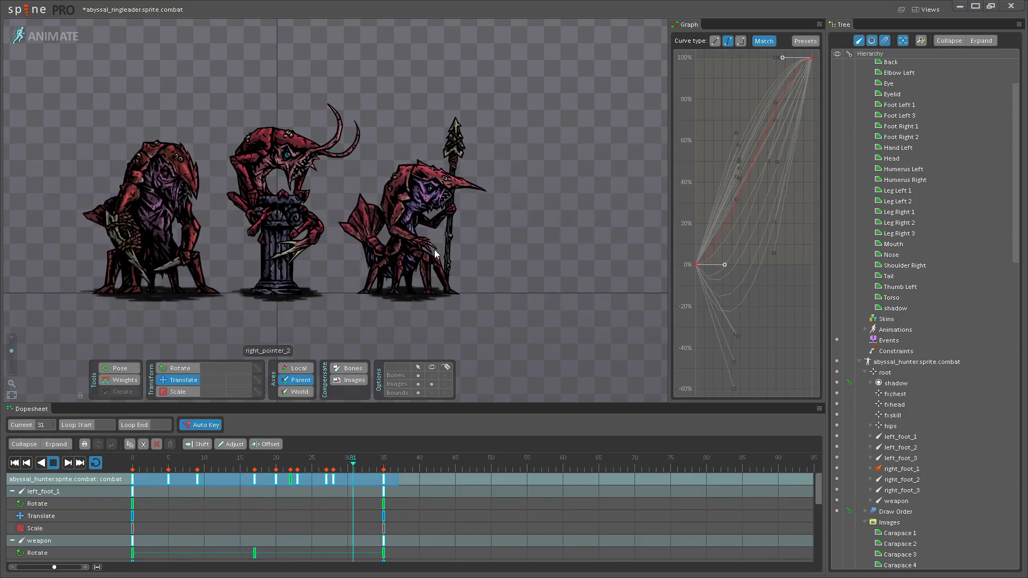
pyautogui.moveTo(355, 315); pyautogui.dragTo(390, 309)
pyautogui.scroll(2, 391, 309)
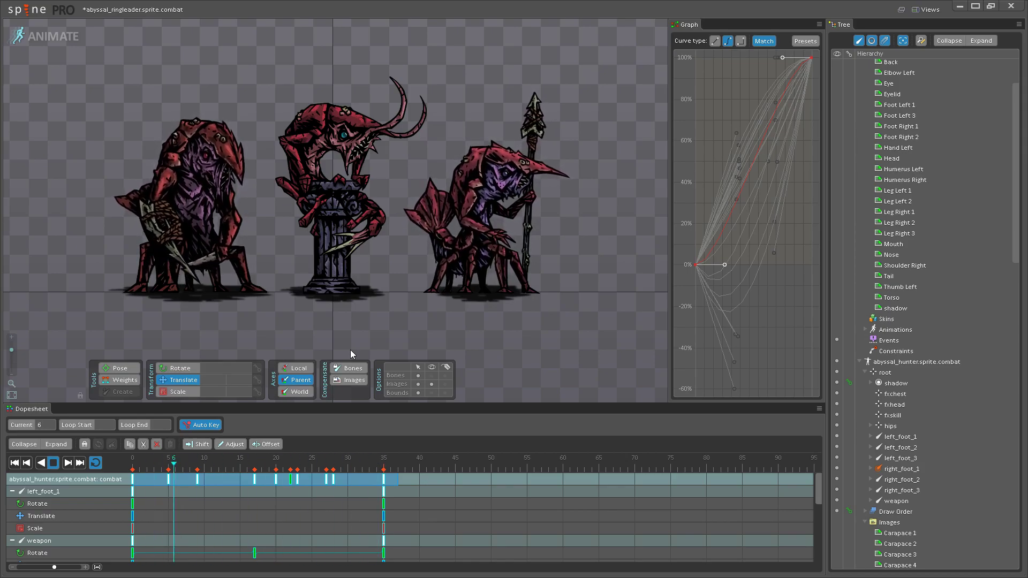
pyautogui.scroll(-1, 397, 210)
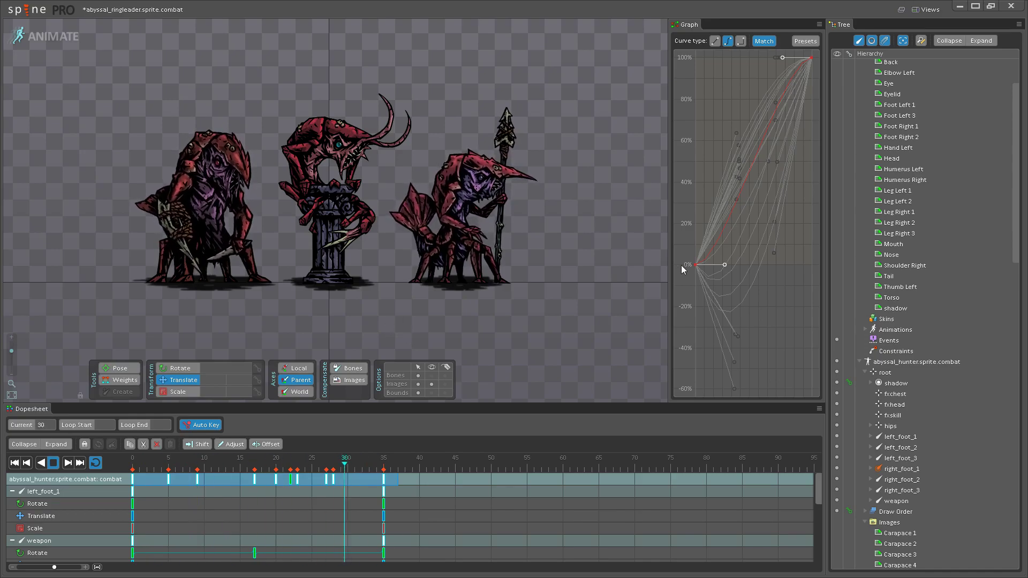
# - Return to Setup mode and save the project
pyautogui.click(45, 35)
pyautogui.hotkey('ctrl', 's')
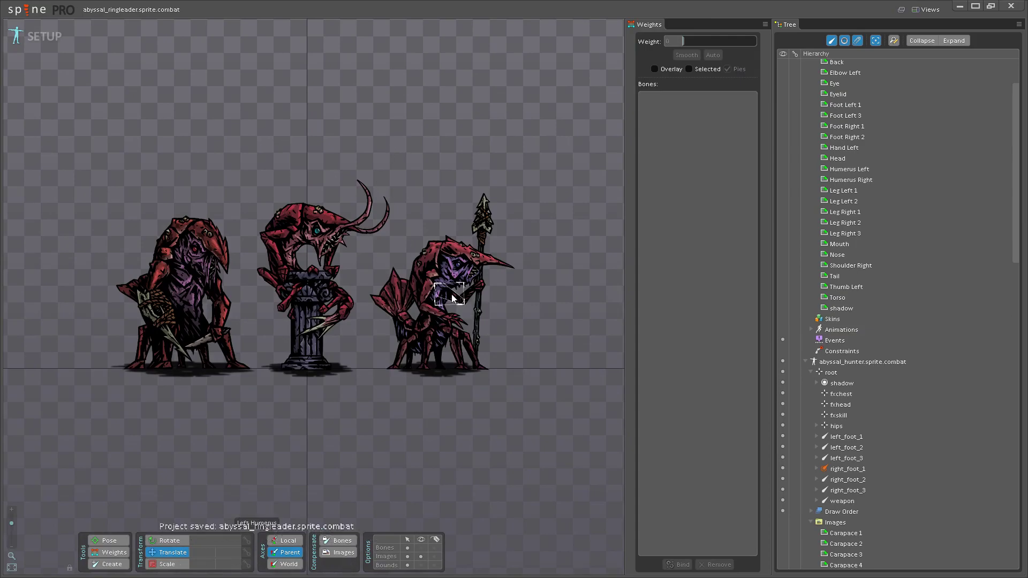
# - Show the bones in the viewport and select the ringleader's root bone at the base of the pillar
pyautogui.click(421, 549)
pyautogui.scroll(3, 312, 391)
pyautogui.click(305, 359)
pyautogui.moveTo(324, 386); pyautogui.dragTo(325, 421)
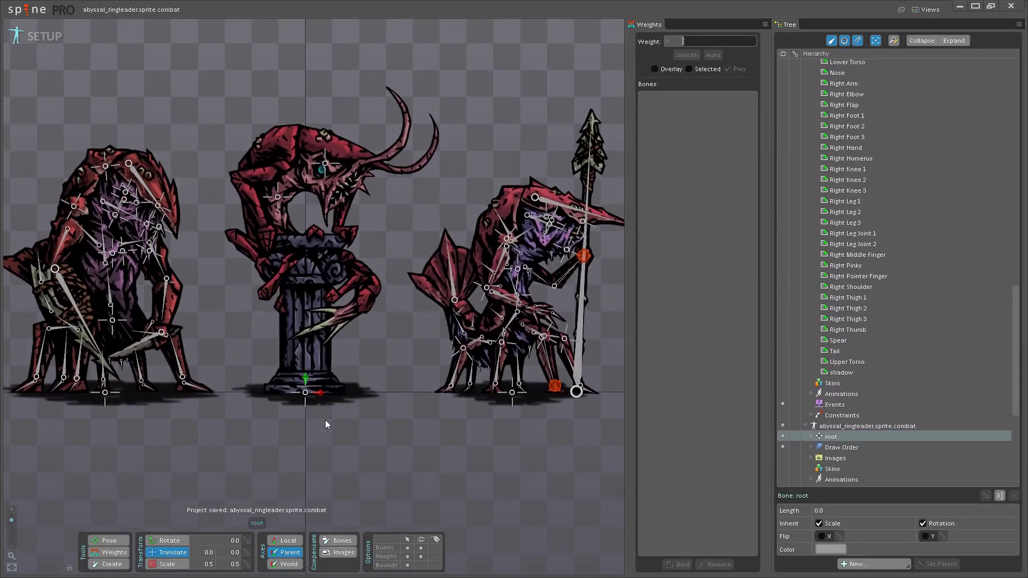
# - Collapse the hunter and mauler skeletons in the hierarchy, leaving the ringleader's expanded
pyautogui.scroll(10, 848, 353)
pyautogui.scroll(1, 848, 346)
pyautogui.click(806, 430)
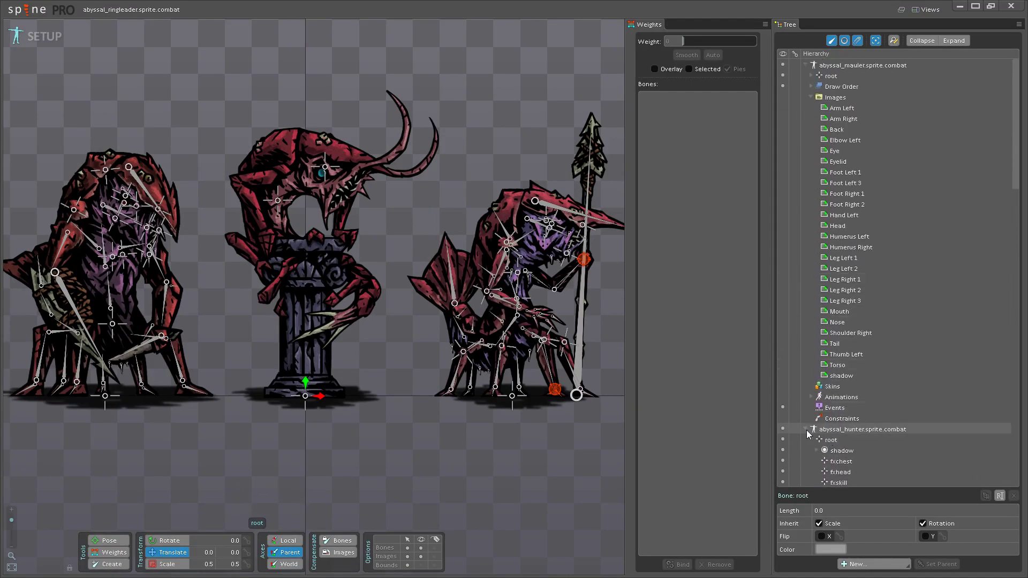
pyautogui.click(806, 65)
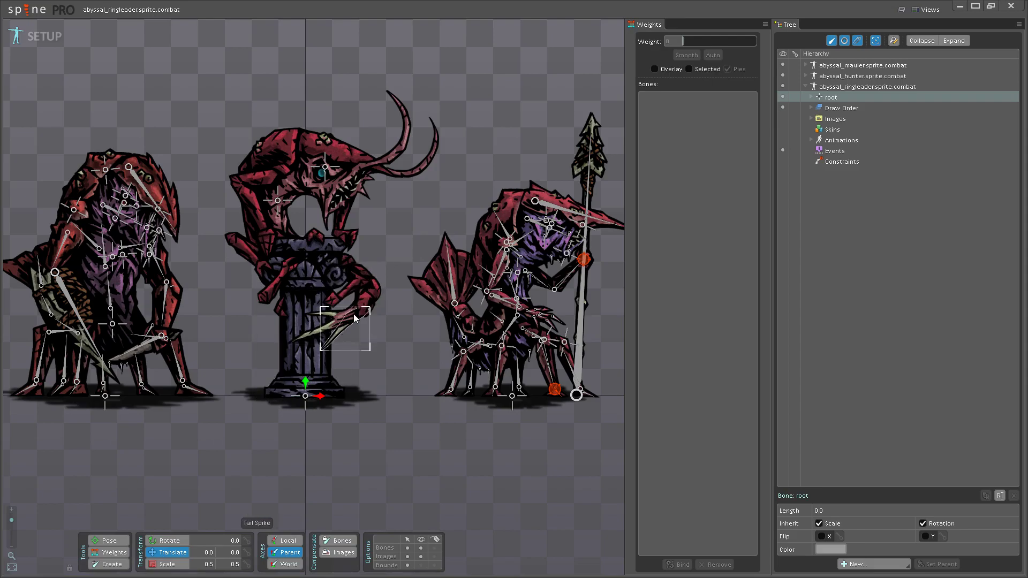
pyautogui.moveTo(323, 320); pyautogui.dragTo(310, 342)
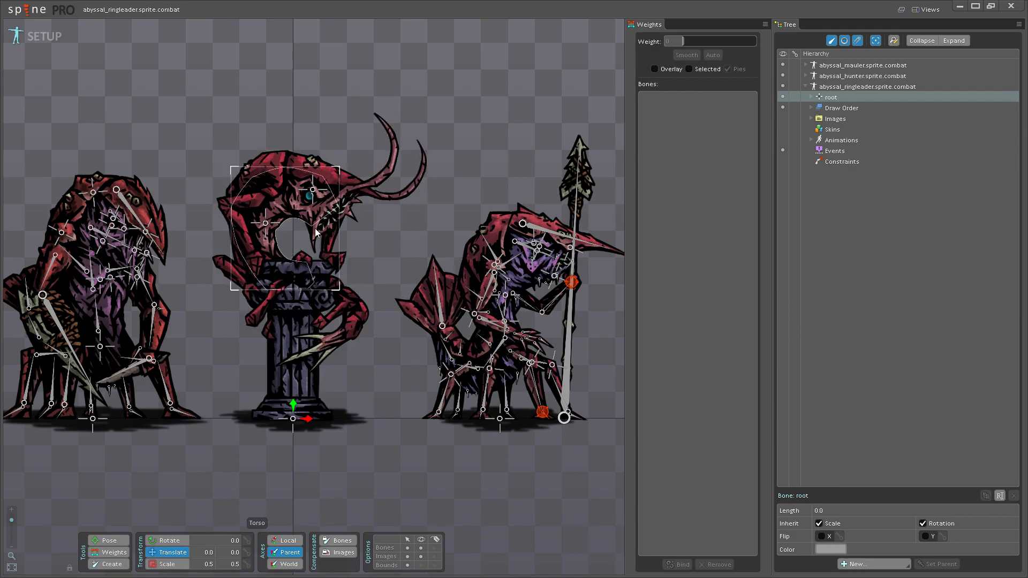
# - Expand the ringleader's root bone in the hierarchy and look through its slots down to the fx bones
pyautogui.moveTo(404, 422); pyautogui.dragTo(393, 437)
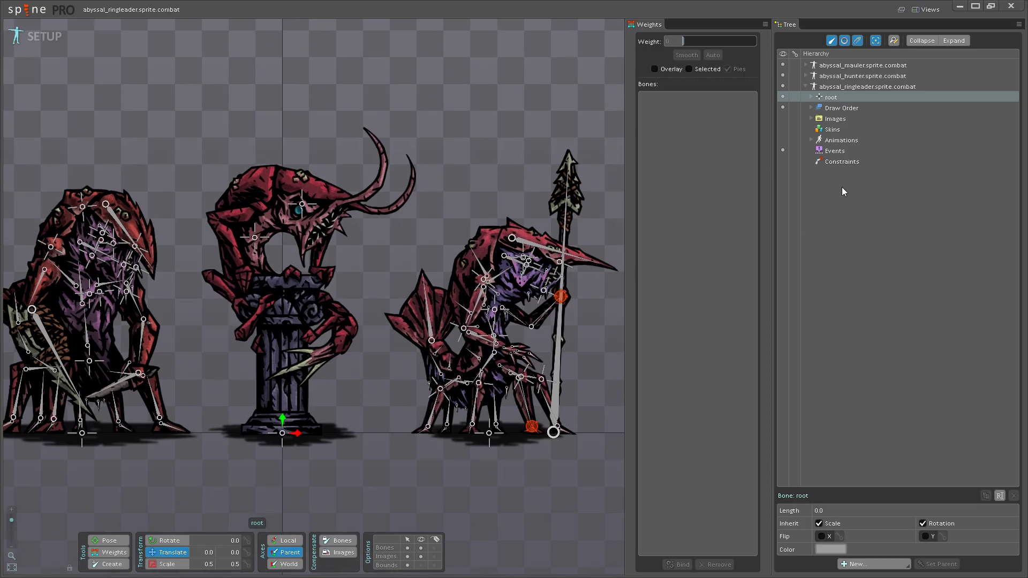
pyautogui.click(812, 97)
pyautogui.click(811, 96)
pyautogui.click(811, 97)
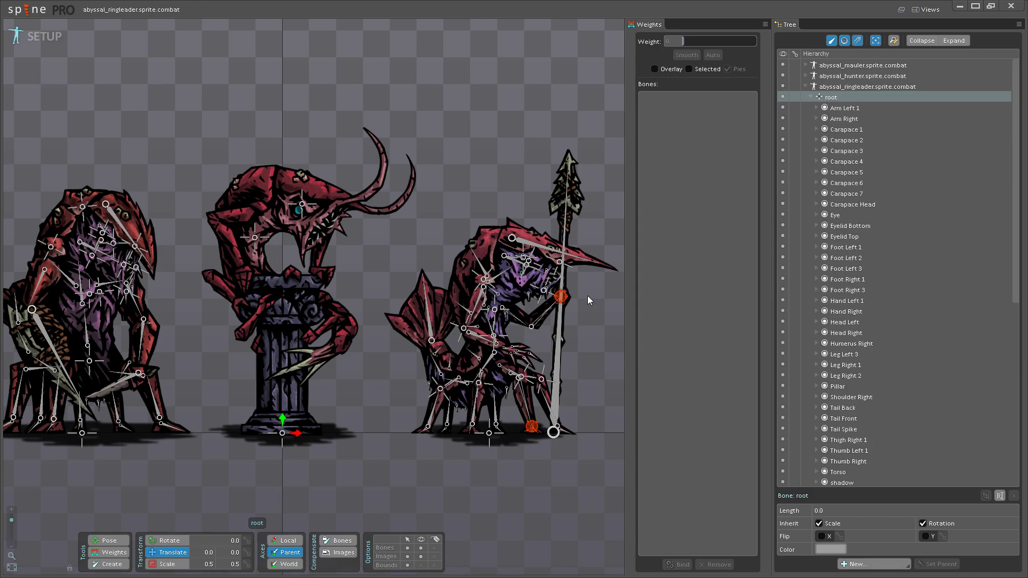
pyautogui.scroll(-10, 917, 300)
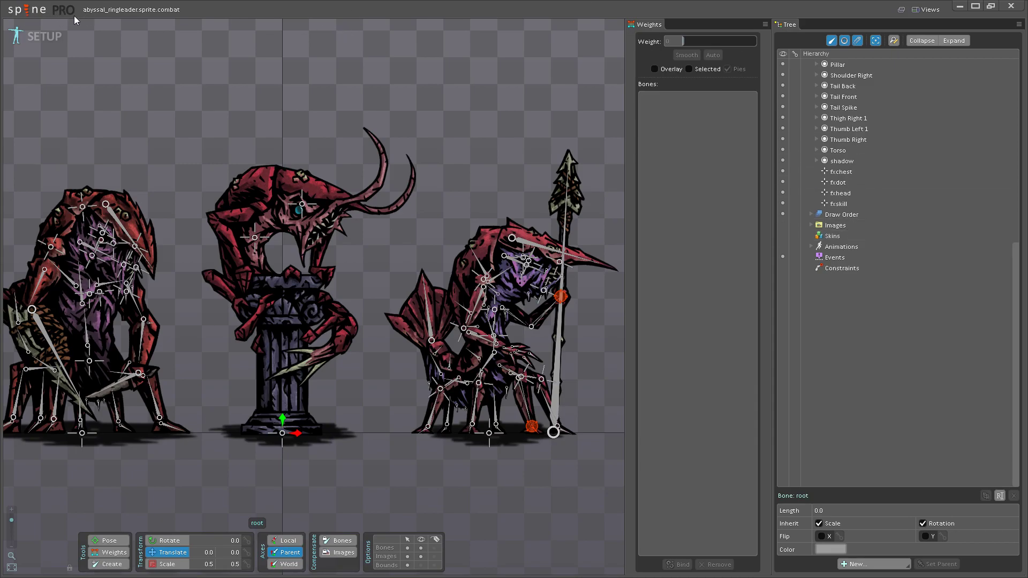
# - Watch the mauler and hunter animations in Animate mode with the bones hidden, then return to Setup mode
pyautogui.moveTo(312, 102); pyautogui.dragTo(314, 132)
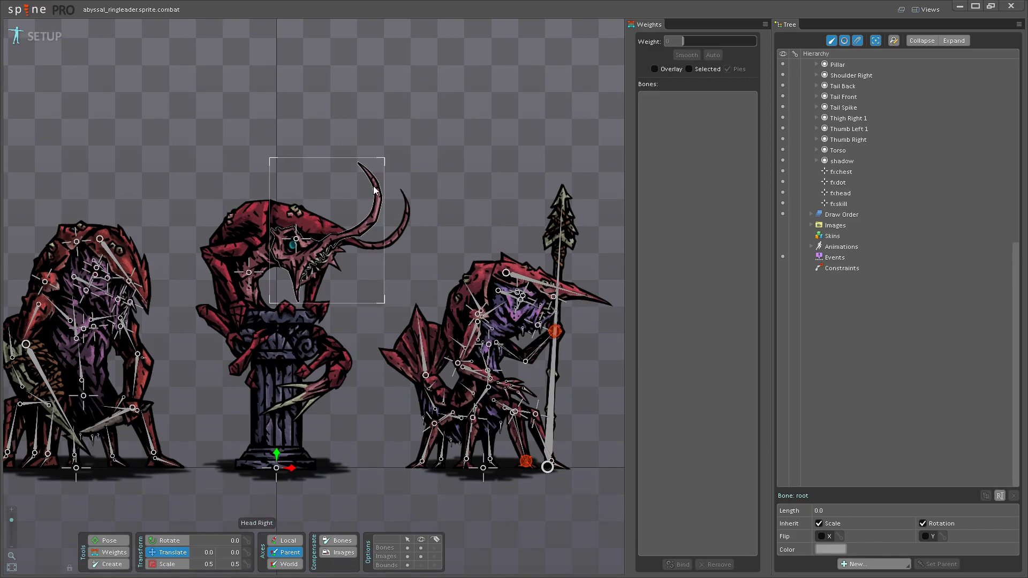
pyautogui.scroll(3, 313, 163)
pyautogui.moveTo(192, 198); pyautogui.dragTo(186, 136)
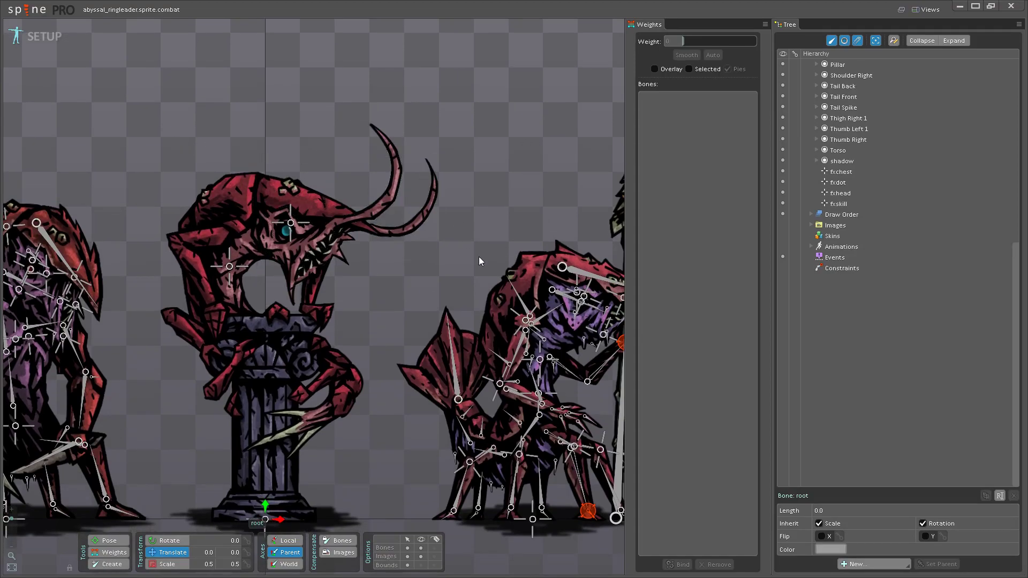
pyautogui.scroll(-2, 444, 445)
pyautogui.click(36, 42)
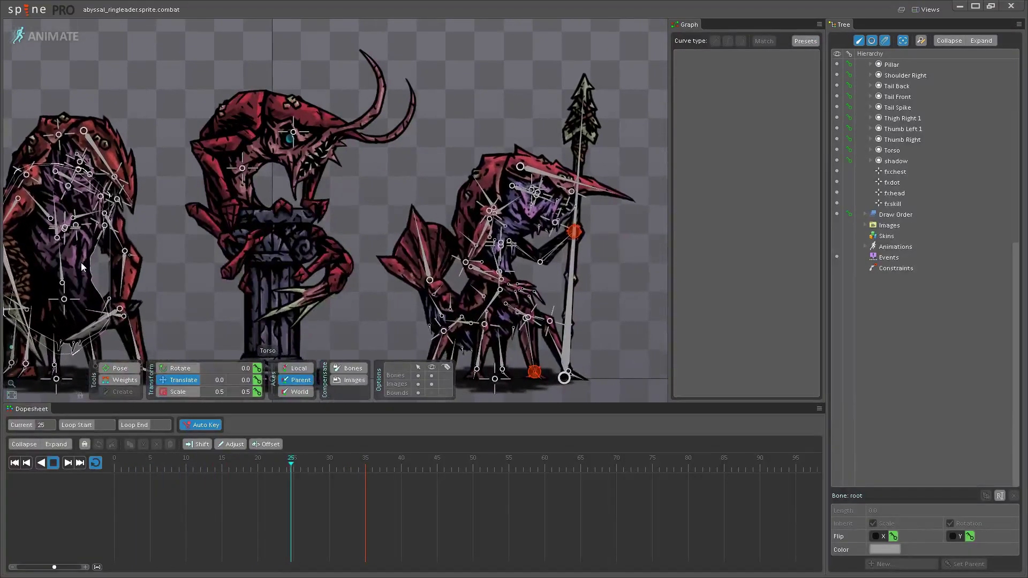
pyautogui.moveTo(210, 308); pyautogui.dragTo(259, 289)
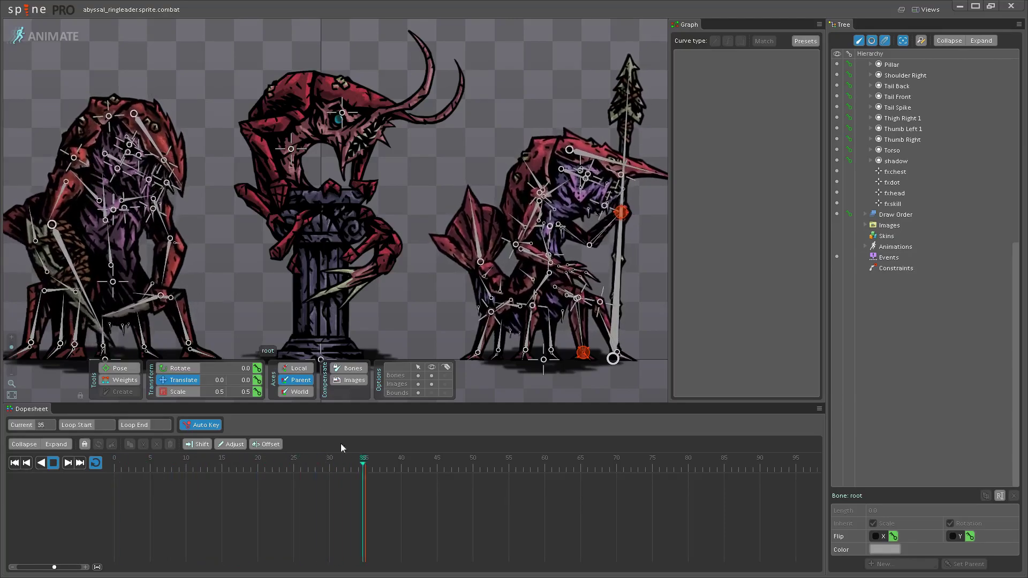
pyautogui.click(432, 375)
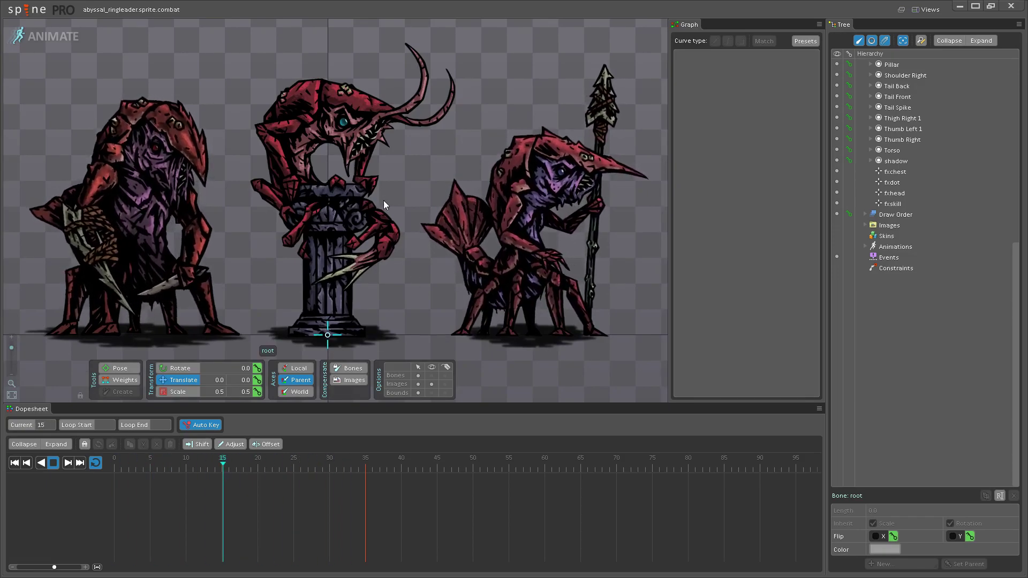
pyautogui.click(45, 36)
# - Create a vertical bone about 339 units long from the pillar's base to its top, parented to the root
pyautogui.scroll(5, 342, 301)
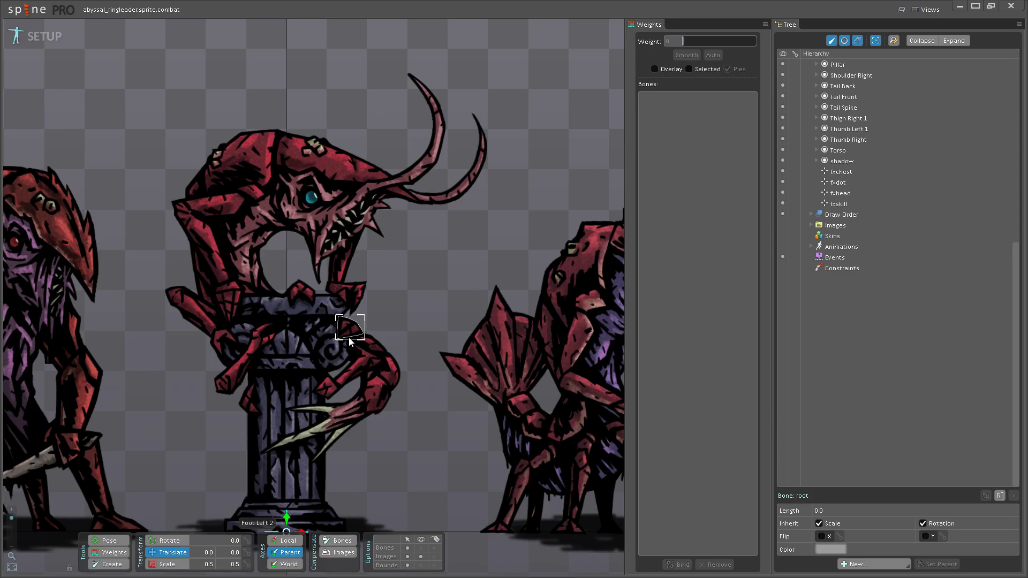
pyautogui.scroll(-5, 287, 214)
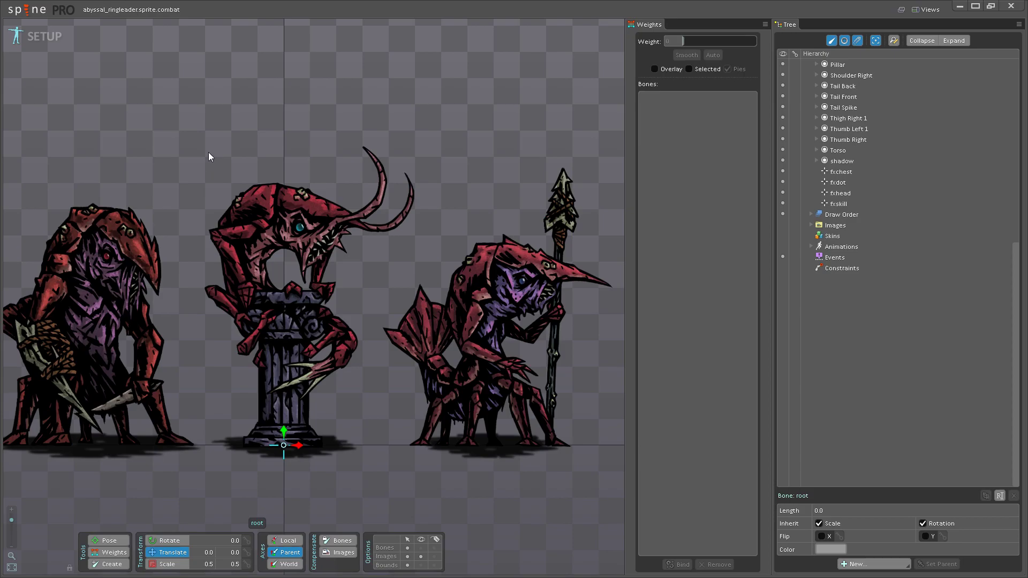
pyautogui.moveTo(195, 357); pyautogui.dragTo(203, 300)
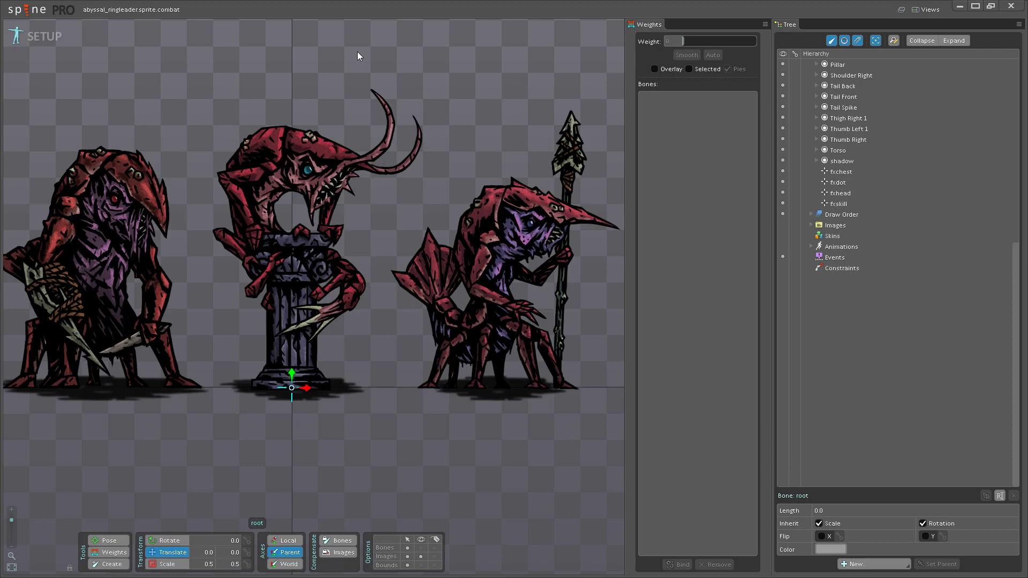
pyautogui.scroll(-3, 400, 171)
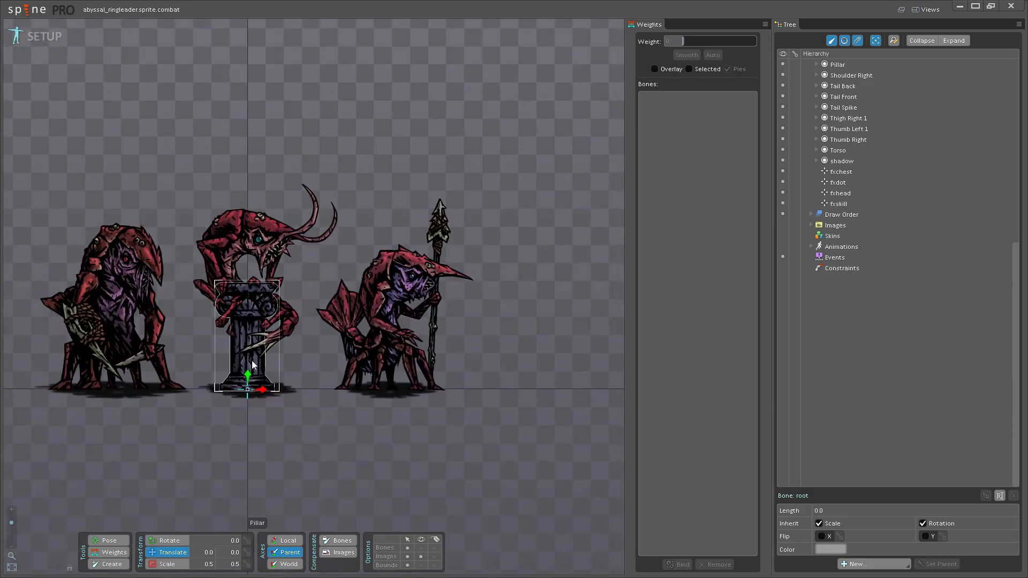
pyautogui.scroll(5, 324, 424)
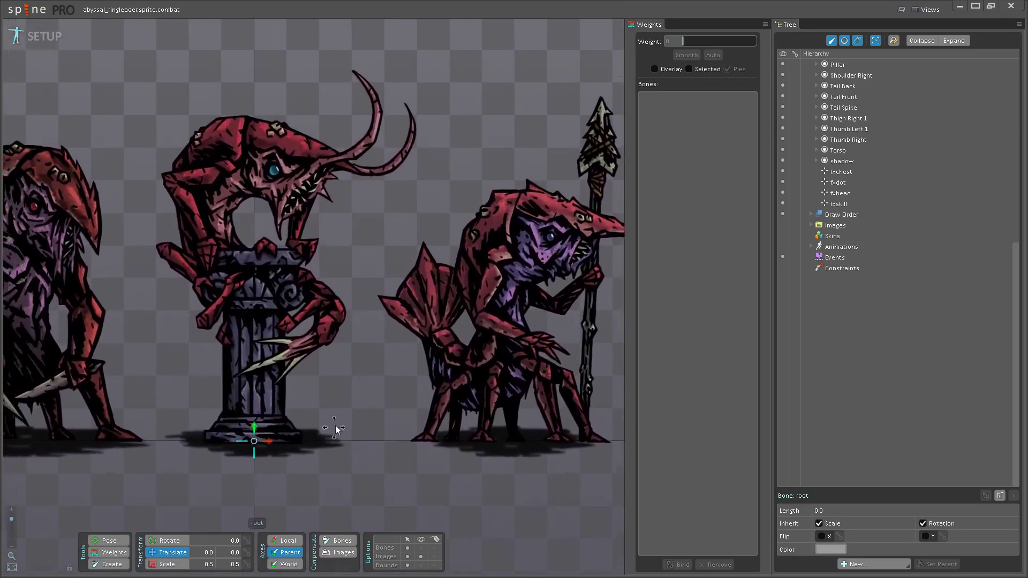
pyautogui.moveTo(335, 428); pyautogui.dragTo(361, 441)
pyautogui.click(114, 564)
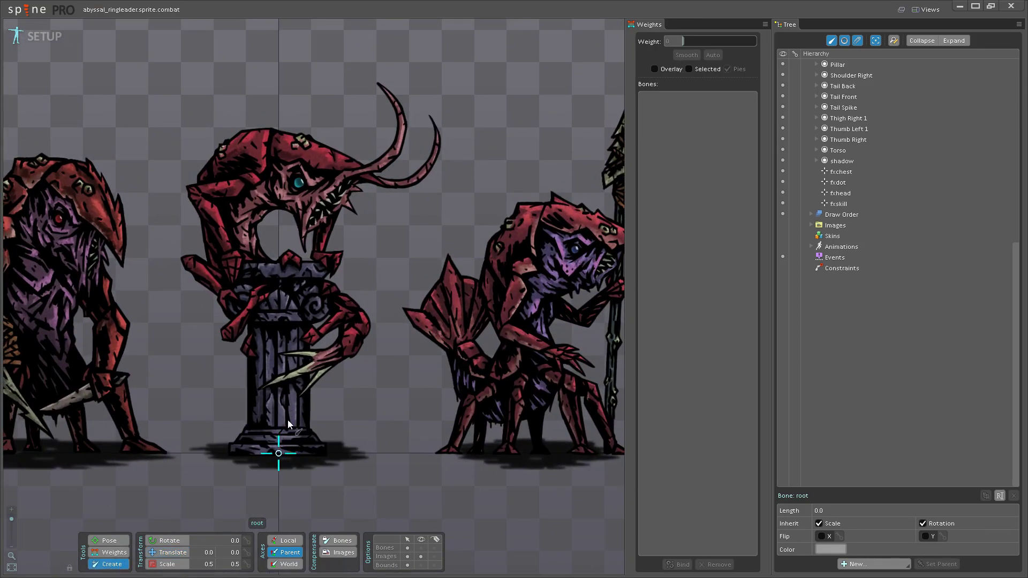
pyautogui.moveTo(279, 444); pyautogui.dragTo(278, 271)
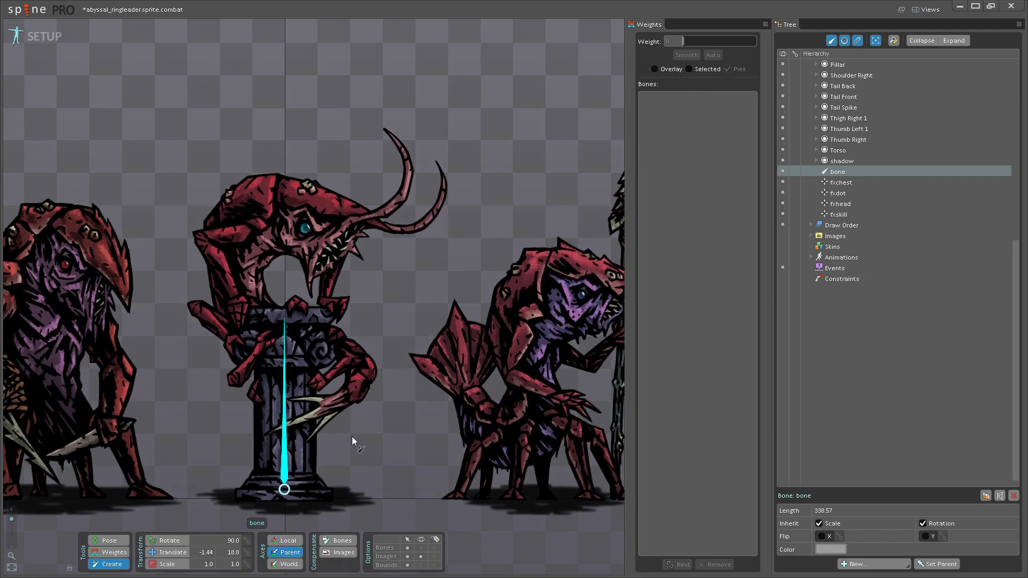
# - Create a foot bone on the small foot atop the pillar, parented to the pillar bone, with a toe bone about 17 units long
pyautogui.scroll(2, 343, 434)
pyautogui.moveTo(248, 292); pyautogui.dragTo(249, 343)
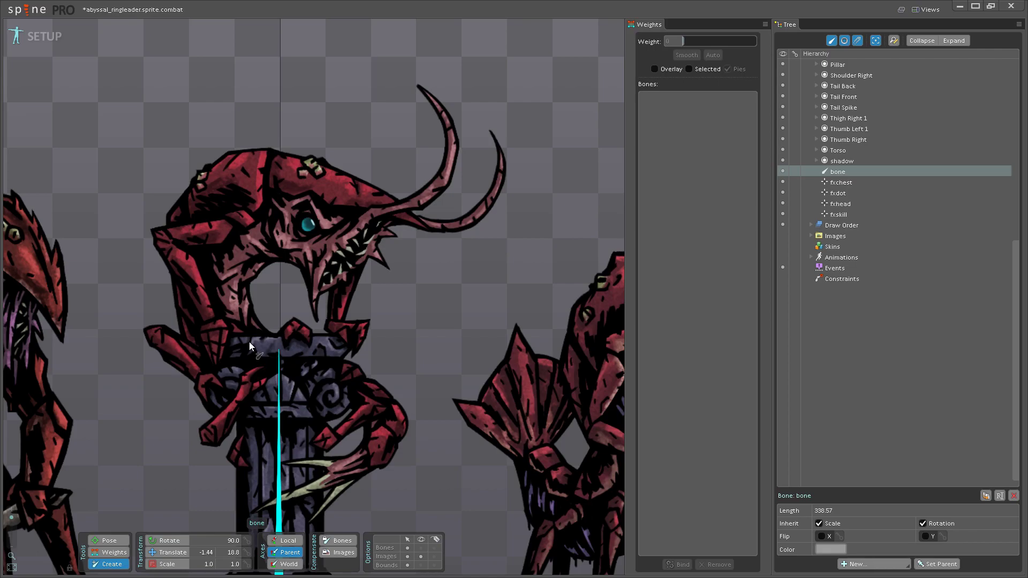
pyautogui.moveTo(265, 304); pyautogui.dragTo(263, 282)
pyautogui.scroll(-1, 264, 282)
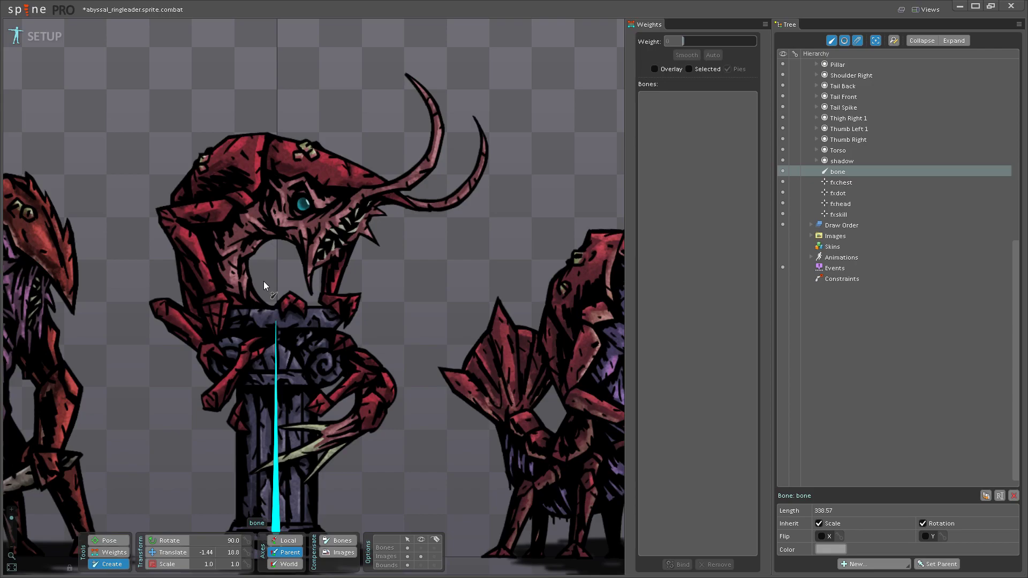
pyautogui.scroll(-3, 420, 342)
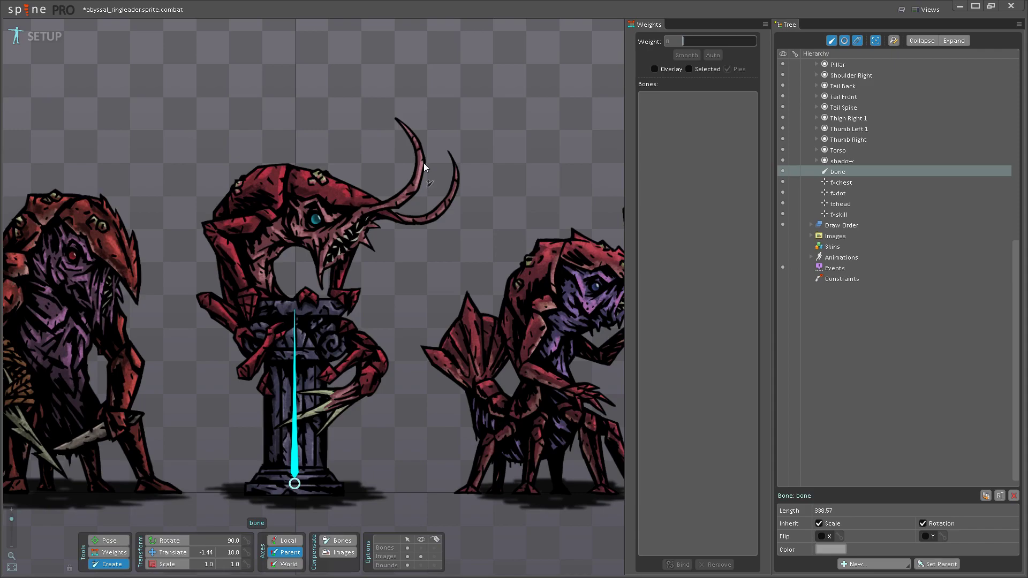
pyautogui.moveTo(377, 304); pyautogui.dragTo(410, 320)
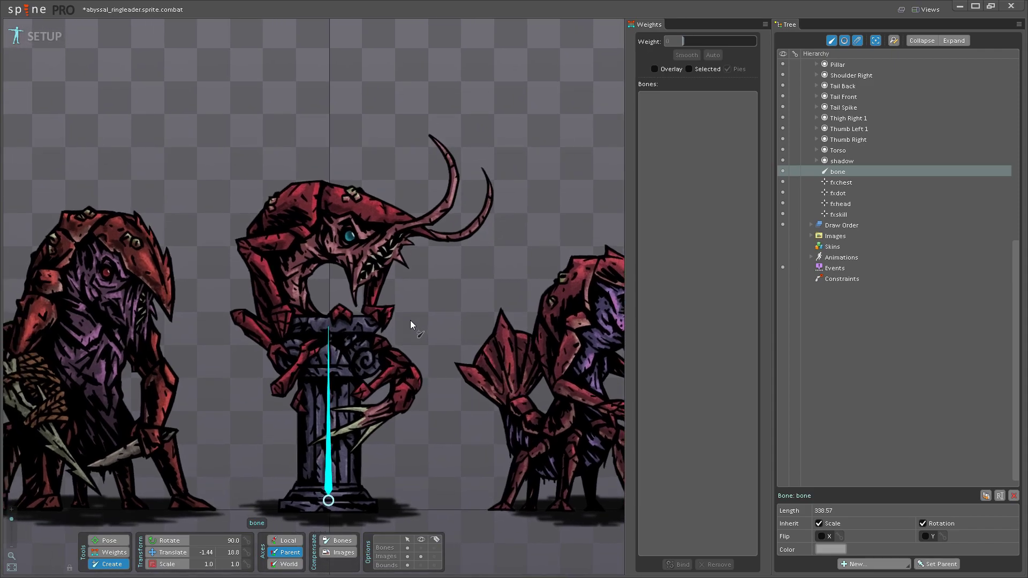
pyautogui.scroll(5, 410, 320)
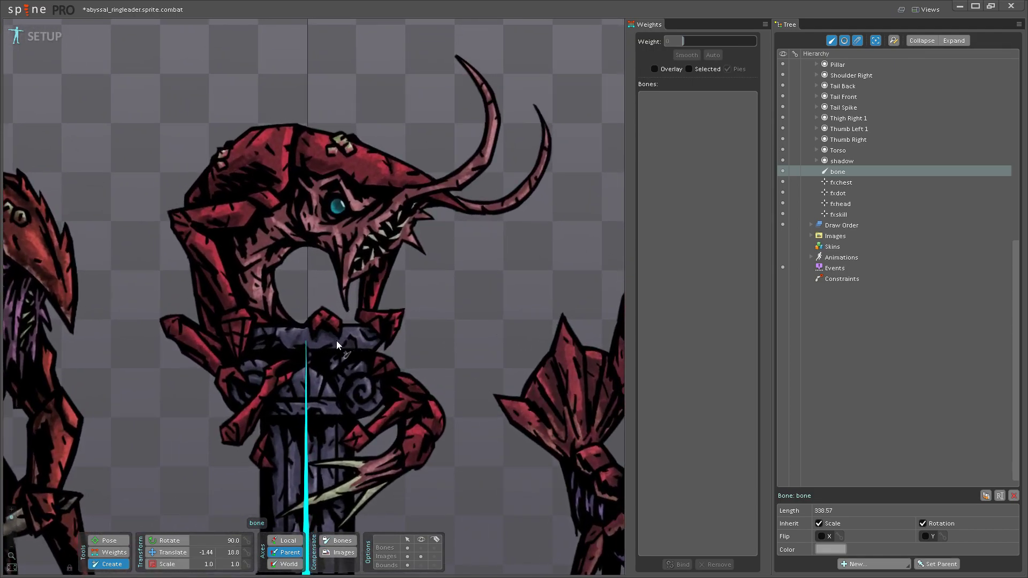
pyautogui.scroll(3, 335, 340)
pyautogui.moveTo(323, 308); pyautogui.dragTo(313, 329)
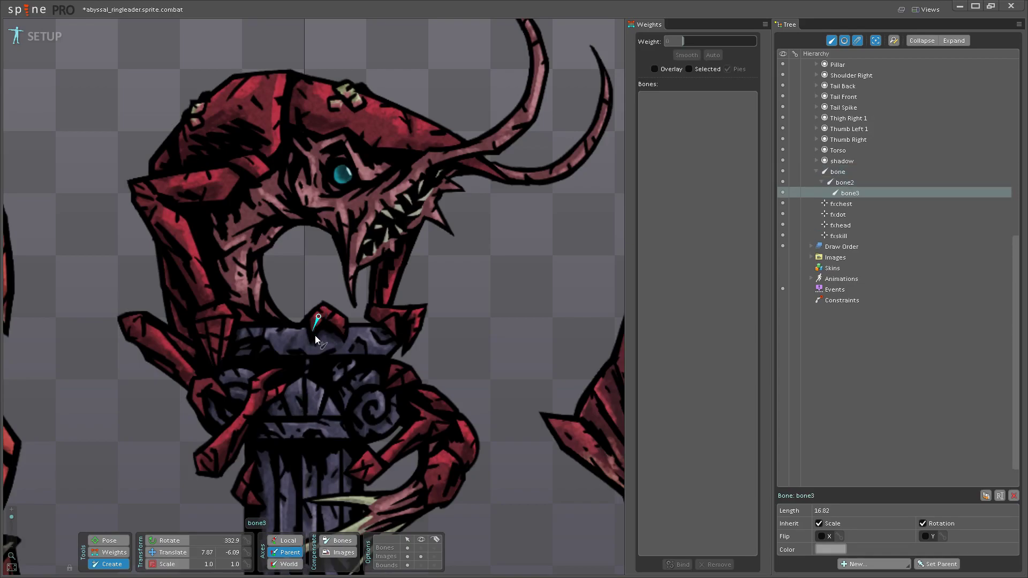
# - Add a second toe bone about 20 units long to the same foot, parented to its foot bone
pyautogui.scroll(6, 321, 327)
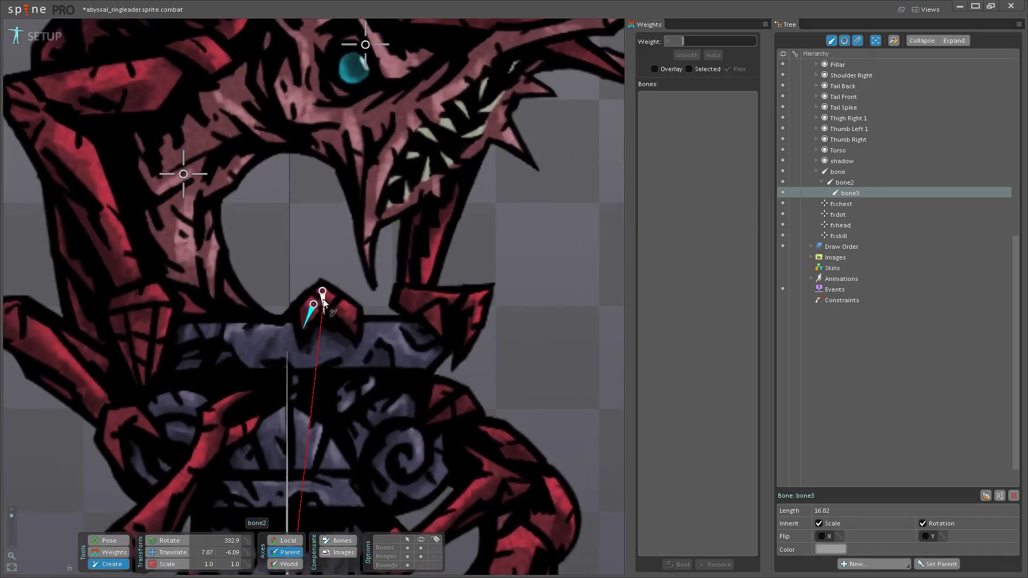
pyautogui.click(324, 304)
pyautogui.moveTo(342, 306); pyautogui.dragTo(355, 330)
pyautogui.scroll(-3, 288, 340)
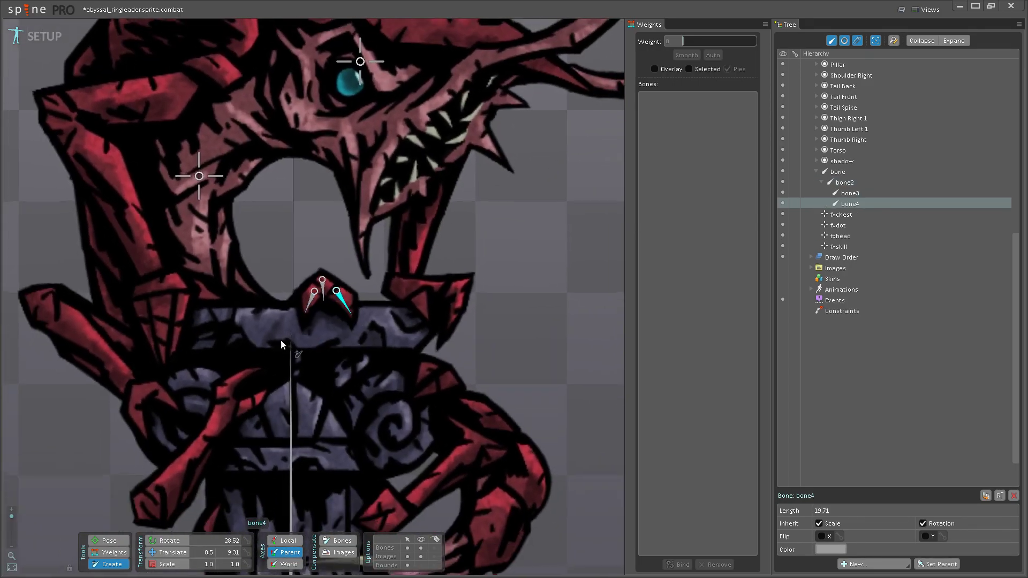
# - Build the bones for the lower leg and foot clasping the pillar's capital, parented to the pillar bone, with several toe bones
pyautogui.click(356, 402)
pyautogui.moveTo(292, 365); pyautogui.dragTo(326, 323)
pyautogui.moveTo(302, 359); pyautogui.dragTo(246, 422)
pyautogui.moveTo(333, 330); pyautogui.dragTo(343, 290)
pyautogui.click(319, 325)
pyautogui.scroll(-3, 351, 365)
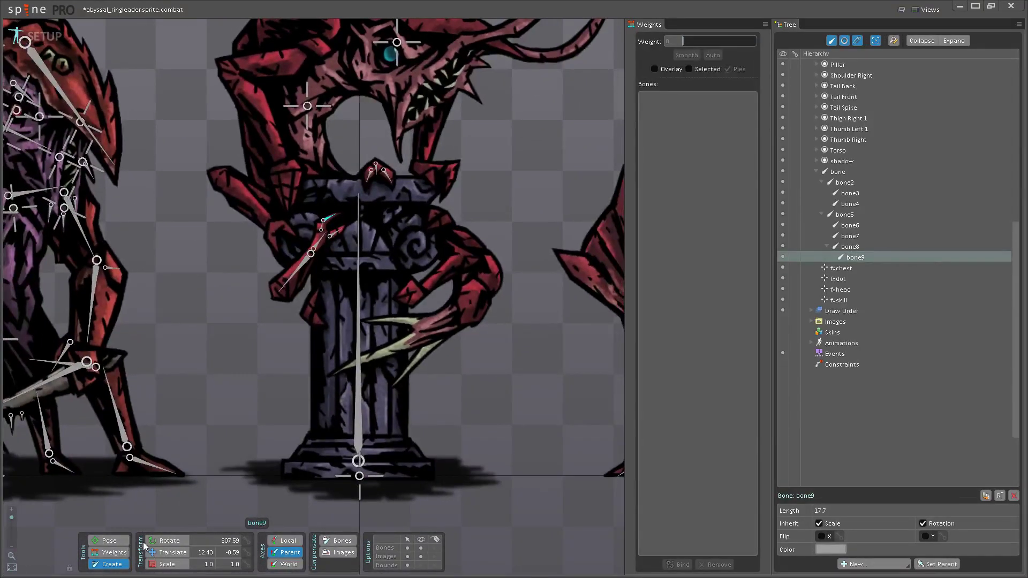
# - Switch to the Pose tool and select the ringleader's root bone
pyautogui.click(122, 541)
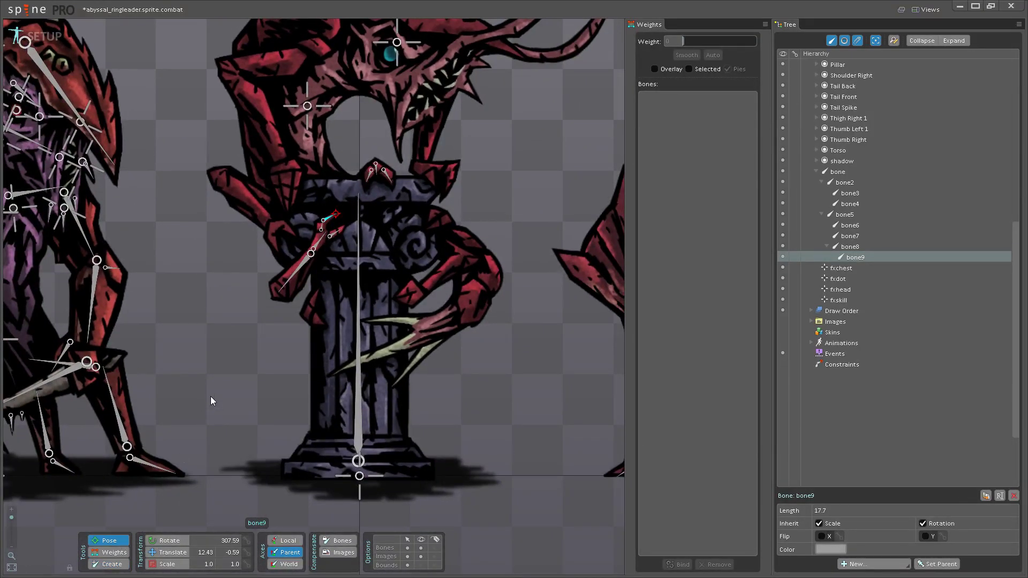
pyautogui.moveTo(438, 295); pyautogui.dragTo(374, 413)
pyautogui.press('Home')
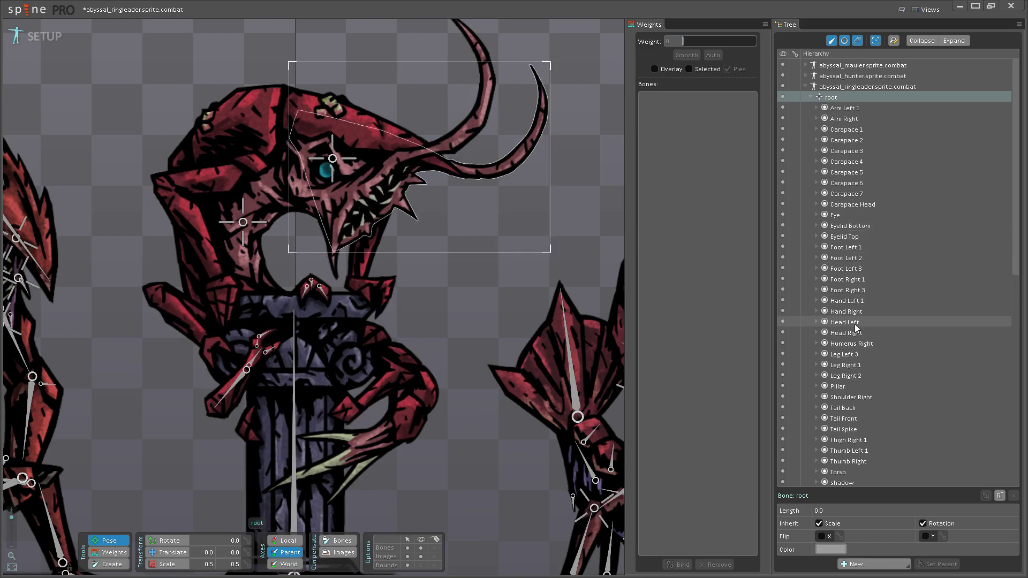
pyautogui.scroll(-2, 363, 361)
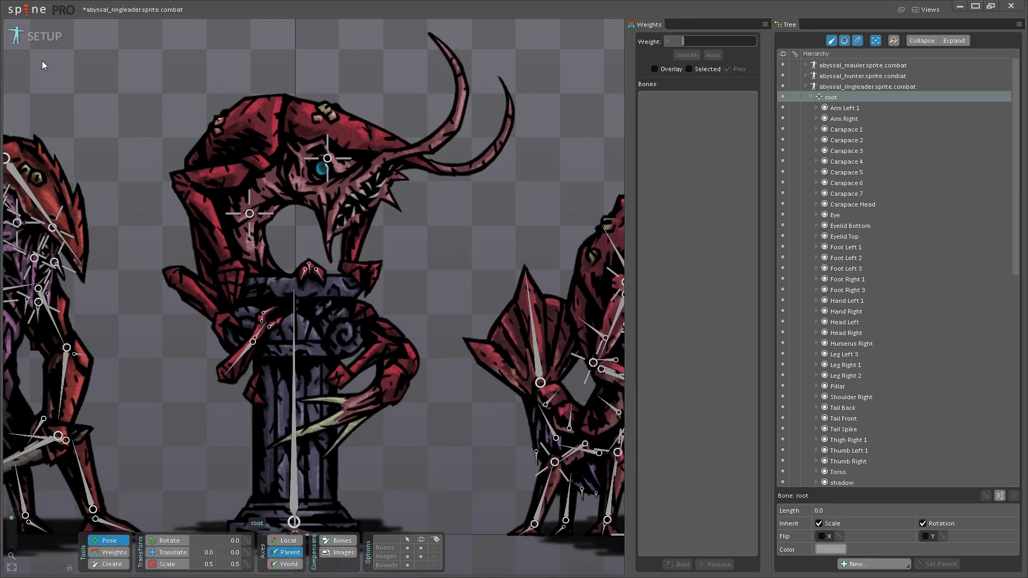
# - In Animate mode, examine the reference rigs' bone motion with images hidden, then restore the images and hide the bones
pyautogui.click(38, 36)
pyautogui.scroll(-2, 181, 316)
pyautogui.moveTo(239, 279); pyautogui.dragTo(247, 260)
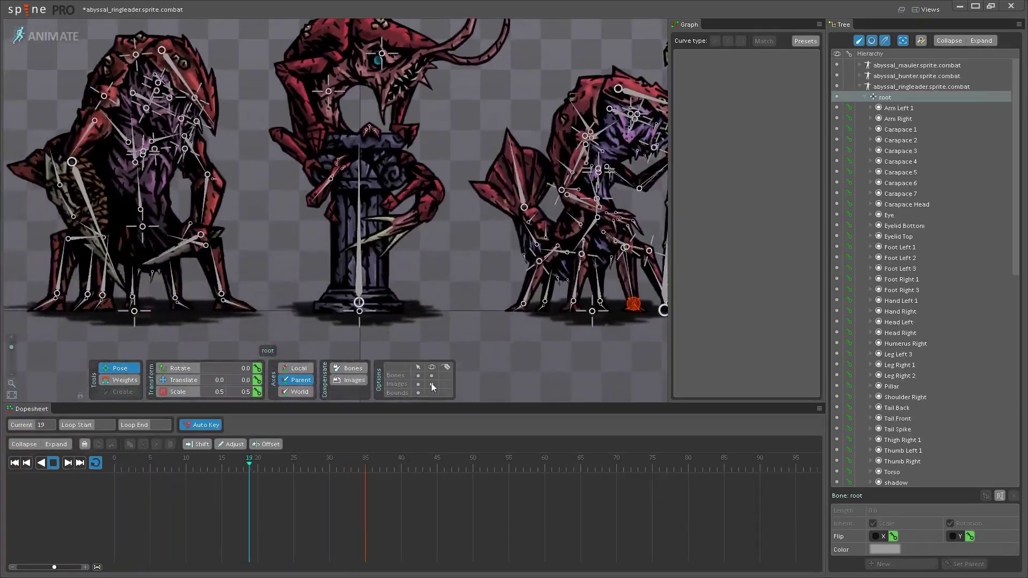
pyautogui.click(432, 384)
pyautogui.scroll(-2, 470, 254)
pyautogui.moveTo(470, 254); pyautogui.dragTo(380, 263)
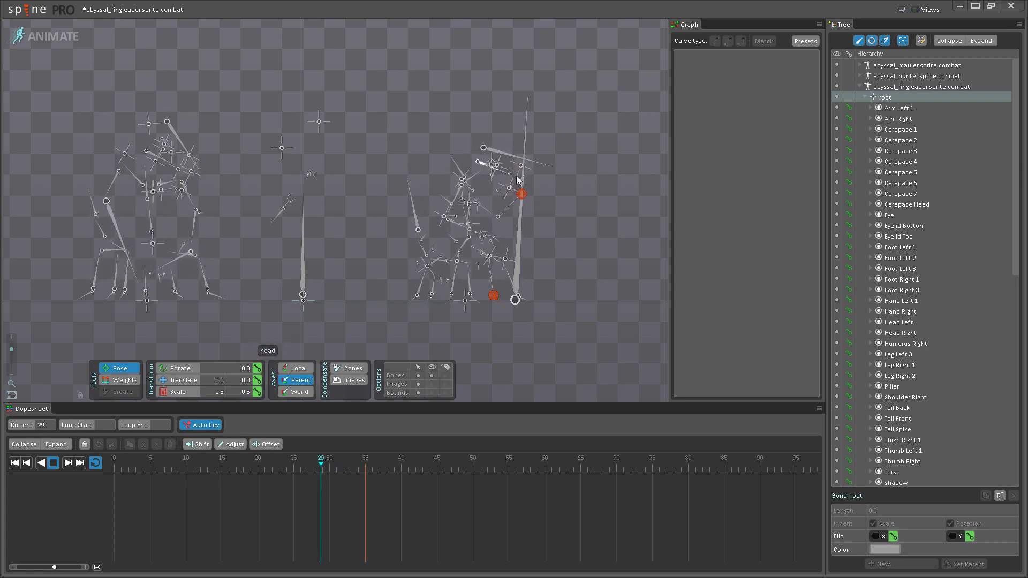
pyautogui.click(431, 384)
pyautogui.click(432, 375)
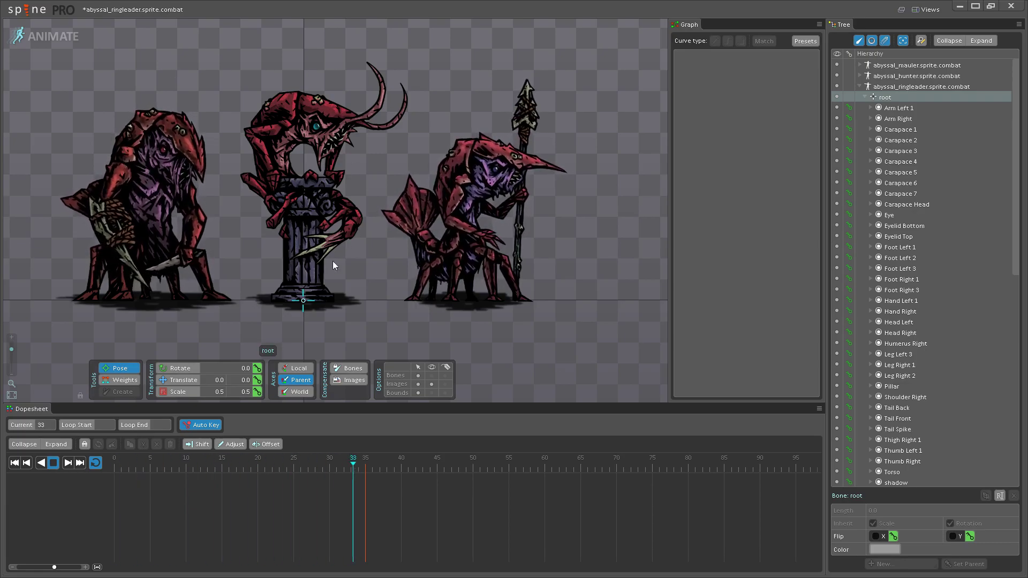
# - Return to Setup mode and show the bones in the viewport again
pyautogui.click(45, 36)
pyautogui.scroll(2, 316, 265)
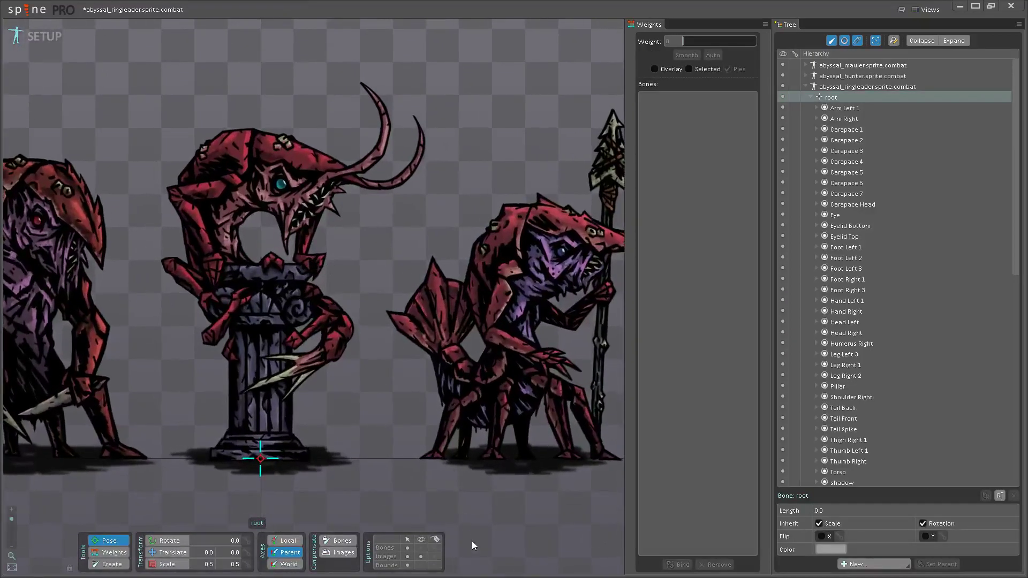
pyautogui.click(420, 548)
pyautogui.scroll(4, 354, 423)
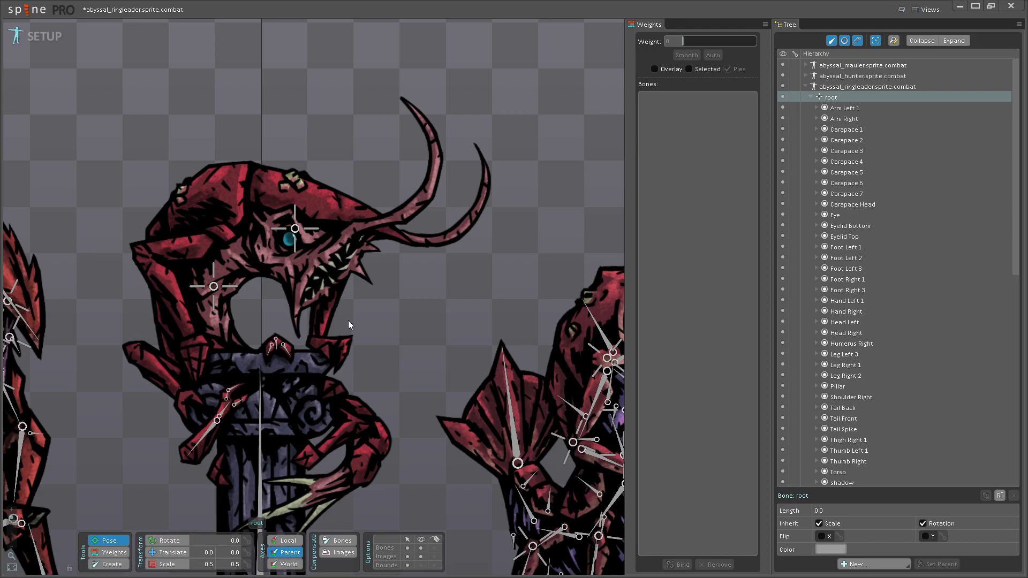
# - Examine the ringleader's body and its new pillar and foot bones beside the mauler and hunter rigs
pyautogui.scroll(2, 400, 340)
pyautogui.scroll(1, 394, 357)
pyautogui.moveTo(395, 356); pyautogui.dragTo(449, 359)
pyautogui.scroll(1, 451, 359)
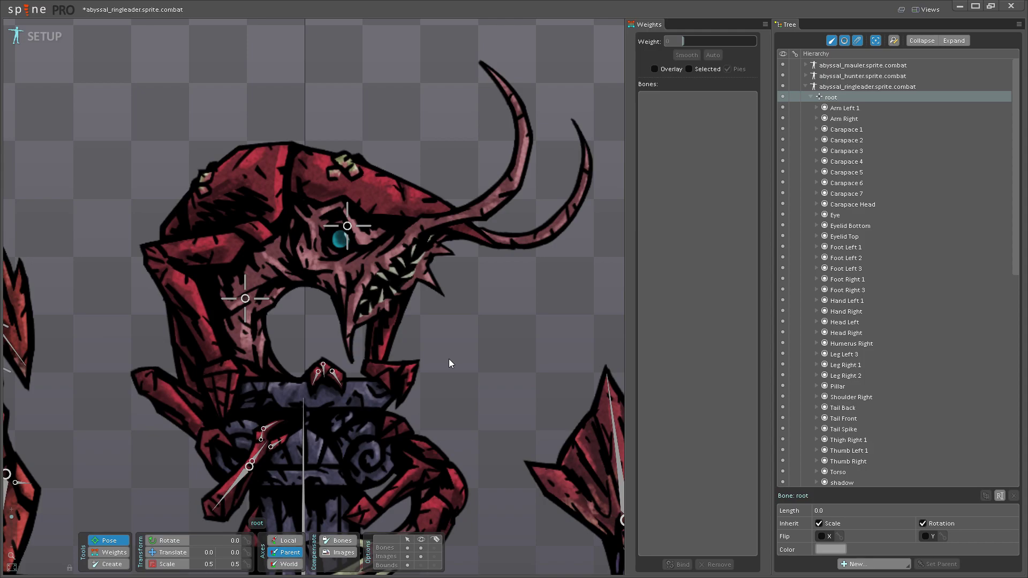
pyautogui.scroll(-5, 413, 396)
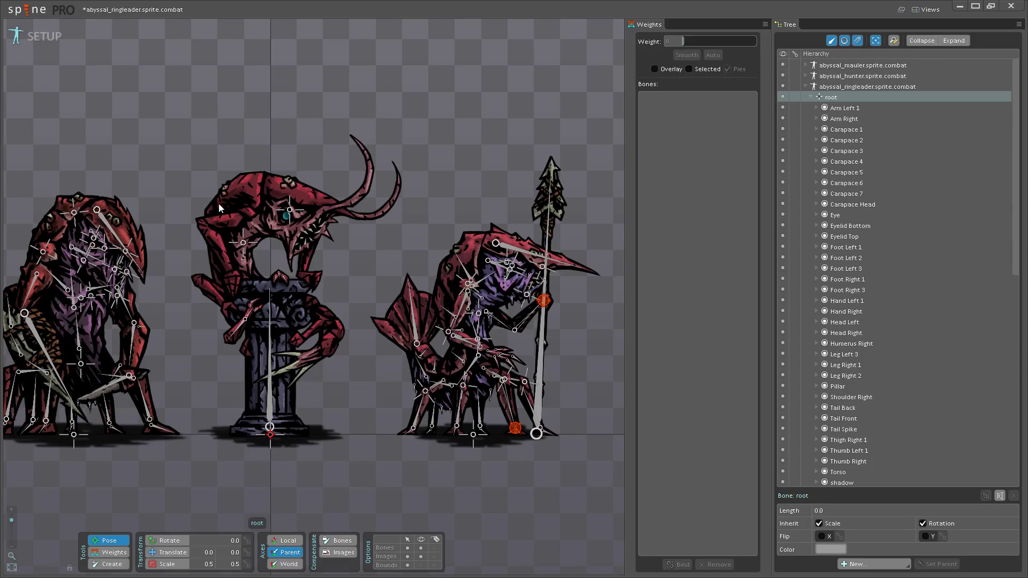
pyautogui.moveTo(361, 296); pyautogui.dragTo(384, 326)
pyautogui.scroll(-1, 360, 304)
pyautogui.scroll(5, 386, 331)
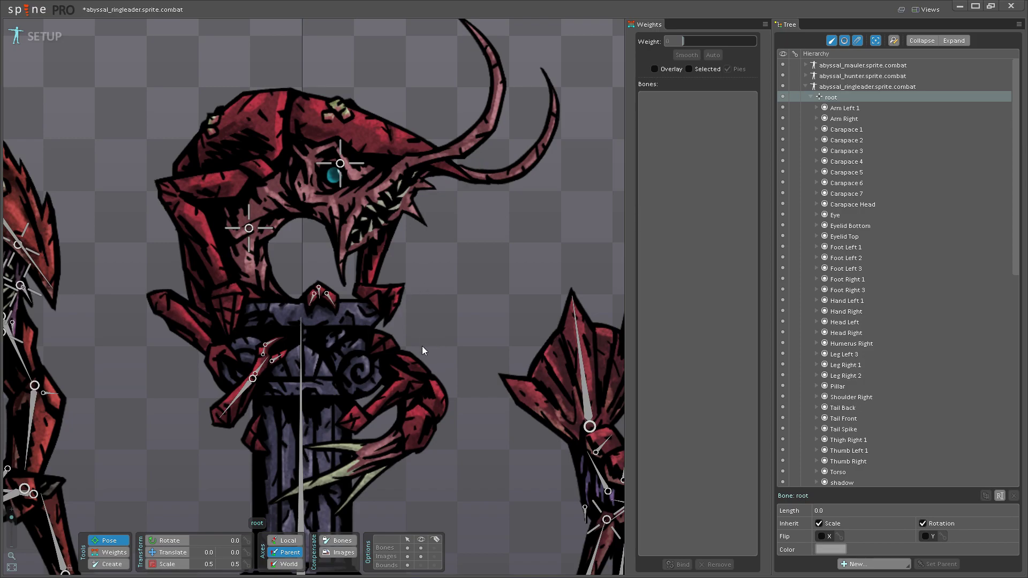
# - Under the pillar bone, create a foot bone with two child toe bones on the small claw at the pillar's left edge
pyautogui.moveTo(332, 363); pyautogui.dragTo(388, 319)
pyautogui.scroll(1, 358, 390)
pyautogui.click(360, 391)
pyautogui.scroll(1, 306, 396)
pyautogui.moveTo(300, 396); pyautogui.dragTo(309, 392)
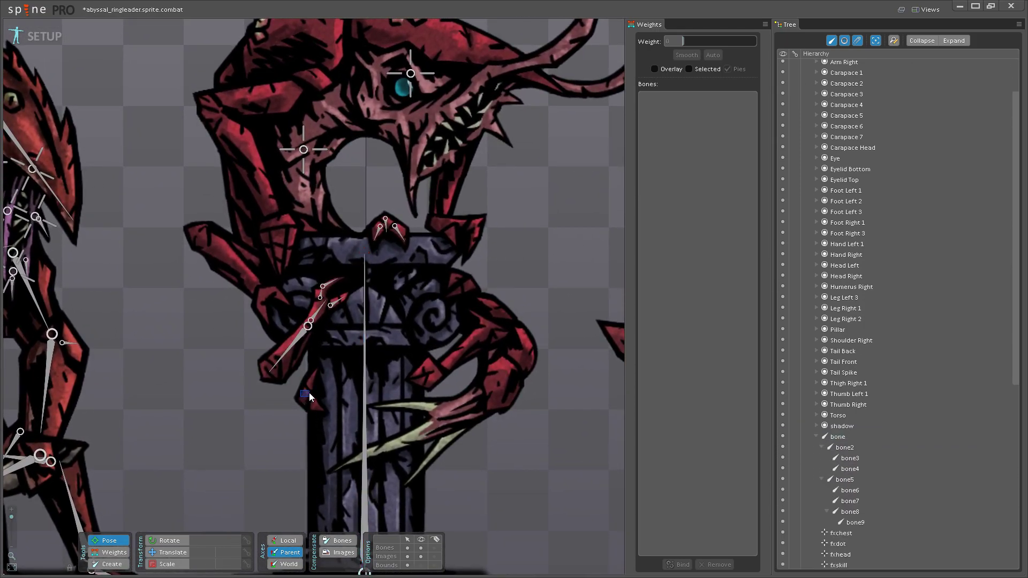
pyautogui.click(363, 390)
pyautogui.click(116, 566)
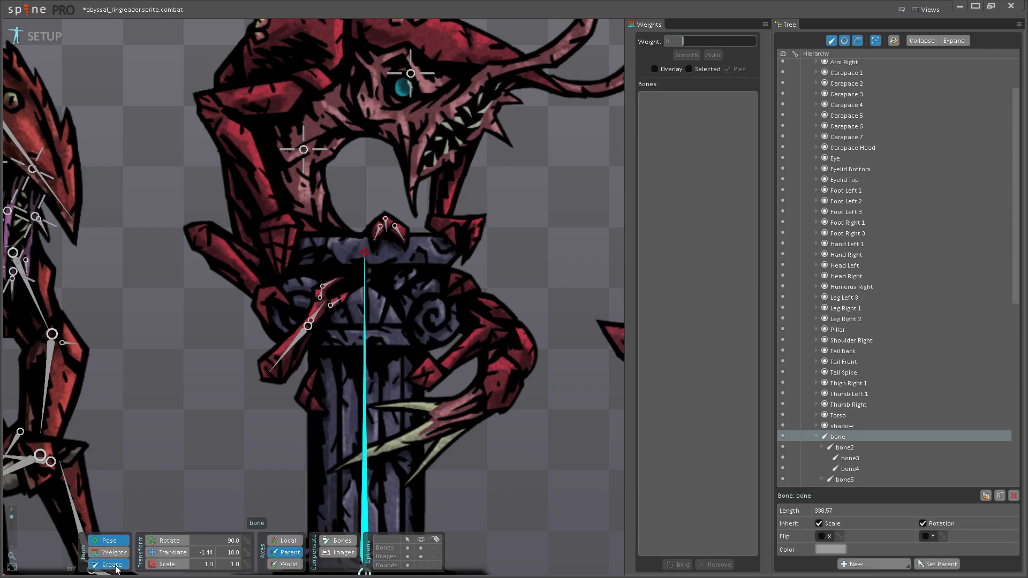
pyautogui.click(112, 565)
pyautogui.scroll(3, 281, 362)
pyautogui.moveTo(307, 416); pyautogui.dragTo(332, 373)
pyautogui.moveTo(323, 419); pyautogui.dragTo(346, 435)
pyautogui.scroll(-2, 354, 426)
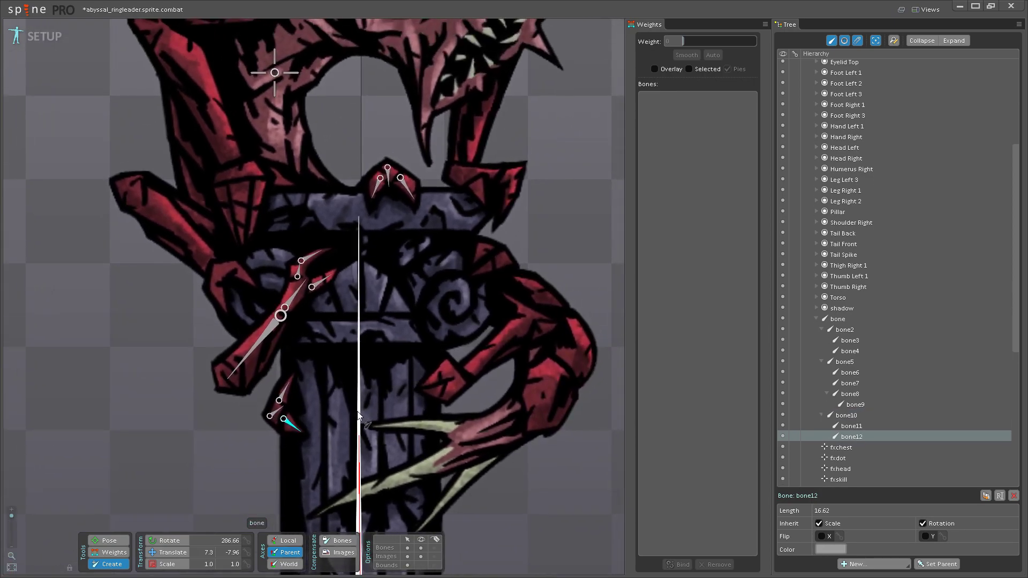
# - Under the pillar bone, create a foot, shin and thigh bone chain, about 29, 66 and 83 long, on the leg gripping the pillar's right side
pyautogui.click(358, 412)
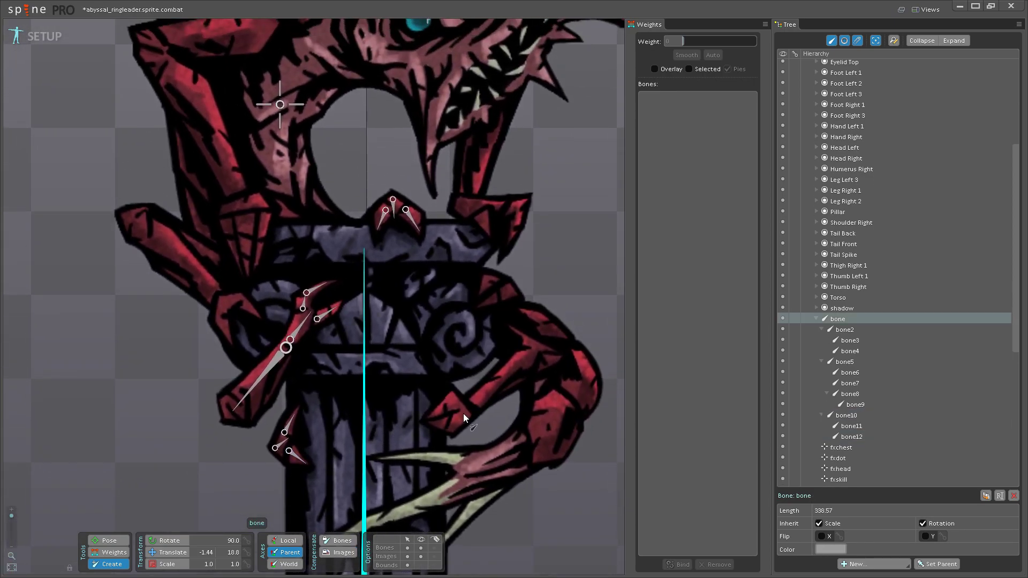
pyautogui.moveTo(464, 412); pyautogui.dragTo(427, 417)
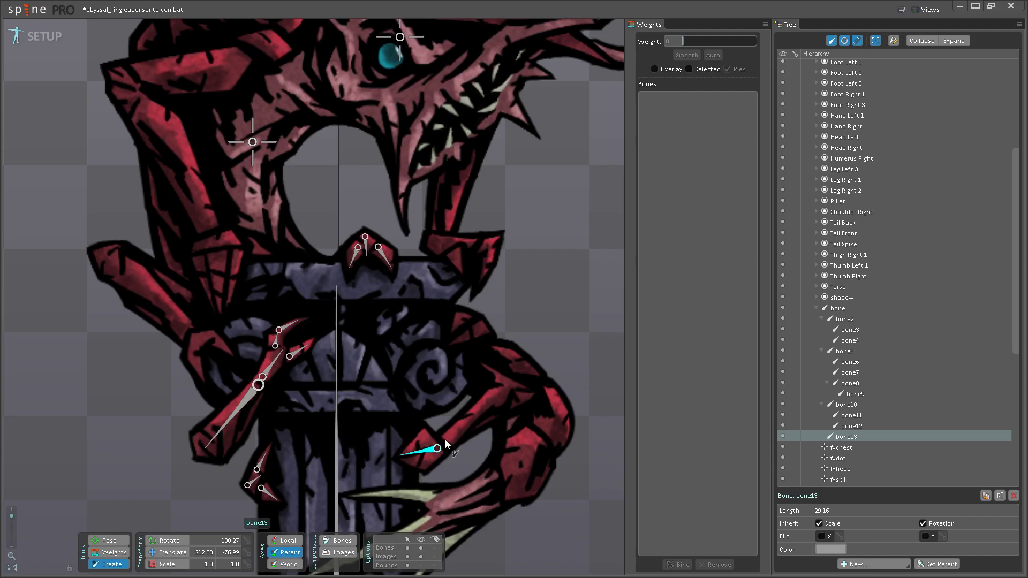
pyautogui.moveTo(445, 441); pyautogui.dragTo(416, 345)
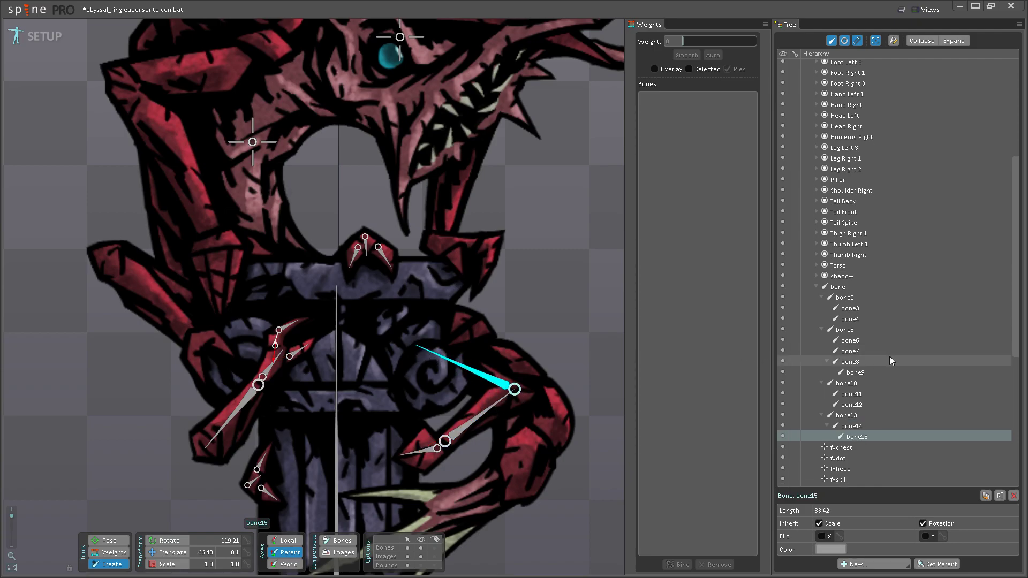
# - From the pillar bone, create a three-bone chain up the torso, ending in a shoulder bone about 47 long
pyautogui.scroll(6, 885, 356)
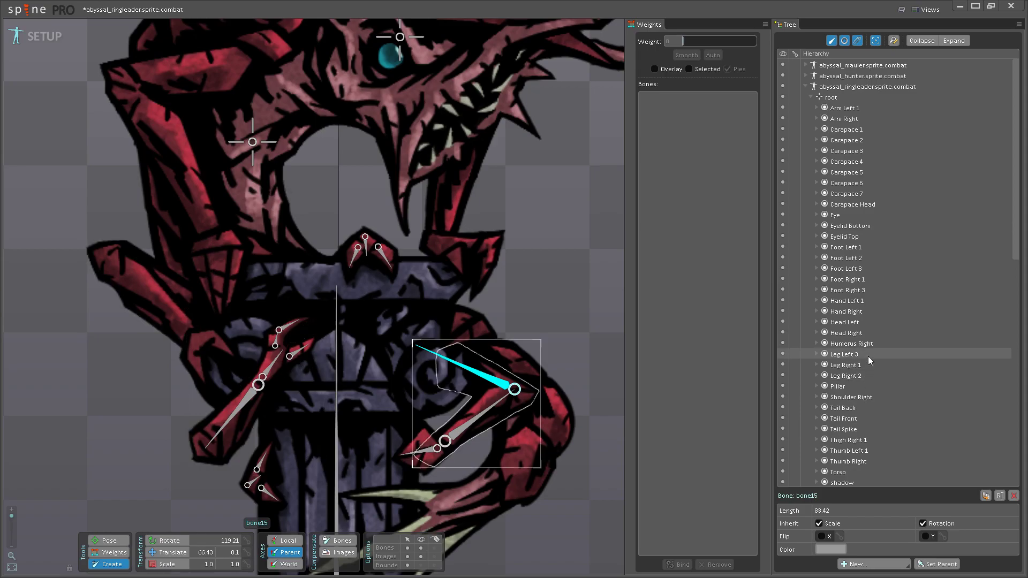
pyautogui.moveTo(381, 403)
pyautogui.mouseDown()
pyautogui.moveTo(379, 371)
pyautogui.moveTo(400, 404)
pyautogui.moveTo(365, 361)
pyautogui.moveTo(372, 398)
pyautogui.mouseUp()
pyautogui.scroll(-2, 396, 387)
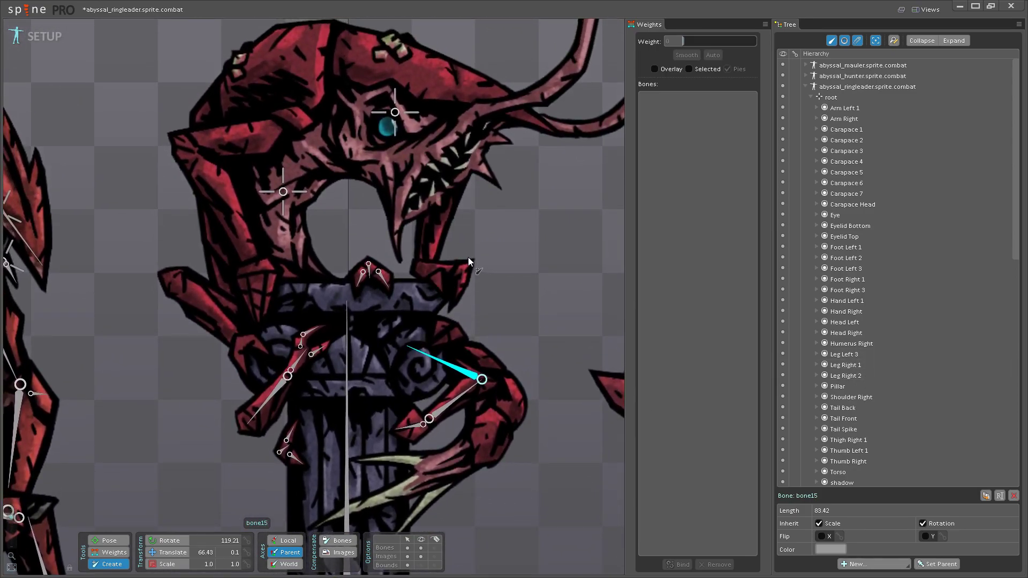
pyautogui.moveTo(359, 336); pyautogui.dragTo(362, 360)
pyautogui.click(351, 373)
pyautogui.moveTo(332, 324)
pyautogui.mouseDown()
pyautogui.moveTo(349, 343)
pyautogui.moveTo(315, 325)
pyautogui.moveTo(293, 254)
pyautogui.moveTo(326, 214)
pyautogui.moveTo(287, 187)
pyautogui.mouseUp()
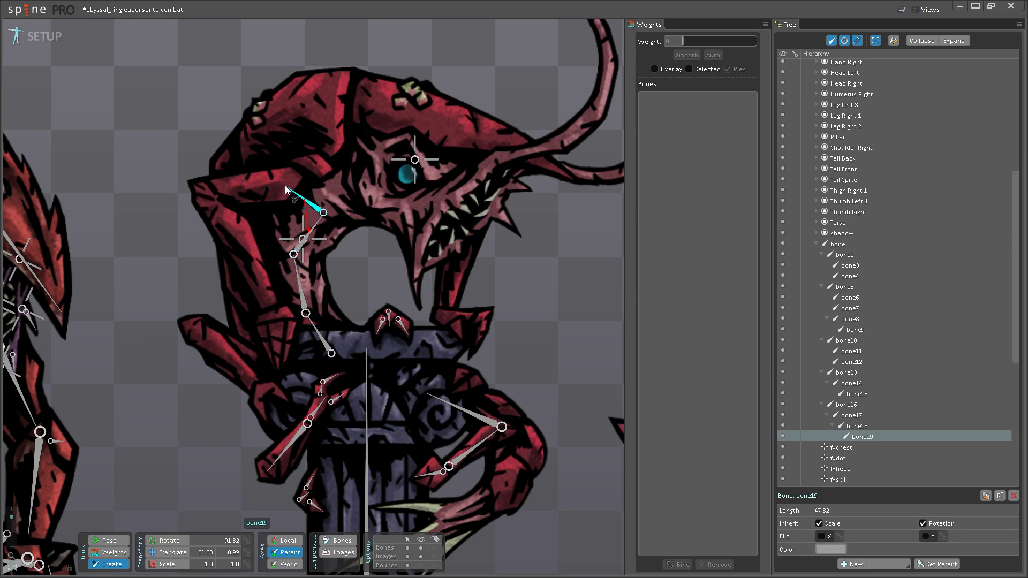
# - Under the upper torso bone, create a second shoulder bone about 44 long, a neck bone about 50 and its child head bone about 82
pyautogui.moveTo(337, 216); pyautogui.dragTo(374, 213)
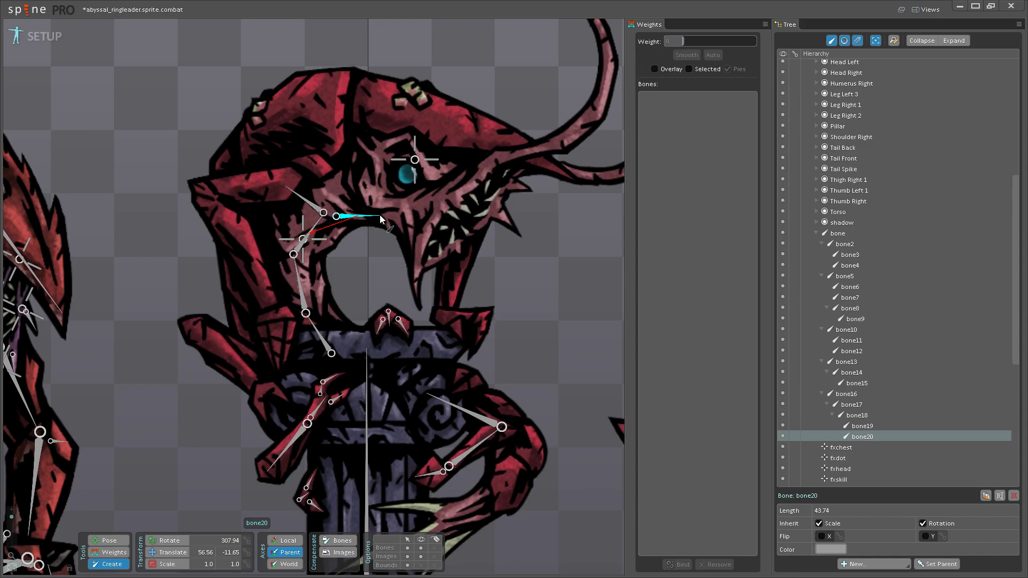
pyautogui.click(315, 229)
pyautogui.moveTo(327, 201); pyautogui.dragTo(449, 199)
pyautogui.scroll(6, 429, 241)
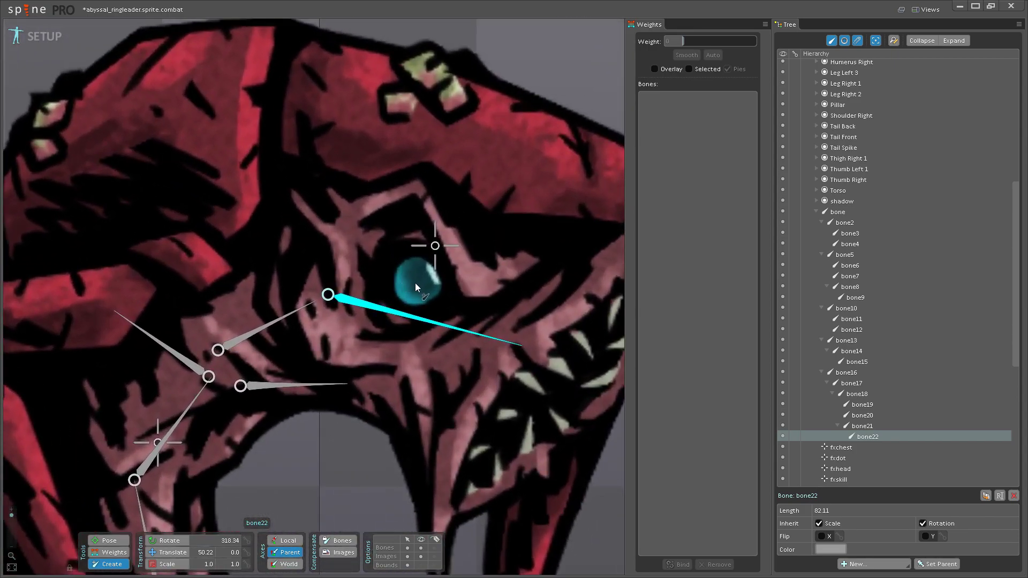
# - Under the head bone, add a zero-length bone at the eye's centre and a brow bone about 49 long above it
pyautogui.click(416, 283)
pyautogui.click(376, 315)
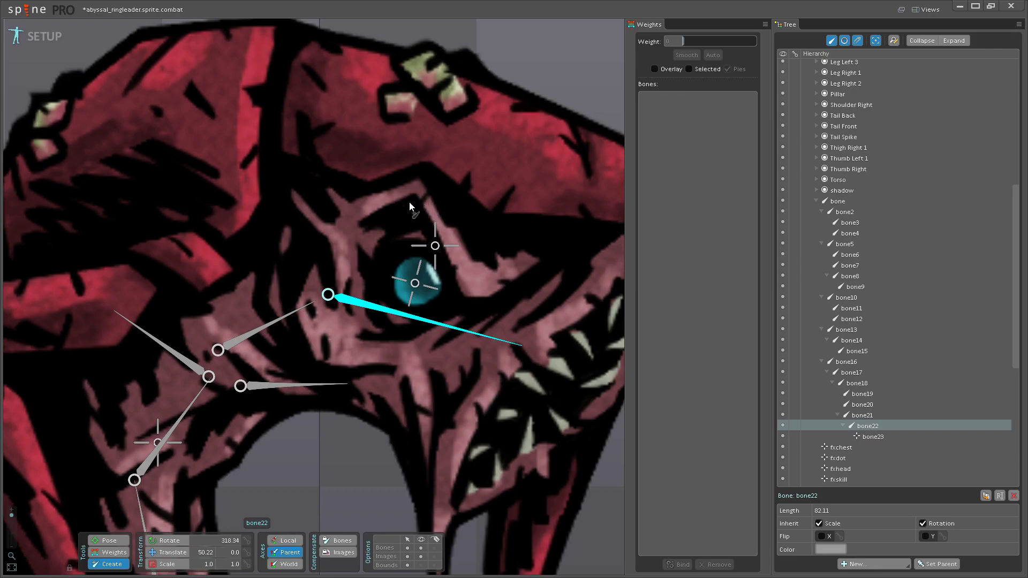
pyautogui.moveTo(397, 200); pyautogui.dragTo(487, 274)
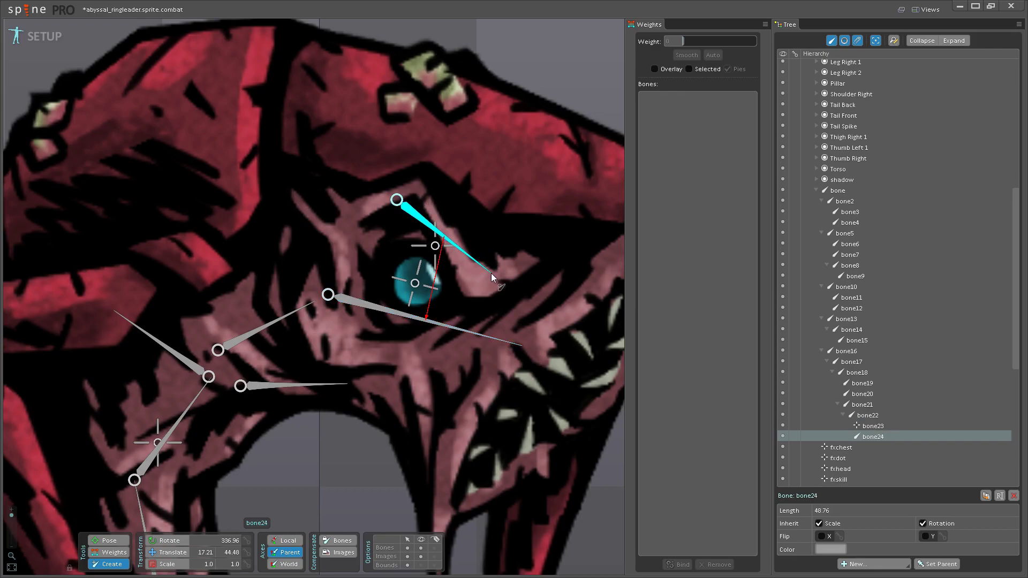
pyautogui.scroll(3, 893, 396)
pyautogui.scroll(6, 892, 393)
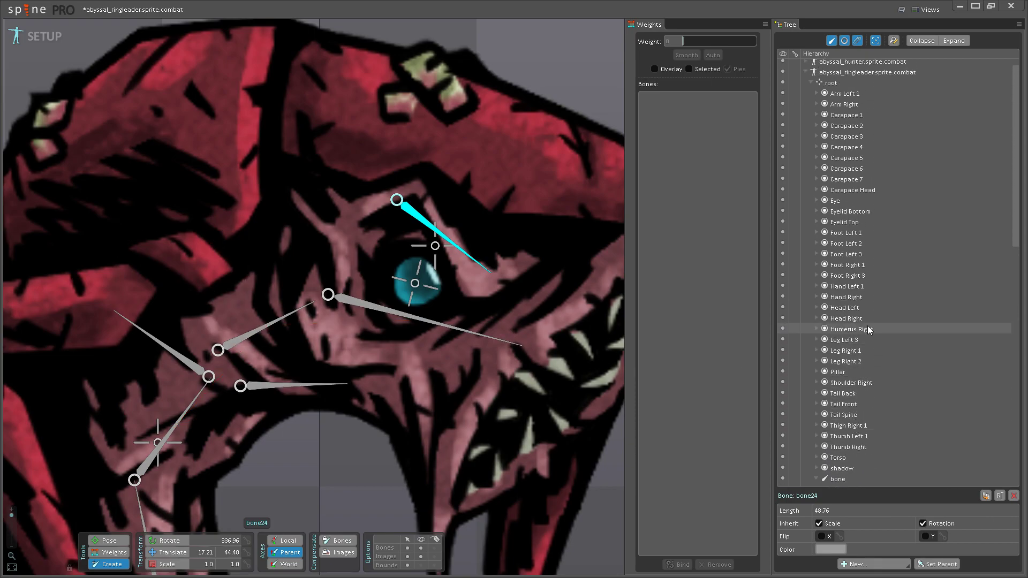
# - Add zero-length bones for the upper and lower eyelids under the head bone, and save the project
pyautogui.click(394, 314)
pyautogui.click(414, 236)
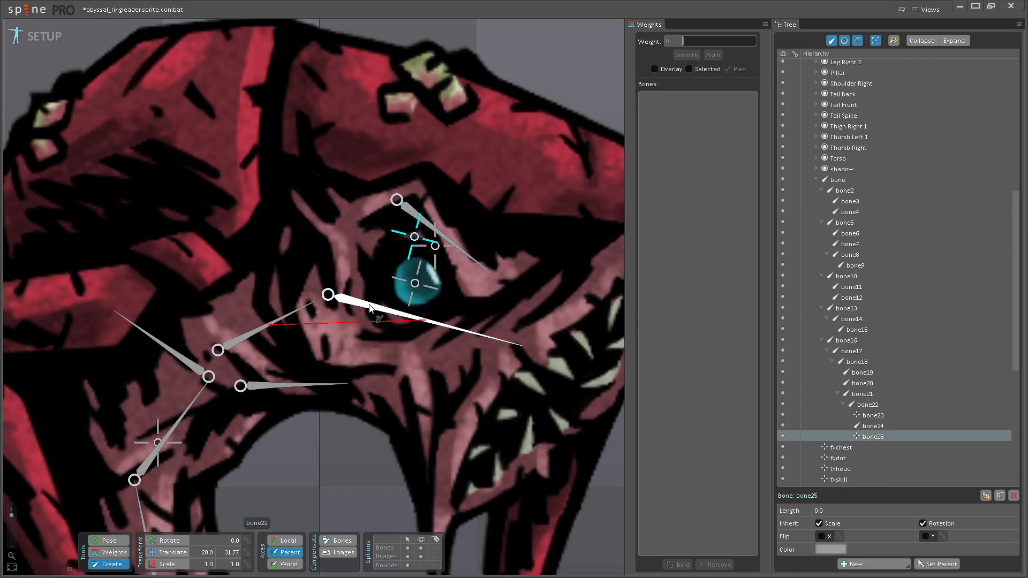
pyautogui.click(396, 320)
pyautogui.click(397, 317)
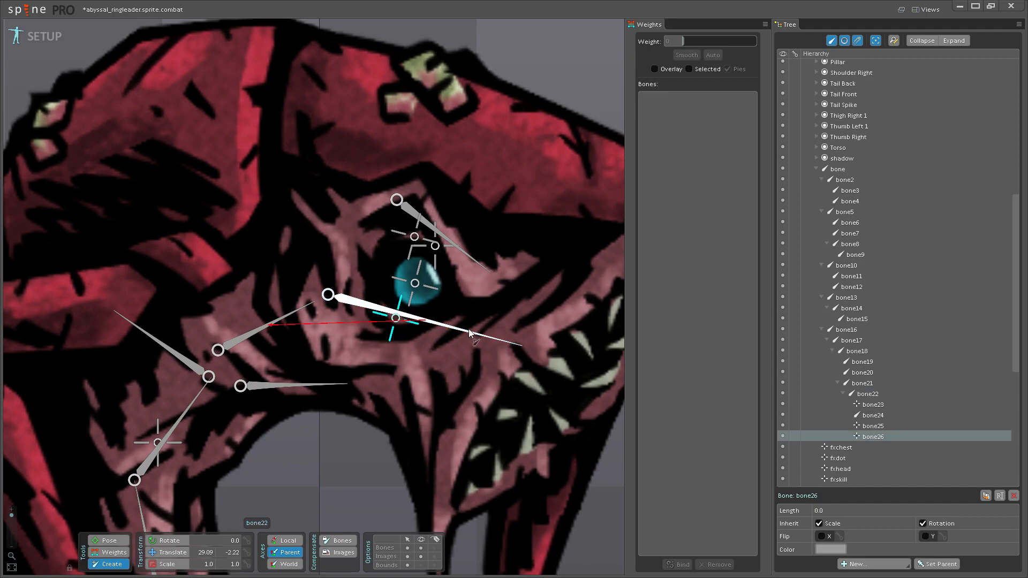
pyautogui.scroll(-2, 447, 316)
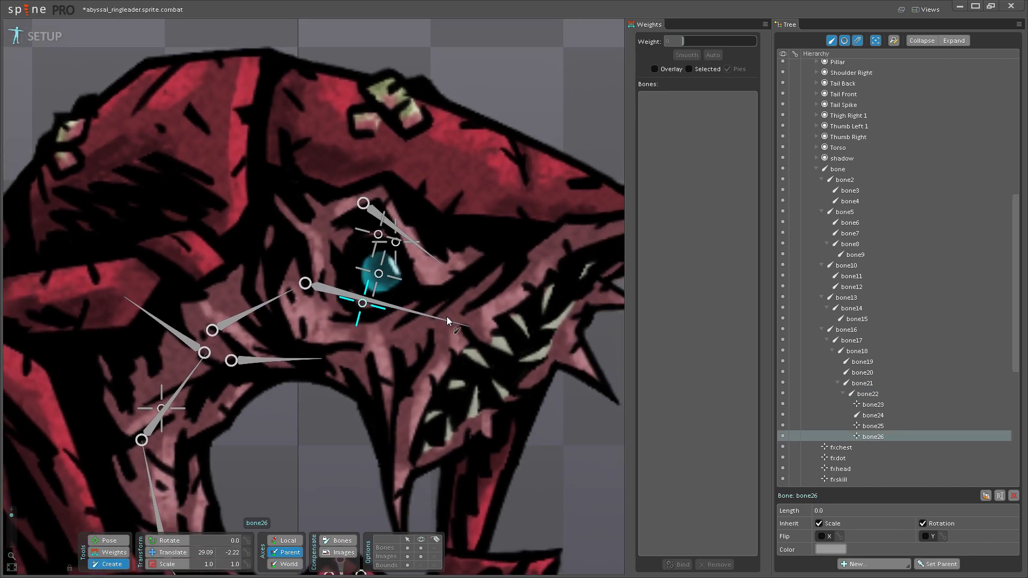
pyautogui.moveTo(453, 270); pyautogui.dragTo(437, 299)
pyautogui.scroll(-1, 377, 337)
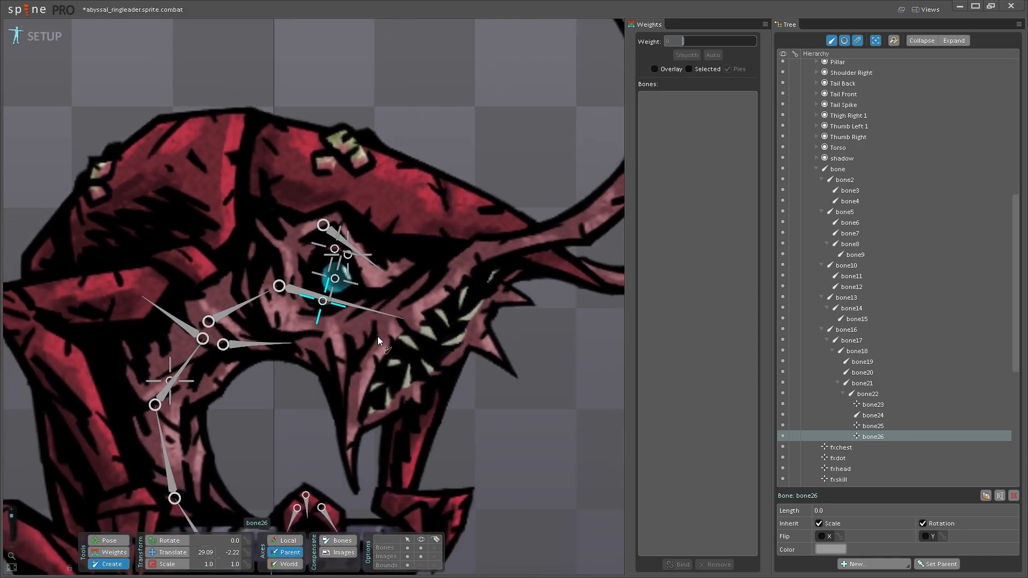
pyautogui.hotkey('ctrl', 's')
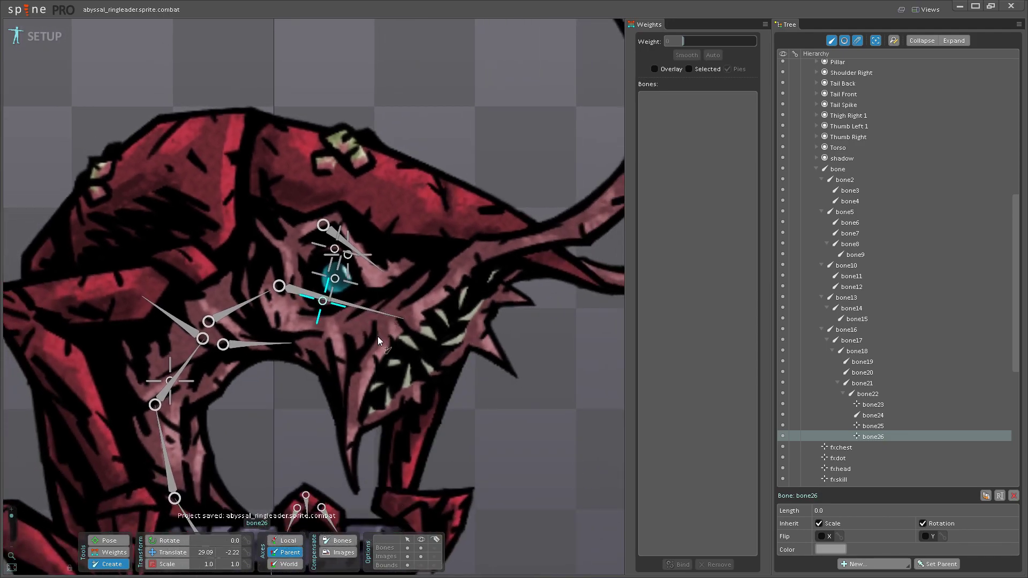
# - From the right shoulder bone, create an upper arm bone about 82 long and a forearm bone about 123 long along the bent arm
pyautogui.scroll(-1, 468, 317)
pyautogui.moveTo(449, 366); pyautogui.dragTo(418, 241)
pyautogui.moveTo(68, 209); pyautogui.dragTo(174, 209)
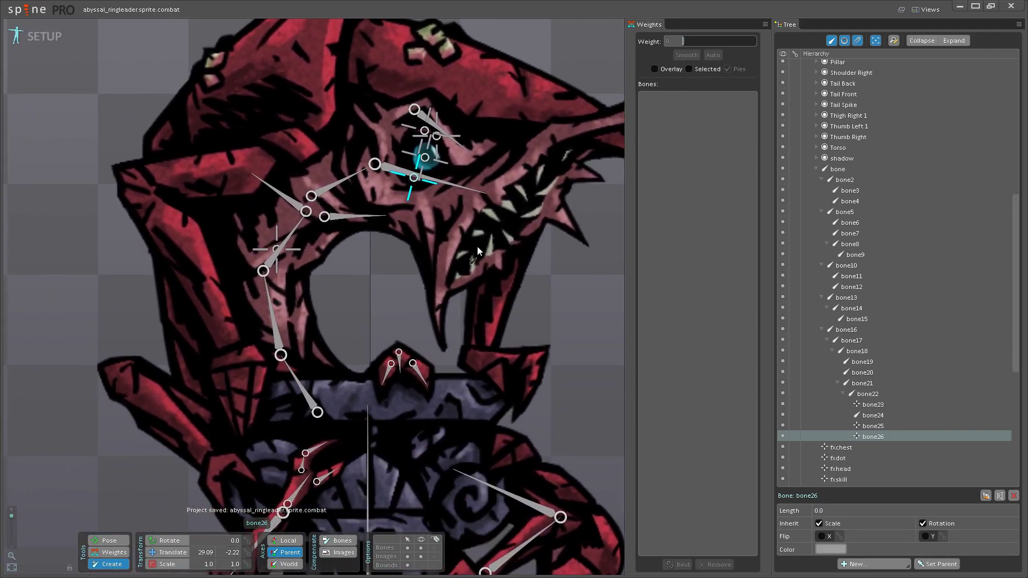
pyautogui.scroll(-1, 384, 290)
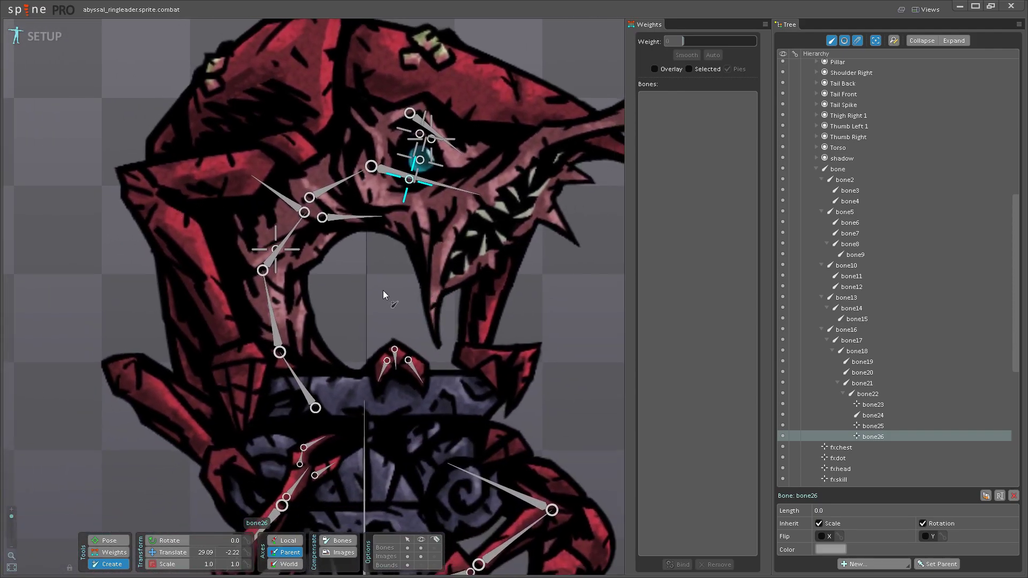
pyautogui.moveTo(347, 293); pyautogui.dragTo(403, 301)
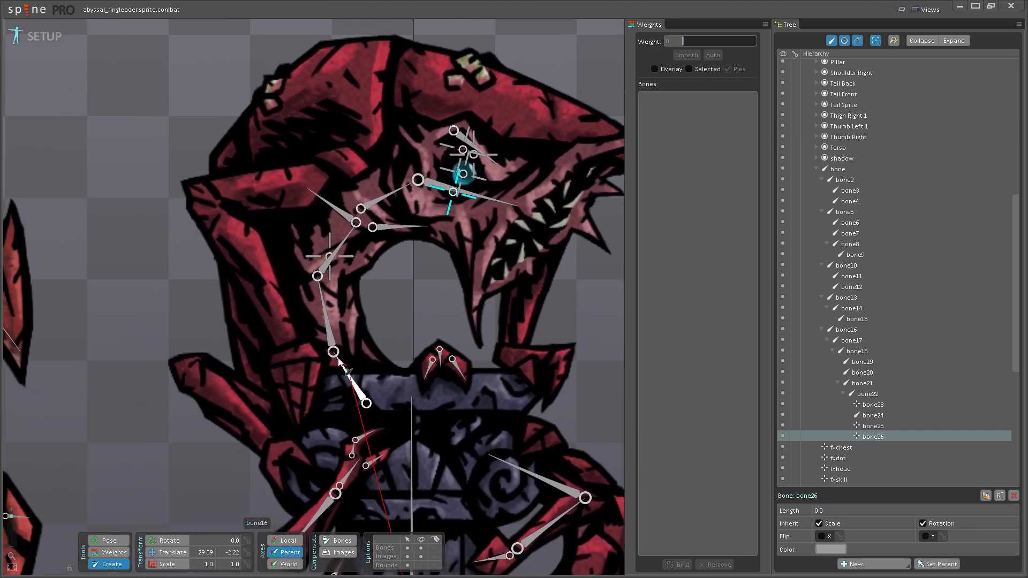
pyautogui.click(319, 193)
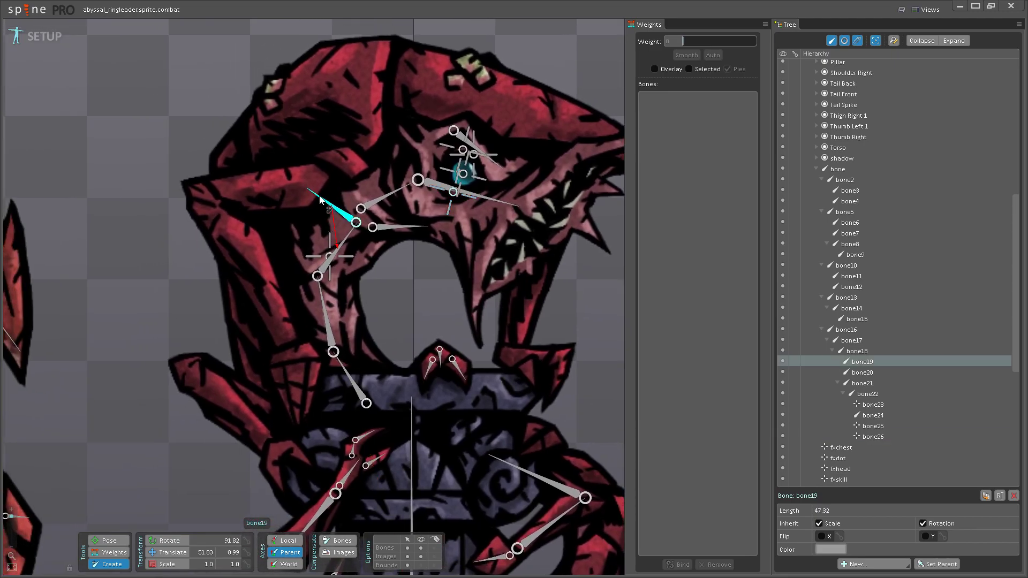
pyautogui.moveTo(317, 189); pyautogui.dragTo(288, 343)
pyautogui.moveTo(308, 380); pyautogui.dragTo(301, 349)
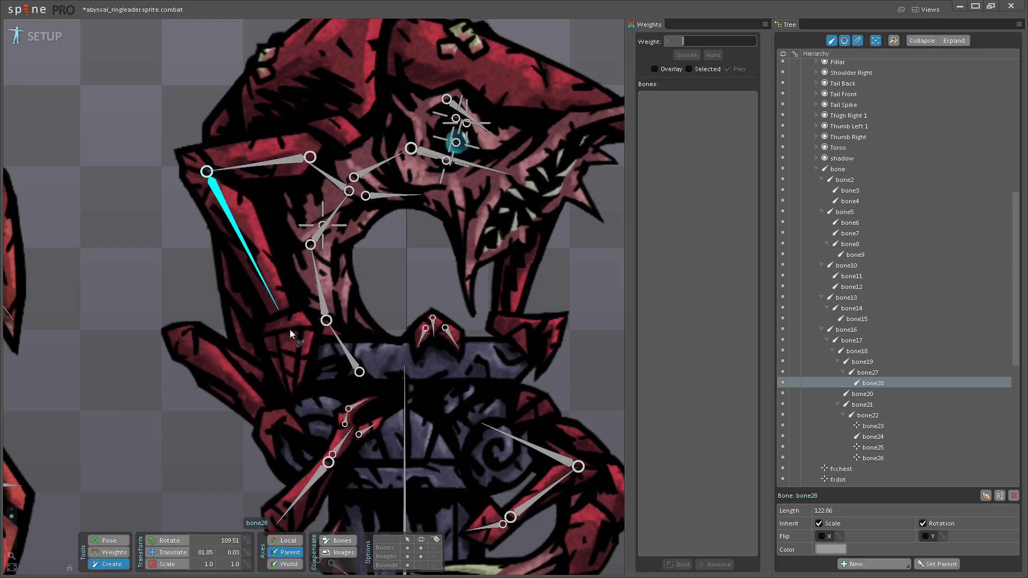
# - Create an IK constraint named right_arm_1_ik on the upper arm and forearm bones, with its target at the forearm's tip
pyautogui.click(121, 538)
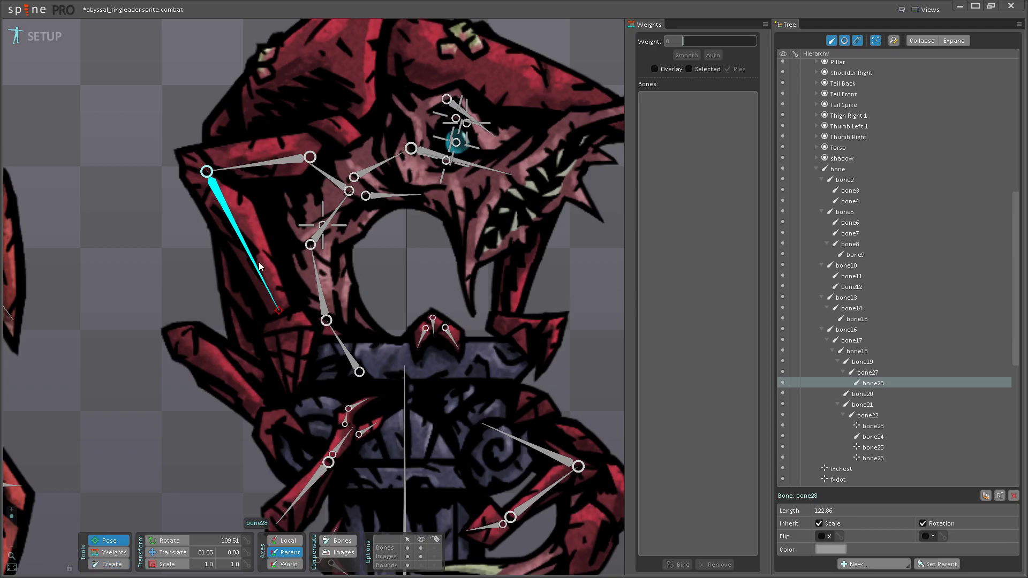
pyautogui.keyDown('ctrl'); pyautogui.click(256, 171); pyautogui.keyUp('ctrl')
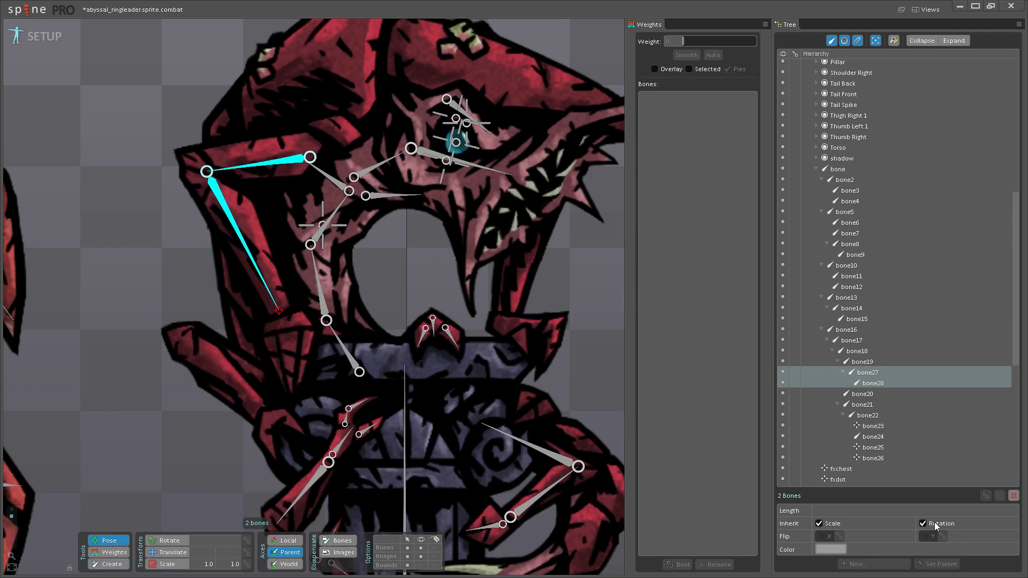
pyautogui.scroll(-10, 871, 427)
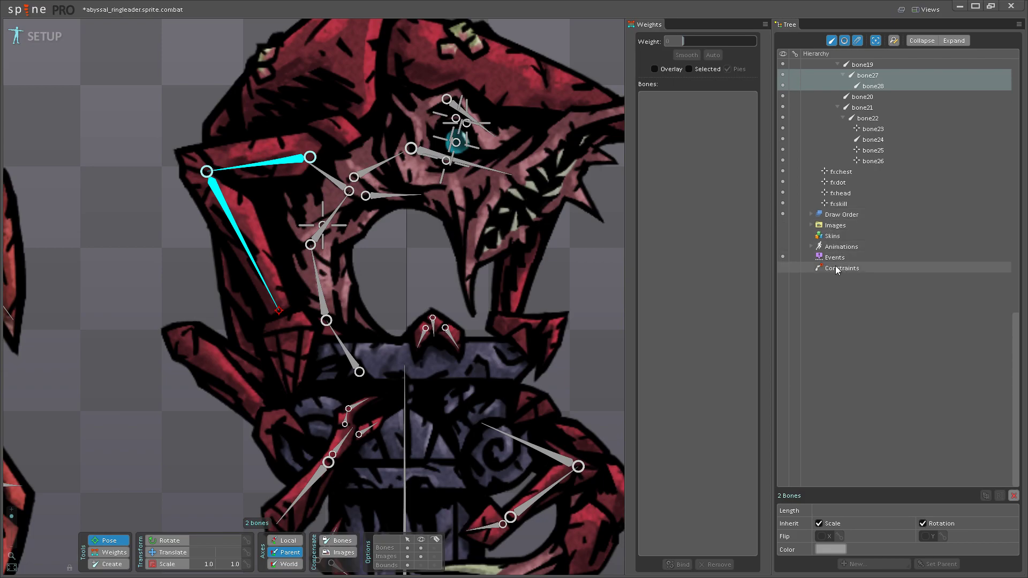
pyautogui.click(837, 267)
pyautogui.click(902, 565)
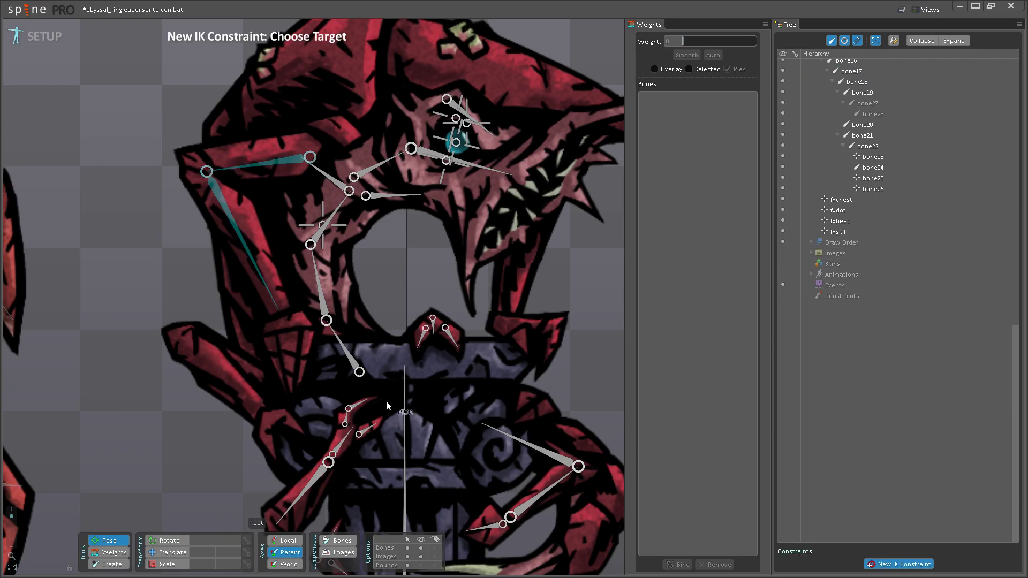
pyautogui.click(278, 311)
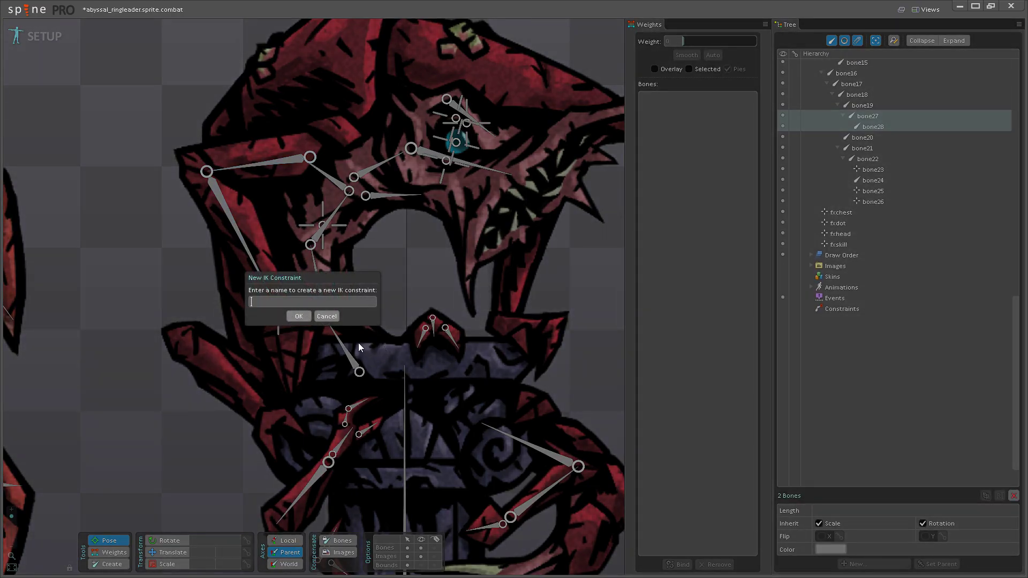
pyautogui.write('ik')
pyautogui.press('BackSpace')
pyautogui.press('BackSpace')
pyautogui.write('right_arm_1_ik')
pyautogui.press('Return')
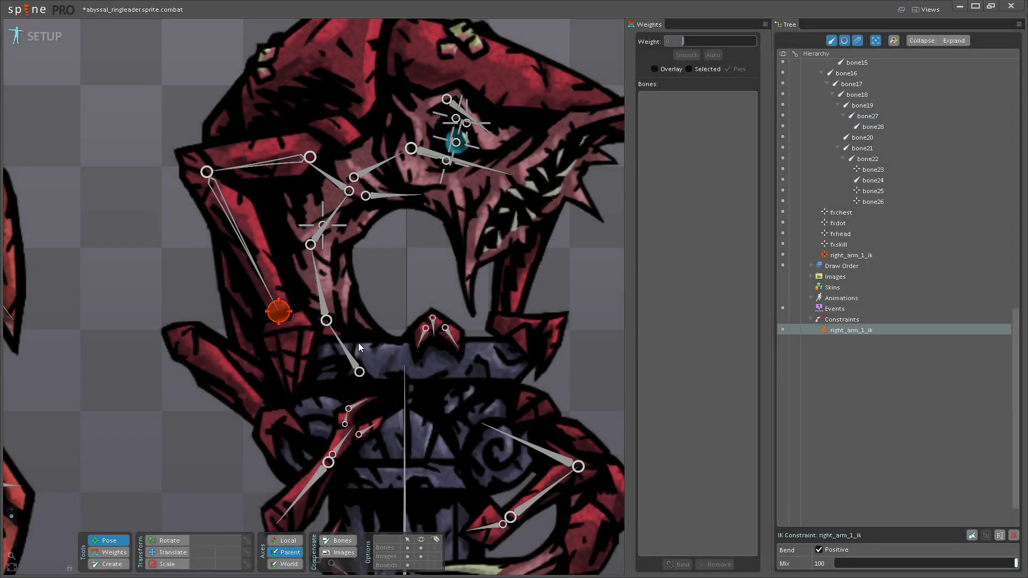
# - Rename the right arm's IK constraint to right_arm_ik
pyautogui.scroll(-3, 284, 327)
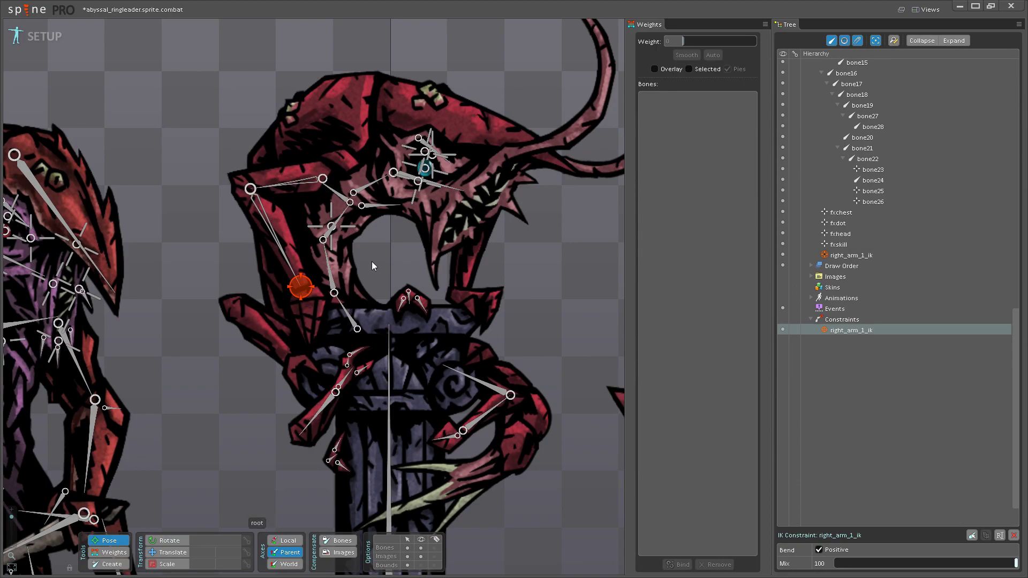
pyautogui.moveTo(371, 261); pyautogui.dragTo(392, 310)
pyautogui.doubleClick(857, 330)
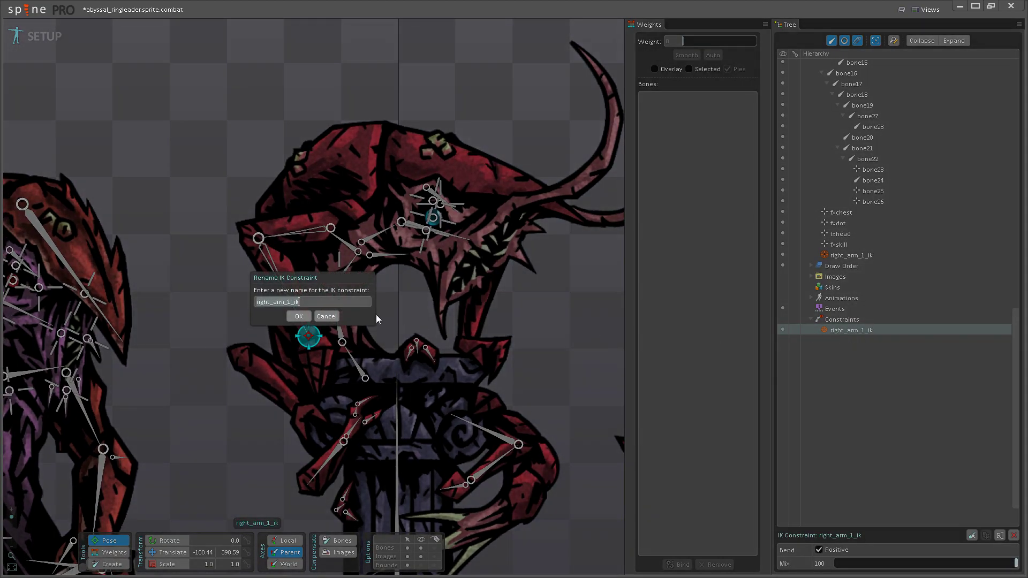
pyautogui.click(291, 302)
pyautogui.press('Return')
# - Test the right arm's IK by translating its target, and undo the movement
pyautogui.scroll(3, 313, 335)
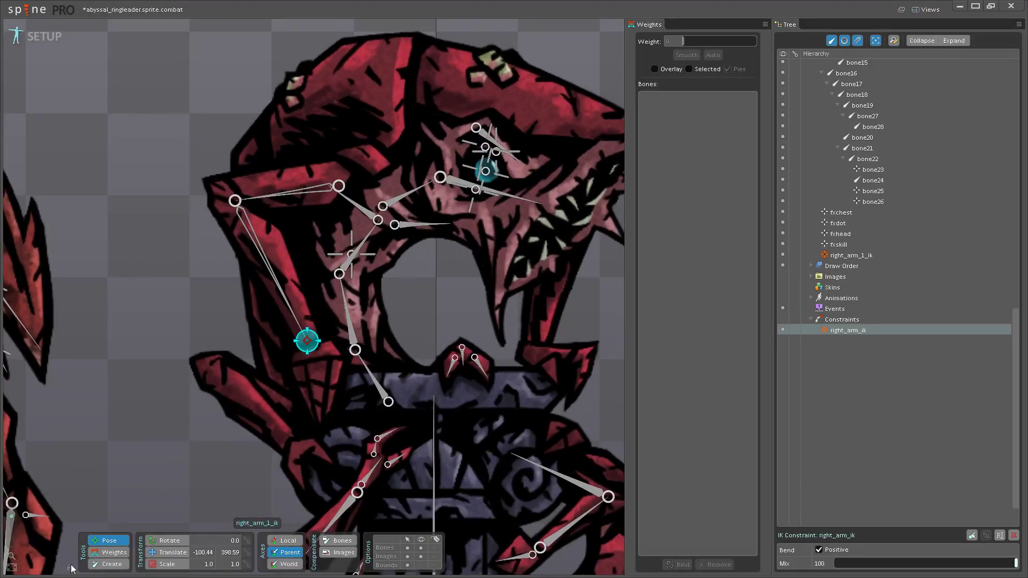
pyautogui.click(109, 552)
pyautogui.click(152, 552)
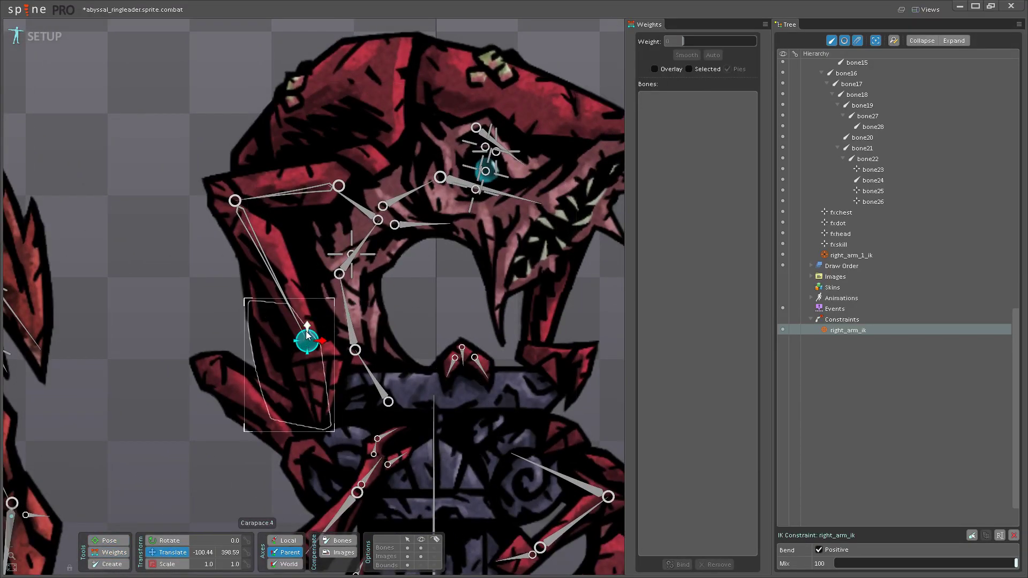
pyautogui.moveTo(308, 325); pyautogui.dragTo(292, 358)
pyautogui.hotkey('ctrl', 'z')
pyautogui.moveTo(307, 290); pyautogui.dragTo(307, 340)
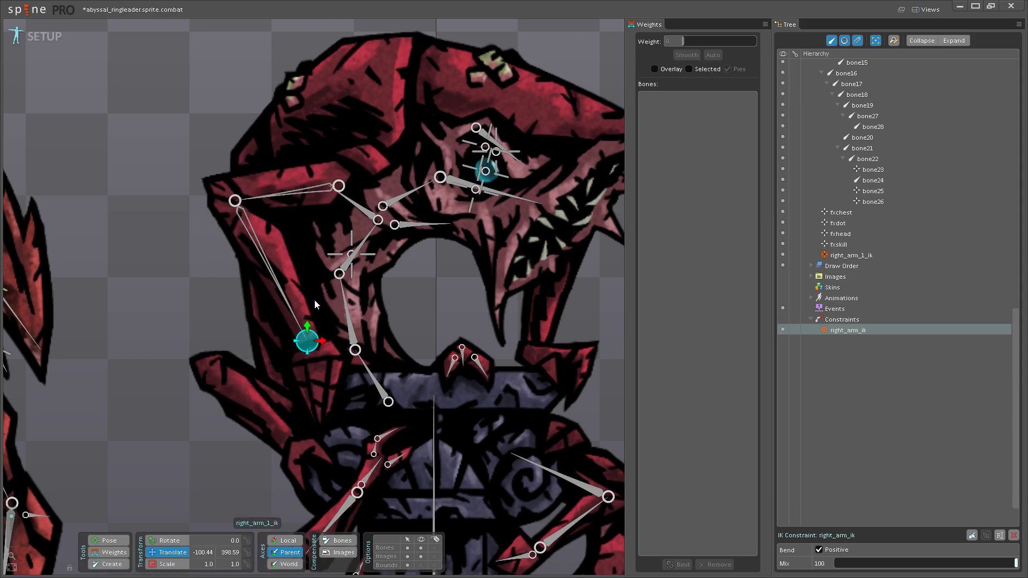
# - Test the rotation of bone18 and bone17 in the torso, undoing each rotation
pyautogui.click(370, 236)
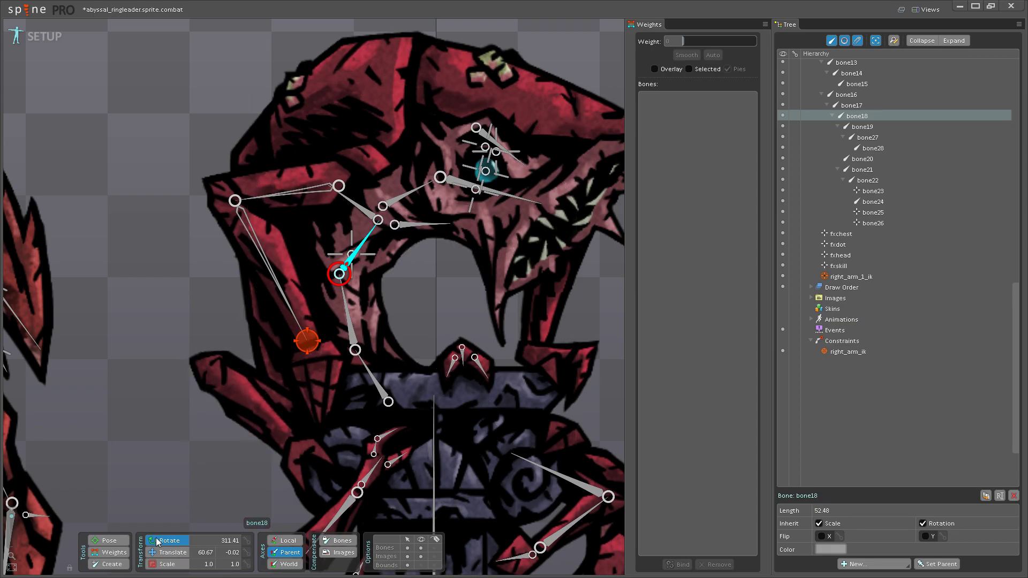
pyautogui.click(173, 562)
pyautogui.click(169, 541)
pyautogui.moveTo(370, 236)
pyautogui.mouseDown()
pyautogui.moveTo(372, 225)
pyautogui.moveTo(396, 240)
pyautogui.moveTo(361, 202)
pyautogui.moveTo(375, 225)
pyautogui.mouseUp()
pyautogui.hotkey('ctrl', 'z')
pyautogui.click(349, 318)
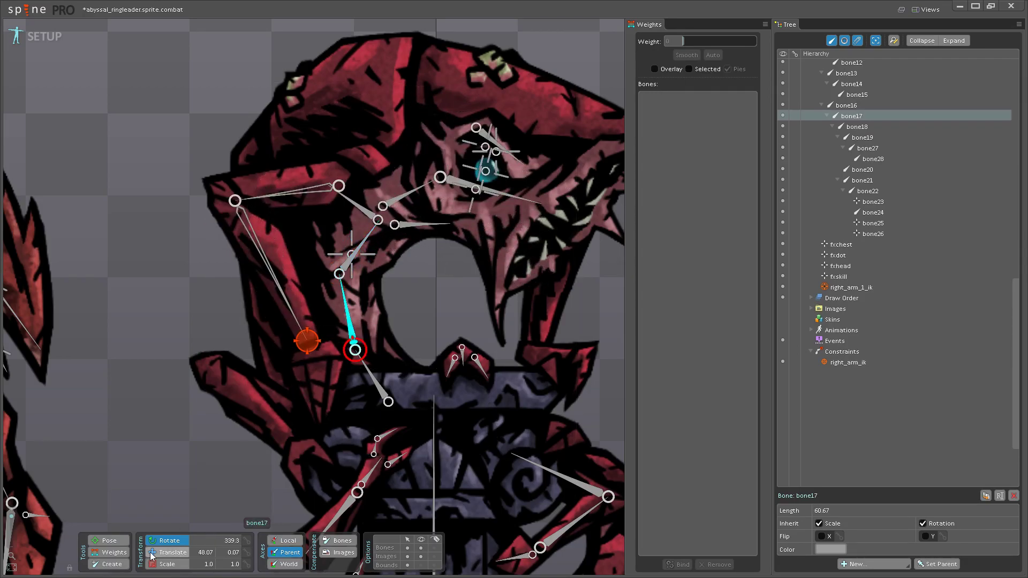
pyautogui.moveTo(343, 323)
pyautogui.mouseDown()
pyautogui.moveTo(341, 294)
pyautogui.moveTo(341, 319)
pyautogui.mouseUp()
pyautogui.hotkey('ctrl', 'z')
# - Save the project and create a hand bone about 49 long on the right hand as a child of the central pillar bone
pyautogui.hotkey('ctrl', 's')
pyautogui.moveTo(300, 291); pyautogui.dragTo(300, 322)
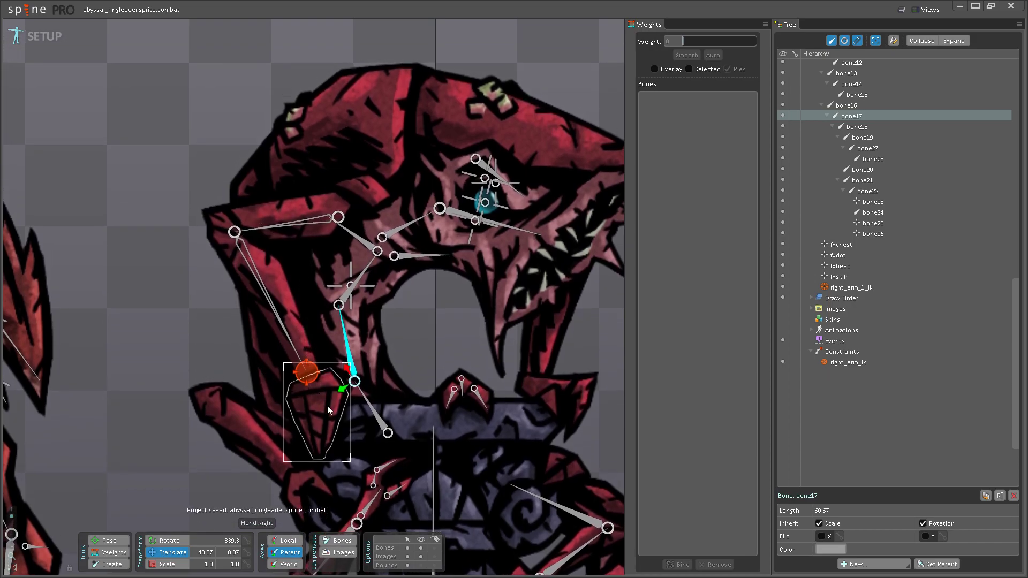
pyautogui.moveTo(433, 523); pyautogui.dragTo(409, 461)
pyautogui.click(409, 460)
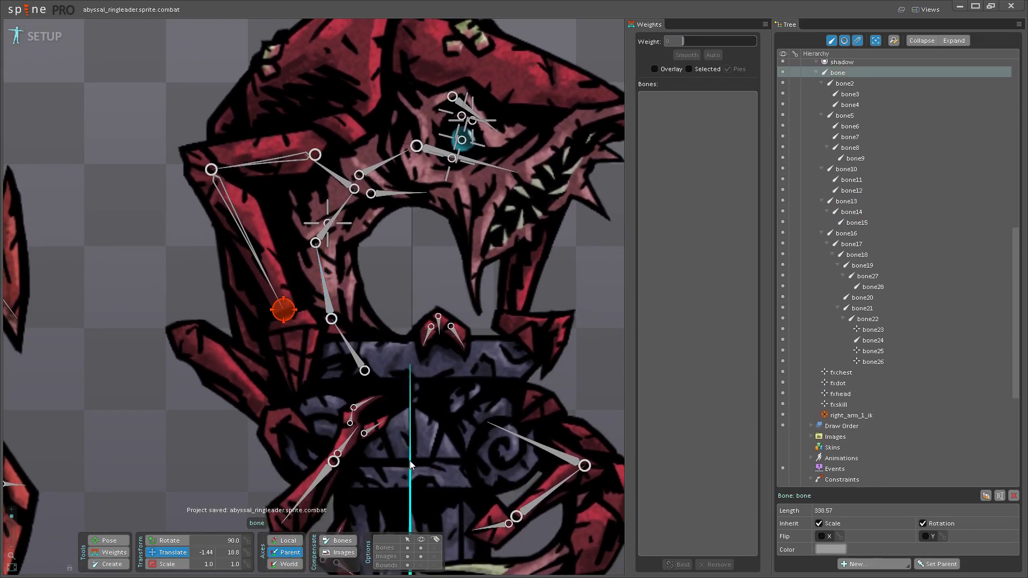
pyautogui.click(111, 564)
pyautogui.scroll(2, 290, 330)
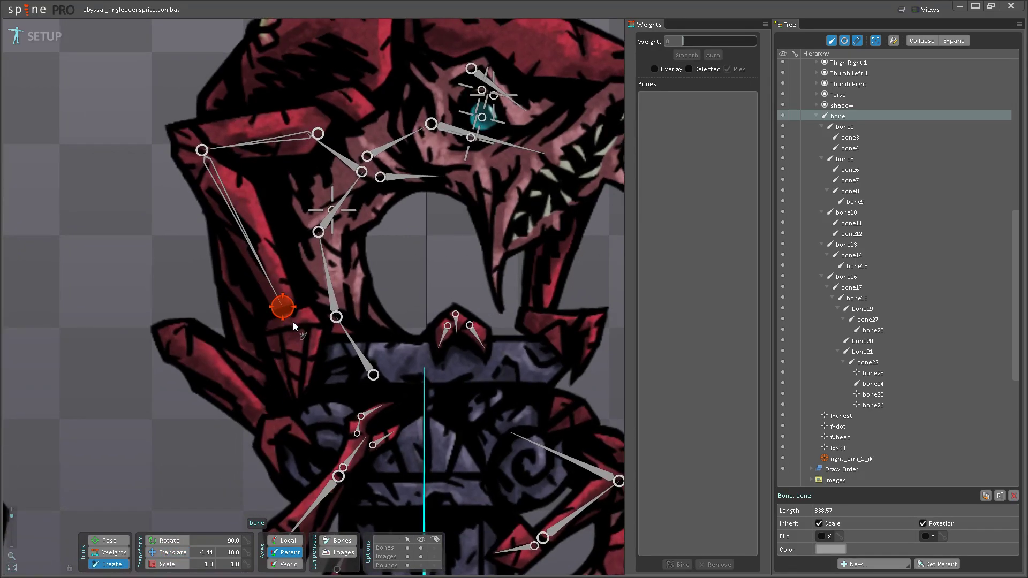
pyautogui.moveTo(292, 319); pyautogui.dragTo(298, 389)
# - From the pillar bone, create a left hand bone with two child finger bones about 31 and 19 long
pyautogui.moveTo(384, 362); pyautogui.dragTo(364, 384)
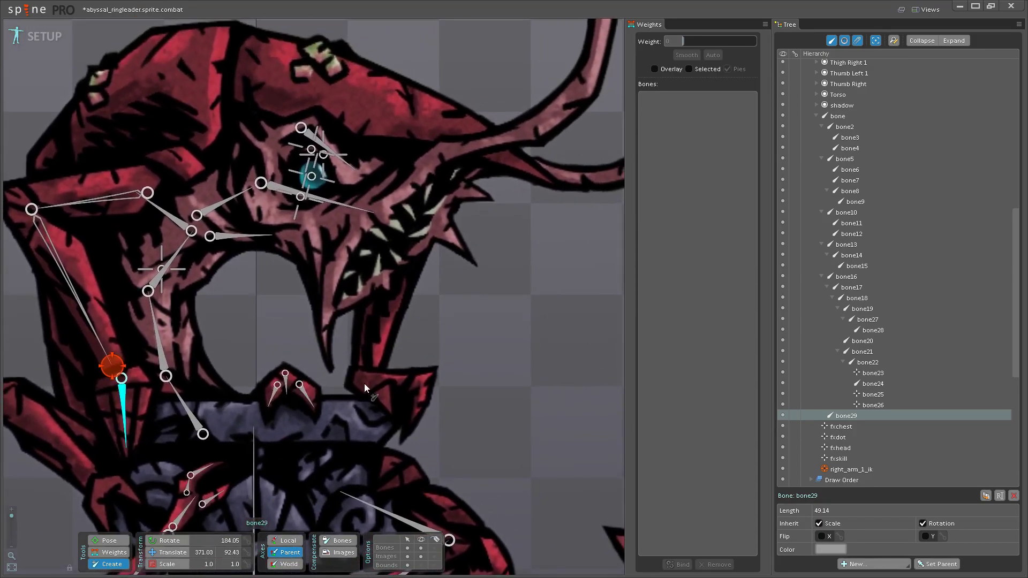
pyautogui.moveTo(308, 442); pyautogui.dragTo(312, 410)
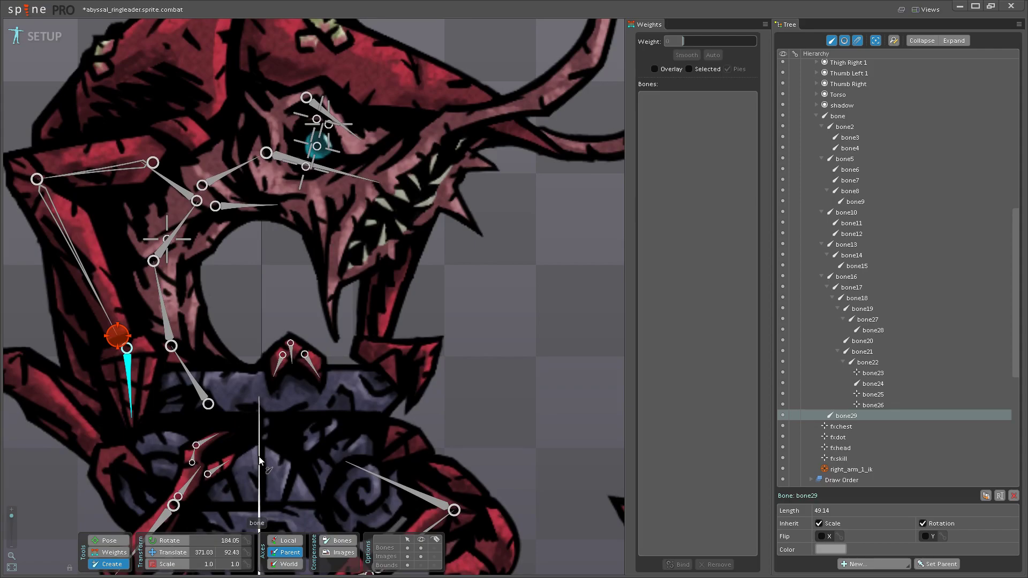
pyautogui.click(260, 459)
pyautogui.moveTo(367, 349); pyautogui.dragTo(414, 399)
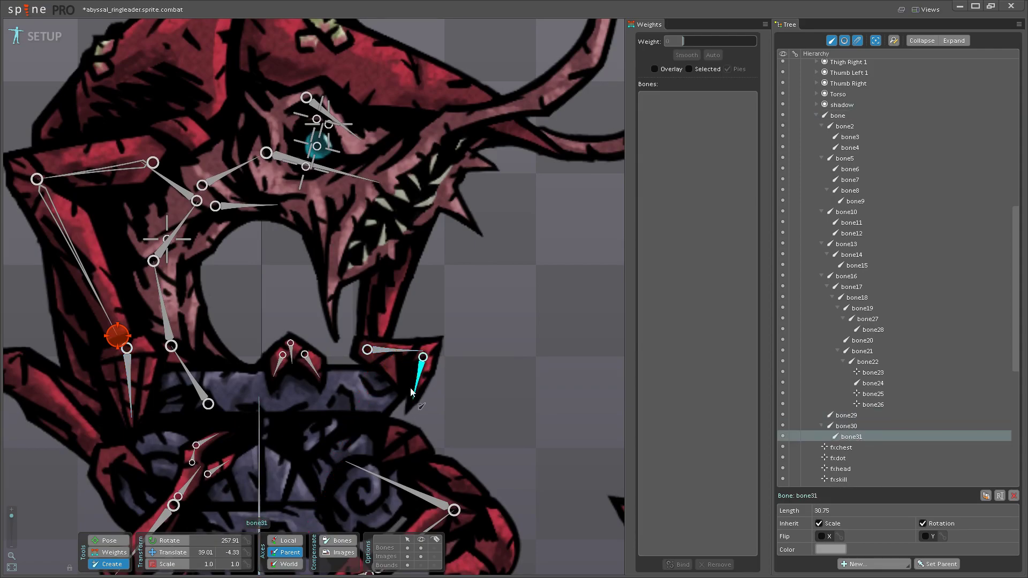
pyautogui.click(387, 358)
pyautogui.moveTo(385, 358); pyautogui.dragTo(397, 378)
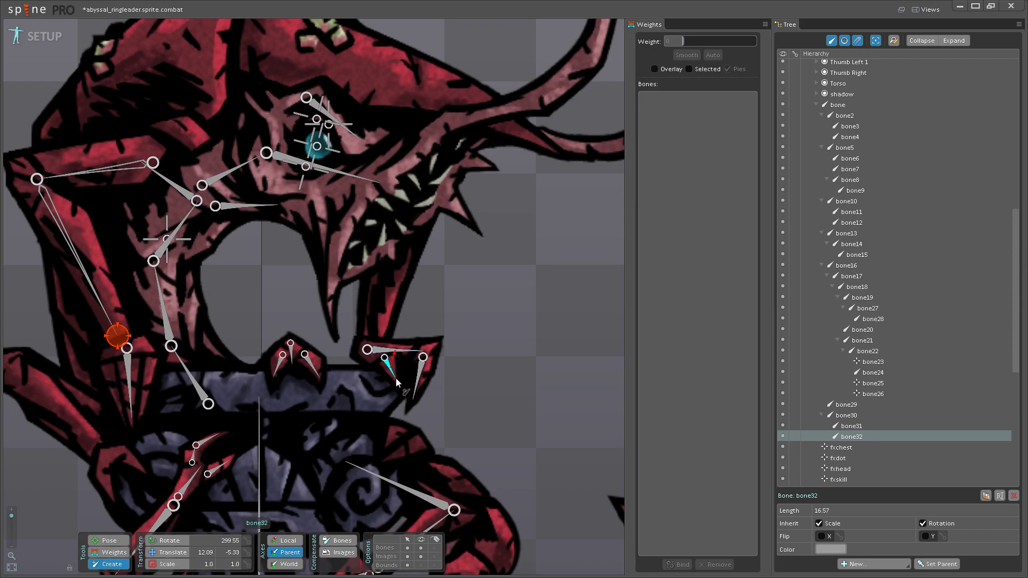
pyautogui.moveTo(377, 290); pyautogui.dragTo(380, 340)
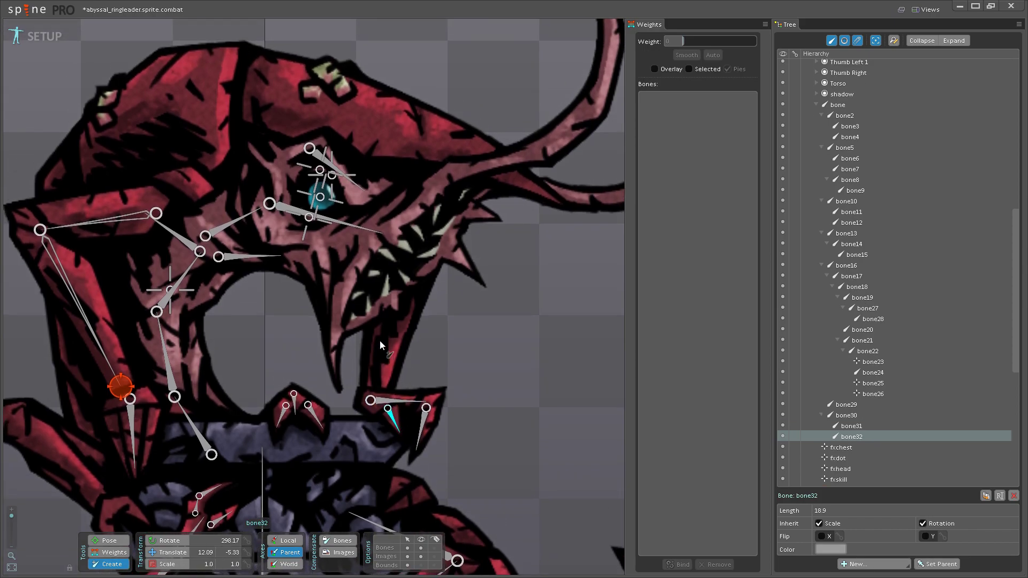
# - Delete the head bone that extends from the neck bone, together with all its child bones
pyautogui.click(353, 224)
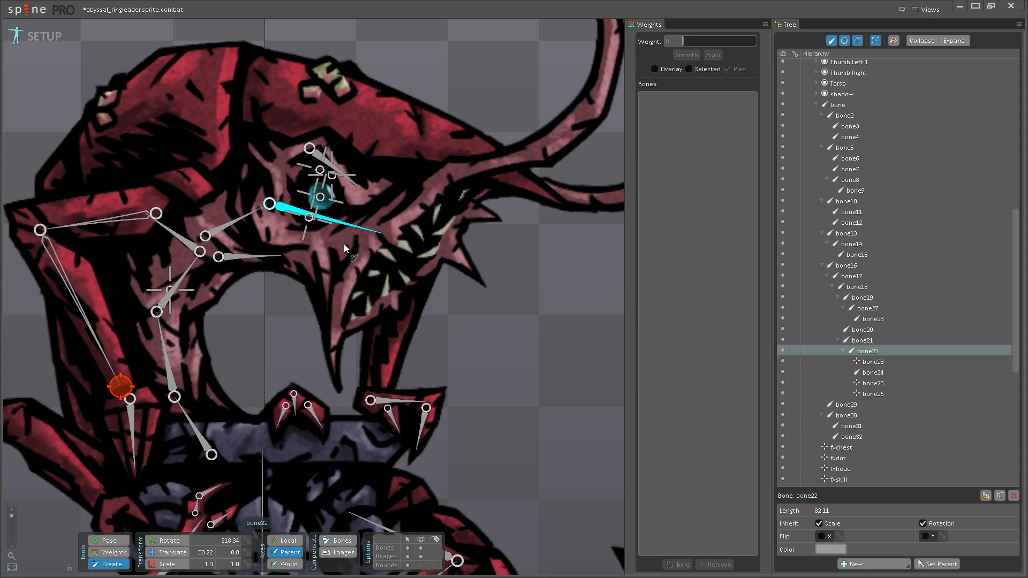
pyautogui.press('Delete')
pyautogui.click(298, 315)
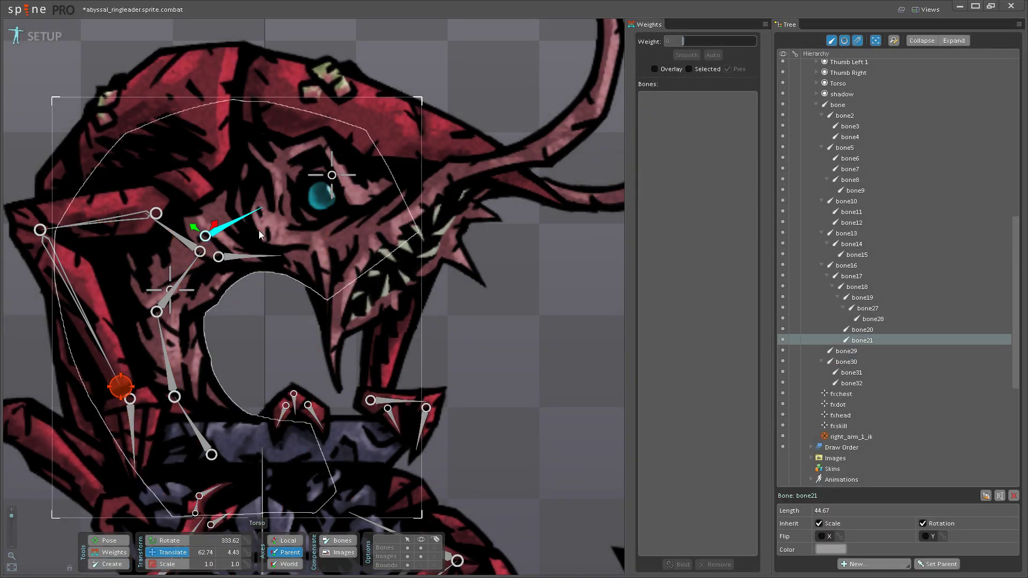
# - From the neck bone's tip, create an upper arm bone about 109 long and a forearm bone about 93 long along the left arm
pyautogui.press('c')
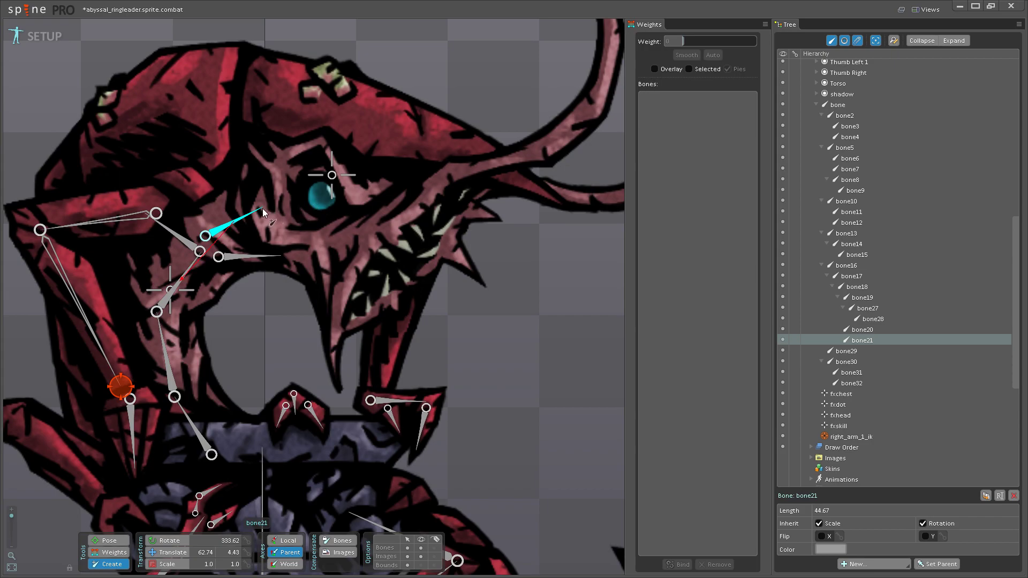
pyautogui.moveTo(265, 209); pyautogui.dragTo(377, 389)
pyautogui.click(110, 541)
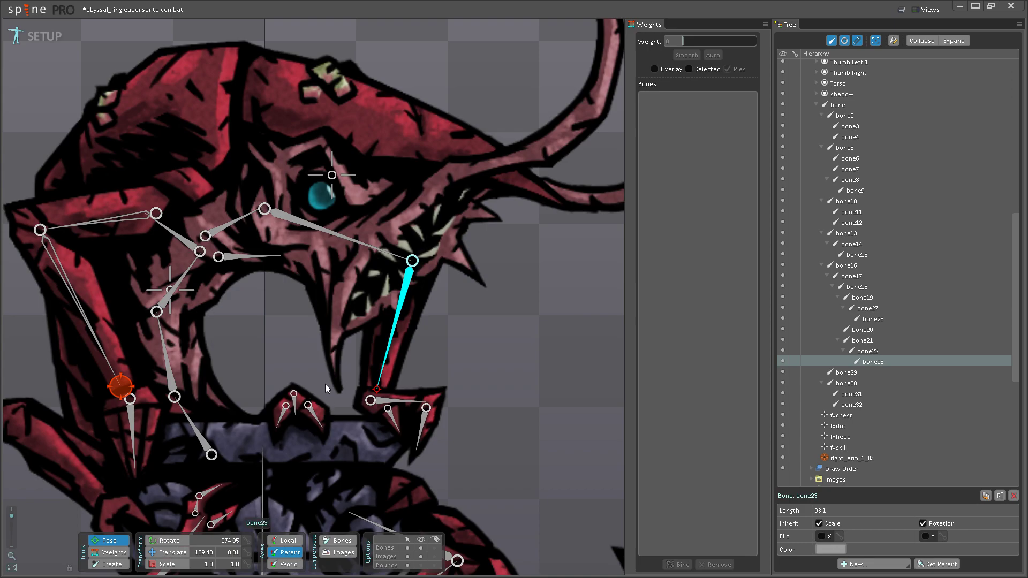
# - Create an IK constraint named arm_left_ik on the left upper arm and forearm bones, with its target at the forearm's tip
pyautogui.keyDown('ctrl'); pyautogui.click(357, 242); pyautogui.keyUp('ctrl')
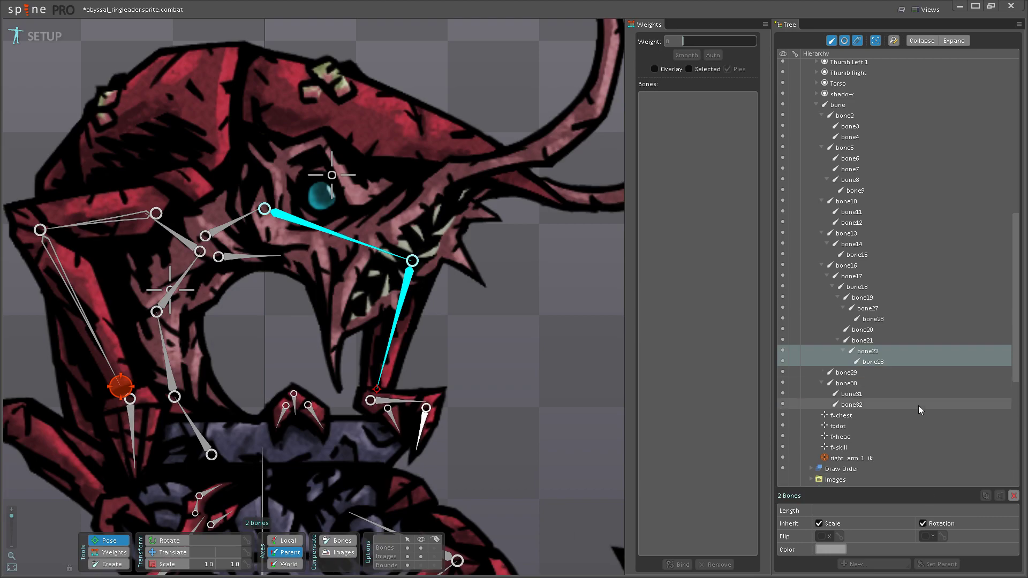
pyautogui.scroll(-4, 876, 454)
pyautogui.scroll(-2, 875, 454)
pyautogui.click(851, 330)
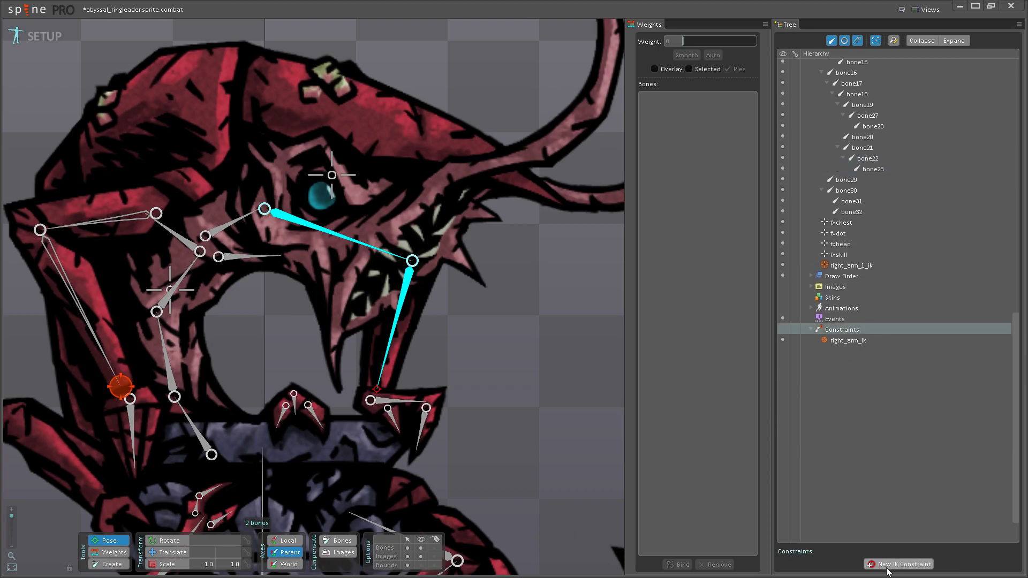
pyautogui.click(889, 565)
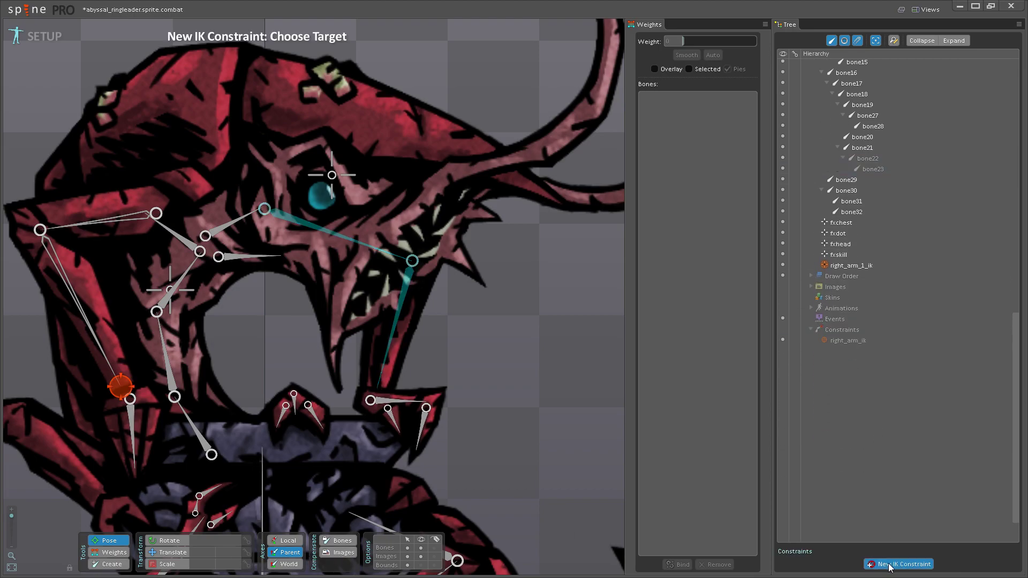
pyautogui.click(377, 394)
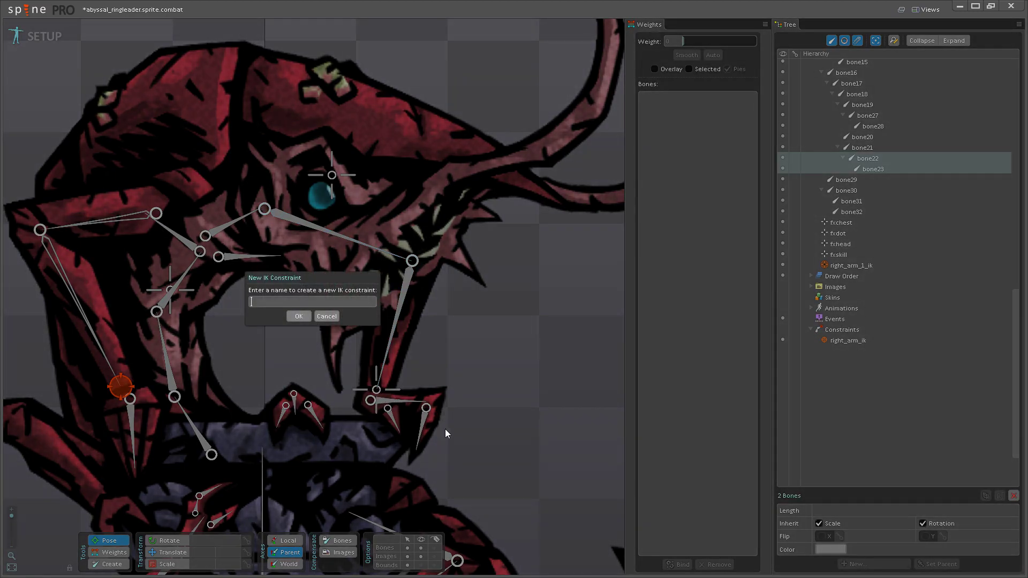
pyautogui.write('arm_left_ik')
pyautogui.press('Return')
# - Rename the right_arm_ik constraint to arm_right_ik and save the project
pyautogui.doubleClick(848, 362)
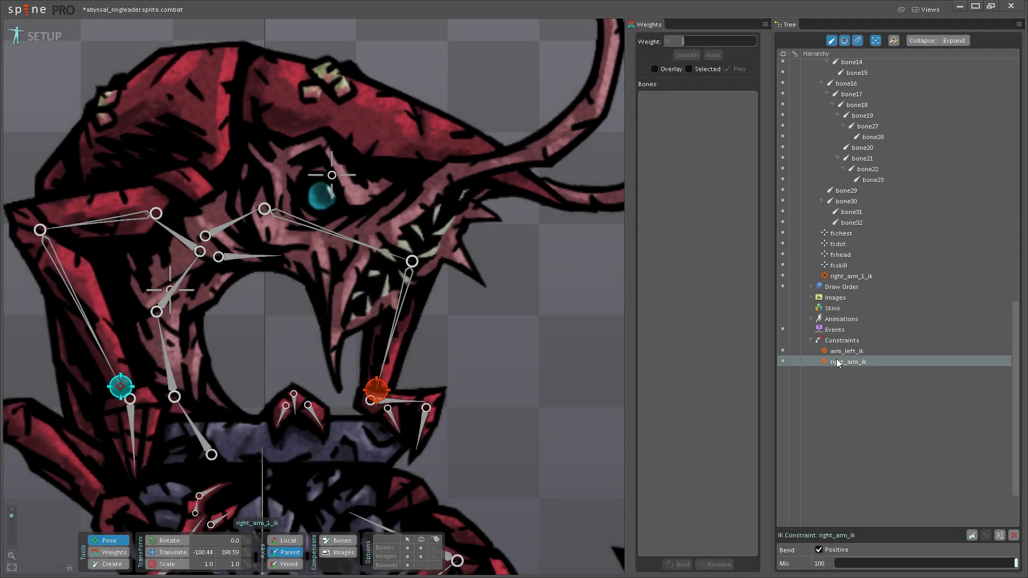
pyautogui.moveTo(287, 302); pyautogui.dragTo(253, 302)
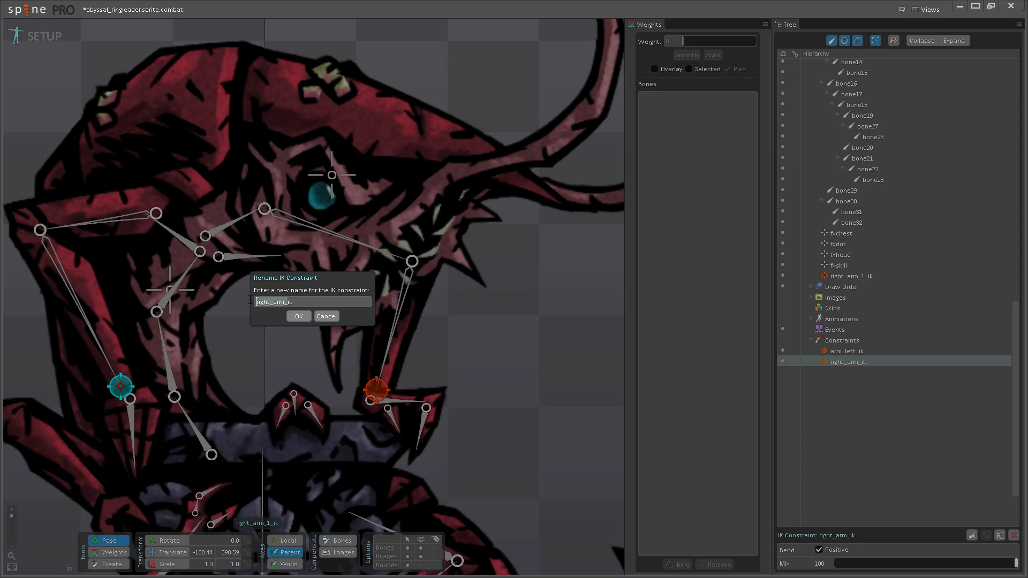
pyautogui.write('arm_right_')
pyautogui.press('Return')
pyautogui.hotkey('ctrl', 's')
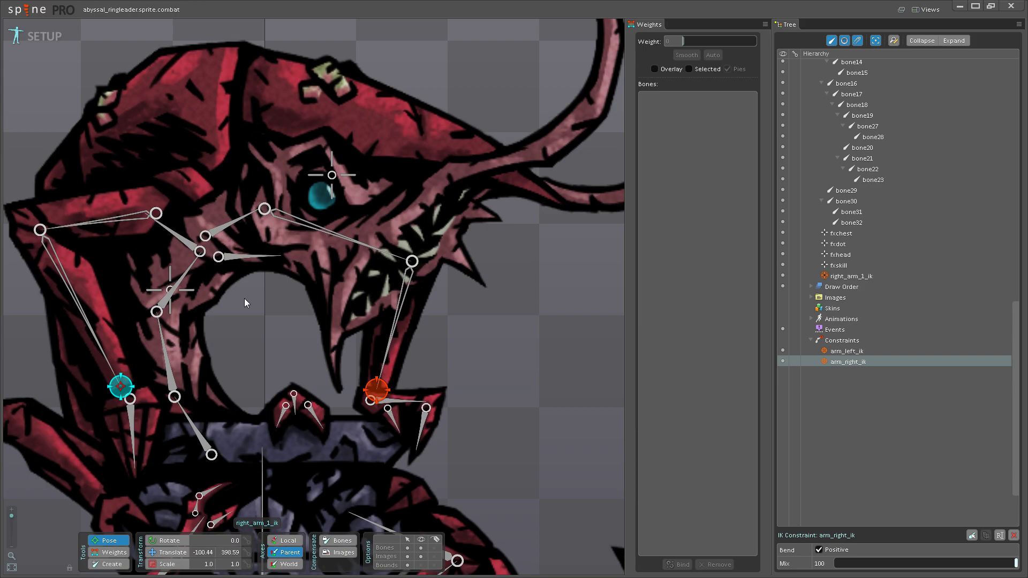
# - Examine how the neck bone, left arm bones and fxhead bone are placed around the head
pyautogui.scroll(-1, 266, 283)
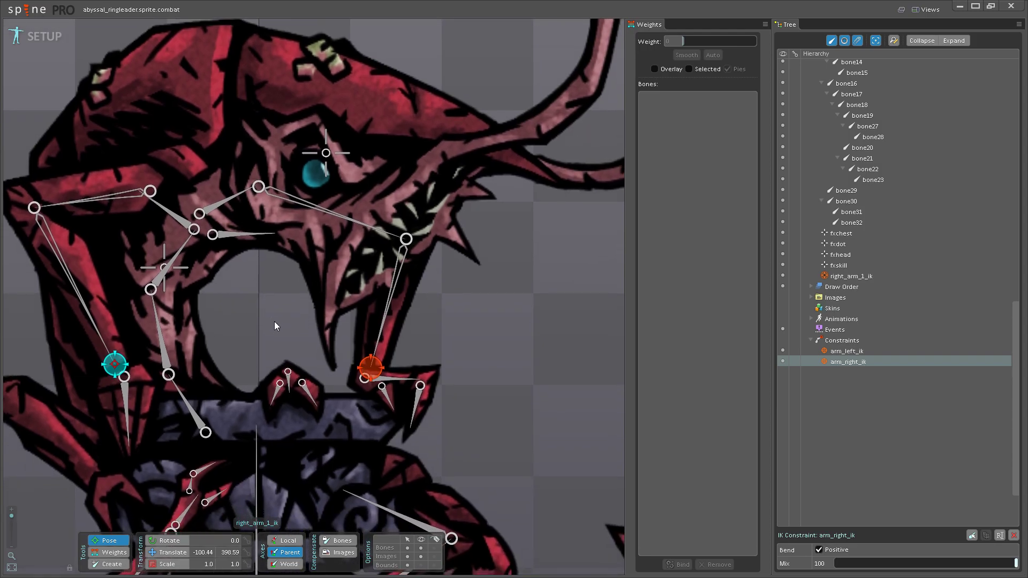
pyautogui.scroll(-1, 274, 322)
pyautogui.scroll(-1, 274, 322)
pyautogui.moveTo(260, 323); pyautogui.dragTo(236, 379)
pyautogui.scroll(3, 272, 323)
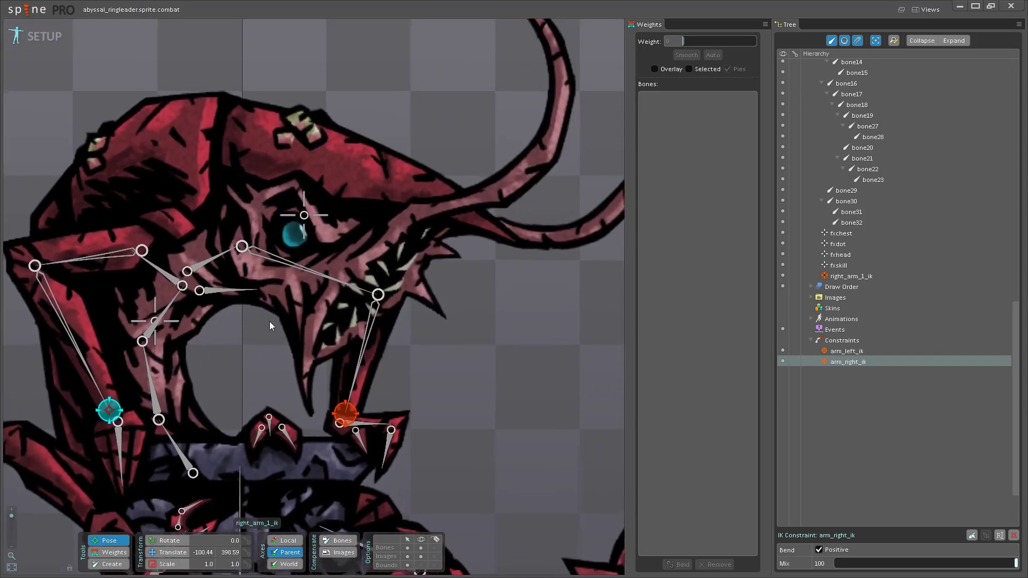
pyautogui.moveTo(266, 323); pyautogui.dragTo(263, 356)
pyautogui.click(223, 294)
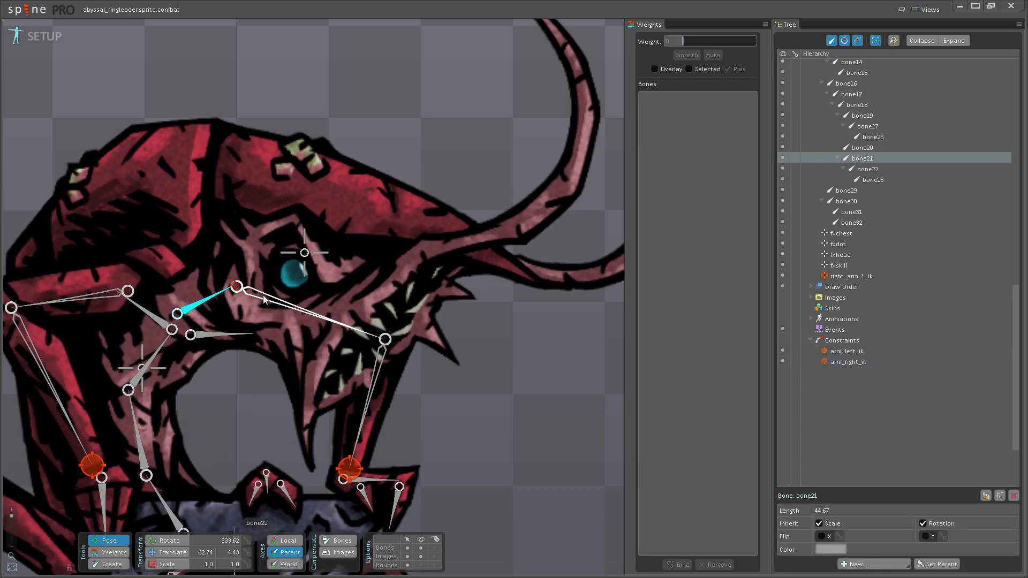
pyautogui.scroll(2, 262, 304)
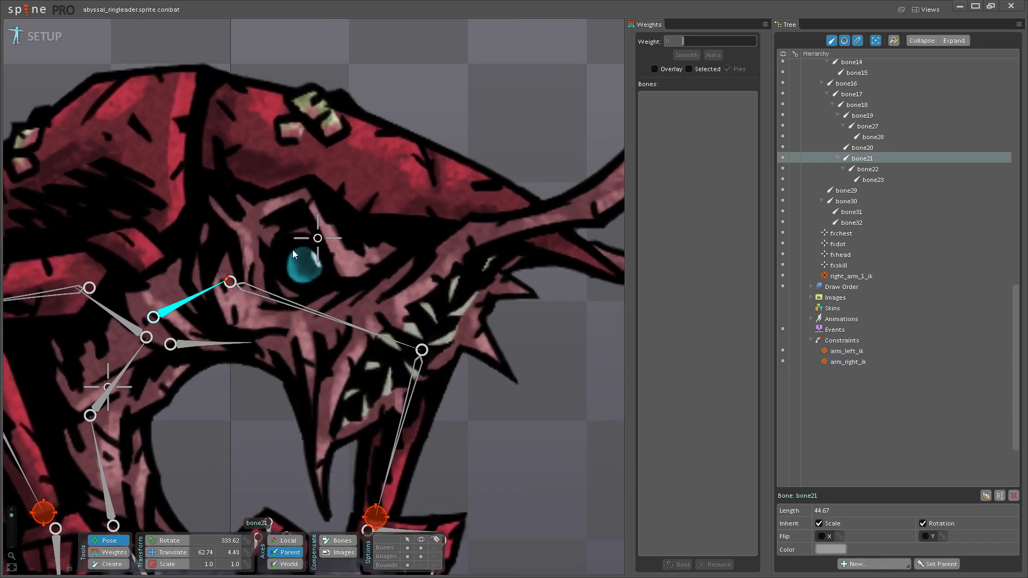
pyautogui.scroll(-1, 290, 308)
pyautogui.click(326, 242)
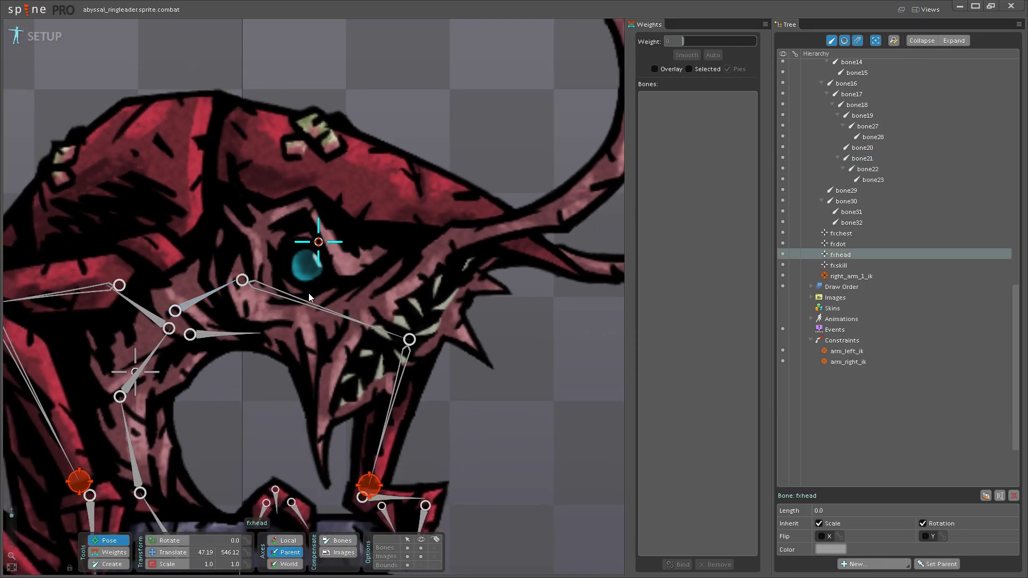
pyautogui.scroll(-2, 309, 293)
pyautogui.scroll(2, 268, 311)
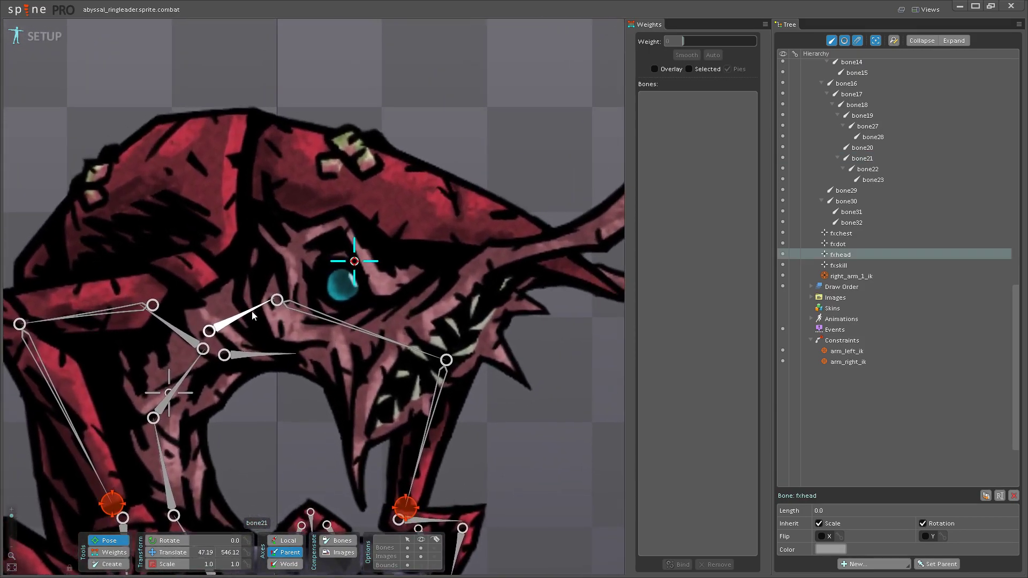
# - Delete the left upper arm bone attached to the neck bone, together with its child forearm bone
pyautogui.click(283, 307)
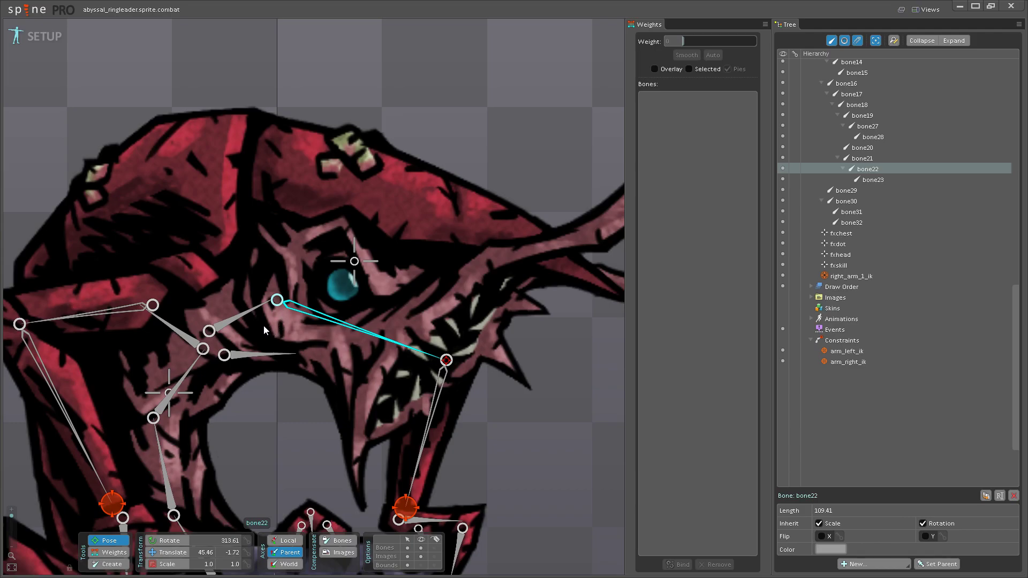
pyautogui.click(225, 324)
pyautogui.click(310, 316)
pyautogui.click(279, 356)
pyautogui.click(301, 311)
pyautogui.moveTo(361, 379); pyautogui.dragTo(357, 352)
pyautogui.press('Delete')
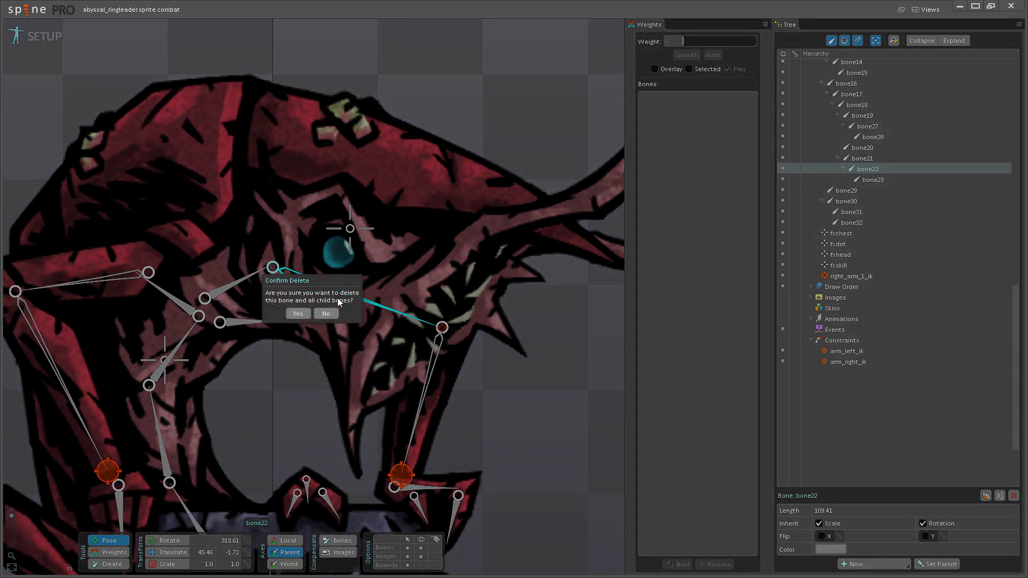
pyautogui.click(327, 314)
pyautogui.moveTo(299, 323); pyautogui.dragTo(315, 310)
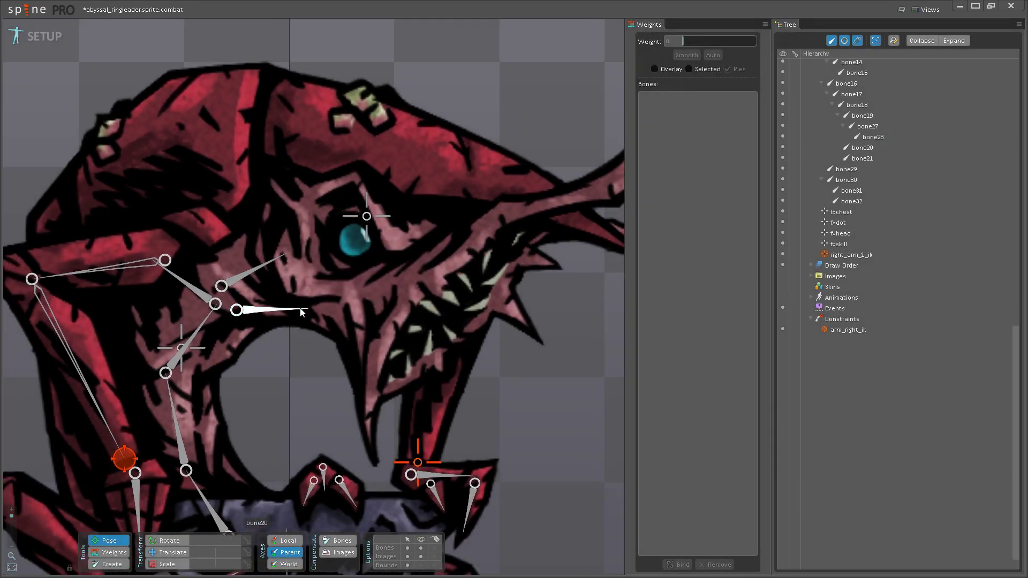
# - From the left shoulder bone's tip, create upper arm and forearm bones along the left arm, ending at the wrist
pyautogui.click(304, 310)
pyautogui.click(110, 564)
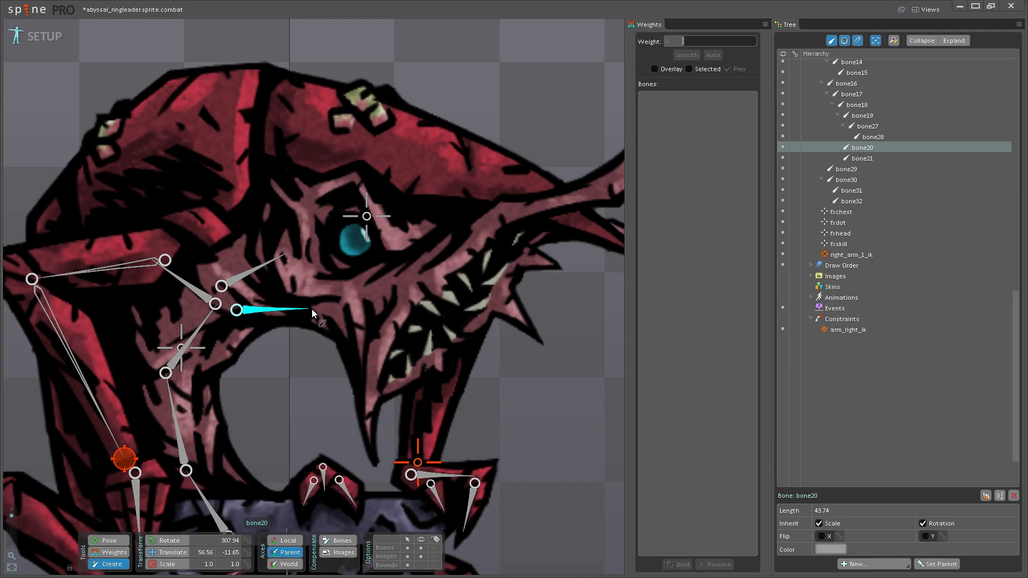
pyautogui.moveTo(310, 309); pyautogui.dragTo(418, 462)
# - Delete the leftover arm_left_ik target bone at the left wrist
pyautogui.click(418, 462)
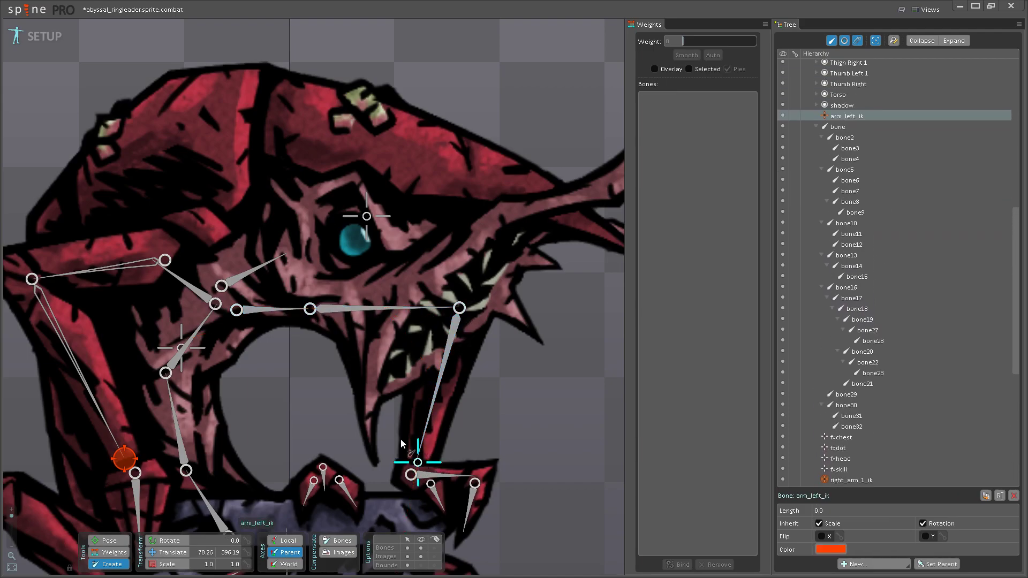
pyautogui.press('Delete')
pyautogui.click(299, 310)
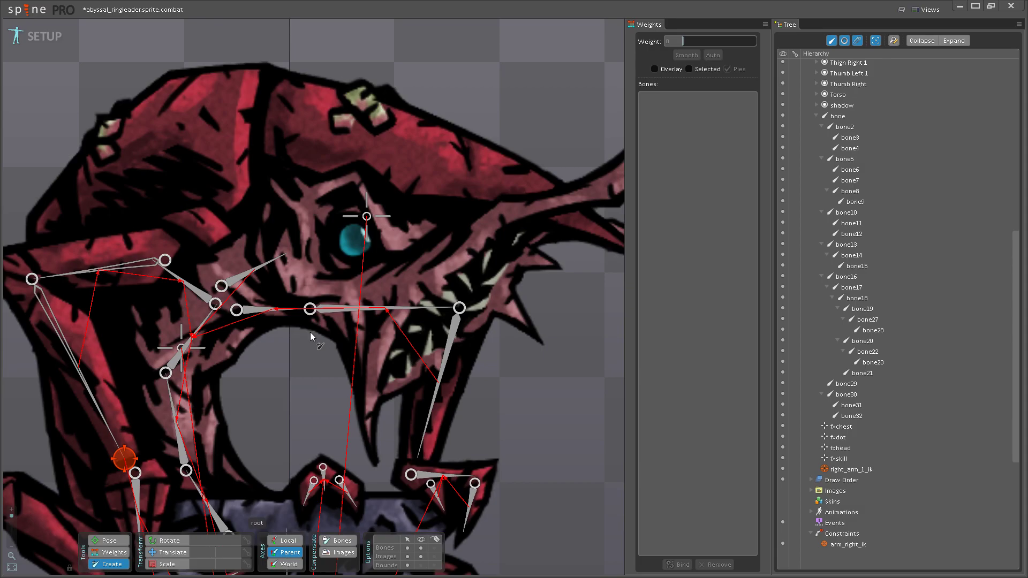
pyautogui.scroll(-5, 310, 332)
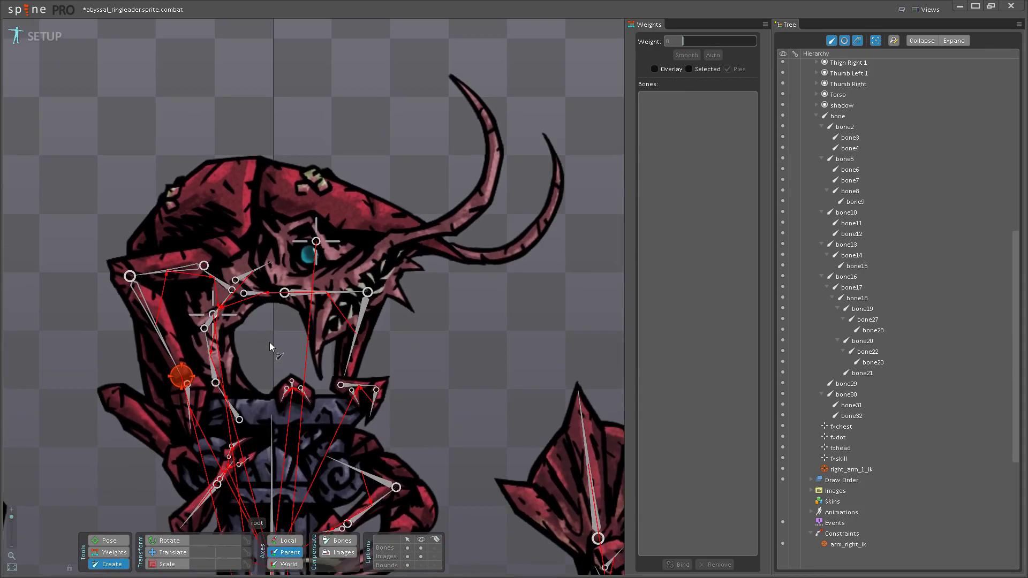
pyautogui.scroll(3, 270, 346)
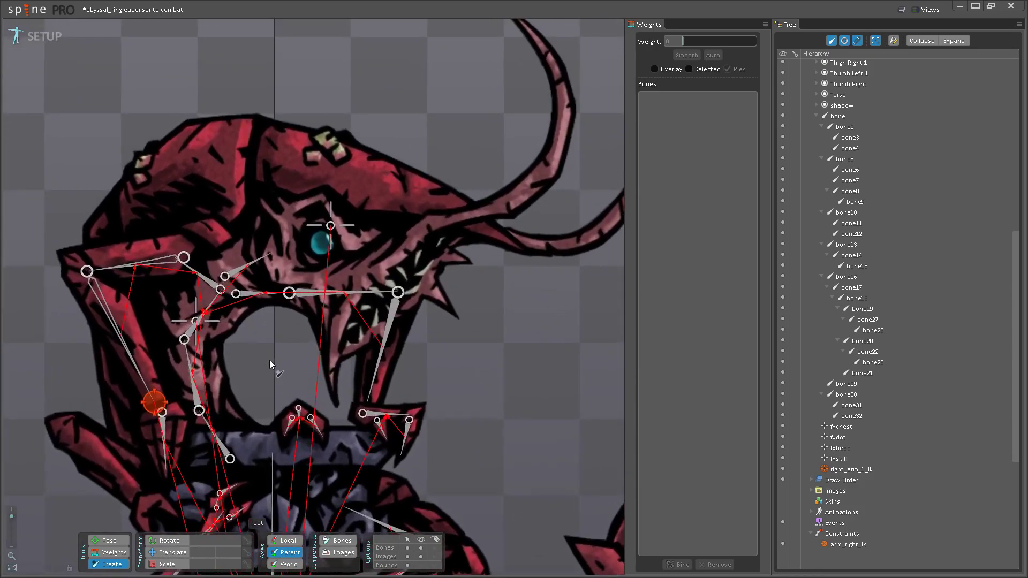
# - Start a new IK constraint on the left upper arm and forearm bones, placing a new target at the left wrist
pyautogui.moveTo(270, 361); pyautogui.dragTo(251, 375)
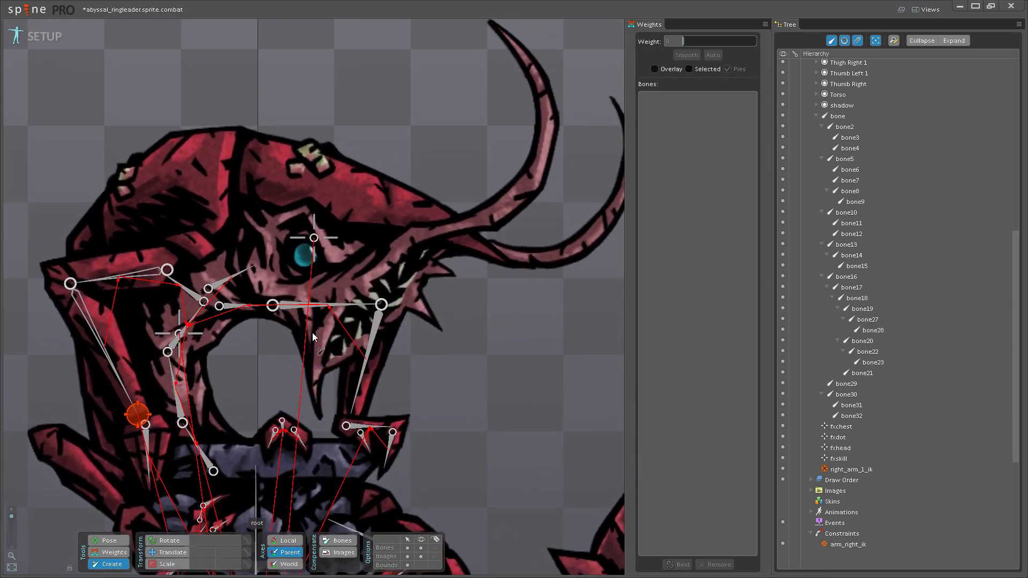
pyautogui.click(107, 541)
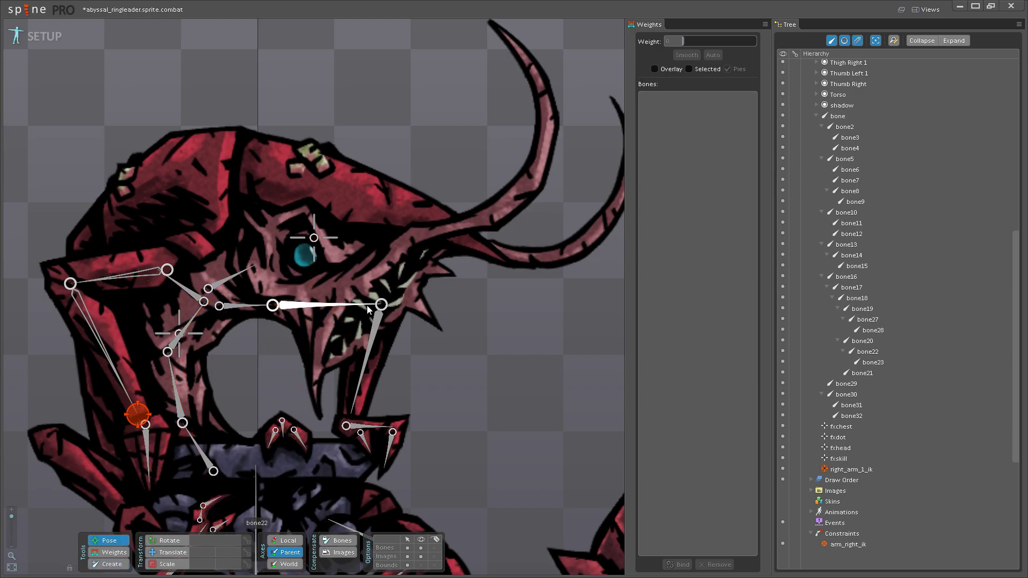
pyautogui.click(367, 309)
pyautogui.keyDown('ctrl'); pyautogui.click(370, 365); pyautogui.keyUp('ctrl')
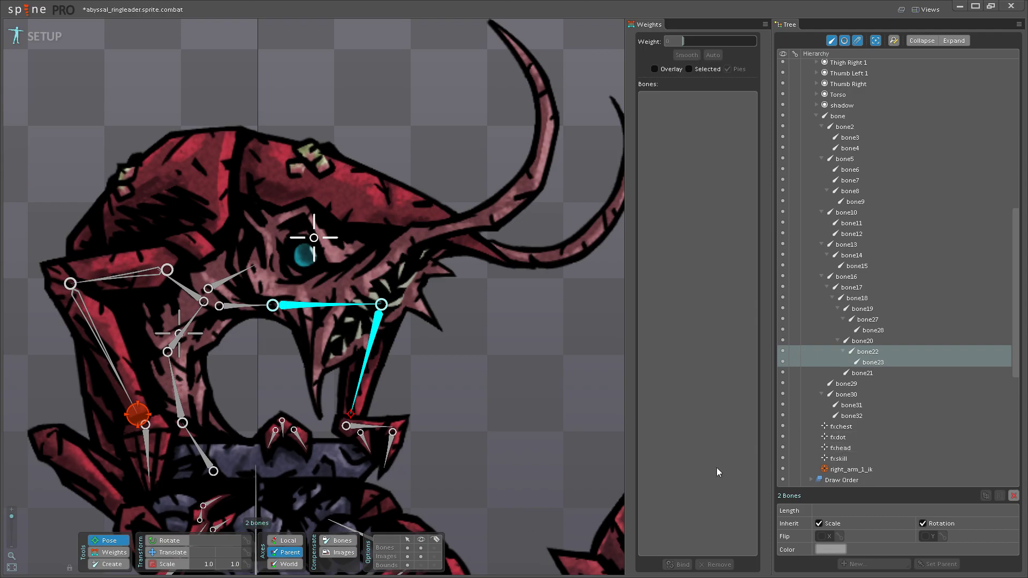
pyautogui.scroll(-8, 925, 426)
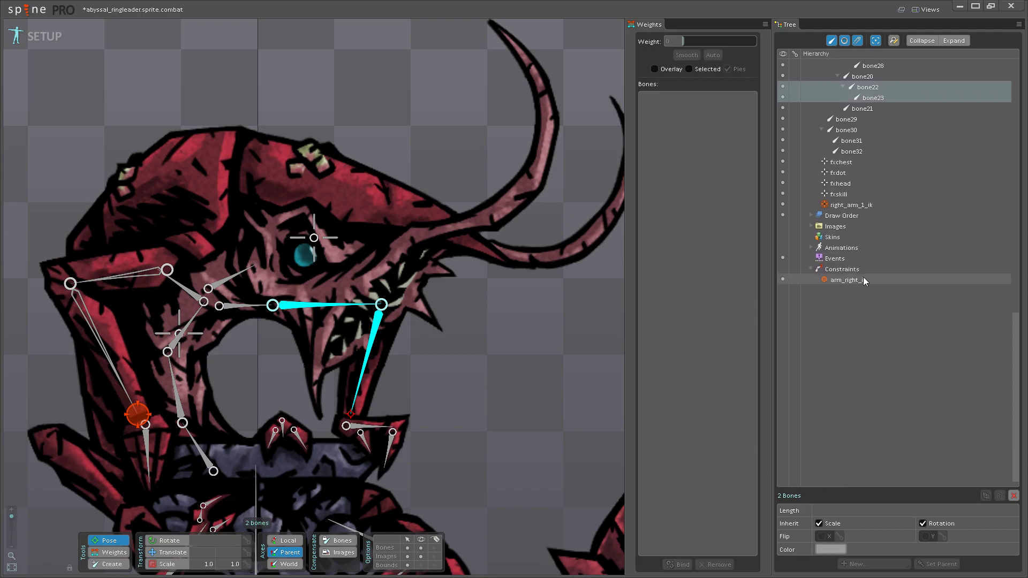
pyautogui.click(842, 285)
pyautogui.click(897, 564)
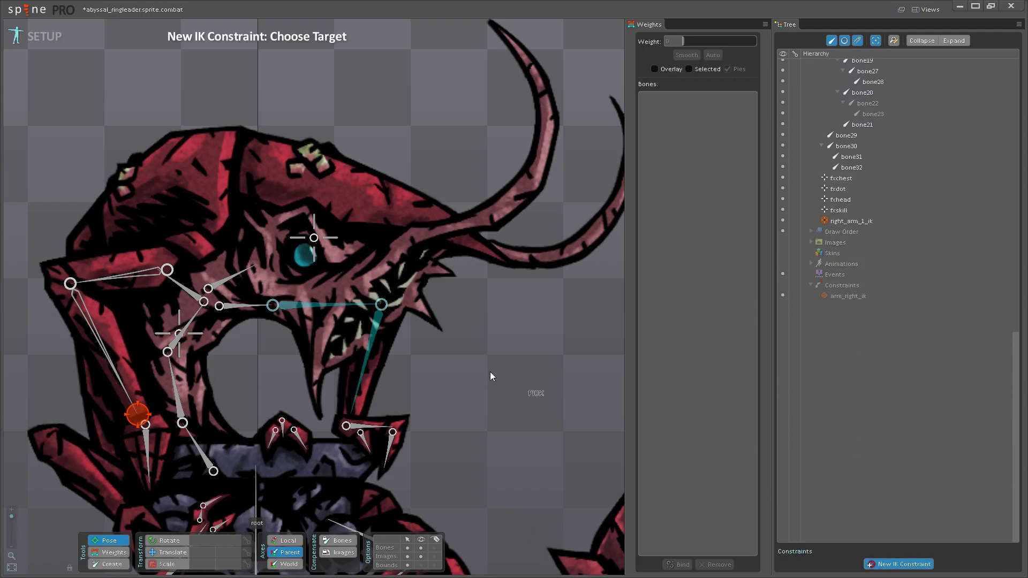
pyautogui.scroll(3, 477, 390)
pyautogui.click(294, 435)
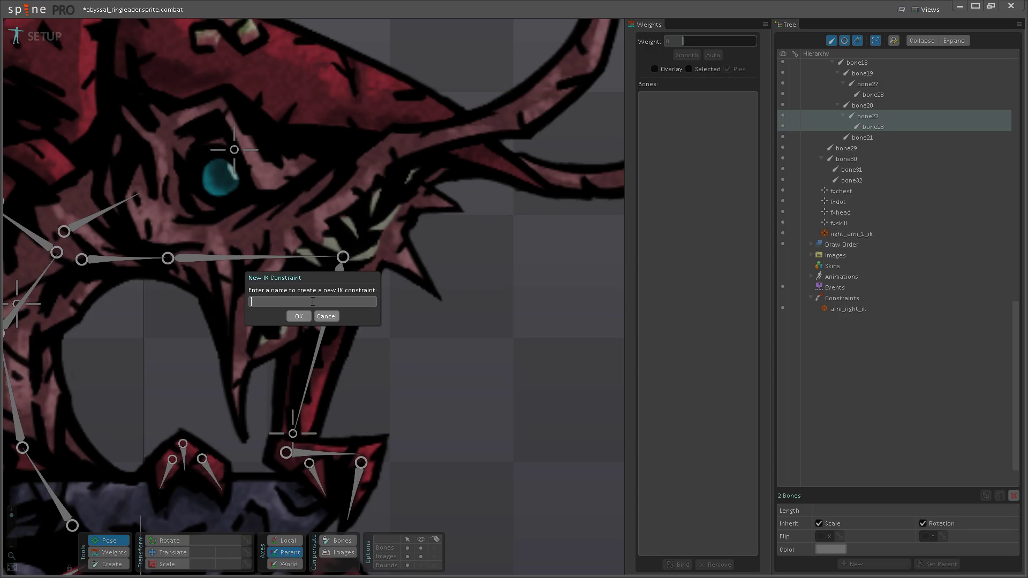
# - Name the new IK constraint arm_left_ik and save the project
pyautogui.write('arm_left_ik')
pyautogui.press('Return')
pyautogui.hotkey('ctrl', 's')
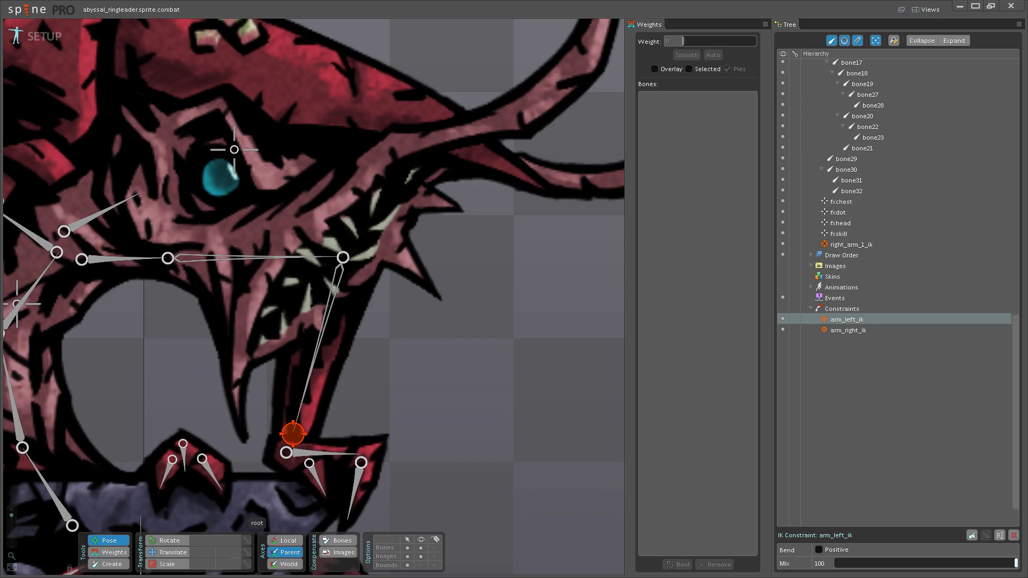
pyautogui.moveTo(465, 351); pyautogui.dragTo(489, 395)
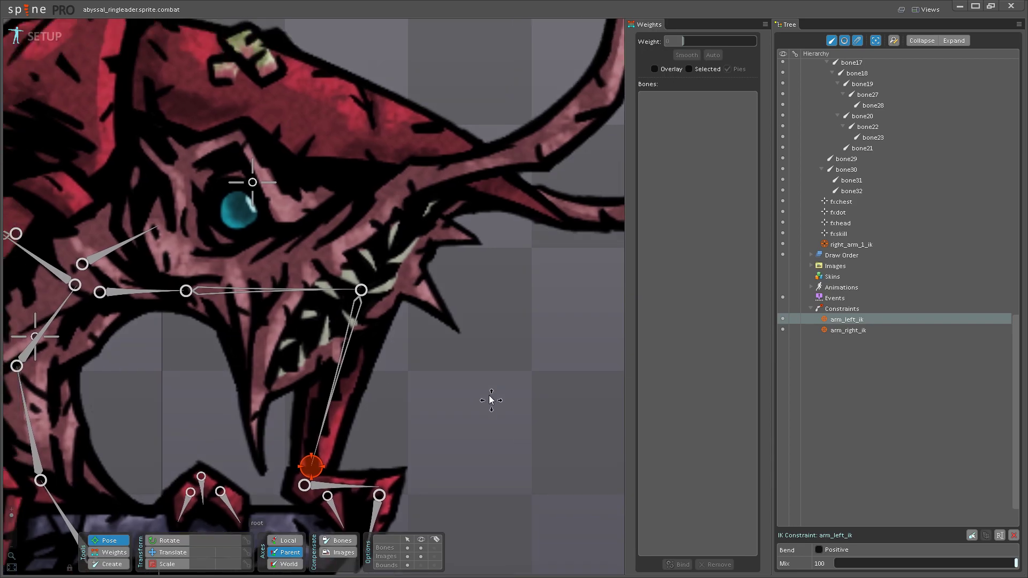
pyautogui.hotkey('ctrl', 's')
# - Try rotating the upper torso bone bone18, which carries both shoulder bones, and undo the rotation
pyautogui.scroll(-5, 417, 398)
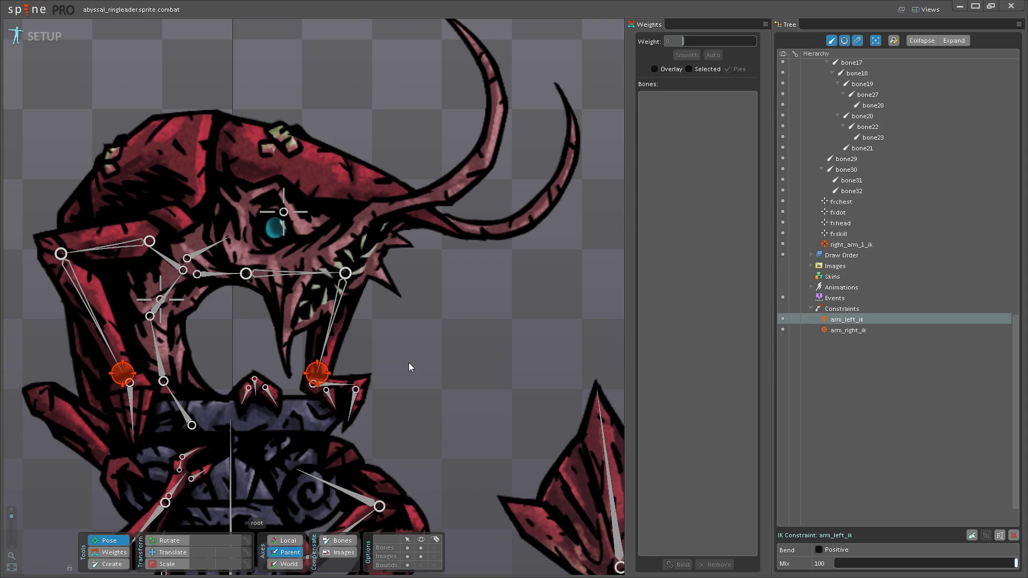
pyautogui.scroll(3, 364, 327)
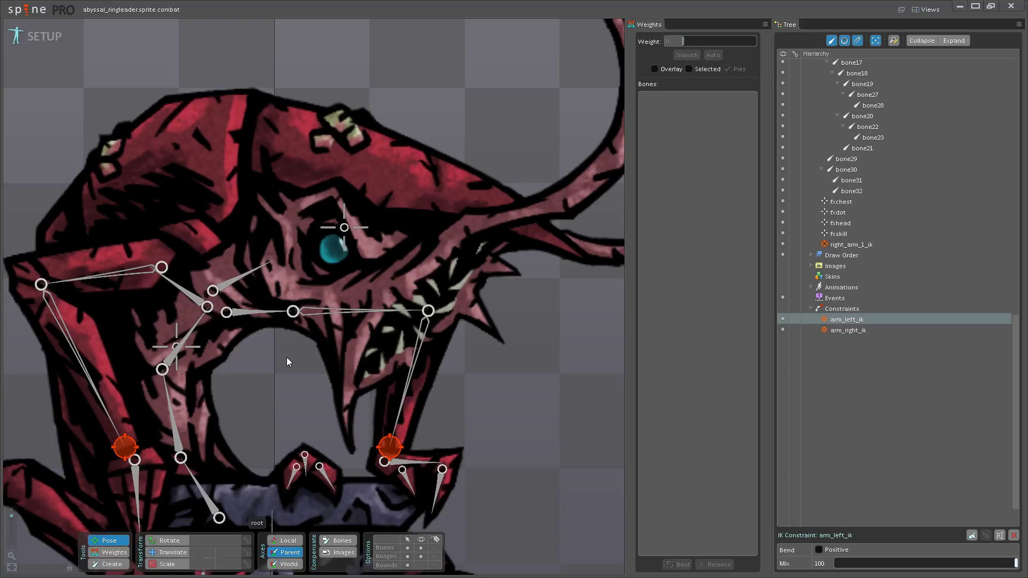
pyautogui.moveTo(287, 362); pyautogui.dragTo(306, 386)
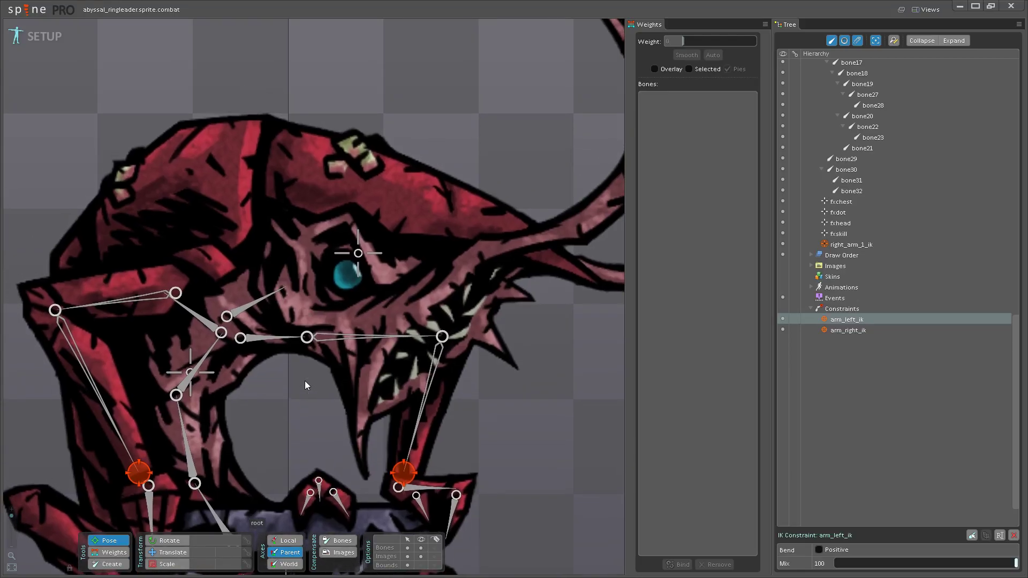
pyautogui.scroll(-3, 304, 384)
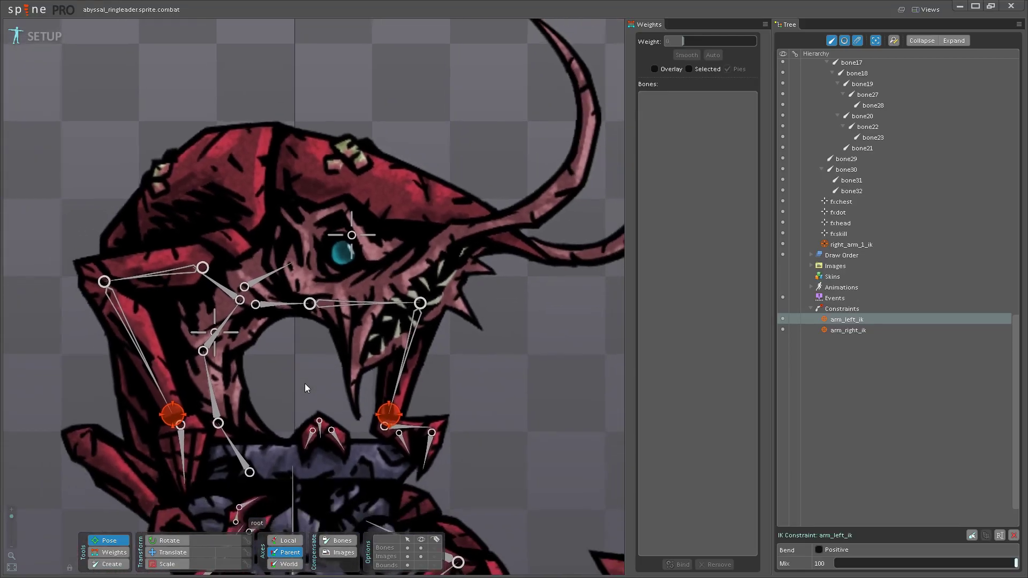
pyautogui.moveTo(314, 336); pyautogui.dragTo(322, 359)
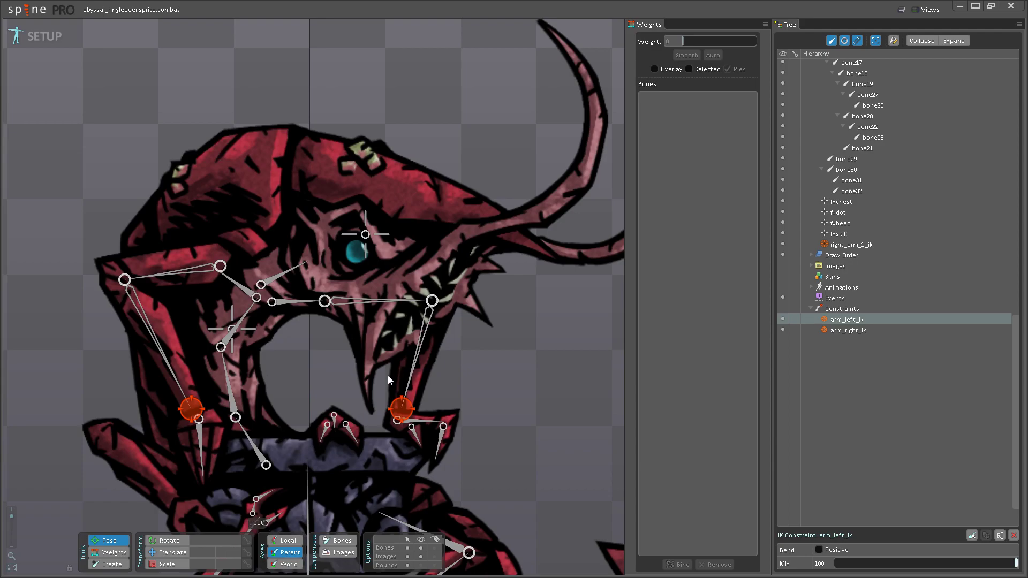
pyautogui.click(110, 564)
pyautogui.click(231, 332)
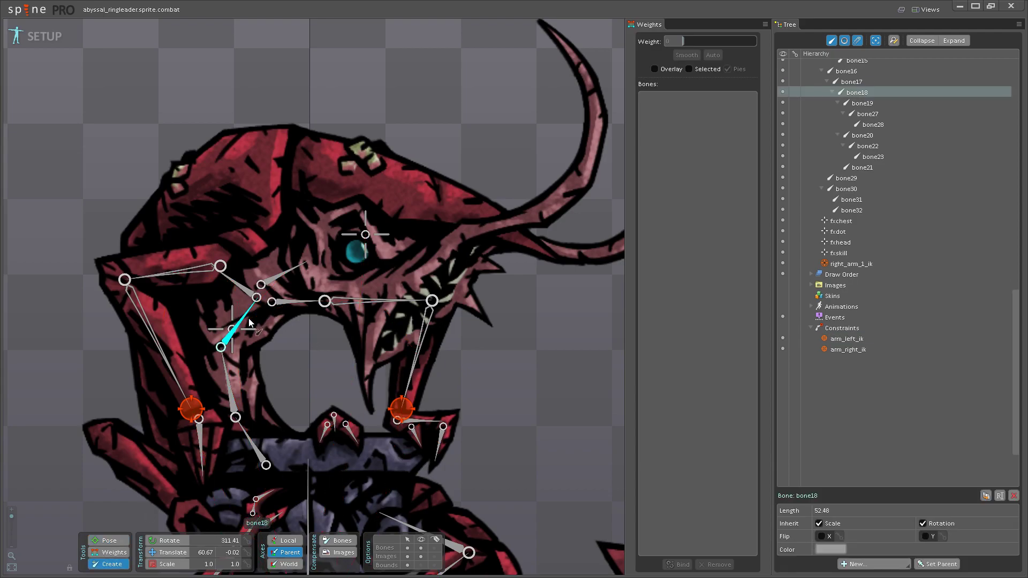
pyautogui.click(163, 541)
pyautogui.moveTo(257, 298); pyautogui.dragTo(285, 320)
pyautogui.hotkey('ctrl', 'z')
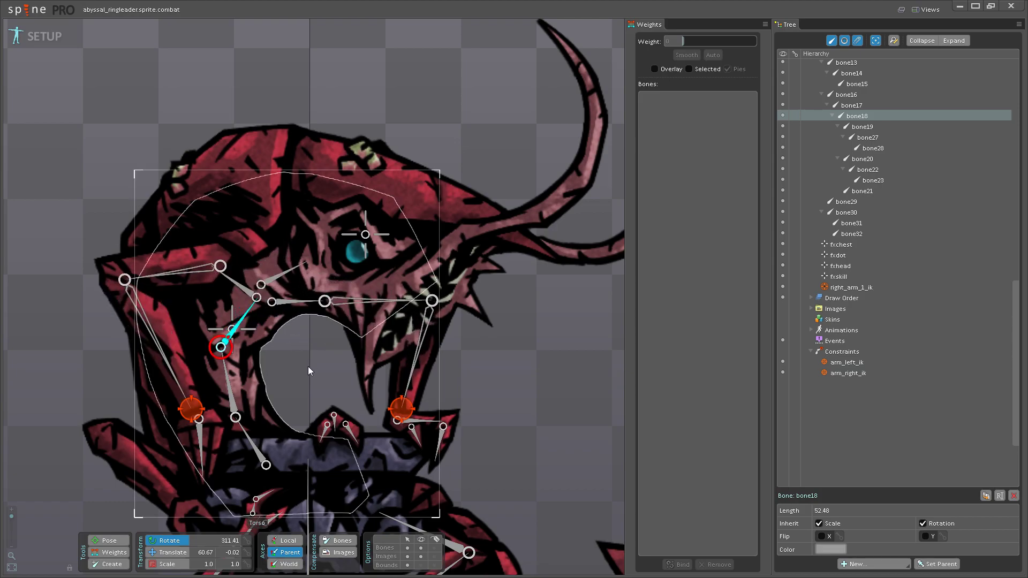
# - Locate the left wrist's arm_left_ik target bone in the hierarchy
pyautogui.moveTo(310, 369); pyautogui.dragTo(264, 303)
pyautogui.click(365, 347)
pyautogui.scroll(15, 907, 313)
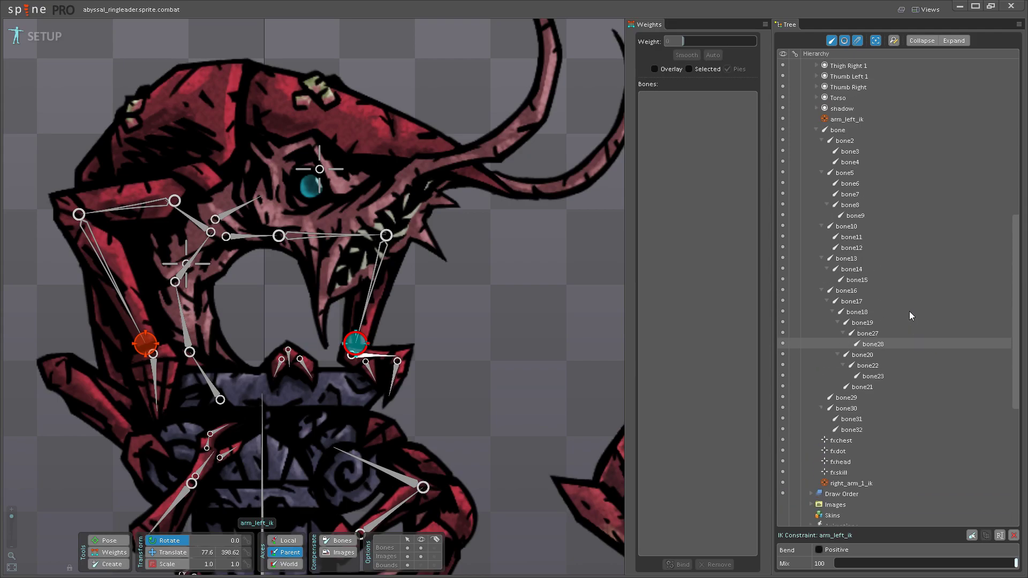
pyautogui.scroll(-1, 867, 343)
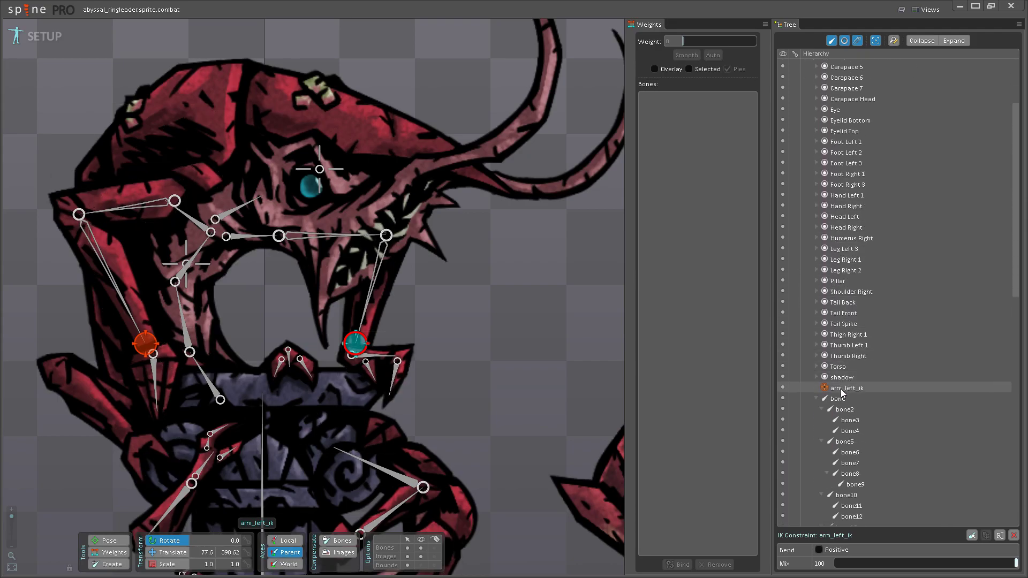
pyautogui.click(845, 389)
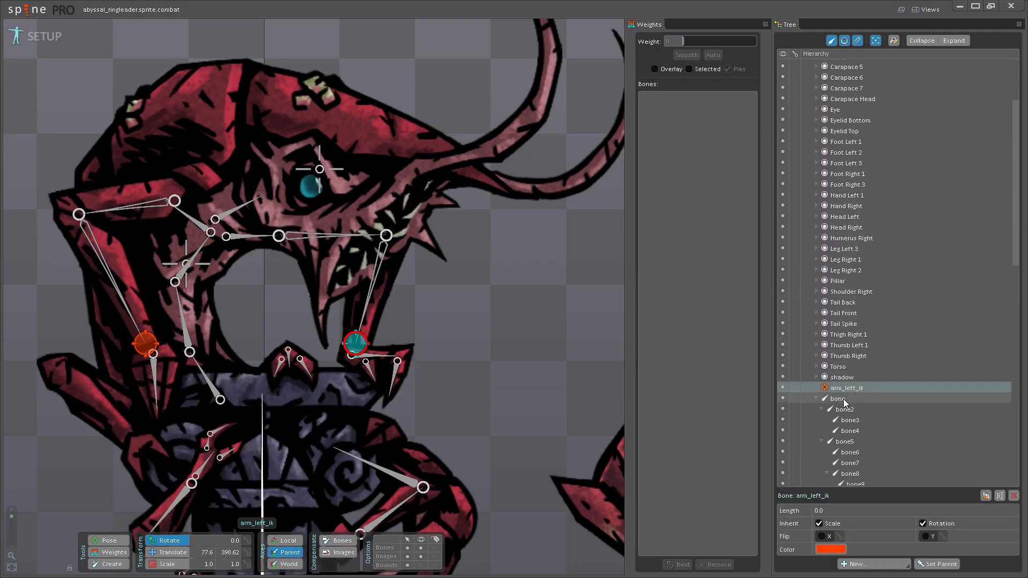
# - Rename the long pillar bone as stone
pyautogui.click(844, 400)
pyautogui.scroll(-2, 394, 347)
pyautogui.moveTo(394, 347); pyautogui.dragTo(432, 265)
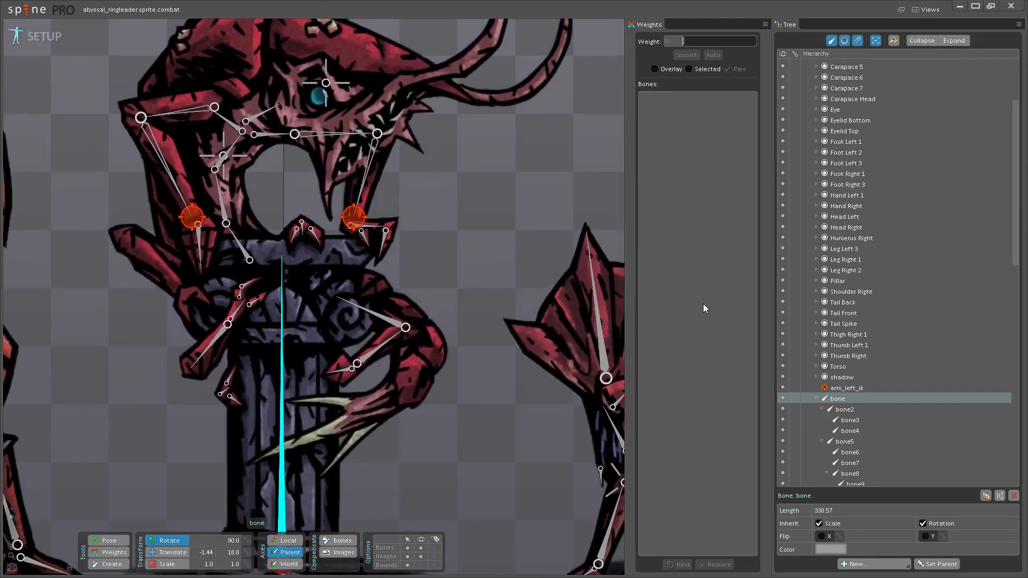
pyautogui.doubleClick(836, 400)
pyautogui.write('stone')
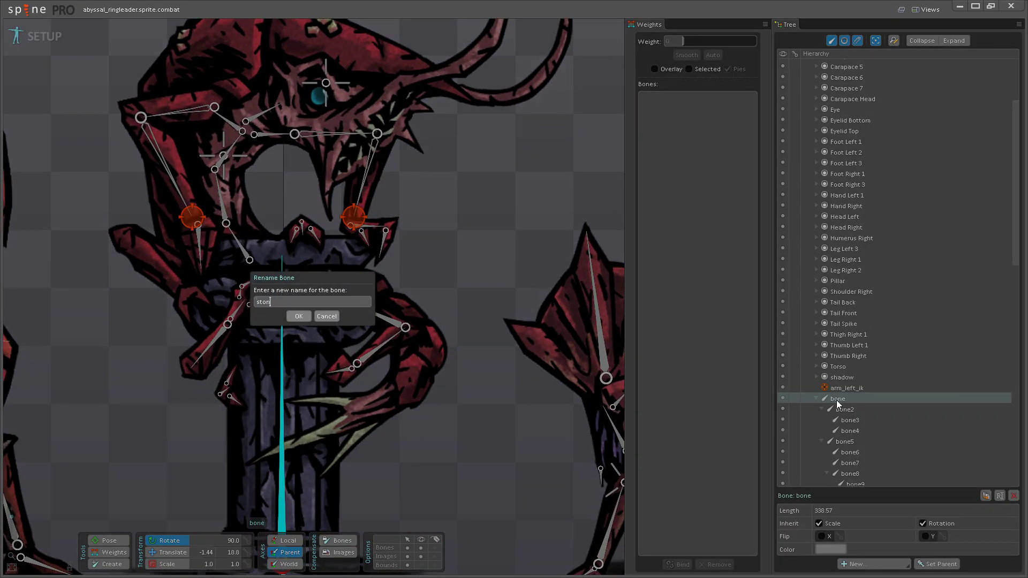
pyautogui.press('Return')
# - Rename bone2, the foot bone resting on the pillar's top edge, as foot_left_1
pyautogui.scroll(-3, 840, 396)
pyautogui.click(845, 366)
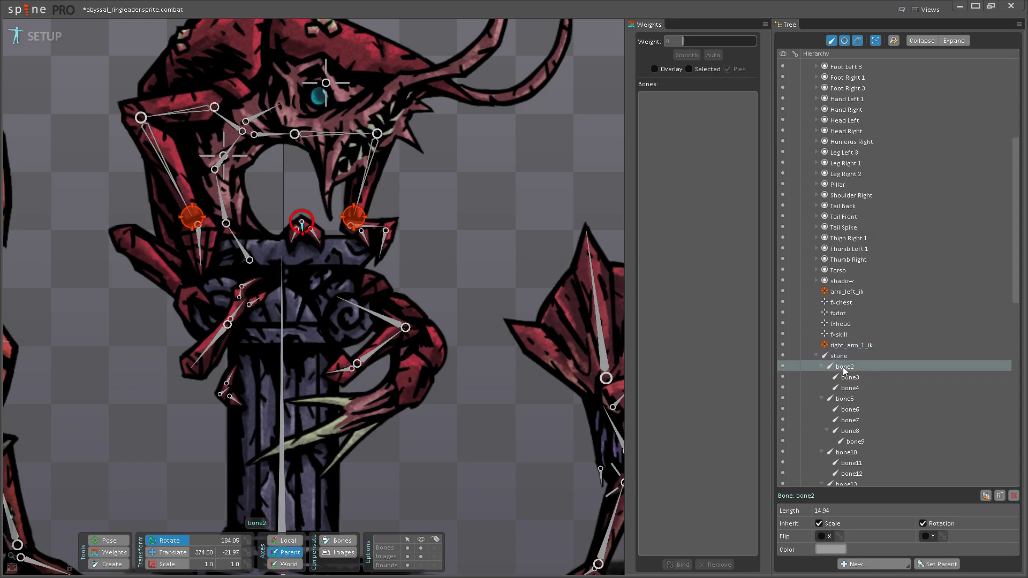
pyautogui.moveTo(328, 259); pyautogui.dragTo(358, 305)
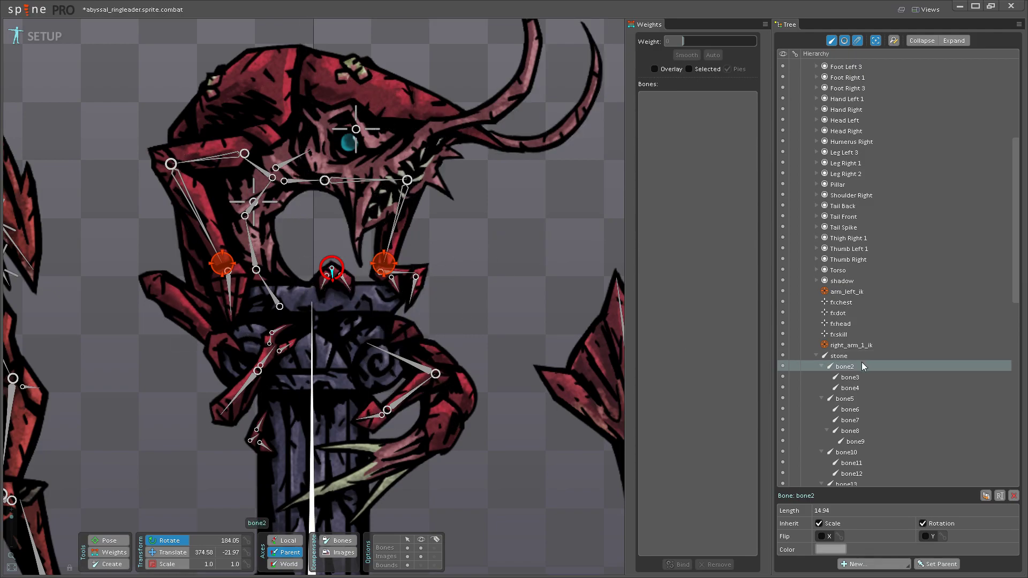
pyautogui.doubleClick(842, 367)
pyautogui.write('fo')
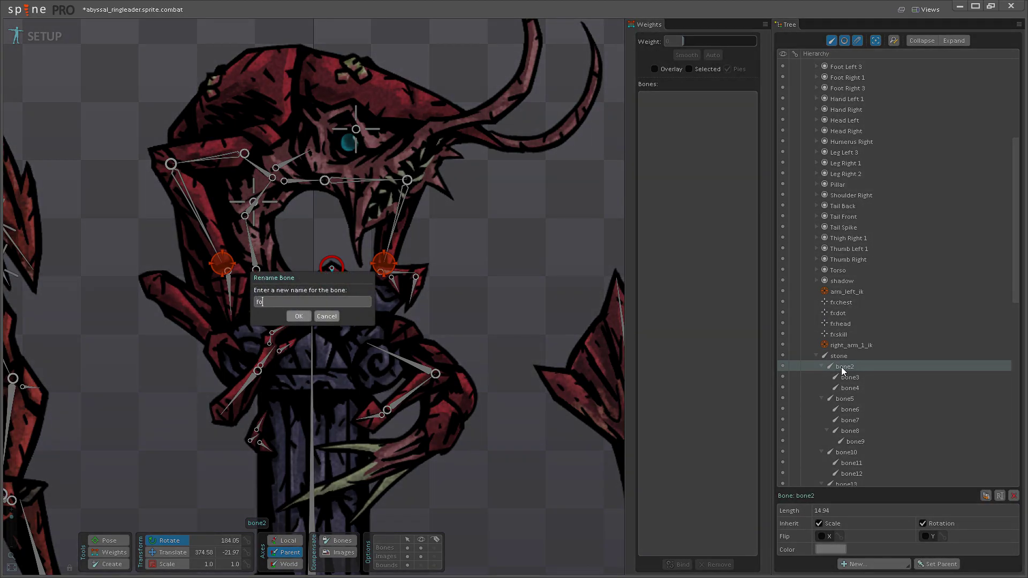
pyautogui.write('ot_left_1')
pyautogui.press('Return')
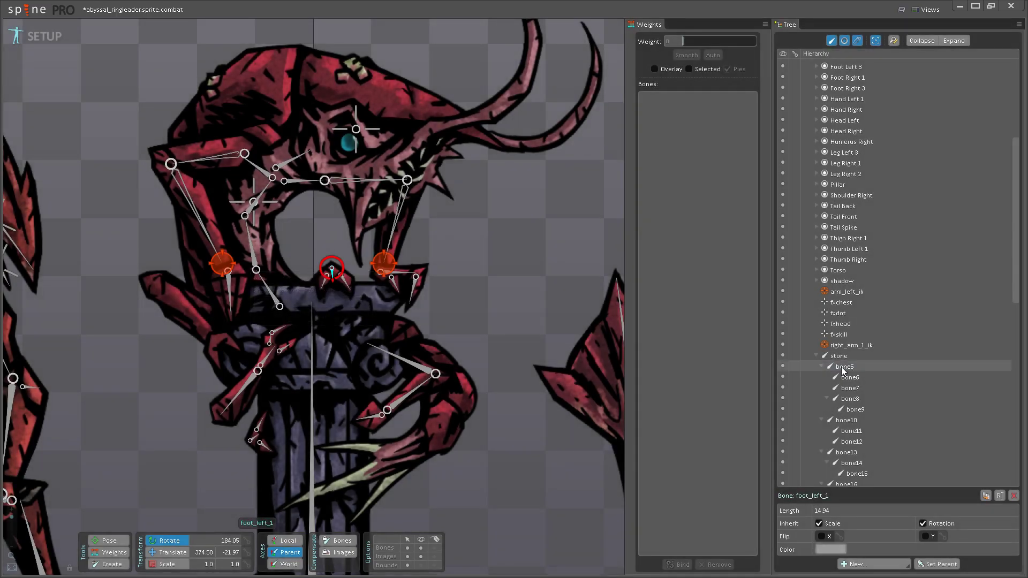
# - Rename bone5, the foot bone on the front of the pillar's capital, as foot_right_2
pyautogui.click(843, 368)
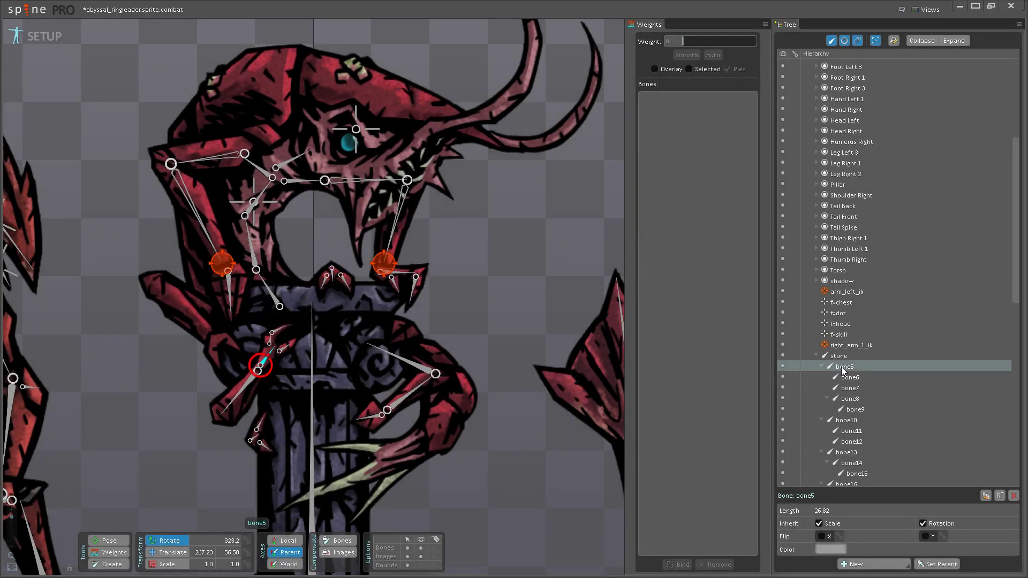
pyautogui.doubleClick(843, 368)
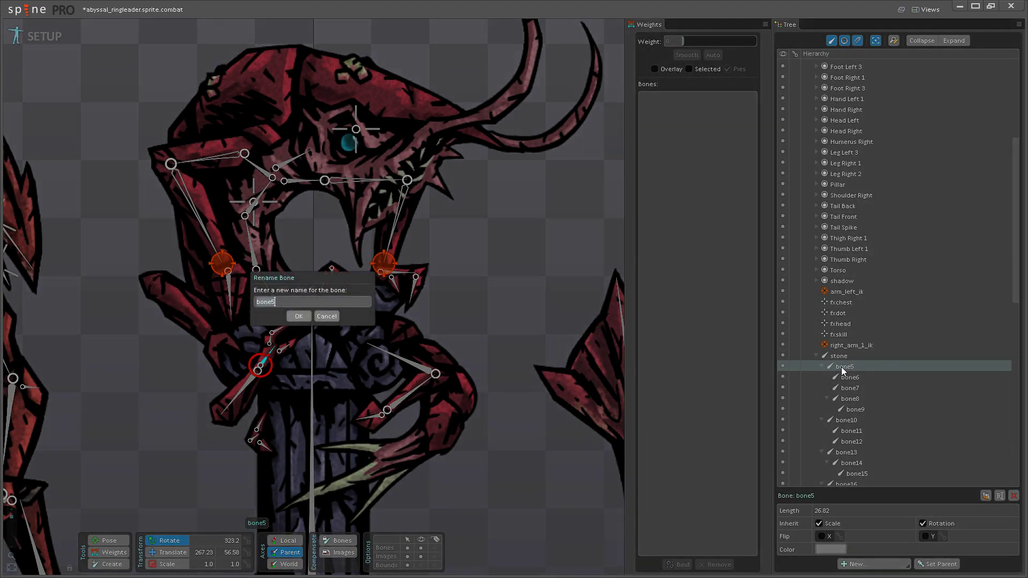
pyautogui.write('foot_right_2')
pyautogui.press('Return')
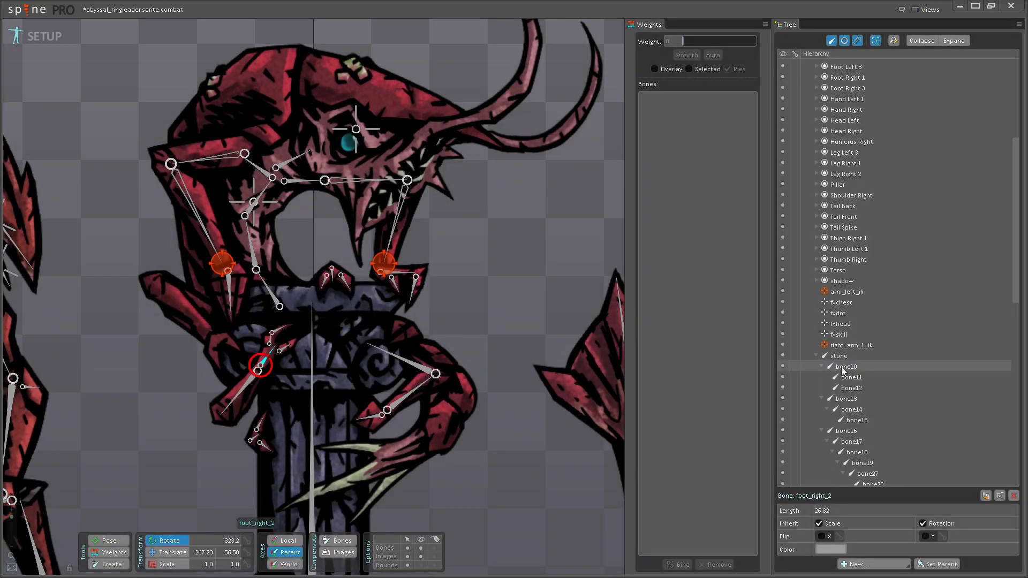
# - Rename bone10, the small foot bone gripping the pillar shaft's edge, as foot_right_3
pyautogui.doubleClick(844, 368)
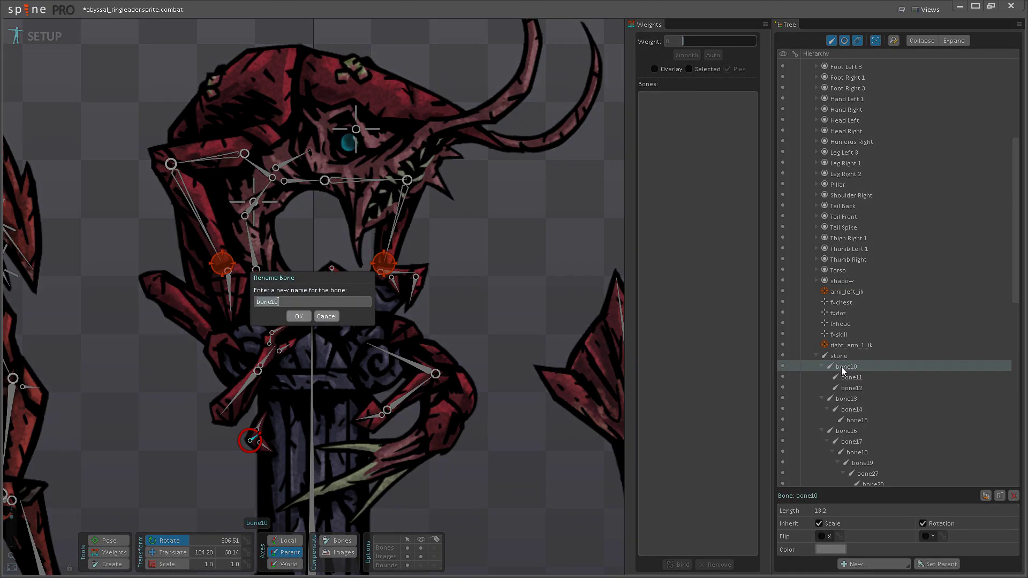
pyautogui.write('foot_right_3')
pyautogui.press('Return')
# - Rename bone13, the foot bone of the leg reaching around the pillar's far side, as foot_left_3
pyautogui.doubleClick(845, 366)
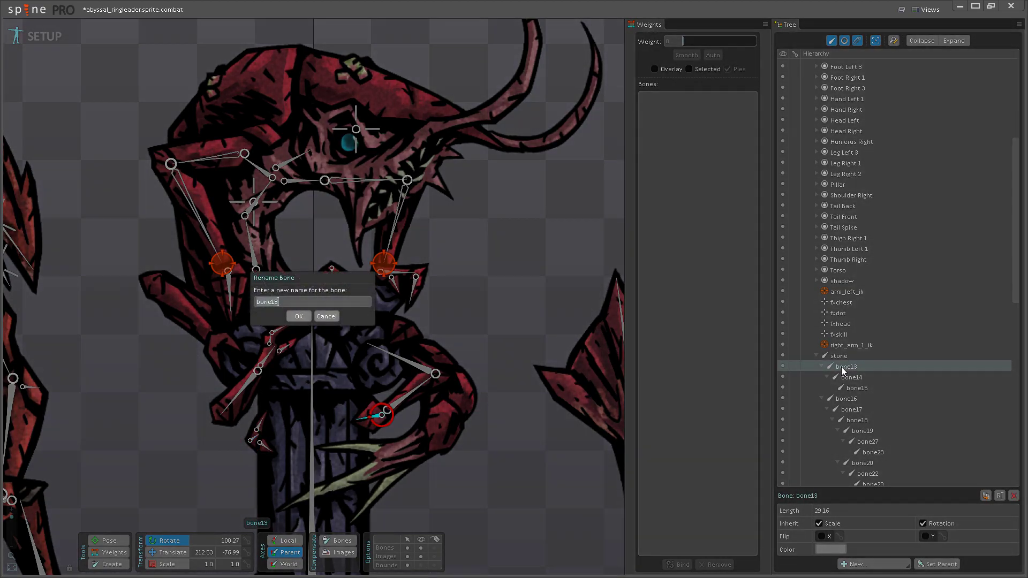
pyautogui.write('foot_left_3')
pyautogui.press('Return')
pyautogui.doubleClick(840, 368)
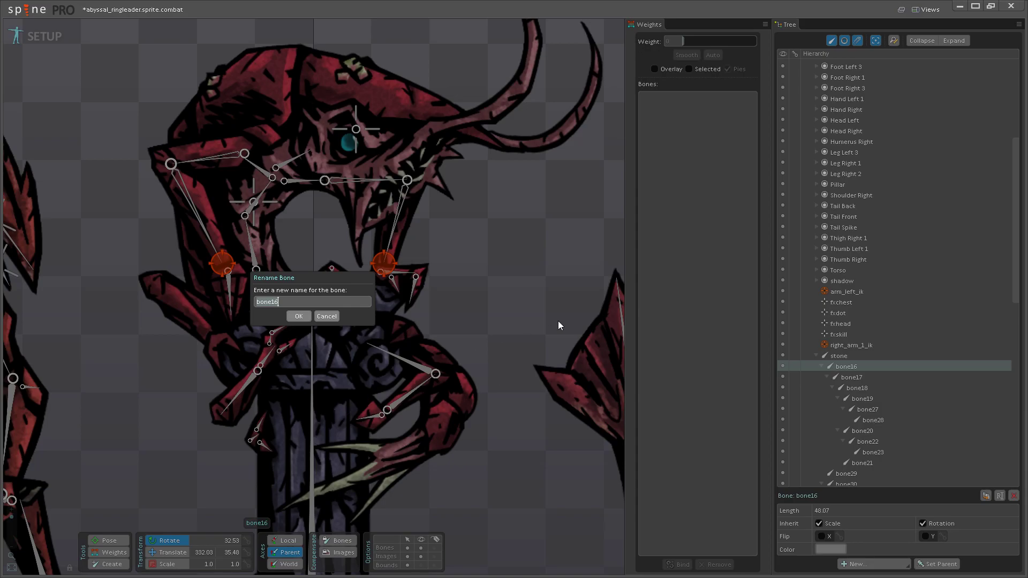
pyautogui.click(331, 316)
pyautogui.click(110, 564)
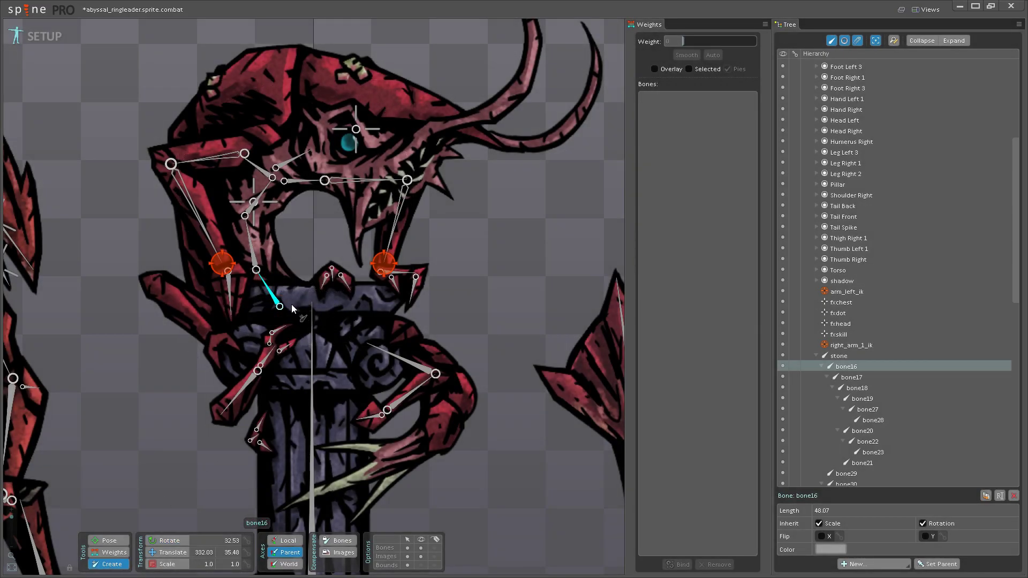
pyautogui.moveTo(292, 306); pyautogui.dragTo(344, 321)
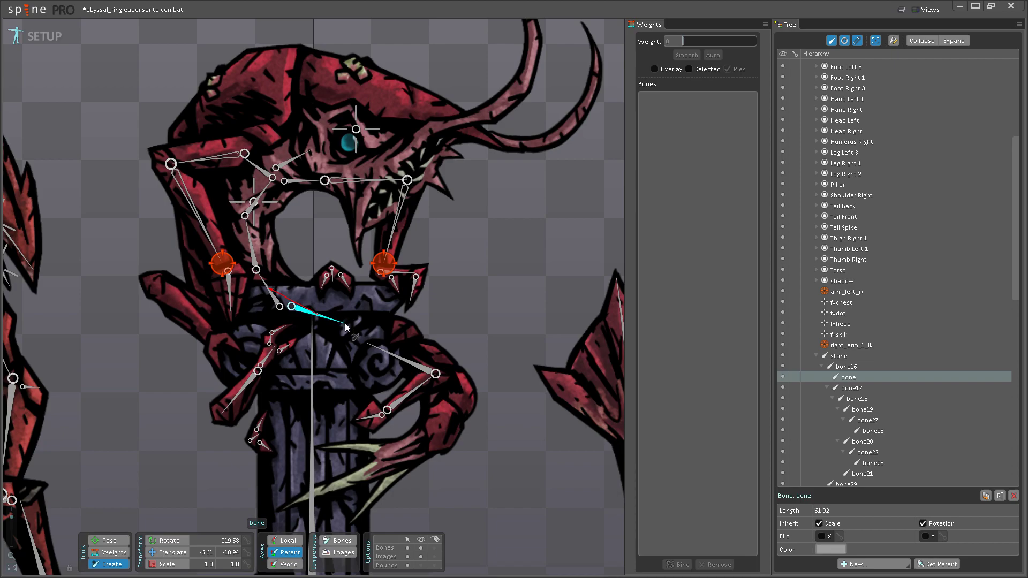
pyautogui.hotkey('ctrl', 'z')
# - From the hip bone bone16, create a chain of six bones along the curved tail, ending at the long middle spike's tip
pyautogui.click(272, 295)
pyautogui.moveTo(290, 308)
pyautogui.mouseDown()
pyautogui.moveTo(395, 339)
pyautogui.moveTo(432, 368)
pyautogui.moveTo(440, 401)
pyautogui.moveTo(423, 438)
pyautogui.moveTo(287, 505)
pyautogui.mouseUp()
pyautogui.click(381, 455)
pyautogui.hotkey('ctrl', 'z')
# - Under the long tail spike bone, add child bones about 66 and 80 long along the upper and lower spikes, and save the project
pyautogui.click(388, 460)
pyautogui.moveTo(380, 448); pyautogui.dragTo(321, 445)
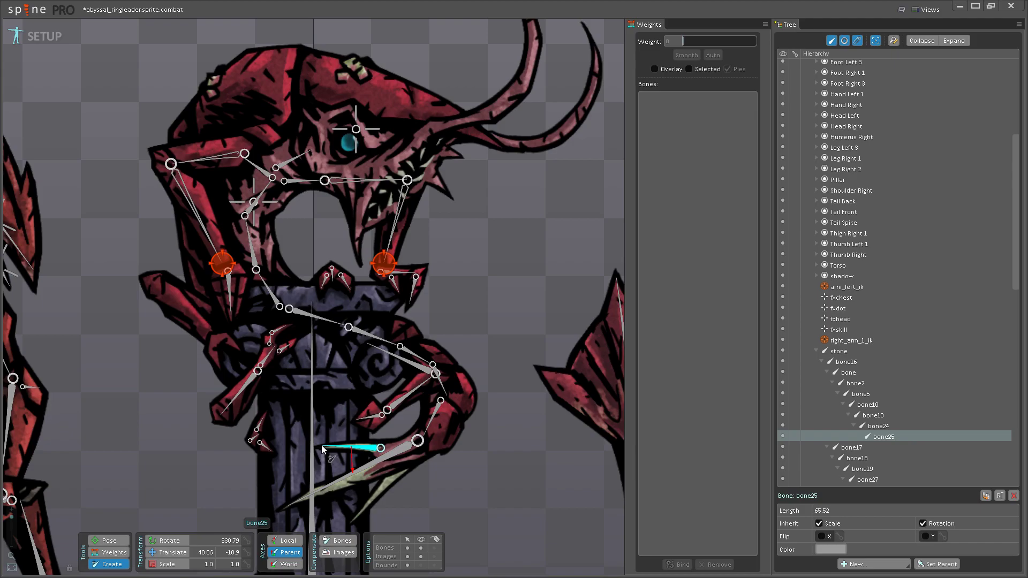
pyautogui.click(381, 463)
pyautogui.moveTo(403, 467); pyautogui.dragTo(352, 519)
pyautogui.moveTo(409, 497); pyautogui.dragTo(454, 461)
pyautogui.hotkey('ctrl', 's')
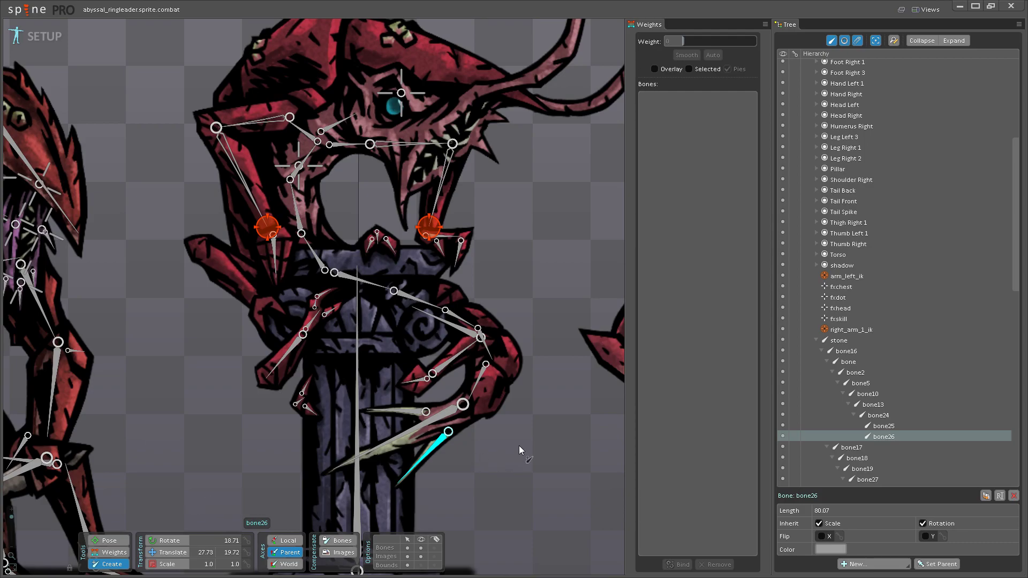
pyautogui.moveTo(481, 312); pyautogui.dragTo(489, 383)
pyautogui.scroll(2, 439, 329)
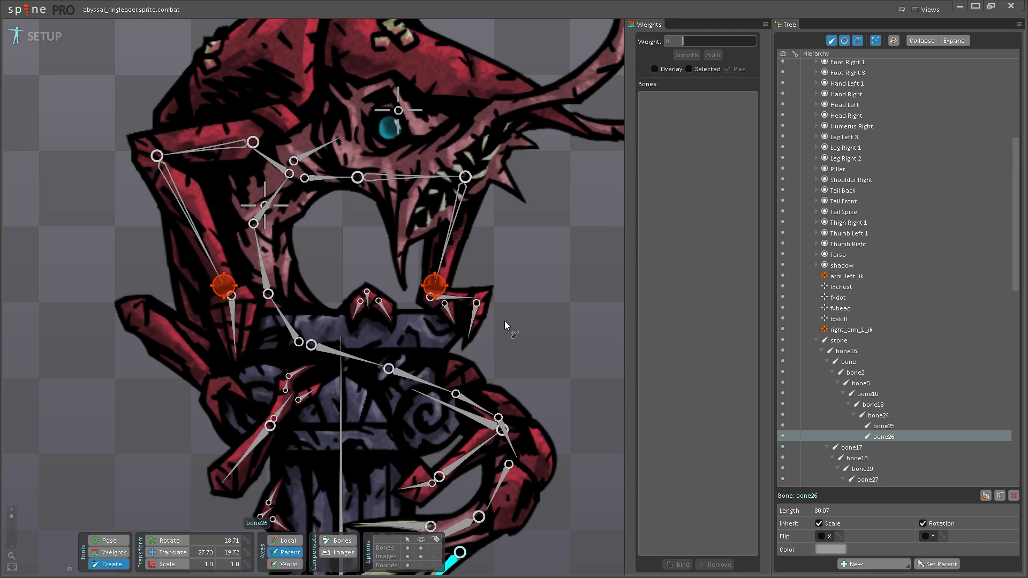
pyautogui.moveTo(504, 320); pyautogui.dragTo(500, 348)
pyautogui.moveTo(355, 302); pyautogui.dragTo(360, 315)
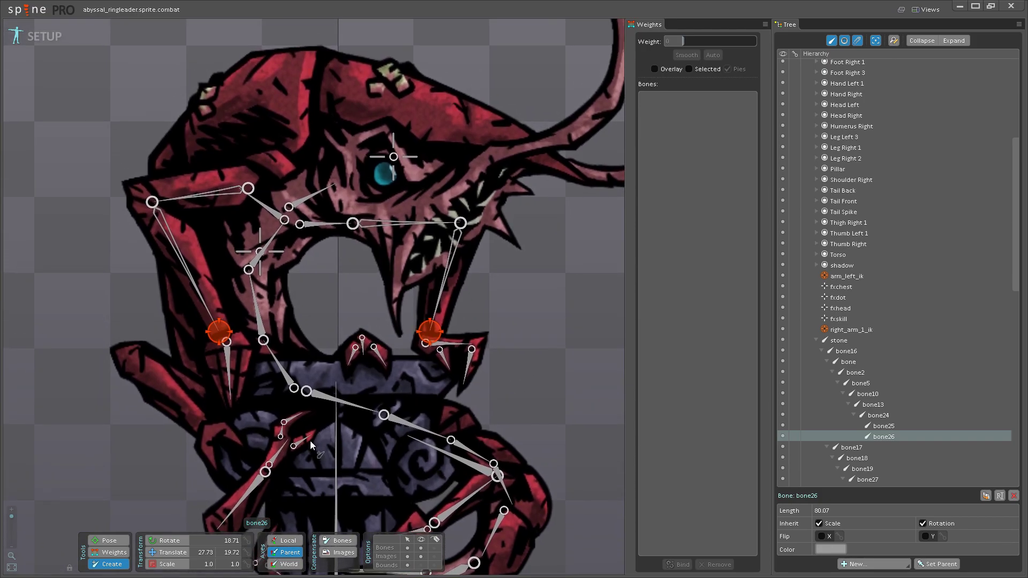
pyautogui.moveTo(376, 416); pyautogui.dragTo(392, 322)
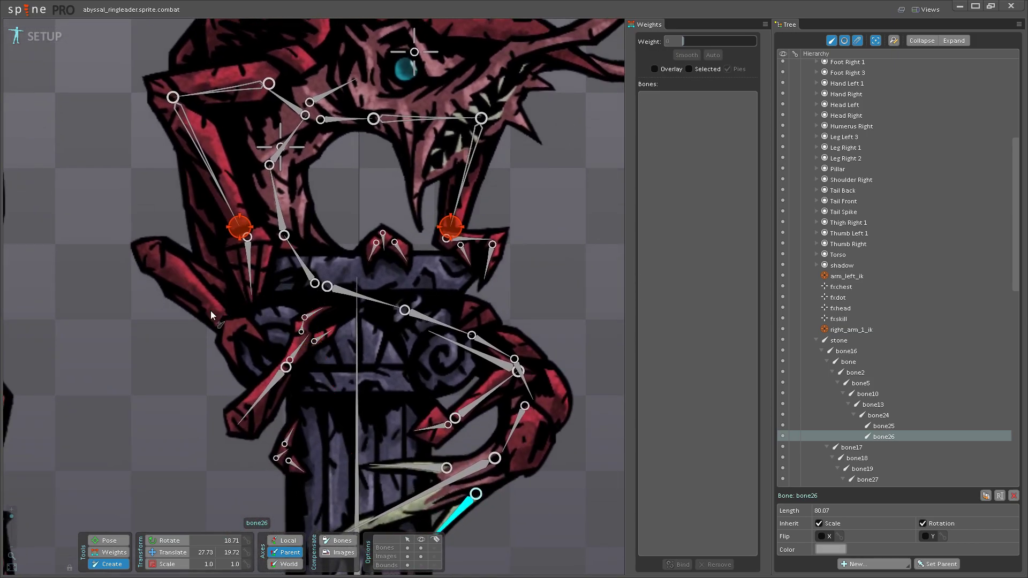
pyautogui.moveTo(211, 310); pyautogui.dragTo(237, 295)
pyautogui.click(392, 317)
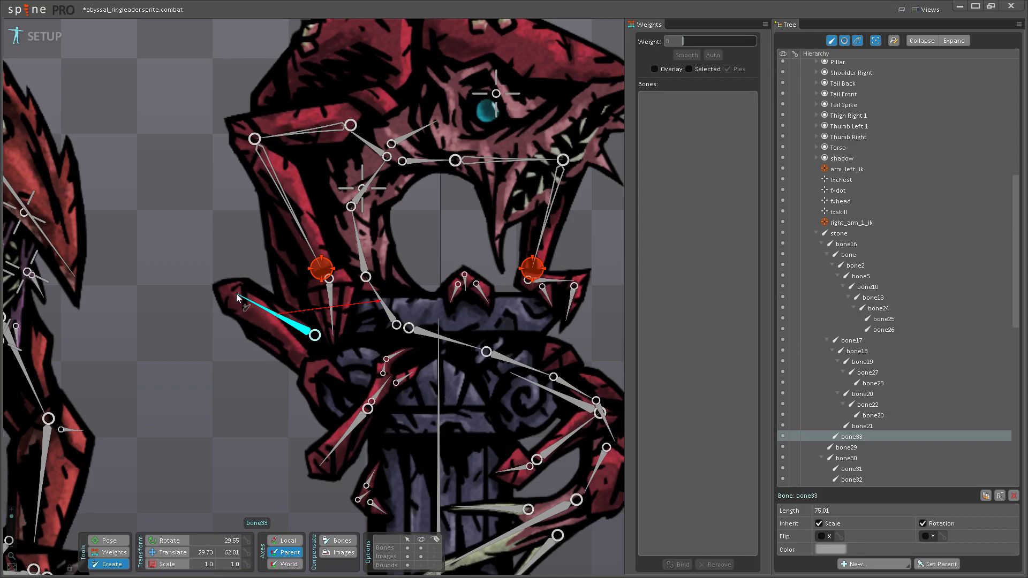
pyautogui.hotkey('ctrl', 'z')
# - Under the stone bone, create a foot bone with two toes and two leg bones for the raised outer leg, and save the project
pyautogui.click(440, 438)
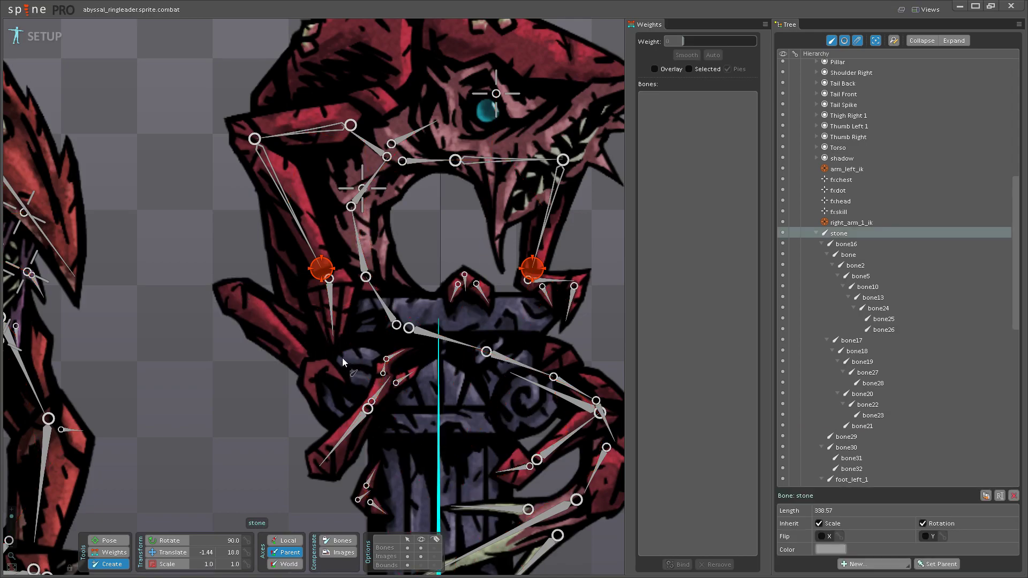
pyautogui.scroll(3, 311, 365)
pyautogui.moveTo(304, 366)
pyautogui.mouseDown()
pyautogui.moveTo(353, 389)
pyautogui.moveTo(316, 416)
pyautogui.mouseUp()
pyautogui.click(304, 366)
pyautogui.click(305, 367)
pyautogui.moveTo(298, 365); pyautogui.dragTo(313, 332)
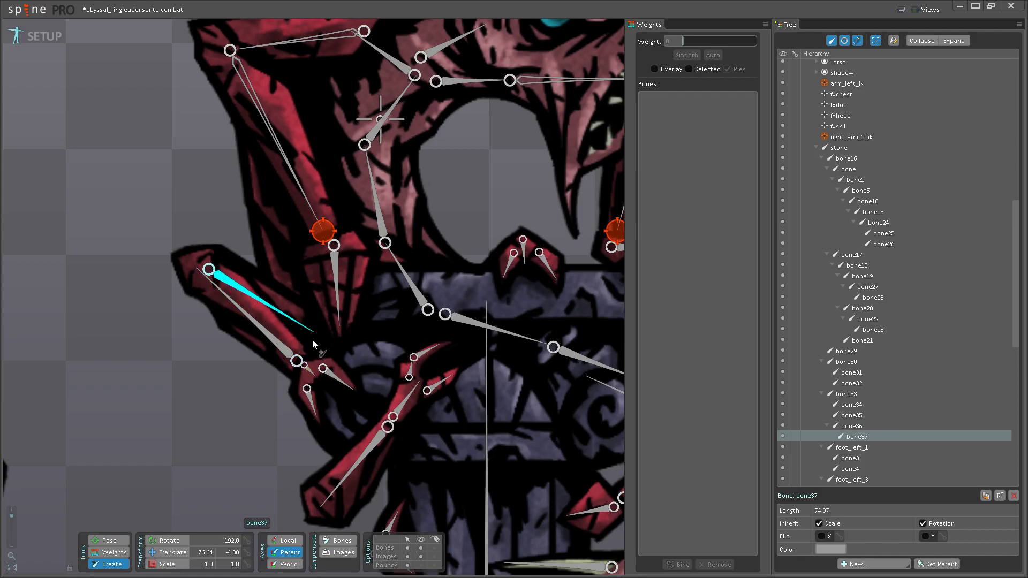
pyautogui.hotkey('ctrl', 's')
# - Examine the sprite's whole skeleton from torso to tail, and view it beside the neighbouring creatures' rigs
pyautogui.scroll(-3, 332, 275)
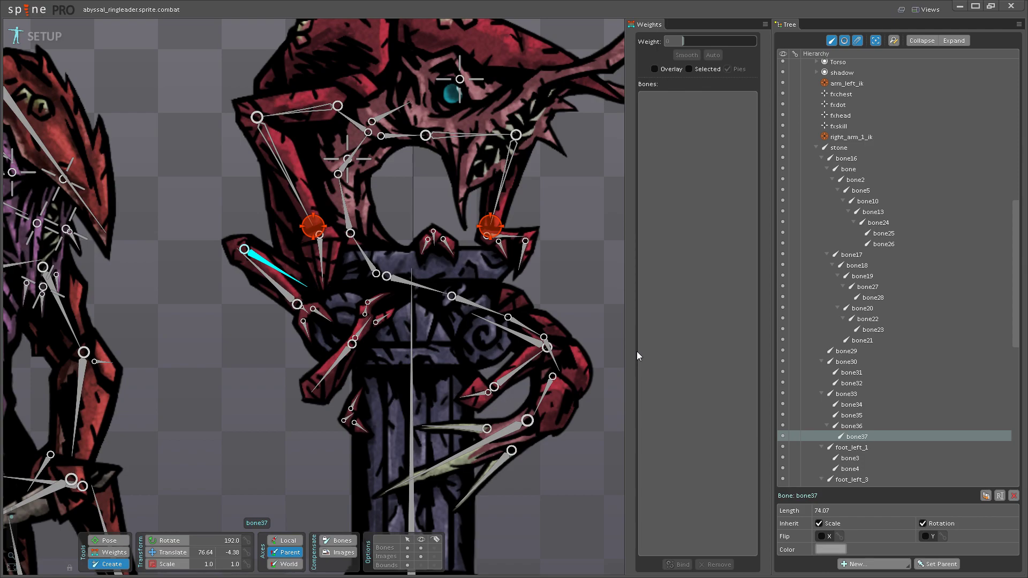
pyautogui.moveTo(420, 223); pyautogui.dragTo(368, 272)
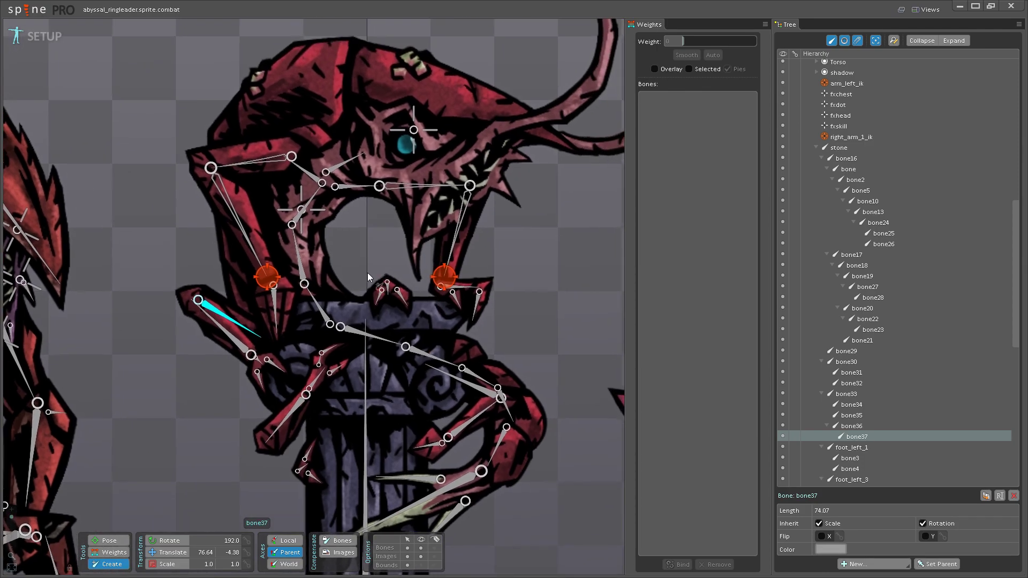
pyautogui.scroll(3, 333, 272)
pyautogui.moveTo(345, 257); pyautogui.dragTo(333, 336)
pyautogui.scroll(-1, 329, 288)
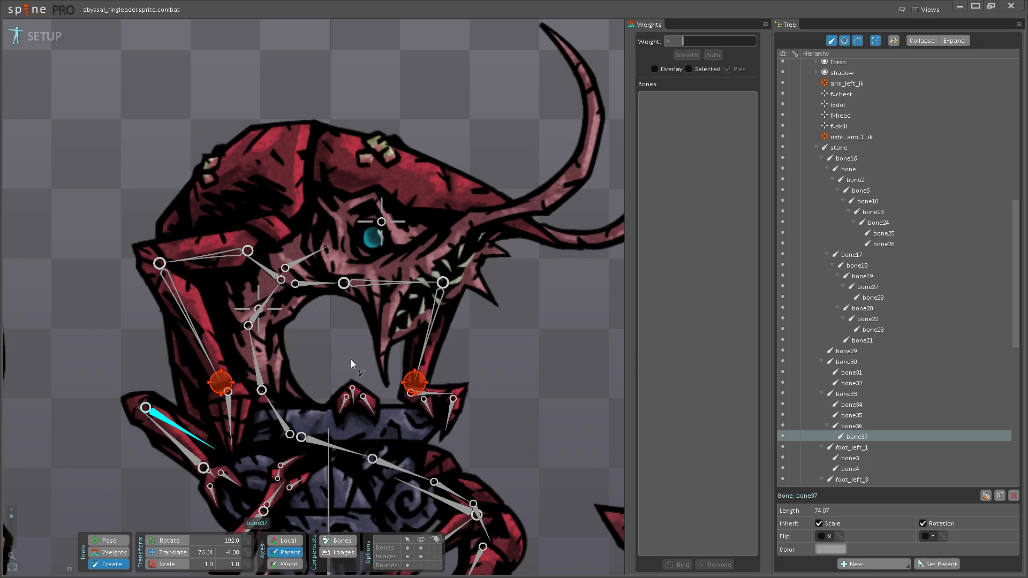
pyautogui.moveTo(354, 349); pyautogui.dragTo(351, 368)
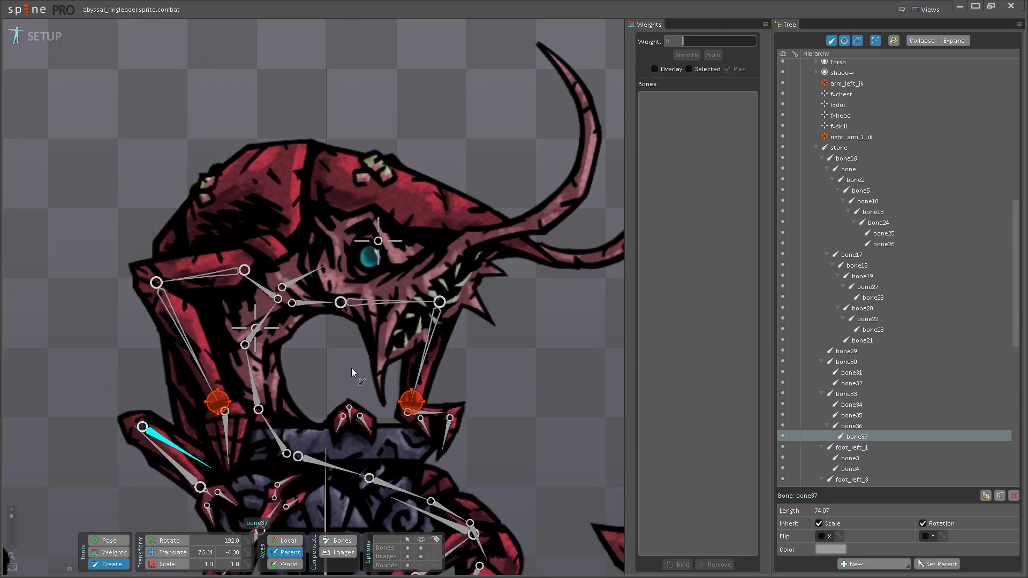
pyautogui.scroll(-3, 351, 367)
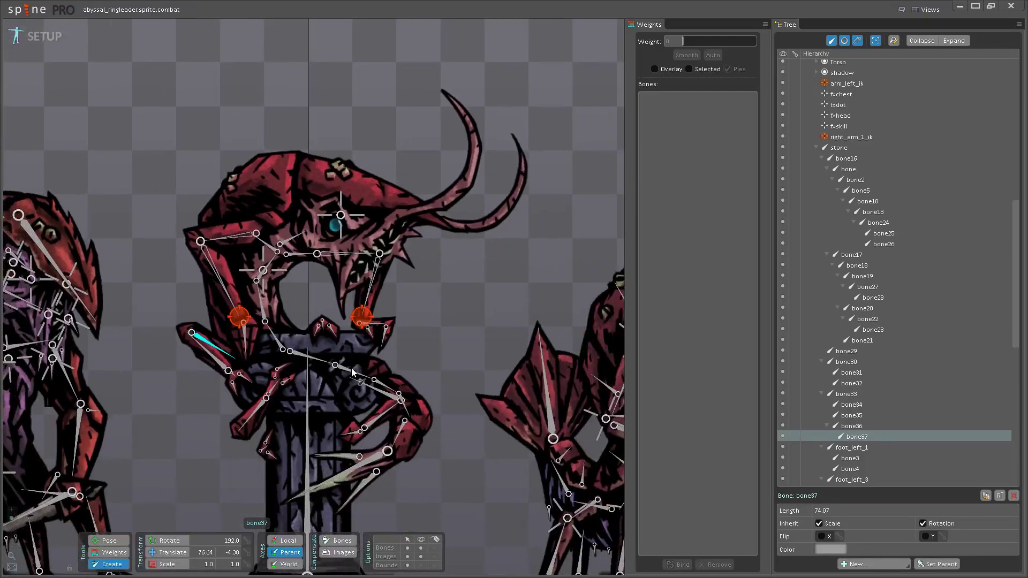
pyautogui.moveTo(448, 309); pyautogui.dragTo(454, 337)
pyautogui.scroll(3, 448, 346)
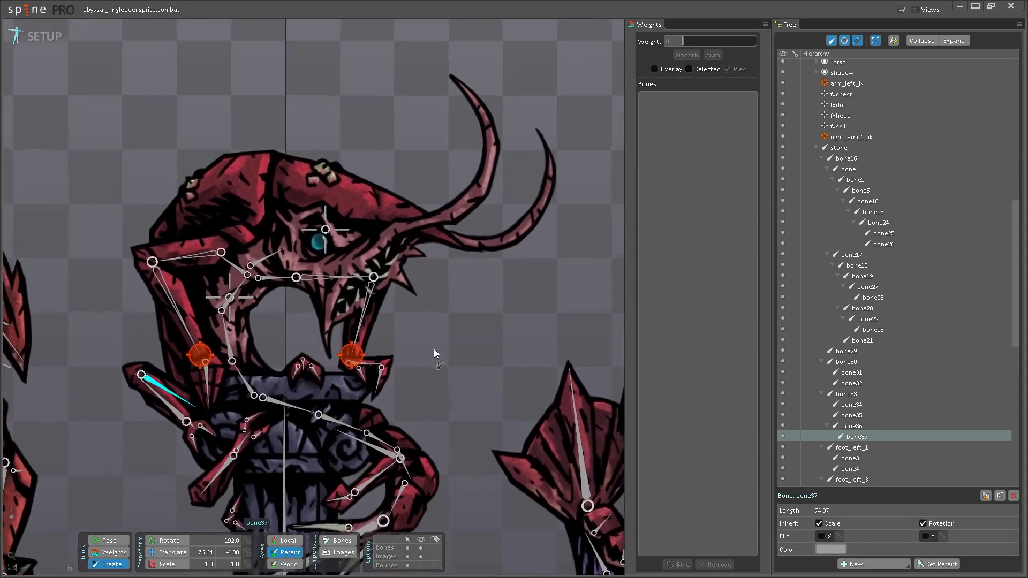
pyautogui.scroll(2, 368, 284)
pyautogui.moveTo(397, 254); pyautogui.dragTo(385, 286)
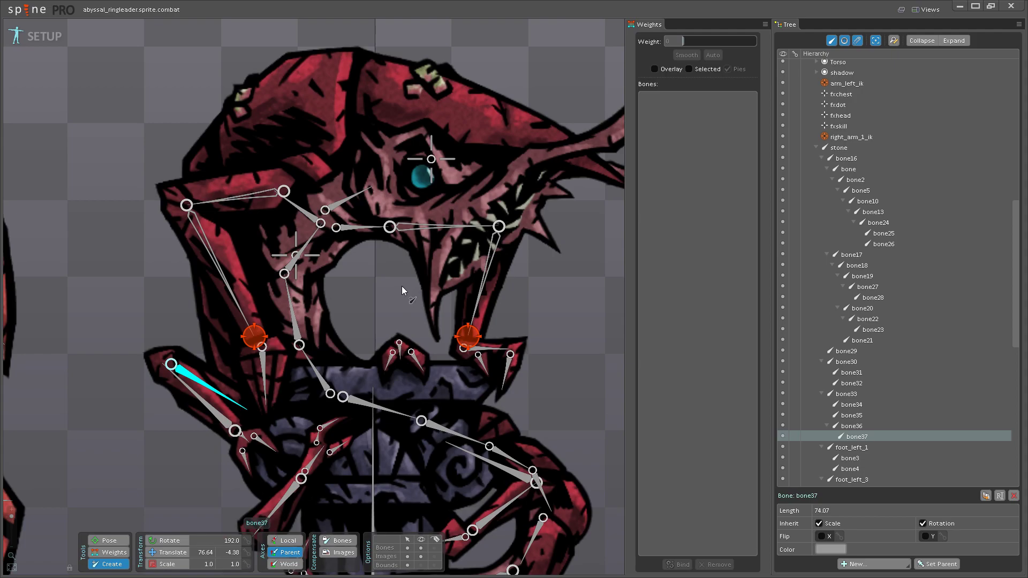
pyautogui.moveTo(402, 286); pyautogui.dragTo(368, 325)
pyautogui.scroll(-1, 368, 325)
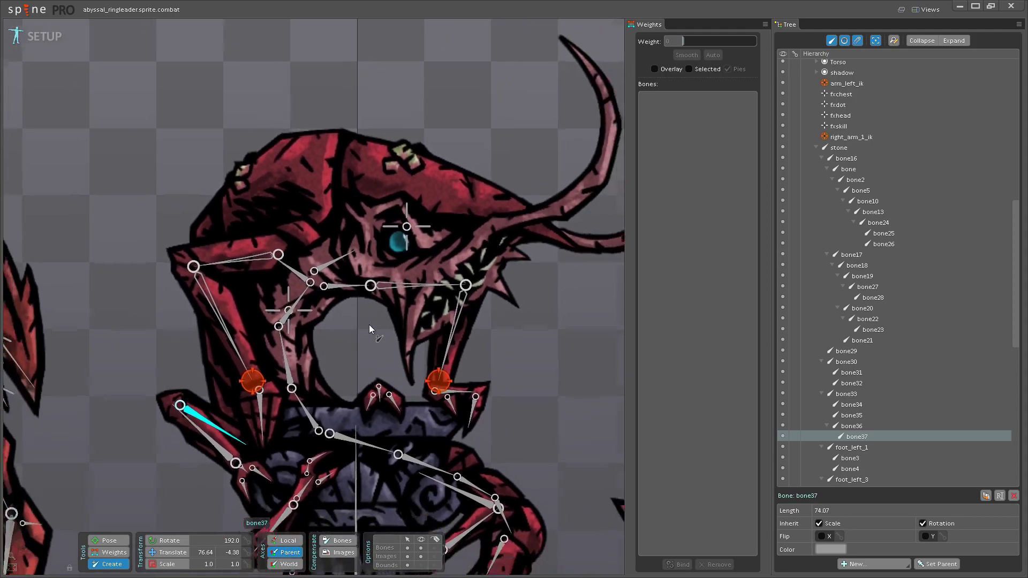
pyautogui.scroll(-3, 369, 325)
pyautogui.scroll(-1, 390, 339)
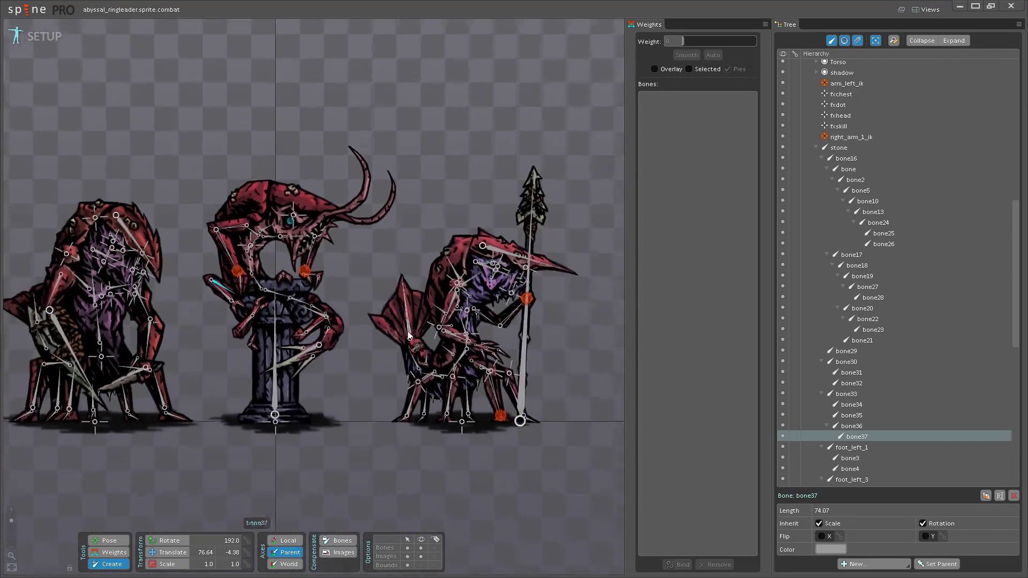
pyautogui.scroll(2, 226, 259)
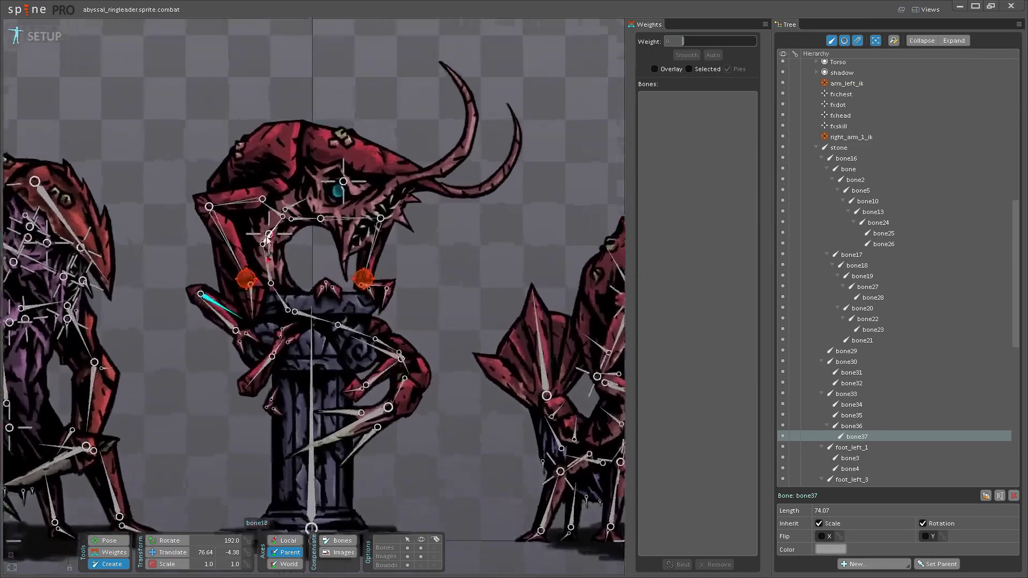
pyautogui.scroll(4, 338, 316)
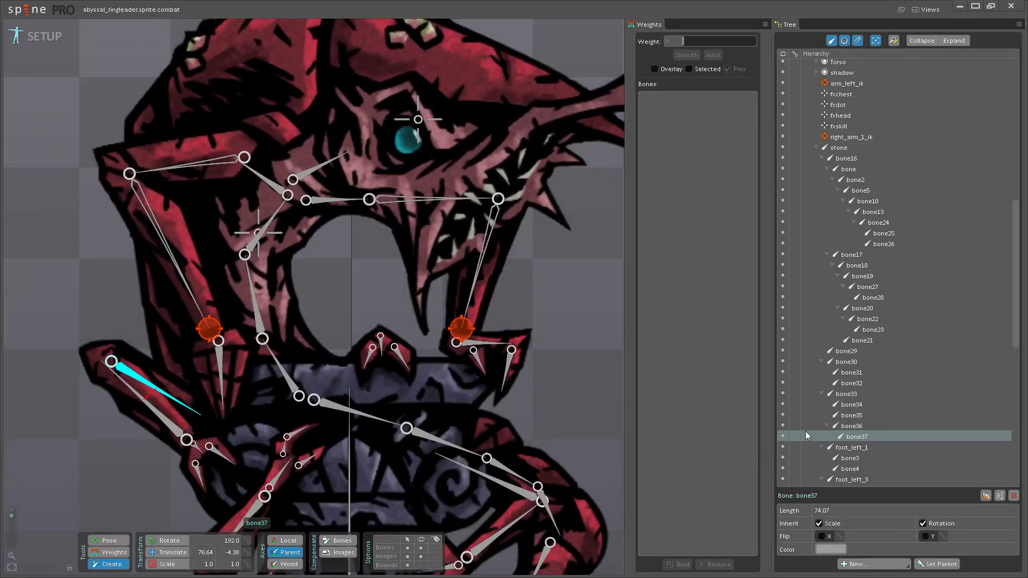
# - Rename bone16, the first bone under stone at the base of the torso, as hips
pyautogui.scroll(6, 846, 255)
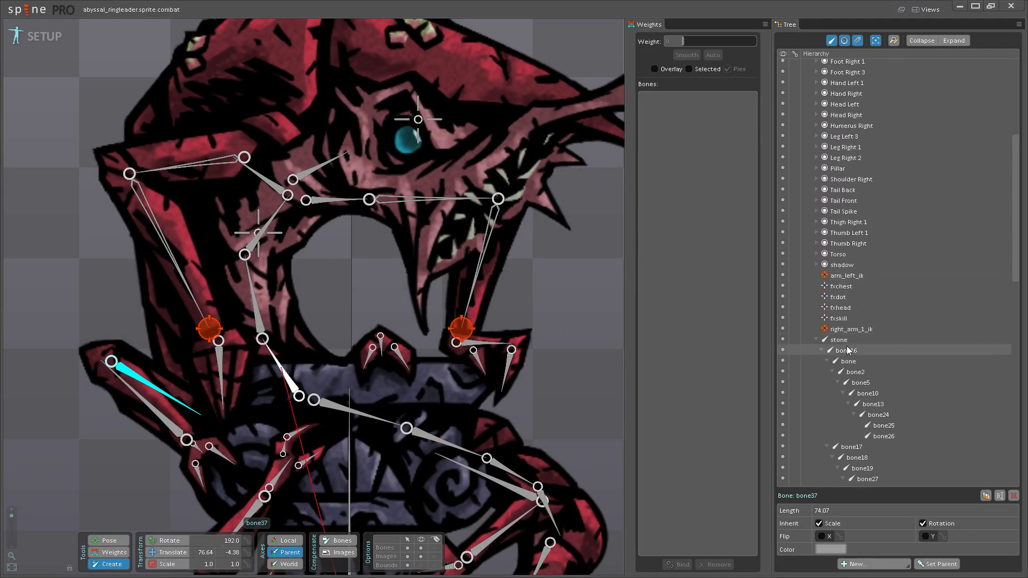
pyautogui.click(847, 350)
pyautogui.scroll(-2, 473, 349)
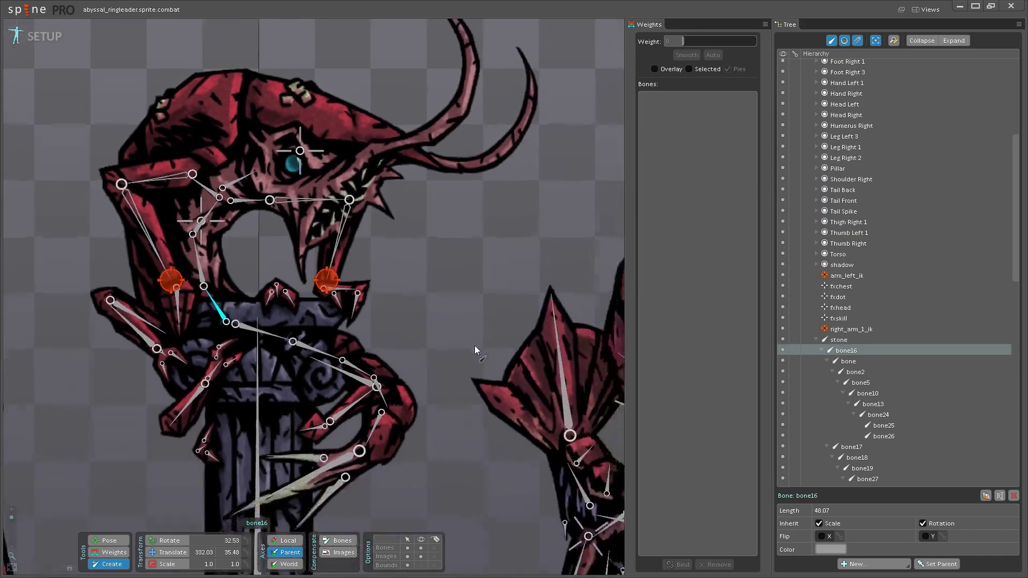
pyautogui.moveTo(474, 349); pyautogui.dragTo(551, 318)
pyautogui.doubleClick(848, 351)
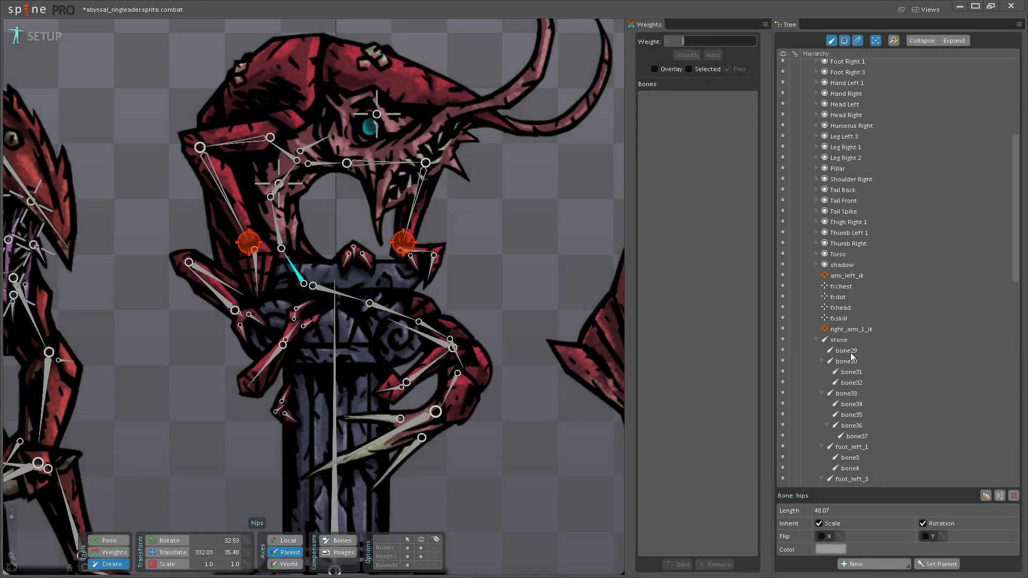
# - Rename bone29, the hand bone below the right arm's IK target, as hand_right
pyautogui.click(851, 351)
pyautogui.doubleClick(848, 352)
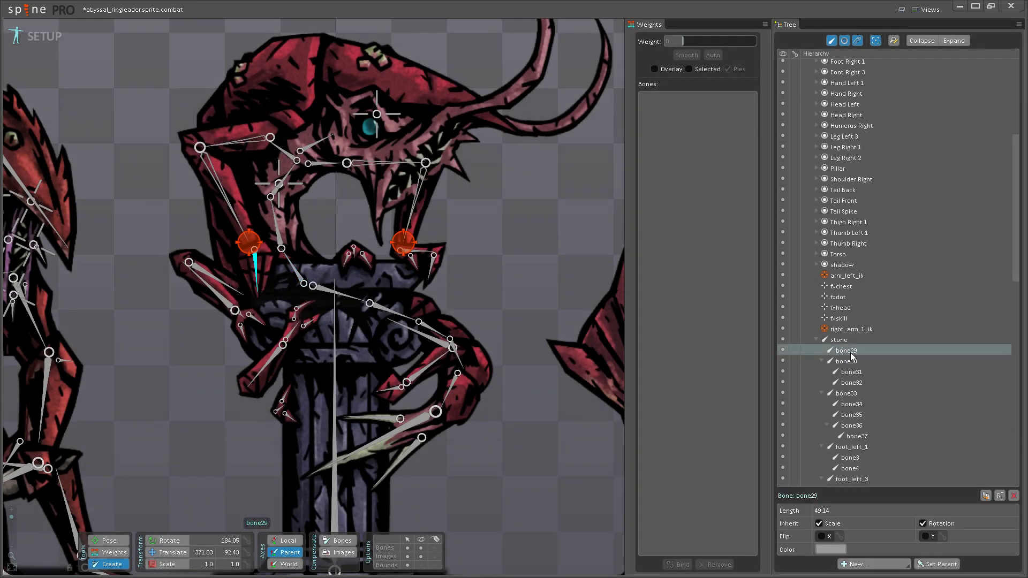
pyautogui.write('han')
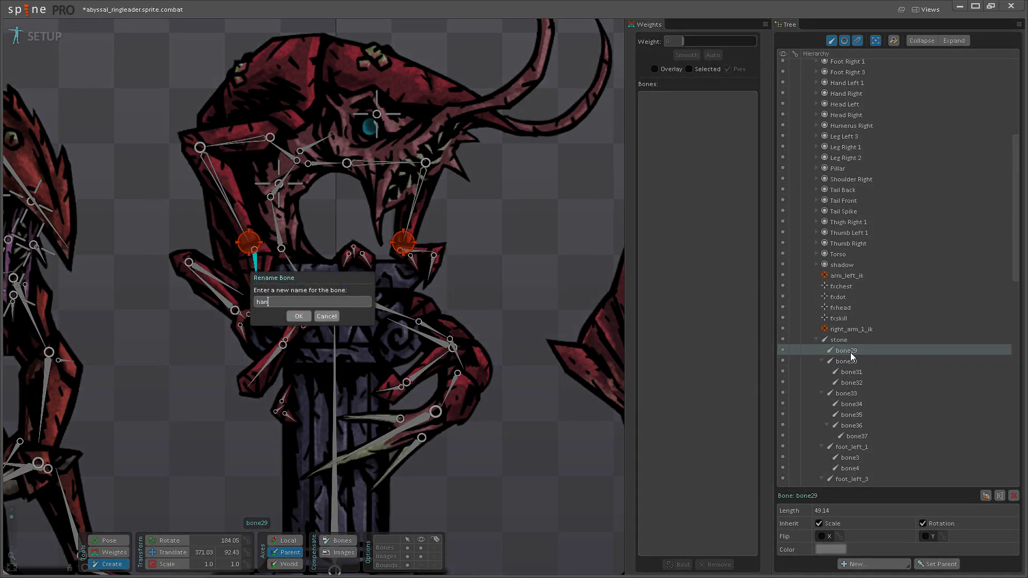
pyautogui.write('d_right')
pyautogui.press('Return')
# - Rename bone30, the left arm's hand bone resting on the pillar, as palm_left
pyautogui.doubleClick(852, 355)
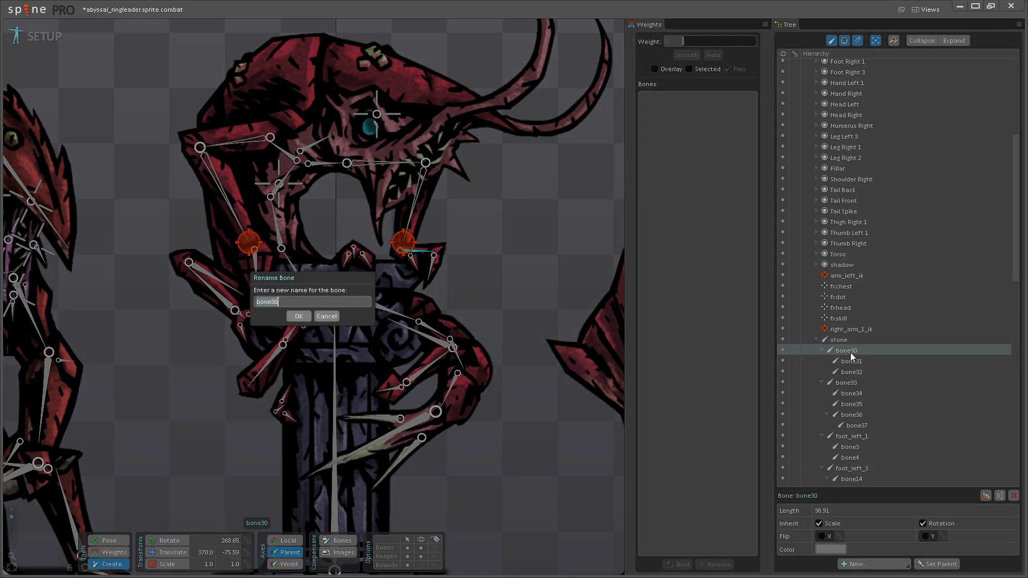
pyautogui.write('palm_left')
pyautogui.press('Return')
# - Rename bone33, the short foot bone of the raised outer leg, as foot_right_1
pyautogui.doubleClick(852, 354)
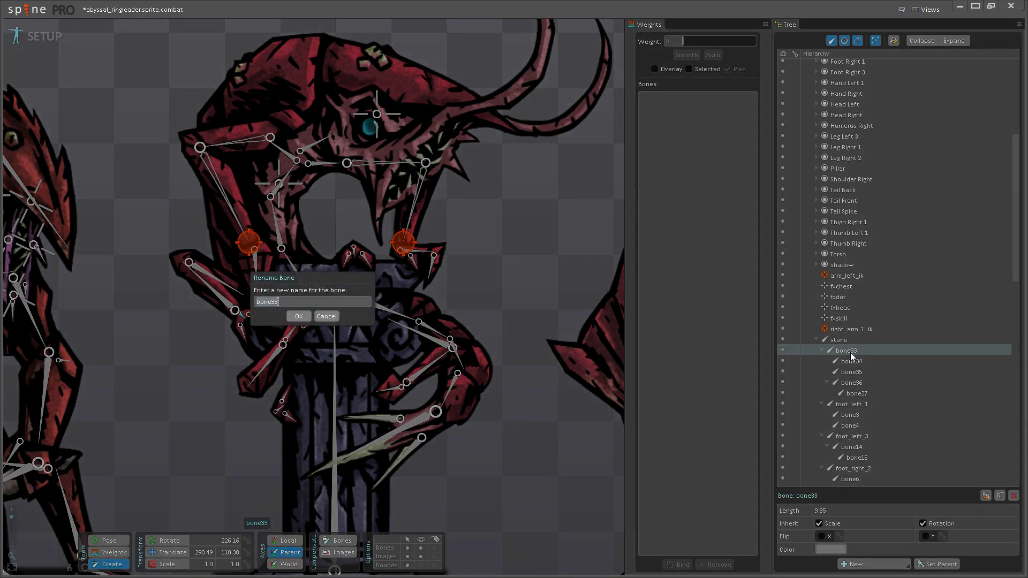
pyautogui.click(327, 316)
pyautogui.moveTo(385, 334)
pyautogui.mouseDown()
pyautogui.moveTo(386, 275)
pyautogui.moveTo(393, 315)
pyautogui.mouseUp()
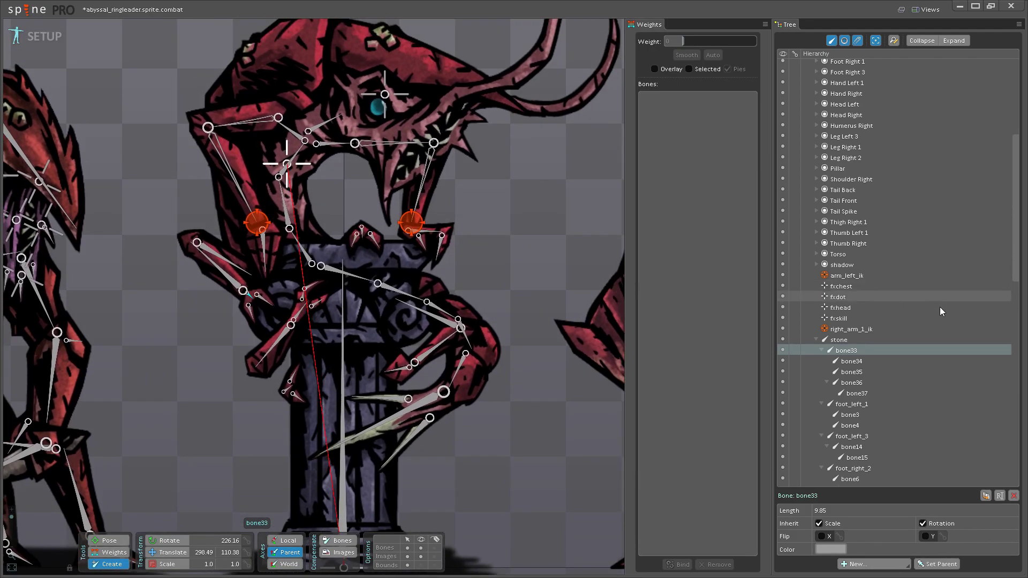
pyautogui.doubleClick(849, 354)
pyautogui.write('foot')
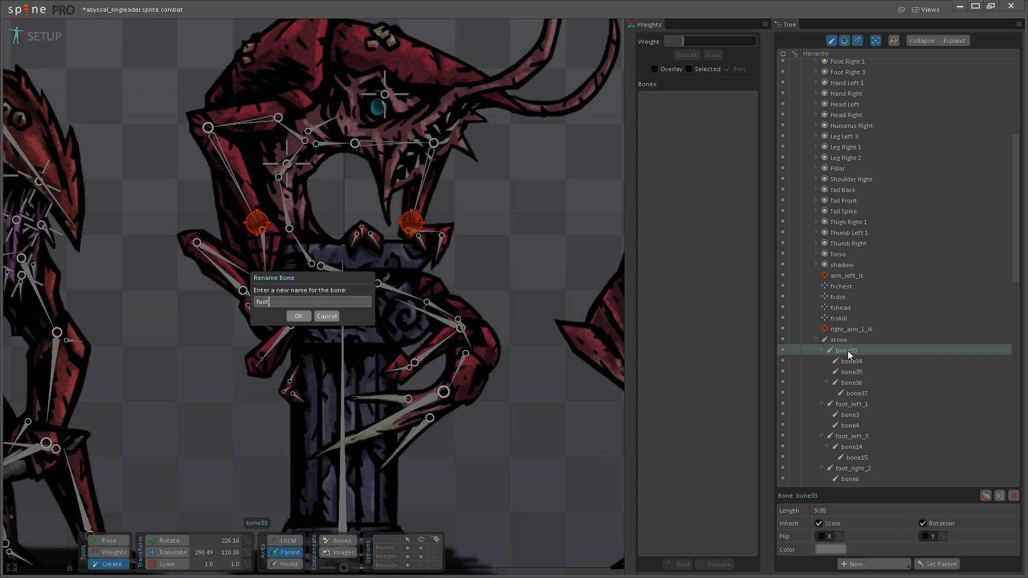
pyautogui.write('_right_1')
pyautogui.press('Return')
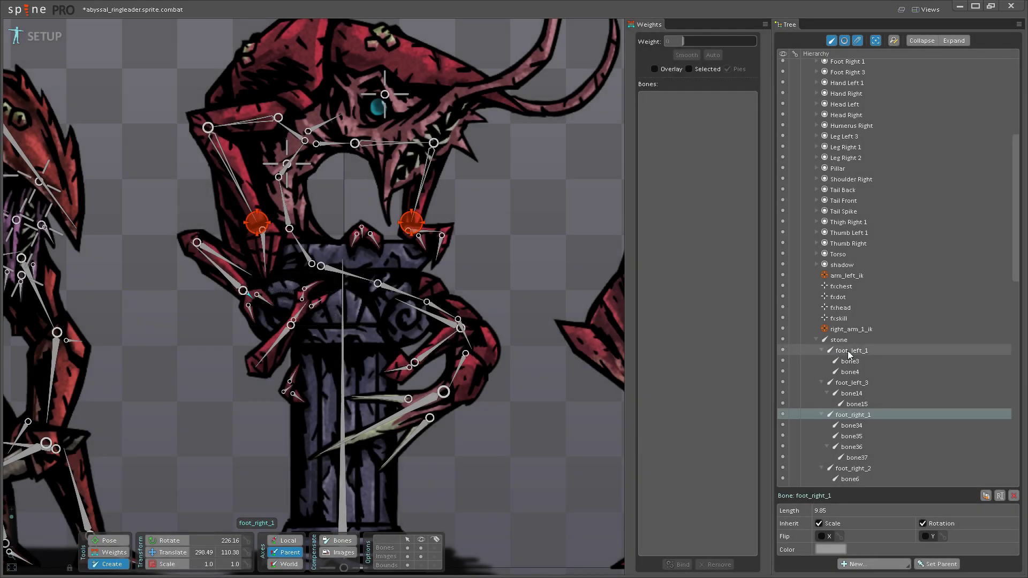
# - Rename bone34, the first toe bone under foot_right_1, as toe_right_1_1
pyautogui.click(852, 426)
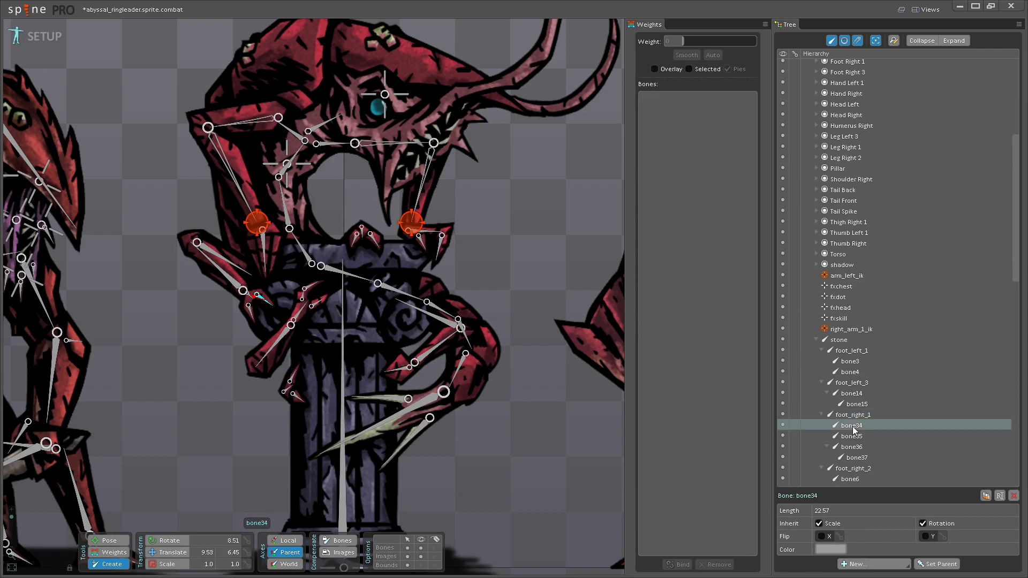
pyautogui.doubleClick(852, 426)
pyautogui.write('foot_')
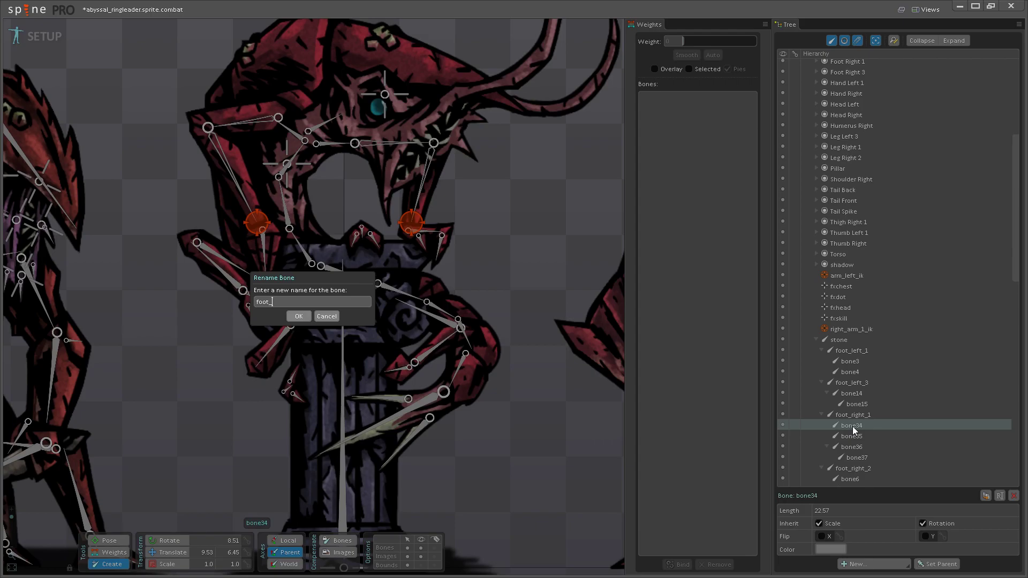
pyautogui.press('BackSpace')
pyautogui.press('BackSpace')
pyautogui.press('BackSpace')
pyautogui.press('BackSpace')
pyautogui.press('BackSpace')
pyautogui.write('toe_right_1_1')
pyautogui.press('Return')
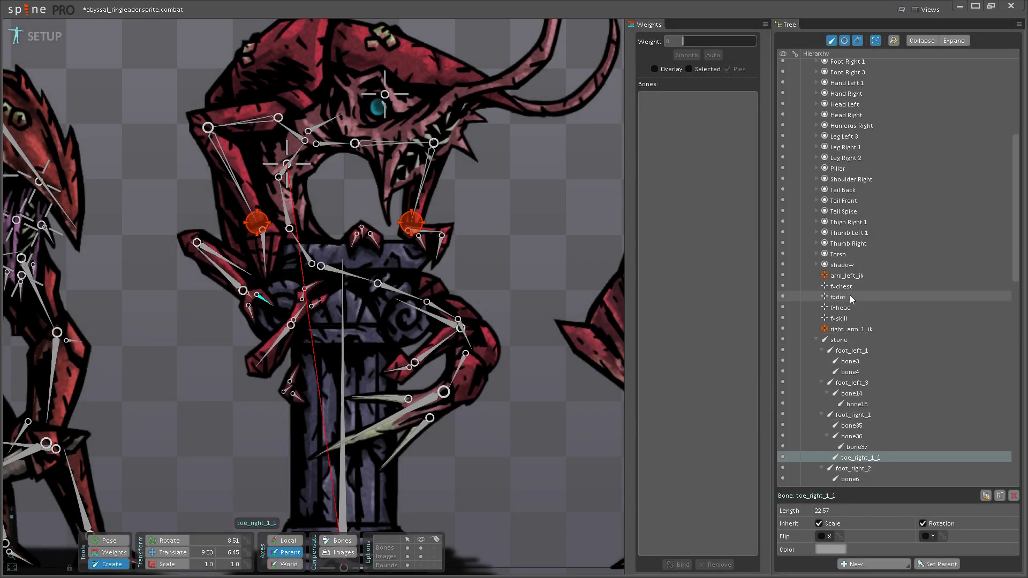
# - Rename bone3, the first toe bone under foot_left_1, as toe_left_1_1
pyautogui.click(850, 362)
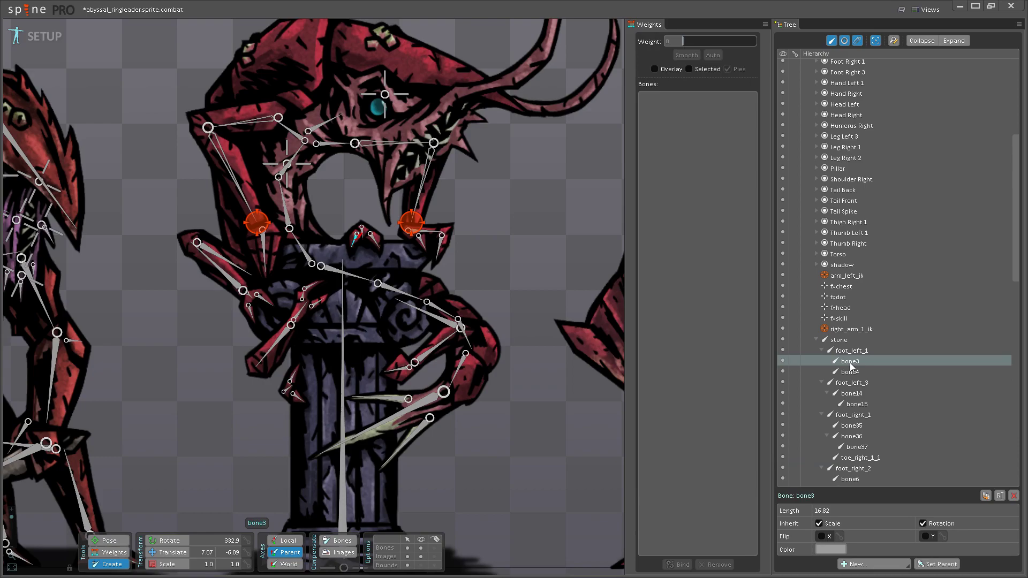
pyautogui.scroll(2, 494, 331)
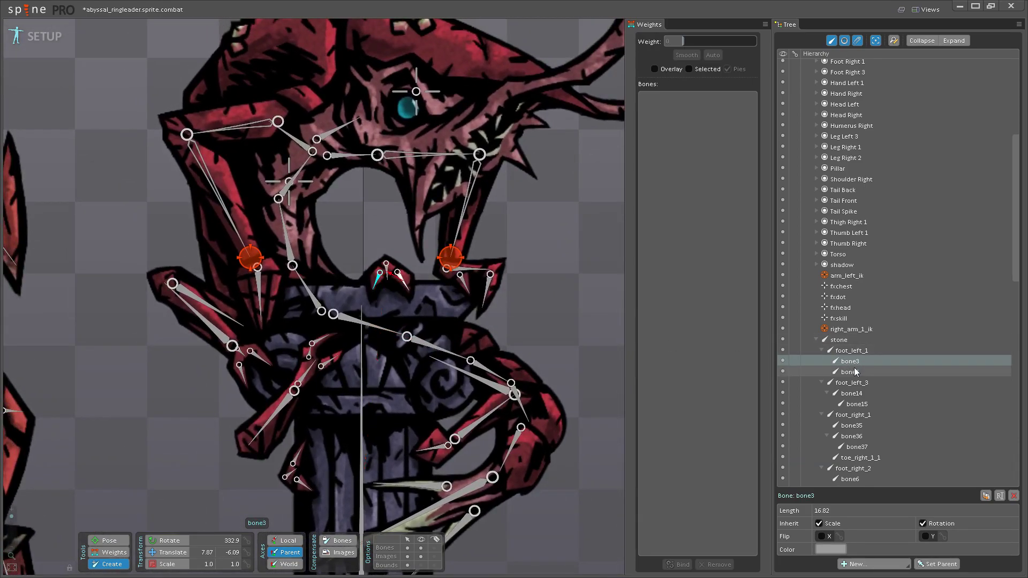
pyautogui.doubleClick(848, 362)
pyautogui.write('foot_')
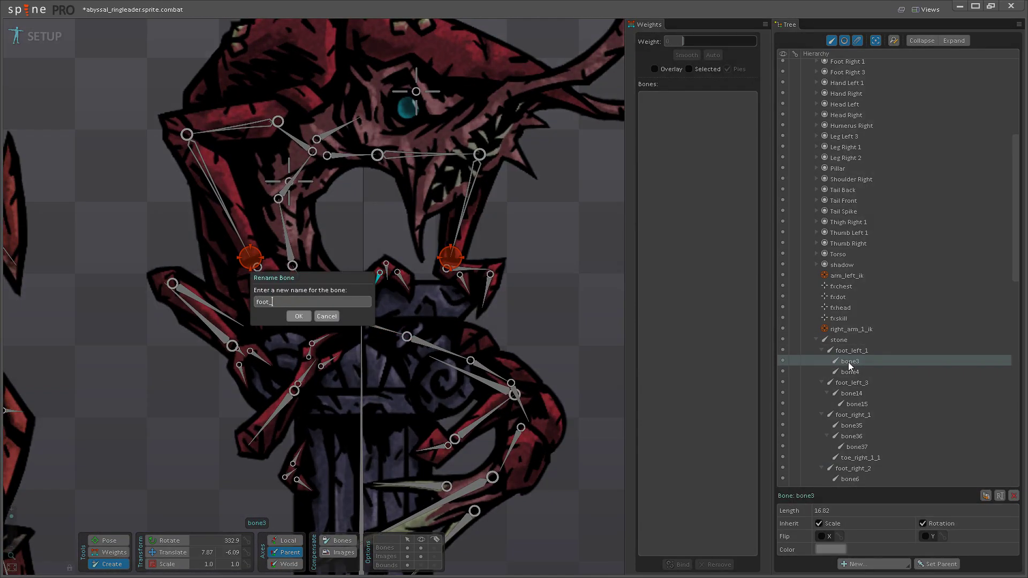
pyautogui.write('left_1_1')
pyautogui.press('Left')
pyautogui.press('Left')
pyautogui.press('Left')
pyautogui.press('Left')
pyautogui.press('BackSpace')
pyautogui.press('BackSpace')
pyautogui.press('BackSpace')
pyautogui.press('BackSpace')
pyautogui.write('teo')
pyautogui.press('Return')
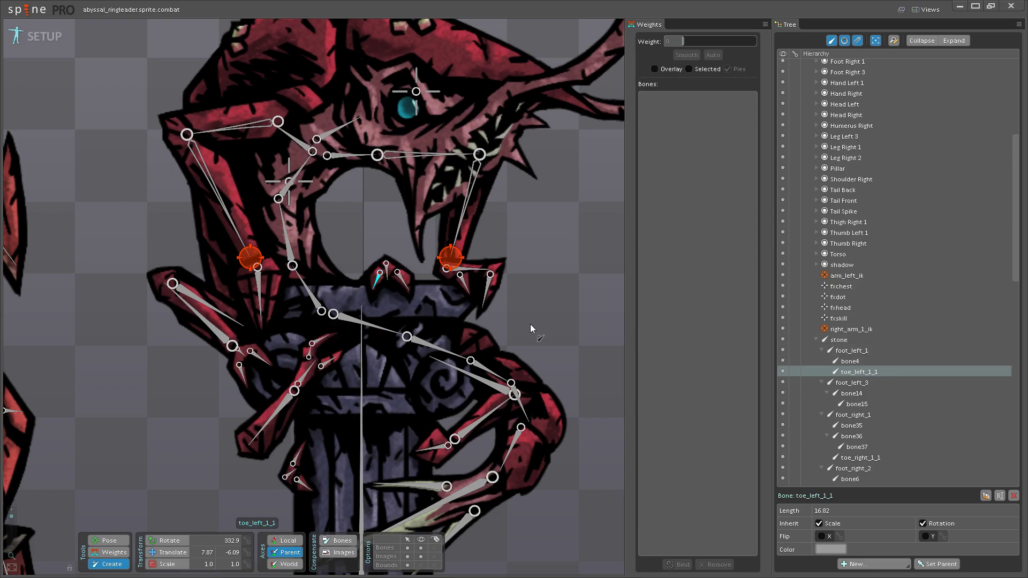
# - Rename bone4, the second toe bone under foot_left_1, as toe_left_1_2
pyautogui.scroll(-4, 530, 324)
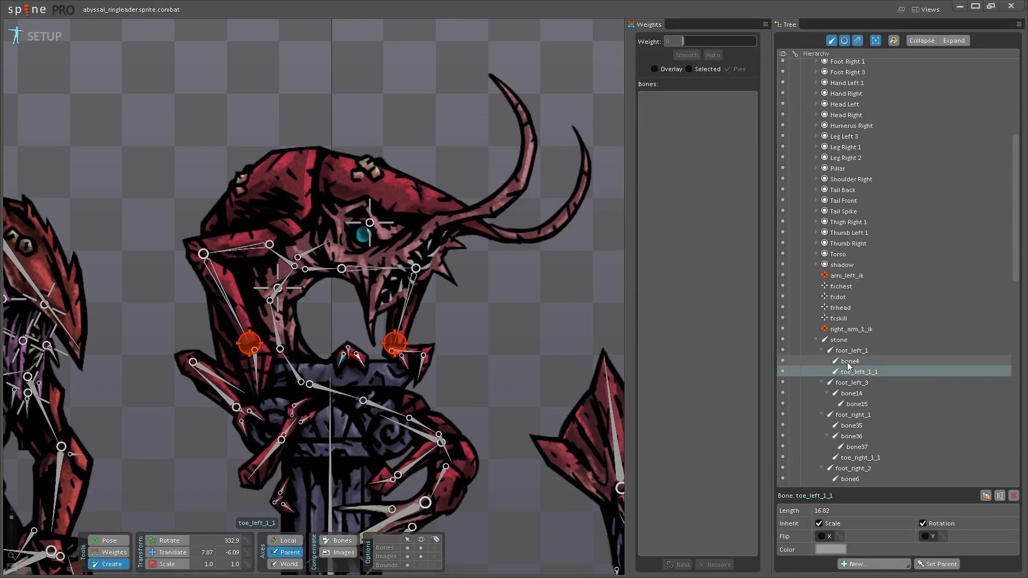
pyautogui.doubleClick(847, 362)
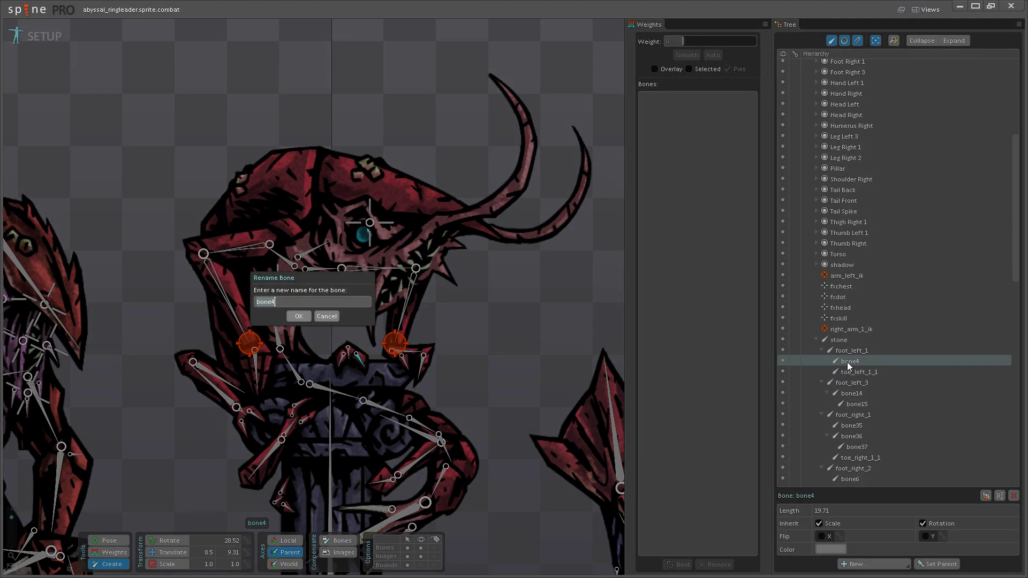
pyautogui.write('toe_left_1_2')
pyautogui.press('Return')
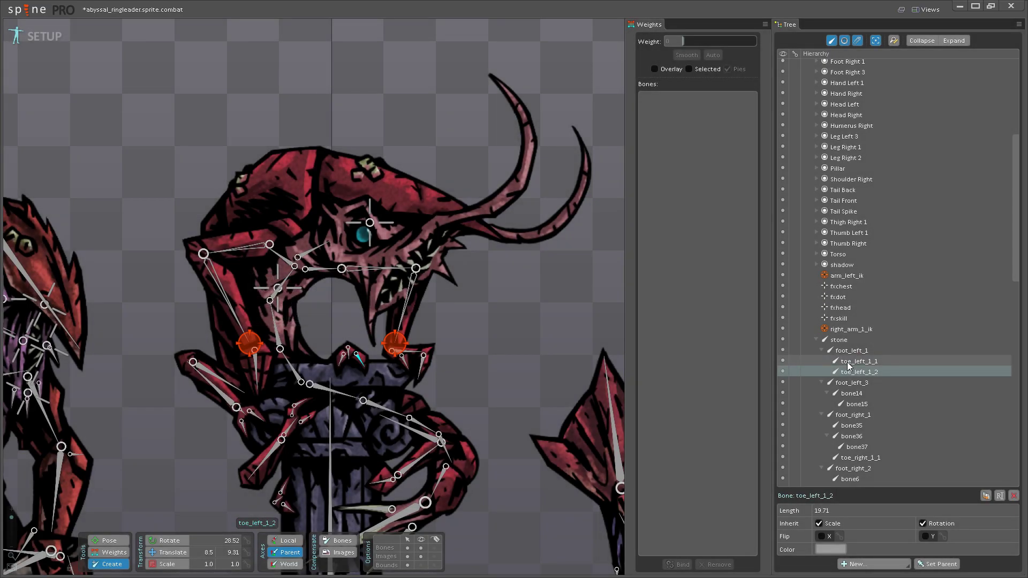
# - Rename bone14, the lower leg bone under foot_left_3, as leg_left_3
pyautogui.click(859, 394)
pyautogui.doubleClick(859, 393)
pyautogui.write('leg_left_3')
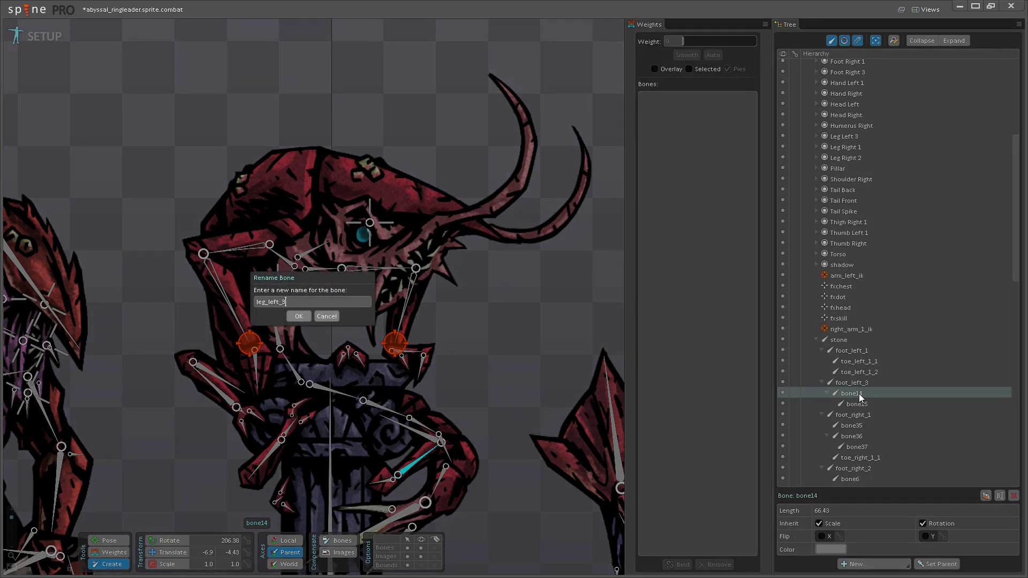
pyautogui.press('Return')
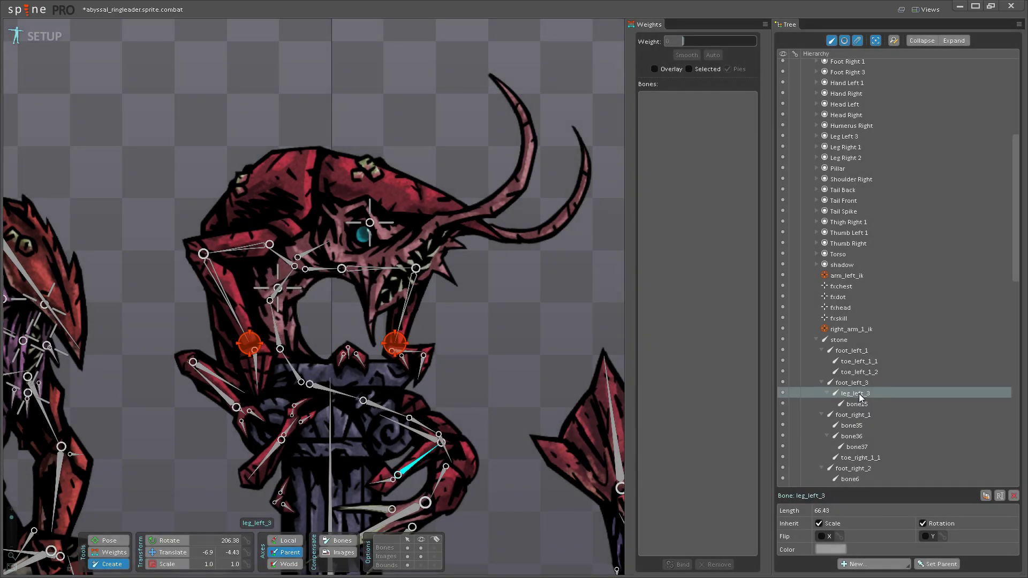
# - Rename bone15, the child bone of leg_left_3, as thigh_left_3
pyautogui.click(859, 404)
pyautogui.doubleClick(859, 404)
pyautogui.write('t')
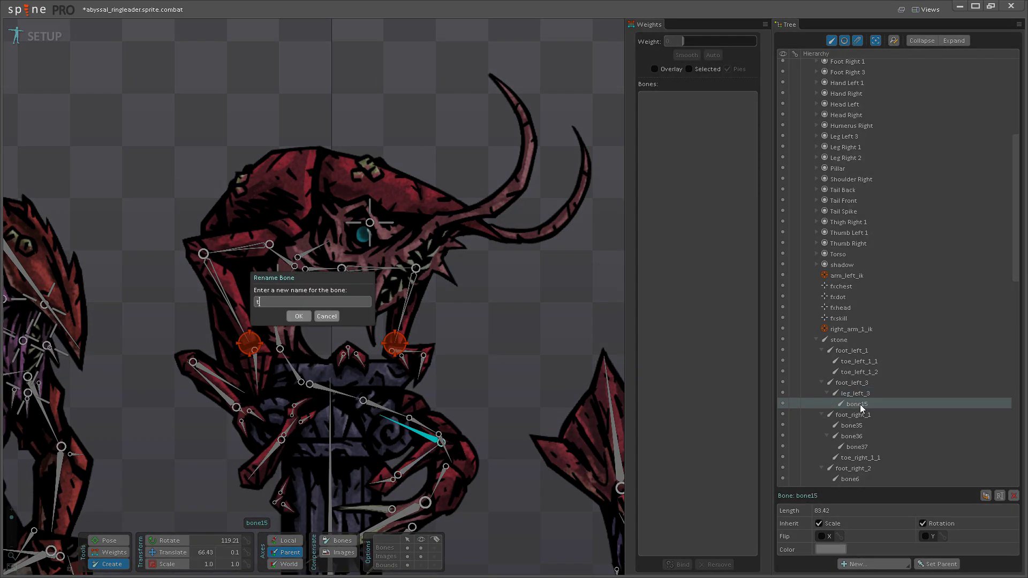
pyautogui.write('high_left_3')
pyautogui.press('Return')
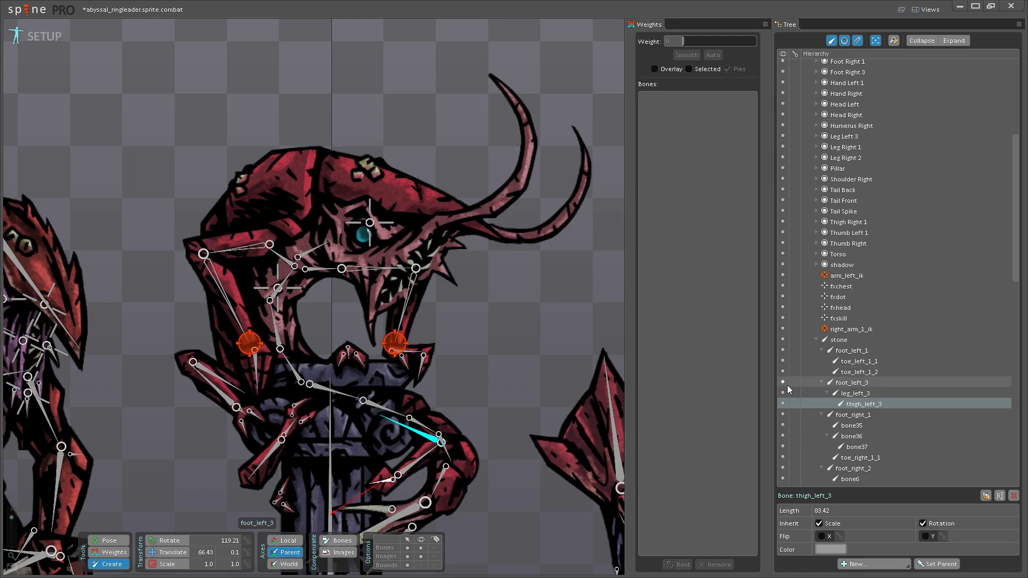
pyautogui.moveTo(518, 385); pyautogui.dragTo(523, 323)
pyautogui.scroll(-1, 493, 384)
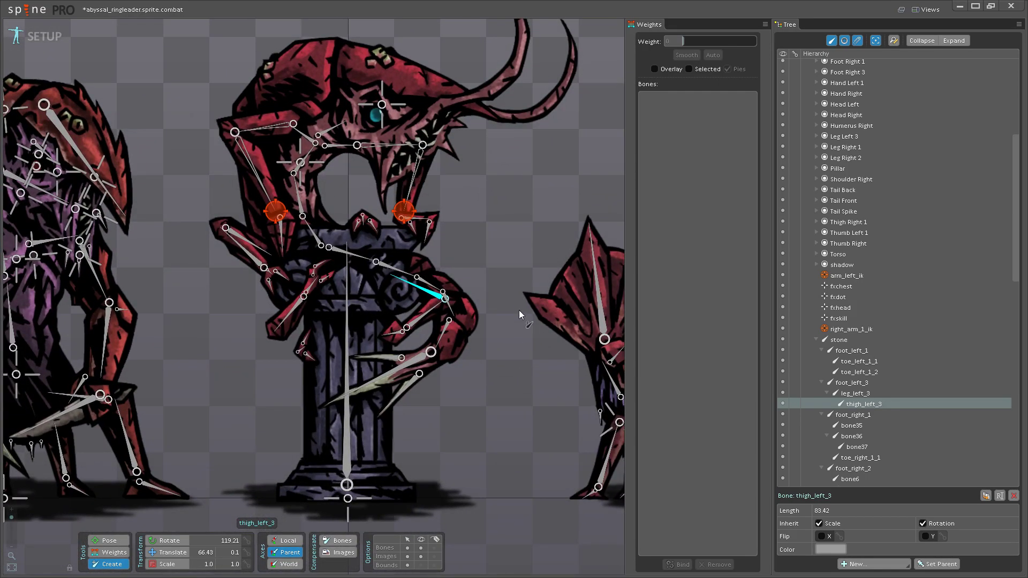
pyautogui.moveTo(519, 320); pyautogui.dragTo(519, 364)
pyautogui.moveTo(496, 325); pyautogui.dragTo(509, 362)
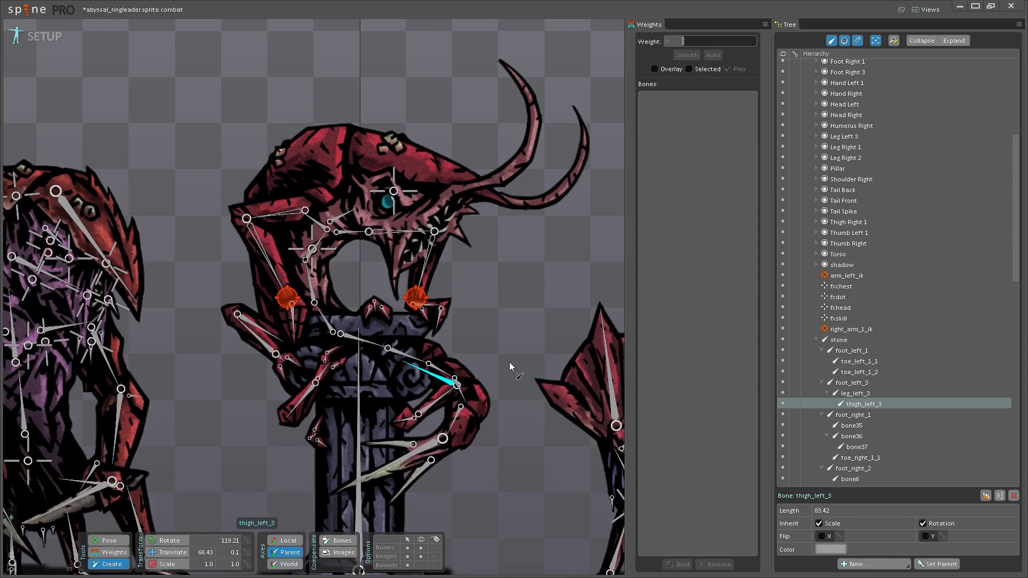
pyautogui.moveTo(511, 348); pyautogui.dragTo(499, 316)
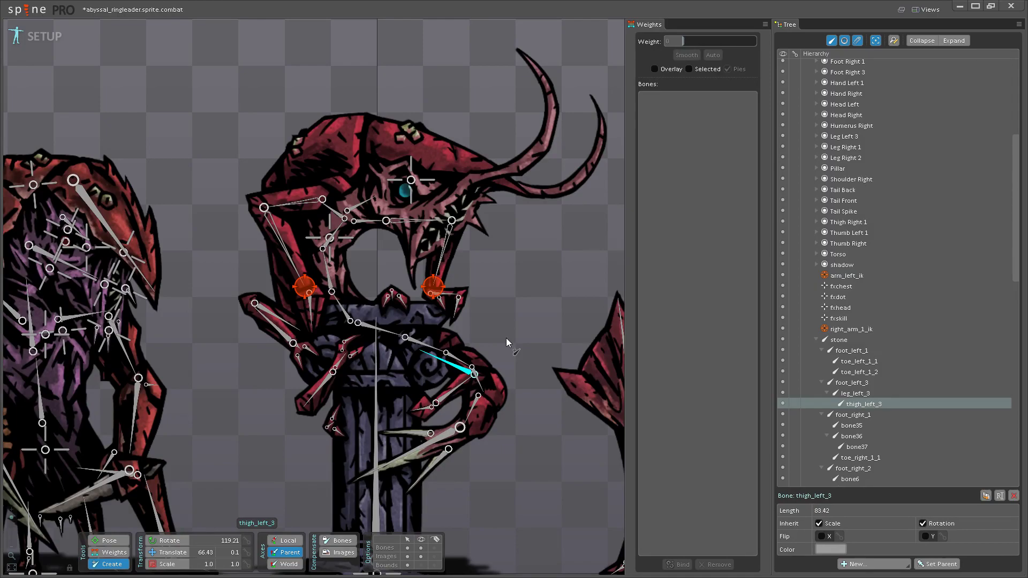
pyautogui.scroll(-3, 506, 338)
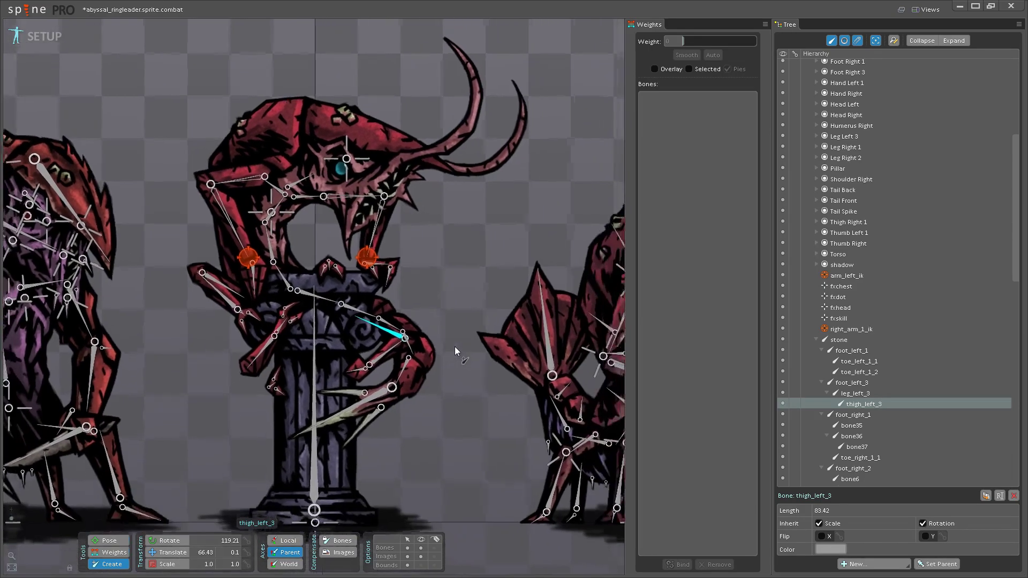
pyautogui.moveTo(425, 366); pyautogui.dragTo(397, 378)
pyautogui.scroll(1, 397, 378)
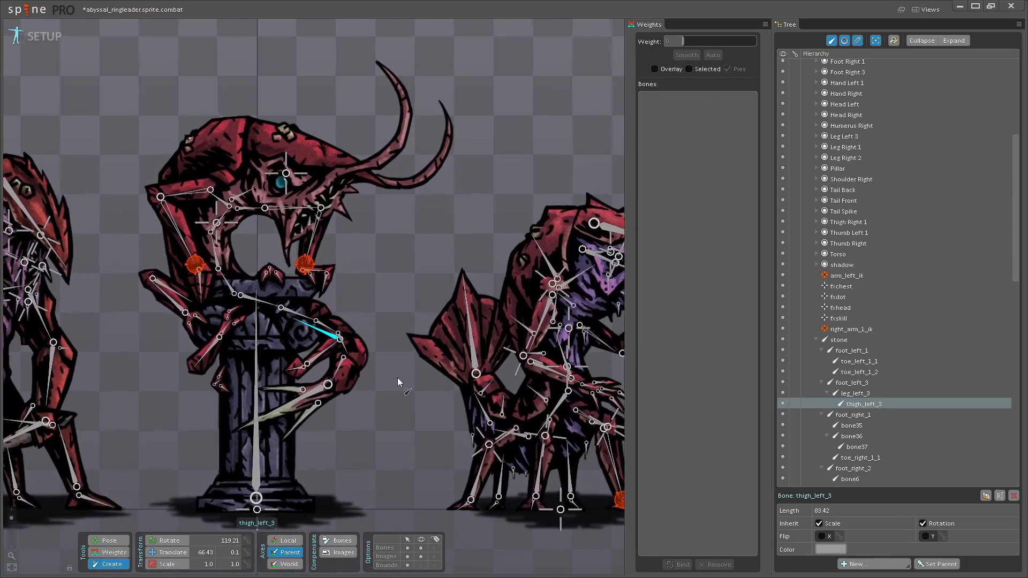
pyautogui.moveTo(397, 372); pyautogui.dragTo(457, 369)
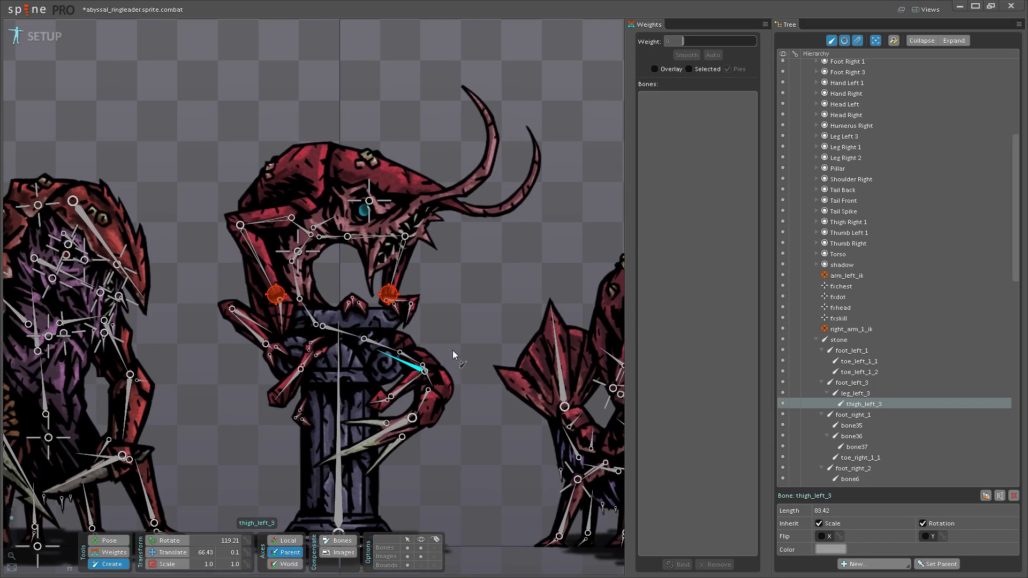
pyautogui.moveTo(449, 323)
pyautogui.mouseDown()
pyautogui.moveTo(460, 345)
pyautogui.moveTo(456, 322)
pyautogui.mouseUp()
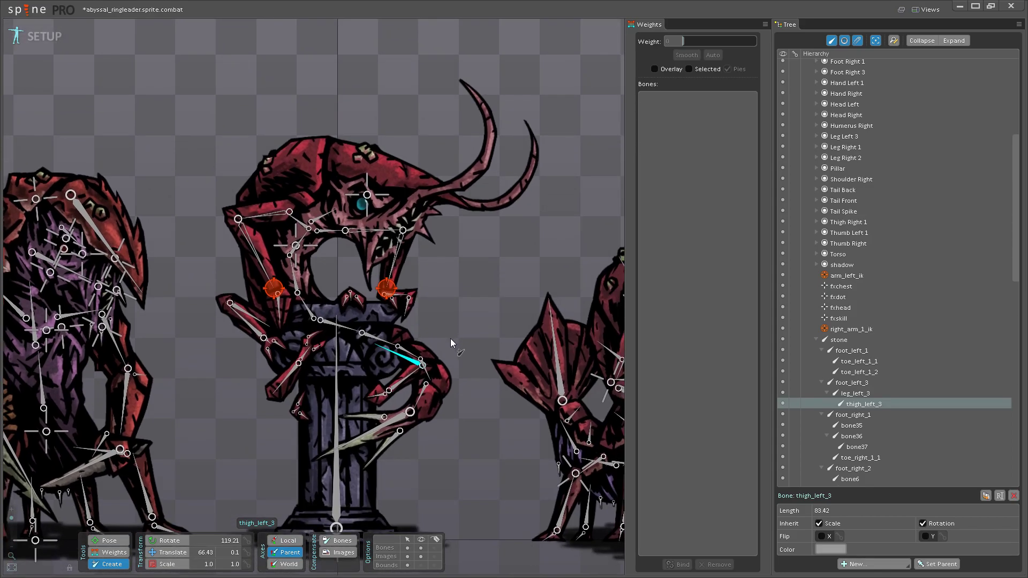
pyautogui.scroll(3, 451, 339)
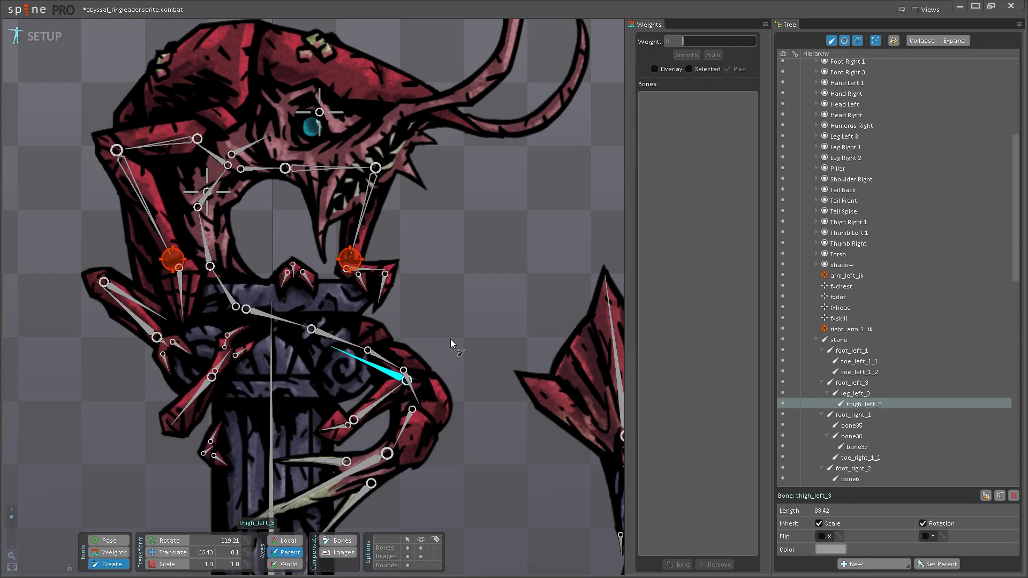
pyautogui.scroll(-2, 451, 339)
pyautogui.moveTo(448, 335); pyautogui.dragTo(458, 355)
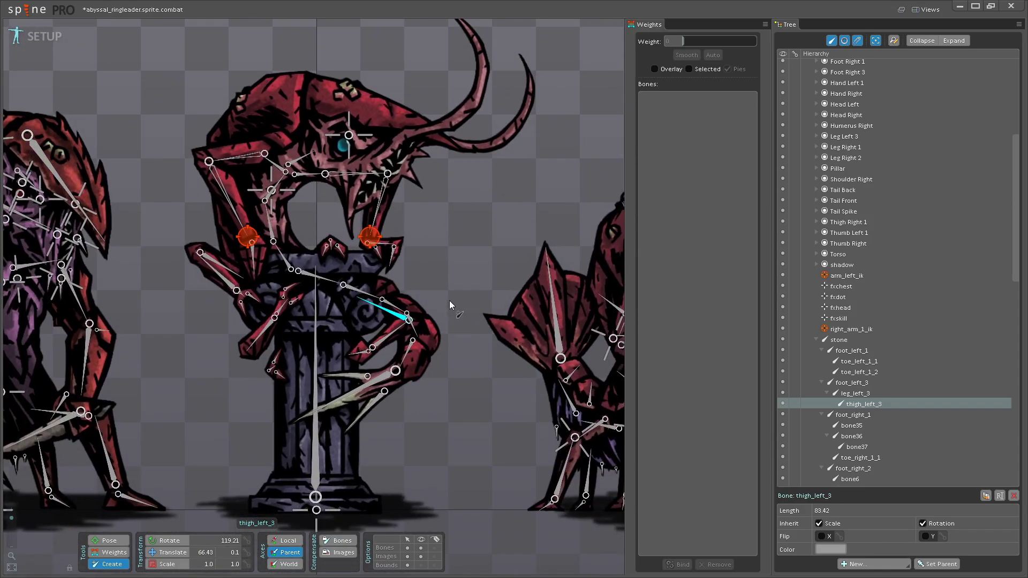
pyautogui.moveTo(449, 303); pyautogui.dragTo(451, 316)
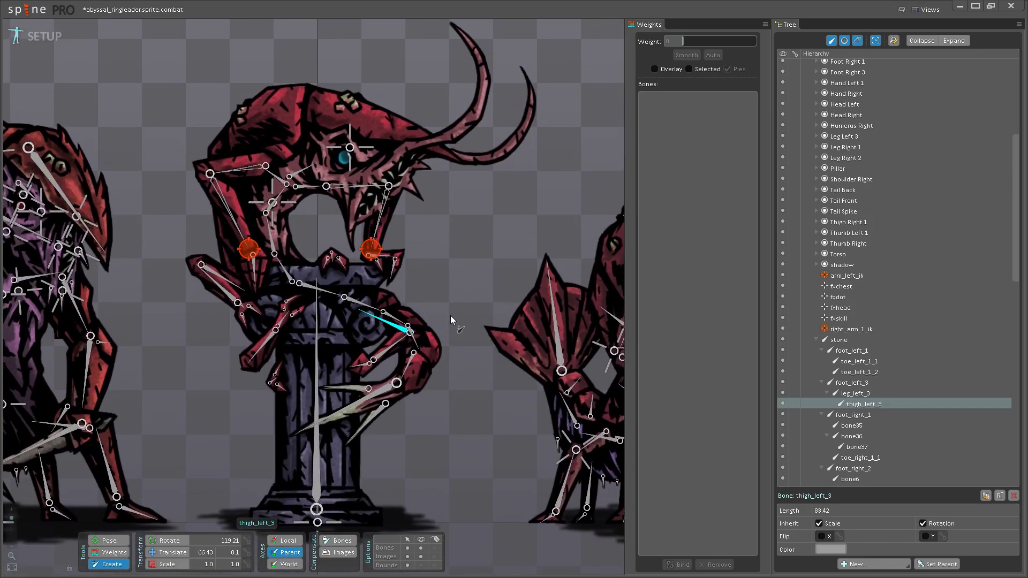
pyautogui.moveTo(449, 305)
pyautogui.mouseDown()
pyautogui.moveTo(455, 336)
pyautogui.moveTo(431, 330)
pyautogui.moveTo(461, 294)
pyautogui.mouseUp()
pyautogui.scroll(-1, 456, 336)
pyautogui.scroll(2, 459, 297)
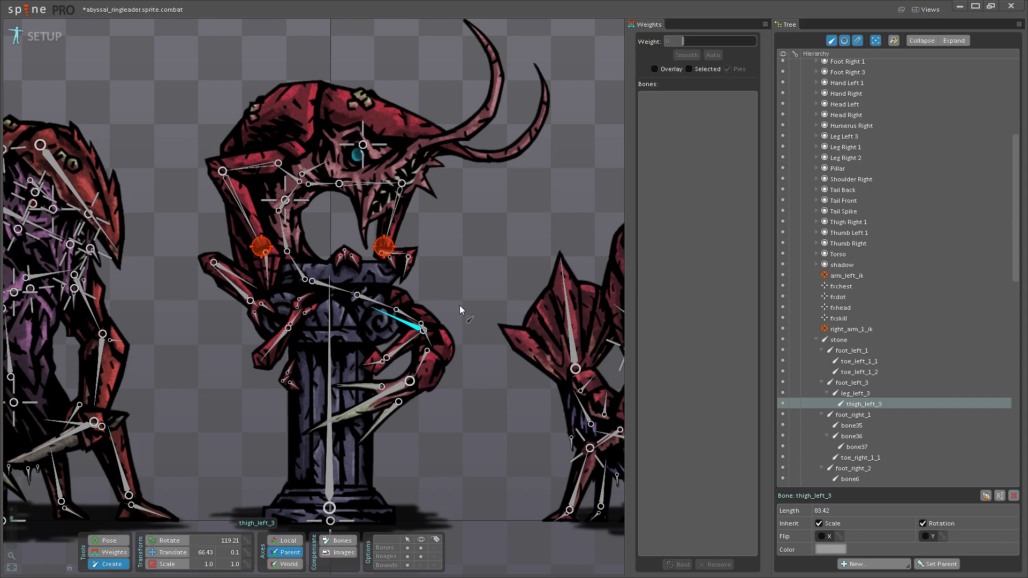
pyautogui.scroll(-2, 459, 305)
pyautogui.moveTo(459, 306); pyautogui.dragTo(447, 373)
pyautogui.scroll(2, 413, 332)
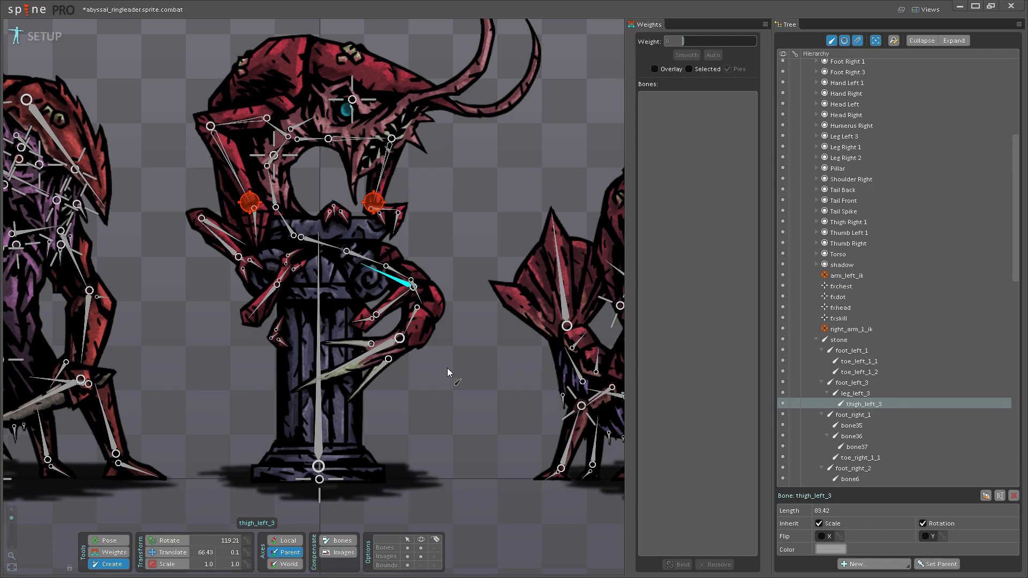
pyautogui.moveTo(467, 312); pyautogui.dragTo(472, 353)
pyautogui.scroll(2, 404, 358)
pyautogui.scroll(1, 416, 366)
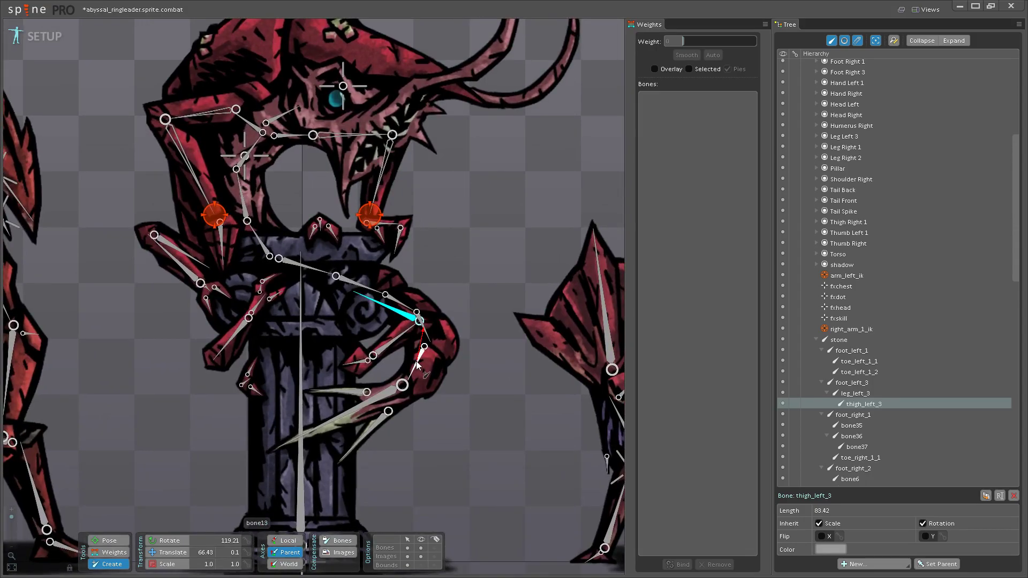
pyautogui.moveTo(437, 400); pyautogui.dragTo(465, 433)
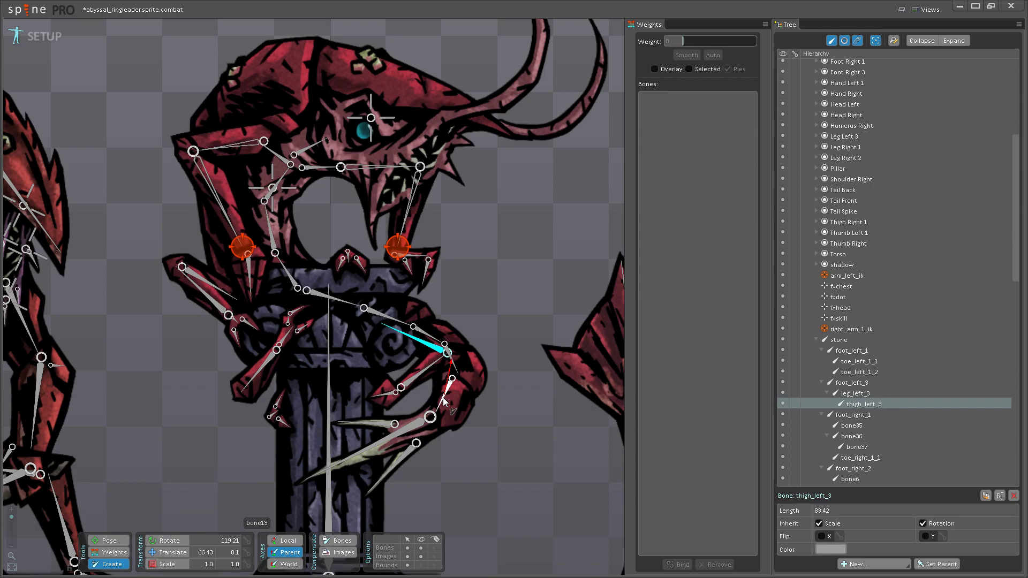
pyautogui.moveTo(478, 348); pyautogui.dragTo(475, 371)
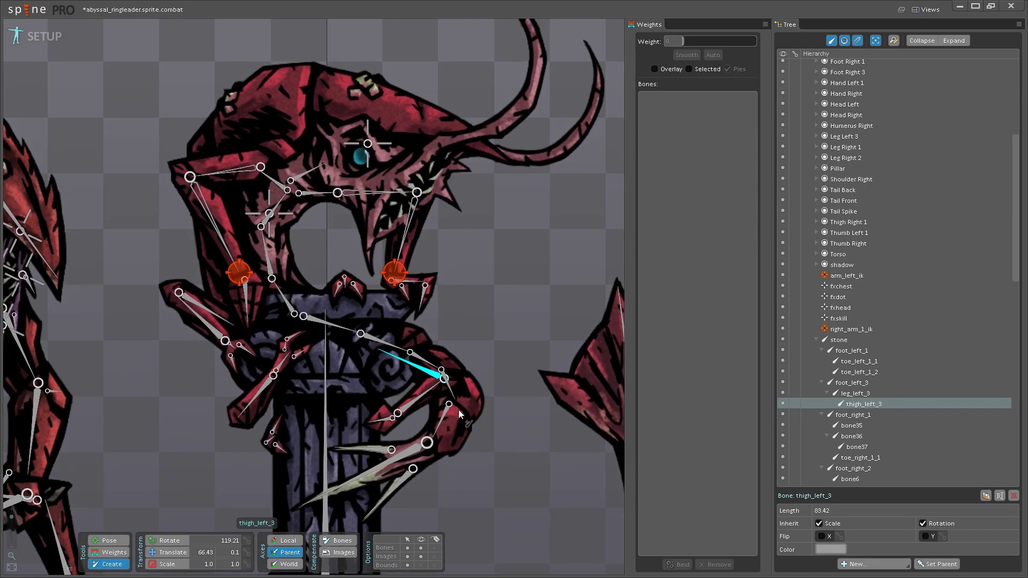
pyautogui.moveTo(471, 420); pyautogui.dragTo(468, 393)
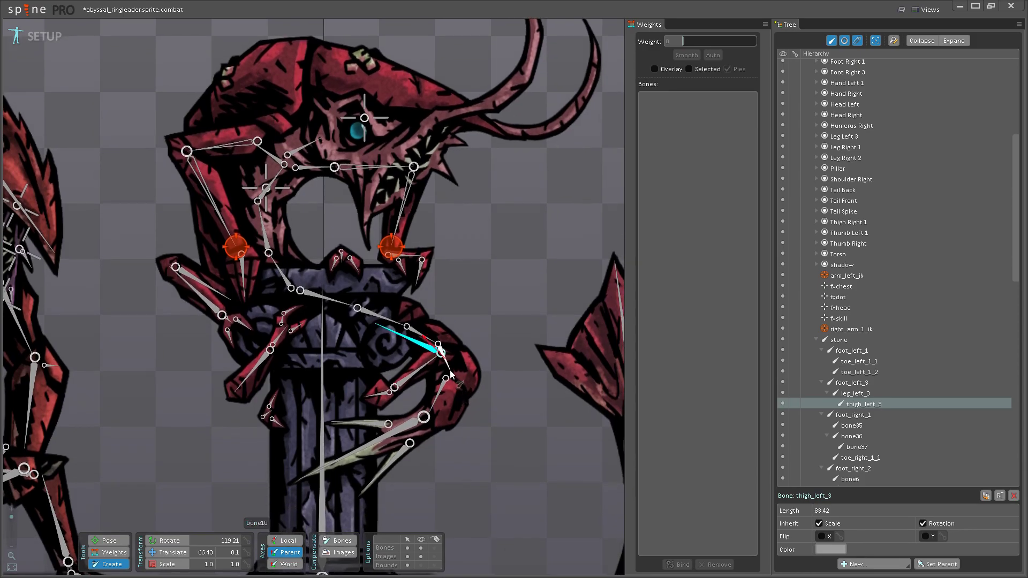
pyautogui.scroll(3, 467, 393)
pyautogui.moveTo(575, 401); pyautogui.dragTo(592, 407)
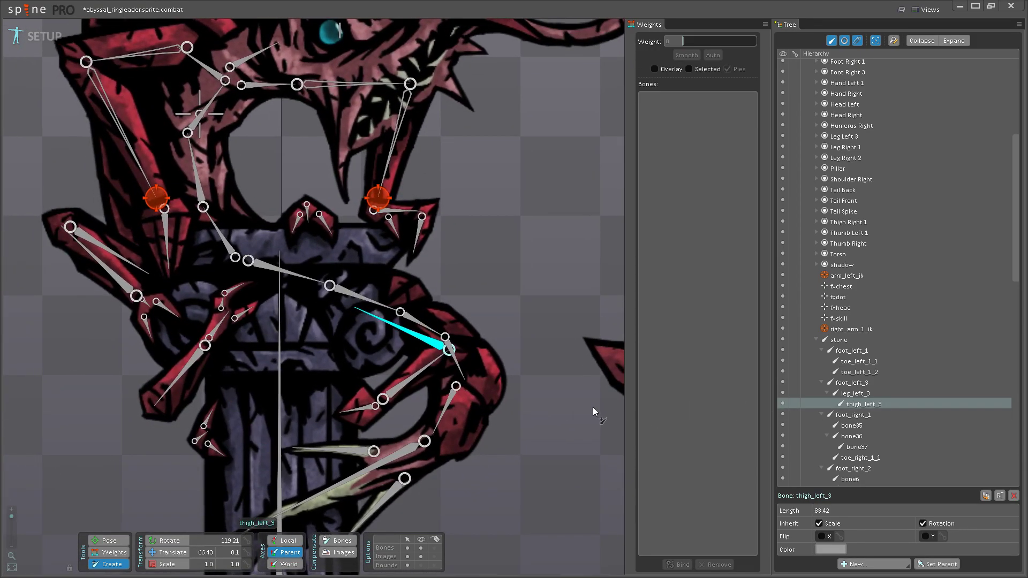
pyautogui.scroll(-3, 410, 378)
pyautogui.moveTo(411, 378); pyautogui.dragTo(440, 420)
pyautogui.moveTo(378, 369); pyautogui.dragTo(377, 400)
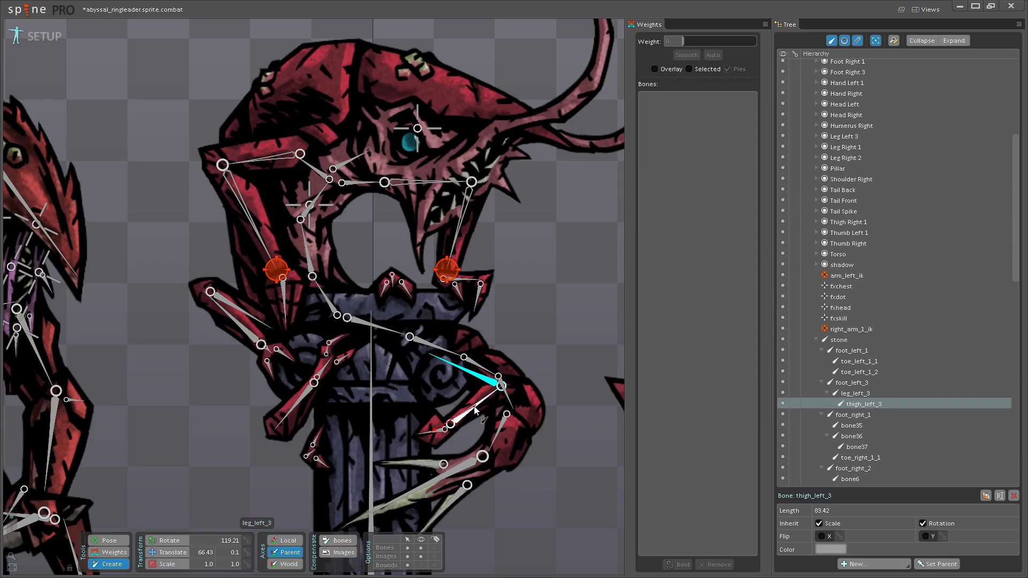
pyautogui.moveTo(474, 406); pyautogui.dragTo(473, 370)
pyautogui.moveTo(599, 410); pyautogui.dragTo(542, 409)
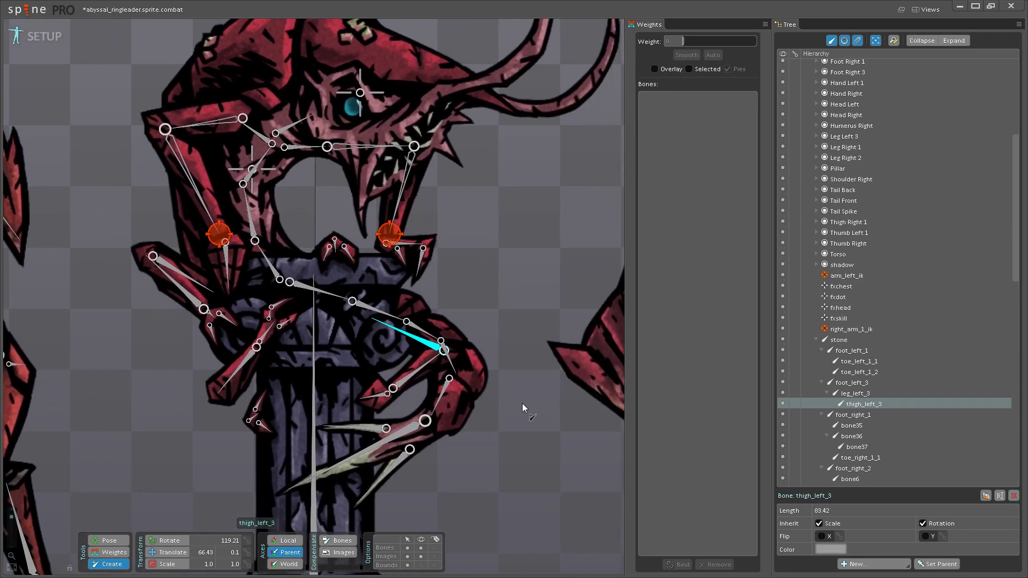
# - Rename bone35, the second toe bone under foot_right_1, as toe_right_1_2
pyautogui.click(855, 427)
pyautogui.doubleClick(852, 425)
pyautogui.write('toe_')
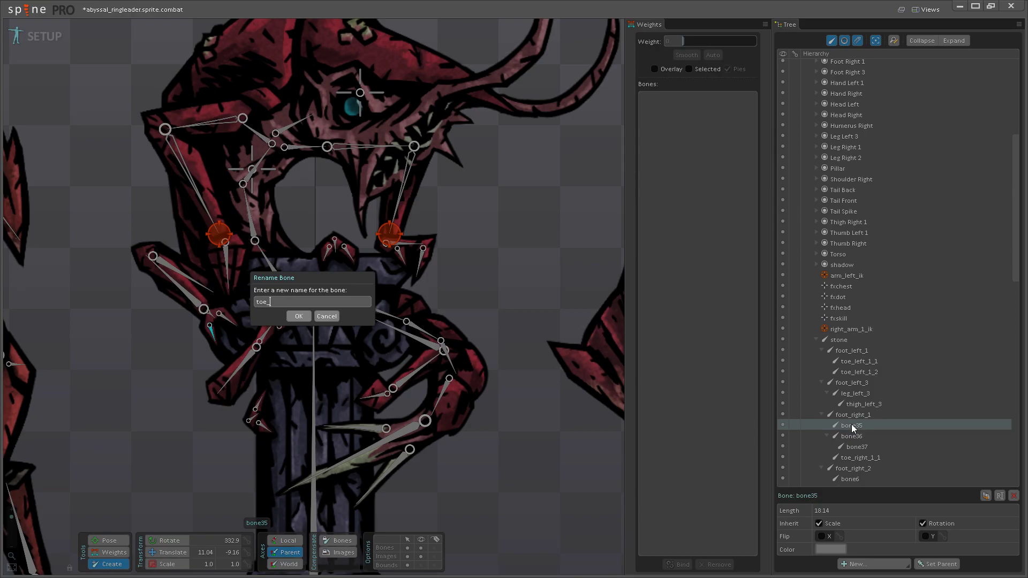
pyautogui.write('right_1_2')
pyautogui.press('Return')
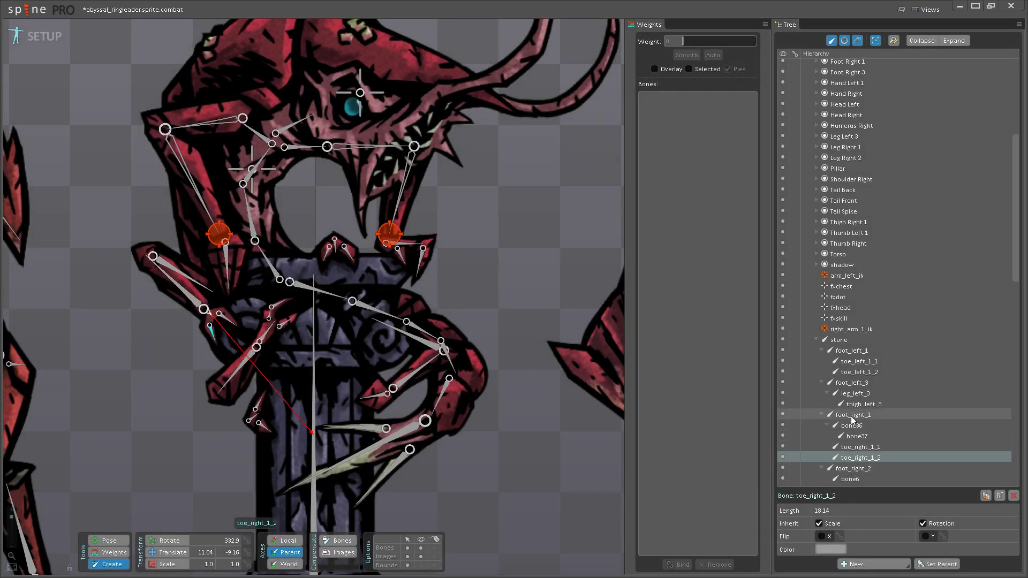
# - Rename bone36, the lower leg bone under foot_right_1, as leg_right_1
pyautogui.click(854, 426)
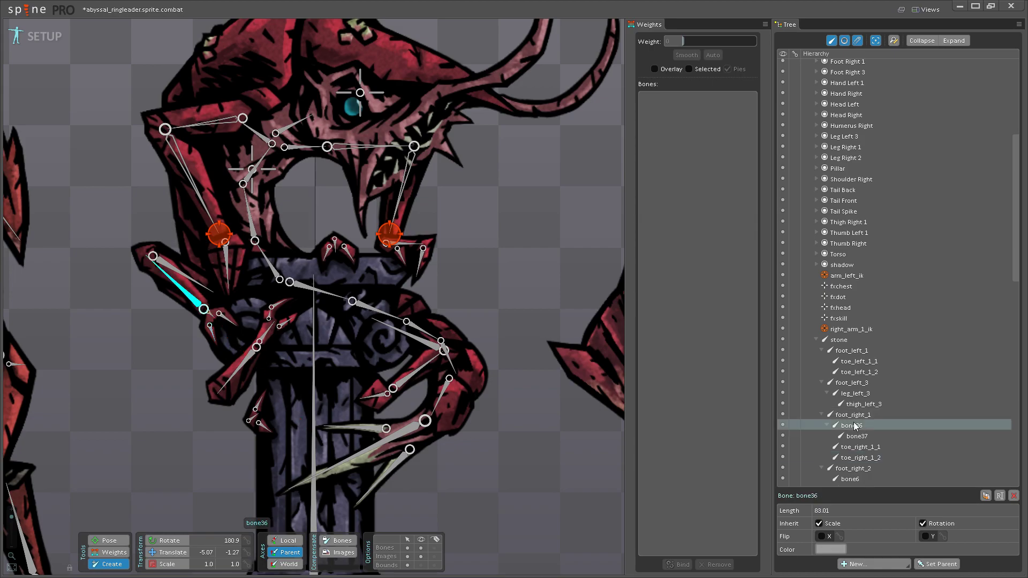
pyautogui.doubleClick(855, 426)
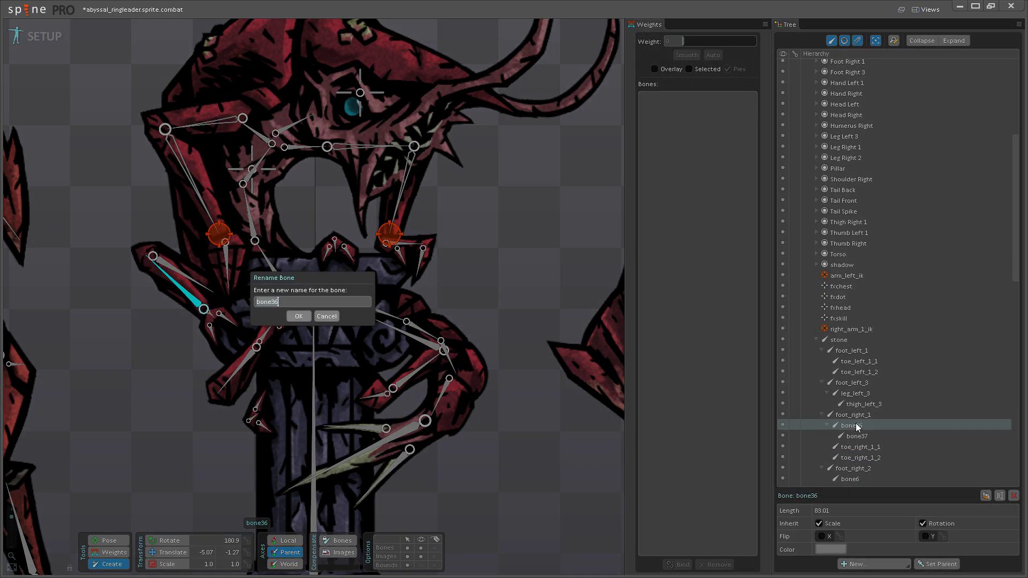
pyautogui.write('leg_right_1')
pyautogui.press('Return')
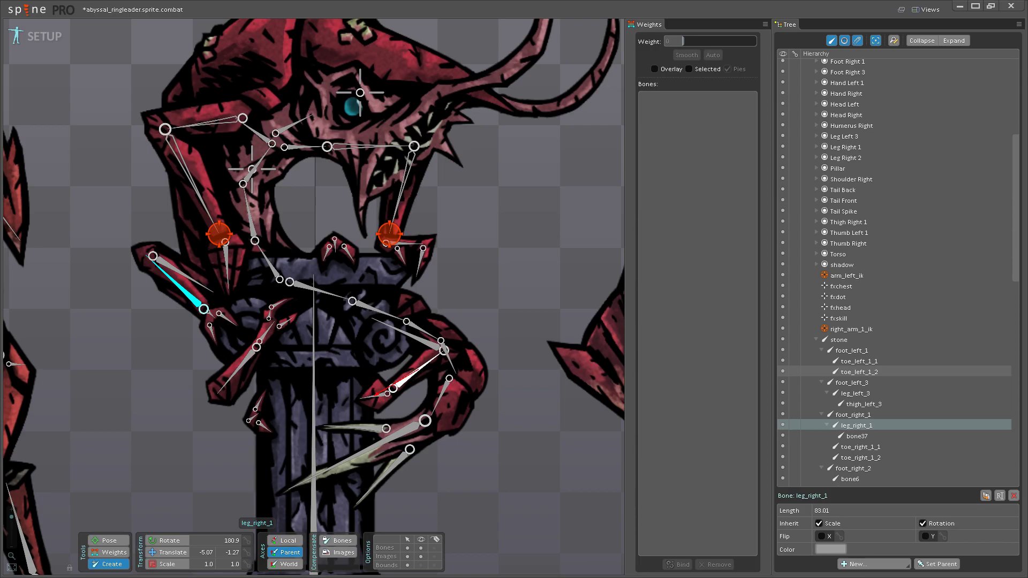
# - Open the name of bone37, the child bone of leg_right_1, for renaming
pyautogui.doubleClick(863, 436)
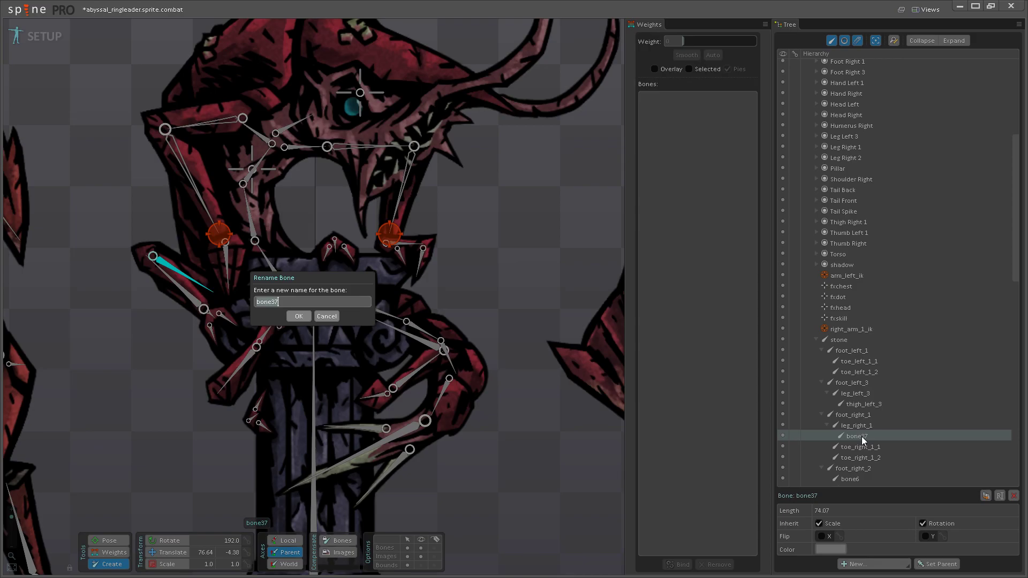
pyautogui.moveTo(281, 302); pyautogui.dragTo(261, 302)
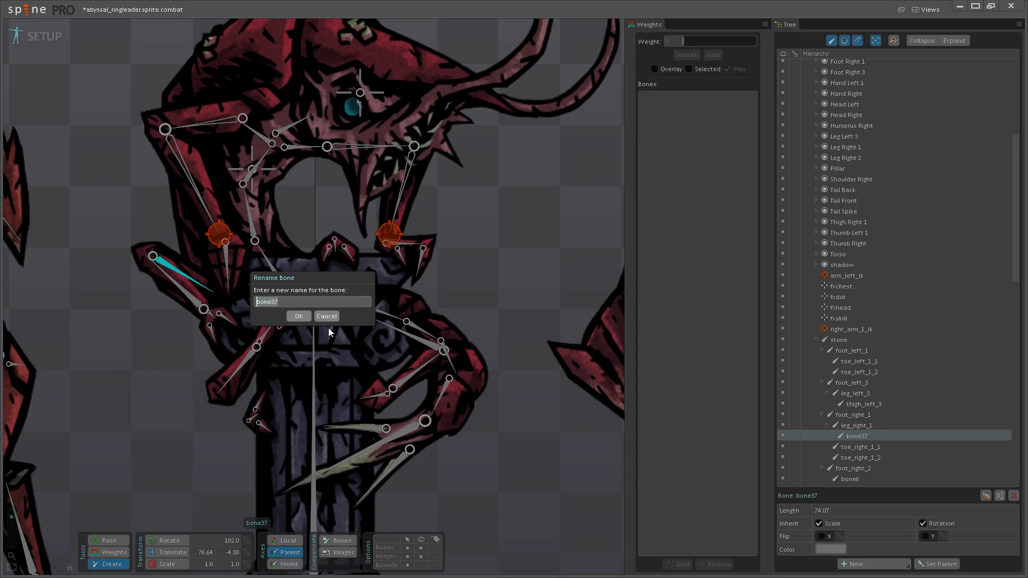
# - Name the child bone of leg_right_1 thigh_right_1 and save the project
pyautogui.write('thigh_')
pyautogui.write('d')
pyautogui.press('BackSpace')
pyautogui.write('right_1')
pyautogui.press('Return')
pyautogui.hotkey('ctrl', 's')
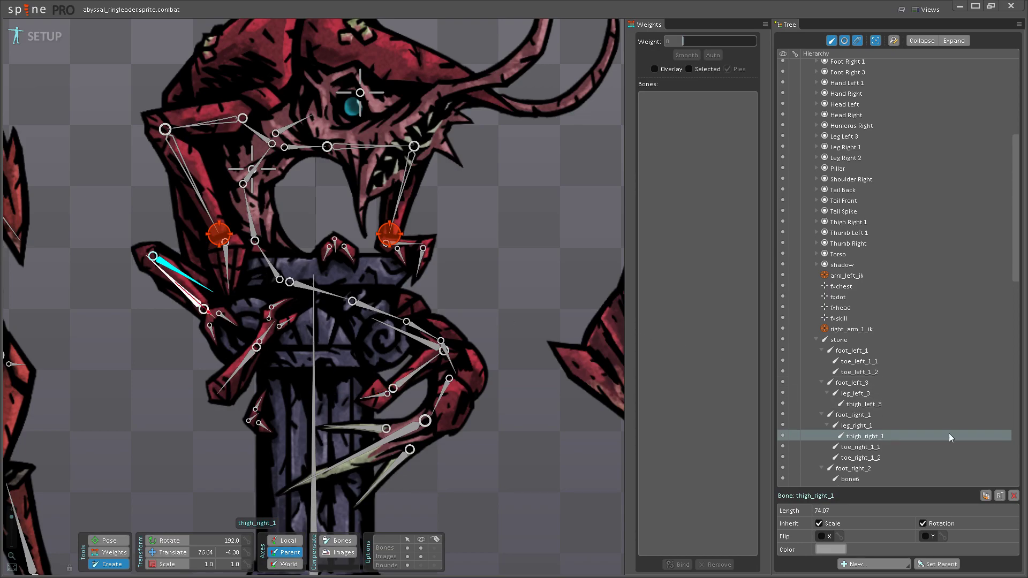
# - Rename bone6, the lower leg bone under foot_right_2, as leg_right_3
pyautogui.scroll(-3, 856, 423)
pyautogui.click(846, 384)
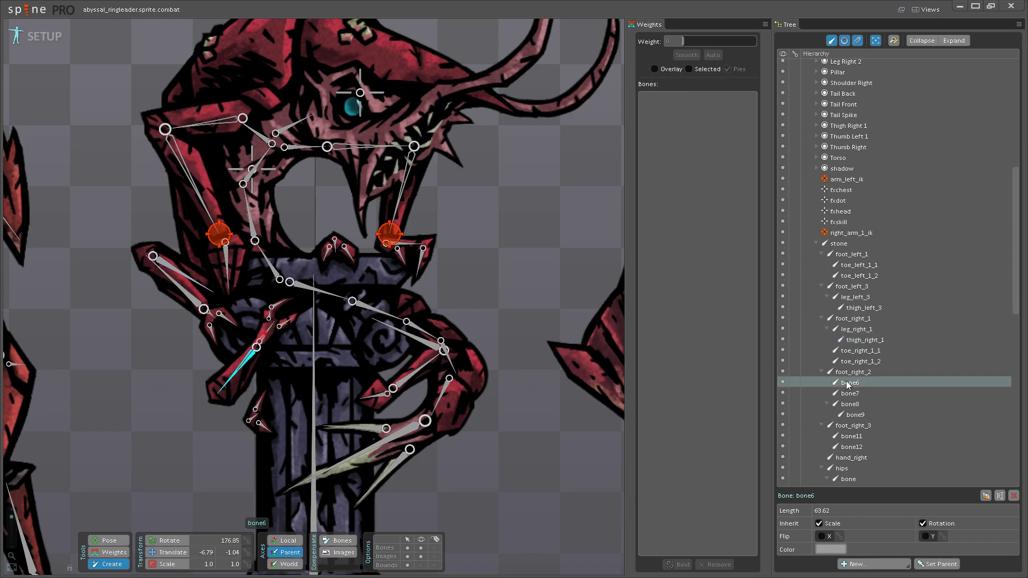
pyautogui.doubleClick(846, 381)
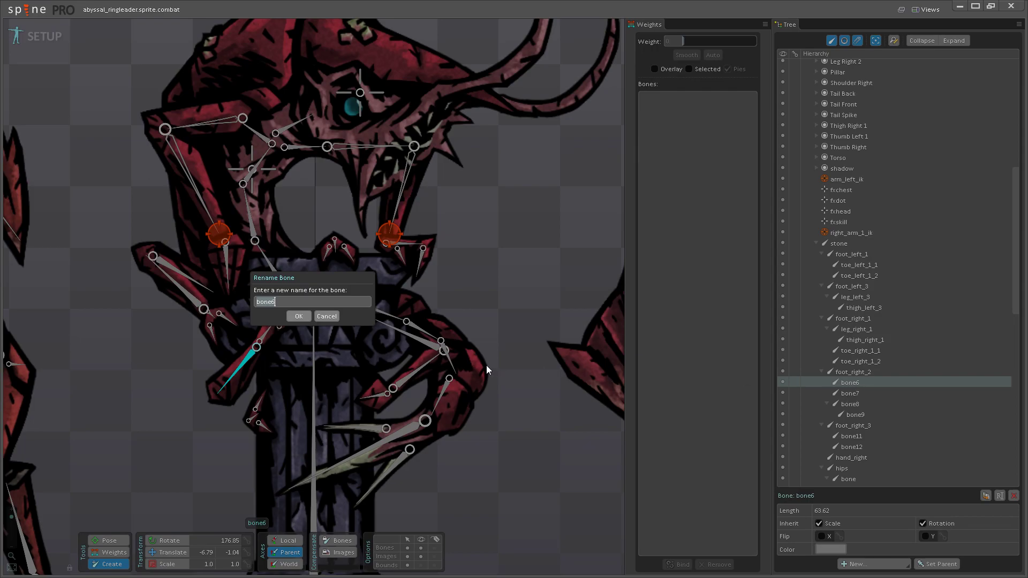
pyautogui.moveTo(352, 305); pyautogui.dragTo(233, 304)
pyautogui.write('leg_righ')
pyautogui.write('3')
pyautogui.press('Return')
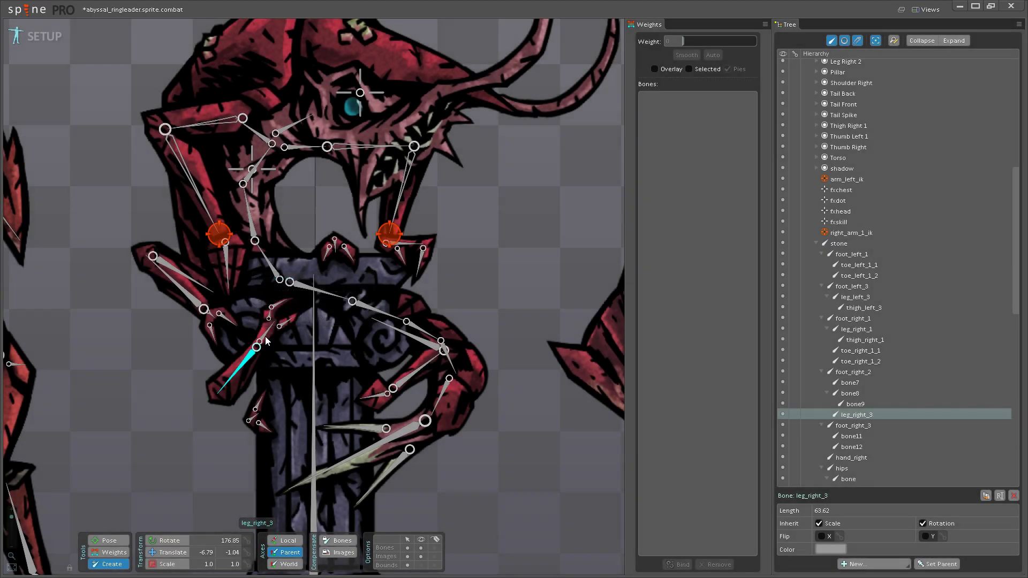
# - Rename bone7, the single-segment toe bone under foot_right_2, as toe_right_2_2
pyautogui.click(849, 383)
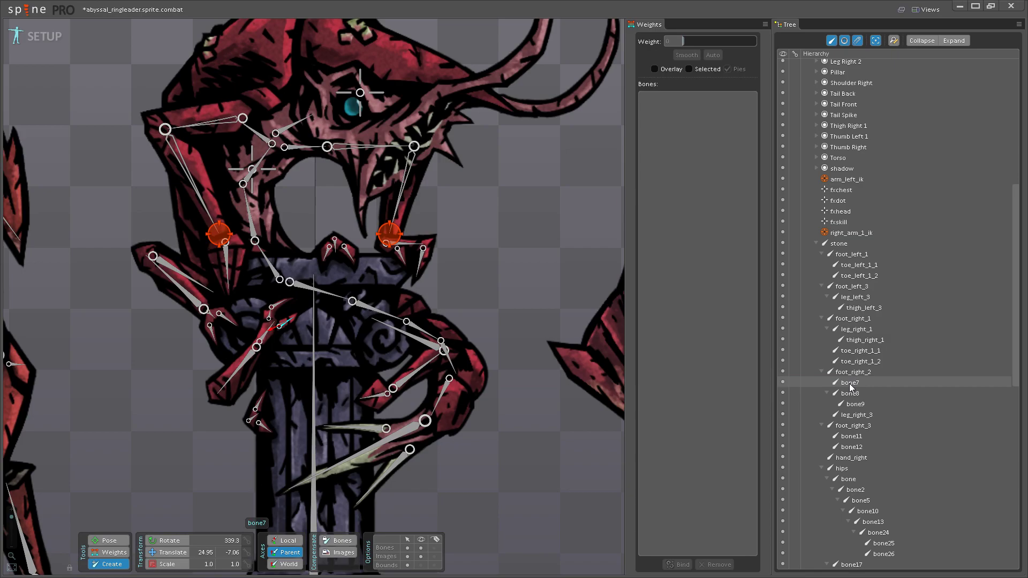
pyautogui.doubleClick(849, 384)
pyautogui.write('toe_r')
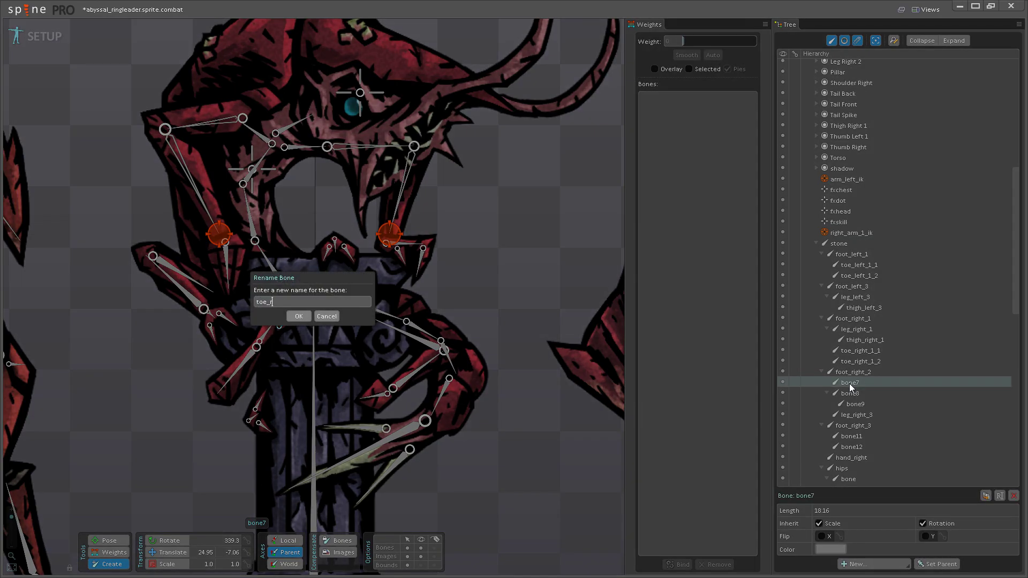
pyautogui.write('ight_2_2')
pyautogui.press('Return')
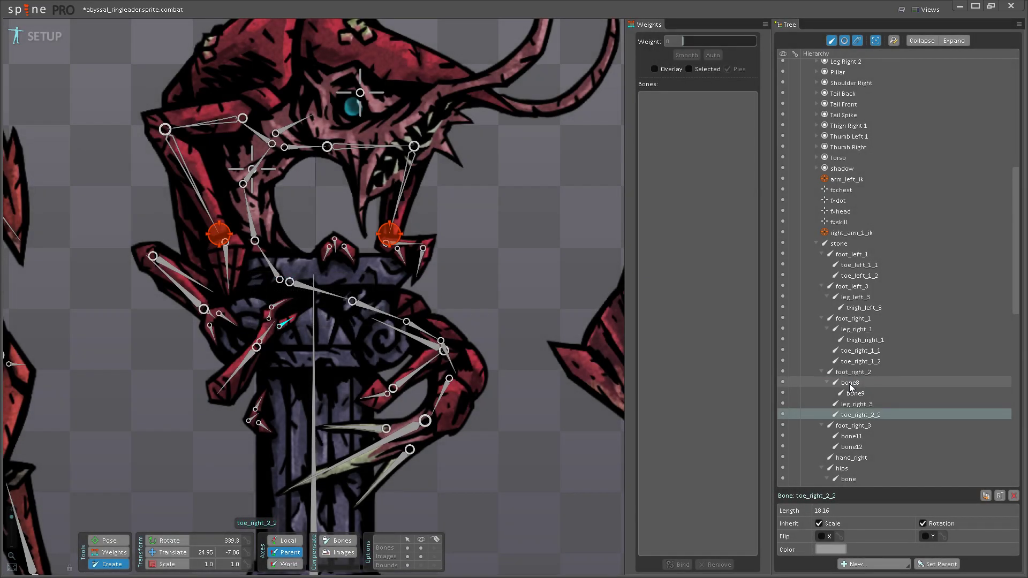
# - Correct the name of the leg bone under foot_right_2 to leg_right_2
pyautogui.doubleClick(859, 405)
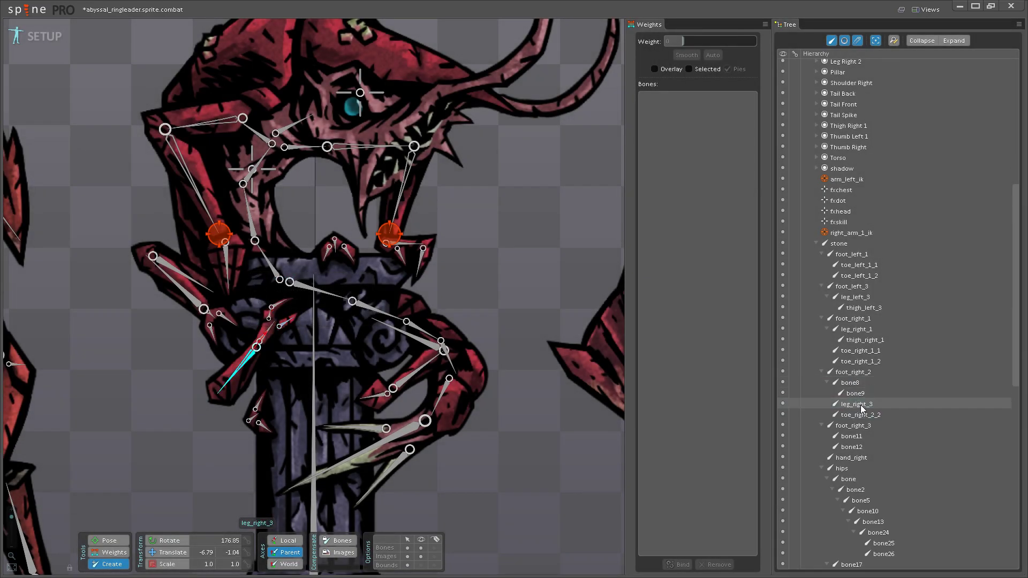
pyautogui.press('BackSpace')
pyautogui.write('2')
pyautogui.press('Return')
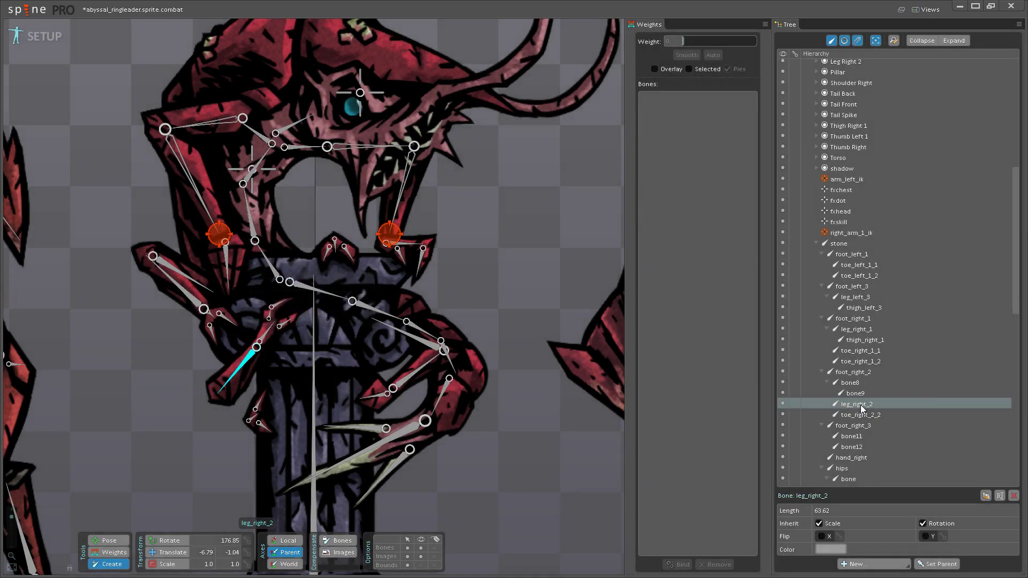
# - Rename bone8, the other toe bone under foot_right_2, as toe_right_2_1
pyautogui.click(856, 385)
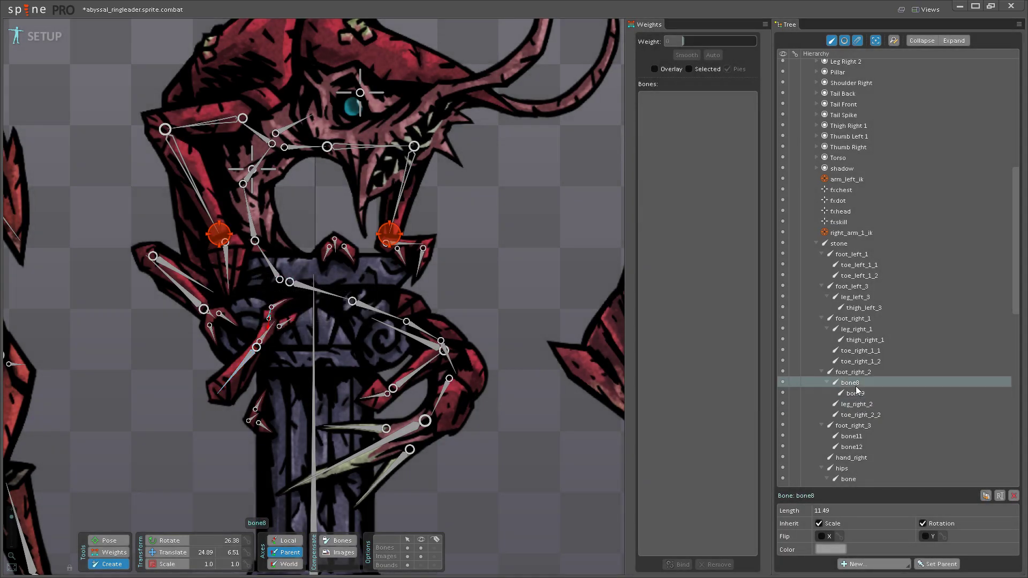
pyautogui.doubleClick(856, 385)
pyautogui.write('toe_ri')
pyautogui.write('2_1')
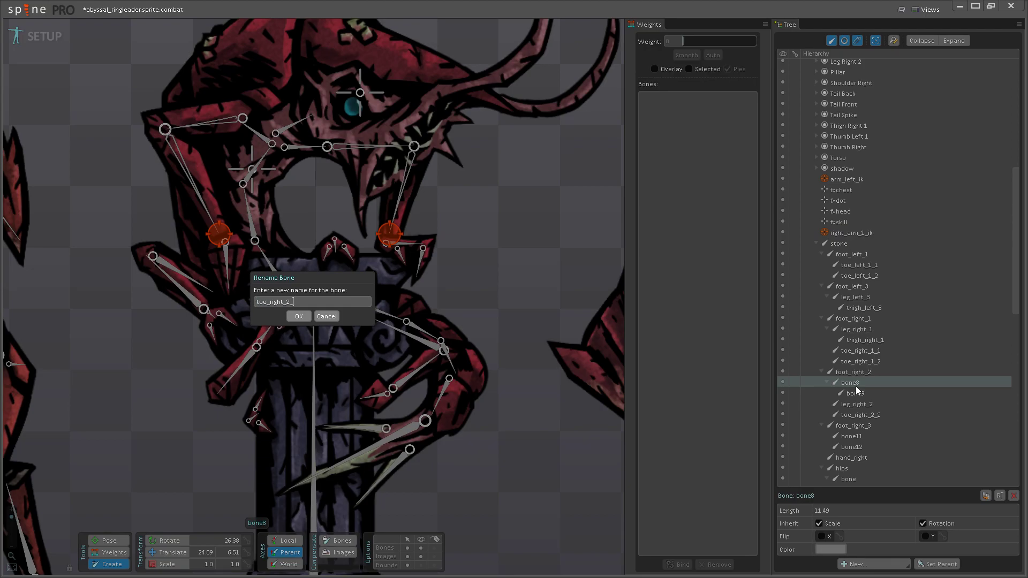
pyautogui.press('Return')
# - Rename bone9, the child bone of toe_right_2_1, as toe_right_2_1_1
pyautogui.doubleClick(858, 406)
pyautogui.write('toe_right_')
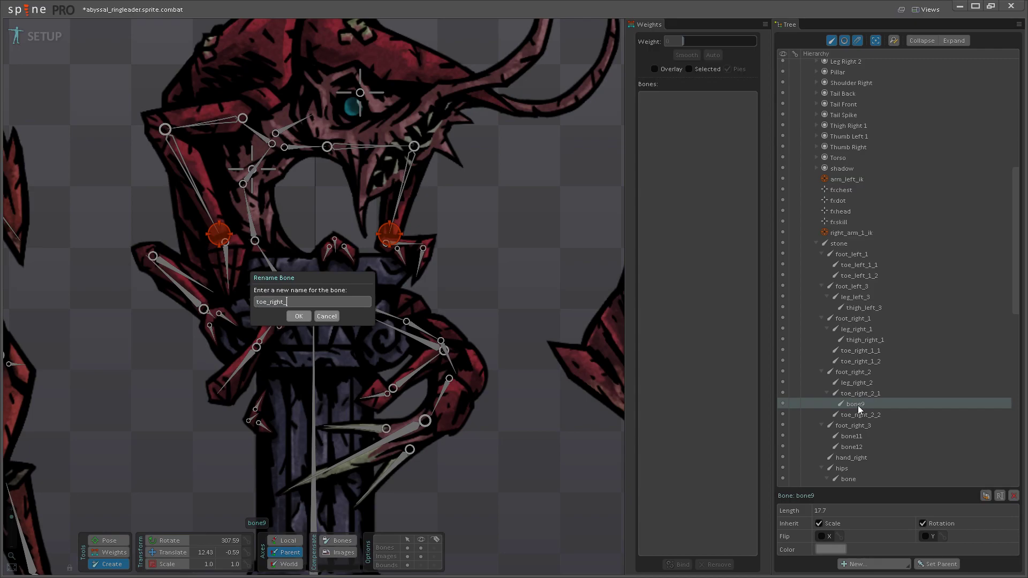
pyautogui.write('1_')
pyautogui.press('BackSpace')
pyautogui.press('BackSpace')
pyautogui.write('2_1_1')
pyautogui.press('Return')
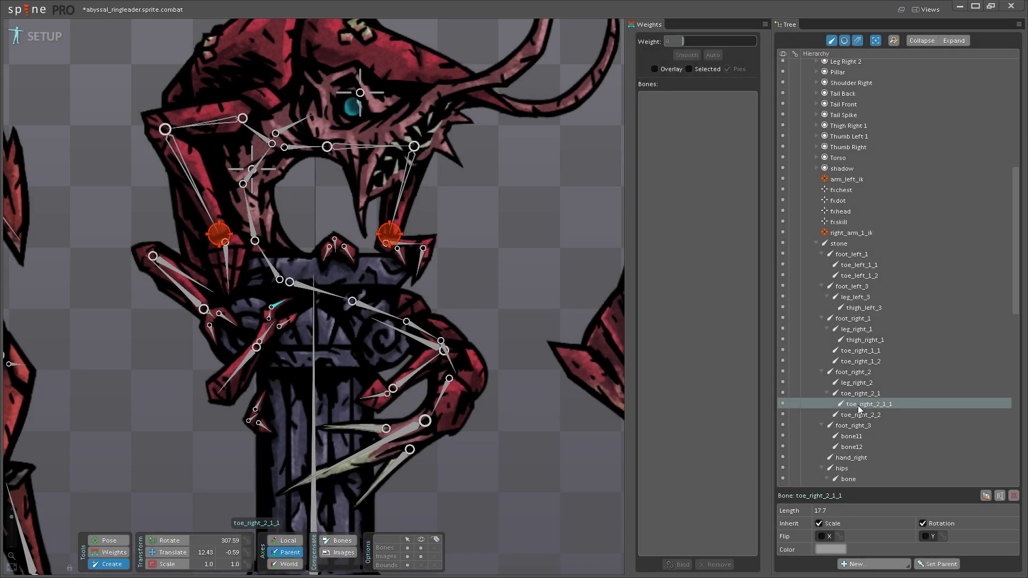
# - Rename bone11, the first toe bone under foot_right_3, as toe_right_3_1
pyautogui.doubleClick(852, 436)
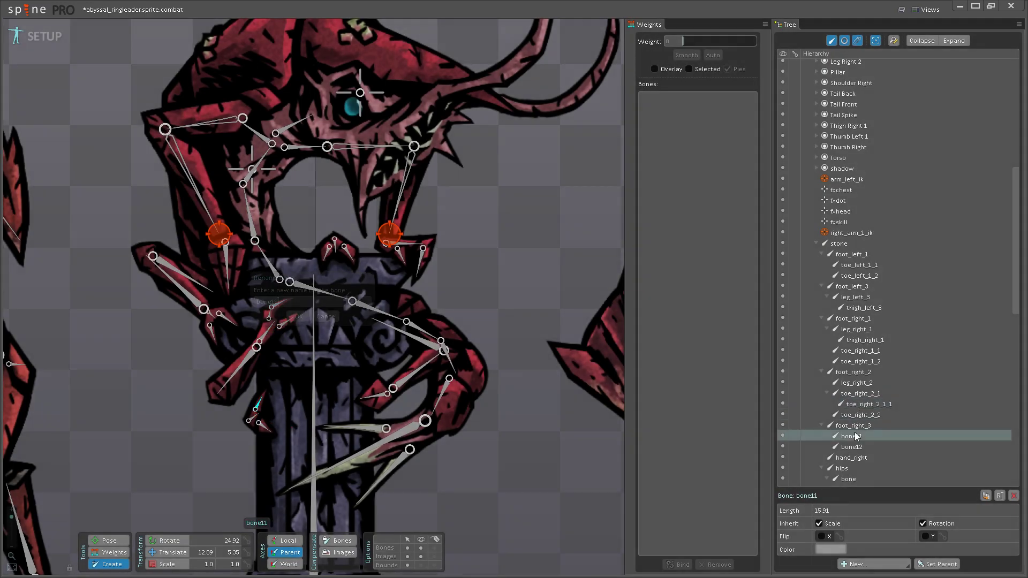
pyautogui.write('toe_r')
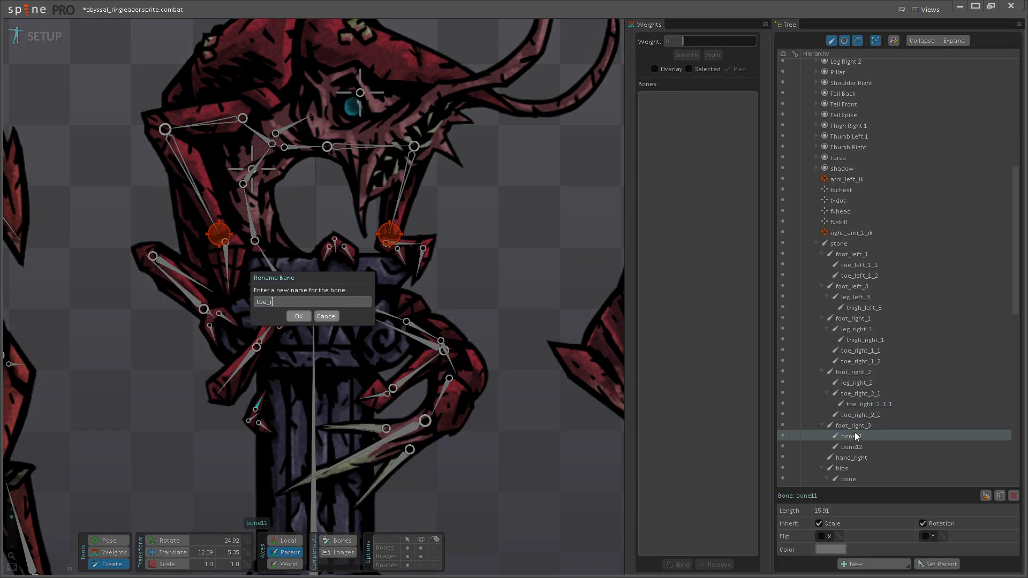
pyautogui.write('ight_1_')
pyautogui.press('BackSpace')
pyautogui.press('BackSpace')
pyautogui.write('3_1')
pyautogui.press('Return')
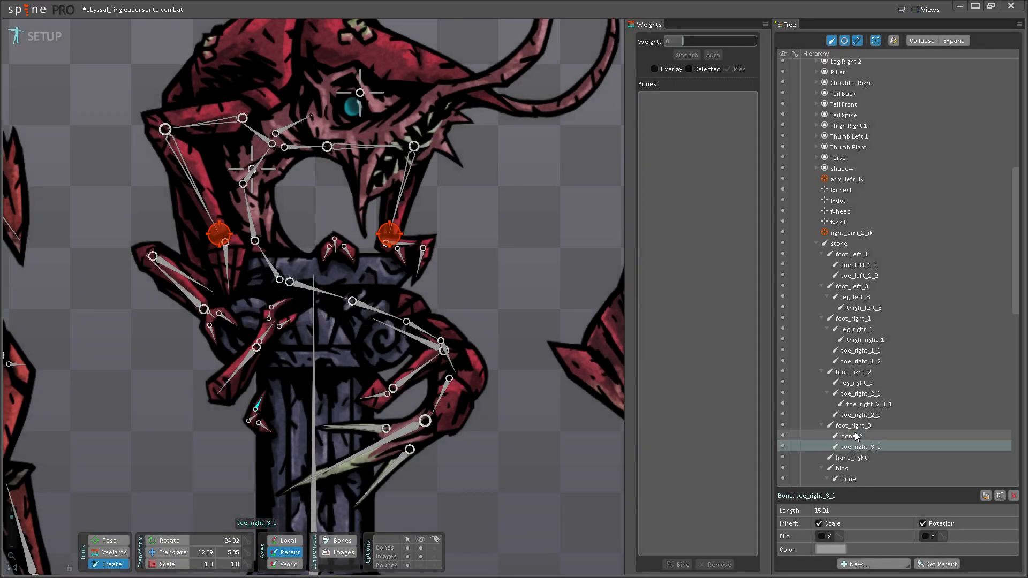
# - Rename bone12, the second toe bone under foot_right_3, as toe_right_3_2
pyautogui.doubleClick(855, 435)
pyautogui.write('t')
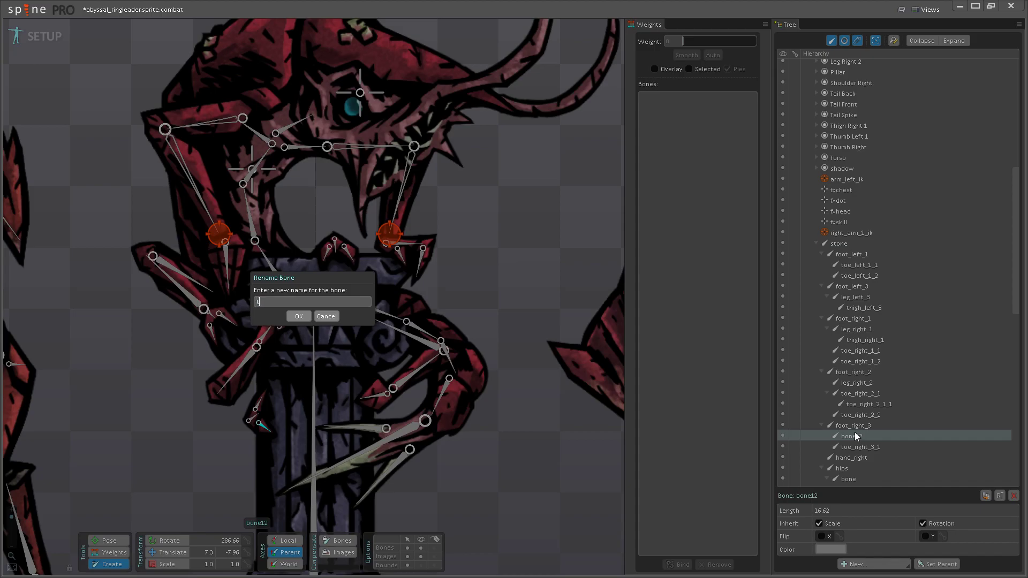
pyautogui.write('oe_right_3_2')
pyautogui.press('Return')
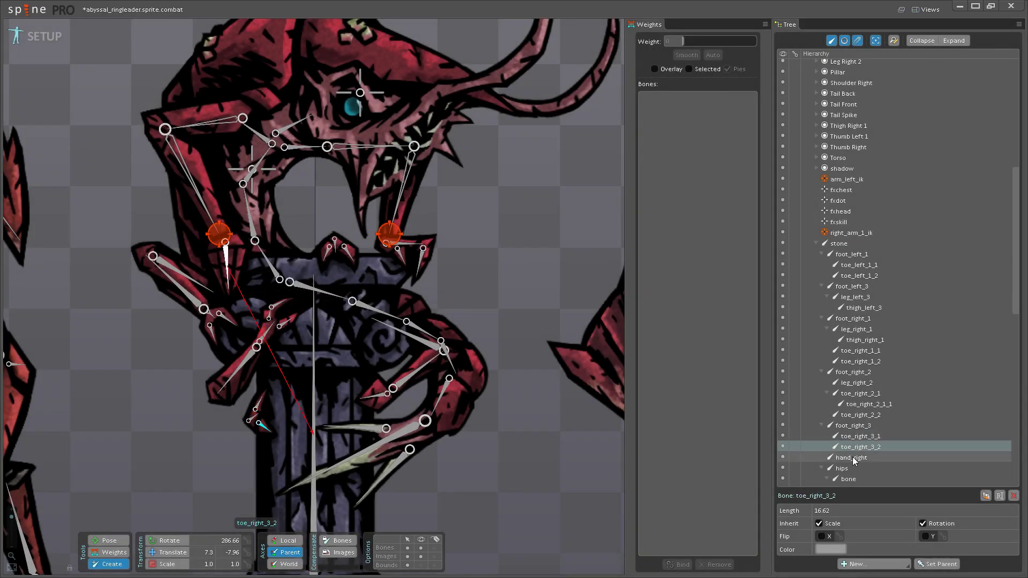
# - Rename the tail's root bone under hips, currently called bone, as tail_1
pyautogui.scroll(-5, 870, 380)
pyautogui.scroll(-1, 866, 385)
pyautogui.doubleClick(844, 286)
pyautogui.write('tail_1')
pyautogui.press('Return')
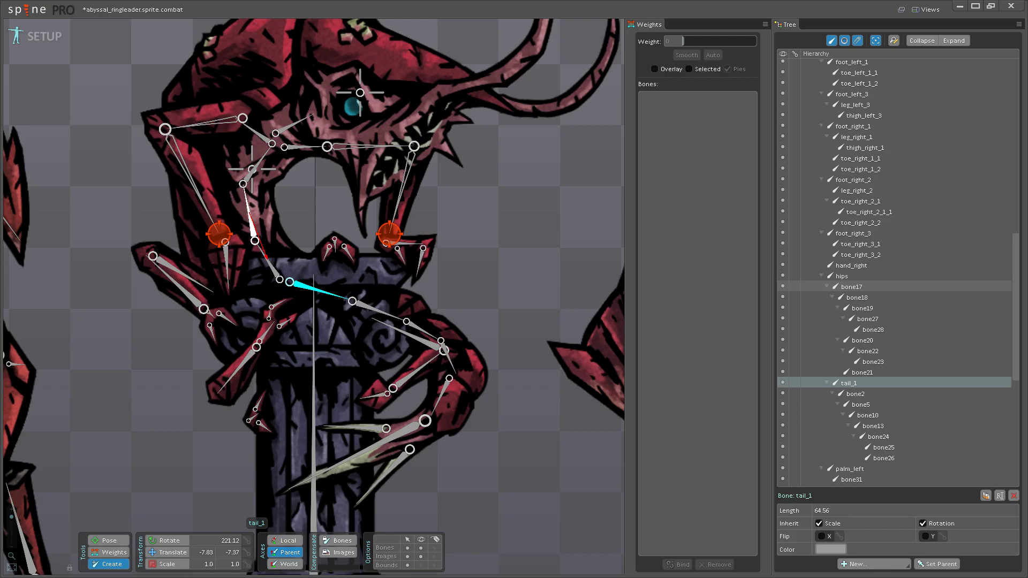
# - Compare the pillar creature's rig with the neighbouring creature rigs, and inspect its head, torso and tail bones up close
pyautogui.scroll(-4, 468, 310)
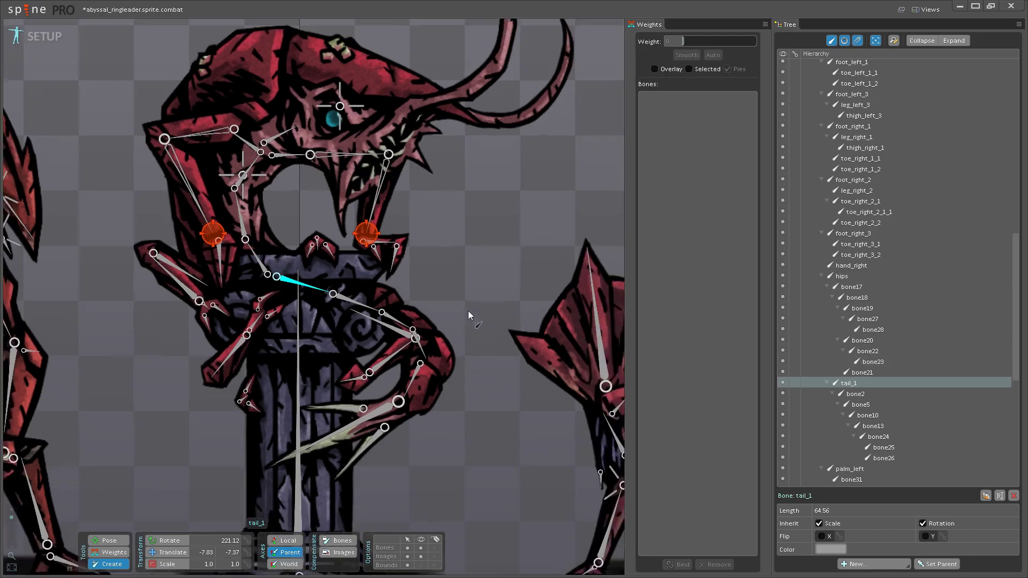
pyautogui.scroll(-1, 400, 329)
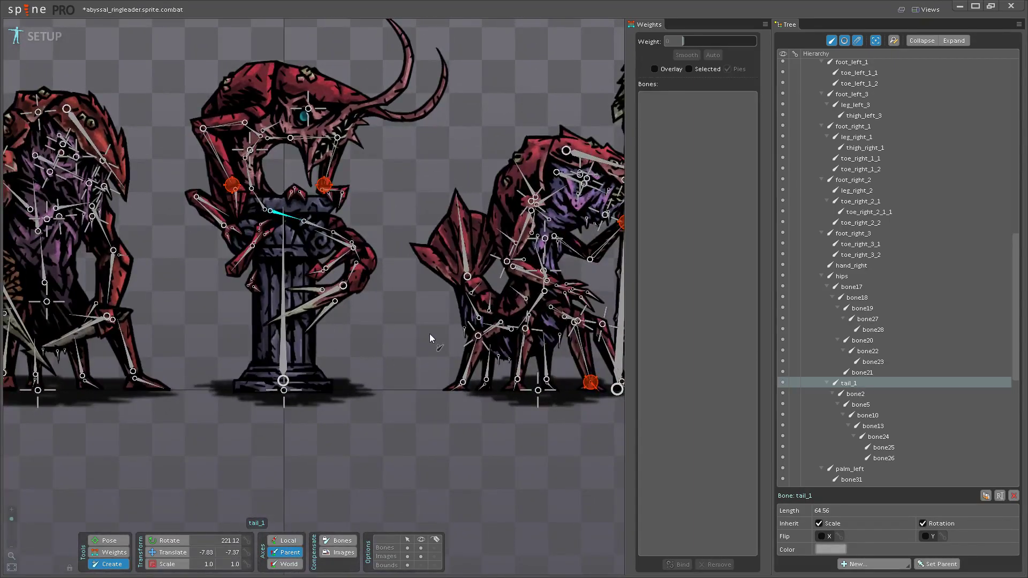
pyautogui.scroll(-3, 375, 339)
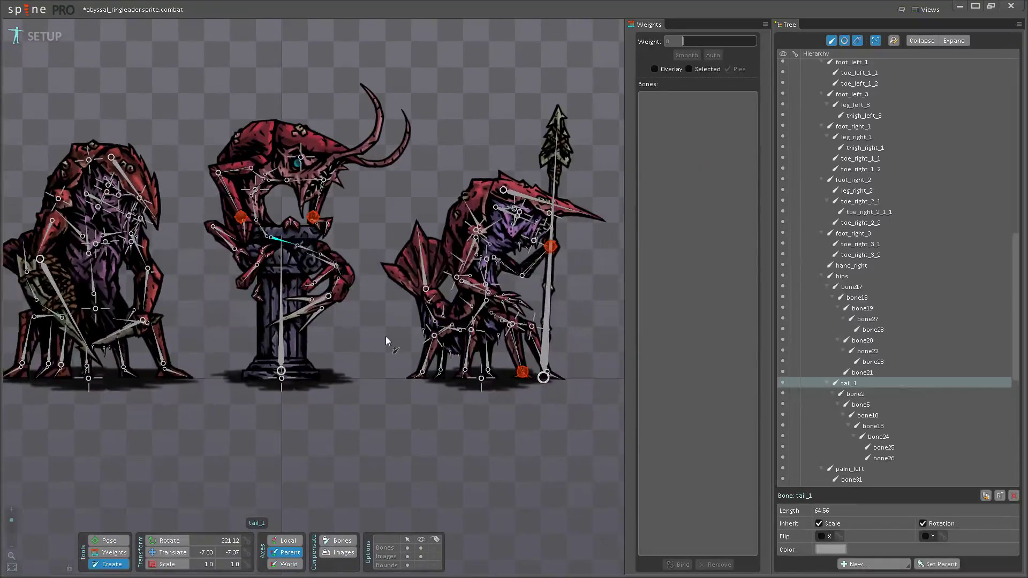
pyautogui.moveTo(385, 328); pyautogui.dragTo(409, 382)
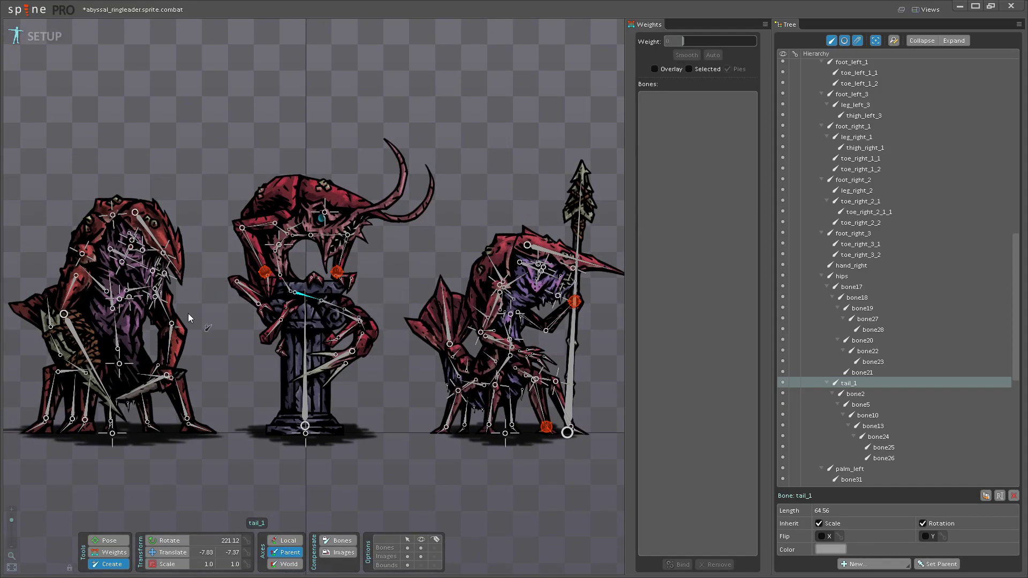
pyautogui.scroll(5, 362, 380)
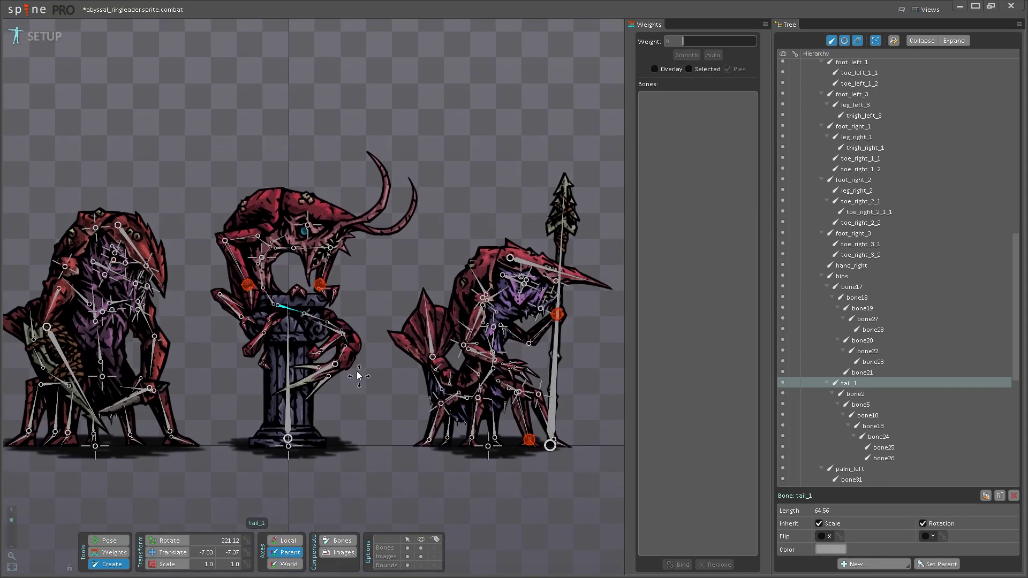
pyautogui.scroll(3, 349, 401)
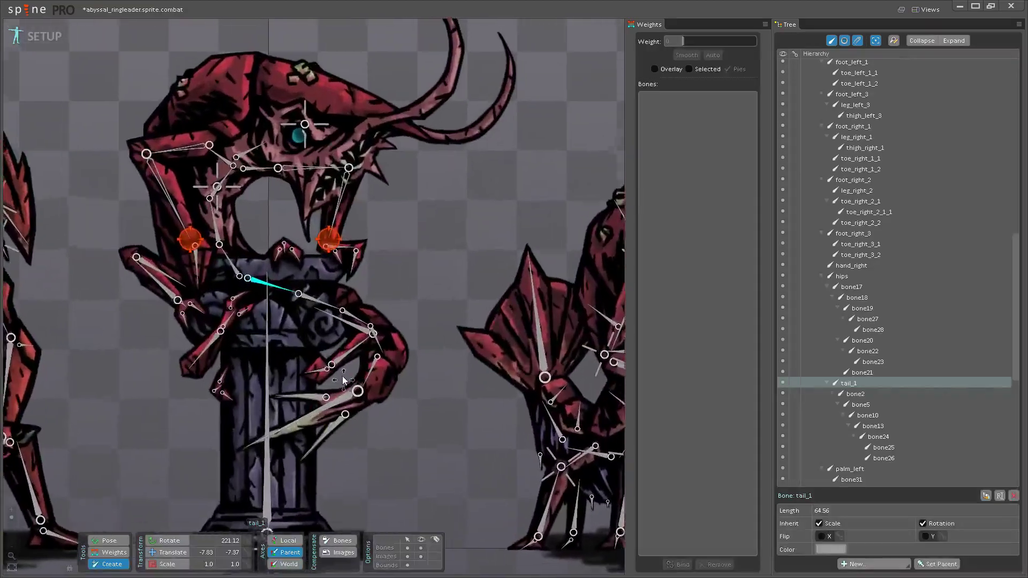
pyautogui.scroll(2, 300, 286)
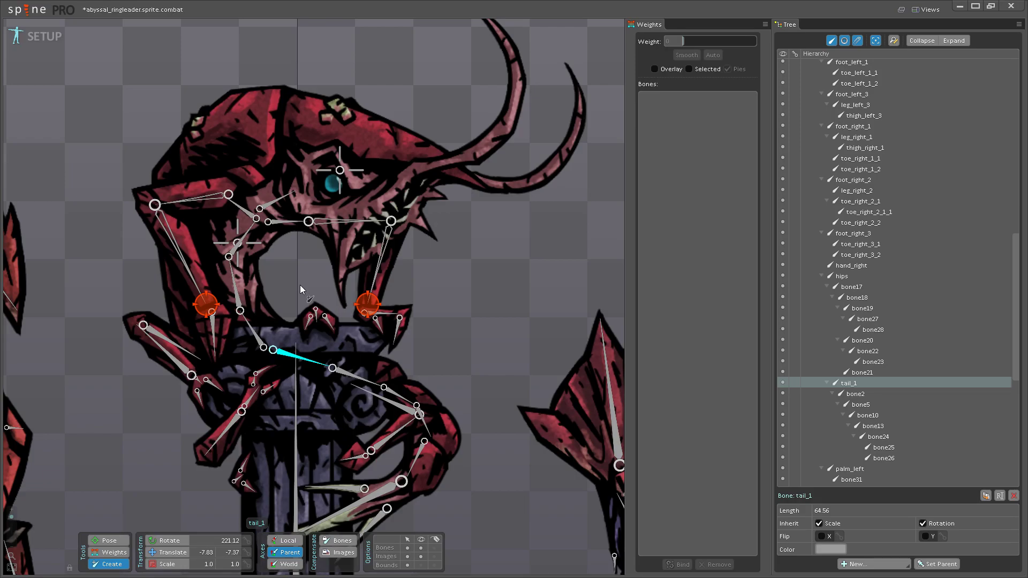
pyautogui.moveTo(300, 285); pyautogui.dragTo(294, 331)
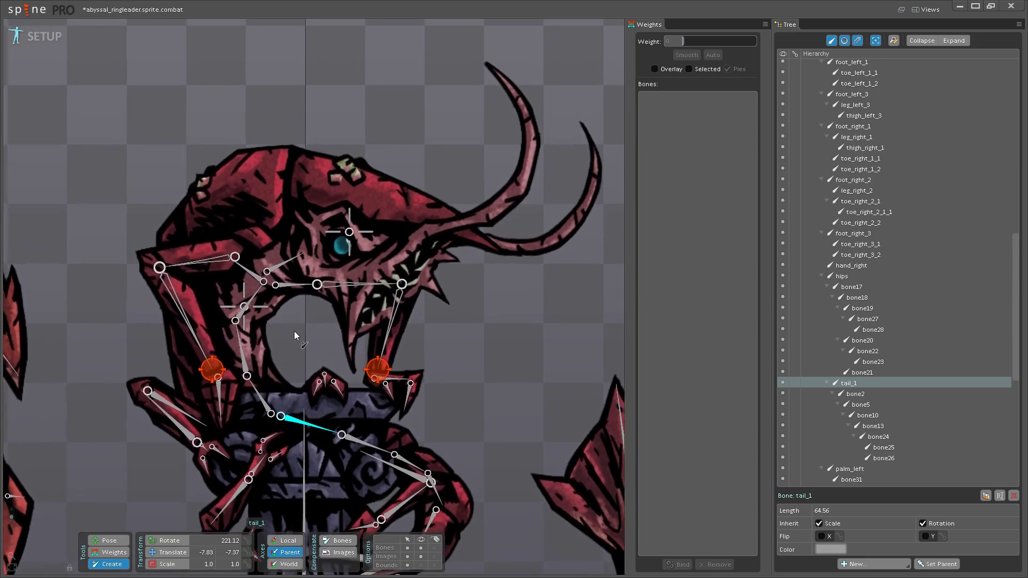
pyautogui.scroll(2, 294, 331)
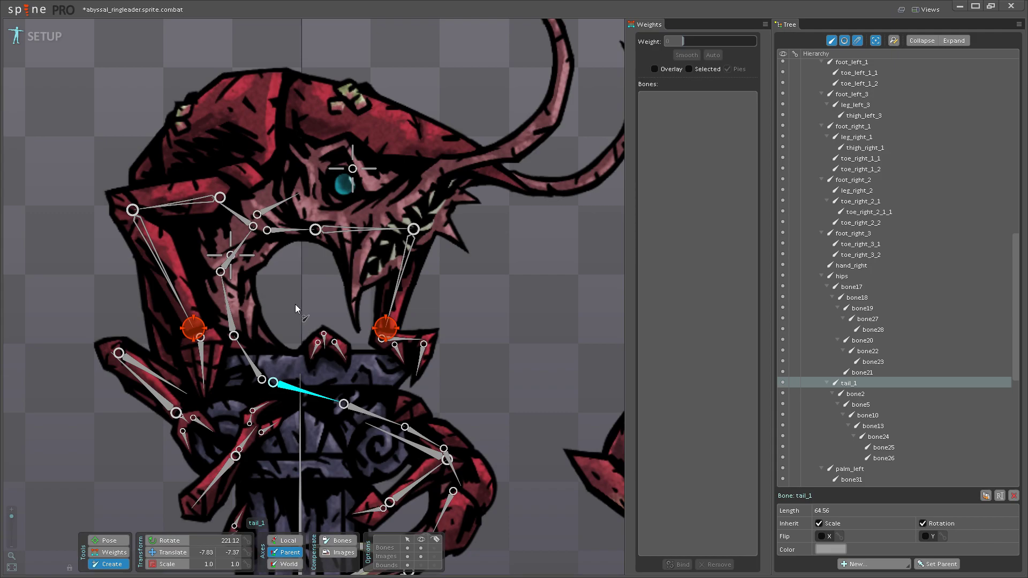
pyautogui.moveTo(295, 304); pyautogui.dragTo(290, 324)
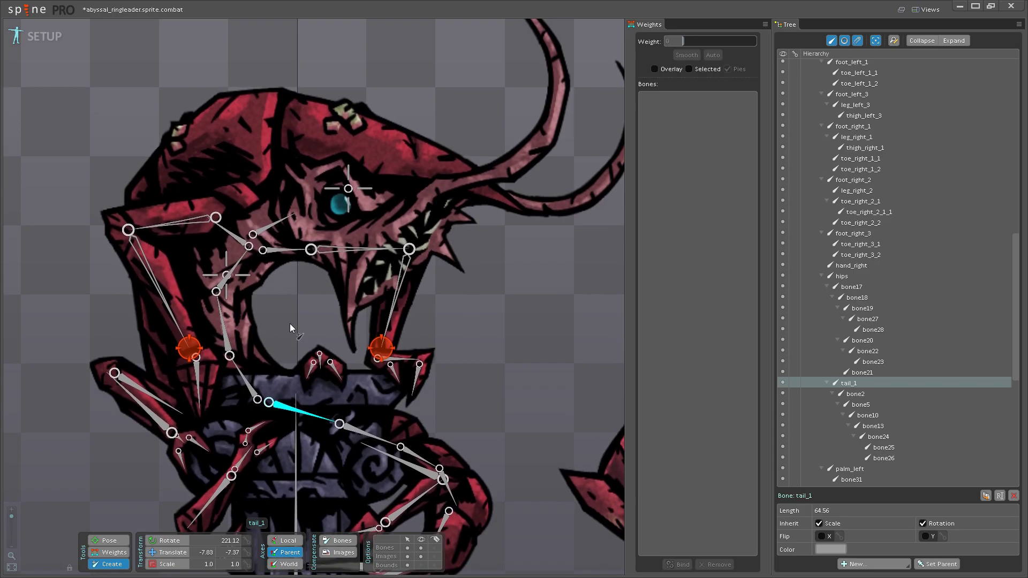
pyautogui.scroll(1, 292, 335)
pyautogui.moveTo(303, 381); pyautogui.dragTo(313, 298)
pyautogui.scroll(-3, 313, 298)
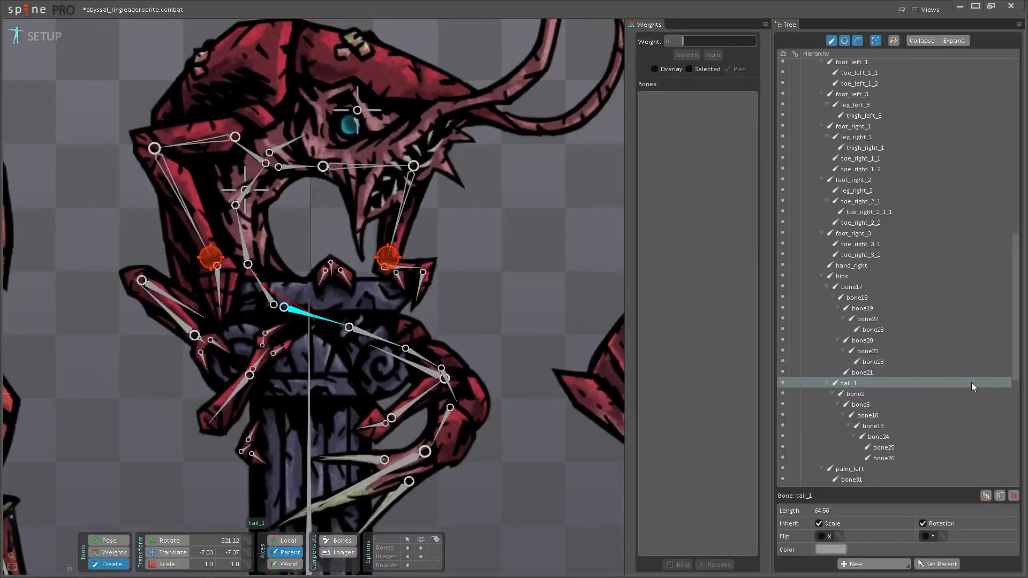
# - Rename bone2, the child bone of tail_1, as tail_2
pyautogui.click(857, 394)
pyautogui.doubleClick(860, 397)
pyautogui.write('t')
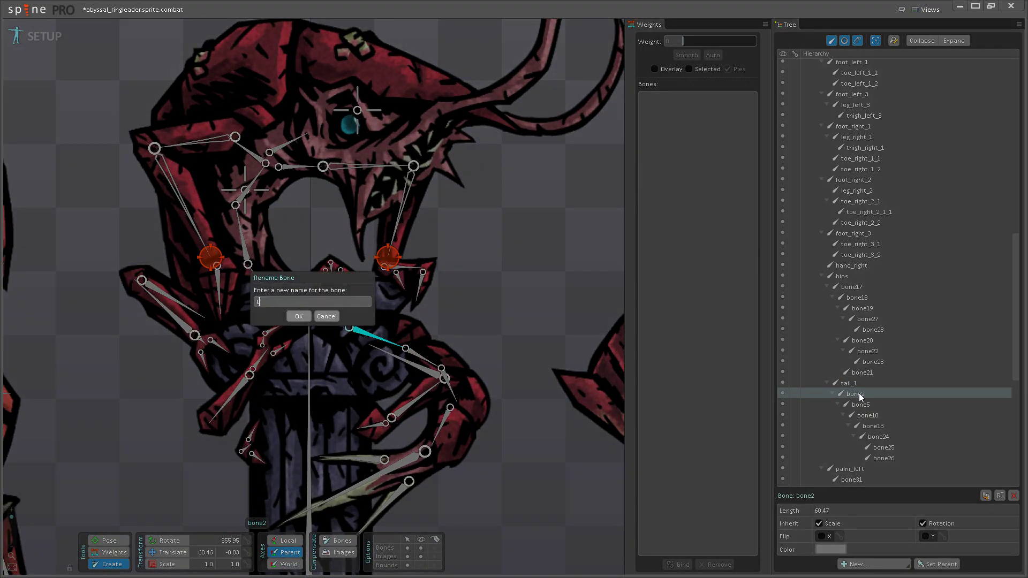
pyautogui.write('ail_2')
pyautogui.press('Return')
# - Rename bone5, the child bone of tail_2, as tail_3
pyautogui.click(867, 405)
pyautogui.doubleClick(868, 409)
pyautogui.write('tail_')
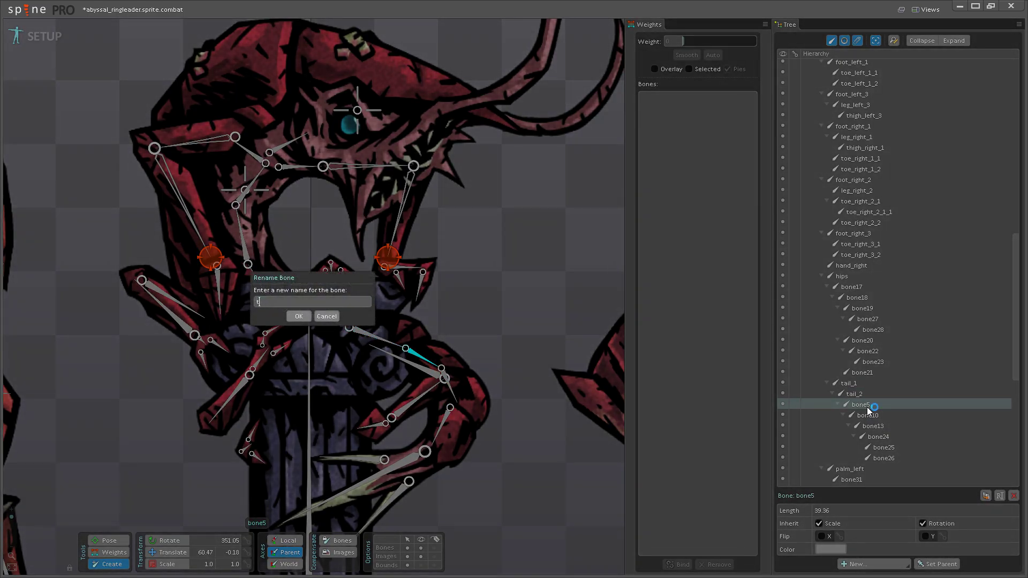
pyautogui.write('3')
pyautogui.press('Return')
# - Rename bone10, the child bone of tail_3, as tail_4
pyautogui.click(871, 415)
pyautogui.doubleClick(873, 416)
pyautogui.write('tail_4')
pyautogui.press('Return')
# - Rename bone13, the child bone of tail_4, as tail_5
pyautogui.click(877, 425)
pyautogui.doubleClick(881, 426)
pyautogui.write('tail_')
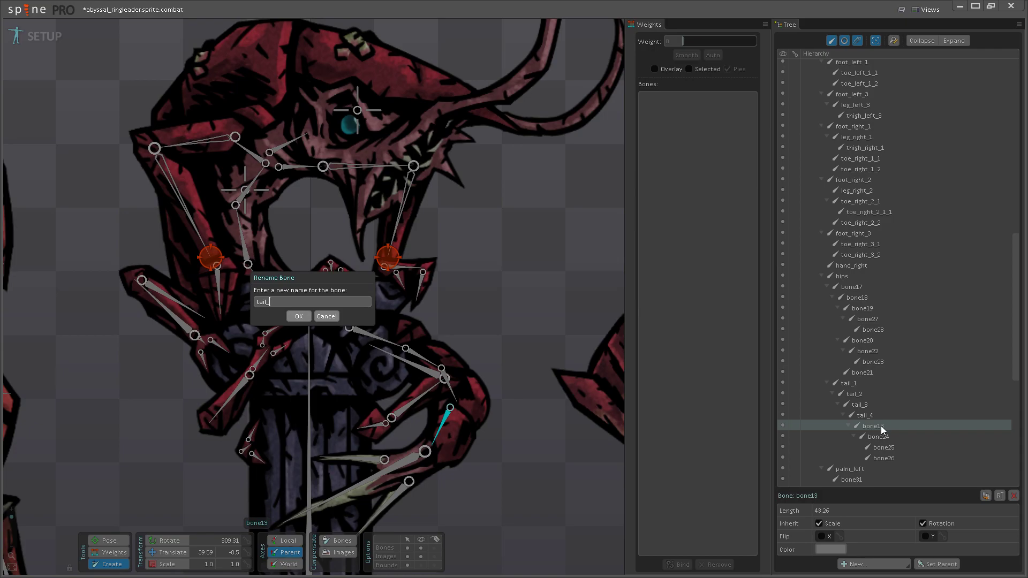
pyautogui.write('5')
pyautogui.press('Return')
# - Rename bone24, the long spike bone under tail_5, as tail_6
pyautogui.doubleClick(881, 437)
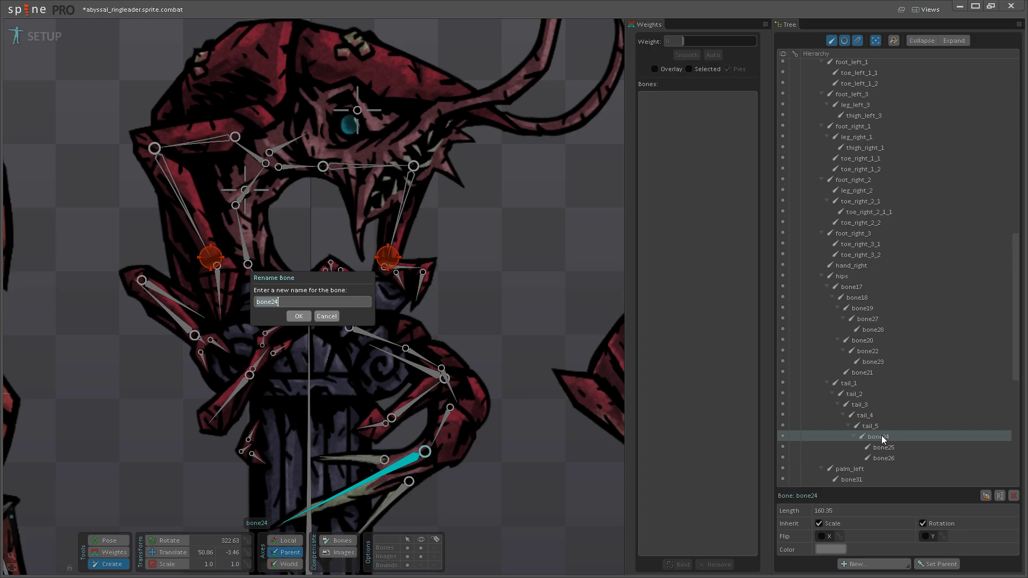
pyautogui.write('tail_6')
pyautogui.press('Return')
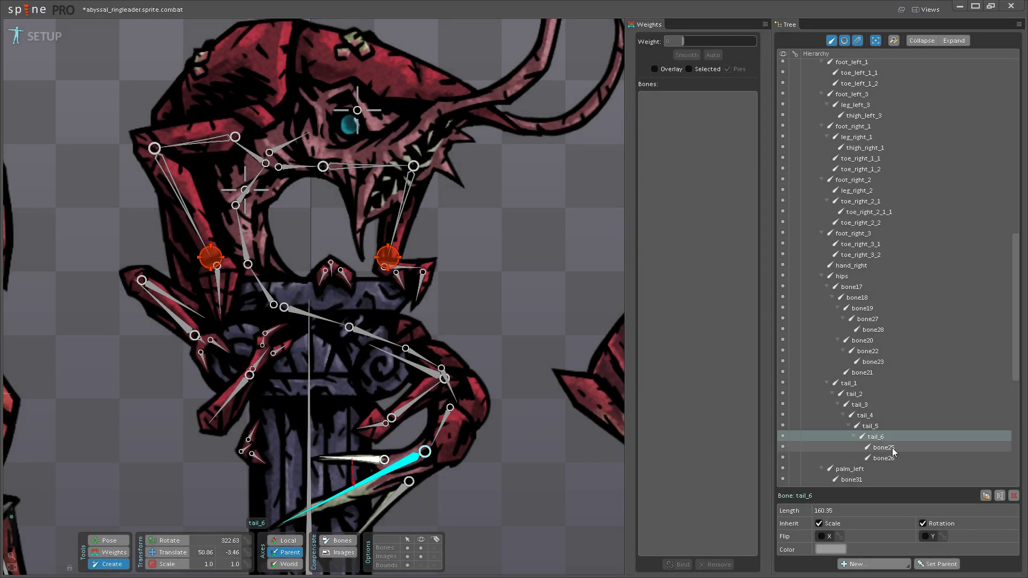
# - Rename bone25, the upper child bone of tail_6, as tail_spike_1
pyautogui.doubleClick(891, 448)
pyautogui.write('ta')
pyautogui.press('BackSpace')
pyautogui.press('BackSpace')
pyautogui.write('tail_')
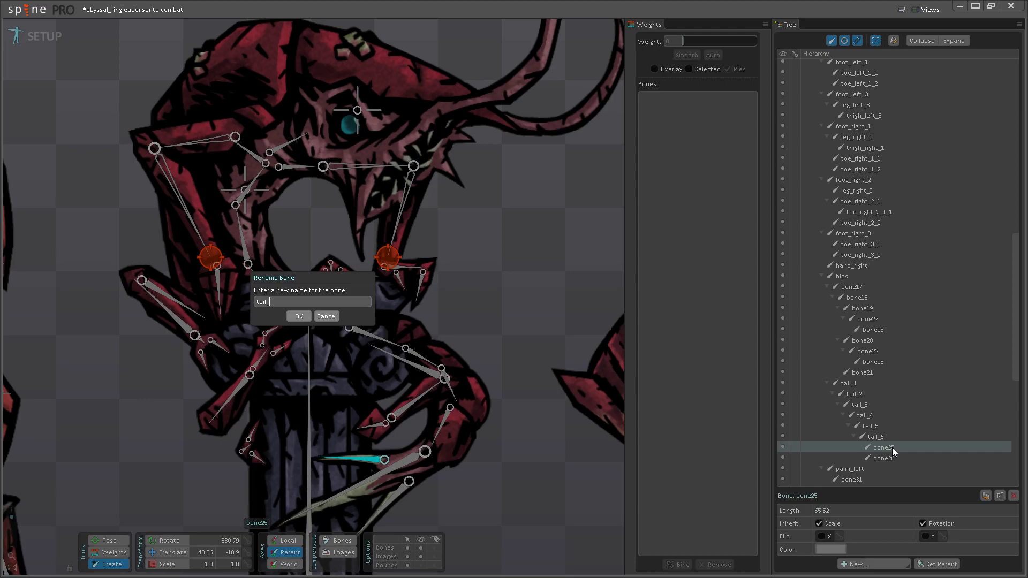
pyautogui.write('spike_1')
pyautogui.press('Return')
# - Rename bone26, the other child bone of tail_6, as tail_spike_2 and save the project
pyautogui.doubleClick(884, 448)
pyautogui.write('tail_spike_')
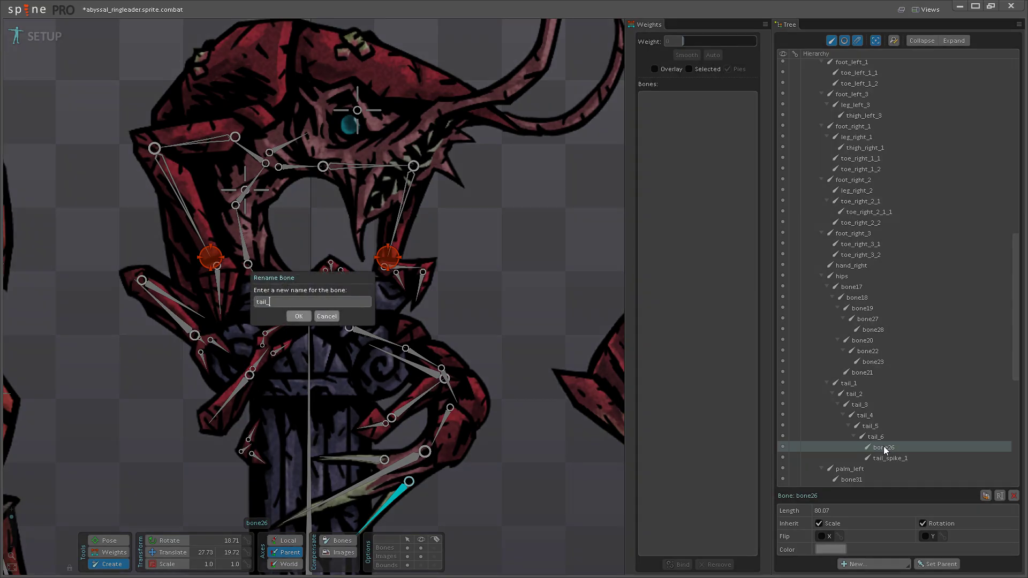
pyautogui.write('2')
pyautogui.press('Return')
pyautogui.hotkey('ctrl', 's')
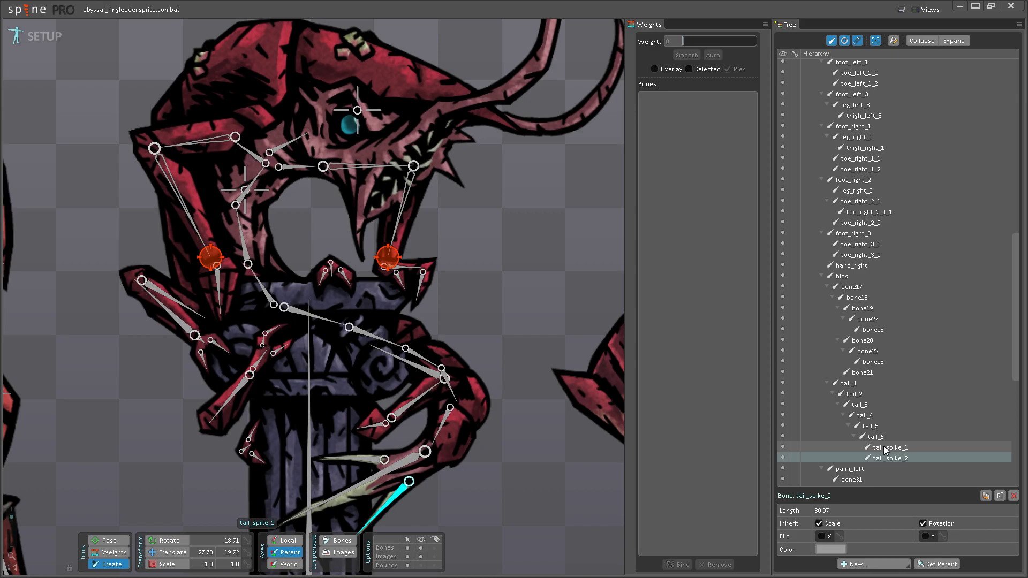
# - Examine the ringleader's bone layout from head and arms down to the tail spikes and pillar, beside the neighbouring monsters
pyautogui.moveTo(501, 298); pyautogui.dragTo(491, 344)
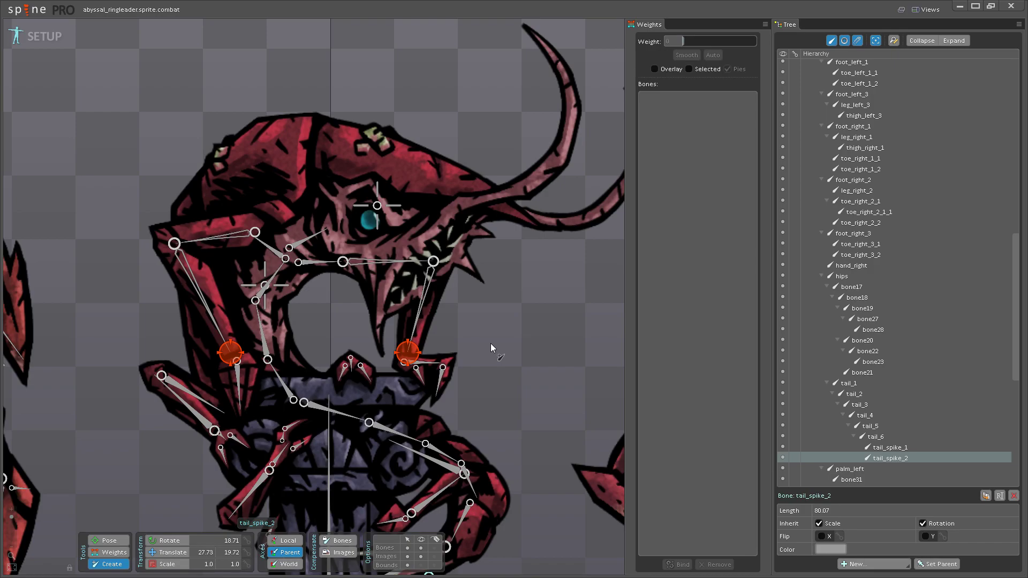
pyautogui.scroll(-5, 490, 343)
pyautogui.scroll(2, 461, 375)
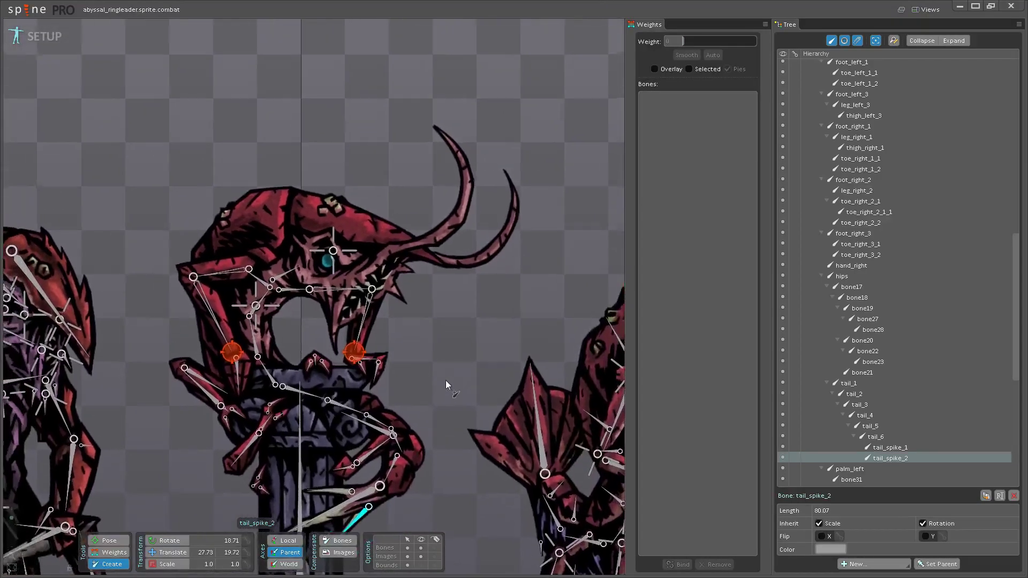
pyautogui.scroll(3, 414, 403)
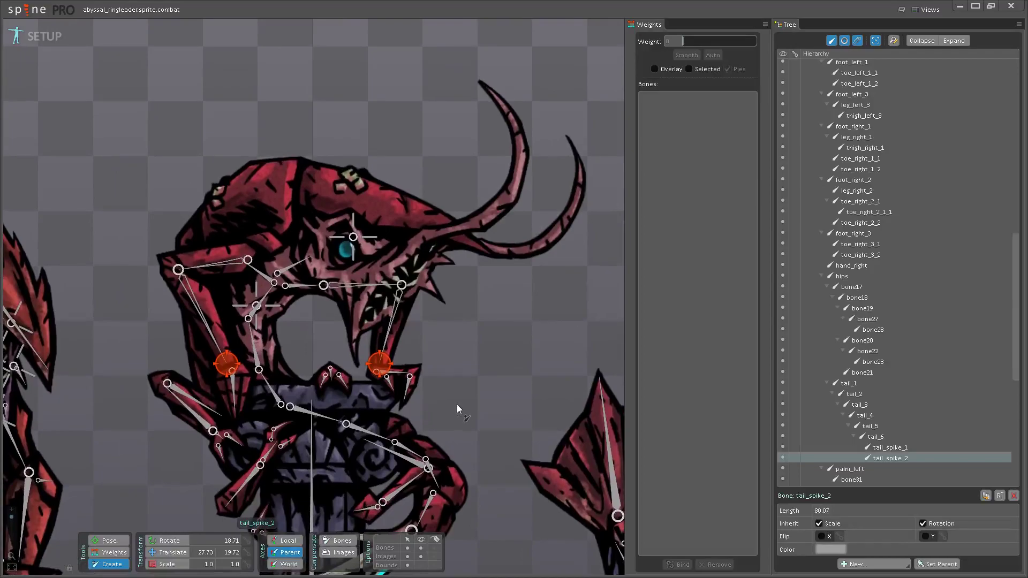
pyautogui.scroll(1, 456, 402)
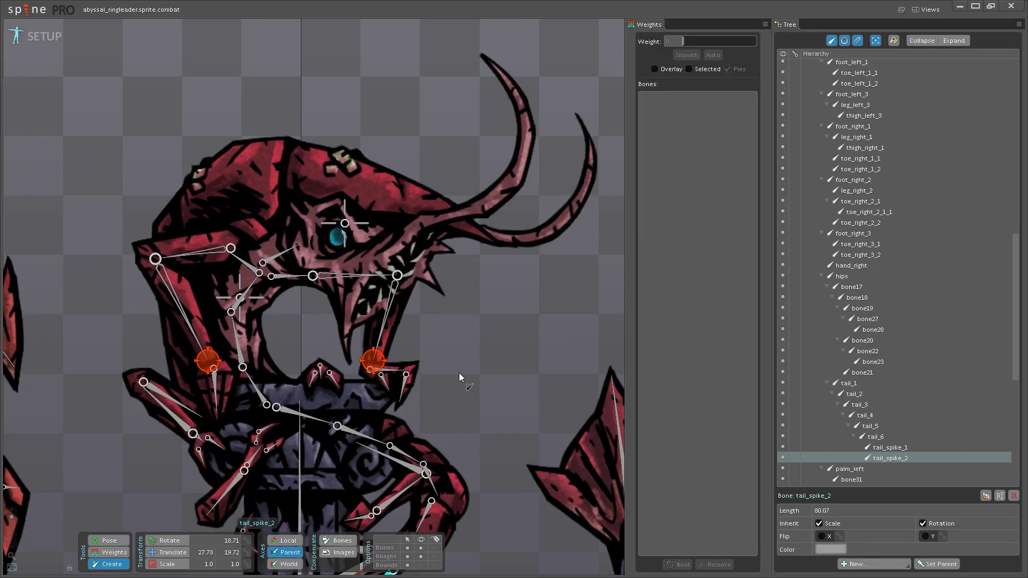
pyautogui.scroll(2, 458, 373)
pyautogui.scroll(-5, 481, 387)
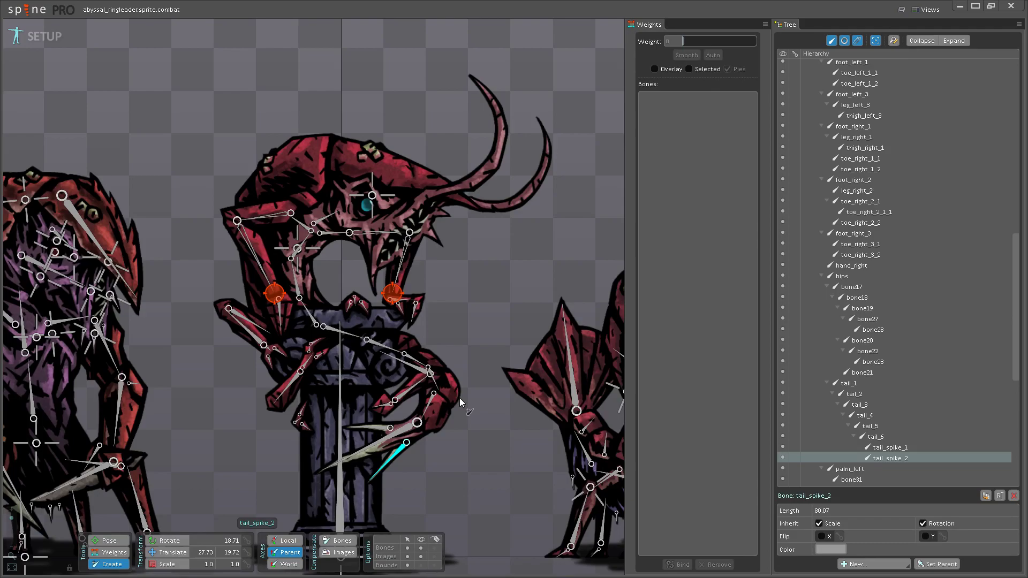
pyautogui.scroll(3, 459, 397)
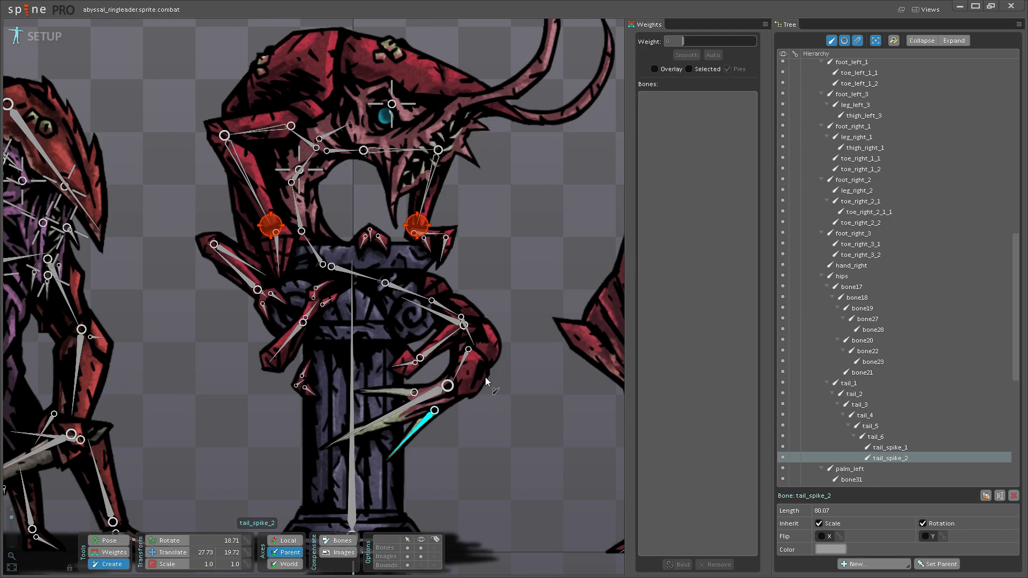
pyautogui.scroll(4, 483, 349)
pyautogui.scroll(3, 435, 387)
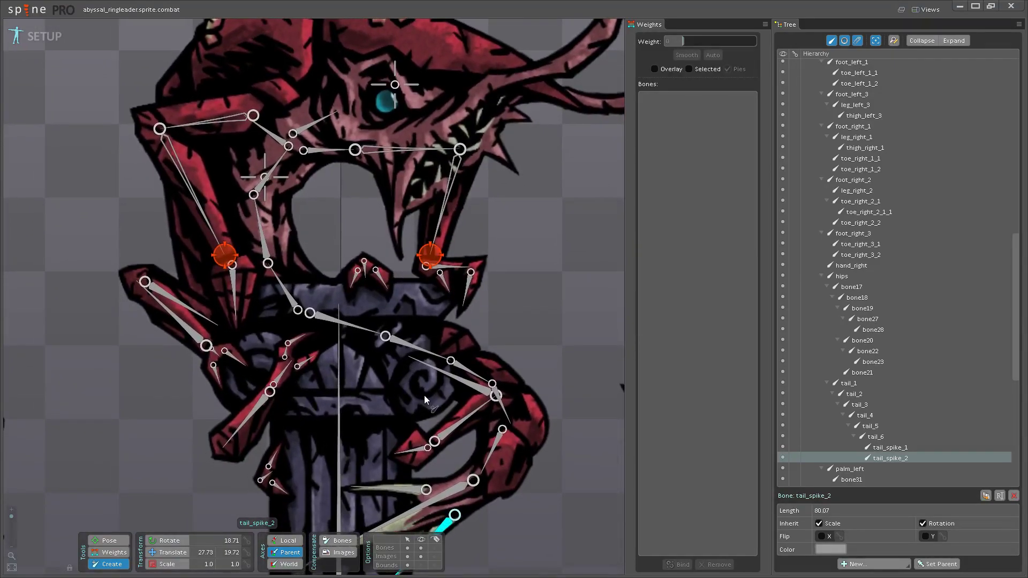
pyautogui.moveTo(358, 397); pyautogui.dragTo(370, 386)
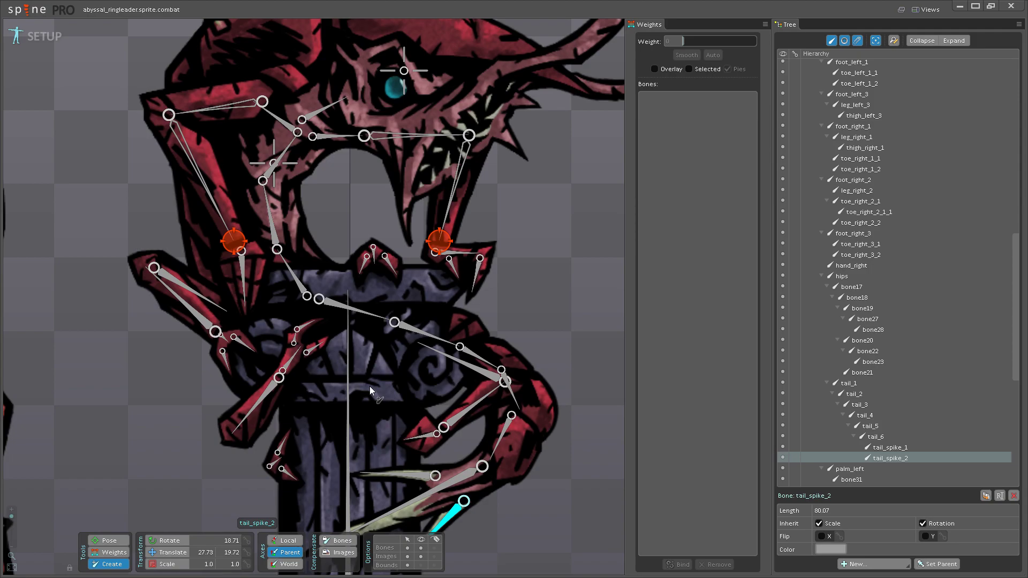
pyautogui.scroll(-4, 369, 386)
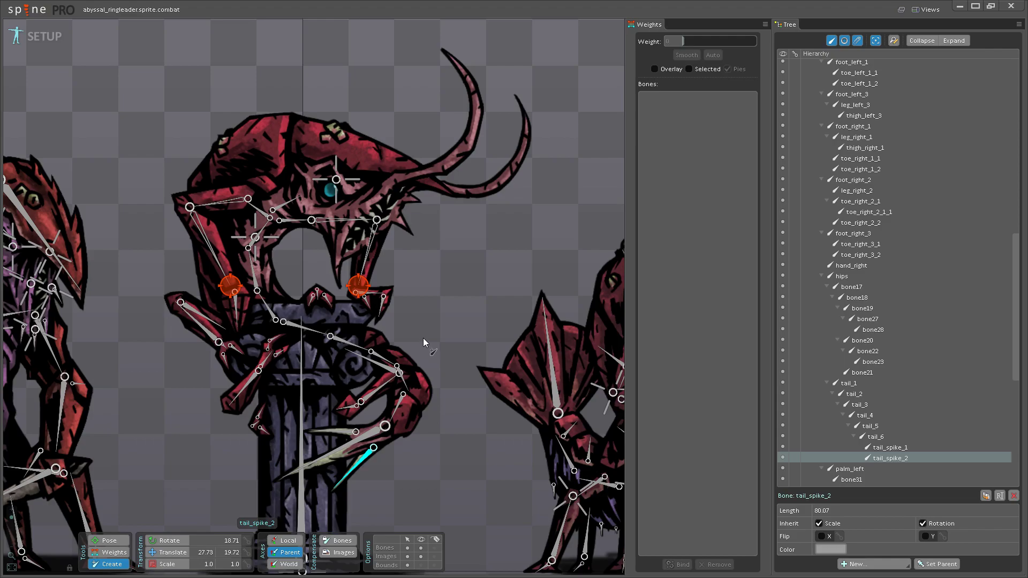
pyautogui.moveTo(423, 338); pyautogui.dragTo(432, 356)
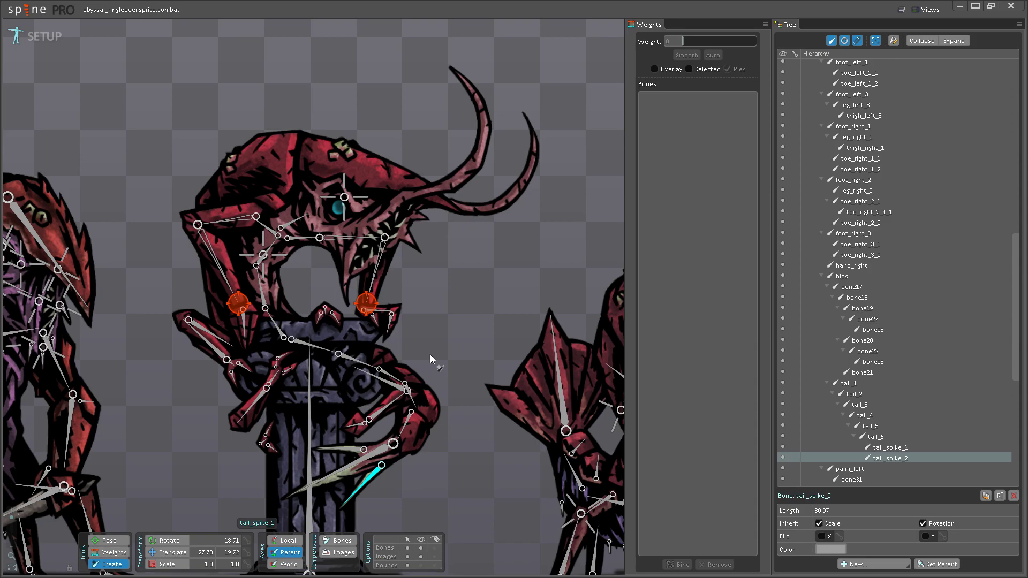
pyautogui.scroll(-4, 429, 355)
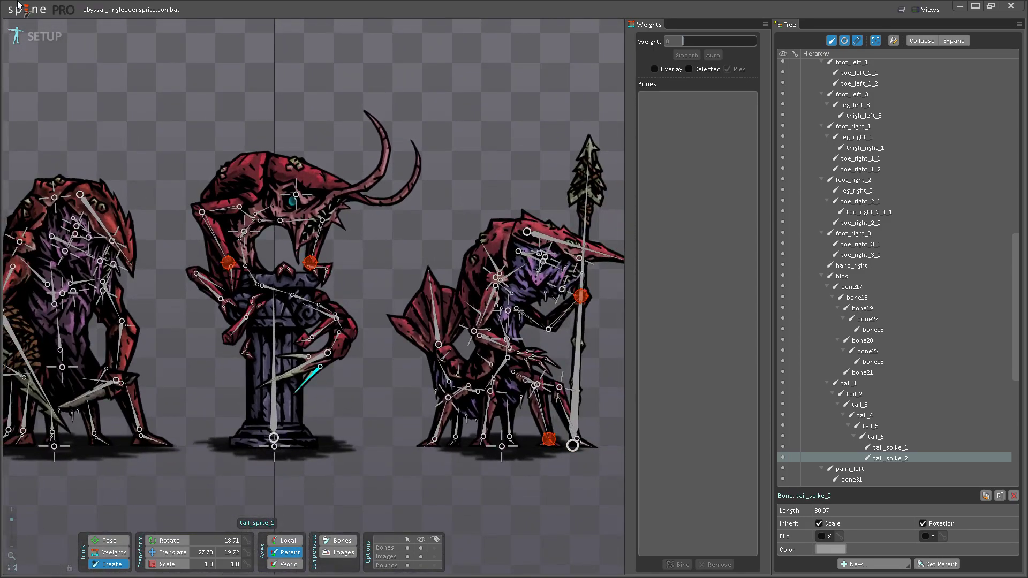
pyautogui.click(18, 4)
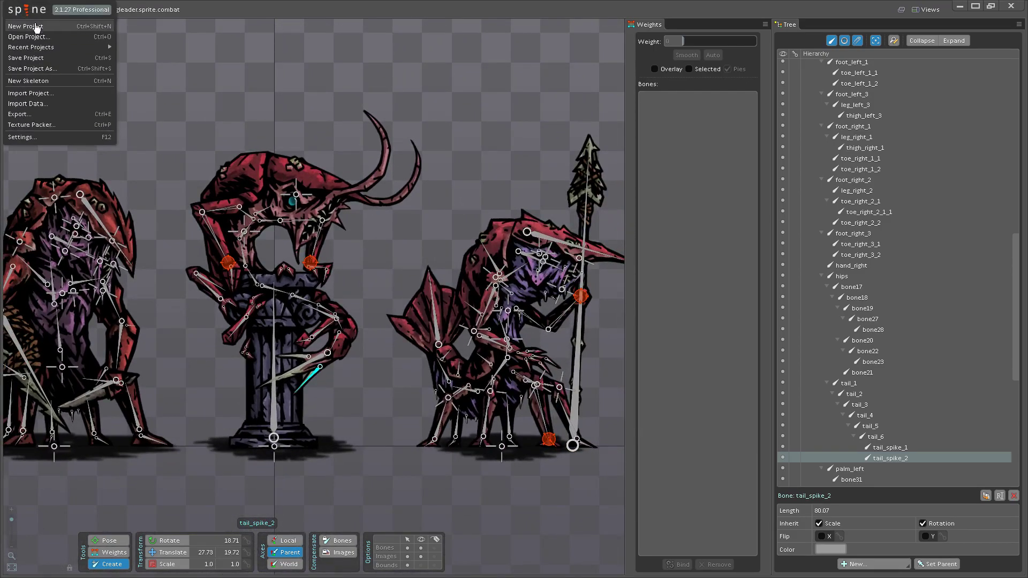
pyautogui.click(43, 101)
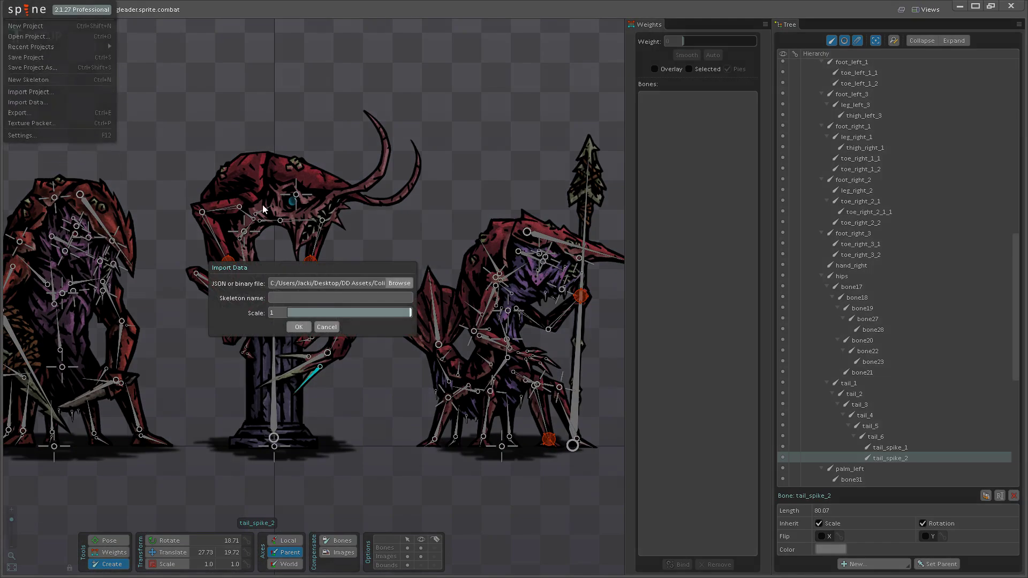
pyautogui.click(324, 327)
# - Import the Abyssal Thrasher combat project from its folder under Monsters into the current project
pyautogui.click(18, 5)
pyautogui.click(44, 95)
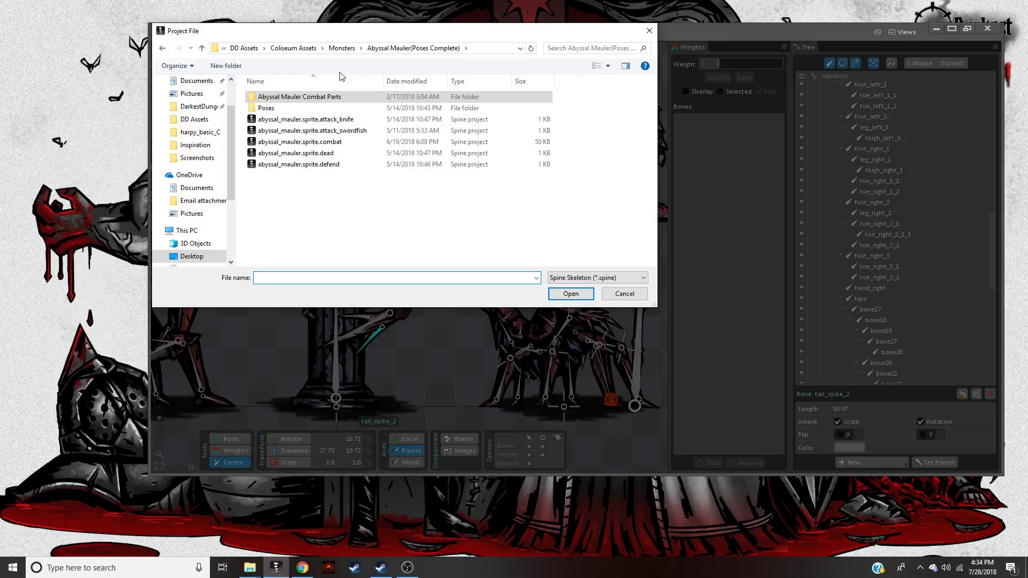
pyautogui.click(349, 48)
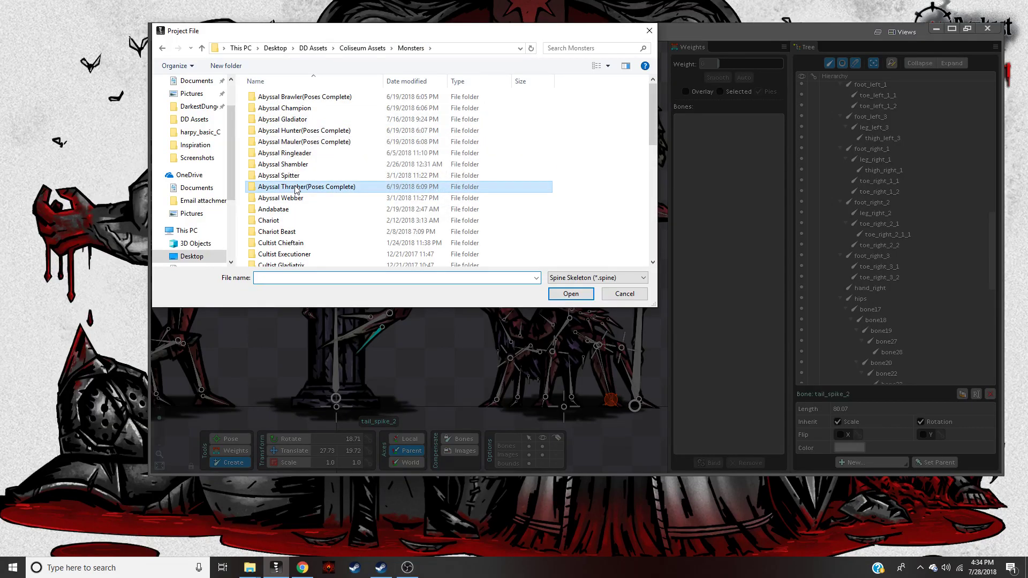
pyautogui.doubleClick(293, 186)
pyautogui.click(321, 152)
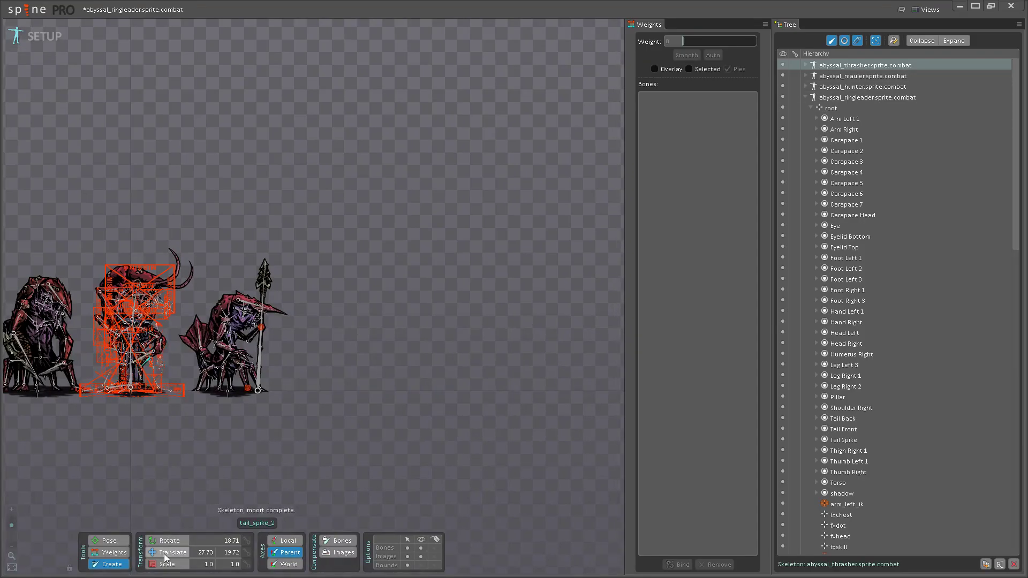
# - Move the abyssal_thrasher skeleton's root to the far left of the monster line-up, at about X -498 and Y 0
pyautogui.click(834, 63)
pyautogui.click(806, 66)
pyautogui.click(824, 76)
pyautogui.moveTo(76, 410); pyautogui.dragTo(334, 377)
pyautogui.moveTo(393, 359); pyautogui.dragTo(199, 363)
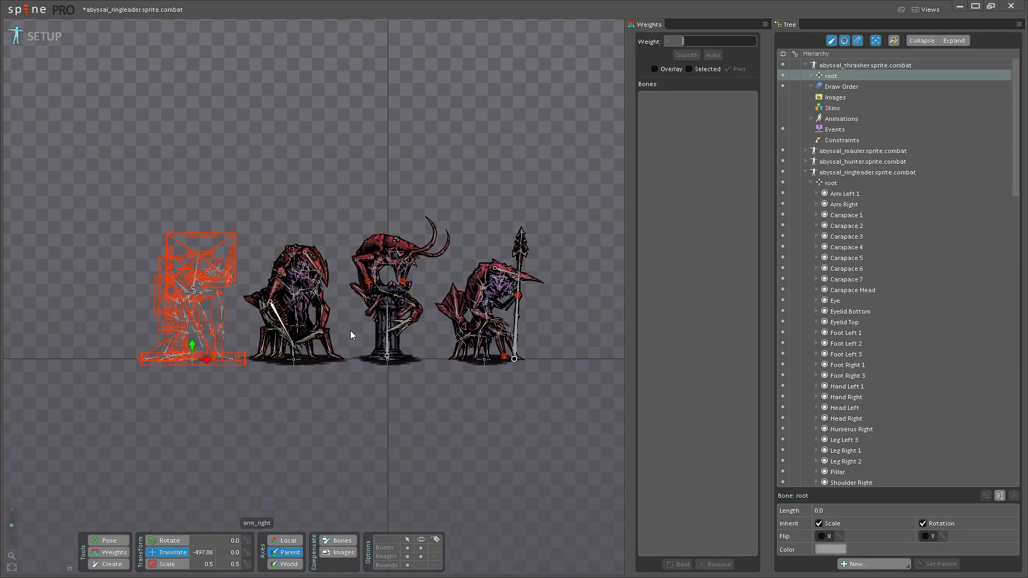
# - Set the abyssal_thrasher skeleton's images path to the Abyssal Thrasher Combat Parts folder
pyautogui.click(856, 97)
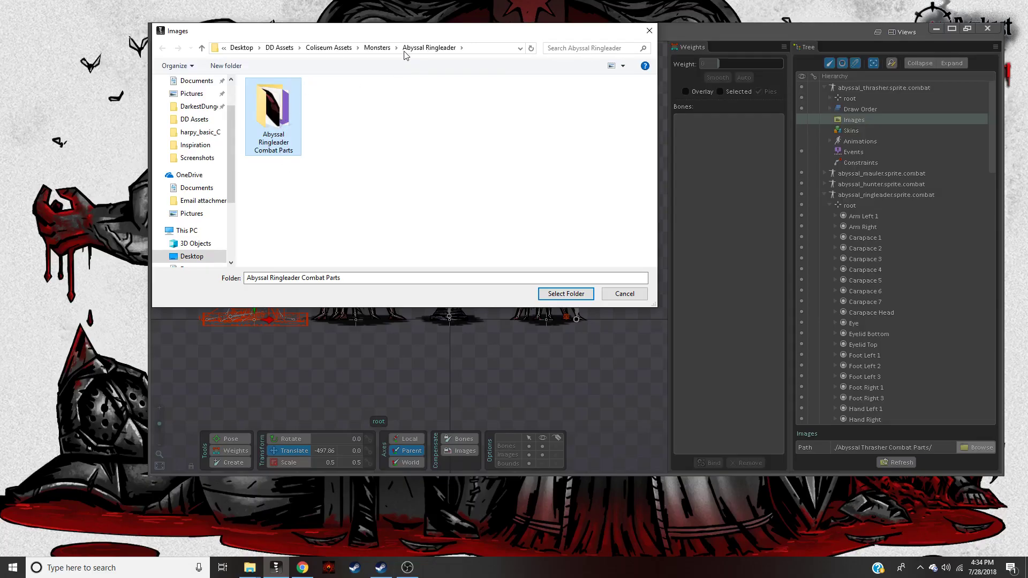
pyautogui.click(377, 48)
pyautogui.doubleClick(290, 186)
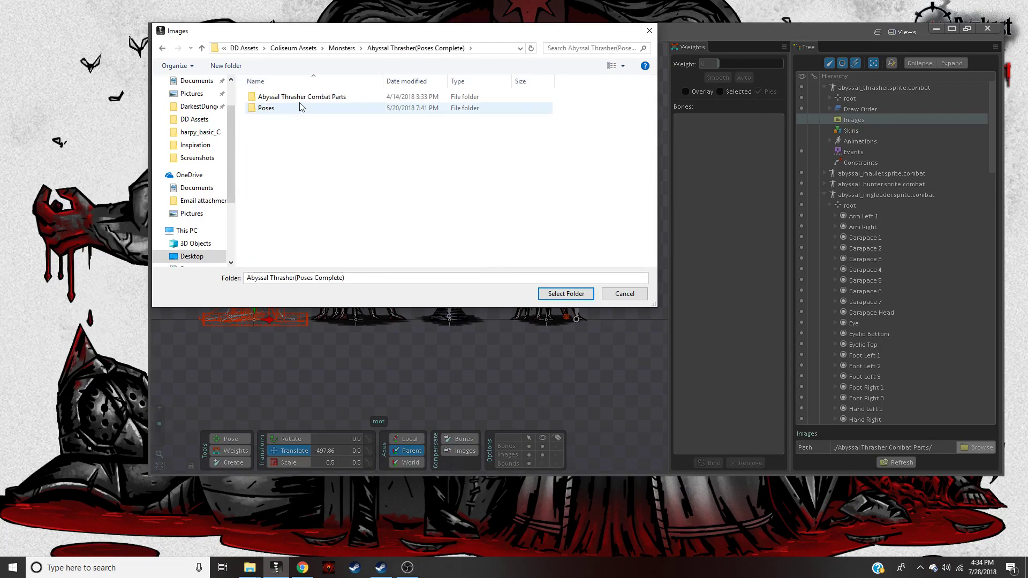
pyautogui.doubleClick(300, 97)
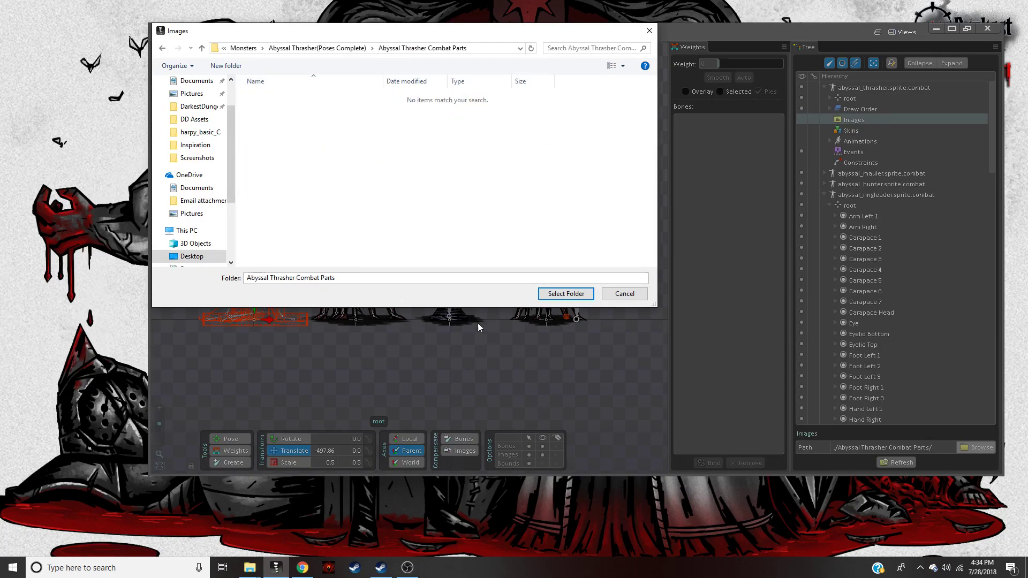
pyautogui.click(559, 296)
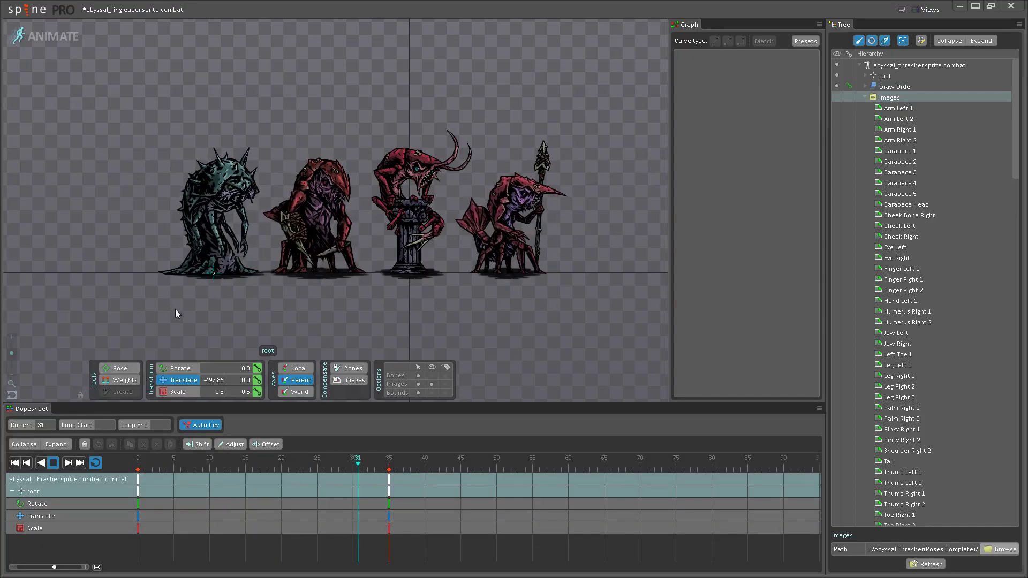
# - Watch the combat animations of the four monsters side by side in Animate mode
pyautogui.scroll(3, 245, 315)
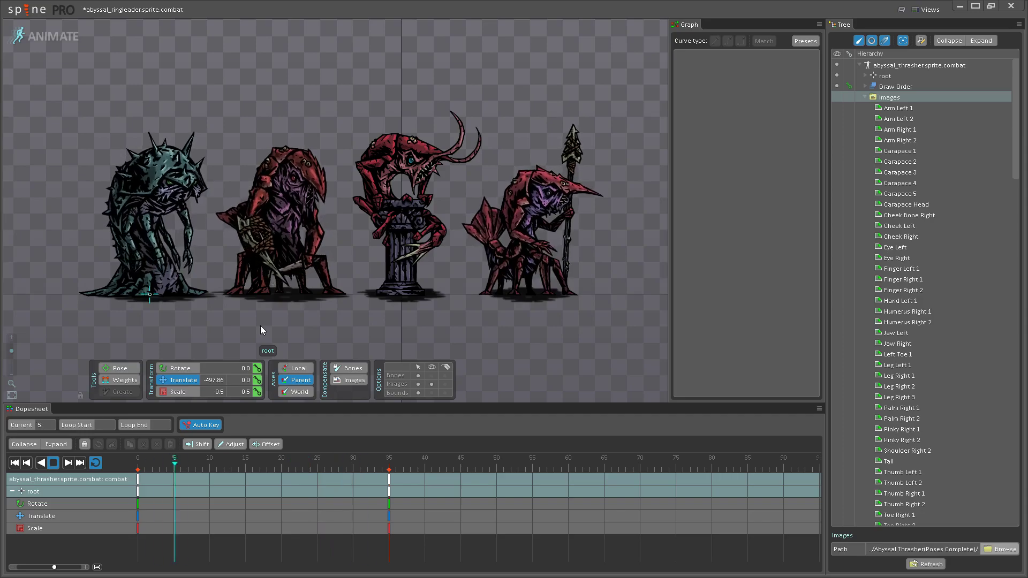
pyautogui.moveTo(362, 301); pyautogui.dragTo(339, 315)
pyautogui.scroll(3, 345, 325)
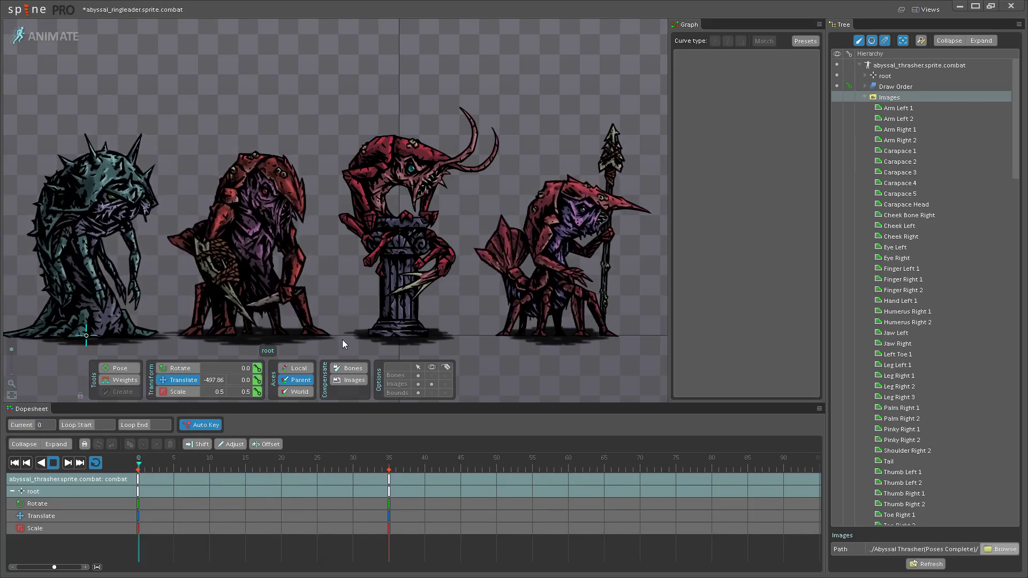
pyautogui.moveTo(338, 311)
pyautogui.mouseDown()
pyautogui.moveTo(332, 330)
pyautogui.moveTo(330, 299)
pyautogui.mouseUp()
pyautogui.scroll(-3, 330, 300)
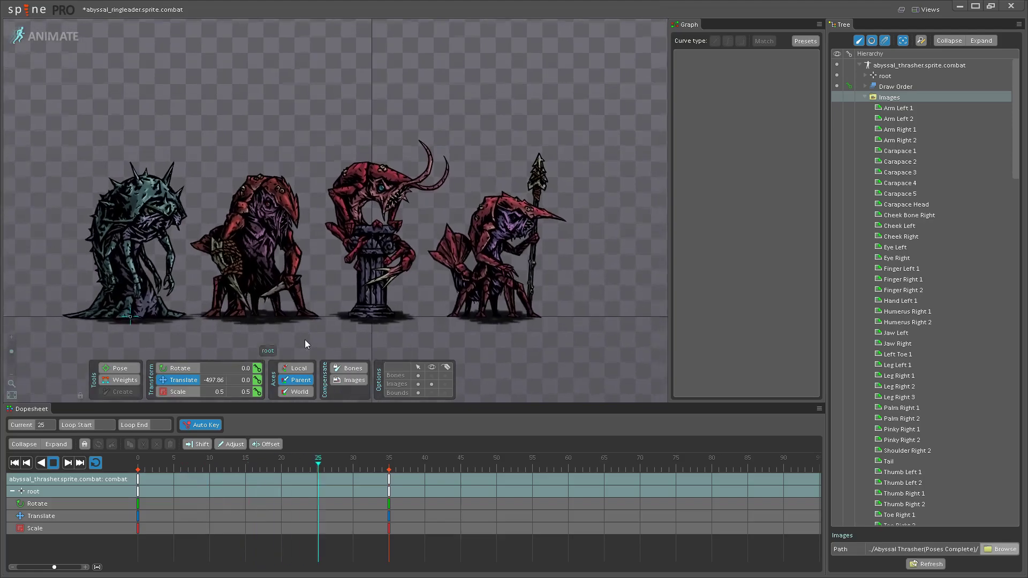
pyautogui.scroll(2, 322, 305)
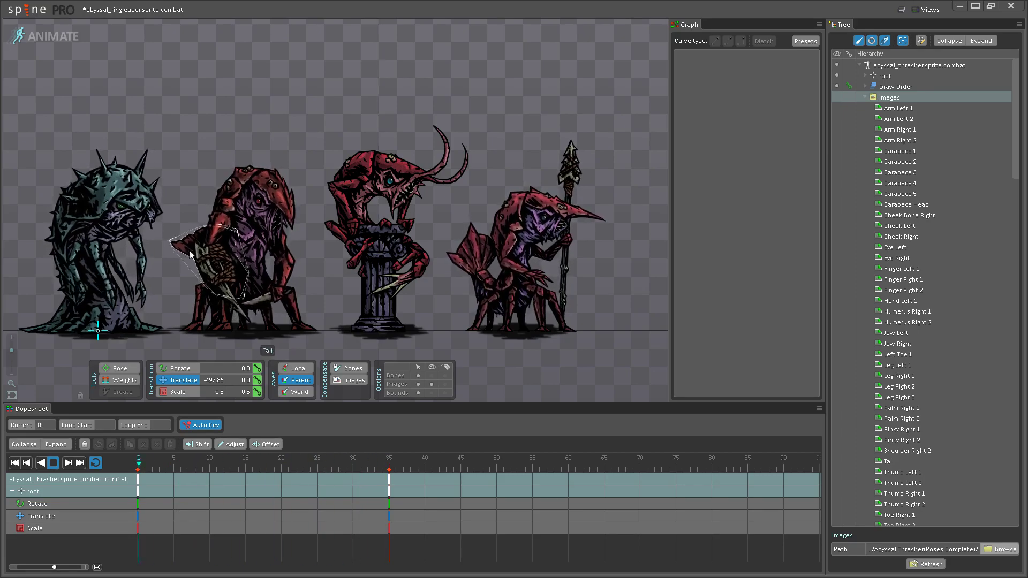
pyautogui.scroll(-2, 316, 247)
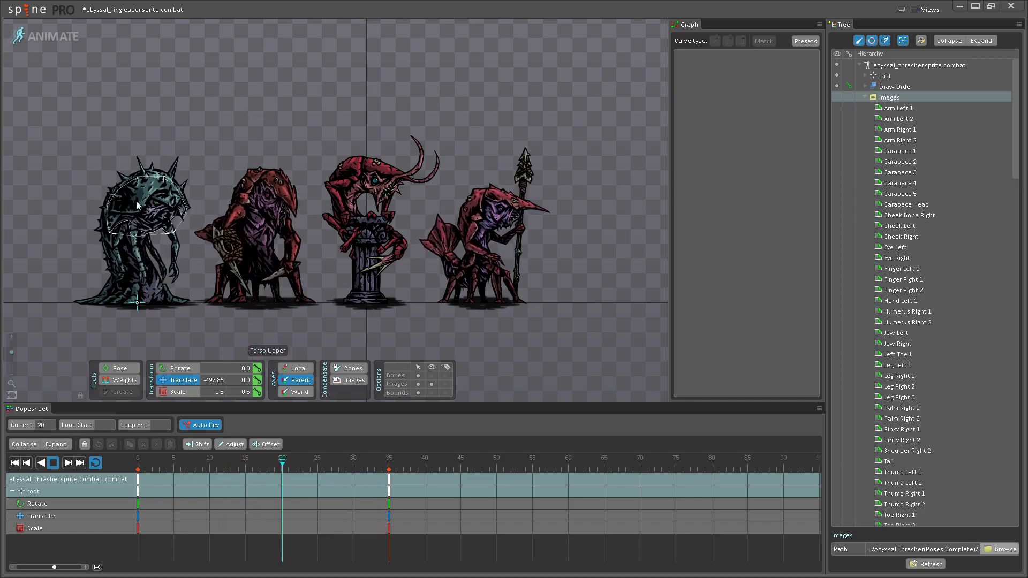
pyautogui.moveTo(324, 122); pyautogui.dragTo(301, 139)
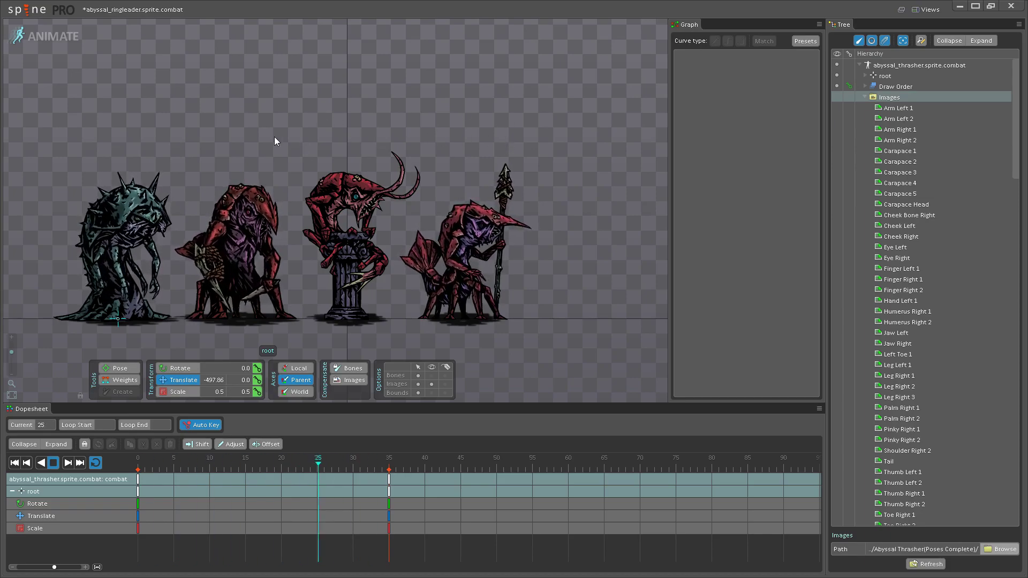
pyautogui.scroll(1, 335, 142)
pyautogui.scroll(3, 321, 123)
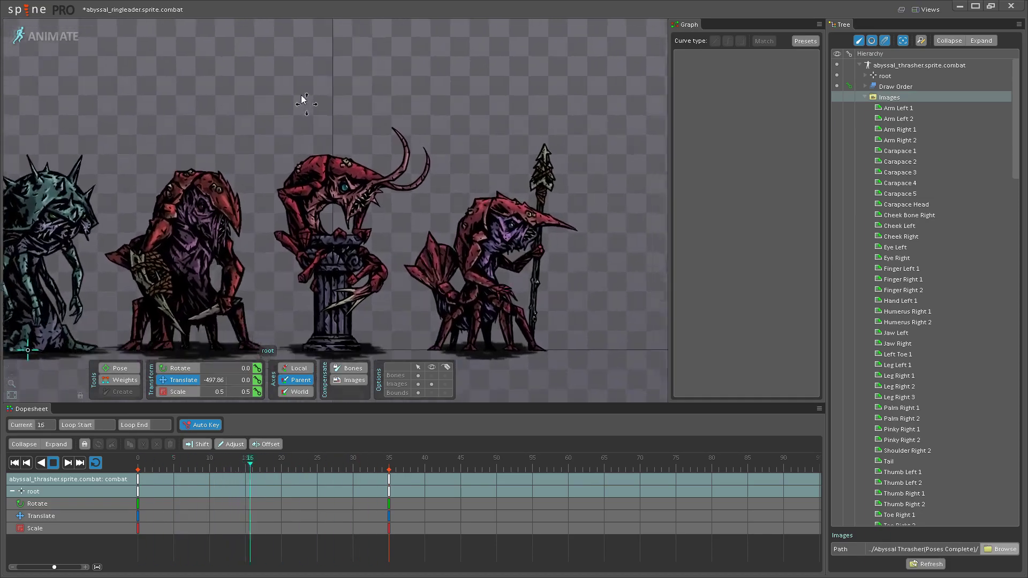
# - Return to Setup mode and make the bones visible on the ringleader
pyautogui.click(33, 32)
pyautogui.scroll(3, 300, 318)
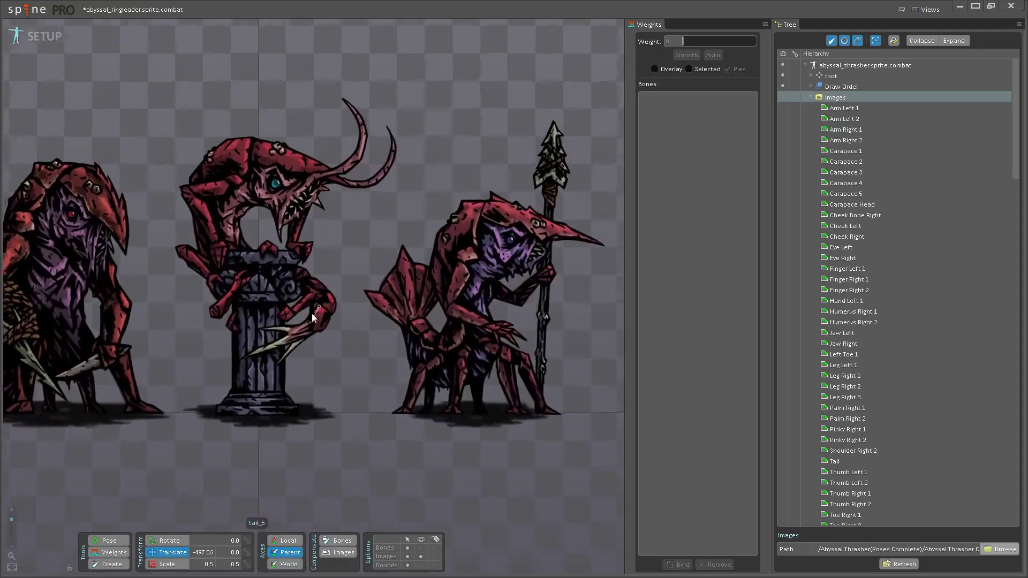
pyautogui.click(421, 548)
pyautogui.scroll(5, 302, 366)
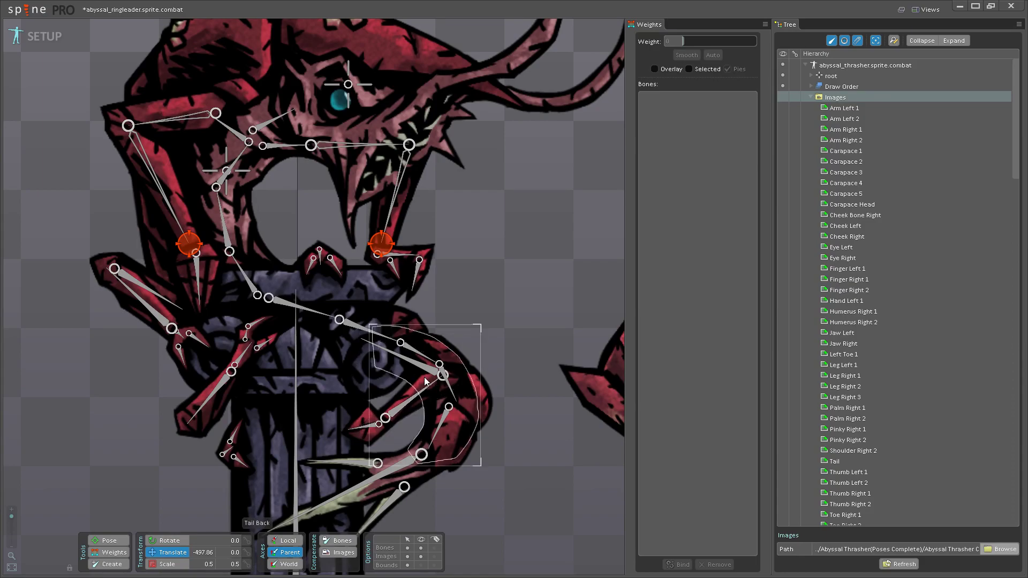
pyautogui.scroll(-2, 902, 270)
pyautogui.scroll(2, 902, 271)
# - Rename the ringleader's lower spine bone bone17 as torso_1 and its child bone18 as torso_2
pyautogui.click(806, 64)
pyautogui.click(806, 64)
pyautogui.click(807, 64)
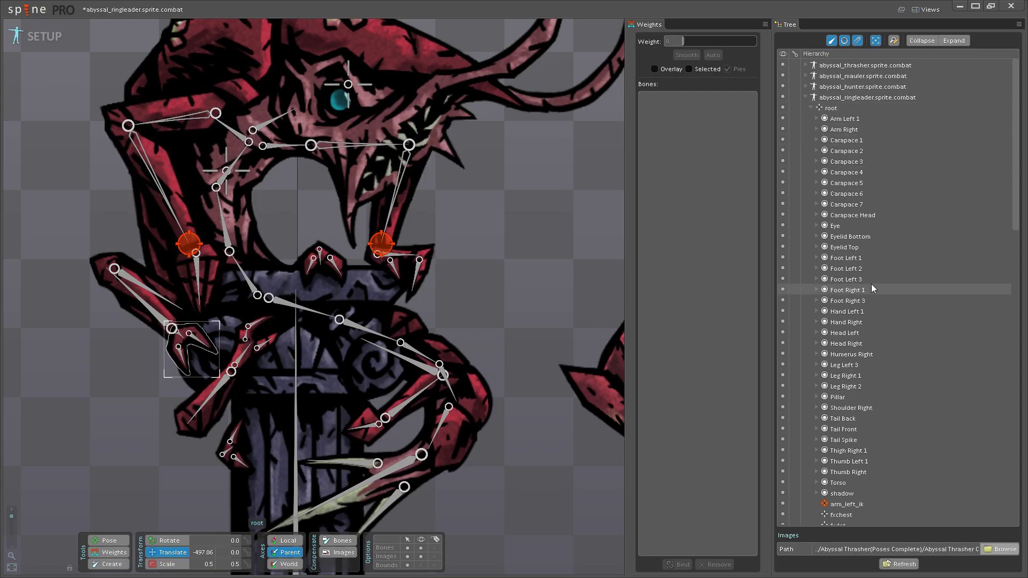
pyautogui.scroll(-15, 867, 292)
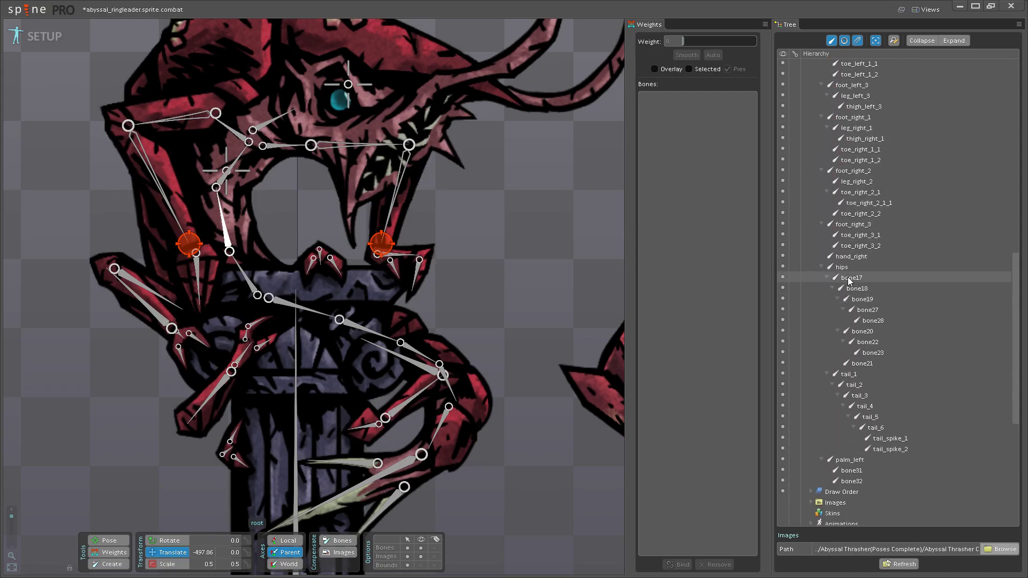
pyautogui.click(852, 280)
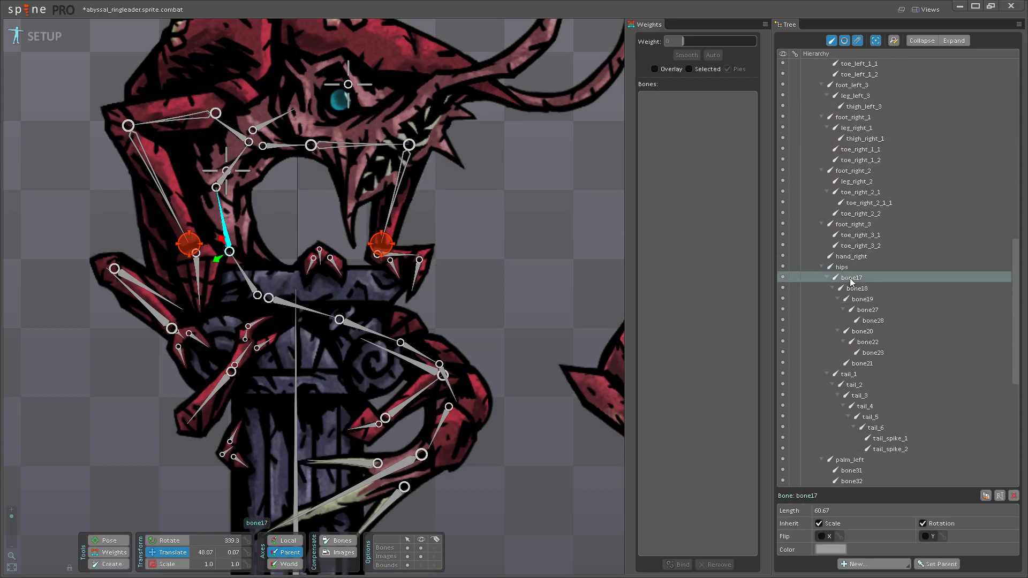
pyautogui.doubleClick(852, 280)
pyautogui.write('torso_1')
pyautogui.press('Return')
pyautogui.click(859, 375)
pyautogui.doubleClick(859, 374)
pyautogui.write('torso_2')
pyautogui.press('Return')
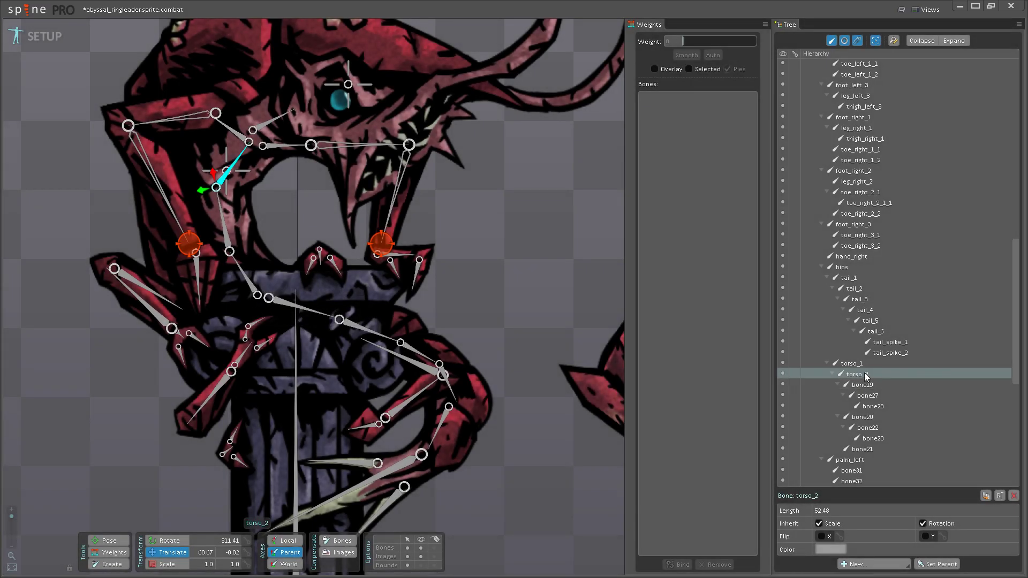
# - Rename the two collarbone bones under torso_2, bone19 as clavacle_right and bone20 as clavacle_left
pyautogui.click(866, 387)
pyautogui.doubleClick(866, 384)
pyautogui.write('clavacle_right')
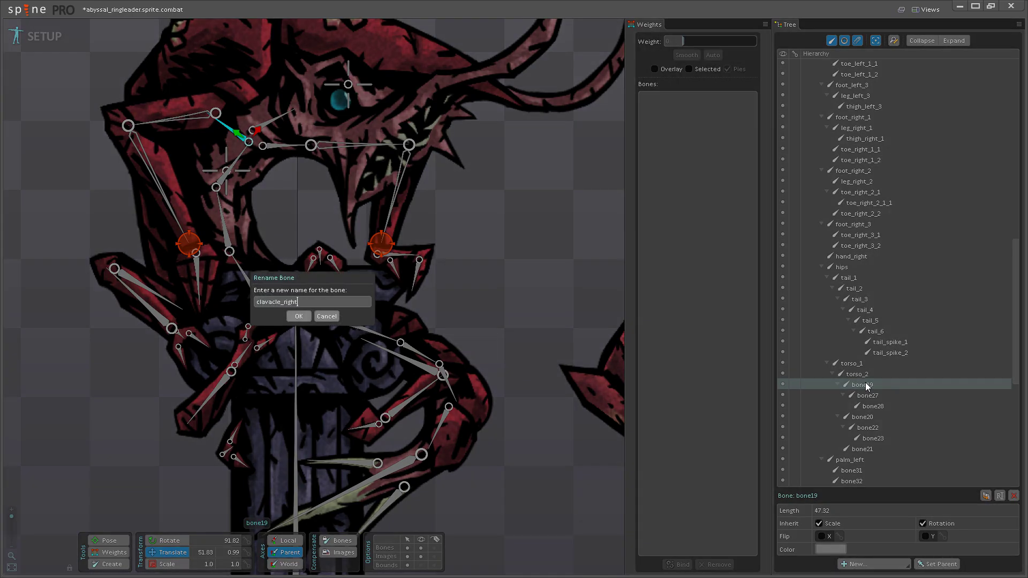
pyautogui.press('Return')
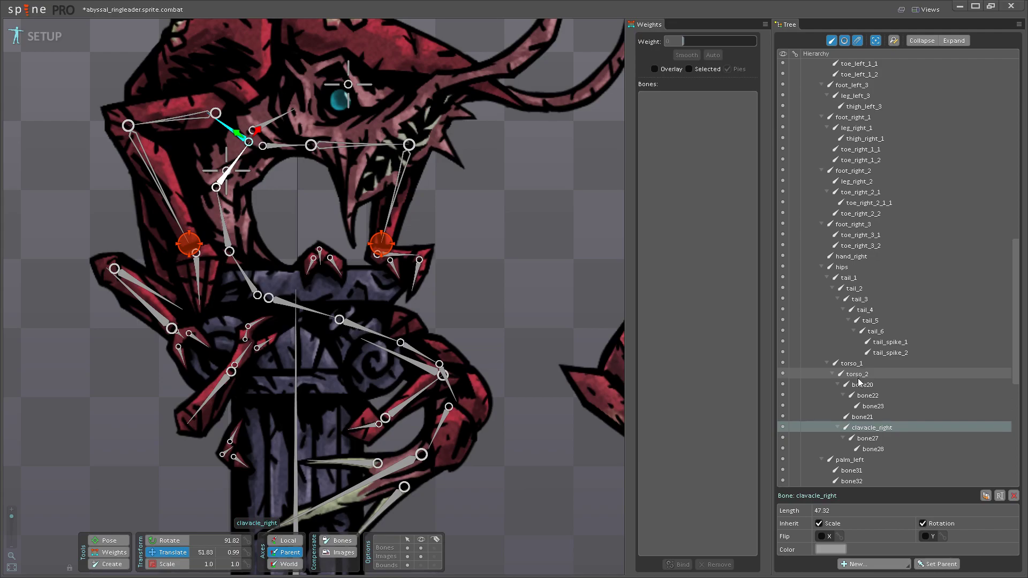
pyautogui.doubleClick(861, 385)
pyautogui.write('clava')
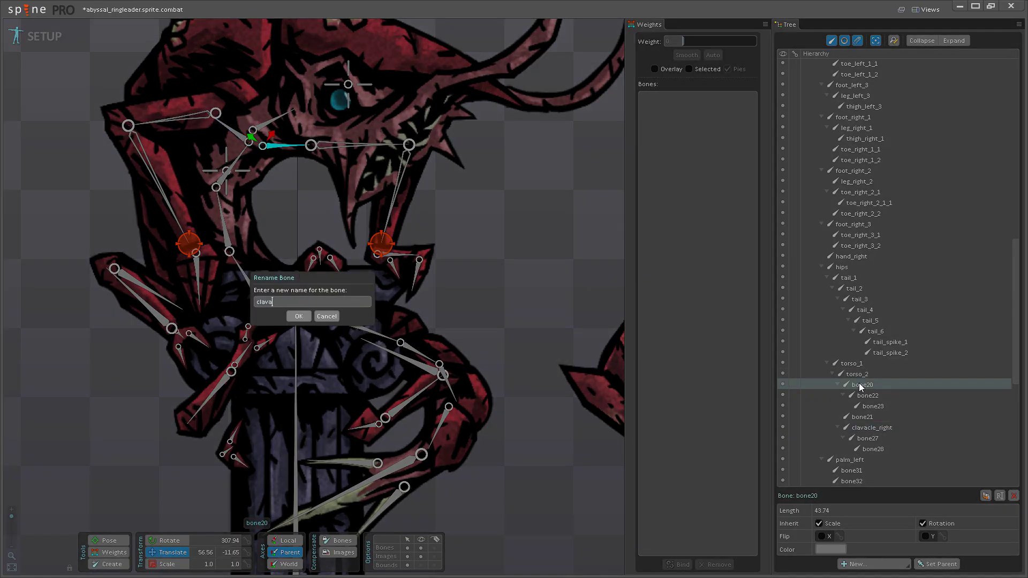
pyautogui.write('cle_left')
pyautogui.press('Return')
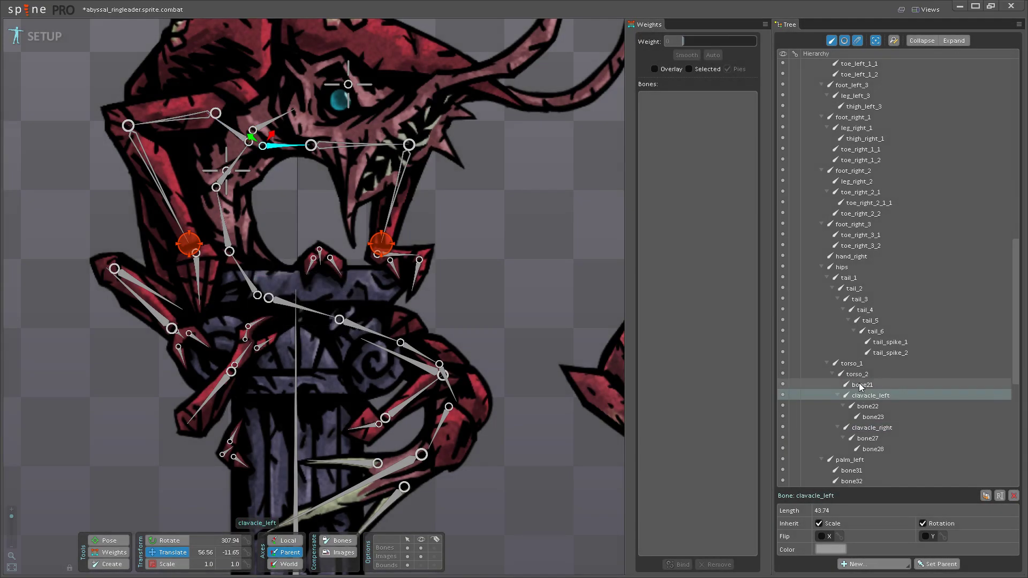
# - Reparent the arm_left_ik target from the root to the palm_left bone
pyautogui.scroll(4, 876, 416)
pyautogui.scroll(8, 869, 405)
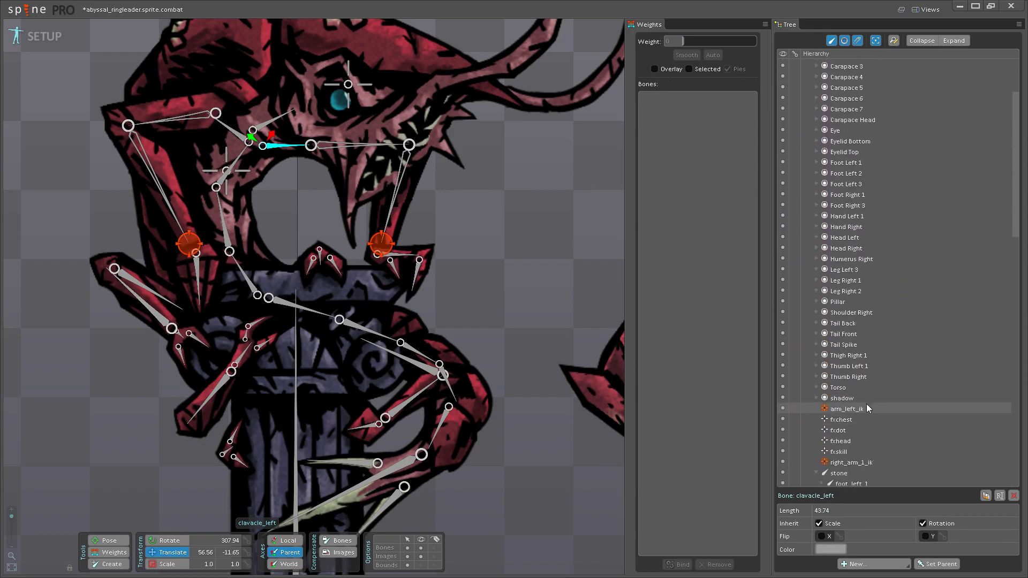
pyautogui.click(838, 364)
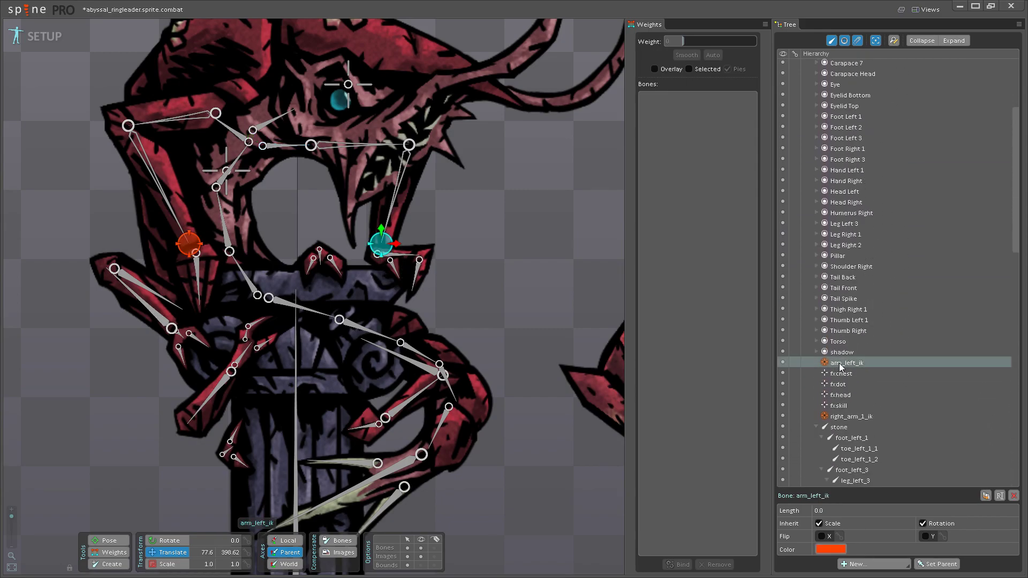
pyautogui.click(442, 280)
pyautogui.scroll(8, 838, 245)
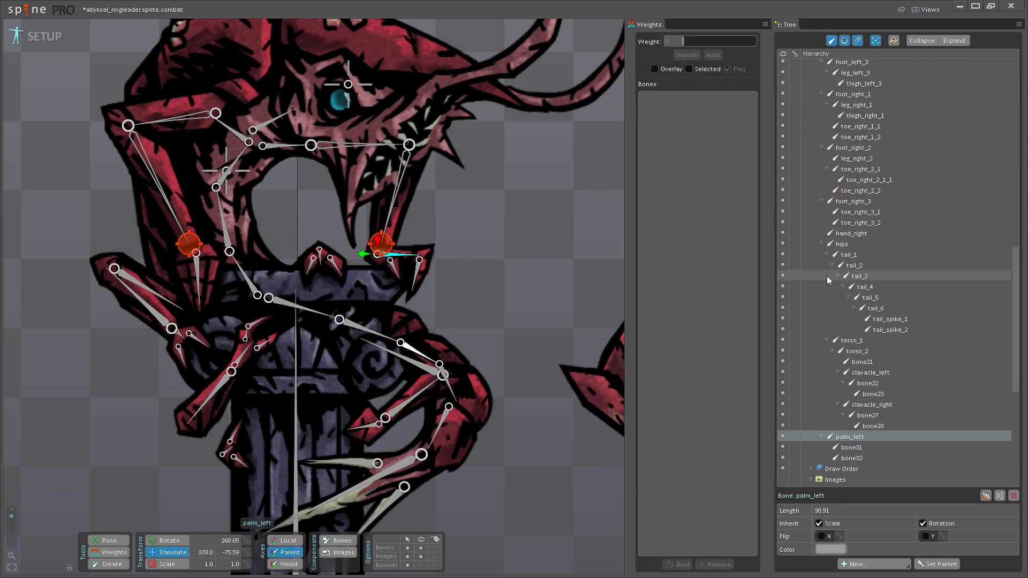
pyautogui.moveTo(836, 246)
pyautogui.mouseDown()
pyautogui.moveTo(870, 308)
pyautogui.moveTo(857, 245)
pyautogui.mouseUp()
# - Reparent the right_arm_1_ik target from the root to the hand_right bone
pyautogui.scroll(-12, 869, 308)
pyautogui.scroll(12, 853, 275)
pyautogui.click(851, 289)
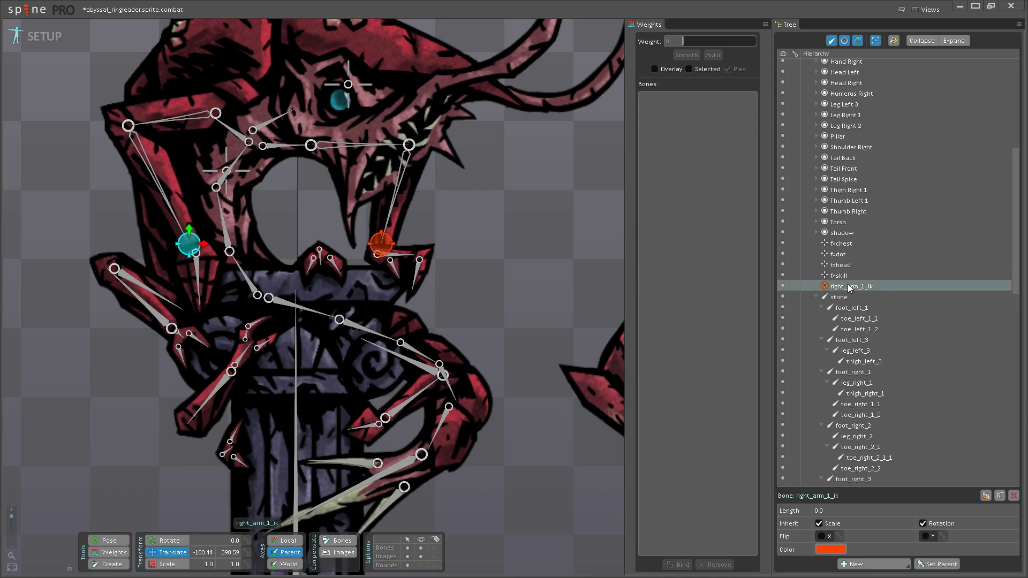
pyautogui.click(197, 274)
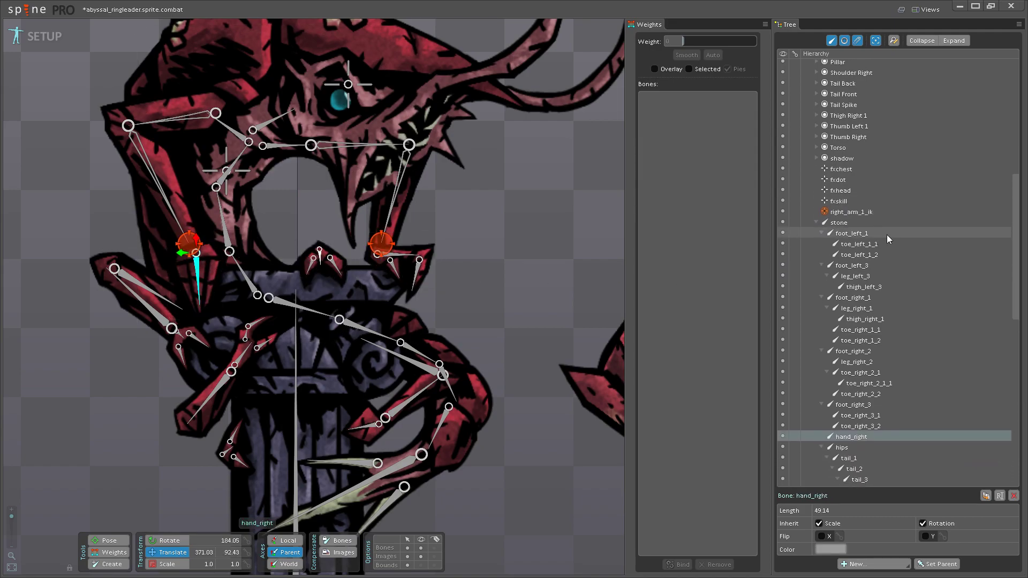
pyautogui.click(843, 213)
pyautogui.moveTo(844, 213); pyautogui.dragTo(856, 437)
pyautogui.scroll(-4, 855, 293)
pyautogui.scroll(-3, 856, 293)
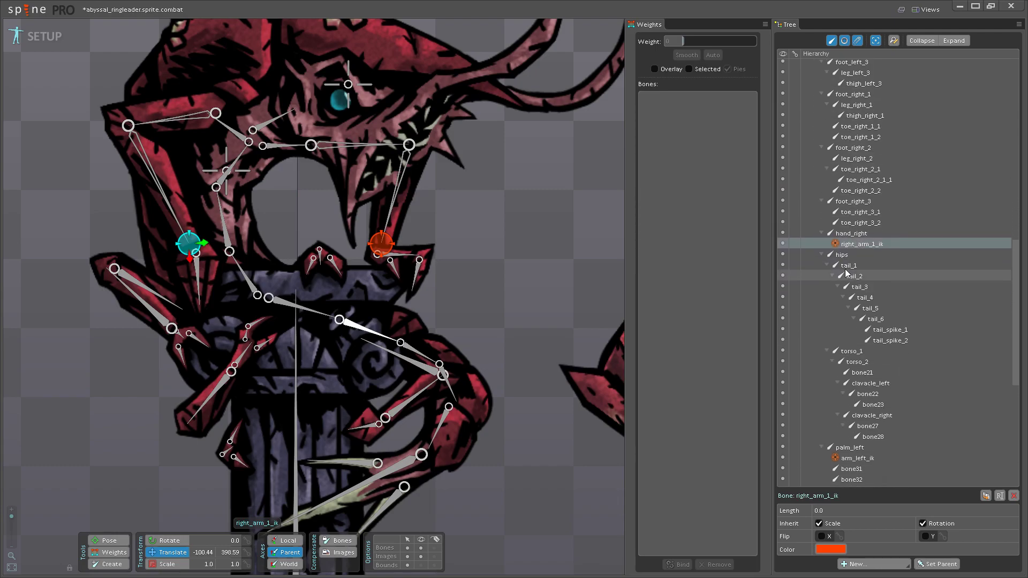
# - Rename bone21 under torso_2 as neck and save the project
pyautogui.scroll(-3, 876, 341)
pyautogui.scroll(-1, 877, 340)
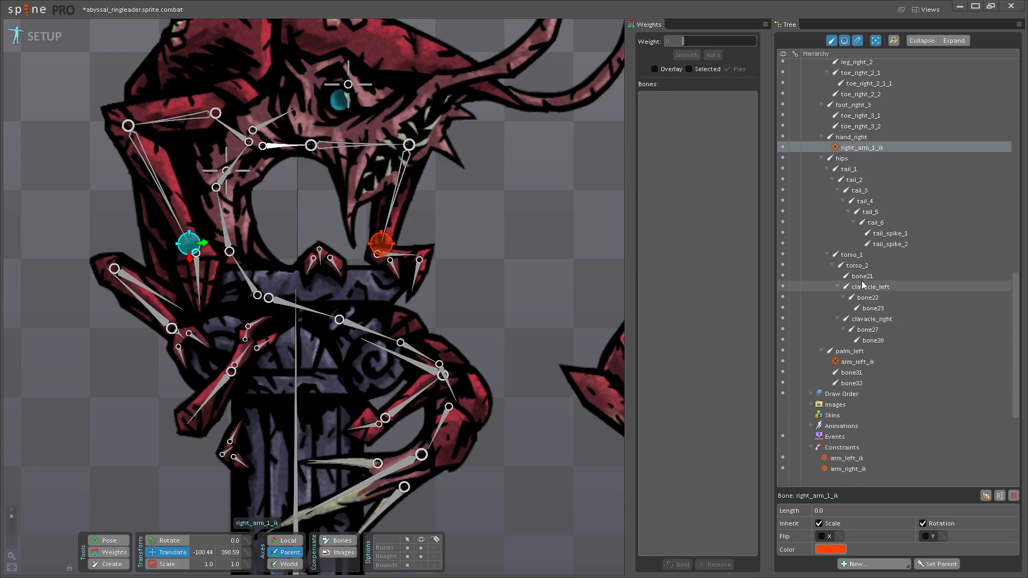
pyautogui.doubleClick(859, 276)
pyautogui.press('BackSpace')
pyautogui.press('BackSpace')
pyautogui.press('BackSpace')
pyautogui.press('BackSpace')
pyautogui.press('BackSpace')
pyautogui.press('BackSpace')
pyautogui.write('neck')
pyautogui.press('Return')
pyautogui.hotkey('ctrl', 's')
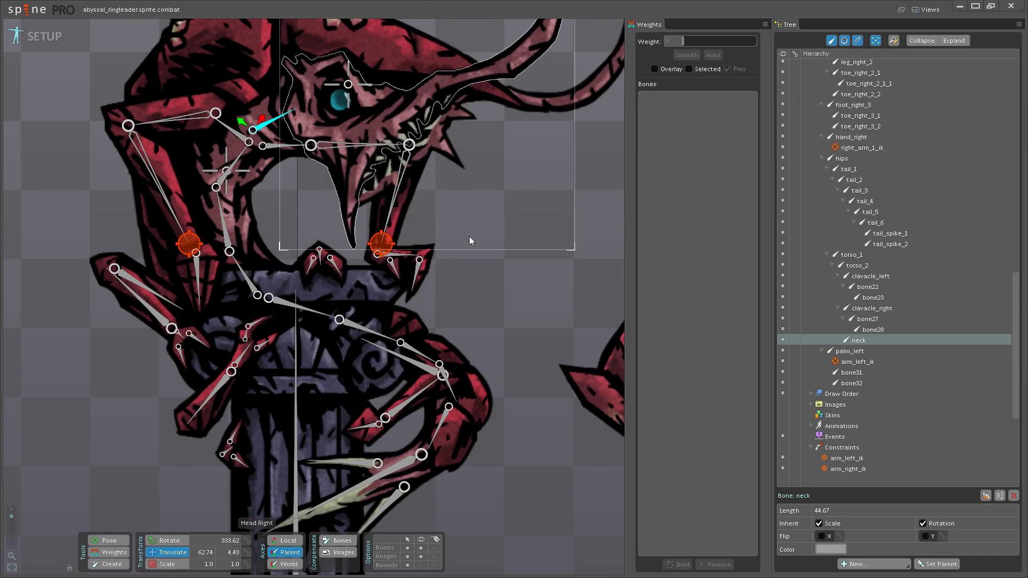
# - Examine the ringleader's bone structure as a whole beside the neighbouring monsters
pyautogui.scroll(-2, 461, 265)
pyautogui.scroll(-1, 450, 283)
pyautogui.moveTo(444, 285); pyautogui.dragTo(411, 241)
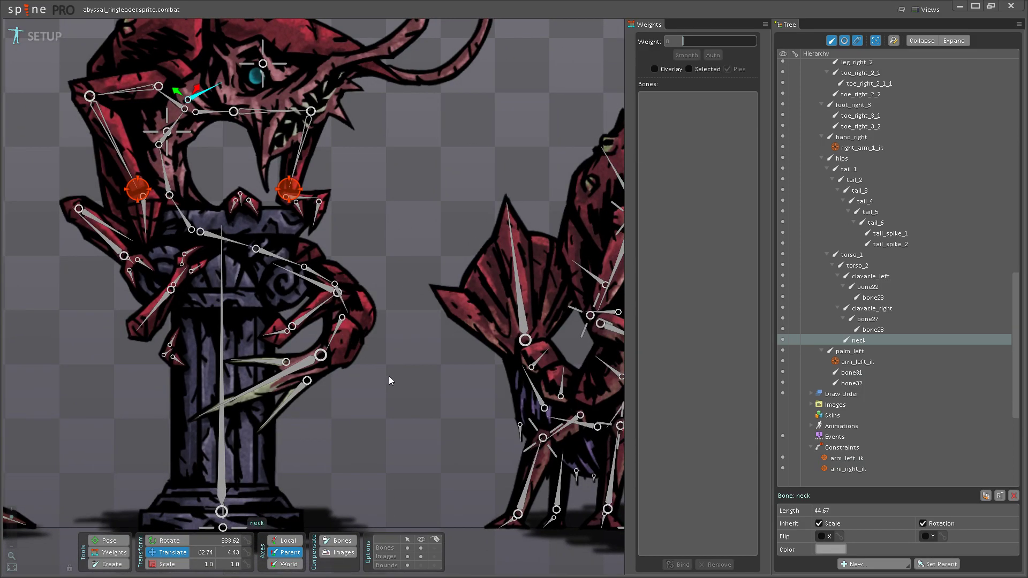
pyautogui.moveTo(395, 307); pyautogui.dragTo(396, 311)
pyautogui.scroll(-3, 396, 310)
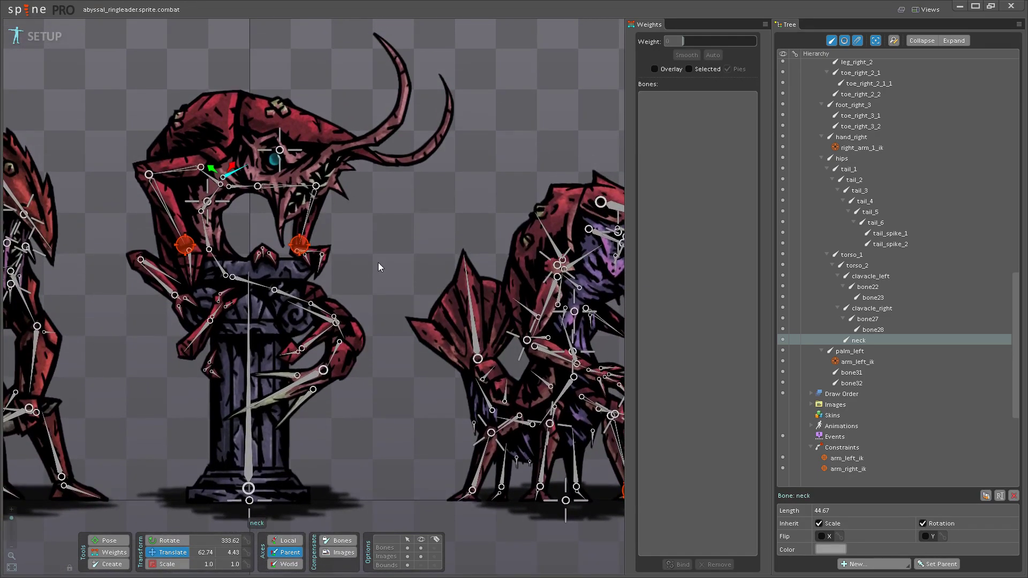
pyautogui.scroll(4, 418, 271)
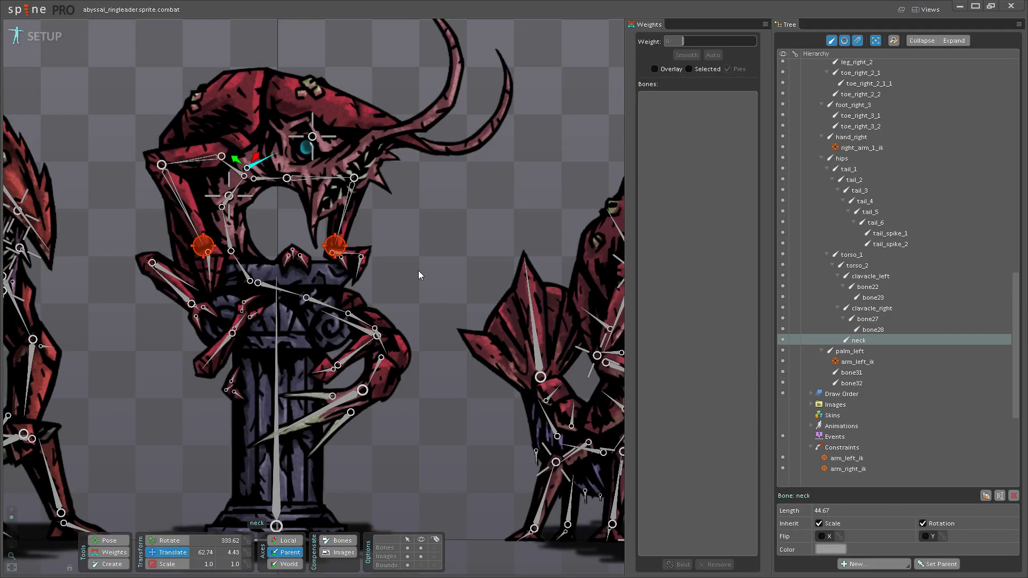
pyautogui.moveTo(407, 266); pyautogui.dragTo(465, 291)
pyautogui.scroll(1, 449, 329)
pyautogui.scroll(1, 465, 290)
# - Rename the right upper-arm bone bone27 as humerus_right and save the project
pyautogui.click(871, 319)
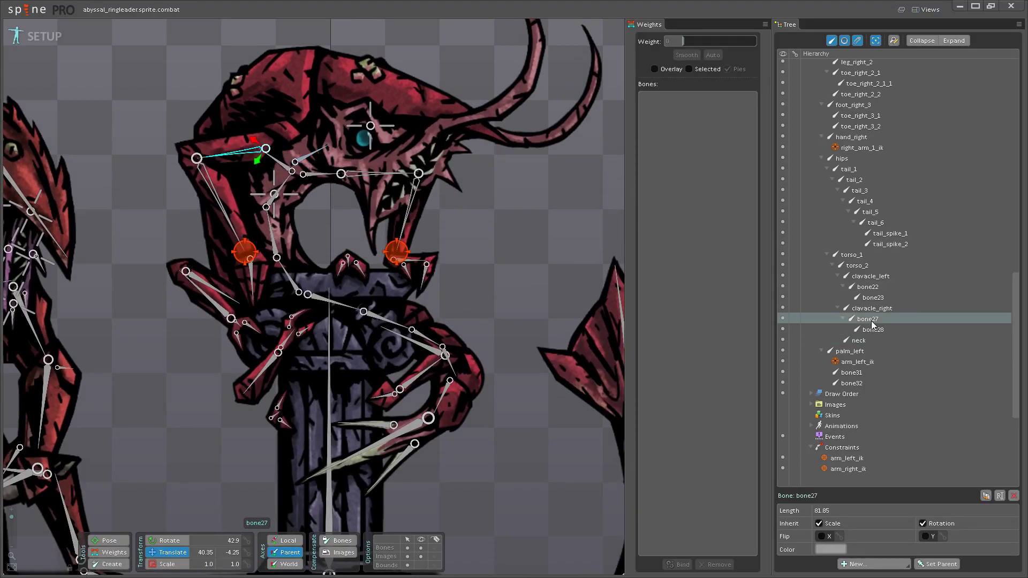
pyautogui.doubleClick(869, 320)
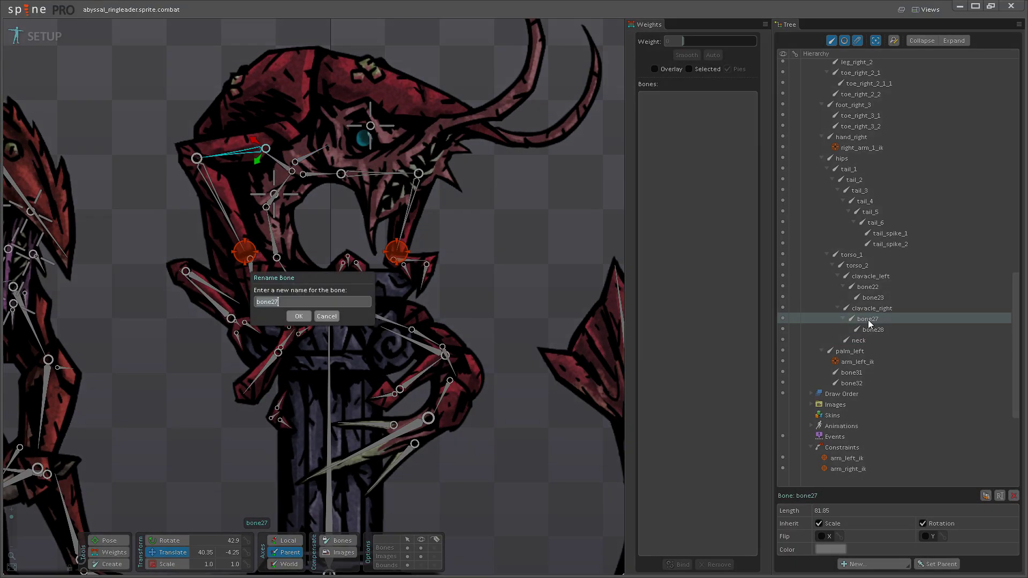
pyautogui.write('humerus_right')
pyautogui.press('Return')
pyautogui.hotkey('ctrl', 's')
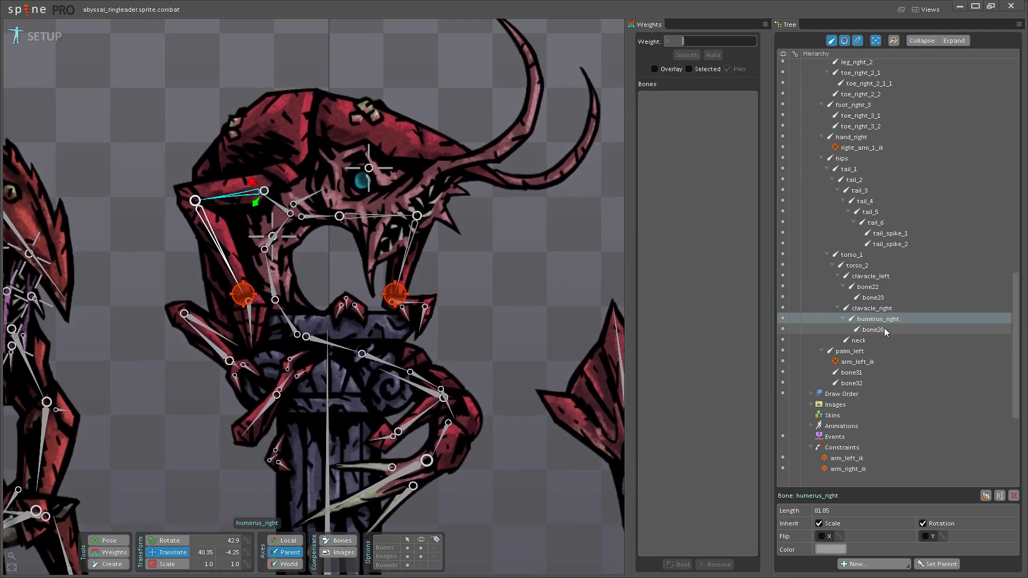
# - Rename the right forearm bone bone28 under humerus_right as arm_right
pyautogui.click(868, 329)
pyautogui.doubleClick(868, 330)
pyautogui.write('arm_')
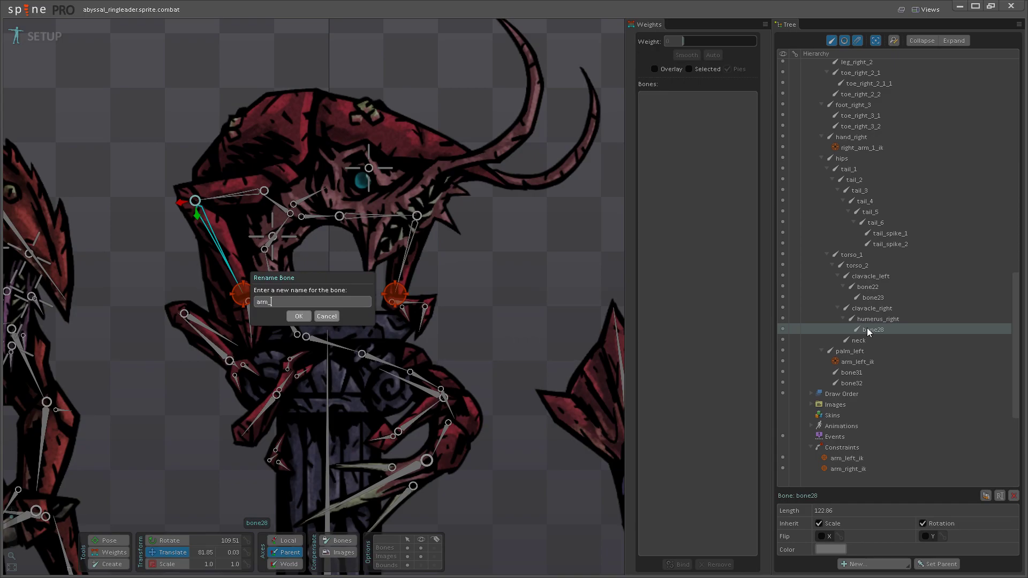
pyautogui.write('right')
pyautogui.press('Return')
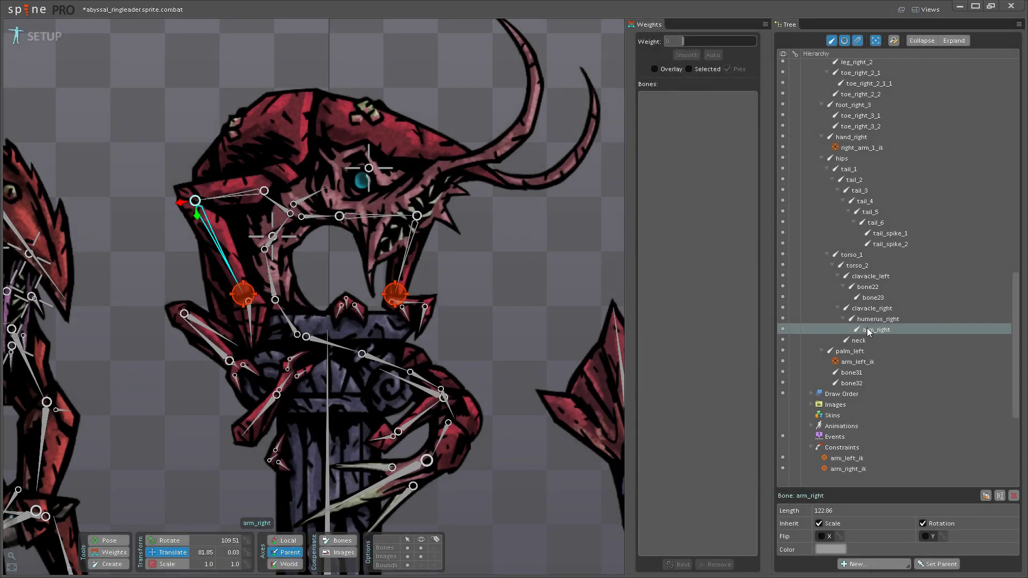
# - Rename the left upper-arm bone bone22 as humerus_left and the left forearm bone bone23 as arm_left
pyautogui.scroll(-2, 449, 381)
pyautogui.moveTo(434, 330); pyautogui.dragTo(431, 301)
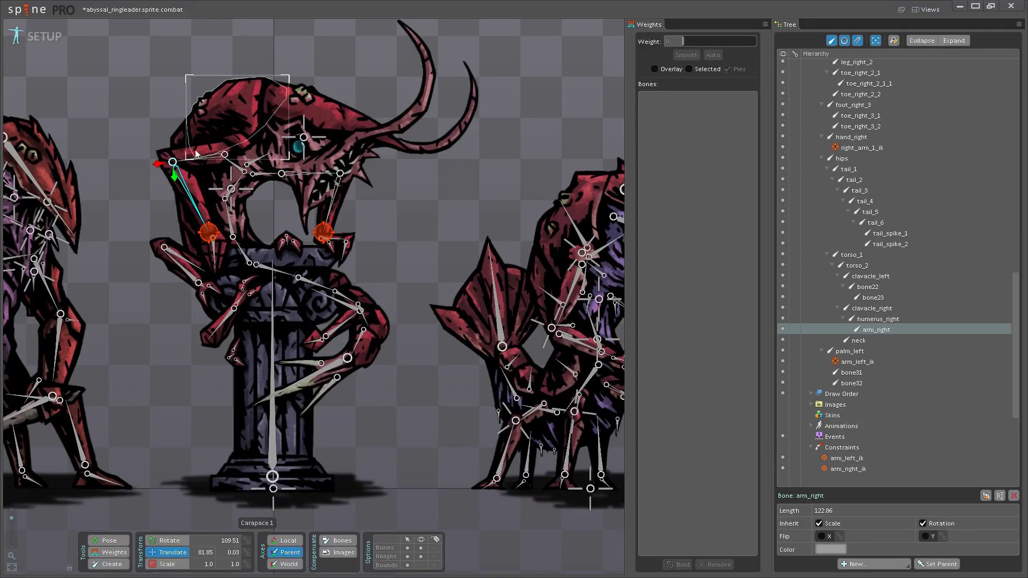
pyautogui.scroll(2, 384, 256)
pyautogui.scroll(1, 384, 256)
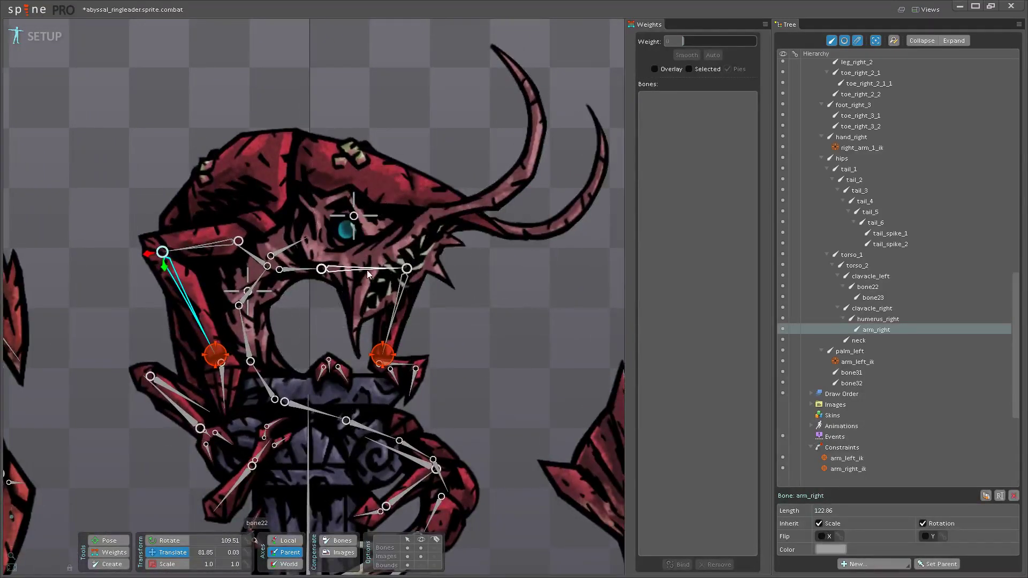
pyautogui.moveTo(404, 258); pyautogui.dragTo(515, 261)
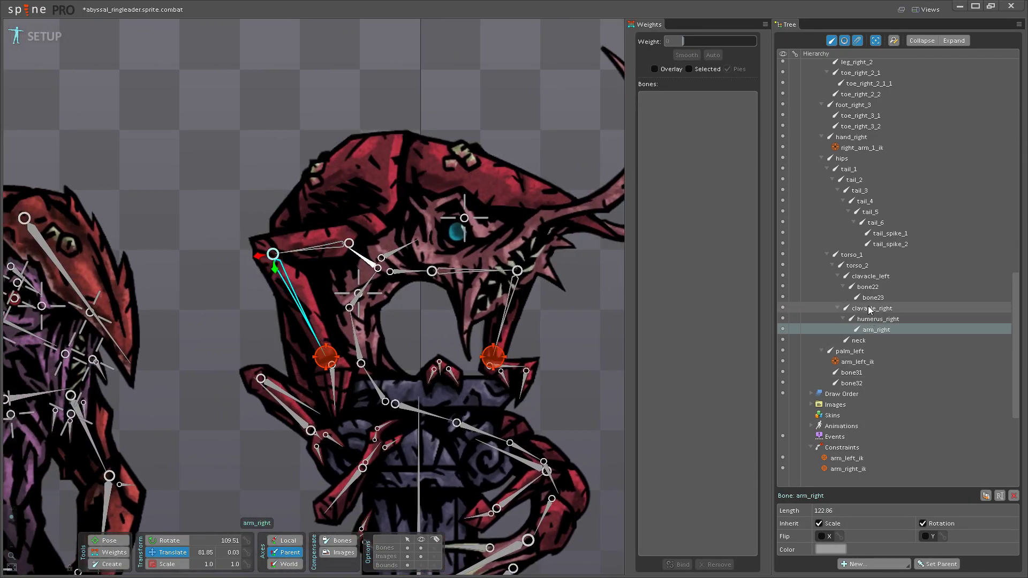
pyautogui.click(867, 288)
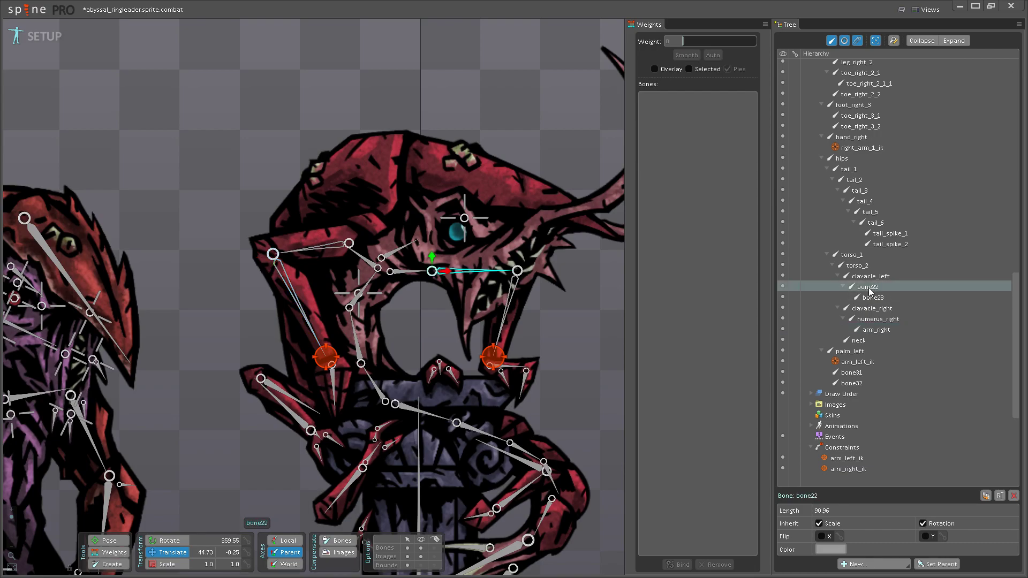
pyautogui.click(867, 287)
pyautogui.write('hum')
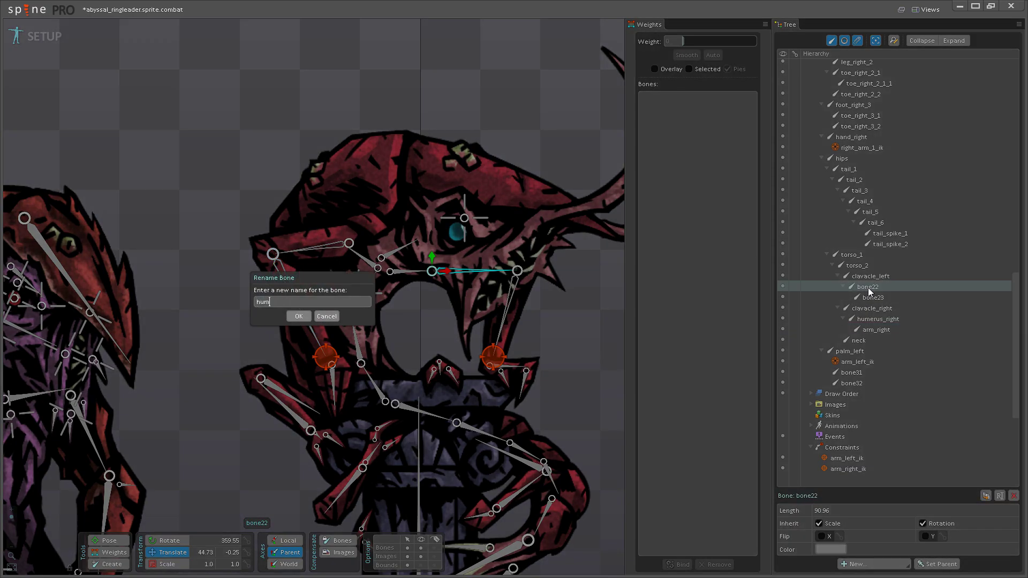
pyautogui.write('erus_left')
pyautogui.press('Return')
pyautogui.doubleClick(870, 297)
pyautogui.write('arm_left')
pyautogui.press('Return')
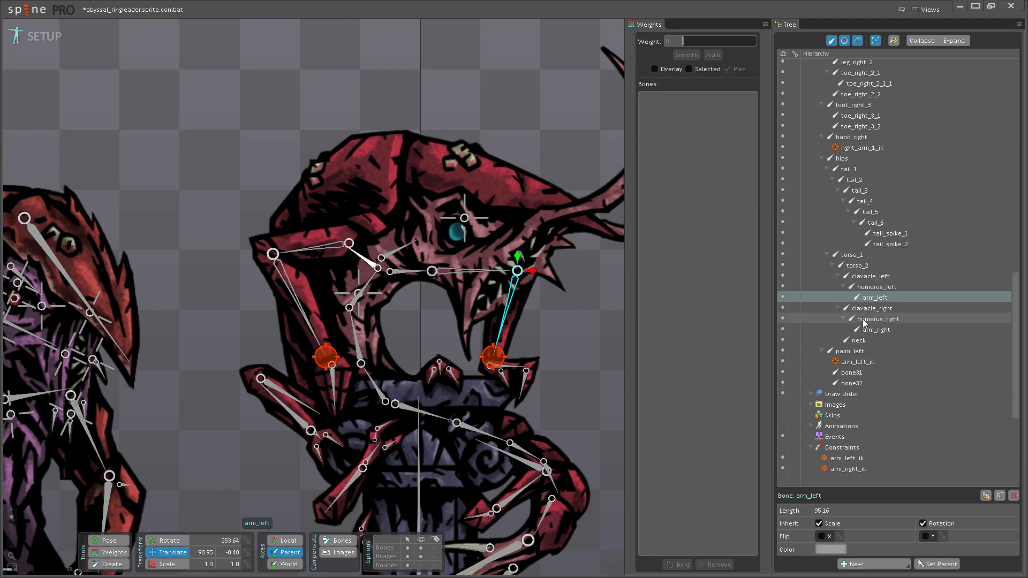
# - Rename the two digit bones under palm_left, bone31 as finger_left_1 and bone32 as thumb_left_1
pyautogui.doubleClick(856, 374)
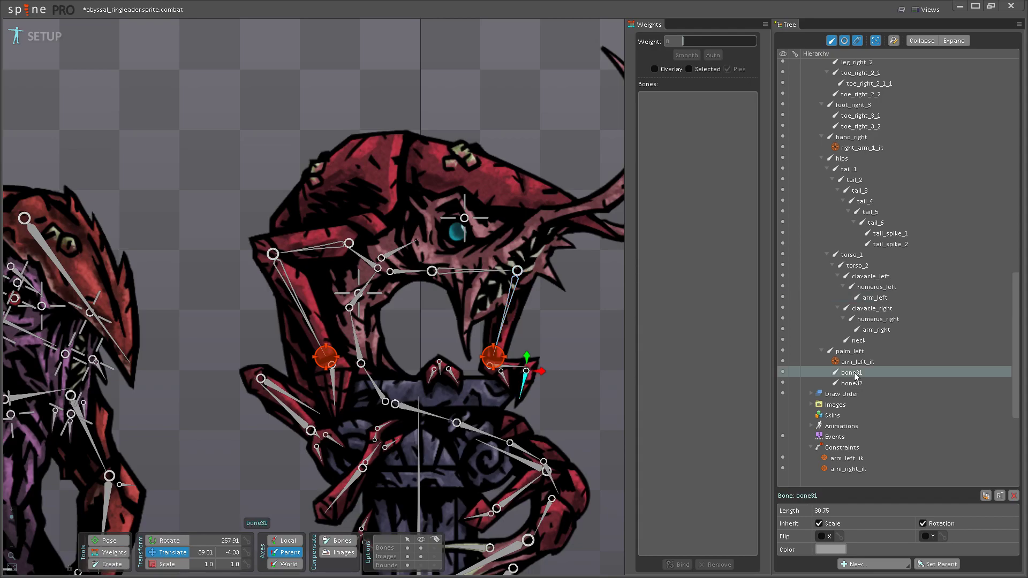
pyautogui.write('finger_left_1')
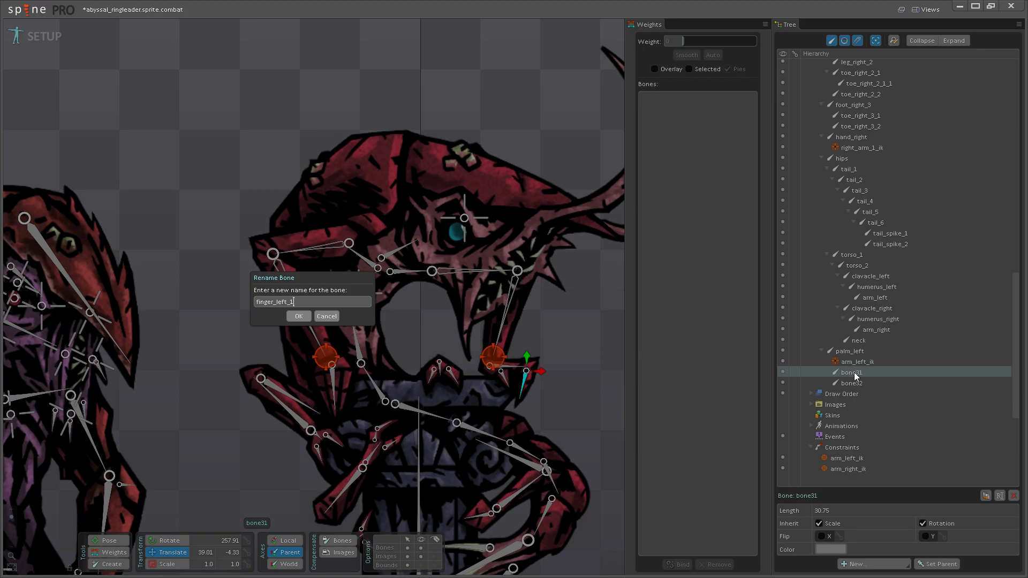
pyautogui.press('Return')
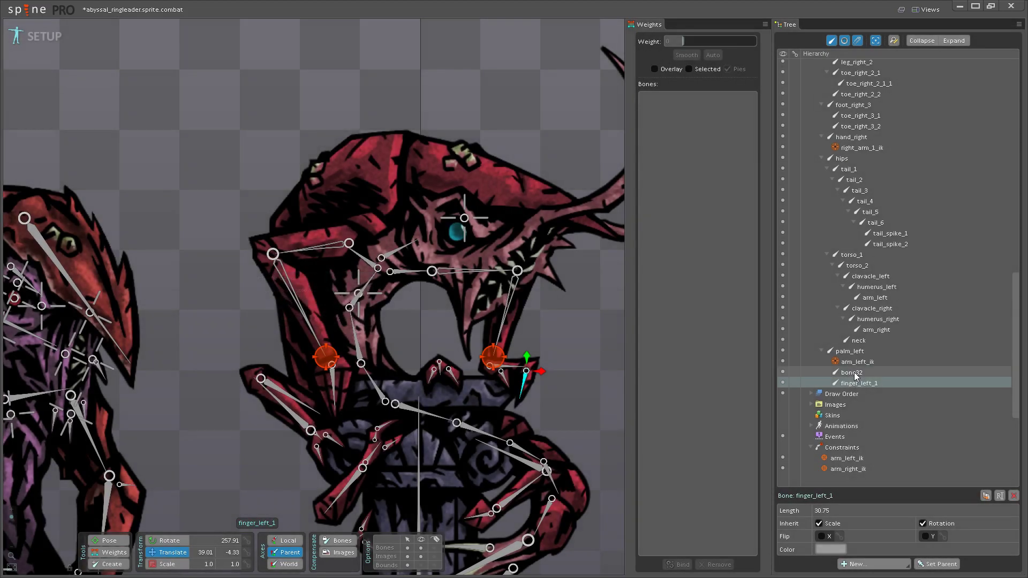
pyautogui.doubleClick(855, 374)
pyautogui.write('thum')
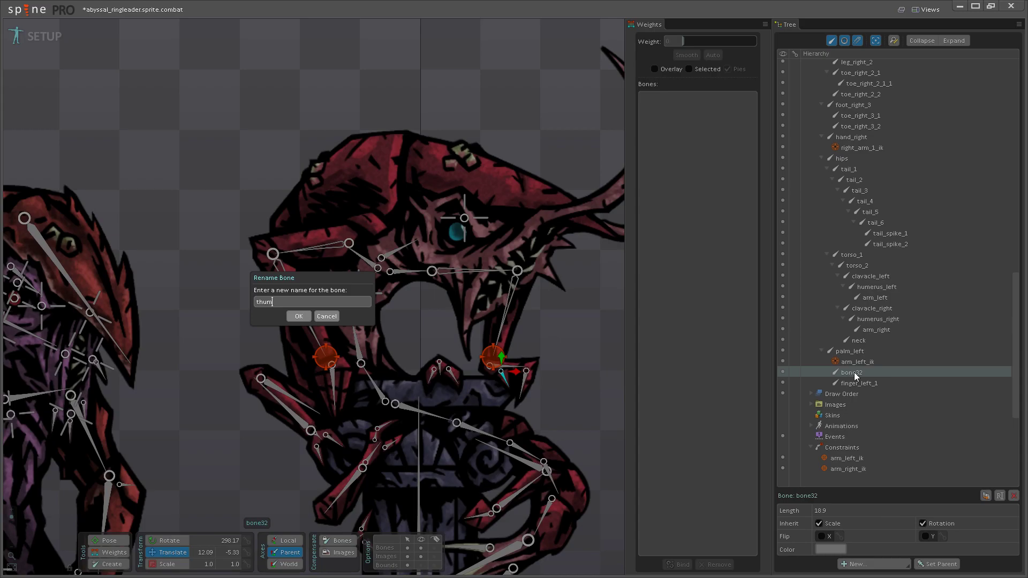
pyautogui.write('b_left_1')
pyautogui.press('Return')
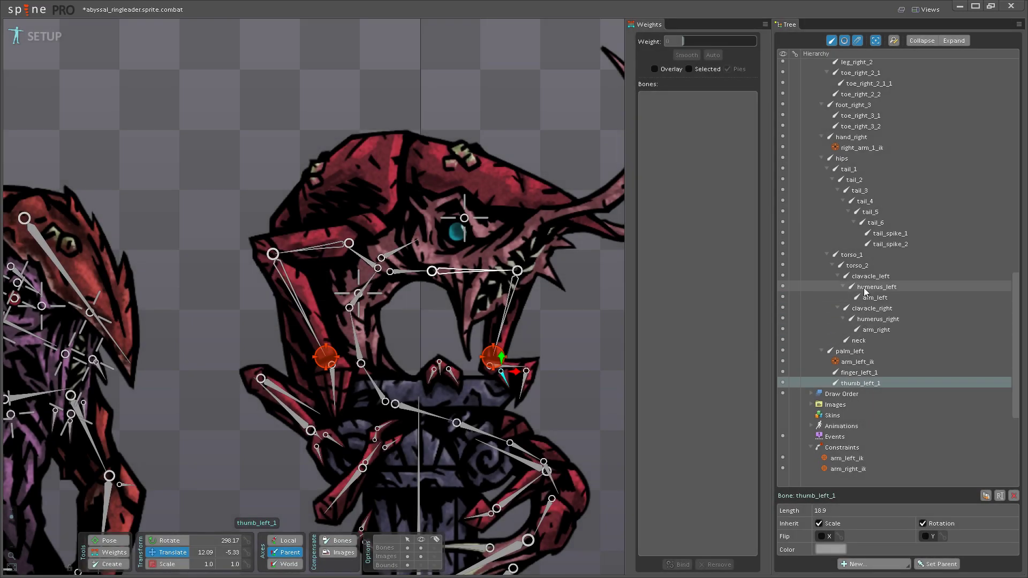
# - Create a head bone about 70 units long under the neck bone, running beneath the eye, and add a point bone at its tip
pyautogui.scroll(2, 861, 381)
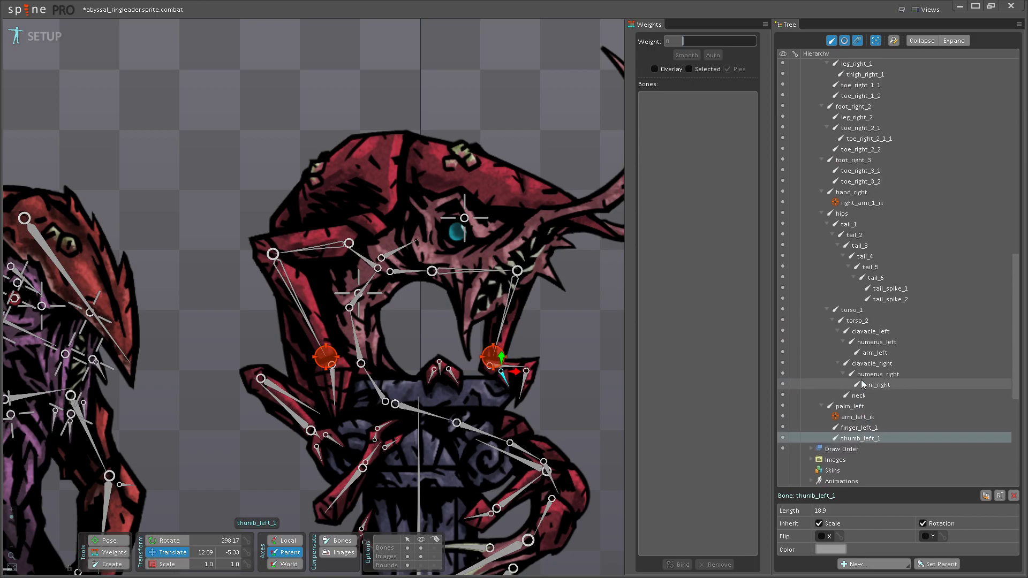
pyautogui.scroll(2, 861, 380)
pyautogui.scroll(3, 417, 381)
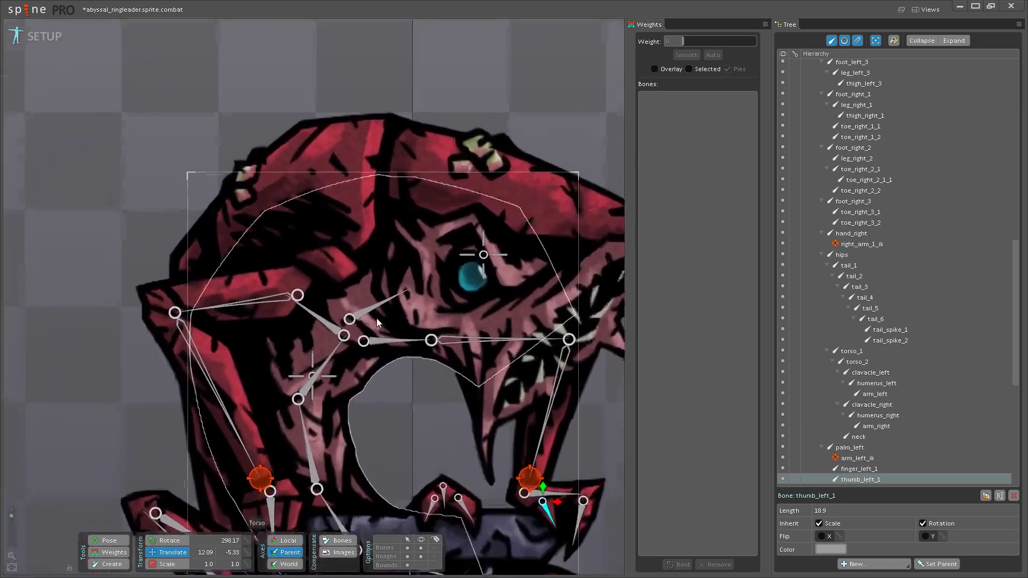
pyautogui.scroll(2, 377, 319)
pyautogui.click(341, 340)
pyautogui.click(110, 564)
pyautogui.moveTo(371, 315); pyautogui.dragTo(361, 368)
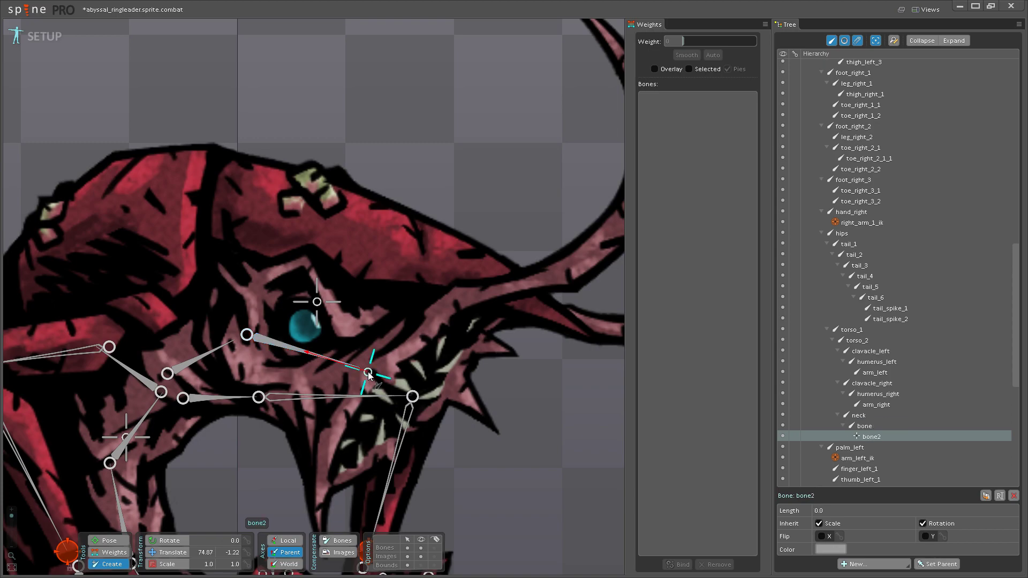
# - Add two point bones under the head bone, one beside the outer edge of the mouth and one on the cheek below its base
pyautogui.click(367, 373)
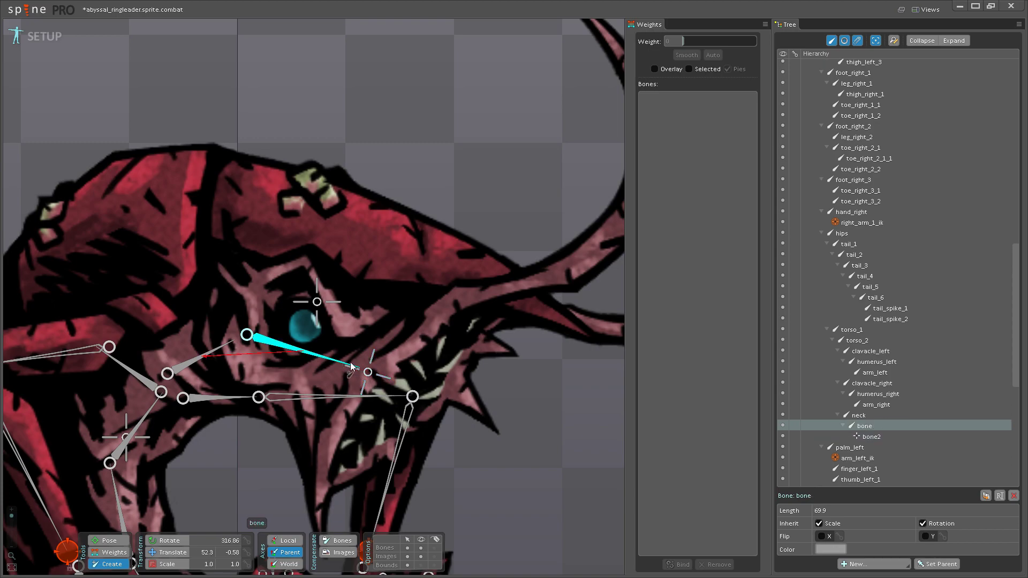
pyautogui.click(437, 407)
pyautogui.scroll(3, 444, 399)
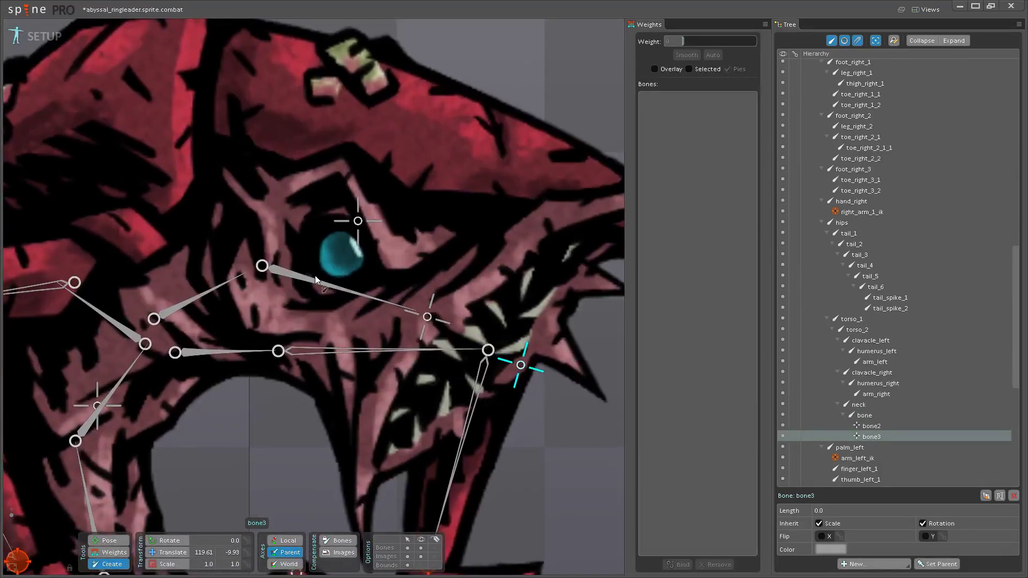
pyautogui.click(315, 275)
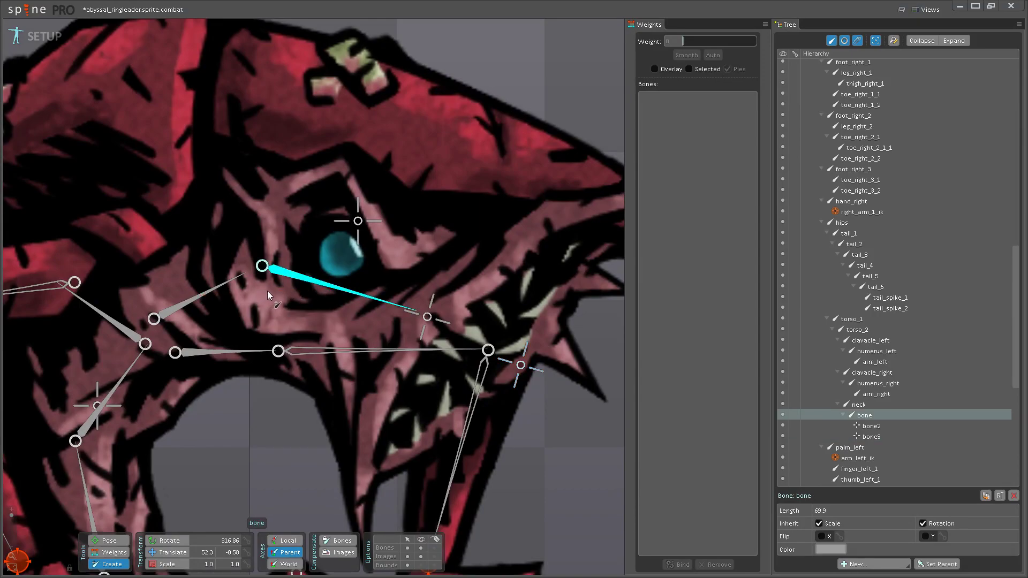
pyautogui.click(268, 291)
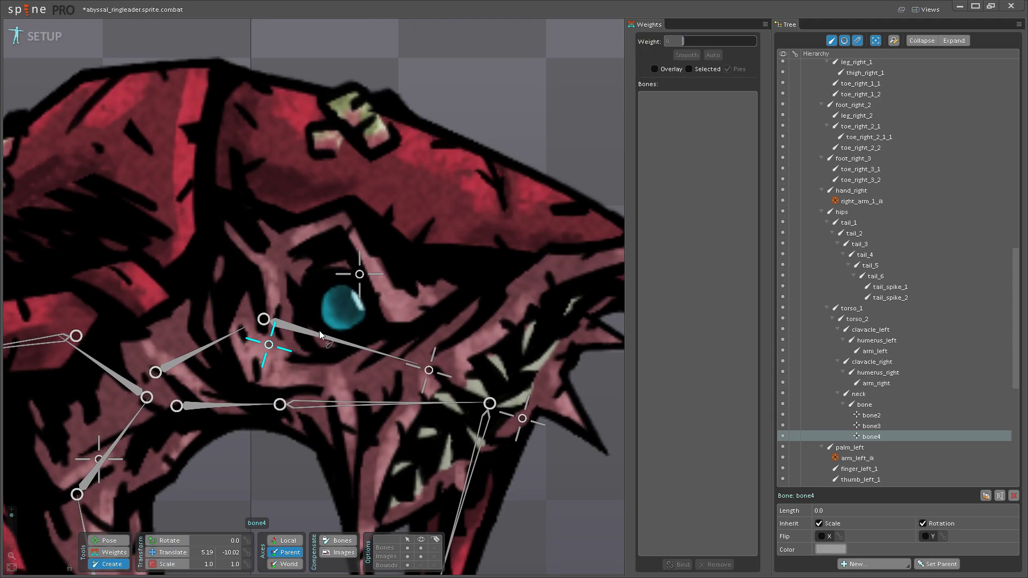
# - Delete the misplaced point bone under the cheek point and add point bones at the eyeball, along the lower eyelid and on the upper eyelid
pyautogui.click(320, 332)
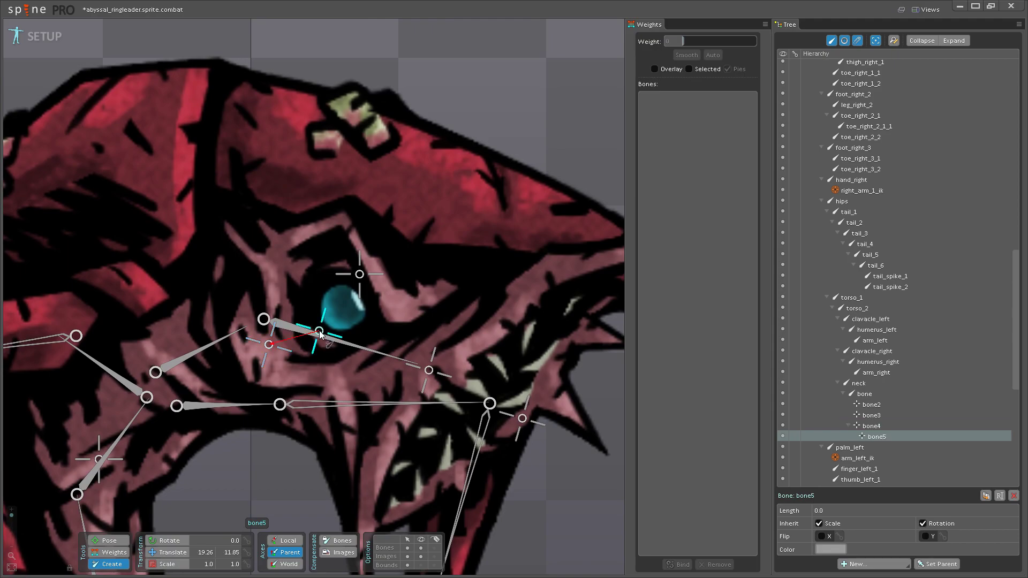
pyautogui.press('Delete')
pyautogui.click(319, 336)
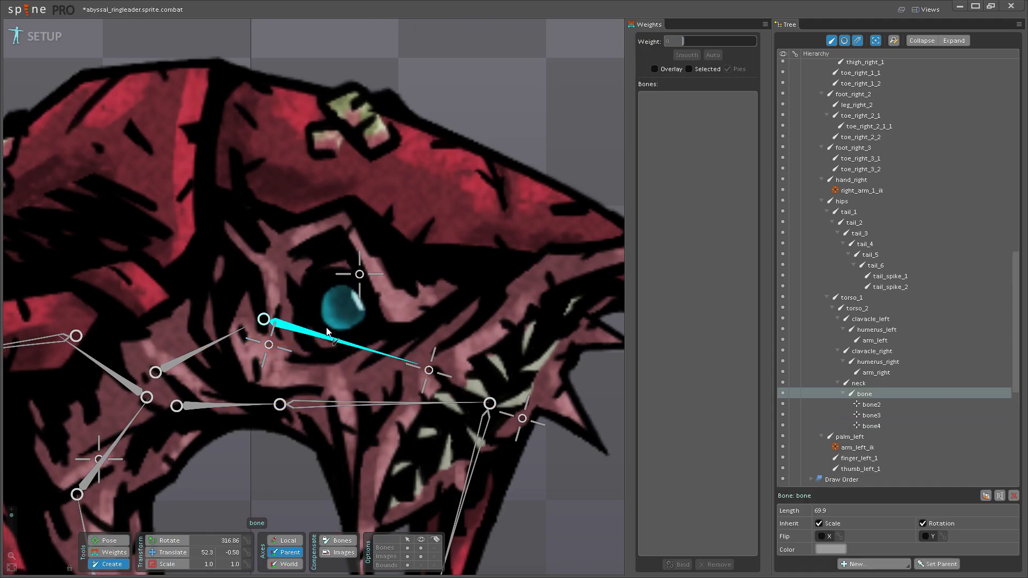
pyautogui.click(341, 309)
pyautogui.click(321, 341)
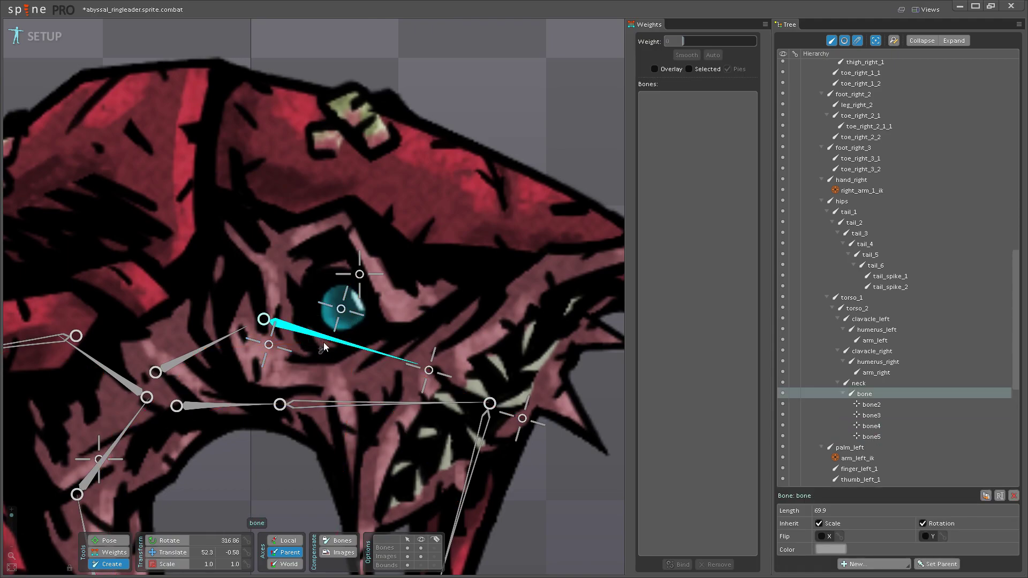
pyautogui.click(324, 342)
pyautogui.click(294, 323)
pyautogui.click(341, 265)
# - Draw a brow bone about 57 units long above the eye as a child of the head bone
pyautogui.click(307, 333)
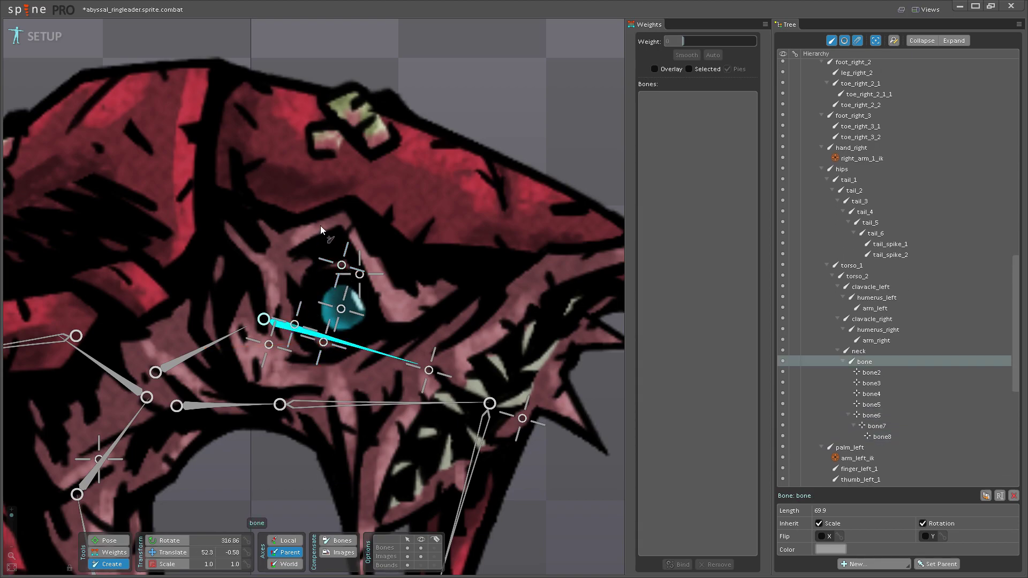
pyautogui.moveTo(314, 229); pyautogui.dragTo(422, 307)
pyautogui.moveTo(464, 366); pyautogui.dragTo(317, 300)
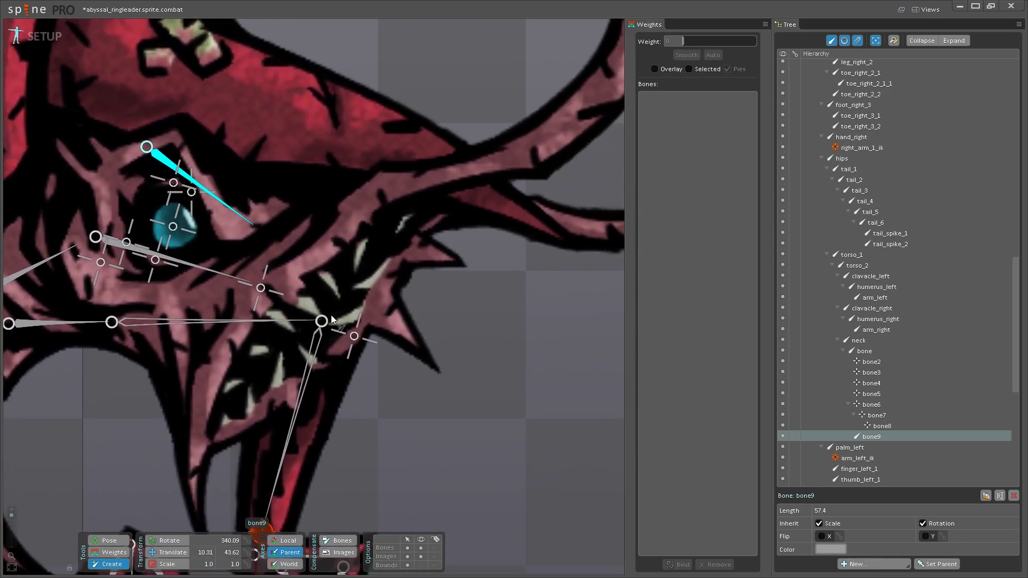
pyautogui.moveTo(201, 361); pyautogui.dragTo(202, 307)
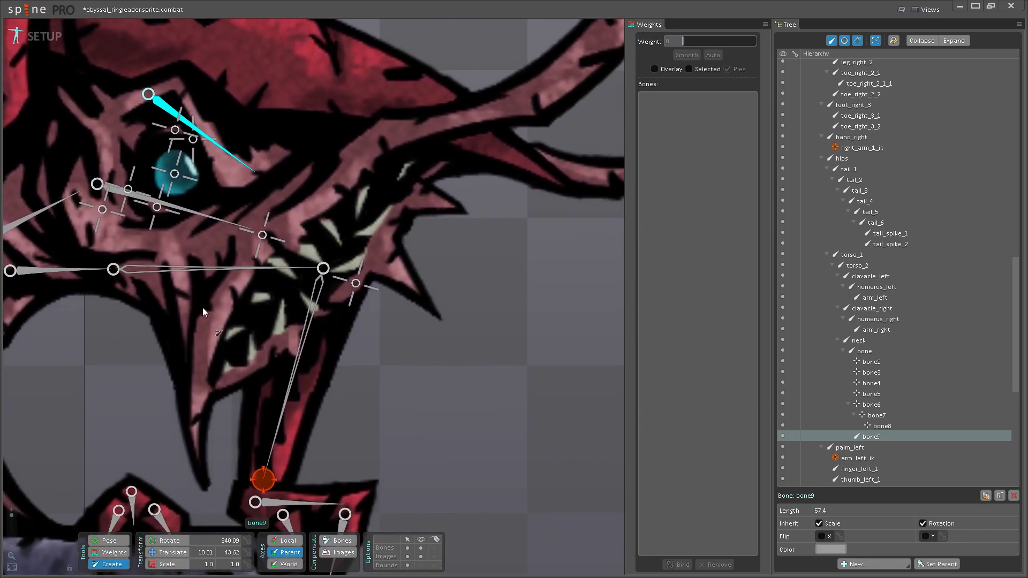
# - Add two more point bones under the head bone, at the lower fang and at the upper outer corner of the mouth
pyautogui.click(193, 211)
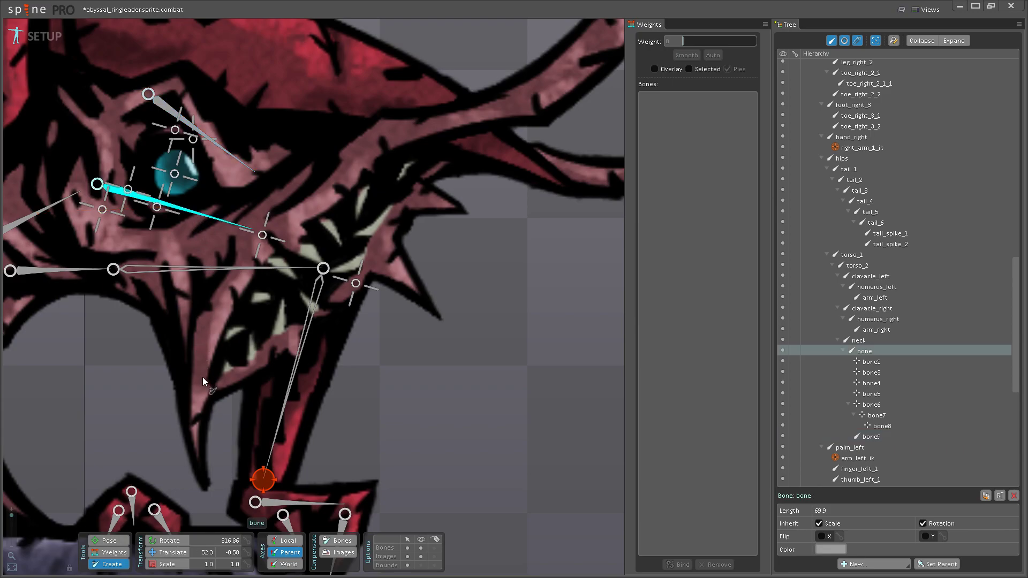
pyautogui.click(203, 378)
pyautogui.click(193, 214)
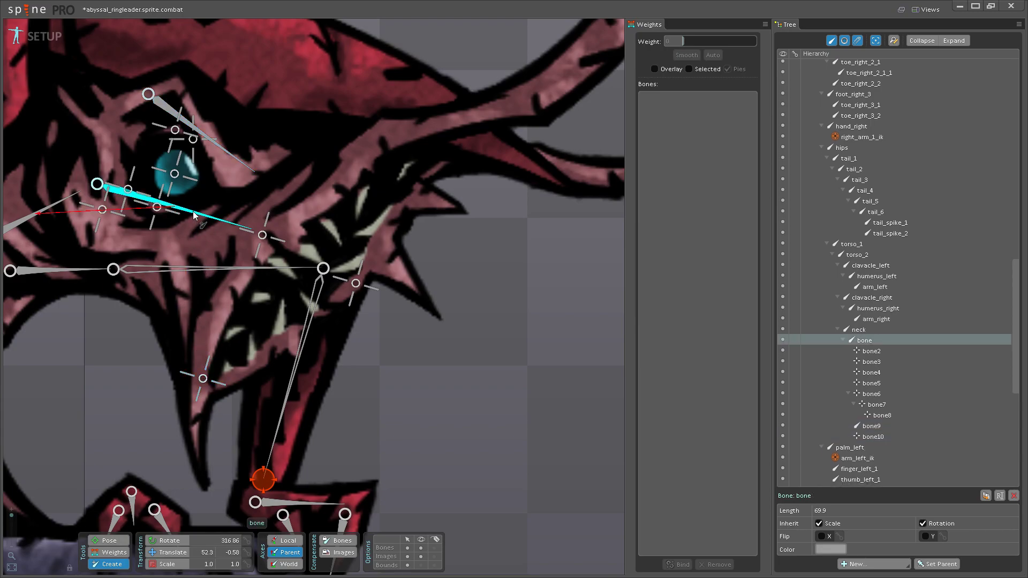
pyautogui.click(408, 159)
pyautogui.moveTo(236, 233); pyautogui.dragTo(243, 278)
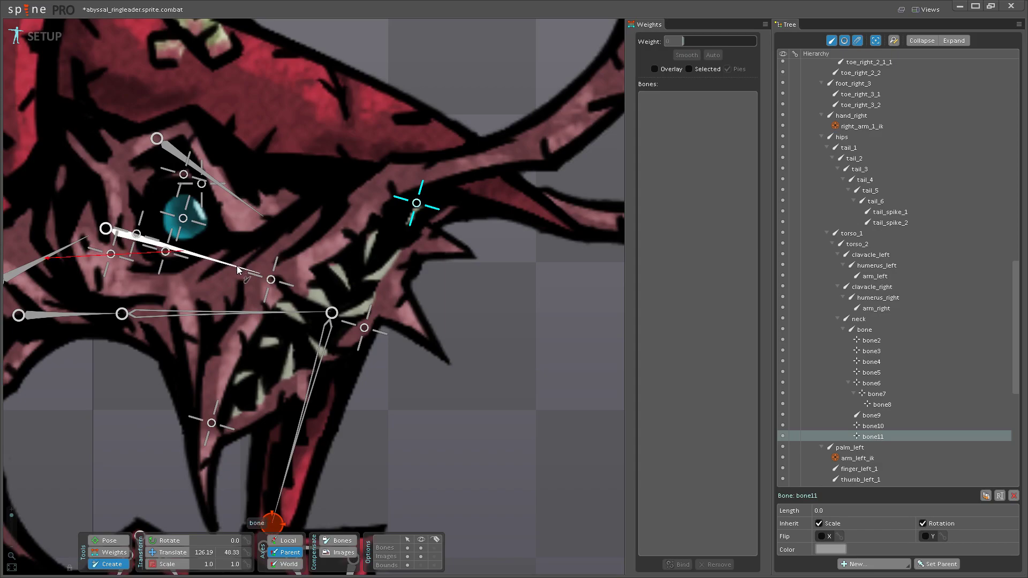
# - Draw a chain of six bones under the head bone along the upper horn to its tip, starting with one about 66 units long
pyautogui.click(233, 265)
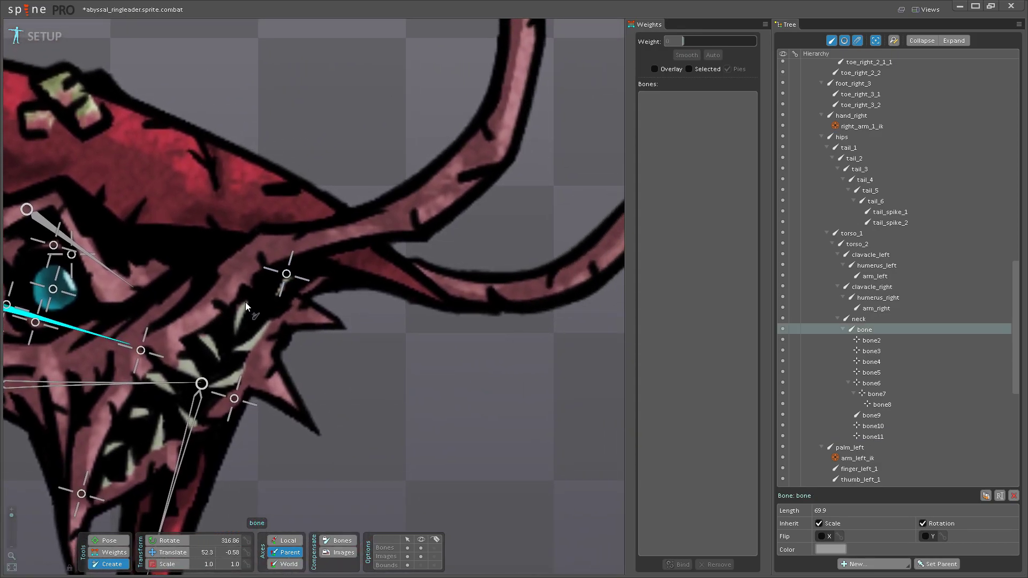
pyautogui.moveTo(246, 256); pyautogui.dragTo(399, 220)
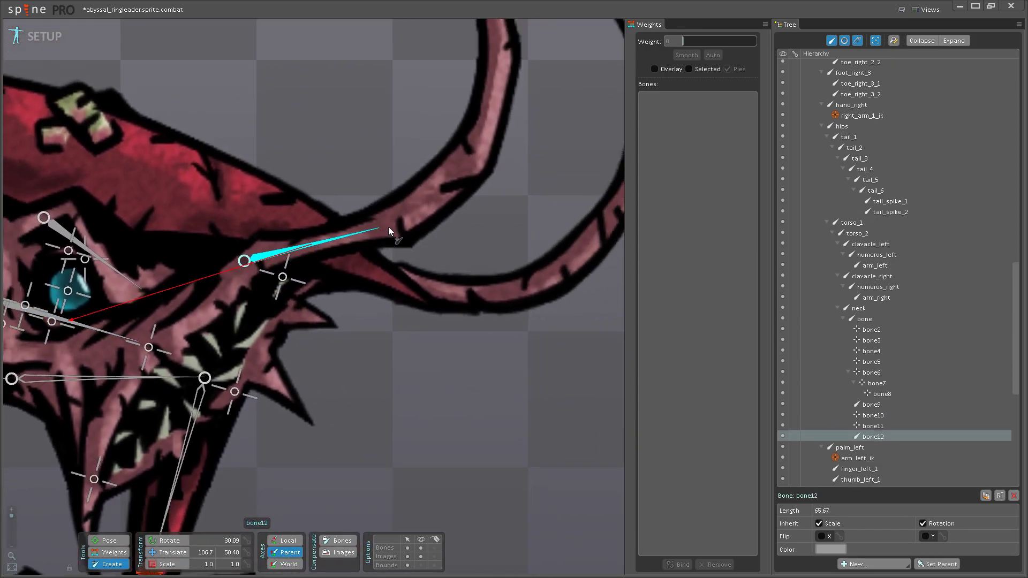
pyautogui.scroll(-3, 369, 267)
pyautogui.moveTo(328, 356); pyautogui.dragTo(415, 219)
pyautogui.moveTo(415, 219); pyautogui.dragTo(333, 97)
pyautogui.moveTo(181, 413); pyautogui.dragTo(180, 212)
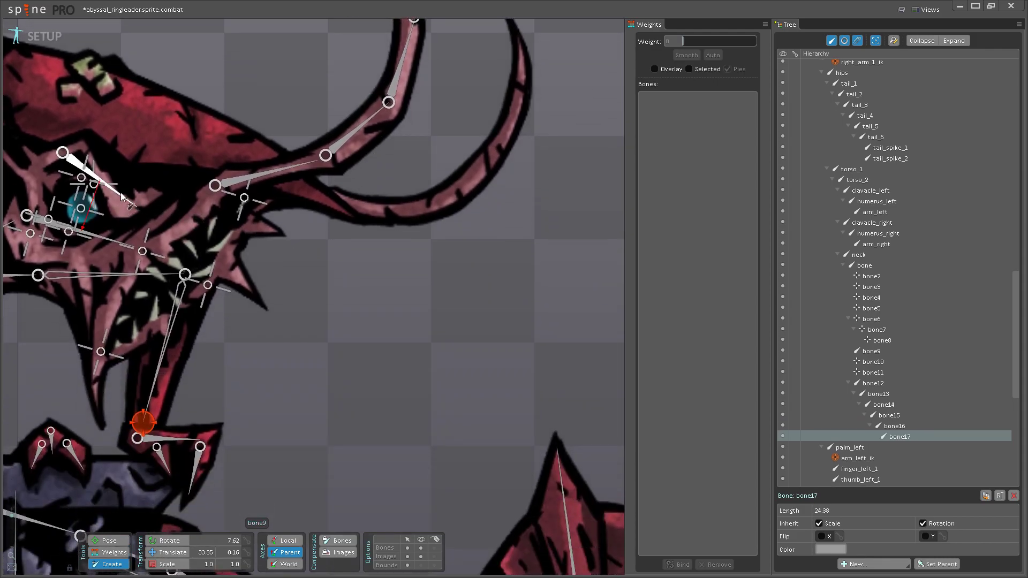
# - Draw a chain of eight bones under the brow bone along the lower horn to its tip
pyautogui.click(104, 183)
pyautogui.scroll(2, 281, 191)
pyautogui.moveTo(269, 197); pyautogui.dragTo(445, 311)
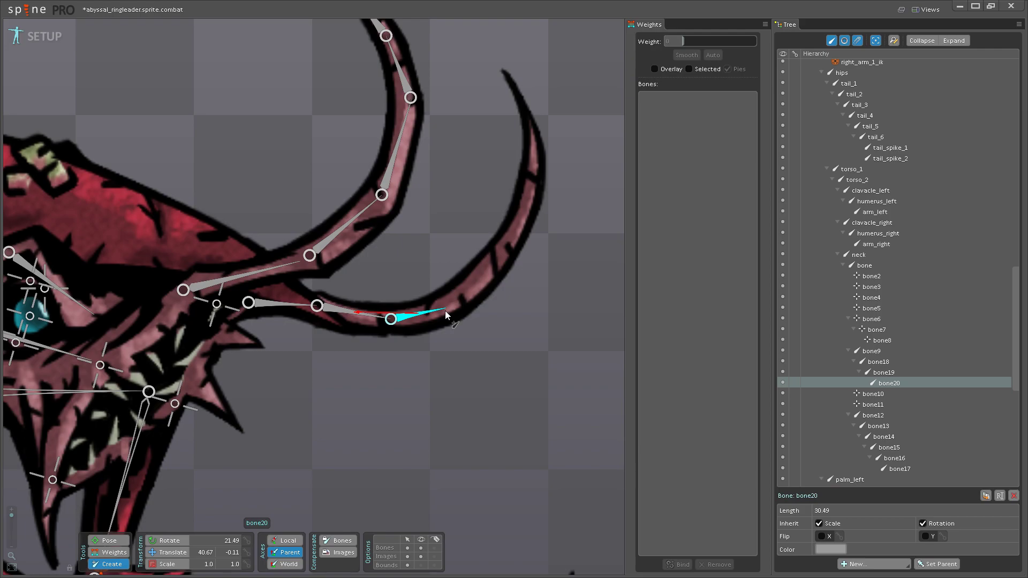
pyautogui.moveTo(445, 310); pyautogui.dragTo(500, 141)
pyautogui.moveTo(500, 140); pyautogui.dragTo(484, 116)
pyautogui.scroll(-3, 532, 226)
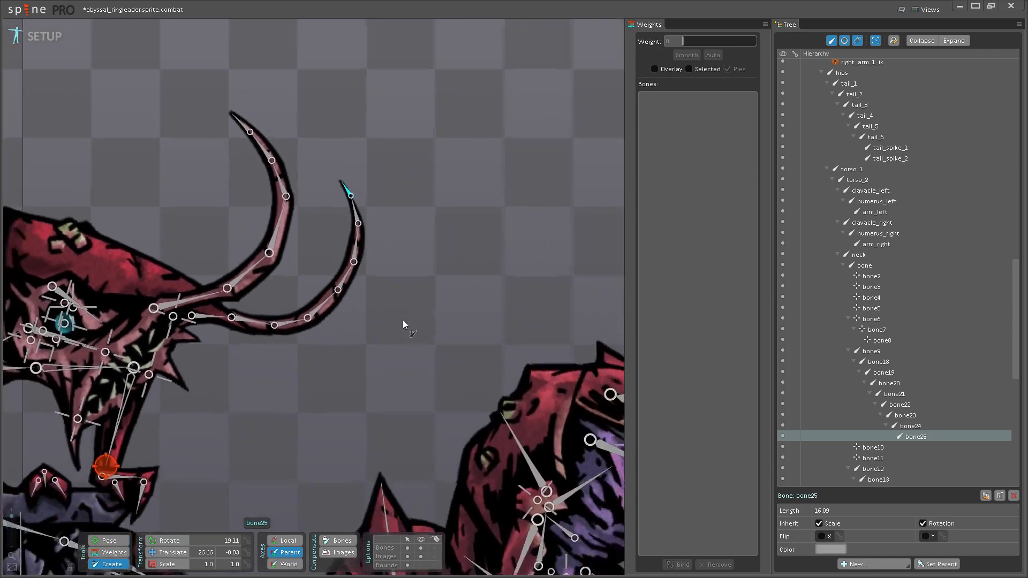
# - Inspect the ringleader's face and horn bones, and compare the whole rig with the neighbouring monsters
pyautogui.scroll(3, 403, 320)
pyautogui.moveTo(319, 376); pyautogui.dragTo(419, 380)
pyautogui.scroll(1, 385, 433)
pyautogui.scroll(-3, 385, 433)
pyautogui.moveTo(385, 432)
pyautogui.mouseDown()
pyautogui.moveTo(355, 402)
pyautogui.moveTo(341, 437)
pyautogui.moveTo(322, 413)
pyautogui.moveTo(327, 443)
pyautogui.moveTo(385, 440)
pyautogui.mouseUp()
pyautogui.scroll(5, 387, 434)
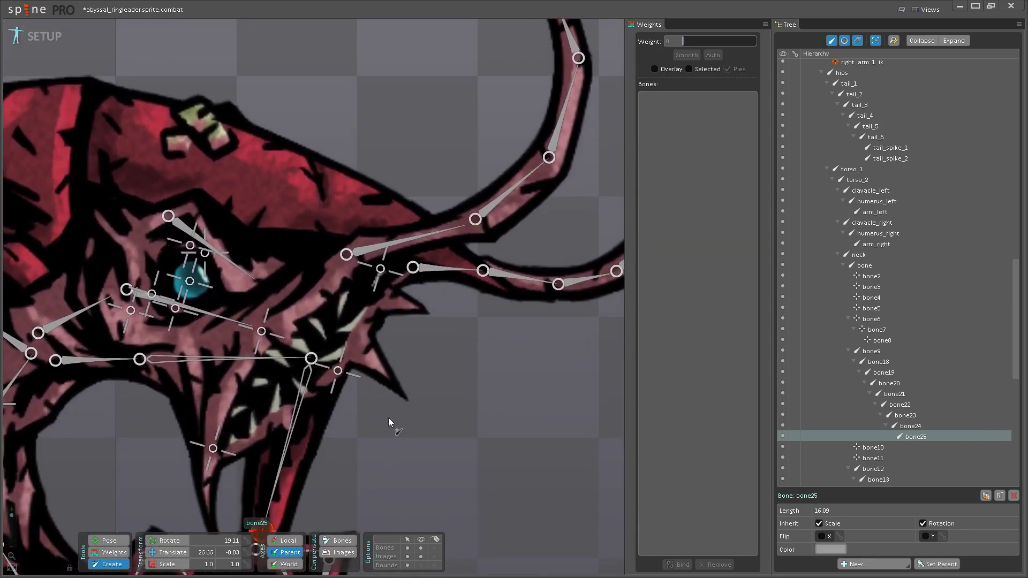
pyautogui.moveTo(389, 419); pyautogui.dragTo(387, 449)
pyautogui.scroll(-8, 407, 423)
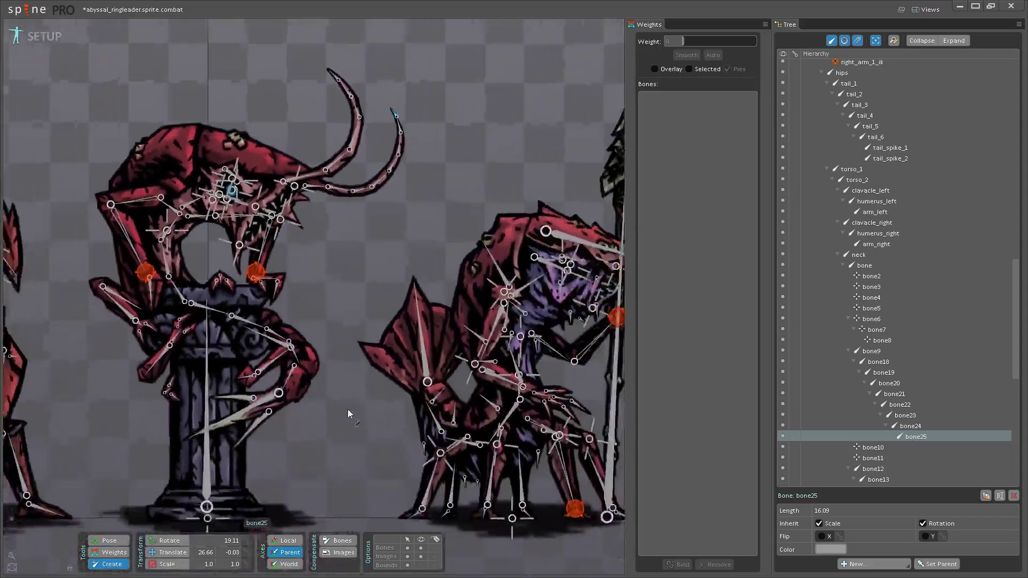
pyautogui.scroll(-5, 316, 381)
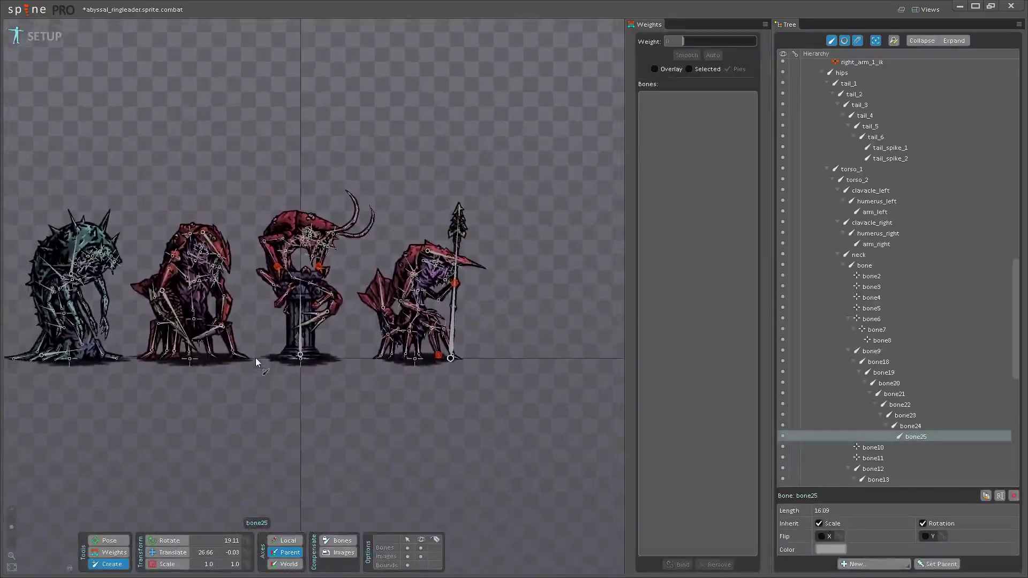
# - Import the project abyssal_brawler.sprite.combat from the Abyssal Brawler(Poses Complete) folder
pyautogui.click(20, 12)
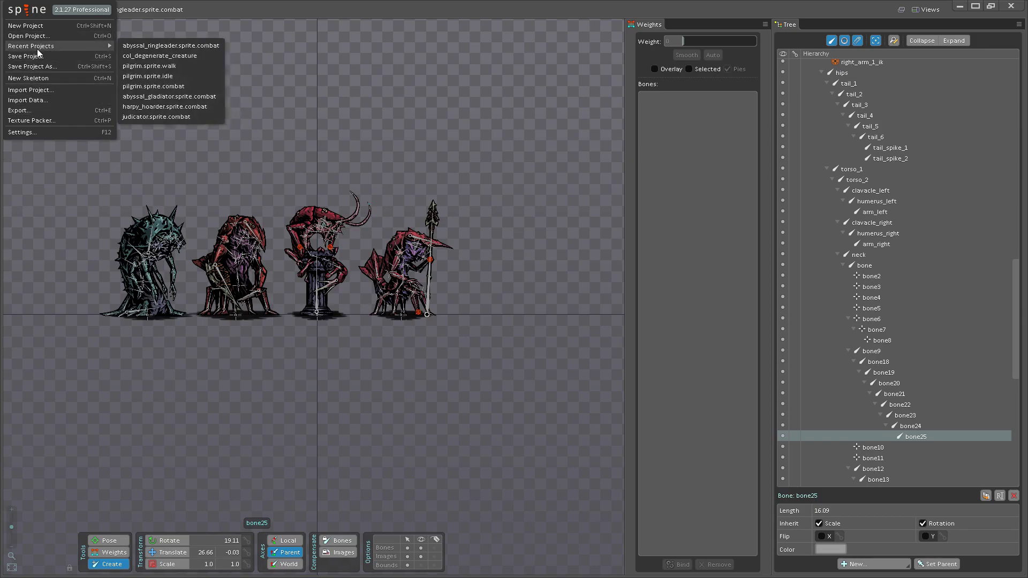
pyautogui.click(37, 91)
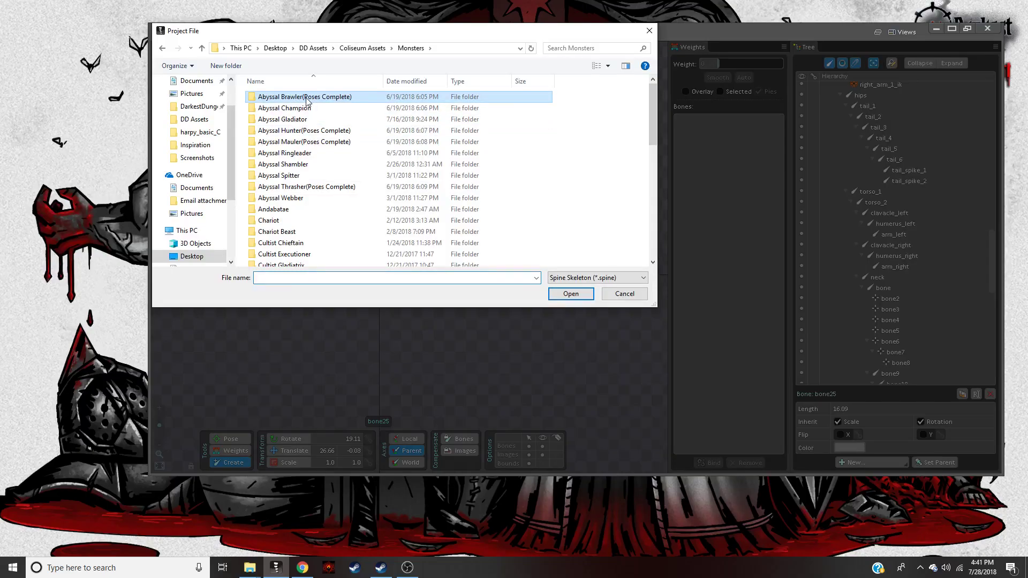
pyautogui.doubleClick(300, 97)
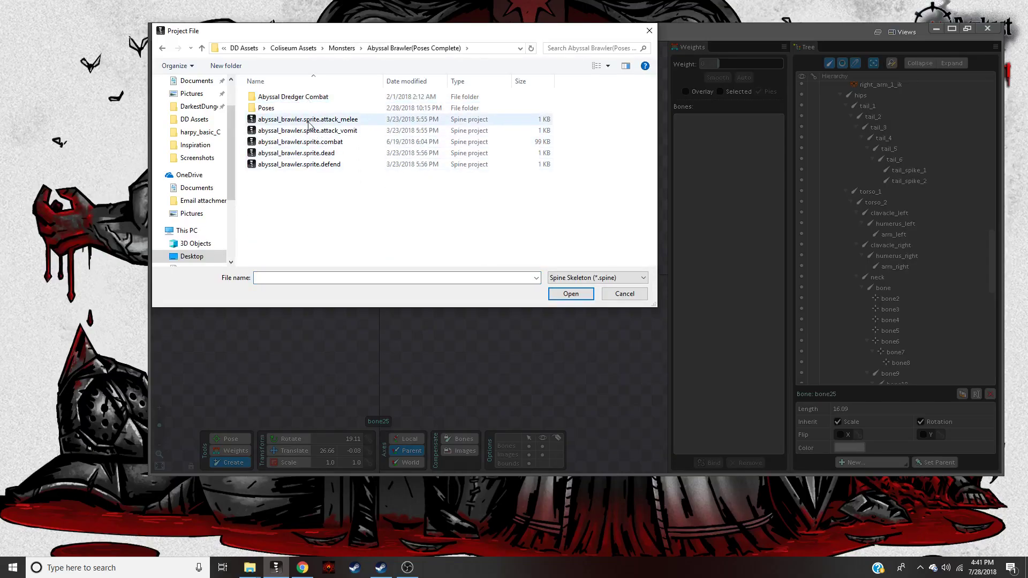
pyautogui.click(314, 146)
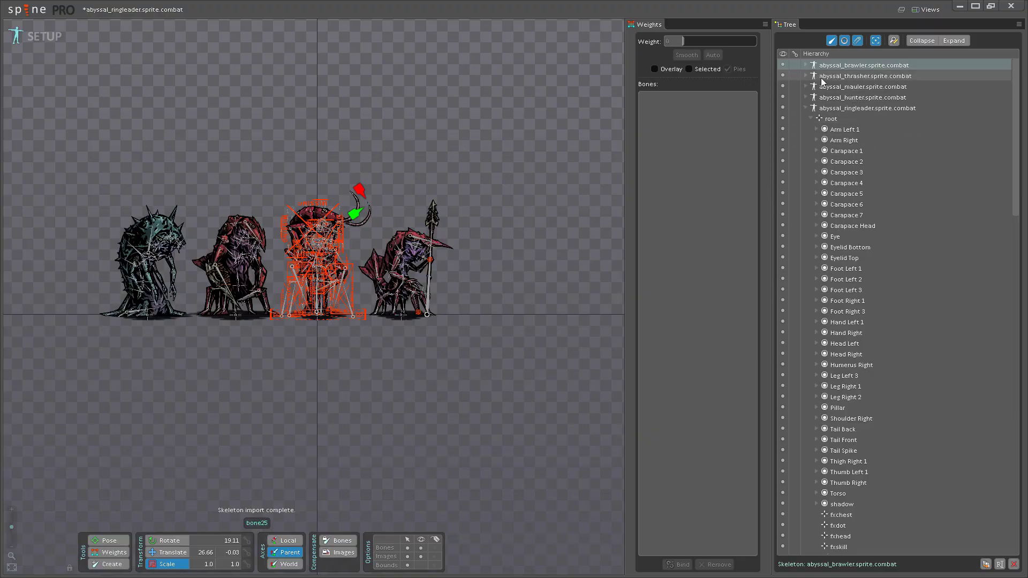
# - Move the brawler skeleton's root bone about 544 units along X, beyond the spear-carrying monster
pyautogui.click(806, 66)
pyautogui.click(816, 75)
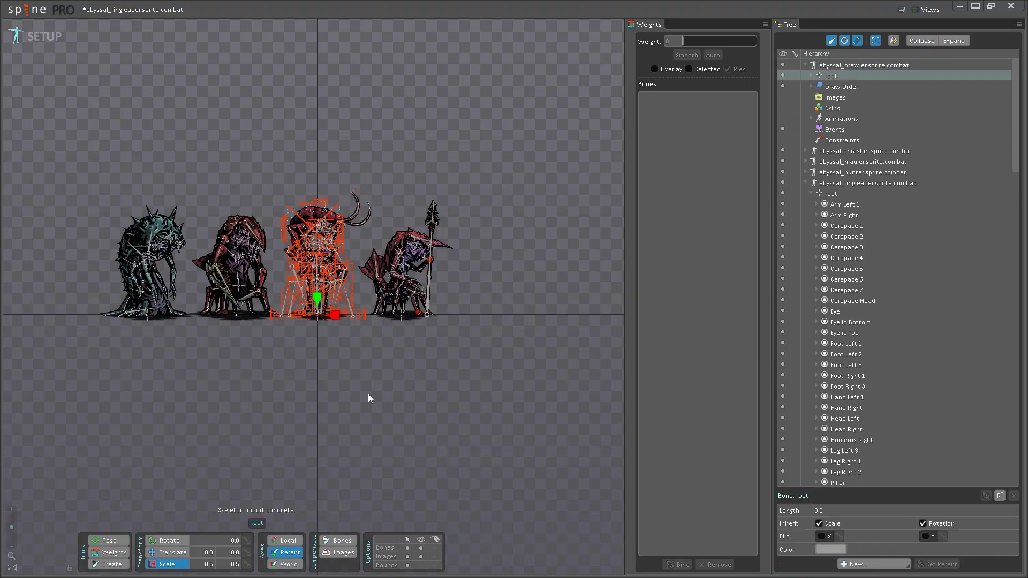
pyautogui.press('v')
pyautogui.moveTo(334, 315); pyautogui.dragTo(514, 314)
pyautogui.moveTo(471, 364); pyautogui.dragTo(385, 397)
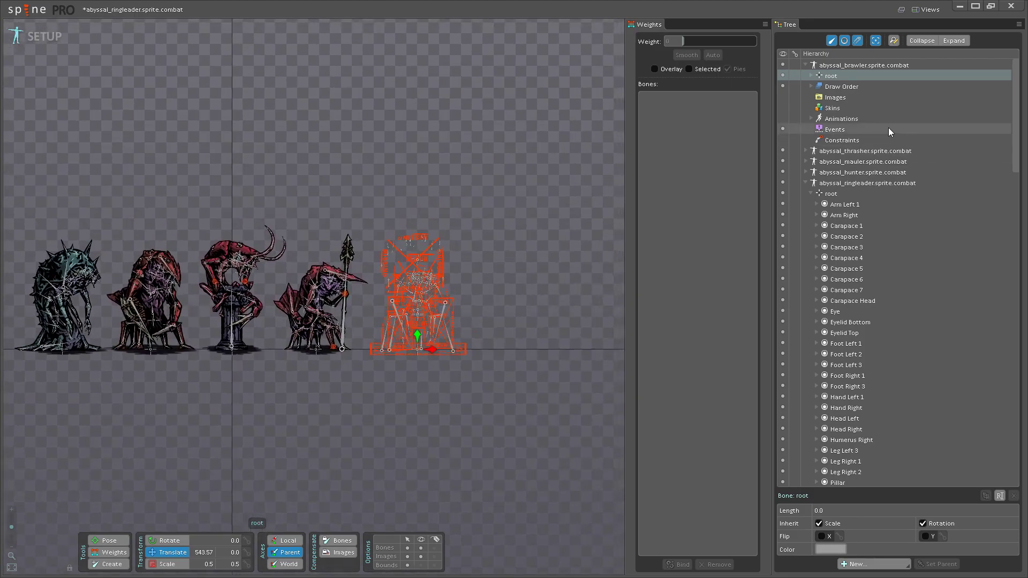
# - Set the brawler's images path to the Abyssal Dredger Combat folder
pyautogui.click(836, 98)
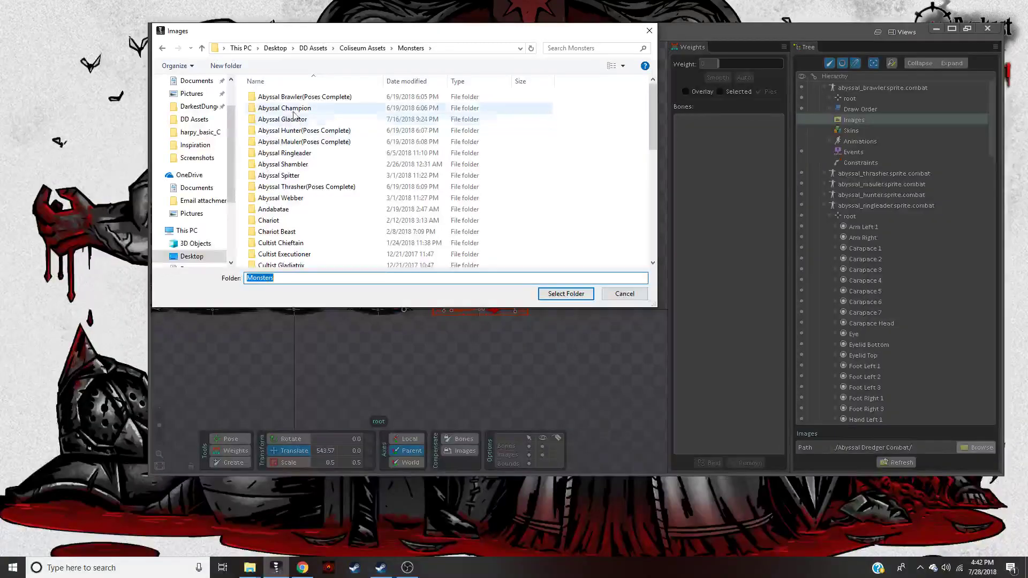
pyautogui.doubleClick(292, 103)
pyautogui.doubleClick(291, 104)
pyautogui.click(549, 296)
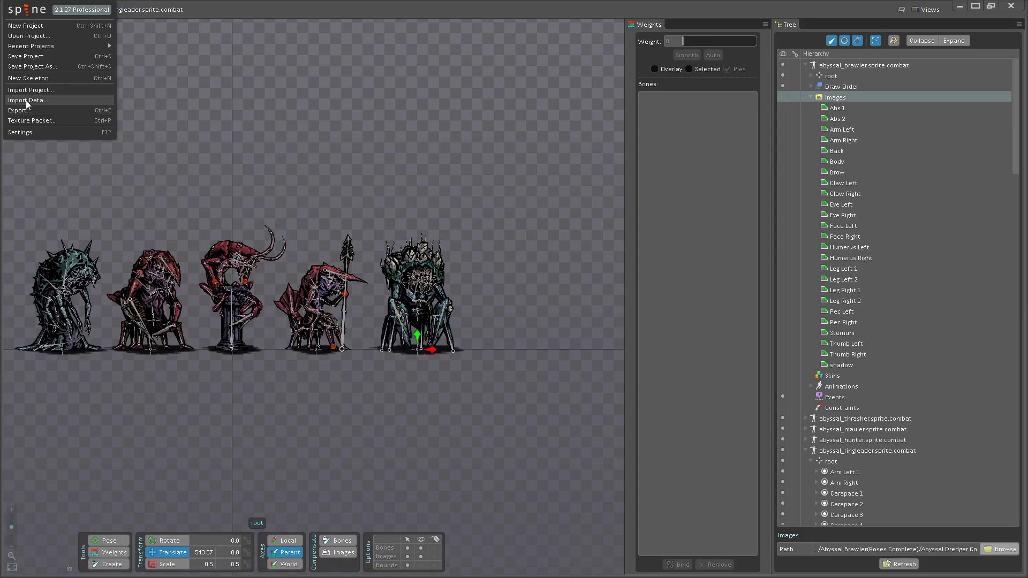
# - Import the project abyssal_champion.sprite.combat from the Abyssal Champion folder
pyautogui.click(26, 101)
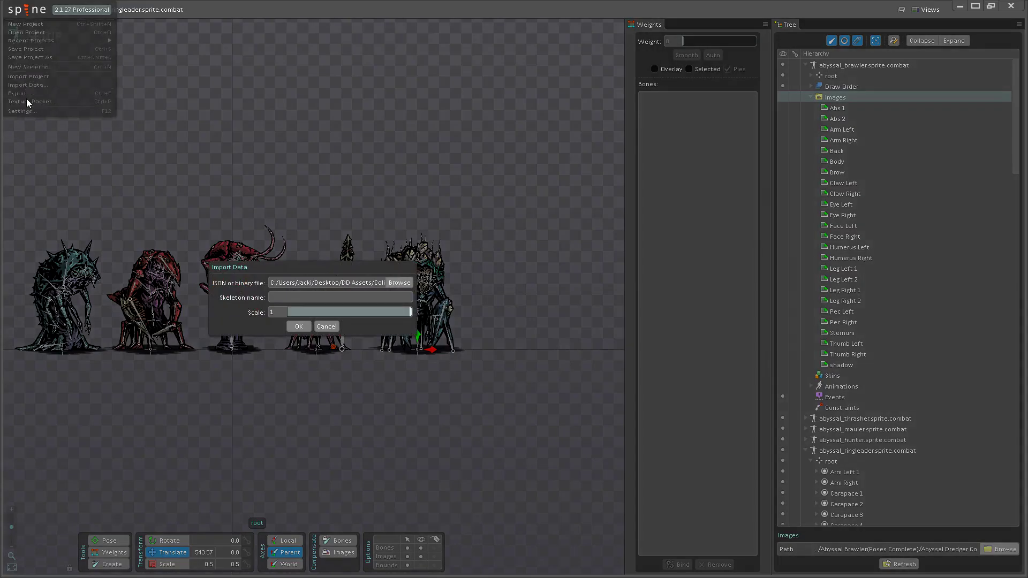
pyautogui.click(326, 325)
pyautogui.click(10, 11)
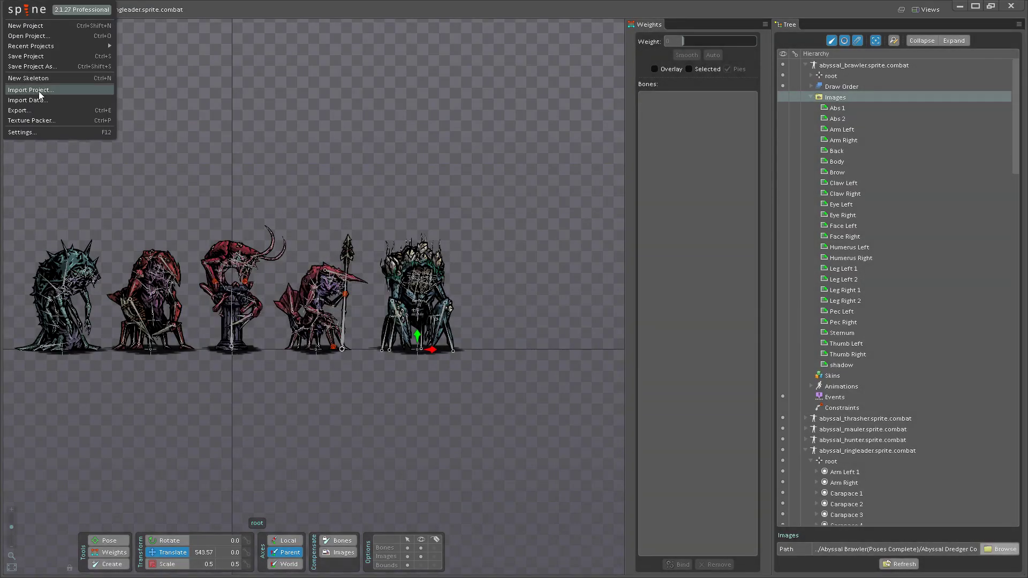
pyautogui.click(39, 94)
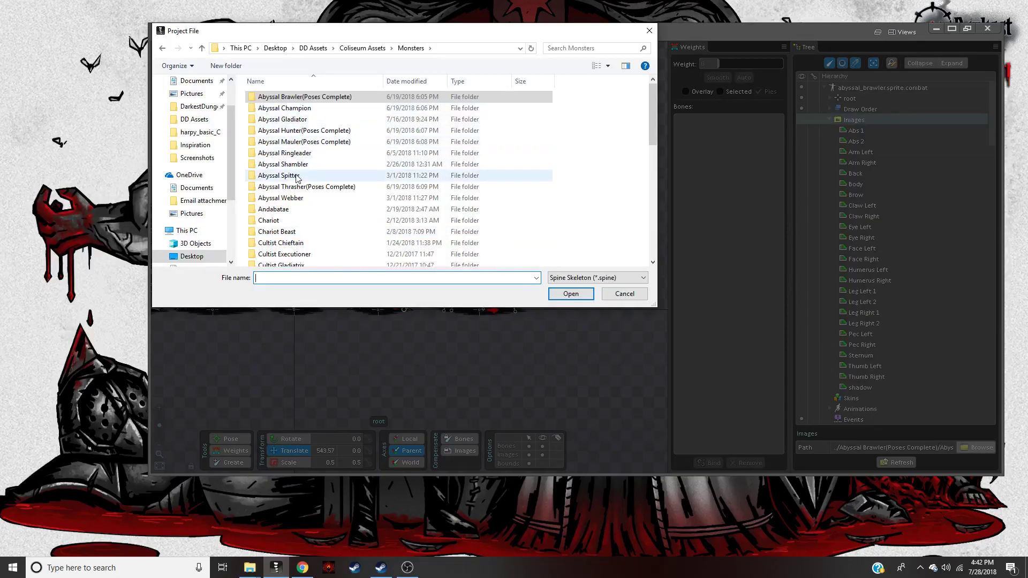
pyautogui.doubleClick(299, 108)
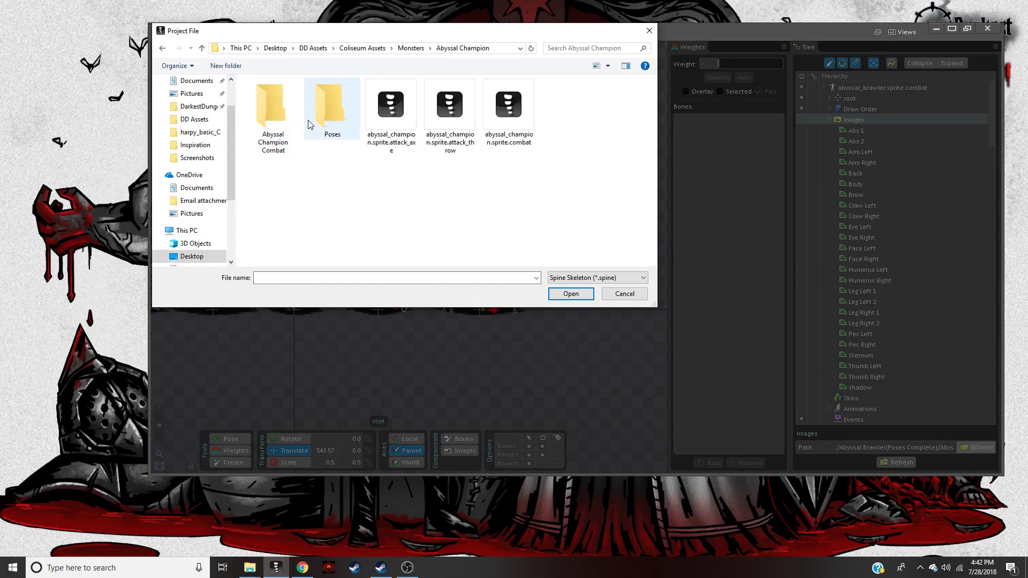
pyautogui.doubleClick(510, 129)
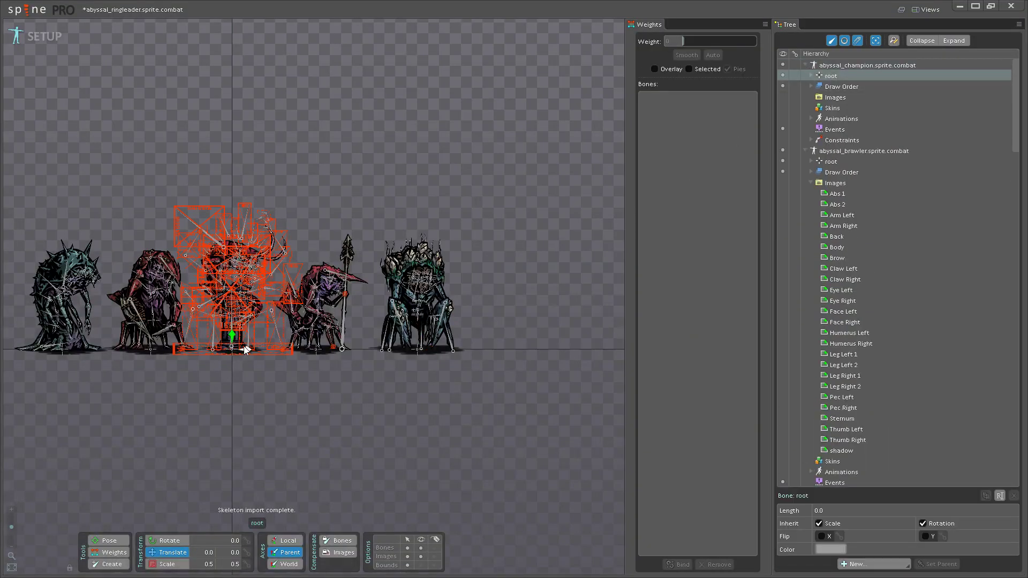
# - Move the champion skeleton's root bone to about 881 units along X, beyond the brawler
pyautogui.moveTo(245, 350); pyautogui.dragTo(545, 350)
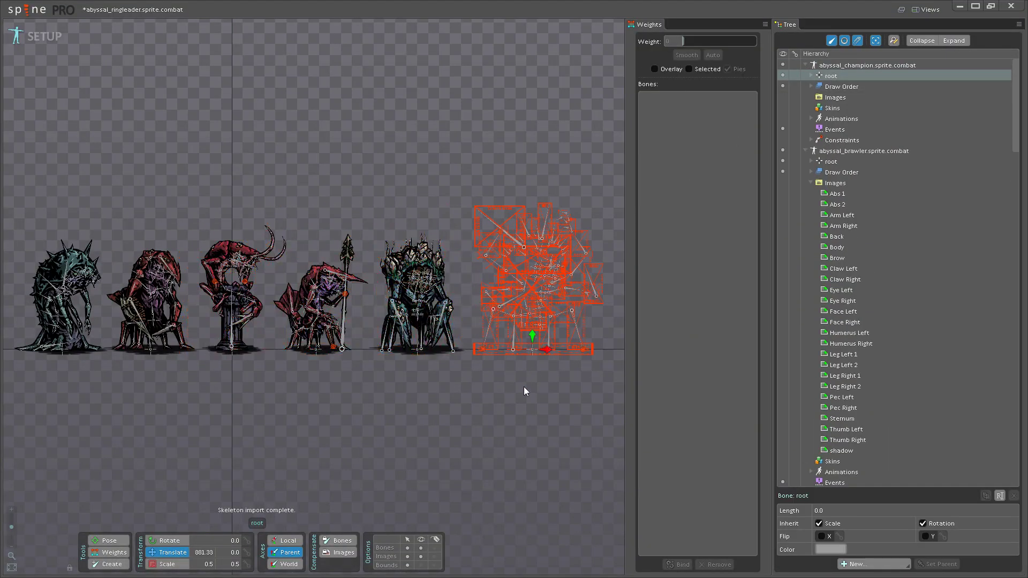
pyautogui.click(808, 76)
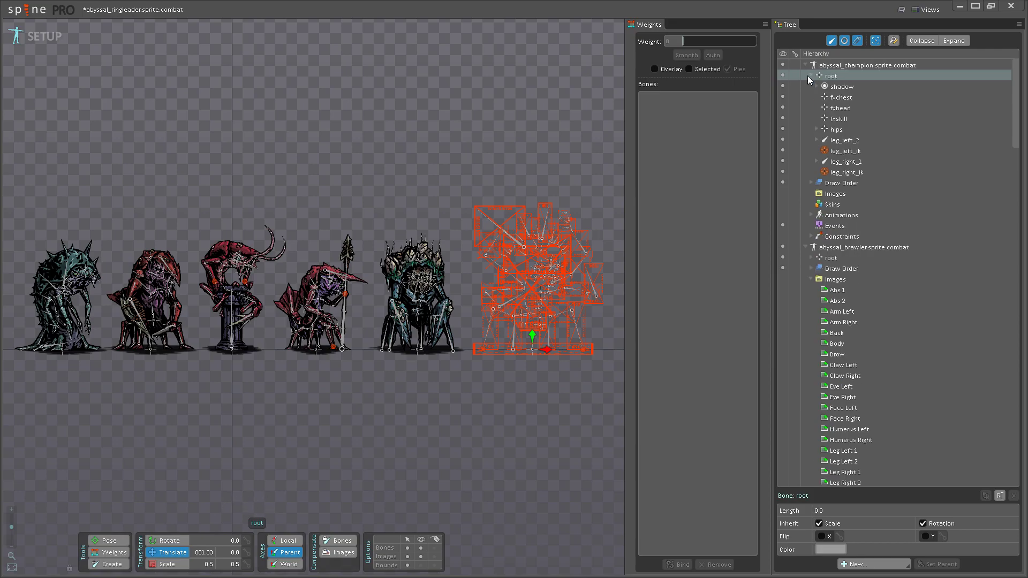
pyautogui.click(808, 76)
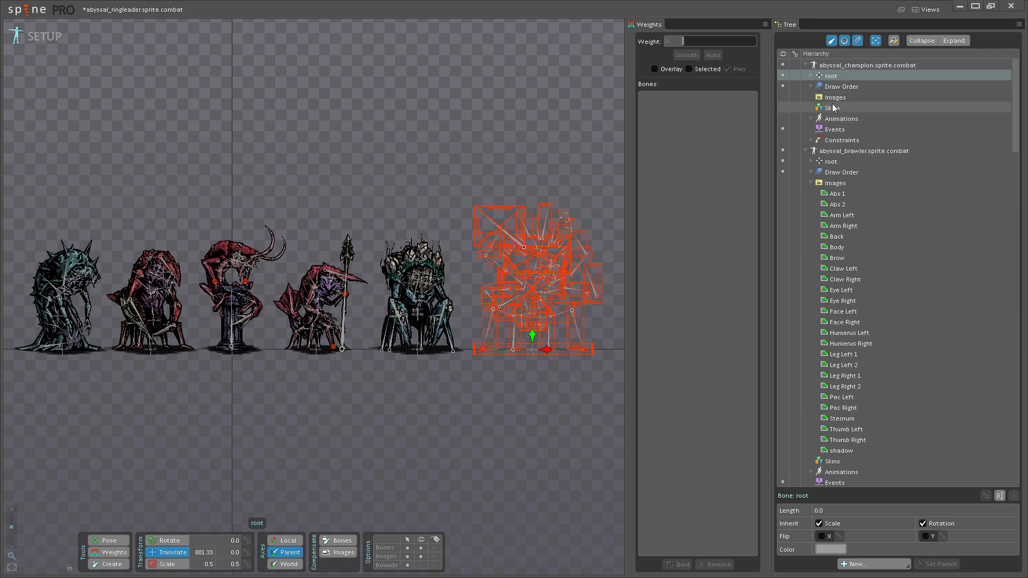
# - Set the champion's images path to the Abyssal Champion Combat folder
pyautogui.click(834, 109)
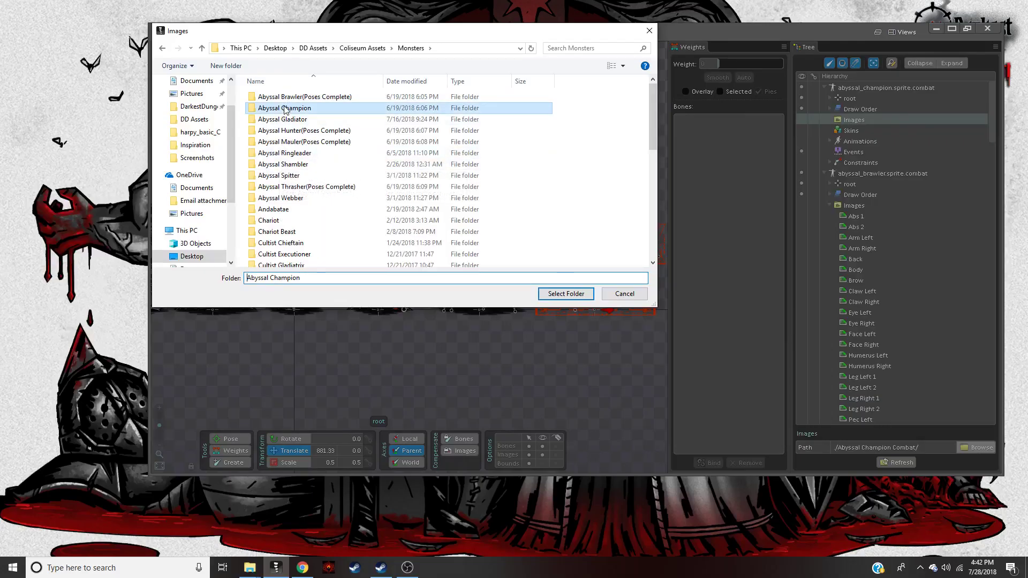
pyautogui.doubleClick(300, 107)
pyautogui.doubleClick(273, 110)
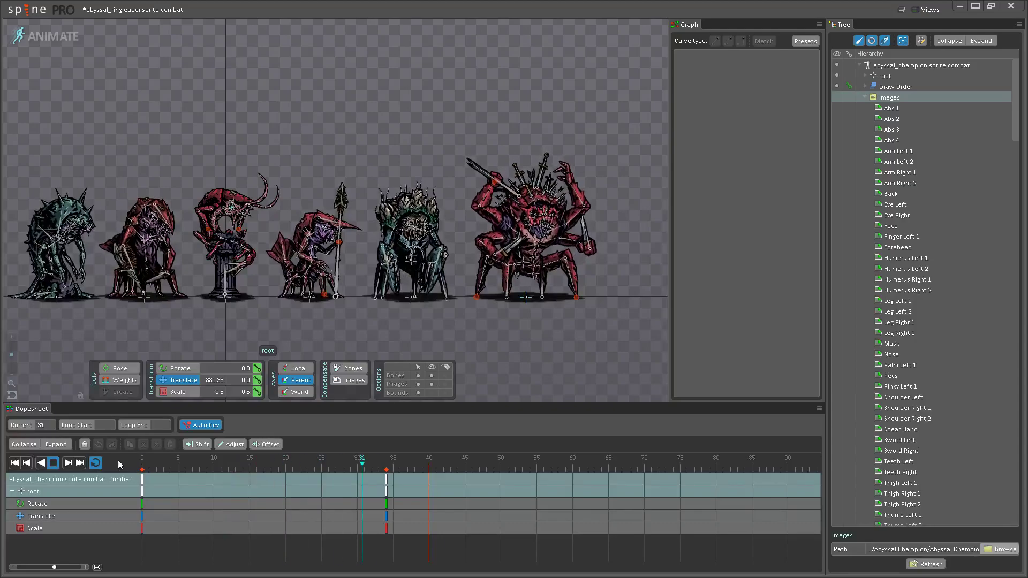
# - Select all the brawler's bones and compress its combat animation keys so the last one lands on frame 35
pyautogui.click(53, 463)
pyautogui.moveTo(392, 315); pyautogui.dragTo(339, 146)
pyautogui.press('space')
pyautogui.moveTo(469, 491); pyautogui.dragTo(3, 465)
pyautogui.moveTo(455, 478); pyautogui.dragTo(415, 477)
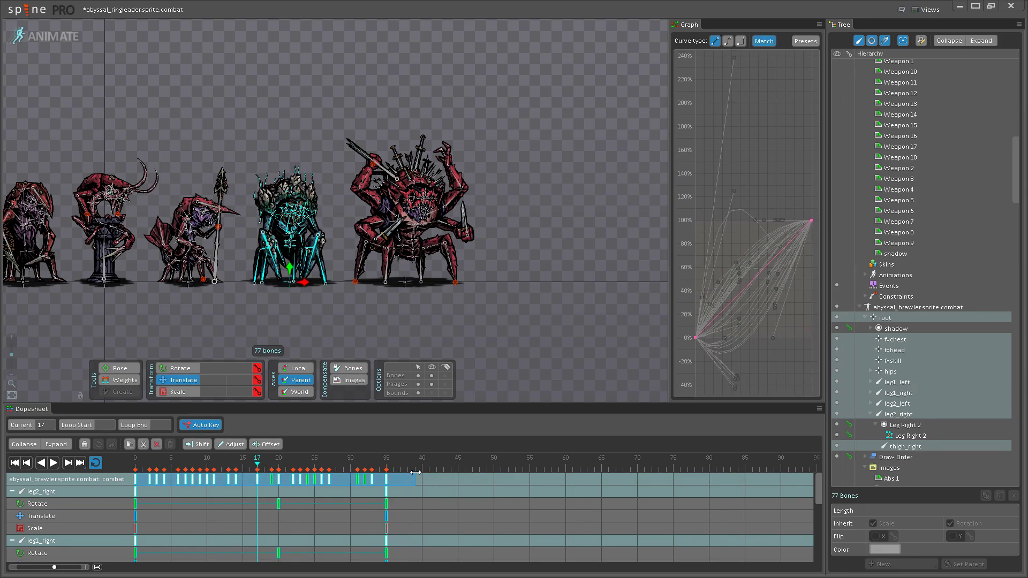
# - Select all the champion's bones and its combat animation keys to check their frame range against the brawler's
pyautogui.click(396, 318)
pyautogui.moveTo(346, 342); pyautogui.dragTo(490, 76)
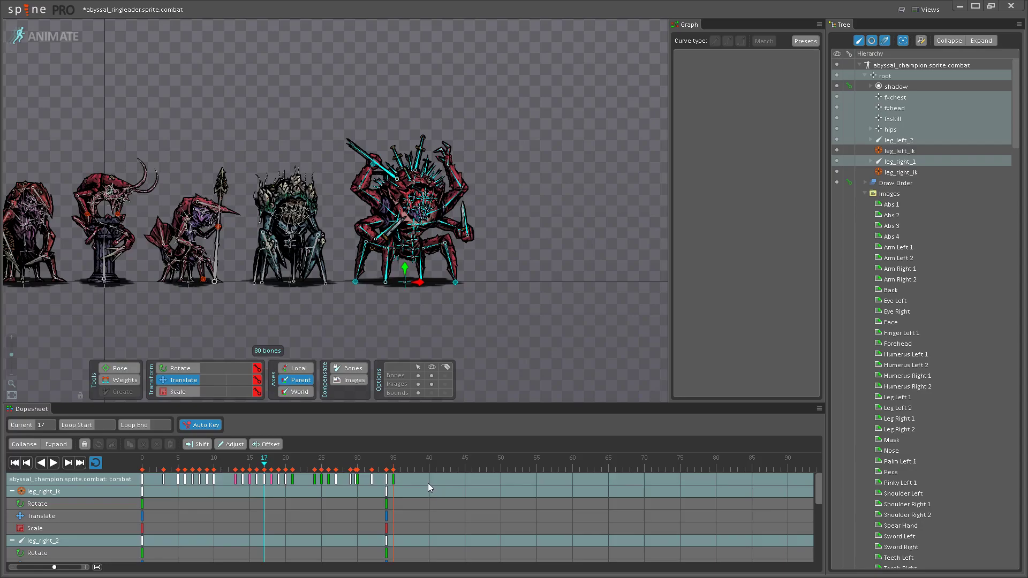
pyautogui.moveTo(428, 483); pyautogui.dragTo(64, 457)
pyautogui.click(303, 322)
pyautogui.moveTo(305, 340); pyautogui.dragTo(384, 342)
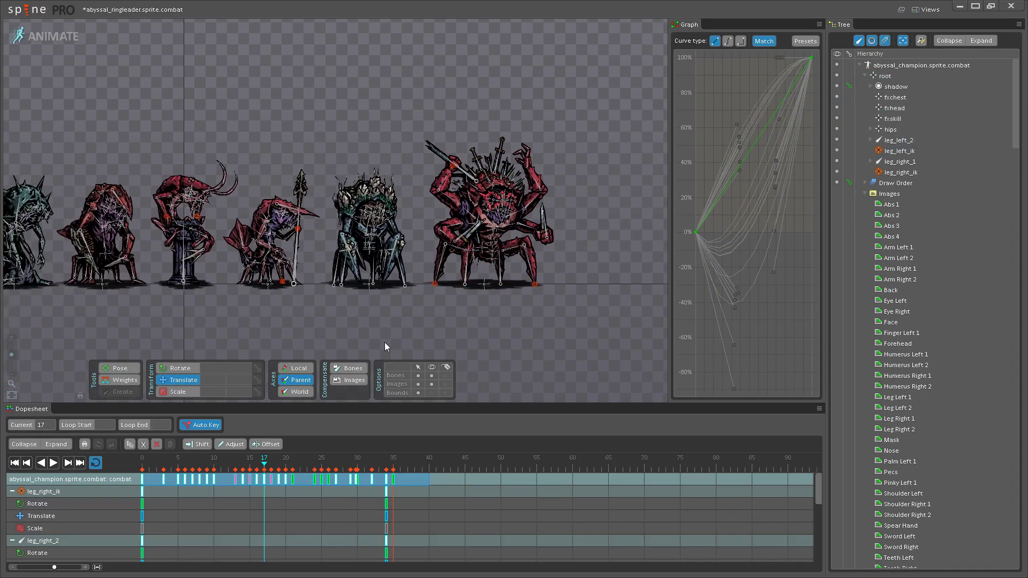
# - Hide the bones and play the combat animations to compare all six monsters side by side
pyautogui.click(431, 375)
pyautogui.scroll(-2, 311, 307)
pyautogui.moveTo(299, 341); pyautogui.dragTo(349, 328)
pyautogui.scroll(2, 349, 331)
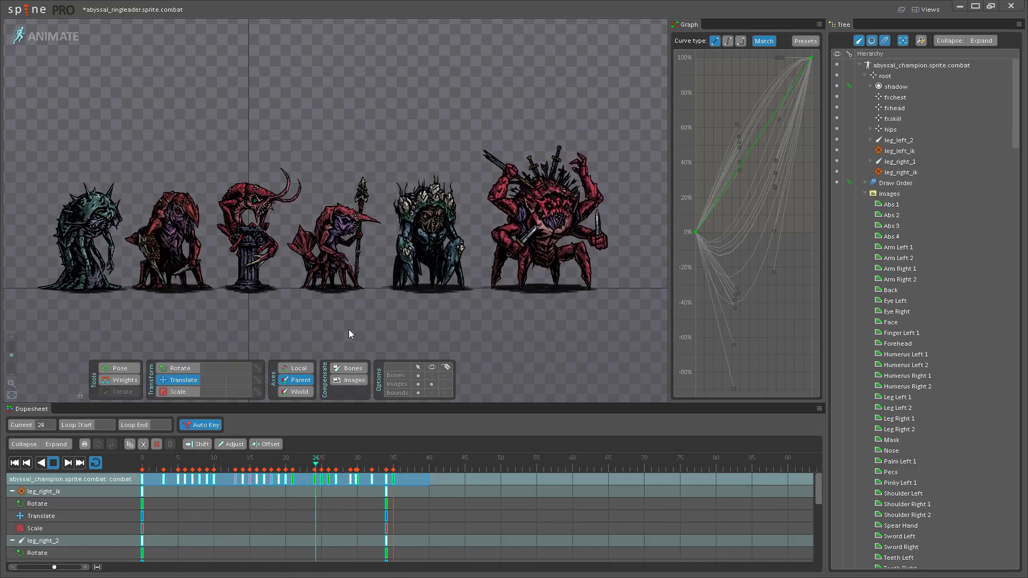
pyautogui.scroll(3, 367, 329)
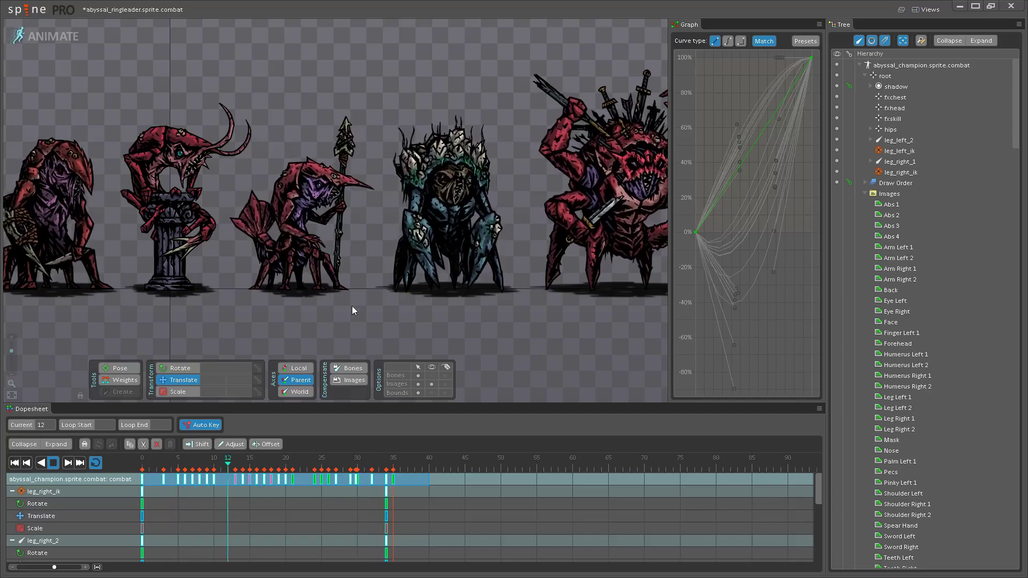
pyautogui.scroll(-2, 366, 293)
pyautogui.moveTo(344, 319)
pyautogui.mouseDown()
pyautogui.moveTo(333, 276)
pyautogui.moveTo(327, 300)
pyautogui.moveTo(344, 326)
pyautogui.mouseUp()
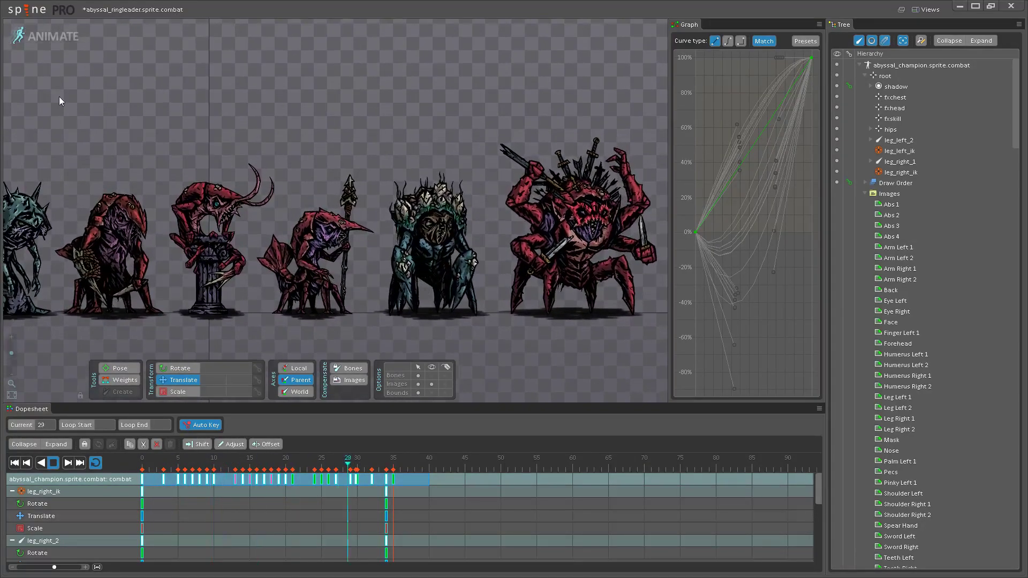
# - Return to Setup mode and show the bones again around the ringleader's head
pyautogui.click(58, 41)
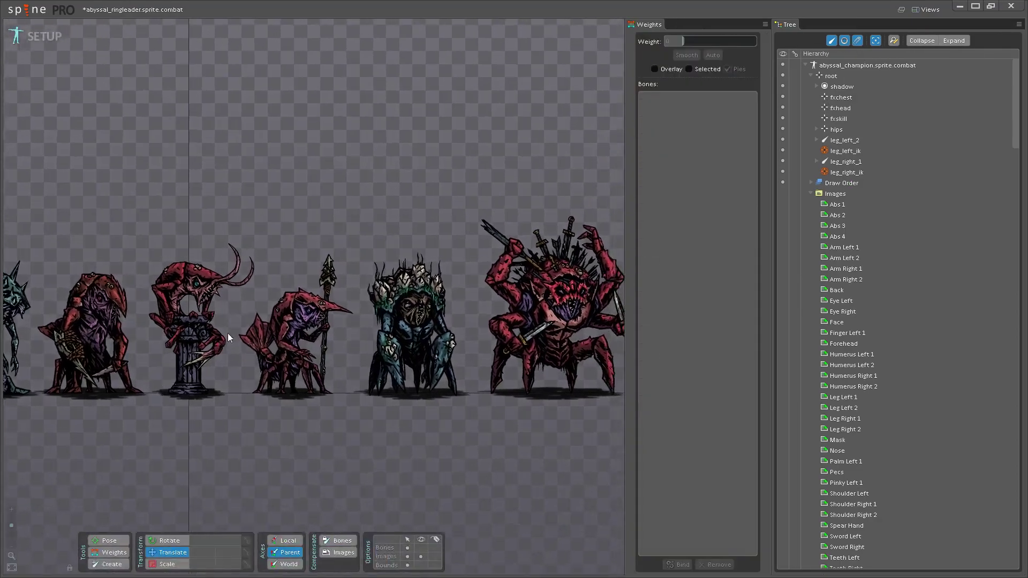
pyautogui.scroll(4, 300, 348)
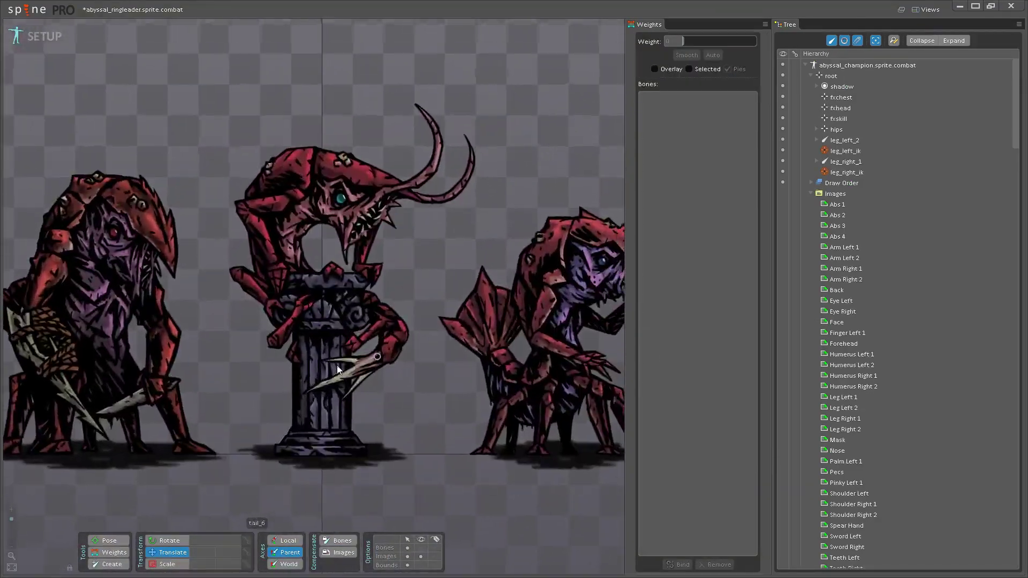
pyautogui.scroll(3, 336, 354)
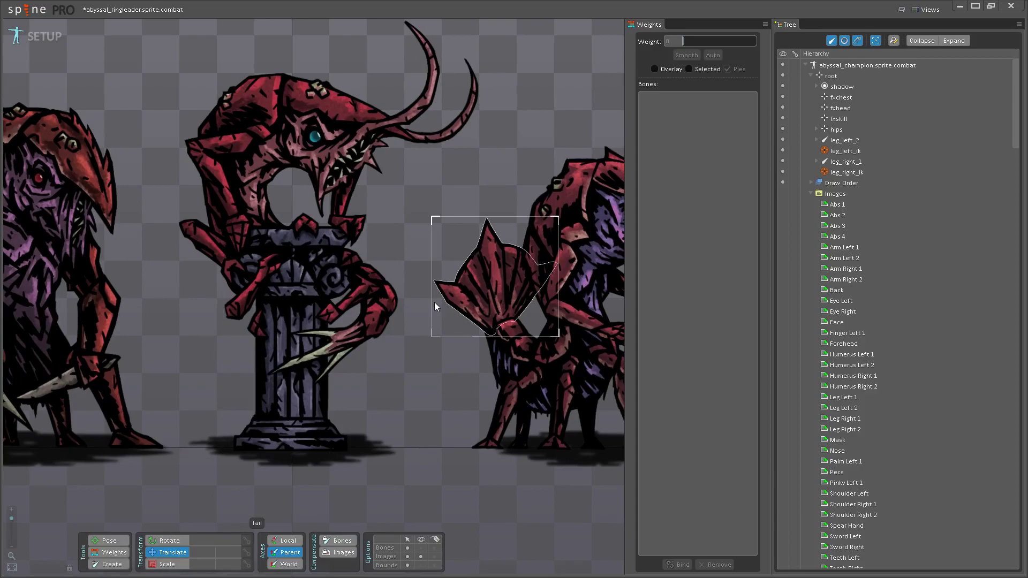
pyautogui.scroll(5, 333, 394)
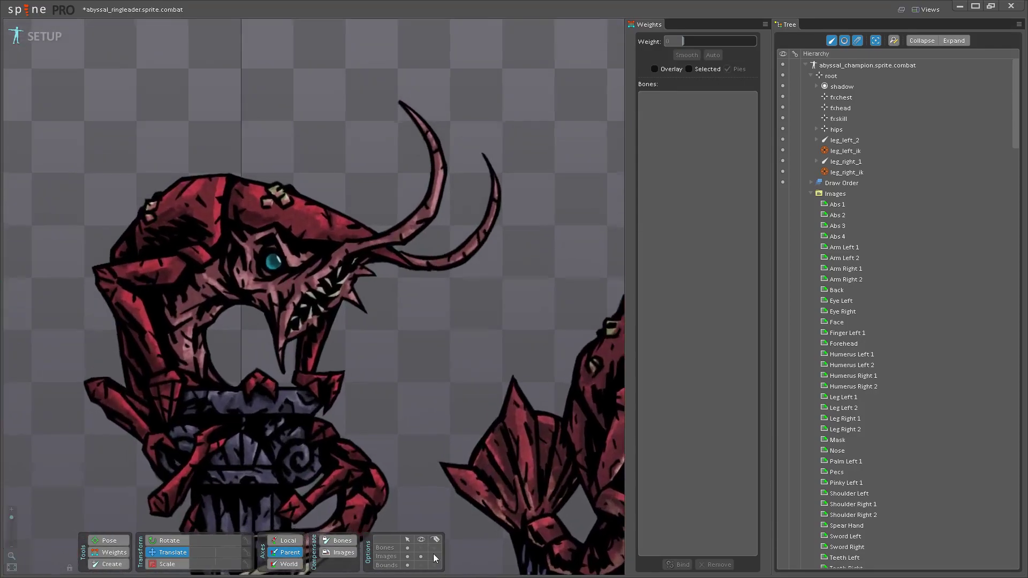
pyautogui.click(421, 547)
pyautogui.scroll(2, 367, 403)
pyautogui.scroll(3, 367, 403)
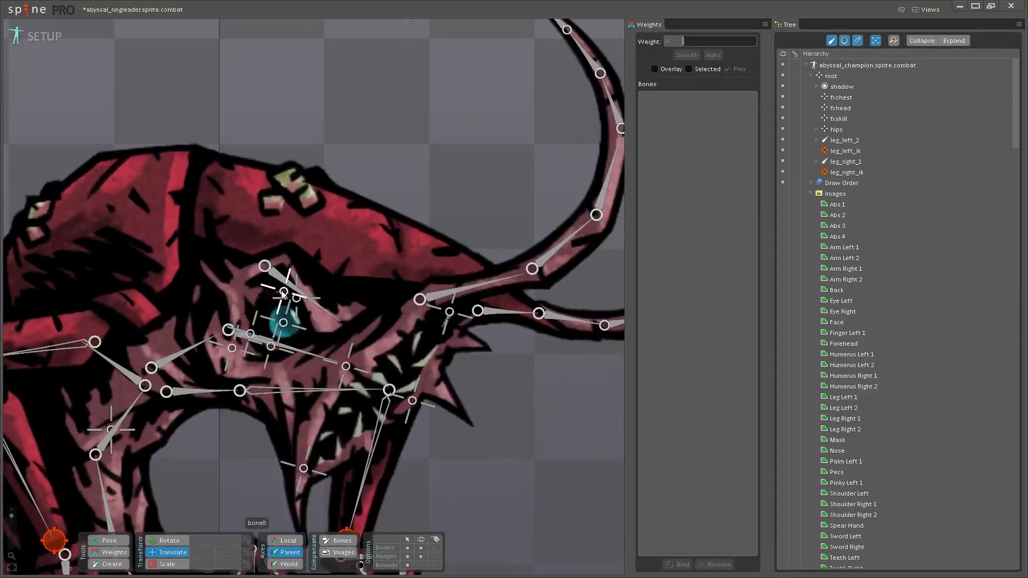
# - Draw a child bone of the ringleader's head bone along the front carapace plate and a neck child bone up the plate behind
pyautogui.click(243, 341)
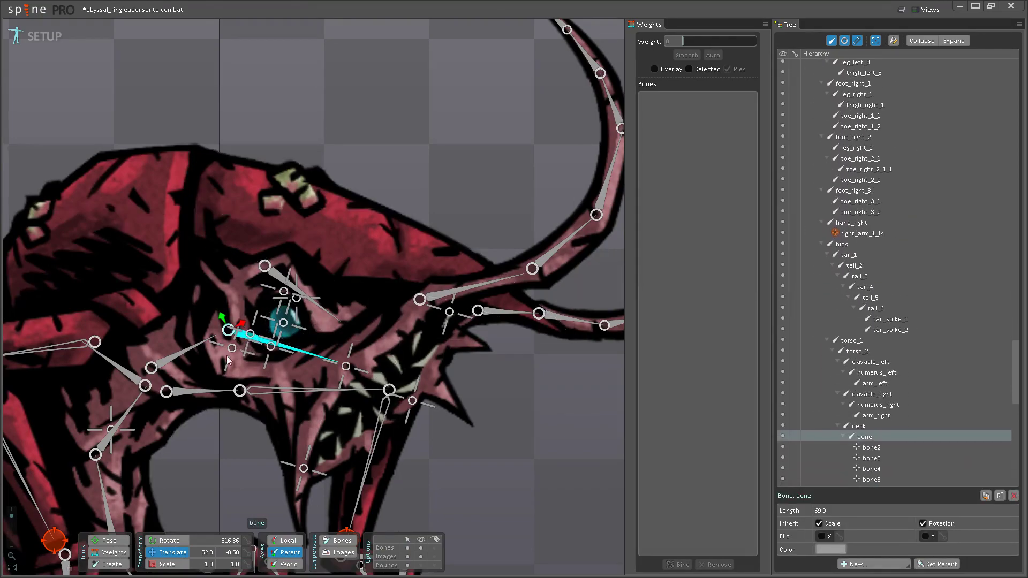
pyautogui.click(112, 565)
pyautogui.moveTo(223, 202); pyautogui.dragTo(551, 326)
pyautogui.moveTo(167, 354); pyautogui.dragTo(393, 282)
pyautogui.click(396, 288)
pyautogui.moveTo(338, 221); pyautogui.dragTo(301, 103)
# - Draw child bones along the ringleader's back under torso_2, torso_1 and hips, about 68, 35 and 43 units long respectively
pyautogui.click(353, 339)
pyautogui.moveTo(273, 313); pyautogui.dragTo(190, 246)
pyautogui.moveTo(294, 362); pyautogui.dragTo(309, 242)
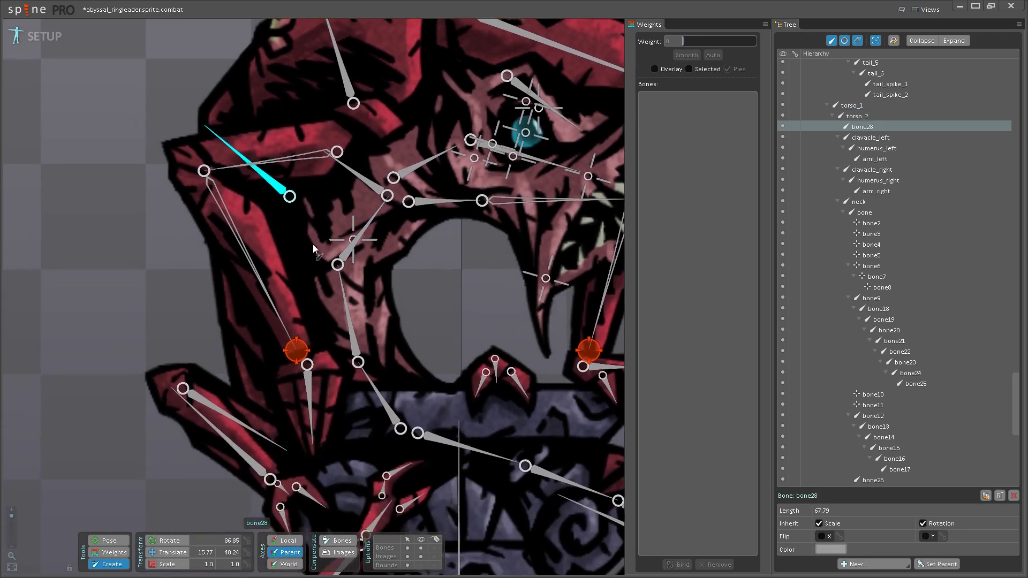
pyautogui.click(350, 304)
pyautogui.moveTo(279, 310); pyautogui.dragTo(224, 292)
pyautogui.moveTo(383, 391); pyautogui.dragTo(384, 352)
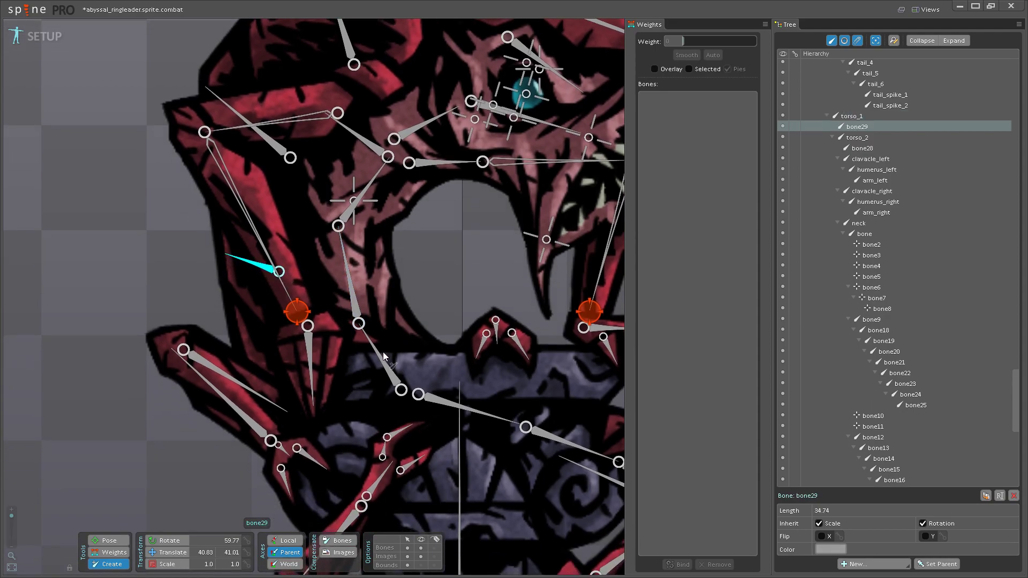
pyautogui.click(381, 356)
pyautogui.moveTo(304, 361); pyautogui.dragTo(236, 339)
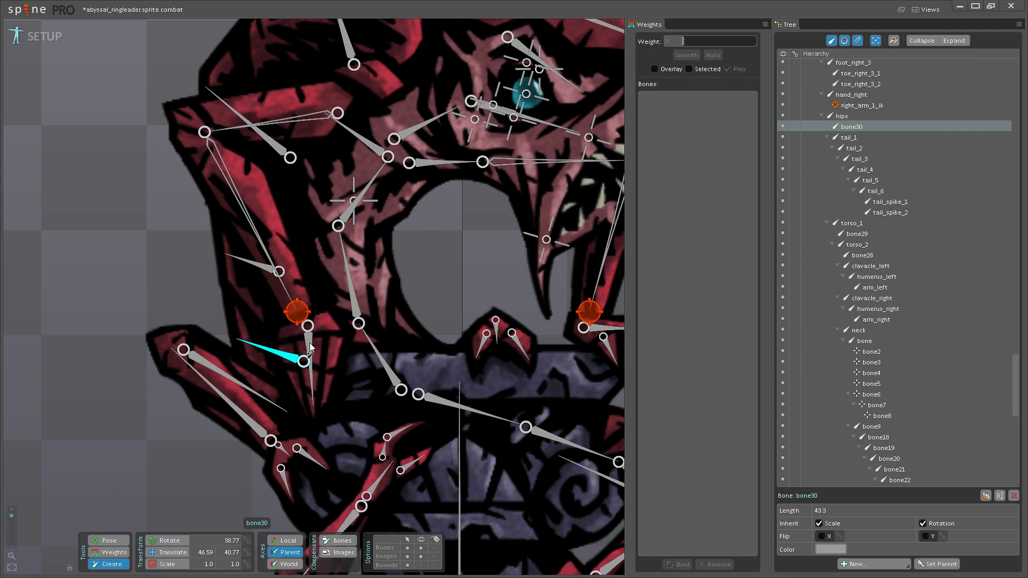
# - Draw outward child bones on the ringleader's tail under tail_5 (about 32 units), tail_4, and tail_3 (about 18 units)
pyautogui.scroll(-4, 343, 326)
pyautogui.moveTo(408, 351); pyautogui.dragTo(391, 311)
pyautogui.moveTo(459, 318); pyautogui.dragTo(363, 278)
pyautogui.scroll(-2, 363, 278)
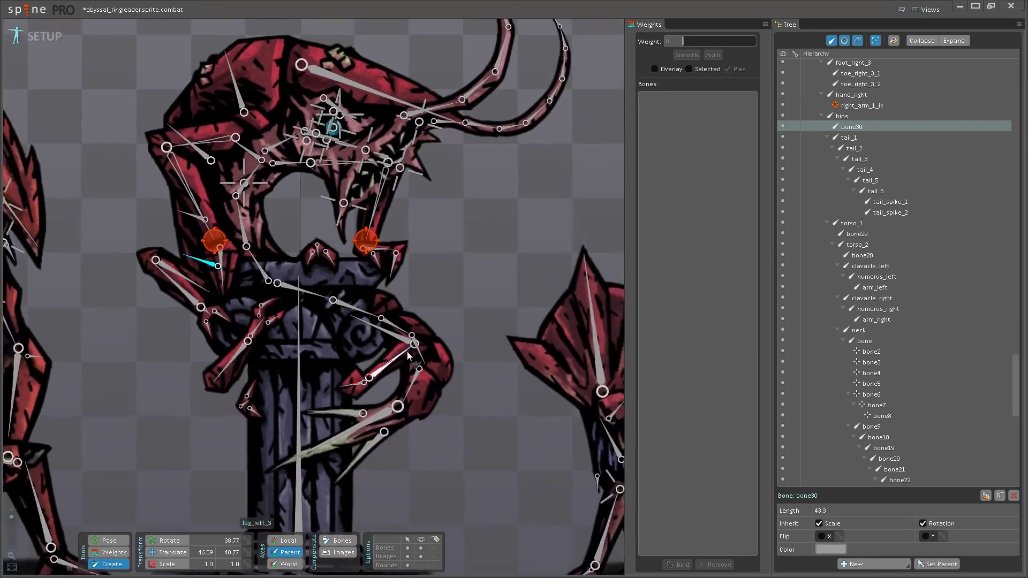
pyautogui.scroll(3, 410, 385)
pyautogui.moveTo(412, 390); pyautogui.dragTo(438, 412)
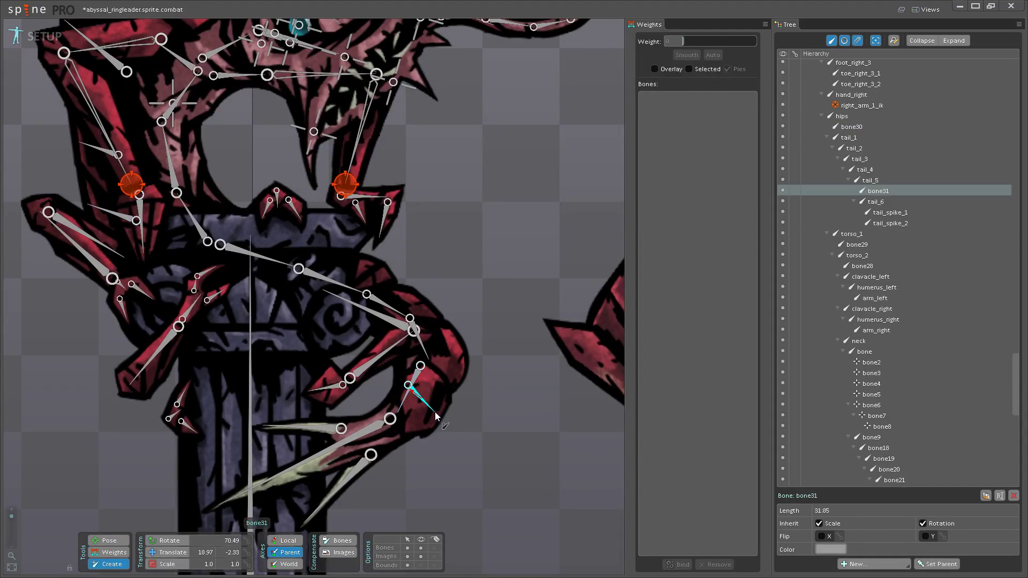
pyautogui.scroll(3, 419, 351)
pyautogui.click(424, 340)
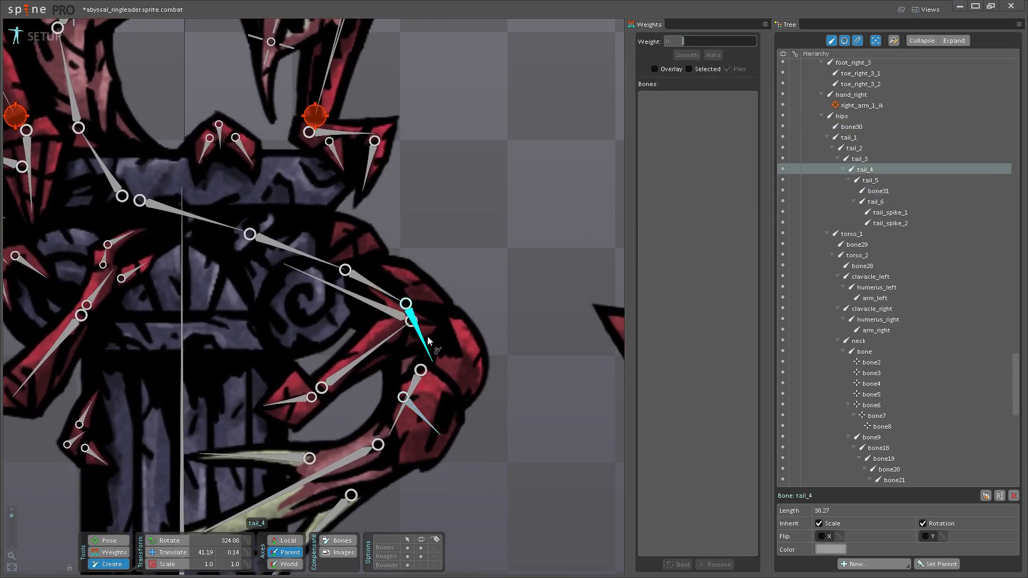
pyautogui.moveTo(428, 337); pyautogui.dragTo(478, 360)
pyautogui.moveTo(387, 298); pyautogui.dragTo(408, 274)
# - Draw a child bone about 20 units long under bone3, along the lower spike beside the ringleader's mouth
pyautogui.scroll(-4, 328, 263)
pyautogui.moveTo(327, 262)
pyautogui.mouseDown()
pyautogui.moveTo(376, 337)
pyautogui.moveTo(388, 415)
pyautogui.mouseUp()
pyautogui.scroll(4, 402, 322)
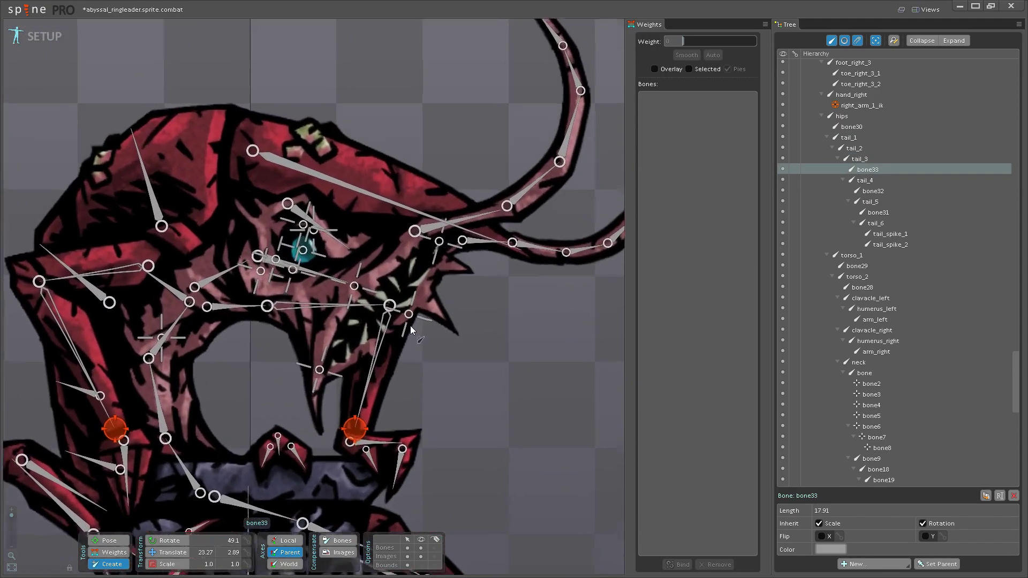
pyautogui.click(426, 308)
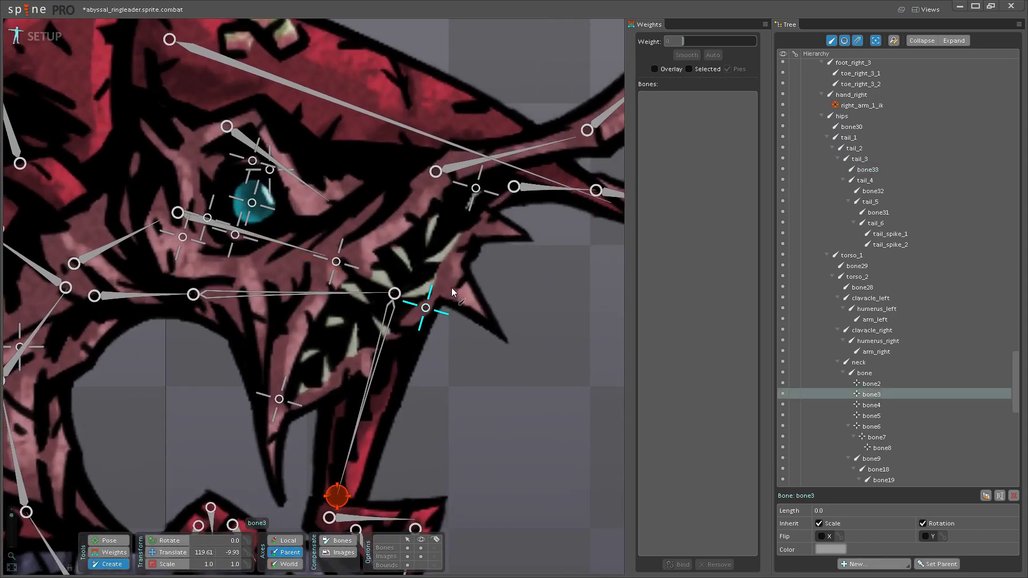
pyautogui.moveTo(451, 287); pyautogui.dragTo(486, 316)
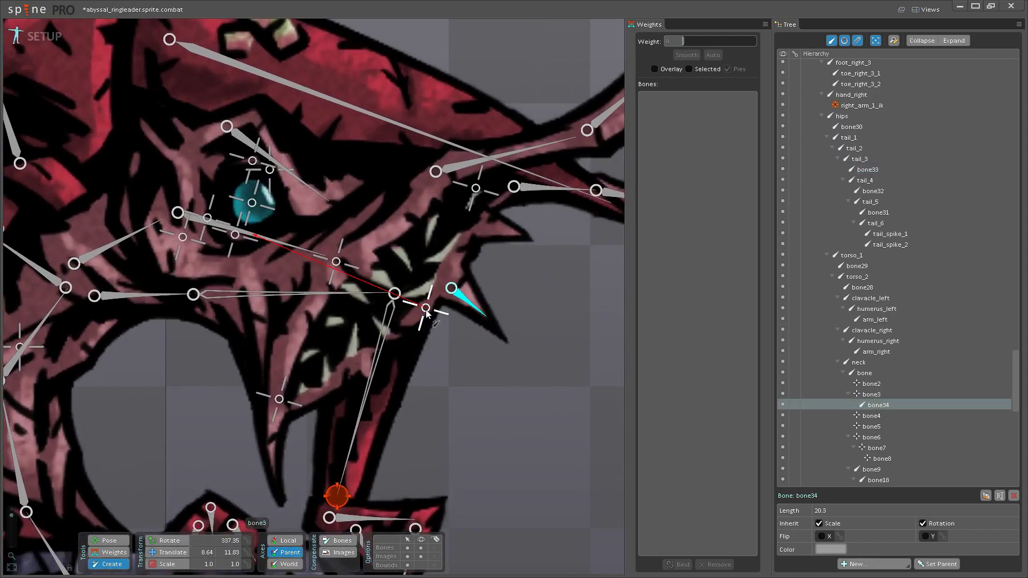
# - Draw a child bone about 23 units long under bone11, along the upper spike beside the ringleader's mouth
pyautogui.moveTo(416, 265); pyautogui.dragTo(404, 325)
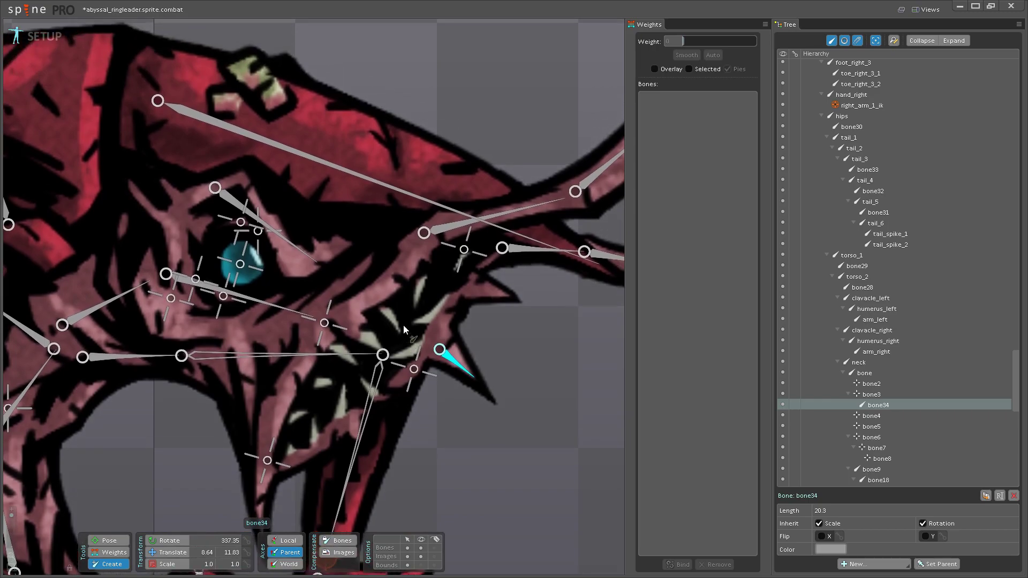
pyautogui.click(465, 250)
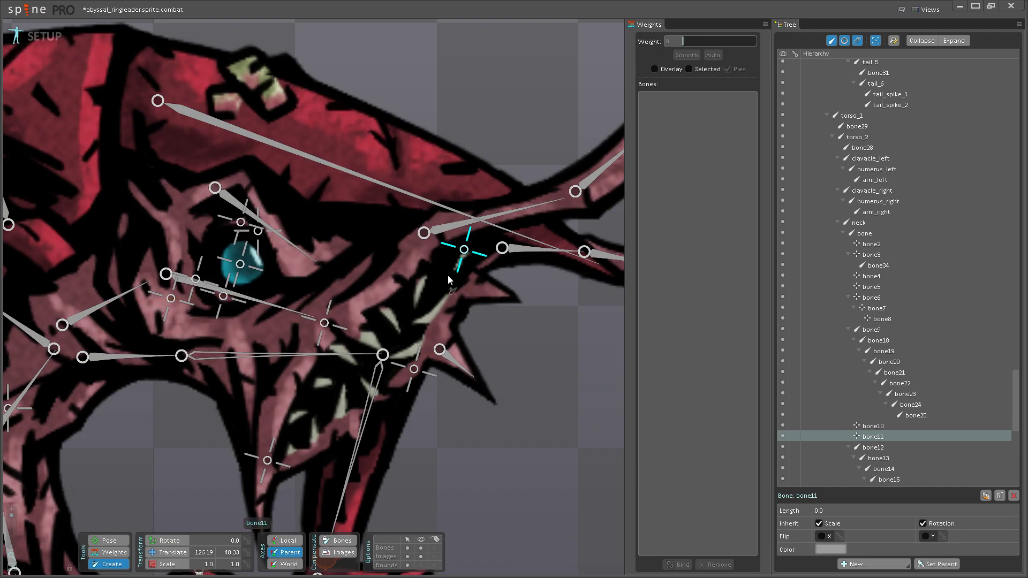
pyautogui.moveTo(467, 282); pyautogui.dragTo(513, 298)
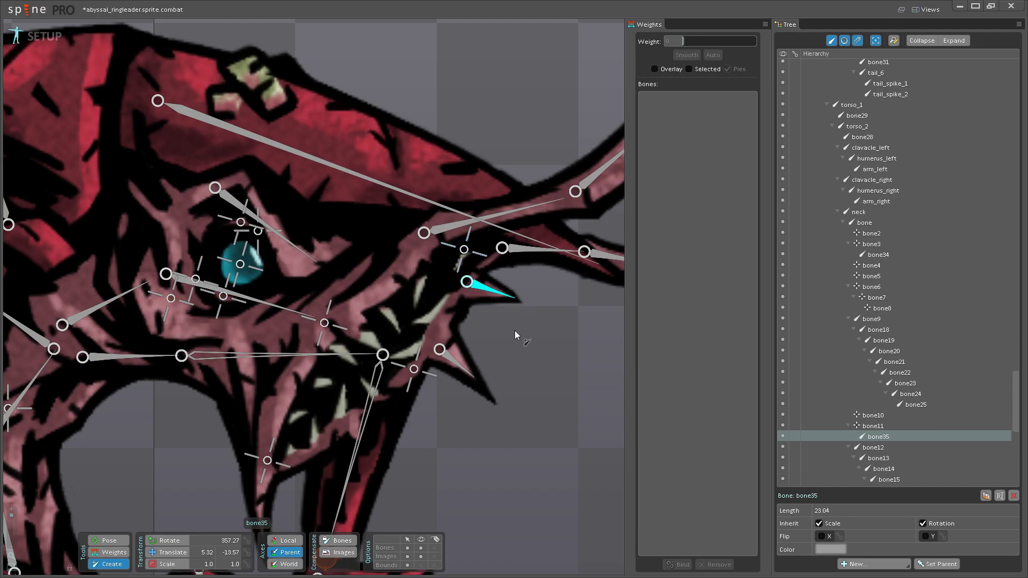
pyautogui.moveTo(493, 359); pyautogui.dragTo(425, 319)
pyautogui.moveTo(476, 298)
pyautogui.mouseDown()
pyautogui.moveTo(396, 313)
pyautogui.moveTo(367, 295)
pyautogui.mouseUp()
pyautogui.scroll(-2, 304, 349)
pyautogui.moveTo(298, 375); pyautogui.dragTo(437, 325)
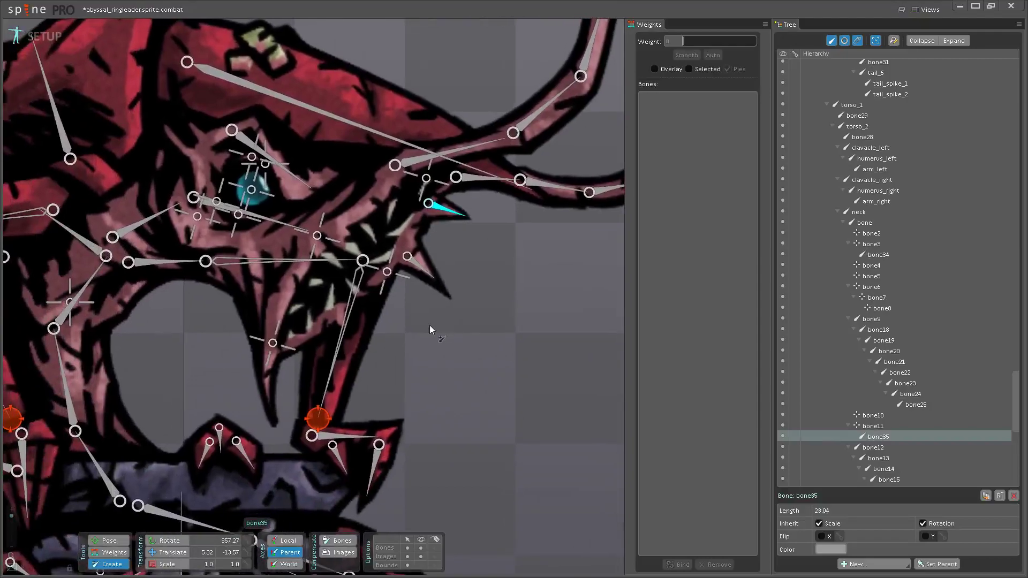
# - Draw a chain of two child bones under bone10 down the ringleader's long fang, the lower one about 17 units long
pyautogui.scroll(2, 242, 353)
pyautogui.click(266, 343)
pyautogui.moveTo(259, 354); pyautogui.dragTo(265, 427)
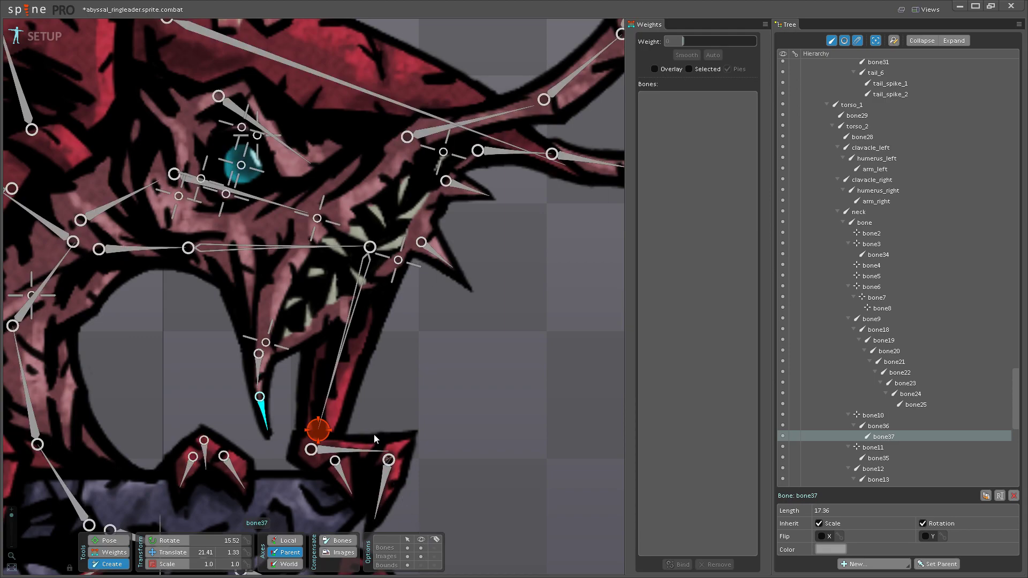
pyautogui.click(398, 260)
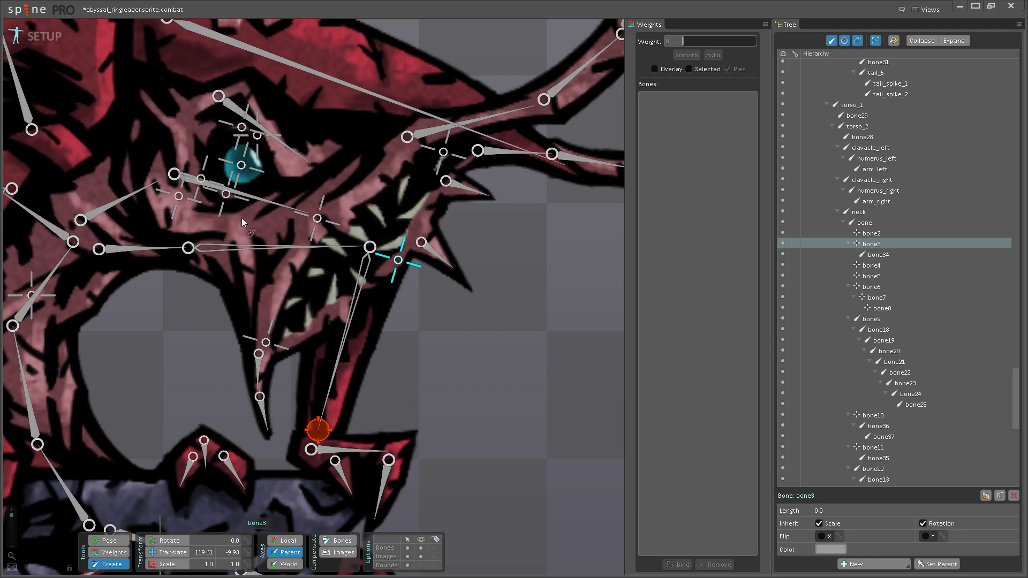
pyautogui.moveTo(306, 330); pyautogui.dragTo(330, 389)
pyautogui.scroll(1, 329, 389)
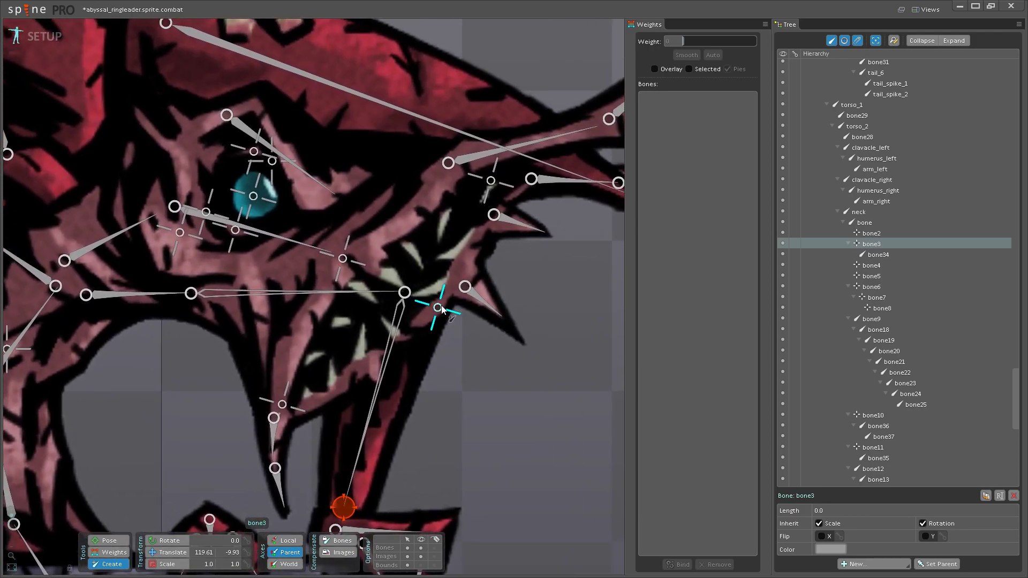
pyautogui.scroll(-3, 493, 438)
pyautogui.scroll(3, 398, 408)
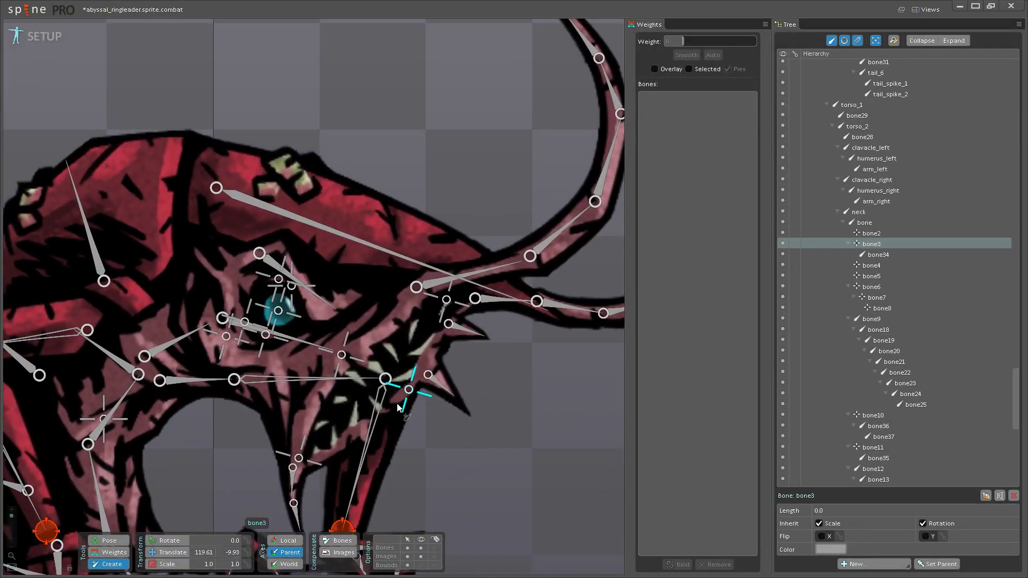
pyautogui.scroll(-2, 397, 408)
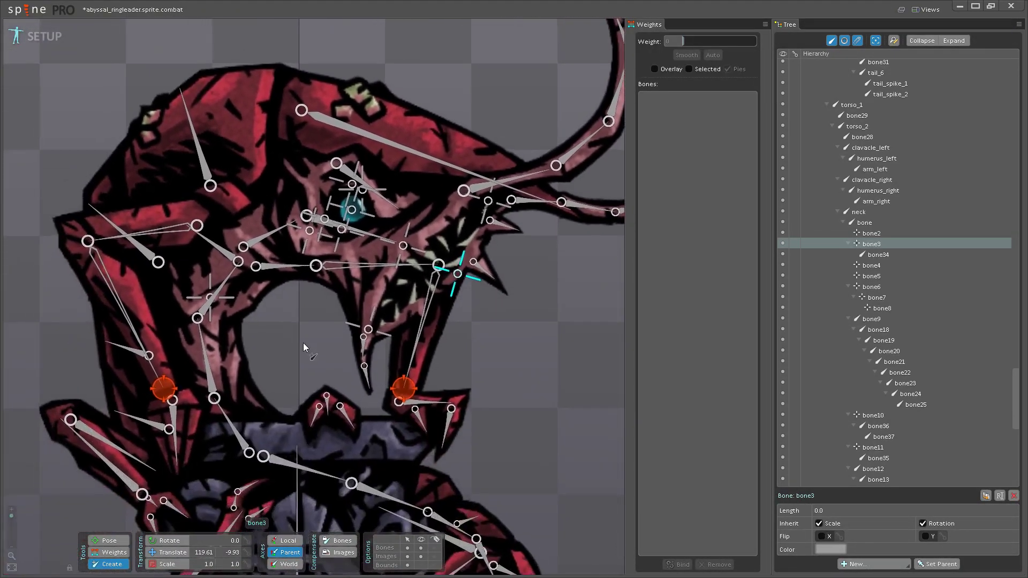
# - Add a zero-length child bone named chest_breathing under torso_2, at about (31, -4) in the ringleader's chest, and save the project
pyautogui.click(217, 290)
pyautogui.click(229, 292)
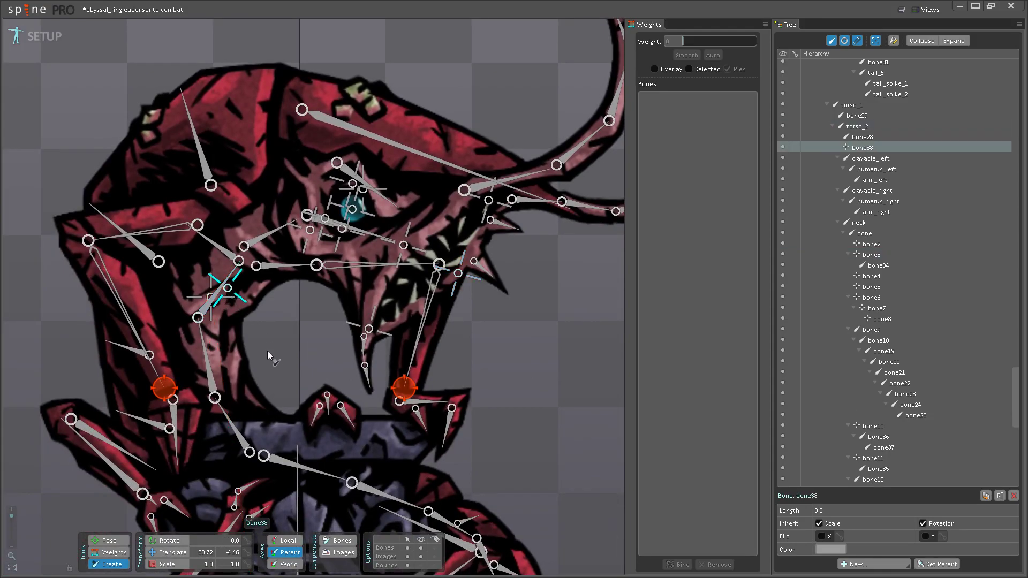
pyautogui.doubleClick(857, 148)
pyautogui.write('chest_breathing')
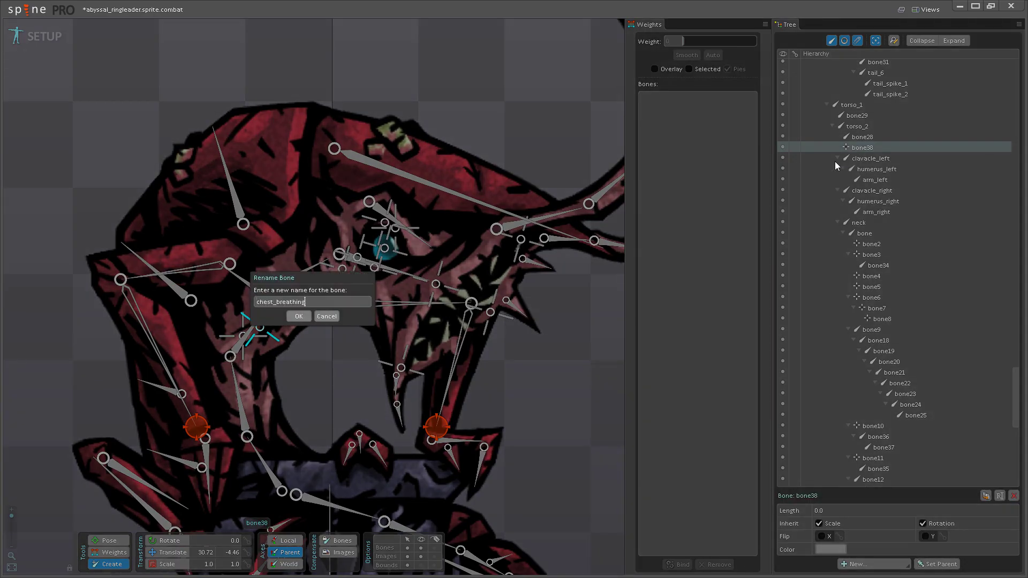
pyautogui.press('Return')
pyautogui.hotkey('ctrl', 's')
pyautogui.moveTo(376, 296); pyautogui.dragTo(343, 342)
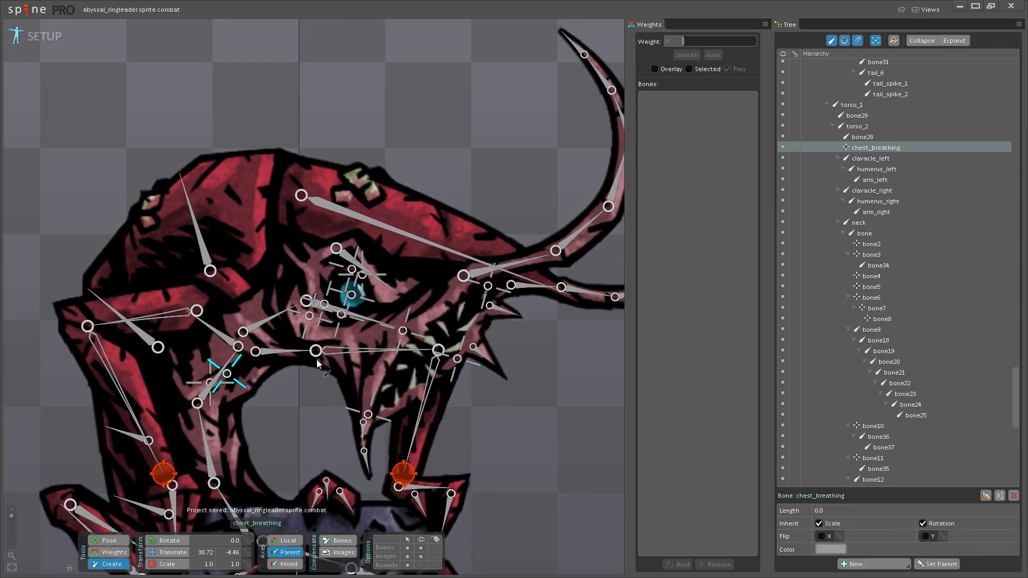
pyautogui.scroll(-1, 317, 364)
pyautogui.scroll(1, 317, 364)
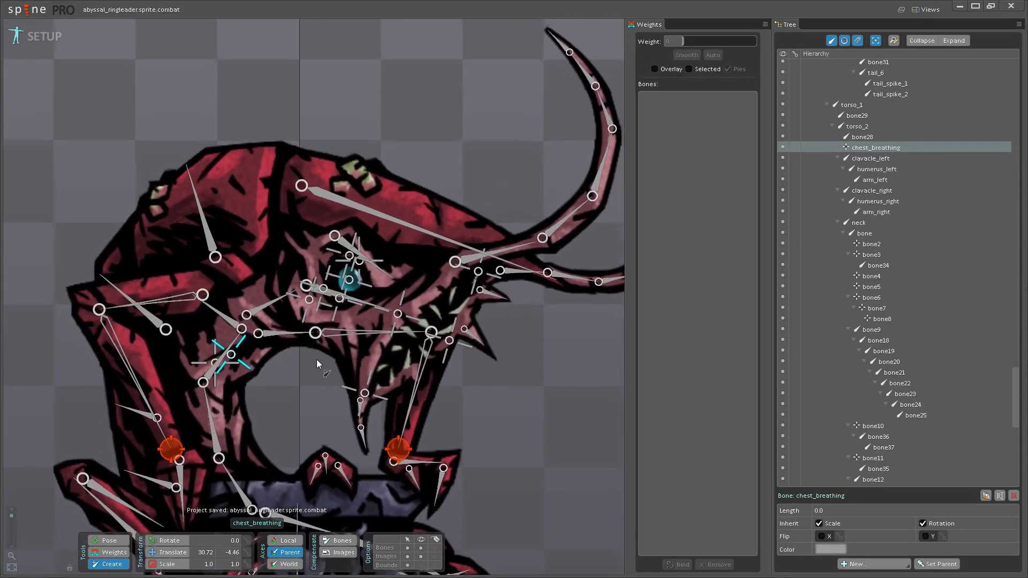
pyautogui.scroll(-1, 316, 364)
pyautogui.scroll(-1, 317, 364)
pyautogui.moveTo(317, 364); pyautogui.dragTo(314, 140)
pyautogui.scroll(-1, 358, 402)
pyautogui.moveTo(360, 407); pyautogui.dragTo(349, 294)
pyautogui.scroll(1, 349, 294)
pyautogui.moveTo(319, 242); pyautogui.dragTo(348, 429)
pyautogui.moveTo(350, 277); pyautogui.dragTo(329, 417)
pyautogui.scroll(2, 348, 328)
pyautogui.scroll(1, 328, 416)
pyautogui.scroll(1, 329, 417)
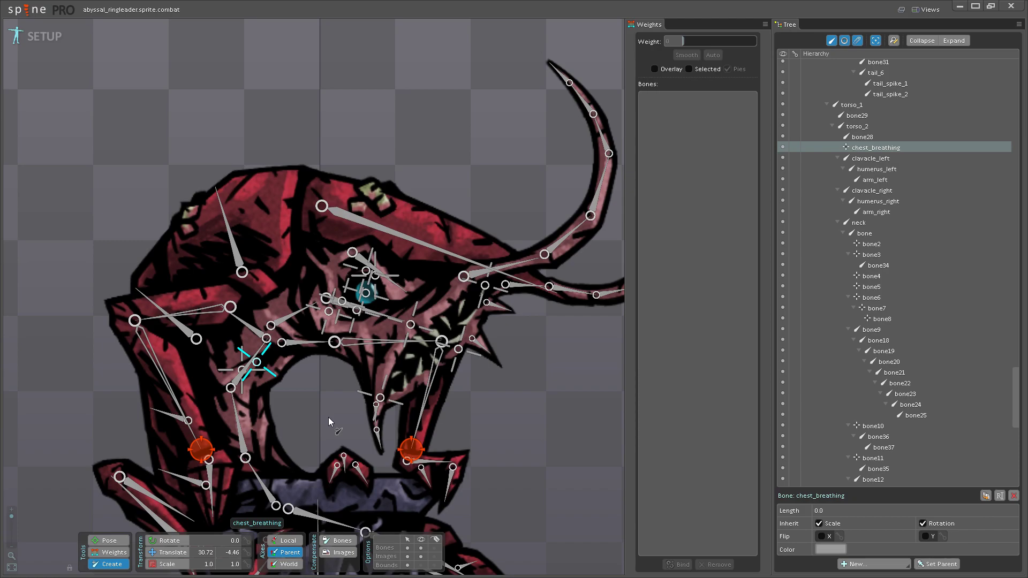
pyautogui.scroll(2, 331, 423)
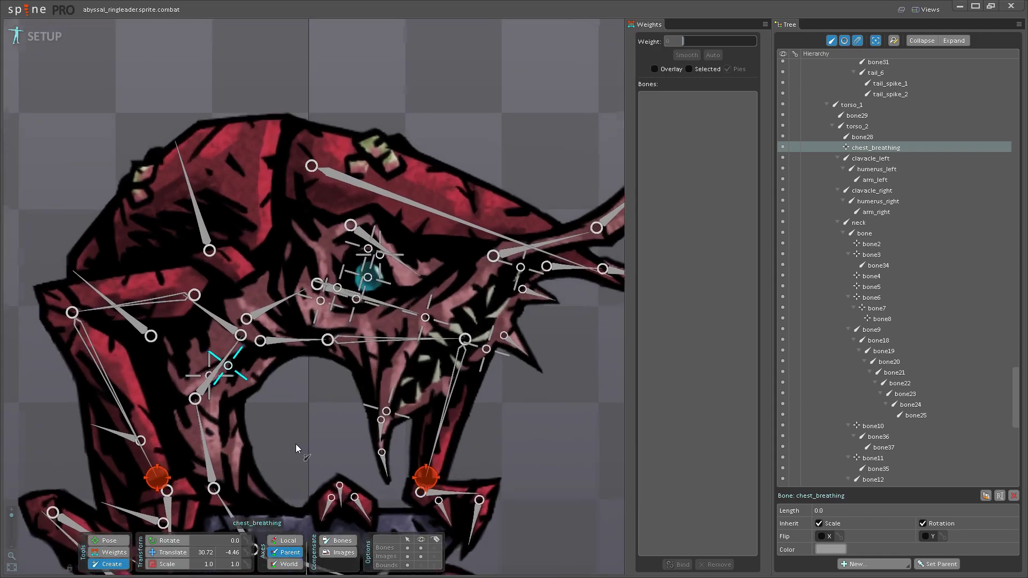
pyautogui.scroll(2, 297, 445)
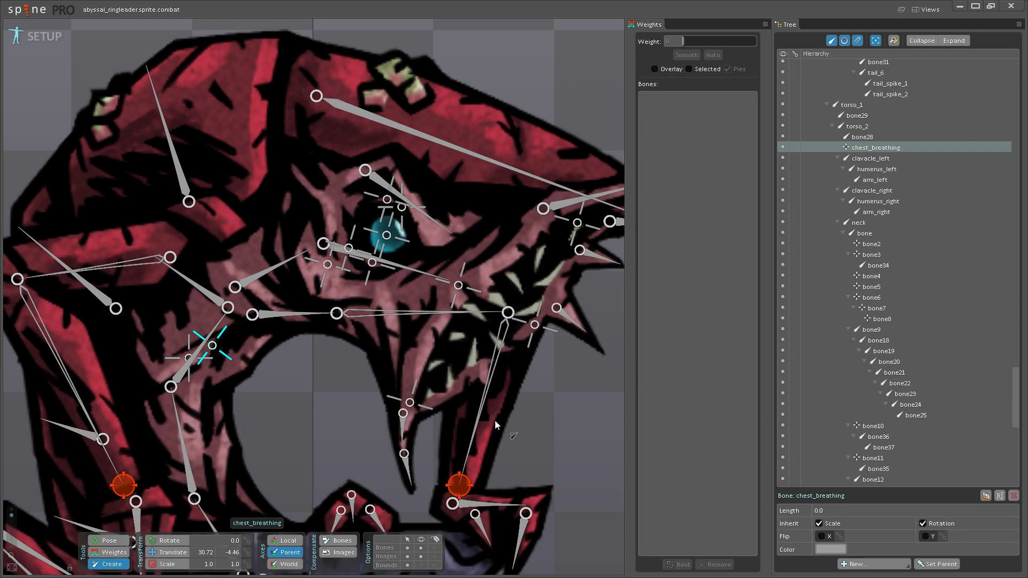
pyautogui.moveTo(291, 424); pyautogui.dragTo(274, 366)
pyautogui.scroll(-1, 274, 366)
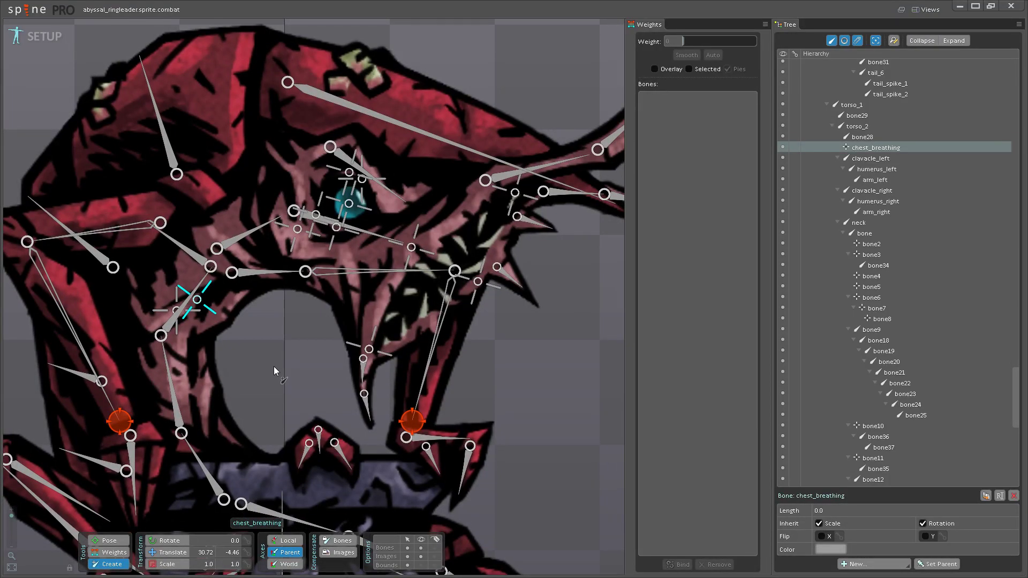
pyautogui.scroll(-2, 274, 367)
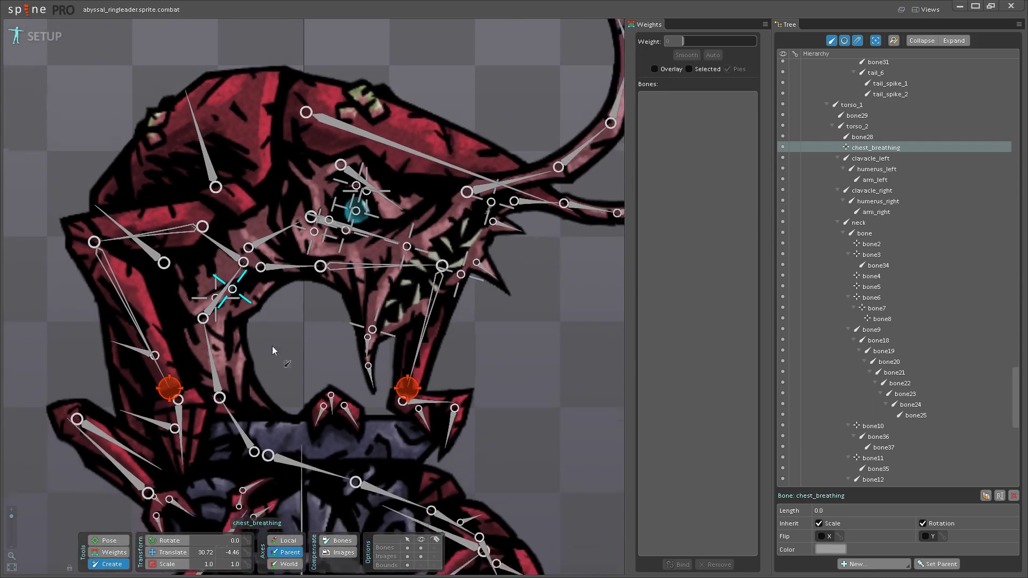
pyautogui.scroll(-1, 272, 346)
pyautogui.moveTo(313, 342); pyautogui.dragTo(332, 382)
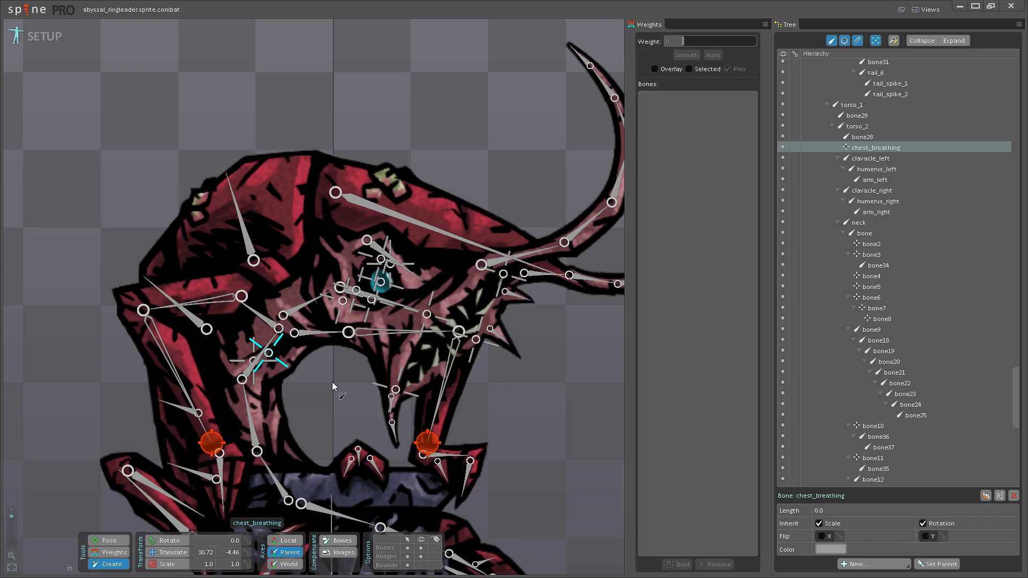
pyautogui.scroll(1, 332, 382)
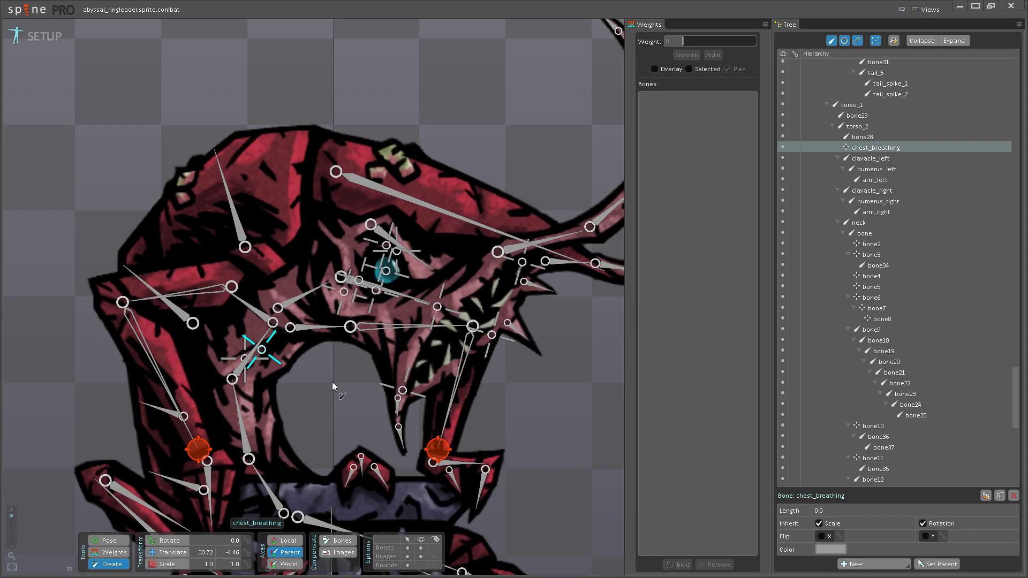
pyautogui.scroll(-2, 332, 382)
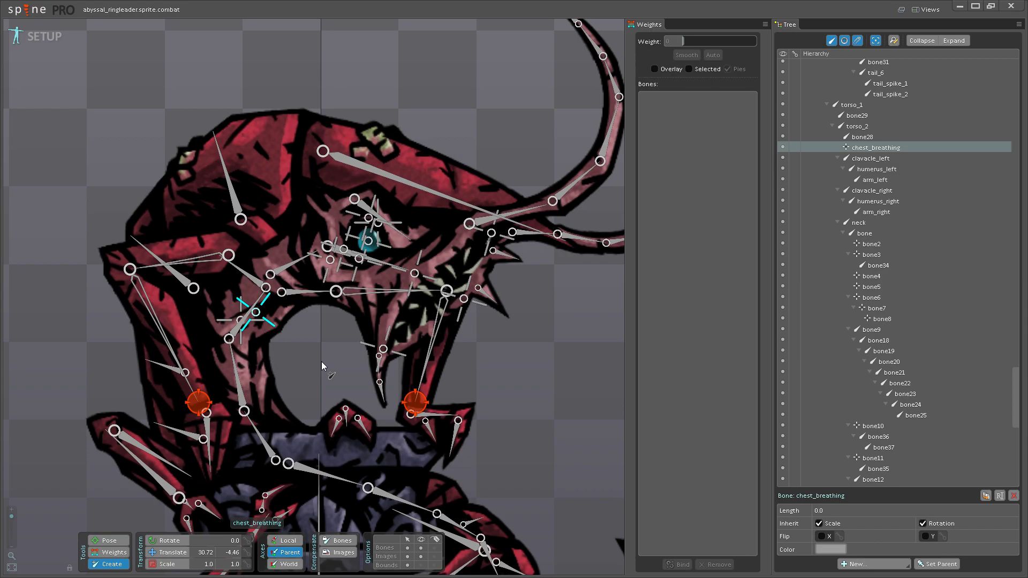
pyautogui.moveTo(330, 355); pyautogui.dragTo(358, 382)
pyautogui.scroll(2, 353, 377)
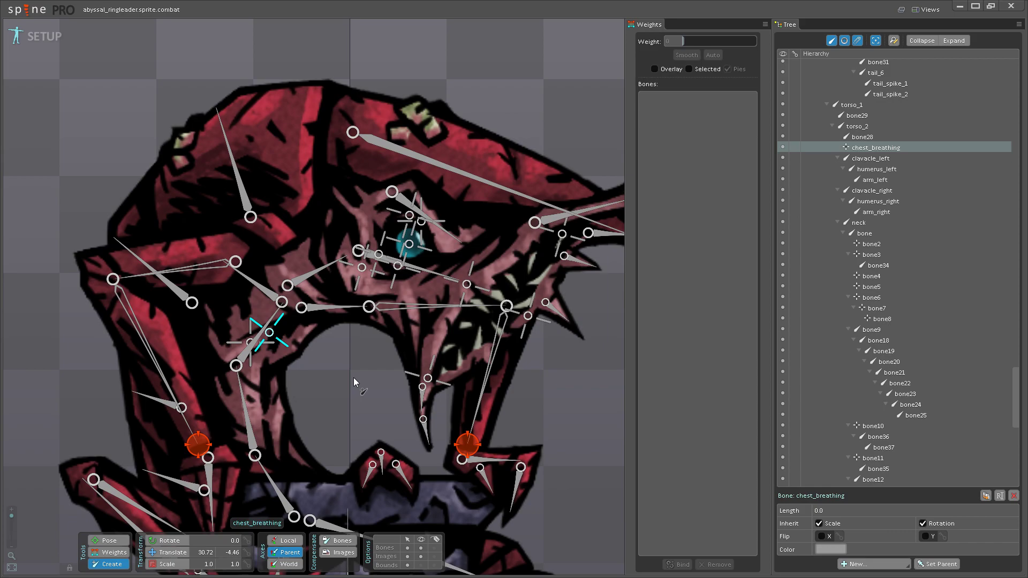
pyautogui.scroll(-3, 352, 381)
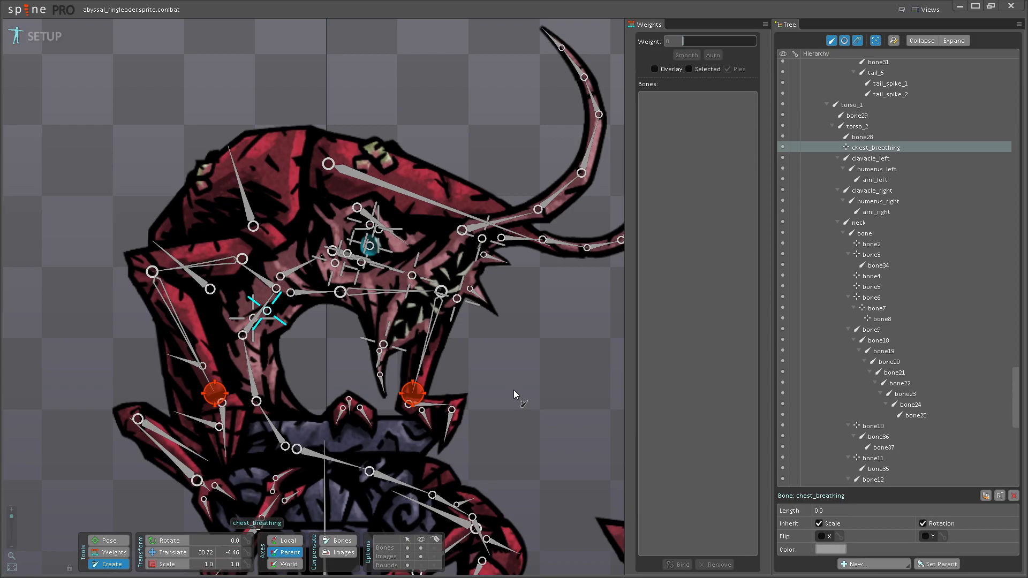
pyautogui.moveTo(513, 390); pyautogui.dragTo(522, 405)
pyautogui.scroll(1, 350, 378)
pyautogui.scroll(-3, 350, 377)
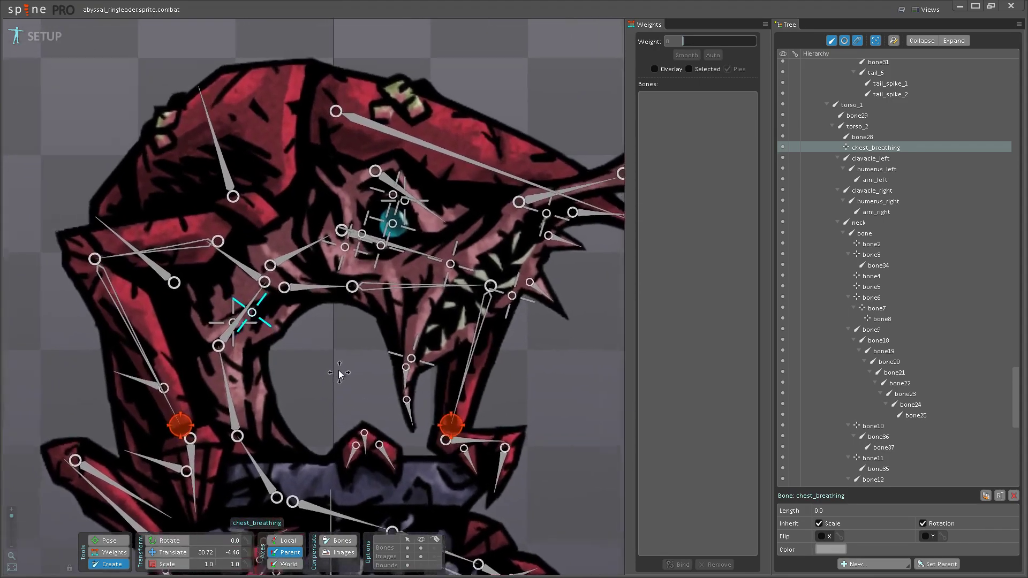
pyautogui.scroll(2, 351, 393)
pyautogui.scroll(3, 354, 406)
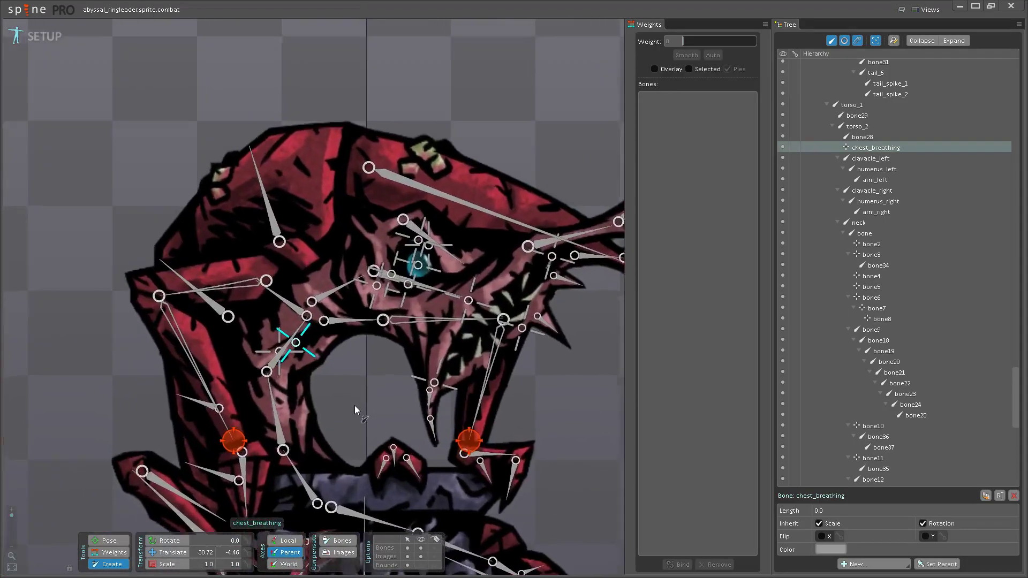
pyautogui.scroll(-3, 355, 406)
pyautogui.scroll(2, 346, 424)
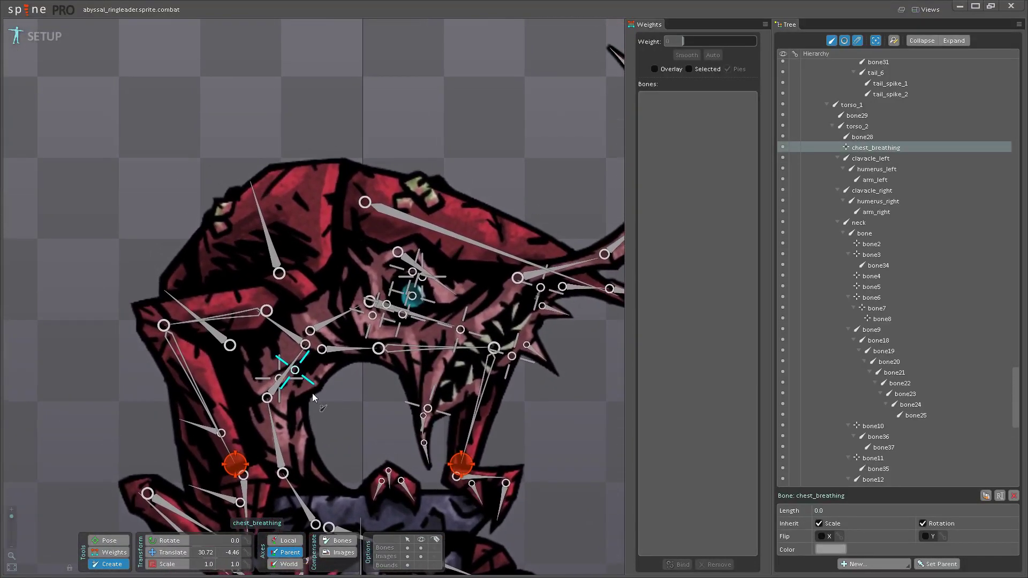
pyautogui.scroll(3, 312, 393)
pyautogui.scroll(-2, 351, 378)
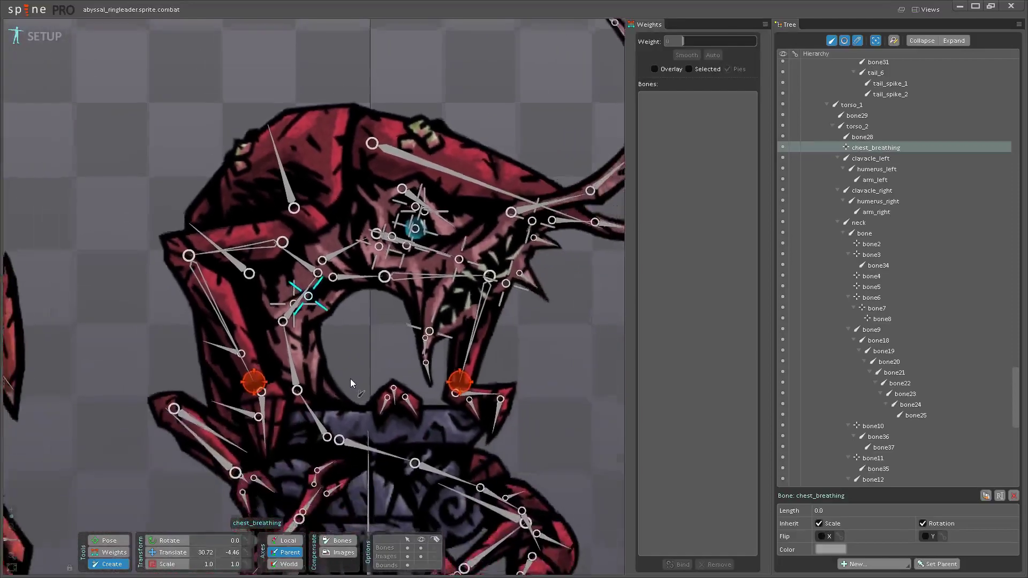
pyautogui.scroll(3, 368, 357)
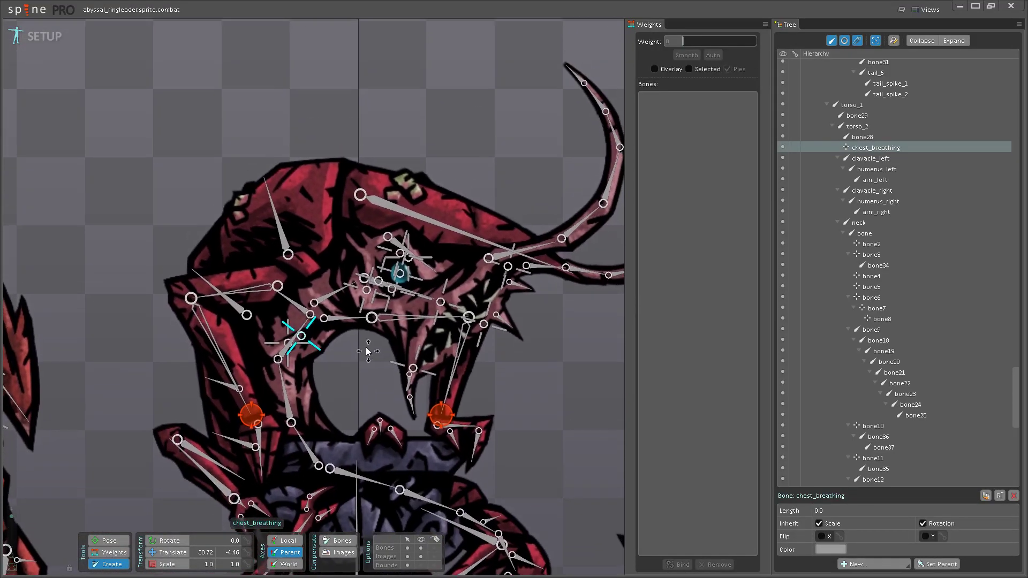
pyautogui.scroll(3, 363, 371)
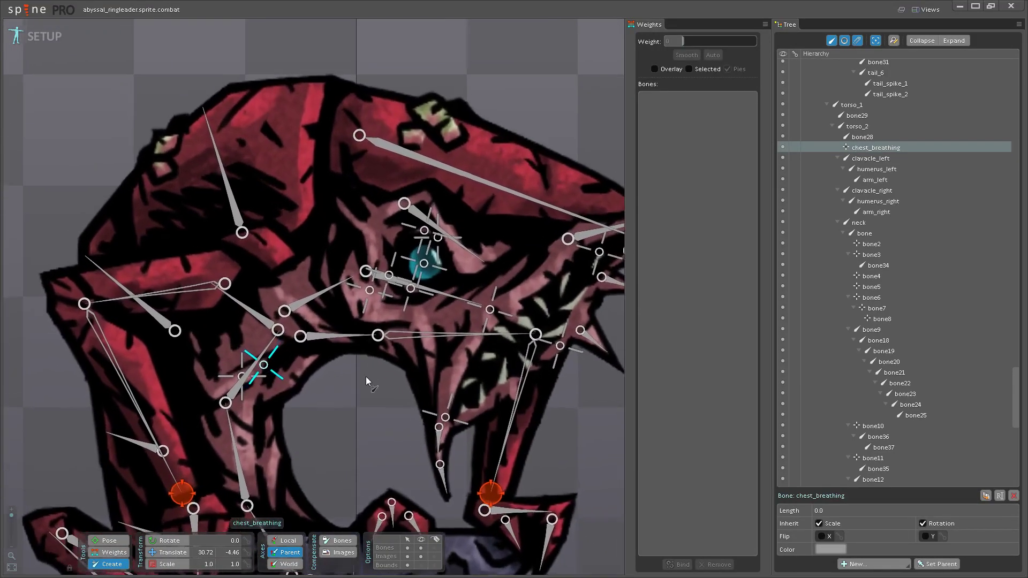
pyautogui.scroll(-2, 384, 379)
pyautogui.scroll(-1, 347, 370)
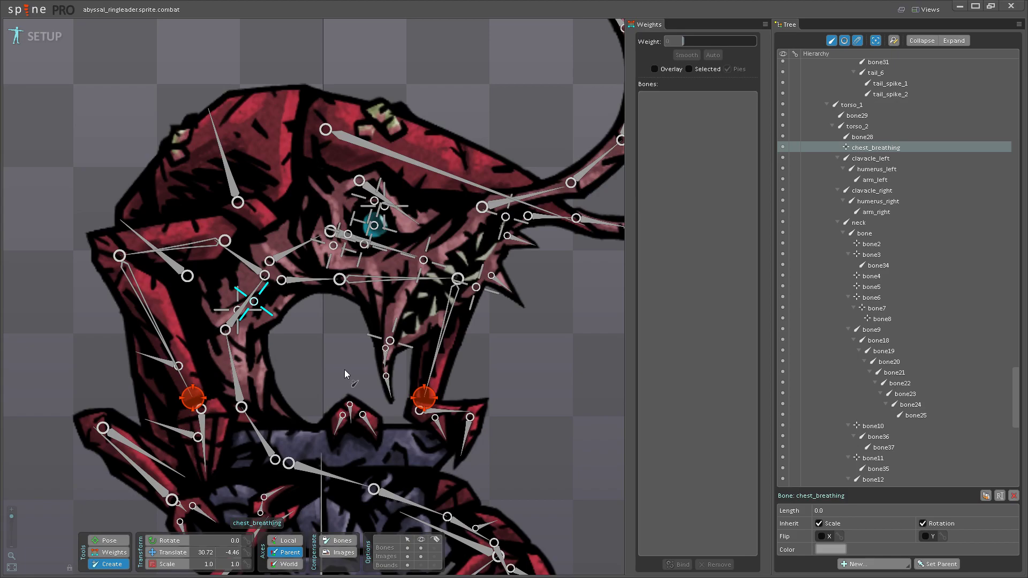
pyautogui.scroll(3, 345, 370)
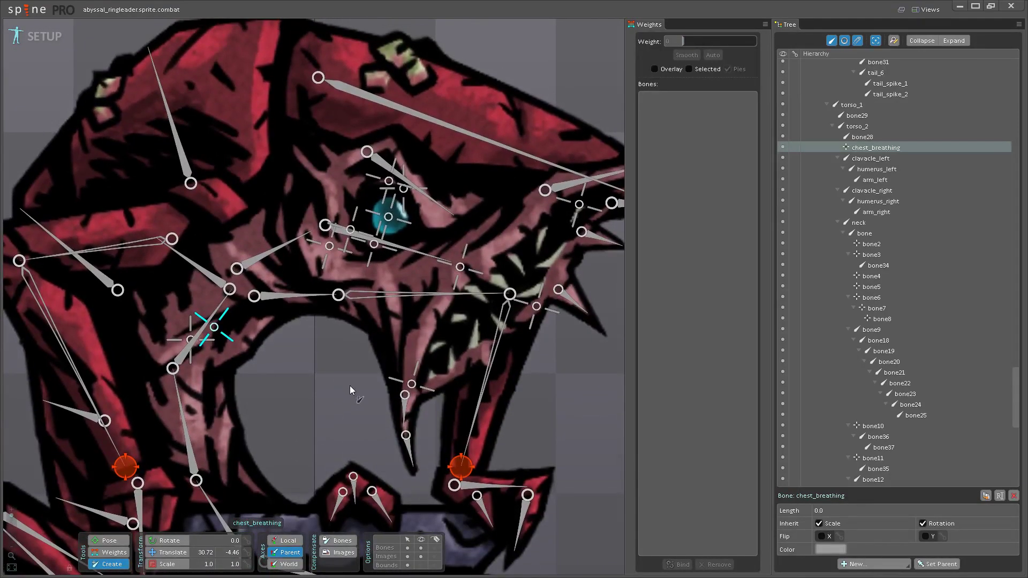
pyautogui.scroll(-2, 297, 413)
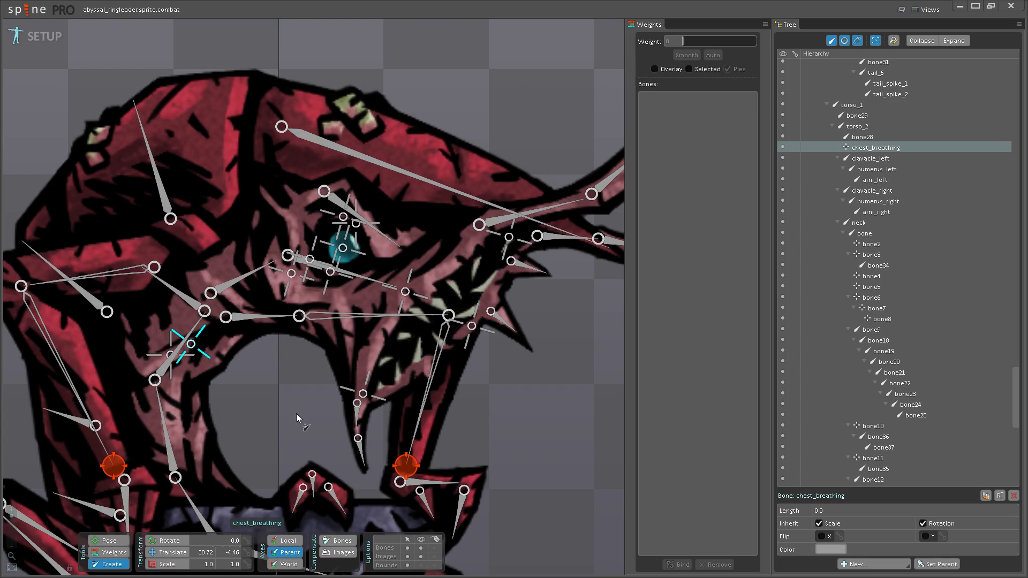
pyautogui.moveTo(294, 365); pyautogui.dragTo(319, 418)
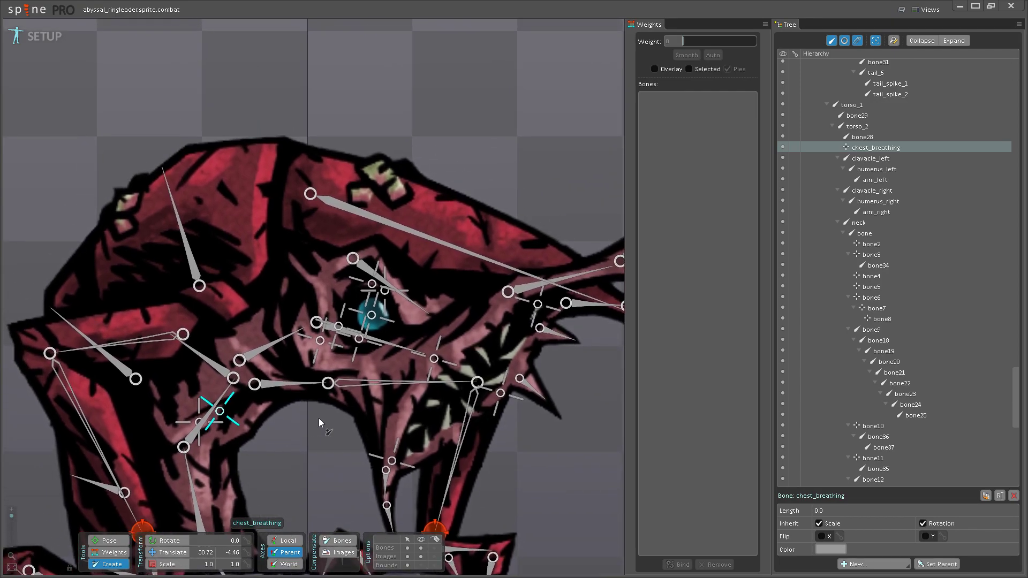
pyautogui.scroll(3, 319, 419)
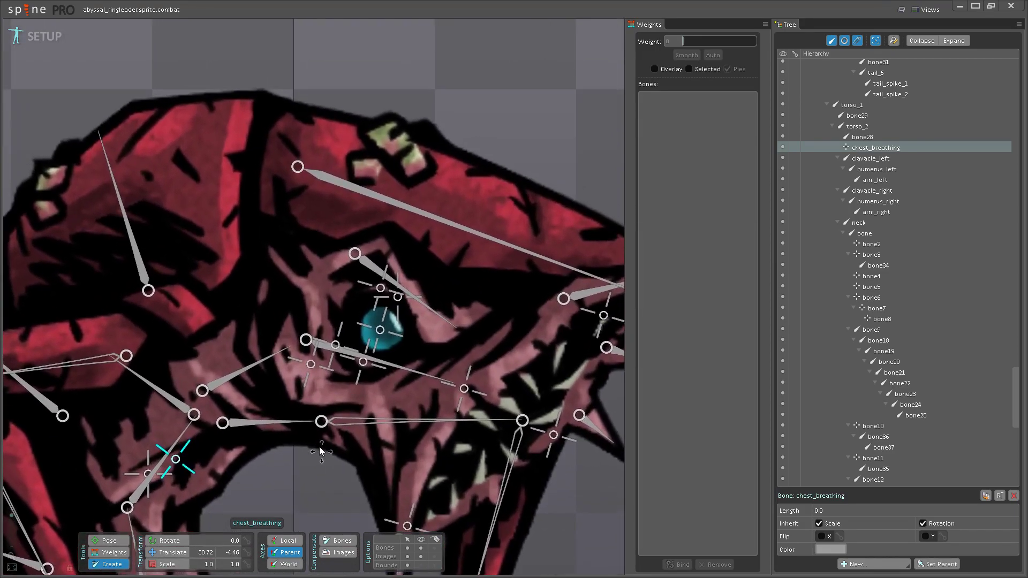
pyautogui.scroll(-3, 320, 447)
pyautogui.moveTo(320, 446); pyautogui.dragTo(349, 399)
pyautogui.scroll(1, 276, 367)
# - Rename bone26, the long bone along the carapace above the ringleader's eye, as hat
pyautogui.click(266, 364)
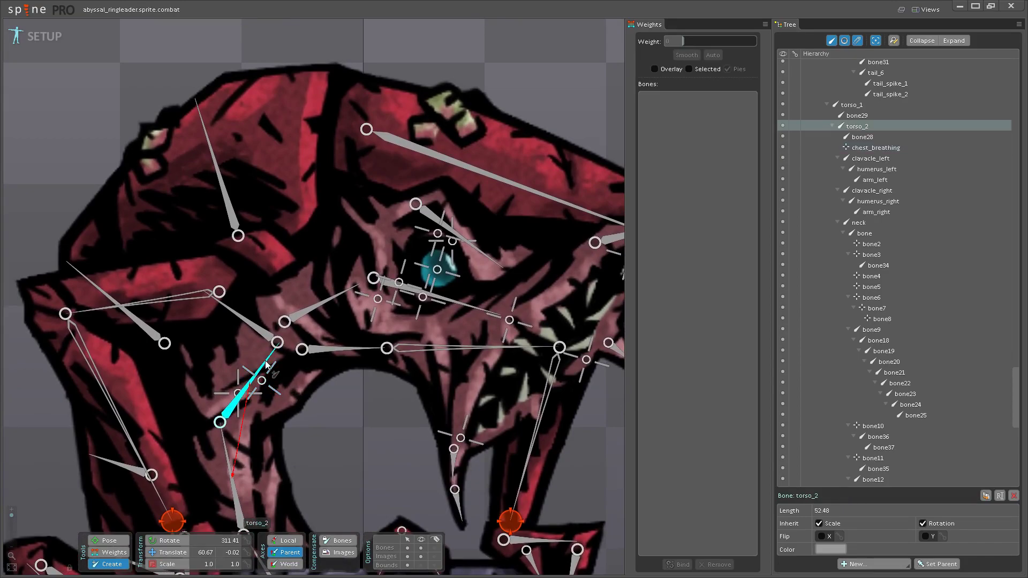
pyautogui.click(859, 117)
pyautogui.scroll(-2, 599, 270)
pyautogui.moveTo(614, 271); pyautogui.dragTo(539, 245)
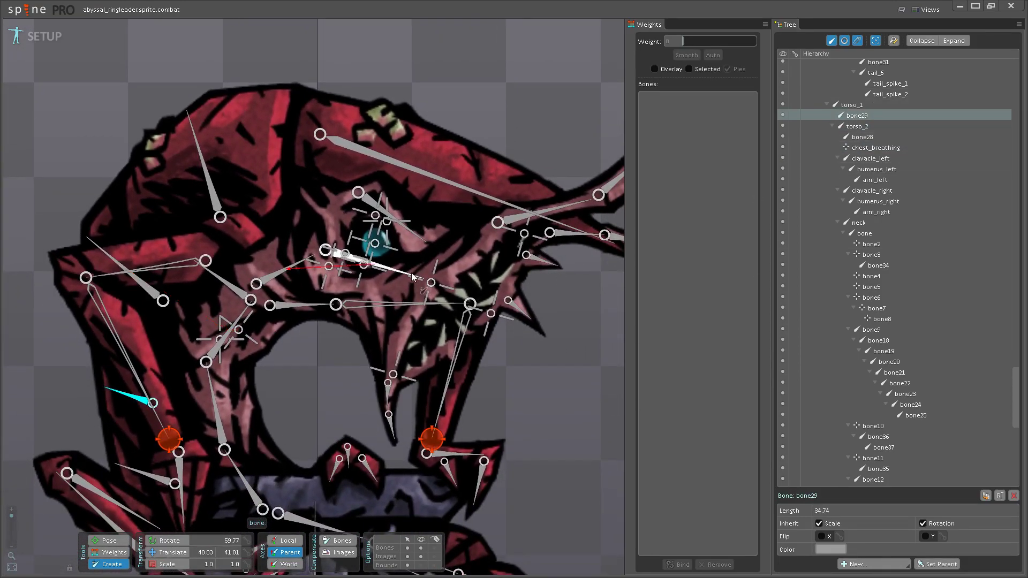
pyautogui.click(455, 183)
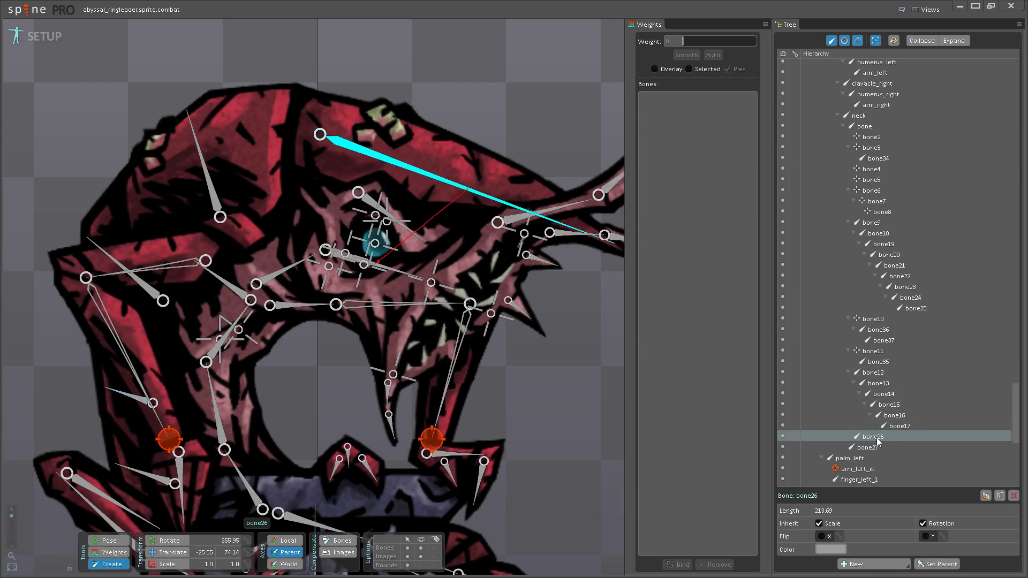
pyautogui.doubleClick(878, 438)
pyautogui.write('hat')
pyautogui.press('Return')
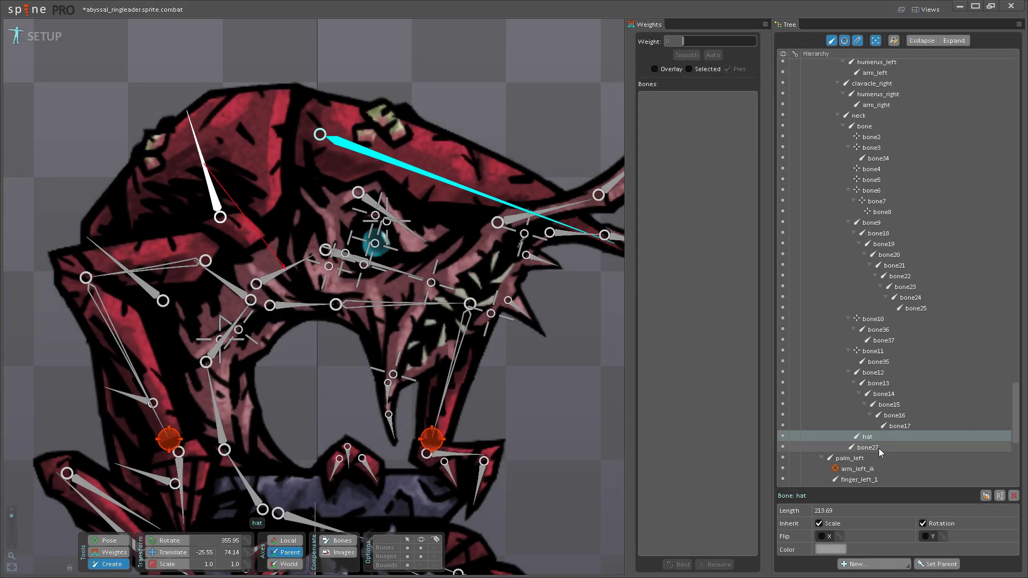
# - Rename bone27, the bone in the shell behind the ringleader's head, as shell_1 and save the project
pyautogui.doubleClick(874, 448)
pyautogui.write('shell_1')
pyautogui.press('Return')
pyautogui.hotkey('ctrl', 's')
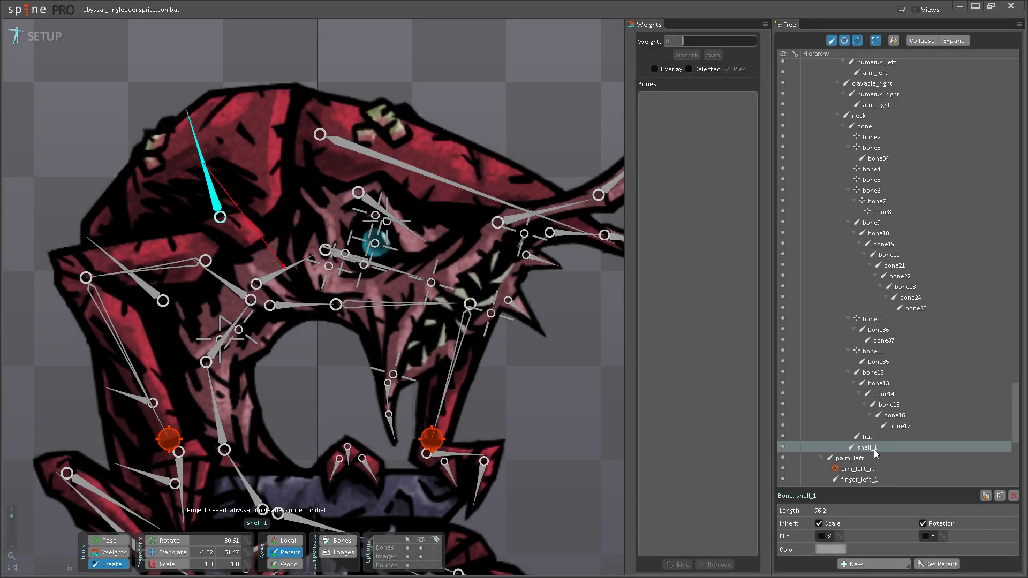
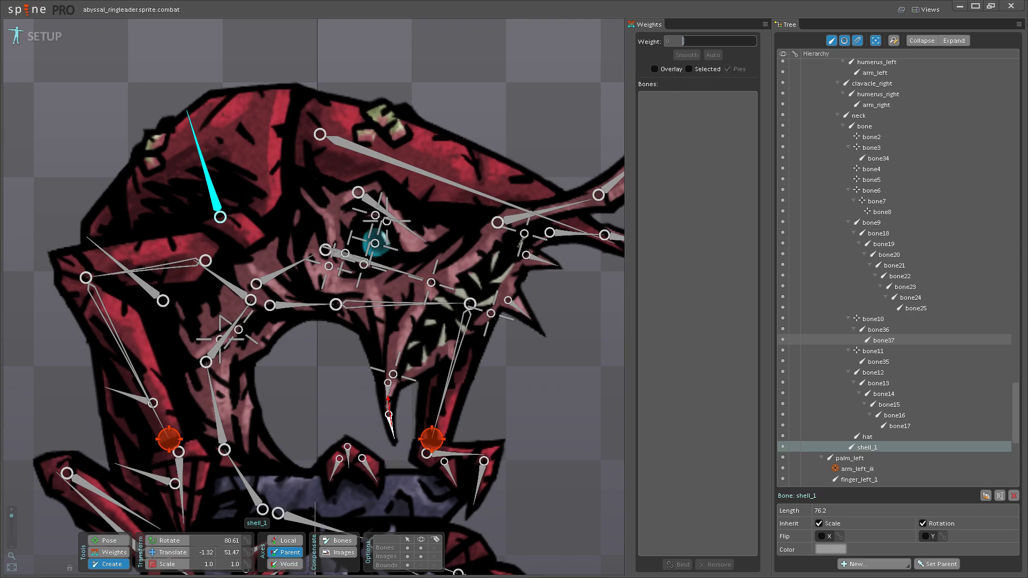
pyautogui.scroll(-3, 362, 359)
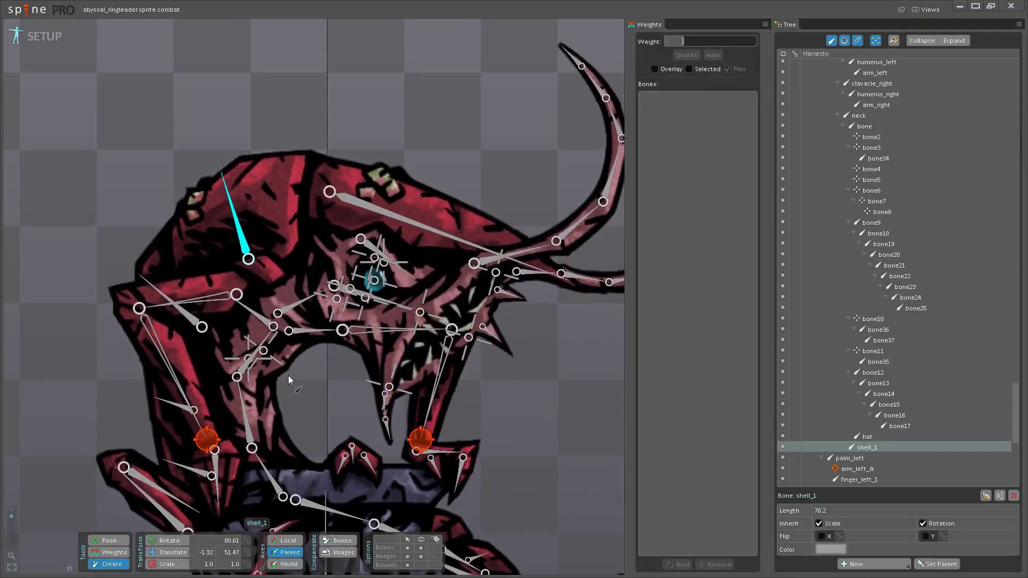
pyautogui.scroll(-1, 293, 372)
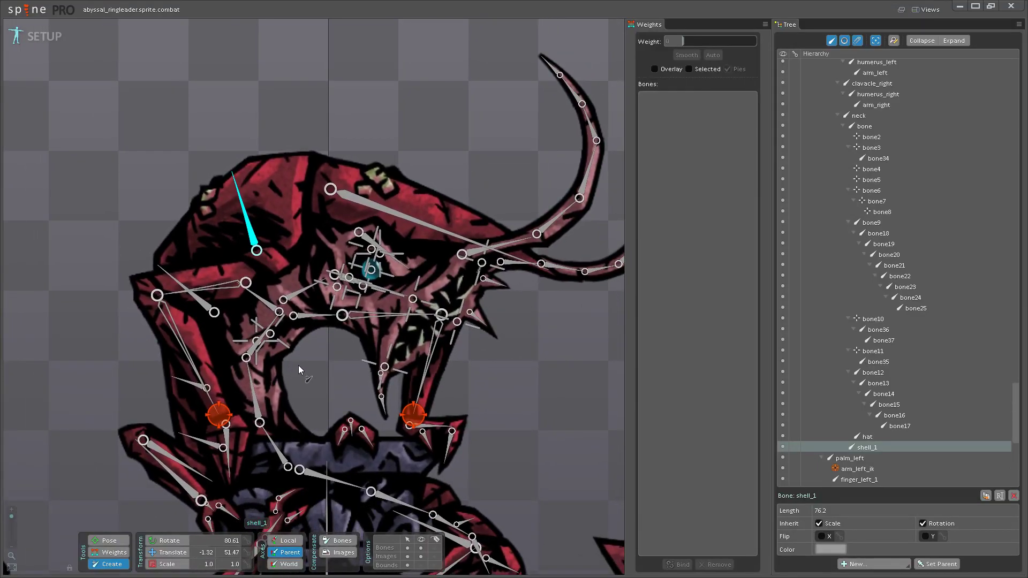
pyautogui.moveTo(313, 357); pyautogui.dragTo(325, 394)
pyautogui.scroll(2, 319, 379)
pyautogui.scroll(-1, 326, 390)
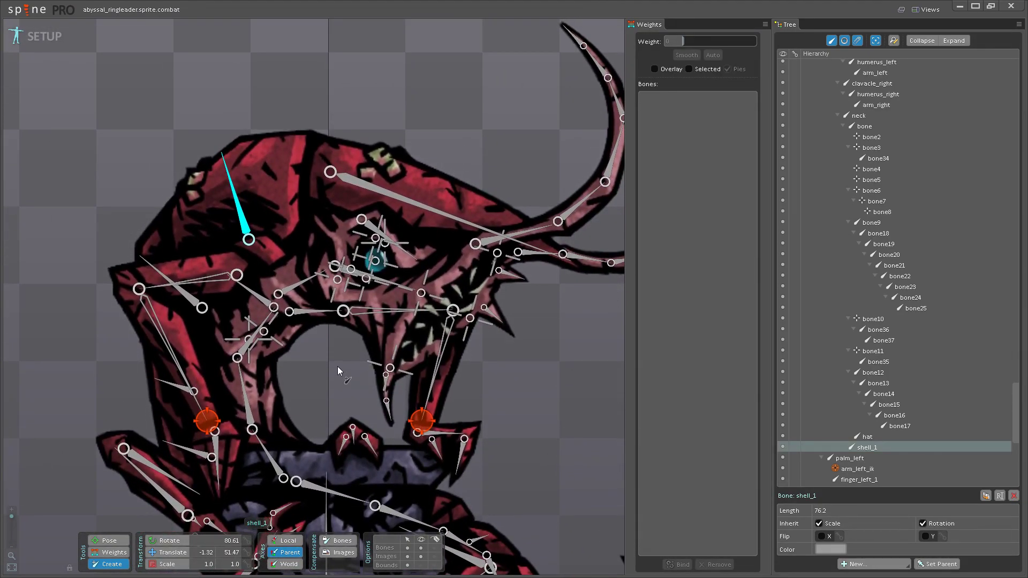
pyautogui.moveTo(335, 363); pyautogui.dragTo(343, 390)
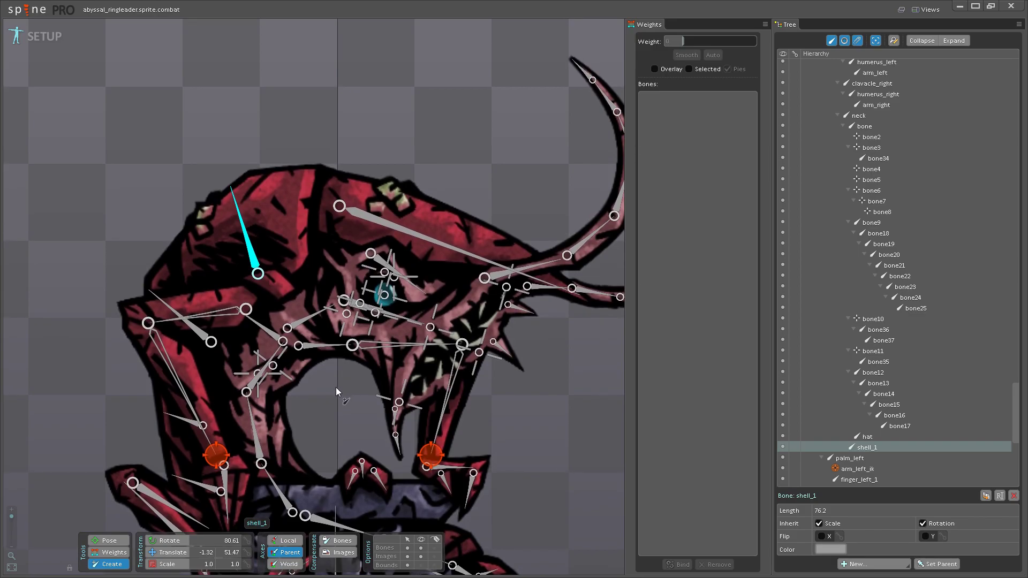
pyautogui.moveTo(336, 387); pyautogui.dragTo(348, 426)
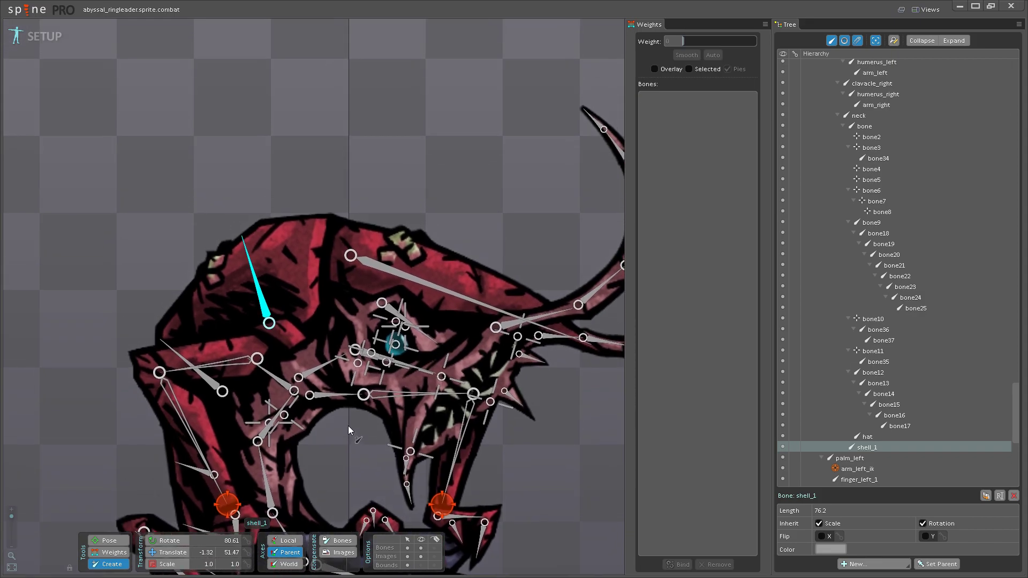
pyautogui.scroll(-1, 348, 426)
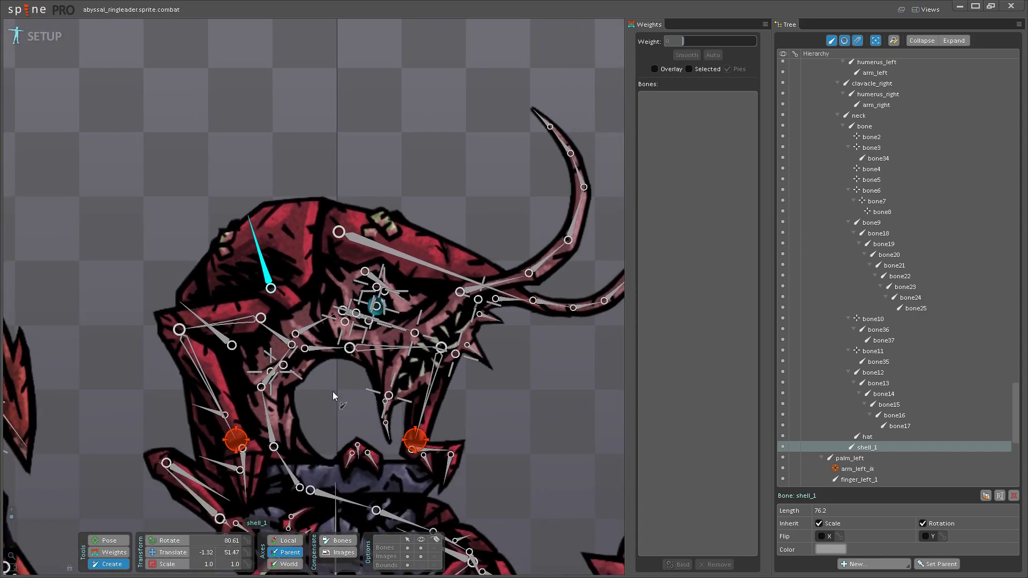
# - Rename bone12, the base bone of the upper long whisker on the ringleader's head, as whisker_right_1
pyautogui.scroll(3, 332, 390)
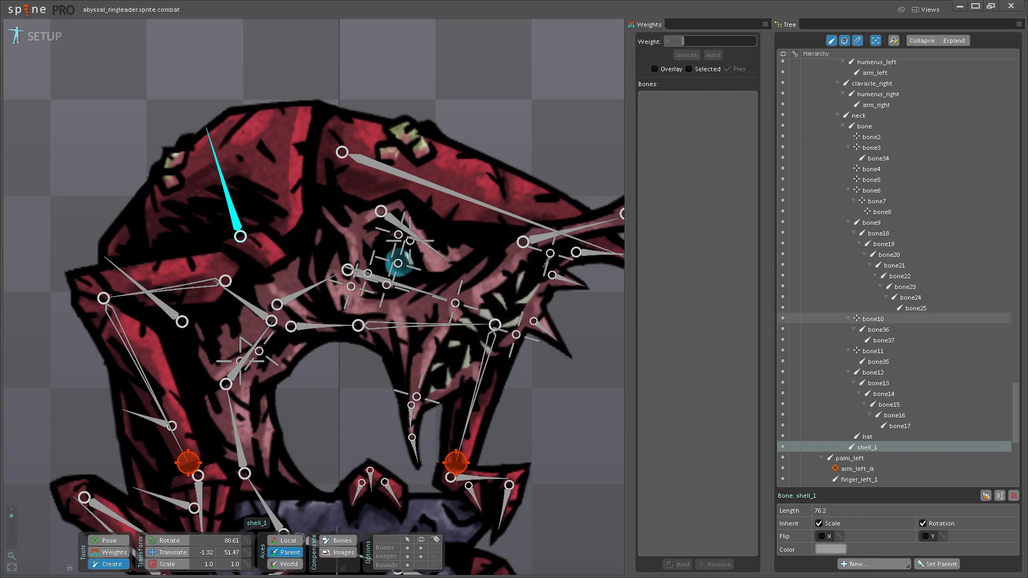
pyautogui.doubleClick(876, 374)
pyautogui.click(878, 375)
pyautogui.write('ten')
pyautogui.press('BackSpace')
pyautogui.press('BackSpace')
pyautogui.press('BackSpace')
pyautogui.write('whisker_right_1')
pyautogui.press('Return')
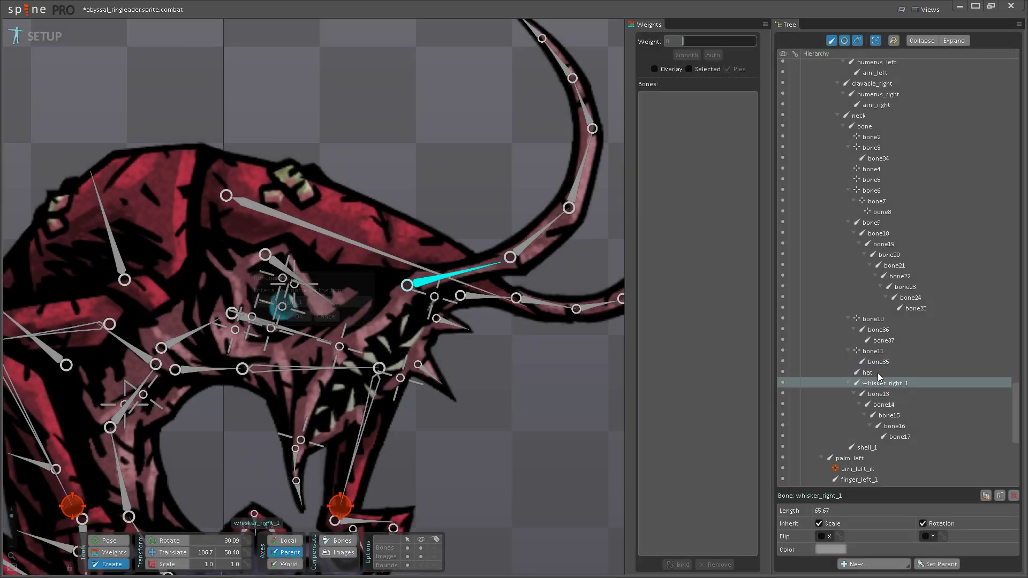
# - Rename bone13, the second bone along the upper long whisker, as whisker_right_2
pyautogui.click(882, 389)
pyautogui.press('F2')
pyautogui.write('whisker_right_2')
pyautogui.press('Return')
# - Rename bone14, the third bone along the upper long whisker, as whisker_right_3
pyautogui.click(882, 405)
pyautogui.press('F2')
pyautogui.write('whisker_right_3')
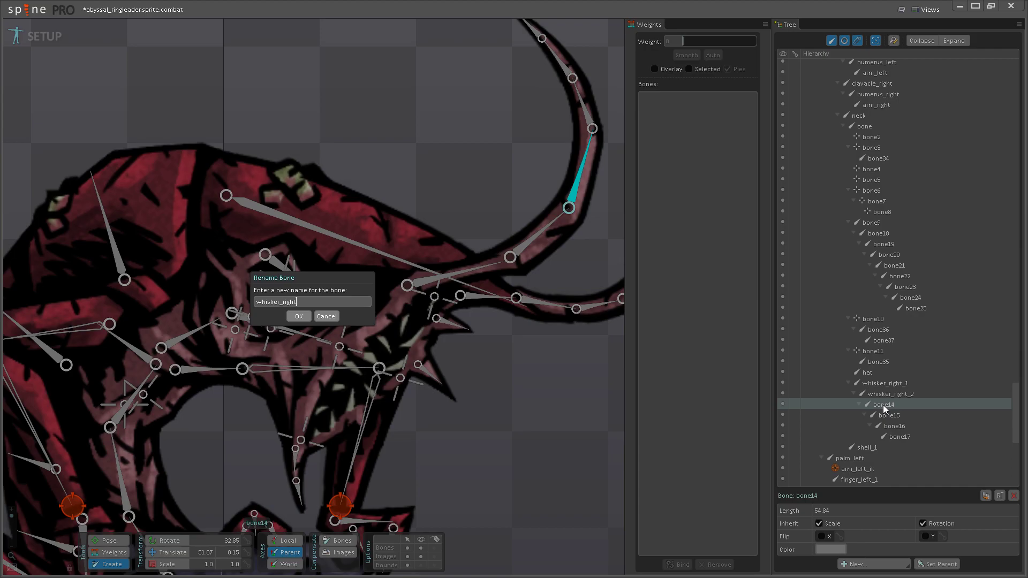
pyautogui.press('Return')
# - Rename bone15, the fourth bone along the upper long whisker, as whisker_right_4
pyautogui.doubleClick(890, 416)
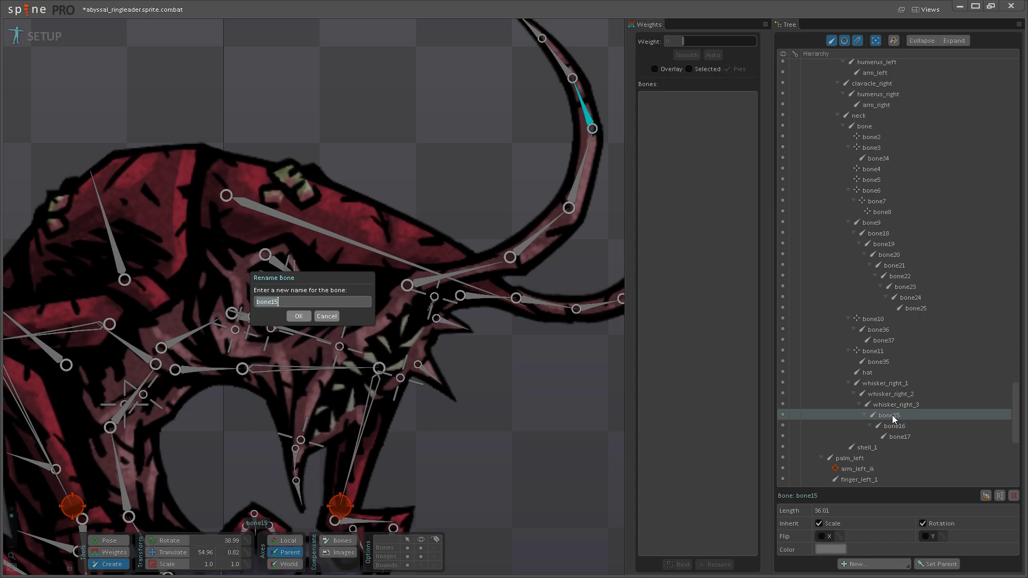
pyautogui.write('whisker_right_4')
pyautogui.press('Return')
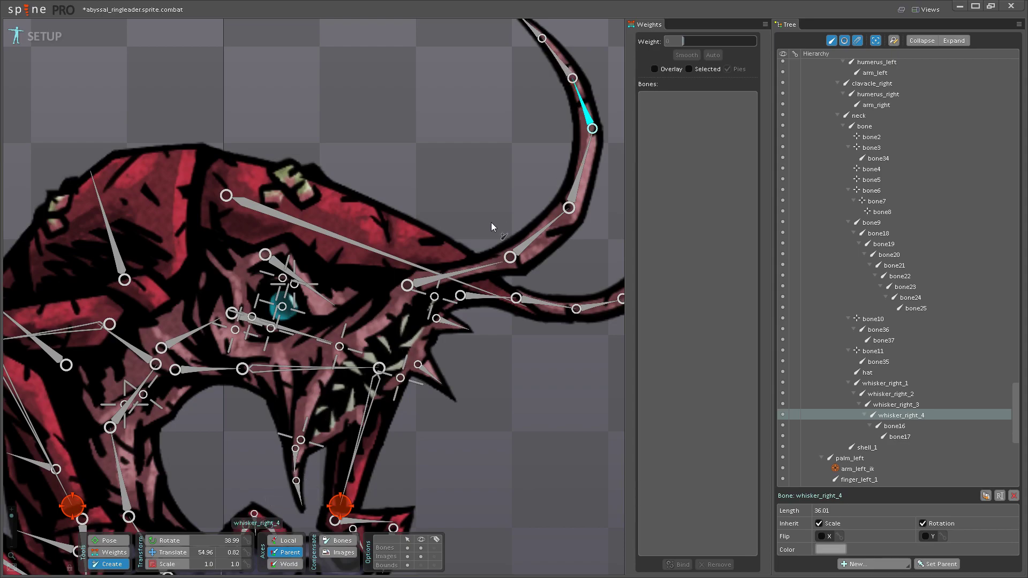
# - Rename bone16, the child bone just before the upper long whisker's tip, as whisker_right_5
pyautogui.doubleClick(894, 427)
pyautogui.write('shisk')
pyautogui.press('BackSpace')
pyautogui.press('BackSpace')
pyautogui.press('BackSpace')
pyautogui.press('BackSpace')
pyautogui.press('BackSpace')
pyautogui.write('w')
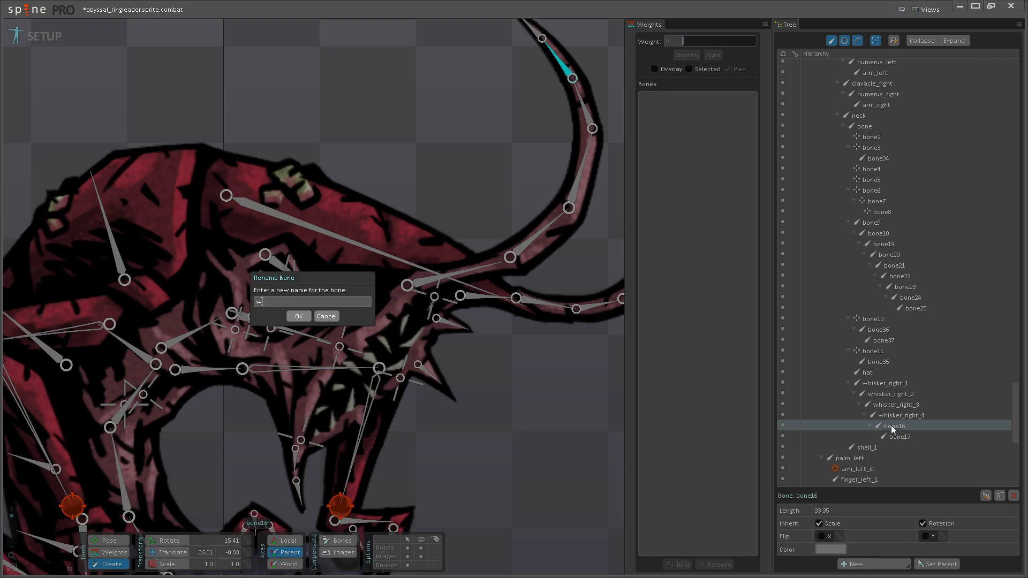
pyautogui.write('iisker_right')
pyautogui.write('_5')
pyautogui.press('Return')
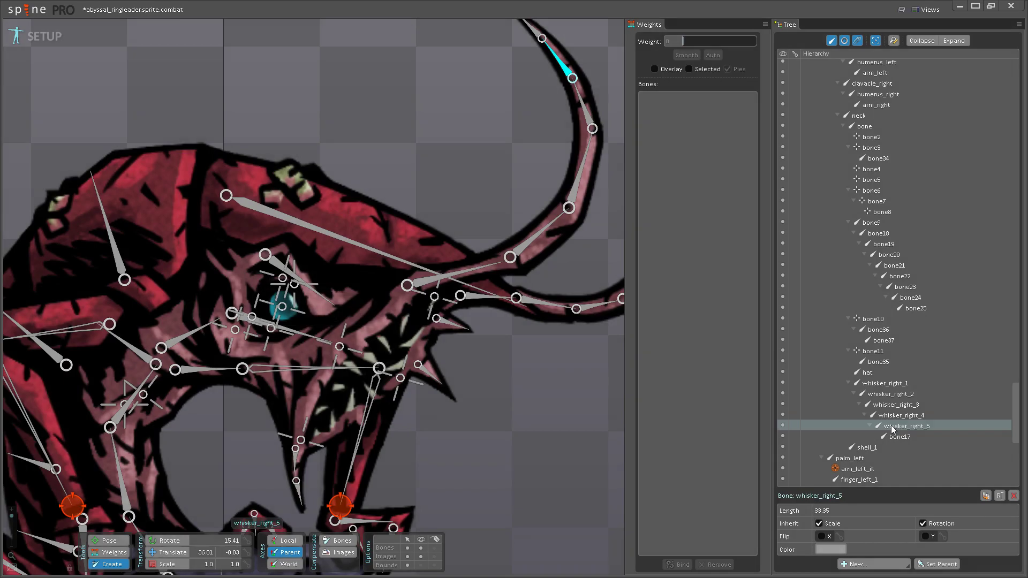
# - Rename bone17, the tip bone of the upper long whisker, as whisker_right_6 and save the project
pyautogui.doubleClick(898, 436)
pyautogui.write('w')
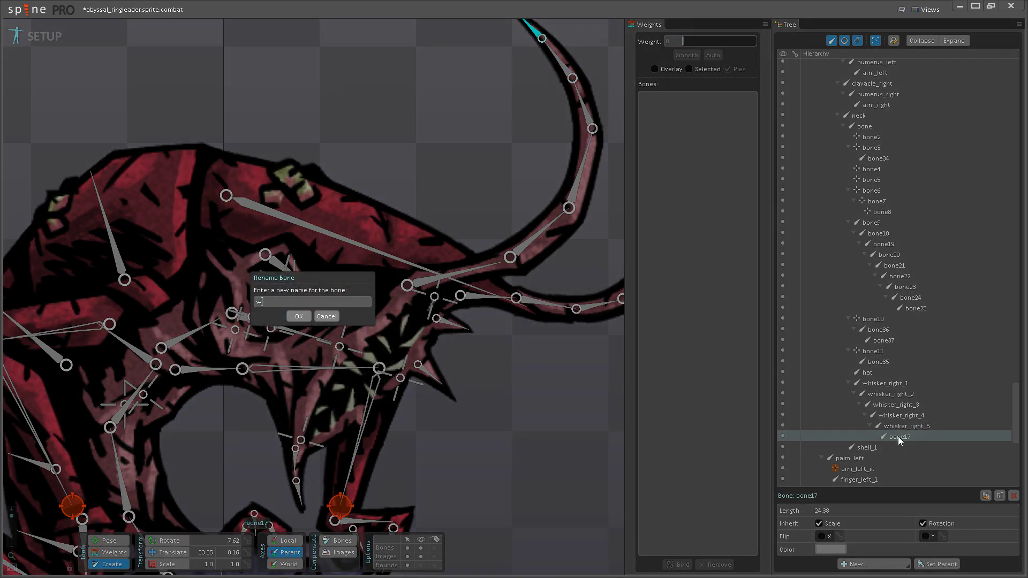
pyautogui.write('hisker_right_5')
pyautogui.press('BackSpace')
pyautogui.write('6')
pyautogui.press('Return')
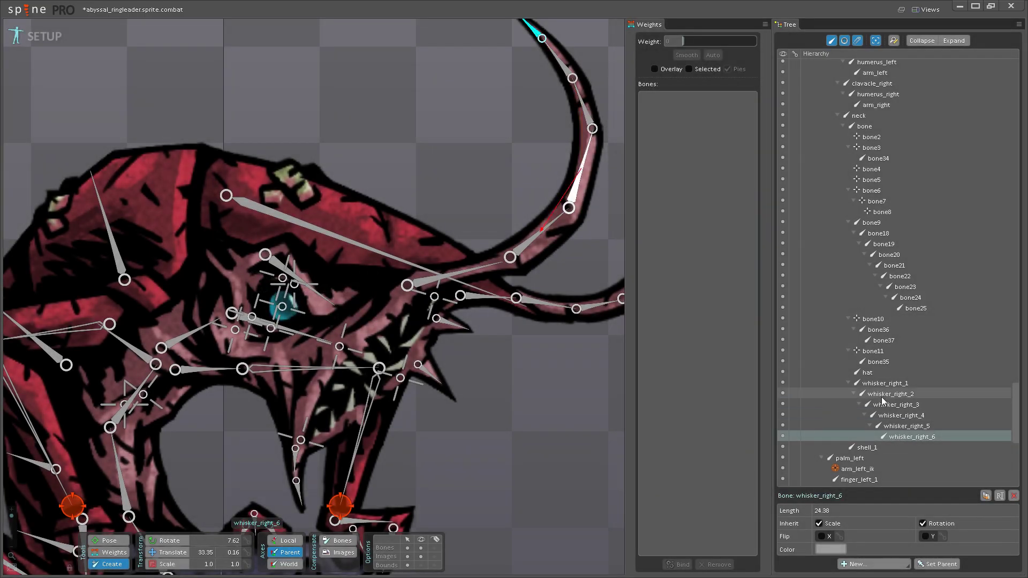
pyautogui.scroll(-5, 502, 423)
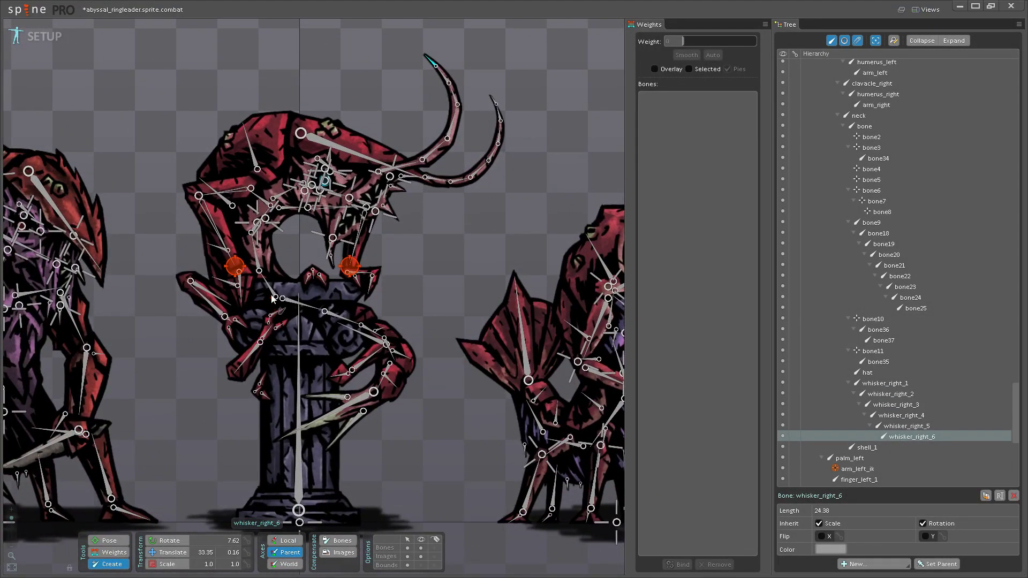
pyautogui.moveTo(452, 255); pyautogui.dragTo(375, 233)
pyautogui.hotkey('ctrl', 's')
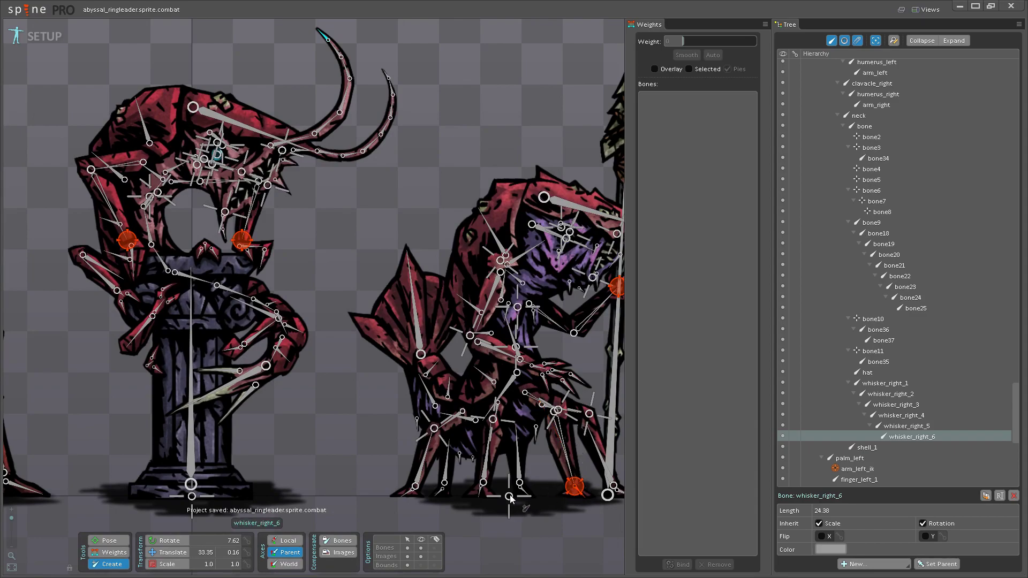
# - Rename bone35, the bone in the small upper spike at the ringleader's snout, as small_whisker_1
pyautogui.moveTo(153, 273); pyautogui.dragTo(233, 314)
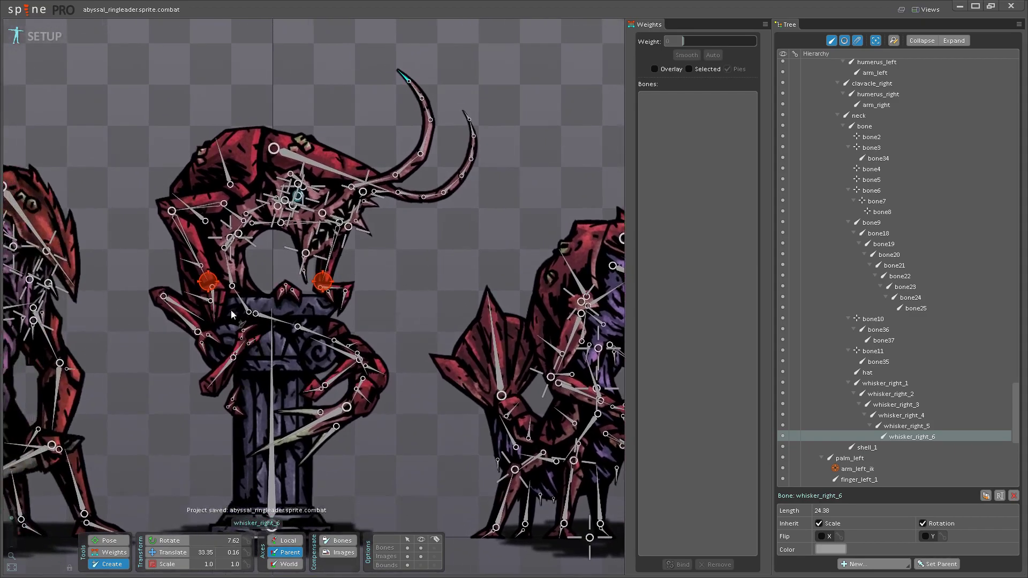
pyautogui.scroll(5, 389, 271)
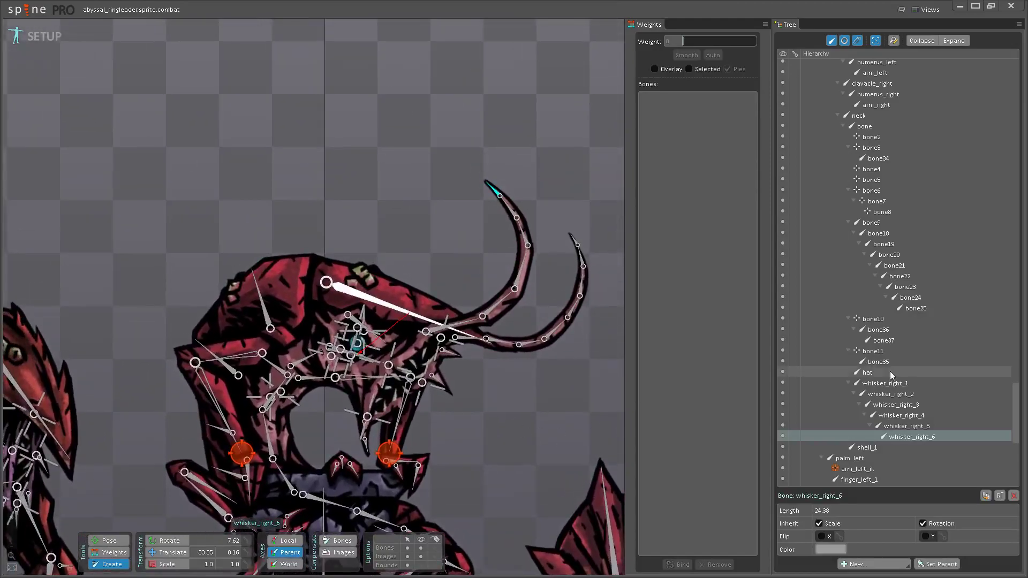
pyautogui.click(878, 363)
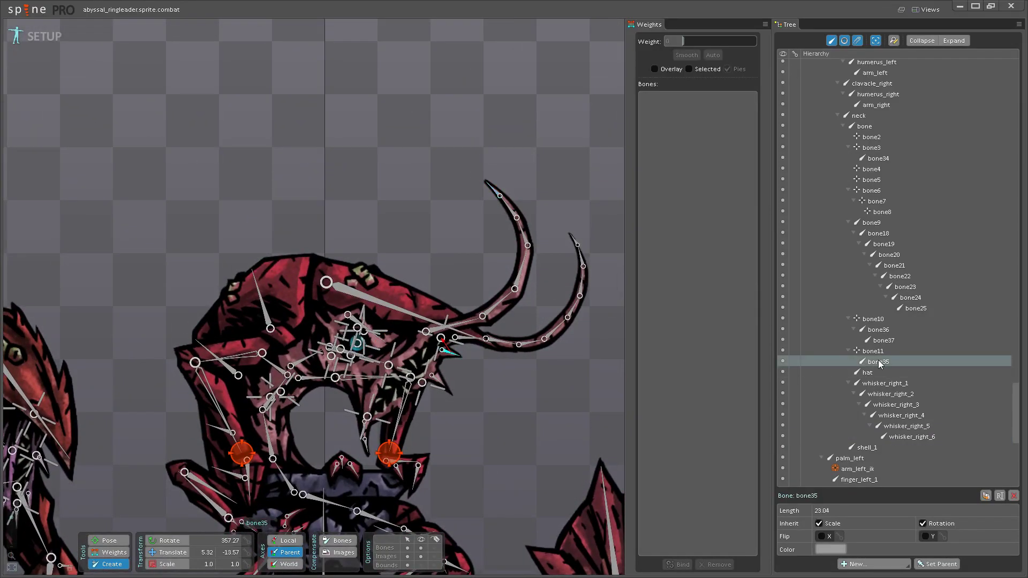
pyautogui.doubleClick(879, 363)
pyautogui.press('BackSpace')
pyautogui.press('BackSpace')
pyautogui.press('BackSpace')
pyautogui.press('BackSpace')
pyautogui.press('BackSpace')
pyautogui.press('BackSpace')
pyautogui.write('sm')
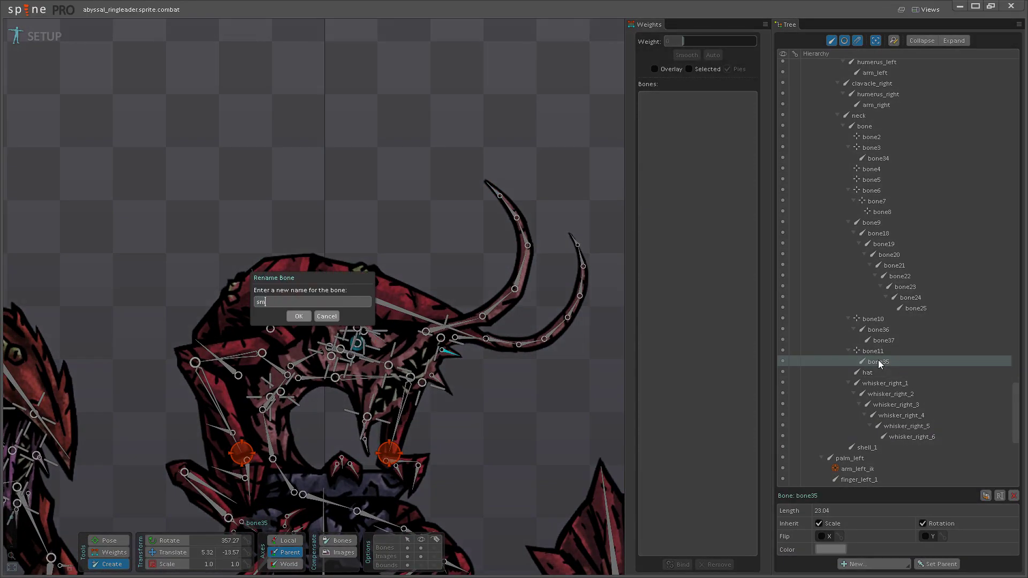
pyautogui.write('all_whisker_1')
pyautogui.press('Return')
# - Rename bone34, the bone in the lower spike at the ringleader's snout, as small_whisker_2
pyautogui.scroll(3, 425, 384)
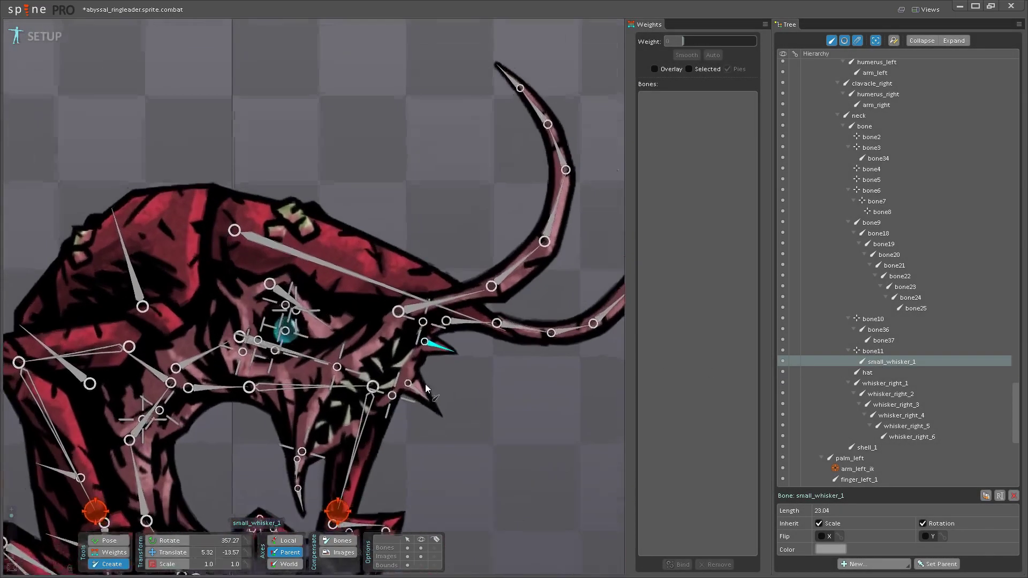
pyautogui.click(879, 158)
pyautogui.doubleClick(877, 158)
pyautogui.write('small_whisker_2')
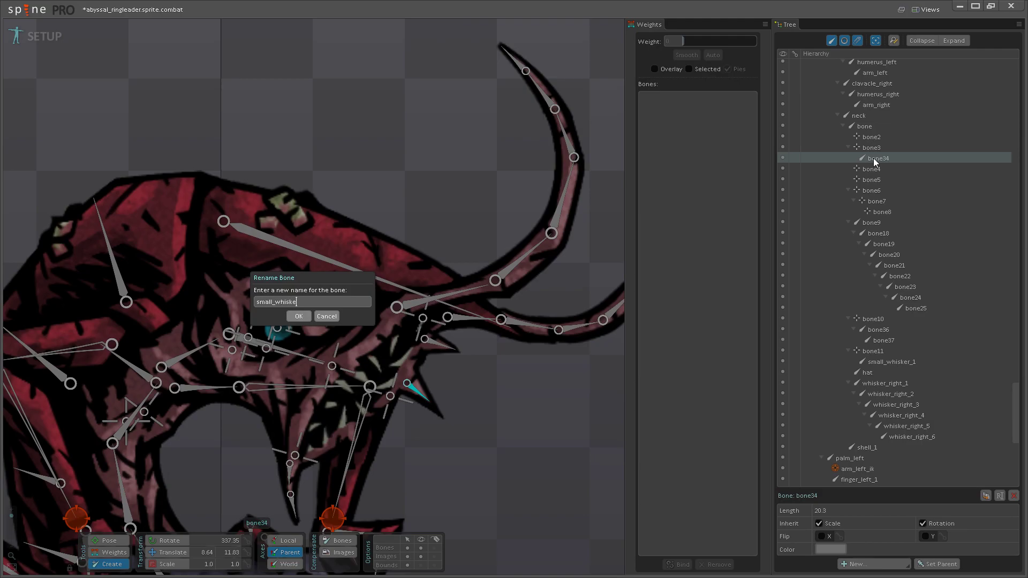
pyautogui.press('Return')
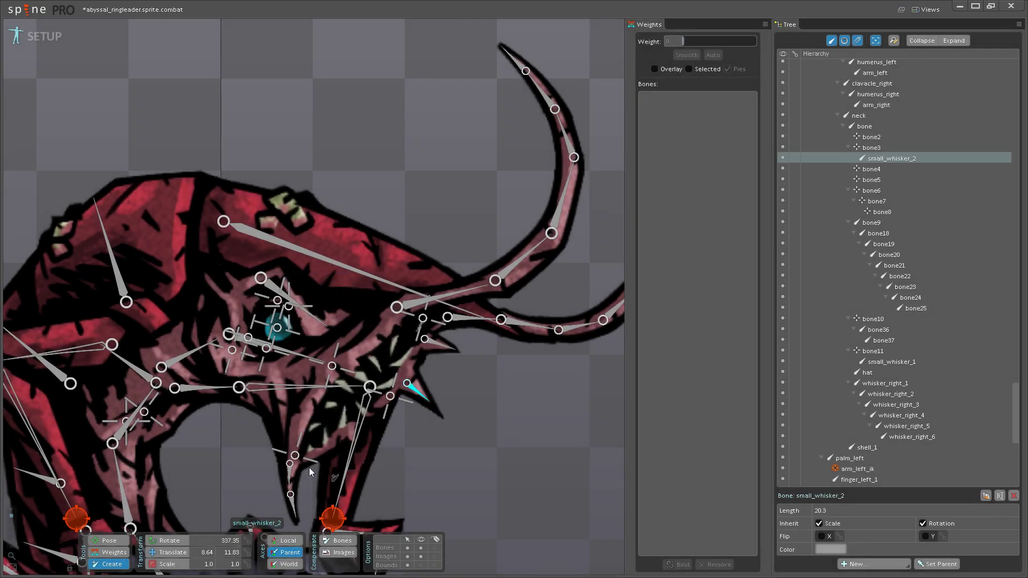
# - Rename bone36, the upper bone in the long fang under bone10, as small_whisker_3
pyautogui.click(290, 477)
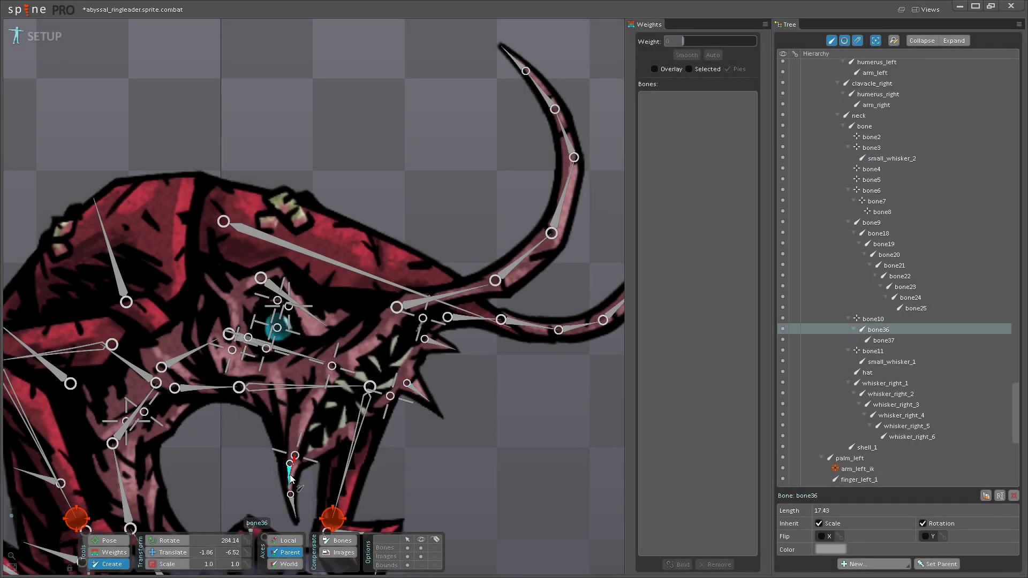
pyautogui.doubleClick(868, 330)
pyautogui.write('small_wh')
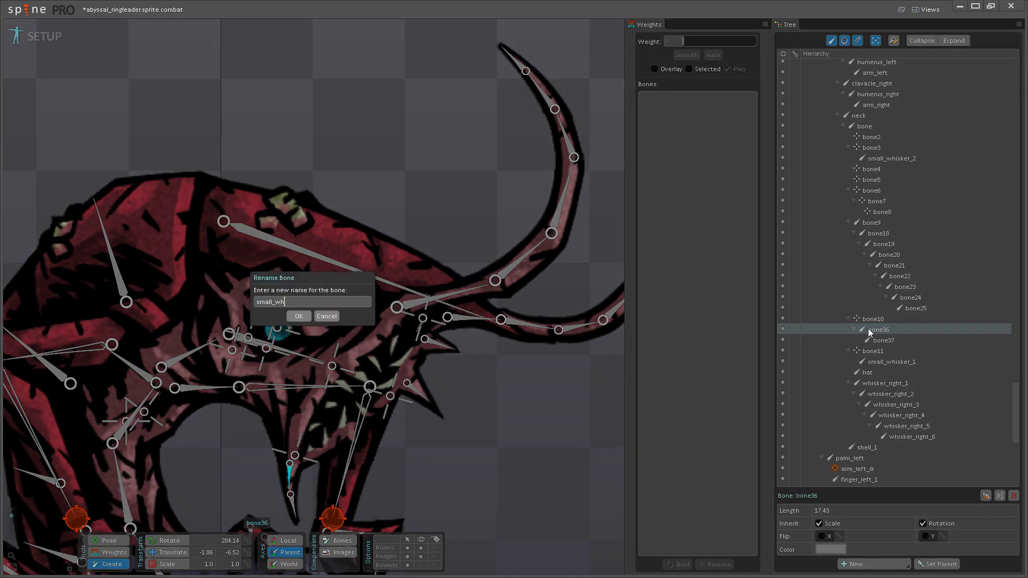
pyautogui.write('isker_3')
pyautogui.press('Return')
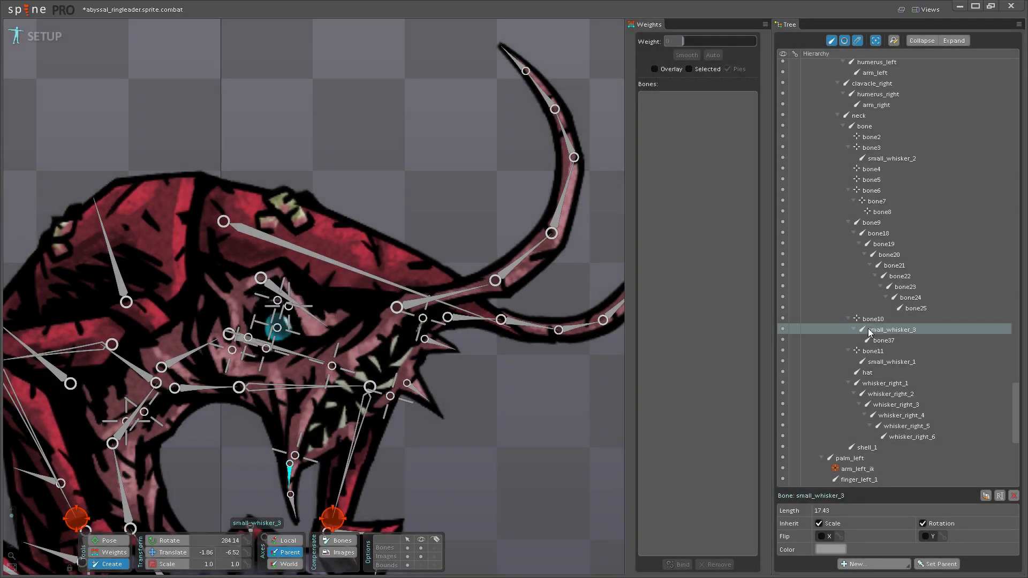
# - Rename bone37, the lower bone at the tip of the long fang, as small_whisker_3_1 and save the project
pyautogui.doubleClick(884, 340)
pyautogui.press('BackSpace')
pyautogui.press('BackSpace')
pyautogui.press('BackSpace')
pyautogui.press('BackSpace')
pyautogui.press('BackSpace')
pyautogui.press('BackSpace')
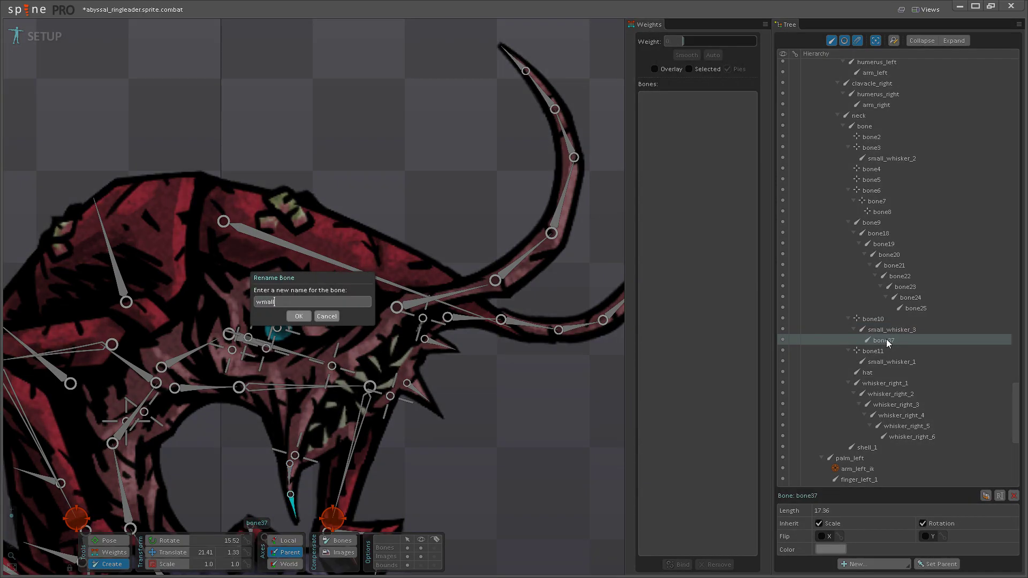
pyautogui.write('small_whisker_3_2')
pyautogui.press('Return')
pyautogui.doubleClick(886, 341)
pyautogui.press('BackSpace')
pyautogui.write('1')
pyautogui.press('Return')
pyautogui.hotkey('ctrl', 's')
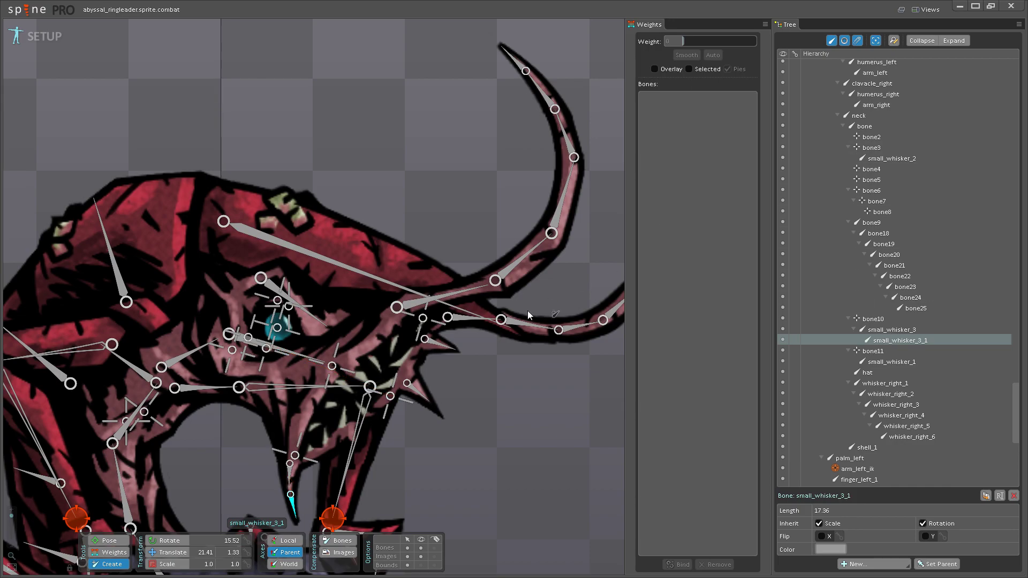
# - Rename bone2, the zero-length bone in the cheek between the eye and the front teeth, as mouth_right
pyautogui.scroll(-3, 474, 336)
pyautogui.scroll(2, 398, 378)
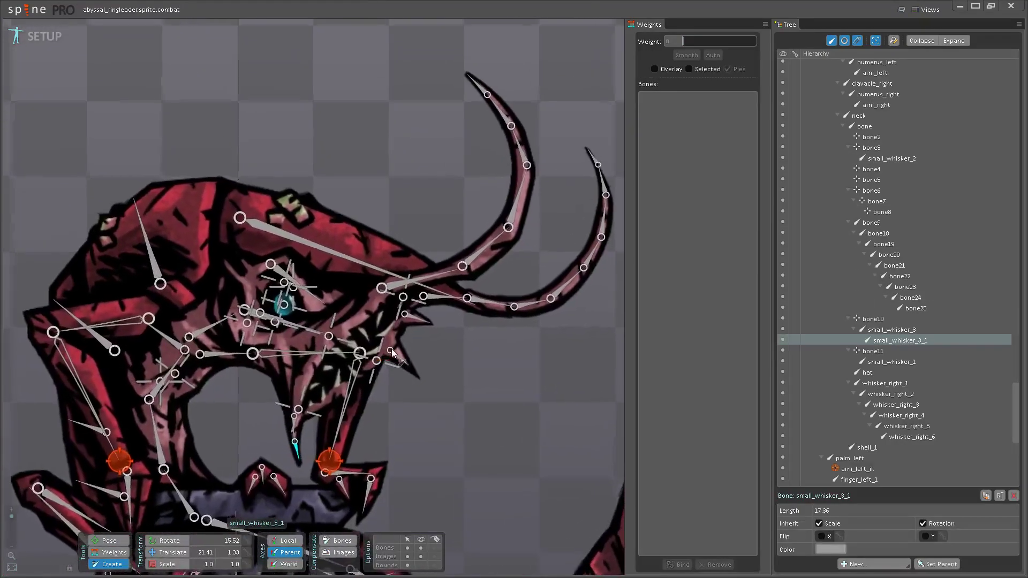
pyautogui.click(396, 351)
pyautogui.scroll(2, 397, 409)
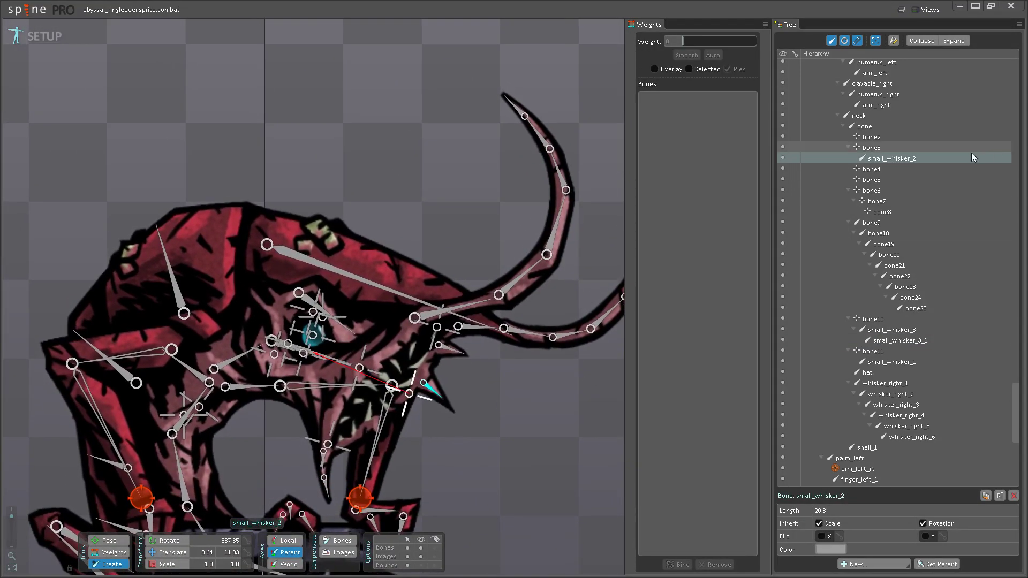
pyautogui.scroll(1, 407, 416)
pyautogui.scroll(1, 400, 404)
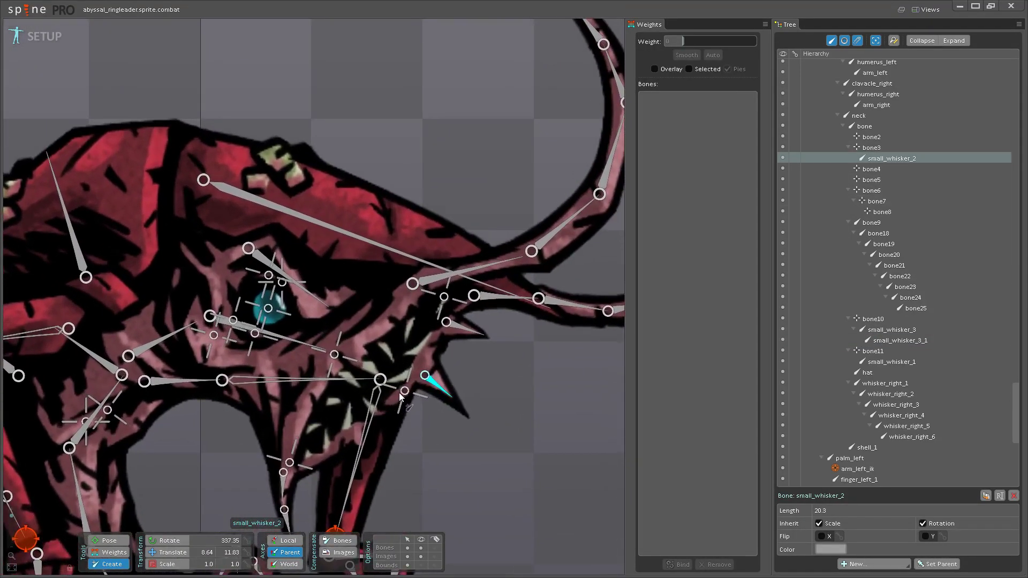
pyautogui.click(335, 354)
pyautogui.moveTo(425, 401); pyautogui.dragTo(518, 342)
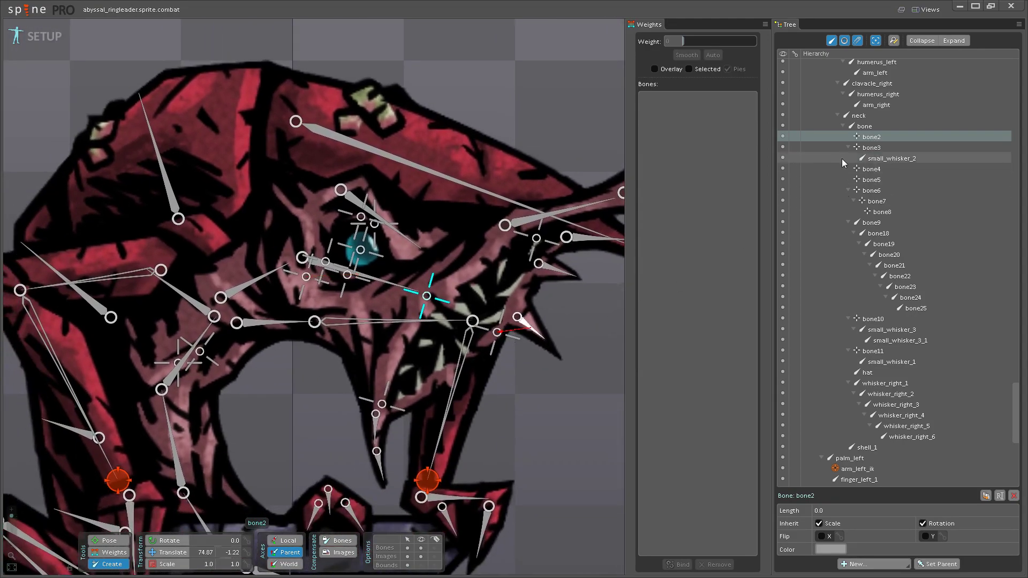
pyautogui.doubleClick(875, 138)
pyautogui.write('m')
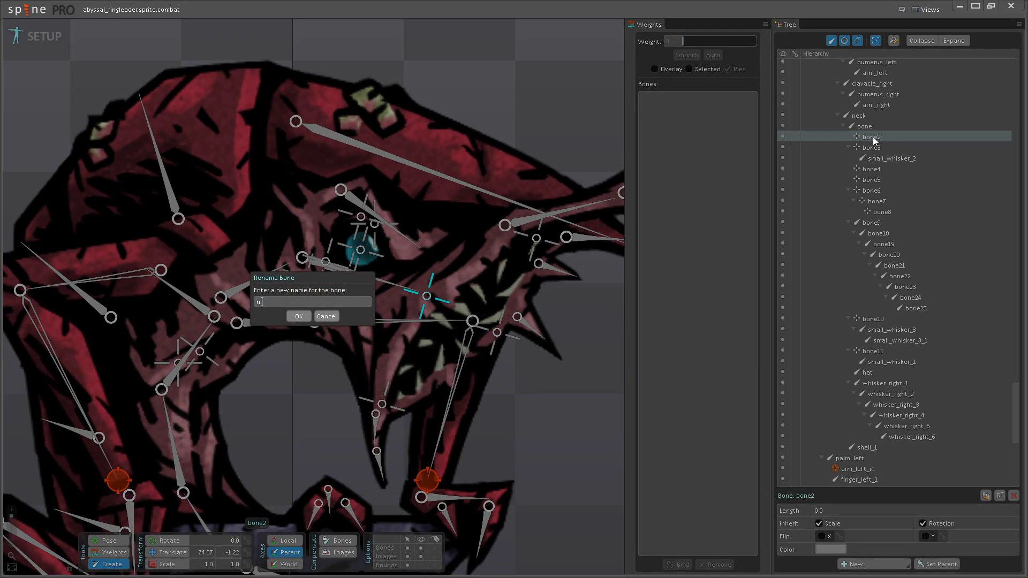
pyautogui.write('outh_right')
pyautogui.press('Return')
# - Rename bone3, the zero-length parent bone of small_whisker_2 at the front of the mouth, as mouth_left
pyautogui.doubleClick(874, 138)
pyautogui.write('mouth_left')
pyautogui.press('Return')
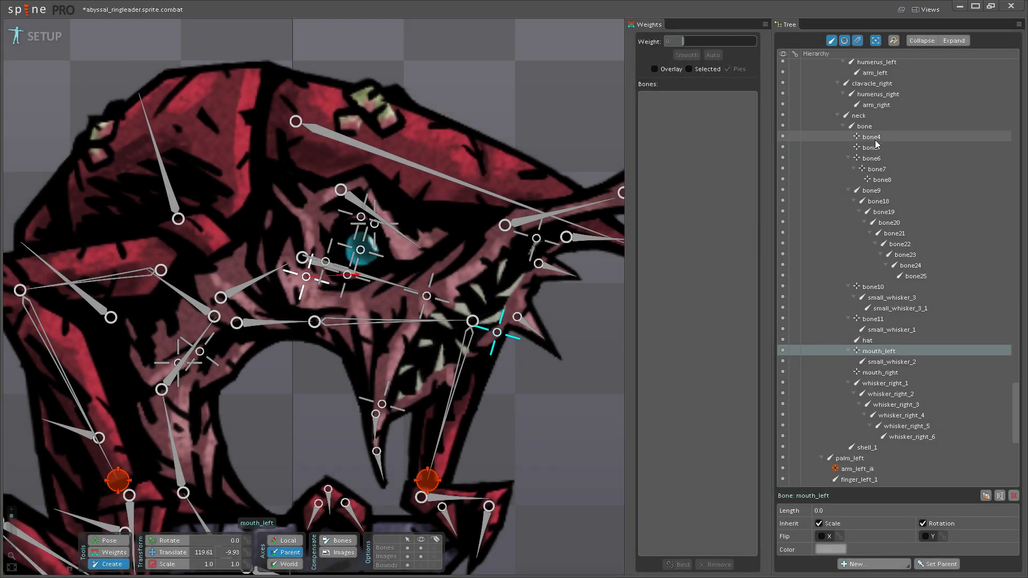
# - Rename bone4, the zero-length bone behind the eye, as cheek and bone5, on the eyeball, as eye
pyautogui.doubleClick(875, 140)
pyautogui.write('s')
pyautogui.write('heek')
pyautogui.press('Return')
pyautogui.doubleClick(875, 140)
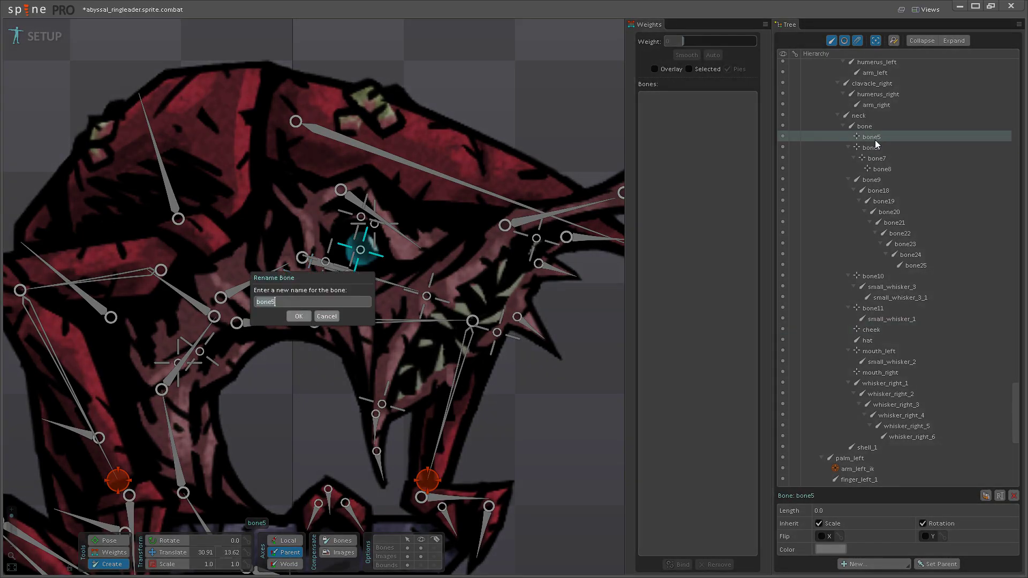
pyautogui.write('eye')
pyautogui.press('Return')
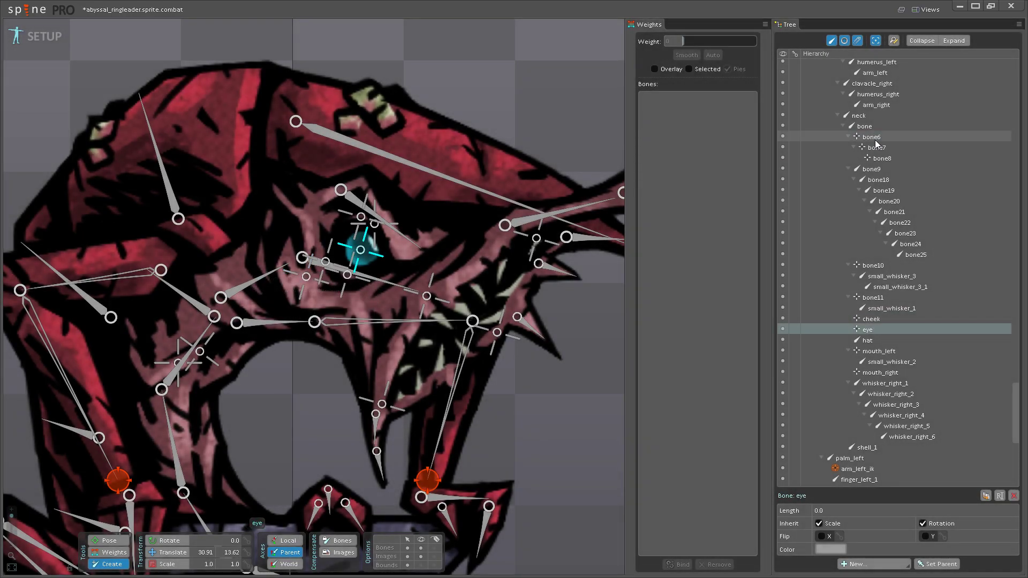
# - Rename bone6, the zero-length bone just below the eyeball, as eyelid_bottom
pyautogui.doubleClick(877, 142)
pyautogui.write('eye')
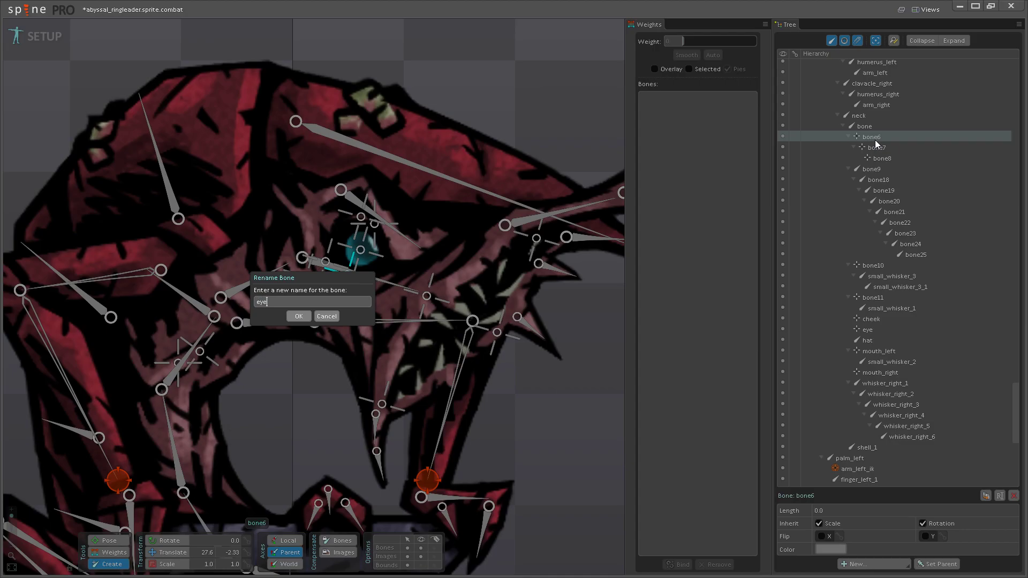
pyautogui.write('lid_bottom')
pyautogui.press('Return')
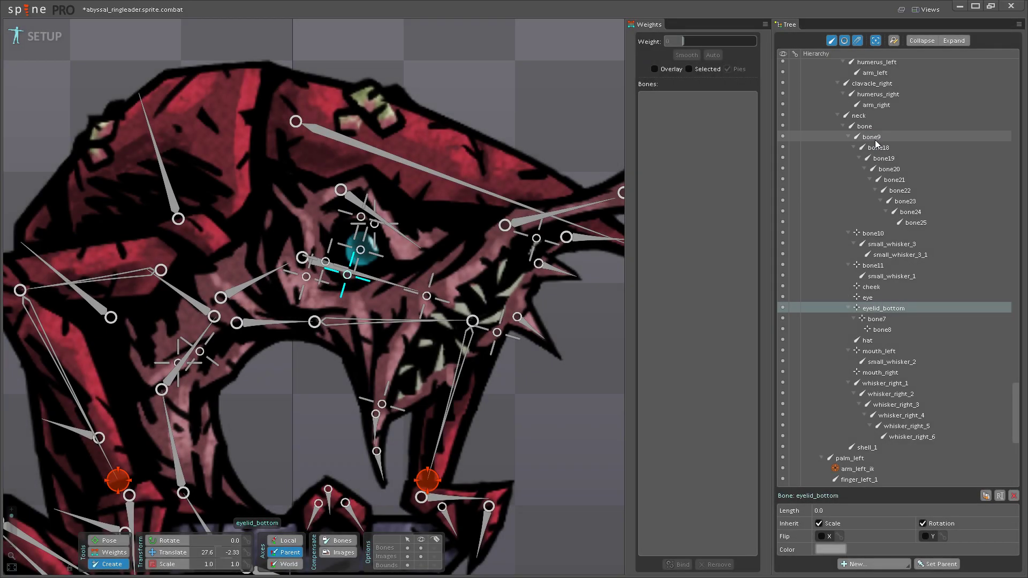
# - Delete bone7, the child of eyelid_bottom, together with its own child bone8
pyautogui.doubleClick(881, 321)
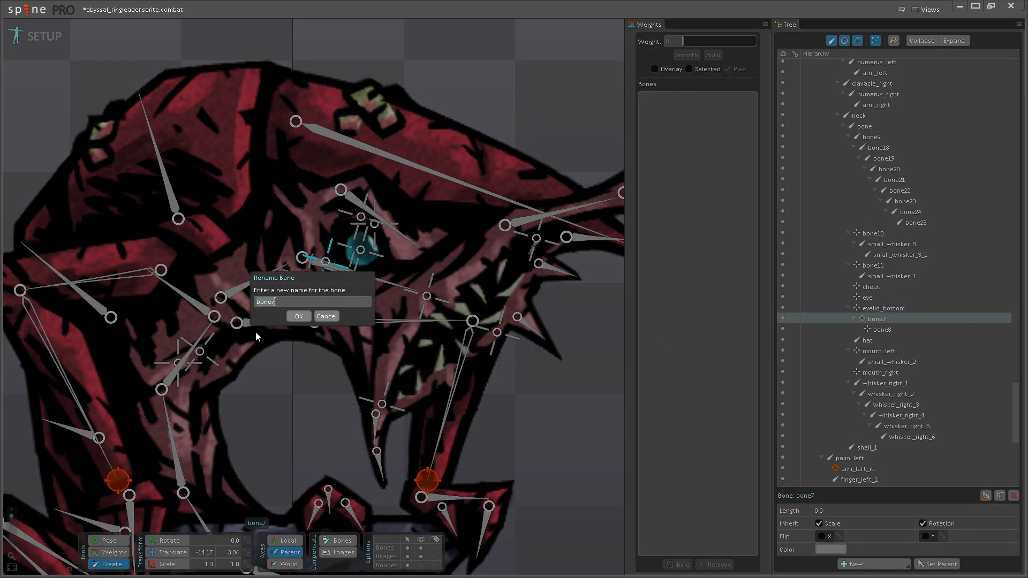
pyautogui.click(327, 317)
pyautogui.scroll(-1, 328, 301)
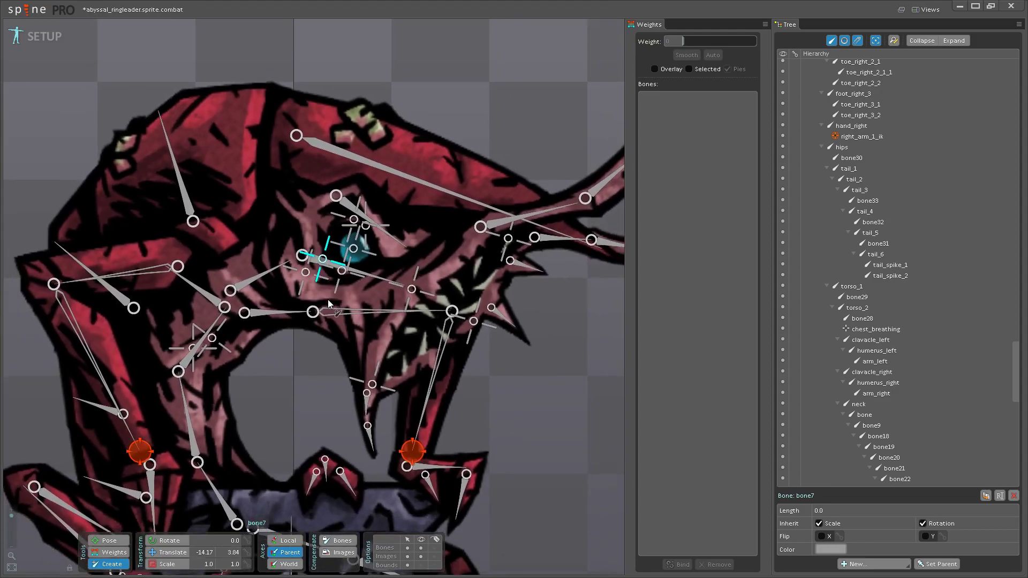
pyautogui.scroll(-10, 873, 289)
pyautogui.scroll(8, 870, 283)
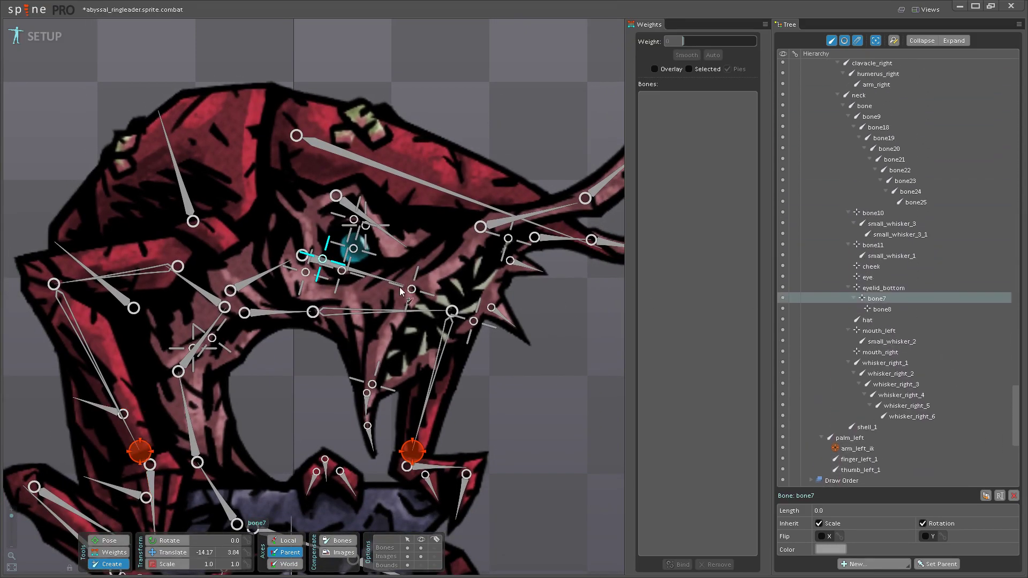
pyautogui.click(109, 540)
pyautogui.scroll(1, 323, 224)
pyautogui.scroll(2, 323, 224)
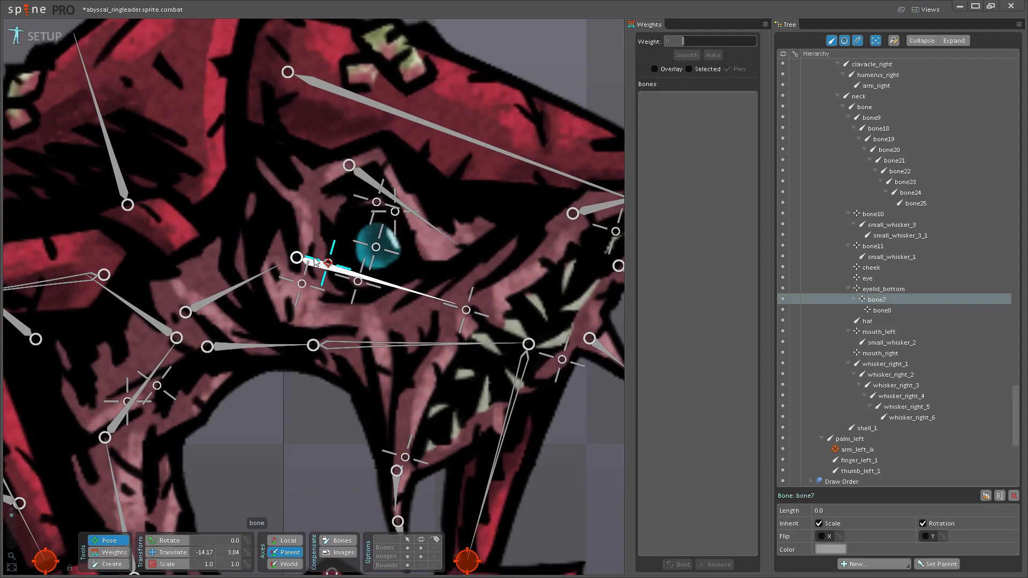
pyautogui.click(881, 310)
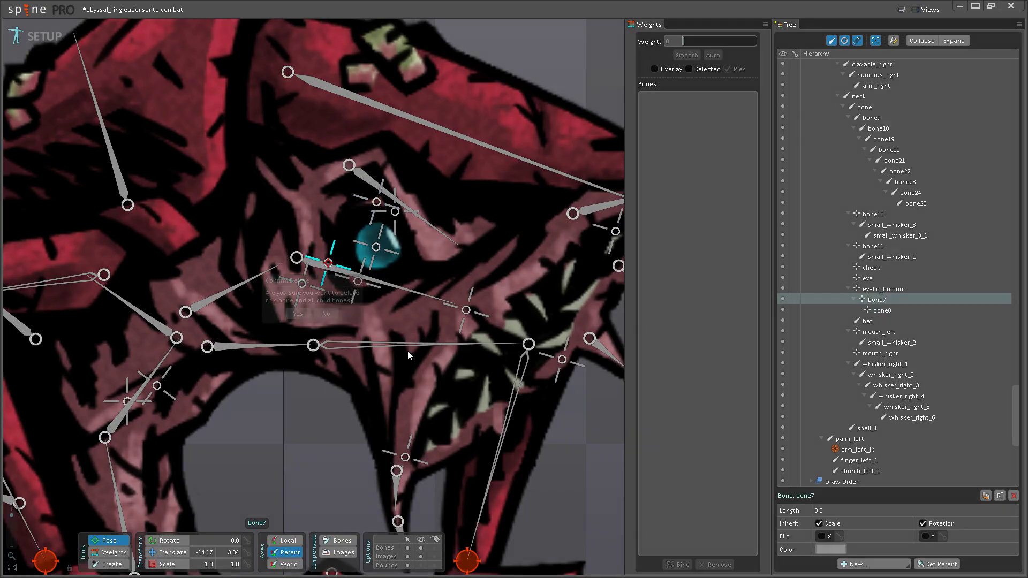
pyautogui.press('Delete')
pyautogui.click(297, 317)
# - Create a zero-length bone just above the eyeball as a child of the main head bone
pyautogui.moveTo(321, 284); pyautogui.dragTo(326, 330)
pyautogui.click(334, 315)
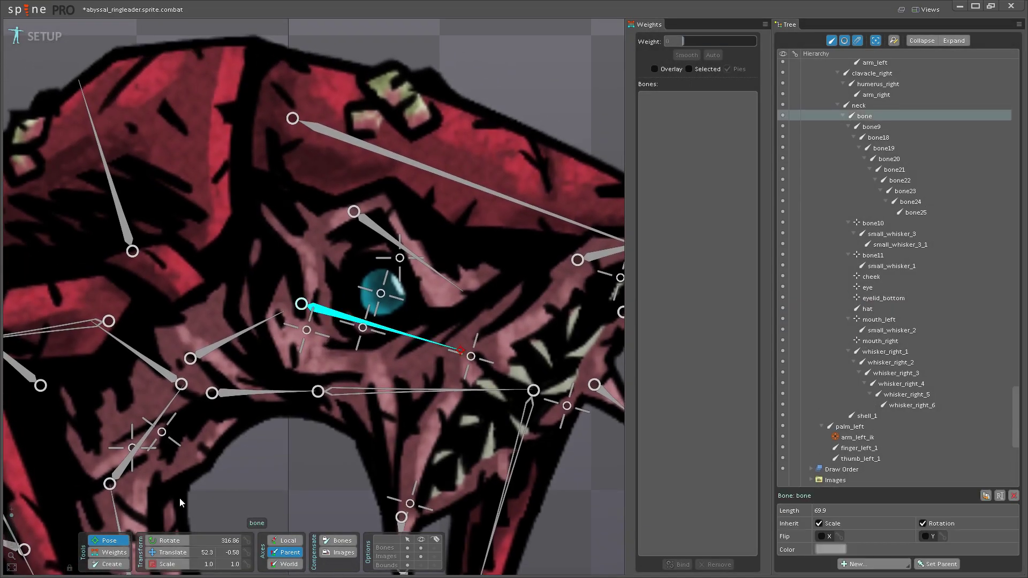
pyautogui.click(108, 564)
pyautogui.click(378, 249)
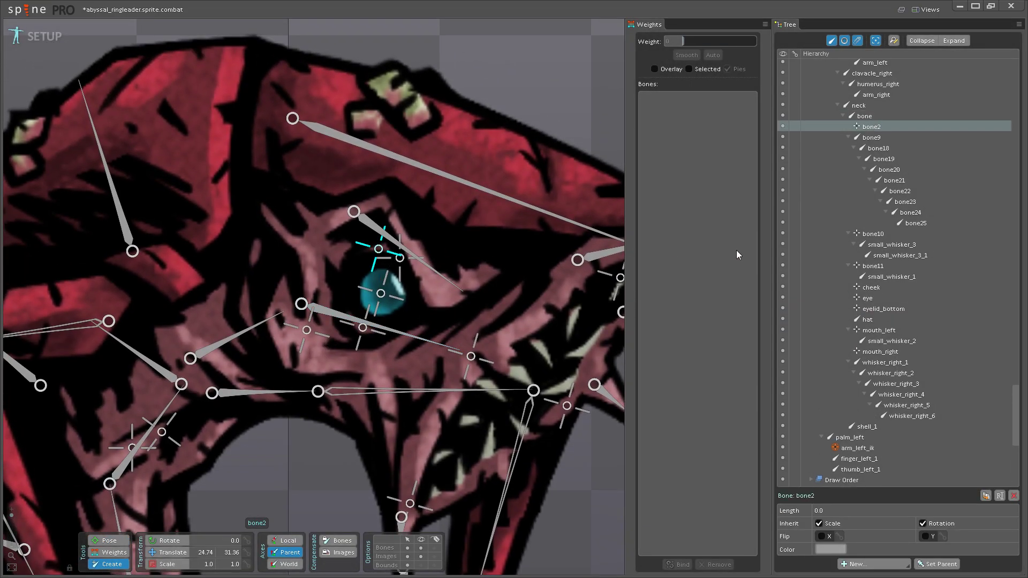
# - Rename bone2, the new zero-length bone above the eyeball, as eyelid_top
pyautogui.doubleClick(873, 130)
pyautogui.write('eye')
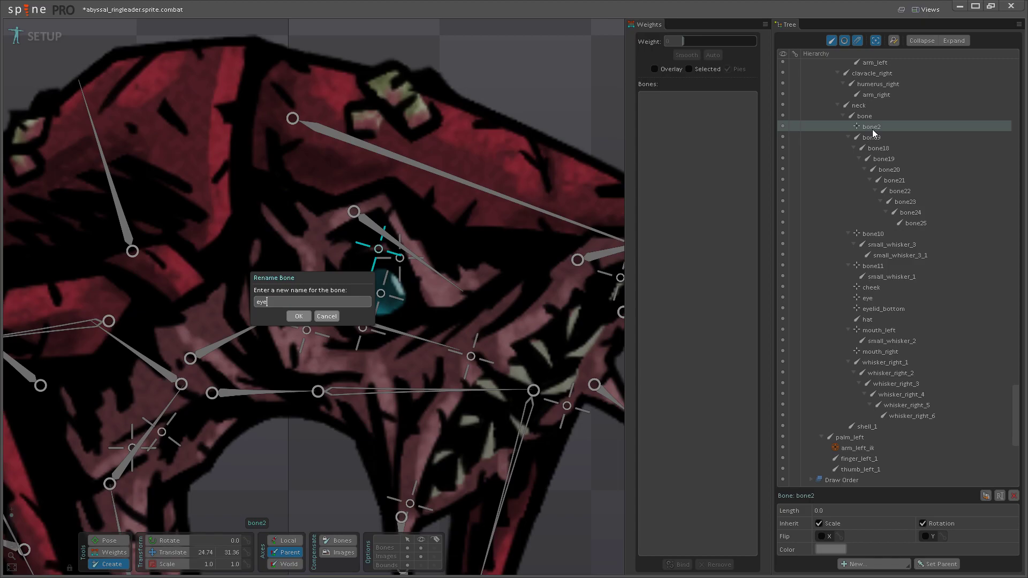
pyautogui.write('lid_top')
pyautogui.press('Return')
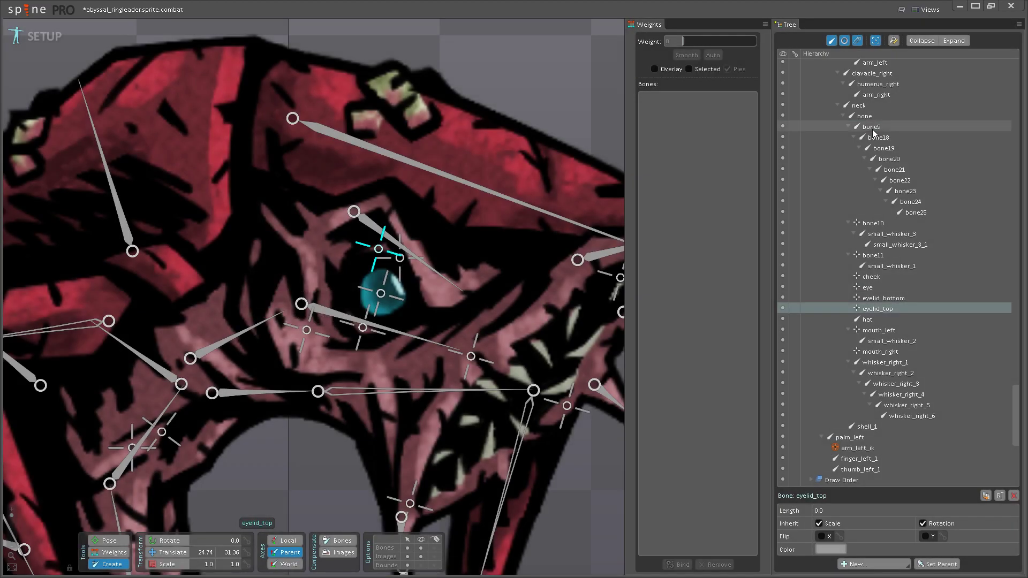
# - Rename the main bone under neck as head and its child bone9, above the eye, as brow
pyautogui.click(870, 119)
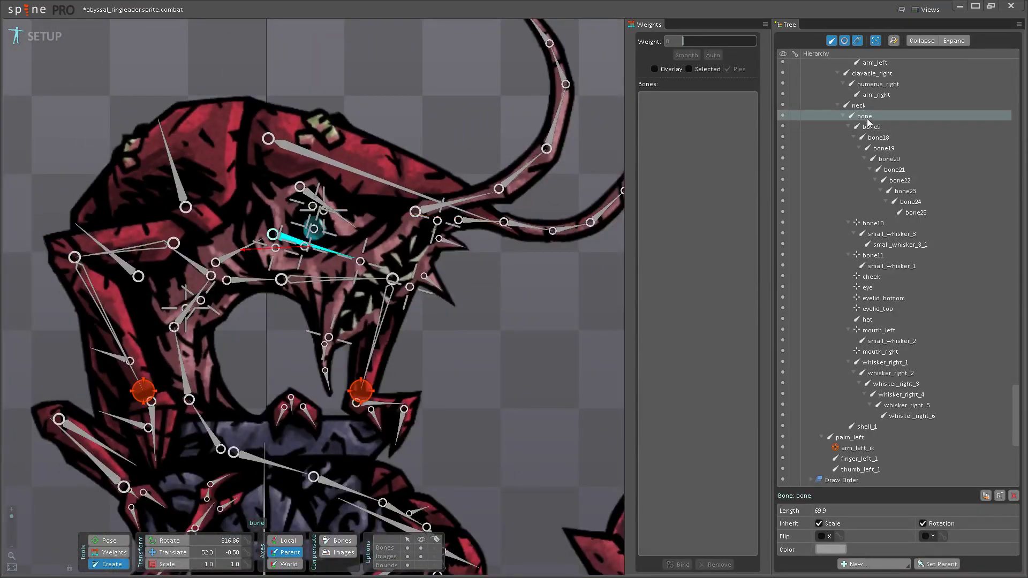
pyautogui.doubleClick(866, 117)
pyautogui.write('head')
pyautogui.press('Return')
pyautogui.click(869, 127)
pyautogui.doubleClick(870, 129)
pyautogui.write('brow')
pyautogui.press('Return')
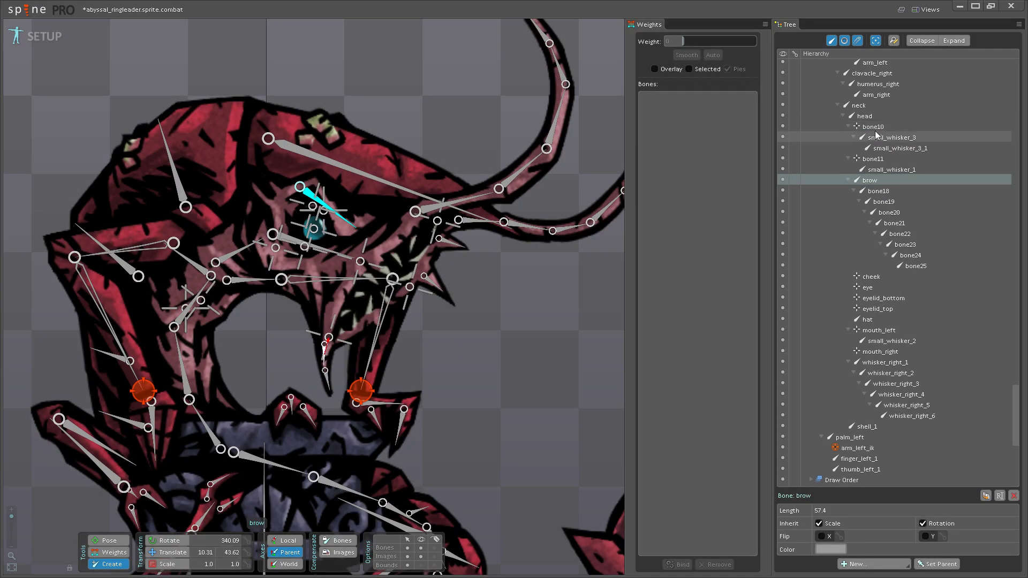
# - Rename bone10, the parent of small_whisker_3, as mouth_bottom and bone11, the parent of small_whisker_1, as mouth_top
pyautogui.doubleClick(874, 126)
pyautogui.write('mouth_bottom')
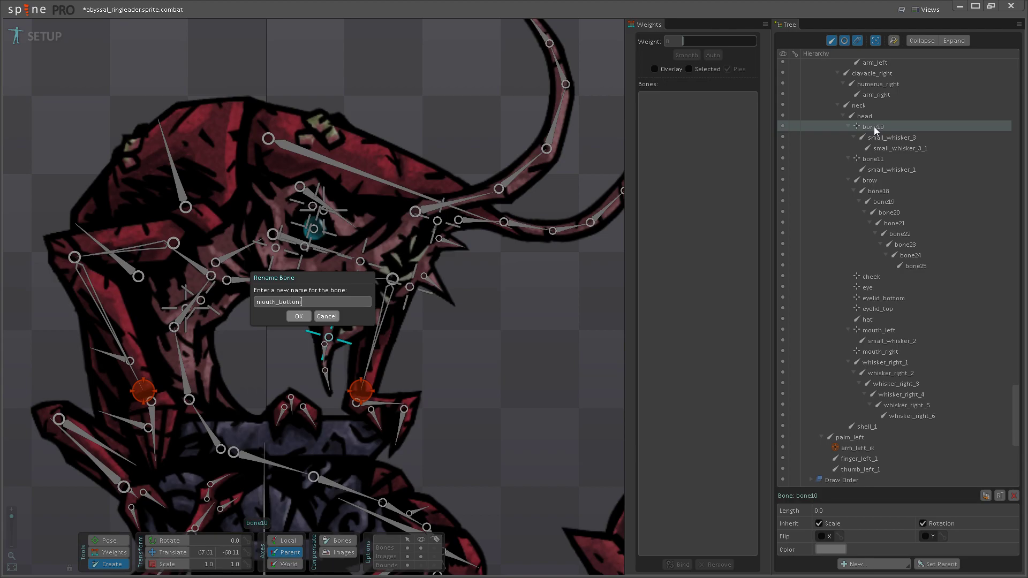
pyautogui.press('Return')
pyautogui.doubleClick(874, 127)
pyautogui.write('mouth_top')
pyautogui.press('Return')
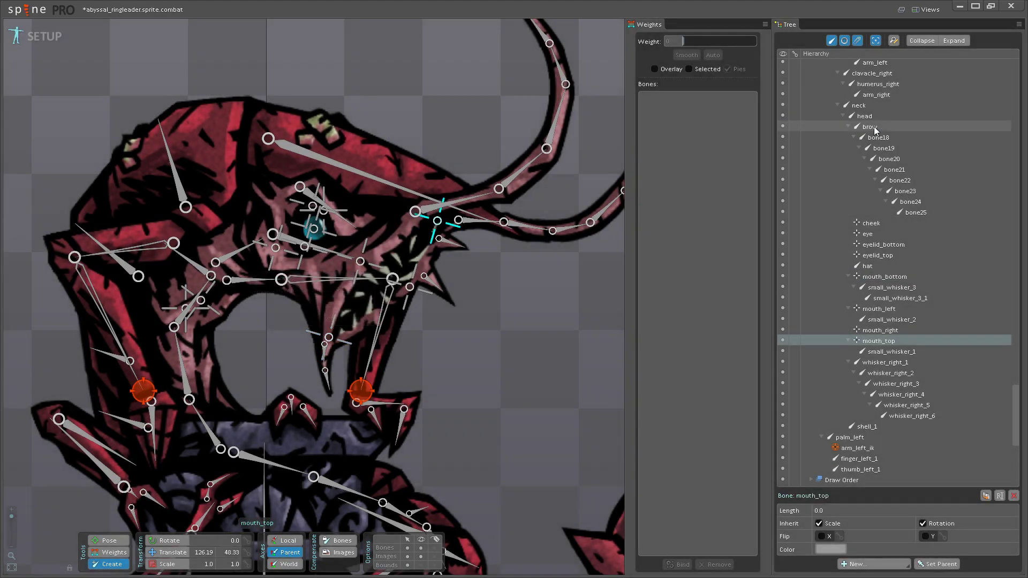
# - Rename bone18, the base bone of the lower long whisker under brow, as whisker_left_1
pyautogui.click(882, 139)
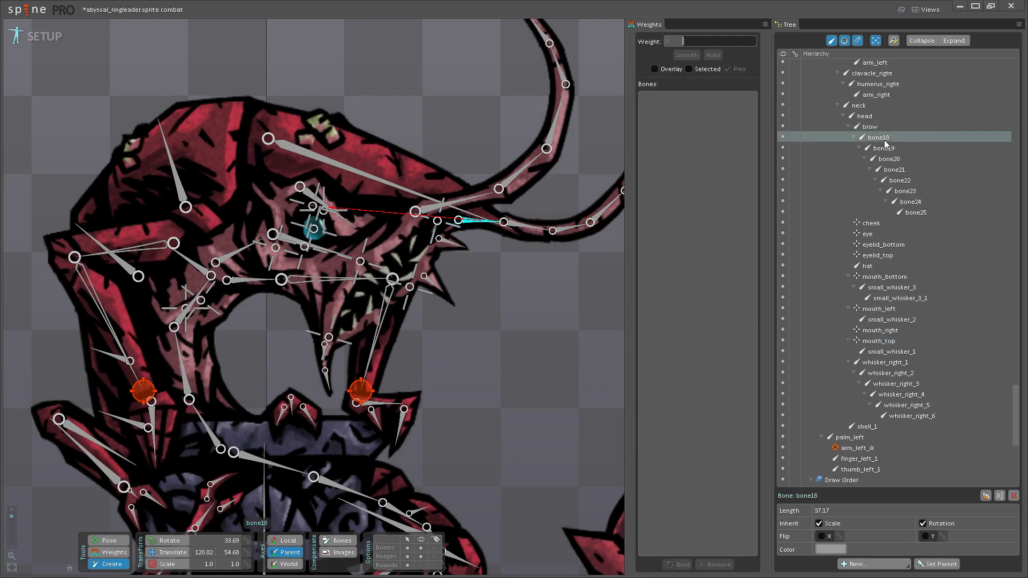
pyautogui.doubleClick(885, 140)
pyautogui.write('whisker_left_1')
pyautogui.press('Return')
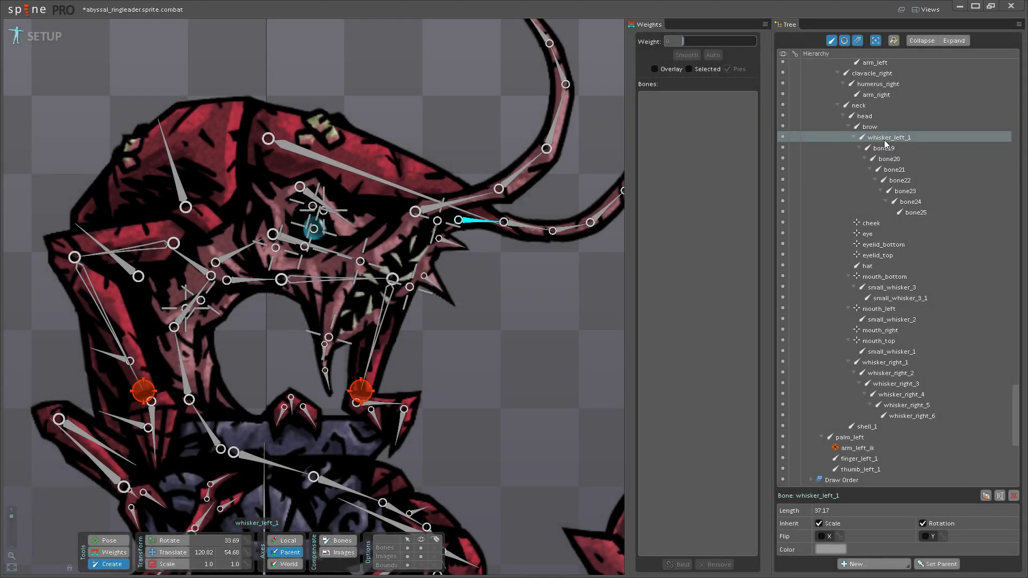
# - Rename bone19 and bone20, the two bones following whisker_left_1, as whisker_left_2 and whisker_left_3
pyautogui.click(883, 151)
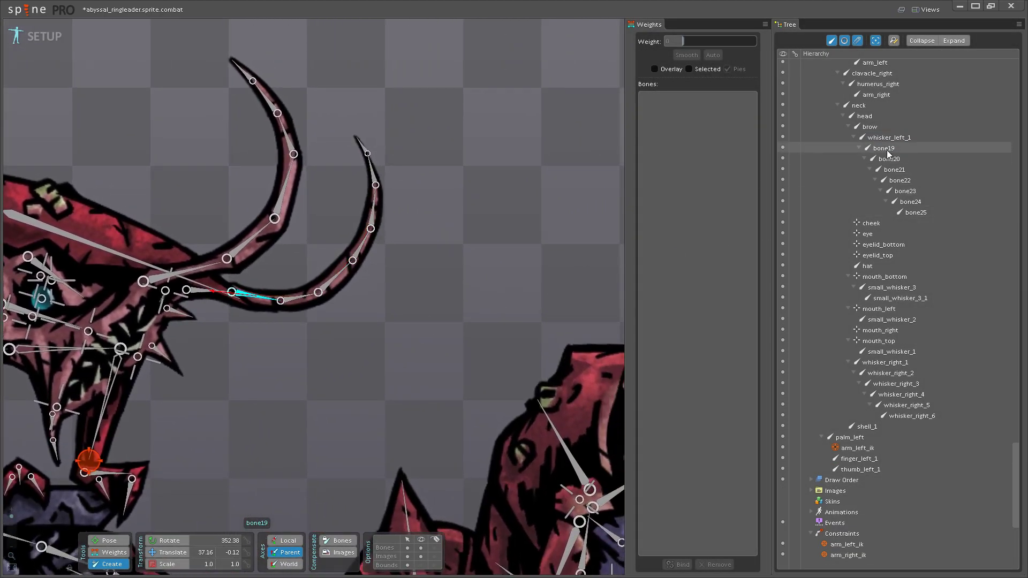
pyautogui.doubleClick(887, 150)
pyautogui.write('whisker_left_2')
pyautogui.press('Return')
pyautogui.doubleClick(890, 160)
pyautogui.write('whisker_left_3')
pyautogui.press('Return')
# - Rename bone21 and bone22 in the same whisker chain as whisker_left_4 and whisker_left_5
pyautogui.doubleClick(894, 170)
pyautogui.write('whisker_left_')
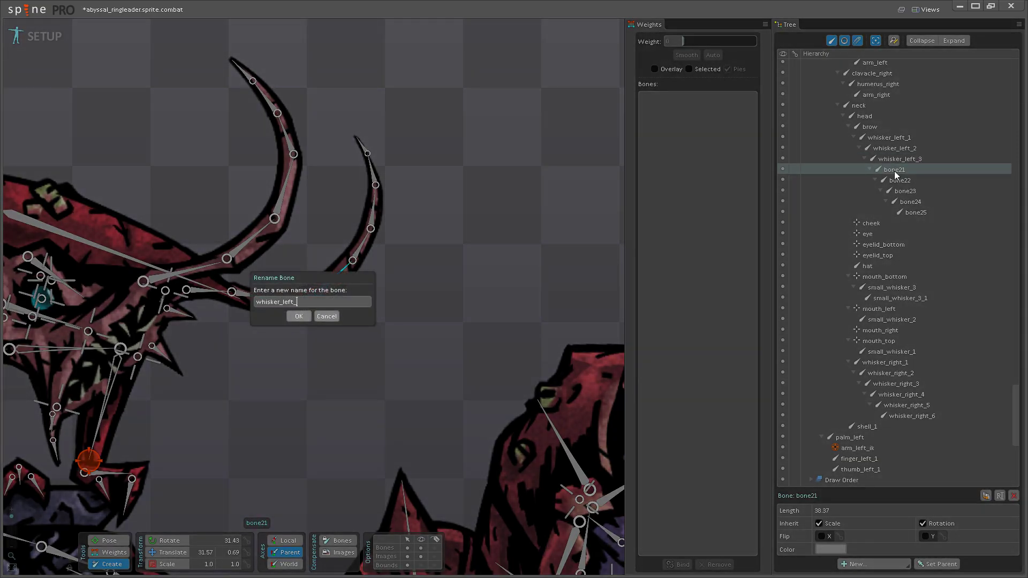
pyautogui.write('4')
pyautogui.press('Return')
pyautogui.doubleClick(898, 182)
pyautogui.write('whisker_left_5')
pyautogui.press('Return')
# - Rename bone23 and bone24 in the upper part of the whisker as whisker_left_6 and whisker_left_7
pyautogui.doubleClick(899, 192)
pyautogui.write('whiske')
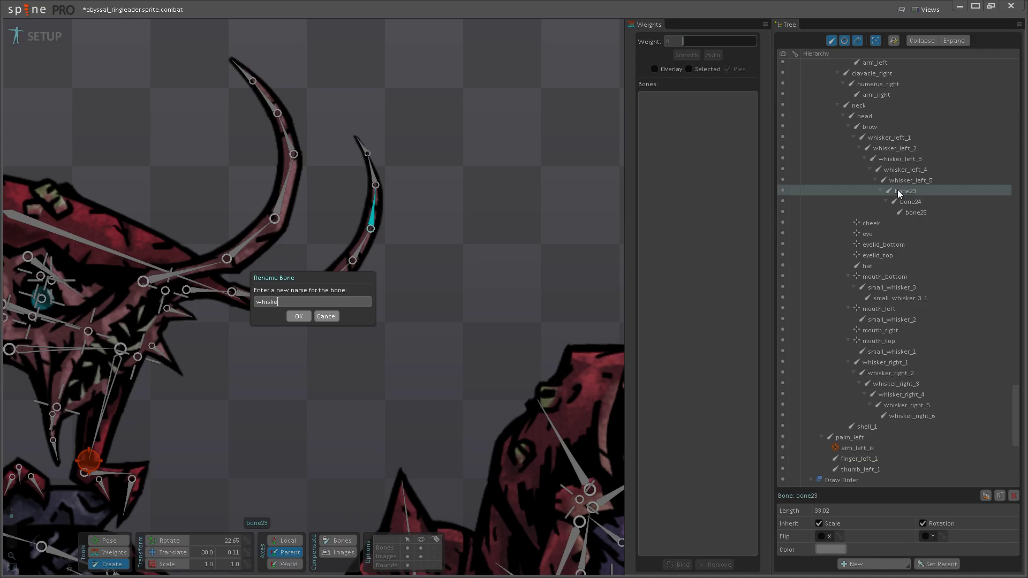
pyautogui.write('r_left_6')
pyautogui.press('Return')
pyautogui.doubleClick(910, 203)
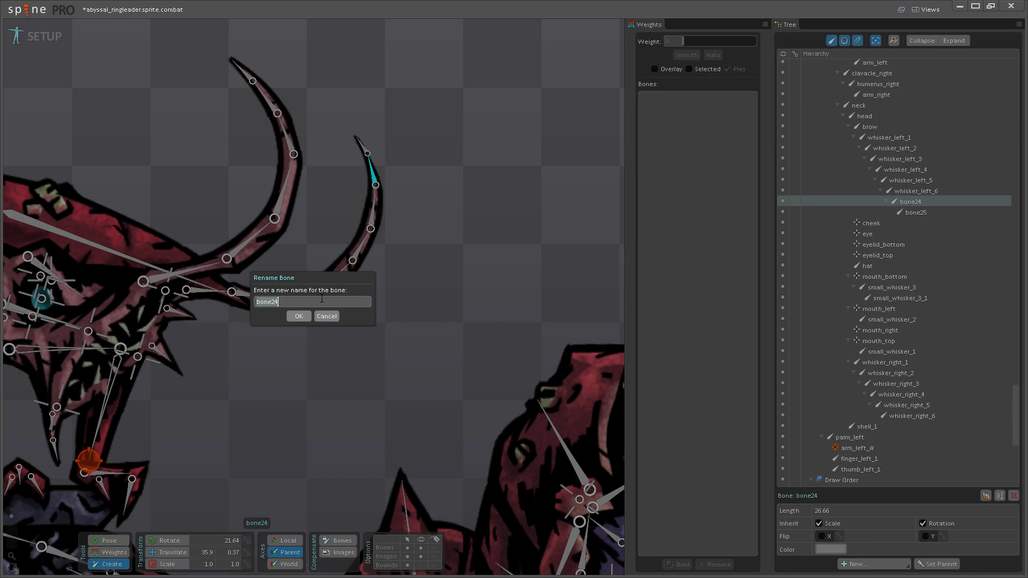
pyautogui.moveTo(326, 303); pyautogui.dragTo(224, 305)
pyautogui.write('whisker_left_7')
pyautogui.press('Return')
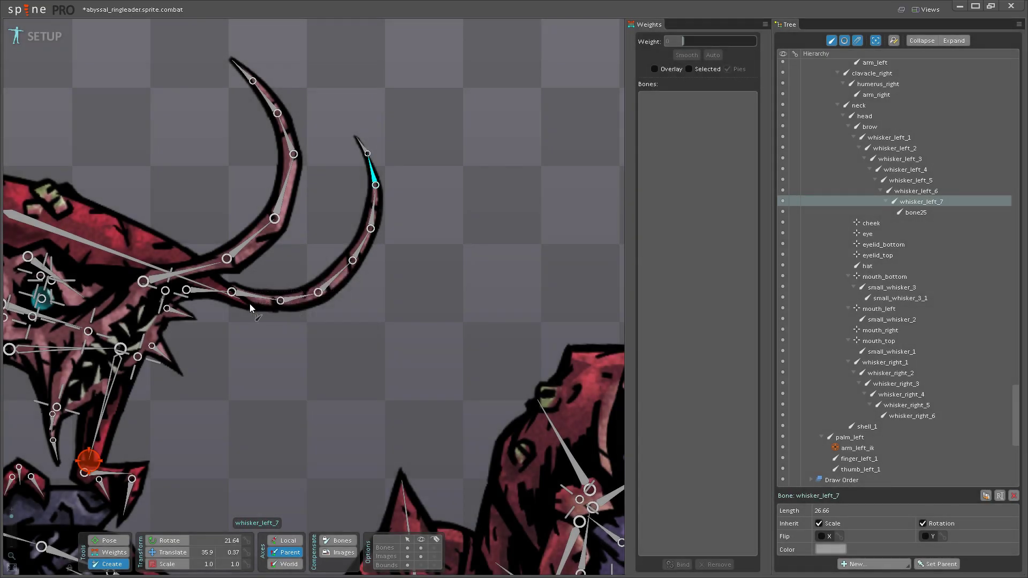
# - Rename bone25, the bone at the whisker's tip, as whisker_left_8 and save the project
pyautogui.doubleClick(918, 213)
pyautogui.write('w')
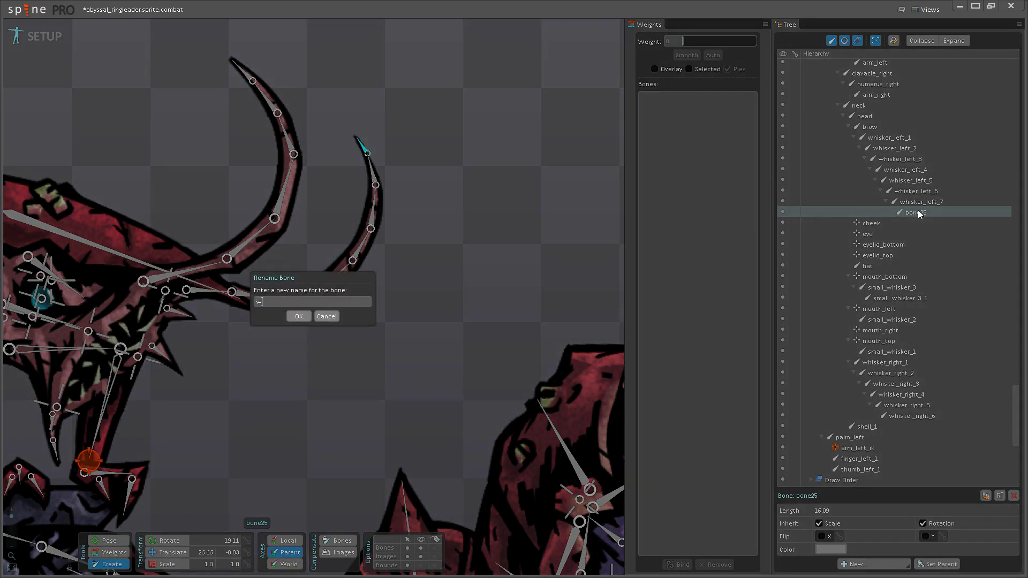
pyautogui.write('hisker_left_8')
pyautogui.press('Return')
pyautogui.hotkey('ctrl', 's')
pyautogui.scroll(-5, 262, 417)
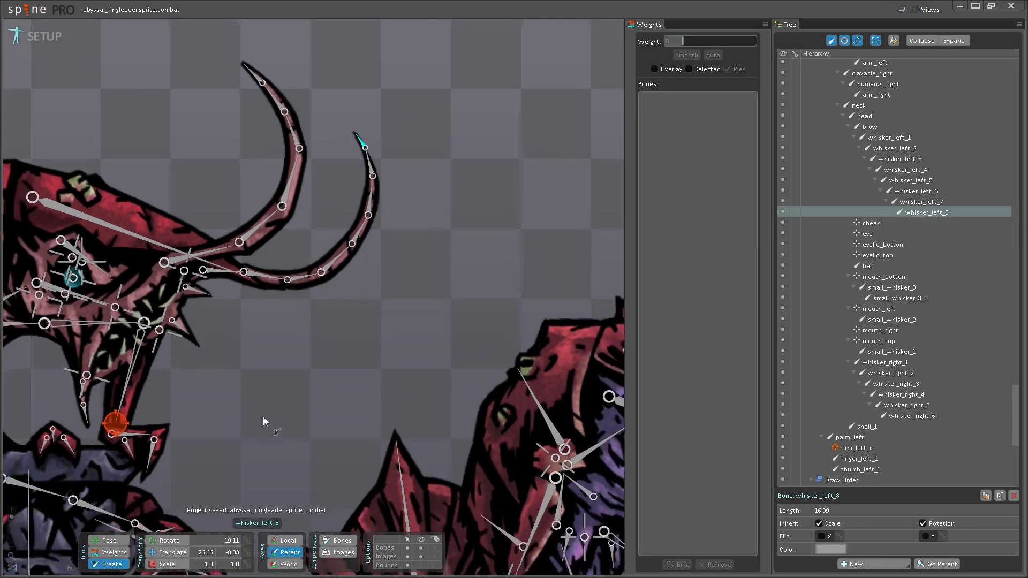
pyautogui.scroll(2, 375, 332)
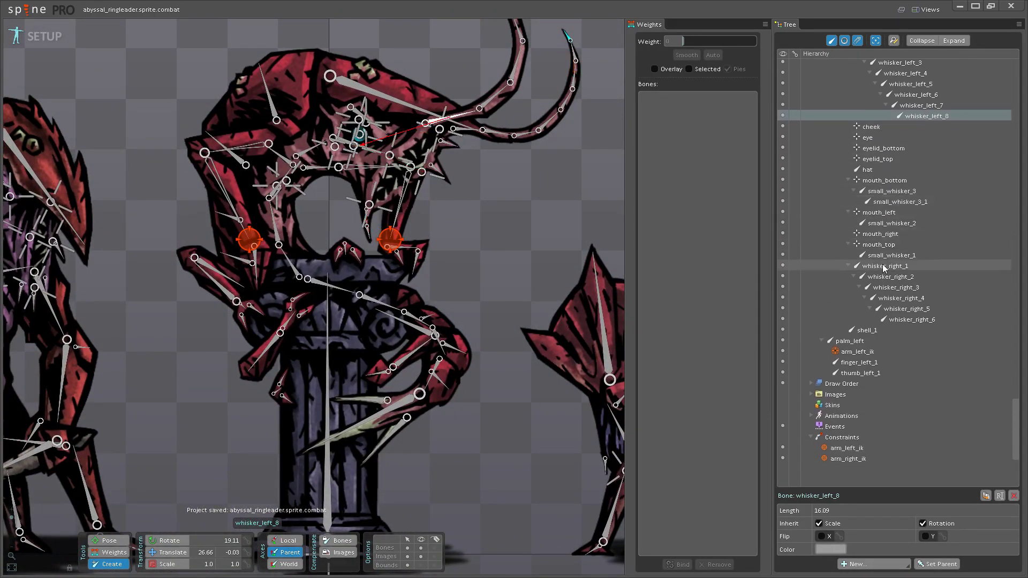
pyautogui.scroll(-5, 888, 252)
pyautogui.scroll(6, 895, 301)
pyautogui.scroll(5, 895, 301)
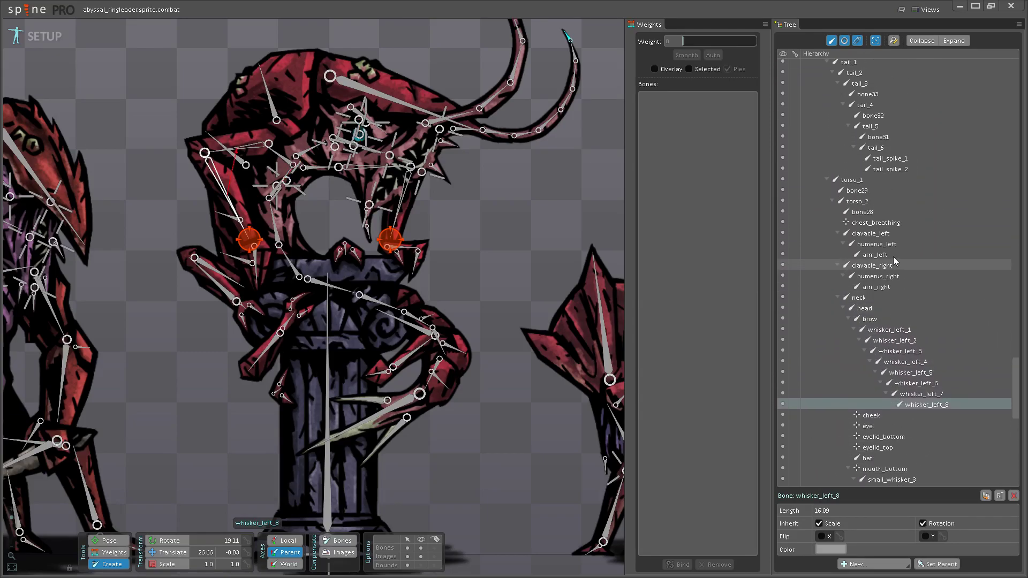
pyautogui.click(858, 191)
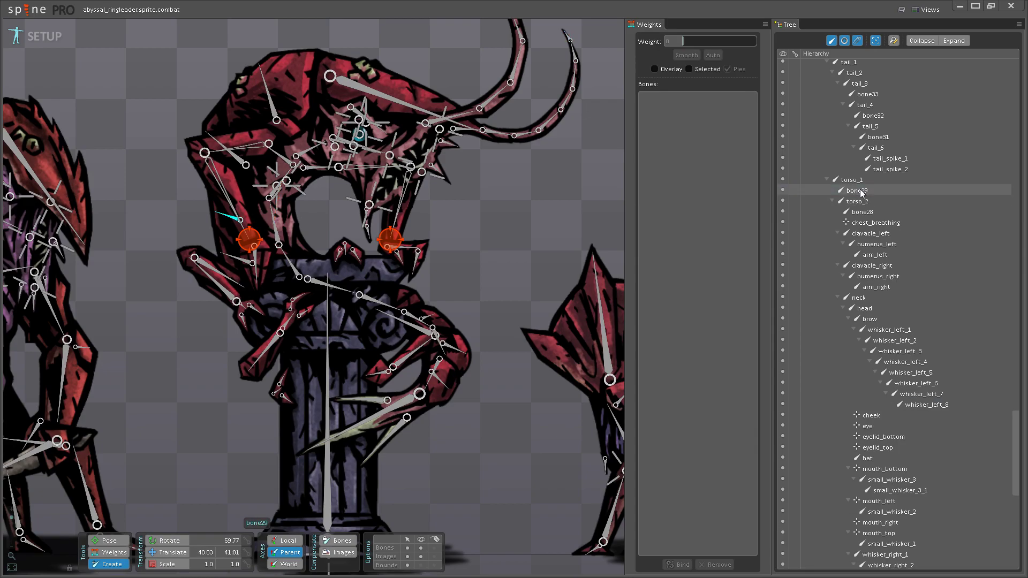
pyautogui.doubleClick(858, 191)
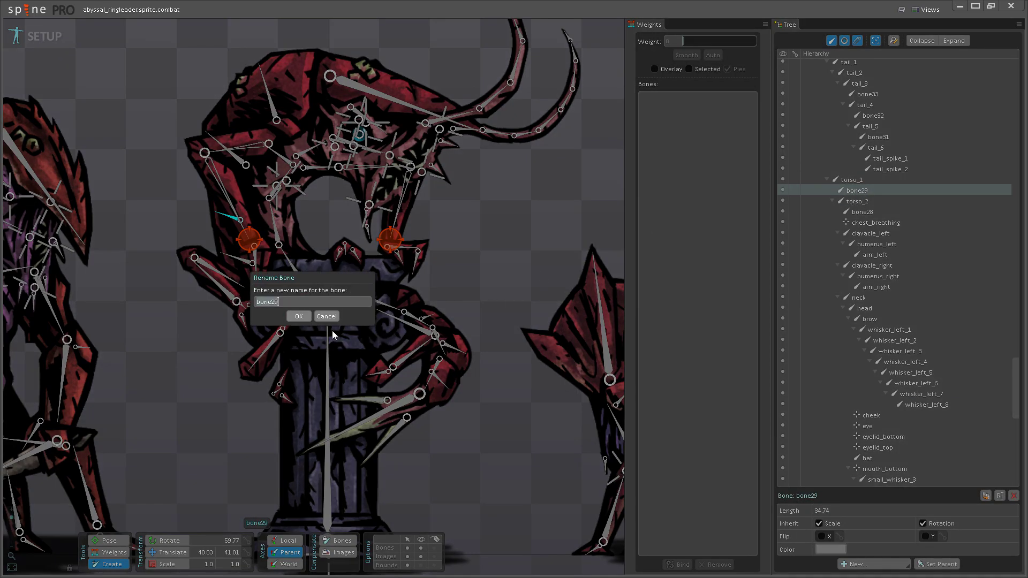
pyautogui.click(325, 316)
# - Rename bone28, the back shell bone under torso_2, with a name starting with shell_
pyautogui.scroll(1, 265, 247)
pyautogui.moveTo(229, 173); pyautogui.dragTo(269, 254)
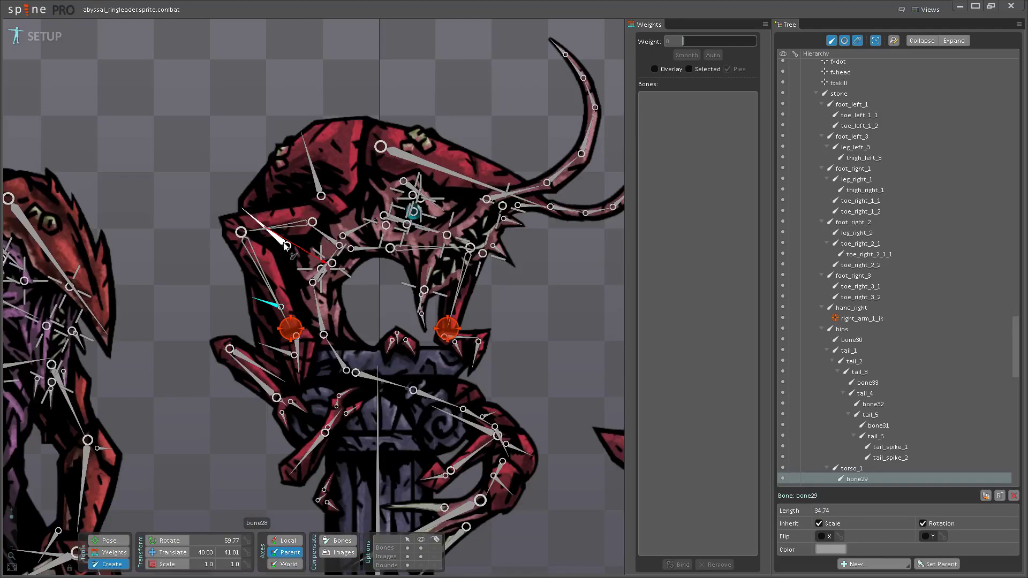
pyautogui.click(285, 246)
pyautogui.click(286, 246)
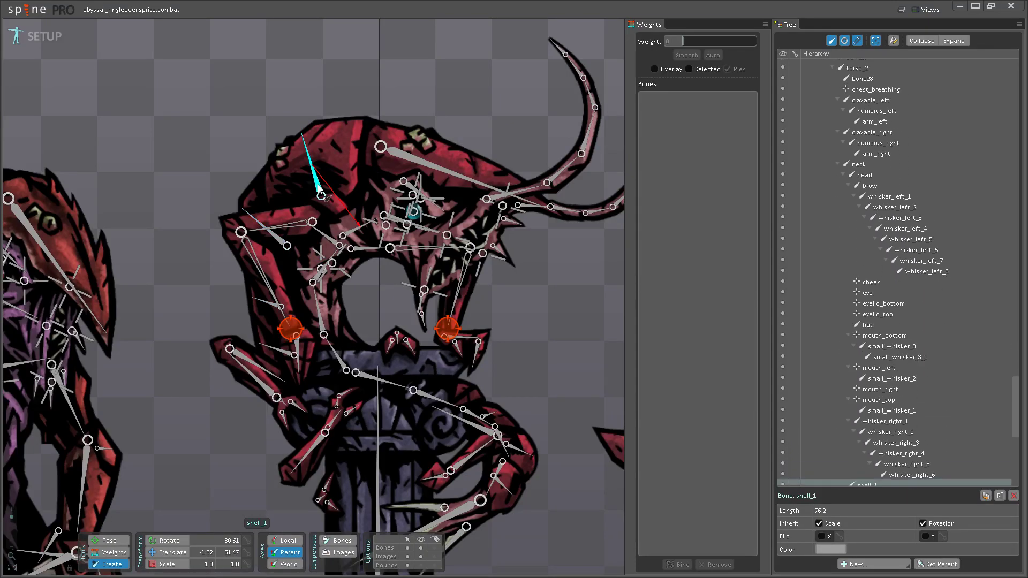
pyautogui.click(287, 245)
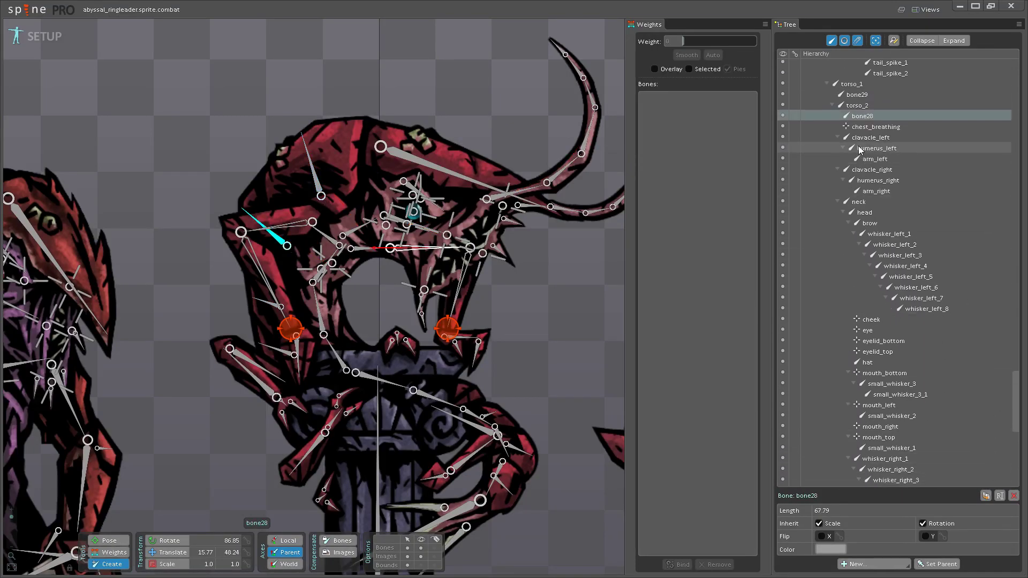
pyautogui.doubleClick(854, 118)
pyautogui.write('she')
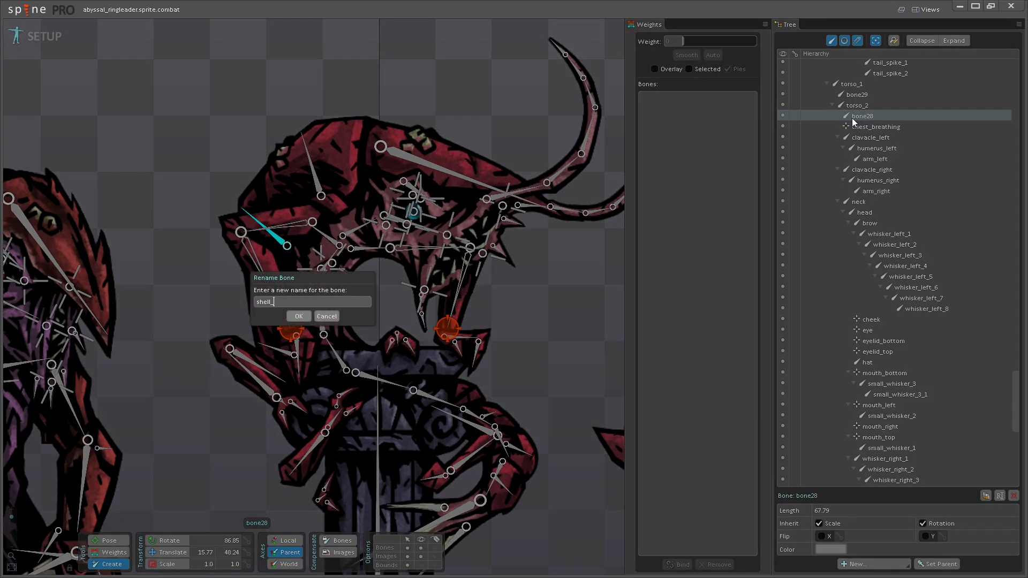
pyautogui.write('ll_')
pyautogui.press('Return')
# - Rename bone29, the shell bone directly under torso_1, as shell_3
pyautogui.click(270, 302)
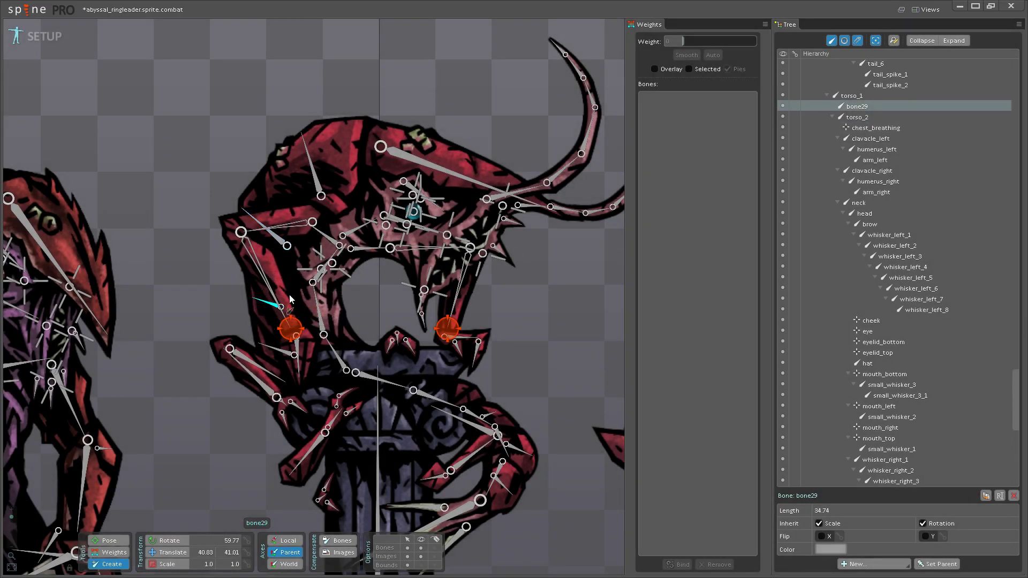
pyautogui.doubleClick(855, 118)
pyautogui.write('shell_3')
pyautogui.press('Return')
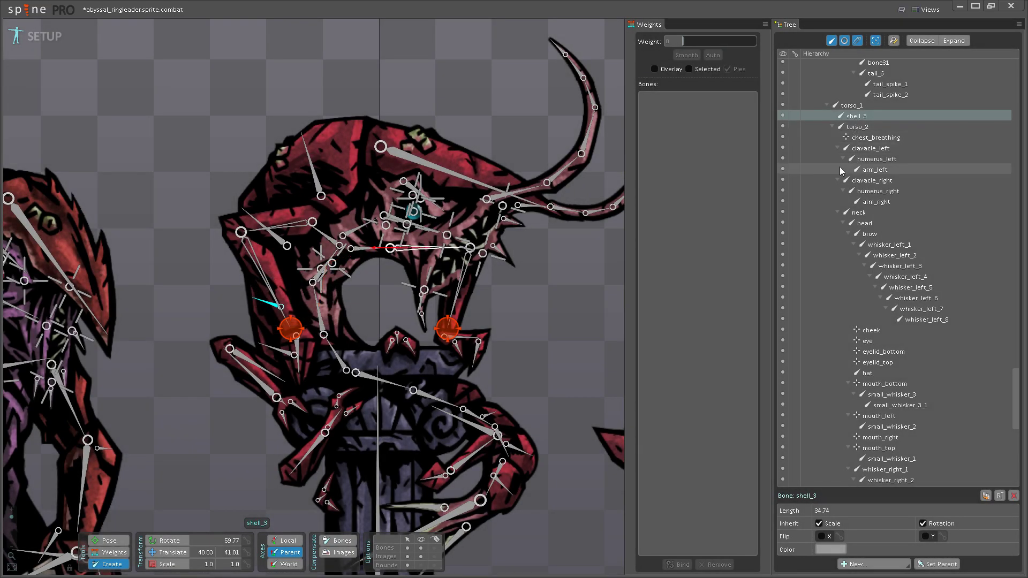
pyautogui.click(294, 355)
pyautogui.scroll(2, 403, 439)
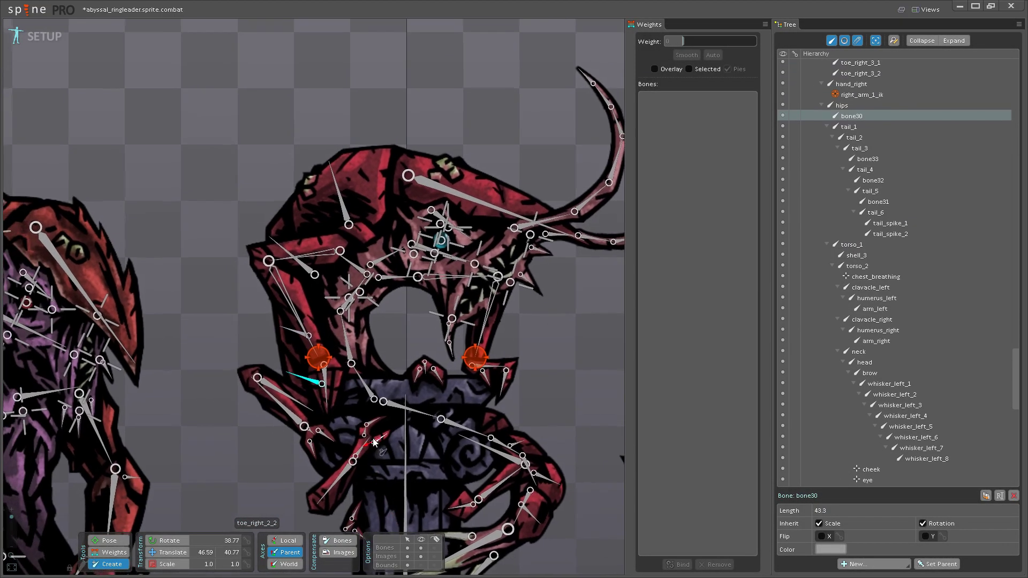
pyautogui.moveTo(403, 439); pyautogui.dragTo(405, 411)
pyautogui.doubleClick(847, 118)
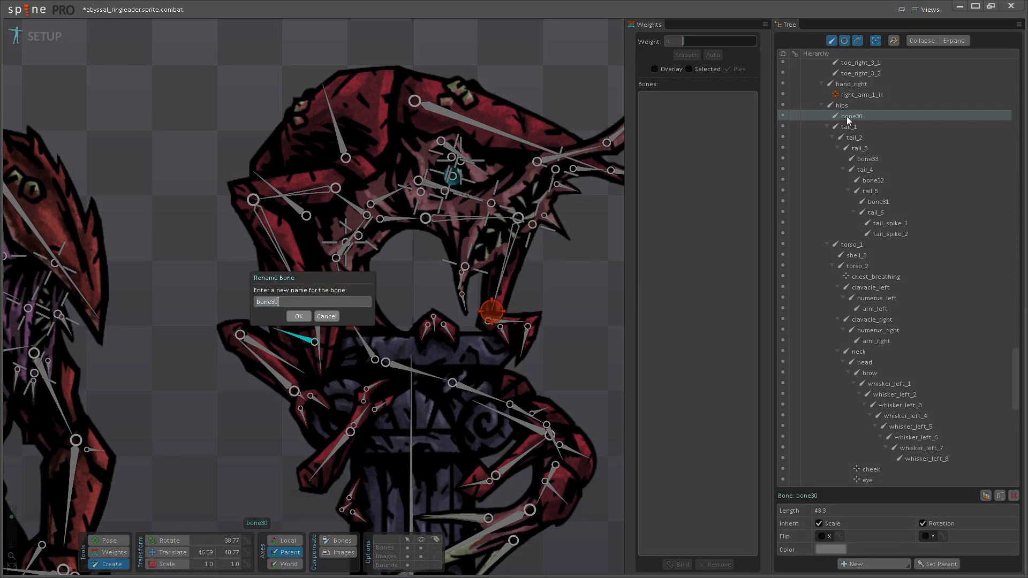
pyautogui.write('shell_')
pyautogui.click(326, 316)
pyautogui.click(287, 283)
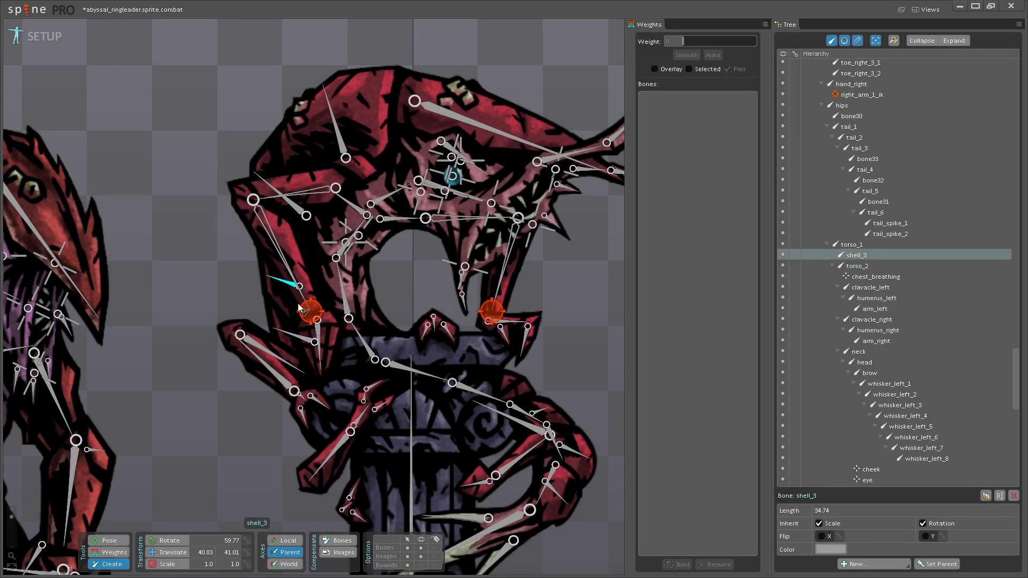
# - Rename bone30, the shell bone under hips, as shell_4
pyautogui.click(303, 339)
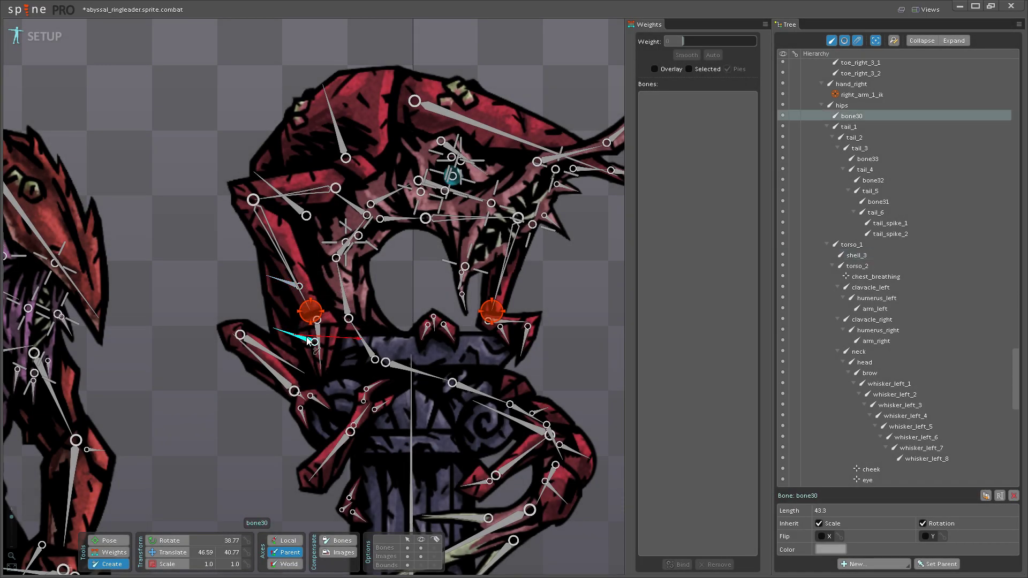
pyautogui.doubleClick(850, 118)
pyautogui.write('shell_5')
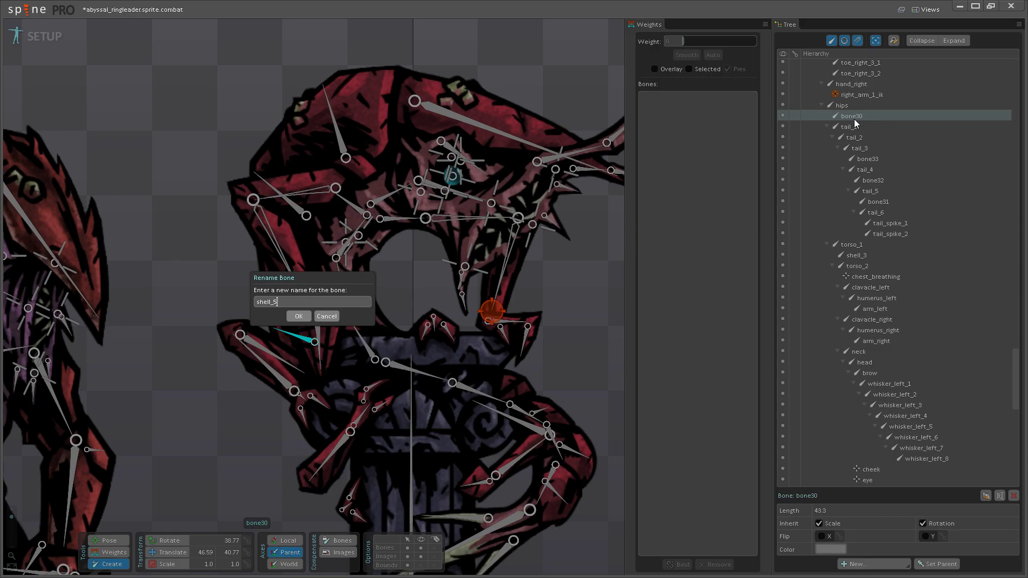
pyautogui.press('BackSpace')
pyautogui.write('4')
pyautogui.press('Return')
# - Rename bone33 under tail_3 as shell_5 and bone32 under tail_4 as shell_6
pyautogui.moveTo(379, 475); pyautogui.dragTo(370, 406)
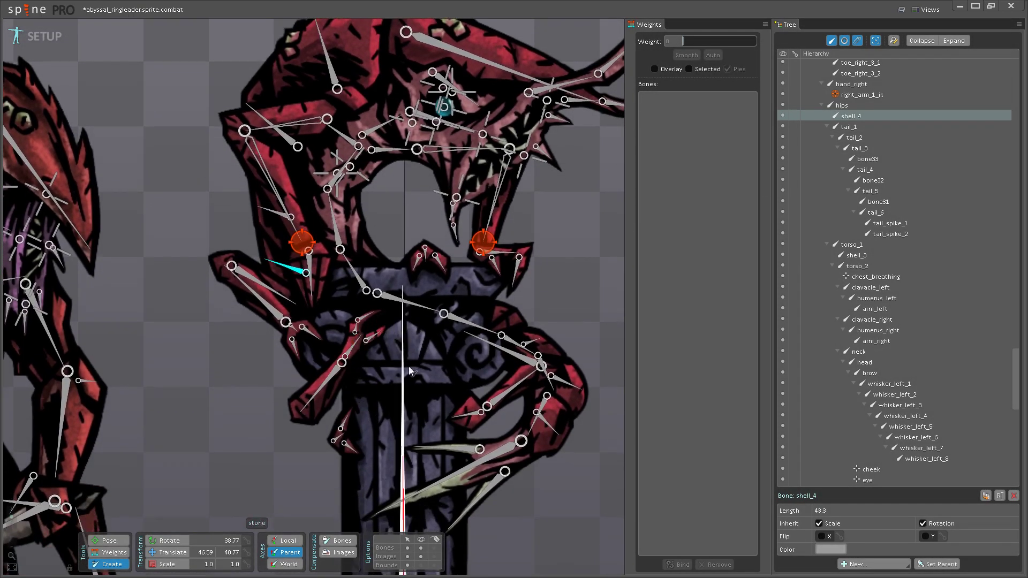
pyautogui.moveTo(471, 363); pyautogui.dragTo(474, 396)
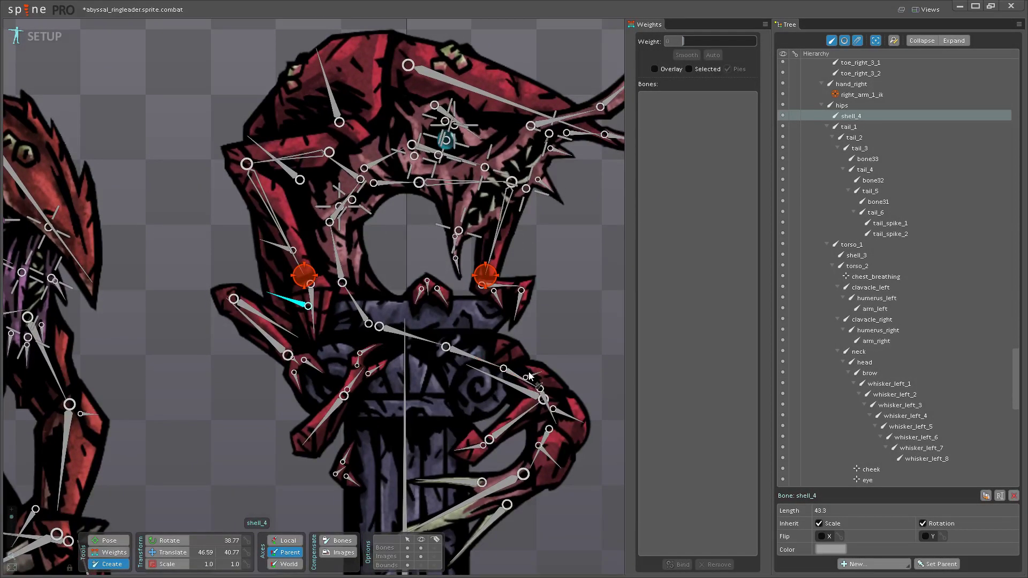
pyautogui.click(867, 159)
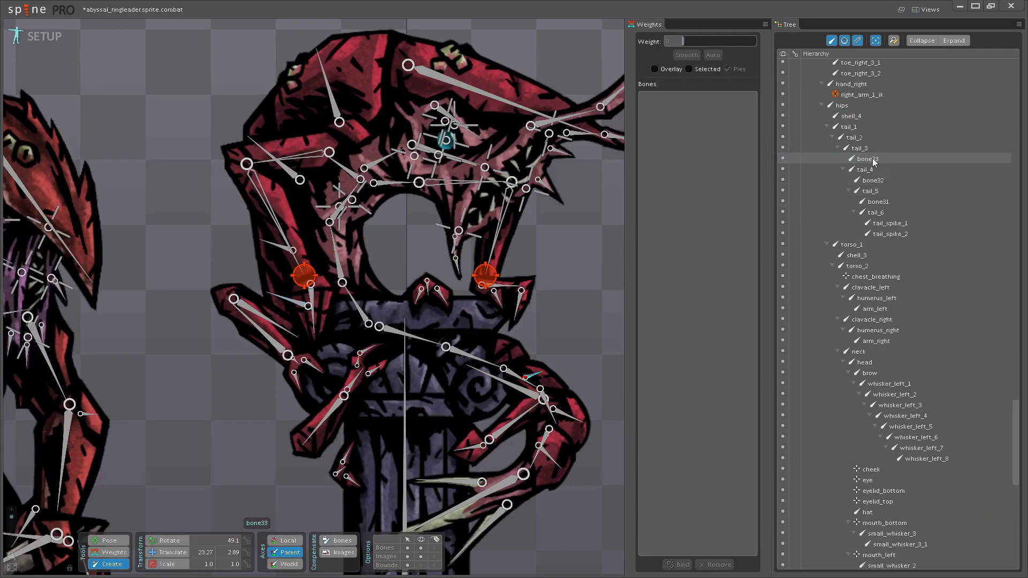
pyautogui.doubleClick(872, 160)
pyautogui.write('shell_6')
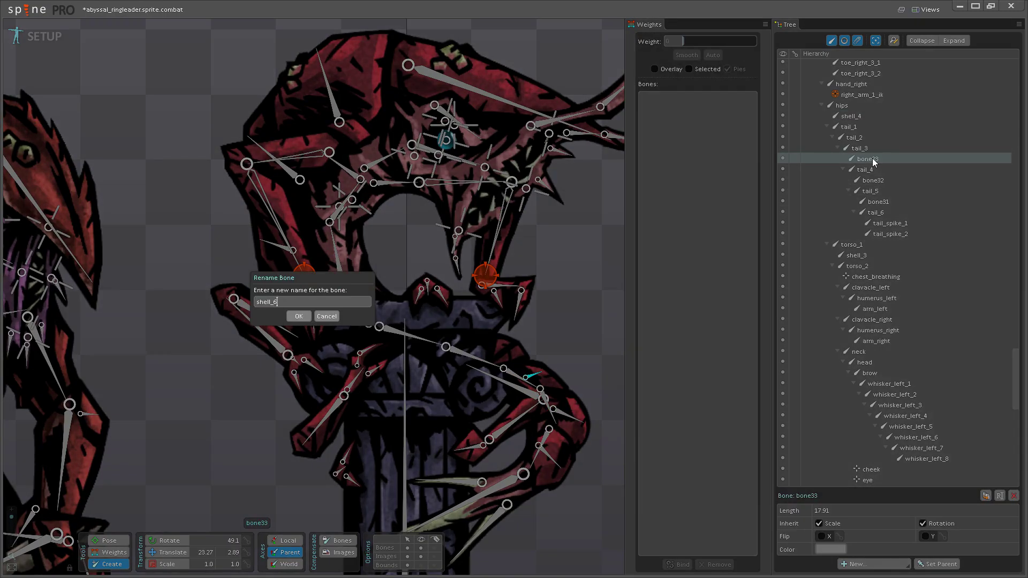
pyautogui.press('Return')
pyautogui.click(871, 180)
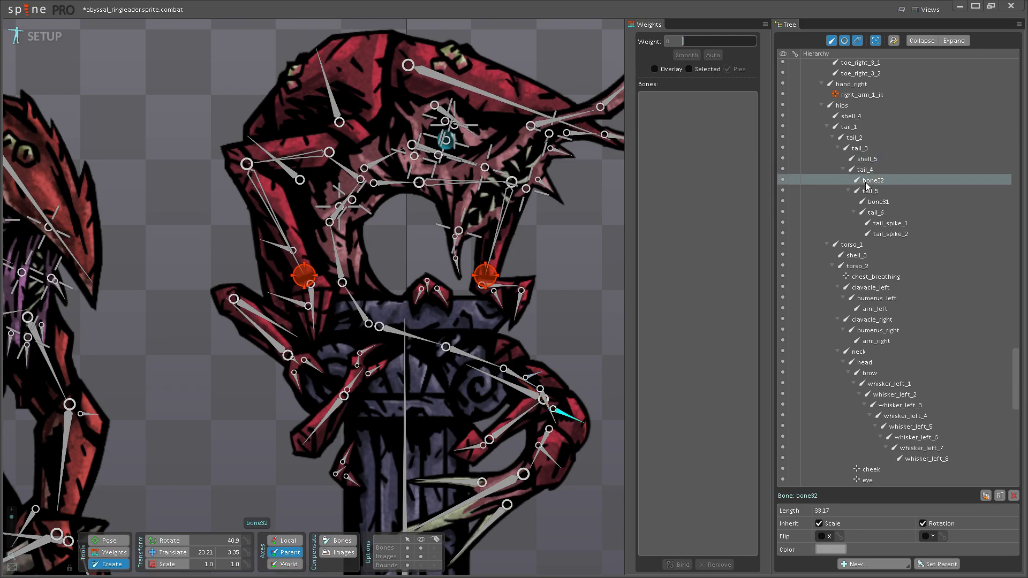
pyautogui.doubleClick(868, 182)
pyautogui.write('shell_6')
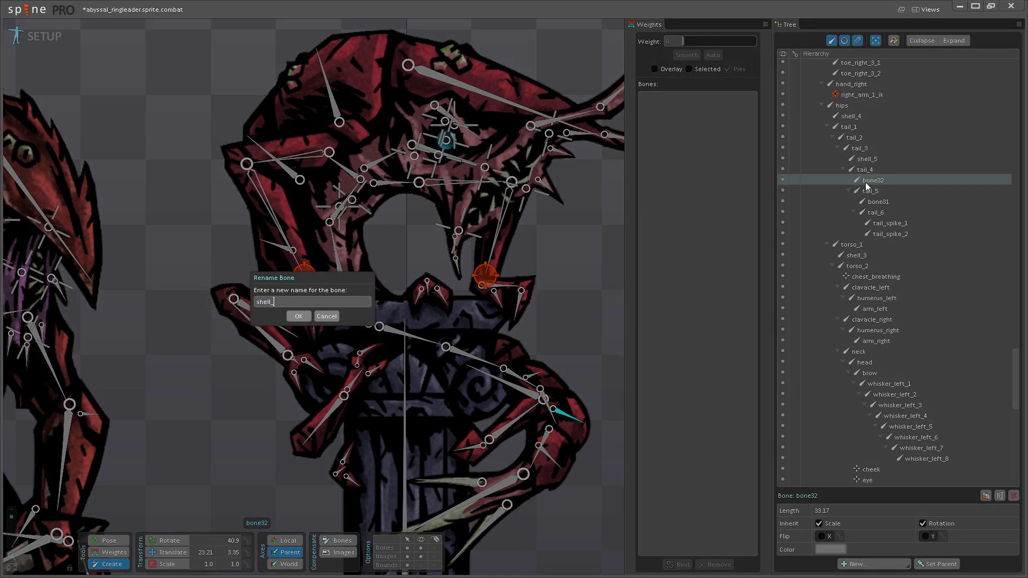
pyautogui.press('Return')
# - Rename bone31, the shell bone under tail_5, as shell_7 and save the project
pyautogui.click(875, 202)
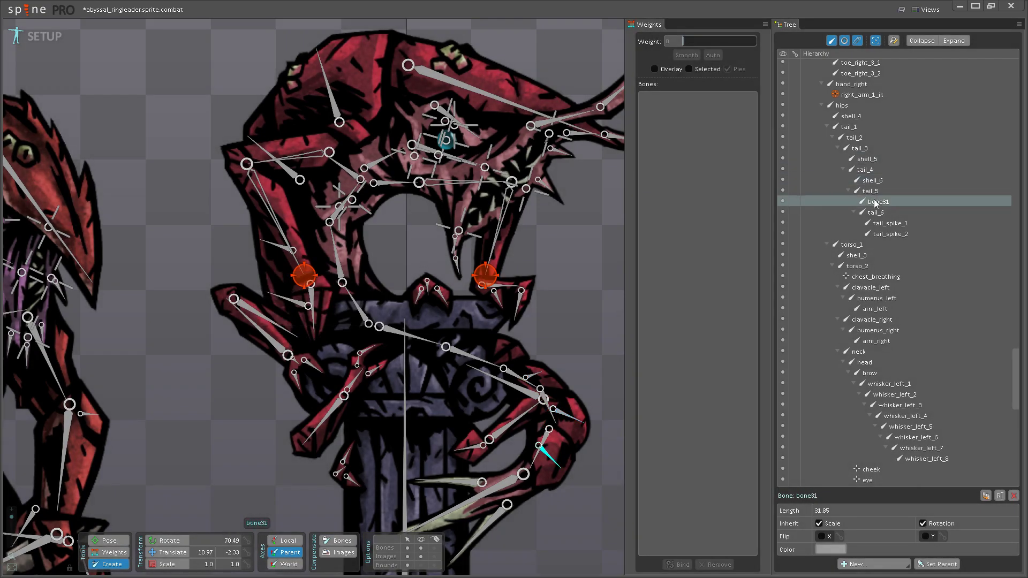
pyautogui.doubleClick(874, 202)
pyautogui.write('shell_')
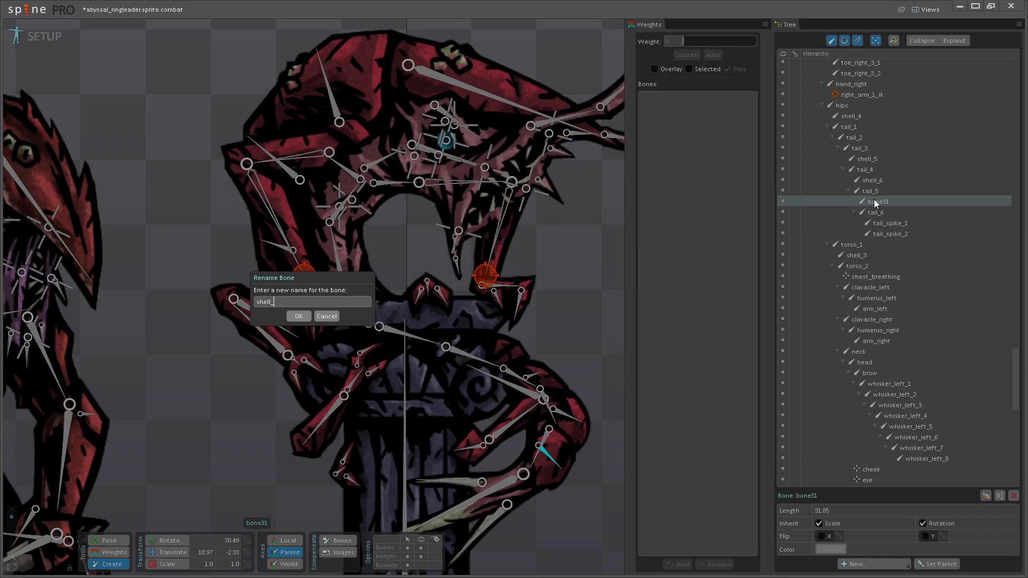
pyautogui.write('7')
pyautogui.press('Return')
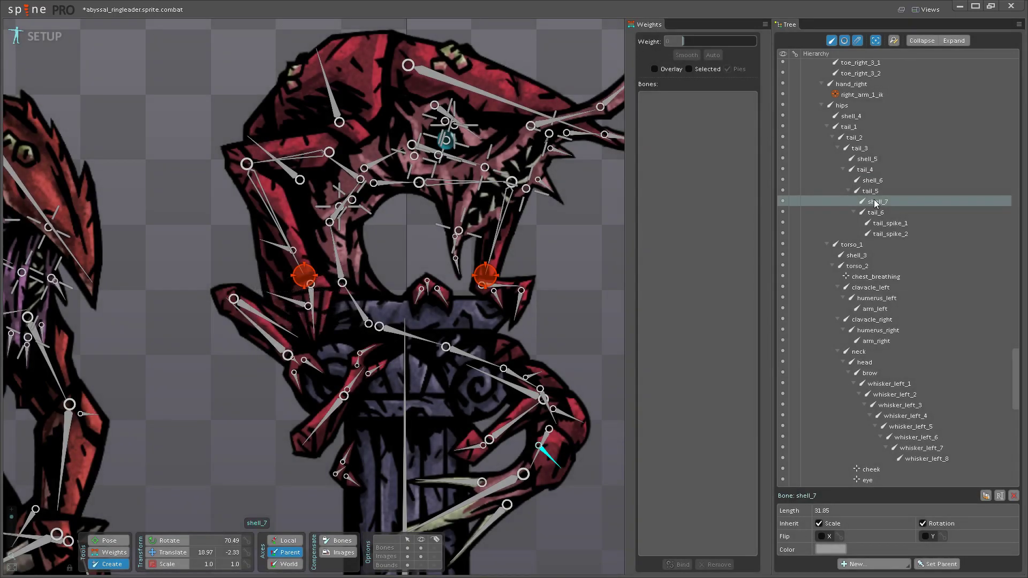
pyautogui.scroll(4, 403, 398)
pyautogui.hotkey('ctrl', 's')
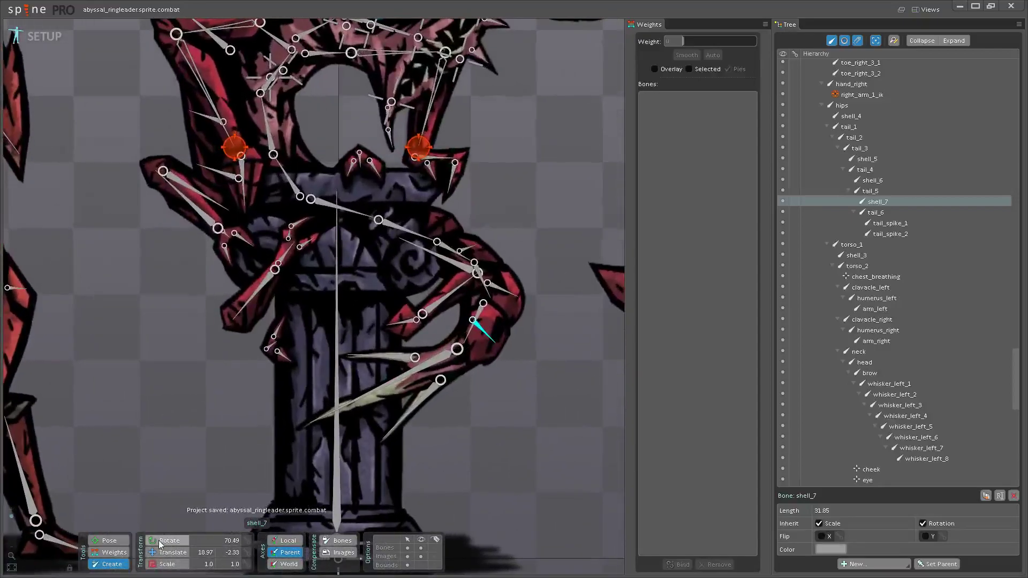
pyautogui.moveTo(443, 341); pyautogui.dragTo(460, 494)
pyautogui.scroll(2, 386, 452)
pyautogui.moveTo(387, 452); pyautogui.dragTo(389, 361)
pyautogui.moveTo(362, 146); pyautogui.dragTo(351, 329)
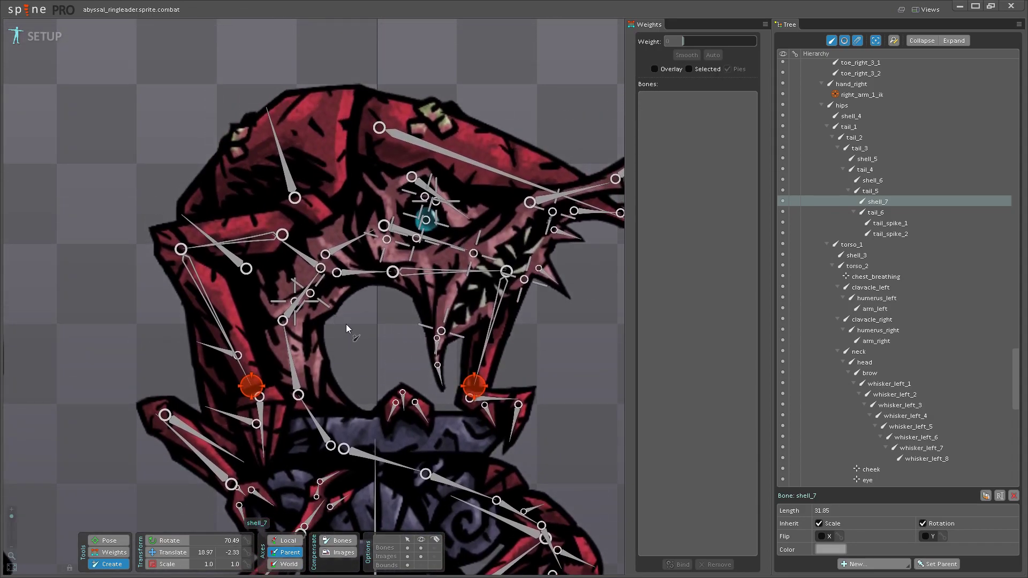
pyautogui.scroll(-6, 346, 323)
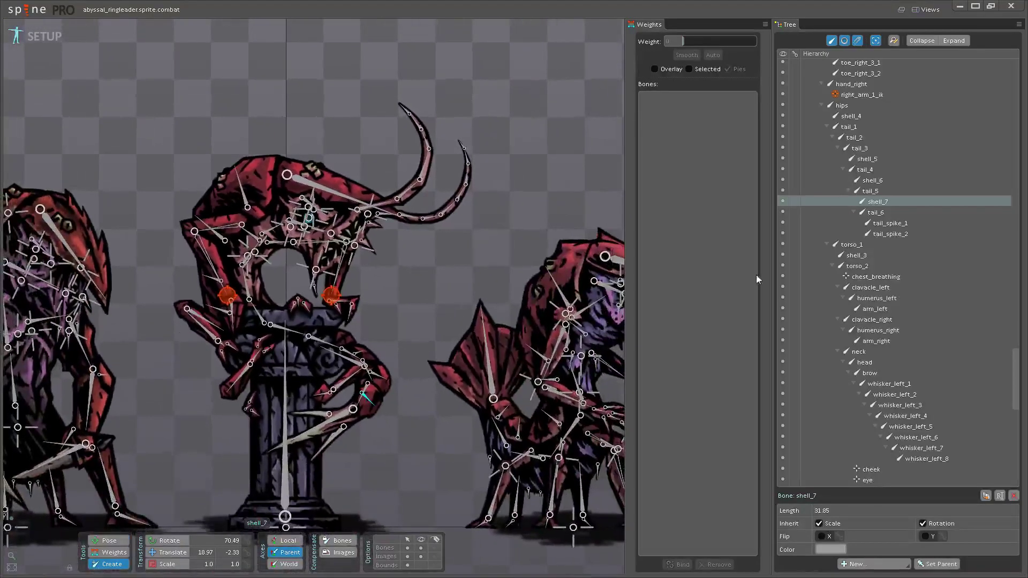
# - Select all image slots from Arm Left 1 through Torso and parent them to the stone bone
pyautogui.scroll(10, 889, 262)
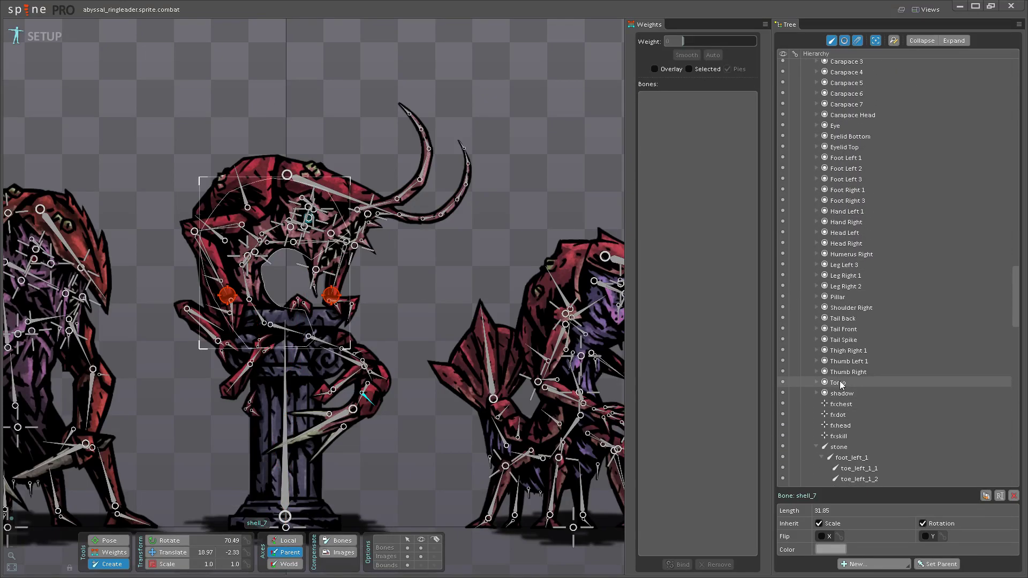
pyautogui.click(840, 383)
pyautogui.scroll(6, 857, 369)
pyautogui.keyDown('shift'); pyautogui.click(847, 325); pyautogui.keyUp('shift')
pyautogui.moveTo(852, 347); pyautogui.dragTo(852, 245)
# - Move the slots Carapace 1 through Carapace 7 from stone to the shell_4 bone under hips
pyautogui.scroll(-9, 857, 361)
pyautogui.scroll(-5, 851, 252)
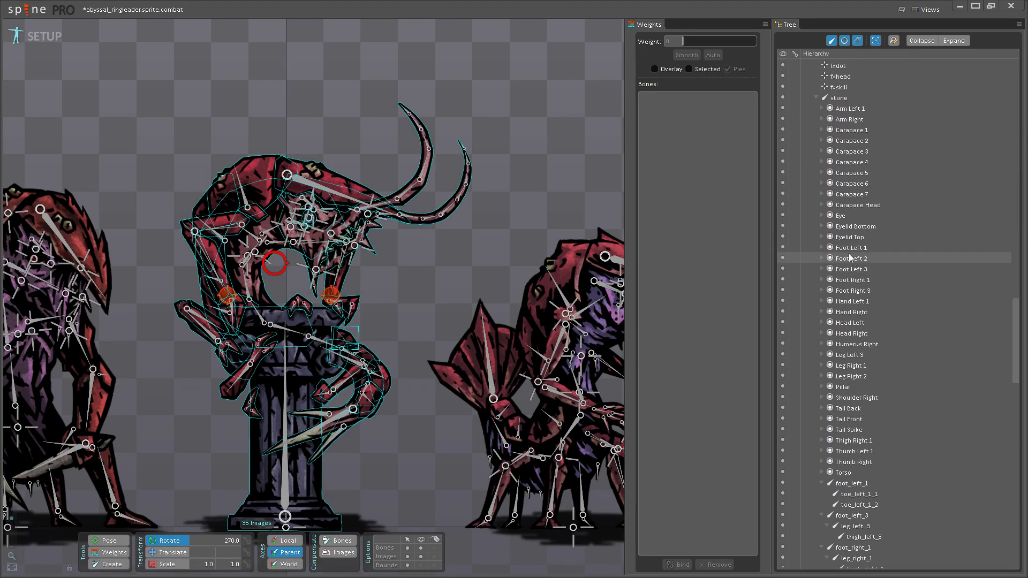
pyautogui.click(852, 194)
pyautogui.keyDown('shift'); pyautogui.click(861, 132); pyautogui.keyUp('shift')
pyautogui.moveTo(861, 136); pyautogui.dragTo(866, 307)
pyautogui.scroll(-10, 885, 252)
pyautogui.scroll(-5, 879, 268)
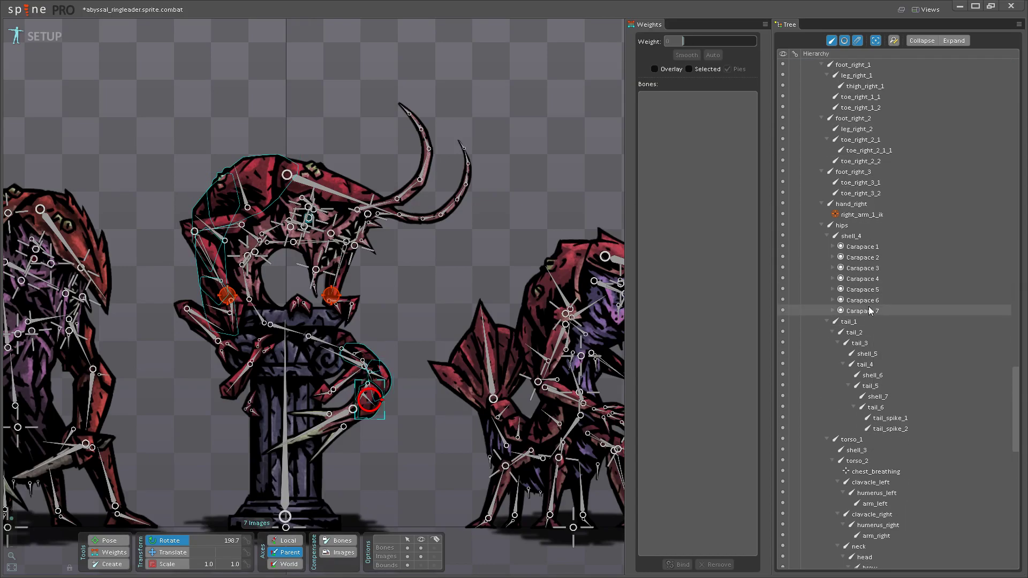
# - Move the slots Carapace 1, 2, 3, 5, 6 and 7 from shell_4 to the shell_5 bone
pyautogui.click(870, 311)
pyautogui.keyDown('ctrl'); pyautogui.click(871, 299); pyautogui.keyUp('ctrl')
pyautogui.keyDown('ctrl'); pyautogui.click(873, 289); pyautogui.keyUp('ctrl')
pyautogui.keyDown('ctrl'); pyautogui.click(873, 268); pyautogui.keyUp('ctrl')
pyautogui.keyDown('ctrl'); pyautogui.click(871, 258); pyautogui.keyUp('ctrl')
pyautogui.keyDown('ctrl'); pyautogui.click(862, 247); pyautogui.keyUp('ctrl')
pyautogui.moveTo(862, 251); pyautogui.dragTo(867, 354)
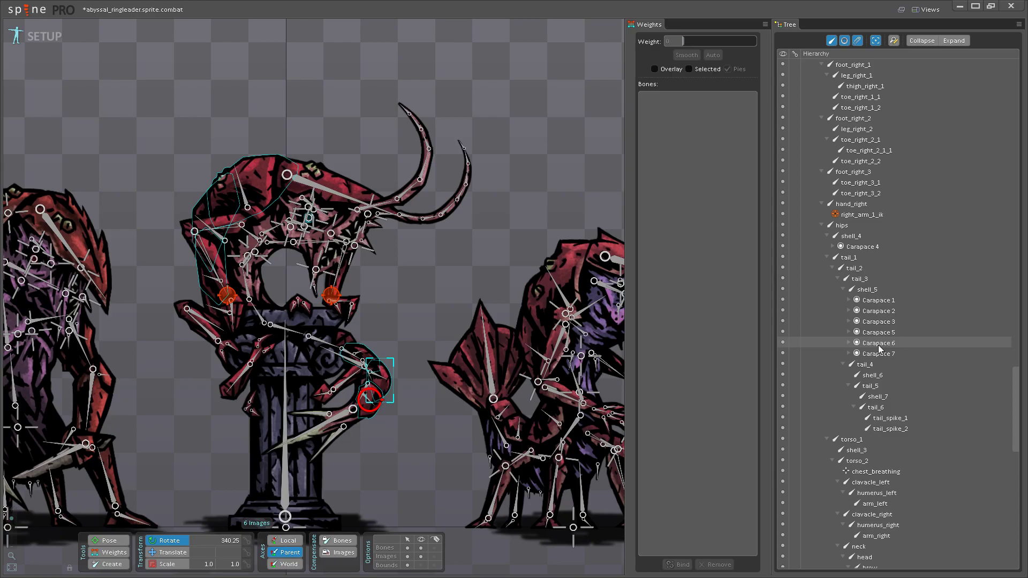
# - Move the slots Carapace 1, 2, 3, 6 and 7 from shell_5 to the shell_6 bone
pyautogui.click(878, 346)
pyautogui.keyDown('ctrl'); pyautogui.click(878, 353); pyautogui.keyUp('ctrl')
pyautogui.keyDown('ctrl'); pyautogui.click(877, 321); pyautogui.keyUp('ctrl')
pyautogui.keyDown('ctrl'); pyautogui.click(877, 311); pyautogui.keyUp('ctrl')
pyautogui.keyDown('ctrl'); pyautogui.click(878, 301); pyautogui.keyUp('ctrl')
pyautogui.moveTo(873, 301); pyautogui.dragTo(884, 377)
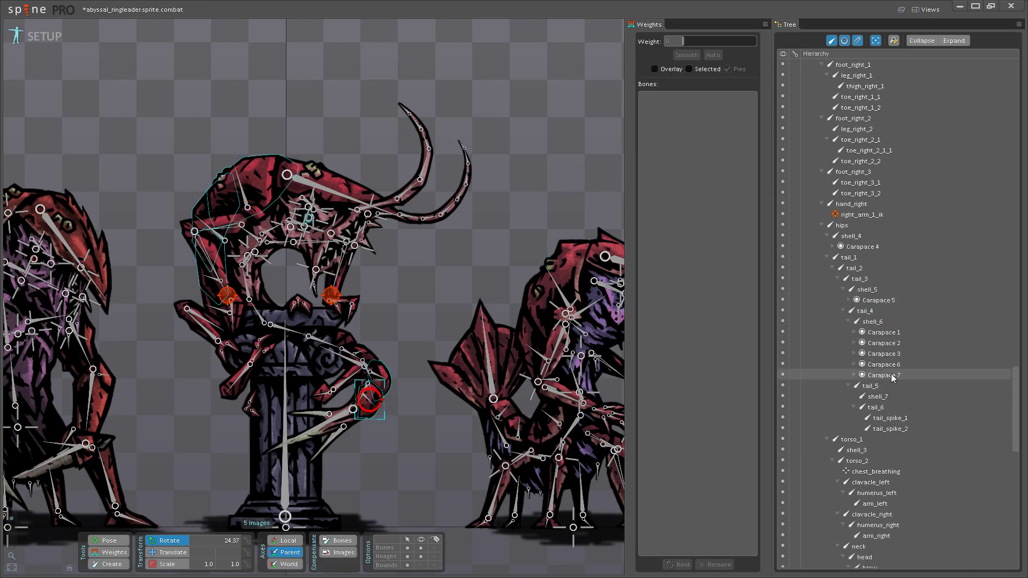
# - Move the slots Carapace 1, 2, 3 and 7 from shell_6 to the shell_7 bone
pyautogui.click(889, 375)
pyautogui.keyDown('ctrl'); pyautogui.click(887, 354); pyautogui.keyUp('ctrl')
pyautogui.keyDown('ctrl'); pyautogui.click(887, 343); pyautogui.keyUp('ctrl')
pyautogui.keyDown('ctrl'); pyautogui.click(888, 336); pyautogui.keyUp('ctrl')
pyautogui.moveTo(888, 336); pyautogui.dragTo(889, 396)
# - Move the slots Carapace 1, 2 and 3 from shell_7 to the shell_3 bone under torso_1
pyautogui.click(896, 386)
pyautogui.keyDown('ctrl'); pyautogui.click(895, 376); pyautogui.keyUp('ctrl')
pyautogui.keyDown('ctrl'); pyautogui.click(890, 365); pyautogui.keyUp('ctrl')
pyautogui.moveTo(889, 365); pyautogui.dragTo(871, 400)
pyautogui.scroll(2, 886, 333)
pyautogui.scroll(-7, 886, 332)
# - Move the slots Carapace 1 and Carapace 2 from shell_3 to the hat bone
pyautogui.click(873, 236)
pyautogui.keyDown('shift'); pyautogui.click(871, 225); pyautogui.keyUp('shift')
pyautogui.scroll(-3, 875, 284)
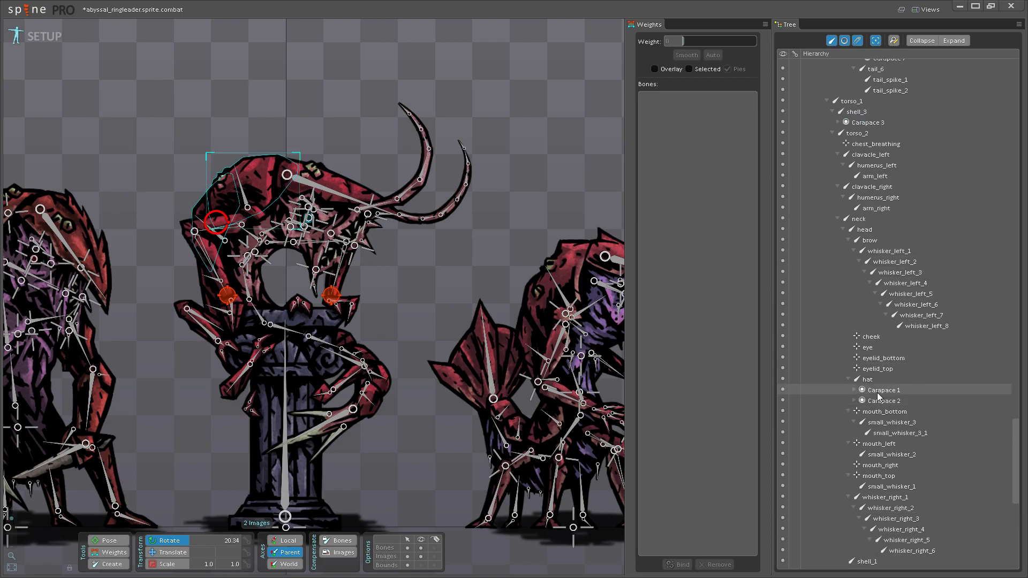
# - Move the slots Carapace 1 and Carapace 2 to the shell_1 bone under neck
pyautogui.click(878, 393)
pyautogui.keyDown('ctrl'); pyautogui.click(878, 401); pyautogui.keyUp('ctrl')
pyautogui.moveTo(879, 396); pyautogui.dragTo(866, 358)
pyautogui.scroll(-3, 889, 356)
pyautogui.scroll(-4, 899, 380)
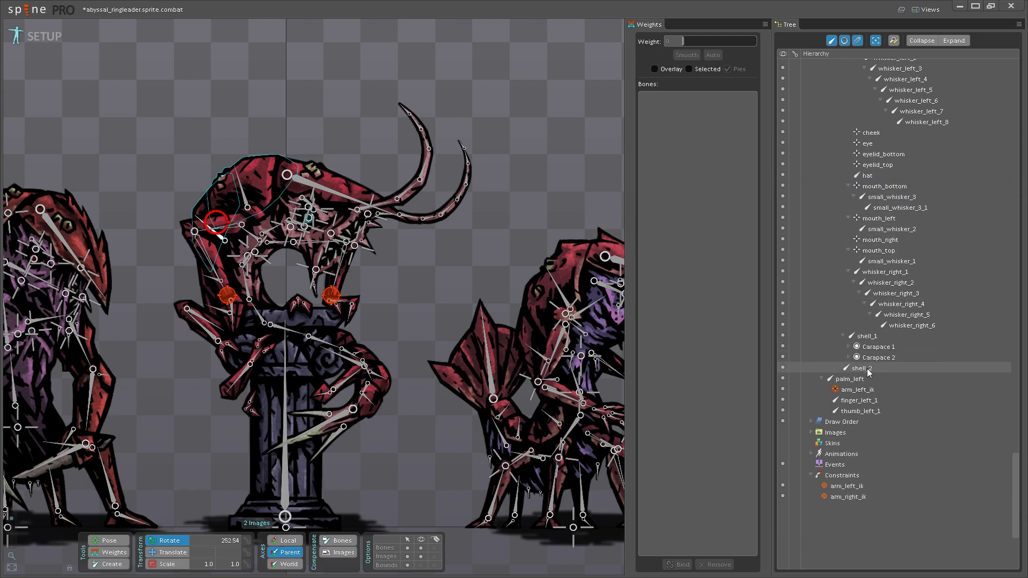
# - Switch to the Pose tool and examine the shell_2, torso_2, neck and shell_1 bones on the upper body
pyautogui.click(867, 369)
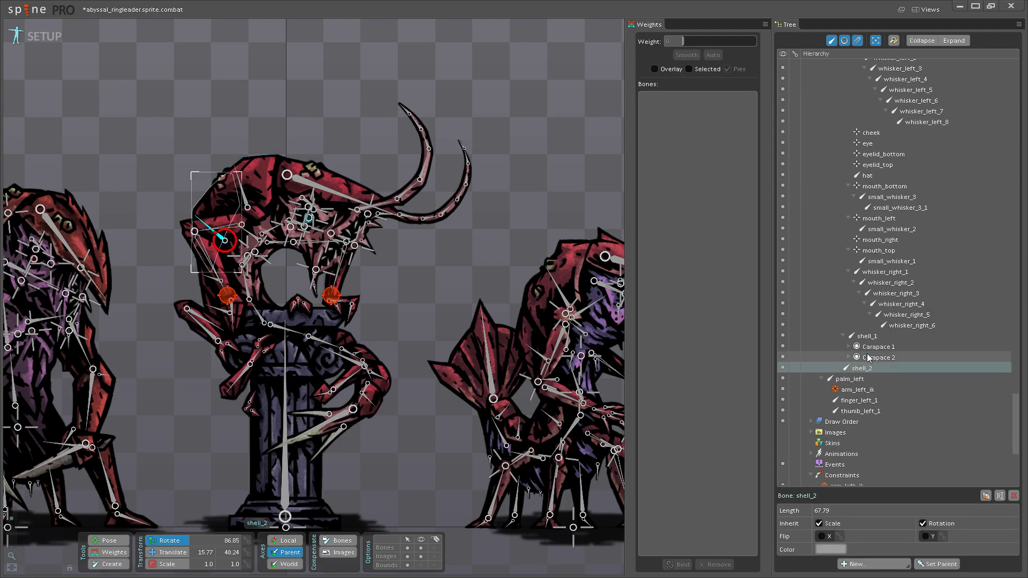
pyautogui.scroll(3, 241, 308)
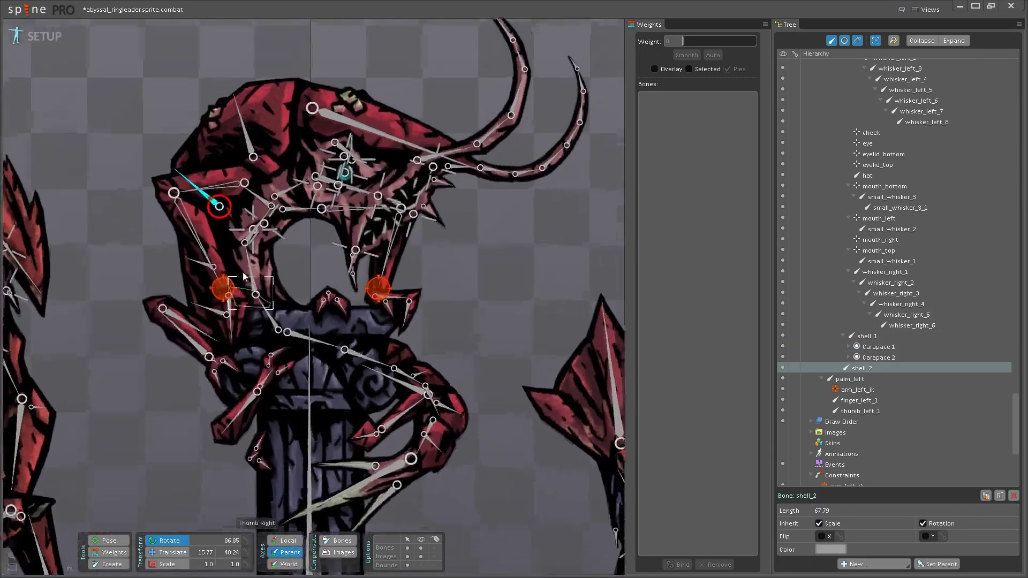
pyautogui.moveTo(241, 280); pyautogui.dragTo(233, 416)
pyautogui.click(110, 538)
pyautogui.scroll(3, 277, 348)
pyautogui.click(246, 351)
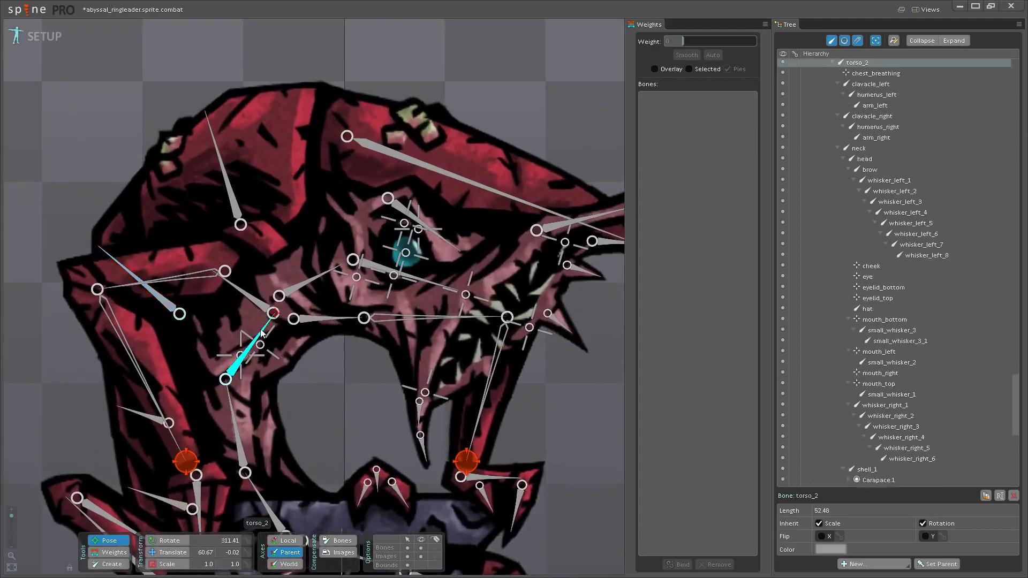
pyautogui.scroll(2, 264, 327)
pyautogui.moveTo(262, 323)
pyautogui.mouseDown()
pyautogui.moveTo(273, 332)
pyautogui.moveTo(264, 324)
pyautogui.mouseUp()
pyautogui.moveTo(313, 278)
pyautogui.mouseDown()
pyautogui.moveTo(319, 291)
pyautogui.moveTo(329, 271)
pyautogui.mouseUp()
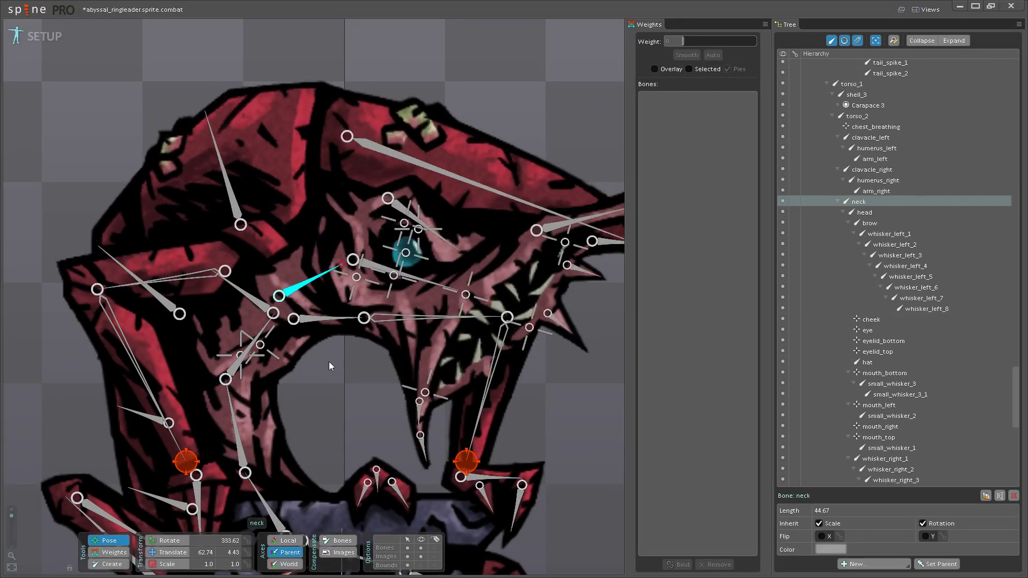
pyautogui.click(241, 204)
# - Move the Carapace 2 slot from shell_1 to the shell_2 bone and save the project
pyautogui.click(881, 449)
pyautogui.click(878, 459)
pyautogui.moveTo(878, 461); pyautogui.dragTo(863, 470)
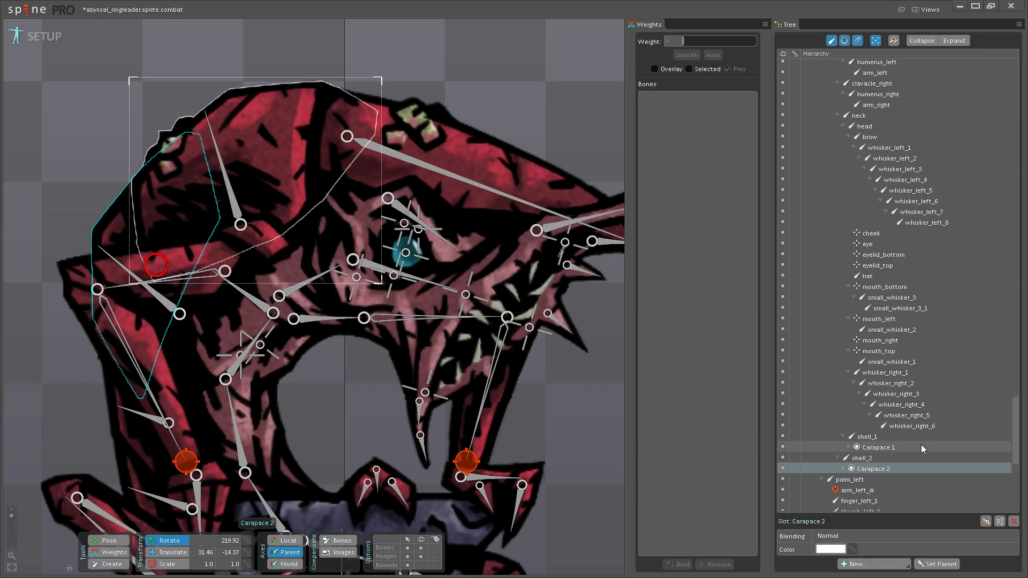
pyautogui.hotkey('ctrl', 's')
pyautogui.moveTo(908, 443)
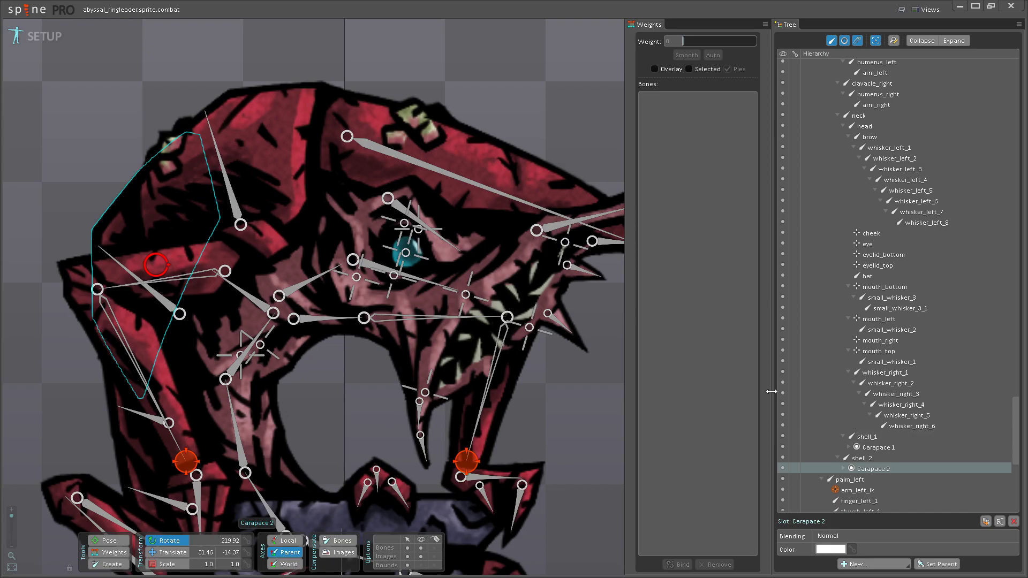
pyautogui.scroll(-3, 932, 423)
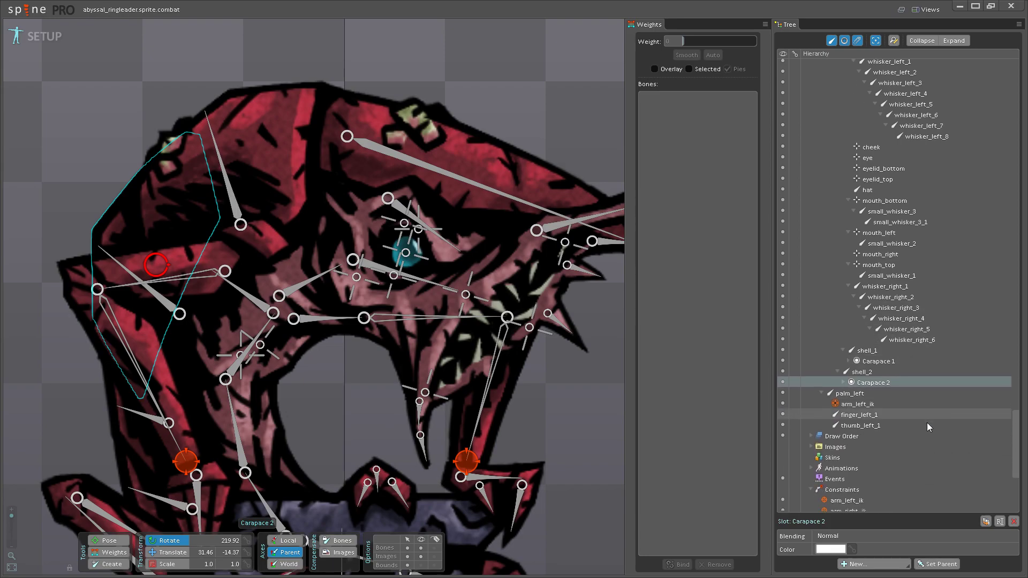
pyautogui.click(576, 444)
pyautogui.scroll(-4, 573, 450)
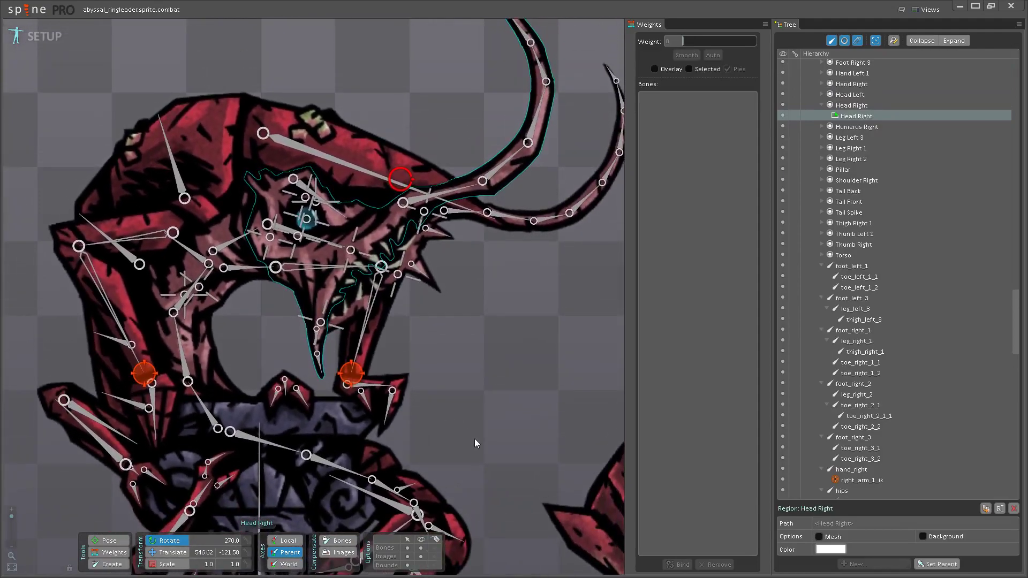
pyautogui.click(474, 436)
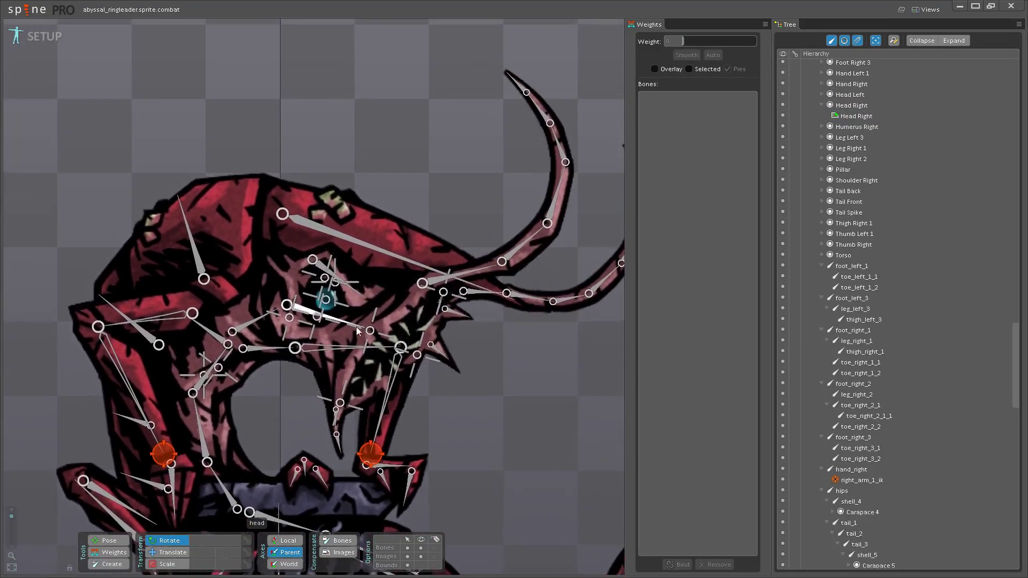
# - Examine the brow bone on the head and the Tail Back and Torso slots against the skeleton
pyautogui.scroll(5, 358, 312)
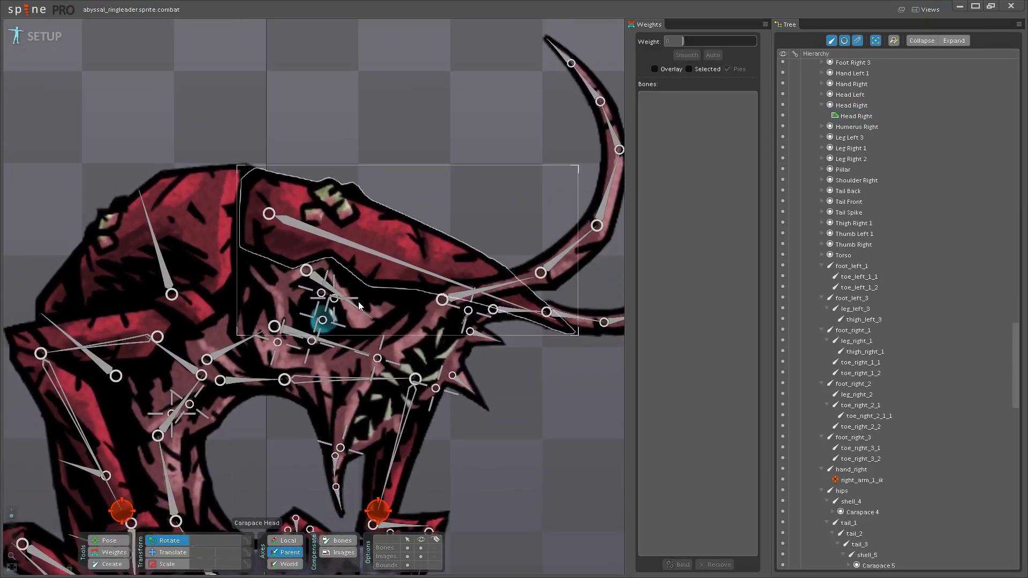
pyautogui.click(361, 307)
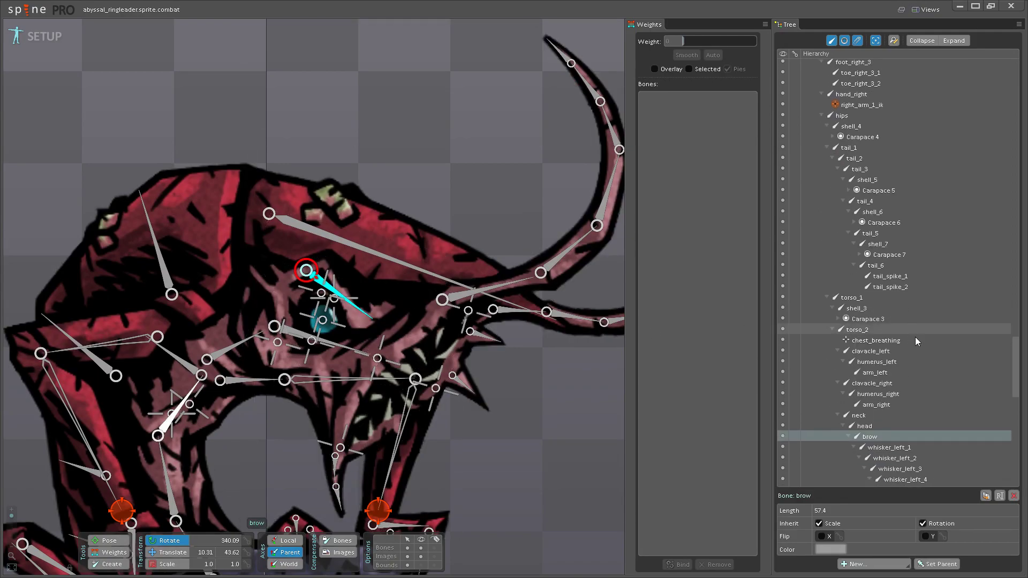
pyautogui.scroll(12, 844, 306)
pyautogui.doubleClick(846, 296)
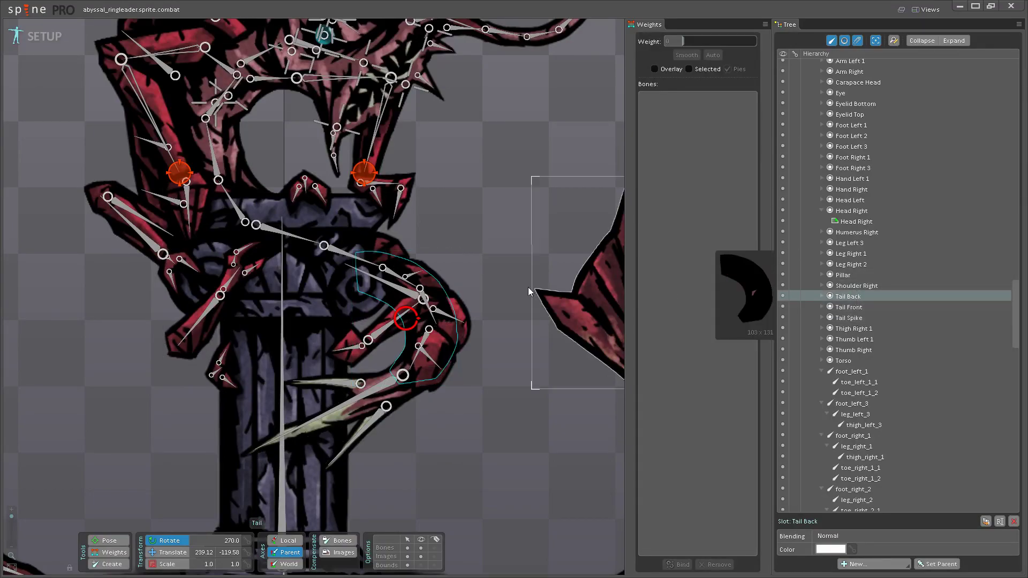
pyautogui.moveTo(402, 228); pyautogui.dragTo(487, 372)
pyautogui.scroll(4, 333, 205)
pyautogui.moveTo(339, 245); pyautogui.dragTo(413, 323)
pyautogui.scroll(2, 411, 322)
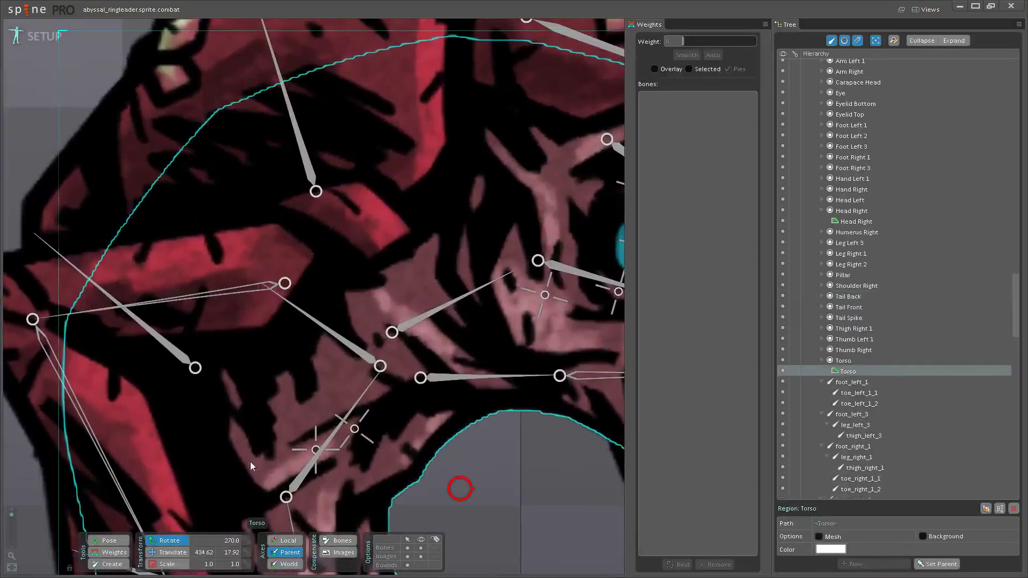
# - Create a short bone about 19.5 long under clavacle_right, above the shoulder joint, and name it shoulder_right
pyautogui.click(384, 358)
pyautogui.click(110, 564)
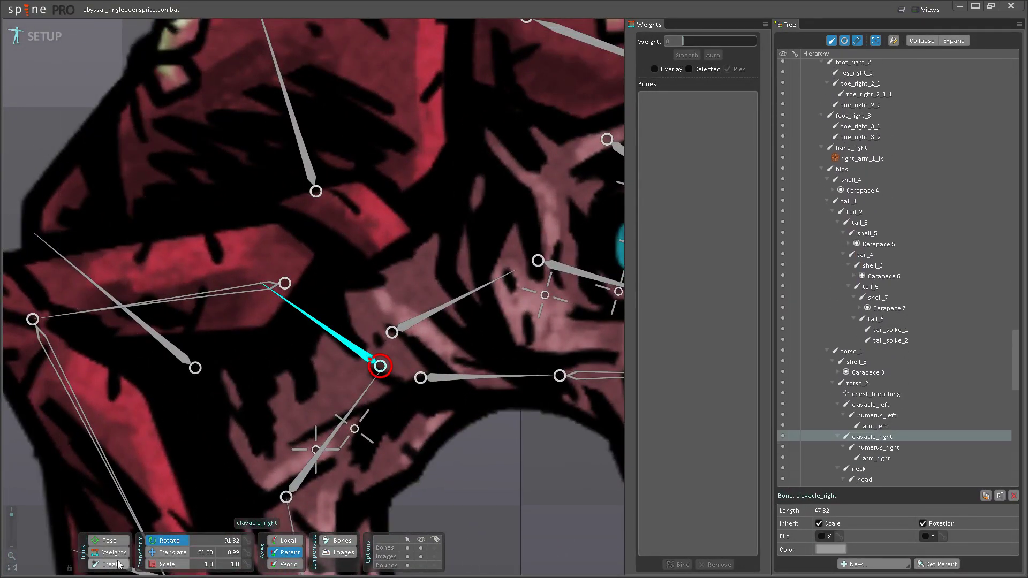
pyautogui.moveTo(357, 248); pyautogui.dragTo(348, 190)
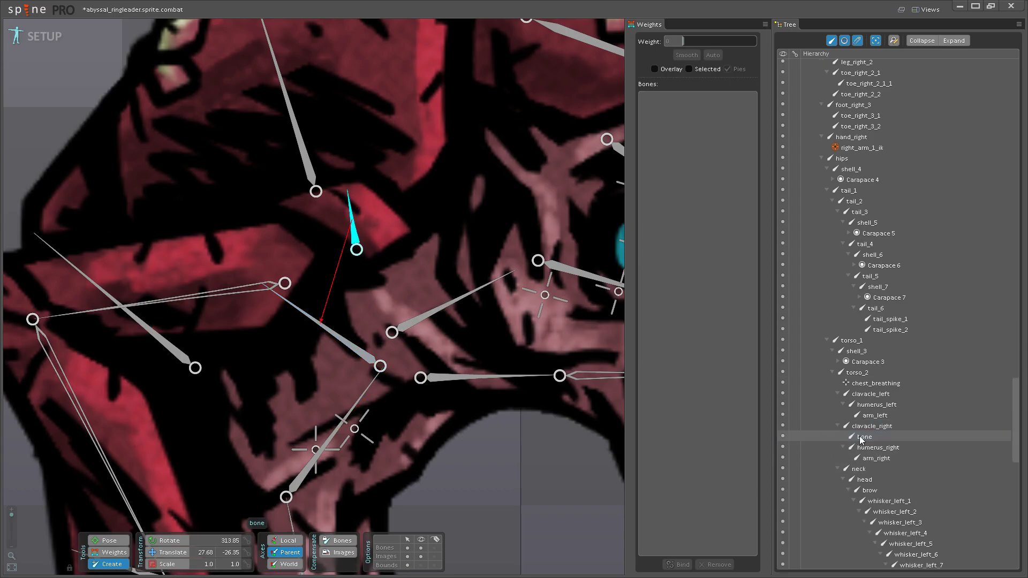
pyautogui.doubleClick(851, 439)
pyautogui.write('shoulder')
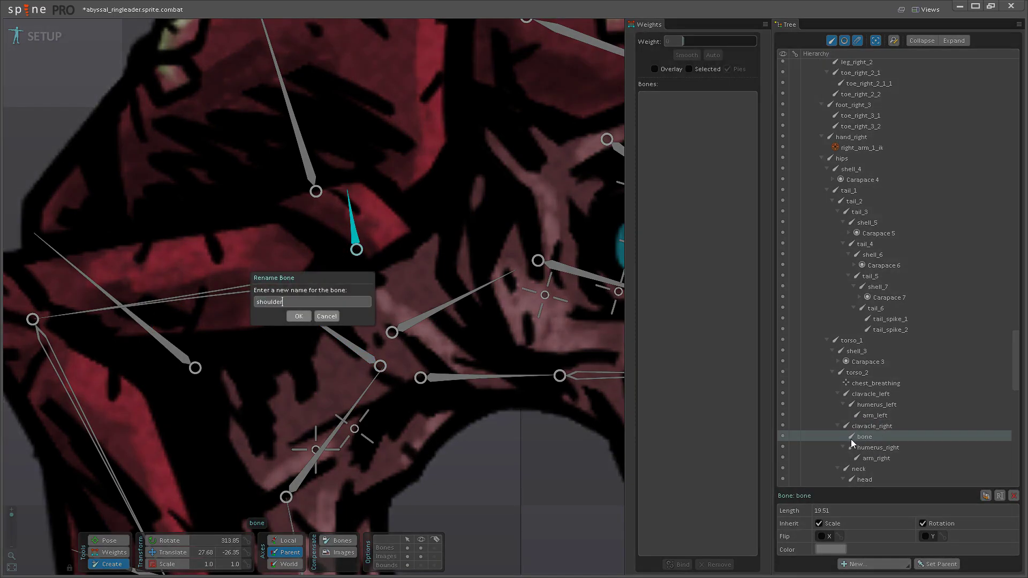
pyautogui.write('_right')
pyautogui.press('Return')
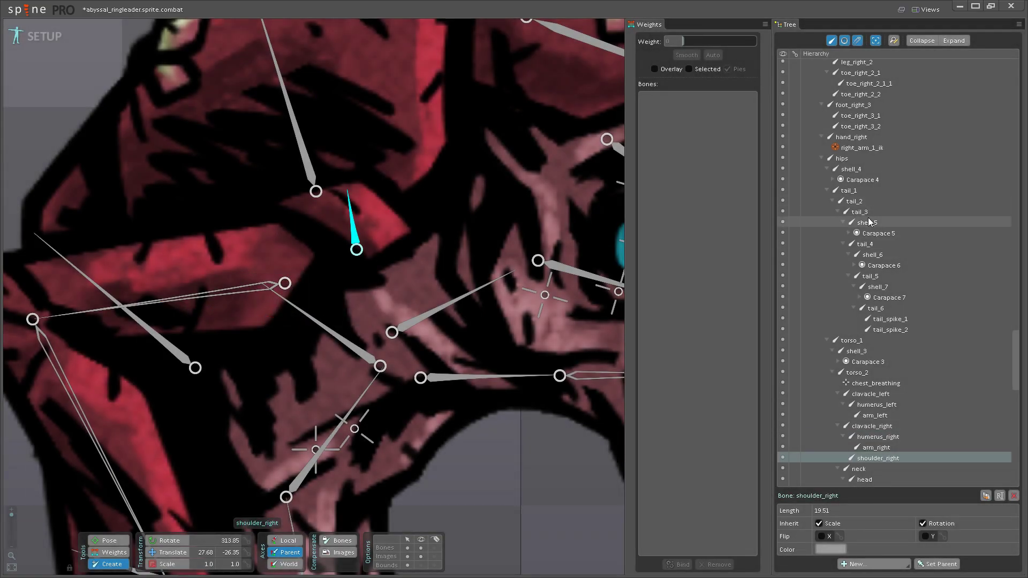
# - Move the Torso slot from stone to the hips bone
pyautogui.scroll(5, 897, 237)
pyautogui.scroll(9, 896, 236)
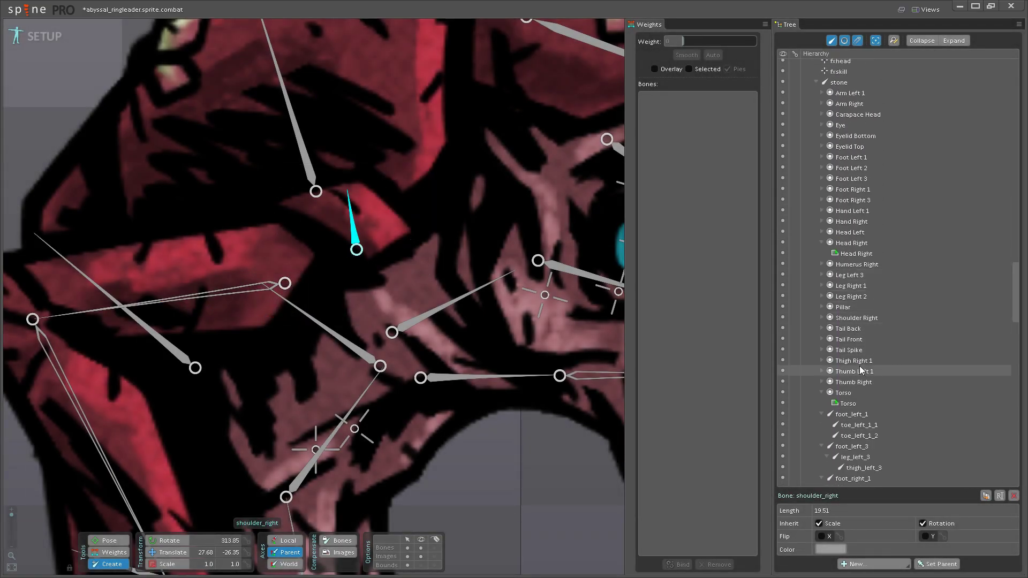
pyautogui.scroll(-12, 821, 394)
pyautogui.scroll(-4, 535, 407)
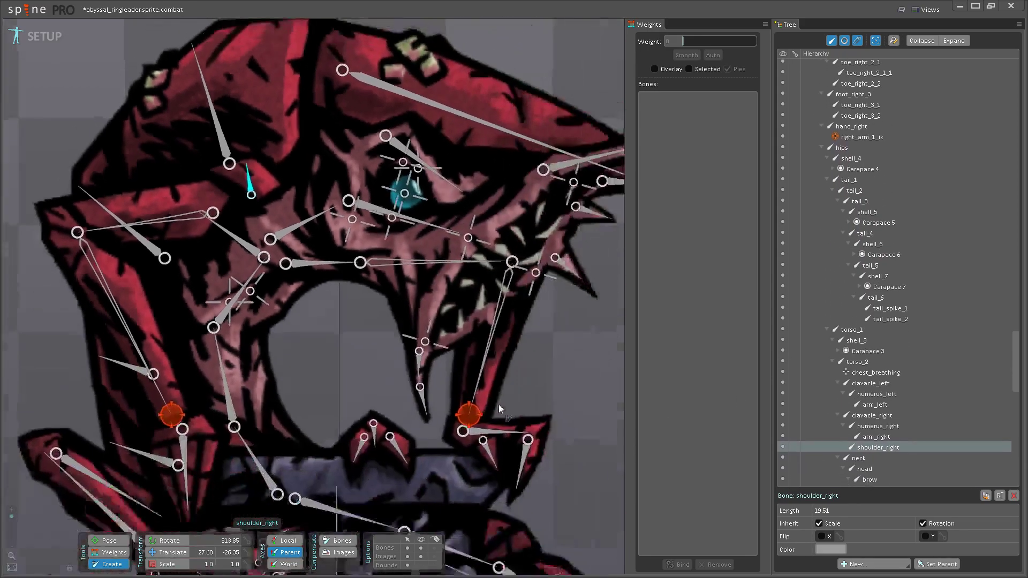
pyautogui.scroll(-2, 489, 354)
pyautogui.scroll(9, 852, 202)
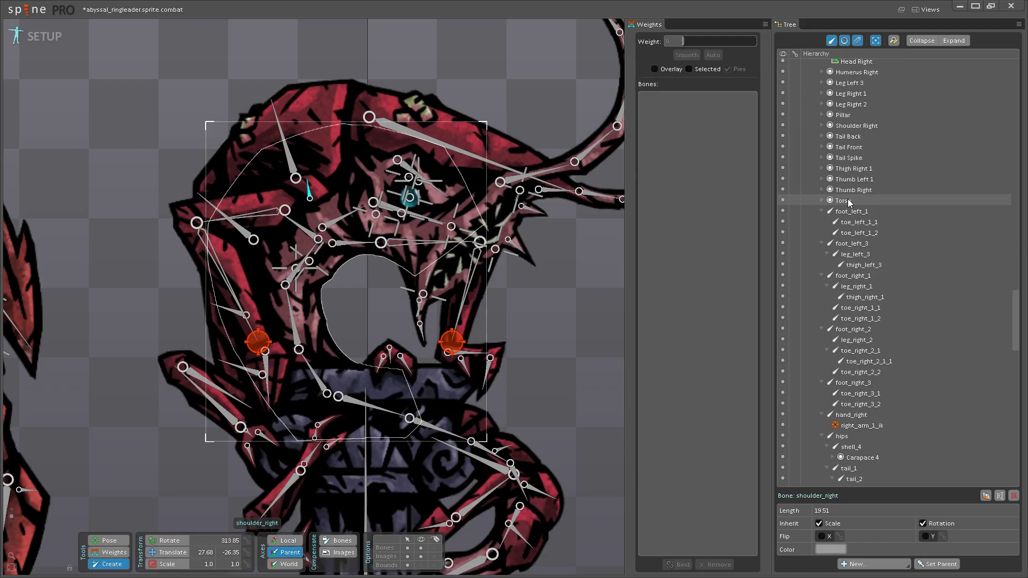
pyautogui.click(848, 202)
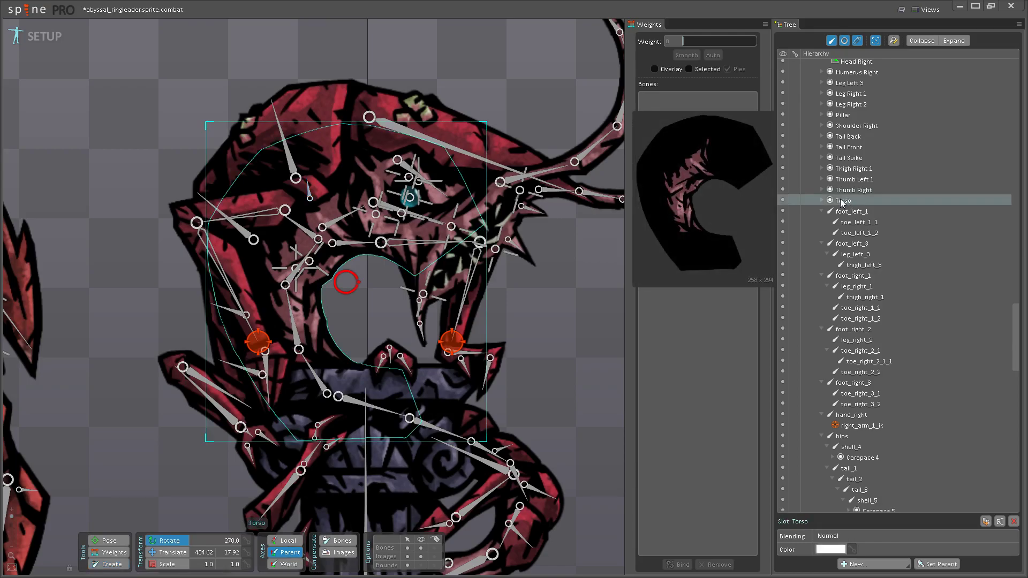
pyautogui.scroll(-1, 863, 278)
pyautogui.moveTo(871, 224); pyautogui.dragTo(890, 333)
# - Move the slots Tail Back, Tail Front and Tail Spike from stone to the tail_1 bone
pyautogui.scroll(2, 892, 334)
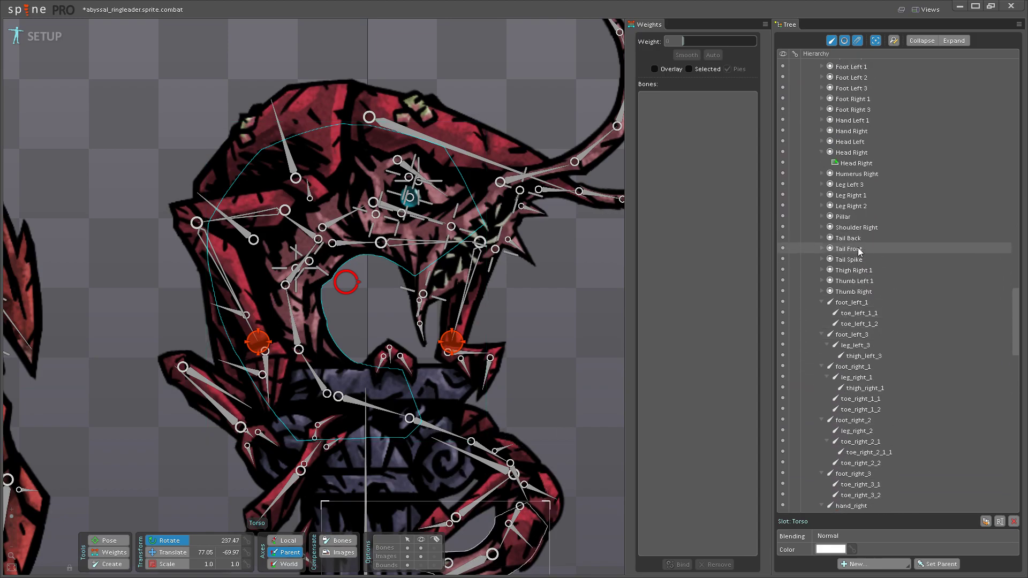
pyautogui.click(859, 239)
pyautogui.keyDown('ctrl'); pyautogui.click(857, 248); pyautogui.keyUp('ctrl')
pyautogui.keyDown('ctrl'); pyautogui.click(857, 258); pyautogui.keyUp('ctrl')
pyautogui.moveTo(856, 256)
pyautogui.mouseDown()
pyautogui.moveTo(861, 275)
pyautogui.moveTo(863, 264)
pyautogui.moveTo(907, 313)
pyautogui.moveTo(848, 265)
pyautogui.mouseUp()
pyautogui.scroll(4, 906, 307)
pyautogui.scroll(-1, 906, 307)
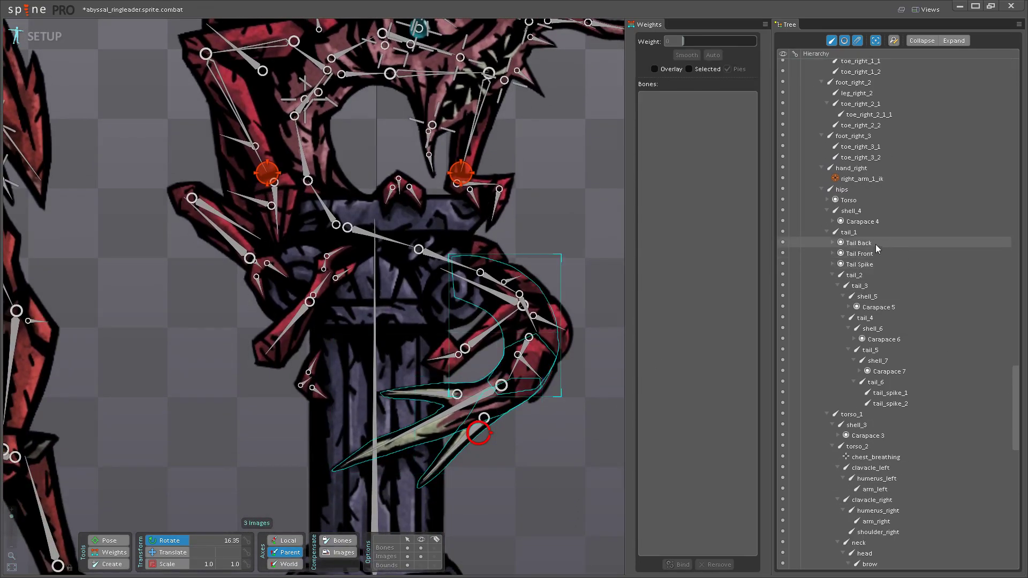
# - Distribute the tail slots along the chain: Tail Back to tail_3, Tail Front to tail_5 and Tail Spike to tail_spike_2
pyautogui.click(482, 276)
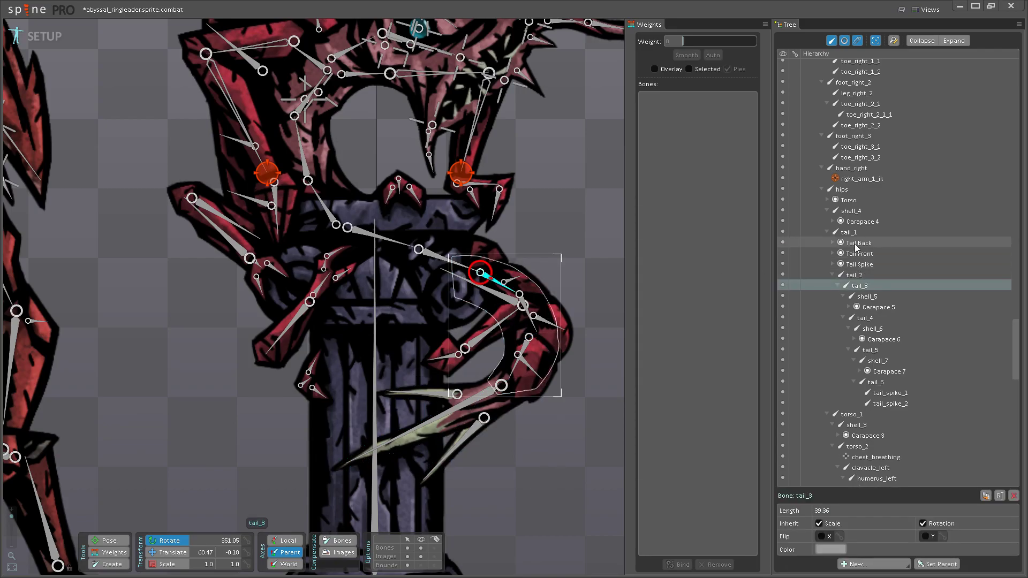
pyautogui.moveTo(857, 243); pyautogui.dragTo(865, 286)
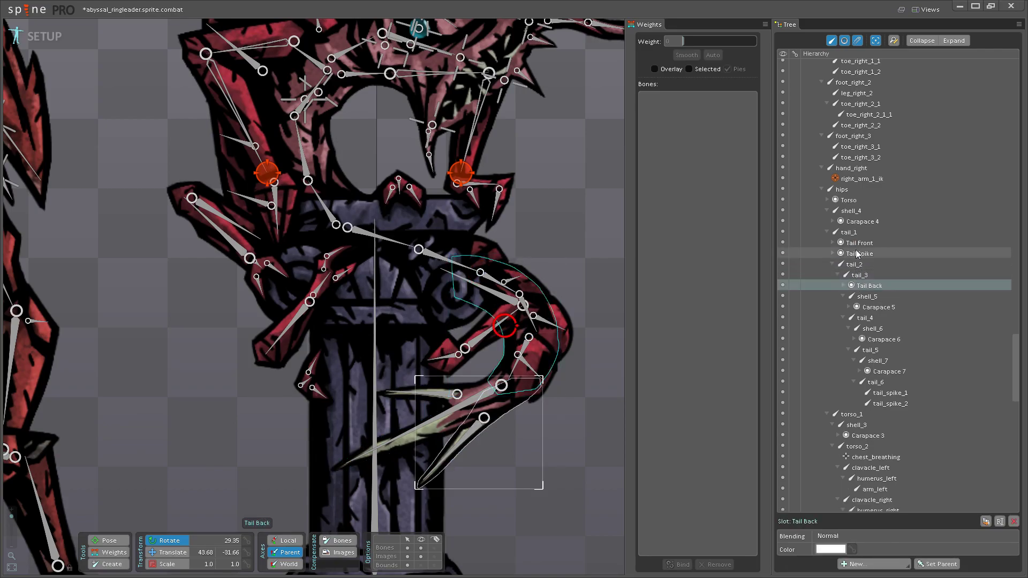
pyautogui.moveTo(857, 244); pyautogui.dragTo(874, 351)
pyautogui.click(867, 246)
pyautogui.moveTo(868, 247); pyautogui.dragTo(892, 404)
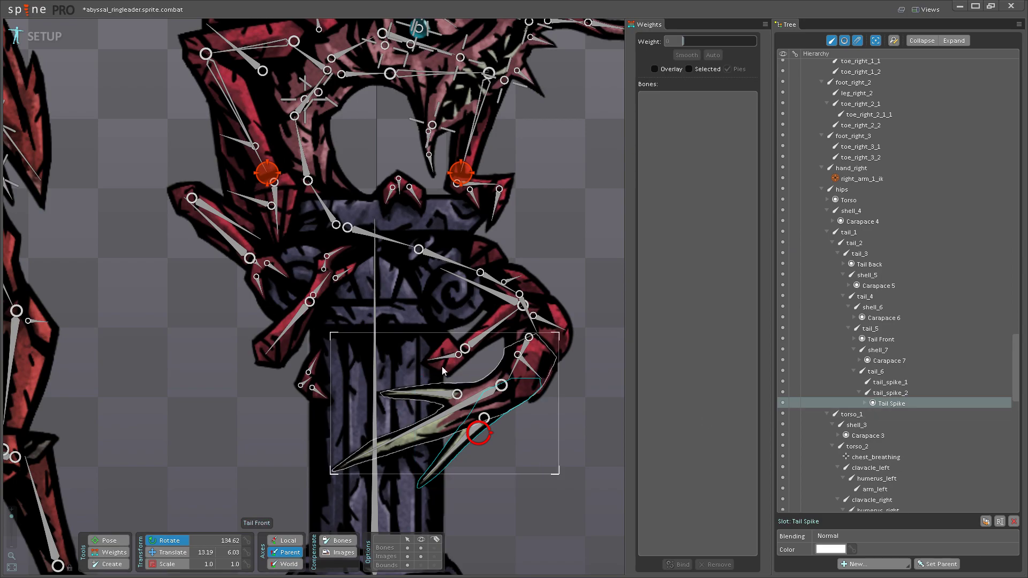
# - Move the slots Humerus Right, Arm Right and Hand Right together out of stone to the right arm's bones
pyautogui.scroll(12, 883, 358)
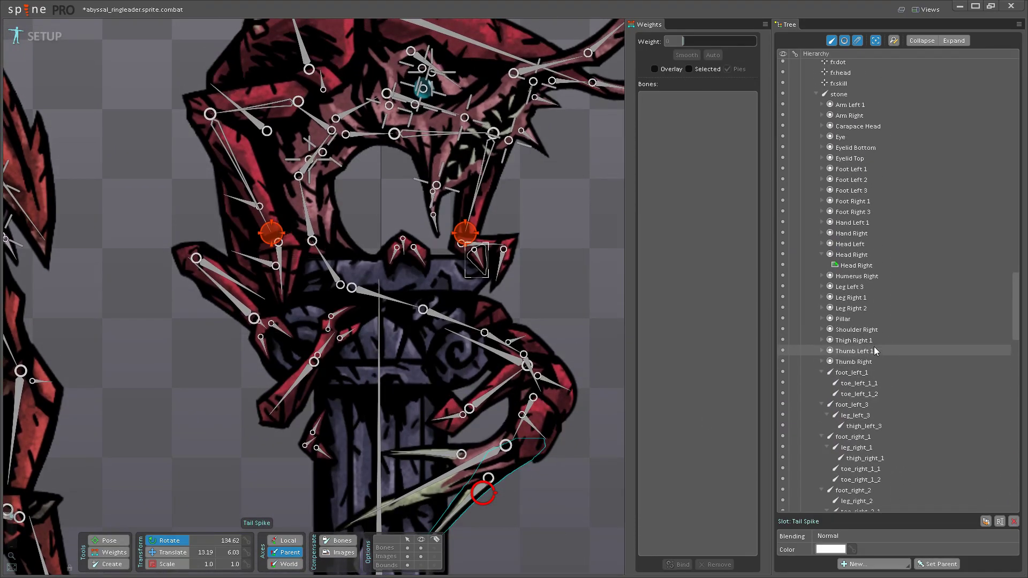
pyautogui.click(867, 275)
pyautogui.scroll(3, 863, 241)
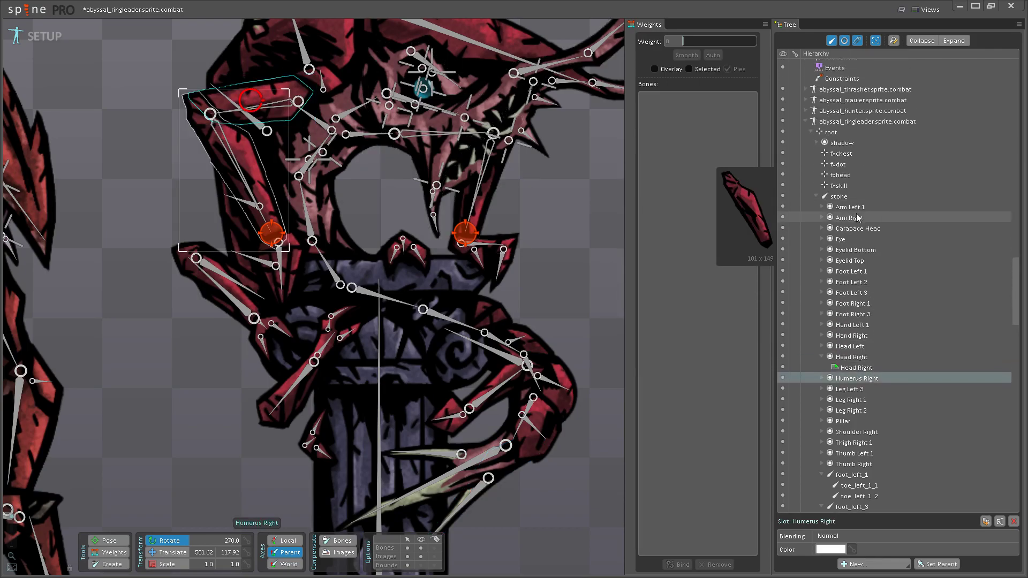
pyautogui.keyDown('ctrl'); pyautogui.click(856, 217); pyautogui.keyUp('ctrl')
pyautogui.keyDown('ctrl'); pyautogui.click(853, 335); pyautogui.keyUp('ctrl')
pyautogui.moveTo(851, 336); pyautogui.dragTo(882, 377)
pyautogui.scroll(-10, 882, 377)
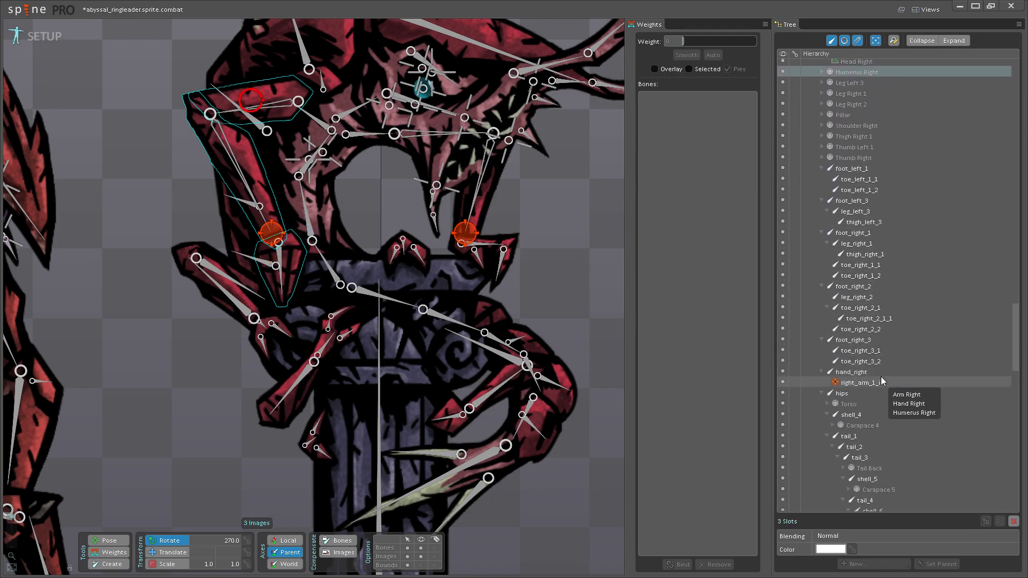
pyautogui.moveTo(882, 377); pyautogui.dragTo(870, 317)
# - Assign the right arm slots to their matching bones, with Arm Right under arm_right, and save the project
pyautogui.click(865, 370)
pyautogui.keyDown('ctrl'); pyautogui.click(857, 350); pyautogui.keyUp('ctrl')
pyautogui.scroll(-8, 880, 386)
pyautogui.scroll(-5, 881, 384)
pyautogui.click(873, 295)
pyautogui.hotkey('ctrl', 's')
# - Parent the slots Eye, Eyelid Bottom and Eyelid Top to the eye, eyelid_bottom and eyelid_top bones, and save the project
pyautogui.scroll(15, 892, 355)
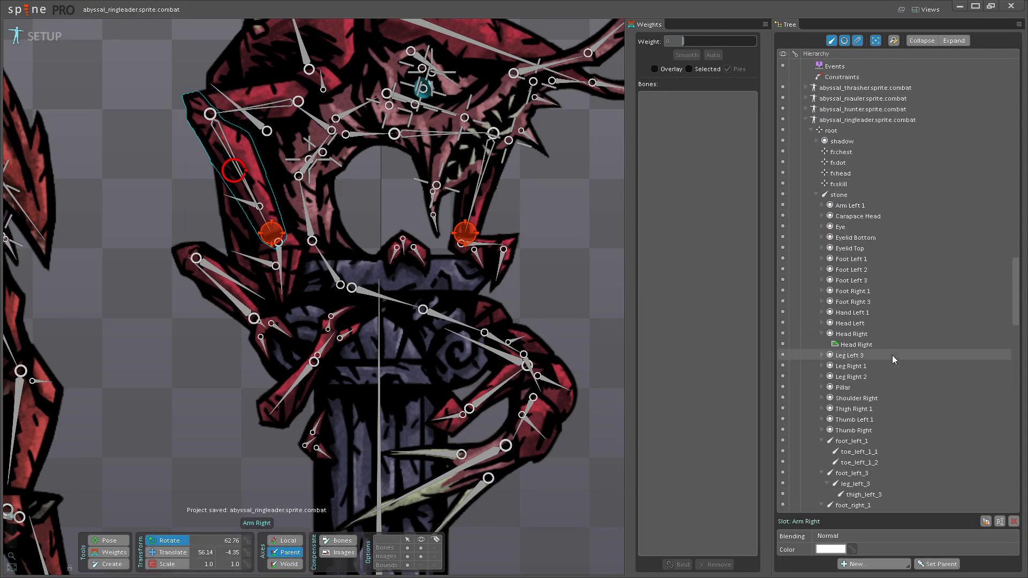
pyautogui.moveTo(855, 253); pyautogui.dragTo(889, 161)
pyautogui.scroll(-12, 894, 320)
pyautogui.click(879, 163)
pyautogui.hotkey('ctrl', 's')
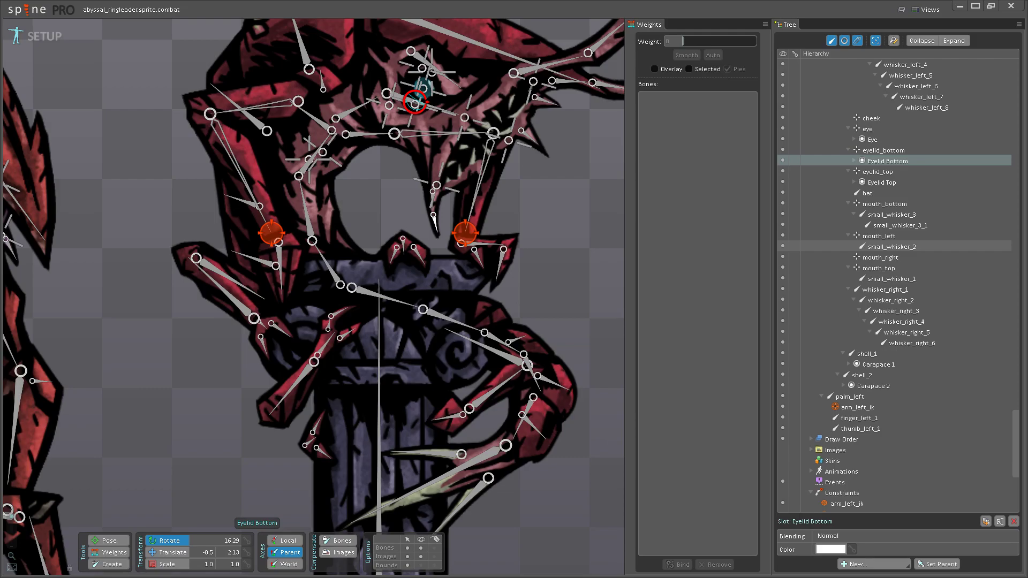
# - Look over the rigged ringleader on its pillar and save the project
pyautogui.moveTo(566, 257); pyautogui.dragTo(494, 321)
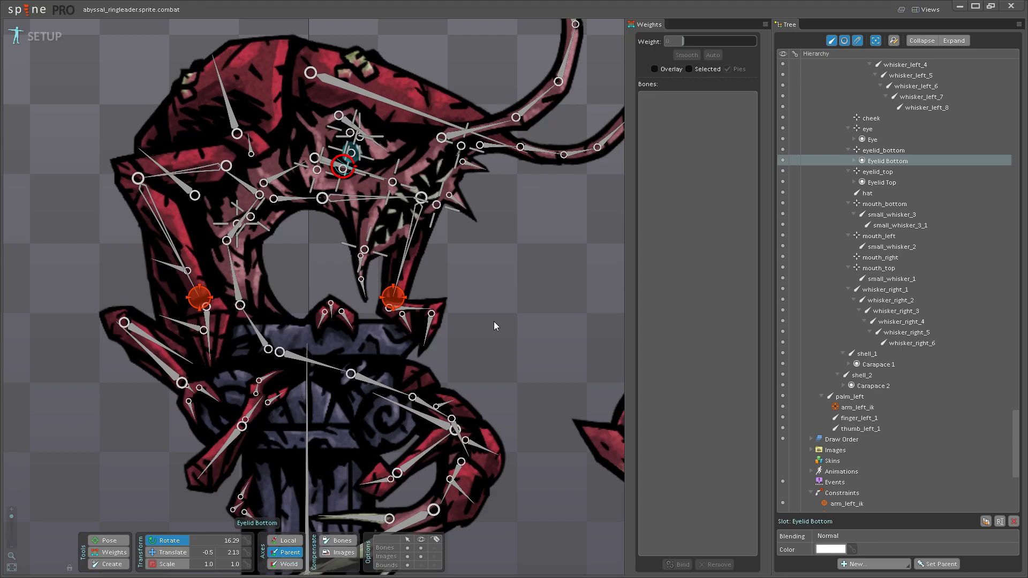
pyautogui.scroll(2, 493, 322)
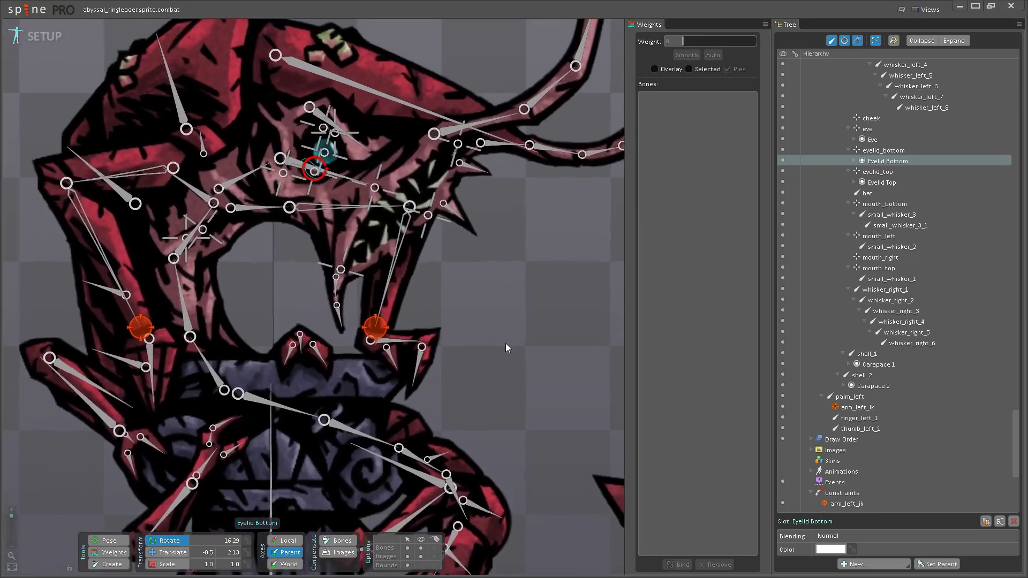
pyautogui.scroll(-2, 491, 397)
pyautogui.scroll(2, 464, 364)
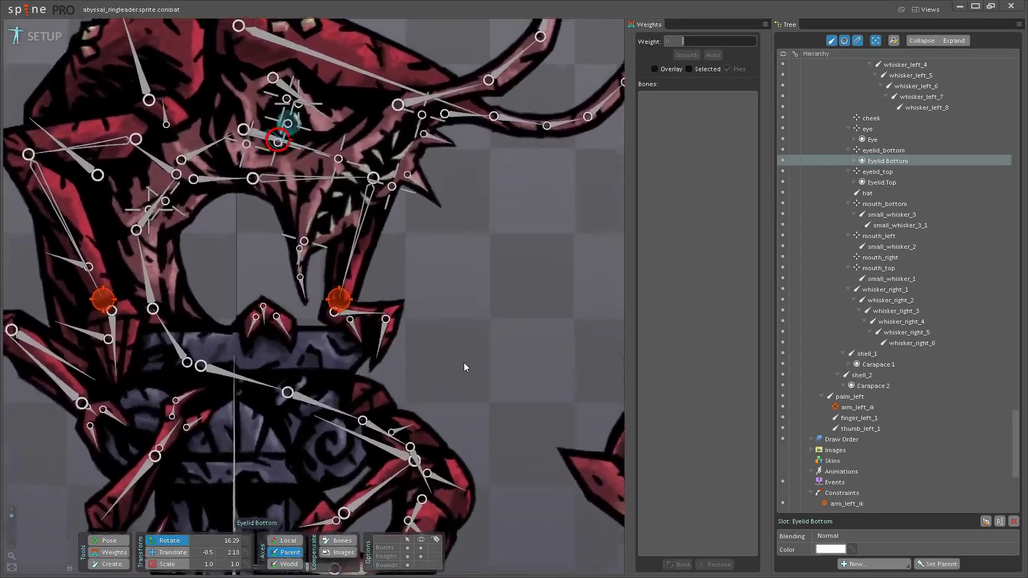
pyautogui.scroll(1, 464, 363)
pyautogui.moveTo(465, 340); pyautogui.dragTo(521, 357)
pyautogui.scroll(-3, 487, 331)
pyautogui.moveTo(450, 329); pyautogui.dragTo(502, 348)
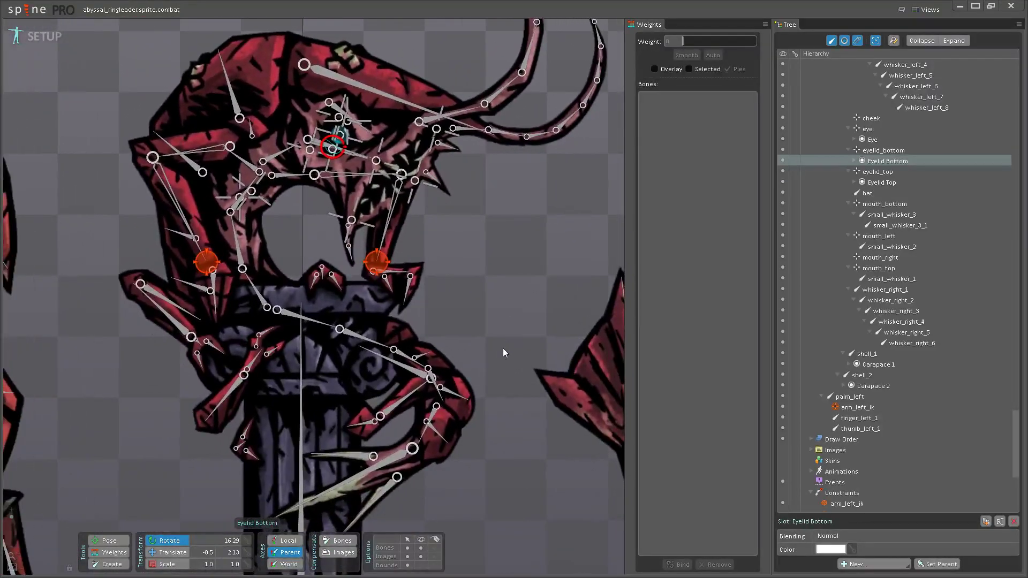
pyautogui.hotkey('ctrl', 's')
pyautogui.moveTo(463, 314); pyautogui.dragTo(487, 346)
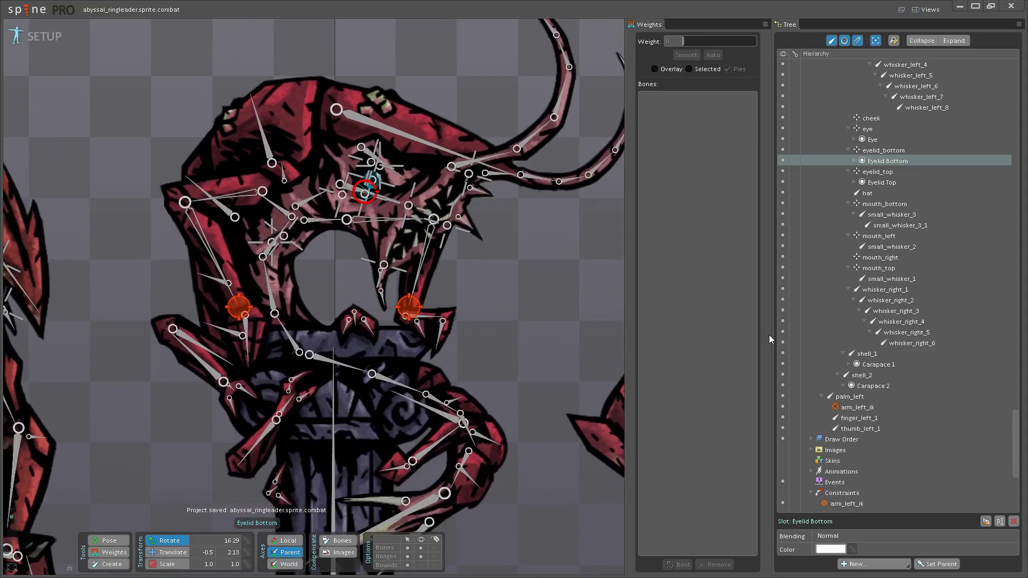
pyautogui.scroll(-3, 882, 316)
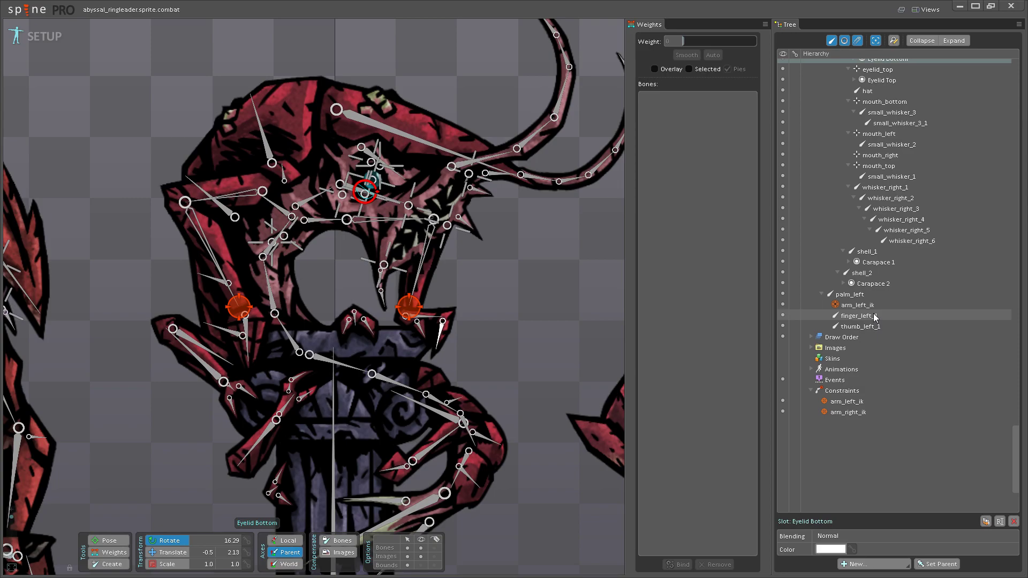
pyautogui.scroll(-4, 490, 316)
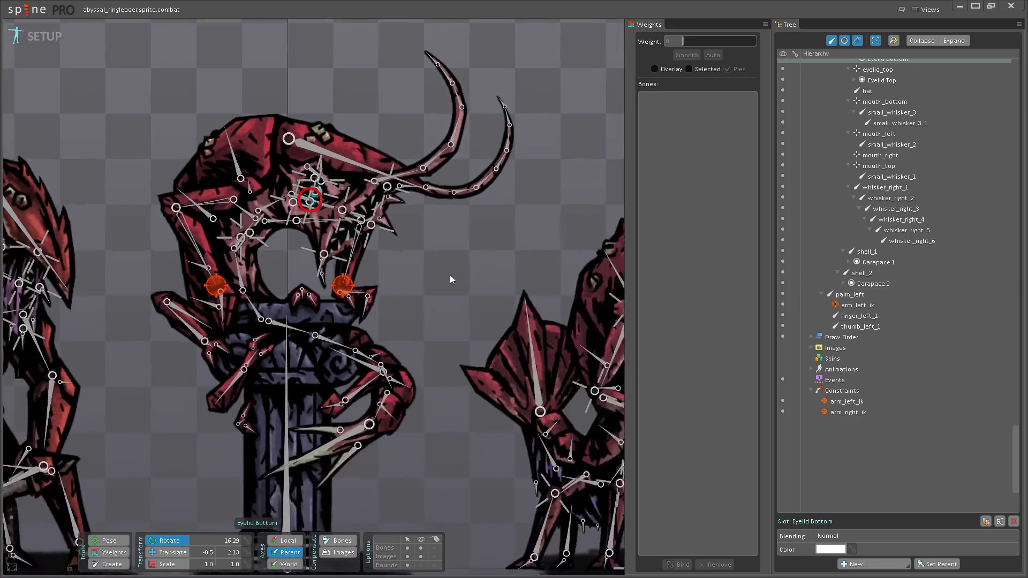
pyautogui.scroll(3, 438, 258)
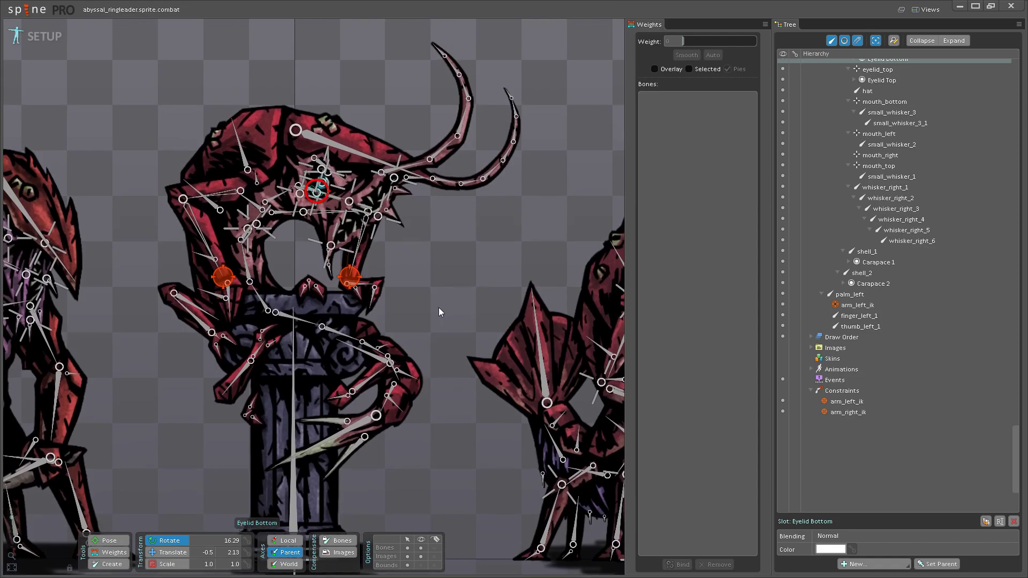
pyautogui.scroll(-2, 480, 338)
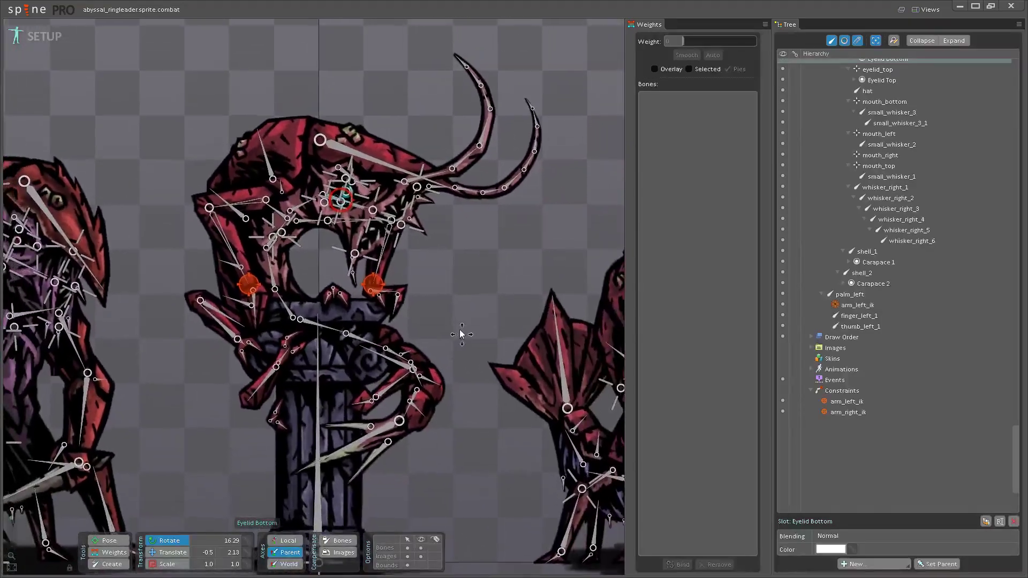
pyautogui.scroll(1, 856, 239)
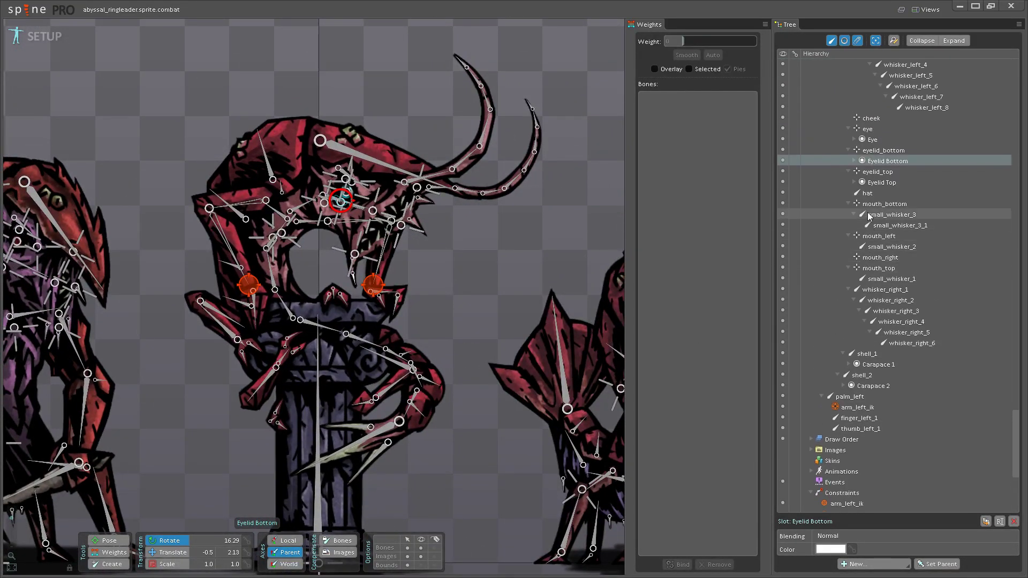
pyautogui.scroll(-1, 881, 248)
pyautogui.scroll(4, 322, 332)
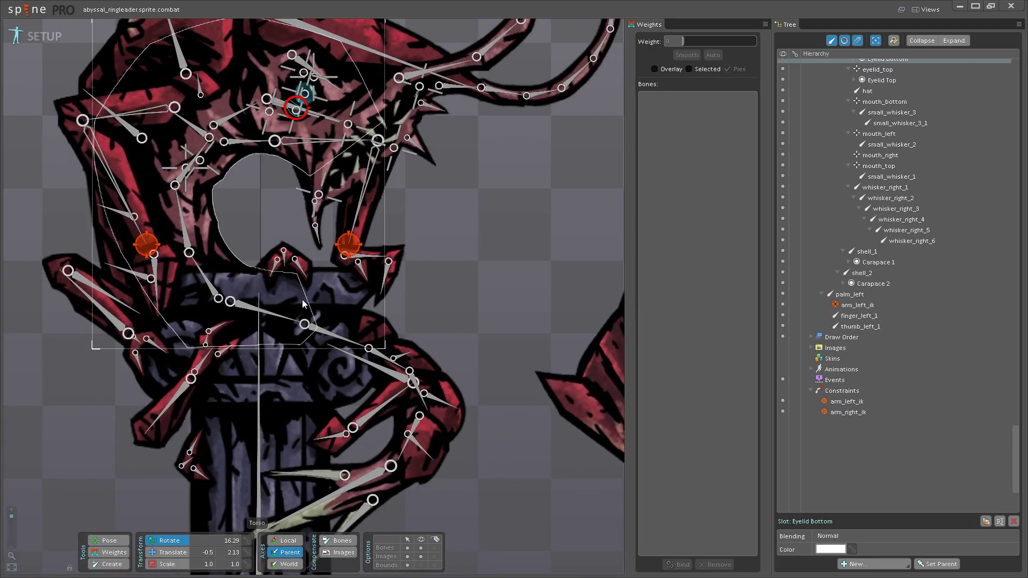
pyautogui.moveTo(301, 304); pyautogui.dragTo(415, 350)
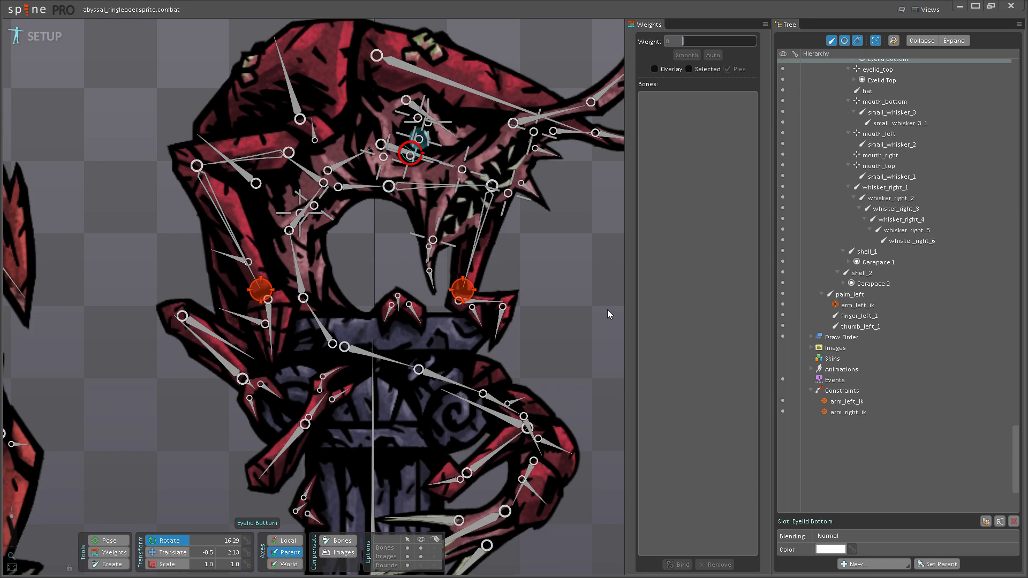
pyautogui.moveTo(508, 323); pyautogui.dragTo(488, 379)
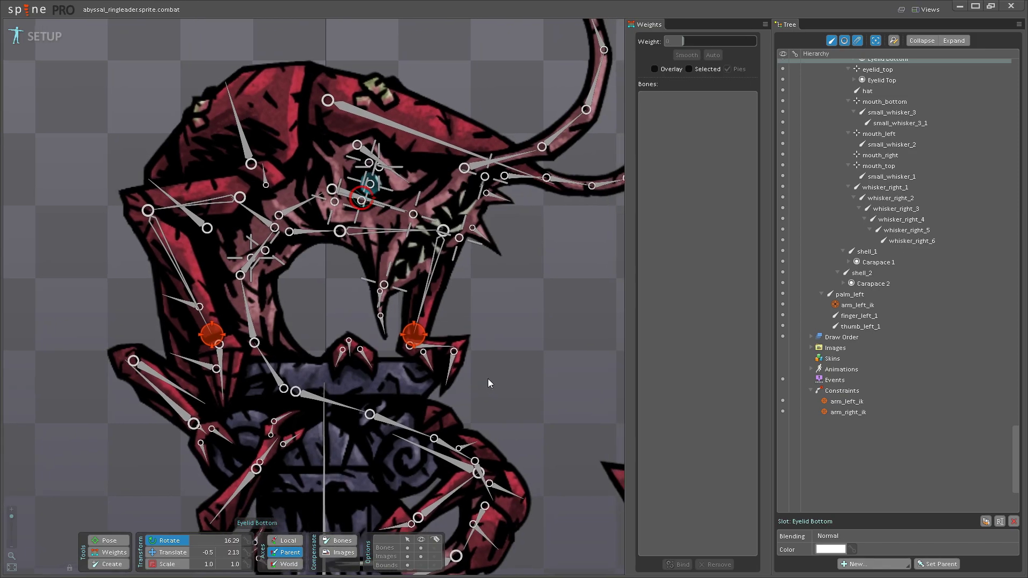
pyautogui.scroll(1, 488, 379)
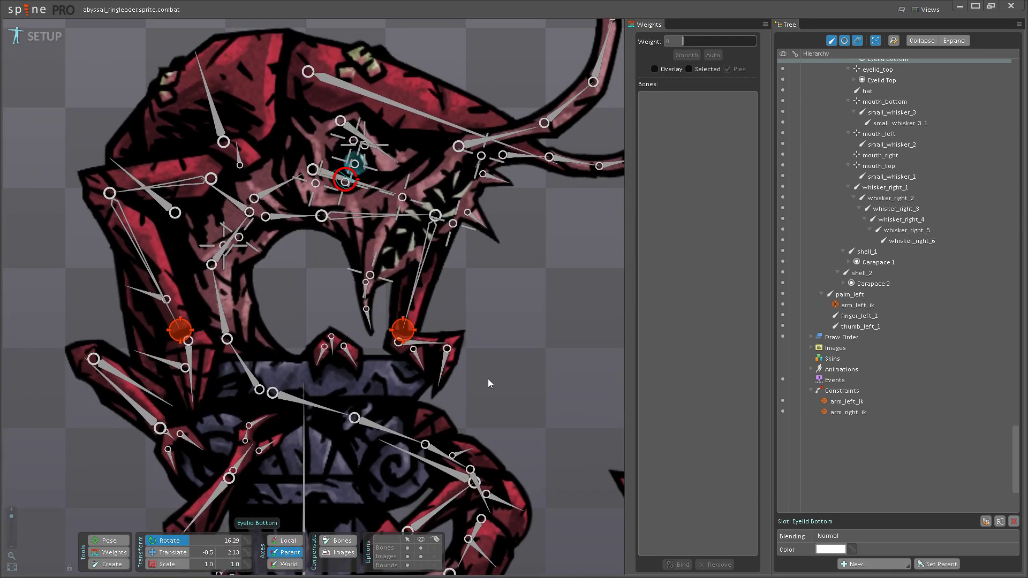
# - Inspect the ringleader's left arm and hand artwork, and locate the palm_left bone with its child bones in the hierarchy
pyautogui.moveTo(486, 346); pyautogui.dragTo(477, 380)
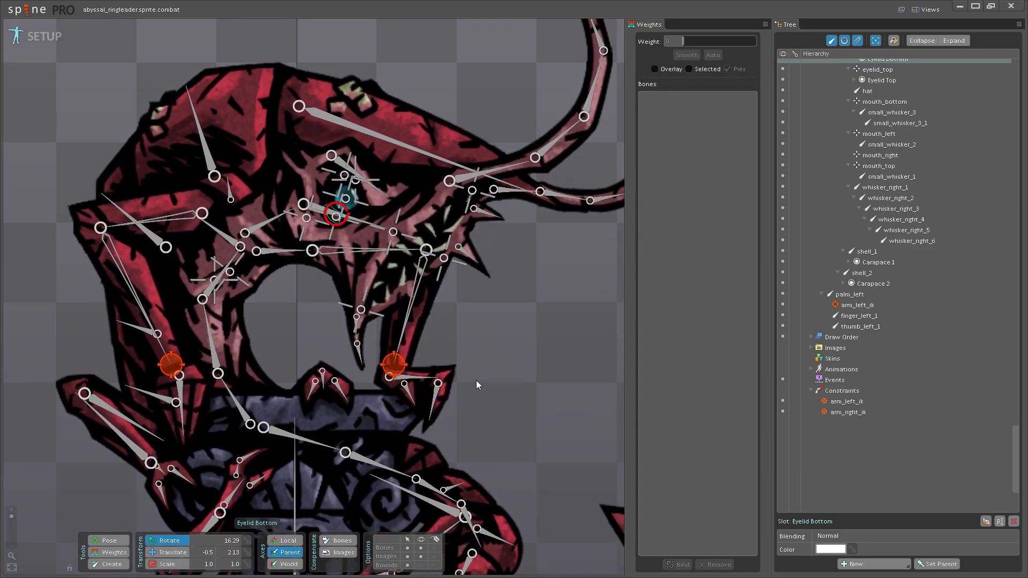
pyautogui.moveTo(495, 323); pyautogui.dragTo(497, 365)
pyautogui.scroll(-4, 497, 364)
pyautogui.moveTo(525, 423); pyautogui.dragTo(424, 373)
pyautogui.scroll(3, 413, 376)
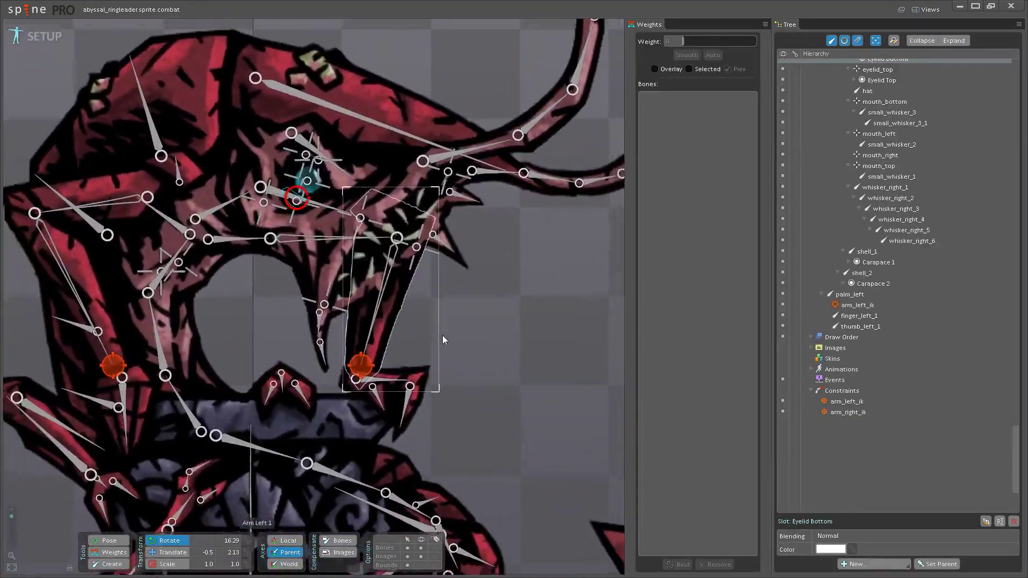
pyautogui.scroll(5, 446, 350)
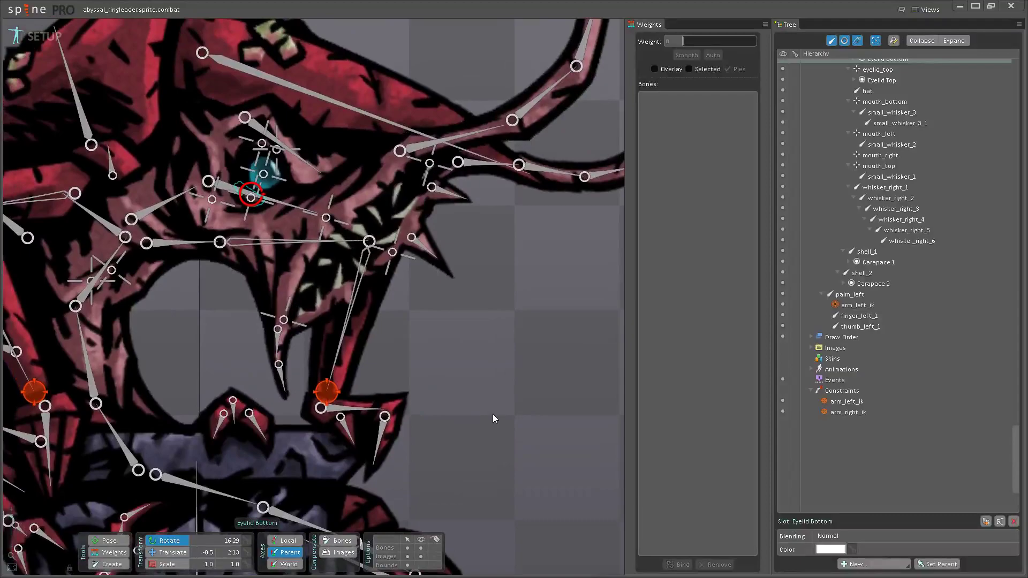
pyautogui.scroll(-4, 383, 419)
pyautogui.scroll(3, 444, 386)
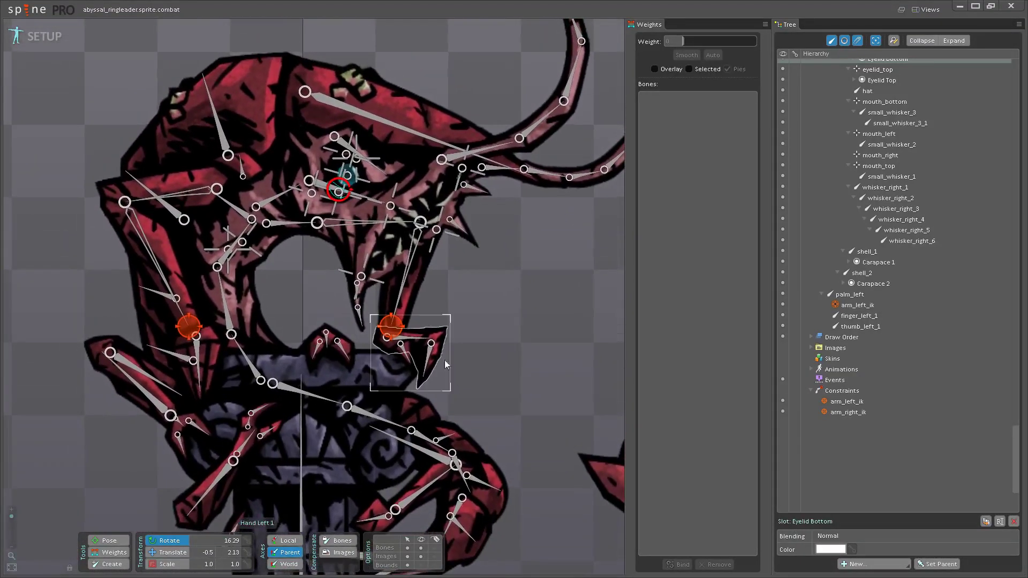
pyautogui.click(447, 381)
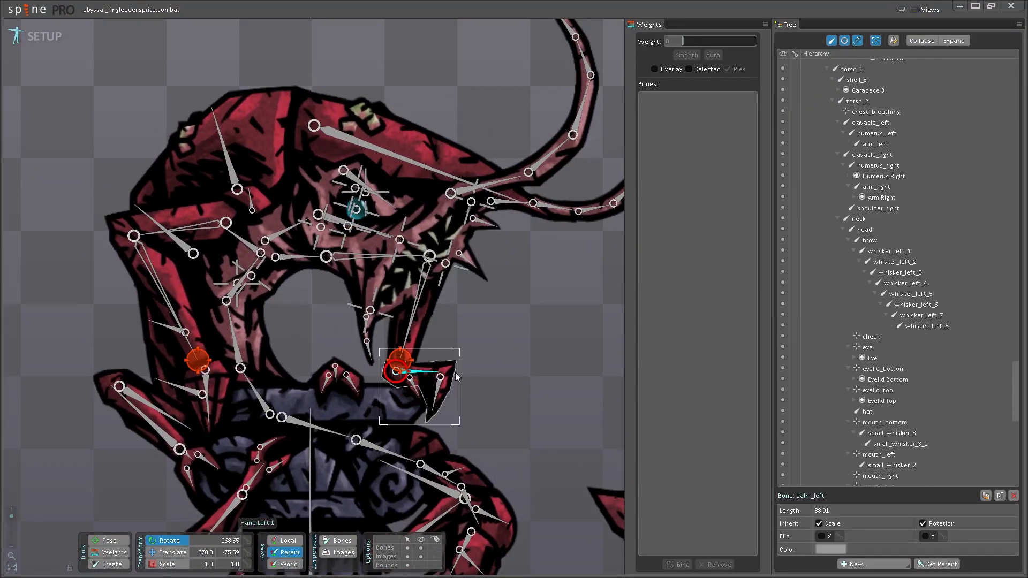
pyautogui.scroll(-3, 875, 391)
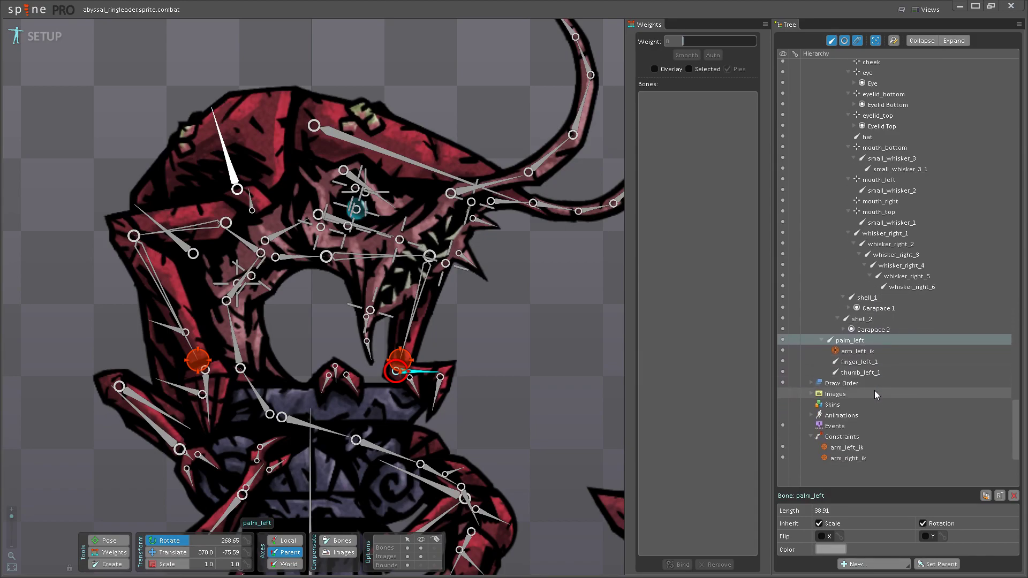
pyautogui.moveTo(526, 368); pyautogui.dragTo(472, 359)
pyautogui.scroll(-1, 496, 347)
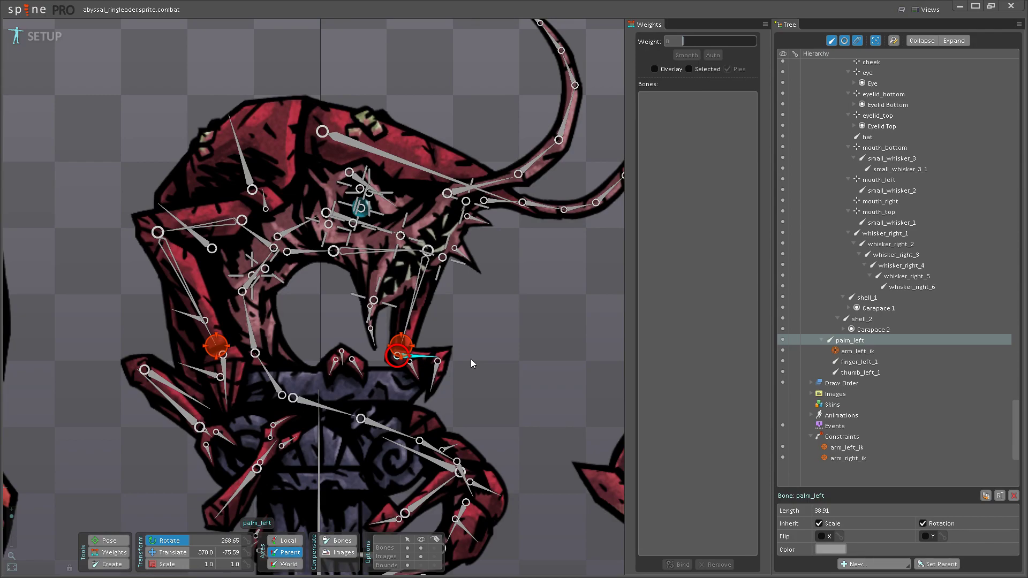
pyautogui.scroll(4, 471, 359)
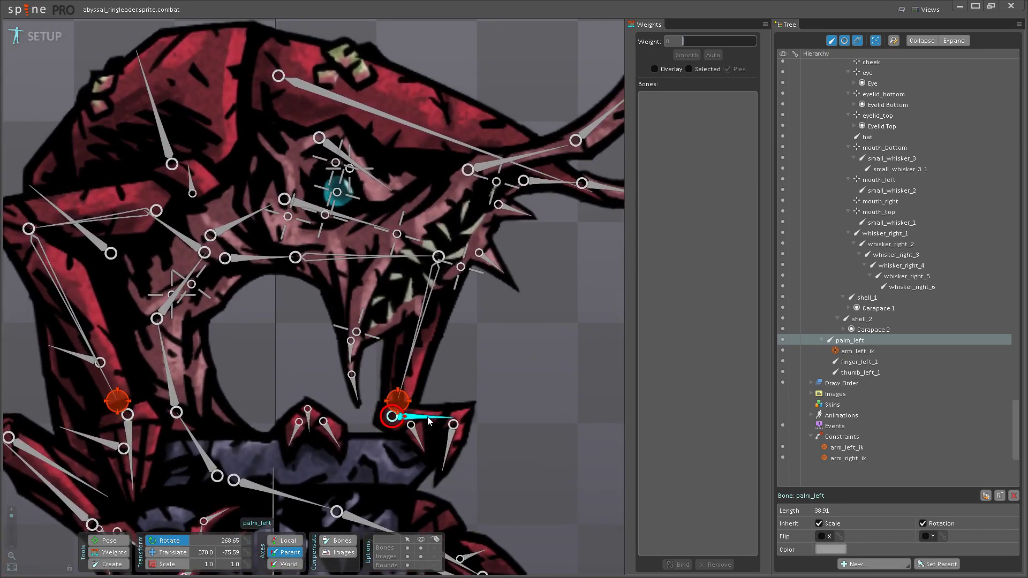
pyautogui.moveTo(416, 446); pyautogui.dragTo(425, 376)
# - Move the slots Hand Left 1 and Thumb Left 1 together out of stone to the palm_left bone
pyautogui.scroll(15, 866, 366)
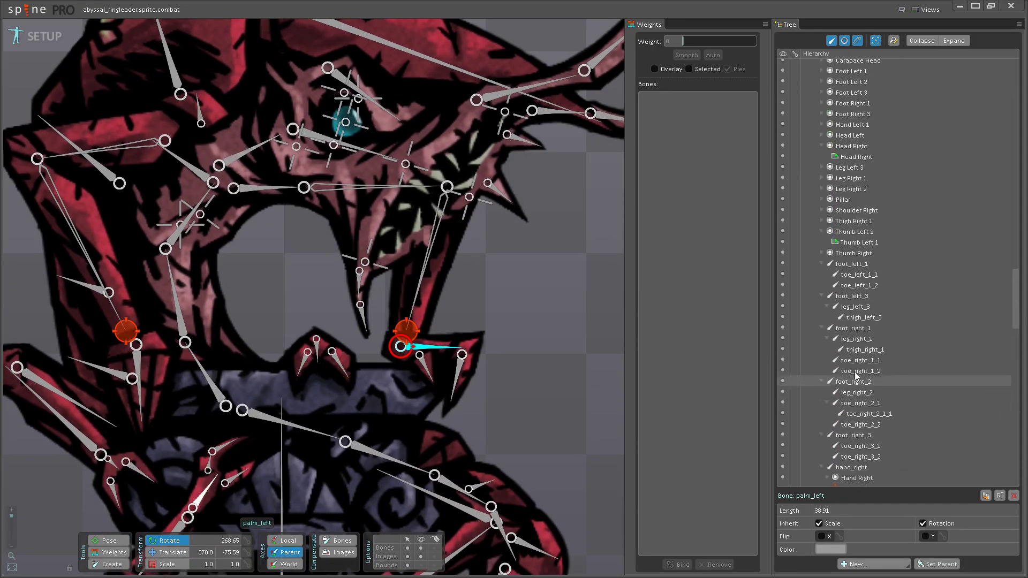
pyautogui.click(821, 263)
pyautogui.click(839, 264)
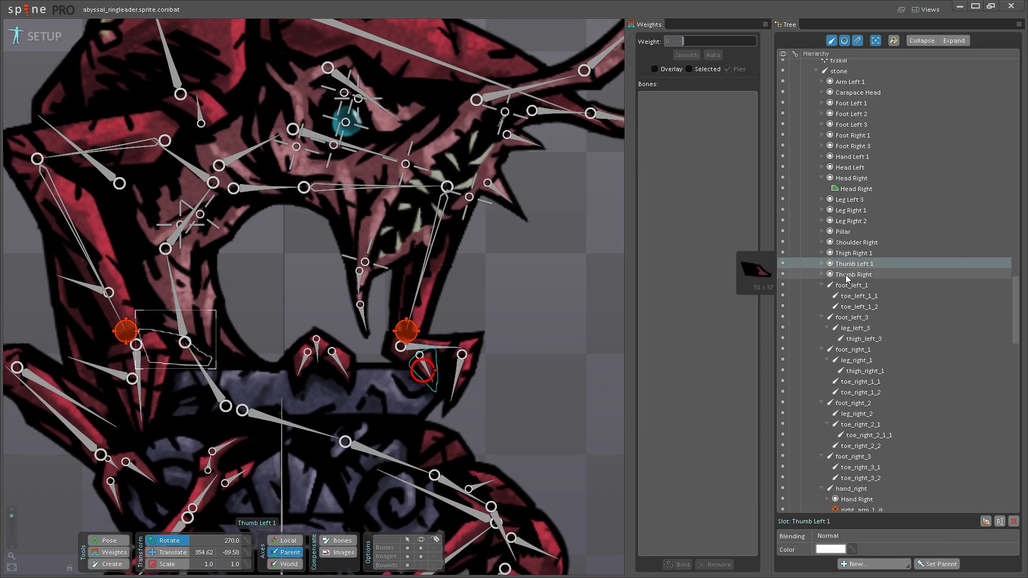
pyautogui.scroll(3, 848, 275)
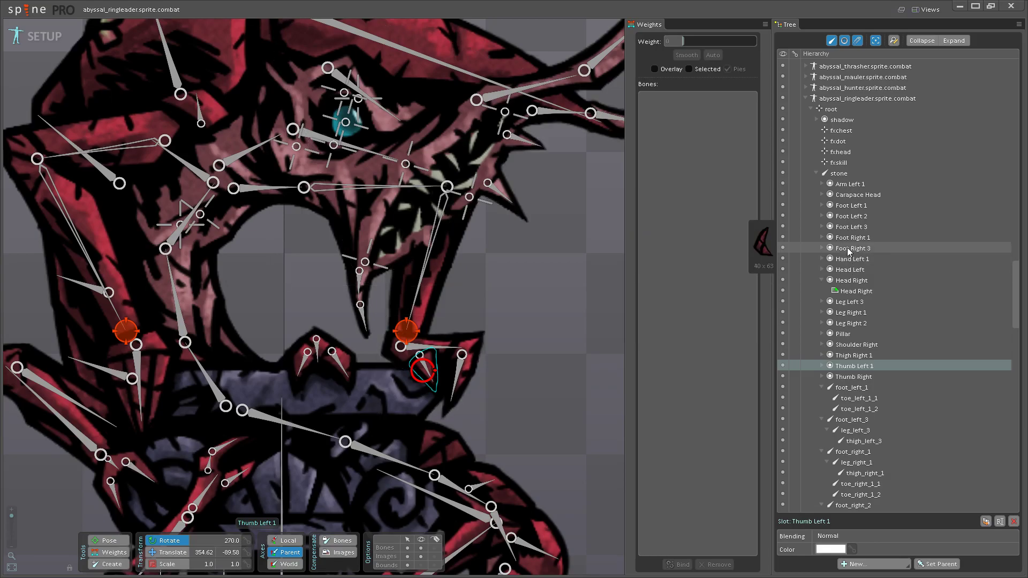
pyautogui.scroll(-6, 851, 214)
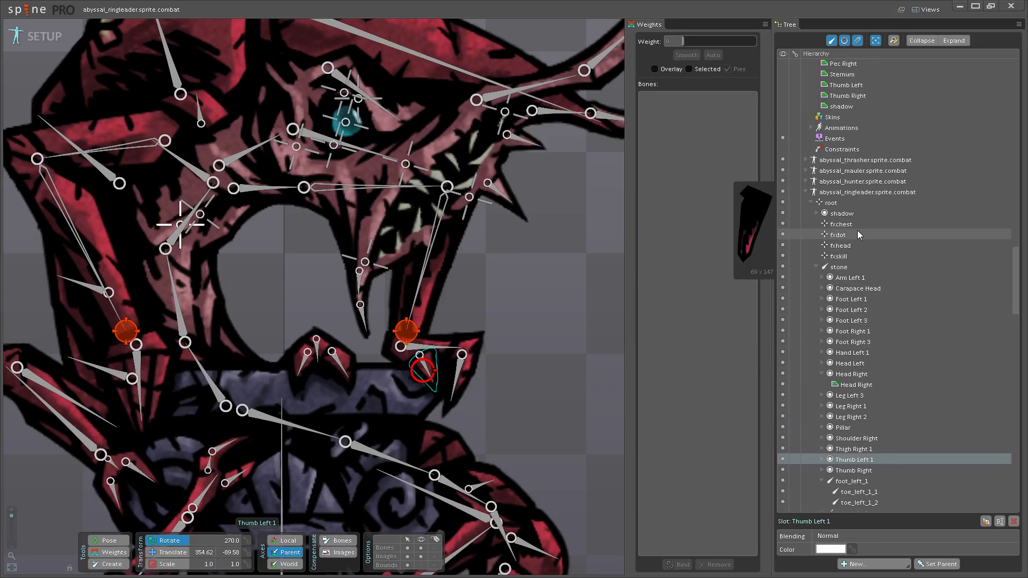
pyautogui.scroll(3, 856, 236)
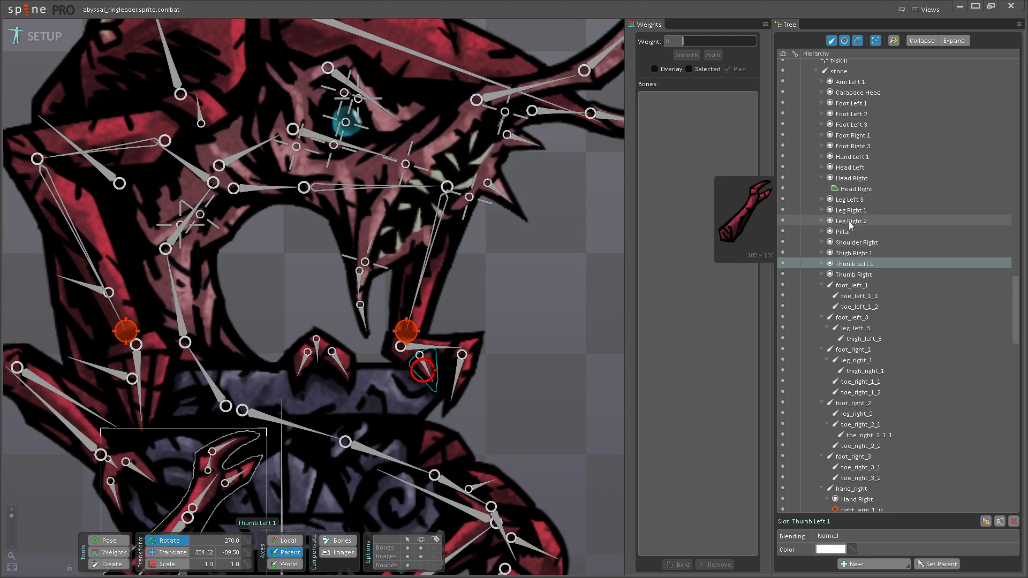
pyautogui.scroll(6, 849, 252)
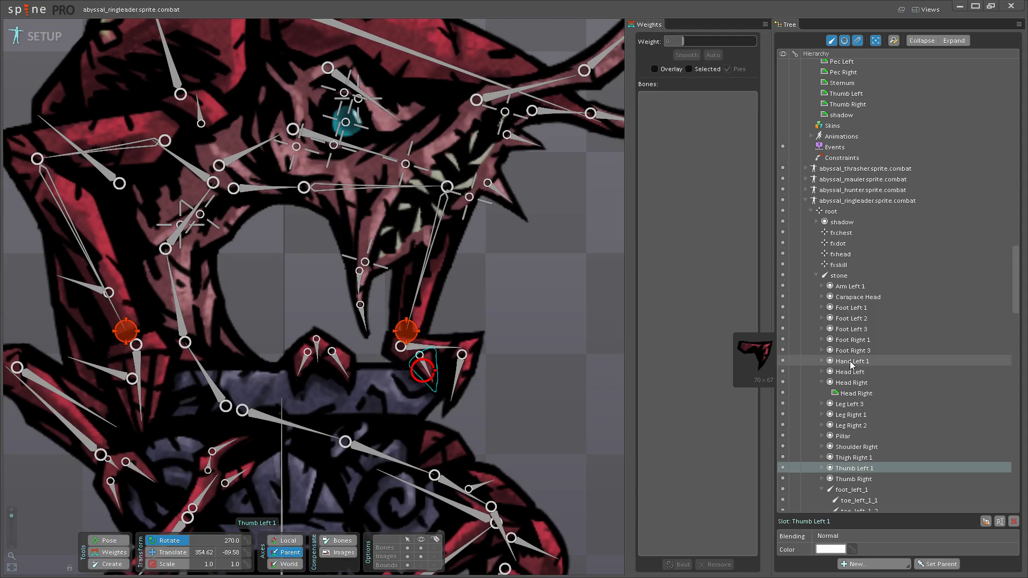
pyautogui.keyDown('ctrl'); pyautogui.click(854, 367); pyautogui.keyUp('ctrl')
pyautogui.moveTo(854, 367)
pyautogui.mouseDown()
pyautogui.moveTo(855, 381)
pyautogui.moveTo(850, 369)
pyautogui.mouseUp()
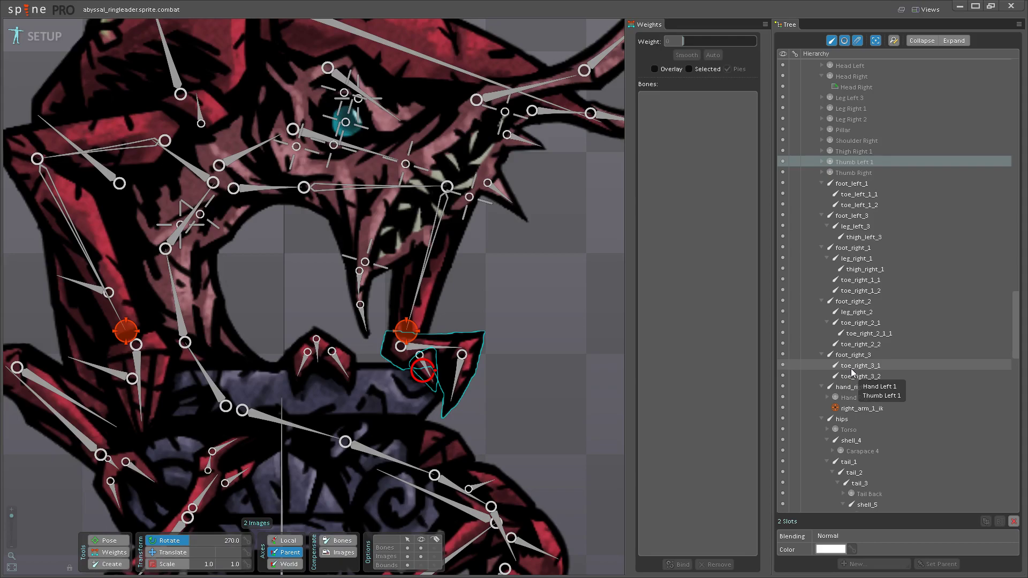
pyautogui.scroll(-8, 850, 368)
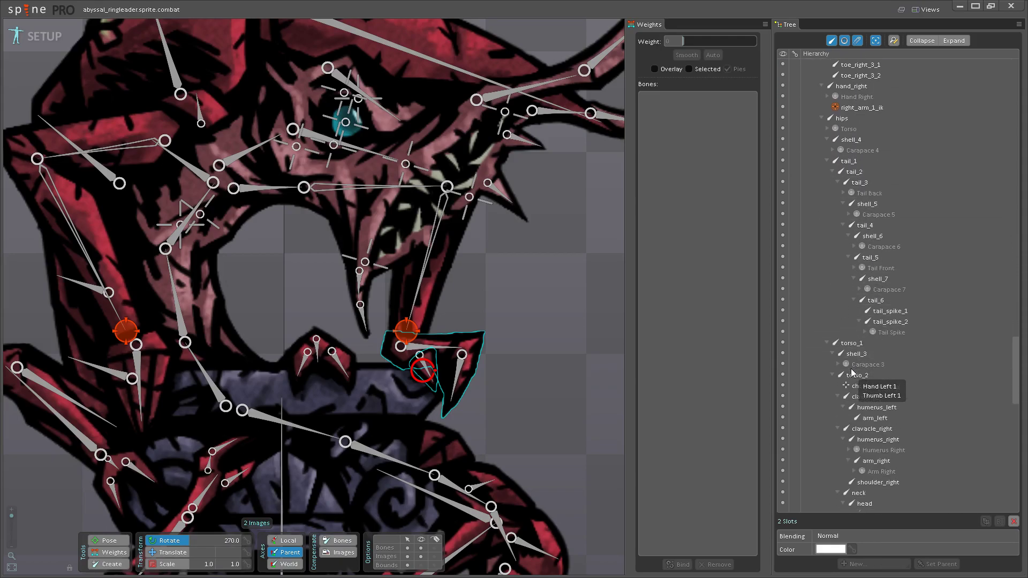
pyautogui.scroll(-10, 899, 375)
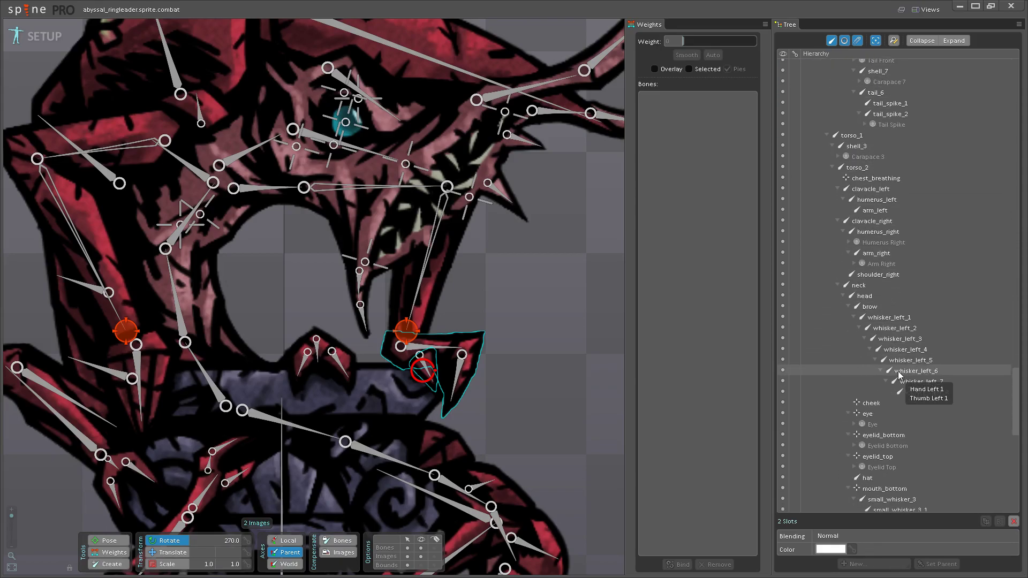
pyautogui.scroll(-4, 898, 371)
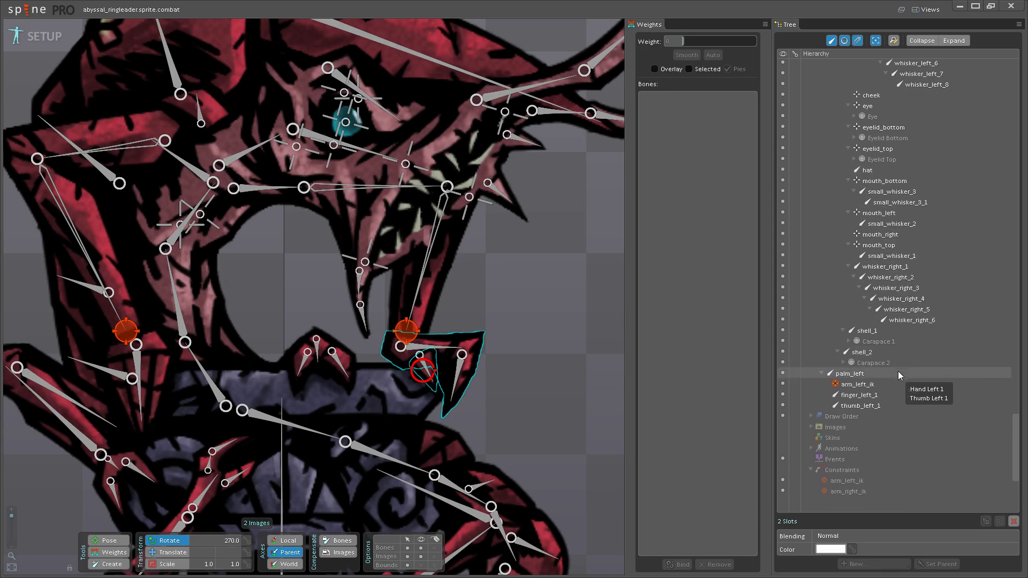
pyautogui.moveTo(861, 400); pyautogui.dragTo(856, 375)
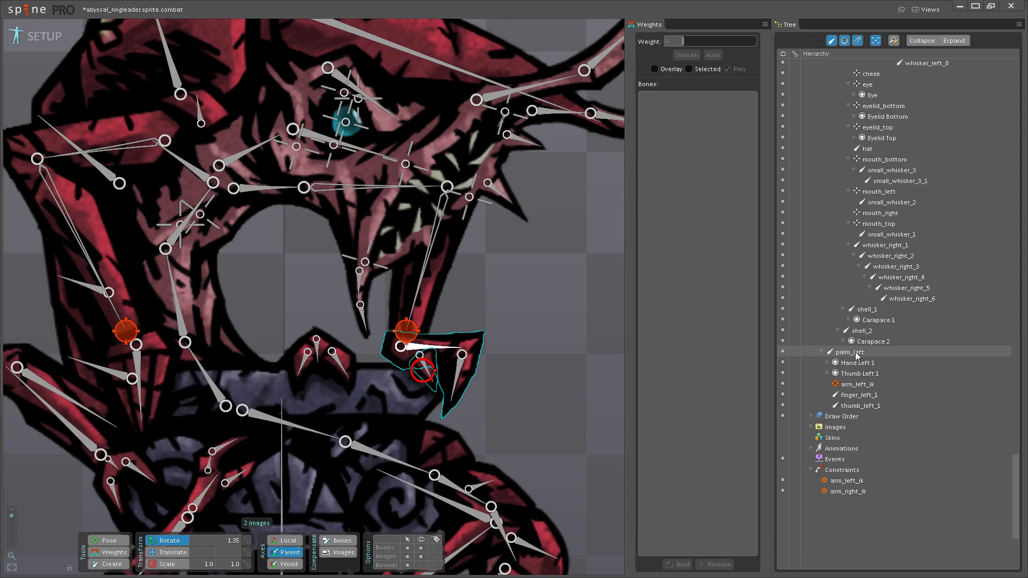
# - Parent the Thumb Left 1 slot to the thumb_left_1 bone and save the project
pyautogui.click(858, 363)
pyautogui.click(859, 373)
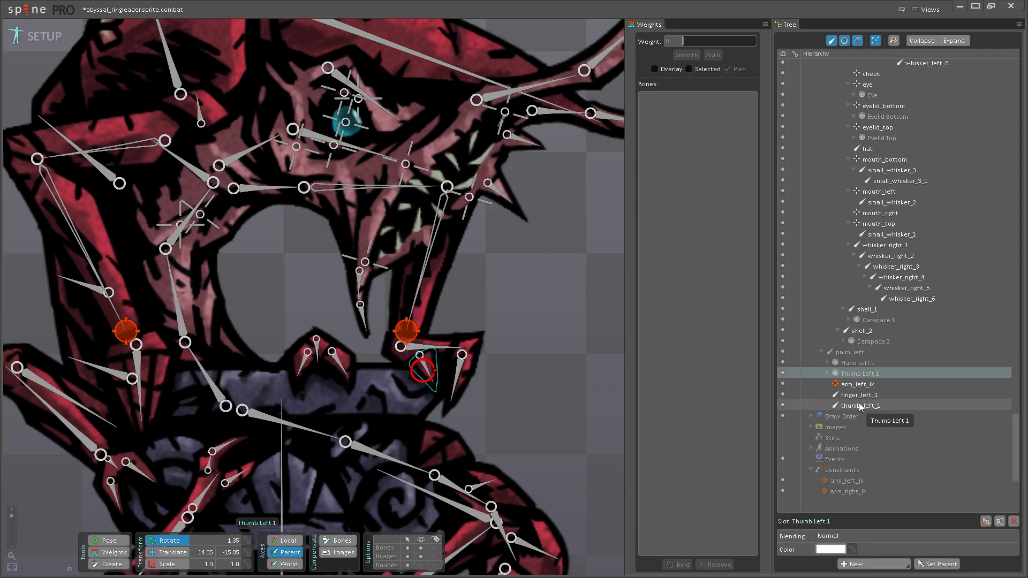
pyautogui.moveTo(860, 406); pyautogui.dragTo(860, 406)
pyautogui.hotkey('ctrl', 's')
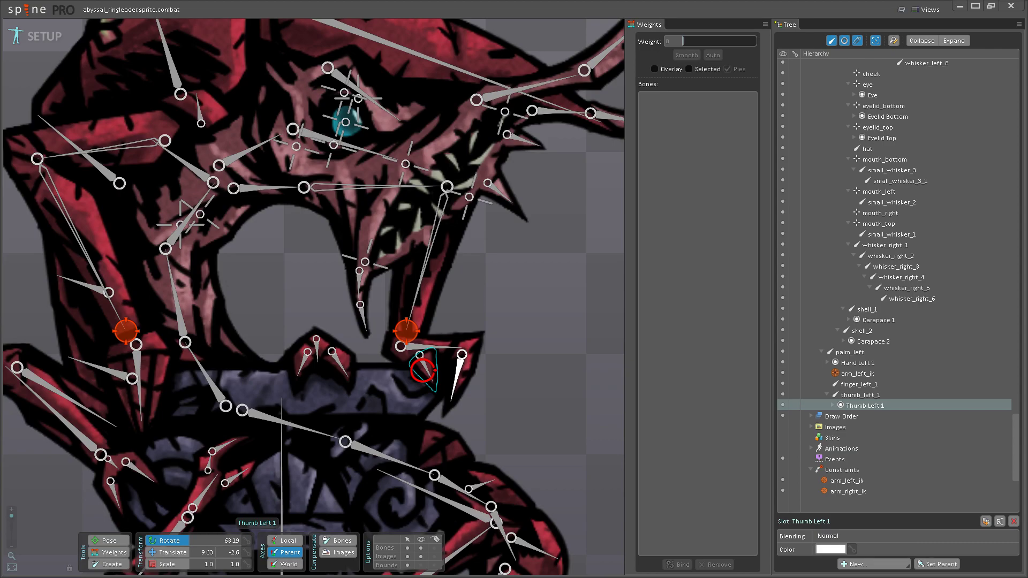
# - Look through the hierarchy for the image slots still parented to the ringleader's stone bone
pyautogui.scroll(10, 882, 368)
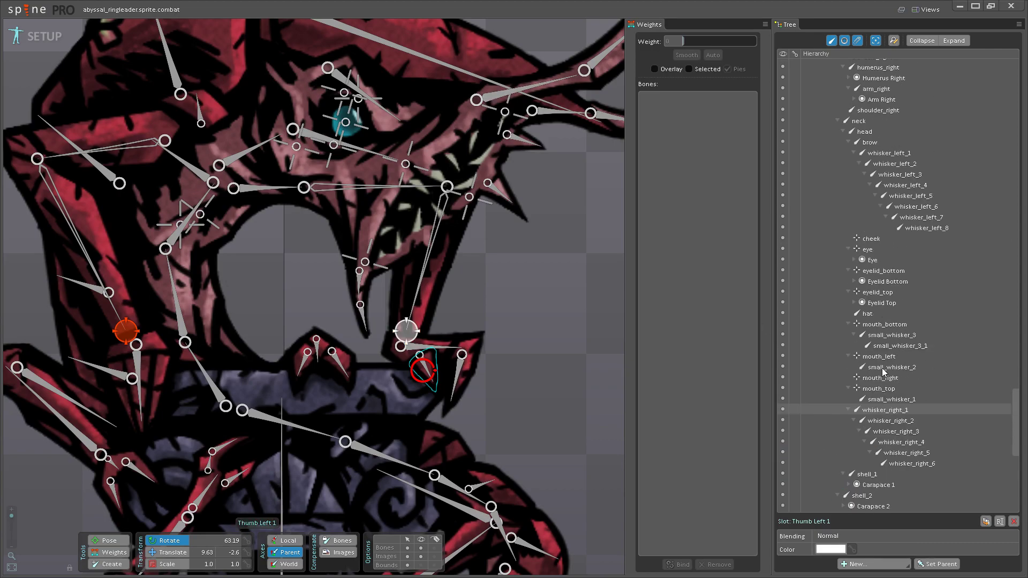
pyautogui.scroll(20, 911, 360)
pyautogui.scroll(15, 911, 358)
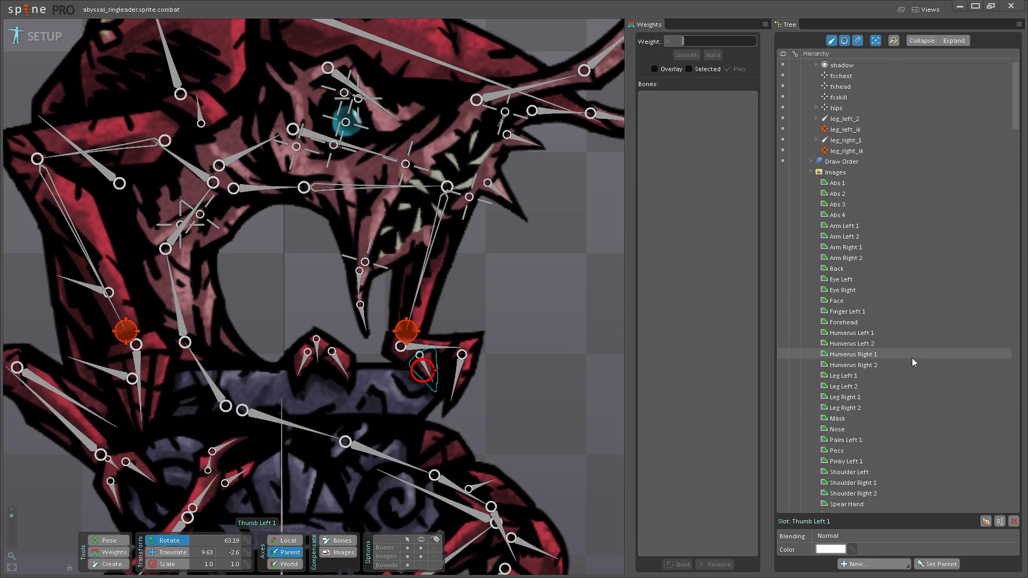
pyautogui.moveTo(912, 358)
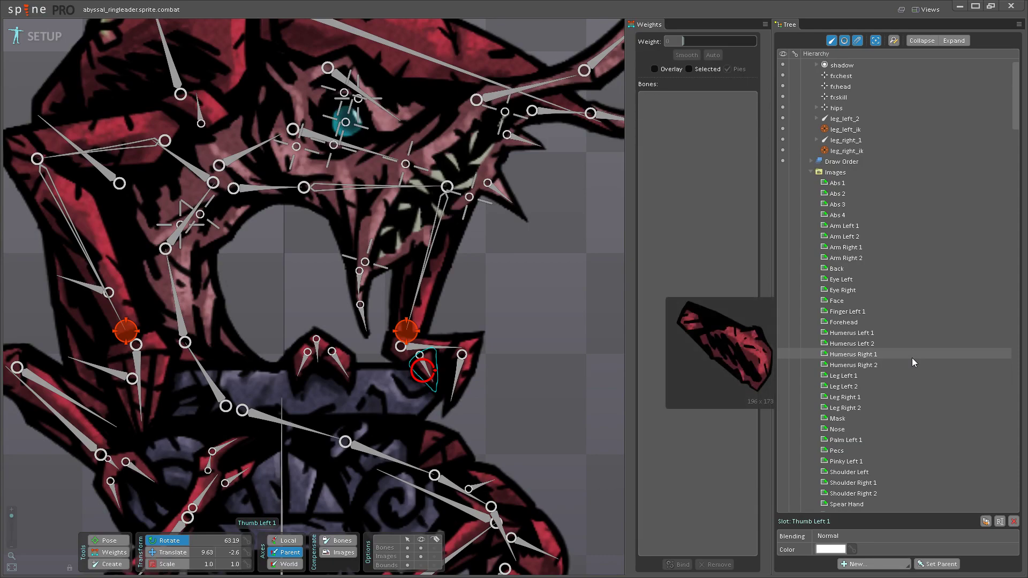
pyautogui.scroll(-4, 912, 357)
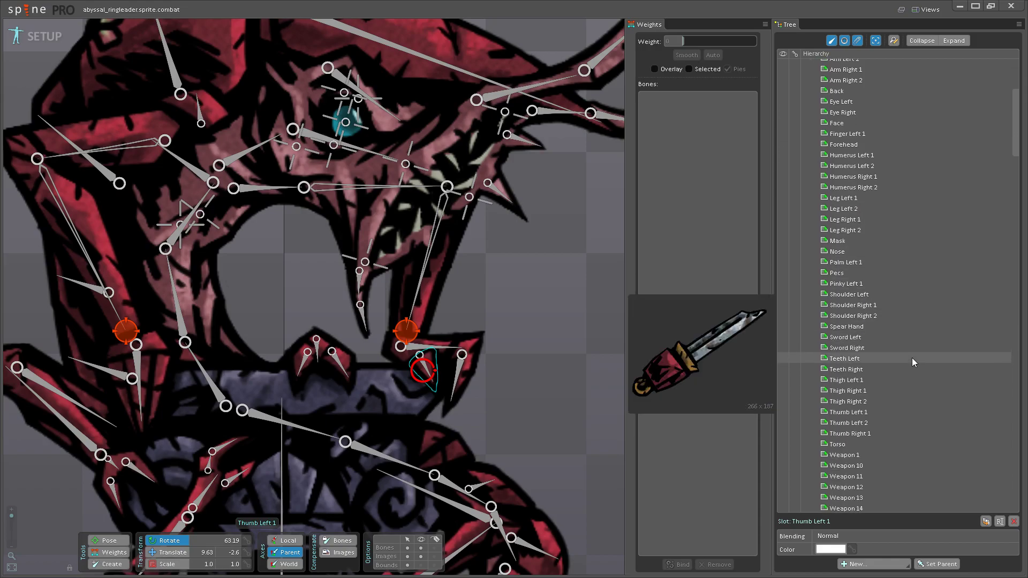
pyautogui.scroll(5, 912, 360)
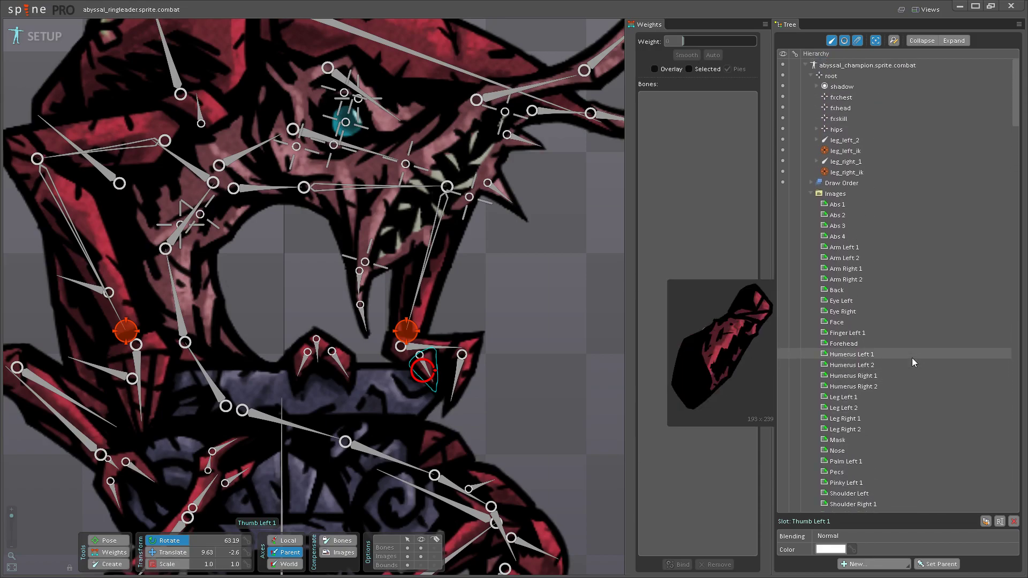
pyautogui.scroll(-20, 912, 358)
pyautogui.scroll(-20, 912, 358)
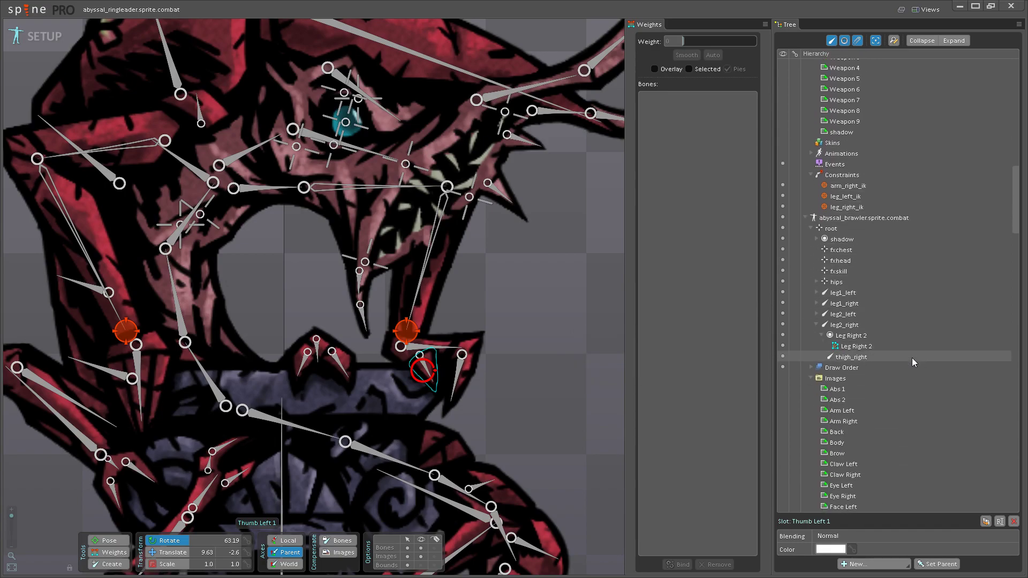
pyautogui.scroll(-6, 911, 358)
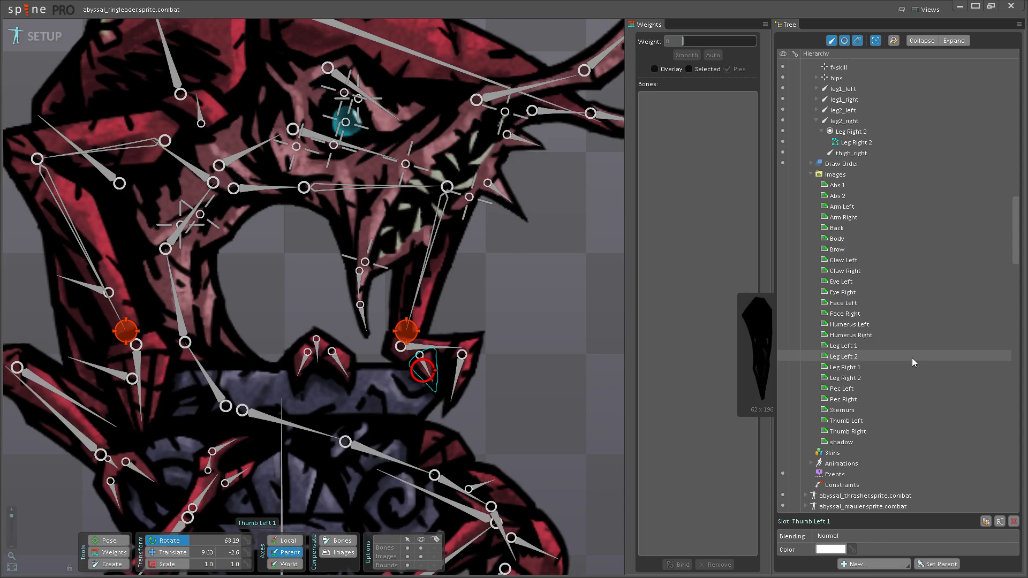
pyautogui.scroll(-3, 912, 358)
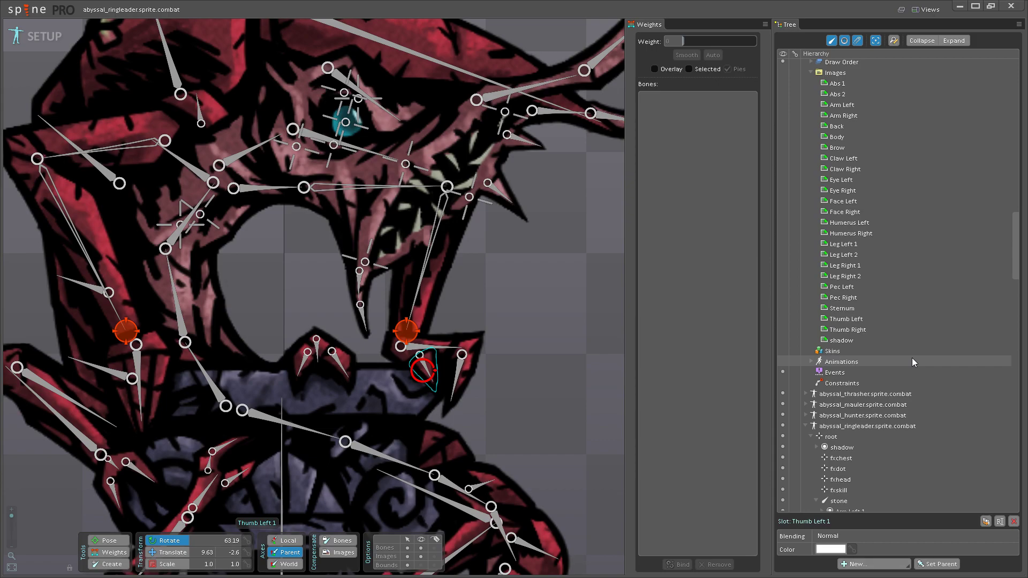
pyautogui.scroll(-10, 912, 357)
pyautogui.scroll(-13, 912, 358)
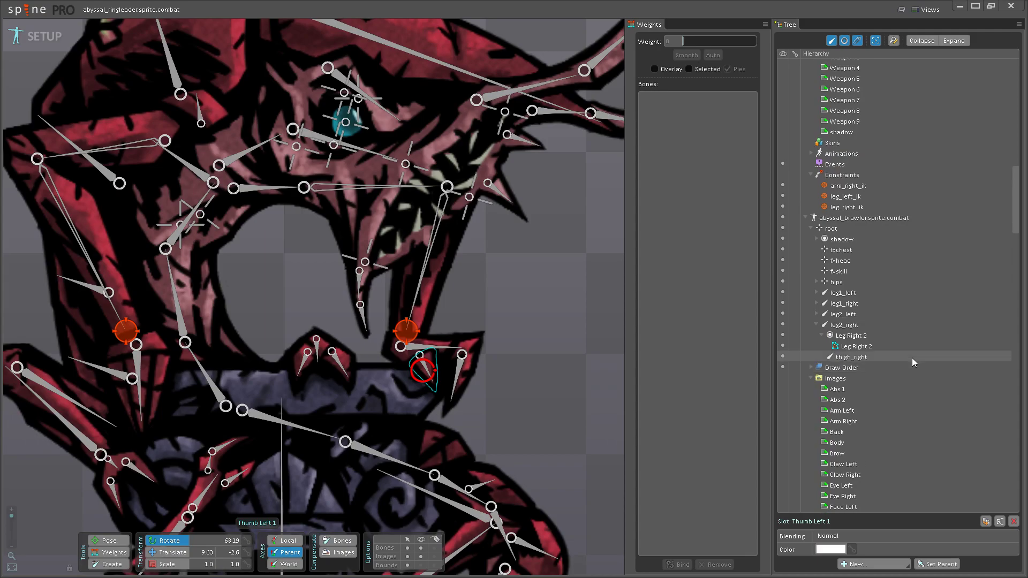
pyautogui.scroll(-10, 912, 358)
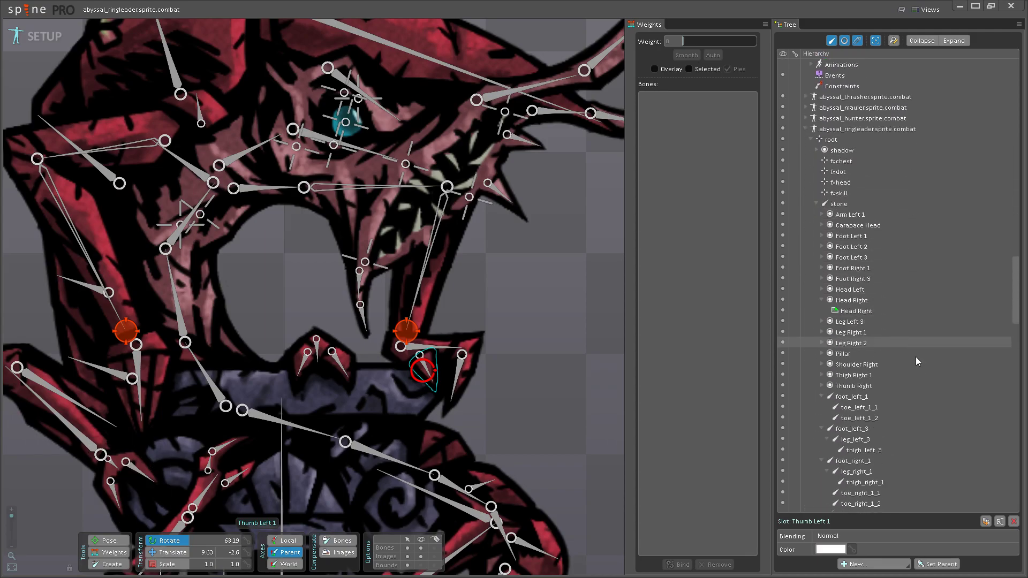
pyautogui.scroll(-1, 494, 342)
pyautogui.scroll(-2, 494, 341)
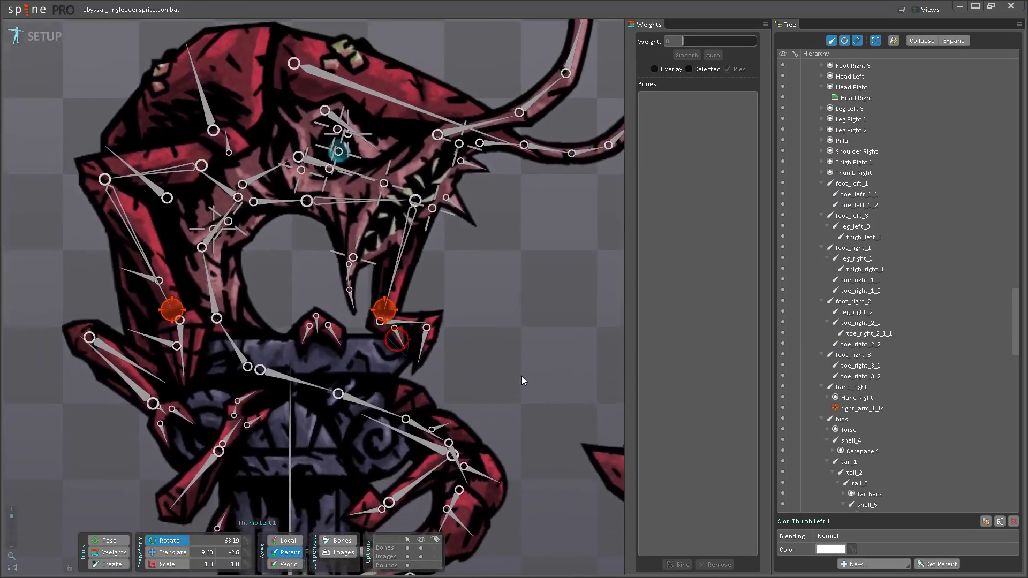
# - Examine the ringleader's head and left arm artwork alongside the torso, arm and whisker bones in the hierarchy
pyautogui.moveTo(522, 376); pyautogui.dragTo(554, 357)
pyautogui.scroll(1, 530, 350)
pyautogui.scroll(1, 535, 395)
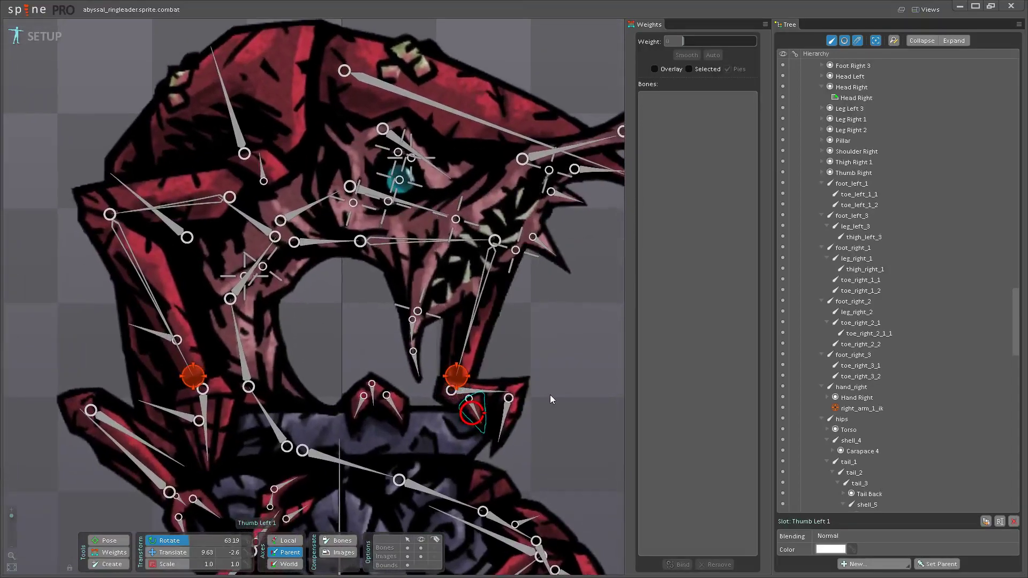
pyautogui.moveTo(547, 393); pyautogui.dragTo(538, 379)
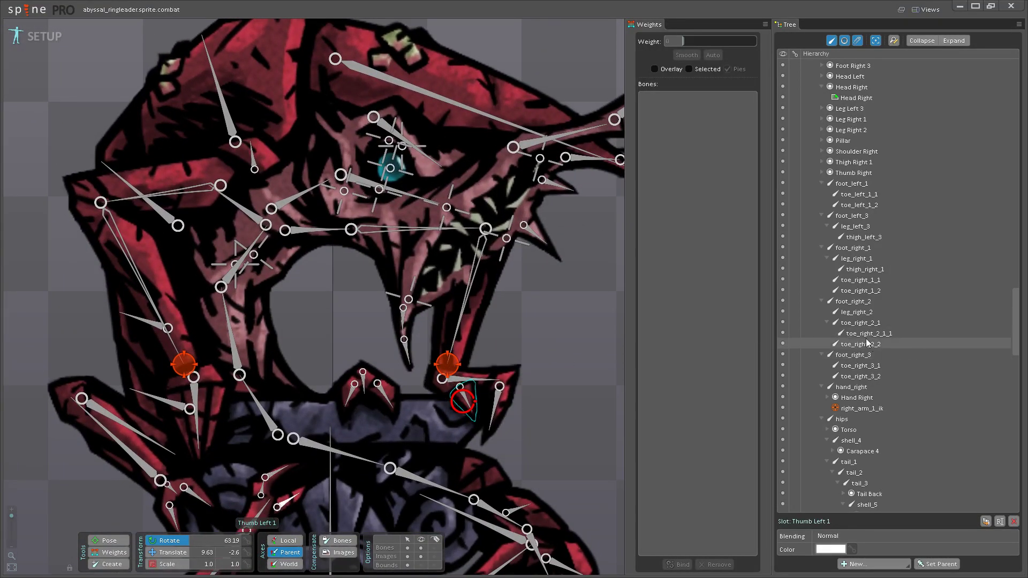
pyautogui.scroll(-10, 934, 338)
pyautogui.scroll(-3, 934, 339)
pyautogui.scroll(8, 932, 339)
pyautogui.scroll(7, 930, 339)
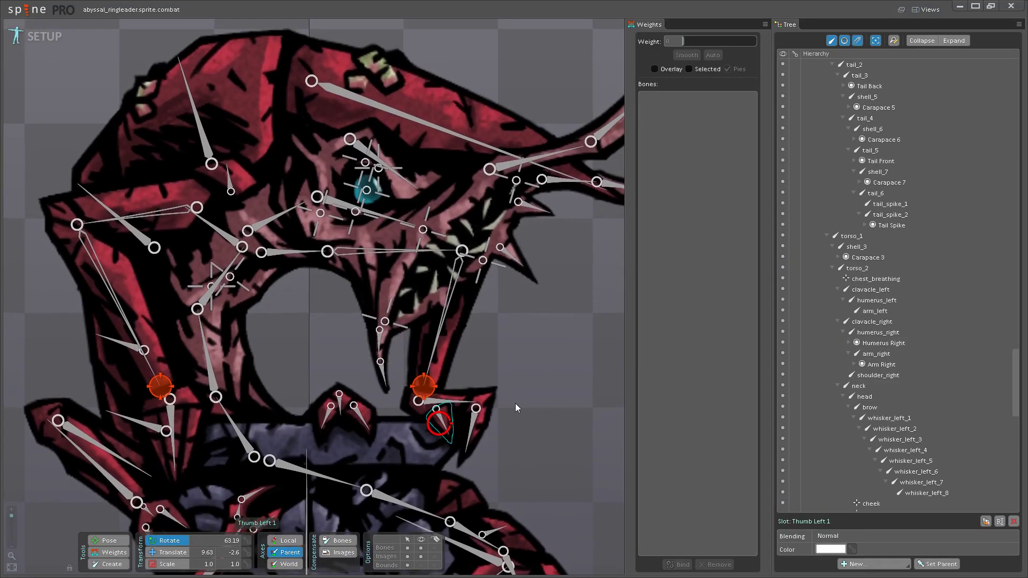
# - Collapse the abyssal skeletons listed above abyssal_ringleader.sprite.combat in the hierarchy
pyautogui.scroll(-2, 491, 396)
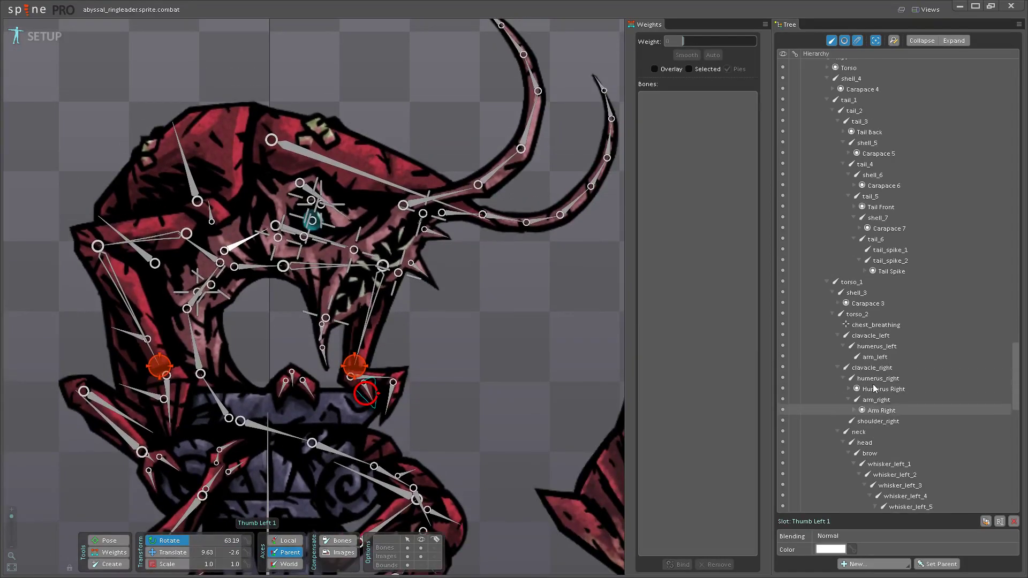
pyautogui.scroll(20, 873, 385)
pyautogui.scroll(20, 871, 396)
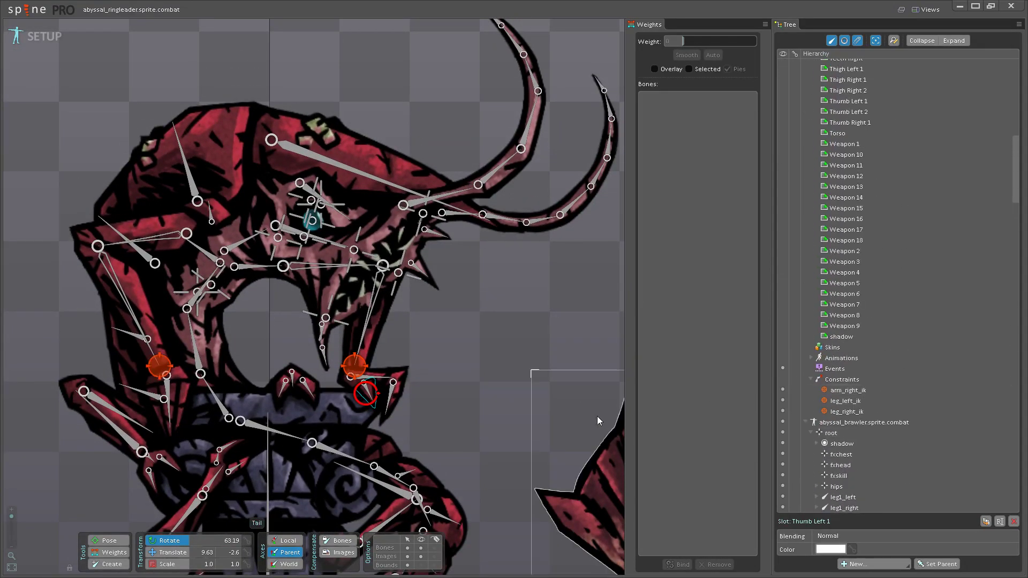
pyautogui.moveTo(357, 375); pyautogui.dragTo(381, 404)
pyautogui.scroll(15, 862, 323)
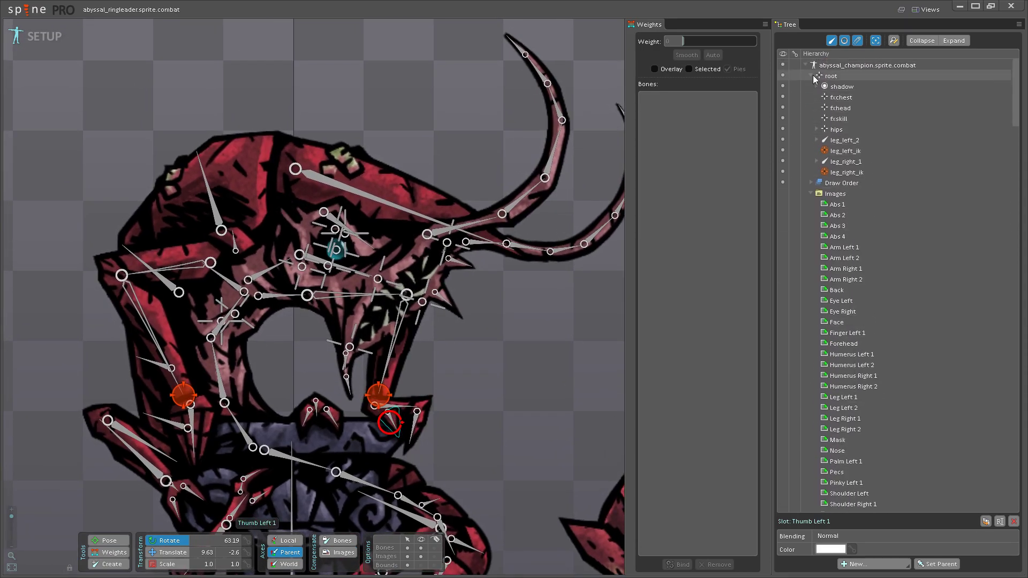
pyautogui.click(806, 66)
pyautogui.click(804, 76)
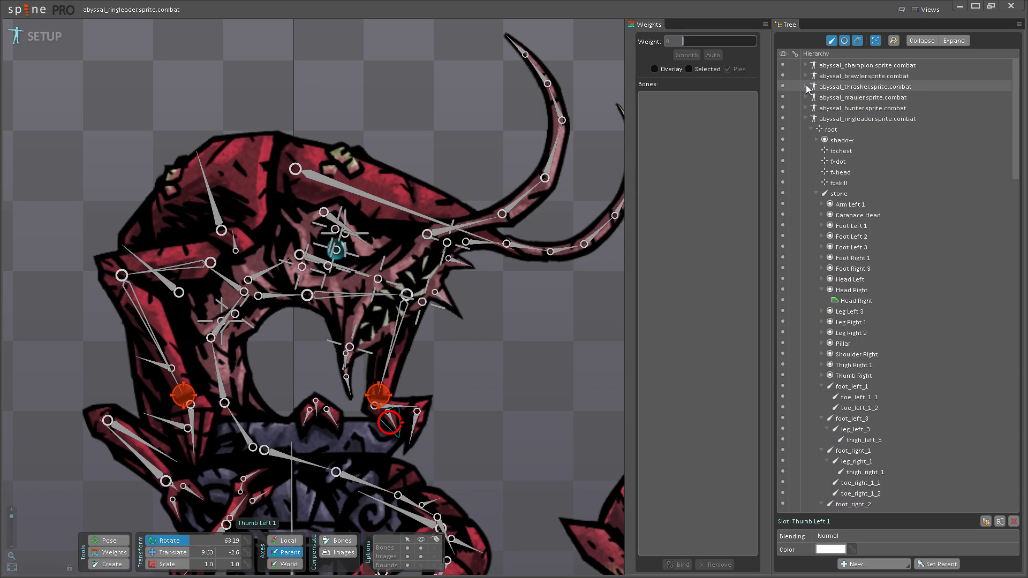
# - Delete the abyssal_champion.sprite.combat and abyssal_brawler.sprite.combat skeletons from the project
pyautogui.scroll(-5, 481, 260)
pyautogui.scroll(-4, 485, 271)
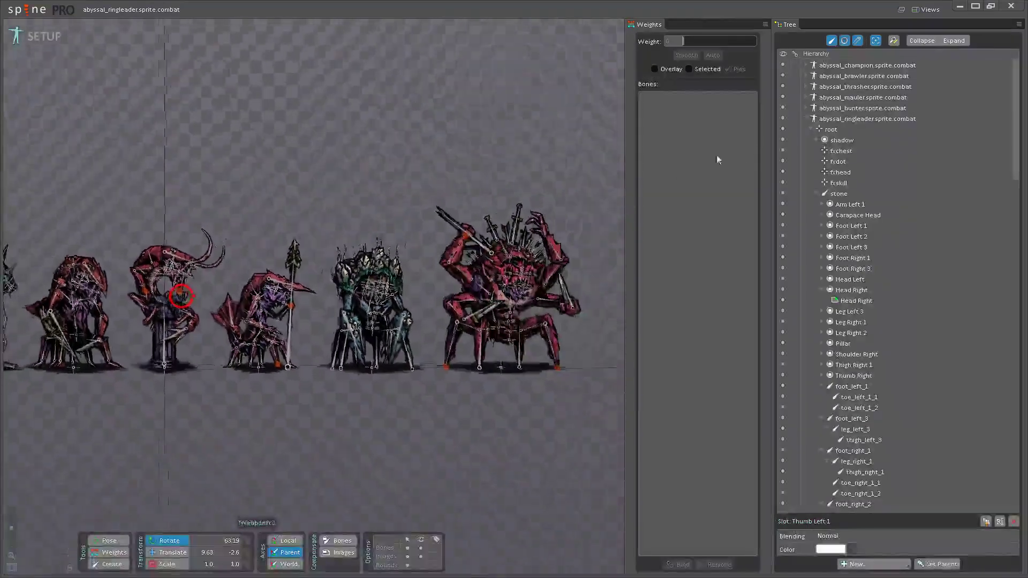
pyautogui.click(878, 65)
pyautogui.keyDown('shift'); pyautogui.click(878, 76); pyautogui.keyUp('shift')
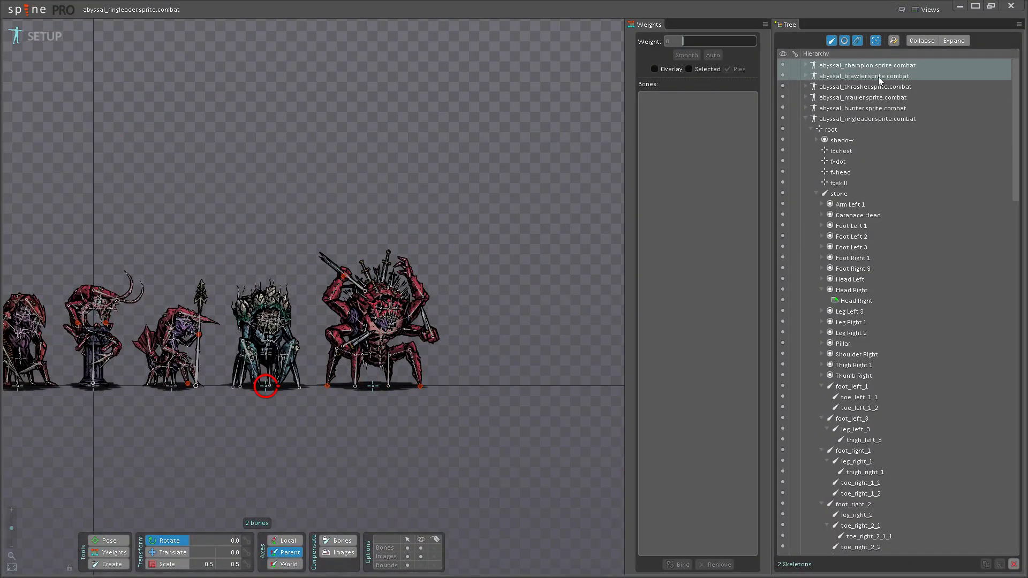
pyautogui.press('Delete')
pyautogui.click(298, 310)
# - Delete the abyssal_thrasher.sprite.combat skeleton and save the project
pyautogui.scroll(5, 462, 310)
pyautogui.click(853, 66)
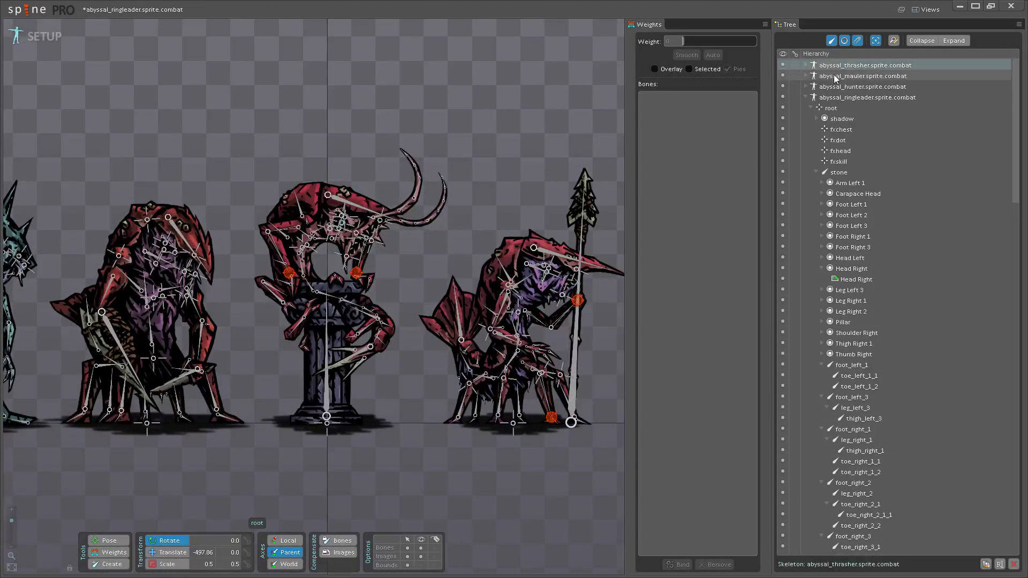
pyautogui.press('Delete')
pyautogui.click(298, 312)
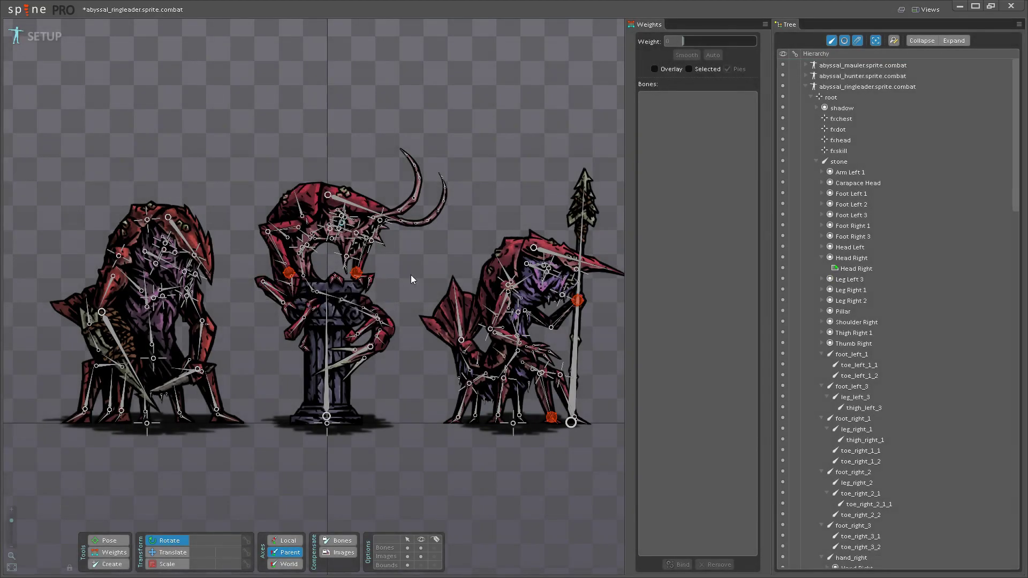
pyautogui.hotkey('ctrl', 's')
# - Move the Shoulder Right slot out of the ringleader's stone bone to the shoulder_right bone
pyautogui.scroll(5, 430, 307)
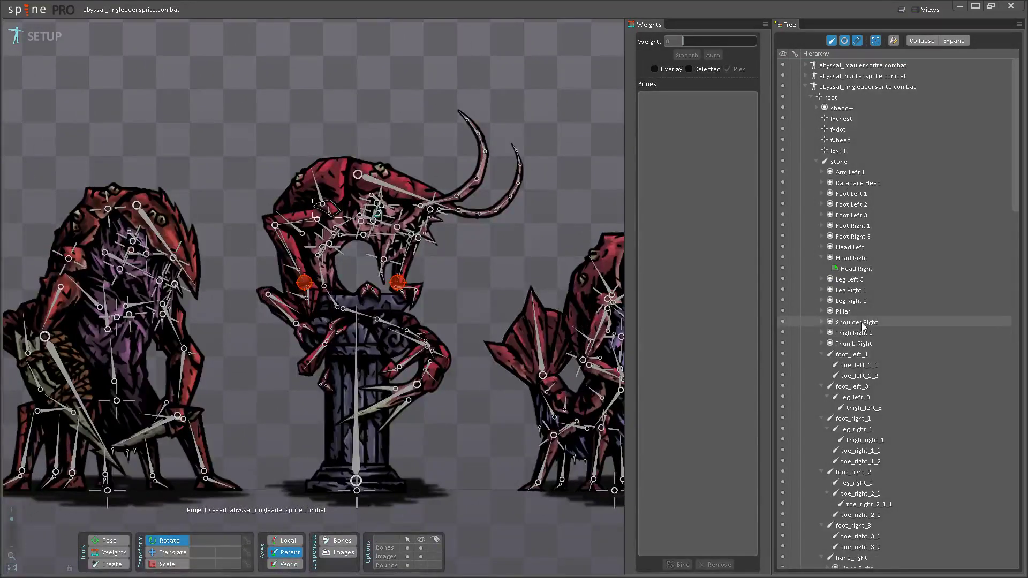
pyautogui.click(855, 322)
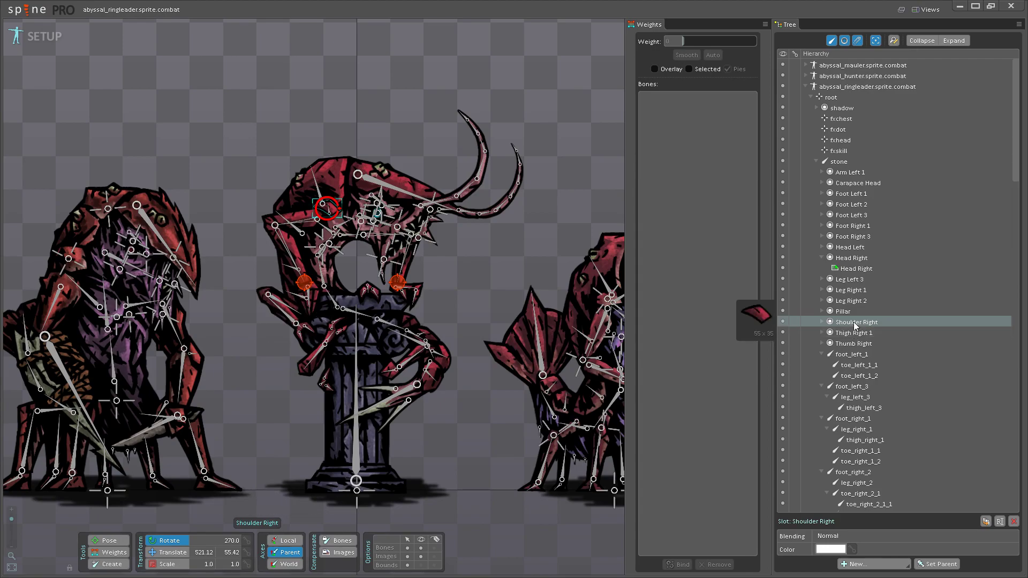
pyautogui.scroll(-10, 859, 343)
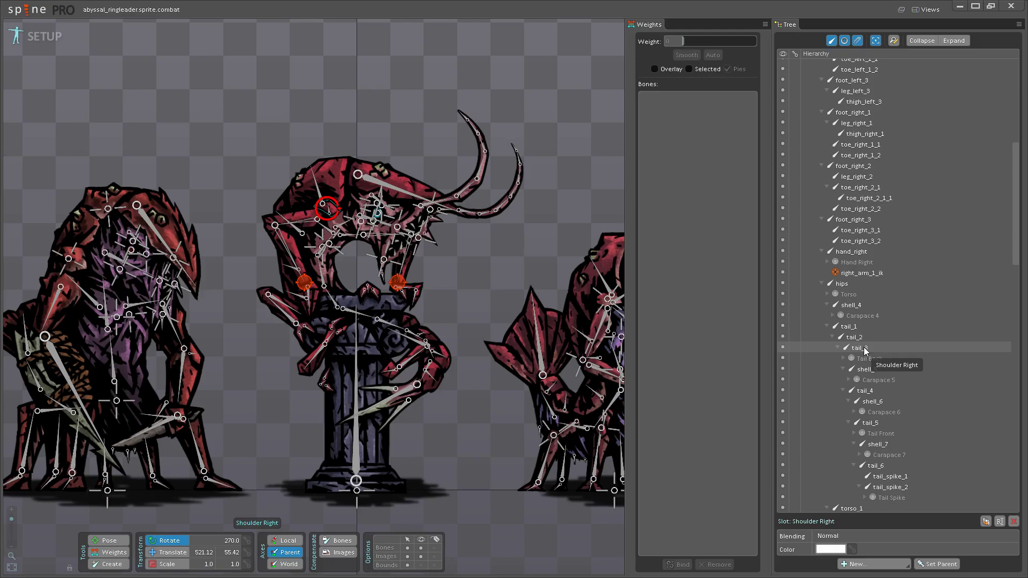
pyautogui.scroll(-7, 865, 348)
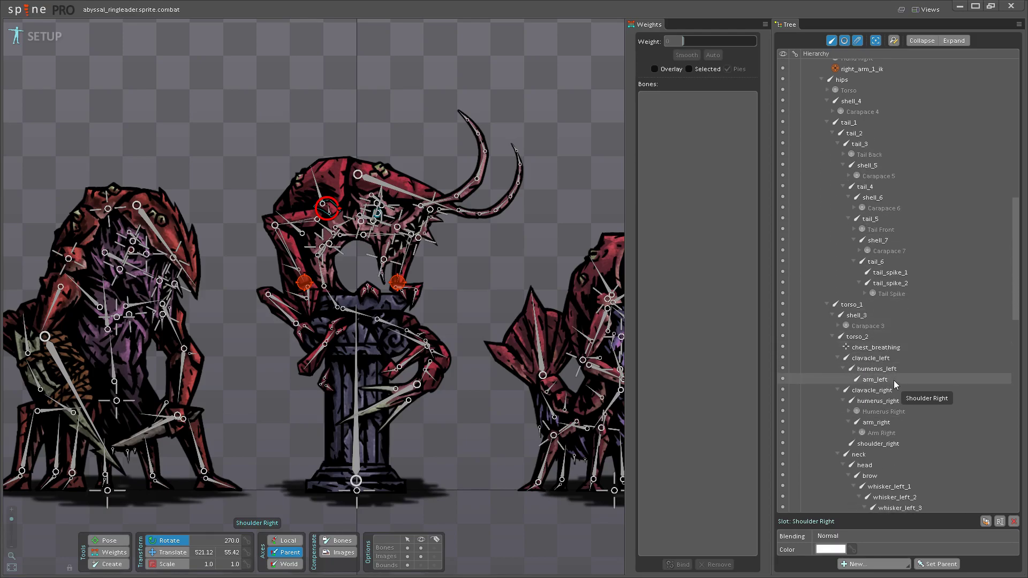
pyautogui.scroll(-3, 893, 371)
pyautogui.moveTo(894, 370); pyautogui.dragTo(883, 344)
# - Move the slots Head Left and Head Right together out of stone onto the ringleader's matching head bone
pyautogui.scroll(20, 899, 350)
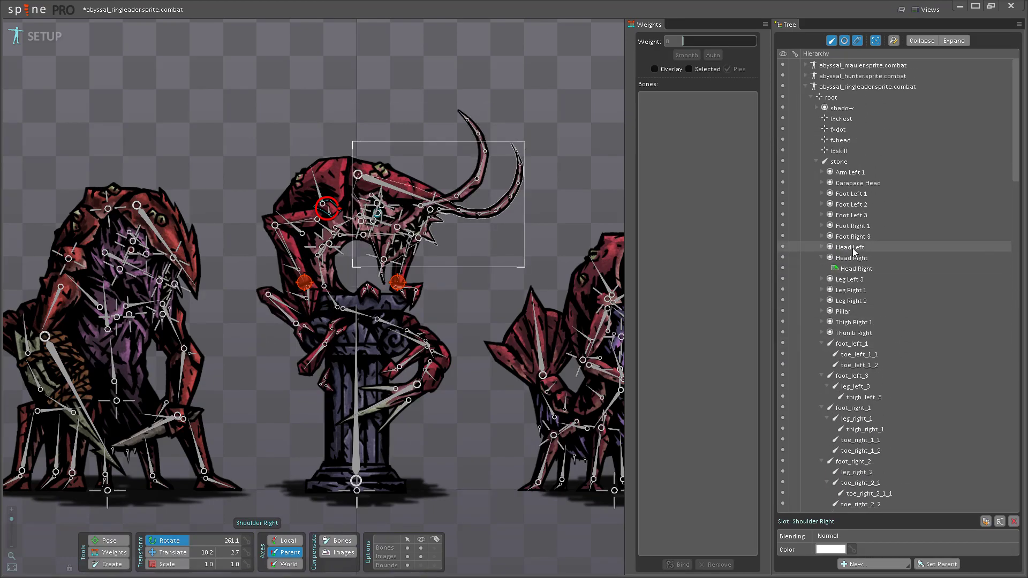
pyautogui.moveTo(855, 252)
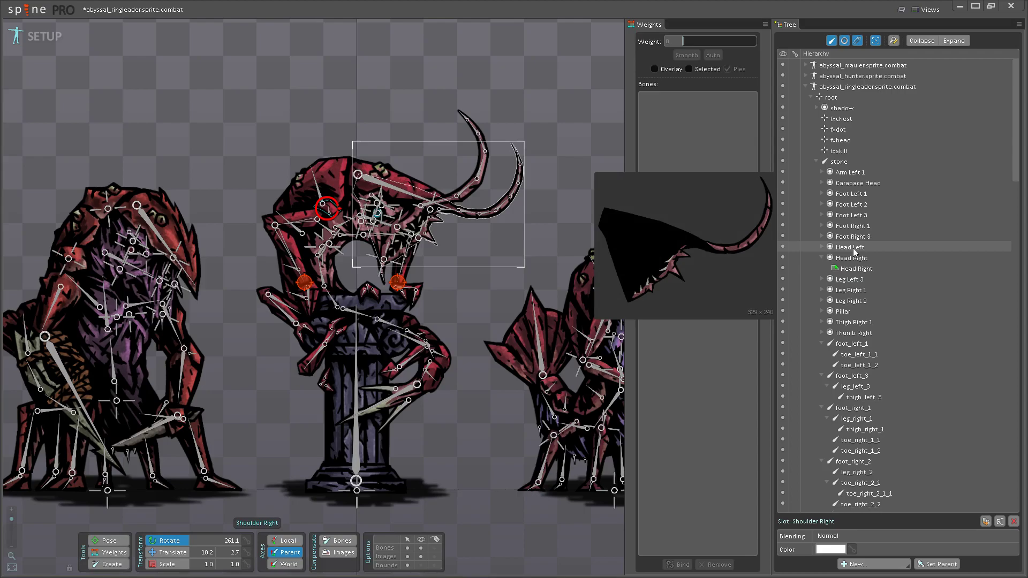
pyautogui.click(853, 258)
pyautogui.keyDown('ctrl'); pyautogui.click(855, 247); pyautogui.keyUp('ctrl')
pyautogui.scroll(-15, 863, 289)
pyautogui.moveTo(852, 249)
pyautogui.mouseDown()
pyautogui.moveTo(865, 291)
pyautogui.moveTo(863, 249)
pyautogui.moveTo(863, 261)
pyautogui.mouseUp()
pyautogui.scroll(-2, 866, 291)
pyautogui.scroll(2, 864, 270)
# - Move the Leg Right 2 slot out of stone to the foot_left_3 bone
pyautogui.scroll(15, 886, 330)
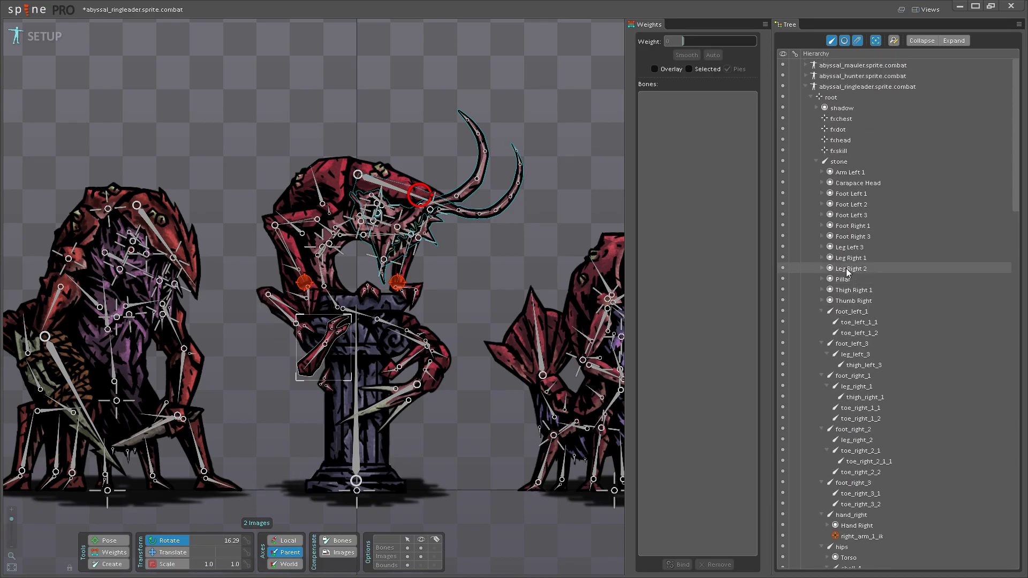
pyautogui.click(848, 271)
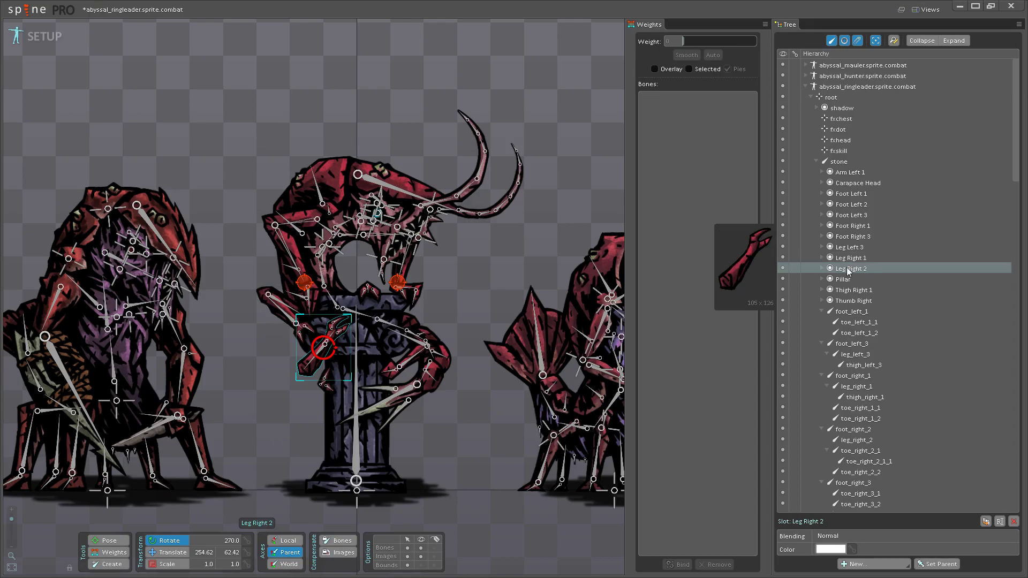
pyautogui.moveTo(847, 269); pyautogui.dragTo(862, 246)
pyautogui.scroll(-1, 866, 298)
pyautogui.scroll(-3, 867, 310)
pyautogui.scroll(-12, 877, 362)
pyautogui.scroll(15, 877, 363)
pyautogui.scroll(-3, 878, 361)
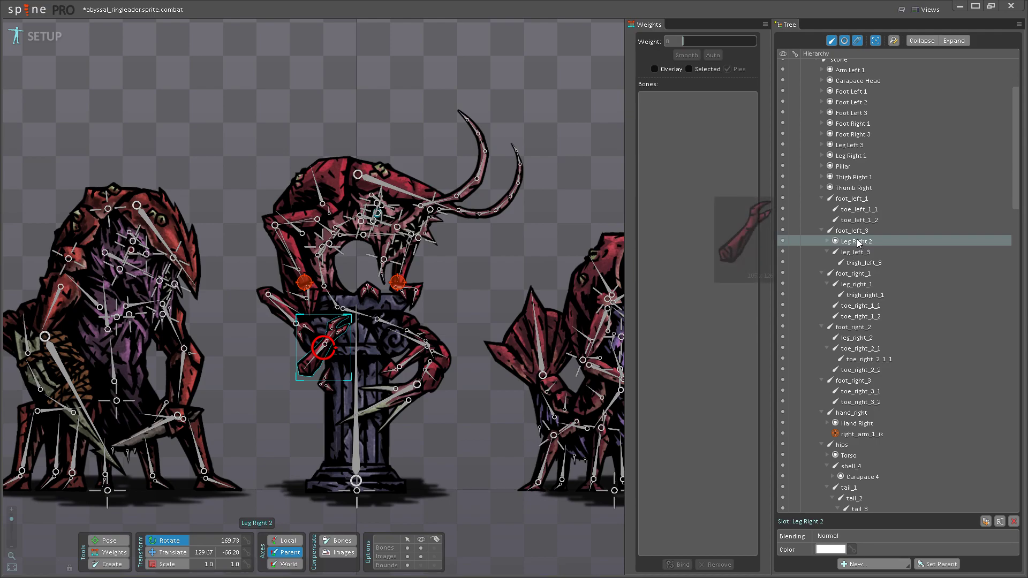
# - Reparent the Leg Right 2 slot to the foot_right_2 bone
pyautogui.moveTo(859, 242)
pyautogui.mouseDown()
pyautogui.moveTo(865, 320)
pyautogui.moveTo(865, 259)
pyautogui.moveTo(892, 292)
pyautogui.moveTo(842, 242)
pyautogui.mouseUp()
pyautogui.scroll(1, 341, 332)
pyautogui.scroll(1, 341, 333)
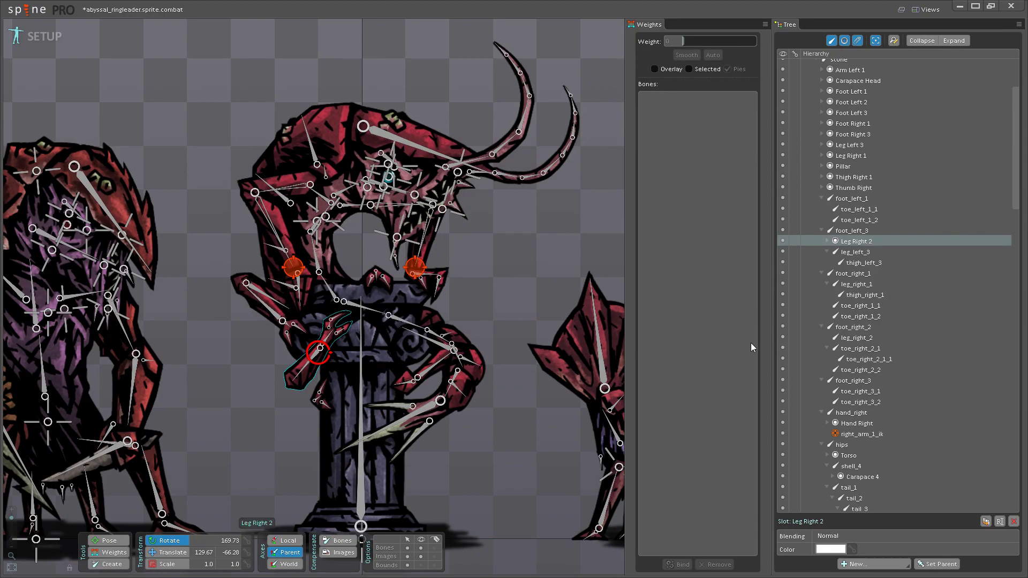
pyautogui.moveTo(861, 244); pyautogui.dragTo(860, 333)
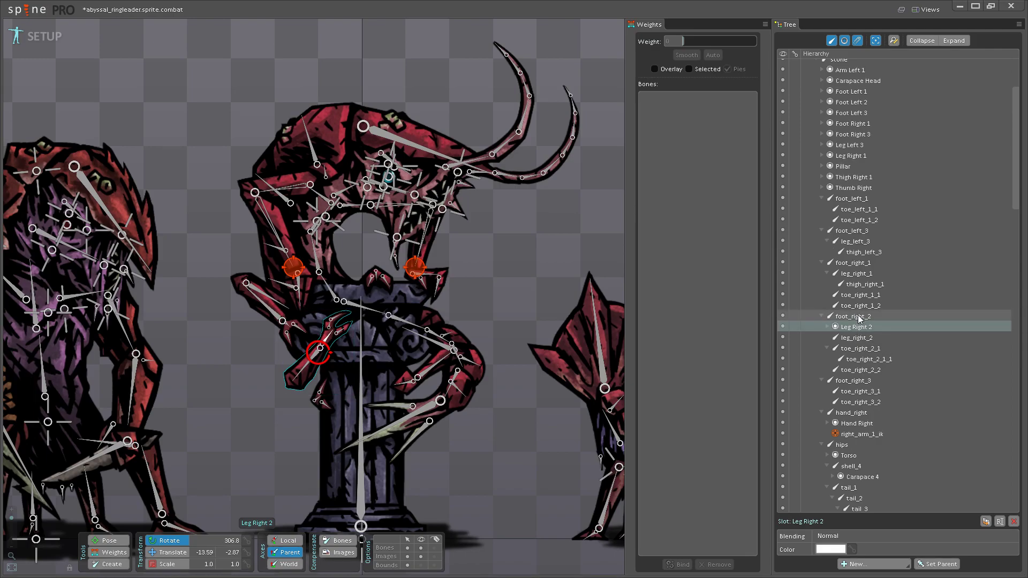
# - Parent the slots Foot Right 1, Leg Right 1 and Thigh Right 1 to foot_right_1, leg_right_1 and thigh_right_1, and save the project
pyautogui.scroll(3, 859, 327)
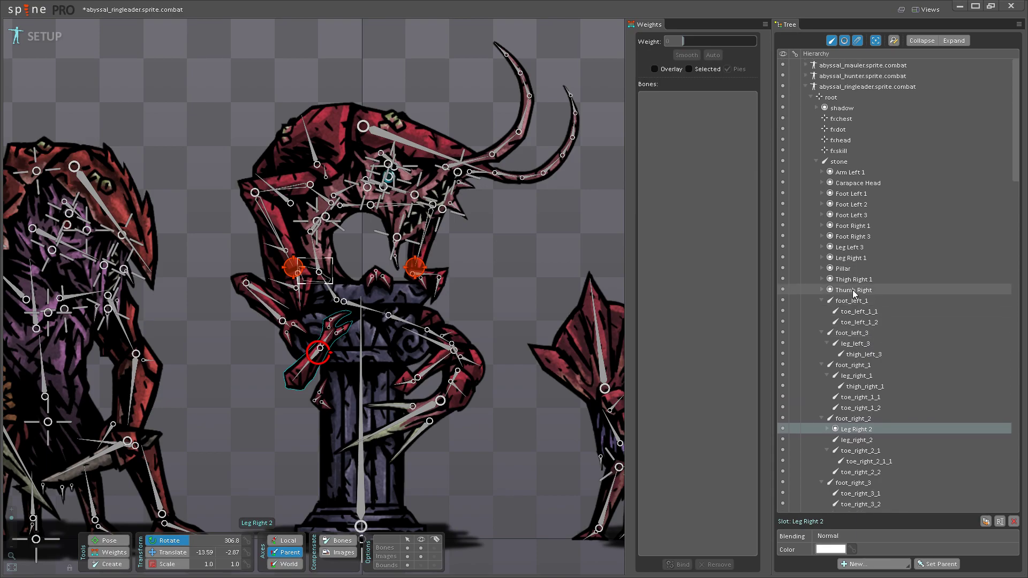
pyautogui.click(854, 280)
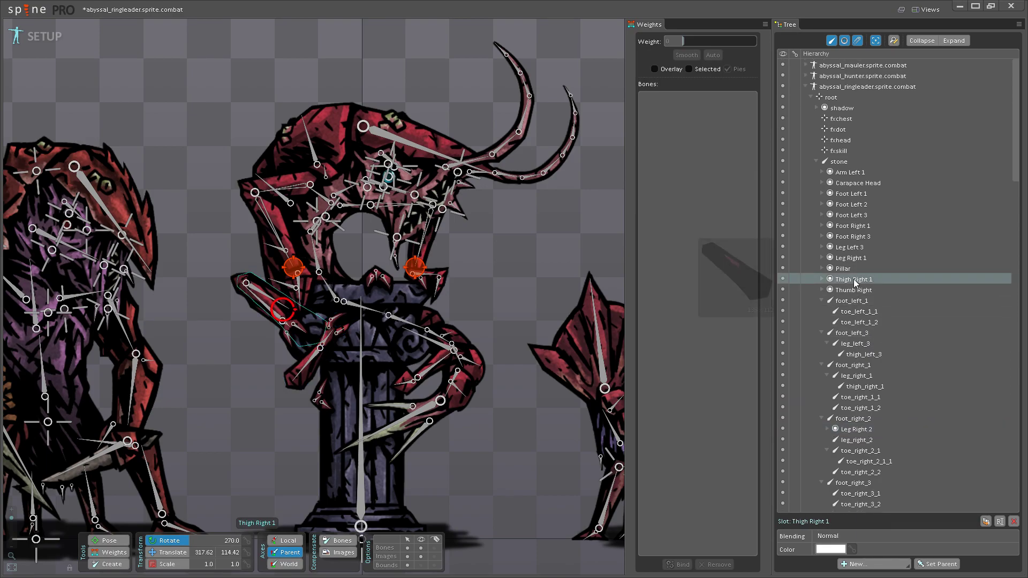
pyautogui.keyDown('ctrl'); pyautogui.click(852, 257); pyautogui.keyUp('ctrl')
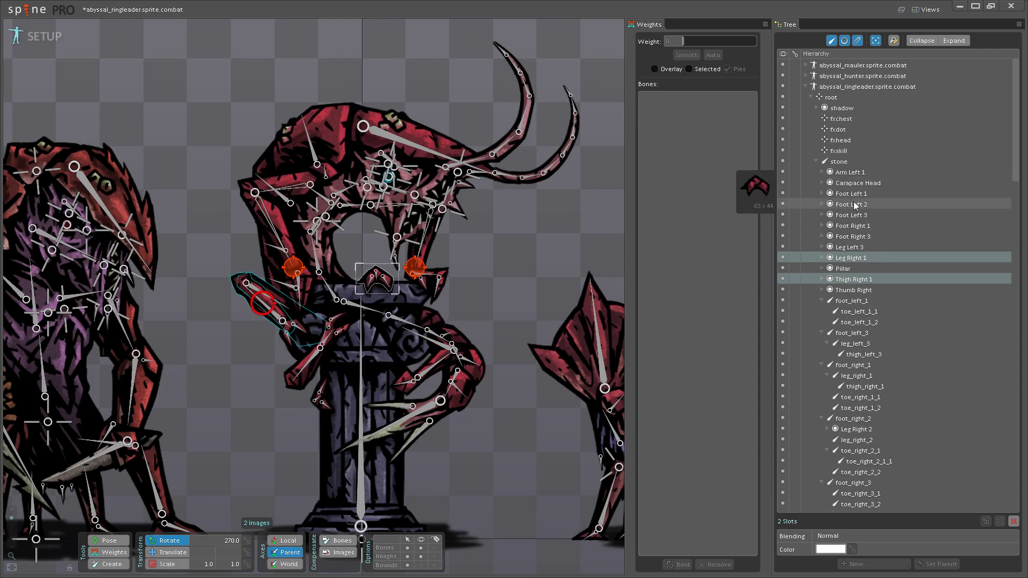
pyautogui.keyDown('ctrl'); pyautogui.click(854, 227); pyautogui.keyUp('ctrl')
pyautogui.moveTo(859, 230); pyautogui.dragTo(861, 284)
pyautogui.scroll(-3, 880, 312)
pyautogui.click(870, 252)
pyautogui.hotkey('ctrl', 's')
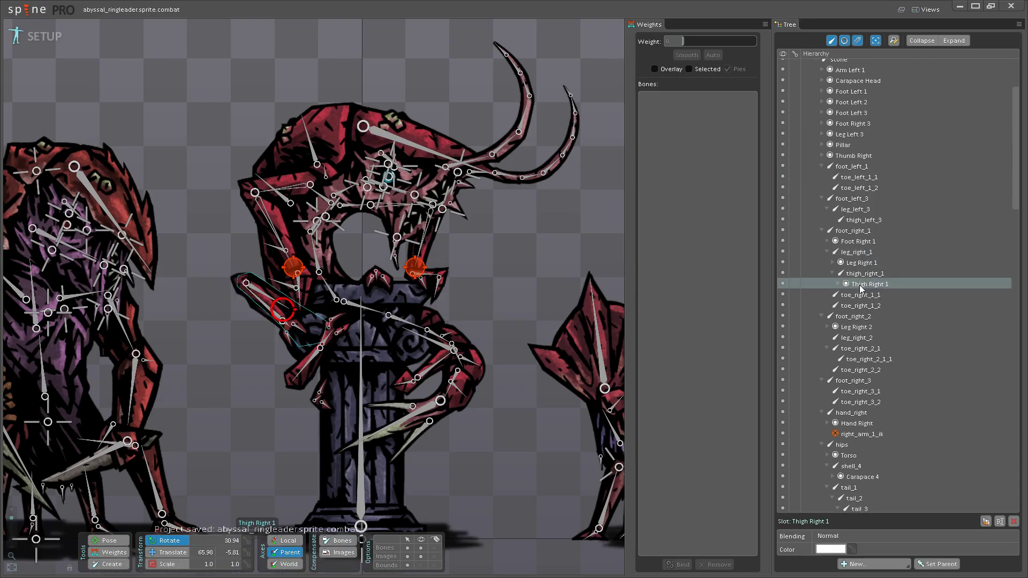
# - Examine the ringleader's artwork and the slots left under stone from several zoom levels, and save the project
pyautogui.moveTo(861, 288)
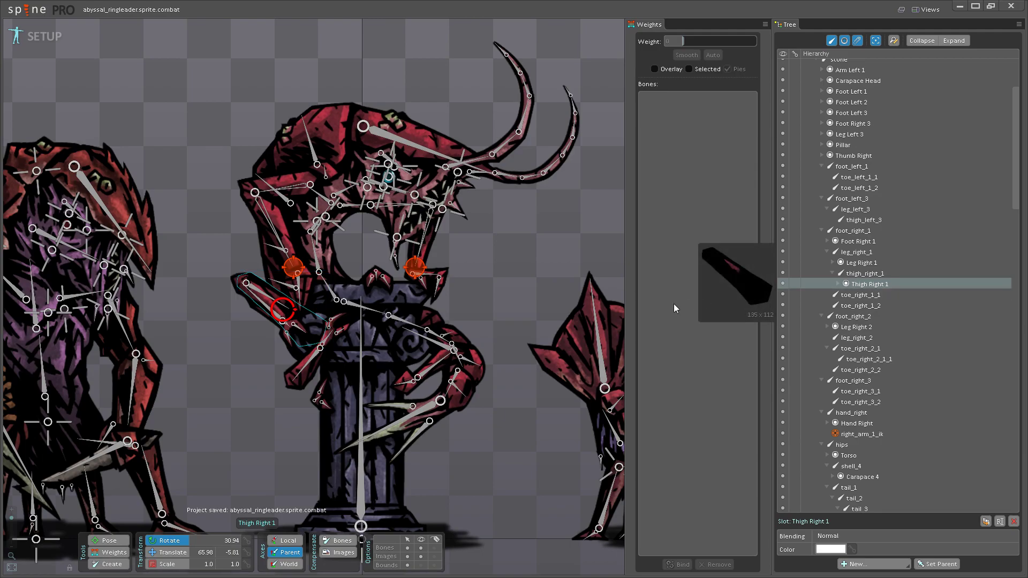
pyautogui.moveTo(487, 275); pyautogui.dragTo(485, 291)
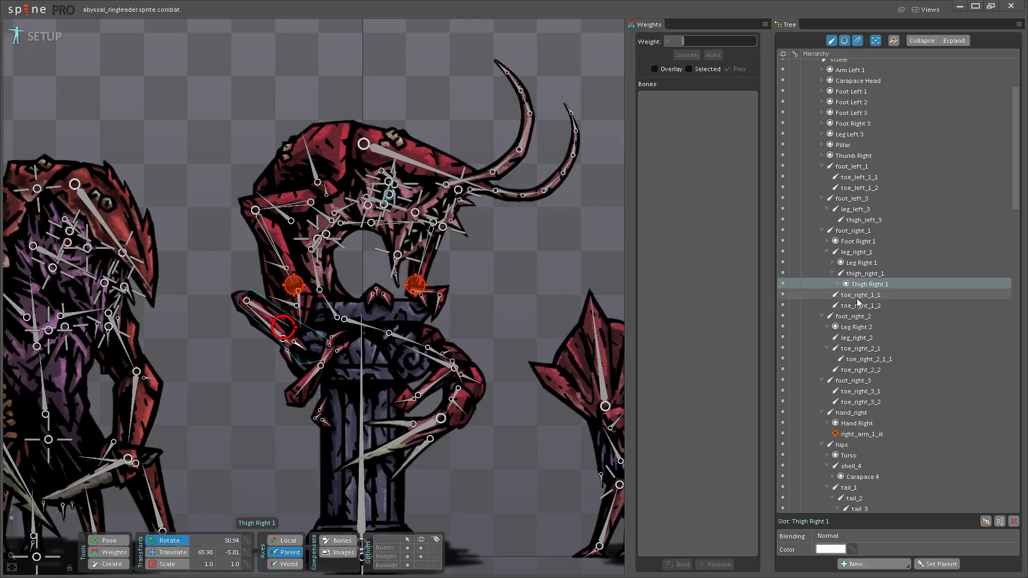
pyautogui.scroll(4, 856, 303)
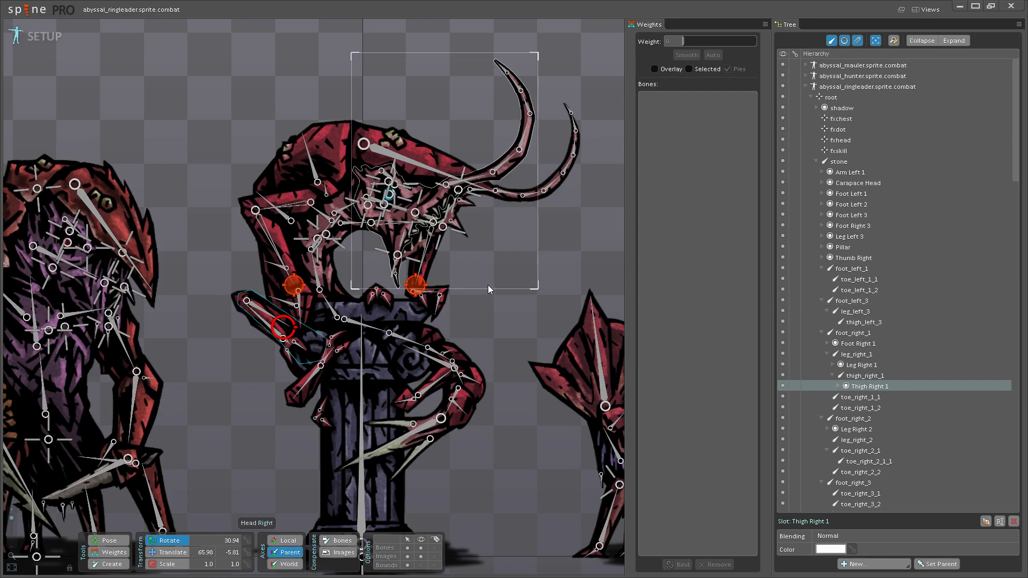
pyautogui.moveTo(473, 291); pyautogui.dragTo(507, 310)
pyautogui.scroll(2, 506, 311)
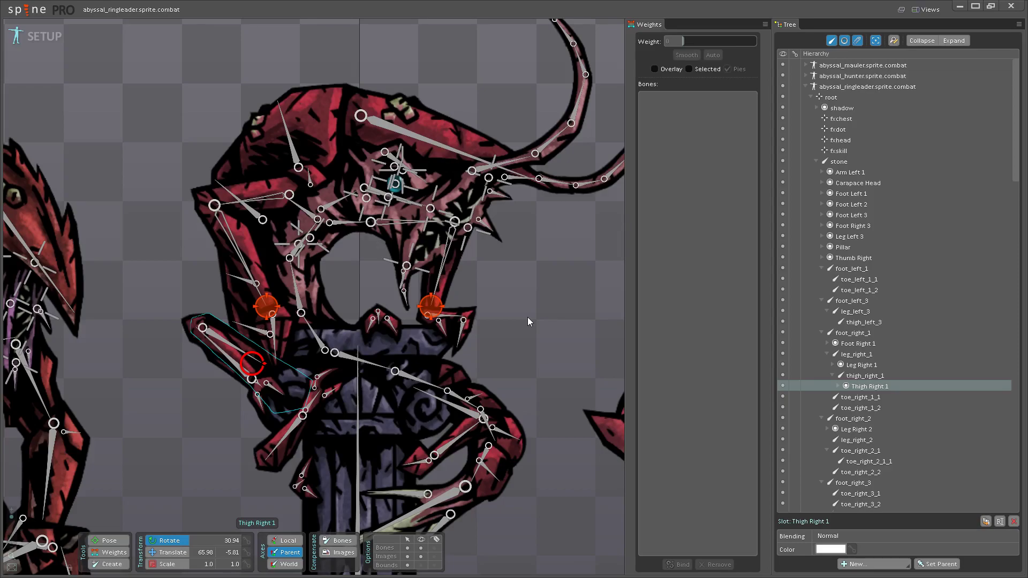
pyautogui.scroll(-1, 528, 322)
pyautogui.scroll(-3, 528, 317)
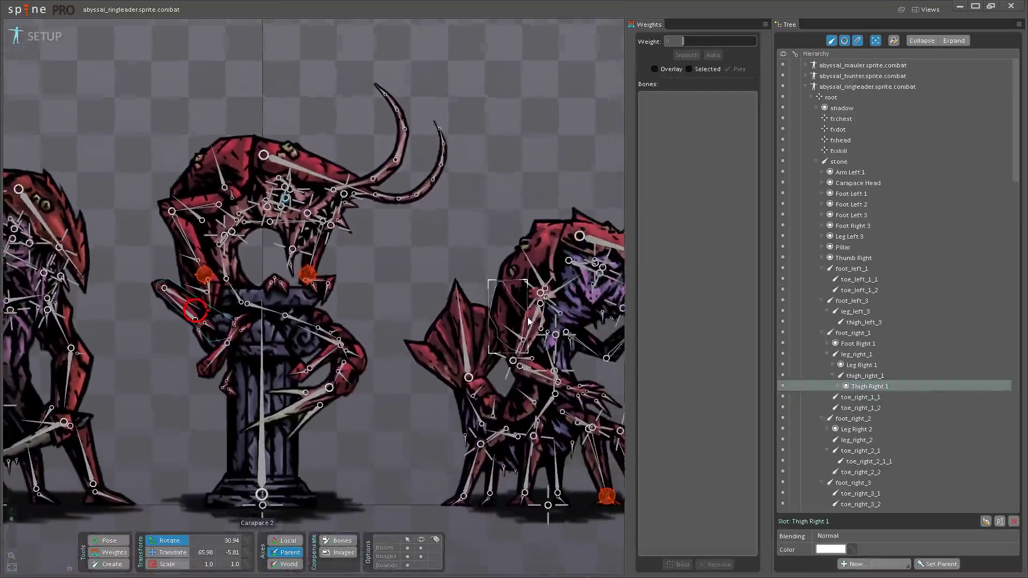
pyautogui.scroll(3, 396, 317)
pyautogui.scroll(4, 399, 332)
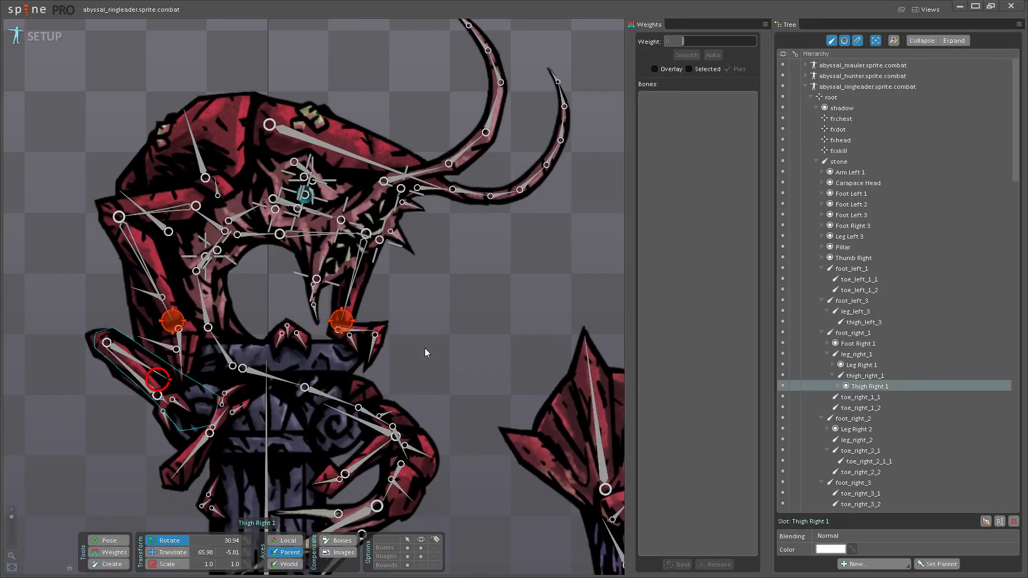
pyautogui.hotkey('ctrl', 's')
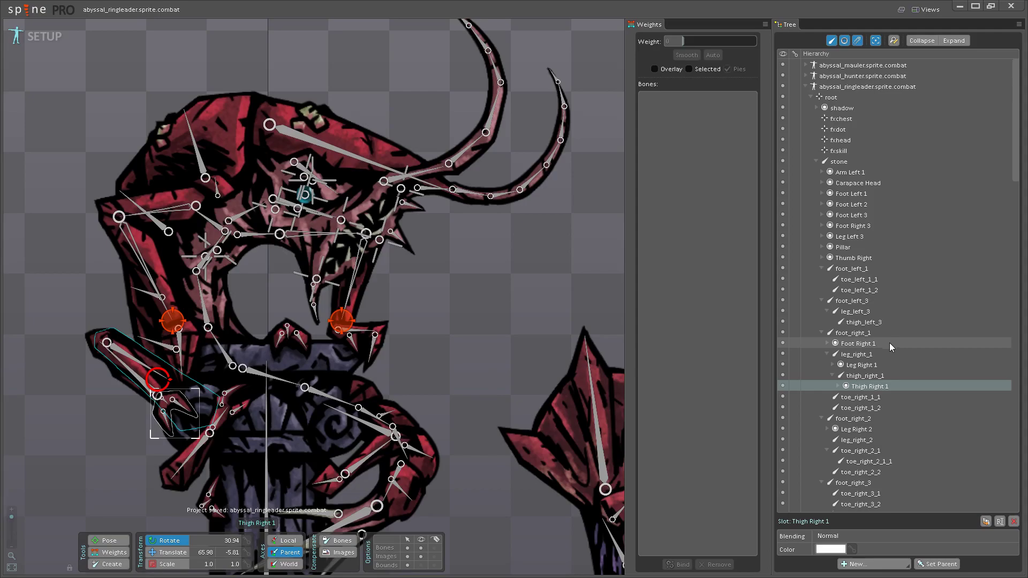
# - Inspect the Foot Left 3 and Carapace Head slots against the ringleader's artwork and save the project
pyautogui.click(852, 215)
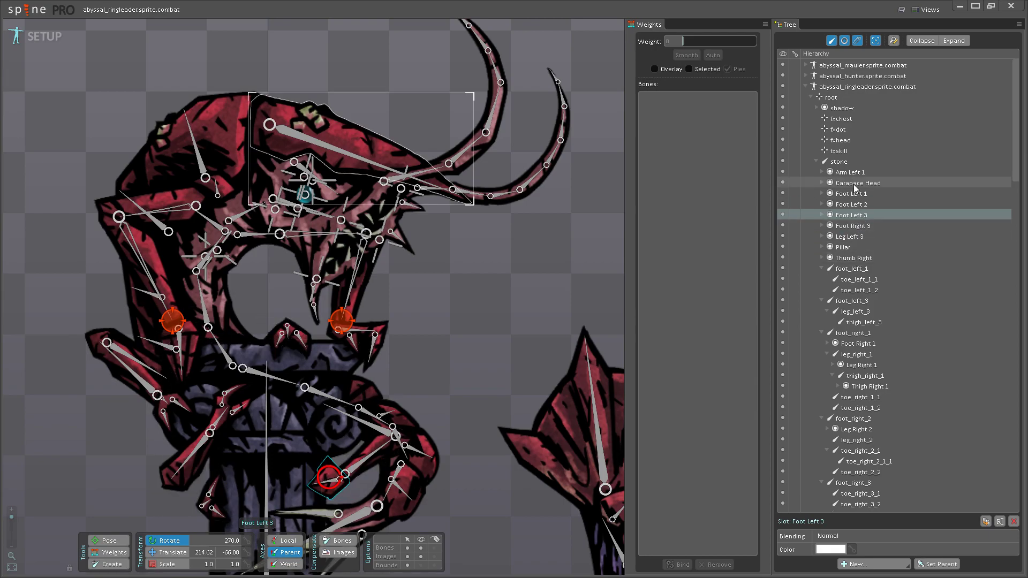
pyautogui.moveTo(527, 312); pyautogui.dragTo(573, 323)
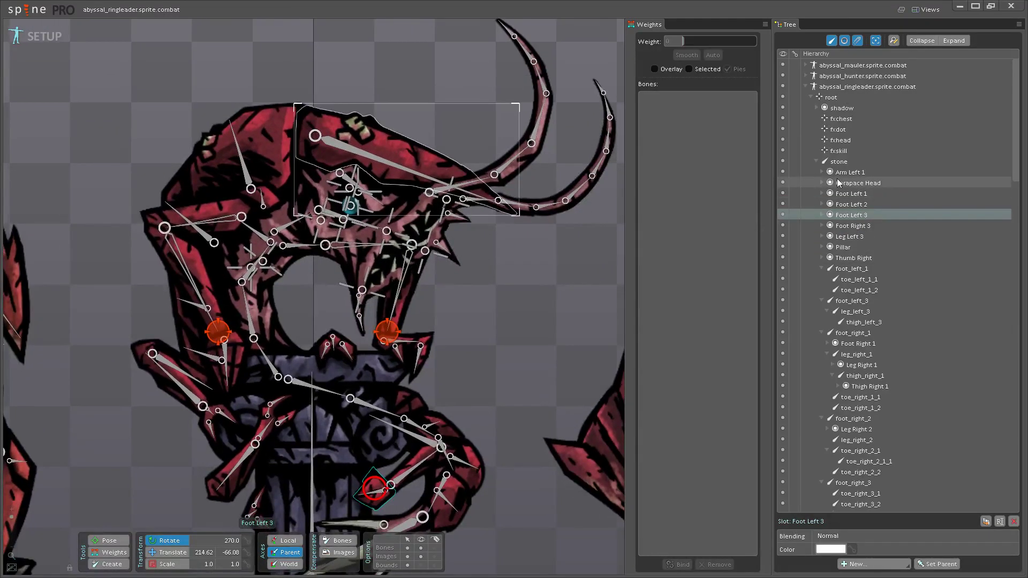
pyautogui.moveTo(839, 183)
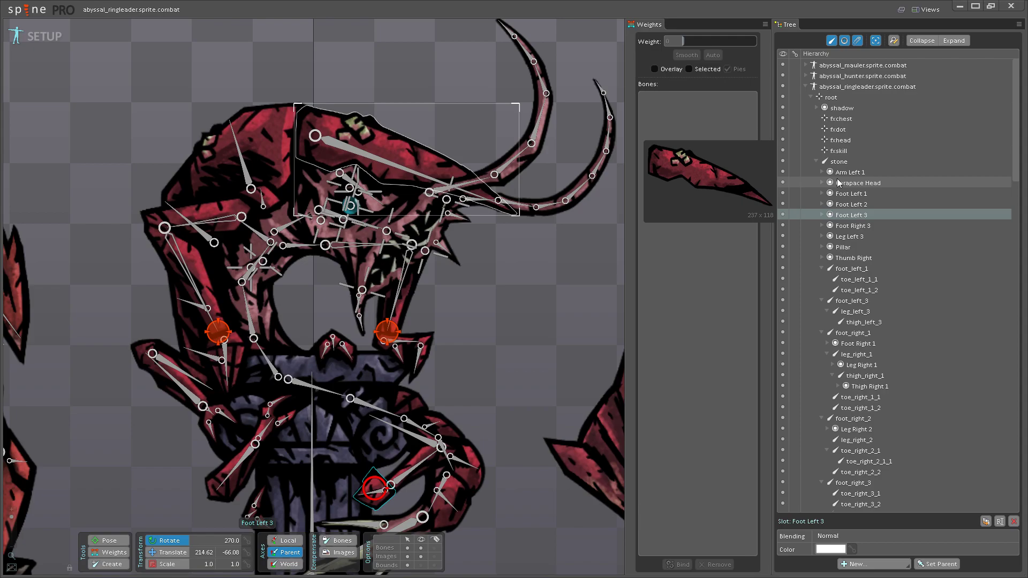
pyautogui.moveTo(554, 341); pyautogui.dragTo(547, 389)
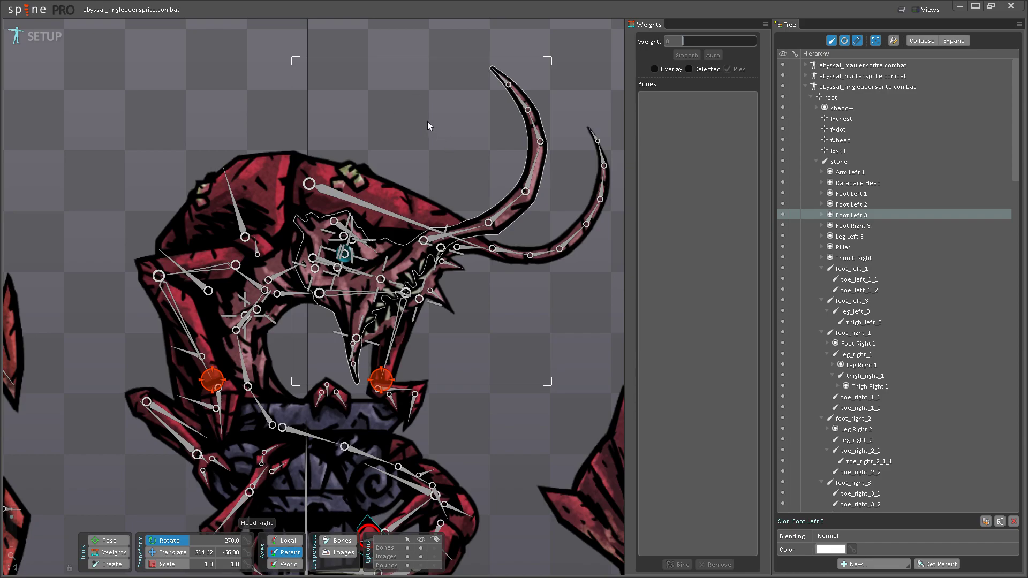
pyautogui.moveTo(288, 87); pyautogui.dragTo(289, 174)
pyautogui.hotkey('ctrl', 's')
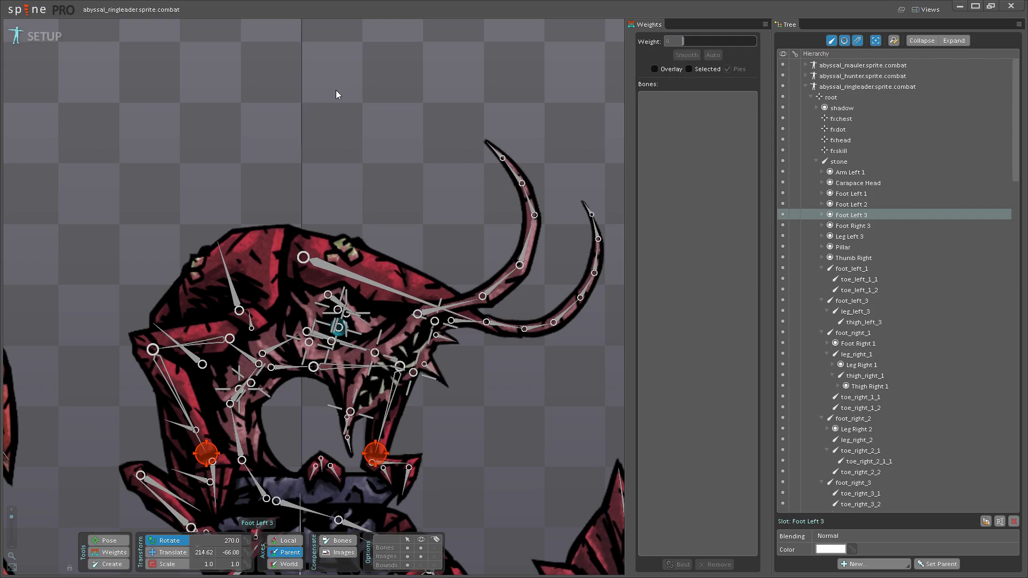
# - Examine the ringleader's head, horn and upper-body bones up close, and view its rig alongside the two neighbouring abyssal creatures
pyautogui.scroll(-3, 381, 191)
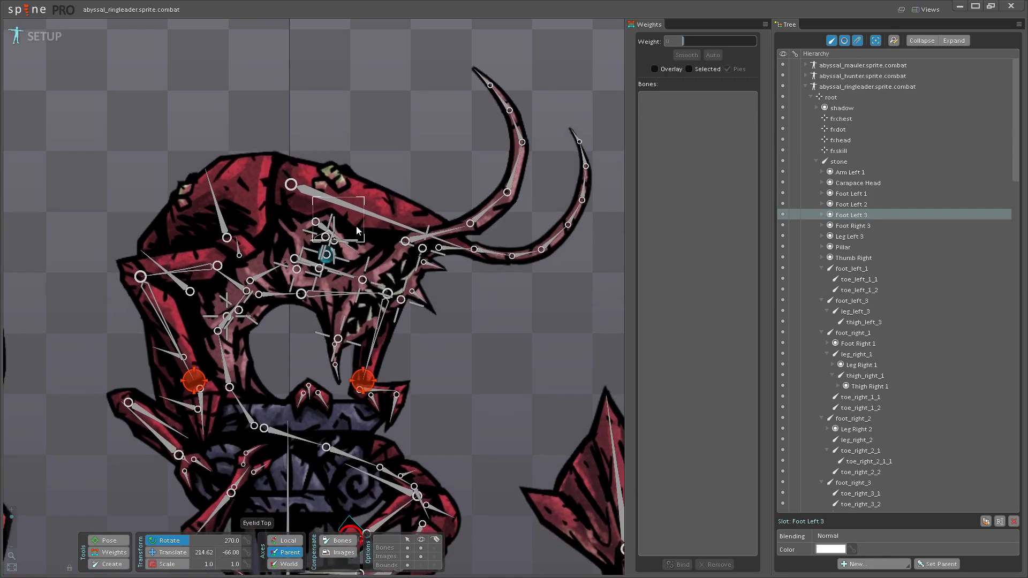
pyautogui.scroll(2, 304, 195)
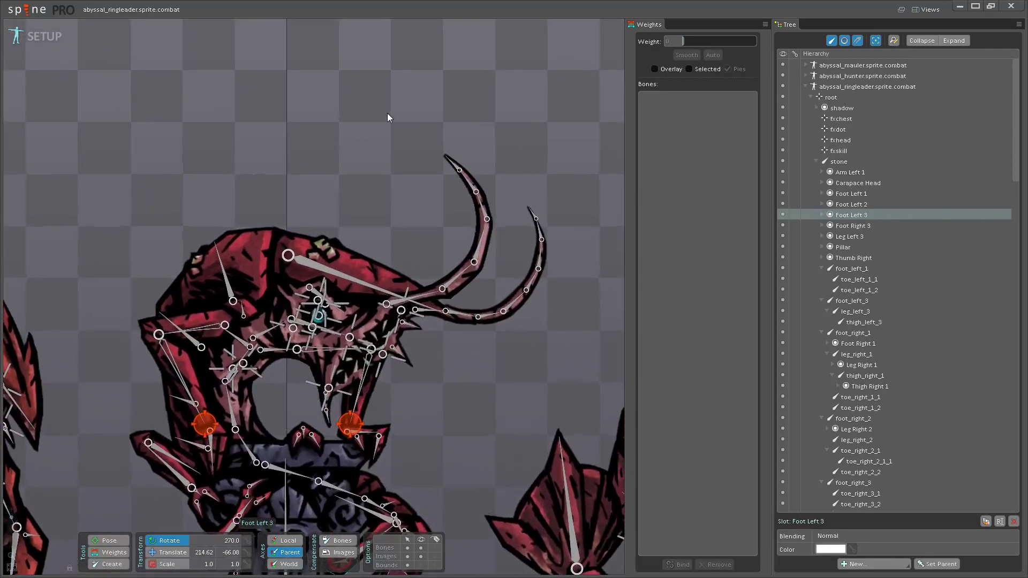
pyautogui.scroll(1, 382, 100)
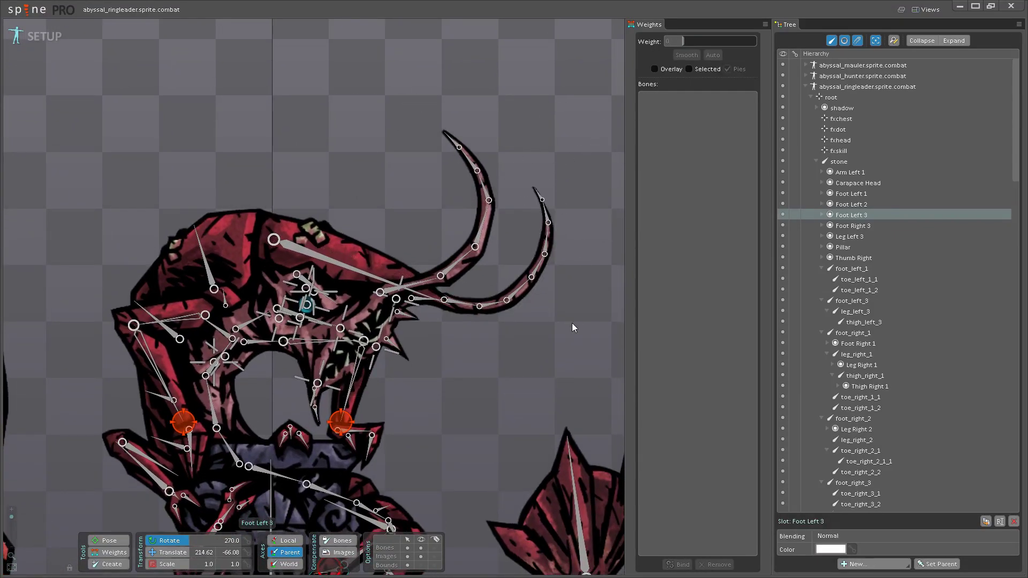
pyautogui.moveTo(465, 387); pyautogui.dragTo(477, 317)
pyautogui.scroll(-1, 452, 375)
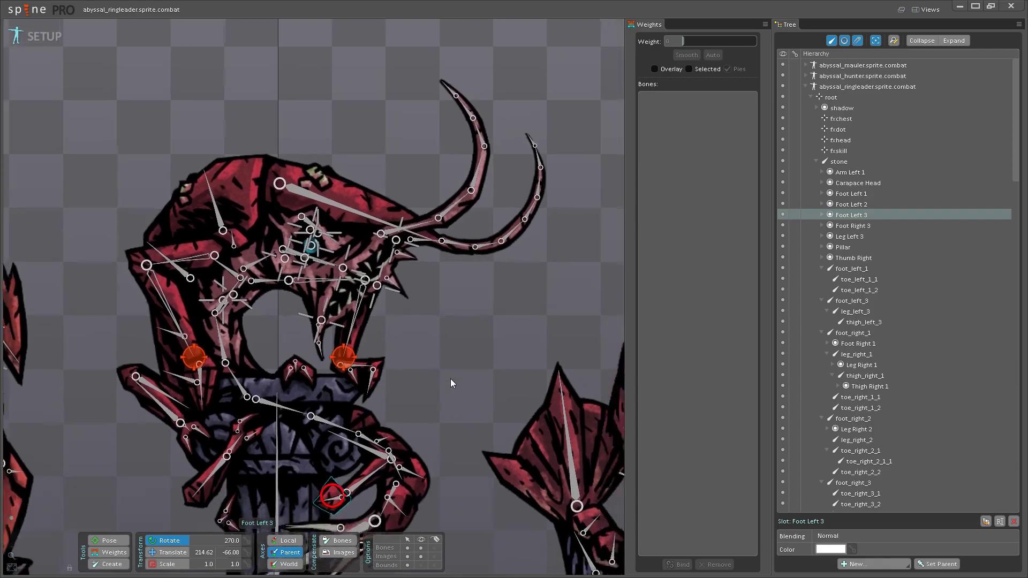
pyautogui.scroll(-6, 445, 380)
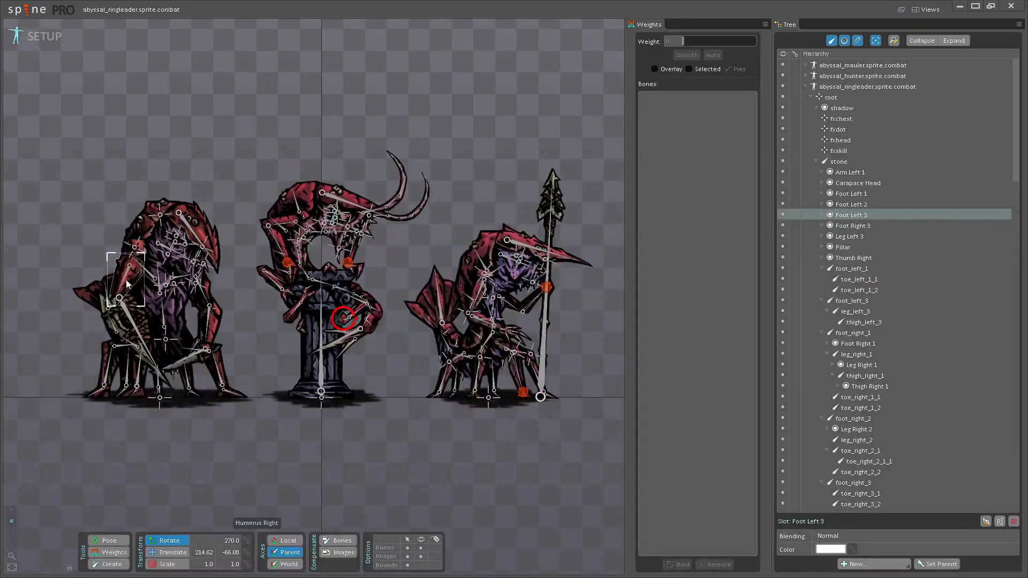
pyautogui.scroll(2, 380, 262)
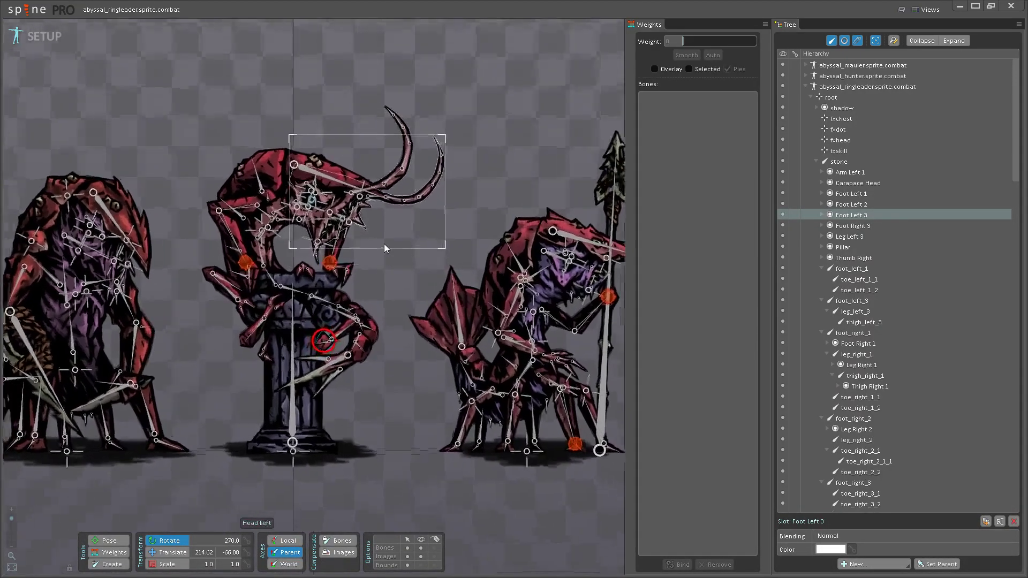
pyautogui.scroll(3, 384, 243)
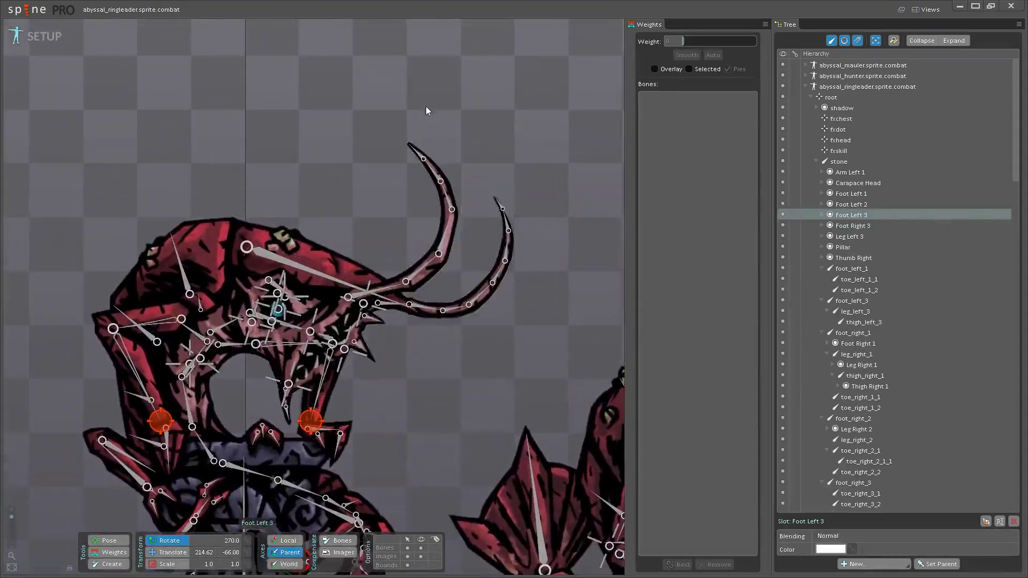
pyautogui.scroll(2, 453, 103)
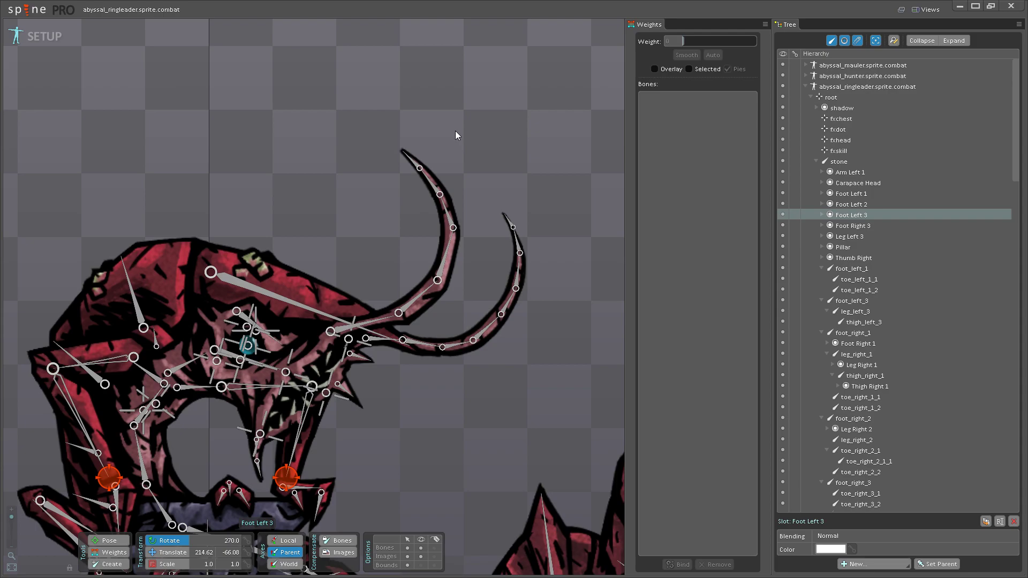
pyautogui.scroll(-3, 429, 344)
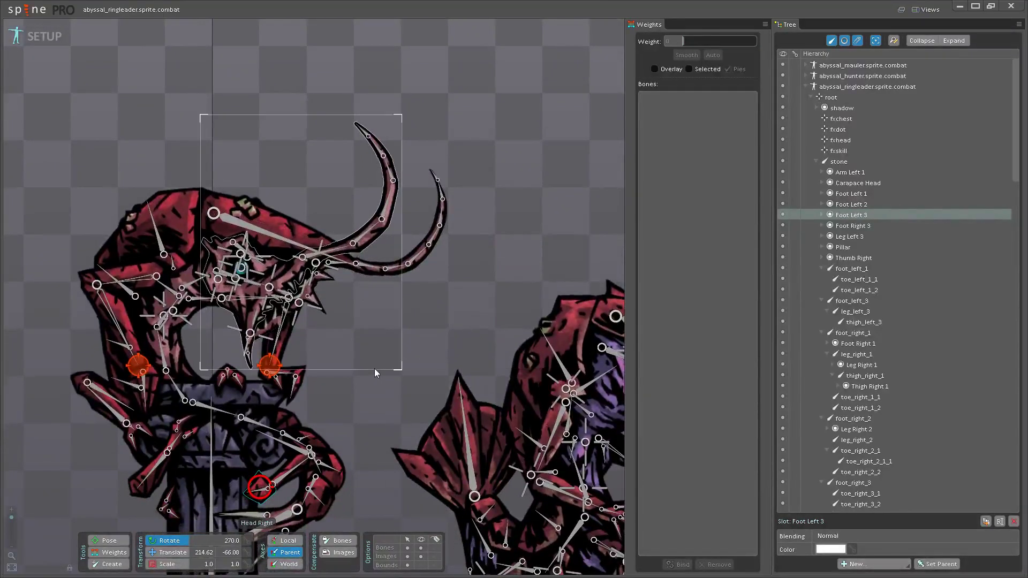
pyautogui.scroll(2, 380, 399)
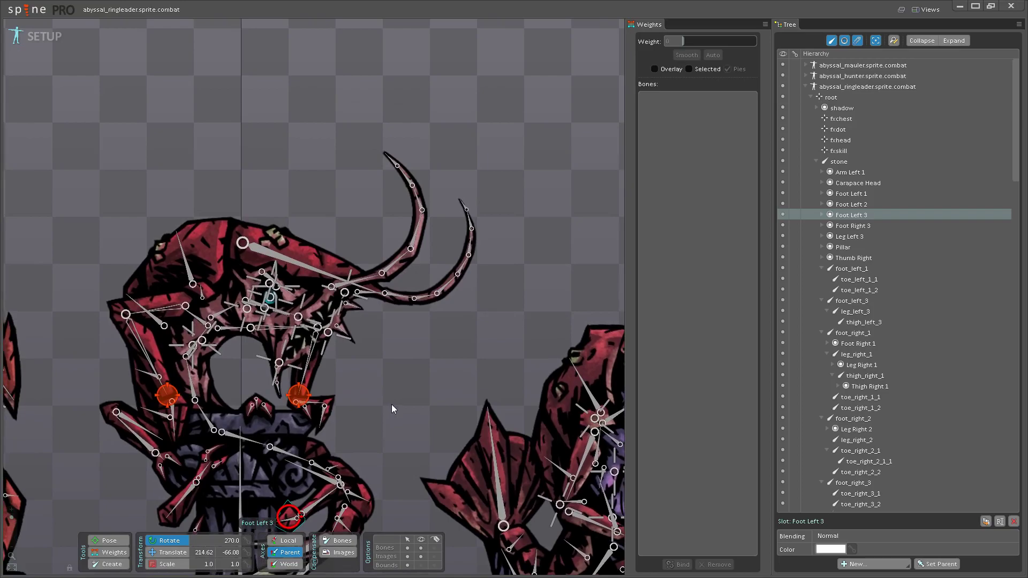
pyautogui.scroll(2, 392, 407)
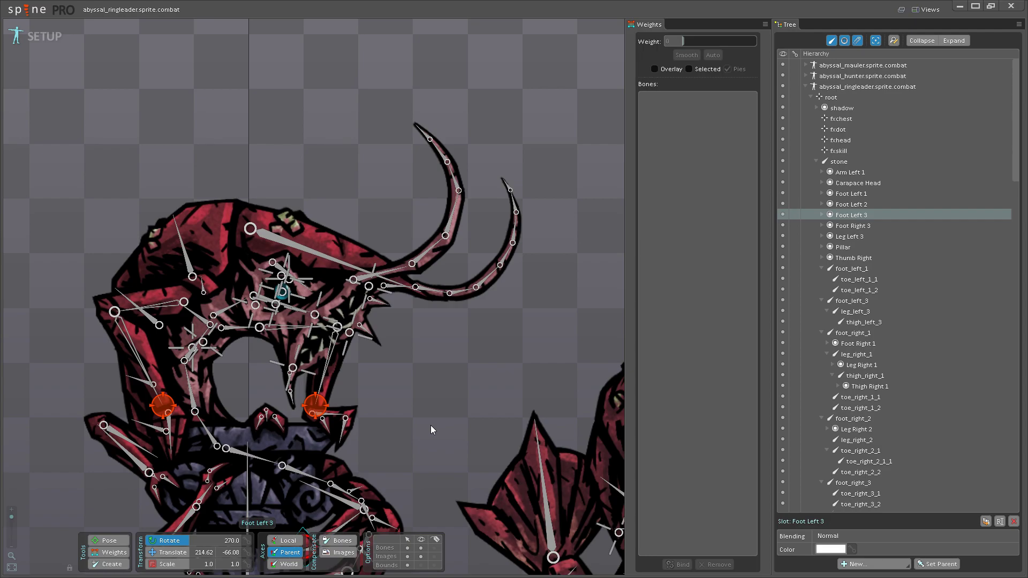
pyautogui.moveTo(435, 421); pyautogui.dragTo(442, 431)
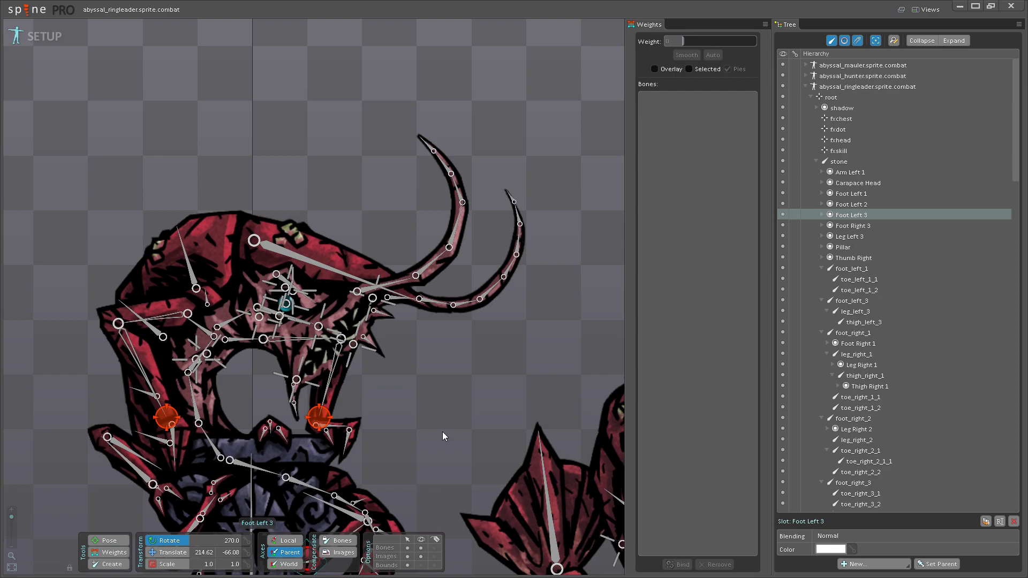
pyautogui.moveTo(442, 432); pyautogui.dragTo(499, 436)
pyautogui.scroll(2, 480, 444)
pyautogui.scroll(1, 500, 435)
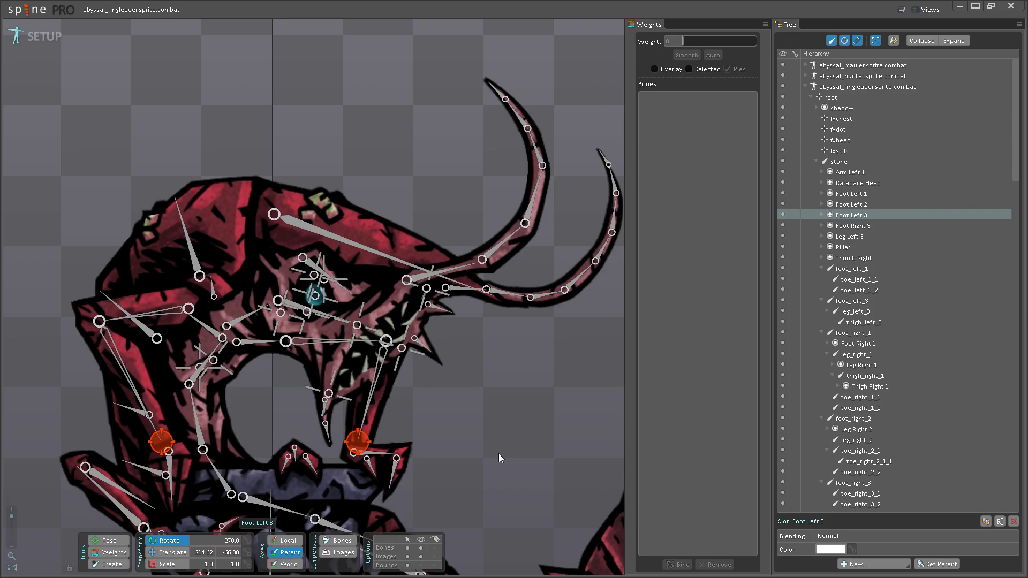
# - Look over the ringleader's head, horns and arms from several zoom levels to check how the bones follow the artwork
pyautogui.scroll(-5, 436, 374)
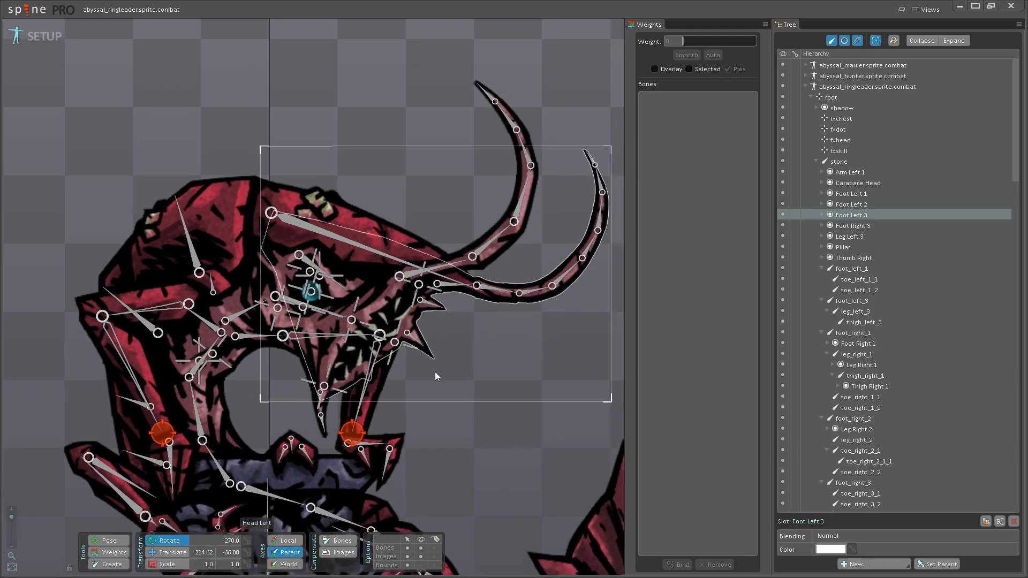
pyautogui.moveTo(397, 379); pyautogui.dragTo(368, 407)
pyautogui.scroll(2, 390, 450)
pyautogui.scroll(3, 396, 425)
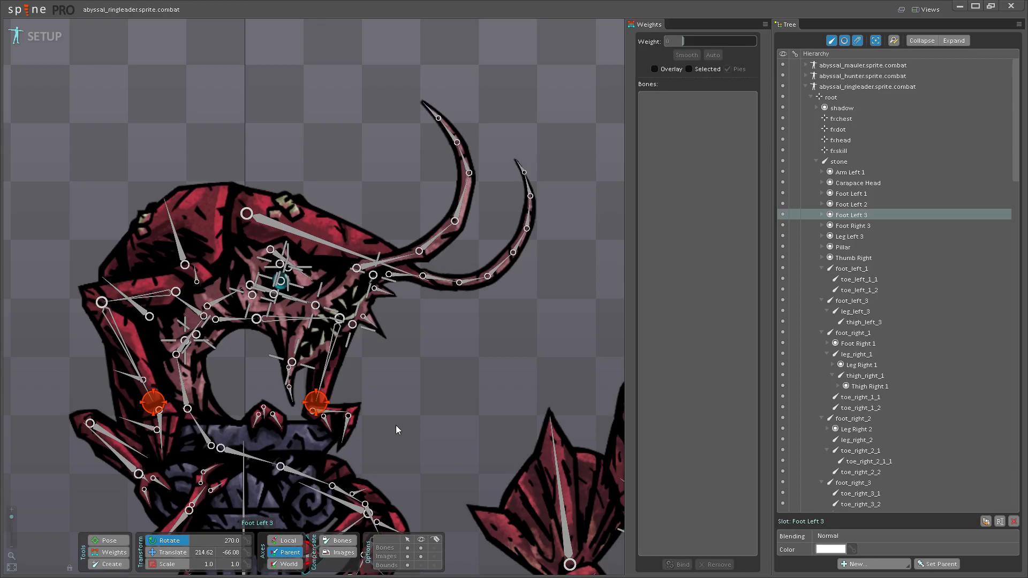
pyautogui.scroll(2, 396, 425)
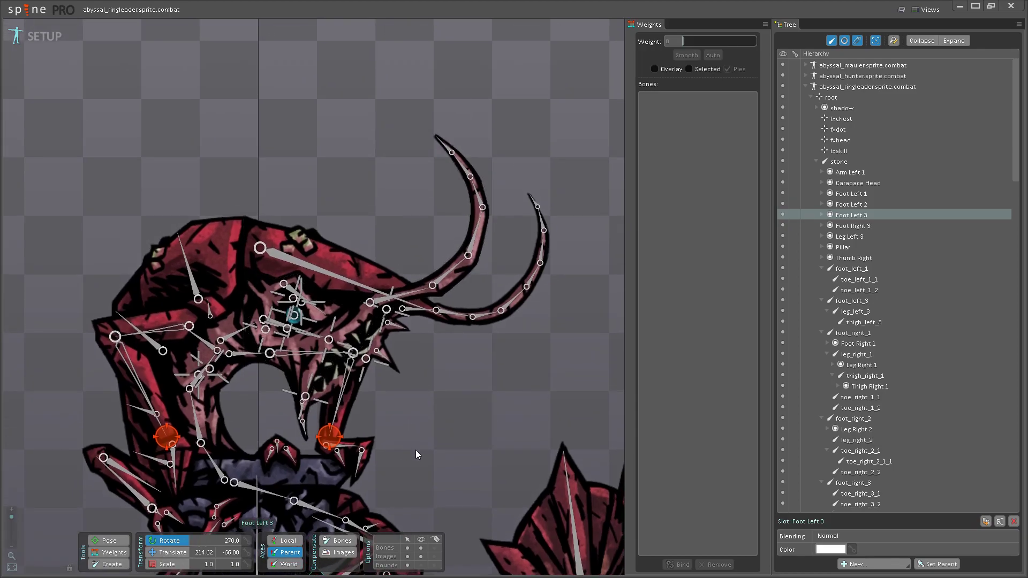
pyautogui.scroll(4, 416, 452)
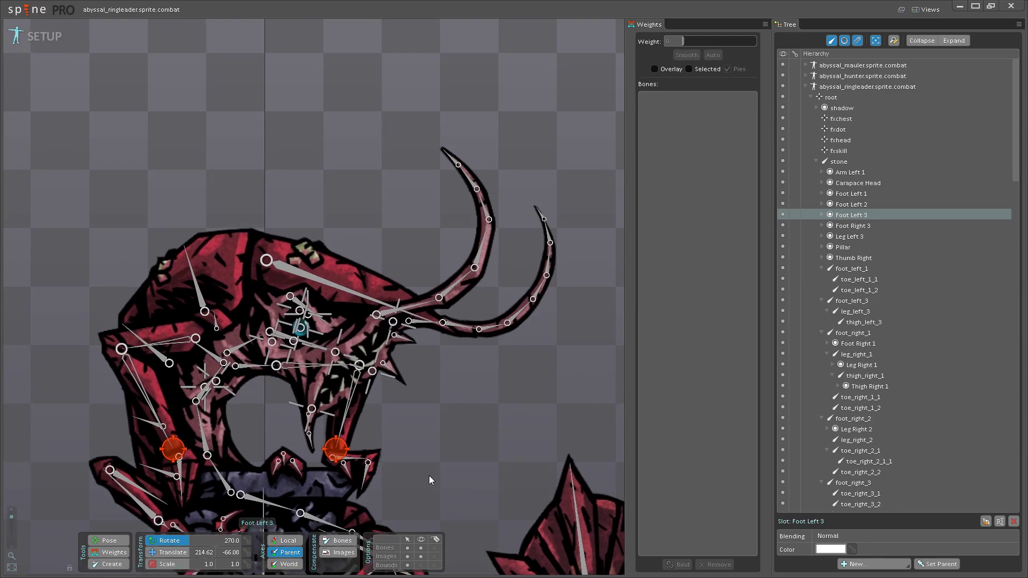
pyautogui.scroll(-4, 416, 455)
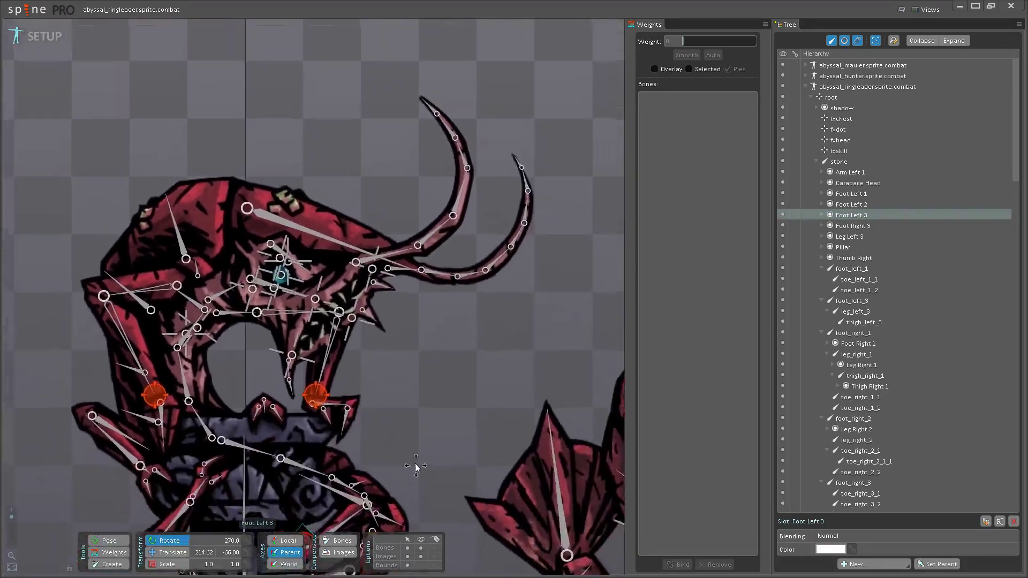
pyautogui.scroll(2, 424, 476)
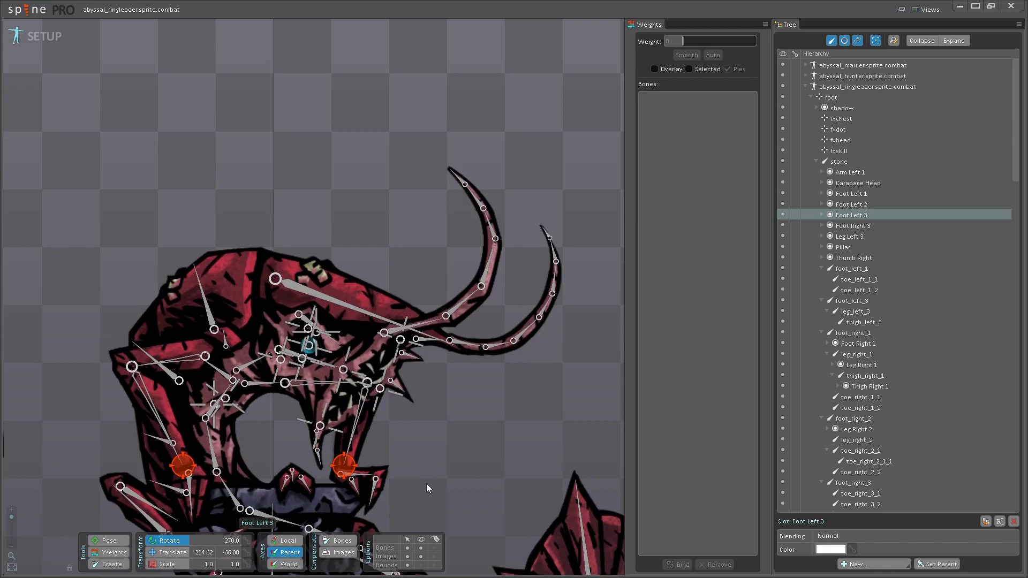
pyautogui.scroll(1, 434, 452)
pyautogui.scroll(3, 435, 451)
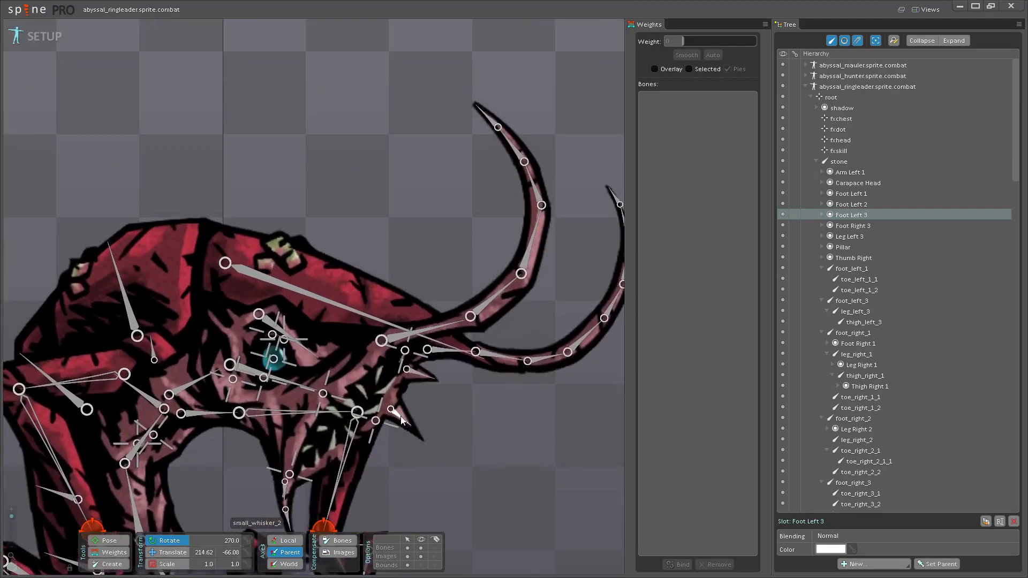
# - Check the Foot Right 3 and Foot Left 1 slots, and parent the Foot Left 1 slot to the foot_left_1 bone
pyautogui.click(856, 205)
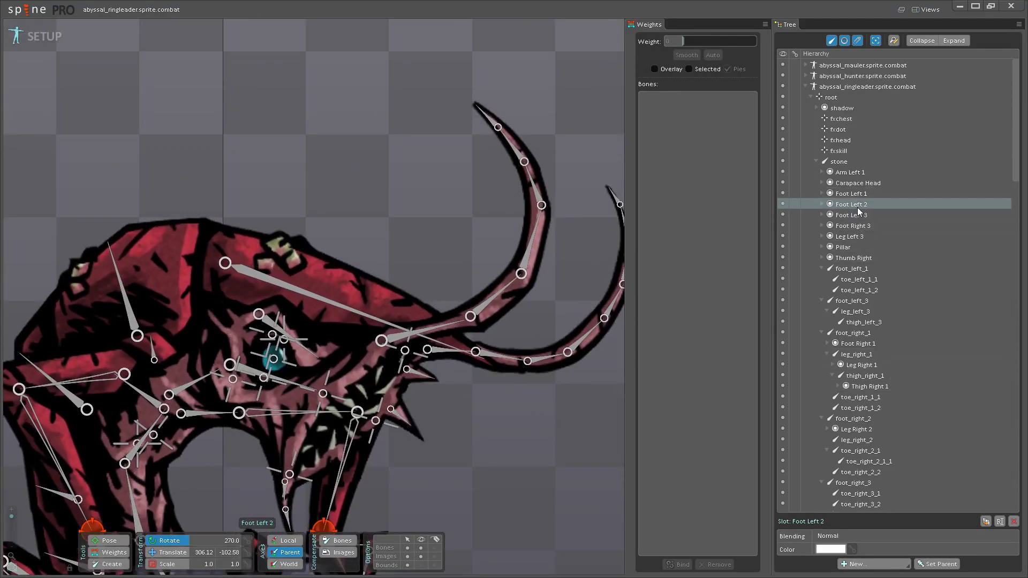
pyautogui.click(861, 227)
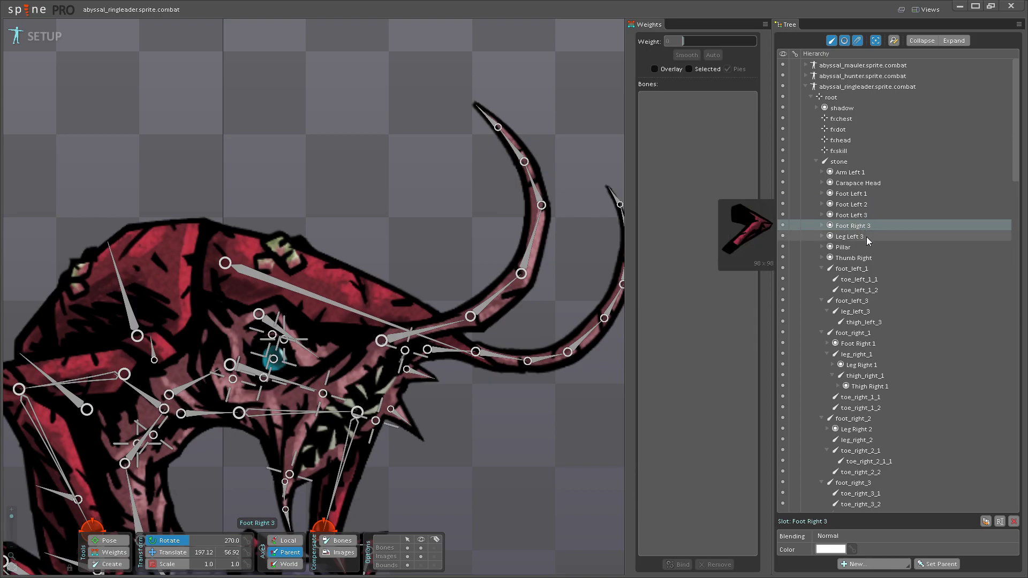
pyautogui.moveTo(848, 208)
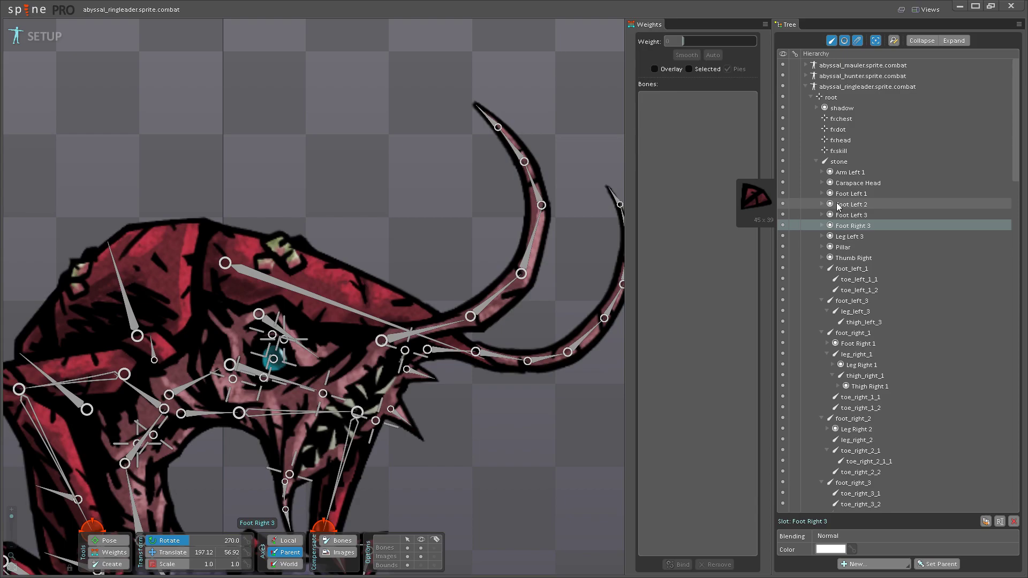
pyautogui.click(846, 195)
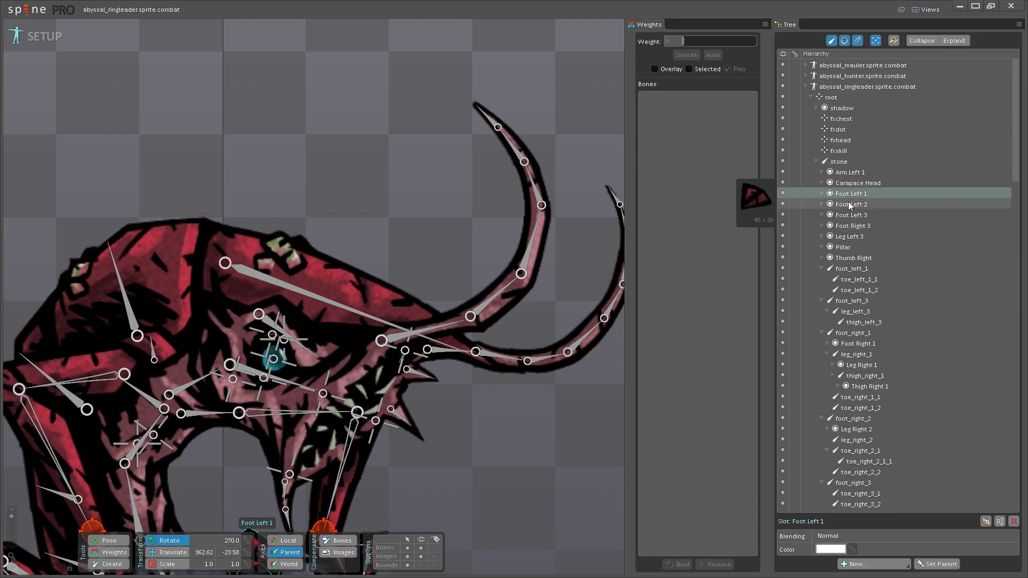
pyautogui.moveTo(849, 194)
pyautogui.mouseDown()
pyautogui.moveTo(861, 350)
pyautogui.moveTo(873, 369)
pyautogui.moveTo(855, 292)
pyautogui.moveTo(851, 311)
pyautogui.moveTo(898, 300)
pyautogui.moveTo(830, 193)
pyautogui.mouseUp()
# - Create a bone about 28 long under stone, along the red foot beside the pillar's capital, and name it foot_left_2
pyautogui.moveTo(337, 418); pyautogui.dragTo(459, 127)
pyautogui.scroll(4, 454, 390)
pyautogui.click(255, 414)
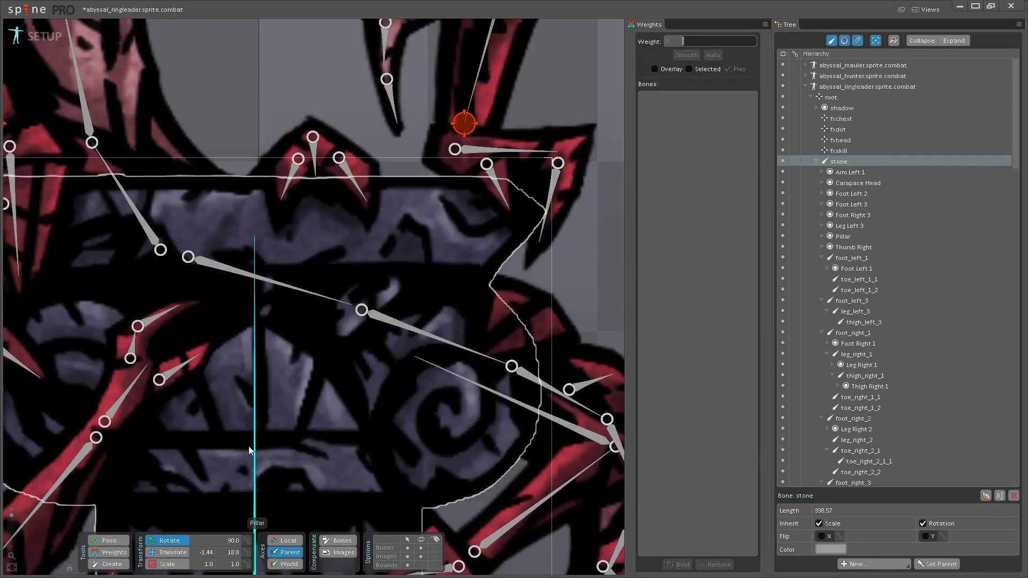
pyautogui.click(109, 564)
pyautogui.moveTo(541, 304); pyautogui.dragTo(484, 350)
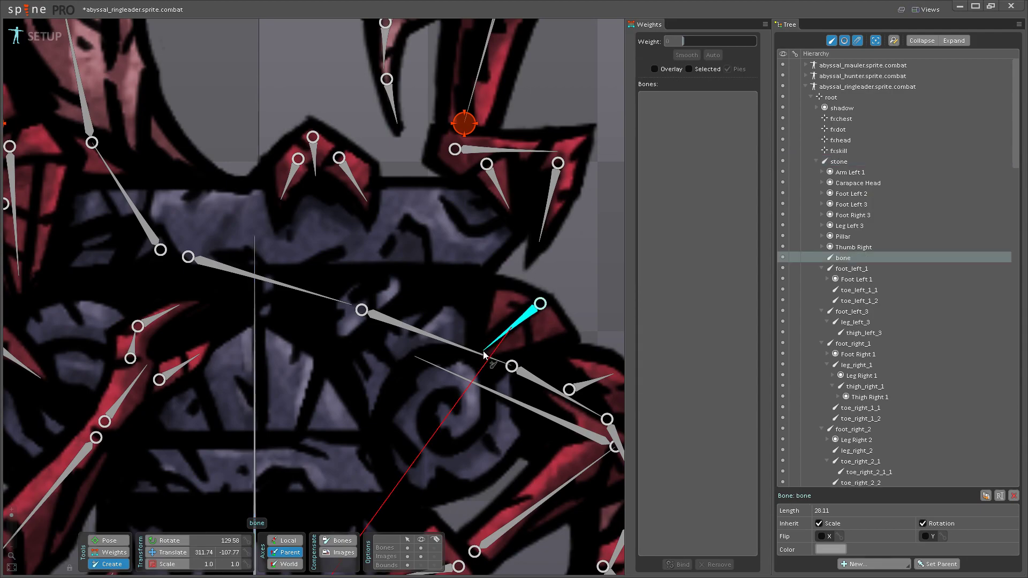
pyautogui.doubleClick(838, 257)
pyautogui.write('f')
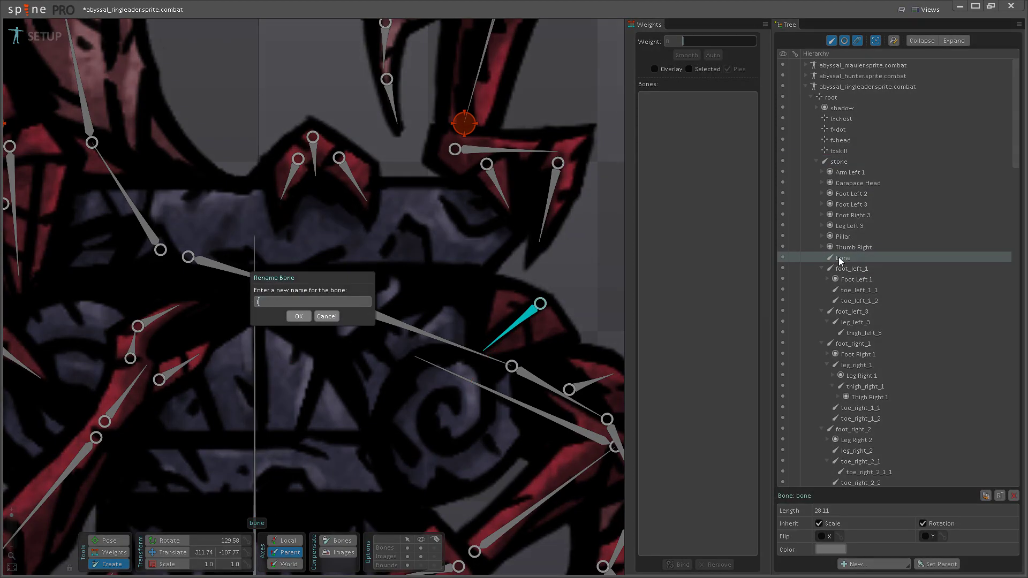
pyautogui.write('oot_left_2')
pyautogui.press('Return')
# - Parent the slots Foot Left 2, Foot Left 3 and Foot Right 3 to foot_left_2, foot_left_3 and foot_right_3, and save the project
pyautogui.moveTo(851, 193); pyautogui.dragTo(857, 300)
pyautogui.click(860, 193)
pyautogui.moveTo(855, 195); pyautogui.dragTo(878, 311)
pyautogui.click(868, 194)
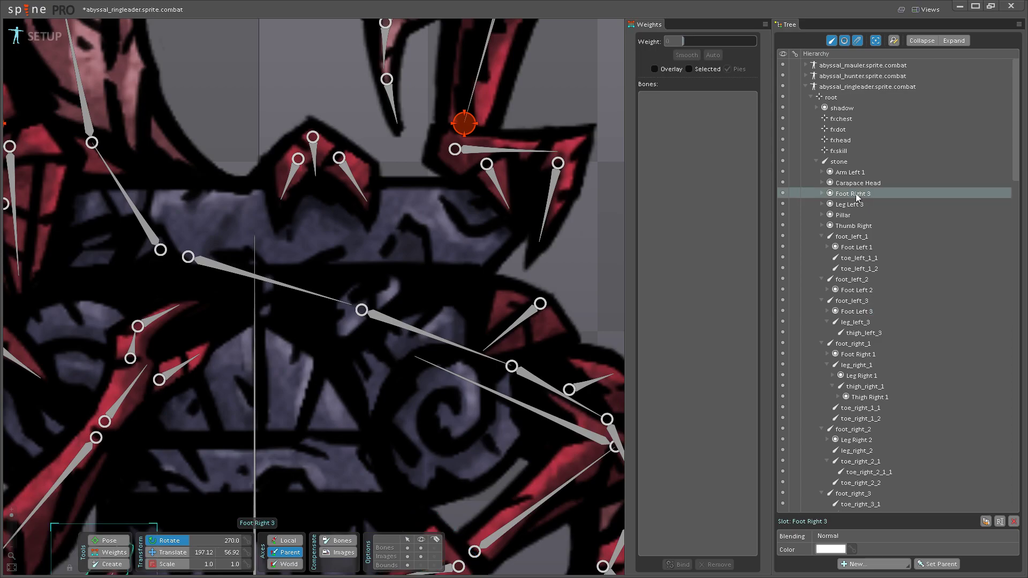
pyautogui.scroll(-3, 544, 345)
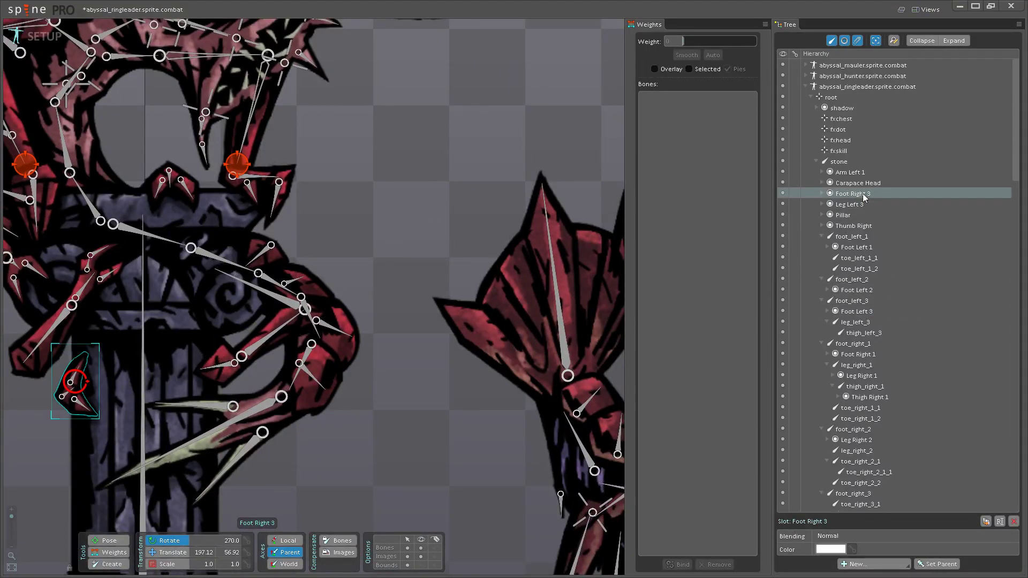
pyautogui.moveTo(864, 197); pyautogui.dragTo(869, 394)
pyautogui.scroll(-4, 876, 405)
pyautogui.hotkey('ctrl', 's')
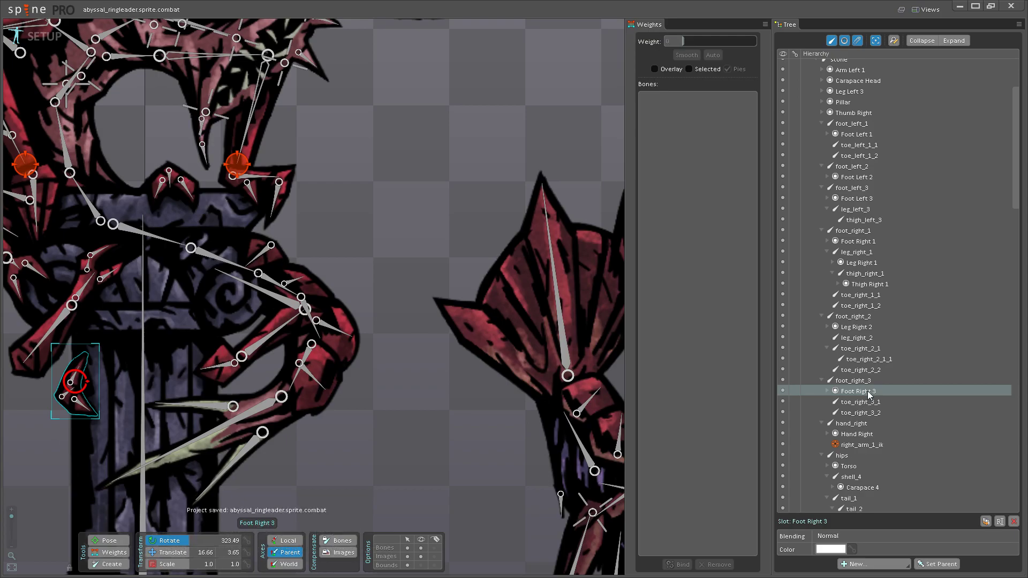
# - View the ringleader's whole rig on its pillar and compare it with the abyssal creatures on either side
pyautogui.moveTo(418, 322); pyautogui.dragTo(511, 369)
pyautogui.scroll(-1, 416, 316)
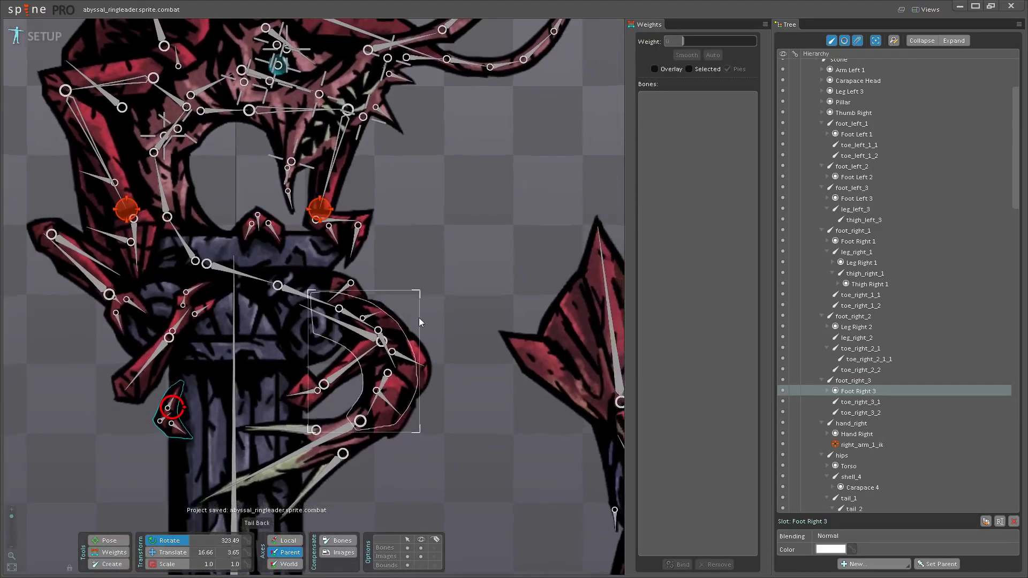
pyautogui.moveTo(460, 307); pyautogui.dragTo(512, 356)
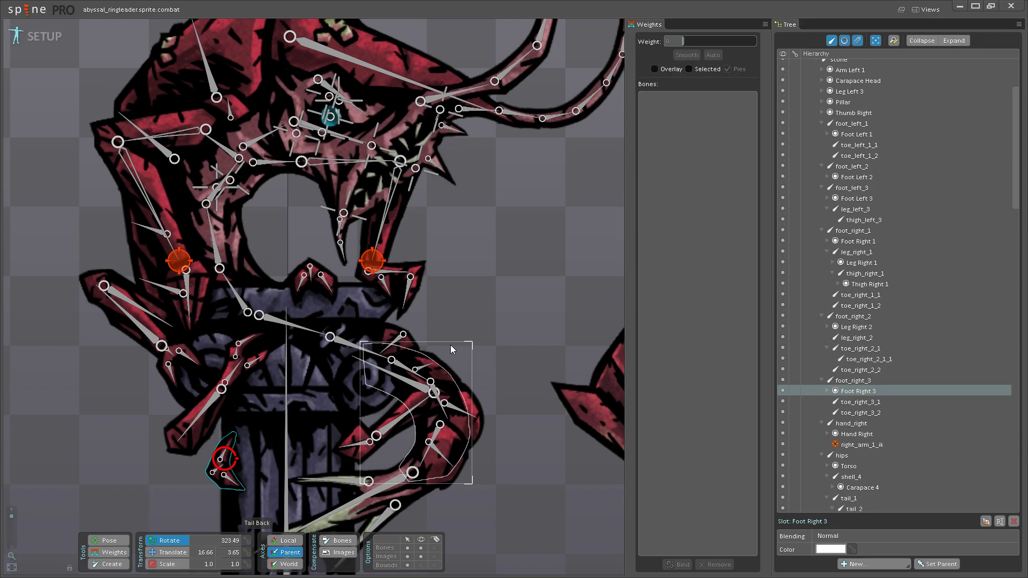
pyautogui.scroll(-3, 455, 291)
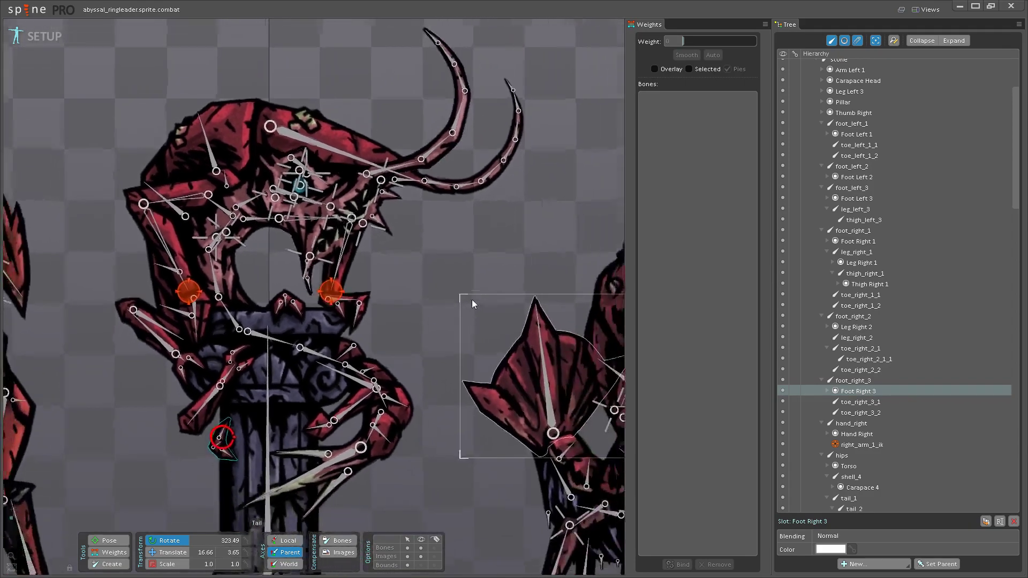
pyautogui.scroll(-3, 472, 300)
pyautogui.moveTo(472, 299); pyautogui.dragTo(475, 275)
pyautogui.scroll(-1, 411, 273)
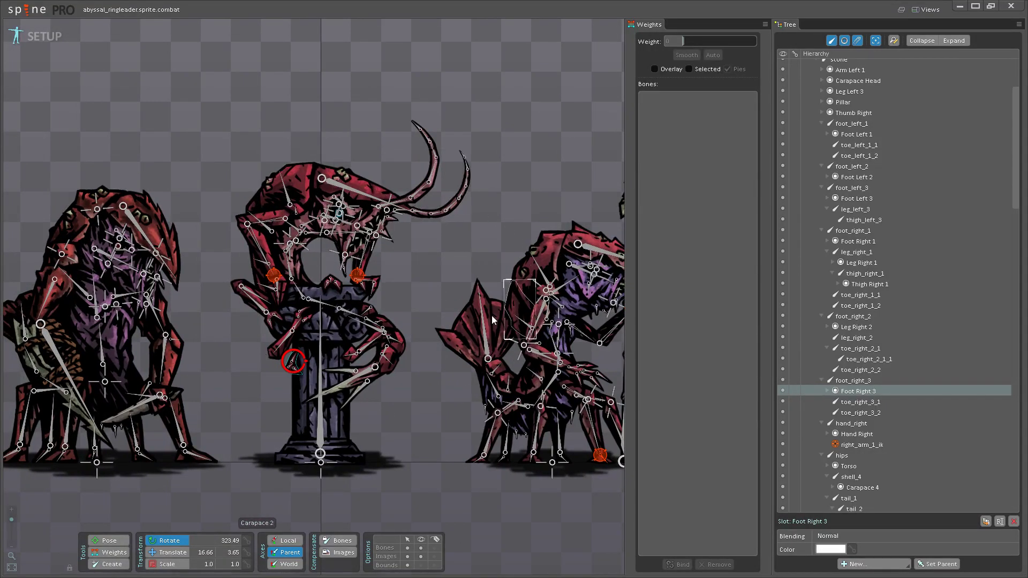
pyautogui.scroll(2, 400, 281)
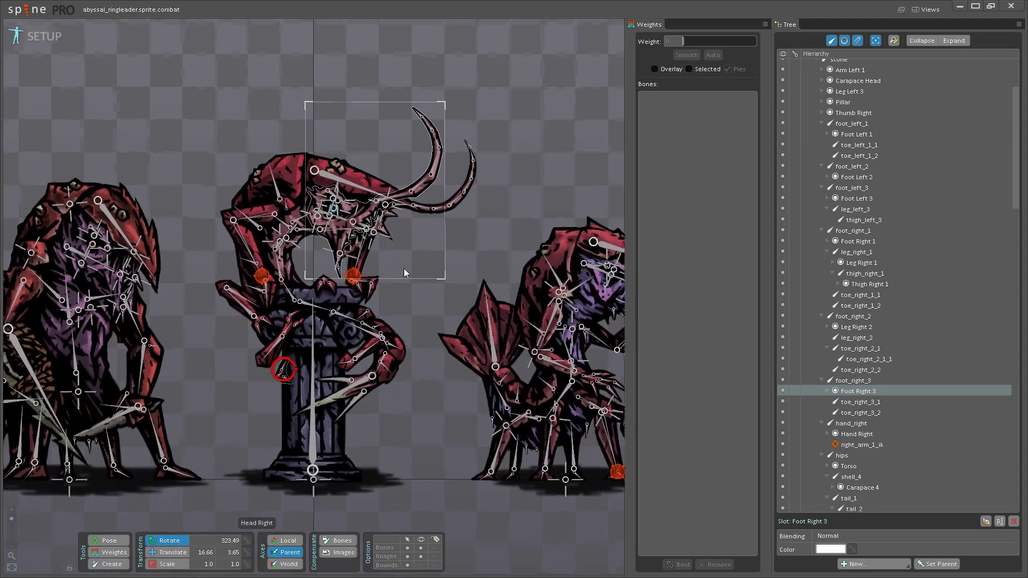
pyautogui.scroll(2, 396, 317)
pyautogui.moveTo(397, 318); pyautogui.dragTo(462, 390)
pyautogui.scroll(-3, 418, 370)
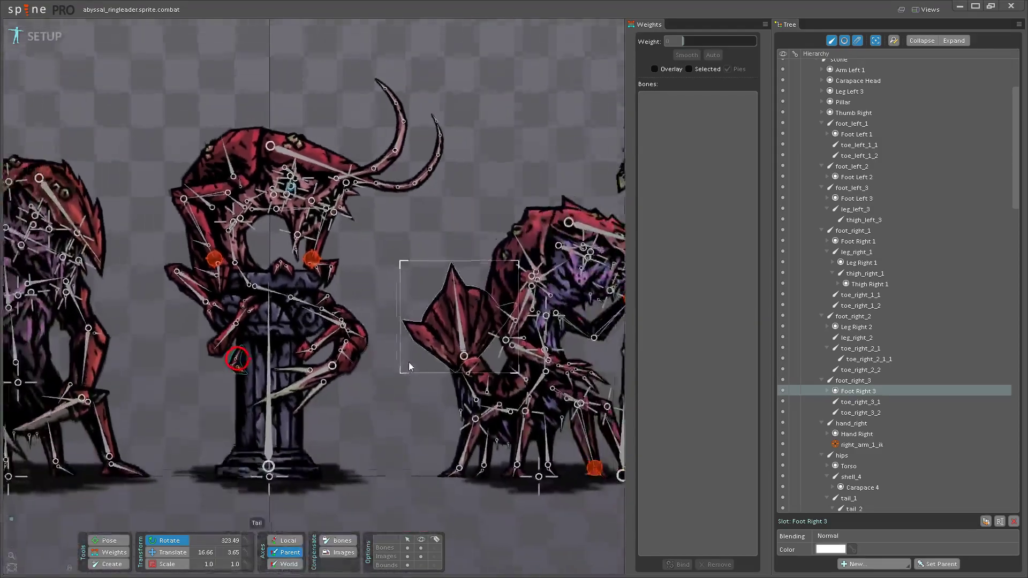
pyautogui.scroll(-1, 271, 250)
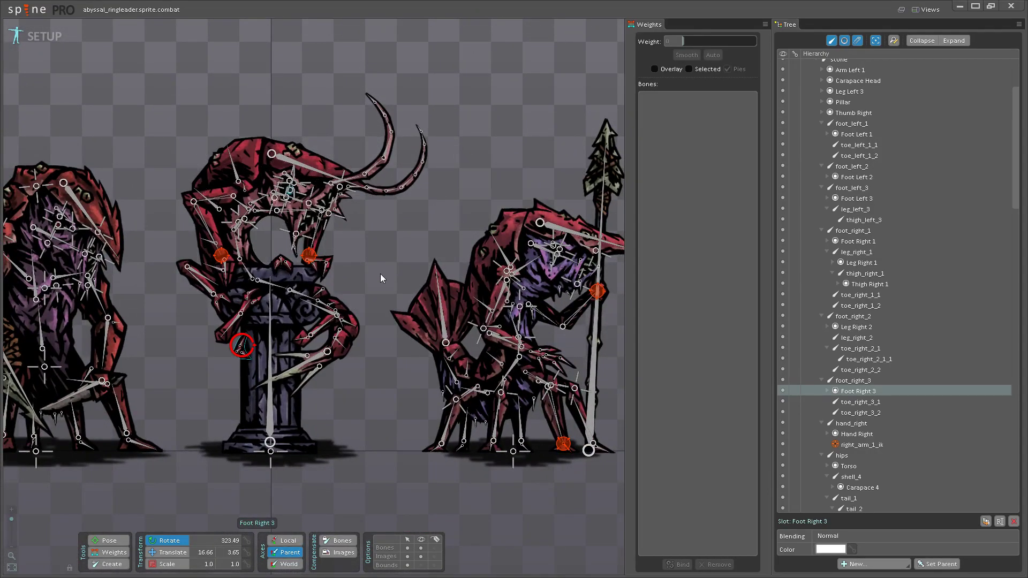
pyautogui.scroll(3, 407, 365)
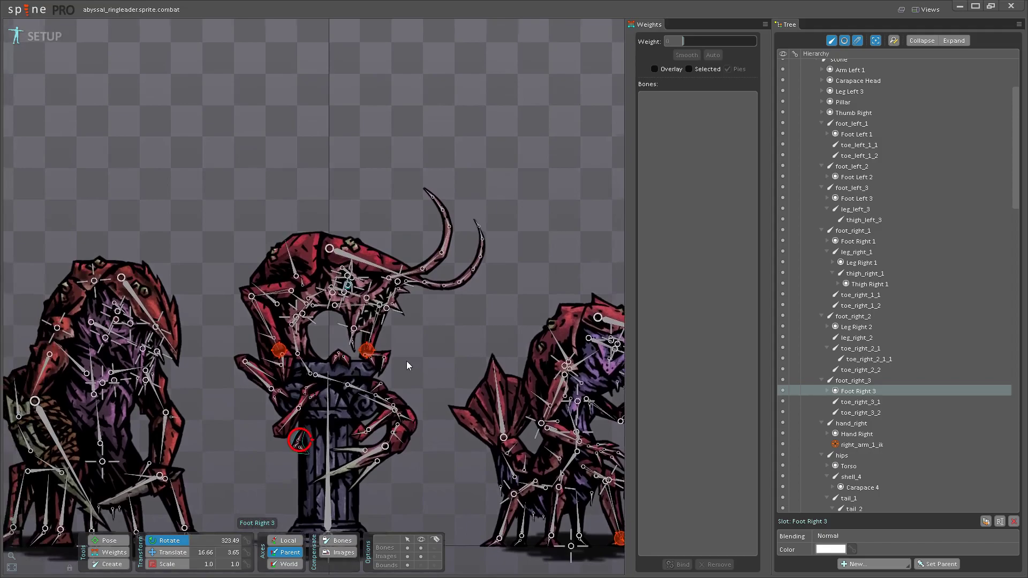
# - Examine the ringleader's jaw, eye, hand and horn bones up close and against the rest of its body
pyautogui.scroll(5, 407, 364)
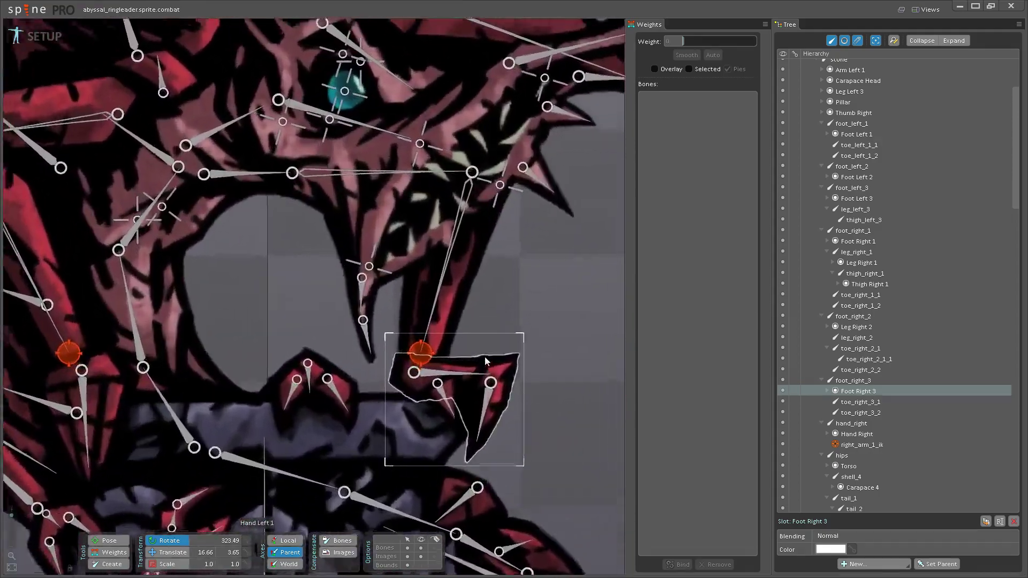
pyautogui.scroll(-5, 484, 360)
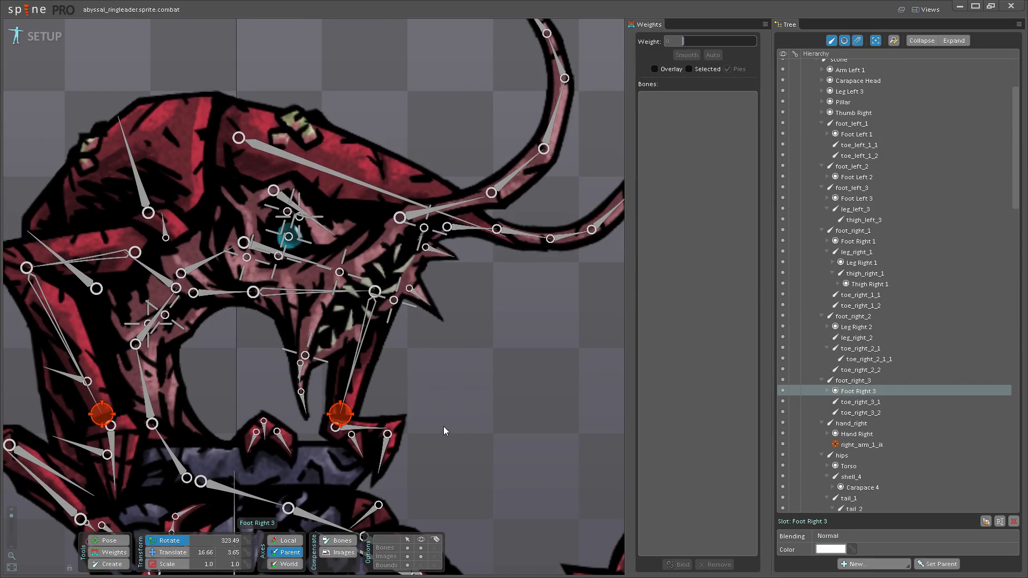
pyautogui.moveTo(445, 435); pyautogui.dragTo(482, 442)
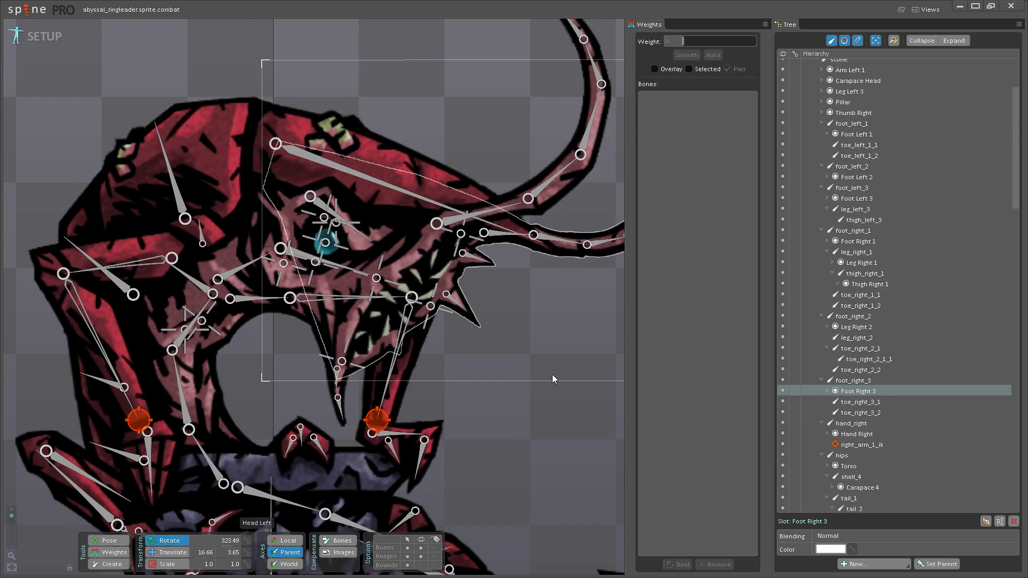
pyautogui.scroll(-5, 551, 374)
pyautogui.scroll(2, 361, 326)
pyautogui.scroll(2, 445, 387)
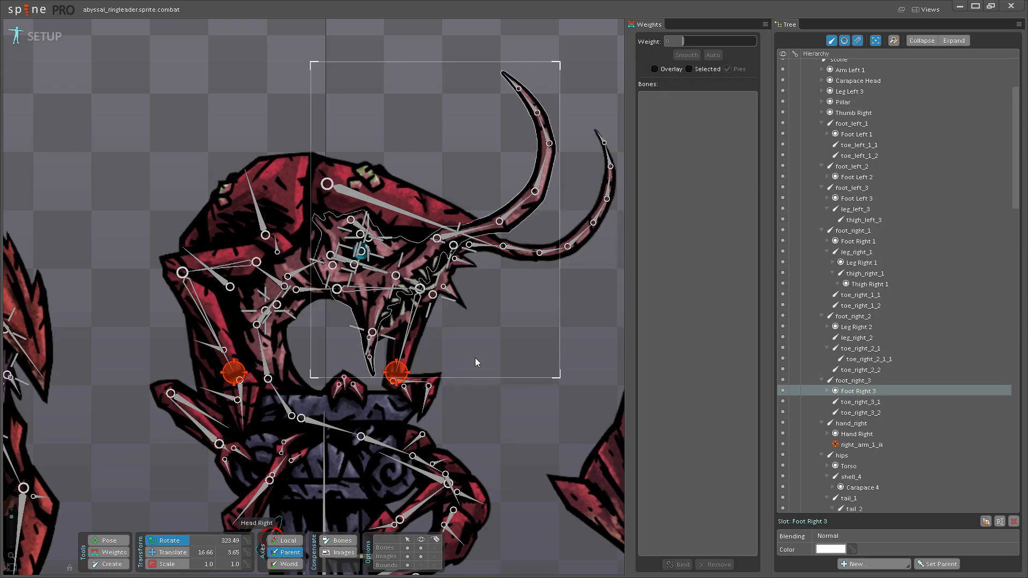
pyautogui.scroll(3, 445, 419)
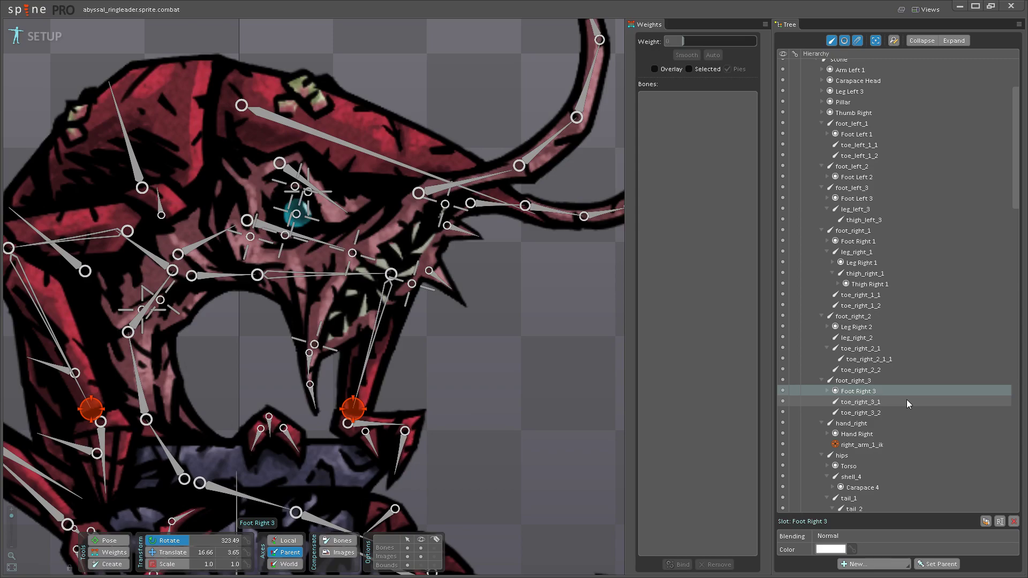
pyautogui.scroll(-3, 457, 436)
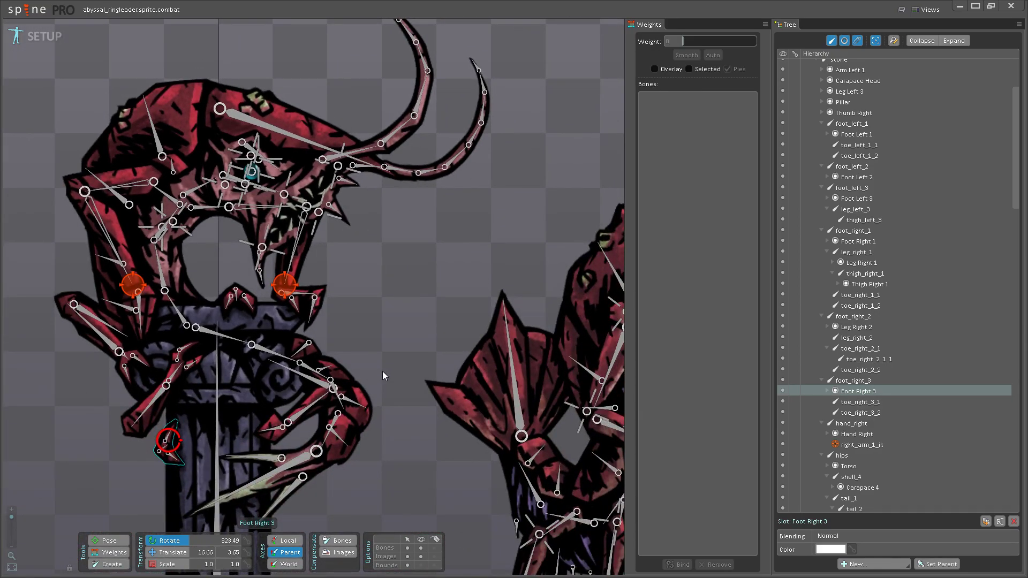
pyautogui.scroll(3, 382, 371)
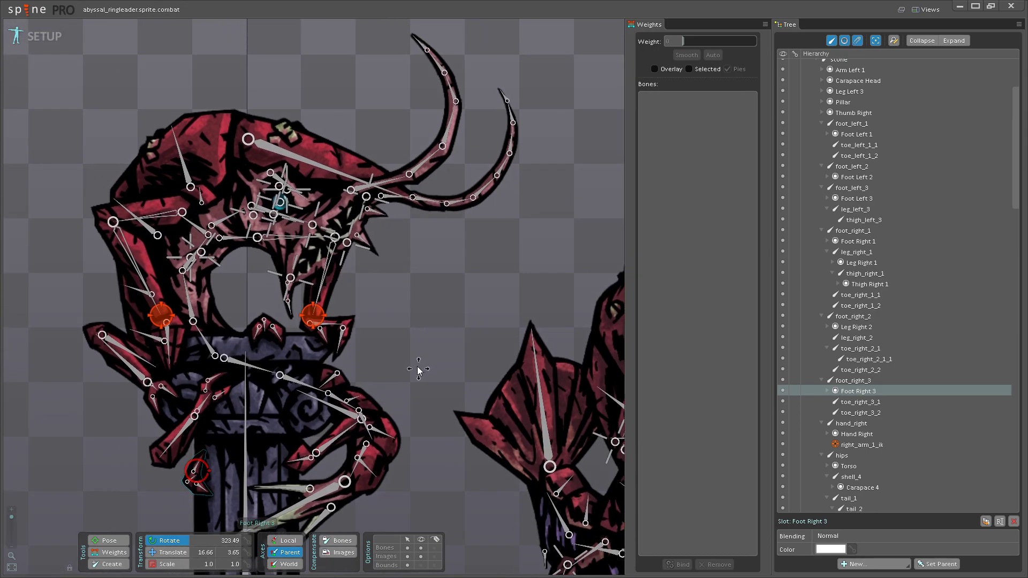
pyautogui.scroll(5, 403, 376)
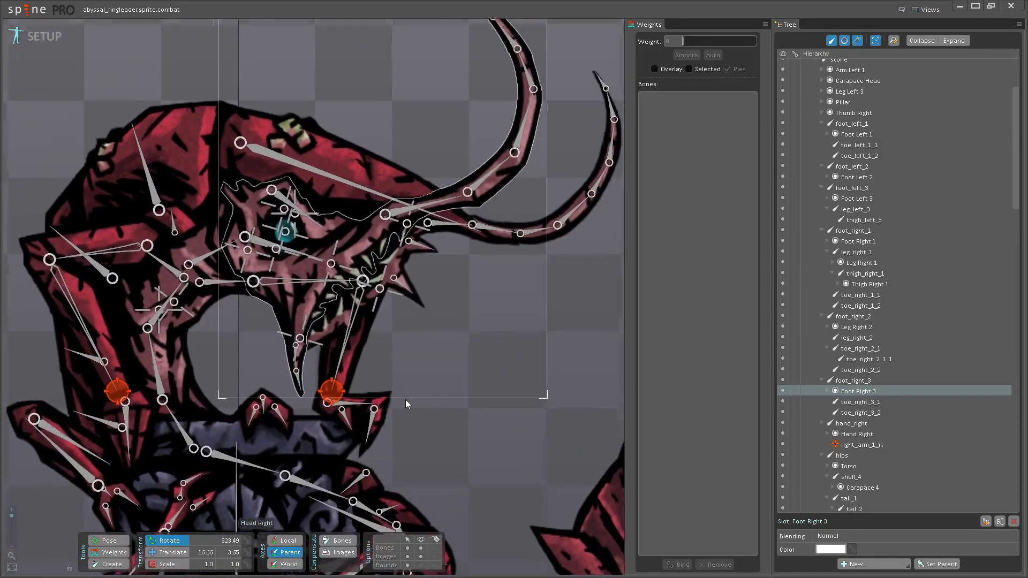
pyautogui.scroll(-6, 397, 419)
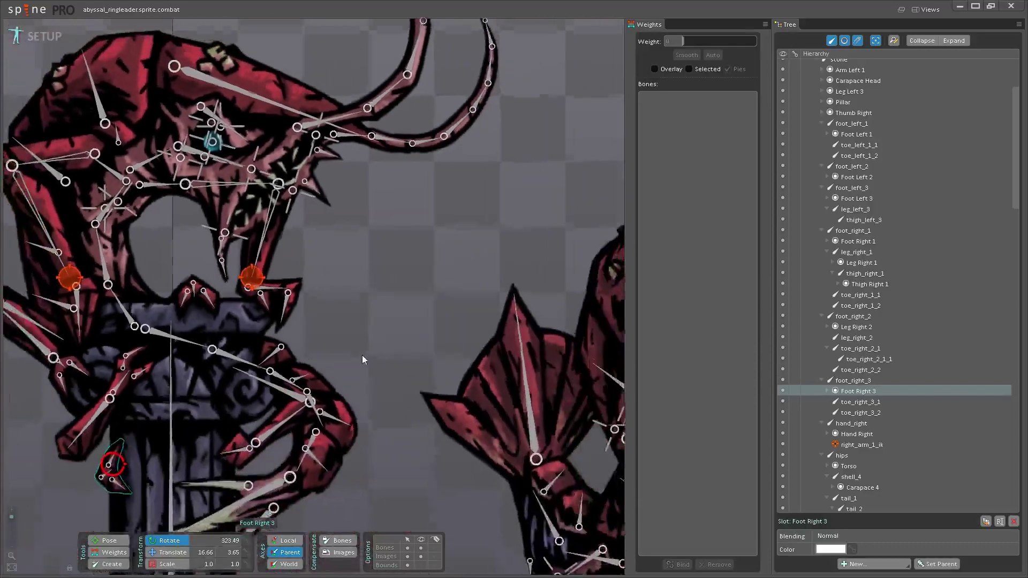
pyautogui.scroll(4, 363, 356)
pyautogui.scroll(1, 409, 423)
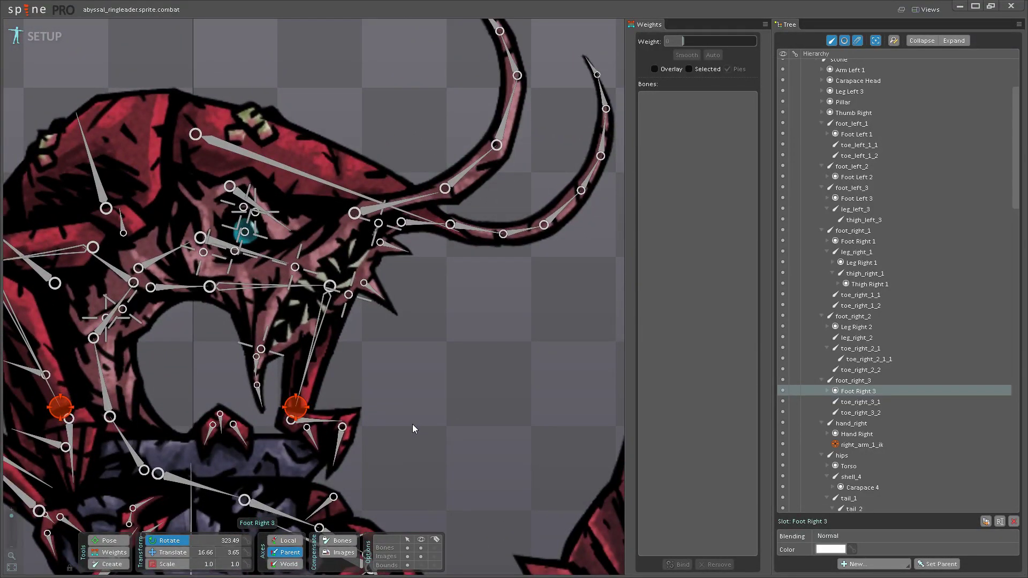
# - Compare the ringleader's rig on its pillar with the rigs of the abyssal creatures standing on both sides
pyautogui.scroll(-2, 413, 424)
pyautogui.scroll(-2, 426, 439)
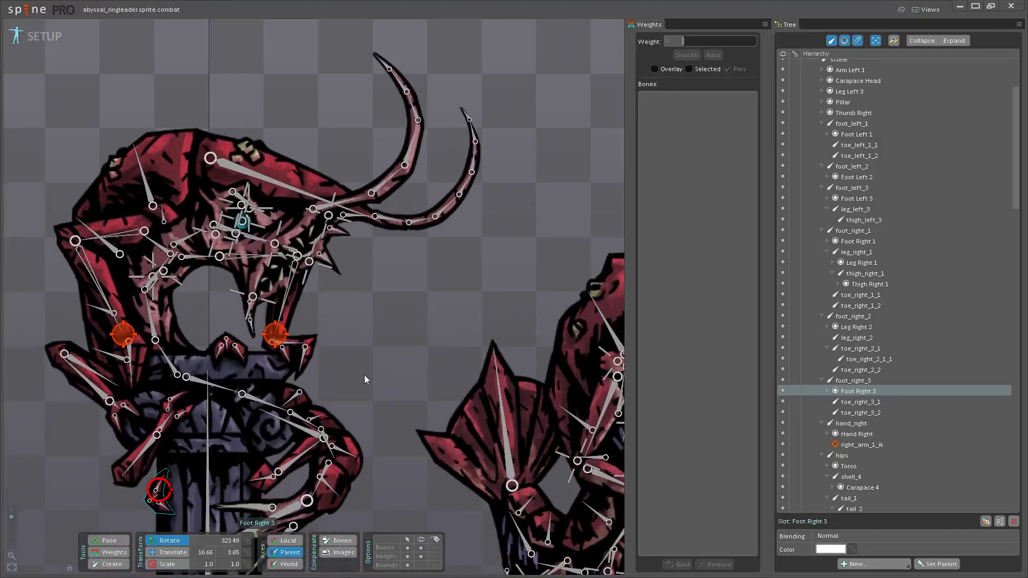
pyautogui.scroll(4, 364, 374)
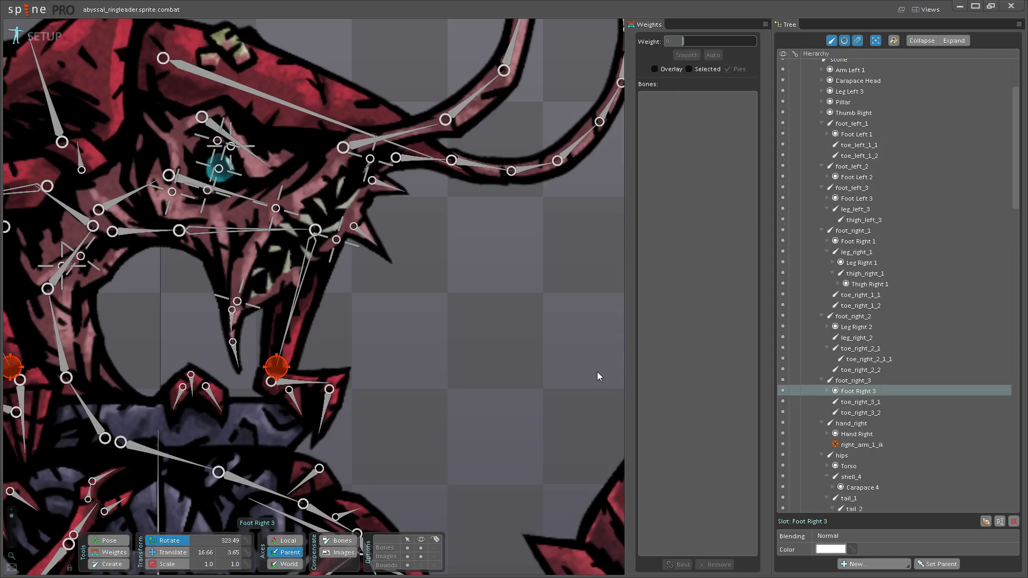
pyautogui.scroll(-5, 466, 351)
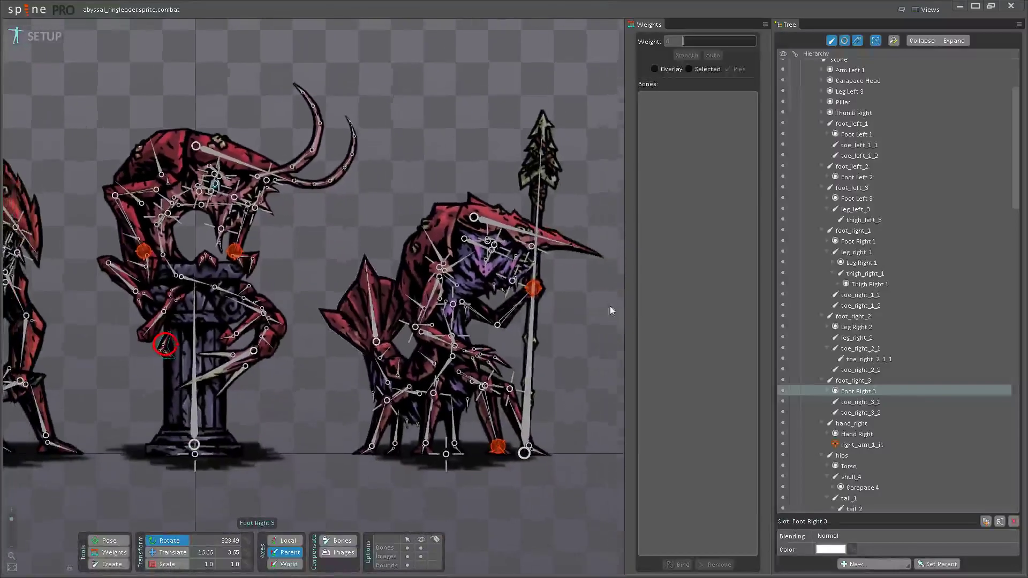
pyautogui.scroll(3, 400, 325)
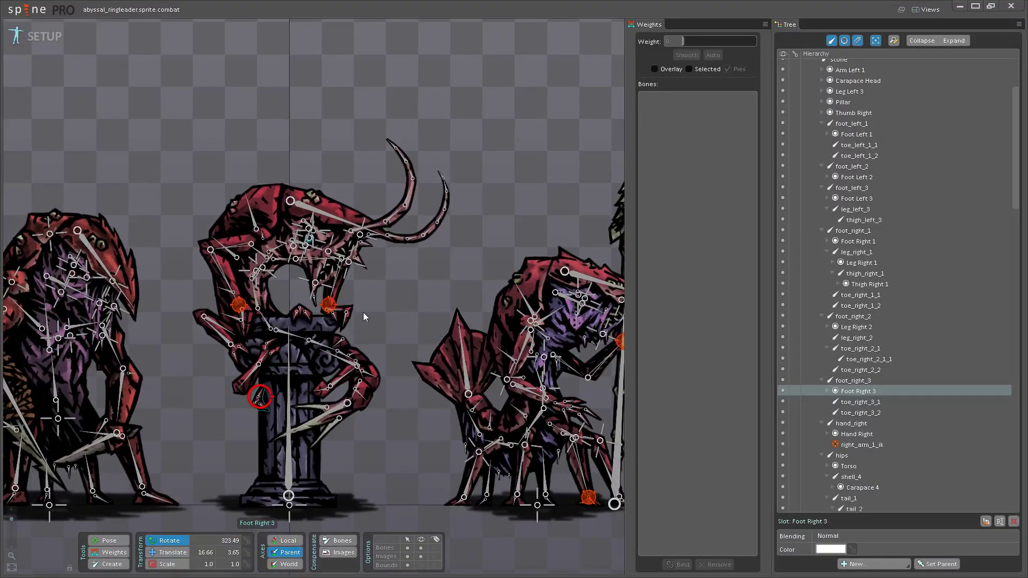
pyautogui.scroll(-2, 363, 313)
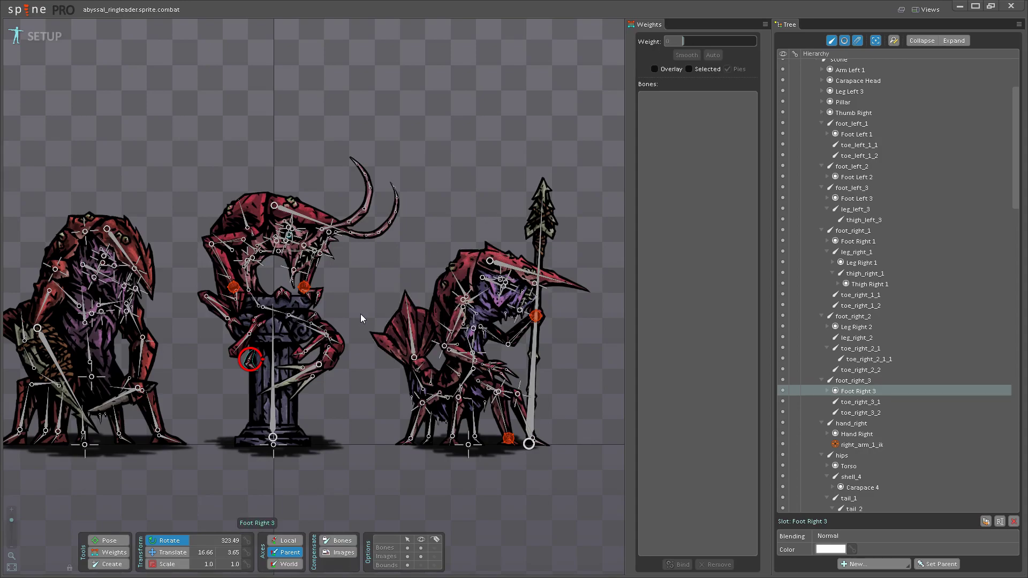
pyautogui.scroll(1, 392, 312)
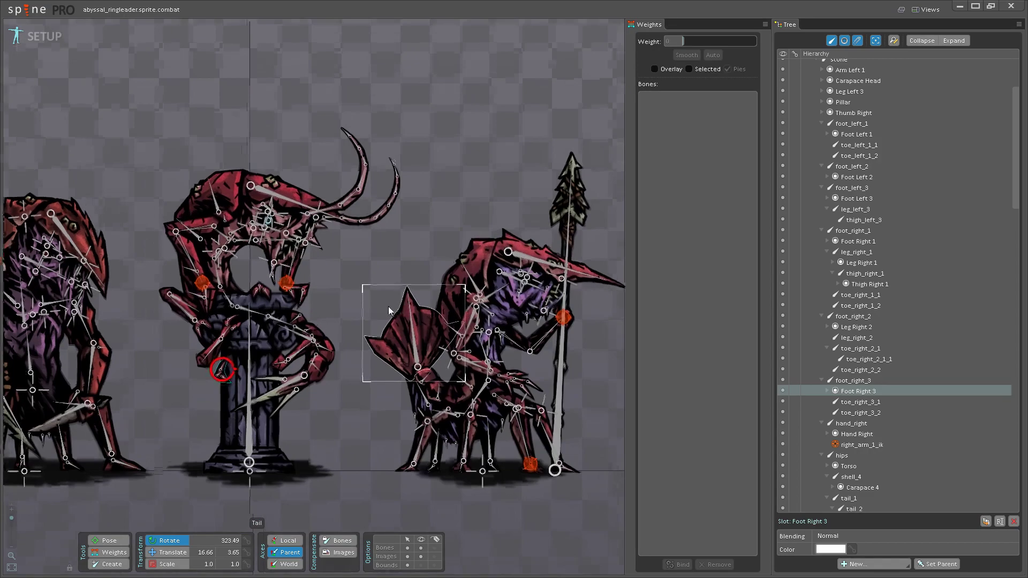
pyautogui.scroll(6, 309, 279)
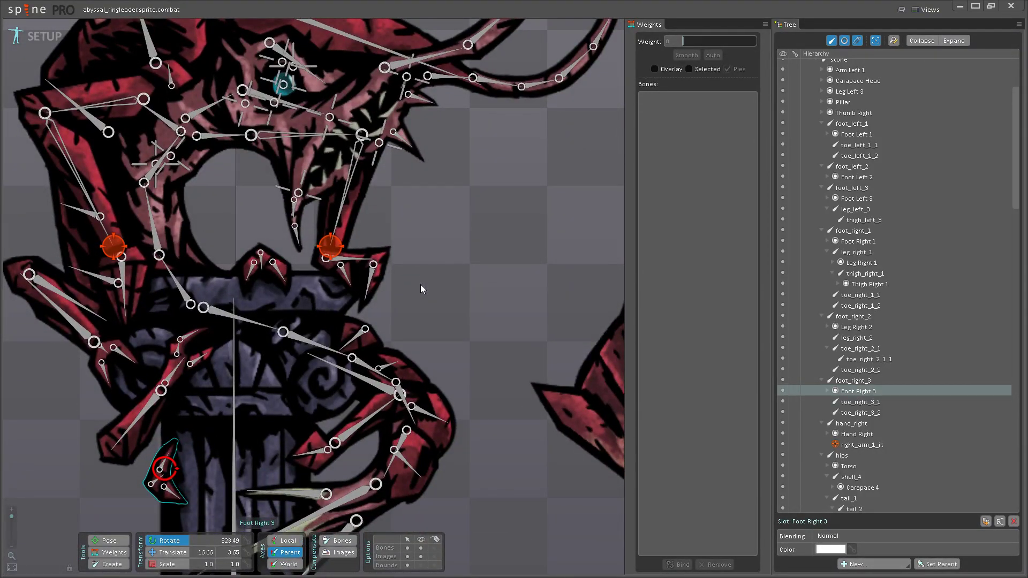
pyautogui.scroll(-8, 420, 285)
pyautogui.moveTo(280, 132); pyautogui.dragTo(388, 134)
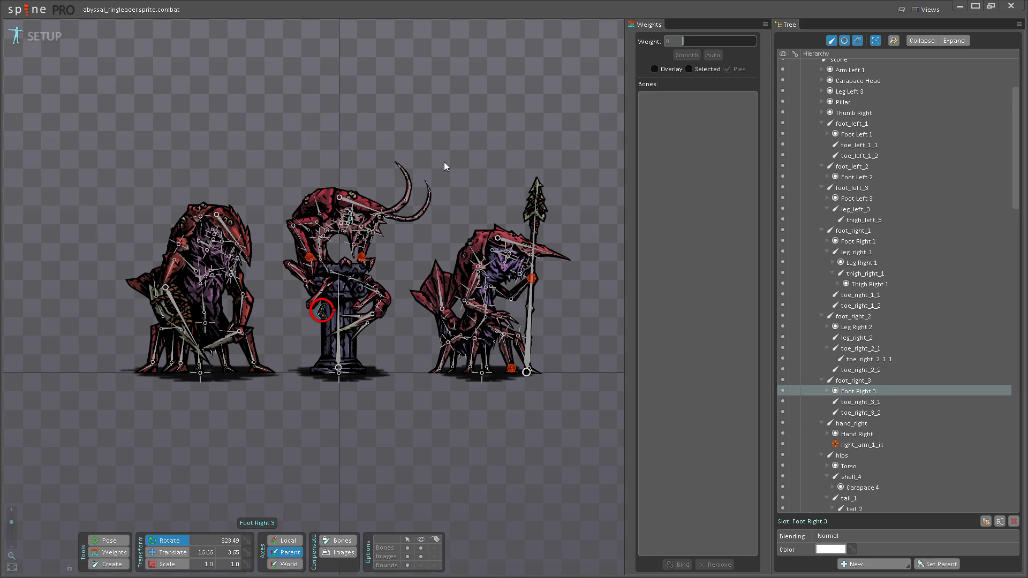
pyautogui.scroll(5, 444, 164)
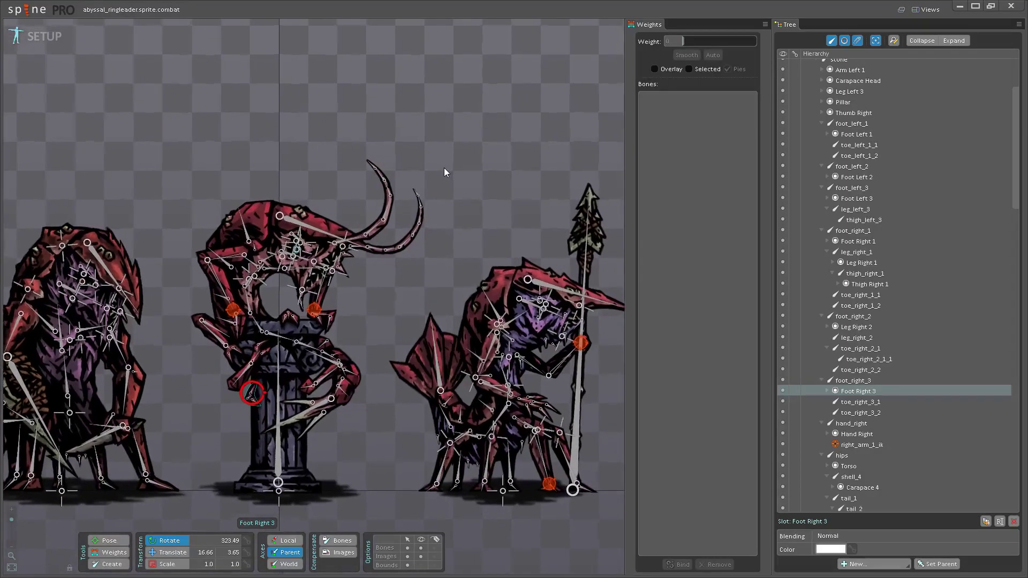
pyautogui.moveTo(444, 169); pyautogui.dragTo(446, 143)
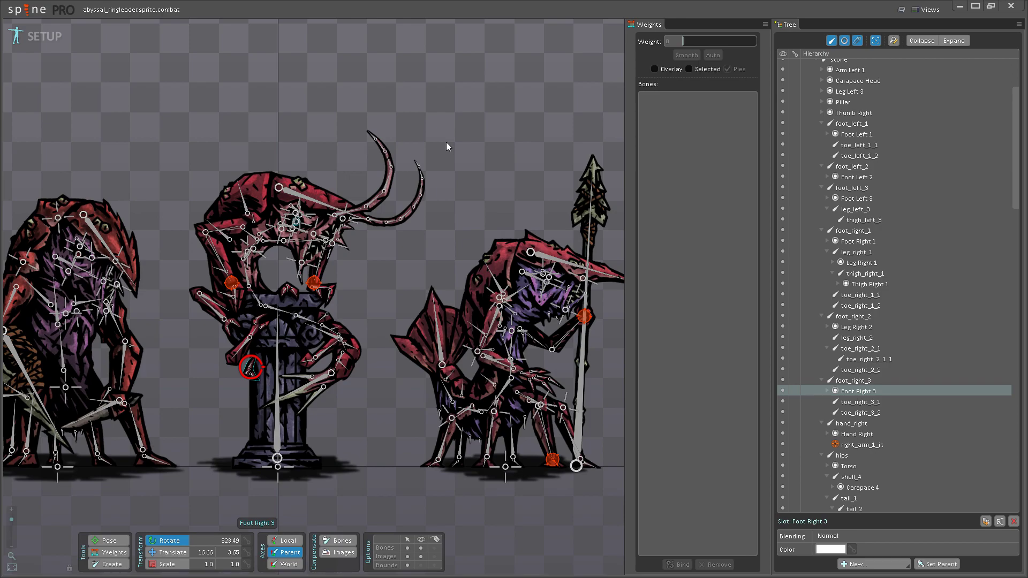
# - Inspect the bone placement on the ringleader's head, horns, arms and upper body around the pillar's capital
pyautogui.scroll(5, 449, 209)
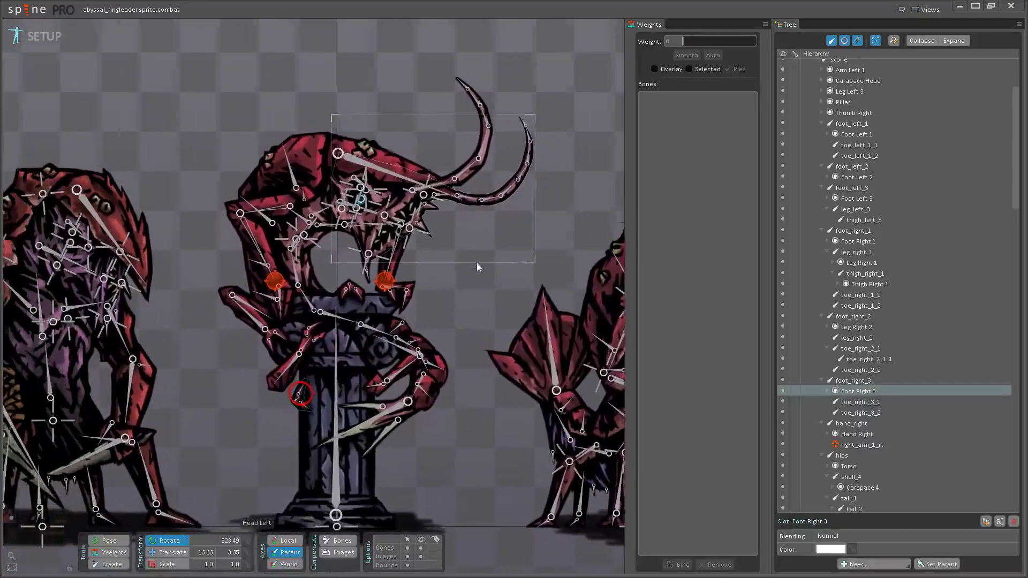
pyautogui.scroll(4, 464, 271)
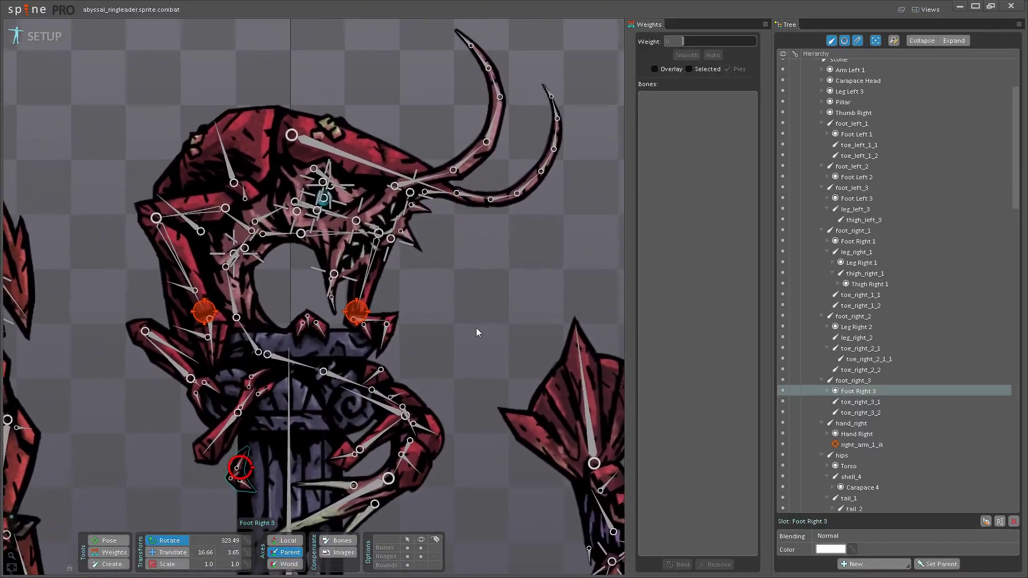
pyautogui.scroll(1, 509, 343)
pyautogui.scroll(3, 528, 331)
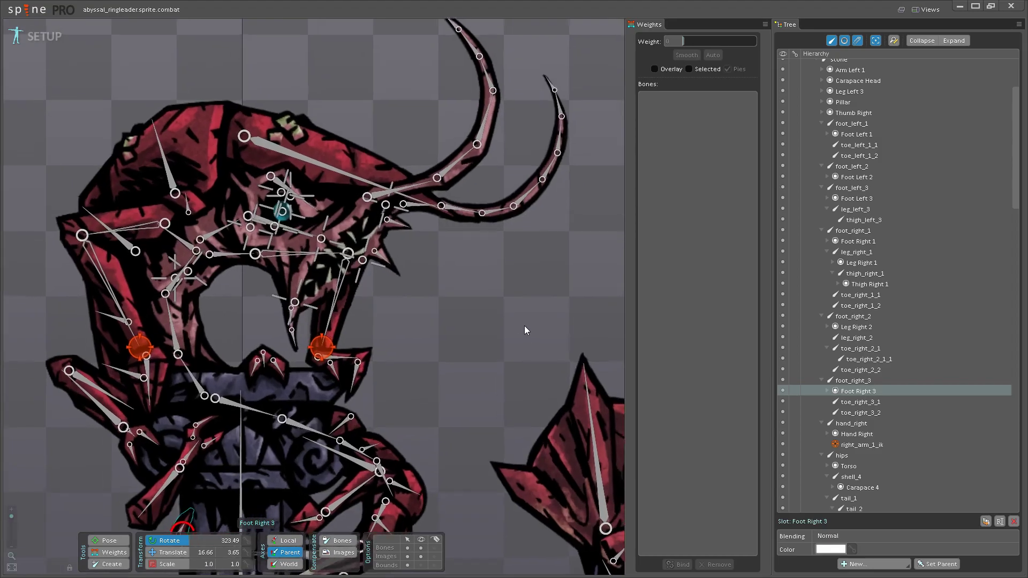
pyautogui.moveTo(509, 332); pyautogui.dragTo(520, 361)
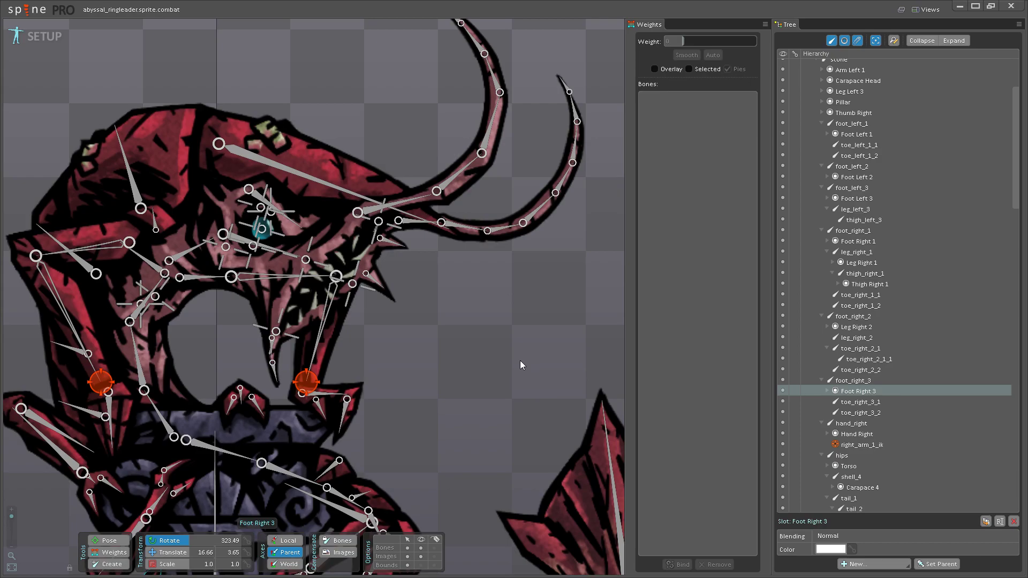
pyautogui.moveTo(455, 388)
pyautogui.mouseDown()
pyautogui.moveTo(534, 393)
pyautogui.moveTo(416, 378)
pyautogui.moveTo(429, 365)
pyautogui.moveTo(439, 385)
pyautogui.mouseUp()
pyautogui.scroll(-3, 504, 391)
pyautogui.scroll(1, 441, 385)
pyautogui.scroll(1, 441, 390)
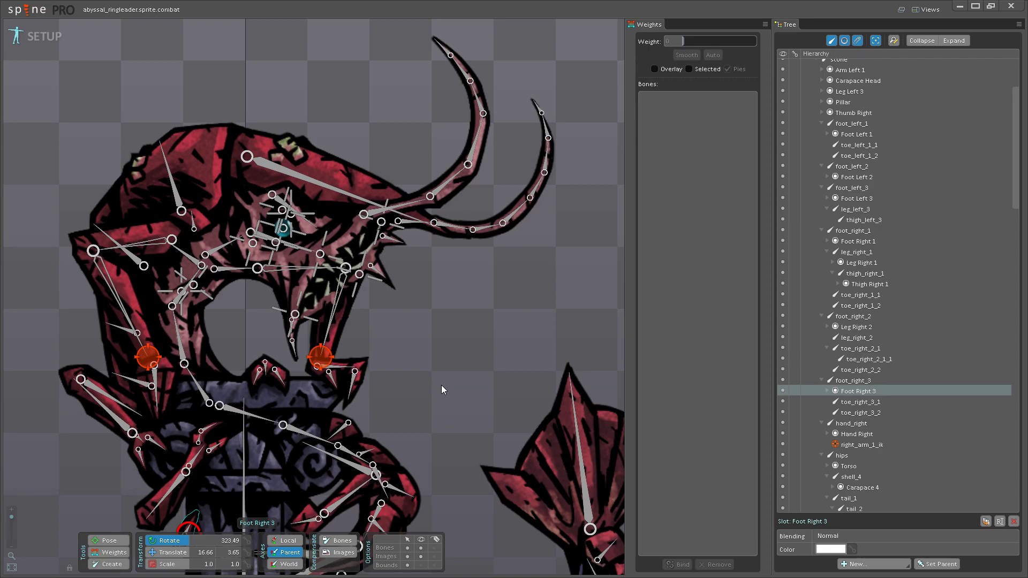
pyautogui.scroll(-3, 441, 384)
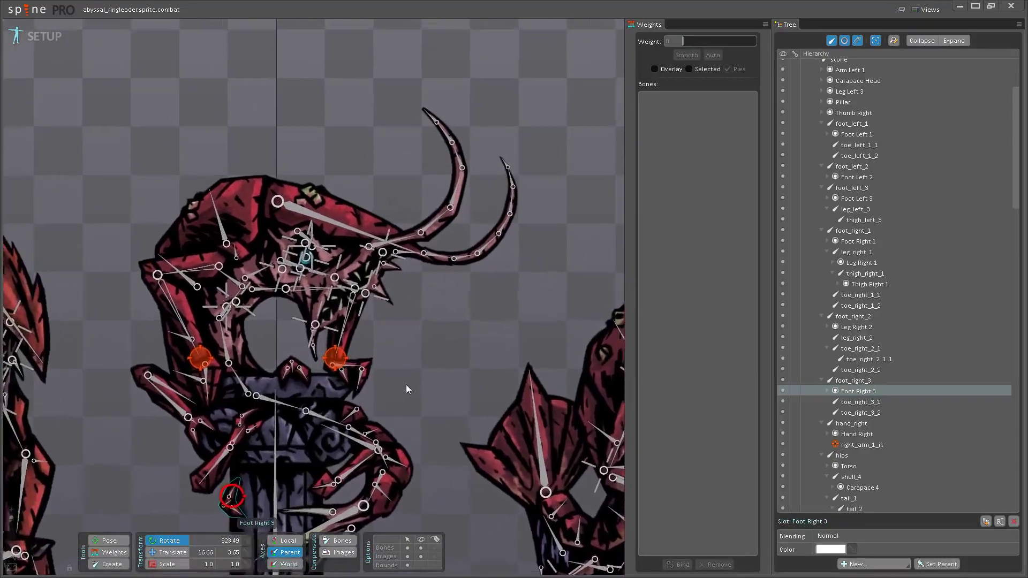
pyautogui.scroll(3, 407, 389)
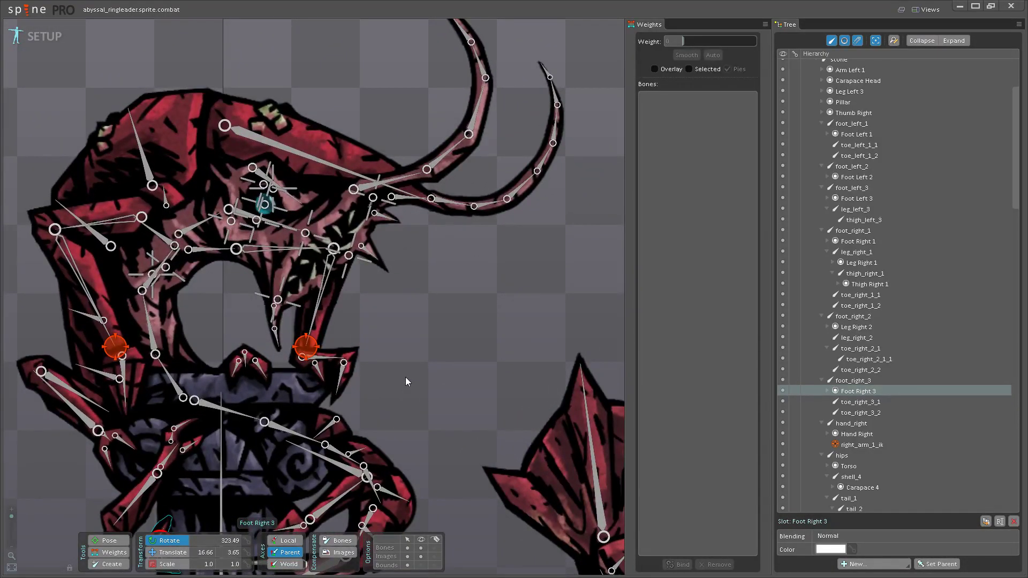
pyautogui.moveTo(407, 378); pyautogui.dragTo(452, 401)
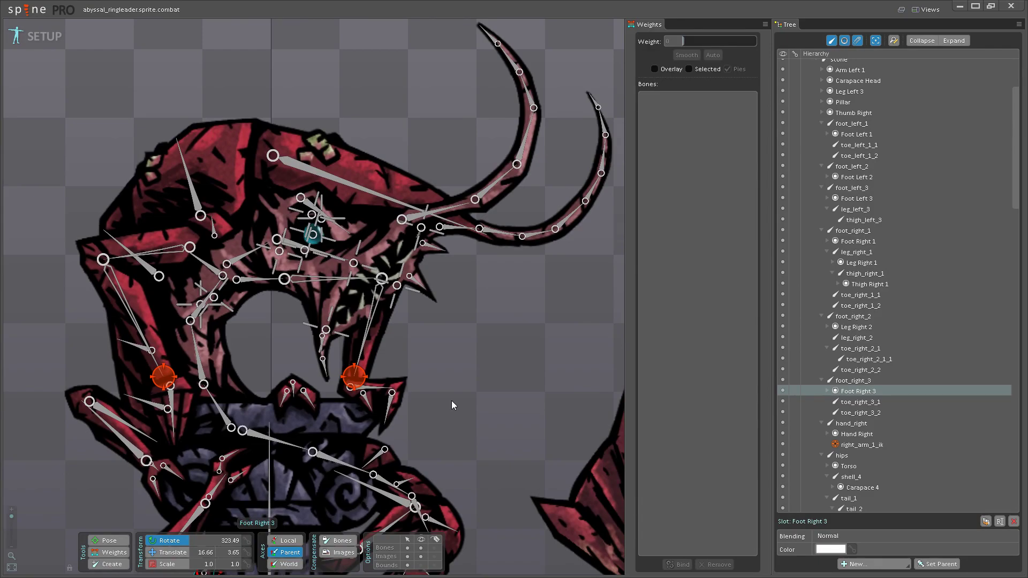
pyautogui.scroll(-3, 451, 400)
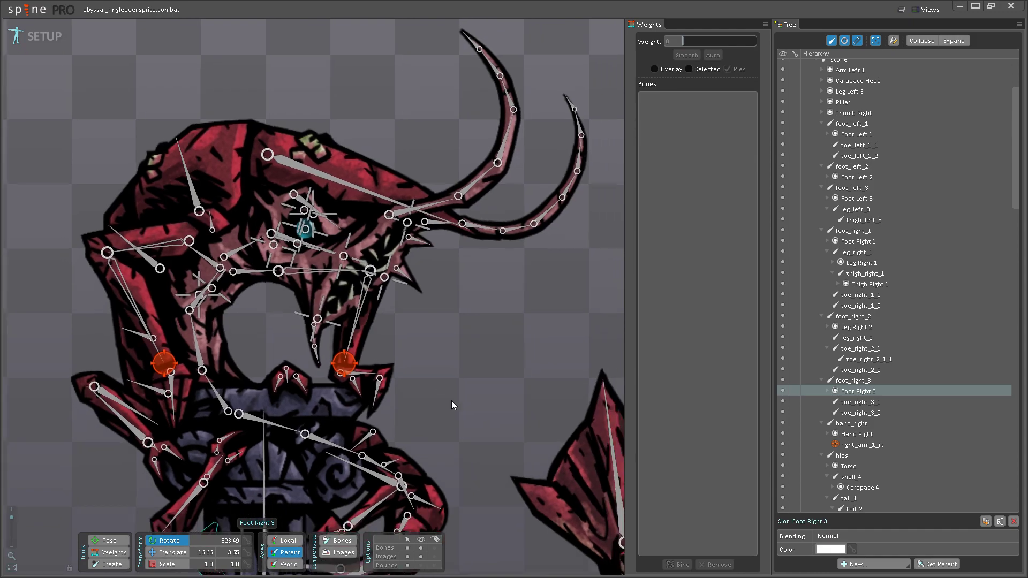
pyautogui.moveTo(400, 336); pyautogui.dragTo(407, 374)
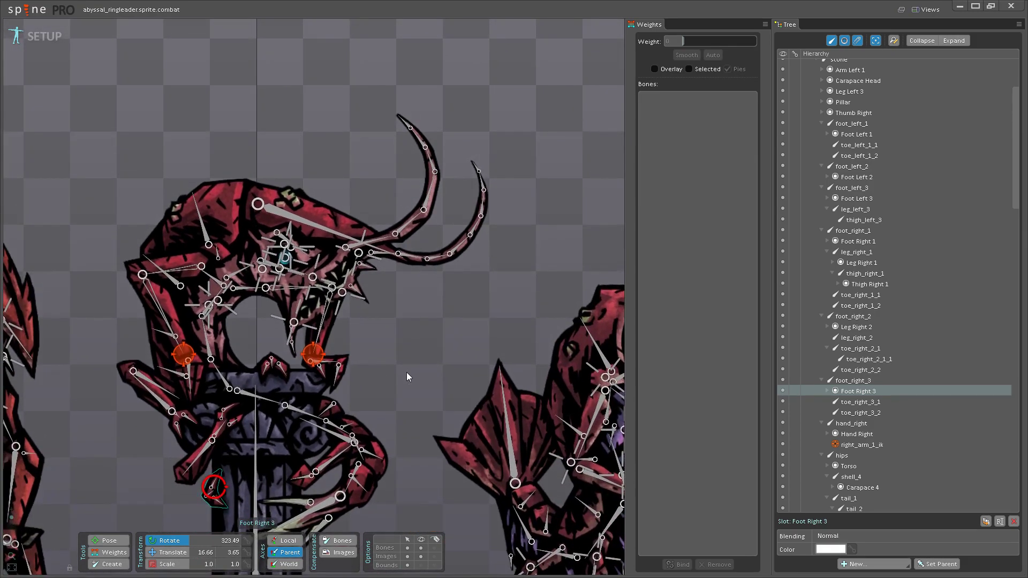
pyautogui.scroll(4, 406, 373)
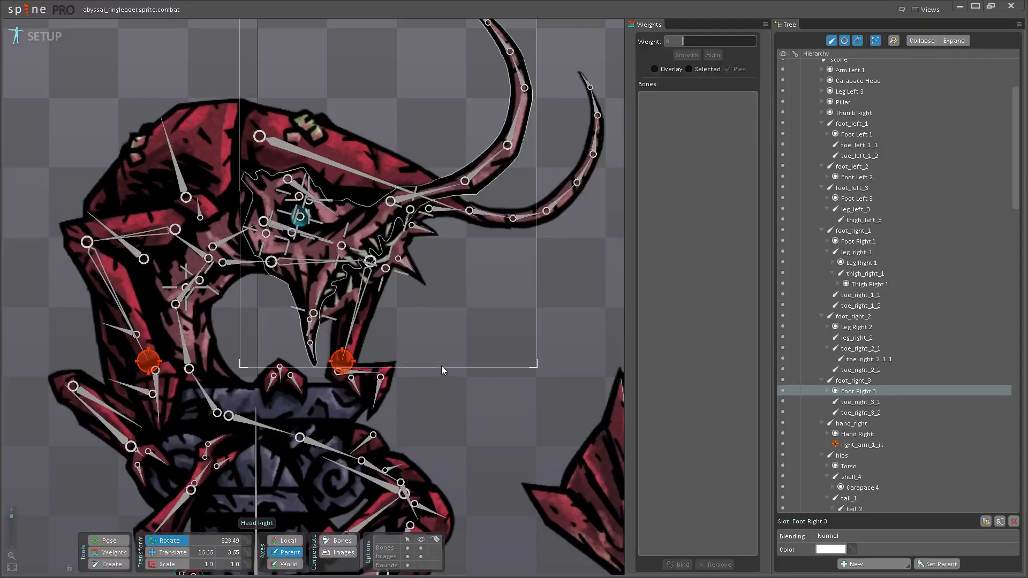
pyautogui.moveTo(504, 359); pyautogui.dragTo(512, 425)
pyautogui.scroll(-3, 468, 467)
pyautogui.moveTo(468, 466); pyautogui.dragTo(394, 375)
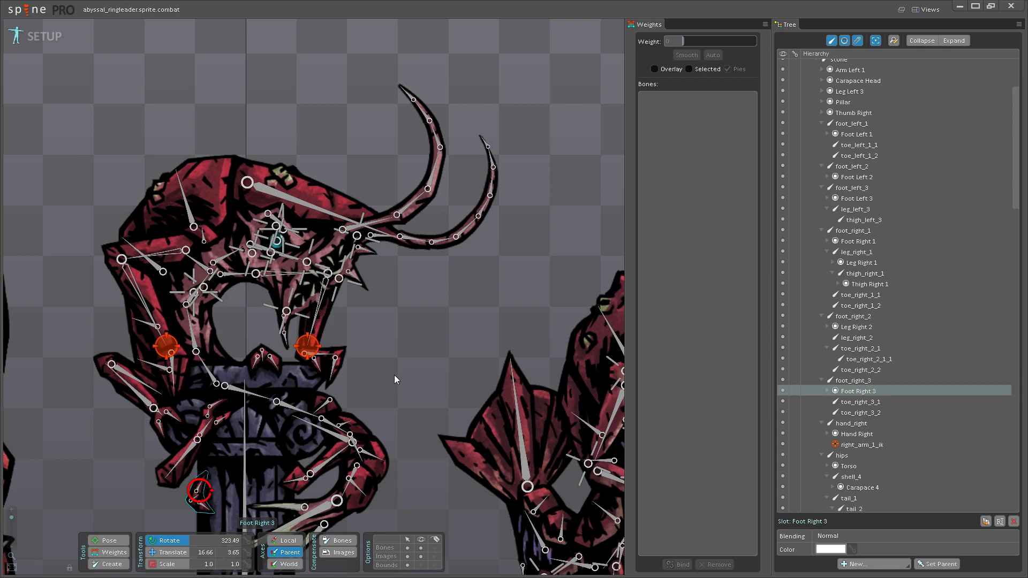
pyautogui.scroll(4, 395, 375)
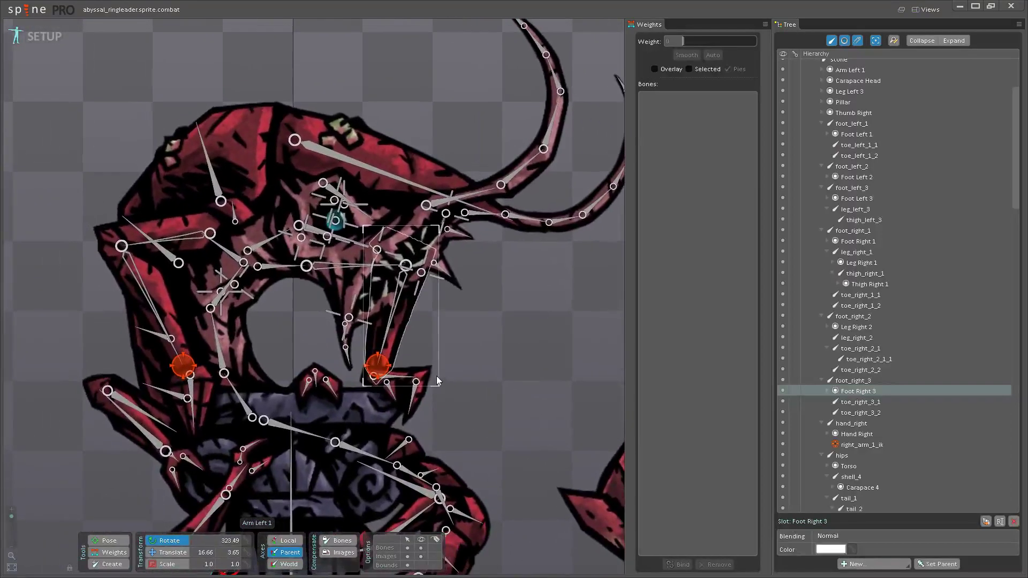
pyautogui.moveTo(492, 353); pyautogui.dragTo(470, 436)
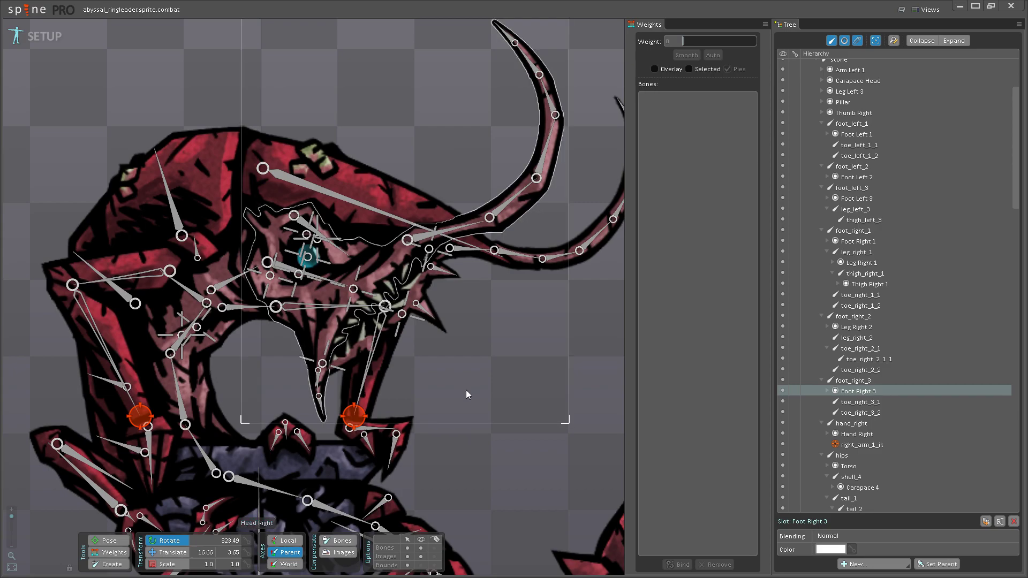
pyautogui.moveTo(478, 402); pyautogui.dragTo(469, 451)
pyautogui.scroll(-2, 457, 456)
pyautogui.moveTo(428, 503); pyautogui.dragTo(422, 451)
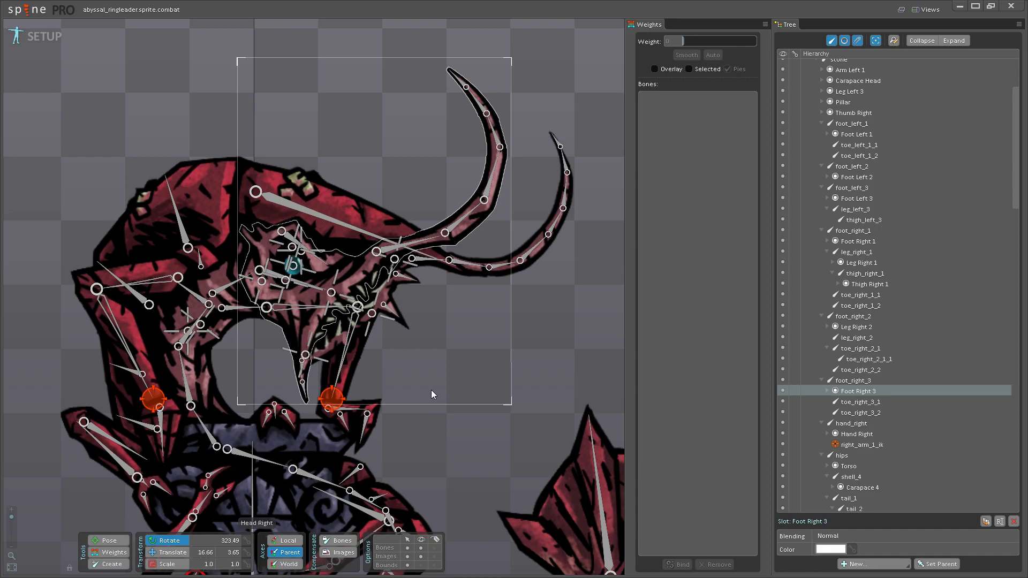
pyautogui.moveTo(431, 405); pyautogui.dragTo(471, 448)
pyautogui.scroll(2, 466, 452)
pyautogui.scroll(1, 453, 464)
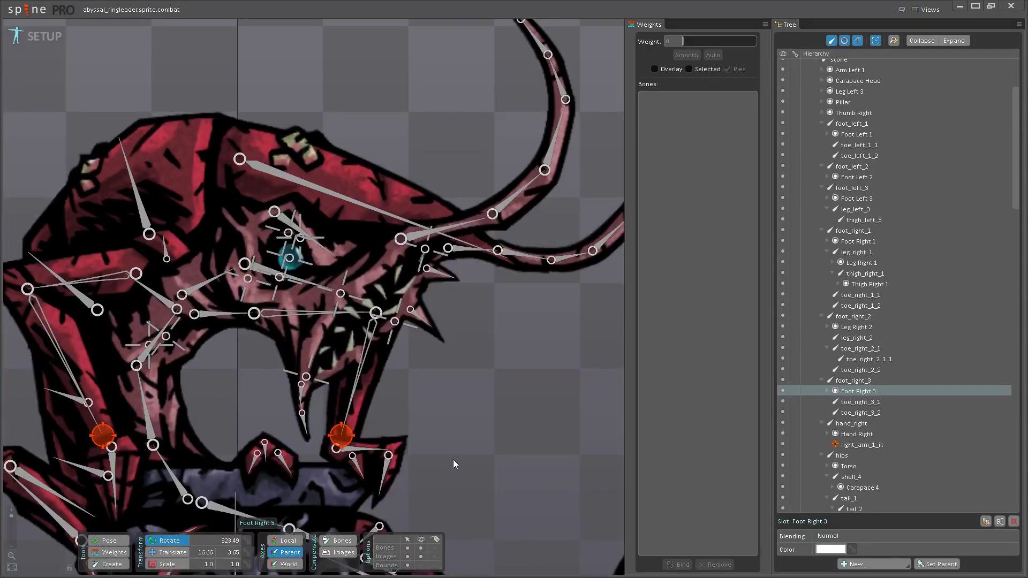
pyautogui.moveTo(454, 460); pyautogui.dragTo(476, 465)
pyautogui.scroll(-2, 464, 458)
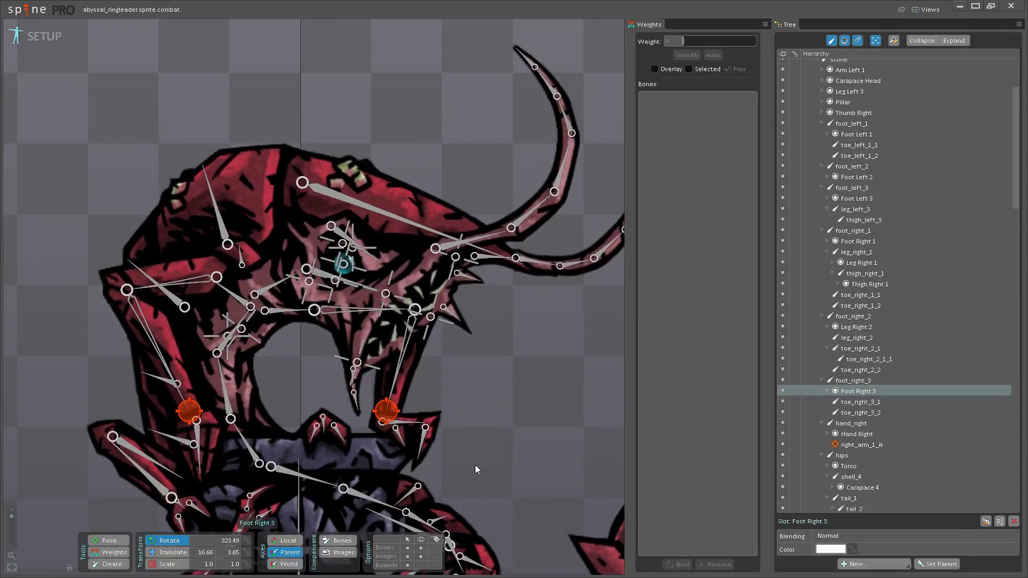
pyautogui.moveTo(474, 462); pyautogui.dragTo(473, 479)
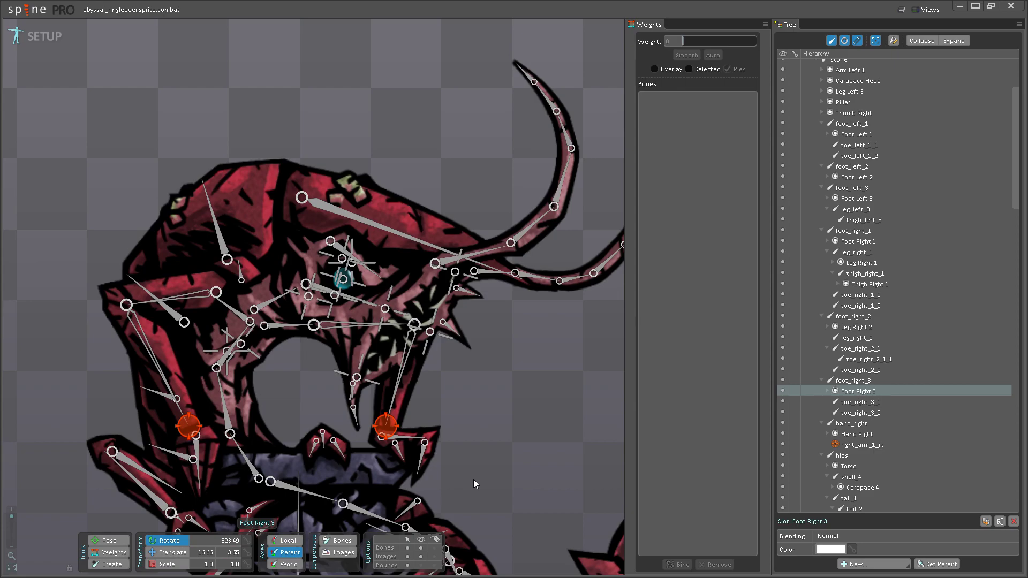
pyautogui.scroll(-4, 474, 480)
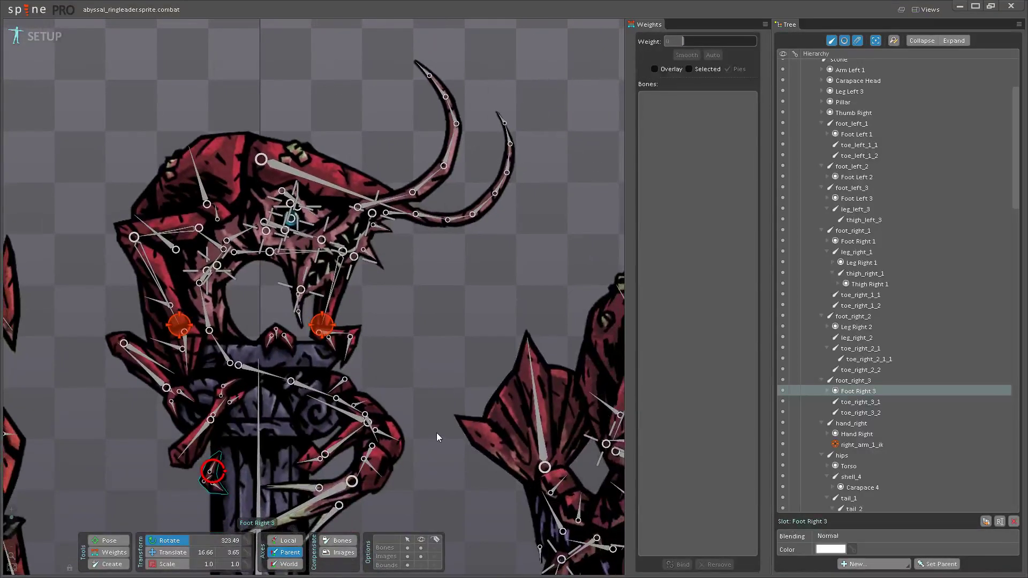
pyautogui.scroll(3, 470, 460)
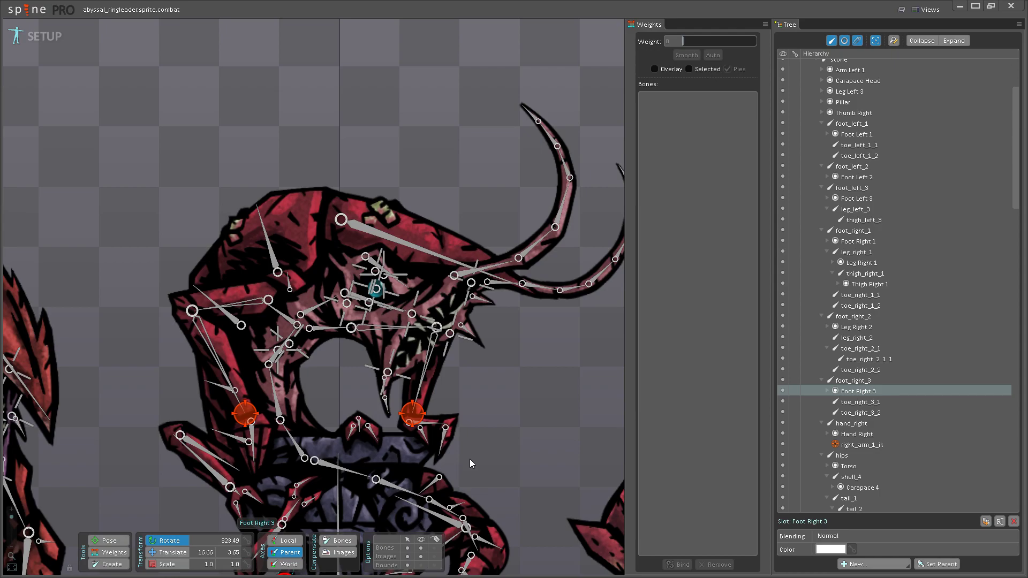
pyautogui.scroll(2, 471, 460)
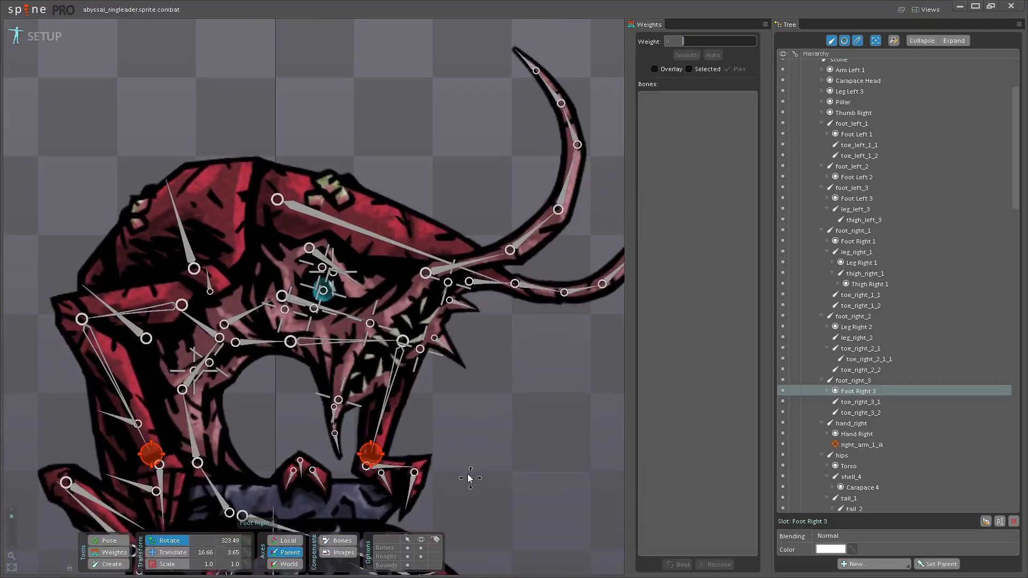
pyautogui.moveTo(468, 474); pyautogui.dragTo(468, 475)
pyautogui.scroll(-3, 468, 478)
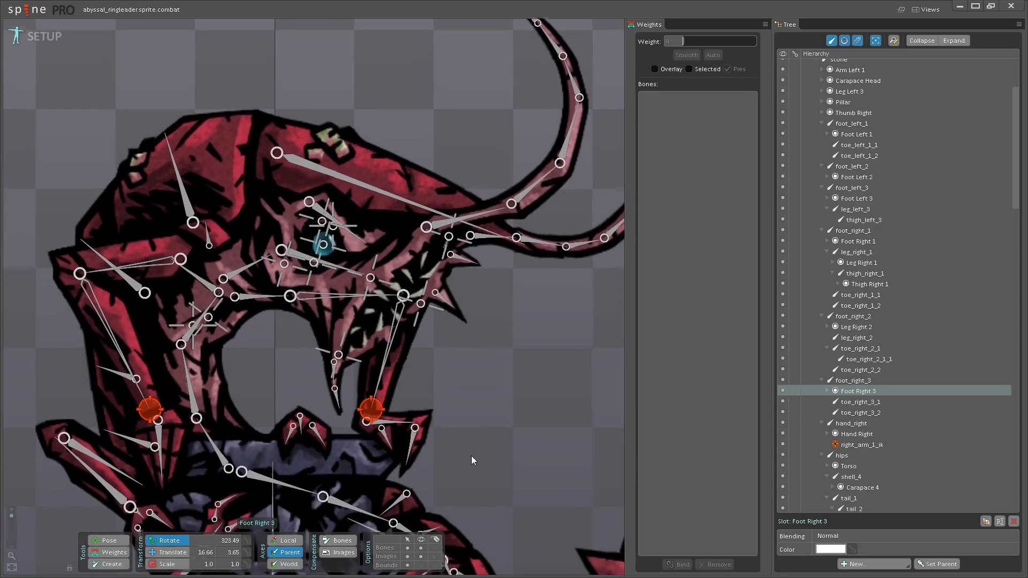
pyautogui.scroll(3, 355, 390)
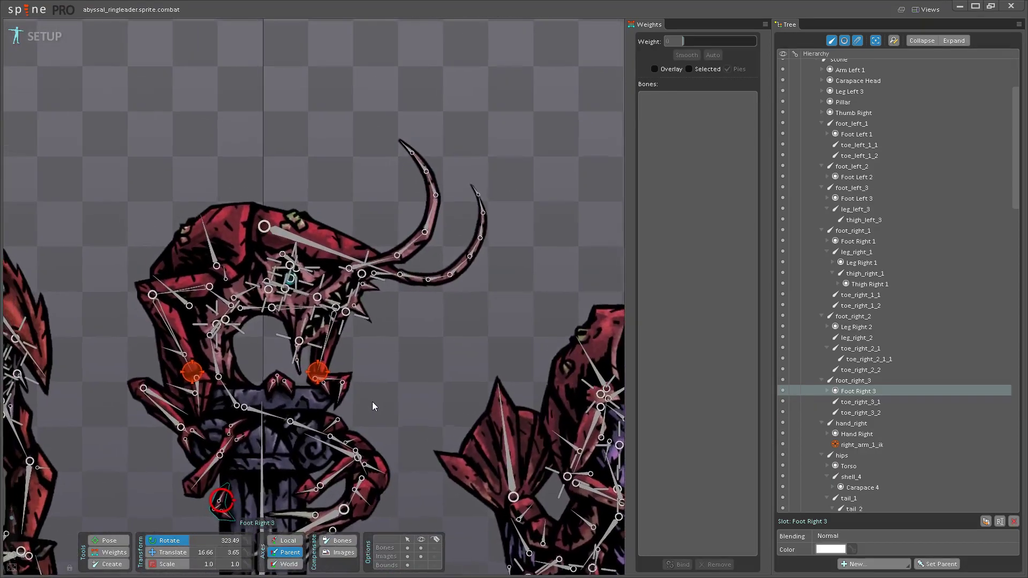
pyautogui.scroll(2, 418, 424)
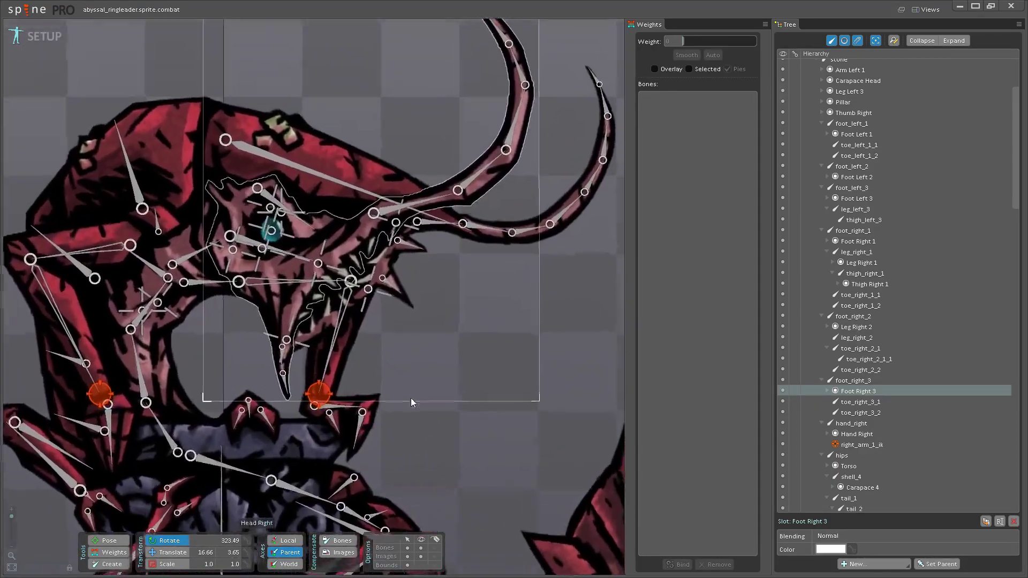
pyautogui.scroll(-3, 413, 459)
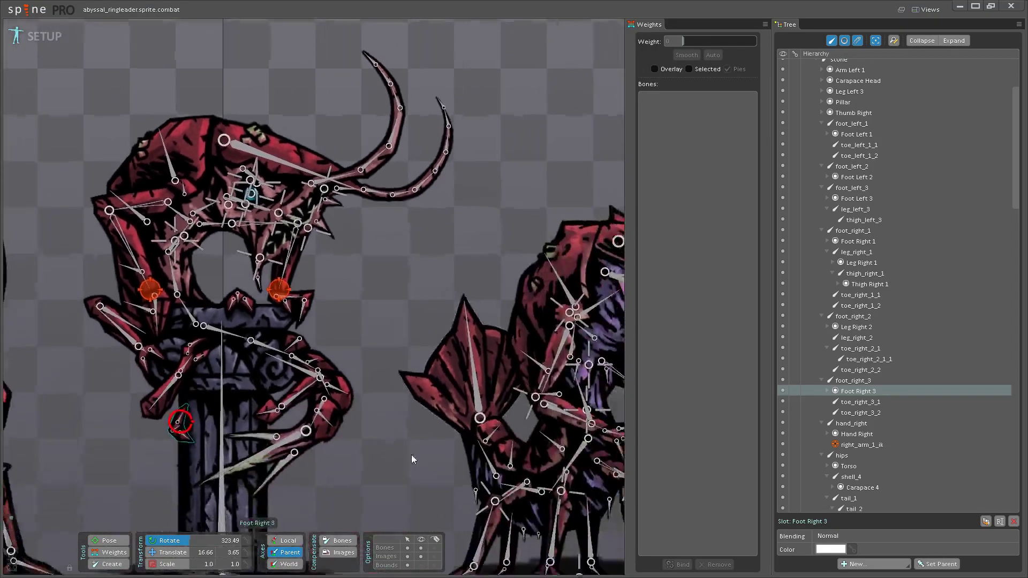
# - Inspect the ringleader's jaw, arm and whisker bones up close and in relation to the creatures beside the pillar
pyautogui.scroll(3, 397, 464)
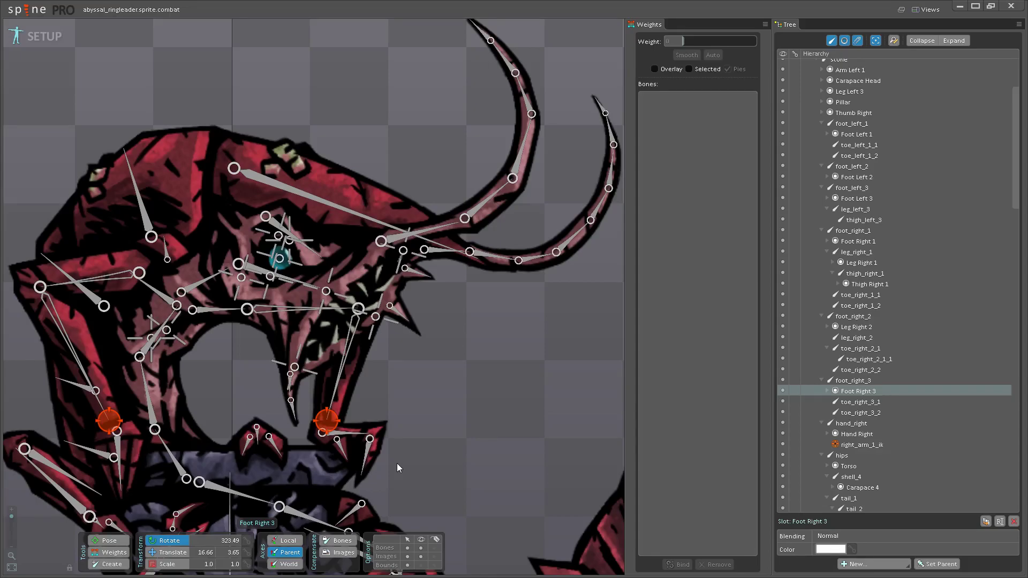
pyautogui.scroll(-3, 397, 464)
pyautogui.scroll(2, 381, 428)
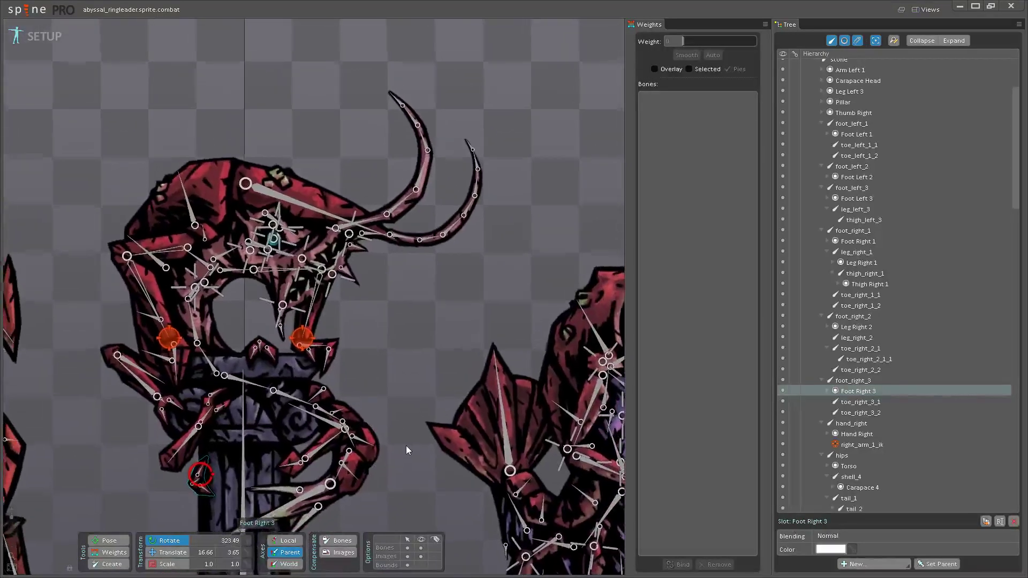
pyautogui.scroll(3, 413, 432)
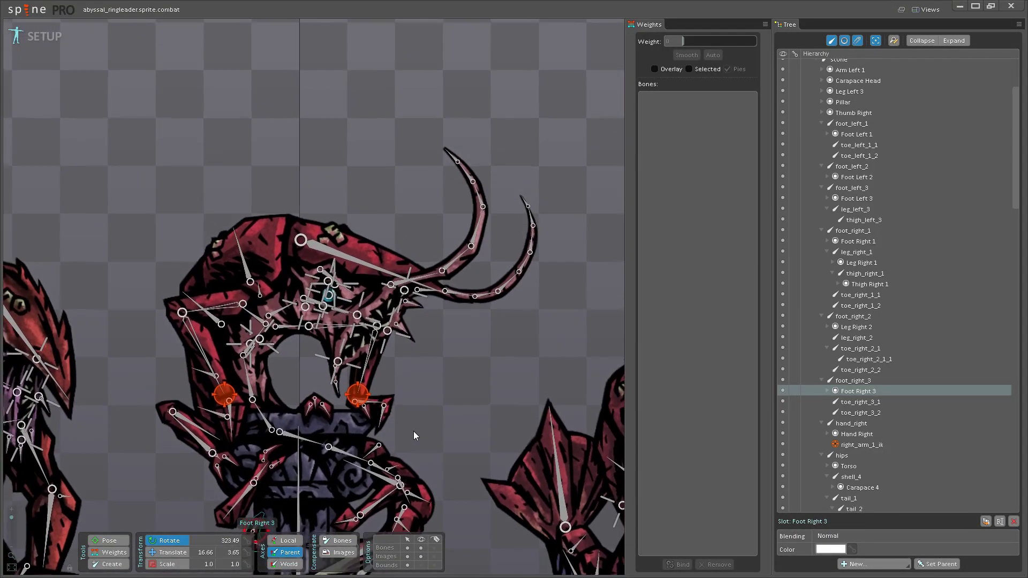
pyautogui.scroll(1, 414, 432)
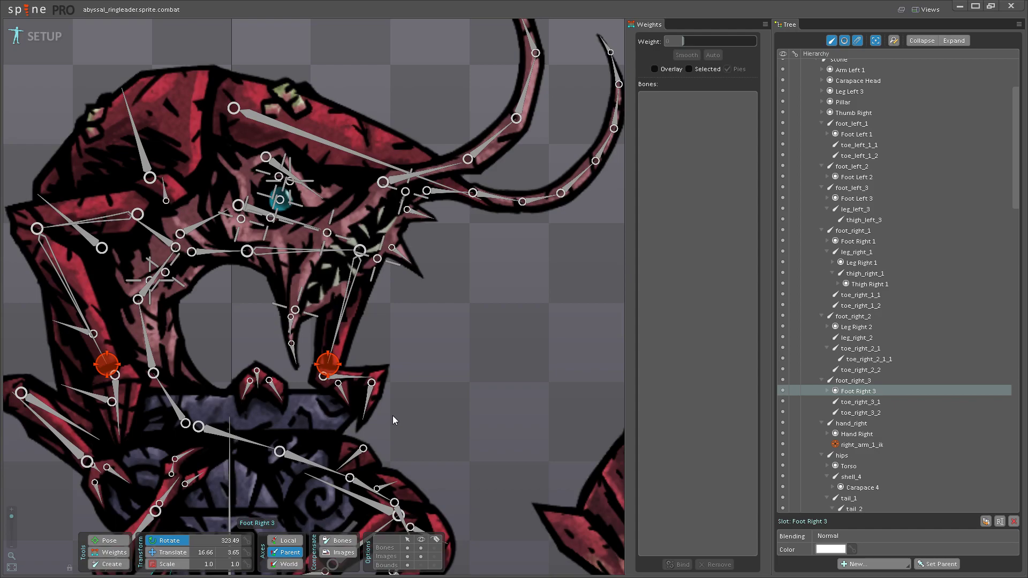
pyautogui.scroll(4, 393, 416)
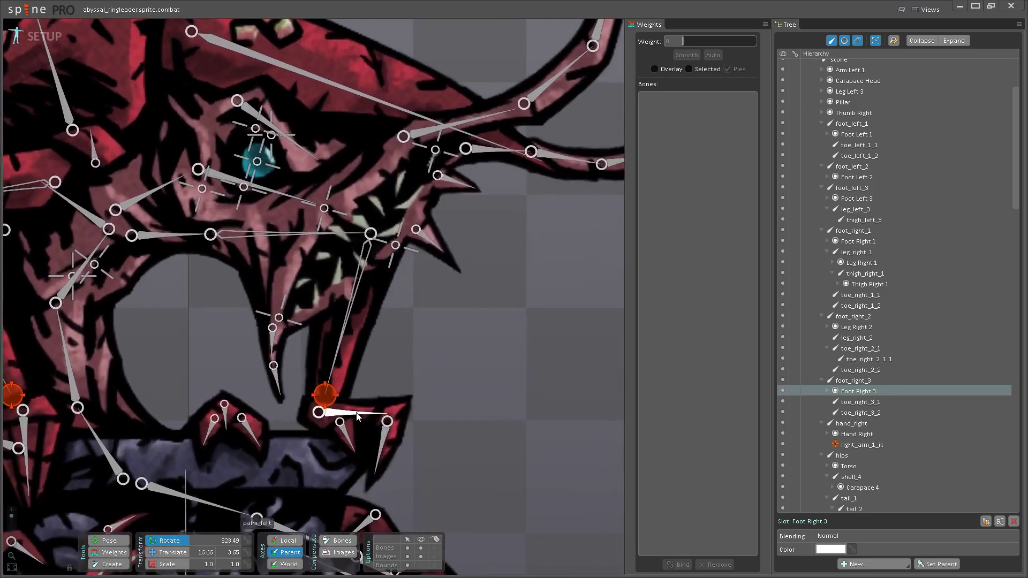
# - Check the palm_left and torso_1 bones against the upper body artwork and save the project
pyautogui.click(357, 416)
pyautogui.scroll(-5, 357, 416)
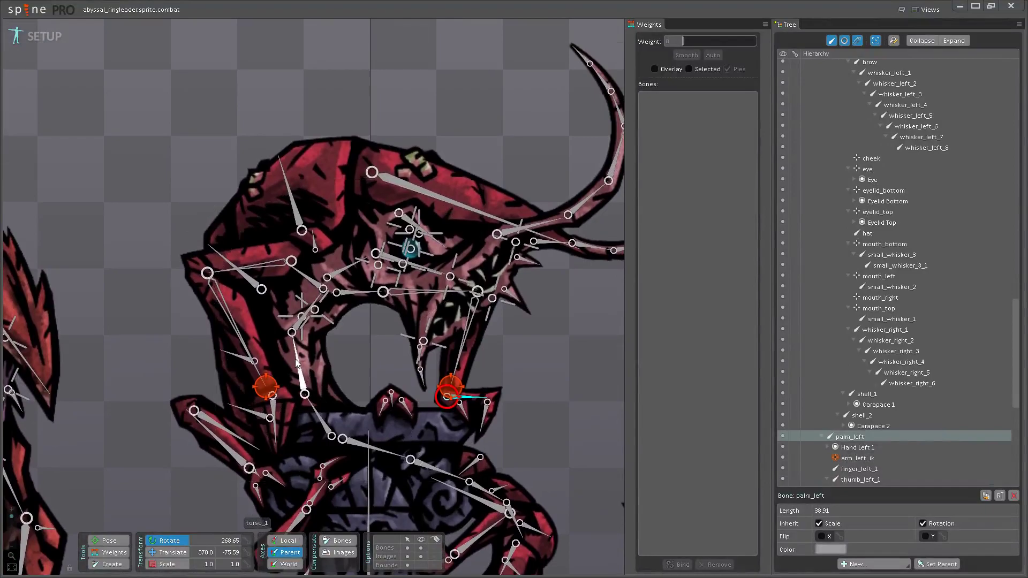
pyautogui.click(296, 360)
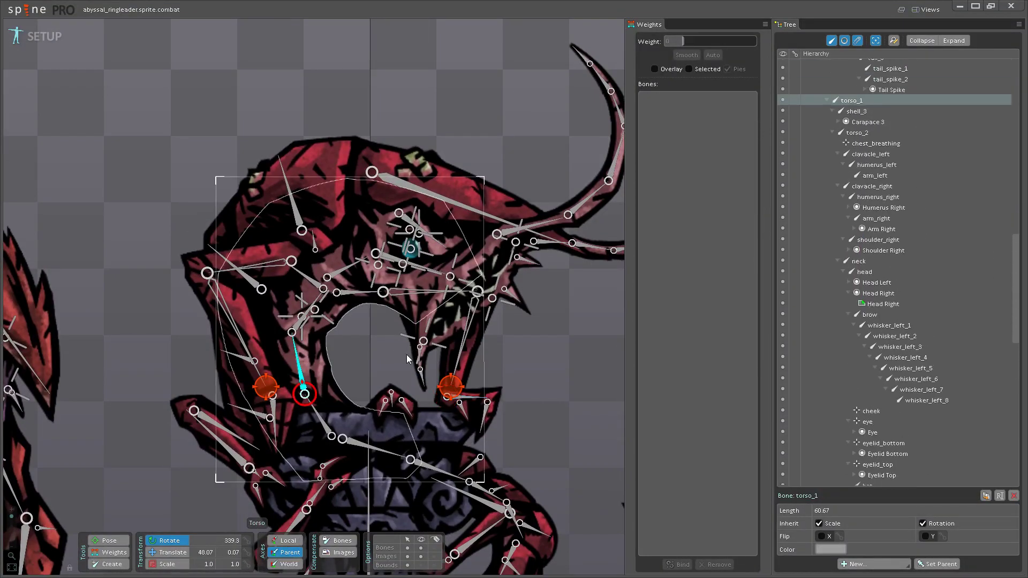
pyautogui.moveTo(407, 354); pyautogui.dragTo(361, 369)
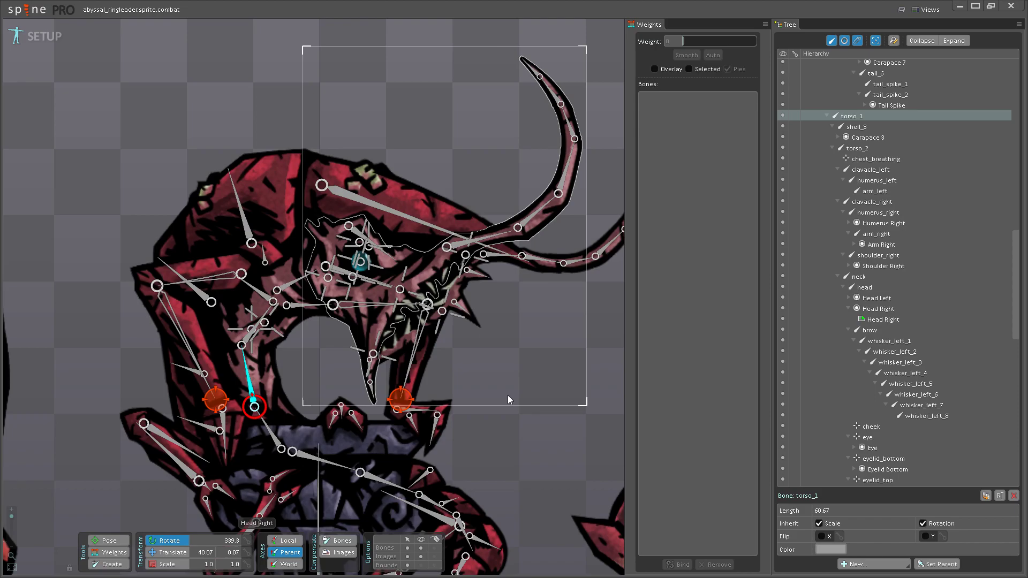
pyautogui.scroll(-3, 499, 456)
pyautogui.moveTo(499, 456); pyautogui.dragTo(435, 405)
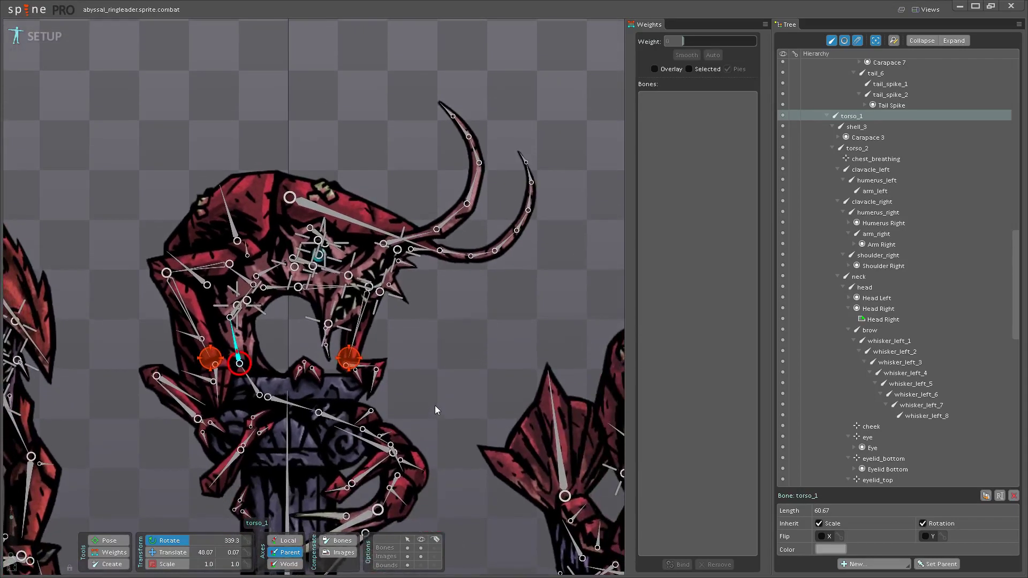
pyautogui.scroll(2, 435, 406)
pyautogui.scroll(3, 435, 406)
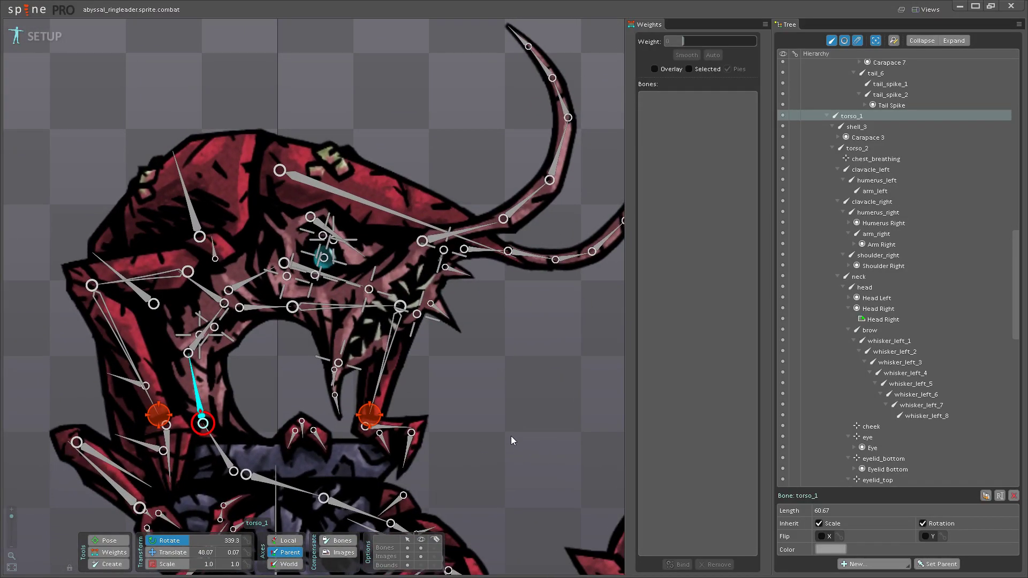
pyautogui.hotkey('ctrl', 's')
pyautogui.scroll(-3, 449, 438)
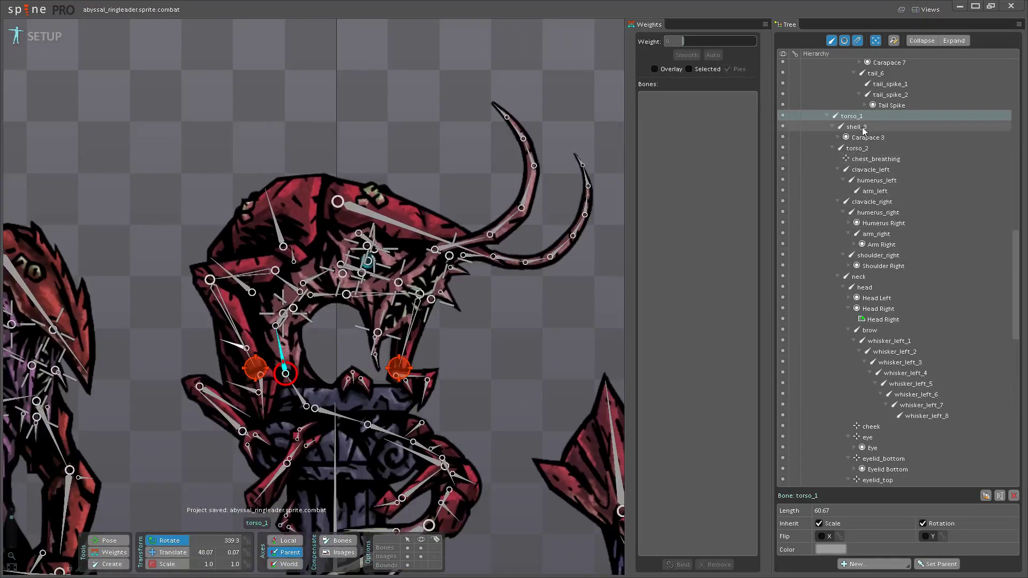
# - Identify the clavacle_right bone in the shoulder area, view it within the whole rig, and clear the selection
pyautogui.scroll(3, 340, 319)
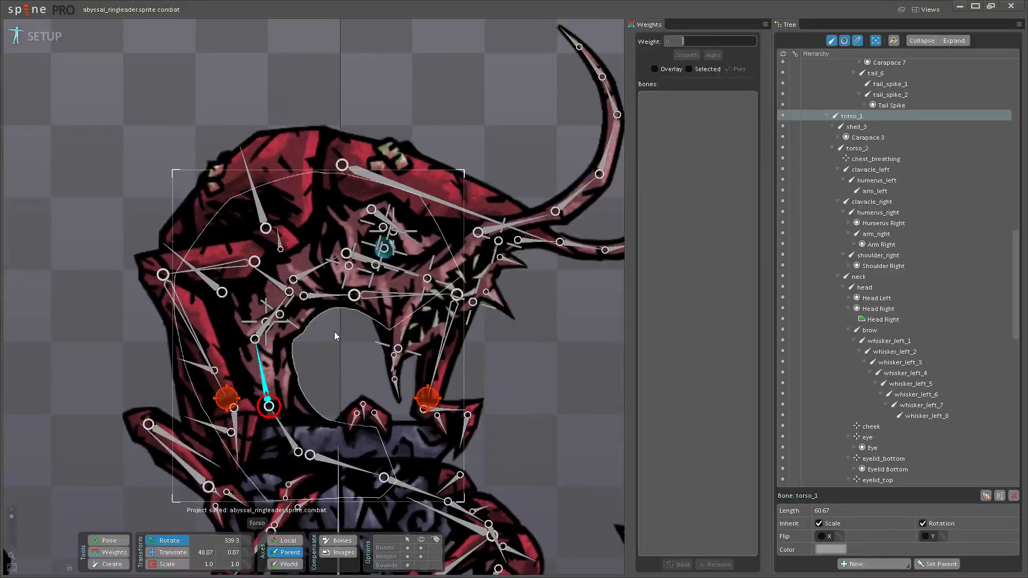
pyautogui.scroll(3, 322, 368)
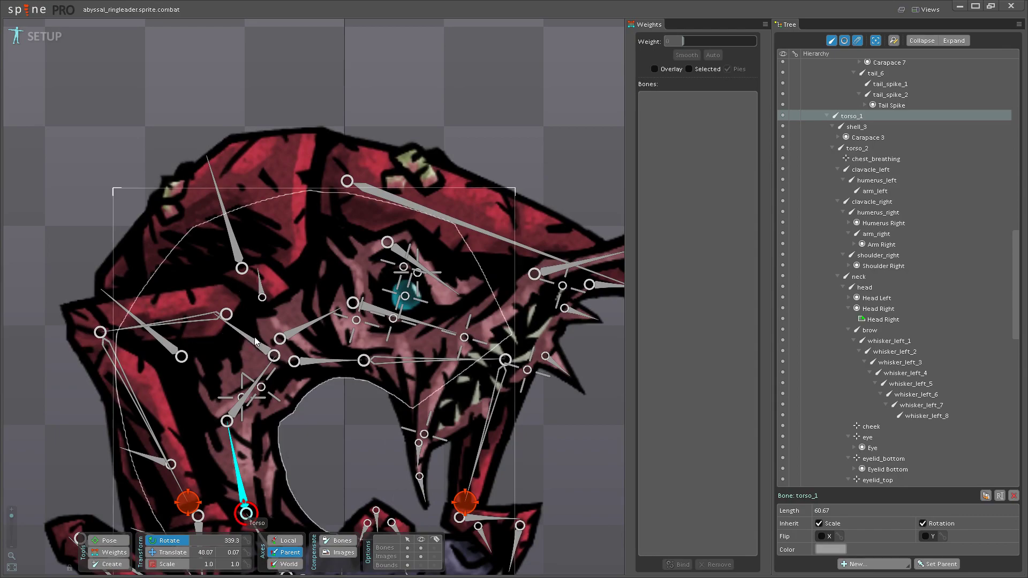
pyautogui.scroll(-6, 253, 342)
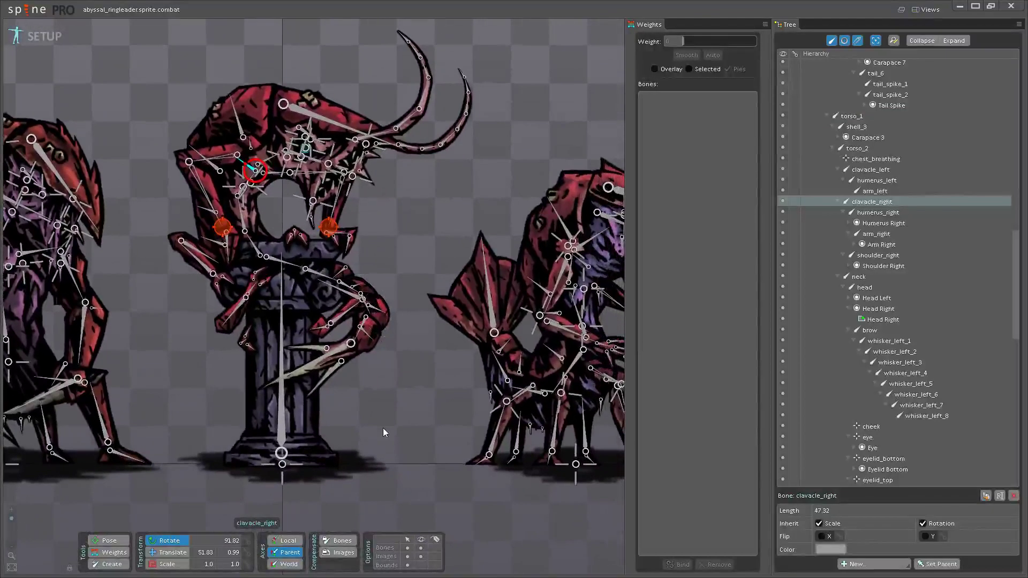
pyautogui.click(378, 402)
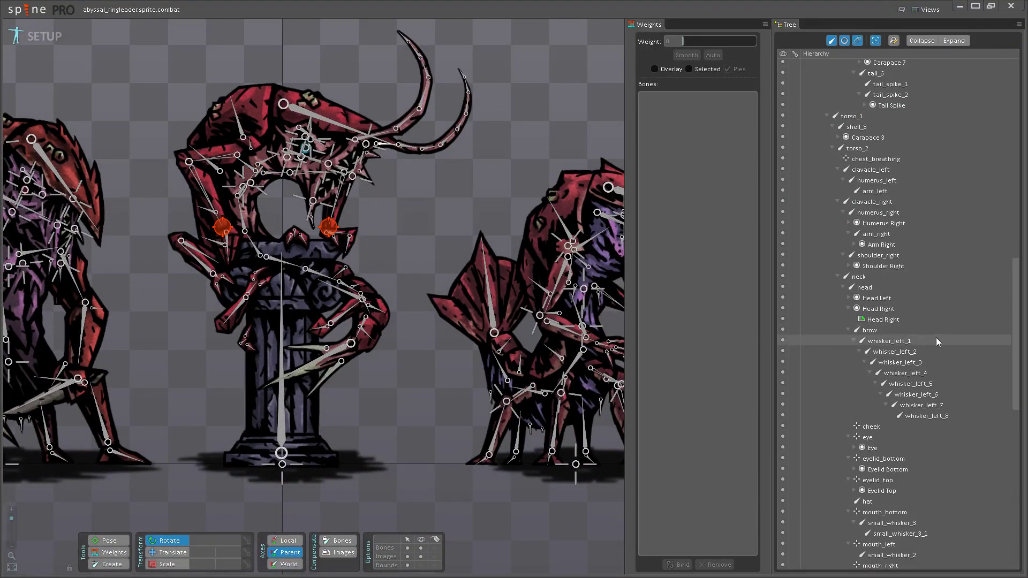
# - Parent the Carapace Head slot to the hat bone in the ringleader's head branch
pyautogui.scroll(10, 930, 339)
pyautogui.scroll(2, 930, 338)
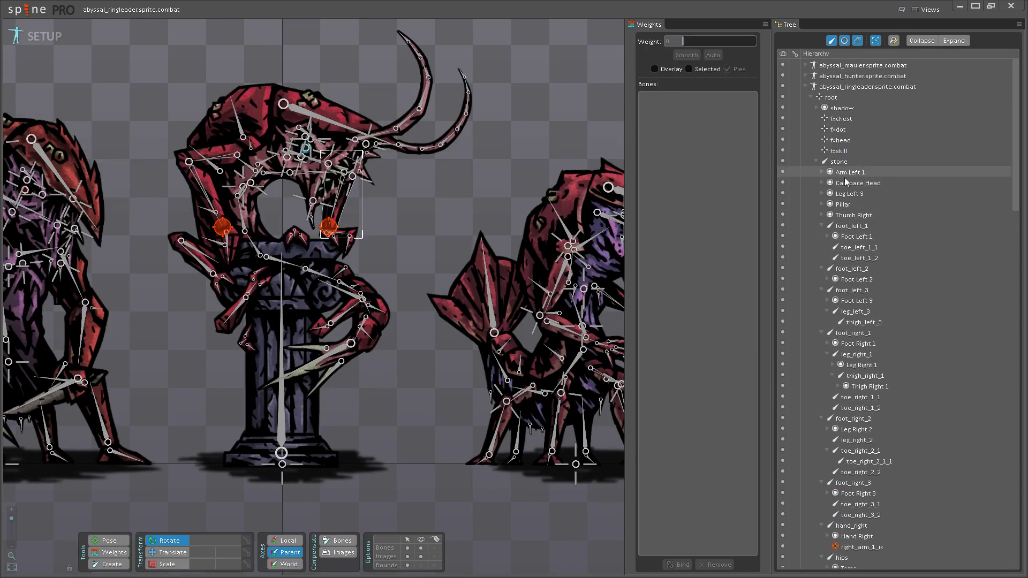
pyautogui.moveTo(846, 184); pyautogui.dragTo(871, 346)
pyautogui.scroll(-10, 867, 332)
pyautogui.scroll(-10, 869, 335)
pyautogui.scroll(-7, 872, 345)
pyautogui.scroll(3, 872, 345)
pyautogui.scroll(-3, 872, 346)
pyautogui.scroll(3, 871, 345)
pyautogui.scroll(3, 872, 346)
pyautogui.scroll(7, 872, 345)
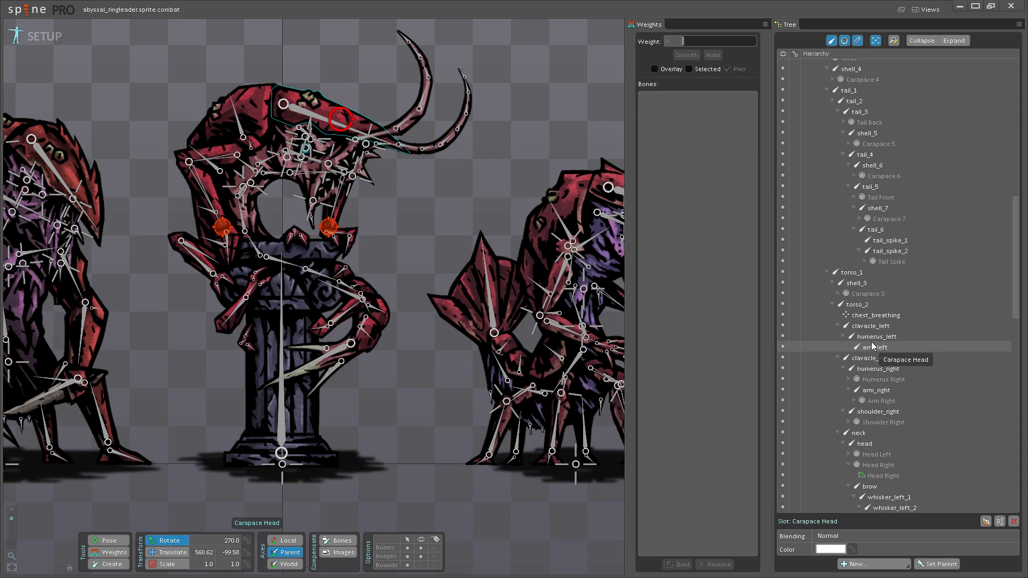
pyautogui.scroll(3, 873, 345)
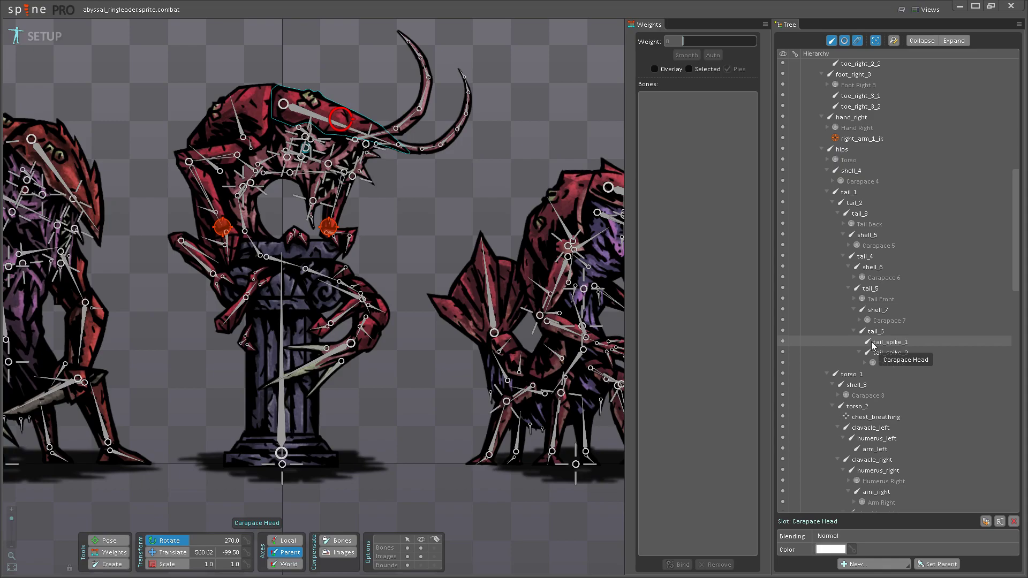
pyautogui.scroll(-3, 873, 345)
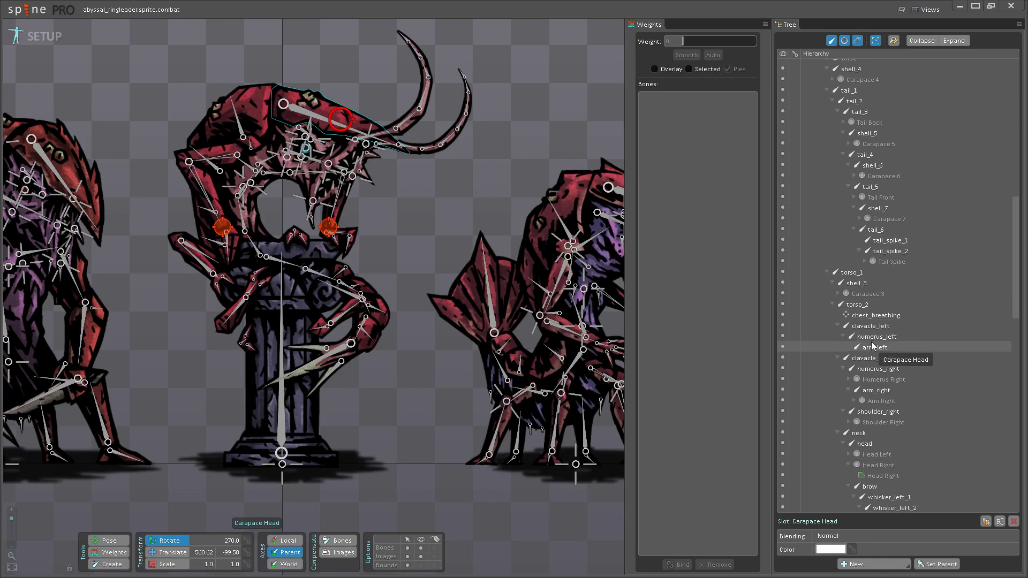
pyautogui.scroll(3, 872, 342)
pyautogui.moveTo(872, 342); pyautogui.dragTo(873, 440)
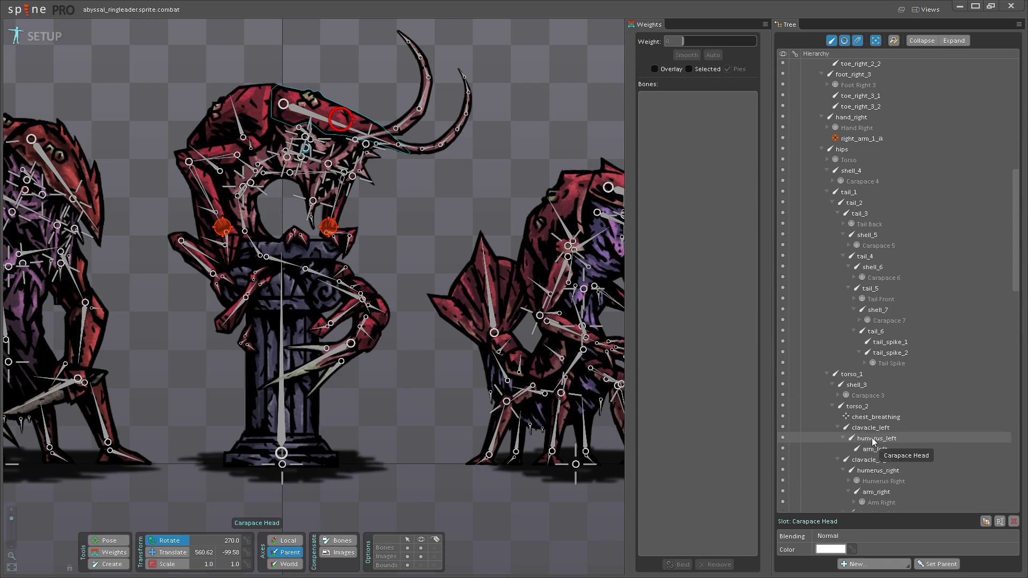
pyautogui.scroll(1, 873, 436)
pyautogui.moveTo(872, 438); pyautogui.dragTo(871, 348)
pyautogui.scroll(1, 878, 412)
pyautogui.scroll(-3, 878, 414)
pyautogui.scroll(-9, 872, 419)
pyautogui.scroll(-6, 863, 438)
pyautogui.scroll(9, 872, 356)
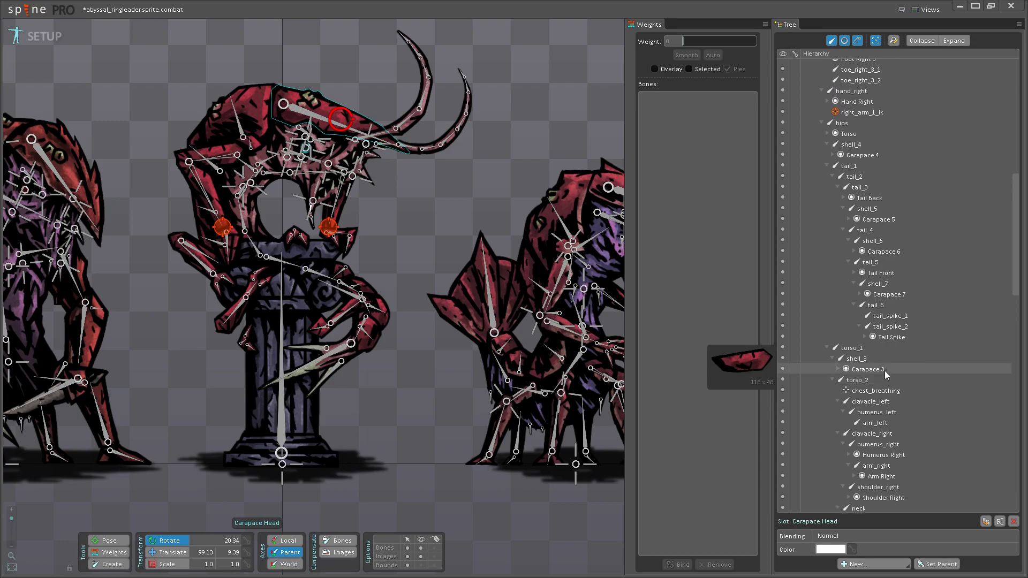
# - Review the slots remaining directly under the stone bone and locate the fxhead and toe_left_1_1 bones on the rig
pyautogui.scroll(3, 884, 375)
pyautogui.scroll(9, 884, 373)
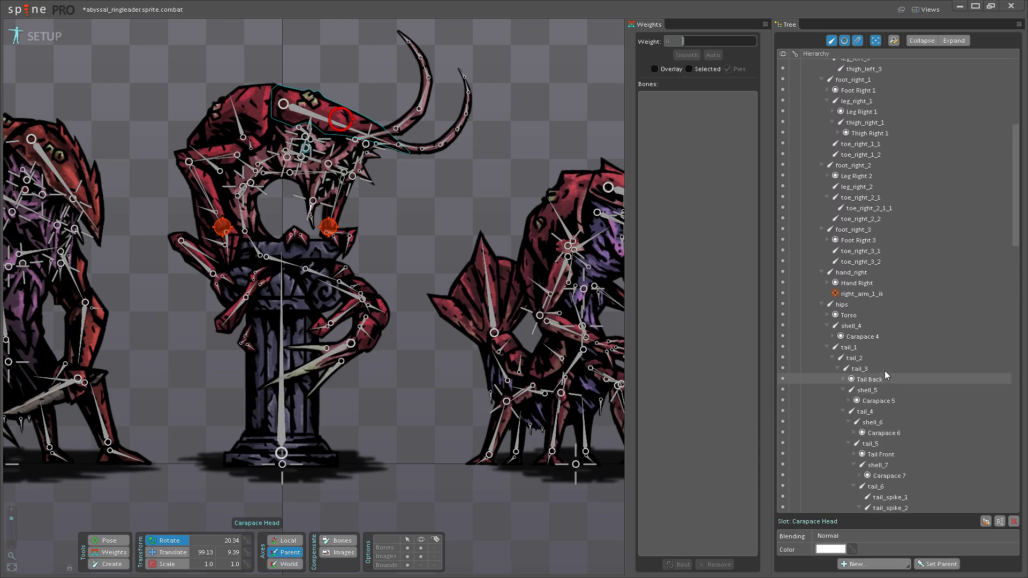
pyautogui.scroll(3, 884, 371)
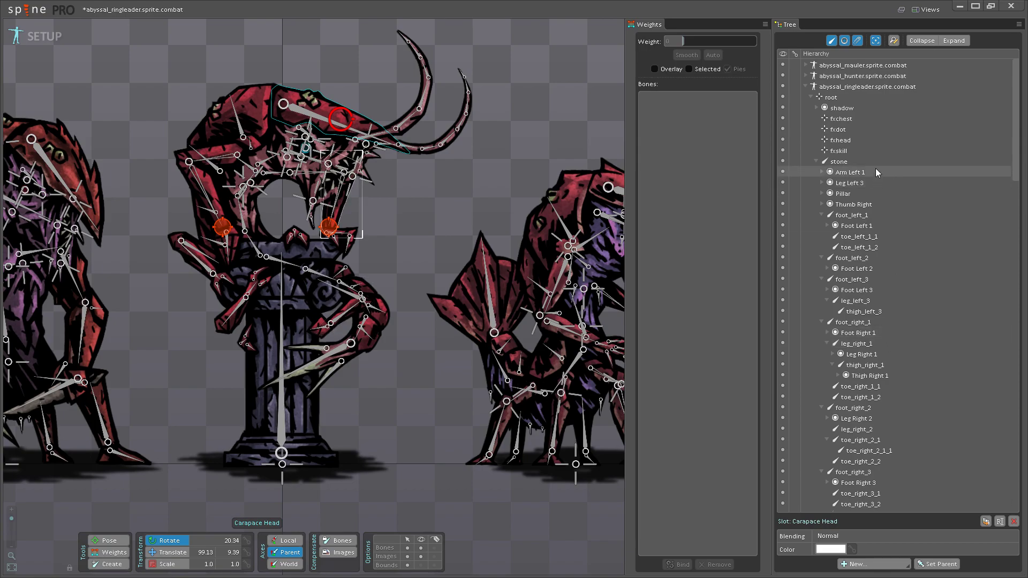
pyautogui.click(850, 149)
pyautogui.scroll(-3, 853, 139)
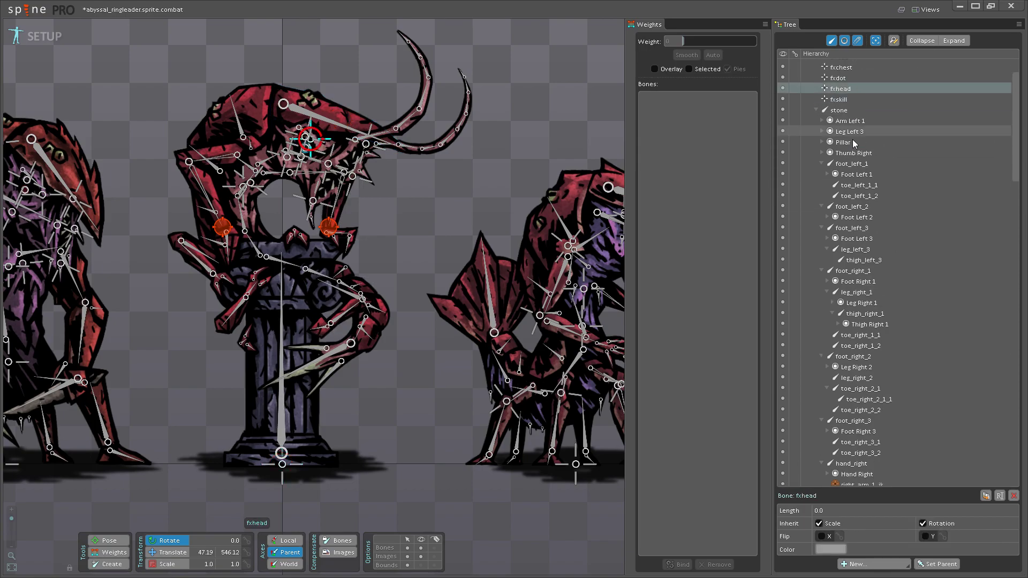
pyautogui.click(853, 139)
pyautogui.scroll(-3, 852, 140)
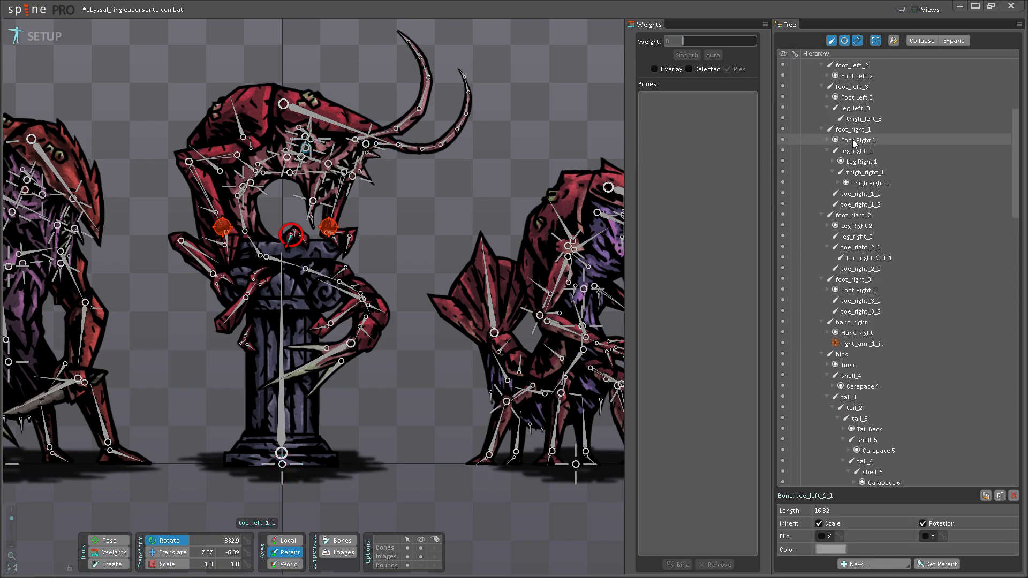
# - Check the left and right foot branches of the hierarchy and preview the images in their foot slots
pyautogui.moveTo(854, 143)
pyautogui.scroll(-3, 855, 143)
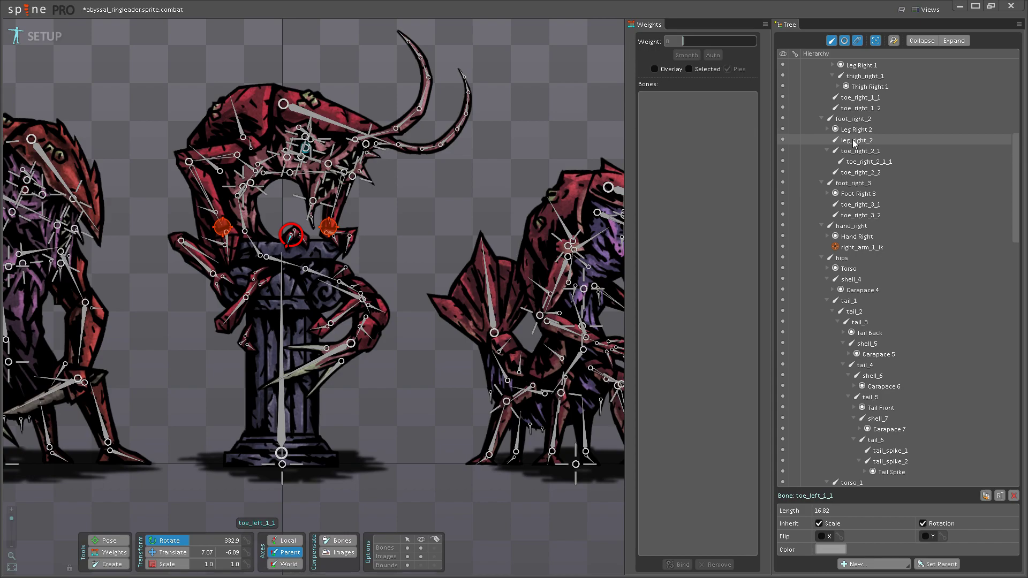
pyautogui.scroll(9, 853, 140)
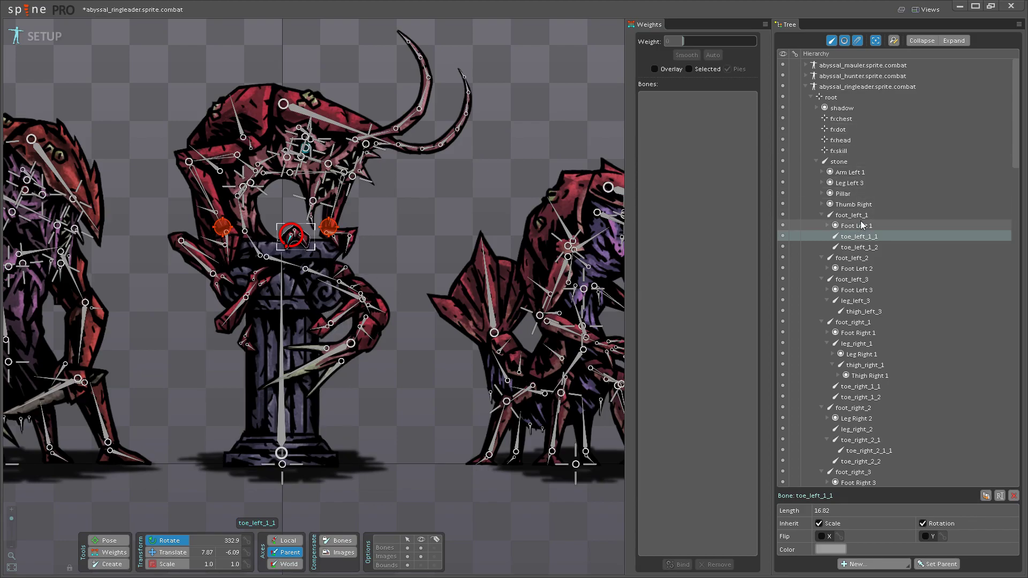
pyautogui.moveTo(862, 225)
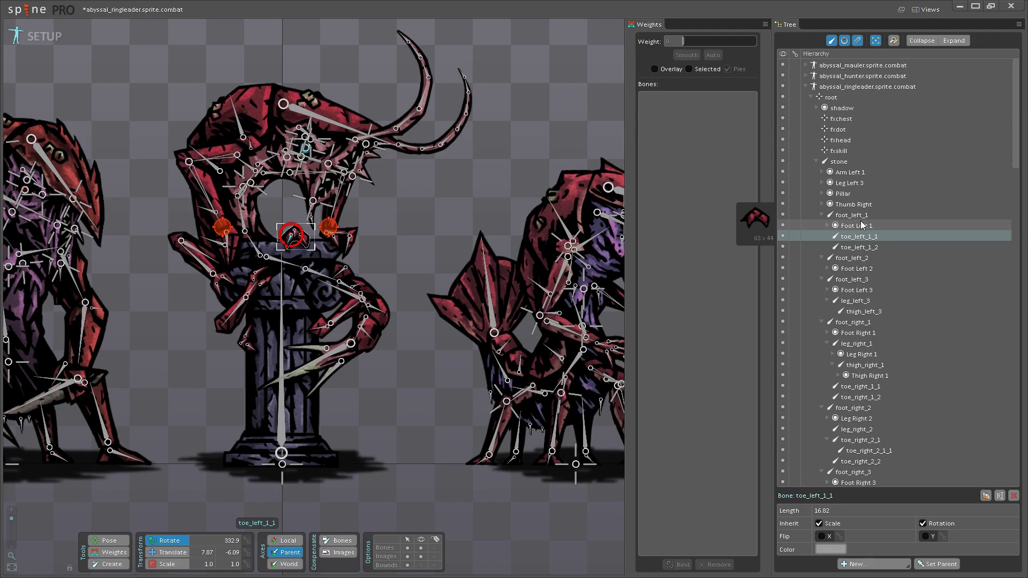
pyautogui.scroll(-12, 863, 224)
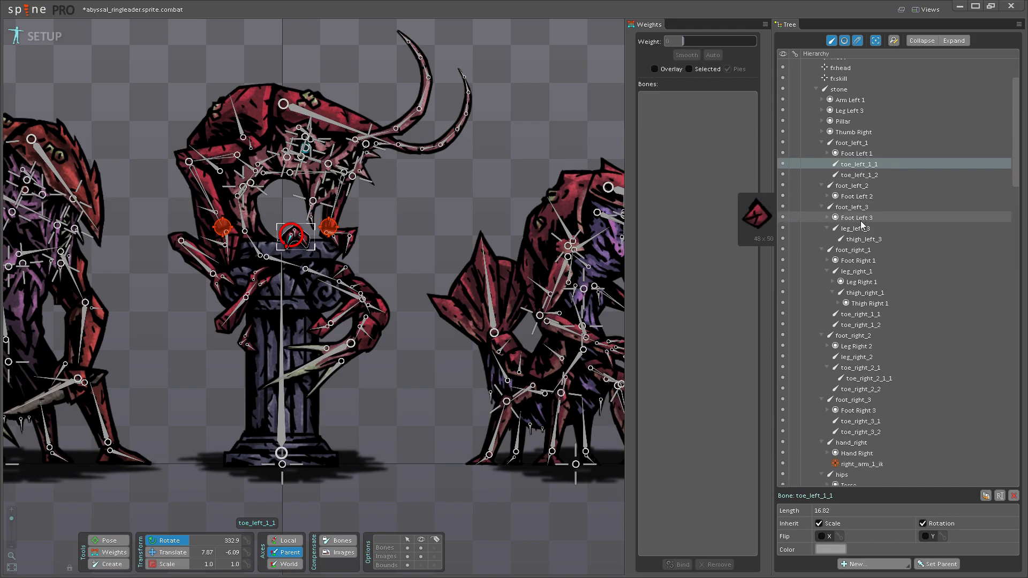
pyautogui.scroll(3, 862, 225)
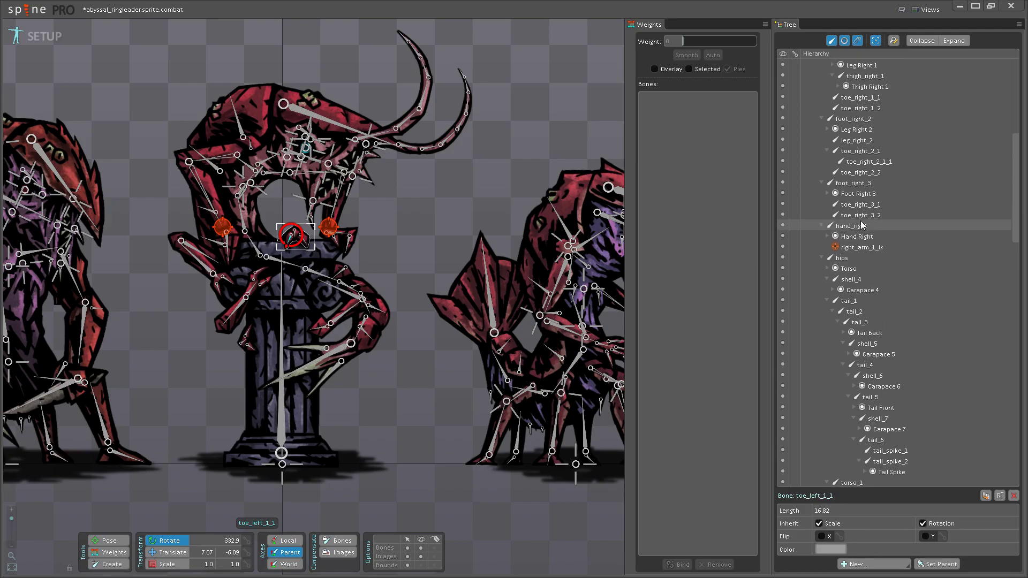
pyautogui.scroll(9, 863, 225)
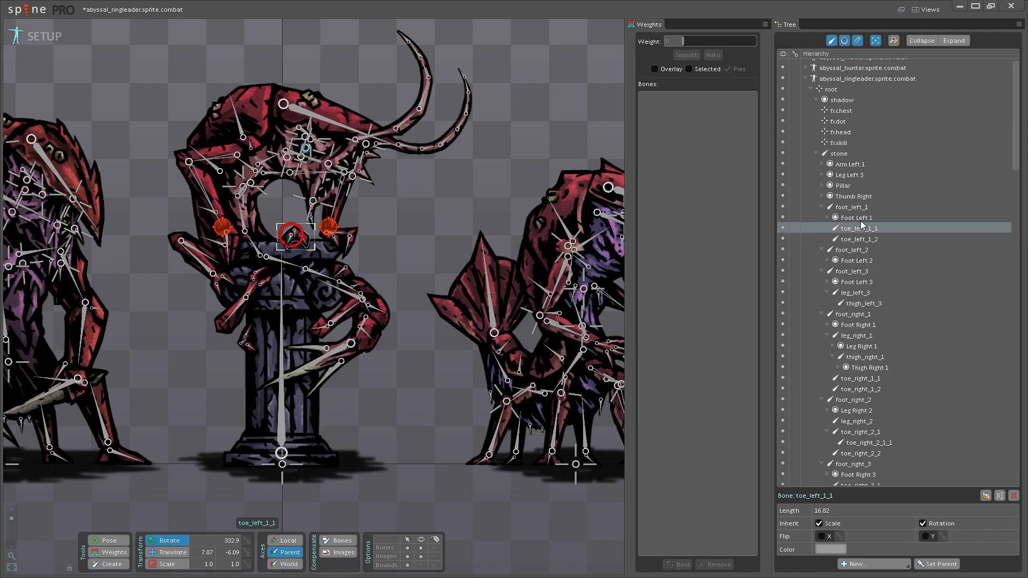
# - Review the tail, torso and head branches of the hierarchy down to palm_left for correct slot parenting
pyautogui.moveTo(862, 225)
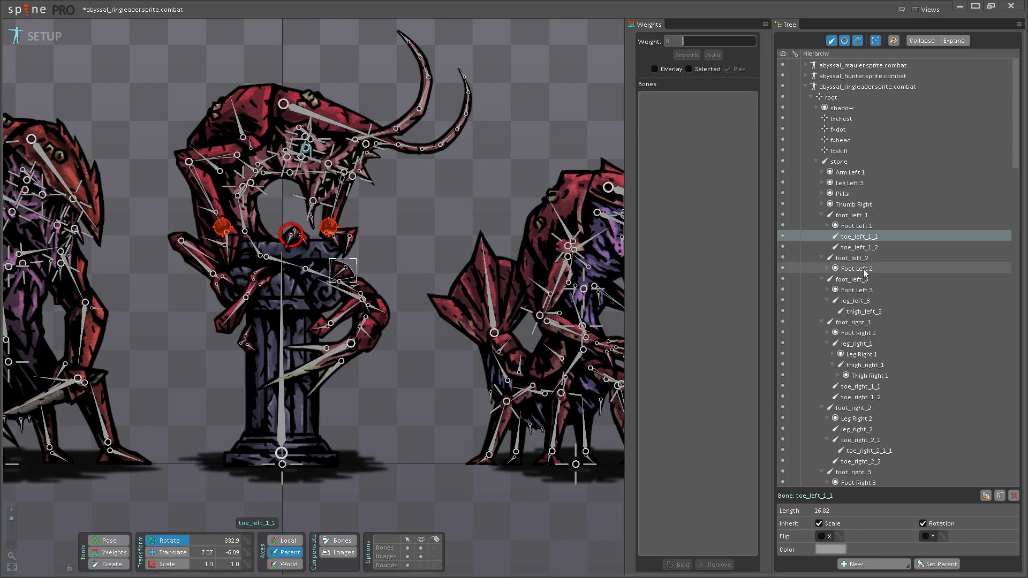
pyautogui.scroll(-6, 868, 260)
pyautogui.scroll(-3, 867, 273)
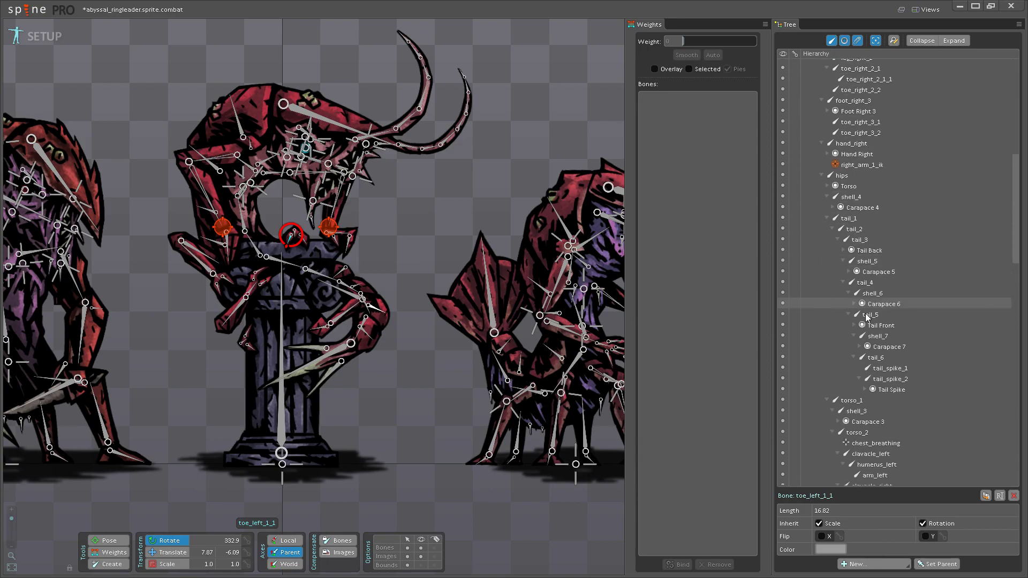
pyautogui.scroll(-6, 886, 340)
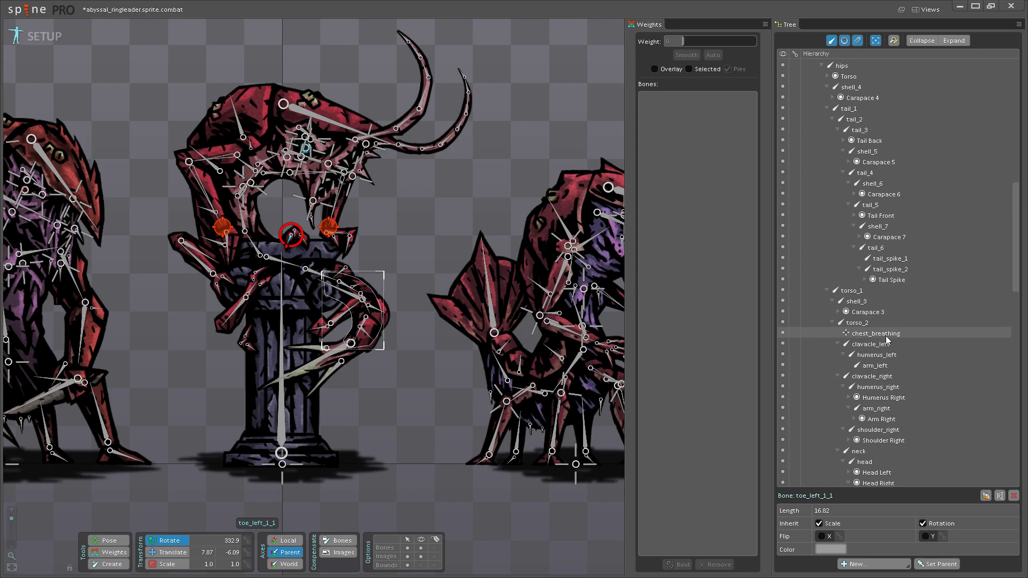
pyautogui.scroll(-15, 887, 340)
pyautogui.scroll(-5, 886, 340)
pyautogui.scroll(5, 886, 340)
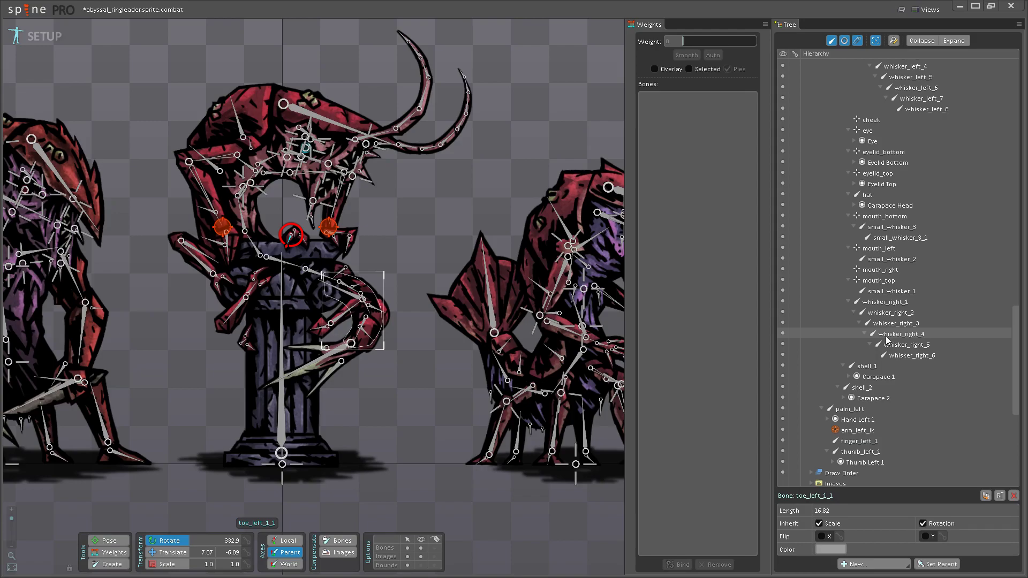
# - Recheck the tail, torso, right arm and whisker branches of the ringleader's hierarchy for correct bone and slot nesting
pyautogui.scroll(3, 886, 340)
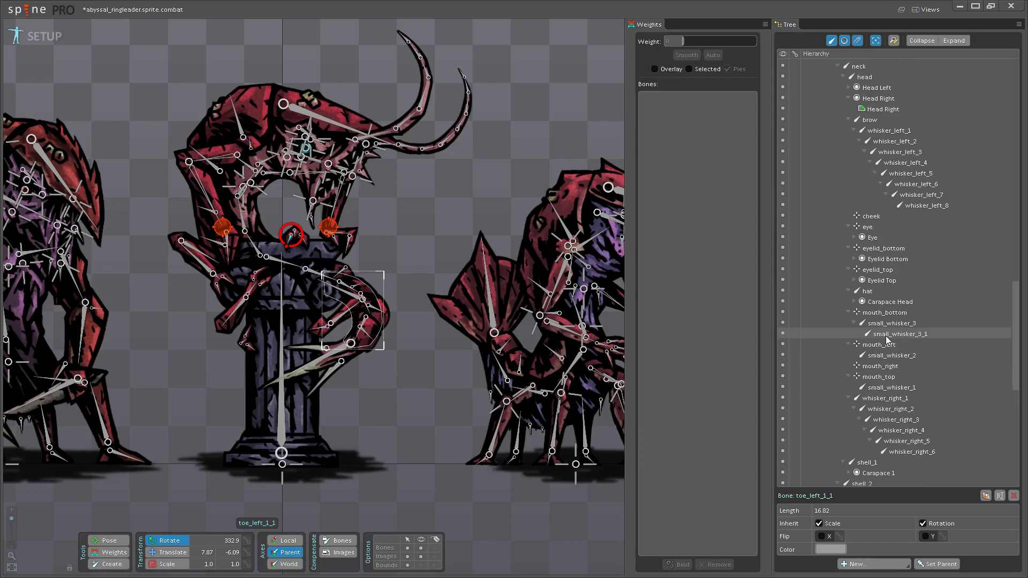
pyautogui.scroll(9, 886, 340)
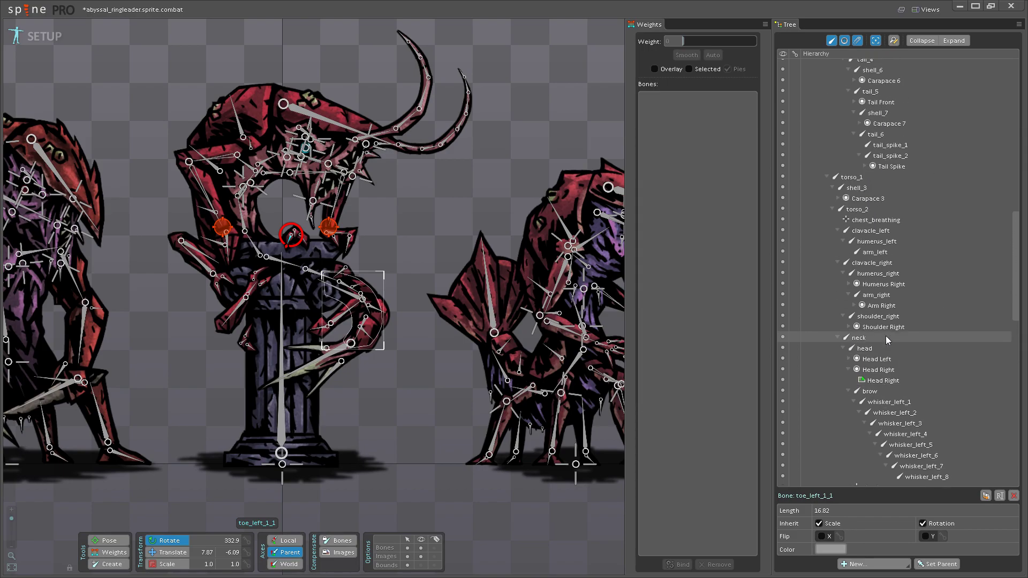
pyautogui.scroll(9, 886, 340)
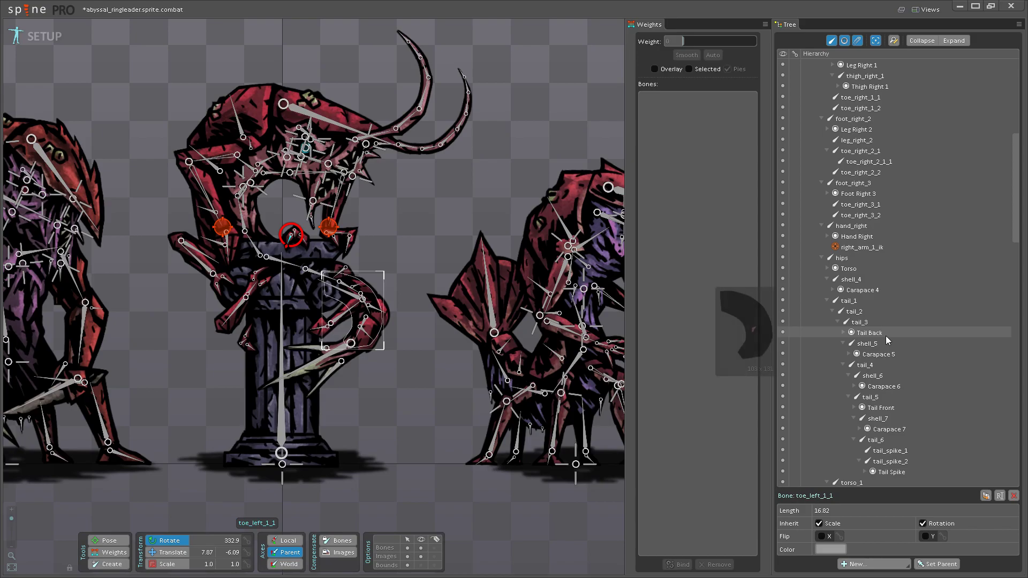
pyautogui.scroll(-8, 885, 335)
pyautogui.scroll(-4, 886, 339)
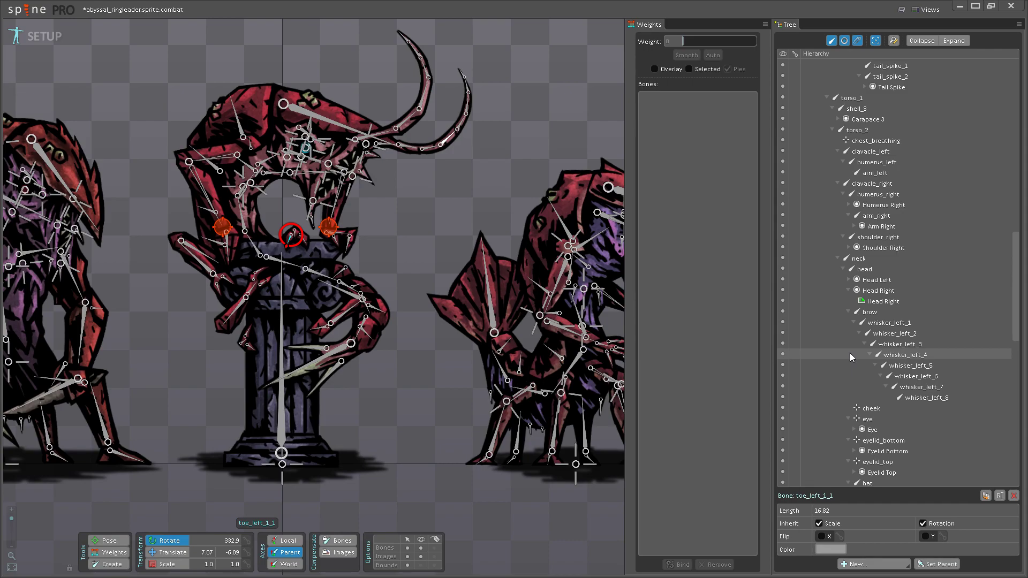
pyautogui.scroll(-6, 850, 354)
pyautogui.scroll(-3, 850, 352)
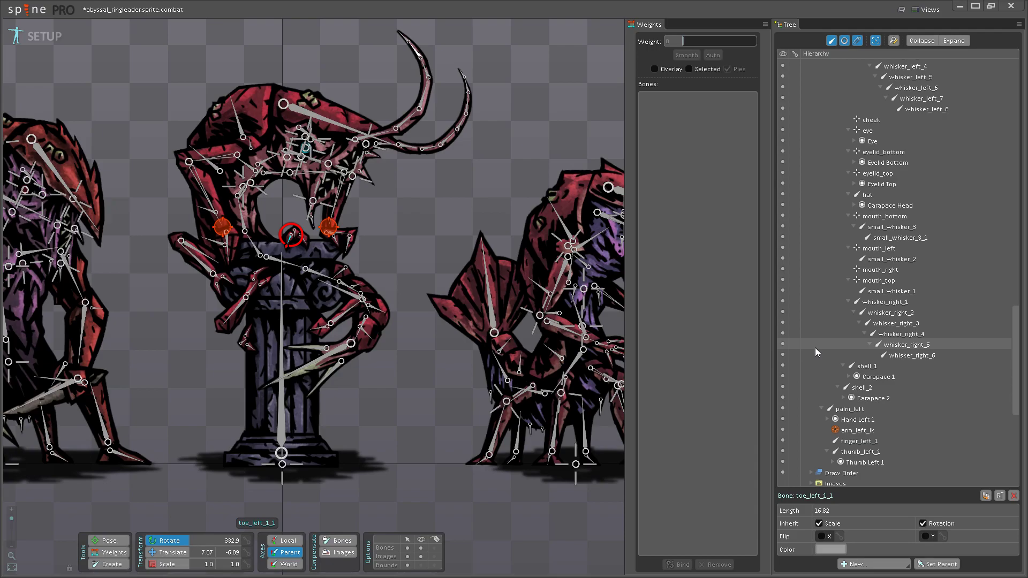
pyautogui.scroll(6, 815, 348)
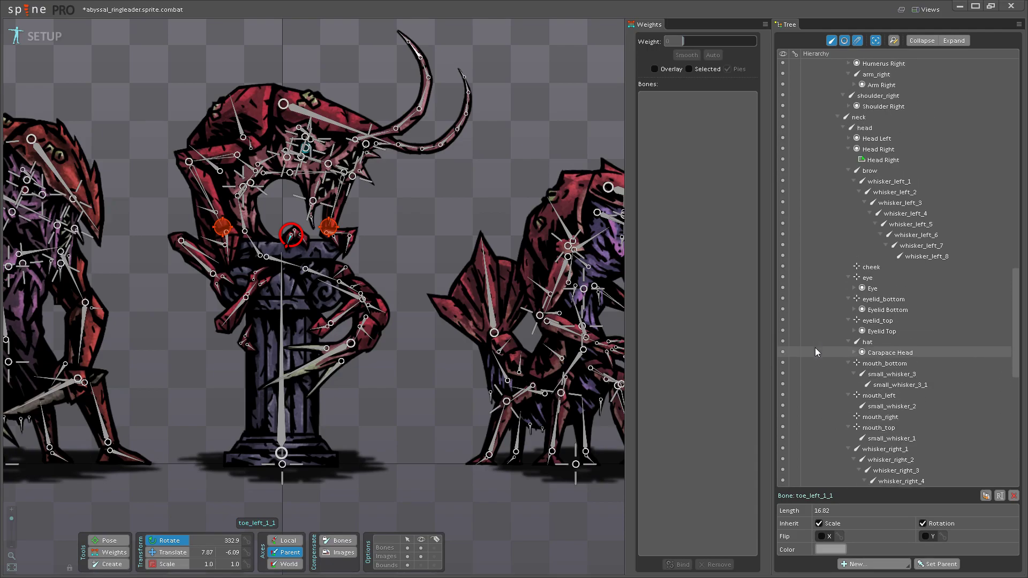
pyautogui.scroll(9, 815, 348)
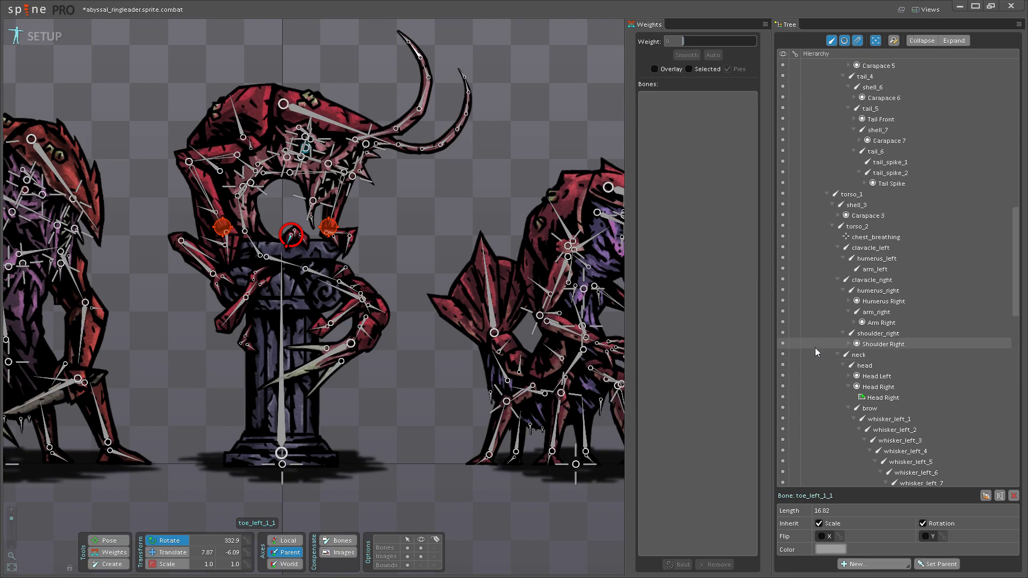
pyautogui.scroll(-3, 815, 348)
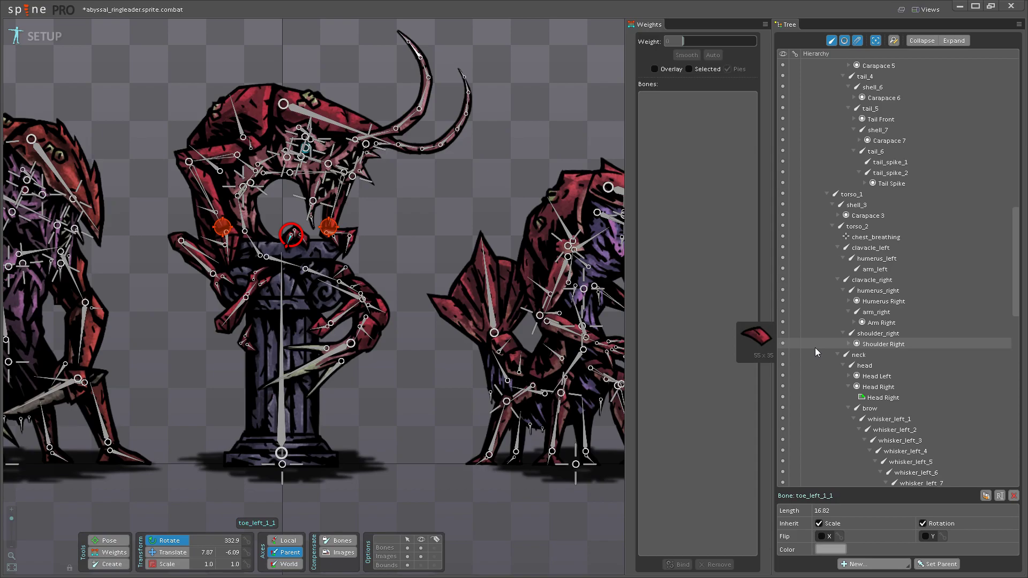
# - Save the project and inspect the ringleader's skeleton on the pillar up close
pyautogui.moveTo(426, 261); pyautogui.dragTo(497, 291)
pyautogui.hotkey('ctrl', 's')
pyautogui.scroll(1, 442, 291)
pyautogui.scroll(1, 452, 292)
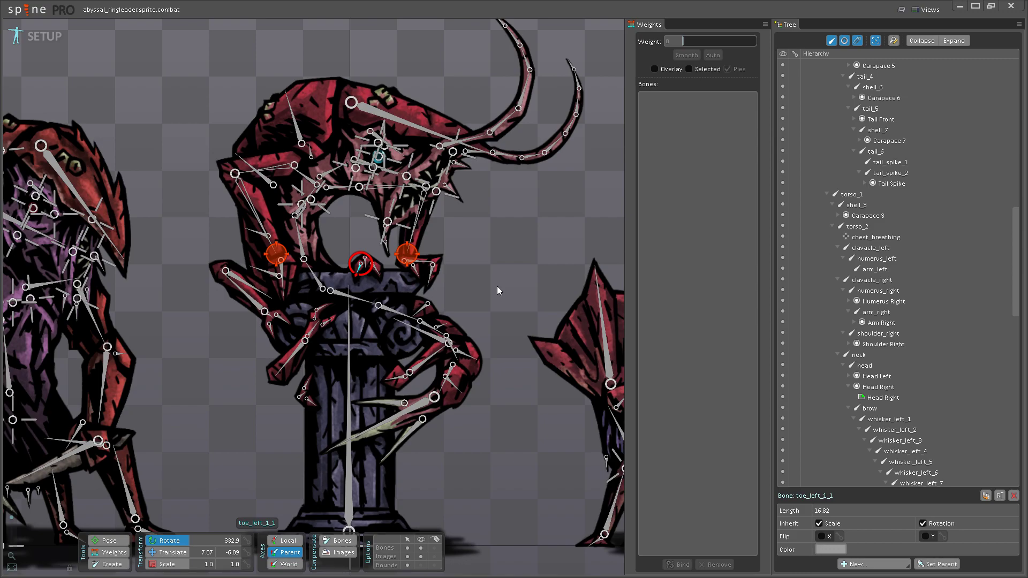
pyautogui.moveTo(497, 286); pyautogui.dragTo(467, 378)
pyautogui.scroll(1, 448, 323)
pyautogui.hotkey('ctrl', 's')
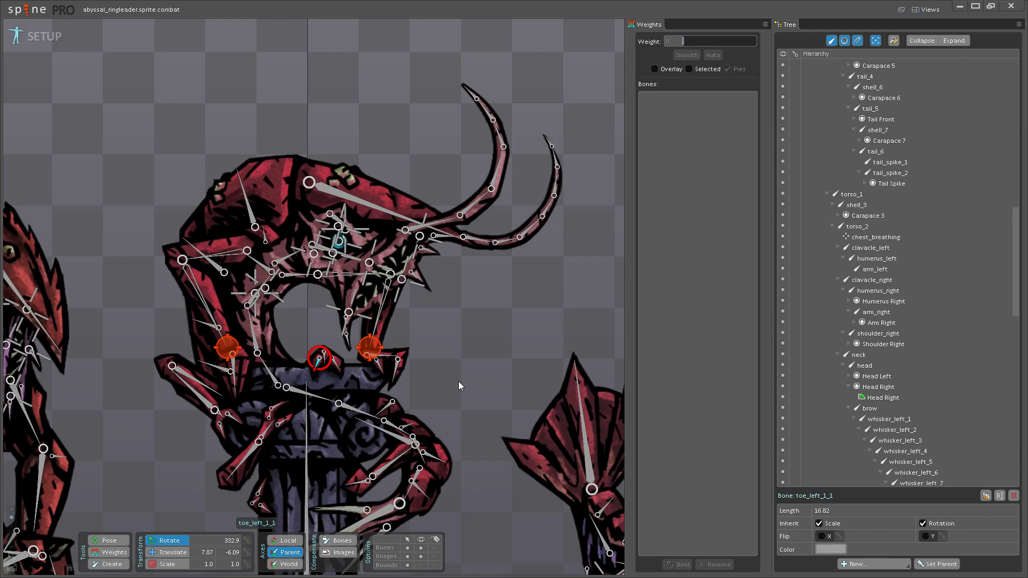
pyautogui.scroll(-5, 459, 381)
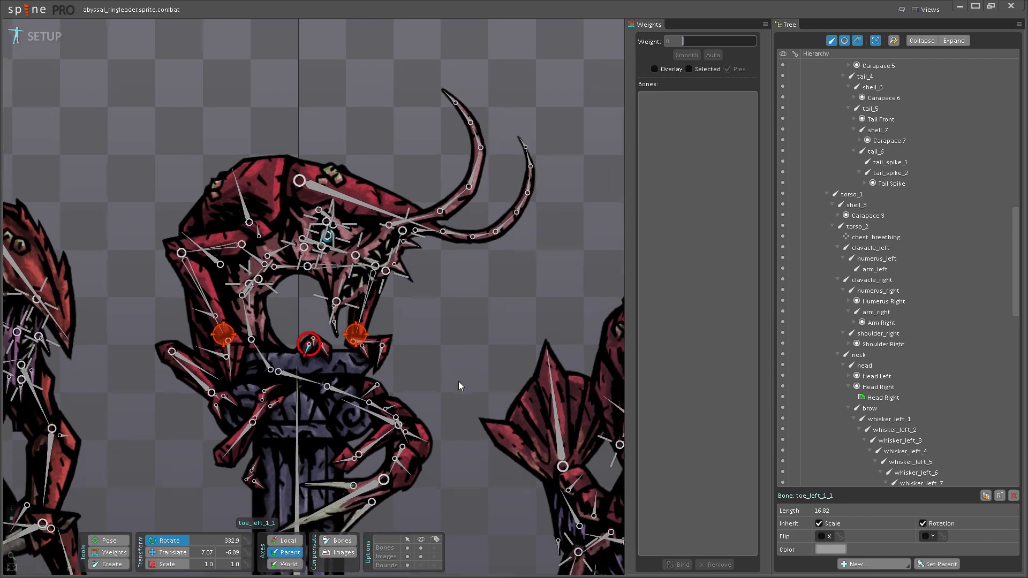
pyautogui.scroll(4, 385, 315)
pyautogui.scroll(15, 840, 356)
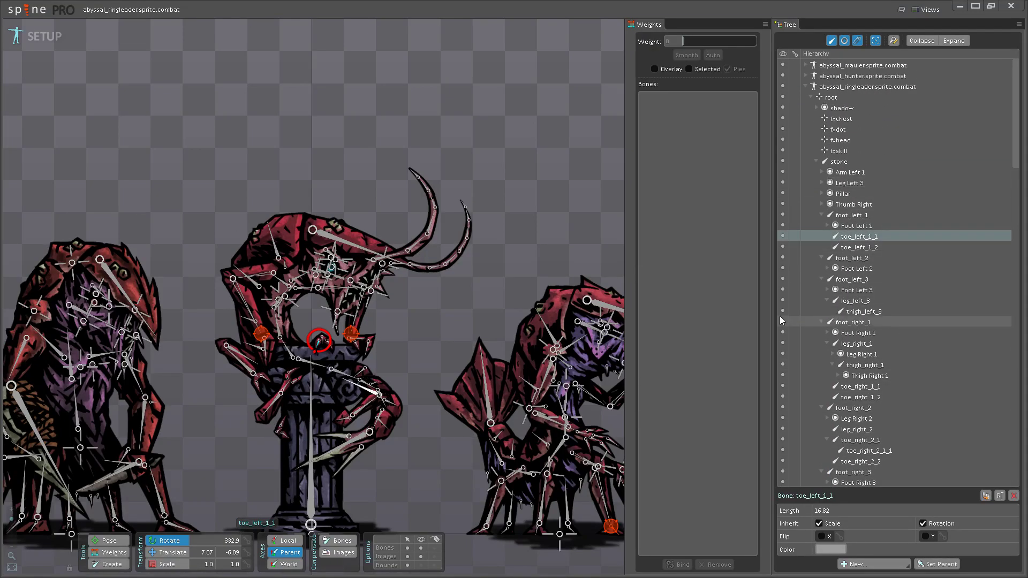
# - Locate the images of the Pillar and Leg Left 3 slots on the ringleader's rig, and save the project
pyautogui.scroll(3, 413, 377)
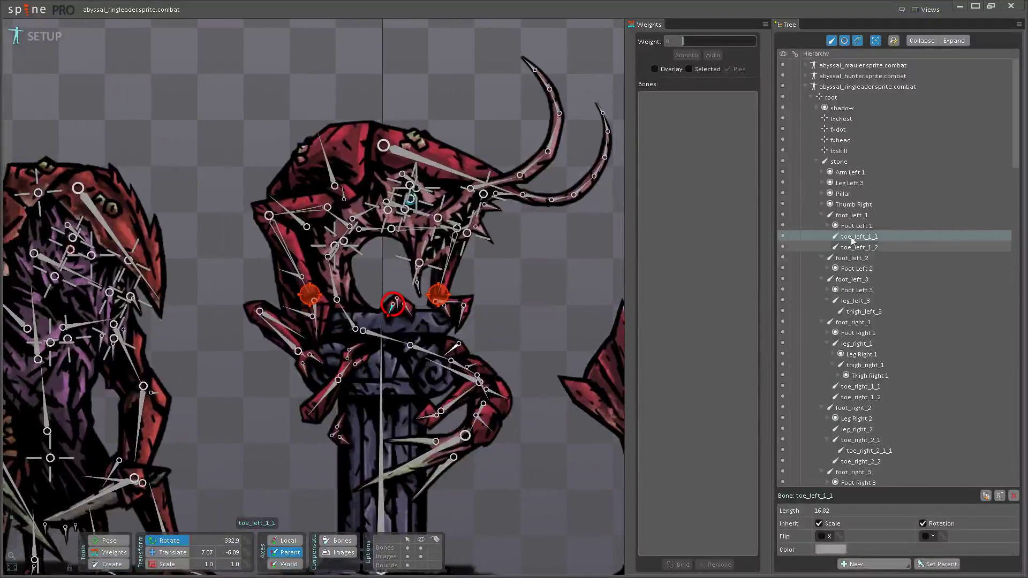
pyautogui.click(849, 192)
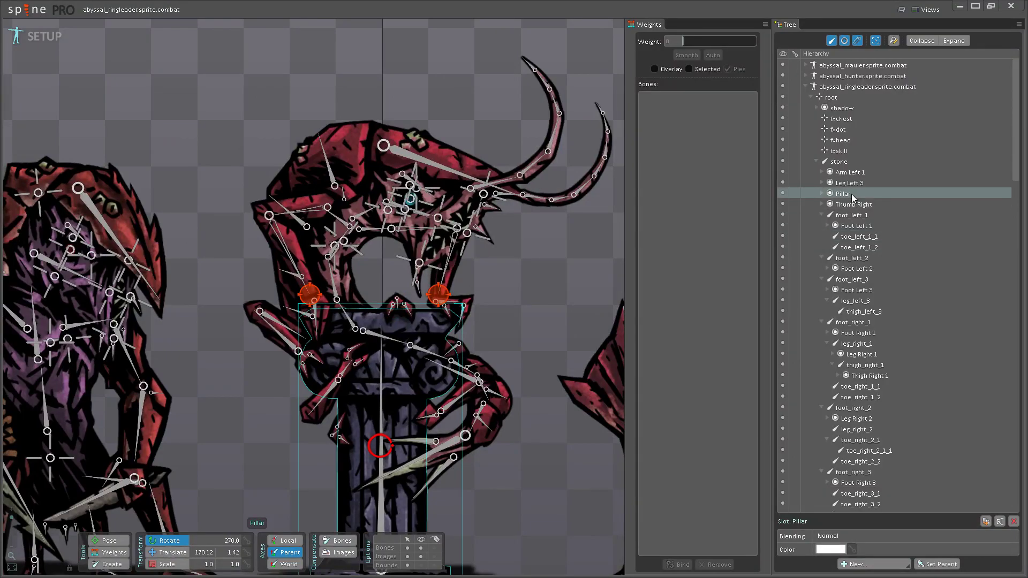
pyautogui.click(851, 184)
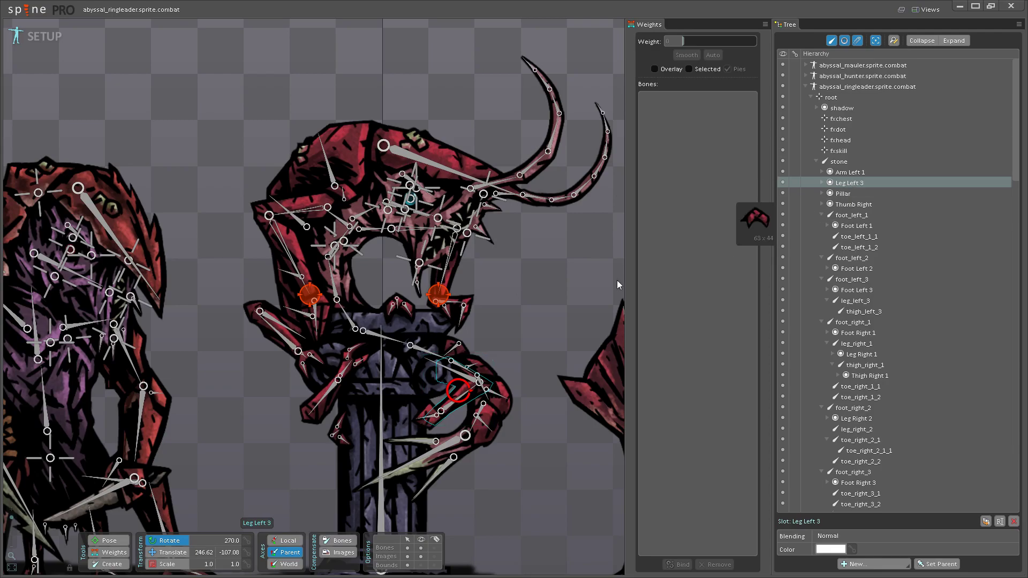
pyautogui.moveTo(546, 285); pyautogui.dragTo(538, 318)
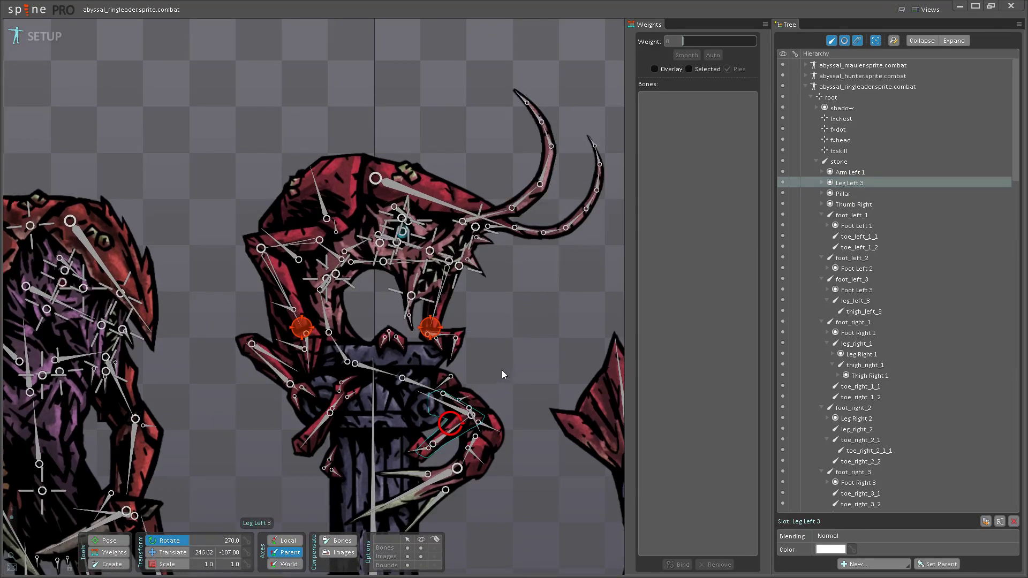
pyautogui.moveTo(494, 364); pyautogui.dragTo(461, 350)
pyautogui.scroll(-1, 445, 365)
pyautogui.scroll(1, 461, 351)
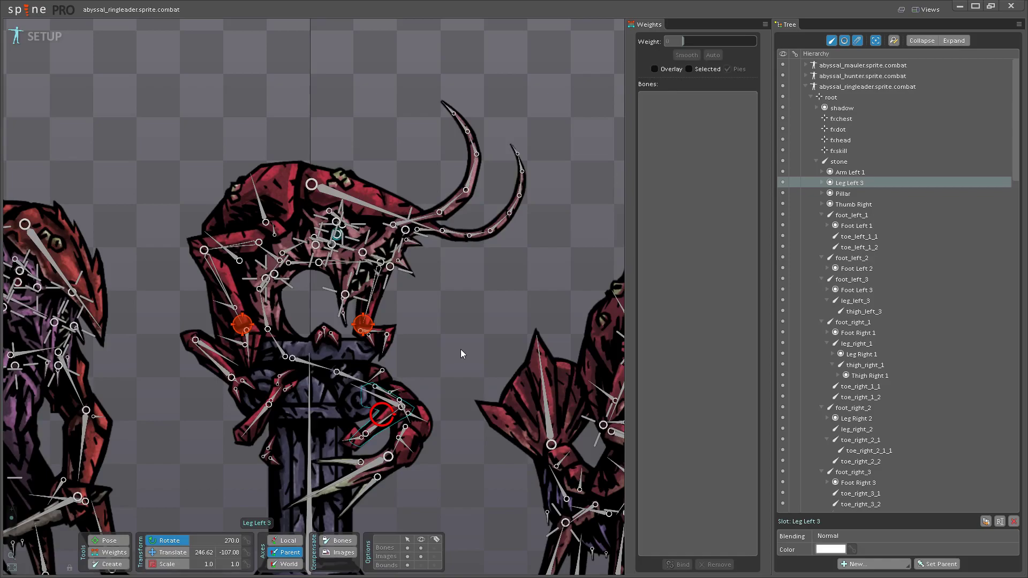
pyautogui.moveTo(461, 351); pyautogui.dragTo(490, 378)
pyautogui.scroll(1, 497, 356)
pyautogui.hotkey('ctrl', 's')
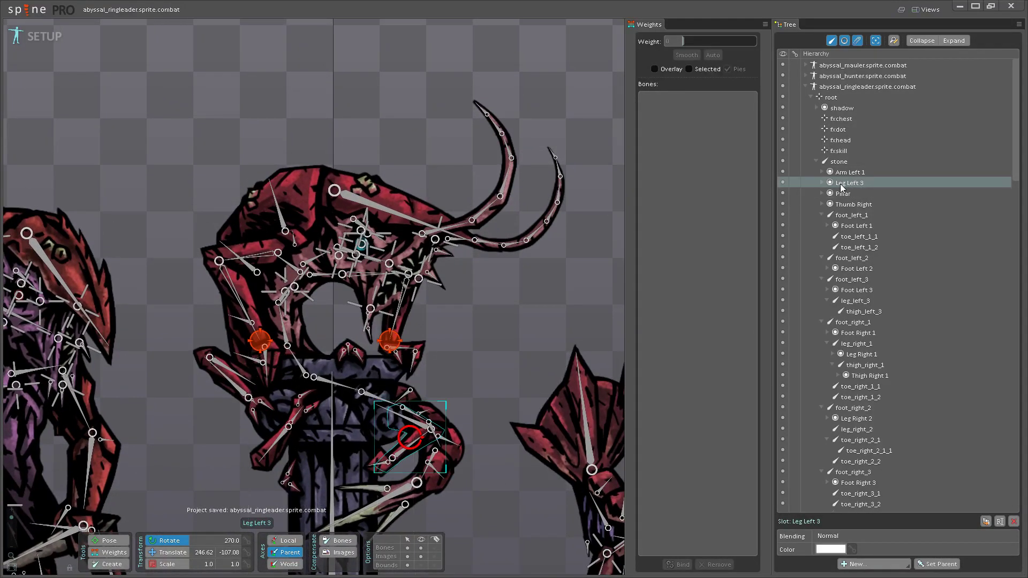
# - Move the Arm Left 1 slot from the stone bone to the arm_left bone under humerus_left
pyautogui.moveTo(844, 186)
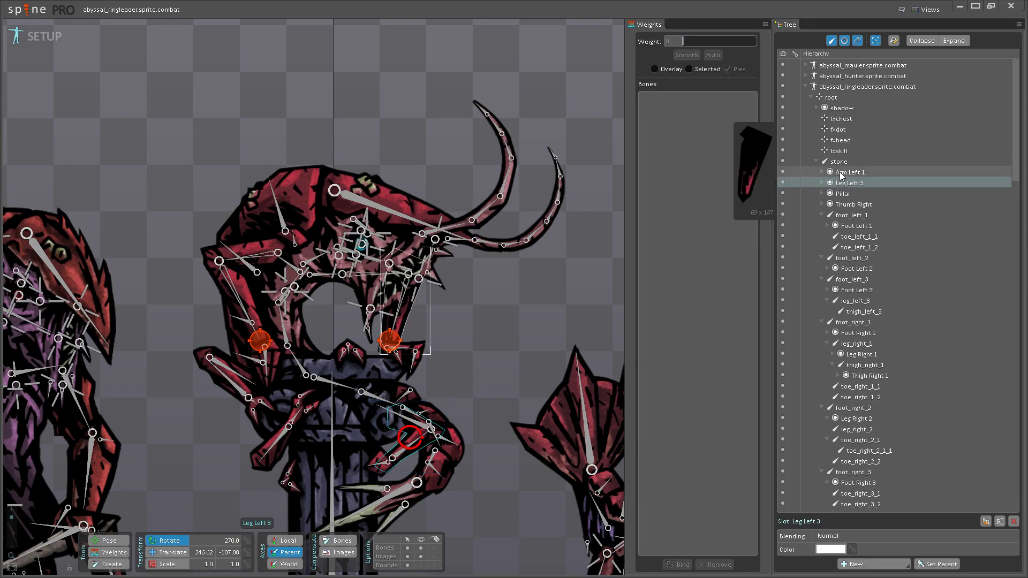
pyautogui.click(843, 173)
pyautogui.click(843, 193)
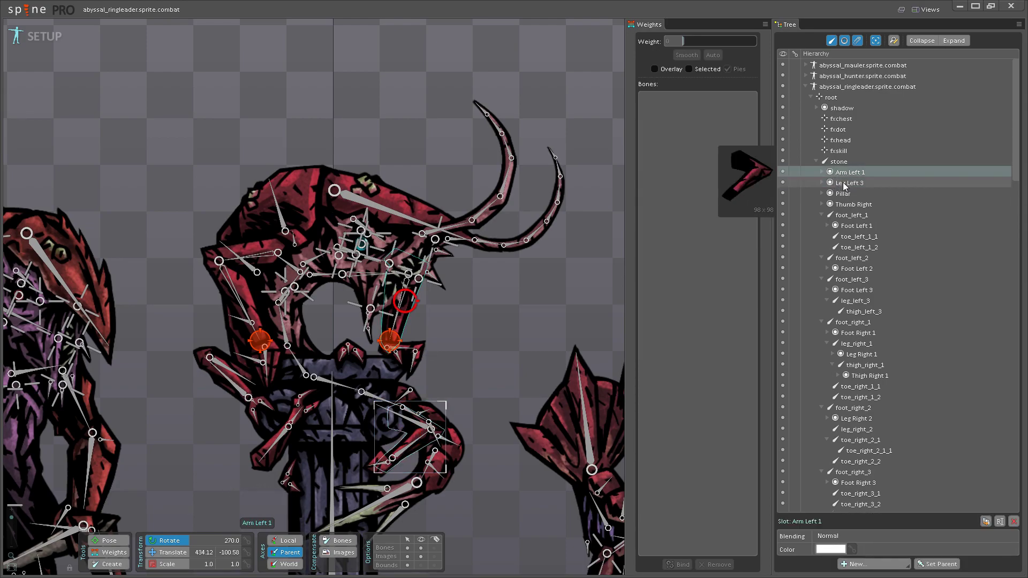
pyautogui.moveTo(845, 195)
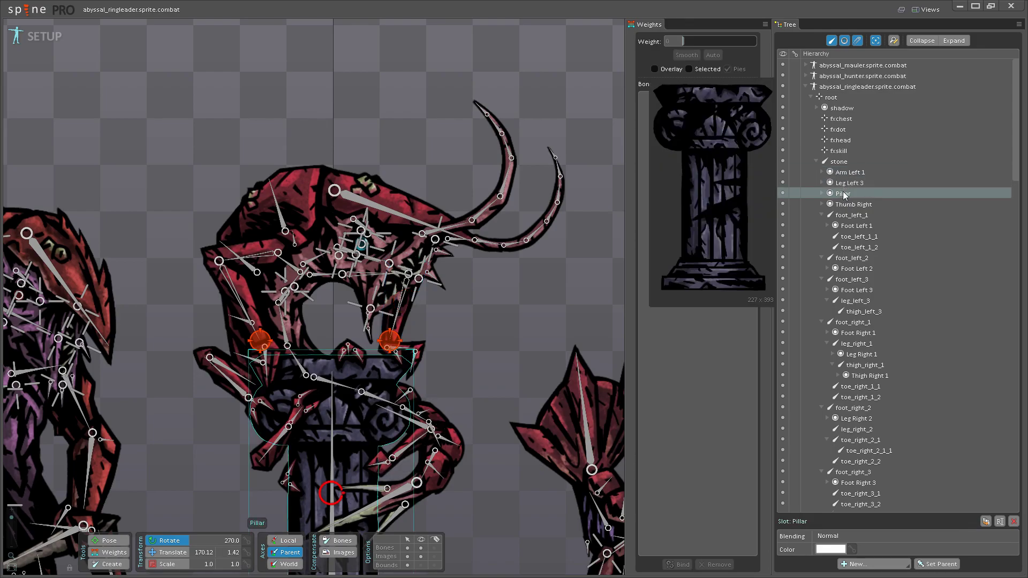
pyautogui.click(844, 174)
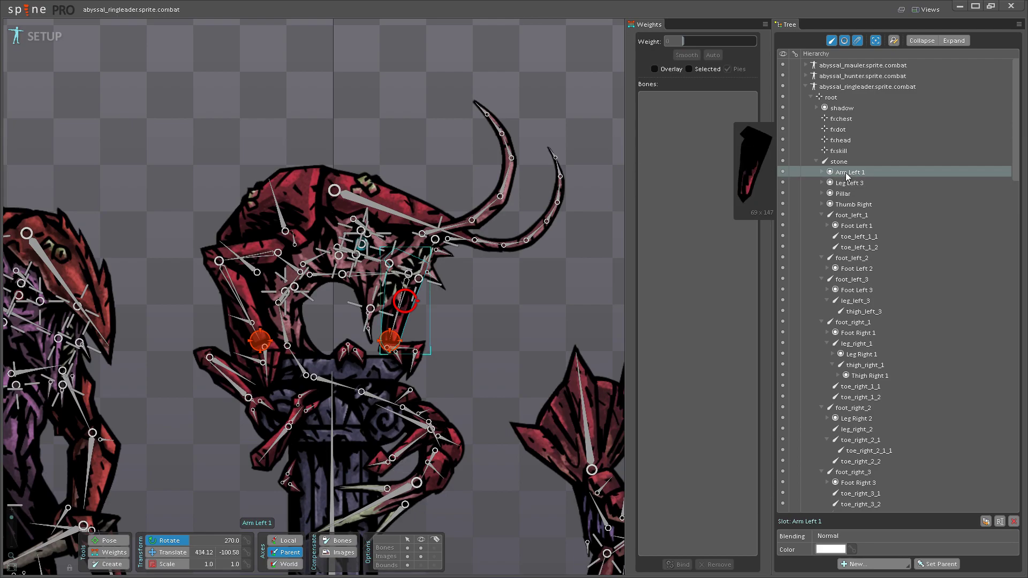
pyautogui.moveTo(849, 173); pyautogui.dragTo(880, 255)
pyautogui.scroll(-10, 851, 211)
pyautogui.scroll(-15, 853, 209)
pyautogui.scroll(-8, 853, 209)
pyautogui.scroll(15, 870, 260)
pyautogui.scroll(7, 871, 263)
pyautogui.scroll(10, 869, 261)
pyautogui.scroll(5, 869, 259)
pyautogui.scroll(-1, 869, 259)
pyautogui.scroll(1, 876, 275)
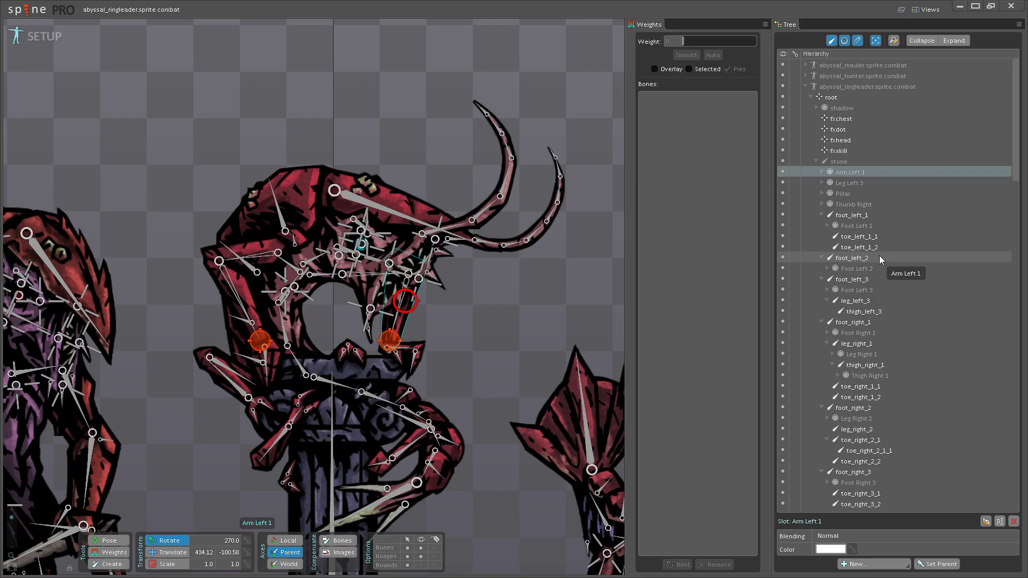
pyautogui.moveTo(879, 255)
pyautogui.mouseDown()
pyautogui.moveTo(878, 270)
pyautogui.moveTo(876, 256)
pyautogui.mouseUp()
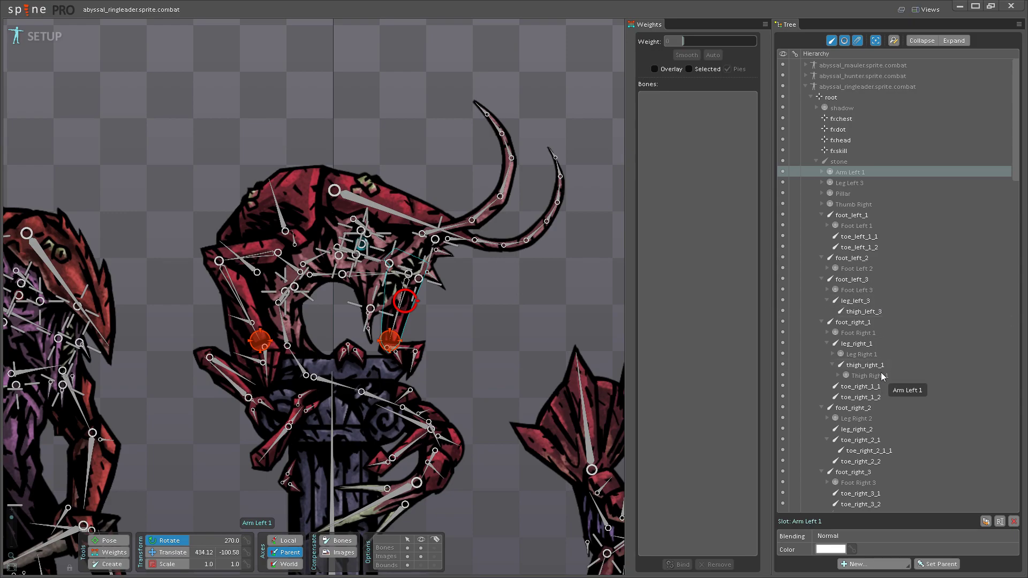
pyautogui.scroll(-10, 873, 305)
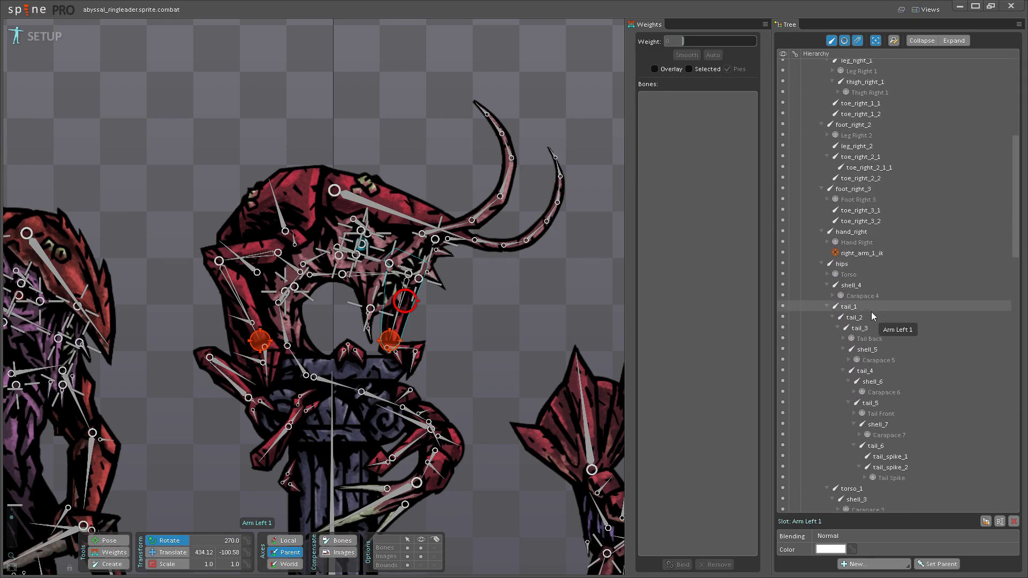
pyautogui.scroll(-6, 877, 295)
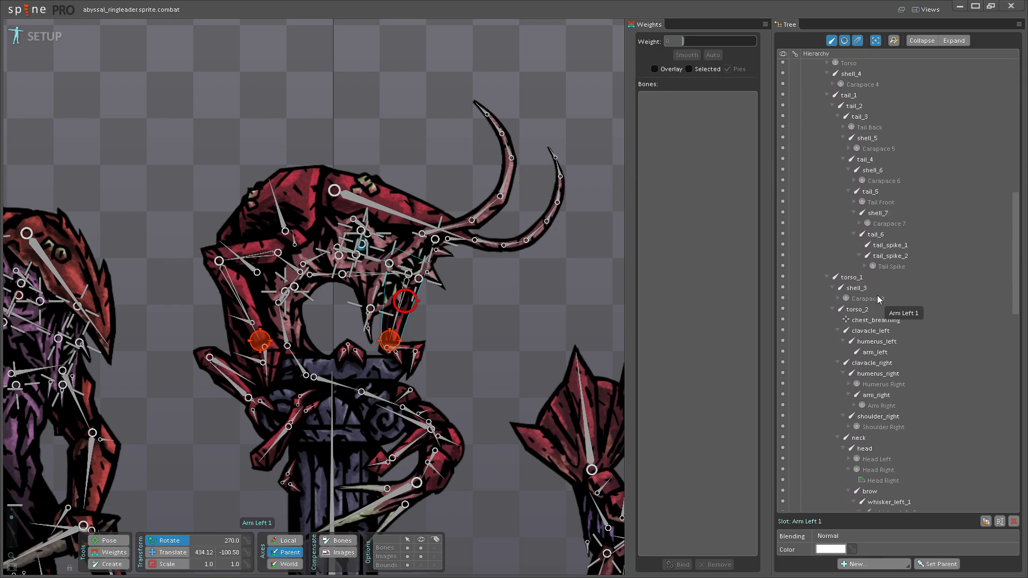
pyautogui.scroll(16, 870, 375)
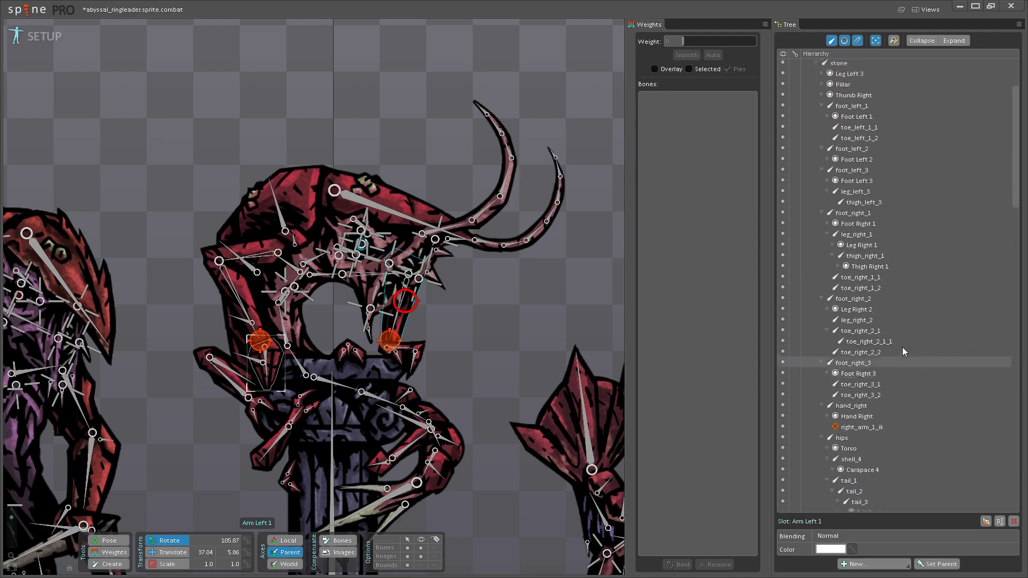
# - Create a bone about 36 long along the right thumb as a child of hand_right, and save the project
pyautogui.click(846, 172)
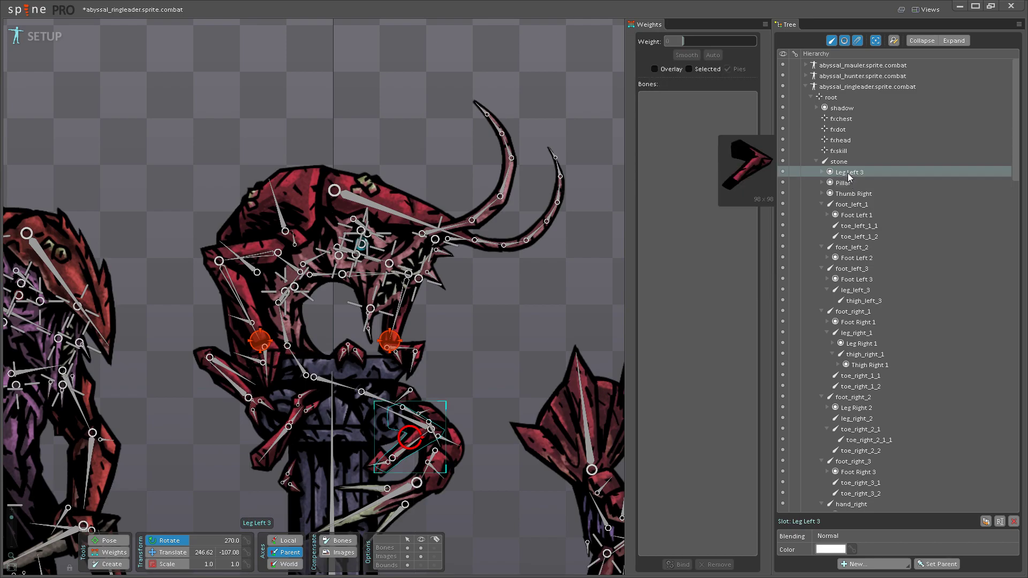
pyautogui.moveTo(849, 197)
pyautogui.click(847, 196)
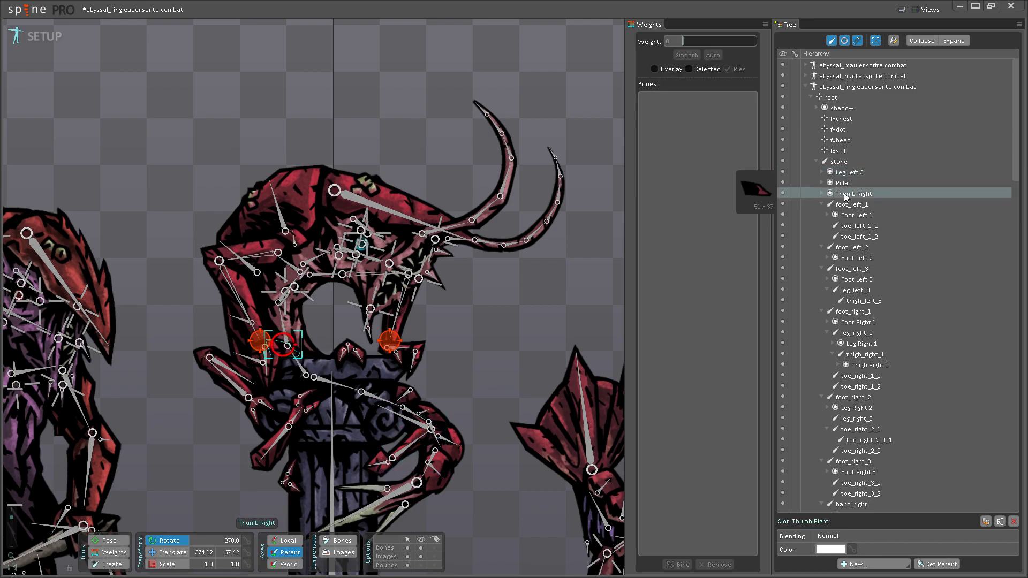
pyautogui.scroll(6, 251, 346)
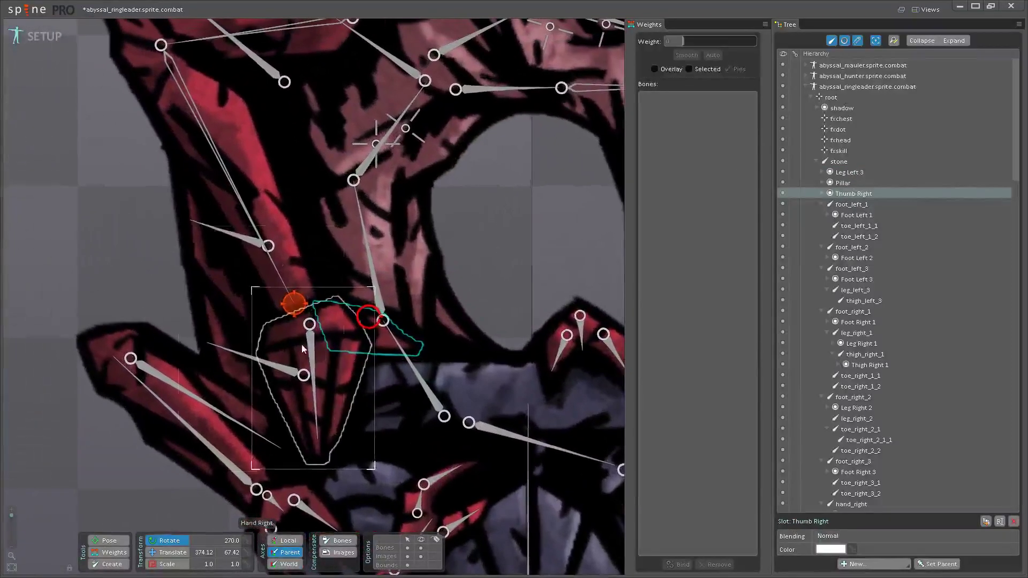
pyautogui.click(310, 345)
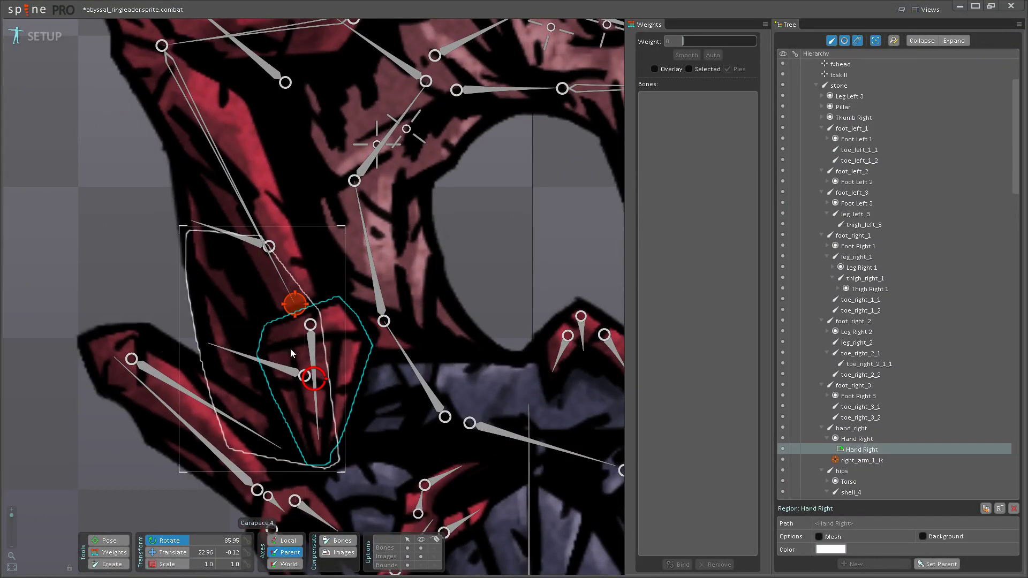
pyautogui.scroll(2, 309, 350)
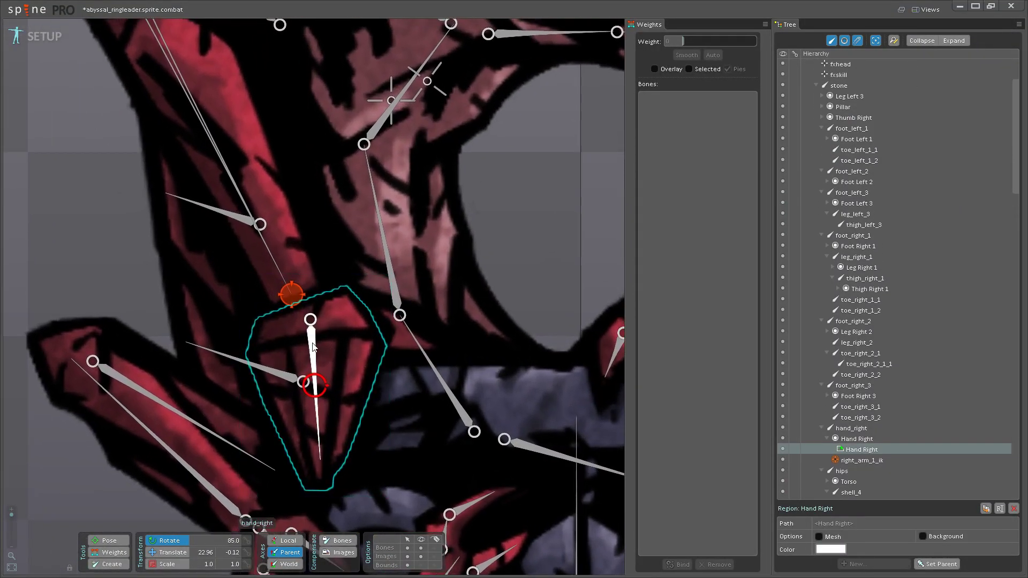
pyautogui.click(313, 344)
pyautogui.click(110, 566)
pyautogui.moveTo(339, 322); pyautogui.dragTo(440, 353)
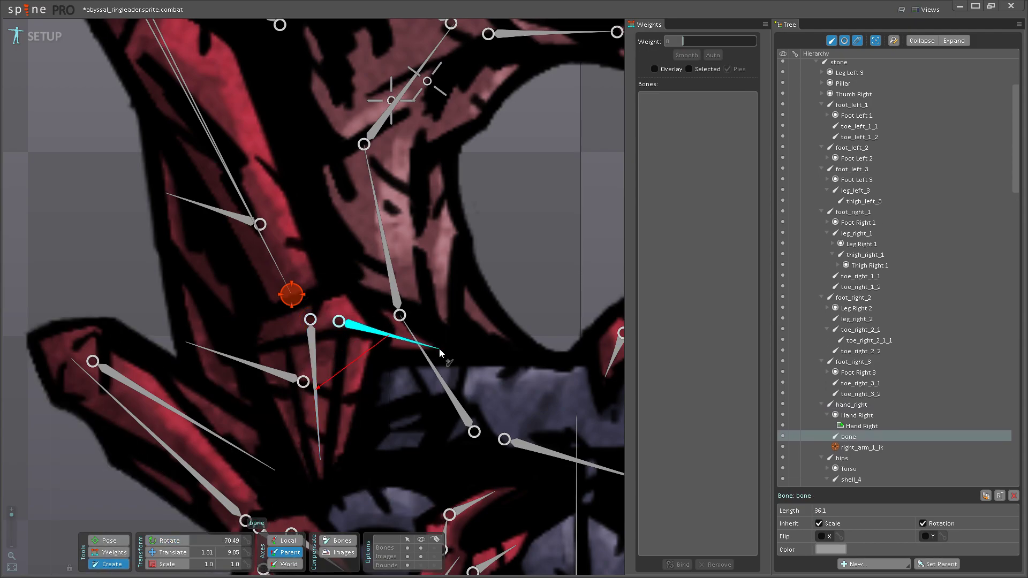
pyautogui.hotkey('ctrl', 's')
pyautogui.hotkey('ctrl', 's')
pyautogui.scroll(-6, 464, 300)
pyautogui.moveTo(418, 258); pyautogui.dragTo(496, 336)
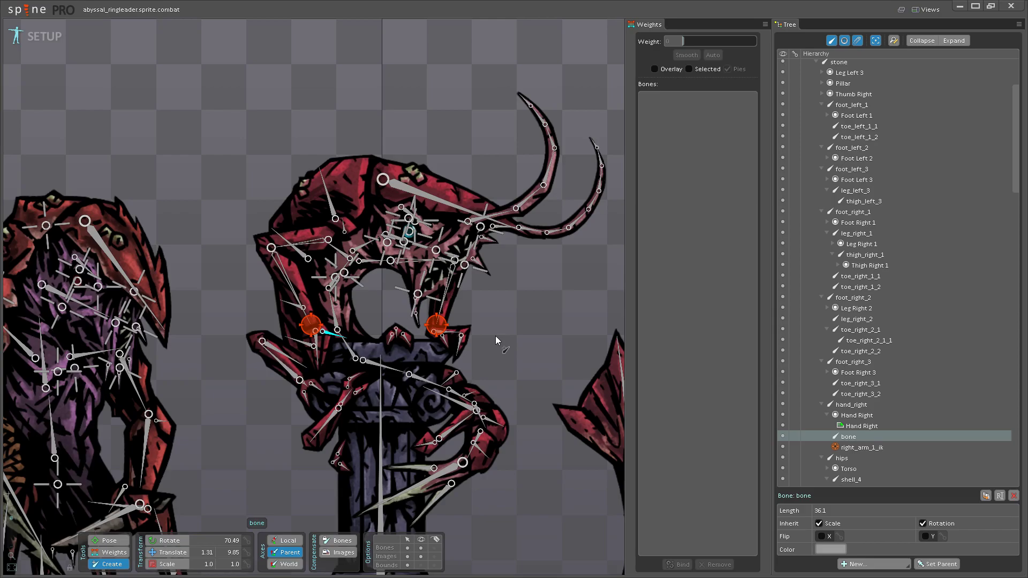
pyautogui.scroll(3, 496, 335)
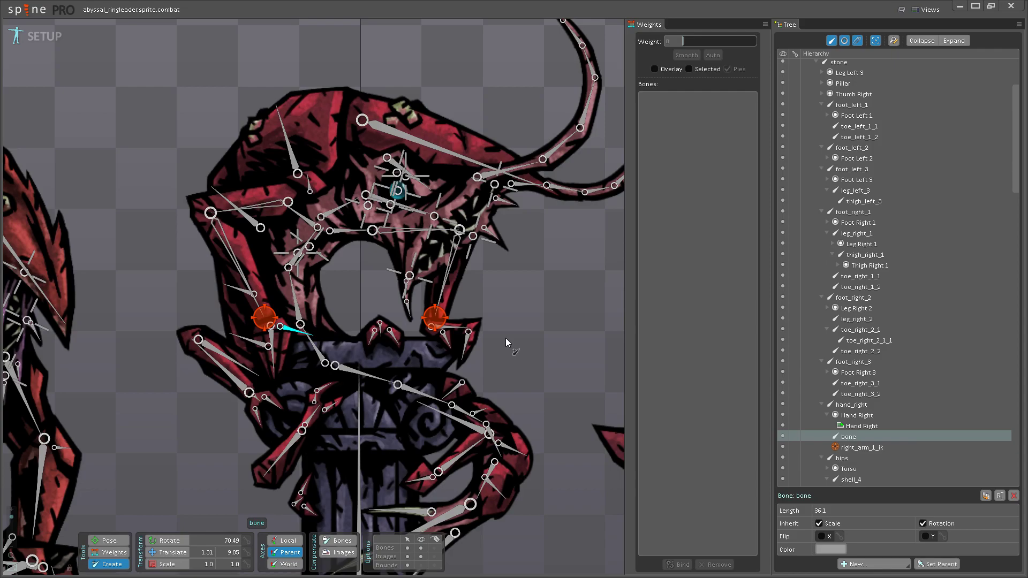
pyautogui.scroll(-2, 516, 374)
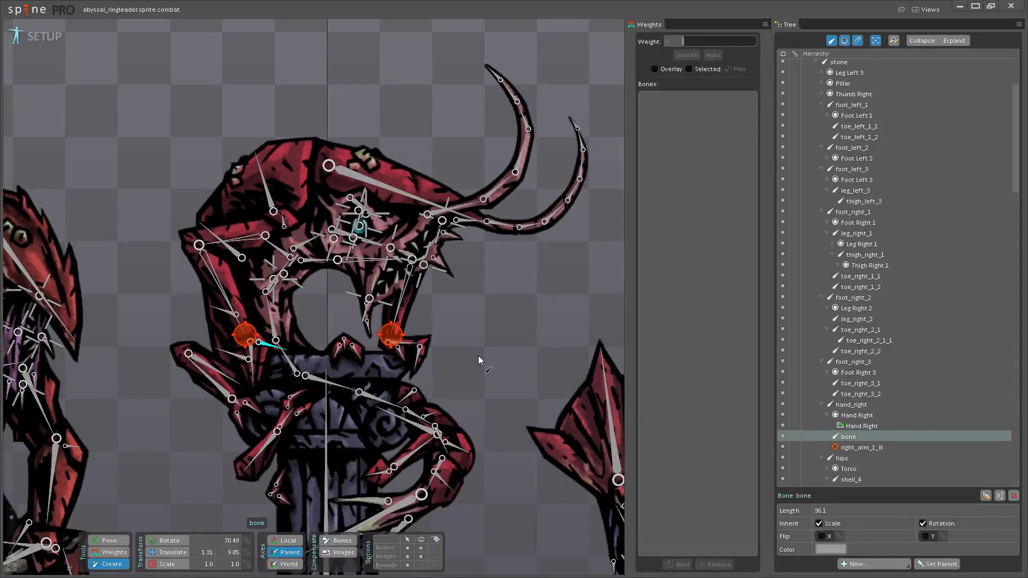
pyautogui.moveTo(471, 352); pyautogui.dragTo(475, 352)
pyautogui.scroll(3, 472, 332)
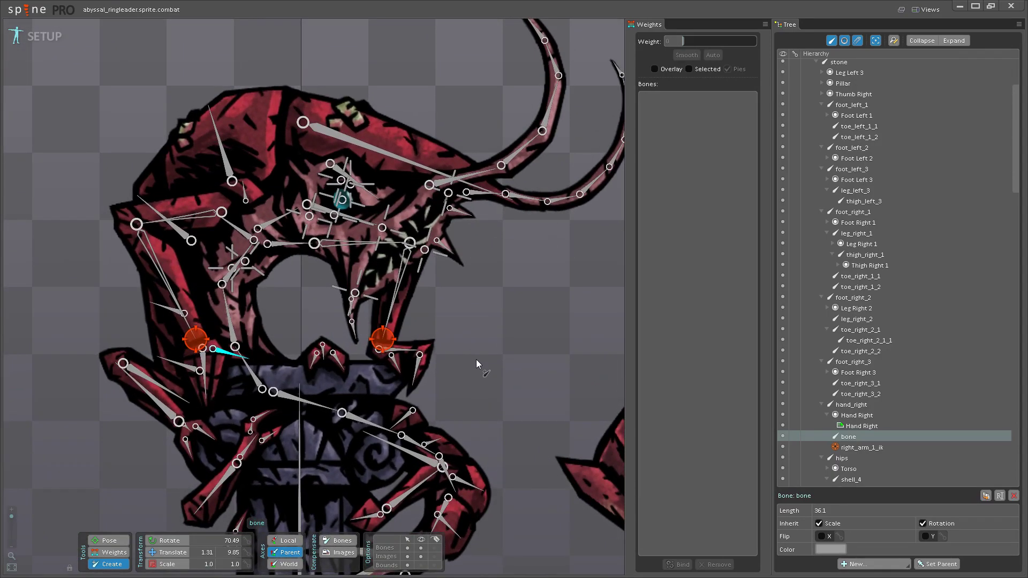
pyautogui.moveTo(477, 359); pyautogui.dragTo(537, 375)
pyautogui.scroll(-2, 536, 375)
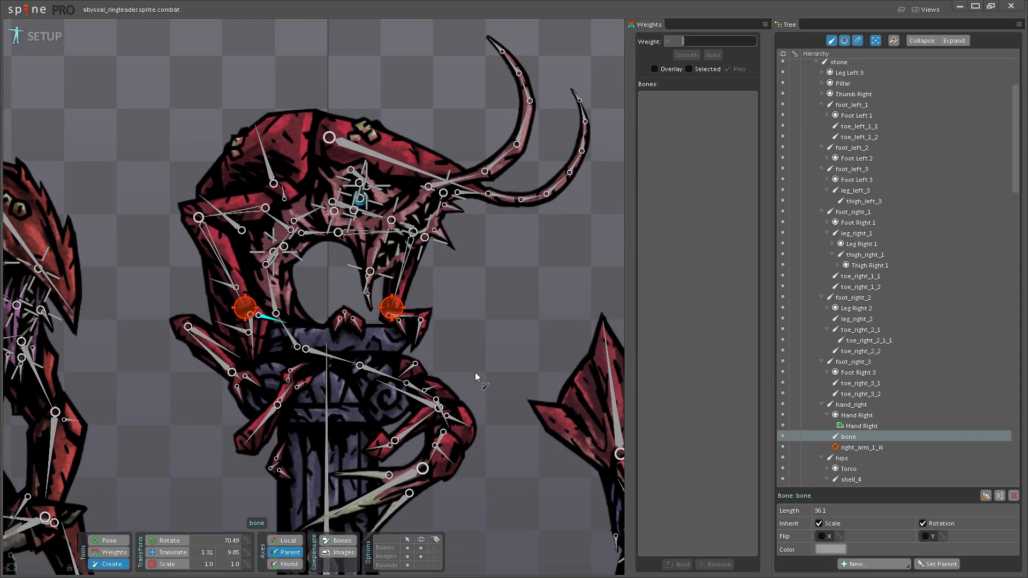
pyautogui.moveTo(473, 358); pyautogui.dragTo(519, 374)
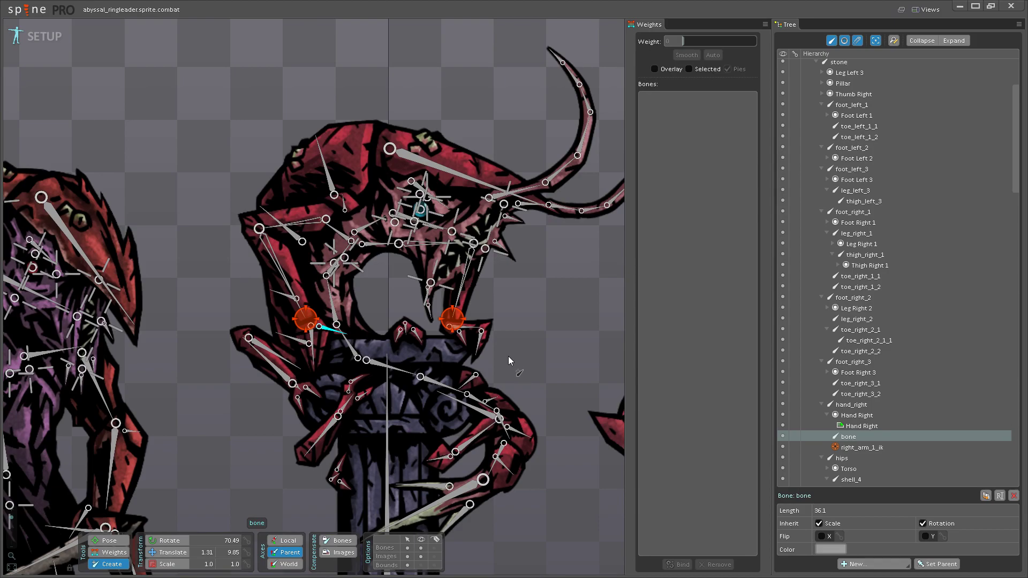
pyautogui.moveTo(509, 359); pyautogui.dragTo(526, 391)
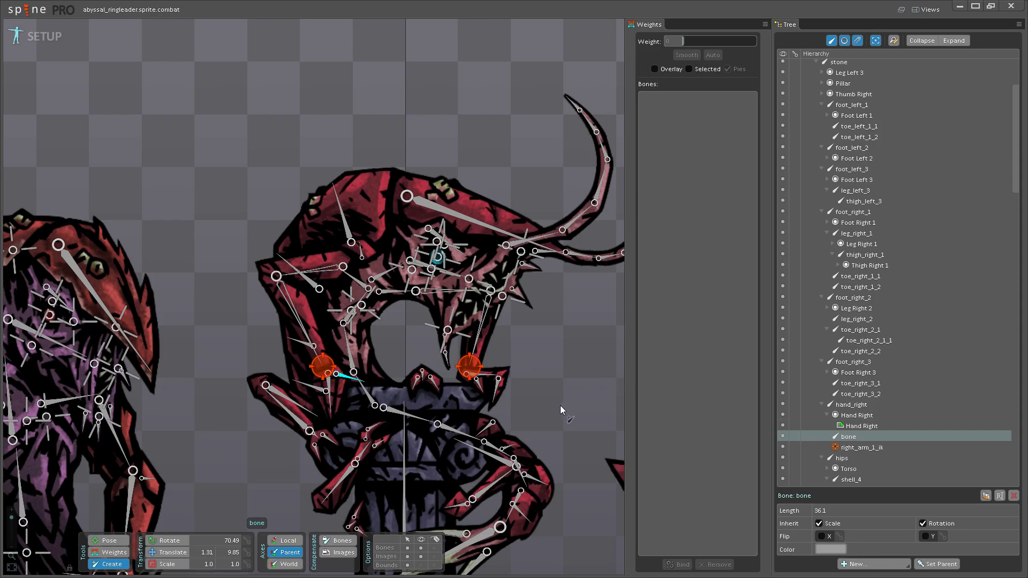
pyautogui.moveTo(552, 395); pyautogui.dragTo(524, 348)
pyautogui.scroll(1, 928, 439)
pyautogui.scroll(-1, 928, 435)
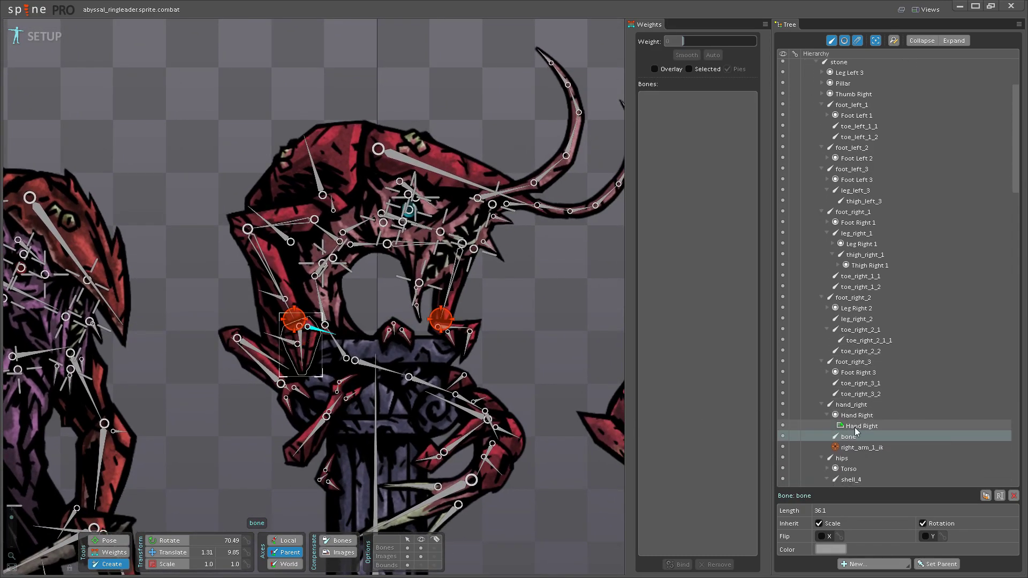
pyautogui.moveTo(856, 431)
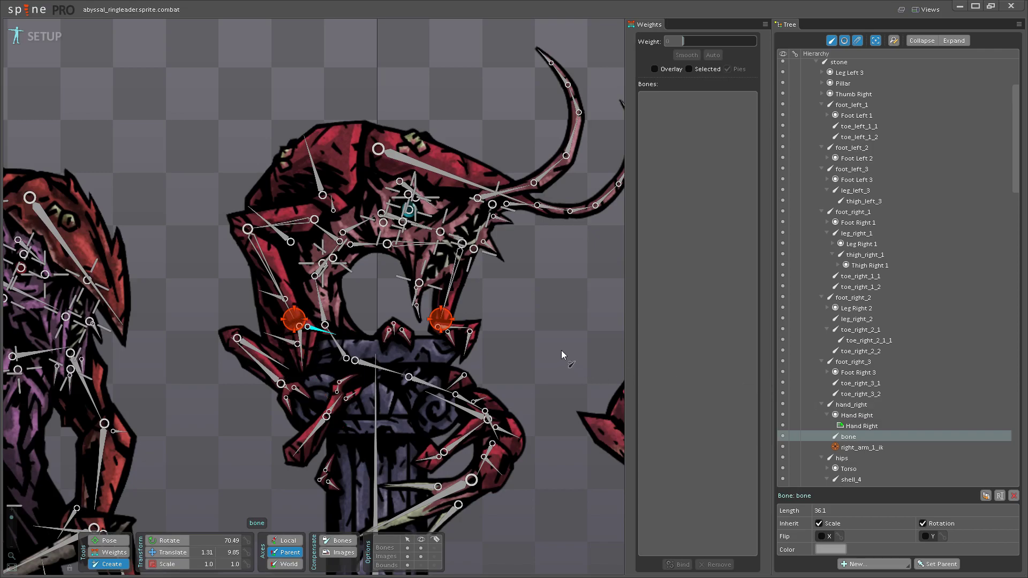
pyautogui.moveTo(563, 350); pyautogui.dragTo(567, 369)
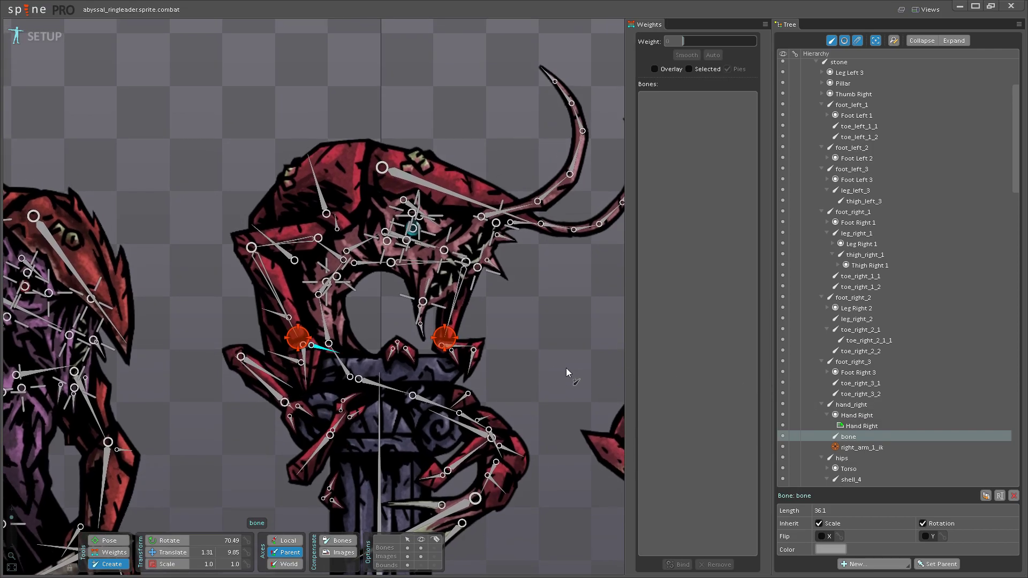
pyautogui.moveTo(531, 340); pyautogui.dragTo(529, 378)
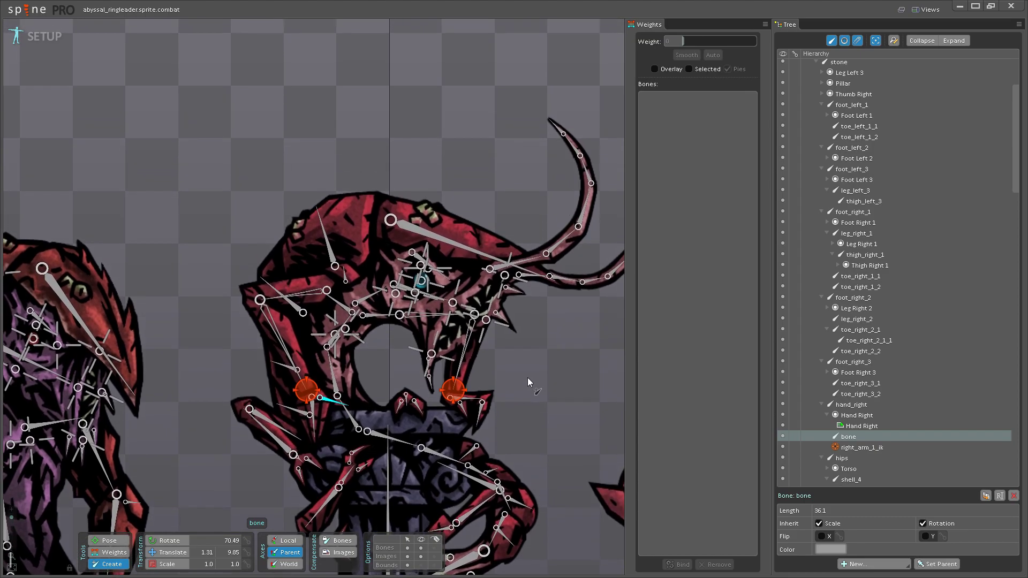
# - Rename the new bone under hand_right to thumb_right
pyautogui.scroll(3, 528, 382)
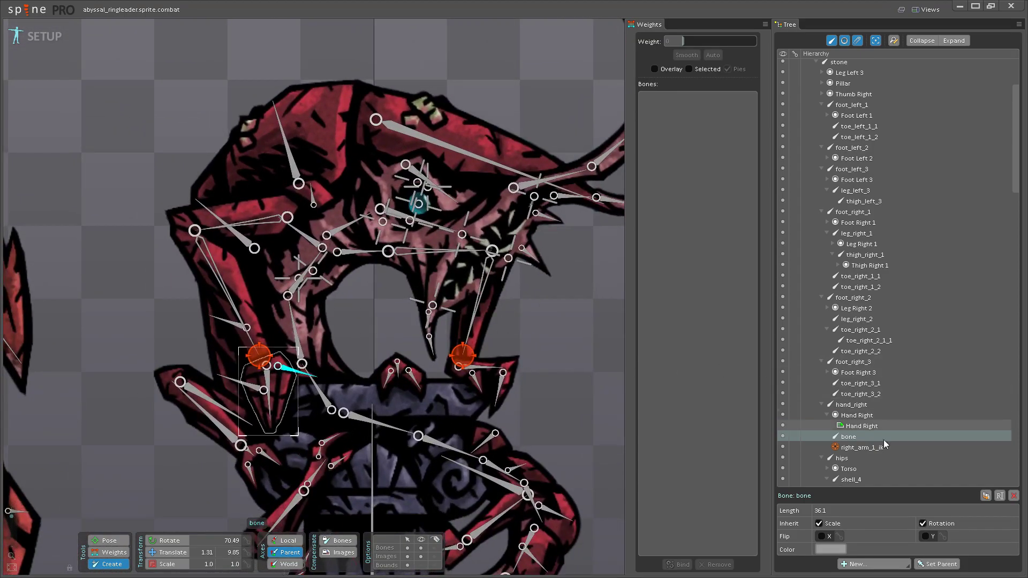
pyautogui.doubleClick(849, 438)
pyautogui.write('thumb_')
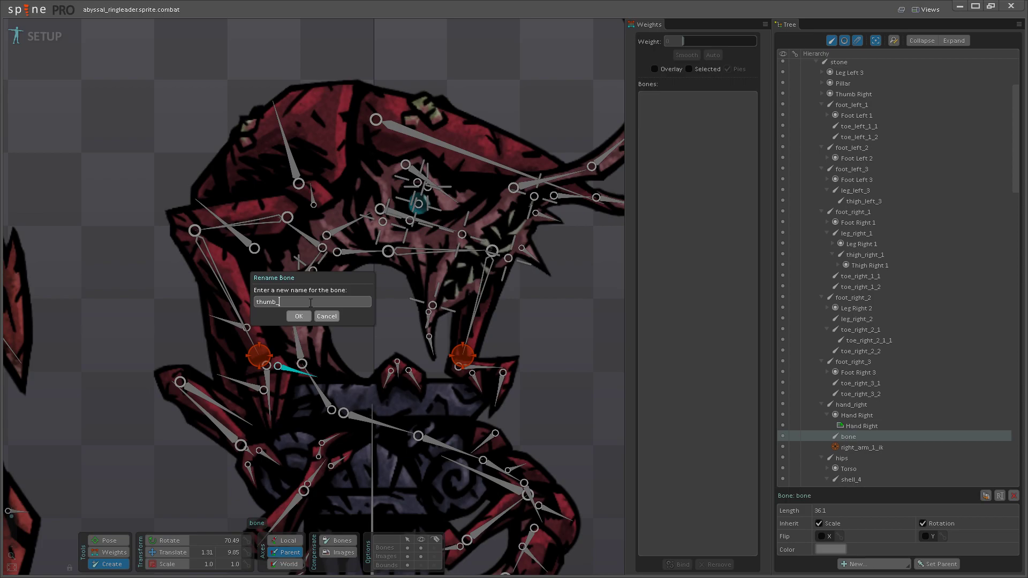
pyautogui.write('right')
pyautogui.press('Return')
# - Move the Thumb Right slot from the stone bone to the thumb_right bone under hand_right
pyautogui.scroll(2, 892, 253)
pyautogui.scroll(2, 892, 249)
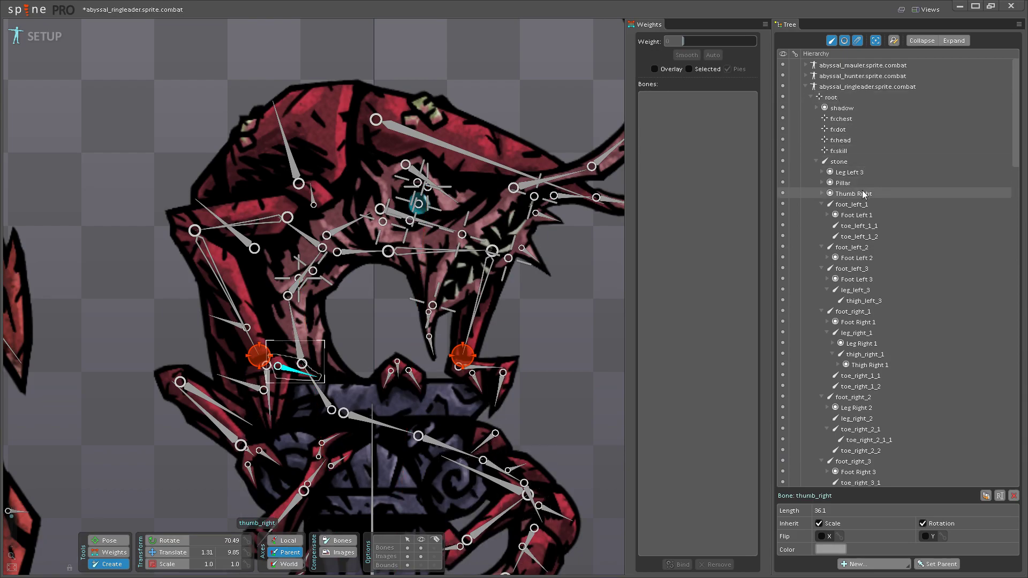
pyautogui.moveTo(868, 193); pyautogui.dragTo(870, 342)
pyautogui.scroll(-10, 894, 246)
pyautogui.scroll(-6, 889, 289)
pyautogui.scroll(8, 891, 294)
pyautogui.scroll(6, 891, 293)
pyautogui.scroll(3, 889, 333)
pyautogui.scroll(3, 876, 320)
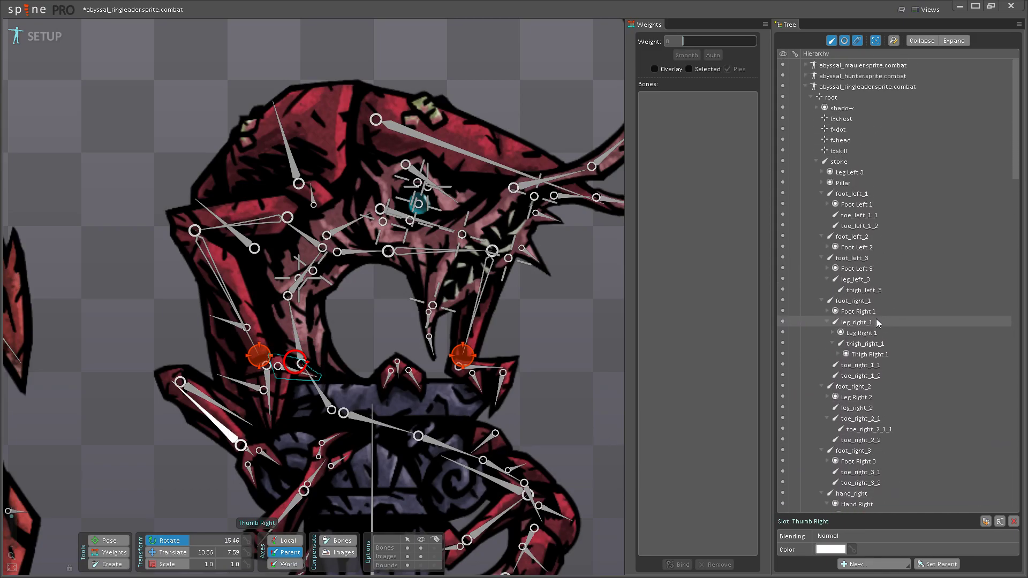
# - Move the Leg Left 3 slot from the stone bone to the leg_left_3 bone under foot_left_3
pyautogui.click(850, 161)
pyautogui.click(850, 172)
pyautogui.moveTo(850, 173); pyautogui.dragTo(862, 276)
pyautogui.scroll(-5, 849, 228)
pyautogui.scroll(3, 855, 209)
pyautogui.scroll(3, 857, 198)
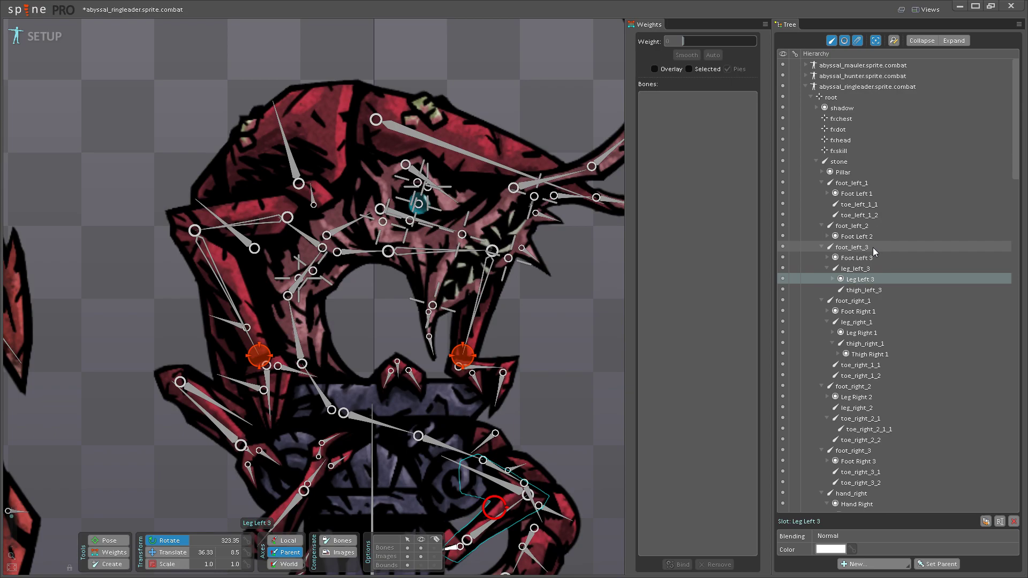
# - Check which parts of the ringleader the Foot Left 2, Foot Left 1 and Pillar slots and the fxdot bone correspond to
pyautogui.moveTo(558, 370); pyautogui.dragTo(446, 311)
pyautogui.scroll(-3, 469, 343)
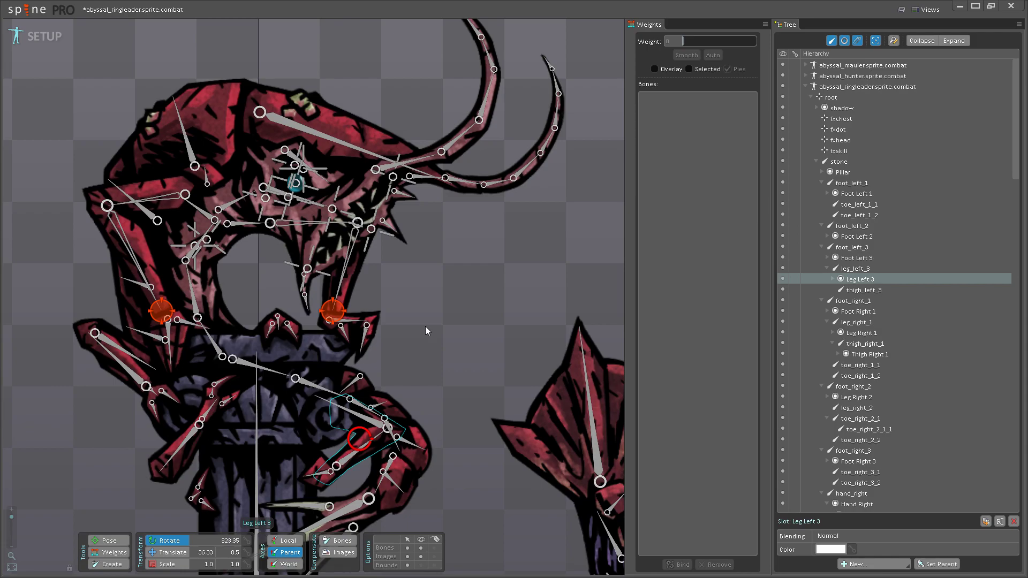
pyautogui.moveTo(425, 326); pyautogui.dragTo(483, 305)
pyautogui.scroll(1, 427, 281)
pyautogui.scroll(1, 483, 305)
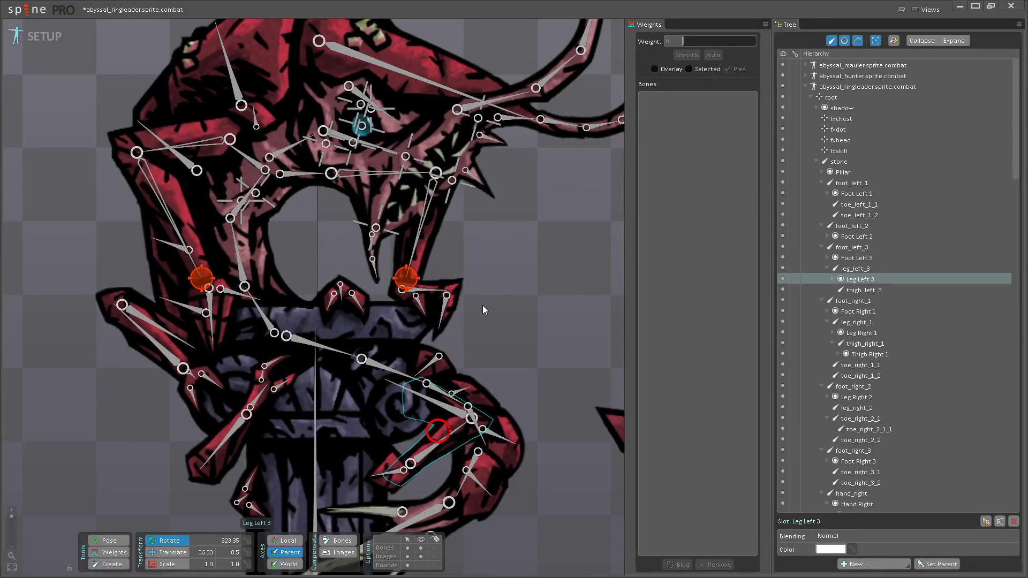
pyautogui.moveTo(492, 292); pyautogui.dragTo(486, 304)
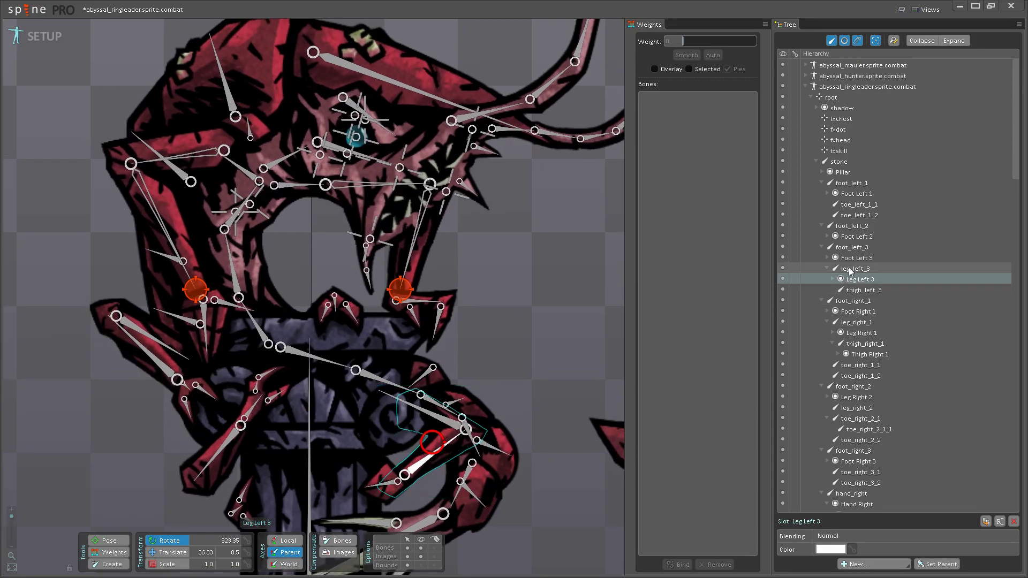
pyautogui.click(857, 226)
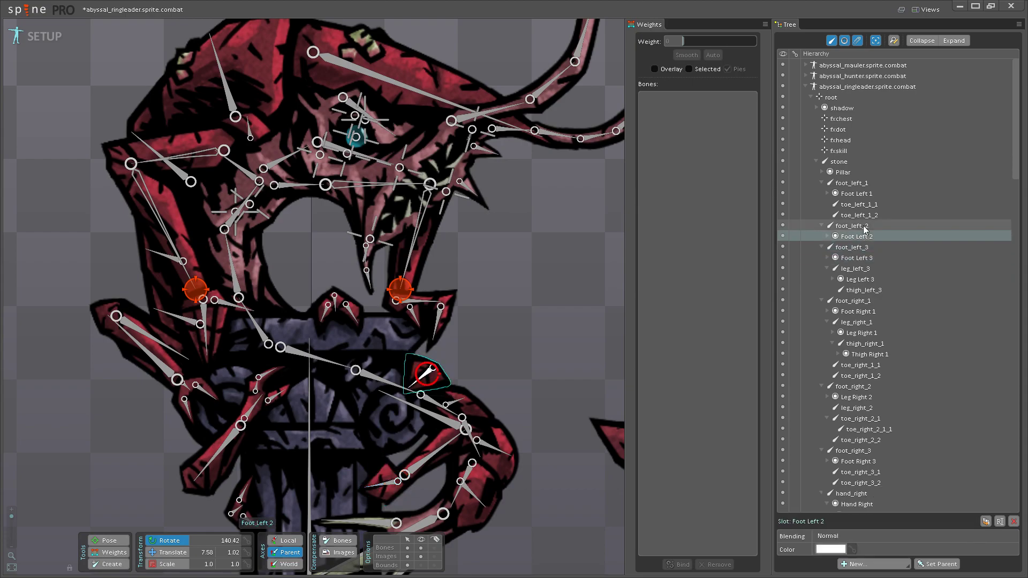
pyautogui.click(873, 185)
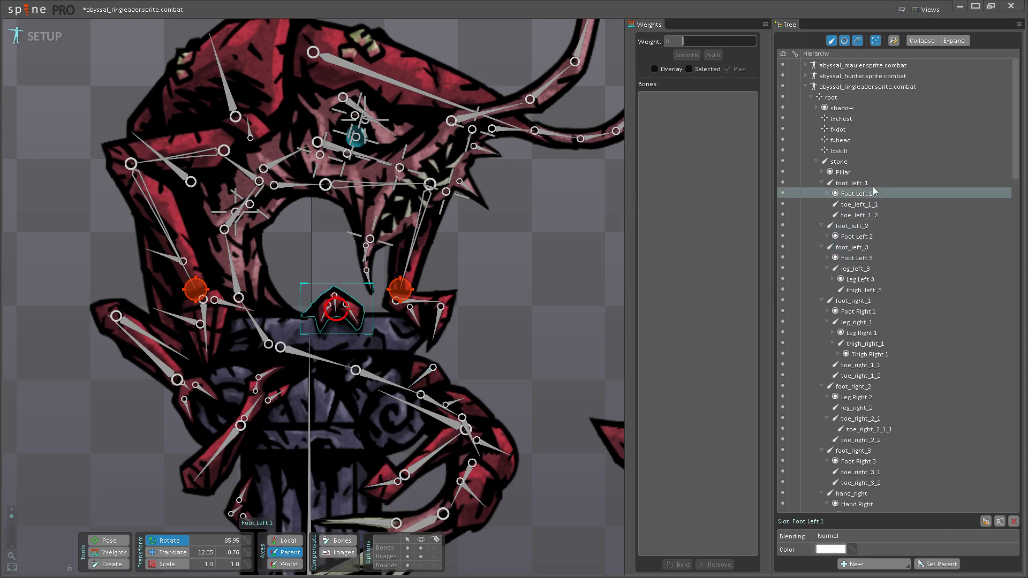
pyautogui.click(860, 150)
pyautogui.click(862, 128)
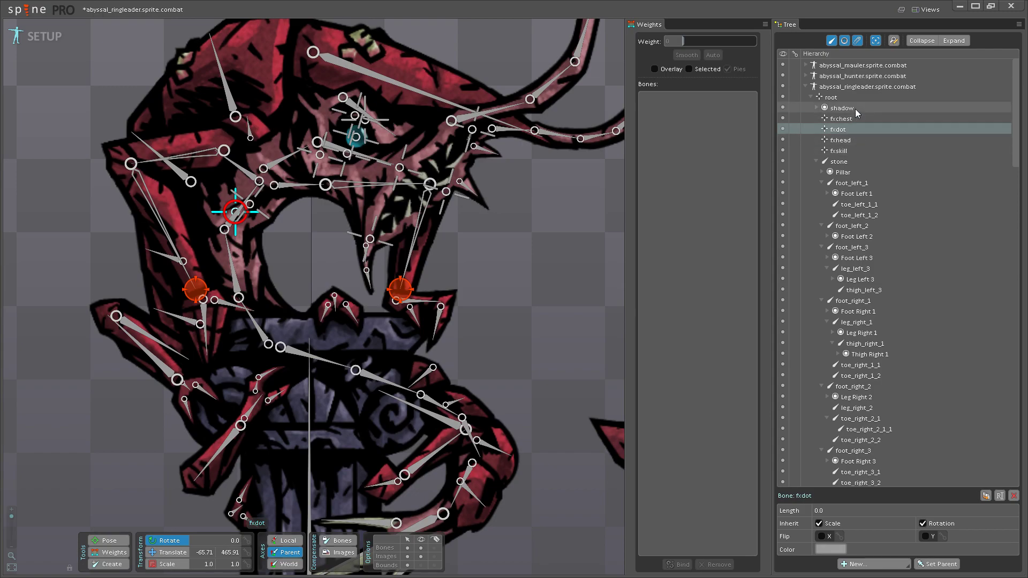
pyautogui.click(843, 172)
# - Look over the ringleader's upper body with the Pillar slot selected, and save the project
pyautogui.scroll(-2, 472, 247)
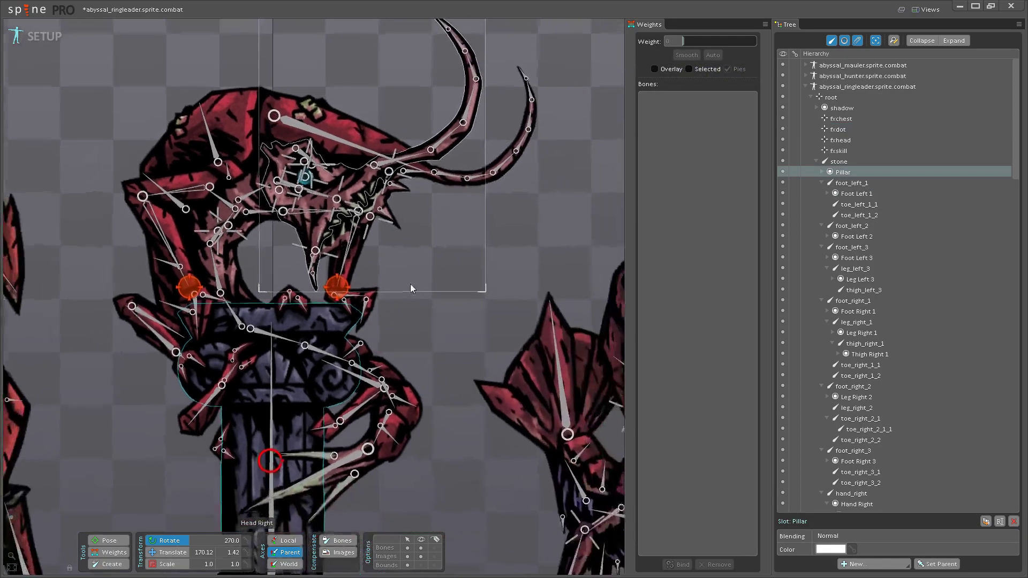
pyautogui.moveTo(409, 281); pyautogui.dragTo(442, 320)
pyautogui.scroll(1, 445, 324)
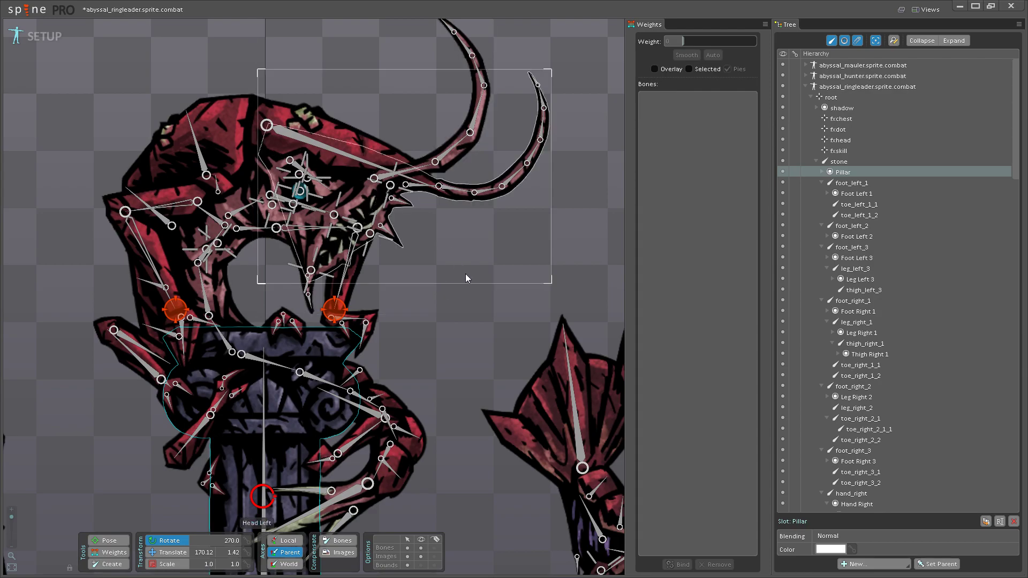
pyautogui.scroll(2, 465, 272)
pyautogui.hotkey('ctrl', 's')
pyautogui.scroll(-2, 464, 364)
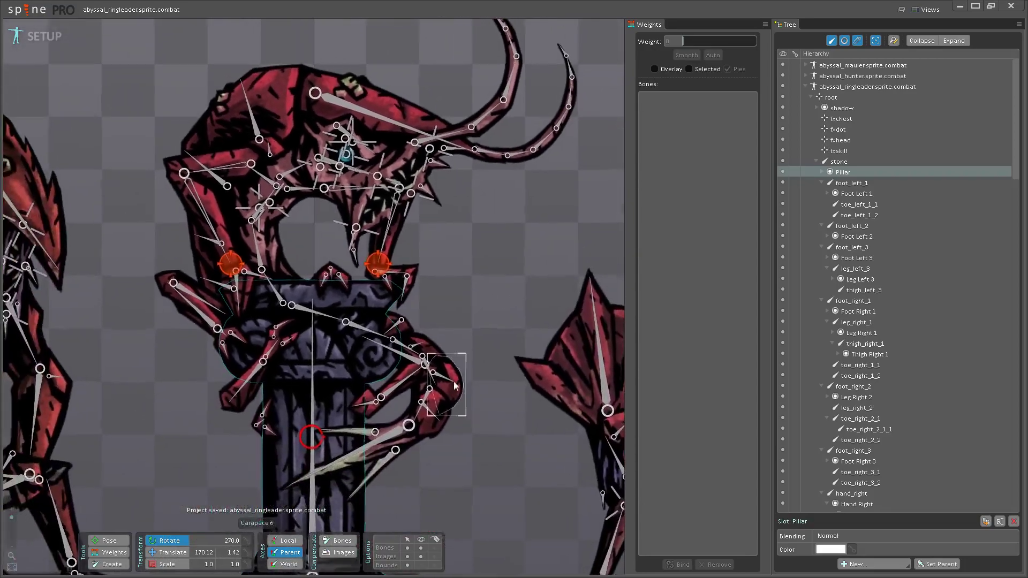
# - Inspect the tail_6 bone and its tail spikes in front of the pillar, and save the project again
pyautogui.scroll(-1, 454, 385)
pyautogui.moveTo(415, 463); pyautogui.dragTo(374, 420)
pyautogui.moveTo(285, 410); pyautogui.dragTo(335, 320)
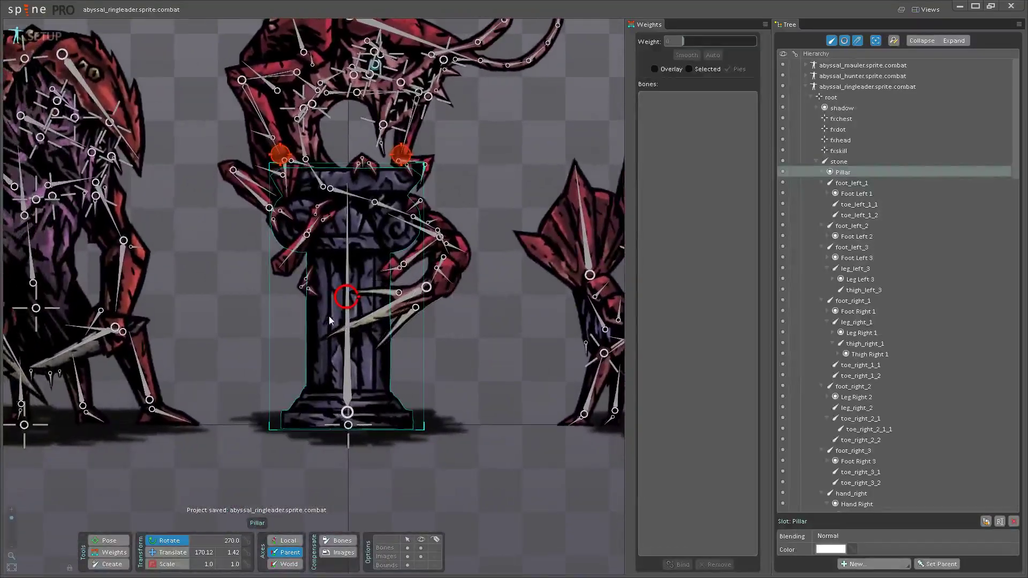
pyautogui.click(410, 297)
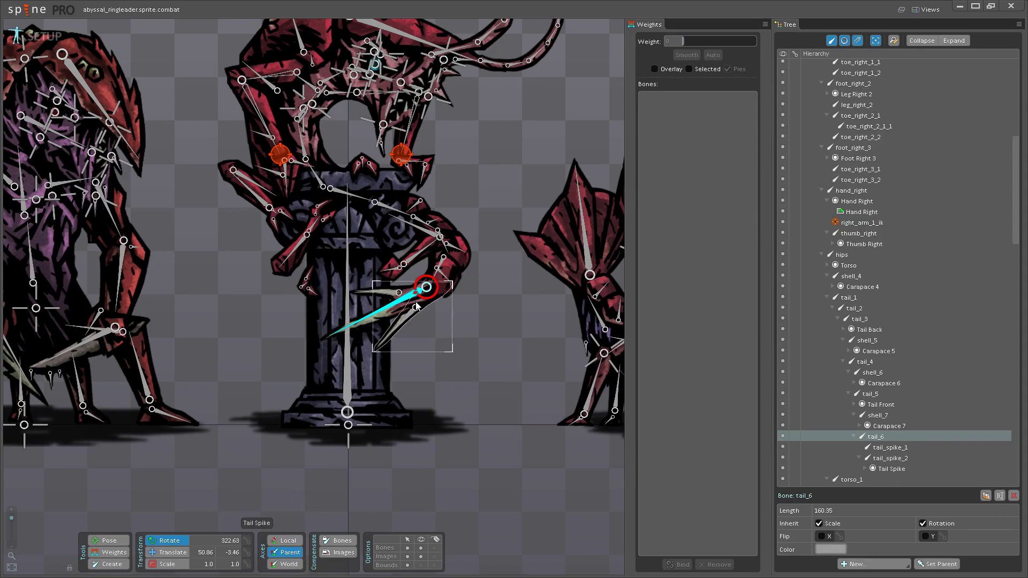
pyautogui.moveTo(416, 305); pyautogui.dragTo(433, 353)
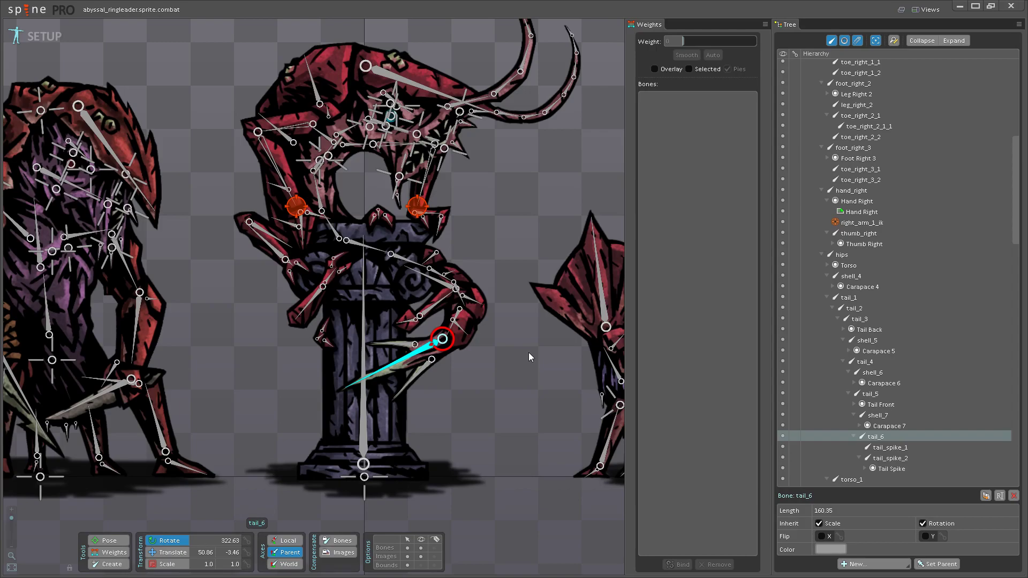
pyautogui.scroll(5, 567, 398)
pyautogui.scroll(-5, 525, 237)
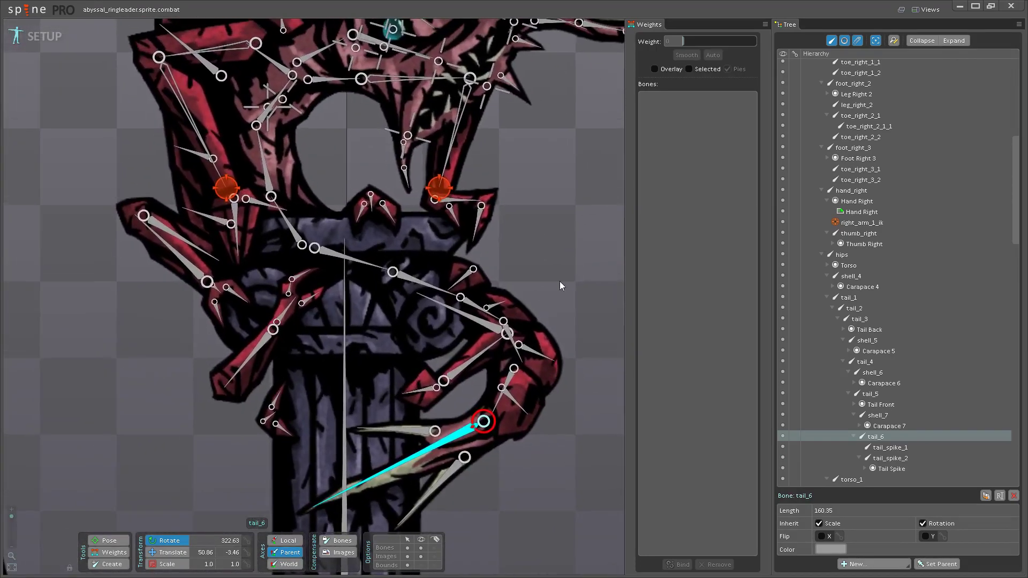
pyautogui.hotkey('ctrl', 's')
pyautogui.scroll(5, 411, 282)
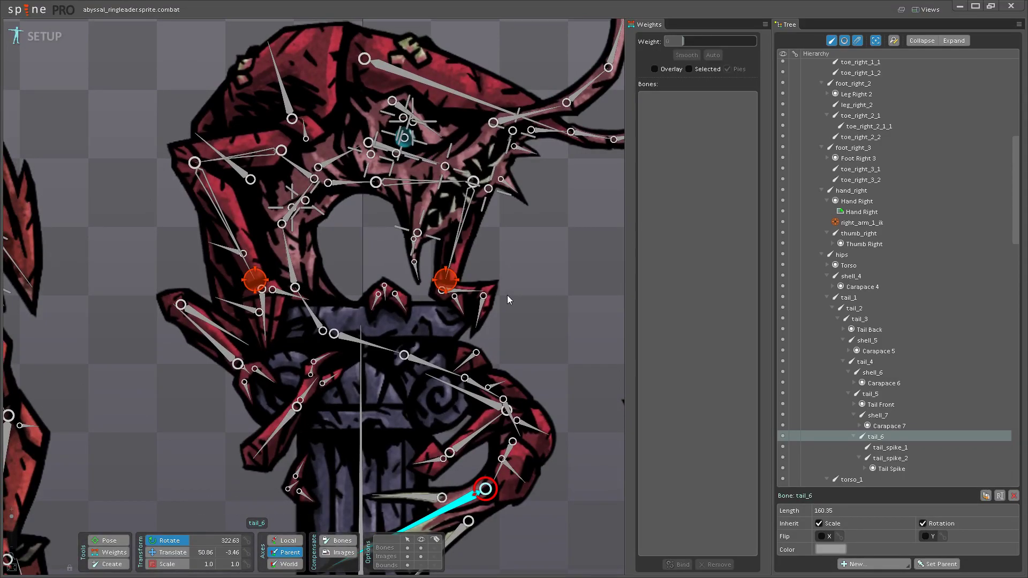
pyautogui.moveTo(516, 251); pyautogui.dragTo(452, 395)
pyautogui.scroll(-2, 452, 388)
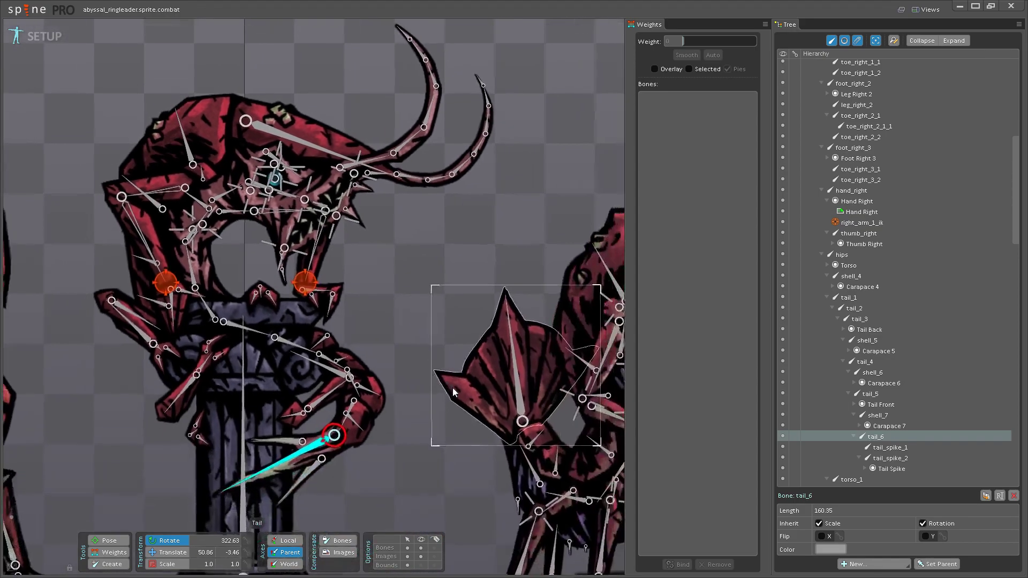
pyautogui.scroll(-2, 406, 420)
pyautogui.scroll(1, 384, 398)
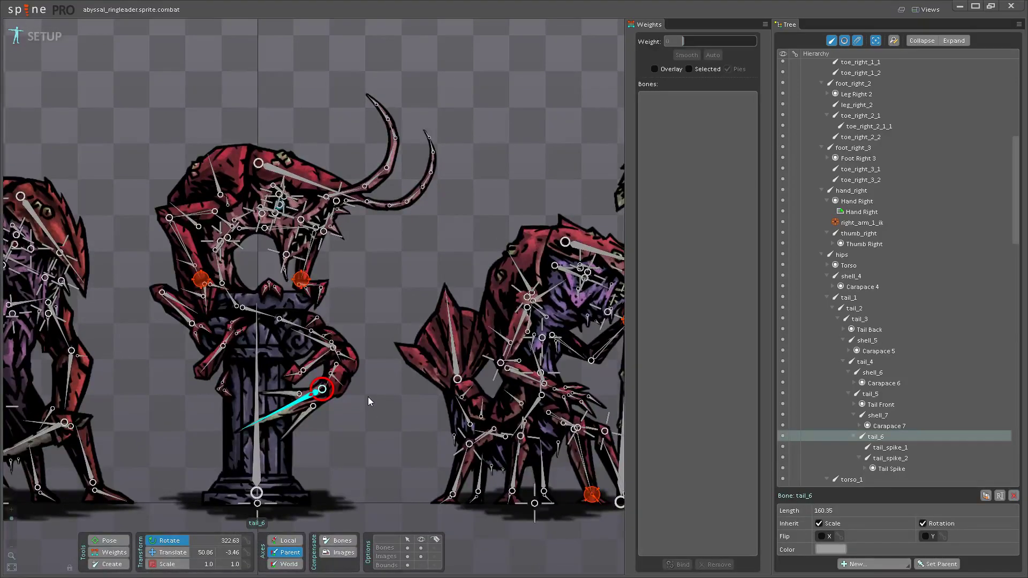
pyautogui.moveTo(368, 397); pyautogui.dragTo(410, 407)
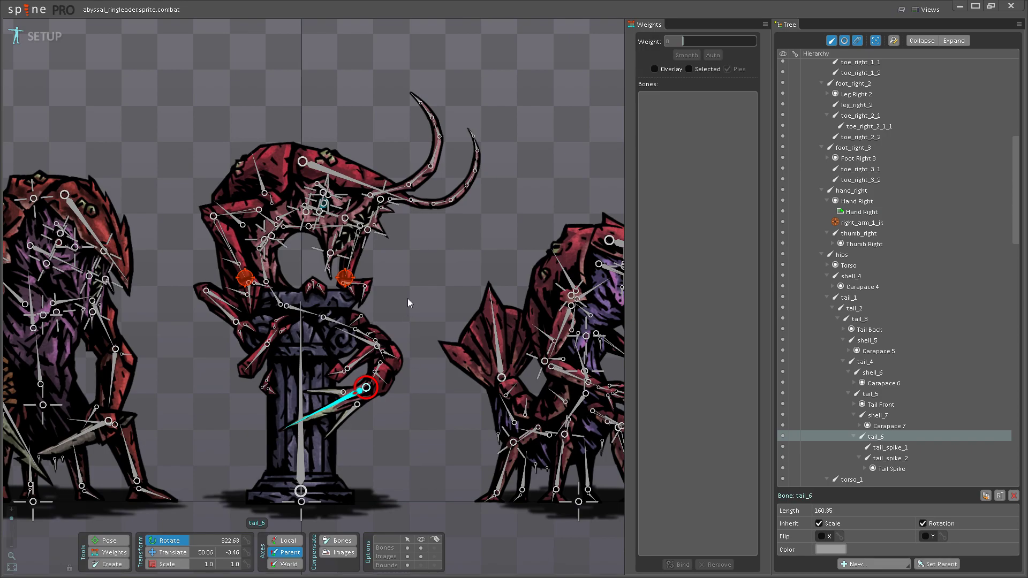
pyautogui.scroll(3, 407, 306)
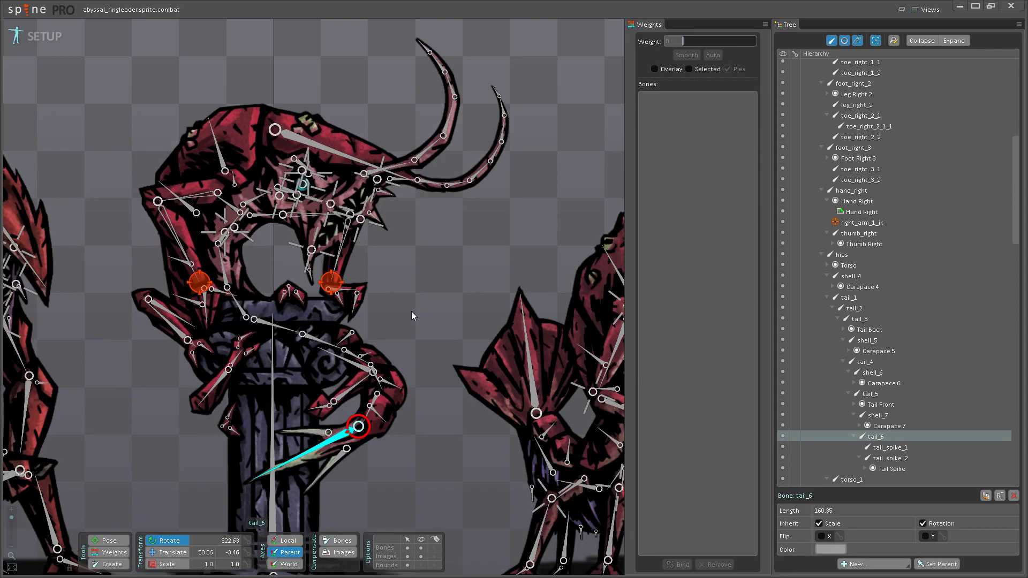
pyautogui.moveTo(418, 319); pyautogui.dragTo(419, 325)
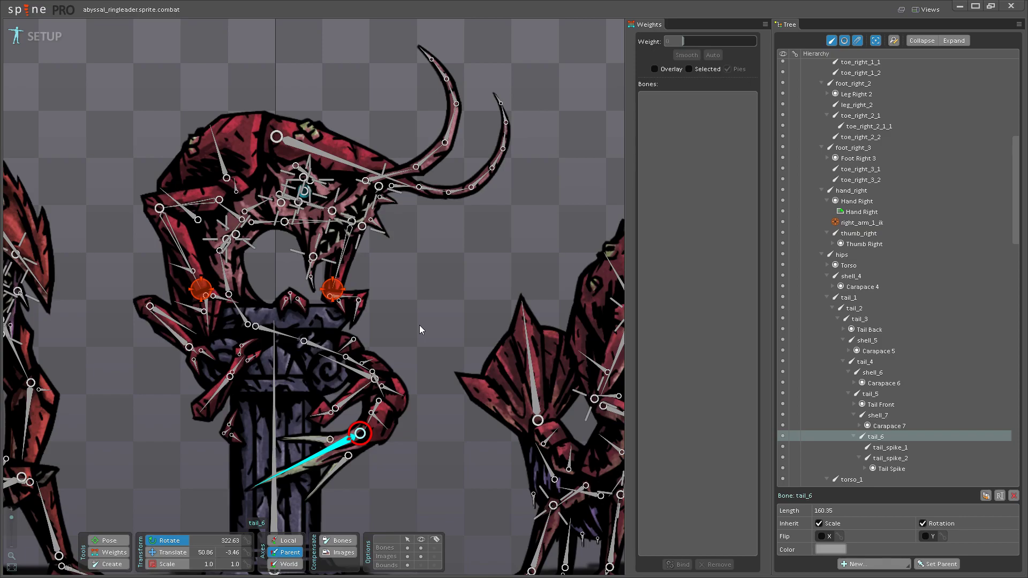
pyautogui.moveTo(413, 323)
pyautogui.mouseDown()
pyautogui.moveTo(416, 338)
pyautogui.moveTo(401, 327)
pyautogui.mouseUp()
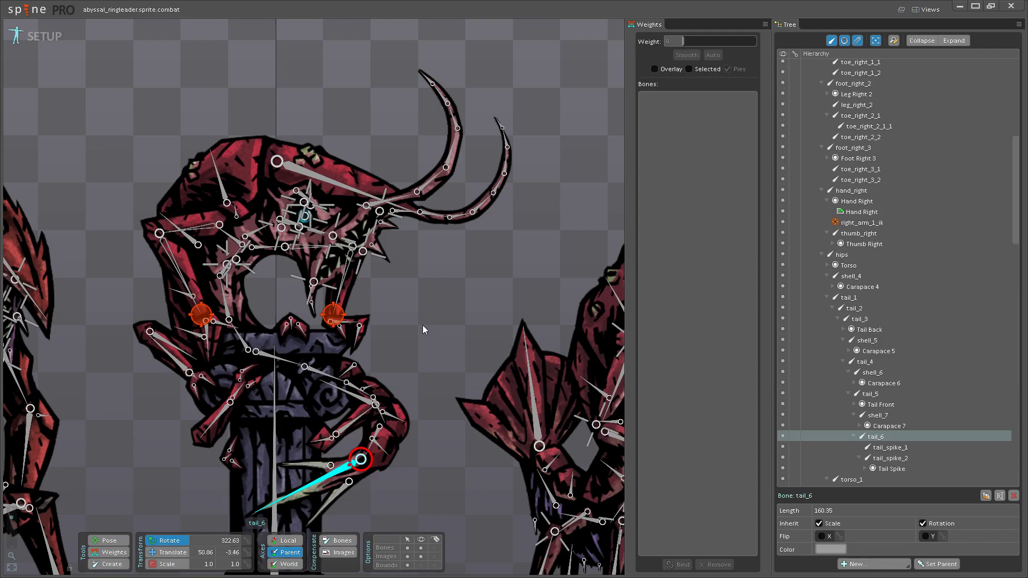
pyautogui.moveTo(401, 364); pyautogui.dragTo(451, 322)
pyautogui.scroll(-1, 444, 333)
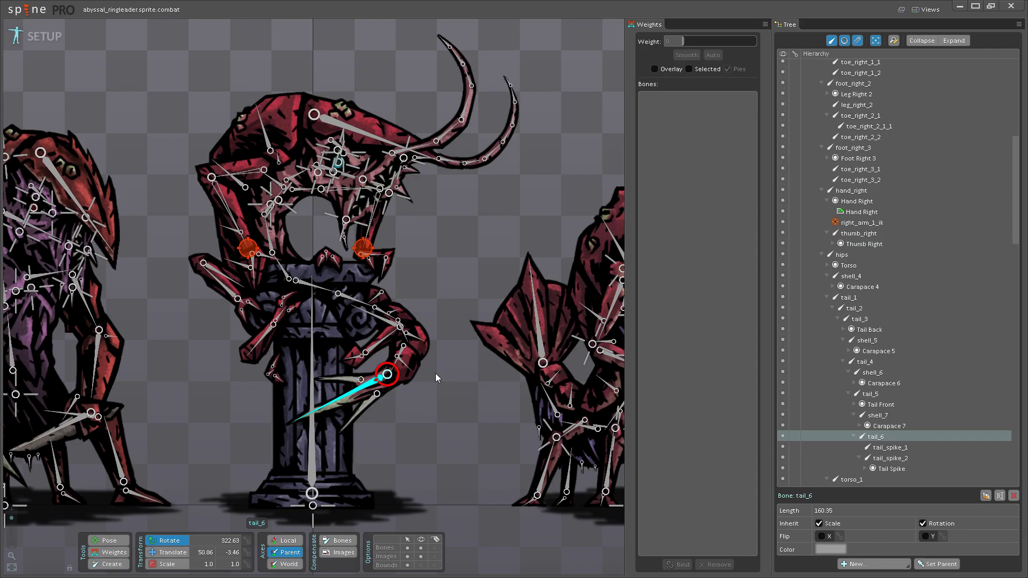
# - Look over the ringleader's head, horns and upper-body bones above the pillar
pyautogui.moveTo(440, 348); pyautogui.dragTo(440, 372)
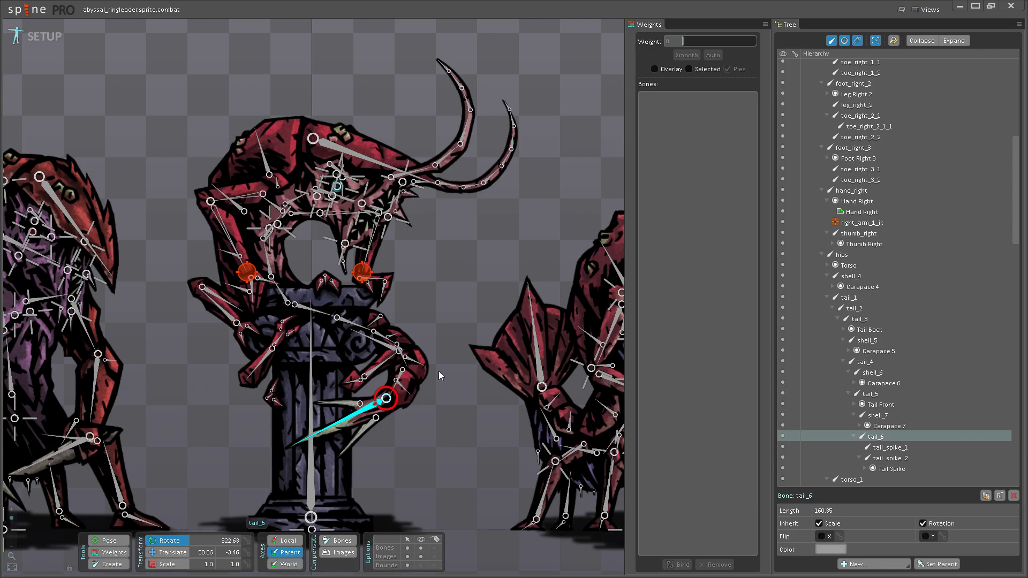
pyautogui.moveTo(426, 301); pyautogui.dragTo(450, 418)
pyautogui.scroll(1, 438, 344)
pyautogui.scroll(1, 499, 402)
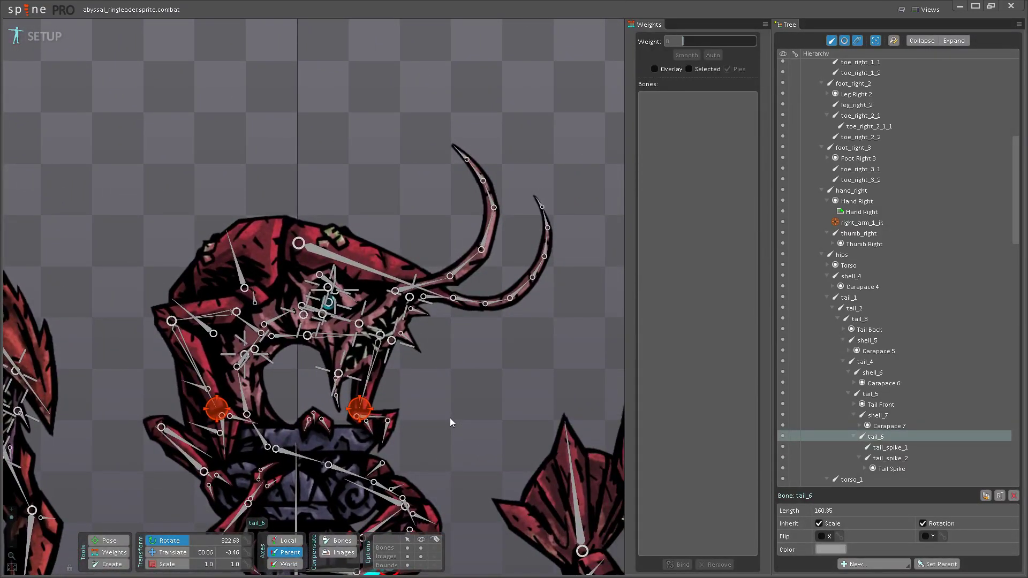
pyautogui.moveTo(450, 418)
pyautogui.mouseDown()
pyautogui.moveTo(448, 366)
pyautogui.moveTo(431, 386)
pyautogui.moveTo(436, 397)
pyautogui.moveTo(442, 367)
pyautogui.moveTo(461, 372)
pyautogui.moveTo(456, 408)
pyautogui.mouseUp()
pyautogui.scroll(-1, 448, 366)
pyautogui.scroll(1, 408, 381)
pyautogui.scroll(2, 436, 397)
pyautogui.scroll(-1, 461, 372)
pyautogui.scroll(1, 455, 407)
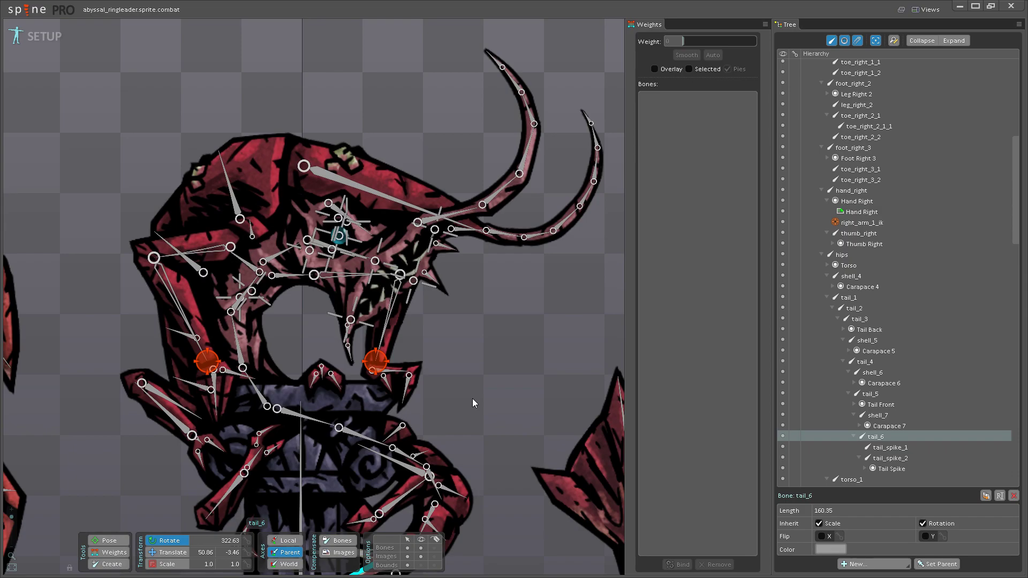
pyautogui.scroll(-1, 472, 398)
pyautogui.moveTo(458, 383); pyautogui.dragTo(426, 410)
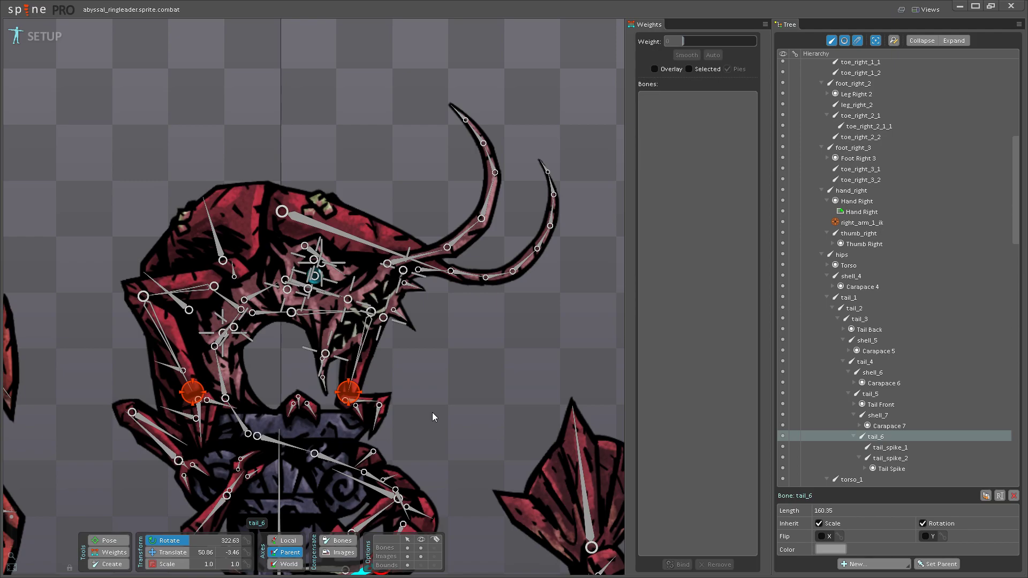
pyautogui.scroll(-2, 432, 412)
pyautogui.moveTo(432, 412); pyautogui.dragTo(387, 378)
pyautogui.scroll(1, 398, 368)
pyautogui.scroll(1, 399, 369)
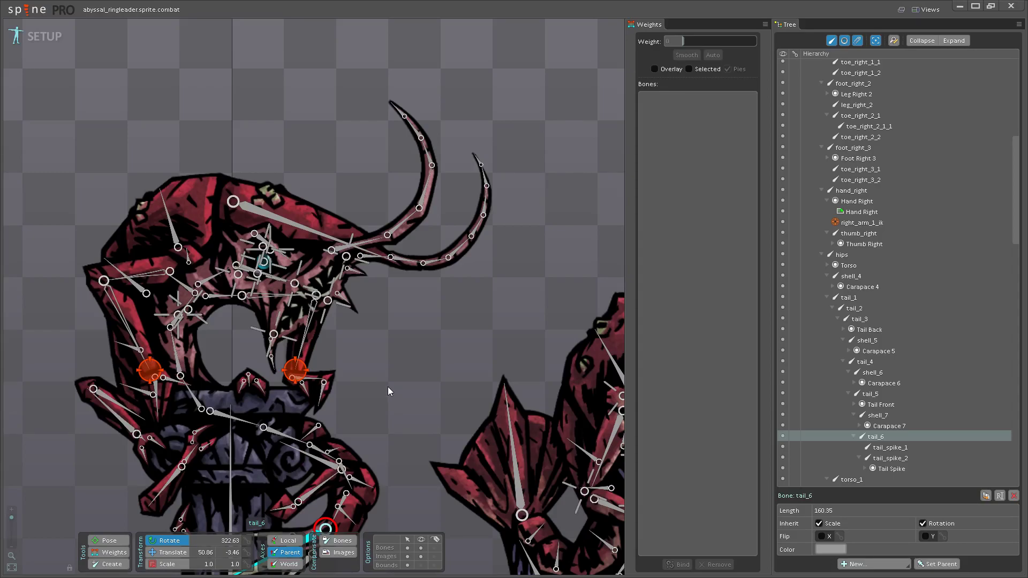
pyautogui.moveTo(388, 386); pyautogui.dragTo(413, 416)
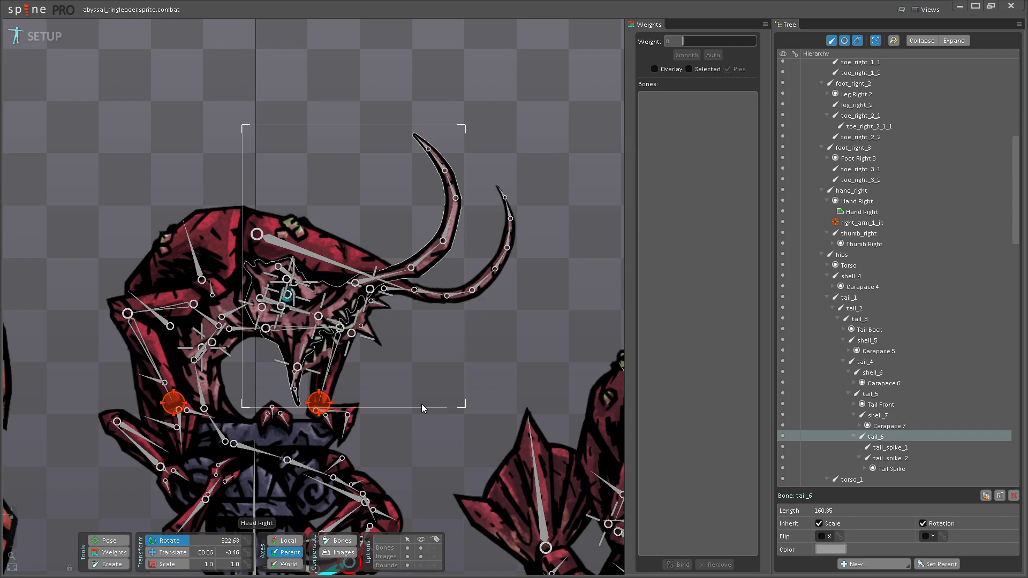
pyautogui.scroll(-1, 434, 391)
pyautogui.moveTo(411, 407); pyautogui.dragTo(394, 423)
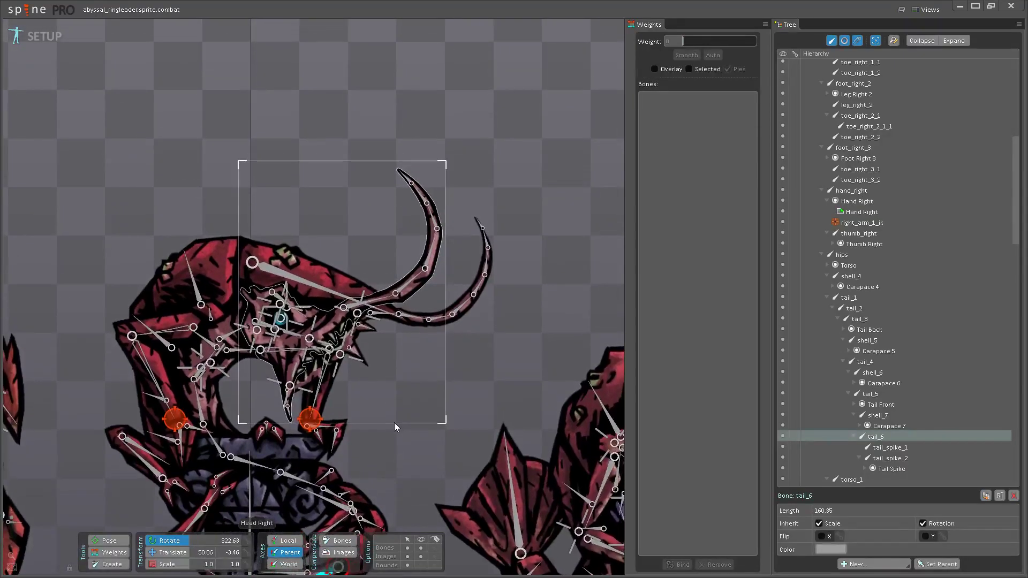
pyautogui.scroll(-3, 394, 422)
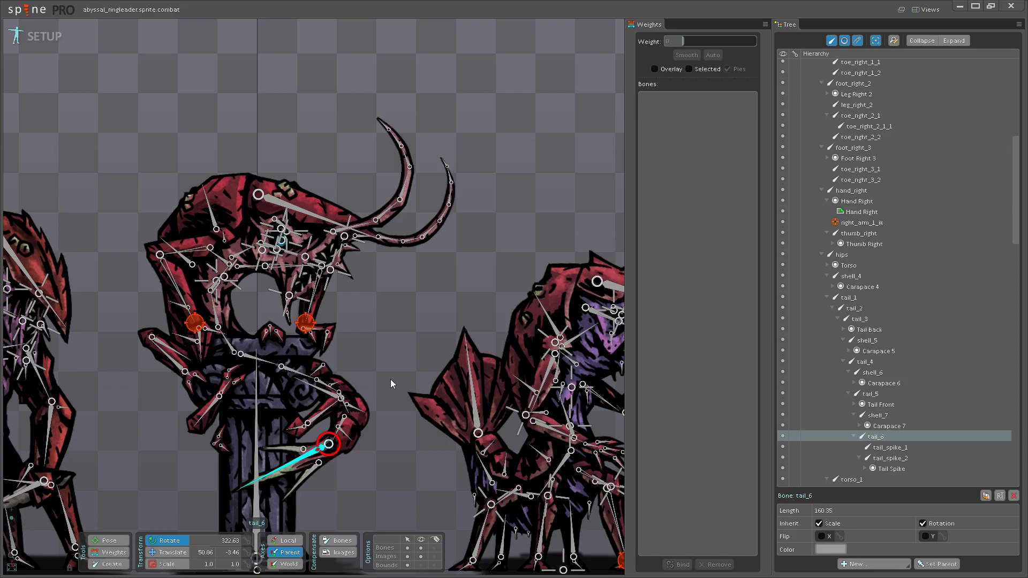
# - Inspect how the tail and limb bones wrap around the pillar below the torso
pyautogui.scroll(2, 396, 312)
pyautogui.moveTo(412, 356); pyautogui.dragTo(391, 334)
pyautogui.scroll(2, 391, 333)
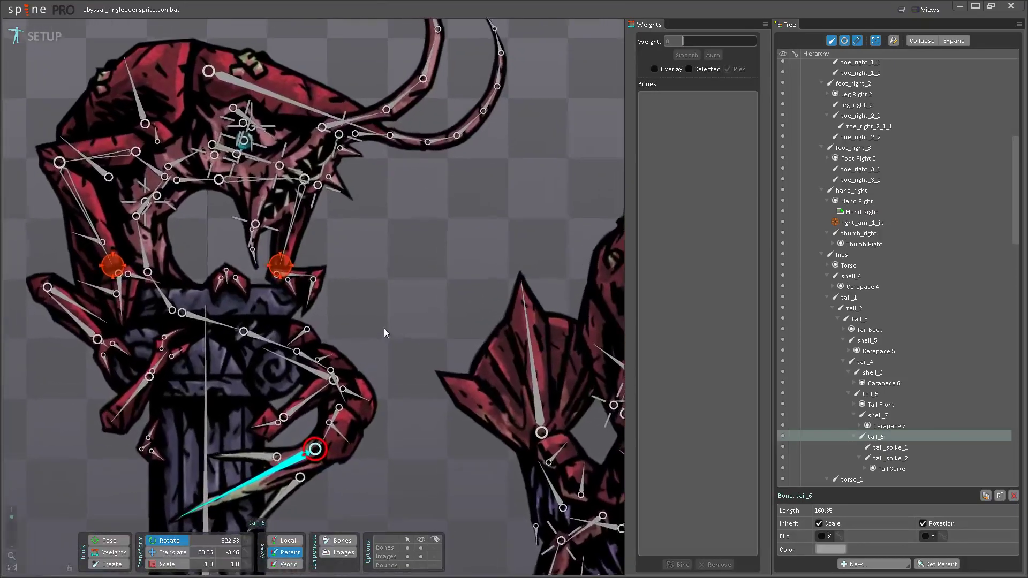
pyautogui.scroll(1, 404, 352)
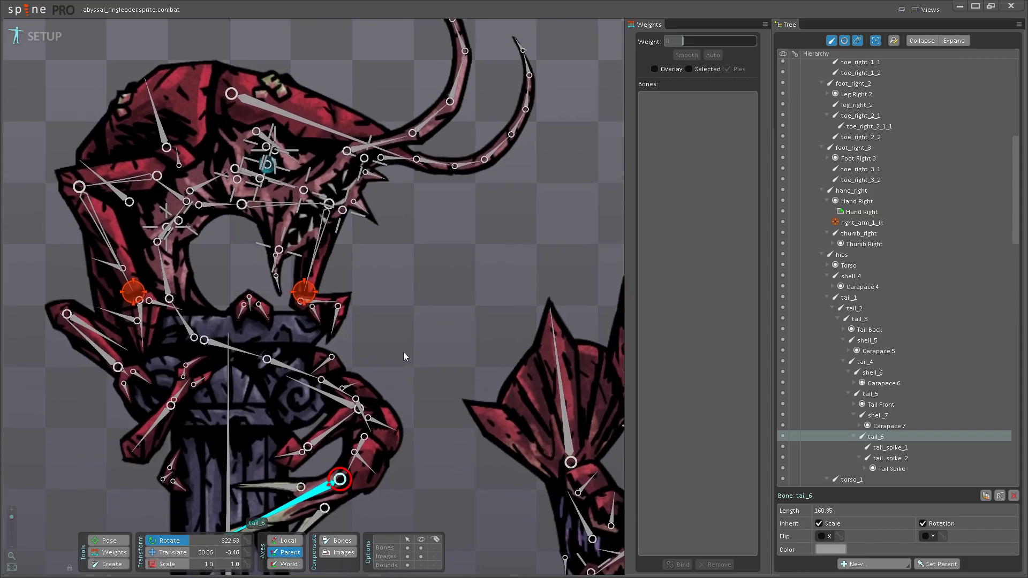
pyautogui.scroll(2, 404, 352)
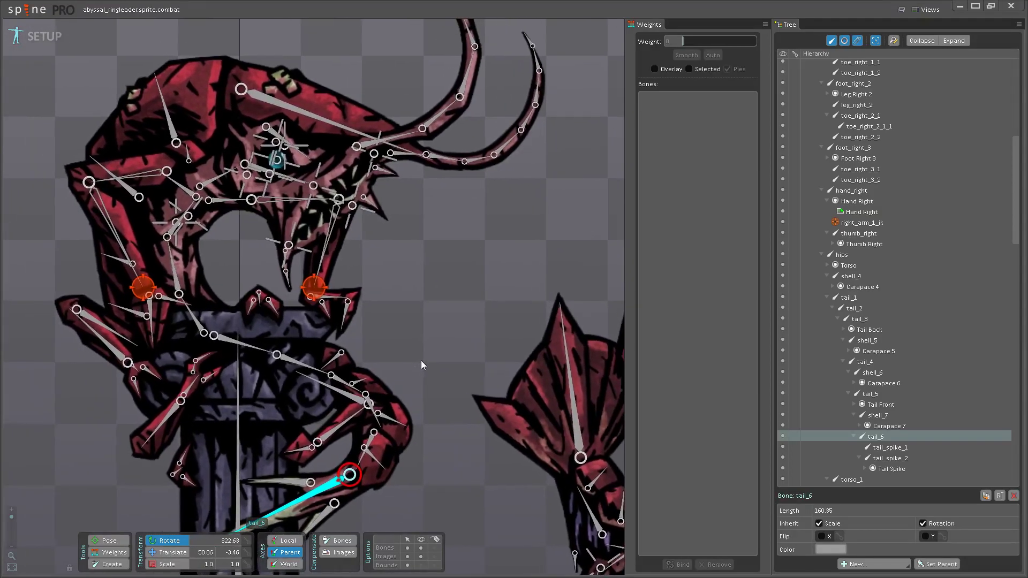
pyautogui.scroll(-2, 413, 353)
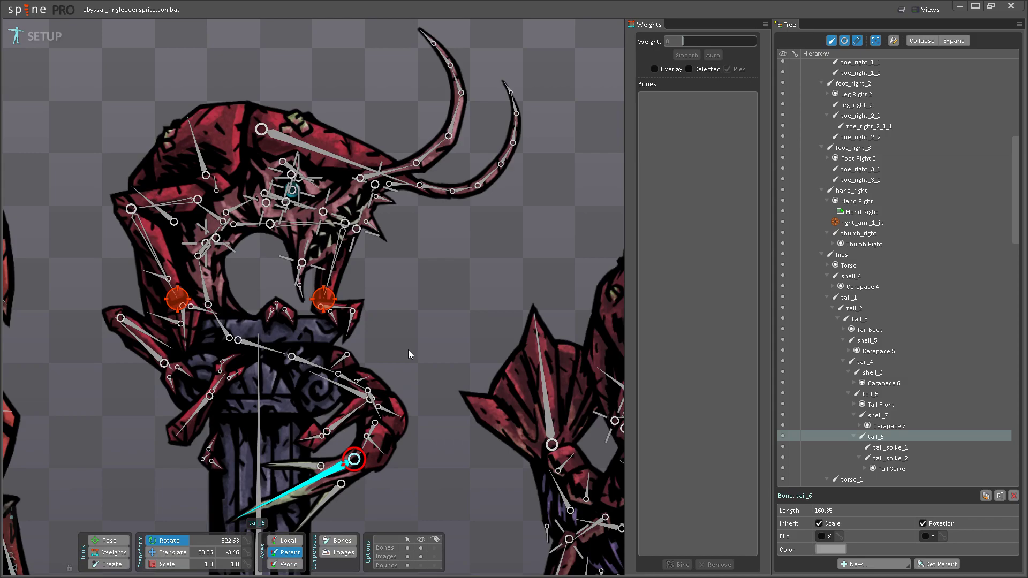
pyautogui.scroll(2, 460, 416)
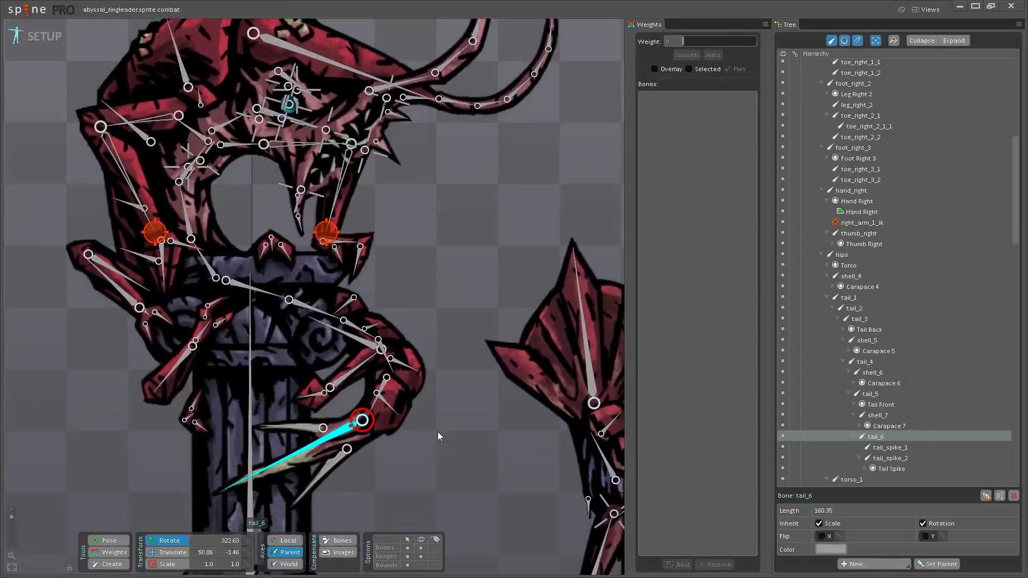
pyautogui.scroll(-2, 438, 431)
pyautogui.moveTo(397, 303); pyautogui.dragTo(426, 398)
pyautogui.scroll(1, 422, 397)
pyautogui.moveTo(377, 359); pyautogui.dragTo(402, 389)
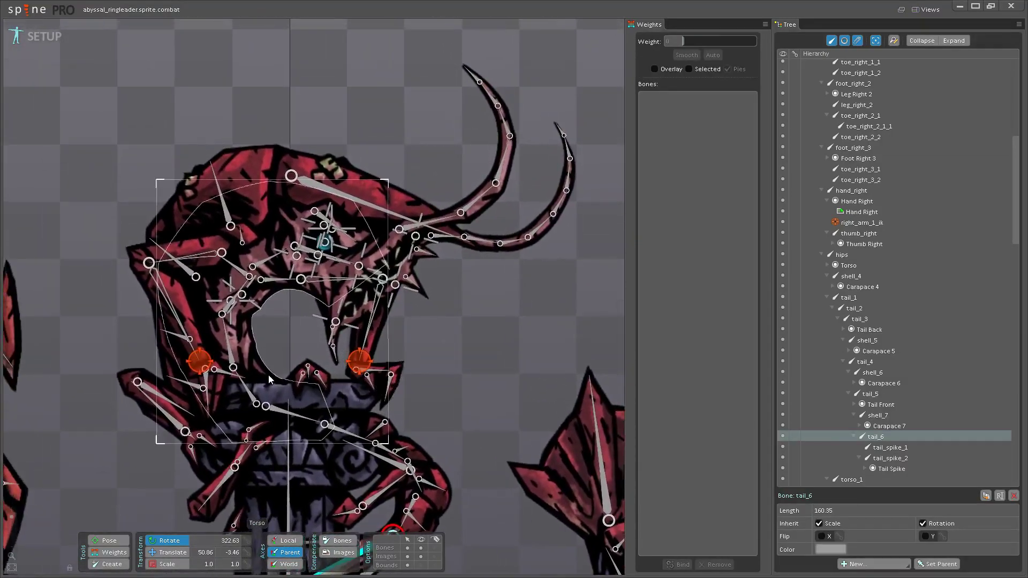
pyautogui.scroll(1, 263, 388)
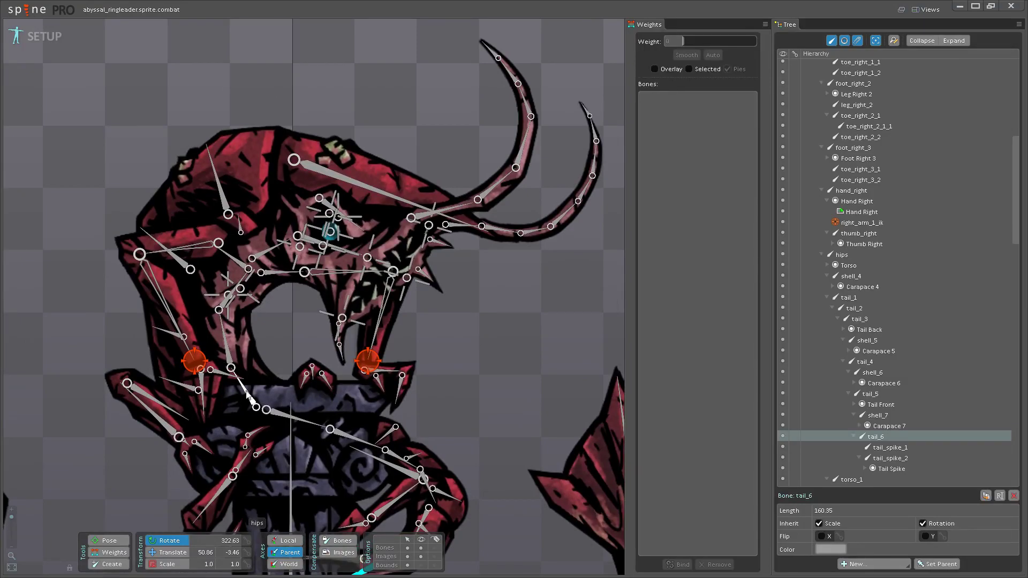
pyautogui.scroll(-2, 420, 391)
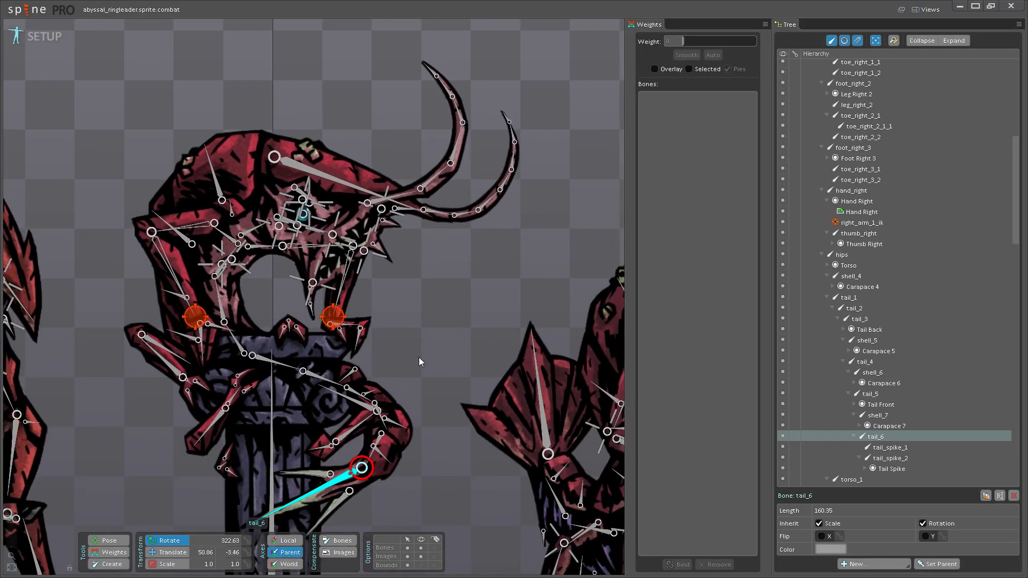
pyautogui.scroll(3, 426, 353)
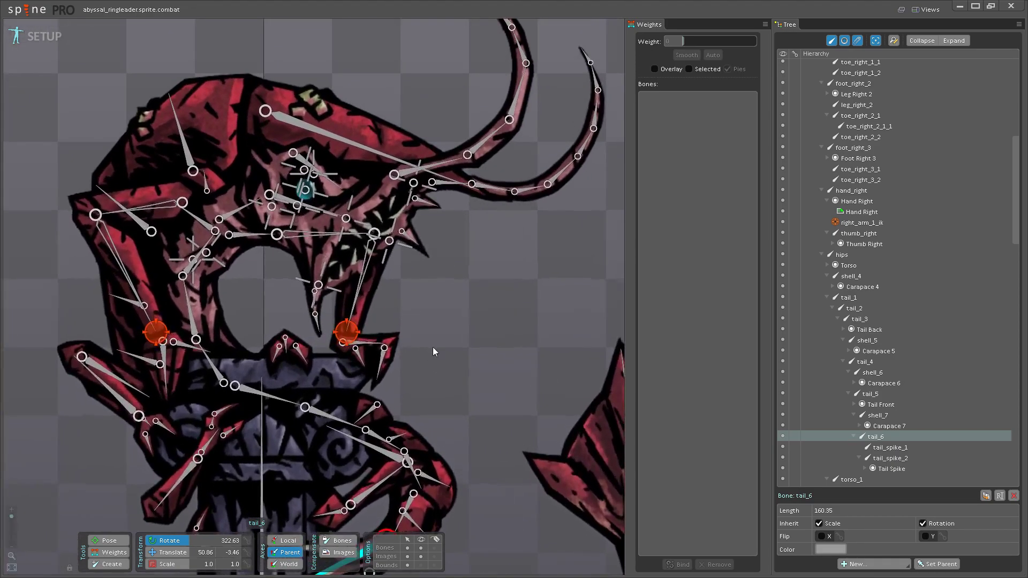
# - Examine the Torso image and the bones around the head, arms and front foot up close
pyautogui.moveTo(433, 347); pyautogui.dragTo(463, 381)
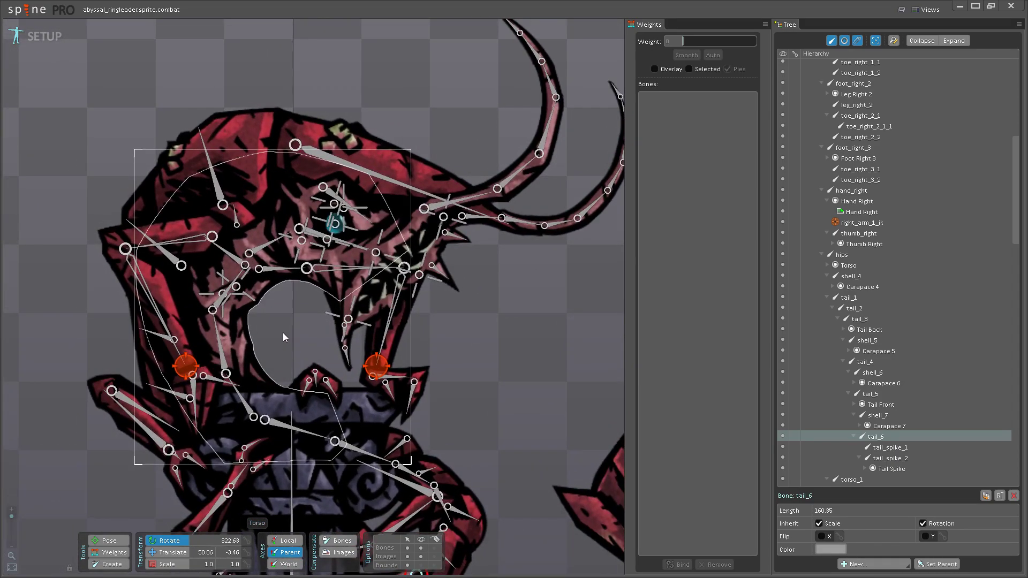
pyautogui.moveTo(283, 333); pyautogui.dragTo(294, 369)
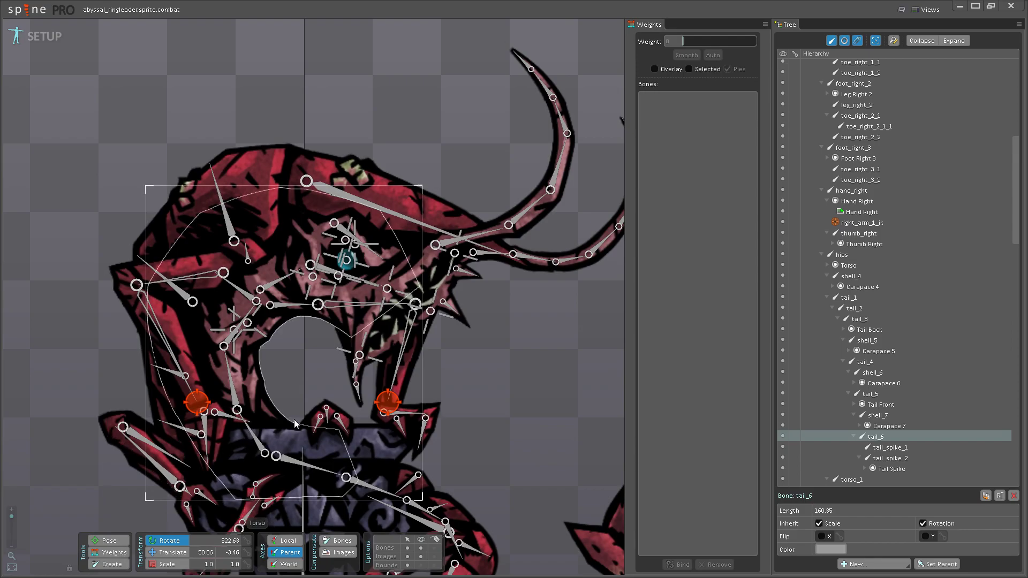
pyautogui.scroll(-2, 301, 368)
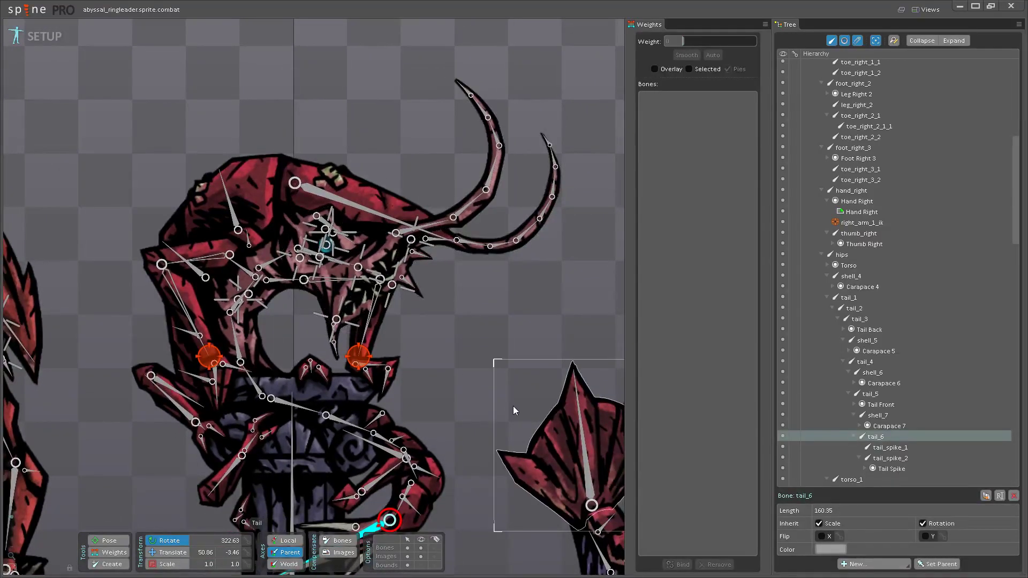
pyautogui.moveTo(496, 341); pyautogui.dragTo(540, 359)
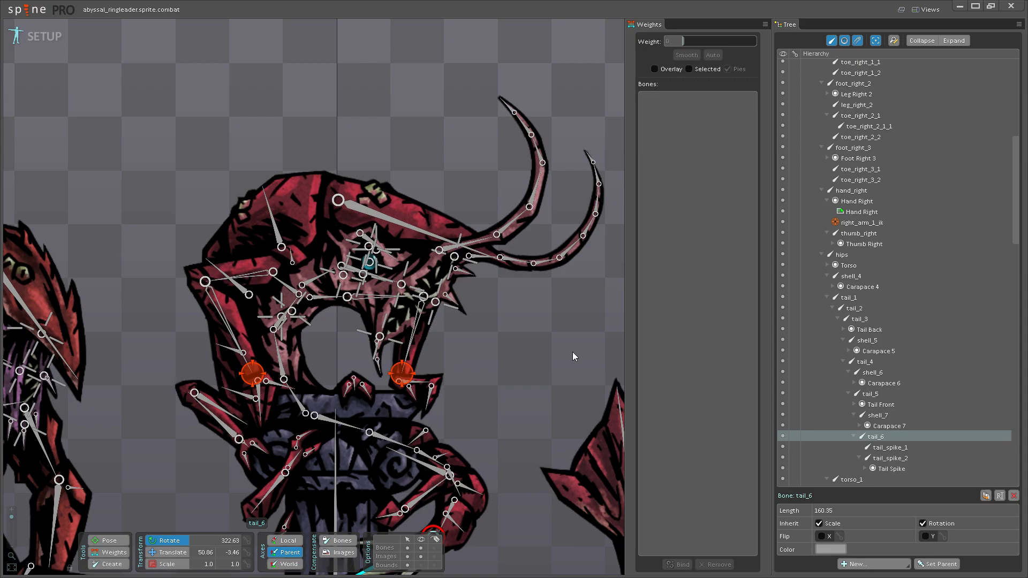
pyautogui.moveTo(573, 351); pyautogui.dragTo(572, 368)
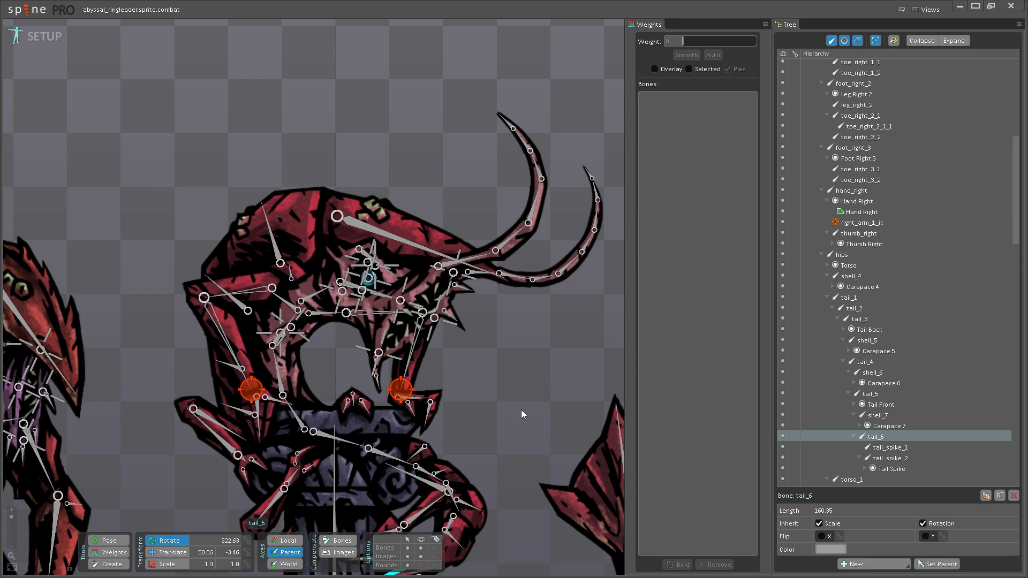
pyautogui.scroll(5, 522, 409)
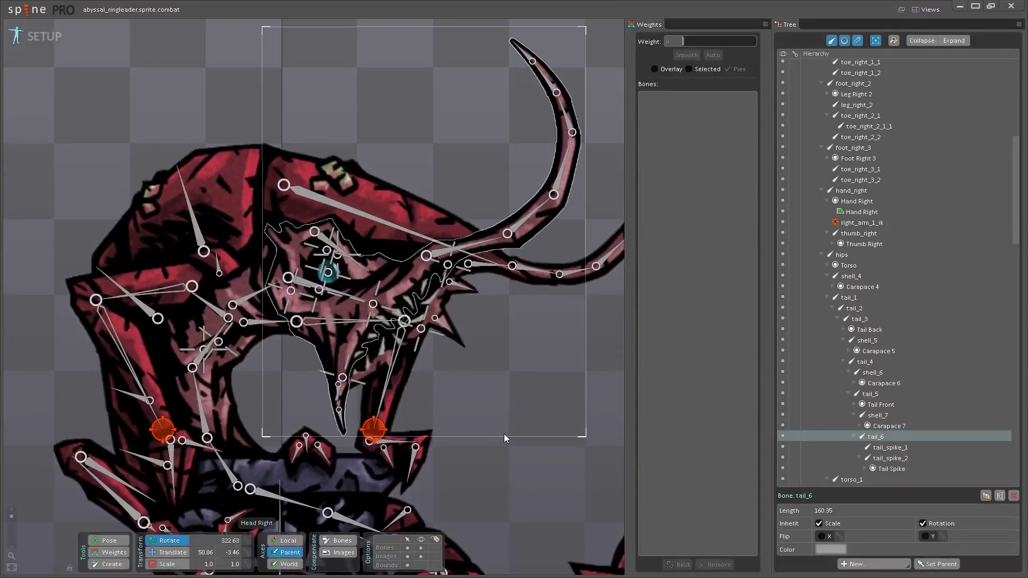
pyautogui.scroll(-3, 417, 404)
pyautogui.scroll(3, 447, 433)
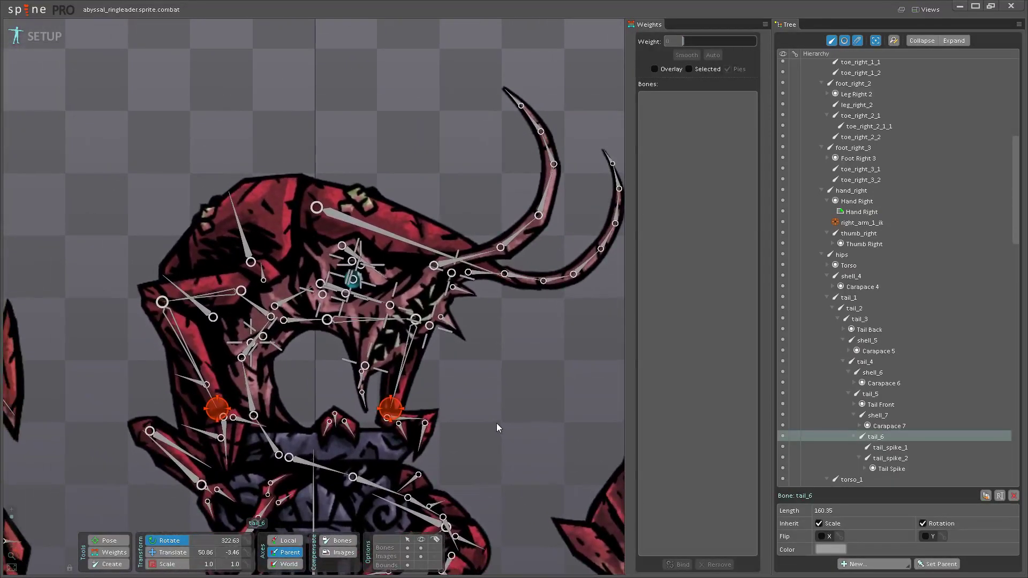
pyautogui.scroll(3, 482, 449)
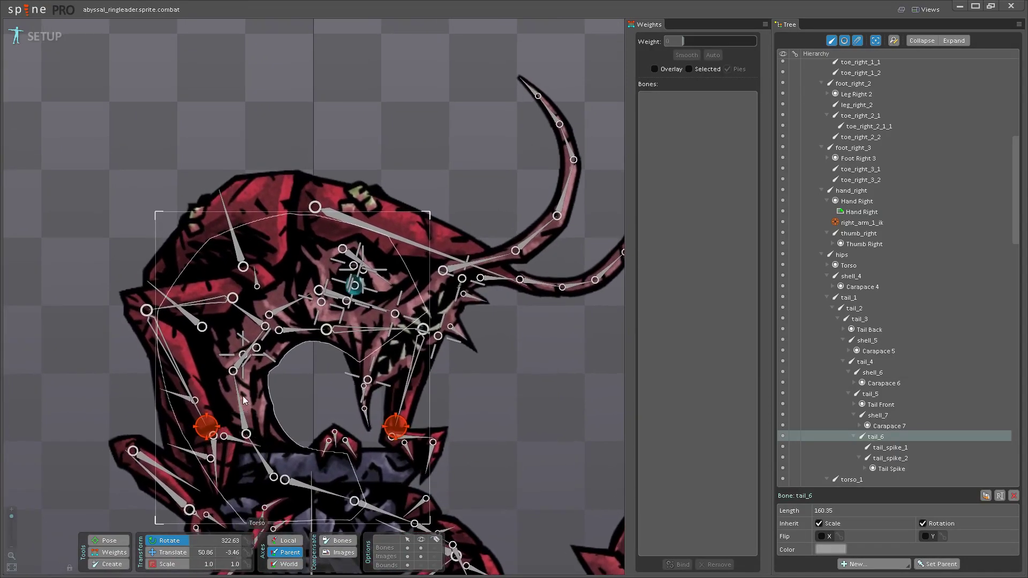
pyautogui.scroll(3, 298, 391)
pyautogui.scroll(-4, 314, 403)
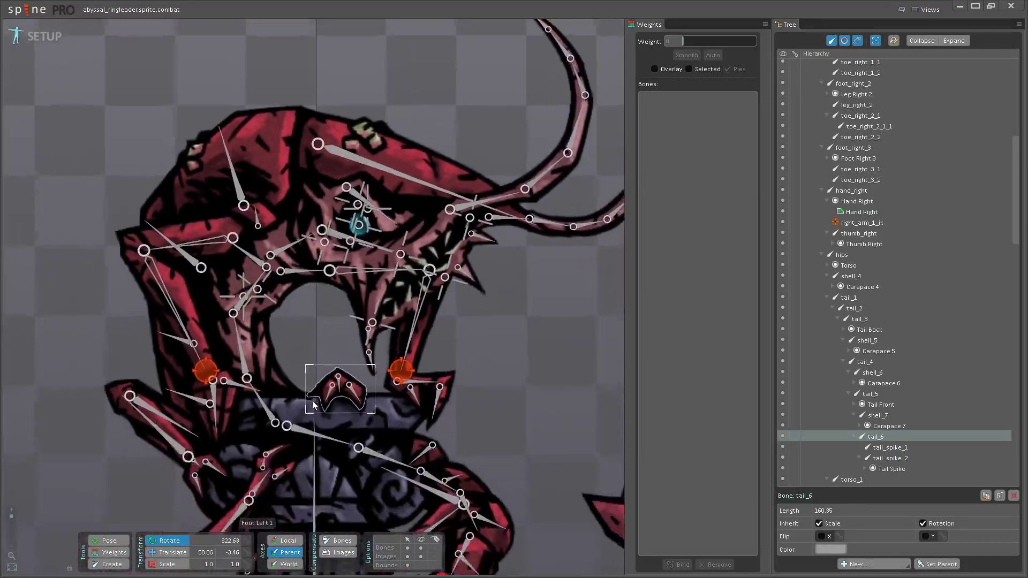
pyautogui.scroll(3, 419, 387)
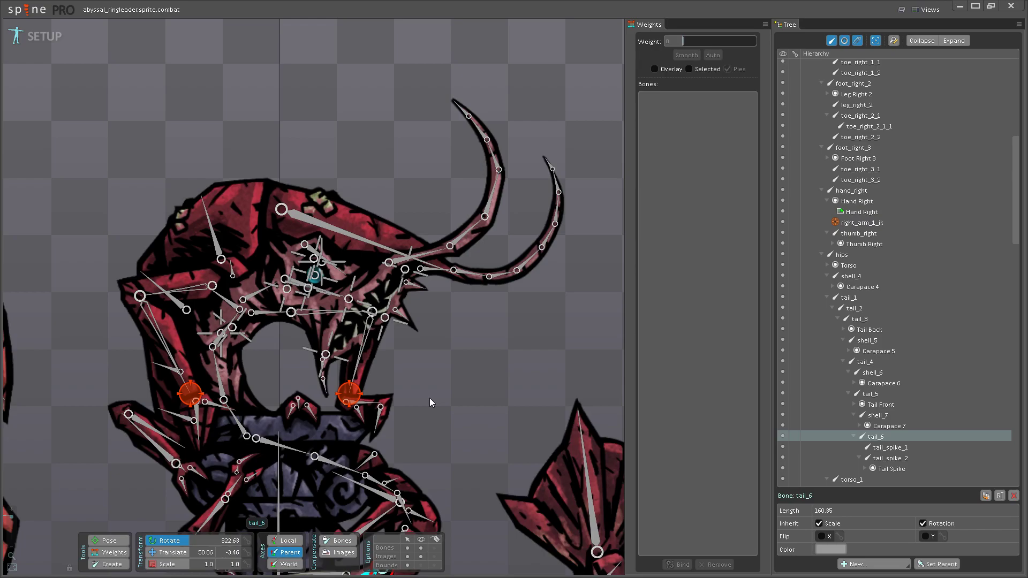
pyautogui.moveTo(430, 397); pyautogui.dragTo(407, 444)
pyautogui.scroll(-2, 387, 423)
pyautogui.scroll(5, 391, 423)
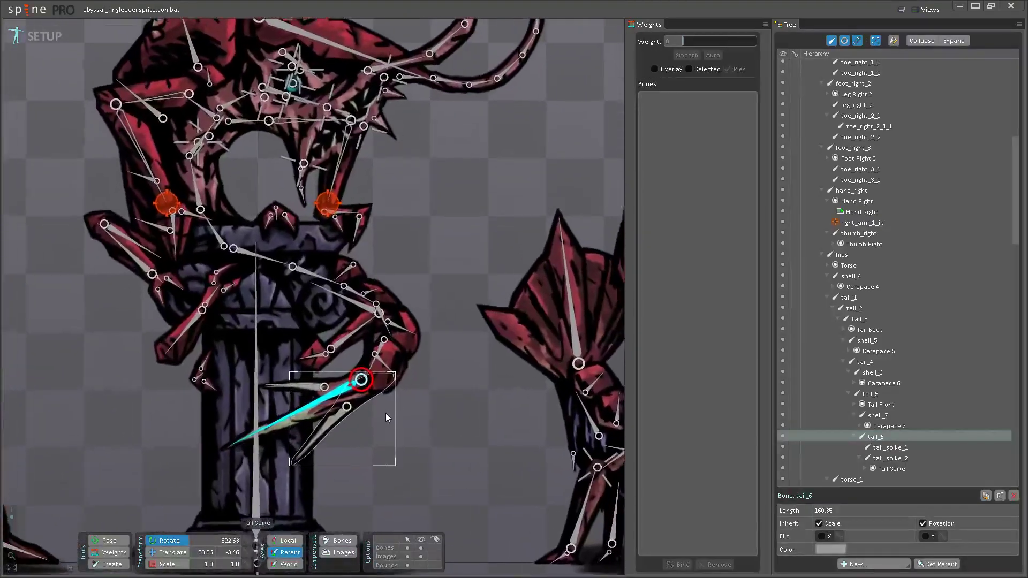
pyautogui.moveTo(436, 288); pyautogui.dragTo(432, 367)
pyautogui.moveTo(415, 310); pyautogui.dragTo(421, 358)
pyautogui.scroll(-3, 407, 348)
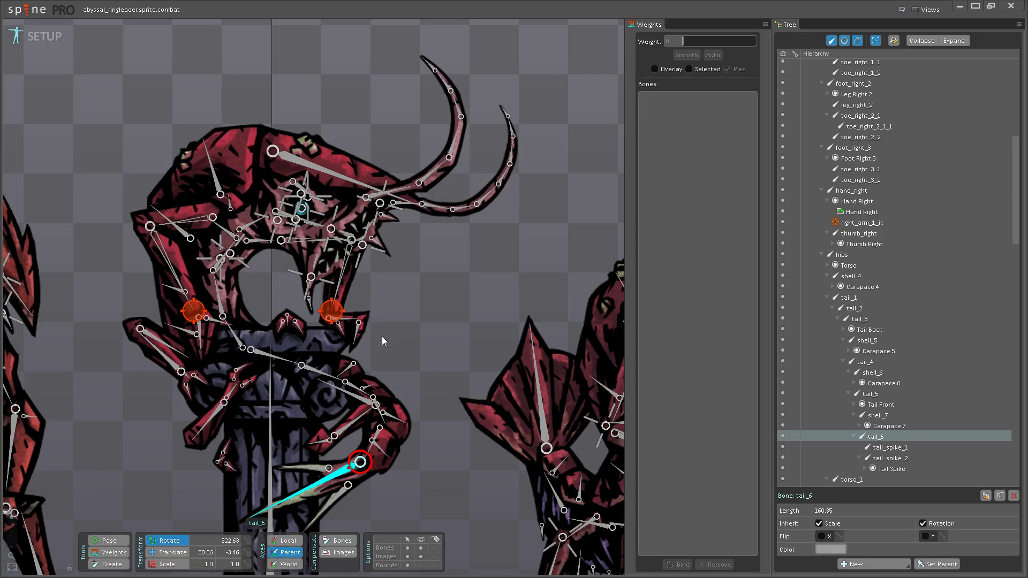
pyautogui.moveTo(407, 325); pyautogui.dragTo(421, 373)
pyautogui.scroll(3, 428, 407)
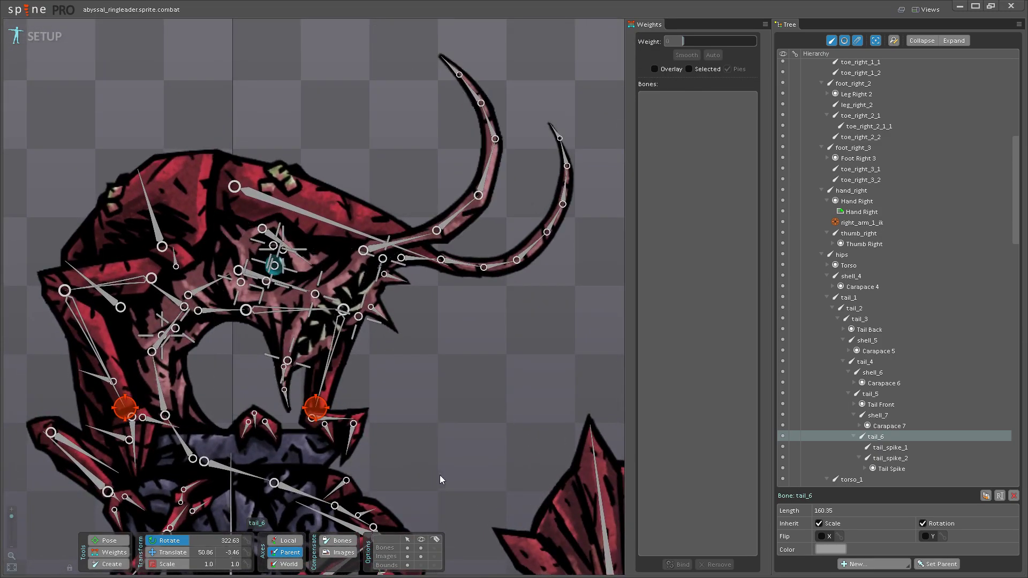
pyautogui.scroll(-2, 423, 437)
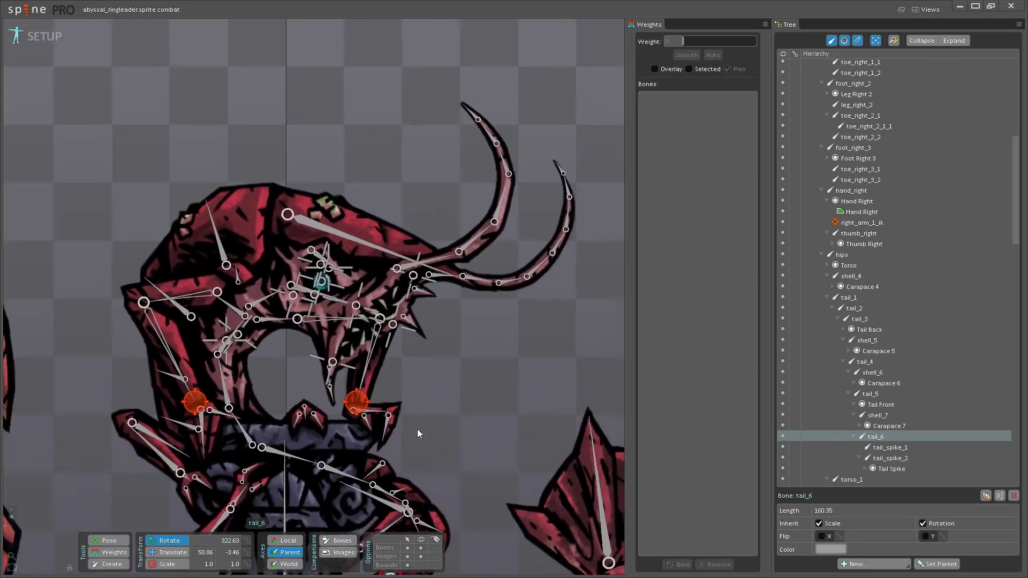
pyautogui.scroll(1, 417, 429)
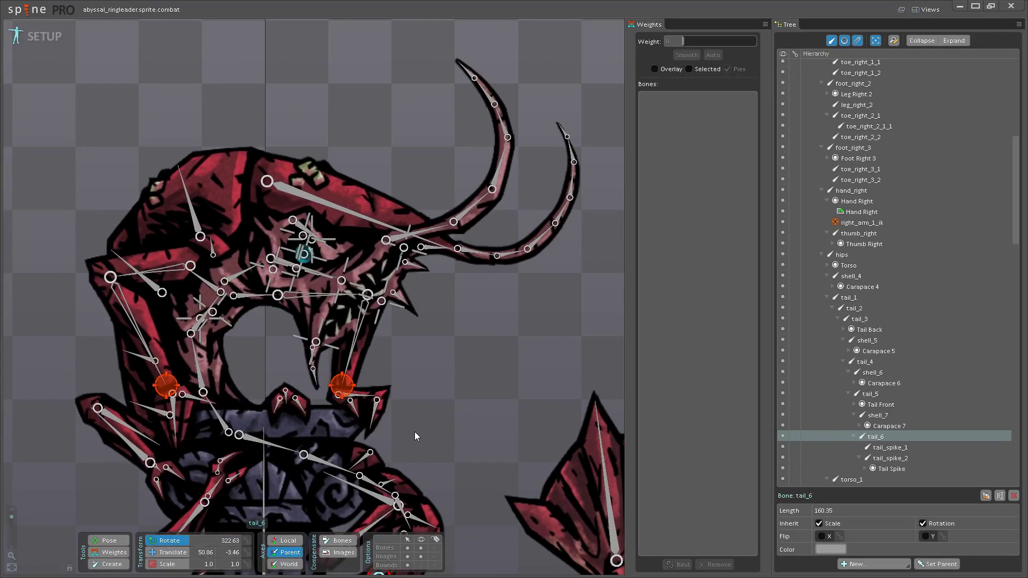
pyautogui.scroll(-3, 417, 383)
# - Select the tail_2 bone at the top of the pillar and save the project
pyautogui.moveTo(314, 430); pyautogui.dragTo(310, 348)
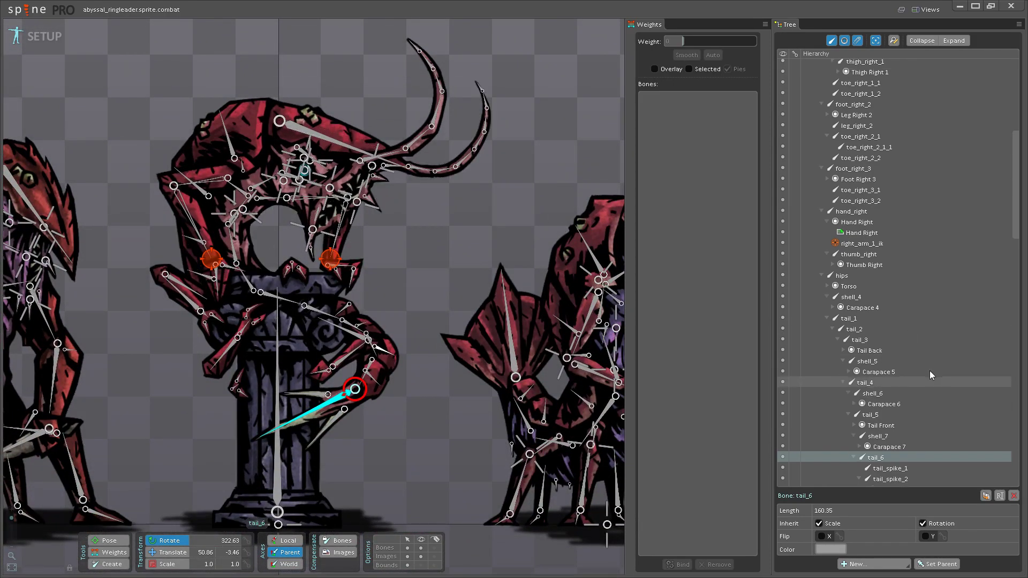
pyautogui.moveTo(310, 313); pyautogui.dragTo(394, 285)
pyautogui.hotkey('ctrl', 's')
# - Convert the Torso image to a mesh and open its mesh for editing with vertex creation active
pyautogui.scroll(3, 364, 300)
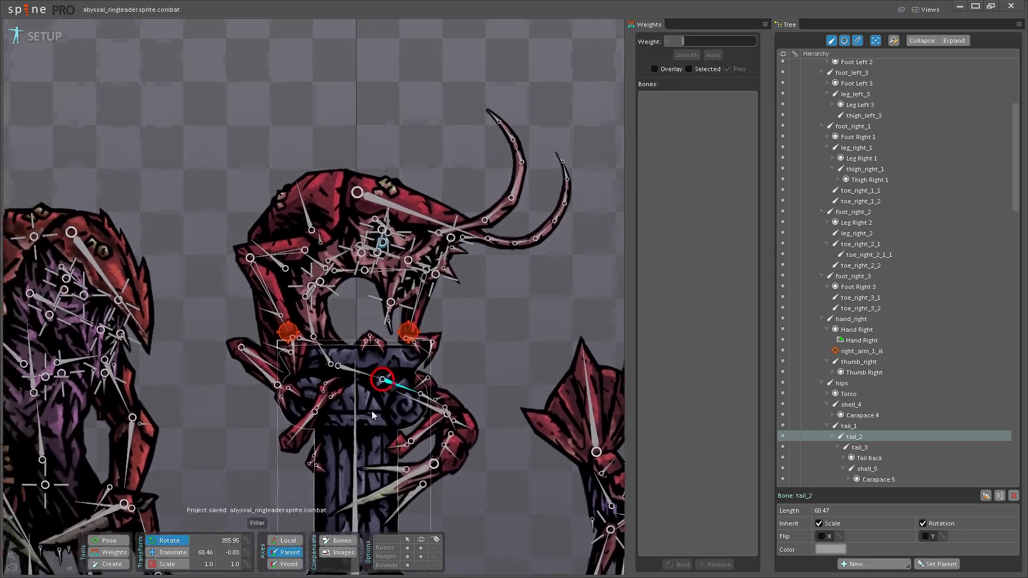
pyautogui.click(322, 291)
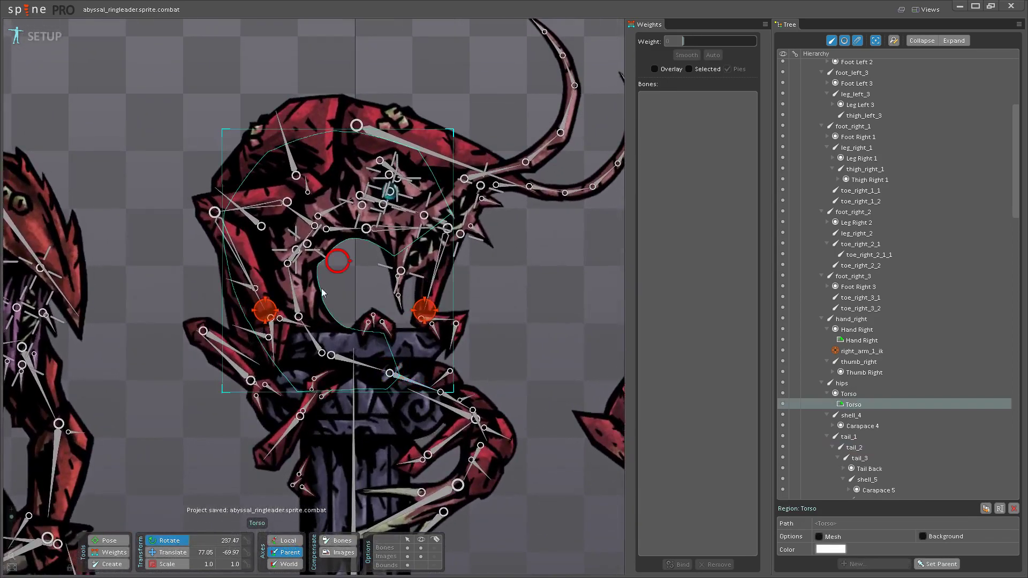
pyautogui.click(819, 537)
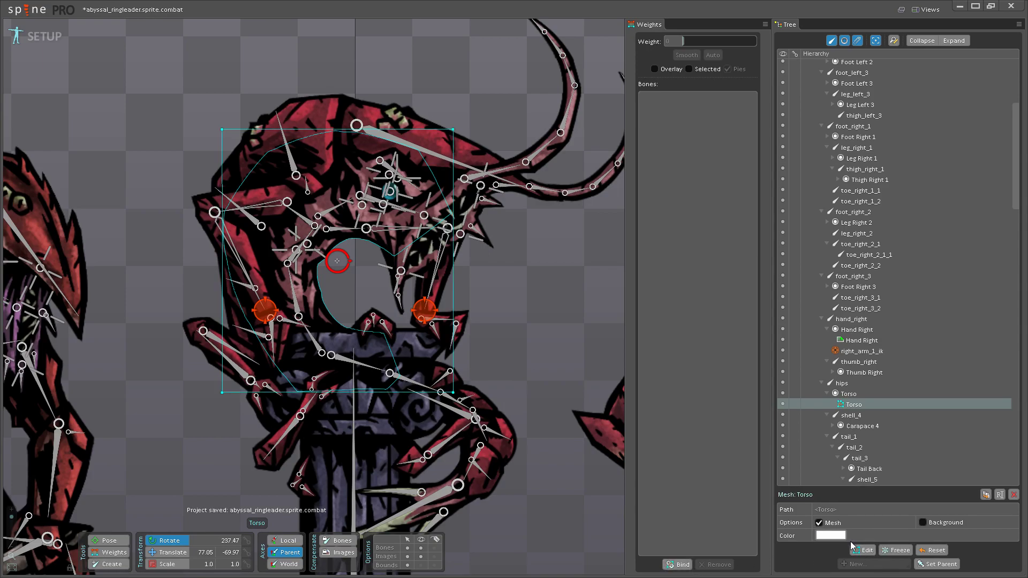
pyautogui.click(863, 551)
pyautogui.click(257, 538)
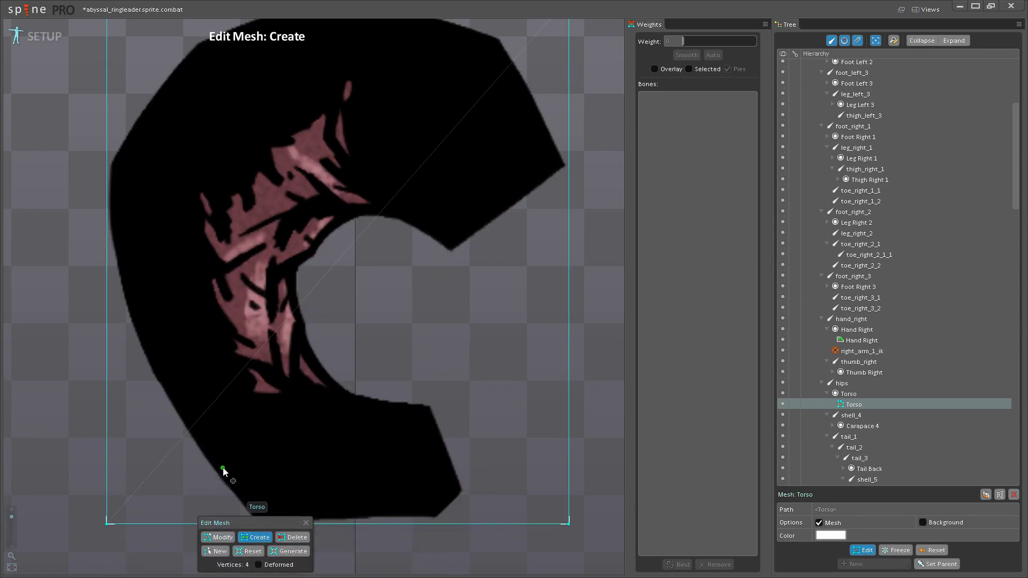
# - Add seven mesh vertices along the Torso's bottom edge and around its lower-right tip
pyautogui.moveTo(223, 473); pyautogui.dragTo(218, 413)
pyautogui.click(212, 413)
pyautogui.click(239, 441)
pyautogui.click(301, 440)
pyautogui.click(377, 441)
pyautogui.click(440, 440)
pyautogui.click(469, 407)
pyautogui.click(451, 360)
# - Add mesh vertices along the lower half of the Torso's hollow inner curve, just outside the artwork
pyautogui.moveTo(429, 324); pyautogui.dragTo(471, 387)
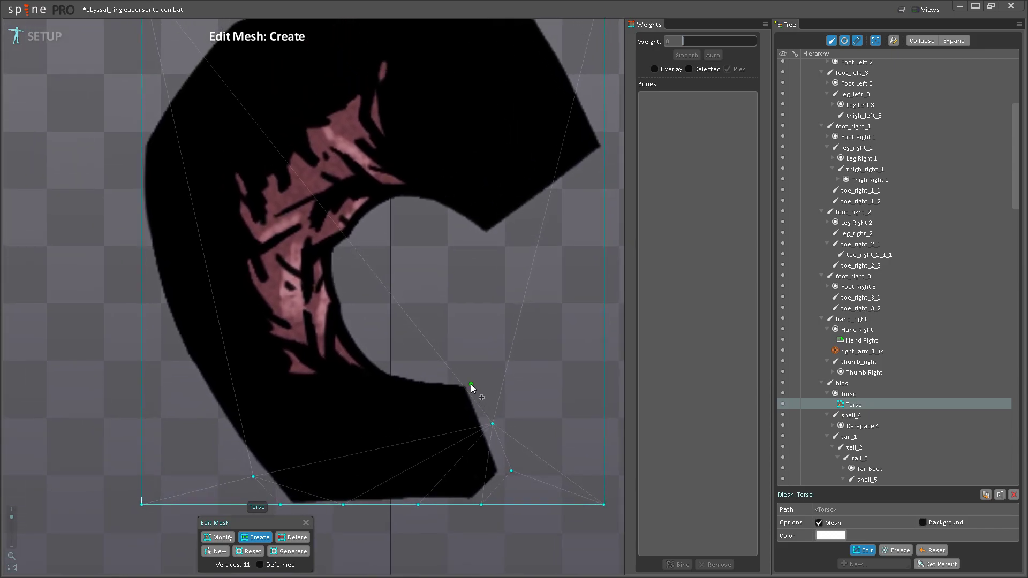
pyautogui.click(473, 375)
pyautogui.click(448, 373)
pyautogui.click(416, 369)
pyautogui.click(389, 361)
pyautogui.moveTo(389, 361); pyautogui.dragTo(467, 410)
pyautogui.scroll(1, 446, 396)
pyautogui.click(427, 363)
pyautogui.click(418, 337)
pyautogui.click(414, 310)
pyautogui.click(413, 284)
pyautogui.click(428, 272)
# - Continue the vertices over the upper half of the inner curve to the inner corner of the Torso's upper end
pyautogui.moveTo(428, 272); pyautogui.dragTo(342, 344)
pyautogui.click(364, 315)
pyautogui.click(385, 304)
pyautogui.click(423, 302)
pyautogui.click(458, 317)
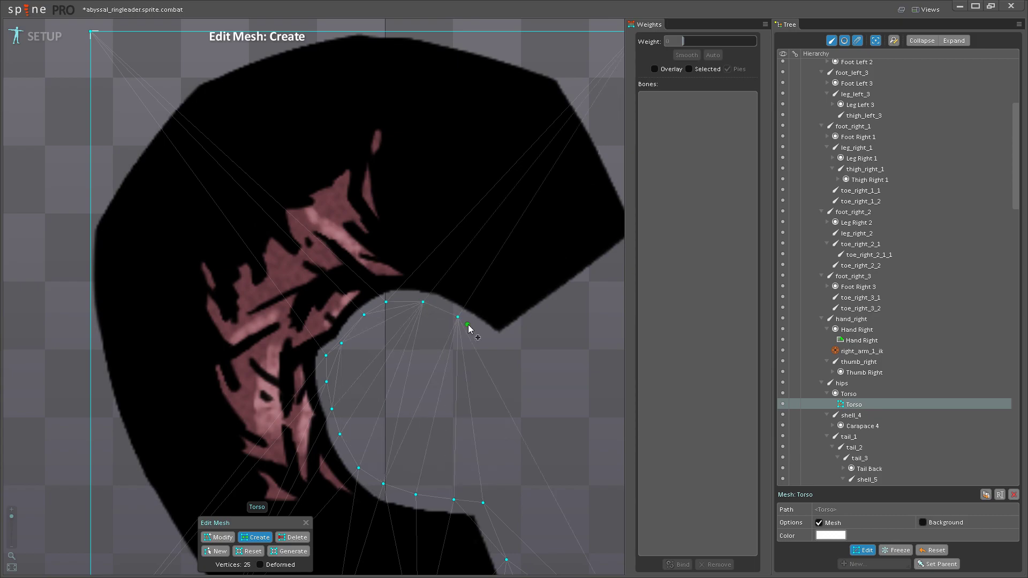
pyautogui.click(484, 335)
pyautogui.click(505, 345)
# - Add four vertices along the slanted end edge of the Torso's upper arm and around its outer tip
pyautogui.moveTo(506, 347); pyautogui.dragTo(401, 392)
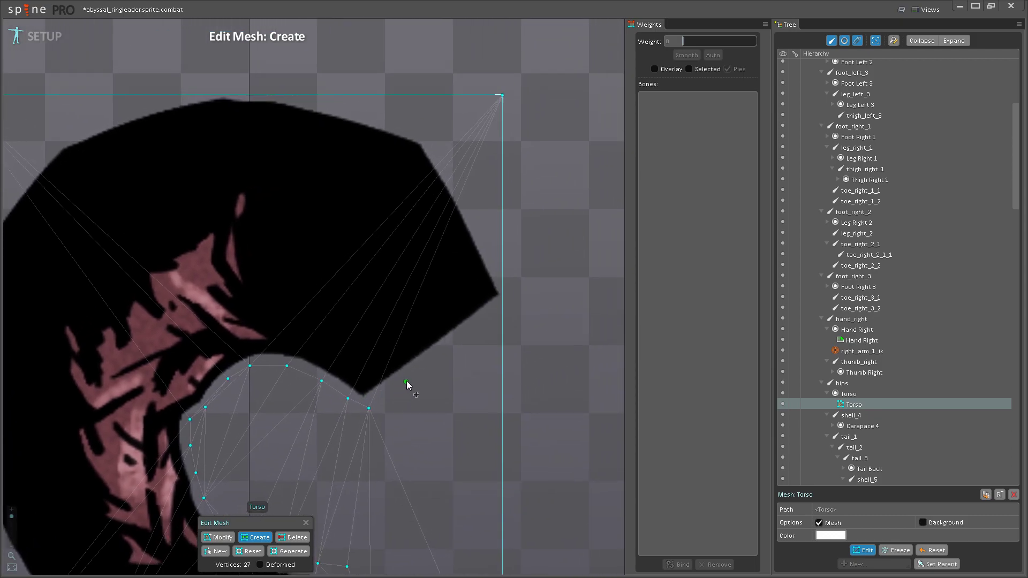
pyautogui.click(418, 371)
pyautogui.click(465, 339)
pyautogui.click(502, 309)
pyautogui.click(503, 274)
# - Add four vertices up the outer right edge of the Torso to its upper-right corner
pyautogui.moveTo(485, 250); pyautogui.dragTo(570, 384)
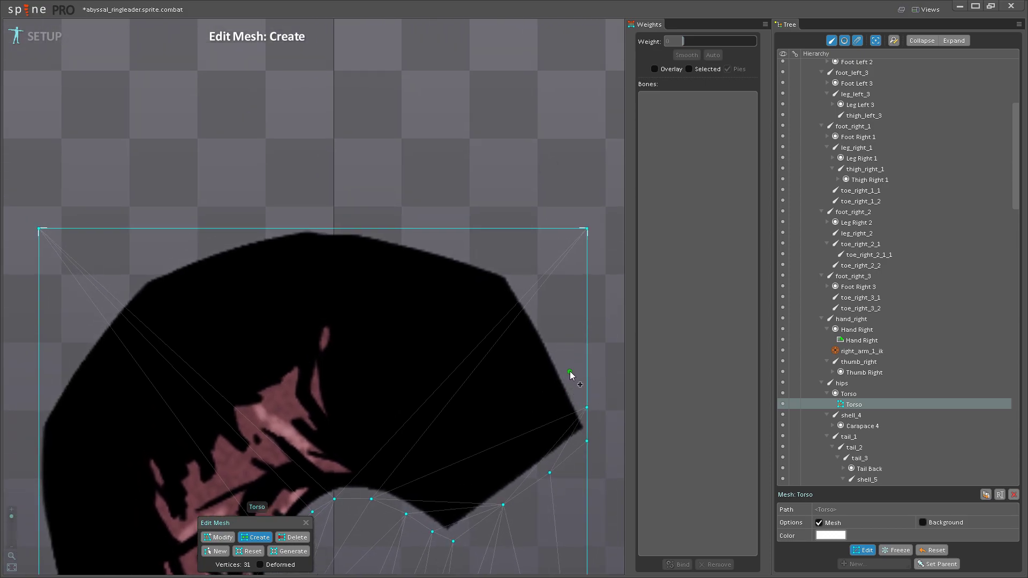
pyautogui.click(570, 371)
pyautogui.click(549, 328)
pyautogui.click(528, 290)
pyautogui.click(508, 265)
# - Add six vertices from right to left along the Torso's top edge
pyautogui.click(465, 250)
pyautogui.click(427, 241)
pyautogui.scroll(2, 426, 241)
pyautogui.click(501, 319)
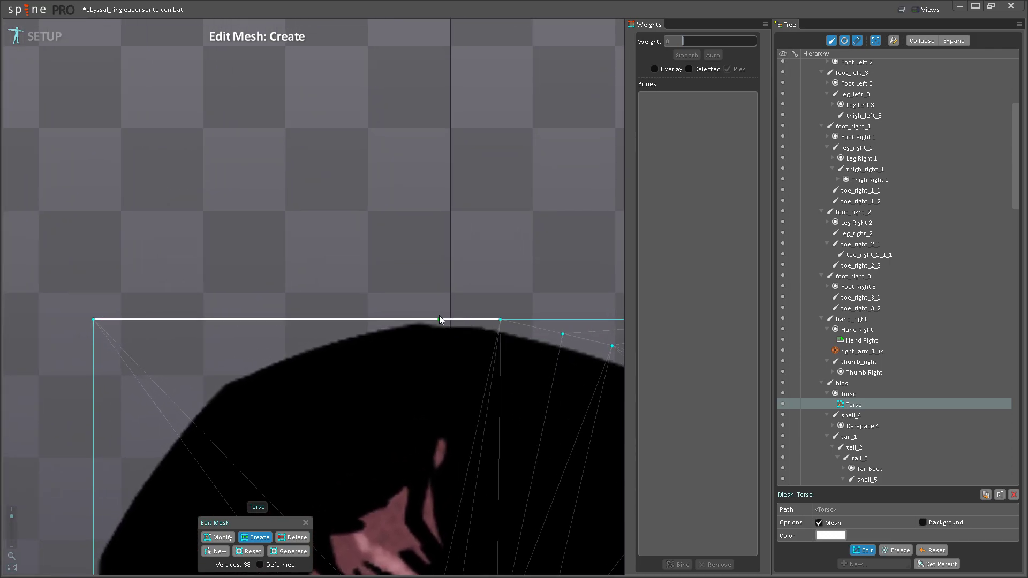
pyautogui.click(437, 319)
pyautogui.click(375, 319)
pyautogui.click(319, 333)
# - Add four vertices around the Torso's upper-left curve down to its leftmost edge
pyautogui.moveTo(314, 337); pyautogui.dragTo(409, 319)
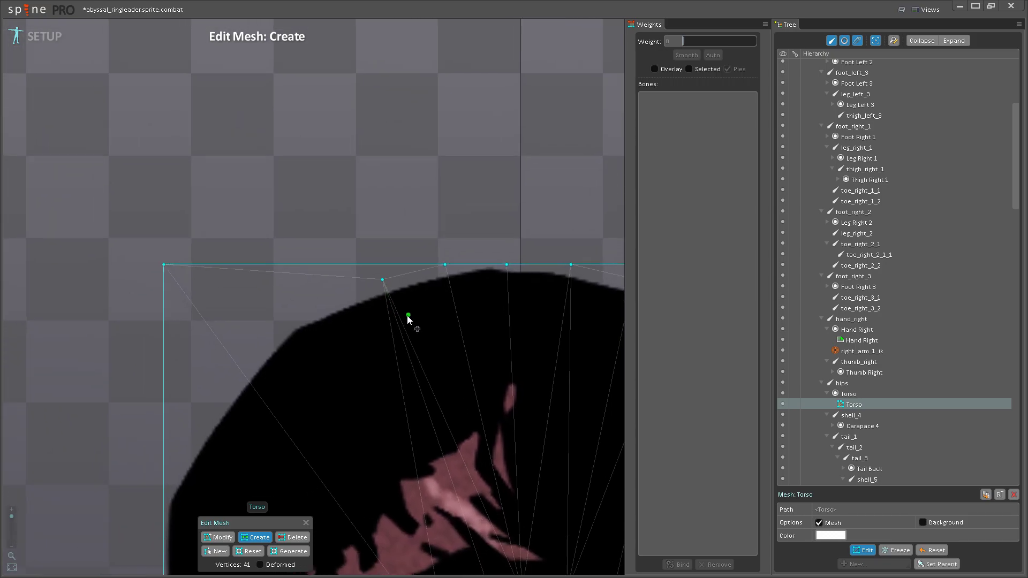
pyautogui.click(308, 305)
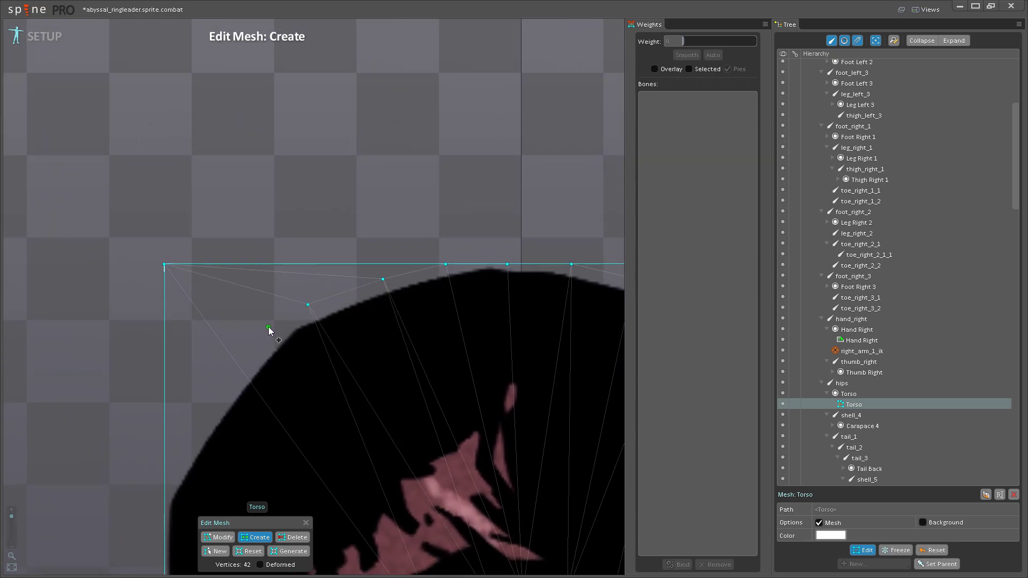
pyautogui.click(250, 354)
pyautogui.moveTo(260, 384); pyautogui.dragTo(321, 264)
pyautogui.click(261, 299)
pyautogui.click(224, 373)
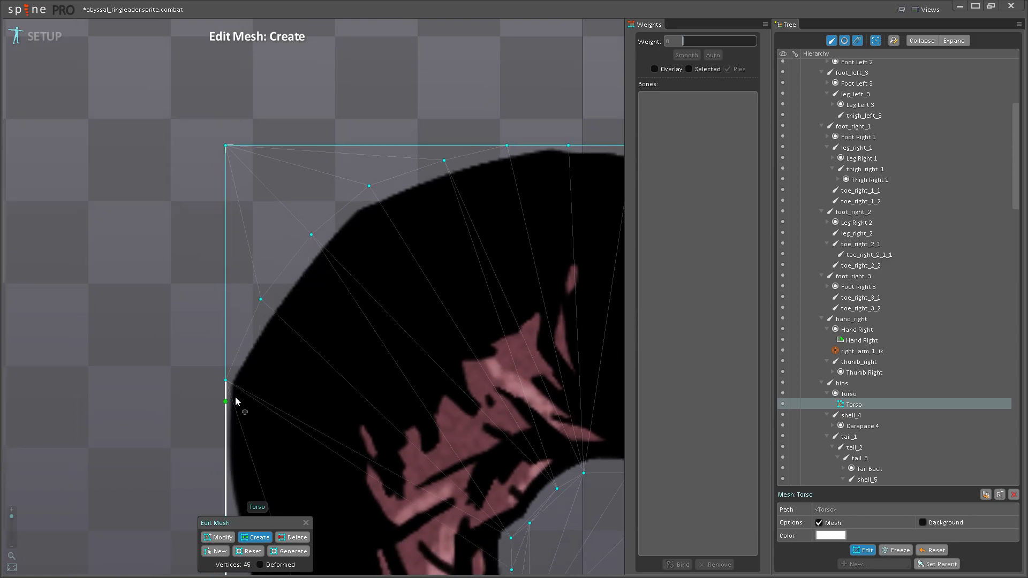
# - Add six vertices down the Torso's left outer edge toward the bottom
pyautogui.moveTo(232, 401); pyautogui.dragTo(228, 241)
pyautogui.click(226, 244)
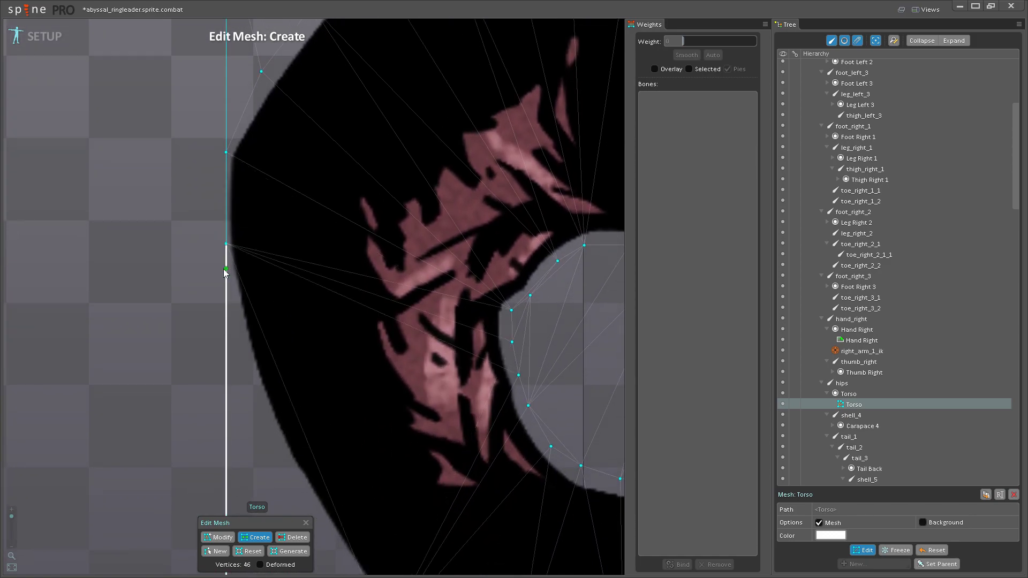
pyautogui.click(227, 301)
pyautogui.click(241, 357)
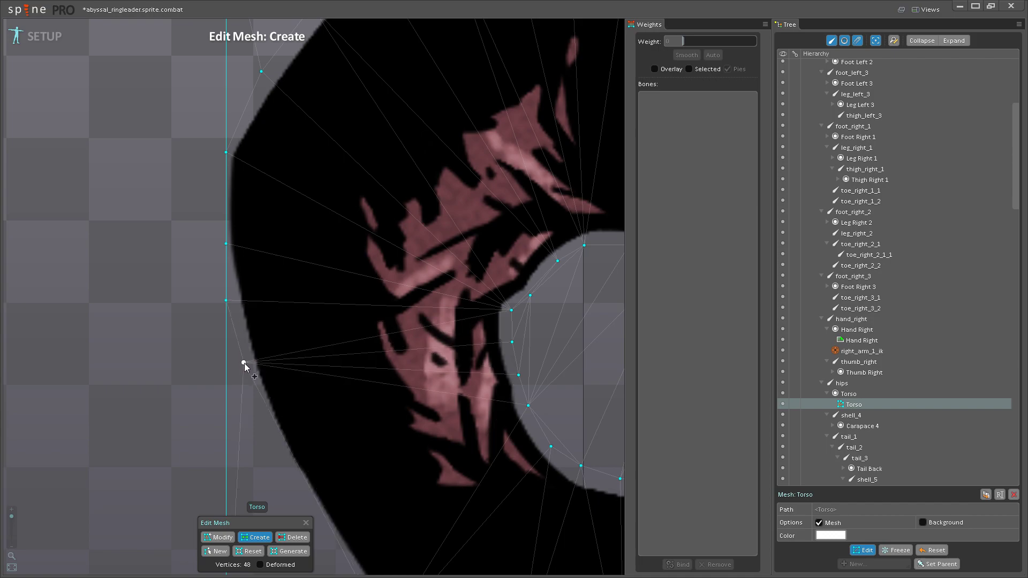
pyautogui.moveTo(245, 368); pyautogui.dragTo(244, 284)
pyautogui.click(247, 279)
pyautogui.click(278, 342)
pyautogui.moveTo(279, 368); pyautogui.dragTo(274, 319)
pyautogui.click(295, 370)
# - Add five interior vertices in the Torso's lower arm and in a row across the lower torso
pyautogui.scroll(-2, 311, 359)
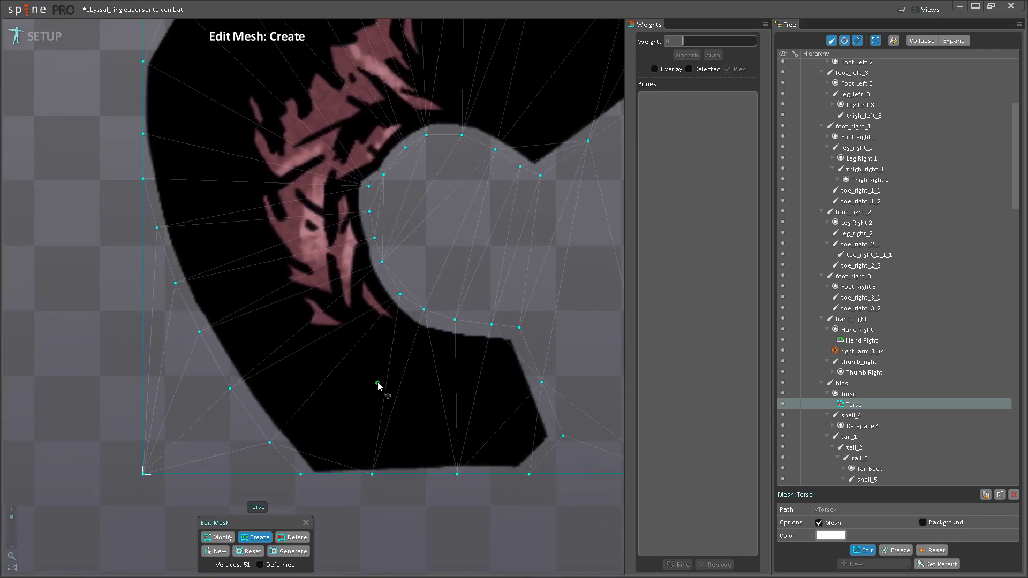
pyautogui.click(433, 359)
pyautogui.click(399, 421)
pyautogui.click(322, 408)
pyautogui.click(381, 381)
pyautogui.click(427, 359)
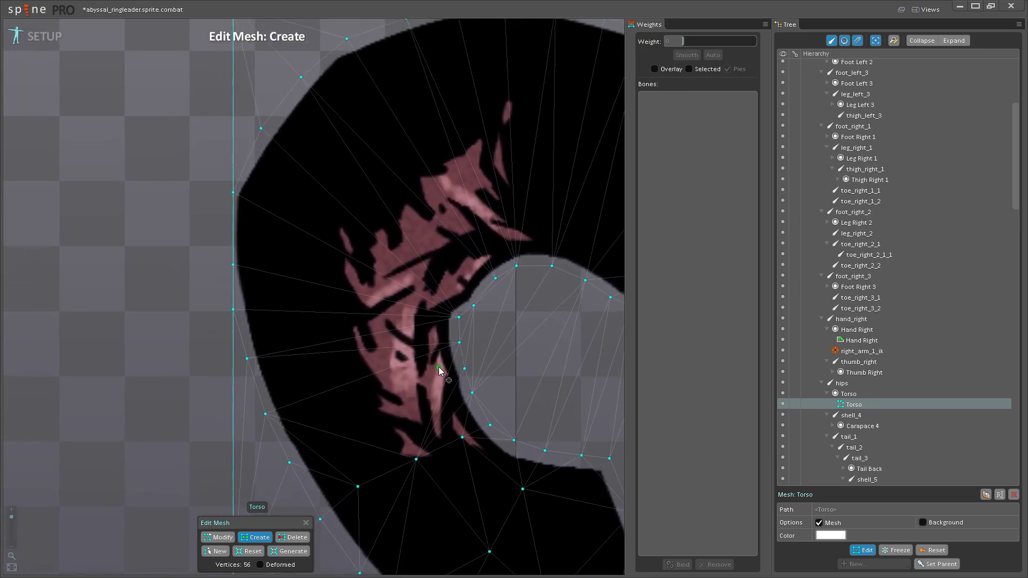
# - Add a row of four interior vertices across the Torso's middle from the inner curve to the left edge
pyautogui.click(439, 365)
pyautogui.click(381, 359)
pyautogui.click(320, 348)
pyautogui.click(277, 327)
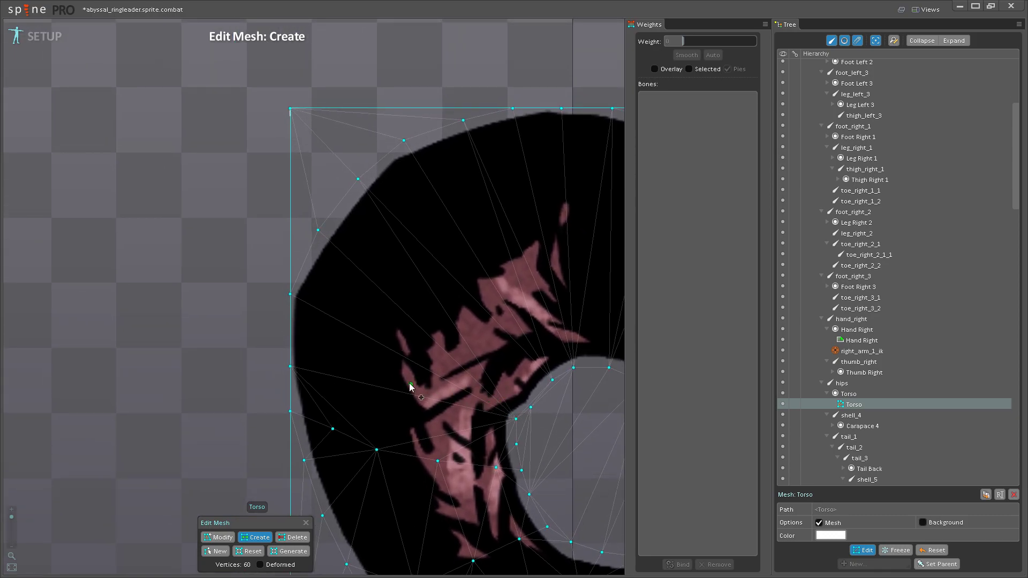
# - Add a row of four interior vertices from the Torso's upper-left edge diagonally toward the inner curve
pyautogui.click(343, 248)
pyautogui.click(392, 279)
pyautogui.moveTo(404, 289); pyautogui.dragTo(199, 232)
pyautogui.click(255, 264)
pyautogui.click(296, 291)
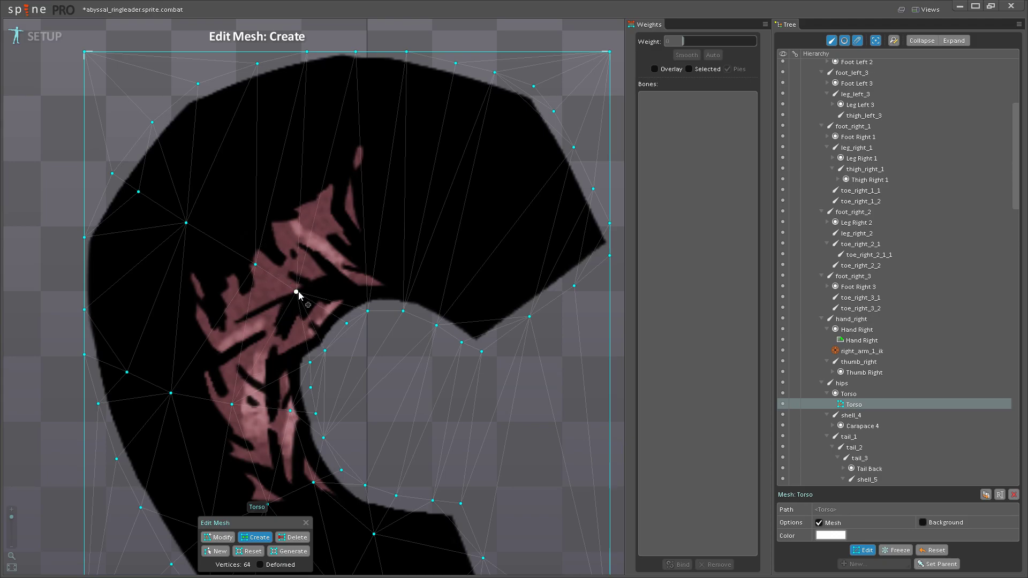
# - Fill the area between the middle and upper-left vertex rows with seven interior vertices
pyautogui.click(162, 344)
pyautogui.click(155, 270)
pyautogui.click(220, 361)
pyautogui.click(261, 342)
pyautogui.click(289, 317)
pyautogui.click(279, 354)
pyautogui.click(292, 363)
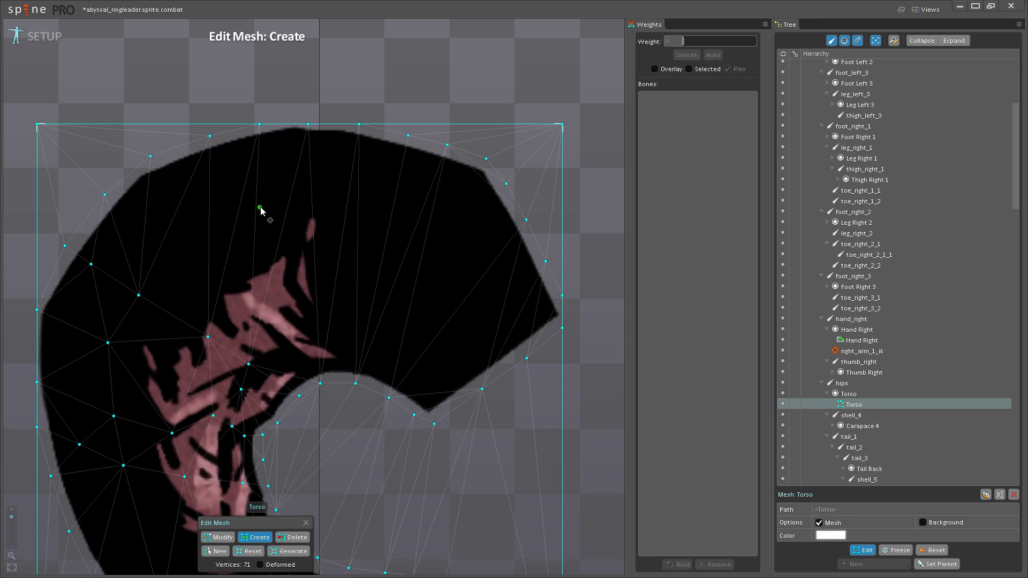
# - Add eight interior vertices in two rows across the Torso's upper arch and its upper-right end
pyautogui.click(306, 366)
pyautogui.click(281, 338)
pyautogui.click(256, 291)
pyautogui.click(239, 215)
pyautogui.click(242, 161)
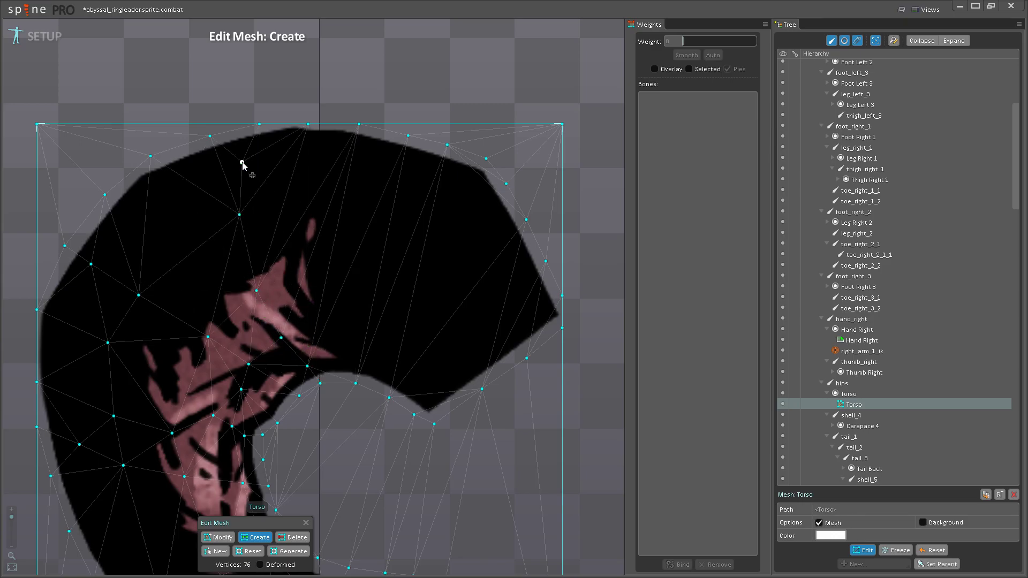
pyautogui.click(375, 359)
pyautogui.click(408, 265)
pyautogui.click(450, 193)
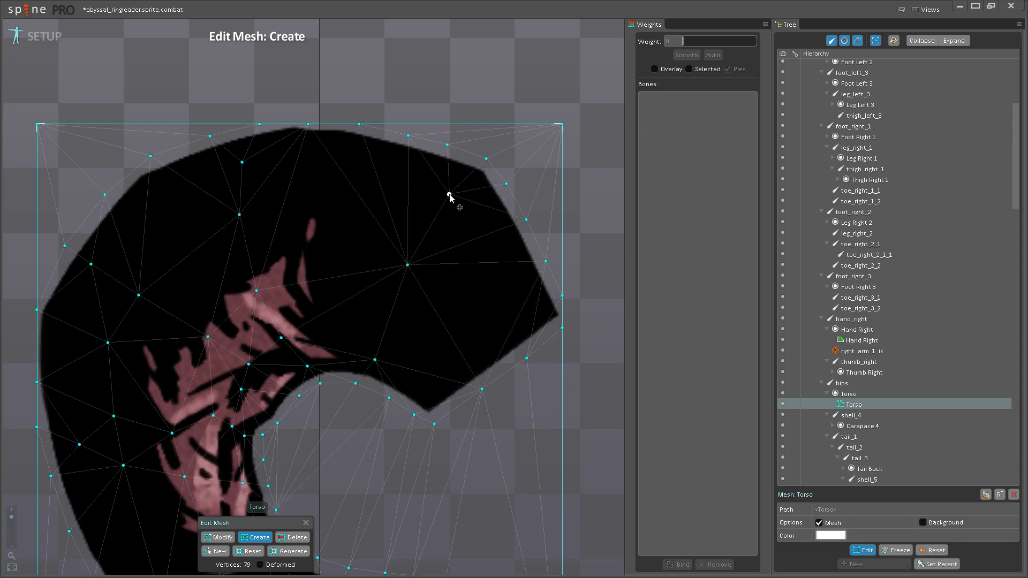
# - Add a second row of vertices in the hollow along the upper half of the Torso's inner curve
pyautogui.scroll(2, 287, 227)
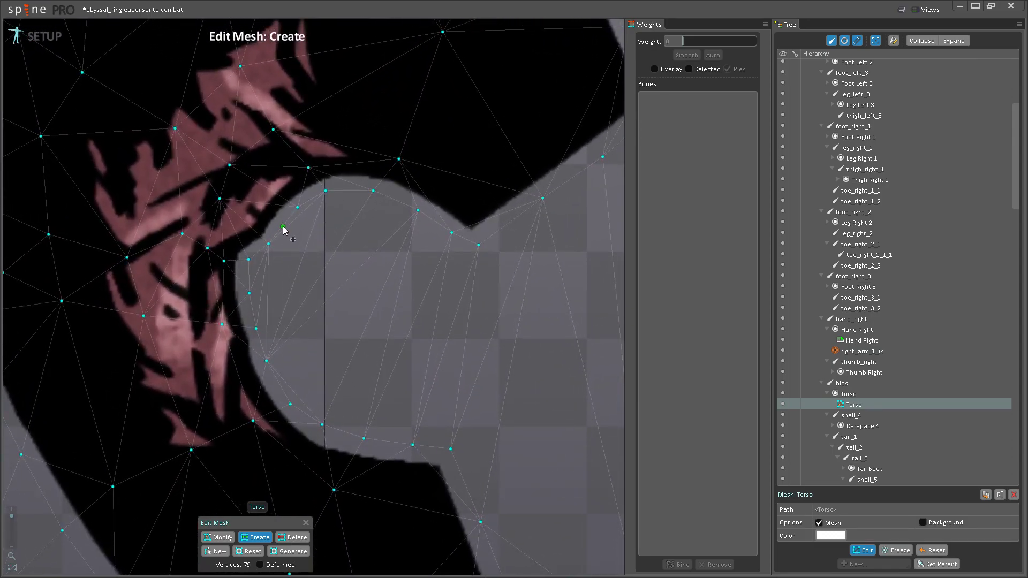
pyautogui.click(282, 226)
pyautogui.scroll(2, 282, 230)
pyautogui.click(279, 241)
pyautogui.click(254, 268)
pyautogui.click(323, 195)
pyautogui.click(422, 204)
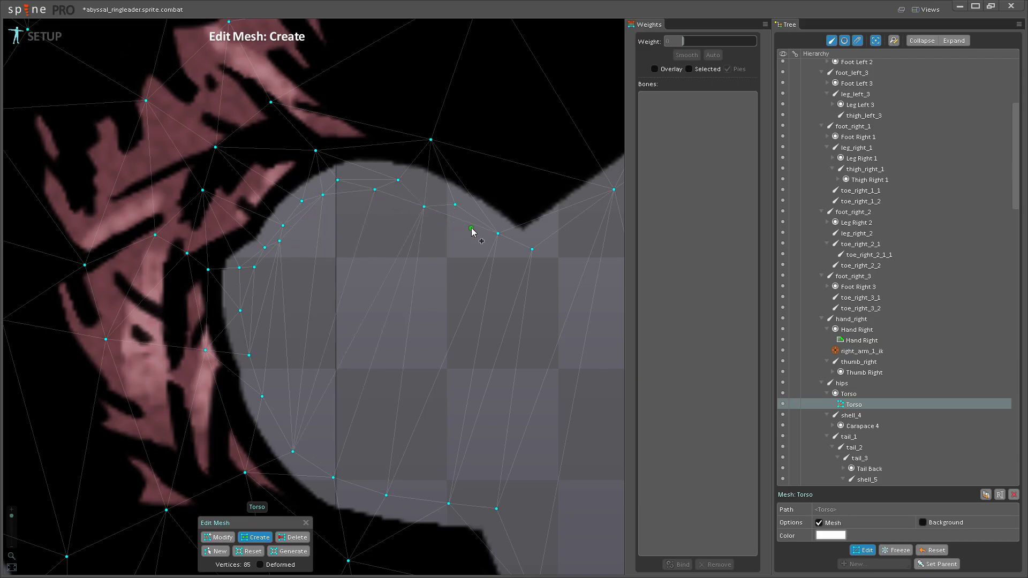
pyautogui.click(432, 201)
pyautogui.click(500, 253)
# - Add a matching second row of vertices in the hollow along the lower half of the Torso's inner curve
pyautogui.moveTo(559, 238); pyautogui.dragTo(509, 183)
pyautogui.click(412, 453)
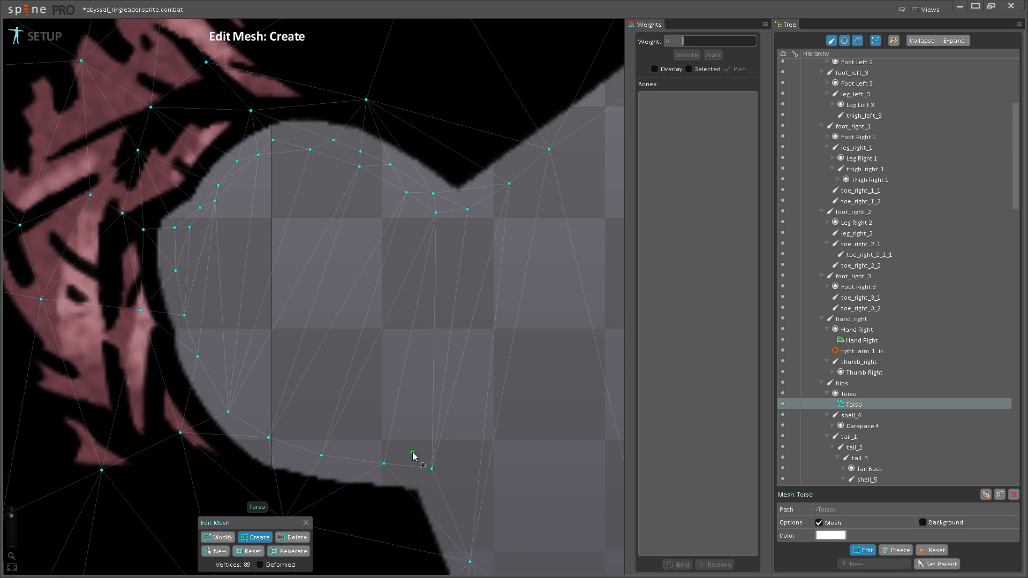
pyautogui.click(348, 447)
pyautogui.click(303, 428)
pyautogui.click(262, 405)
pyautogui.click(232, 370)
pyautogui.click(208, 322)
pyautogui.click(197, 283)
pyautogui.click(193, 255)
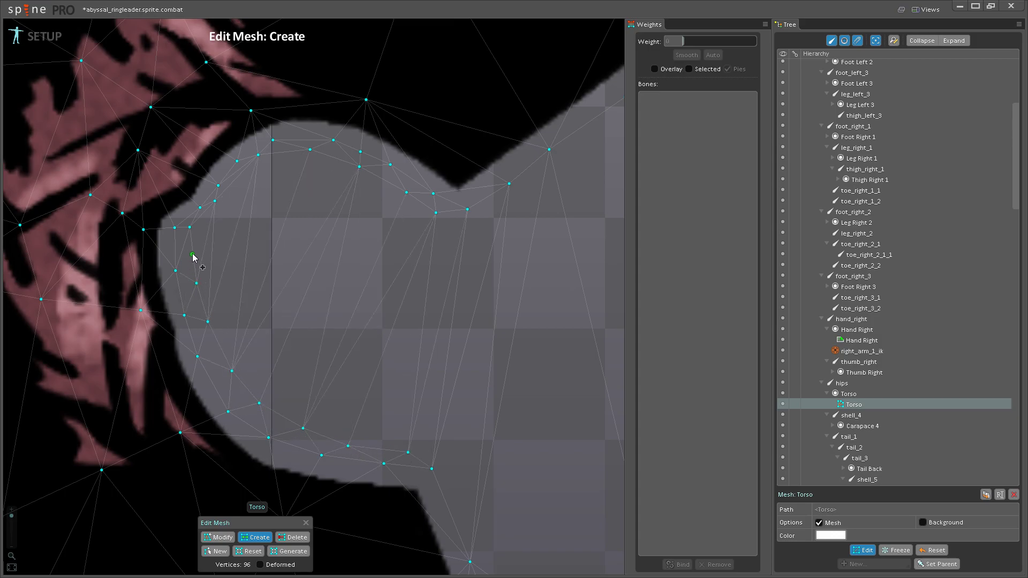
# - Delete the four original corner vertices of the Torso mesh and save the project
pyautogui.scroll(-5, 232, 348)
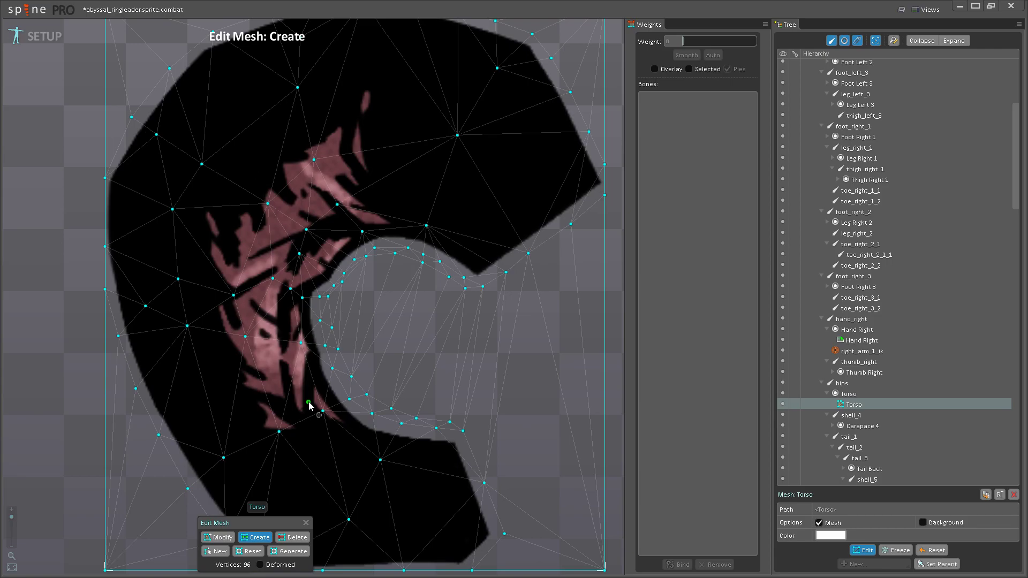
pyautogui.scroll(-3, 356, 355)
pyautogui.click(293, 537)
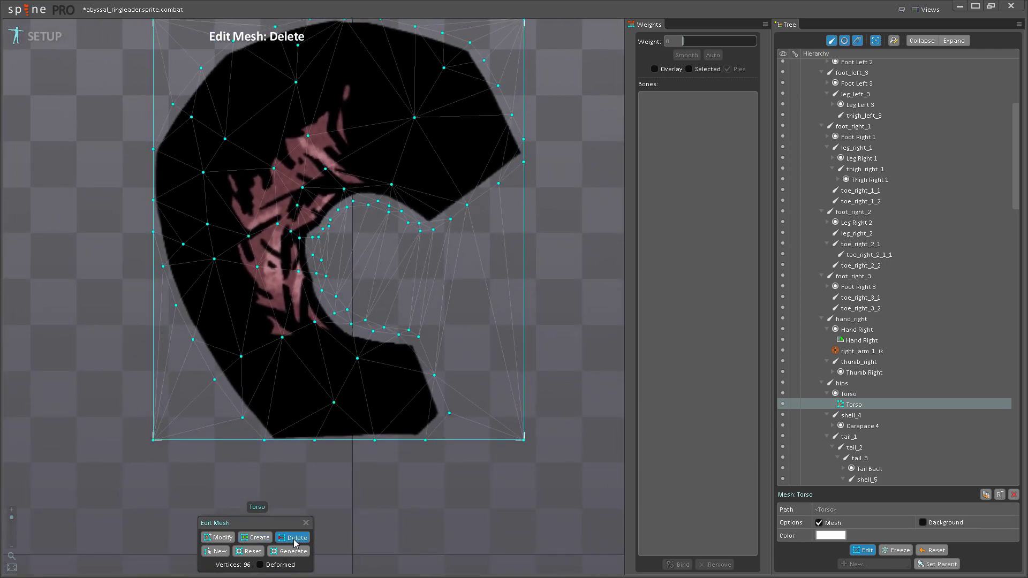
pyautogui.click(151, 442)
pyautogui.click(525, 498)
pyautogui.click(523, 134)
pyautogui.click(150, 136)
pyautogui.hotkey('ctrl', 's')
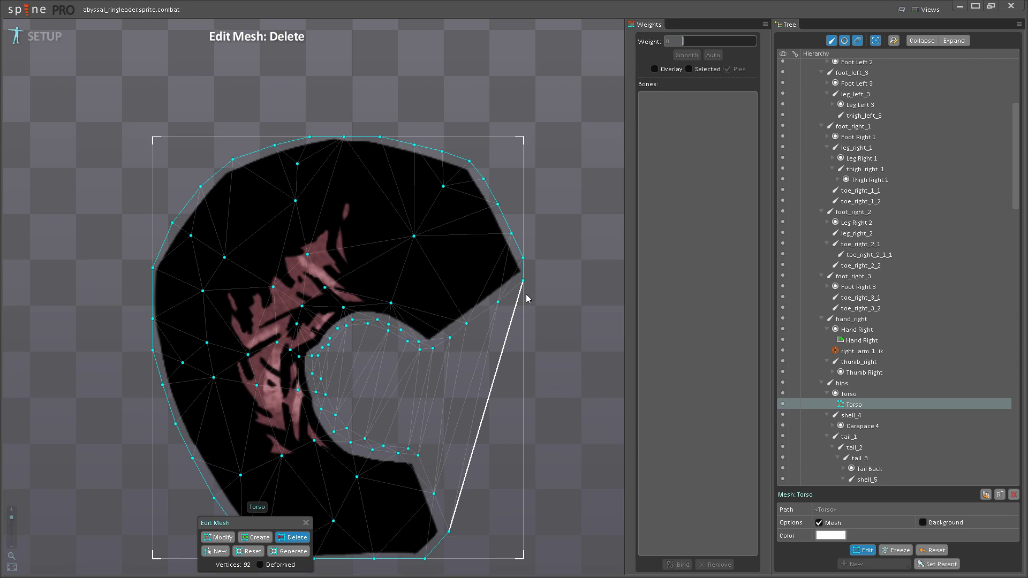
pyautogui.scroll(-2, 527, 294)
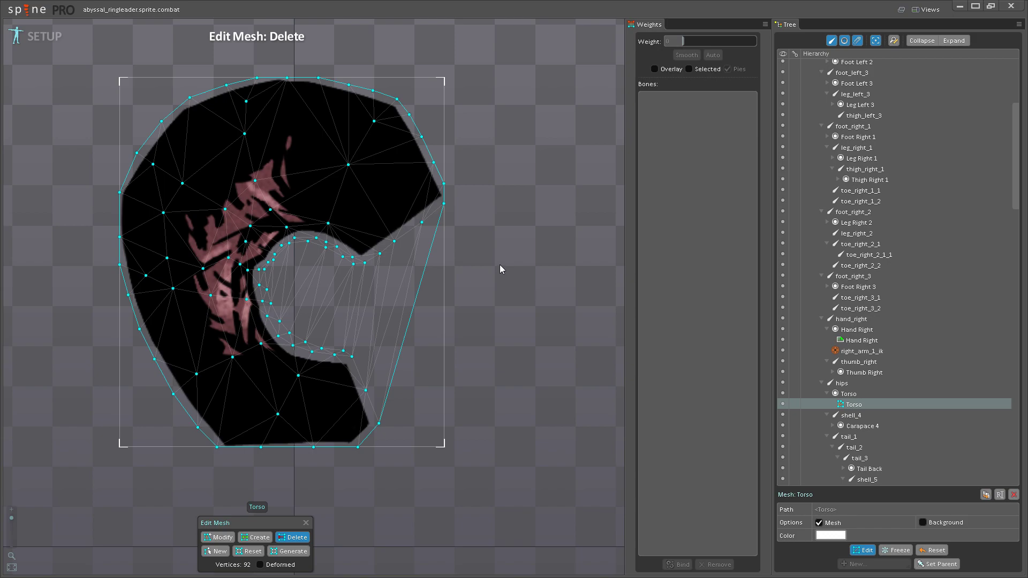
pyautogui.moveTo(497, 257); pyautogui.dragTo(503, 300)
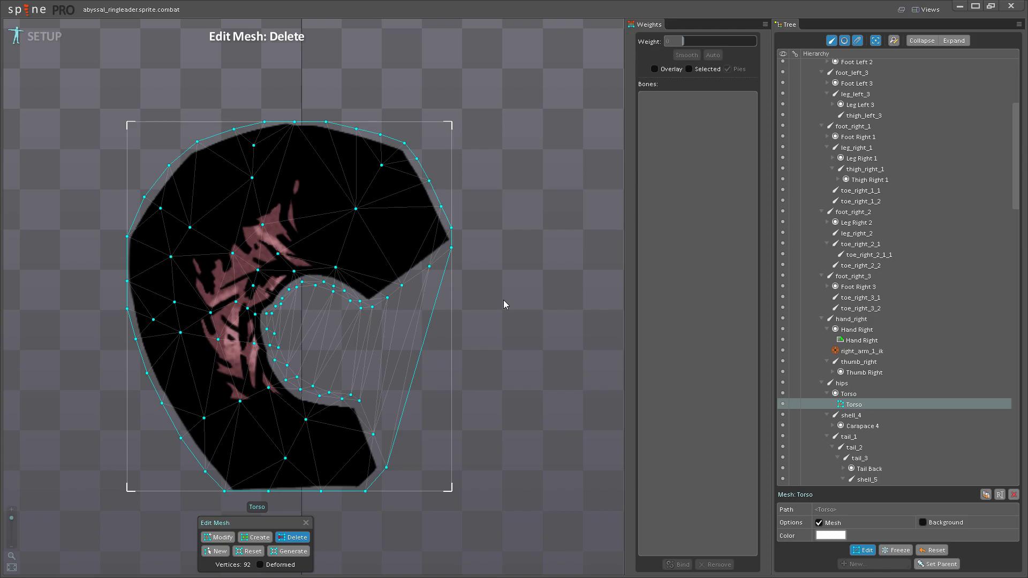
pyautogui.moveTo(503, 304); pyautogui.dragTo(515, 277)
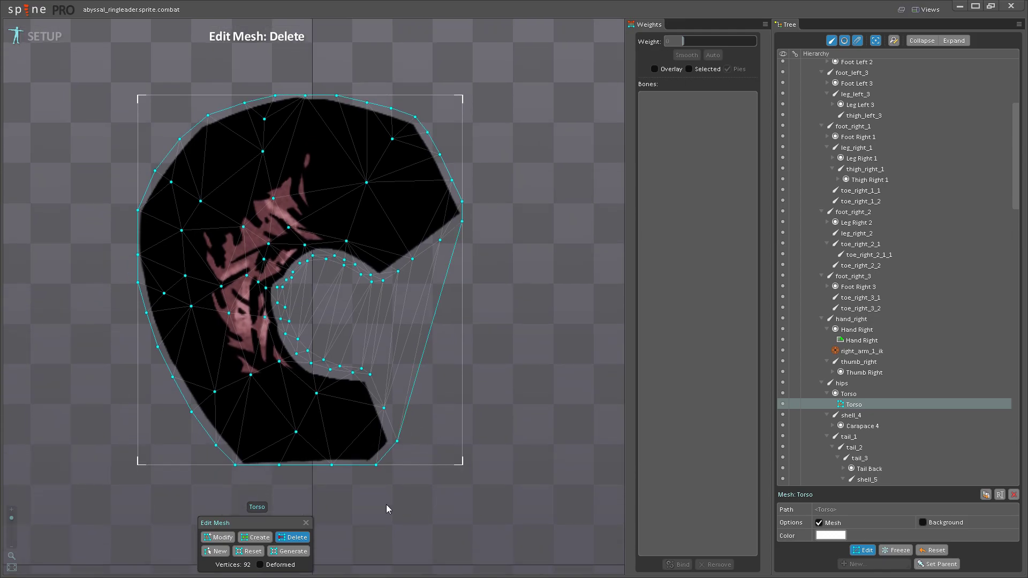
pyautogui.moveTo(526, 192); pyautogui.dragTo(536, 221)
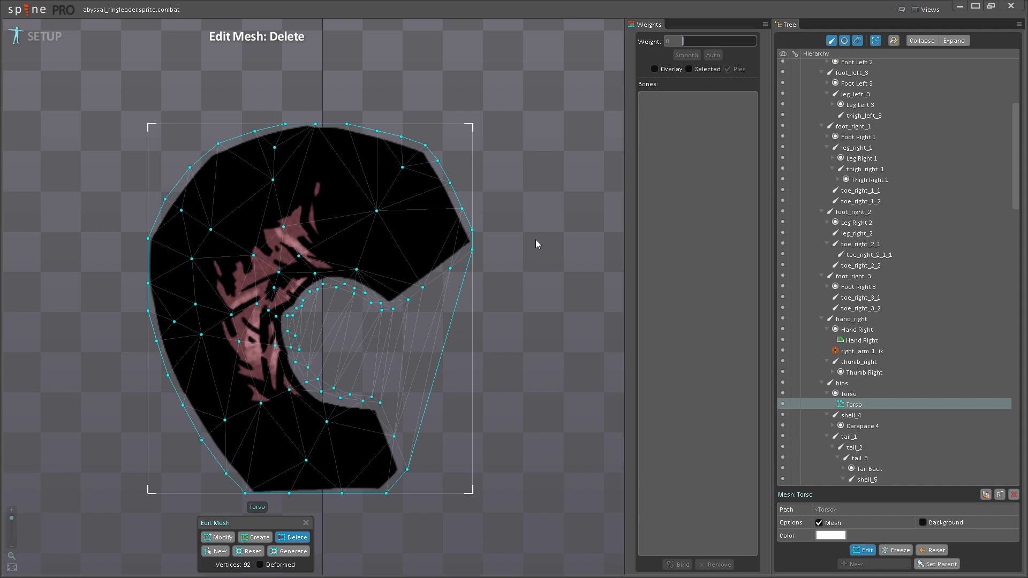
pyautogui.moveTo(526, 237); pyautogui.dragTo(556, 363)
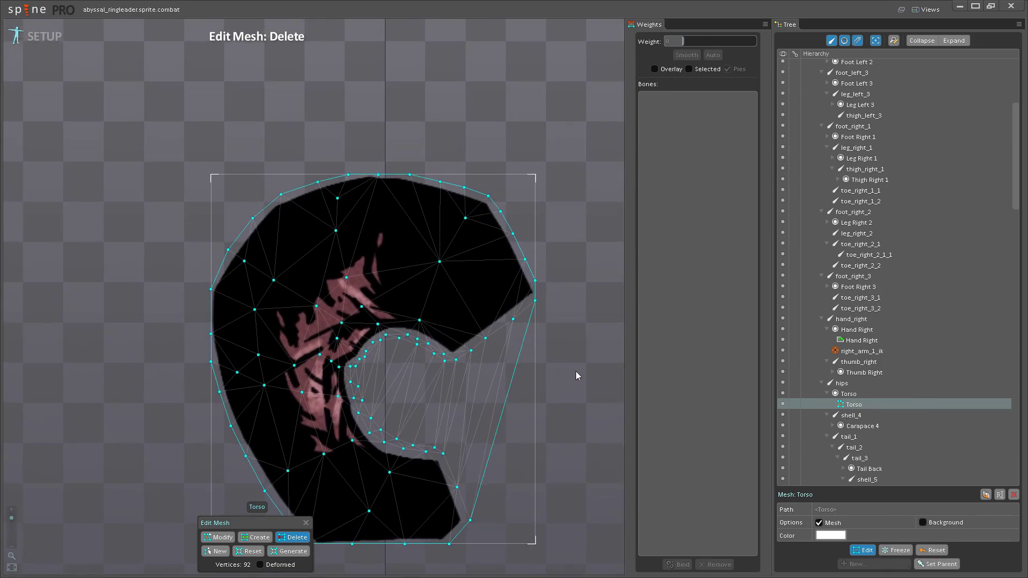
pyautogui.moveTo(558, 489); pyautogui.dragTo(560, 450)
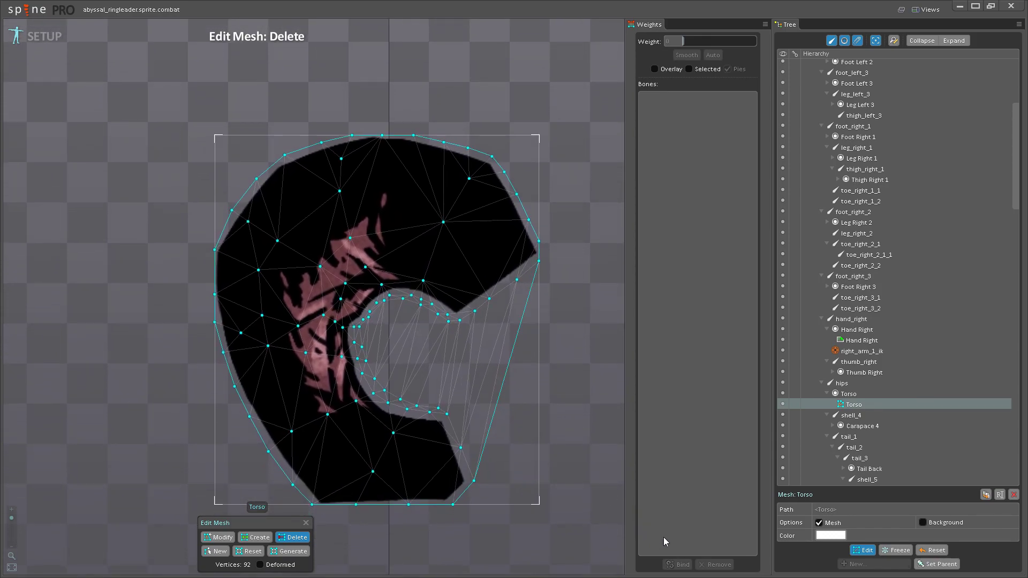
# - Finish editing the Torso mesh and choose tail_1, hips, torso_1, torso_2 and chest_breathing as bones to bind
pyautogui.click(863, 551)
pyautogui.click(677, 565)
pyautogui.scroll(3, 396, 372)
pyautogui.scroll(1, 396, 373)
pyautogui.click(375, 391)
pyautogui.click(324, 350)
pyautogui.click(297, 281)
pyautogui.click(288, 232)
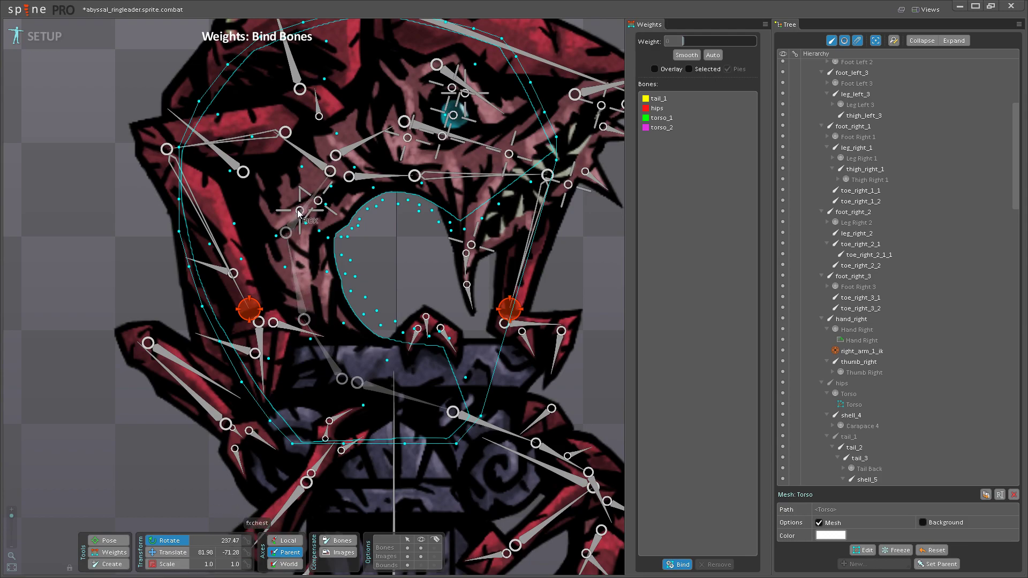
pyautogui.click(299, 212)
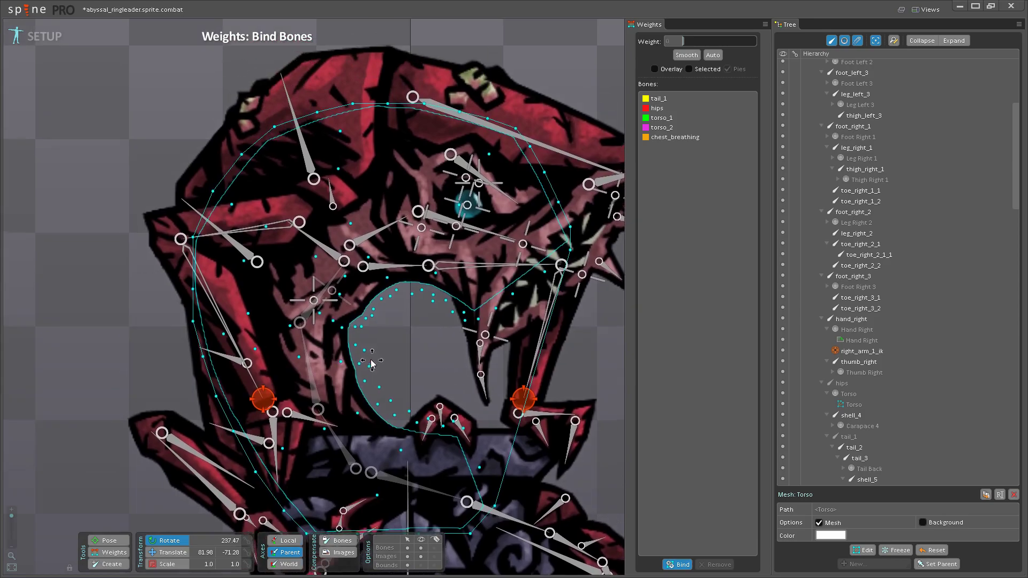
# - Add clavacle_right, clavacle_left, neck and head to the bone selection and bind the Torso mesh to all chosen bones
pyautogui.moveTo(372, 364); pyautogui.dragTo(378, 408)
pyautogui.click(342, 301)
pyautogui.click(408, 316)
pyautogui.click(389, 282)
pyautogui.click(447, 266)
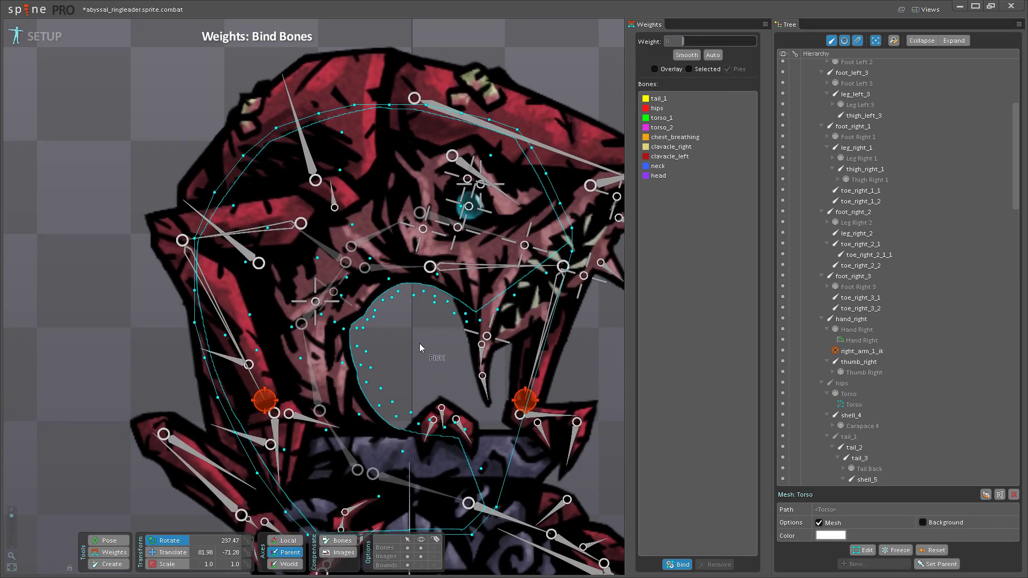
pyautogui.scroll(-3, 420, 348)
pyautogui.click(677, 566)
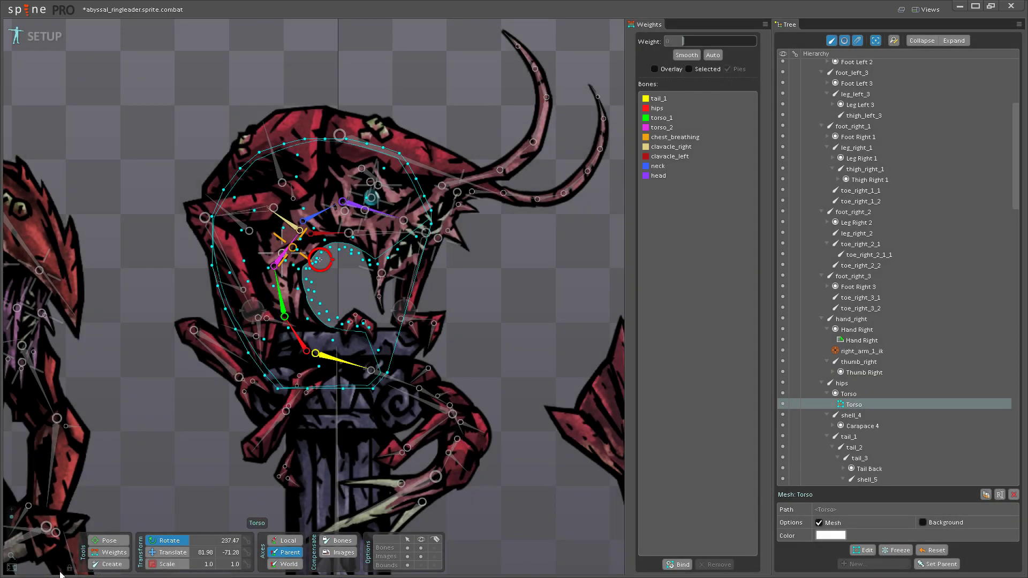
# - Turn on the weight overlay for the Torso and activate the Weights tool
pyautogui.click(108, 552)
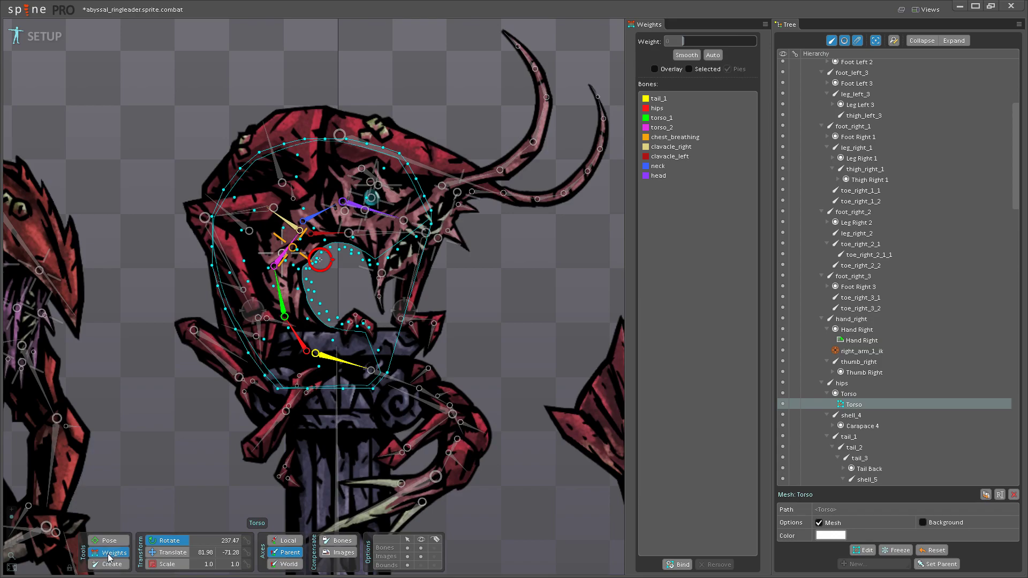
pyautogui.click(654, 69)
pyautogui.click(108, 540)
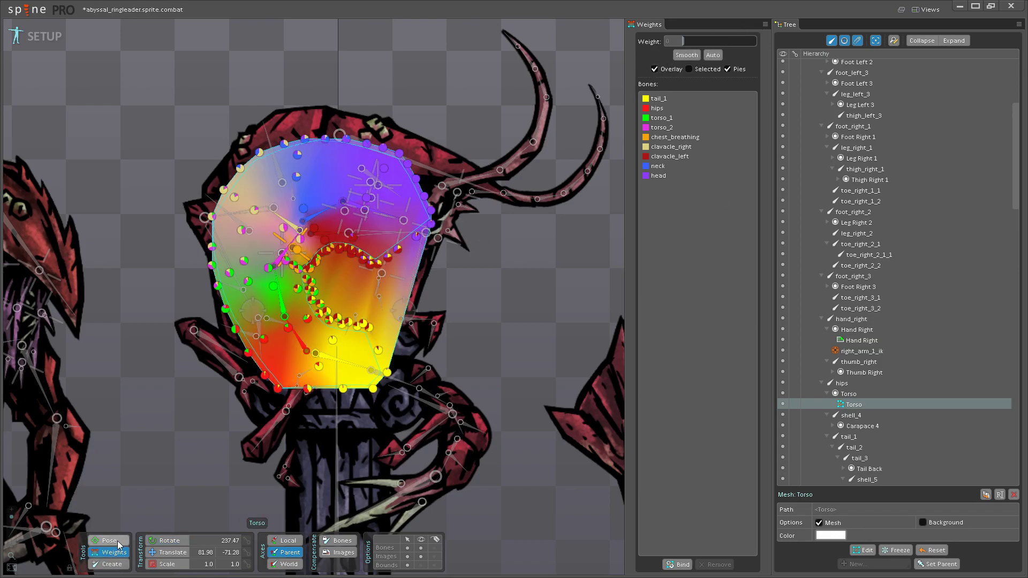
pyautogui.scroll(3, 303, 290)
pyautogui.scroll(2, 256, 289)
pyautogui.moveTo(262, 291); pyautogui.dragTo(362, 391)
pyautogui.click(111, 552)
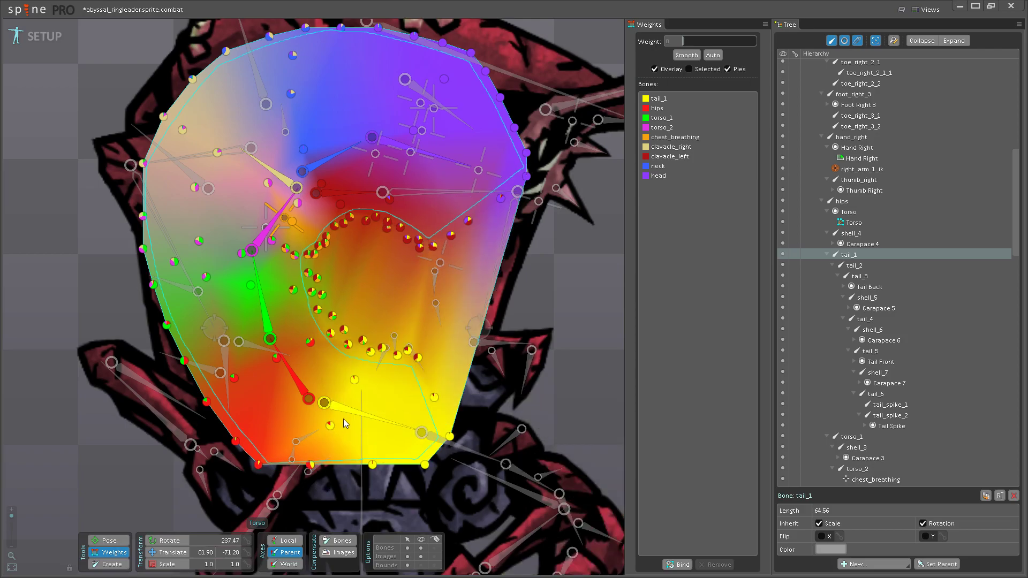
# - Lower the tail_1 weight to 0 on vertices along the upper part of the Torso's inner curve
pyautogui.scroll(2, 318, 300)
pyautogui.click(321, 231)
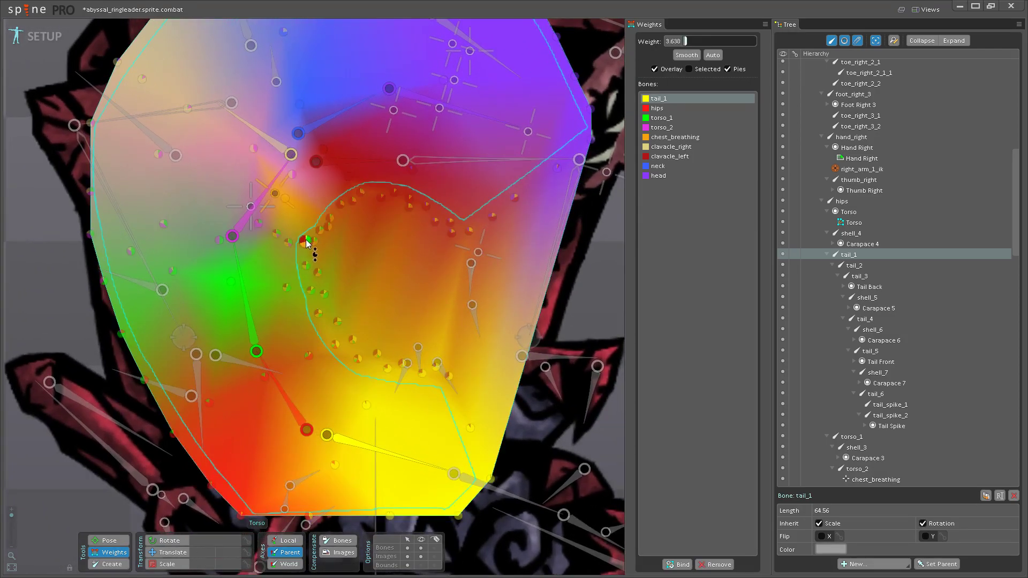
pyautogui.click(329, 226)
pyautogui.moveTo(330, 224); pyautogui.dragTo(339, 263)
pyautogui.moveTo(349, 234); pyautogui.dragTo(360, 319)
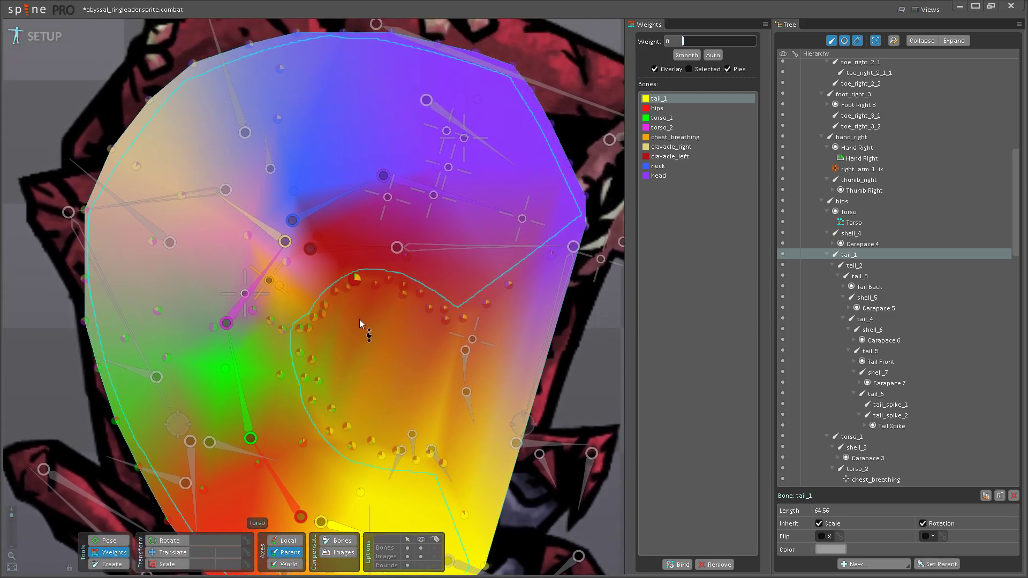
# - Set the torso_2 weight to 100 on the vertices between that bone and the inner curve, and save the project
pyautogui.scroll(3, 300, 310)
pyautogui.click(190, 309)
pyautogui.moveTo(218, 311); pyautogui.dragTo(220, 255)
pyautogui.moveTo(250, 328); pyautogui.dragTo(257, 268)
pyautogui.moveTo(272, 346); pyautogui.dragTo(310, 233)
pyautogui.moveTo(303, 343); pyautogui.dragTo(324, 280)
pyautogui.moveTo(327, 323); pyautogui.dragTo(368, 214)
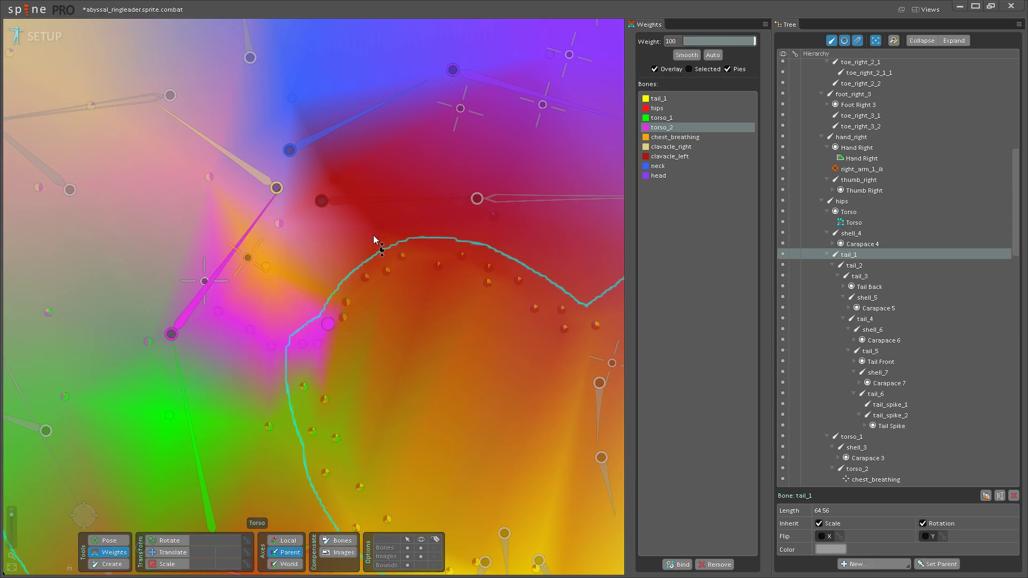
pyautogui.hotkey('ctrl', 's')
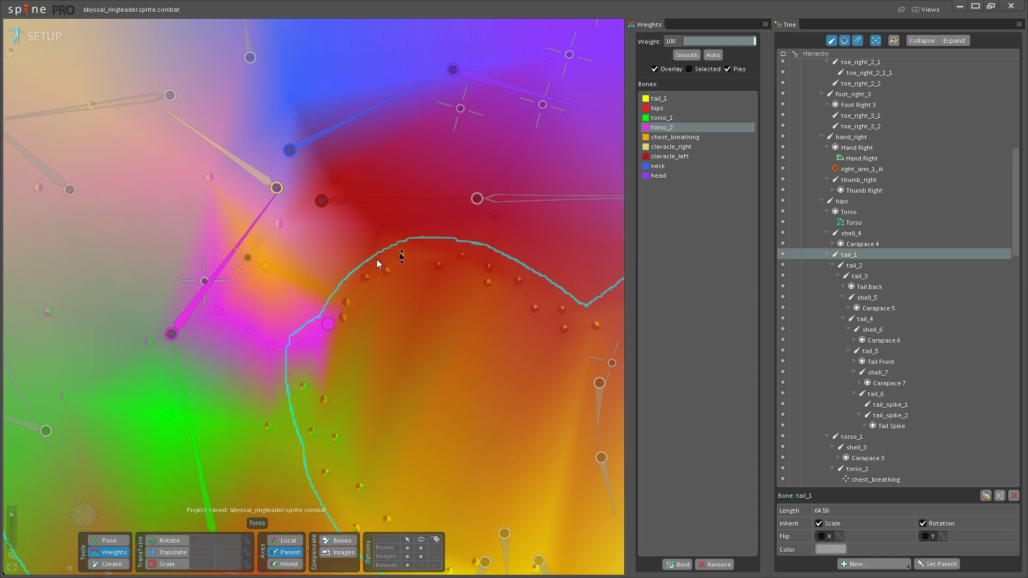
# - Set the torso_2 weight to 100 on the vertices around chest_breathing and the next ones up the inner curve
pyautogui.moveTo(343, 320); pyautogui.dragTo(380, 275)
pyautogui.moveTo(350, 92); pyautogui.dragTo(349, 80)
pyautogui.moveTo(266, 267); pyautogui.dragTo(273, 108)
pyautogui.moveTo(279, 224); pyautogui.dragTo(293, 11)
pyautogui.moveTo(386, 270); pyautogui.dragTo(386, 160)
pyautogui.moveTo(228, 291); pyautogui.dragTo(439, 316)
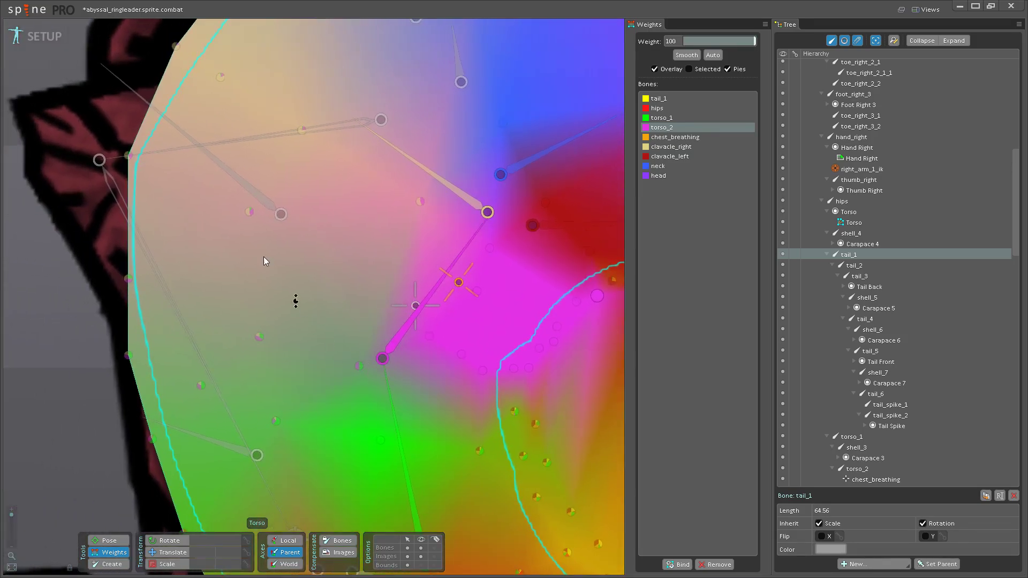
# - Set the torso_2 weight to 100 on the upper back vertices, from beside clavacle_right out to the Torso's outer edge
pyautogui.moveTo(249, 213); pyautogui.dragTo(252, 107)
pyautogui.moveTo(316, 225); pyautogui.dragTo(283, 298)
pyautogui.moveTo(386, 273); pyautogui.dragTo(372, 124)
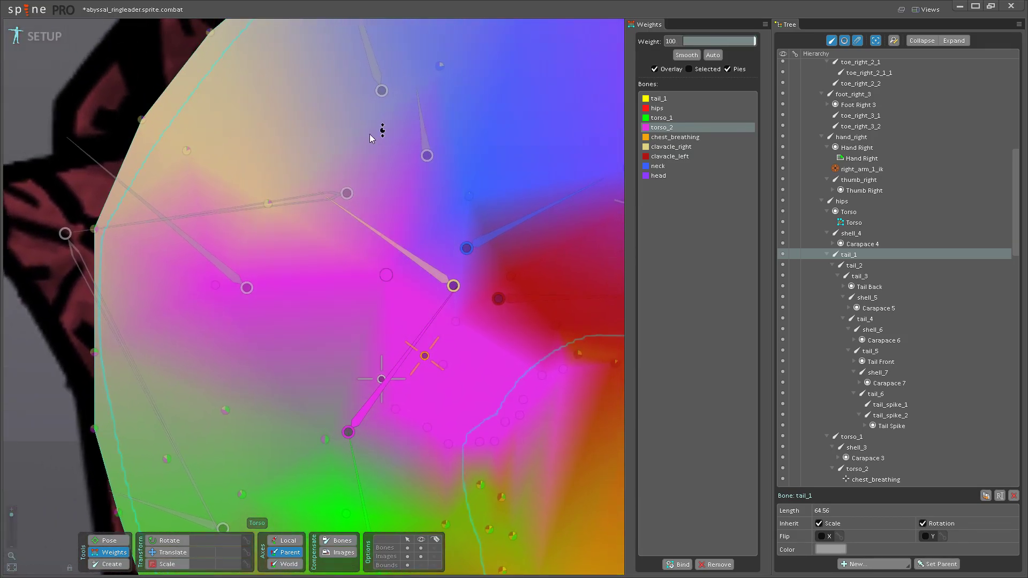
pyautogui.moveTo(261, 202)
pyautogui.mouseDown()
pyautogui.moveTo(246, 32)
pyautogui.moveTo(191, 153)
pyautogui.moveTo(161, 143)
pyautogui.moveTo(135, 2)
pyautogui.mouseUp()
pyautogui.moveTo(245, 219); pyautogui.dragTo(217, 248)
pyautogui.moveTo(72, 277); pyautogui.dragTo(75, 236)
pyautogui.moveTo(136, 392); pyautogui.dragTo(130, 301)
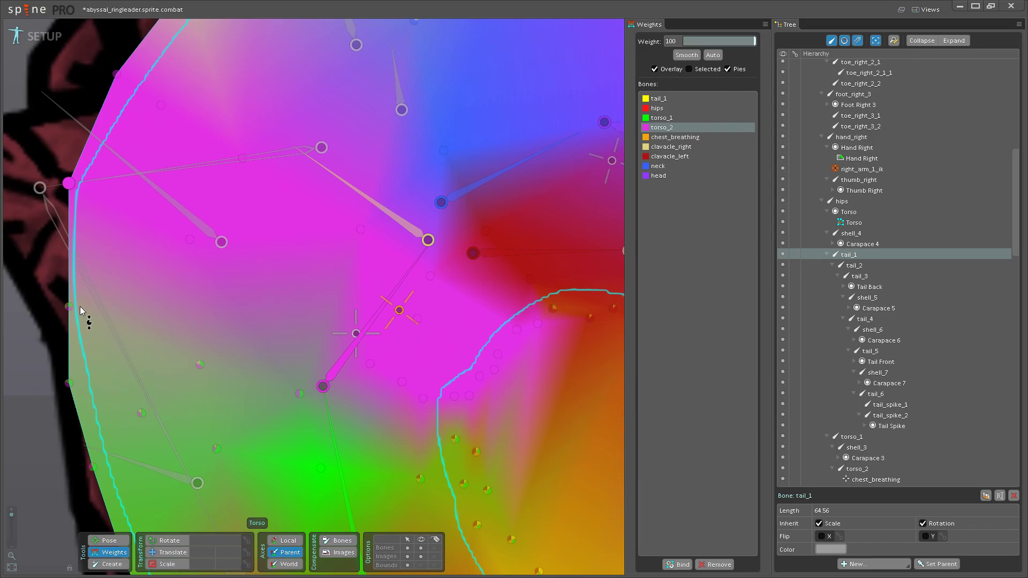
# - Set the torso_1 weight to 100 on the vertices along the middle of the Torso's inner curve
pyautogui.moveTo(330, 341); pyautogui.dragTo(326, 249)
pyautogui.click(338, 375)
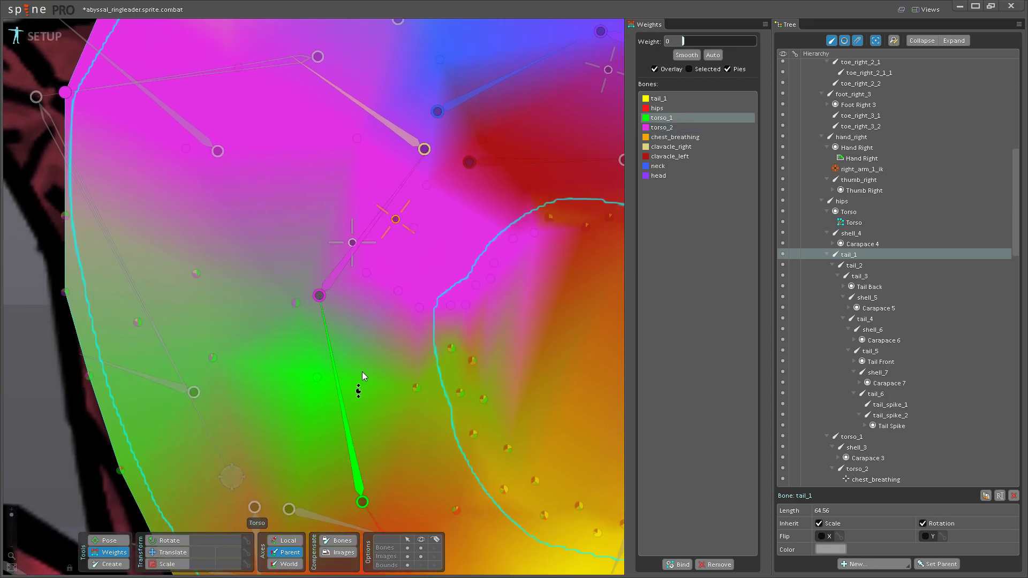
pyautogui.moveTo(417, 389); pyautogui.dragTo(438, 230)
pyautogui.moveTo(460, 393); pyautogui.dragTo(454, 300)
pyautogui.moveTo(451, 348); pyautogui.dragTo(460, 157)
pyautogui.moveTo(473, 361); pyautogui.dragTo(476, 236)
pyautogui.moveTo(484, 400); pyautogui.dragTo(466, 271)
pyautogui.moveTo(458, 311); pyautogui.dragTo(466, 203)
pyautogui.moveTo(491, 324); pyautogui.dragTo(471, 174)
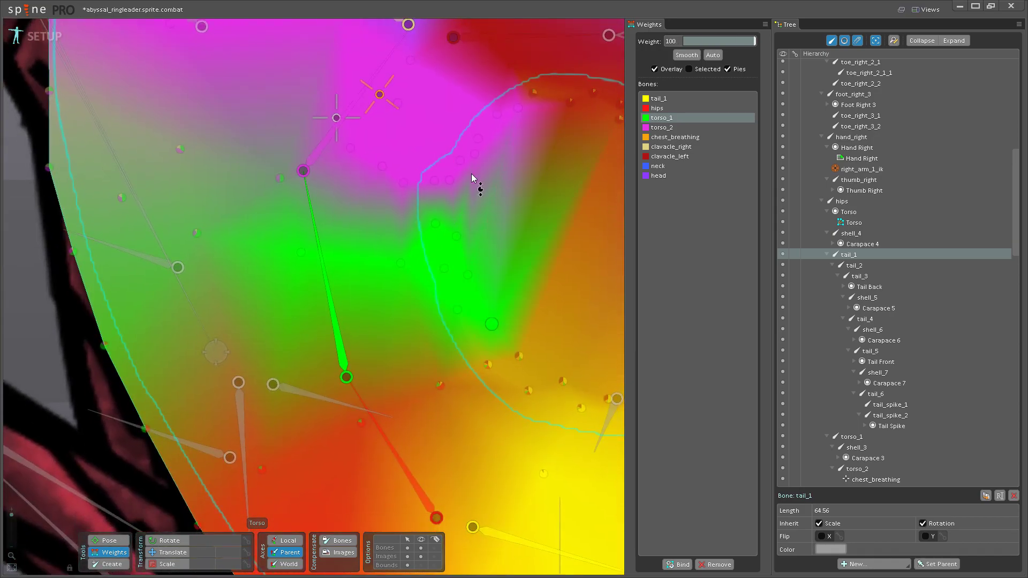
pyautogui.moveTo(496, 360); pyautogui.dragTo(464, 226)
# - Set the torso_1 weight to 100 on the vertices between that bone and the back's outer edge, including one at the bone's upper joint
pyautogui.moveTo(296, 296); pyautogui.dragTo(384, 370)
pyautogui.moveTo(383, 323)
pyautogui.mouseDown()
pyautogui.moveTo(294, 314)
pyautogui.moveTo(238, 258)
pyautogui.mouseUp()
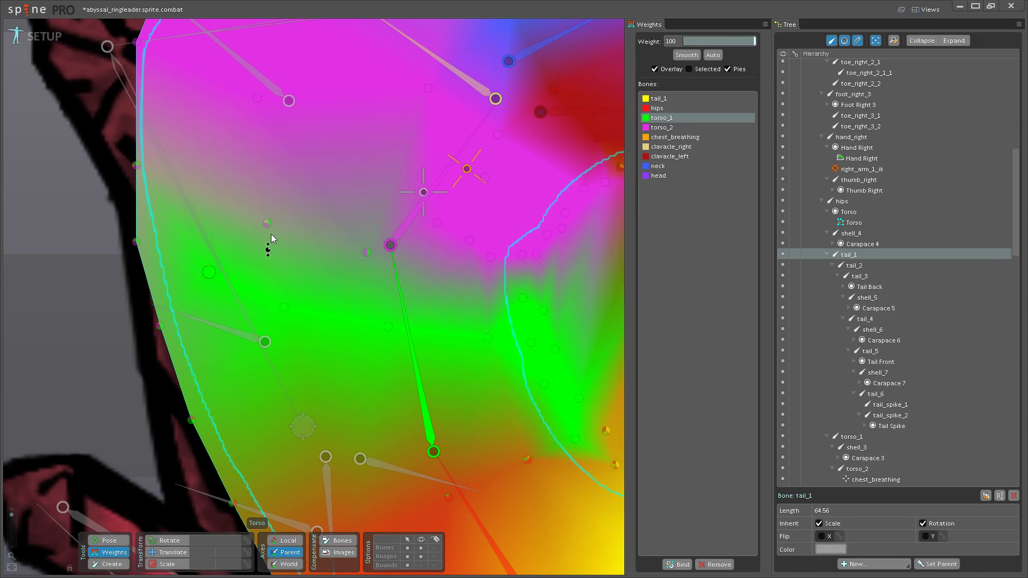
pyautogui.moveTo(136, 244); pyautogui.dragTo(123, 122)
pyautogui.moveTo(219, 241); pyautogui.dragTo(218, 295)
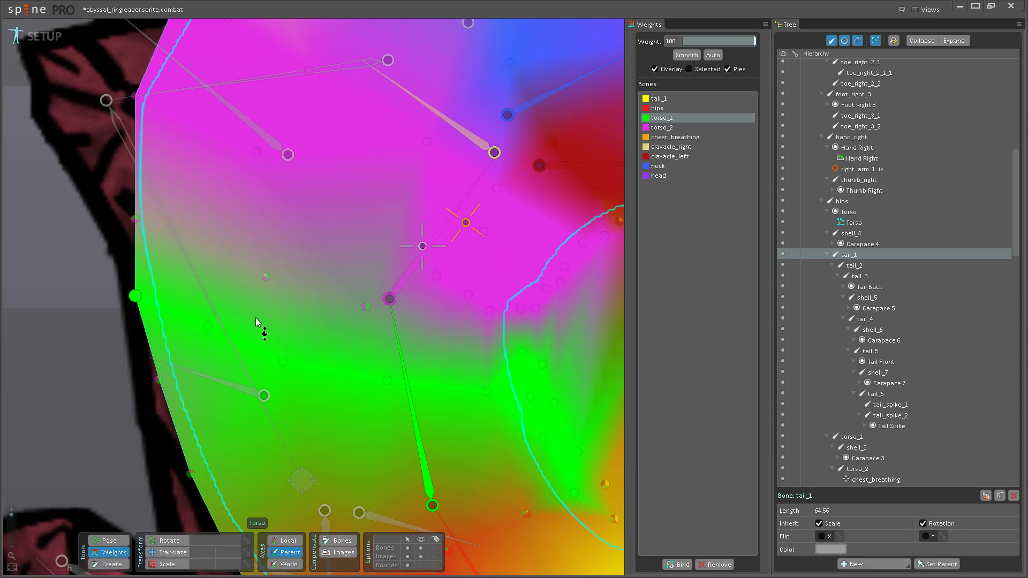
pyautogui.moveTo(347, 383); pyautogui.dragTo(352, 421)
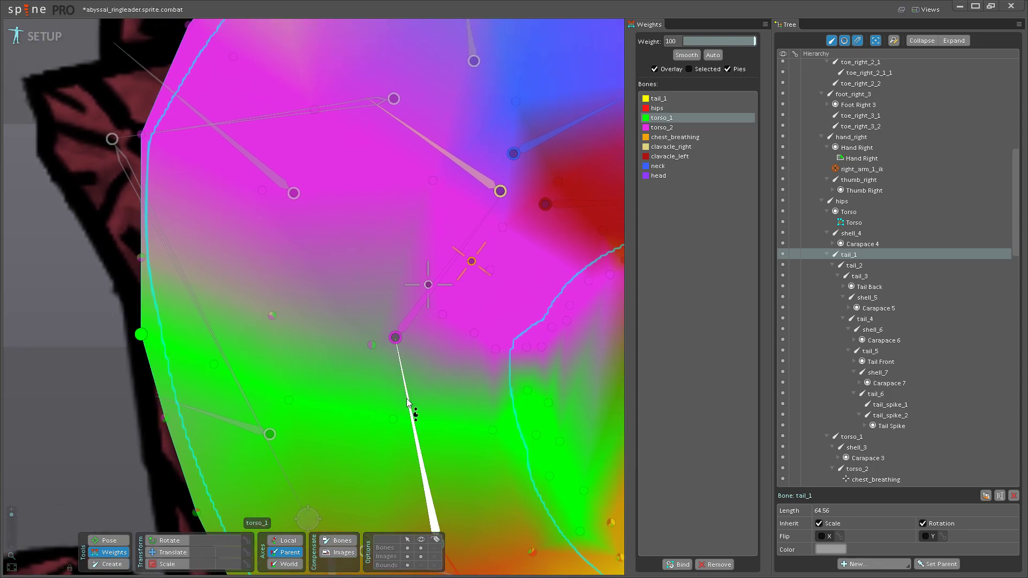
pyautogui.moveTo(385, 371); pyautogui.dragTo(346, 268)
# - Set the torso_1 weight to 100 on the remaining mid-back vertex and the outer-edge vertex above it
pyautogui.click(411, 448)
pyautogui.moveTo(277, 364); pyautogui.dragTo(253, 205)
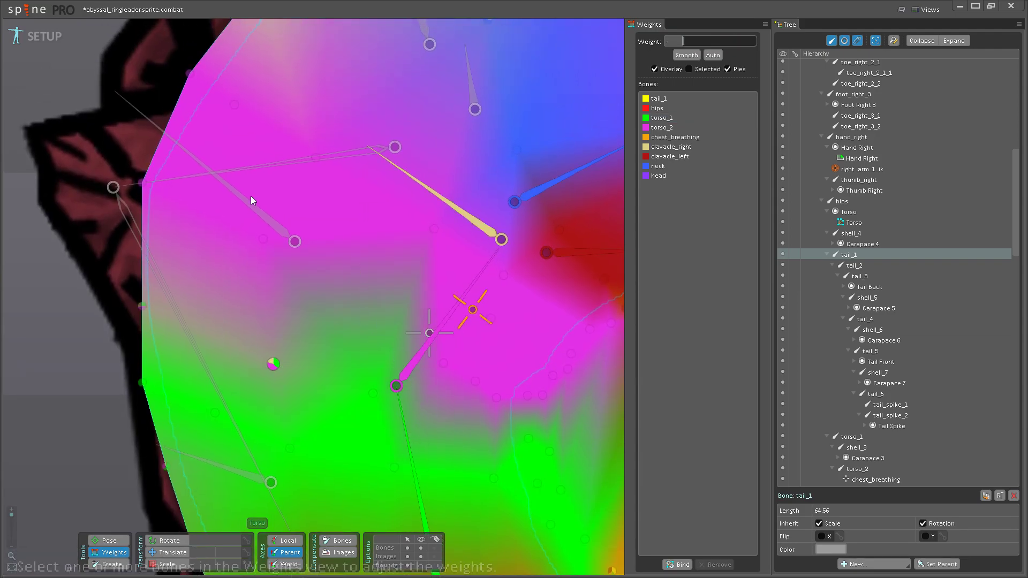
pyautogui.click(411, 449)
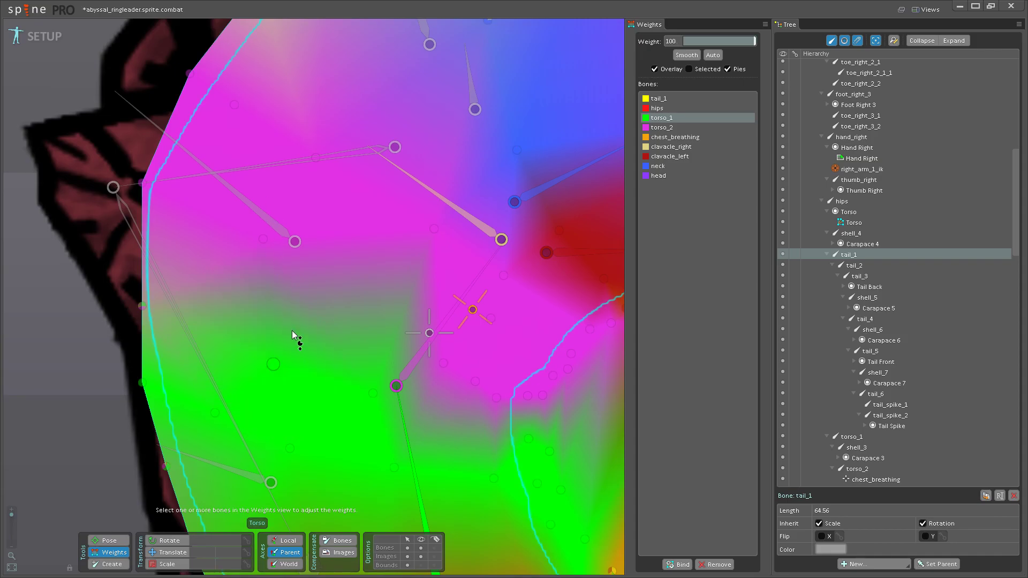
pyautogui.moveTo(143, 307); pyautogui.dragTo(146, 179)
pyautogui.moveTo(389, 355); pyautogui.dragTo(367, 387)
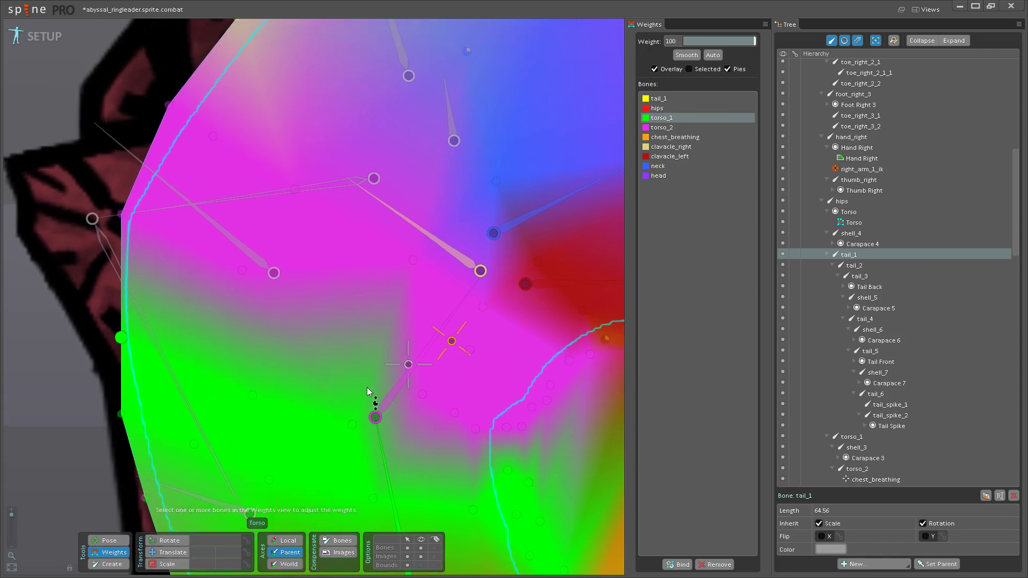
# - Set the torso_1 weight to 100 on the next two vertices down the Torso's outer edge
pyautogui.moveTo(393, 430); pyautogui.dragTo(393, 340)
pyautogui.click(389, 359)
pyautogui.click(131, 293)
pyautogui.click(387, 319)
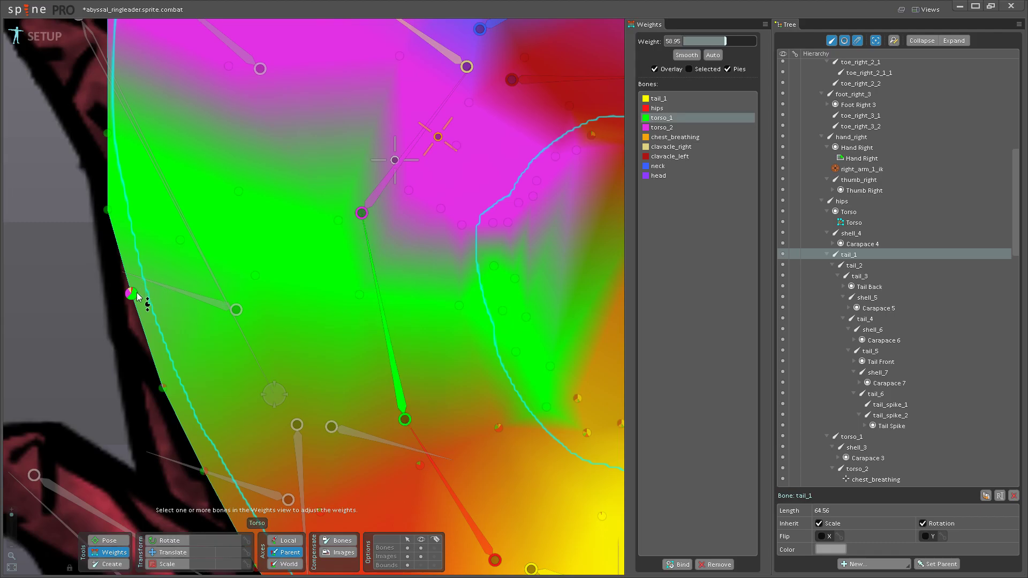
pyautogui.click(163, 388)
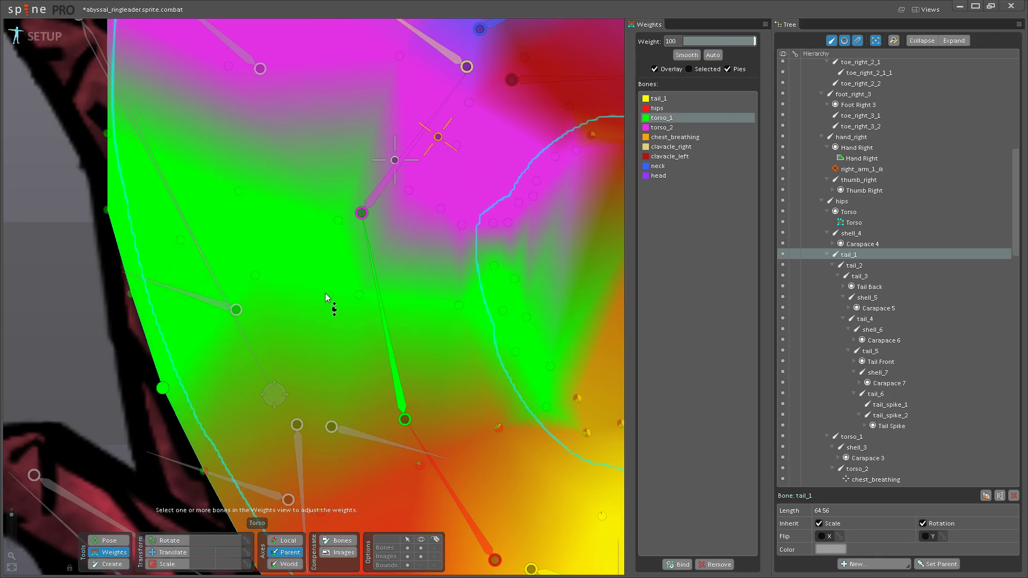
# - Set the hips weight to 100 on two vertices at the lower inner curve, just below the torso_1 area
pyautogui.moveTo(388, 339); pyautogui.dragTo(339, 289)
pyautogui.moveTo(427, 343); pyautogui.dragTo(360, 280)
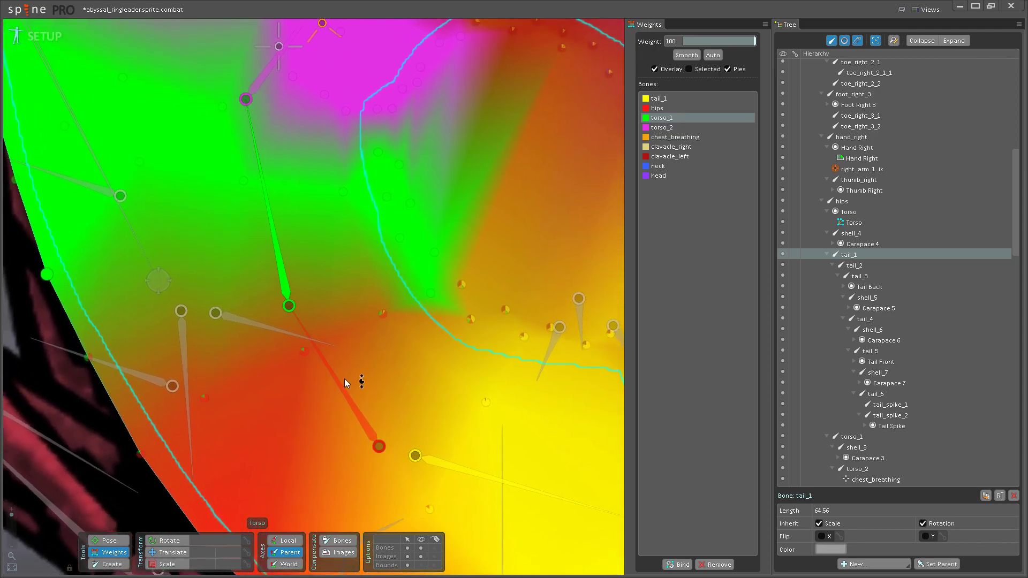
pyautogui.click(354, 406)
pyautogui.moveTo(381, 314); pyautogui.dragTo(402, 154)
pyautogui.moveTo(431, 292); pyautogui.dragTo(413, 165)
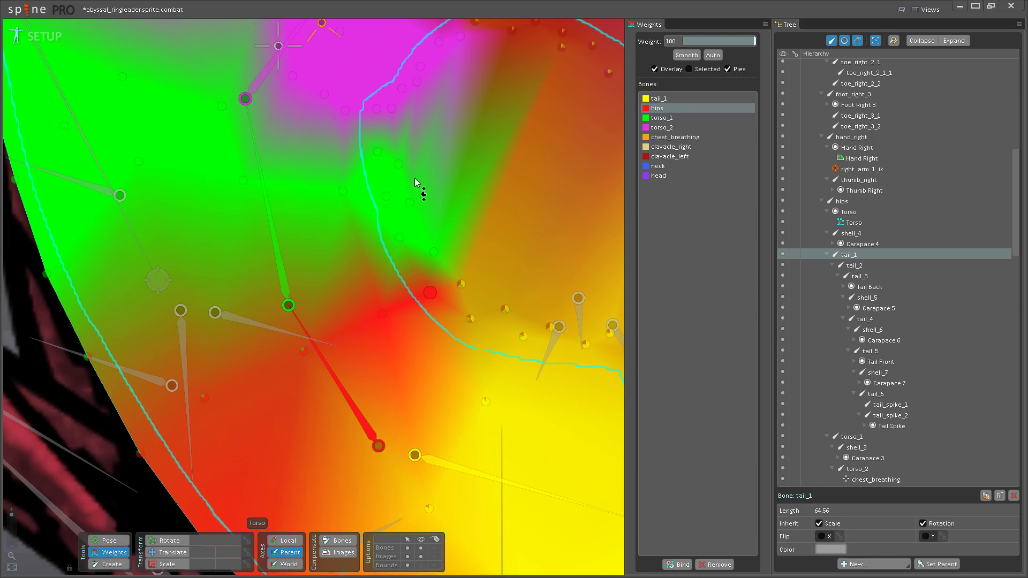
# - Set the hips weight to 100 on the two interior vertices beside the hips bone and the nearby outer-edge vertex
pyautogui.moveTo(326, 334); pyautogui.dragTo(387, 331)
pyautogui.press('space')
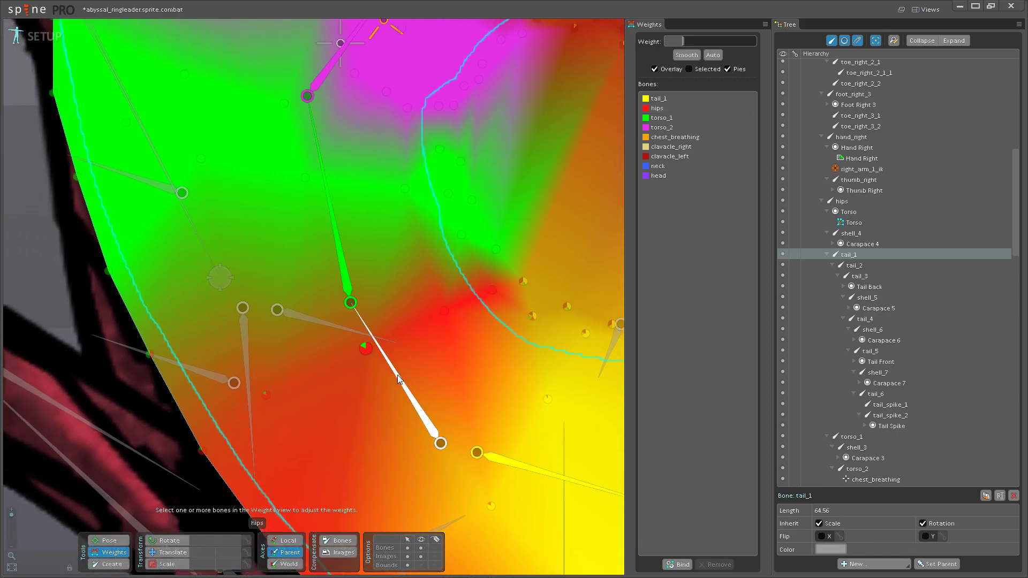
pyautogui.click(373, 360)
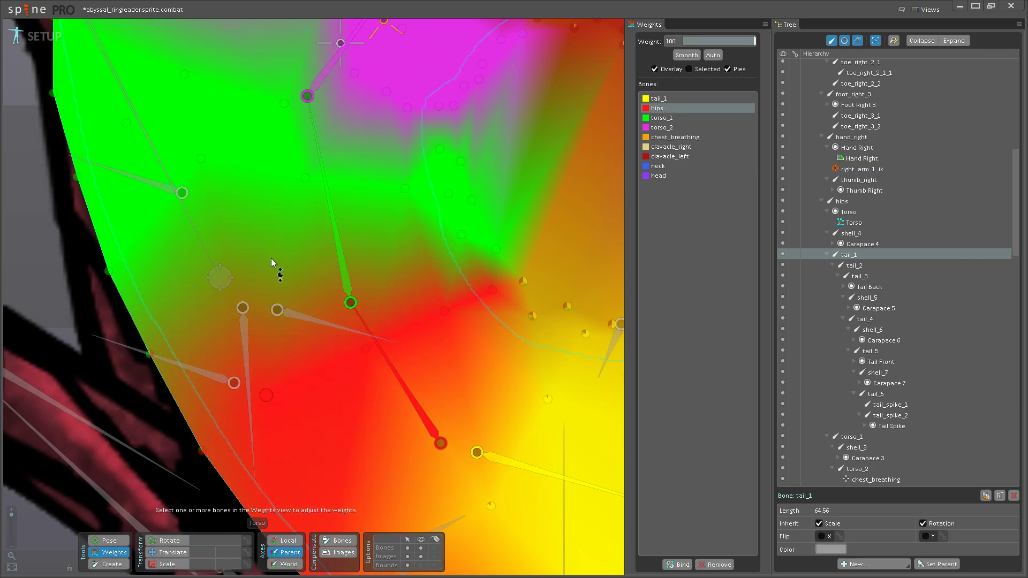
pyautogui.moveTo(301, 377); pyautogui.dragTo(328, 343)
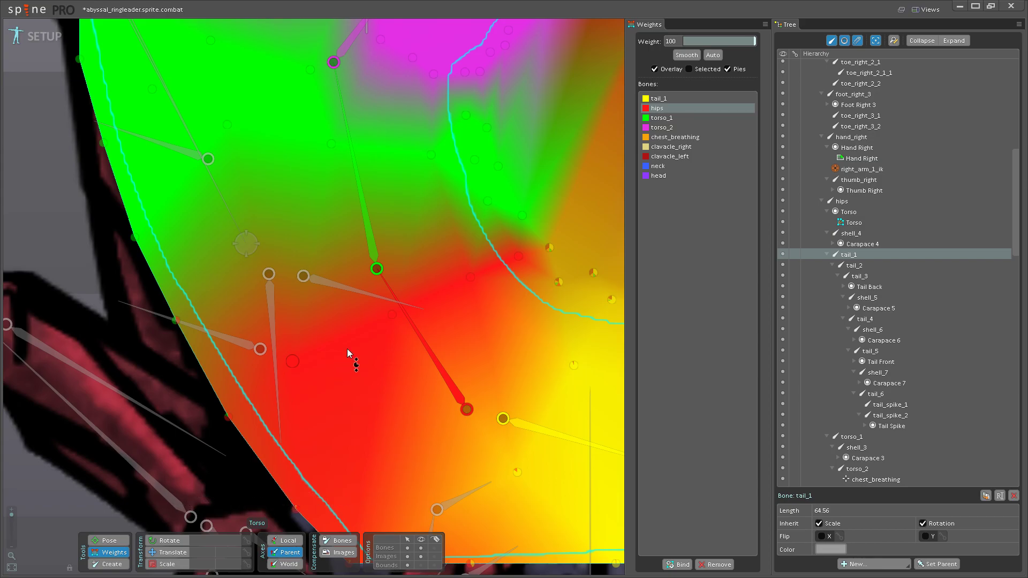
pyautogui.moveTo(347, 349); pyautogui.dragTo(337, 378)
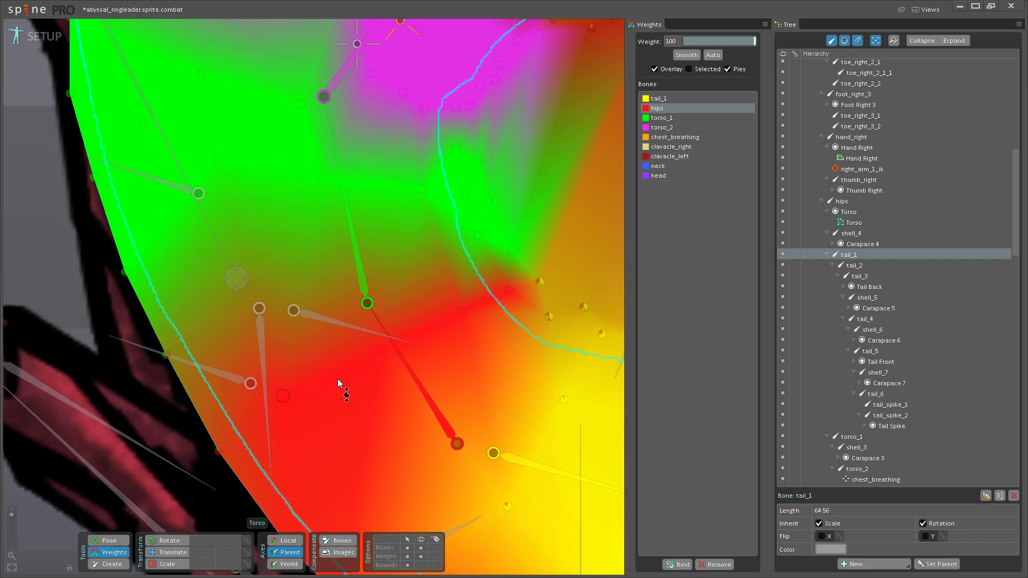
pyautogui.moveTo(337, 378); pyautogui.dragTo(377, 307)
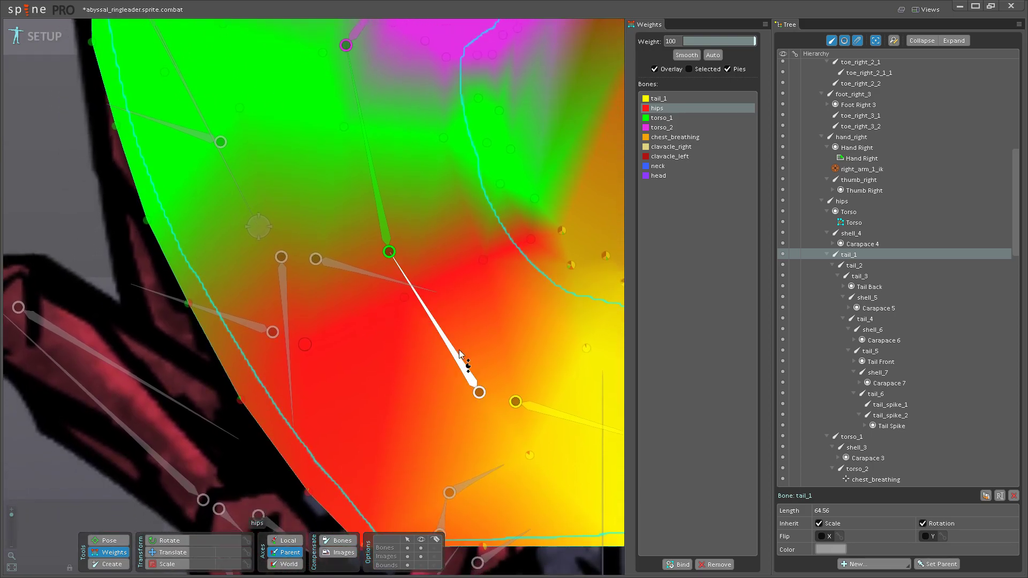
pyautogui.moveTo(241, 400); pyautogui.dragTo(255, 264)
pyautogui.moveTo(357, 325); pyautogui.dragTo(365, 372)
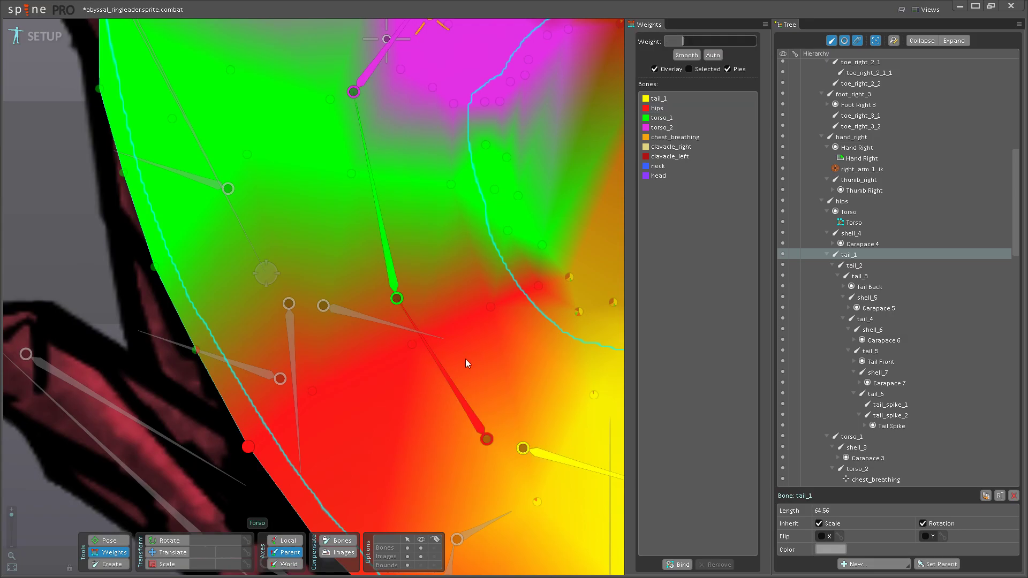
# - Extend the full hips weight to the next vertices along the Torso's lower inner curve
pyautogui.moveTo(468, 360); pyautogui.dragTo(371, 421)
pyautogui.moveTo(480, 372); pyautogui.dragTo(476, 306)
pyautogui.moveTo(418, 321); pyautogui.dragTo(479, 385)
pyautogui.moveTo(333, 432); pyautogui.dragTo(422, 317)
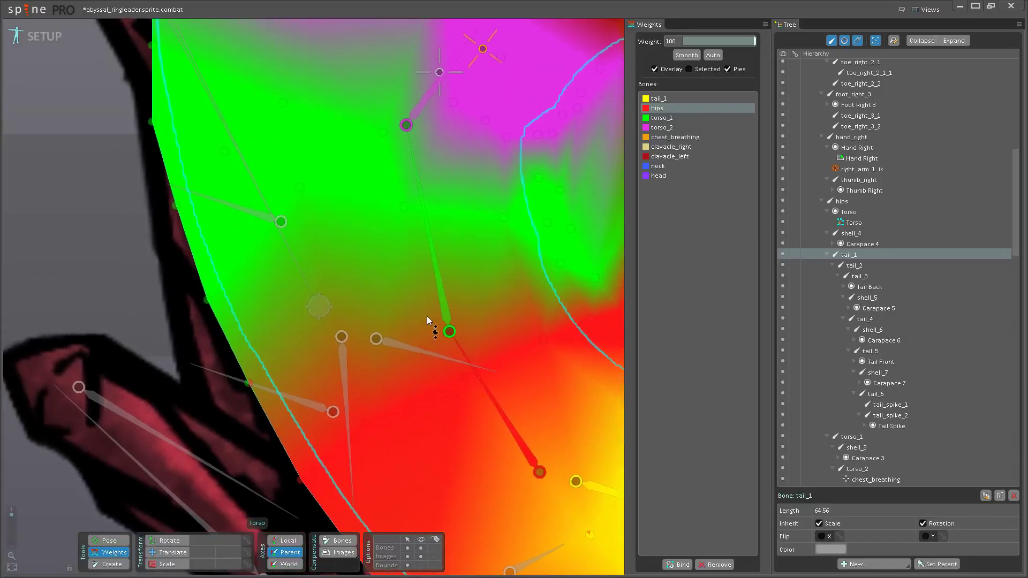
# - Set the torso_1 weight to 100 on the outer-edge vertex just above the hips area
pyautogui.click(439, 279)
pyautogui.scroll(-5, 238, 244)
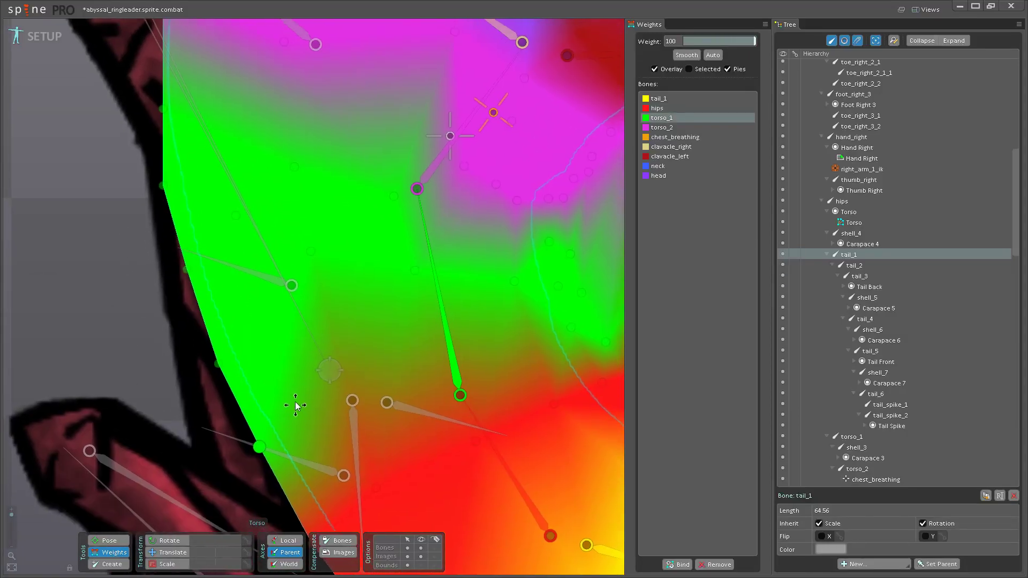
pyautogui.scroll(4, 441, 345)
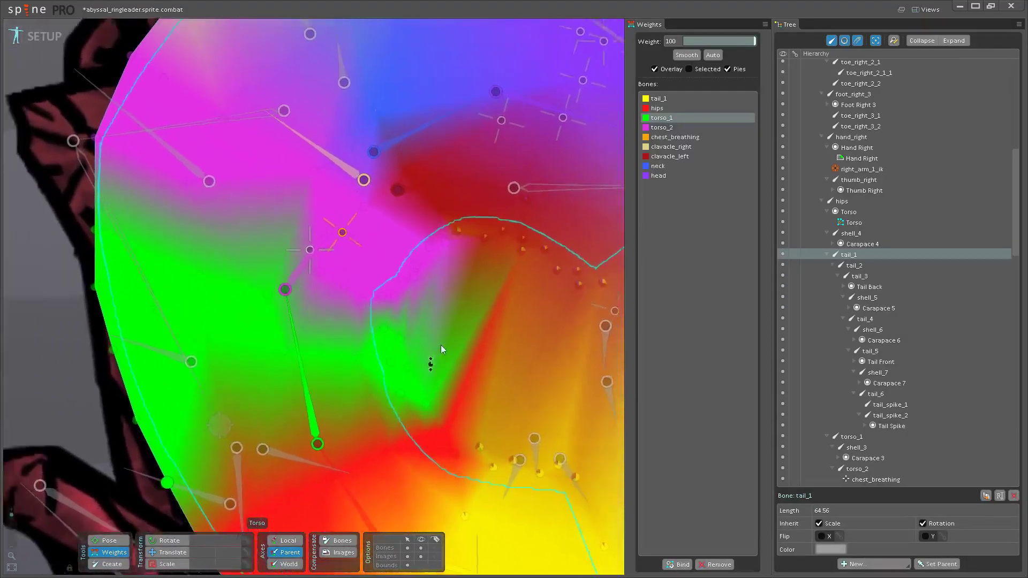
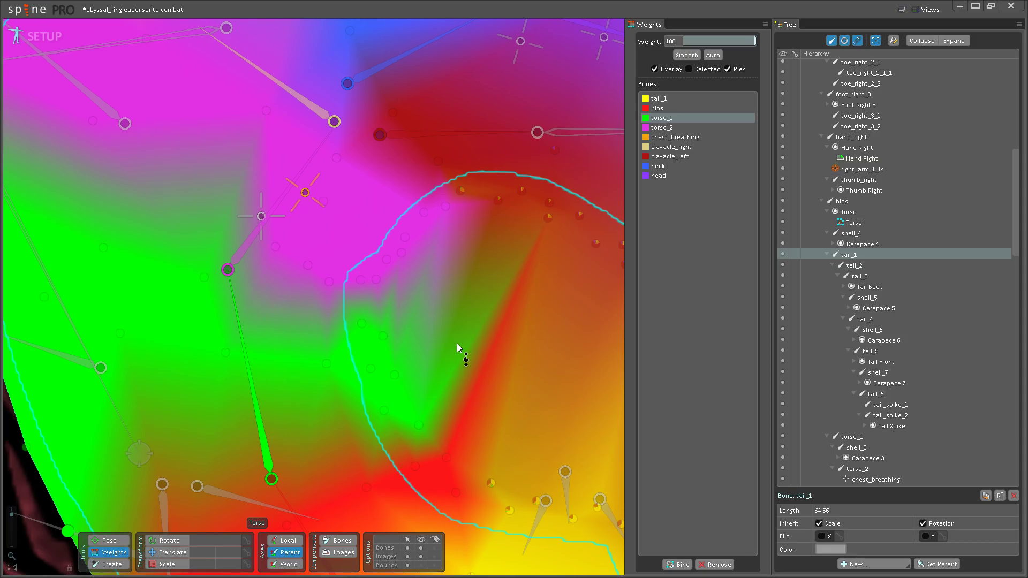
# - Give the clavacle_left bone 100 weight on the torso vertices along the arch of the inner outline
pyautogui.moveTo(409, 281); pyautogui.dragTo(280, 359)
pyautogui.scroll(3, 320, 277)
pyautogui.moveTo(316, 249); pyautogui.dragTo(316, 283)
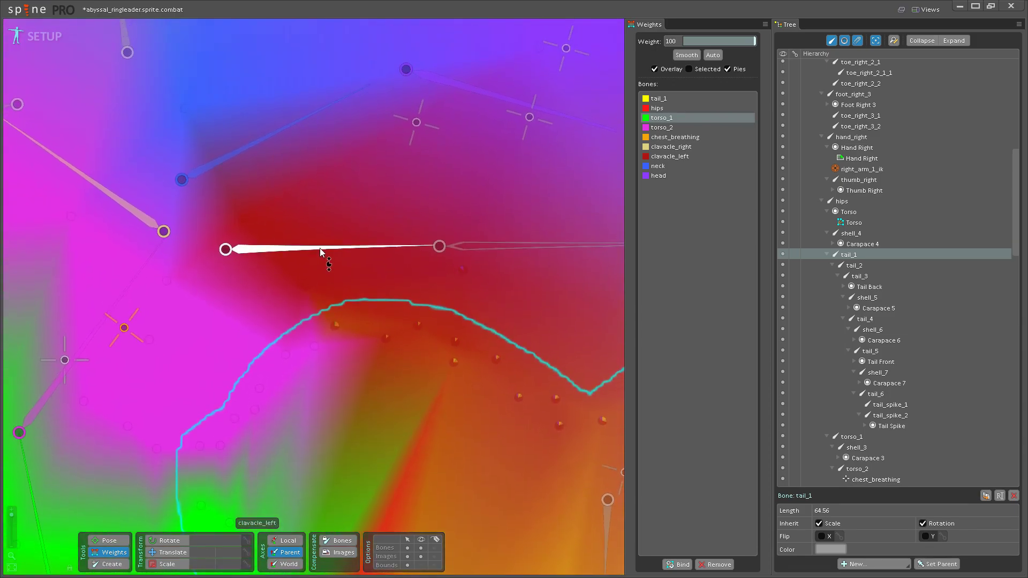
pyautogui.click(319, 247)
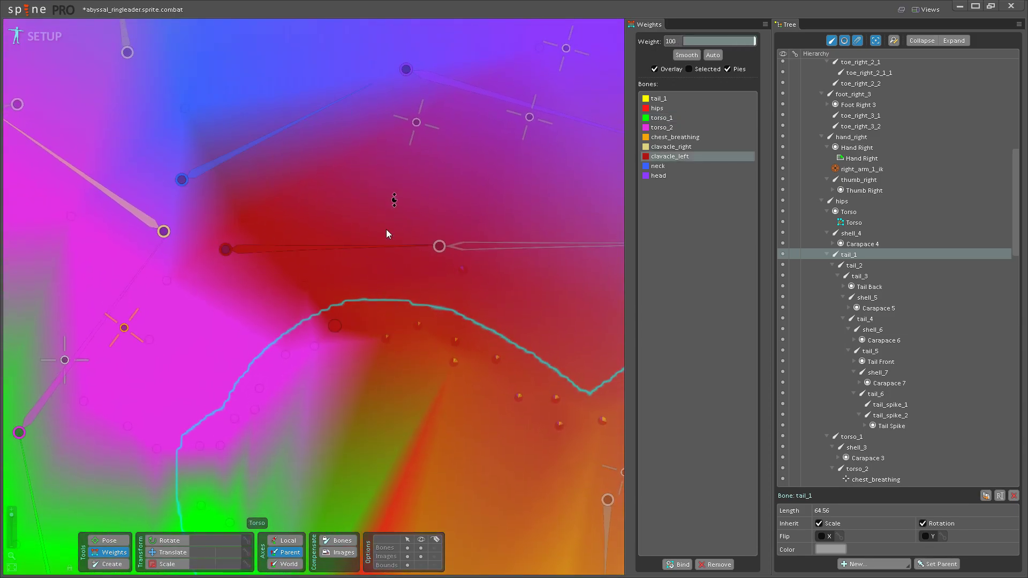
pyautogui.click(419, 322)
pyautogui.moveTo(420, 321); pyautogui.dragTo(450, 287)
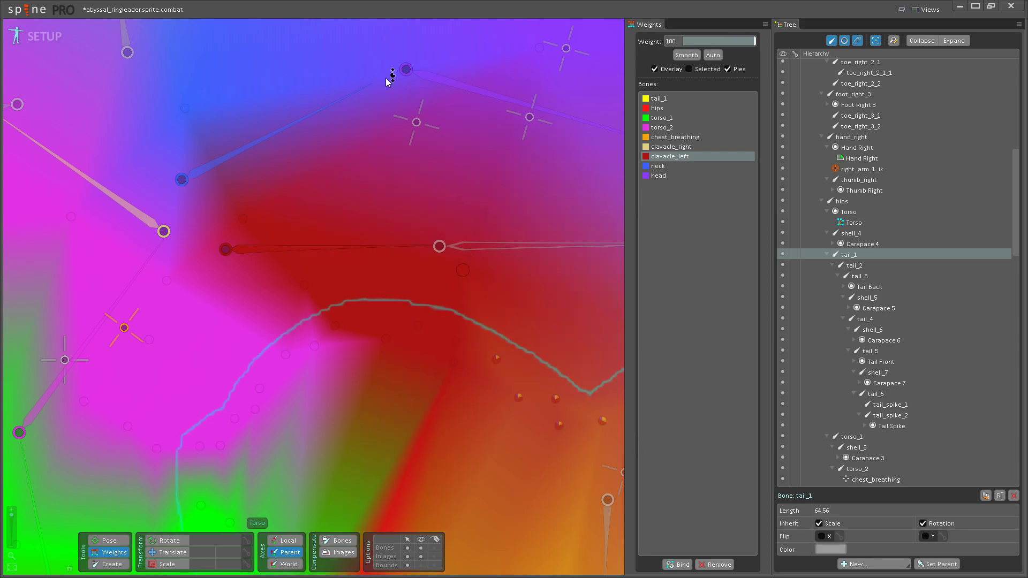
pyautogui.moveTo(417, 138); pyautogui.dragTo(415, 316)
pyautogui.moveTo(308, 348); pyautogui.dragTo(233, 170)
pyautogui.scroll(-2, 313, 358)
pyautogui.scroll(2, 352, 370)
pyautogui.moveTo(340, 270); pyautogui.dragTo(376, 344)
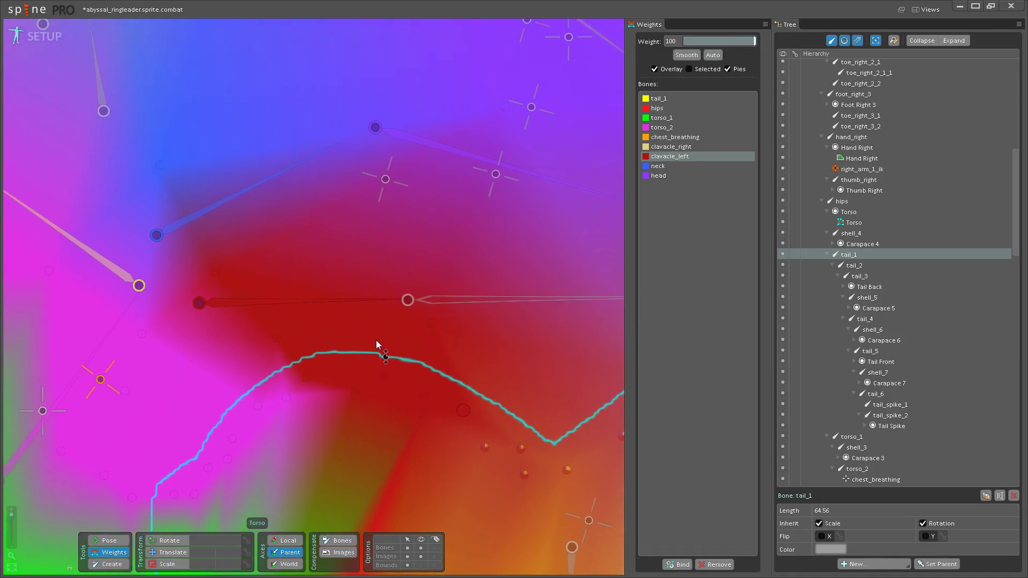
# - Give clavacle_left 100 weight on the vertices around the V-shaped notch to the right of the arch
pyautogui.moveTo(541, 379); pyautogui.dragTo(377, 419)
pyautogui.moveTo(333, 444); pyautogui.dragTo(338, 423)
pyautogui.moveTo(367, 454); pyautogui.dragTo(369, 418)
pyautogui.moveTo(371, 481); pyautogui.dragTo(415, 375)
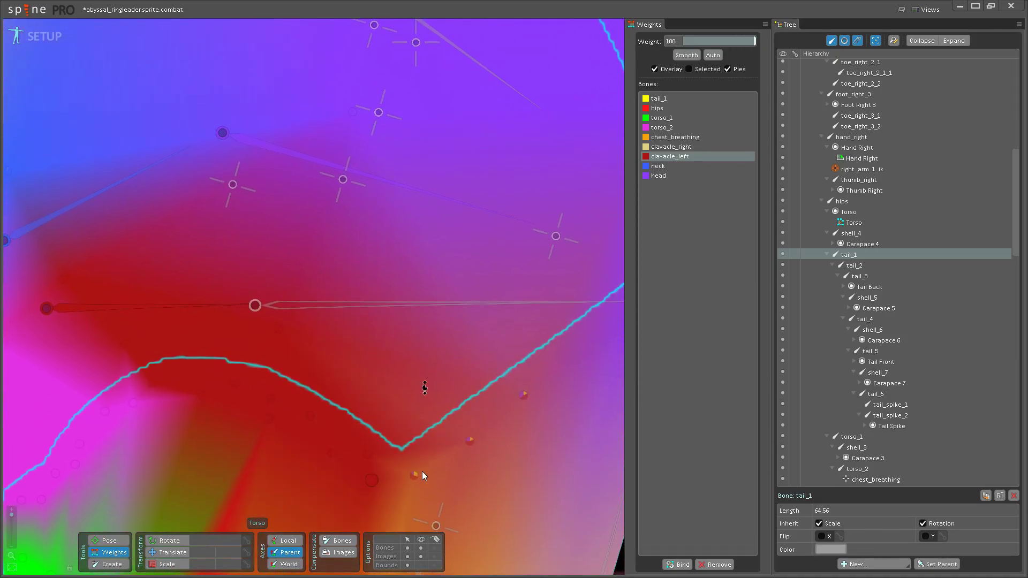
pyautogui.moveTo(415, 475); pyautogui.dragTo(443, 399)
pyautogui.moveTo(470, 441)
pyautogui.mouseDown()
pyautogui.moveTo(473, 387)
pyautogui.moveTo(492, 353)
pyautogui.mouseUp()
pyautogui.moveTo(453, 359); pyautogui.dragTo(390, 480)
pyautogui.scroll(-2, 464, 352)
pyautogui.scroll(3, 404, 431)
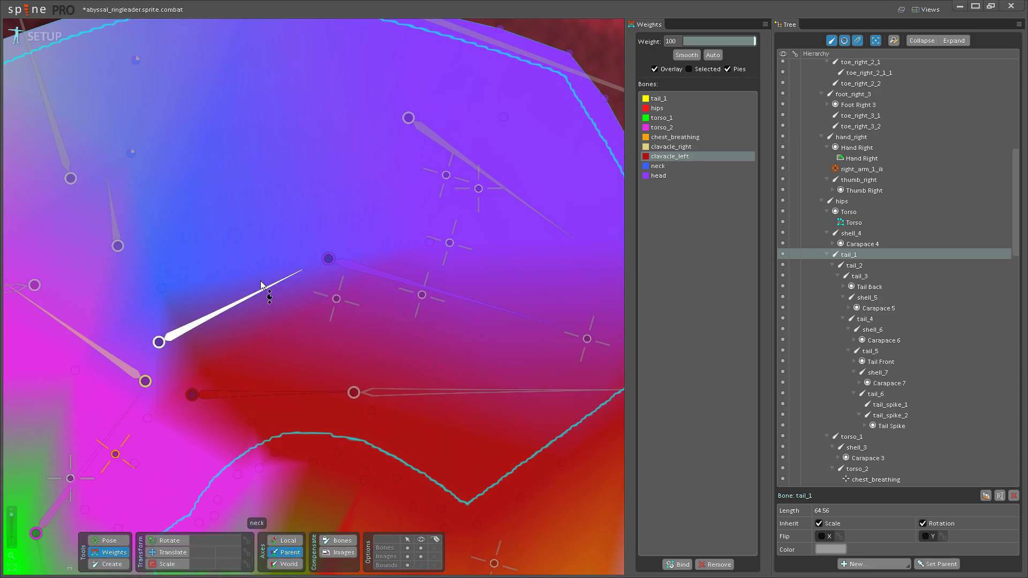
# - Assign the vertices along the inner outline's arch to the neck bone at 100 weight
pyautogui.moveTo(368, 477); pyautogui.dragTo(354, 423)
pyautogui.click(233, 248)
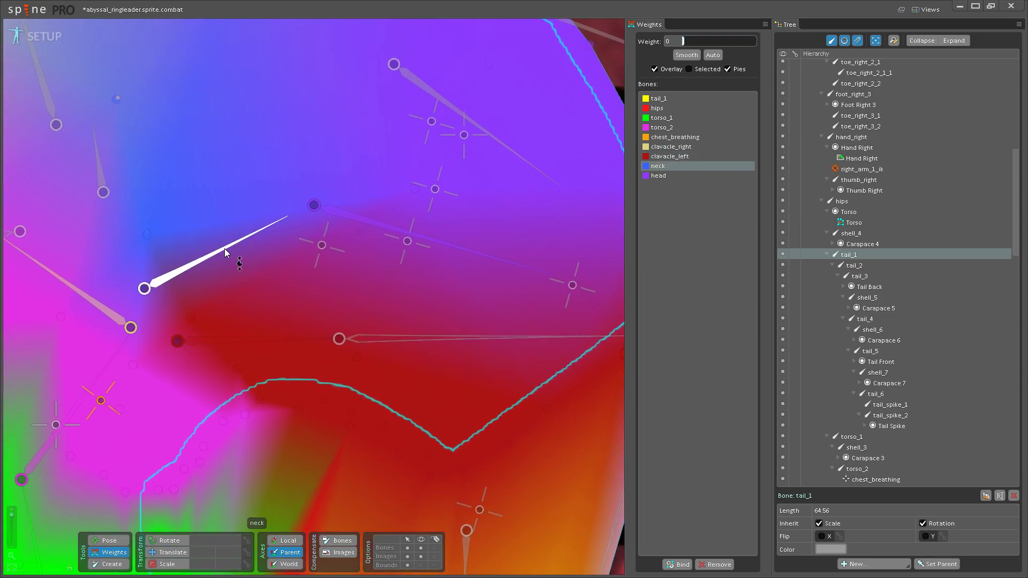
pyautogui.moveTo(238, 369); pyautogui.dragTo(234, 182)
pyautogui.moveTo(323, 399); pyautogui.dragTo(318, 284)
pyautogui.moveTo(298, 409); pyautogui.dragTo(275, 236)
pyautogui.moveTo(261, 399); pyautogui.dragTo(236, 268)
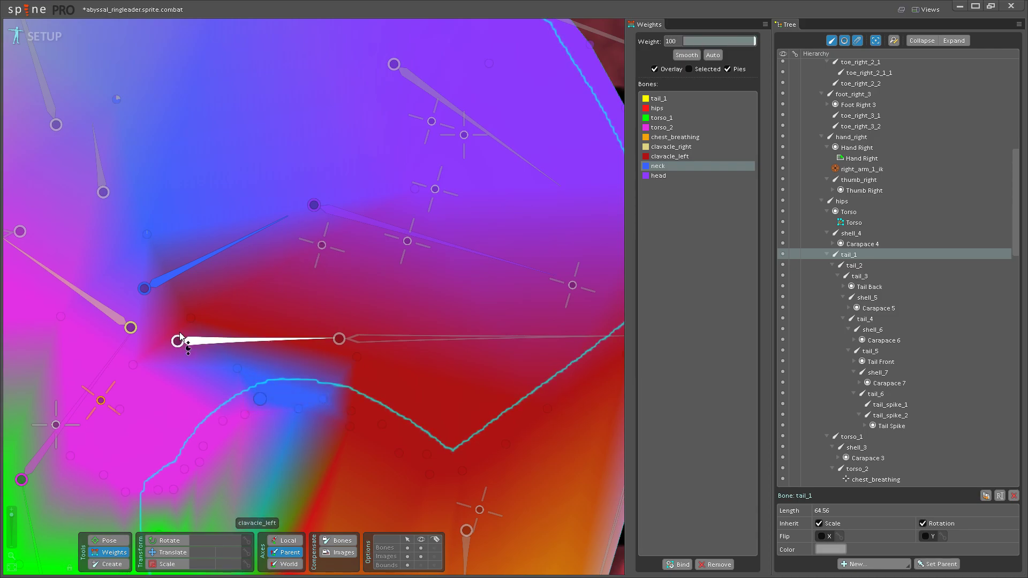
pyautogui.click(350, 412)
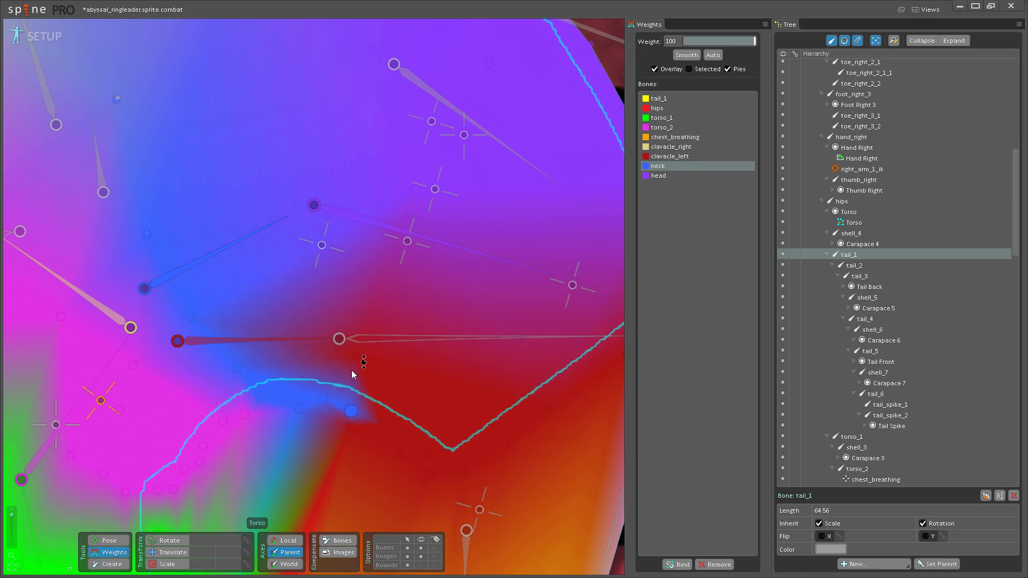
pyautogui.click(357, 358)
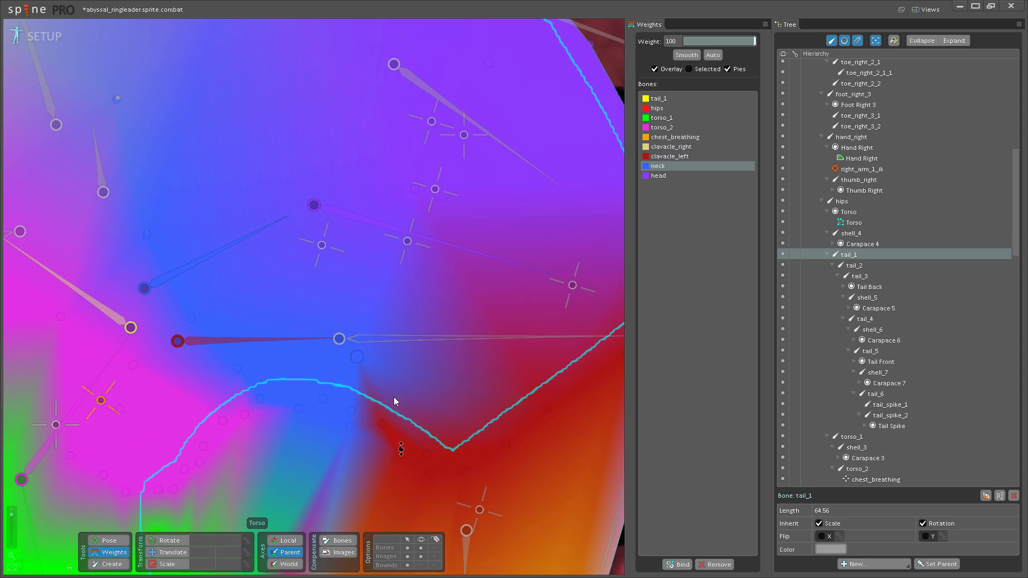
# - Assign the vertices just left of the V-shaped notch to the head bone at 100 weight and save the project
pyautogui.click(396, 236)
pyautogui.click(396, 451)
pyautogui.moveTo(426, 454); pyautogui.dragTo(431, 332)
pyautogui.moveTo(430, 475); pyautogui.dragTo(443, 279)
pyautogui.hotkey('ctrl', 's')
# - Set head to 100 weight on the vertices right of the notch and along the torso mesh's right edge
pyautogui.moveTo(478, 420); pyautogui.dragTo(442, 430)
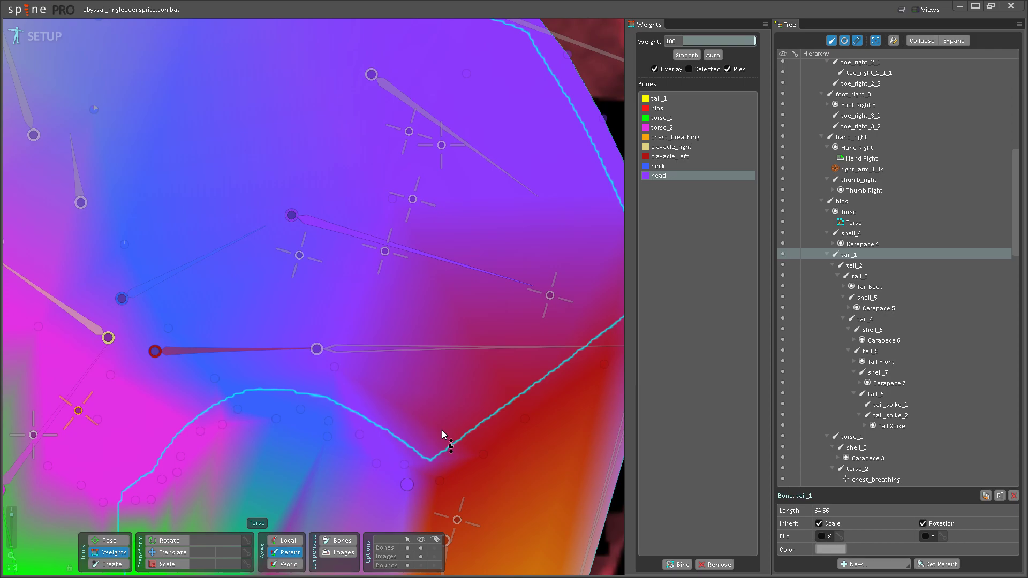
pyautogui.moveTo(444, 479); pyautogui.dragTo(454, 338)
pyautogui.moveTo(488, 463)
pyautogui.mouseDown()
pyautogui.moveTo(500, 323)
pyautogui.moveTo(508, 437)
pyautogui.moveTo(523, 386)
pyautogui.moveTo(523, 282)
pyautogui.moveTo(562, 396)
pyautogui.mouseUp()
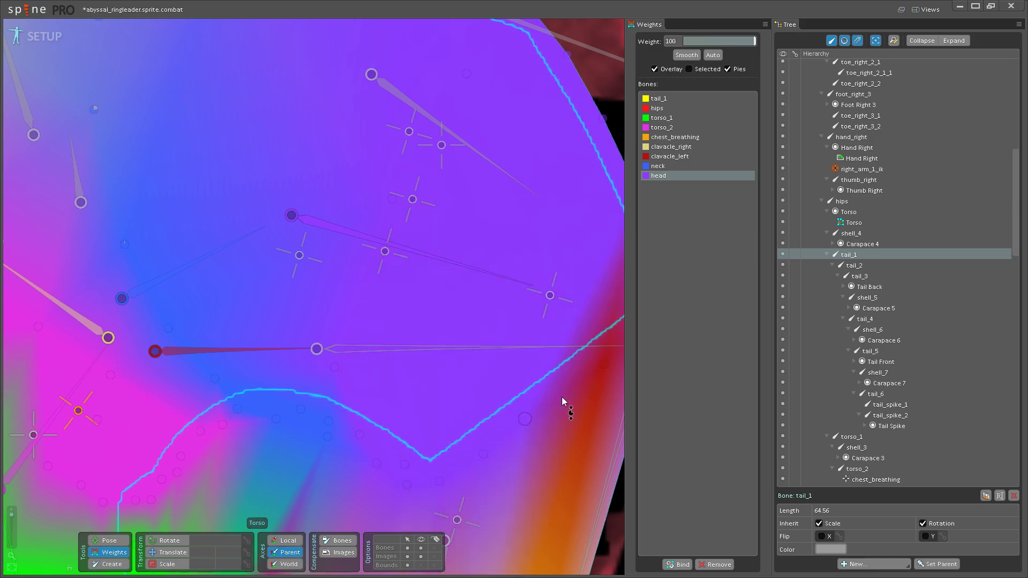
pyautogui.moveTo(612, 367); pyautogui.dragTo(535, 249)
pyautogui.moveTo(601, 324)
pyautogui.mouseDown()
pyautogui.moveTo(544, 379)
pyautogui.moveTo(584, 374)
pyautogui.moveTo(585, 339)
pyautogui.moveTo(576, 247)
pyautogui.moveTo(546, 145)
pyautogui.moveTo(561, 258)
pyautogui.moveTo(523, 273)
pyautogui.mouseUp()
pyautogui.moveTo(530, 315); pyautogui.dragTo(563, 392)
pyautogui.click(554, 278)
pyautogui.moveTo(504, 329)
pyautogui.mouseDown()
pyautogui.moveTo(500, 431)
pyautogui.moveTo(516, 267)
pyautogui.moveTo(480, 236)
pyautogui.moveTo(481, 196)
pyautogui.mouseUp()
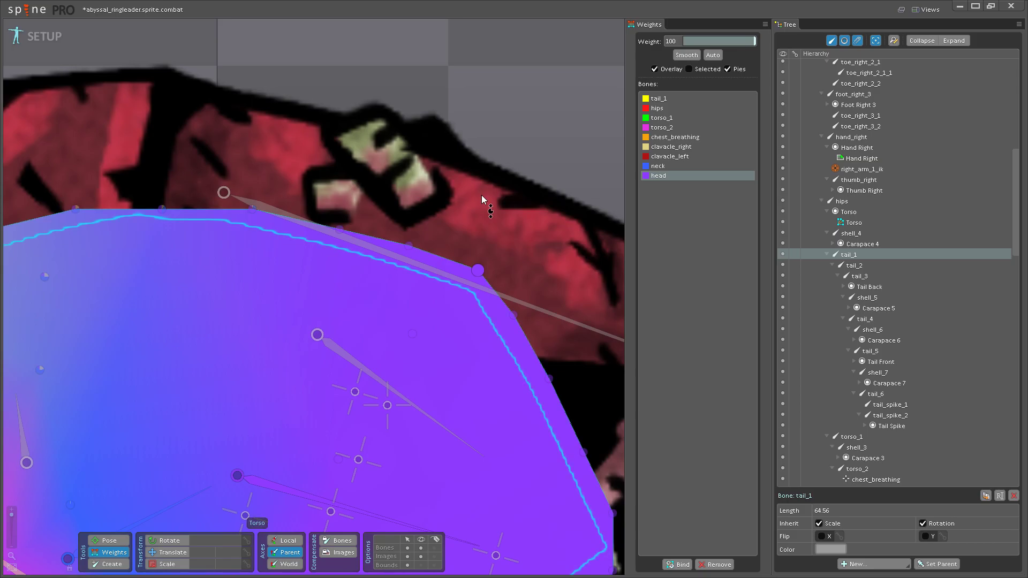
# - Set head to 100 weight on the remaining vertices along the torso mesh's upper right edge
pyautogui.moveTo(409, 248); pyautogui.dragTo(408, 206)
pyautogui.moveTo(304, 456); pyautogui.dragTo(388, 378)
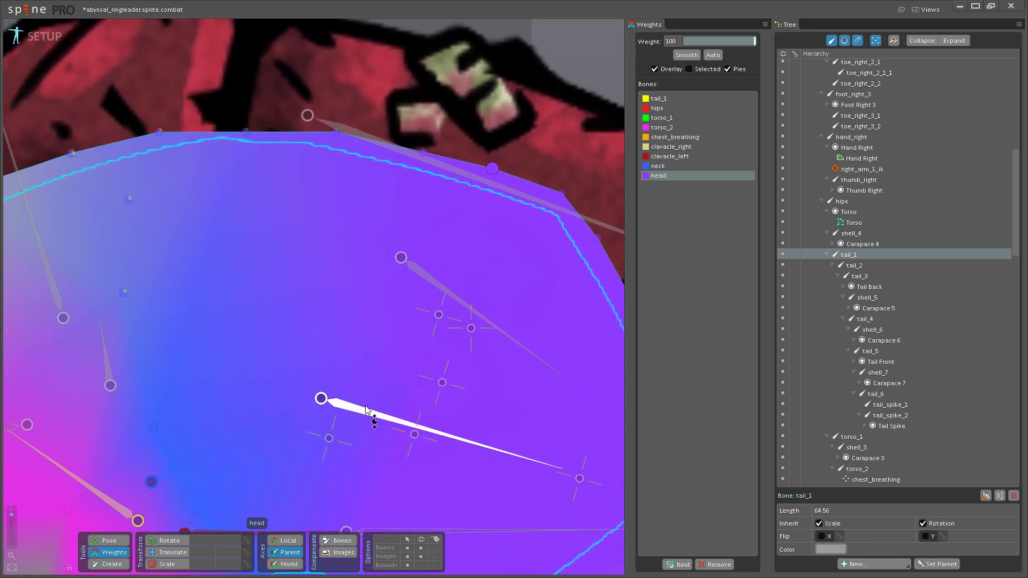
pyautogui.click(423, 152)
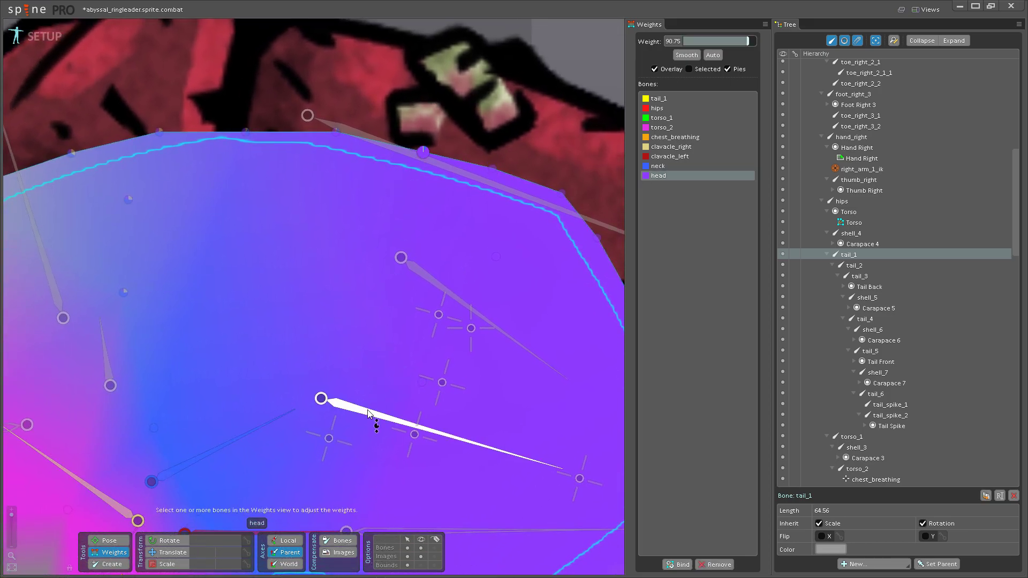
pyautogui.moveTo(425, 154); pyautogui.dragTo(418, 101)
pyautogui.moveTo(392, 211); pyautogui.dragTo(416, 253)
pyautogui.moveTo(361, 174); pyautogui.dragTo(343, 52)
pyautogui.moveTo(430, 265); pyautogui.dragTo(247, 54)
pyautogui.scroll(-3, 327, 223)
pyautogui.click(362, 380)
pyautogui.moveTo(383, 344); pyautogui.dragTo(458, 309)
pyautogui.moveTo(290, 278); pyautogui.dragTo(371, 326)
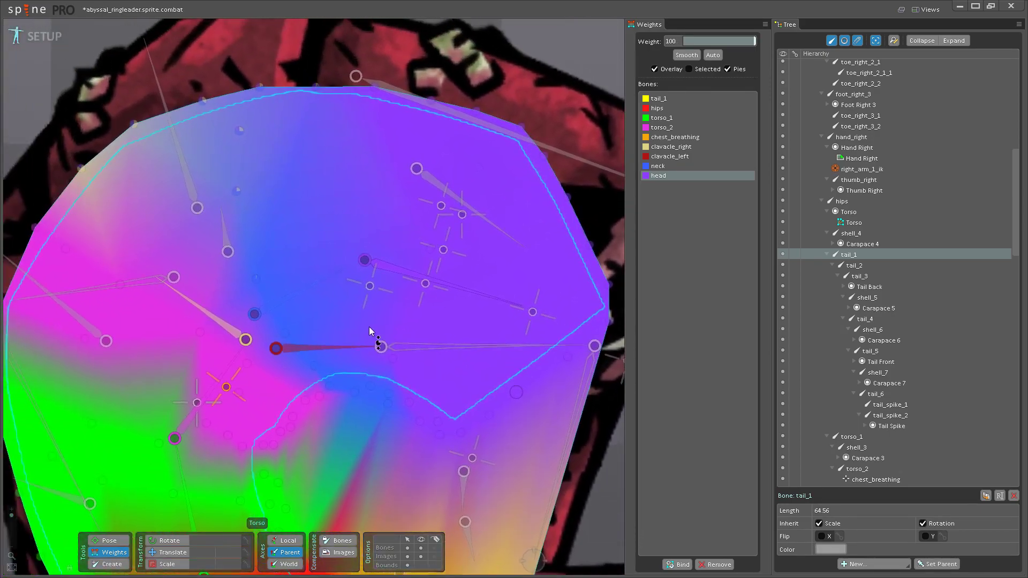
# - Assign the vertices at the torso mesh's upper left edge and just inside it to the neck bone
pyautogui.scroll(4, 324, 338)
pyautogui.scroll(-3, 315, 284)
pyautogui.moveTo(314, 278); pyautogui.dragTo(320, 353)
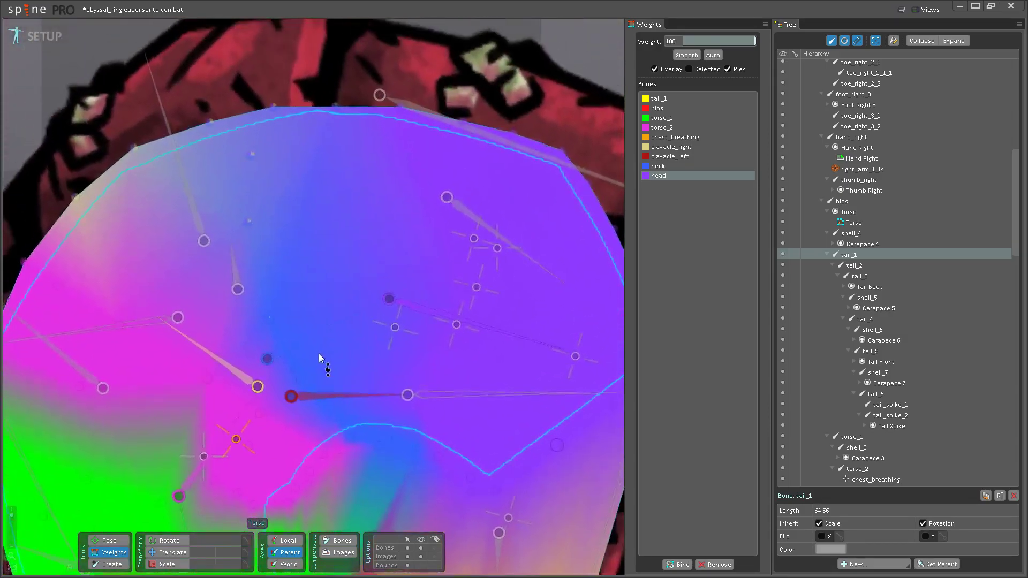
pyautogui.click(312, 338)
pyautogui.moveTo(256, 233); pyautogui.dragTo(305, 101)
pyautogui.moveTo(257, 197); pyautogui.dragTo(263, 123)
pyautogui.moveTo(183, 228); pyautogui.dragTo(204, 95)
pyautogui.moveTo(131, 241); pyautogui.dragTo(188, 225)
pyautogui.moveTo(379, 205); pyautogui.dragTo(380, 137)
# - Set head to 100 weight on the edge vertex at the top middle of the torso mesh
pyautogui.moveTo(437, 296); pyautogui.dragTo(314, 289)
pyautogui.click(418, 402)
pyautogui.moveTo(318, 198); pyautogui.dragTo(317, 75)
pyautogui.moveTo(336, 332); pyautogui.dragTo(387, 100)
pyautogui.moveTo(340, 254); pyautogui.dragTo(393, 355)
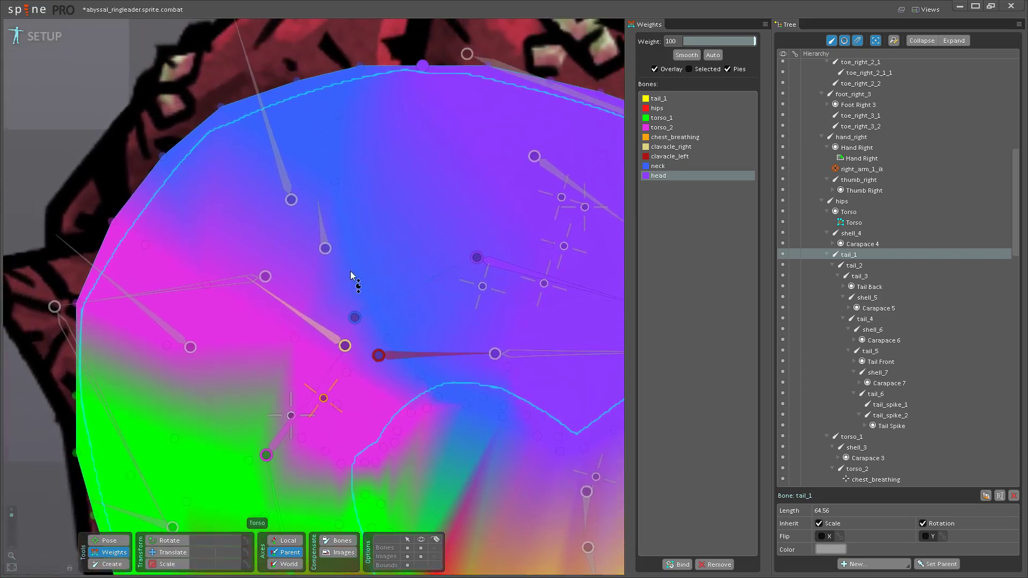
# - Set neck to 100 weight on the interior vertex just above the neck bone's base
pyautogui.moveTo(307, 210); pyautogui.dragTo(308, 283)
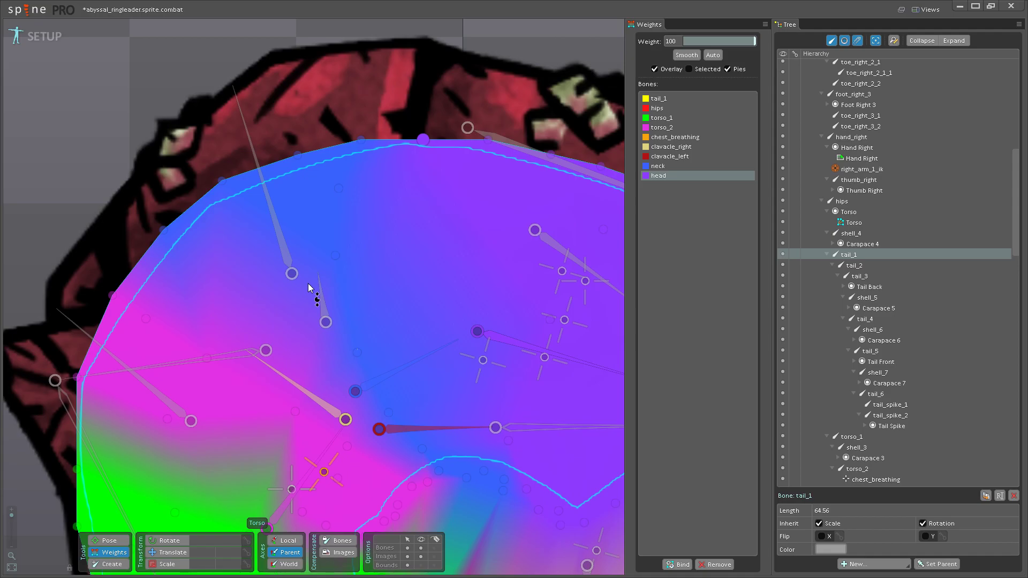
pyautogui.moveTo(359, 420); pyautogui.dragTo(381, 386)
pyautogui.click(376, 243)
pyautogui.click(353, 213)
pyautogui.moveTo(342, 328); pyautogui.dragTo(412, 330)
pyautogui.moveTo(380, 376); pyautogui.dragTo(381, 344)
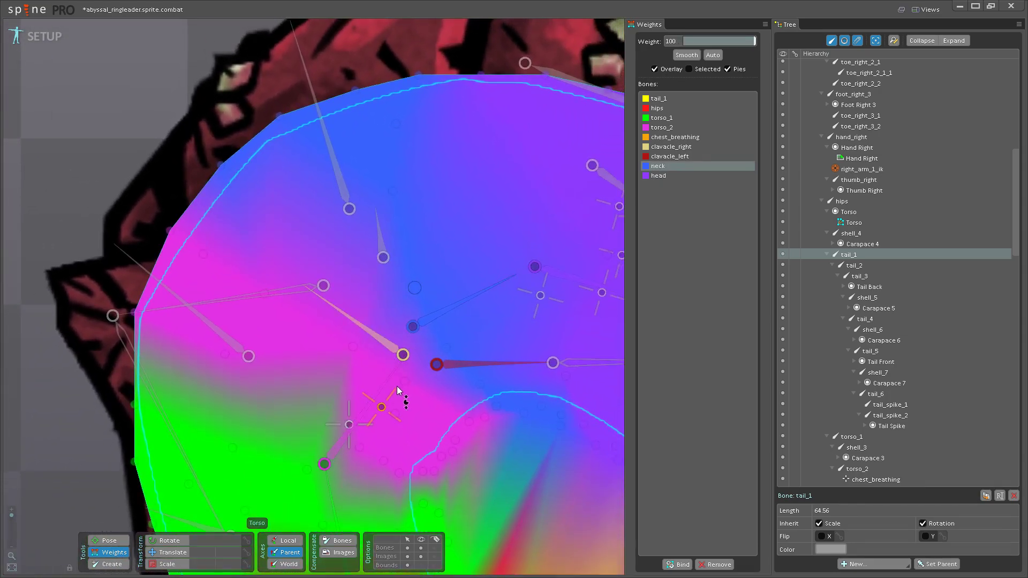
# - Select the clavacle_right bone and examine the weight overlay around it on the torso mesh
pyautogui.click(370, 343)
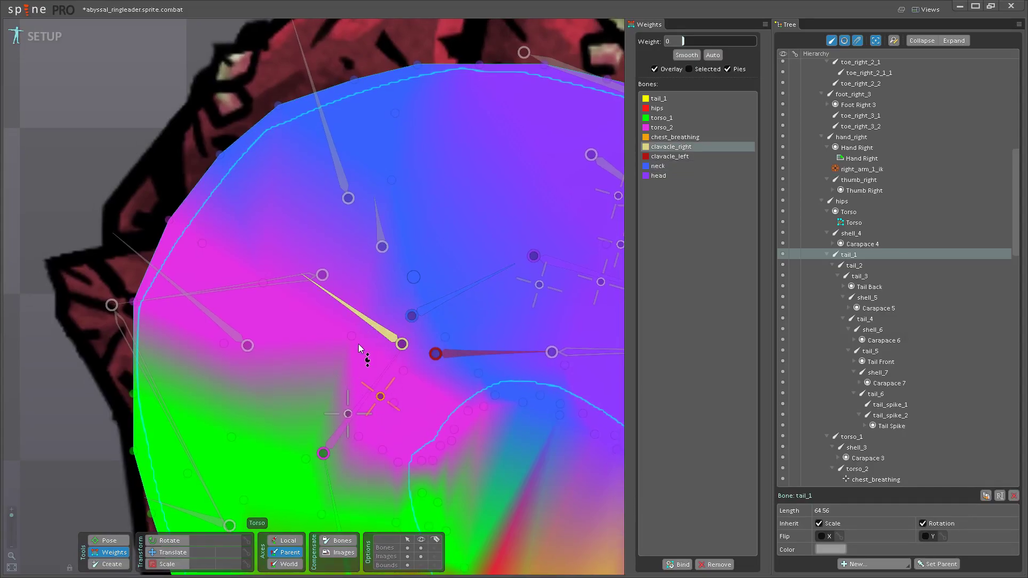
pyautogui.scroll(2, 358, 344)
pyautogui.moveTo(329, 316); pyautogui.dragTo(324, 358)
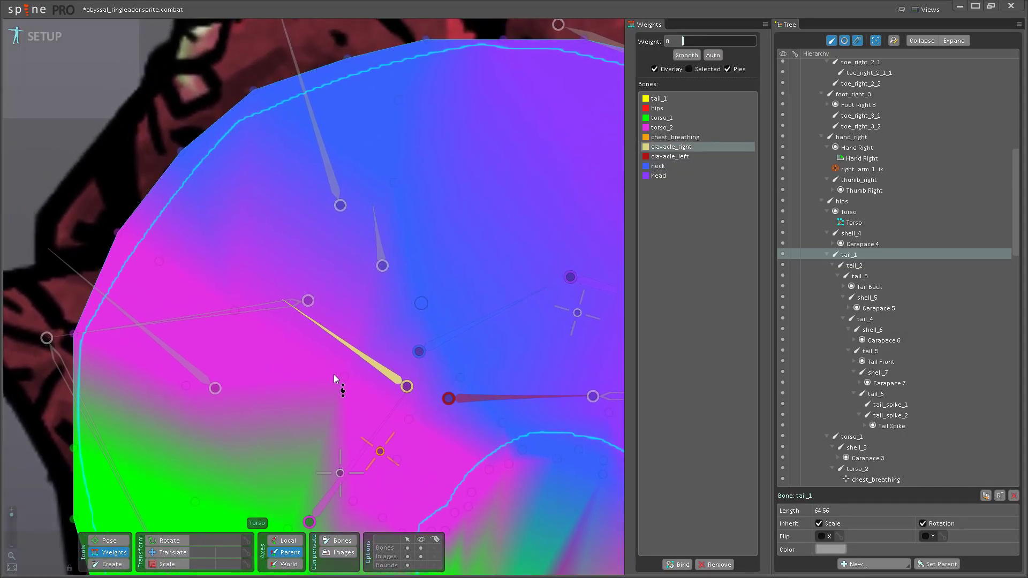
pyautogui.scroll(-3, 336, 369)
pyautogui.scroll(2, 391, 322)
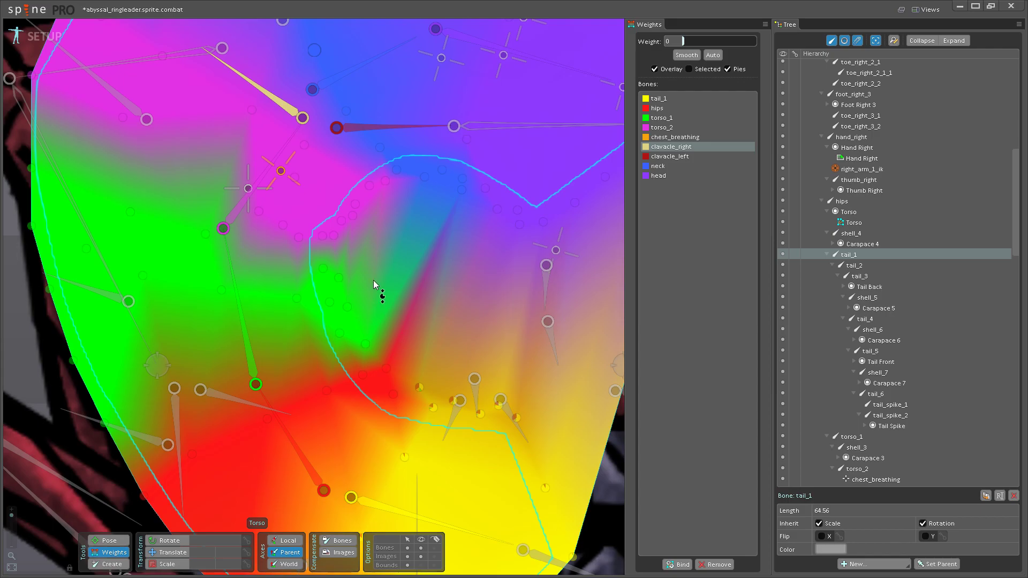
# - Assign the interior vertices around the tail_1 bone's base and the nearby inner outline to tail_1 at 100 weight
pyautogui.moveTo(378, 263); pyautogui.dragTo(391, 298)
pyautogui.moveTo(420, 343); pyautogui.dragTo(365, 226)
pyautogui.scroll(2, 373, 375)
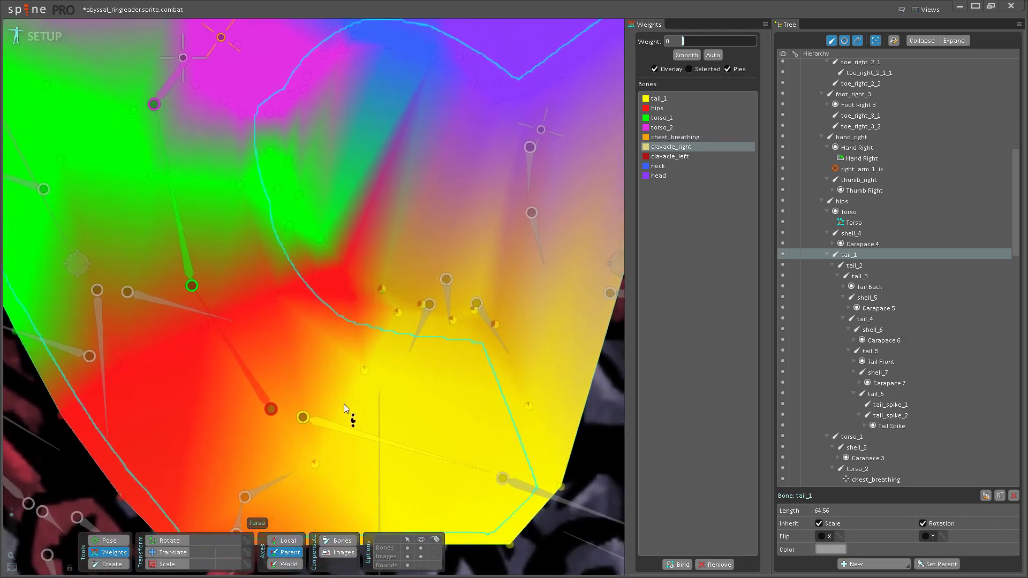
pyautogui.click(349, 428)
pyautogui.moveTo(364, 369); pyautogui.dragTo(367, 310)
pyautogui.moveTo(405, 361); pyautogui.dragTo(364, 214)
pyautogui.moveTo(380, 442); pyautogui.dragTo(337, 362)
pyautogui.click(316, 407)
pyautogui.moveTo(262, 436); pyautogui.dragTo(277, 353)
pyautogui.moveTo(295, 436); pyautogui.dragTo(352, 377)
pyautogui.click(347, 340)
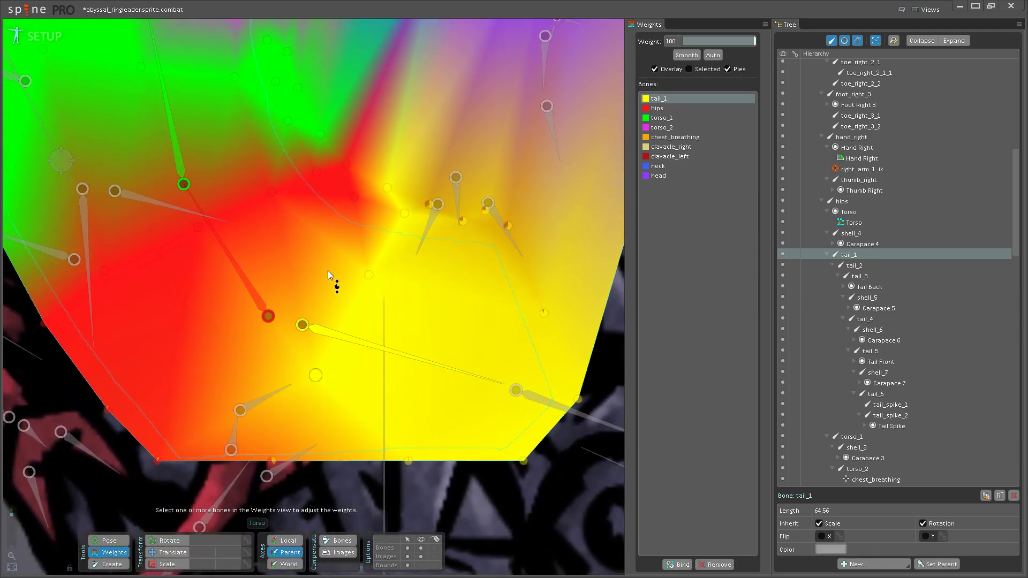
# - Set tail_1 to 100 weight on the vertices along the mesh's bottom edge and its lower right corner
pyautogui.click(269, 460)
pyautogui.moveTo(281, 418); pyautogui.dragTo(311, 335)
pyautogui.click(407, 459)
pyautogui.click(523, 460)
pyautogui.moveTo(554, 400); pyautogui.dragTo(469, 491)
pyautogui.click(493, 491)
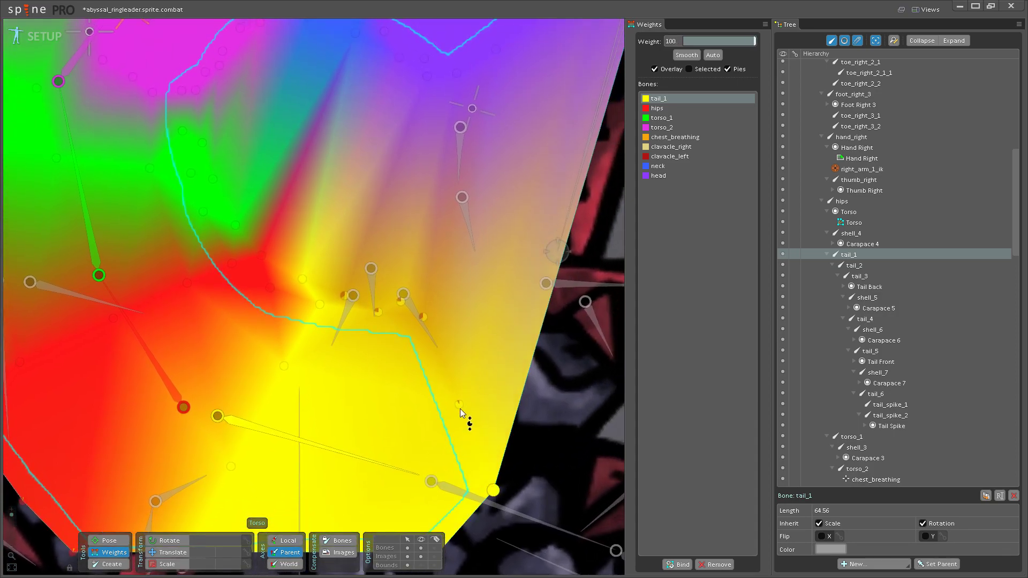
# - Set tail_1 to 100 weight on the vertices around the three small bones above the tail_1 bone
pyautogui.moveTo(459, 404); pyautogui.dragTo(465, 329)
pyautogui.moveTo(426, 363); pyautogui.dragTo(506, 386)
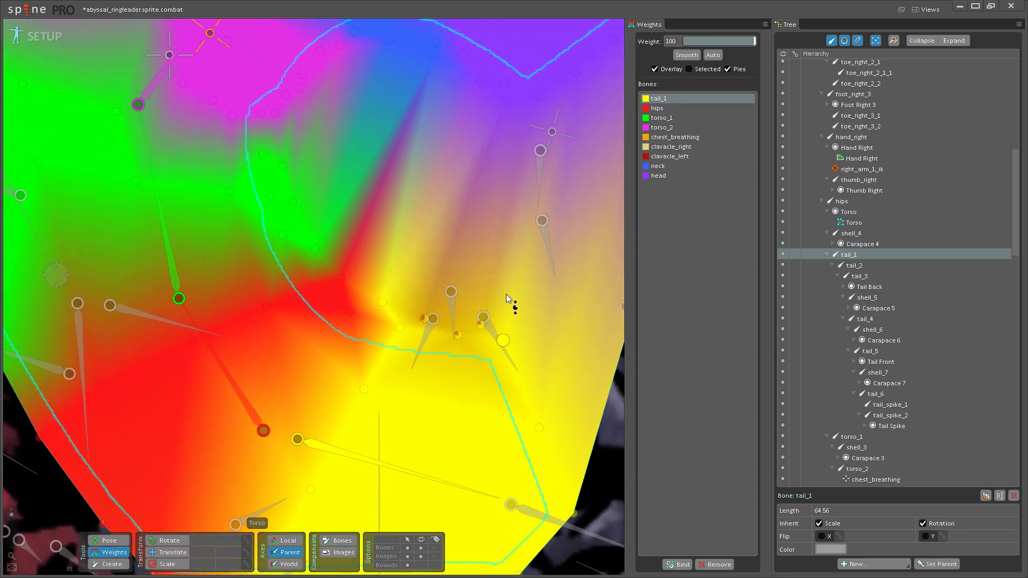
pyautogui.moveTo(455, 335); pyautogui.dragTo(459, 242)
pyautogui.moveTo(424, 320); pyautogui.dragTo(428, 241)
pyautogui.moveTo(379, 409); pyautogui.dragTo(513, 373)
pyautogui.moveTo(400, 432); pyautogui.dragTo(419, 336)
# - Select the hips bone and give it 100 weight on the vertices at the inner outline's lower left
pyautogui.click(398, 287)
pyautogui.moveTo(304, 442); pyautogui.dragTo(310, 385)
pyautogui.moveTo(442, 365); pyautogui.dragTo(326, 463)
pyautogui.moveTo(314, 348); pyautogui.dragTo(337, 430)
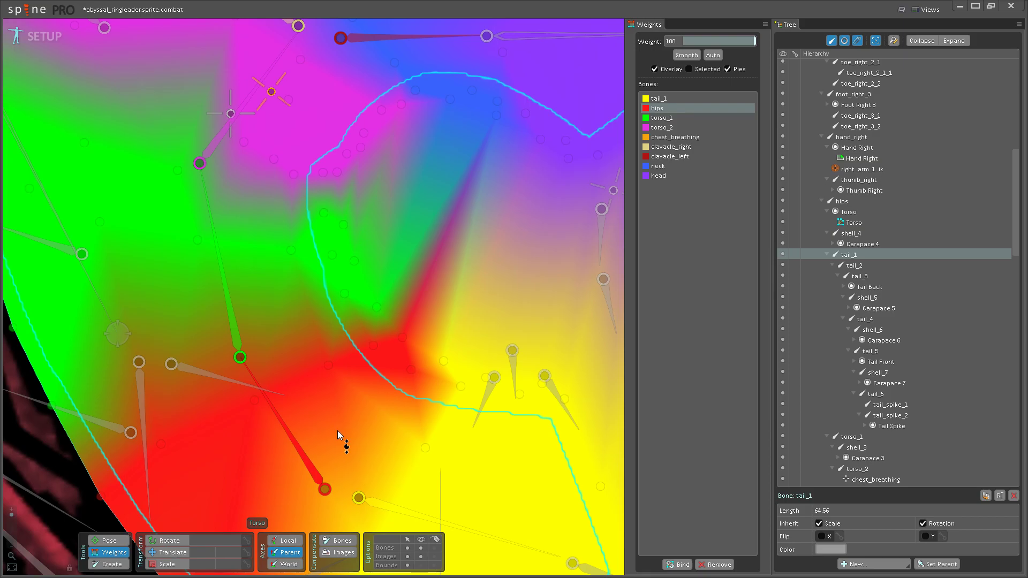
pyautogui.moveTo(374, 481); pyautogui.dragTo(367, 445)
pyautogui.press('space')
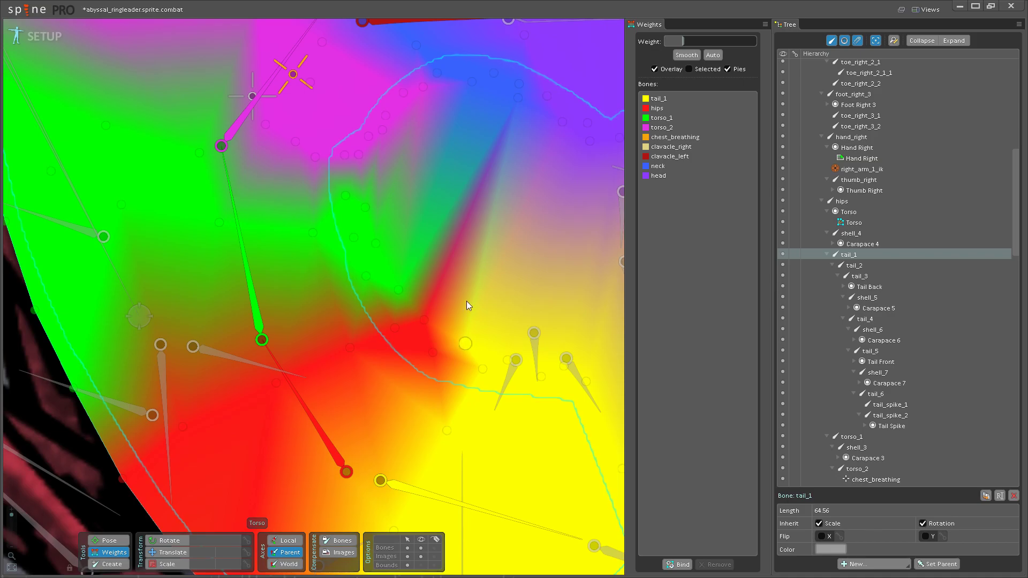
pyautogui.click(459, 344)
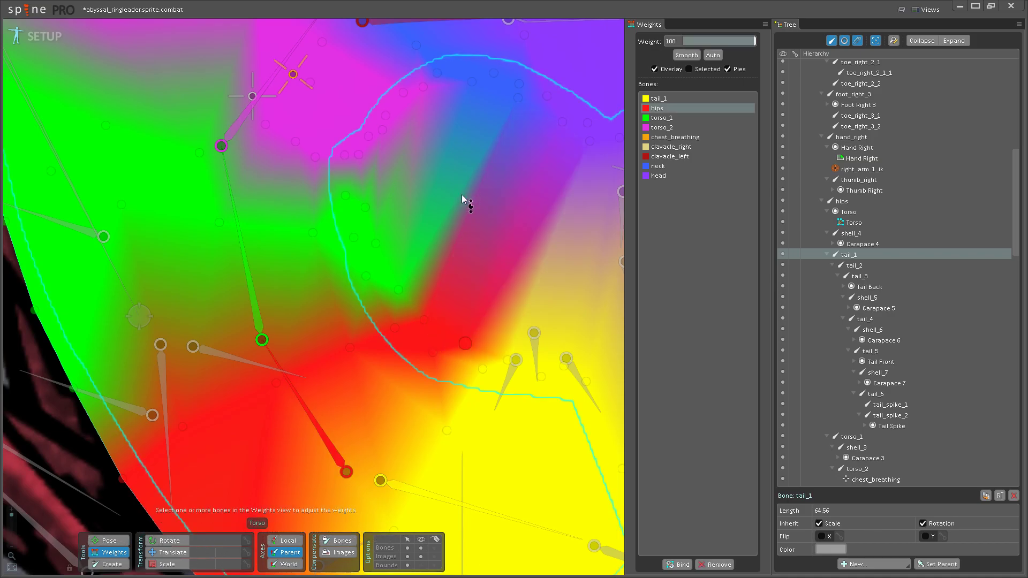
# - Set hips to 100 weight on the vertex at the lower end of the green area inside the outline and save
pyautogui.scroll(-3, 439, 416)
pyautogui.scroll(2, 381, 429)
pyautogui.scroll(-1, 381, 429)
pyautogui.moveTo(381, 430); pyautogui.dragTo(386, 384)
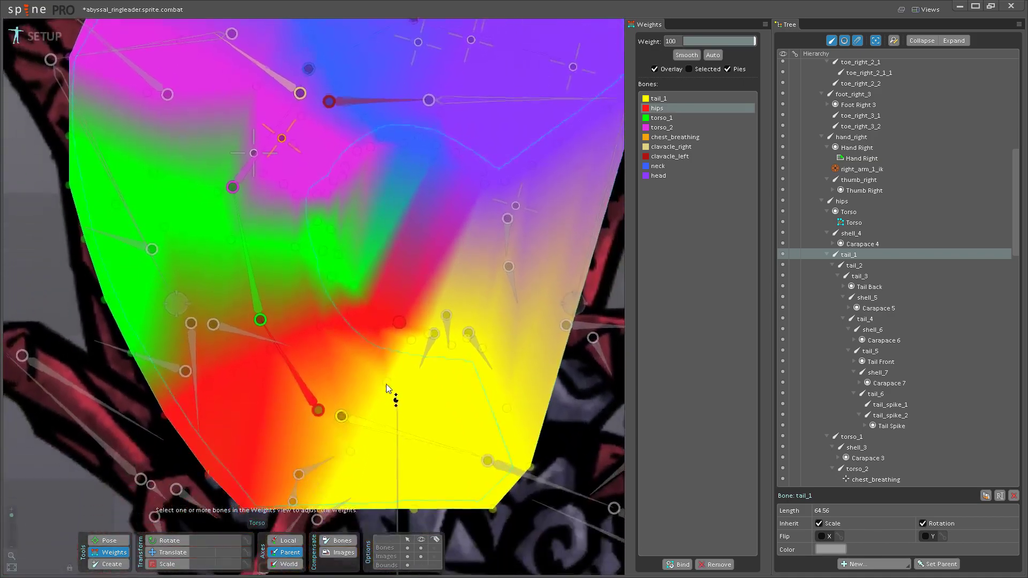
pyautogui.scroll(1, 320, 374)
pyautogui.moveTo(320, 375); pyautogui.dragTo(383, 422)
pyautogui.scroll(1, 381, 407)
pyautogui.moveTo(410, 334); pyautogui.dragTo(407, 403)
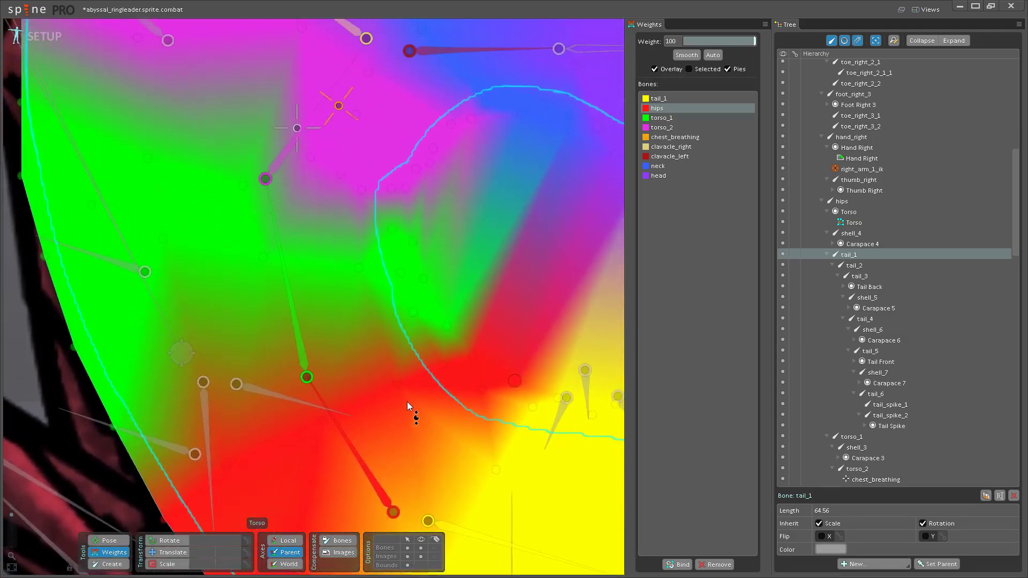
pyautogui.moveTo(445, 326); pyautogui.dragTo(461, 247)
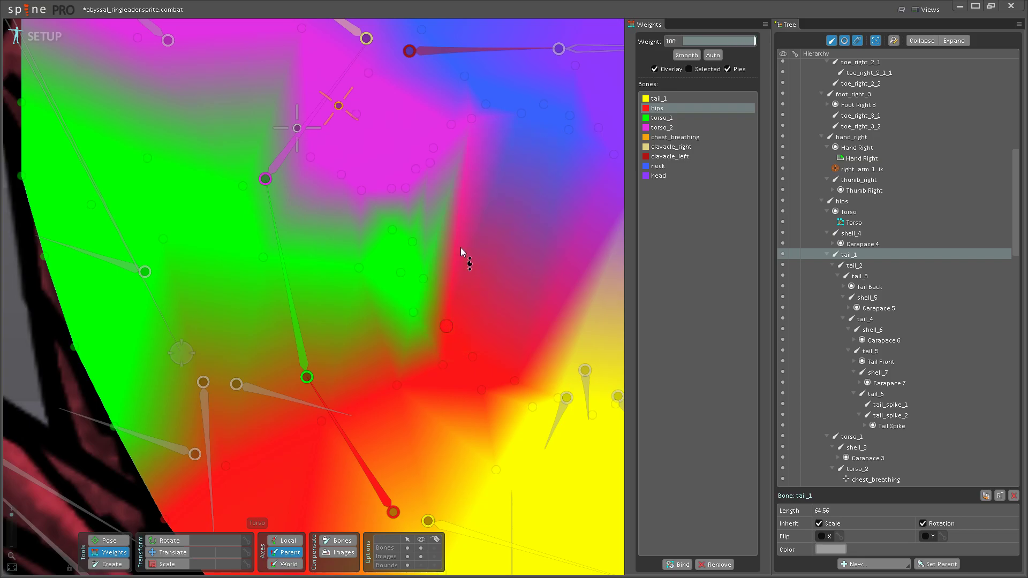
pyautogui.moveTo(175, 444); pyautogui.dragTo(290, 491)
pyautogui.hotkey('ctrl', 's')
pyautogui.scroll(3, 298, 323)
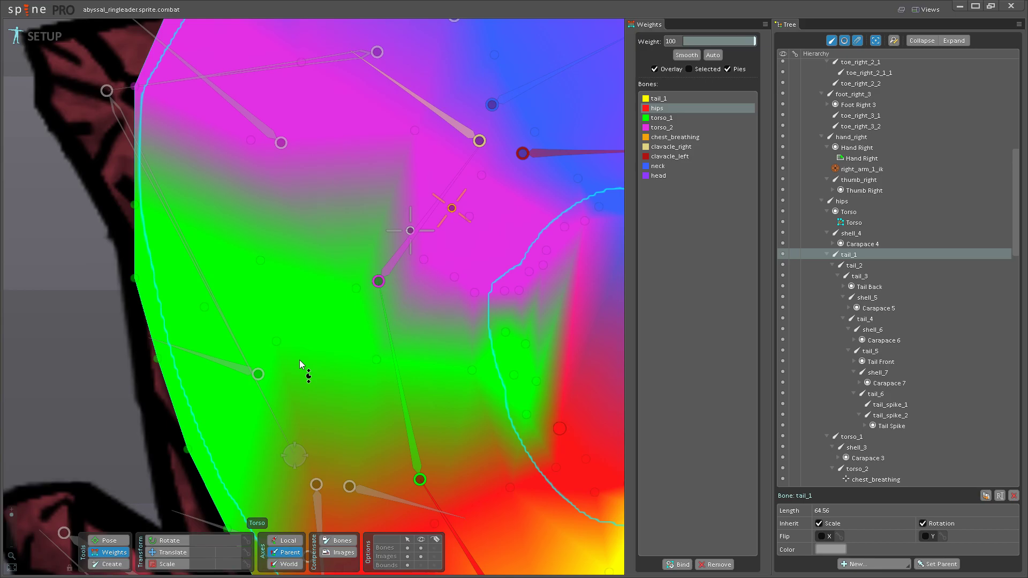
pyautogui.moveTo(329, 329); pyautogui.dragTo(322, 371)
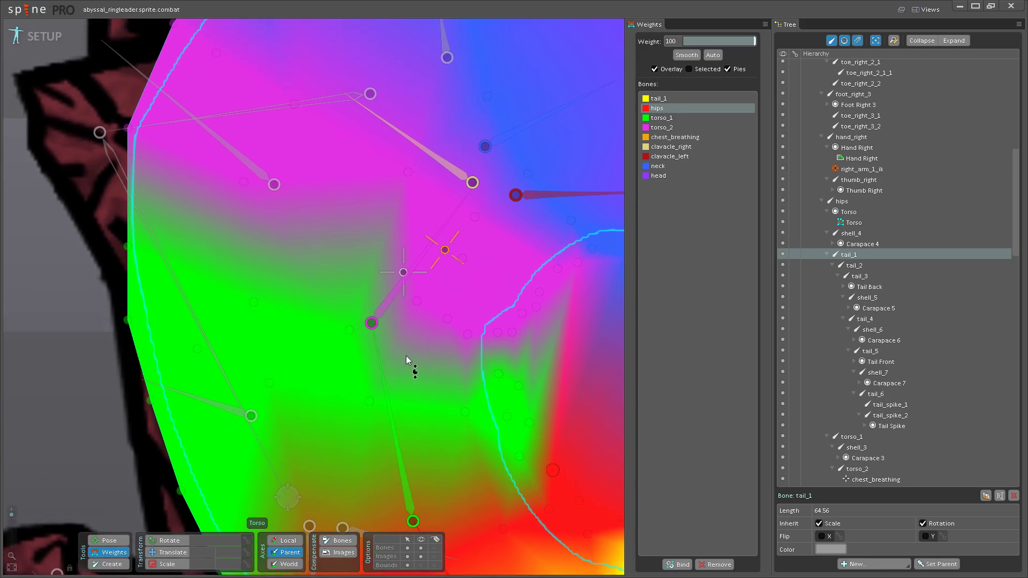
# - Examine how the torso_2, torso_1 and hips weight areas meet along the torso_1 bone and the inner outline
pyautogui.moveTo(405, 356); pyautogui.dragTo(391, 367)
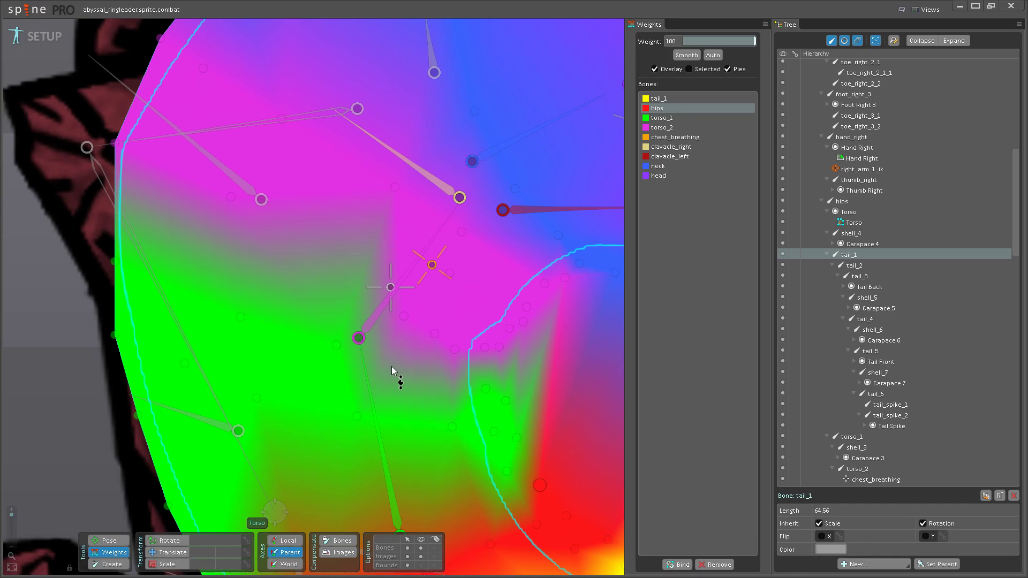
pyautogui.moveTo(415, 325); pyautogui.dragTo(329, 398)
pyautogui.scroll(-3, 363, 404)
pyautogui.scroll(1, 363, 404)
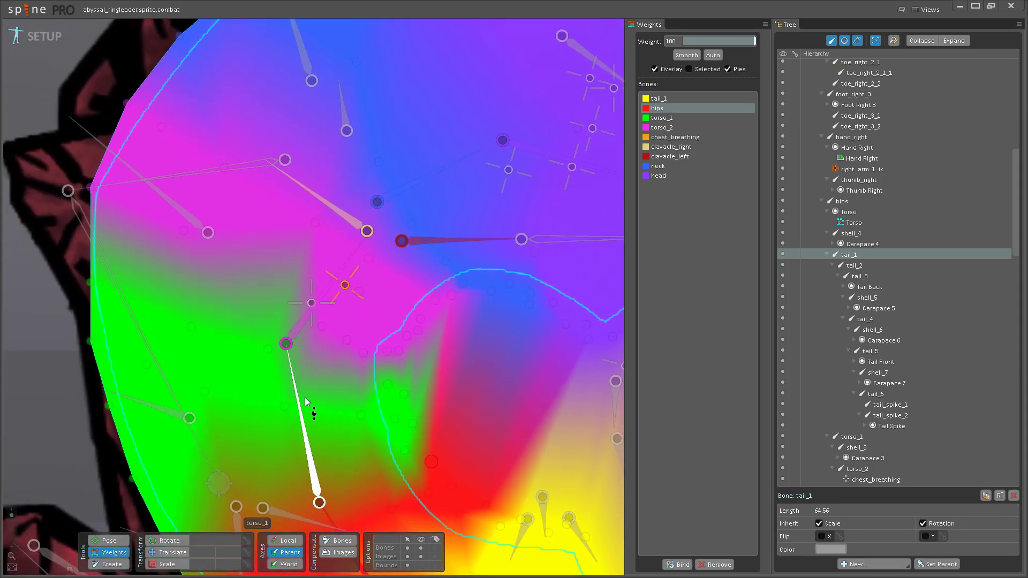
pyautogui.moveTo(304, 398); pyautogui.dragTo(311, 317)
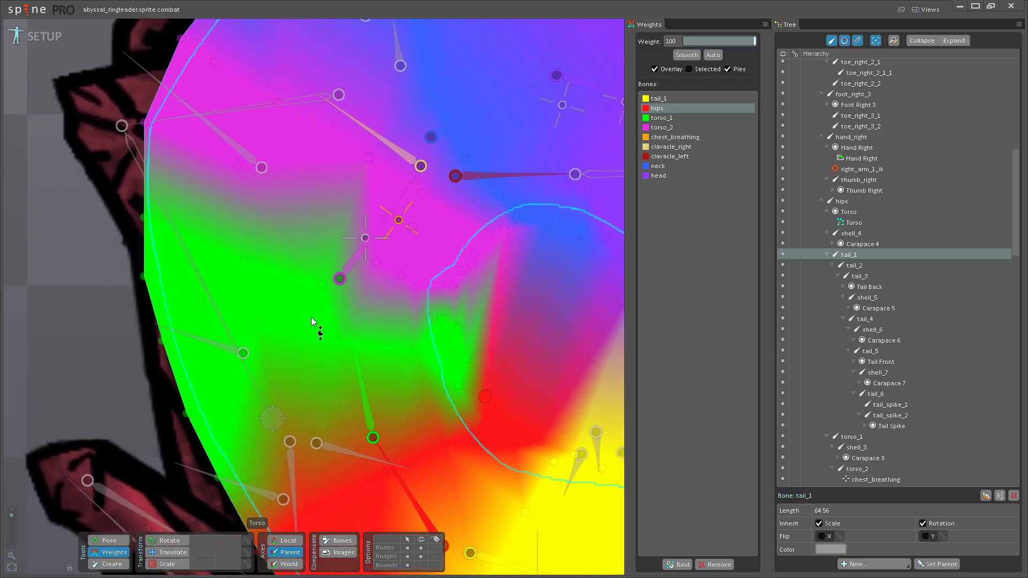
pyautogui.scroll(4, 380, 340)
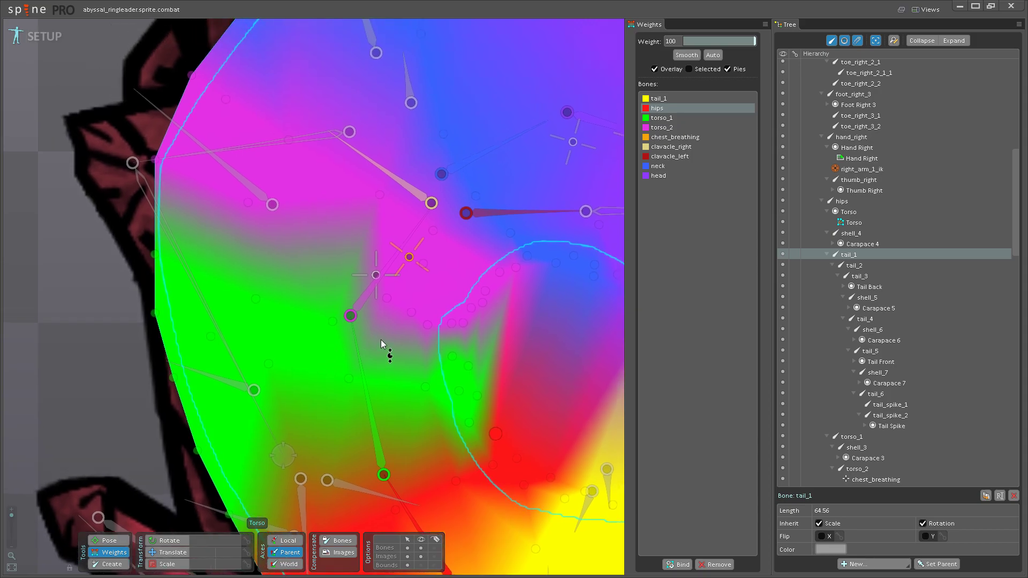
pyautogui.scroll(-2, 381, 340)
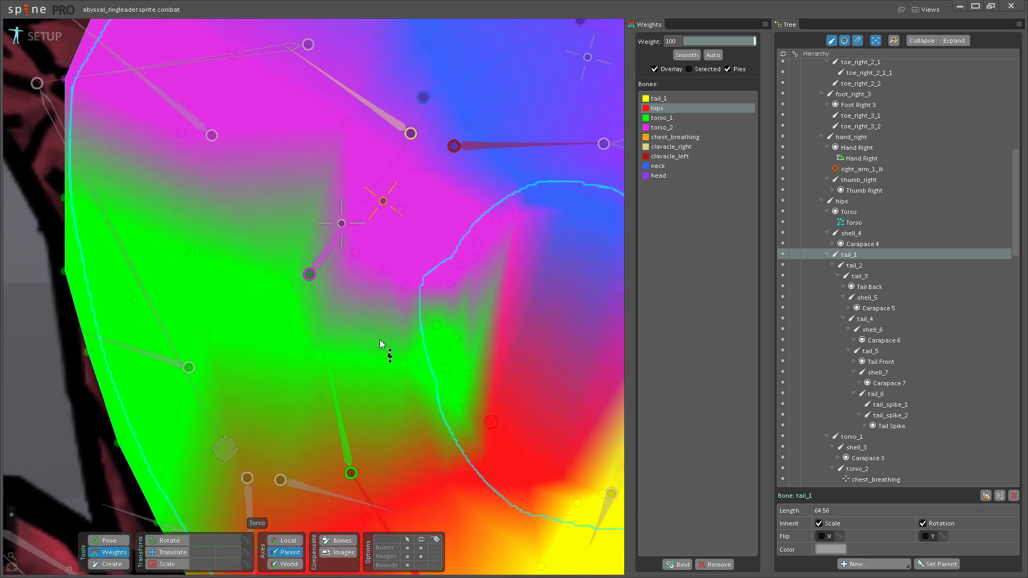
pyautogui.scroll(1, 380, 339)
pyautogui.moveTo(380, 340); pyautogui.dragTo(353, 286)
pyautogui.scroll(-3, 356, 291)
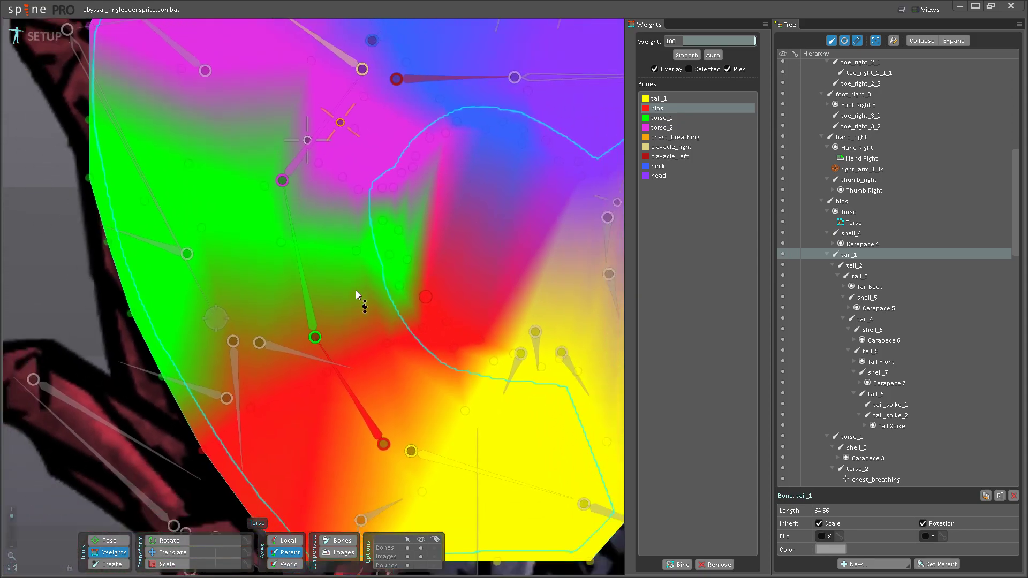
pyautogui.scroll(2, 341, 313)
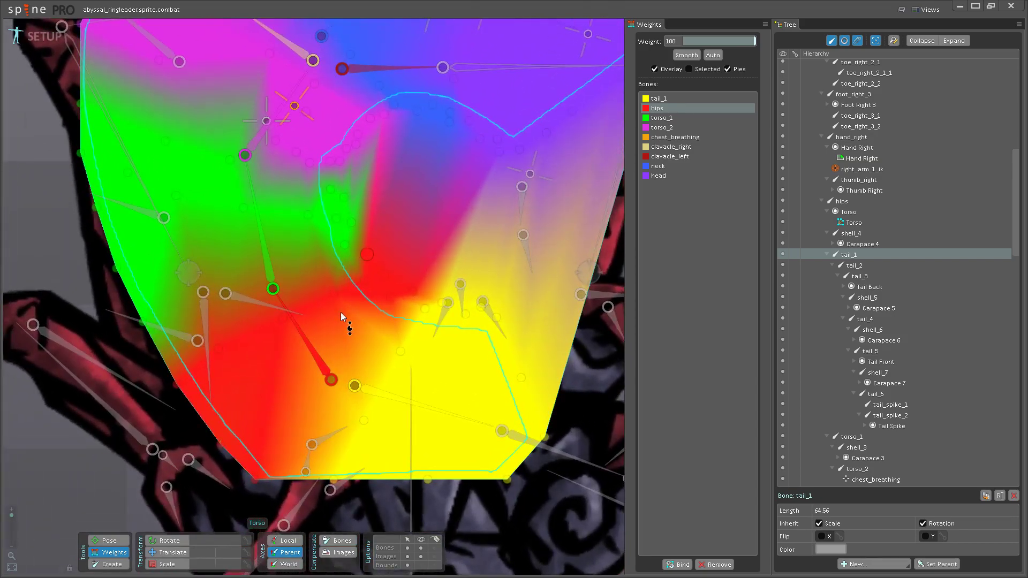
# - Blend tail_1 into the mesh's lower left corner vertex at 75.2 weight and into the vertex just above the three small bones at 54.4
pyautogui.moveTo(341, 317); pyautogui.dragTo(339, 257)
pyautogui.click(375, 332)
pyautogui.moveTo(248, 422); pyautogui.dragTo(246, 365)
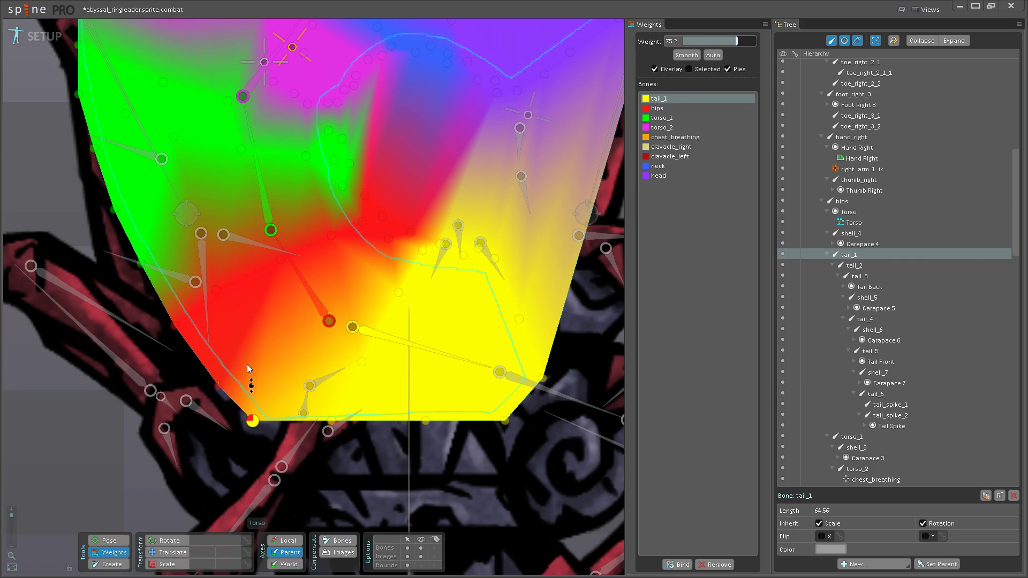
pyautogui.click(311, 310)
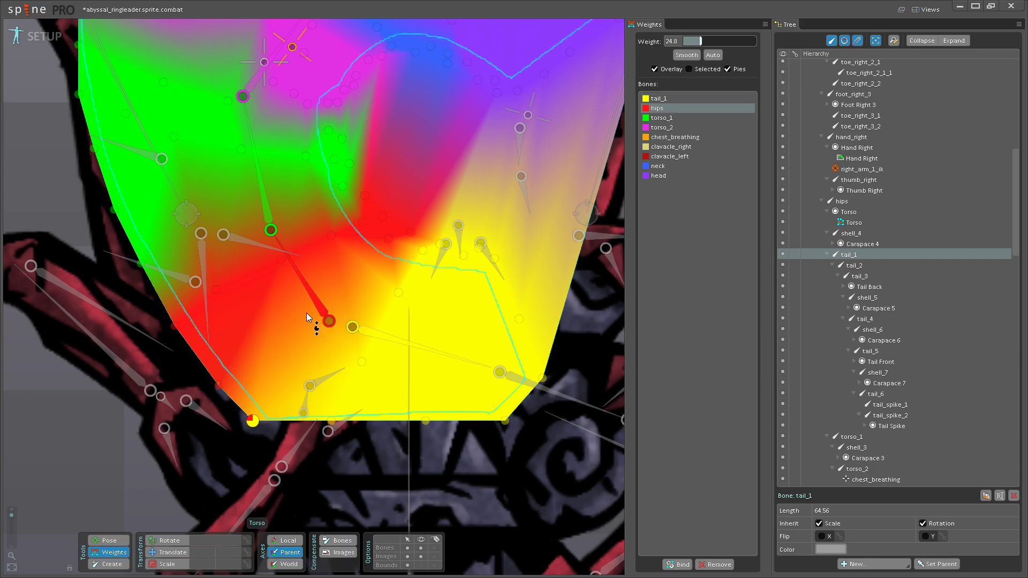
pyautogui.click(388, 339)
pyautogui.moveTo(411, 231); pyautogui.dragTo(433, 188)
pyautogui.moveTo(393, 270); pyautogui.dragTo(406, 360)
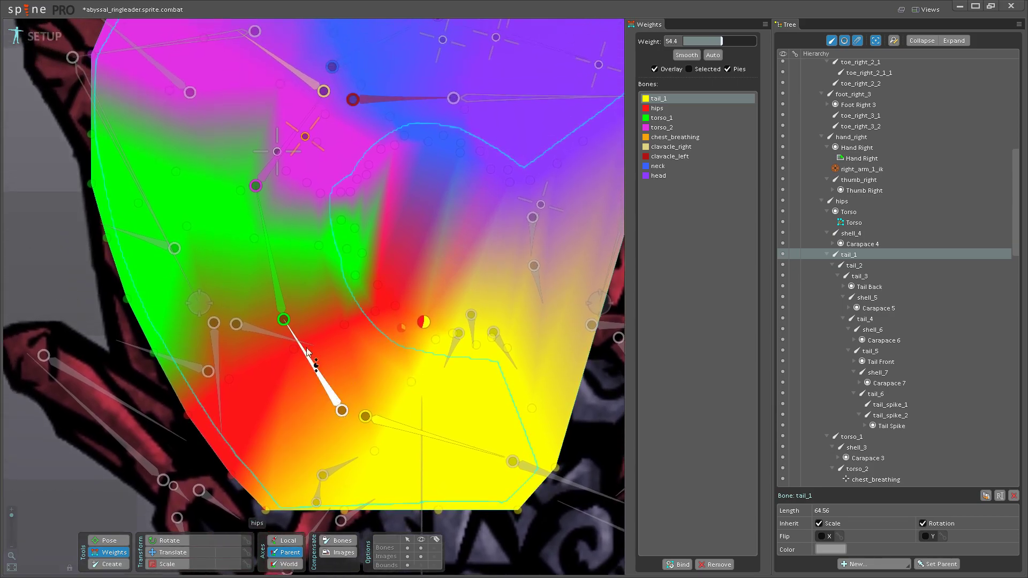
# - Set torso_1 to 52 weight on the red vertex inside the inner outline, and hips to 26.4 on the left-edge vertex beside torso_1's lower end
pyautogui.click(280, 300)
pyautogui.moveTo(377, 285); pyautogui.dragTo(397, 236)
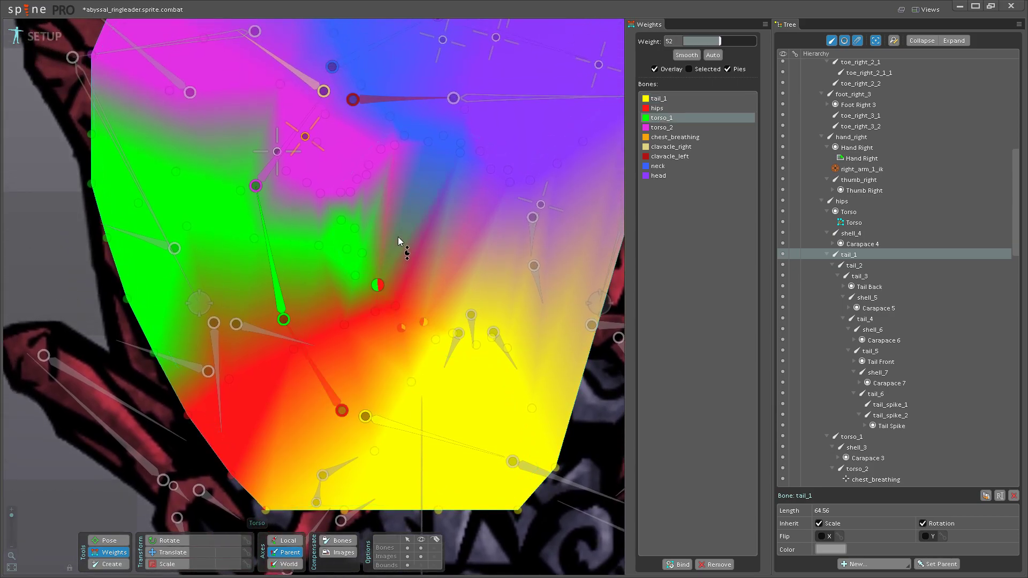
pyautogui.moveTo(384, 314); pyautogui.dragTo(448, 368)
pyautogui.scroll(1, 407, 356)
pyautogui.click(369, 440)
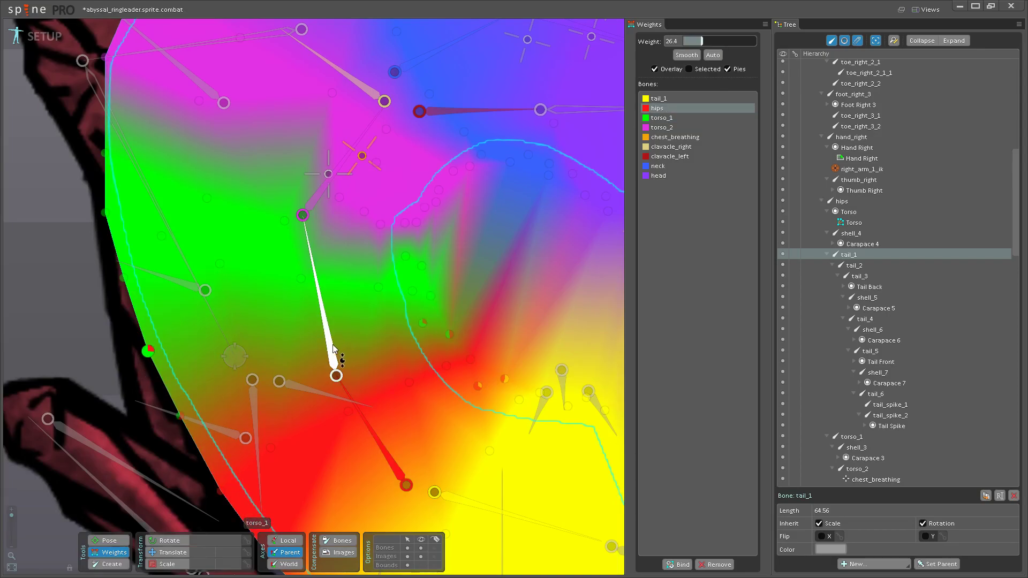
pyautogui.moveTo(320, 341); pyautogui.dragTo(325, 374)
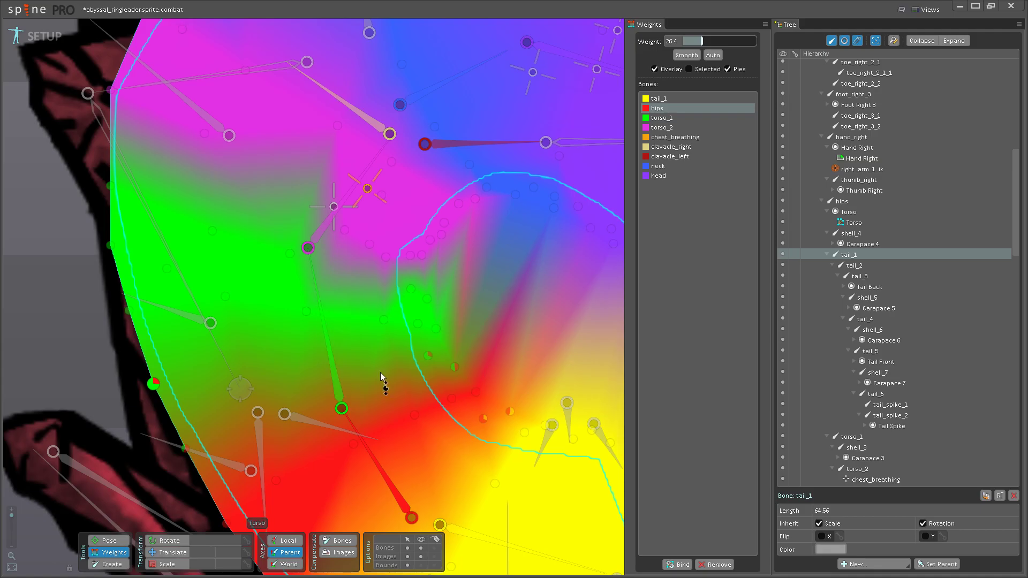
pyautogui.moveTo(370, 342); pyautogui.dragTo(368, 377)
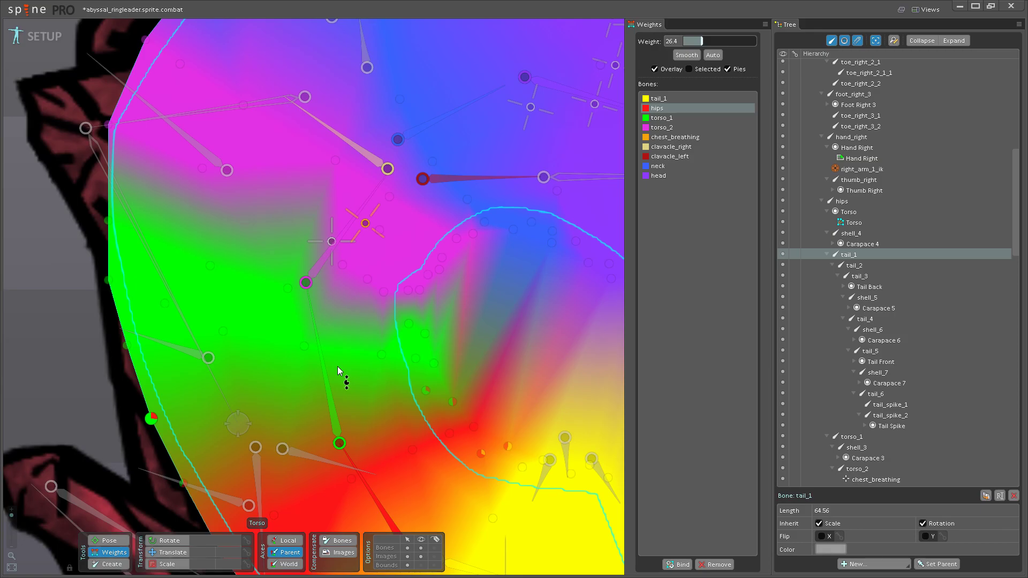
pyautogui.moveTo(333, 342); pyautogui.dragTo(330, 391)
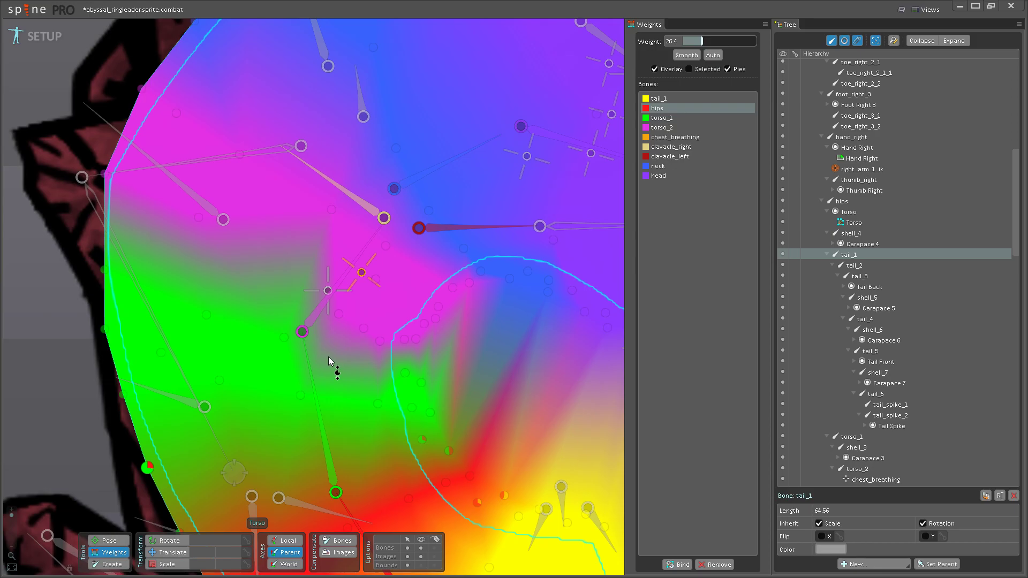
pyautogui.moveTo(329, 355)
pyautogui.mouseDown()
pyautogui.moveTo(389, 363)
pyautogui.moveTo(383, 372)
pyautogui.moveTo(341, 369)
pyautogui.mouseUp()
pyautogui.scroll(2, 342, 370)
pyautogui.scroll(-3, 354, 369)
pyautogui.moveTo(353, 407)
pyautogui.mouseDown()
pyautogui.moveTo(326, 369)
pyautogui.moveTo(335, 408)
pyautogui.mouseUp()
pyautogui.scroll(1, 343, 373)
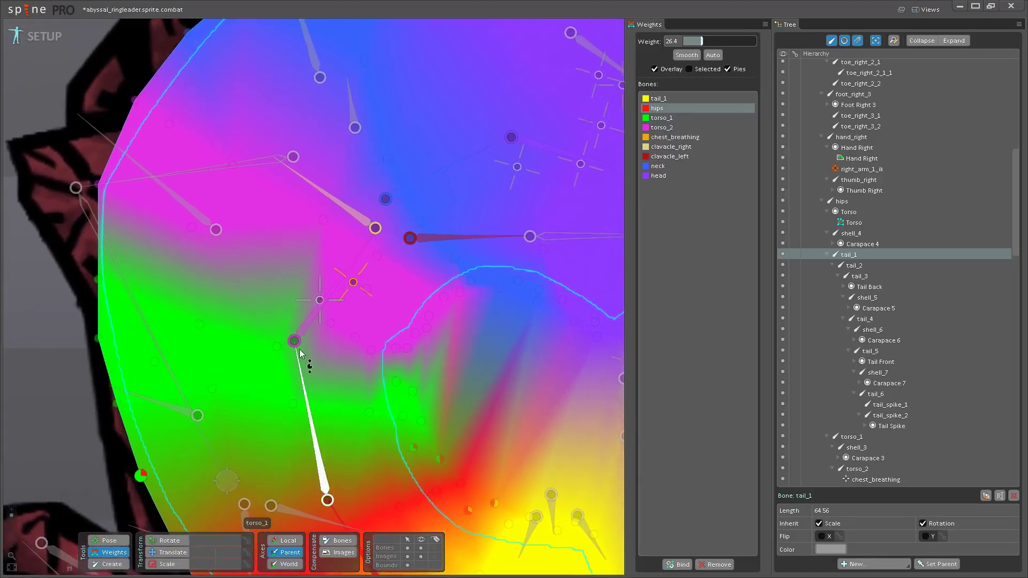
# - Blend torso_1 into the torso_2 vertices below chest_breathing, with 43.2 weight on the first and 67.2 on the one nearest the inner outline
pyautogui.click(312, 417)
pyautogui.moveTo(373, 349); pyautogui.dragTo(364, 312)
pyautogui.click(331, 324)
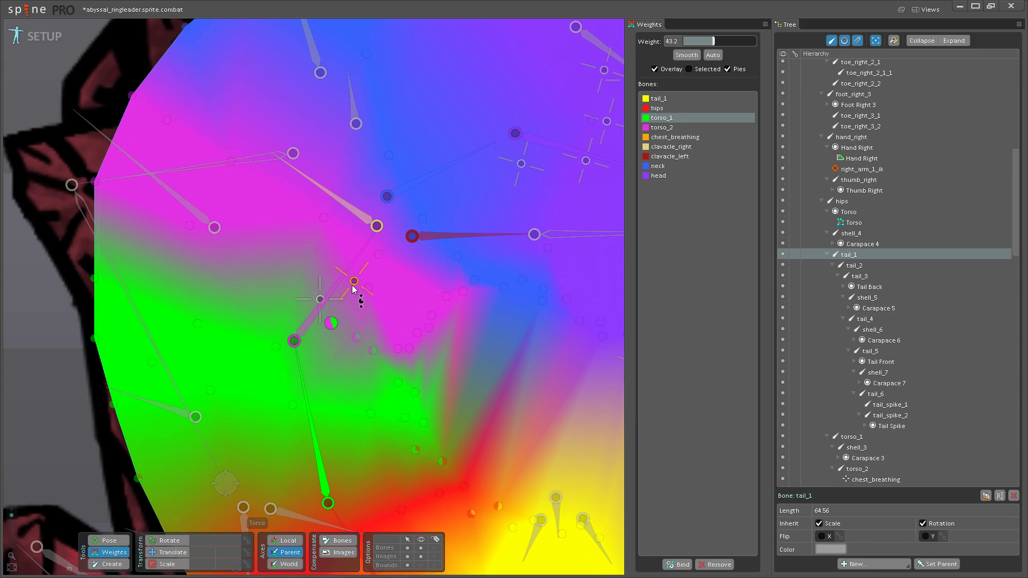
pyautogui.click(357, 338)
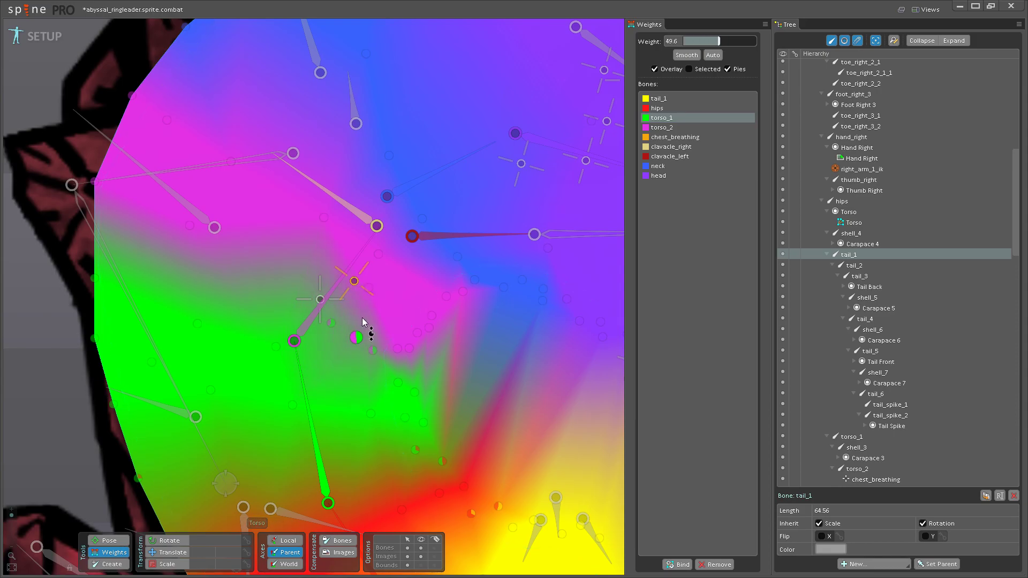
pyautogui.click(373, 350)
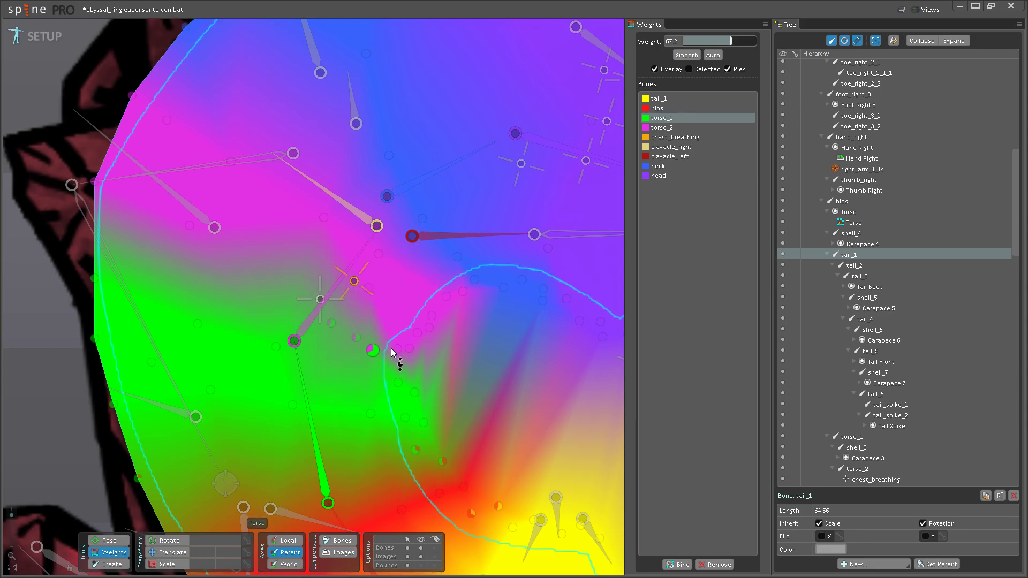
# - Examine the blended torso_1 and torso_2 vertices up close and across the whole Torso mesh
pyautogui.moveTo(394, 352); pyautogui.dragTo(410, 394)
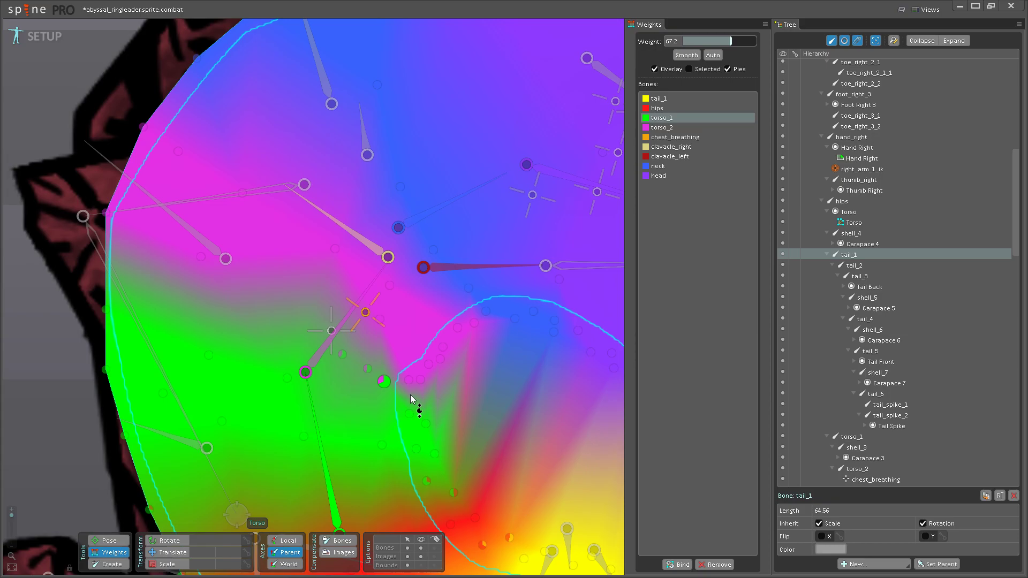
pyautogui.moveTo(451, 360); pyautogui.dragTo(399, 380)
pyautogui.scroll(1, 400, 380)
pyautogui.scroll(-4, 399, 380)
pyautogui.scroll(4, 329, 333)
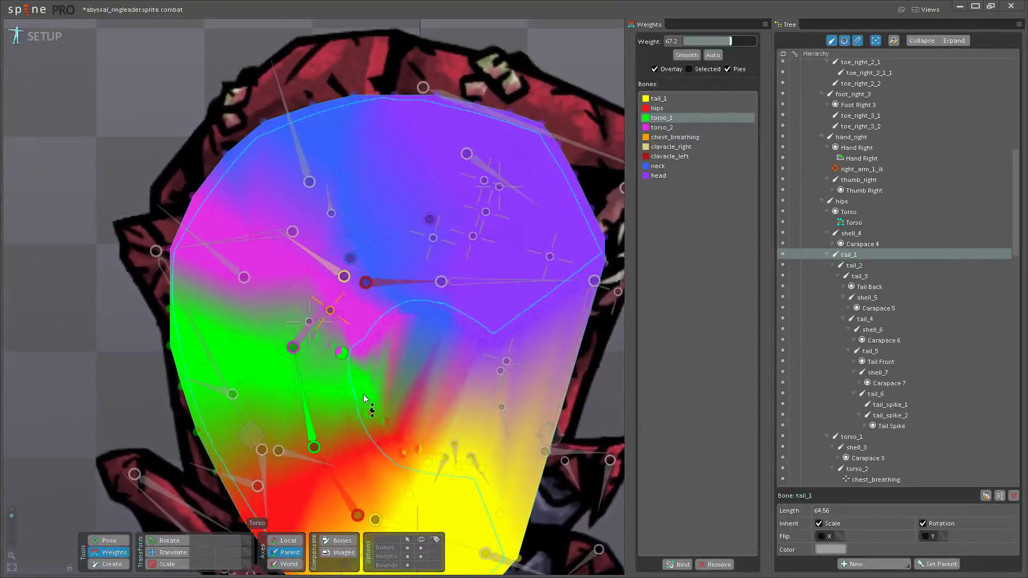
pyautogui.scroll(2, 302, 386)
pyautogui.scroll(-2, 315, 379)
pyautogui.moveTo(305, 413); pyautogui.dragTo(307, 437)
pyautogui.scroll(2, 307, 411)
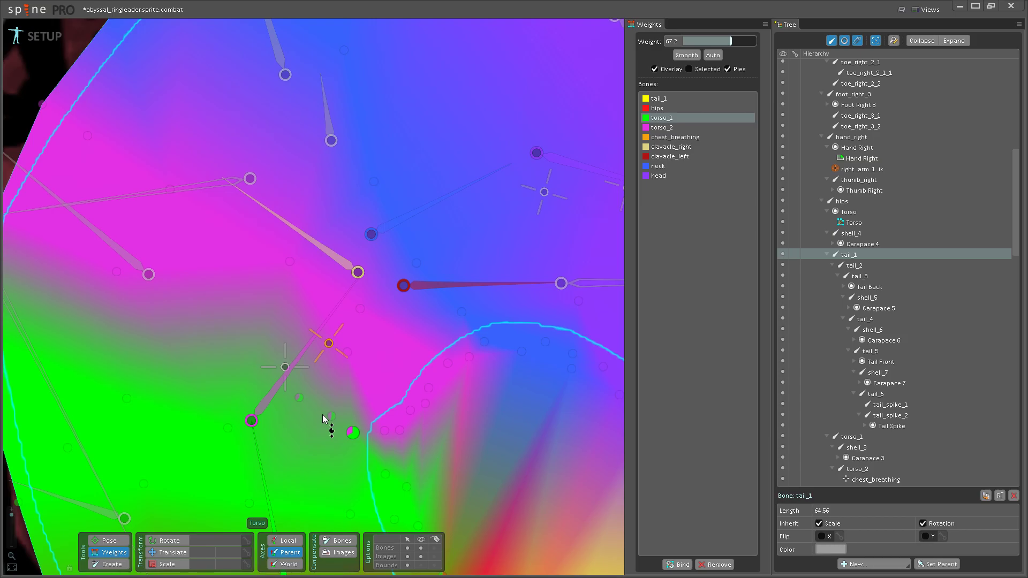
# - Set torso_1 to 58.4 weight on the vertex at the inner outline's left corner and to 16 on its neighbour further inside
pyautogui.scroll(-3, 322, 415)
pyautogui.scroll(3, 340, 402)
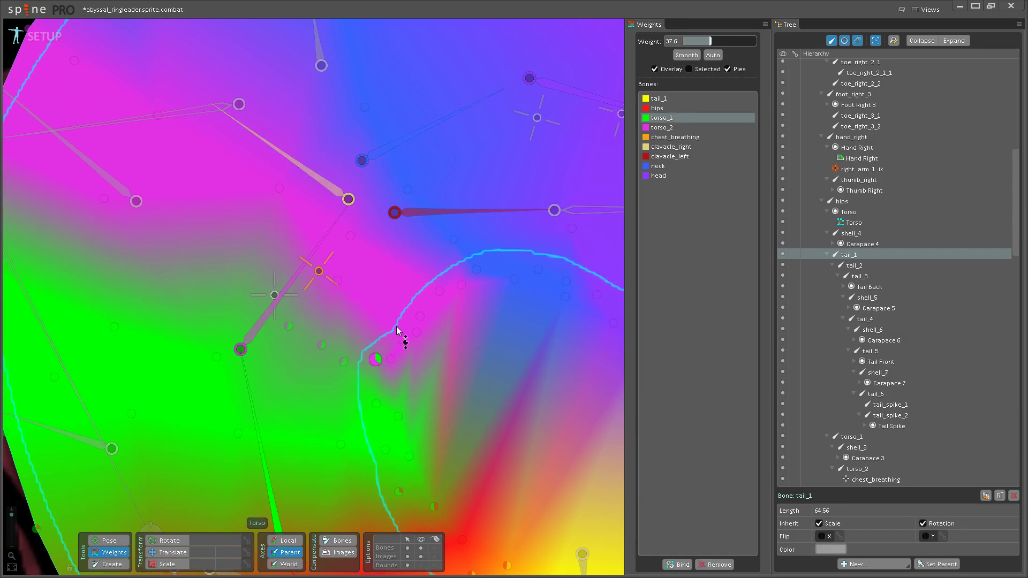
pyautogui.scroll(-3, 397, 330)
pyautogui.moveTo(366, 348); pyautogui.dragTo(367, 351)
pyautogui.moveTo(281, 367); pyautogui.dragTo(344, 387)
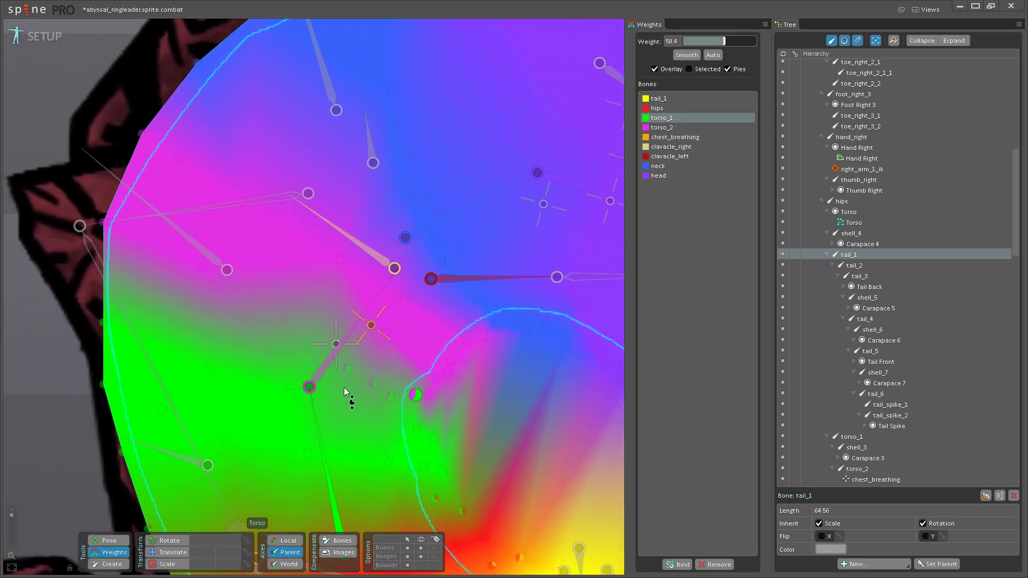
pyautogui.scroll(2, 324, 380)
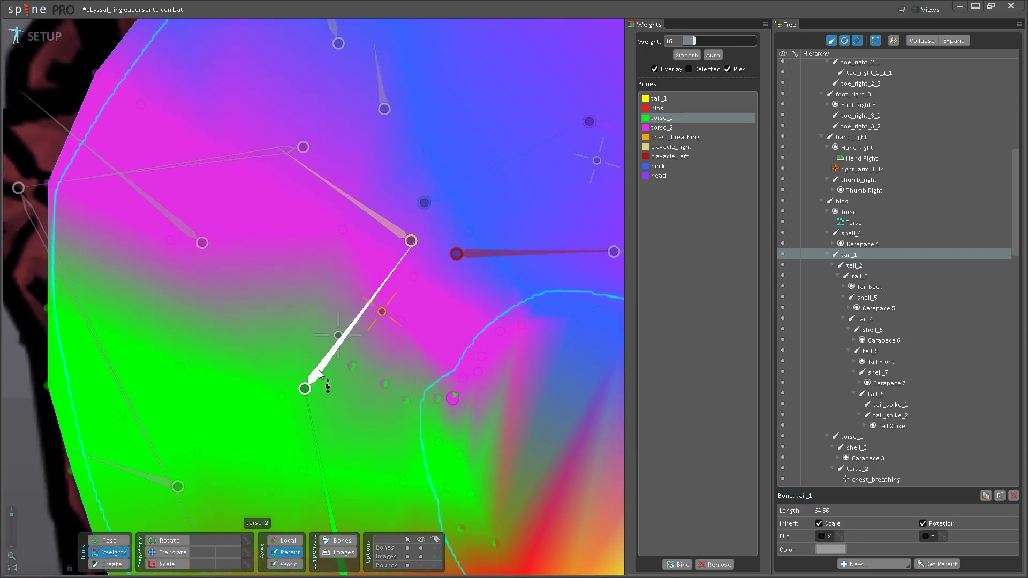
# - Set torso_2 to 57.6 weight on the vertex nearest its bone's lower end and to 44 on the third vertex towards the inner outline
pyautogui.click(320, 373)
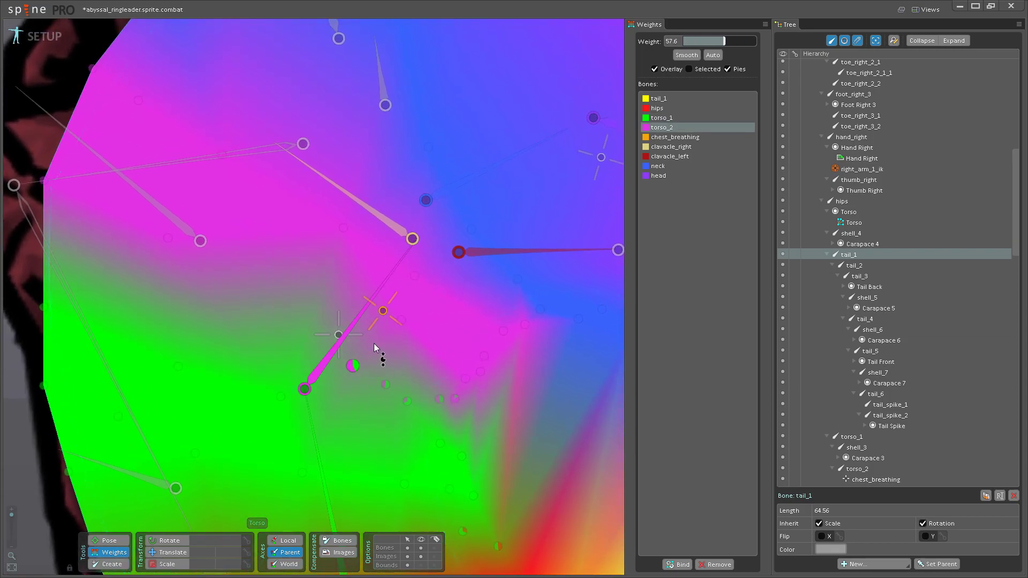
pyautogui.moveTo(408, 399); pyautogui.dragTo(416, 378)
pyautogui.moveTo(305, 342); pyautogui.dragTo(322, 404)
pyautogui.scroll(-2, 322, 405)
pyautogui.moveTo(287, 444); pyautogui.dragTo(316, 426)
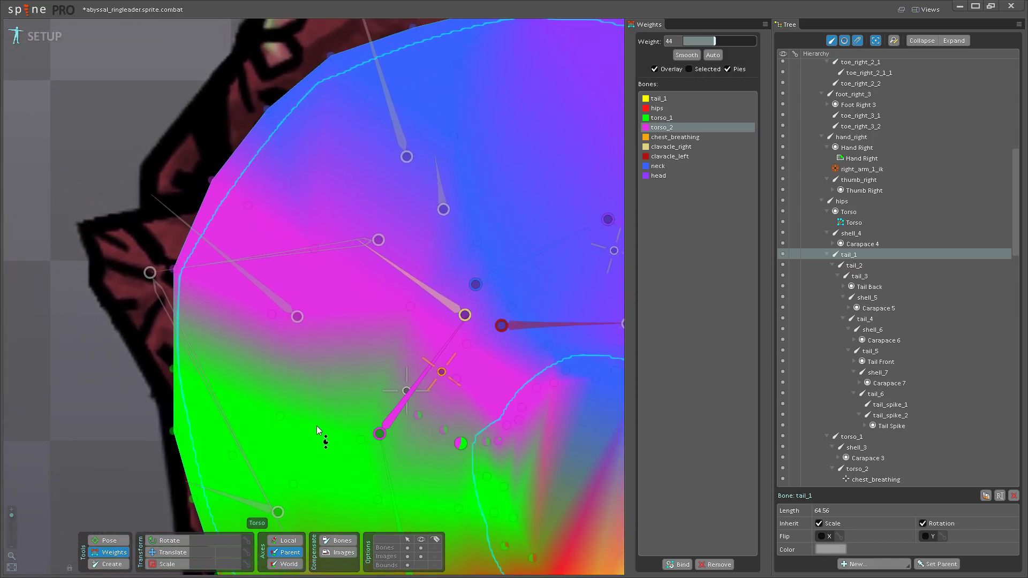
# - Set torso_2 to 25.6 weight on the green vertex just left of its bone's lower end
pyautogui.click(390, 417)
pyautogui.click(173, 369)
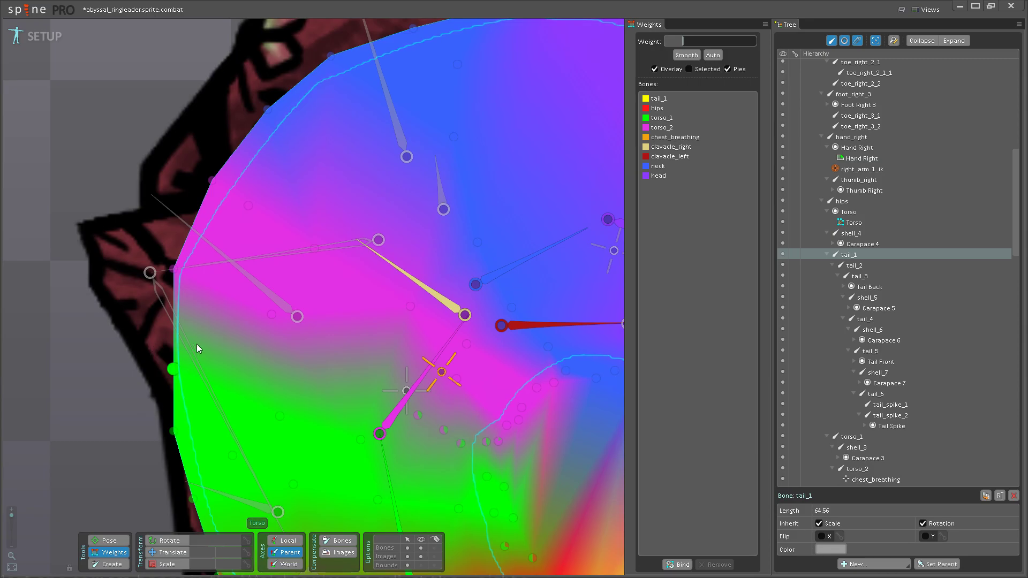
pyautogui.click(399, 419)
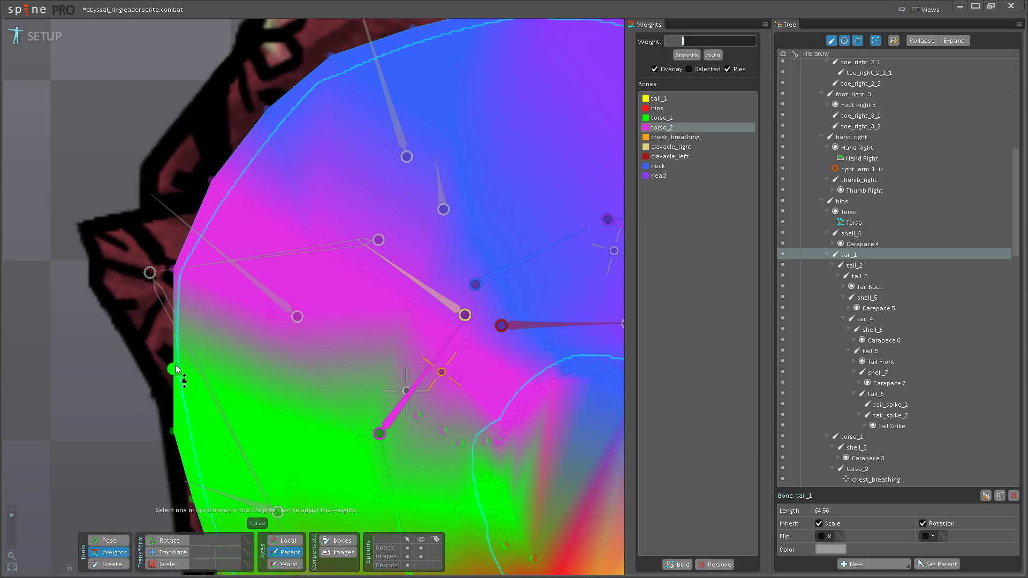
pyautogui.click(361, 439)
pyautogui.moveTo(371, 407); pyautogui.dragTo(255, 384)
pyautogui.moveTo(413, 461); pyautogui.dragTo(406, 381)
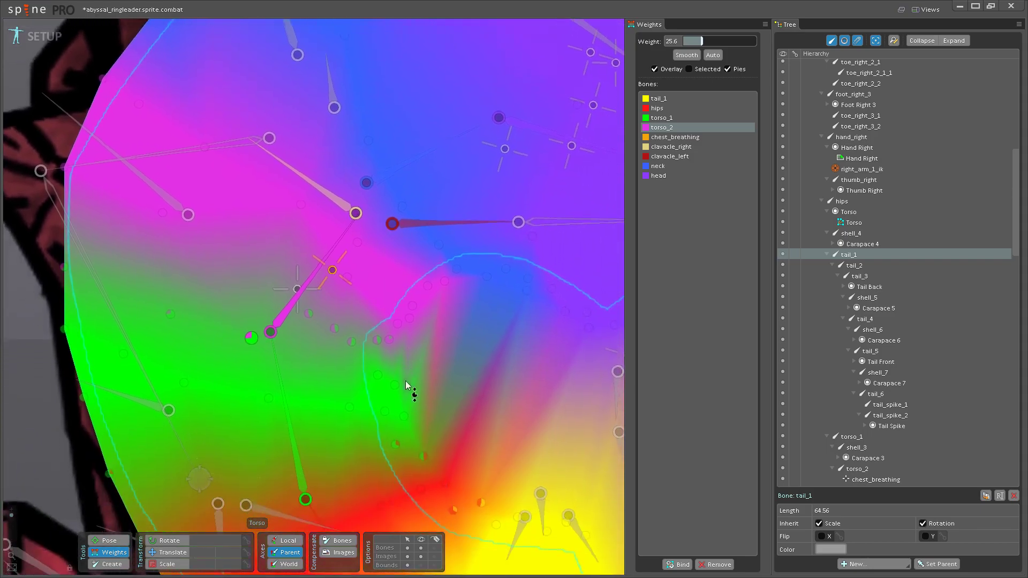
# - Set torso_2 to 24.8 weight on the vertex at the inner outline's arch below the clavacle_left bone
pyautogui.moveTo(384, 344); pyautogui.dragTo(375, 415)
pyautogui.scroll(3, 374, 414)
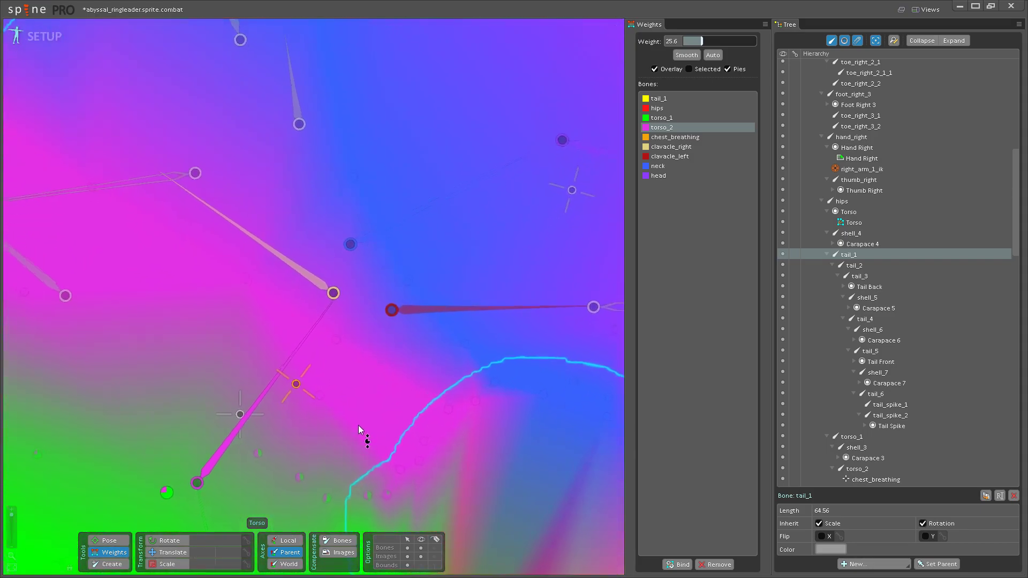
pyautogui.scroll(-1, 357, 418)
pyautogui.moveTo(358, 417); pyautogui.dragTo(324, 466)
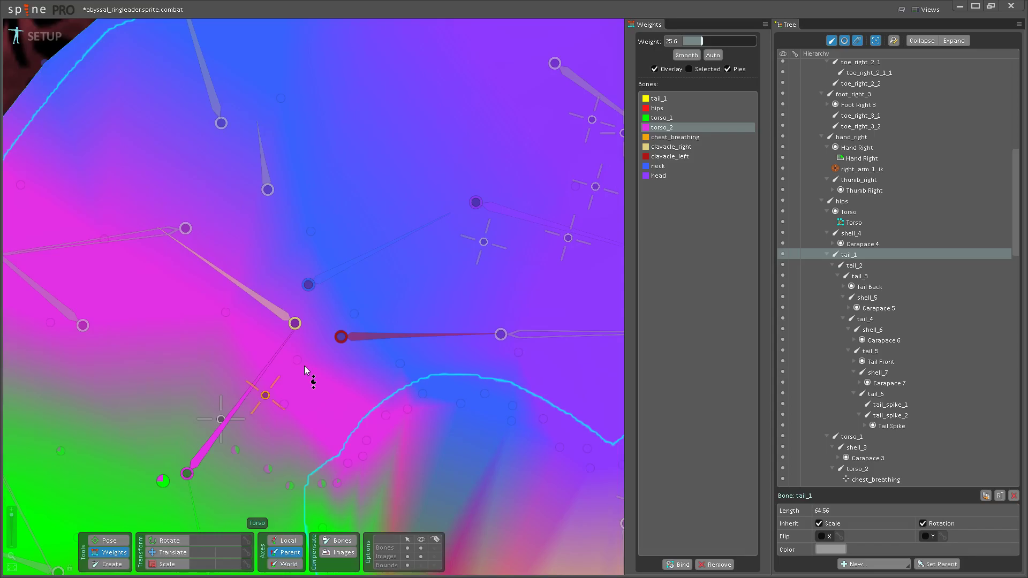
pyautogui.click(373, 336)
pyautogui.moveTo(413, 371); pyautogui.dragTo(351, 379)
pyautogui.moveTo(294, 317); pyautogui.dragTo(291, 377)
pyautogui.scroll(-2, 279, 383)
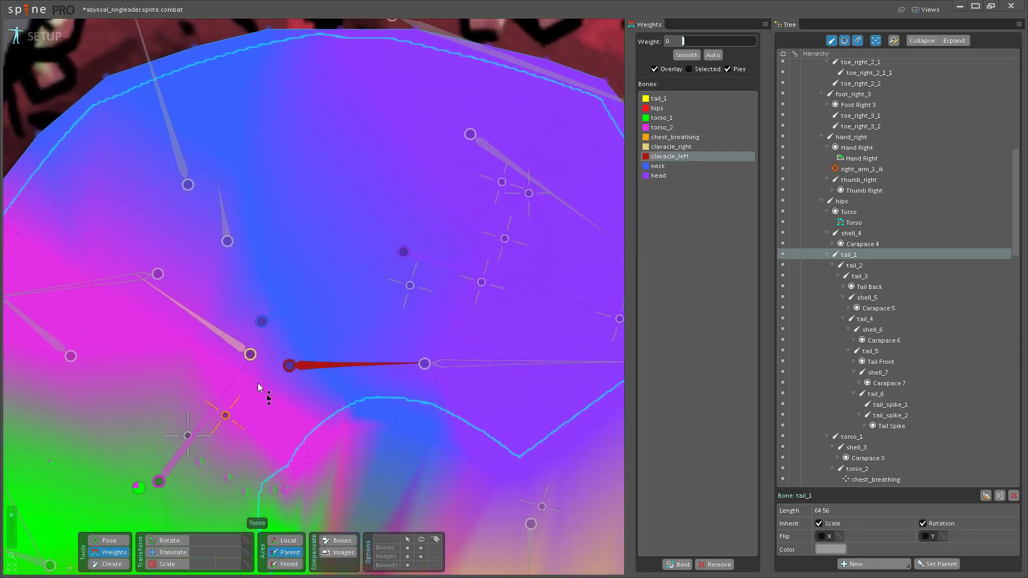
pyautogui.click(229, 383)
pyautogui.click(361, 398)
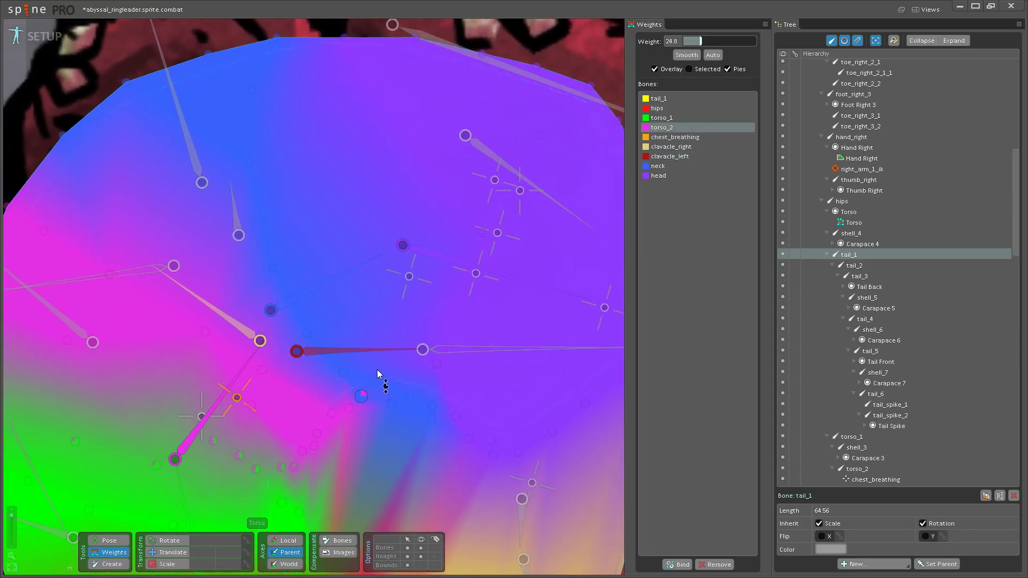
# - Select the neck bone and set it to 26.4 weight on the magenta vertex just inside the inner outline's arch
pyautogui.click(298, 301)
pyautogui.click(348, 408)
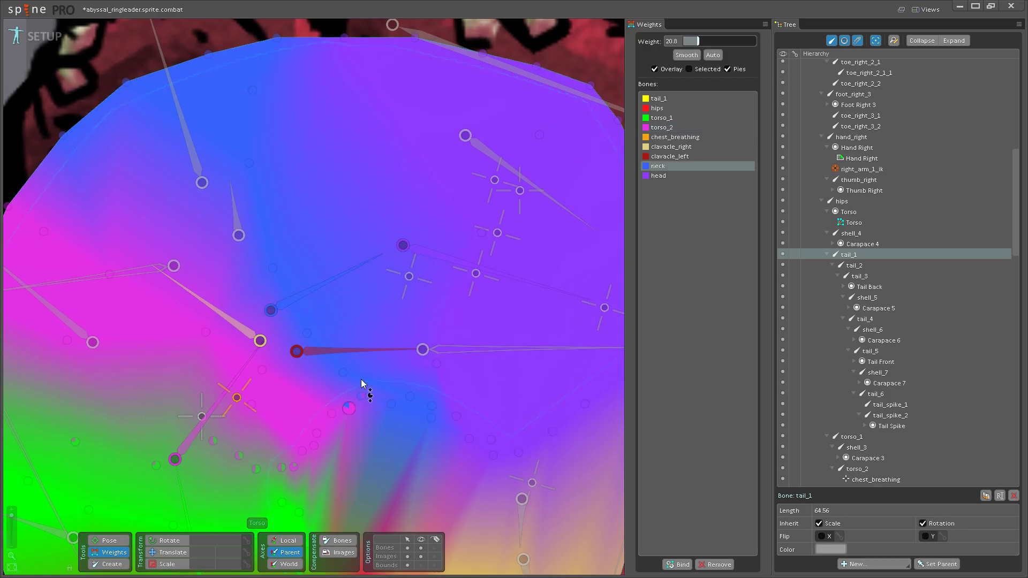
pyautogui.moveTo(303, 391); pyautogui.dragTo(339, 421)
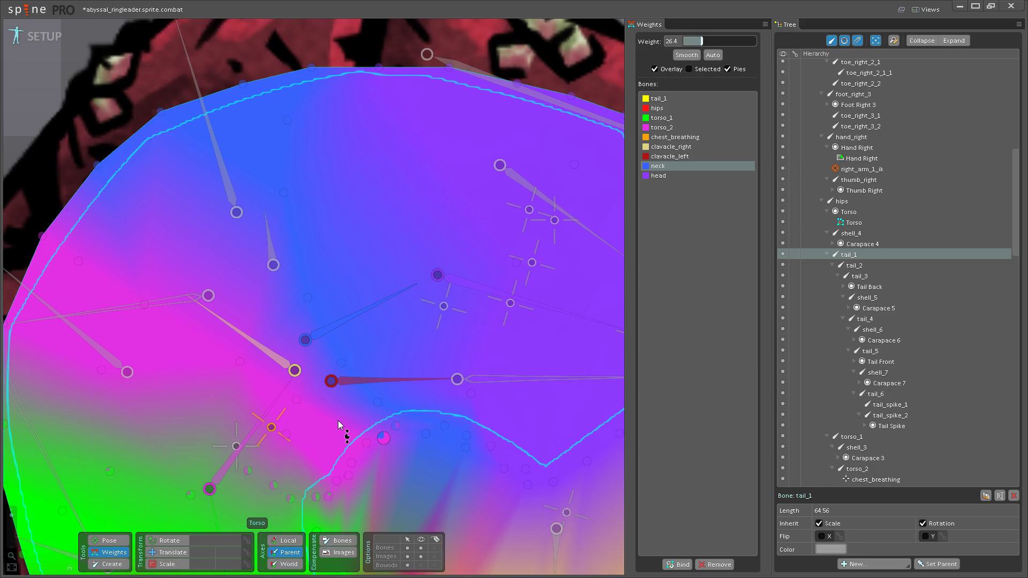
# - Set the neck bone to 40.8 weight on the vertex just below the base of the clavacle_right bone
pyautogui.moveTo(340, 419); pyautogui.dragTo(372, 402)
pyautogui.click(336, 317)
pyautogui.click(367, 331)
pyautogui.click(278, 360)
pyautogui.moveTo(300, 356); pyautogui.dragTo(304, 324)
pyautogui.moveTo(207, 300)
pyautogui.mouseDown()
pyautogui.moveTo(255, 332)
pyautogui.moveTo(253, 290)
pyautogui.moveTo(262, 320)
pyautogui.mouseUp()
pyautogui.moveTo(429, 448)
pyautogui.mouseDown()
pyautogui.moveTo(434, 374)
pyautogui.moveTo(421, 350)
pyautogui.mouseUp()
pyautogui.moveTo(377, 356); pyautogui.dragTo(374, 413)
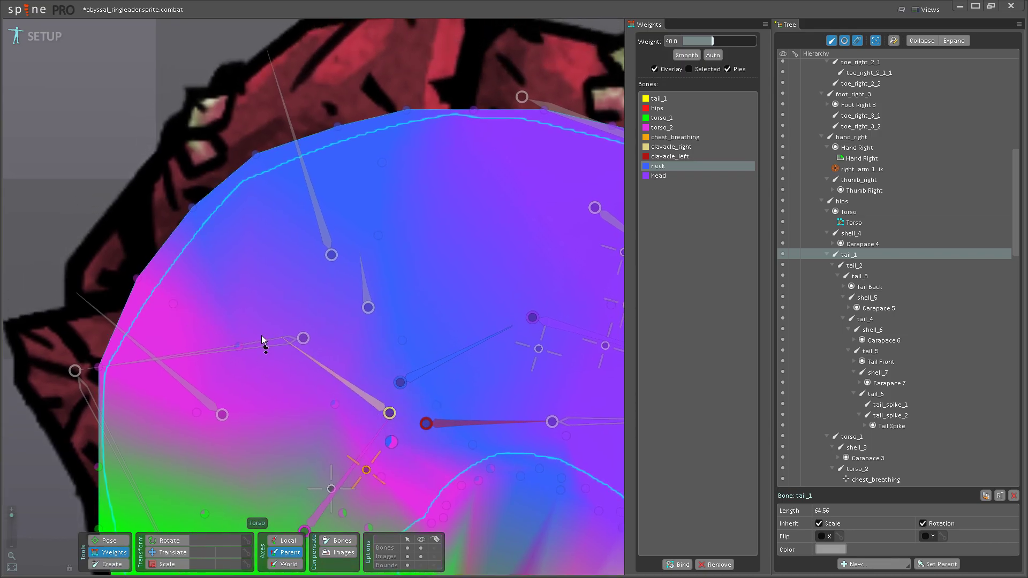
# - Set torso_2 to 29.6 weight on the outer-edge vertex at the mesh's upper left and 16.8 on the vertex just above the neck bone's base
pyautogui.click(362, 451)
pyautogui.click(192, 208)
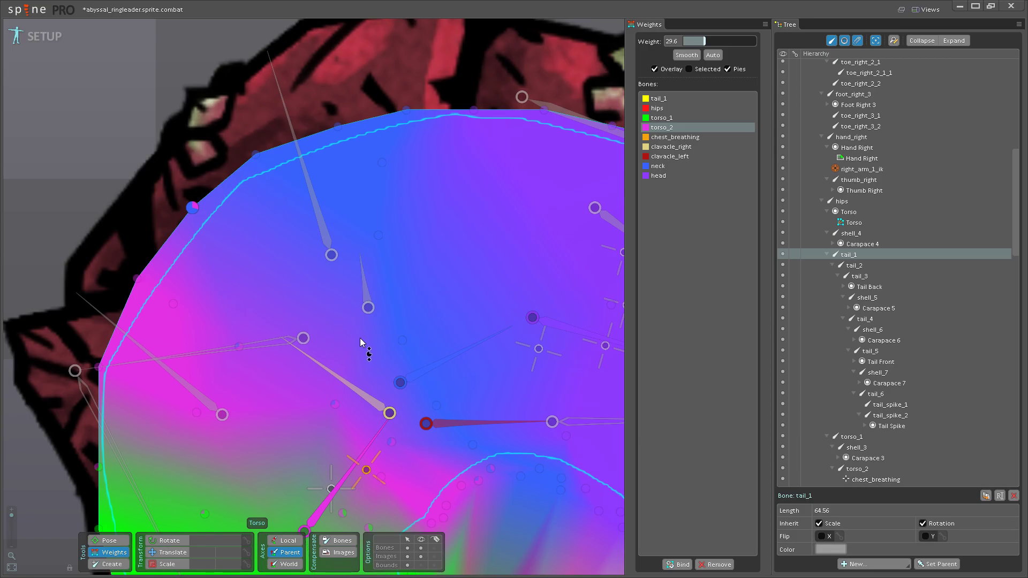
pyautogui.moveTo(338, 347); pyautogui.dragTo(322, 344)
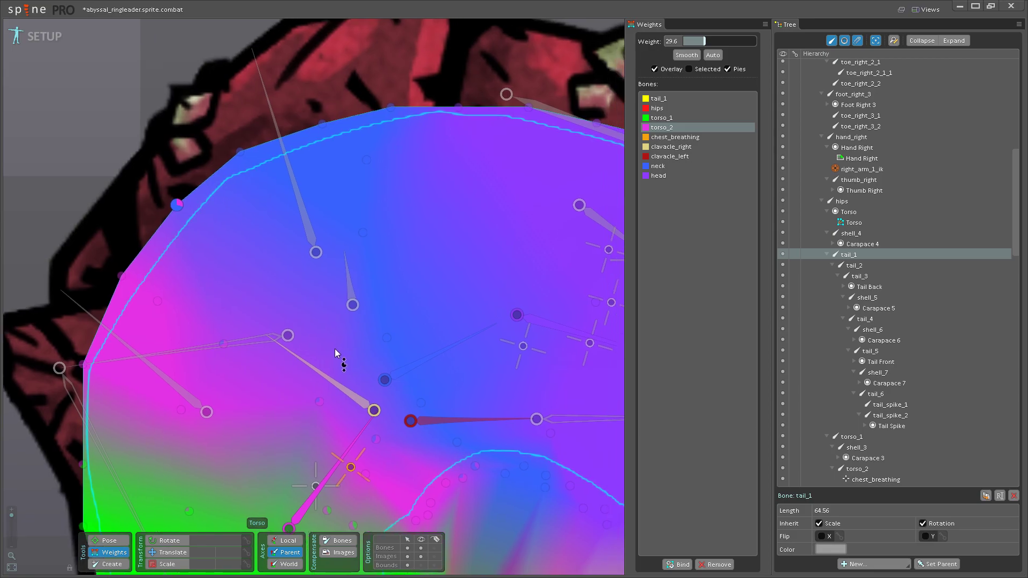
pyautogui.click(321, 403)
pyautogui.click(386, 337)
pyautogui.moveTo(419, 326); pyautogui.dragTo(411, 333)
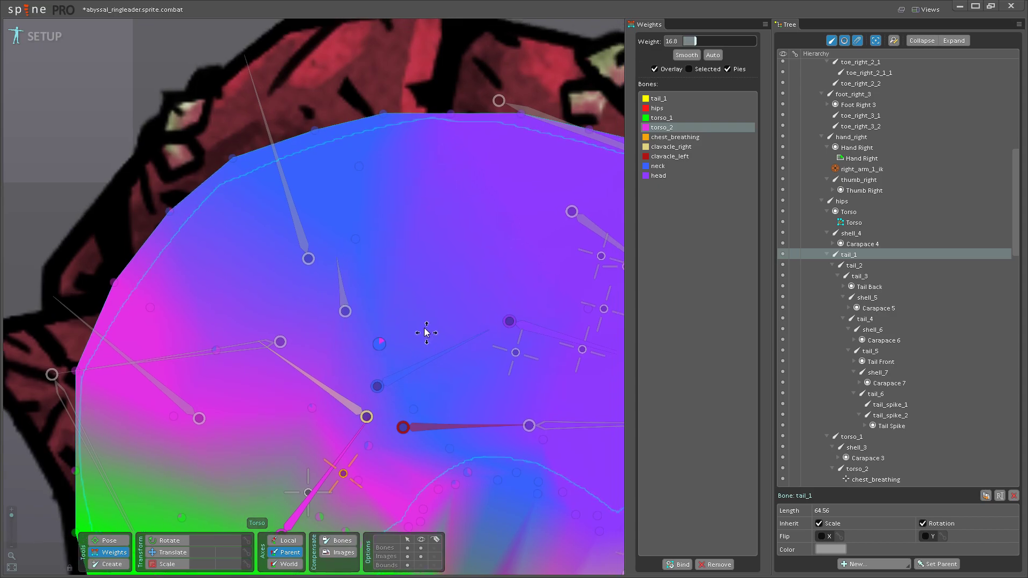
# - Set torso_2 to 11.2 weight on the vertex just above the clavacle_left bone's base and save the project
pyautogui.click(419, 365)
pyautogui.click(414, 409)
pyautogui.click(348, 452)
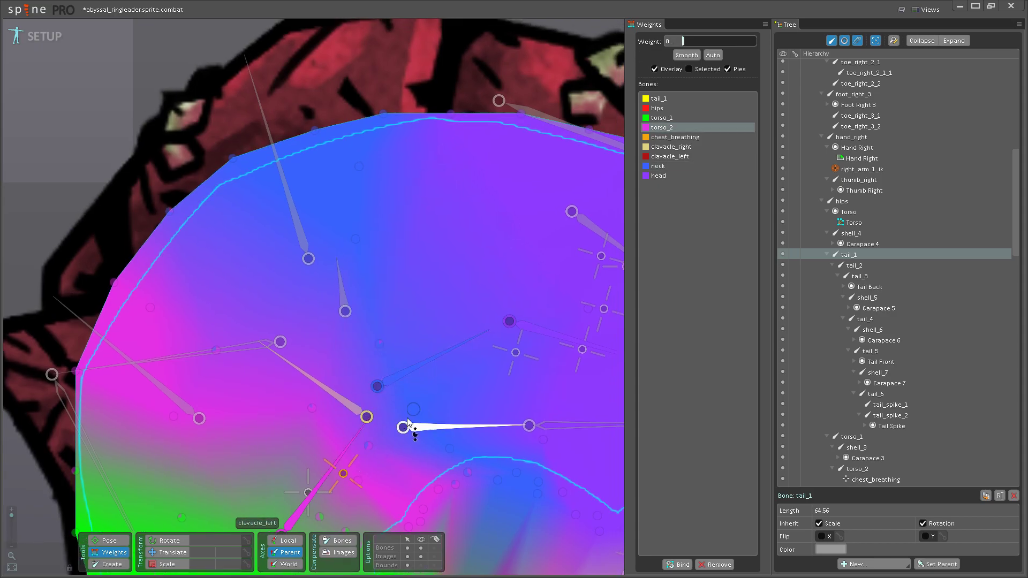
pyautogui.moveTo(424, 399); pyautogui.dragTo(425, 395)
pyautogui.hotkey('ctrl', 's')
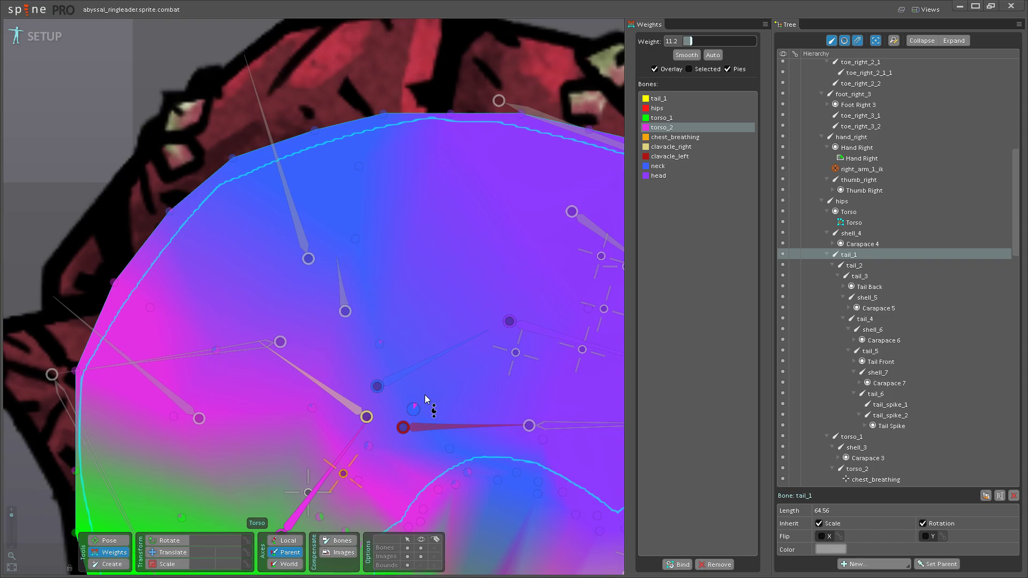
# - Move head above clavacle_right in the weighted bone order and set it to 21.6 weight on the lower vertex beneath the inner arch's right end
pyautogui.moveTo(442, 360); pyautogui.dragTo(333, 360)
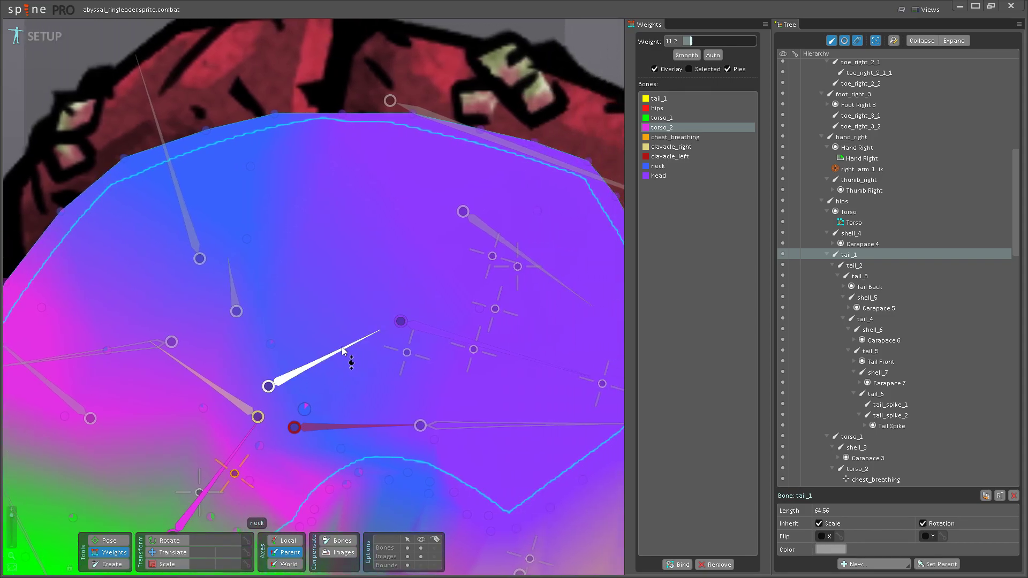
pyautogui.moveTo(674, 176); pyautogui.dragTo(676, 146)
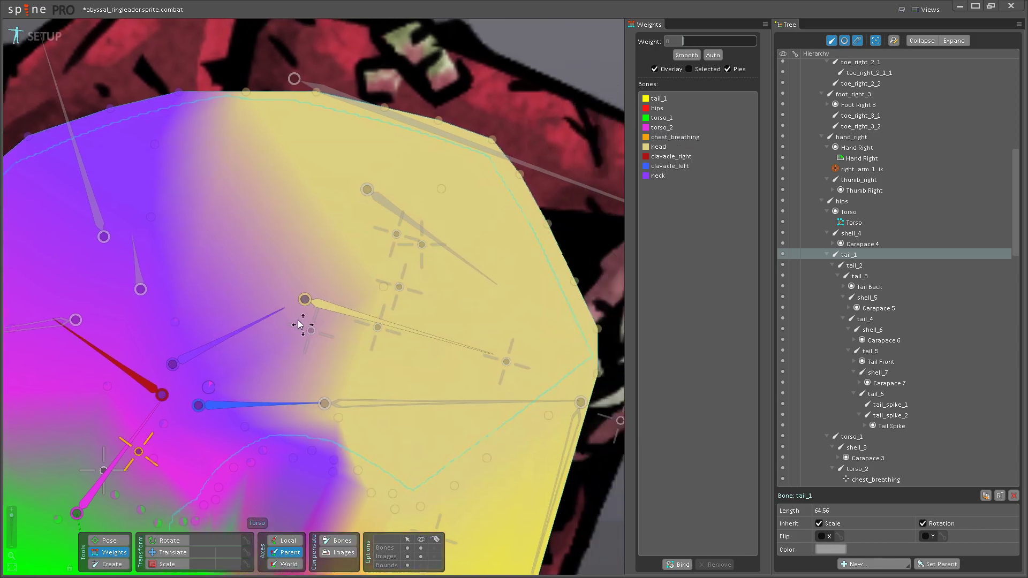
pyautogui.click(294, 306)
pyautogui.moveTo(304, 423); pyautogui.dragTo(304, 419)
pyautogui.moveTo(294, 464); pyautogui.dragTo(308, 187)
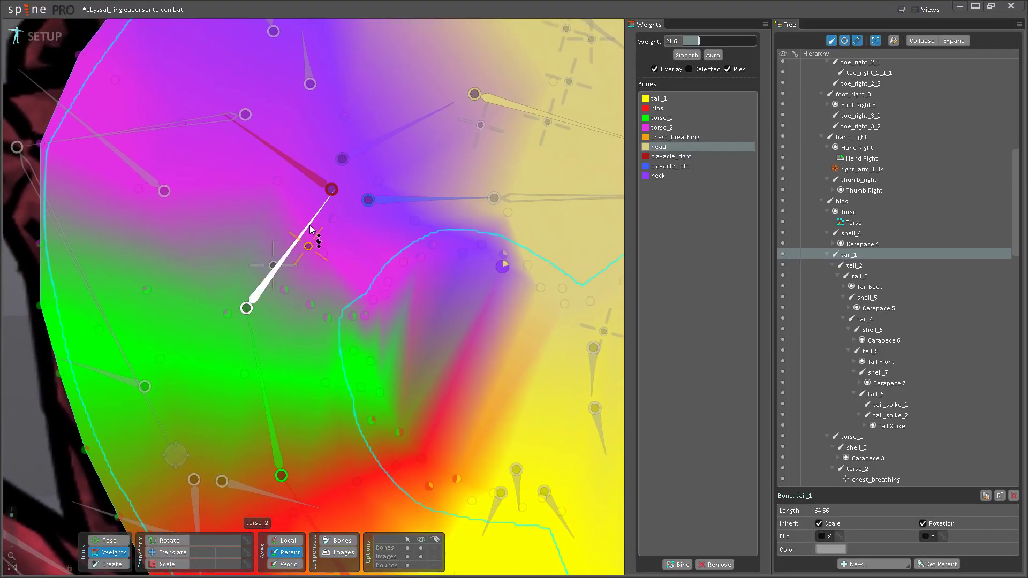
# - Set torso_2 to 47.2 weight on the third vertex from its bone's lower end towards the inner outline
pyautogui.click(310, 238)
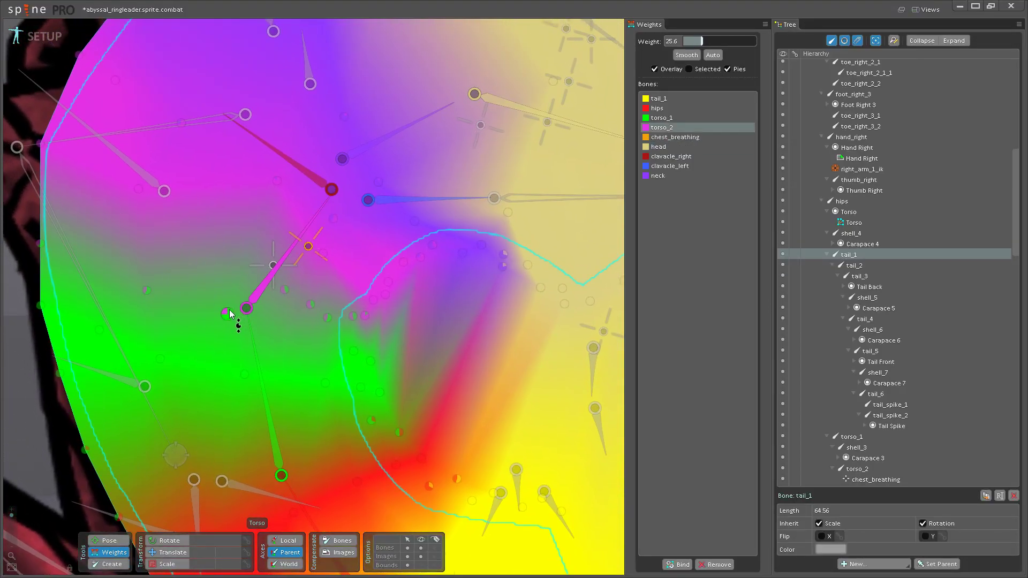
pyautogui.click(293, 290)
pyautogui.click(311, 304)
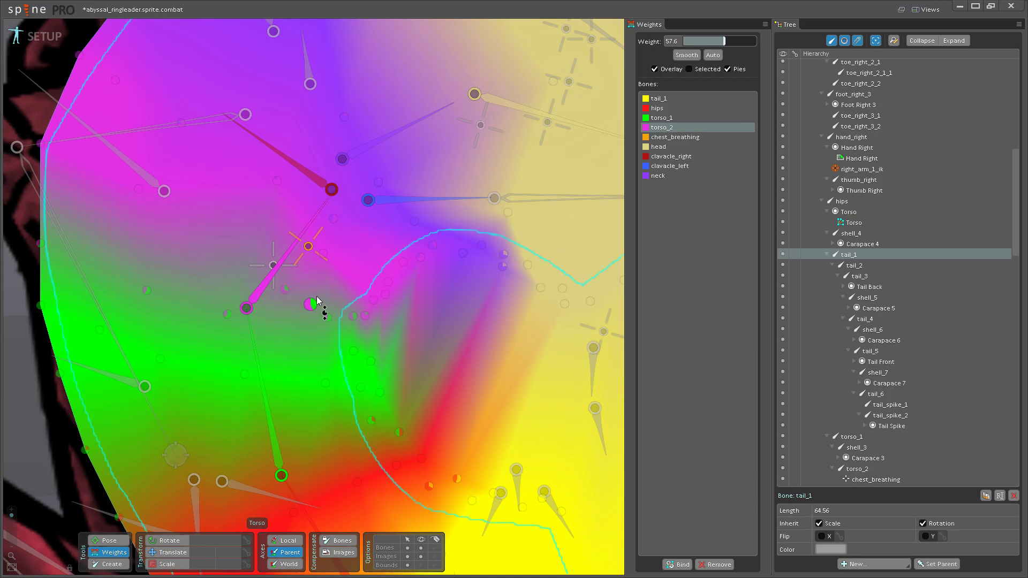
pyautogui.moveTo(326, 319); pyautogui.dragTo(341, 306)
pyautogui.moveTo(357, 340); pyautogui.dragTo(294, 162)
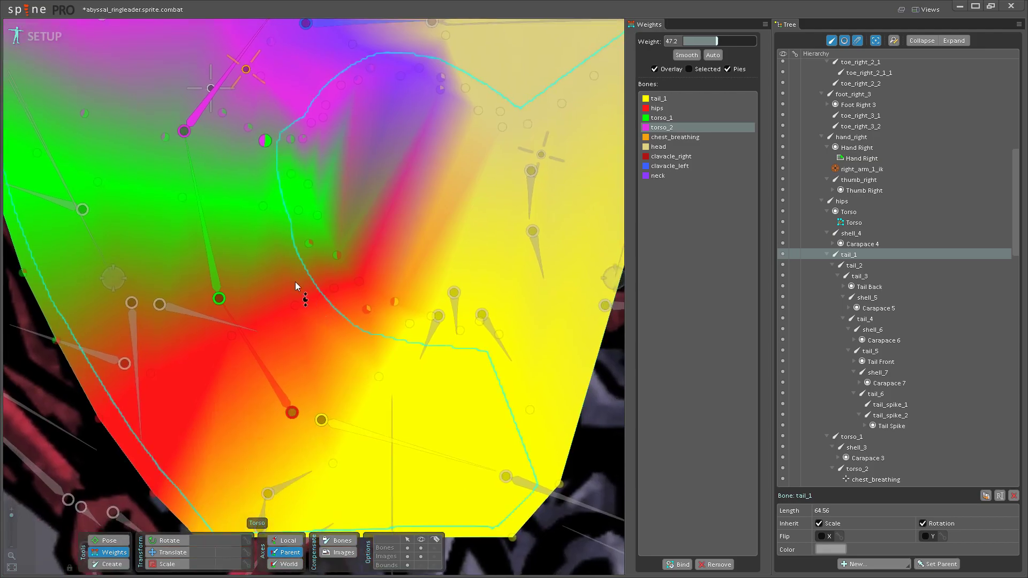
# - Set torso_1 to 80 weight on the green-red vertex beside the lower part of the inner outline
pyautogui.moveTo(225, 332); pyautogui.dragTo(328, 348)
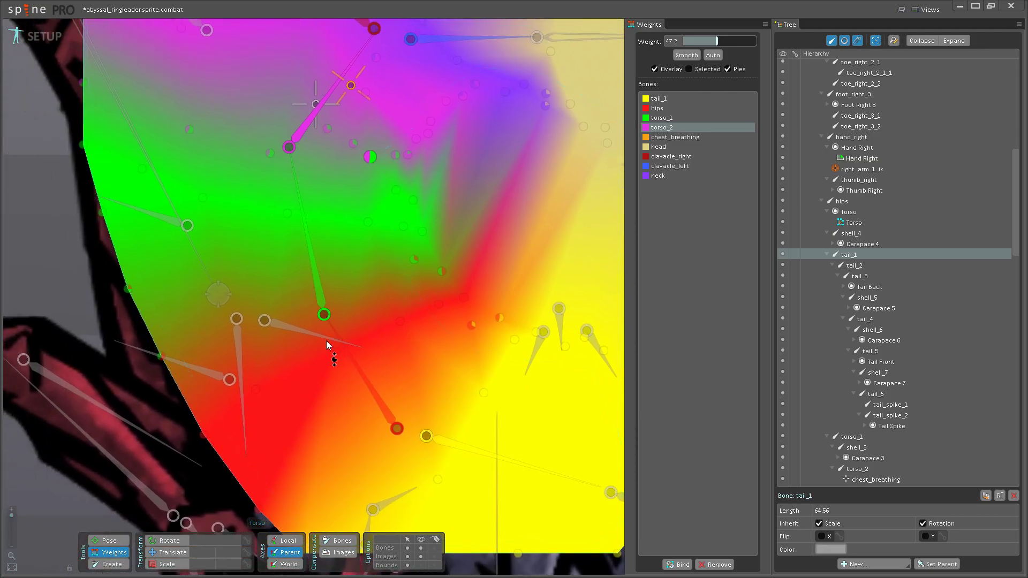
pyautogui.click(317, 275)
pyautogui.moveTo(415, 261); pyautogui.dragTo(422, 244)
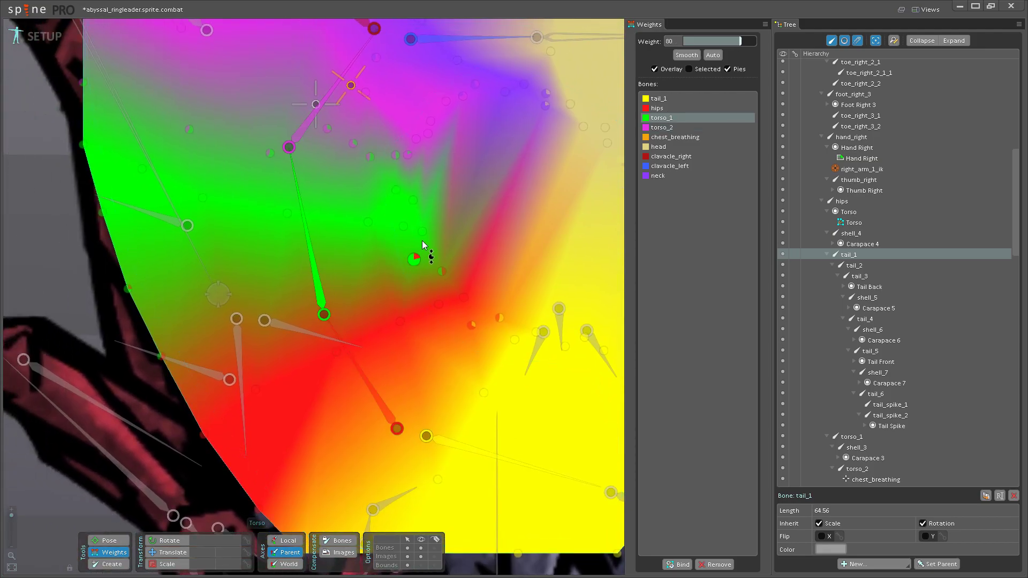
# - Rotate the hips and tail_1 bones in turn to test how the Torso mesh bends, and undo both rotations
pyautogui.moveTo(445, 335); pyautogui.dragTo(318, 337)
pyautogui.click(110, 541)
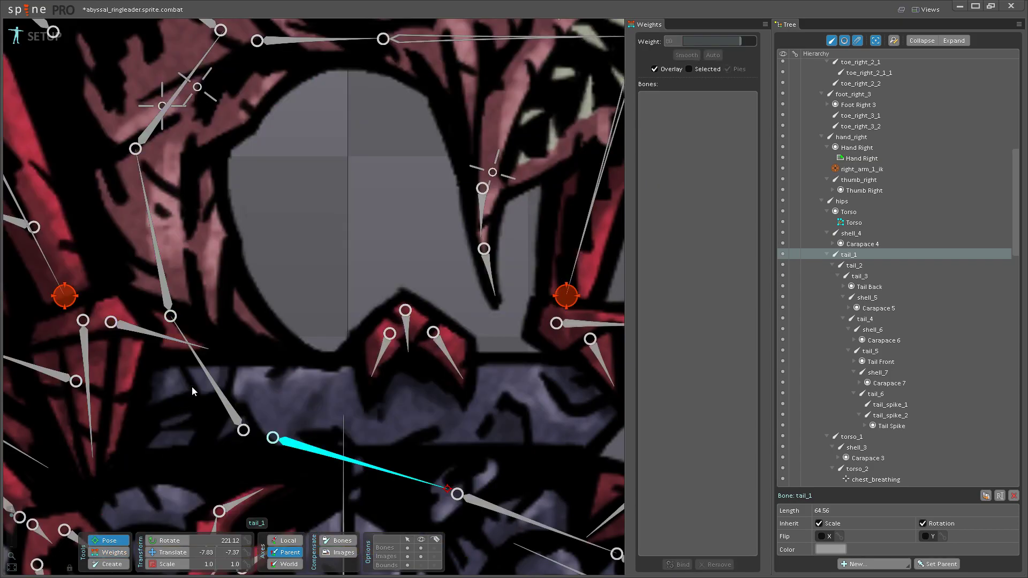
pyautogui.click(216, 376)
pyautogui.moveTo(216, 376); pyautogui.dragTo(269, 367)
pyautogui.scroll(-3, 197, 363)
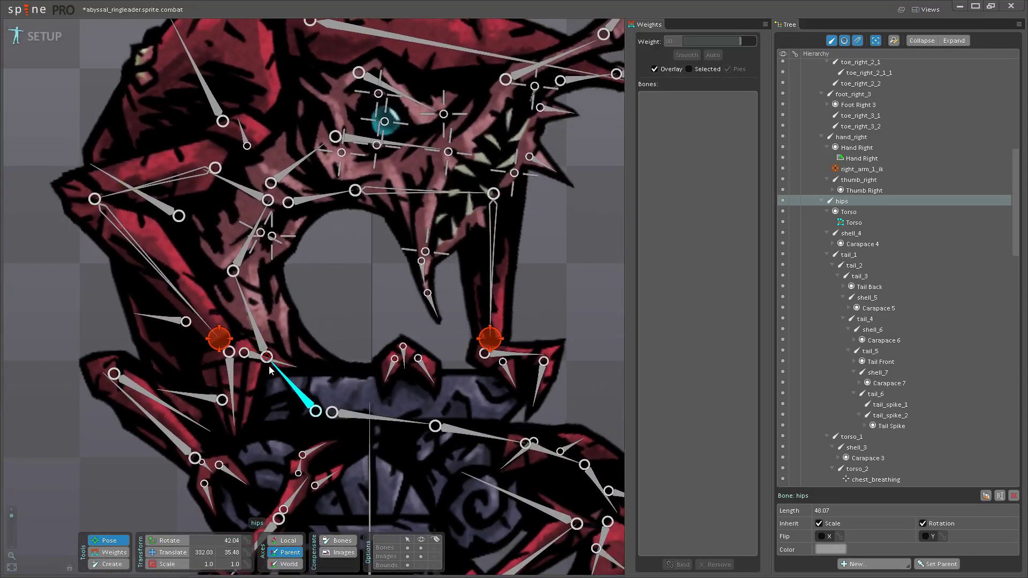
pyautogui.hotkey('ctrl', 'z')
pyautogui.click(385, 432)
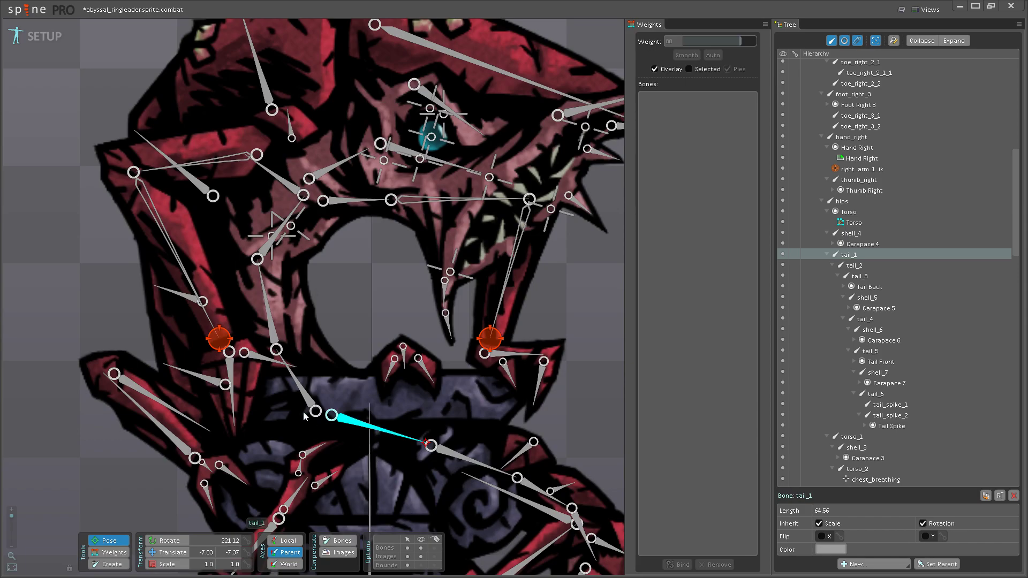
pyautogui.moveTo(296, 403); pyautogui.dragTo(285, 403)
pyautogui.moveTo(407, 430); pyautogui.dragTo(402, 448)
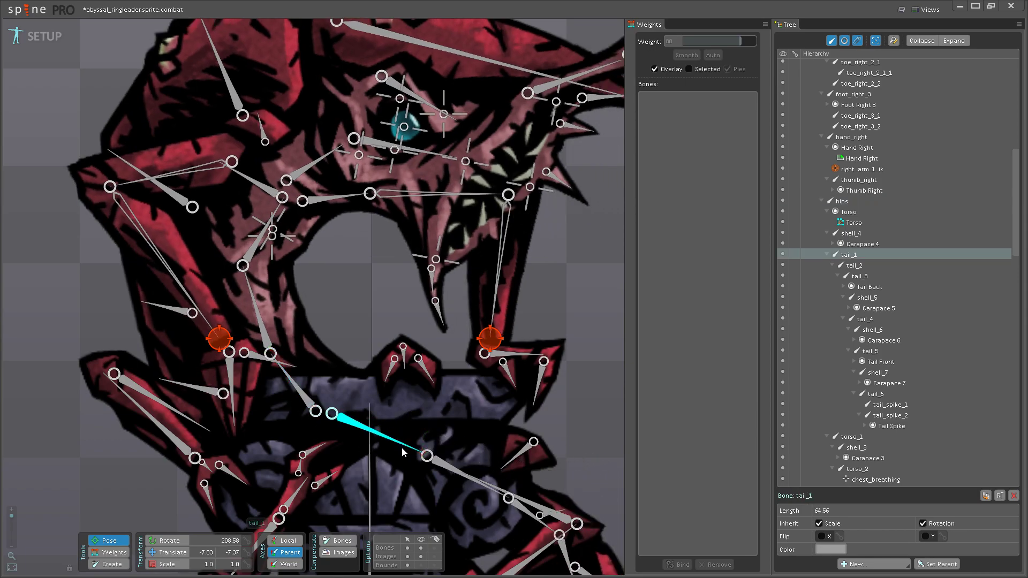
pyautogui.hotkey('ctrl', 'z')
# - Save the abyssal_ringleader project
pyautogui.hotkey('ctrl', 's')
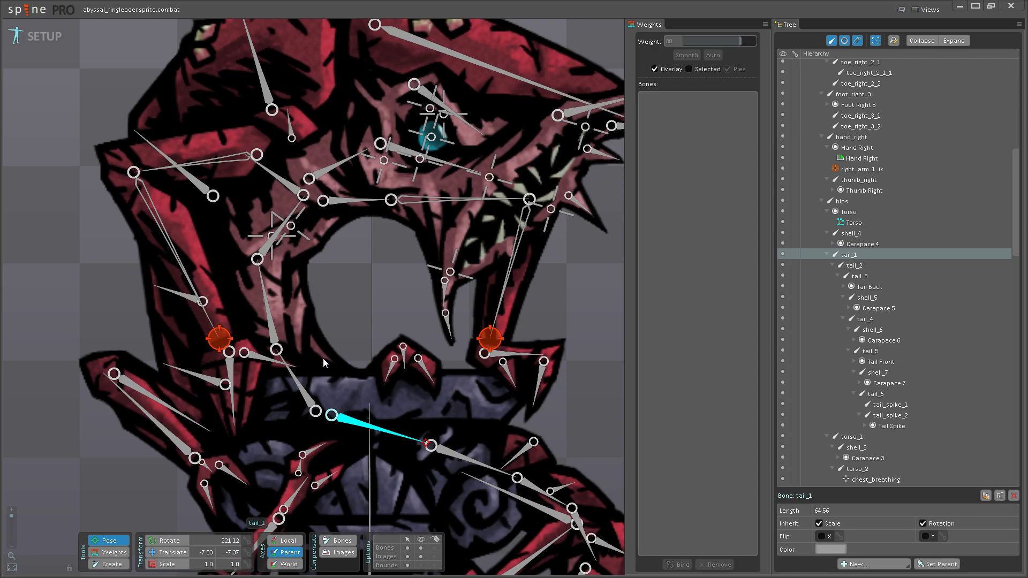
pyautogui.hotkey('ctrl', 's')
# - Examine the whole ringleader on its pillar next to the neighbouring creatures, and its torso close up
pyautogui.scroll(-5, 323, 358)
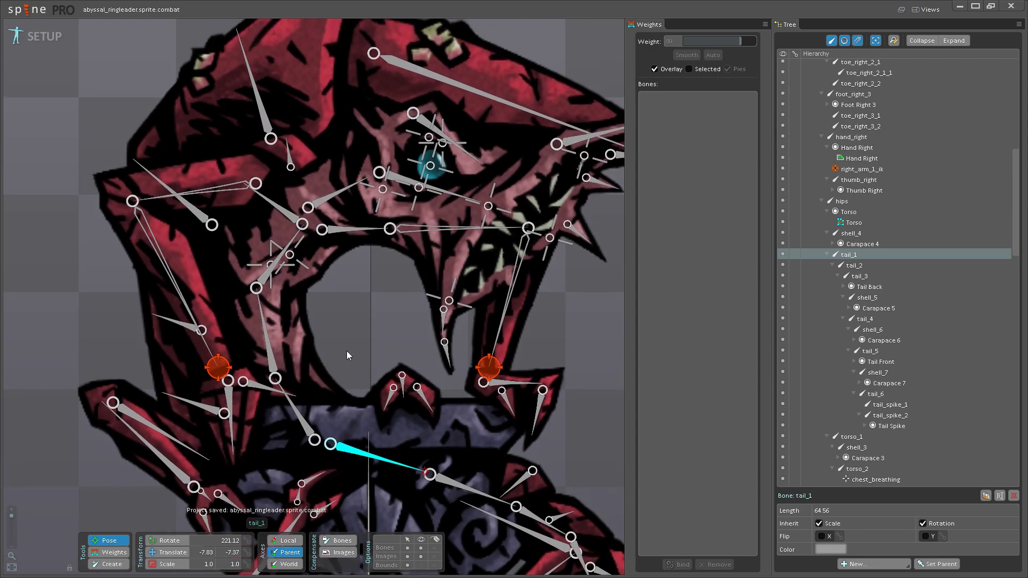
pyautogui.scroll(-4, 309, 370)
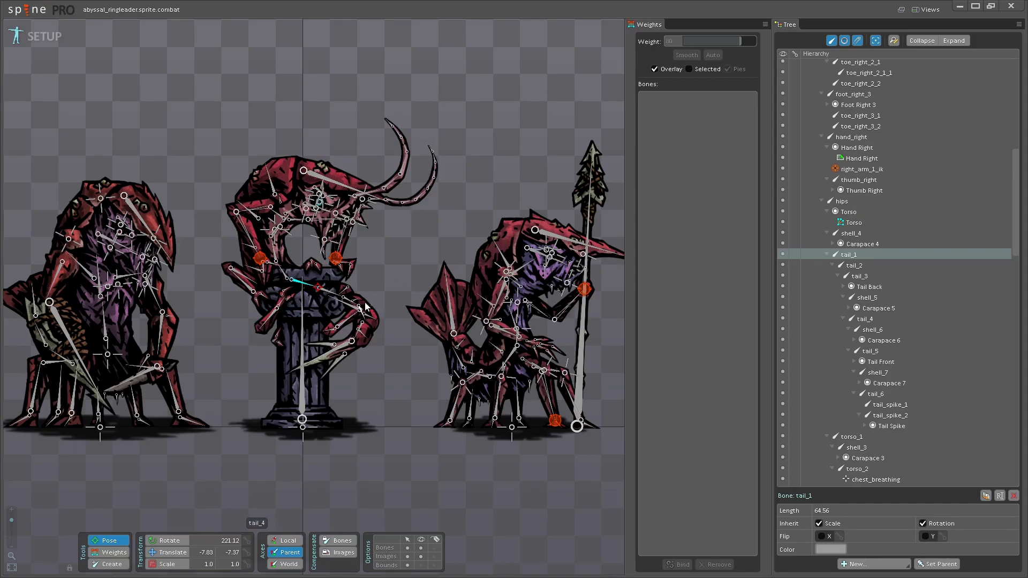
pyautogui.scroll(3, 369, 321)
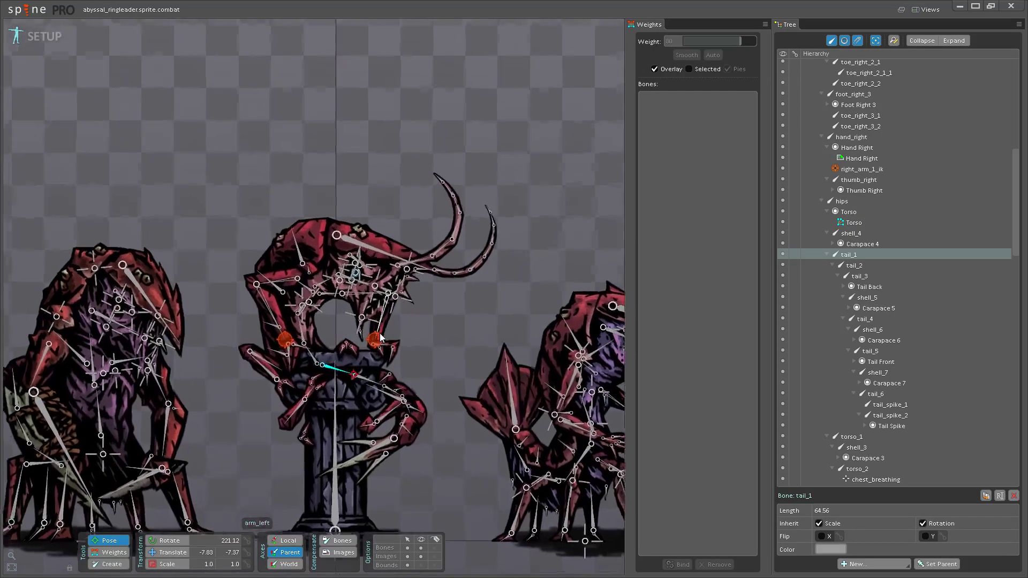
pyautogui.scroll(2, 380, 337)
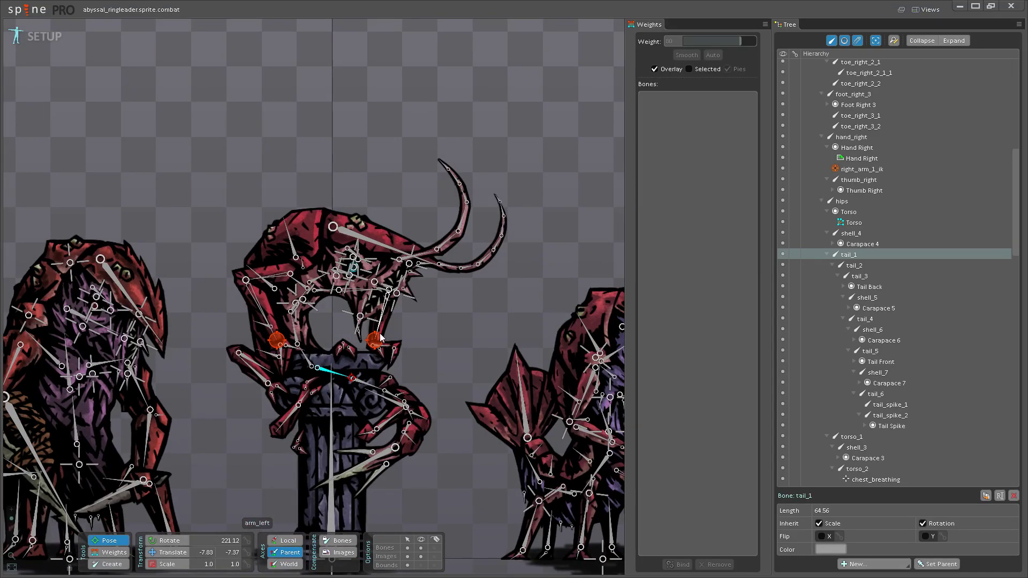
pyautogui.scroll(3, 420, 328)
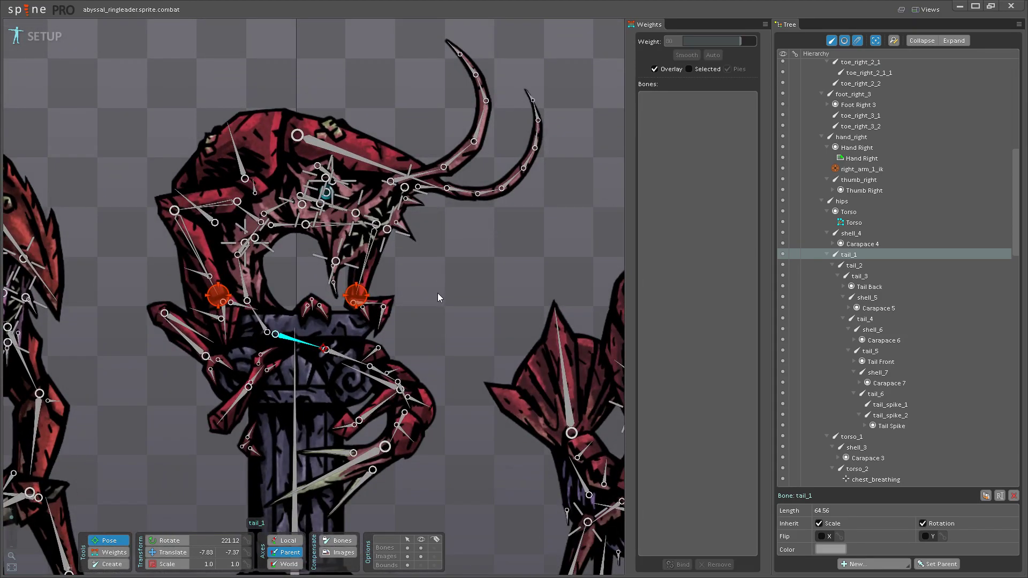
pyautogui.moveTo(438, 297); pyautogui.dragTo(476, 268)
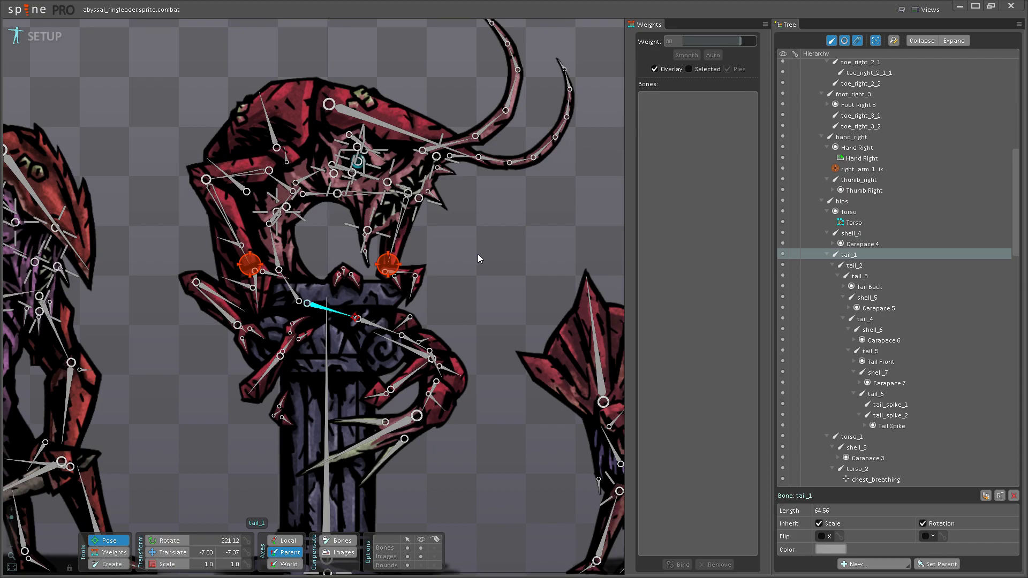
pyautogui.moveTo(478, 254); pyautogui.dragTo(479, 284)
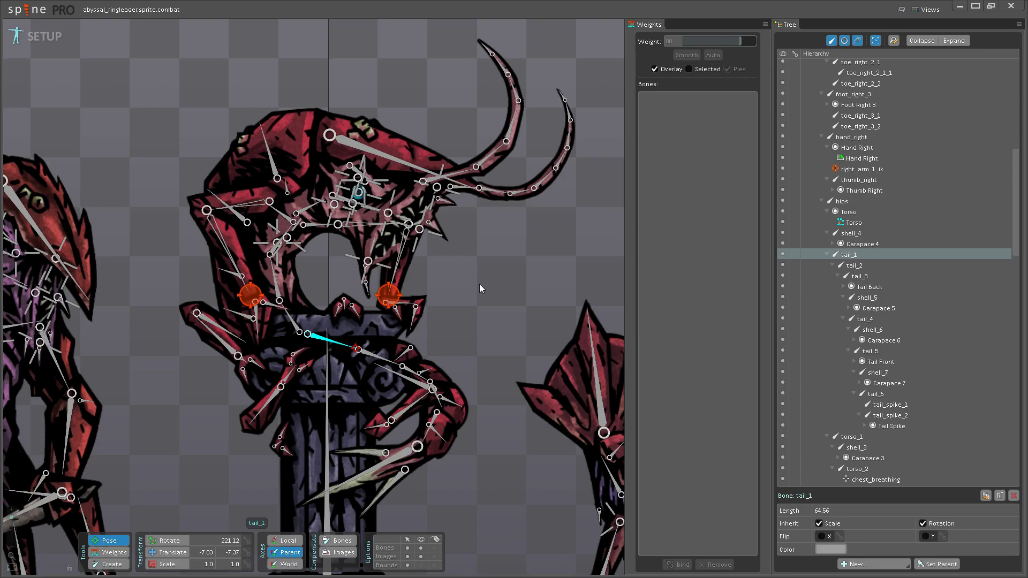
pyautogui.scroll(4, 351, 268)
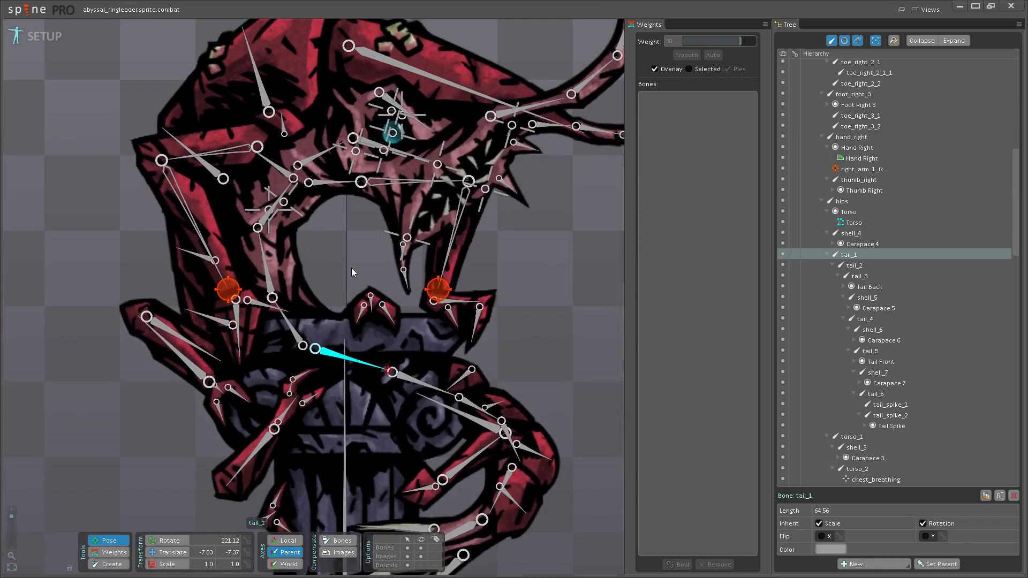
pyautogui.moveTo(351, 268); pyautogui.dragTo(361, 282)
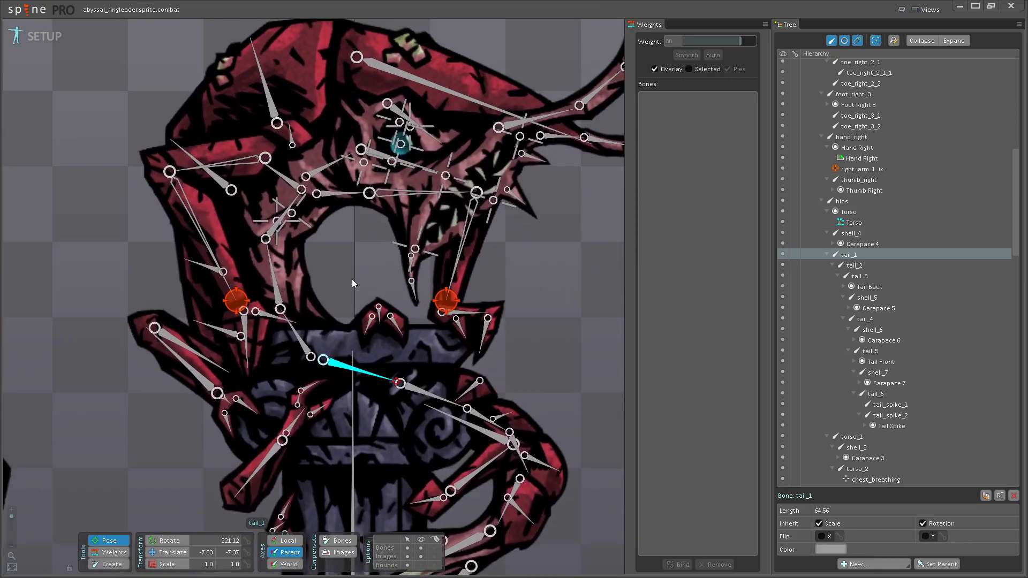
# - Rotate the torso_1 and torso_2 bones to test how the Torso mesh bends, and undo the rotations
pyautogui.click(300, 340)
pyautogui.moveTo(338, 274); pyautogui.dragTo(357, 318)
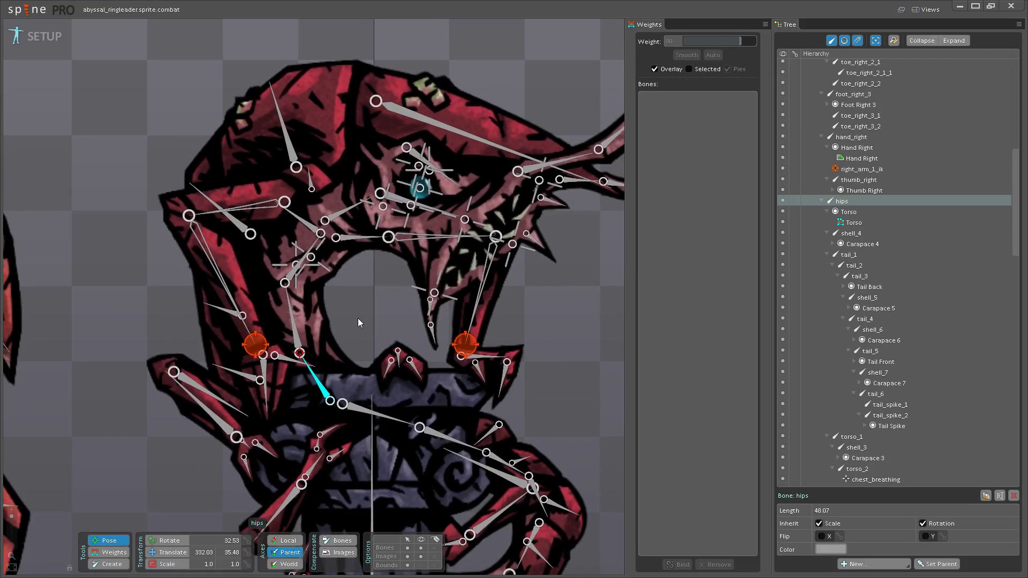
pyautogui.click(297, 333)
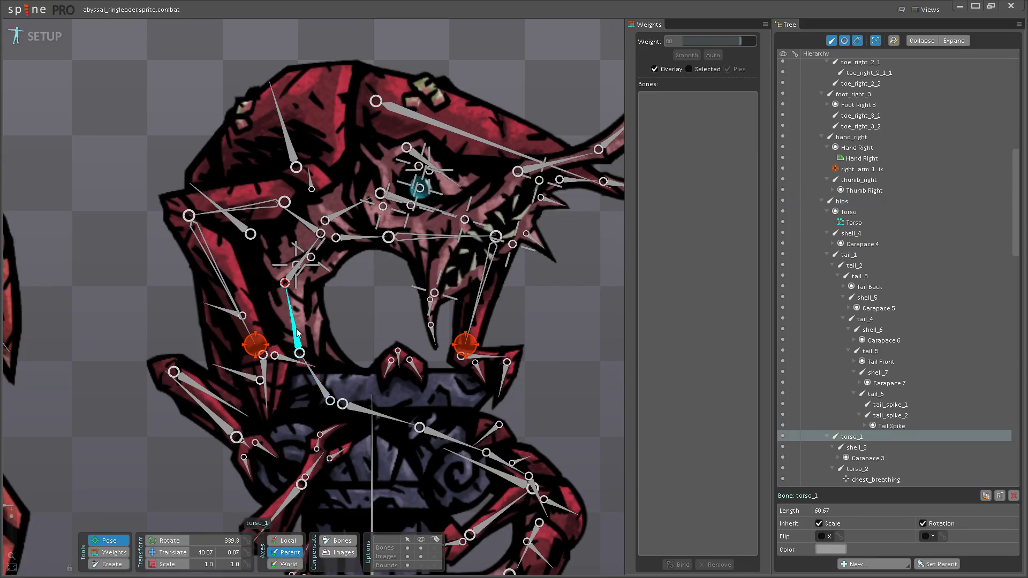
pyautogui.moveTo(337, 323); pyautogui.dragTo(348, 346)
pyautogui.scroll(1, 338, 343)
pyautogui.moveTo(296, 325); pyautogui.dragTo(343, 258)
pyautogui.hotkey('ctrl', 'z')
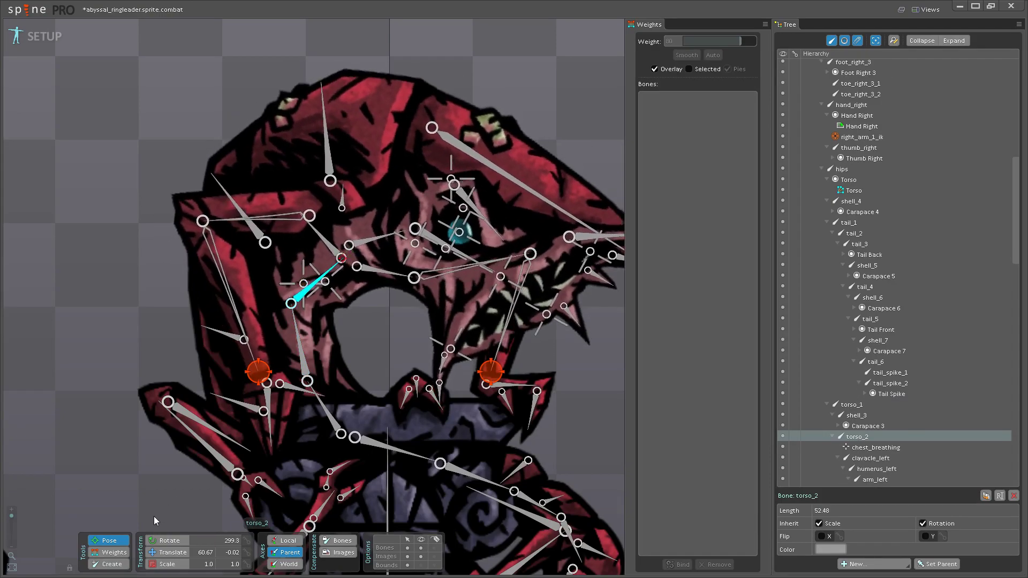
# - Set torso_2 to 80 weight on the vertex nearest its bone's lower end and 64 on the third towards the inner outline, and save
pyautogui.click(109, 552)
pyautogui.scroll(5, 354, 309)
pyautogui.moveTo(353, 309)
pyautogui.mouseDown()
pyautogui.moveTo(379, 341)
pyautogui.moveTo(405, 308)
pyautogui.moveTo(414, 340)
pyautogui.moveTo(418, 325)
pyautogui.moveTo(373, 338)
pyautogui.moveTo(378, 317)
pyautogui.moveTo(389, 371)
pyautogui.moveTo(377, 350)
pyautogui.mouseUp()
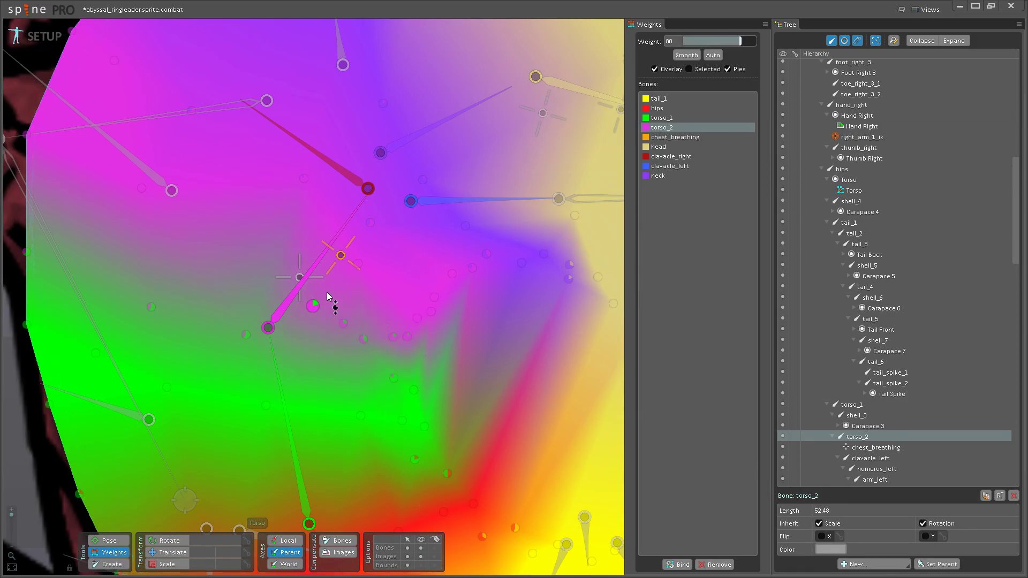
pyautogui.hotkey('ctrl', 's')
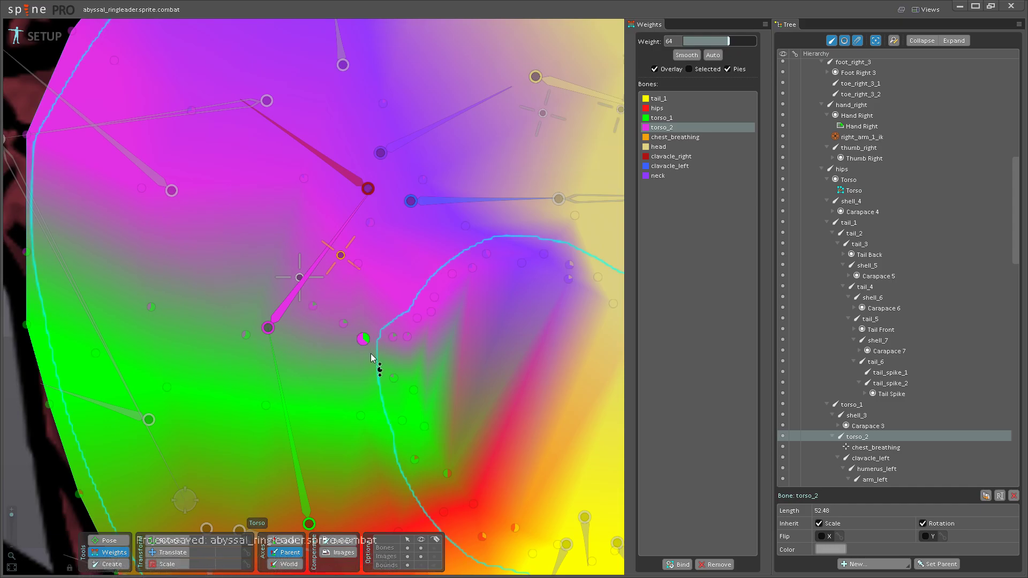
# - Rotate the torso_2 bone to test the adjusted weights, and undo the rotation
pyautogui.click(125, 541)
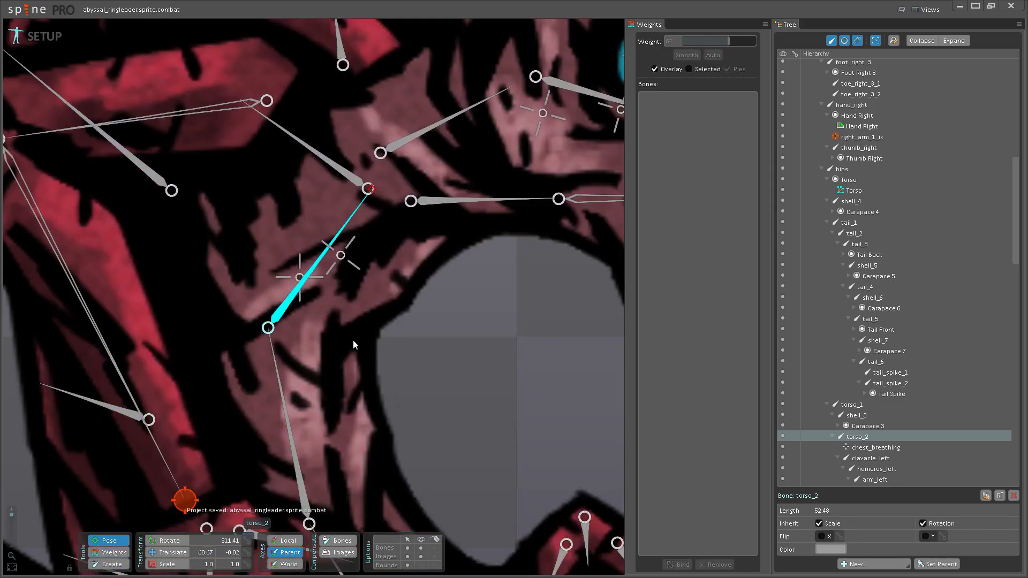
pyautogui.moveTo(357, 344); pyautogui.dragTo(353, 257)
pyautogui.hotkey('ctrl', 'z')
# - Save the project in its restored setup pose
pyautogui.hotkey('ctrl', 's')
pyautogui.scroll(-5, 438, 350)
pyautogui.scroll(3, 385, 365)
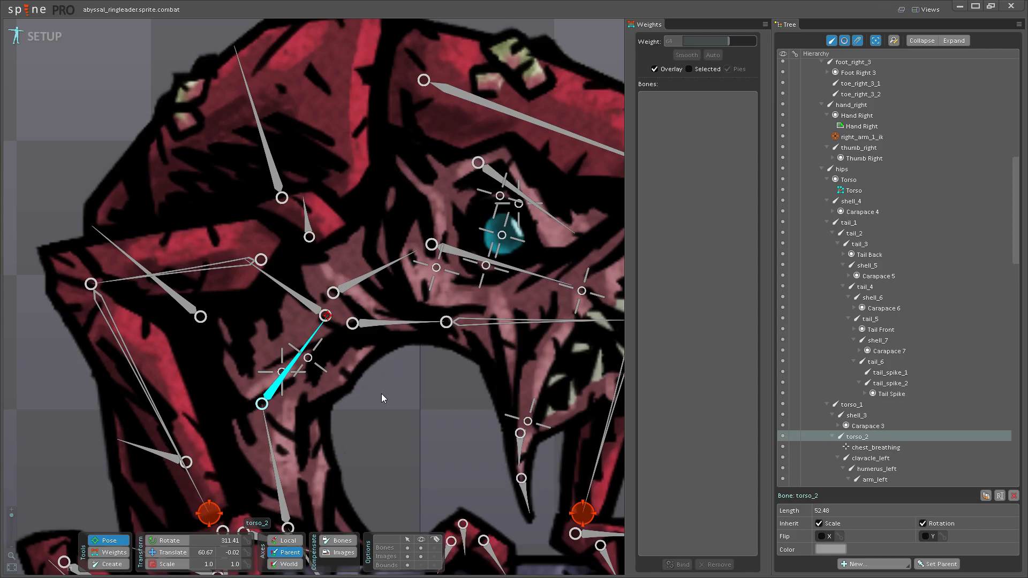
pyautogui.moveTo(400, 369); pyautogui.dragTo(398, 404)
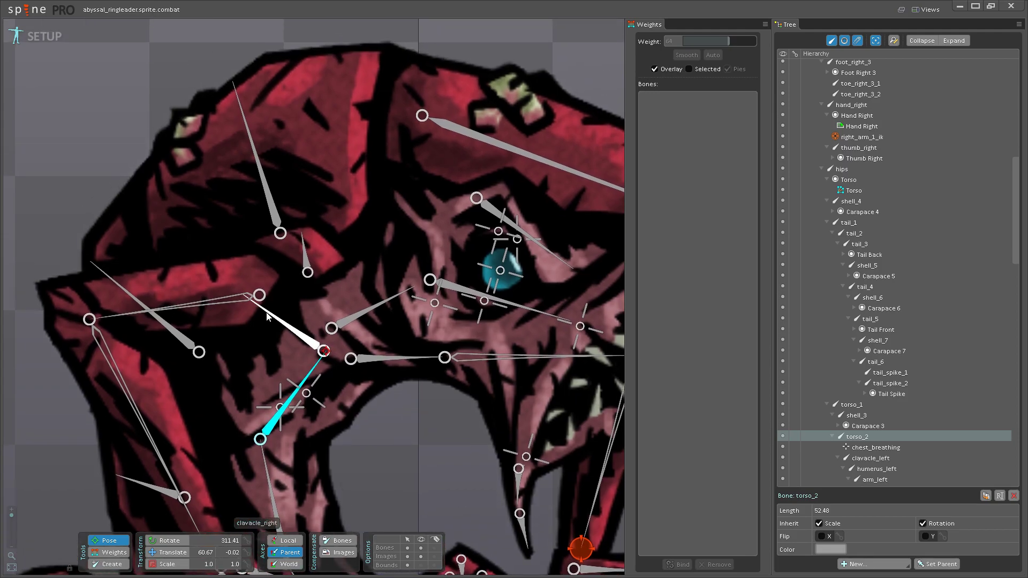
# - Rotate the clavacle_right bone to test how the Torso mesh follows, undo the rotation, and save the project
pyautogui.moveTo(397, 449); pyautogui.dragTo(398, 405)
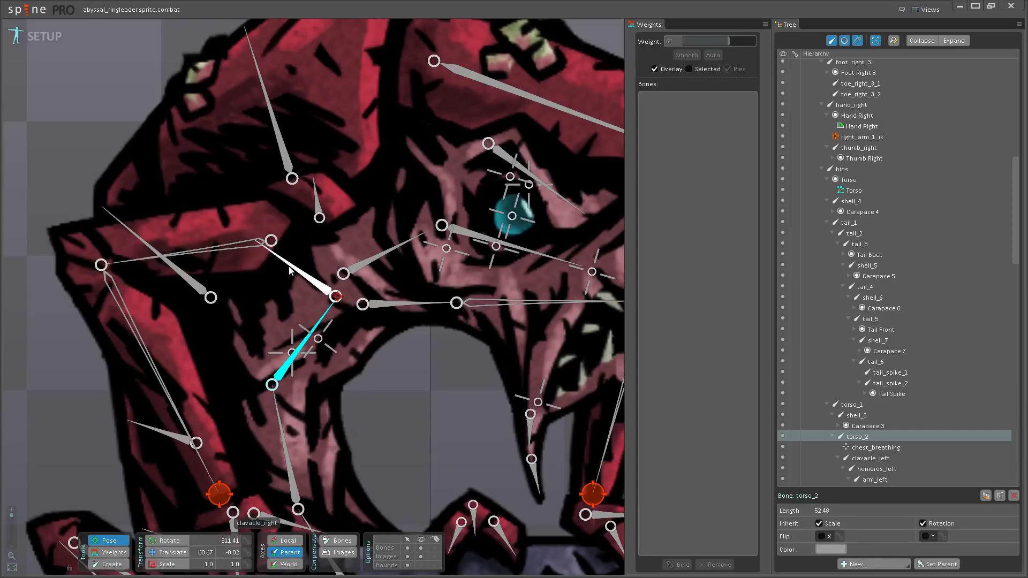
pyautogui.moveTo(281, 278)
pyautogui.mouseDown()
pyautogui.moveTo(262, 303)
pyautogui.moveTo(269, 257)
pyautogui.moveTo(256, 295)
pyautogui.moveTo(274, 257)
pyautogui.moveTo(256, 294)
pyautogui.moveTo(272, 276)
pyautogui.mouseUp()
pyautogui.hotkey('ctrl', 'z')
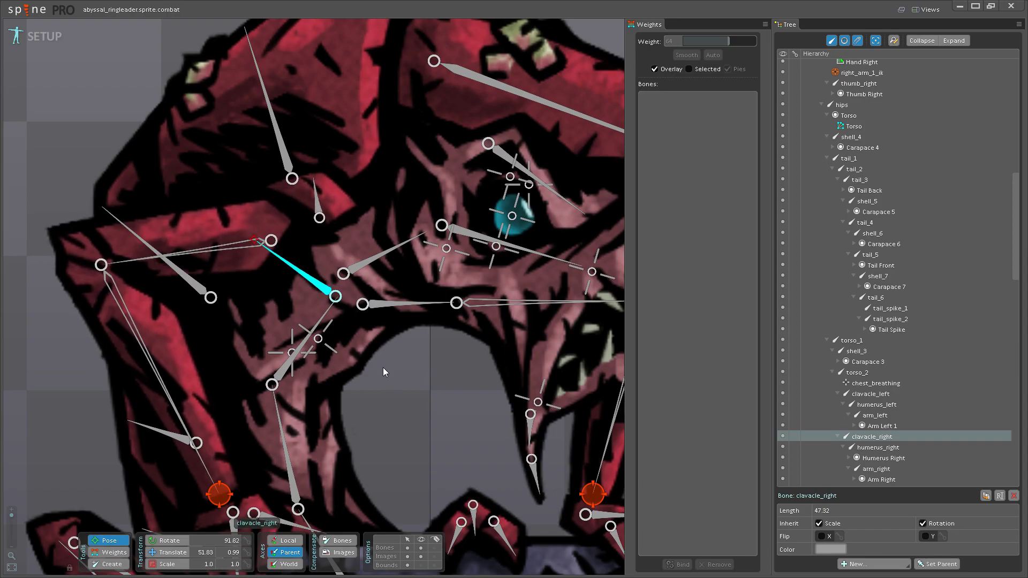
pyautogui.moveTo(394, 354); pyautogui.dragTo(398, 391)
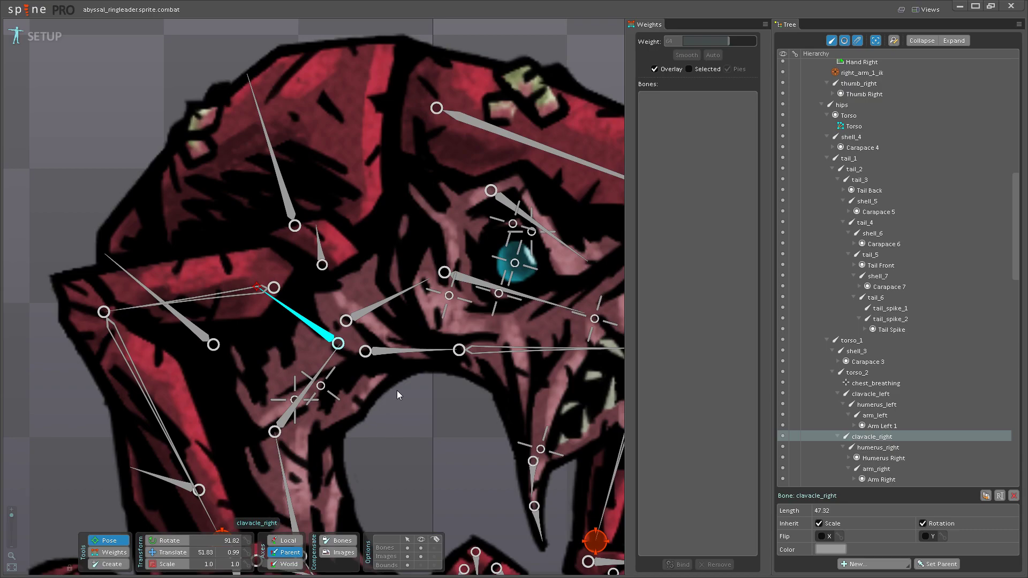
pyautogui.moveTo(300, 317); pyautogui.dragTo(369, 358)
pyautogui.hotkey('ctrl', 's')
# - Rotate the clavacle_left bone to test the Torso mesh, undo the rotation, and save the project
pyautogui.moveTo(439, 392); pyautogui.dragTo(320, 289)
pyautogui.scroll(-1, 370, 374)
pyautogui.scroll(3, 371, 373)
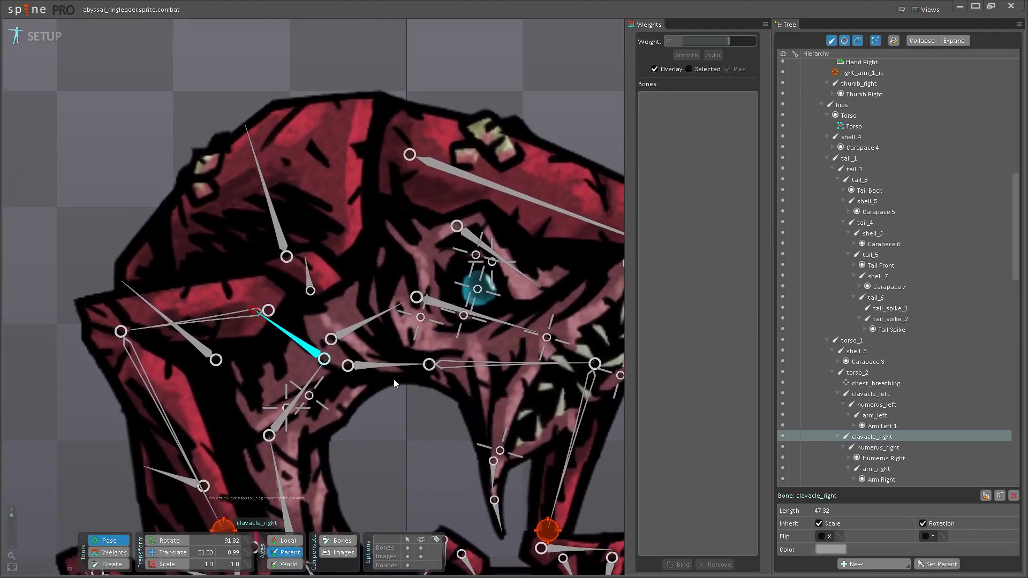
pyautogui.moveTo(405, 368); pyautogui.dragTo(403, 347)
pyautogui.hotkey('ctrl', 'z')
pyautogui.hotkey('ctrl', 's')
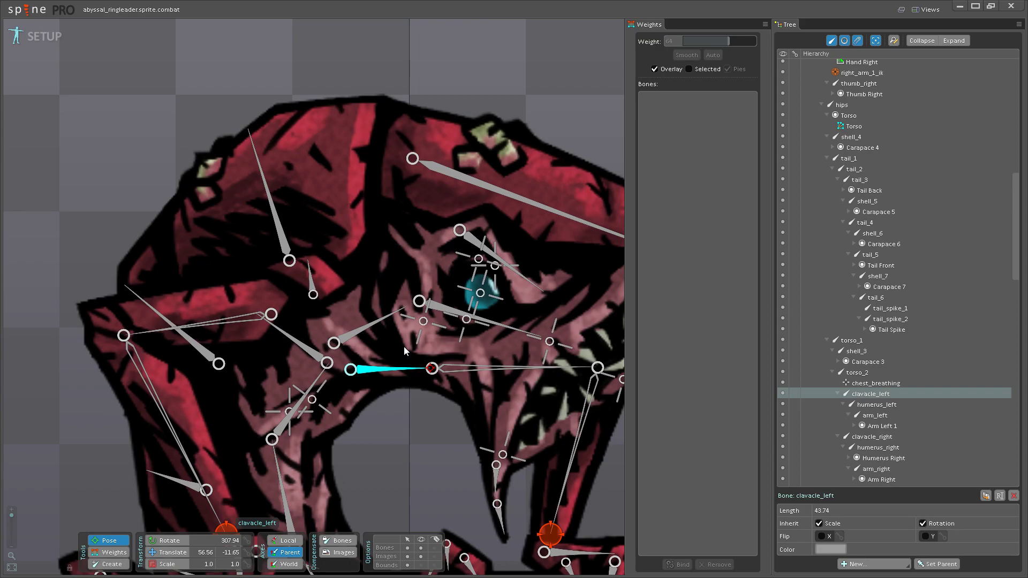
pyautogui.scroll(-4, 403, 346)
pyautogui.scroll(4, 330, 342)
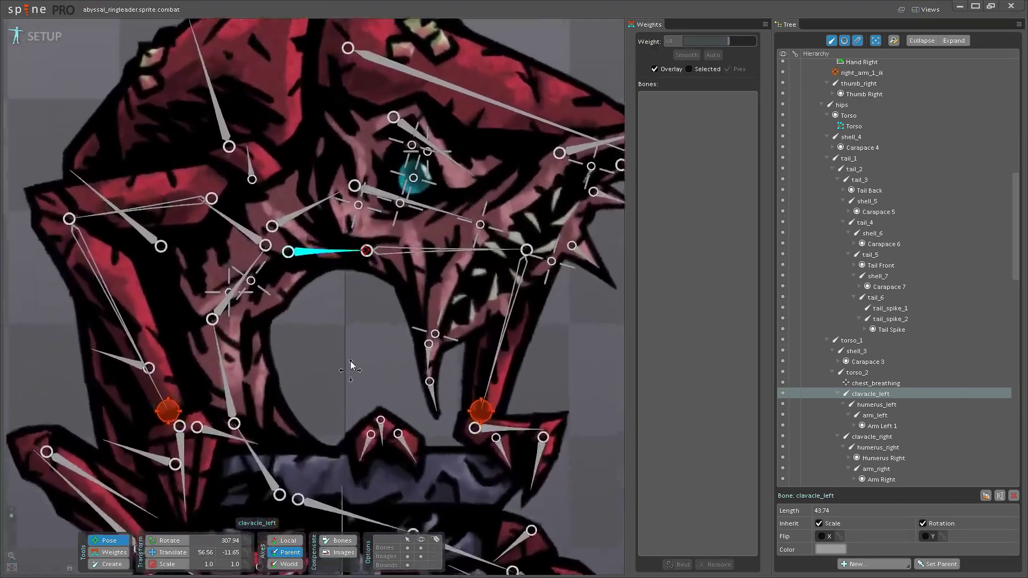
pyautogui.scroll(-3, 346, 373)
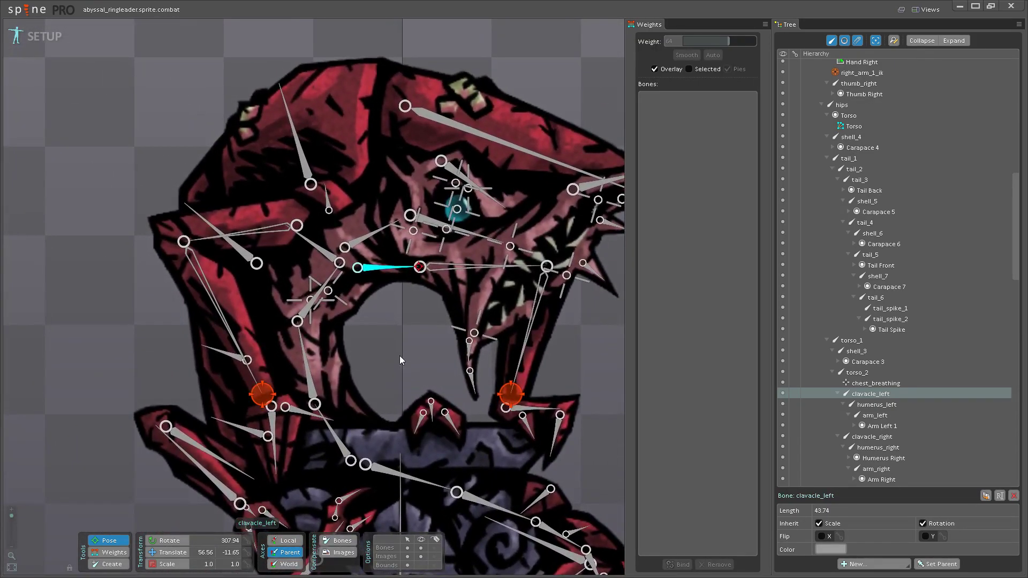
pyautogui.scroll(1, 400, 356)
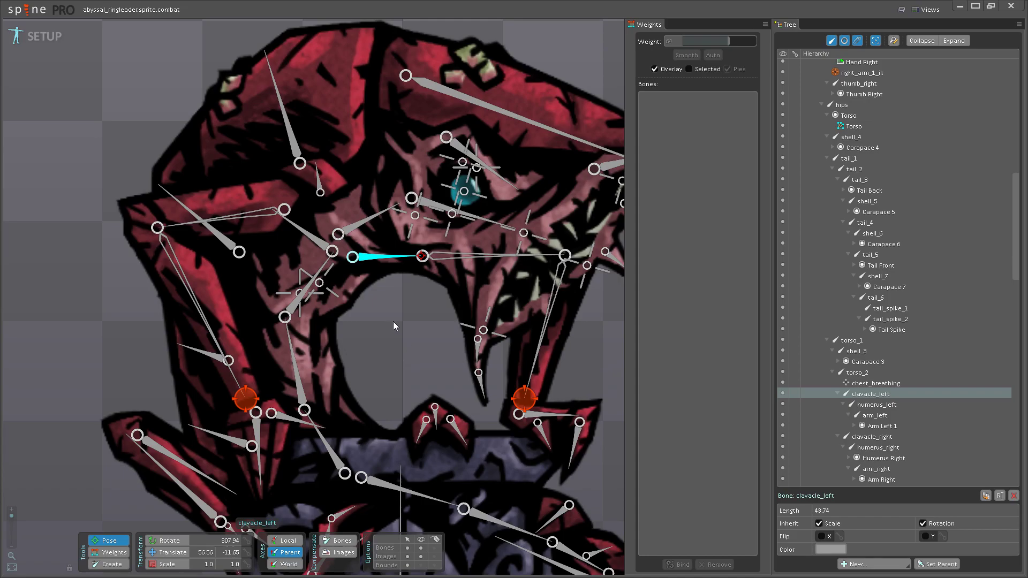
pyautogui.moveTo(362, 343); pyautogui.dragTo(354, 393)
pyautogui.scroll(3, 350, 379)
pyautogui.moveTo(350, 352); pyautogui.dragTo(348, 409)
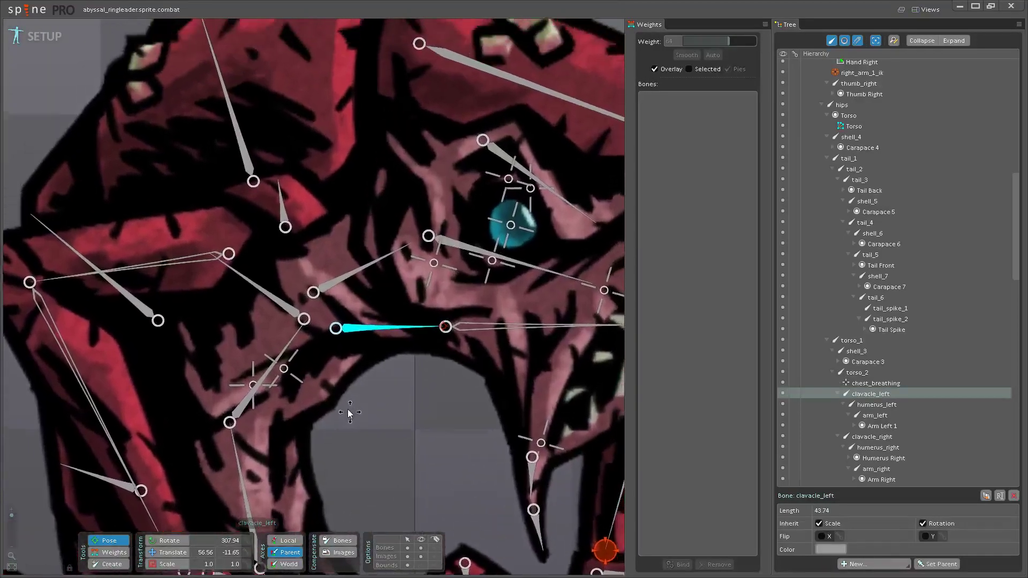
pyautogui.scroll(-2, 352, 416)
pyautogui.scroll(3, 346, 378)
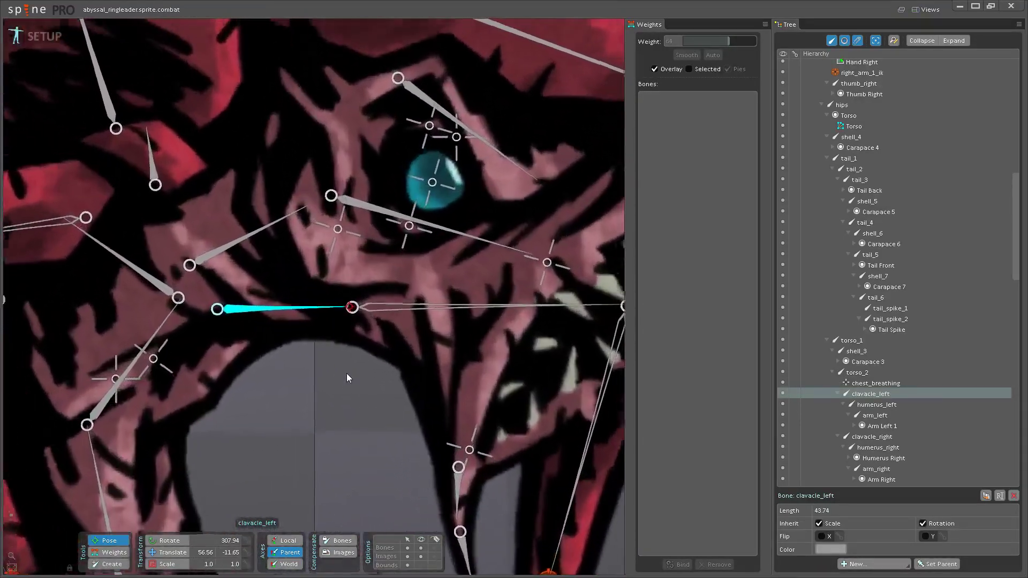
pyautogui.scroll(-5, 359, 435)
pyautogui.scroll(3, 358, 388)
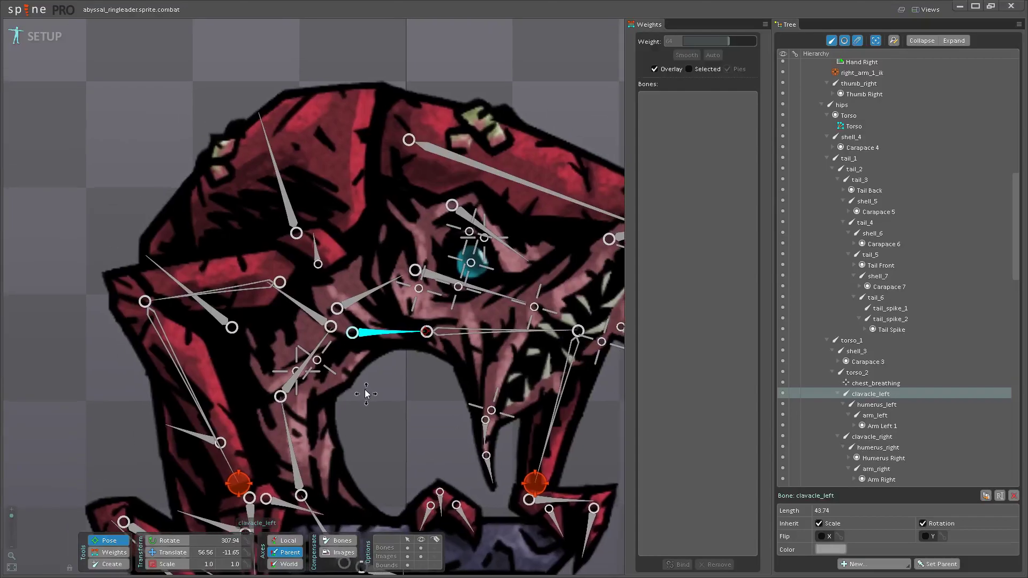
pyautogui.scroll(1, 373, 397)
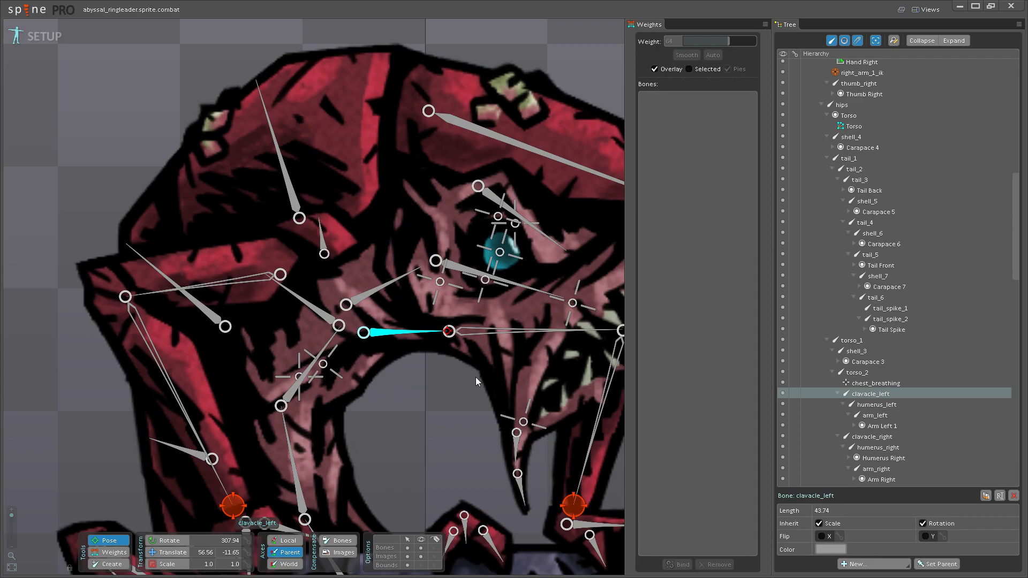
pyautogui.scroll(3, 493, 425)
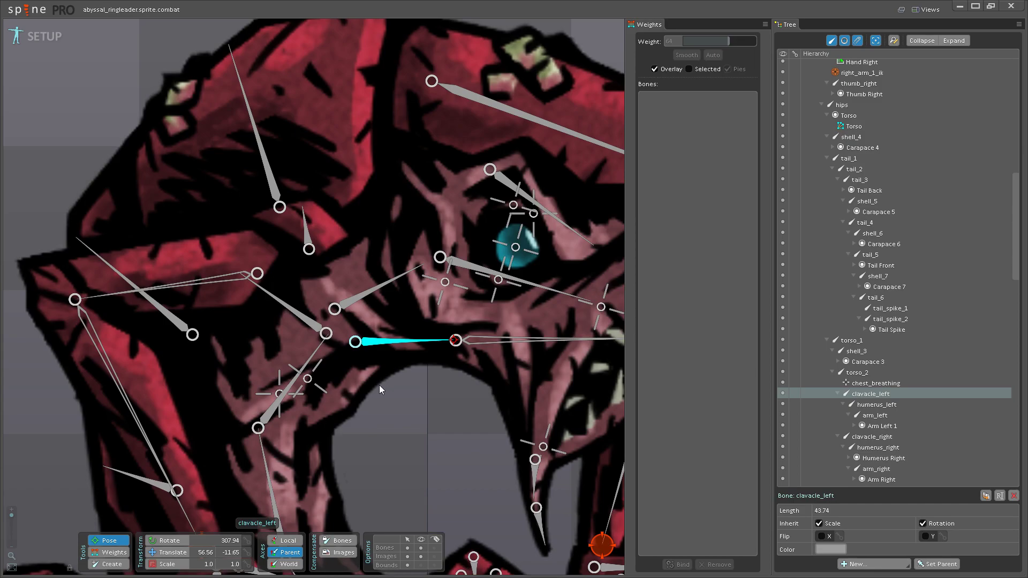
pyautogui.moveTo(339, 434)
pyautogui.mouseDown()
pyautogui.moveTo(372, 453)
pyautogui.moveTo(389, 429)
pyautogui.moveTo(331, 427)
pyautogui.mouseUp()
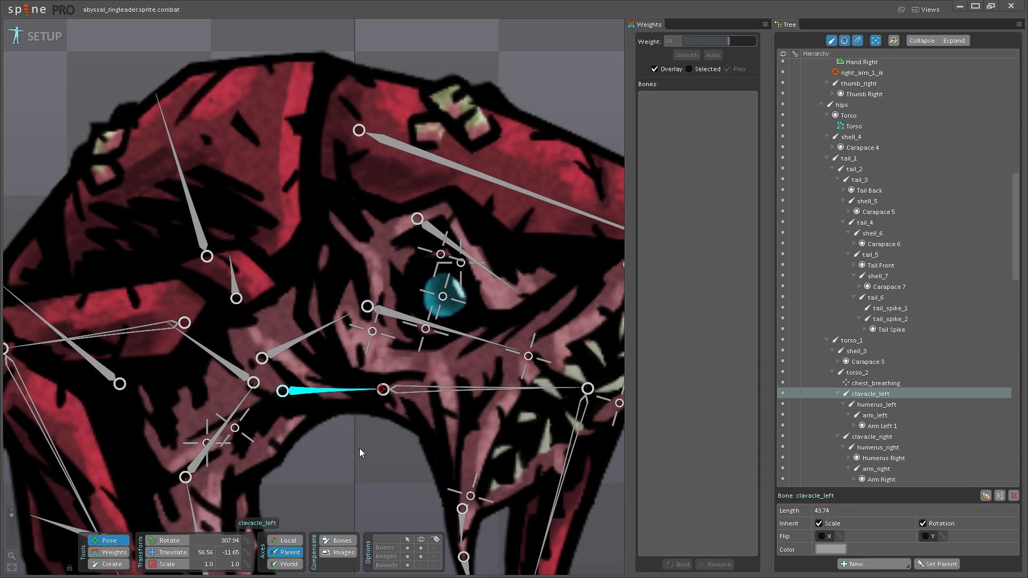
pyautogui.scroll(-5, 382, 449)
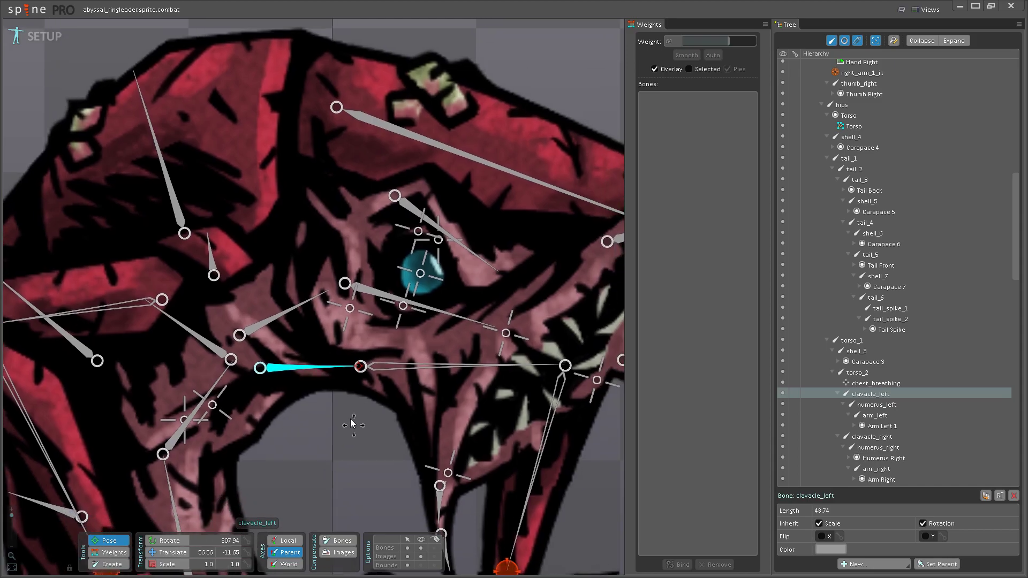
pyautogui.scroll(4, 330, 436)
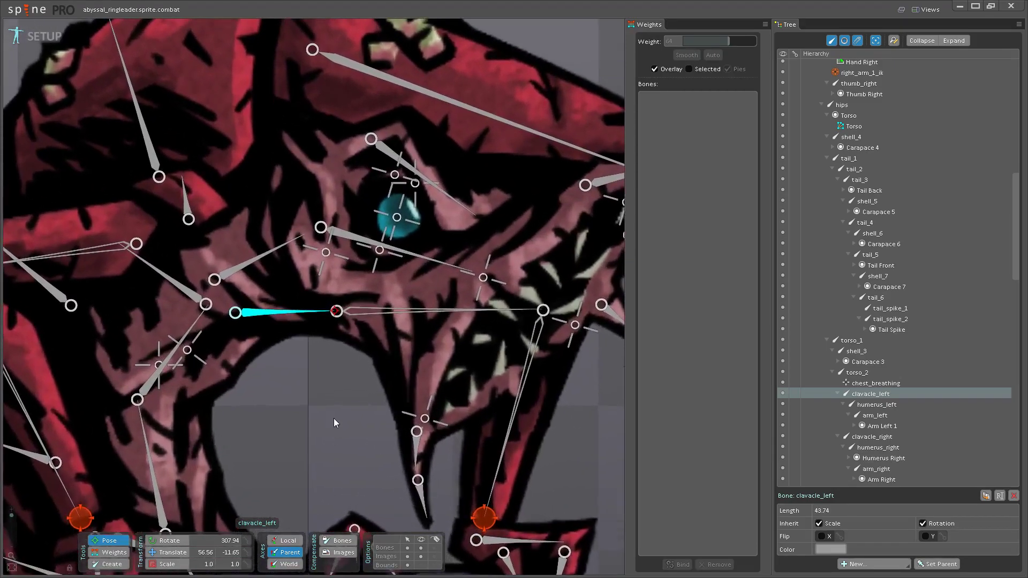
# - Save the project, test the clavacle_right bone again with a rotation, and undo it
pyautogui.hotkey('ctrl', 's')
pyautogui.moveTo(381, 426); pyautogui.dragTo(413, 458)
pyautogui.scroll(-3, 381, 415)
pyautogui.scroll(3, 381, 413)
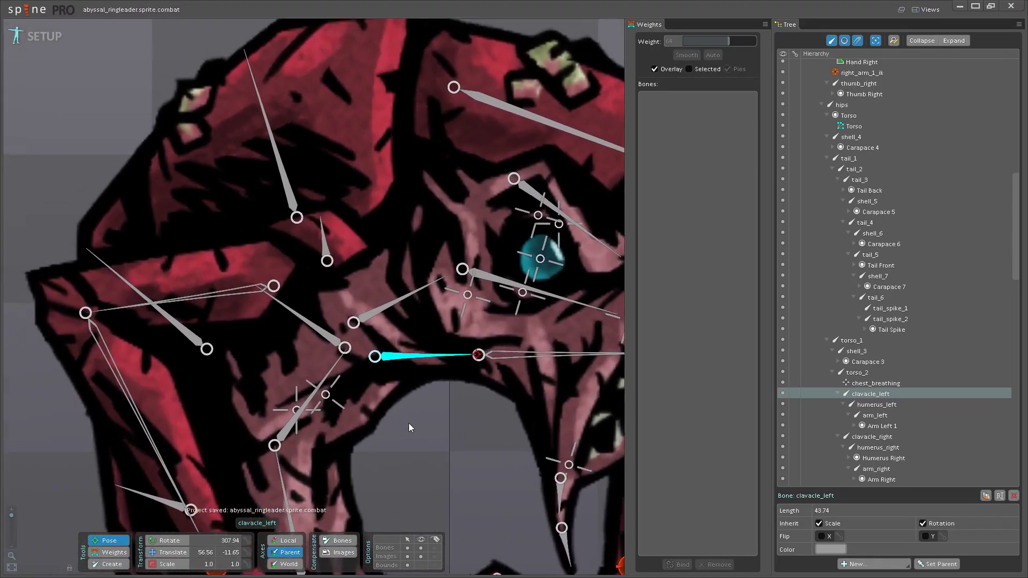
pyautogui.scroll(2, 409, 423)
pyautogui.moveTo(377, 391); pyautogui.dragTo(375, 449)
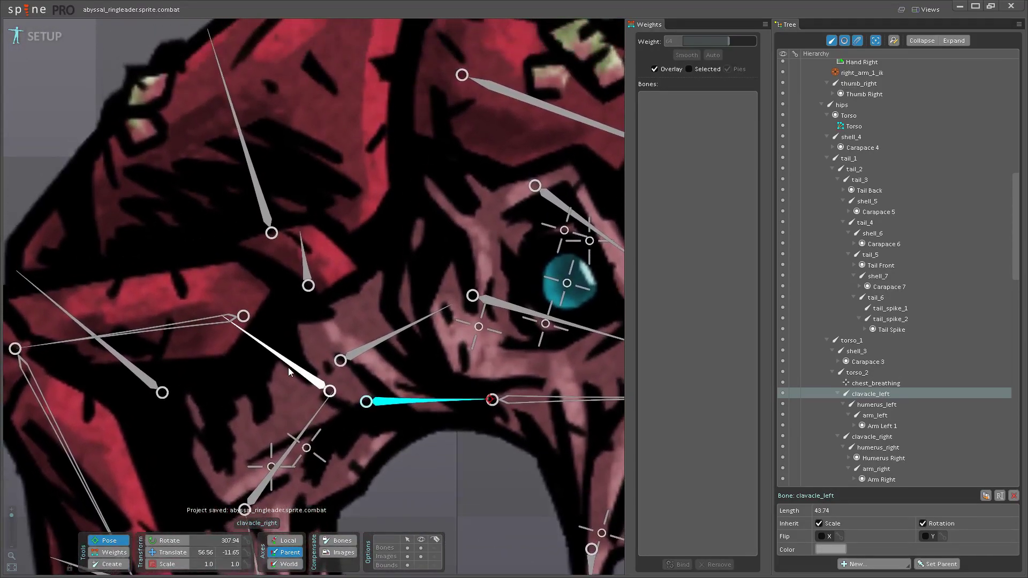
pyautogui.click(288, 367)
pyautogui.moveTo(279, 357); pyautogui.dragTo(348, 407)
pyautogui.hotkey('ctrl', 'z')
pyautogui.scroll(-3, 348, 407)
pyautogui.hotkey('ctrl', 'z')
# - Rotate the torso_2 bone, compare the bent and setup poses by undoing and redoing, save, and restore the setup pose
pyautogui.moveTo(281, 292); pyautogui.dragTo(278, 257)
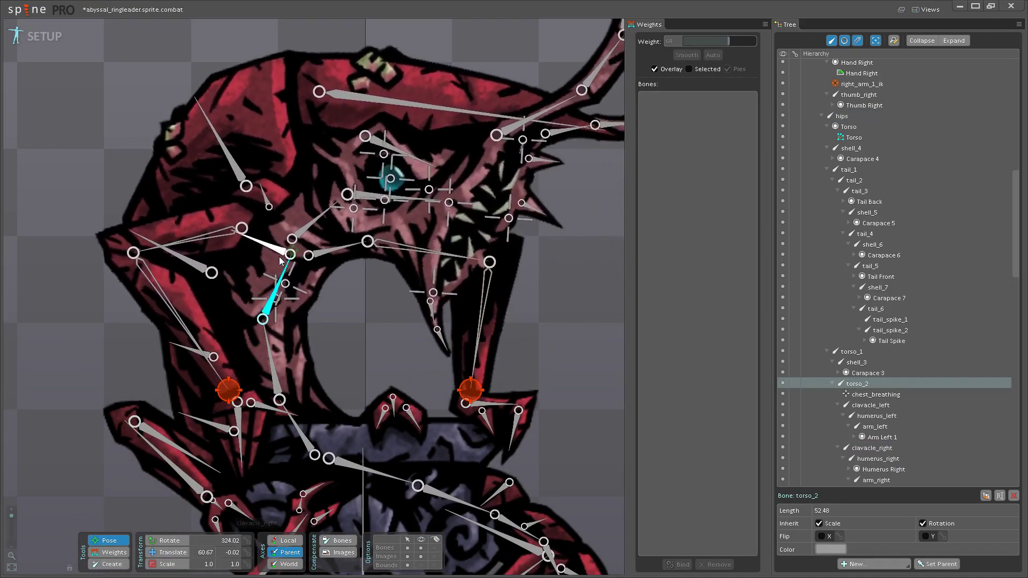
pyautogui.hotkey('ctrl', 'z')
pyautogui.hotkey('ctrl', 'shift', 'z')
pyautogui.hotkey('ctrl', 'z')
pyautogui.hotkey('ctrl', 's')
pyautogui.hotkey('ctrl', 'shift', 'z')
pyautogui.press('space')
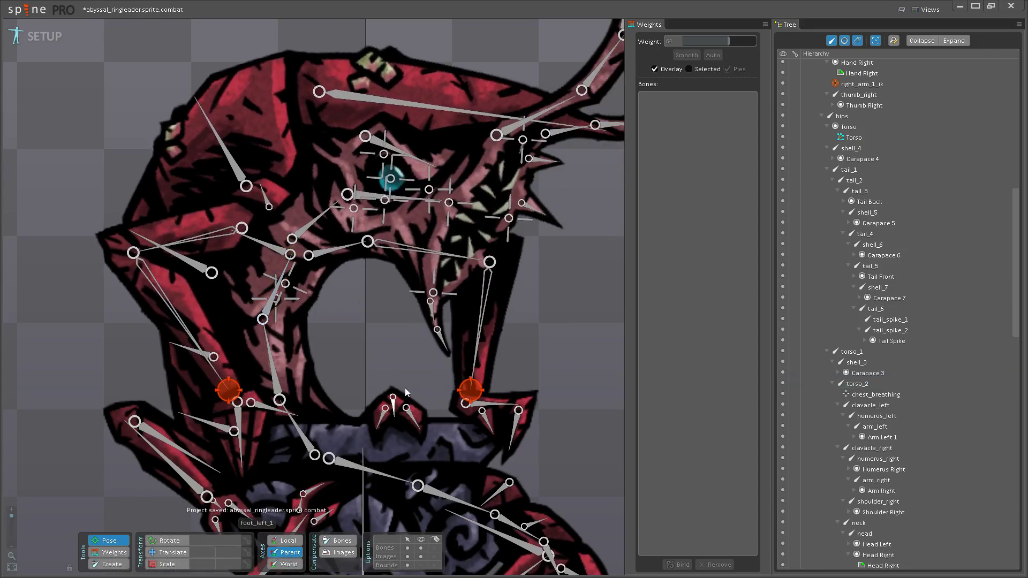
pyautogui.hotkey('ctrl', 'z')
# - Hide the bones, rotate the neck and head bones to test how the Torso mesh bends, and undo the rotations
pyautogui.moveTo(346, 332); pyautogui.dragTo(318, 331)
pyautogui.scroll(3, 358, 383)
pyautogui.scroll(1, 358, 398)
pyautogui.scroll(-1, 363, 365)
pyautogui.scroll(-2, 363, 365)
pyautogui.moveTo(324, 245); pyautogui.dragTo(335, 271)
pyautogui.click(421, 548)
pyautogui.hotkey('ctrl', 'z')
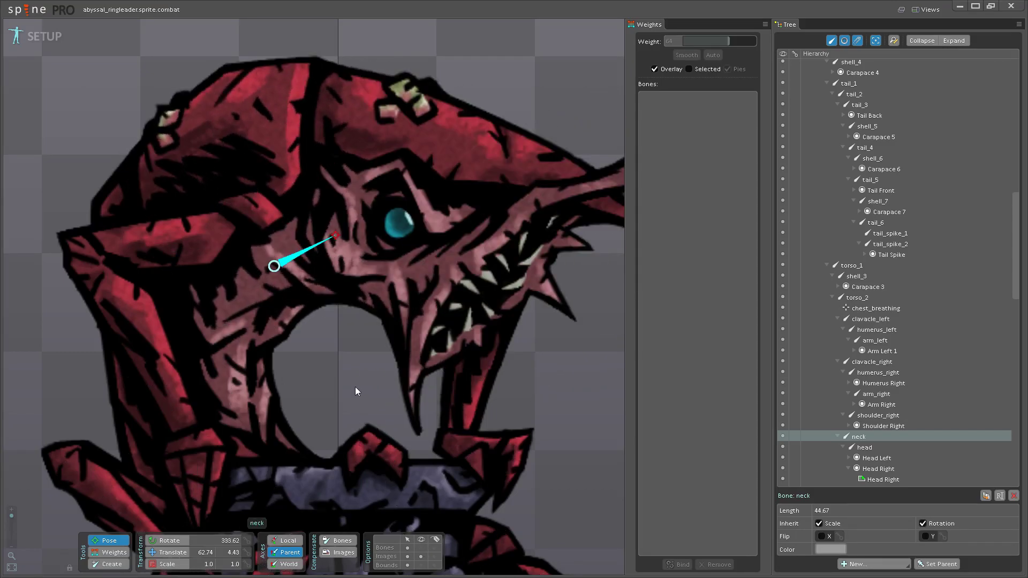
pyautogui.moveTo(321, 247); pyautogui.dragTo(350, 294)
pyautogui.hotkey('ctrl', 'z')
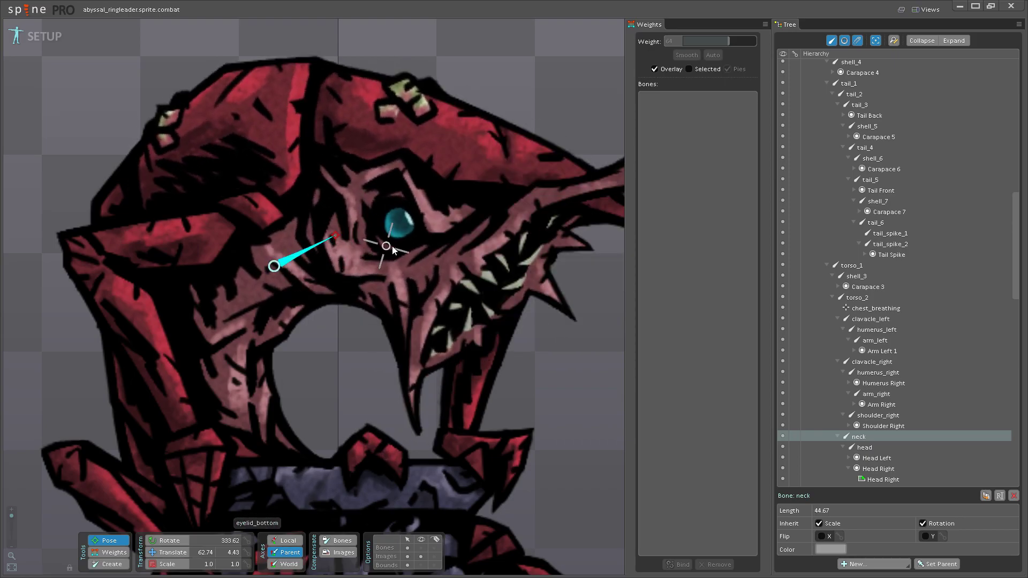
pyautogui.moveTo(424, 252); pyautogui.dragTo(440, 231)
pyautogui.hotkey('ctrl', 'z')
# - Show the bones in weight editing and raise the Torso mesh's neck weight on two top outline vertices, with 82.4 on the one nearer the head
pyautogui.click(109, 552)
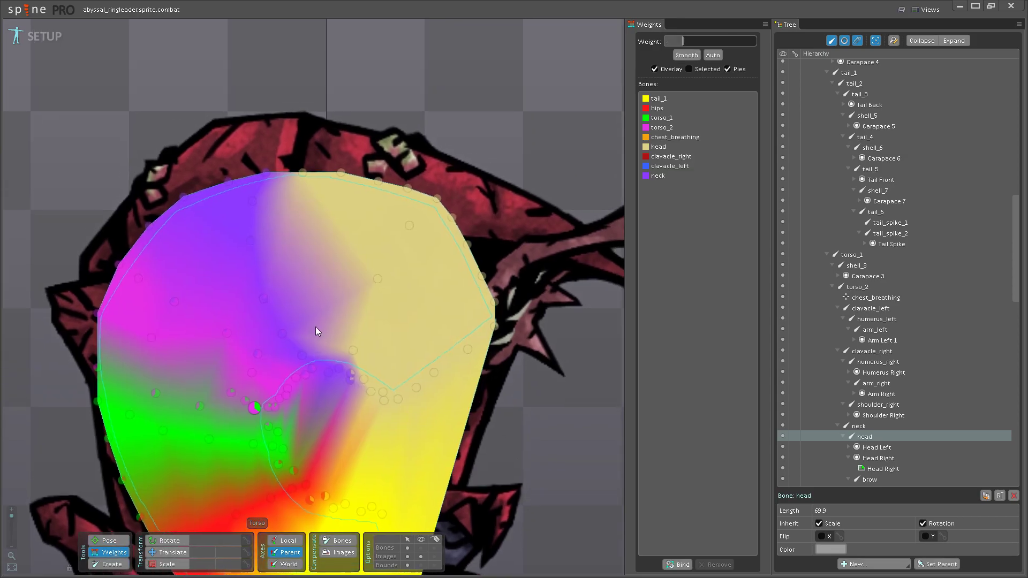
pyautogui.click(421, 548)
pyautogui.scroll(2, 316, 382)
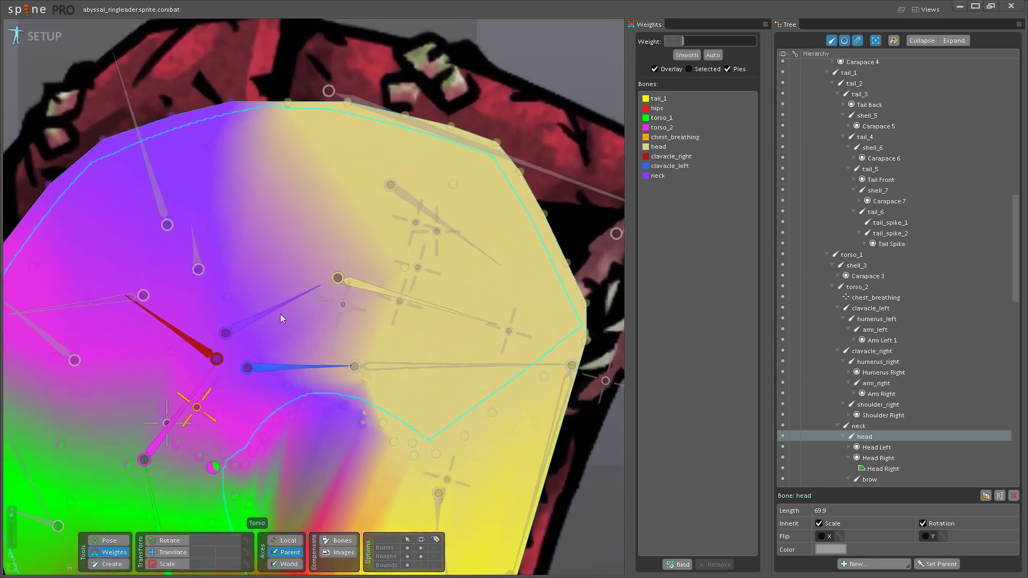
pyautogui.click(276, 304)
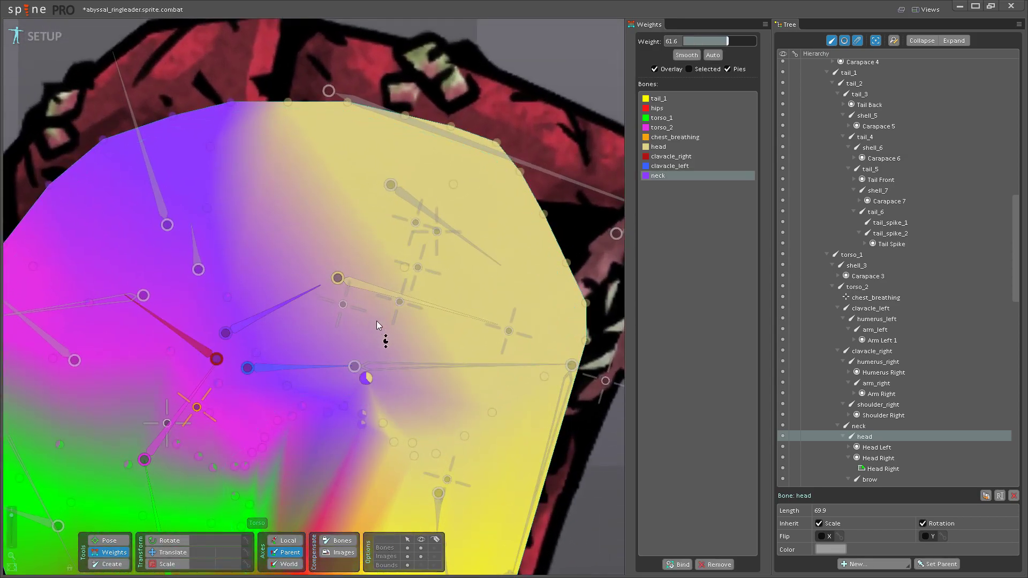
pyautogui.moveTo(287, 102); pyautogui.dragTo(316, 41)
pyautogui.moveTo(347, 102); pyautogui.dragTo(381, 34)
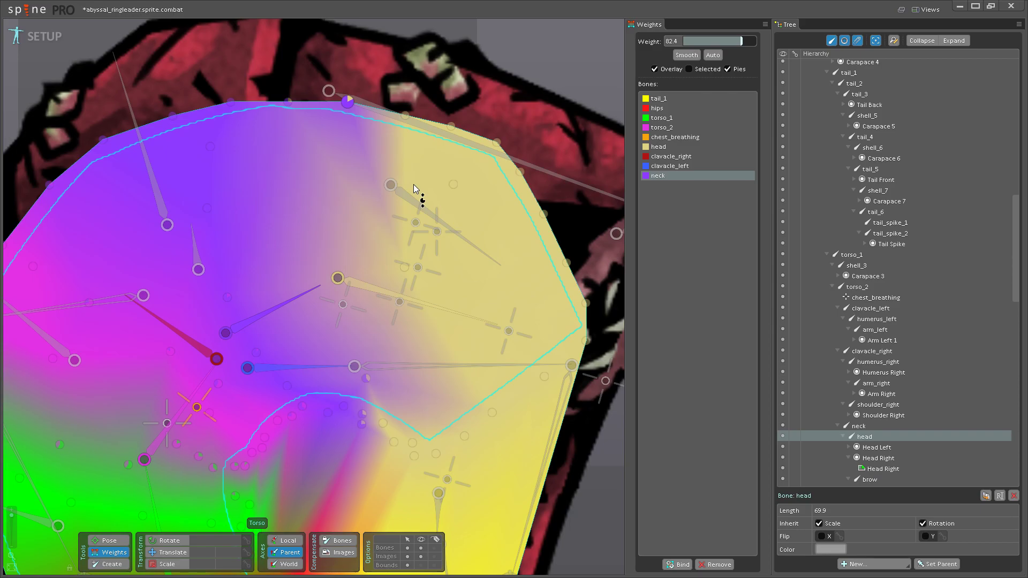
# - Raise the neck weight on the interior vertex near the eye and on vertices by the inner outline, with 88.8 on the lower one
pyautogui.moveTo(366, 245); pyautogui.dragTo(352, 264)
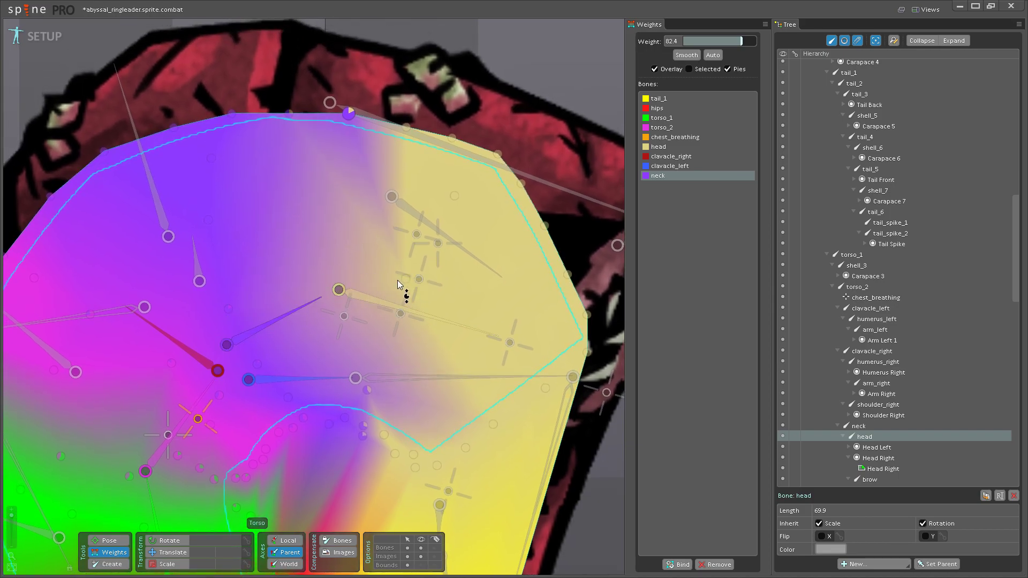
pyautogui.moveTo(401, 278); pyautogui.dragTo(400, 237)
pyautogui.moveTo(368, 389); pyautogui.dragTo(372, 369)
pyautogui.moveTo(366, 423); pyautogui.dragTo(383, 403)
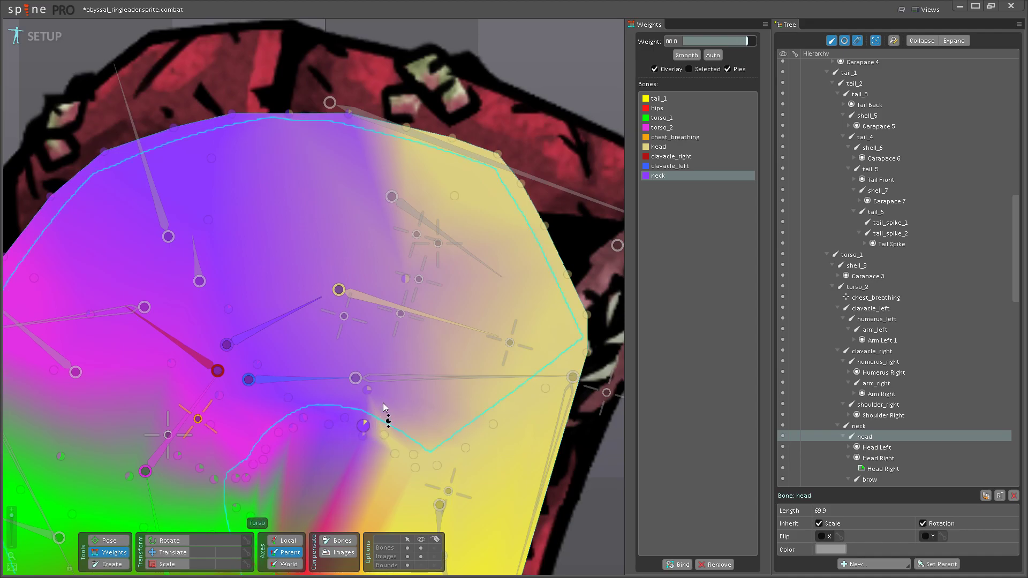
# - Set neck weights of 84.8 on the top outline vertex, 58.4 near the eye, and 92.8 and 33.6 on two vertices by the inner outline
pyautogui.moveTo(289, 113); pyautogui.dragTo(361, 124)
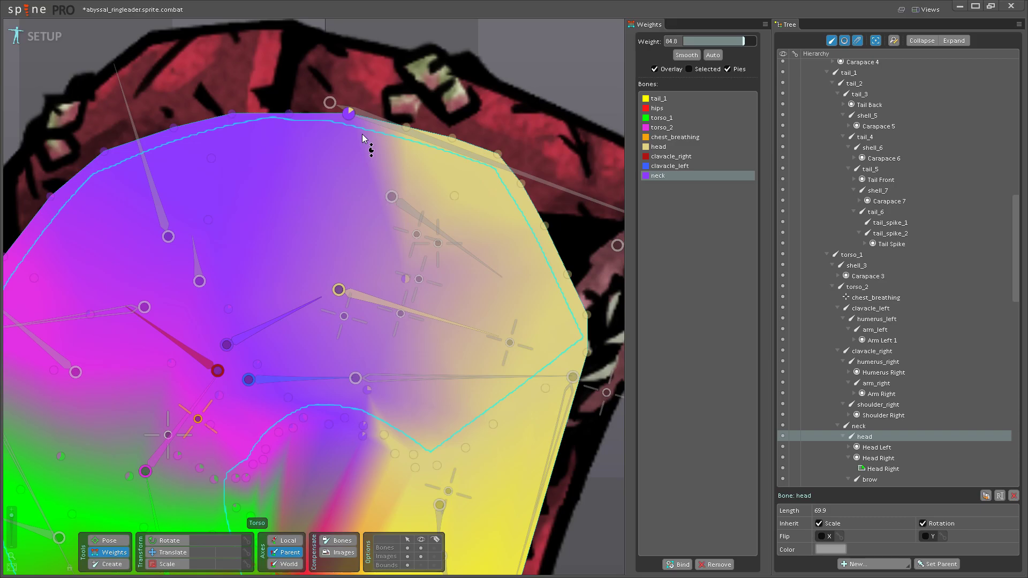
pyautogui.moveTo(405, 279); pyautogui.dragTo(418, 267)
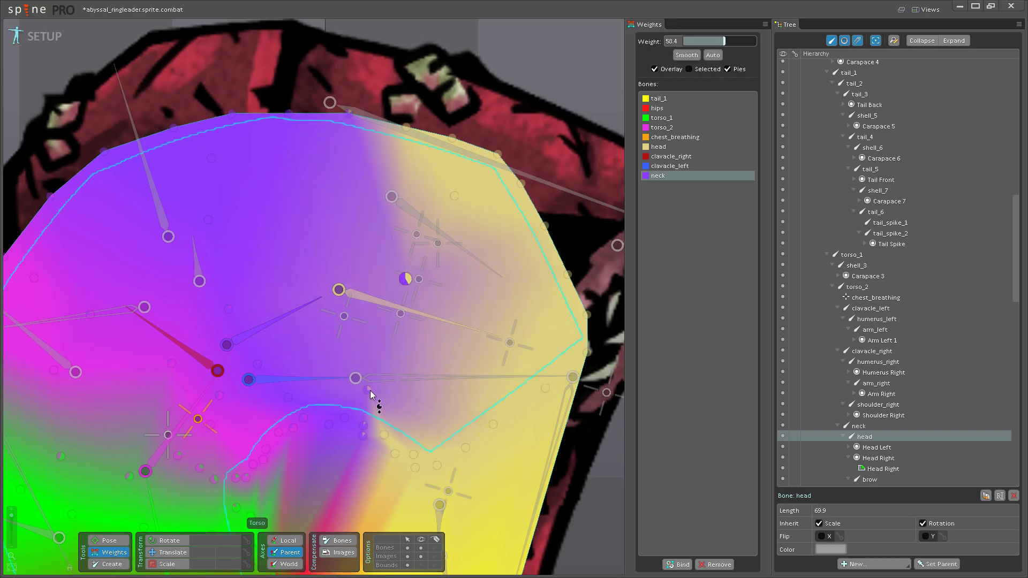
pyautogui.moveTo(370, 390); pyautogui.dragTo(391, 372)
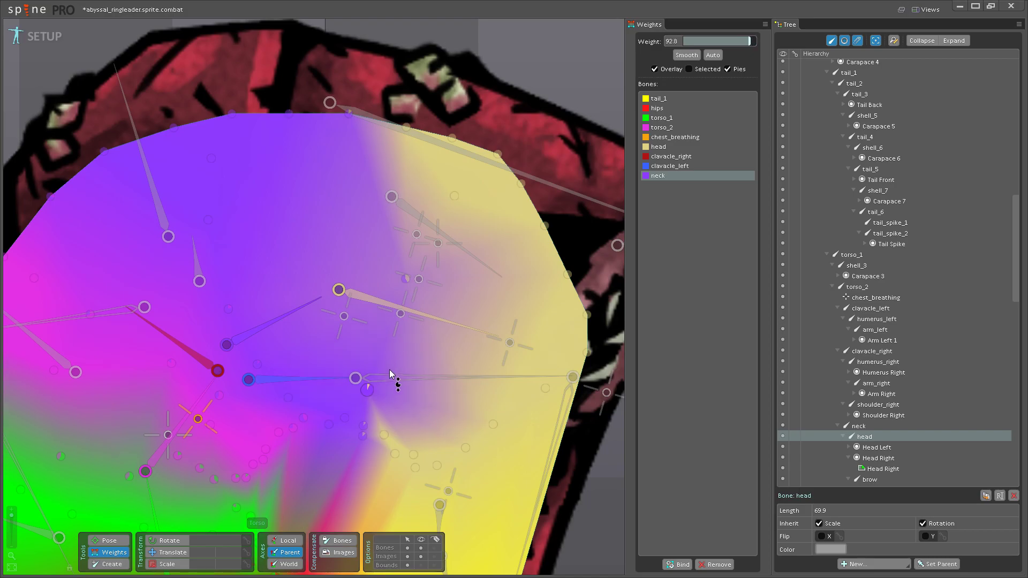
pyautogui.moveTo(385, 437); pyautogui.dragTo(400, 384)
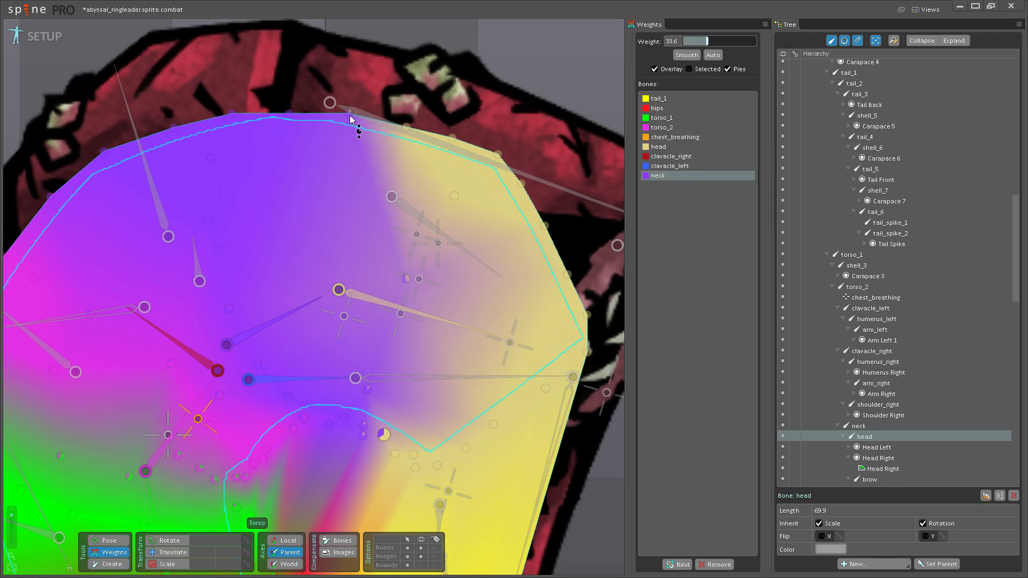
# - Set neck weights of 26.4 and 92 on two neighbouring top outline vertices and 72 on the interior vertex near the eye
pyautogui.click(406, 127)
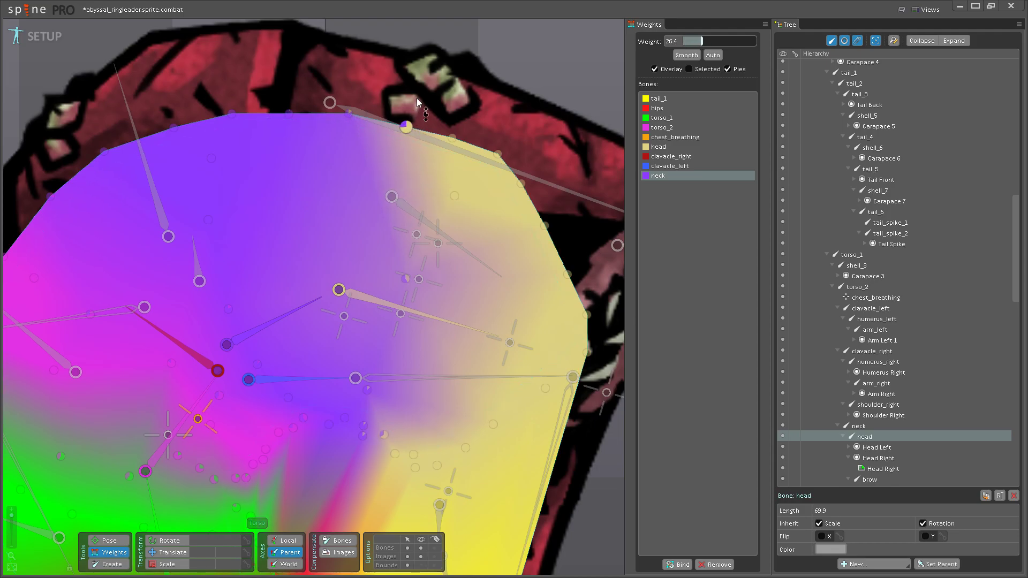
pyautogui.click(349, 113)
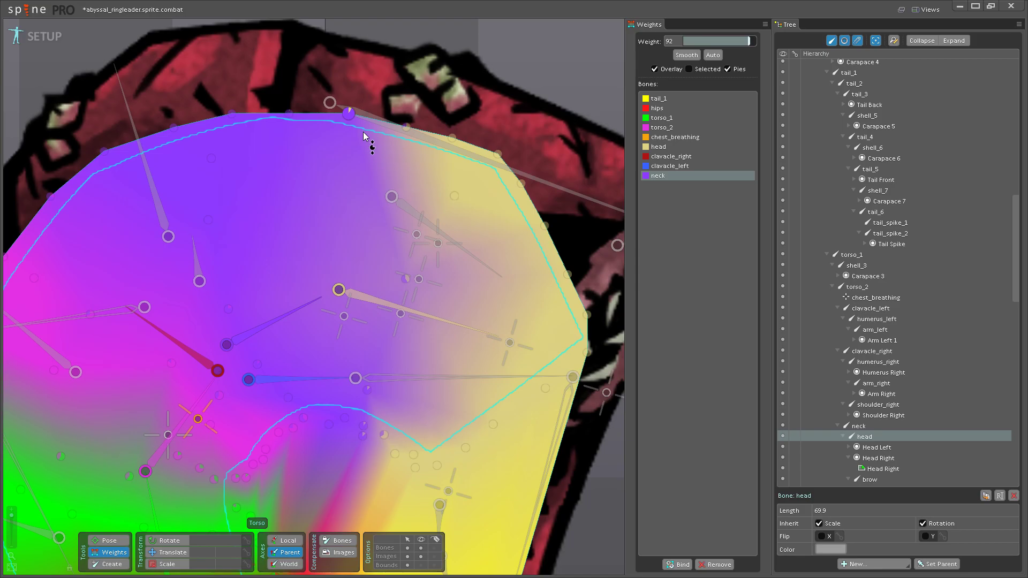
pyautogui.click(406, 279)
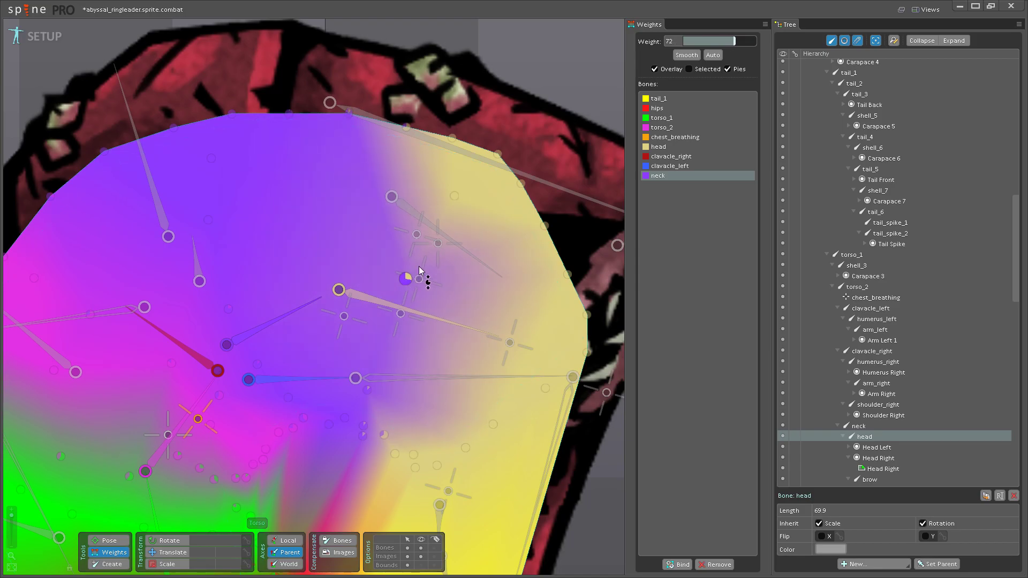
# - Set the head weight to 35.97 on the interior vertex near the eye and test-rotate the head bone in pose mode
pyautogui.moveTo(424, 268); pyautogui.dragTo(426, 268)
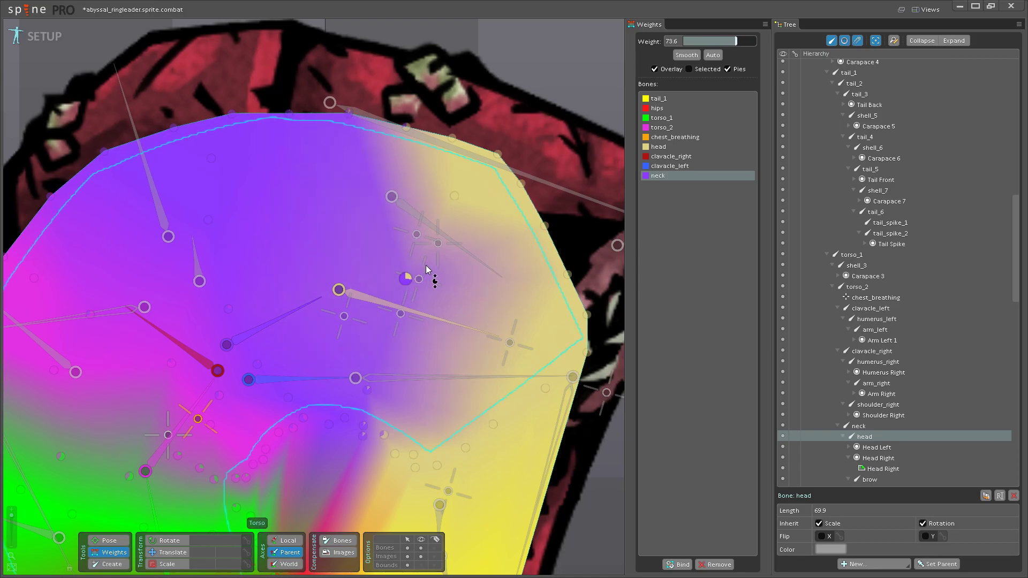
pyautogui.click(425, 265)
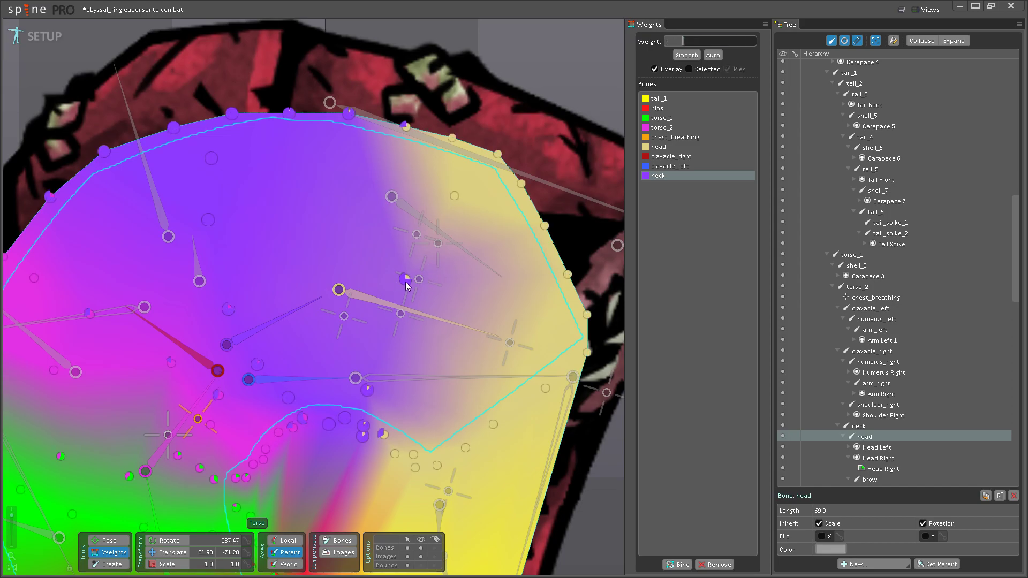
pyautogui.hotkey('ctrl', 'z')
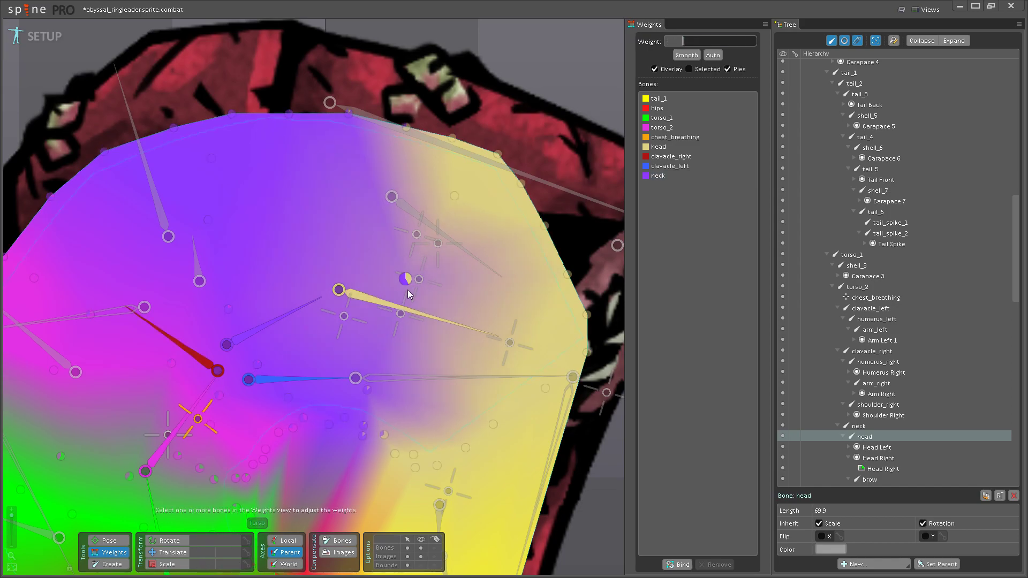
pyautogui.click(400, 304)
pyautogui.moveTo(416, 273); pyautogui.dragTo(416, 262)
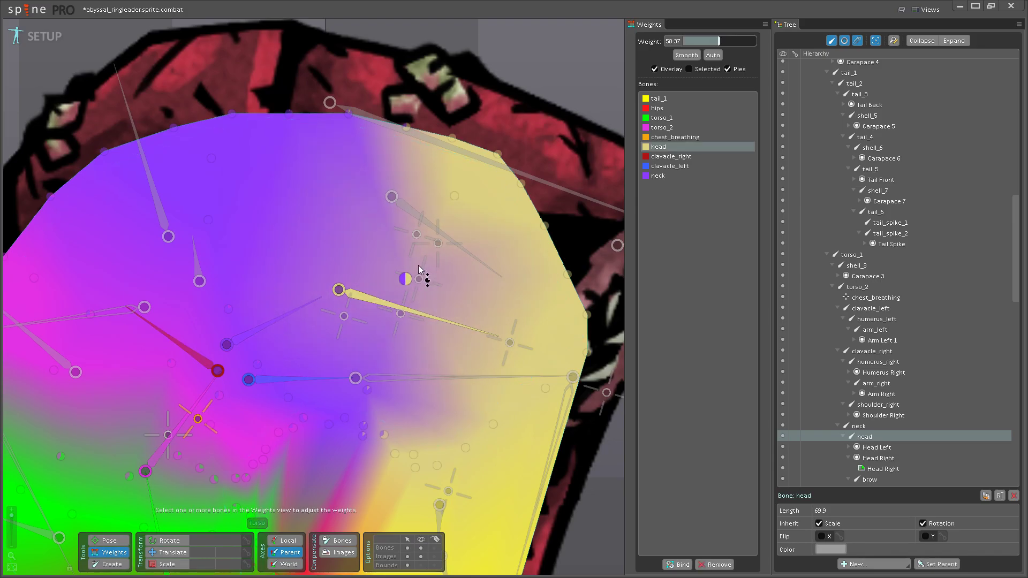
pyautogui.click(110, 540)
pyautogui.moveTo(455, 319); pyautogui.dragTo(461, 343)
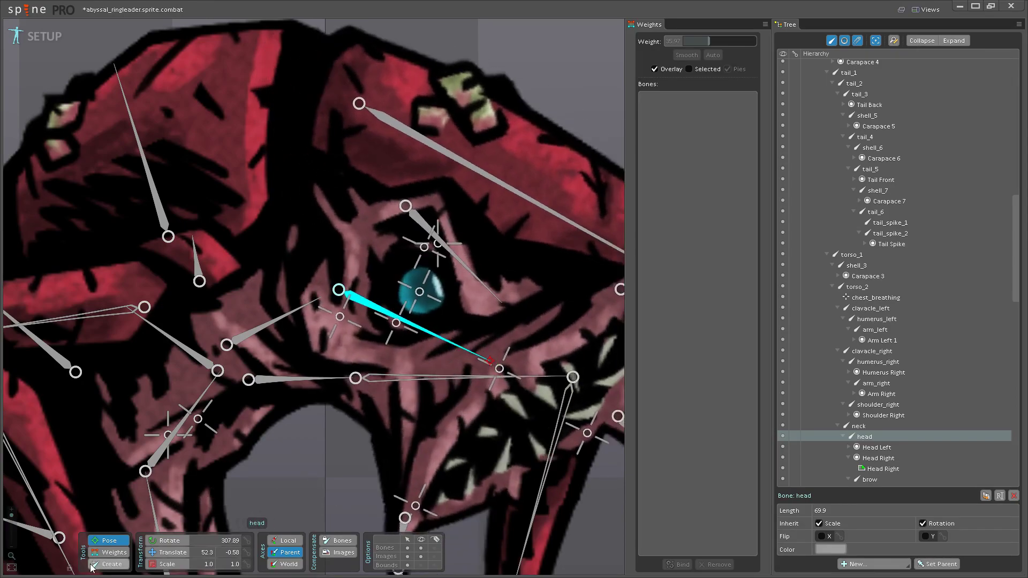
# - Raise the Torso mesh's head weight by the inner outline, with 85.6 on the vertex nearest the jaw, and set 50.37 near the eye
pyautogui.click(109, 552)
pyautogui.click(389, 311)
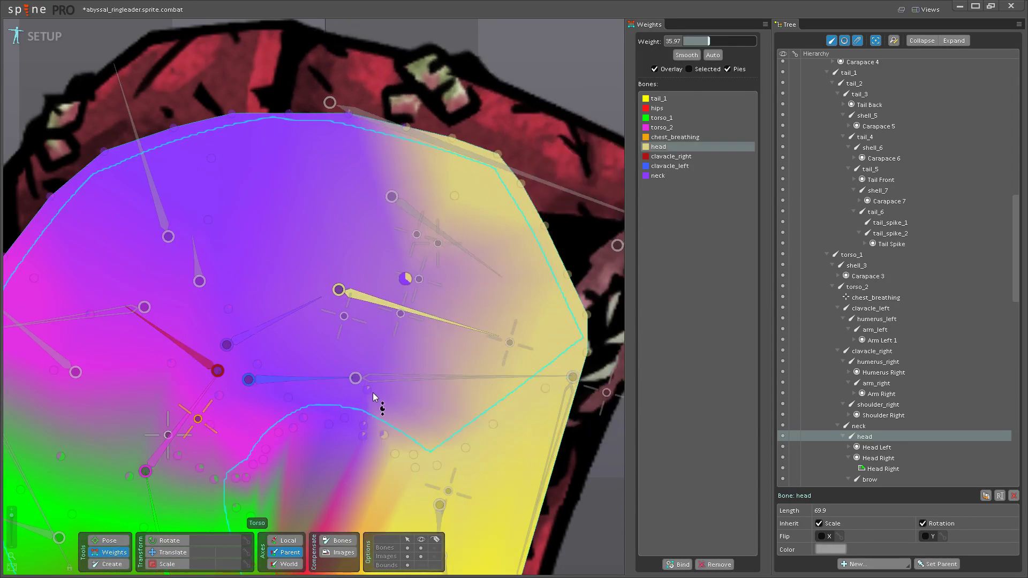
pyautogui.click(402, 421)
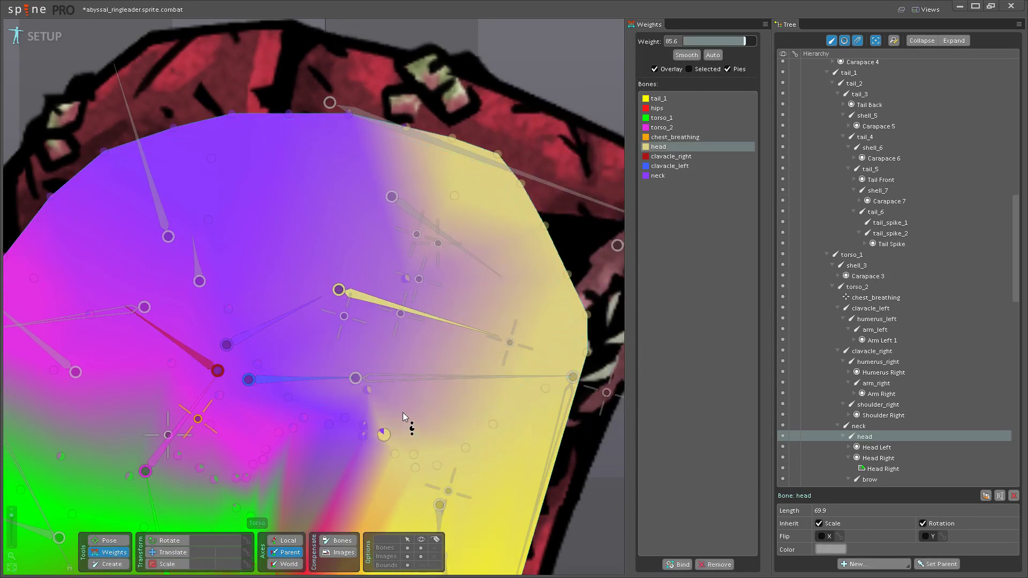
pyautogui.click(367, 428)
pyautogui.moveTo(363, 441)
pyautogui.mouseDown()
pyautogui.moveTo(380, 422)
pyautogui.moveTo(368, 431)
pyautogui.moveTo(408, 271)
pyautogui.mouseUp()
pyautogui.click(408, 271)
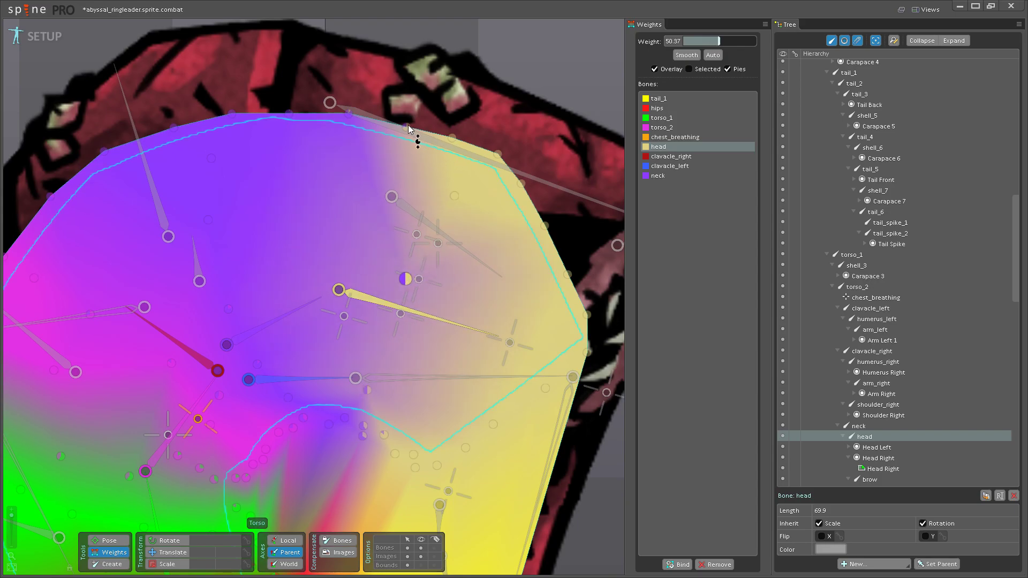
# - Set head weights of 14.4 on the top outline vertex and 67.17 on the interior vertex near the eye, and save the project
pyautogui.click(358, 107)
pyautogui.moveTo(357, 106); pyautogui.dragTo(362, 99)
pyautogui.hotkey('ctrl', 's')
pyautogui.moveTo(376, 272); pyautogui.dragTo(380, 226)
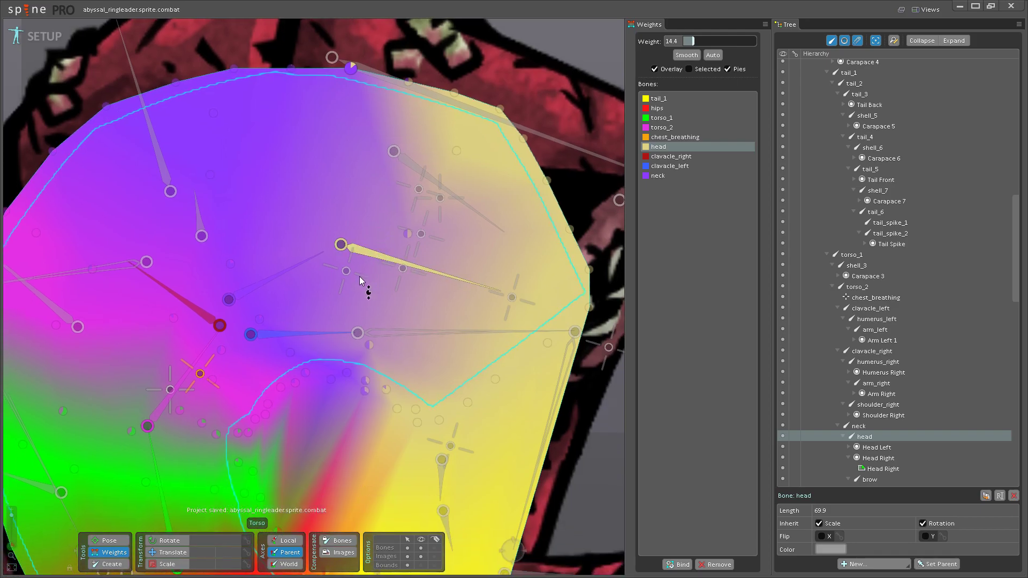
pyautogui.moveTo(356, 226); pyautogui.dragTo(434, 262)
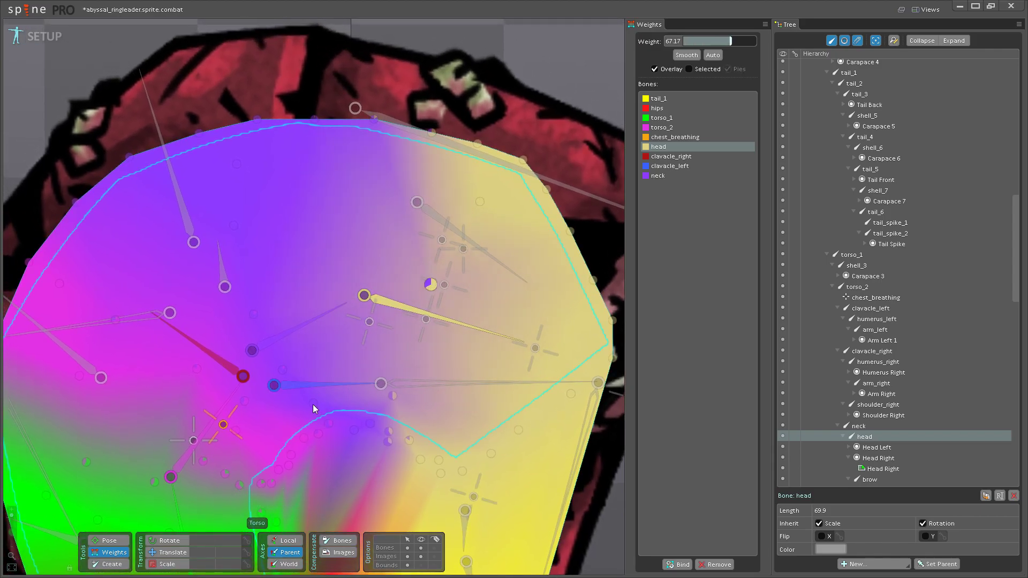
pyautogui.hotkey('ctrl', 's')
# - Test-rotate the head bone in pose mode, restore its pose and save the project
pyautogui.click(115, 539)
pyautogui.moveTo(458, 322); pyautogui.dragTo(438, 384)
pyautogui.hotkey('ctrl', 's')
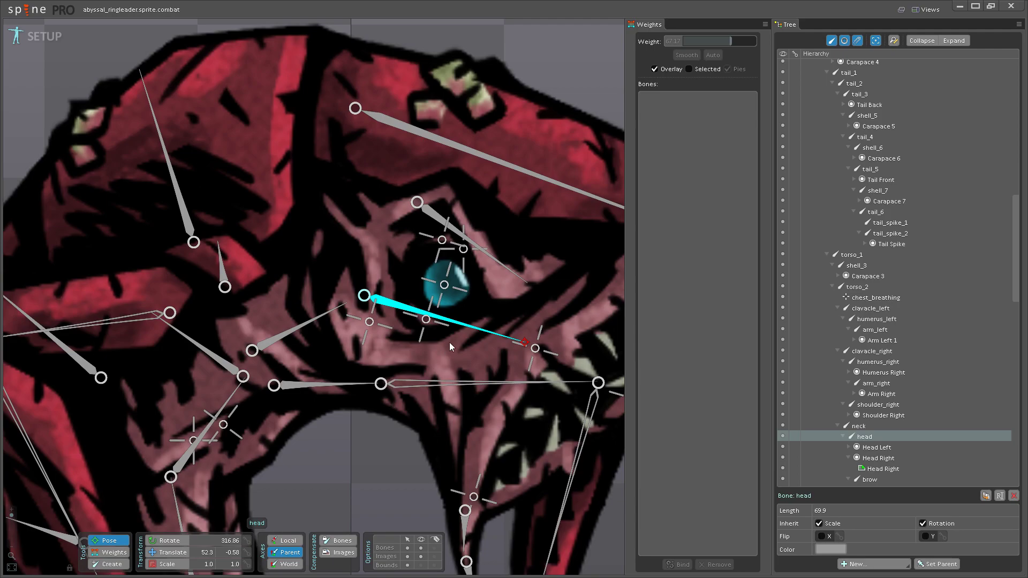
# - Select the neck bone, test-rotate it to check the Torso deformation, undo the rotation and save the project
pyautogui.scroll(-5, 449, 343)
pyautogui.scroll(4, 307, 358)
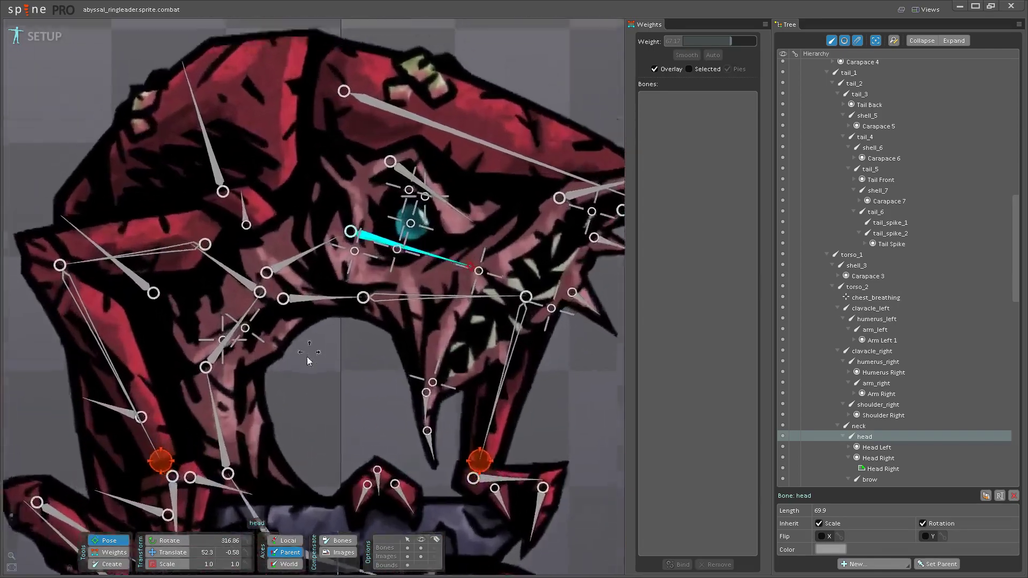
pyautogui.click(319, 316)
pyautogui.scroll(-2, 326, 375)
pyautogui.scroll(2, 327, 375)
pyautogui.scroll(3, 335, 385)
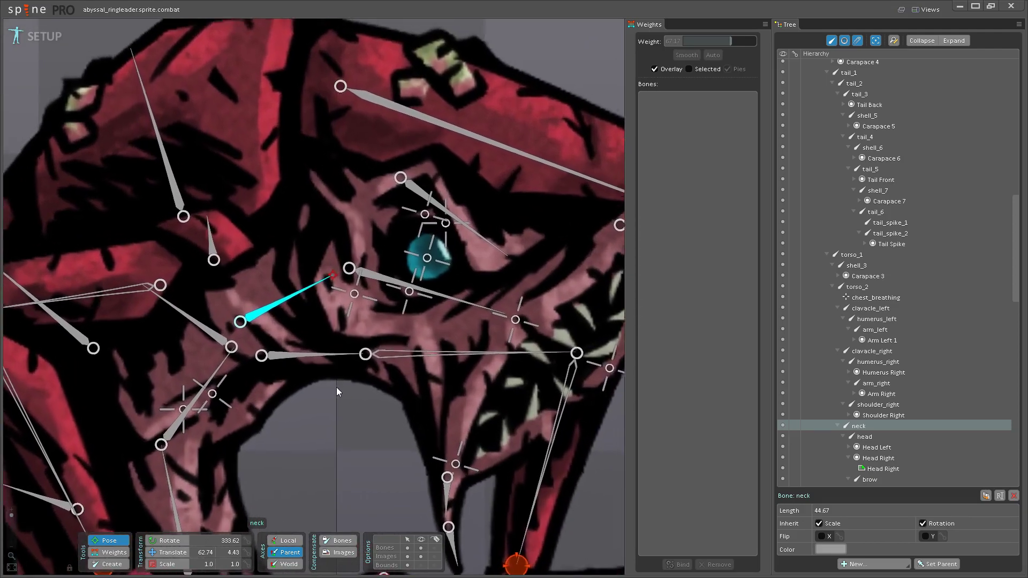
pyautogui.scroll(-3, 336, 386)
pyautogui.moveTo(336, 429); pyautogui.dragTo(316, 432)
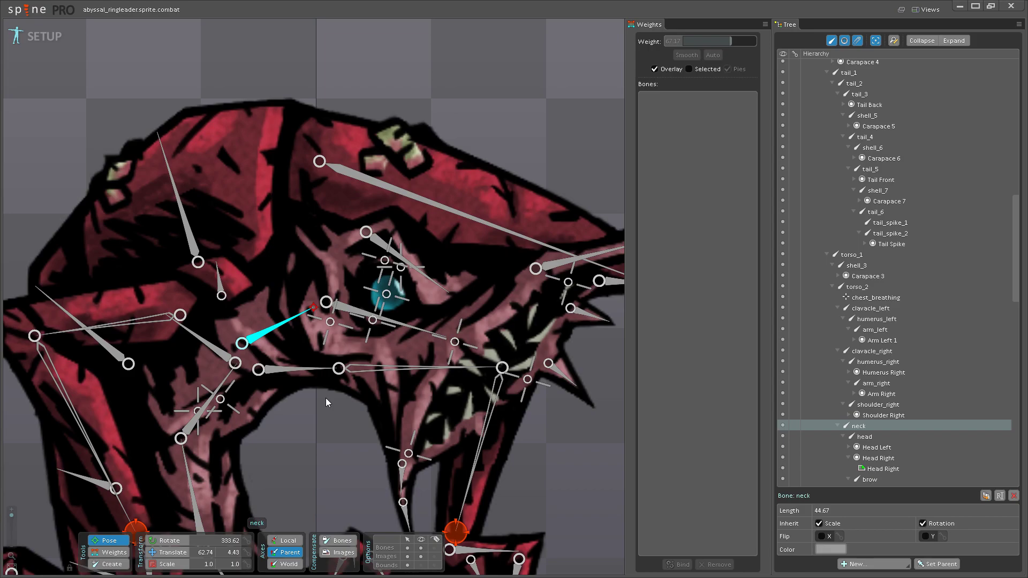
pyautogui.moveTo(313, 395); pyautogui.dragTo(385, 425)
pyautogui.hotkey('ctrl', 's')
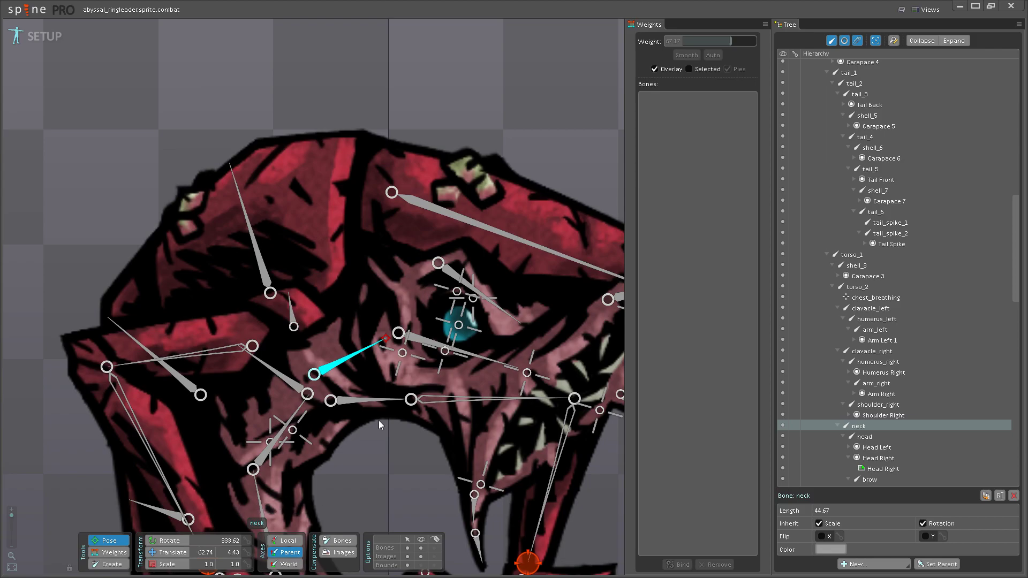
pyautogui.moveTo(379, 420); pyautogui.dragTo(360, 431)
pyautogui.moveTo(351, 347); pyautogui.dragTo(371, 321)
pyautogui.hotkey('ctrl', 'z')
pyautogui.hotkey('ctrl', 's')
pyautogui.scroll(-2, 371, 418)
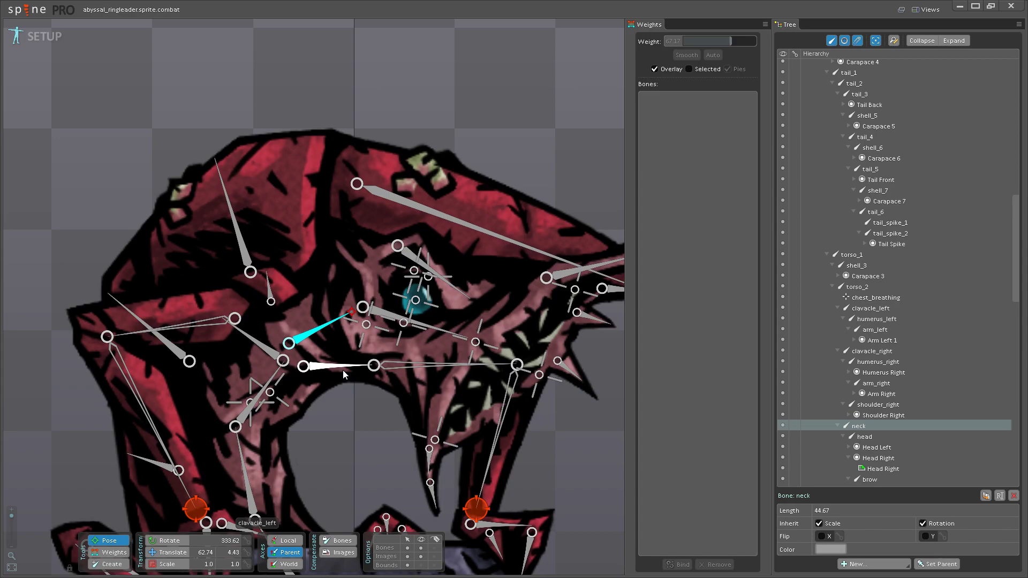
# - Examine how the head, neck and torso artwork join, both close up and from afar, and save the project
pyautogui.moveTo(339, 452); pyautogui.dragTo(353, 419)
pyautogui.scroll(-2, 337, 396)
pyautogui.scroll(3, 354, 420)
pyautogui.scroll(1, 354, 415)
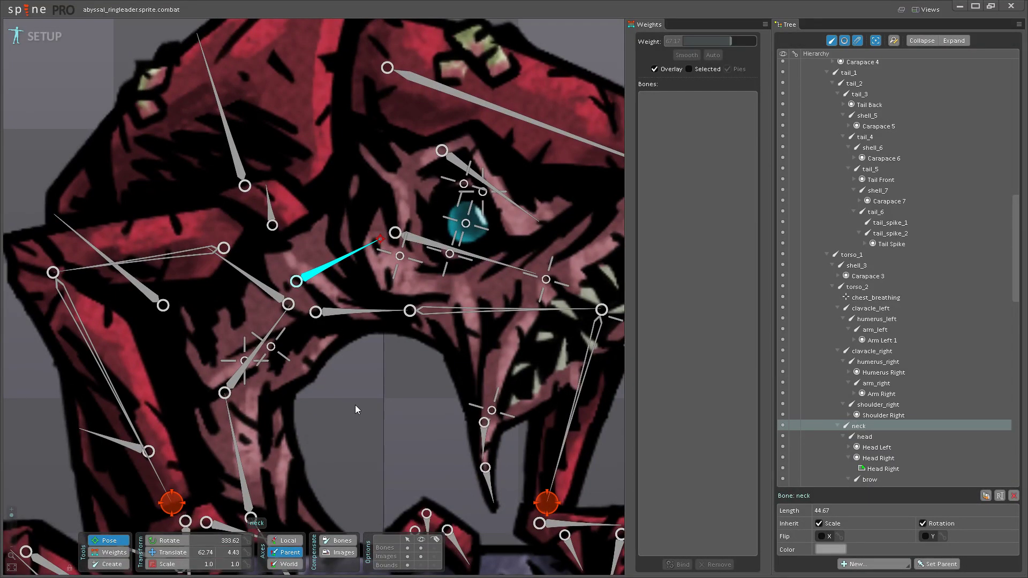
pyautogui.moveTo(429, 389); pyautogui.dragTo(339, 427)
pyautogui.hotkey('ctrl', 's')
pyautogui.moveTo(359, 379); pyautogui.dragTo(367, 446)
pyautogui.moveTo(486, 381); pyautogui.dragTo(450, 338)
pyautogui.scroll(-3, 332, 214)
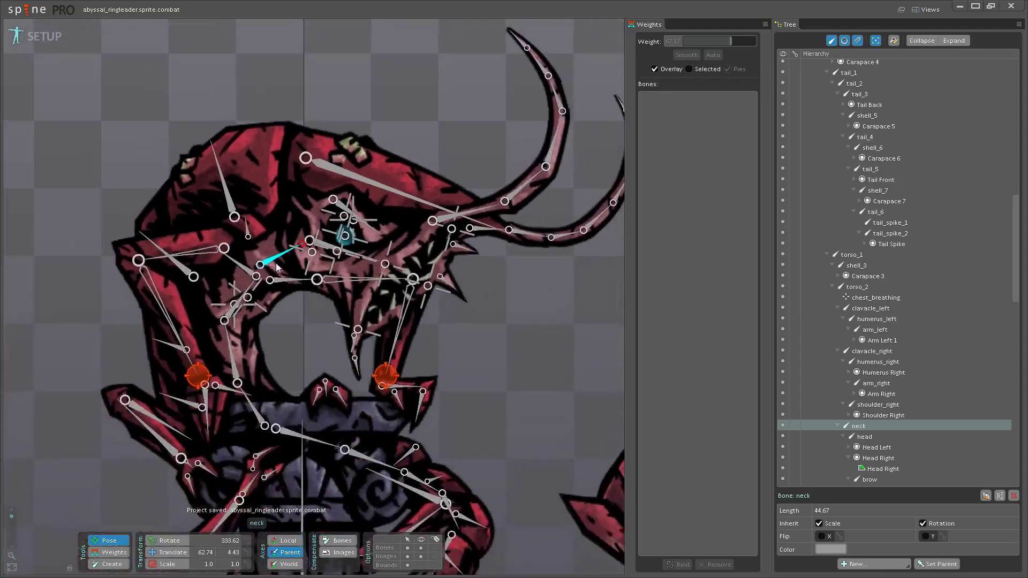
# - Raise the Torso mesh's clavacle_right weight on shoulder and outline vertices, with 48.8 on the interior vertex just below the clavicle bone
pyautogui.scroll(2, 230, 317)
pyautogui.click(109, 552)
pyautogui.scroll(5, 227, 282)
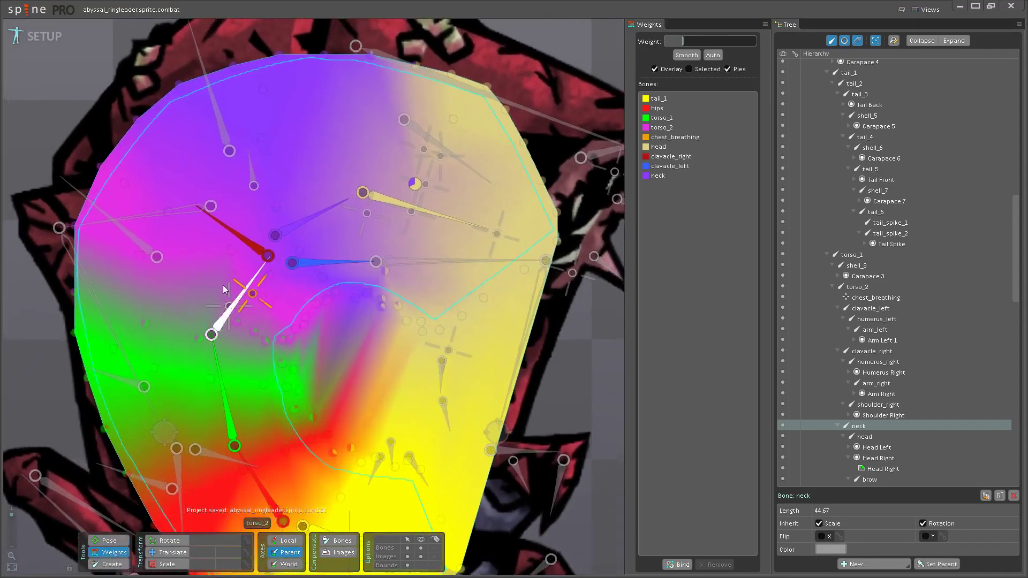
pyautogui.click(243, 261)
pyautogui.moveTo(170, 251)
pyautogui.mouseDown()
pyautogui.moveTo(179, 198)
pyautogui.moveTo(133, 201)
pyautogui.moveTo(116, 150)
pyautogui.mouseUp()
pyautogui.click(58, 176)
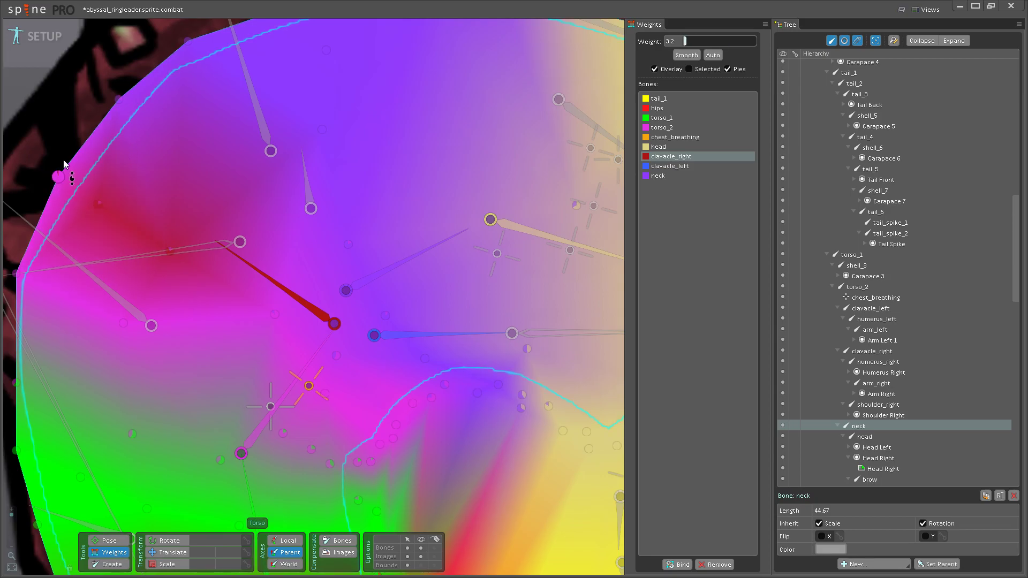
pyautogui.moveTo(264, 312); pyautogui.dragTo(318, 273)
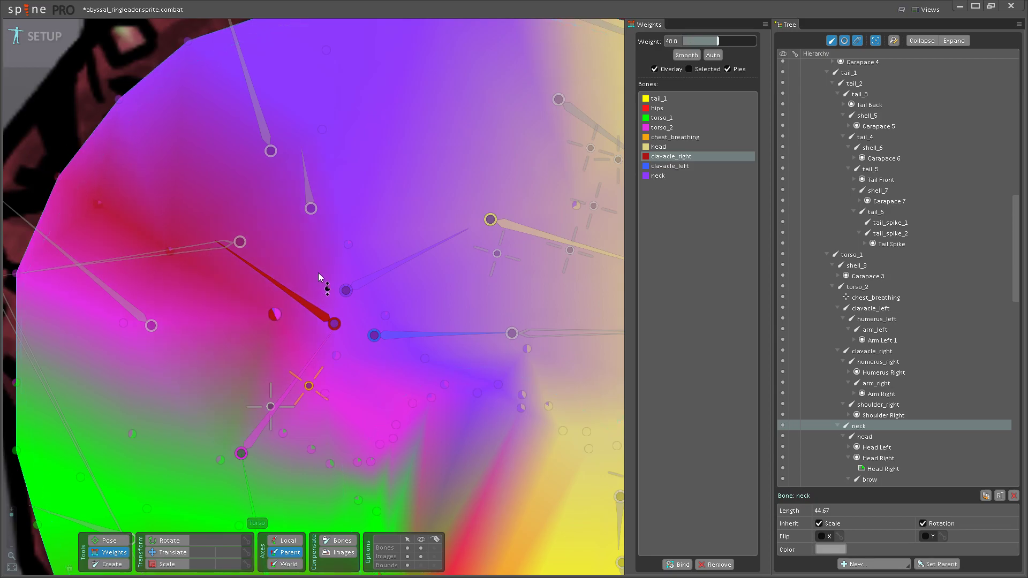
# - Raise the clavacle_right weight on the lower shoulder vertex and the neighbouring outer outline vertex, ending with a weight of 29.6
pyautogui.moveTo(117, 319); pyautogui.dragTo(143, 278)
pyautogui.moveTo(16, 274); pyautogui.dragTo(64, 225)
pyautogui.moveTo(486, 357); pyautogui.dragTo(414, 401)
pyautogui.moveTo(294, 458); pyautogui.dragTo(346, 334)
# - Add chest_breathing weight to the vertices around that bone, with 21.6 on the vertex just below the base of the right clavicle
pyautogui.scroll(3, 331, 335)
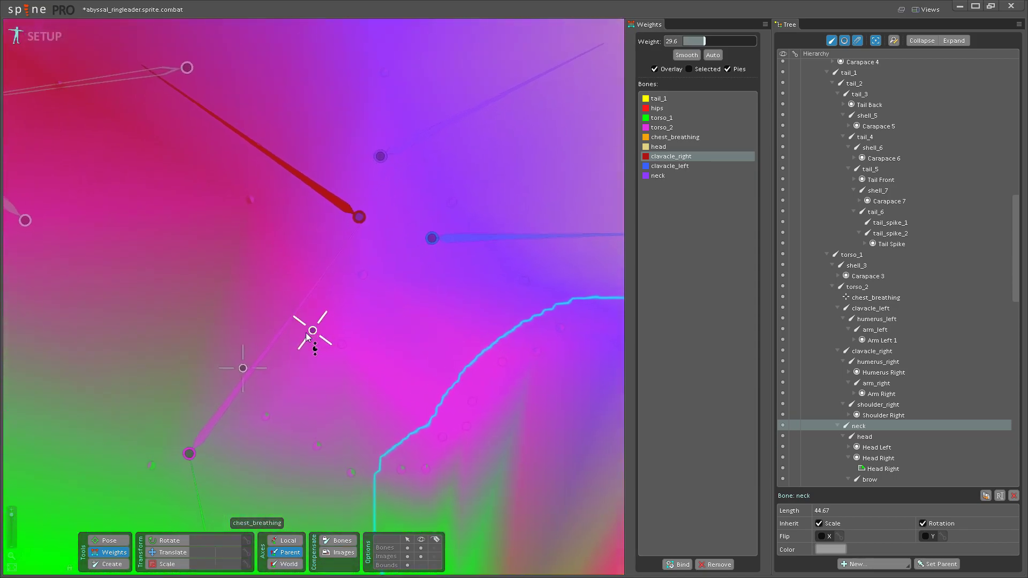
pyautogui.click(307, 338)
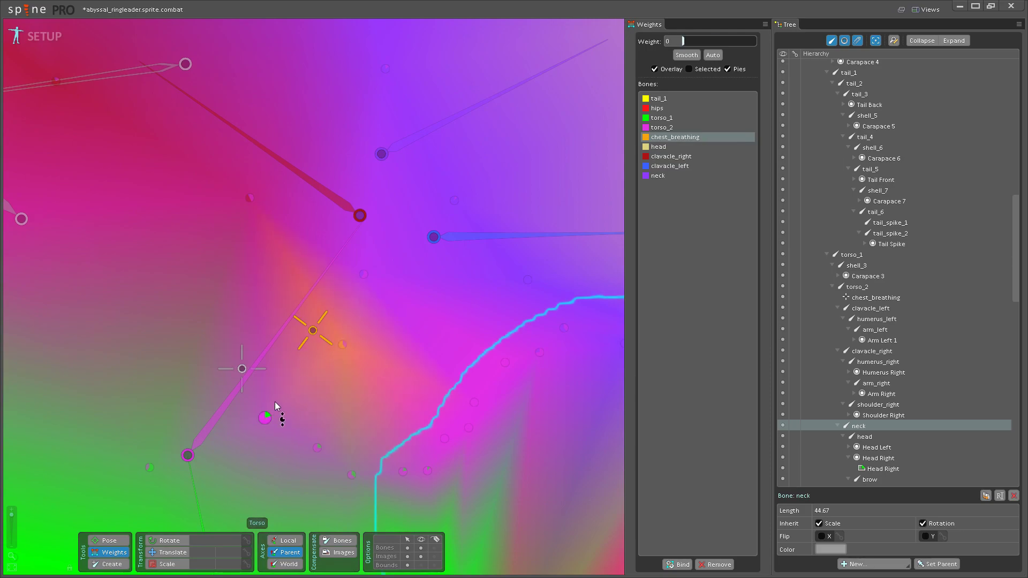
pyautogui.click(318, 446)
pyautogui.click(364, 275)
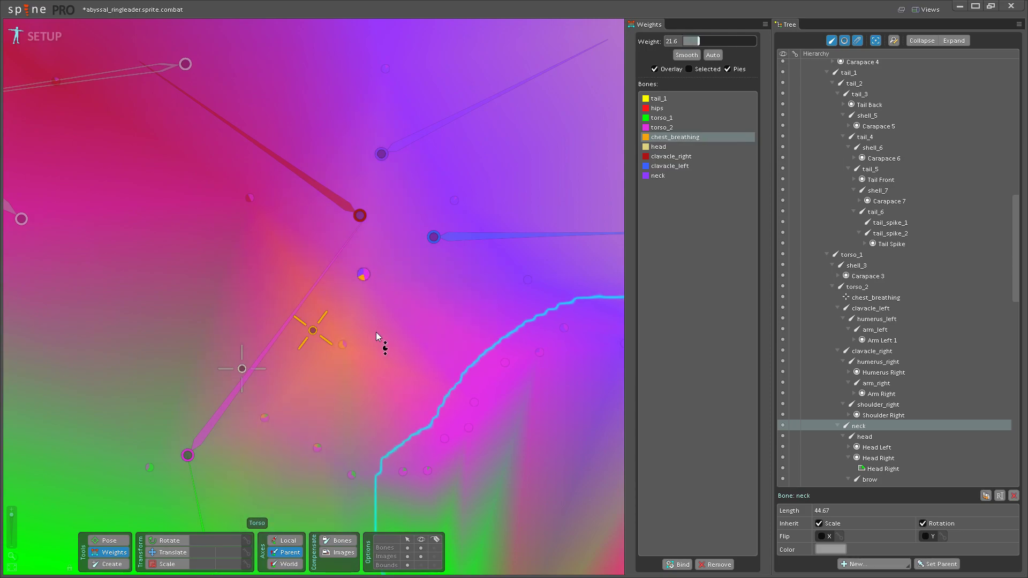
# - Test-scale the chest_breathing bone in pose mode and restore its original scale
pyautogui.click(109, 541)
pyautogui.click(321, 337)
pyautogui.click(170, 563)
pyautogui.moveTo(335, 324); pyautogui.dragTo(275, 177)
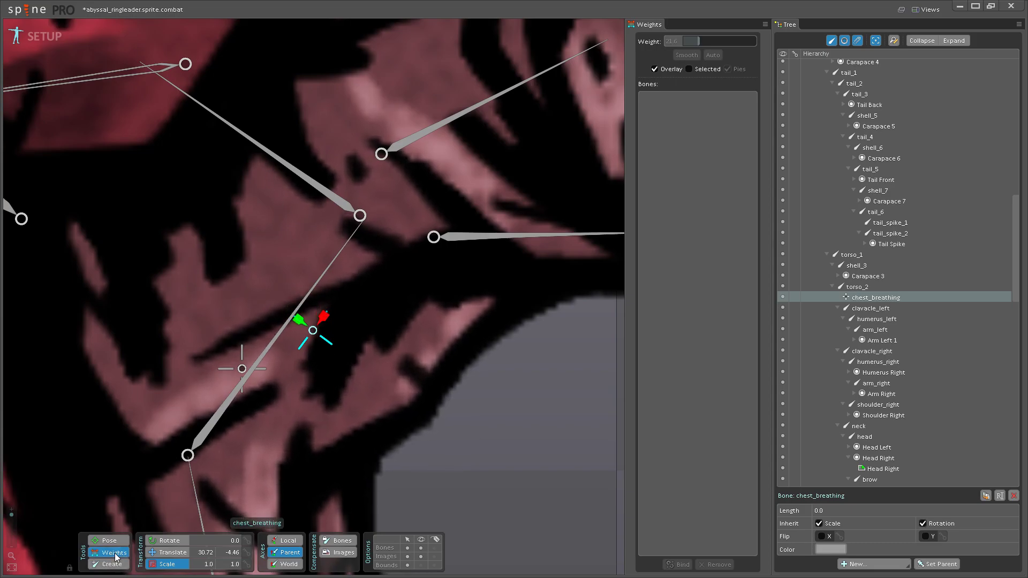
# - Increase the chest_breathing weights to 28 on the vertex above the right clavicle's base and 56 on the one just below it
pyautogui.click(113, 552)
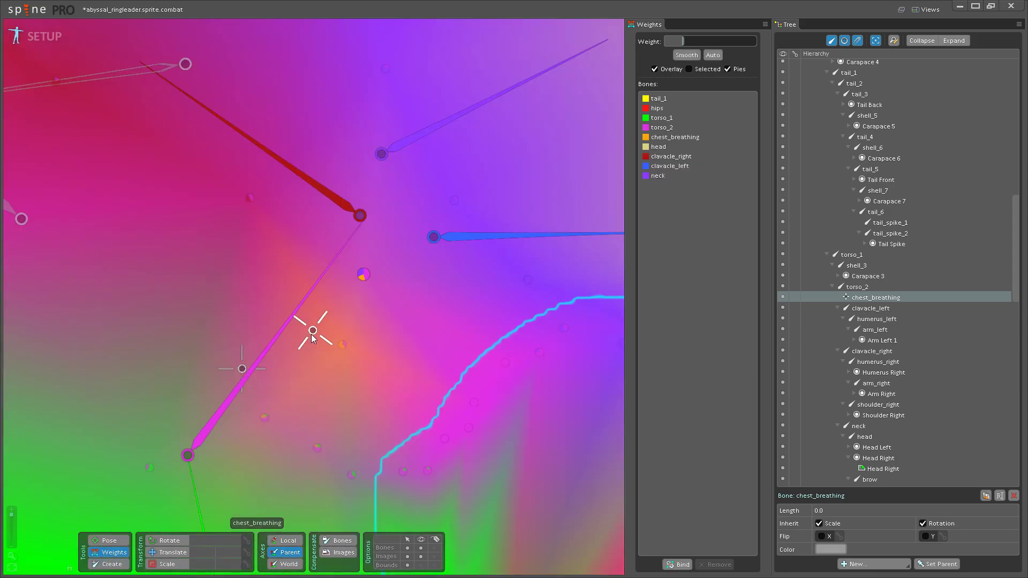
pyautogui.click(312, 333)
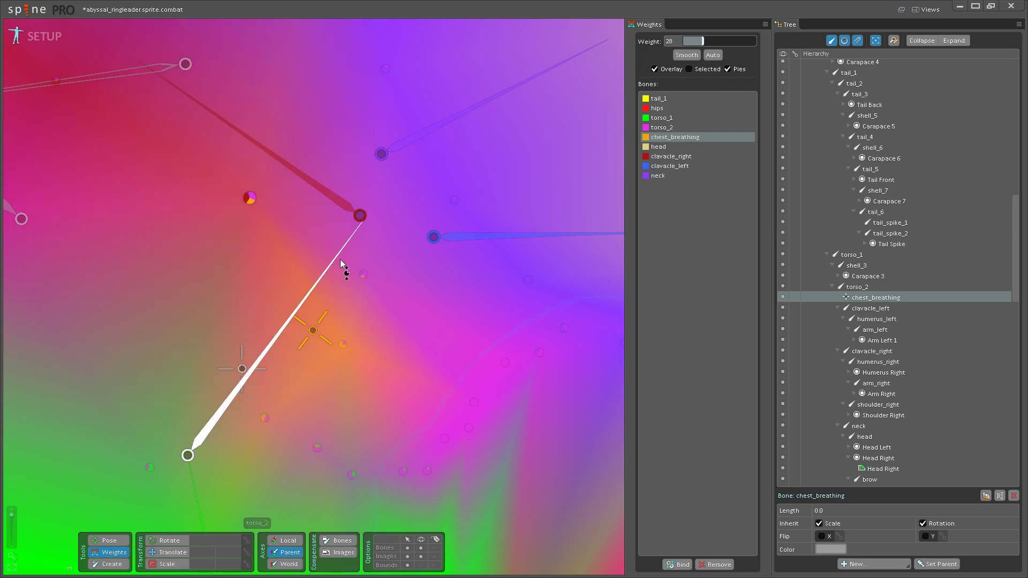
pyautogui.moveTo(376, 263); pyautogui.dragTo(401, 245)
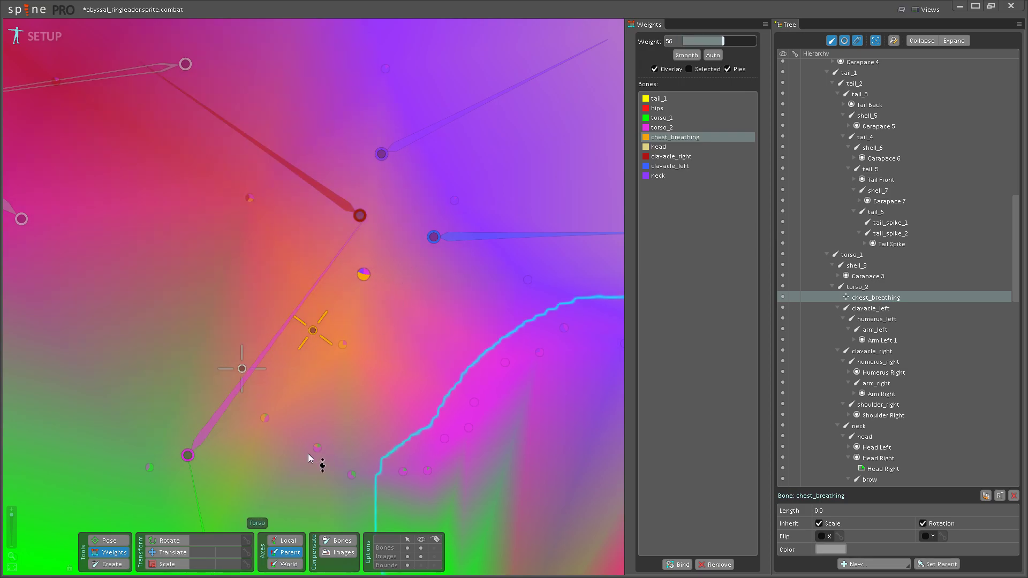
# - Test-scale the chest_breathing bone again, undo the scaling and save the project
pyautogui.click(99, 540)
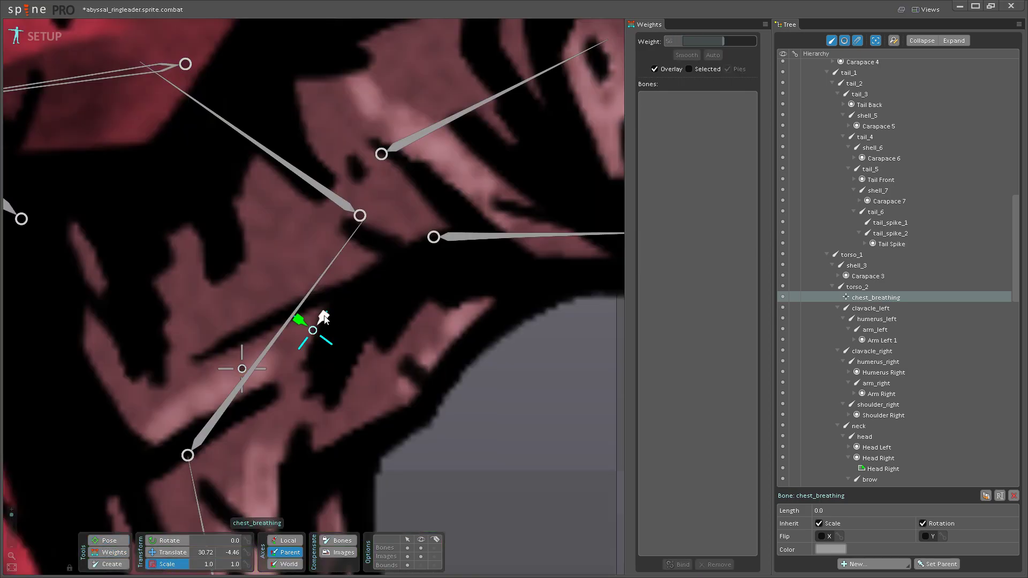
pyautogui.moveTo(312, 229); pyautogui.dragTo(302, 334)
pyautogui.scroll(-5, 320, 268)
pyautogui.hotkey('ctrl', 'z')
pyautogui.hotkey('ctrl', 's')
# - Select the clavacle_right bone, test-rotate it in pose mode and undo the rotation
pyautogui.scroll(1, 294, 288)
pyautogui.click(304, 293)
pyautogui.click(306, 294)
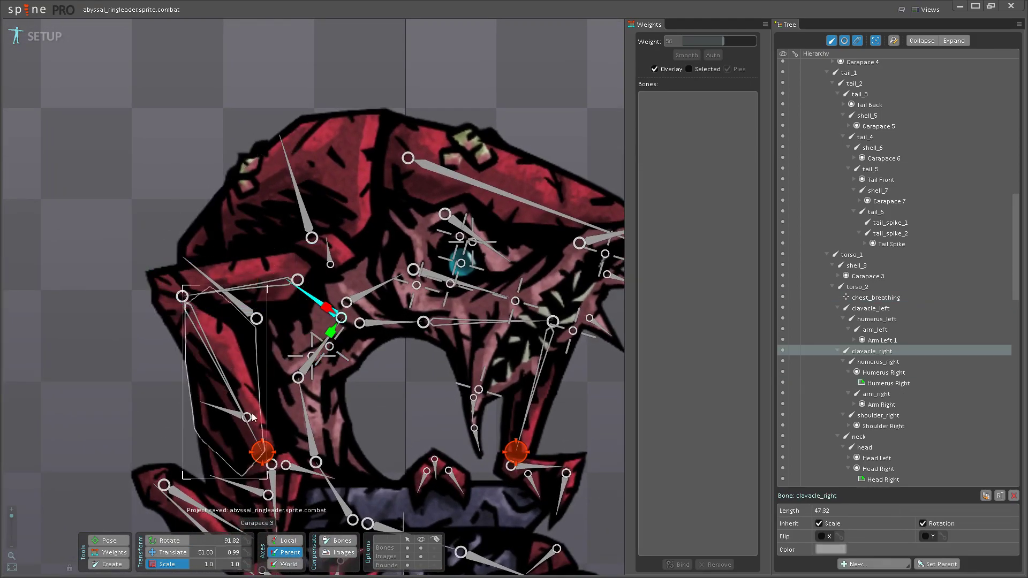
pyautogui.click(170, 541)
pyautogui.moveTo(300, 290); pyautogui.dragTo(296, 315)
pyautogui.click(124, 552)
pyautogui.hotkey('ctrl', 'z')
# - Lower the Torso mesh's clavacle_right weight on three interior vertices around the right clavicle and shoulder
pyautogui.scroll(2, 274, 298)
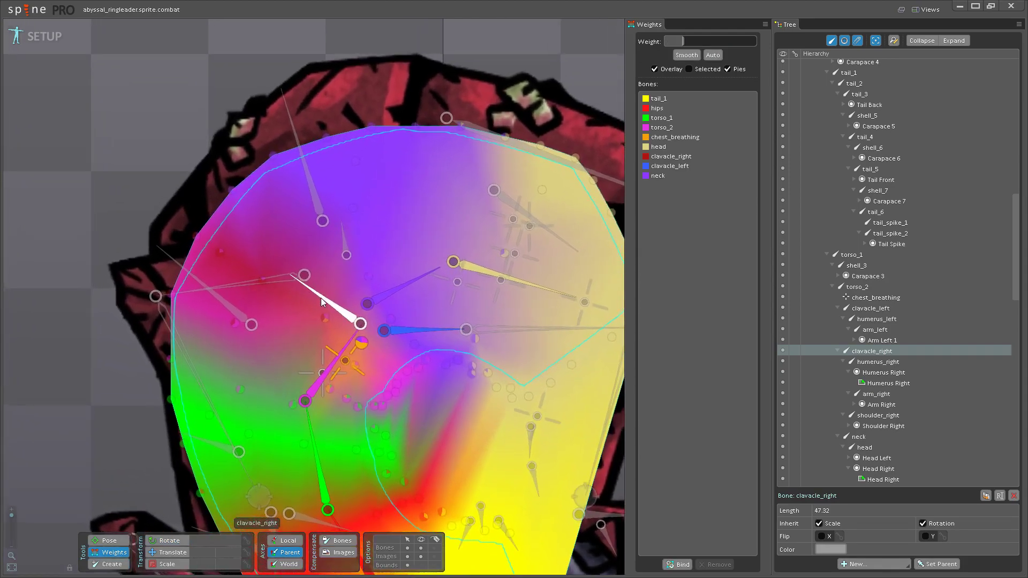
pyautogui.click(320, 298)
pyautogui.moveTo(243, 325)
pyautogui.mouseDown()
pyautogui.moveTo(255, 304)
pyautogui.moveTo(250, 332)
pyautogui.mouseUp()
pyautogui.moveTo(324, 322)
pyautogui.mouseDown()
pyautogui.moveTo(326, 342)
pyautogui.moveTo(330, 334)
pyautogui.mouseUp()
pyautogui.moveTo(261, 282); pyautogui.dragTo(266, 300)
# - Test-rotate the clavacle_right and clavacle_left bones in pose mode, undoing each rotation
pyautogui.click(110, 541)
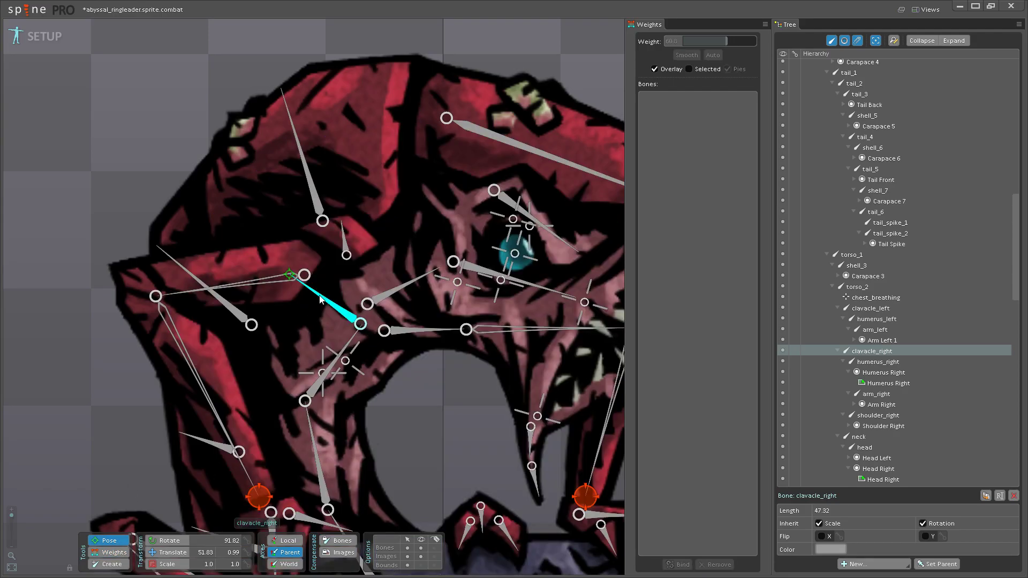
pyautogui.moveTo(304, 320)
pyautogui.mouseDown()
pyautogui.moveTo(327, 283)
pyautogui.moveTo(308, 319)
pyautogui.mouseUp()
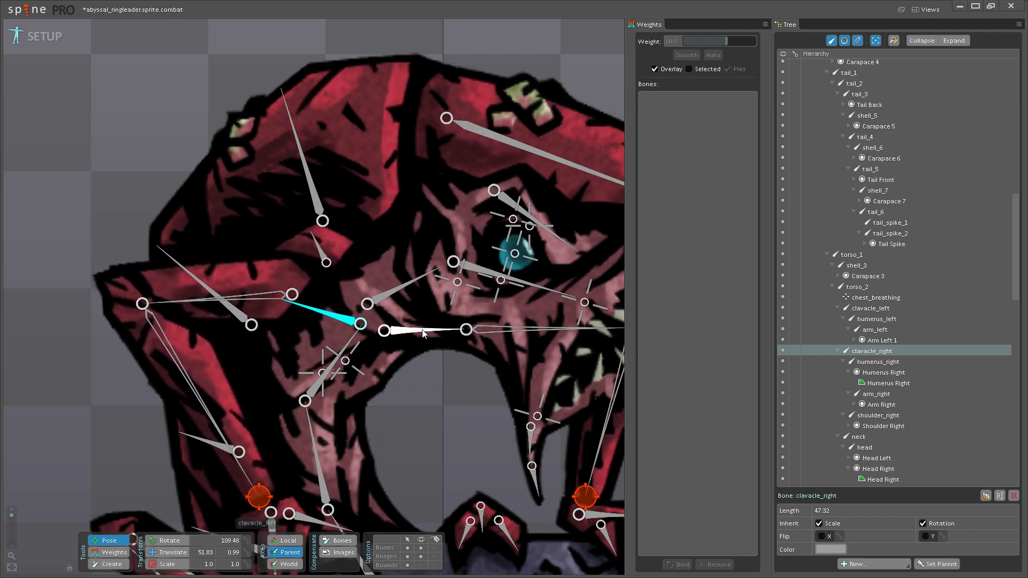
pyautogui.hotkey('ctrl', 'z')
pyautogui.moveTo(438, 333); pyautogui.dragTo(445, 361)
pyautogui.hotkey('ctrl', 'z')
# - Return to the Torso mesh's weights with the clavacle_left bone selected and save the project
pyautogui.click(111, 552)
pyautogui.scroll(2, 412, 338)
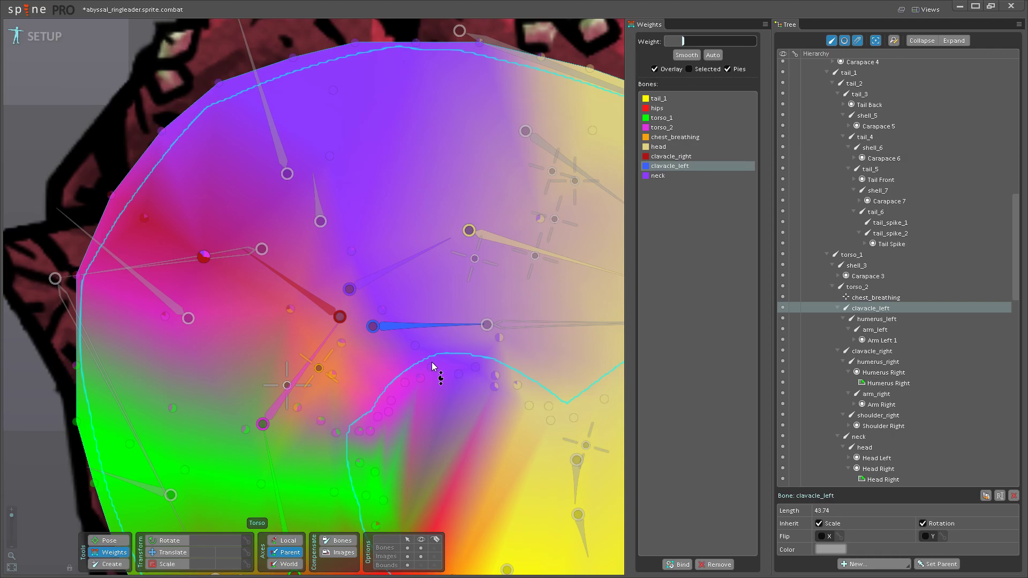
pyautogui.scroll(-6, 433, 366)
pyautogui.hotkey('ctrl', 's')
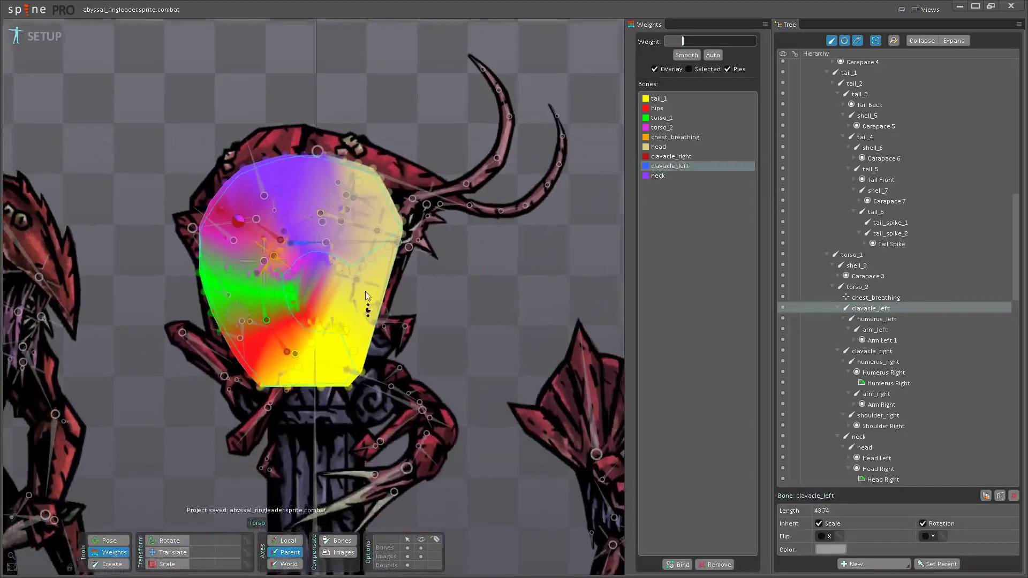
# - Examine the Torso mesh's weight overlay around the clavicles, chest_breathing bone and inner curve of the torso
pyautogui.scroll(-6, 429, 348)
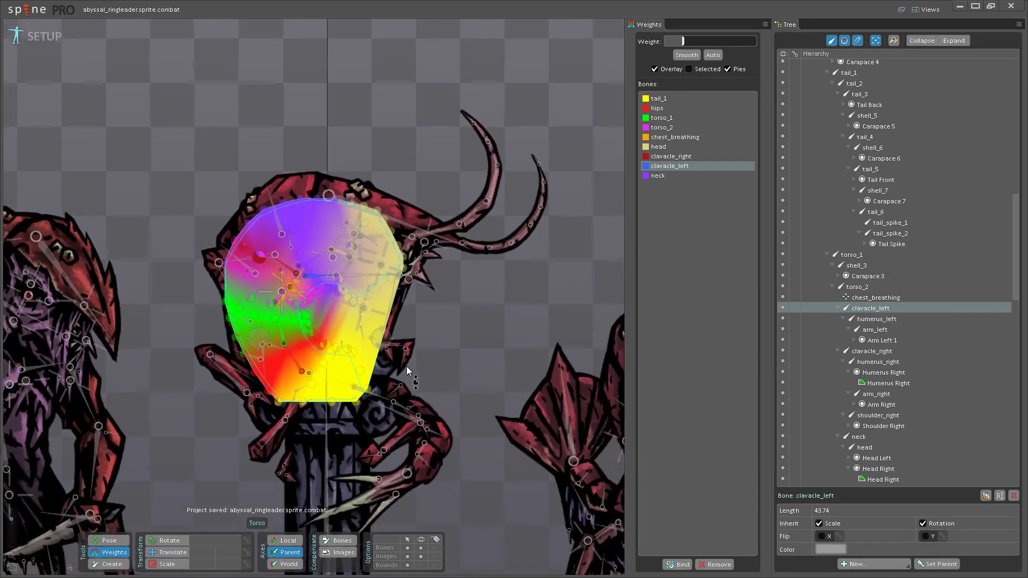
pyautogui.scroll(-2, 406, 366)
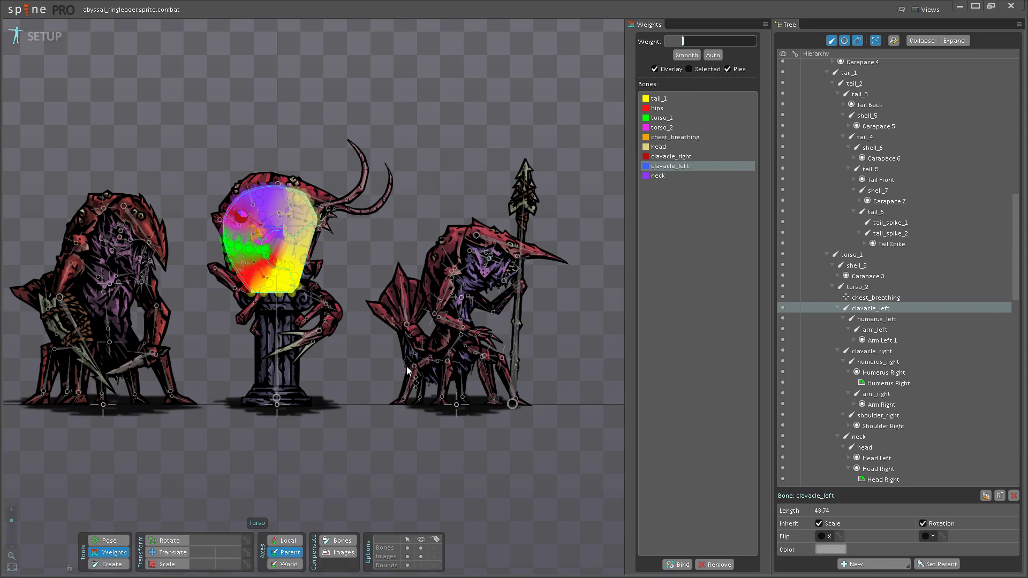
pyautogui.scroll(6, 356, 356)
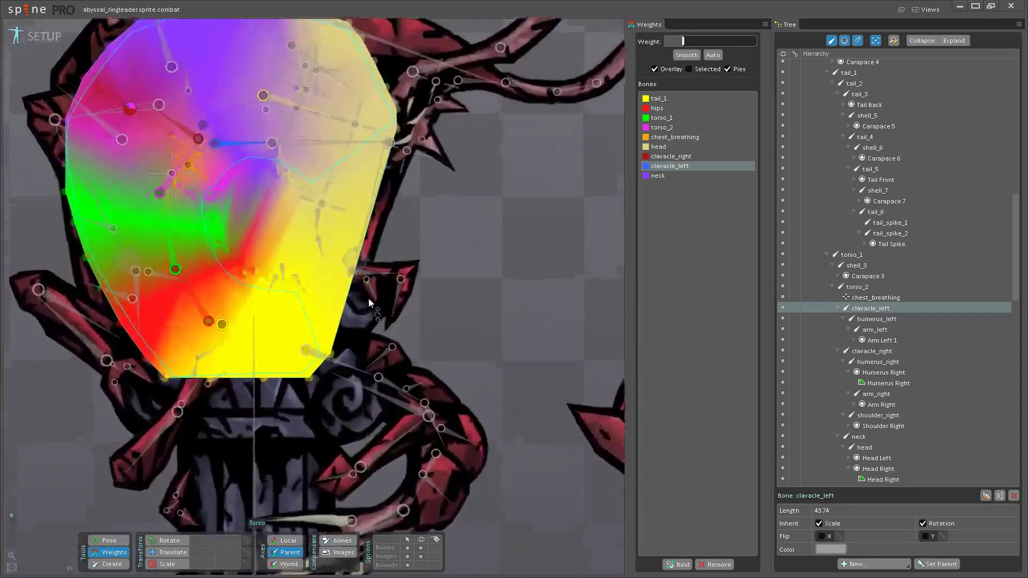
pyautogui.scroll(3, 324, 282)
pyautogui.moveTo(324, 282); pyautogui.dragTo(409, 449)
pyautogui.scroll(-2, 375, 349)
pyautogui.moveTo(295, 350); pyautogui.dragTo(410, 432)
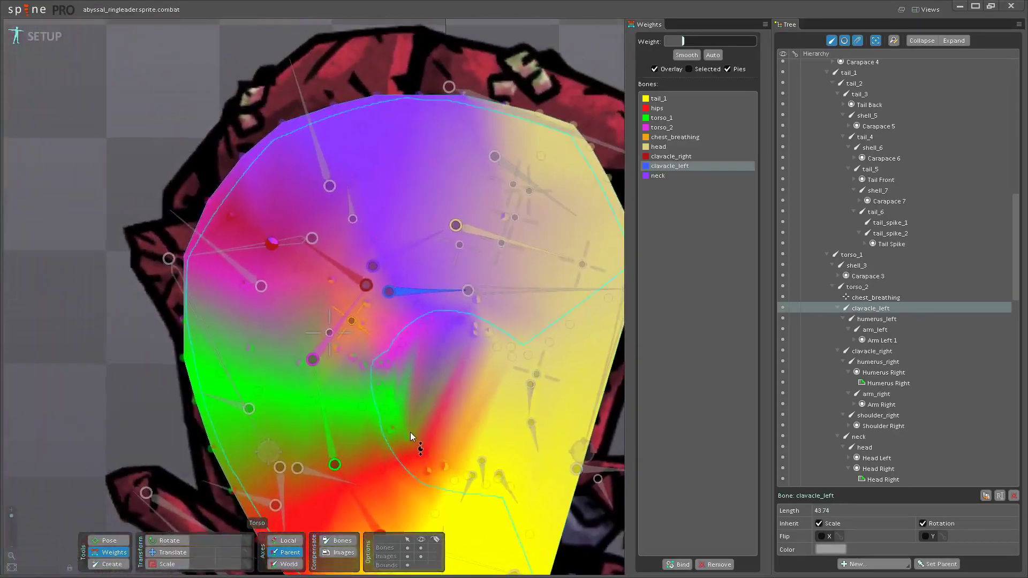
pyautogui.scroll(2, 409, 403)
pyautogui.scroll(1, 399, 429)
pyautogui.moveTo(423, 356); pyautogui.dragTo(365, 439)
pyautogui.scroll(4, 365, 439)
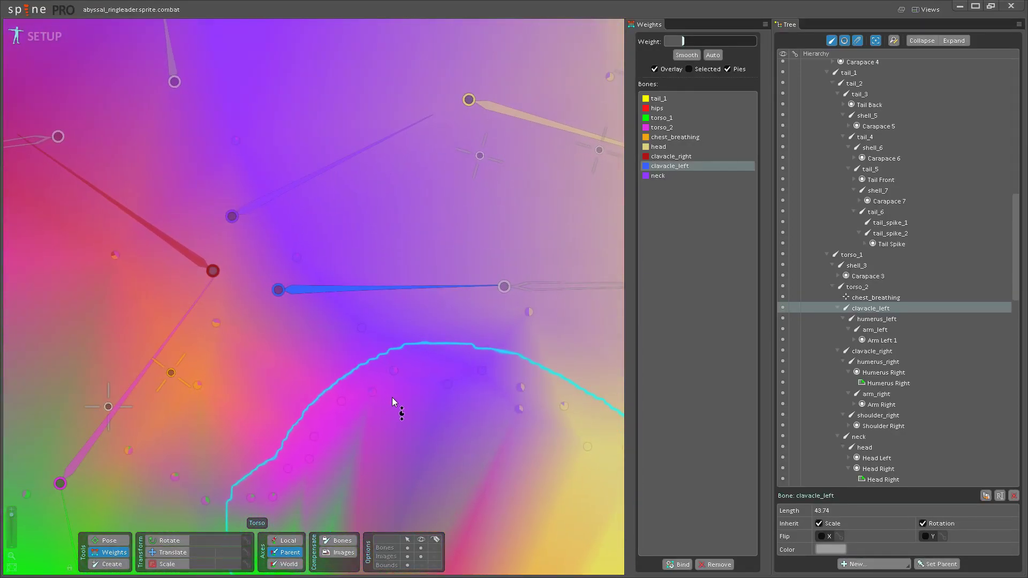
pyautogui.moveTo(257, 381); pyautogui.dragTo(303, 371)
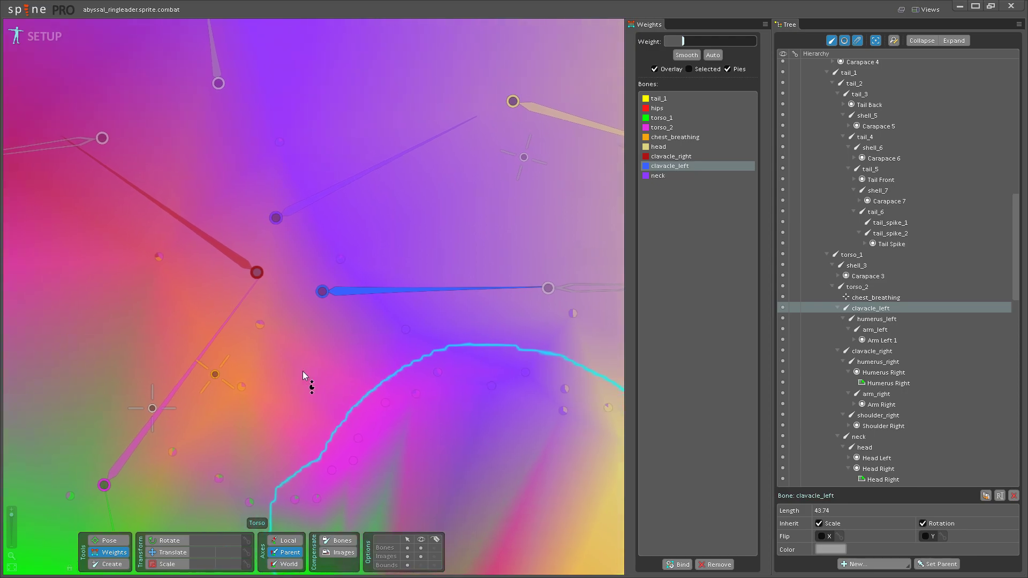
pyautogui.scroll(-3, 291, 365)
pyautogui.scroll(1, 321, 397)
pyautogui.moveTo(351, 374); pyautogui.dragTo(342, 411)
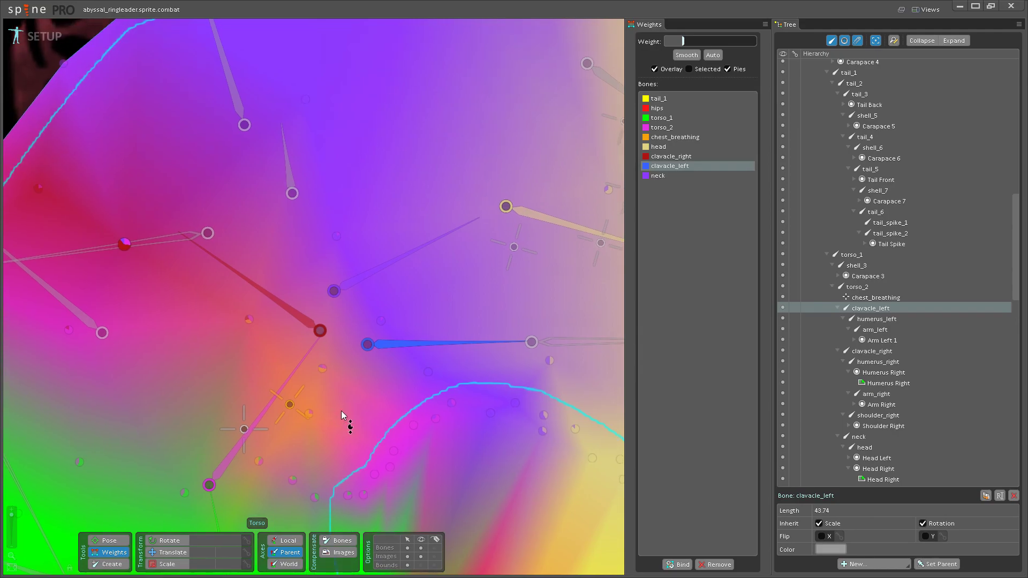
# - Expand the Animations node and look through the skeleton's bone hierarchy and constraints
pyautogui.scroll(-10, 918, 324)
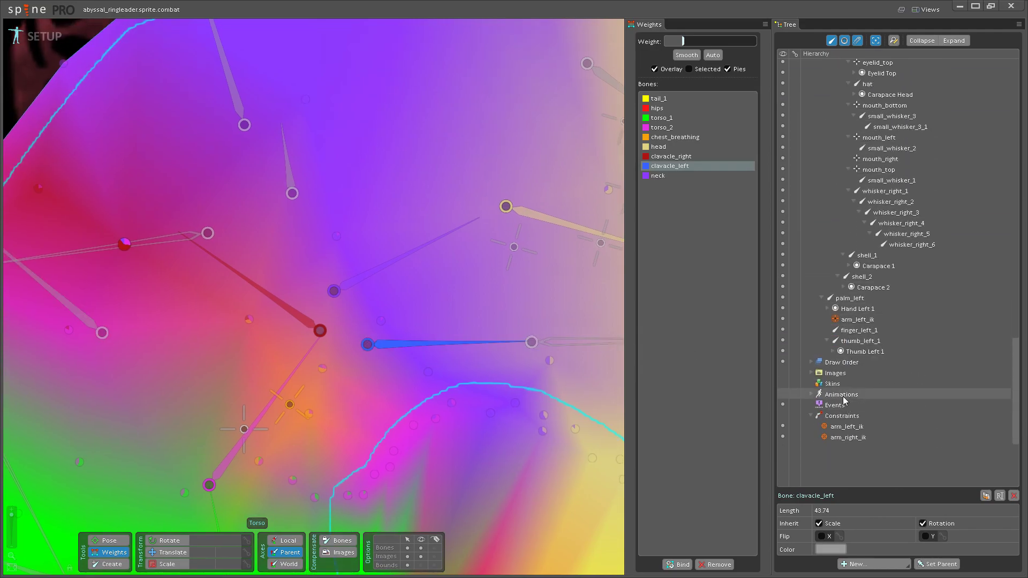
pyautogui.click(813, 395)
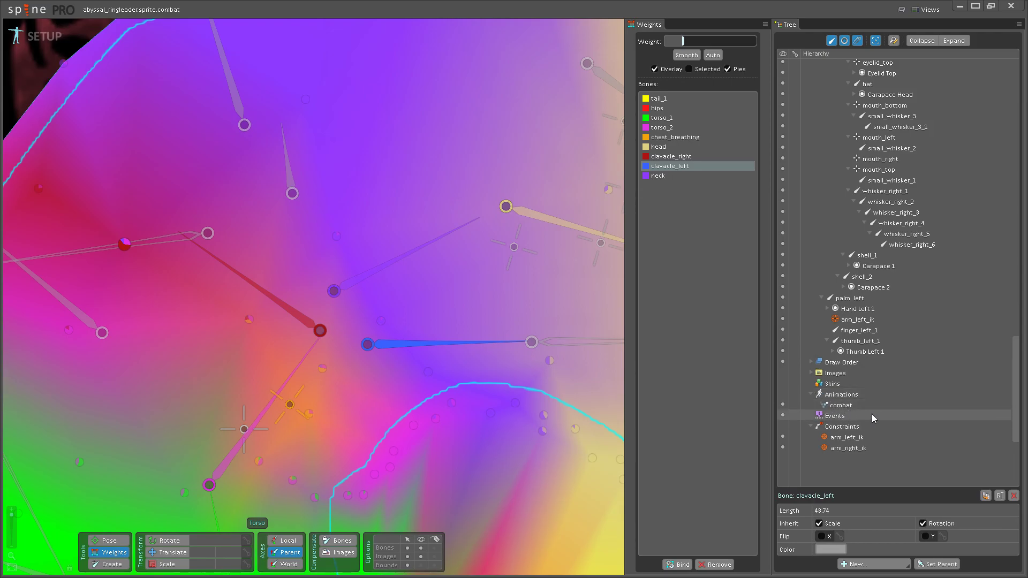
pyautogui.scroll(2, 881, 408)
pyautogui.scroll(10, 882, 402)
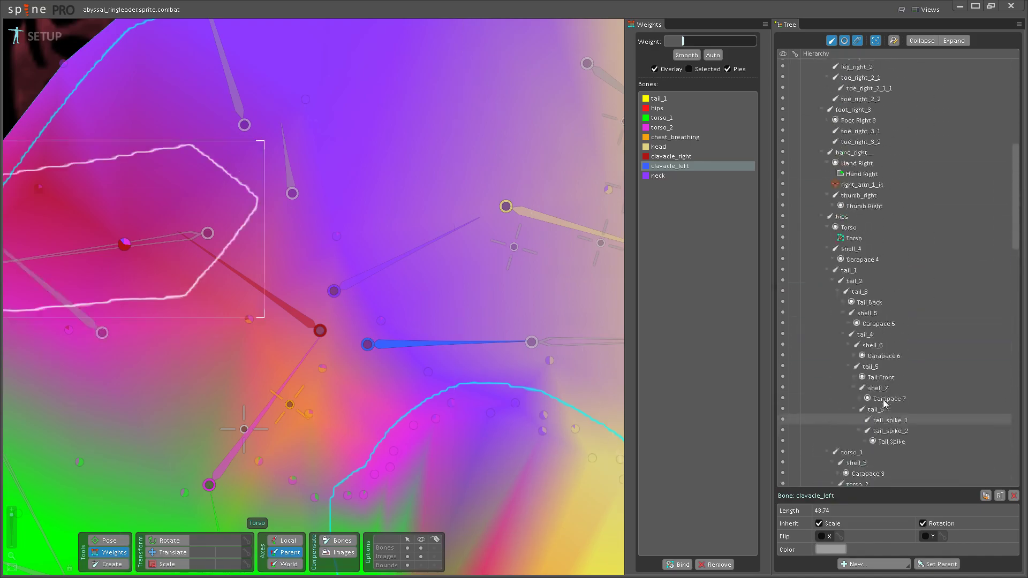
pyautogui.scroll(-10, 882, 400)
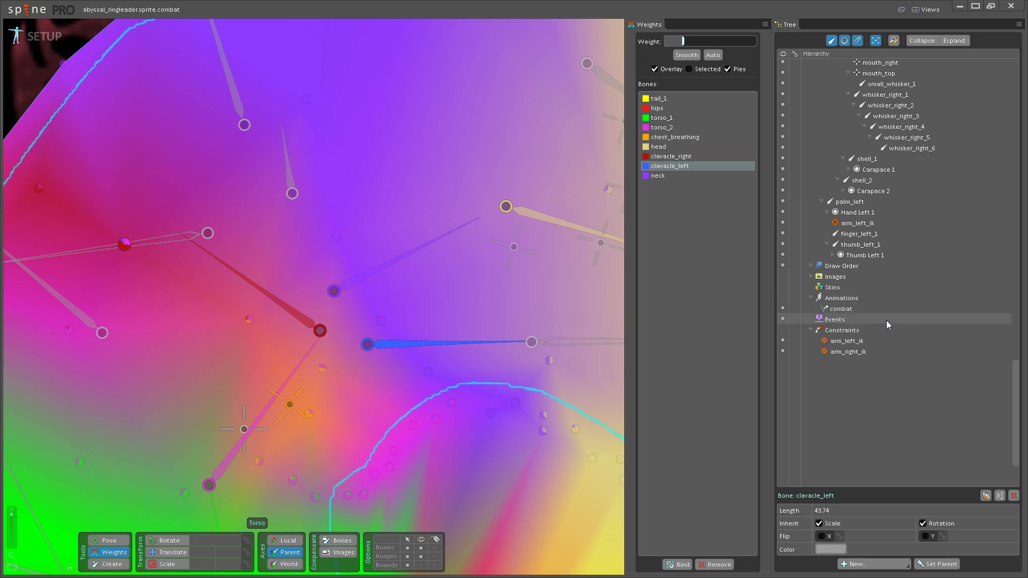
pyautogui.scroll(1, 883, 345)
pyautogui.scroll(1, 885, 348)
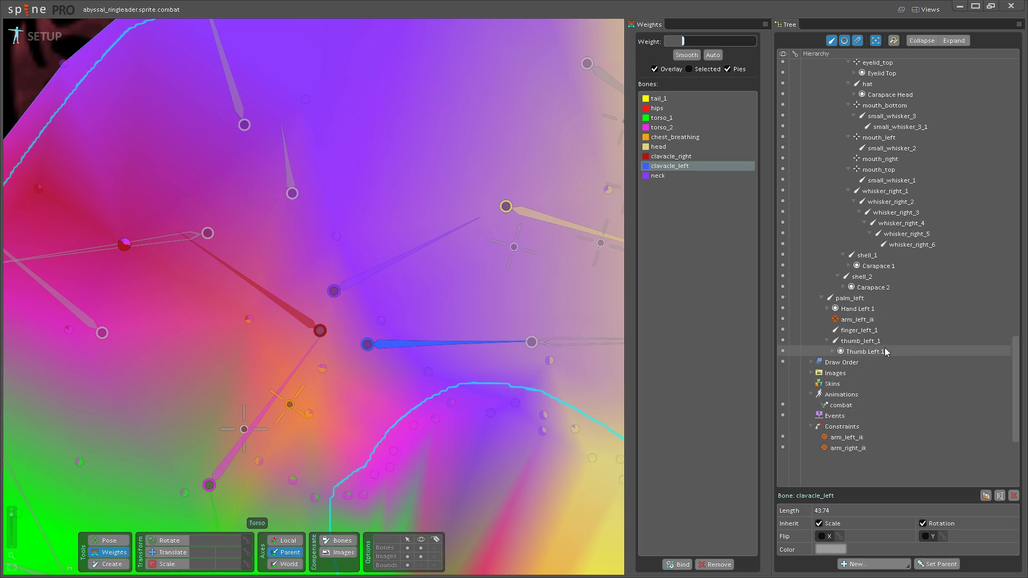
# - Compare the weighted ringleader on the pillar with the two neighbouring creature skeletons
pyautogui.scroll(-5, 561, 419)
pyautogui.scroll(-2, 493, 379)
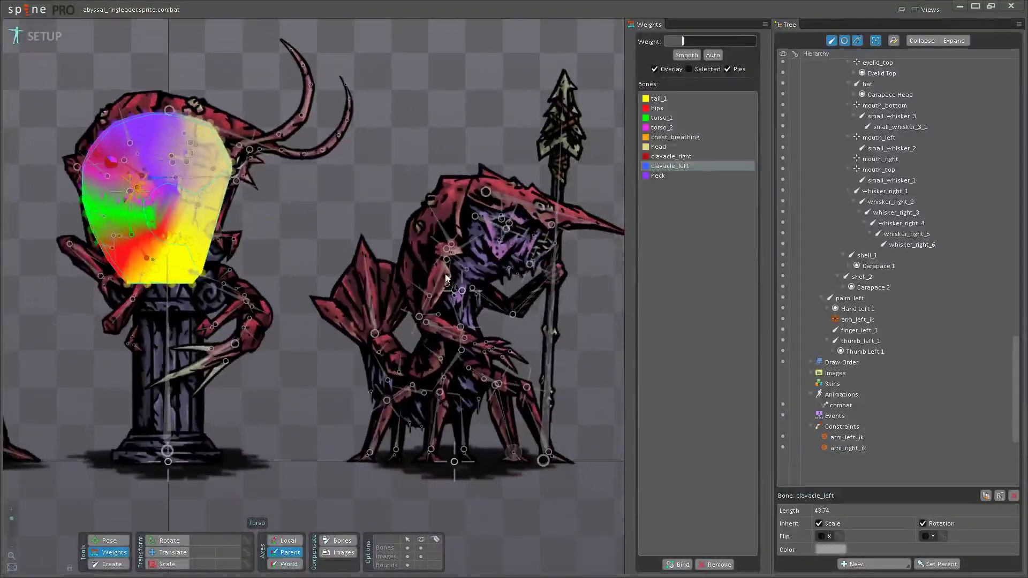
pyautogui.scroll(-2, 485, 279)
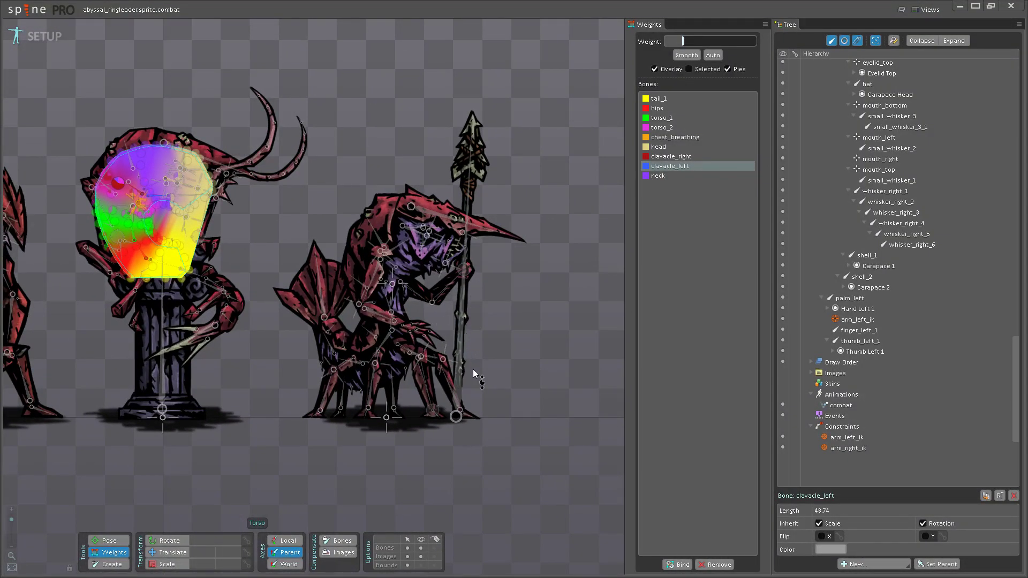
pyautogui.moveTo(489, 342); pyautogui.dragTo(465, 386)
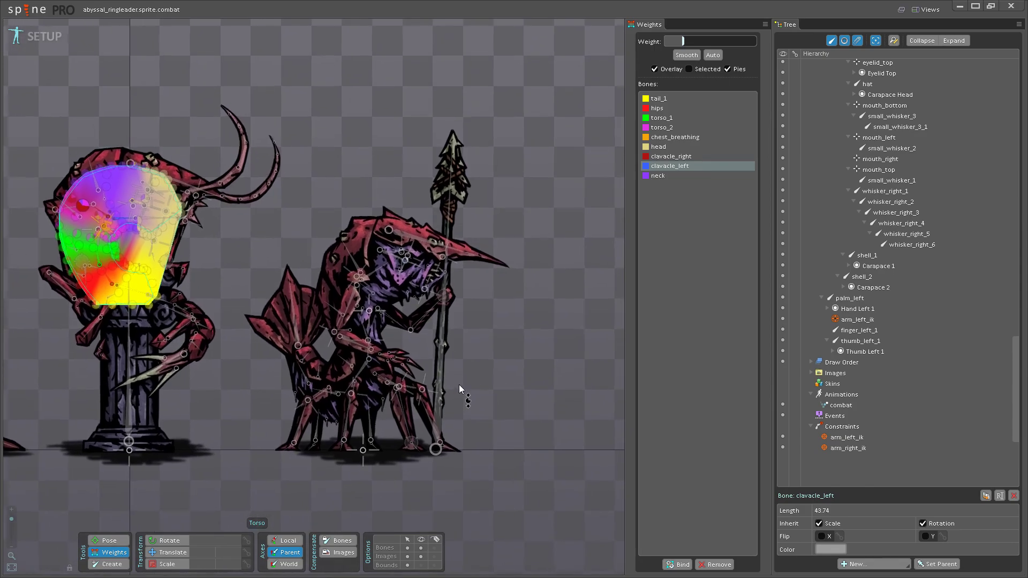
pyautogui.moveTo(207, 402); pyautogui.dragTo(408, 416)
pyautogui.scroll(1, 410, 387)
pyautogui.moveTo(445, 273); pyautogui.dragTo(461, 362)
pyautogui.scroll(2, 460, 363)
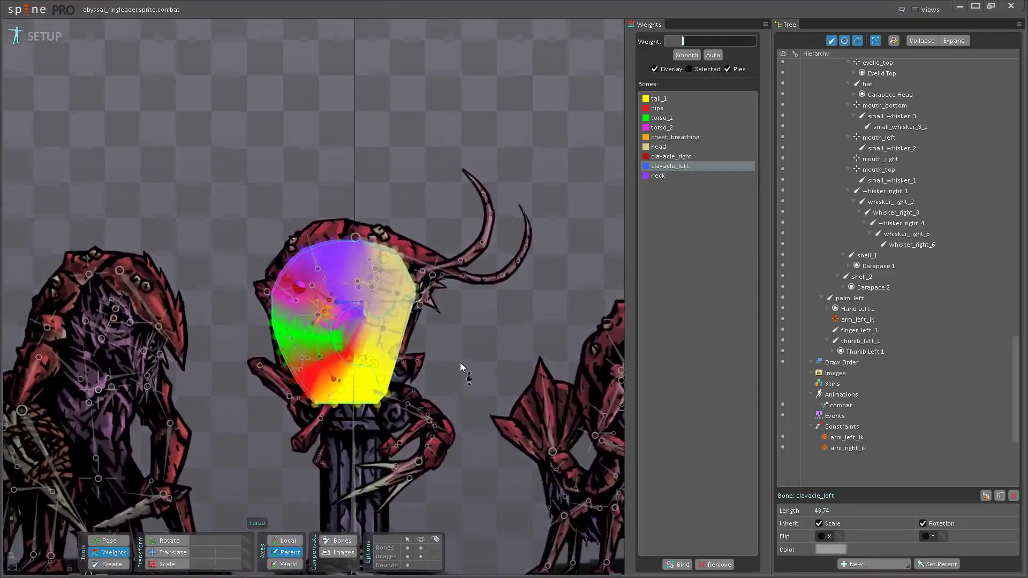
pyautogui.scroll(-2, 458, 363)
pyautogui.moveTo(490, 399); pyautogui.dragTo(417, 324)
pyautogui.scroll(-2, 423, 353)
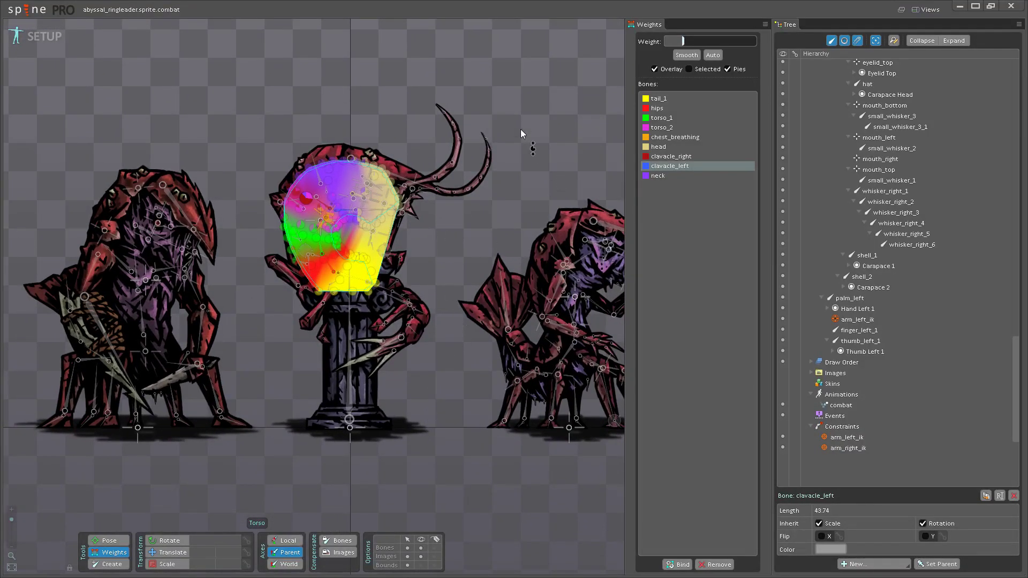
# - Inspect the Torso mesh's weight blending where the torso, hips, tail and head colours meet
pyautogui.scroll(4, 446, 289)
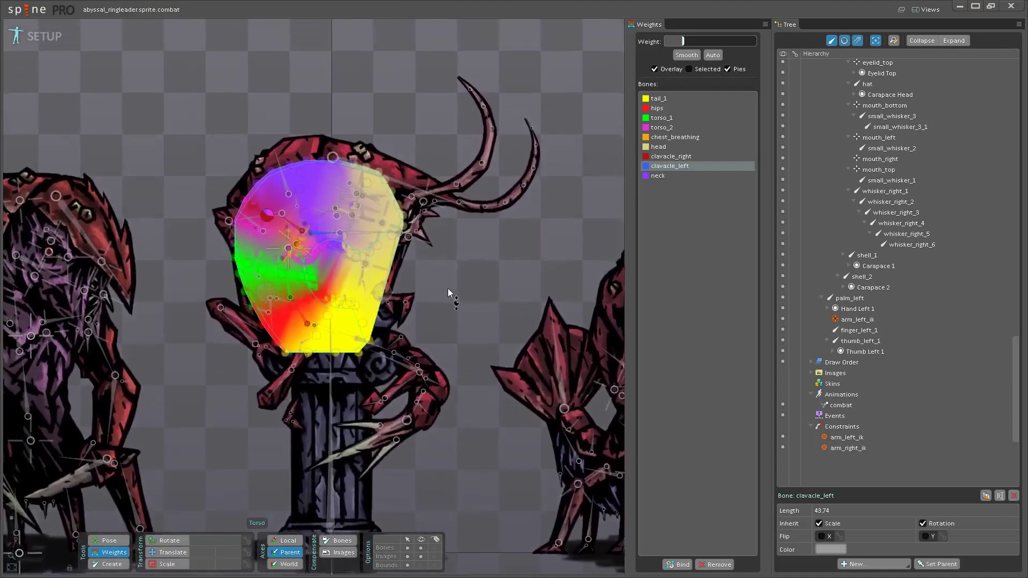
pyautogui.scroll(4, 468, 301)
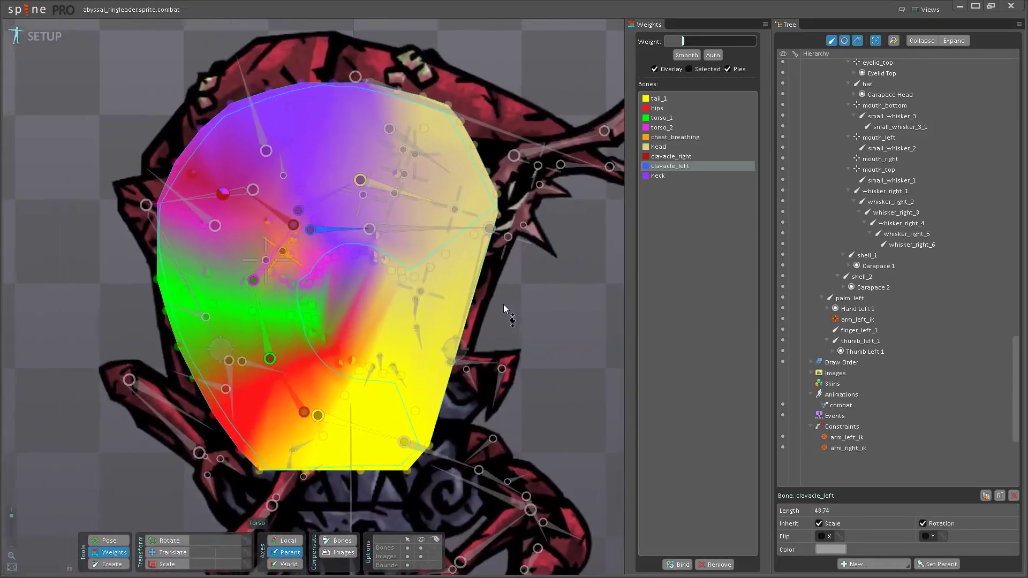
pyautogui.moveTo(501, 297); pyautogui.dragTo(498, 346)
pyautogui.scroll(2, 277, 326)
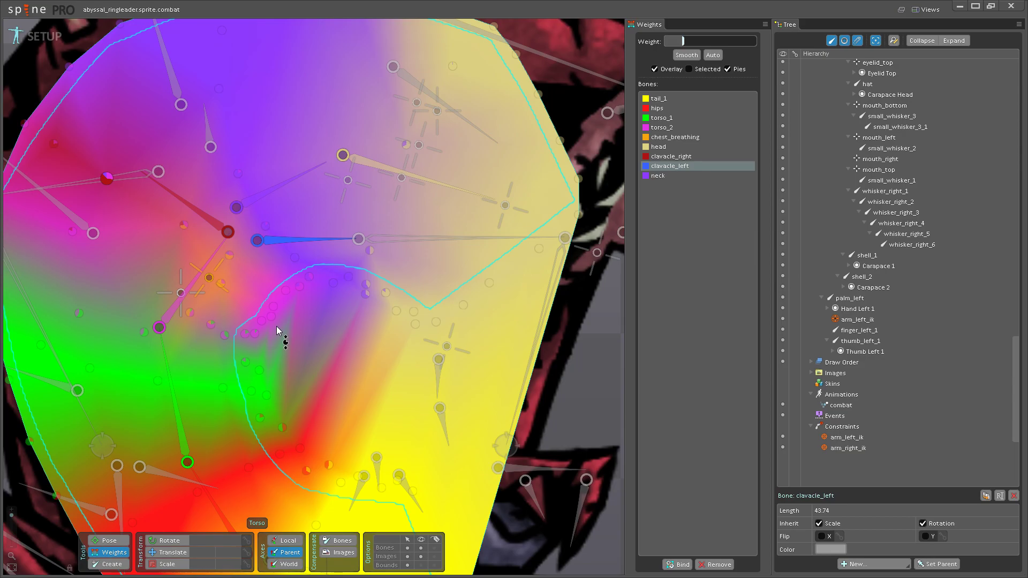
pyautogui.scroll(-3, 277, 327)
pyautogui.scroll(4, 345, 321)
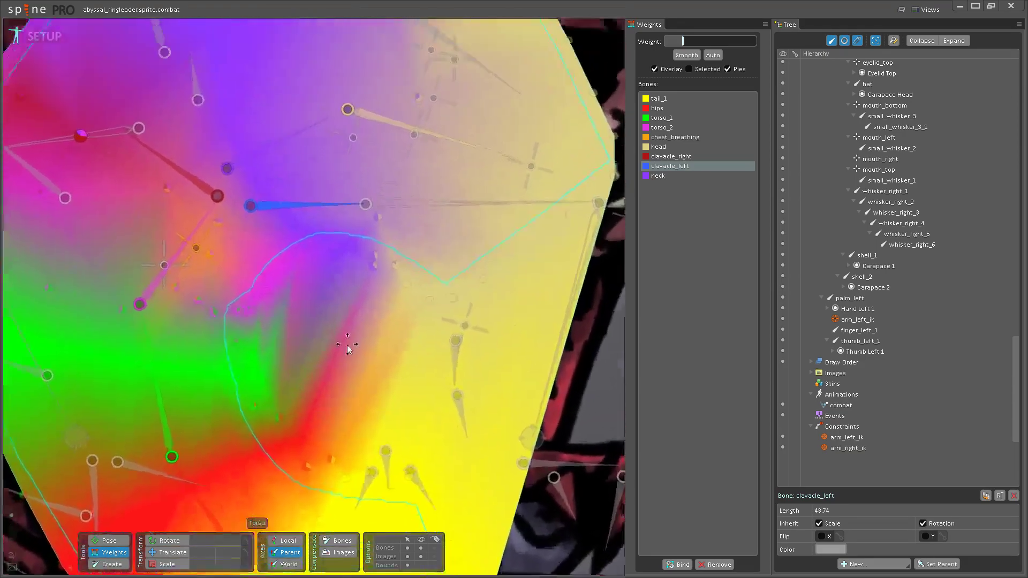
pyautogui.scroll(-3, 342, 325)
pyautogui.scroll(2, 363, 361)
pyautogui.scroll(2, 359, 337)
pyautogui.scroll(-4, 316, 370)
pyautogui.scroll(2, 292, 369)
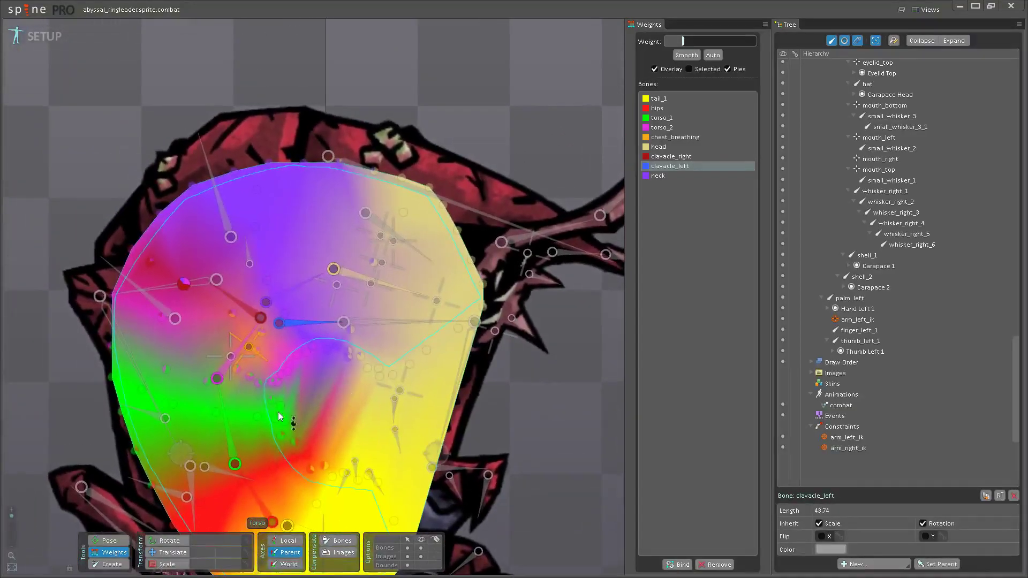
# - Switch to pose mode with the clavacle_left bone selected and inspect the artwork and bones around the head and chest
pyautogui.press('b')
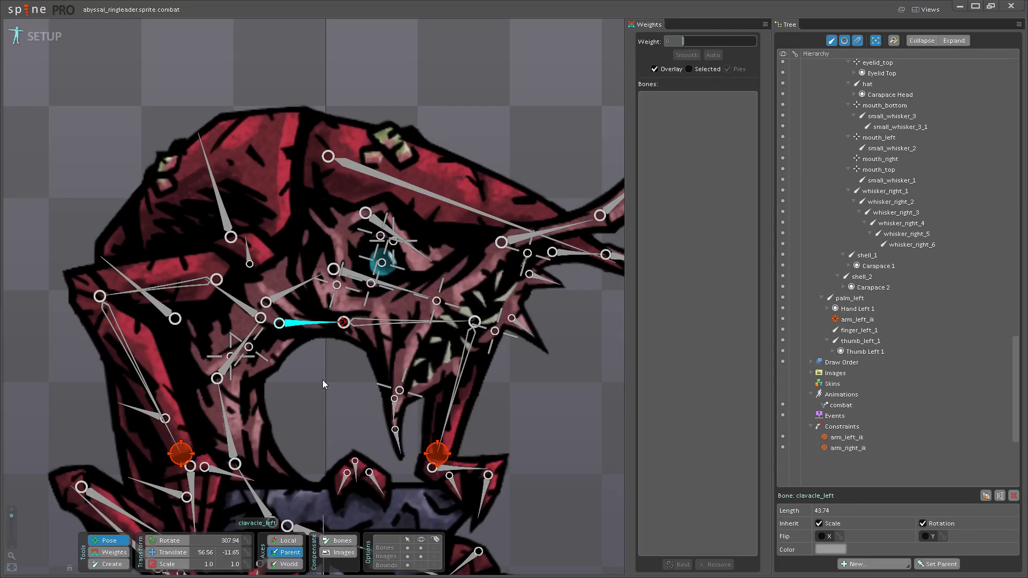
pyautogui.scroll(1, 323, 380)
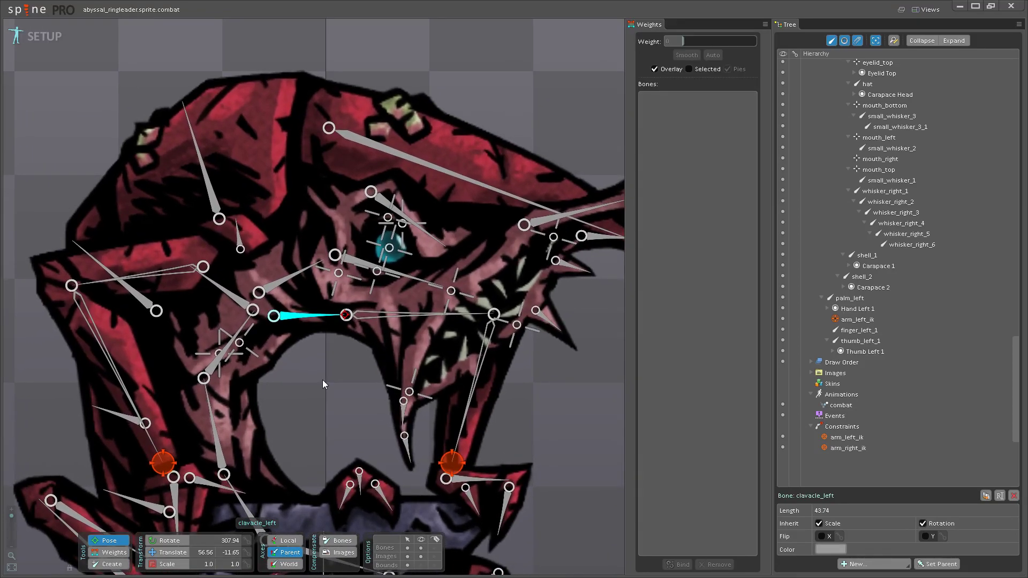
pyautogui.scroll(-3, 323, 381)
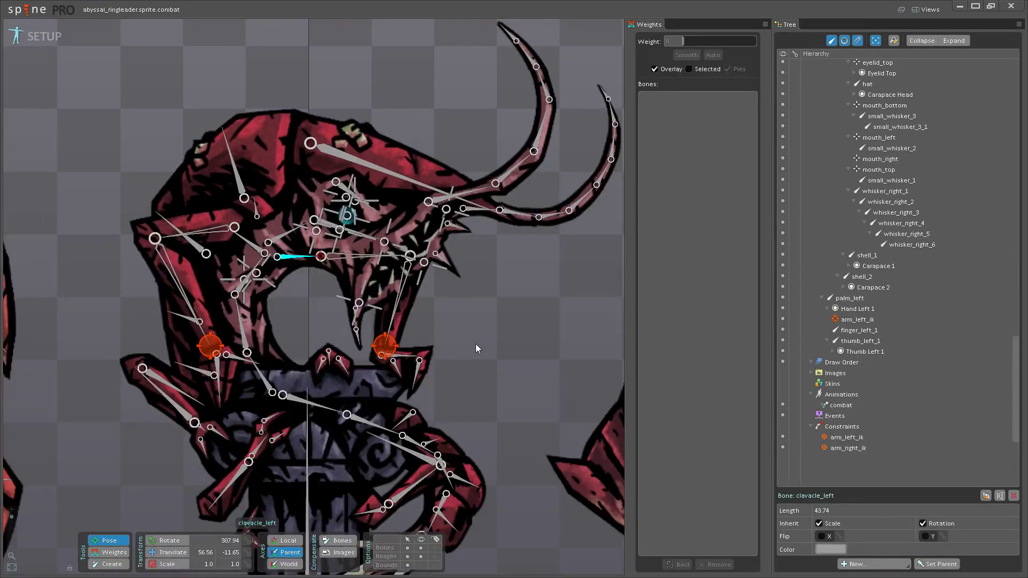
pyautogui.moveTo(462, 325); pyautogui.dragTo(460, 355)
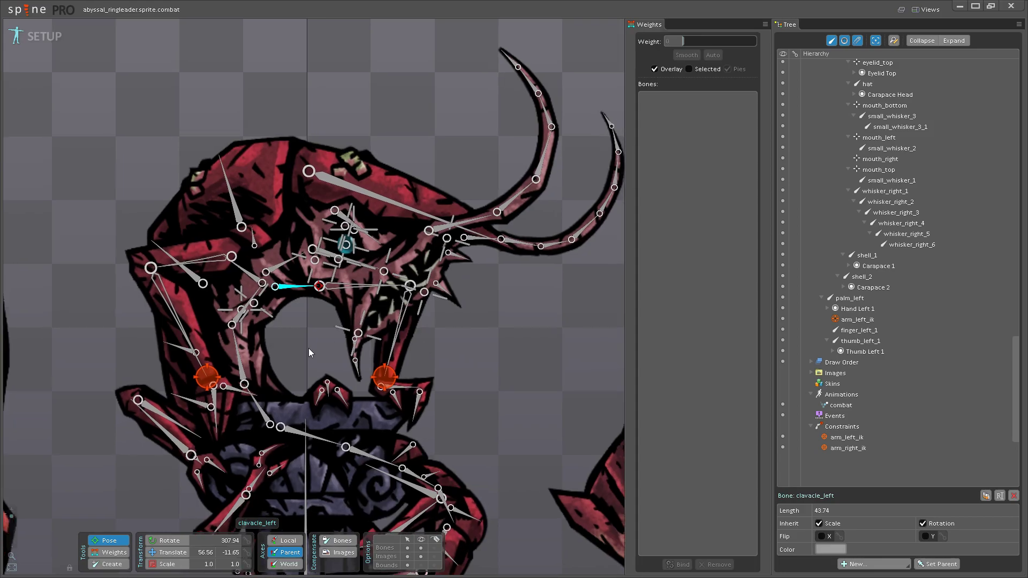
pyautogui.scroll(3, 308, 348)
pyautogui.scroll(3, 336, 374)
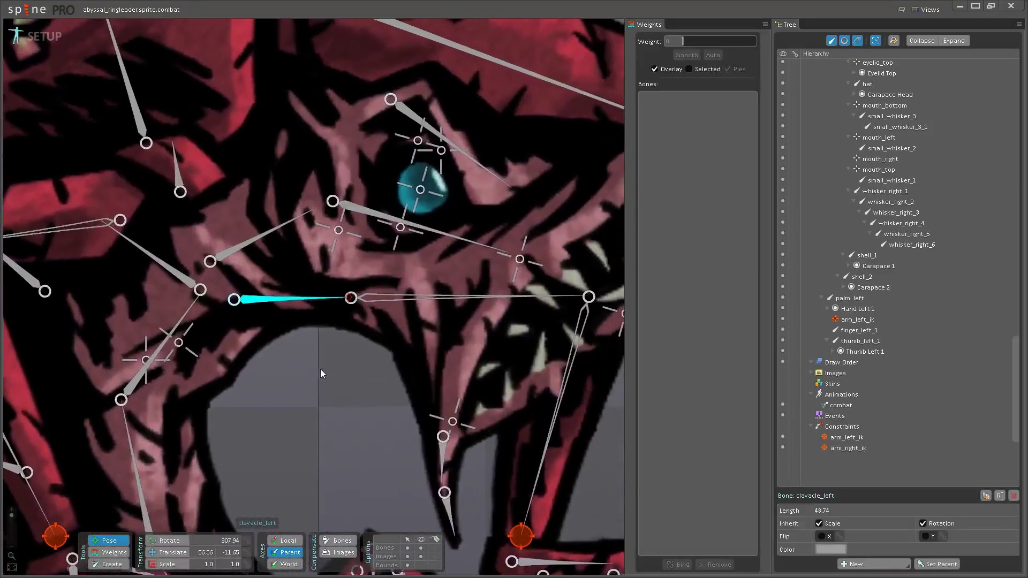
pyautogui.scroll(-4, 319, 369)
pyautogui.scroll(2, 320, 368)
pyautogui.moveTo(320, 344); pyautogui.dragTo(292, 382)
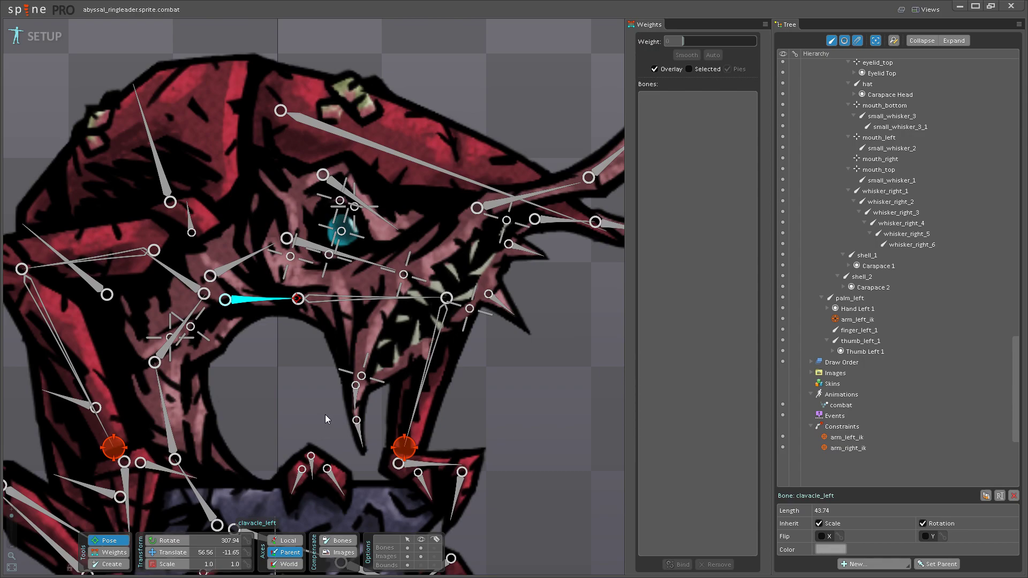
# - Examine the ringleader's left clavicle, jaw and arched torso opening up close and within the creature line-up
pyautogui.scroll(-7, 325, 415)
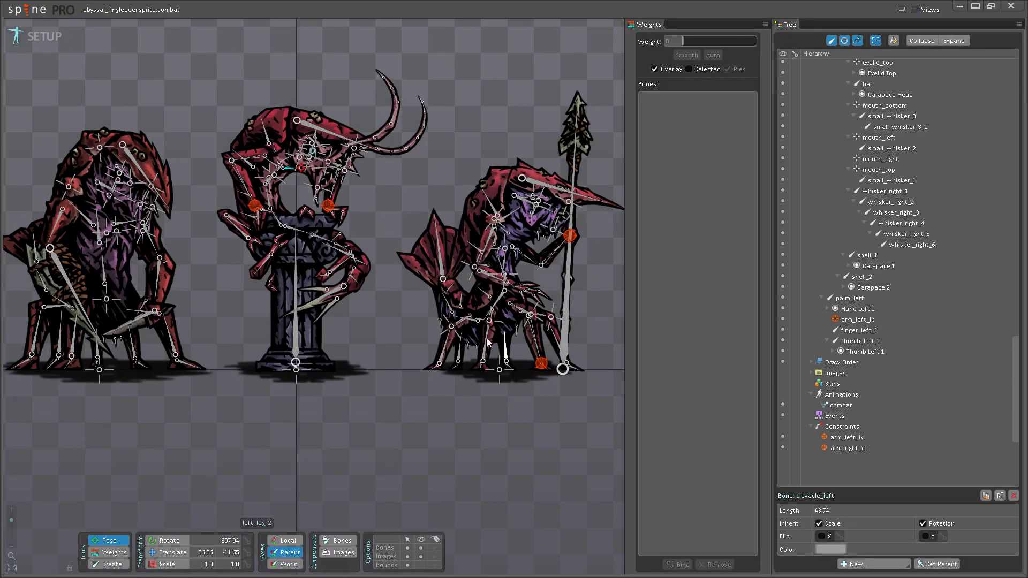
pyautogui.scroll(5, 252, 316)
pyautogui.scroll(4, 255, 375)
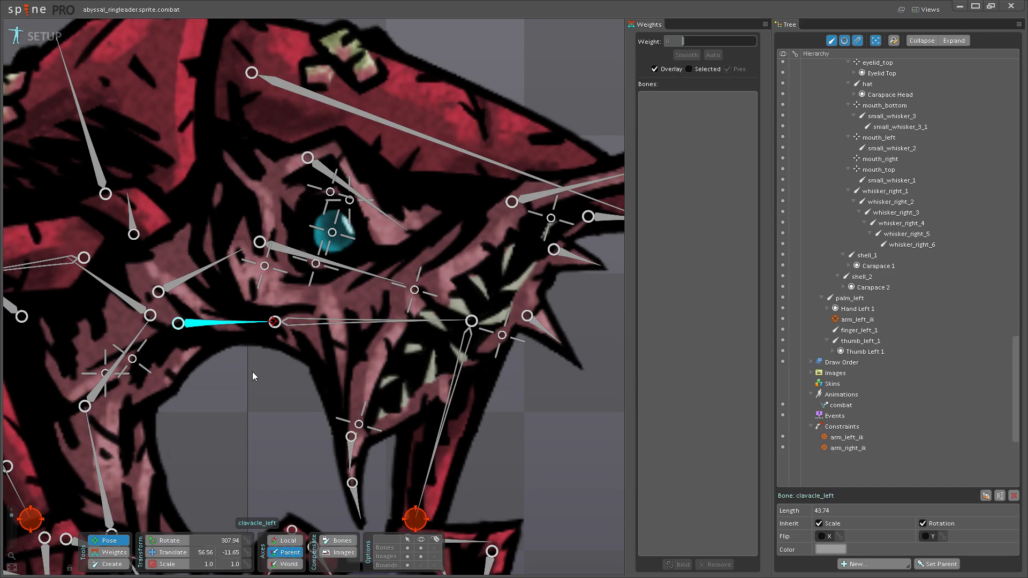
pyautogui.scroll(-1, 270, 366)
pyautogui.moveTo(269, 367)
pyautogui.mouseDown()
pyautogui.moveTo(287, 338)
pyautogui.moveTo(279, 382)
pyautogui.mouseUp()
pyautogui.scroll(1, 280, 383)
pyautogui.scroll(1, 281, 383)
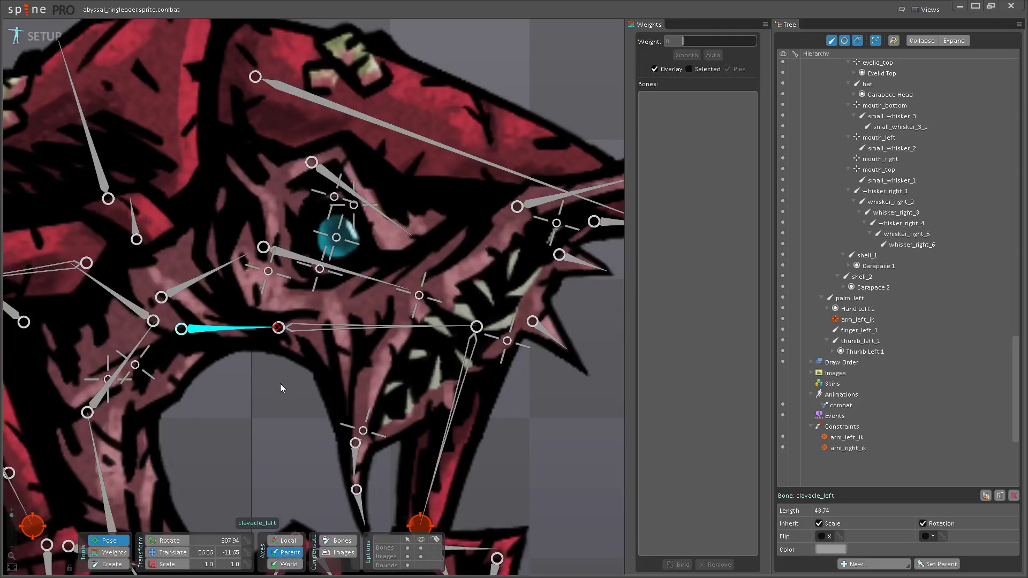
pyautogui.moveTo(279, 368); pyautogui.dragTo(269, 398)
pyautogui.scroll(1, 269, 398)
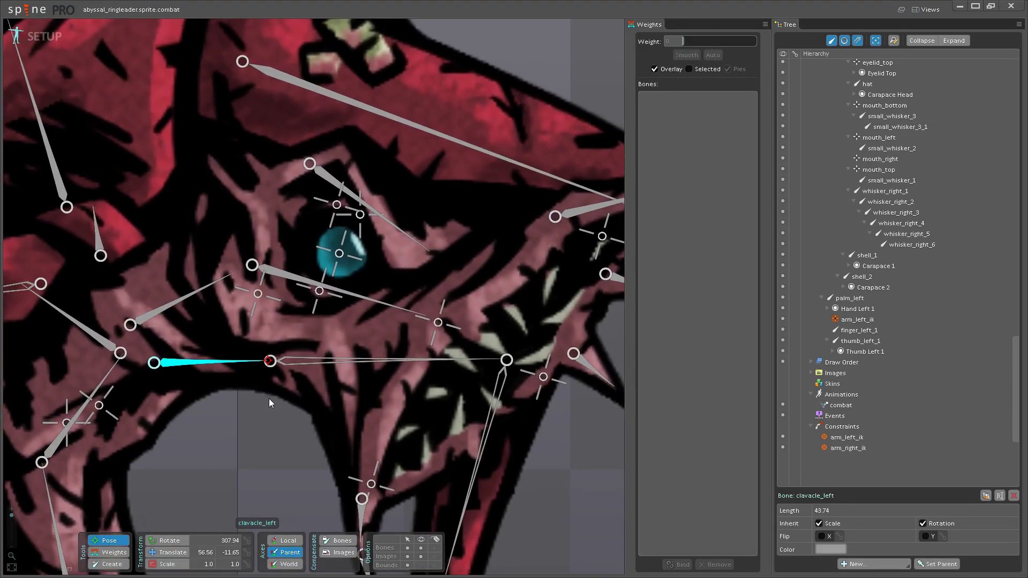
pyautogui.scroll(-3, 269, 398)
pyautogui.moveTo(298, 333); pyautogui.dragTo(290, 396)
pyautogui.scroll(2, 296, 375)
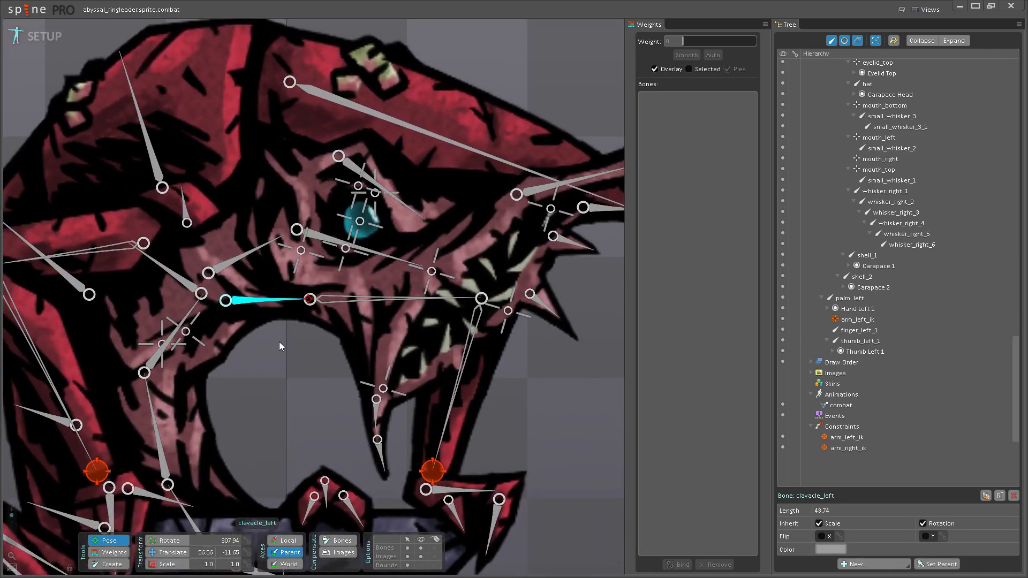
pyautogui.scroll(-5, 303, 380)
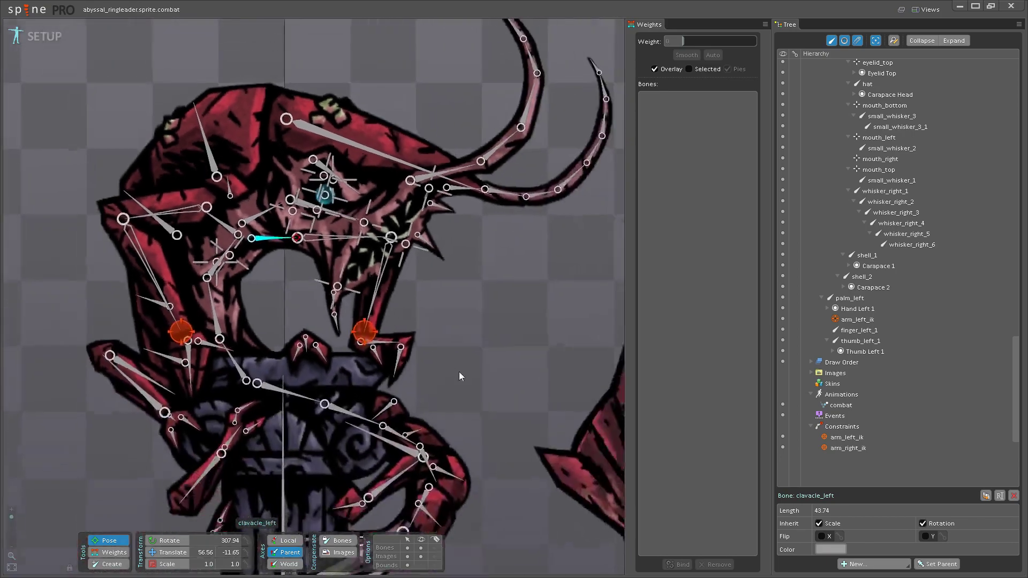
pyautogui.scroll(-2, 388, 387)
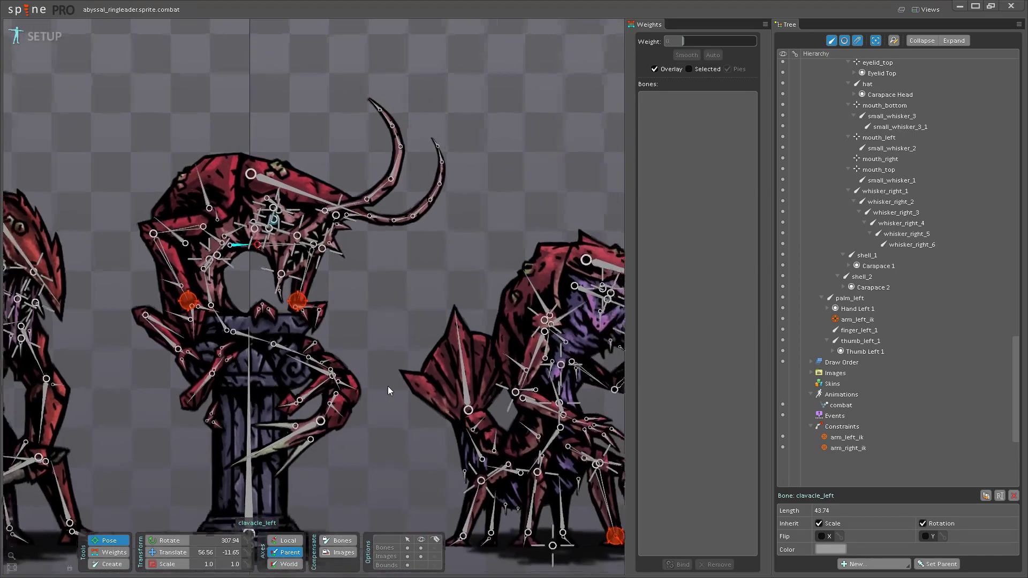
# - Increase the clavacle_left weight of the Torso mesh vertices along the top of the arched opening
pyautogui.moveTo(363, 383); pyautogui.dragTo(389, 407)
pyautogui.scroll(3, 389, 407)
pyautogui.scroll(5, 361, 341)
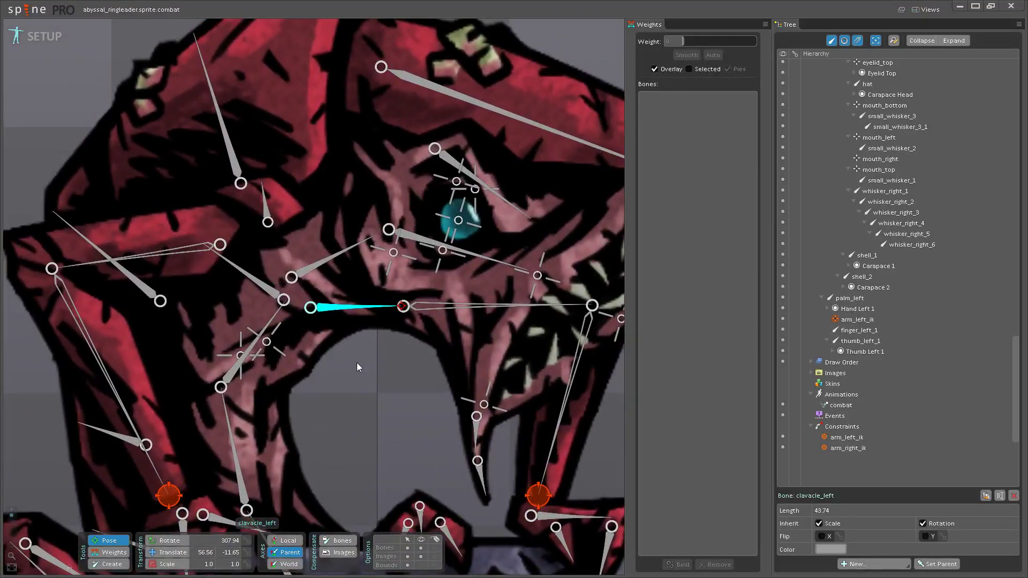
pyautogui.moveTo(356, 361); pyautogui.dragTo(360, 391)
pyautogui.scroll(2, 354, 370)
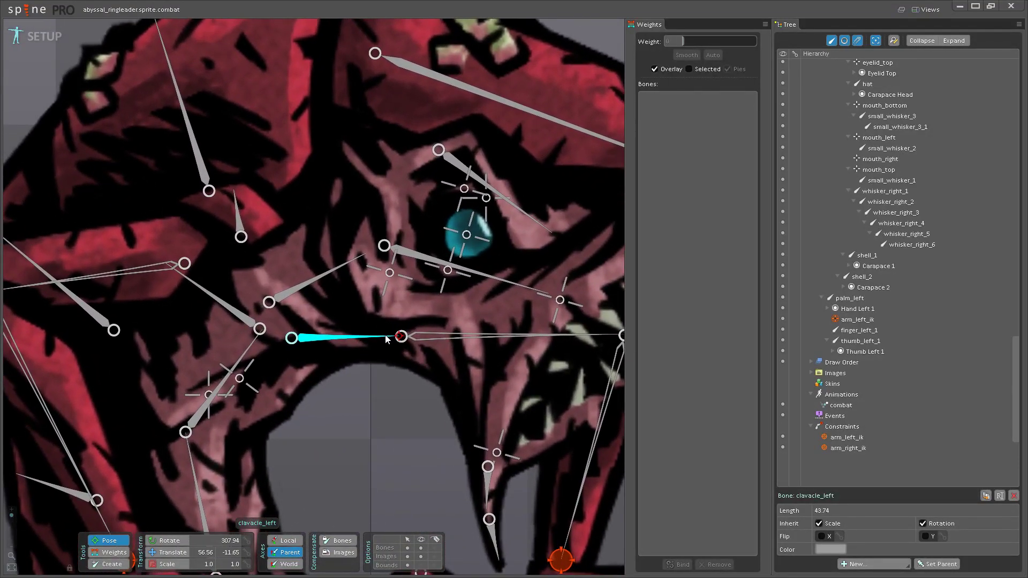
pyautogui.click(114, 555)
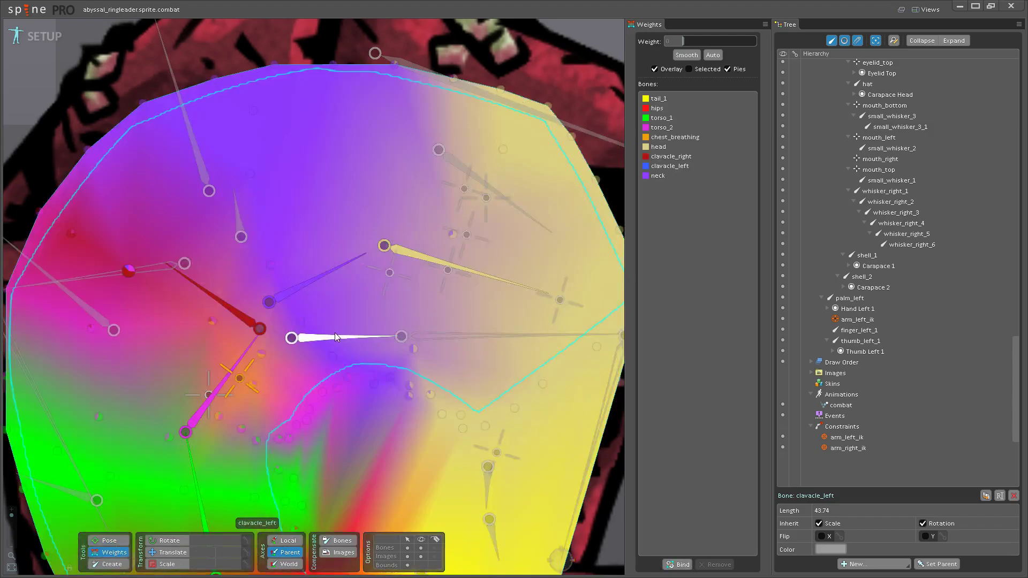
pyautogui.scroll(2, 338, 333)
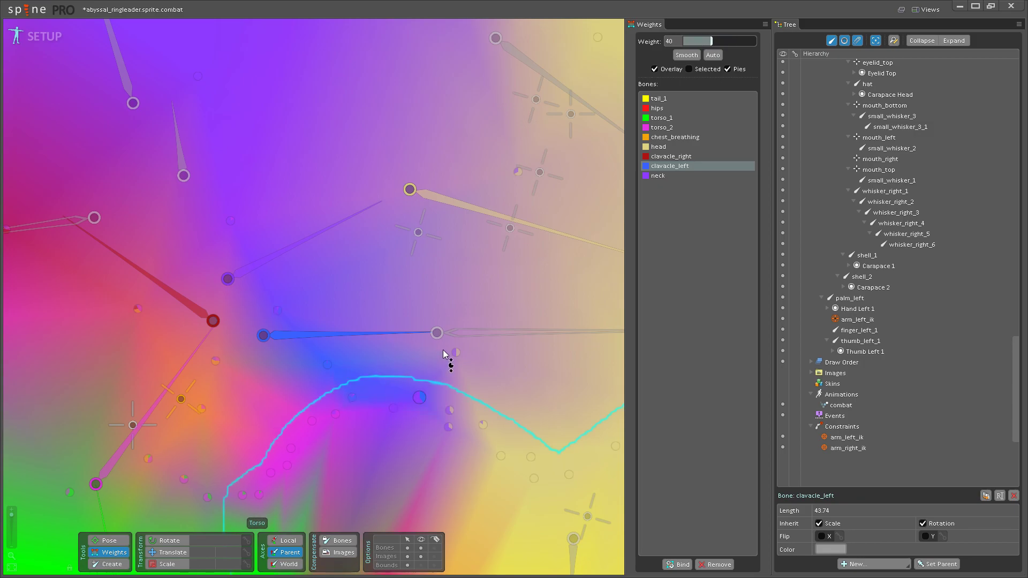
pyautogui.moveTo(397, 404); pyautogui.dragTo(412, 365)
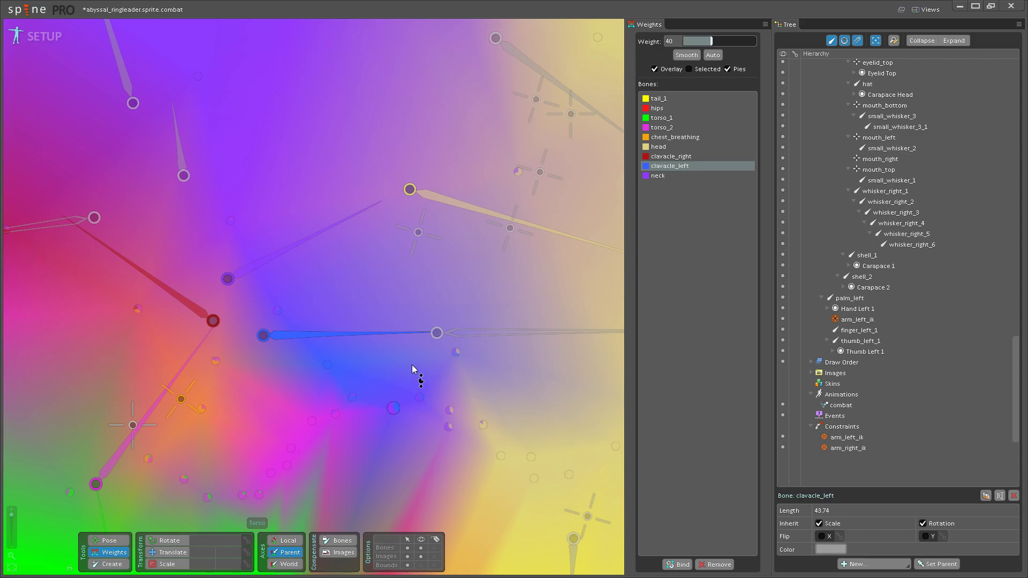
# - Test the deformation by moving the clavacle_left bone in pose mode, restore its pose and save the project
pyautogui.click(127, 540)
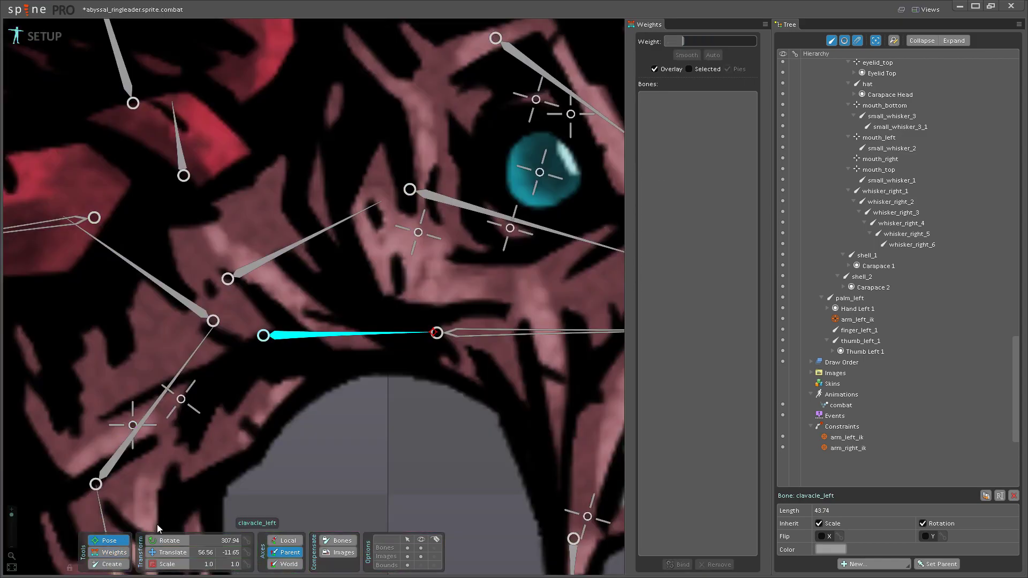
pyautogui.moveTo(406, 337); pyautogui.dragTo(431, 343)
pyautogui.hotkey('ctrl', 'z')
pyautogui.hotkey('ctrl', 's')
pyautogui.moveTo(420, 332)
pyautogui.mouseDown()
pyautogui.moveTo(418, 352)
pyautogui.moveTo(423, 287)
pyautogui.moveTo(417, 351)
pyautogui.mouseUp()
pyautogui.hotkey('ctrl', 's')
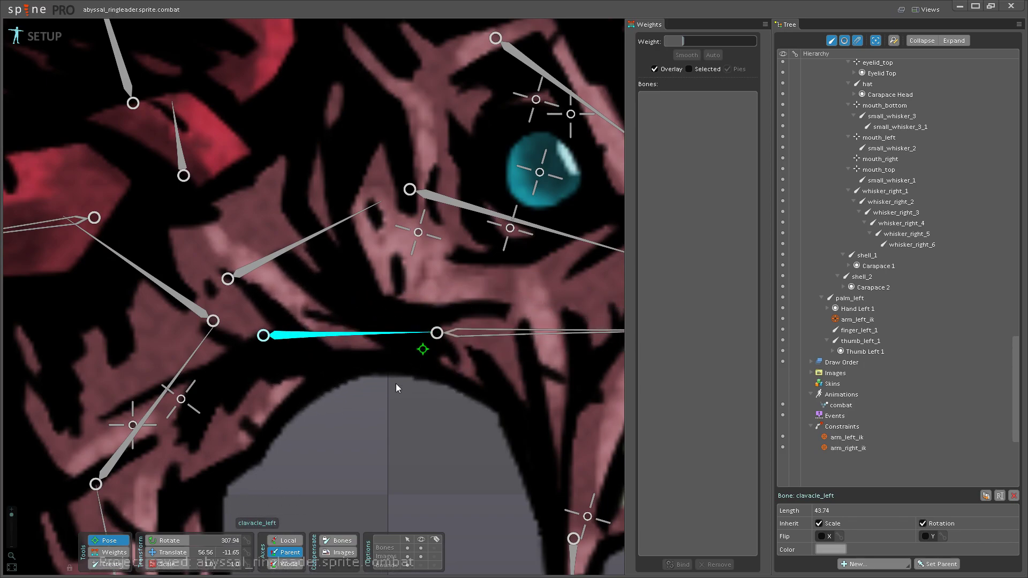
pyautogui.scroll(-5, 397, 383)
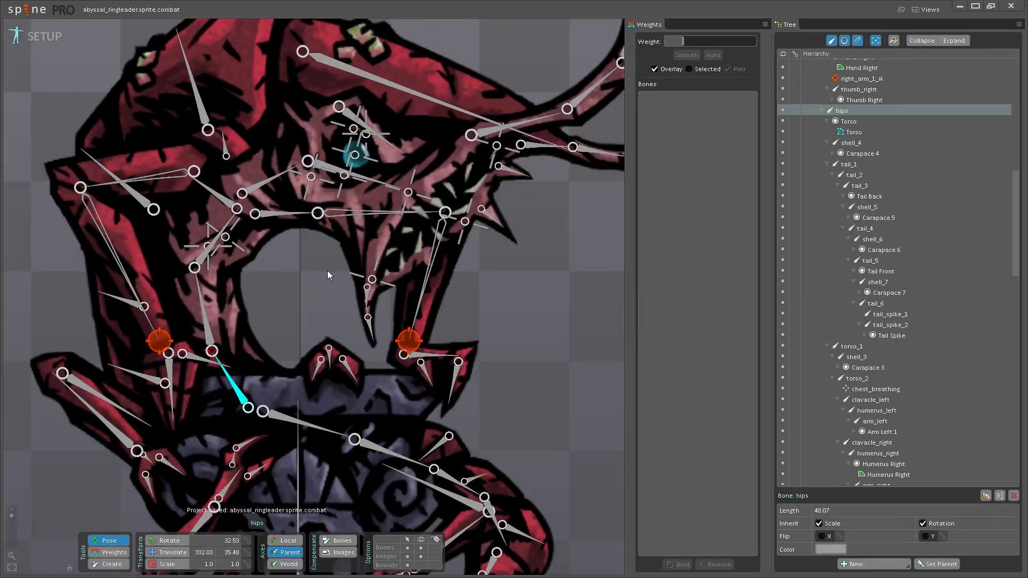
pyautogui.moveTo(327, 271); pyautogui.dragTo(384, 347)
pyautogui.scroll(5, 384, 346)
pyautogui.moveTo(383, 276)
pyautogui.mouseDown()
pyautogui.moveTo(390, 231)
pyautogui.moveTo(397, 273)
pyautogui.mouseUp()
pyautogui.hotkey('ctrl', 'z')
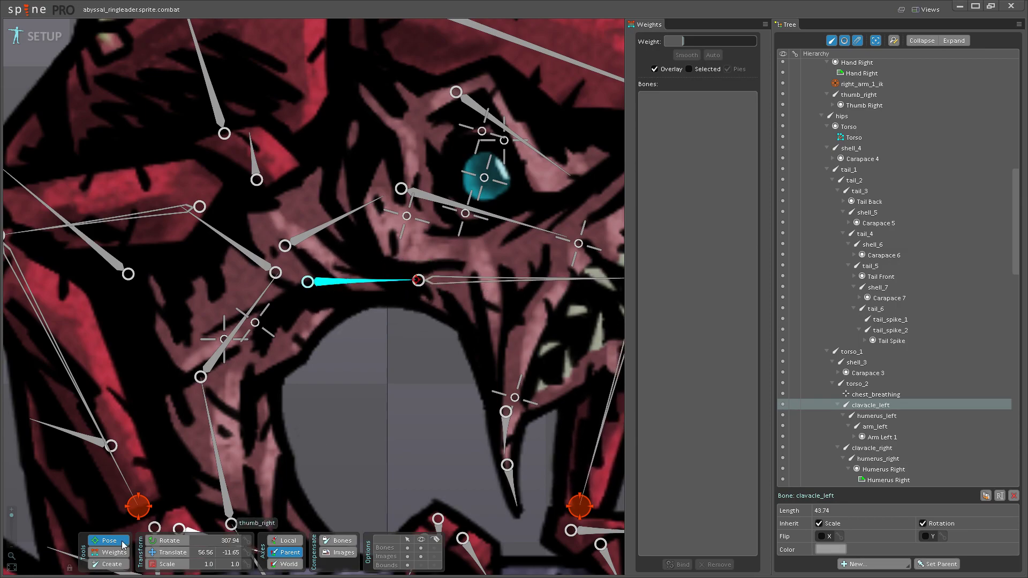
# - Raise the clavacle_left weight of the Torso vertices above the arched opening further, up to 80, and save the project
pyautogui.click(114, 553)
pyautogui.scroll(3, 329, 348)
pyautogui.click(356, 271)
pyautogui.moveTo(354, 353); pyautogui.dragTo(374, 311)
pyautogui.moveTo(343, 326)
pyautogui.mouseDown()
pyautogui.moveTo(365, 345)
pyautogui.moveTo(381, 312)
pyautogui.mouseUp()
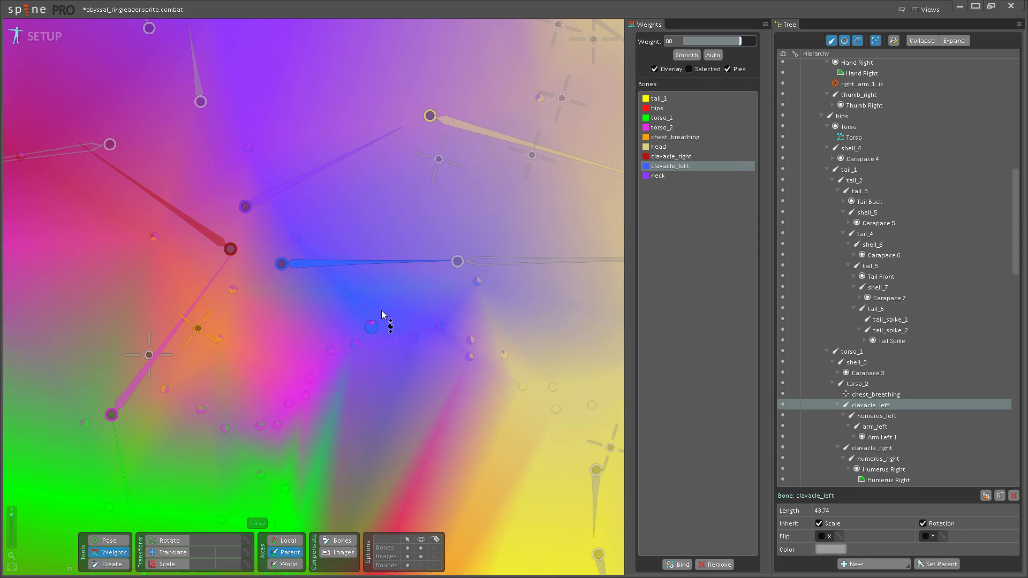
pyautogui.hotkey('ctrl', 's')
# - Check the reweighted chest by moving the clavacle_left bone in pose mode, and undo the movement
pyautogui.click(103, 541)
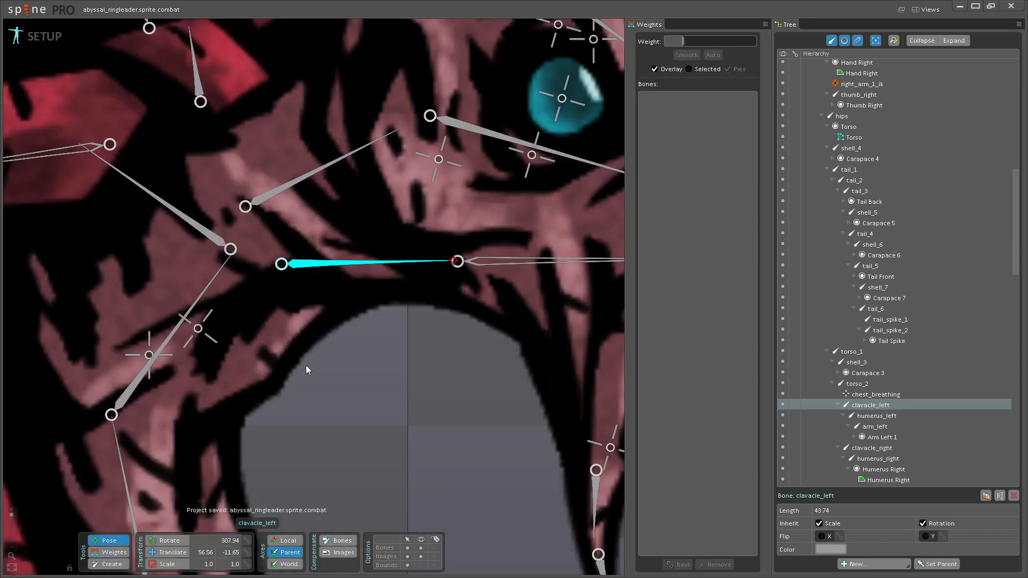
pyautogui.moveTo(402, 263)
pyautogui.mouseDown()
pyautogui.moveTo(401, 311)
pyautogui.moveTo(413, 242)
pyautogui.moveTo(410, 284)
pyautogui.moveTo(416, 267)
pyautogui.mouseUp()
pyautogui.scroll(-2, 415, 309)
pyautogui.scroll(-2, 416, 306)
pyautogui.hotkey('ctrl', 'z')
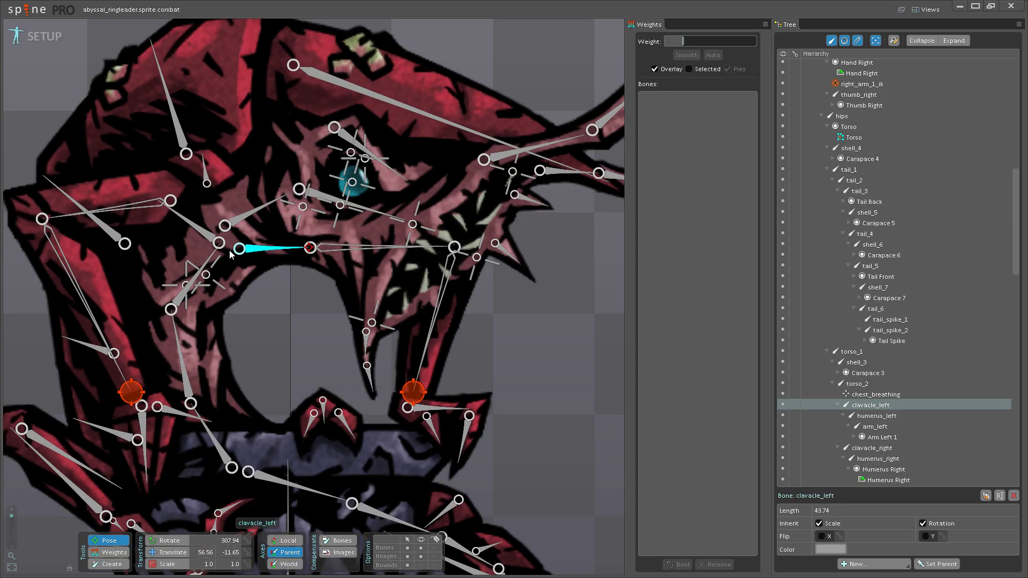
# - Hide the bones and compare the ringleader's artwork with the two neighbouring creatures
pyautogui.scroll(-8, 229, 254)
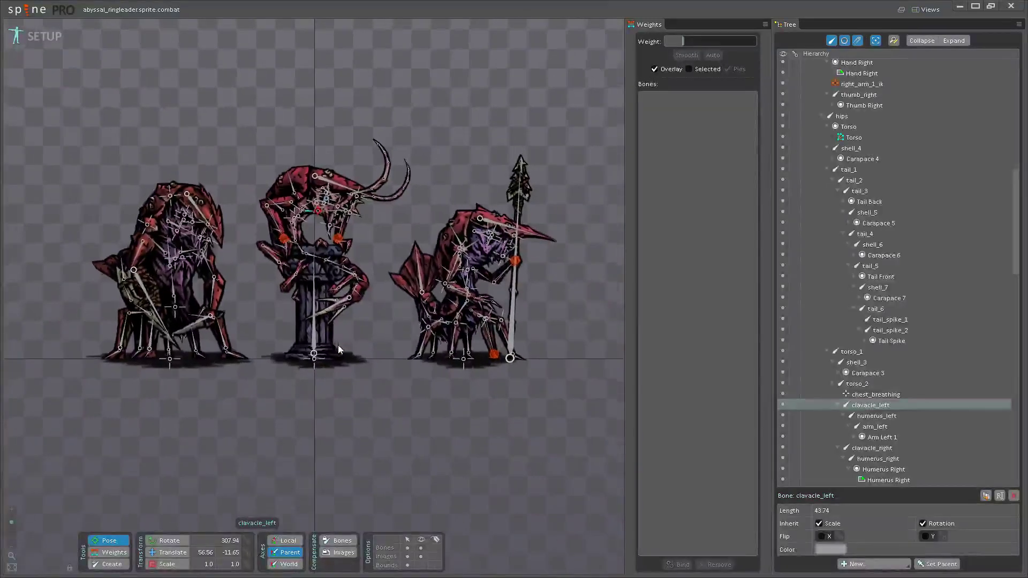
pyautogui.moveTo(338, 344); pyautogui.dragTo(330, 398)
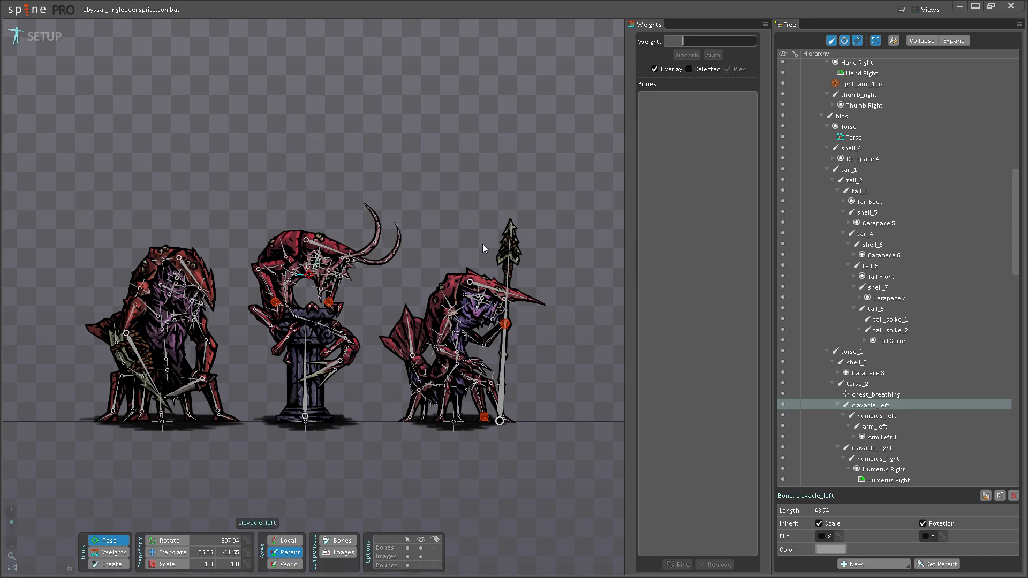
pyautogui.click(420, 548)
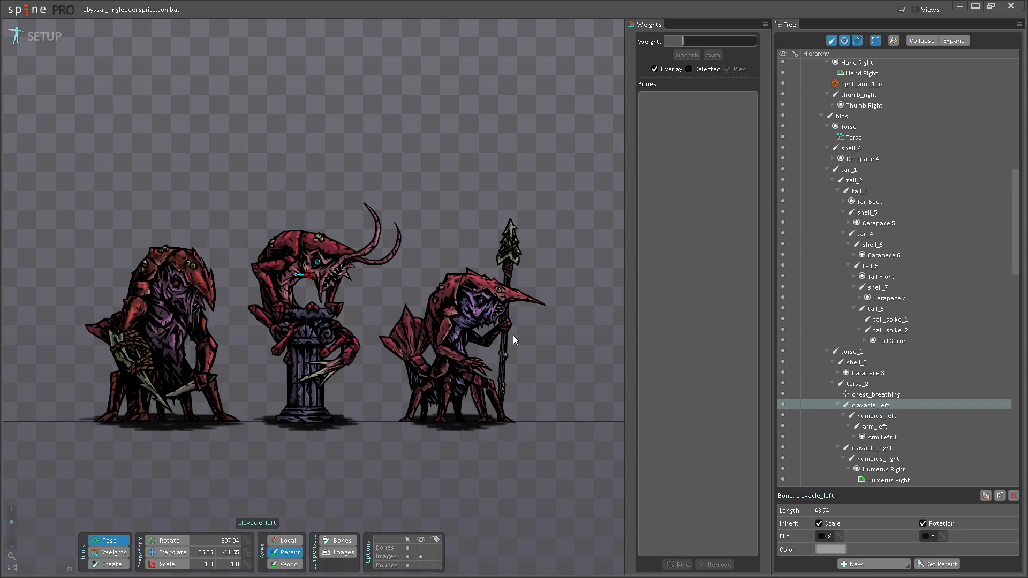
pyautogui.scroll(4, 453, 403)
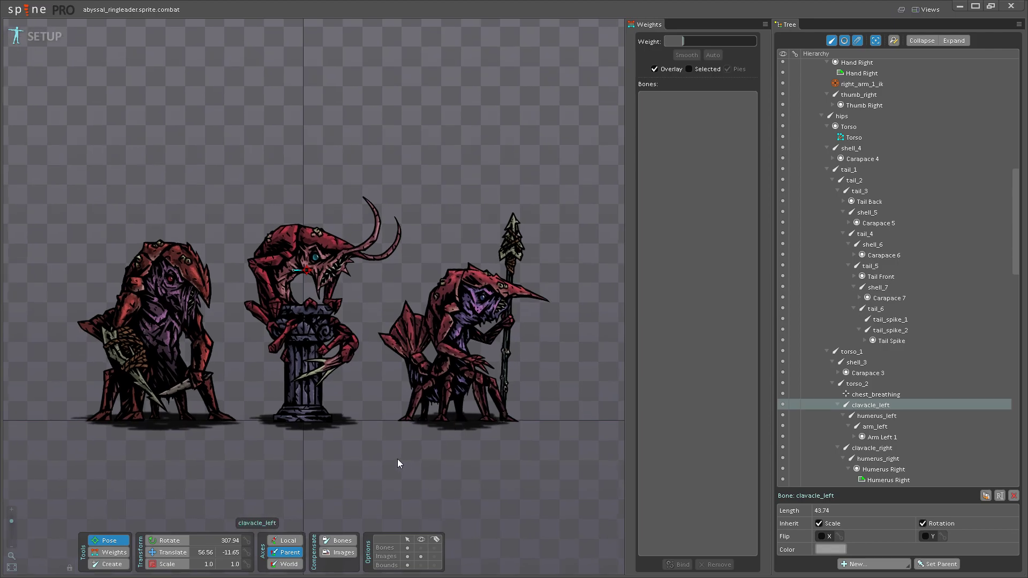
pyautogui.scroll(-1, 405, 450)
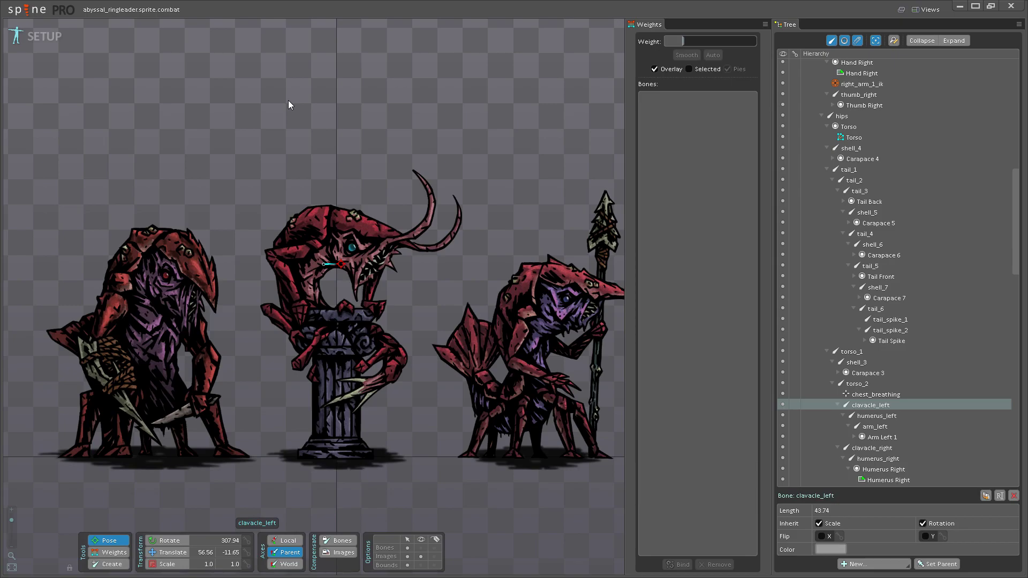
pyautogui.scroll(-5, 342, 272)
pyautogui.scroll(4, 365, 242)
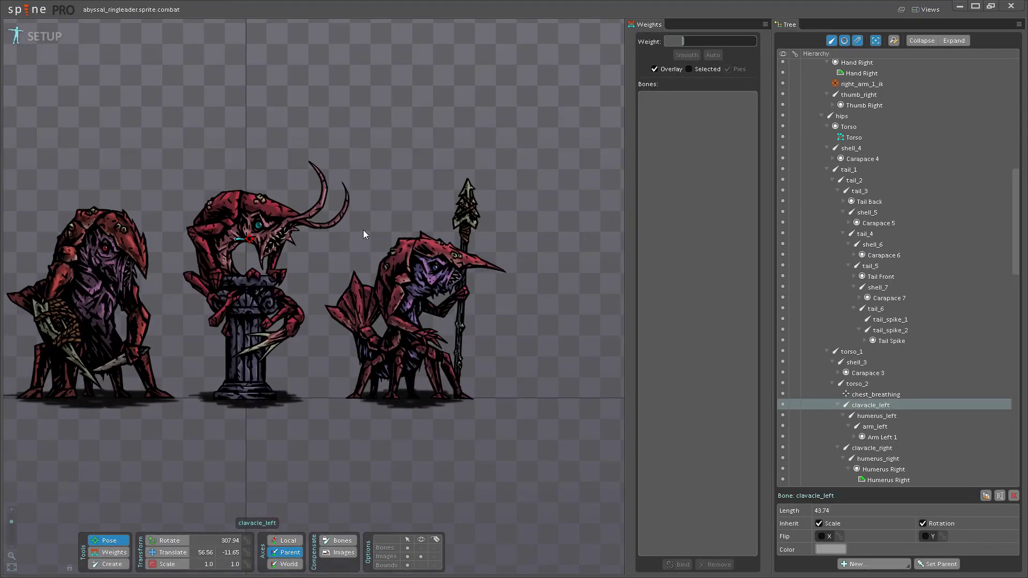
pyautogui.scroll(5, 356, 247)
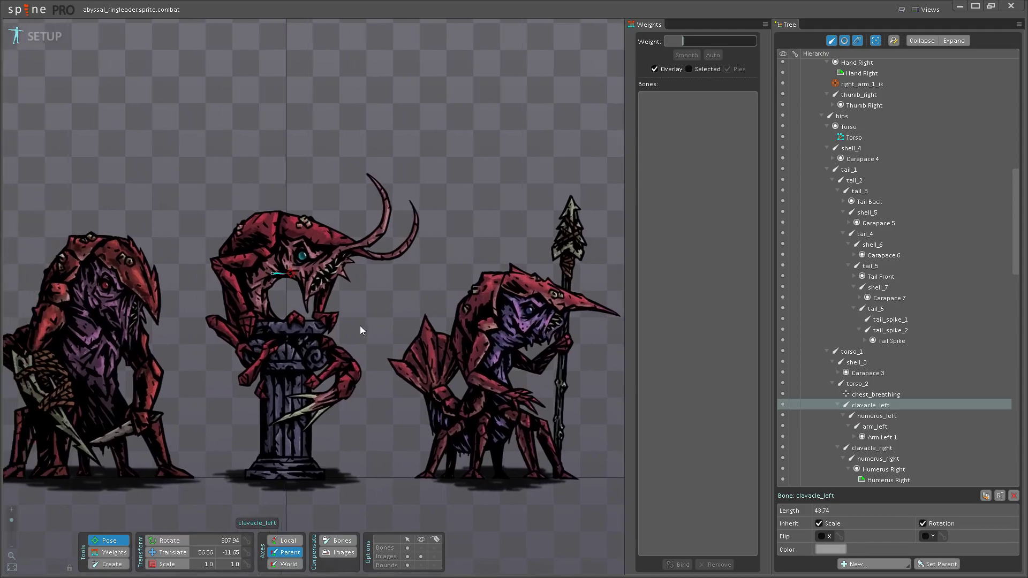
pyautogui.scroll(4, 280, 260)
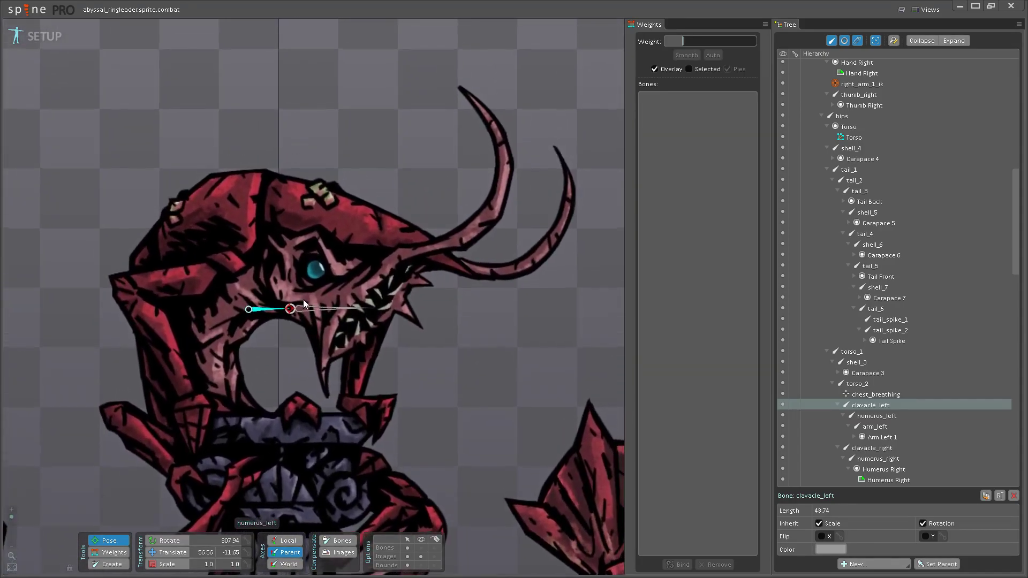
# - Test-move the clavacle_left bone with the other bones hidden, undo the movement and save the project
pyautogui.moveTo(272, 311)
pyautogui.mouseDown()
pyautogui.moveTo(277, 332)
pyautogui.moveTo(285, 304)
pyautogui.mouseUp()
pyautogui.hotkey('ctrl', 'z')
pyautogui.hotkey('ctrl', 's')
pyautogui.scroll(3, 272, 355)
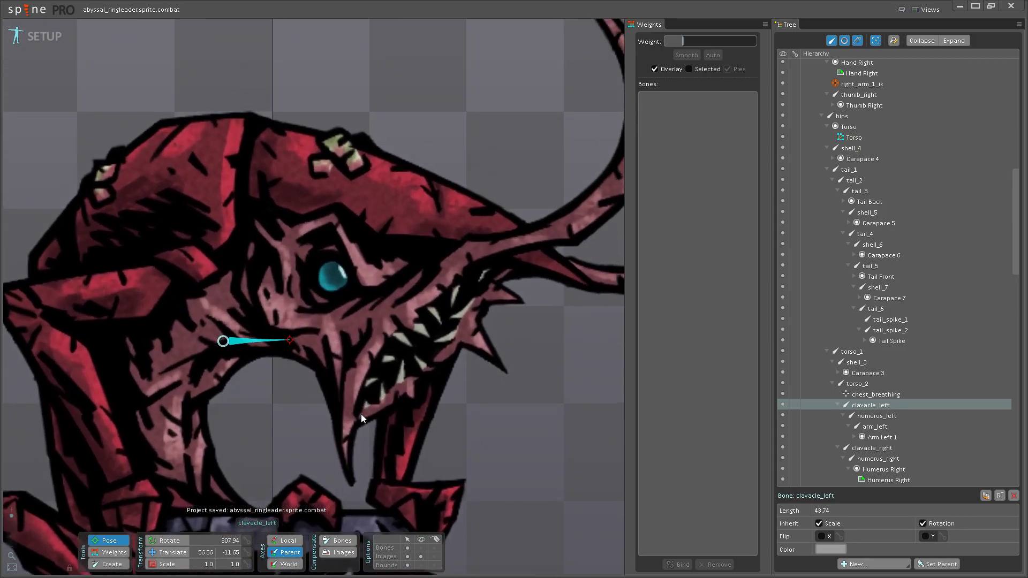
# - Show the bones again and convert the head bone's Head Left attachment into a mesh
pyautogui.click(421, 548)
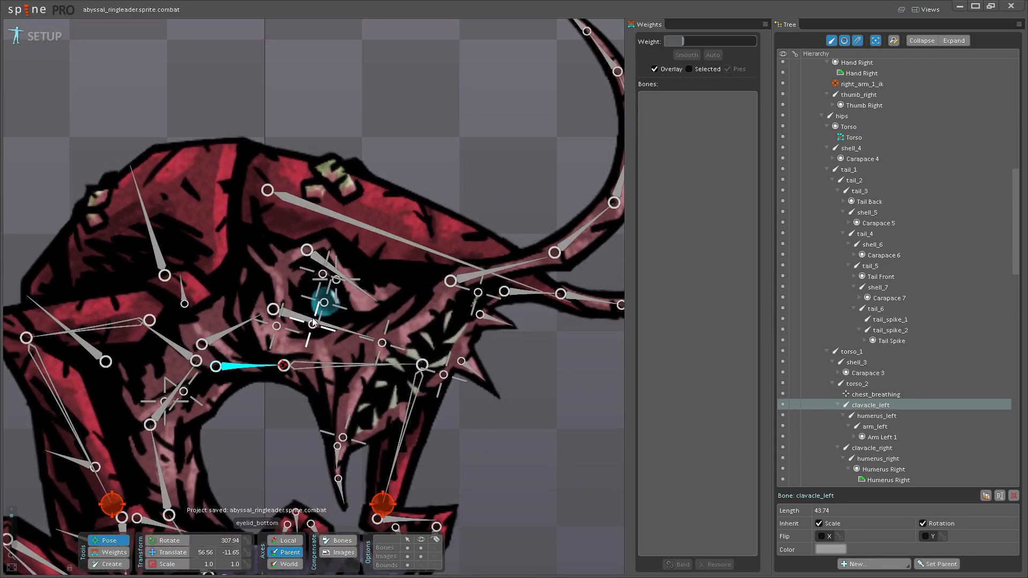
pyautogui.click(295, 316)
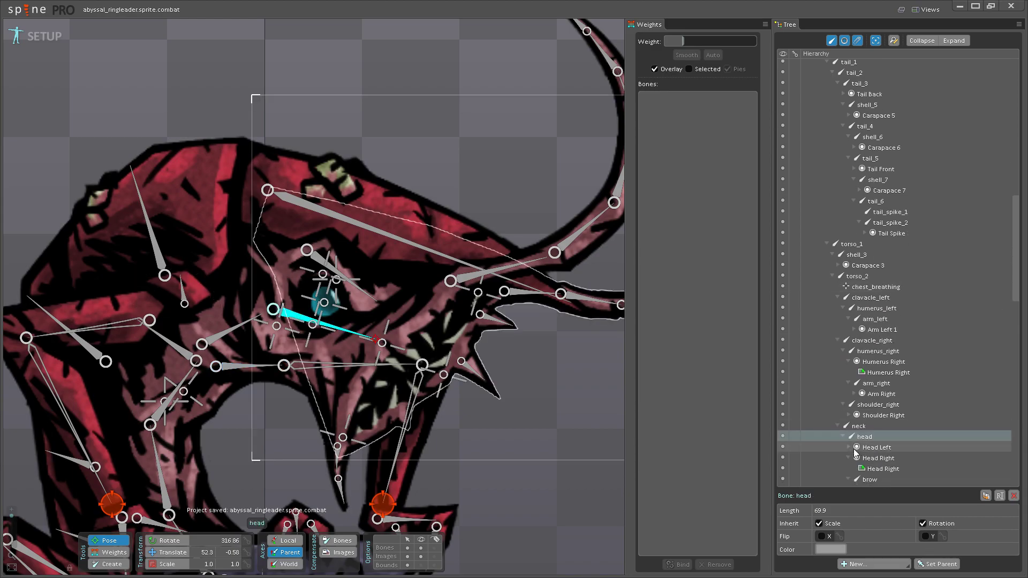
pyautogui.click(849, 448)
pyautogui.click(878, 457)
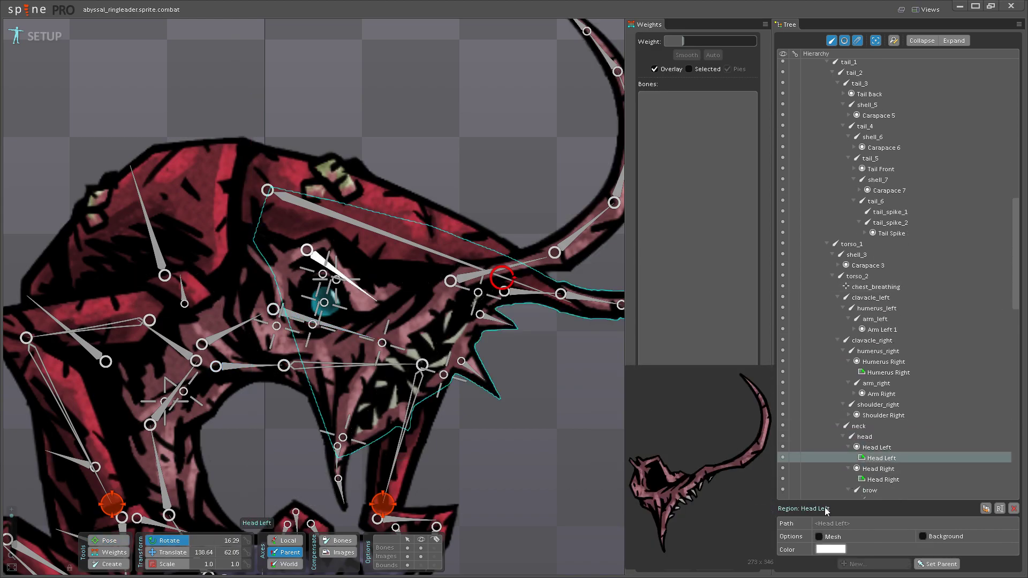
pyautogui.click(819, 537)
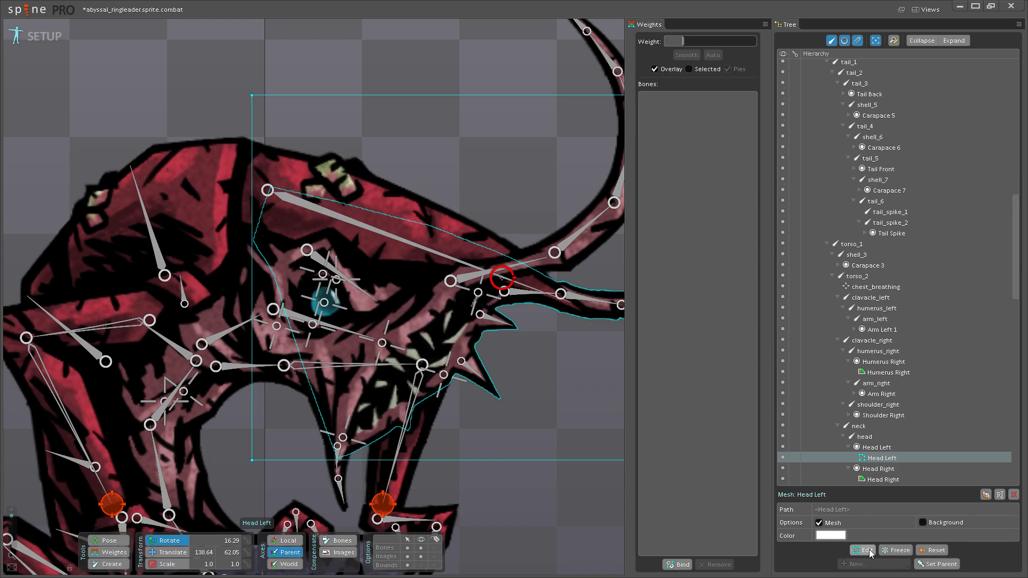
# - Open the Head Left mesh for editing and create vertices along the underside of the lower jaw, starting at its tip
pyautogui.click(862, 551)
pyautogui.moveTo(459, 476); pyautogui.dragTo(431, 361)
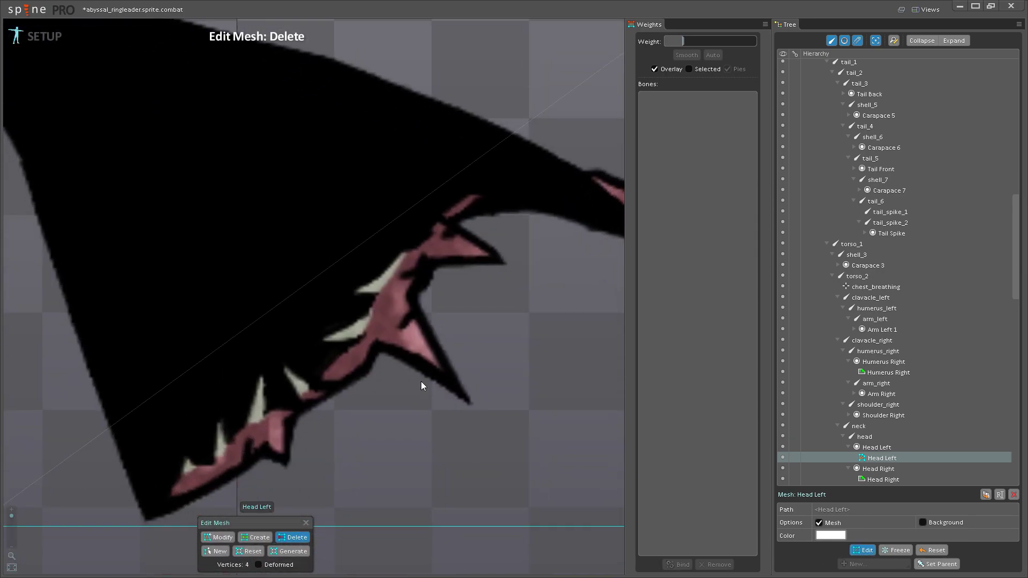
pyautogui.click(270, 538)
pyautogui.moveTo(262, 504); pyautogui.dragTo(266, 438)
pyautogui.click(168, 460)
pyautogui.click(229, 441)
pyautogui.click(272, 405)
pyautogui.click(298, 413)
pyautogui.click(331, 351)
pyautogui.click(367, 332)
pyautogui.click(390, 307)
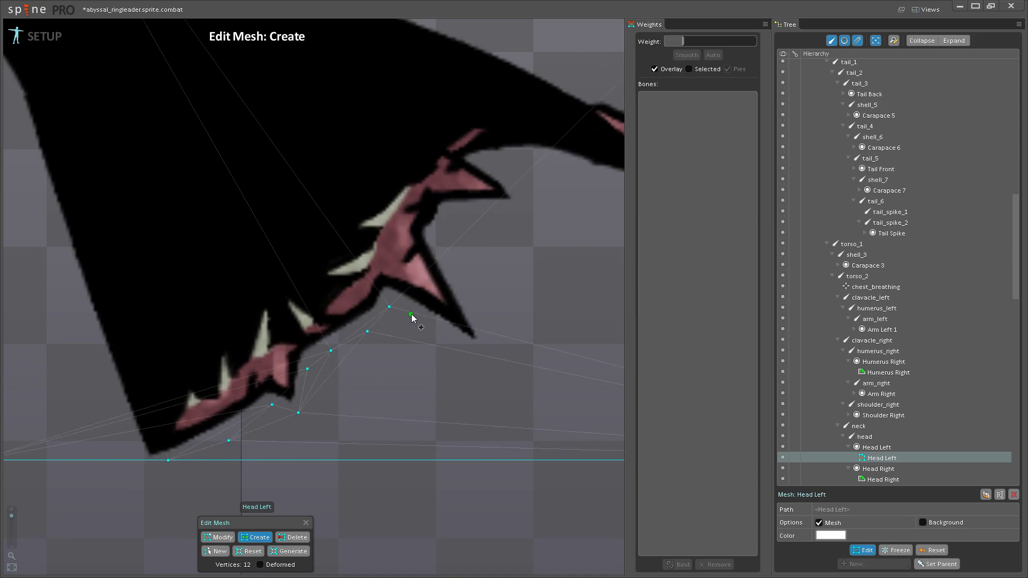
# - Create vertices around the large spike beneath the jaw, following both of its edges
pyautogui.click(383, 280)
pyautogui.click(390, 237)
pyautogui.click(424, 231)
pyautogui.click(438, 240)
pyautogui.click(480, 353)
pyautogui.click(461, 344)
pyautogui.click(431, 328)
pyautogui.click(405, 314)
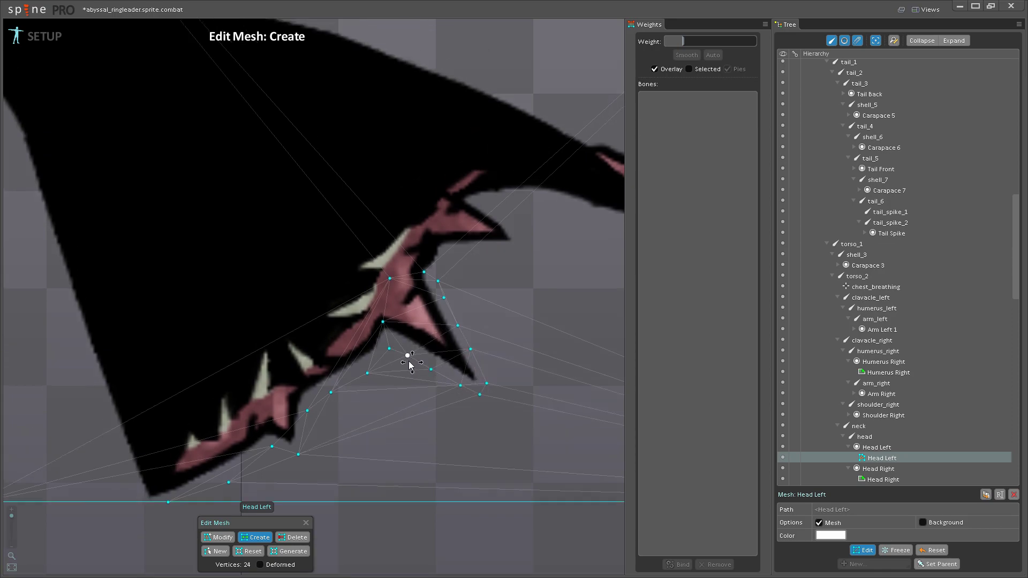
# - Create vertices around the small upper spike behind the jaw's teeth
pyautogui.click(442, 319)
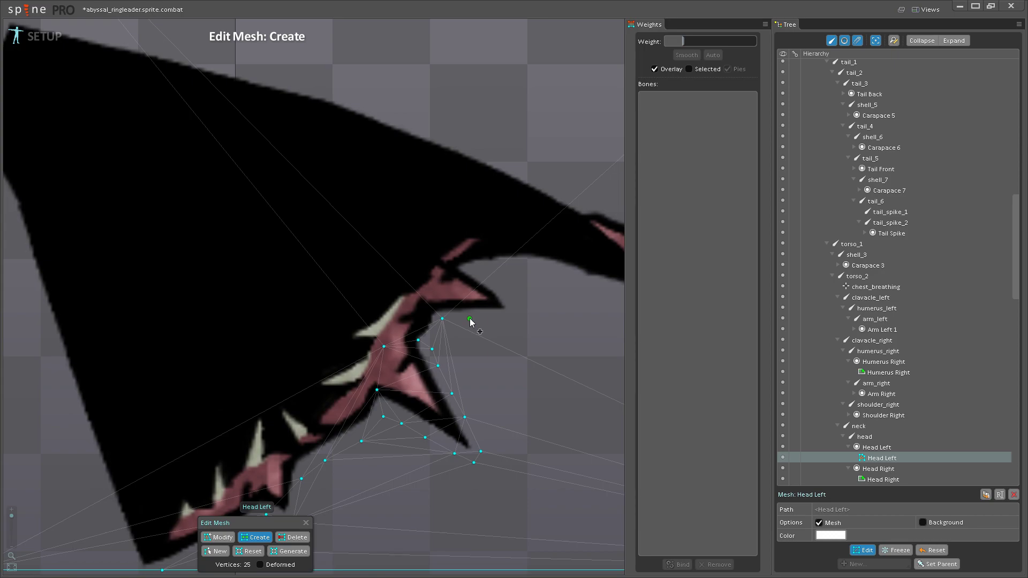
pyautogui.click(470, 320)
pyautogui.click(503, 320)
pyautogui.click(515, 308)
pyautogui.click(499, 287)
pyautogui.click(476, 271)
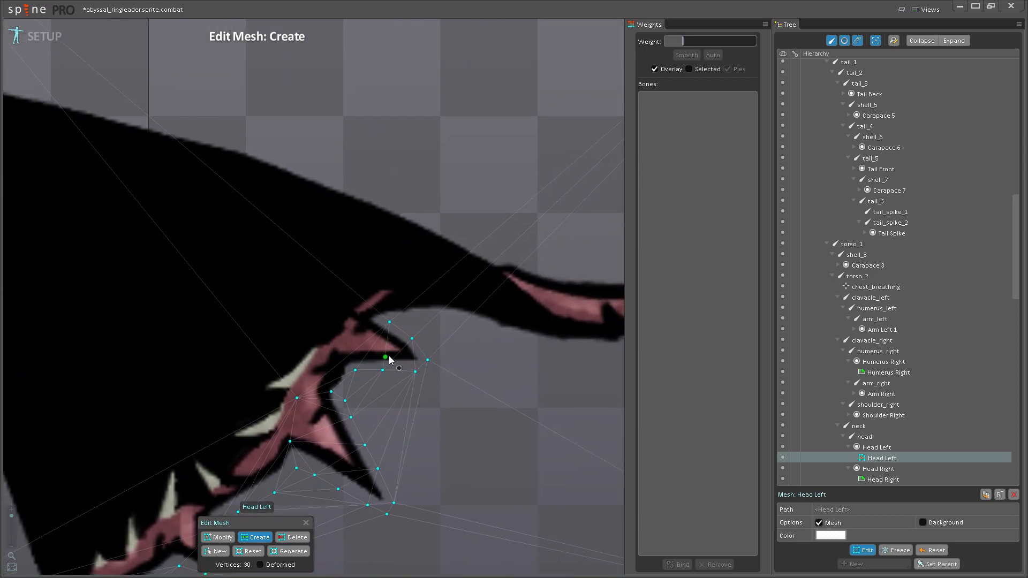
# - Continue the Head Left mesh vertices from the small spike along the underside of the horn's base
pyautogui.click(413, 329)
pyautogui.click(465, 336)
pyautogui.moveTo(465, 335); pyautogui.dragTo(341, 333)
pyautogui.click(394, 354)
pyautogui.moveTo(464, 362); pyautogui.dragTo(360, 344)
pyautogui.scroll(-1, 359, 345)
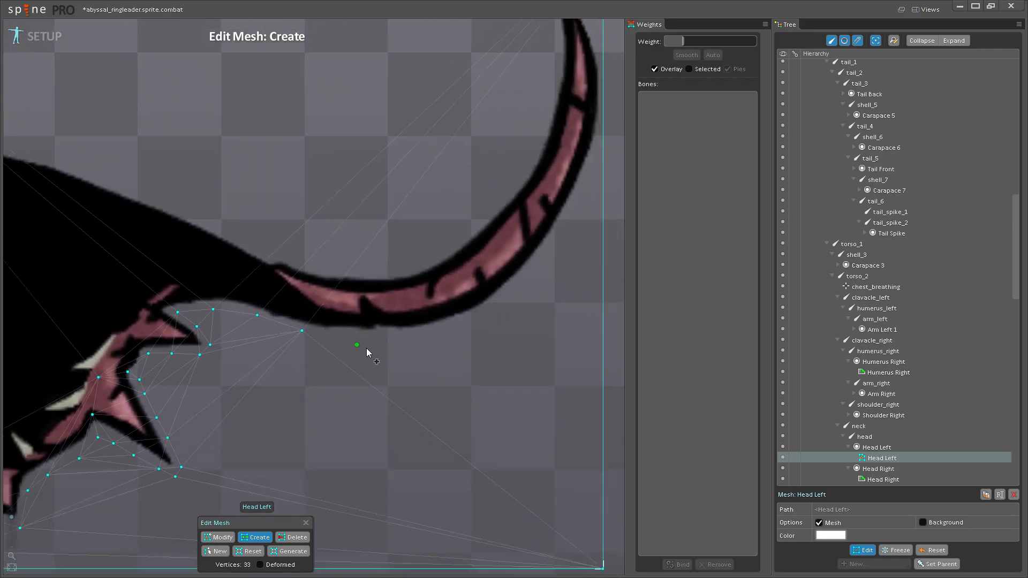
pyautogui.scroll(-3, 344, 408)
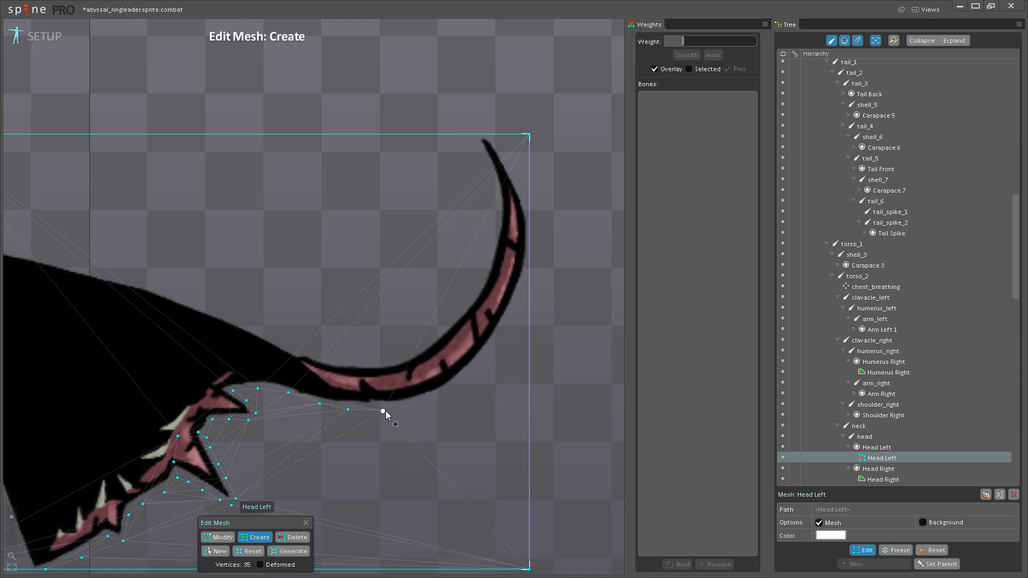
# - Create vertices along the outer curve of the horn up to its tip
pyautogui.click(448, 392)
pyautogui.click(478, 370)
pyautogui.click(498, 343)
pyautogui.click(517, 306)
pyautogui.click(529, 270)
pyautogui.click(529, 229)
pyautogui.click(529, 192)
pyautogui.click(512, 162)
pyautogui.click(490, 134)
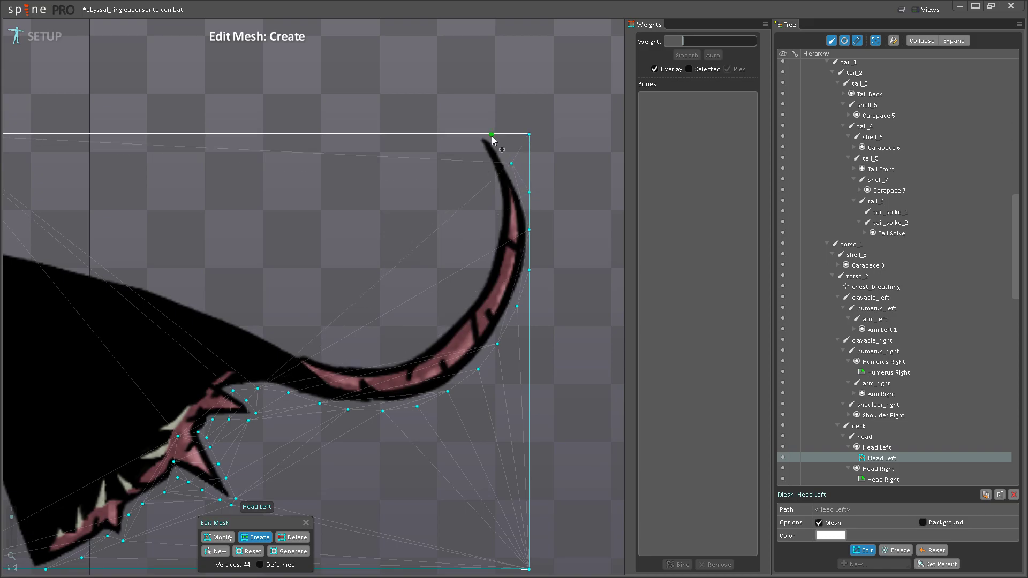
# - Create vertices along the inner curve of the horn from its tip back to its base
pyautogui.click(470, 134)
pyautogui.click(481, 160)
pyautogui.click(493, 191)
pyautogui.click(491, 227)
pyautogui.click(483, 266)
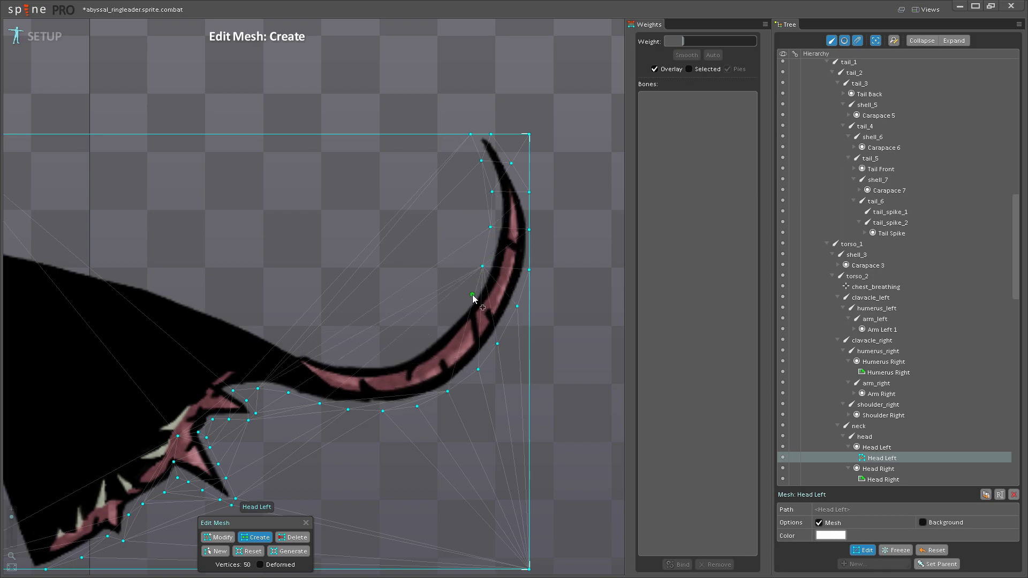
pyautogui.click(467, 299)
pyautogui.click(439, 327)
pyautogui.click(410, 346)
pyautogui.moveTo(411, 346); pyautogui.dragTo(456, 320)
pyautogui.click(430, 328)
pyautogui.click(398, 330)
pyautogui.click(375, 326)
pyautogui.moveTo(411, 338); pyautogui.dragTo(443, 344)
pyautogui.scroll(1, 443, 344)
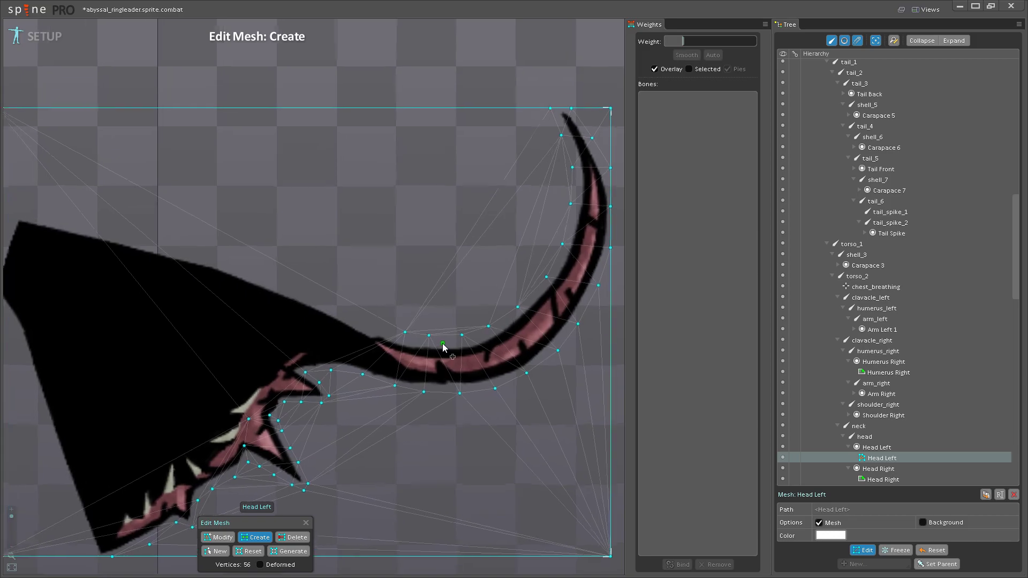
# - Undo the last vertex and create Head Left mesh vertices along the head's upper edge just before the horn's base
pyautogui.scroll(1, 438, 342)
pyautogui.hotkey('ctrl', 'z')
pyautogui.click(380, 326)
pyautogui.moveTo(380, 326); pyautogui.dragTo(474, 363)
pyautogui.click(407, 336)
pyautogui.click(427, 336)
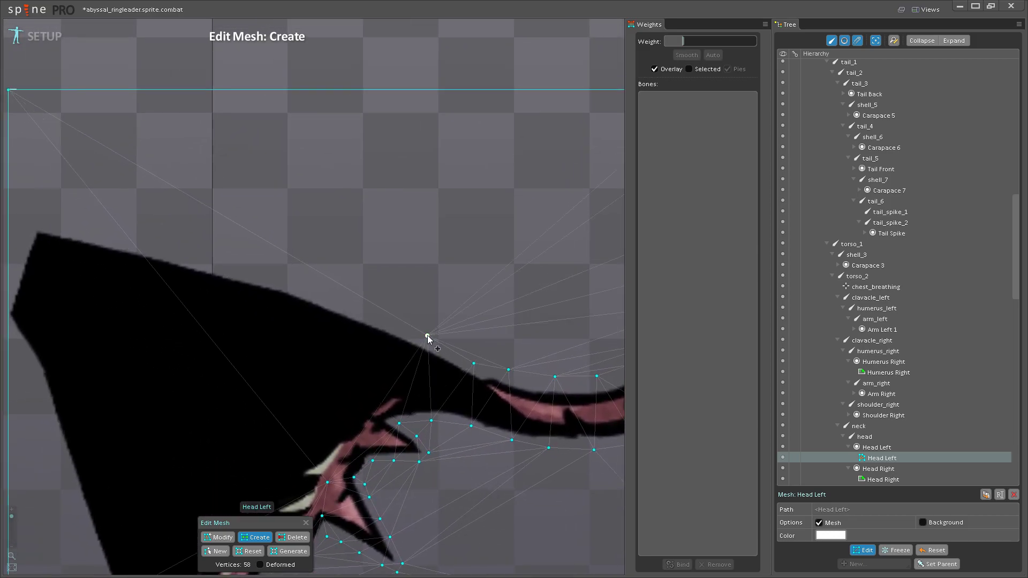
# - Continue the outline vertices along the head's sloping upper edge to its upper back corner
pyautogui.click(373, 310)
pyautogui.click(426, 325)
pyautogui.click(375, 309)
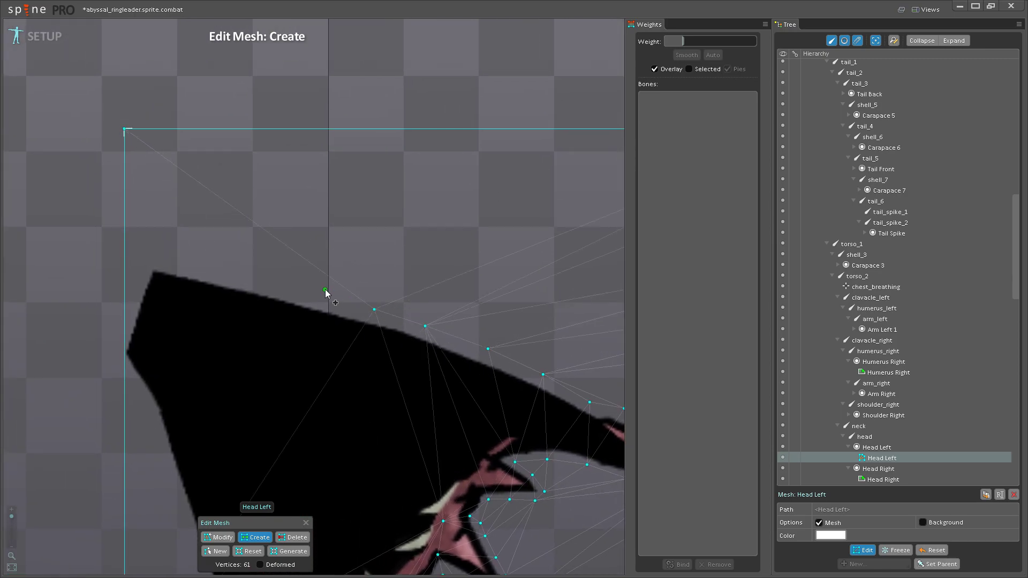
pyautogui.click(316, 295)
pyautogui.click(364, 325)
pyautogui.click(311, 310)
pyautogui.click(260, 303)
pyautogui.click(241, 299)
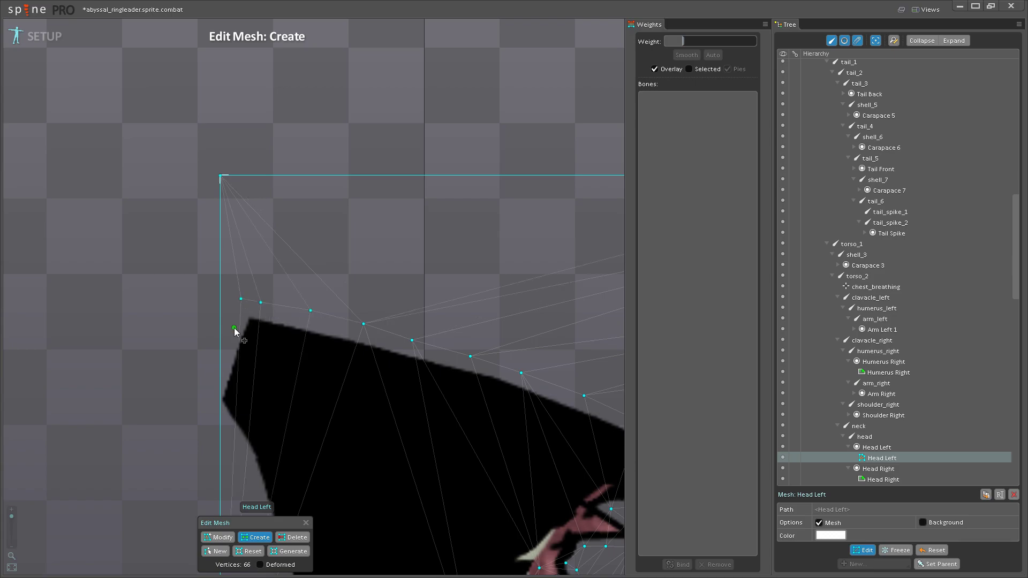
# - Create vertices down the head's short back edge, around its pointed corner and onto the start of the long straight edge
pyautogui.click(229, 330)
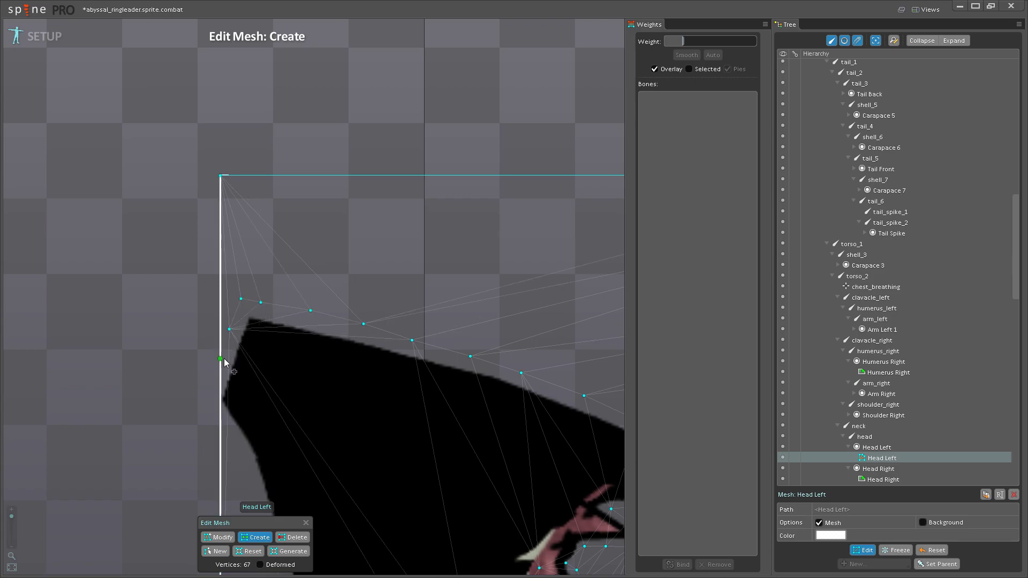
pyautogui.click(220, 372)
pyautogui.click(220, 410)
pyautogui.moveTo(222, 352); pyautogui.dragTo(226, 243)
pyautogui.scroll(2, 243, 283)
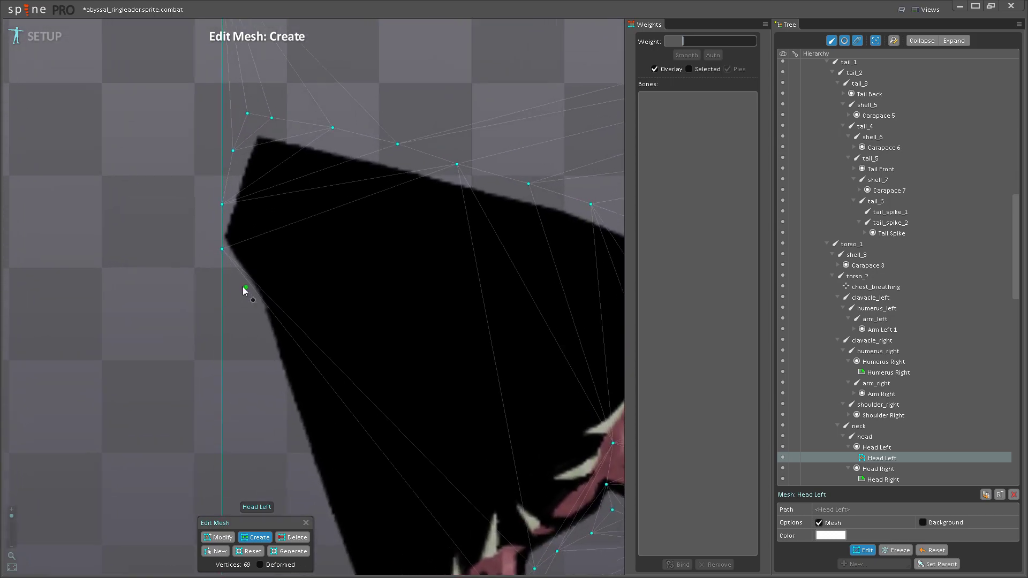
pyautogui.click(248, 292)
pyautogui.click(271, 349)
pyautogui.click(279, 390)
pyautogui.scroll(-1, 261, 309)
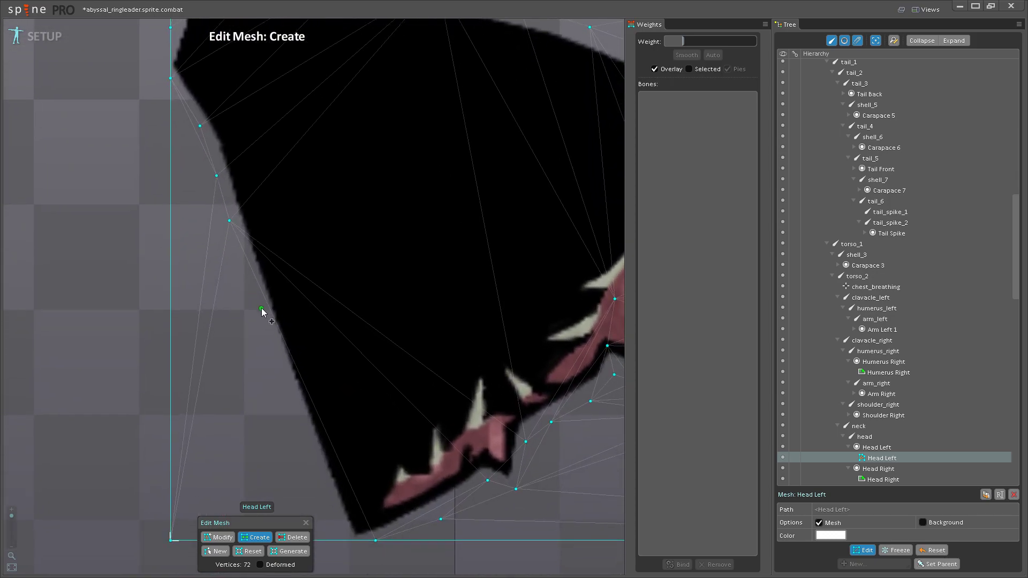
# - Continue the vertices down the head's long straight edge to the jaw tip, closing the ring of points
pyautogui.click(251, 281)
pyautogui.click(267, 331)
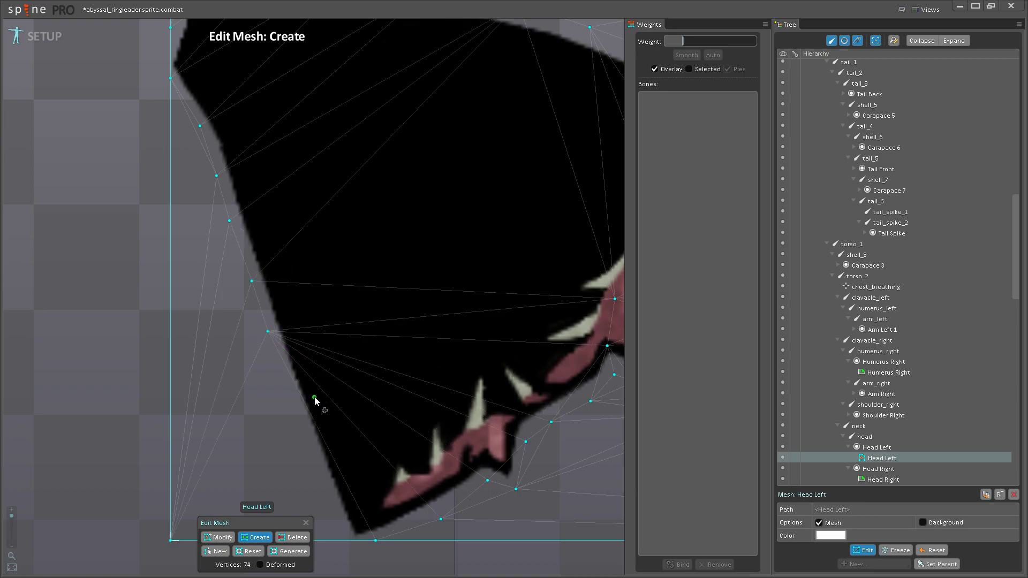
pyautogui.click(285, 385)
pyautogui.click(302, 436)
pyautogui.click(318, 423)
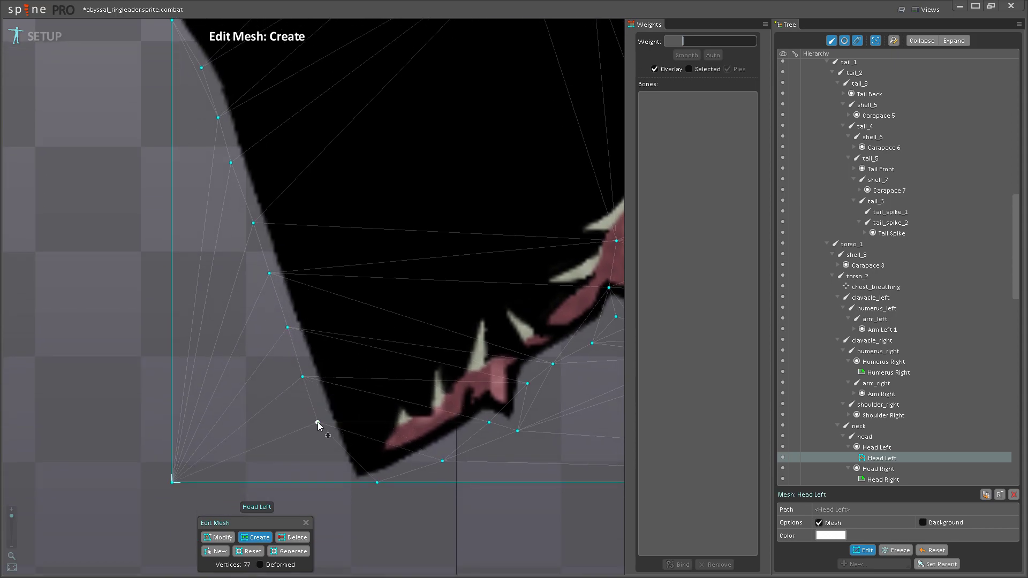
pyautogui.click(340, 481)
# - Examine the ring of vertices around the whole Head Left image from jaw to horn tip
pyautogui.scroll(-5, 300, 386)
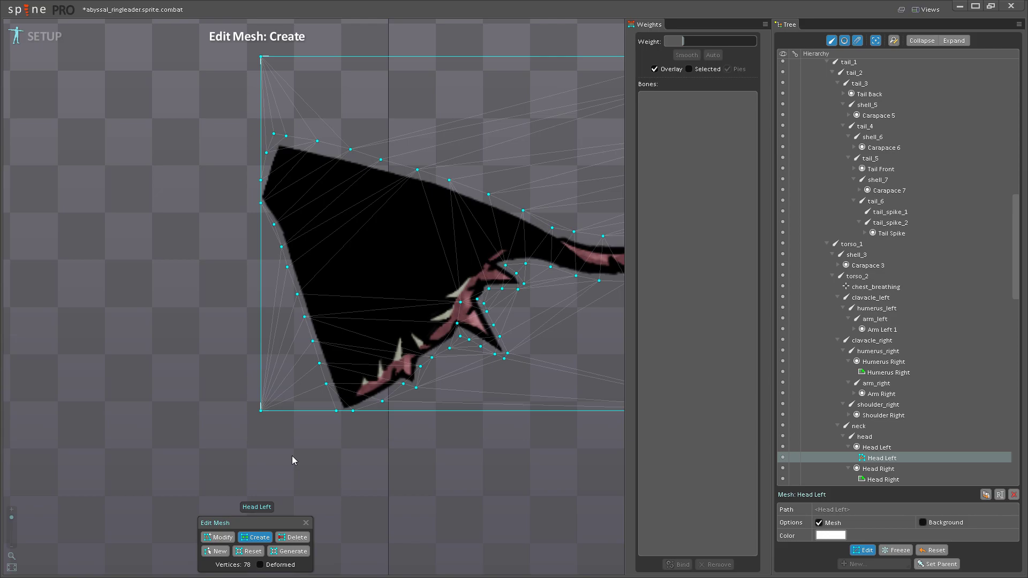
pyautogui.scroll(-2, 298, 440)
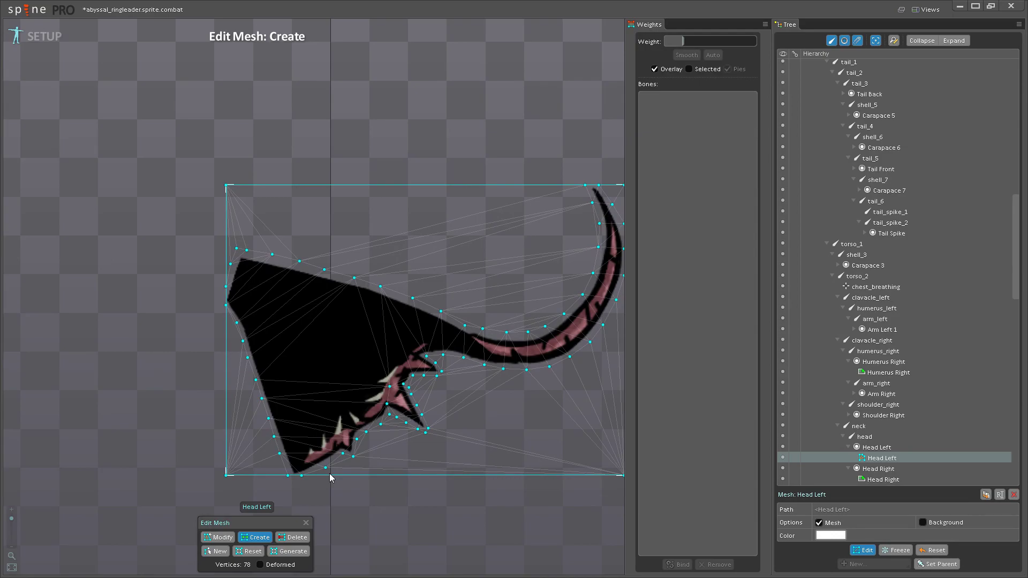
pyautogui.scroll(3, 330, 474)
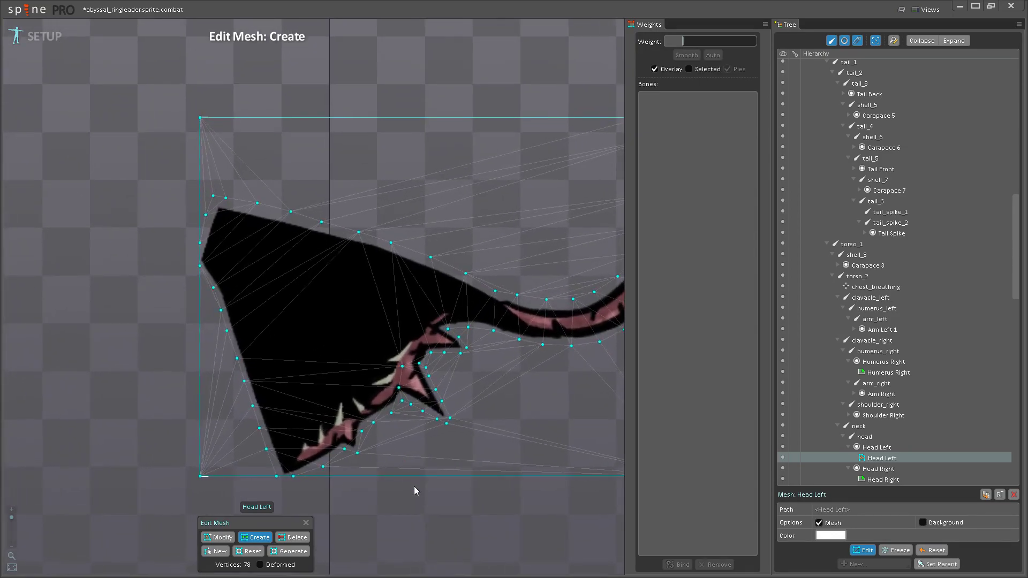
pyautogui.moveTo(414, 486); pyautogui.dragTo(389, 505)
pyautogui.scroll(-2, 389, 490)
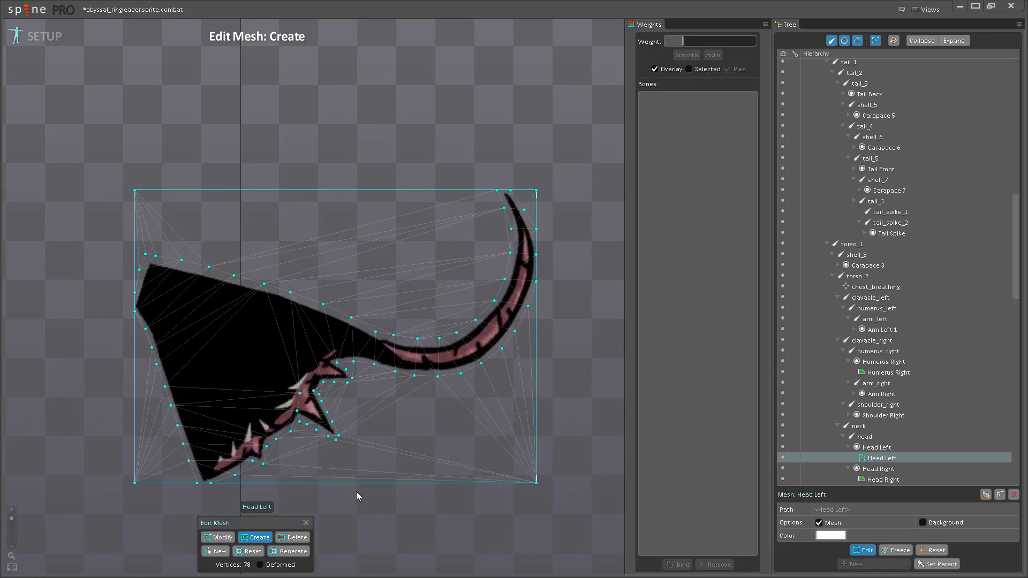
pyautogui.scroll(2, 429, 370)
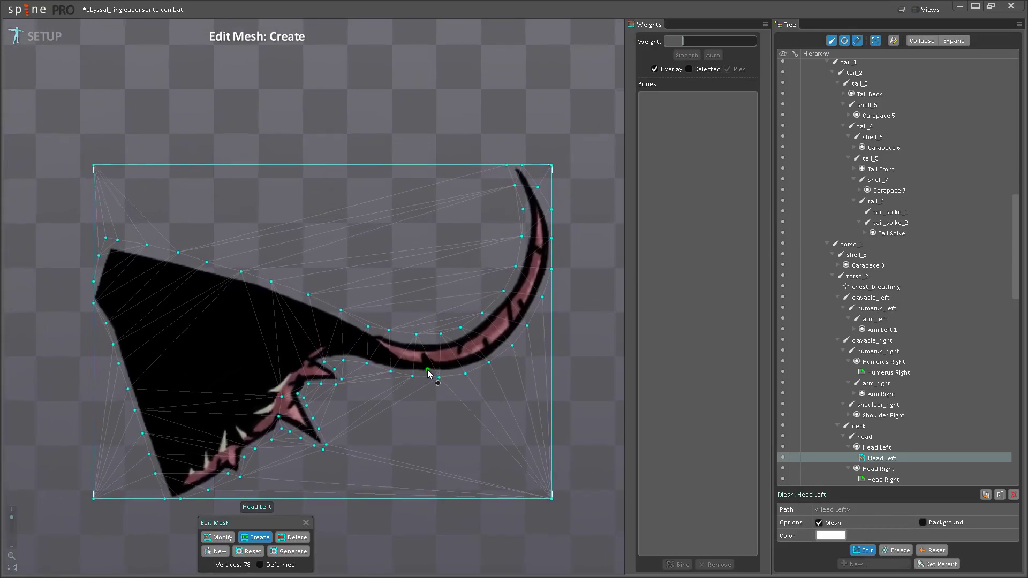
pyautogui.moveTo(403, 369); pyautogui.dragTo(527, 420)
pyautogui.scroll(-1, 502, 380)
pyautogui.scroll(1, 423, 401)
pyautogui.scroll(2, 323, 442)
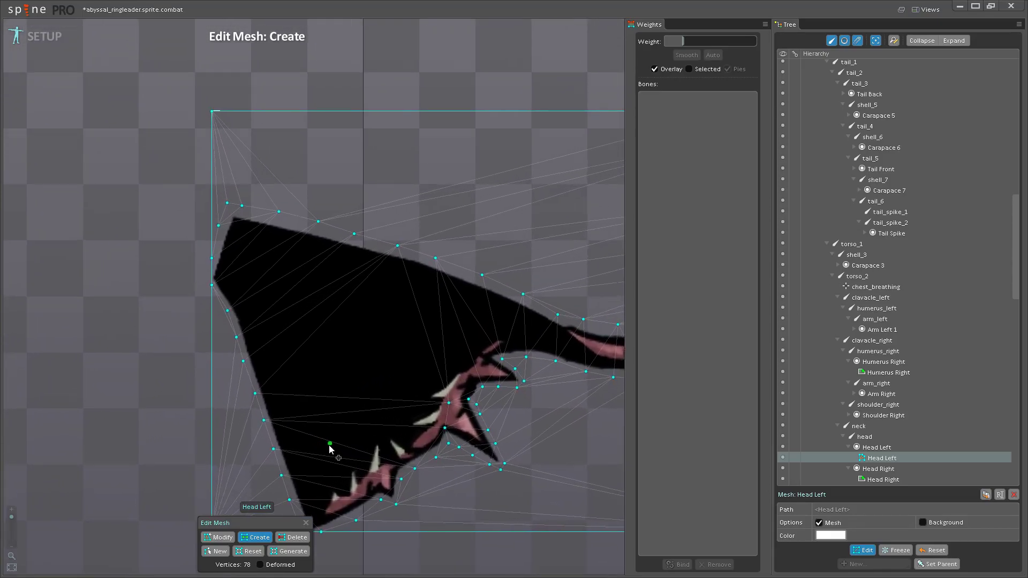
# - Create a row of interior vertices along the inner side of the teeth, from the jaw tip up to the mouth corner
pyautogui.scroll(1, 334, 456)
pyautogui.click(309, 455)
pyautogui.click(350, 427)
pyautogui.click(388, 381)
pyautogui.click(421, 372)
pyautogui.click(435, 349)
pyautogui.click(457, 336)
pyautogui.click(465, 315)
pyautogui.click(510, 287)
pyautogui.click(534, 259)
pyautogui.moveTo(536, 265); pyautogui.dragTo(394, 340)
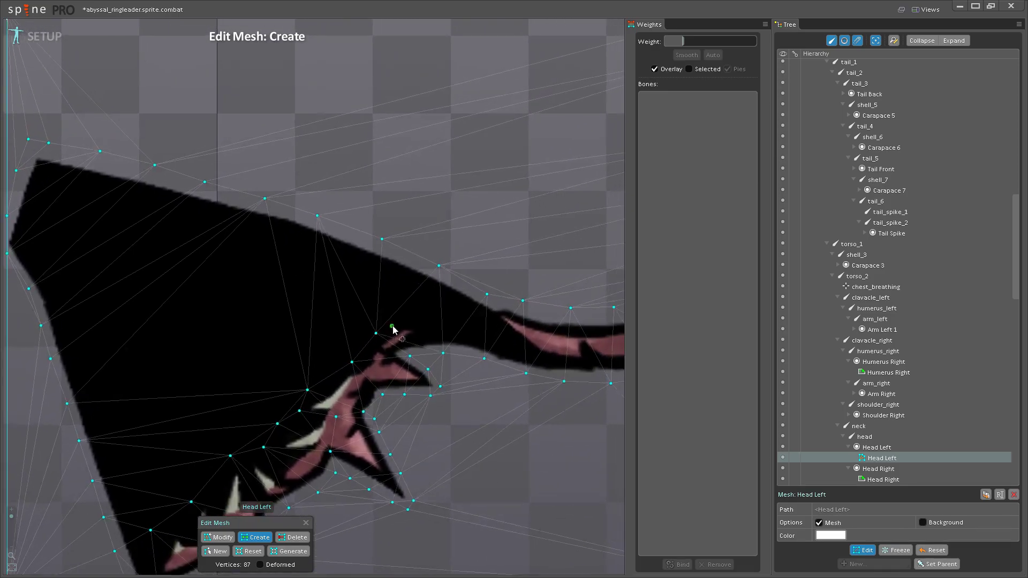
# - Create two interior vertices leading from the mouth corner toward the horn's base
pyautogui.click(416, 299)
pyautogui.scroll(-4, 416, 301)
pyautogui.scroll(3, 402, 304)
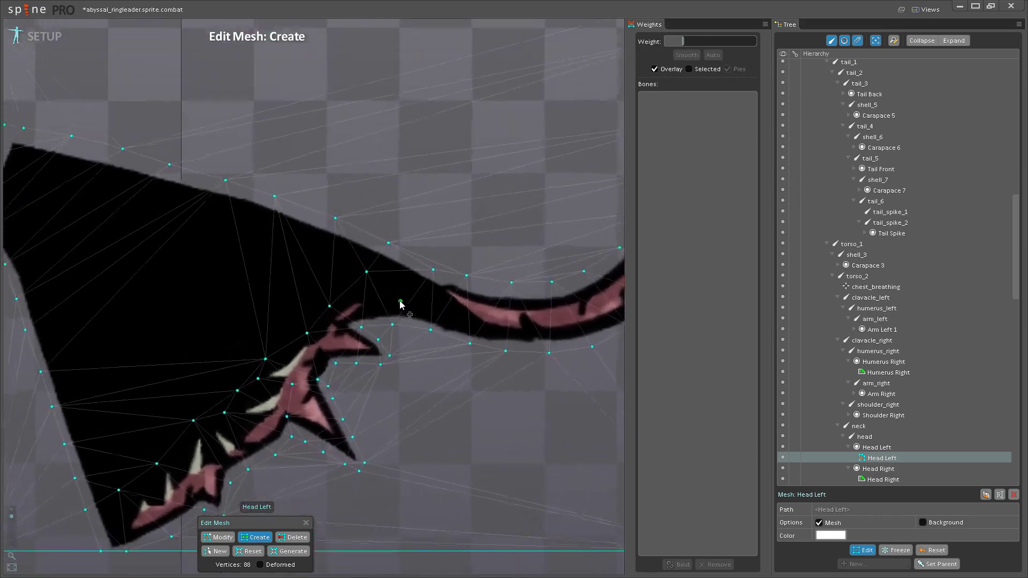
pyautogui.scroll(1, 401, 303)
pyautogui.click(432, 298)
pyautogui.scroll(-4, 448, 316)
# - Create five interior vertices spread across the black area of the head
pyautogui.moveTo(459, 332); pyautogui.dragTo(408, 360)
pyautogui.scroll(-3, 412, 305)
pyautogui.scroll(4, 348, 359)
pyautogui.moveTo(226, 362); pyautogui.dragTo(422, 355)
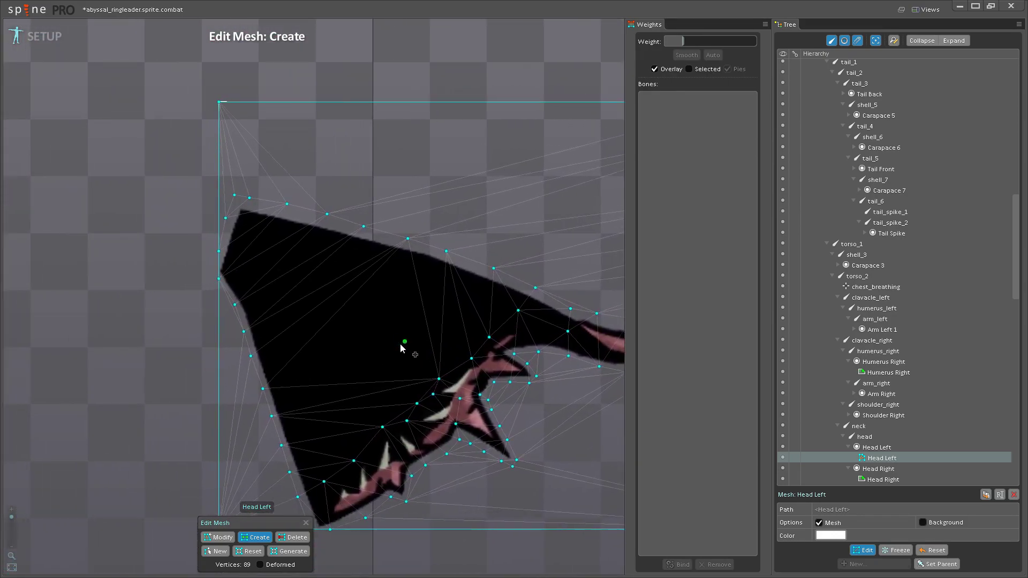
pyautogui.click(298, 363)
pyautogui.click(342, 308)
pyautogui.click(390, 274)
pyautogui.click(256, 276)
pyautogui.click(279, 244)
# - Delete the four original corner vertices of the Head Left mesh
pyautogui.click(294, 538)
pyautogui.scroll(-1, 263, 472)
pyautogui.click(240, 467)
pyautogui.moveTo(562, 439); pyautogui.dragTo(203, 478)
pyautogui.click(385, 504)
pyautogui.moveTo(352, 346); pyautogui.dragTo(401, 498)
pyautogui.click(434, 288)
pyautogui.moveTo(307, 397); pyautogui.dragTo(708, 296)
pyautogui.click(330, 187)
pyautogui.scroll(-1, 465, 334)
pyautogui.moveTo(465, 334); pyautogui.dragTo(300, 304)
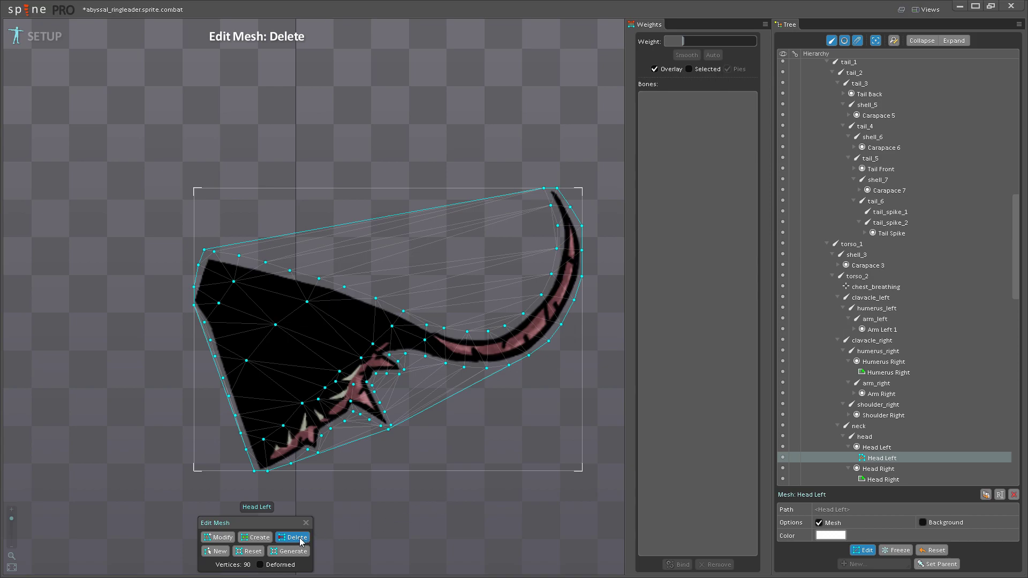
# - Finish editing the Head Left mesh, hide the bones and clear the selection
pyautogui.click(864, 550)
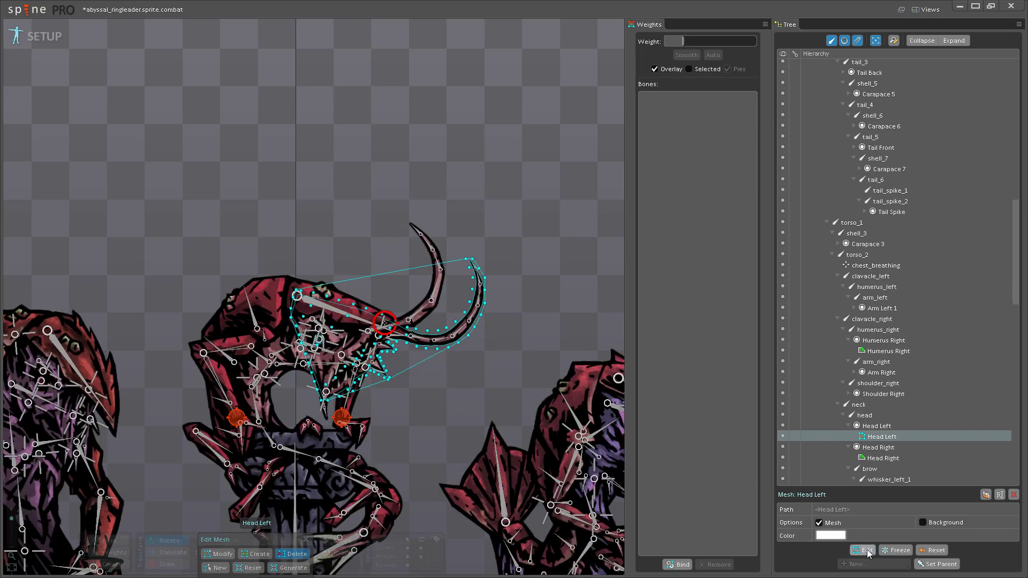
pyautogui.scroll(-3, 368, 412)
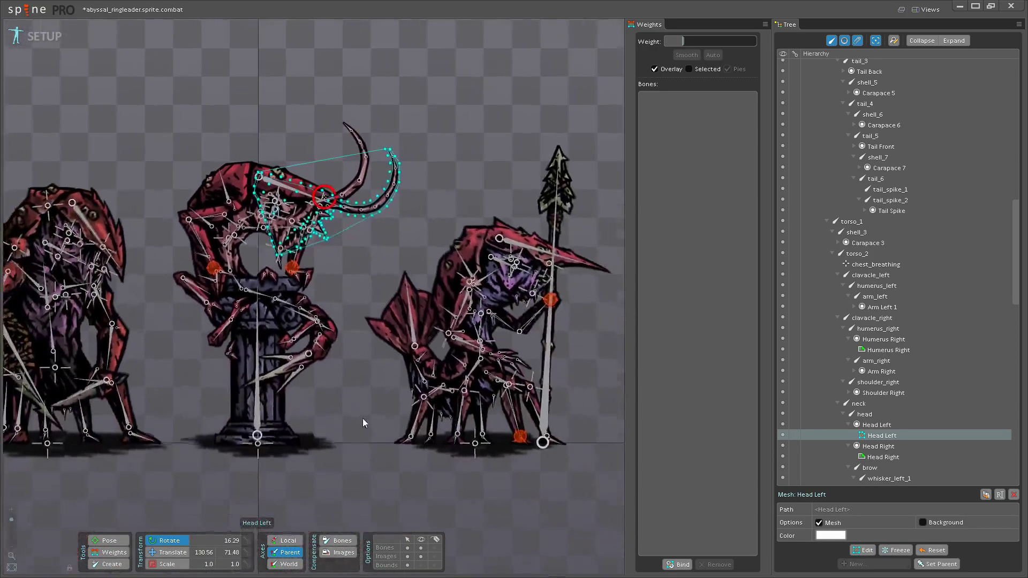
pyautogui.click(422, 548)
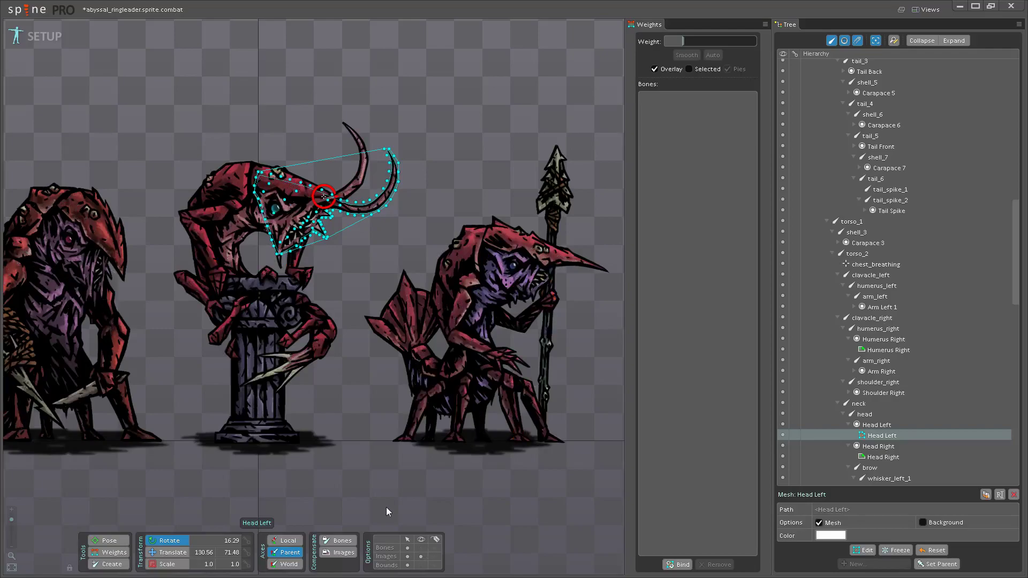
pyautogui.scroll(-2, 337, 445)
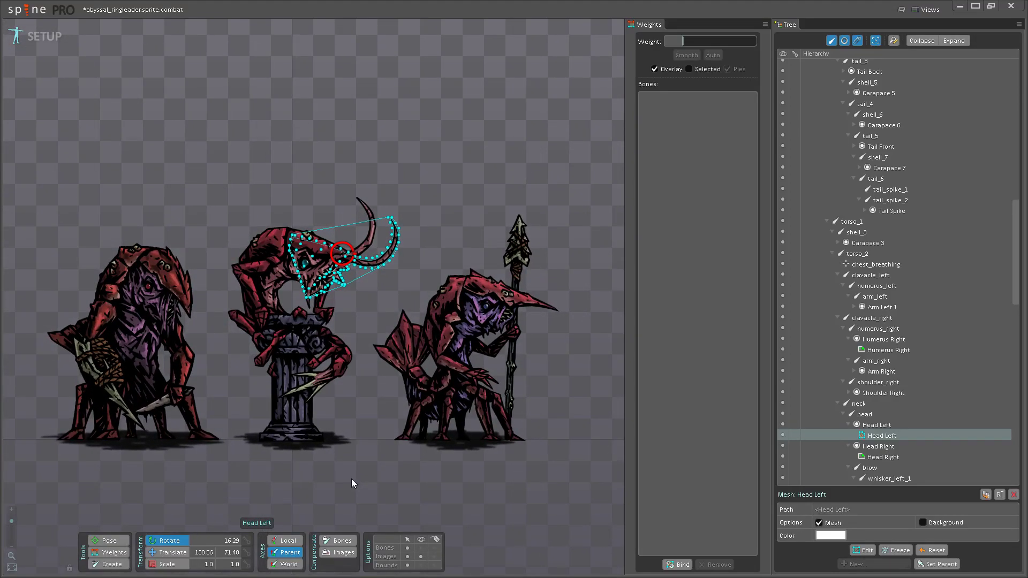
pyautogui.click(351, 479)
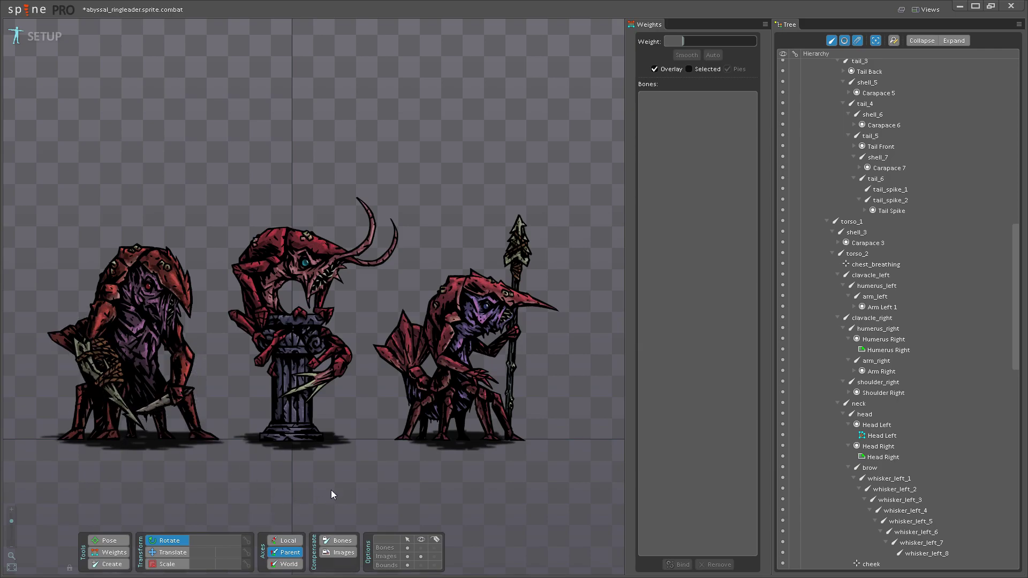
# - Examine the ringleader on the pillar with the bones hidden
pyautogui.scroll(3, 386, 480)
pyautogui.scroll(2, 378, 445)
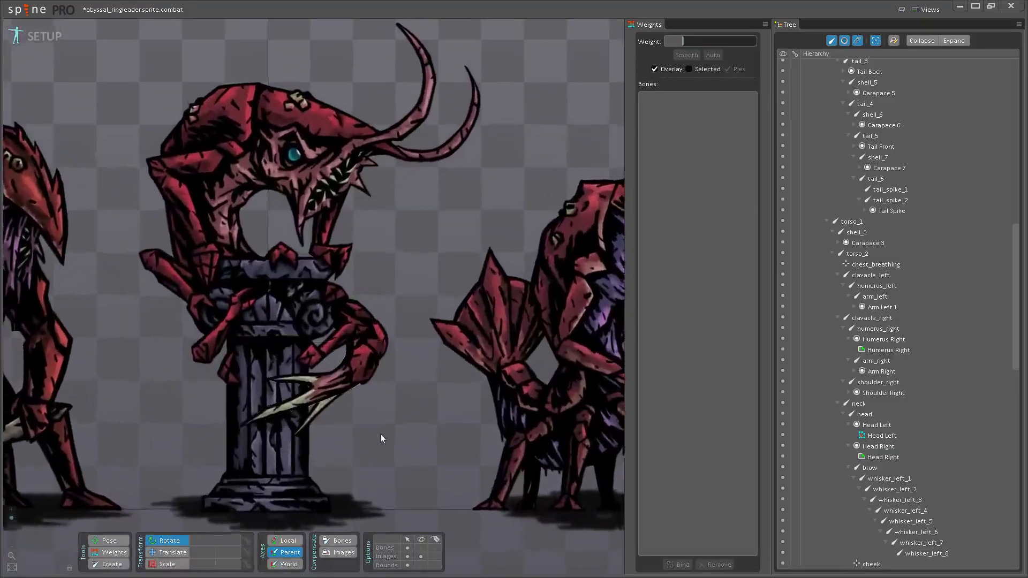
pyautogui.scroll(3, 356, 443)
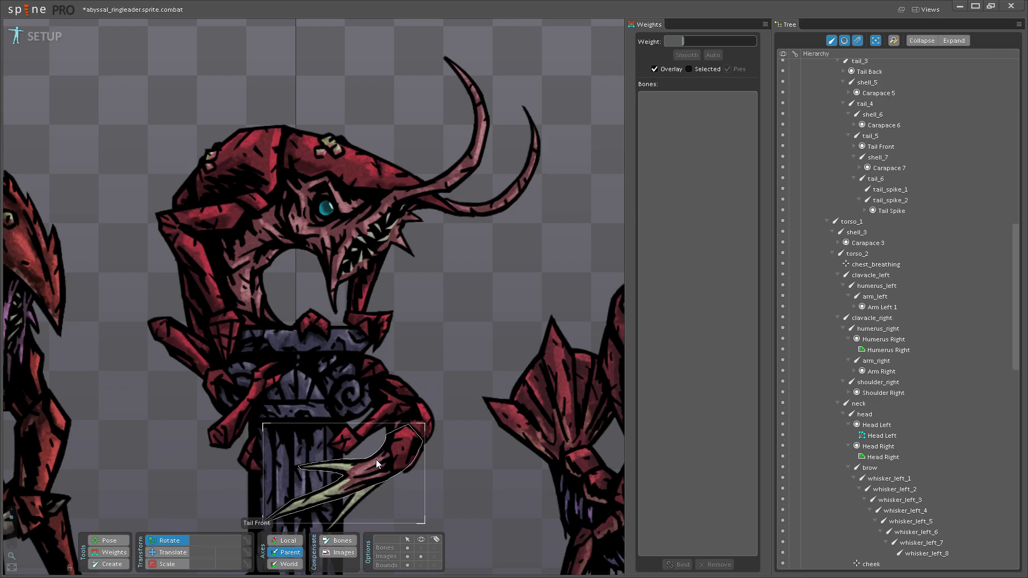
pyautogui.moveTo(369, 458); pyautogui.dragTo(376, 468)
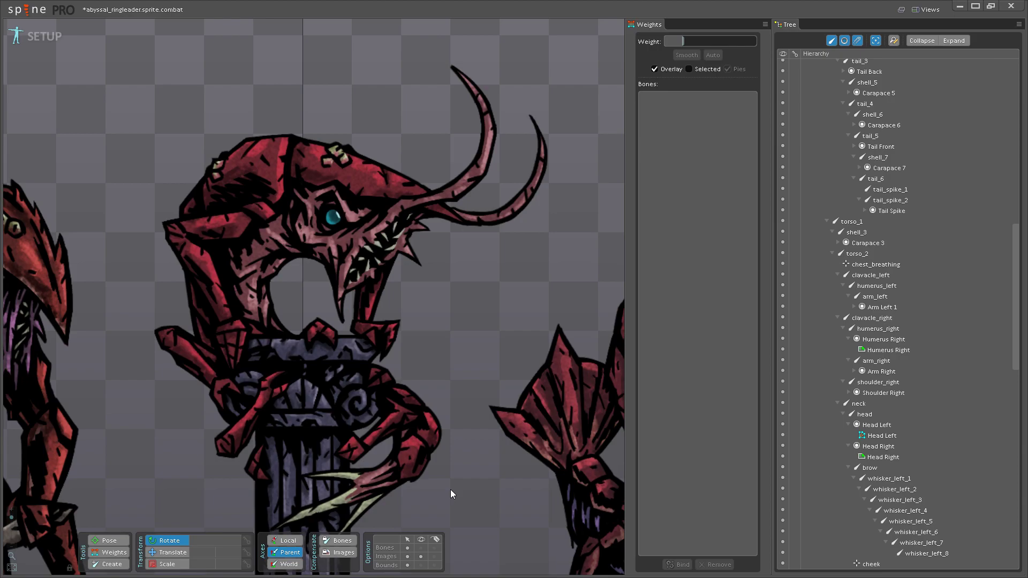
pyautogui.scroll(-1, 459, 444)
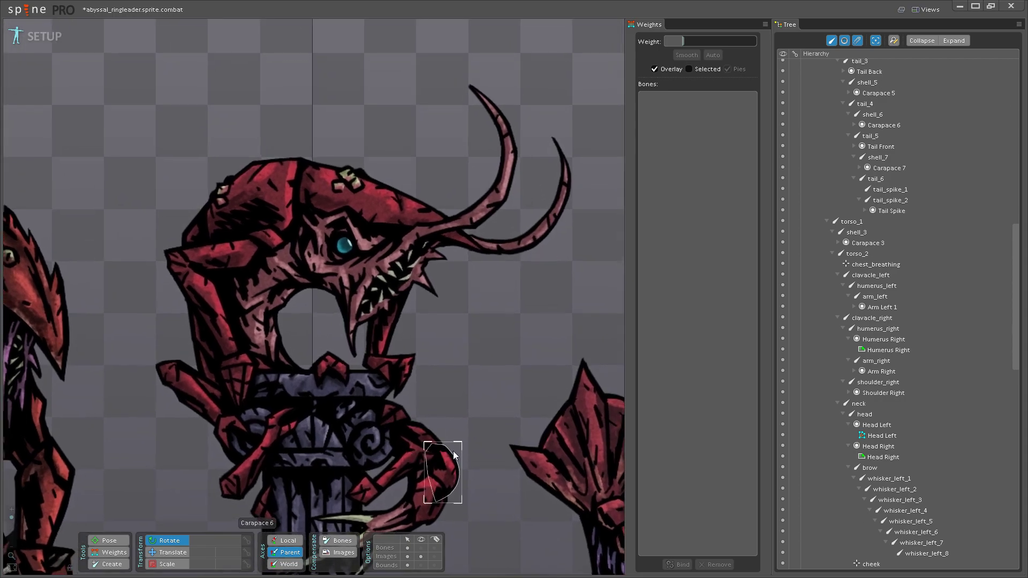
pyautogui.scroll(-3, 423, 428)
pyautogui.scroll(3, 420, 466)
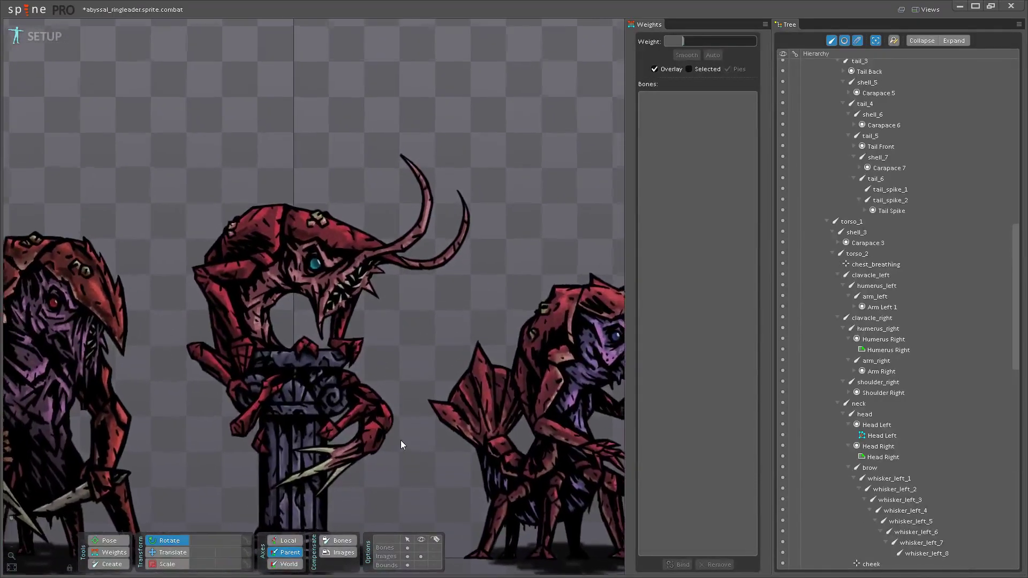
pyautogui.scroll(4, 428, 460)
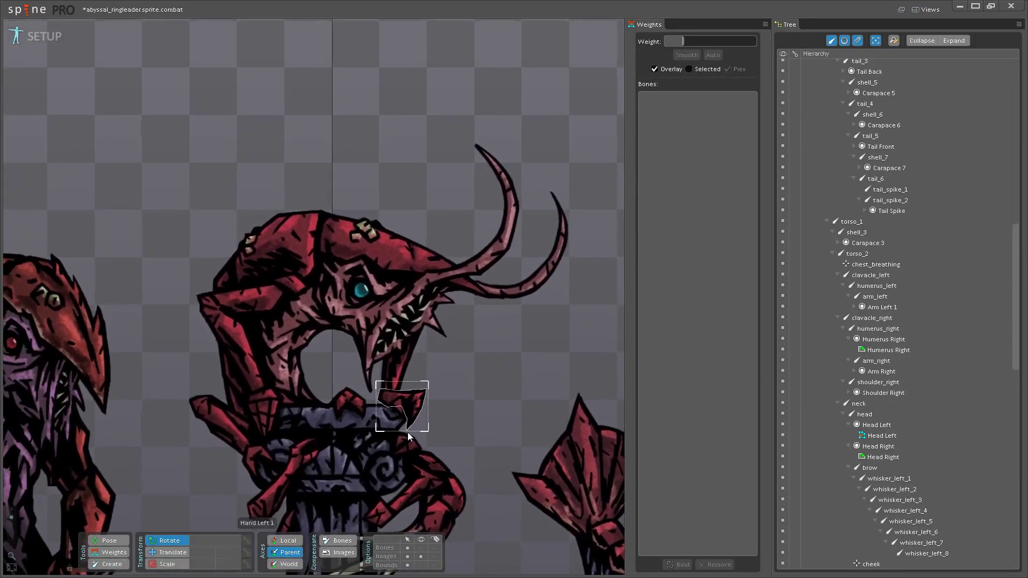
# - Show the bones again and select the Head Left mesh under the head bone
pyautogui.click(109, 552)
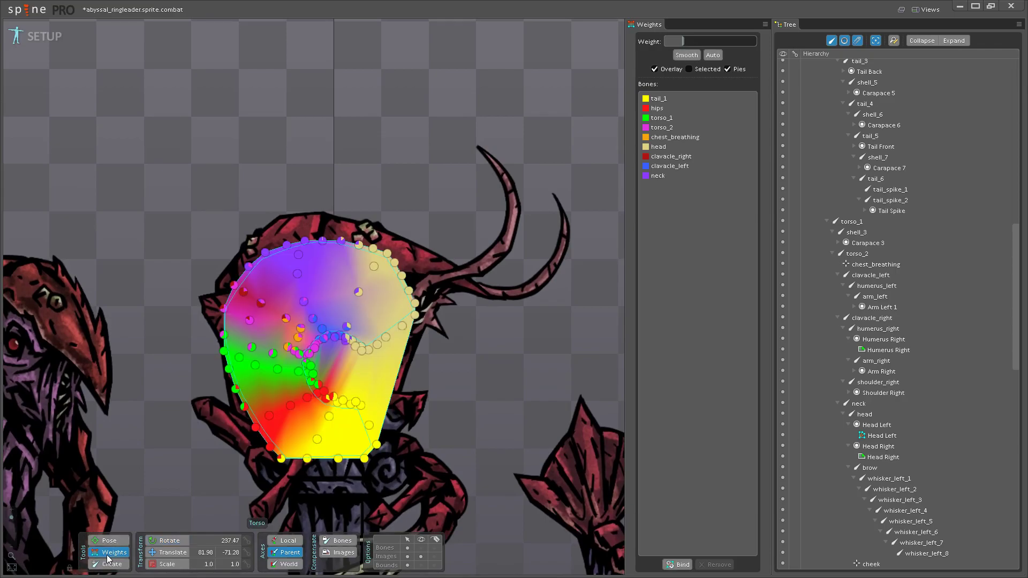
pyautogui.click(109, 540)
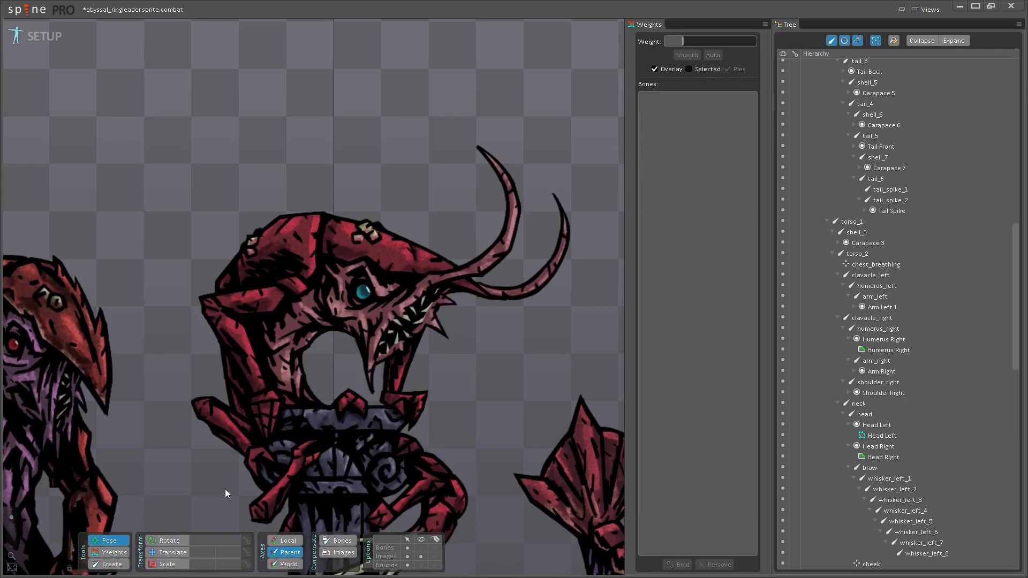
pyautogui.click(372, 275)
pyautogui.scroll(2, 376, 279)
pyautogui.scroll(2, 376, 291)
pyautogui.scroll(-3, 816, 342)
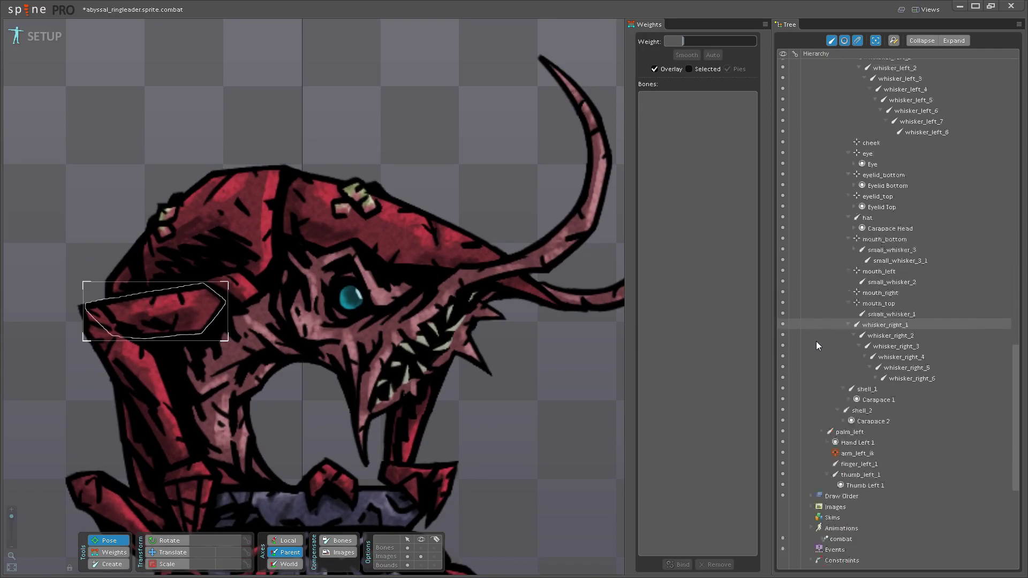
pyautogui.scroll(3, 837, 369)
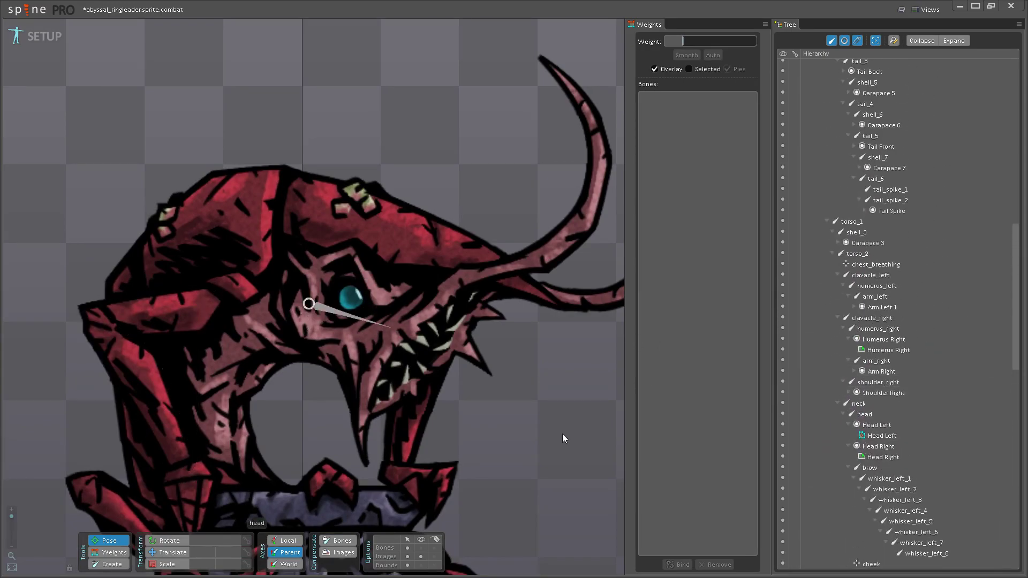
pyautogui.click(421, 548)
pyautogui.click(363, 321)
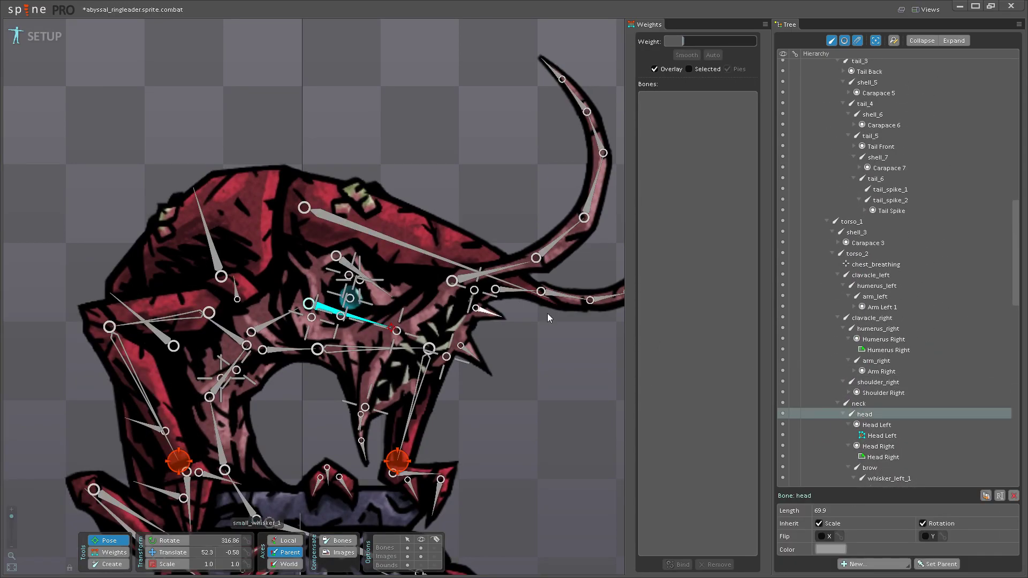
pyautogui.click(878, 436)
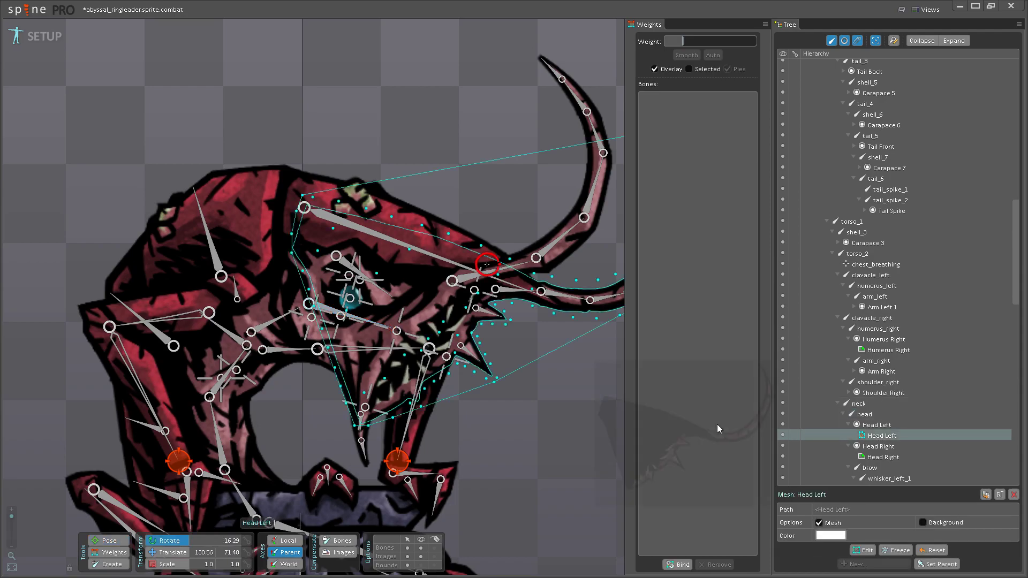
# - Start binding the Head Left mesh and pick the head, mouth_bottom, mouth_left, small_whisker_2 and small_whisker_1 bones
pyautogui.click(864, 550)
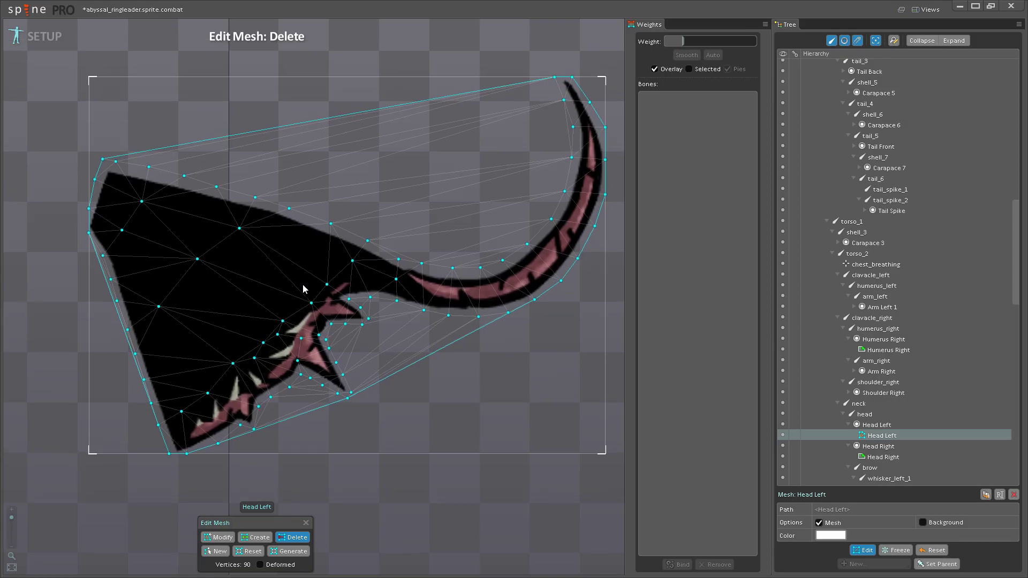
pyautogui.click(864, 552)
pyautogui.click(678, 565)
pyautogui.scroll(5, 351, 383)
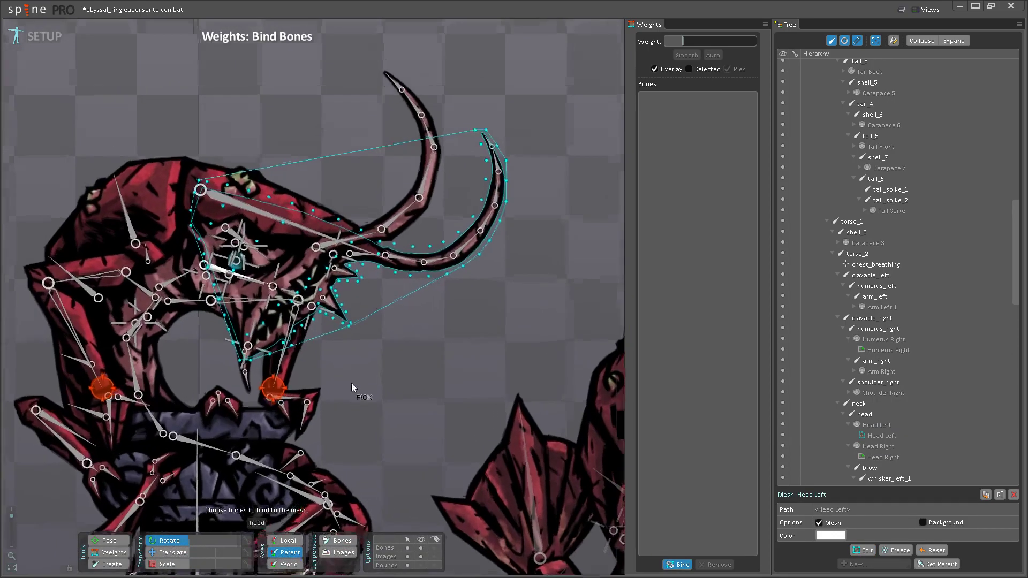
pyautogui.scroll(-4, 448, 453)
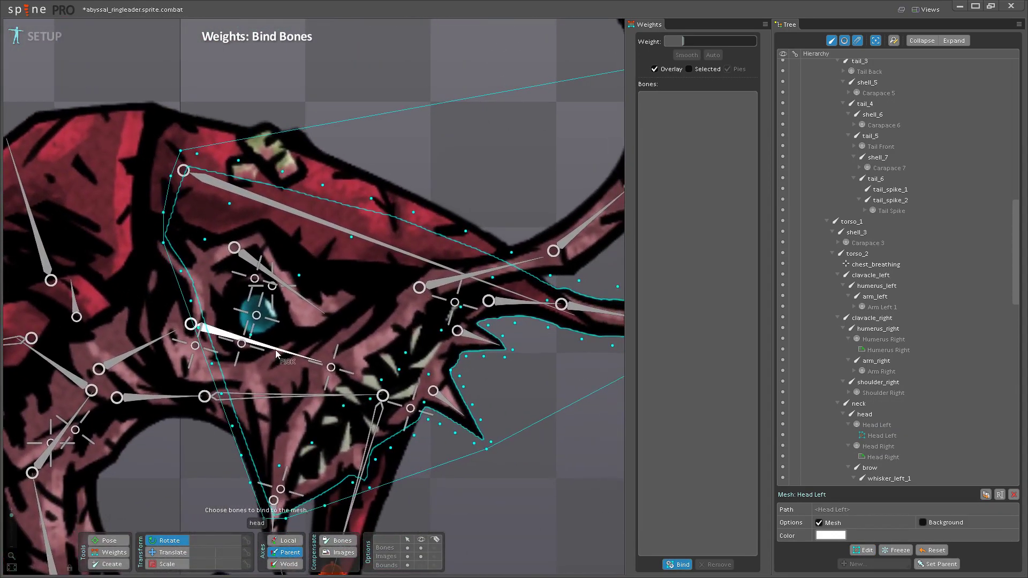
pyautogui.click(276, 351)
pyautogui.click(411, 409)
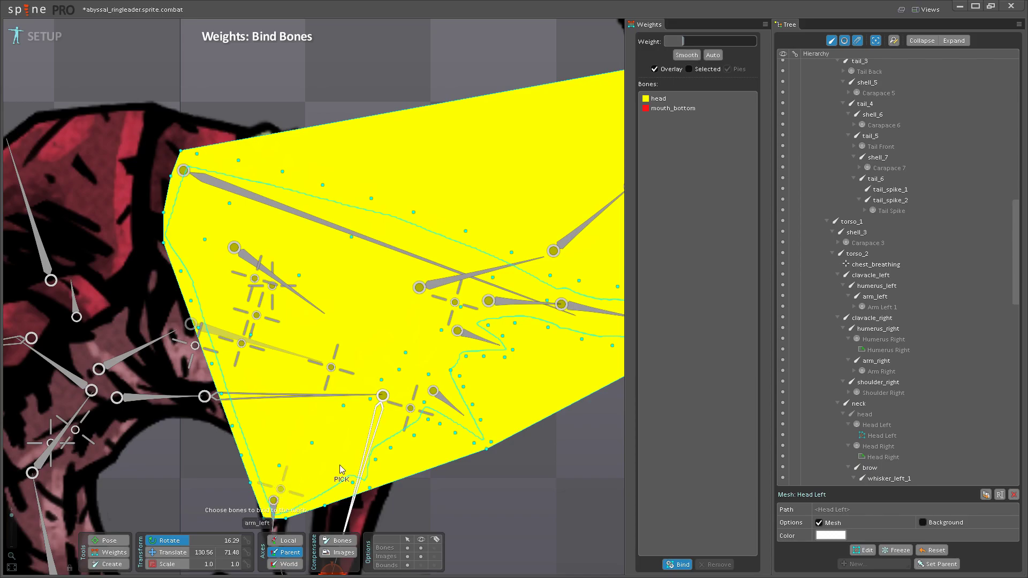
pyautogui.moveTo(383, 455); pyautogui.dragTo(377, 413)
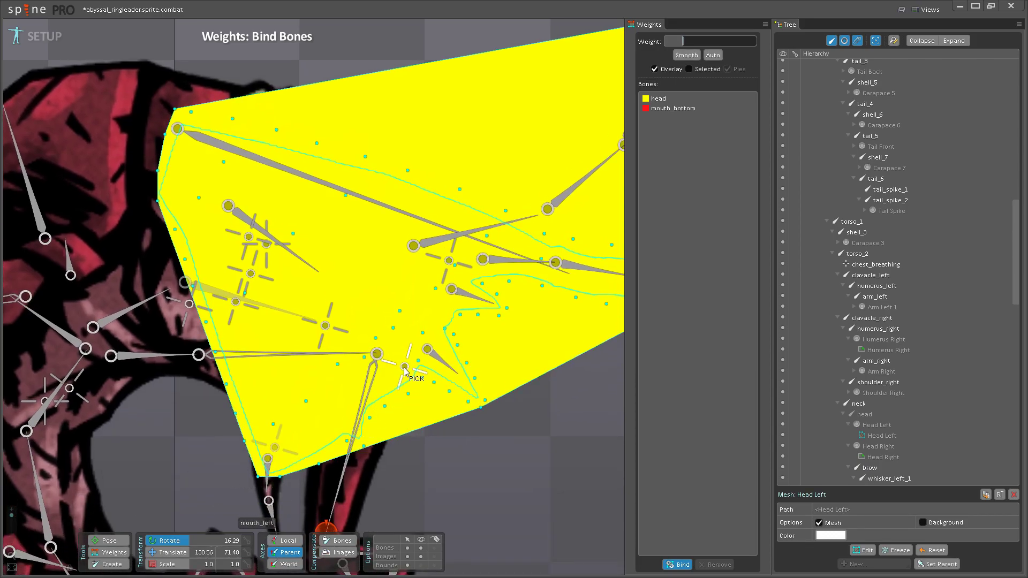
pyautogui.click(406, 370)
pyautogui.click(428, 350)
pyautogui.click(452, 289)
# - Add mouth_top and whisker_left_1 through whisker_left_8 to the Head Left mesh's bones and complete the binding with automatic weights
pyautogui.moveTo(455, 303); pyautogui.dragTo(261, 412)
pyautogui.click(417, 361)
pyautogui.click(298, 402)
pyautogui.click(365, 407)
pyautogui.click(428, 414)
pyautogui.click(503, 376)
pyautogui.click(544, 325)
pyautogui.click(564, 266)
pyautogui.click(562, 207)
pyautogui.click(553, 180)
pyautogui.scroll(-5, 489, 491)
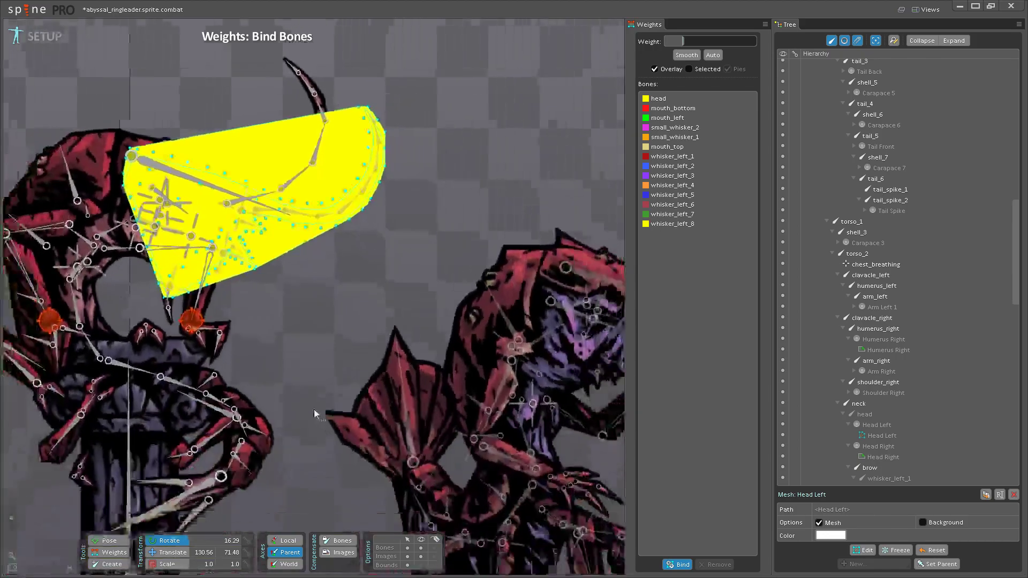
pyautogui.click(678, 564)
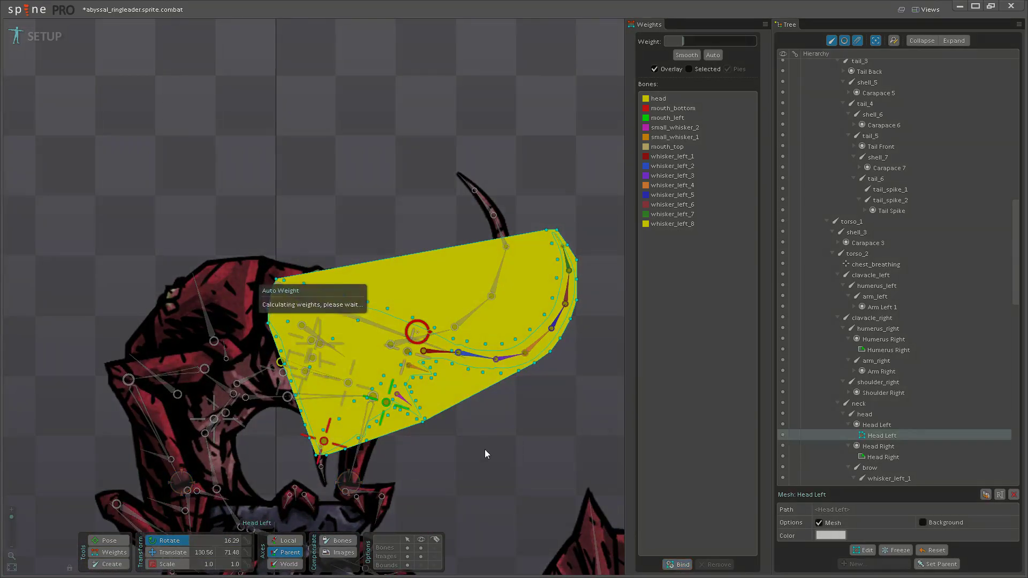
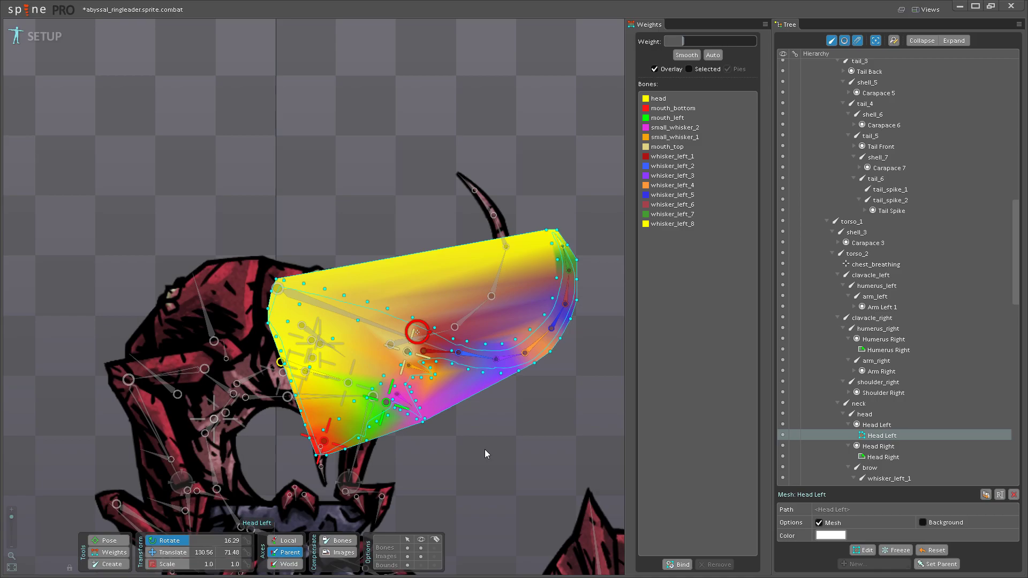
# - Save the abyssal_ringleader project with the newly bound Head Left mesh
pyautogui.scroll(-5, 484, 448)
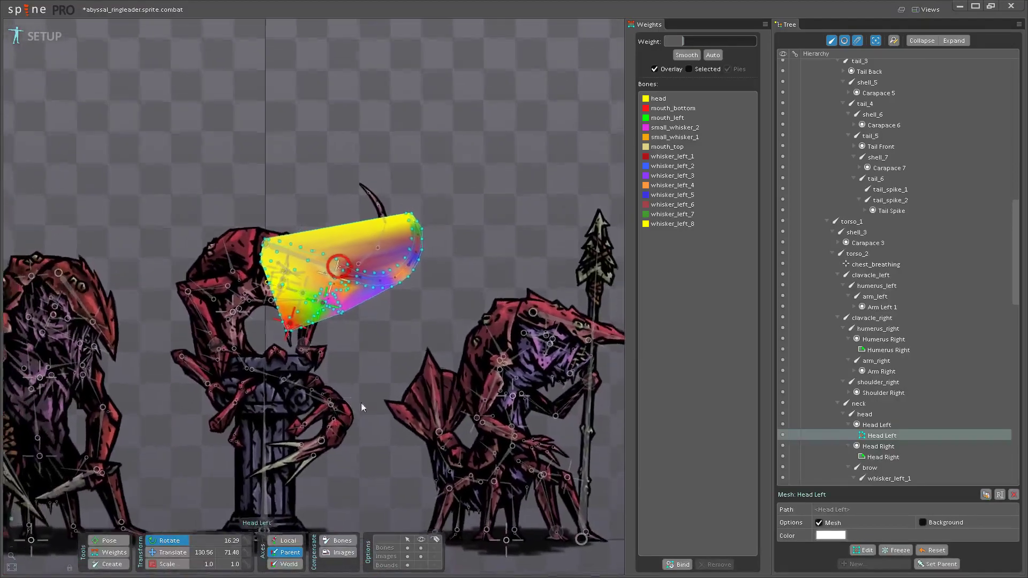
pyautogui.moveTo(361, 403); pyautogui.dragTo(364, 409)
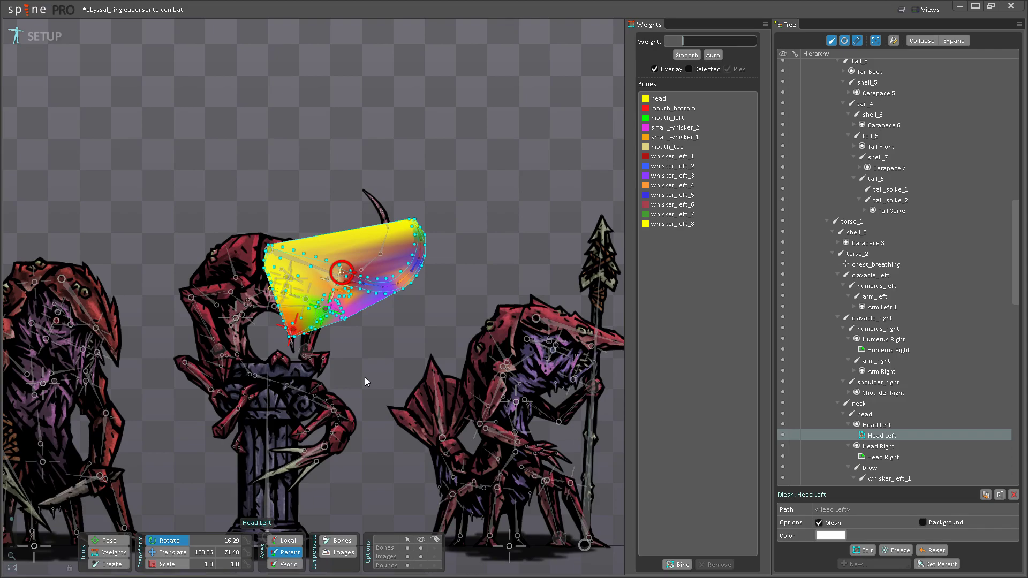
pyautogui.scroll(-1, 367, 345)
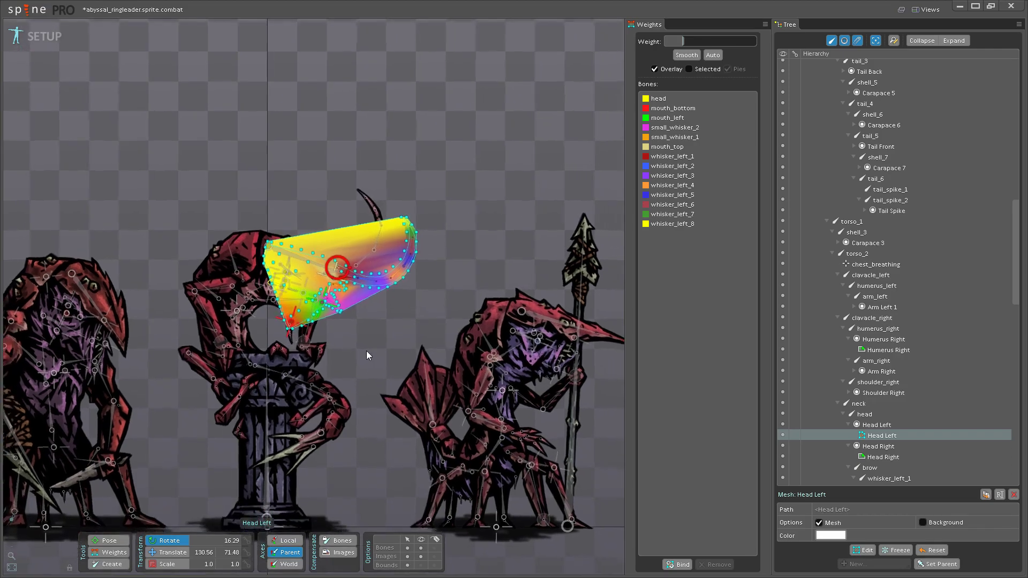
pyautogui.moveTo(367, 351); pyautogui.dragTo(371, 375)
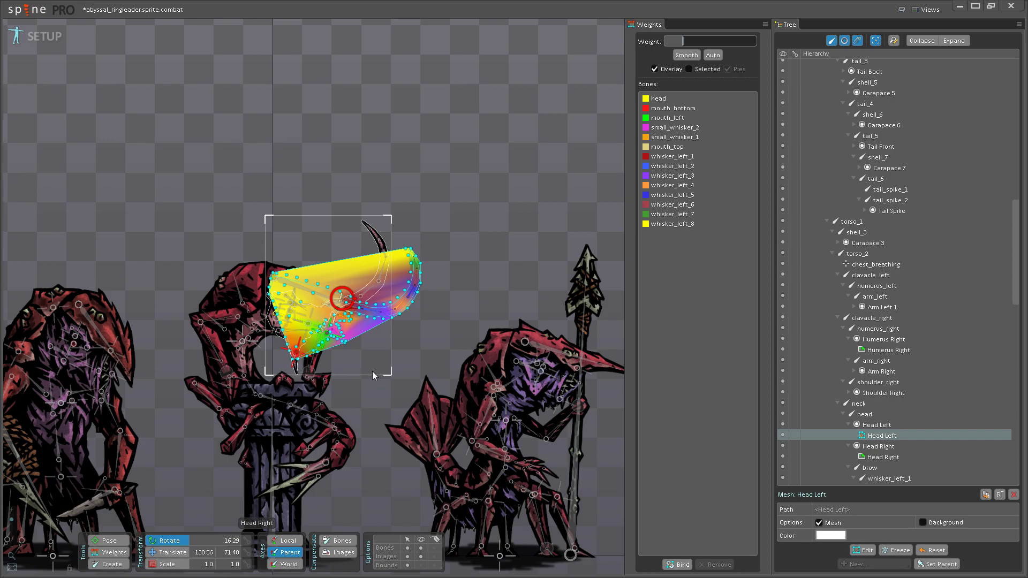
pyautogui.hotkey('ctrl', 's')
pyautogui.scroll(-3, 349, 408)
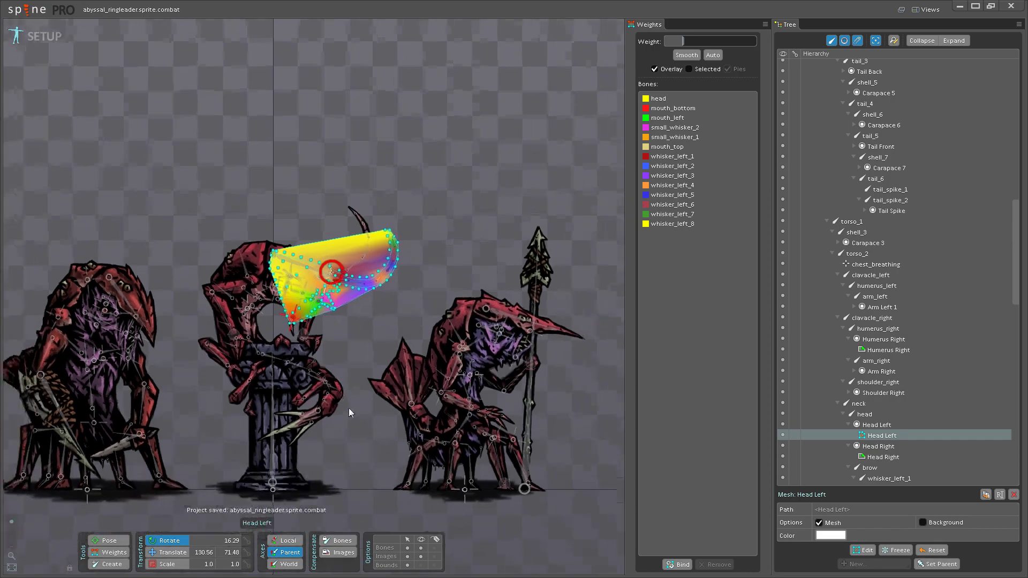
# - Check the small_whisker_2 bone against the head artwork in Pose mode, and return to the Head Left mesh's weights
pyautogui.scroll(4, 353, 434)
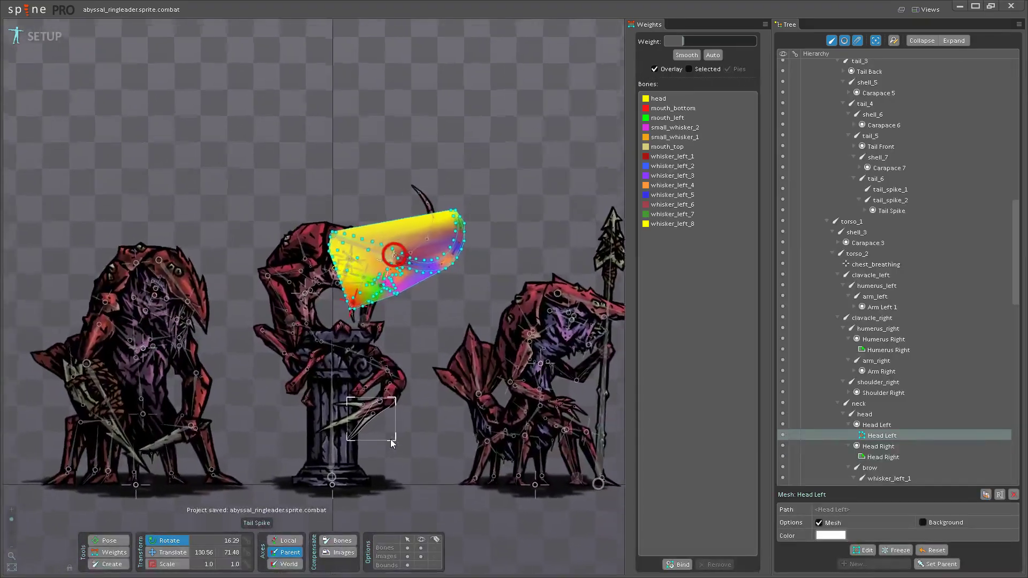
pyautogui.scroll(3, 430, 443)
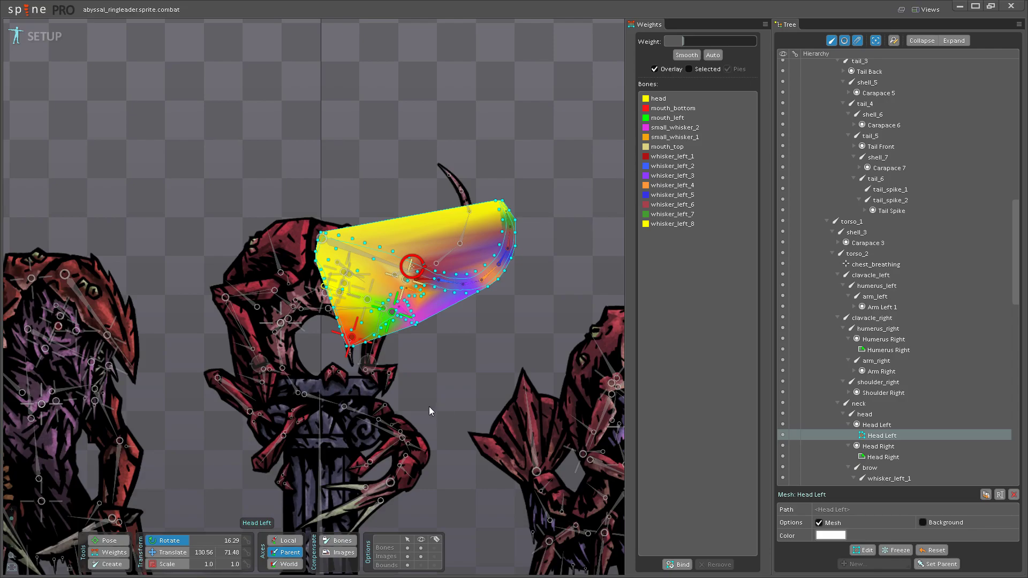
pyautogui.scroll(3, 428, 339)
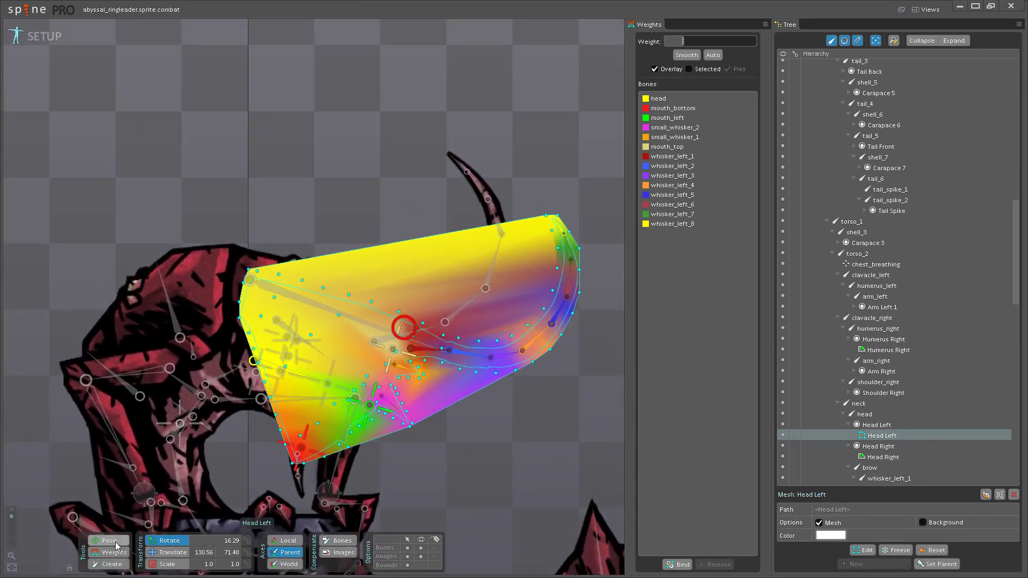
pyautogui.click(109, 541)
pyautogui.scroll(5, 375, 375)
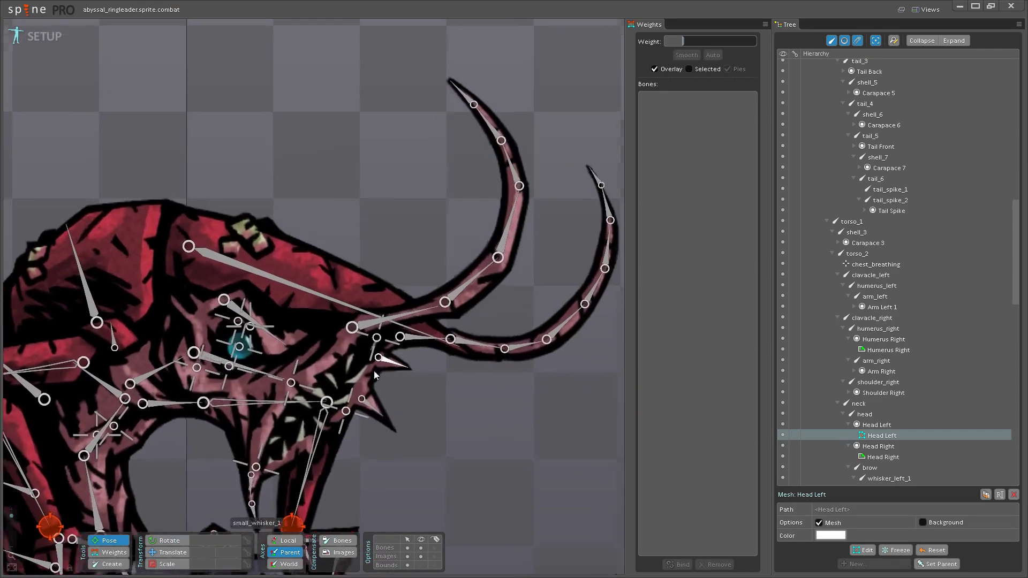
pyautogui.click(368, 405)
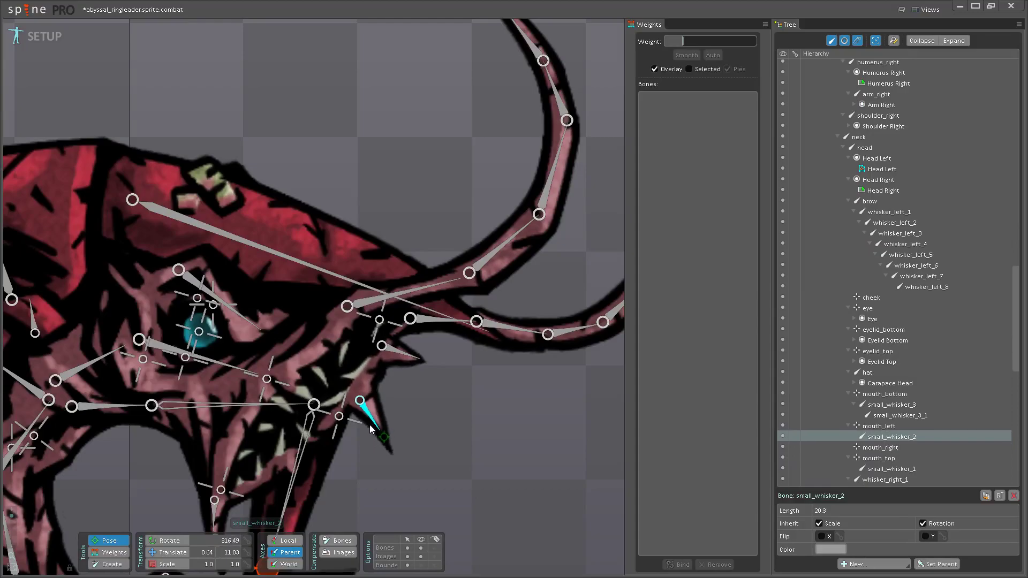
pyautogui.click(114, 552)
pyautogui.moveTo(402, 360); pyautogui.dragTo(387, 326)
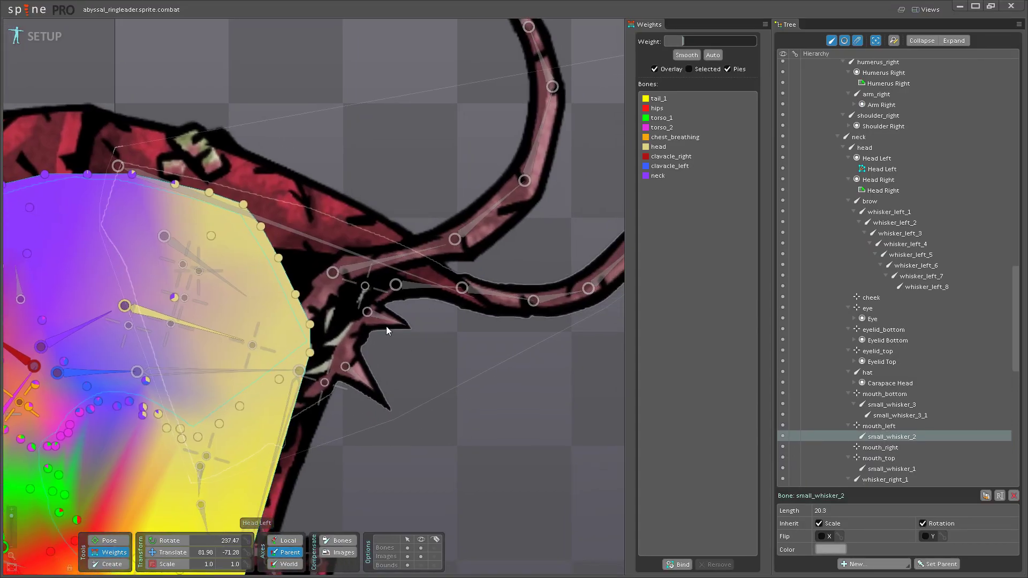
pyautogui.click(386, 328)
pyautogui.scroll(-1, 351, 422)
pyautogui.moveTo(350, 421); pyautogui.dragTo(339, 467)
pyautogui.moveTo(428, 369); pyautogui.dragTo(506, 323)
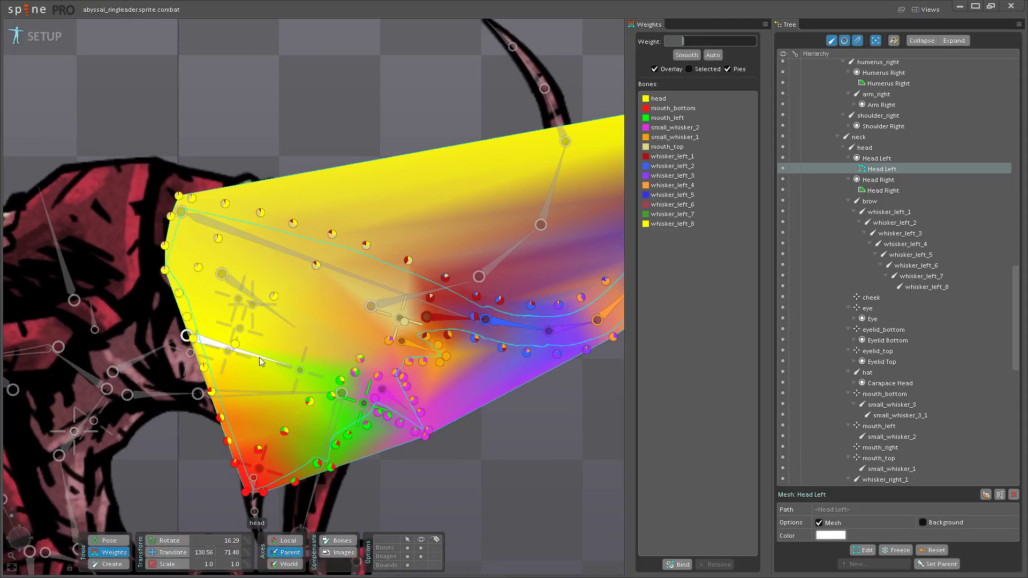
# - Choose the head bone and set its weight to 100 on the vertices from the jaw's rear edge down to mouth_bottom
pyautogui.click(259, 358)
pyautogui.click(204, 368)
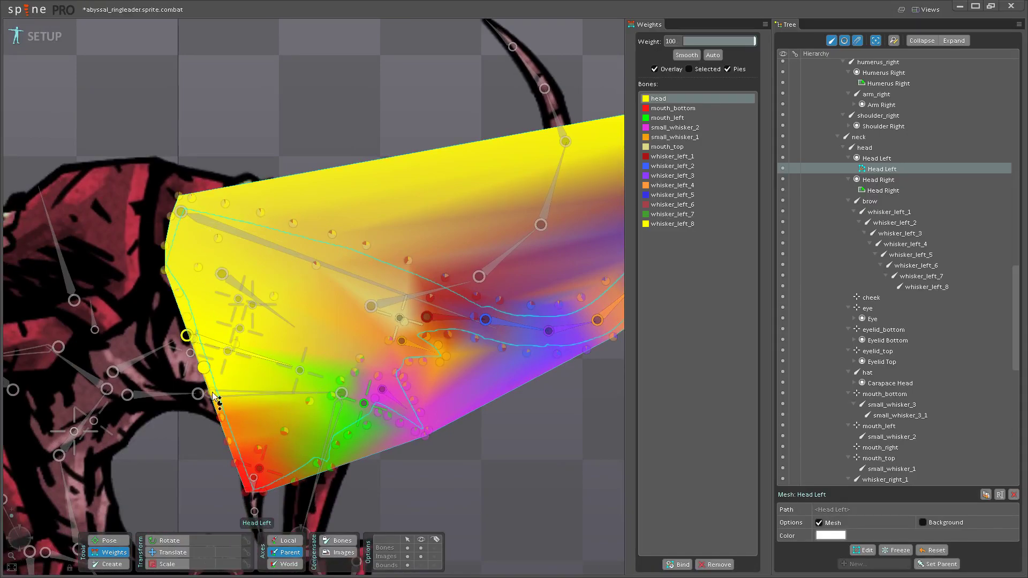
pyautogui.click(235, 464)
pyautogui.moveTo(246, 491); pyautogui.dragTo(262, 334)
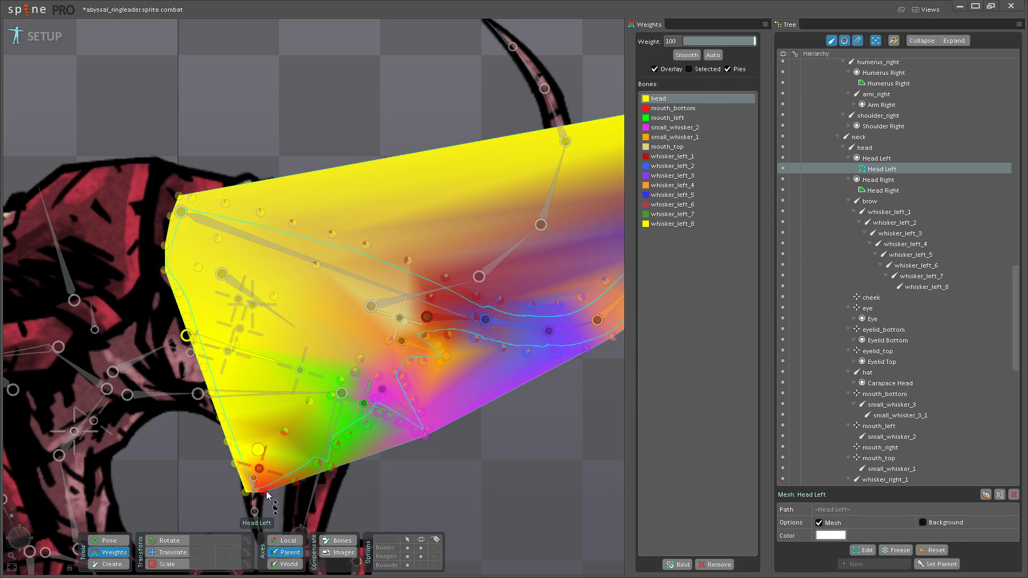
# - Raise the head bone's weight to 100 on the inner vertices above mouth_left and beside the eye
pyautogui.click(310, 401)
pyautogui.moveTo(331, 396); pyautogui.dragTo(347, 274)
pyautogui.moveTo(354, 373); pyautogui.dragTo(354, 364)
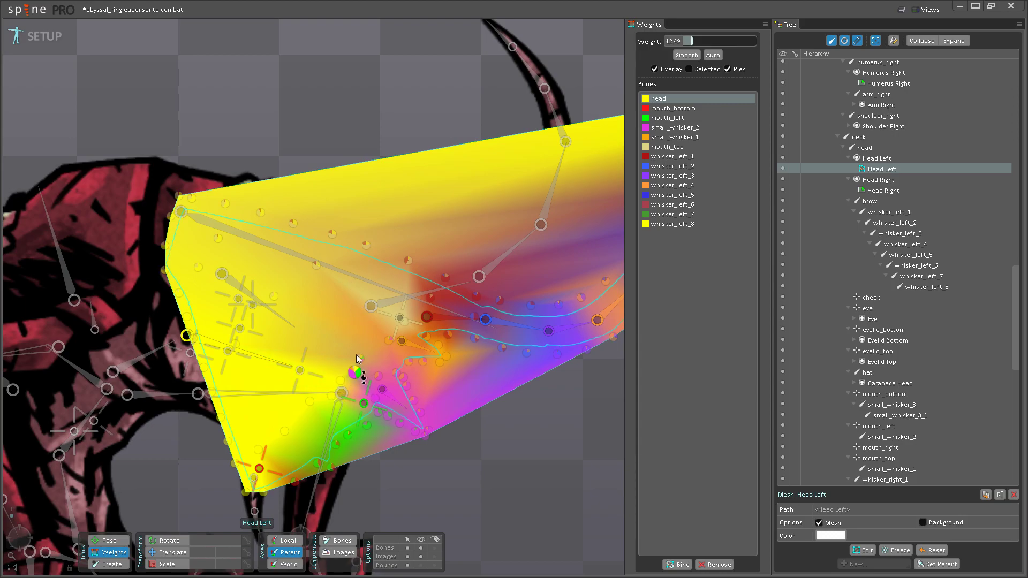
pyautogui.click(273, 296)
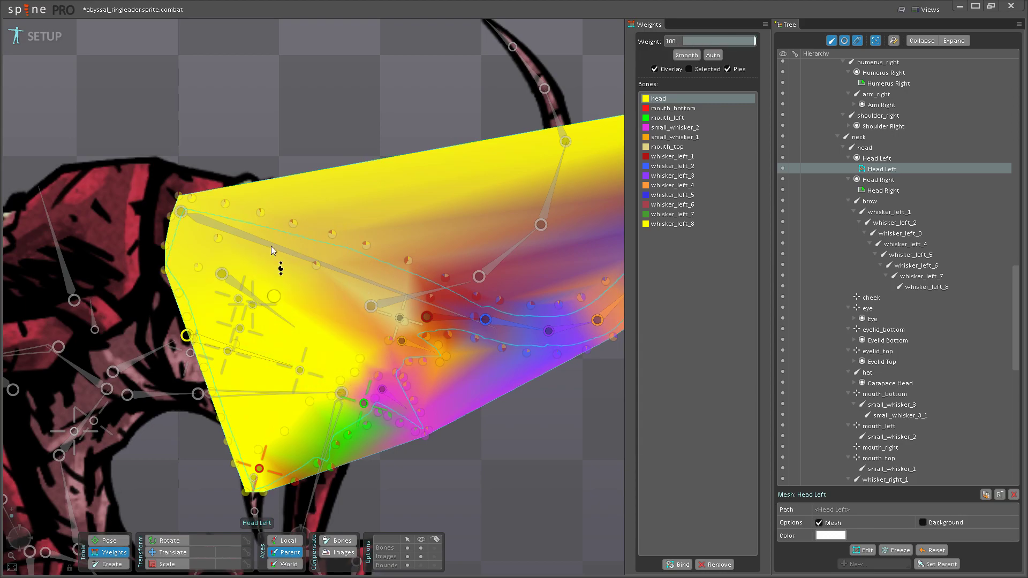
# - Set the head bone's weight to 100 on the vertices along the head's back edge and upper rear corner
pyautogui.click(164, 270)
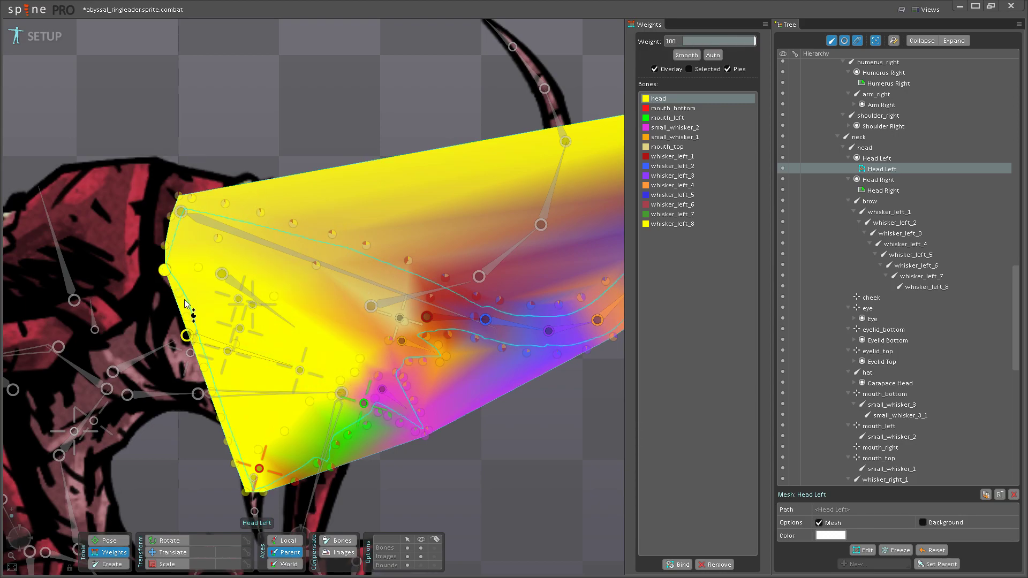
pyautogui.click(191, 338)
pyautogui.click(170, 216)
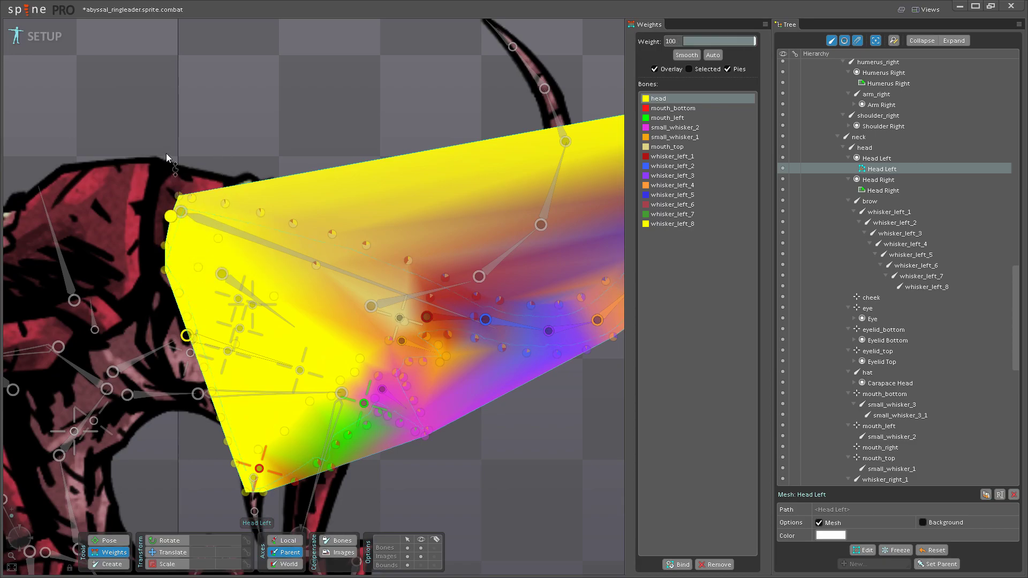
pyautogui.click(164, 270)
pyautogui.click(179, 196)
pyautogui.click(191, 198)
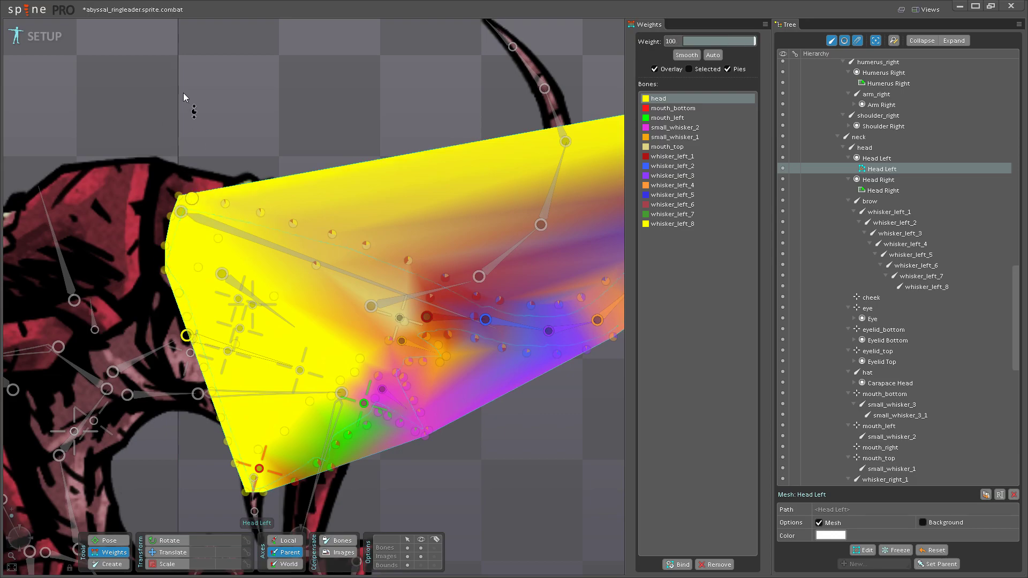
pyautogui.click(225, 204)
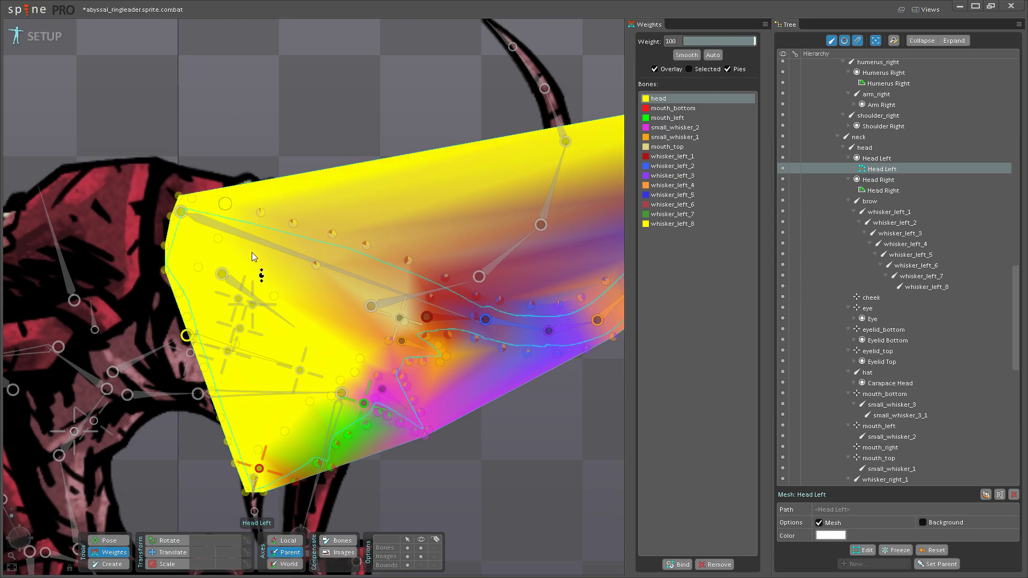
# - Set the head bone's weight to 100 on the brow vertices running along the head's upper outline to the whisker's base
pyautogui.moveTo(261, 213); pyautogui.dragTo(266, 133)
pyautogui.click(293, 223)
pyautogui.click(316, 265)
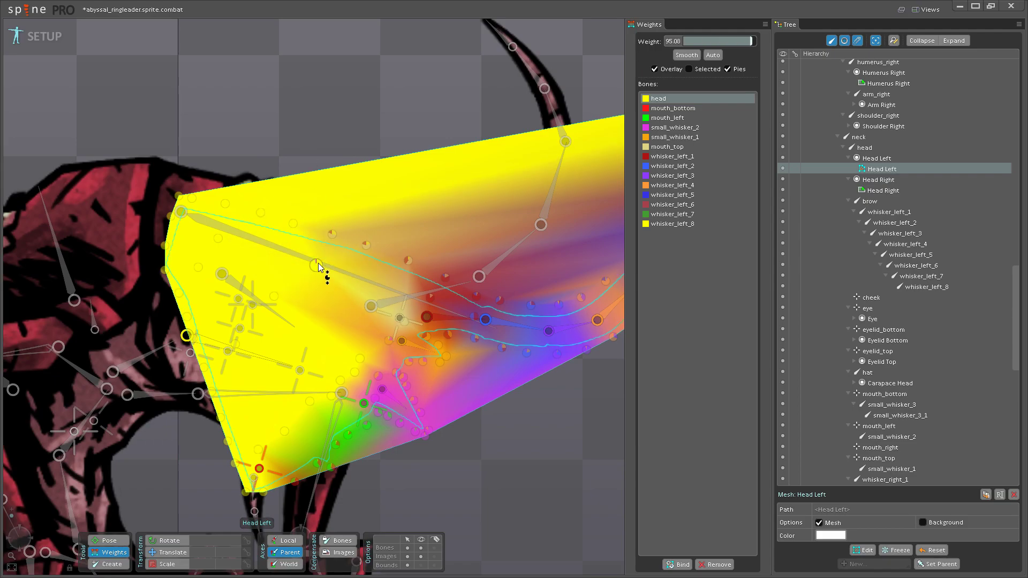
pyautogui.moveTo(332, 234); pyautogui.dragTo(335, 160)
pyautogui.moveTo(307, 341); pyautogui.dragTo(333, 320)
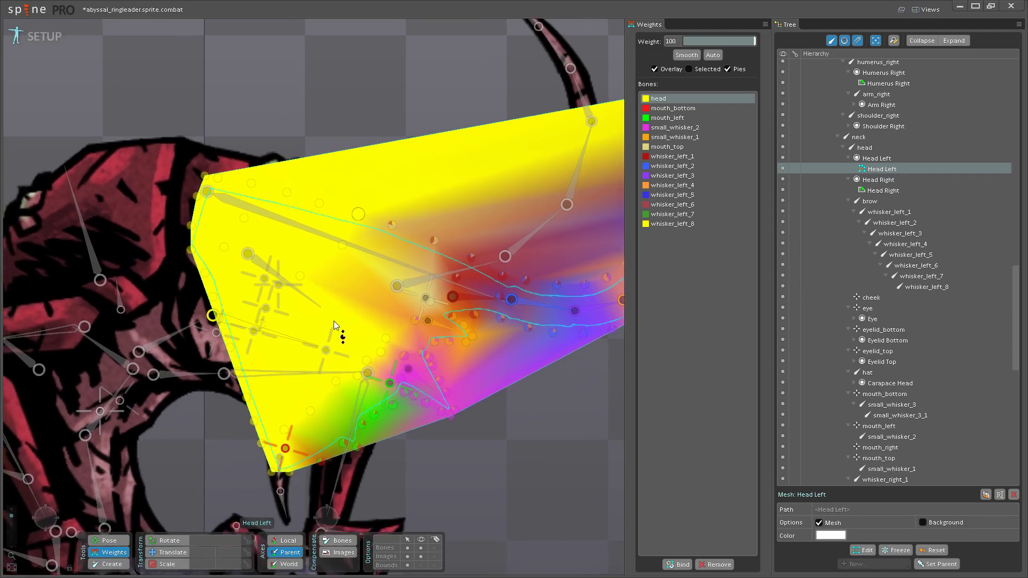
pyautogui.scroll(1, 333, 321)
pyautogui.click(400, 211)
pyautogui.moveTo(400, 210); pyautogui.dragTo(397, 123)
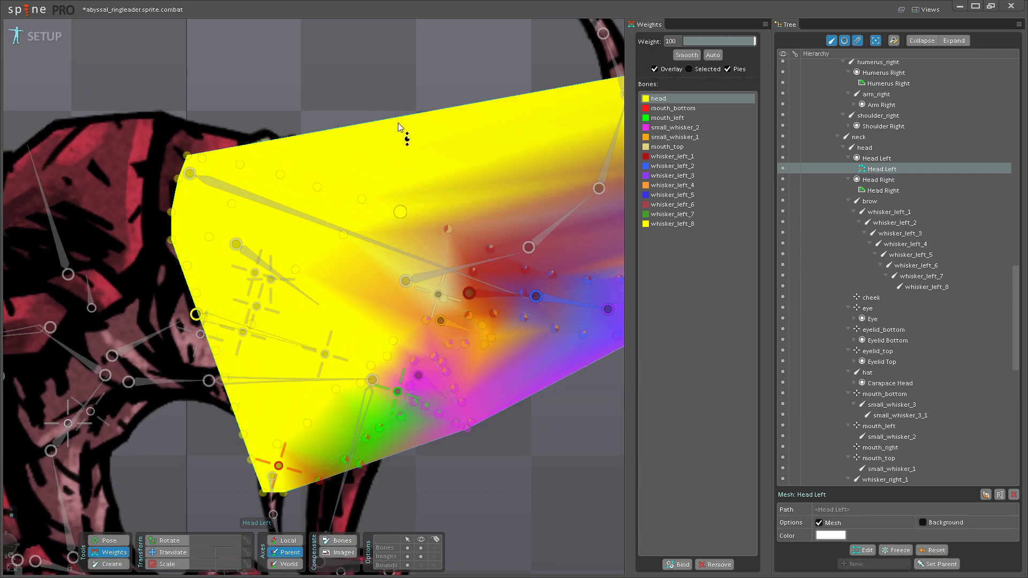
pyautogui.moveTo(413, 249); pyautogui.dragTo(450, 177)
# - Raise the head bone's weight to 100 on the vertex just behind the root of small_whisker_1
pyautogui.moveTo(376, 302); pyautogui.dragTo(413, 225)
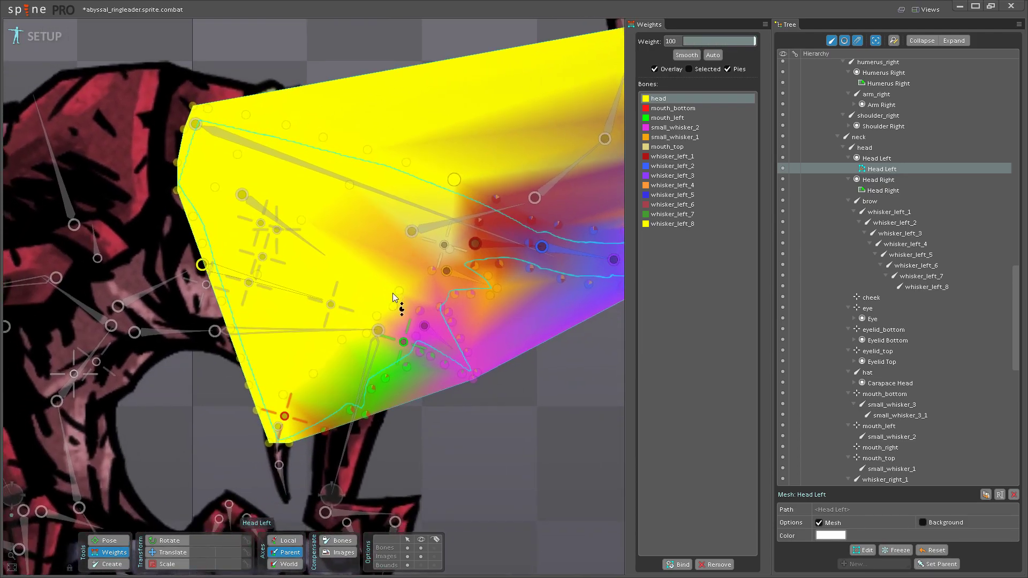
pyautogui.click(428, 271)
pyautogui.moveTo(429, 271); pyautogui.dragTo(451, 234)
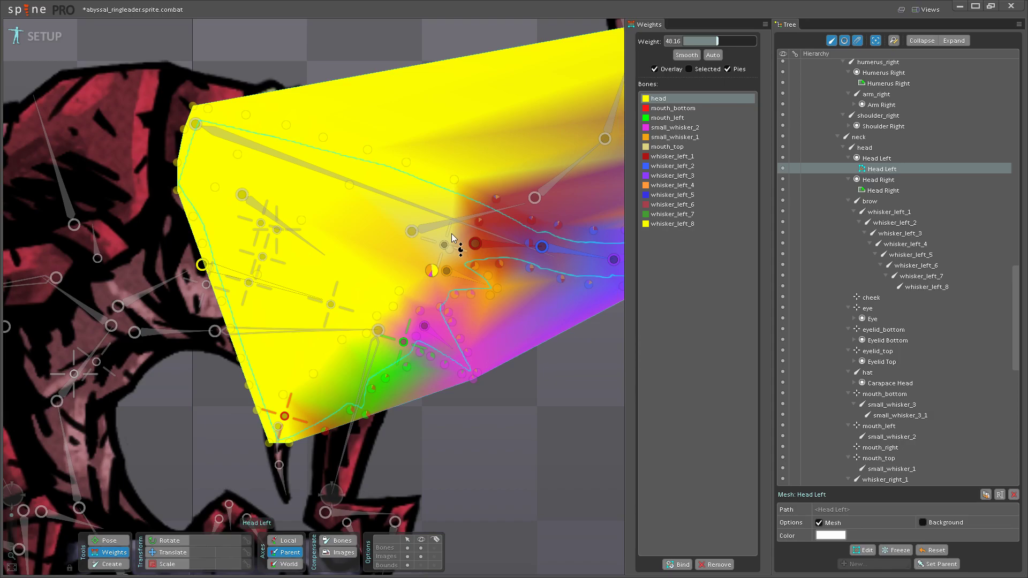
pyautogui.moveTo(426, 276); pyautogui.dragTo(438, 259)
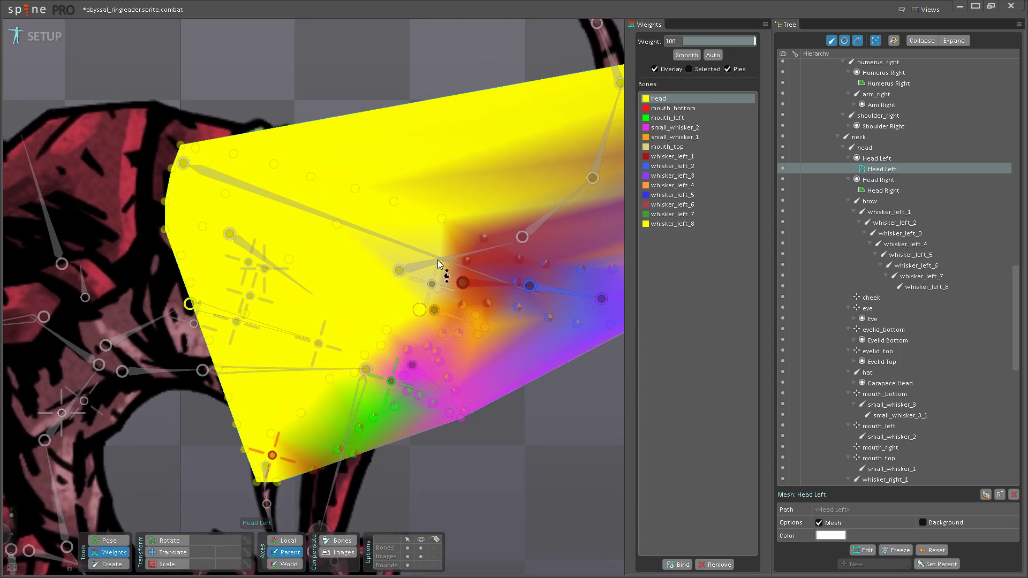
# - Examine the weight blending around the mouth, small_whisker_1 and small_whisker_2 on the Head Left mesh
pyautogui.scroll(3, 433, 298)
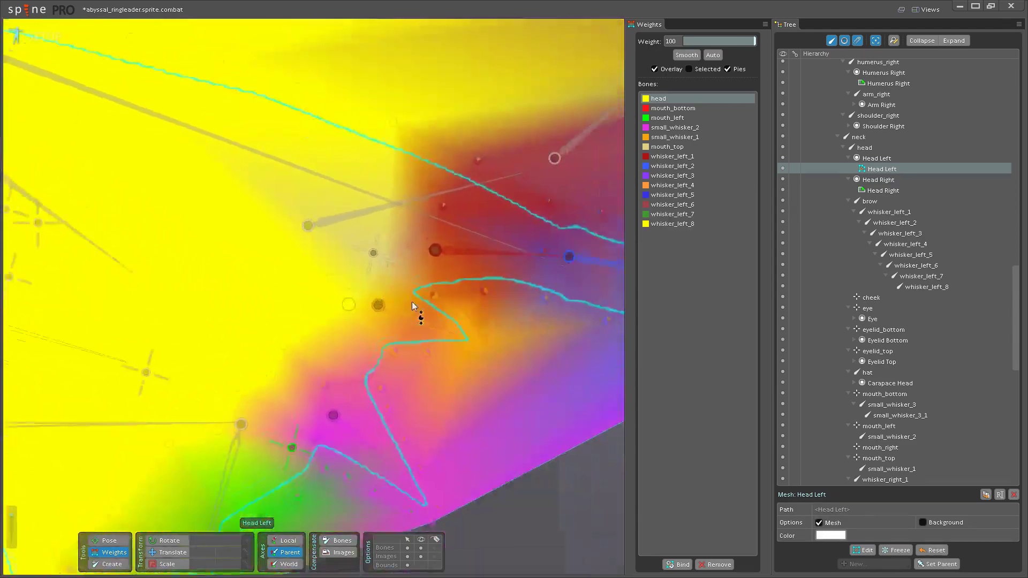
pyautogui.scroll(-5, 414, 301)
pyautogui.scroll(4, 406, 315)
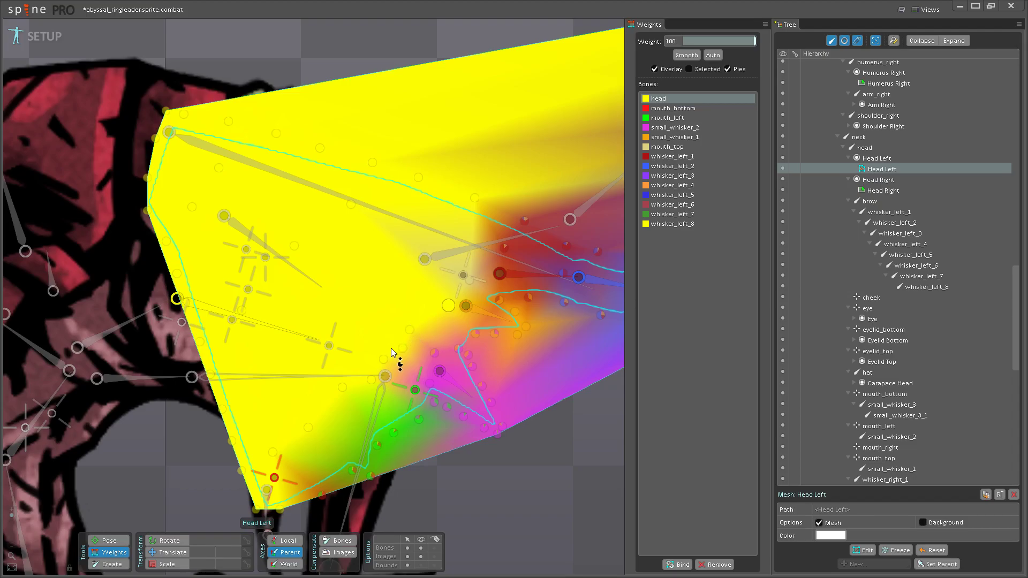
pyautogui.scroll(3, 395, 354)
pyautogui.moveTo(410, 353); pyautogui.dragTo(405, 282)
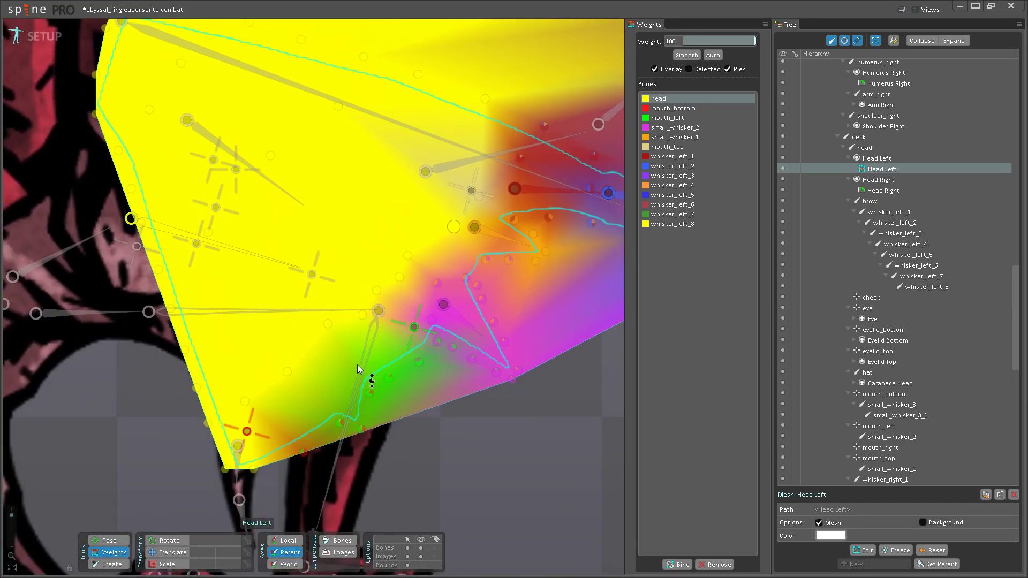
pyautogui.moveTo(376, 369); pyautogui.dragTo(364, 432)
pyautogui.scroll(-2, 402, 365)
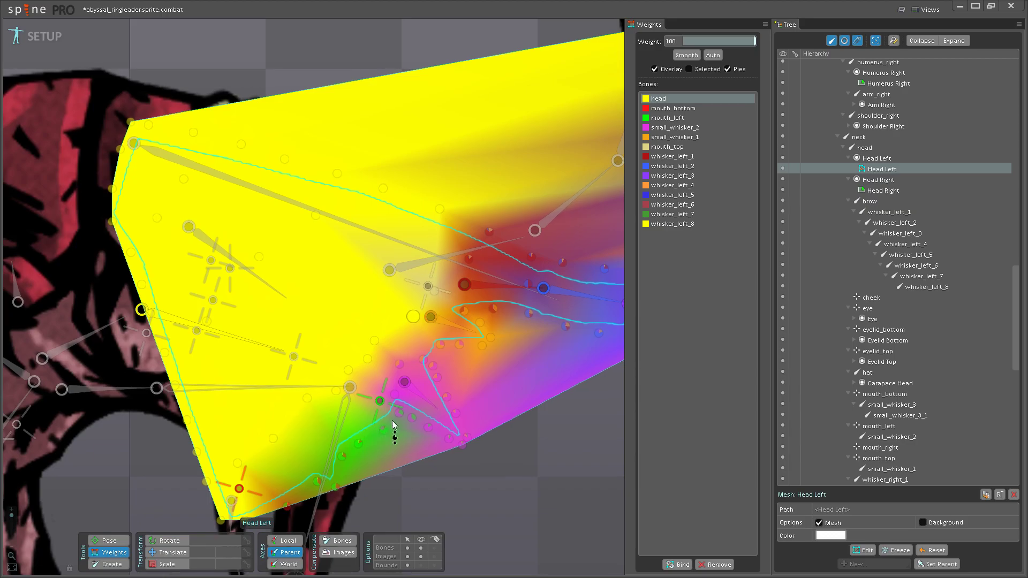
pyautogui.scroll(2, 471, 340)
pyautogui.scroll(2, 453, 387)
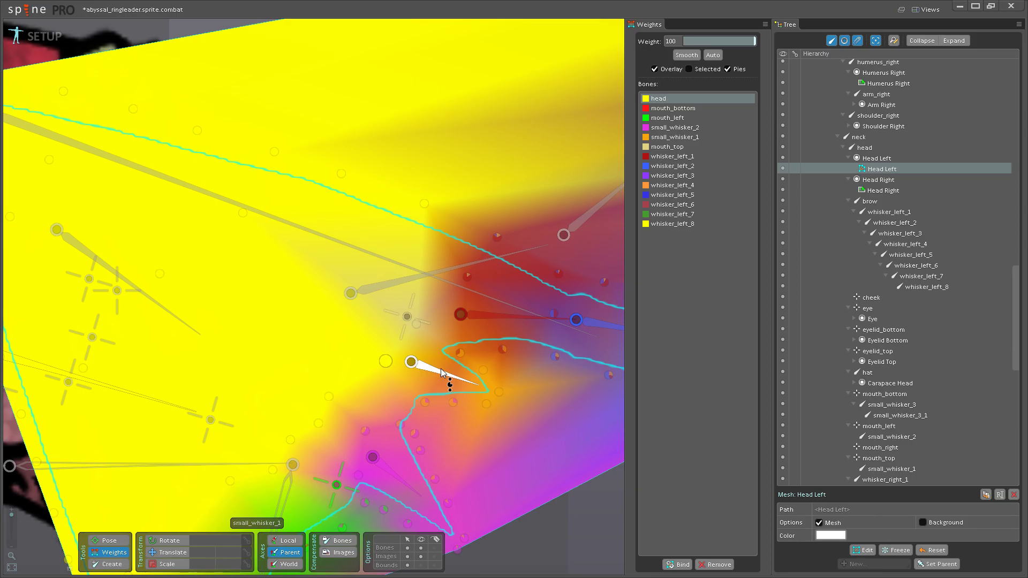
pyautogui.scroll(-3, 448, 379)
pyautogui.scroll(1, 454, 400)
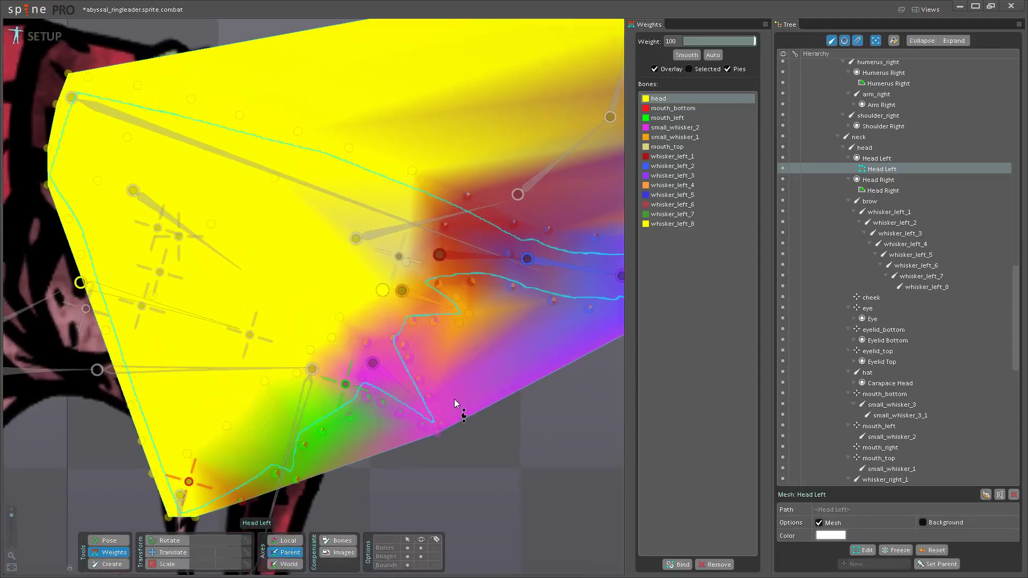
# - Choose small_whisker_1, weight its lower base vertex to 100 and give it partial weight on the vertex behind its root
pyautogui.scroll(3, 437, 397)
pyautogui.click(439, 345)
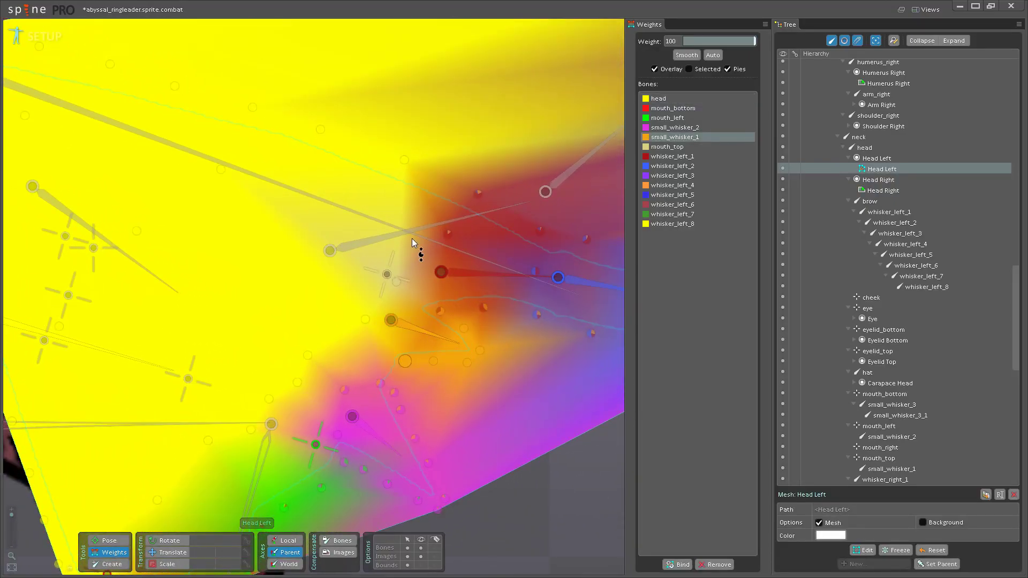
pyautogui.moveTo(366, 320); pyautogui.dragTo(389, 277)
pyautogui.moveTo(393, 389); pyautogui.dragTo(417, 300)
pyautogui.click(416, 360)
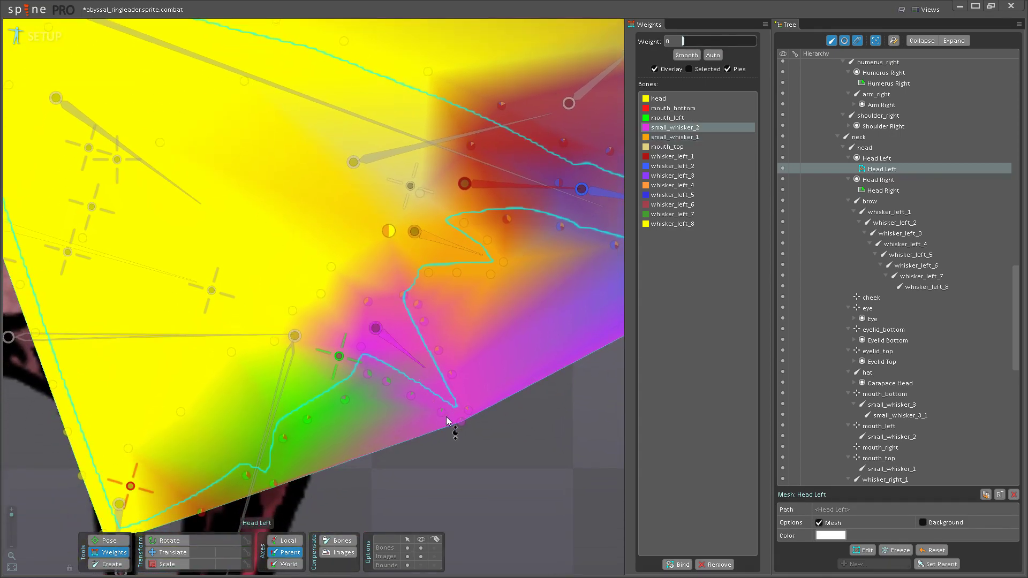
pyautogui.moveTo(446, 417); pyautogui.dragTo(434, 273)
pyautogui.hotkey('ctrl', 'z')
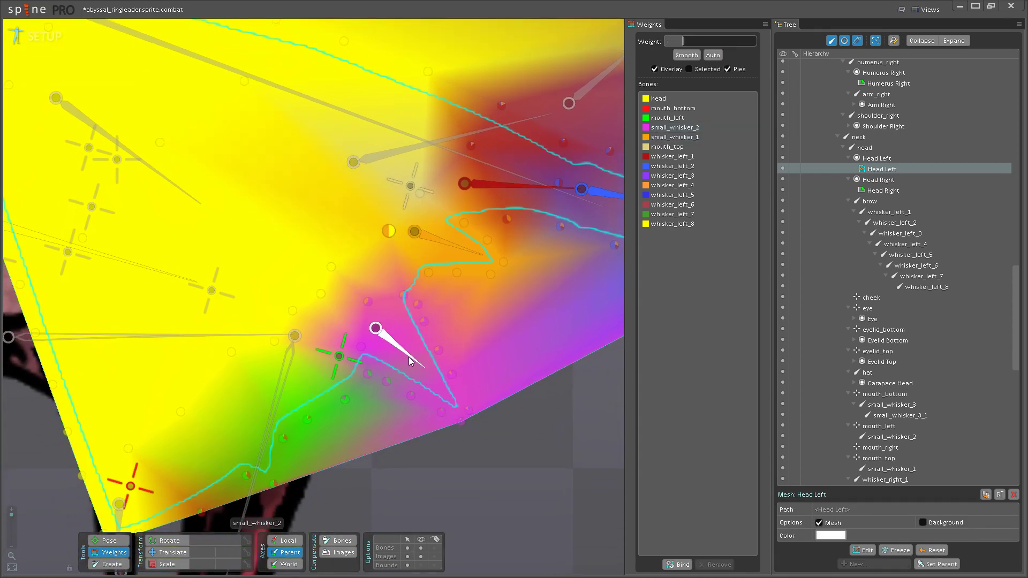
# - Choose small_whisker_2 and set its weight to 100 on the vertices around the spike from its tip to its base
pyautogui.click(423, 367)
pyautogui.moveTo(461, 421); pyautogui.dragTo(456, 279)
pyautogui.click(411, 394)
pyautogui.click(438, 349)
pyautogui.moveTo(424, 321); pyautogui.dragTo(421, 252)
pyautogui.moveTo(419, 305); pyautogui.dragTo(416, 205)
pyautogui.click(368, 302)
pyautogui.moveTo(345, 396); pyautogui.dragTo(474, 330)
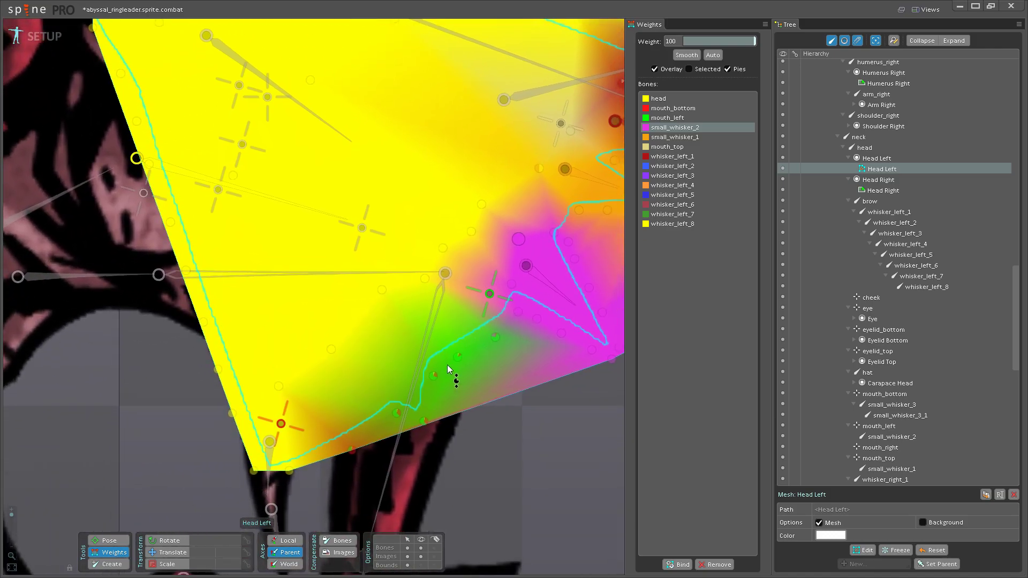
pyautogui.moveTo(416, 366); pyautogui.dragTo(416, 342)
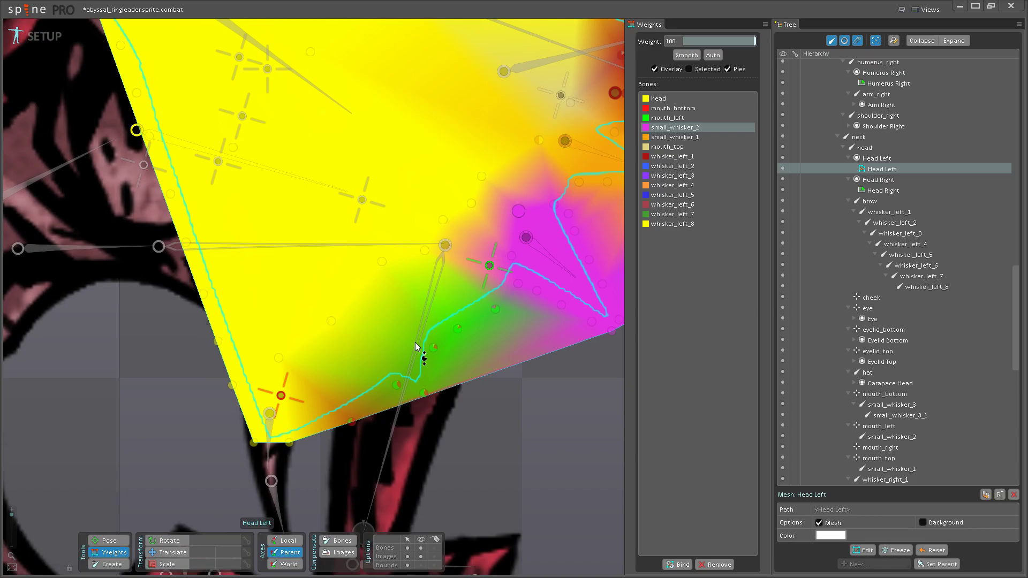
pyautogui.moveTo(378, 359); pyautogui.dragTo(384, 381)
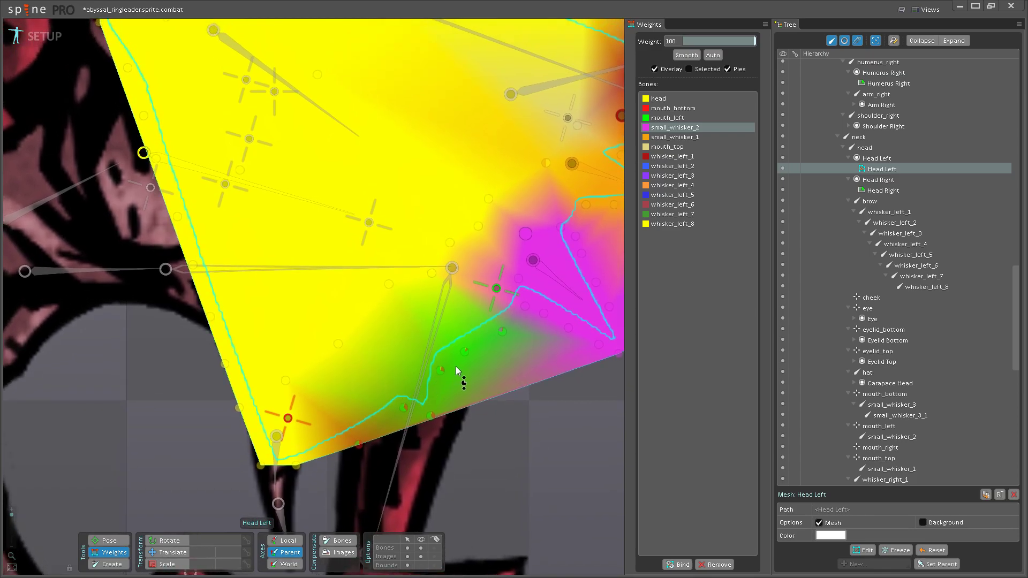
# - Choose mouth_left and raise its weight to 100 on the vertices along the lower mouth edge
pyautogui.moveTo(502, 277); pyautogui.dragTo(485, 333)
pyautogui.click(484, 336)
pyautogui.moveTo(486, 387); pyautogui.dragTo(493, 349)
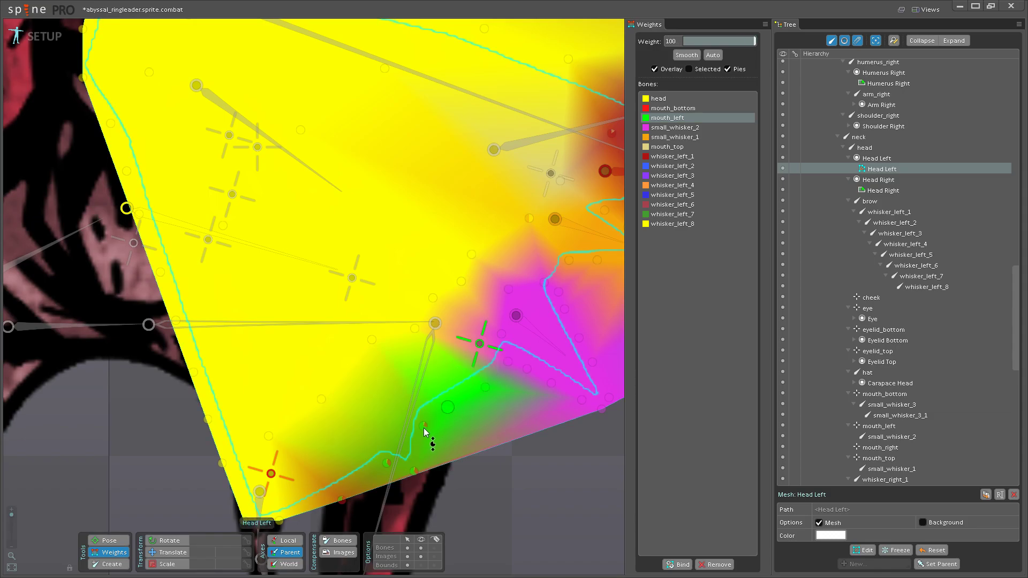
pyautogui.moveTo(442, 415); pyautogui.dragTo(477, 388)
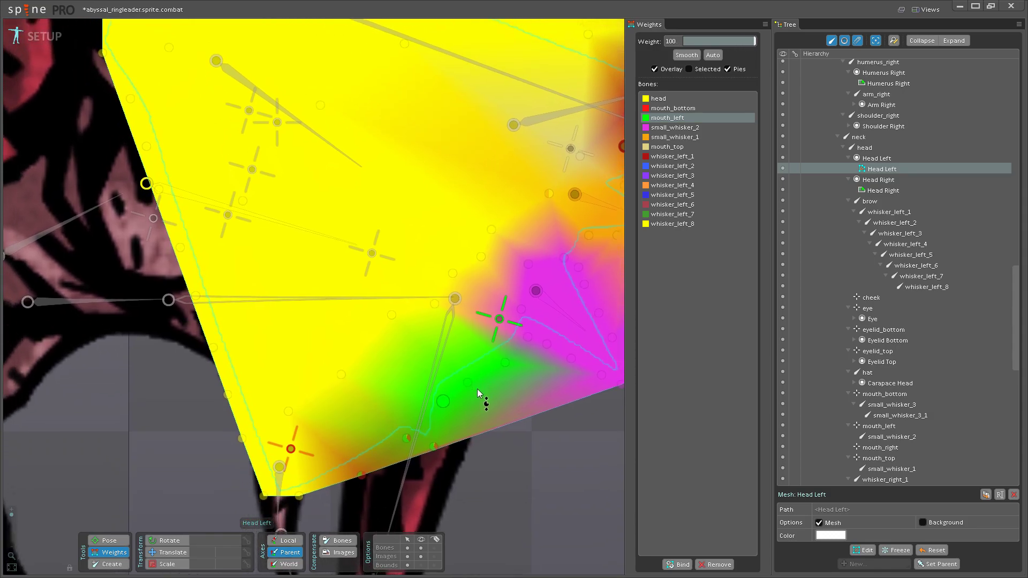
# - Set the head bone's weight to 100 on the vertices along the lower mouth edge, from the jaw tip to below the mouth_left bone
pyautogui.click(291, 450)
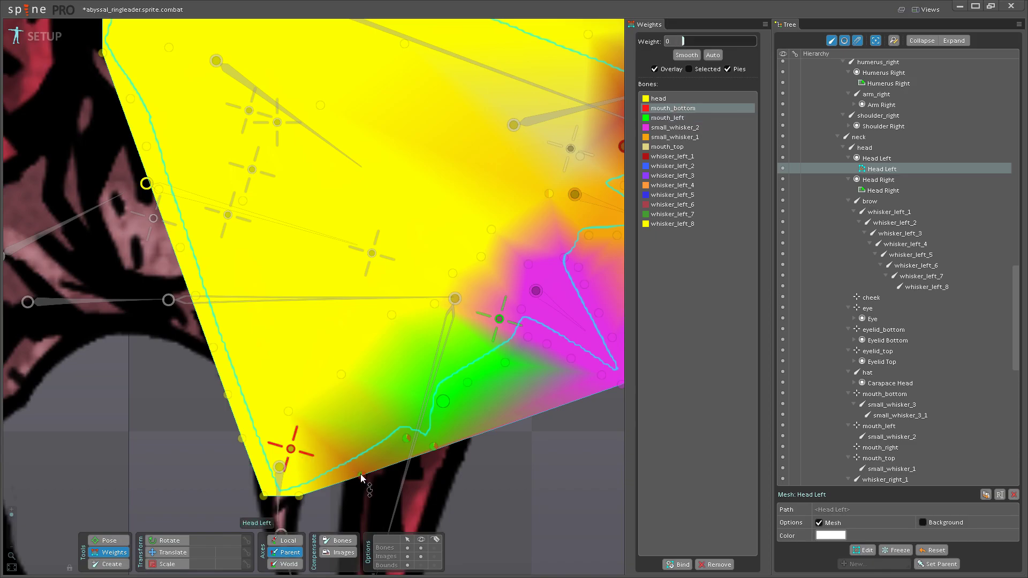
pyautogui.click(361, 474)
pyautogui.moveTo(372, 432); pyautogui.dragTo(348, 378)
pyautogui.click(239, 187)
pyautogui.moveTo(407, 416); pyautogui.dragTo(406, 244)
pyautogui.moveTo(435, 424); pyautogui.dragTo(420, 245)
pyautogui.moveTo(466, 360); pyautogui.dragTo(478, 233)
pyautogui.moveTo(505, 340); pyautogui.dragTo(484, 227)
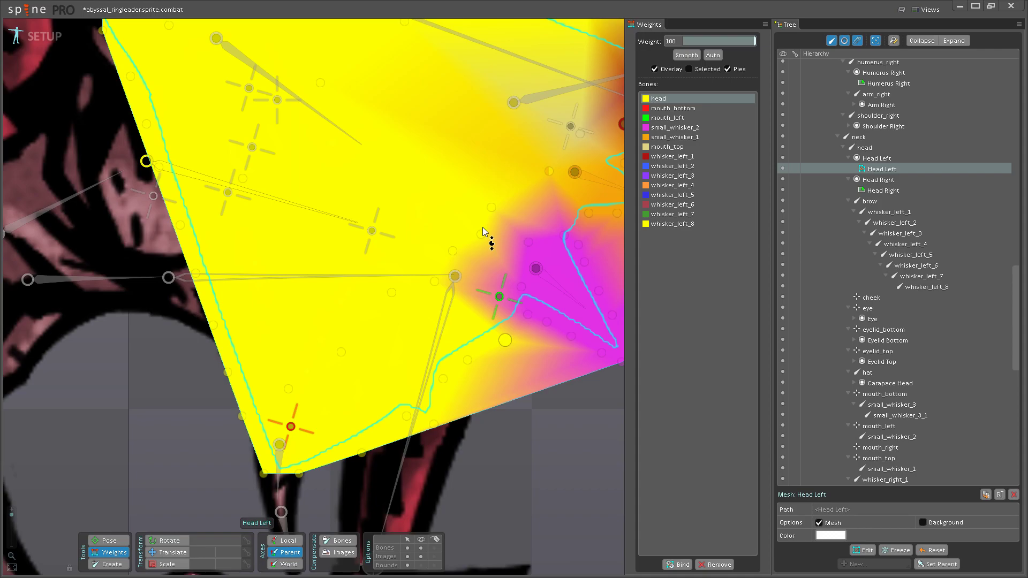
# - Examine the weight blending between the head, small whiskers and first whisker bones on the Head Left mesh
pyautogui.moveTo(484, 234); pyautogui.dragTo(571, 355)
pyautogui.moveTo(433, 313); pyautogui.dragTo(404, 353)
pyautogui.scroll(-2, 471, 344)
pyautogui.moveTo(471, 345); pyautogui.dragTo(392, 370)
pyautogui.scroll(2, 391, 358)
pyautogui.scroll(-1, 392, 370)
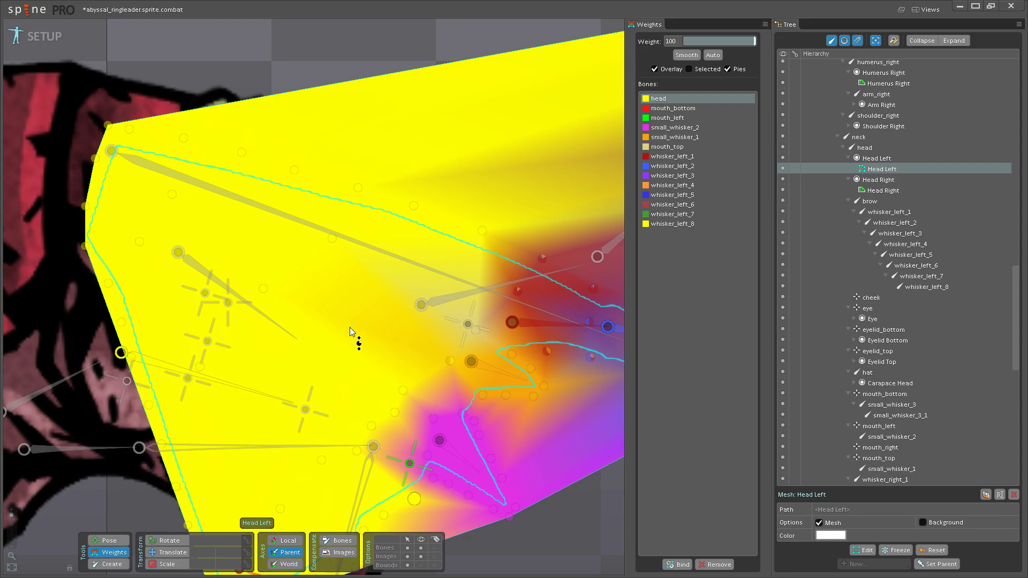
pyautogui.scroll(-3, 349, 326)
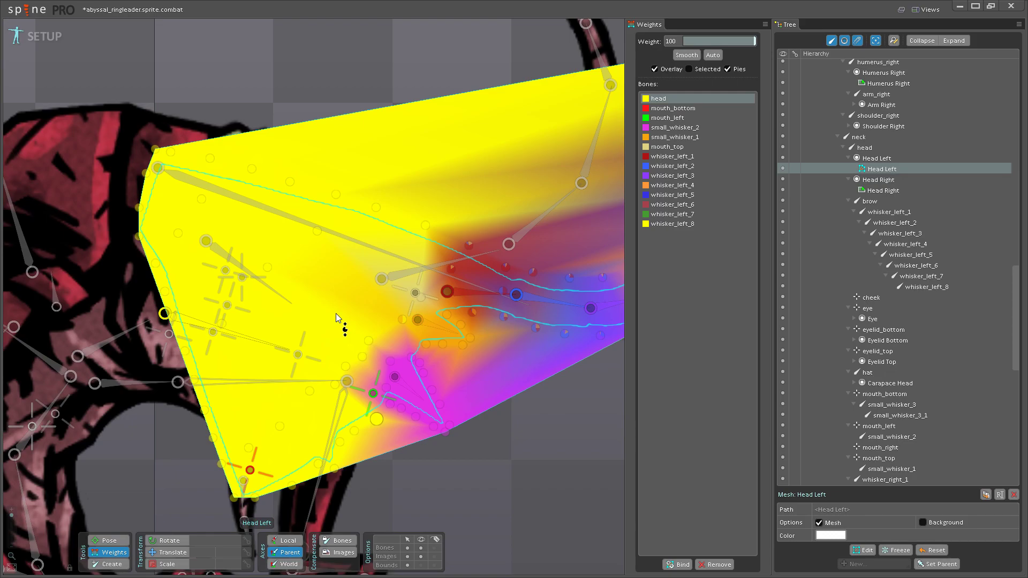
pyautogui.moveTo(311, 286); pyautogui.dragTo(331, 343)
pyautogui.scroll(3, 333, 309)
pyautogui.scroll(-2, 333, 308)
pyautogui.moveTo(385, 299); pyautogui.dragTo(378, 327)
pyautogui.scroll(2, 378, 327)
pyautogui.scroll(-2, 378, 327)
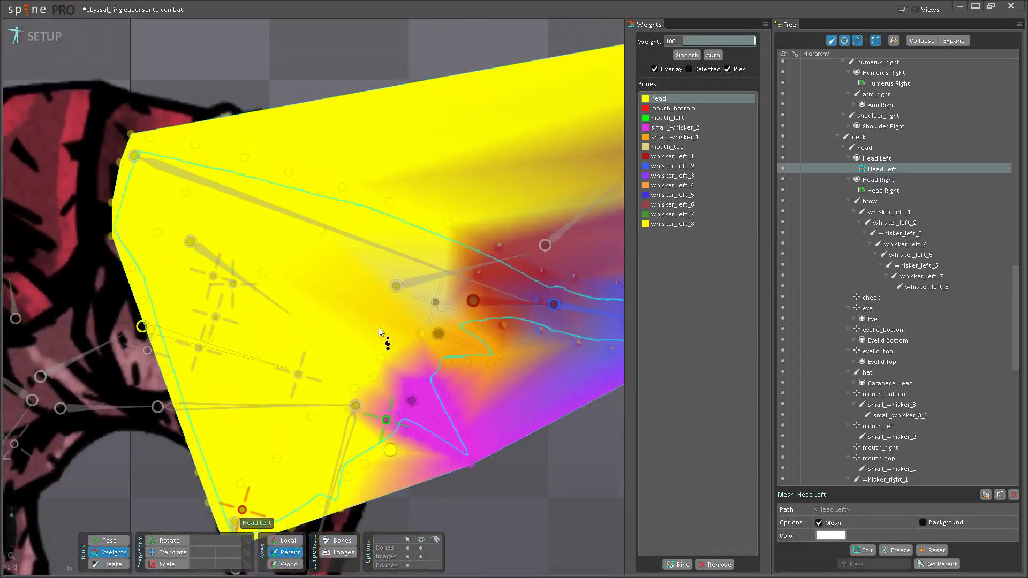
pyautogui.scroll(2, 377, 329)
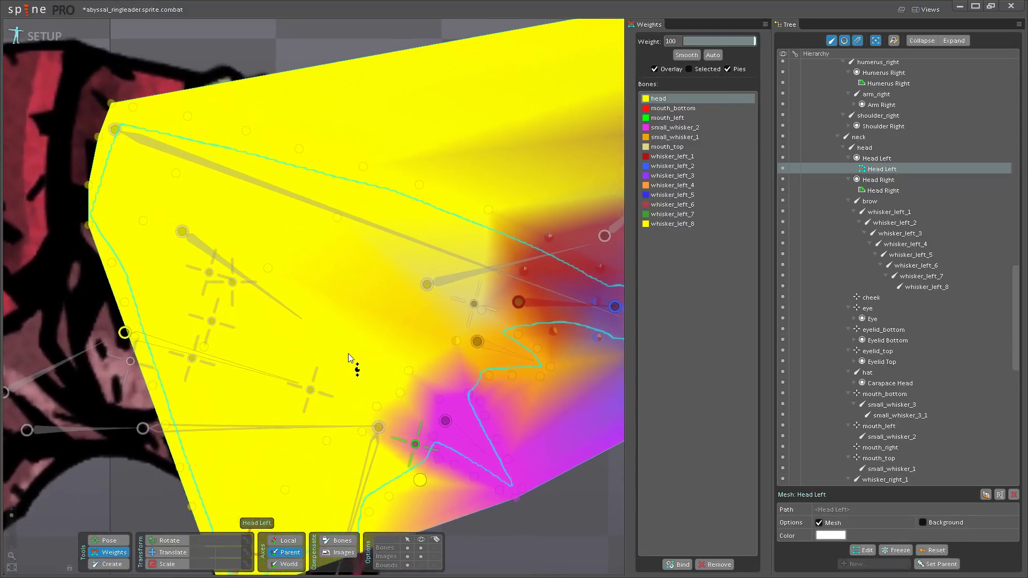
# - Choose the head bone and set its weight to 84.8 on the vertex just behind the root of small_whisker_1
pyautogui.click(275, 378)
pyautogui.moveTo(360, 312); pyautogui.dragTo(390, 370)
pyautogui.moveTo(486, 399); pyautogui.dragTo(486, 384)
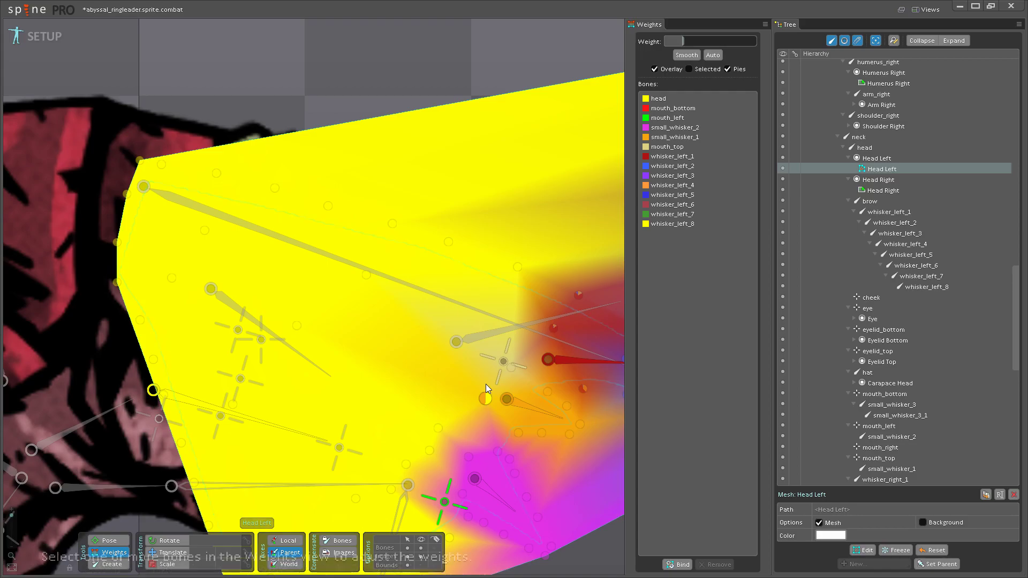
pyautogui.click(297, 427)
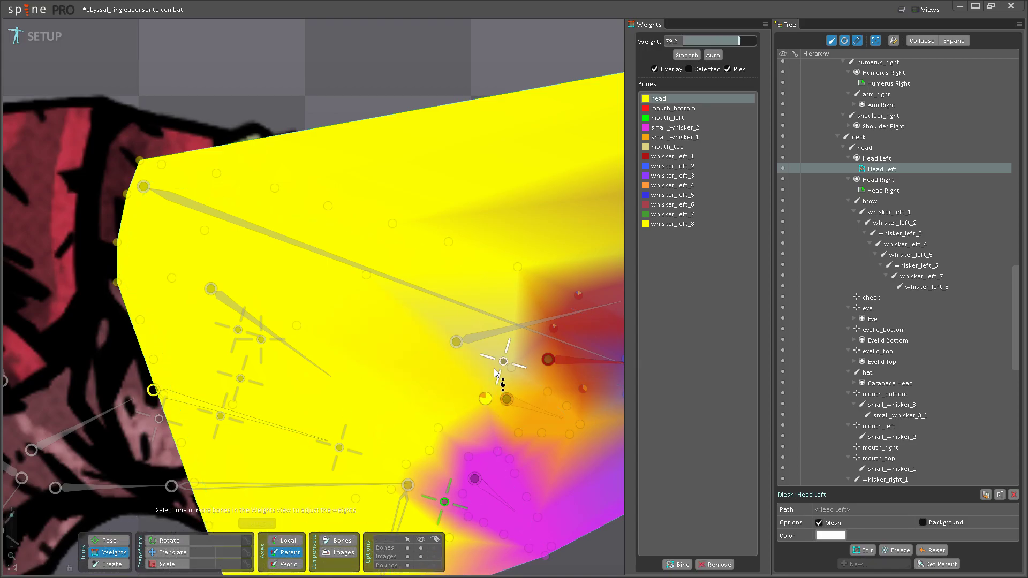
pyautogui.moveTo(489, 397); pyautogui.dragTo(490, 384)
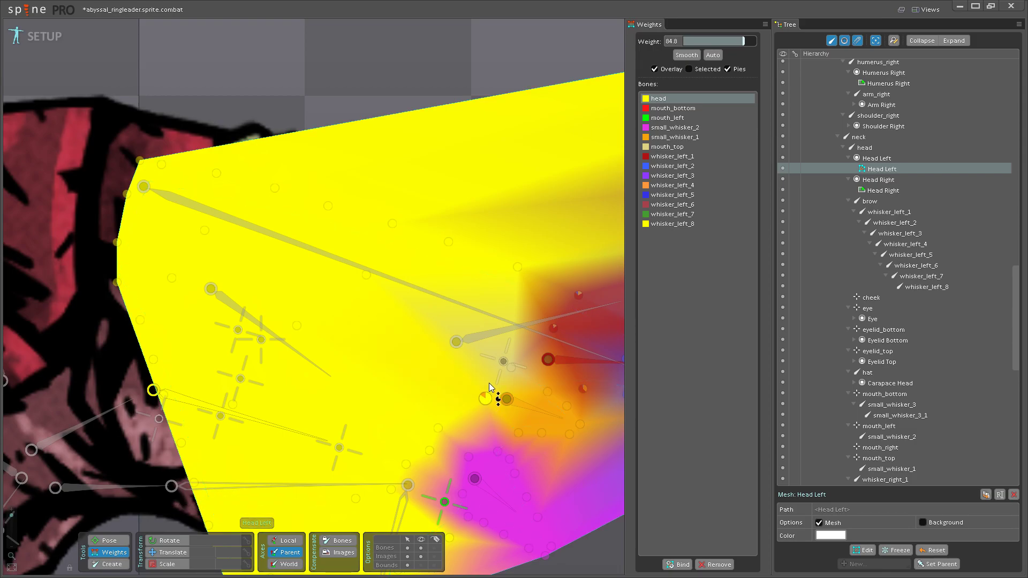
# - Choose whisker_left_1 and raise its weight on the vertices along both edges of the first whisker segment
pyautogui.scroll(1, 470, 384)
pyautogui.moveTo(402, 325); pyautogui.dragTo(323, 354)
pyautogui.scroll(-1, 433, 393)
pyautogui.scroll(2, 434, 384)
pyautogui.scroll(-1, 437, 386)
pyautogui.moveTo(447, 395); pyautogui.dragTo(350, 381)
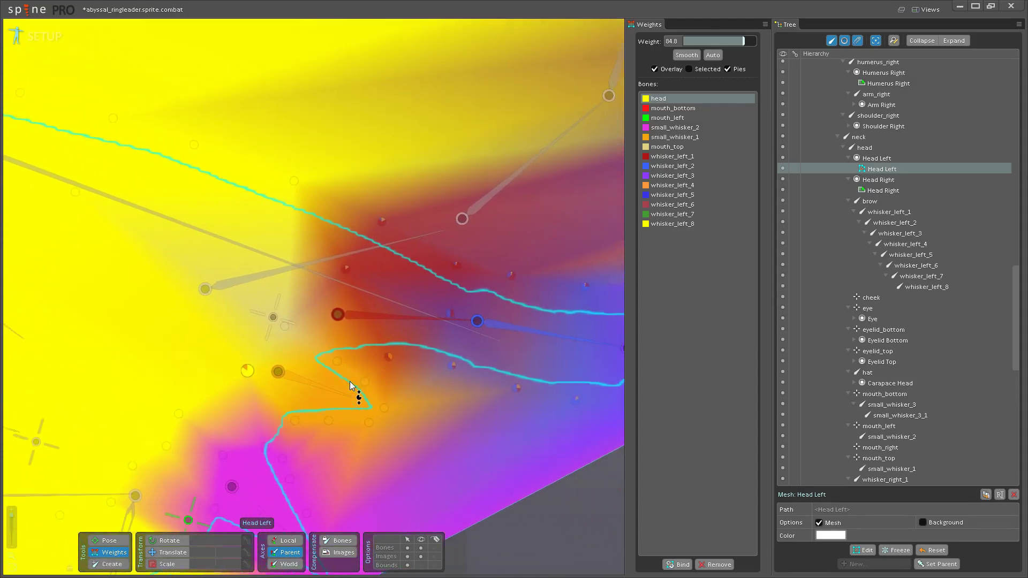
pyautogui.scroll(-3, 351, 385)
pyautogui.scroll(3, 375, 387)
pyautogui.click(331, 349)
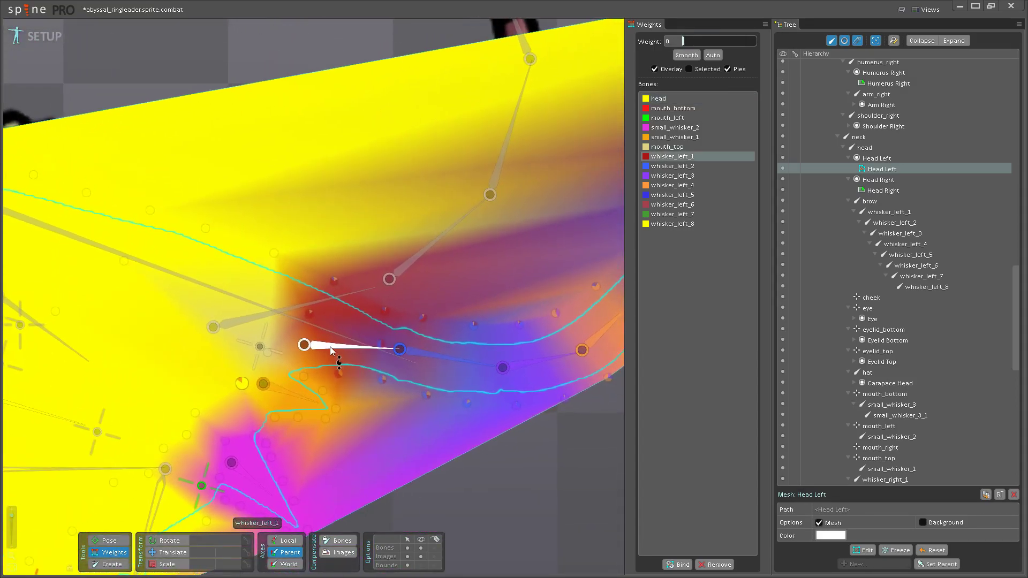
pyautogui.moveTo(339, 374); pyautogui.dragTo(353, 341)
pyautogui.moveTo(352, 341); pyautogui.dragTo(385, 410)
pyautogui.moveTo(342, 382); pyautogui.dragTo(404, 306)
pyautogui.moveTo(417, 449); pyautogui.dragTo(407, 307)
# - Raise the weights of whisker_left_2 and whisker_left_3 on the vertices bordering their own segments, with whisker_left_3 at 100 on the outer edge
pyautogui.moveTo(445, 431); pyautogui.dragTo(371, 364)
pyautogui.click(370, 364)
pyautogui.moveTo(373, 325); pyautogui.dragTo(390, 191)
pyautogui.moveTo(422, 334); pyautogui.dragTo(423, 241)
pyautogui.click(469, 378)
pyautogui.moveTo(469, 379); pyautogui.dragTo(402, 416)
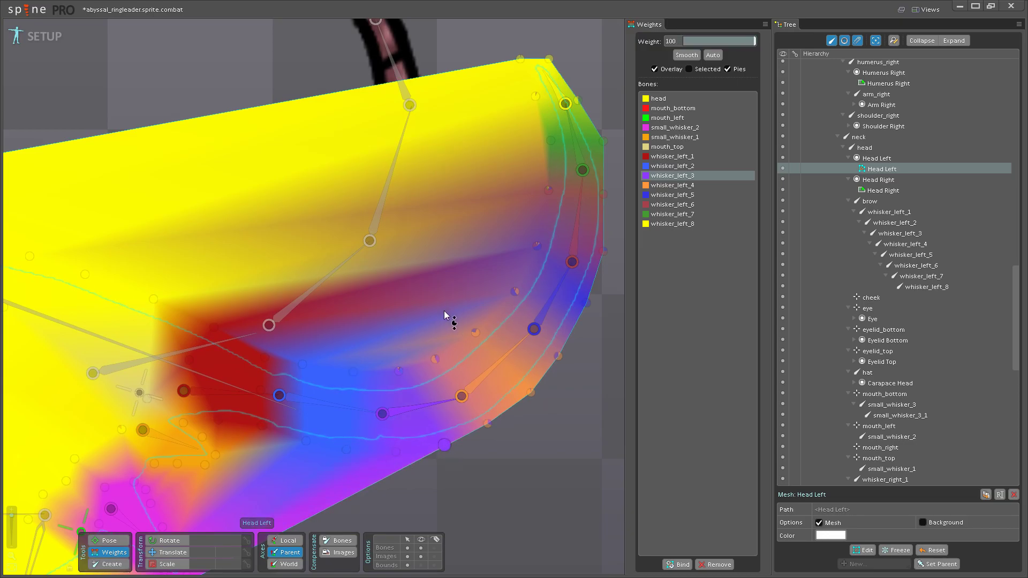
# - Choose whisker_left_4 and raise its weight to 100 on the inner and outer vertices beside the start of its segment
pyautogui.moveTo(486, 419); pyautogui.dragTo(433, 458)
pyautogui.click(419, 431)
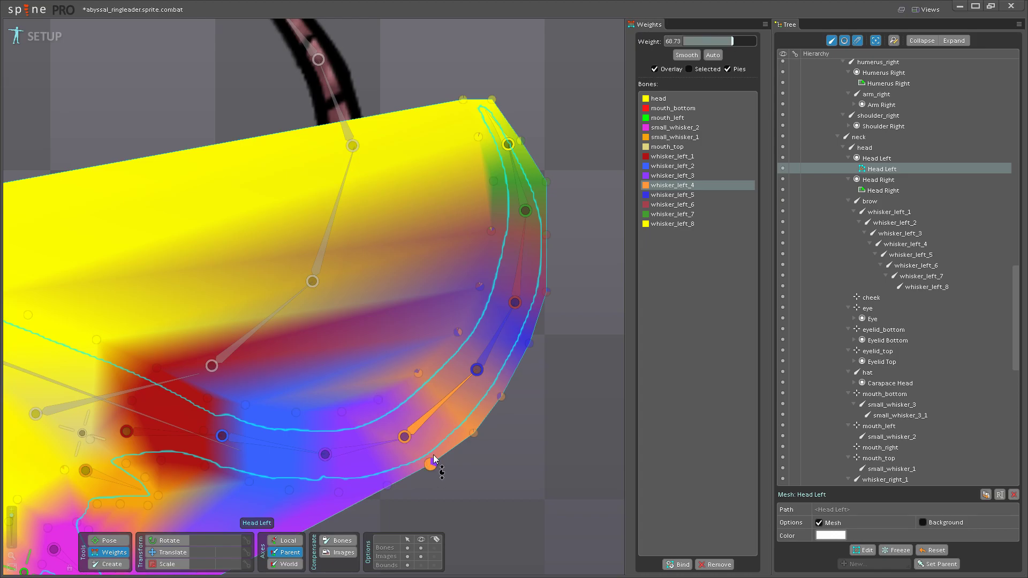
pyautogui.moveTo(419, 375); pyautogui.dragTo(425, 275)
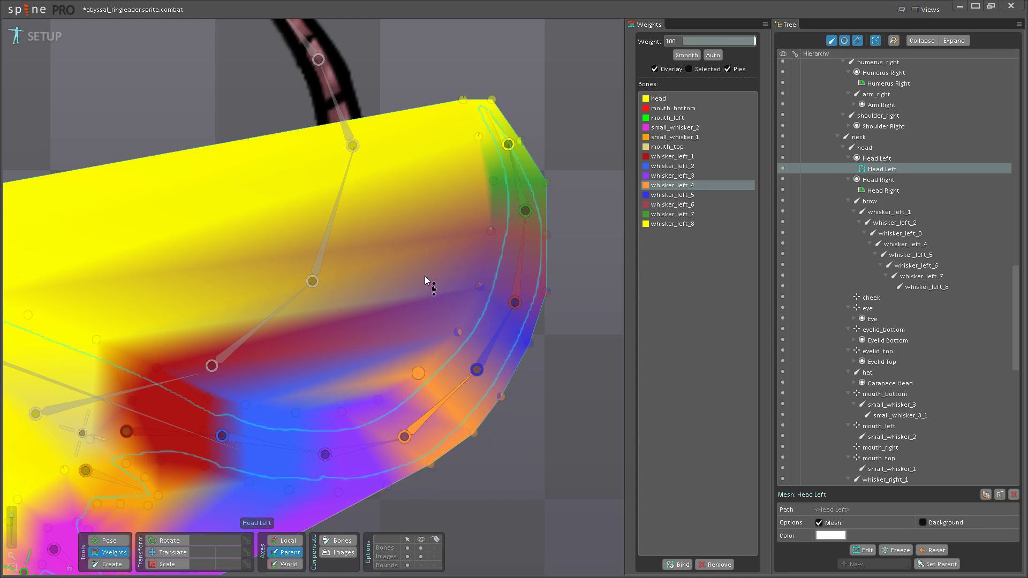
# - Choose whisker_left_5 and raise its weight on the inner-edge vertex beside its segment
pyautogui.moveTo(464, 350); pyautogui.dragTo(448, 407)
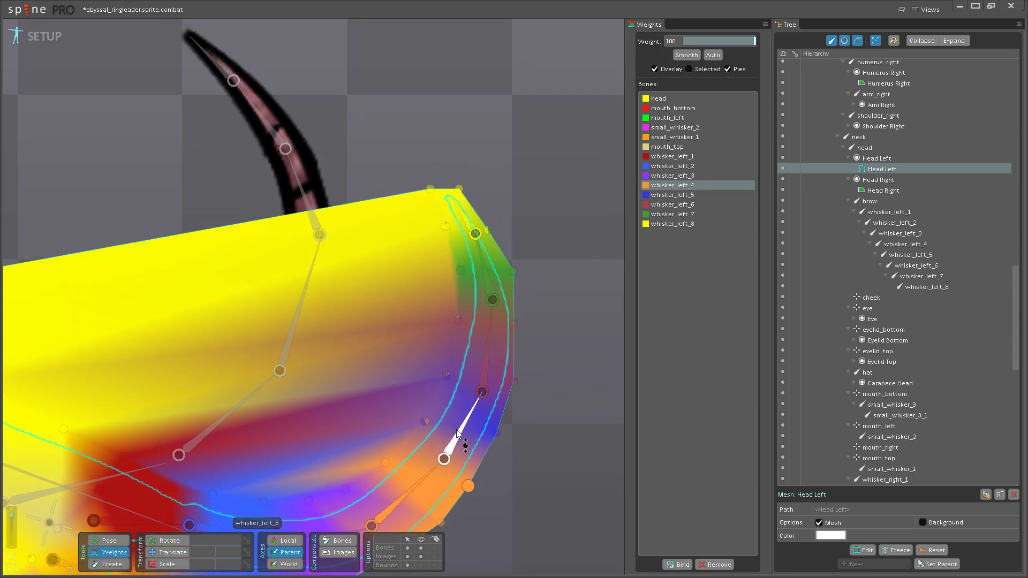
pyautogui.click(456, 429)
pyautogui.moveTo(427, 421); pyautogui.dragTo(449, 300)
# - Choose whisker_left_6 and set its weight to 100 on the inner and outer vertices beside its segment
pyautogui.click(473, 431)
pyautogui.moveTo(504, 429); pyautogui.dragTo(512, 338)
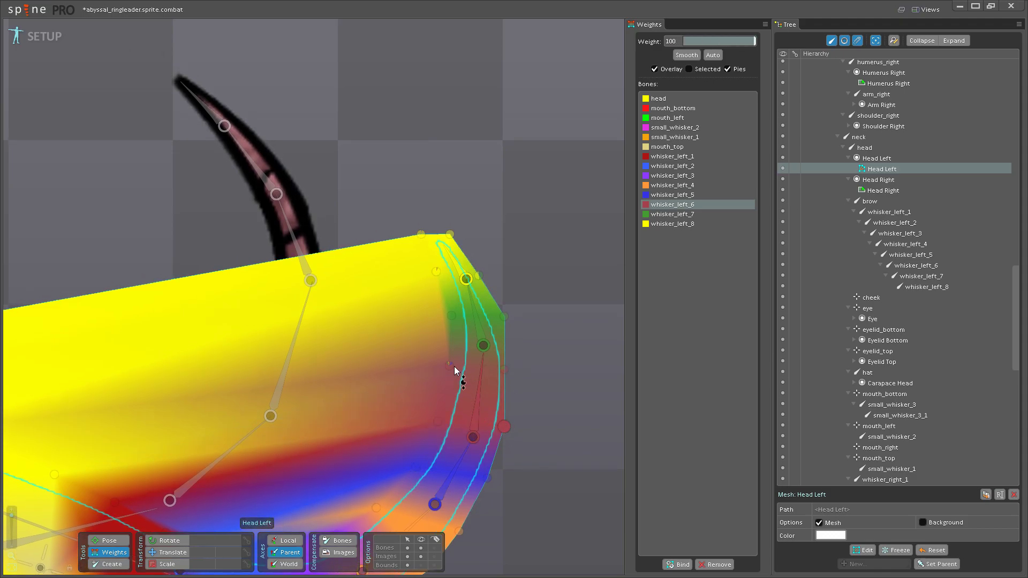
pyautogui.moveTo(454, 366); pyautogui.dragTo(461, 399)
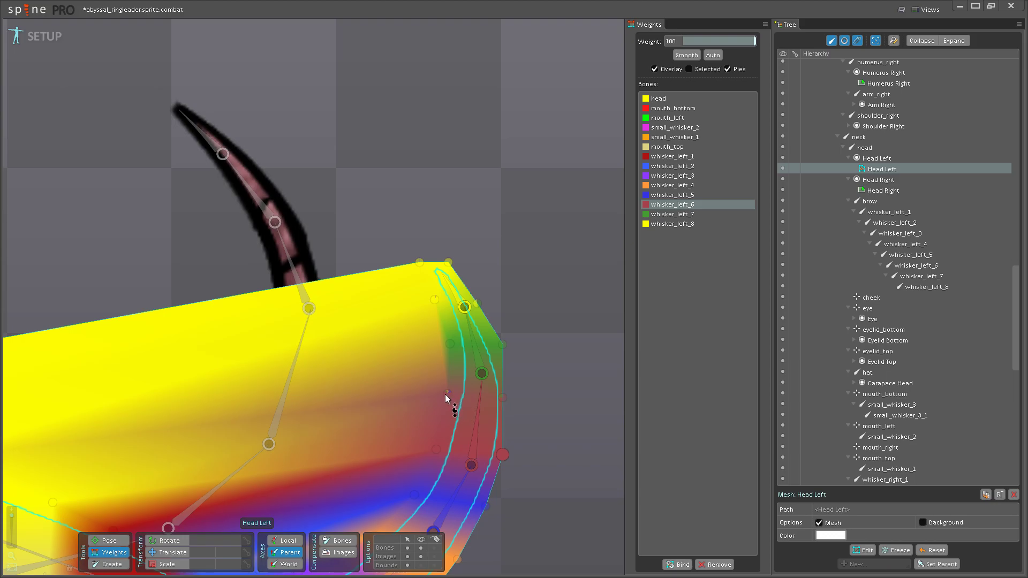
pyautogui.click(476, 420)
pyautogui.moveTo(504, 398); pyautogui.dragTo(501, 362)
pyautogui.click(478, 413)
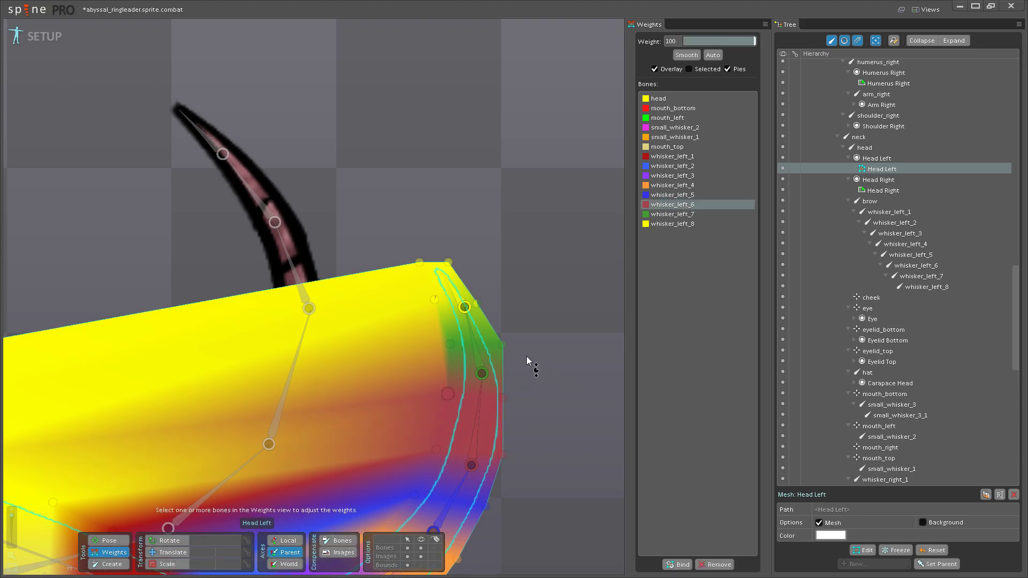
pyautogui.moveTo(499, 355); pyautogui.dragTo(498, 388)
pyautogui.click(481, 402)
# - Choose whisker_left_8 and set its weight to 100 on the vertex at the whisker's tip
pyautogui.click(459, 328)
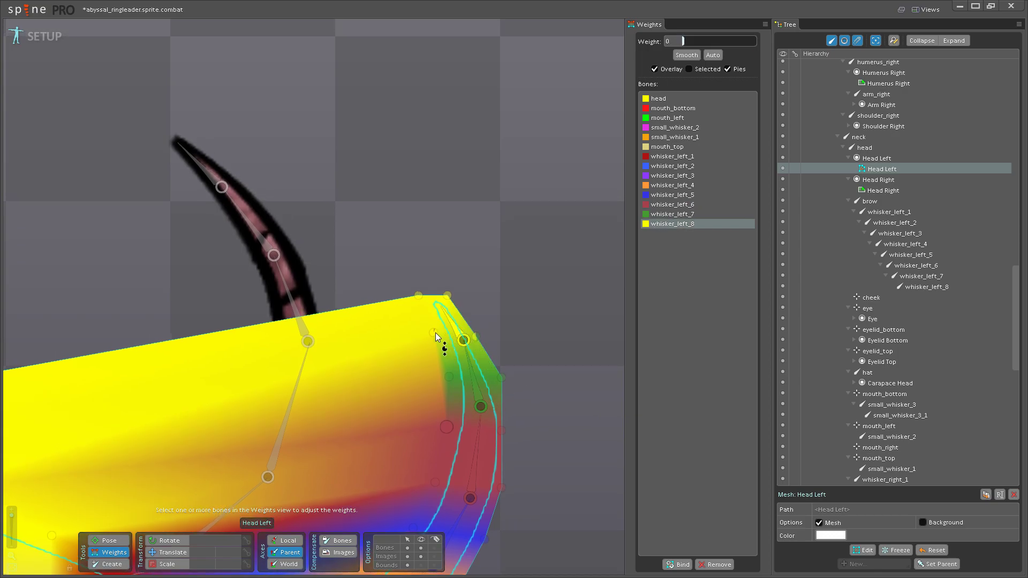
pyautogui.moveTo(466, 307); pyautogui.dragTo(472, 333)
pyautogui.click(424, 322)
# - Examine the weight distribution over the whole left whisker and around the mouth on the Head Left mesh
pyautogui.scroll(-4, 452, 363)
pyautogui.moveTo(331, 415); pyautogui.dragTo(400, 394)
pyautogui.scroll(6, 400, 386)
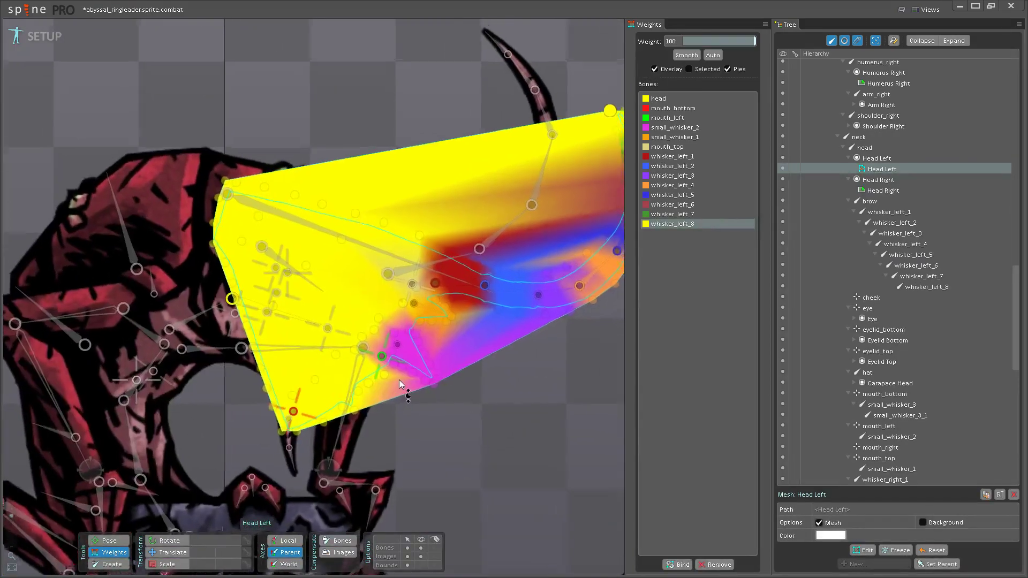
pyautogui.scroll(-2, 396, 391)
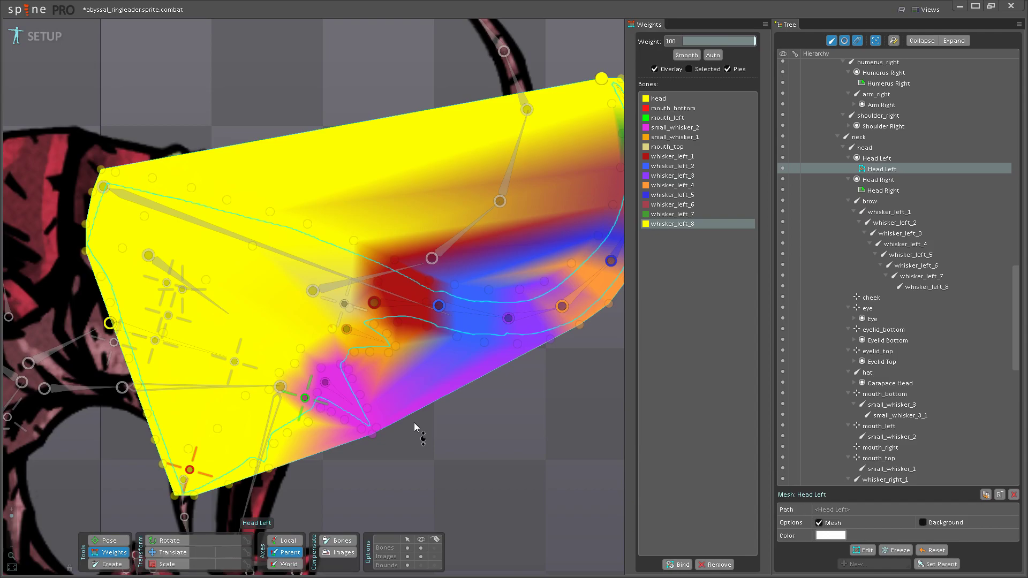
pyautogui.moveTo(416, 342); pyautogui.dragTo(411, 374)
pyautogui.scroll(1, 411, 374)
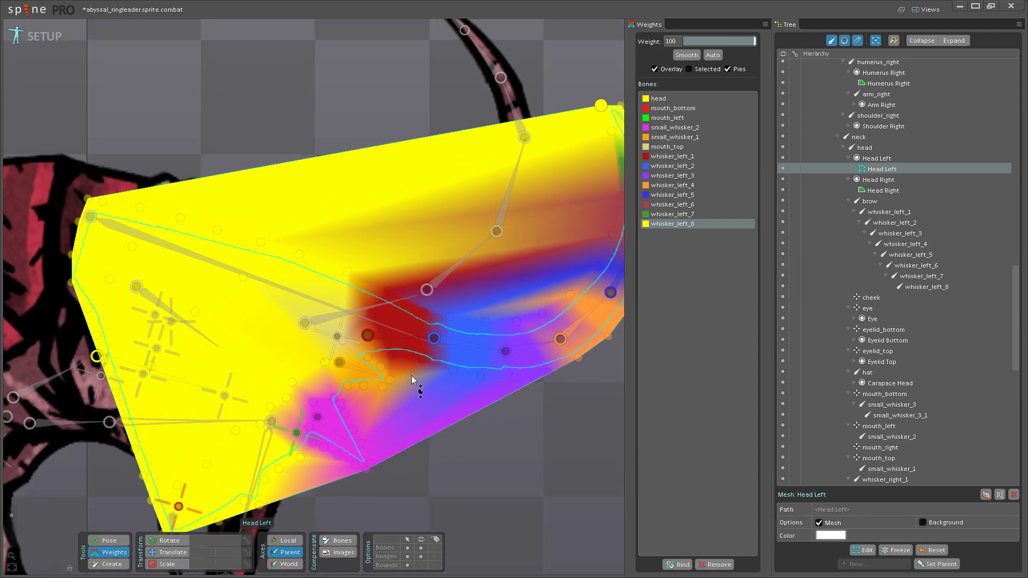
pyautogui.scroll(2, 423, 364)
pyautogui.scroll(-4, 428, 356)
pyautogui.scroll(4, 411, 375)
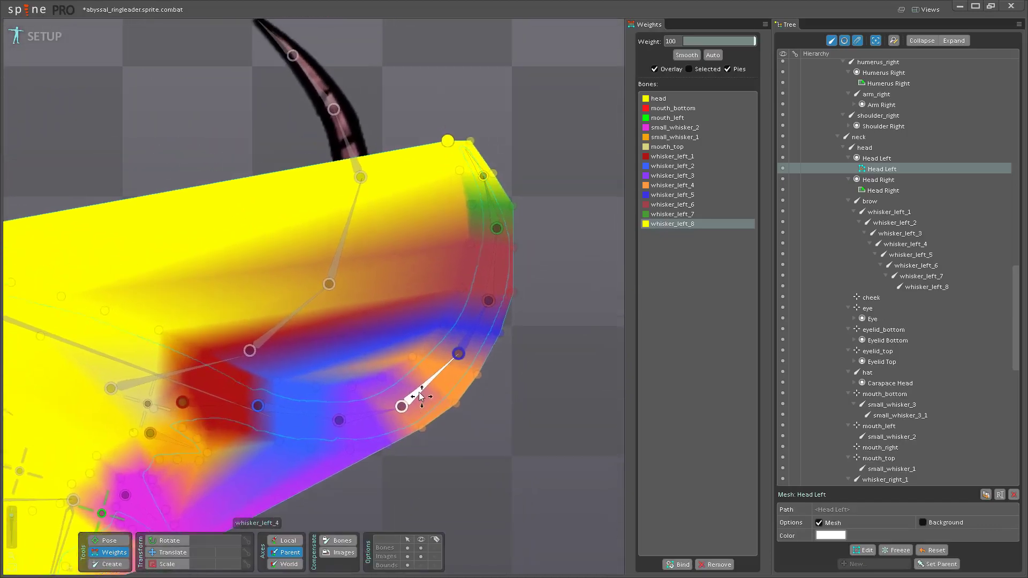
pyautogui.scroll(3, 420, 394)
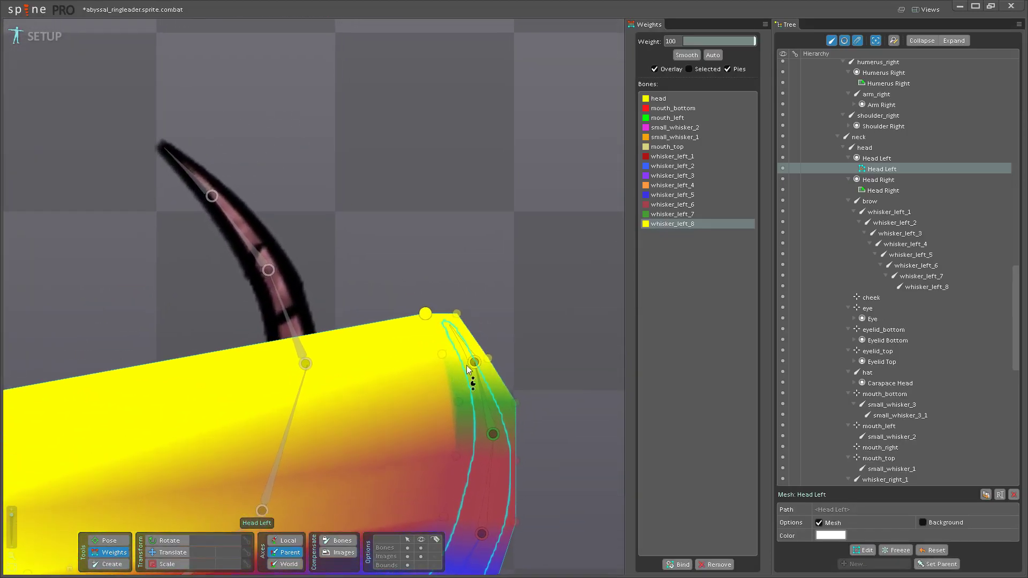
pyautogui.scroll(-3, 471, 367)
pyautogui.moveTo(381, 416); pyautogui.dragTo(449, 384)
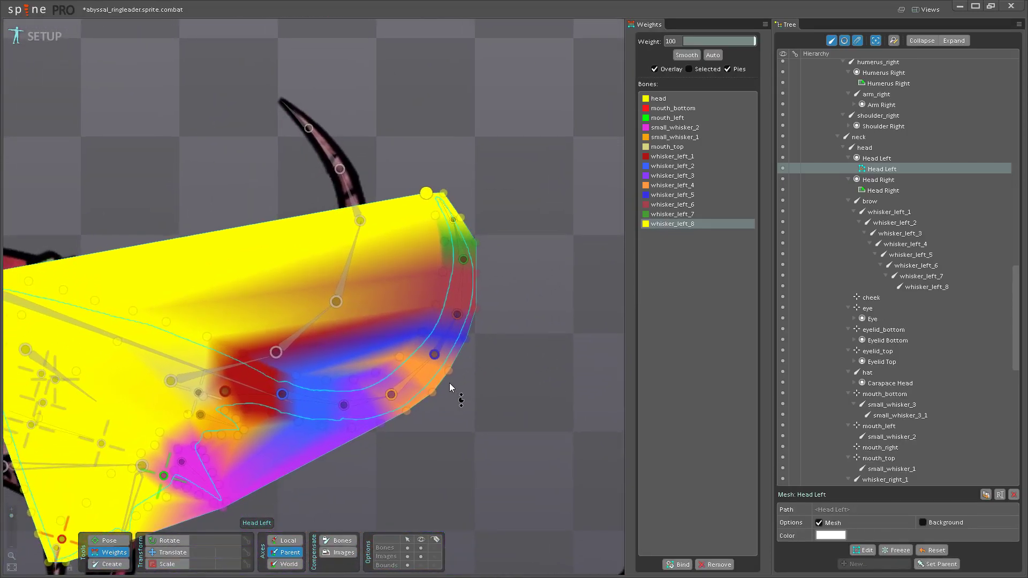
pyautogui.moveTo(377, 438); pyautogui.dragTo(409, 415)
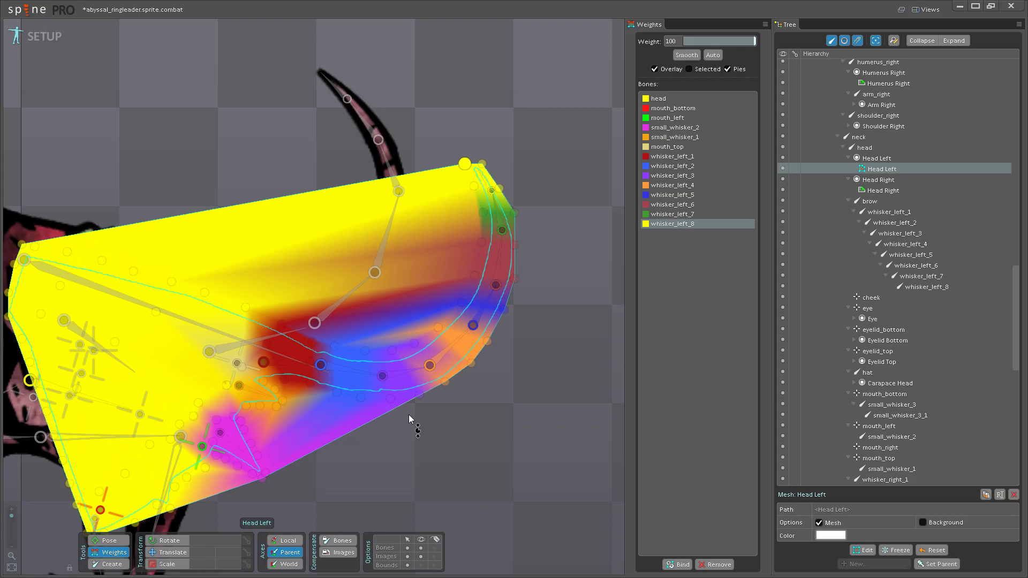
pyautogui.scroll(5, 409, 415)
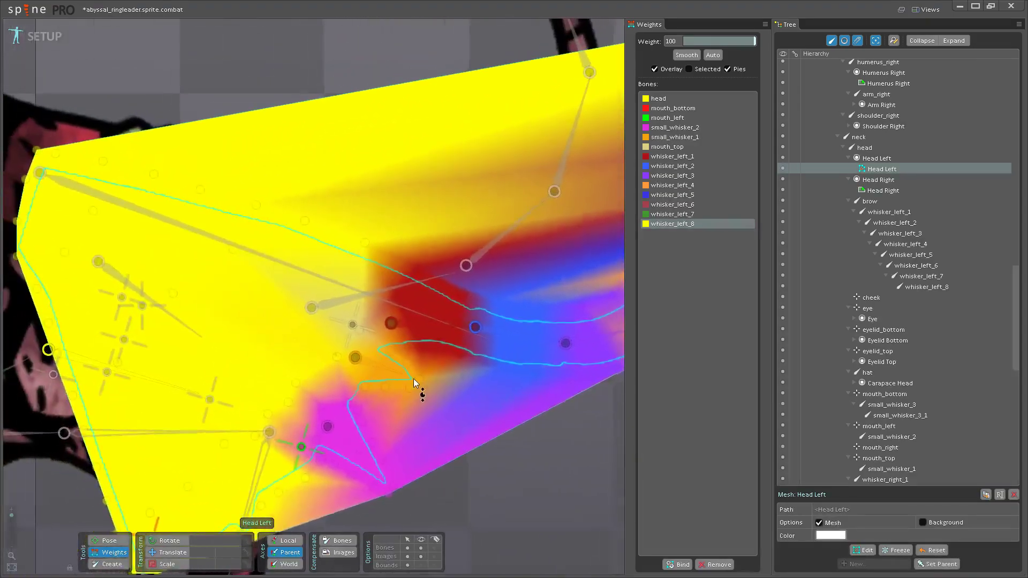
pyautogui.scroll(-3, 402, 369)
pyautogui.moveTo(403, 369)
pyautogui.mouseDown()
pyautogui.moveTo(347, 358)
pyautogui.moveTo(381, 333)
pyautogui.moveTo(413, 381)
pyautogui.mouseUp()
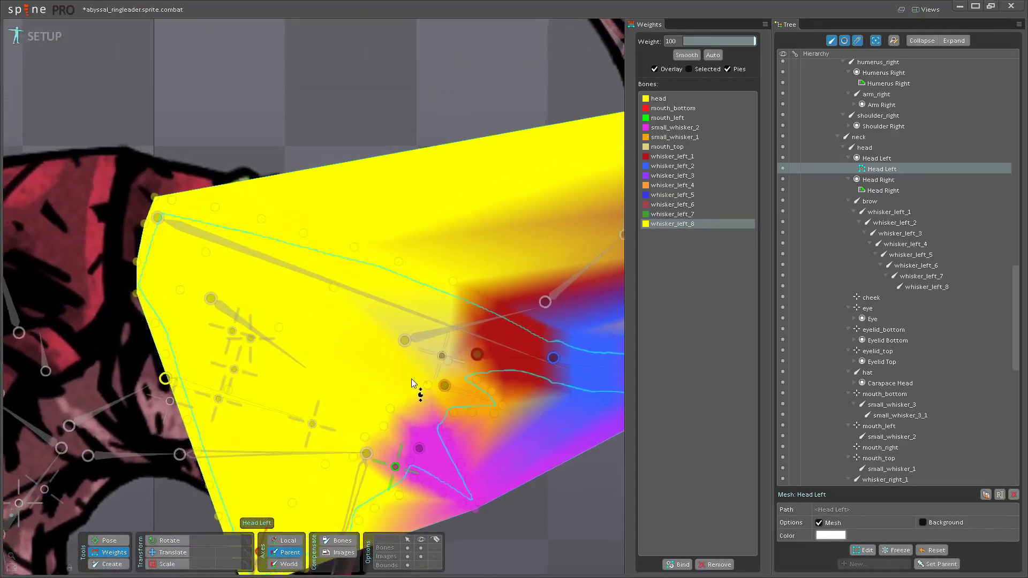
pyautogui.scroll(1, 420, 407)
pyautogui.moveTo(437, 452); pyautogui.dragTo(435, 381)
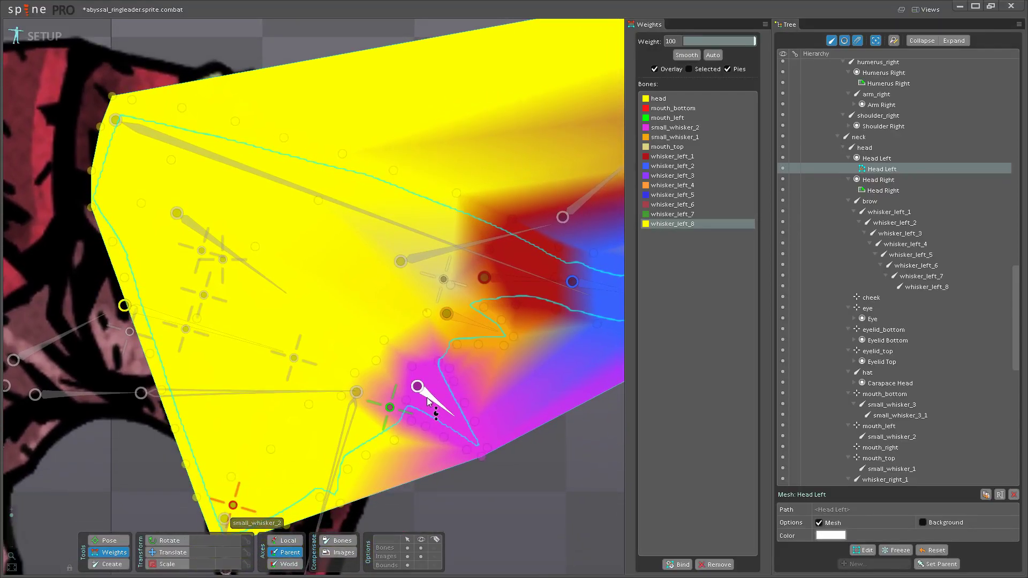
# - Choose mouth_left and raise its weight on the vertices around the mouth corner, with about 50 on the vertex behind small_whisker_1
pyautogui.click(391, 408)
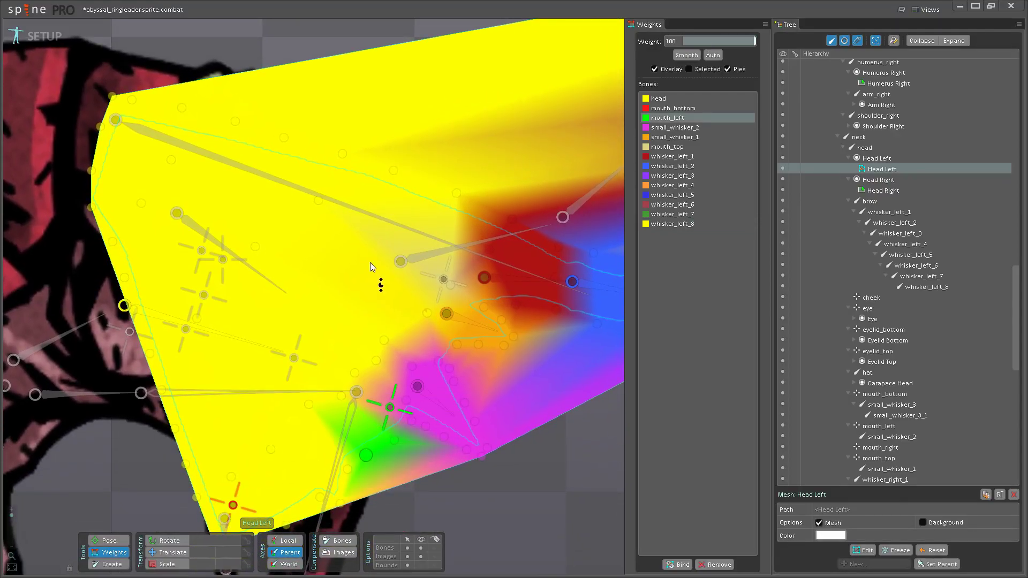
pyautogui.moveTo(342, 396); pyautogui.dragTo(345, 224)
pyautogui.moveTo(355, 372)
pyautogui.mouseDown()
pyautogui.moveTo(356, 204)
pyautogui.moveTo(378, 359)
pyautogui.moveTo(391, 344)
pyautogui.moveTo(385, 241)
pyautogui.mouseUp()
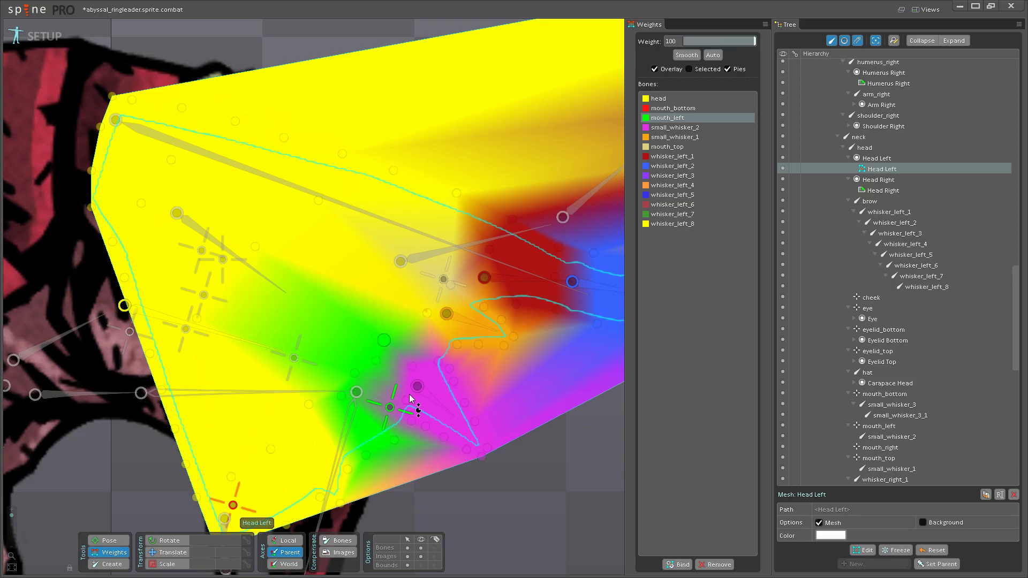
pyautogui.moveTo(407, 400); pyautogui.dragTo(414, 273)
pyautogui.moveTo(412, 368); pyautogui.dragTo(443, 277)
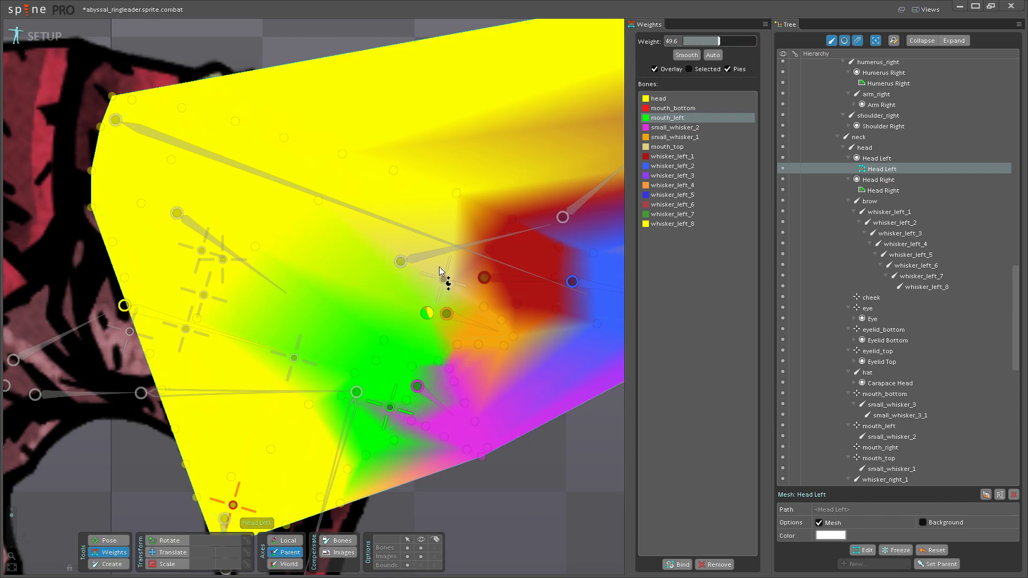
pyautogui.moveTo(458, 346); pyautogui.dragTo(471, 316)
pyautogui.moveTo(374, 459); pyautogui.dragTo(394, 327)
pyautogui.moveTo(366, 422)
pyautogui.mouseDown()
pyautogui.moveTo(377, 376)
pyautogui.moveTo(361, 390)
pyautogui.moveTo(355, 301)
pyautogui.moveTo(343, 324)
pyautogui.moveTo(366, 278)
pyautogui.moveTo(251, 464)
pyautogui.mouseUp()
# - Leave weight editing, test the mesh deformation by translating the mouth_left bone and undo the move
pyautogui.click(121, 540)
pyautogui.moveTo(397, 327); pyautogui.dragTo(406, 379)
pyautogui.click(396, 368)
pyautogui.press('v')
pyautogui.hotkey('ctrl', 'z')
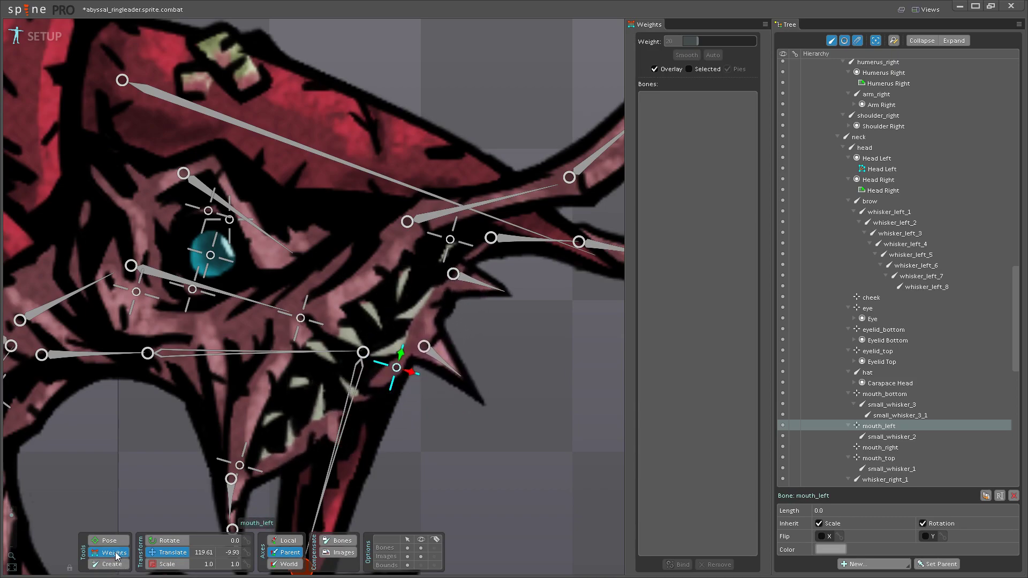
# - Return to weight editing on the Head Left mesh, choose mouth_top and save the project
pyautogui.click(111, 552)
pyautogui.scroll(2, 400, 351)
pyautogui.click(401, 369)
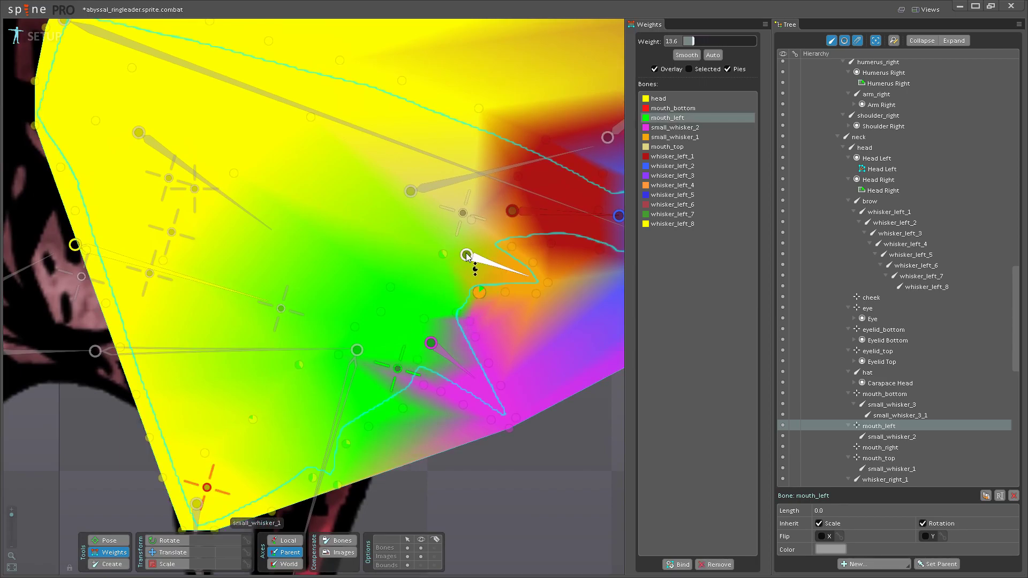
pyautogui.click(462, 213)
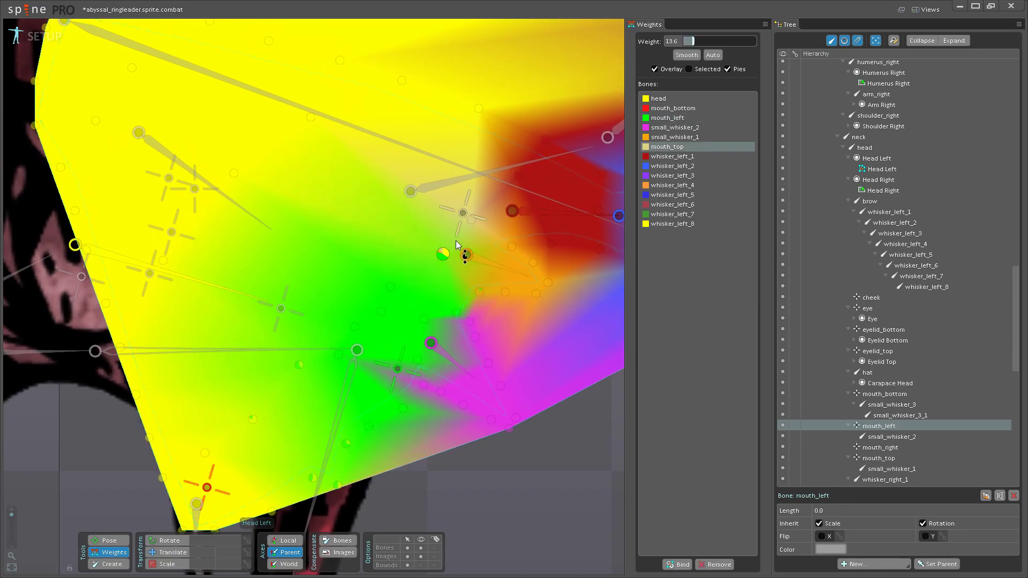
pyautogui.moveTo(468, 217)
pyautogui.mouseDown()
pyautogui.moveTo(474, 276)
pyautogui.moveTo(409, 285)
pyautogui.moveTo(423, 257)
pyautogui.moveTo(425, 320)
pyautogui.moveTo(441, 292)
pyautogui.mouseUp()
pyautogui.hotkey('ctrl', 's')
# - Choose mouth_left and raise its weight on the vertices along the lower jaw edge, with about 61 near the lower mouth outline
pyautogui.moveTo(347, 353); pyautogui.dragTo(358, 300)
pyautogui.click(409, 316)
pyautogui.moveTo(264, 366); pyautogui.dragTo(289, 332)
pyautogui.moveTo(323, 425); pyautogui.dragTo(339, 404)
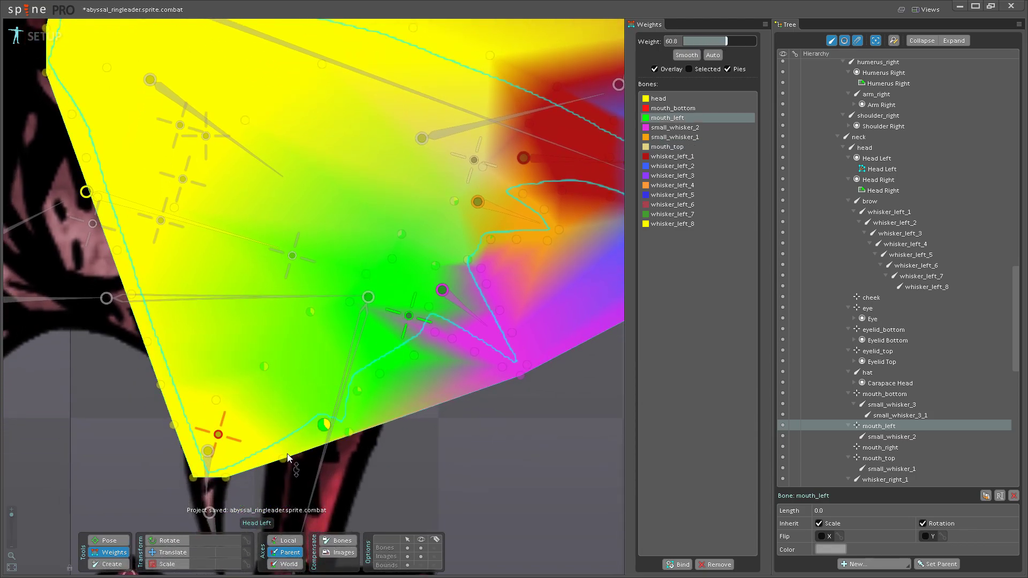
pyautogui.moveTo(283, 459); pyautogui.dragTo(312, 420)
# - Choose mouth_bottom, set its weight to 100 on the vertices at the jaw tip and blend it into the neighbouring vertices, down to about 24
pyautogui.click(218, 434)
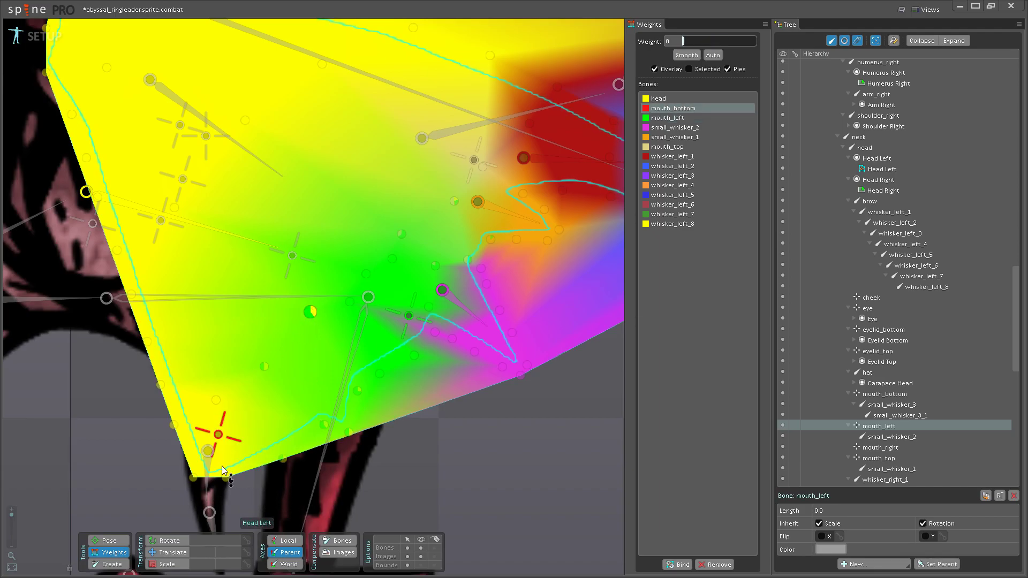
pyautogui.moveTo(225, 464); pyautogui.dragTo(218, 367)
pyautogui.moveTo(193, 478); pyautogui.dragTo(193, 387)
pyautogui.moveTo(173, 424); pyautogui.dragTo(185, 332)
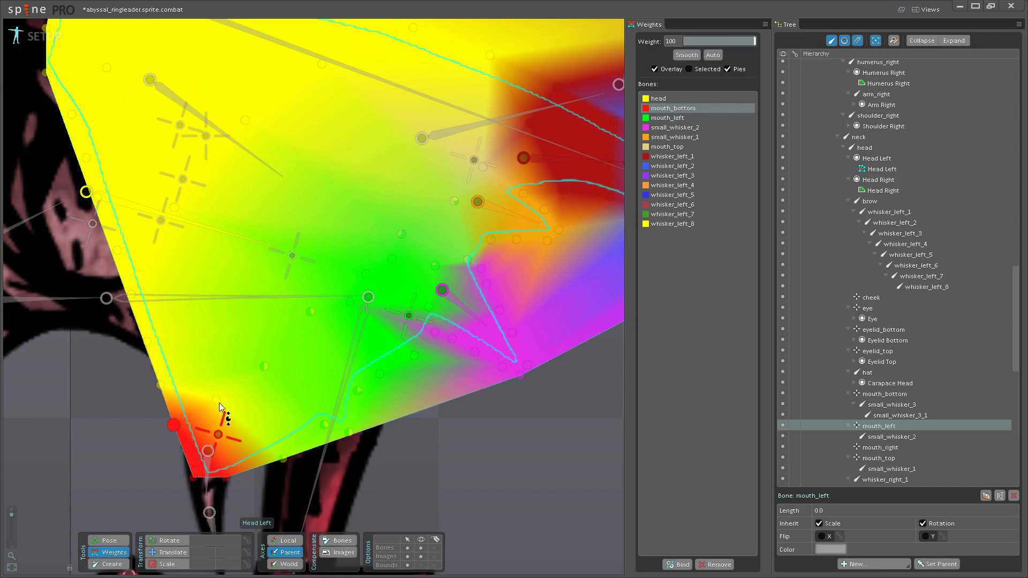
pyautogui.moveTo(216, 400); pyautogui.dragTo(236, 321)
pyautogui.moveTo(264, 367); pyautogui.dragTo(279, 335)
pyautogui.moveTo(283, 459); pyautogui.dragTo(321, 419)
# - Choose mouth_top and set its weight to 100 on the vertex behind small_whisker_1 and about 10 on the vertex above that whisker
pyautogui.moveTo(499, 169); pyautogui.dragTo(411, 308)
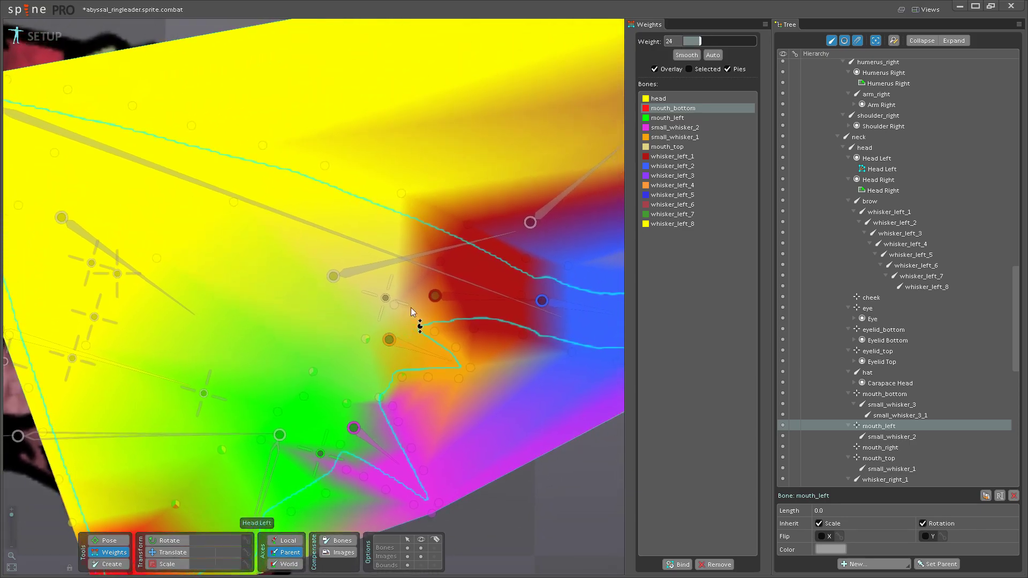
pyautogui.click(385, 297)
pyautogui.moveTo(365, 340); pyautogui.dragTo(401, 251)
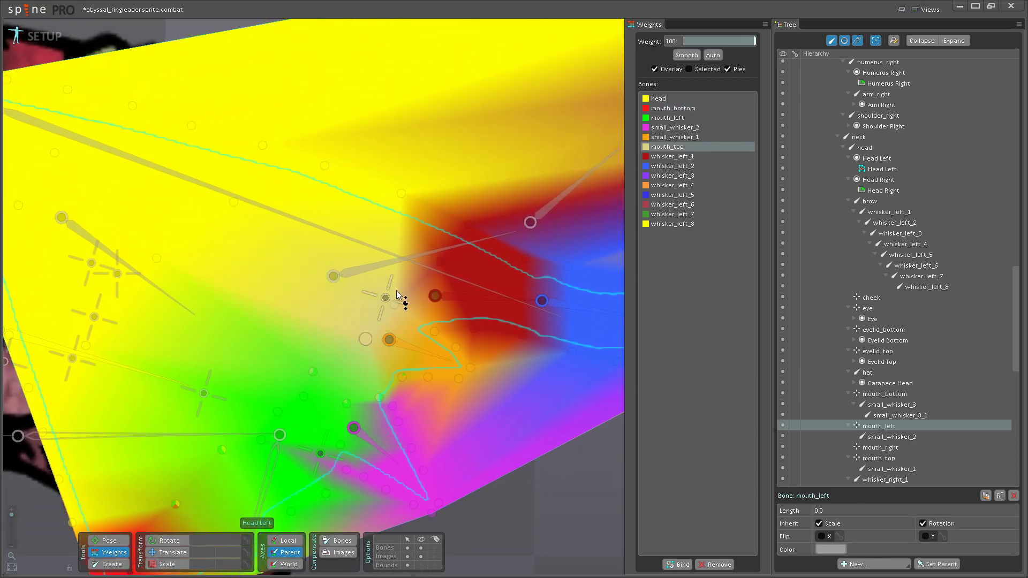
pyautogui.moveTo(428, 327); pyautogui.dragTo(389, 217)
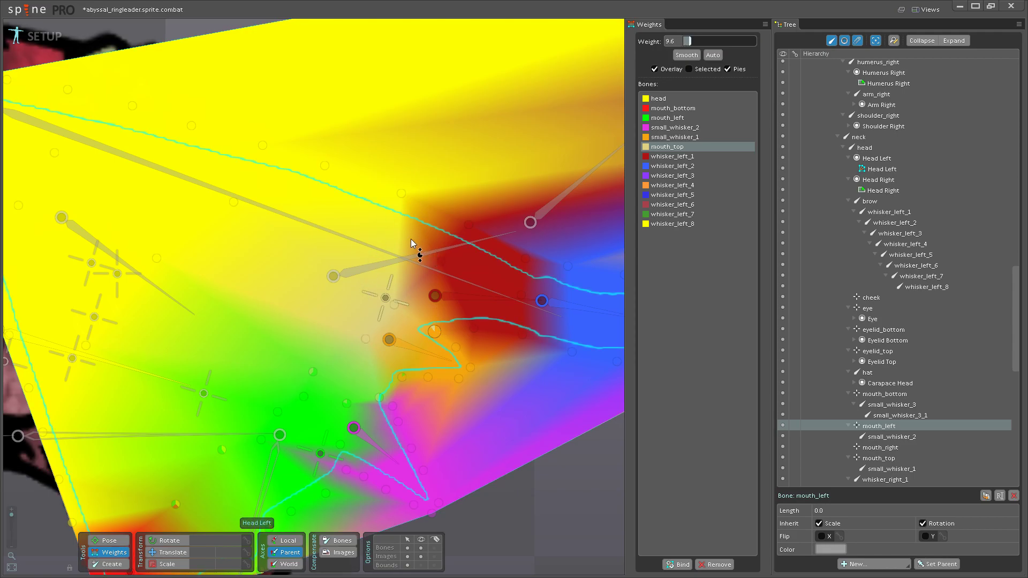
# - Choose mouth_left and set its weight to about 35 on the vertex behind small_whisker_1
pyautogui.click(354, 428)
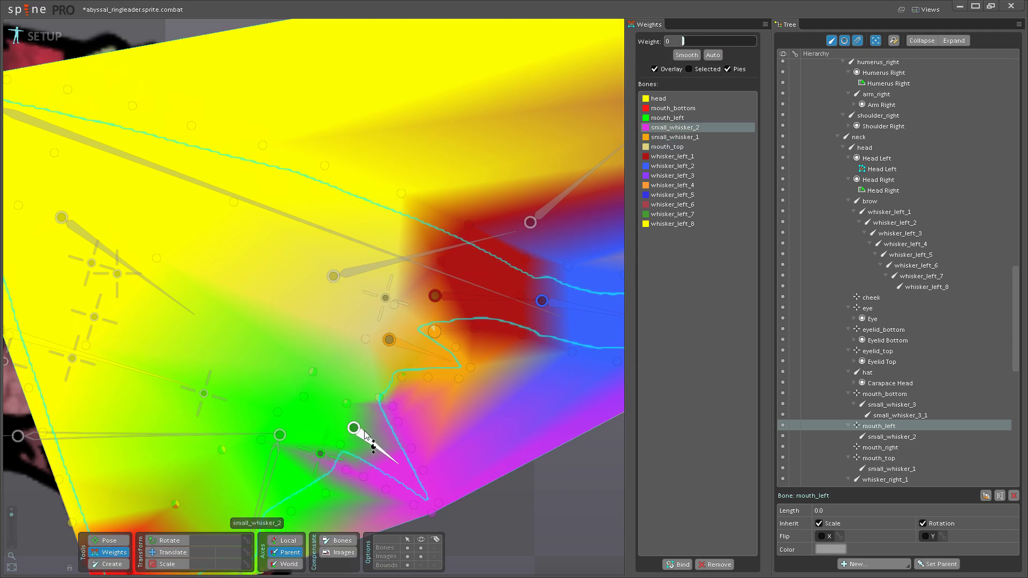
pyautogui.click(321, 454)
pyautogui.moveTo(366, 339); pyautogui.dragTo(395, 303)
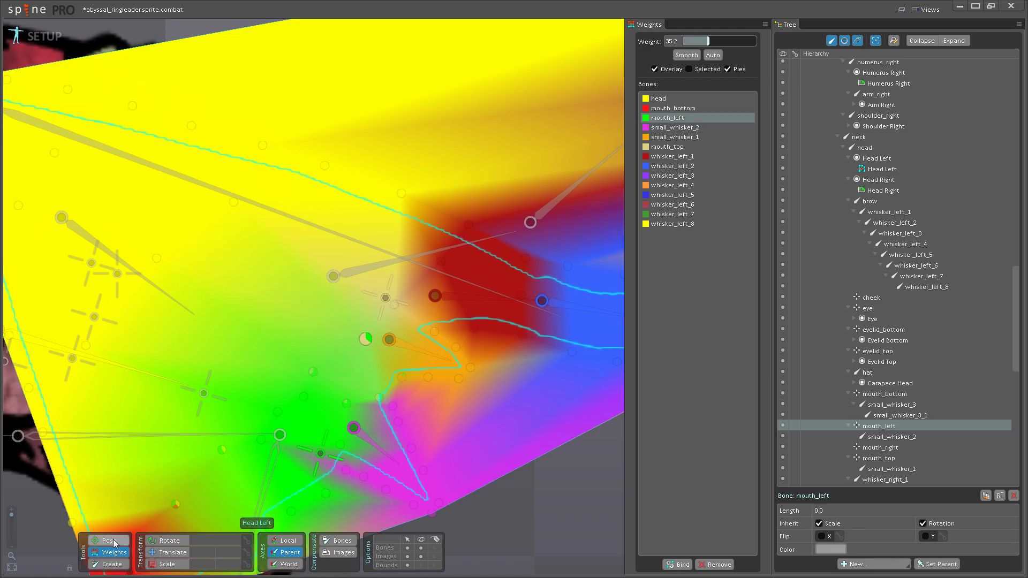
# - Leave weight editing, activate the Translate tool and examine the head, mouth and whisker bones on the character
pyautogui.click(112, 541)
pyautogui.scroll(-1, 362, 354)
pyautogui.scroll(-2, 363, 357)
pyautogui.click(181, 556)
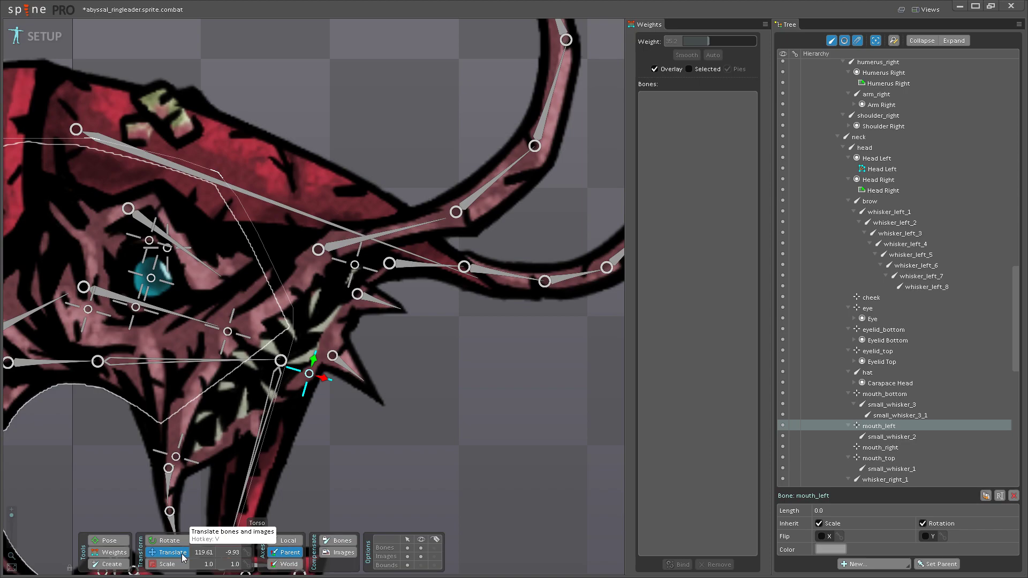
pyautogui.scroll(-3, 400, 393)
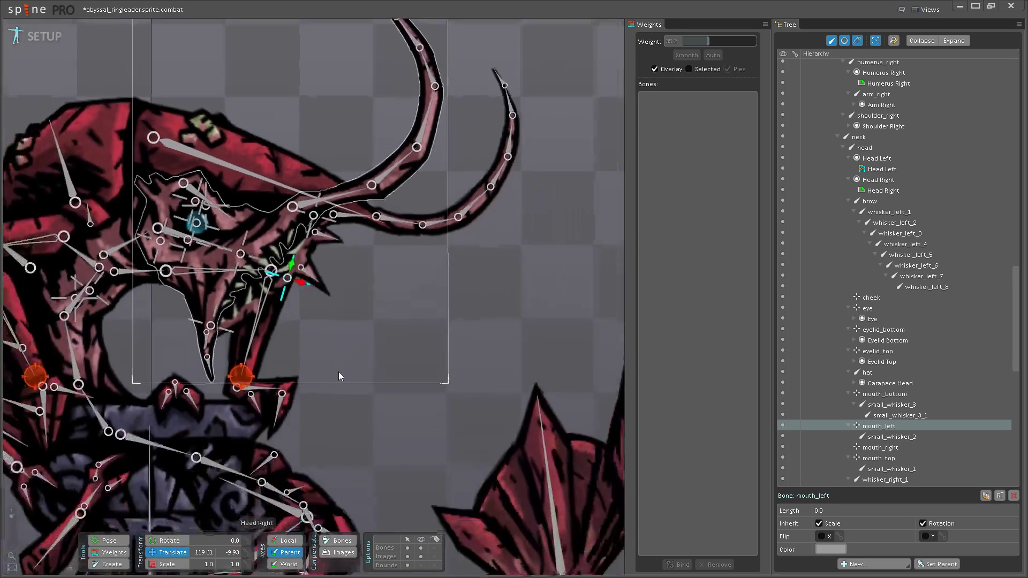
pyautogui.scroll(4, 398, 433)
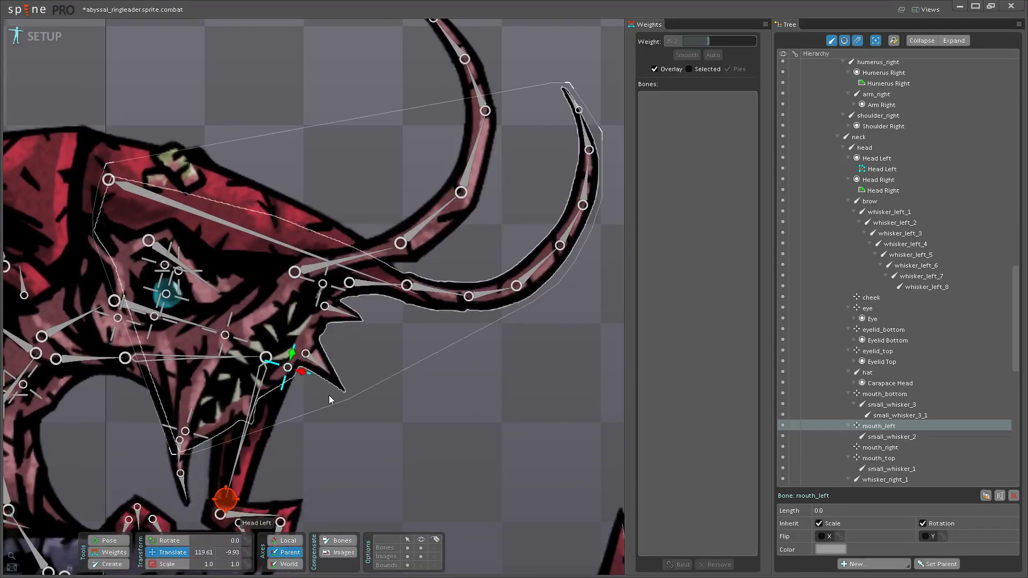
pyautogui.scroll(-4, 354, 429)
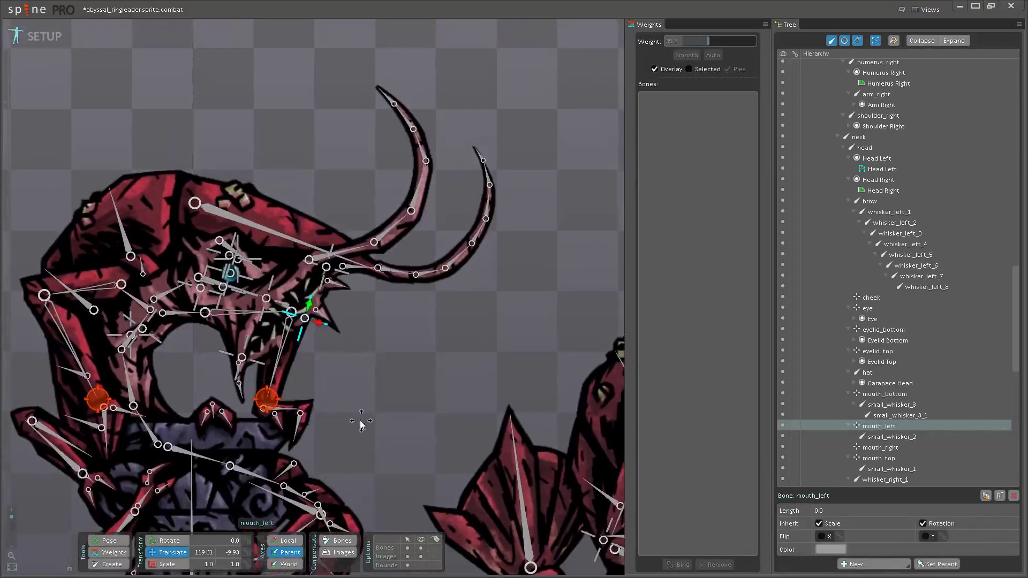
pyautogui.scroll(4, 365, 444)
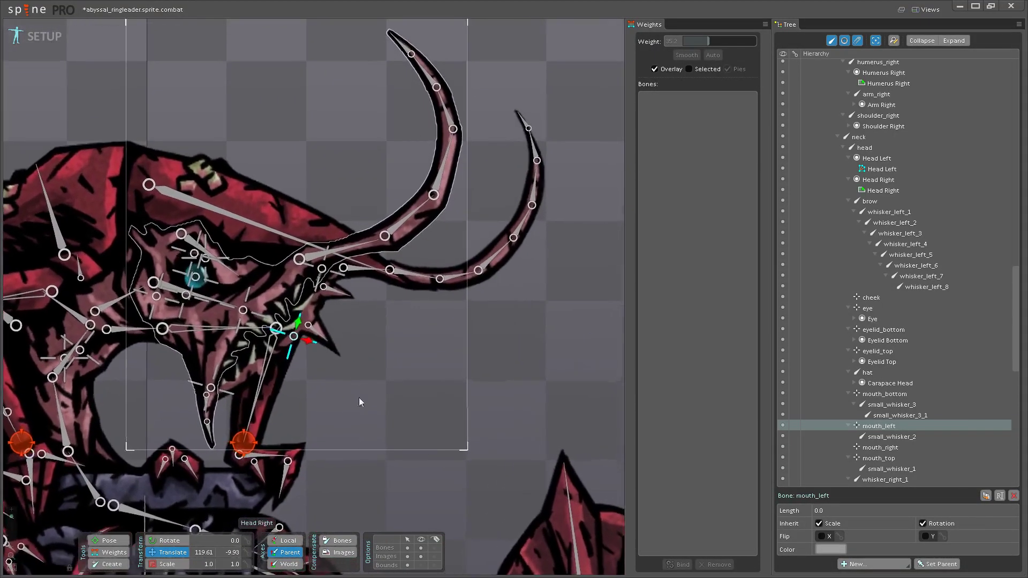
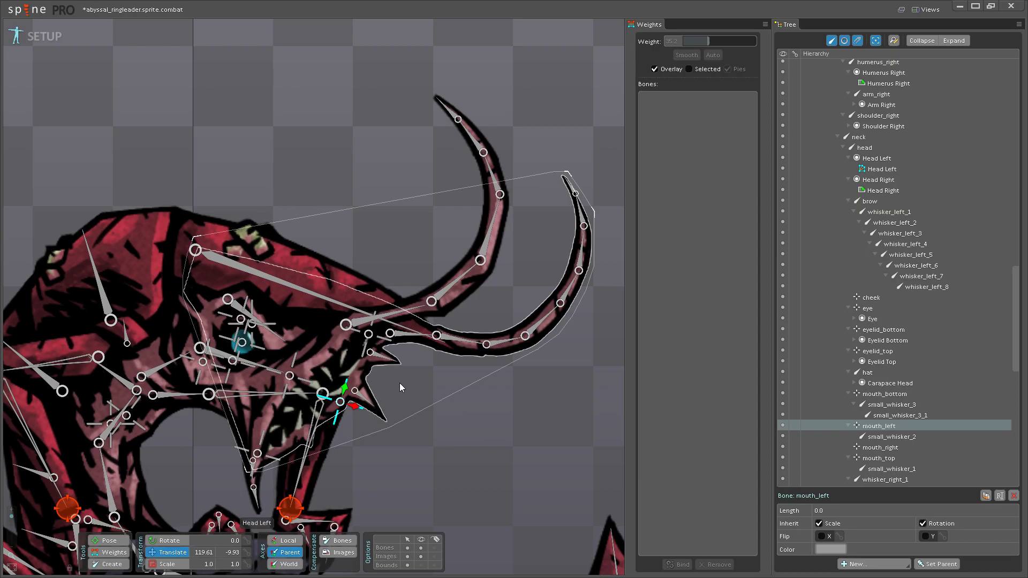
# - Examine the Head Left mesh around the mouth, small whiskers and long whiskers with the bones overlaid
pyautogui.scroll(3, 431, 369)
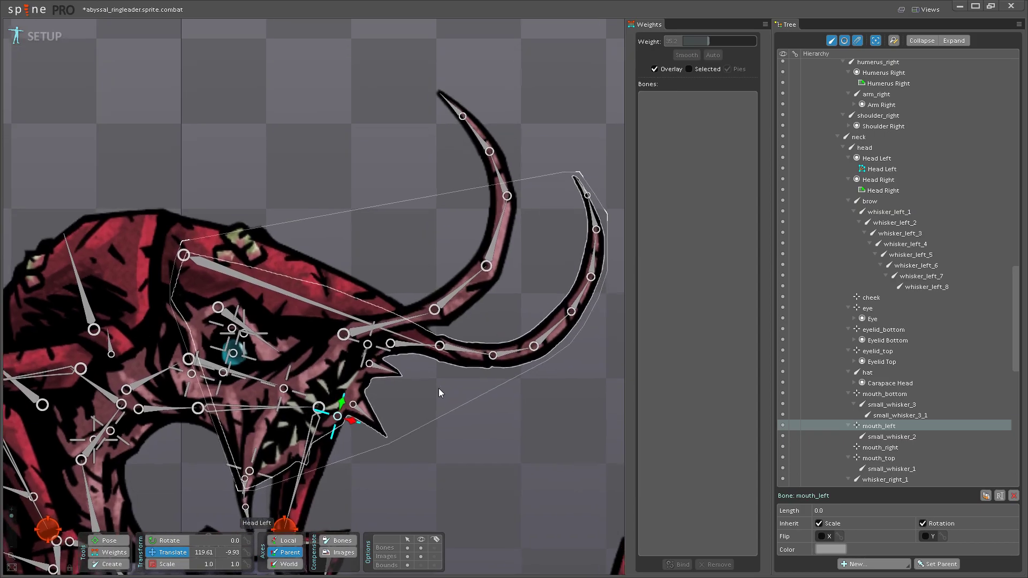
pyautogui.scroll(-1, 445, 374)
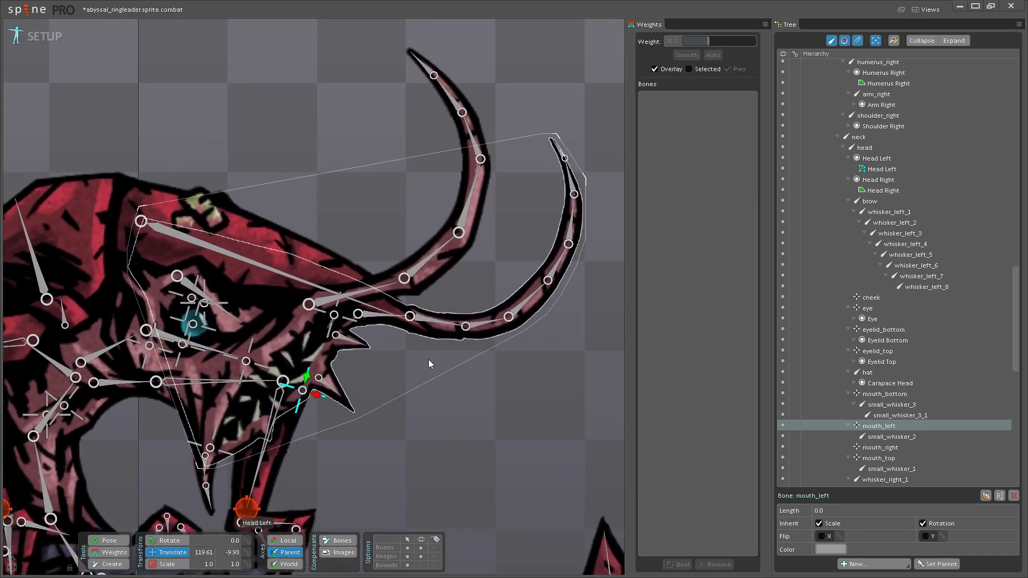
pyautogui.moveTo(429, 359); pyautogui.dragTo(435, 380)
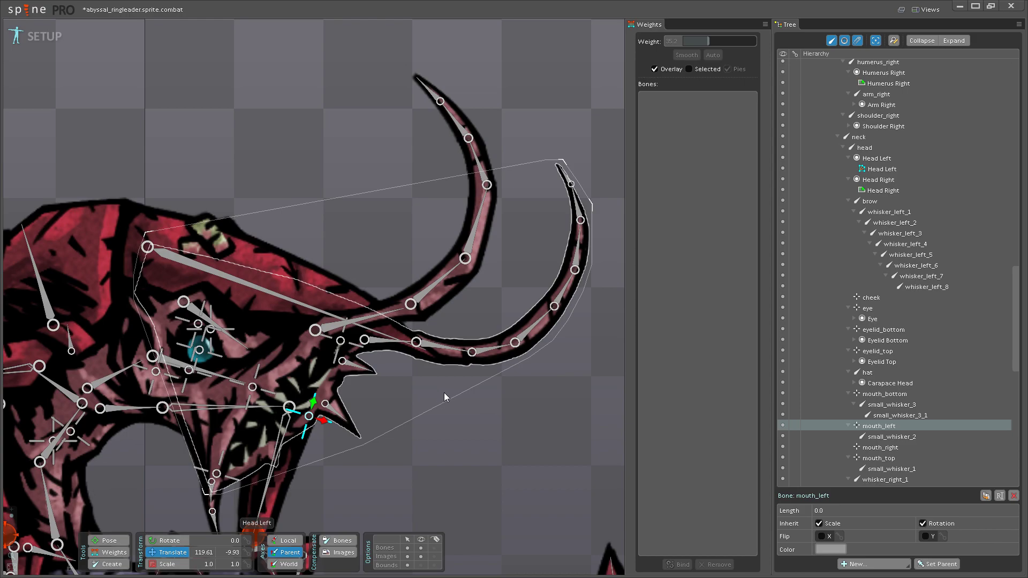
pyautogui.moveTo(385, 481); pyautogui.dragTo(426, 400)
pyautogui.scroll(5, 418, 338)
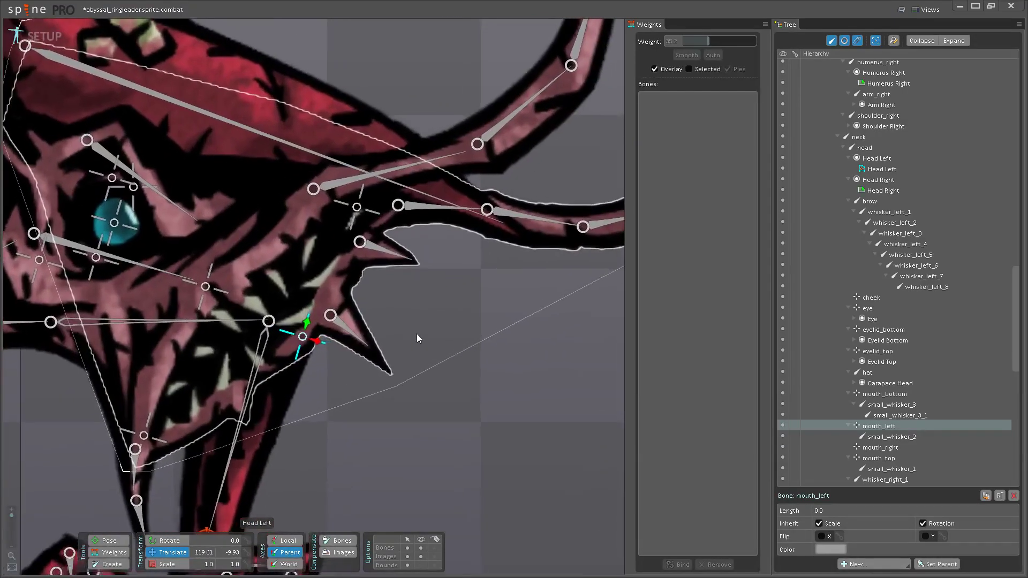
pyautogui.moveTo(416, 333); pyautogui.dragTo(427, 484)
pyautogui.scroll(-2, 416, 382)
pyautogui.scroll(2, 395, 398)
pyautogui.scroll(-4, 395, 398)
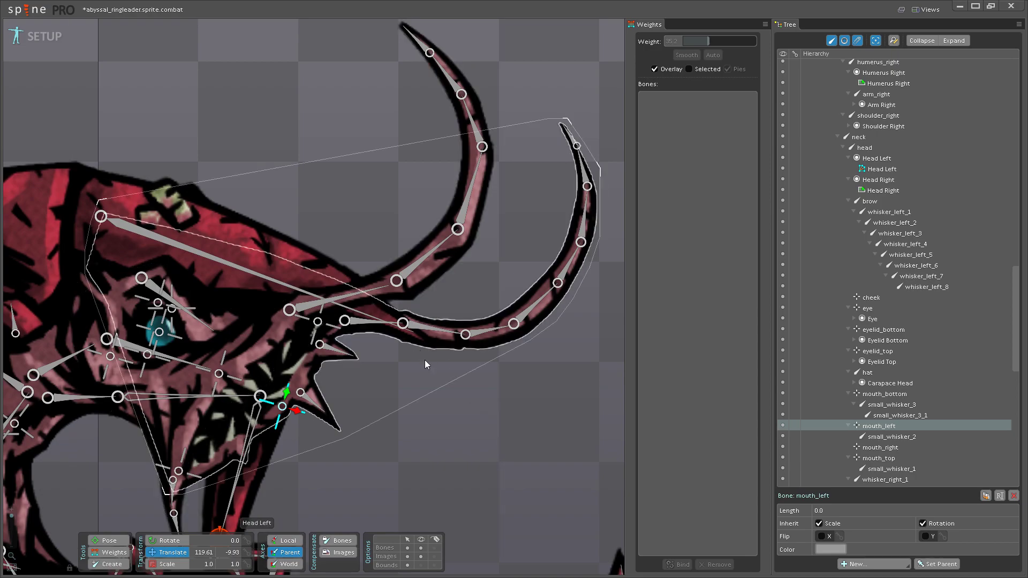
pyautogui.scroll(4, 426, 369)
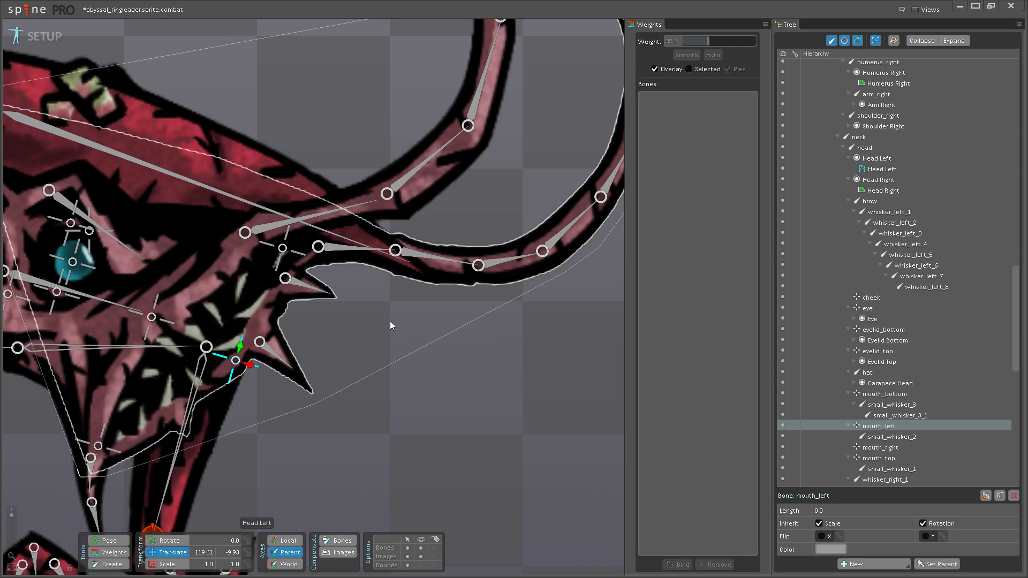
# - Hide the bones in the viewport with all three characters in view
pyautogui.scroll(-8, 390, 322)
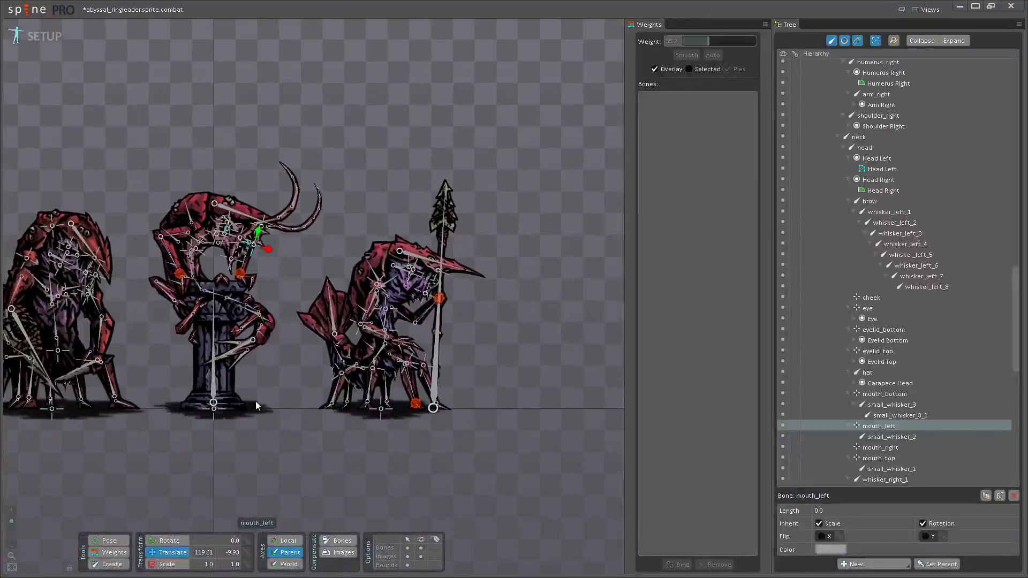
pyautogui.moveTo(240, 421); pyautogui.dragTo(309, 443)
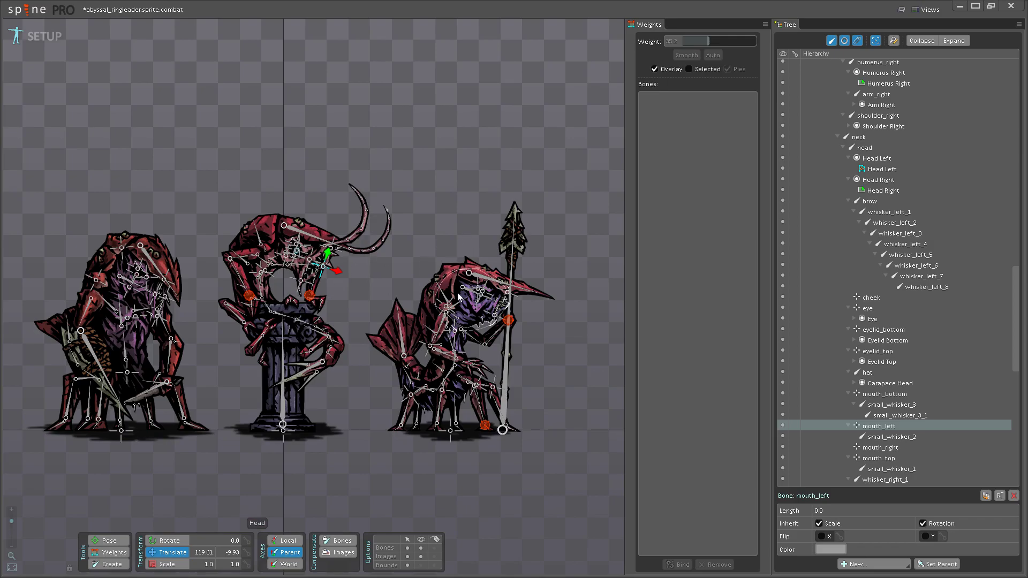
pyautogui.click(421, 548)
pyautogui.click(421, 556)
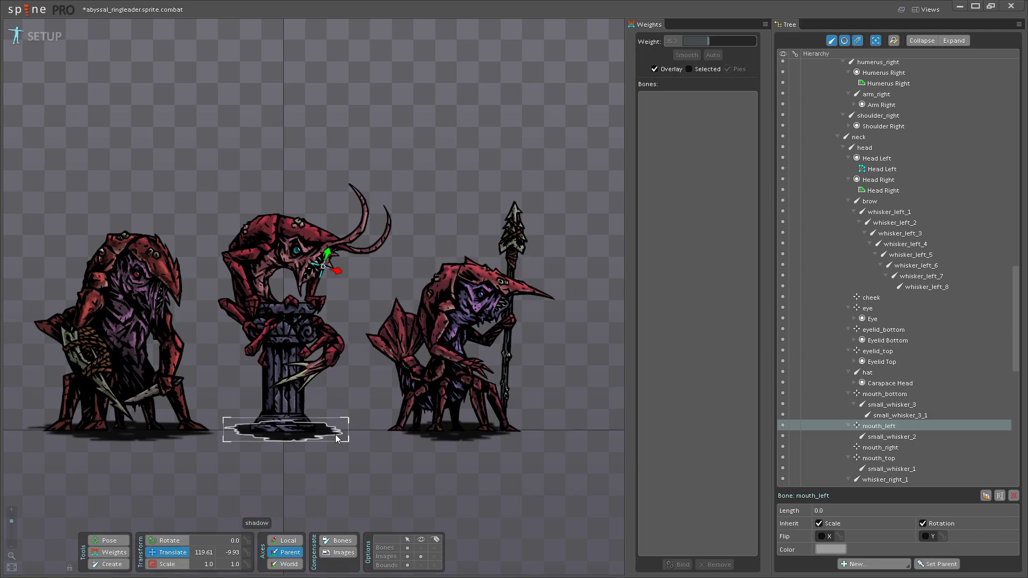
# - Compare the artwork and poses of the three characters side by side without the bone overlay
pyautogui.scroll(5, 337, 438)
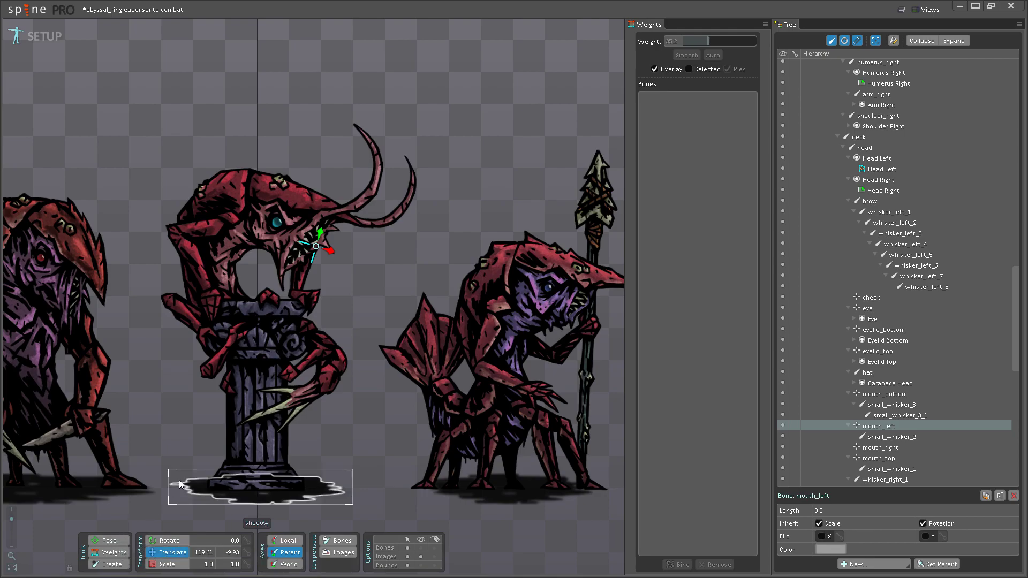
pyautogui.scroll(-2, 177, 330)
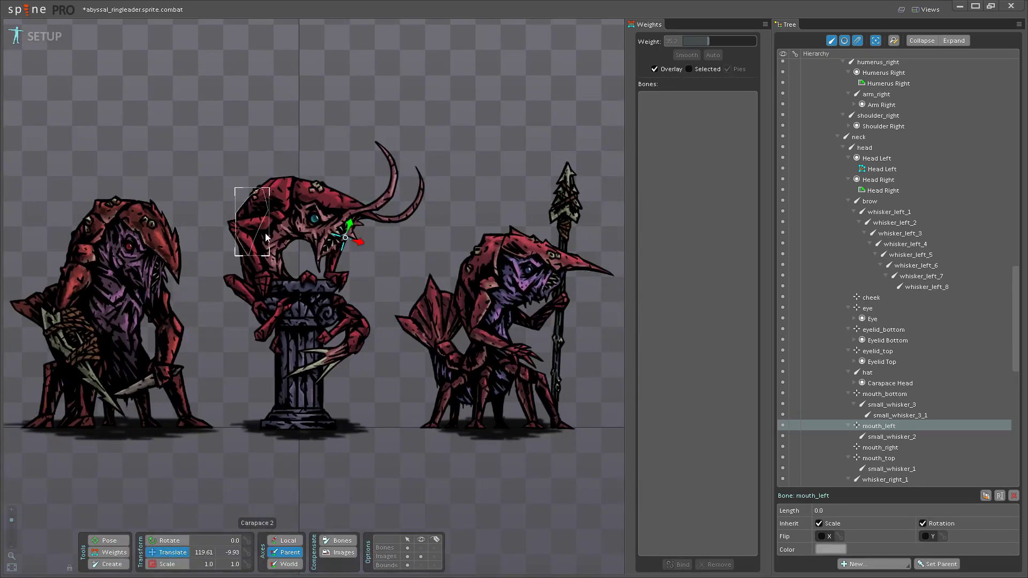
pyautogui.scroll(3, 262, 249)
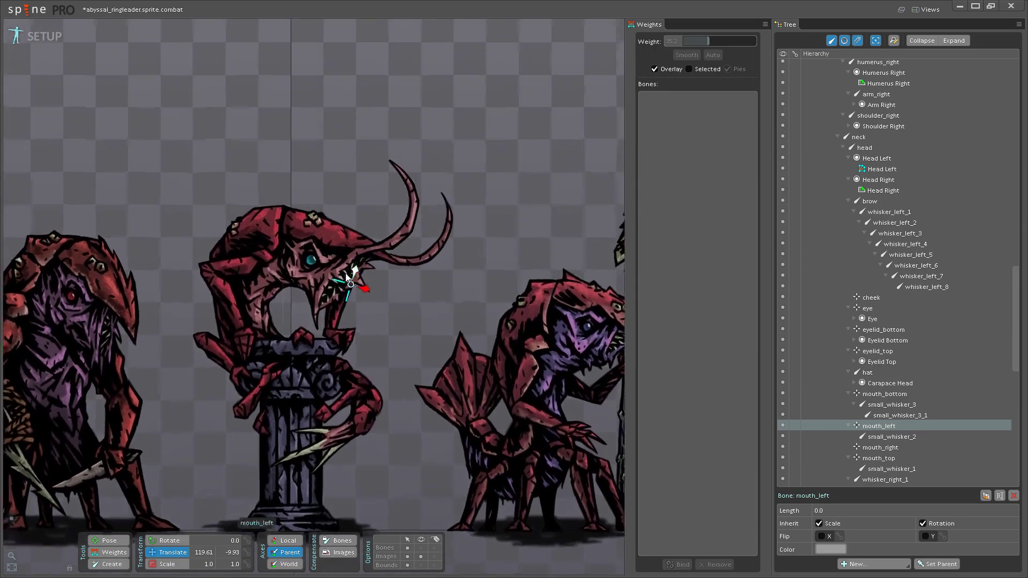
pyautogui.scroll(-1, 362, 289)
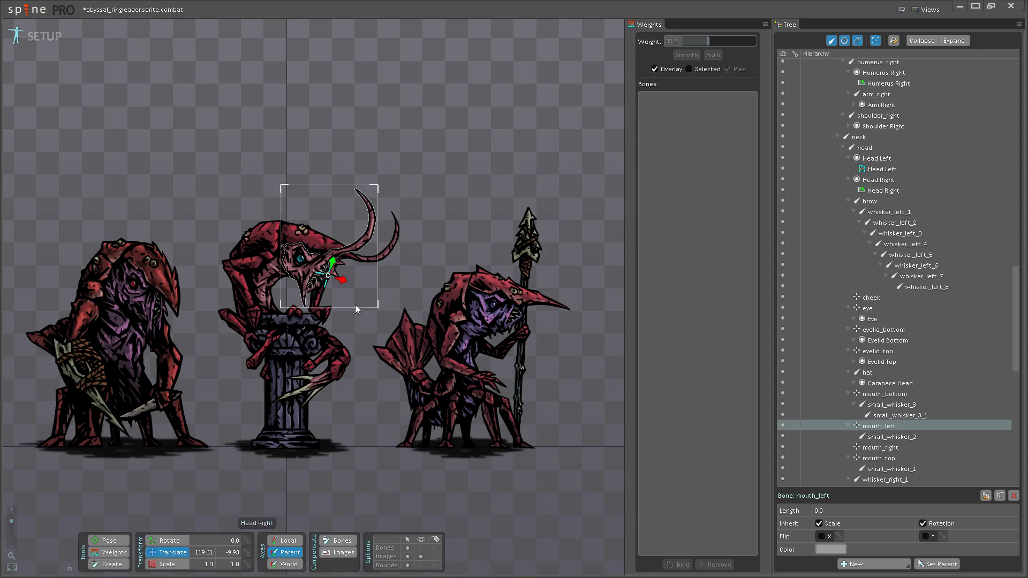
pyautogui.scroll(3, 356, 305)
pyautogui.scroll(-4, 368, 315)
pyautogui.moveTo(321, 293); pyautogui.dragTo(332, 313)
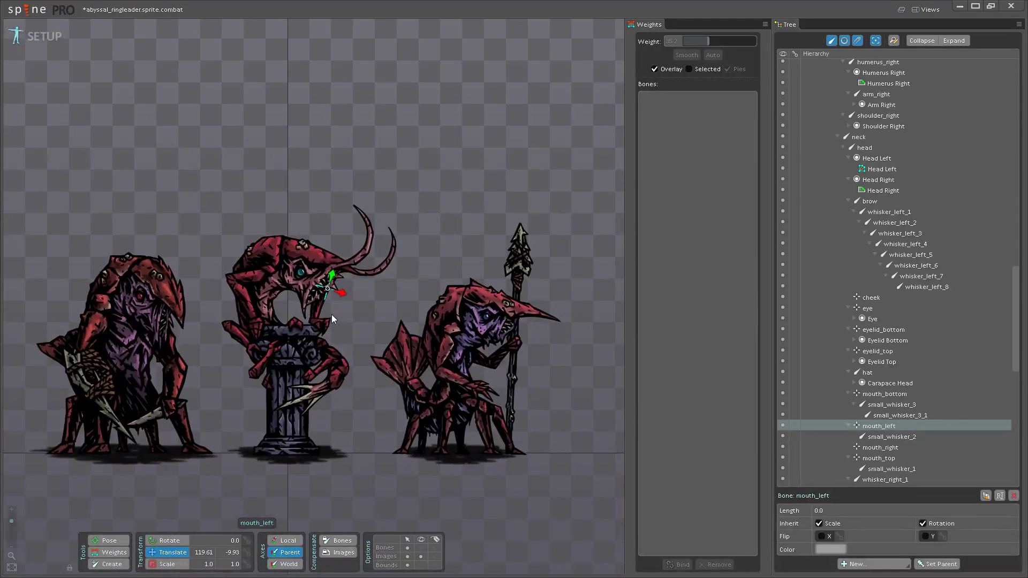
pyautogui.scroll(2, 332, 314)
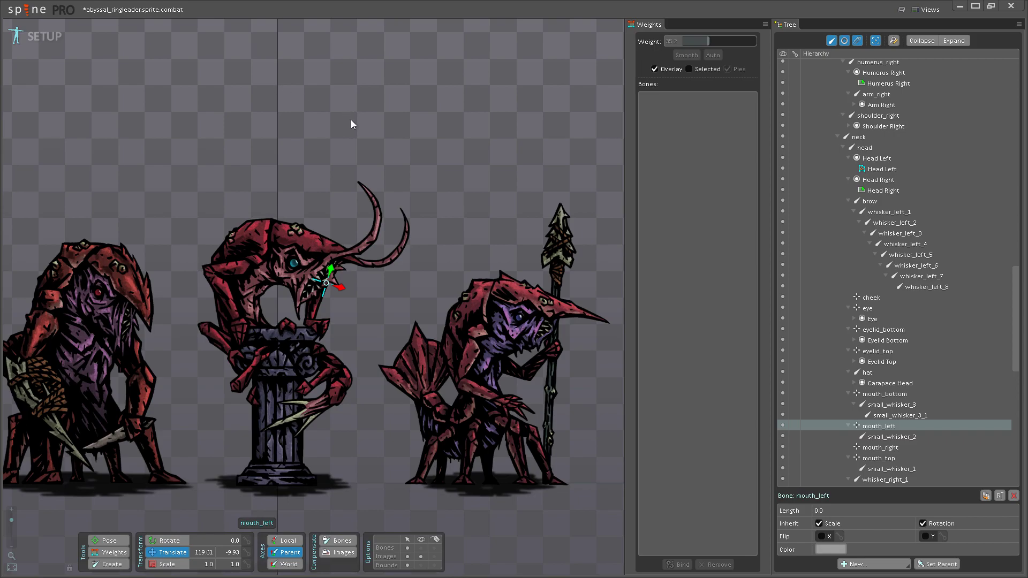
pyautogui.scroll(3, 323, 168)
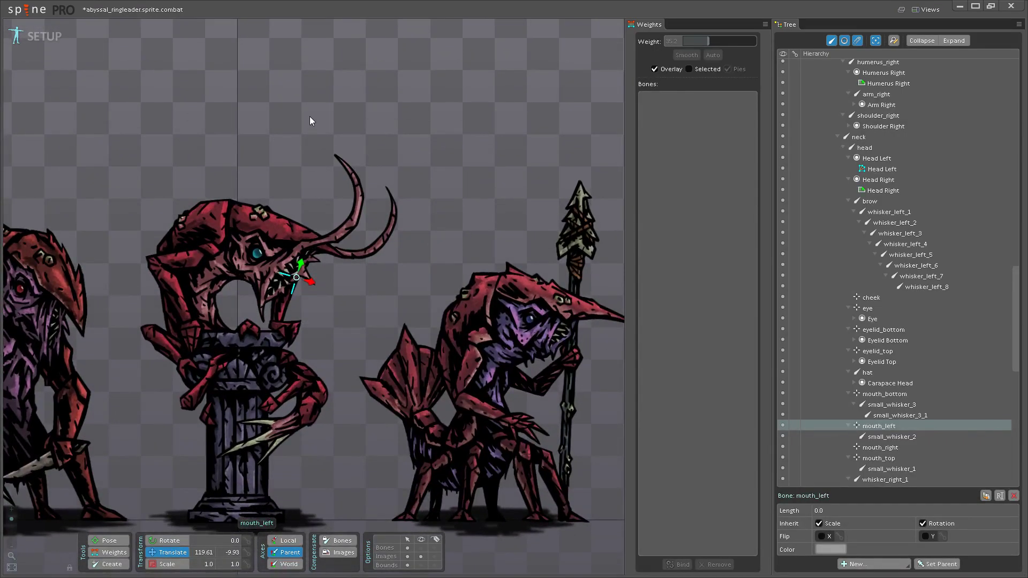
pyautogui.scroll(1, 309, 125)
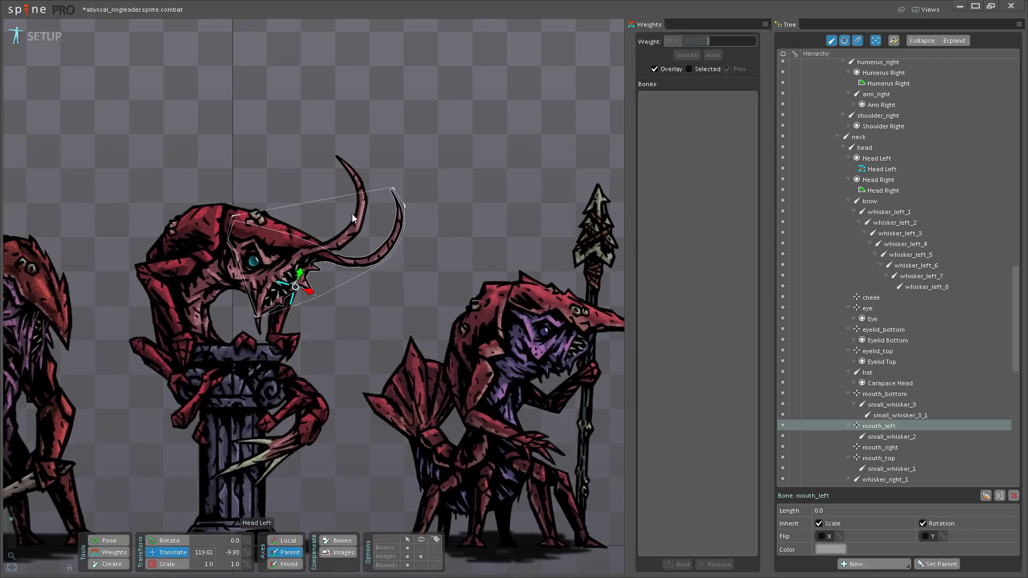
pyautogui.scroll(-2, 351, 190)
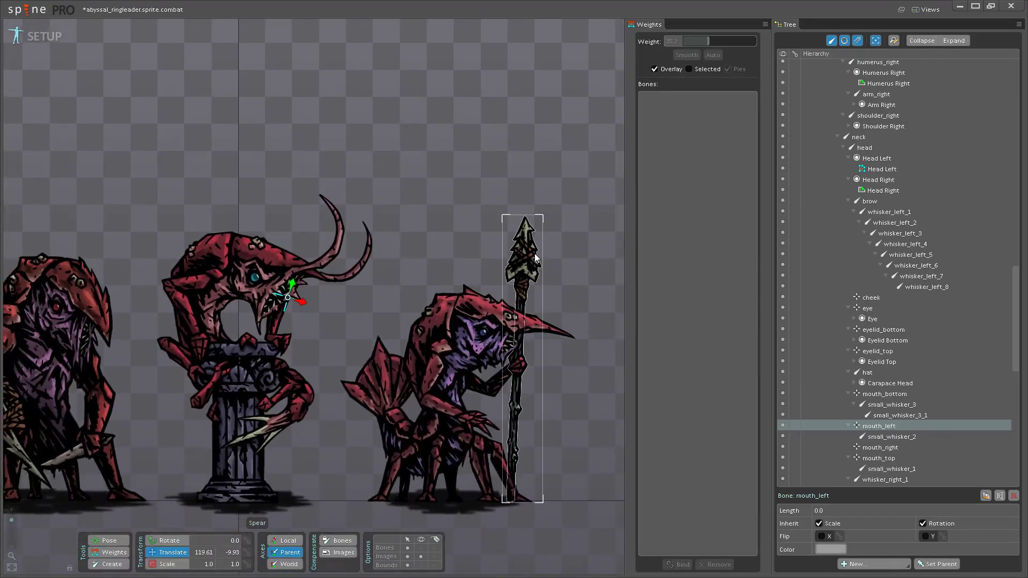
pyautogui.moveTo(335, 271); pyautogui.dragTo(589, 224)
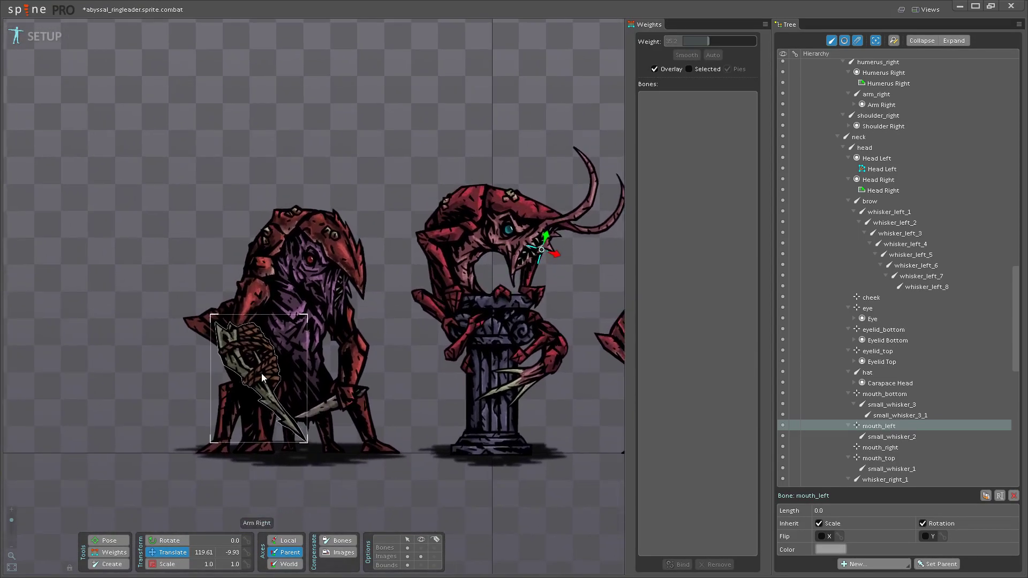
pyautogui.moveTo(499, 313); pyautogui.dragTo(344, 355)
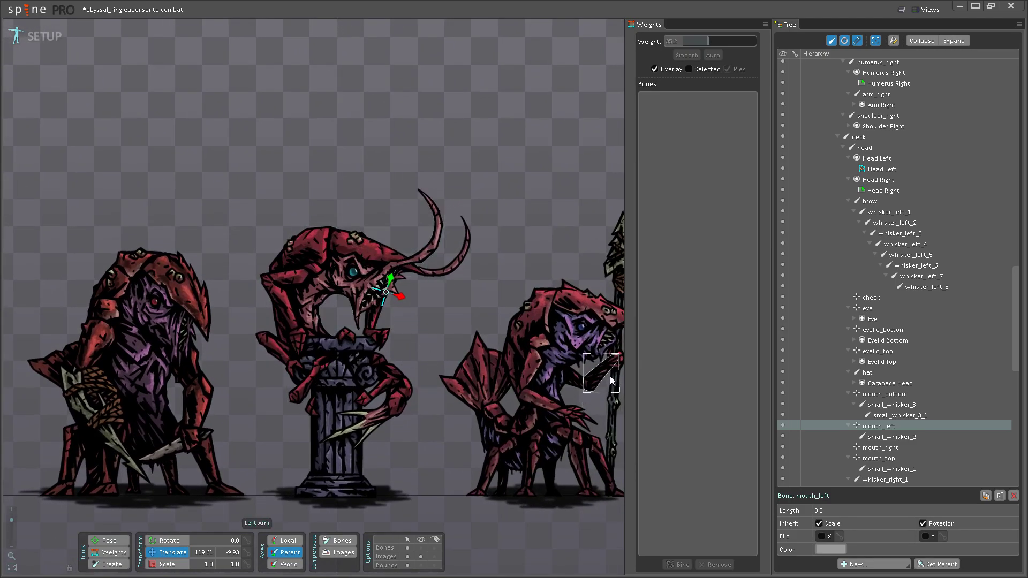
pyautogui.scroll(5, 397, 376)
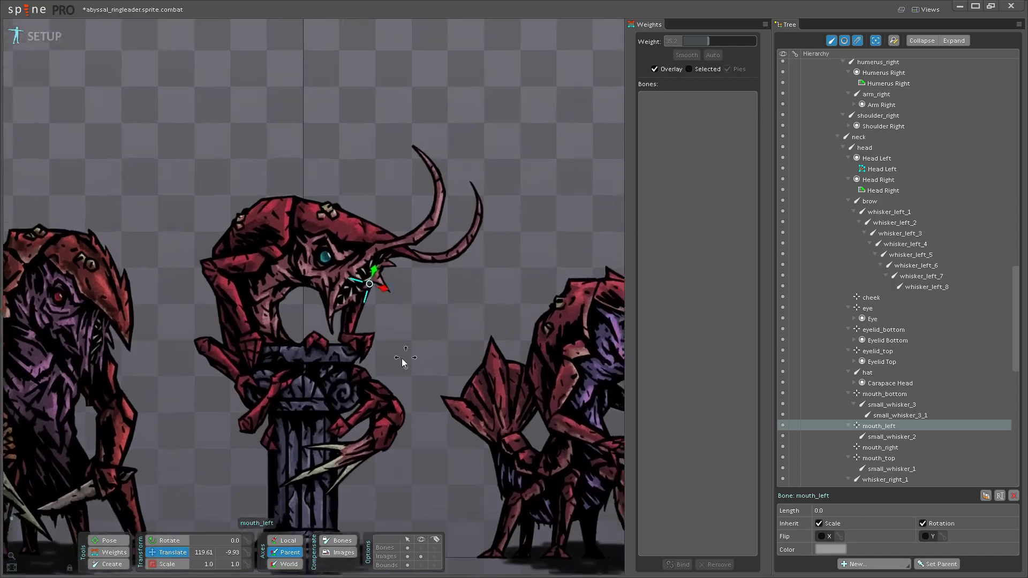
pyautogui.scroll(-5, 386, 397)
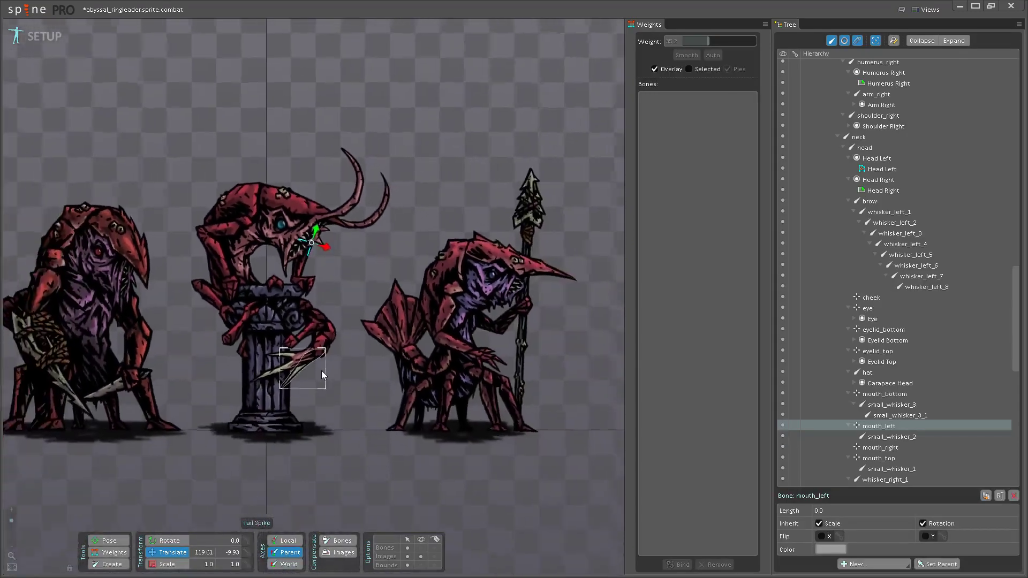
pyautogui.scroll(1, 370, 436)
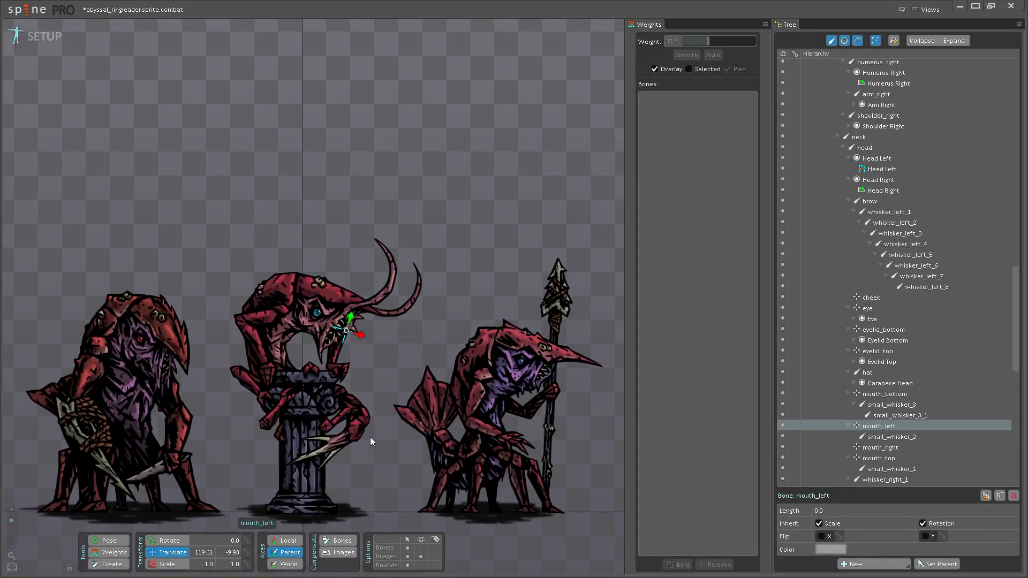
pyautogui.scroll(1, 370, 437)
pyautogui.scroll(-2, 368, 371)
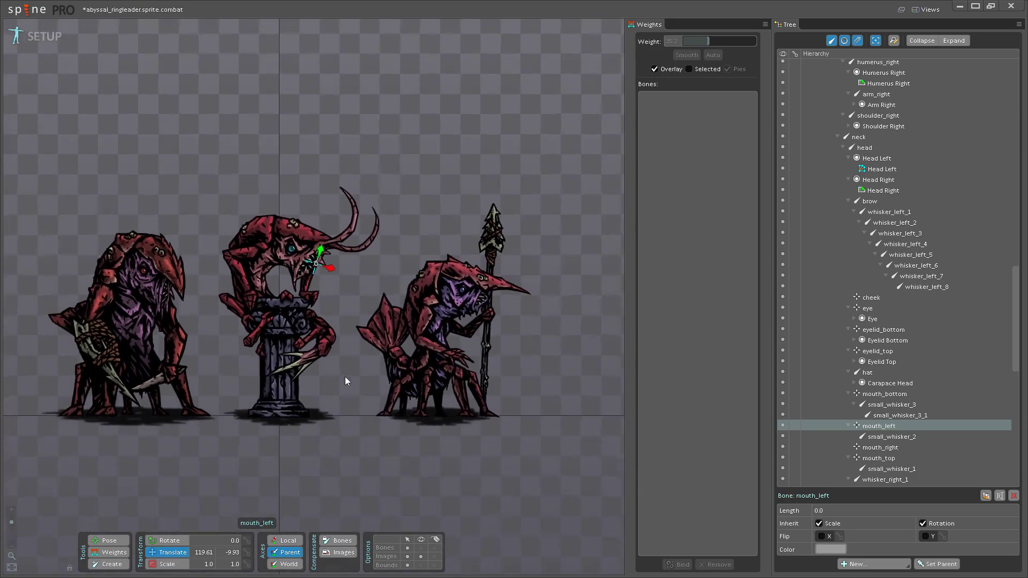
pyautogui.moveTo(325, 405); pyautogui.dragTo(345, 467)
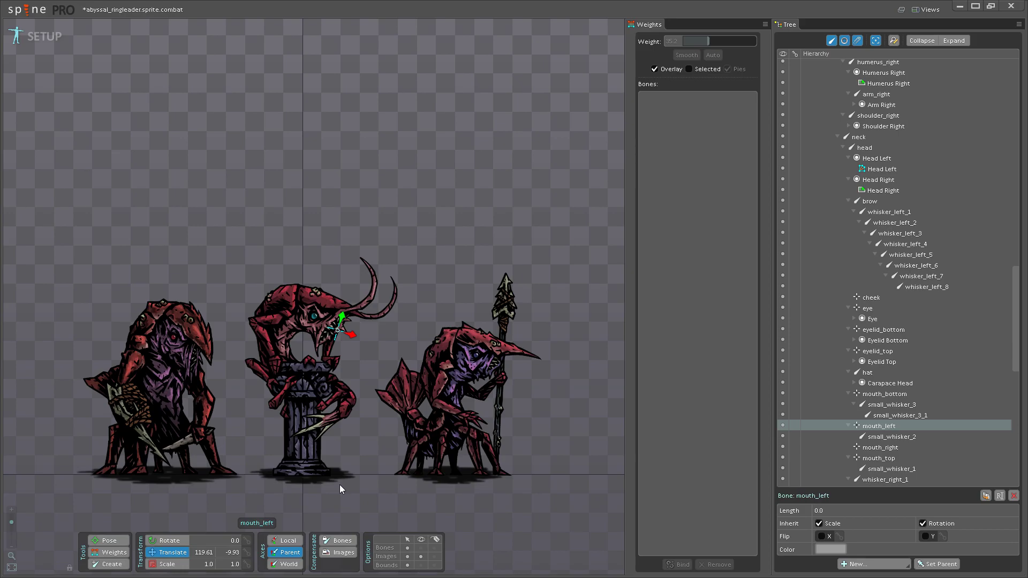
pyautogui.moveTo(381, 441); pyautogui.dragTo(400, 382)
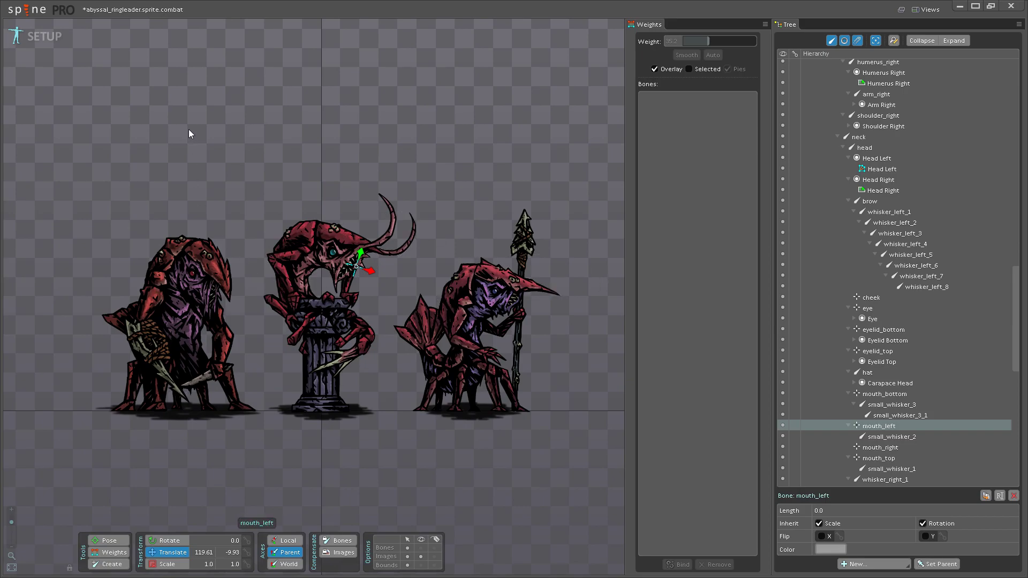
pyautogui.scroll(2, 244, 208)
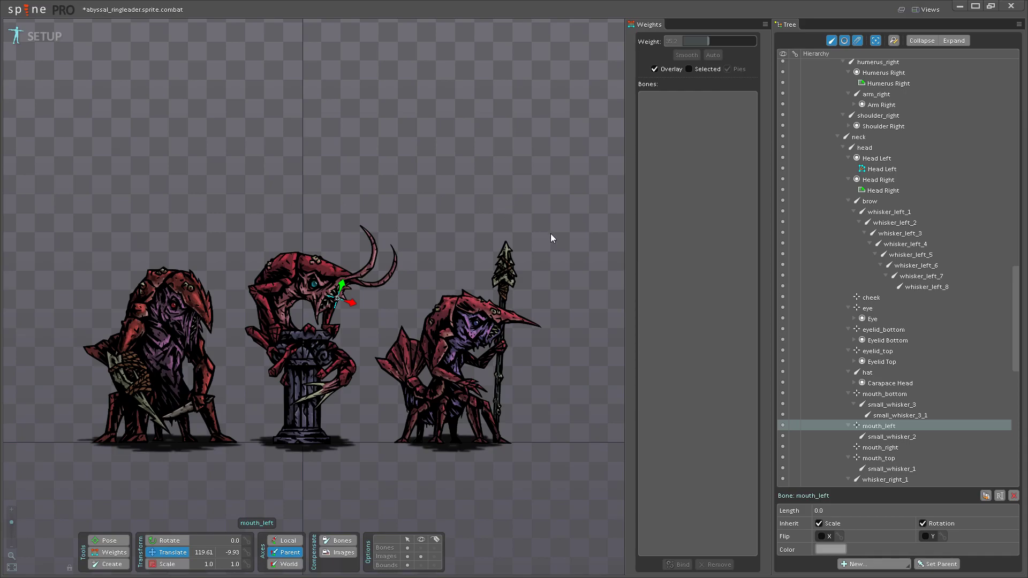
pyautogui.scroll(2, 543, 246)
pyautogui.scroll(1, 462, 249)
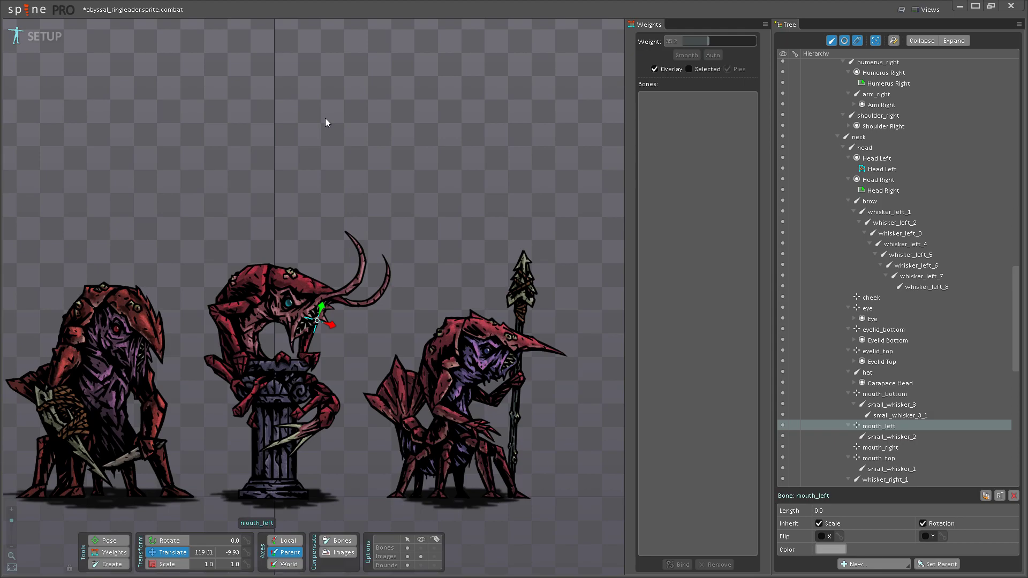
pyautogui.scroll(-2, 300, 157)
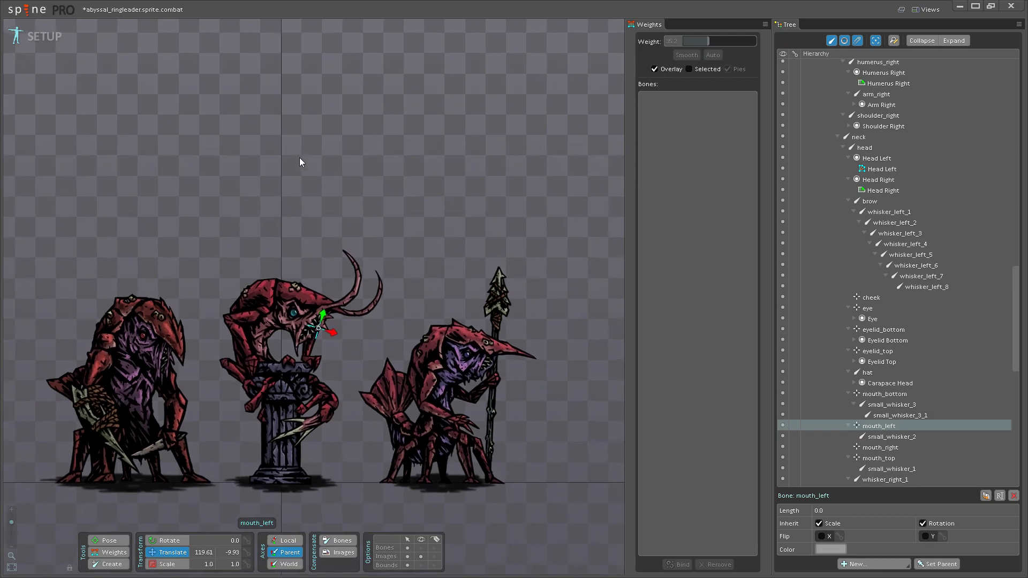
pyautogui.moveTo(271, 137); pyautogui.dragTo(266, 132)
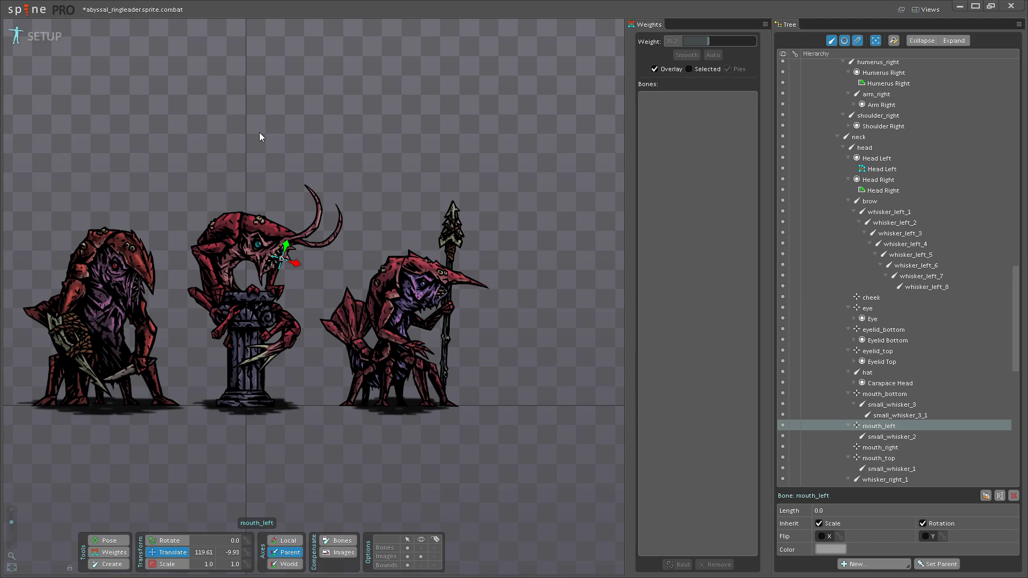
# - Inspect the pillar character's head up close, checking the mouth, eye and whisker artwork of Head Left and Head Right
pyautogui.scroll(3, 316, 281)
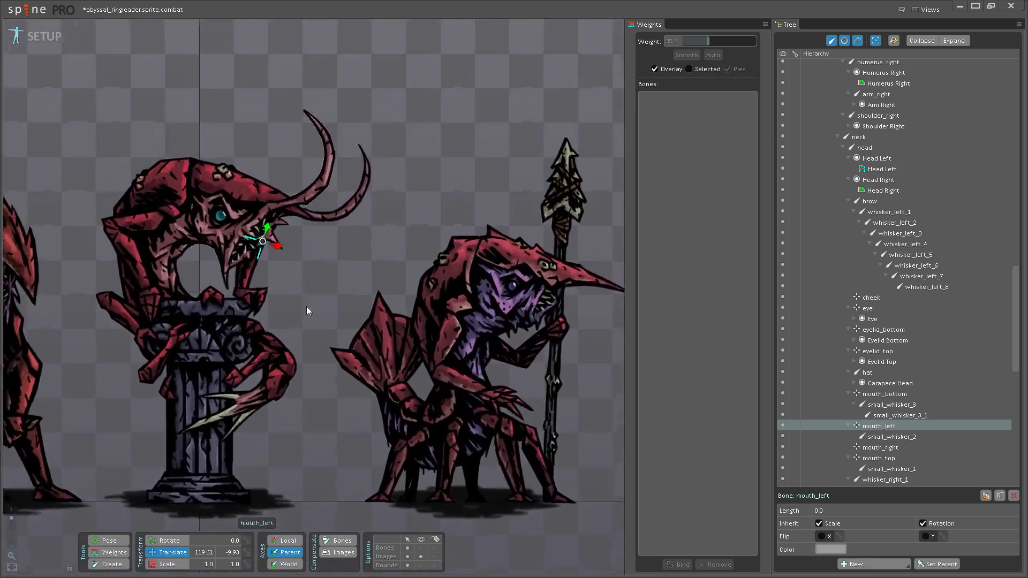
pyautogui.scroll(2, 302, 303)
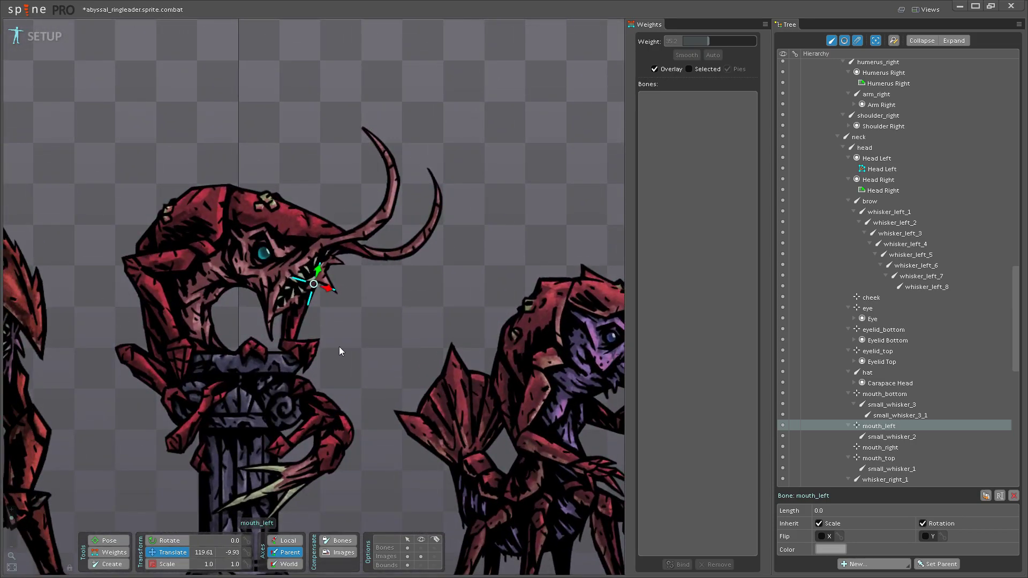
pyautogui.scroll(4, 321, 366)
pyautogui.scroll(3, 298, 286)
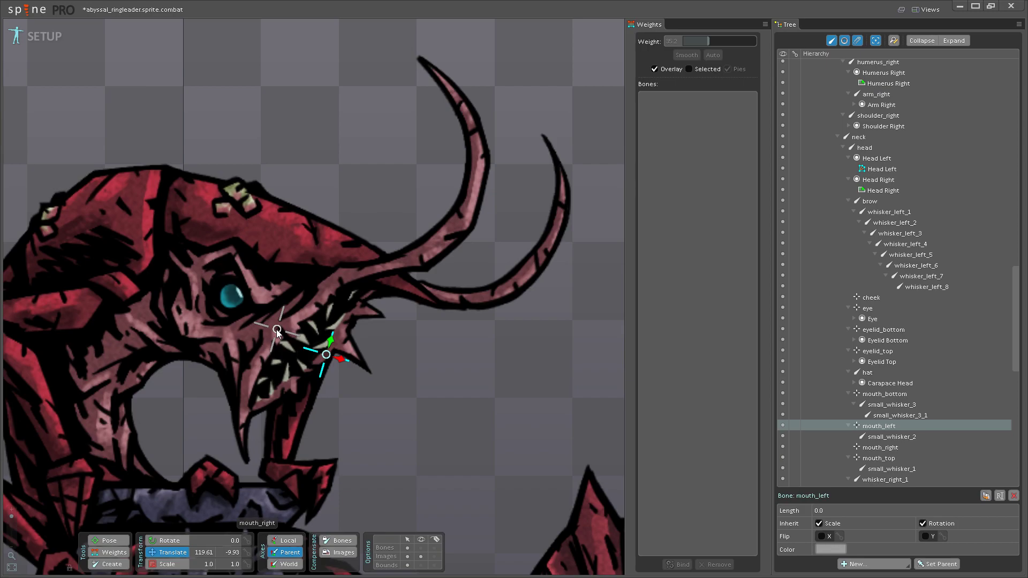
pyautogui.scroll(-5, 327, 330)
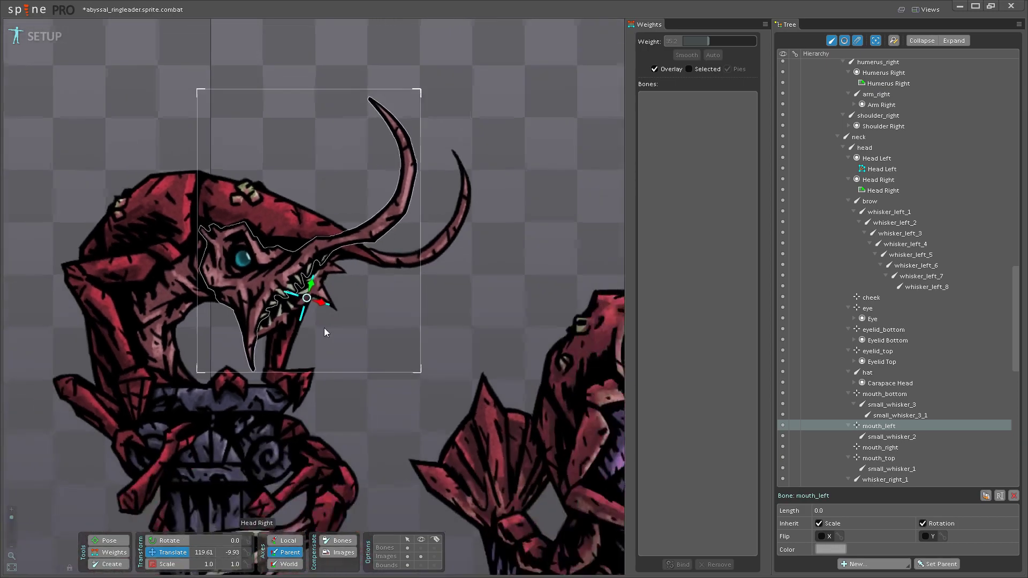
pyautogui.scroll(6, 372, 402)
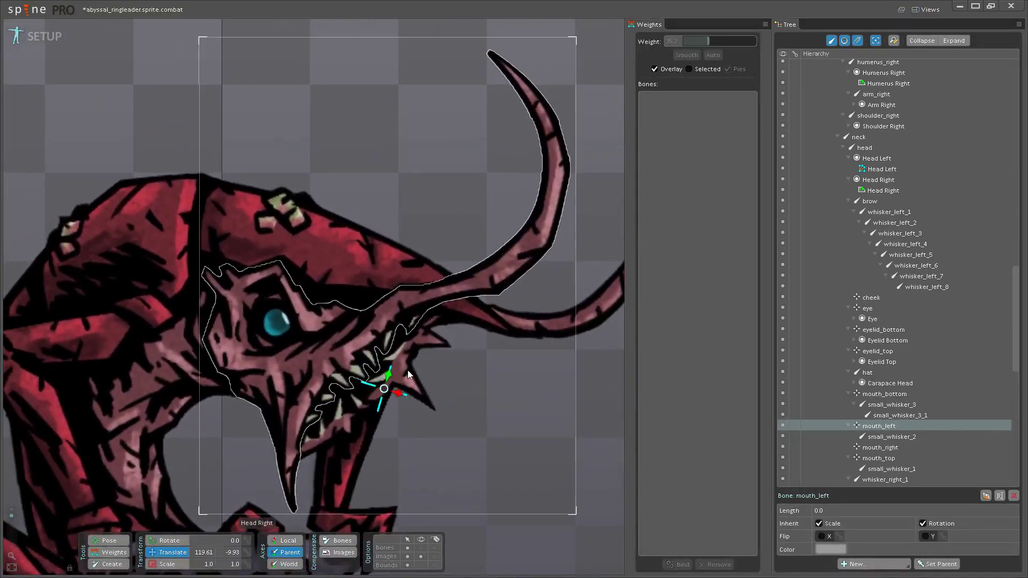
pyautogui.scroll(2, 423, 377)
pyautogui.scroll(-5, 413, 389)
pyautogui.scroll(3, 379, 336)
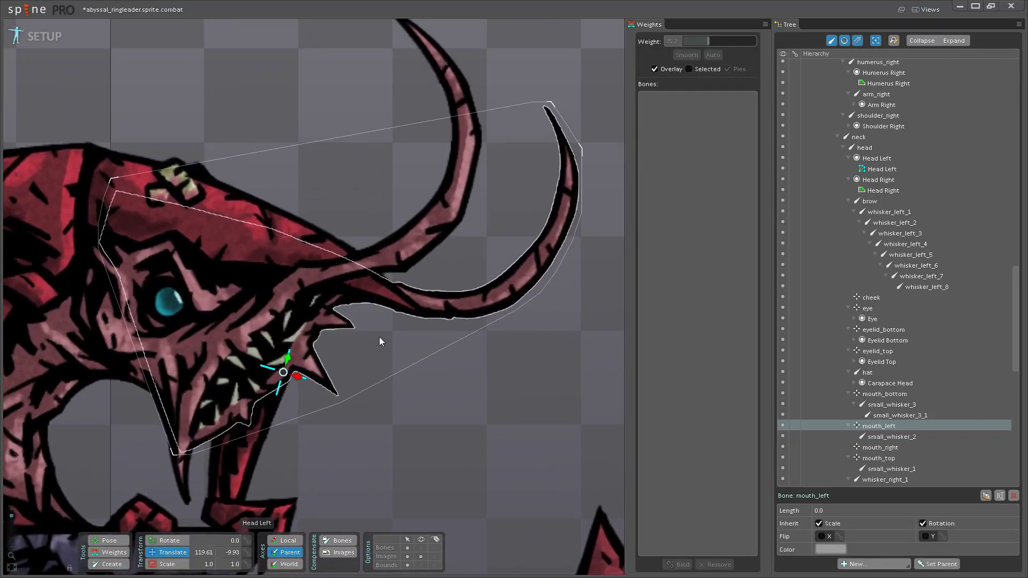
# - Compare the Head Left and Head Right artwork around the teeth, small whiskers and long whiskers without the bone overlay
pyautogui.scroll(-3, 294, 301)
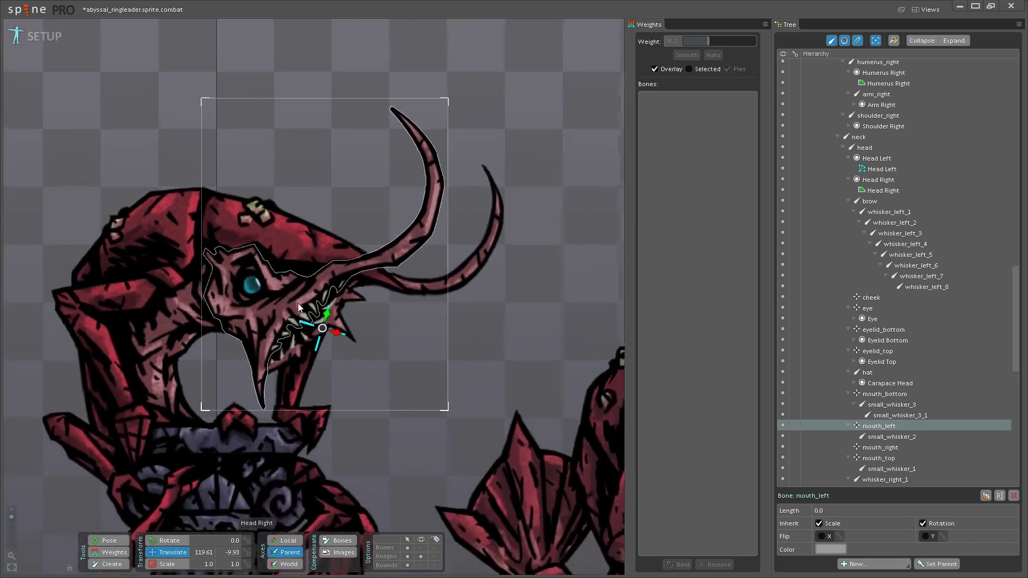
pyautogui.scroll(3, 284, 302)
pyautogui.scroll(3, 339, 286)
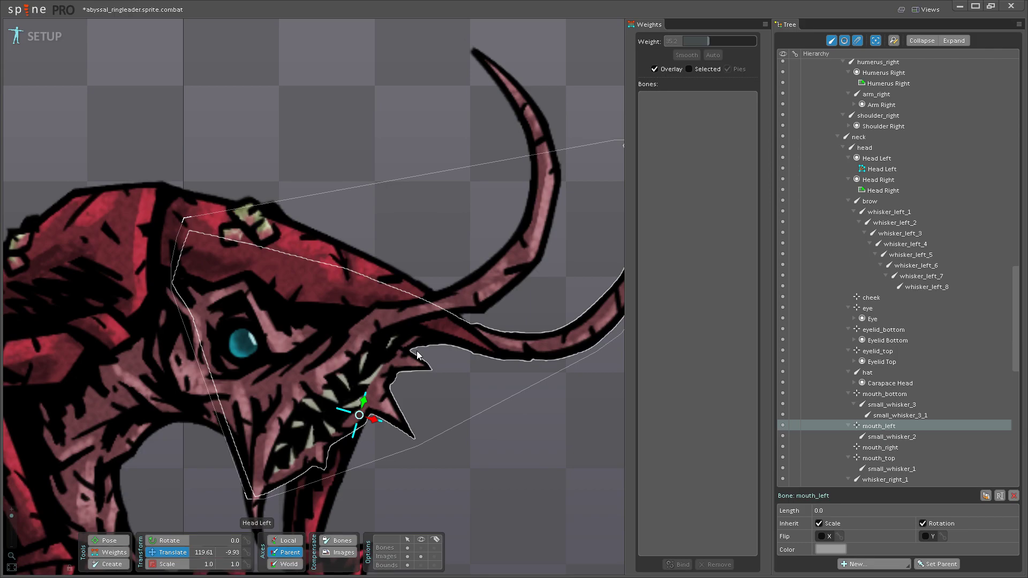
pyautogui.scroll(-5, 417, 354)
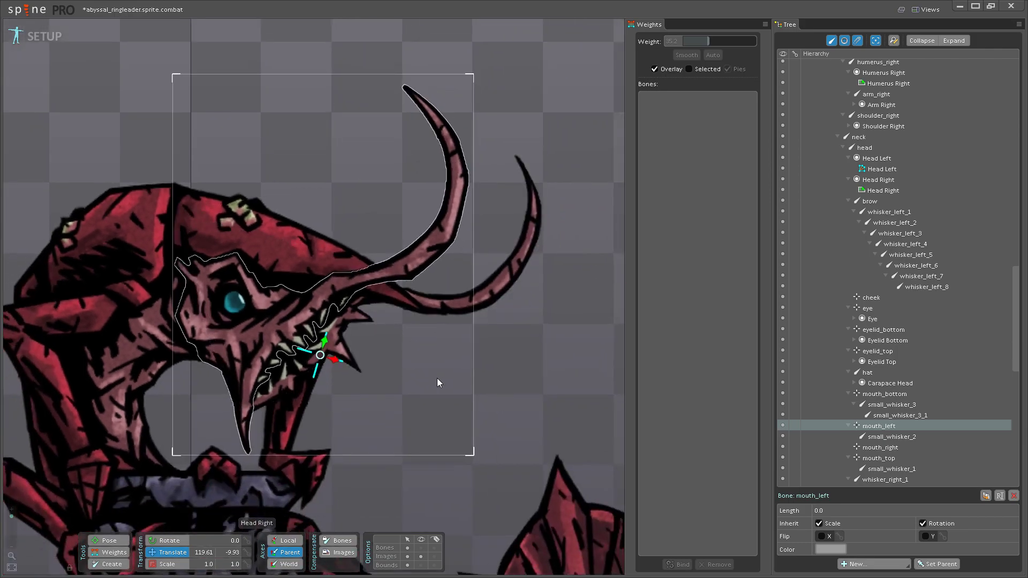
pyautogui.scroll(4, 424, 380)
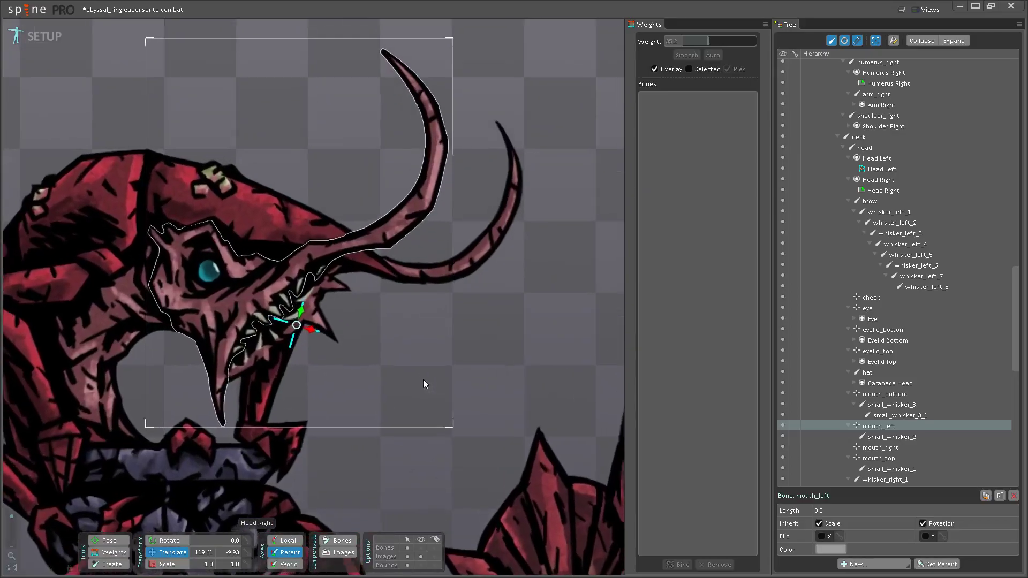
pyautogui.scroll(4, 364, 320)
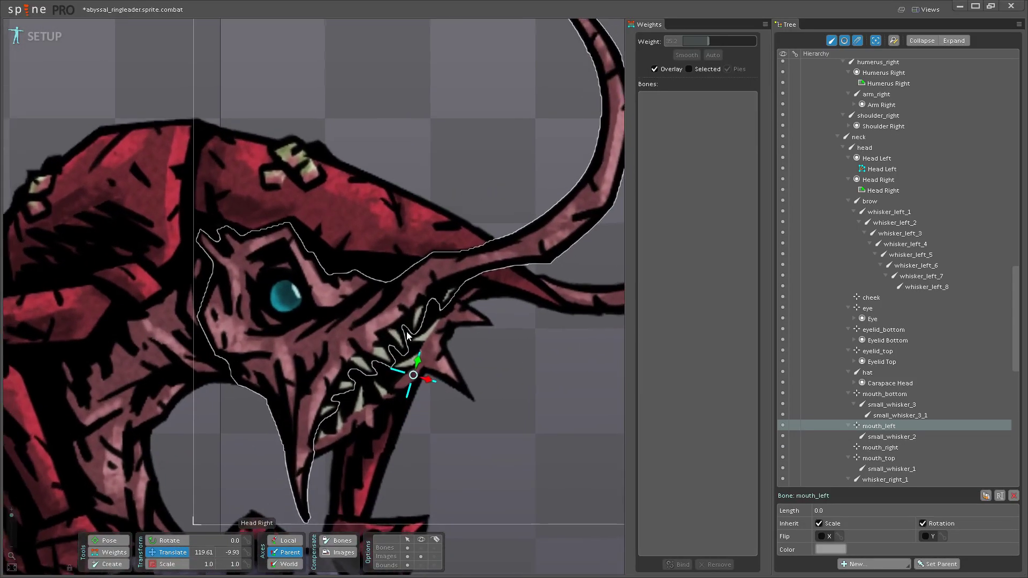
pyautogui.moveTo(509, 394); pyautogui.dragTo(423, 374)
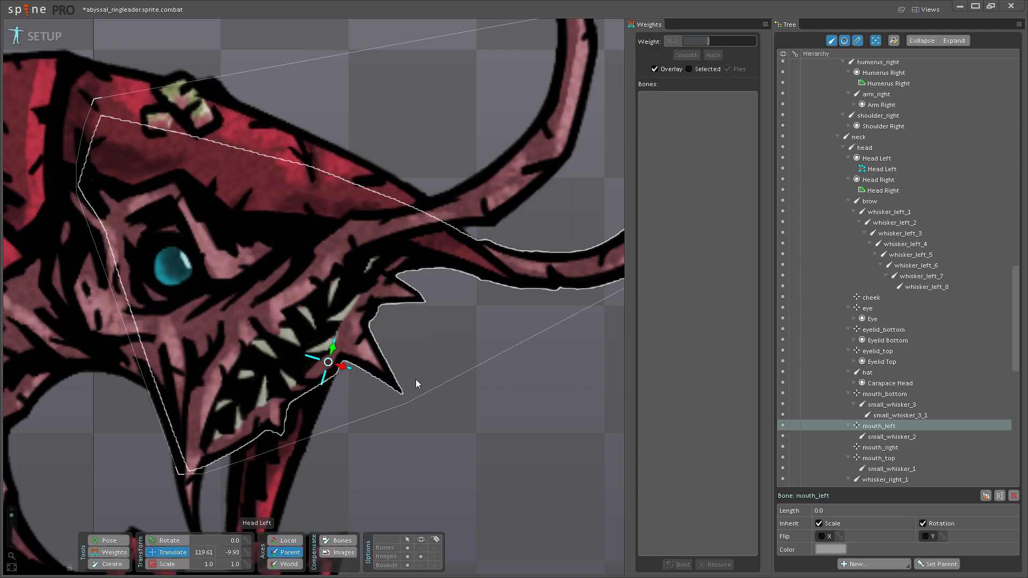
pyautogui.scroll(-5, 415, 381)
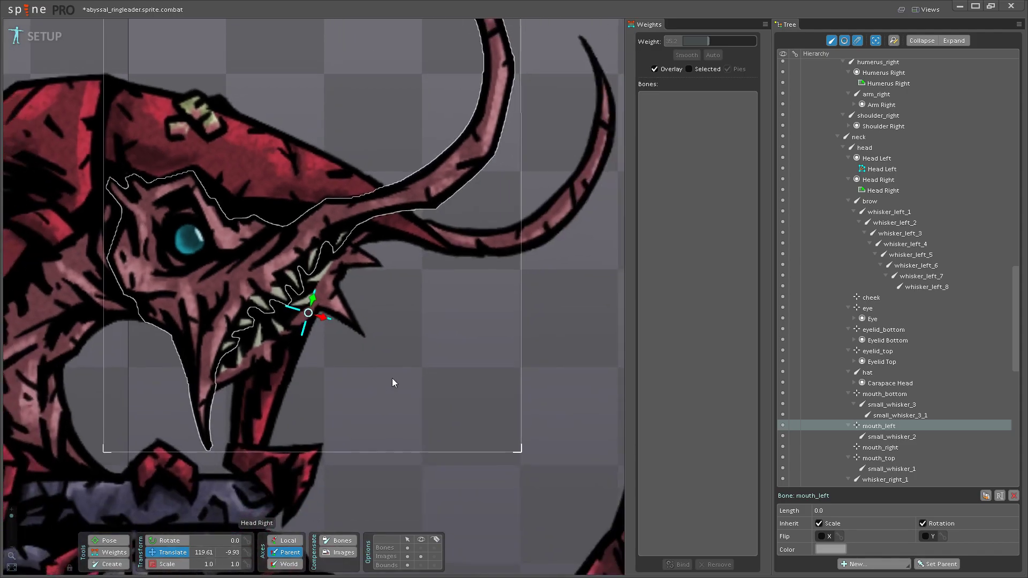
pyautogui.scroll(-3, 391, 370)
pyautogui.scroll(4, 329, 336)
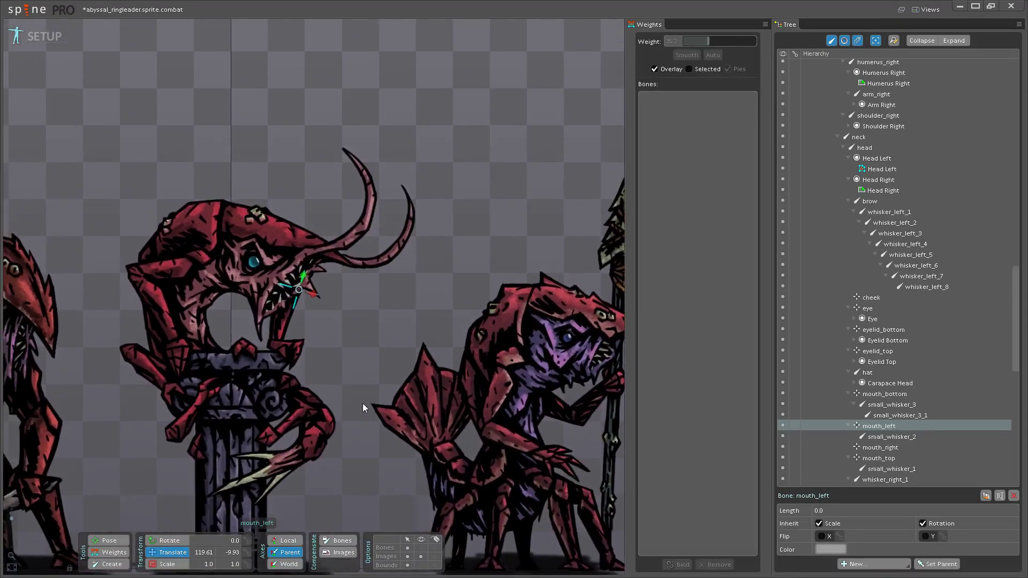
pyautogui.scroll(5, 330, 377)
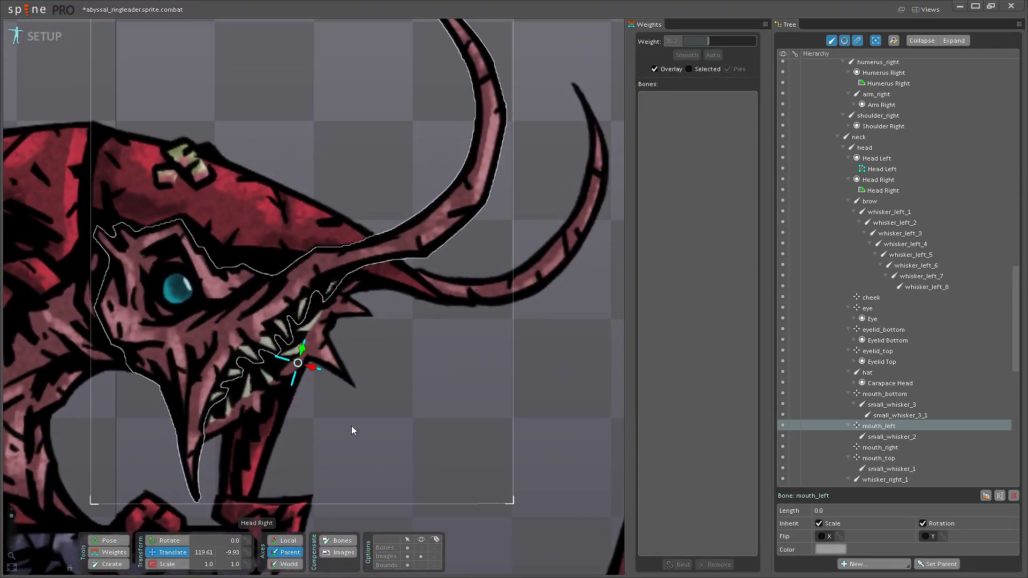
pyautogui.moveTo(359, 397); pyautogui.dragTo(364, 422)
pyautogui.moveTo(382, 357); pyautogui.dragTo(380, 404)
pyautogui.scroll(2, 380, 409)
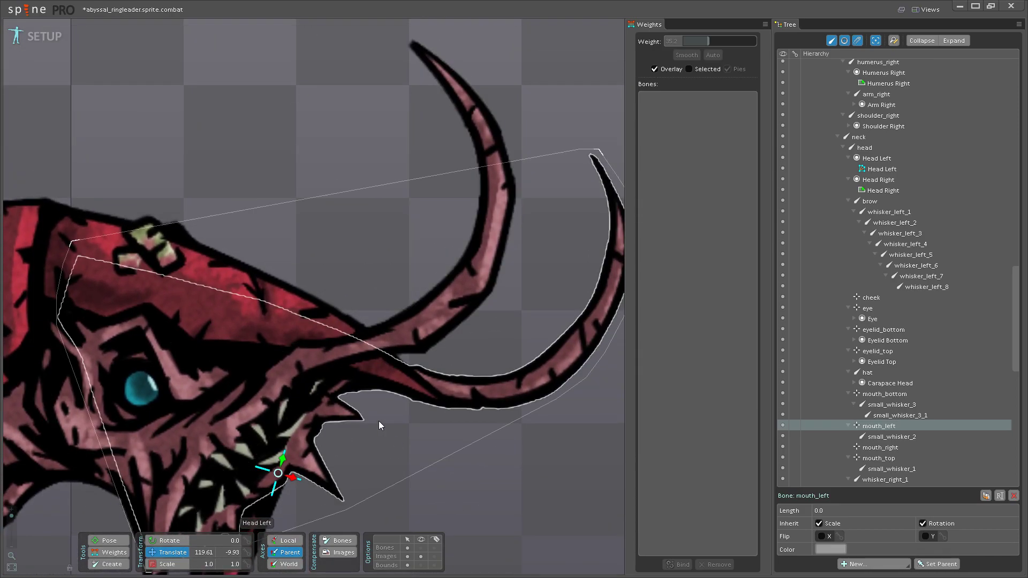
# - Show the bones in the viewport again and try moving the mouth_left bone, undoing the move
pyautogui.click(377, 444)
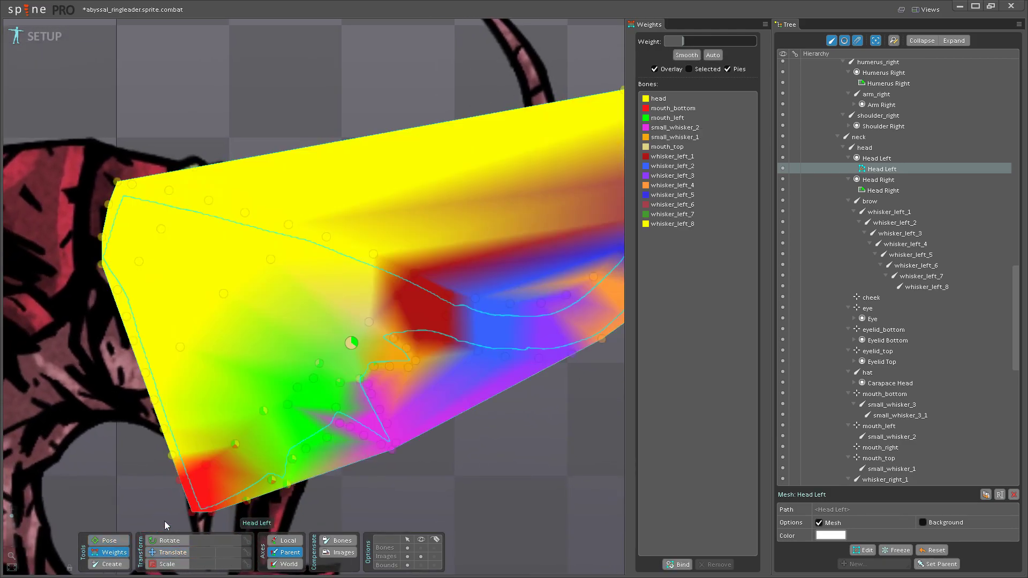
pyautogui.click(109, 540)
pyautogui.scroll(1, 299, 395)
pyautogui.scroll(1, 345, 448)
pyautogui.click(421, 548)
pyautogui.moveTo(351, 406); pyautogui.dragTo(347, 379)
pyautogui.click(321, 370)
pyautogui.click(175, 553)
pyautogui.hotkey('ctrl', 'z')
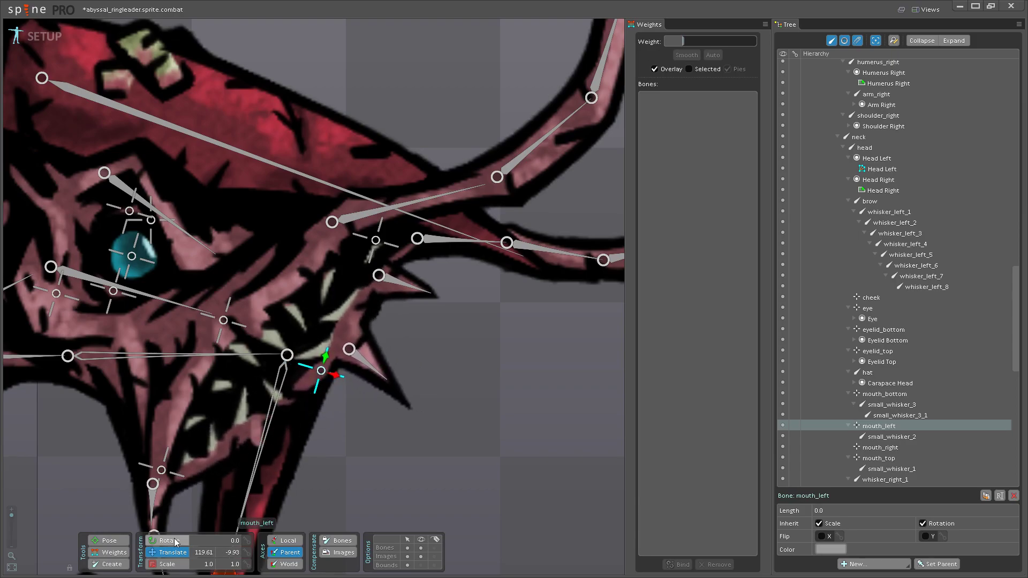
# - Set mouth_left's weight to about 74 on the Head Left vertex between small_whisker_1 and small_whisker_2
pyautogui.click(111, 553)
pyautogui.scroll(3, 407, 352)
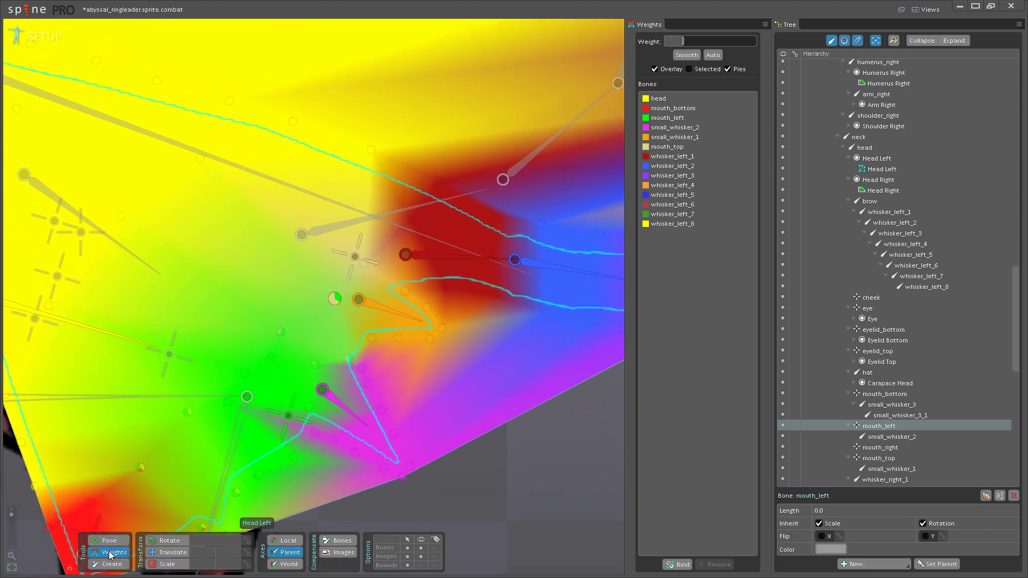
pyautogui.click(288, 416)
pyautogui.scroll(2, 381, 329)
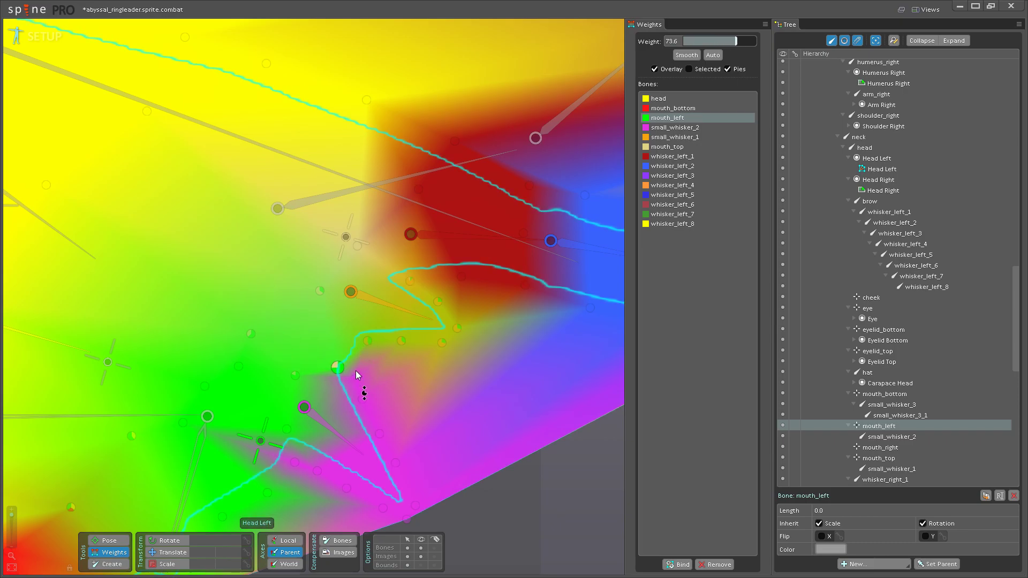
# - Test the mouth deformation by moving the mouth_left bone twice, undoing each move
pyautogui.click(109, 540)
pyautogui.click(164, 552)
pyautogui.moveTo(263, 442); pyautogui.dragTo(292, 459)
pyautogui.hotkey('ctrl', 'z')
pyautogui.scroll(-3, 307, 289)
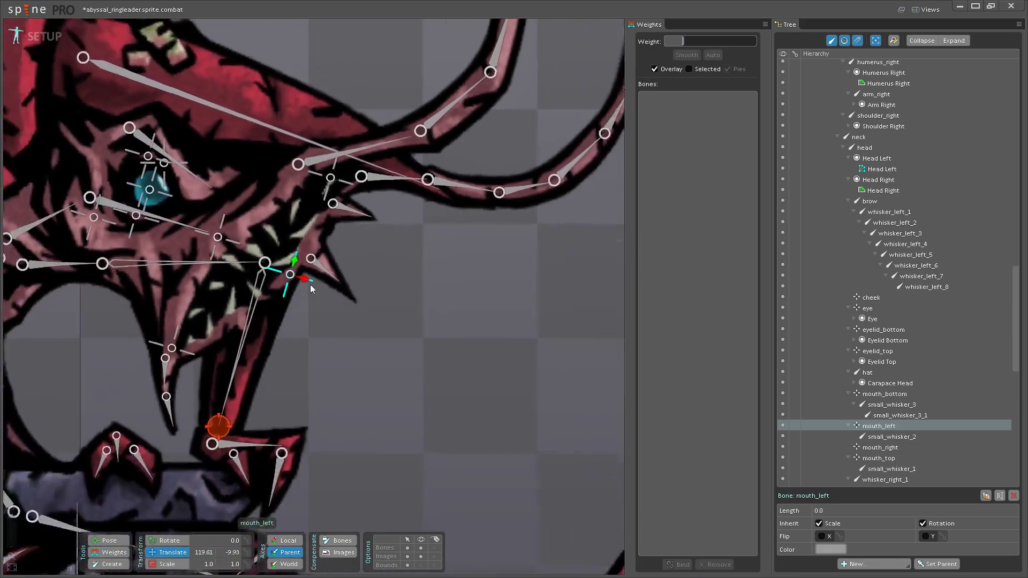
pyautogui.moveTo(293, 284); pyautogui.dragTo(351, 375)
pyautogui.hotkey('ctrl', 'z')
# - Test the lower small whisker by rotating the small_whisker_2 bone, and undo the rotation
pyautogui.scroll(1, 350, 375)
pyautogui.scroll(3, 351, 379)
pyautogui.click(169, 541)
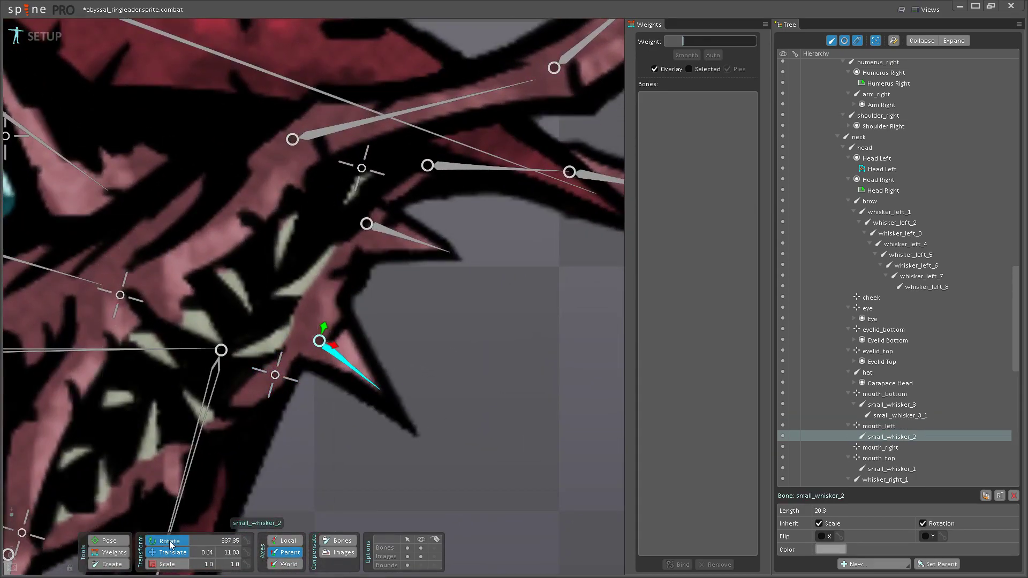
pyautogui.moveTo(349, 364); pyautogui.dragTo(345, 387)
pyautogui.hotkey('ctrl', 'z')
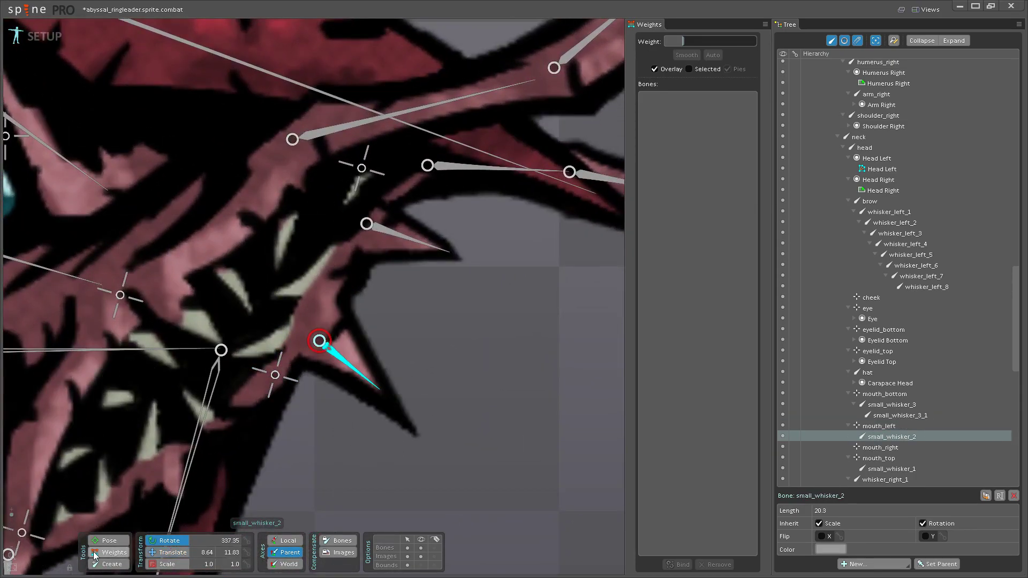
# - Blend mouth_left into the Head Left vertices around the base of small_whisker_2 and save the project
pyautogui.click(96, 553)
pyautogui.click(337, 356)
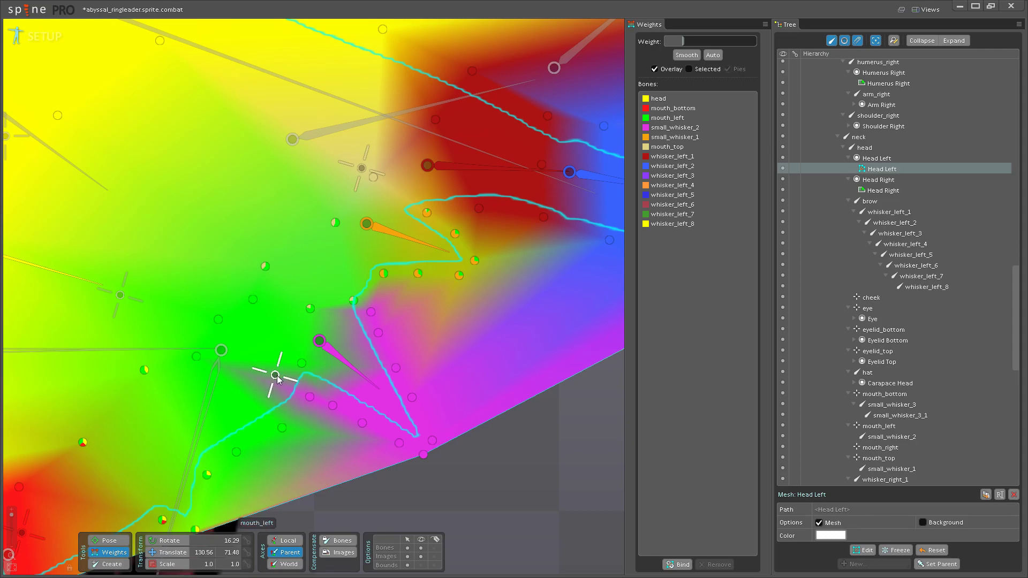
pyautogui.click(275, 375)
pyautogui.click(309, 396)
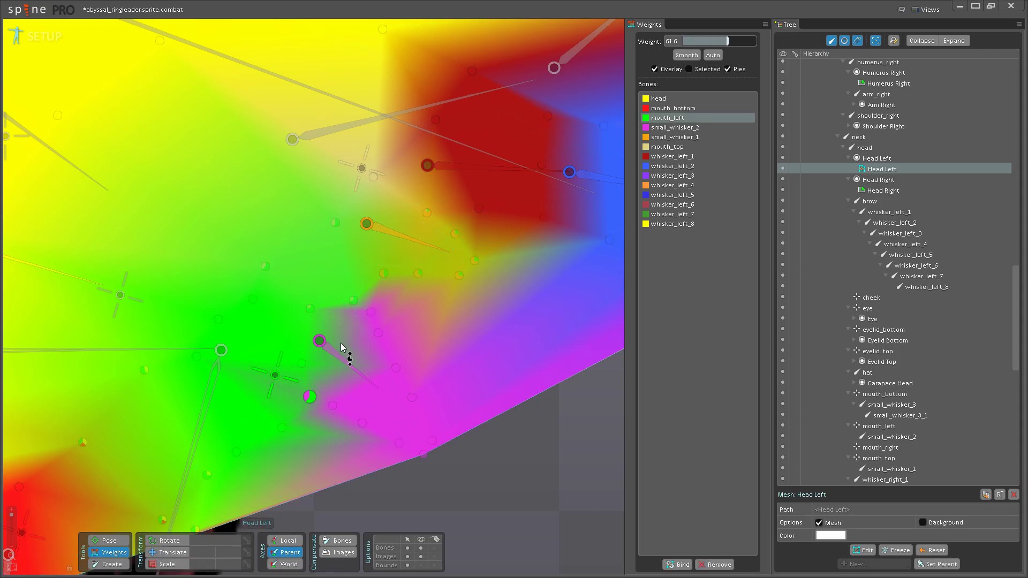
pyautogui.click(371, 311)
pyautogui.moveTo(311, 397); pyautogui.dragTo(322, 379)
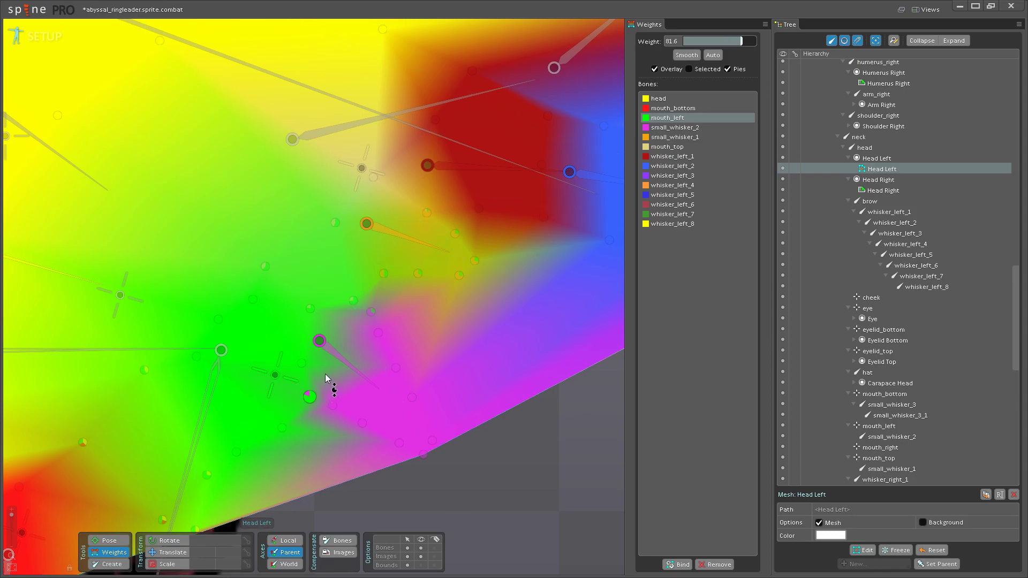
pyautogui.click(332, 405)
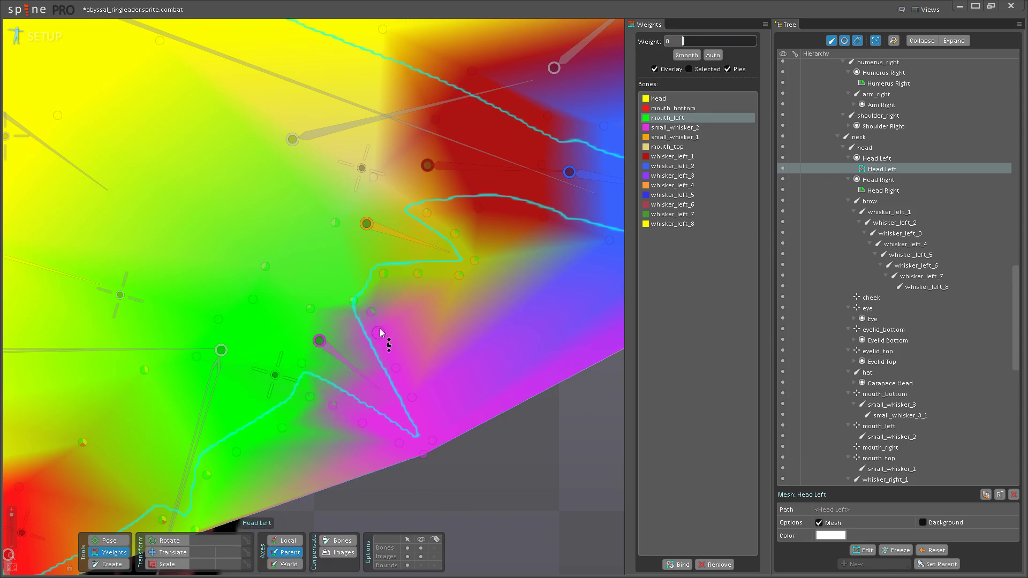
pyautogui.click(396, 366)
pyautogui.hotkey('ctrl', 's')
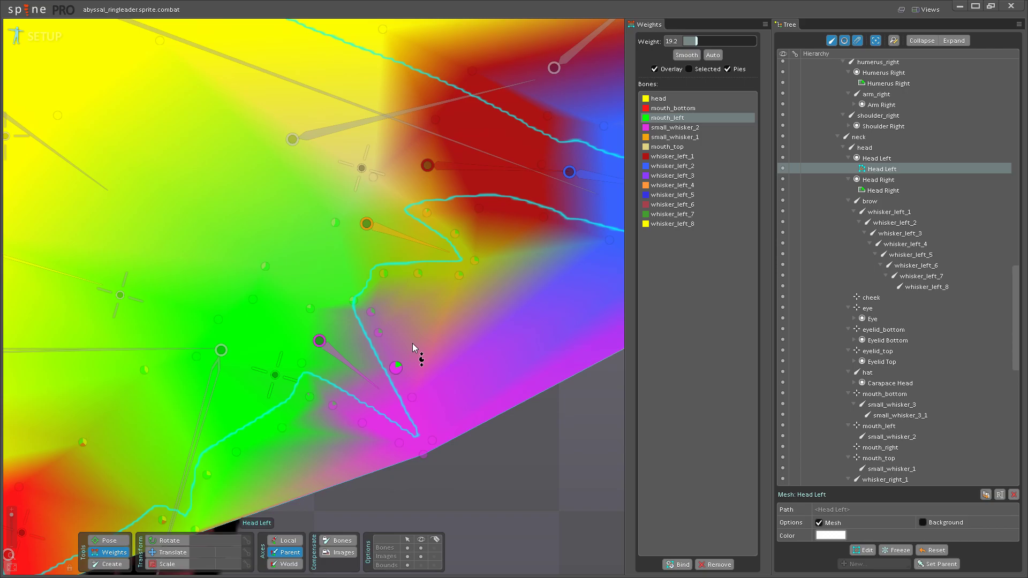
# - Test the reweighted small_whisker_2 by posing the bone, and undo the pose change
pyautogui.click(108, 540)
pyautogui.click(380, 389)
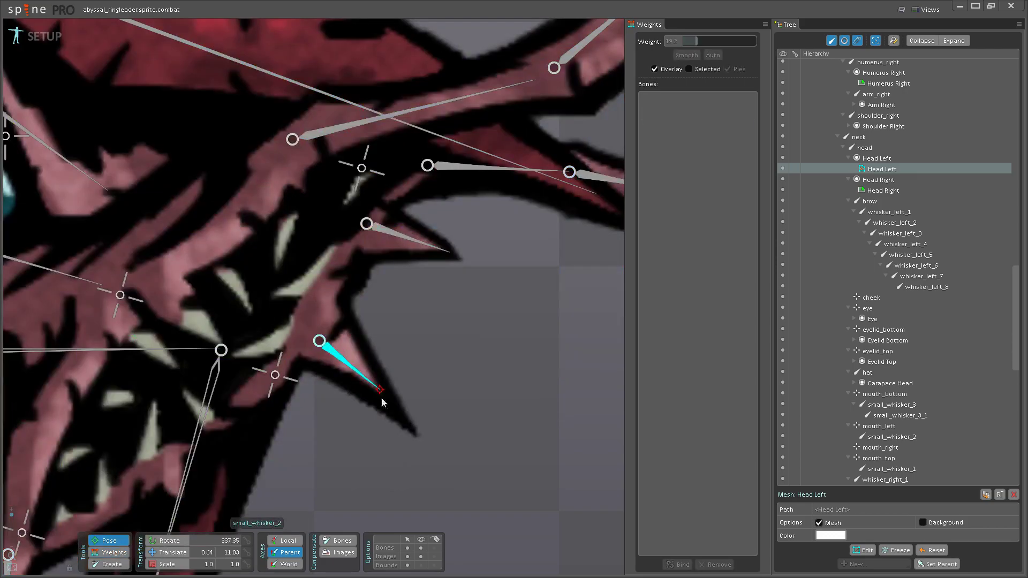
pyautogui.moveTo(371, 395); pyautogui.dragTo(361, 416)
pyautogui.hotkey('ctrl', 'z')
pyautogui.hotkey('ctrl', 's')
# - Test the upper small whisker by posing small_whisker_1 repeatedly and checking its weight colours, undoing each change
pyautogui.moveTo(438, 444); pyautogui.dragTo(428, 515)
pyautogui.click(390, 306)
pyautogui.moveTo(407, 310); pyautogui.dragTo(387, 384)
pyautogui.hotkey('ctrl', 'z')
pyautogui.hotkey('ctrl', 's')
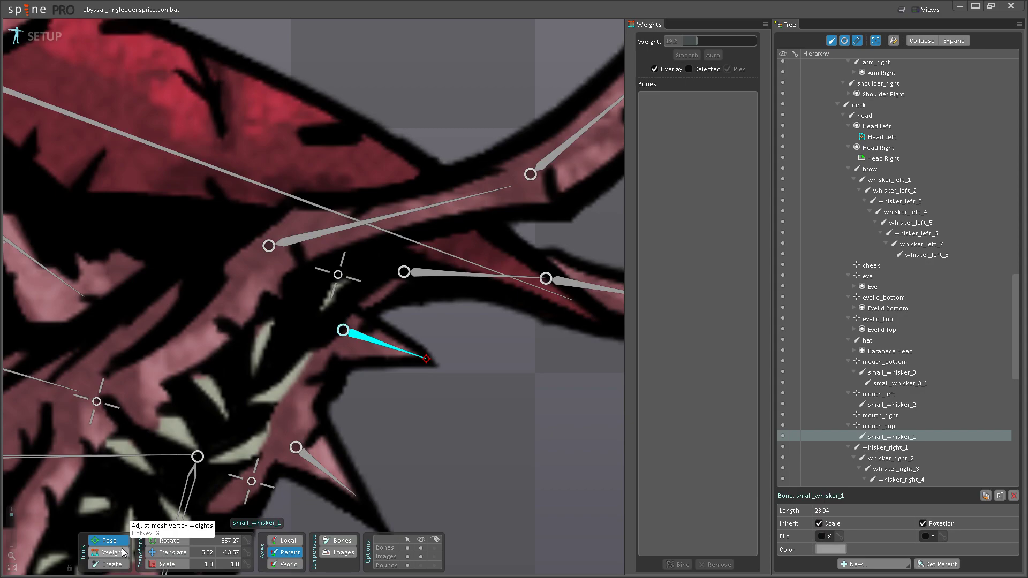
pyautogui.moveTo(346, 406); pyautogui.dragTo(329, 453)
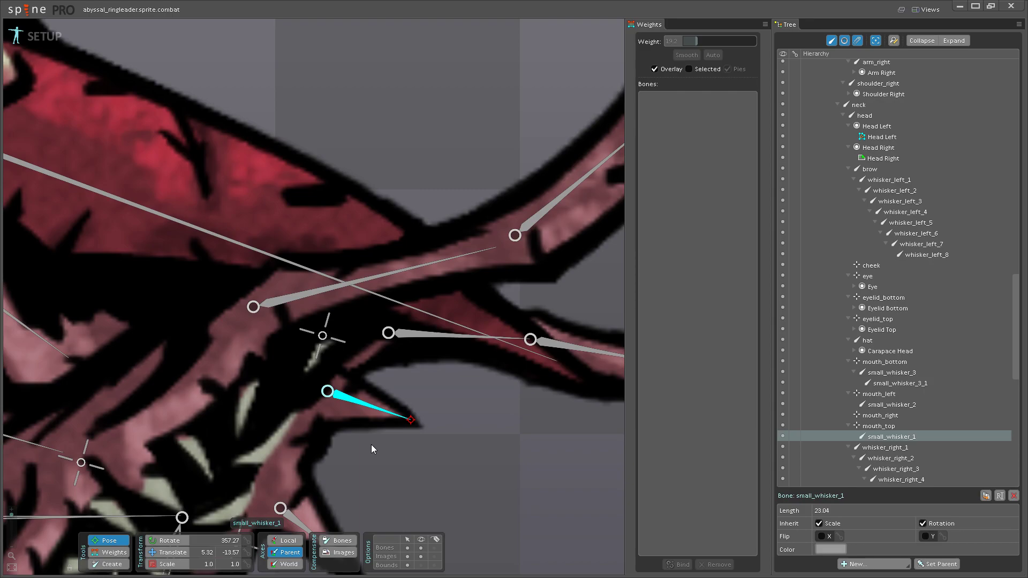
pyautogui.click(127, 554)
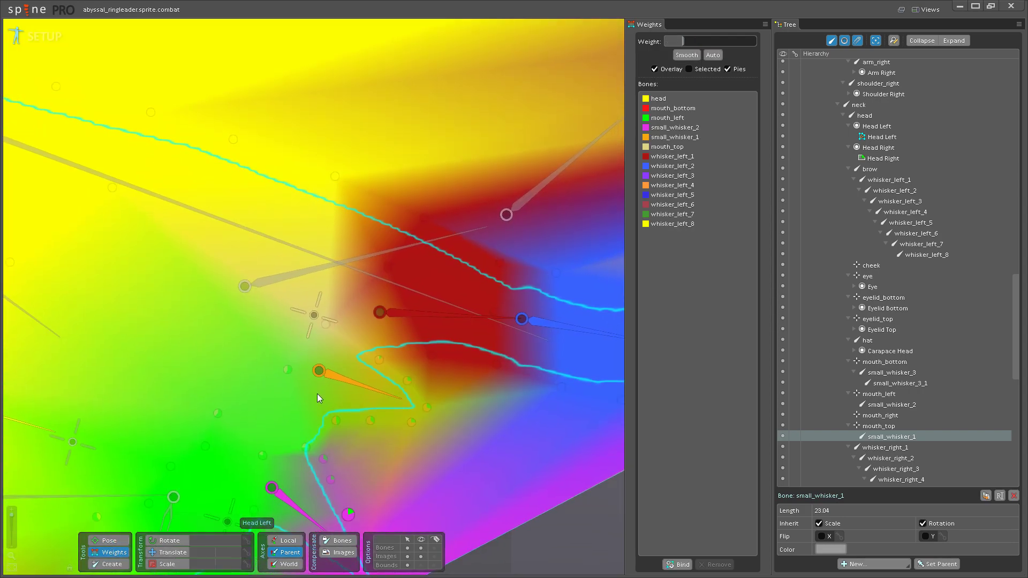
pyautogui.click(110, 541)
pyautogui.moveTo(346, 358)
pyautogui.mouseDown()
pyautogui.moveTo(376, 388)
pyautogui.moveTo(393, 368)
pyautogui.moveTo(394, 413)
pyautogui.moveTo(374, 403)
pyautogui.mouseUp()
pyautogui.hotkey('ctrl', 'z')
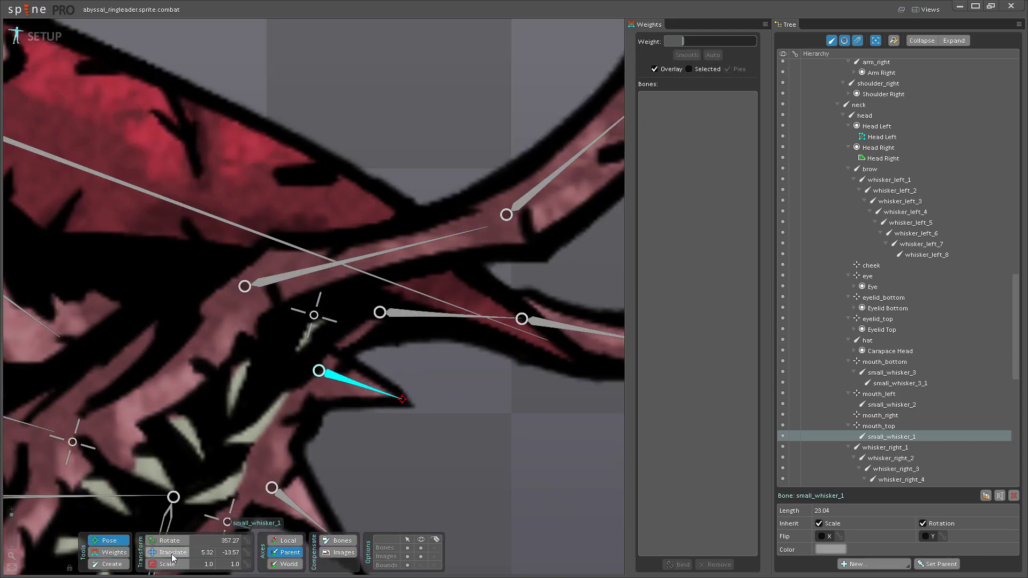
# - Adjust the weights around small_whisker_1's base, setting mouth_top to 74.84 on the vertex at the whisker's upper edge
pyautogui.click(110, 553)
pyautogui.click(341, 380)
pyautogui.moveTo(286, 369); pyautogui.dragTo(291, 399)
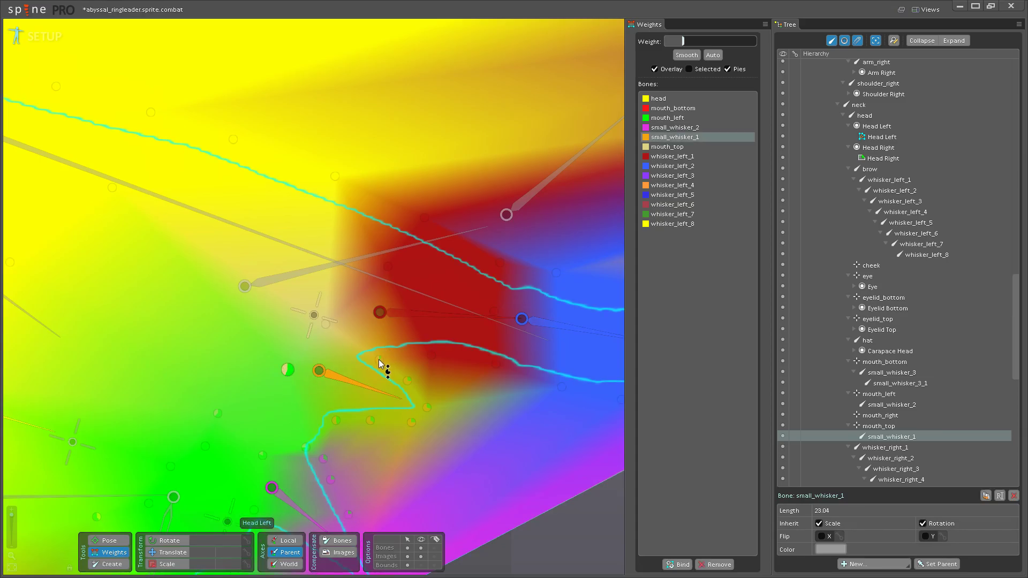
pyautogui.click(330, 320)
pyautogui.click(379, 360)
pyautogui.moveTo(413, 315); pyautogui.dragTo(426, 301)
pyautogui.moveTo(264, 480); pyautogui.dragTo(291, 413)
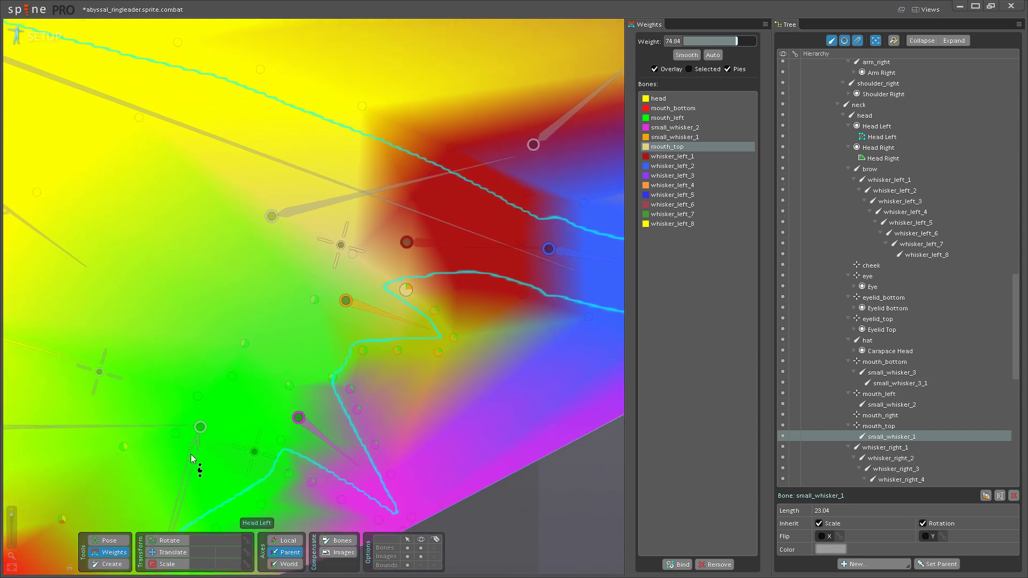
# - Blend mouth_left into the vertices along small_whisker_1's lower edge, and save the project after a test pose
pyautogui.click(255, 454)
pyautogui.click(363, 351)
pyautogui.click(397, 350)
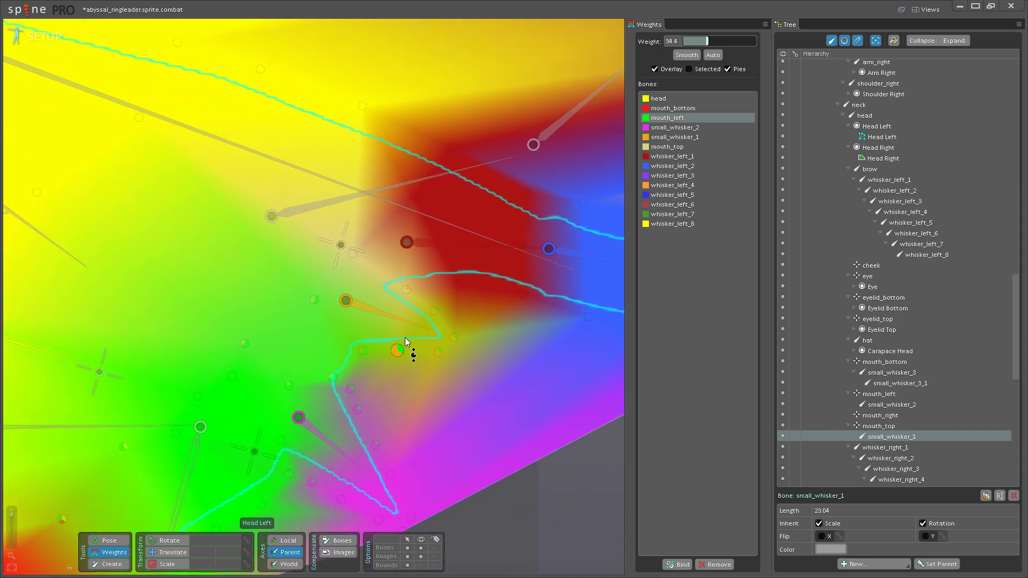
pyautogui.click(108, 540)
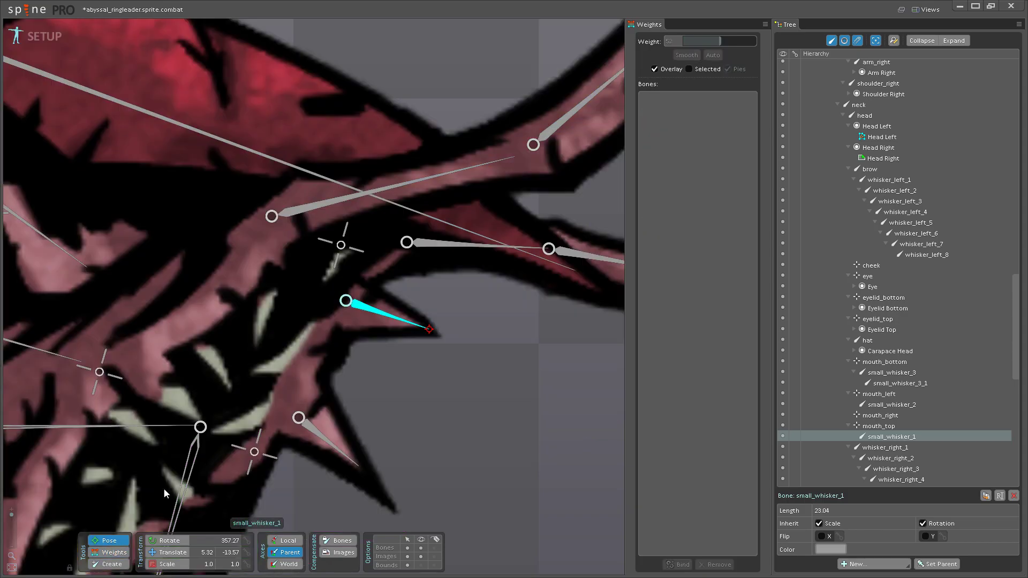
pyautogui.moveTo(425, 327); pyautogui.dragTo(468, 358)
pyautogui.hotkey('ctrl', 's')
# - Test the long whisker's bend by rotating the whisker_left_3 bone, and undo the rotation
pyautogui.moveTo(472, 252); pyautogui.dragTo(279, 292)
pyautogui.moveTo(346, 306); pyautogui.dragTo(273, 380)
pyautogui.moveTo(332, 370); pyautogui.dragTo(370, 381)
pyautogui.moveTo(467, 361); pyautogui.dragTo(452, 324)
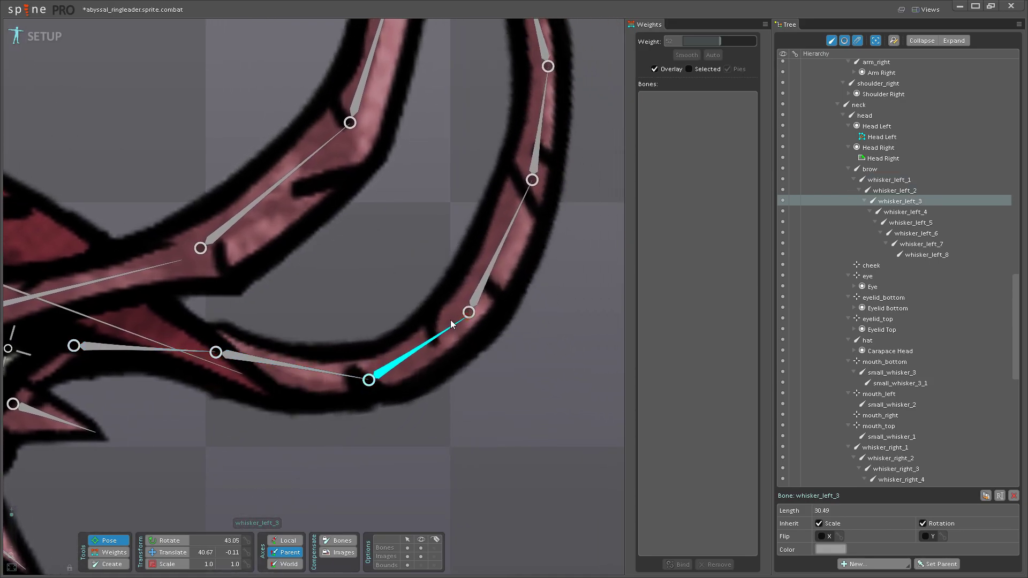
pyautogui.click(98, 551)
pyautogui.moveTo(314, 428); pyautogui.dragTo(200, 436)
pyautogui.hotkey('ctrl', 'z')
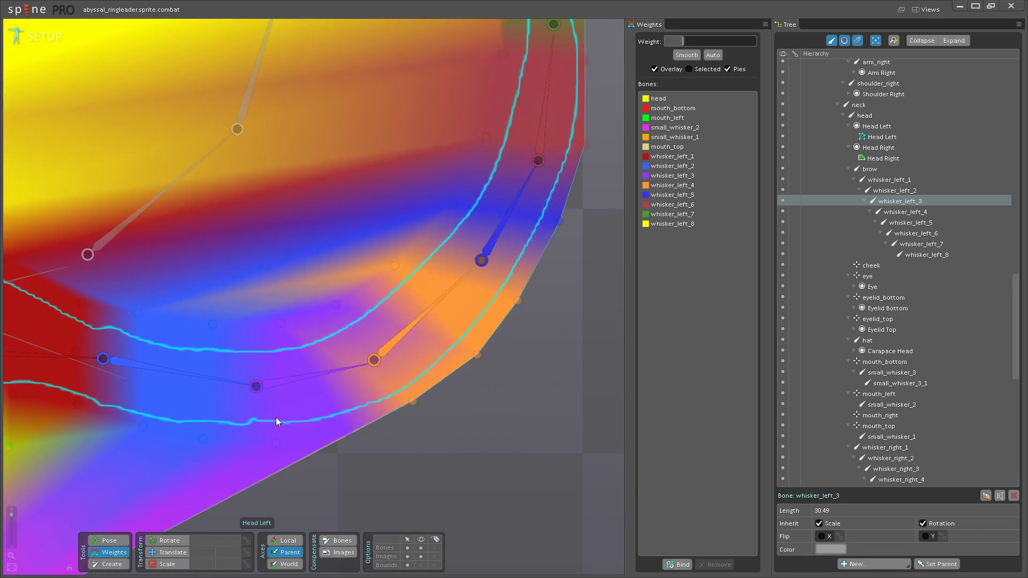
# - Set whisker_left_4's weight to about 19 on the lower edge vertex just before its joint with whisker_left_3
pyautogui.click(291, 375)
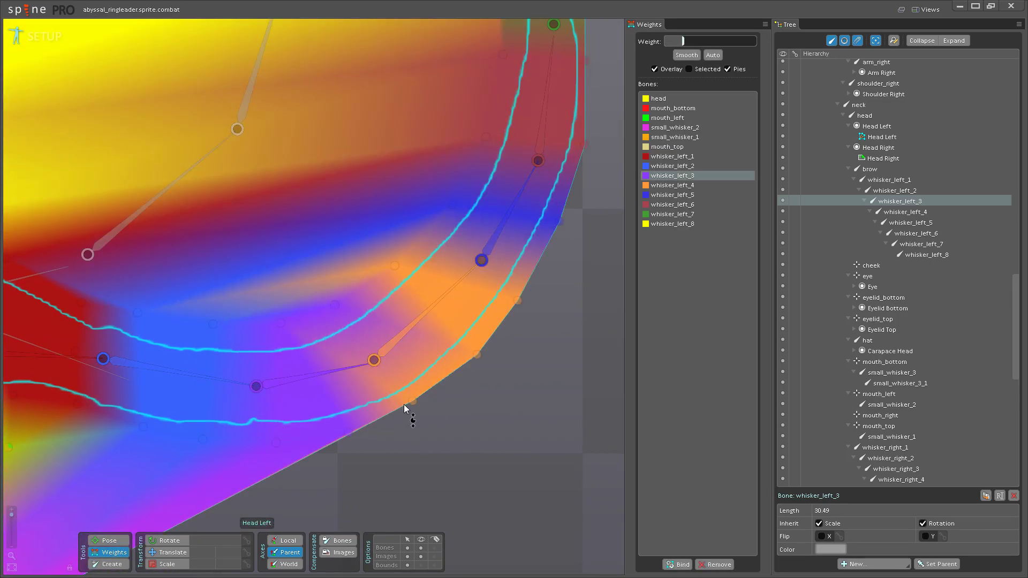
pyautogui.moveTo(348, 432); pyautogui.dragTo(380, 358)
pyautogui.click(382, 352)
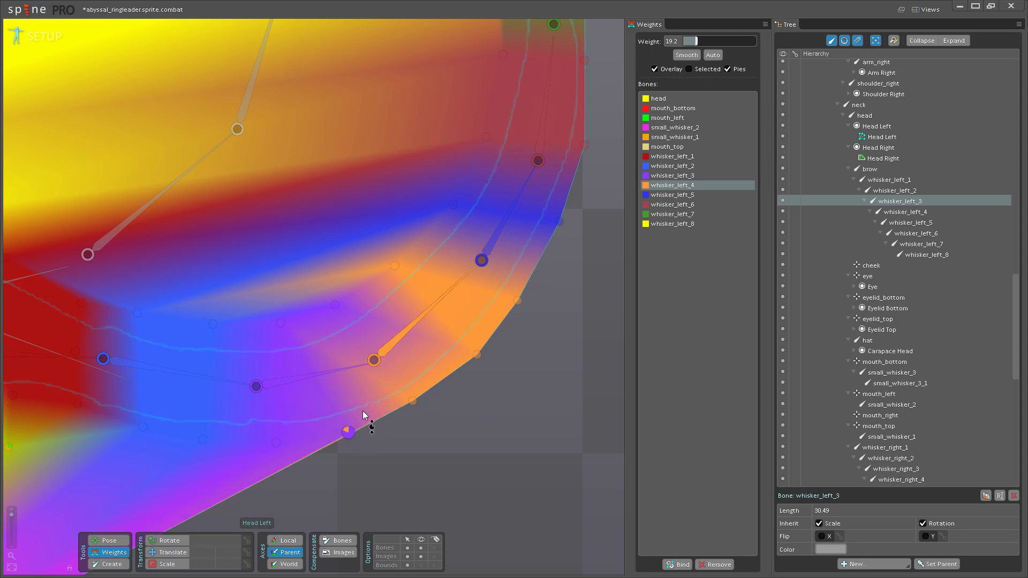
# - Blend the whisker_left_2 and whisker_left_3 joint, giving whisker_left_3 about 45 before it and whisker_left_2 about 21 after it along the lower edge
pyautogui.click(291, 381)
pyautogui.click(203, 440)
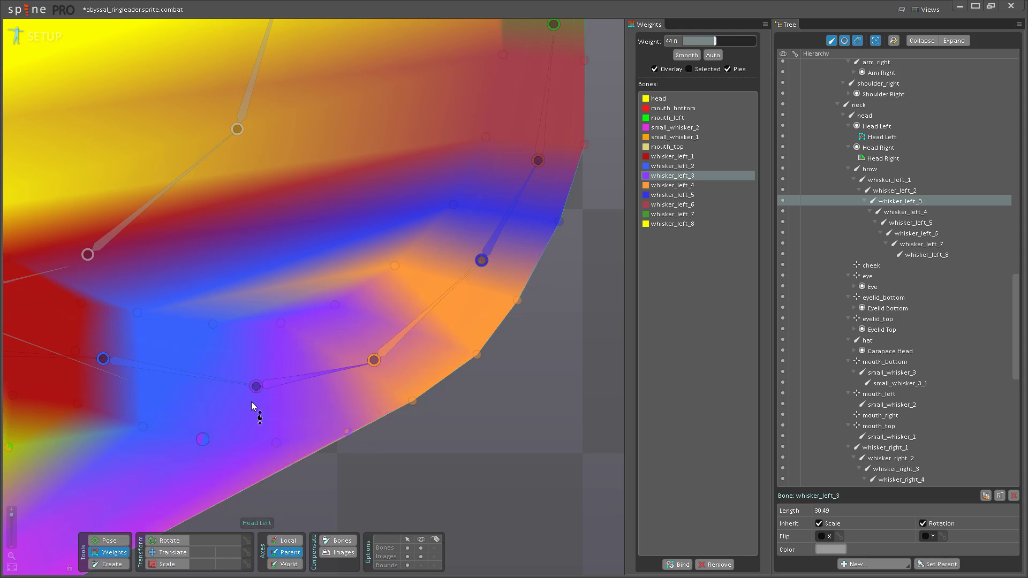
pyautogui.click(219, 378)
pyautogui.click(280, 323)
pyautogui.click(275, 442)
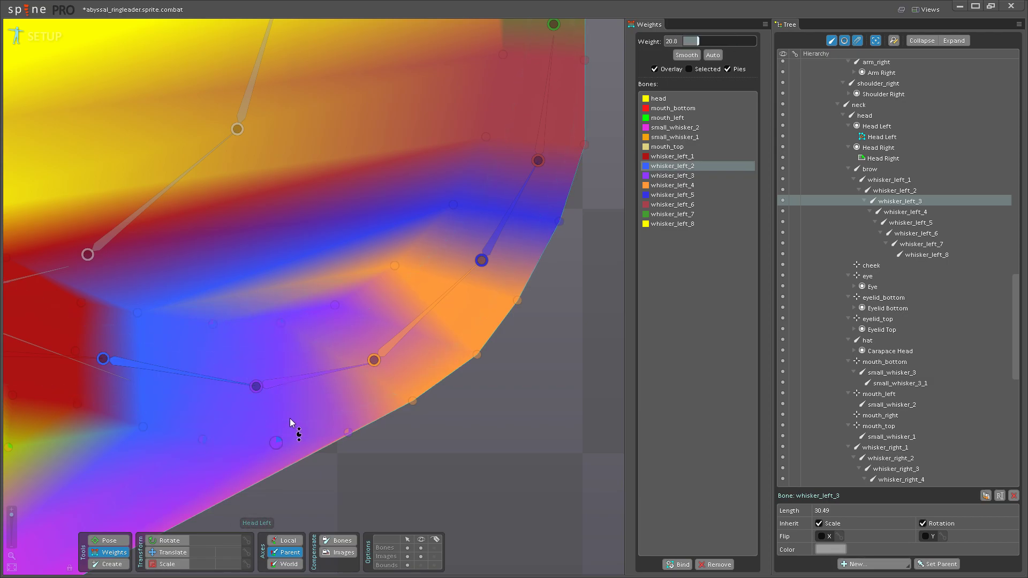
# - Save the project, and test the long whisker's bend by rotating the whisker_left_4 bone and undoing the rotation
pyautogui.hotkey('ctrl', 's')
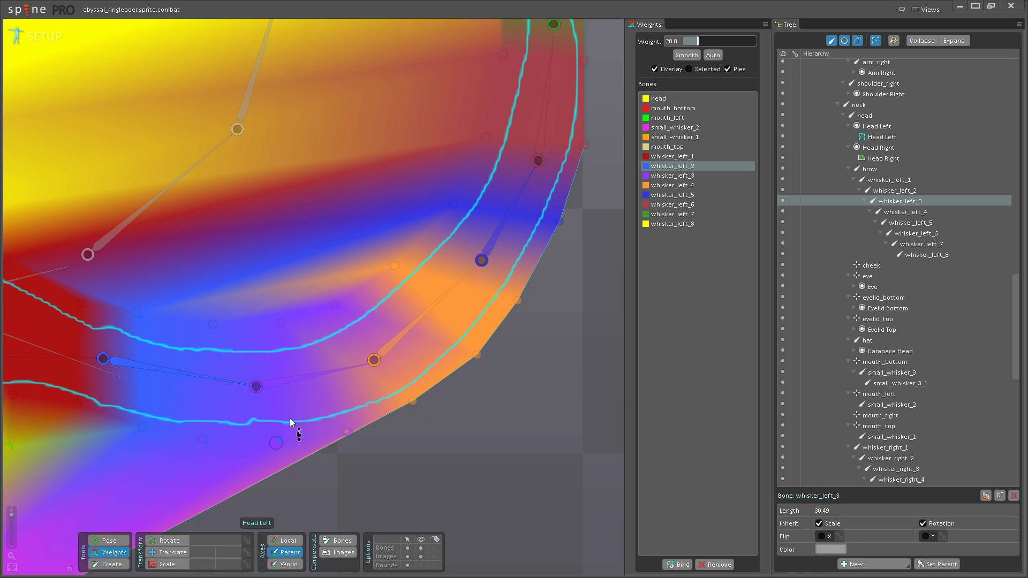
pyautogui.click(110, 541)
pyautogui.moveTo(315, 375); pyautogui.dragTo(396, 361)
pyautogui.hotkey('ctrl', 's')
pyautogui.moveTo(337, 306); pyautogui.dragTo(333, 381)
pyautogui.click(418, 388)
pyautogui.moveTo(422, 387); pyautogui.dragTo(425, 325)
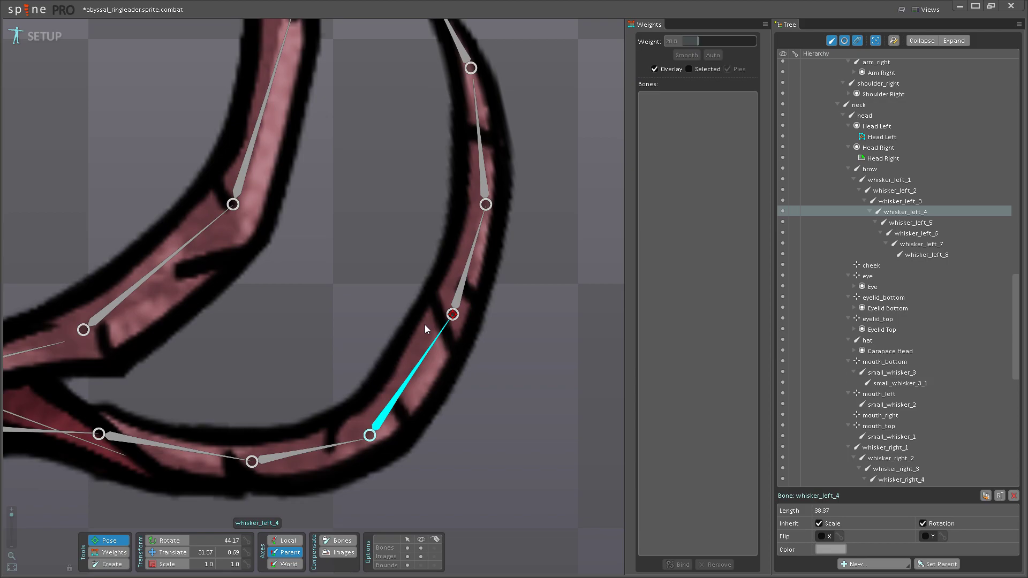
pyautogui.hotkey('ctrl', 'z')
pyautogui.hotkey('ctrl', 's')
# - Test the long whisker's bend by rotating the whisker_left_5 bone, and undo the rotation
pyautogui.moveTo(480, 305); pyautogui.dragTo(413, 448)
pyautogui.click(503, 366)
pyautogui.hotkey('ctrl', 'z')
pyautogui.scroll(-3, 430, 378)
pyautogui.scroll(3, 355, 406)
pyautogui.moveTo(289, 357); pyautogui.dragTo(337, 421)
pyautogui.scroll(-2, 365, 391)
pyautogui.scroll(2, 351, 393)
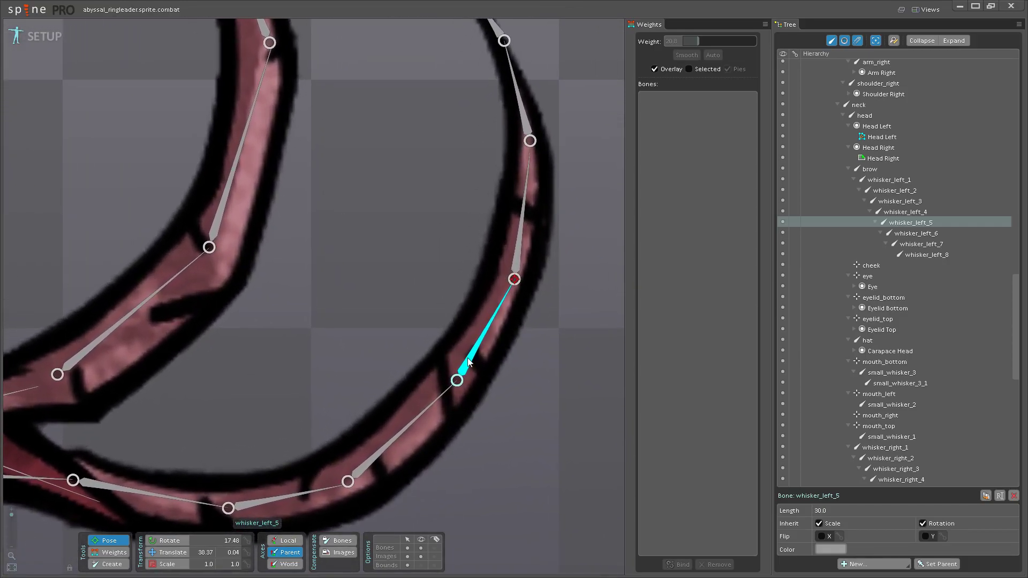
pyautogui.moveTo(469, 364); pyautogui.dragTo(516, 404)
pyautogui.hotkey('ctrl', 'z')
pyautogui.moveTo(450, 397); pyautogui.dragTo(341, 374)
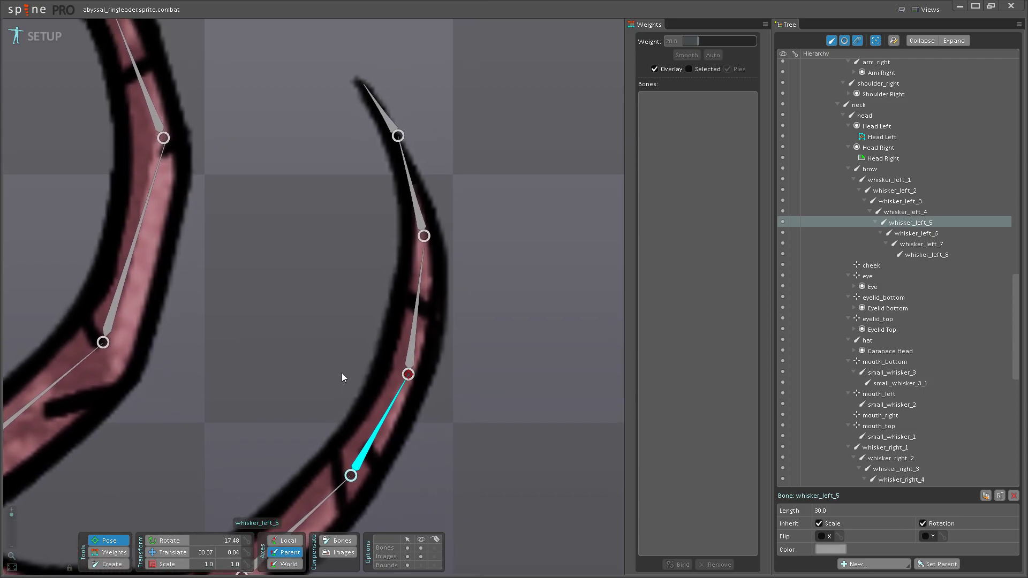
pyautogui.moveTo(394, 406); pyautogui.dragTo(352, 372)
pyautogui.moveTo(358, 507); pyautogui.dragTo(427, 406)
pyautogui.hotkey('ctrl', 'z')
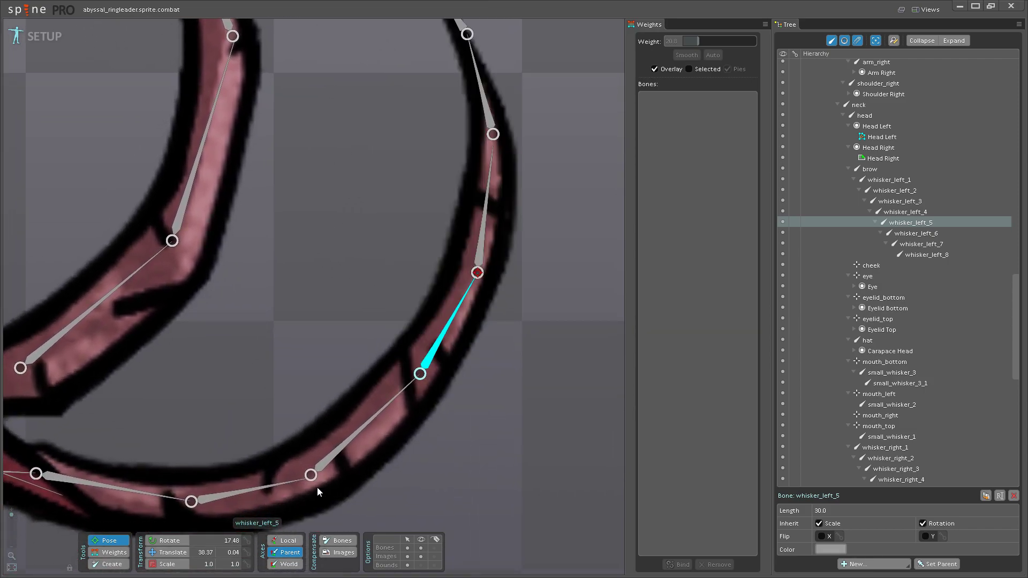
# - Blend whisker_left_5 into the vertices on both sides of the joint where whisker_left_6 begins
pyautogui.click(108, 552)
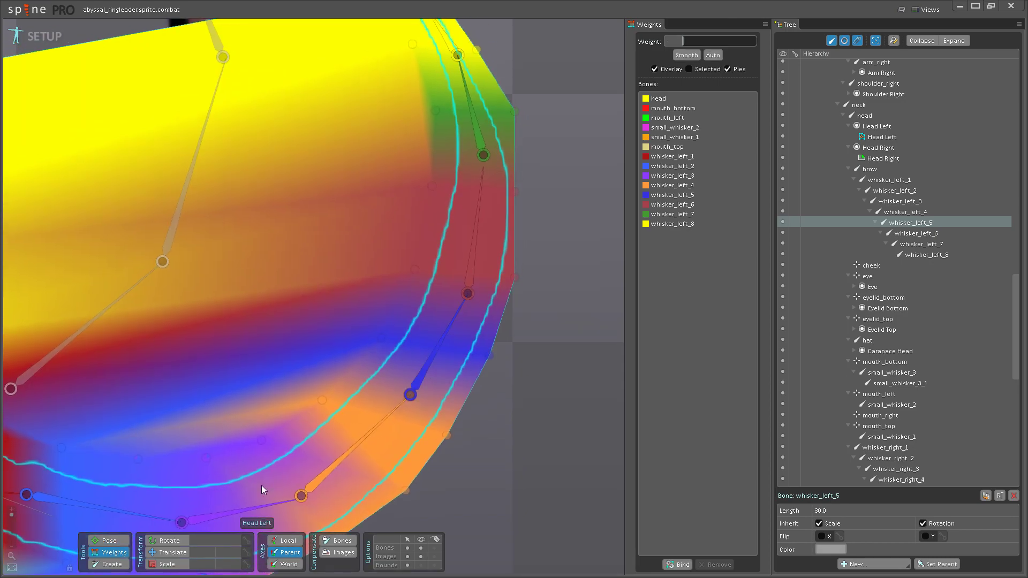
pyautogui.click(109, 541)
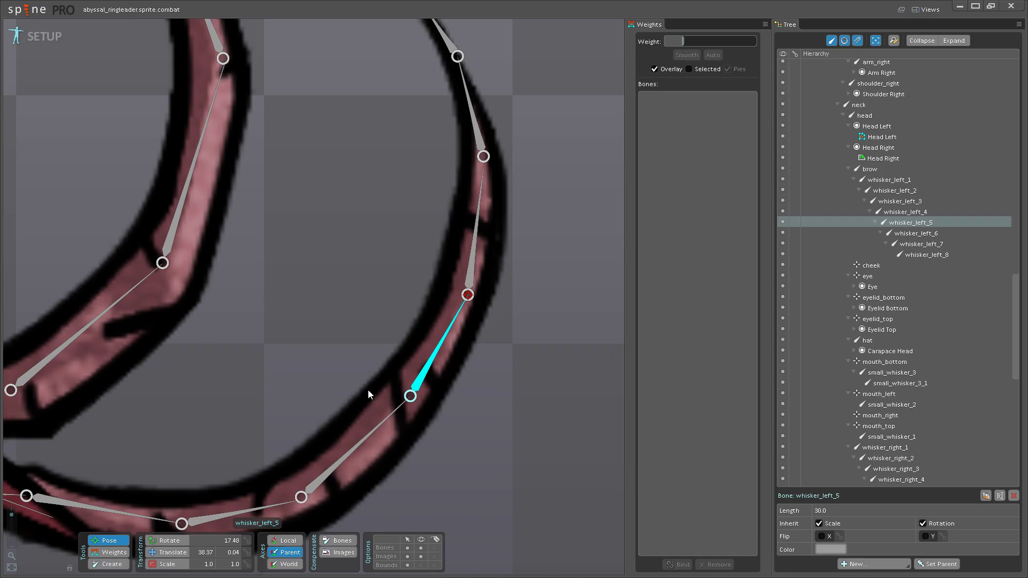
pyautogui.moveTo(427, 372); pyautogui.dragTo(398, 352)
pyautogui.moveTo(493, 357); pyautogui.dragTo(503, 414)
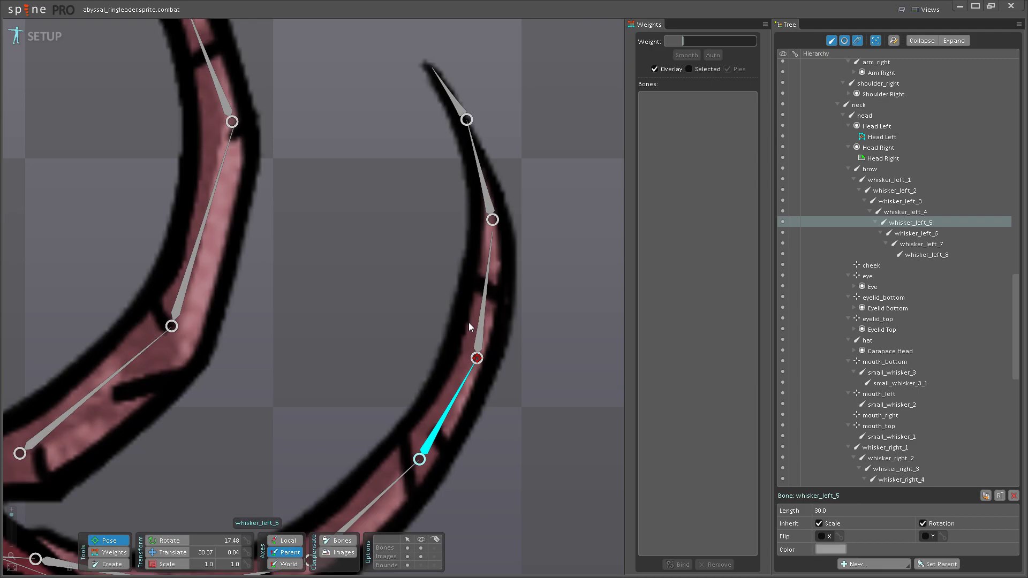
pyautogui.moveTo(468, 323); pyautogui.dragTo(343, 428)
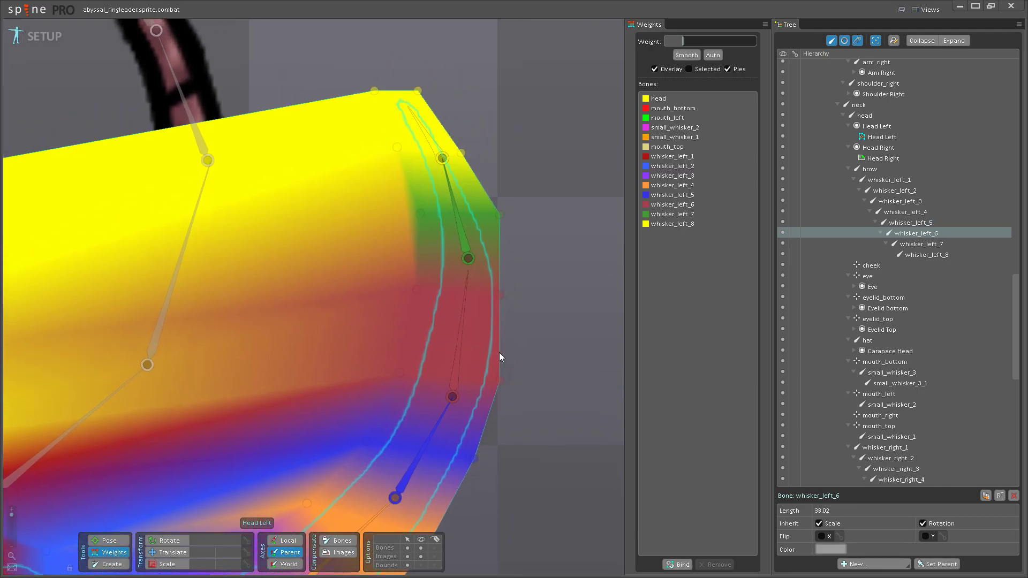
pyautogui.moveTo(499, 352); pyautogui.dragTo(492, 363)
pyautogui.click(430, 428)
pyautogui.moveTo(399, 377); pyautogui.dragTo(421, 337)
pyautogui.moveTo(493, 390); pyautogui.dragTo(513, 346)
pyautogui.moveTo(493, 442); pyautogui.dragTo(522, 311)
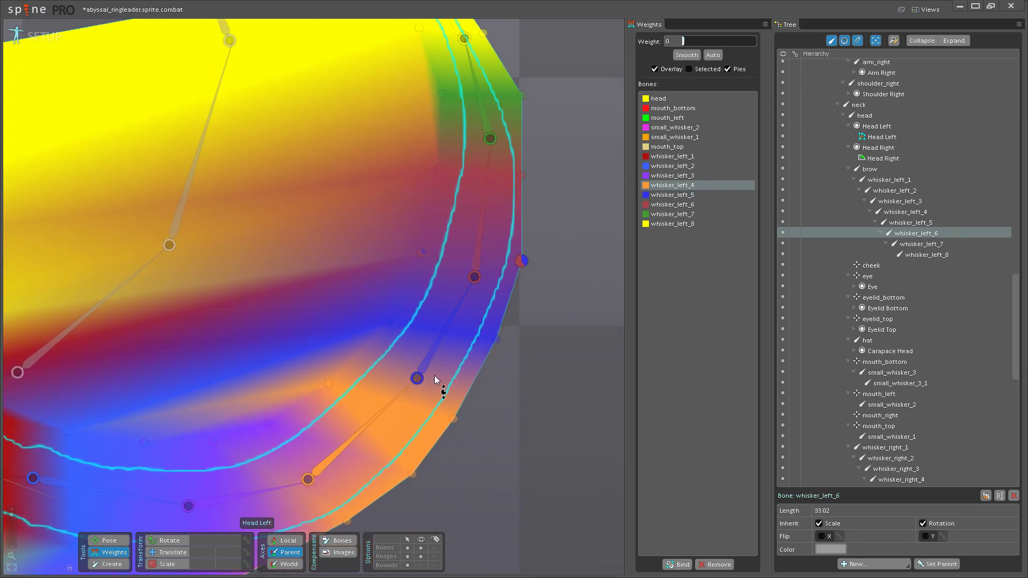
# - Adjust whisker_left_4's weight on the outer edge near its joint with whisker_left_5, and save the project
pyautogui.click(457, 409)
pyautogui.moveTo(458, 409); pyautogui.dragTo(474, 376)
pyautogui.moveTo(444, 389); pyautogui.dragTo(453, 447)
pyautogui.click(108, 542)
pyautogui.hotkey('ctrl', 's')
# - Test the upper long whisker by rotating the whisker_left_7 bone, and undo the rotation
pyautogui.moveTo(493, 159); pyautogui.dragTo(445, 281)
pyautogui.moveTo(514, 329); pyautogui.dragTo(490, 394)
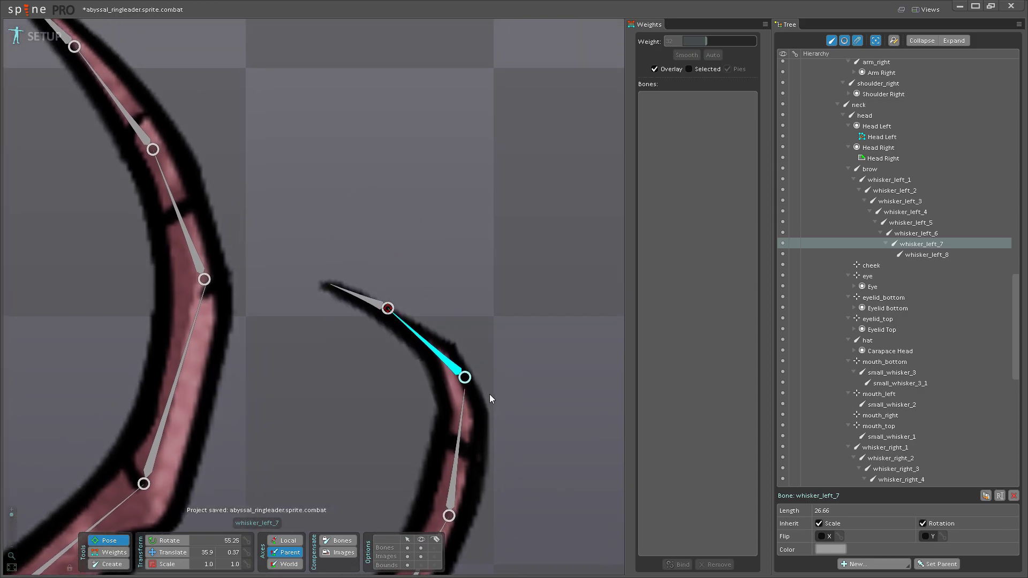
pyautogui.hotkey('ctrl', 'z')
# - Blend whisker_left_7 into the vertices around its joints, giving it about 20.8 on the outer edge vertex before its base
pyautogui.click(110, 553)
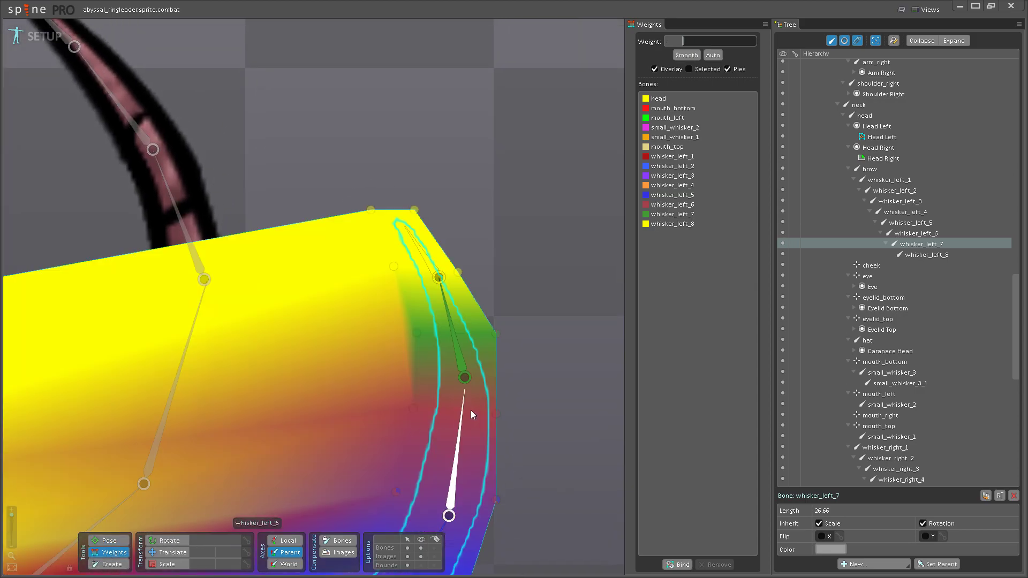
pyautogui.click(460, 365)
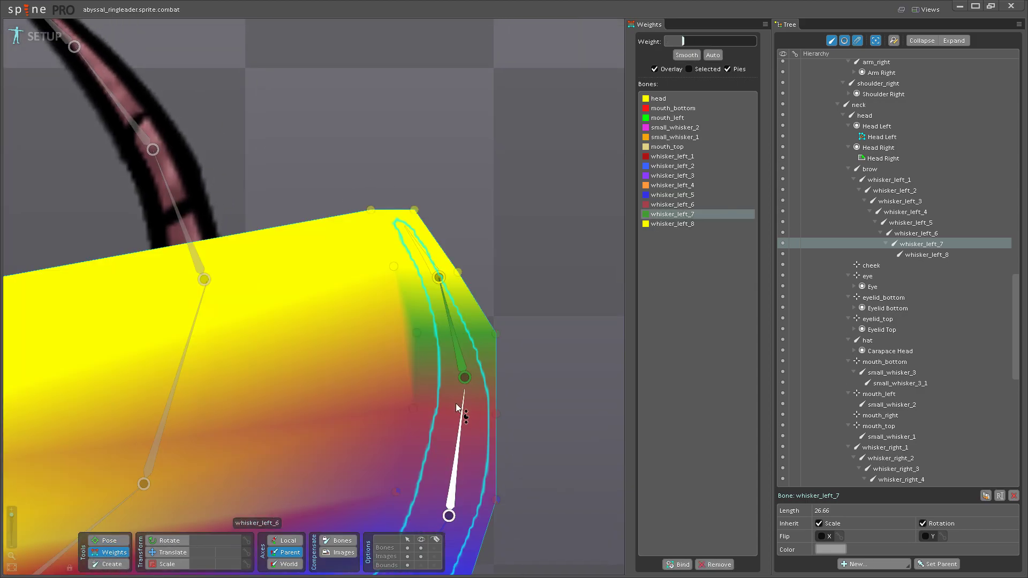
pyautogui.moveTo(420, 410); pyautogui.dragTo(429, 370)
pyautogui.click(501, 407)
pyautogui.moveTo(518, 372); pyautogui.dragTo(512, 453)
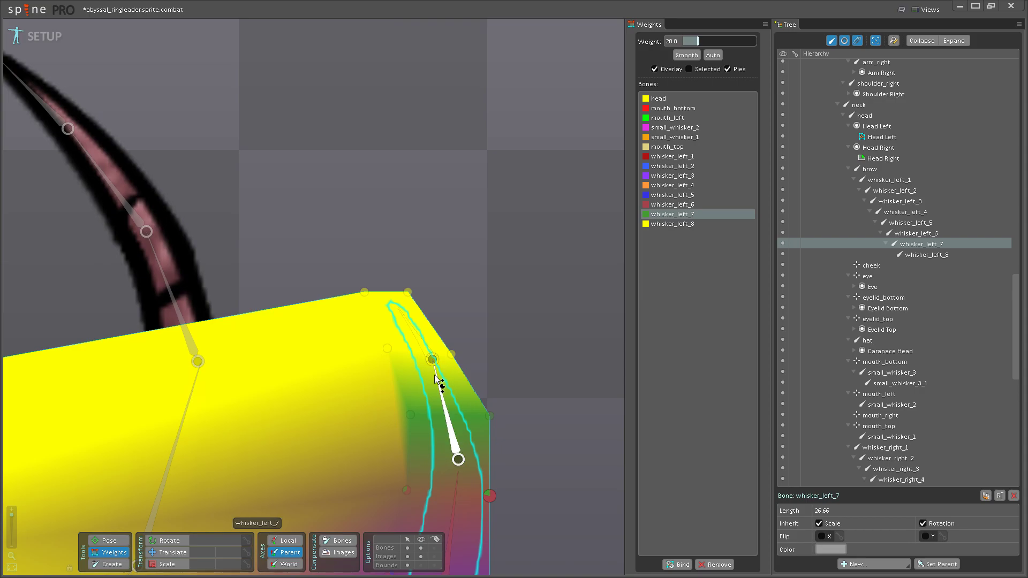
pyautogui.click(440, 383)
pyautogui.click(451, 354)
pyautogui.click(459, 343)
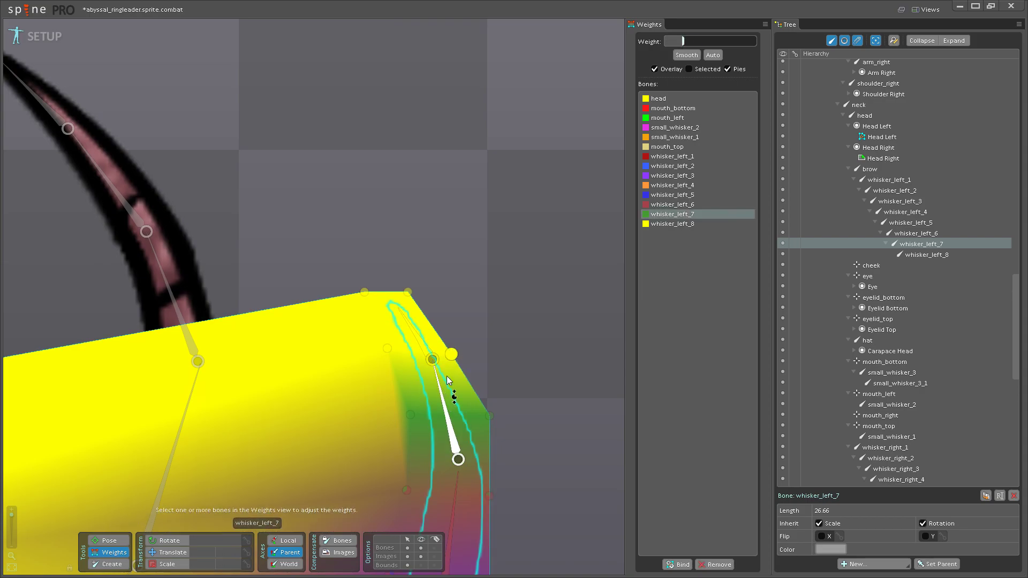
# - Test the whisker tip by rotating the whisker_left_8 bone, undo the rotation, and save the project
pyautogui.click(104, 541)
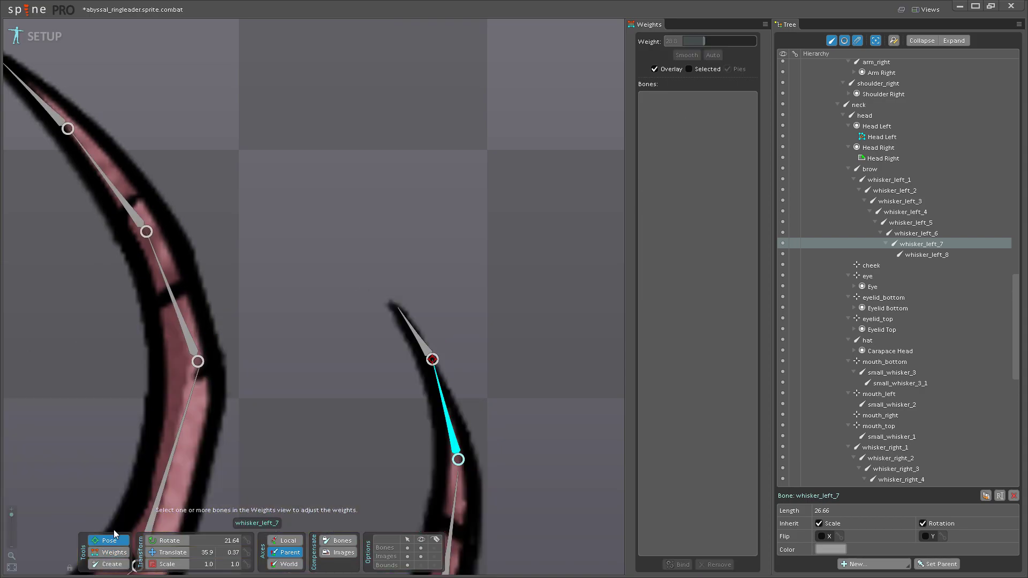
pyautogui.click(418, 343)
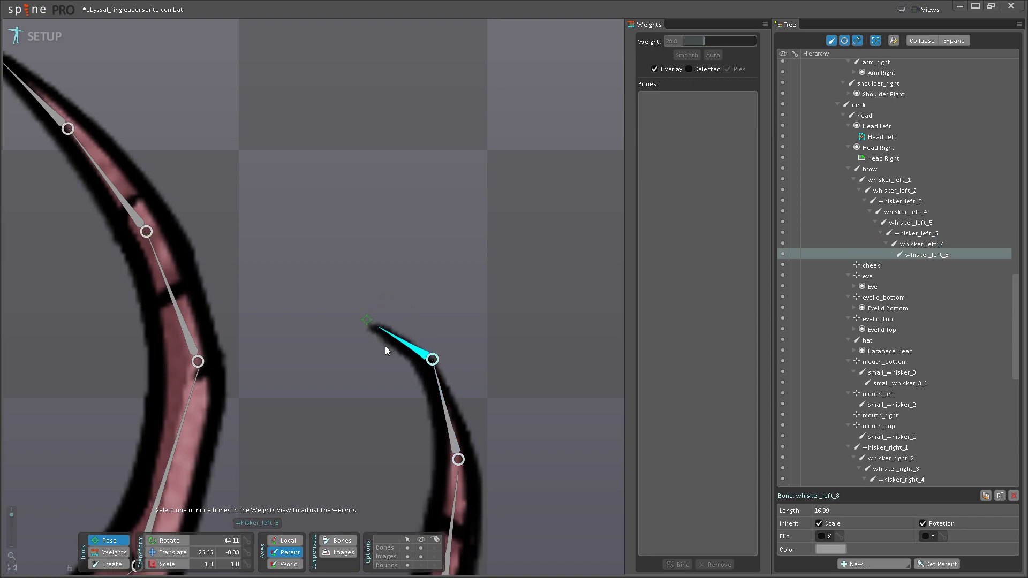
pyautogui.moveTo(436, 378); pyautogui.dragTo(440, 413)
pyautogui.hotkey('ctrl', 'z')
pyautogui.scroll(-3, 440, 413)
pyautogui.moveTo(379, 464); pyautogui.dragTo(507, 390)
pyautogui.moveTo(300, 423); pyautogui.dragTo(439, 375)
pyautogui.hotkey('ctrl', 's')
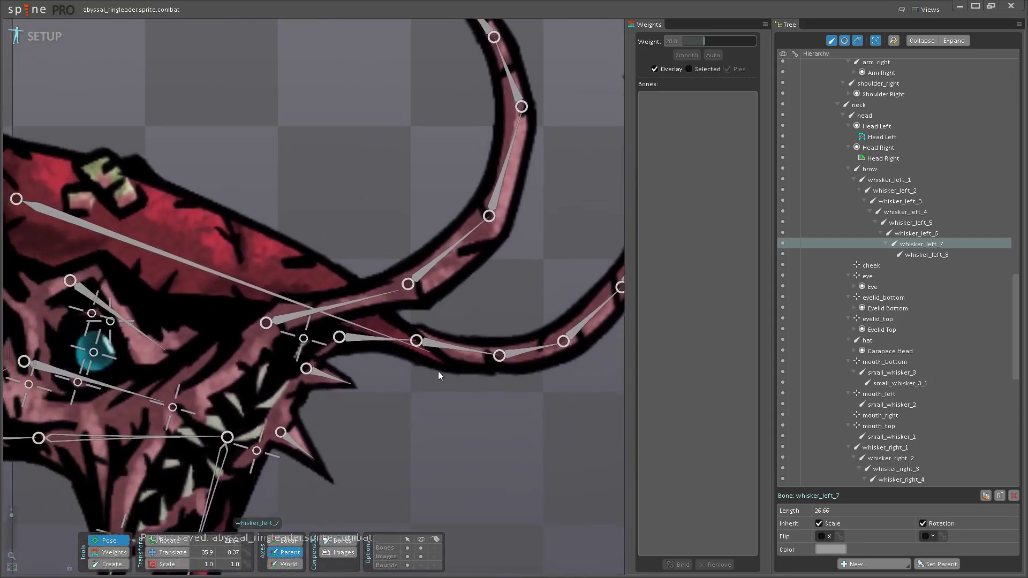
# - Test the poses of the whisker_left_1 and small_whisker_3 bones, and save the project
pyautogui.moveTo(411, 330); pyautogui.dragTo(423, 305)
pyautogui.hotkey('ctrl', 'z')
pyautogui.moveTo(411, 401); pyautogui.dragTo(561, 297)
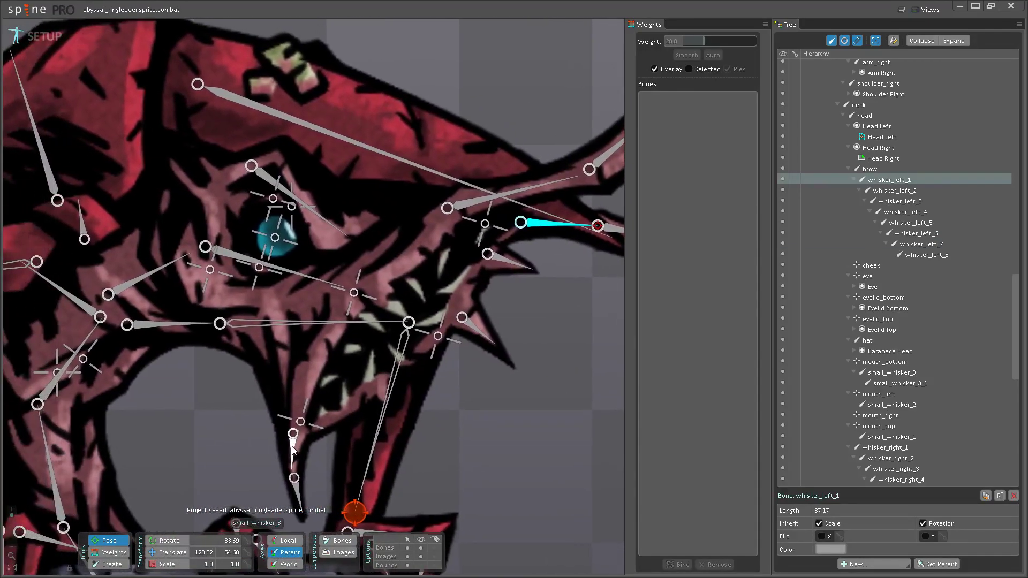
pyautogui.click(287, 456)
pyautogui.moveTo(287, 456); pyautogui.dragTo(294, 453)
pyautogui.scroll(-3, 305, 423)
pyautogui.hotkey('ctrl', 's')
# - Convert the Head Right region attachment into a mesh
pyautogui.click(865, 117)
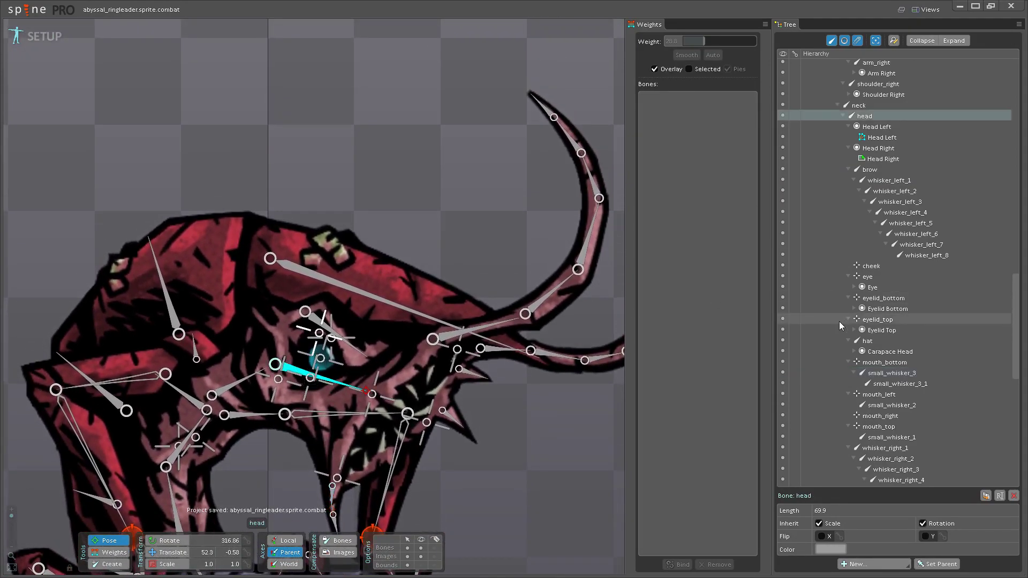
pyautogui.click(901, 158)
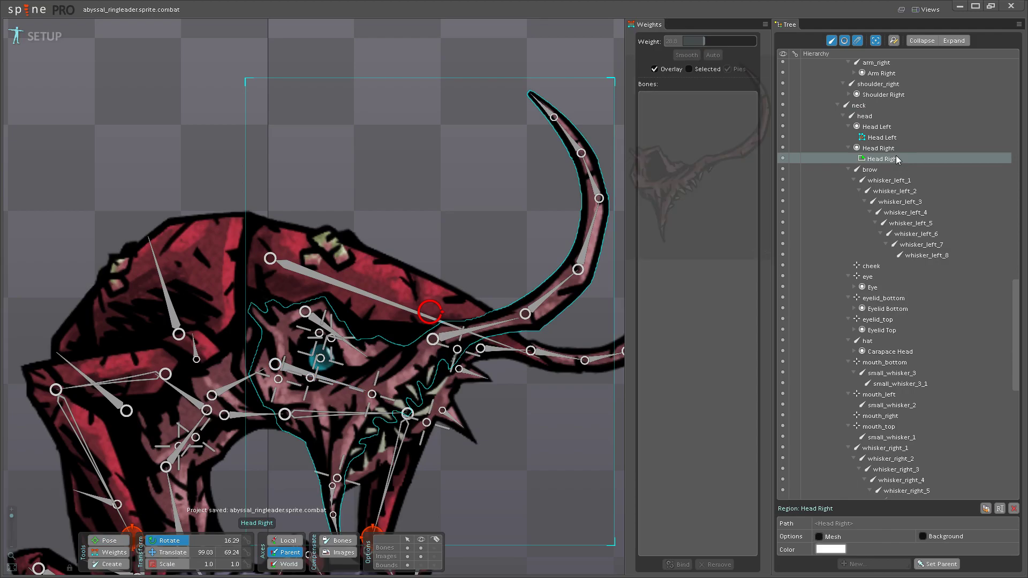
pyautogui.moveTo(898, 159)
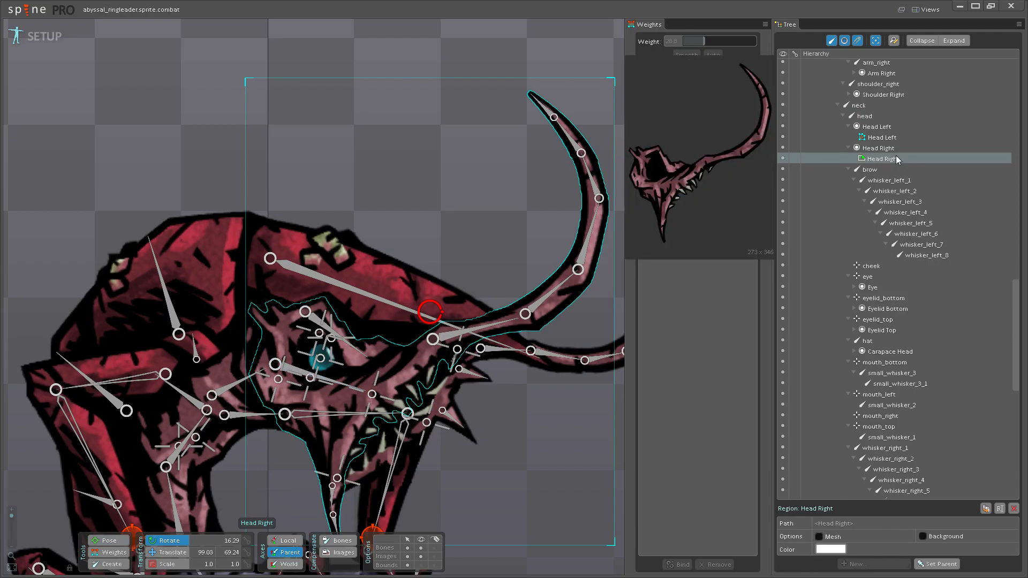
pyautogui.click(820, 537)
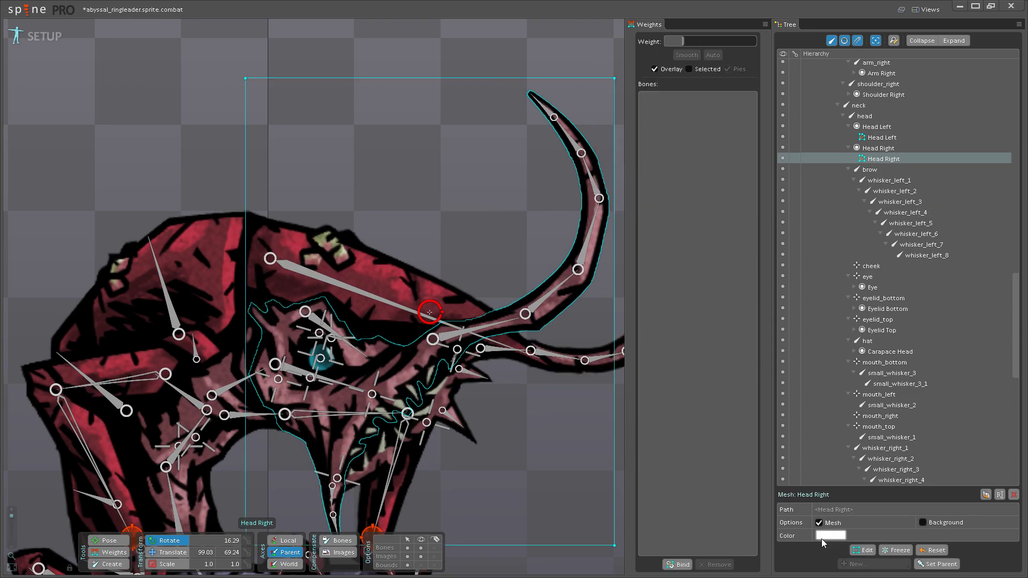
pyautogui.click(680, 566)
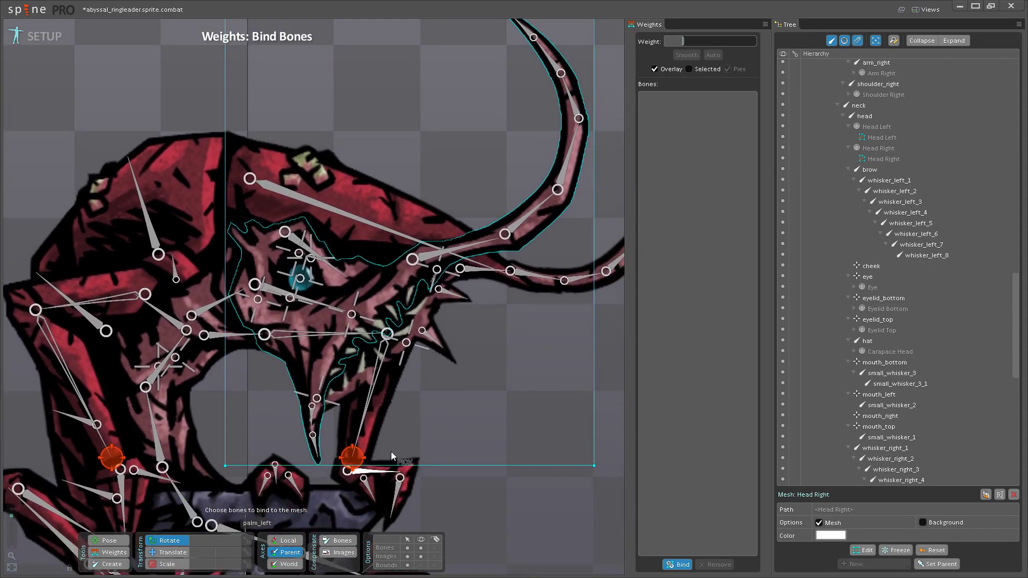
pyautogui.click(680, 566)
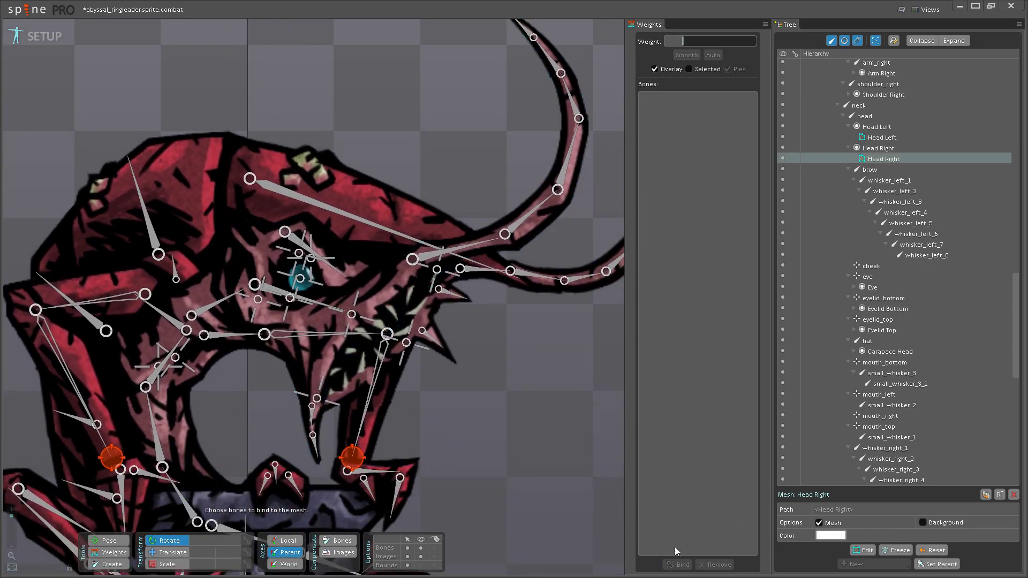
# - Edit the Head Right mesh and create six vertices down the back edge of the hanging small whisker
pyautogui.click(863, 551)
pyautogui.click(250, 540)
pyautogui.moveTo(232, 481); pyautogui.dragTo(268, 321)
pyautogui.moveTo(253, 393); pyautogui.dragTo(279, 331)
pyautogui.scroll(2, 236, 360)
pyautogui.click(215, 273)
pyautogui.click(228, 313)
pyautogui.click(244, 355)
pyautogui.click(246, 405)
pyautogui.click(257, 453)
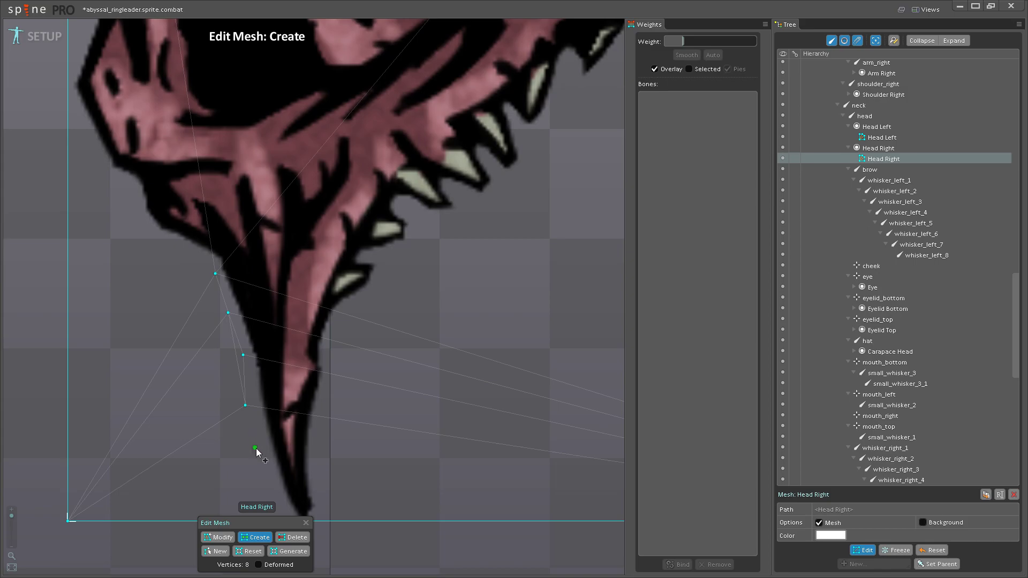
pyautogui.moveTo(266, 475); pyautogui.dragTo(236, 395)
pyautogui.click(237, 396)
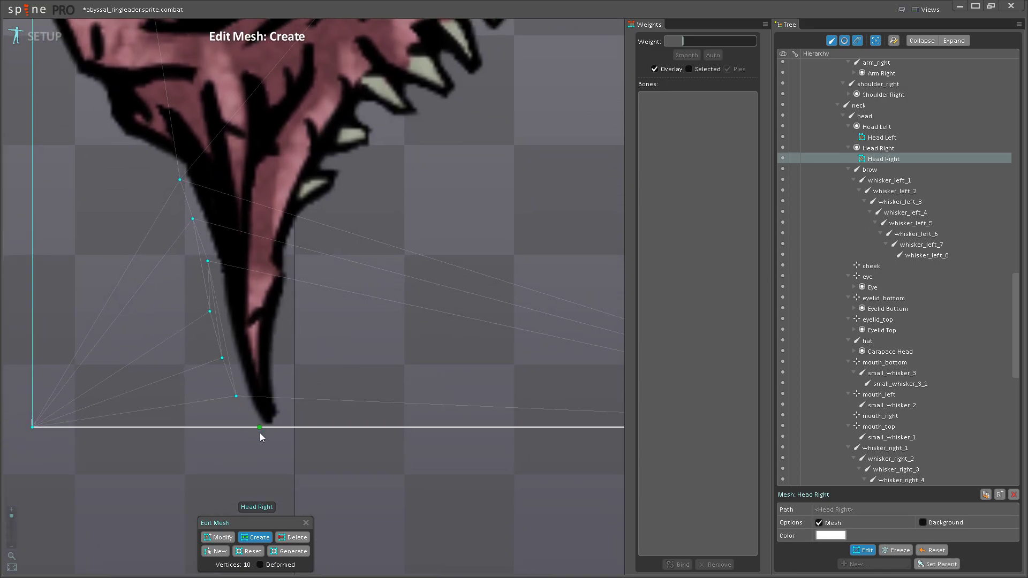
# - Create mesh vertices around the hanging small whisker's tip and up its front edge to the lowest tooth
pyautogui.click(259, 427)
pyautogui.click(283, 427)
pyautogui.click(290, 406)
pyautogui.moveTo(291, 404); pyautogui.dragTo(310, 415)
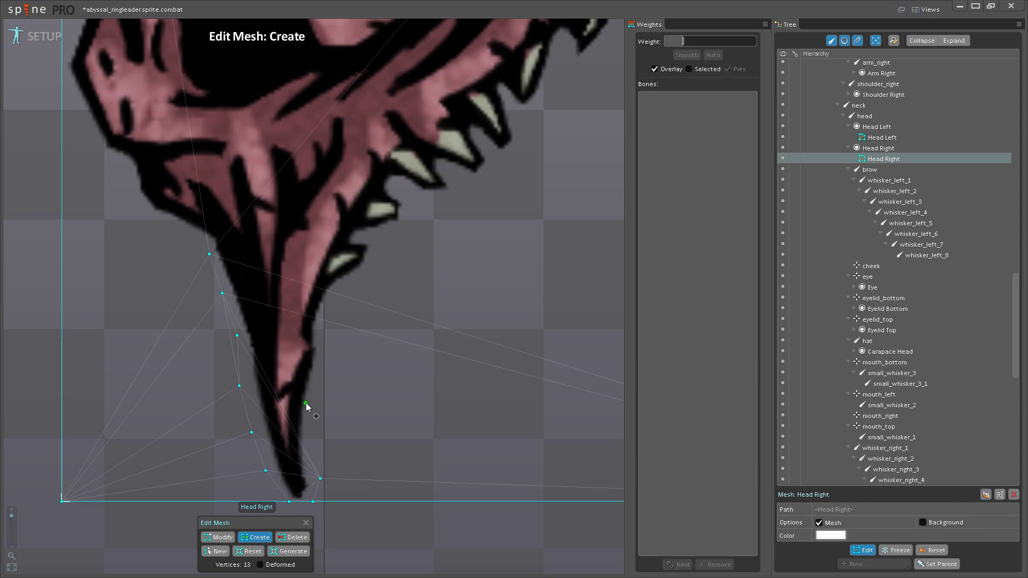
pyautogui.click(315, 437)
pyautogui.click(318, 396)
pyautogui.click(326, 348)
pyautogui.click(329, 319)
pyautogui.moveTo(339, 289); pyautogui.dragTo(269, 453)
# - Create mesh vertices just outside the row of teeth, from the lowest tooth up to the long whisker's base
pyautogui.click(336, 391)
pyautogui.click(368, 370)
pyautogui.click(303, 413)
pyautogui.click(355, 378)
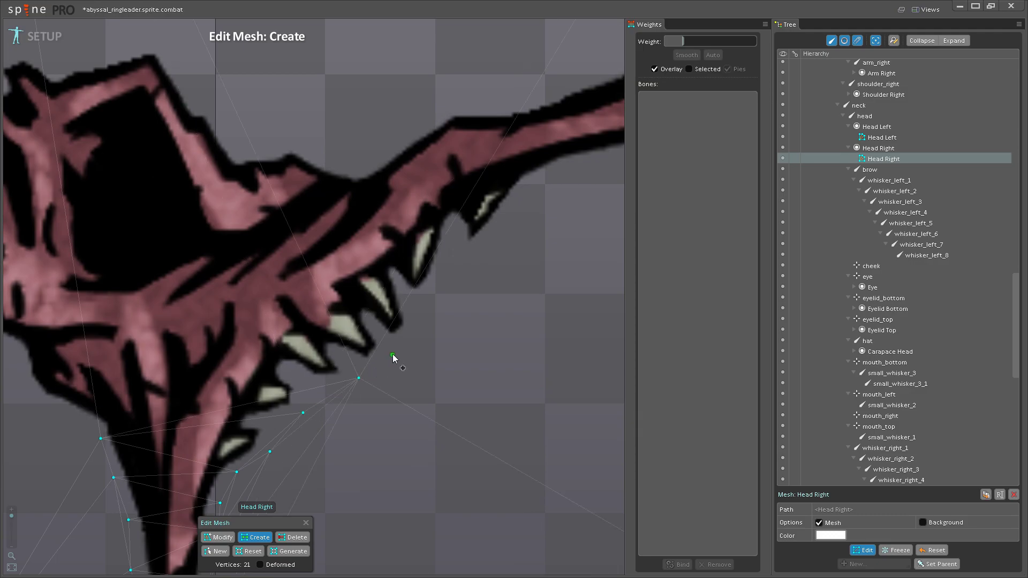
pyautogui.click(400, 354)
pyautogui.moveTo(402, 352); pyautogui.dragTo(356, 420)
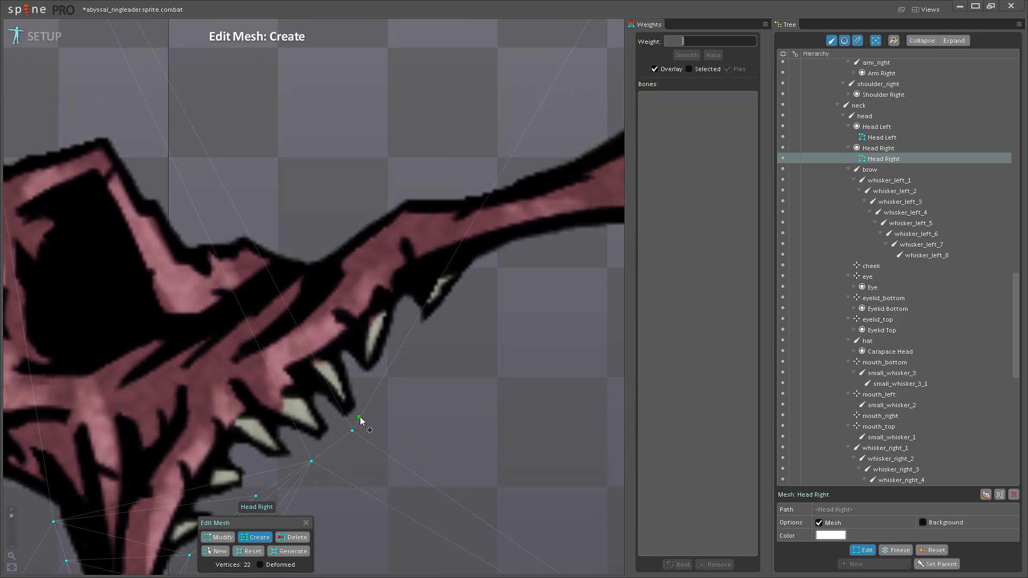
pyautogui.click(407, 352)
pyautogui.click(410, 347)
pyautogui.click(453, 314)
pyautogui.moveTo(489, 274); pyautogui.dragTo(369, 385)
# - Create mesh vertices along the underside of the long whisker's first segments
pyautogui.click(405, 359)
pyautogui.click(451, 350)
pyautogui.click(490, 349)
pyautogui.click(529, 347)
pyautogui.moveTo(535, 345); pyautogui.dragTo(409, 436)
pyautogui.click(402, 432)
pyautogui.click(401, 428)
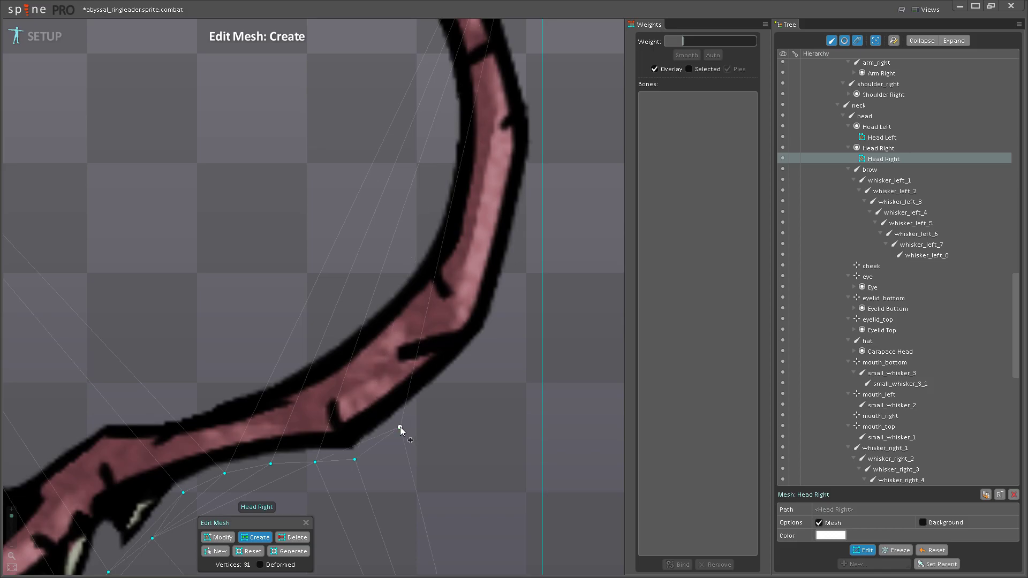
# - Create mesh vertices around the outer side of the long whisker's lower bend
pyautogui.click(447, 389)
pyautogui.click(480, 354)
pyautogui.click(506, 323)
pyautogui.moveTo(507, 326); pyautogui.dragTo(508, 432)
pyautogui.click(522, 355)
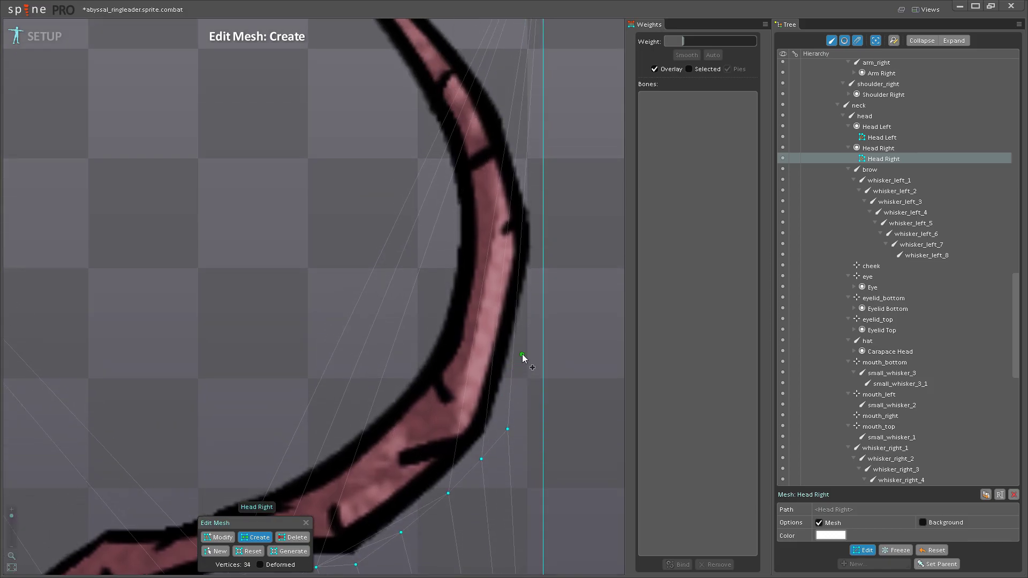
pyautogui.moveTo(521, 355); pyautogui.dragTo(538, 401)
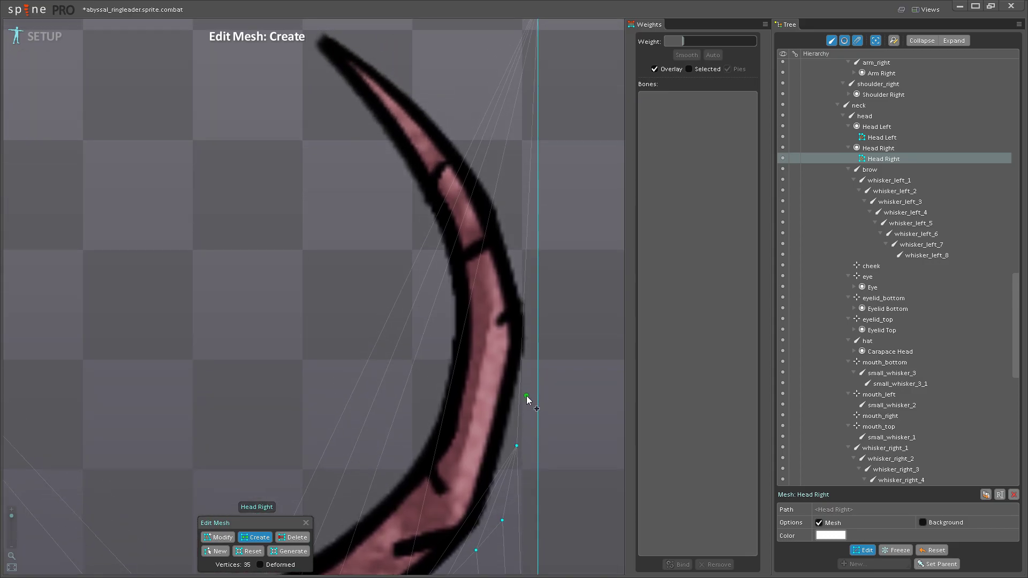
# - Create mesh vertices up the outer edge of the long whisker's upper half
pyautogui.click(524, 397)
pyautogui.click(537, 340)
pyautogui.click(536, 299)
pyautogui.moveTo(537, 300); pyautogui.dragTo(554, 396)
pyautogui.click(532, 351)
pyautogui.click(521, 301)
pyautogui.click(493, 250)
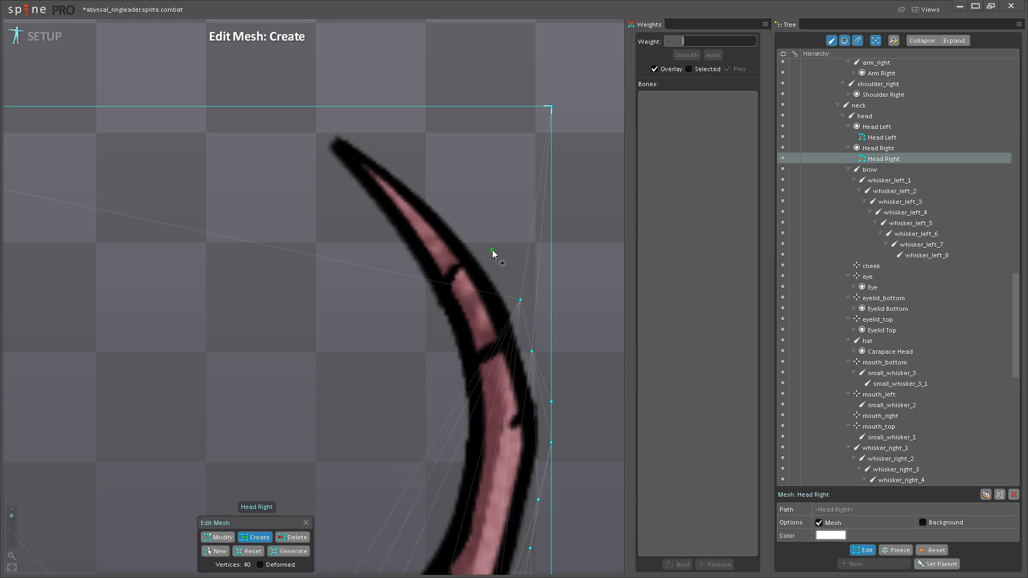
# - Create mesh vertices along the last outer stretch and around the tip of the long whisker
pyautogui.moveTo(463, 215); pyautogui.dragTo(528, 292)
pyautogui.click(513, 276)
pyautogui.click(499, 278)
pyautogui.click(484, 247)
pyautogui.click(449, 221)
pyautogui.click(402, 195)
pyautogui.click(371, 213)
# - Create mesh vertices from the long whisker's tip down the inner edge of its upper half
pyautogui.click(378, 237)
pyautogui.click(407, 264)
pyautogui.click(446, 313)
pyautogui.moveTo(447, 313); pyautogui.dragTo(389, 261)
pyautogui.click(416, 296)
pyautogui.click(439, 342)
pyautogui.click(453, 396)
# - Create mesh vertices down the long whisker's inner edge and around its lower bend
pyautogui.moveTo(453, 396); pyautogui.dragTo(446, 260)
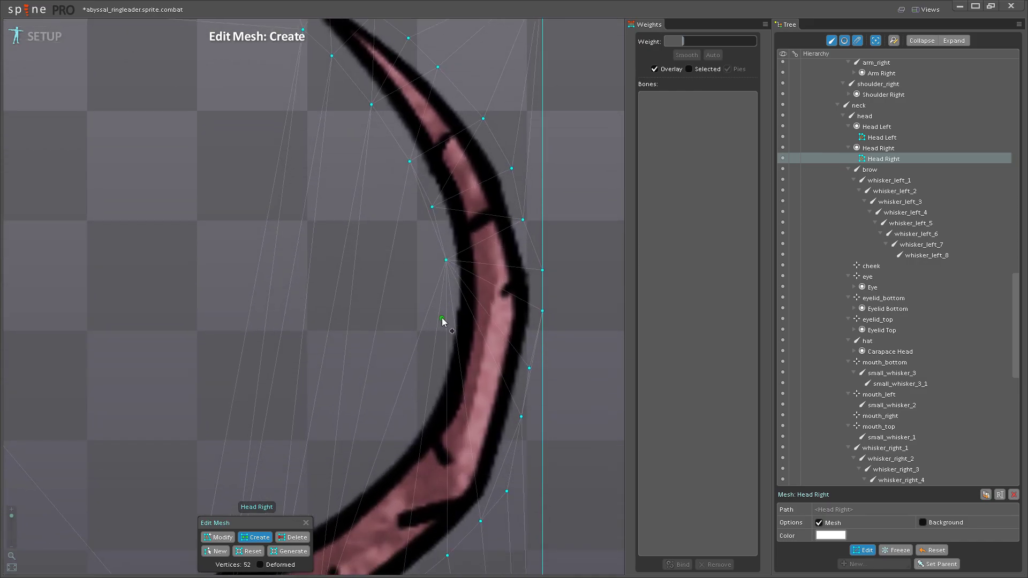
pyautogui.click(446, 320)
pyautogui.moveTo(432, 302); pyautogui.dragTo(480, 320)
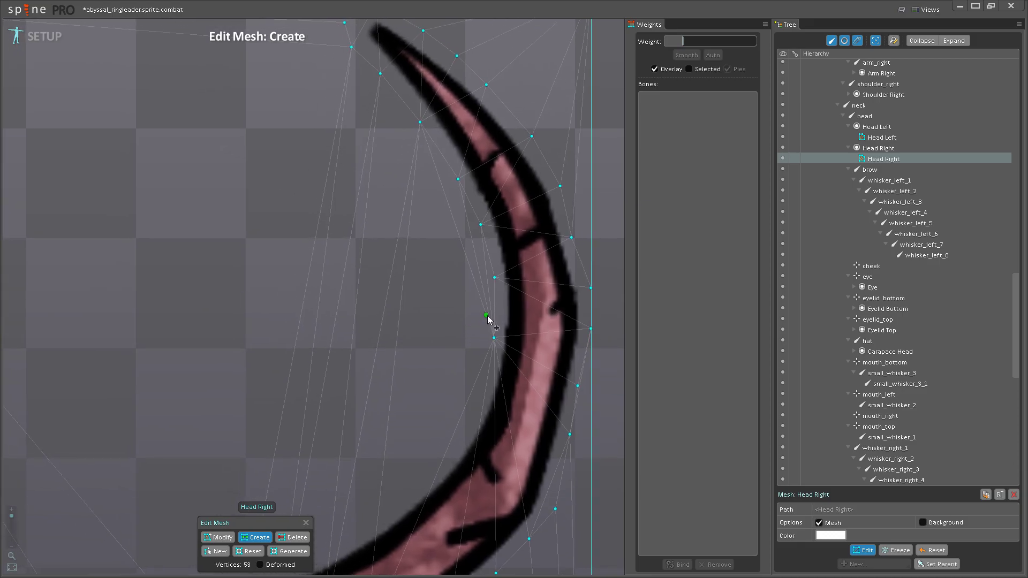
pyautogui.click(477, 396)
pyautogui.moveTo(477, 399); pyautogui.dragTo(500, 287)
pyautogui.click(477, 288)
pyautogui.click(438, 322)
pyautogui.moveTo(390, 362); pyautogui.dragTo(537, 324)
pyautogui.click(545, 317)
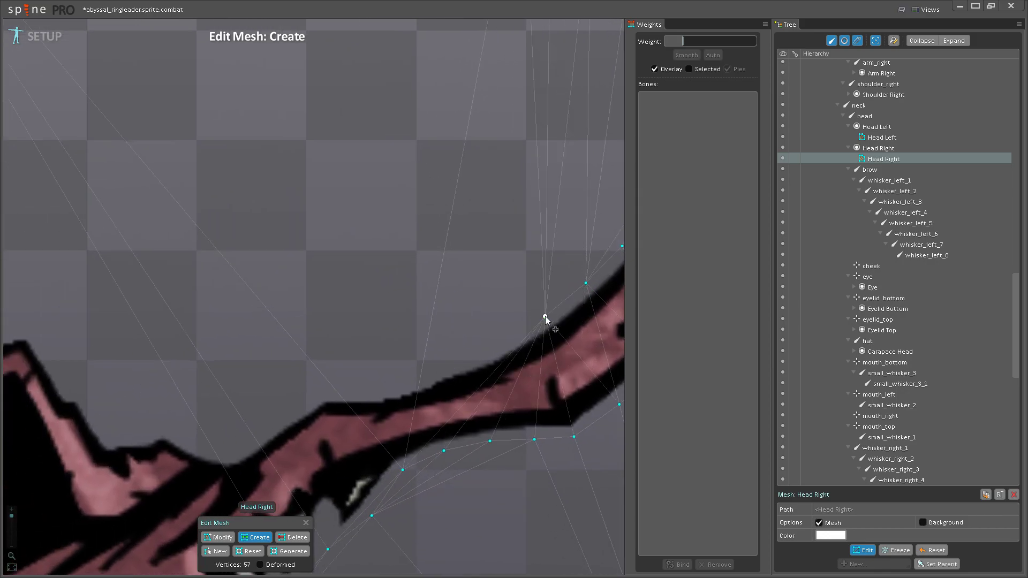
# - Create mesh vertices along the upper side of the long whisker's base to where it joins the head
pyautogui.click(497, 344)
pyautogui.click(447, 363)
pyautogui.click(410, 376)
pyautogui.moveTo(413, 381); pyautogui.dragTo(448, 319)
pyautogui.click(411, 311)
pyautogui.click(378, 313)
pyautogui.click(347, 339)
pyautogui.click(306, 366)
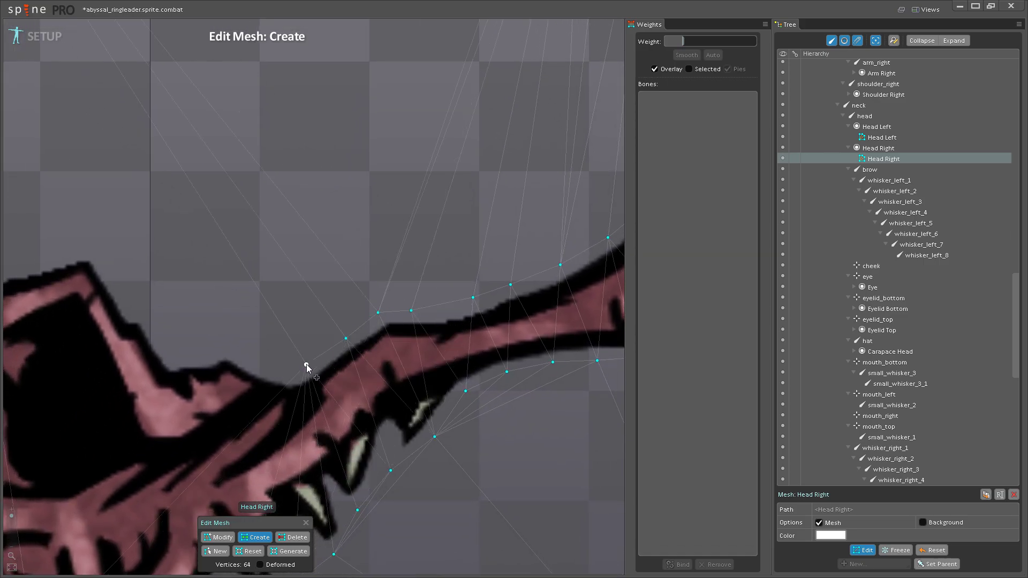
# - Create mesh vertices along the head's outline past the whisker base and up the lower slope of the brow ridge
pyautogui.moveTo(306, 367); pyautogui.dragTo(372, 328)
pyautogui.click(347, 332)
pyautogui.click(314, 314)
pyautogui.click(286, 306)
pyautogui.click(259, 318)
pyautogui.moveTo(259, 317); pyautogui.dragTo(437, 367)
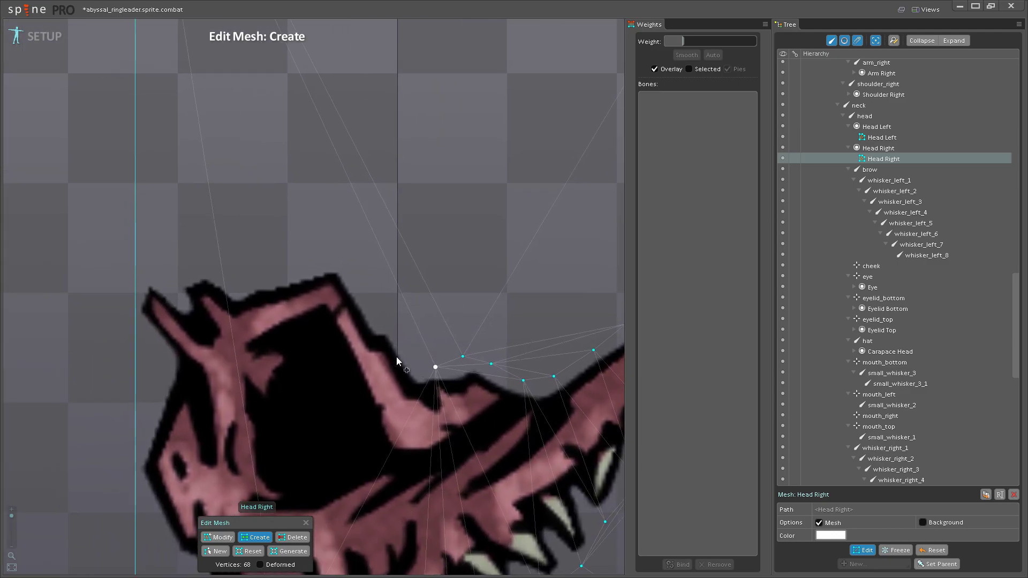
pyautogui.click(414, 361)
pyautogui.click(398, 337)
pyautogui.click(384, 323)
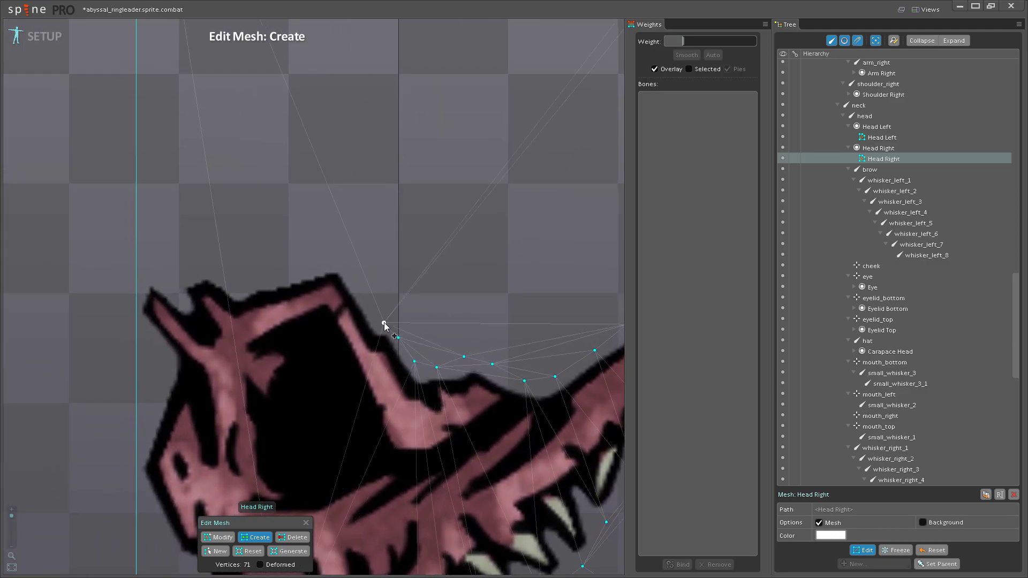
# - Create mesh vertices over the peak of the brow ridge, along the head's top edge and around the corner spikes
pyautogui.click(358, 291)
pyautogui.click(341, 265)
pyautogui.click(306, 271)
pyautogui.click(271, 276)
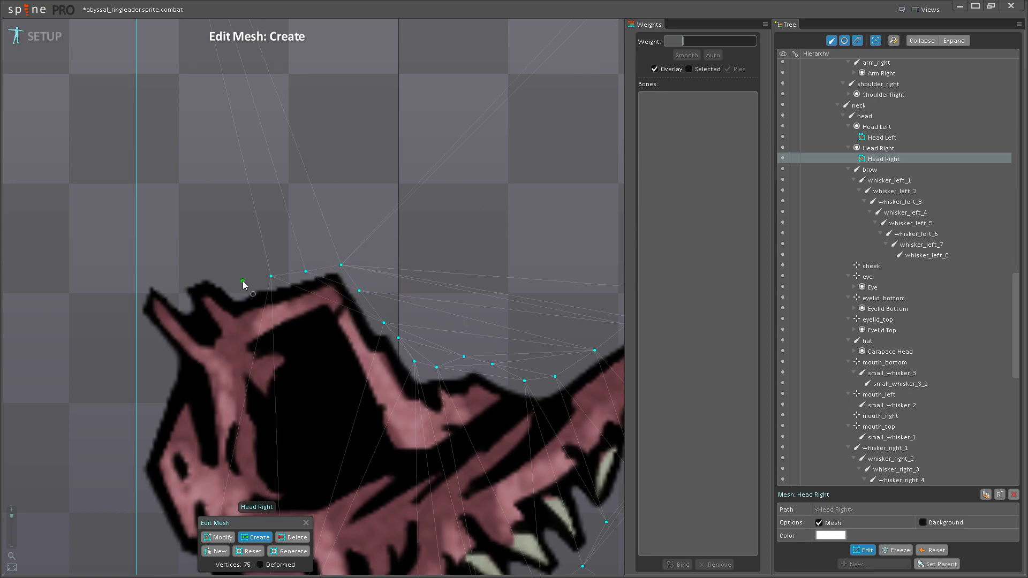
pyautogui.click(240, 283)
pyautogui.click(212, 267)
pyautogui.click(175, 275)
pyautogui.click(136, 277)
pyautogui.click(136, 323)
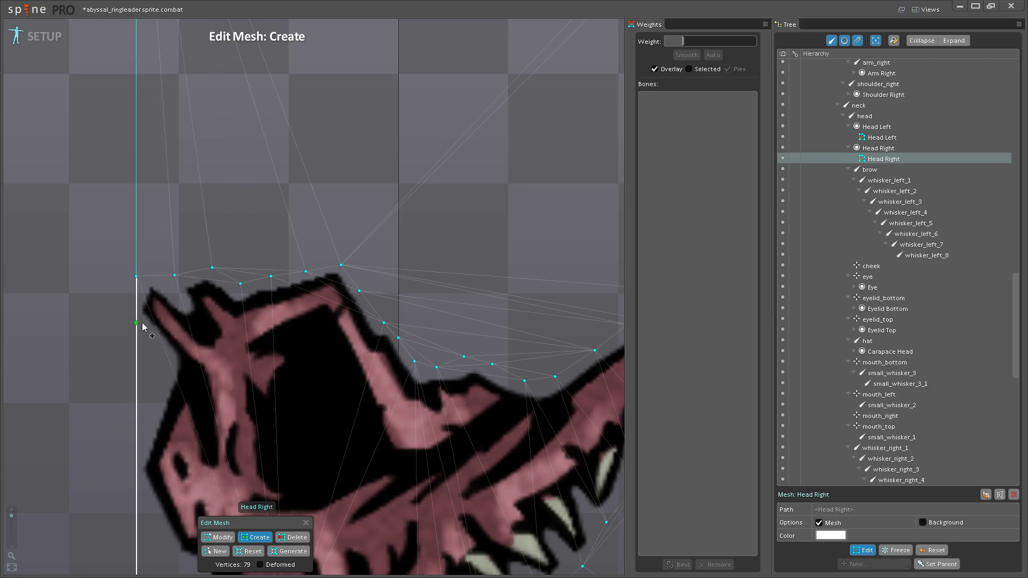
# - Create mesh vertices down the head's left edge below the corner spike
pyautogui.click(168, 361)
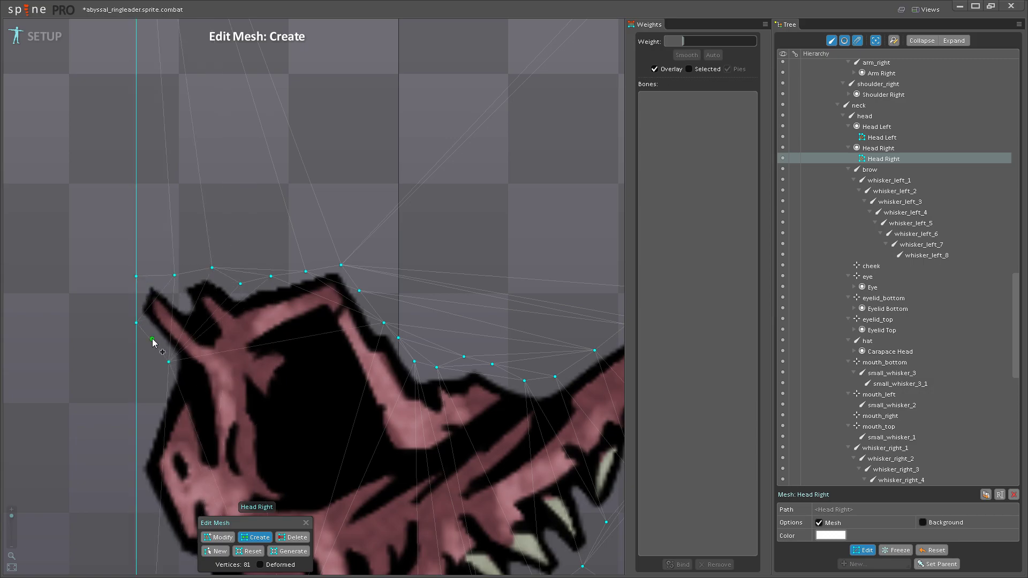
pyautogui.click(152, 339)
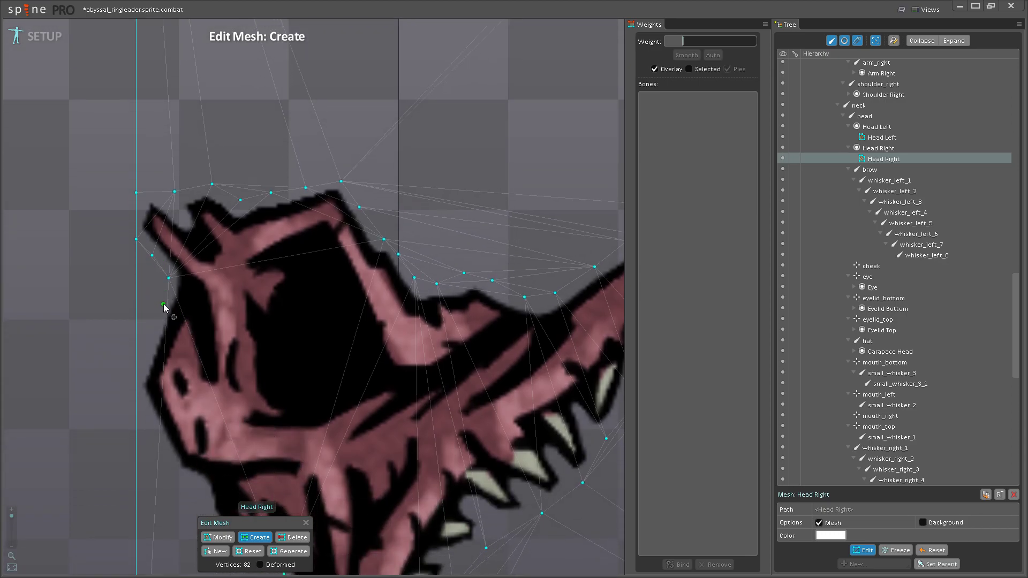
pyautogui.click(165, 306)
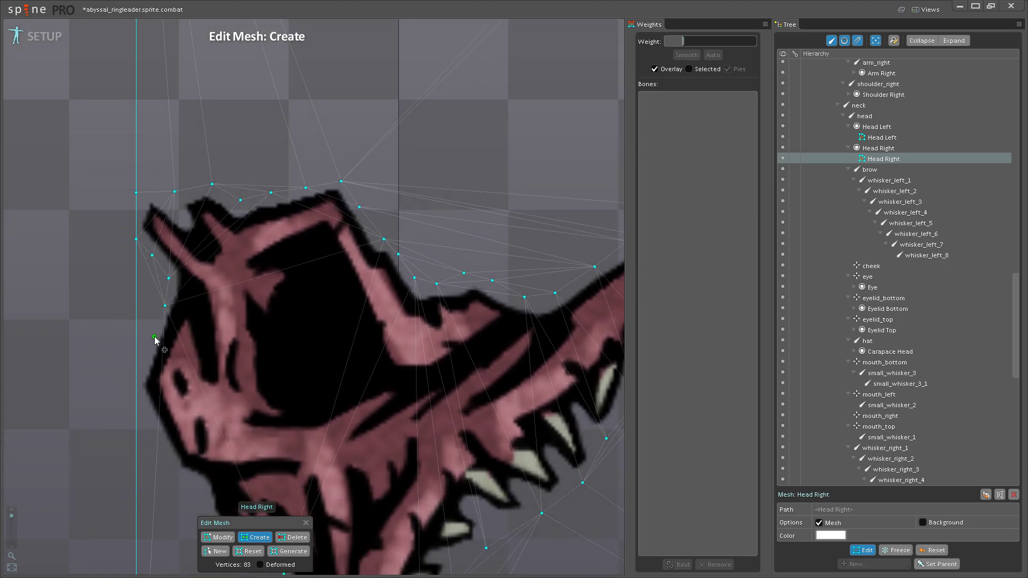
pyautogui.click(154, 338)
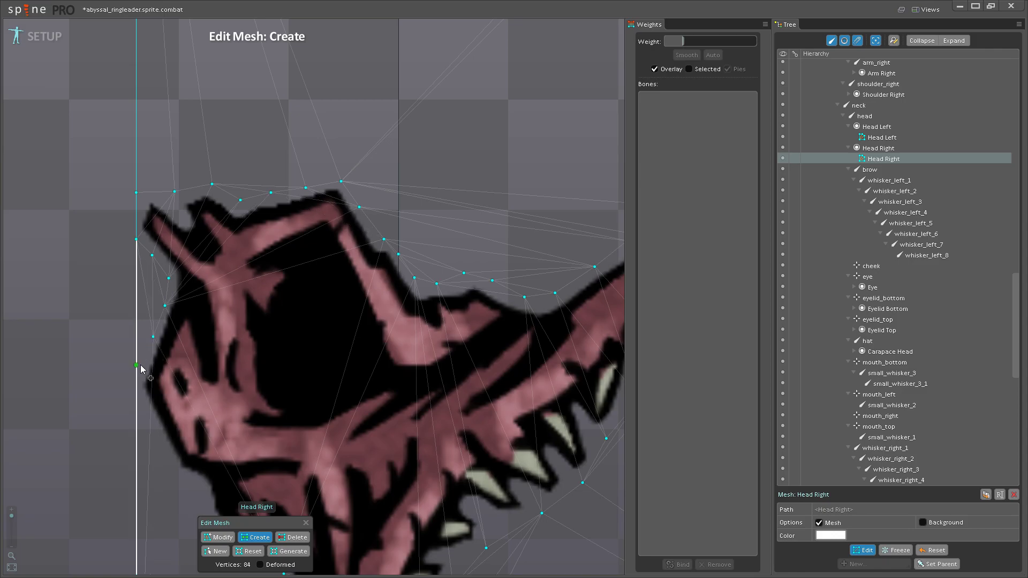
pyautogui.click(137, 385)
pyautogui.moveTo(142, 371); pyautogui.dragTo(110, 245)
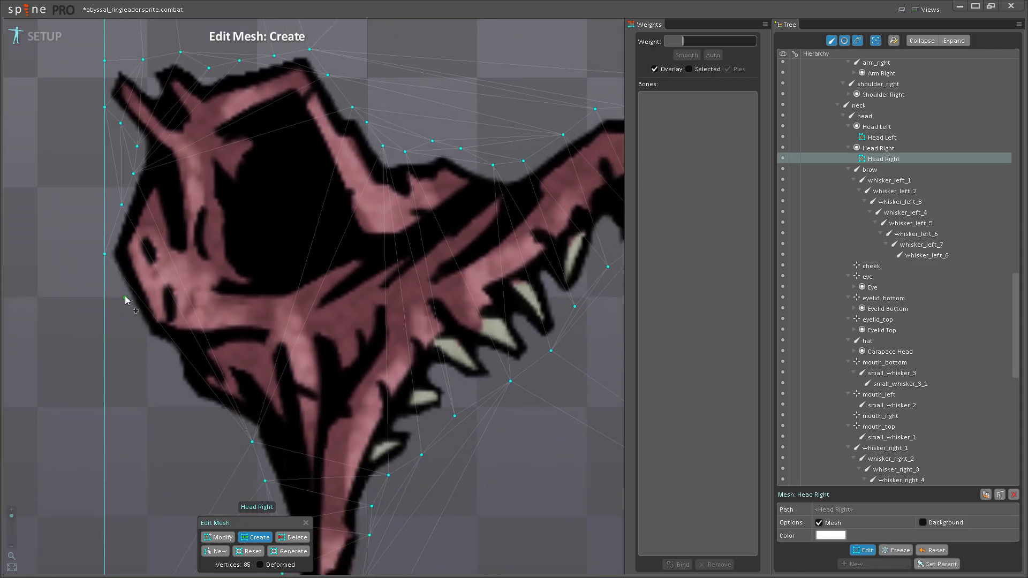
# - Create mesh vertices around the head's lower left outline and along the jaw toward the tapered chin
pyautogui.click(116, 283)
pyautogui.click(132, 317)
pyautogui.click(147, 344)
pyautogui.click(174, 358)
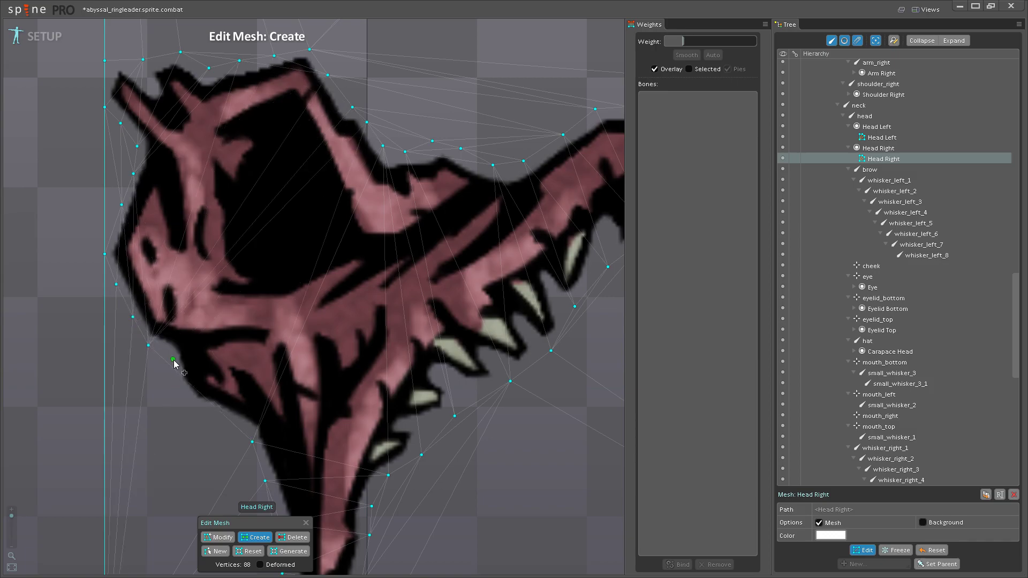
pyautogui.moveTo(177, 362); pyautogui.dragTo(163, 344)
pyautogui.click(156, 329)
pyautogui.click(185, 351)
pyautogui.click(211, 356)
pyautogui.moveTo(210, 356); pyautogui.dragTo(154, 279)
pyautogui.scroll(-1, 120, 219)
pyautogui.moveTo(121, 220); pyautogui.dragTo(176, 328)
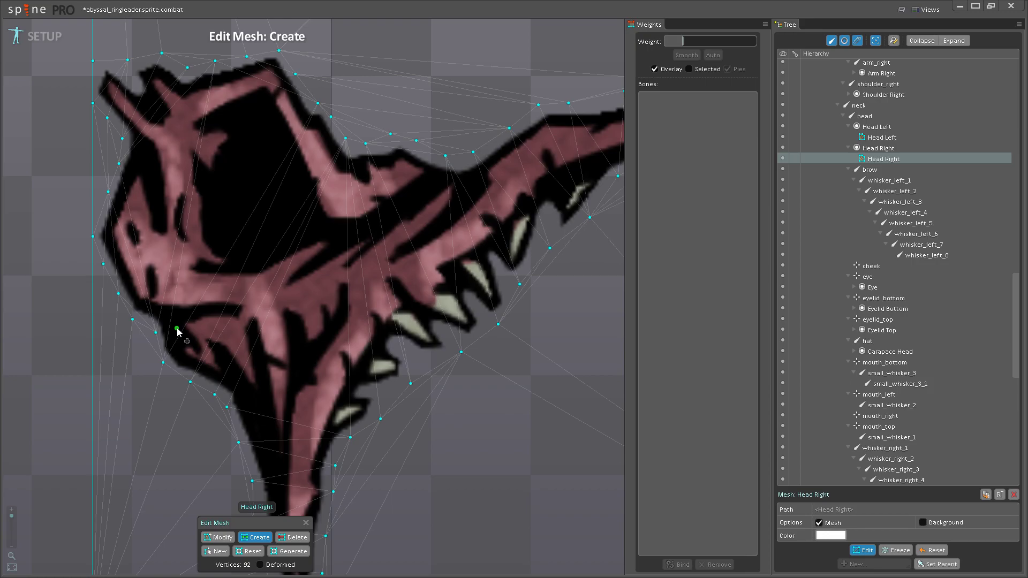
# - Create inner mesh vertices along the dark crease above the jaw and up to the eye socket's lower corner
pyautogui.click(177, 330)
pyautogui.click(187, 320)
pyautogui.click(213, 316)
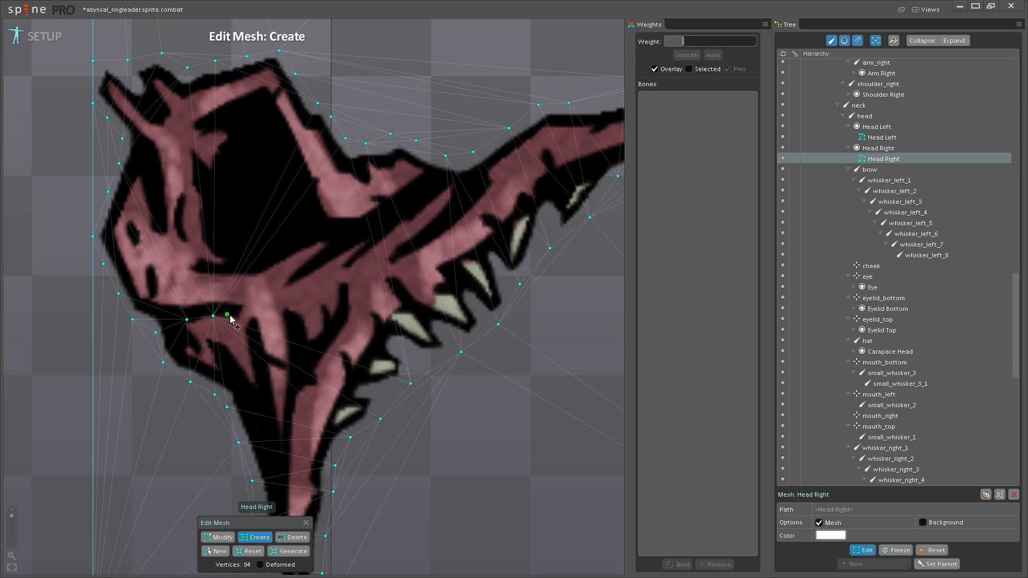
pyautogui.click(237, 317)
pyautogui.click(255, 300)
pyautogui.click(254, 272)
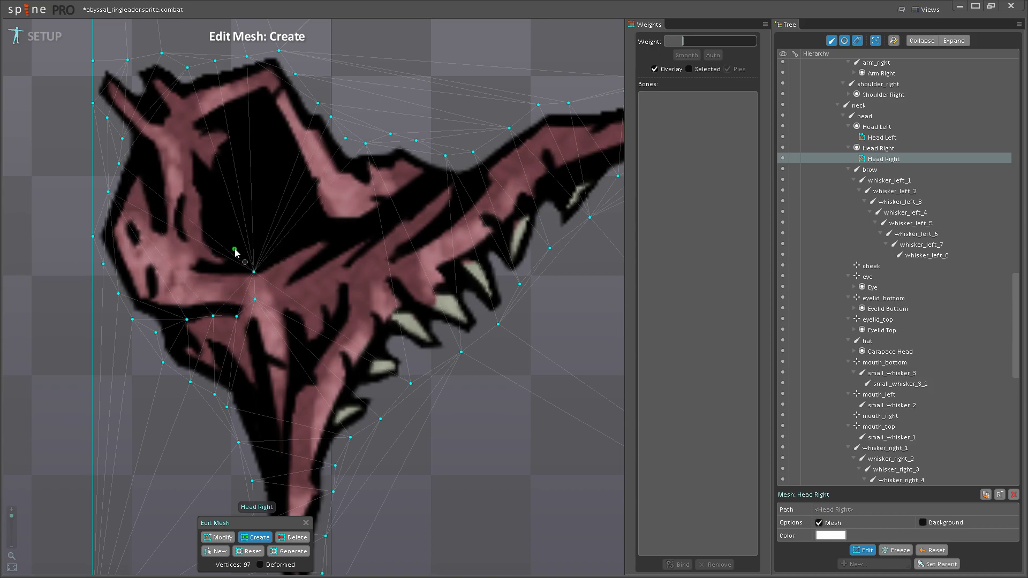
# - Create inner mesh vertices from the bottom of the eye socket up along the left side of the face
pyautogui.moveTo(235, 251); pyautogui.dragTo(300, 298)
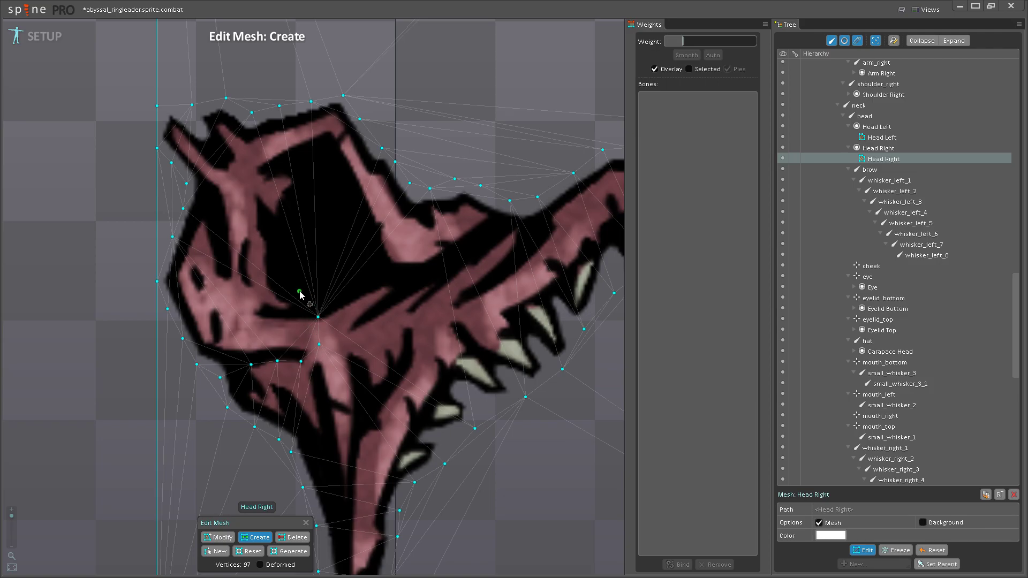
pyautogui.moveTo(299, 291); pyautogui.dragTo(322, 339)
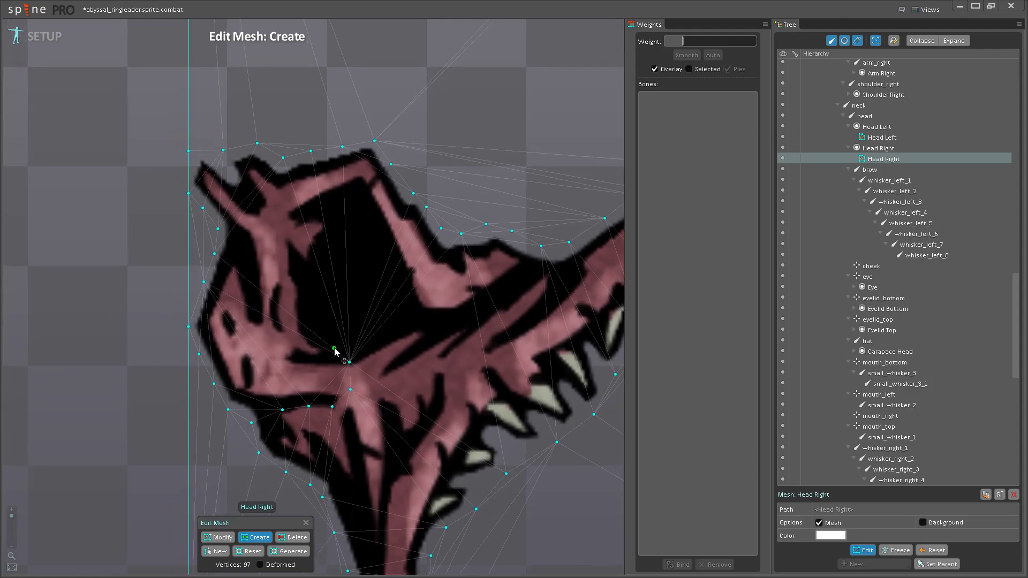
pyautogui.click(322, 338)
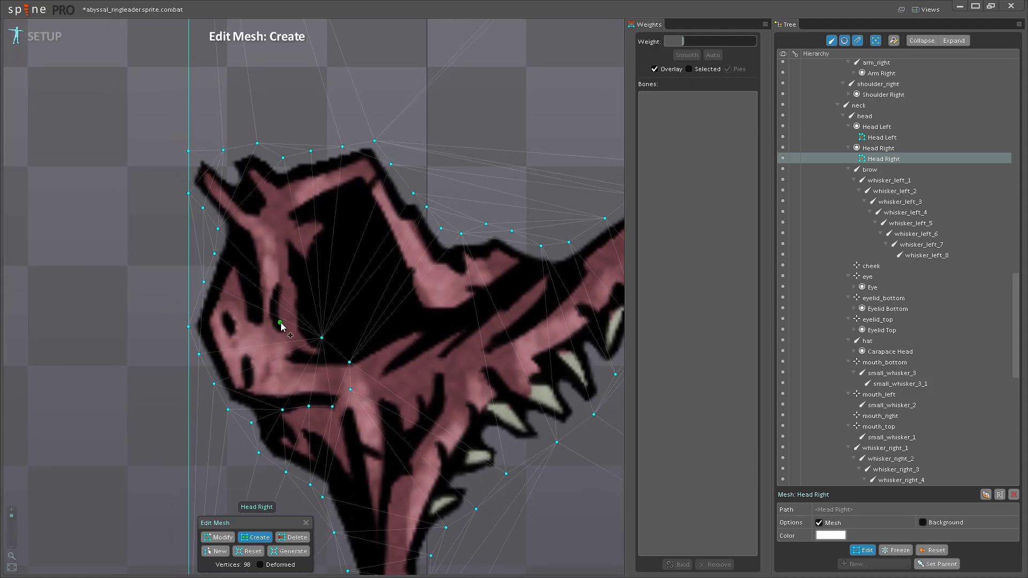
pyautogui.click(284, 322)
pyautogui.click(258, 296)
pyautogui.click(243, 255)
pyautogui.moveTo(287, 321); pyautogui.dragTo(303, 376)
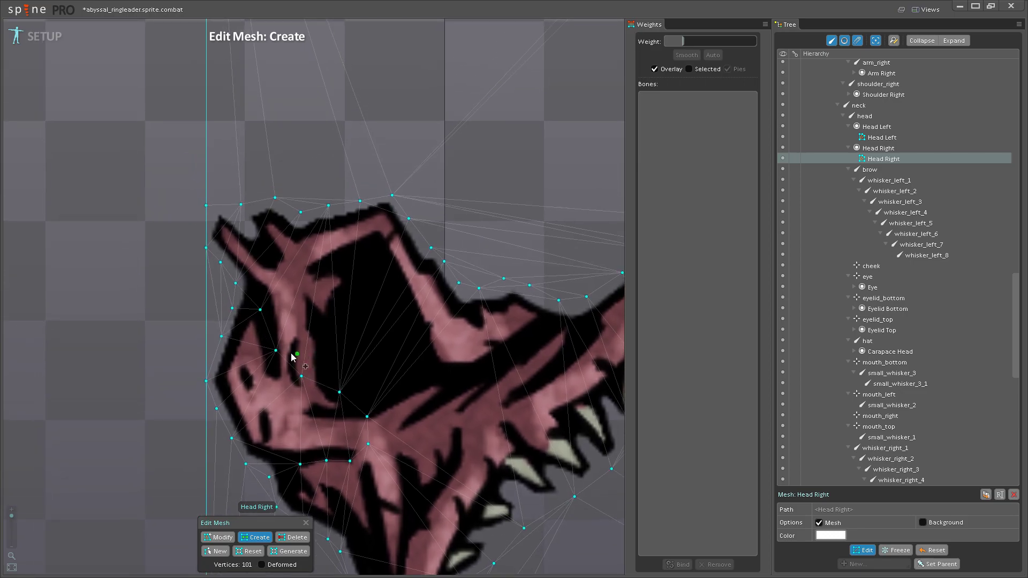
# - Create inner mesh vertices from the whisker base along the dark band beneath the brow ridge to the eye socket
pyautogui.moveTo(348, 344); pyautogui.dragTo(290, 341)
pyautogui.moveTo(298, 304); pyautogui.dragTo(231, 292)
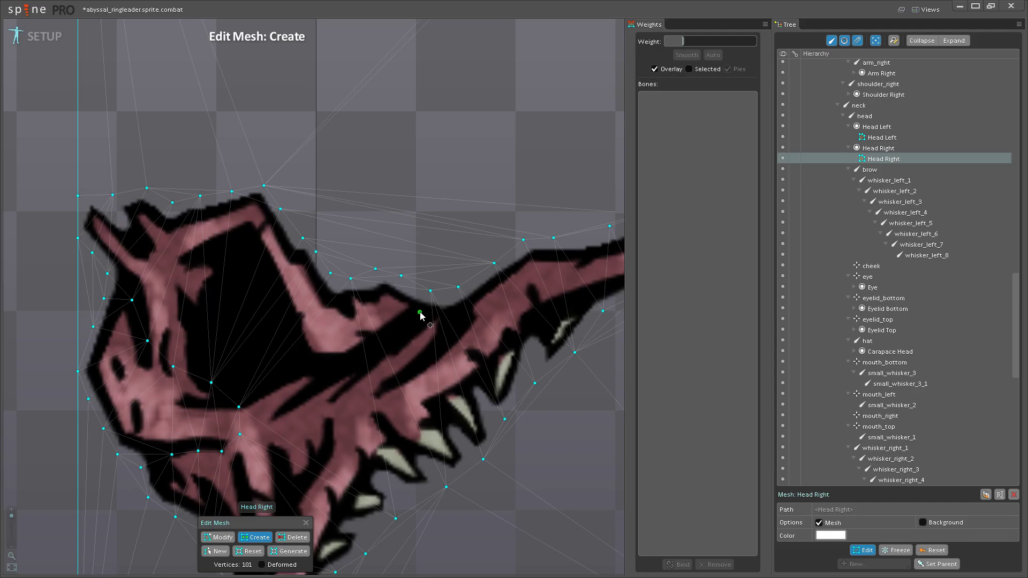
pyautogui.click(421, 311)
pyautogui.click(398, 335)
pyautogui.click(366, 357)
pyautogui.click(335, 364)
pyautogui.click(300, 359)
# - Create inner mesh vertices up the eye socket's right rim, across its upper rim and into the corner spikes
pyautogui.click(282, 327)
pyautogui.click(271, 297)
pyautogui.click(254, 261)
pyautogui.click(243, 245)
pyautogui.click(214, 252)
pyautogui.click(187, 261)
pyautogui.click(153, 248)
pyautogui.click(129, 230)
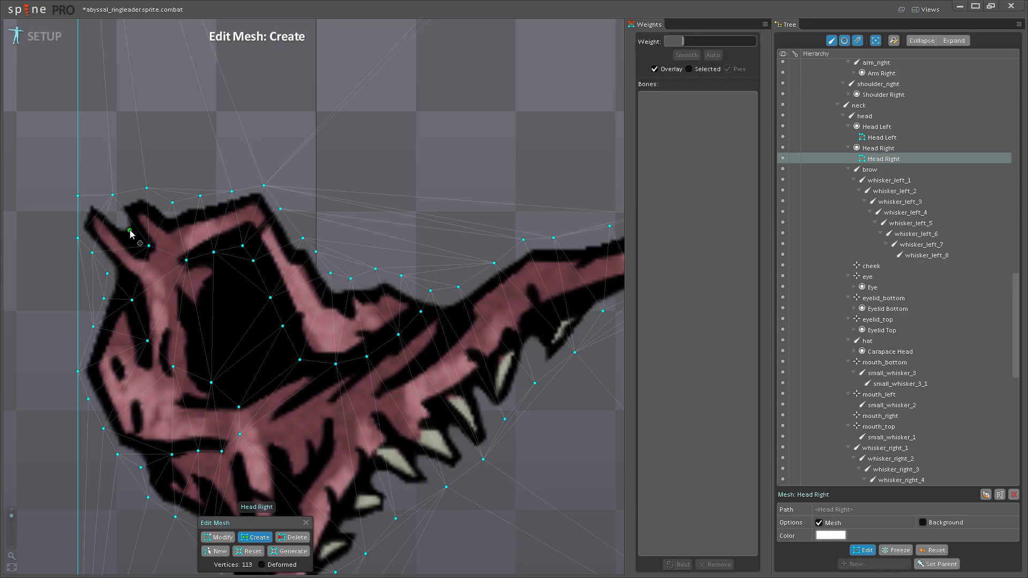
# - Add inner mesh vertices through the pink brow ridge around the eye socket
pyautogui.moveTo(315, 309); pyautogui.dragTo(380, 368)
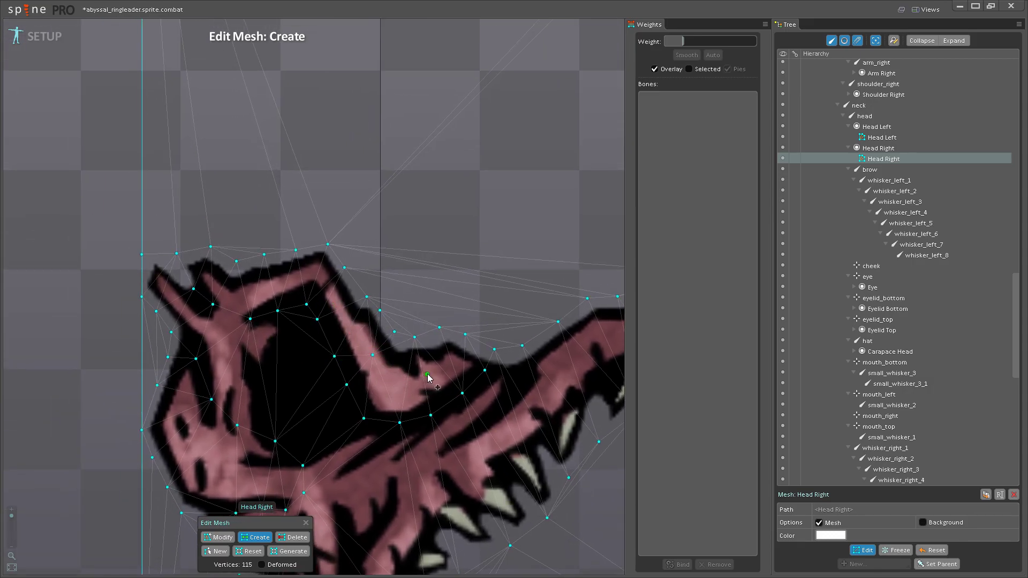
pyautogui.click(331, 291)
pyautogui.click(285, 279)
pyautogui.moveTo(283, 281); pyautogui.dragTo(272, 283)
pyautogui.moveTo(306, 461); pyautogui.dragTo(316, 387)
pyautogui.click(335, 335)
pyautogui.moveTo(407, 348); pyautogui.dragTo(271, 328)
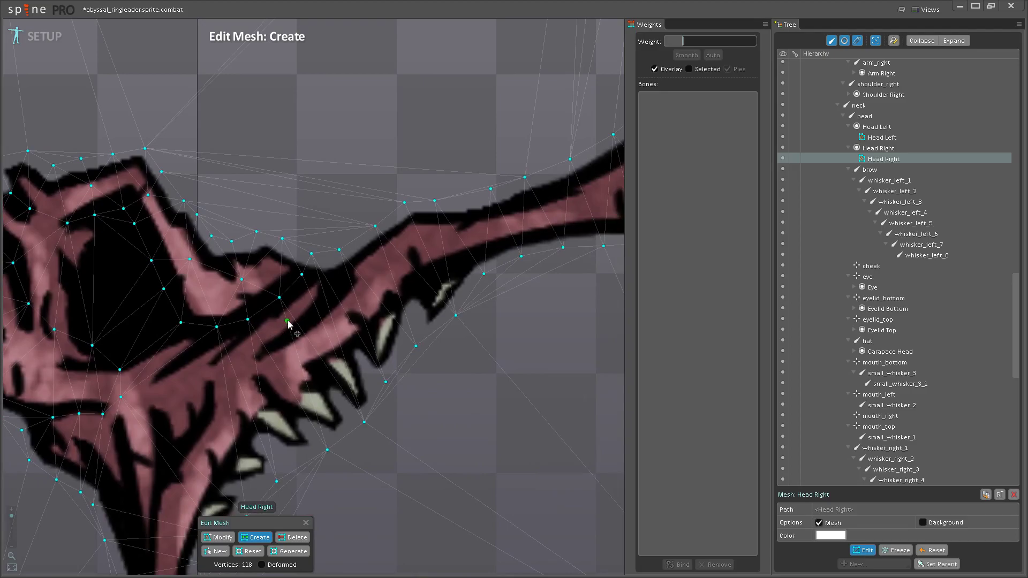
# - Create inner mesh vertices along the long whisker's centre line from its base to its tip
pyautogui.scroll(-2, 287, 321)
pyautogui.moveTo(484, 277); pyautogui.dragTo(369, 359)
pyautogui.click(295, 342)
pyautogui.click(353, 326)
pyautogui.click(427, 301)
pyautogui.moveTo(427, 301); pyautogui.dragTo(378, 407)
pyautogui.click(431, 354)
pyautogui.moveTo(431, 354); pyautogui.dragTo(418, 432)
pyautogui.moveTo(454, 366)
pyautogui.mouseDown()
pyautogui.moveTo(453, 355)
pyautogui.moveTo(452, 379)
pyautogui.mouseUp()
pyautogui.click(453, 354)
pyautogui.click(458, 344)
pyautogui.moveTo(457, 339); pyautogui.dragTo(497, 409)
pyautogui.click(459, 334)
pyautogui.moveTo(457, 377); pyautogui.dragTo(557, 141)
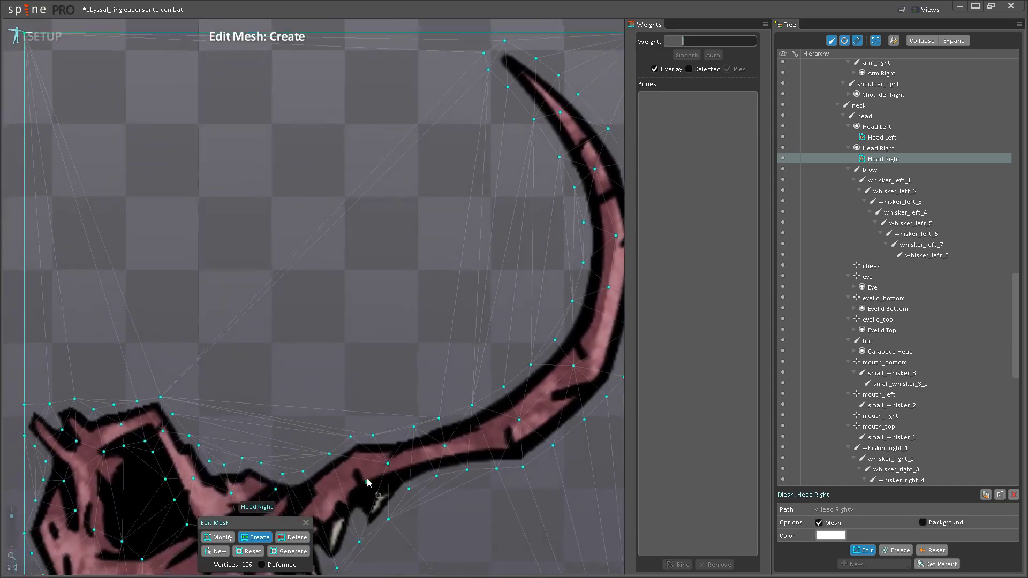
# - Create inner mesh vertices up the tapered chin and through the cheek below the eye socket
pyautogui.moveTo(369, 484); pyautogui.dragTo(491, 274)
pyautogui.moveTo(389, 416); pyautogui.dragTo(418, 360)
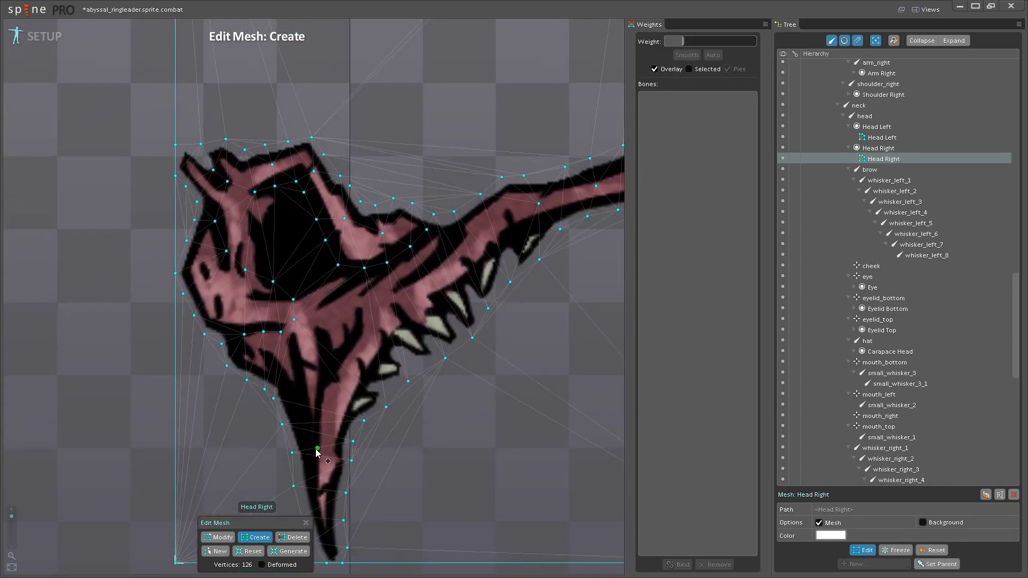
pyautogui.click(300, 424)
pyautogui.click(297, 383)
pyautogui.moveTo(294, 358); pyautogui.dragTo(289, 346)
pyautogui.click(319, 362)
pyautogui.click(341, 338)
pyautogui.click(355, 305)
pyautogui.click(376, 280)
pyautogui.click(336, 298)
pyautogui.click(327, 303)
pyautogui.moveTo(327, 303); pyautogui.dragTo(379, 394)
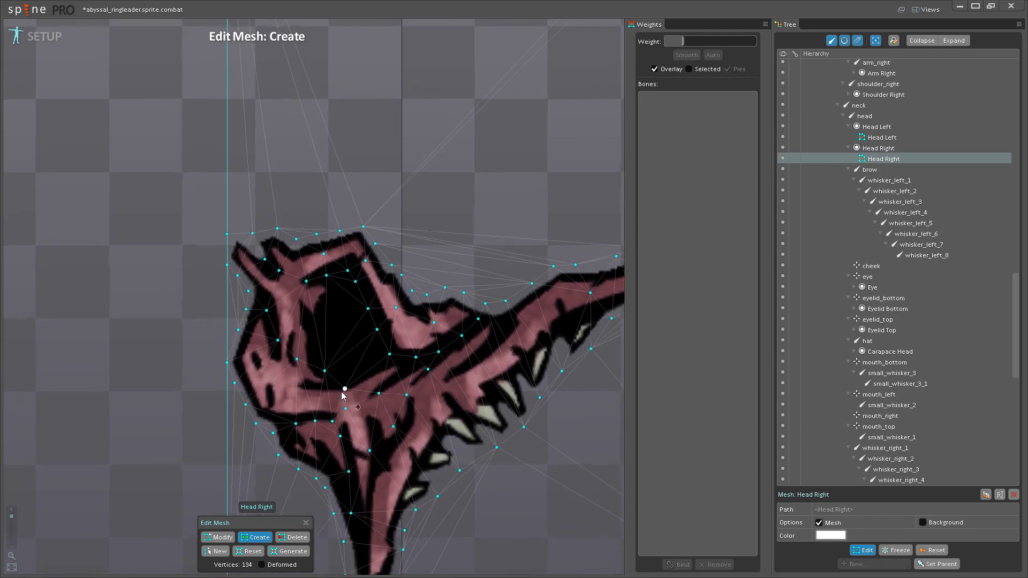
# - Fill the face left of the eye socket and the socket's left rim with inner mesh vertices
pyautogui.click(307, 396)
pyautogui.click(269, 379)
pyautogui.moveTo(257, 348); pyautogui.dragTo(252, 398)
pyautogui.click(314, 380)
pyautogui.scroll(1, 314, 382)
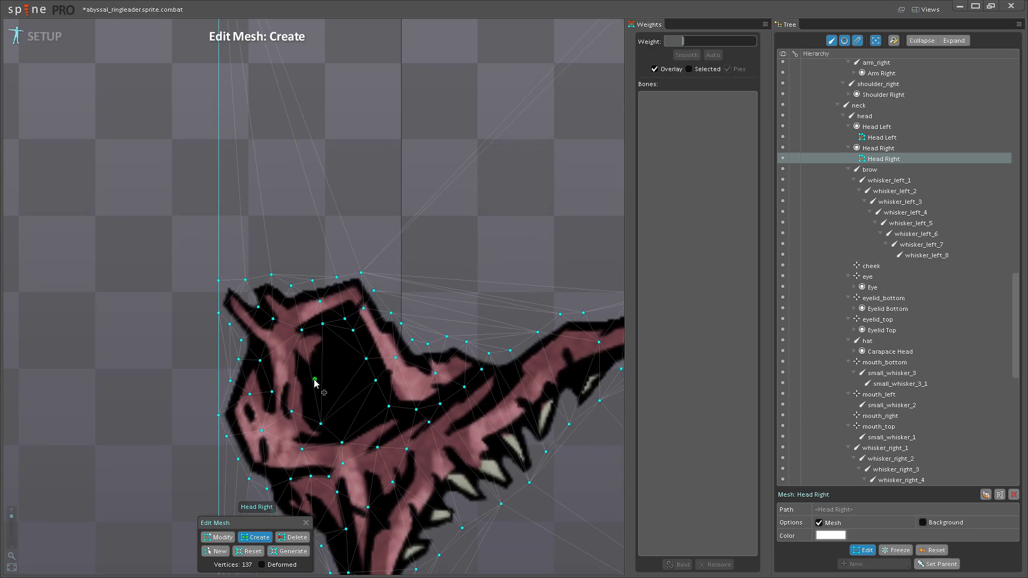
pyautogui.click(309, 400)
pyautogui.moveTo(309, 386); pyautogui.dragTo(306, 366)
pyautogui.click(307, 341)
pyautogui.click(283, 368)
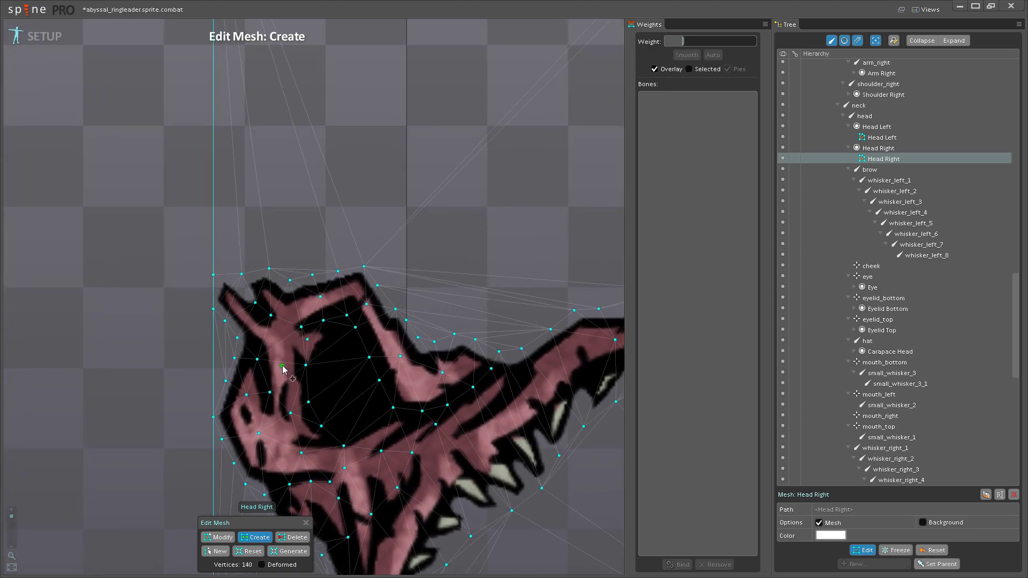
pyautogui.click(296, 383)
# - Delete the four corner vertices of the Head Right mesh and finish mesh editing
pyautogui.scroll(-2, 298, 385)
pyautogui.moveTo(344, 418); pyautogui.dragTo(250, 240)
pyautogui.click(301, 540)
pyautogui.click(599, 423)
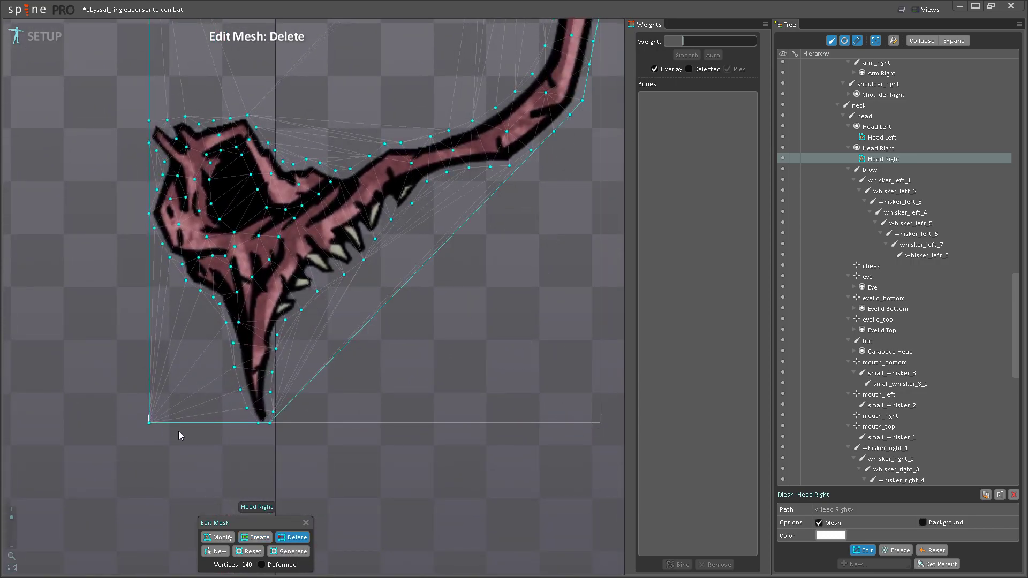
pyautogui.click(149, 423)
pyautogui.scroll(-3, 319, 464)
pyautogui.moveTo(319, 461); pyautogui.dragTo(316, 577)
pyautogui.click(498, 241)
pyautogui.click(202, 241)
pyautogui.moveTo(294, 374); pyautogui.dragTo(298, 163)
pyautogui.click(863, 550)
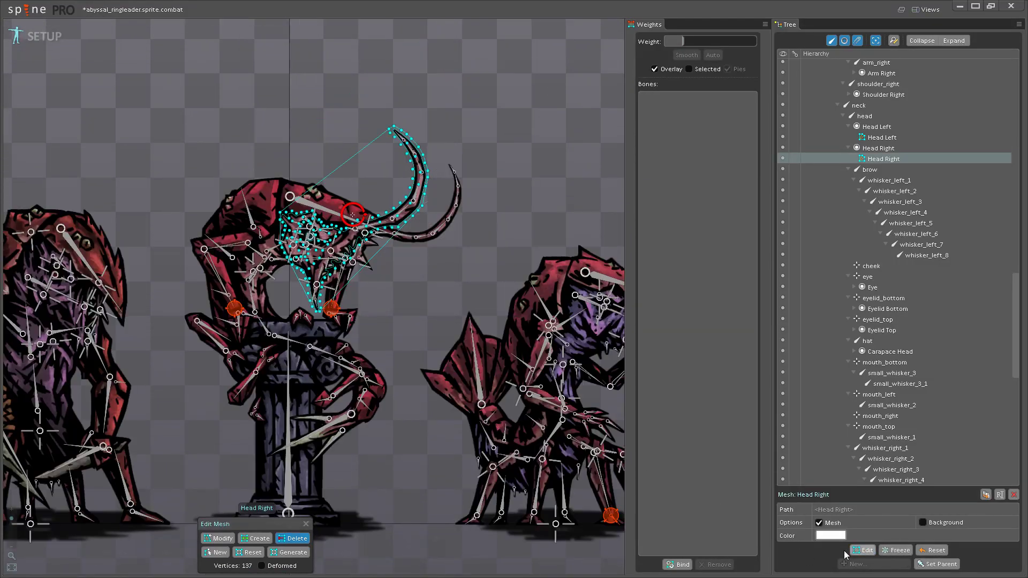
# - Start binding bones to the Head Right mesh and add the head and brow bones
pyautogui.click(679, 565)
pyautogui.scroll(8, 300, 322)
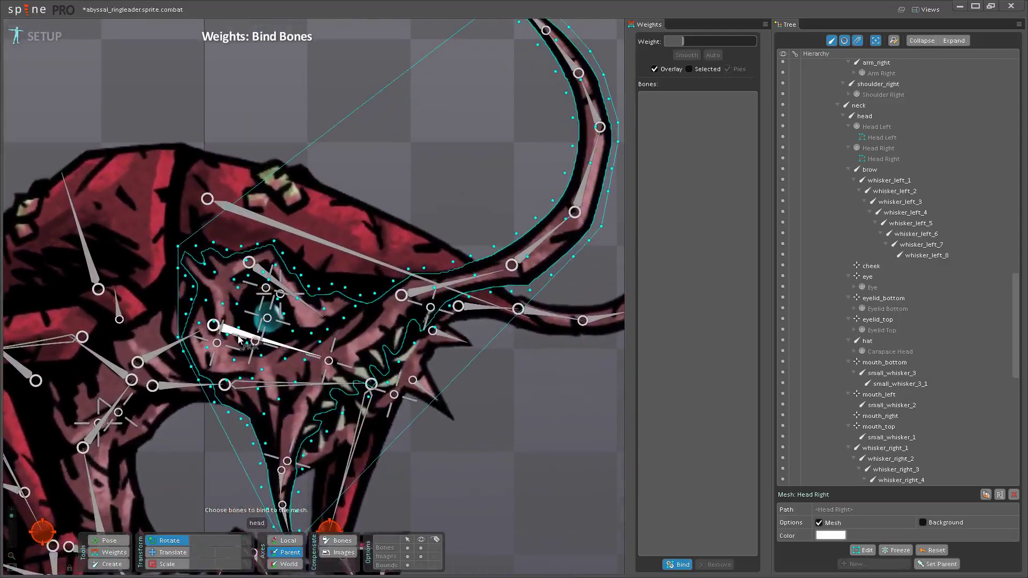
pyautogui.click(239, 339)
pyautogui.scroll(4, 247, 338)
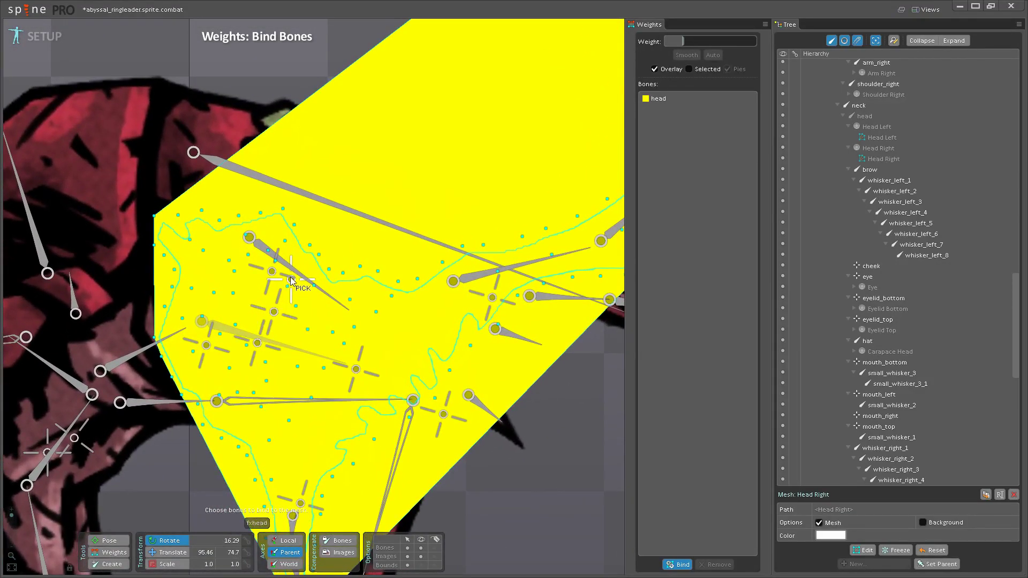
pyautogui.click(297, 272)
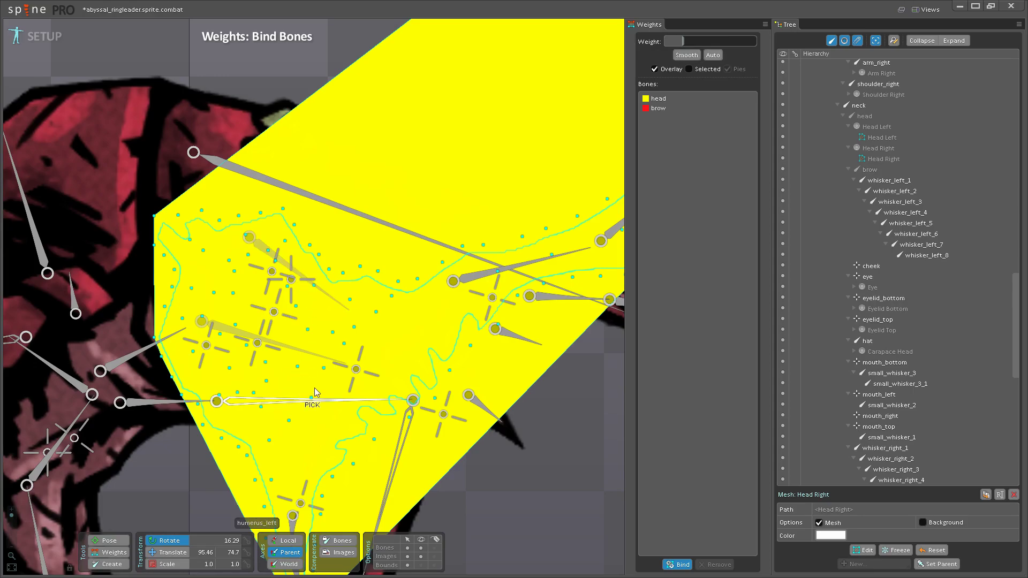
# - Add the small_whisker_3, small_whisker_3_1 and mouth_bottom bones to the Head Right mesh's binding
pyautogui.moveTo(354, 377); pyautogui.dragTo(329, 336)
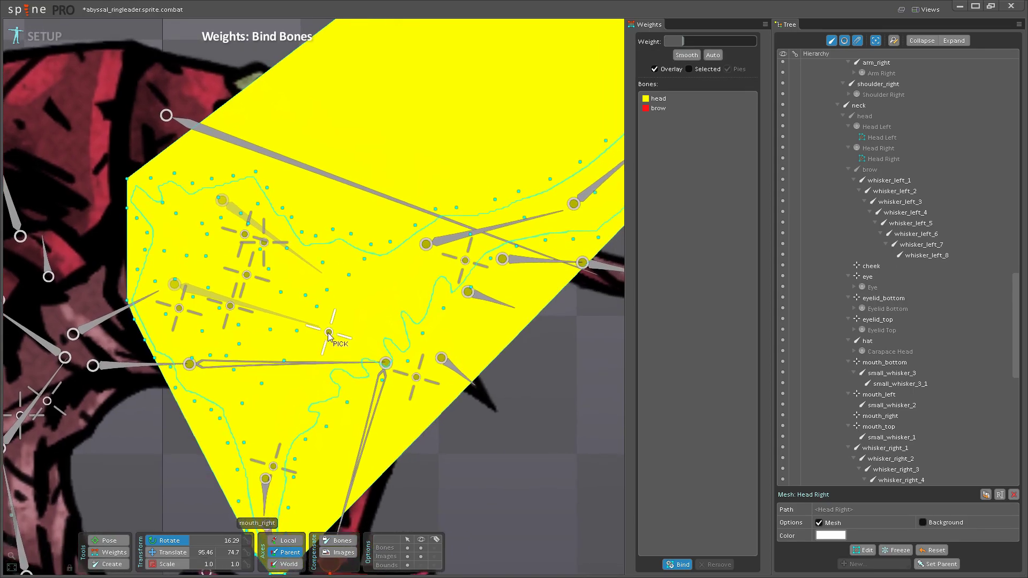
pyautogui.moveTo(266, 511); pyautogui.dragTo(274, 369)
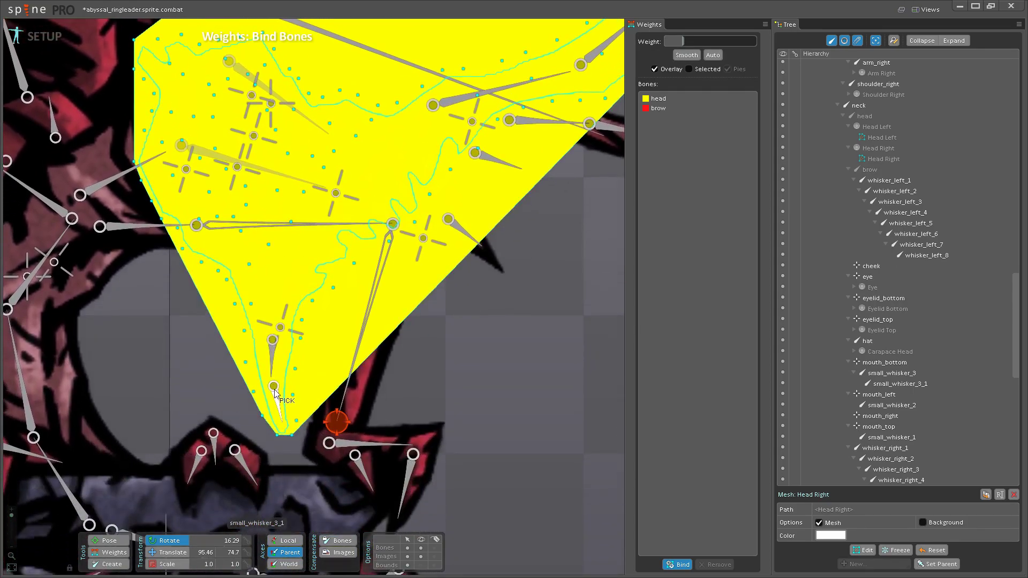
pyautogui.click(274, 365)
pyautogui.click(276, 402)
pyautogui.click(281, 327)
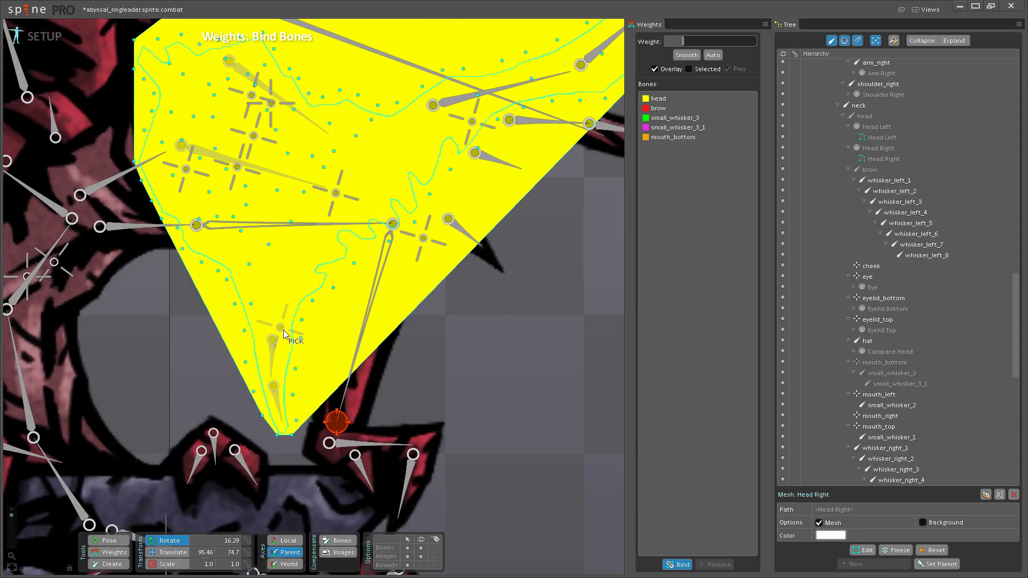
# - Add the mouth_right, mouth_top and whisker_right_1 bones to the Head Right mesh's binding
pyautogui.moveTo(310, 280); pyautogui.dragTo(307, 434)
pyautogui.click(331, 348)
pyautogui.moveTo(371, 339); pyautogui.dragTo(280, 457)
pyautogui.click(374, 389)
pyautogui.click(373, 371)
# - Add the bones whisker_right_2 through whisker_right_6 along the long whisker and finish binding the Head Right mesh
pyautogui.moveTo(506, 336); pyautogui.dragTo(356, 369)
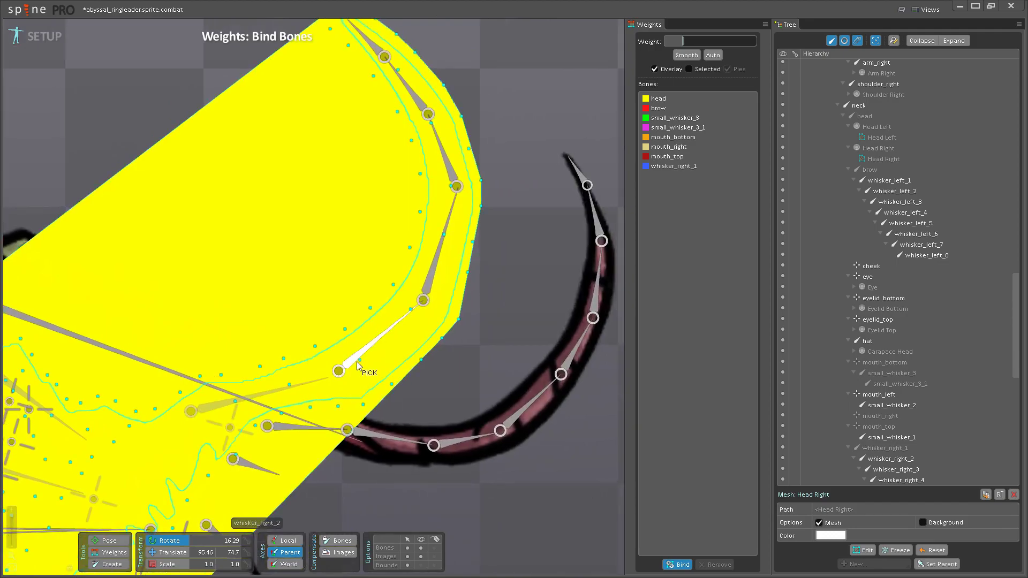
pyautogui.click(356, 367)
pyautogui.moveTo(428, 293); pyautogui.dragTo(383, 427)
pyautogui.click(389, 375)
pyautogui.click(394, 283)
pyautogui.click(356, 220)
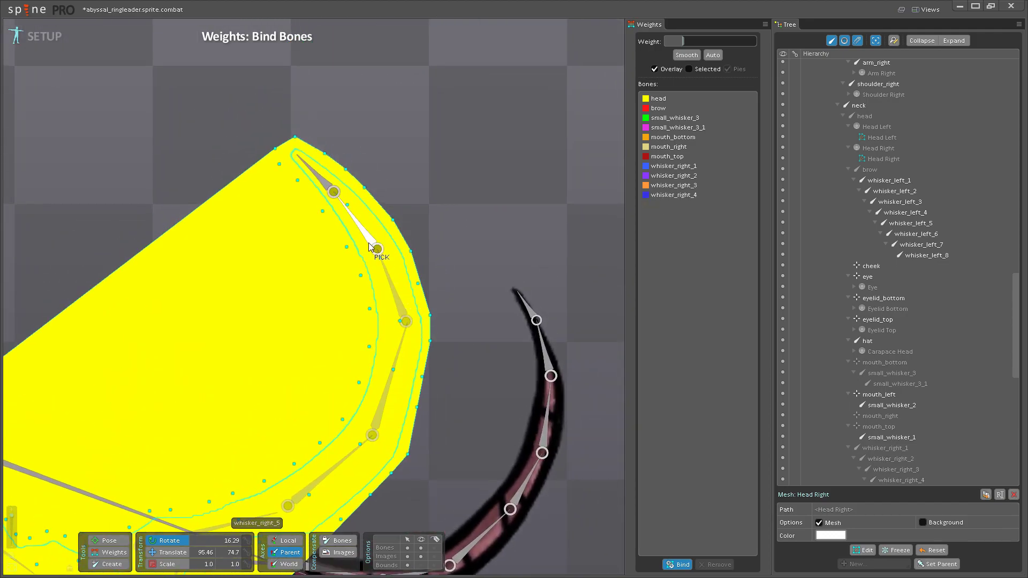
pyautogui.scroll(-3, 328, 218)
pyautogui.moveTo(299, 471); pyautogui.dragTo(392, 370)
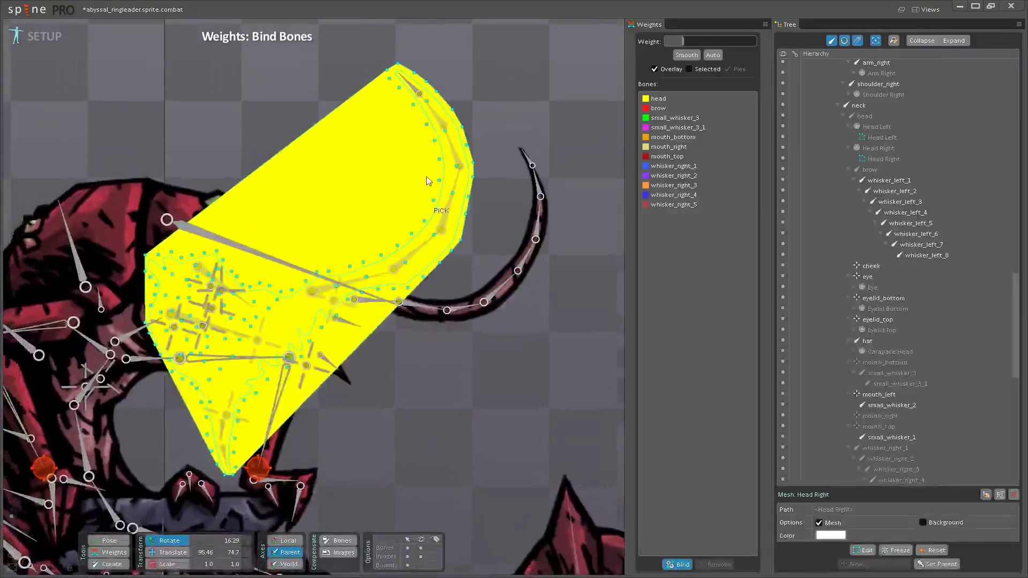
pyautogui.click(416, 100)
pyautogui.moveTo(202, 330); pyautogui.dragTo(283, 333)
pyautogui.scroll(5, 282, 333)
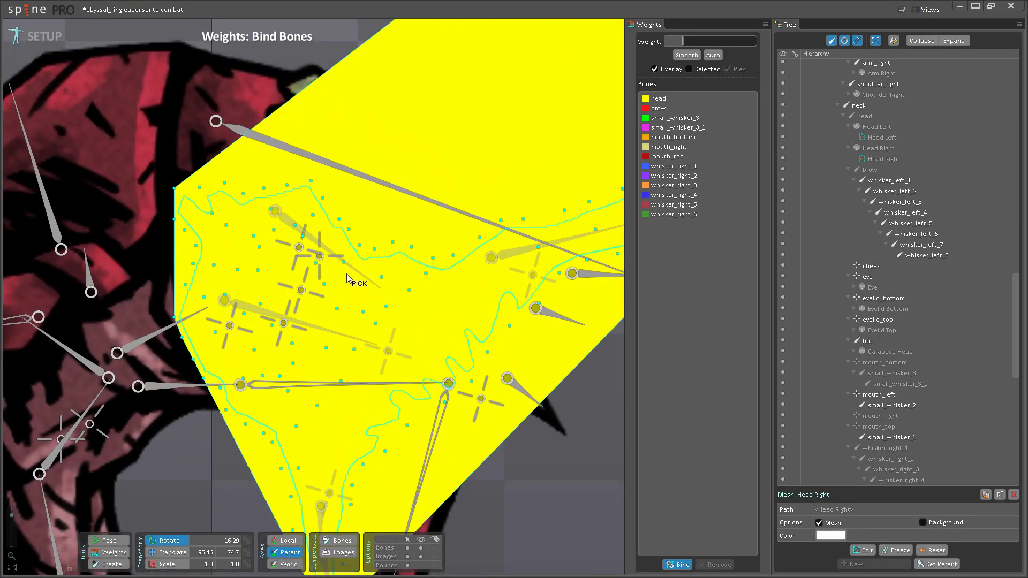
pyautogui.scroll(-2, 319, 159)
pyautogui.scroll(-3, 328, 232)
pyautogui.moveTo(328, 231); pyautogui.dragTo(342, 275)
pyautogui.press('Escape')
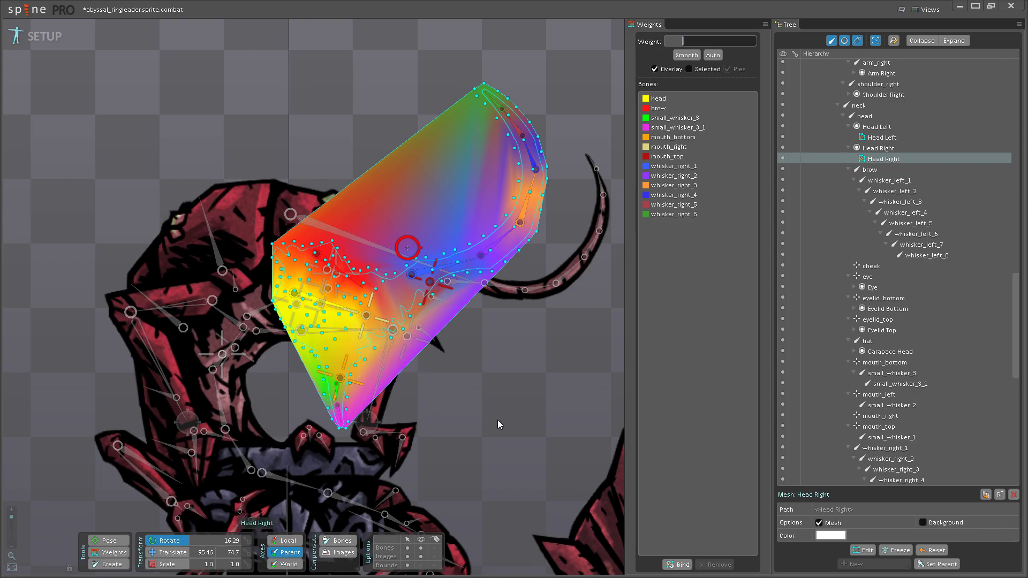
# - Deselect the Head Right mesh and examine the ringleader's head and whiskers without the weight overlay
pyautogui.scroll(-2, 453, 385)
pyautogui.click(407, 389)
pyautogui.scroll(5, 397, 394)
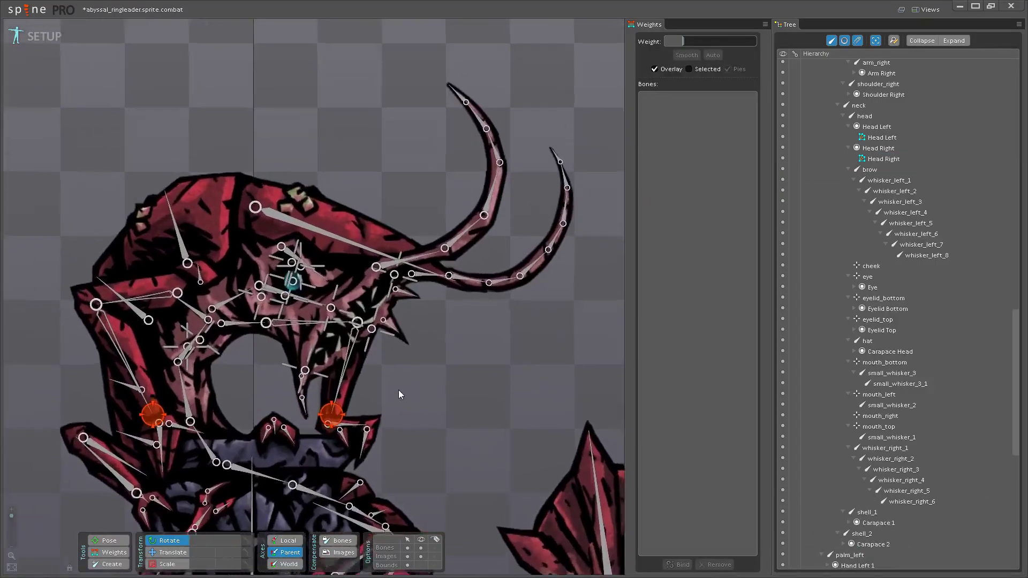
pyautogui.scroll(4, 447, 422)
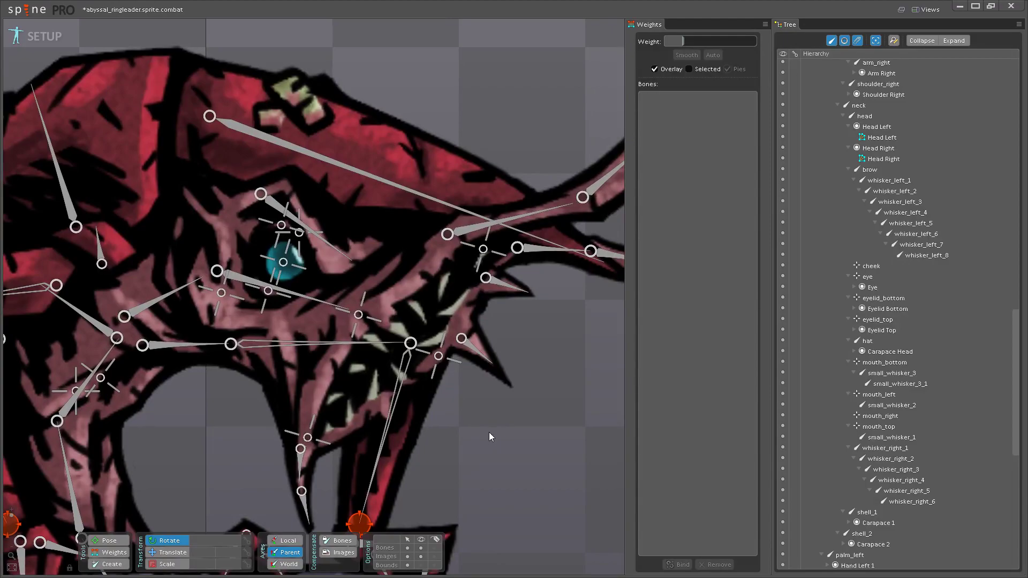
pyautogui.scroll(1, 488, 444)
pyautogui.scroll(-3, 486, 456)
pyautogui.scroll(2, 459, 436)
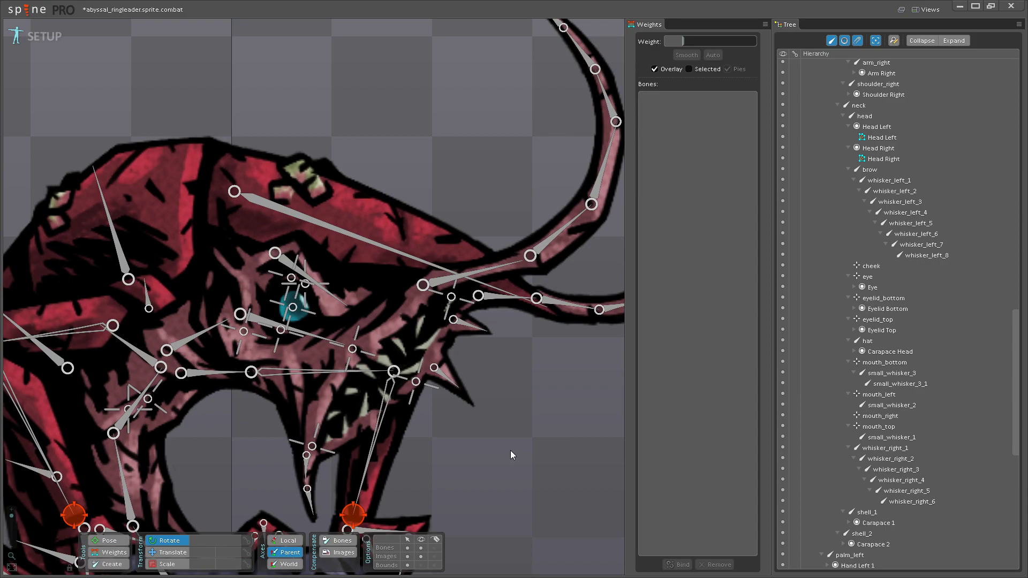
pyautogui.moveTo(505, 439); pyautogui.dragTo(524, 483)
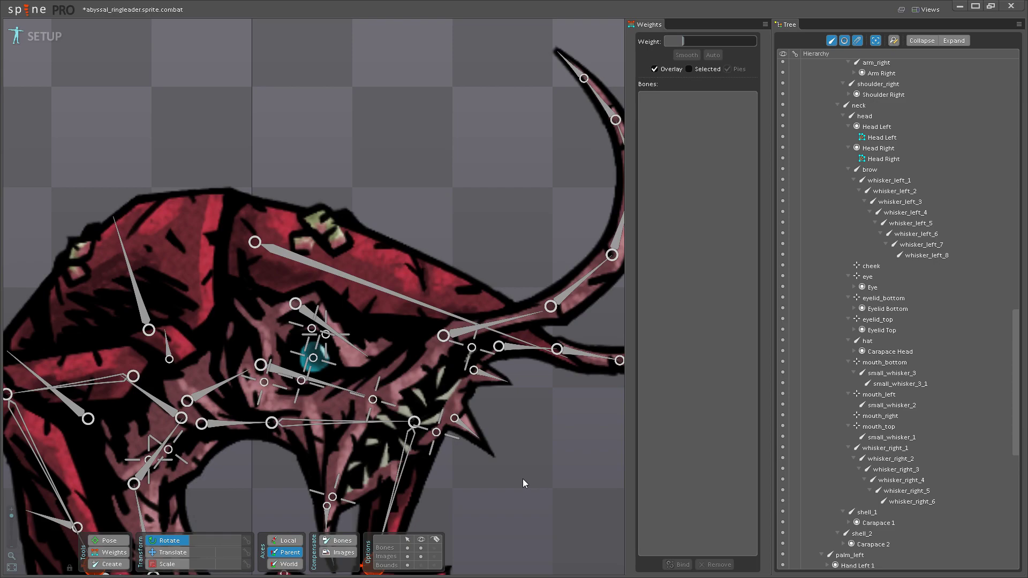
pyautogui.moveTo(465, 428)
pyautogui.mouseDown()
pyautogui.moveTo(478, 470)
pyautogui.moveTo(422, 444)
pyautogui.moveTo(428, 478)
pyautogui.mouseUp()
pyautogui.scroll(-2, 470, 489)
pyautogui.moveTo(412, 442); pyautogui.dragTo(428, 469)
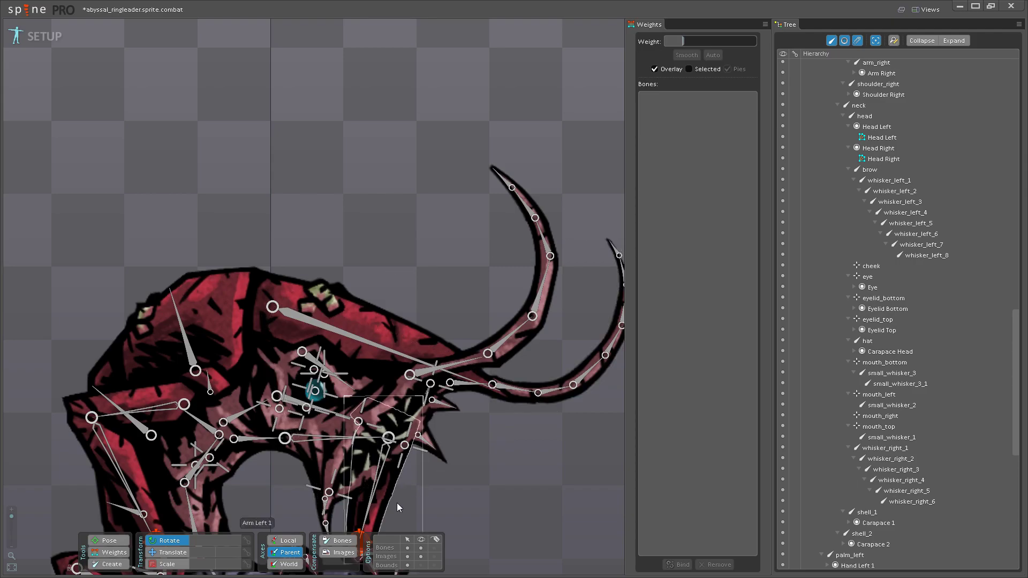
pyautogui.scroll(-5, 396, 503)
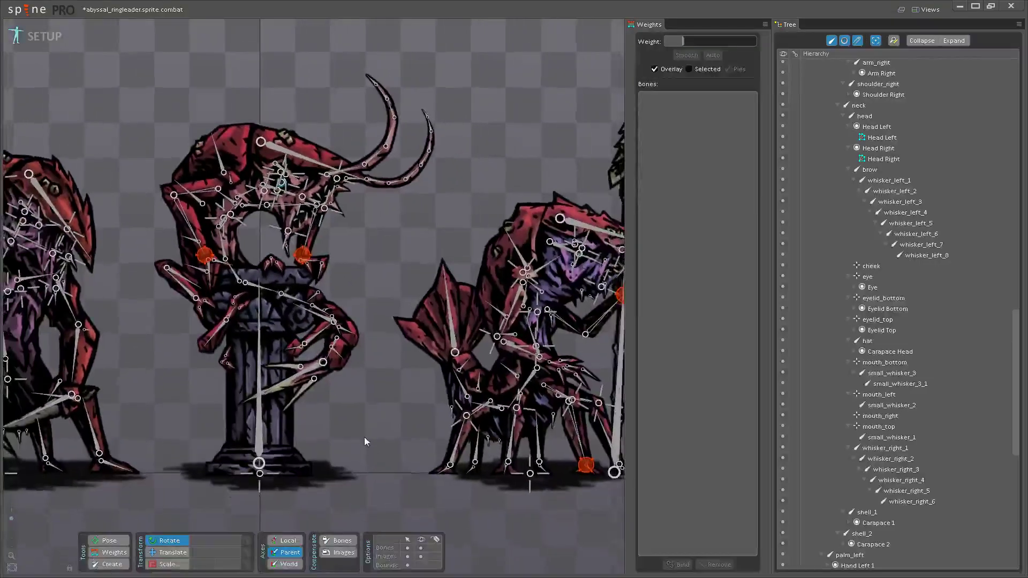
pyautogui.moveTo(364, 437); pyautogui.dragTo(375, 453)
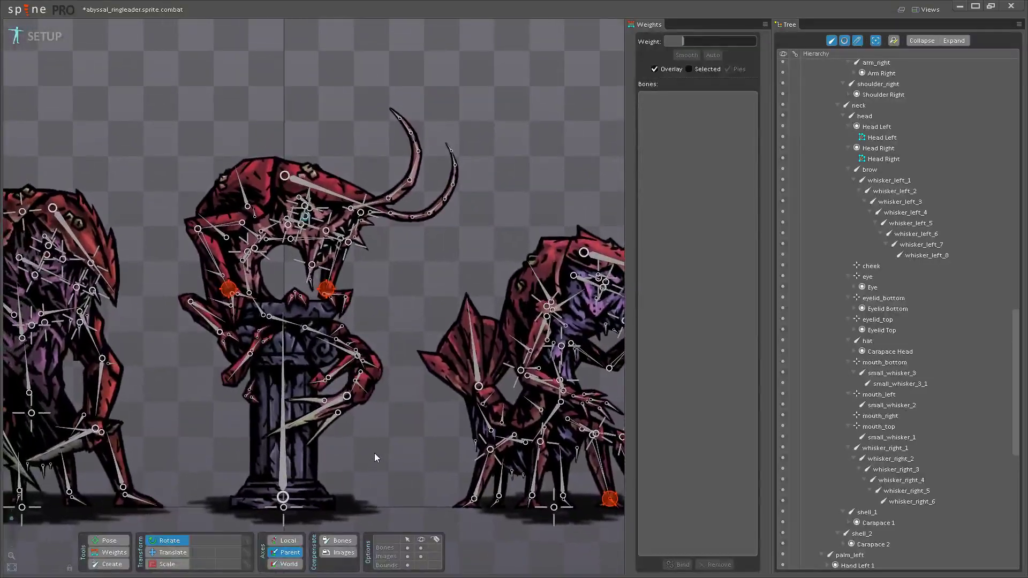
pyautogui.scroll(-2, 374, 453)
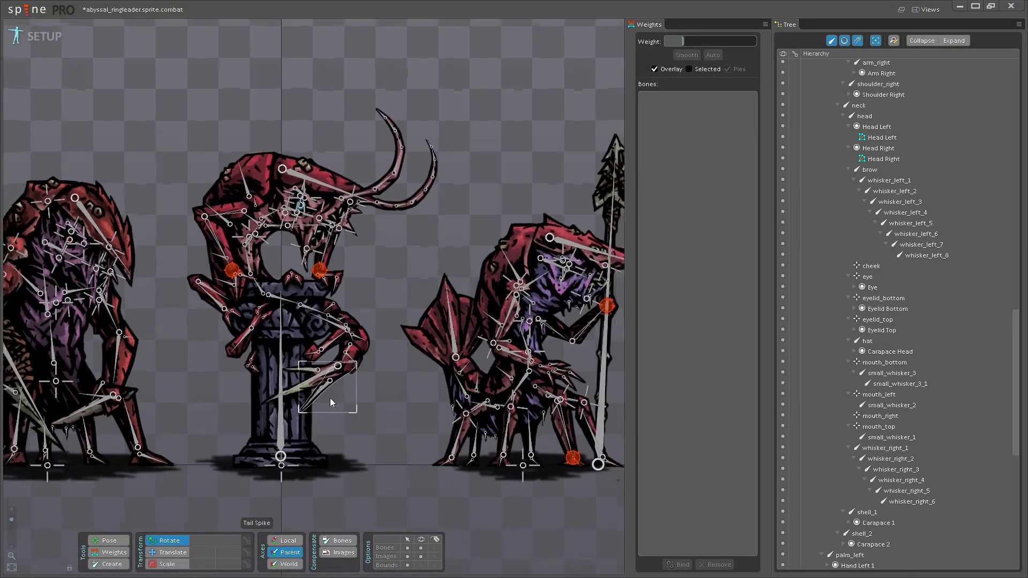
# - Hide the bones to examine the artwork of the three characters side by side, and show the bones again
pyautogui.click(421, 549)
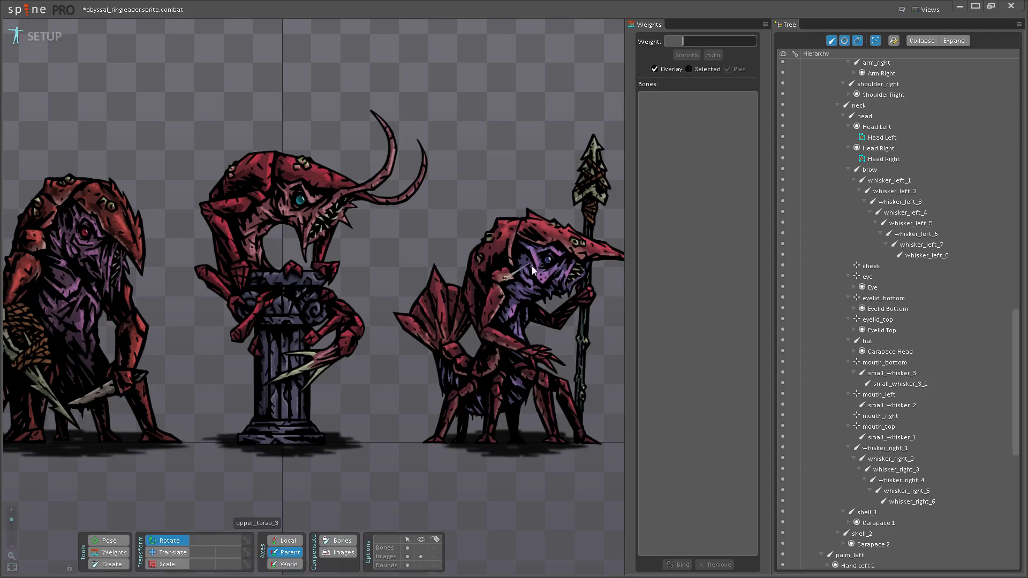
pyautogui.scroll(2, 351, 468)
pyautogui.scroll(-1, 350, 468)
pyautogui.moveTo(342, 483); pyautogui.dragTo(407, 475)
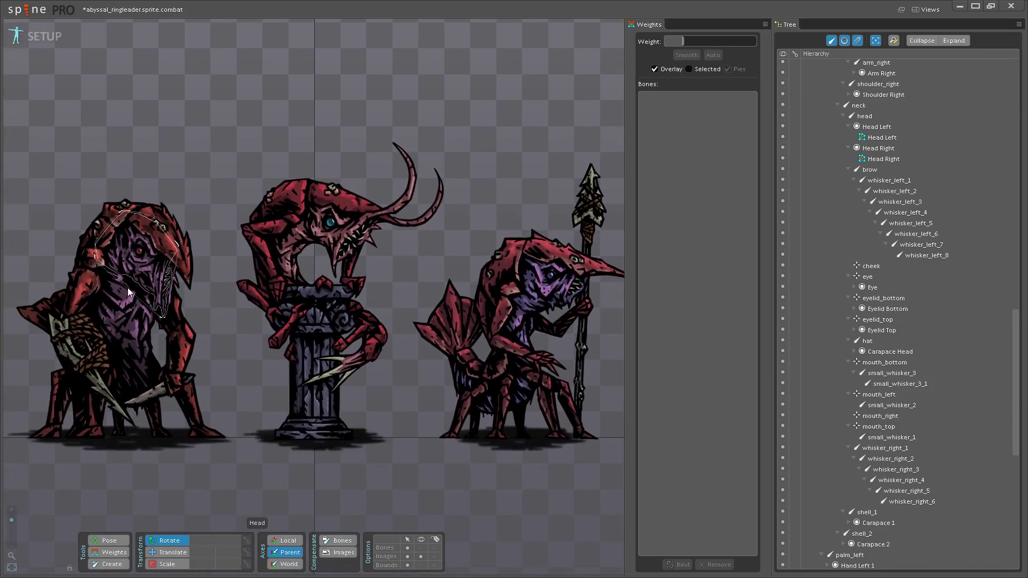
pyautogui.scroll(3, 386, 356)
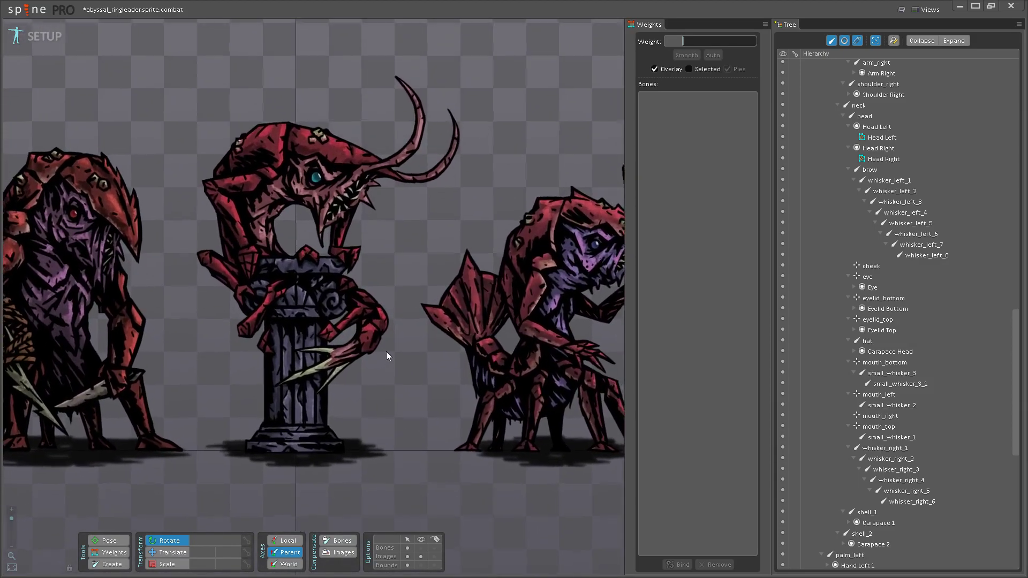
pyautogui.click(421, 548)
pyautogui.scroll(4, 354, 350)
pyautogui.moveTo(353, 347); pyautogui.dragTo(414, 437)
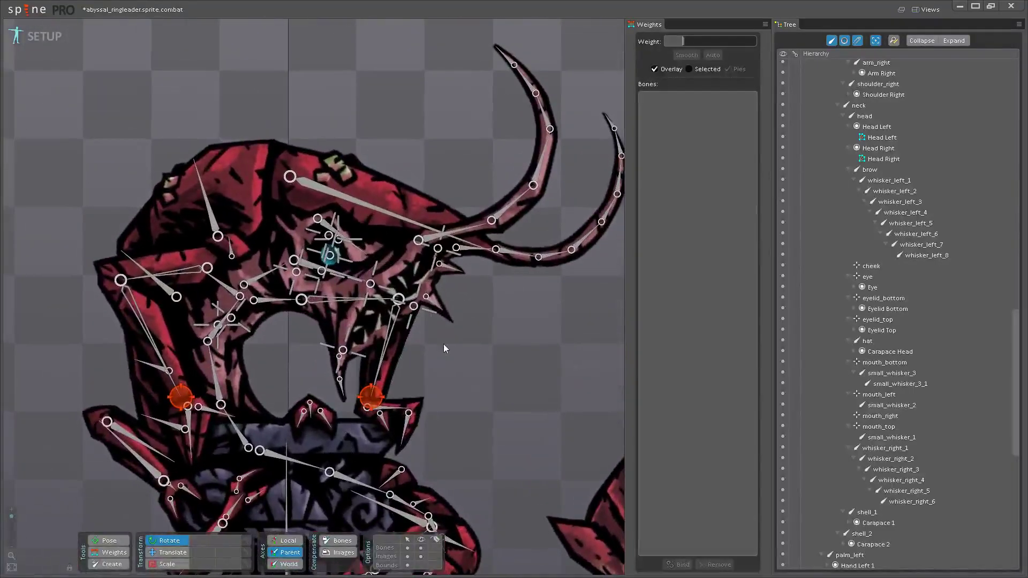
pyautogui.moveTo(441, 348); pyautogui.dragTo(404, 471)
pyautogui.scroll(3, 441, 400)
pyautogui.moveTo(441, 400); pyautogui.dragTo(405, 491)
pyautogui.scroll(-3, 420, 444)
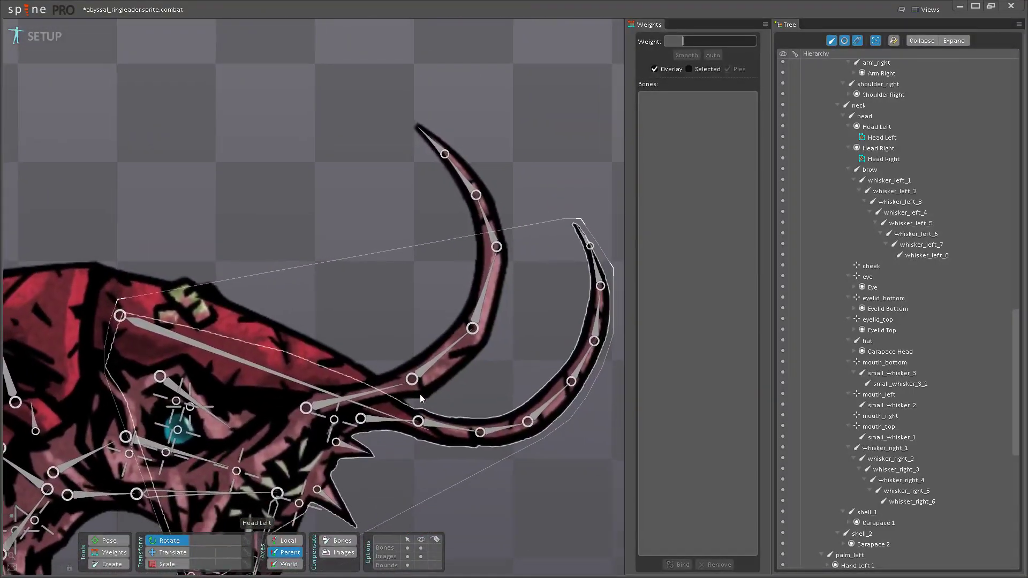
pyautogui.moveTo(345, 453); pyautogui.dragTo(396, 446)
pyautogui.scroll(2, 395, 446)
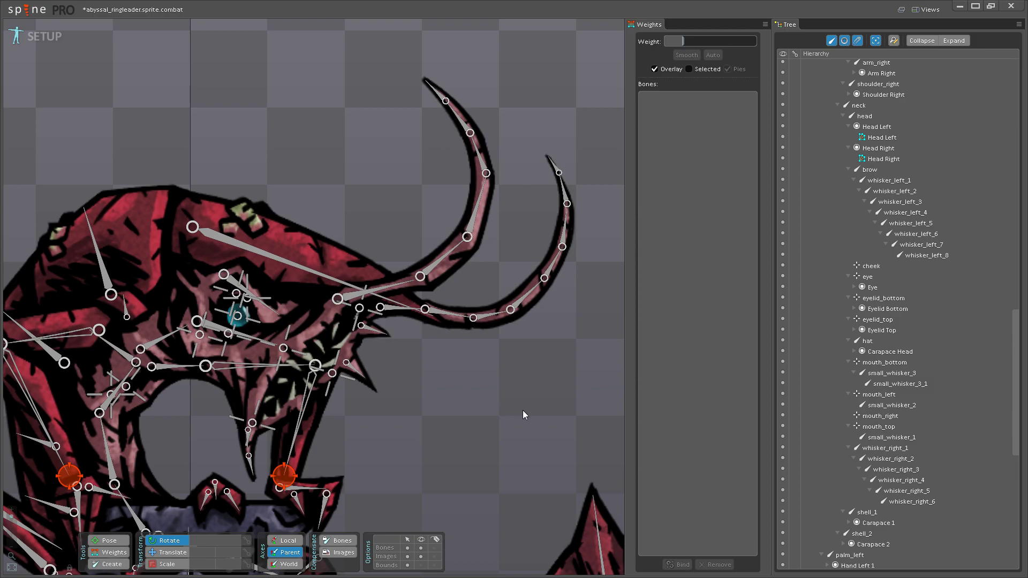
pyautogui.scroll(-2, 501, 417)
pyautogui.moveTo(500, 413); pyautogui.dragTo(485, 396)
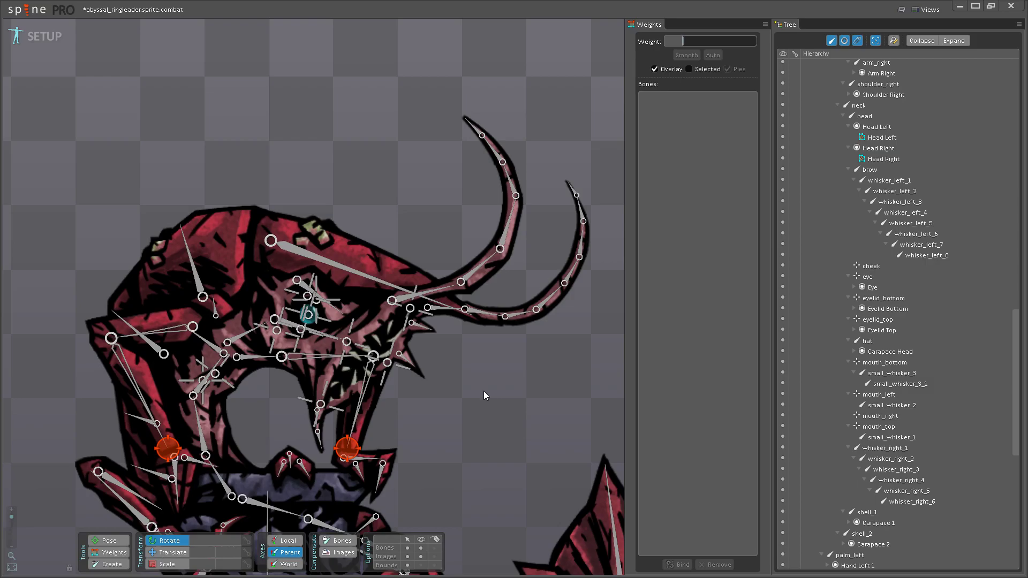
pyautogui.scroll(3, 467, 391)
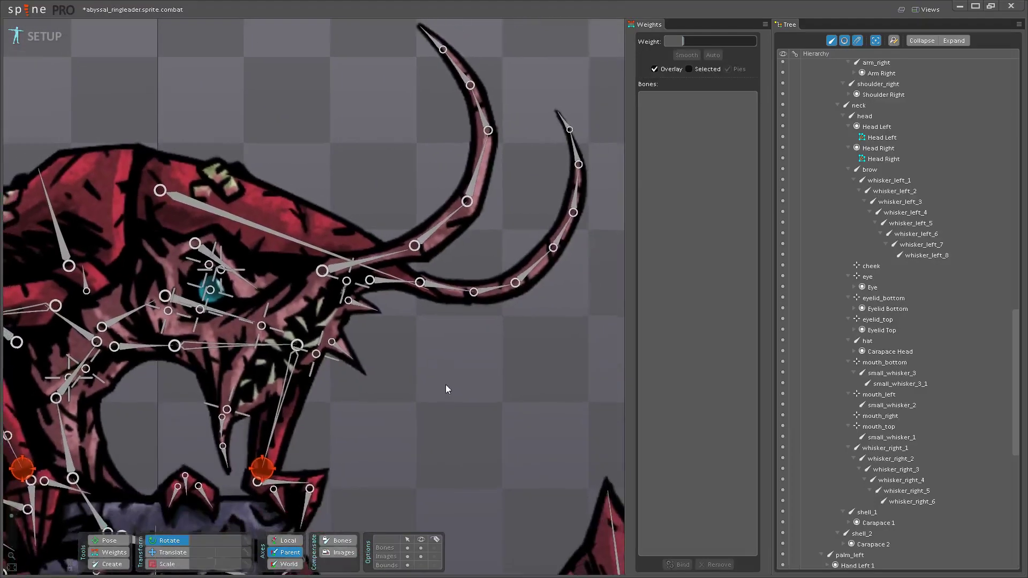
pyautogui.moveTo(446, 389); pyautogui.dragTo(425, 426)
pyautogui.moveTo(413, 360); pyautogui.dragTo(436, 410)
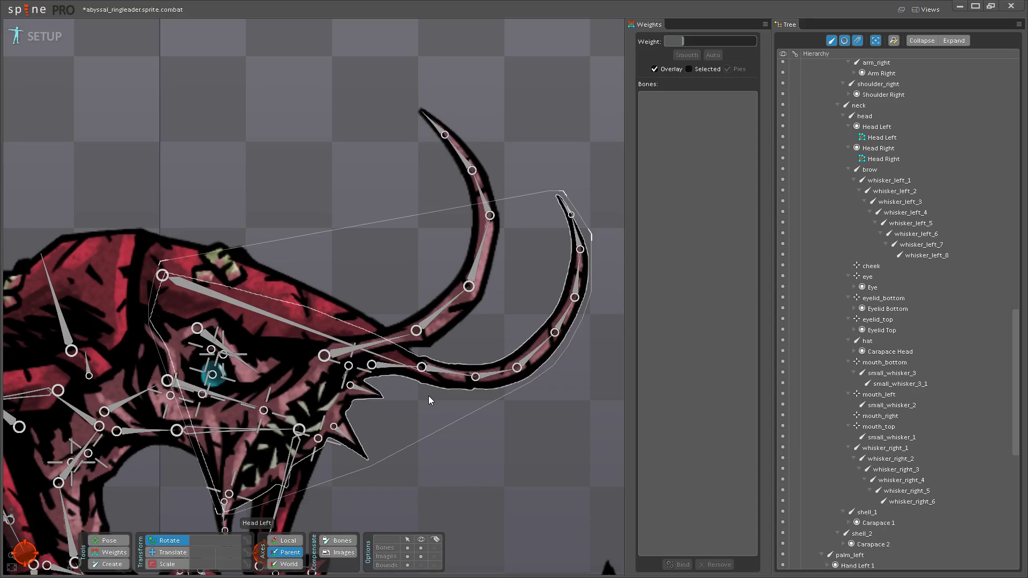
pyautogui.scroll(3, 428, 401)
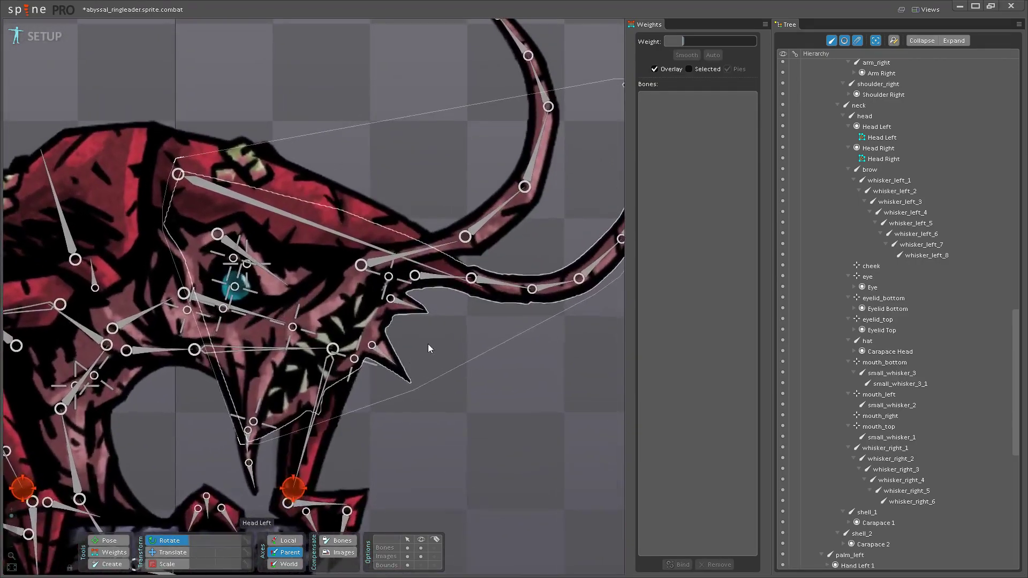
pyautogui.moveTo(428, 345)
pyautogui.mouseDown()
pyautogui.moveTo(538, 346)
pyautogui.moveTo(439, 323)
pyautogui.moveTo(438, 345)
pyautogui.mouseUp()
pyautogui.scroll(1, 531, 362)
pyautogui.scroll(-1, 440, 323)
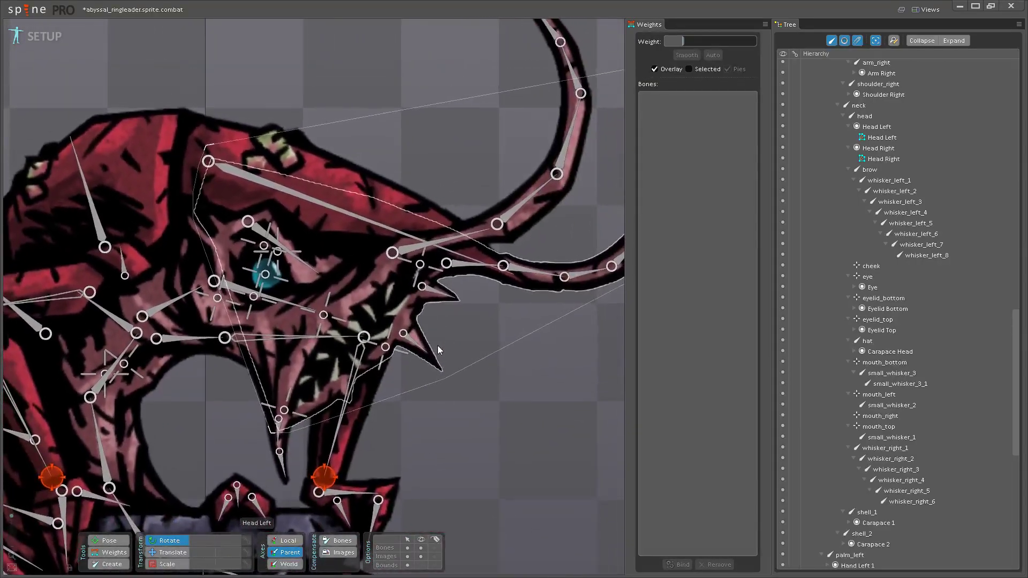
# - Test the Head Right mesh's deformation by posing the whisker_right_1 bone, and undo the pose
pyautogui.click(296, 298)
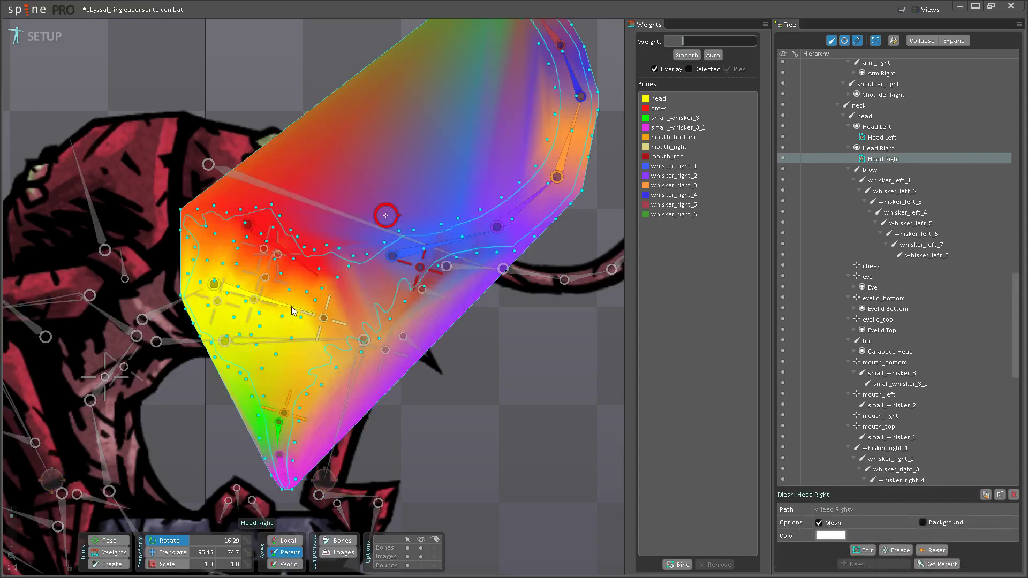
pyautogui.click(104, 550)
pyautogui.click(107, 541)
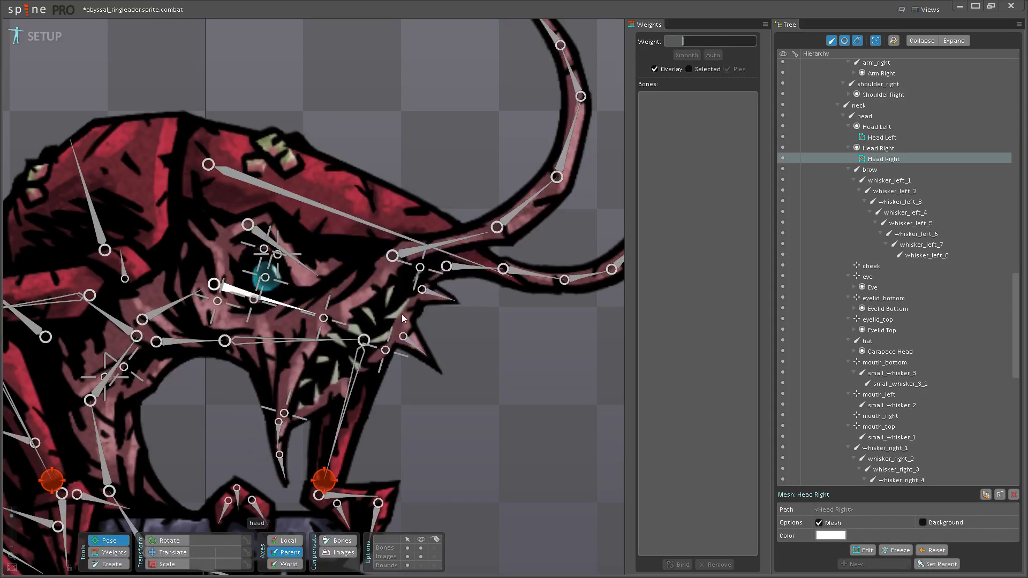
pyautogui.click(414, 255)
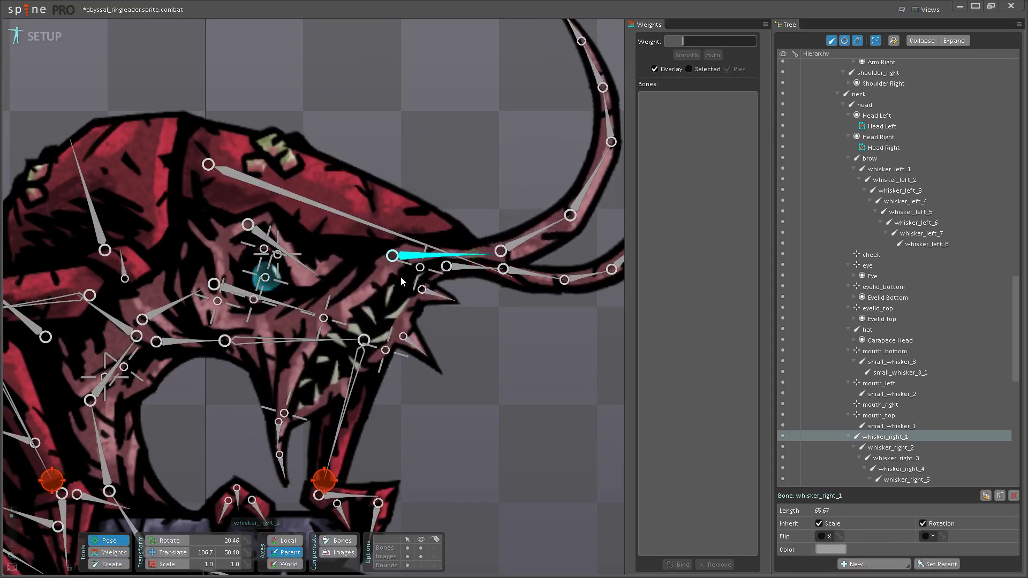
pyautogui.hotkey('ctrl', 'y')
pyautogui.press('space')
pyautogui.hotkey('ctrl', 'z')
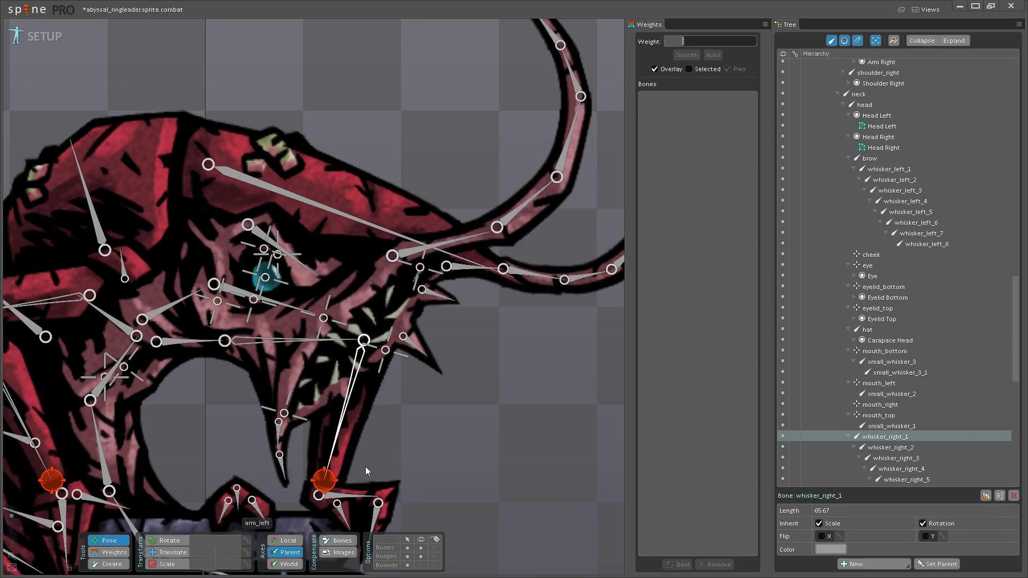
# - Set the head bone's weight to 100 on the Head Right vertices around the eye and the middle of the face
pyautogui.click(112, 552)
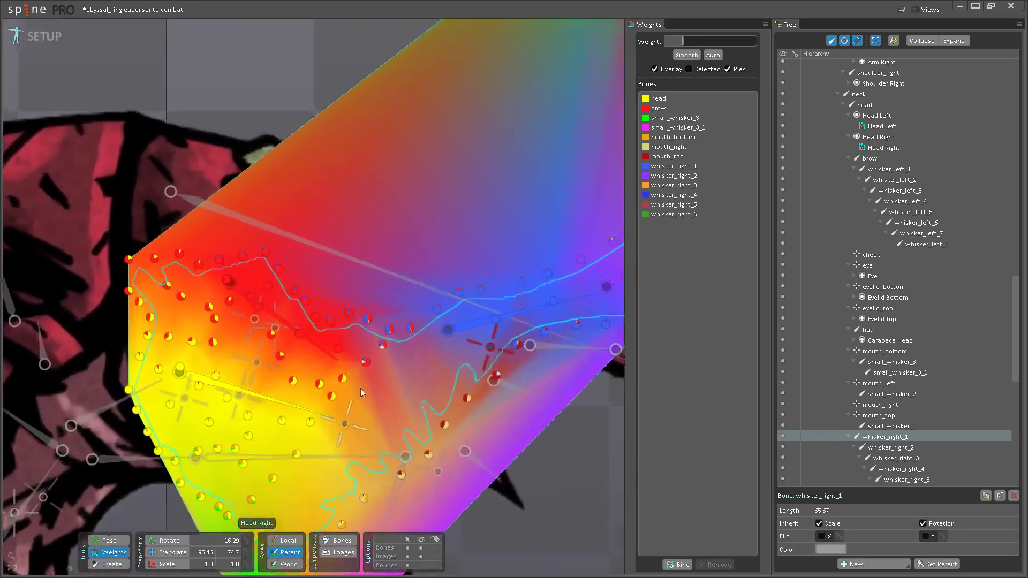
pyautogui.scroll(-1, 361, 370)
pyautogui.moveTo(361, 370); pyautogui.dragTo(279, 369)
pyautogui.scroll(3, 278, 369)
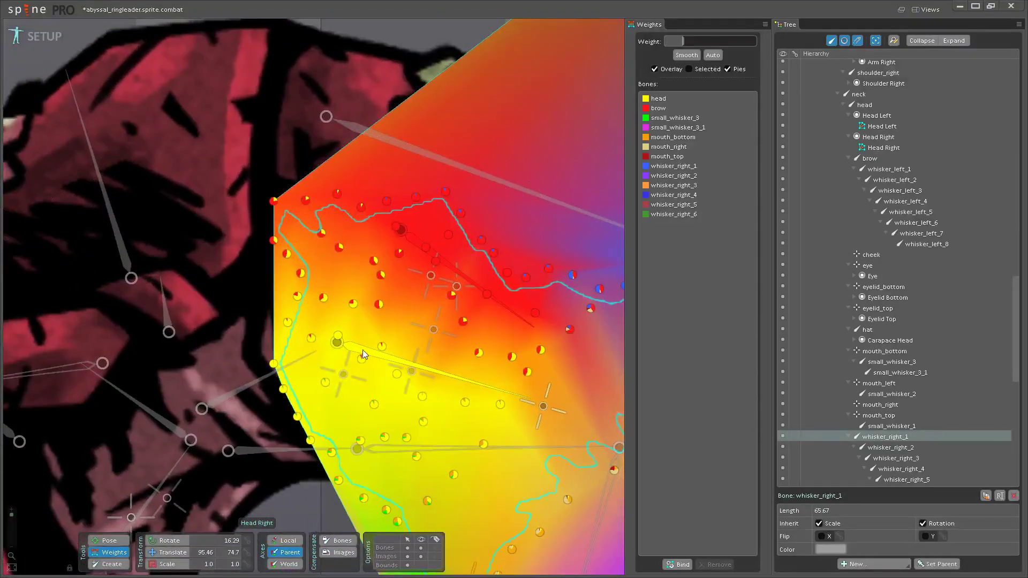
pyautogui.click(345, 345)
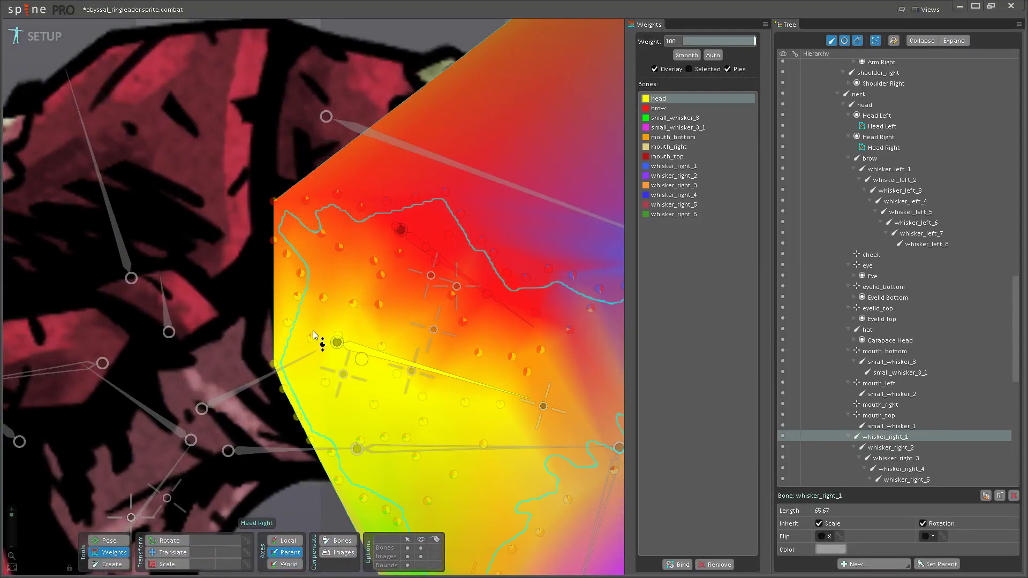
pyautogui.moveTo(313, 335); pyautogui.dragTo(367, 157)
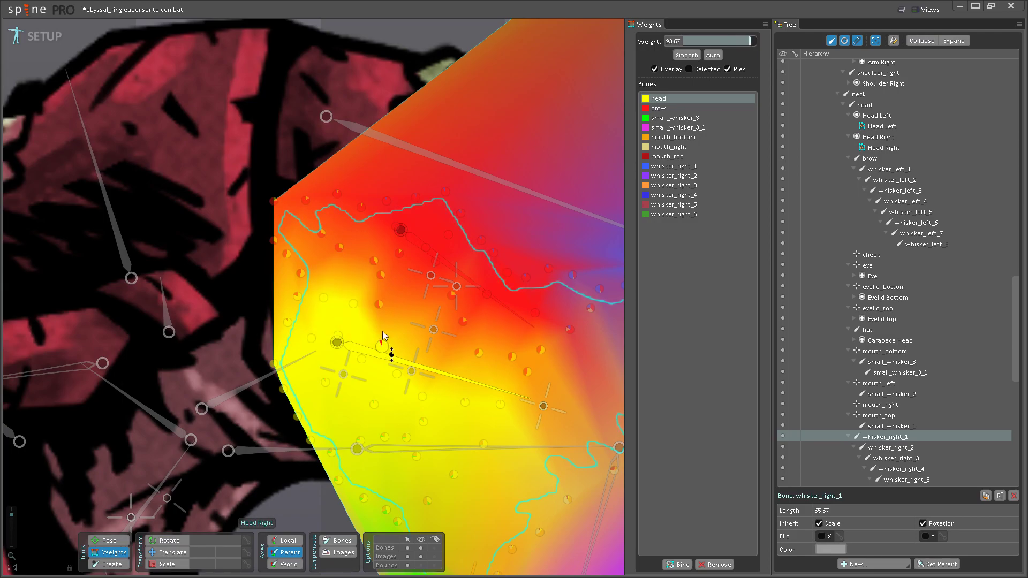
pyautogui.moveTo(381, 275); pyautogui.dragTo(362, 128)
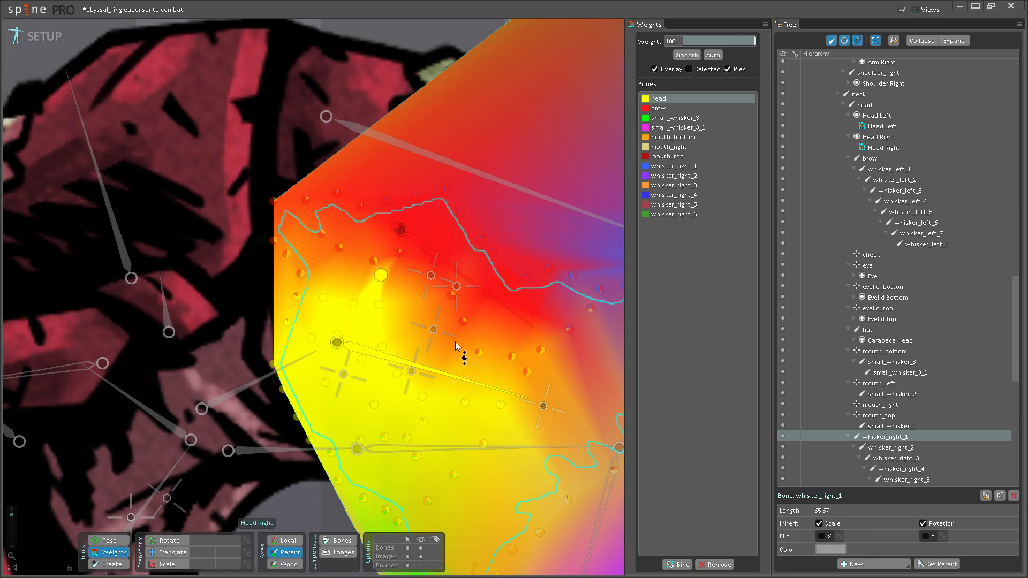
pyautogui.moveTo(463, 322); pyautogui.dragTo(463, 197)
pyautogui.moveTo(451, 295); pyautogui.dragTo(405, 152)
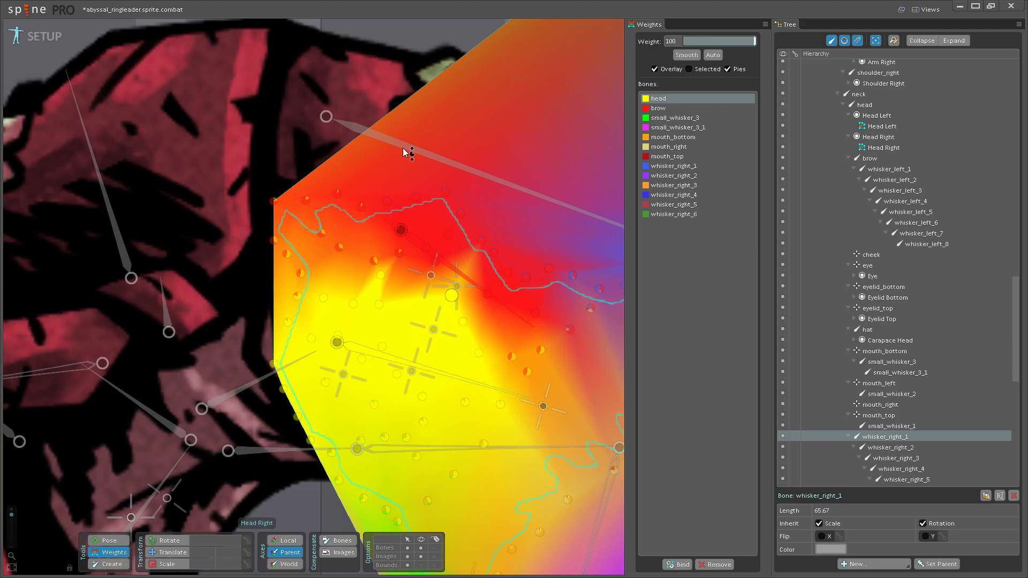
# - Give the head bone full weight on the Head Right vertices along the mesh's inner edge, up to its top corner
pyautogui.moveTo(374, 261); pyautogui.dragTo(362, 200)
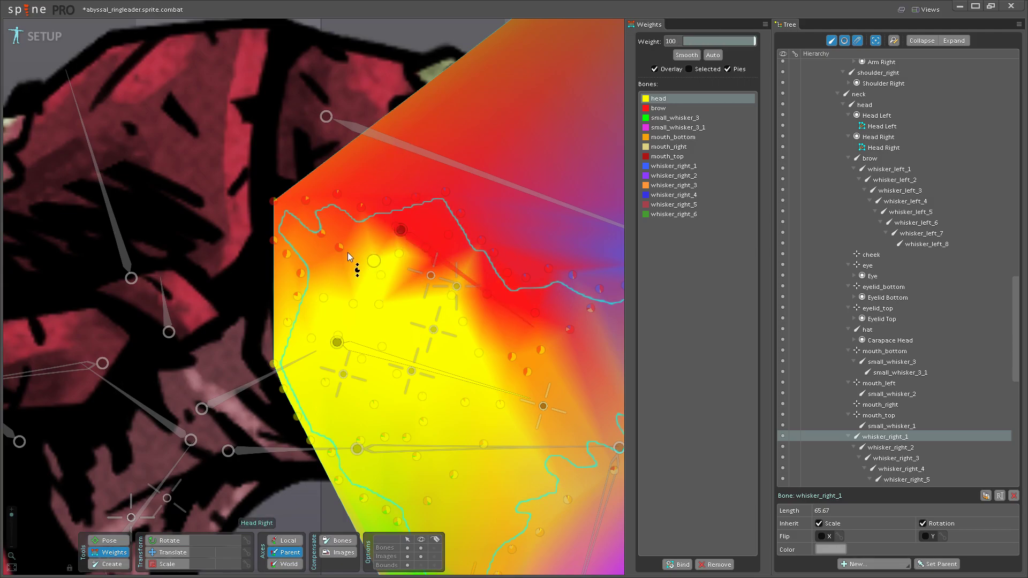
pyautogui.moveTo(297, 296); pyautogui.dragTo(320, 228)
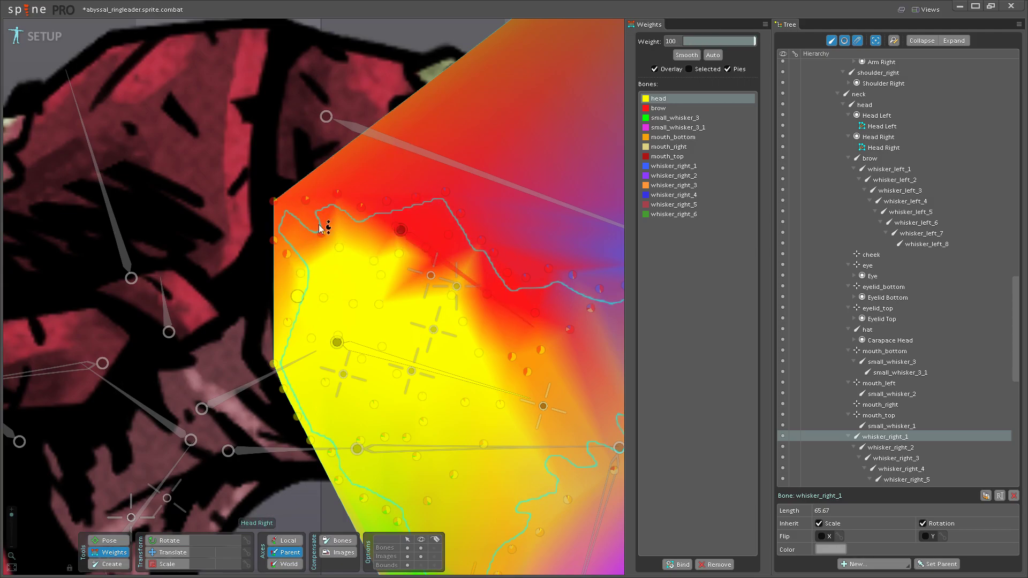
pyautogui.moveTo(289, 263); pyautogui.dragTo(285, 186)
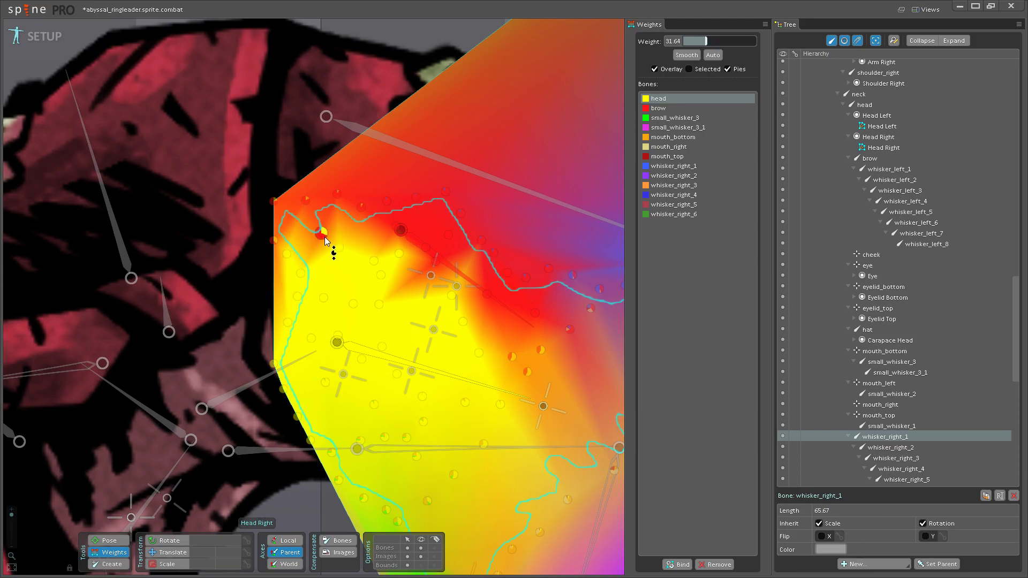
pyautogui.moveTo(323, 235); pyautogui.dragTo(316, 183)
pyautogui.moveTo(275, 242); pyautogui.dragTo(264, 109)
pyautogui.moveTo(274, 202); pyautogui.dragTo(274, 107)
# - Give the head bone full weight on the vertices along the top edge of the face and around the brow bone
pyautogui.click(304, 202)
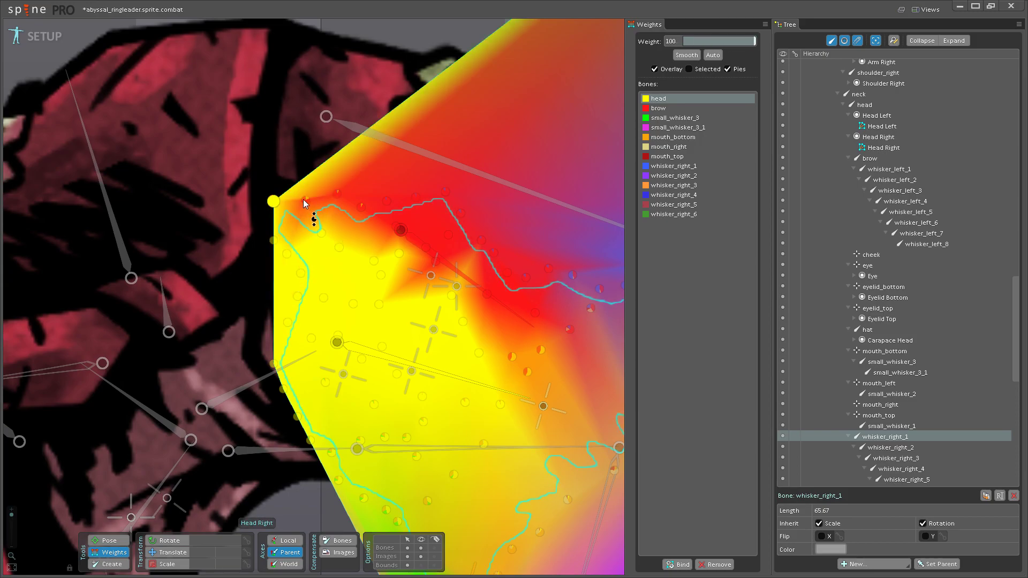
pyautogui.moveTo(304, 202); pyautogui.dragTo(305, 107)
pyautogui.moveTo(337, 195); pyautogui.dragTo(338, 96)
pyautogui.moveTo(362, 209); pyautogui.dragTo(337, 61)
pyautogui.moveTo(388, 204); pyautogui.dragTo(389, 133)
pyautogui.moveTo(393, 242); pyautogui.dragTo(312, 237)
pyautogui.moveTo(305, 198); pyautogui.dragTo(334, 68)
pyautogui.moveTo(368, 231); pyautogui.dragTo(354, 121)
pyautogui.moveTo(321, 227); pyautogui.dragTo(348, 47)
pyautogui.moveTo(366, 188); pyautogui.dragTo(375, 148)
pyautogui.moveTo(382, 213); pyautogui.dragTo(402, 94)
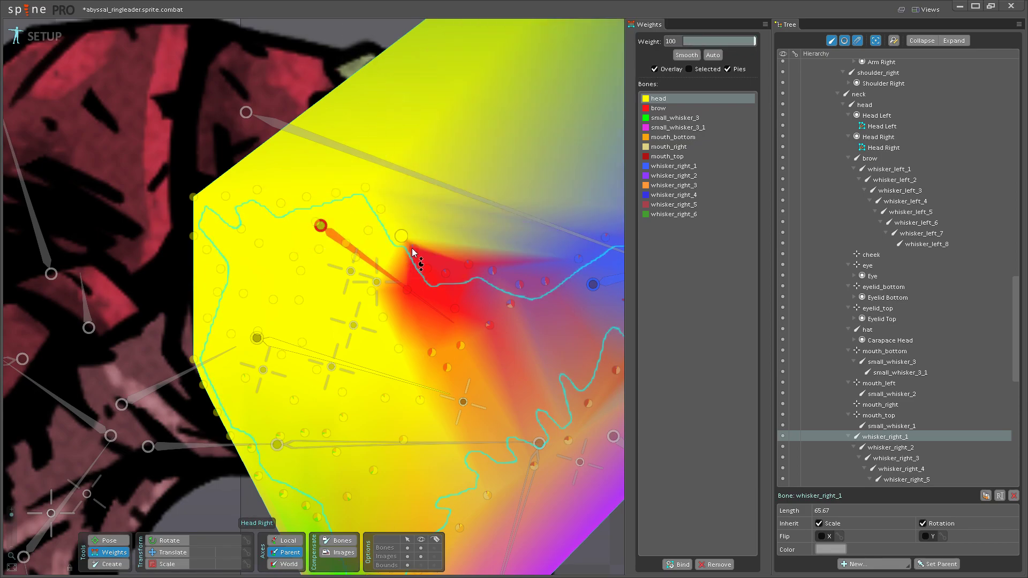
# - Give the head bone full weight on the vertices in the dip of the upper contour beyond the brow bone's tip
pyautogui.moveTo(413, 251); pyautogui.dragTo(417, 161)
pyautogui.moveTo(427, 269); pyautogui.dragTo(454, 157)
pyautogui.moveTo(468, 263); pyautogui.dragTo(471, 156)
pyautogui.moveTo(444, 281); pyautogui.dragTo(401, 102)
pyautogui.moveTo(353, 215); pyautogui.dragTo(358, 123)
pyautogui.moveTo(380, 280); pyautogui.dragTo(398, 225)
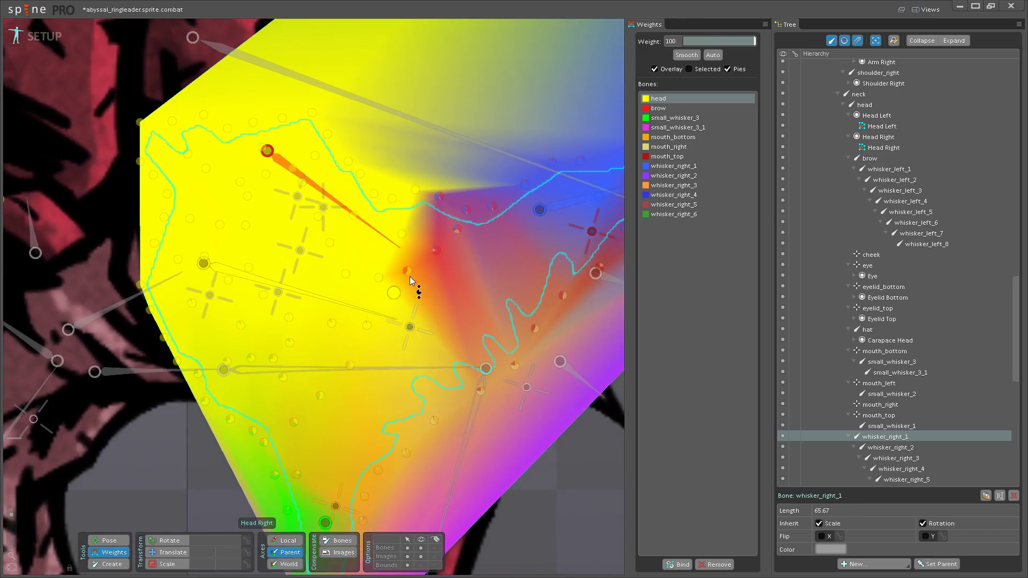
# - Give the head bone full weight on the cheek vertices between the brow bone's tip and the base of whisker_right_1
pyautogui.moveTo(409, 274); pyautogui.dragTo(422, 202)
pyautogui.moveTo(436, 251); pyautogui.dragTo(438, 127)
pyautogui.moveTo(458, 229); pyautogui.dragTo(428, 180)
pyautogui.moveTo(426, 179); pyautogui.dragTo(436, 251)
pyautogui.moveTo(454, 319); pyautogui.dragTo(488, 205)
pyautogui.moveTo(428, 337); pyautogui.dragTo(527, 63)
pyautogui.moveTo(427, 216); pyautogui.dragTo(420, 287)
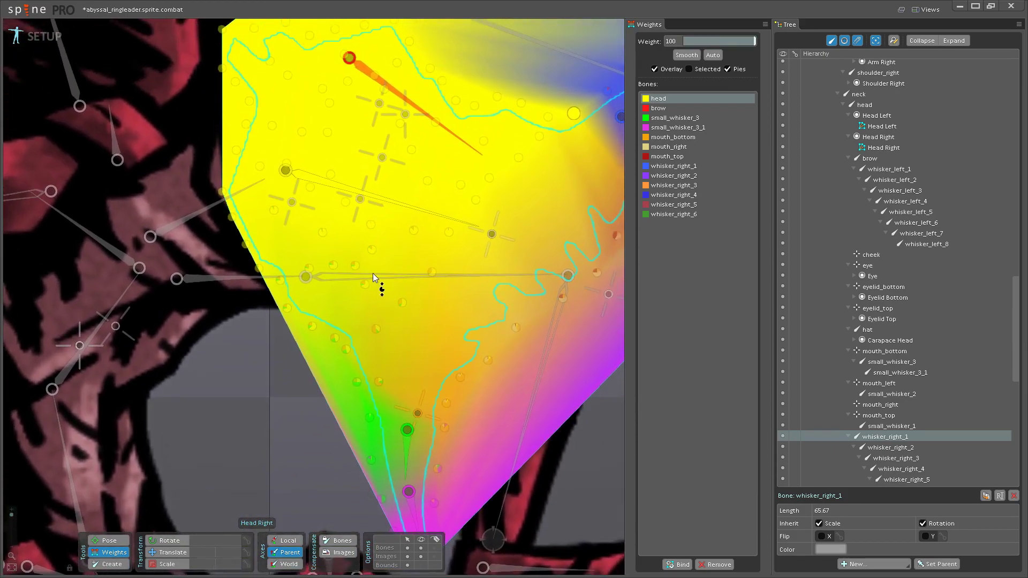
# - Give the head bone full weight on the lower face, jaw and toothed mouth edge vertices, and save the project
pyautogui.moveTo(379, 230); pyautogui.dragTo(413, 290)
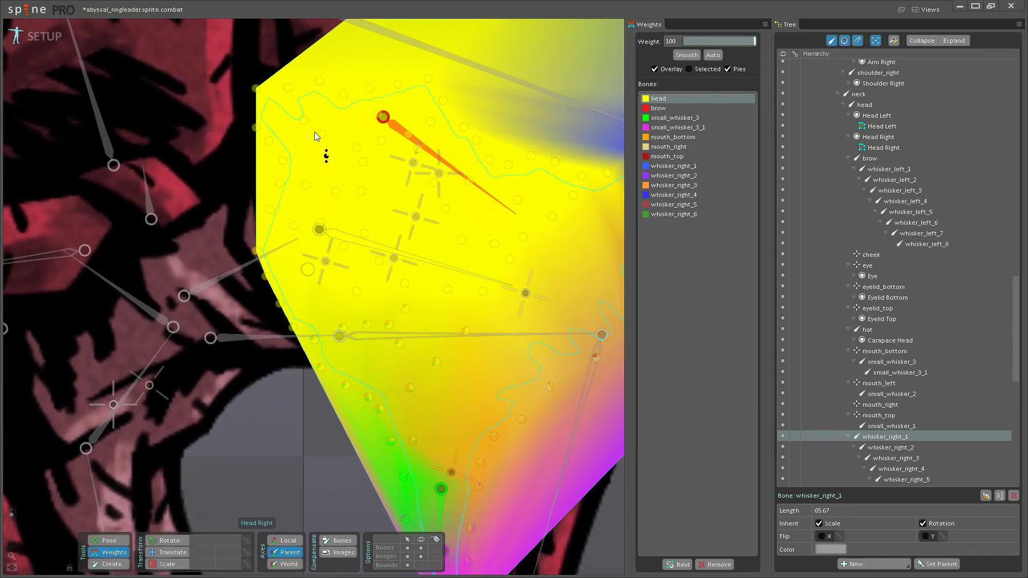
pyautogui.click(279, 304)
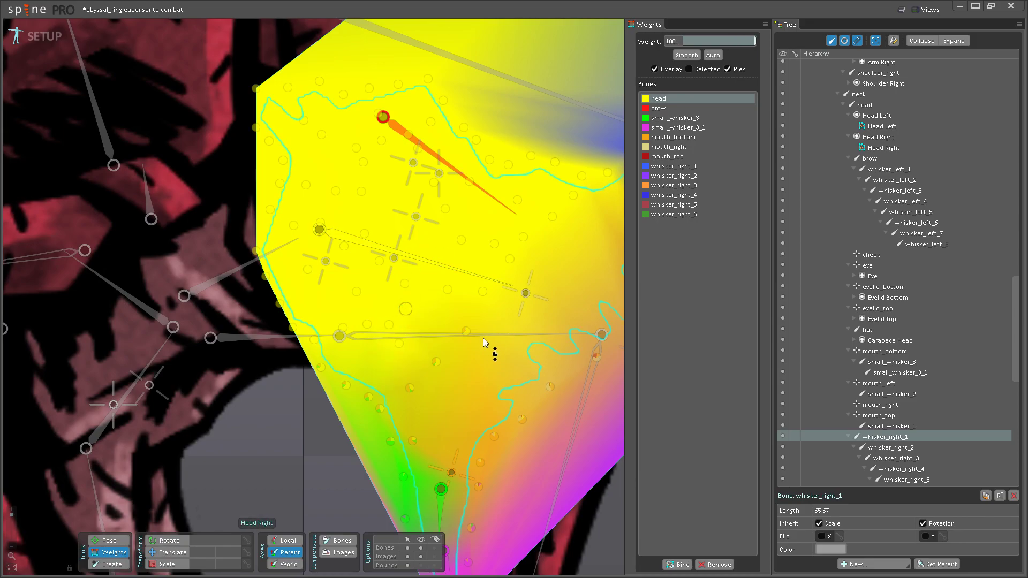
pyautogui.moveTo(438, 348); pyautogui.dragTo(431, 317)
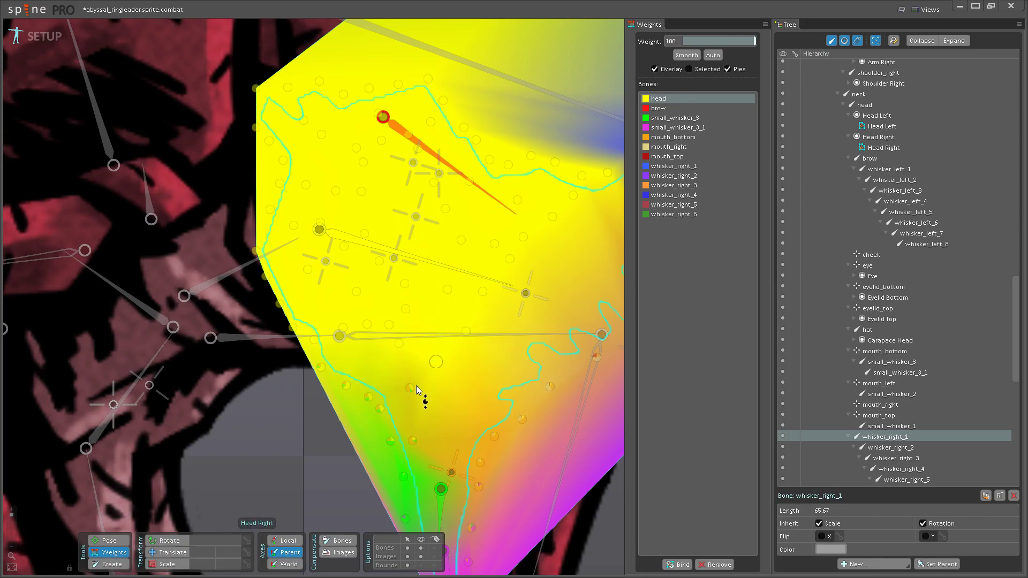
pyautogui.moveTo(416, 386); pyautogui.dragTo(381, 224)
pyautogui.moveTo(370, 377); pyautogui.dragTo(338, 272)
pyautogui.moveTo(325, 373); pyautogui.dragTo(333, 211)
pyautogui.moveTo(382, 419); pyautogui.dragTo(322, 206)
pyautogui.moveTo(355, 349)
pyautogui.mouseDown()
pyautogui.moveTo(379, 196)
pyautogui.moveTo(441, 374)
pyautogui.moveTo(387, 418)
pyautogui.moveTo(406, 306)
pyautogui.moveTo(408, 407)
pyautogui.moveTo(410, 259)
pyautogui.moveTo(432, 371)
pyautogui.moveTo(430, 231)
pyautogui.moveTo(449, 344)
pyautogui.moveTo(459, 338)
pyautogui.moveTo(418, 159)
pyautogui.mouseUp()
pyautogui.moveTo(473, 267); pyautogui.dragTo(439, 380)
pyautogui.moveTo(470, 419)
pyautogui.mouseDown()
pyautogui.moveTo(483, 236)
pyautogui.moveTo(502, 401)
pyautogui.moveTo(517, 198)
pyautogui.moveTo(506, 327)
pyautogui.mouseUp()
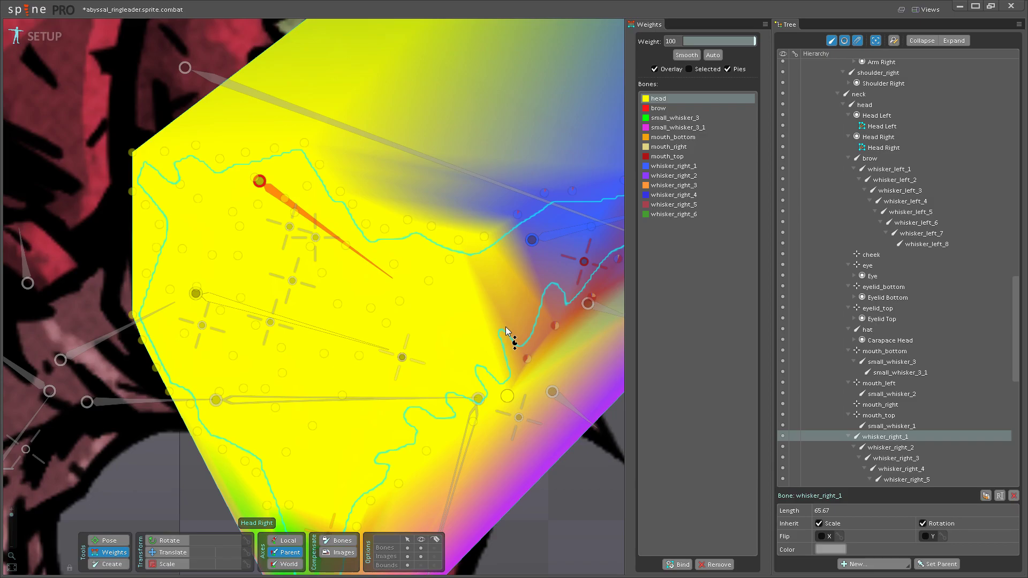
pyautogui.hotkey('ctrl', 's')
# - Give the head bone full weight on the vertices around mouth_top and along the base of the long whisker
pyautogui.moveTo(451, 342); pyautogui.dragTo(424, 355)
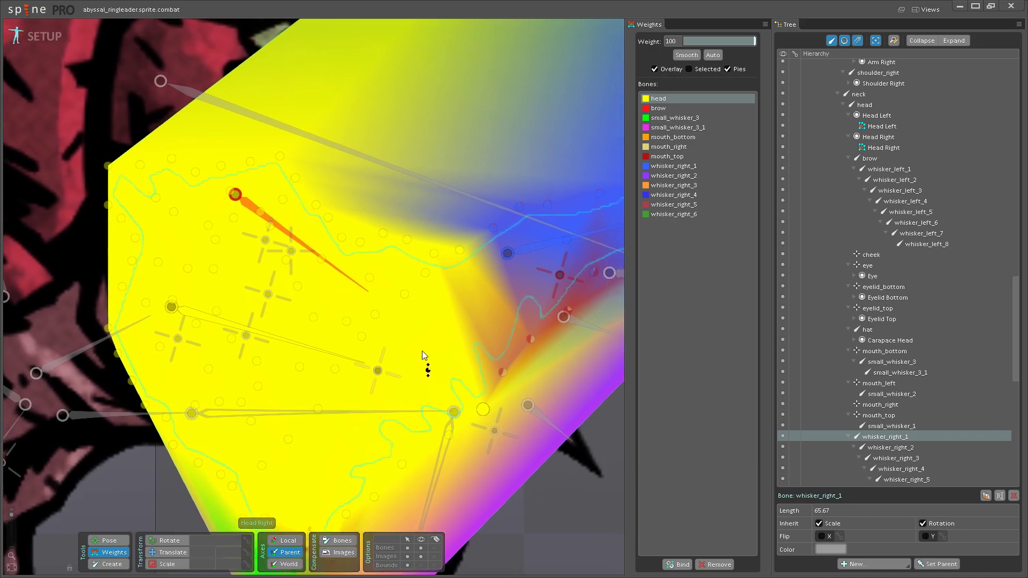
pyautogui.moveTo(501, 373); pyautogui.dragTo(496, 256)
pyautogui.moveTo(542, 320); pyautogui.dragTo(393, 345)
pyautogui.moveTo(434, 383); pyautogui.dragTo(410, 172)
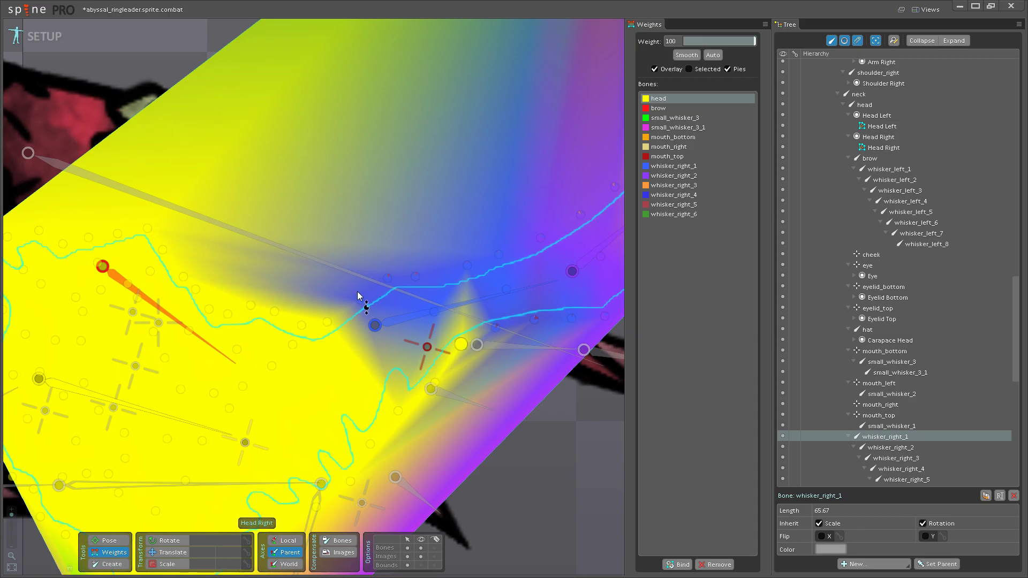
pyautogui.moveTo(357, 292)
pyautogui.mouseDown()
pyautogui.moveTo(357, 140)
pyautogui.moveTo(390, 277)
pyautogui.moveTo(396, 264)
pyautogui.moveTo(422, 270)
pyautogui.moveTo(417, 214)
pyautogui.mouseUp()
pyautogui.moveTo(431, 312); pyautogui.dragTo(407, 146)
pyautogui.moveTo(419, 326); pyautogui.dragTo(381, 379)
pyautogui.moveTo(468, 390)
pyautogui.mouseDown()
pyautogui.moveTo(429, 167)
pyautogui.moveTo(436, 321)
pyautogui.moveTo(475, 336)
pyautogui.moveTo(467, 164)
pyautogui.moveTo(462, 268)
pyautogui.moveTo(520, 375)
pyautogui.moveTo(516, 176)
pyautogui.moveTo(481, 347)
pyautogui.moveTo(500, 294)
pyautogui.moveTo(424, 246)
pyautogui.mouseUp()
pyautogui.scroll(-5, 415, 297)
pyautogui.moveTo(329, 246); pyautogui.dragTo(281, 203)
# - Deselect the Head Right mesh and check the head and brow bones against the artwork in Pose mode
pyautogui.press('b')
pyautogui.moveTo(381, 324); pyautogui.dragTo(565, 530)
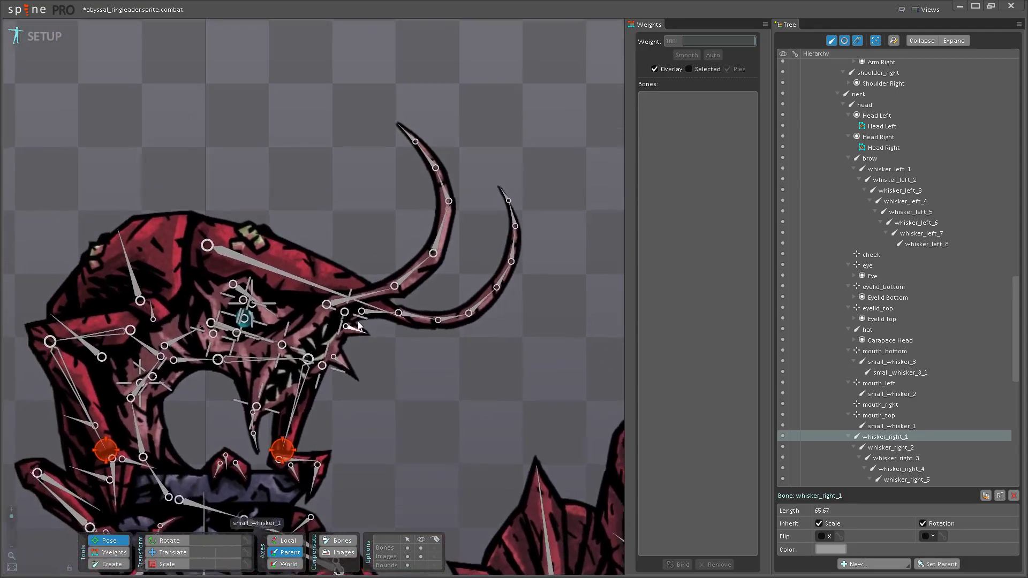
pyautogui.scroll(5, 300, 308)
pyautogui.click(192, 359)
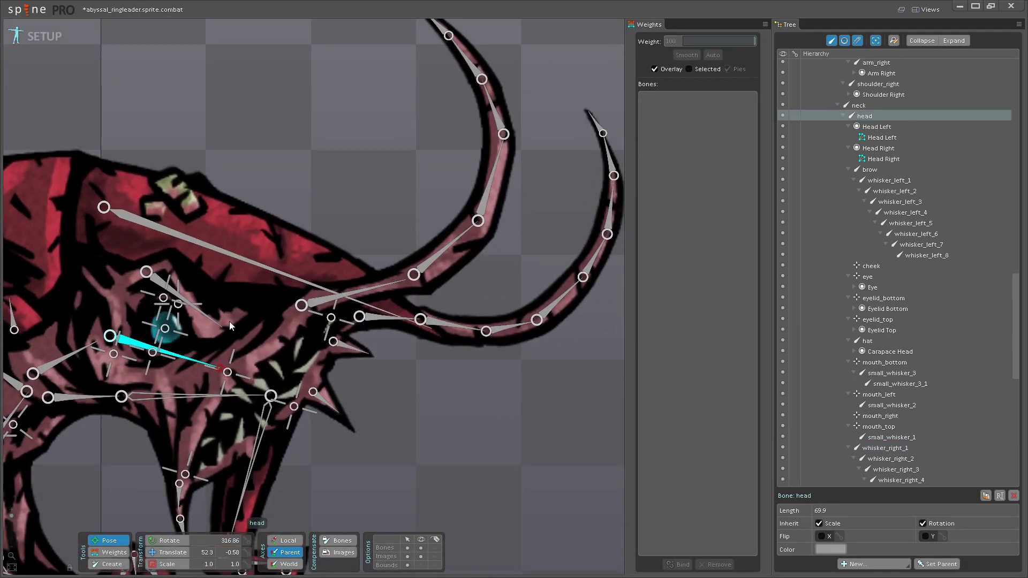
pyautogui.click(203, 314)
pyautogui.moveTo(295, 306); pyautogui.dragTo(428, 352)
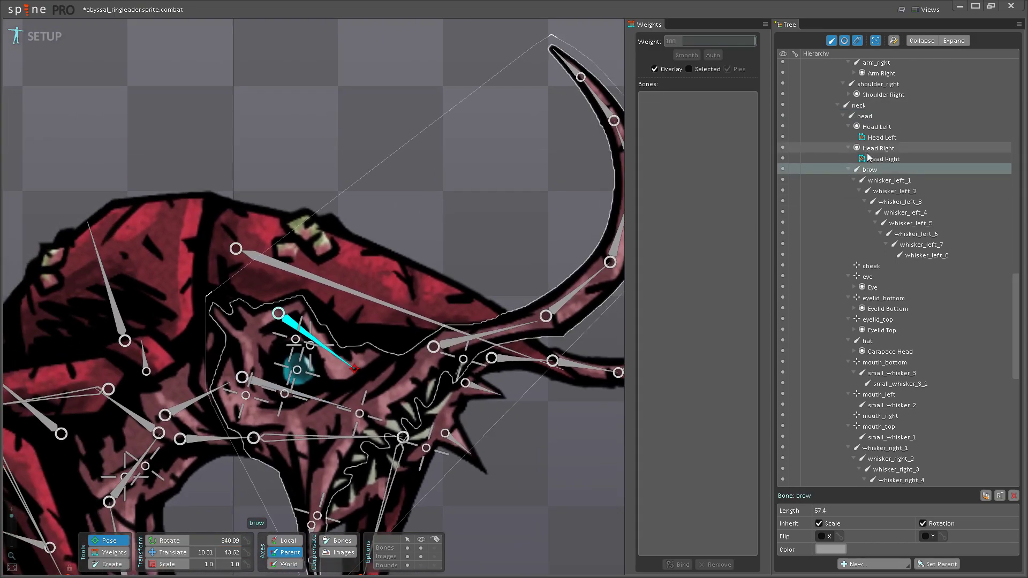
# - Reselect Head Right and set whisker_right_2's weight to 100 on the vertices around its whisker segment
pyautogui.moveTo(881, 152)
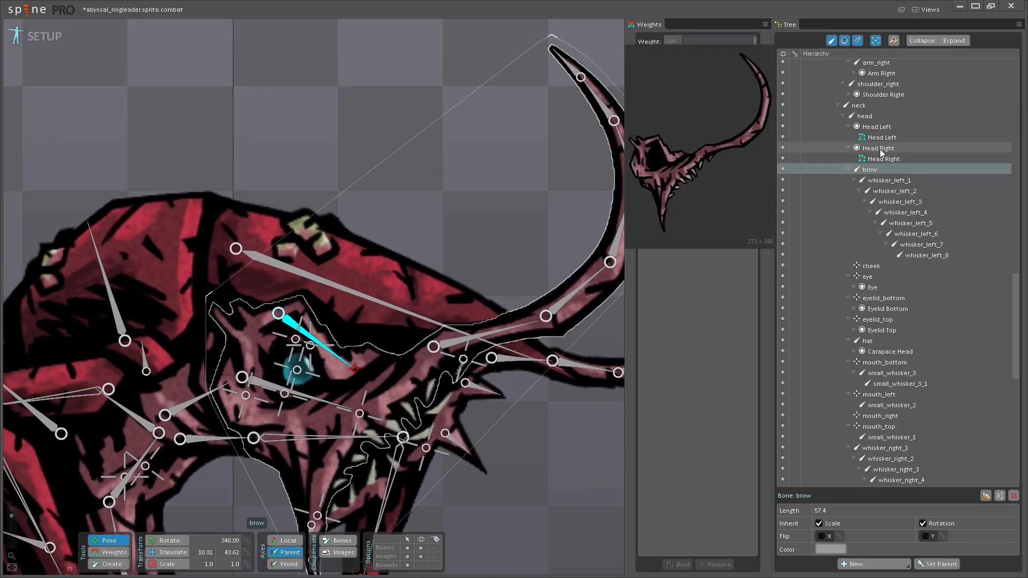
pyautogui.click(881, 151)
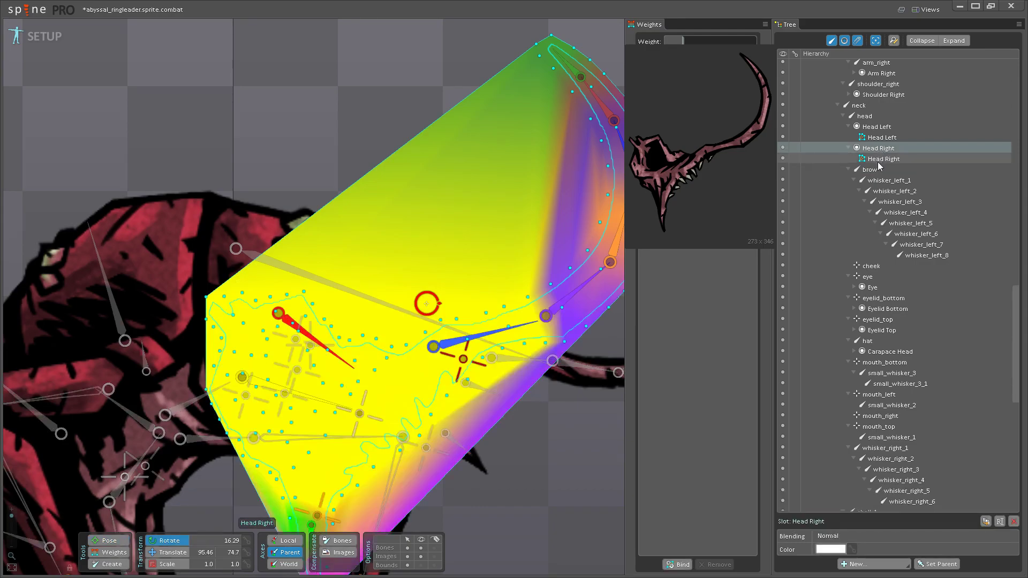
pyautogui.moveTo(615, 301); pyautogui.dragTo(489, 332)
pyautogui.scroll(1, 437, 313)
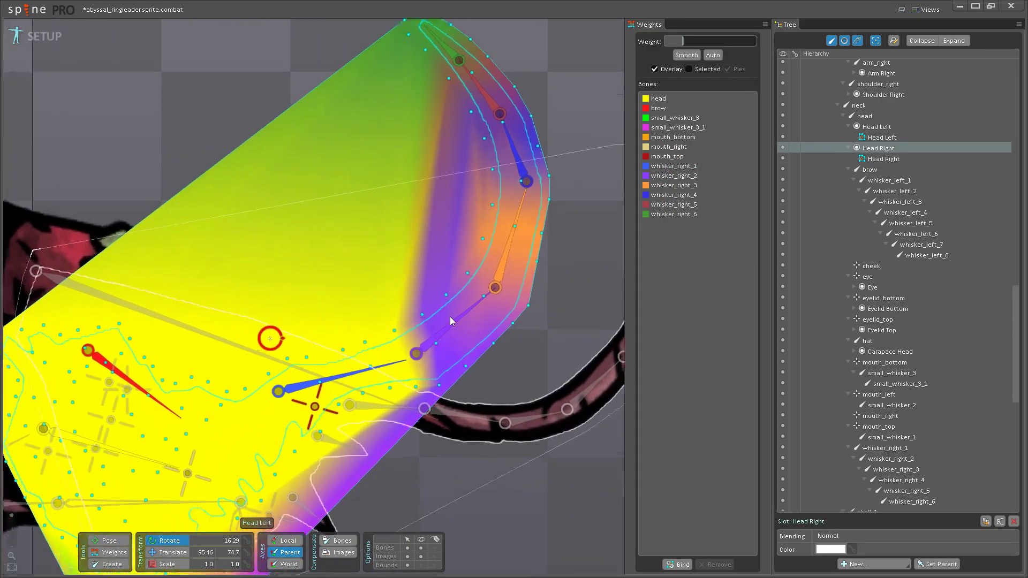
pyautogui.scroll(1, 447, 325)
pyautogui.click(115, 553)
pyautogui.moveTo(430, 330); pyautogui.dragTo(385, 379)
pyautogui.click(407, 391)
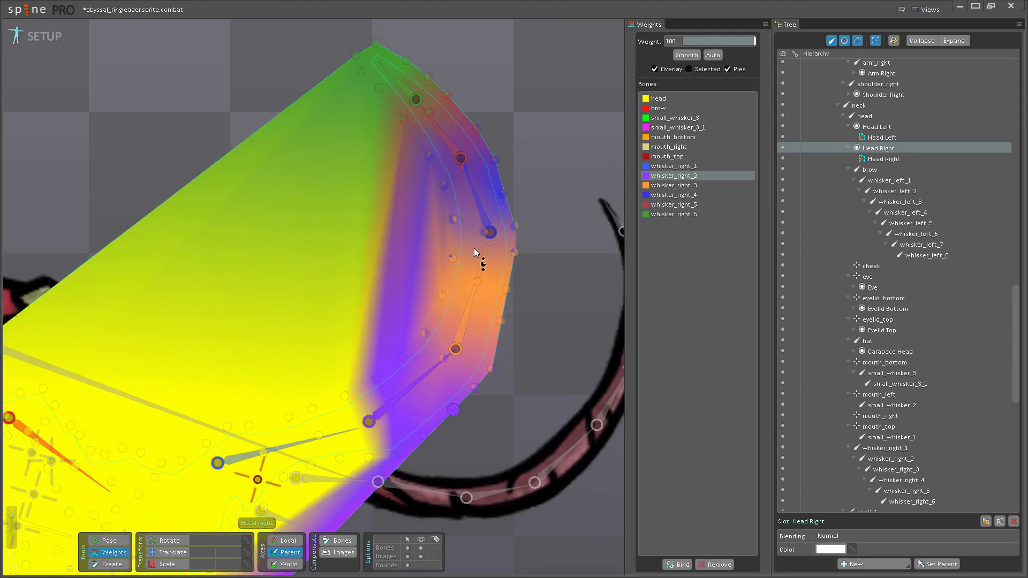
pyautogui.moveTo(474, 387); pyautogui.dragTo(437, 238)
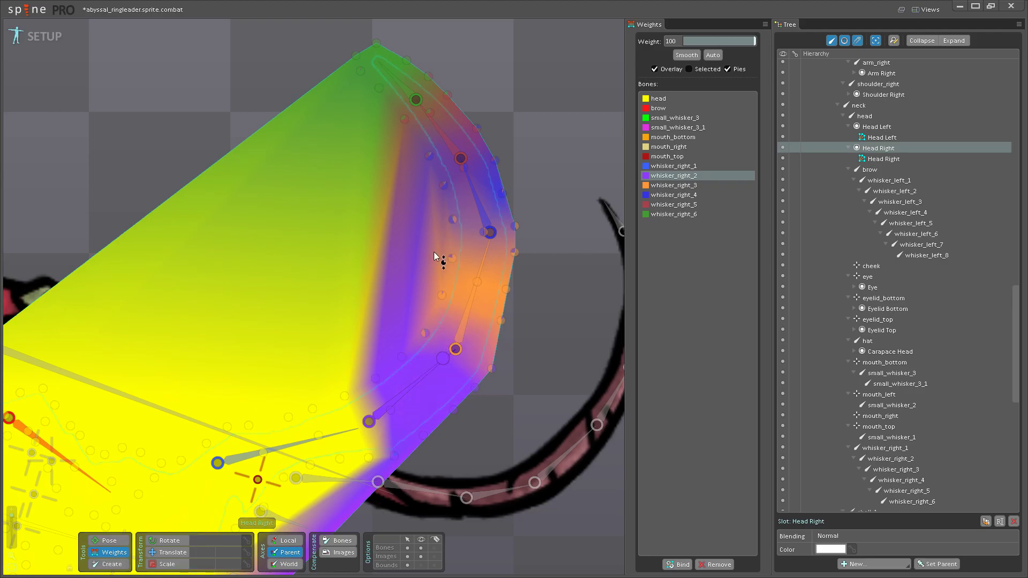
pyautogui.click(491, 370)
pyautogui.moveTo(470, 344); pyautogui.dragTo(462, 378)
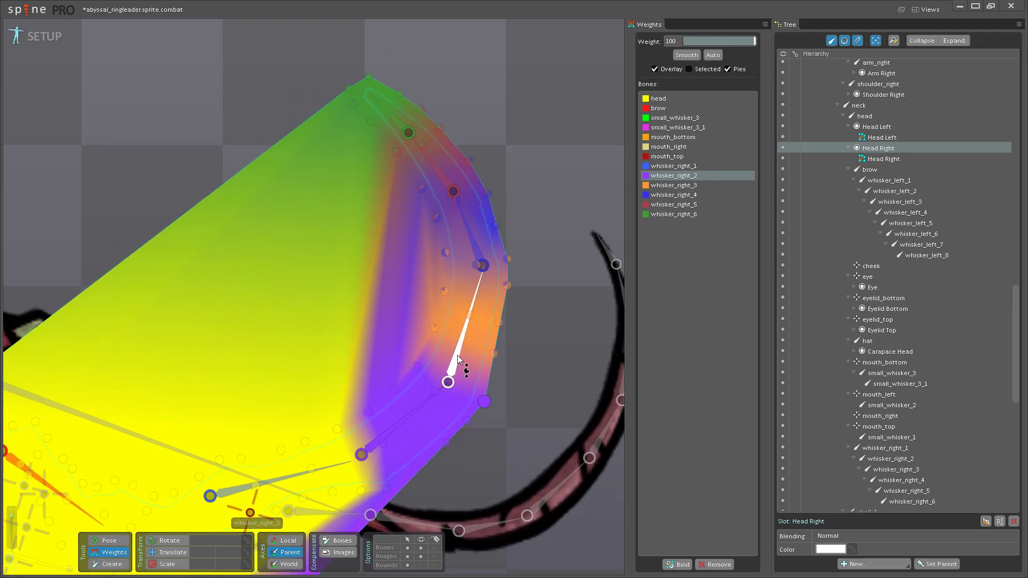
# - Give whisker_right_3 full weight on the vertices around its segment of the long whisker
pyautogui.click(457, 359)
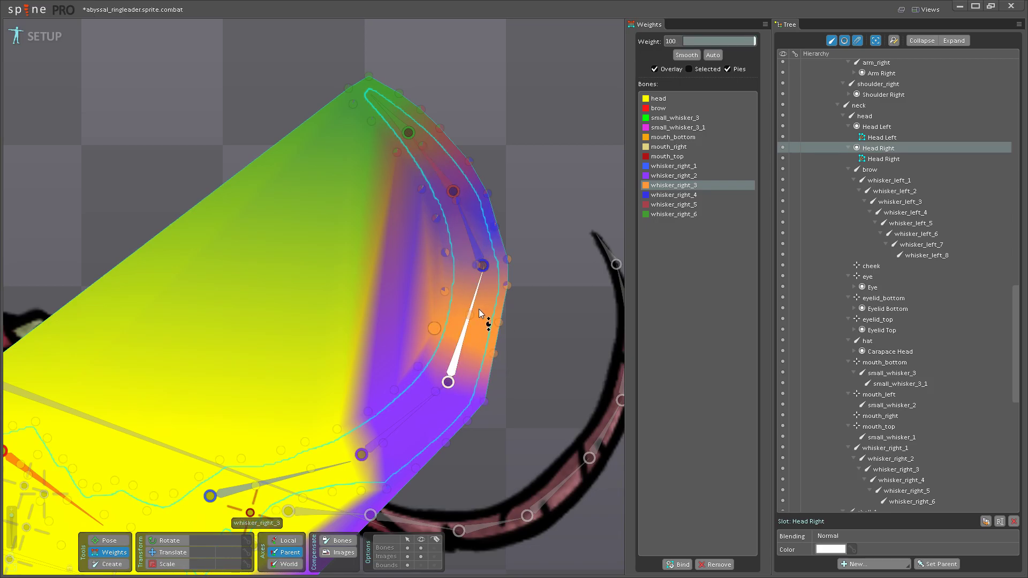
pyautogui.moveTo(444, 287); pyautogui.dragTo(447, 258)
pyautogui.moveTo(474, 295); pyautogui.dragTo(498, 316)
# - Give whisker_right_4 full weight on the vertices on both sides of its whisker segment
pyautogui.click(478, 379)
pyautogui.moveTo(445, 379); pyautogui.dragTo(440, 220)
pyautogui.moveTo(434, 347); pyautogui.dragTo(445, 241)
pyautogui.scroll(3, 489, 301)
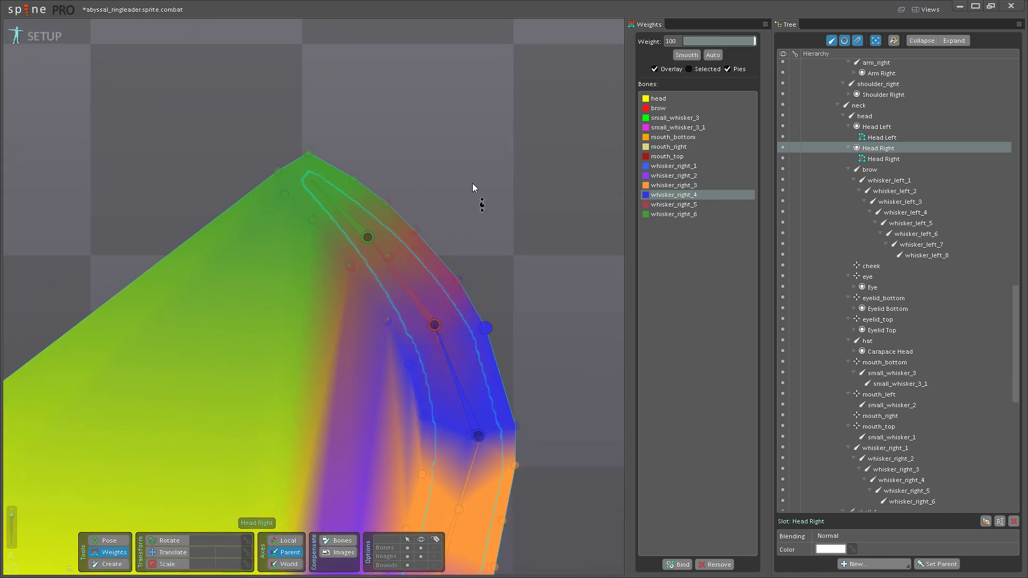
pyautogui.moveTo(444, 281); pyautogui.dragTo(448, 381)
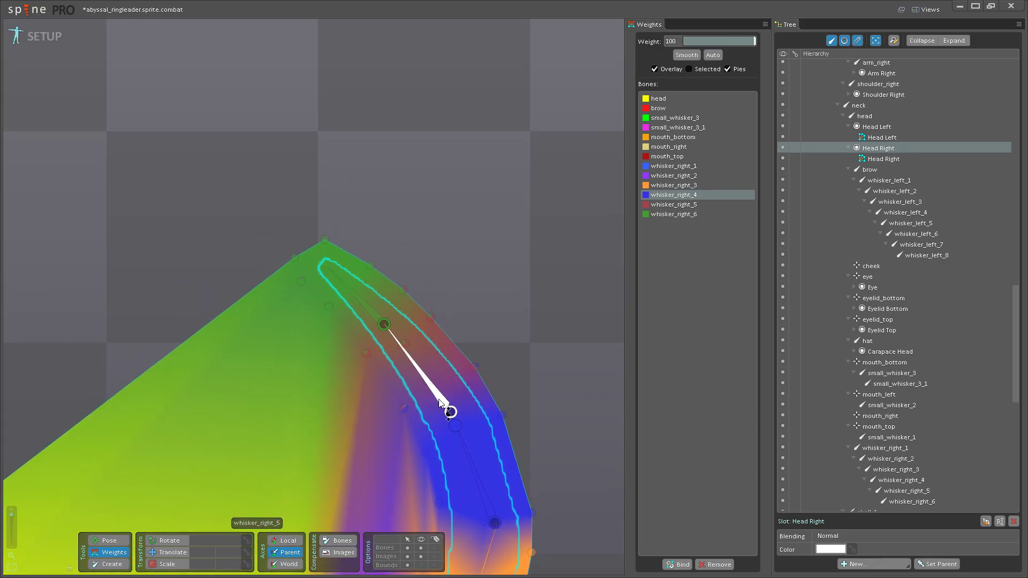
# - Give whisker_right_5 and whisker_right_6 full weight on the vertices of their segments up to the whisker's tip
pyautogui.click(442, 398)
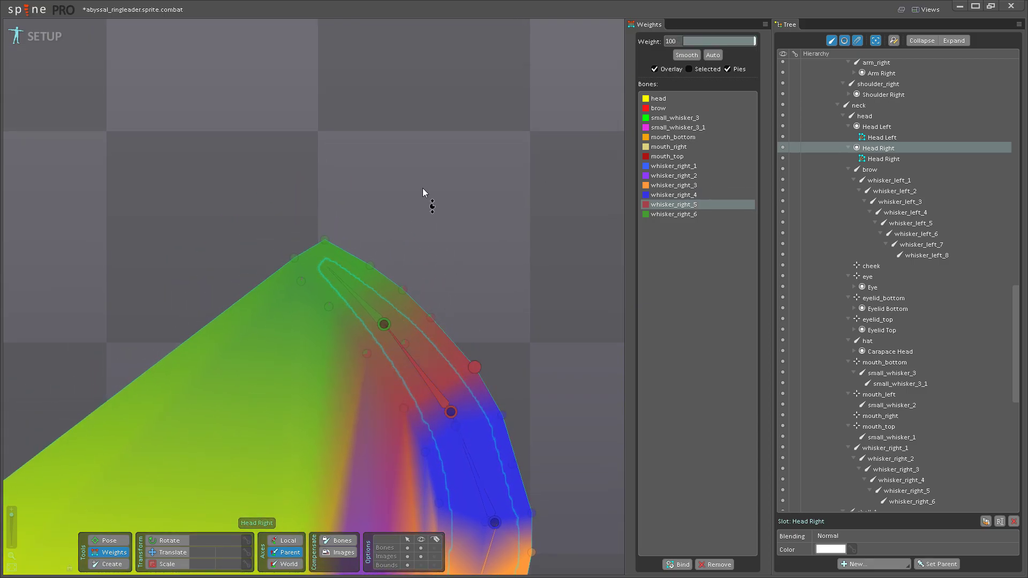
pyautogui.moveTo(366, 353); pyautogui.dragTo(410, 261)
pyautogui.click(428, 388)
pyautogui.moveTo(450, 362); pyautogui.dragTo(417, 237)
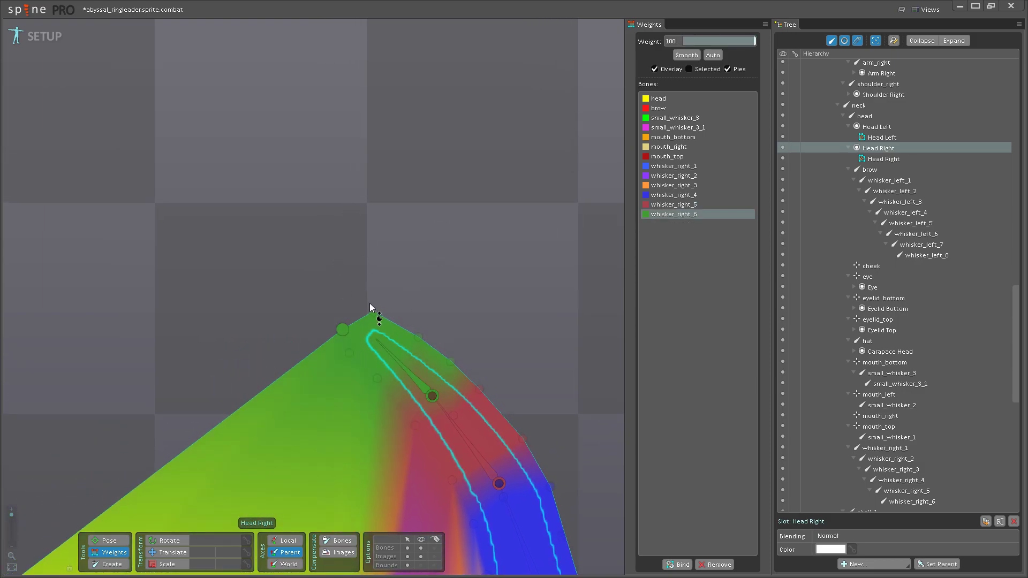
pyautogui.scroll(10, 412, 275)
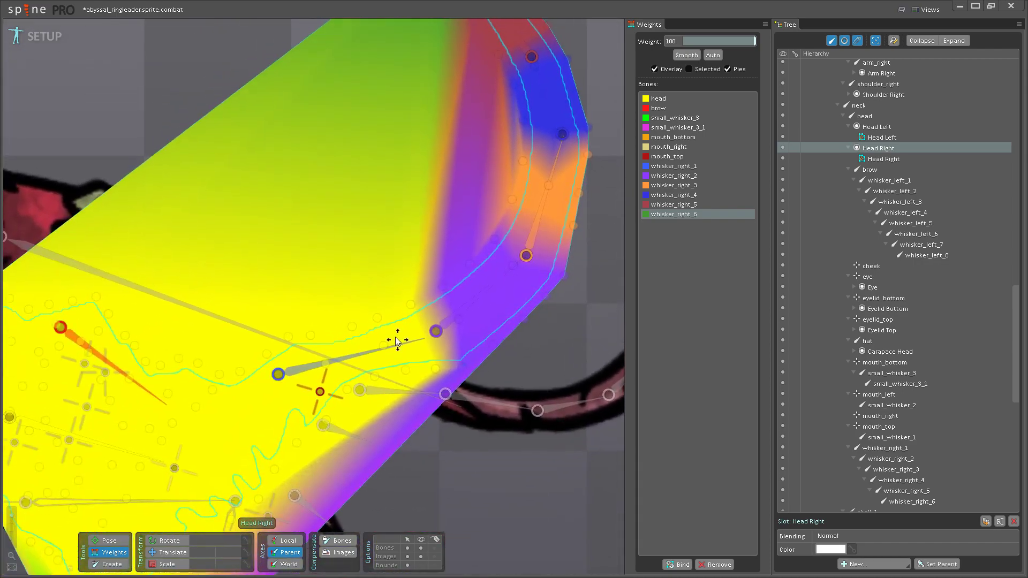
pyautogui.moveTo(400, 351); pyautogui.dragTo(411, 299)
pyautogui.scroll(2, 384, 386)
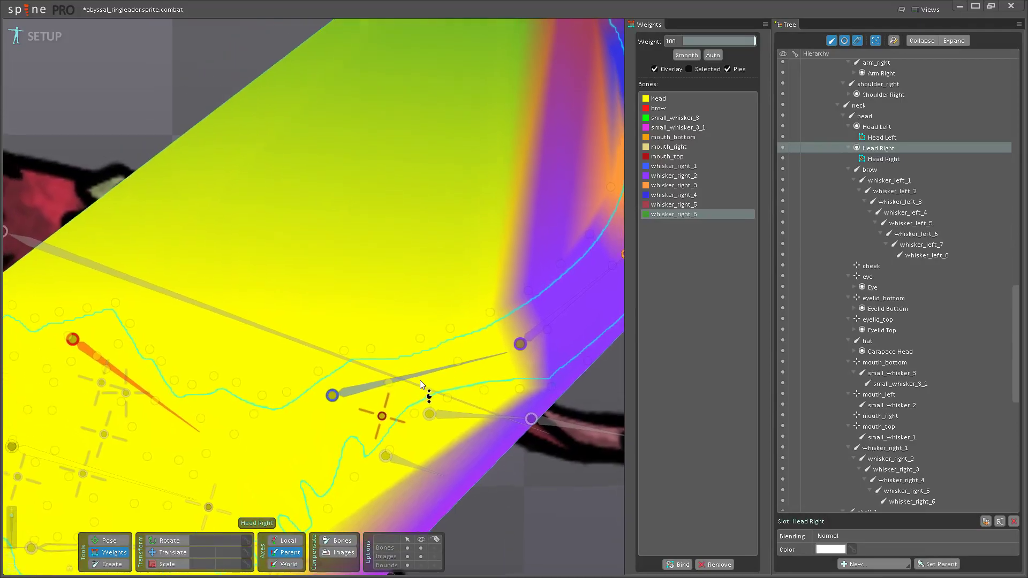
# - Give whisker_right_1 full weight on the vertices around the outer half of its segment, up to the joint with whisker_right_2
pyautogui.click(423, 399)
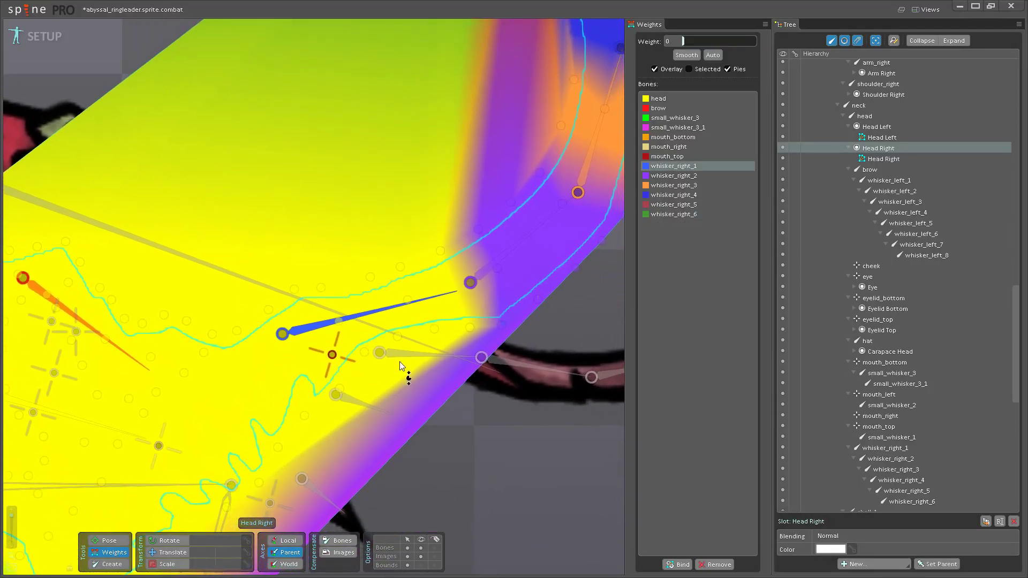
pyautogui.click(404, 345)
pyautogui.click(430, 373)
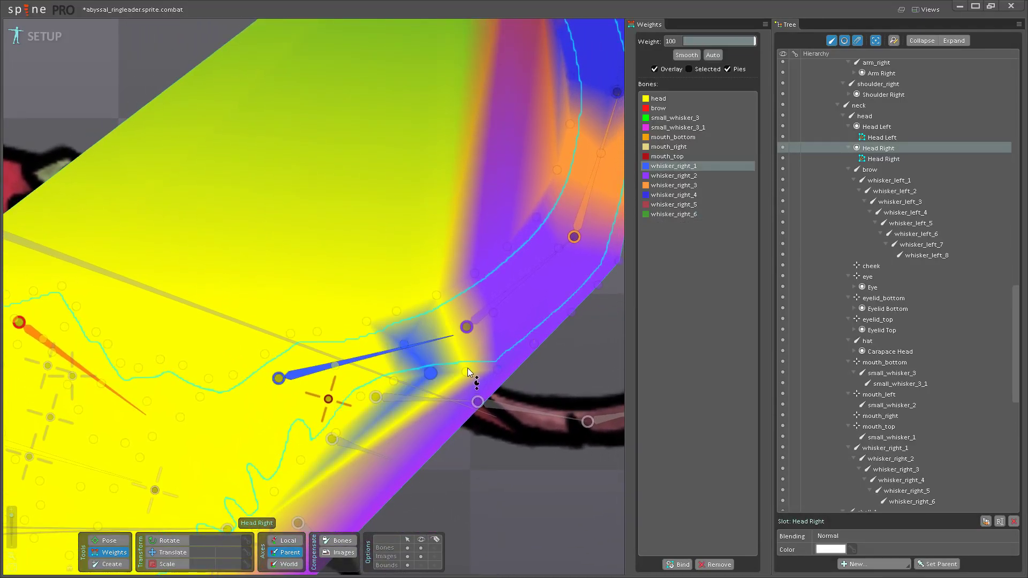
pyautogui.click(483, 312)
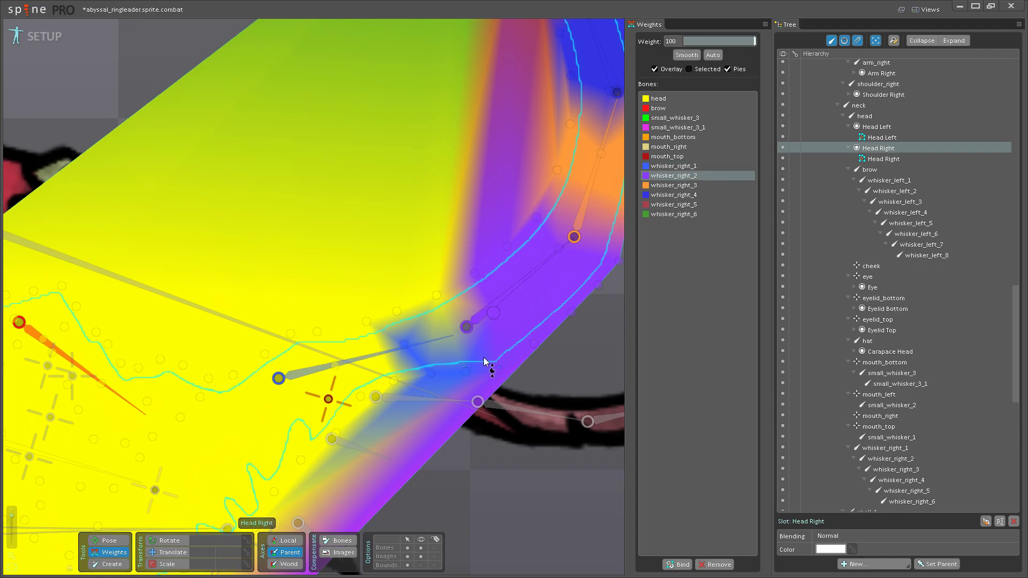
pyautogui.click(392, 351)
pyautogui.moveTo(375, 310); pyautogui.dragTo(394, 154)
pyautogui.moveTo(437, 292); pyautogui.dragTo(445, 155)
pyautogui.moveTo(382, 357)
pyautogui.mouseDown()
pyautogui.moveTo(470, 299)
pyautogui.moveTo(452, 135)
pyautogui.mouseUp()
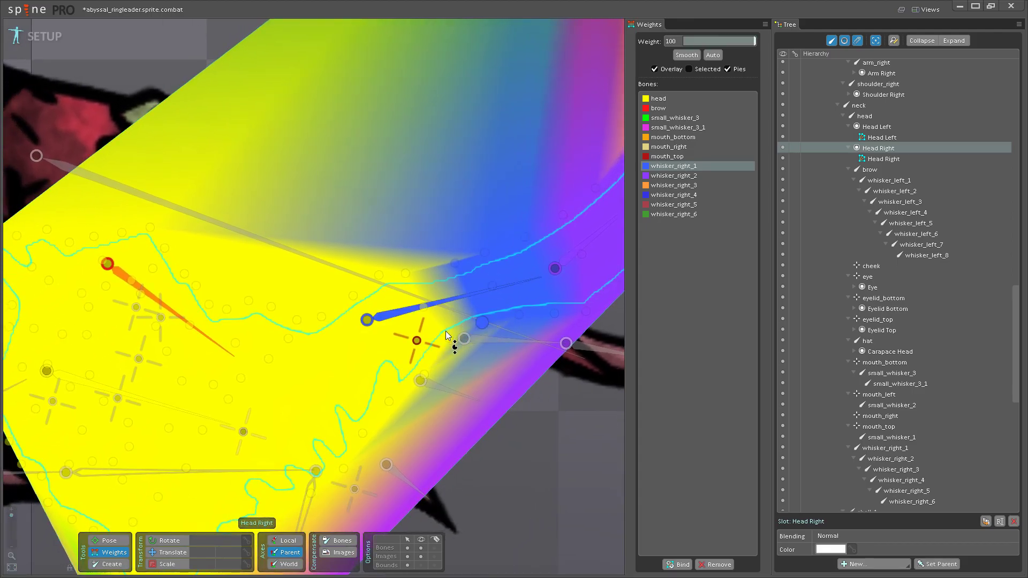
# - Set whisker_right_1's weight to 100 on the vertices above and below the inner half of its segment
pyautogui.moveTo(448, 336); pyautogui.dragTo(449, 129)
pyautogui.moveTo(423, 307); pyautogui.dragTo(406, 79)
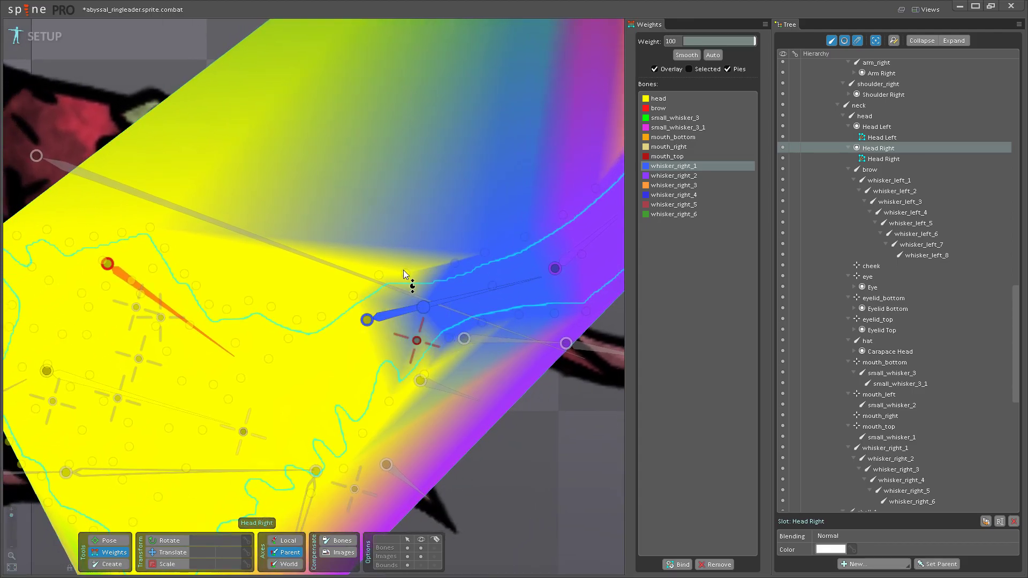
pyautogui.moveTo(405, 273); pyautogui.dragTo(392, 194)
pyautogui.moveTo(378, 272); pyautogui.dragTo(386, 209)
pyautogui.moveTo(406, 330); pyautogui.dragTo(424, 287)
pyautogui.moveTo(439, 334); pyautogui.dragTo(460, 385)
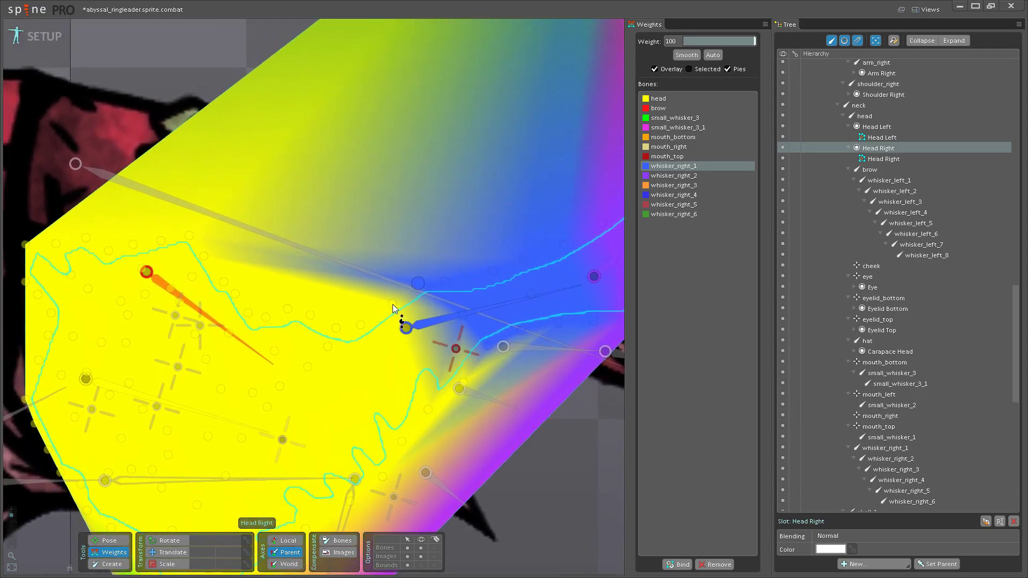
# - Extend whisker_right_1's influence to the face vertices around the root of the long whisker
pyautogui.moveTo(393, 305); pyautogui.dragTo(402, 225)
pyautogui.moveTo(464, 382); pyautogui.dragTo(464, 365)
pyautogui.moveTo(450, 363); pyautogui.dragTo(448, 257)
pyautogui.moveTo(436, 305); pyautogui.dragTo(445, 342)
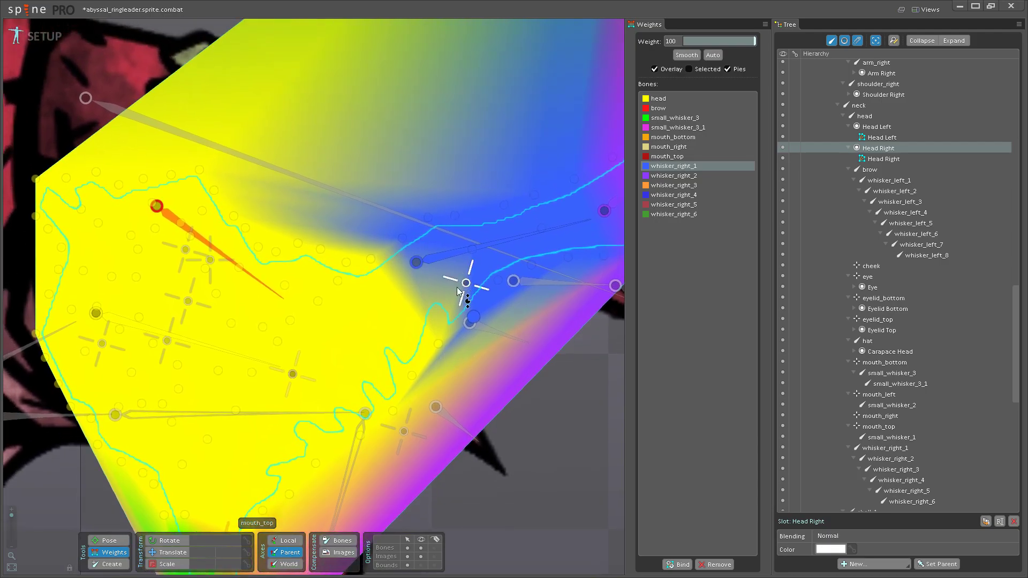
# - Assign the vertices around the upper end of the mouth to the mouth_top bone
pyautogui.click(464, 302)
pyautogui.moveTo(475, 319); pyautogui.dragTo(476, 242)
pyautogui.moveTo(499, 279); pyautogui.dragTo(484, 217)
# - Give mouth_right full weight on the vertices along the mouth edge, from below mouth_top down towards the chin
pyautogui.moveTo(368, 415); pyautogui.dragTo(398, 162)
pyautogui.click(305, 267)
pyautogui.moveTo(372, 329); pyautogui.dragTo(371, 208)
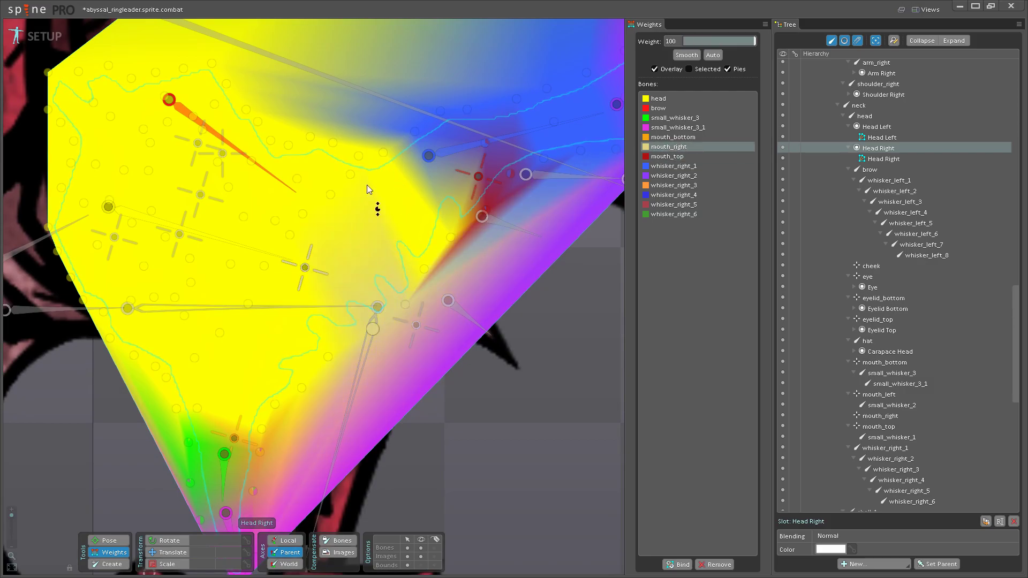
pyautogui.moveTo(328, 356); pyautogui.dragTo(332, 231)
pyautogui.moveTo(302, 387); pyautogui.dragTo(338, 180)
pyautogui.moveTo(428, 267); pyautogui.dragTo(421, 149)
pyautogui.moveTo(451, 239); pyautogui.dragTo(411, 161)
pyautogui.moveTo(423, 267); pyautogui.dragTo(431, 224)
pyautogui.moveTo(362, 318); pyautogui.dragTo(504, 237)
pyautogui.moveTo(416, 327); pyautogui.dragTo(399, 268)
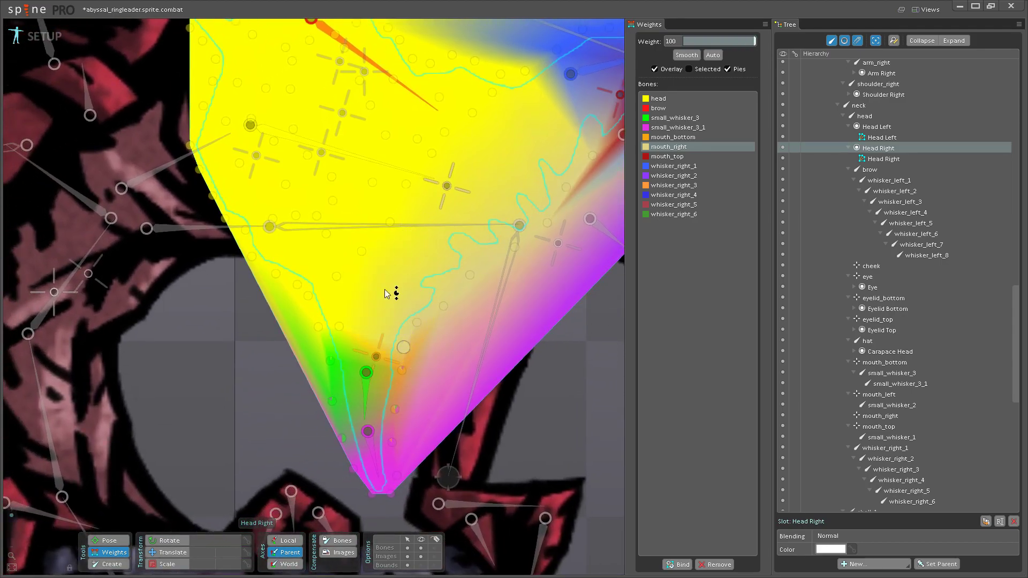
# - Blend mouth_bottom and mouth_right on the lower jaw vertices, and give mouth_right a partial weight on the cheek
pyautogui.click(377, 357)
pyautogui.moveTo(407, 329); pyautogui.dragTo(454, 268)
pyautogui.click(442, 304)
pyautogui.moveTo(455, 206); pyautogui.dragTo(422, 310)
pyautogui.click(413, 290)
pyautogui.moveTo(364, 324); pyautogui.dragTo(398, 258)
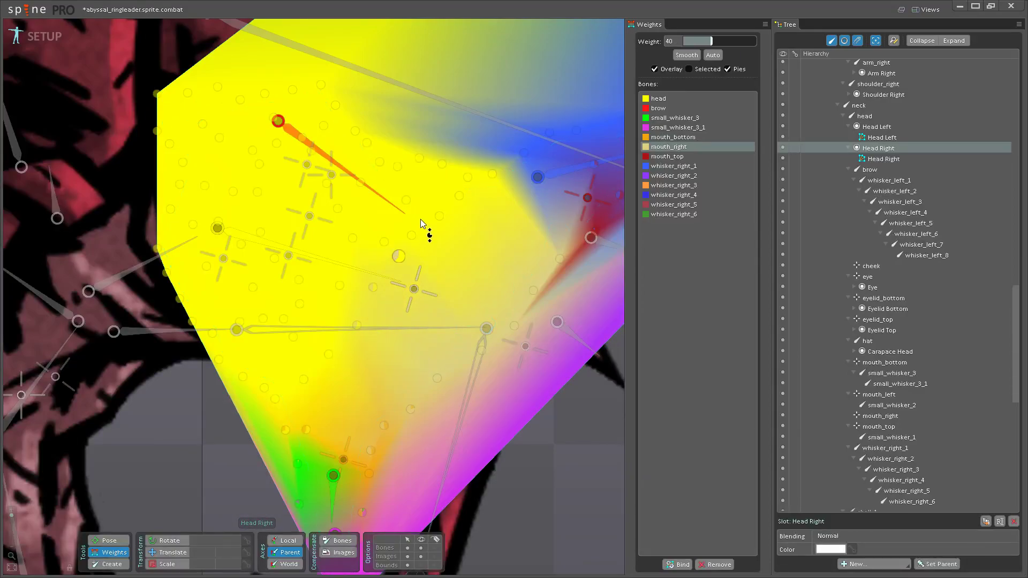
# - Add partial mouth_right weight to the cheek vertices between the mouth and the face for a soft transition
pyautogui.click(439, 216)
pyautogui.moveTo(462, 192); pyautogui.dragTo(465, 188)
pyautogui.moveTo(459, 196); pyautogui.dragTo(481, 167)
pyautogui.moveTo(329, 354); pyautogui.dragTo(356, 312)
pyautogui.moveTo(303, 379); pyautogui.dragTo(341, 337)
pyautogui.moveTo(382, 276); pyautogui.dragTo(373, 392)
pyautogui.moveTo(366, 328); pyautogui.dragTo(432, 358)
# - Select the brow bone and give it full weight on the vertices above the eye and around its outer tip
pyautogui.click(394, 310)
pyautogui.moveTo(373, 275)
pyautogui.mouseDown()
pyautogui.moveTo(375, 313)
pyautogui.moveTo(399, 289)
pyautogui.moveTo(385, 281)
pyautogui.moveTo(420, 232)
pyautogui.mouseUp()
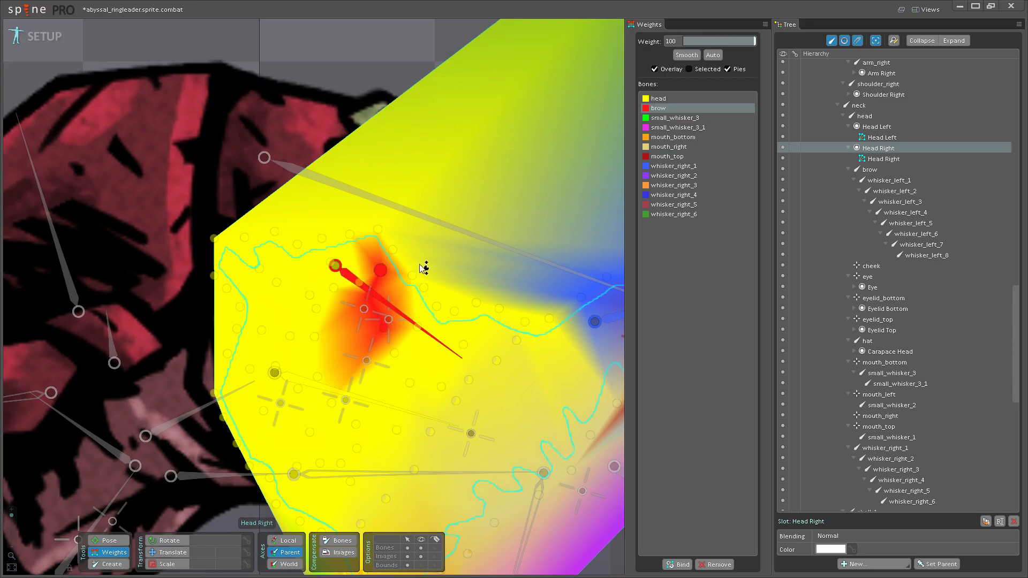
pyautogui.moveTo(442, 390)
pyautogui.mouseDown()
pyautogui.moveTo(466, 355)
pyautogui.moveTo(481, 298)
pyautogui.moveTo(480, 180)
pyautogui.mouseUp()
pyautogui.moveTo(454, 312); pyautogui.dragTo(460, 194)
pyautogui.moveTo(437, 307); pyautogui.dragTo(442, 163)
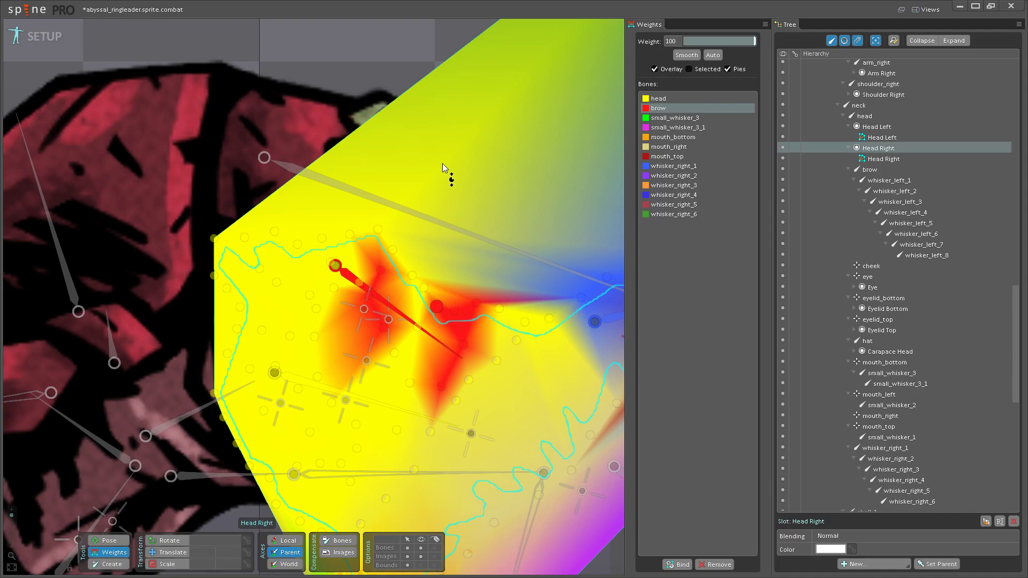
pyautogui.moveTo(385, 293); pyautogui.dragTo(385, 164)
# - Fill in brow weight on the vertices along the brow bone and on those just beneath it
pyautogui.click(383, 317)
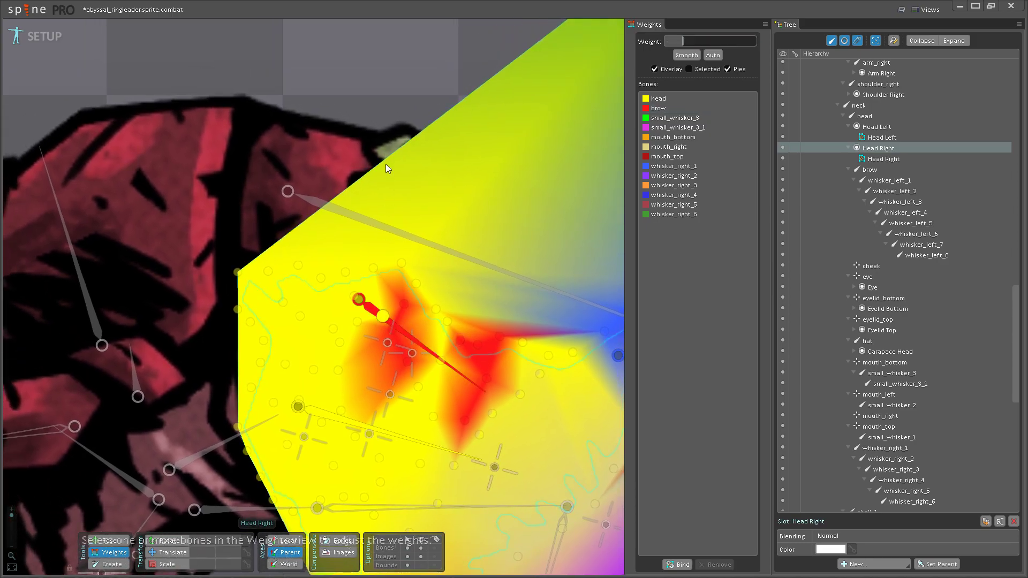
pyautogui.click(367, 308)
pyautogui.moveTo(381, 320); pyautogui.dragTo(385, 172)
pyautogui.moveTo(453, 383); pyautogui.dragTo(429, 235)
pyautogui.click(420, 351)
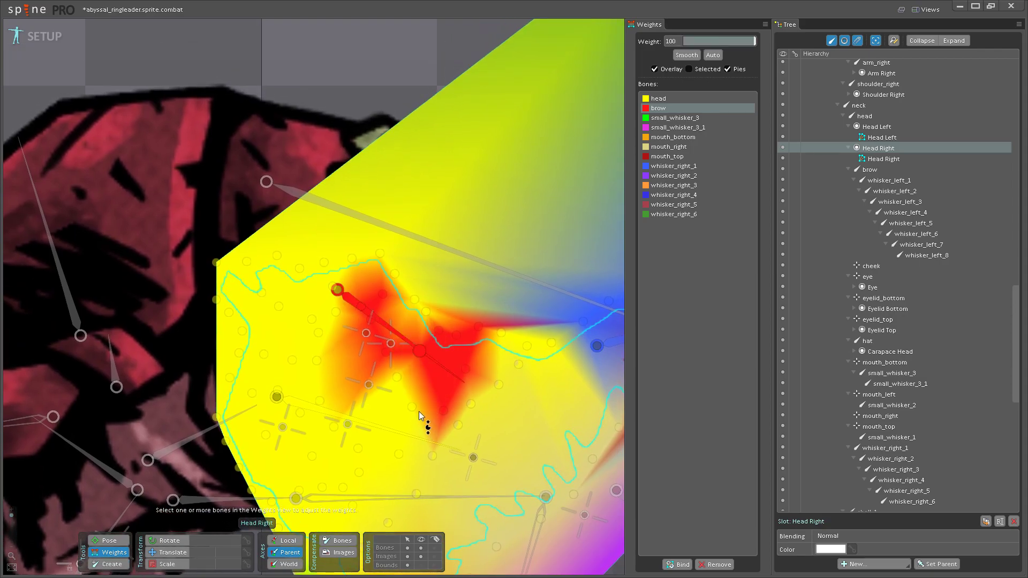
pyautogui.click(413, 407)
pyautogui.moveTo(413, 406); pyautogui.dragTo(408, 289)
pyautogui.click(398, 377)
pyautogui.moveTo(399, 377); pyautogui.dragTo(406, 321)
pyautogui.moveTo(408, 321); pyautogui.dragTo(445, 255)
# - Extend full brow weight to the remaining vertices along the upper outline of the brow, including above the bone's base
pyautogui.click(458, 387)
pyautogui.click(448, 372)
pyautogui.moveTo(434, 375); pyautogui.dragTo(464, 204)
pyautogui.click(482, 259)
pyautogui.moveTo(447, 318); pyautogui.dragTo(468, 395)
pyautogui.moveTo(503, 337); pyautogui.dragTo(486, 237)
pyautogui.moveTo(450, 345)
pyautogui.mouseDown()
pyautogui.moveTo(448, 276)
pyautogui.moveTo(448, 287)
pyautogui.moveTo(498, 257)
pyautogui.moveTo(470, 170)
pyautogui.moveTo(465, 251)
pyautogui.moveTo(440, 199)
pyautogui.mouseUp()
pyautogui.moveTo(432, 254); pyautogui.dragTo(432, 182)
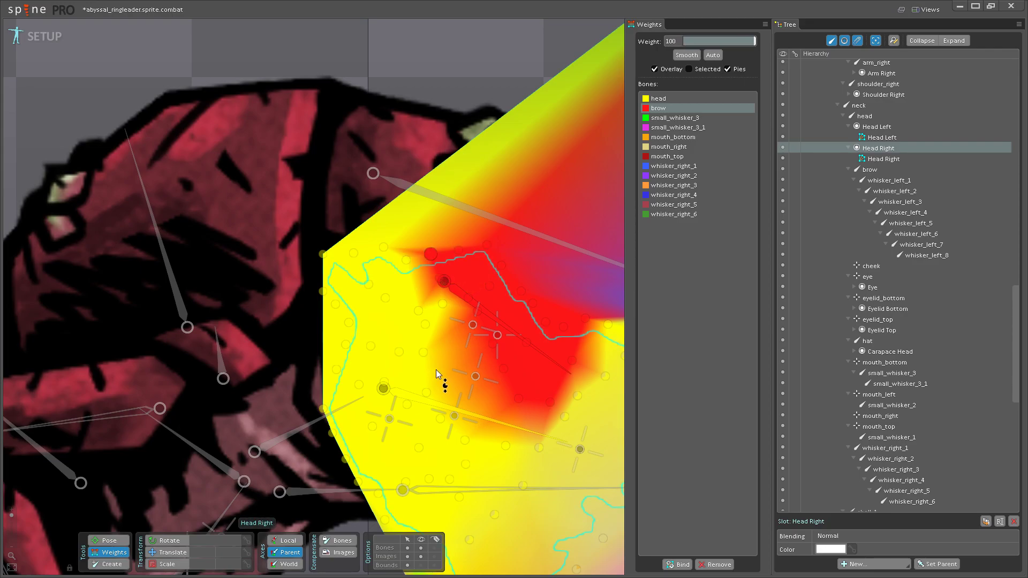
# - Examine the Head Right weight distribution up close and at full-character scale
pyautogui.scroll(-3, 436, 369)
pyautogui.moveTo(538, 441); pyautogui.dragTo(426, 353)
pyautogui.scroll(-5, 401, 351)
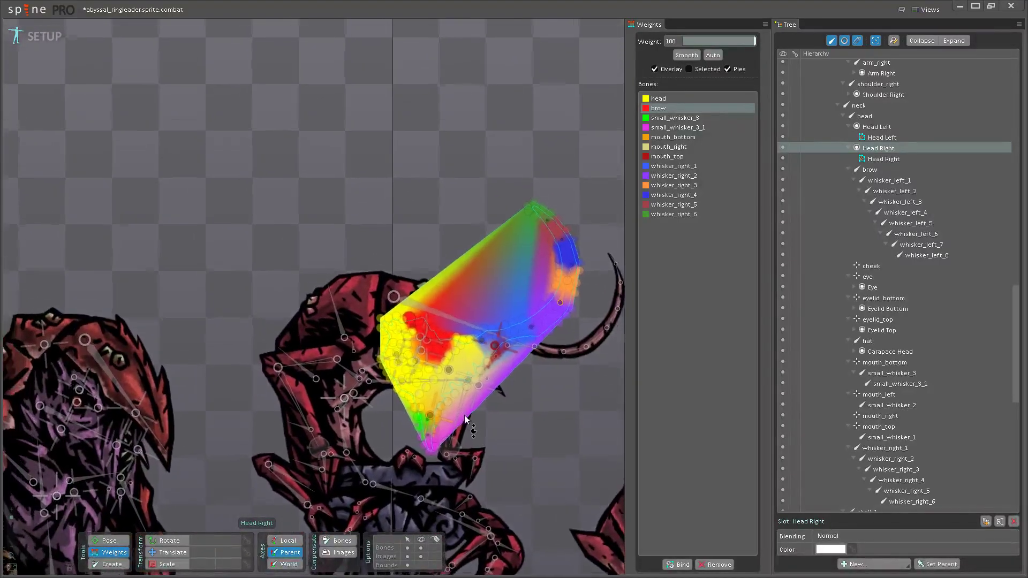
pyautogui.scroll(4, 450, 375)
pyautogui.scroll(5, 438, 352)
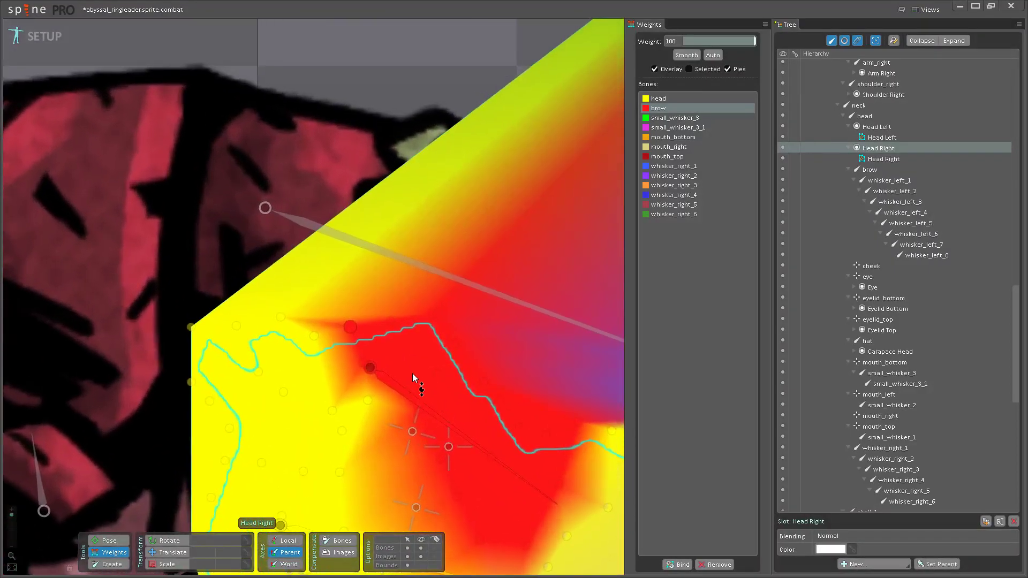
pyautogui.scroll(-4, 412, 374)
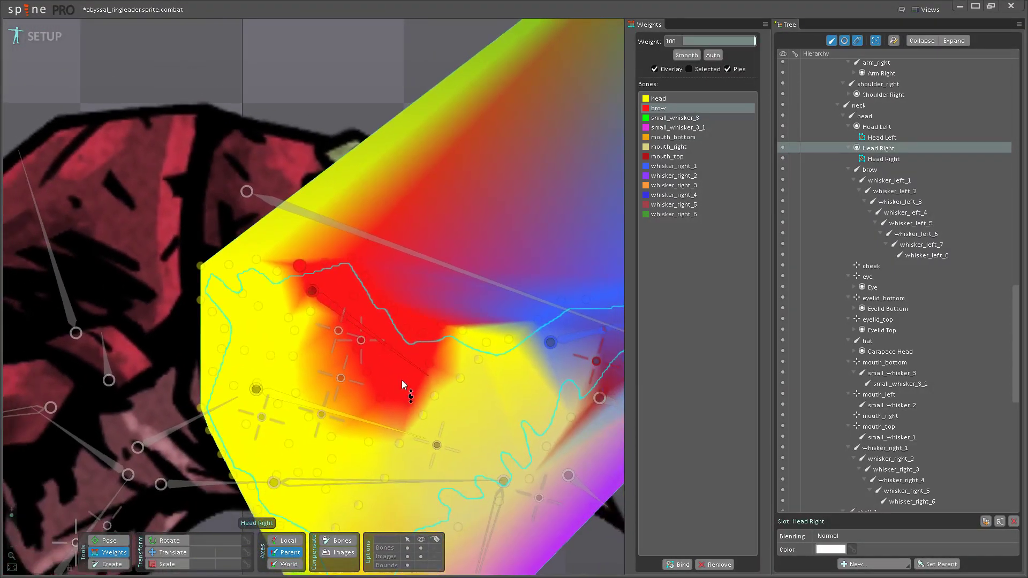
pyautogui.scroll(-2, 396, 378)
pyautogui.scroll(6, 387, 377)
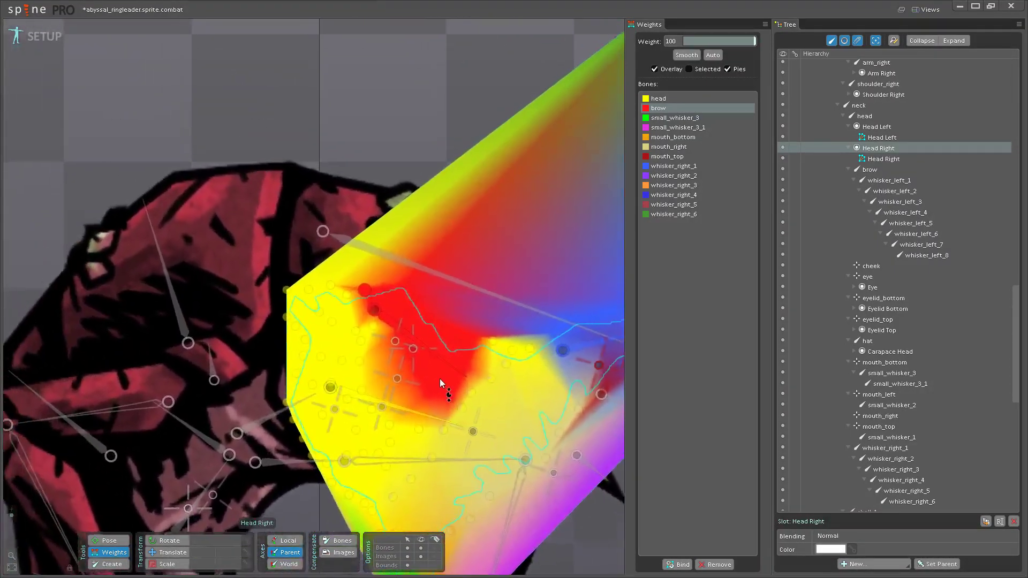
pyautogui.scroll(2, 439, 353)
pyautogui.scroll(-4, 448, 352)
pyautogui.scroll(3, 404, 361)
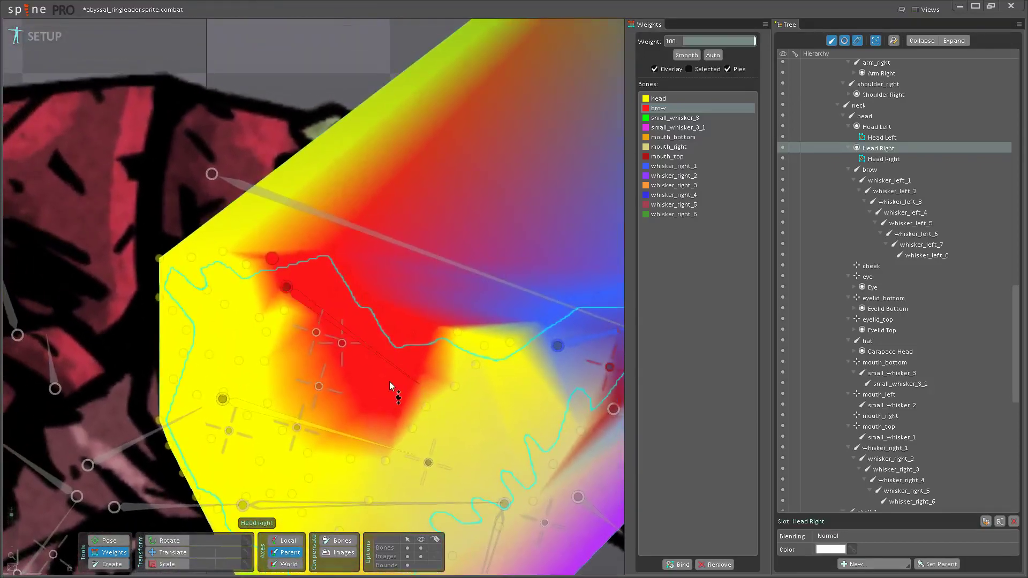
pyautogui.scroll(-5, 390, 382)
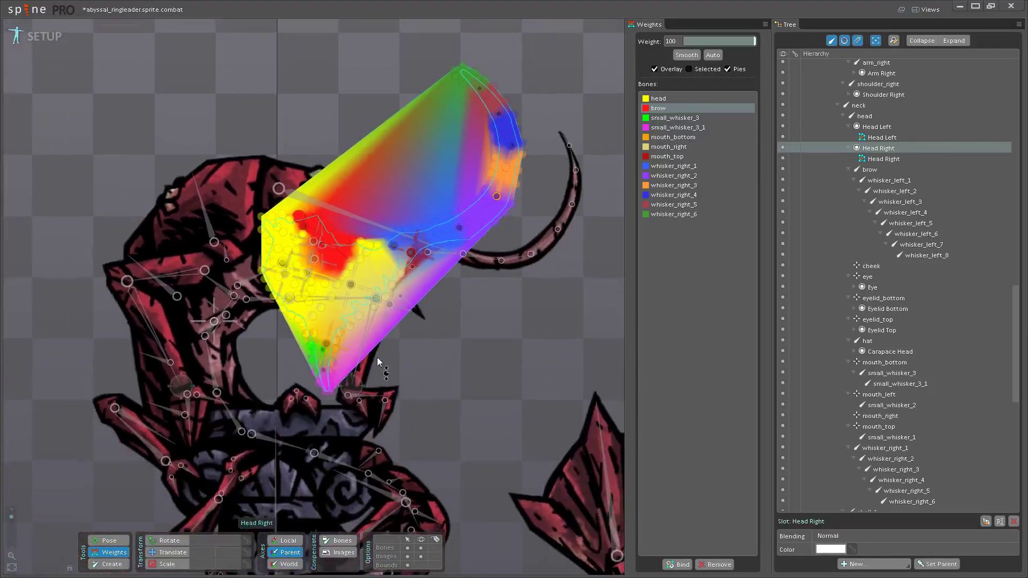
pyautogui.scroll(6, 407, 377)
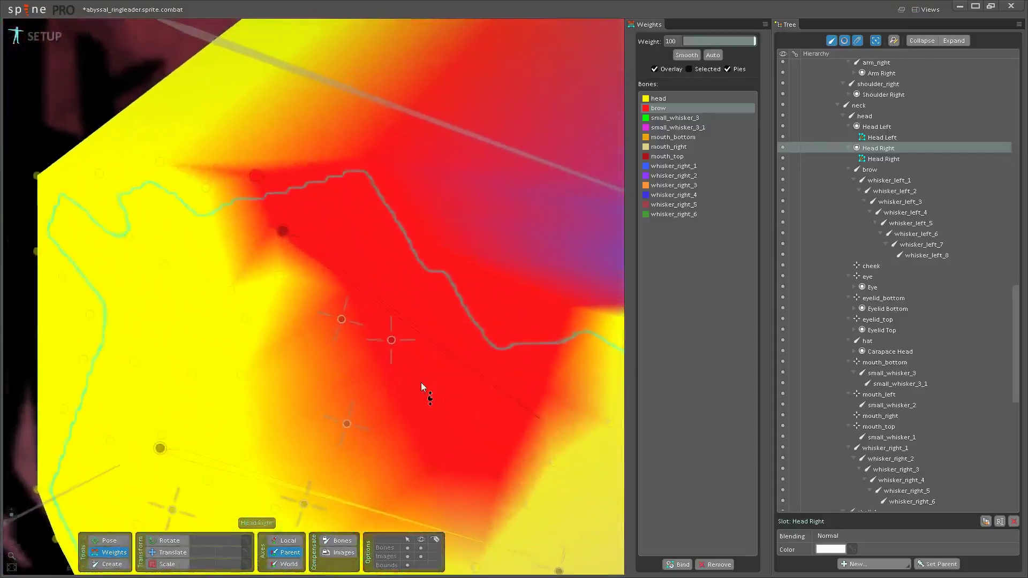
pyautogui.scroll(-1, 385, 365)
pyautogui.moveTo(350, 346); pyautogui.dragTo(416, 429)
pyautogui.moveTo(397, 392); pyautogui.dragTo(413, 412)
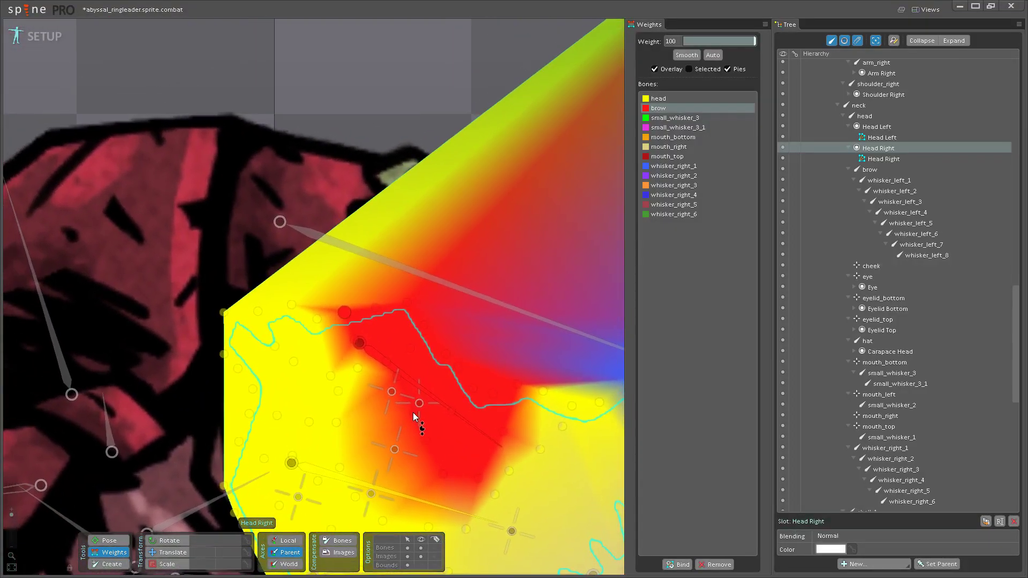
pyautogui.scroll(-6, 413, 409)
pyautogui.scroll(8, 397, 403)
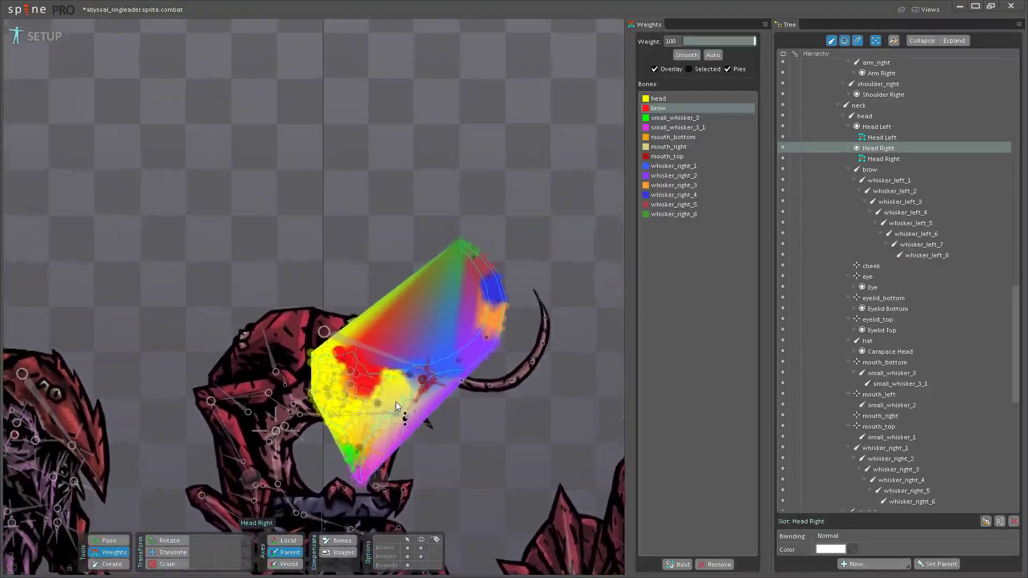
pyautogui.scroll(-10, 396, 387)
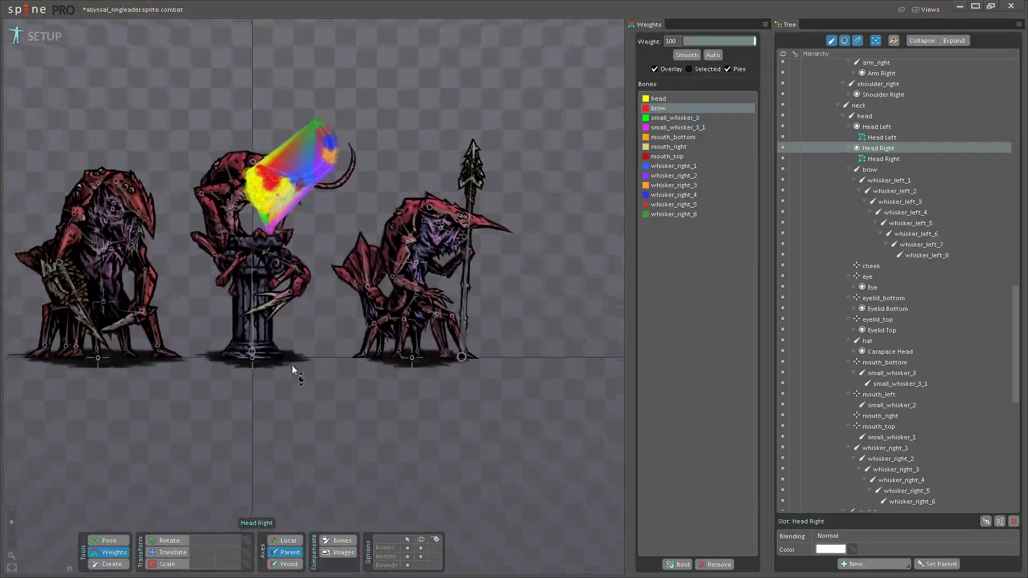
pyautogui.moveTo(291, 366); pyautogui.dragTo(368, 417)
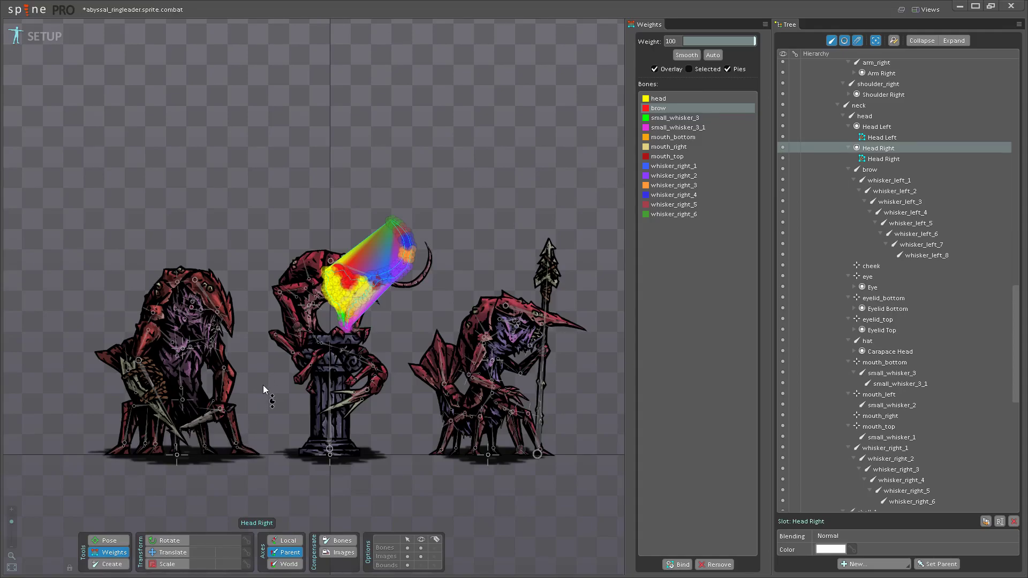
pyautogui.scroll(8, 379, 297)
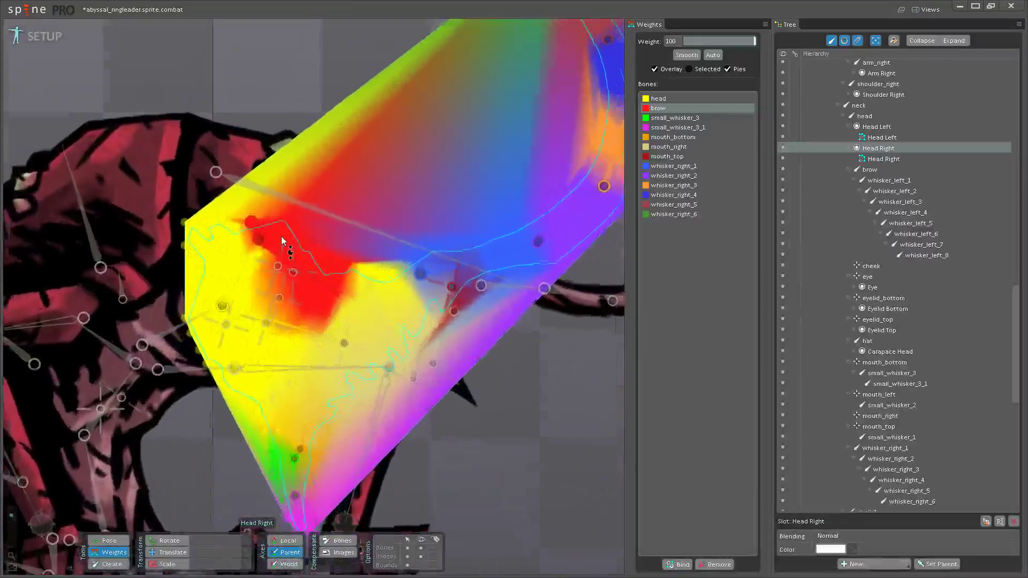
pyautogui.scroll(5, 281, 236)
pyautogui.scroll(-3, 298, 298)
pyautogui.scroll(-2, 306, 290)
pyautogui.scroll(4, 322, 321)
pyautogui.scroll(-4, 319, 311)
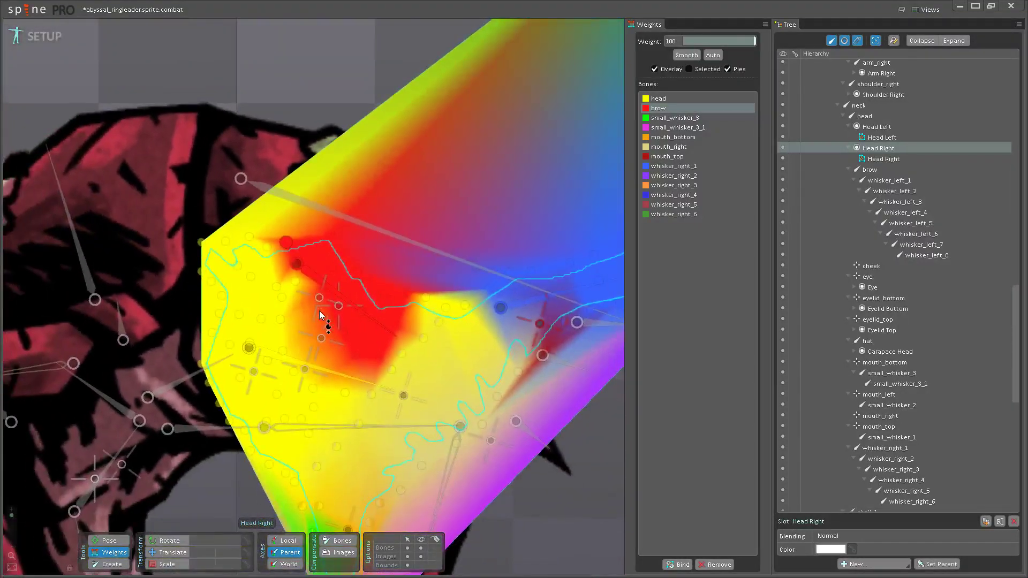
pyautogui.scroll(-10, 320, 315)
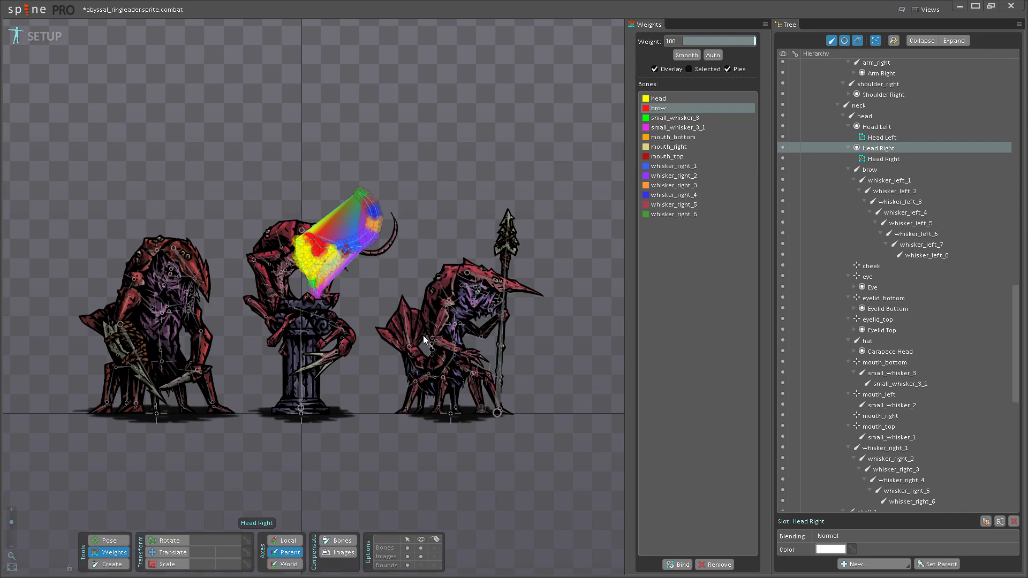
pyautogui.scroll(3, 422, 329)
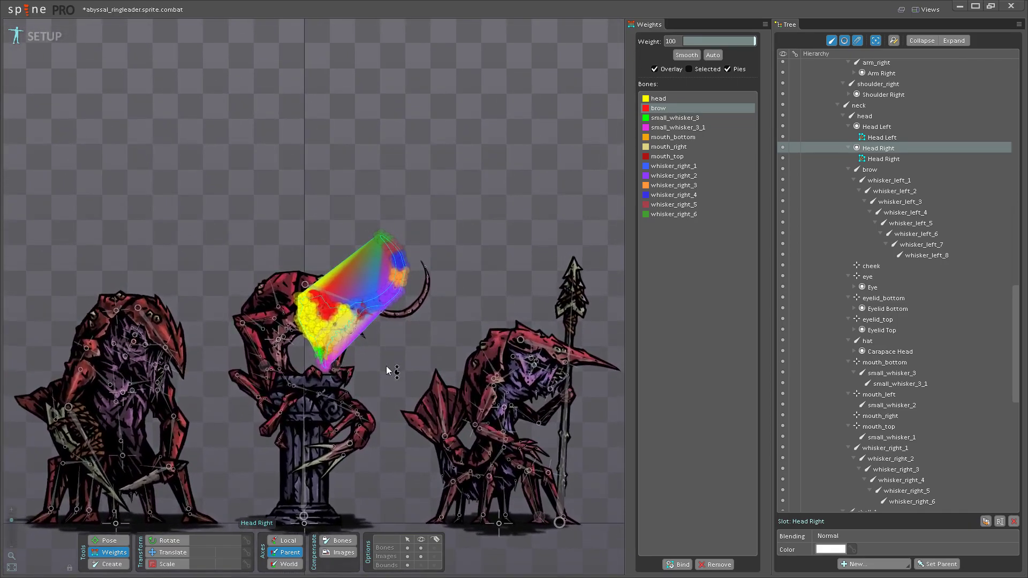
pyautogui.moveTo(420, 377); pyautogui.dragTo(442, 311)
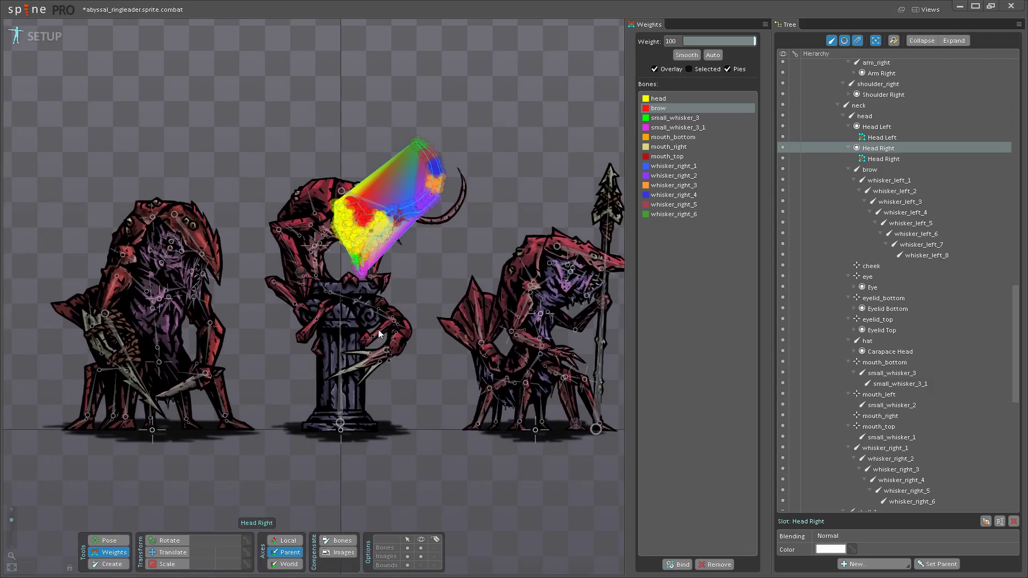
pyautogui.moveTo(378, 330); pyautogui.dragTo(421, 379)
pyautogui.scroll(2, 419, 378)
pyautogui.scroll(8, 416, 369)
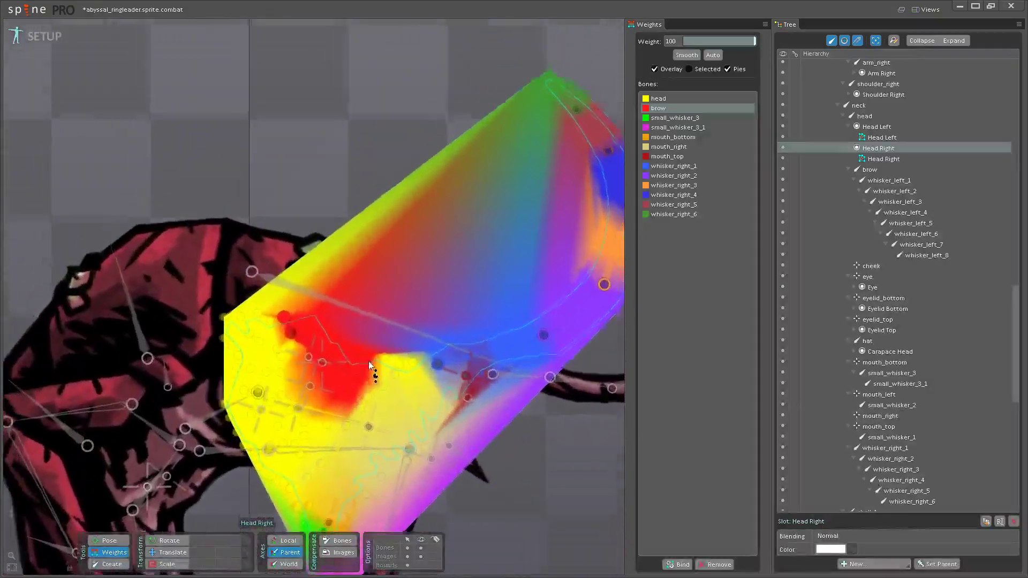
pyautogui.scroll(-3, 419, 306)
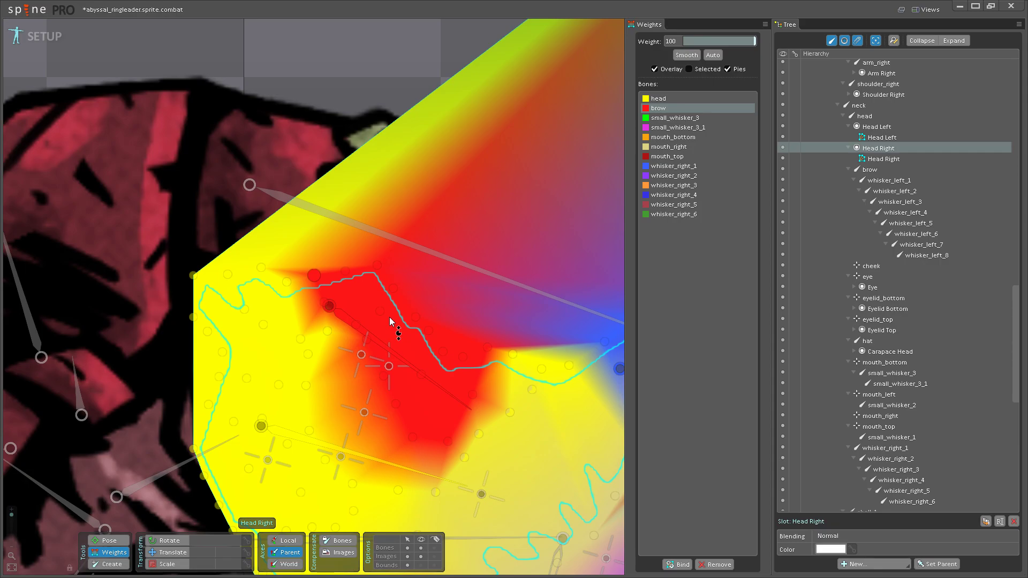
# - Set brow's weight to 40.8 on the vertex just below the brow bone's base
pyautogui.moveTo(371, 355); pyautogui.dragTo(377, 389)
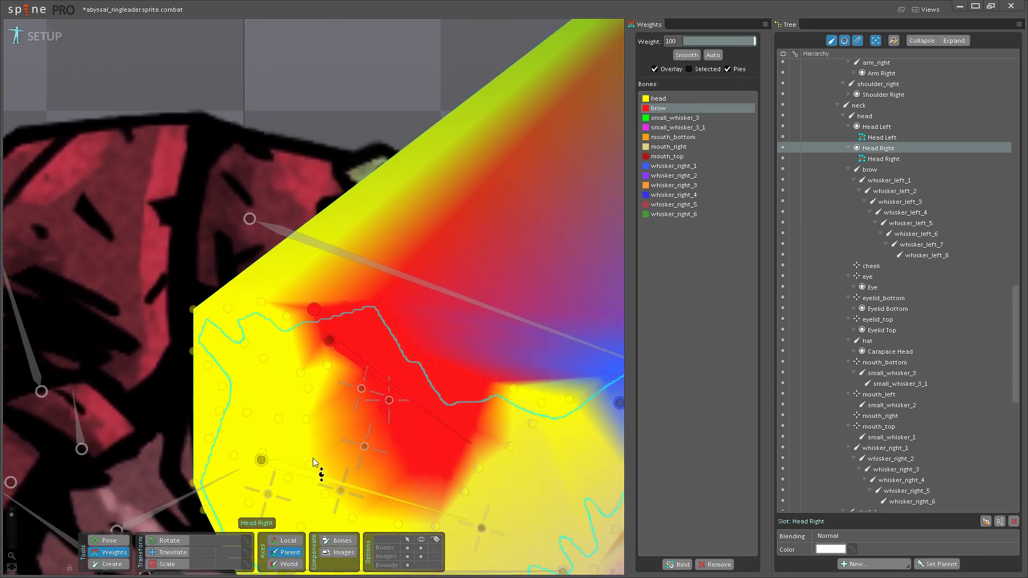
pyautogui.moveTo(313, 463); pyautogui.dragTo(316, 375)
pyautogui.click(330, 277)
pyautogui.moveTo(338, 274); pyautogui.dragTo(354, 231)
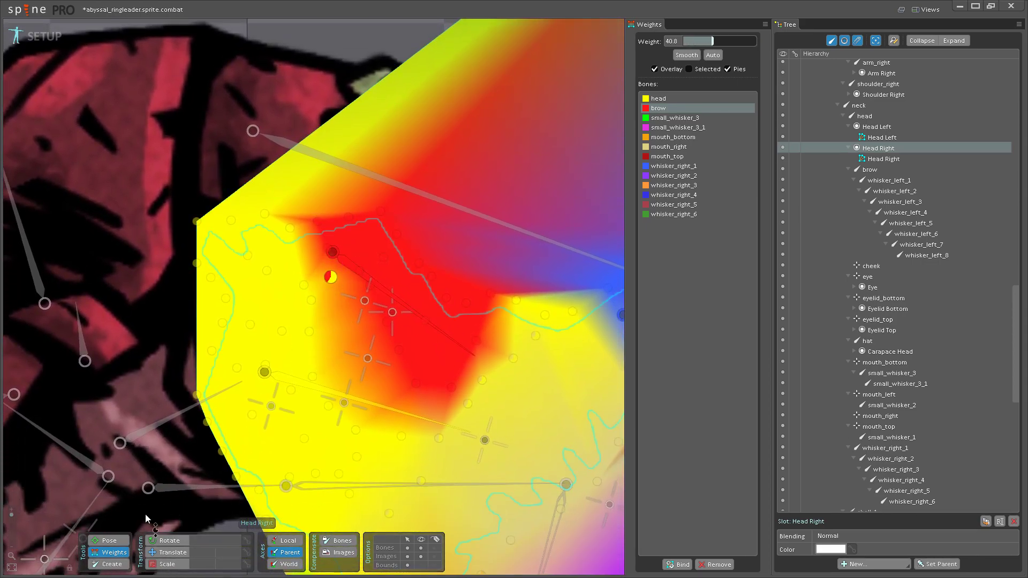
# - Switch to posing, move the brow bone to test the mesh deformation, and undo the movement
pyautogui.click(110, 540)
pyautogui.moveTo(458, 325); pyautogui.dragTo(389, 321)
pyautogui.click(384, 398)
pyautogui.hotkey('ctrl', 'z')
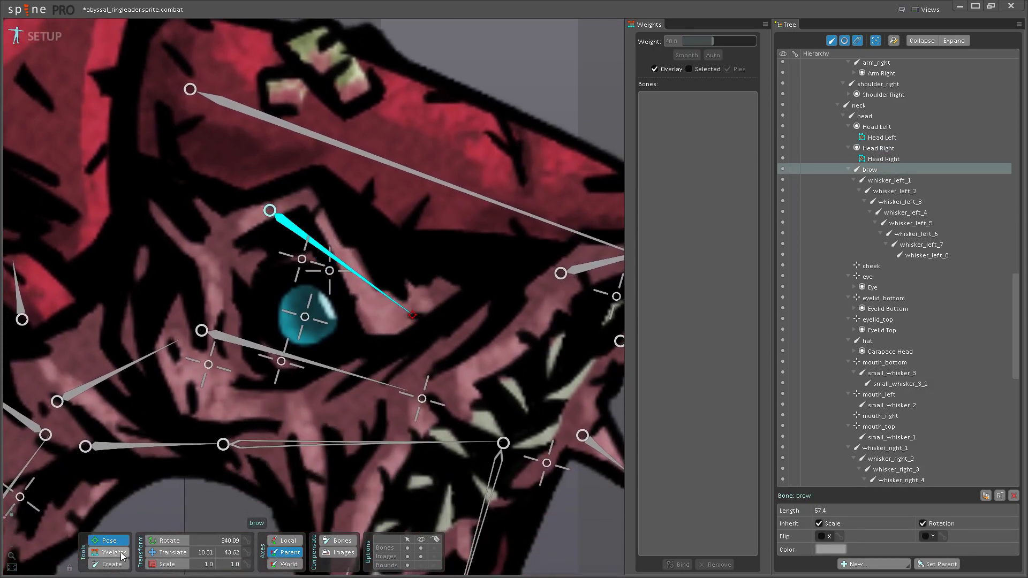
# - Add partial brow weight to the vertices beyond the brow bone's tip, setting 31.2 near the lower outline dip and 12 on the vertex beneath it
pyautogui.click(122, 557)
pyautogui.click(395, 299)
pyautogui.moveTo(464, 223); pyautogui.dragTo(465, 198)
pyautogui.click(482, 273)
pyautogui.moveTo(487, 268); pyautogui.dragTo(500, 239)
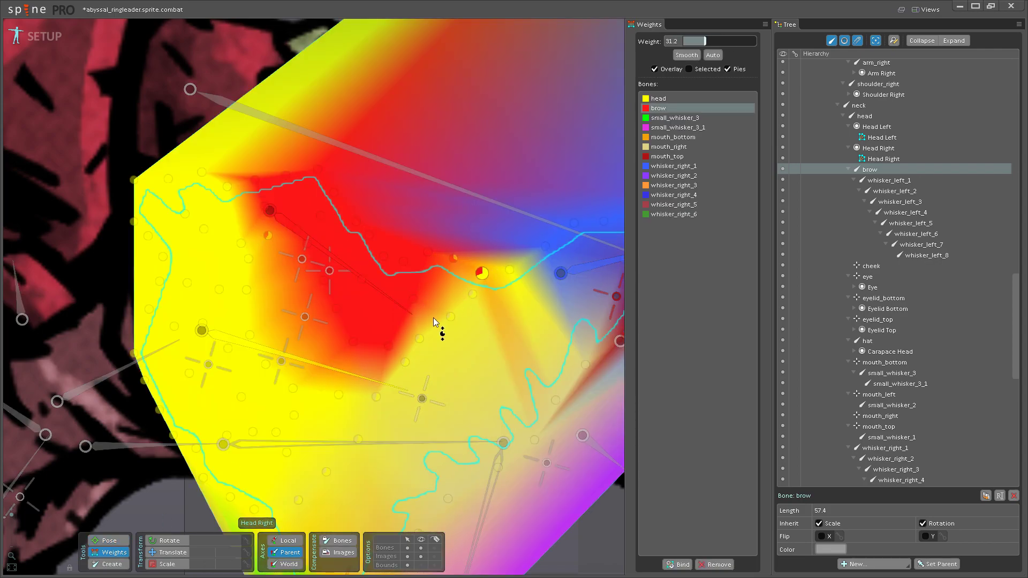
pyautogui.moveTo(450, 316); pyautogui.dragTo(457, 291)
pyautogui.moveTo(420, 339); pyautogui.dragTo(433, 308)
pyautogui.click(473, 294)
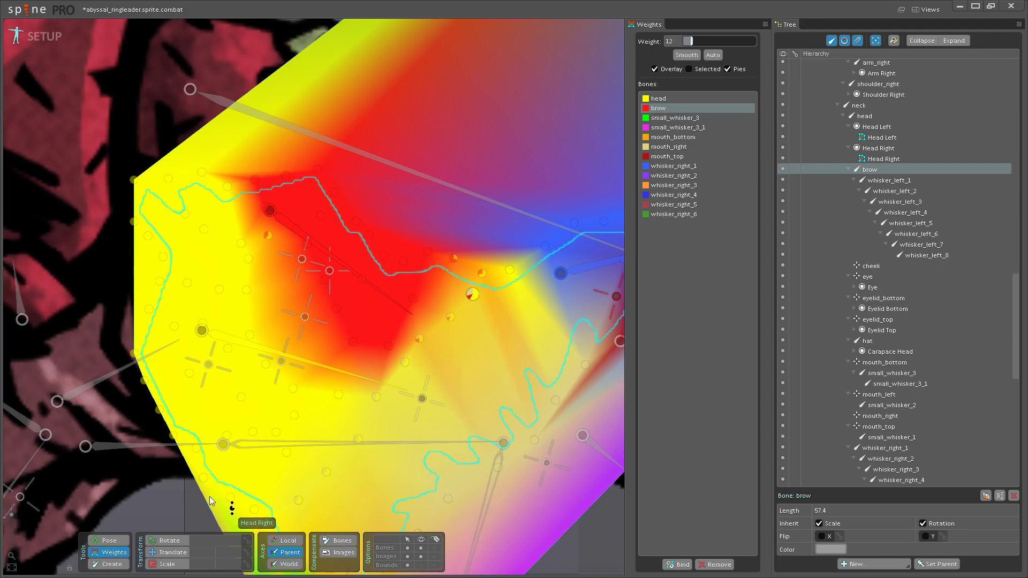
# - Switch to posing, move the brow bone to test the new falloff, and return to weight editing
pyautogui.click(122, 541)
pyautogui.moveTo(366, 275); pyautogui.dragTo(399, 305)
pyautogui.click(109, 552)
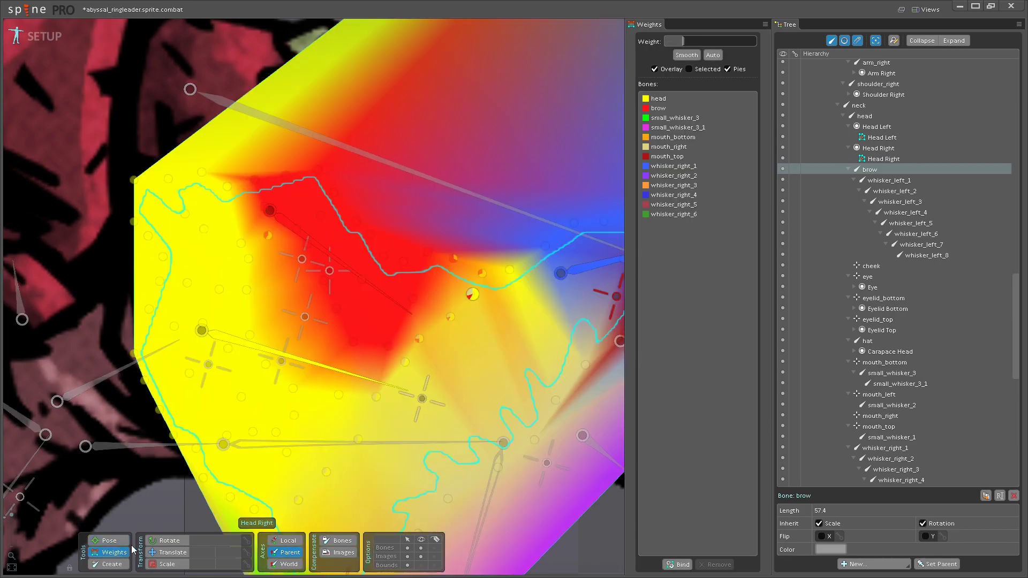
# - Reduce brow's weight on the vertices beyond the brow bone's tip, with 11.2 on the vertex just below the tip
pyautogui.click(394, 301)
pyautogui.moveTo(474, 297); pyautogui.dragTo(475, 317)
pyautogui.click(451, 317)
pyautogui.click(421, 347)
# - Test the reduced brow weights by moving the brow bone in posing, undo the movement, and return to weight editing
pyautogui.click(109, 541)
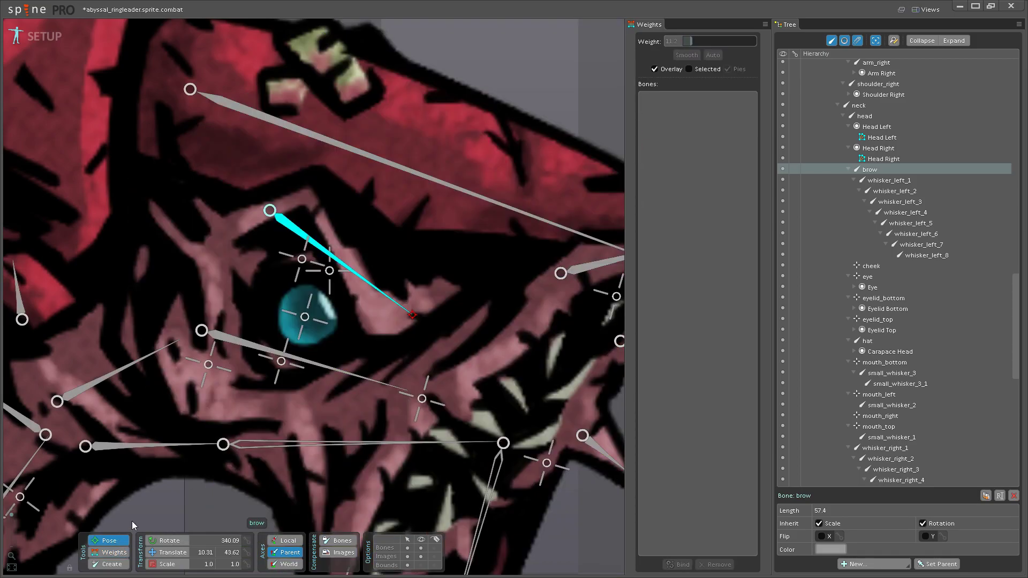
pyautogui.moveTo(346, 297); pyautogui.dragTo(393, 284)
pyautogui.hotkey('ctrl', 'z')
pyautogui.click(114, 552)
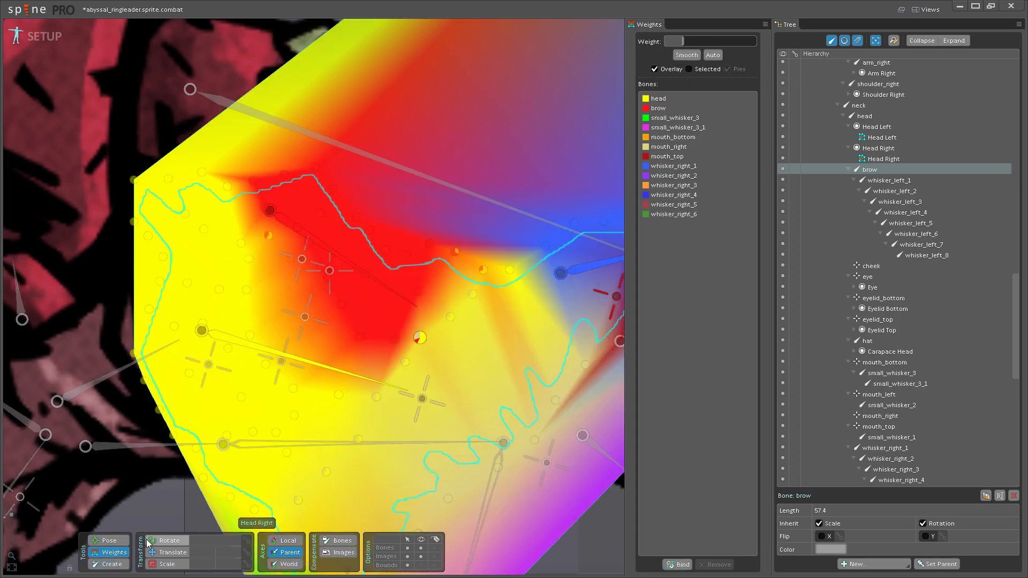
# - Set brow's weight to 1.6 on the vertex near the outline dip between the brow and whisker_right_1
pyautogui.click(395, 300)
pyautogui.click(482, 274)
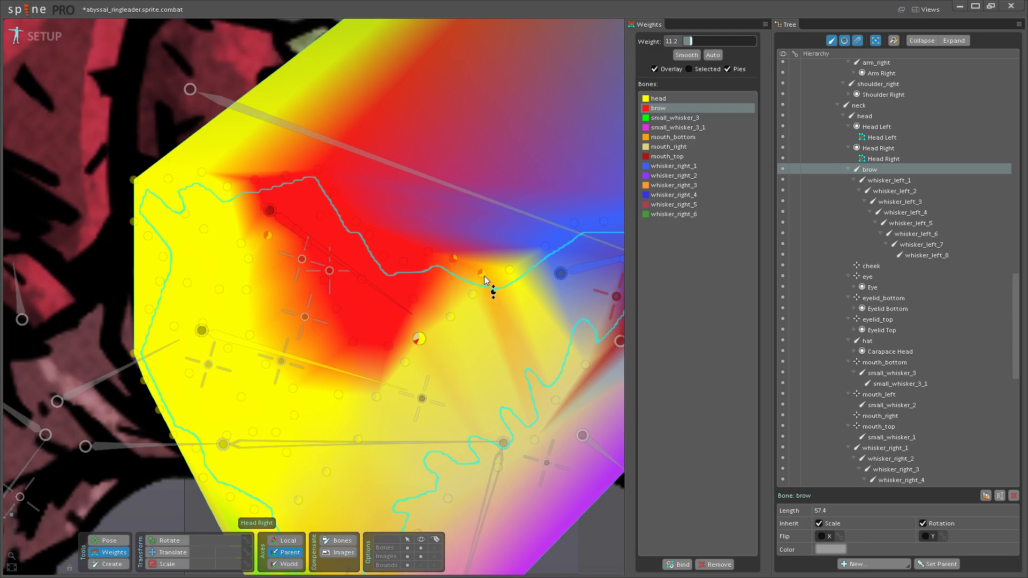
pyautogui.moveTo(484, 302); pyautogui.dragTo(487, 307)
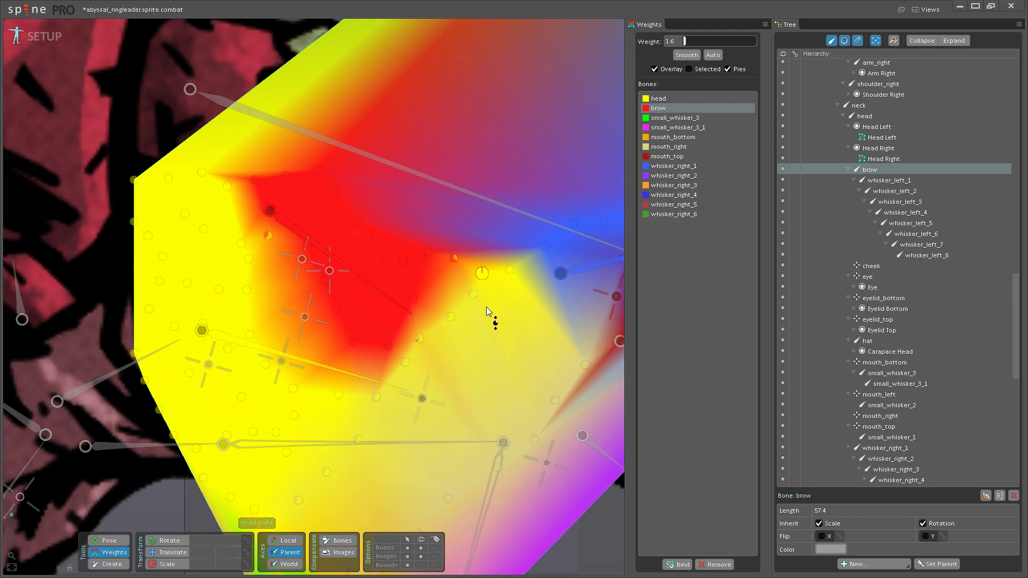
# - Move the brow bone in posing to check how the mesh deforms, and undo the movement
pyautogui.click(114, 540)
pyautogui.moveTo(410, 304); pyautogui.dragTo(397, 326)
pyautogui.hotkey('ctrl', 'z')
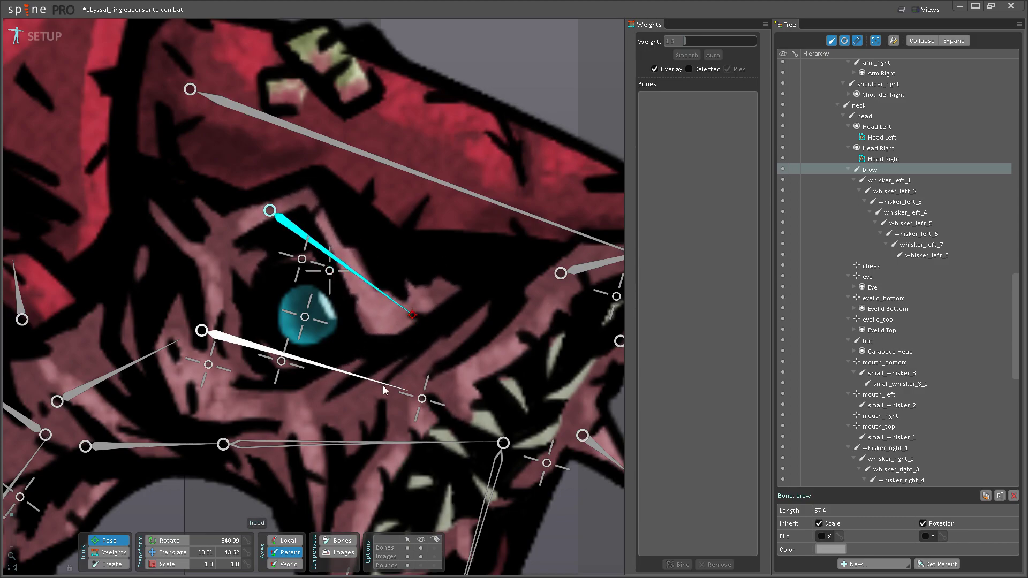
# - Select the head bone and save the project
pyautogui.scroll(-3, 384, 402)
pyautogui.moveTo(383, 428); pyautogui.dragTo(304, 297)
pyautogui.scroll(4, 370, 324)
pyautogui.moveTo(368, 324); pyautogui.dragTo(387, 300)
pyautogui.hotkey('ctrl', 's')
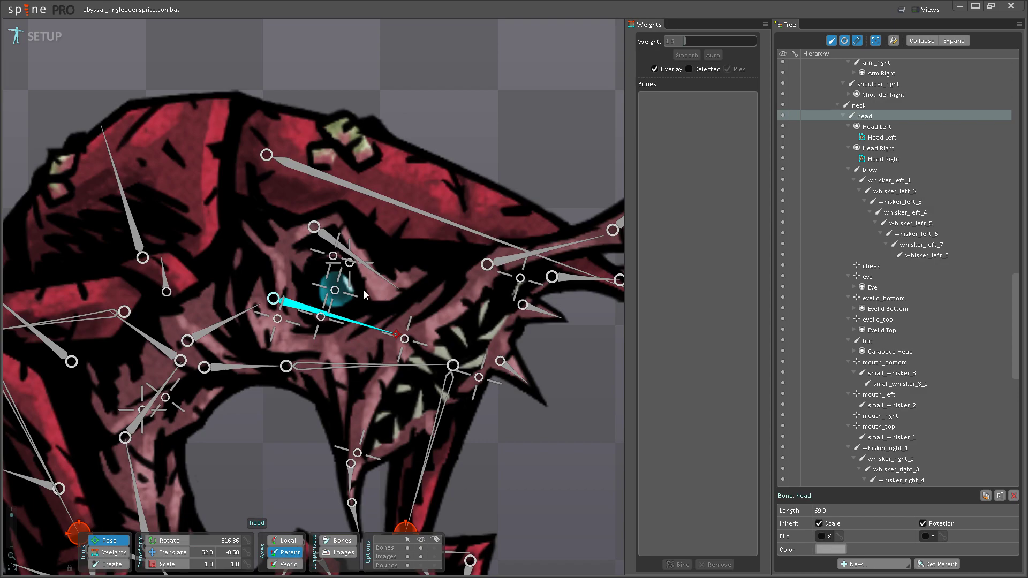
# - Examine the head artwork around the brow, eye and mouth, both up close and with the surrounding body and whiskers
pyautogui.scroll(-5, 351, 286)
pyautogui.scroll(6, 290, 347)
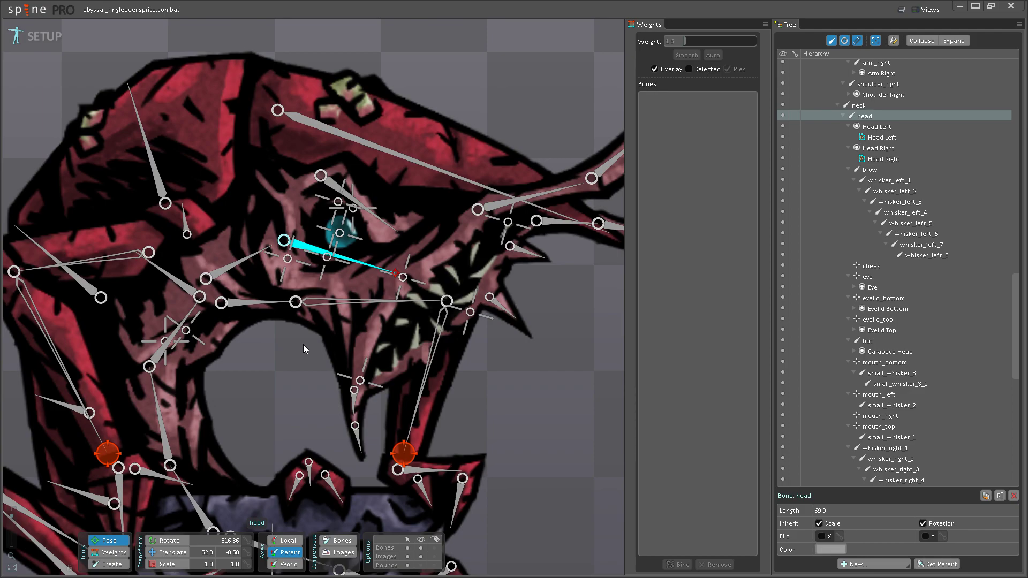
pyautogui.moveTo(375, 276); pyautogui.dragTo(374, 353)
pyautogui.scroll(3, 359, 354)
pyautogui.scroll(-2, 374, 352)
pyautogui.scroll(-3, 374, 349)
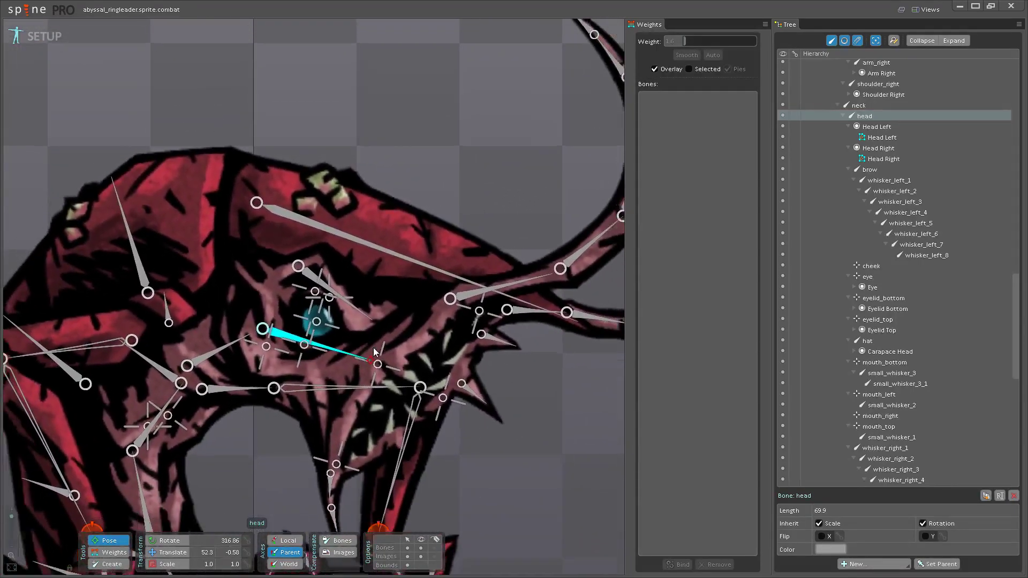
pyautogui.scroll(1, 382, 395)
pyautogui.scroll(3, 382, 395)
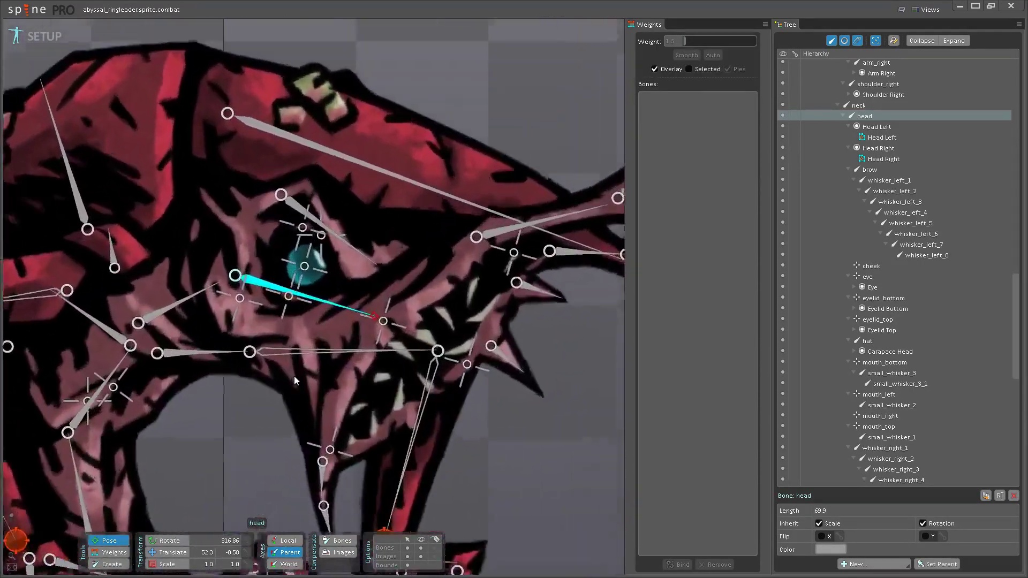
pyautogui.scroll(1, 368, 375)
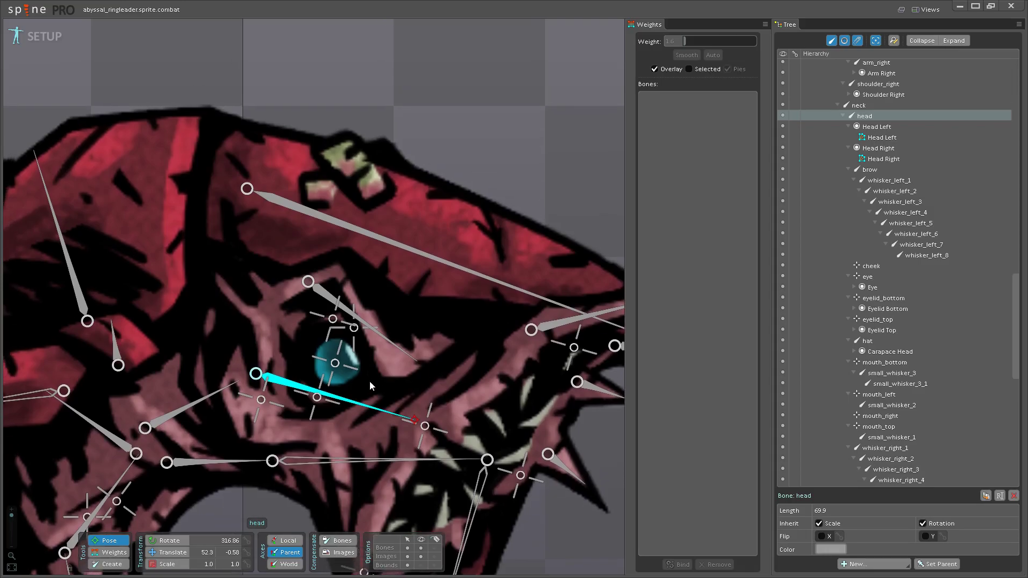
pyautogui.scroll(-1, 369, 380)
pyautogui.scroll(1, 371, 368)
pyautogui.moveTo(369, 381); pyautogui.dragTo(372, 324)
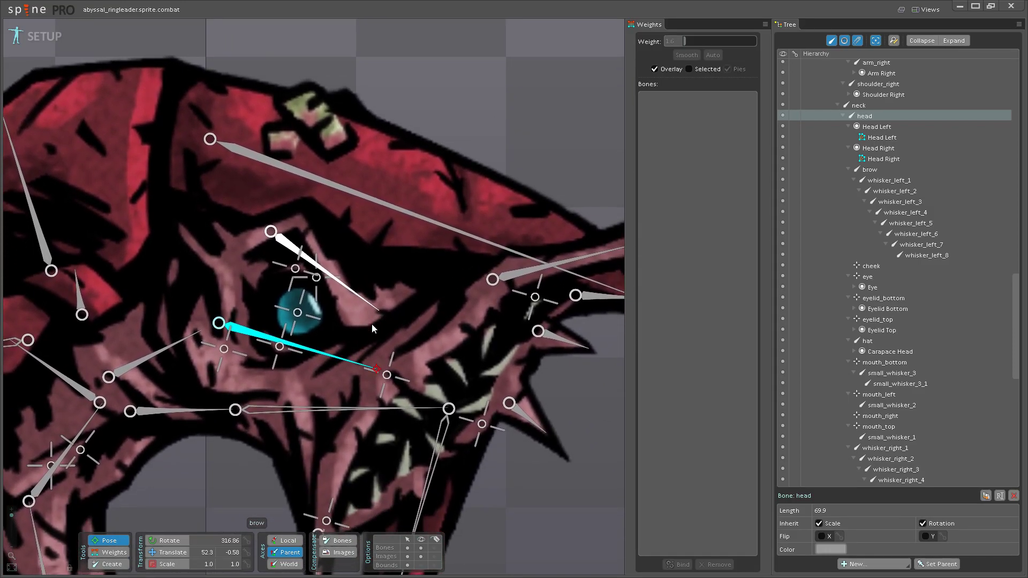
pyautogui.scroll(-3, 372, 324)
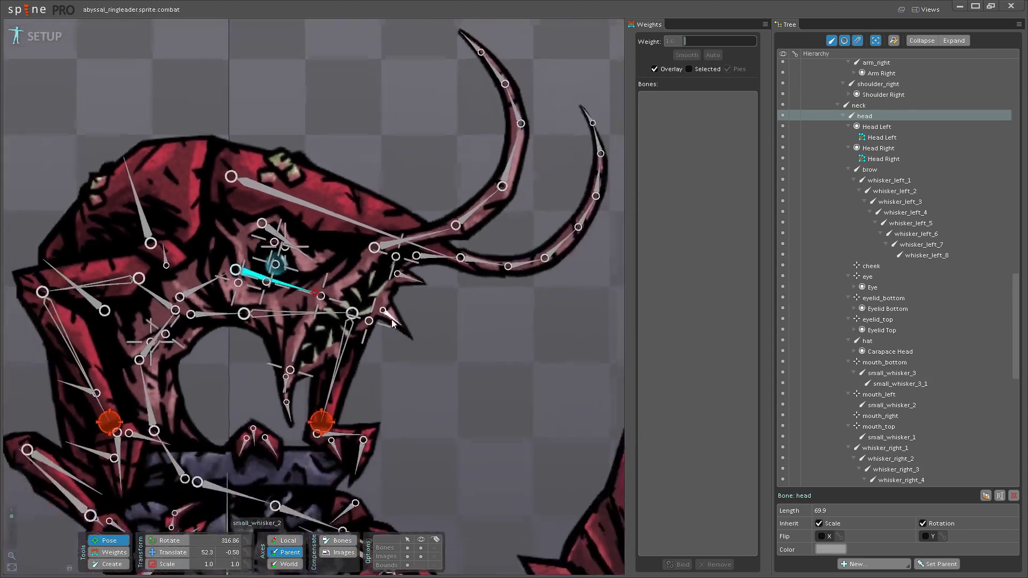
pyautogui.scroll(3, 375, 329)
pyautogui.scroll(1, 376, 329)
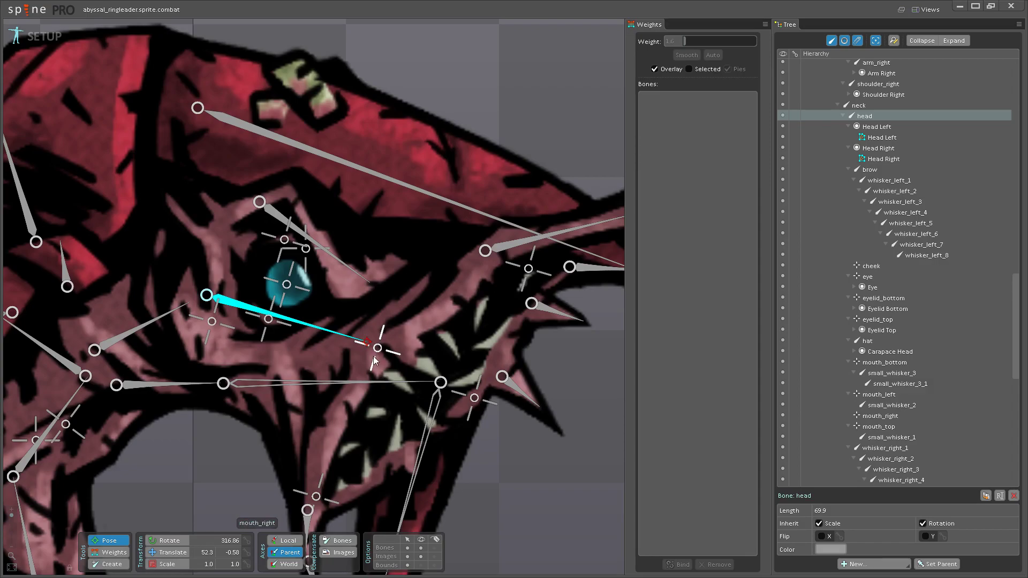
pyautogui.moveTo(359, 316); pyautogui.dragTo(389, 357)
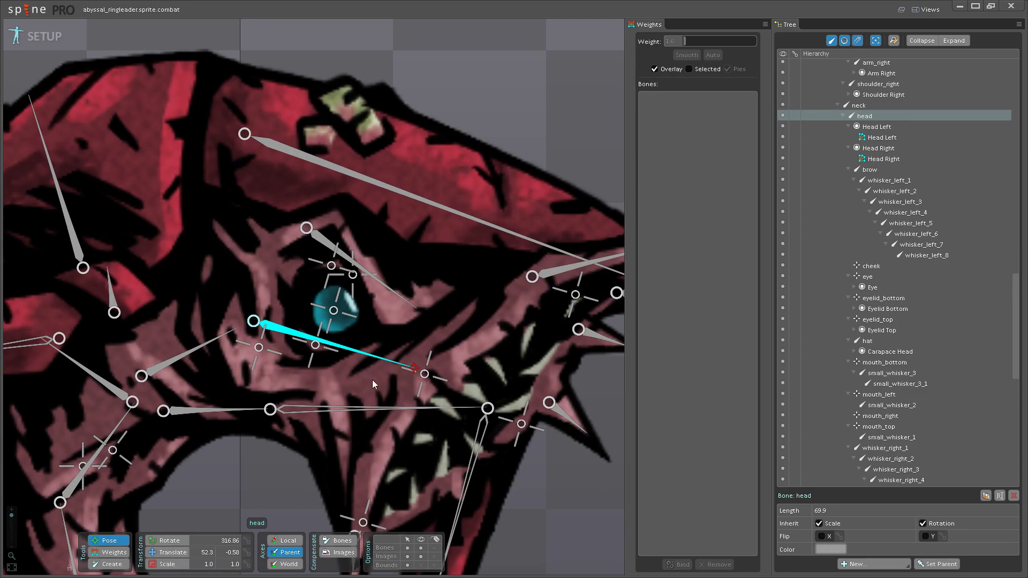
pyautogui.scroll(-2, 370, 381)
pyautogui.moveTo(356, 324); pyautogui.dragTo(354, 384)
pyautogui.scroll(2, 357, 383)
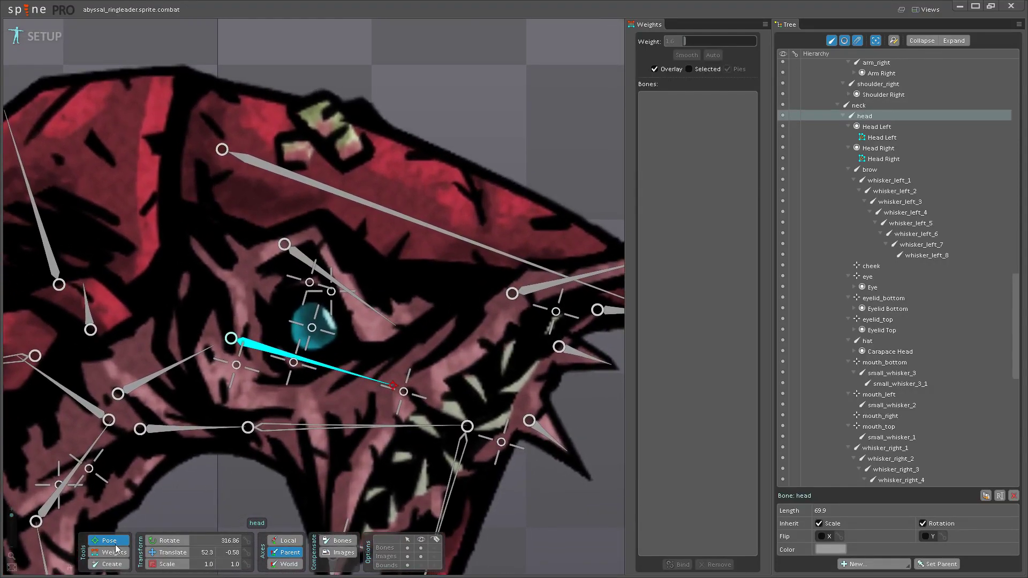
pyautogui.scroll(-3, 361, 378)
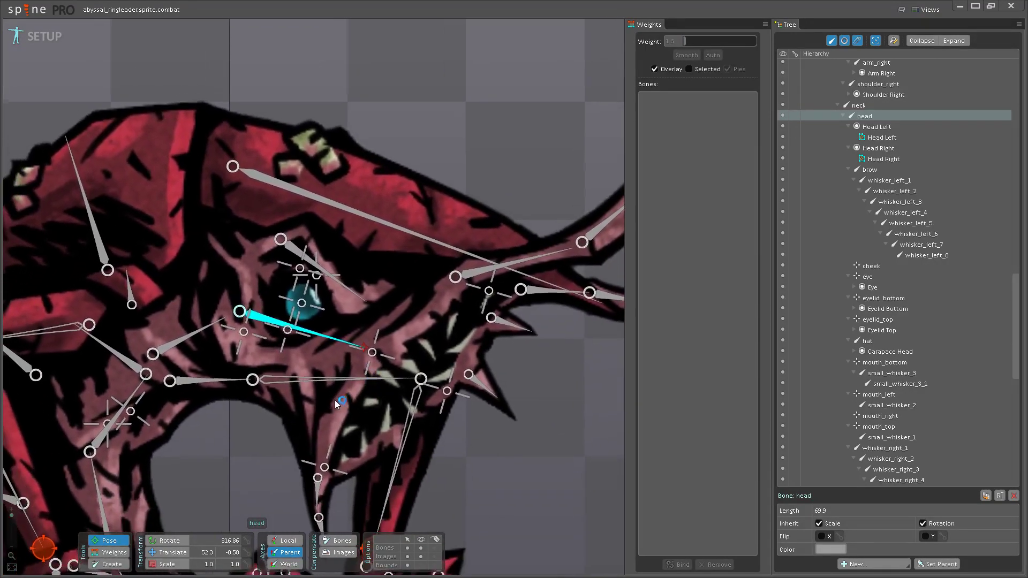
pyautogui.scroll(3, 335, 409)
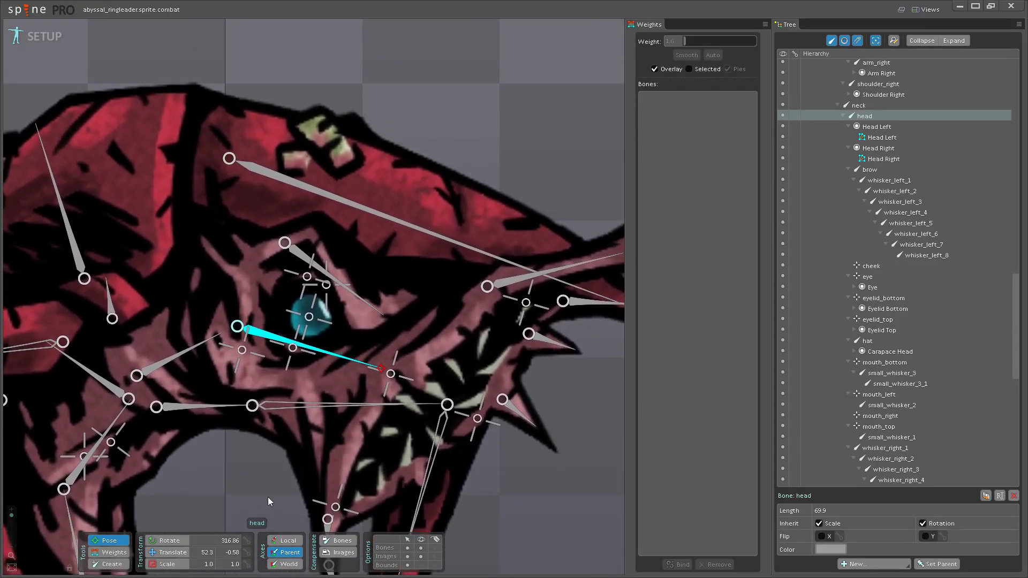
pyautogui.moveTo(266, 458); pyautogui.dragTo(217, 428)
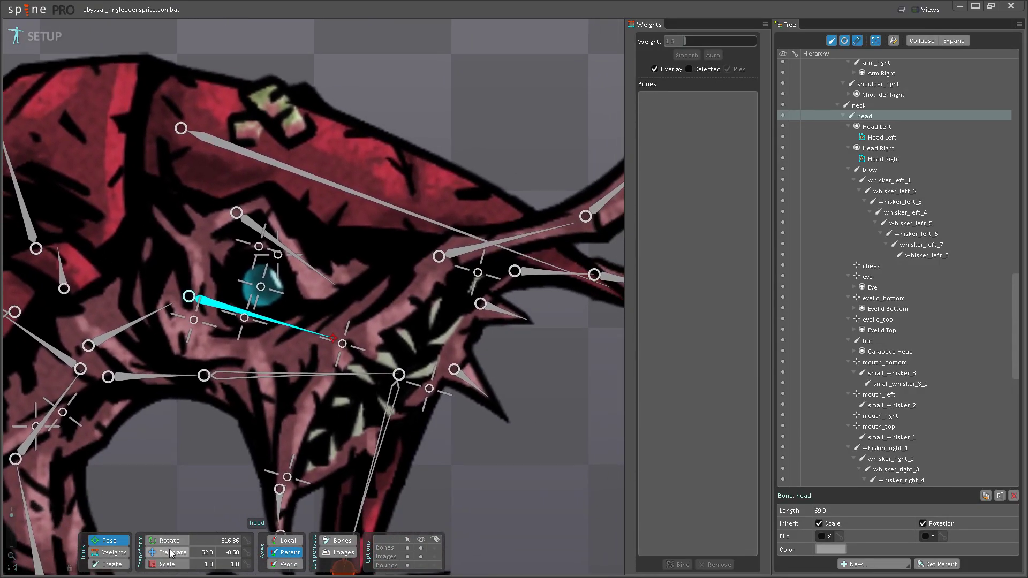
pyautogui.scroll(2, 292, 394)
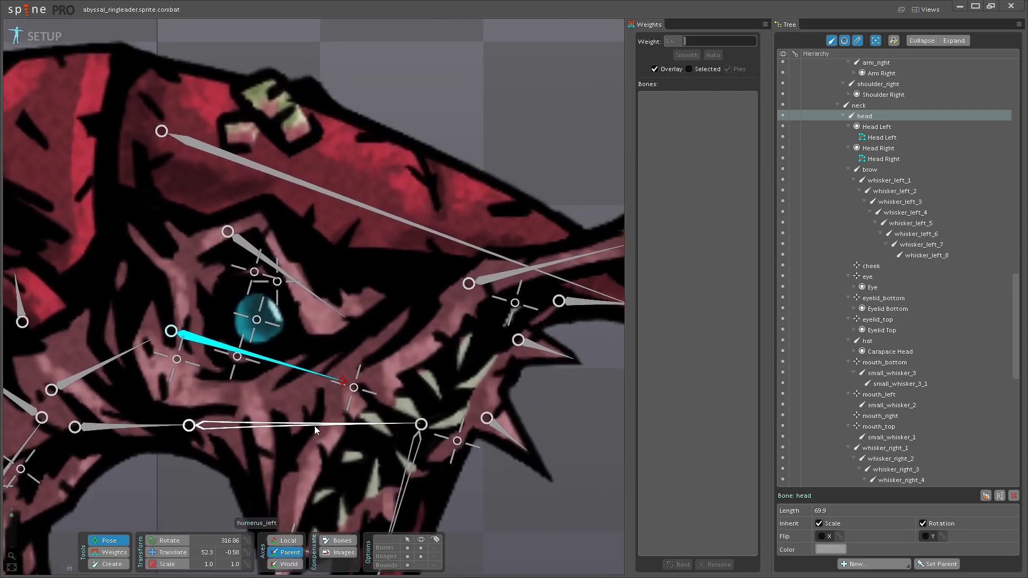
# - Select the mouth_right bone, move it to test the mouth's deformation, and undo the movement
pyautogui.click(353, 388)
pyautogui.scroll(-2, 343, 407)
pyautogui.scroll(1, 322, 420)
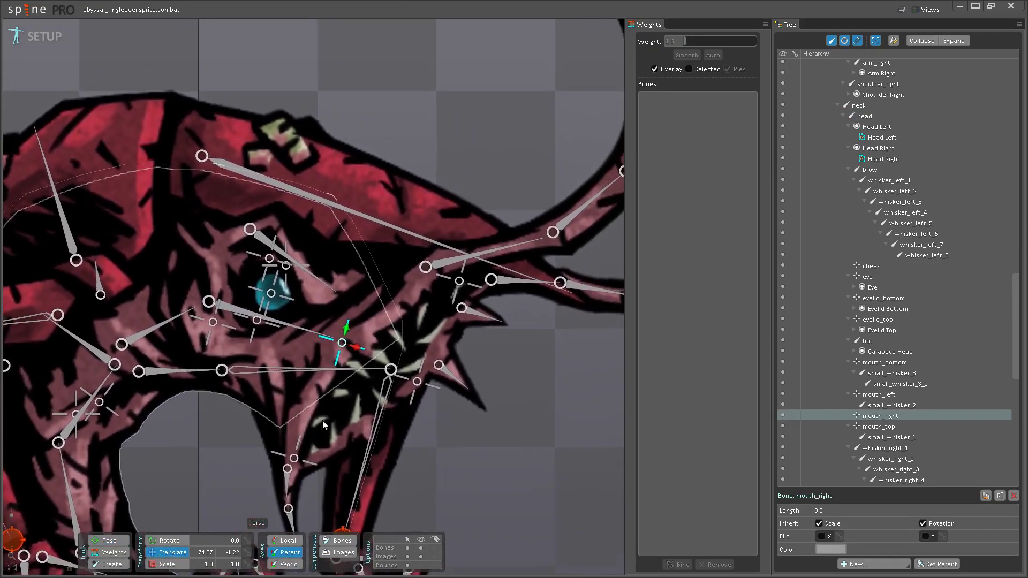
pyautogui.scroll(1, 346, 355)
pyautogui.moveTo(332, 352)
pyautogui.mouseDown()
pyautogui.moveTo(317, 350)
pyautogui.moveTo(341, 350)
pyautogui.moveTo(311, 346)
pyautogui.moveTo(329, 361)
pyautogui.moveTo(300, 340)
pyautogui.moveTo(343, 367)
pyautogui.moveTo(314, 348)
pyautogui.mouseUp()
pyautogui.hotkey('ctrl', 'z')
# - Set mouth_right's weight to 13.6 on the vertex beyond the brow's tip and 100 on the one by the mouth's upper edge
pyautogui.click(113, 552)
pyautogui.scroll(2, 339, 371)
pyautogui.moveTo(315, 325)
pyautogui.mouseDown()
pyautogui.moveTo(327, 356)
pyautogui.moveTo(353, 293)
pyautogui.moveTo(360, 335)
pyautogui.mouseUp()
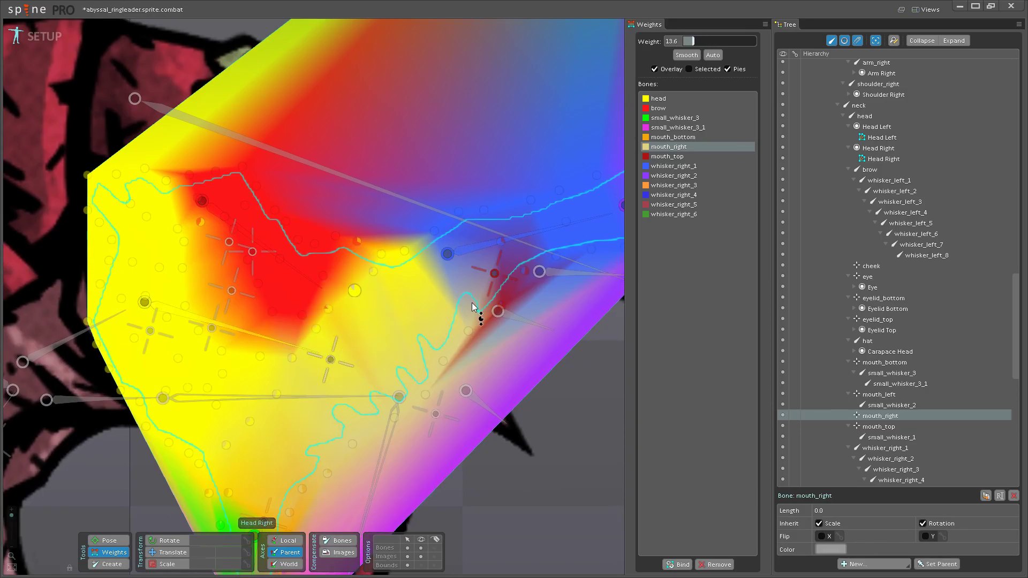
pyautogui.click(467, 328)
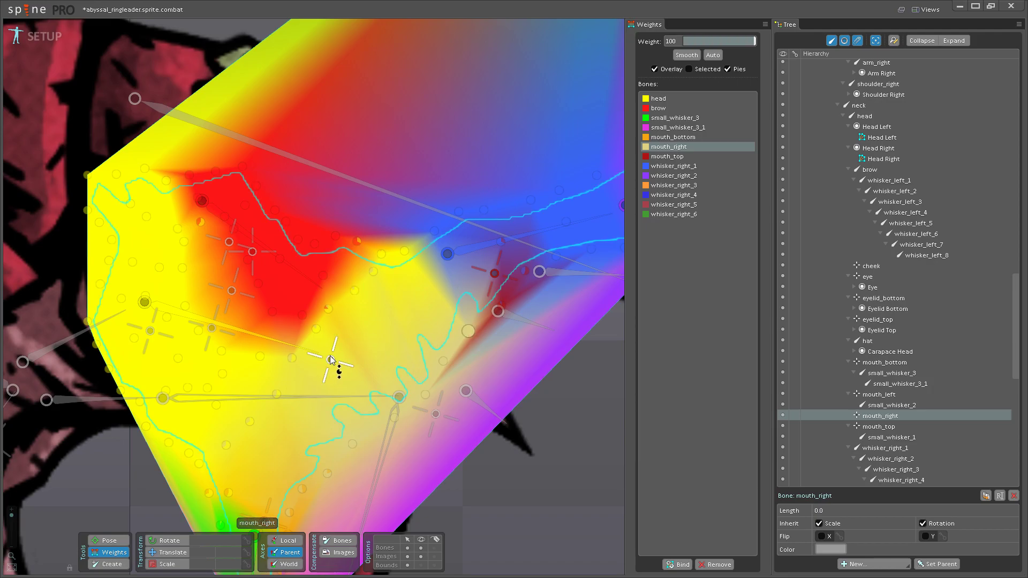
# - Test the mouth_right weights by moving the bone in posing, restore its position, and return to weight editing
pyautogui.click(110, 540)
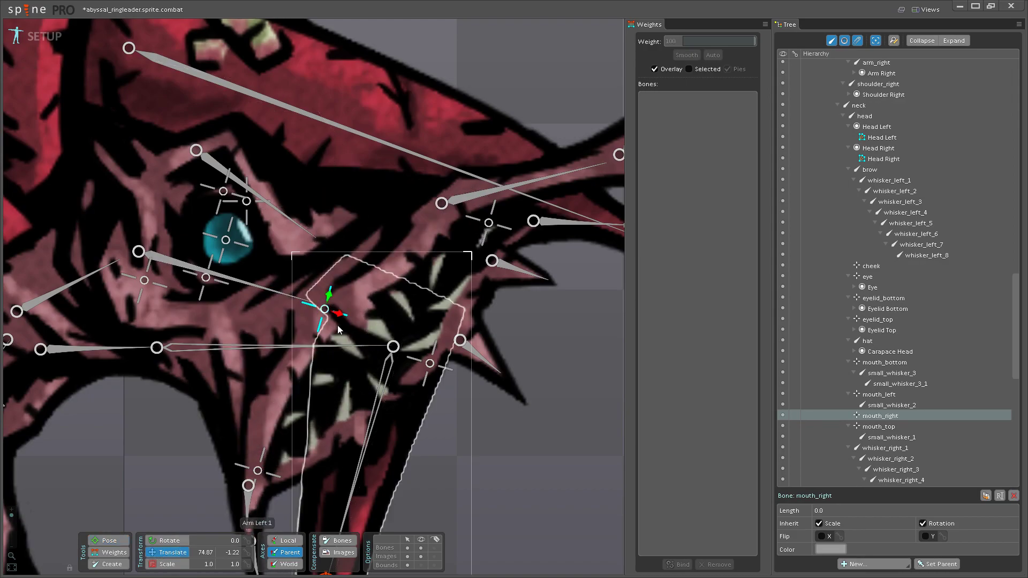
pyautogui.moveTo(325, 309)
pyautogui.mouseDown()
pyautogui.moveTo(300, 289)
pyautogui.moveTo(318, 307)
pyautogui.mouseUp()
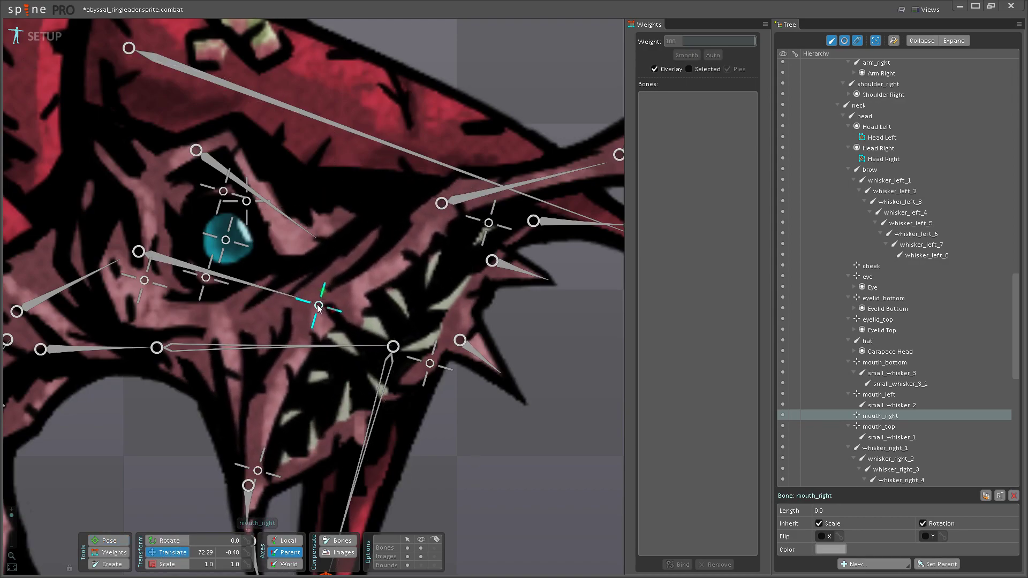
pyautogui.click(110, 552)
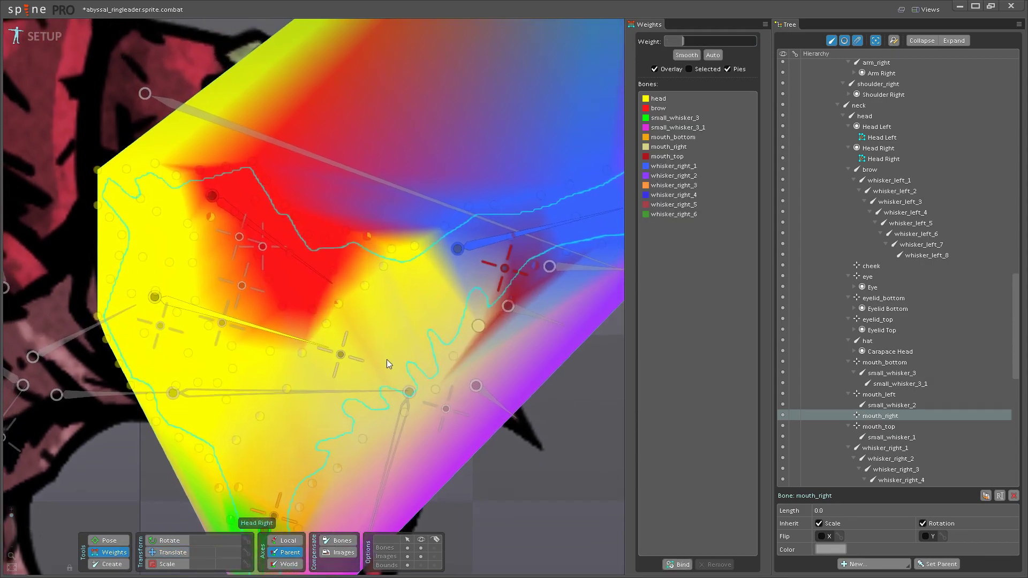
# - Adjust mouth_right's weight on the vertices between whisker_right_1's base and the brow's tip, with 16.05 on the one nearest the tip, and save
pyautogui.click(341, 355)
pyautogui.click(415, 245)
pyautogui.moveTo(419, 237); pyautogui.dragTo(441, 204)
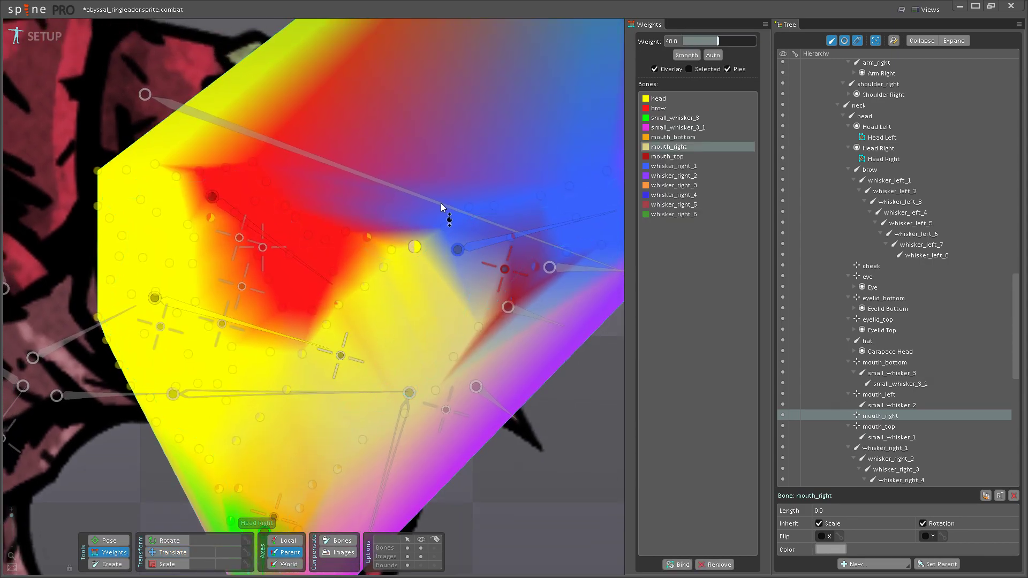
pyautogui.click(383, 267)
pyautogui.click(338, 304)
pyautogui.hotkey('ctrl', 's')
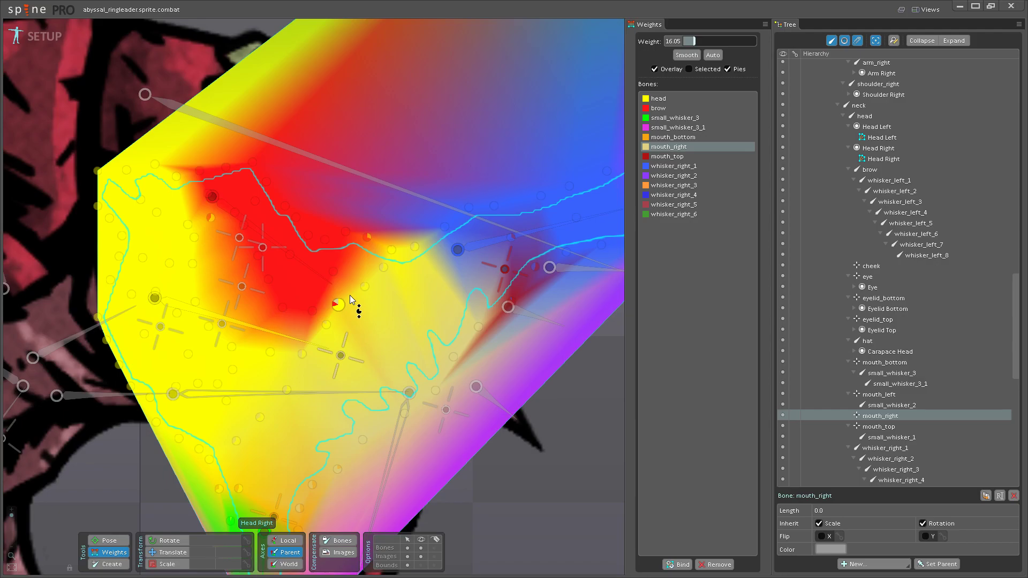
# - Examine the Head Right weight distribution at full-character scale alongside the neighbouring characters
pyautogui.scroll(-6, 349, 295)
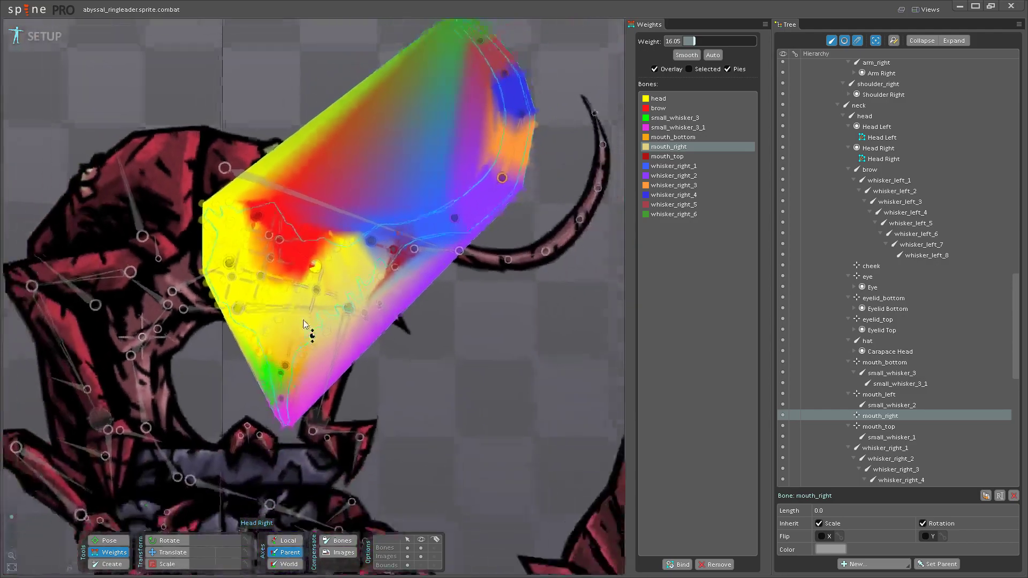
pyautogui.scroll(-3, 351, 305)
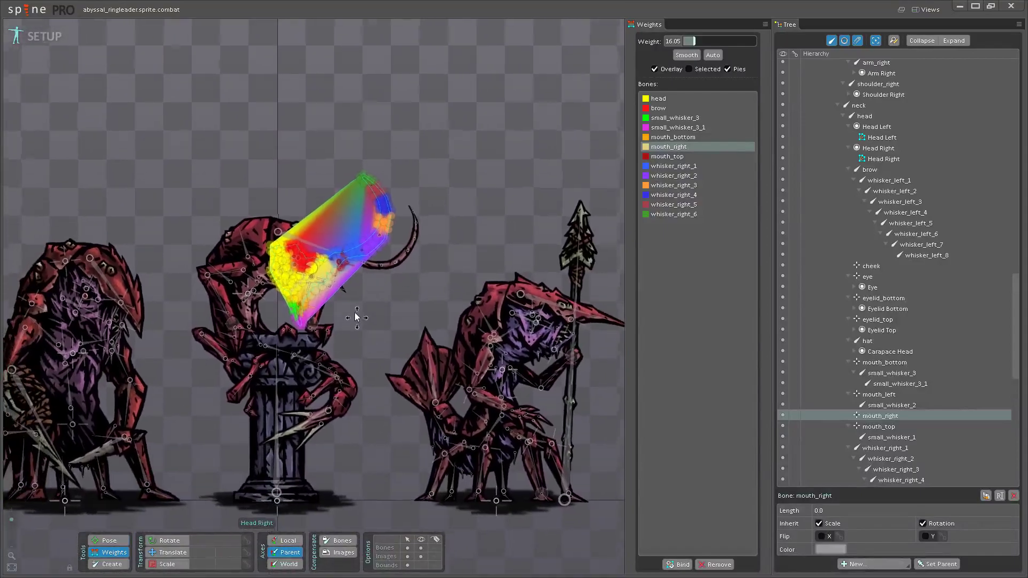
pyautogui.moveTo(355, 313); pyautogui.dragTo(355, 310)
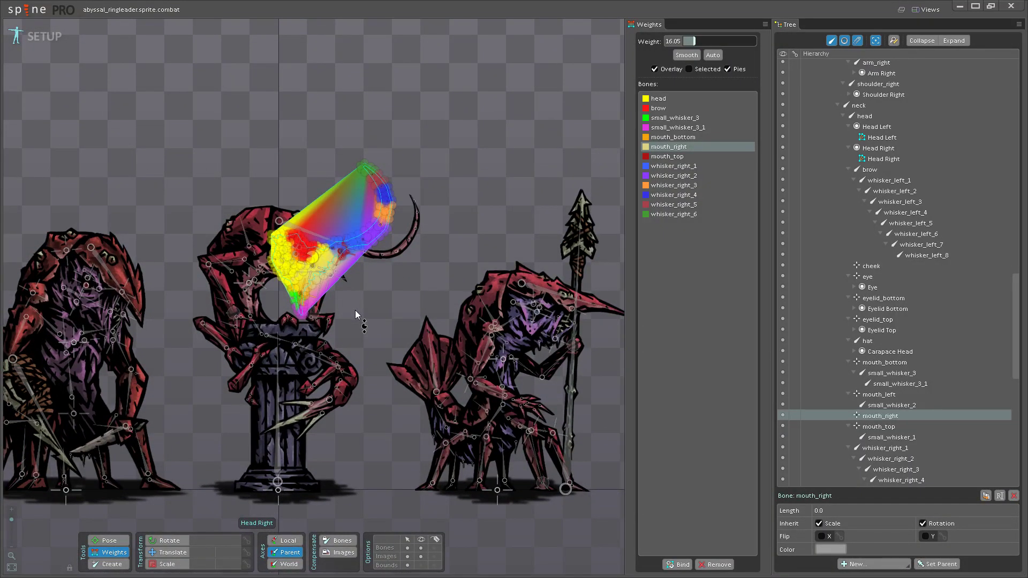
pyautogui.scroll(4, 356, 314)
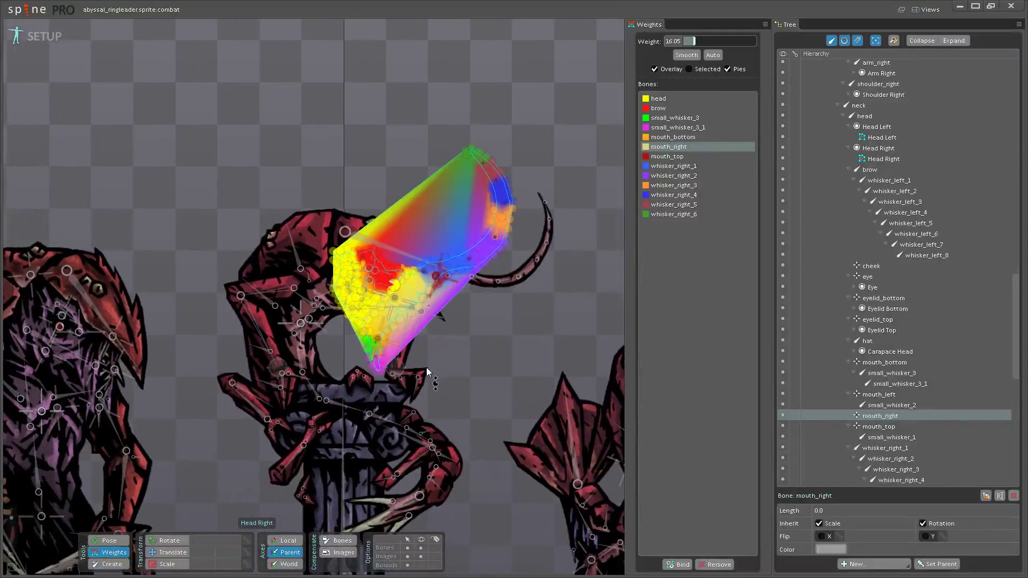
pyautogui.scroll(-5, 425, 367)
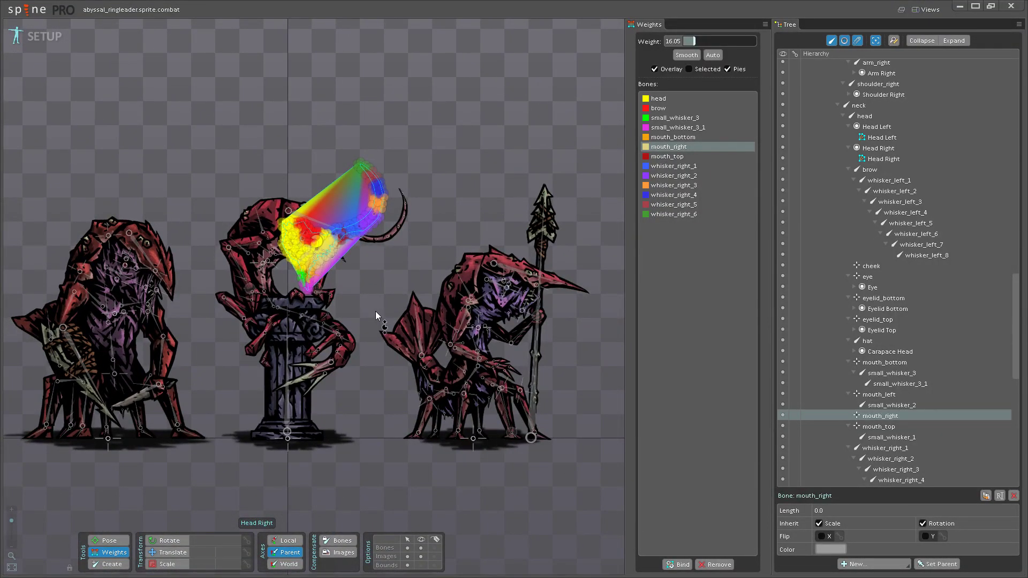
# - Inspect the Head Right weight blend between the brow and mouth areas up close, and clear the selection
pyautogui.scroll(5, 376, 315)
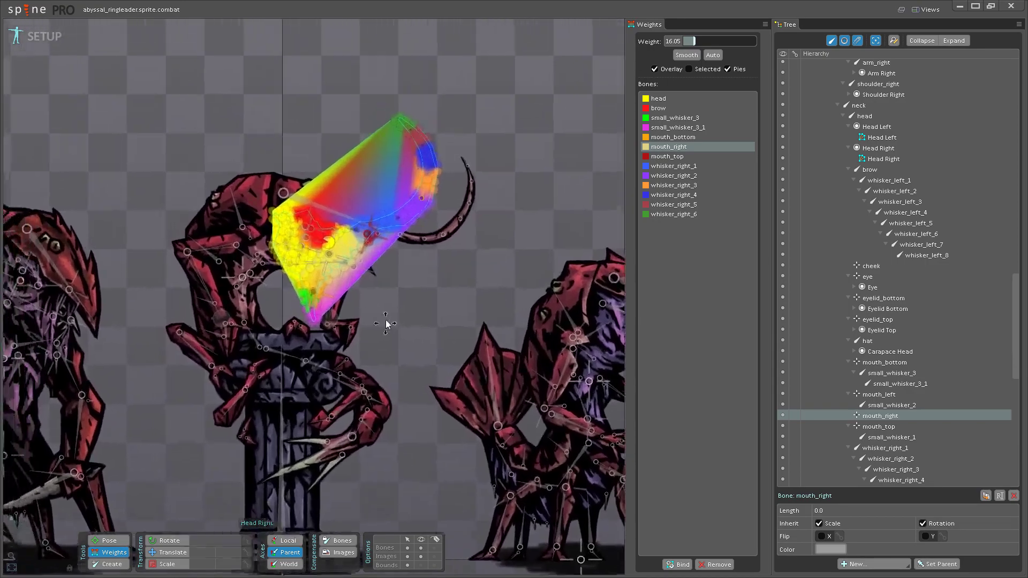
pyautogui.scroll(6, 380, 310)
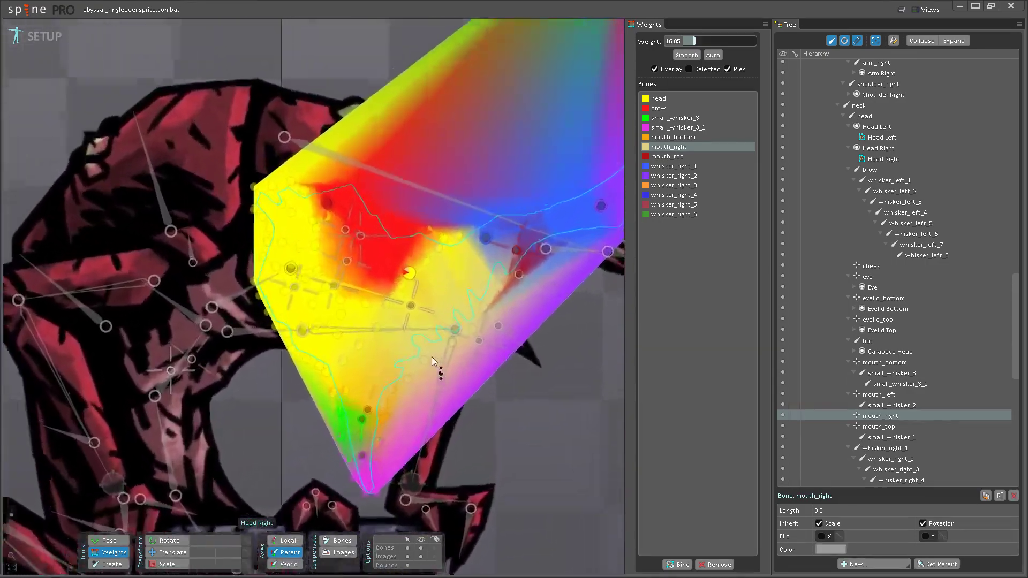
pyautogui.scroll(-3, 405, 359)
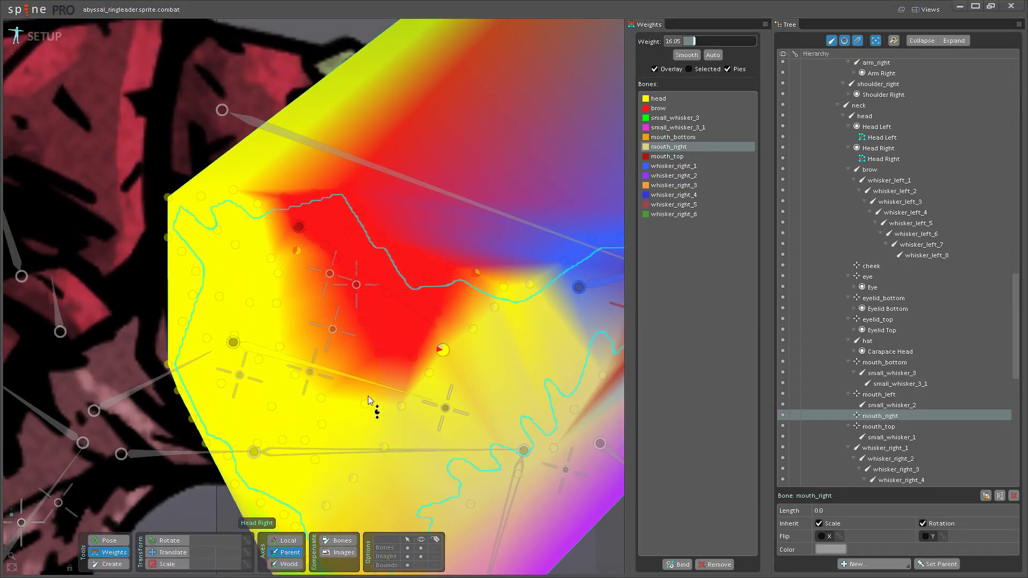
pyautogui.scroll(-8, 368, 396)
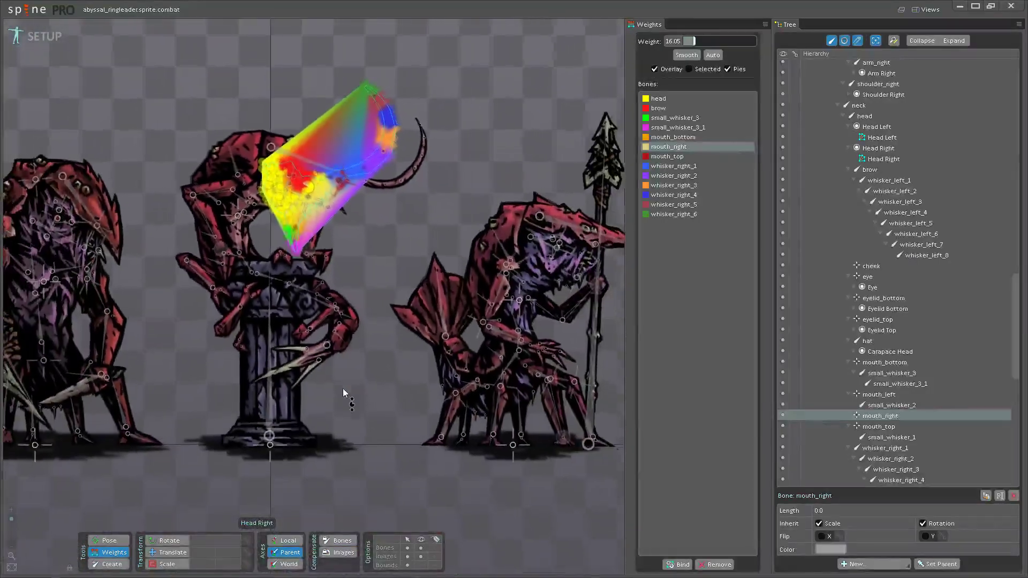
pyautogui.click(341, 373)
# - Examine the three characters without the weight overlay, including the middle character's eye and brow area up close
pyautogui.scroll(-4, 343, 377)
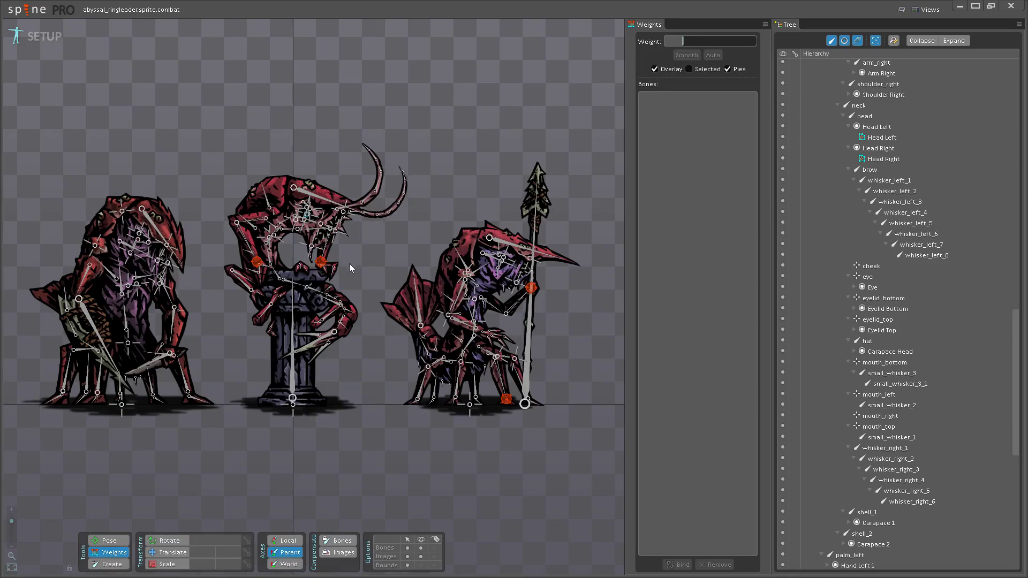
pyautogui.moveTo(404, 216); pyautogui.dragTo(426, 306)
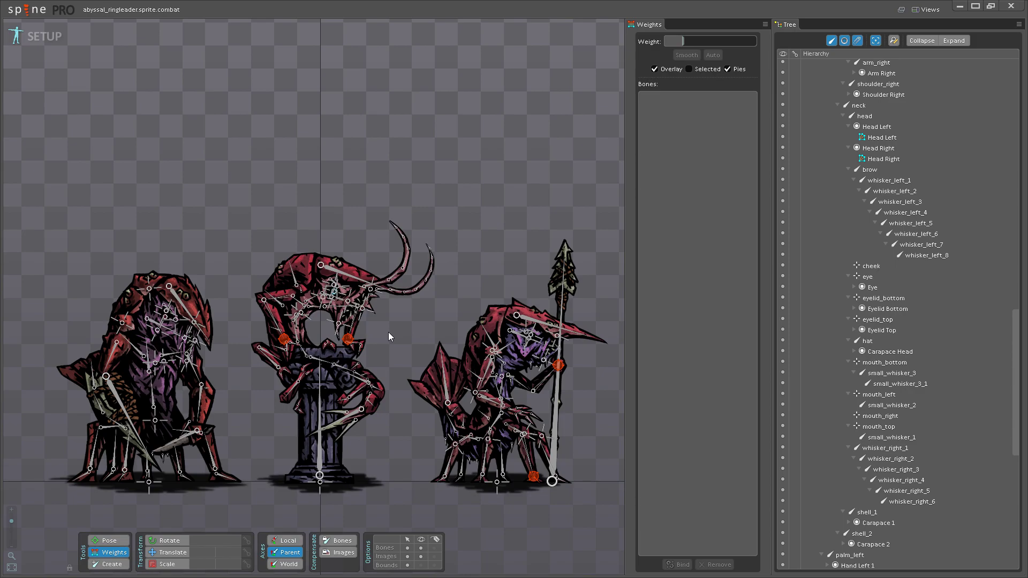
pyautogui.scroll(5, 389, 333)
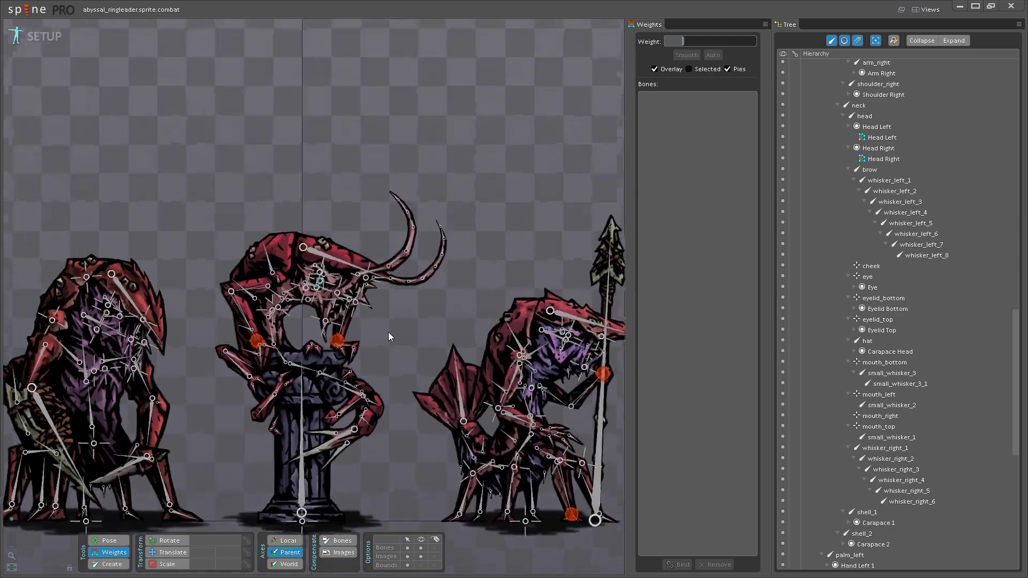
pyautogui.scroll(-4, 389, 334)
pyautogui.scroll(-2, 344, 328)
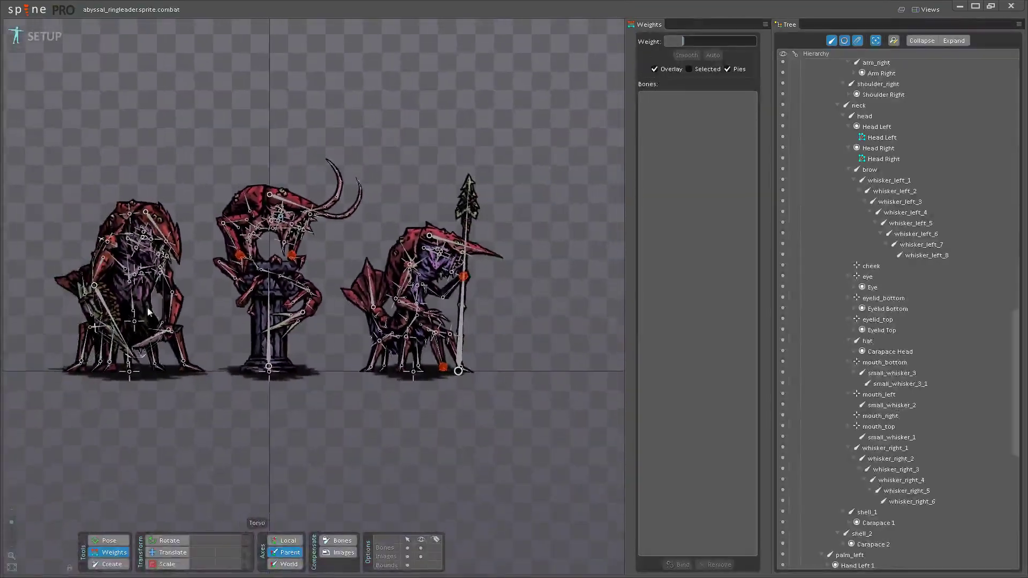
pyautogui.scroll(8, 345, 346)
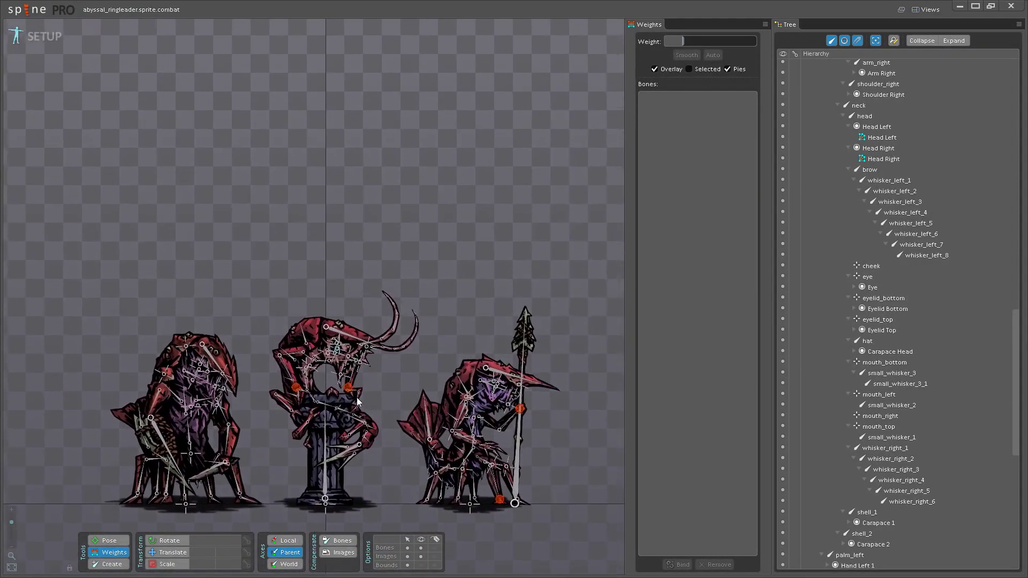
pyautogui.scroll(3, 340, 369)
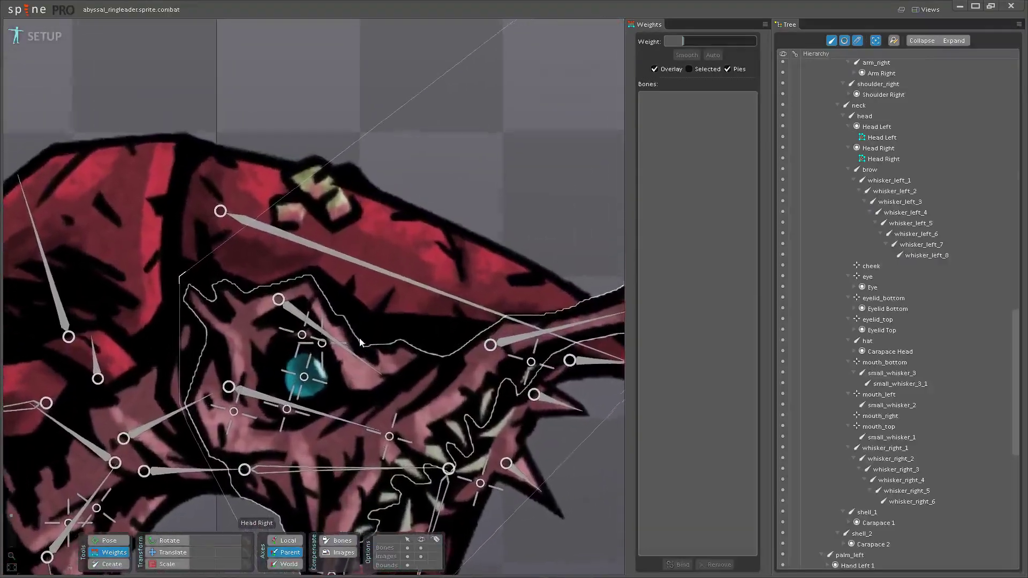
pyautogui.scroll(-10, 433, 294)
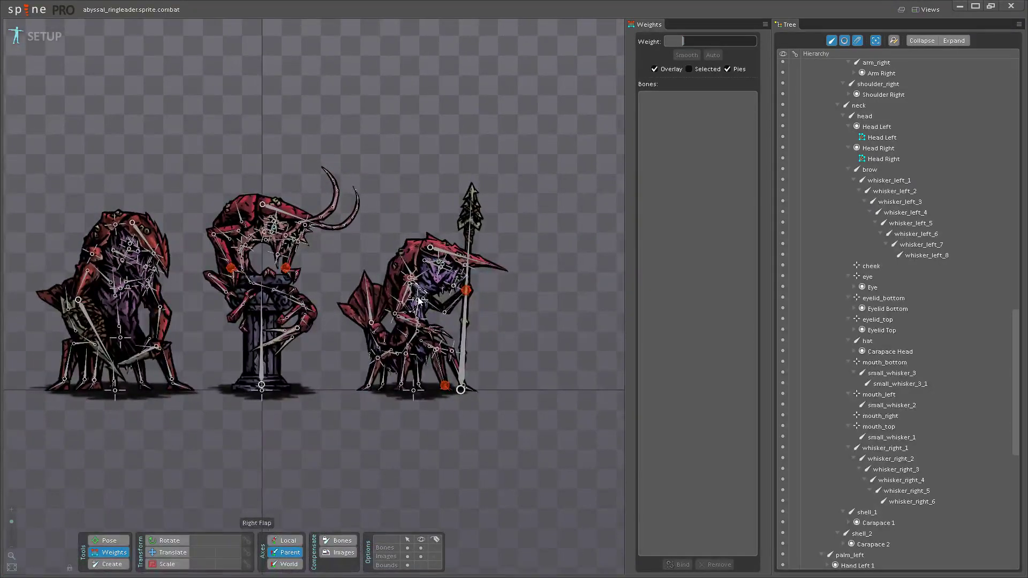
pyautogui.moveTo(297, 237); pyautogui.dragTo(334, 407)
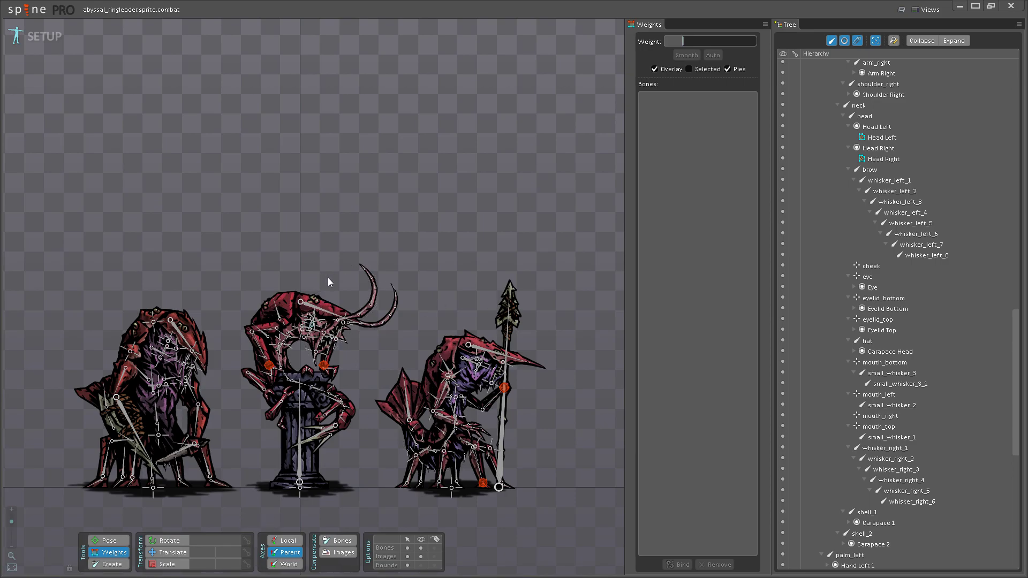
# - Select the middle character's Head Right mesh to display its full bone weight overlay
pyautogui.scroll(4, 356, 402)
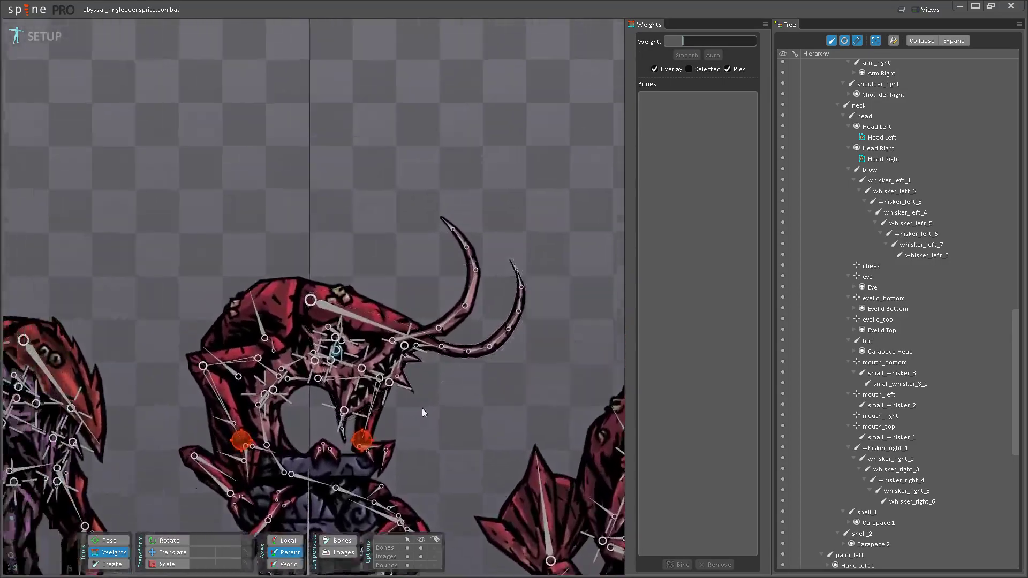
pyautogui.scroll(6, 412, 404)
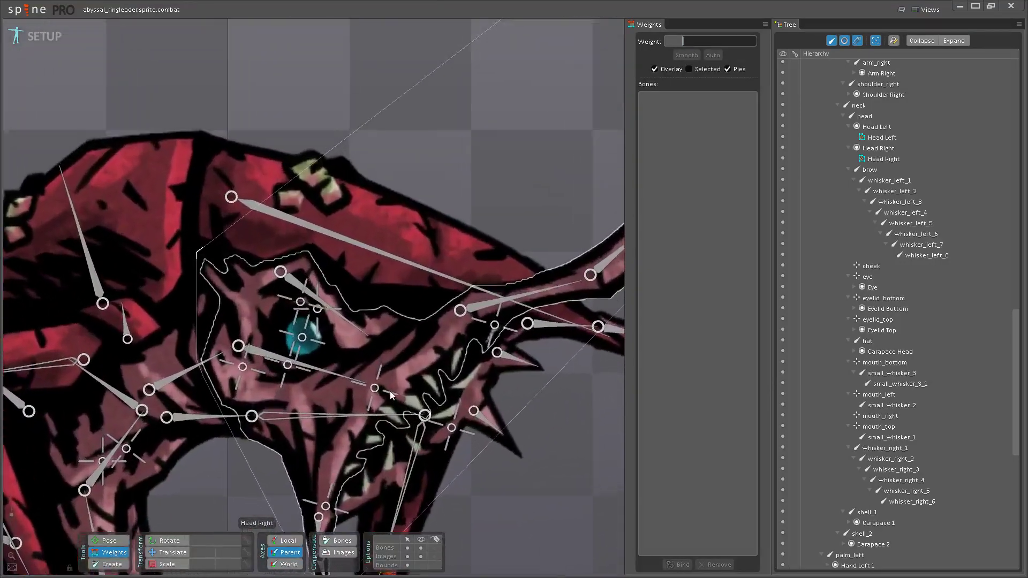
pyautogui.scroll(2, 390, 395)
pyautogui.scroll(-5, 342, 380)
pyautogui.scroll(3, 336, 375)
pyautogui.click(336, 375)
pyautogui.scroll(-2, 375, 391)
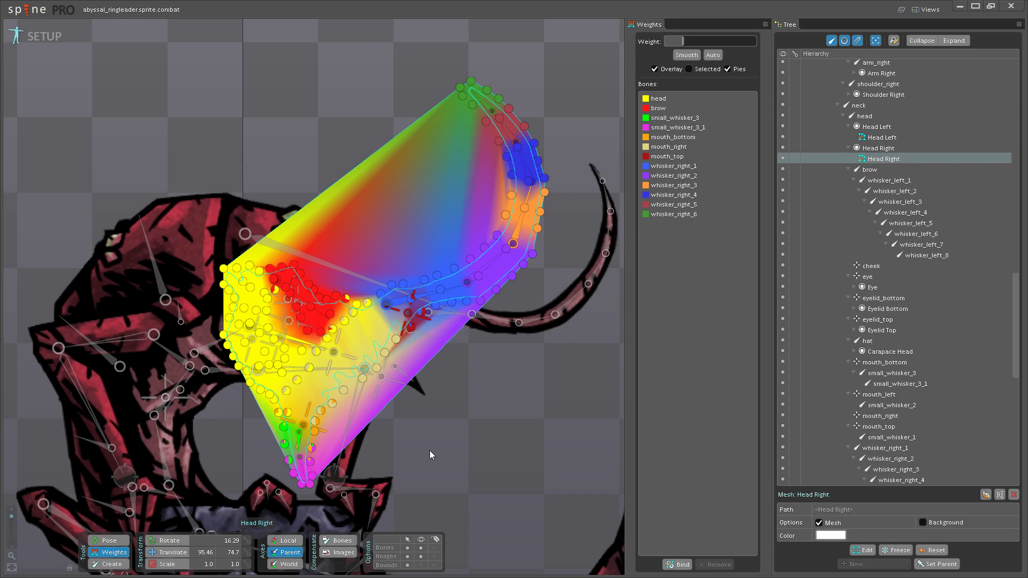
# - Examine the Head Right weight overlay across the brow, mouth and whisker areas, both up close and at full-character scale
pyautogui.moveTo(397, 375); pyautogui.dragTo(381, 359)
pyautogui.scroll(2, 422, 381)
pyautogui.scroll(-2, 422, 381)
pyautogui.scroll(-5, 382, 364)
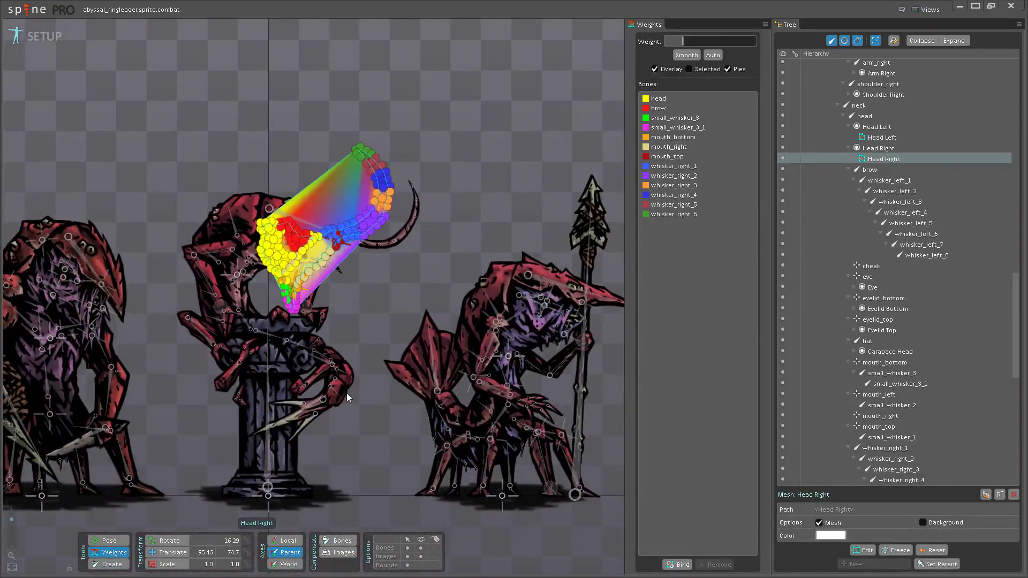
pyautogui.moveTo(414, 289); pyautogui.dragTo(499, 321)
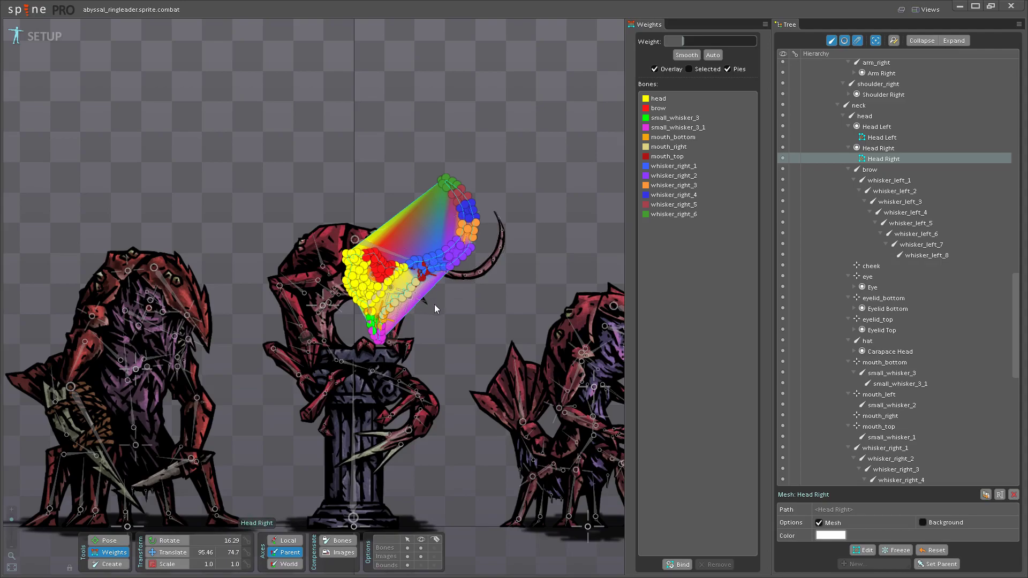
pyautogui.scroll(8, 436, 302)
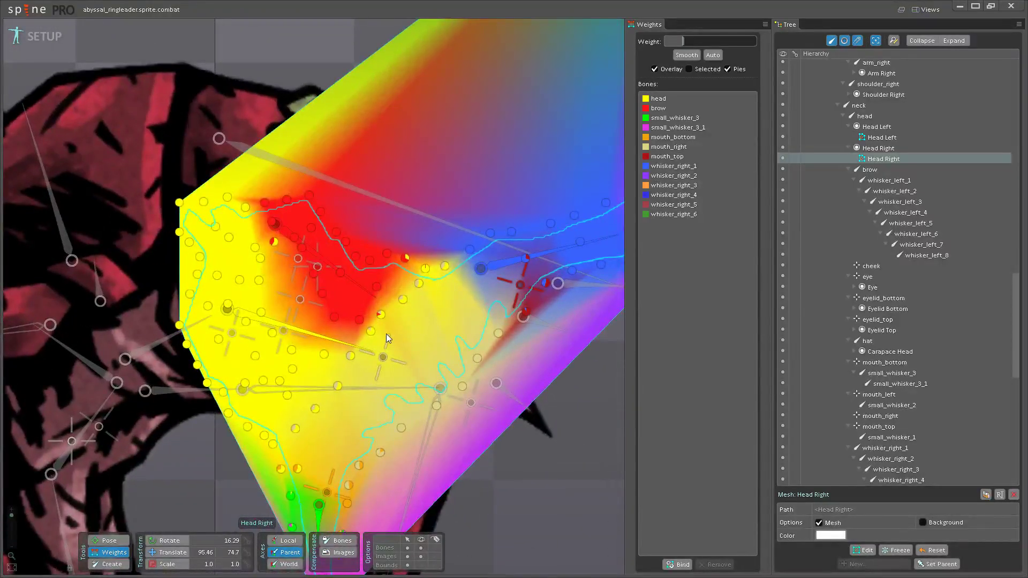
pyautogui.scroll(-5, 387, 338)
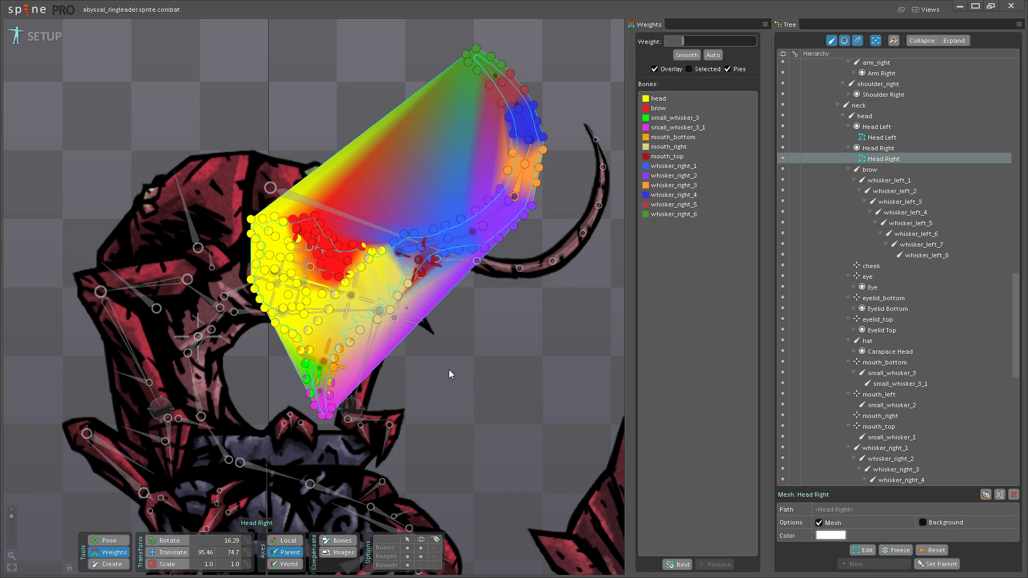
pyautogui.scroll(5, 429, 388)
pyautogui.scroll(5, 429, 387)
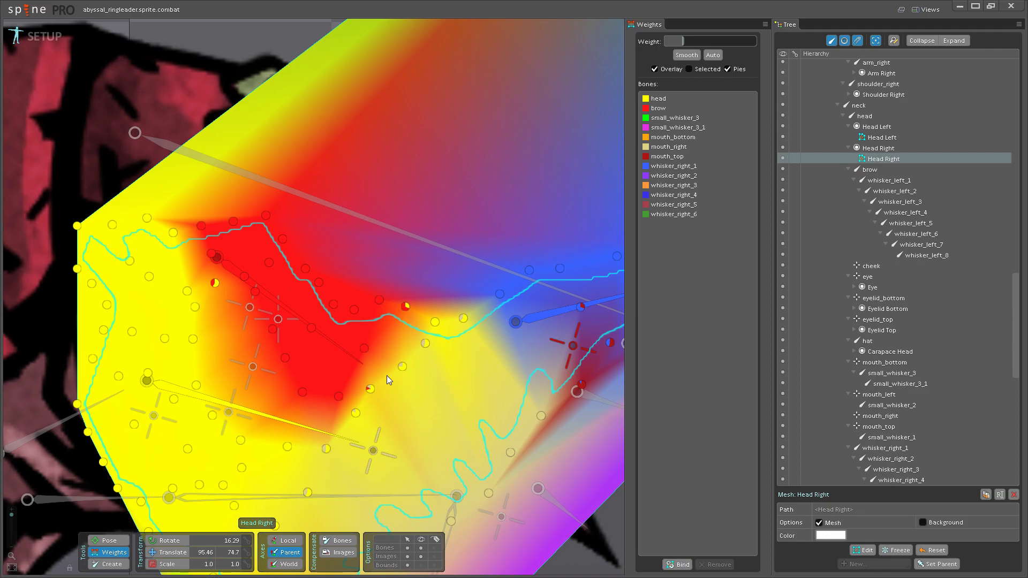
pyautogui.scroll(-5, 387, 375)
pyautogui.moveTo(387, 375); pyautogui.dragTo(428, 399)
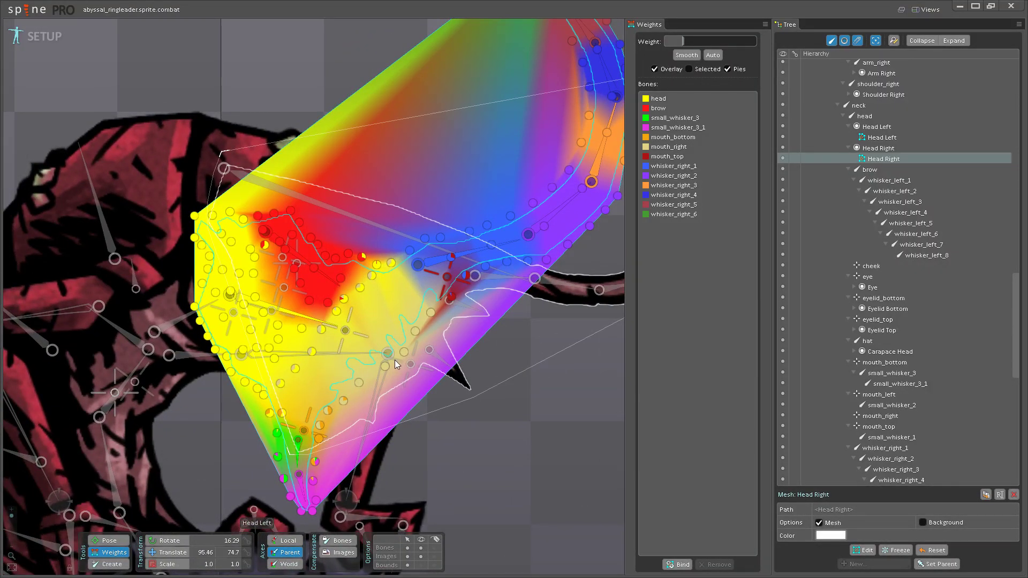
pyautogui.scroll(-3, 397, 359)
pyautogui.moveTo(392, 395); pyautogui.dragTo(426, 381)
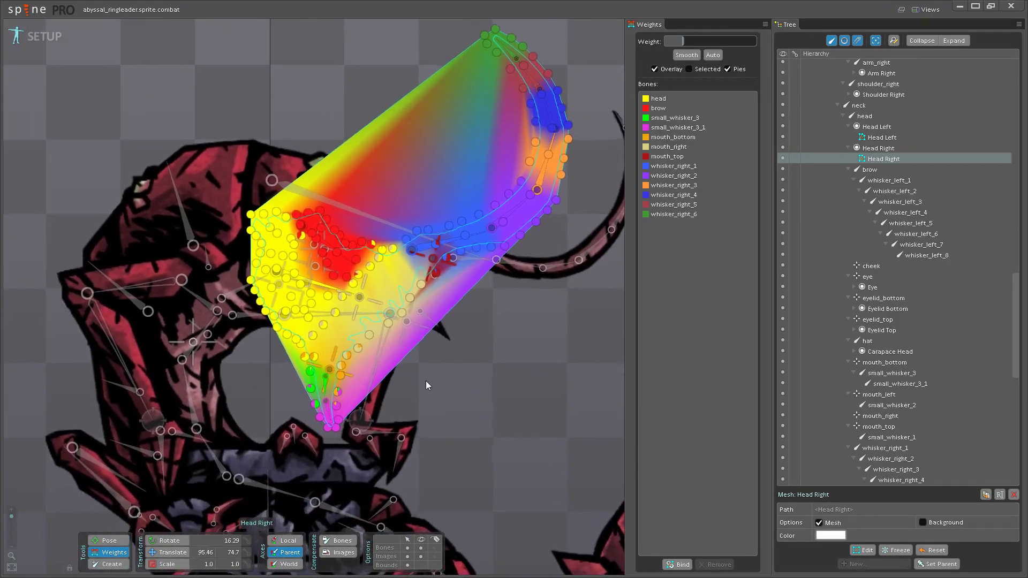
pyautogui.scroll(3, 426, 380)
pyautogui.moveTo(389, 323); pyautogui.dragTo(367, 326)
pyautogui.scroll(-3, 391, 353)
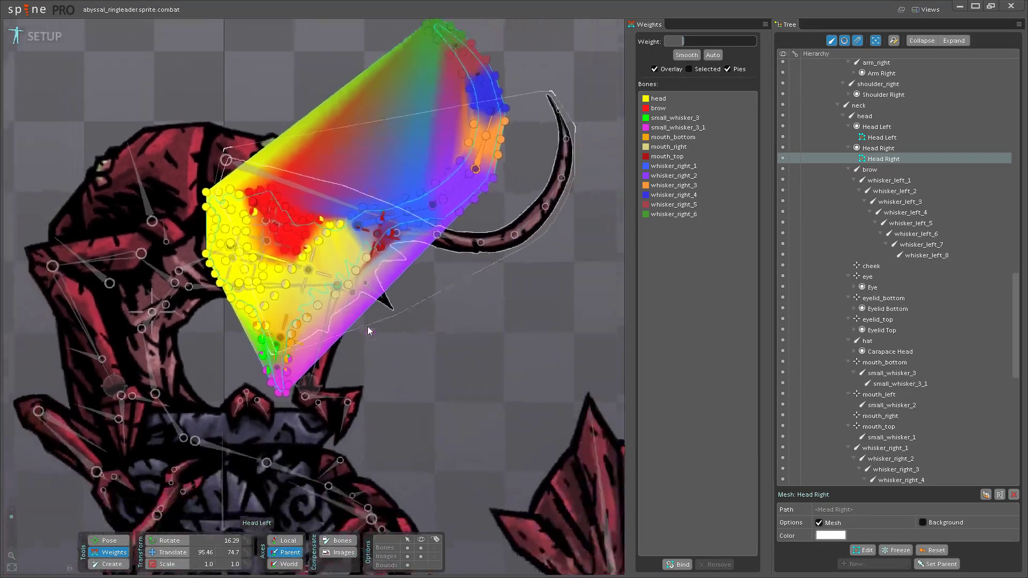
pyautogui.scroll(-4, 356, 310)
pyautogui.scroll(3, 348, 352)
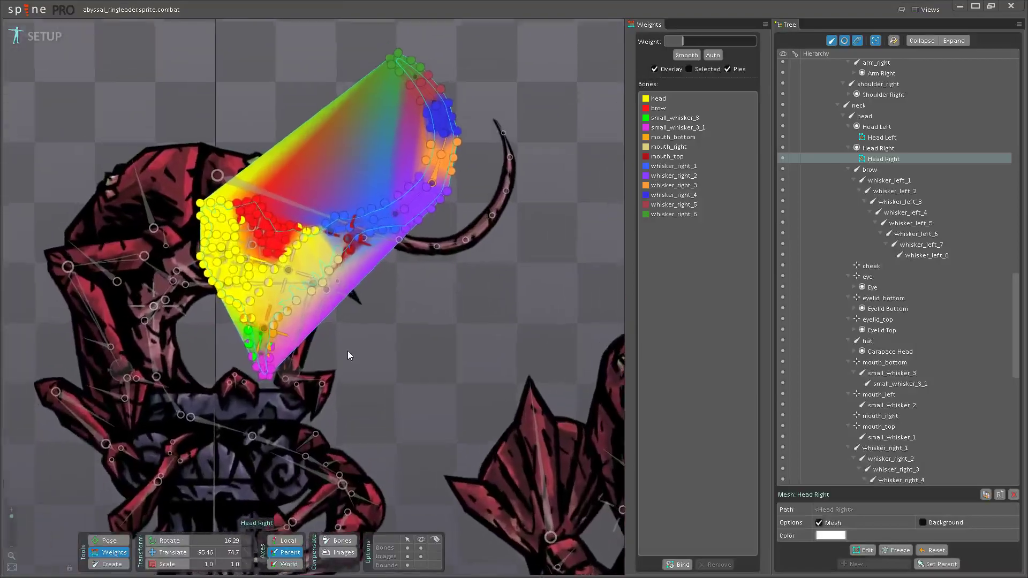
pyautogui.scroll(3, 348, 352)
pyautogui.scroll(-2, 348, 351)
pyautogui.moveTo(348, 351); pyautogui.dragTo(367, 365)
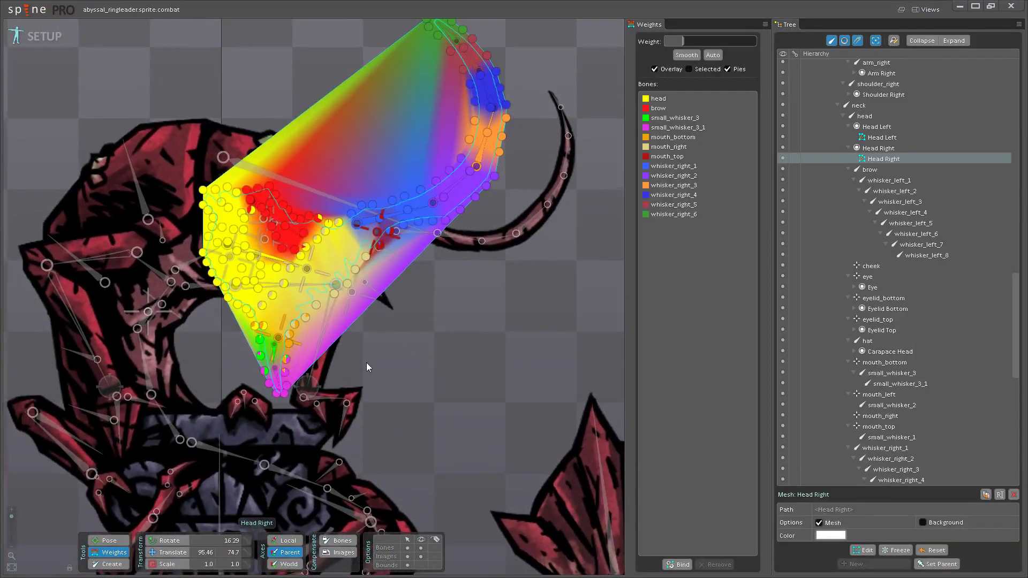
pyautogui.moveTo(345, 314); pyautogui.dragTo(375, 384)
pyautogui.scroll(3, 358, 333)
pyautogui.scroll(-3, 357, 333)
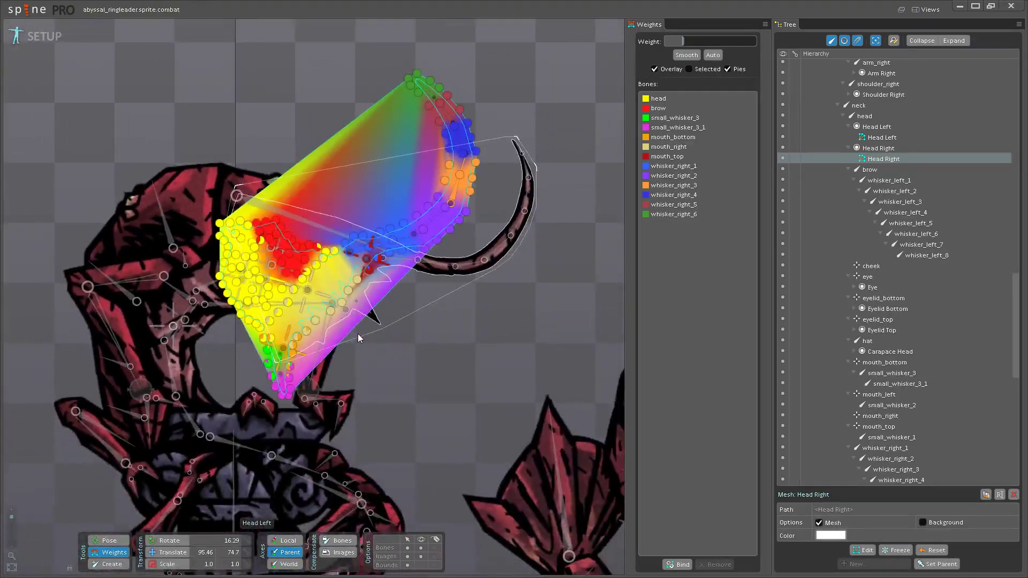
pyautogui.scroll(3, 393, 370)
pyautogui.scroll(2, 375, 338)
pyautogui.scroll(-4, 367, 327)
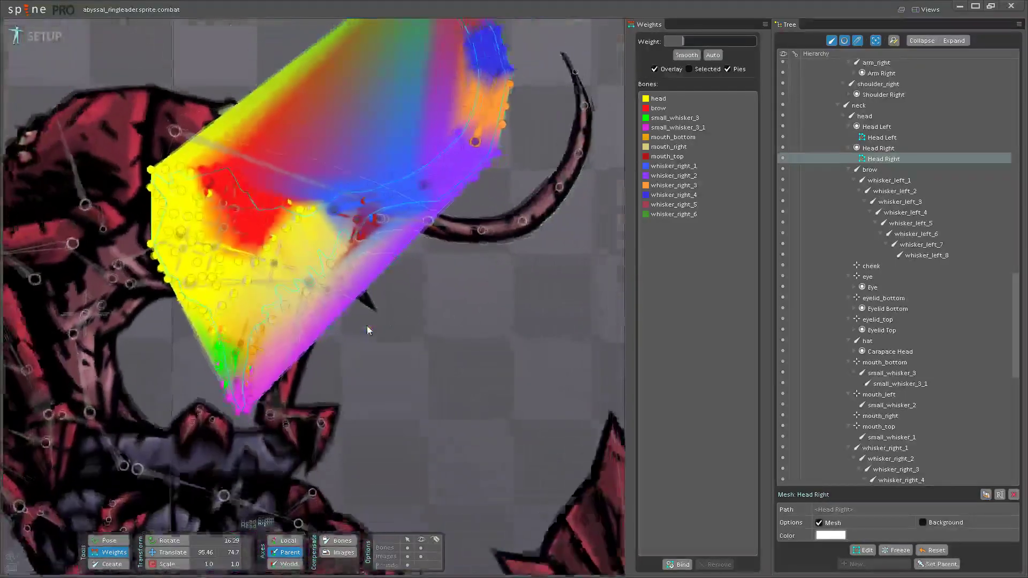
# - Try moving the mouth_right bone to 67.13, 3.02 to test the mouth deformation, and undo the move
pyautogui.scroll(2, 364, 342)
pyautogui.scroll(2, 353, 343)
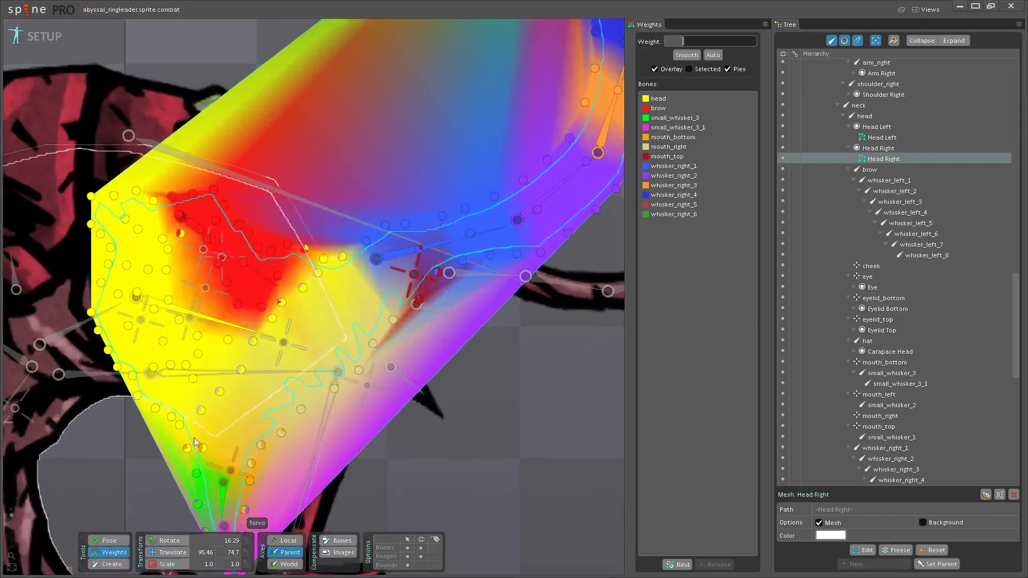
pyautogui.click(115, 552)
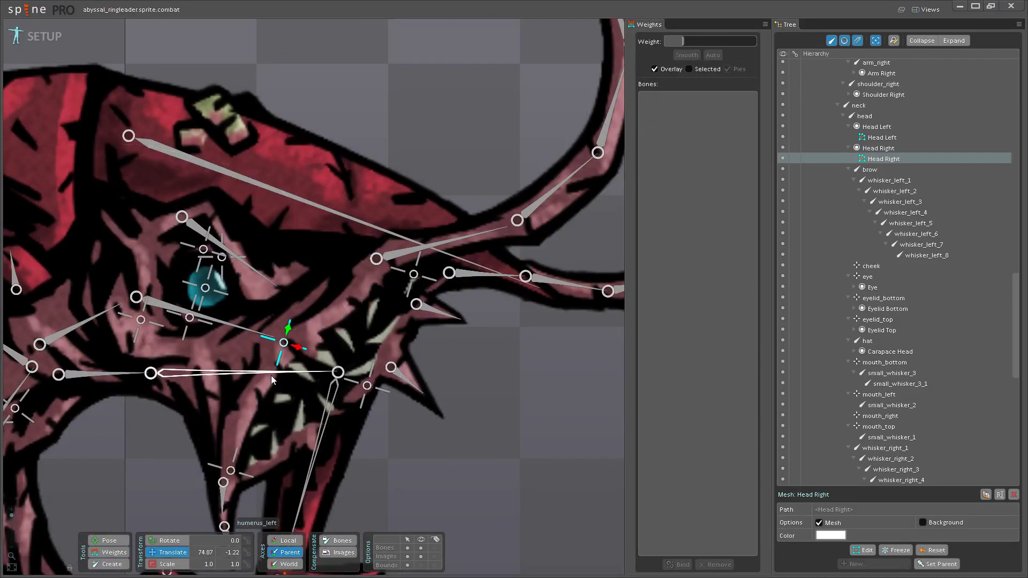
pyautogui.moveTo(285, 344); pyautogui.dragTo(271, 331)
pyautogui.hotkey('ctrl', 'z')
pyautogui.hotkey('ctrl', 'y')
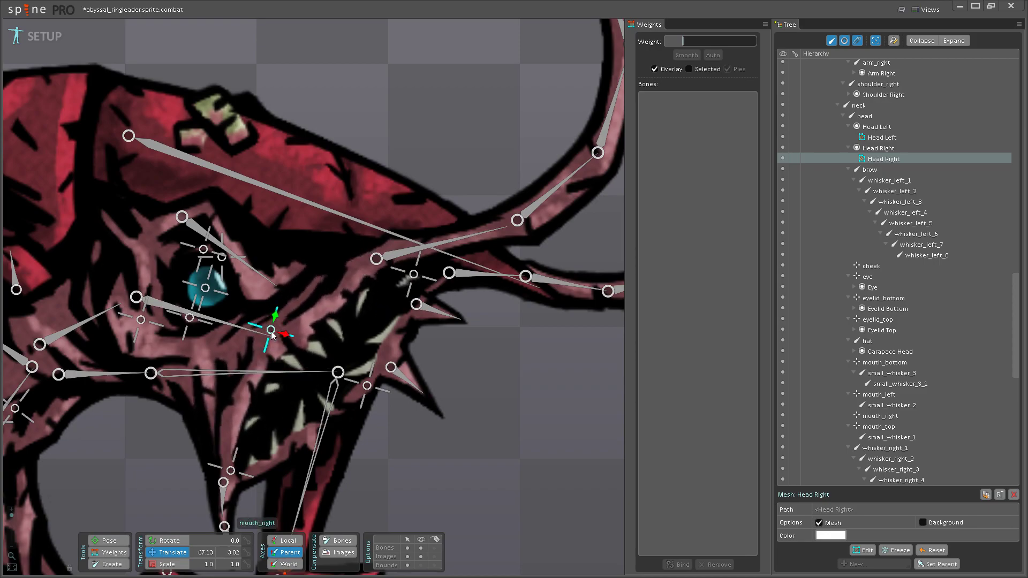
pyautogui.hotkey('ctrl', 'z')
# - Save the abyssal_ringleader.sprite.combat project
pyautogui.hotkey('ctrl', 's')
pyautogui.scroll(-1, 301, 373)
pyautogui.scroll(-5, 301, 374)
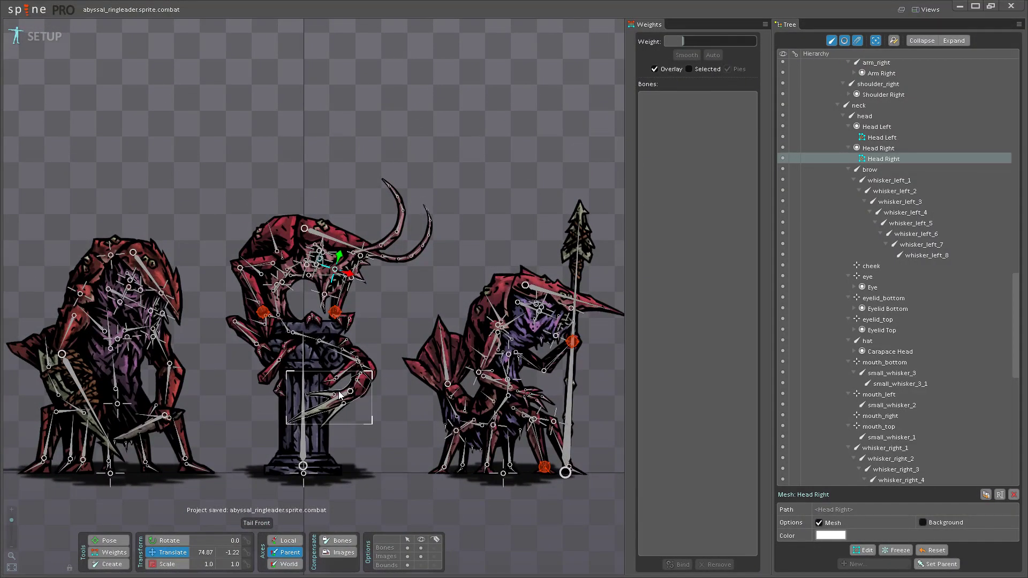
# - Compare the middle character's head and pose with the two neighbouring characters, with the weight overlay off
pyautogui.scroll(2, 369, 332)
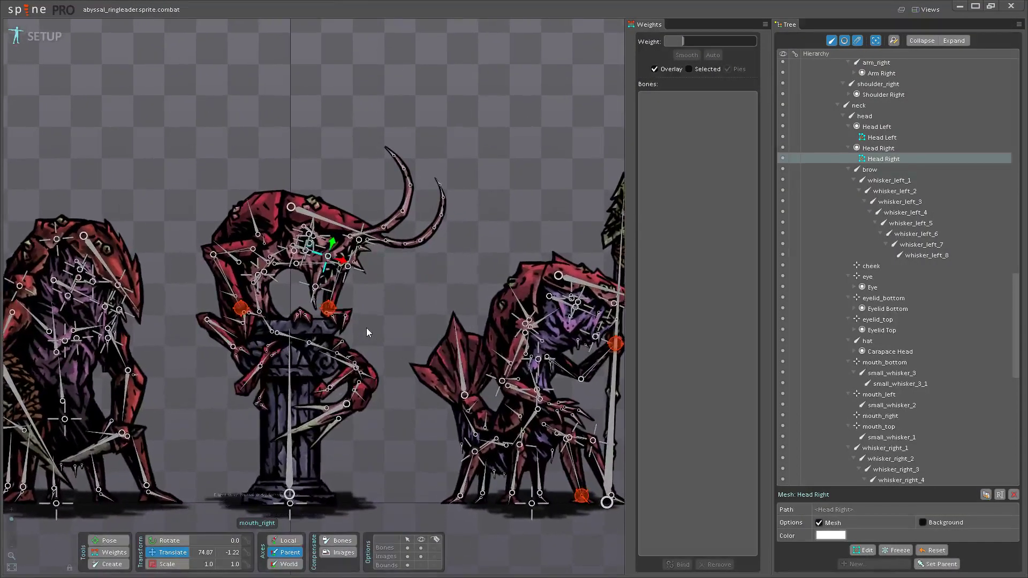
pyautogui.moveTo(369, 319); pyautogui.dragTo(401, 328)
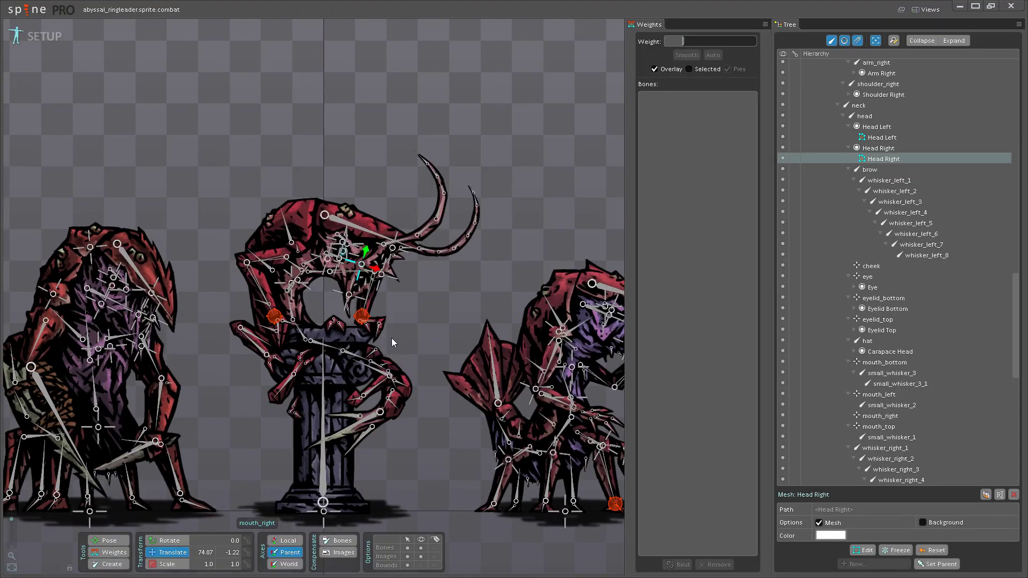
pyautogui.scroll(-2, 391, 341)
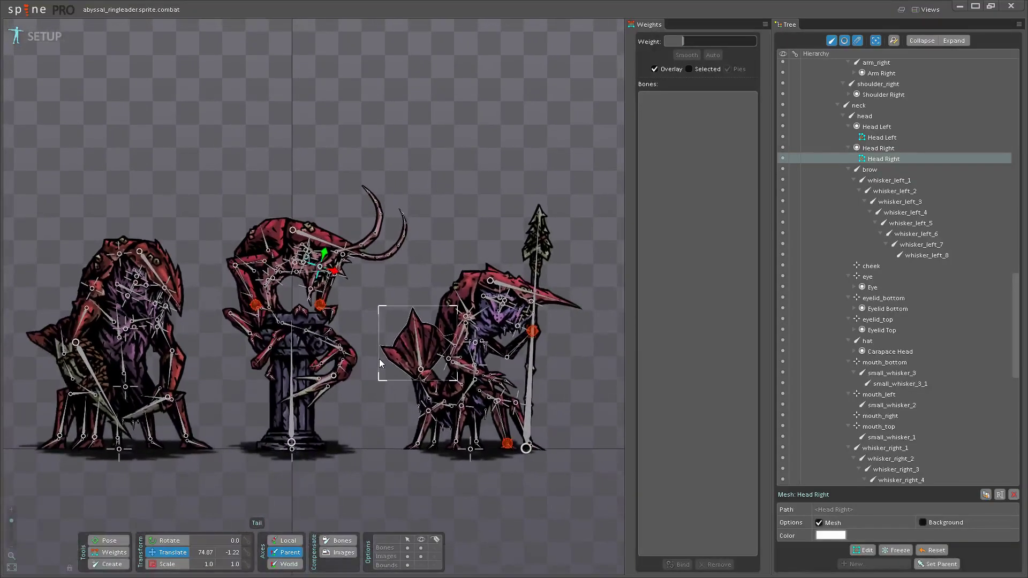
pyautogui.scroll(2, 377, 349)
pyautogui.scroll(-3, 397, 363)
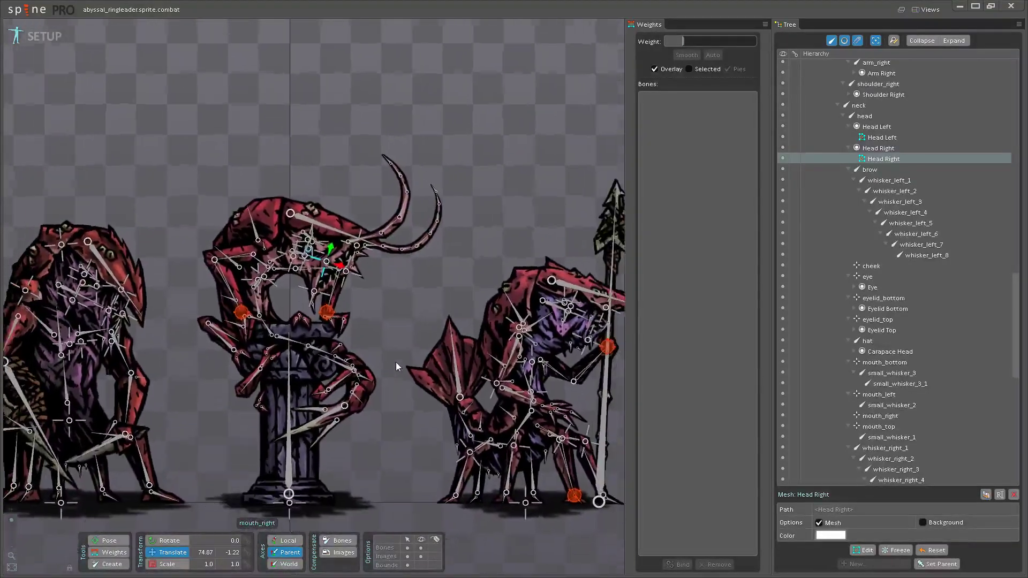
pyautogui.moveTo(365, 366); pyautogui.dragTo(390, 393)
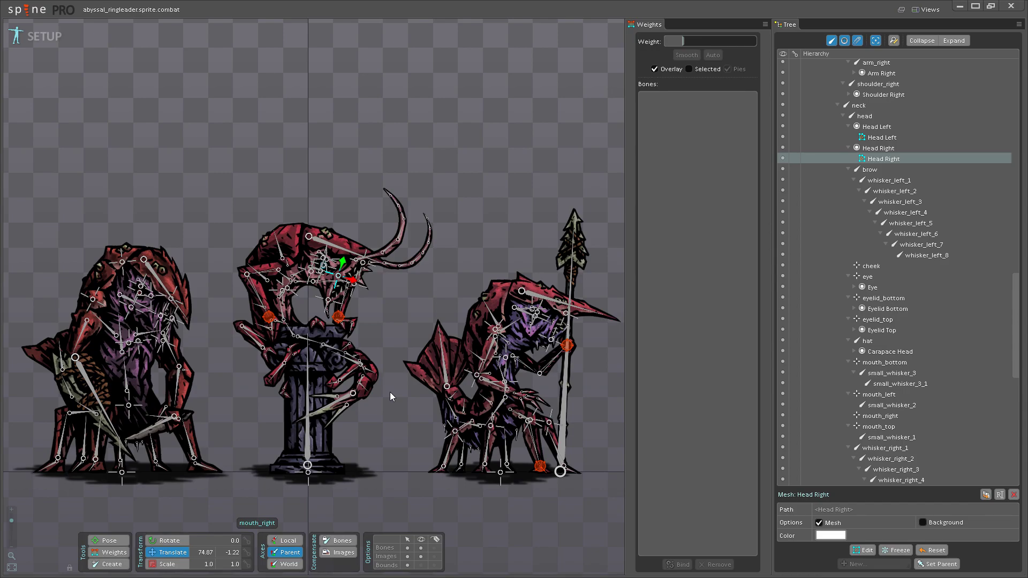
pyautogui.scroll(5, 390, 393)
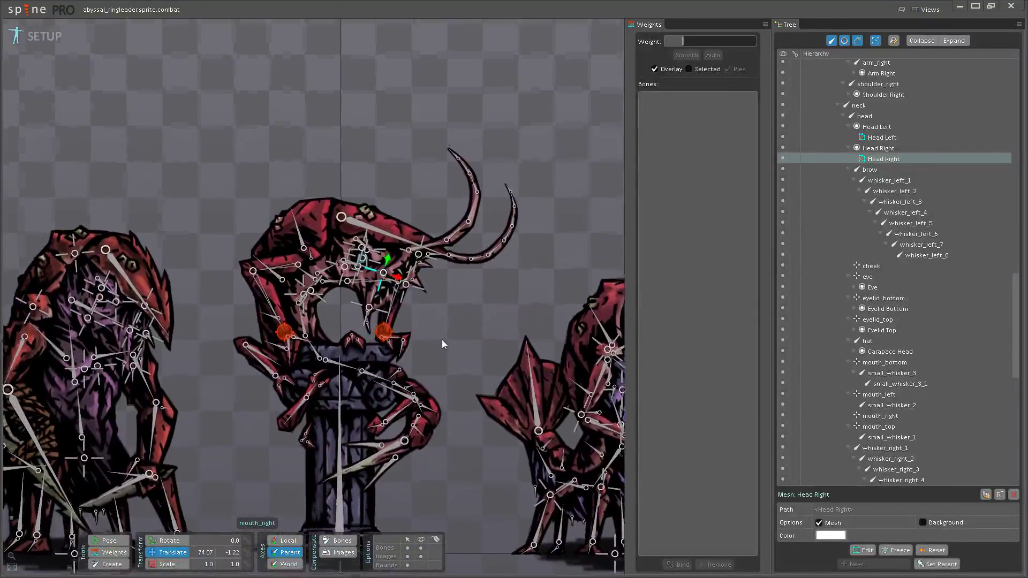
pyautogui.scroll(5, 482, 371)
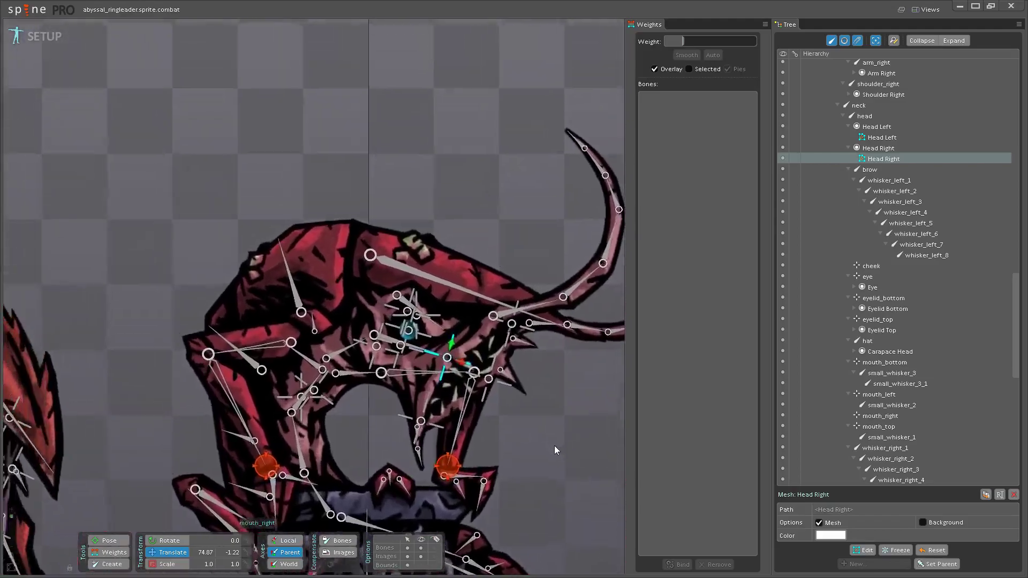
pyautogui.scroll(-8, 554, 445)
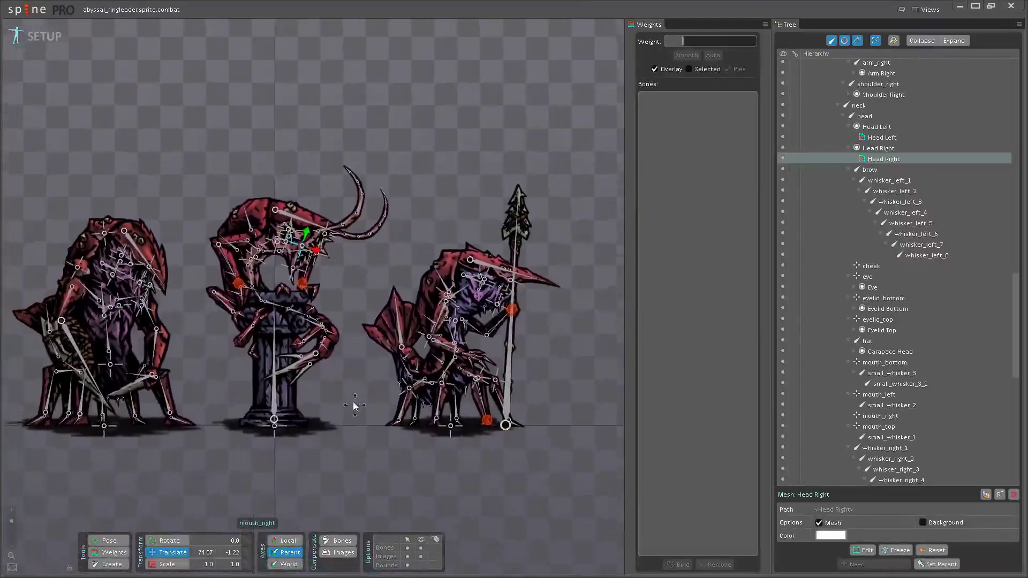
pyautogui.scroll(3, 387, 410)
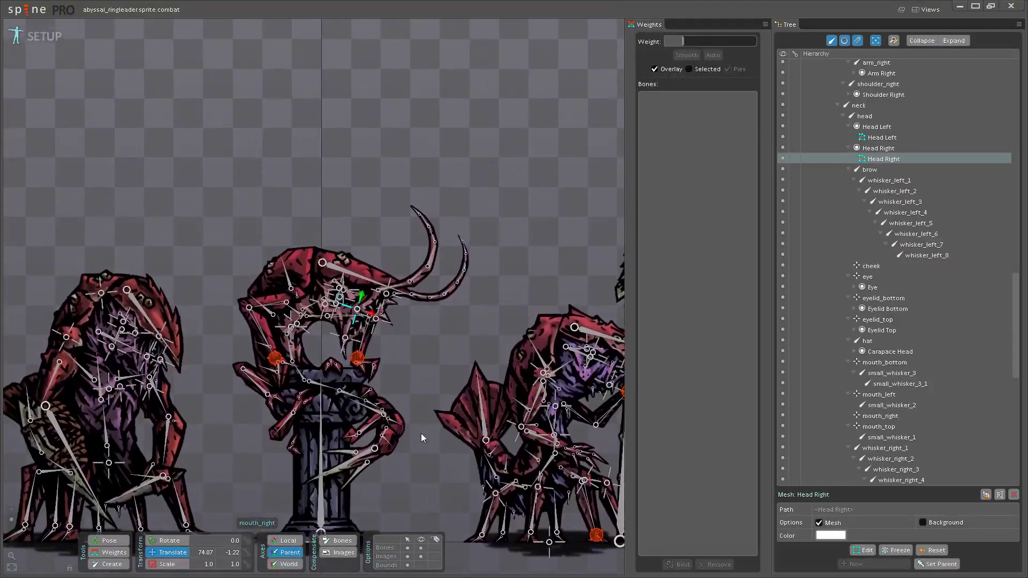
# - Inspect the middle character's head, mouth and whisker bones up close
pyautogui.scroll(5, 423, 403)
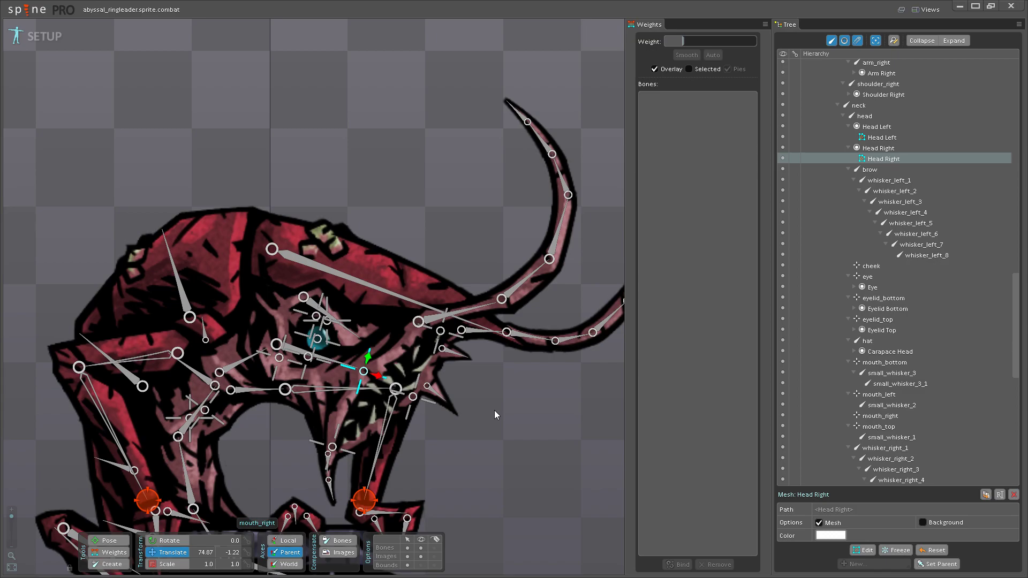
pyautogui.scroll(-3, 493, 405)
pyautogui.scroll(5, 451, 372)
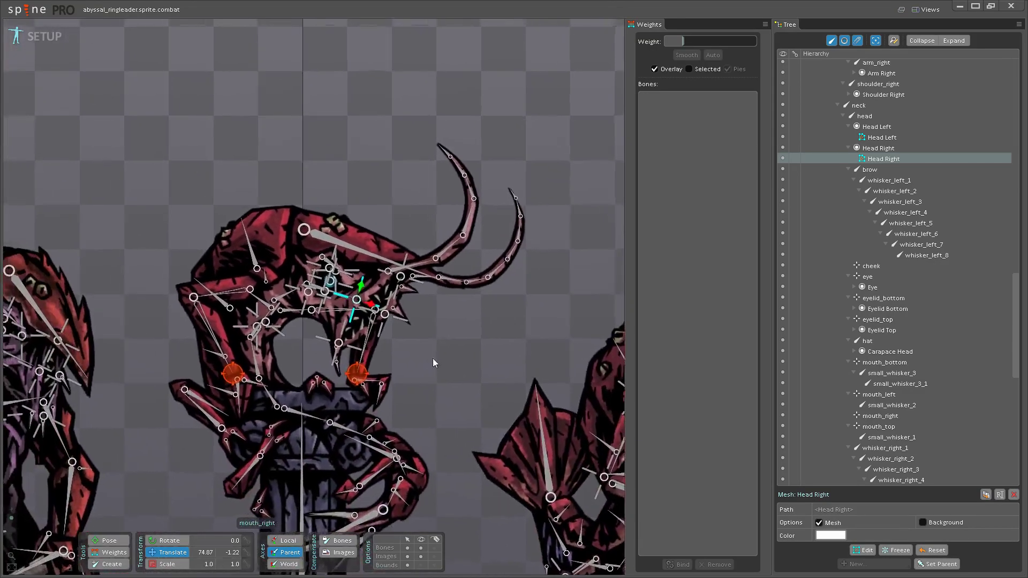
pyautogui.scroll(1, 392, 323)
pyautogui.moveTo(392, 322); pyautogui.dragTo(469, 433)
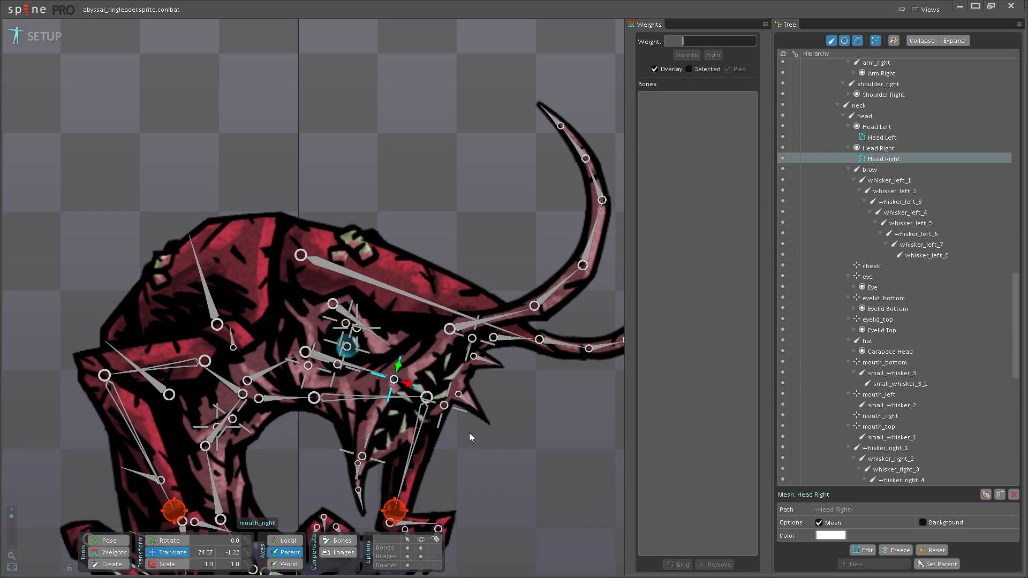
pyautogui.moveTo(464, 422); pyautogui.dragTo(456, 382)
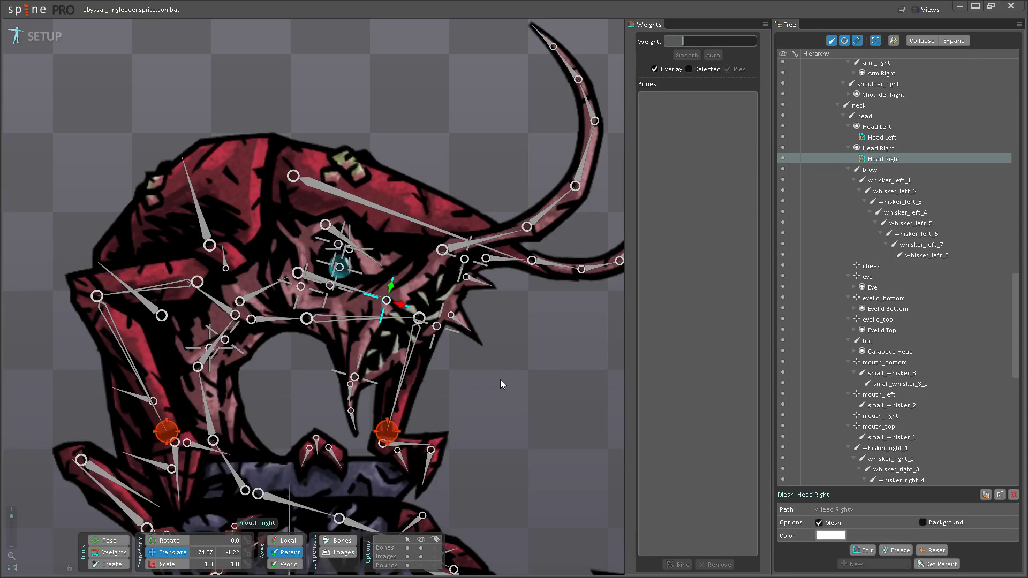
pyautogui.scroll(-5, 452, 332)
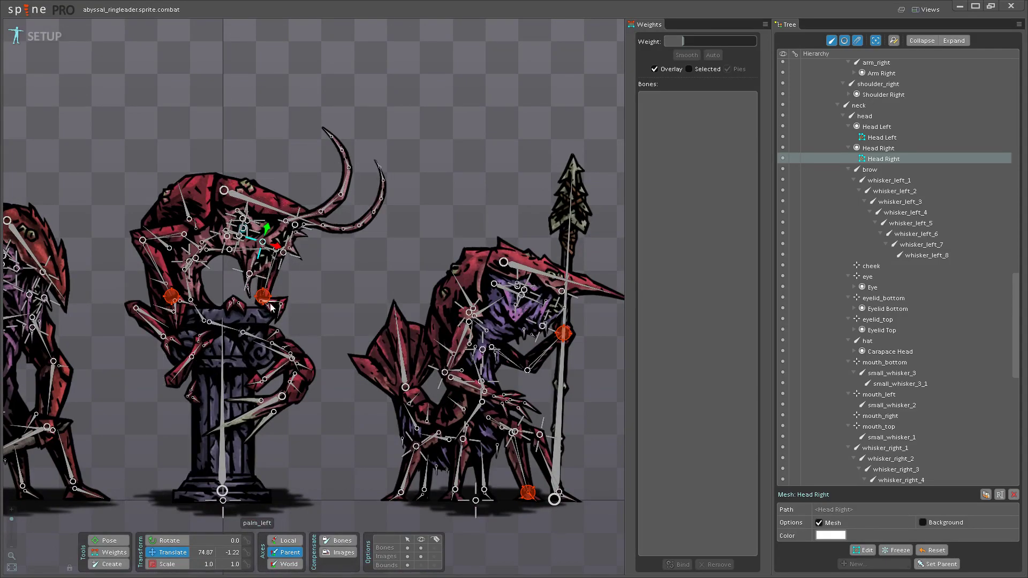
pyautogui.moveTo(322, 283); pyautogui.dragTo(432, 304)
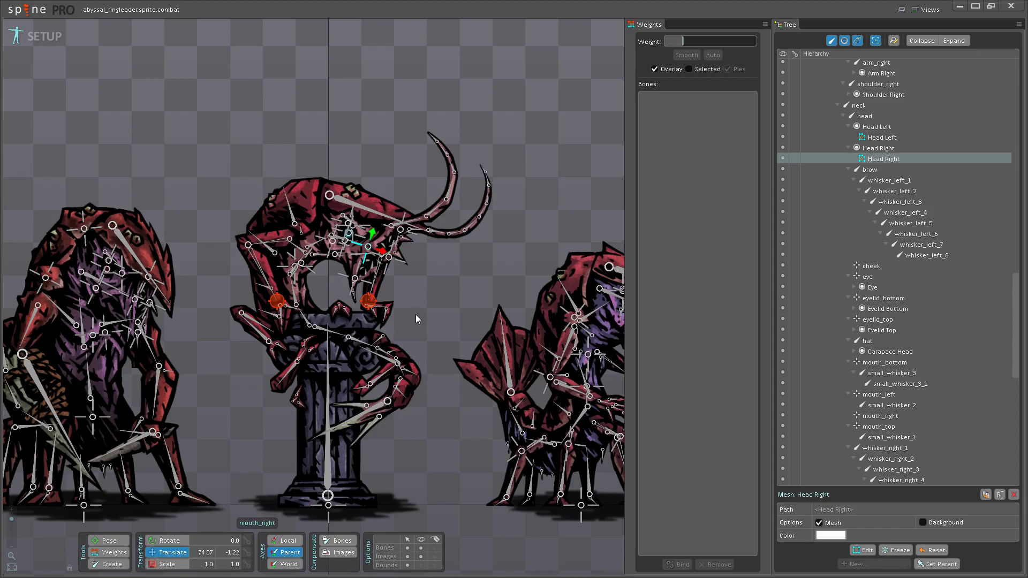
pyautogui.scroll(-4, 432, 262)
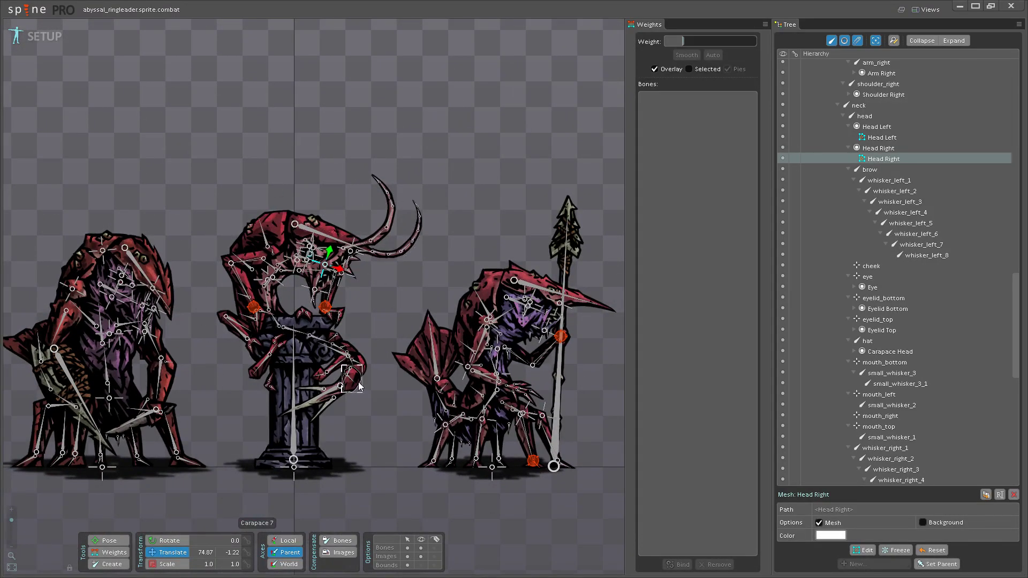
pyautogui.scroll(2, 386, 308)
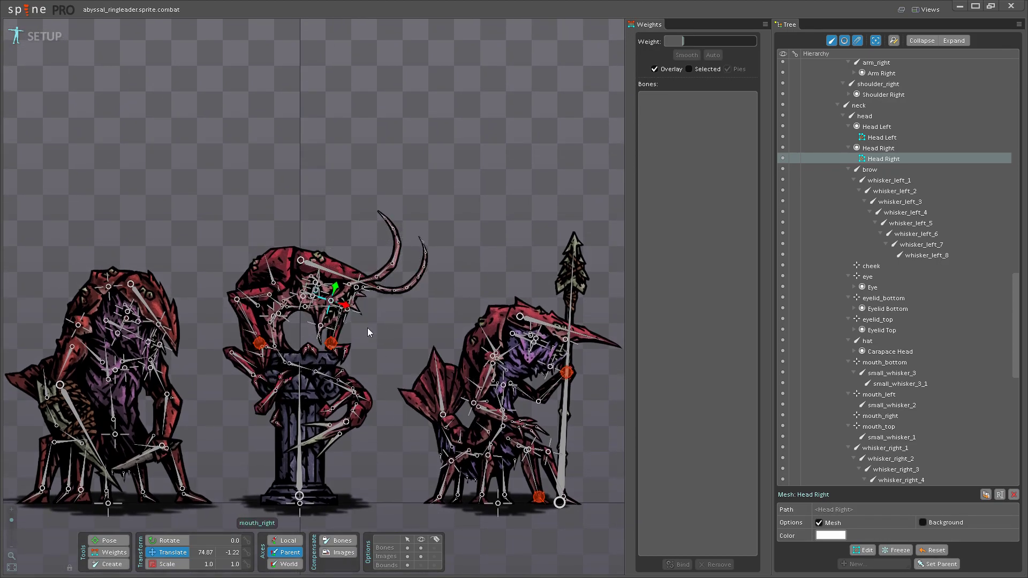
pyautogui.moveTo(388, 330); pyautogui.dragTo(420, 297)
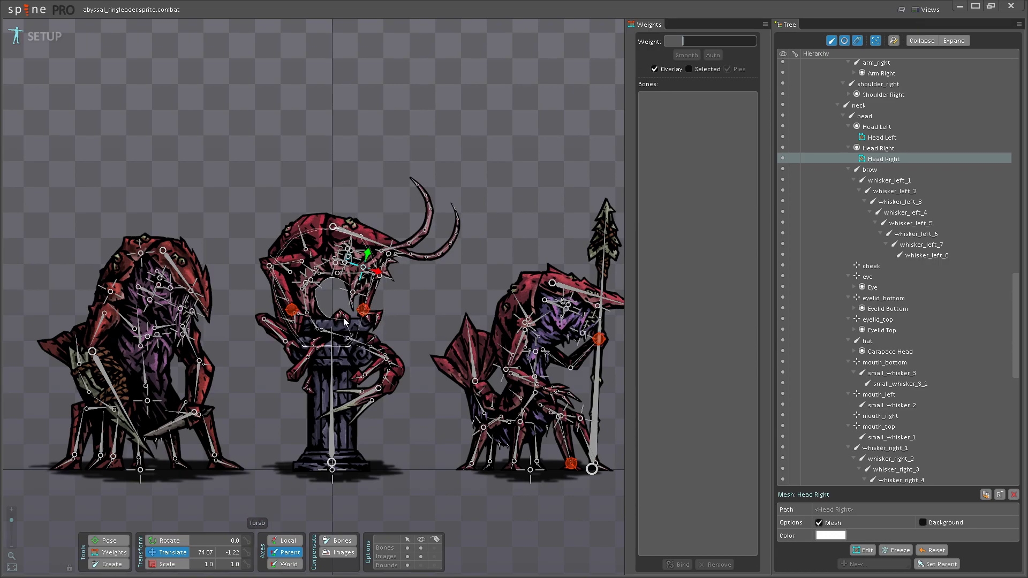
pyautogui.moveTo(420, 294); pyautogui.dragTo(427, 326)
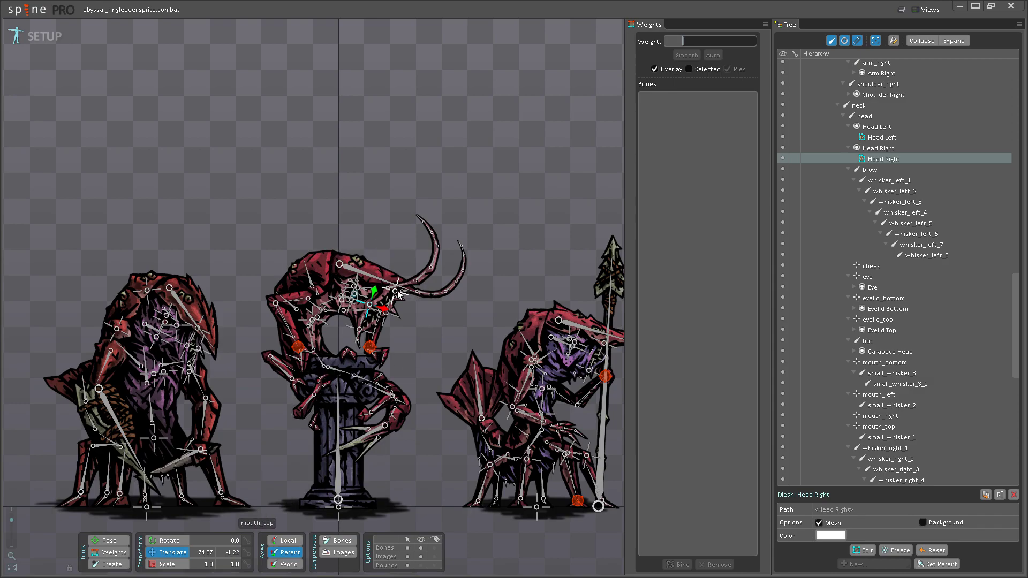
# - Examine the middle character's mouth, small whiskers and jaw bones up close and against the neighbouring characters
pyautogui.scroll(5, 450, 345)
pyautogui.scroll(6, 449, 343)
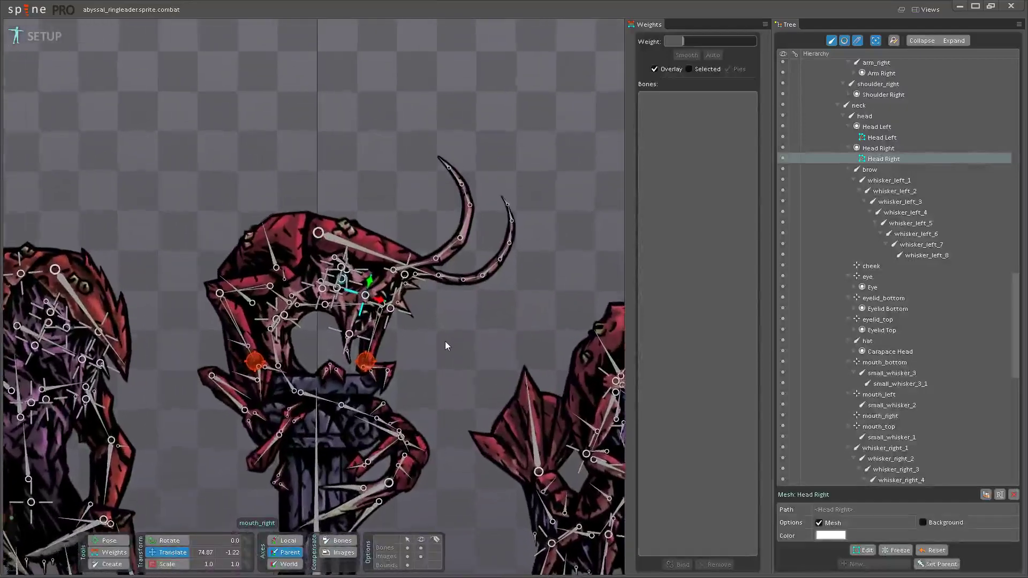
pyautogui.scroll(3, 457, 390)
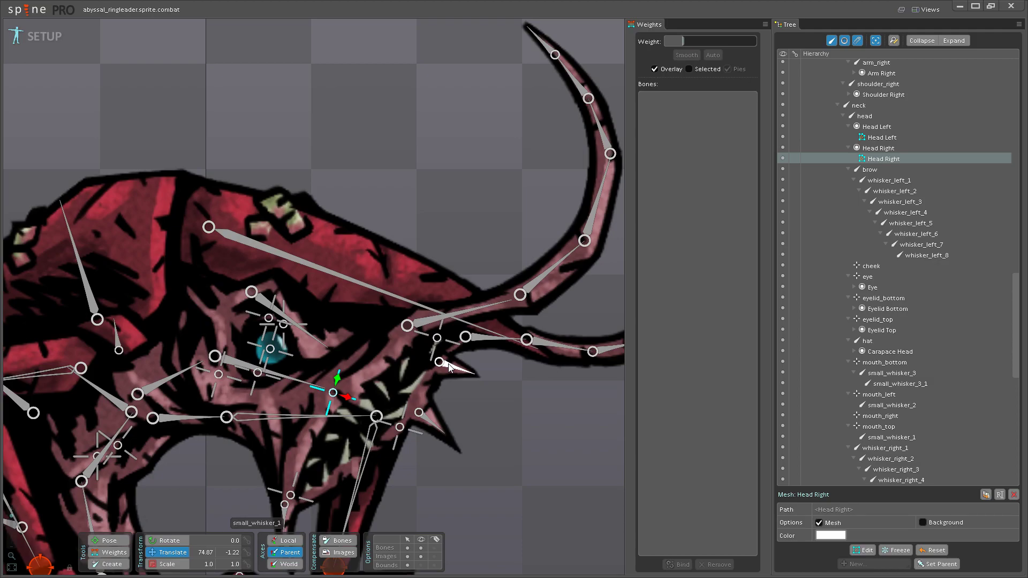
pyautogui.scroll(-4, 448, 366)
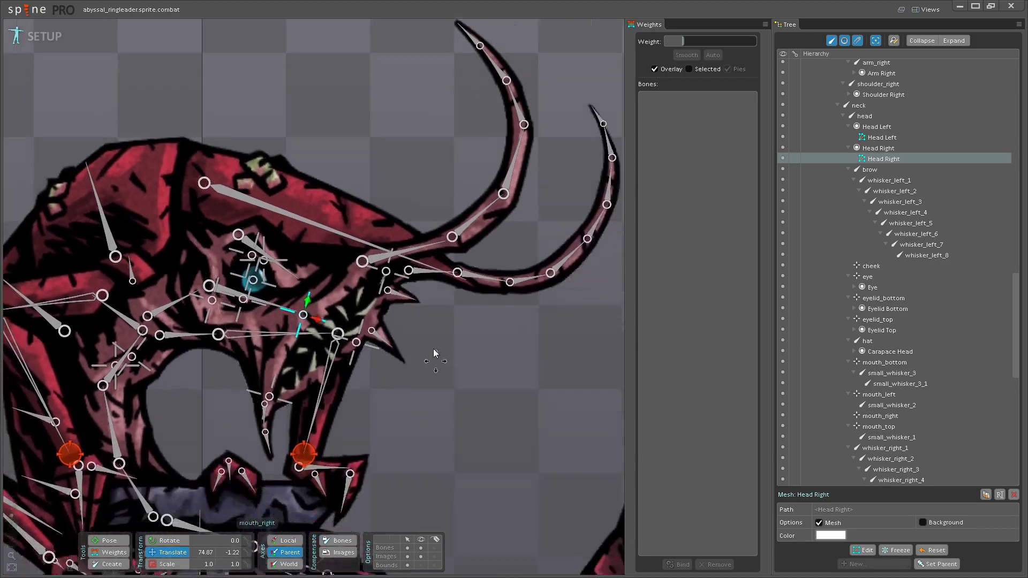
pyautogui.scroll(5, 433, 349)
pyautogui.scroll(3, 424, 357)
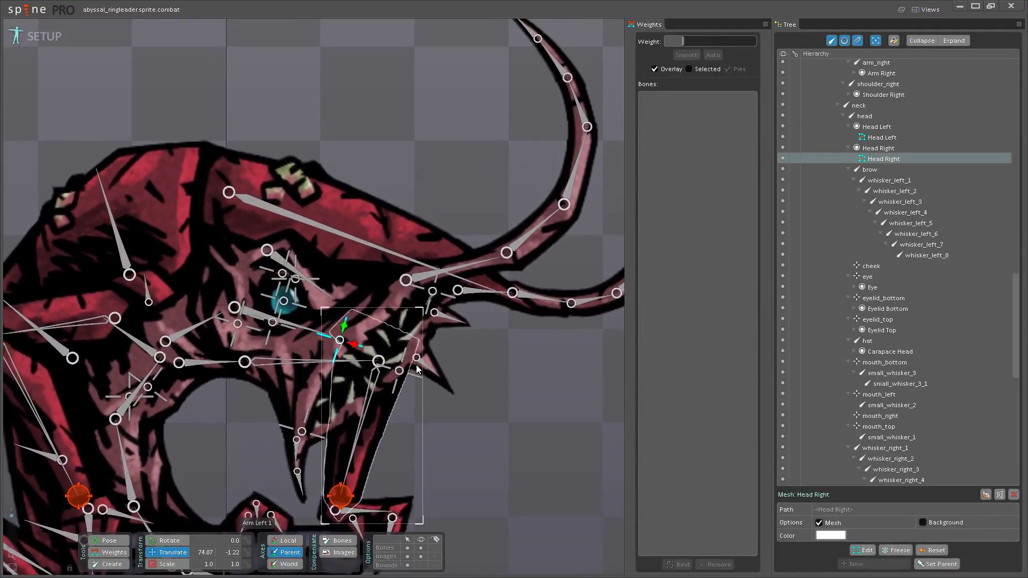
pyautogui.scroll(-5, 440, 342)
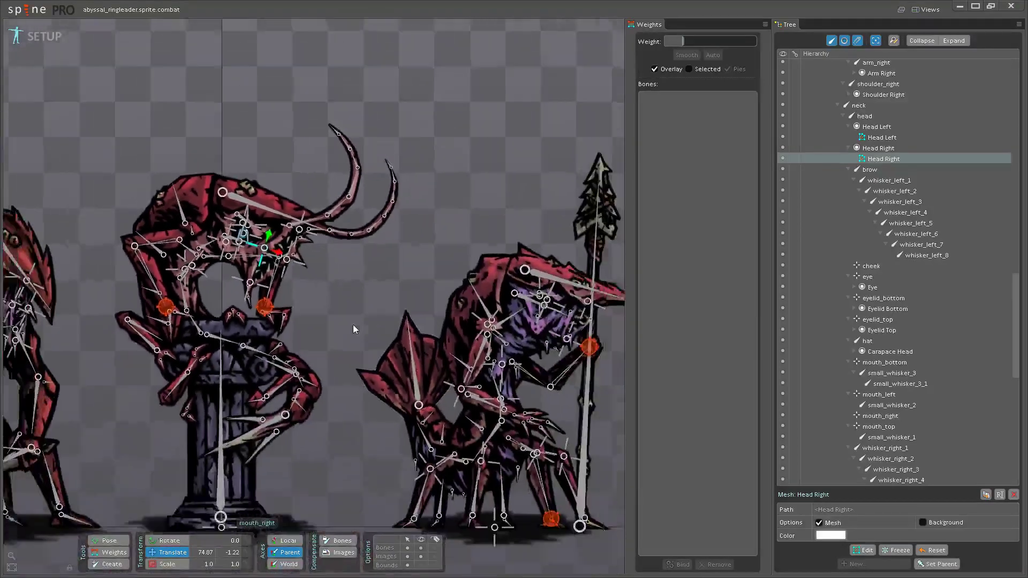
pyautogui.scroll(3, 353, 325)
pyautogui.scroll(5, 418, 373)
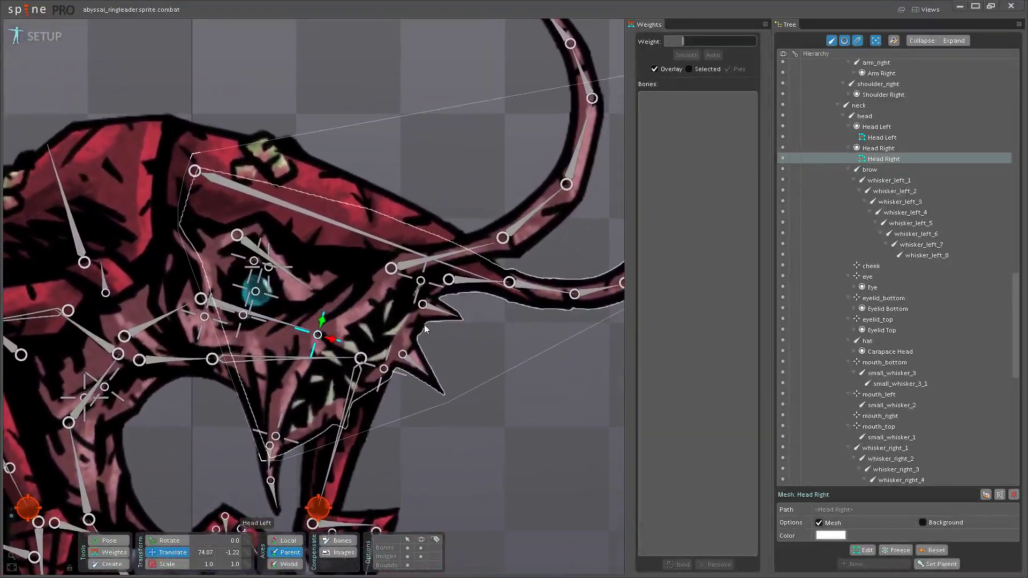
# - Try shifting the mouth_right bone towards the front teeth to test the mouth deformation, and undo the move
pyautogui.moveTo(424, 324); pyautogui.dragTo(407, 361)
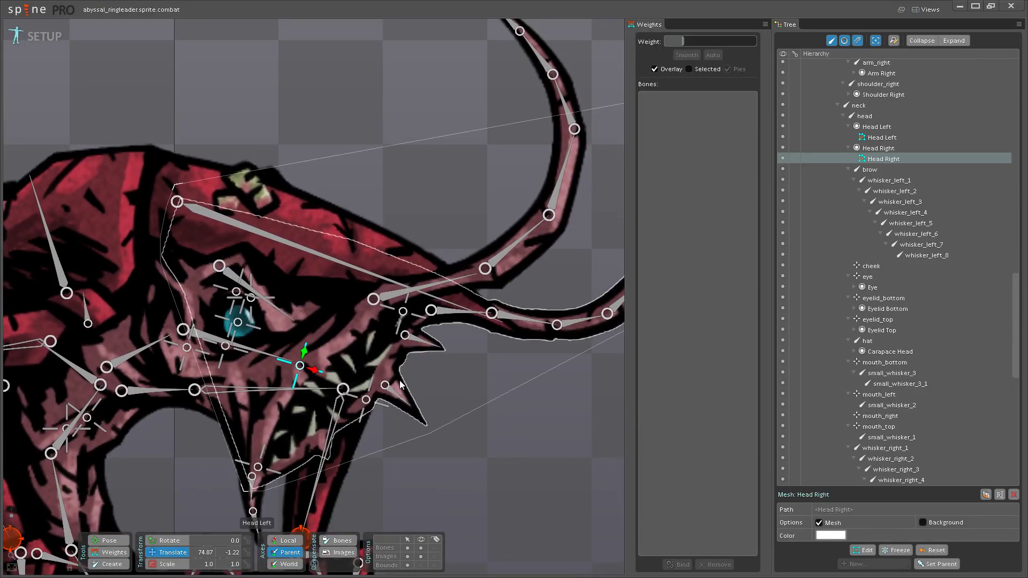
pyautogui.moveTo(299, 365); pyautogui.dragTo(360, 366)
pyautogui.hotkey('ctrl', 'z')
# - Try moving and rotating the brow bone to test the brow deformation, undo the changes, and save the project
pyautogui.scroll(3, 359, 367)
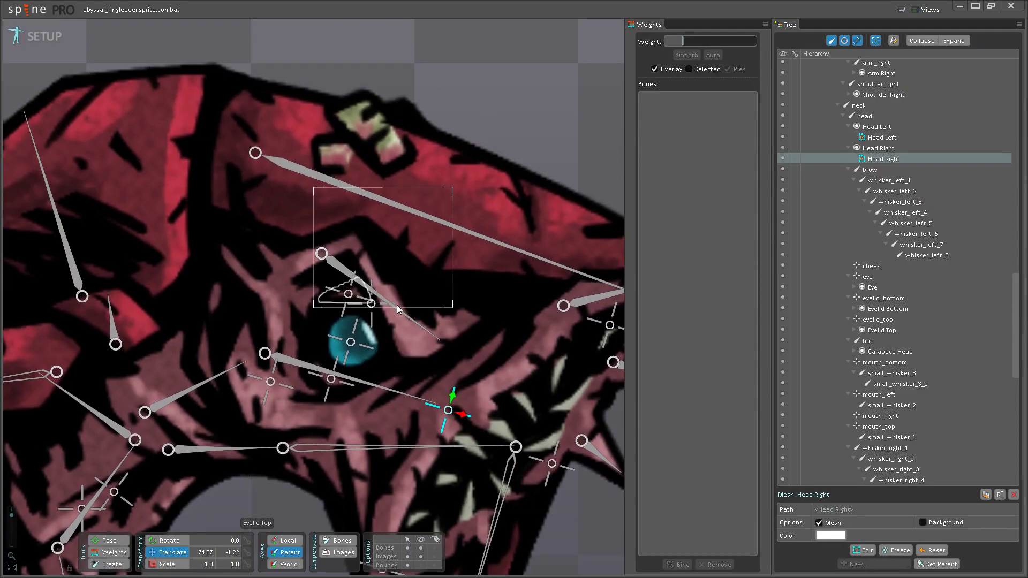
pyautogui.click(400, 313)
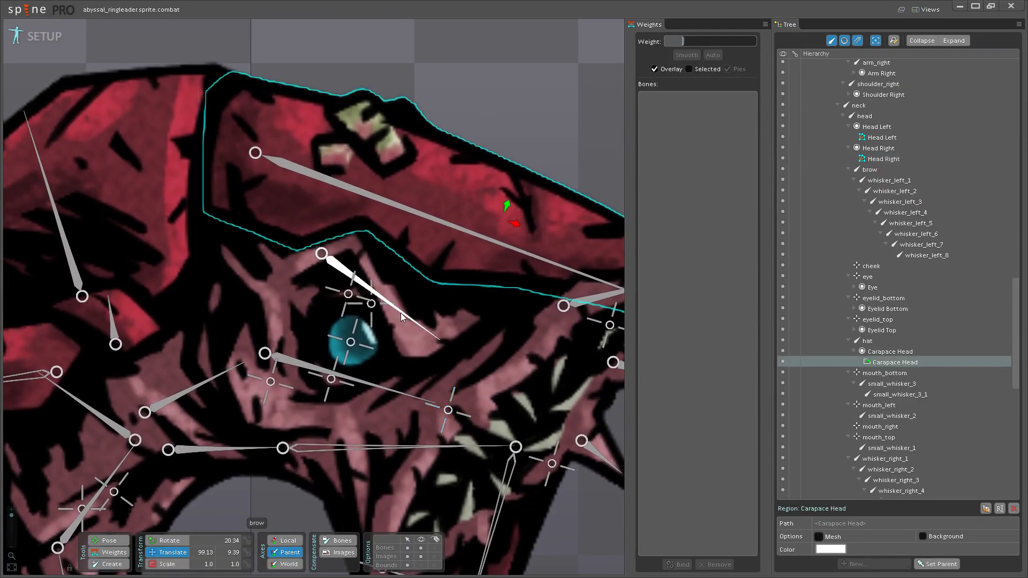
pyautogui.click(402, 313)
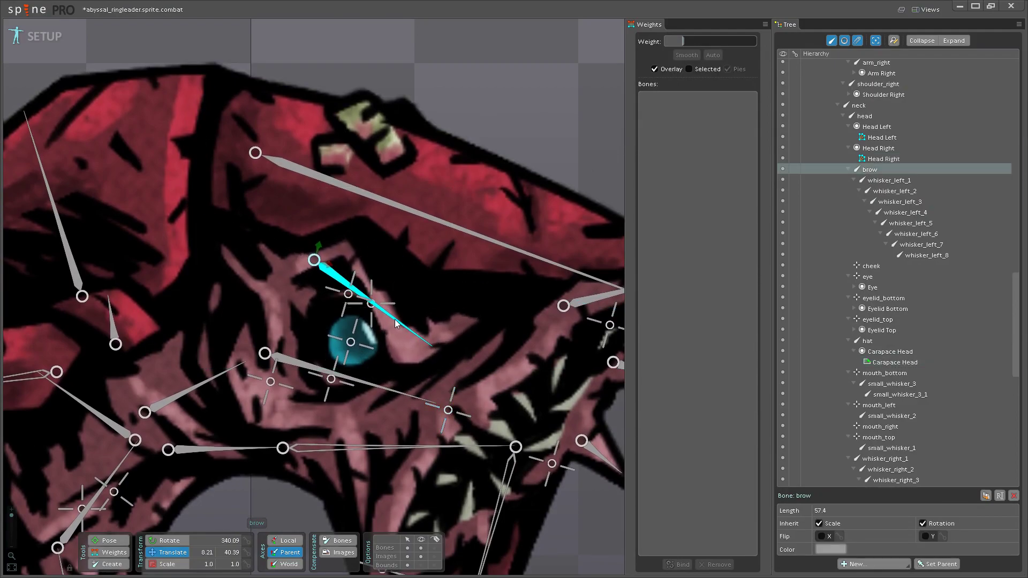
pyautogui.click(177, 540)
pyautogui.moveTo(397, 323); pyautogui.dragTo(321, 307)
pyautogui.hotkey('ctrl', 'z')
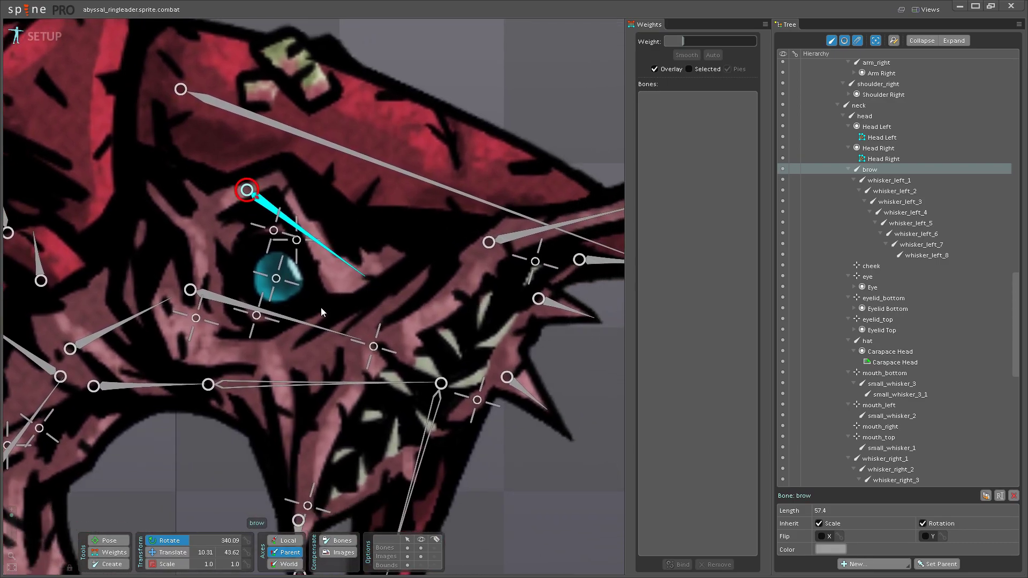
pyautogui.hotkey('ctrl', 's')
# - Try rotating the whisker_right_1 bone to test how the whisker root deforms, and undo the rotation
pyautogui.scroll(-1, 321, 309)
pyautogui.scroll(-1, 332, 279)
pyautogui.moveTo(519, 295); pyautogui.dragTo(300, 344)
pyautogui.click(283, 285)
pyautogui.moveTo(309, 293)
pyautogui.mouseDown()
pyautogui.moveTo(310, 274)
pyautogui.moveTo(315, 308)
pyautogui.mouseUp()
pyautogui.hotkey('ctrl', 'z')
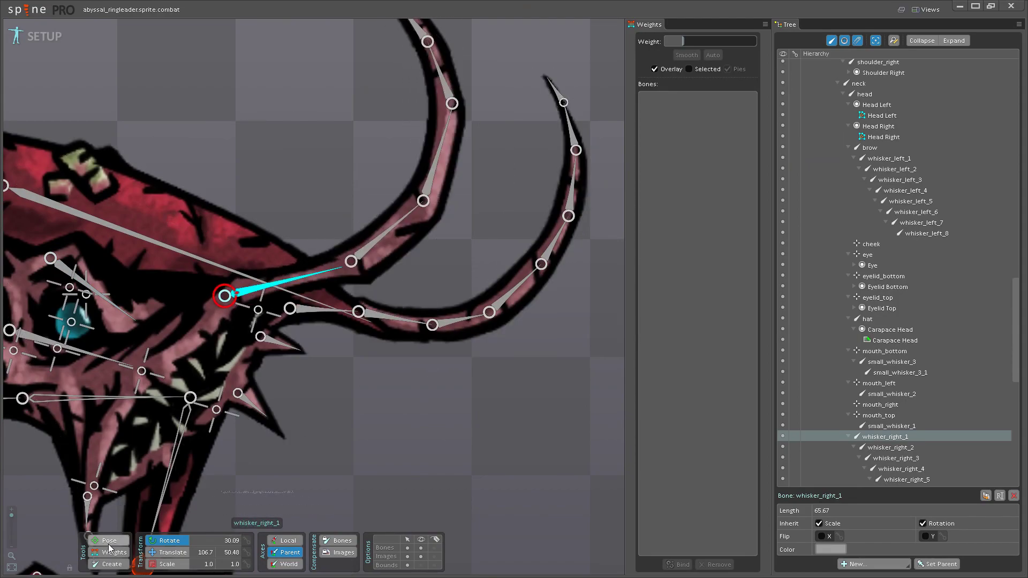
# - Set the mouth_top weight to 23.2 on the Head Right vertex just below whisker_right_1, and save the project
pyautogui.click(108, 552)
pyautogui.scroll(3, 368, 310)
pyautogui.moveTo(368, 311); pyautogui.dragTo(409, 285)
pyautogui.hotkey('ctrl', 's')
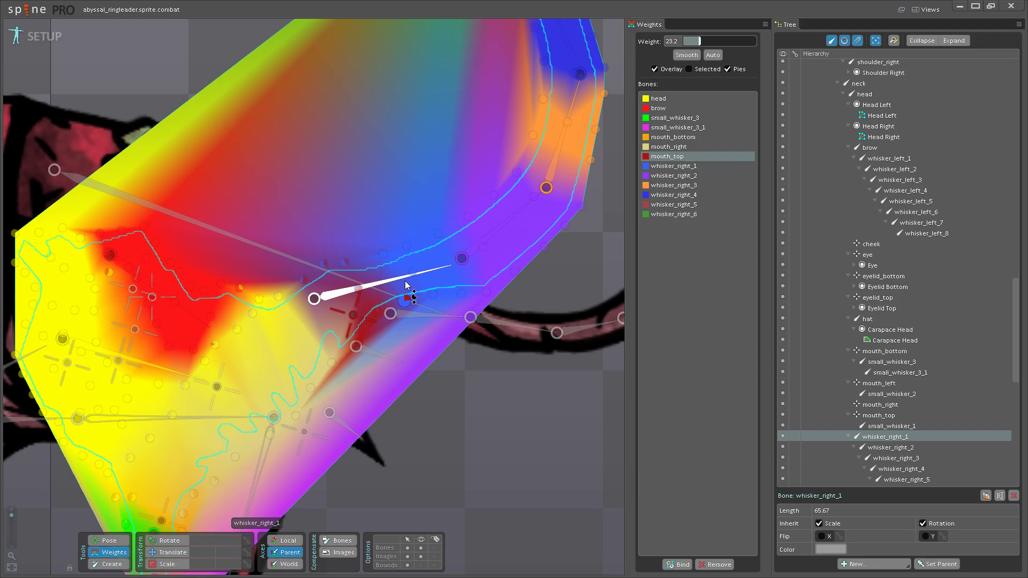
# - Examine the Head Right weight overlay along the right whisker, from its root at the mouth to its tip
pyautogui.scroll(4, 416, 268)
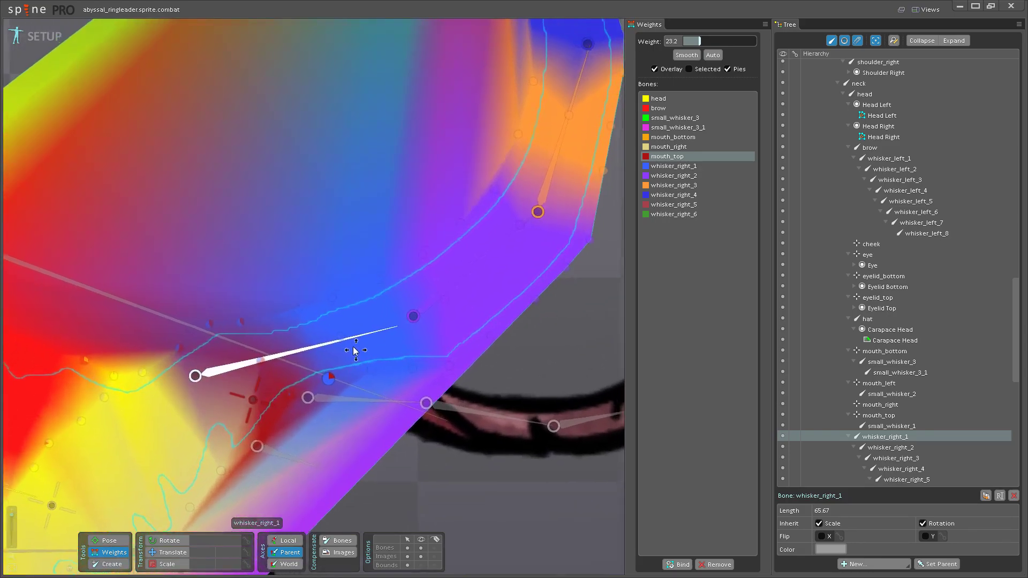
pyautogui.scroll(-3, 349, 348)
pyautogui.scroll(3, 354, 374)
pyautogui.scroll(-2, 355, 373)
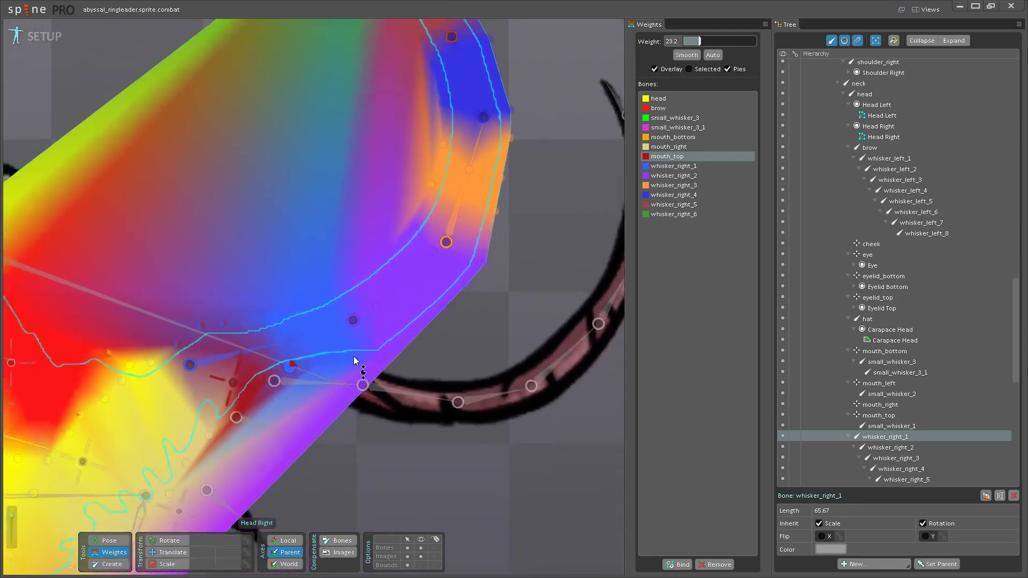
pyautogui.moveTo(354, 357); pyautogui.dragTo(379, 382)
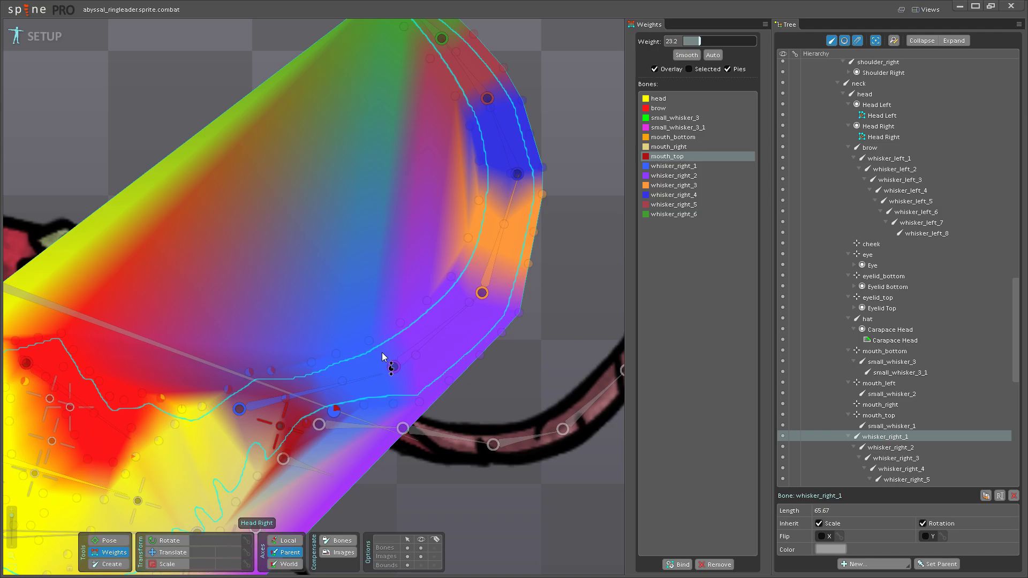
pyautogui.scroll(-4, 381, 352)
pyautogui.scroll(3, 381, 353)
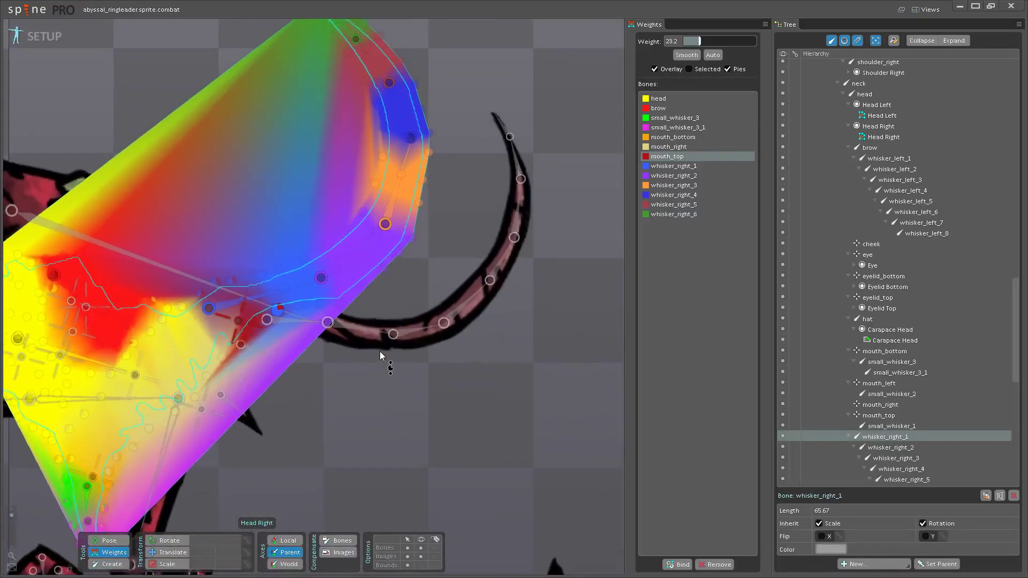
pyautogui.scroll(3, 419, 416)
pyautogui.scroll(-2, 377, 371)
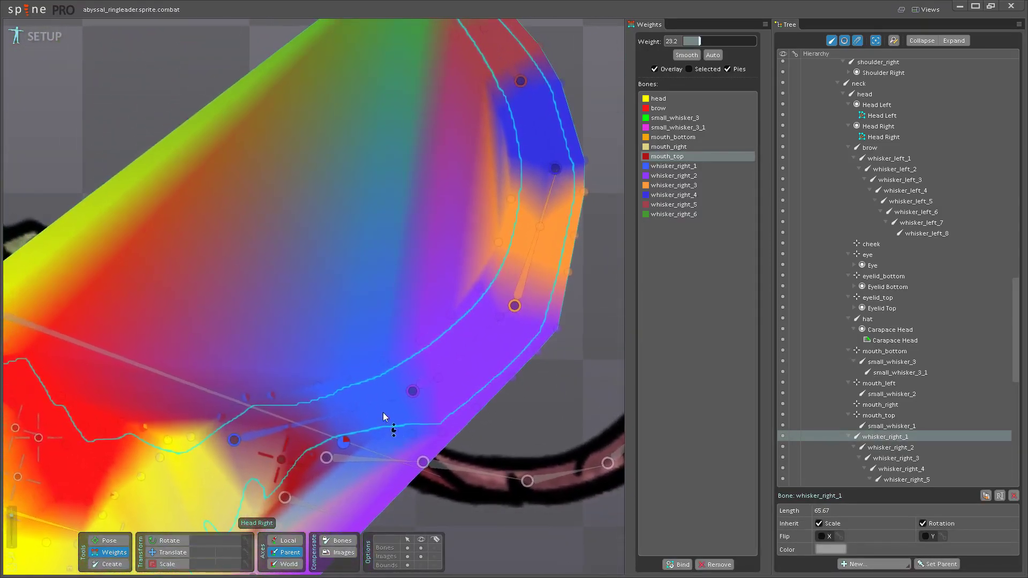
pyautogui.scroll(2, 422, 423)
pyautogui.scroll(-4, 423, 423)
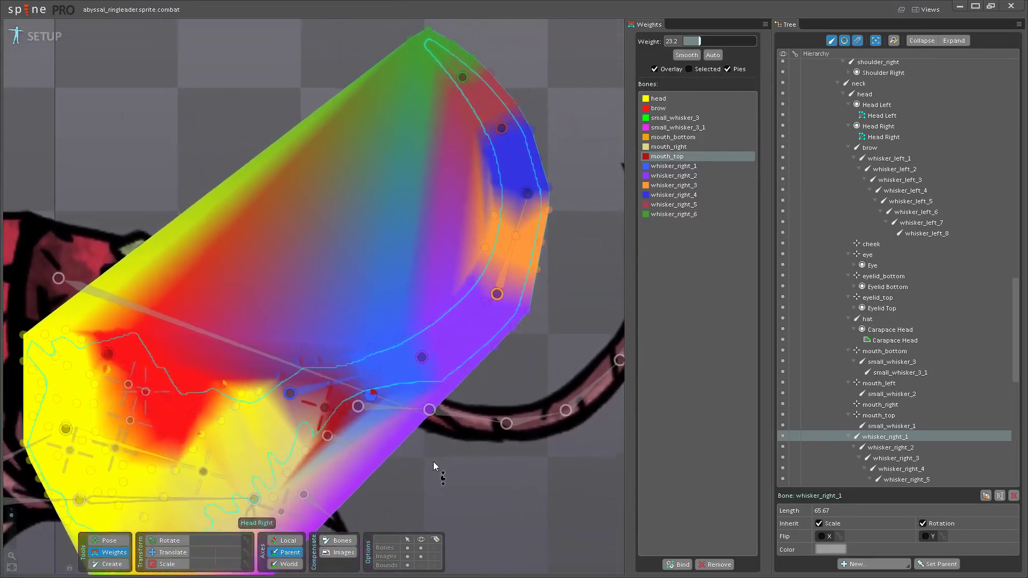
pyautogui.scroll(3, 433, 461)
pyautogui.scroll(2, 457, 460)
pyautogui.scroll(-4, 432, 492)
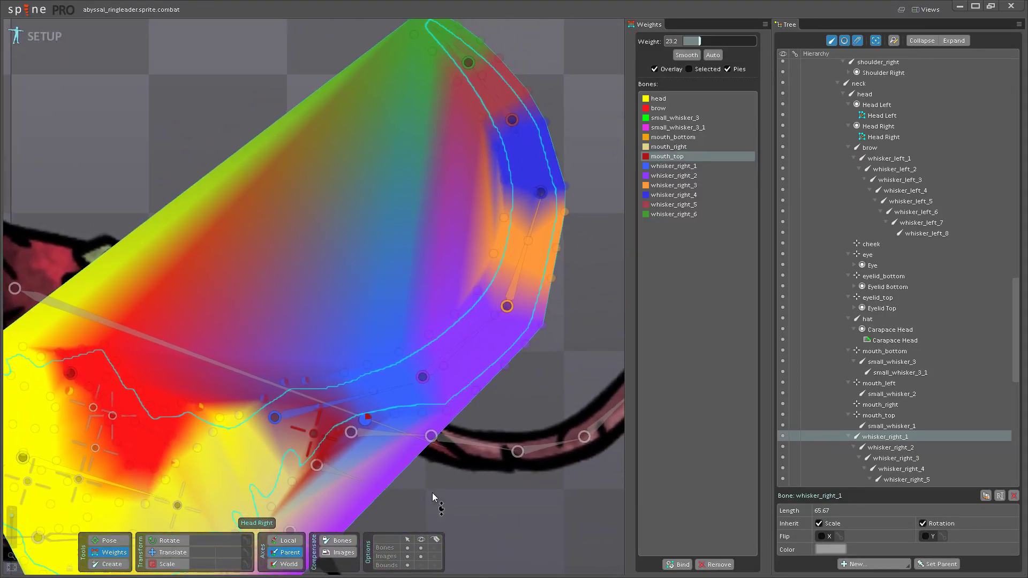
pyautogui.scroll(3, 420, 464)
pyautogui.moveTo(451, 487); pyautogui.dragTo(463, 506)
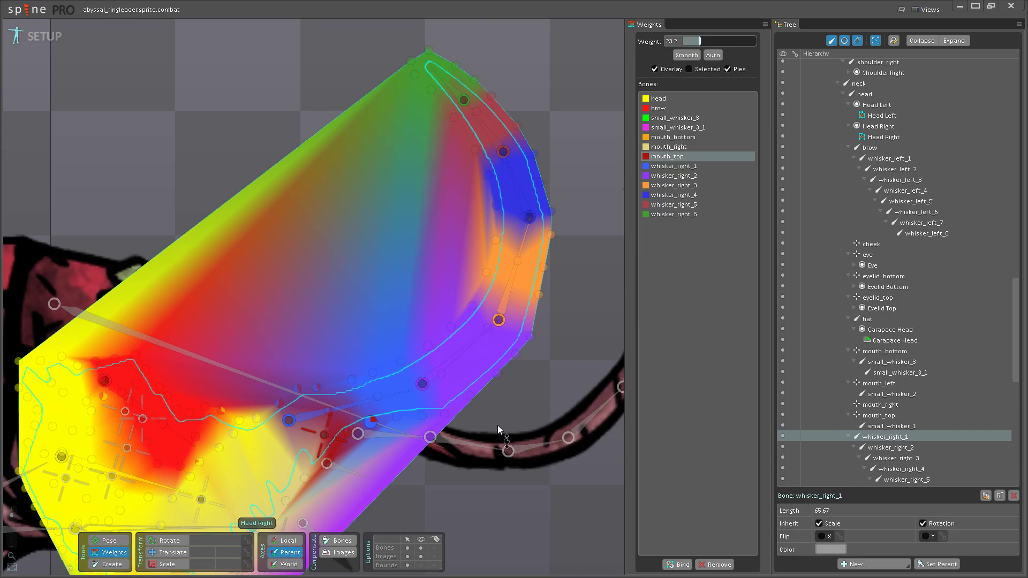
pyautogui.scroll(4, 493, 413)
pyautogui.moveTo(473, 400); pyautogui.dragTo(457, 425)
pyautogui.scroll(2, 458, 417)
pyautogui.scroll(-2, 454, 406)
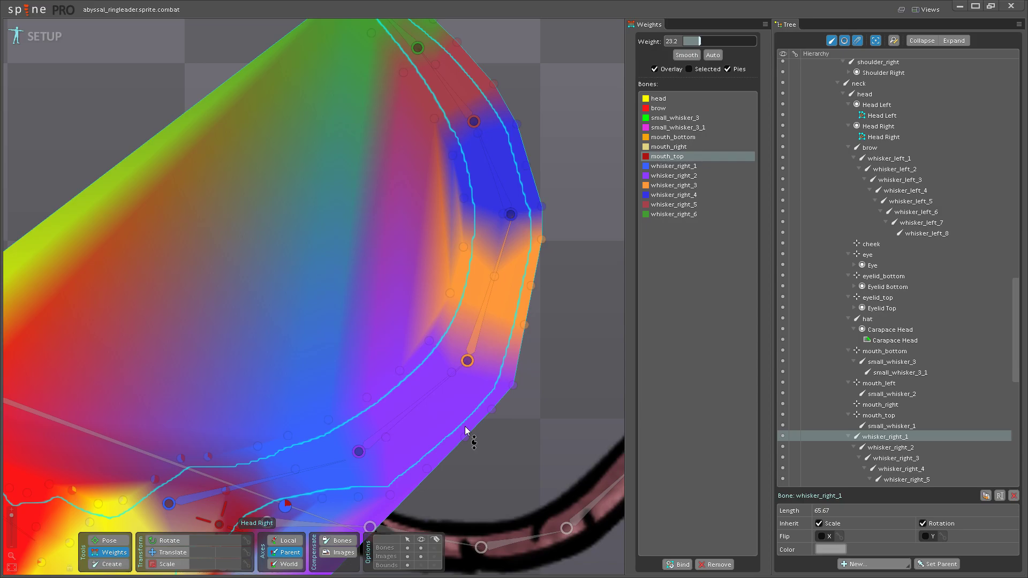
pyautogui.moveTo(396, 307); pyautogui.dragTo(380, 349)
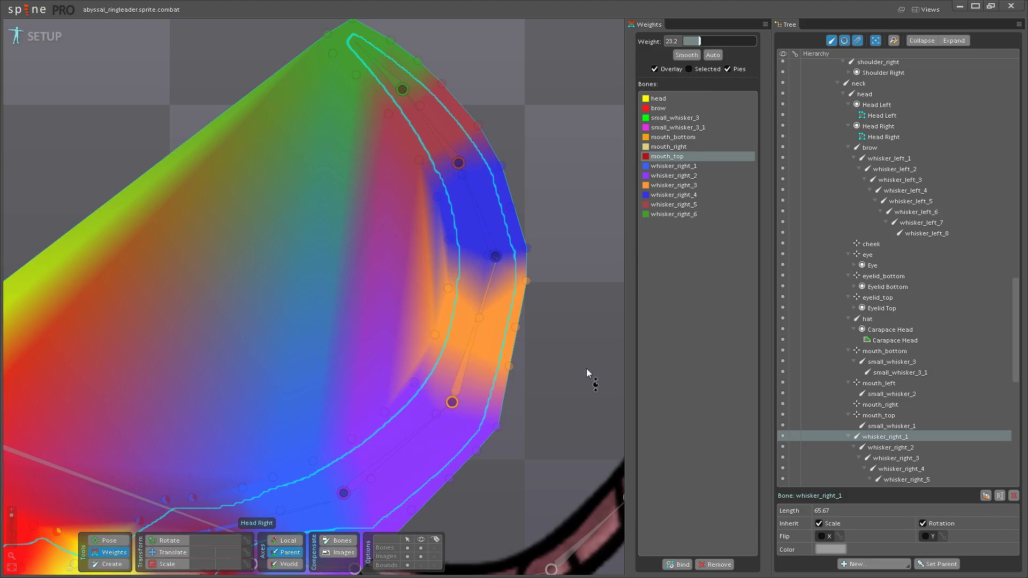
pyautogui.moveTo(531, 370); pyautogui.dragTo(521, 400)
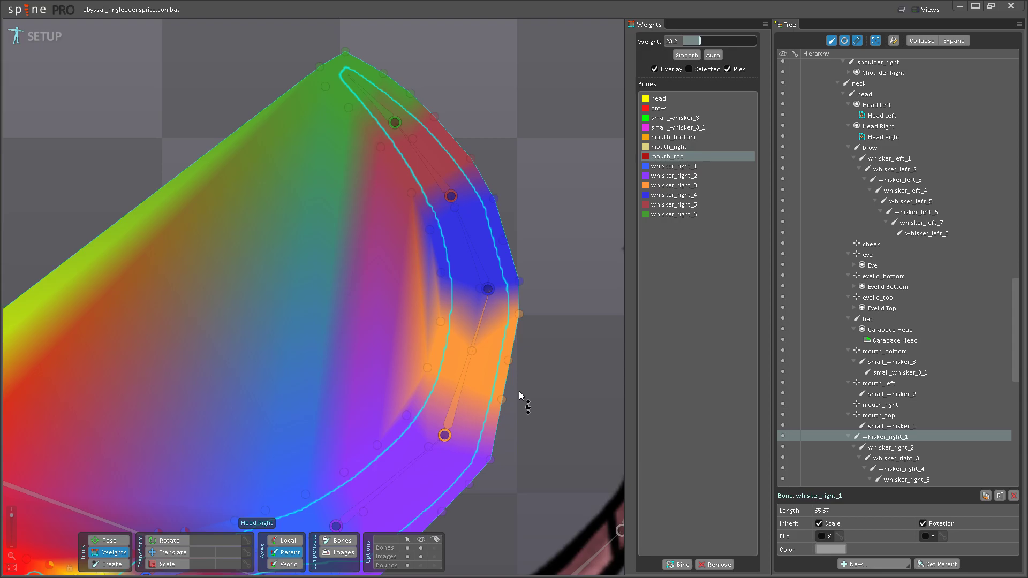
# - Set the whisker_right_4 weight to 46.4 on the outer vertex and 30.4 on the inner vertex beside its joint with whisker_right_3
pyautogui.moveTo(486, 315); pyautogui.dragTo(460, 365)
pyautogui.scroll(2, 468, 378)
pyautogui.click(475, 353)
pyautogui.moveTo(528, 394); pyautogui.dragTo(535, 349)
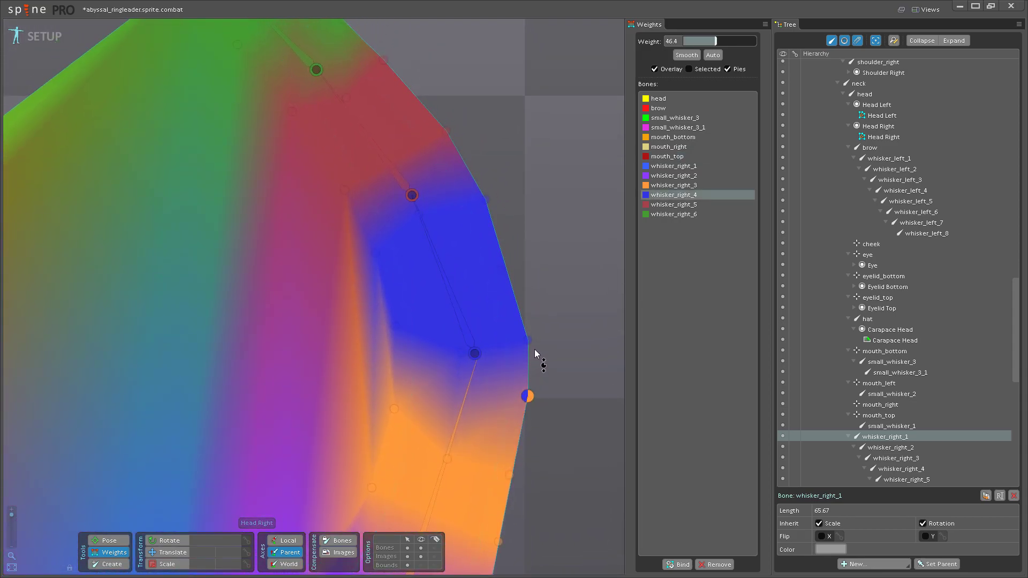
pyautogui.click(399, 408)
pyautogui.moveTo(419, 375); pyautogui.dragTo(420, 373)
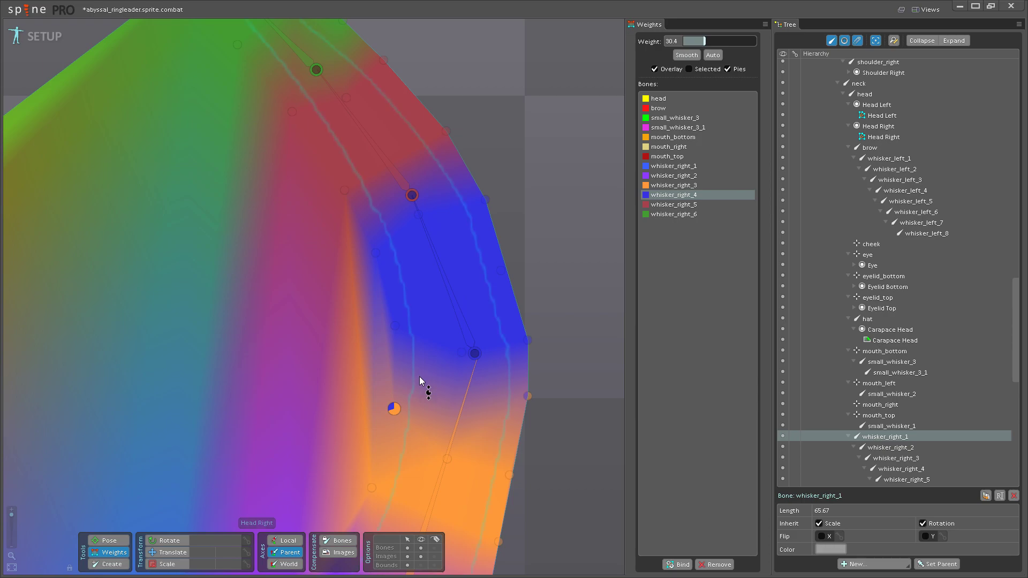
# - Examine the weight transition between whisker_right_3 and whisker_right_4 within the whole right whisker
pyautogui.scroll(-2, 420, 377)
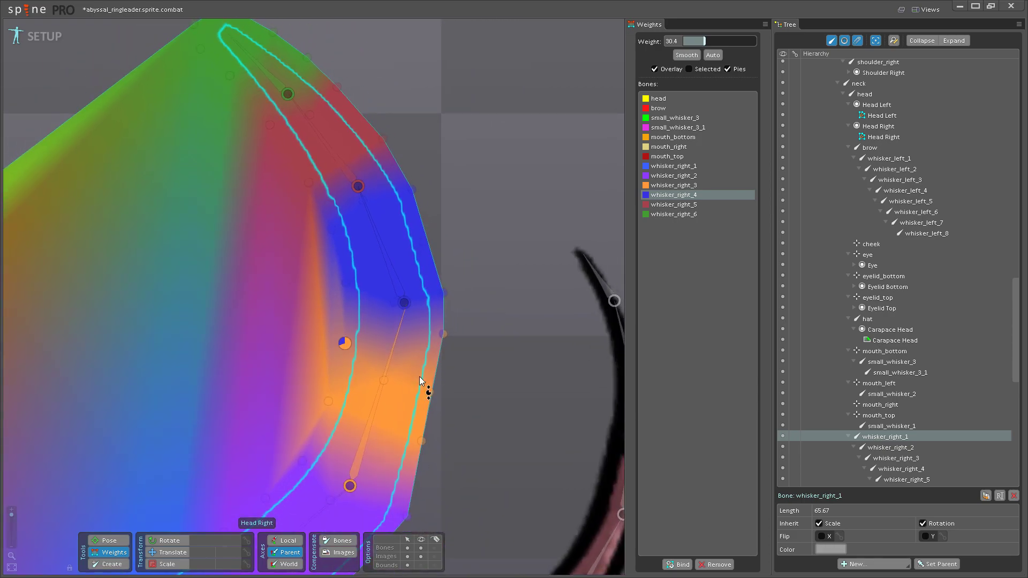
pyautogui.scroll(-4, 420, 381)
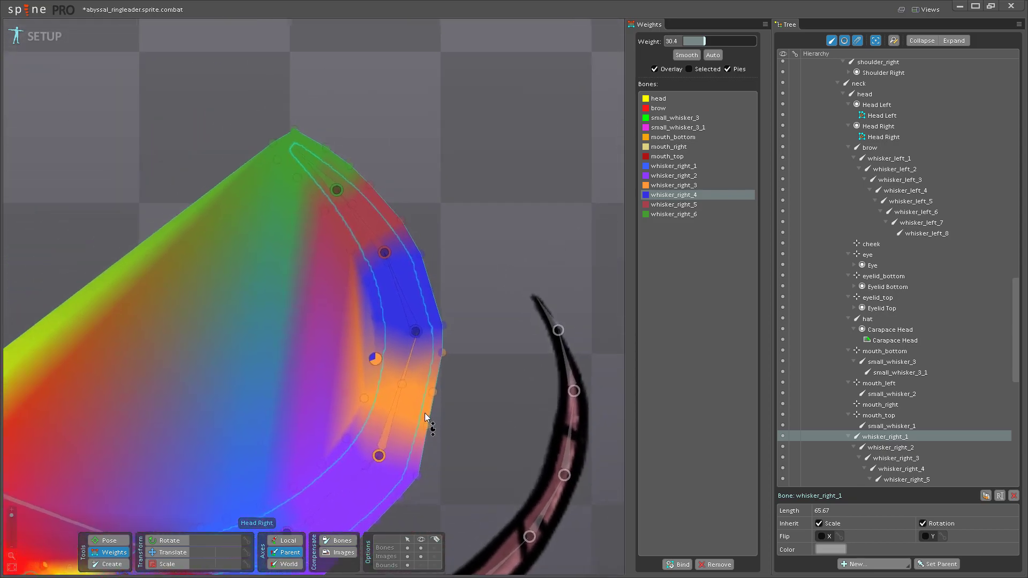
pyautogui.scroll(8, 373, 381)
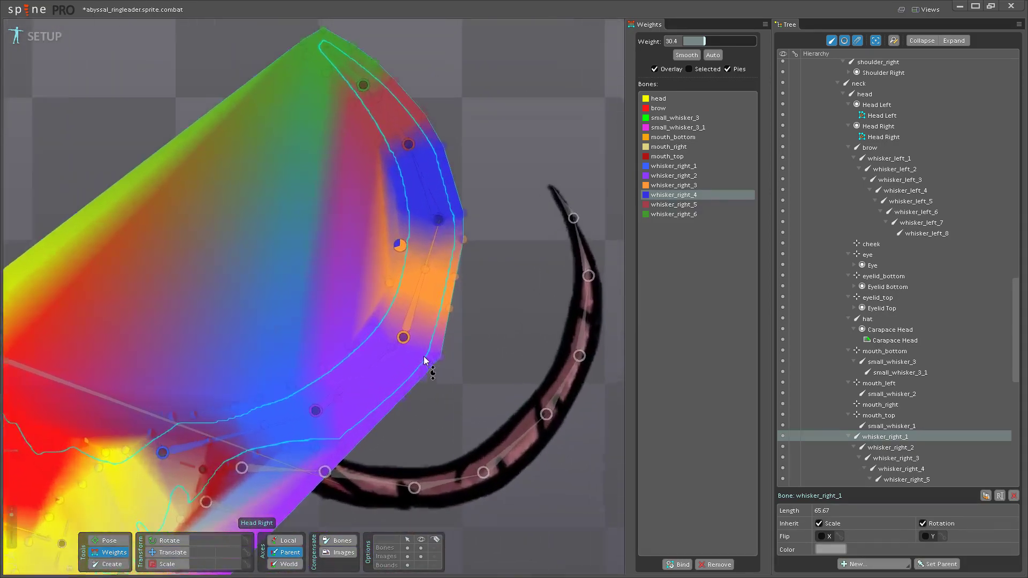
pyautogui.scroll(-4, 366, 444)
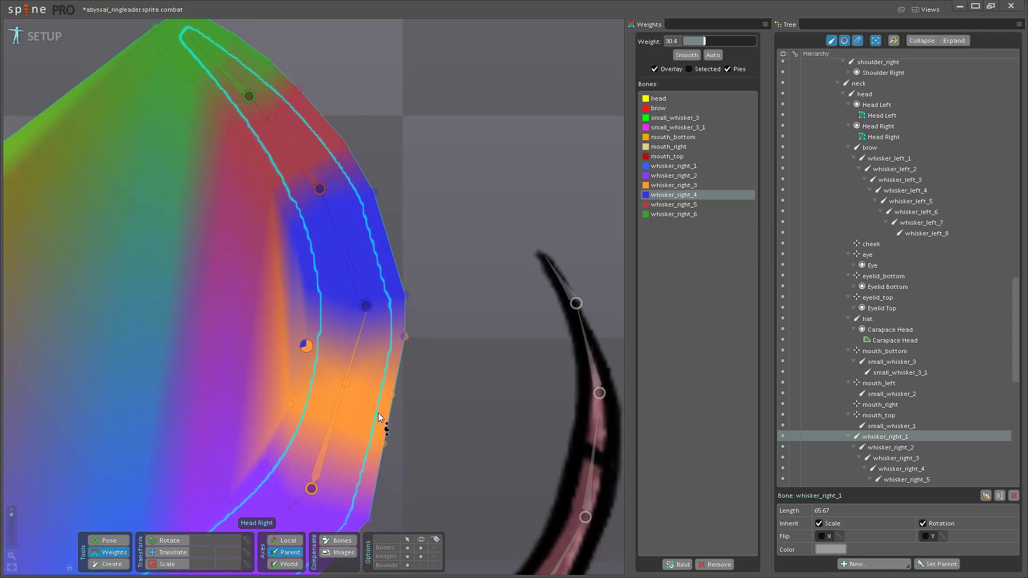
pyautogui.scroll(2, 423, 444)
pyautogui.scroll(-2, 422, 442)
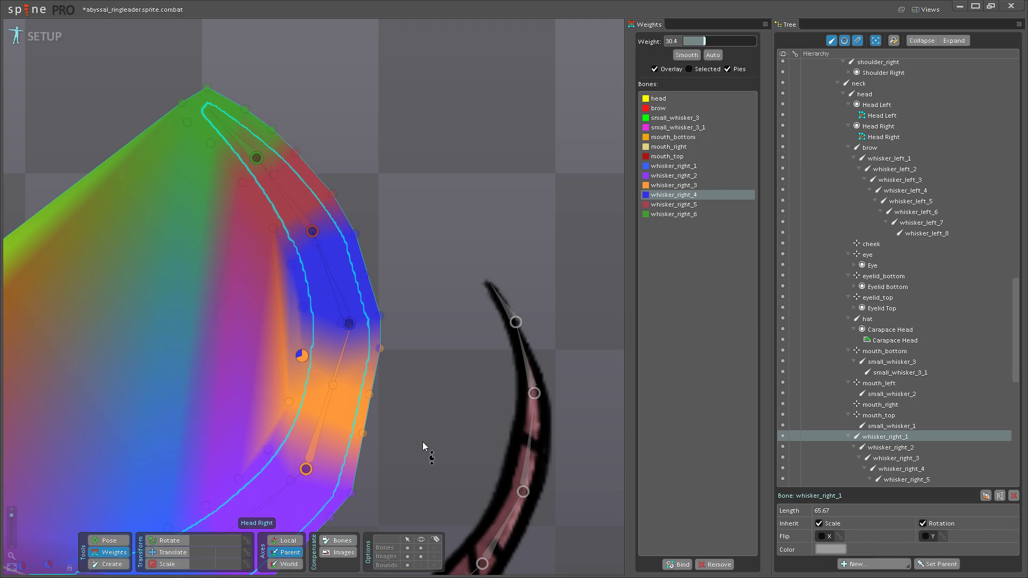
pyautogui.moveTo(403, 409); pyautogui.dragTo(454, 448)
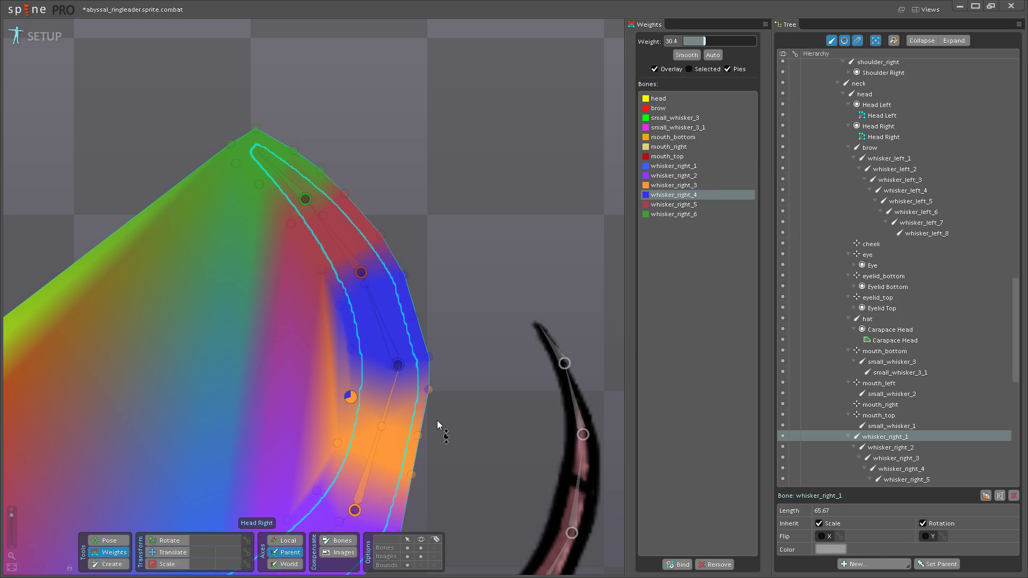
pyautogui.scroll(5, 437, 419)
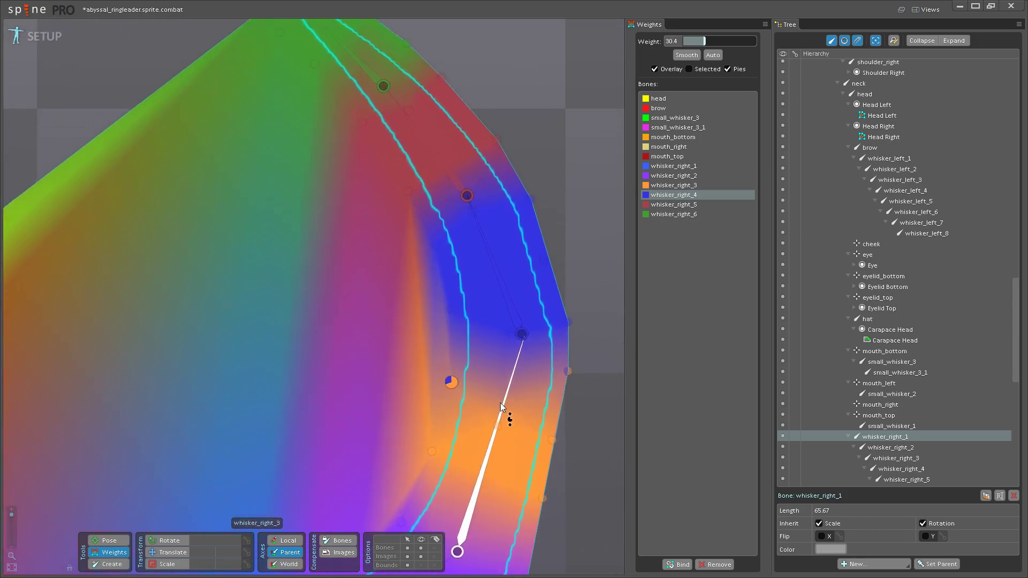
pyautogui.scroll(-4, 477, 385)
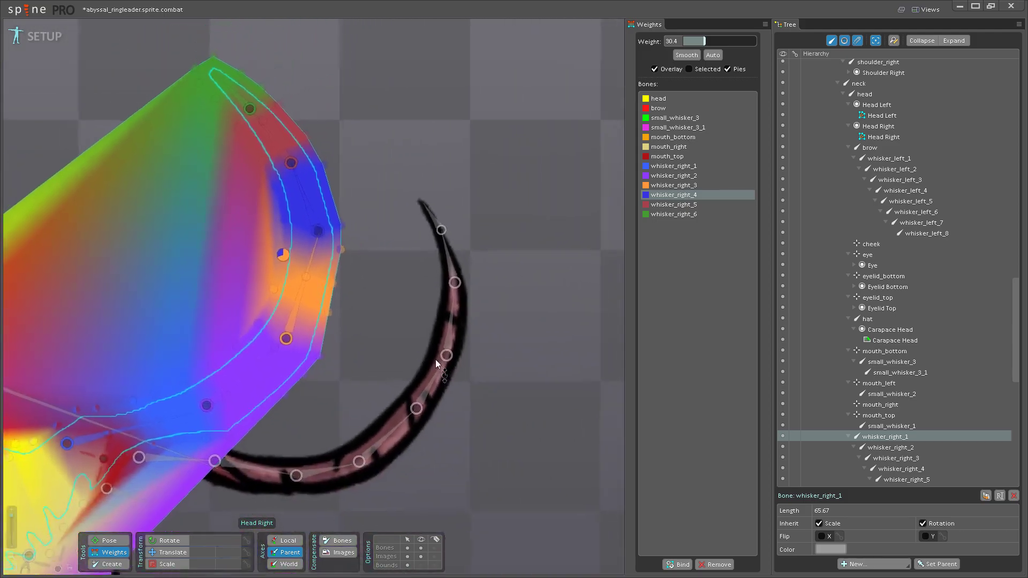
pyautogui.scroll(3, 441, 415)
pyautogui.scroll(-3, 441, 414)
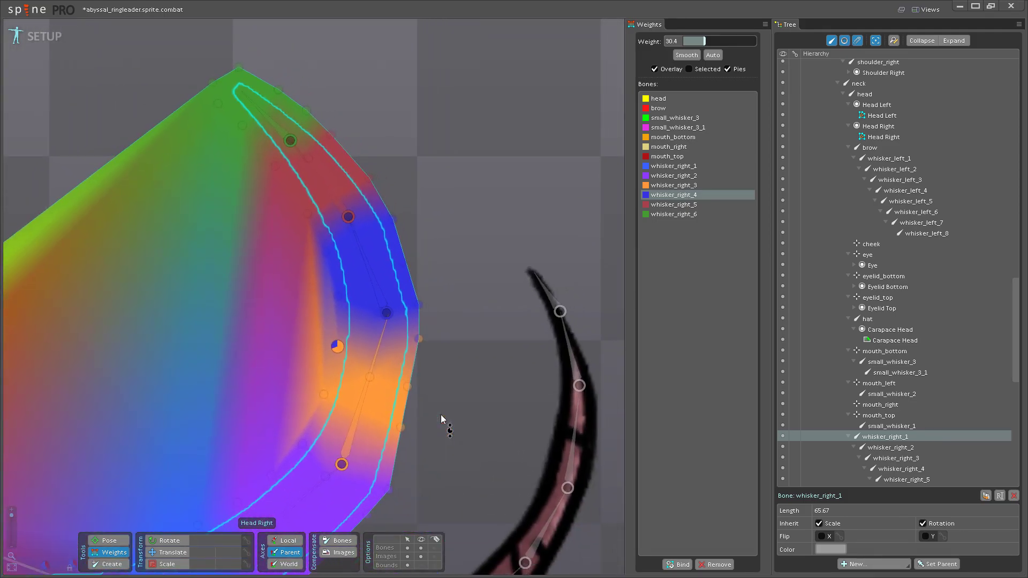
# - Set the whisker_right_3 weight to 27.2 on the central Head Right vertex at the joint between whisker_right_3 and whisker_right_4
pyautogui.scroll(2, 441, 415)
pyautogui.moveTo(442, 386); pyautogui.dragTo(447, 411)
pyautogui.scroll(2, 448, 408)
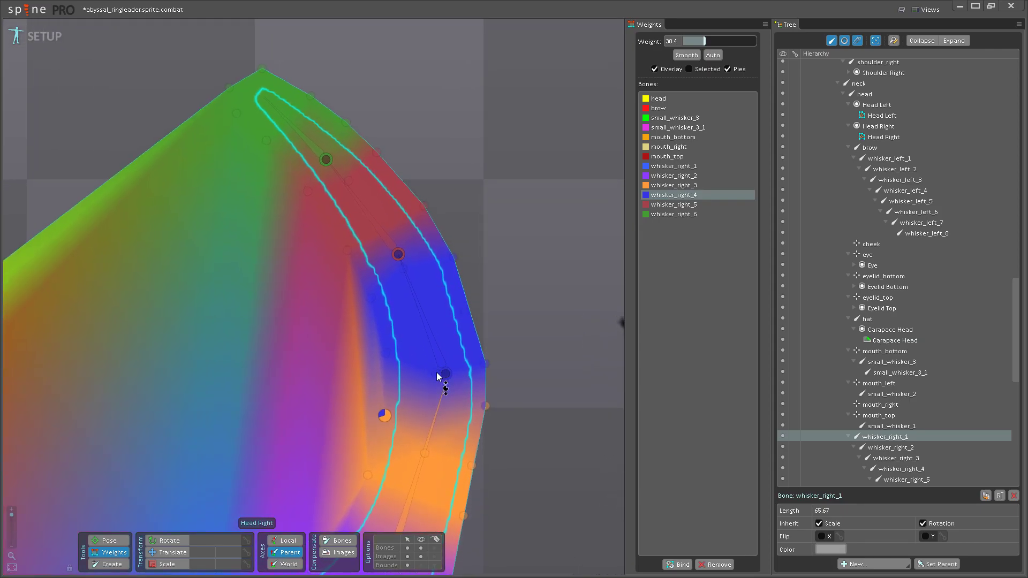
pyautogui.click(436, 372)
pyautogui.click(439, 417)
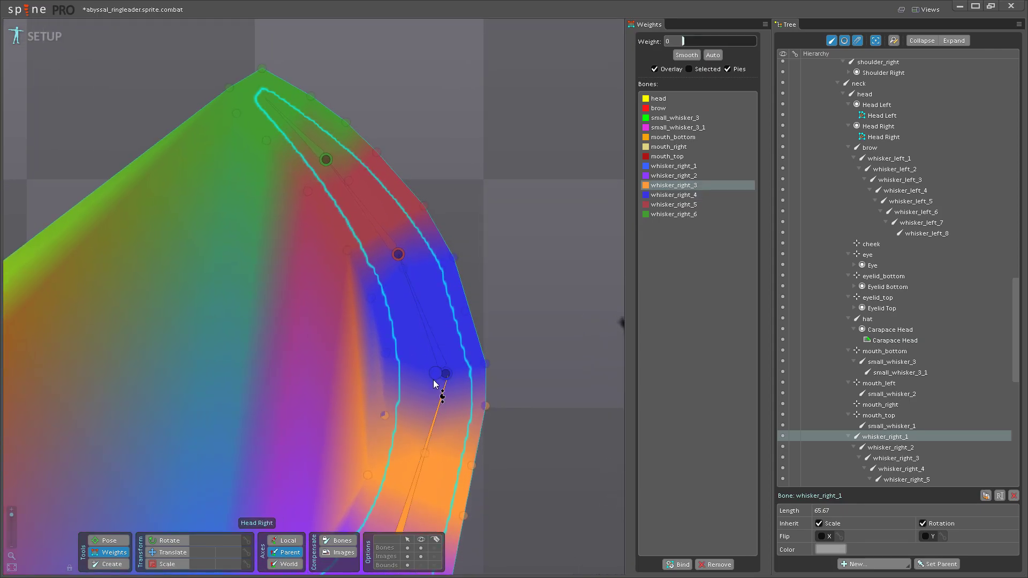
pyautogui.moveTo(448, 351); pyautogui.dragTo(449, 348)
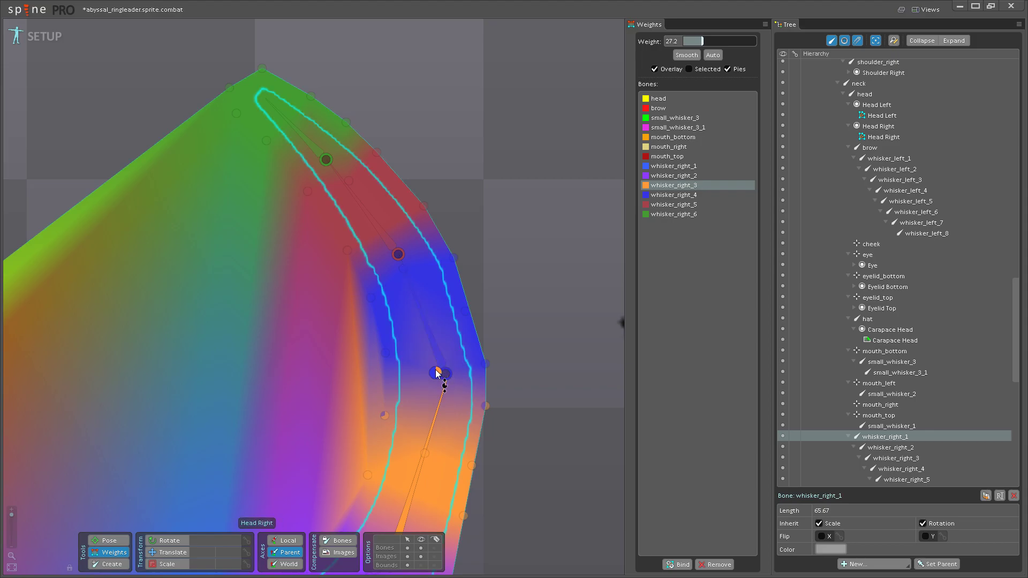
# - Examine the Head Right weight overlay across the whole head and along the right whisker's upper half
pyautogui.scroll(-5, 437, 372)
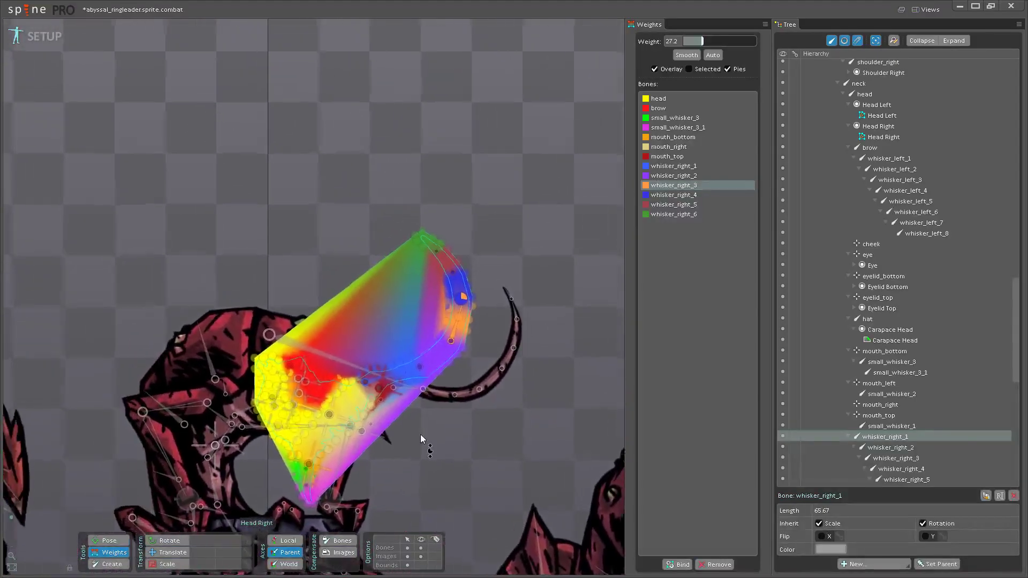
pyautogui.scroll(-5, 421, 435)
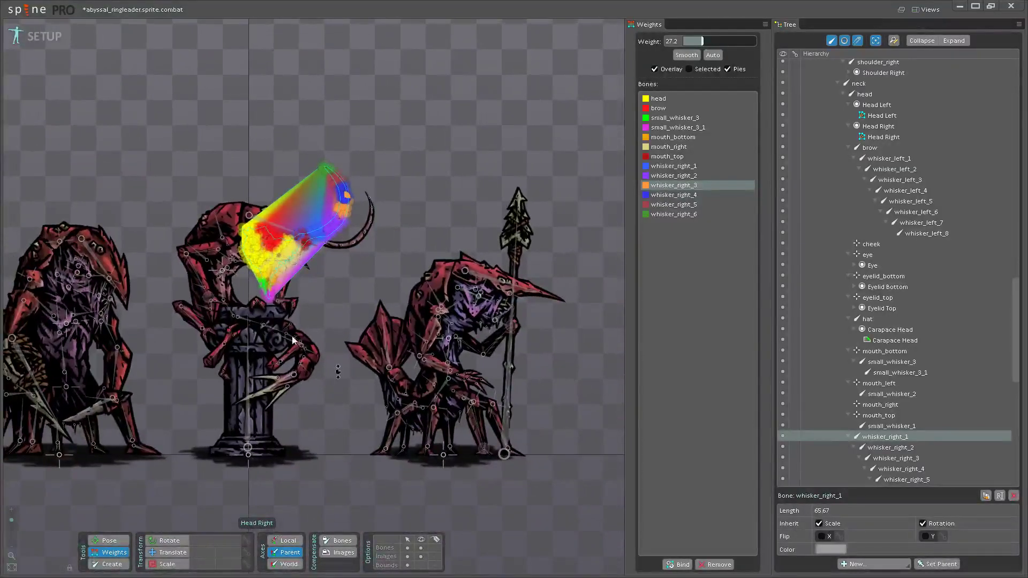
pyautogui.scroll(5, 347, 301)
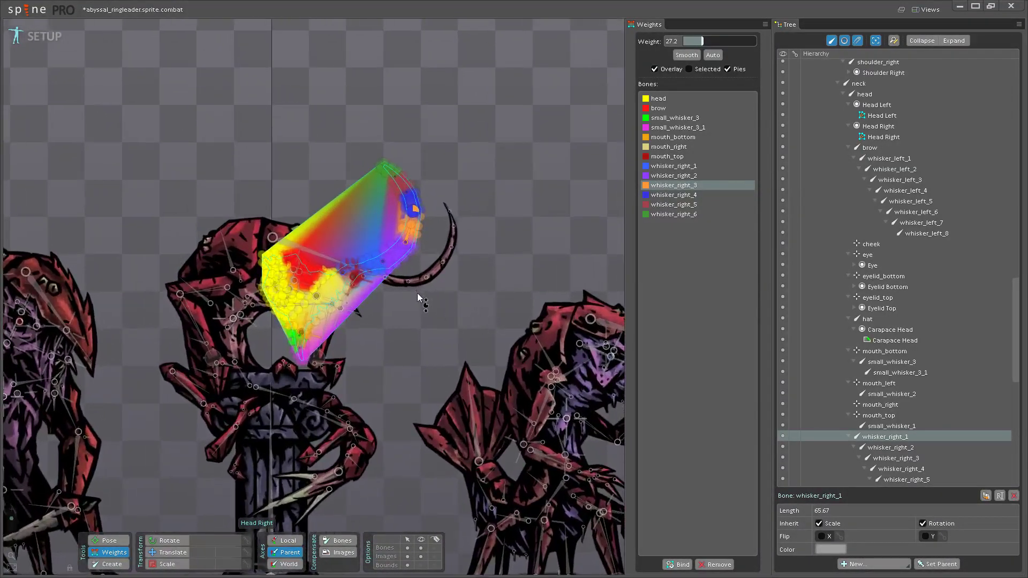
pyautogui.scroll(6, 417, 290)
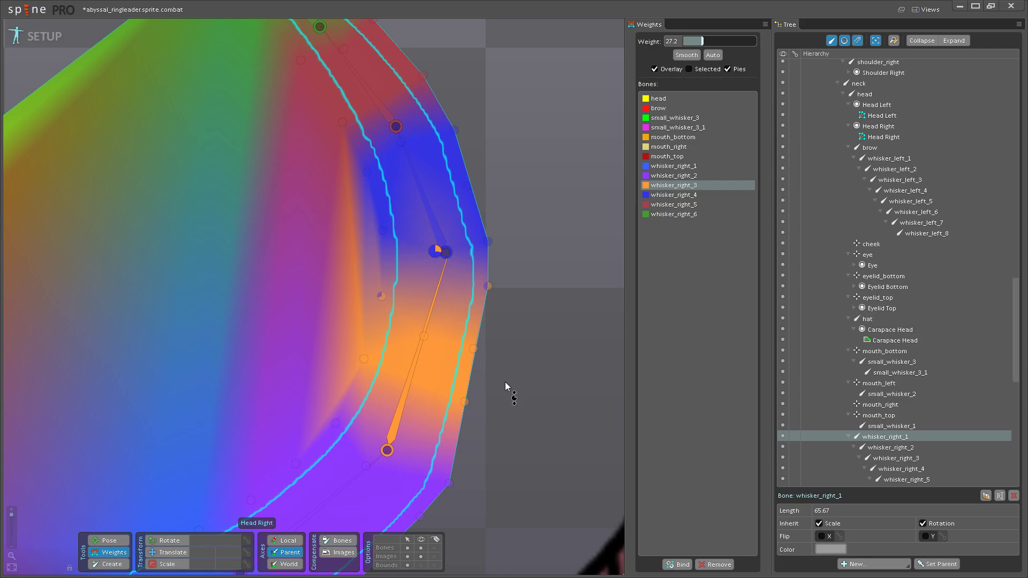
pyautogui.moveTo(482, 341); pyautogui.dragTo(476, 396)
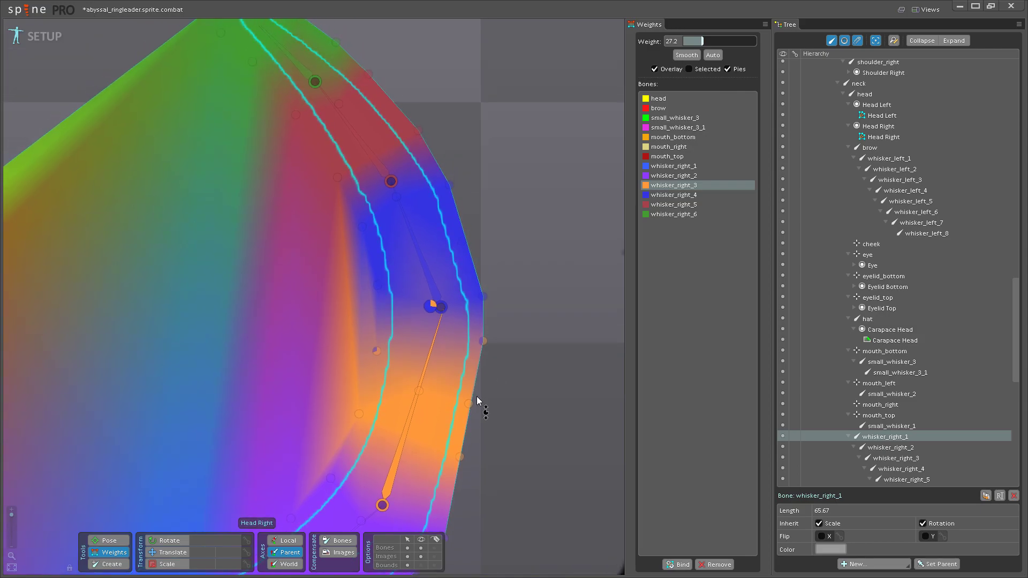
pyautogui.moveTo(461, 343); pyautogui.dragTo(470, 406)
pyautogui.moveTo(459, 360); pyautogui.dragTo(464, 398)
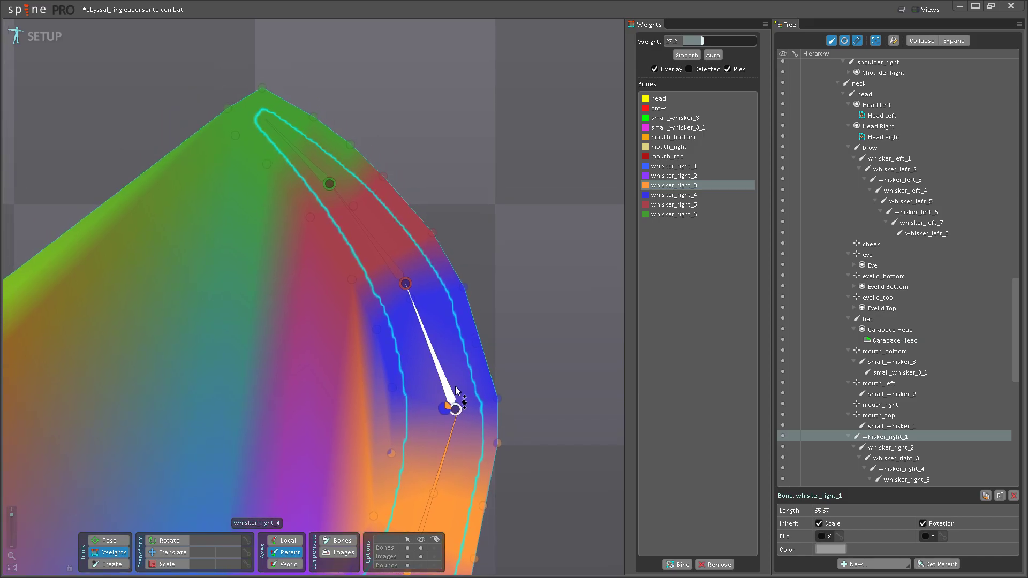
# - Blend some whisker_right_3 weight into the outer Head Right vertex beside the joint with whisker_right_4
pyautogui.moveTo(456, 390); pyautogui.dragTo(458, 354)
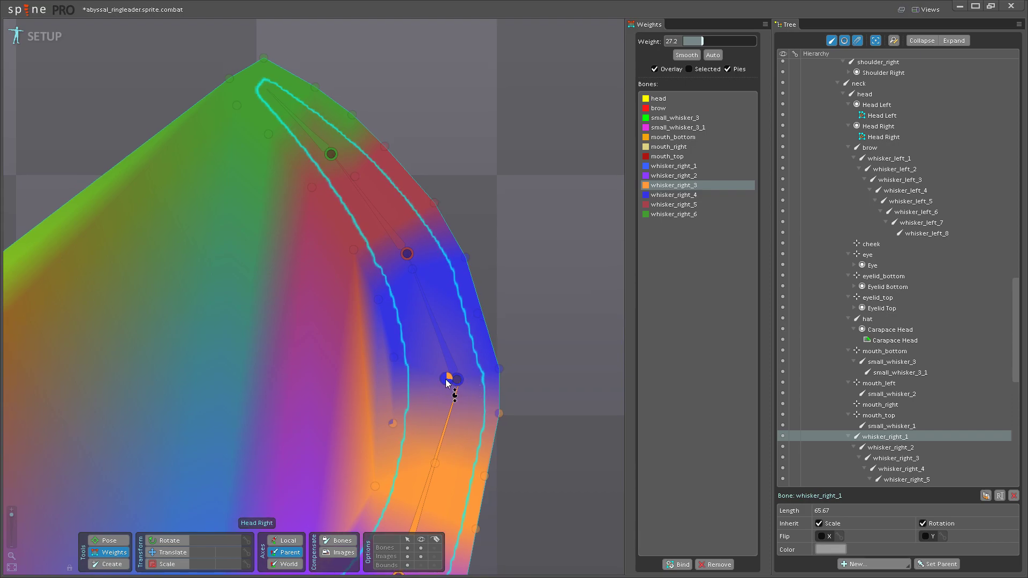
pyautogui.moveTo(446, 379); pyautogui.dragTo(503, 349)
pyautogui.moveTo(393, 229); pyautogui.dragTo(444, 332)
# - Set the whisker_right_6 weight to 23.2 on the inner-edge vertex beside the joint between whisker_right_5 and whisker_right_6
pyautogui.click(445, 336)
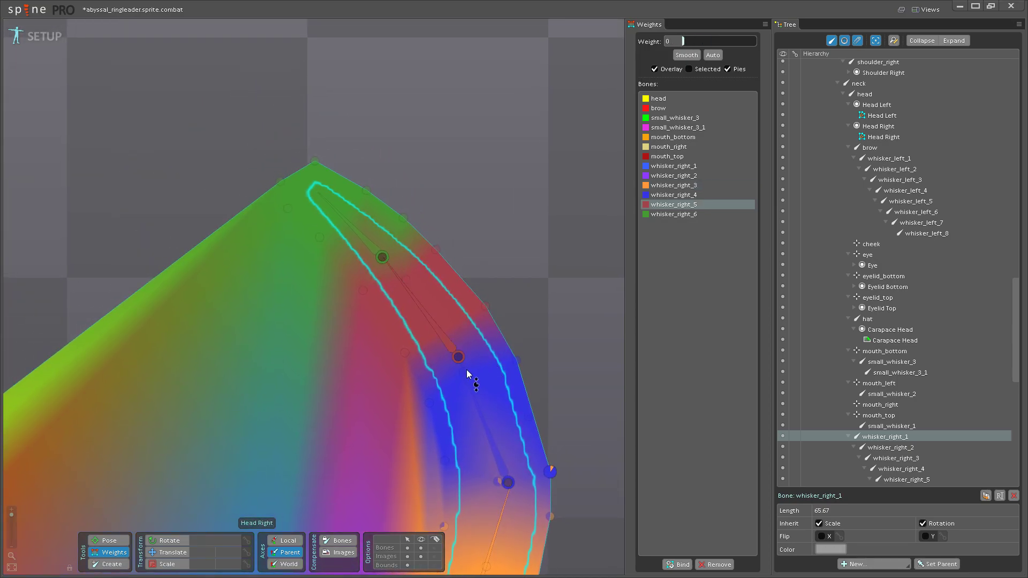
pyautogui.moveTo(384, 250); pyautogui.dragTo(428, 346)
pyautogui.click(426, 348)
pyautogui.click(479, 344)
pyautogui.click(407, 386)
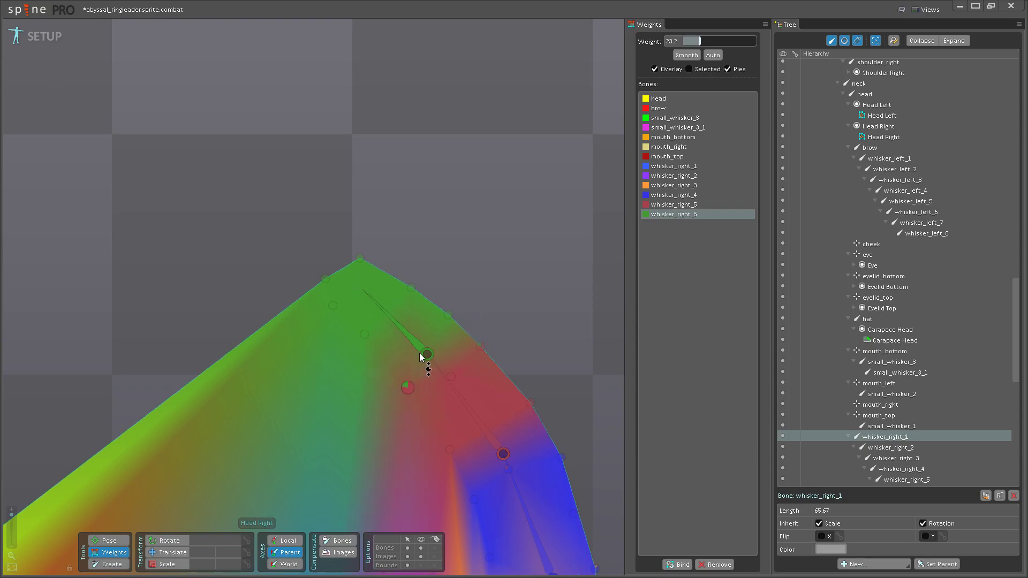
# - Set the whisker_right_5 weight to 20 on the outer-edge vertex beside the start of whisker_right_6
pyautogui.click(437, 370)
pyautogui.moveTo(449, 316); pyautogui.dragTo(458, 277)
pyautogui.scroll(-1, 419, 387)
pyautogui.scroll(-3, 419, 388)
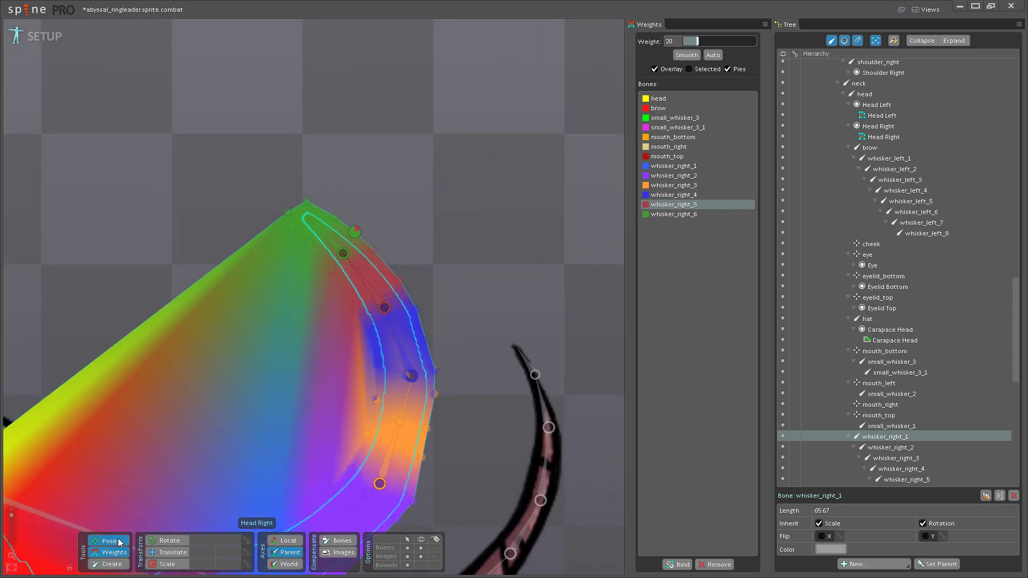
# - Test-rotate whisker_right_6, whisker_right_5 and whisker_right_4 in pose mode, undo the rotations, and save the project
pyautogui.click(109, 540)
pyautogui.click(333, 291)
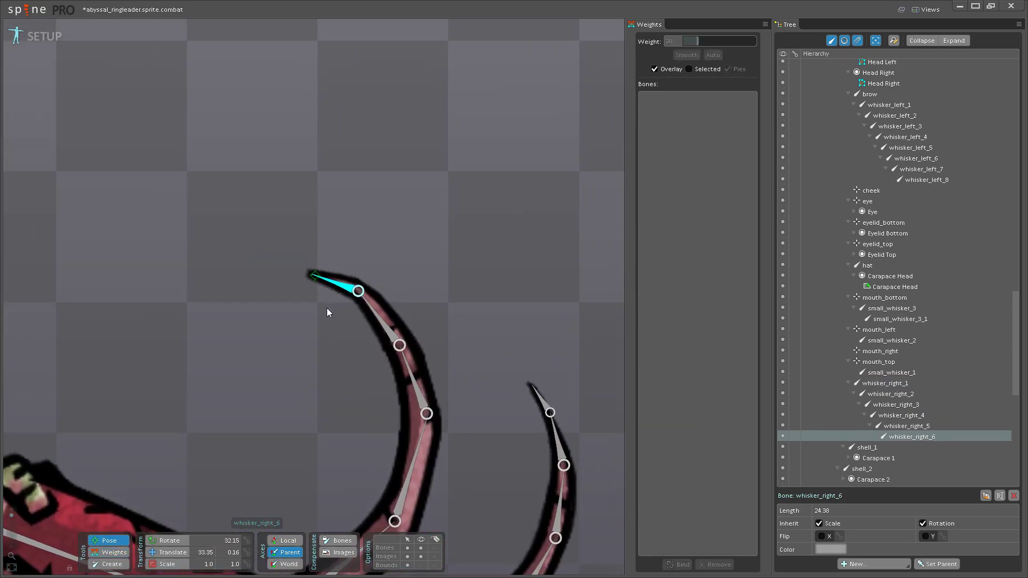
pyautogui.moveTo(328, 313)
pyautogui.mouseDown()
pyautogui.moveTo(327, 285)
pyautogui.moveTo(317, 313)
pyautogui.moveTo(315, 300)
pyautogui.mouseUp()
pyautogui.hotkey('ctrl', 'z')
pyautogui.click(382, 322)
pyautogui.moveTo(365, 322); pyautogui.dragTo(360, 338)
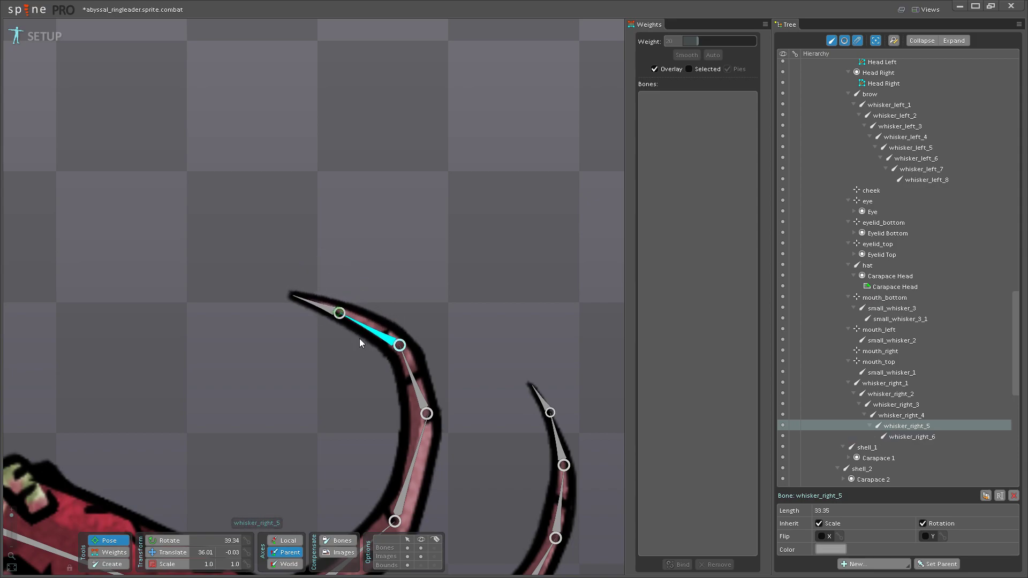
pyautogui.moveTo(405, 383)
pyautogui.mouseDown()
pyautogui.moveTo(383, 387)
pyautogui.moveTo(406, 376)
pyautogui.mouseUp()
pyautogui.moveTo(463, 445); pyautogui.dragTo(494, 387)
pyautogui.hotkey('ctrl', 's')
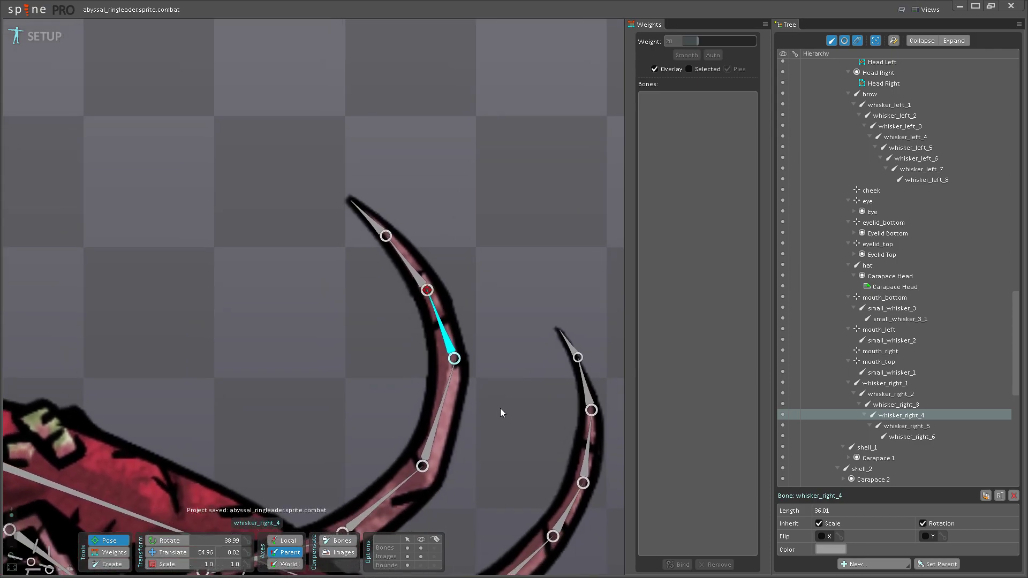
pyautogui.click(490, 432)
pyautogui.hotkey('ctrl', 's')
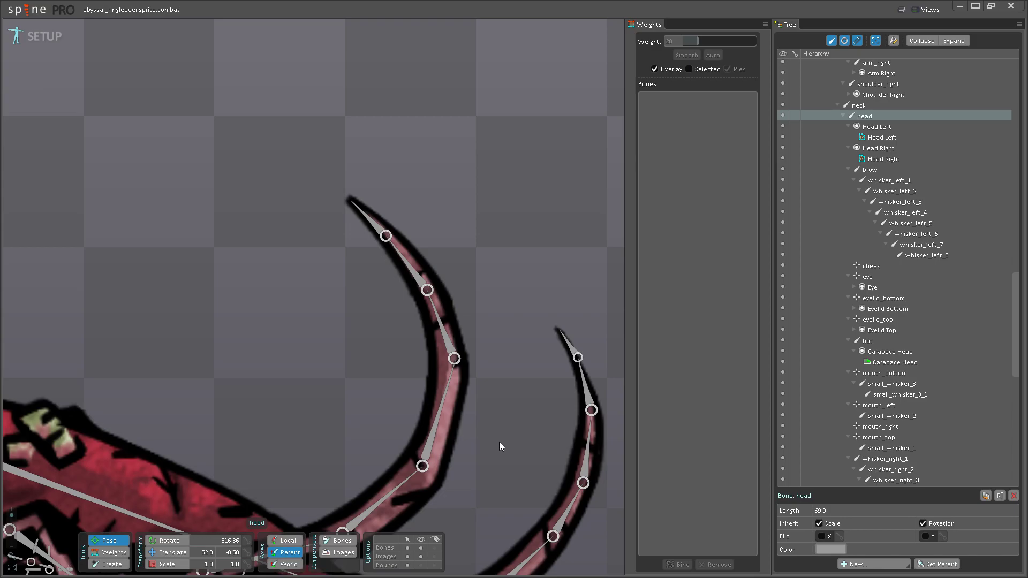
# - Test the right whisker's bending within the whole head, undo the trial rotations, and save the project
pyautogui.scroll(-5, 499, 442)
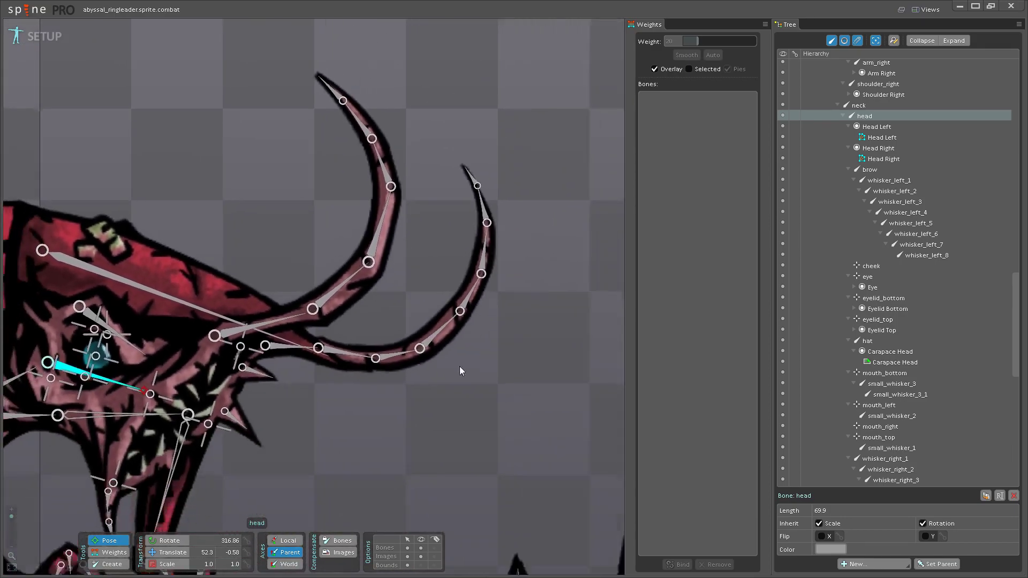
pyautogui.scroll(-2, 414, 331)
pyautogui.scroll(5, 410, 342)
pyautogui.moveTo(379, 381); pyautogui.dragTo(473, 472)
pyautogui.hotkey('ctrl', 's')
pyautogui.moveTo(438, 374); pyautogui.dragTo(424, 371)
pyautogui.moveTo(481, 500); pyautogui.dragTo(434, 357)
pyautogui.hotkey('ctrl', 's')
pyautogui.moveTo(421, 257); pyautogui.dragTo(404, 349)
pyautogui.hotkey('ctrl', 'z')
pyautogui.moveTo(426, 405); pyautogui.dragTo(409, 378)
pyautogui.hotkey('ctrl', 'z')
pyautogui.click(448, 441)
pyautogui.scroll(-3, 447, 441)
pyautogui.hotkey('ctrl', 's')
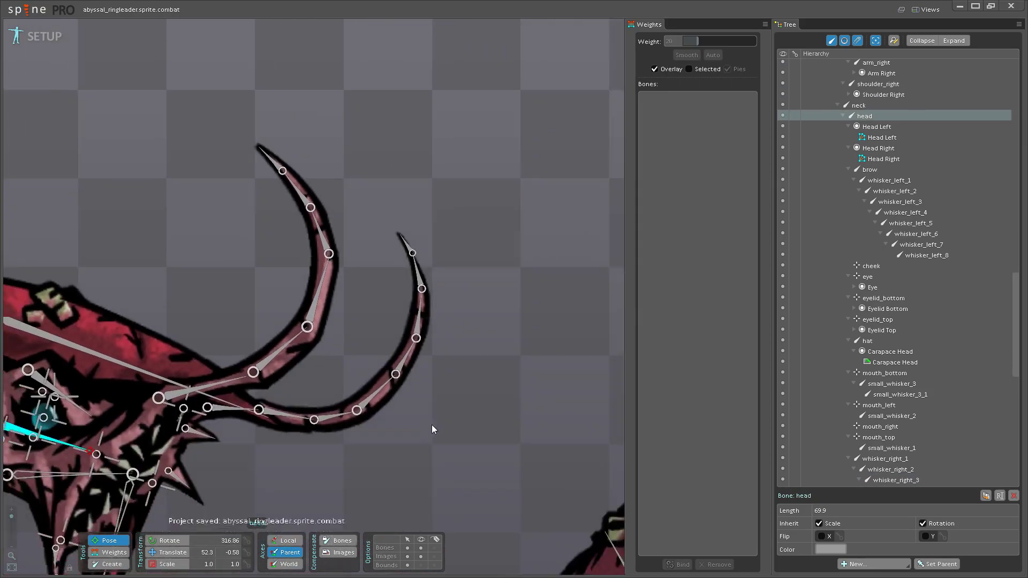
# - Check the right whisker's tip up close by test-rotating whisker_right_5 and whisker_right_6, restore the pose, and save the project
pyautogui.scroll(3, 356, 417)
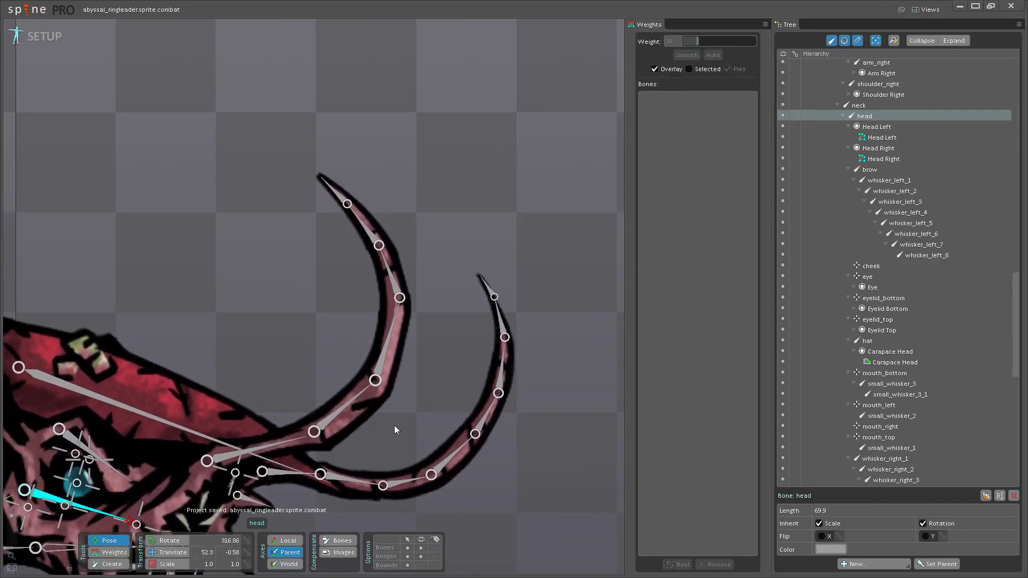
pyautogui.scroll(5, 428, 375)
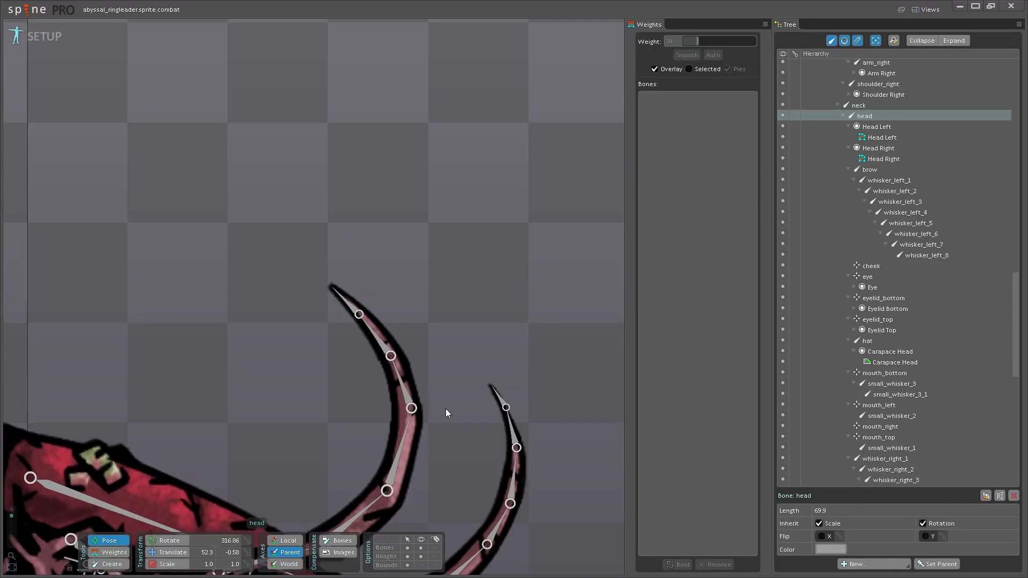
pyautogui.click(321, 303)
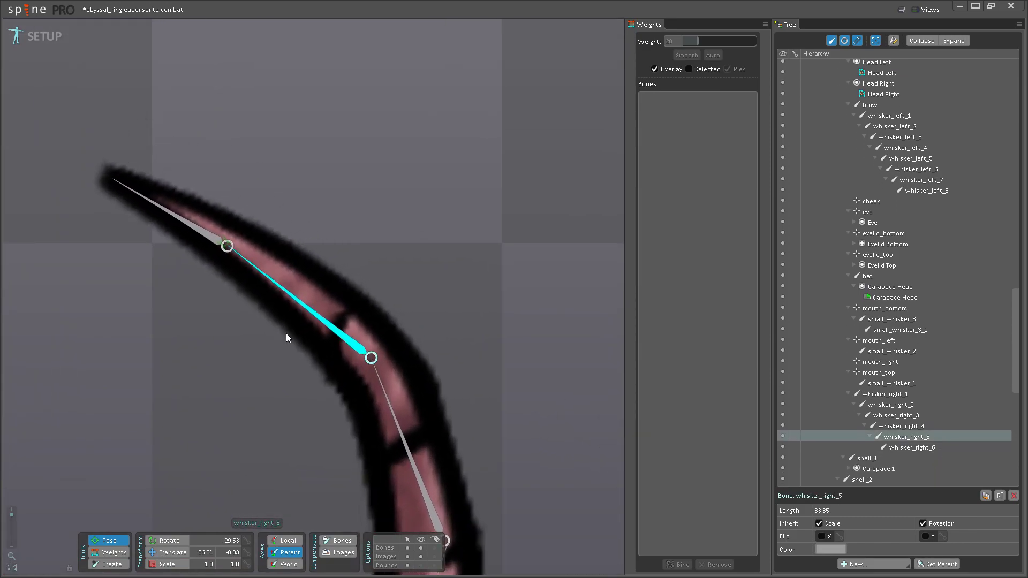
pyautogui.moveTo(255, 216); pyautogui.dragTo(287, 337)
pyautogui.click(262, 309)
pyautogui.moveTo(253, 302); pyautogui.dragTo(269, 412)
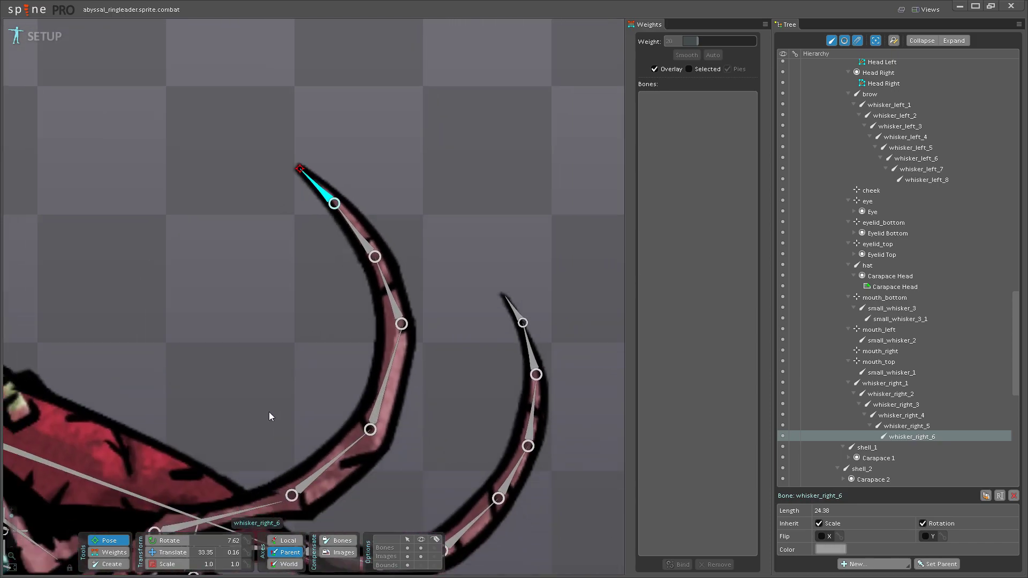
pyautogui.scroll(-2, 269, 412)
pyautogui.hotkey('ctrl', 's')
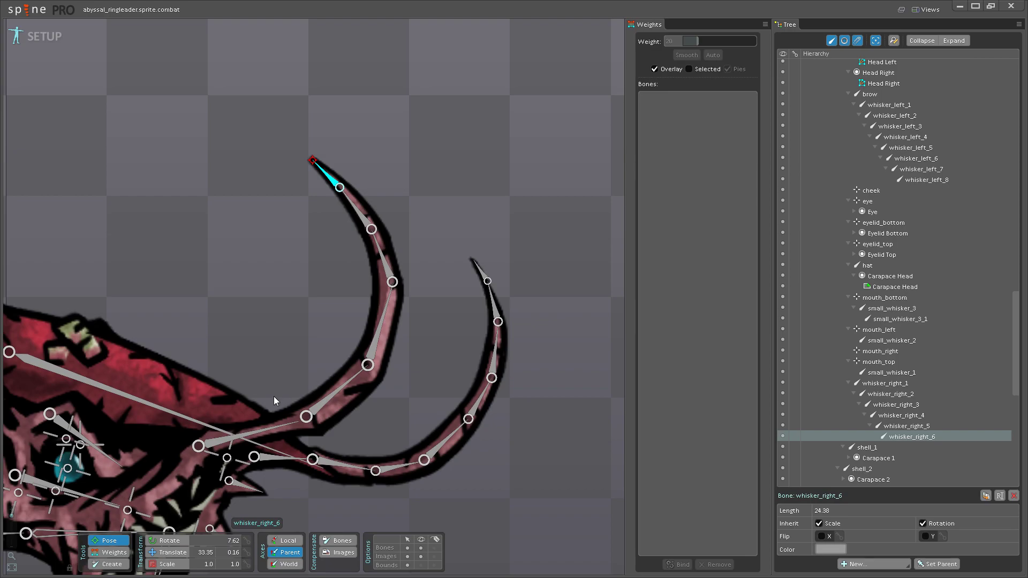
# - Test-rotate whisker_right_2 to check the whisker's lower bend, undo the rotation, and save the project
pyautogui.moveTo(305, 380); pyautogui.dragTo(288, 293)
pyautogui.moveTo(307, 327); pyautogui.dragTo(410, 326)
pyautogui.hotkey('ctrl', 'z')
pyautogui.hotkey('ctrl', 's')
pyautogui.scroll(-2, 411, 370)
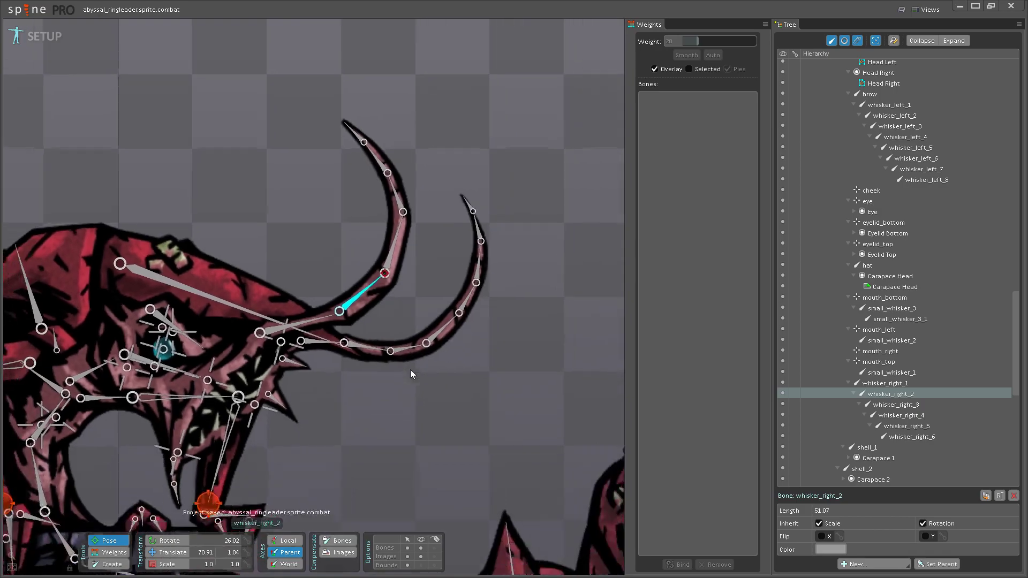
# - Test the left whisker's lower bones from whisker_left_2 outward, undo the trial rotations, and save the project
pyautogui.scroll(-1, 410, 370)
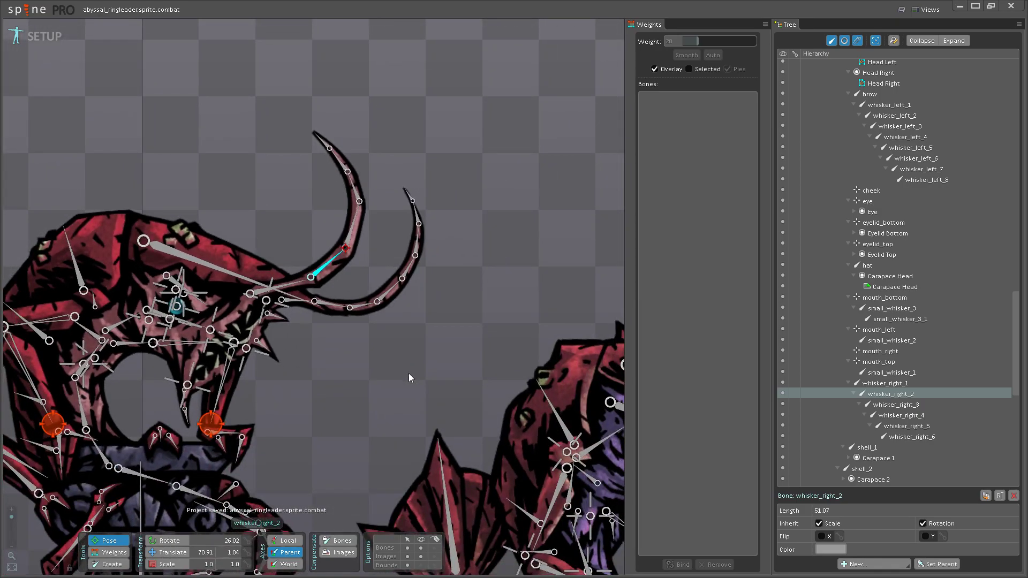
pyautogui.scroll(3, 374, 369)
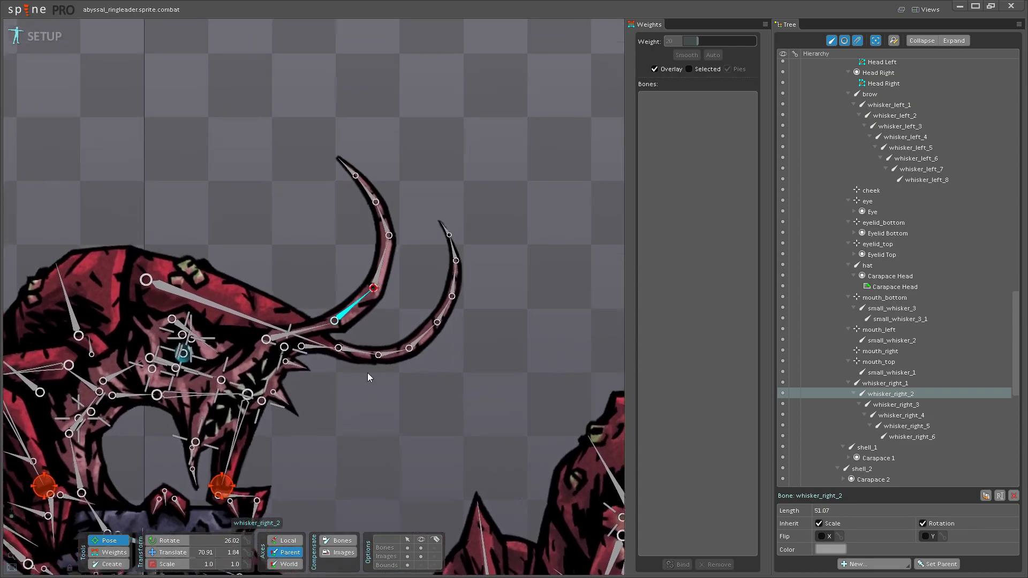
pyautogui.scroll(2, 435, 369)
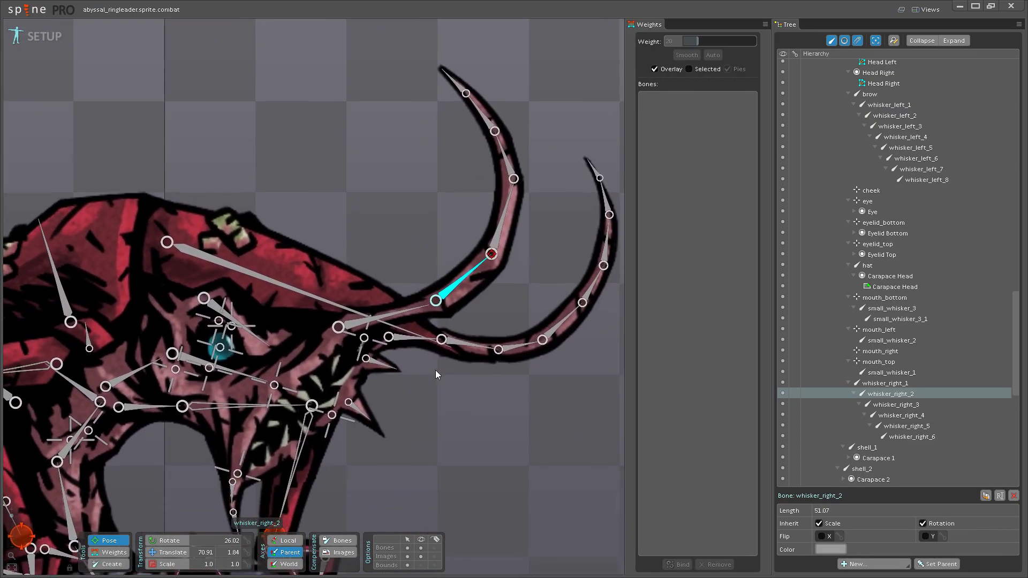
pyautogui.scroll(-3, 439, 362)
pyautogui.scroll(3, 394, 321)
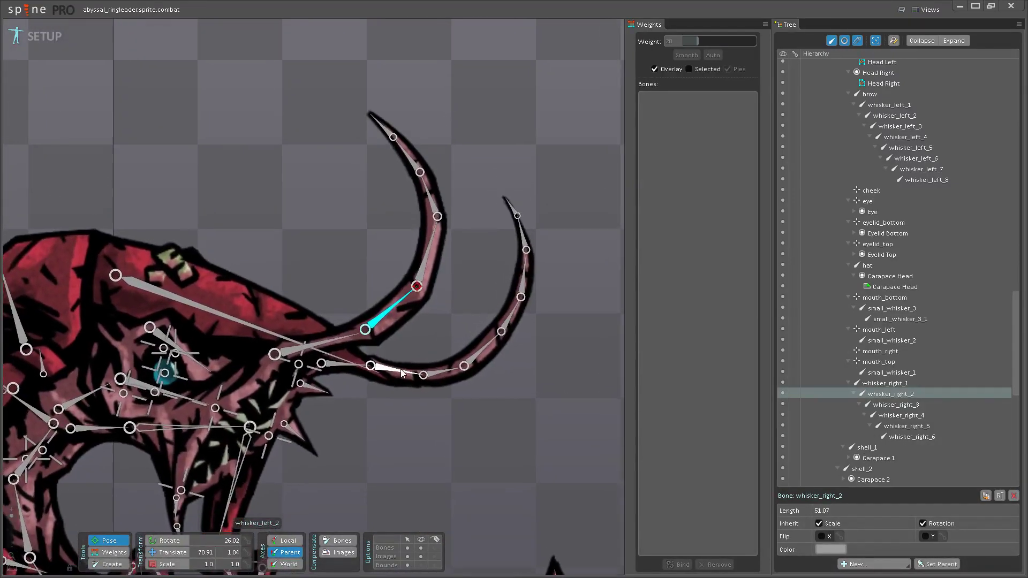
pyautogui.moveTo(406, 373); pyautogui.dragTo(402, 410)
pyautogui.hotkey('ctrl', 's')
pyautogui.scroll(-2, 403, 410)
pyautogui.moveTo(351, 434); pyautogui.dragTo(408, 417)
pyautogui.moveTo(500, 360); pyautogui.dragTo(517, 340)
pyautogui.hotkey('ctrl', 'z')
pyautogui.scroll(2, 501, 365)
pyautogui.hotkey('ctrl', 'z')
# - Test-rotate the left whisker's middle bones up to whisker_left_5 and undo each rotation
pyautogui.moveTo(521, 411); pyautogui.dragTo(496, 448)
pyautogui.click(534, 364)
pyautogui.moveTo(538, 362); pyautogui.dragTo(544, 310)
pyautogui.hotkey('ctrl', 'z')
pyautogui.click(558, 334)
pyautogui.hotkey('ctrl', 'z')
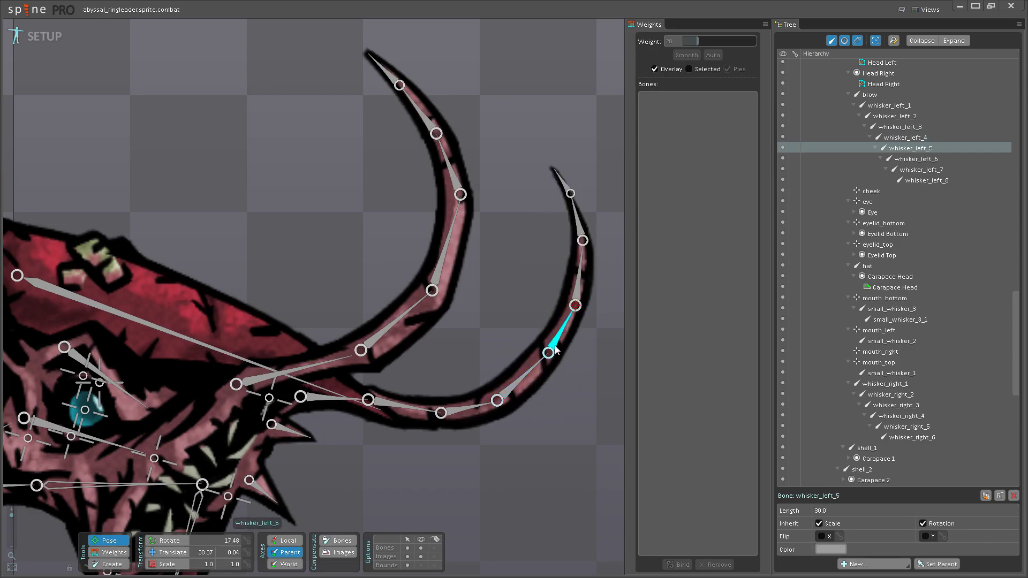
# - Test-rotate the left whisker's end bones up to whisker_left_8, undo the rotations, and save the project
pyautogui.click(582, 261)
pyautogui.moveTo(581, 262); pyautogui.dragTo(549, 215)
pyautogui.hotkey('ctrl', 'z')
pyautogui.click(577, 243)
pyautogui.hotkey('ctrl', 'z')
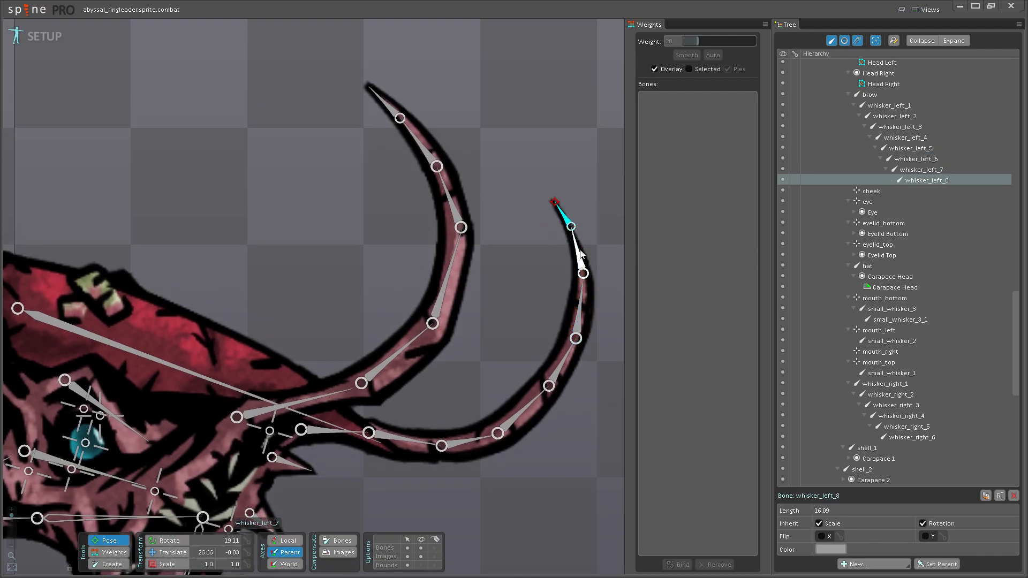
pyautogui.hotkey('ctrl', 'z')
pyautogui.moveTo(586, 320); pyautogui.dragTo(555, 316)
pyautogui.hotkey('ctrl', 'z')
pyautogui.hotkey('ctrl', 's')
# - Save the project, test-rotate whisker_left_1 to check the left whisker's root, and undo the rotation
pyautogui.scroll(-3, 482, 355)
pyautogui.moveTo(482, 356); pyautogui.dragTo(655, 342)
pyautogui.scroll(3, 450, 320)
pyautogui.moveTo(433, 316)
pyautogui.mouseDown()
pyautogui.moveTo(444, 315)
pyautogui.moveTo(426, 338)
pyautogui.moveTo(449, 316)
pyautogui.moveTo(455, 324)
pyautogui.moveTo(428, 331)
pyautogui.mouseUp()
pyautogui.hotkey('ctrl', 's')
pyautogui.scroll(-3, 468, 362)
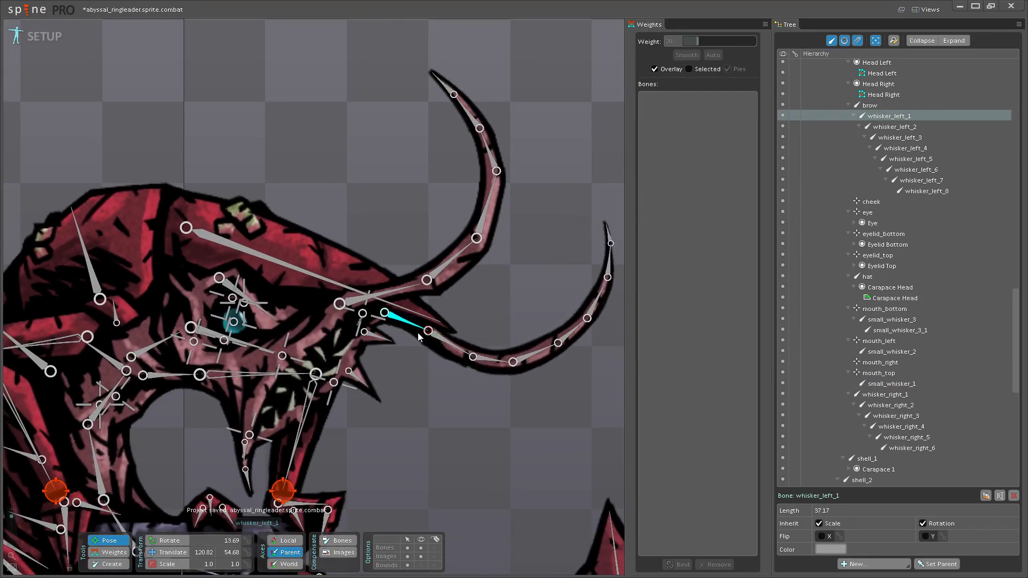
pyautogui.hotkey('ctrl', 'z')
# - Recheck the right whisker by test-rotating its bones from root to whisker_right_6, undo each rotation, and save the project
pyautogui.click(402, 288)
pyautogui.moveTo(402, 289); pyautogui.dragTo(461, 253)
pyautogui.hotkey('ctrl', 'z')
pyautogui.click(459, 327)
pyautogui.hotkey('ctrl', 'z')
pyautogui.hotkey('ctrl', 'z')
pyautogui.moveTo(489, 217); pyautogui.dragTo(447, 197)
pyautogui.hotkey('ctrl', 'z')
pyautogui.click(472, 187)
pyautogui.hotkey('ctrl', 'z')
pyautogui.moveTo(445, 158); pyautogui.dragTo(437, 169)
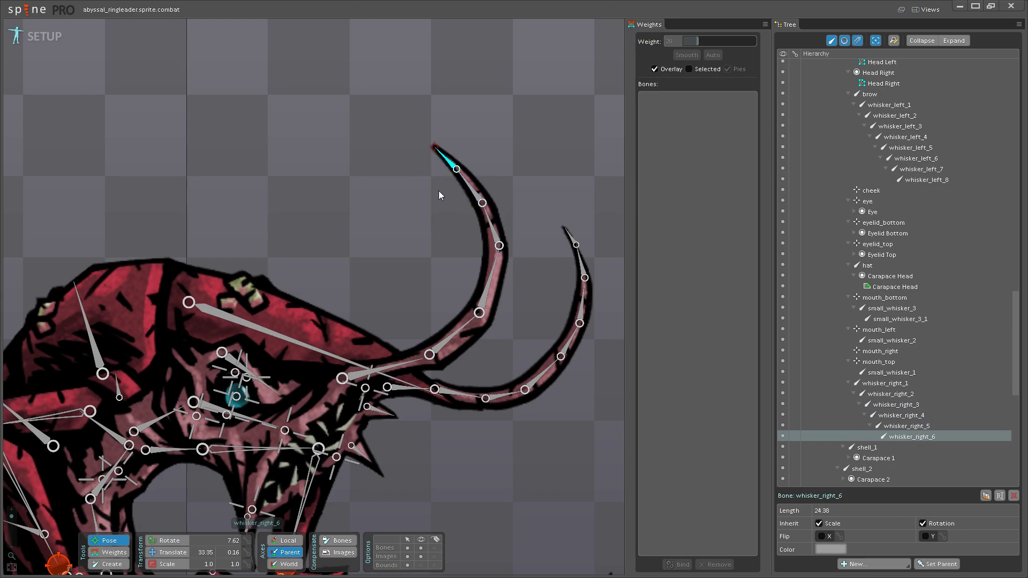
pyautogui.hotkey('ctrl', 's')
pyautogui.scroll(-1, 491, 156)
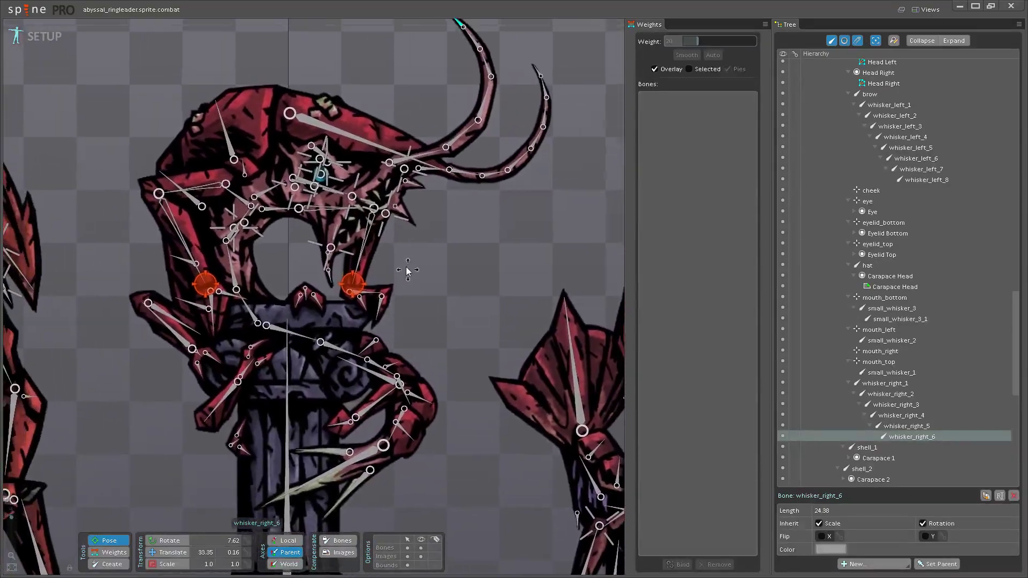
pyautogui.scroll(3, 406, 263)
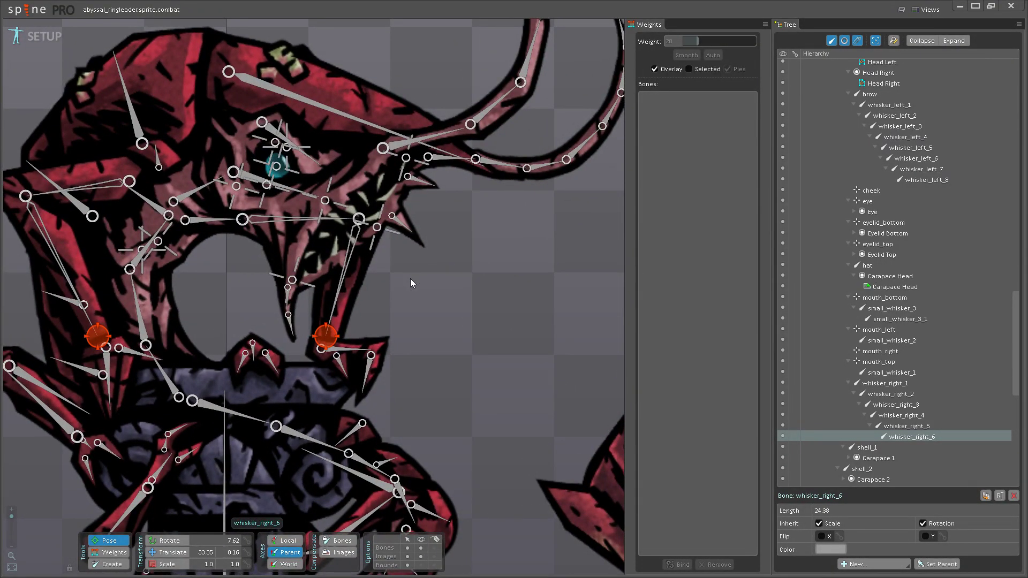
pyautogui.scroll(-3, 411, 278)
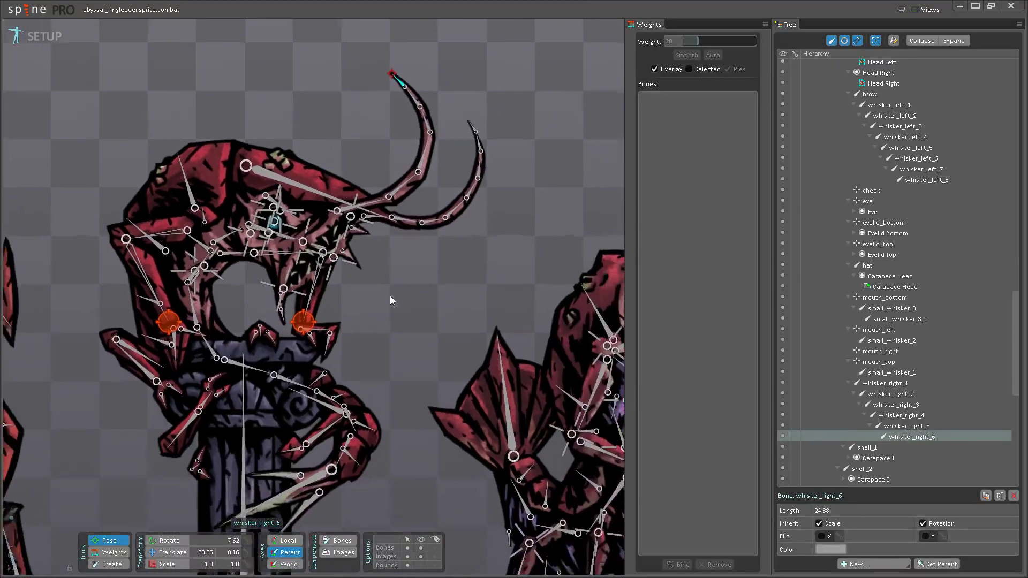
# - Examine the ringleader's head, face and whisker roots up close at several zoom levels
pyautogui.scroll(3, 390, 295)
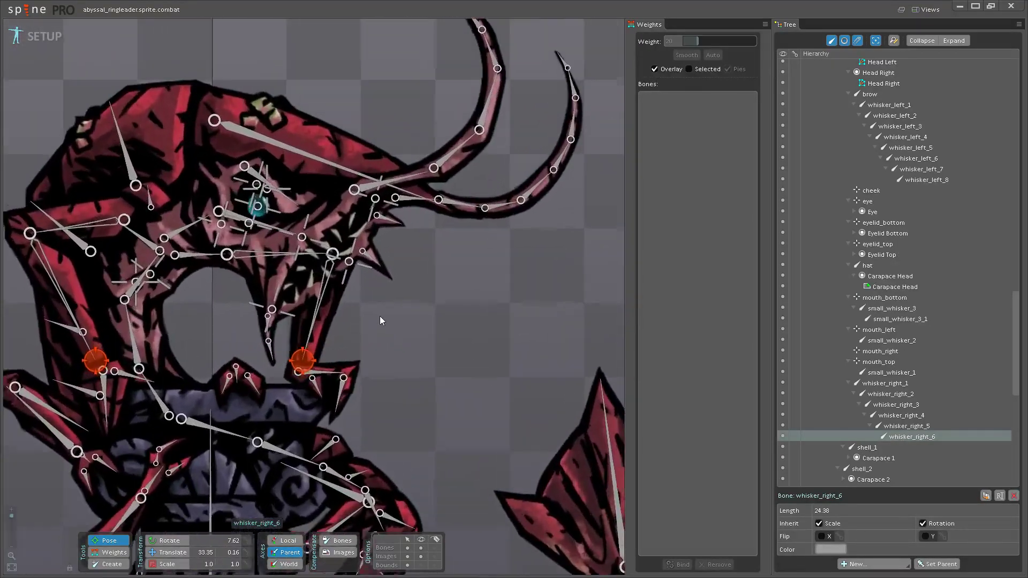
pyautogui.scroll(2, 386, 326)
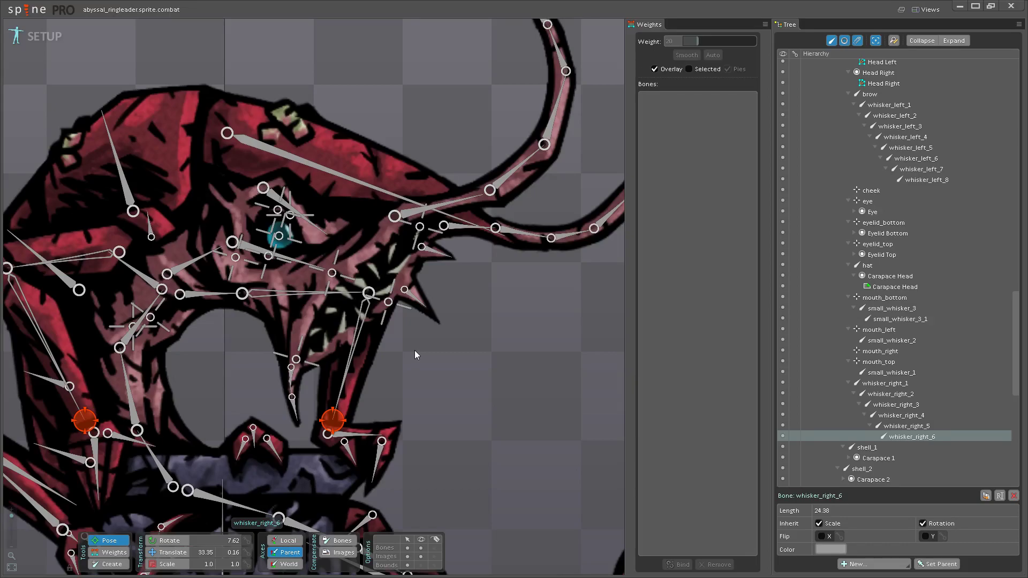
pyautogui.scroll(-2, 415, 350)
pyautogui.scroll(2, 510, 337)
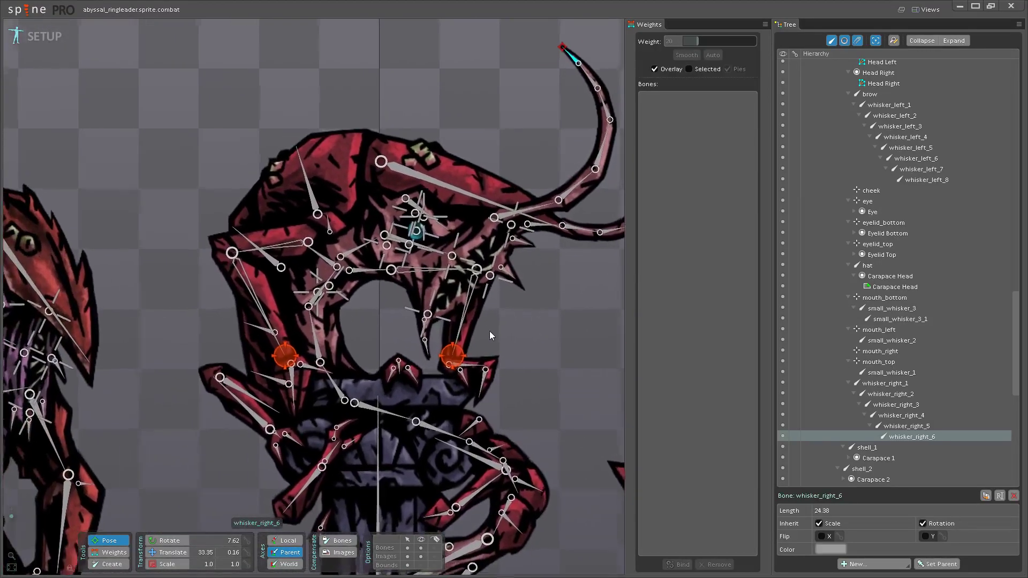
pyautogui.scroll(2, 490, 332)
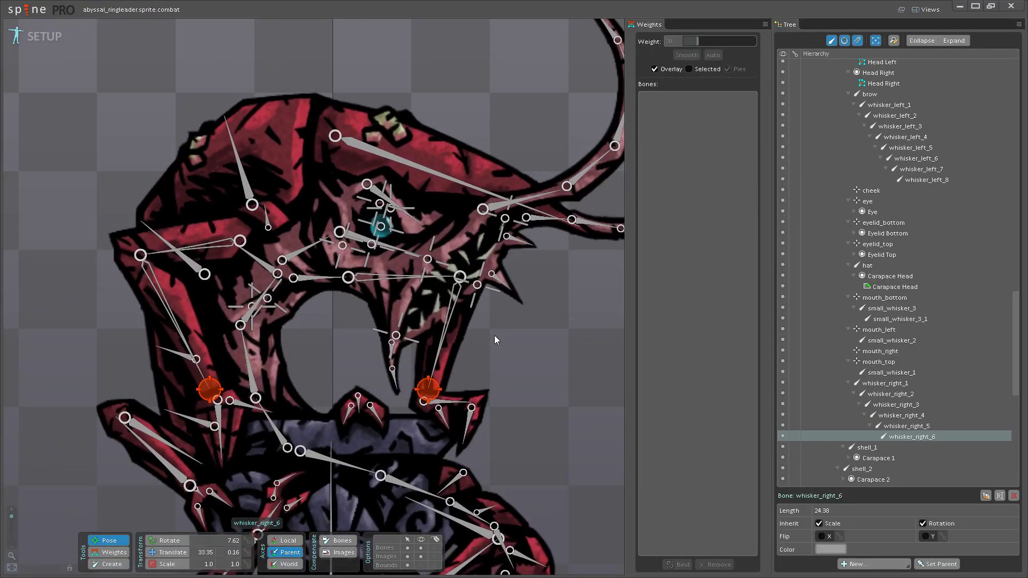
pyautogui.scroll(2, 493, 335)
pyautogui.moveTo(490, 317); pyautogui.dragTo(464, 413)
pyautogui.scroll(-3, 484, 384)
pyautogui.scroll(2, 353, 384)
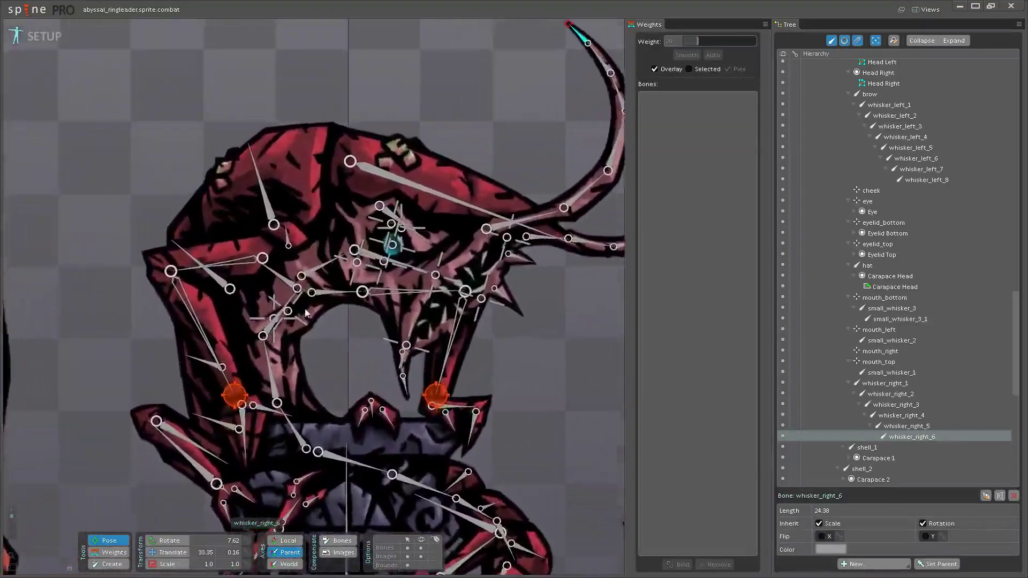
# - Select the clavacle_right bone and save the project
pyautogui.scroll(3, 307, 318)
pyautogui.click(242, 264)
pyautogui.moveTo(233, 272); pyautogui.dragTo(241, 239)
pyautogui.hotkey('ctrl', 's')
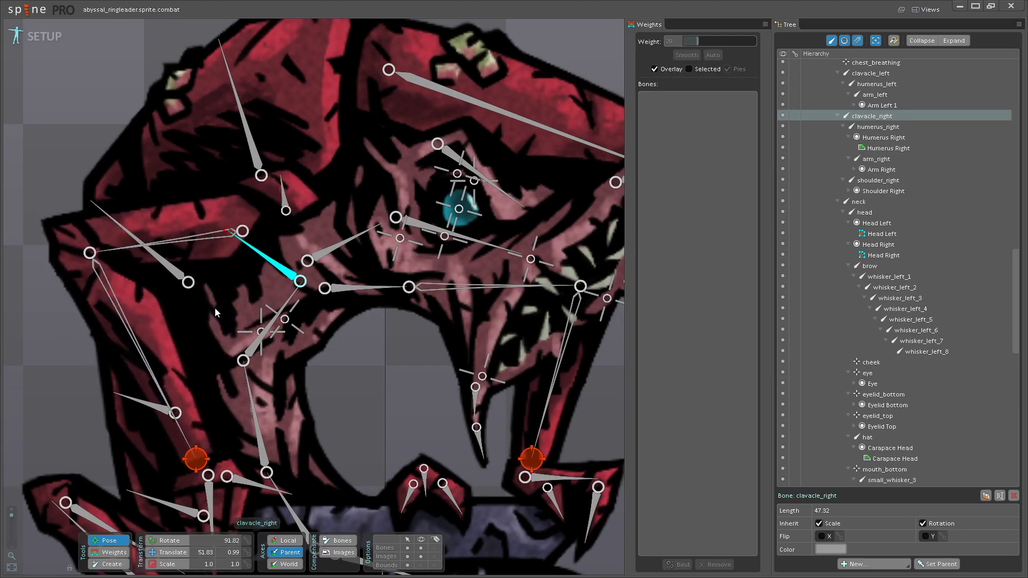
# - Test-move the mouth_right bone to check the mesh around the mouth, and undo the move
pyautogui.scroll(-2, 332, 336)
pyautogui.moveTo(332, 337); pyautogui.dragTo(80, 337)
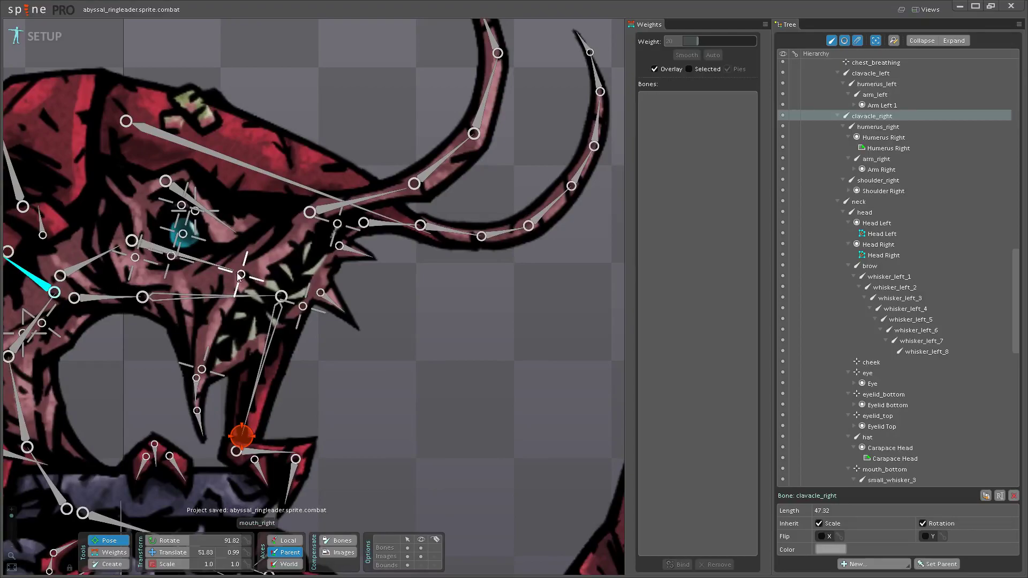
pyautogui.click(237, 273)
pyautogui.scroll(1, 237, 274)
pyautogui.moveTo(239, 391); pyautogui.dragTo(283, 444)
pyautogui.click(174, 553)
pyautogui.moveTo(300, 335); pyautogui.dragTo(284, 325)
pyautogui.hotkey('ctrl', 'z')
# - Bind the cheek bone to the Head Right mesh and place it after whisker_right_3 in the mesh's bone order
pyautogui.scroll(2, 241, 330)
pyautogui.click(238, 339)
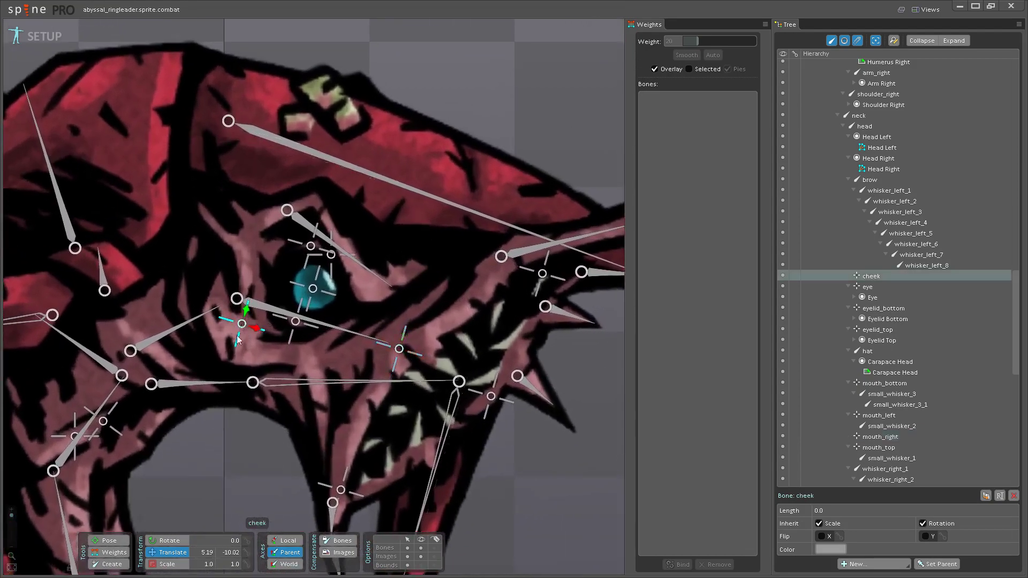
pyautogui.click(114, 552)
pyautogui.scroll(3, 255, 326)
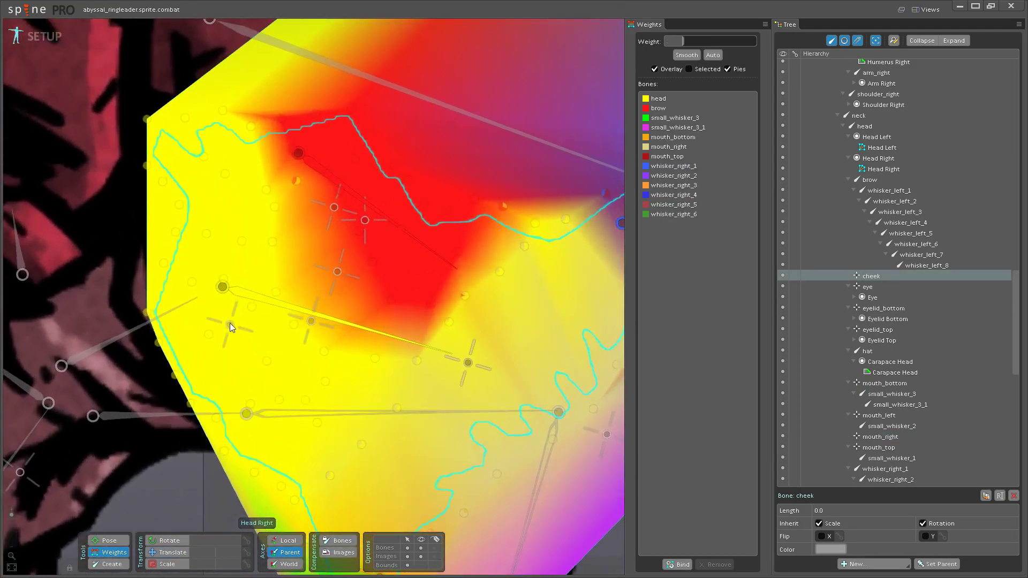
pyautogui.click(230, 323)
pyautogui.click(671, 565)
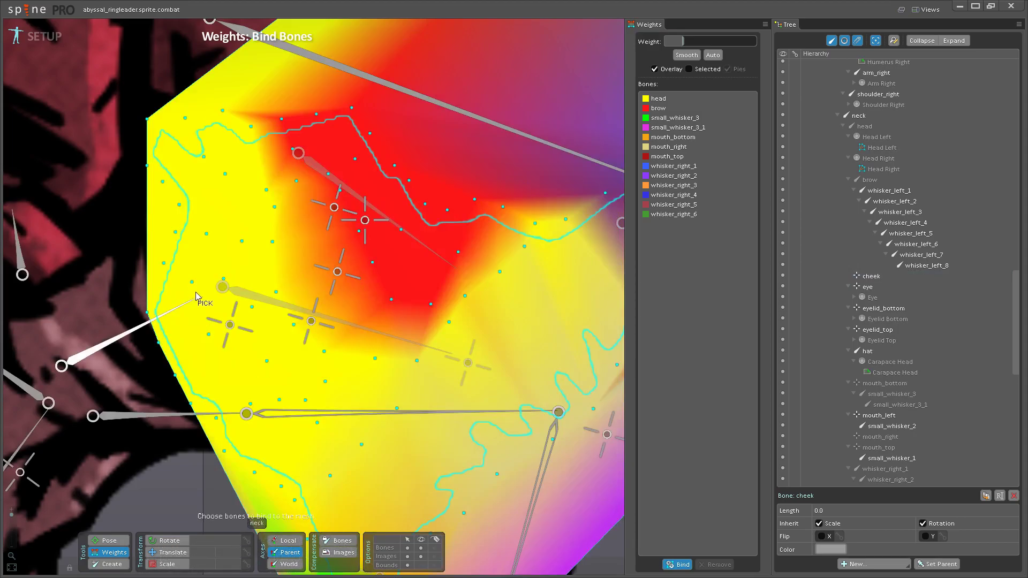
pyautogui.click(671, 565)
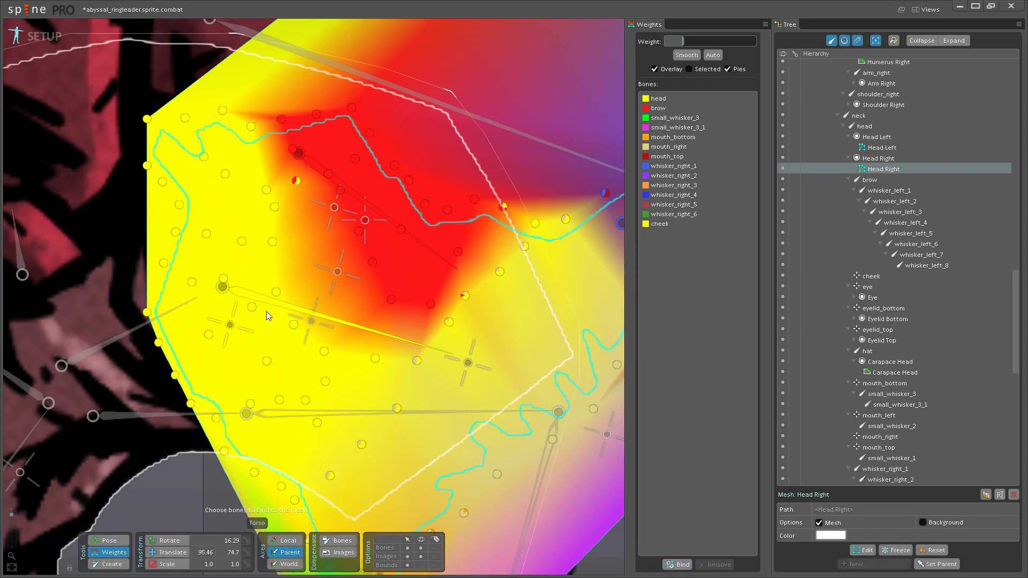
pyautogui.moveTo(658, 224); pyautogui.dragTo(663, 202)
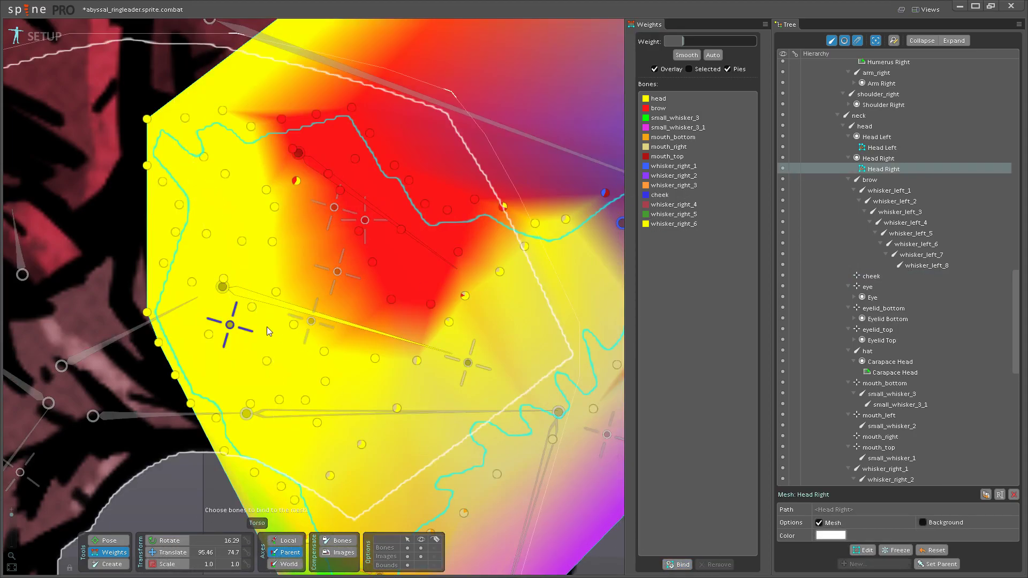
# - Give the Head Right vertices surrounding the cheek bone cheek influence, setting the vertex just above the bone to 58.4
pyautogui.click(231, 325)
pyautogui.moveTo(209, 334); pyautogui.dragTo(239, 277)
pyautogui.click(267, 361)
pyautogui.moveTo(271, 347)
pyautogui.mouseDown()
pyautogui.moveTo(294, 311)
pyautogui.moveTo(287, 268)
pyautogui.moveTo(299, 322)
pyautogui.moveTo(315, 293)
pyautogui.mouseUp()
pyautogui.moveTo(225, 276); pyautogui.dragTo(231, 247)
pyautogui.moveTo(192, 281); pyautogui.dragTo(221, 256)
pyautogui.moveTo(211, 336); pyautogui.dragTo(233, 312)
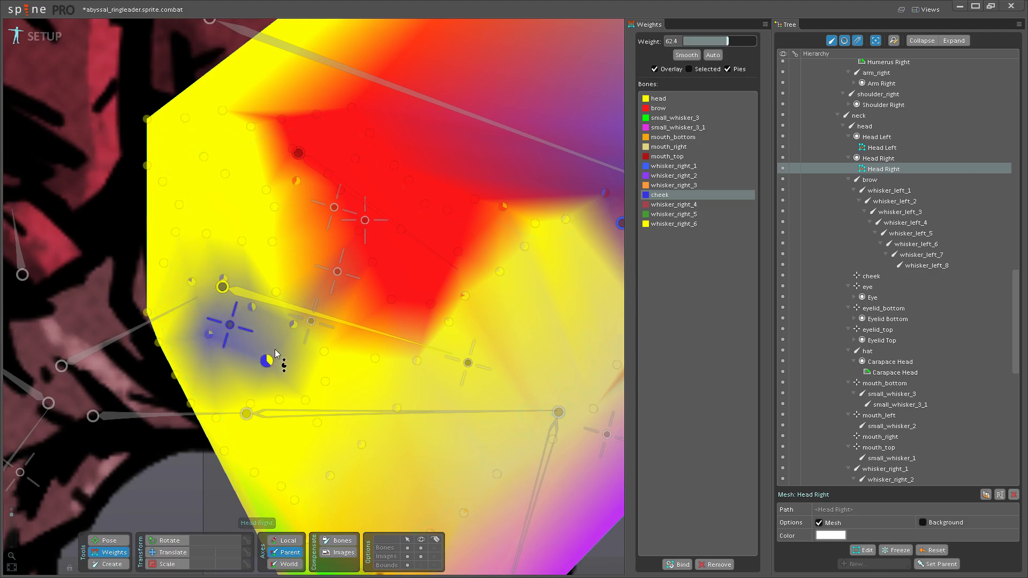
pyautogui.click(255, 301)
pyautogui.moveTo(256, 298); pyautogui.dragTo(240, 356)
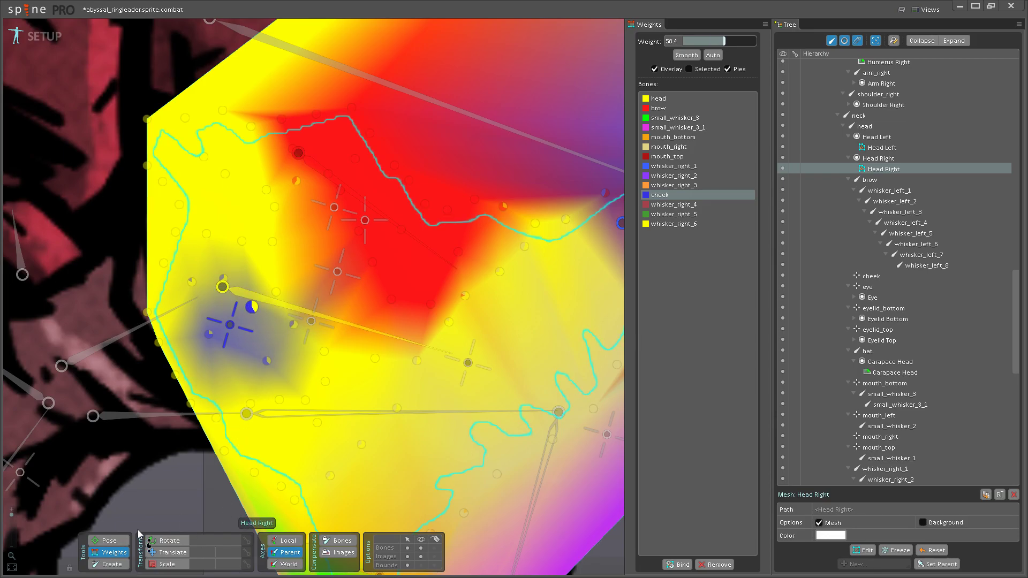
# - Add cheek influence to the Head Right outline vertices behind the cheek, setting the lowest one to 45.6
pyautogui.click(109, 540)
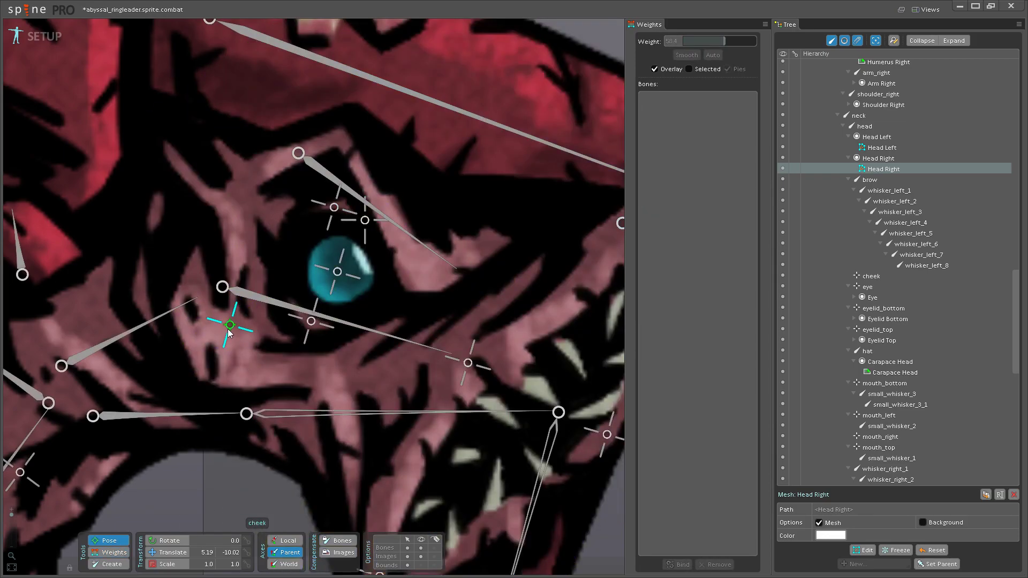
pyautogui.click(112, 552)
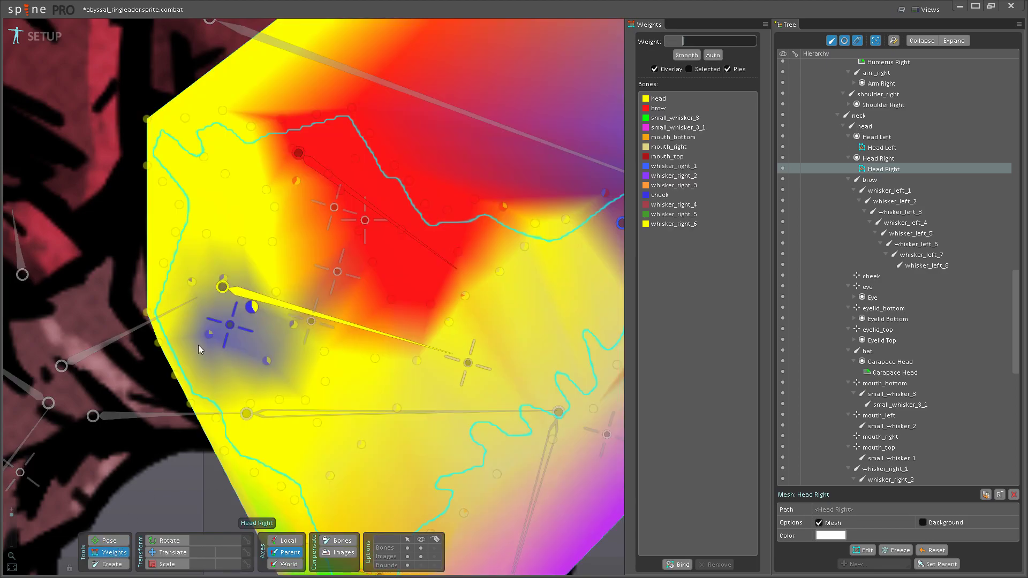
pyautogui.click(227, 330)
pyautogui.click(175, 375)
pyautogui.moveTo(182, 391); pyautogui.dragTo(183, 222)
pyautogui.click(189, 400)
pyautogui.moveTo(190, 399); pyautogui.dragTo(221, 357)
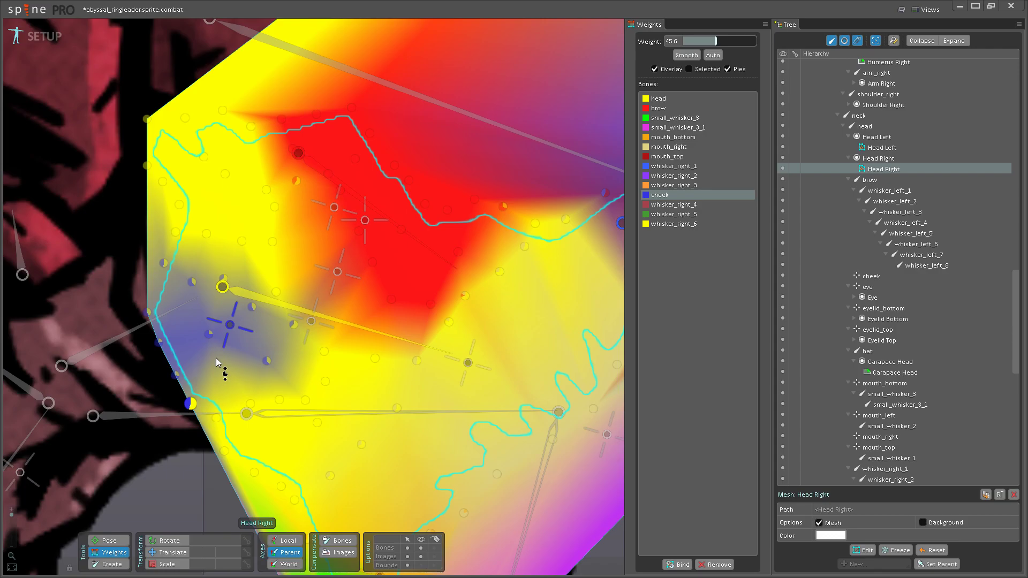
# - Strengthen the cheek weight on the vertices behind the cheek bone, with 78.4 on the inner vertex and 94.4 on the outline
pyautogui.scroll(3, 211, 381)
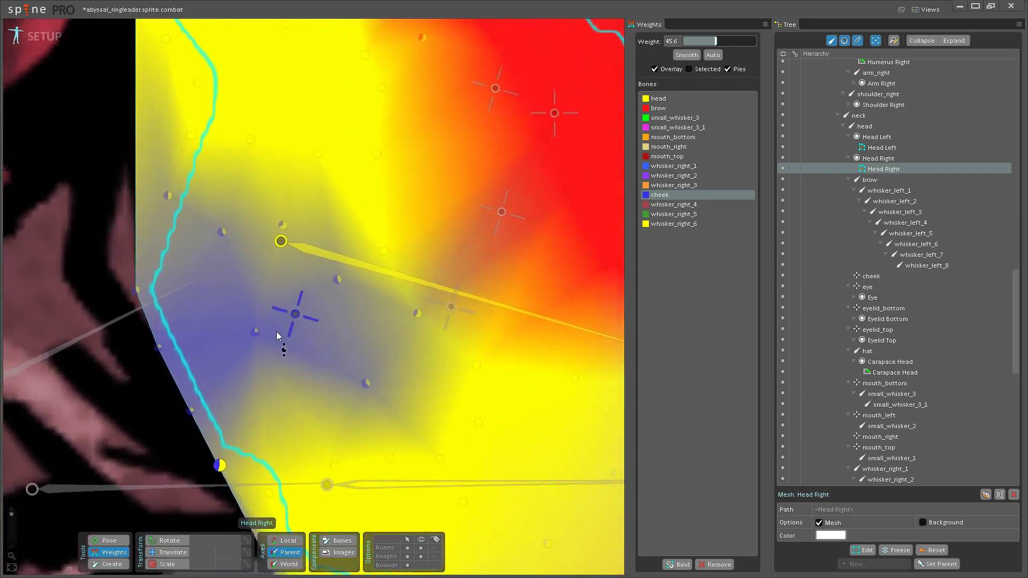
pyautogui.scroll(-3, 276, 335)
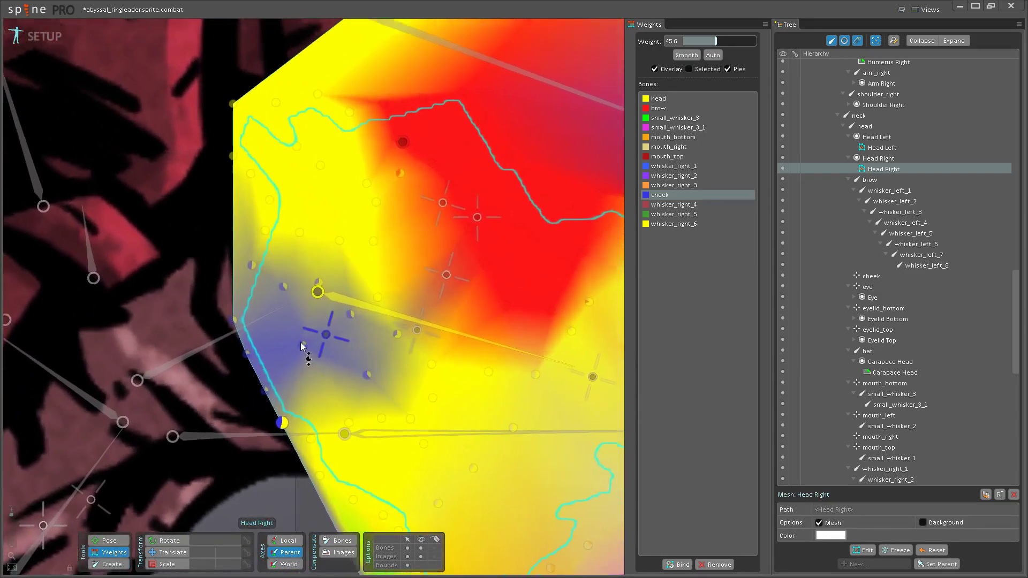
pyautogui.scroll(1, 300, 339)
pyautogui.moveTo(299, 335); pyautogui.dragTo(258, 374)
pyautogui.moveTo(241, 318); pyautogui.dragTo(264, 294)
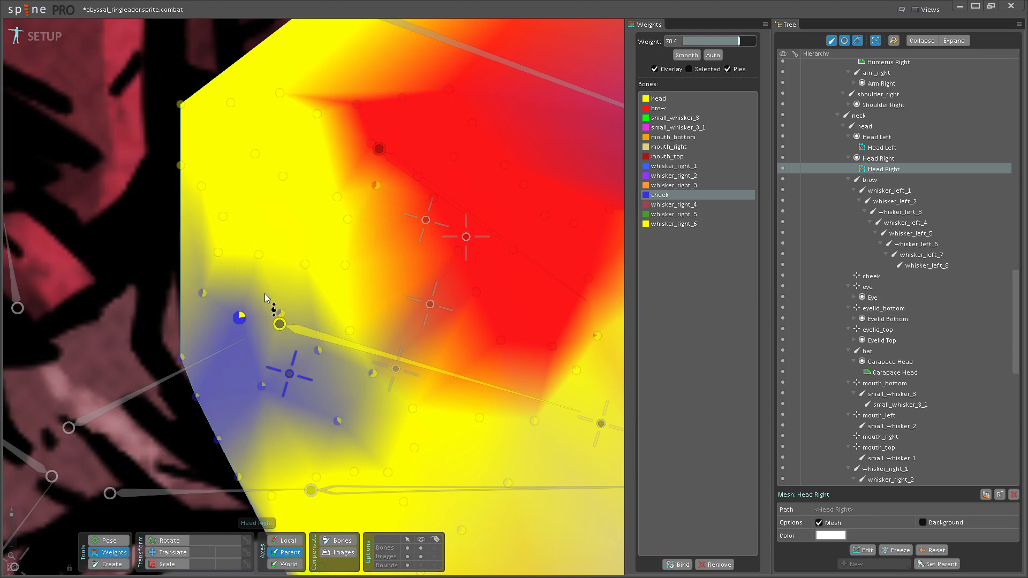
pyautogui.moveTo(181, 357); pyautogui.dragTo(200, 332)
pyautogui.moveTo(196, 397); pyautogui.dragTo(212, 374)
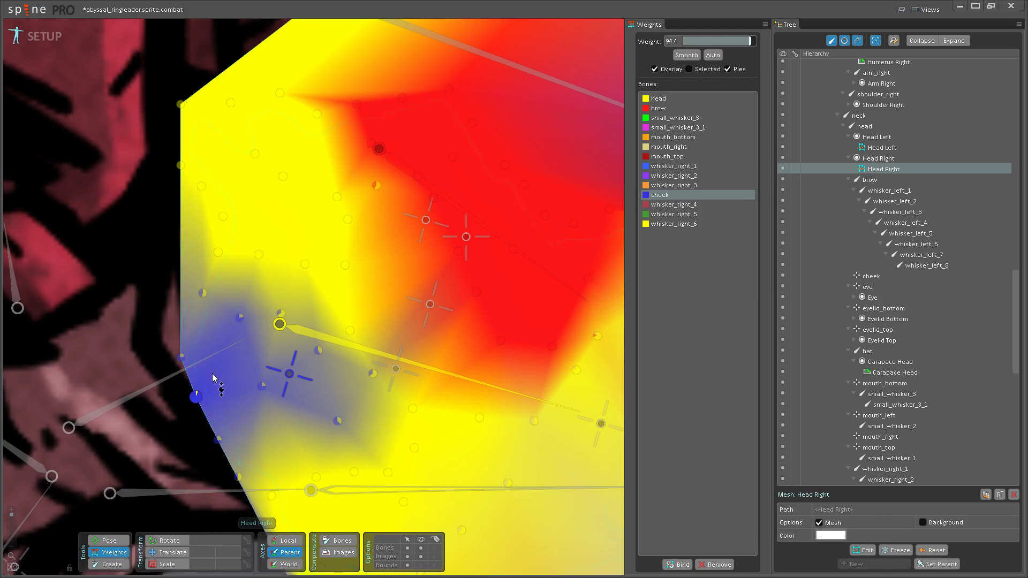
# - Blend the cheek influence into the vertices below the cheek bone, fading to 15.2 beside the jaw bone
pyautogui.click(219, 438)
pyautogui.moveTo(230, 428)
pyautogui.mouseDown()
pyautogui.moveTo(216, 385)
pyautogui.moveTo(237, 418)
pyautogui.moveTo(241, 411)
pyautogui.mouseUp()
pyautogui.click(247, 345)
pyautogui.moveTo(254, 343); pyautogui.dragTo(246, 375)
pyautogui.click(255, 488)
pyautogui.moveTo(261, 472); pyautogui.dragTo(304, 445)
pyautogui.click(294, 475)
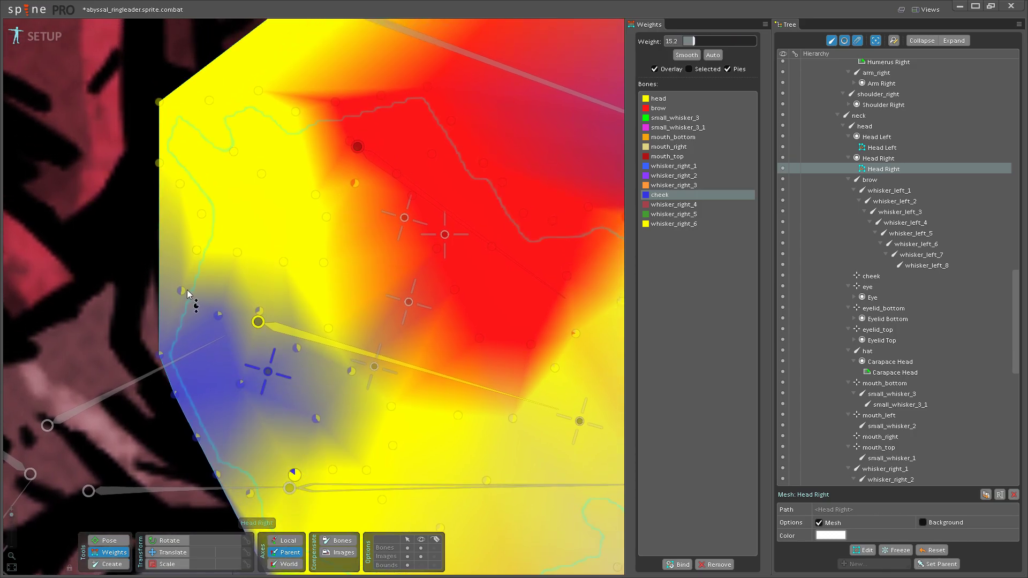
# - Test-move the cheek bone in Pose mode, and return to weight editing of the Head Right mesh
pyautogui.press('p')
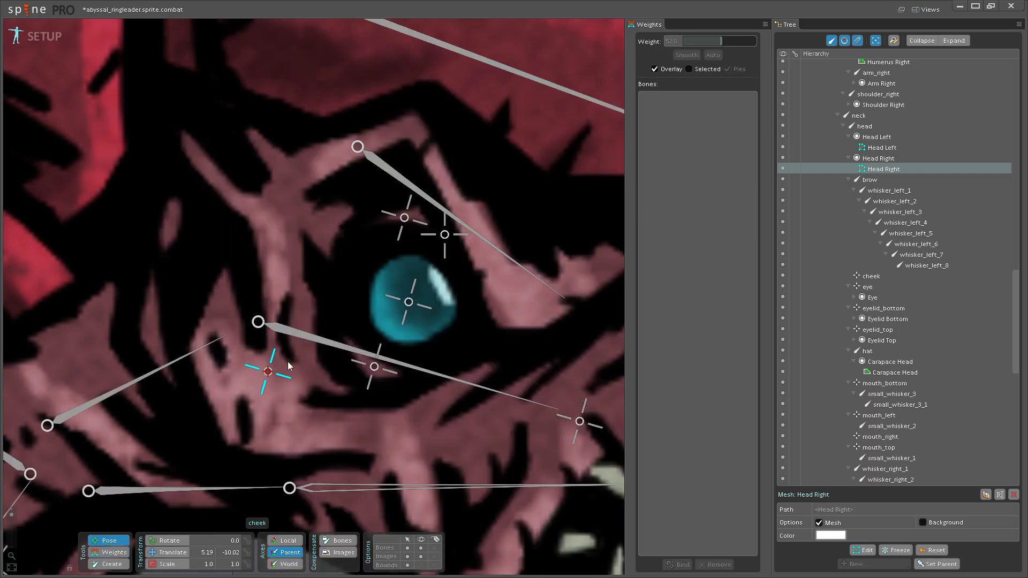
pyautogui.moveTo(265, 389); pyautogui.dragTo(245, 343)
pyautogui.click(171, 551)
pyautogui.click(102, 543)
pyautogui.click(104, 551)
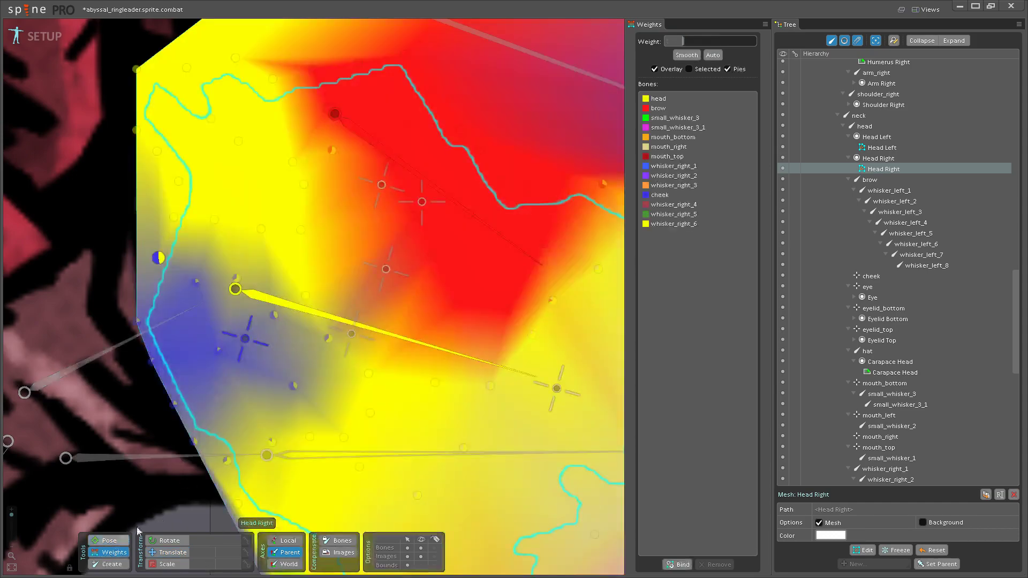
# - Raise the head bone's weight on vertices beside the cheek, with 93.6 below the eye and 84 at the head bone's root
pyautogui.click(308, 317)
pyautogui.moveTo(330, 340); pyautogui.dragTo(342, 310)
pyautogui.moveTo(272, 316); pyautogui.dragTo(303, 285)
pyautogui.moveTo(306, 397); pyautogui.dragTo(329, 342)
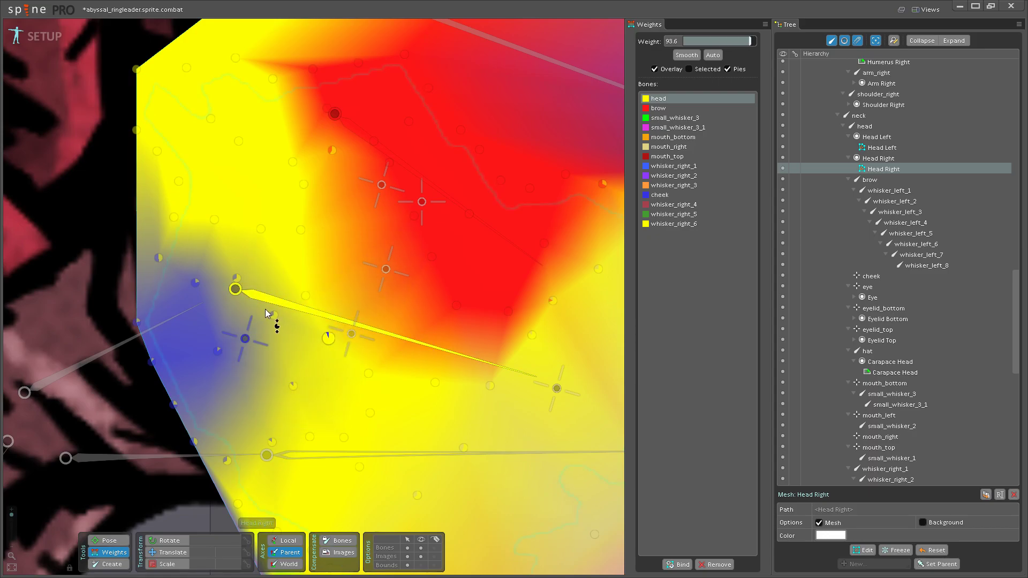
pyautogui.moveTo(239, 292); pyautogui.dragTo(256, 262)
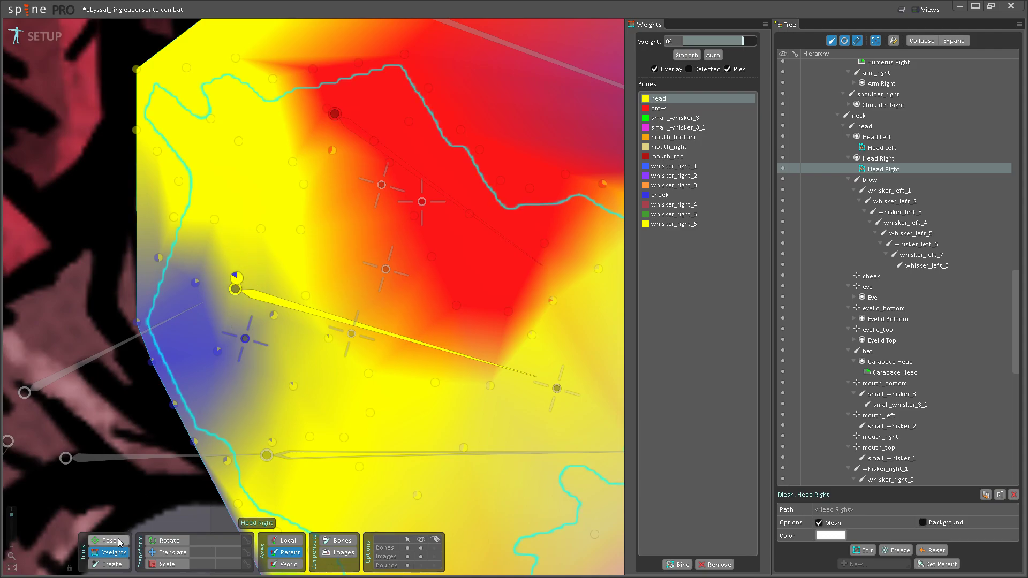
# - Test-move and test-scale the cheek bone, undo both changes, and save the project
pyautogui.click(119, 540)
pyautogui.click(176, 554)
pyautogui.moveTo(242, 338)
pyautogui.mouseDown()
pyautogui.moveTo(210, 344)
pyautogui.moveTo(254, 331)
pyautogui.mouseUp()
pyautogui.hotkey('ctrl', 'z')
pyautogui.press('b')
pyautogui.moveTo(245, 340); pyautogui.dragTo(182, 190)
pyautogui.hotkey('ctrl', 'z')
pyautogui.hotkey('ctrl', 's')
pyautogui.scroll(-5, 293, 391)
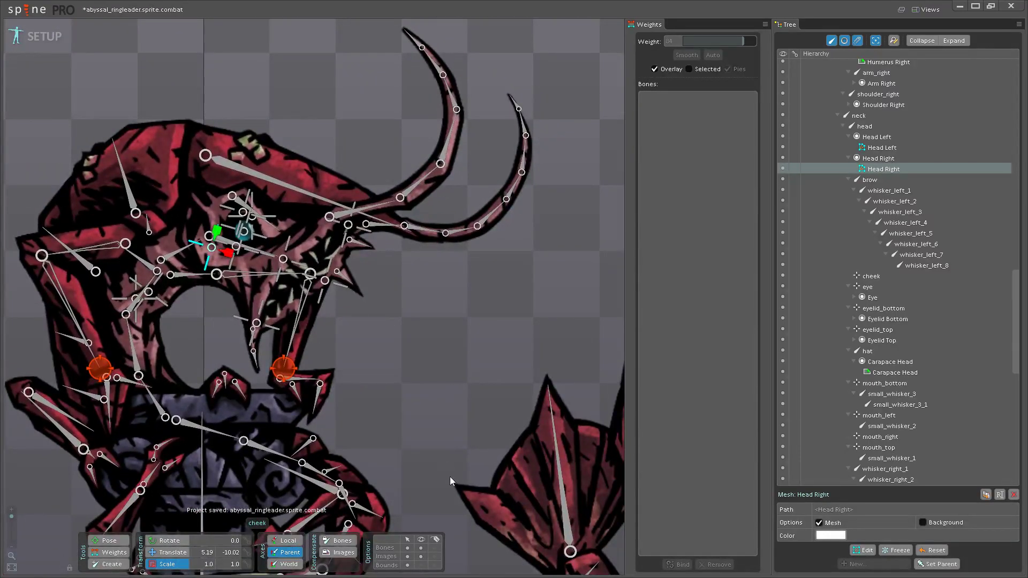
# - Hide the bones to inspect the character artwork, save the project, and show the bones again
pyautogui.click(422, 549)
pyautogui.scroll(-5, 399, 414)
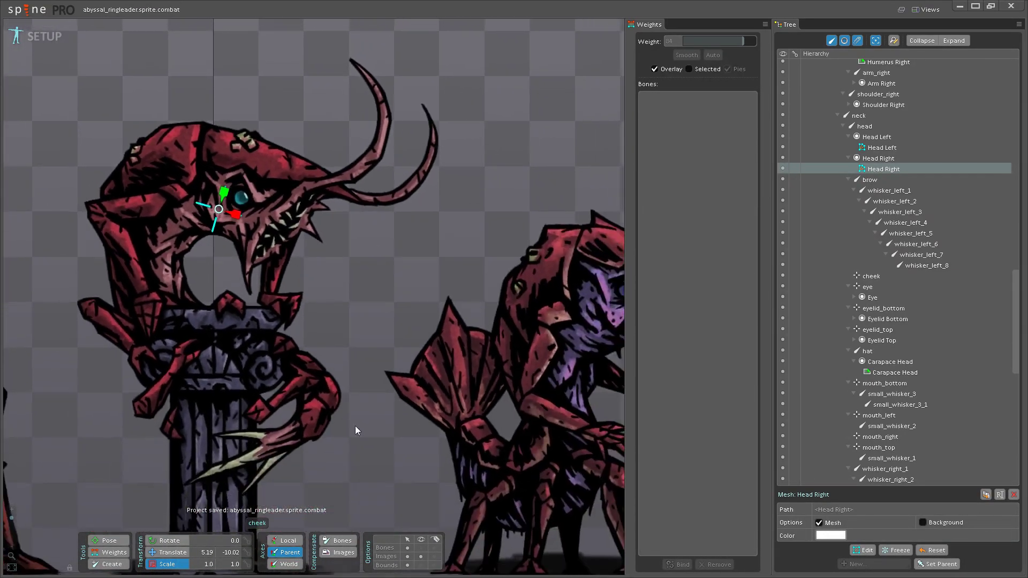
pyautogui.hotkey('ctrl', 's')
pyautogui.moveTo(354, 425); pyautogui.dragTo(431, 433)
pyautogui.click(422, 549)
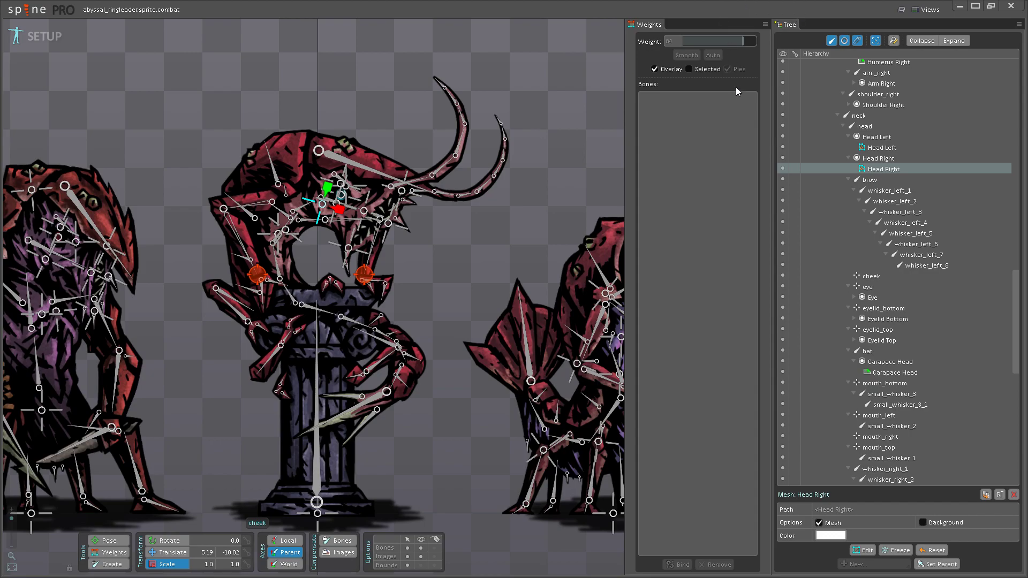
# - Try adjusting the palm_left bone and undo the change
pyautogui.moveTo(487, 230); pyautogui.dragTo(461, 244)
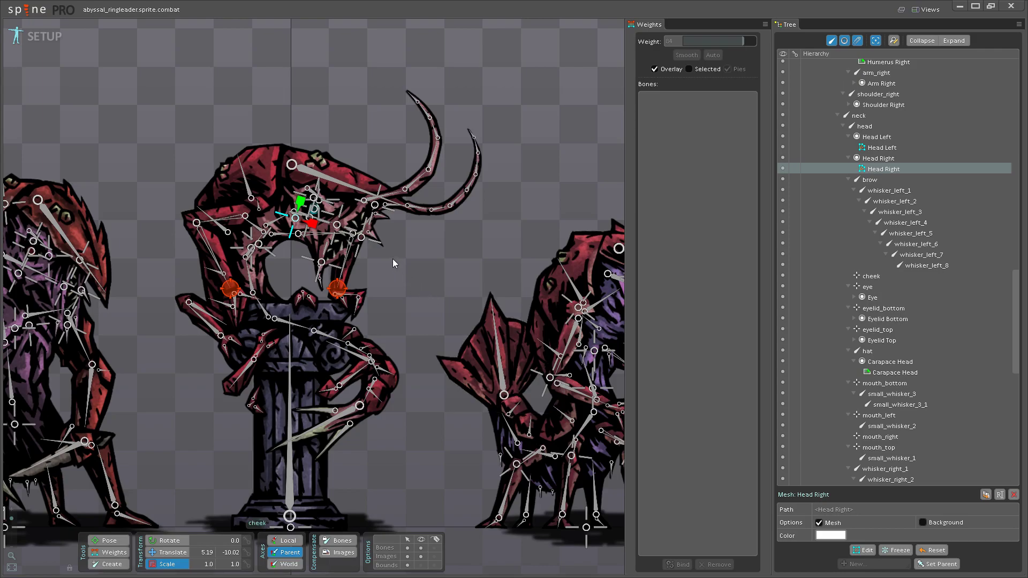
pyautogui.moveTo(394, 259); pyautogui.dragTo(395, 291)
pyautogui.scroll(5, 300, 369)
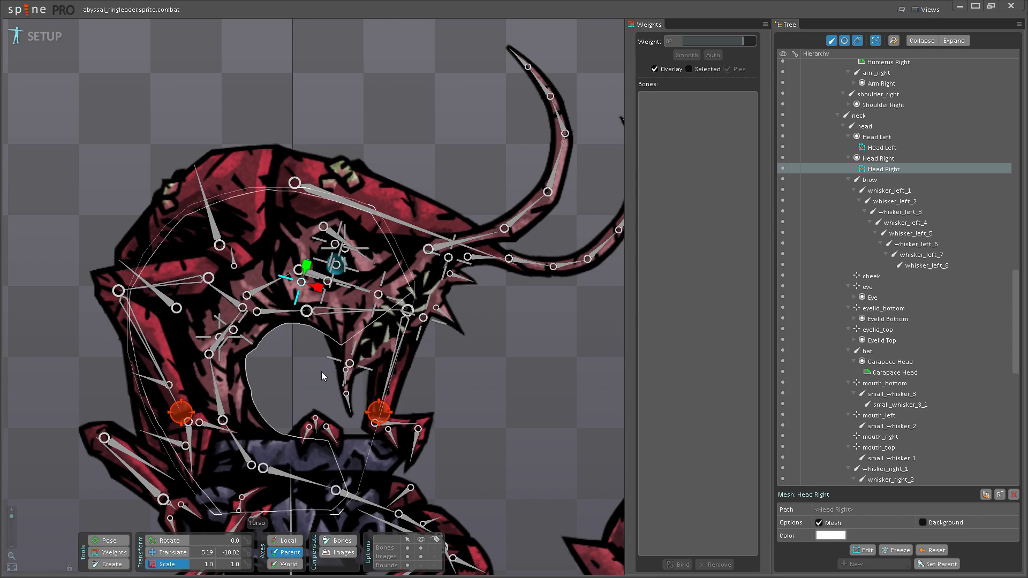
pyautogui.scroll(4, 489, 387)
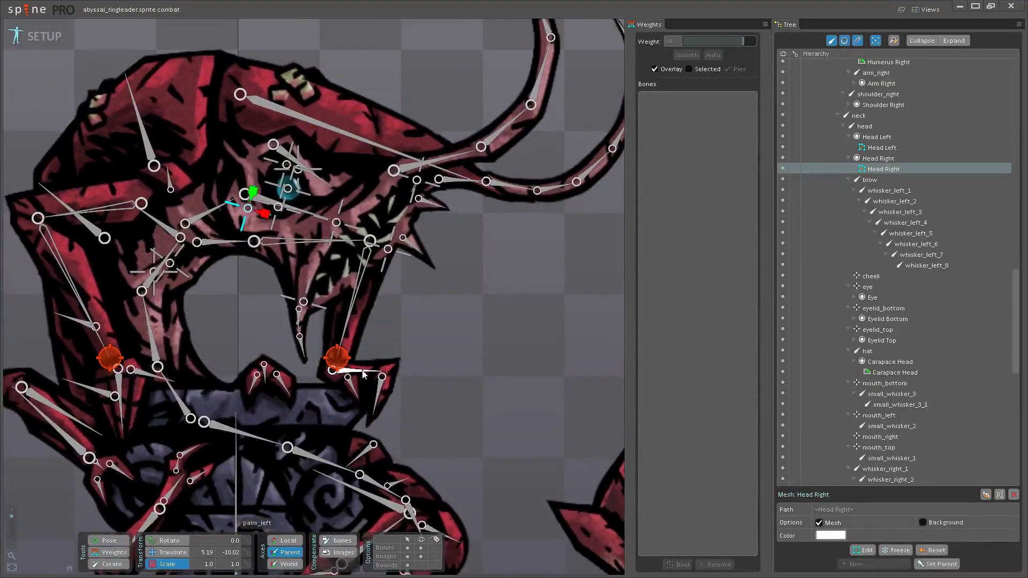
pyautogui.click(368, 370)
pyautogui.hotkey('ctrl', 'z')
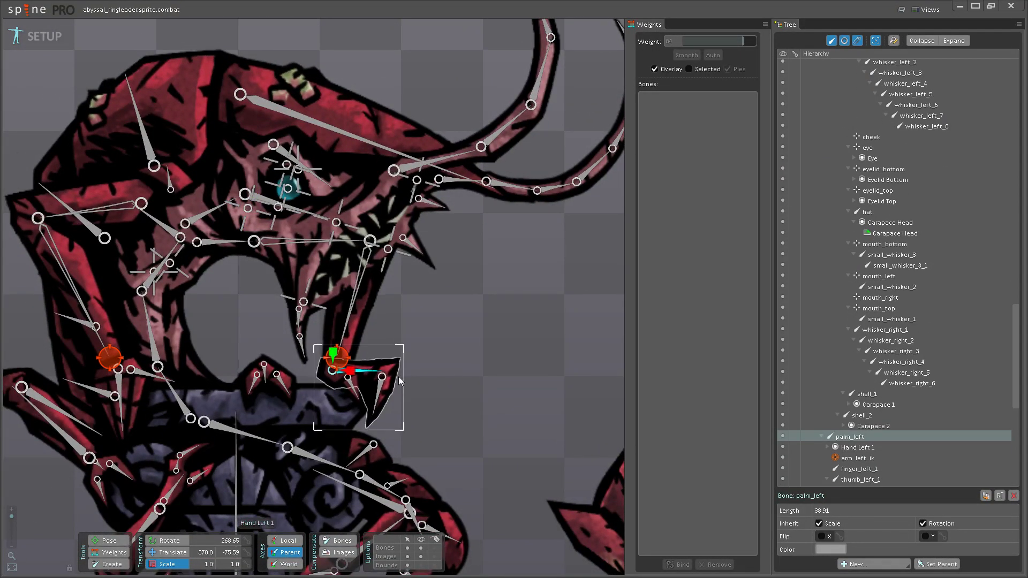
# - Check the mouth_bottom bone, then test-rotate small_whisker_3 and undo the rotation
pyautogui.scroll(3, 354, 336)
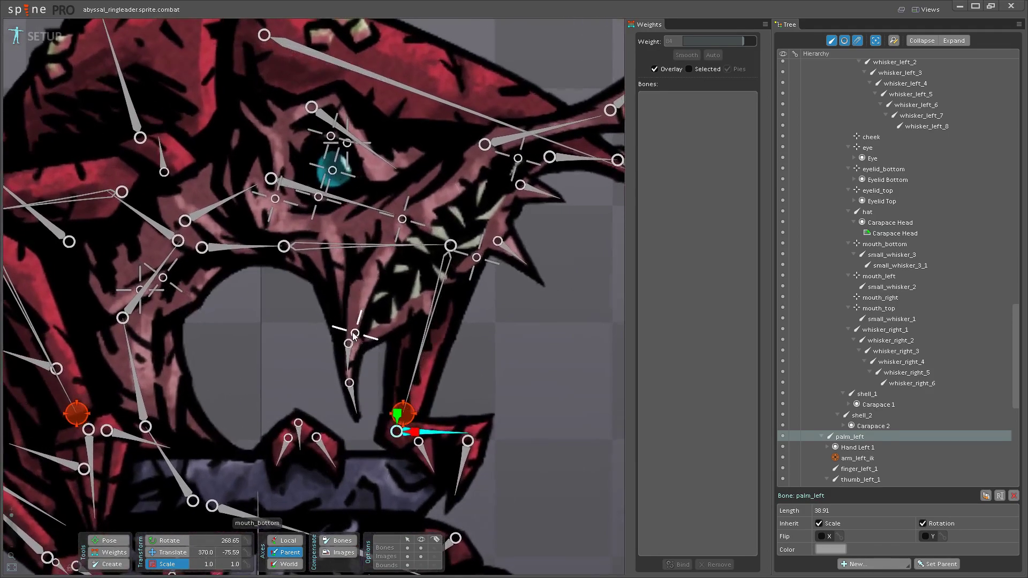
pyautogui.click(353, 336)
pyautogui.moveTo(286, 362); pyautogui.dragTo(260, 400)
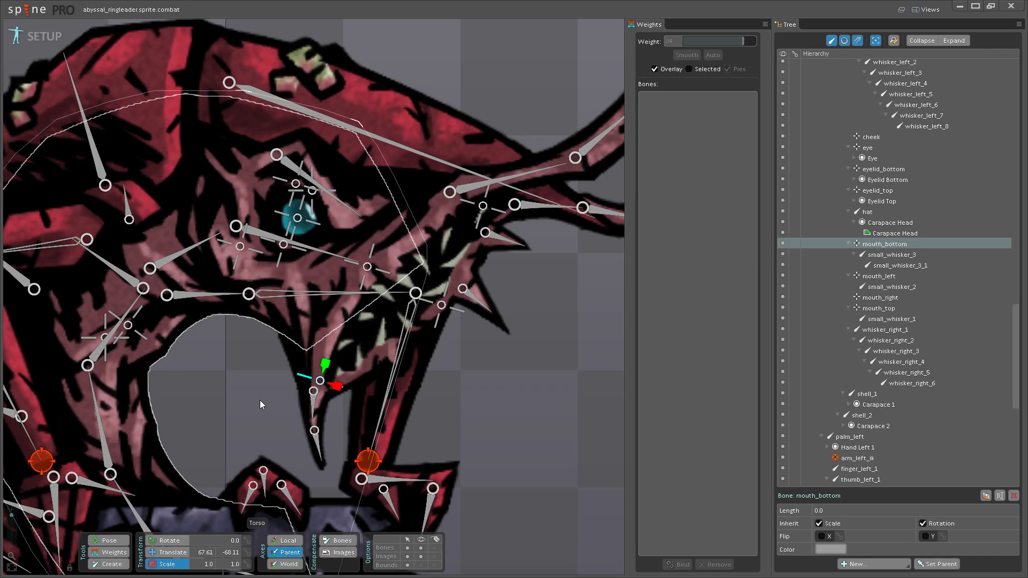
pyautogui.press('c')
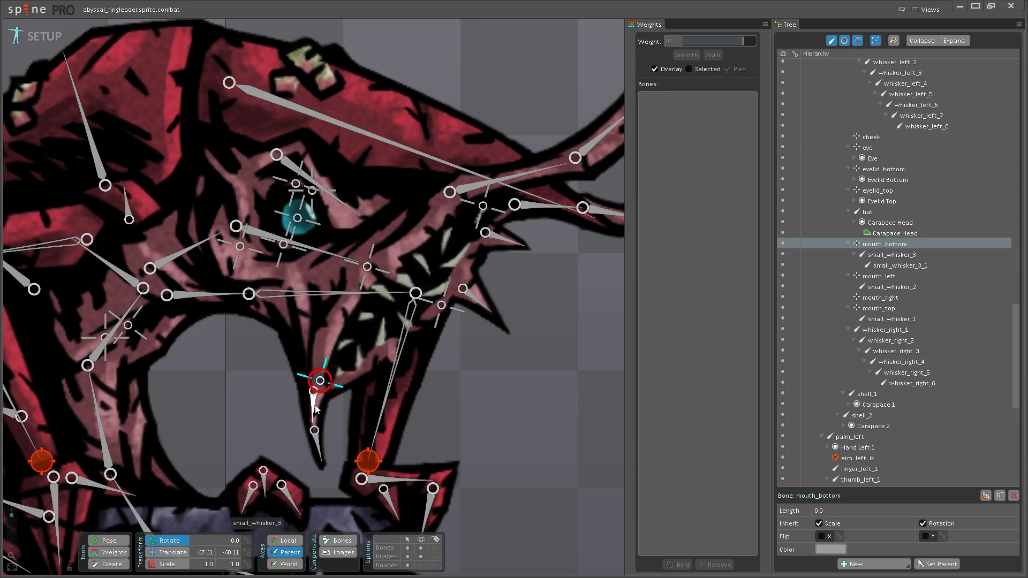
pyautogui.click(314, 405)
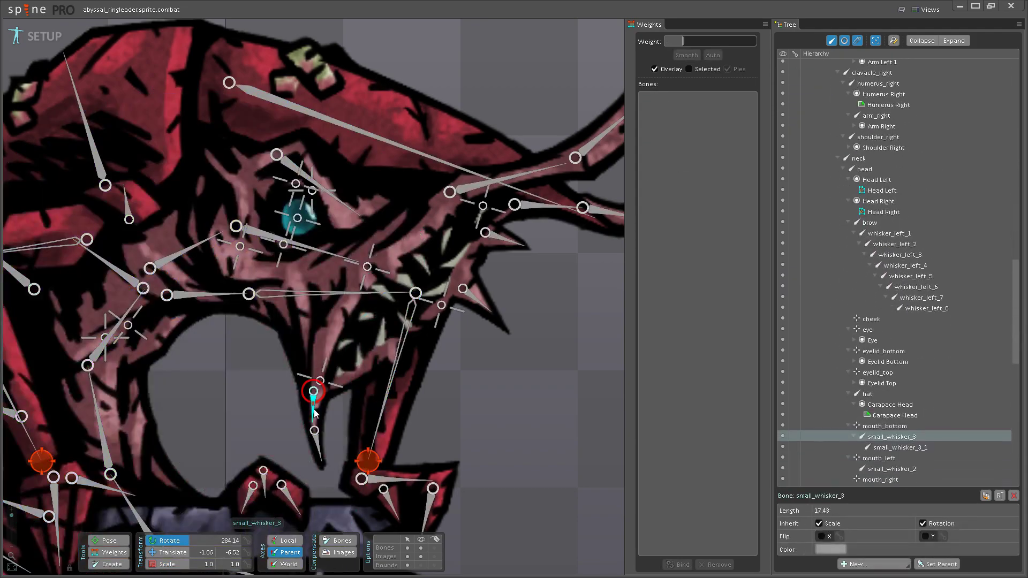
pyautogui.scroll(5, 313, 409)
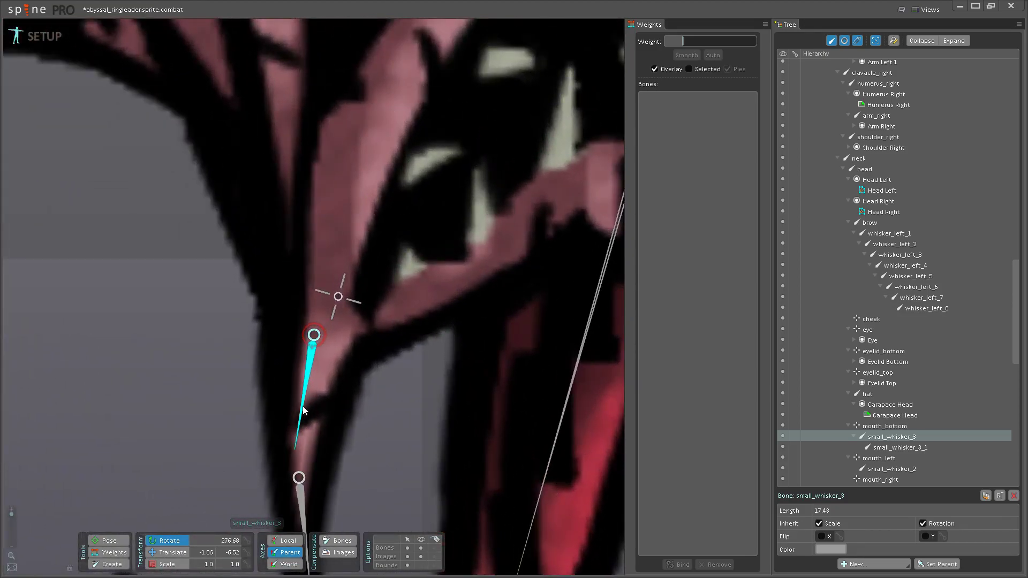
pyautogui.scroll(-2, 333, 336)
pyautogui.scroll(-5, 332, 336)
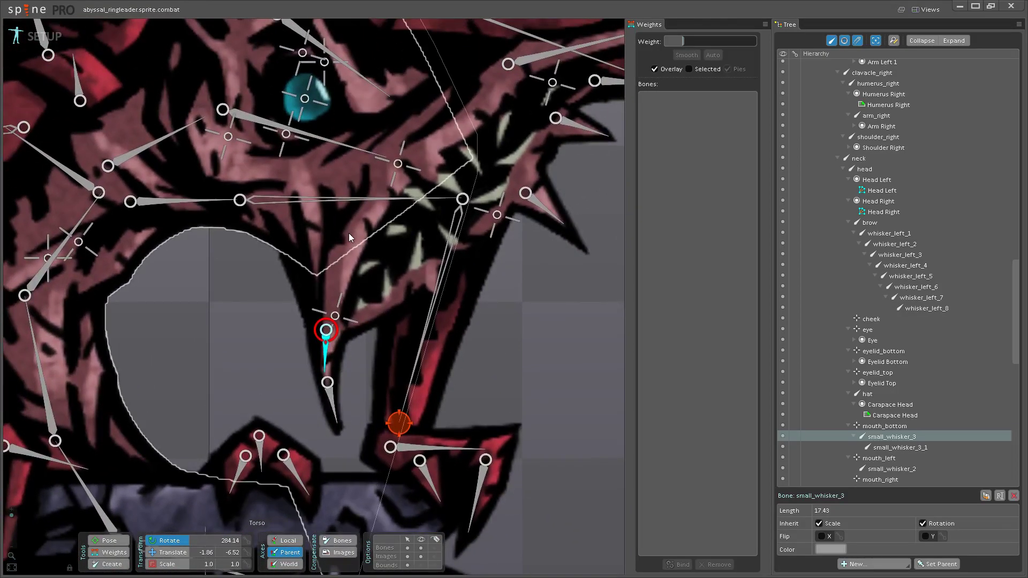
pyautogui.scroll(-2, 348, 233)
pyautogui.moveTo(273, 487); pyautogui.dragTo(240, 570)
# - Adjust the mouth_bottom bone's weights on Head Right vertices around the root of small_whisker_3, using 100 on one side and 46.4 on the other
pyautogui.click(110, 552)
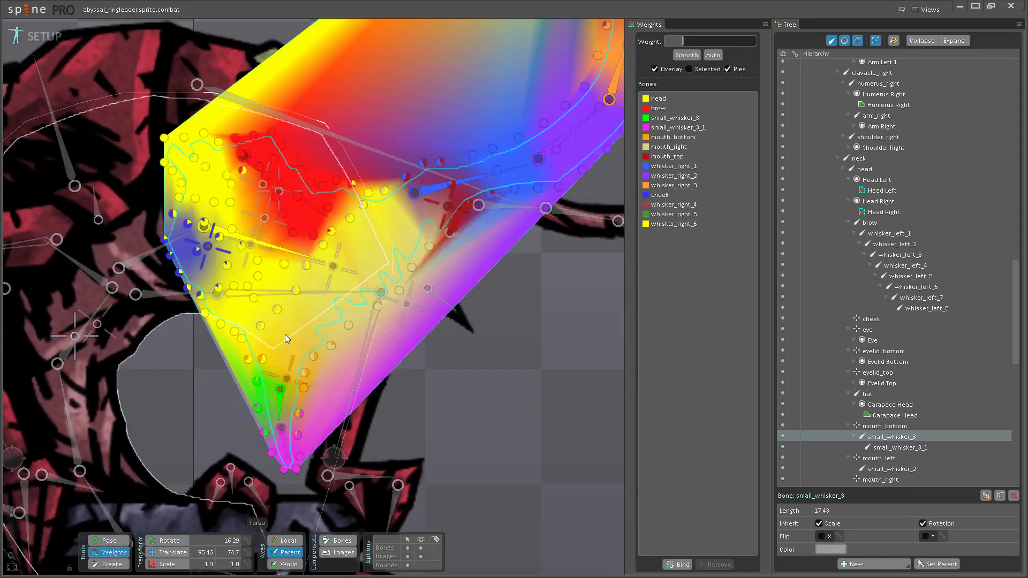
pyautogui.scroll(2, 296, 399)
pyautogui.scroll(2, 279, 404)
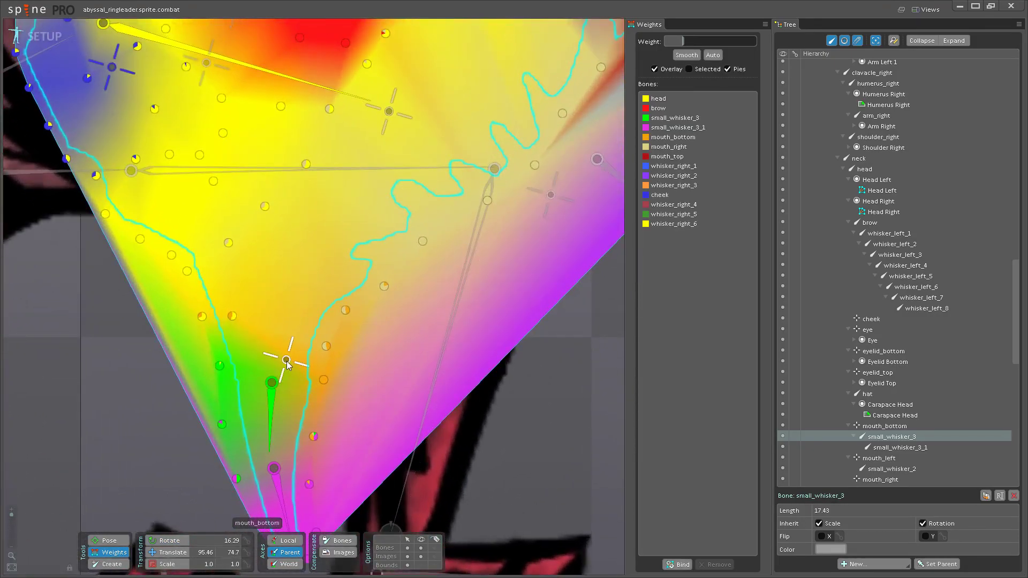
pyautogui.click(271, 401)
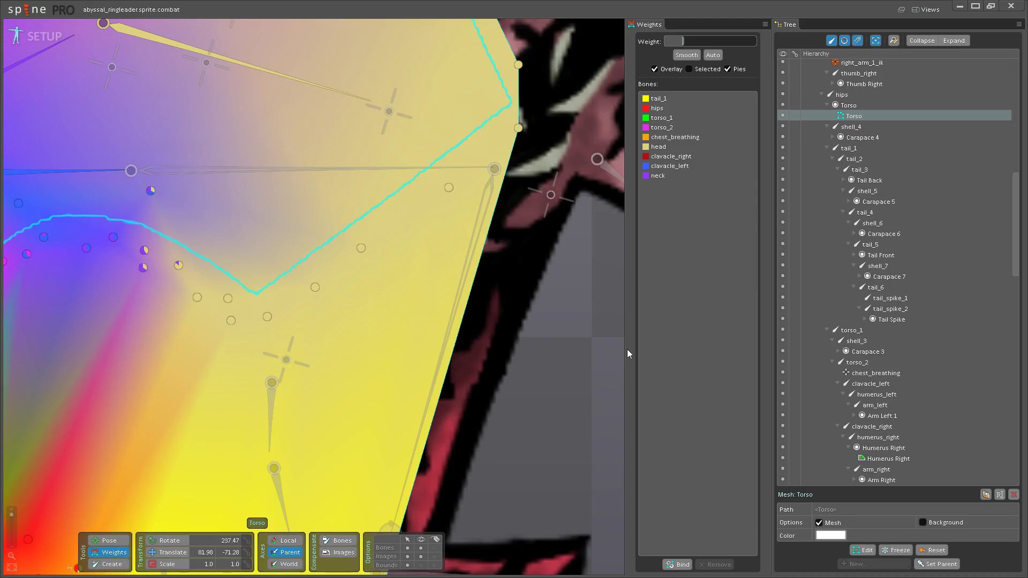
pyautogui.click(577, 361)
pyautogui.click(285, 363)
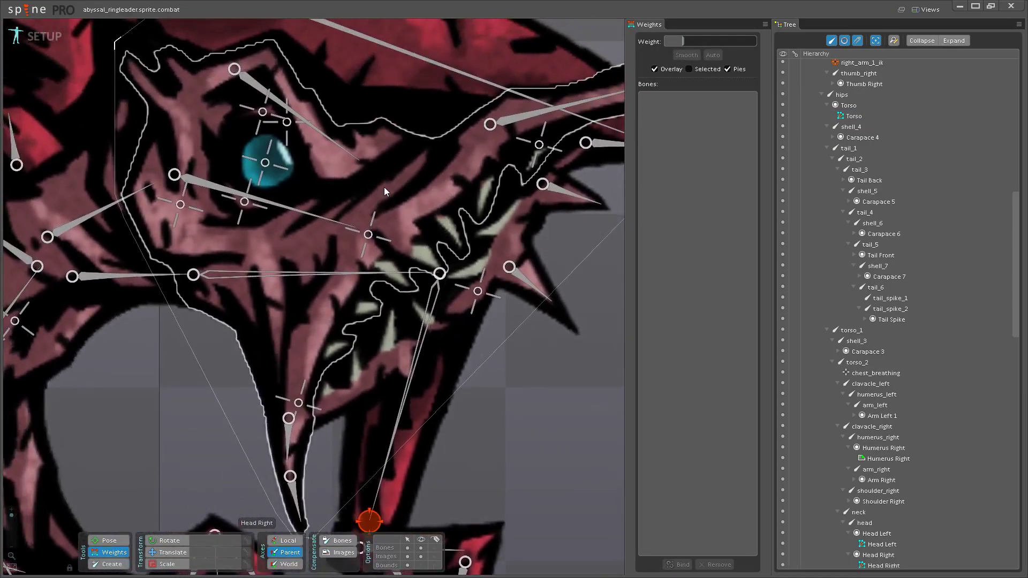
pyautogui.click(384, 187)
pyautogui.scroll(2, 301, 365)
pyautogui.moveTo(290, 426); pyautogui.dragTo(346, 348)
pyautogui.click(309, 345)
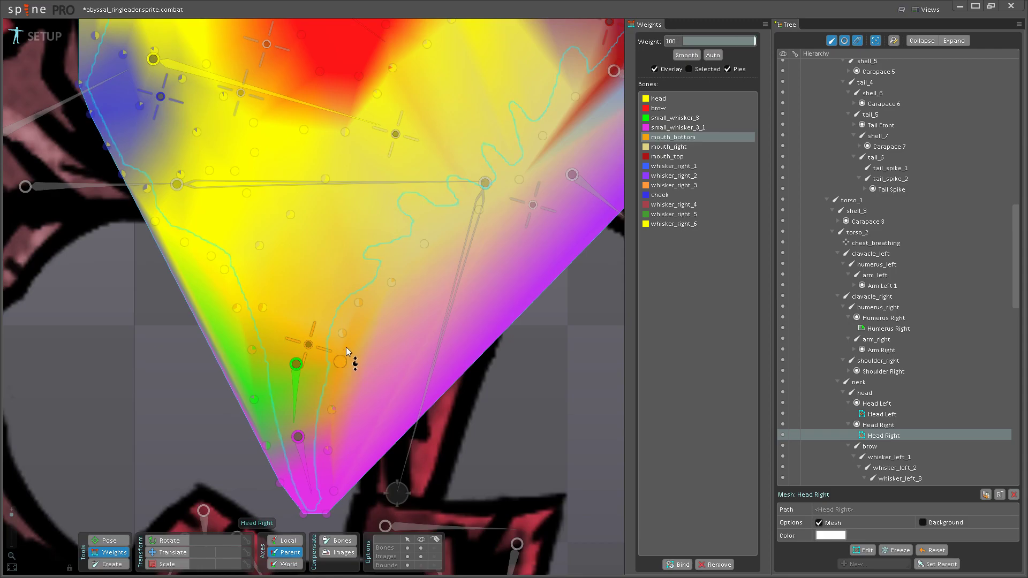
pyautogui.moveTo(254, 399); pyautogui.dragTo(284, 357)
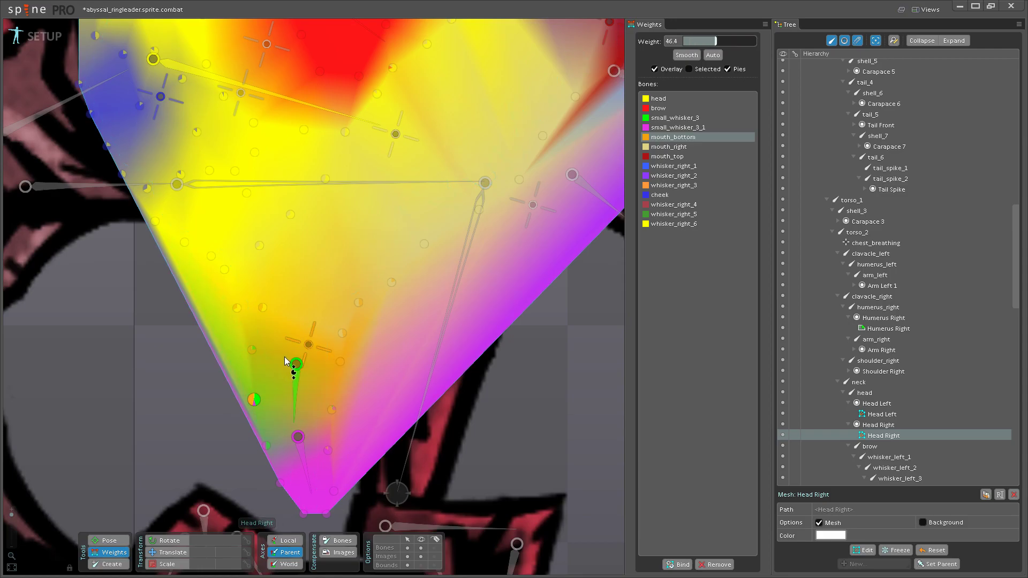
# - Return to the Pose tool, check the small_whisker_3 and small_whisker_3_1 bones, and save the project
pyautogui.click(109, 540)
pyautogui.moveTo(306, 410); pyautogui.dragTo(304, 423)
pyautogui.click(304, 471)
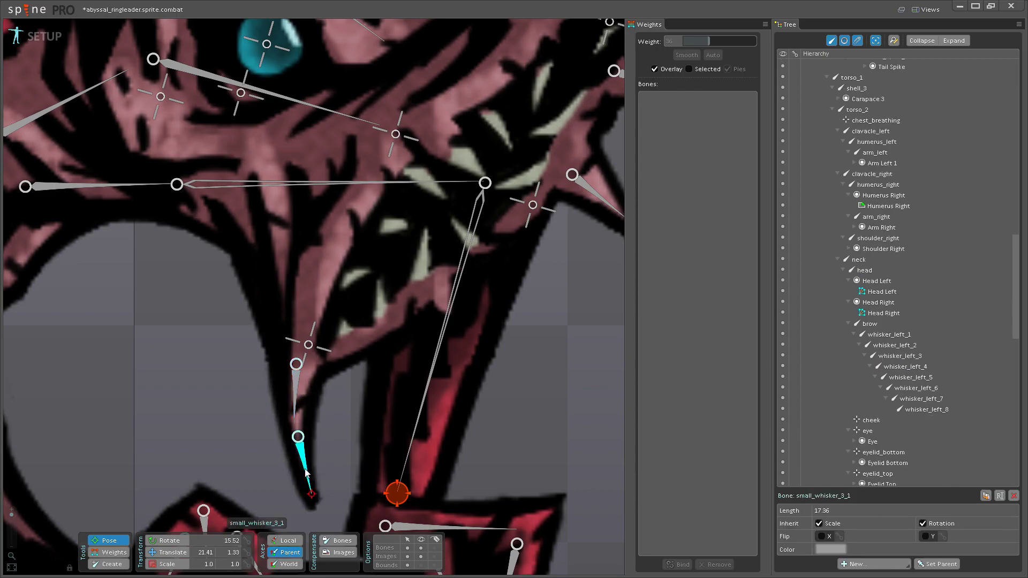
pyautogui.hotkey('ctrl', 's')
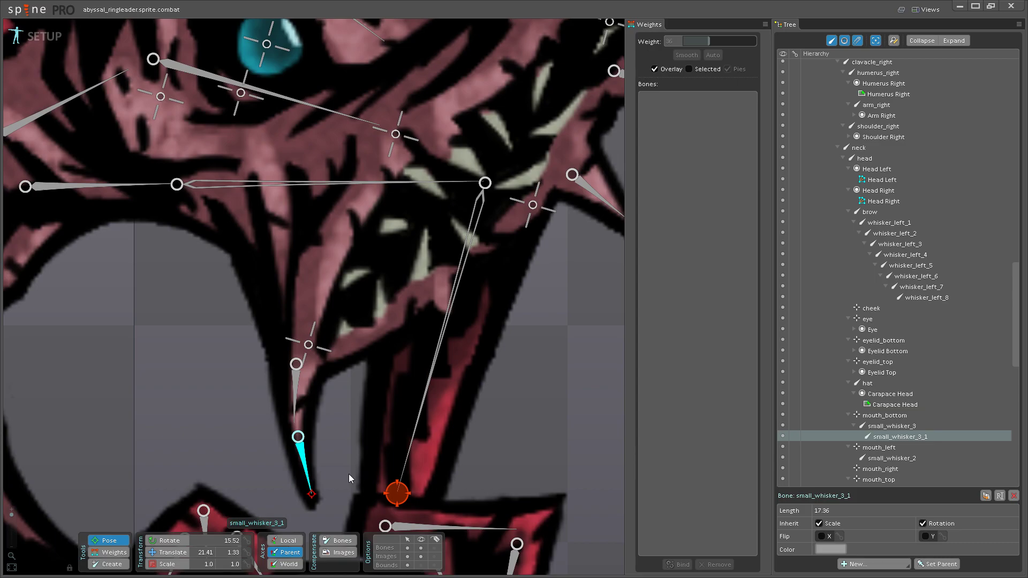
# - Examine the head, mouth and lower whisker artwork at several zoom levels for problem areas
pyautogui.scroll(-4, 300, 476)
pyautogui.moveTo(253, 317); pyautogui.dragTo(252, 417)
pyautogui.scroll(4, 252, 413)
pyautogui.scroll(-2, 252, 417)
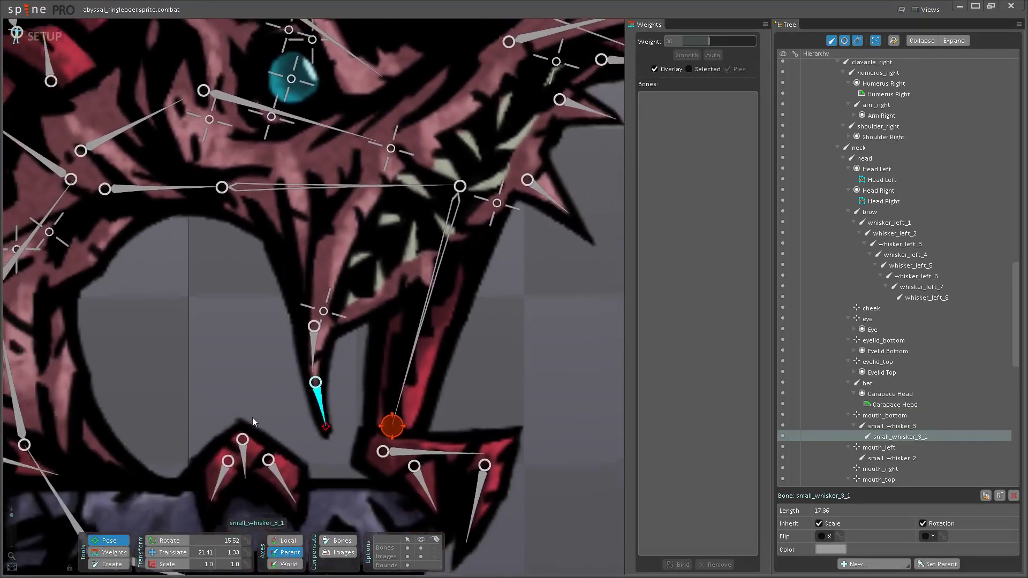
pyautogui.scroll(-1, 253, 418)
pyautogui.moveTo(231, 458); pyautogui.dragTo(250, 408)
pyautogui.moveTo(263, 352); pyautogui.dragTo(234, 398)
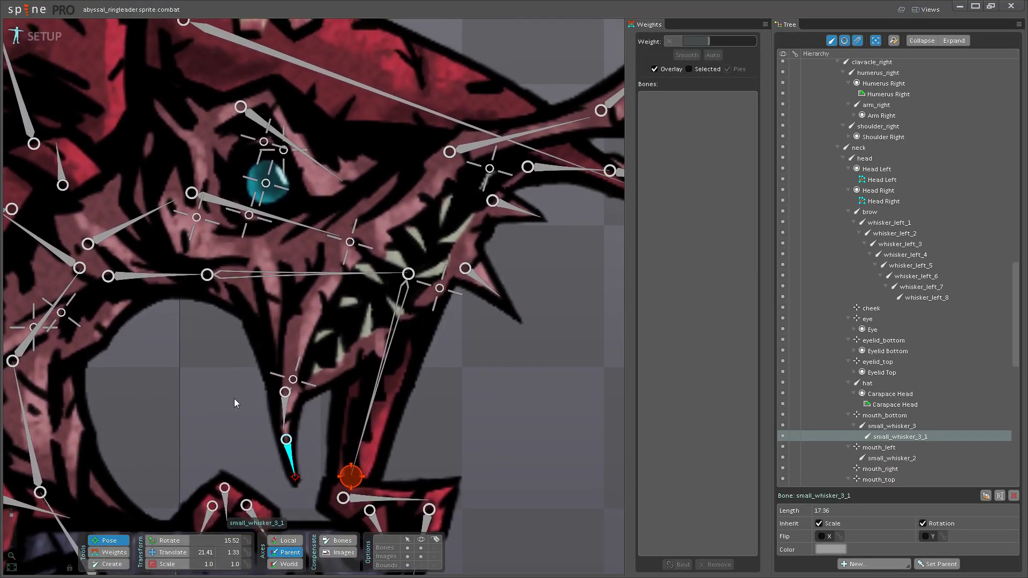
pyautogui.scroll(-3, 233, 398)
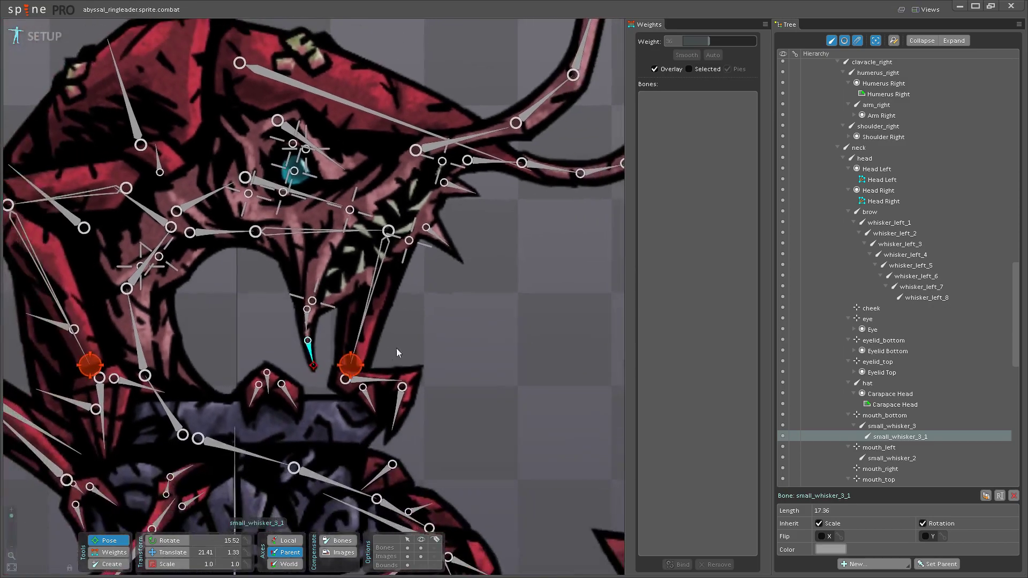
pyautogui.scroll(2, 463, 413)
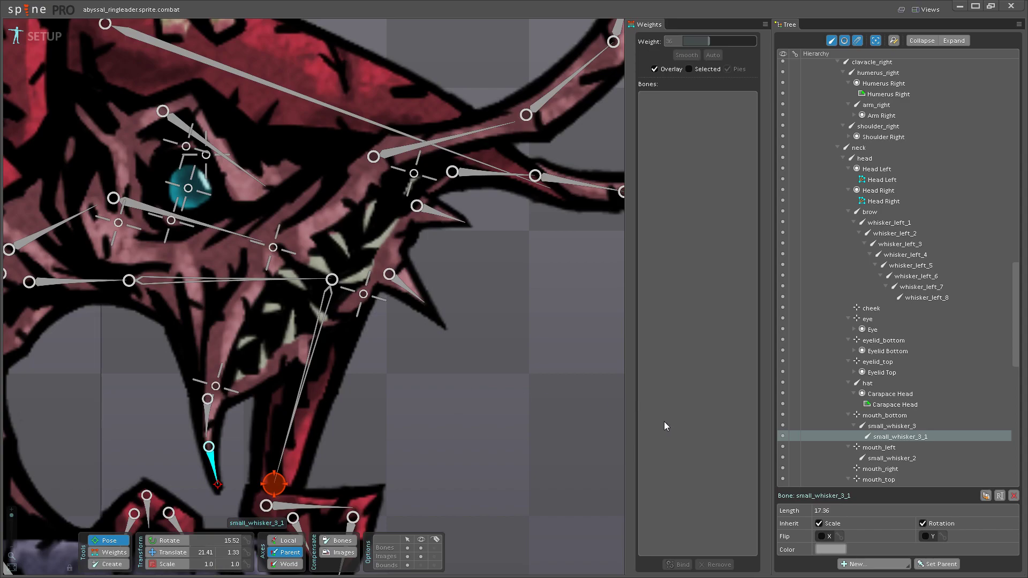
pyautogui.moveTo(379, 380); pyautogui.dragTo(406, 446)
pyautogui.scroll(1, 320, 421)
pyautogui.moveTo(287, 416); pyautogui.dragTo(290, 395)
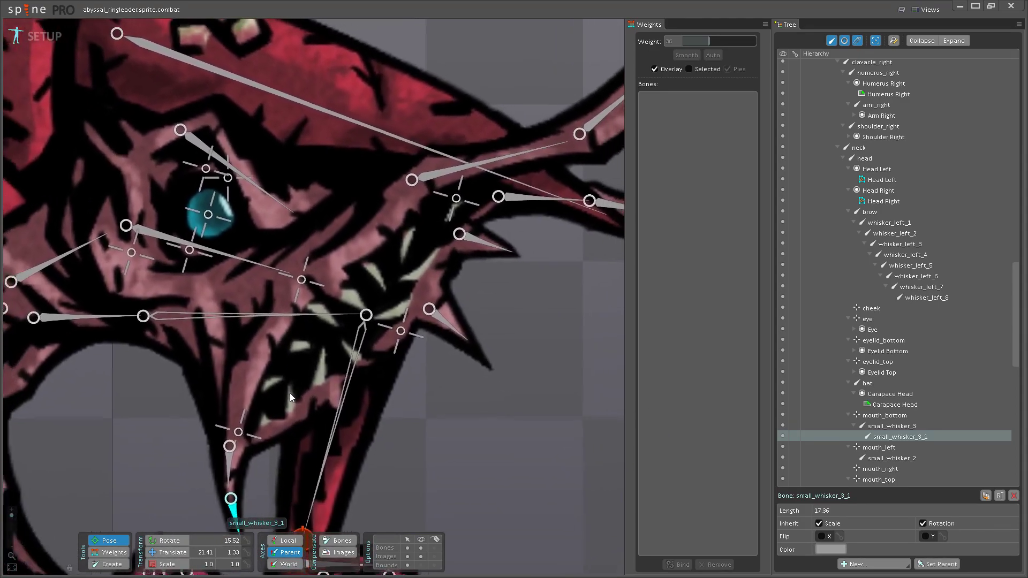
pyautogui.scroll(-3, 290, 393)
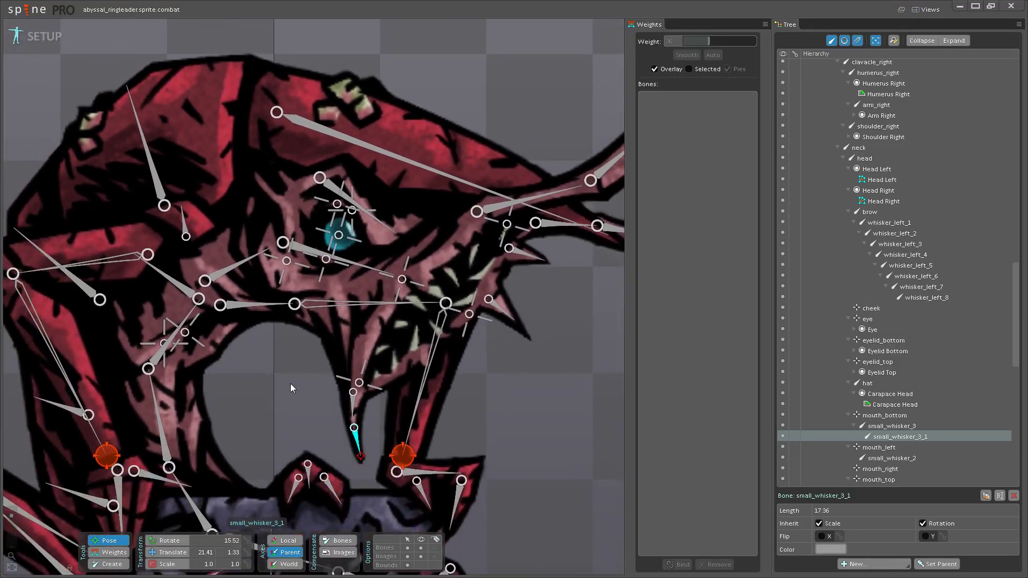
pyautogui.scroll(-3, 416, 371)
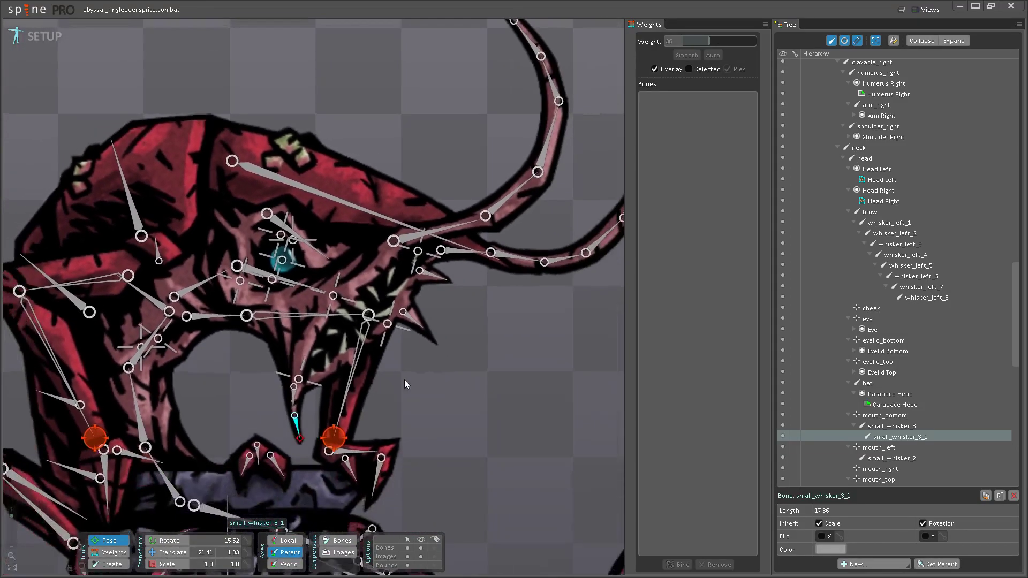
pyautogui.scroll(2, 390, 413)
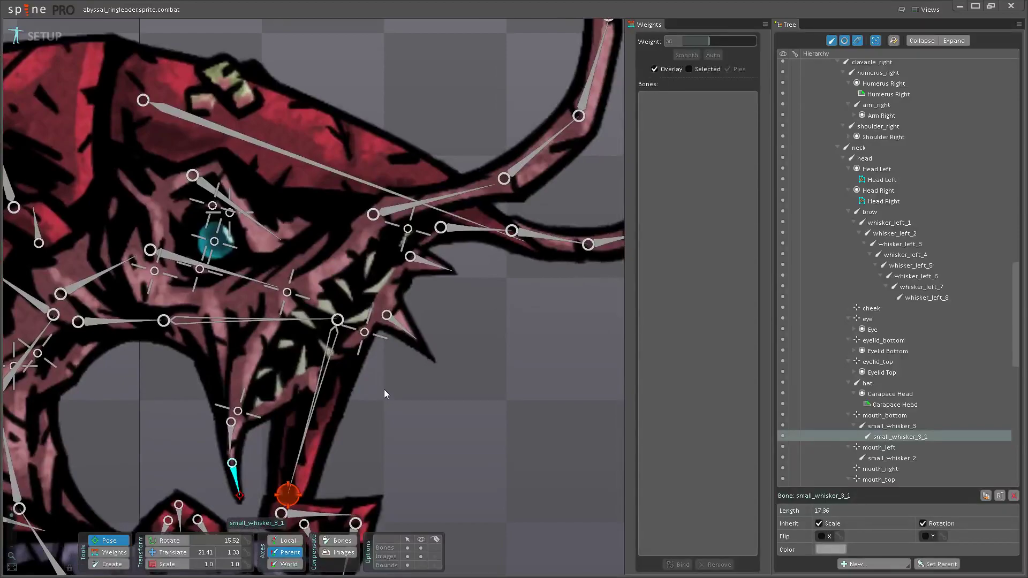
pyautogui.moveTo(384, 391); pyautogui.dragTo(451, 409)
pyautogui.moveTo(247, 389); pyautogui.dragTo(277, 413)
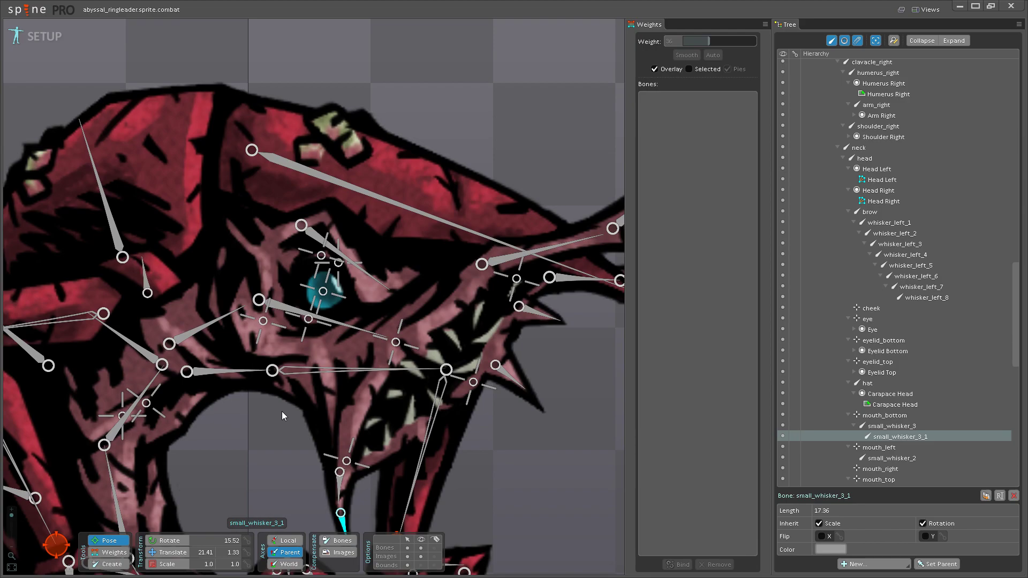
pyautogui.moveTo(337, 404); pyautogui.dragTo(303, 311)
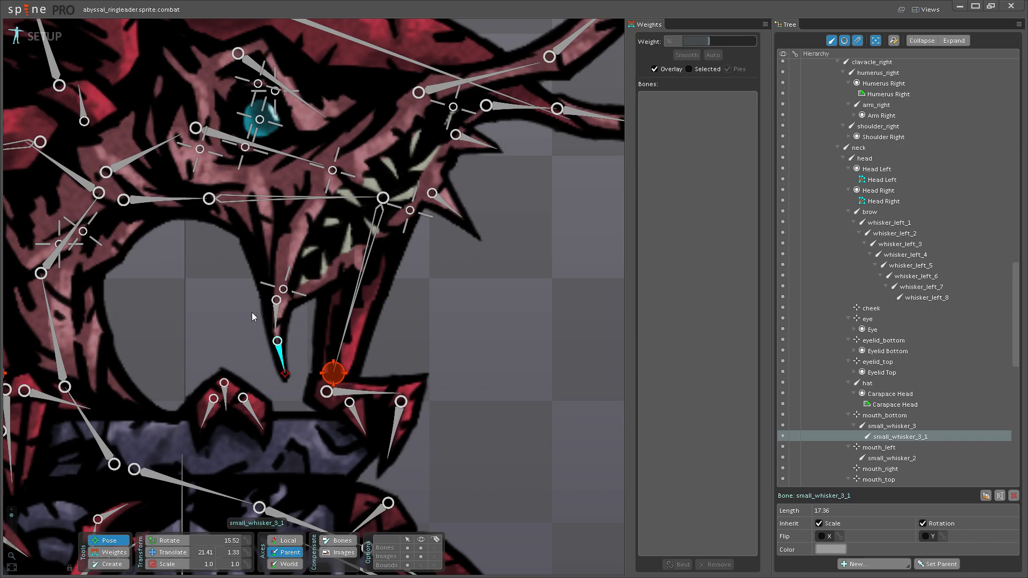
pyautogui.moveTo(251, 313); pyautogui.dragTo(302, 390)
pyautogui.scroll(-1, 241, 372)
pyautogui.scroll(2, 302, 390)
pyautogui.scroll(1, 323, 384)
pyautogui.scroll(-3, 323, 384)
pyautogui.scroll(2, 323, 384)
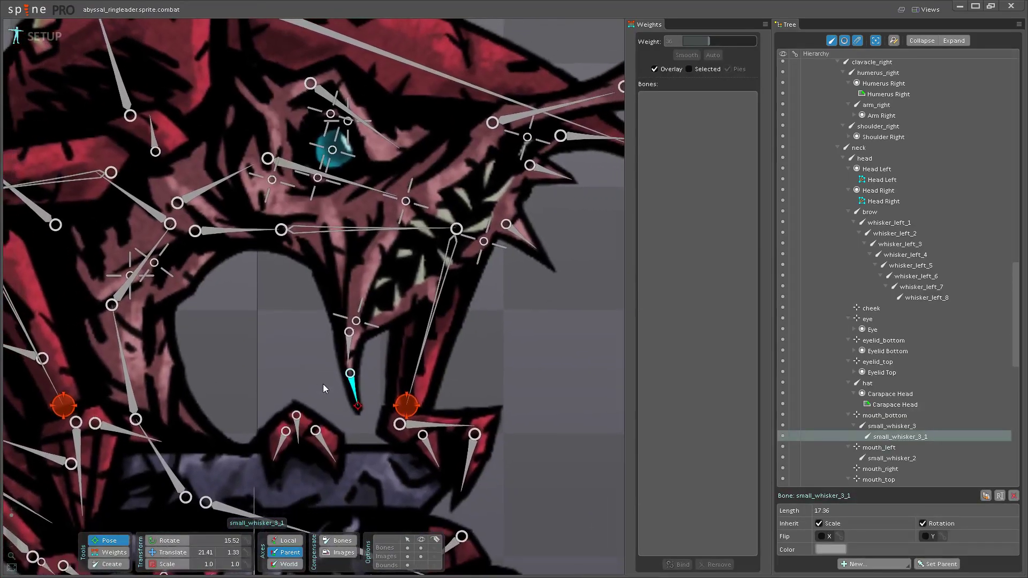
pyautogui.moveTo(308, 382); pyautogui.dragTo(283, 369)
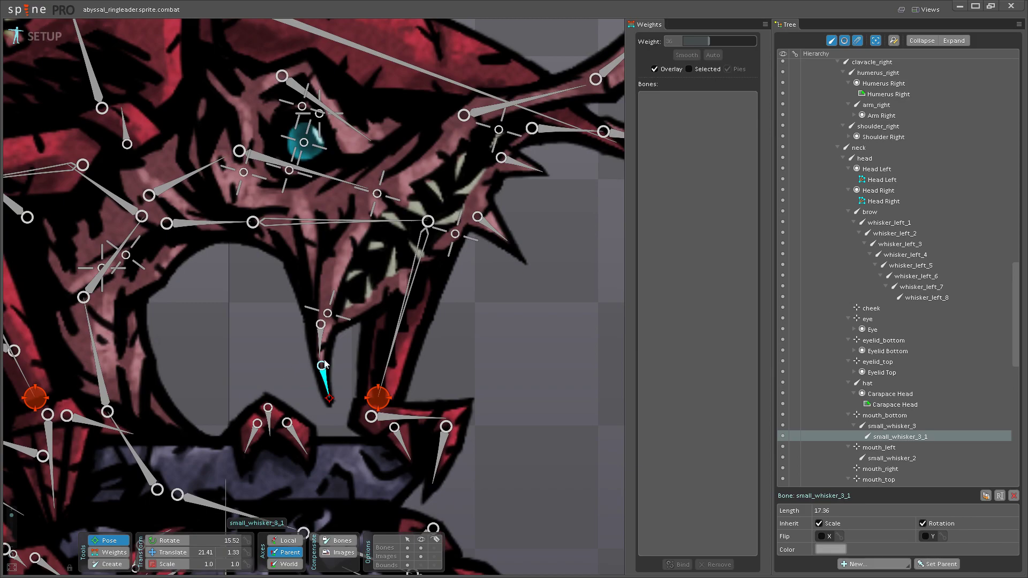
pyautogui.moveTo(490, 337); pyautogui.dragTo(492, 362)
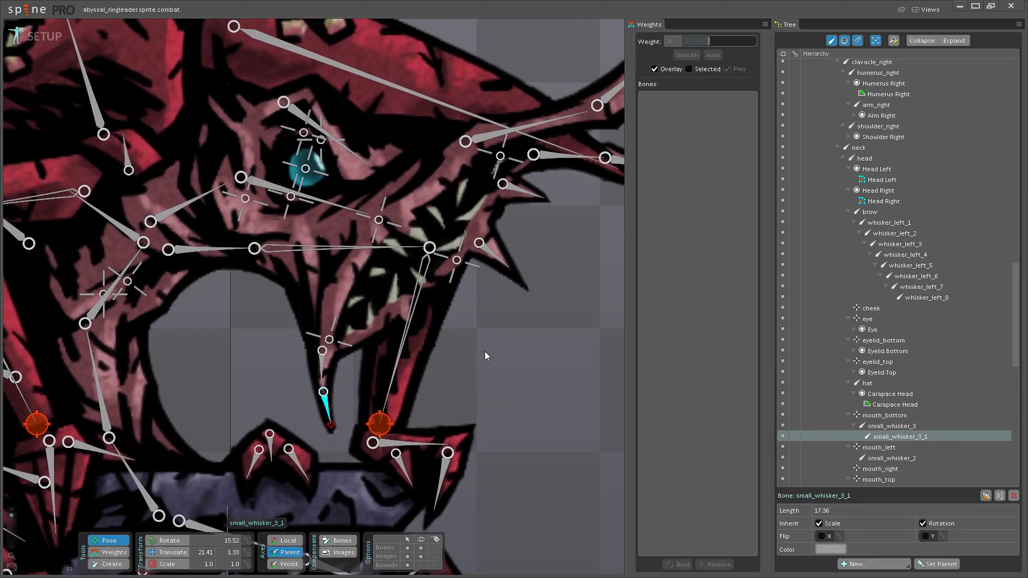
pyautogui.scroll(3, 316, 386)
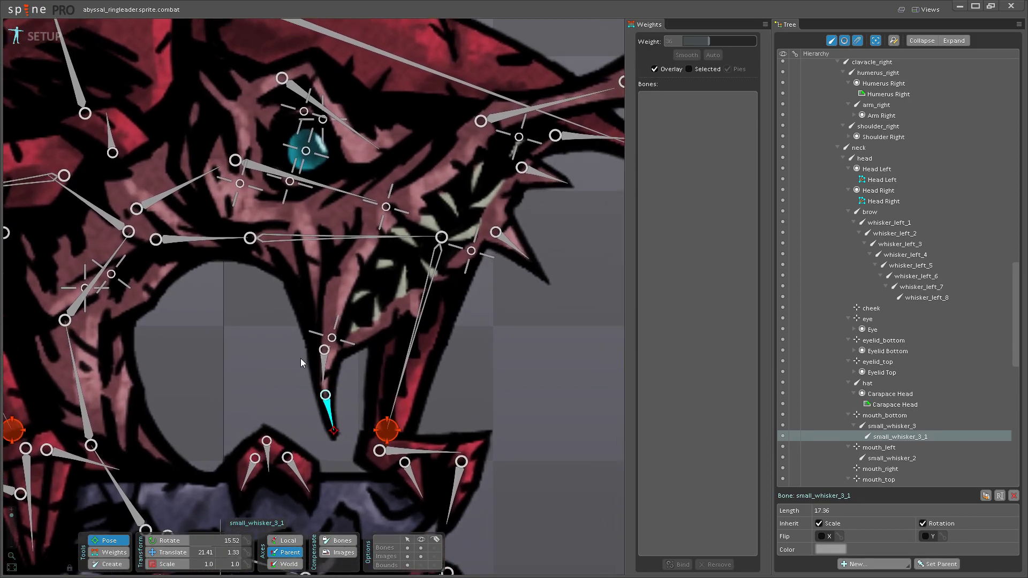
# - Test-pose the small_whisker_3_1 bone, save the project, and undo the pose changes
pyautogui.moveTo(334, 431)
pyautogui.mouseDown()
pyautogui.moveTo(356, 418)
pyautogui.moveTo(314, 442)
pyautogui.moveTo(364, 427)
pyautogui.moveTo(339, 437)
pyautogui.mouseUp()
pyautogui.hotkey('ctrl', 'z')
pyautogui.hotkey('ctrl', 's')
pyautogui.scroll(-4, 225, 304)
pyautogui.moveTo(224, 304); pyautogui.dragTo(352, 378)
pyautogui.scroll(2, 403, 352)
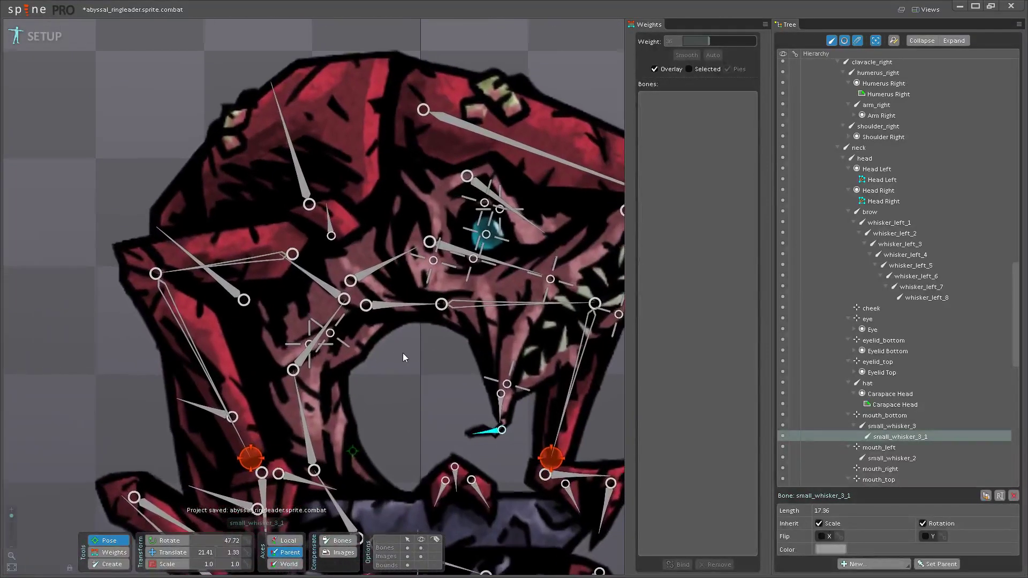
pyautogui.hotkey('ctrl', 'z')
pyautogui.hotkey('ctrl', 'z')
# - Test-rotate the clavacle_left bone with the Rotate tool, undo the rotation, and save the project
pyautogui.moveTo(410, 360); pyautogui.dragTo(338, 324)
pyautogui.click(377, 349)
pyautogui.click(166, 541)
pyautogui.moveTo(302, 257)
pyautogui.mouseDown()
pyautogui.moveTo(306, 269)
pyautogui.moveTo(309, 248)
pyautogui.mouseUp()
pyautogui.hotkey('ctrl', 'z')
pyautogui.hotkey('ctrl', 's')
# - Test the clavacle_left bone's rotation again, undo the changes, and save the project once more
pyautogui.scroll(-3, 312, 333)
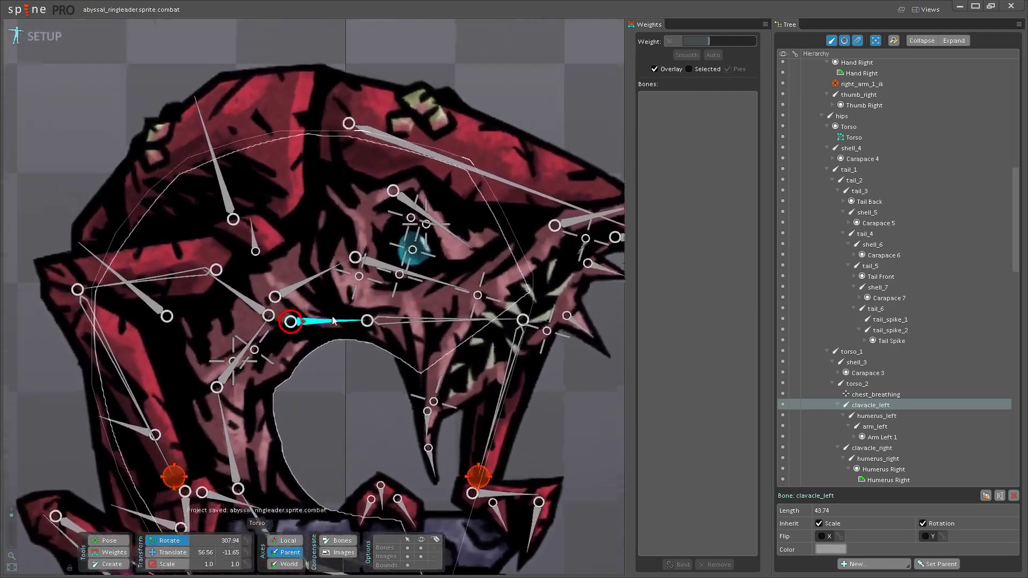
pyautogui.scroll(4, 321, 337)
pyautogui.moveTo(346, 321); pyautogui.dragTo(341, 347)
pyautogui.hotkey('ctrl', 'z')
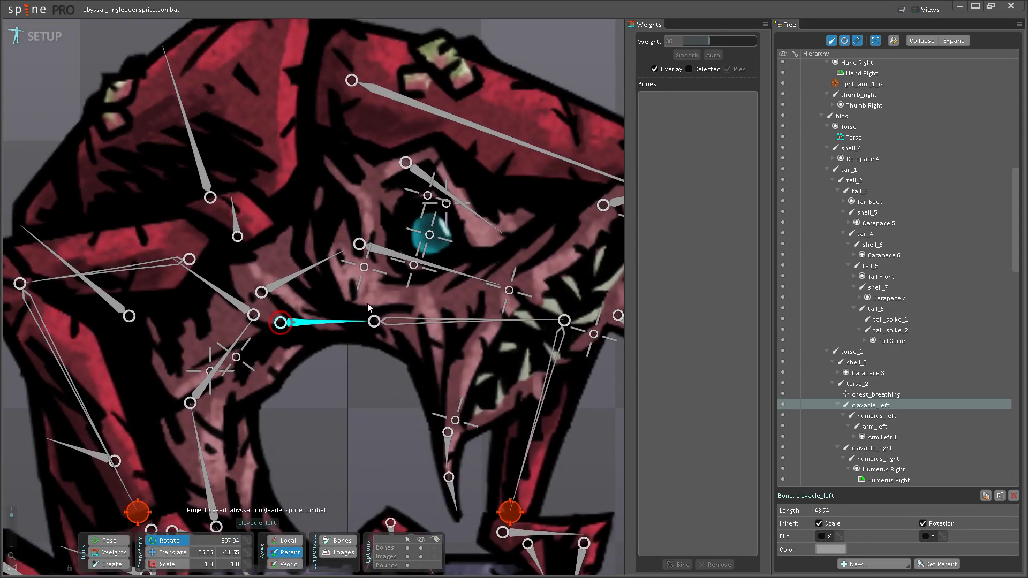
pyautogui.scroll(-3, 319, 381)
pyautogui.moveTo(325, 423); pyautogui.dragTo(263, 334)
pyautogui.hotkey('ctrl', 'z')
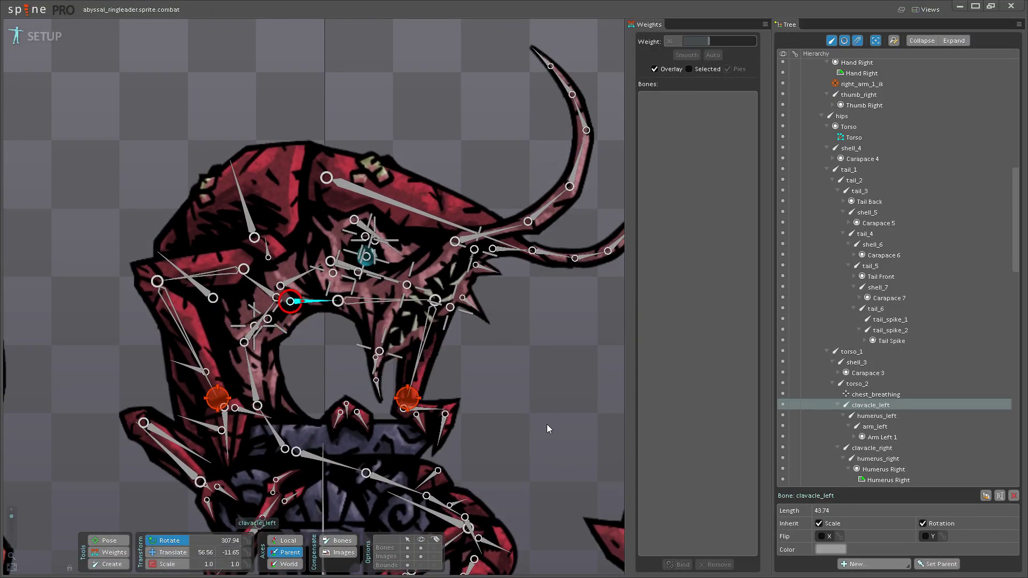
pyautogui.hotkey('ctrl', 's')
# - Select the Tail Back image below the torso and convert it from a region to a mesh
pyautogui.scroll(-3, 547, 424)
pyautogui.moveTo(428, 386); pyautogui.dragTo(453, 252)
pyautogui.scroll(2, 364, 360)
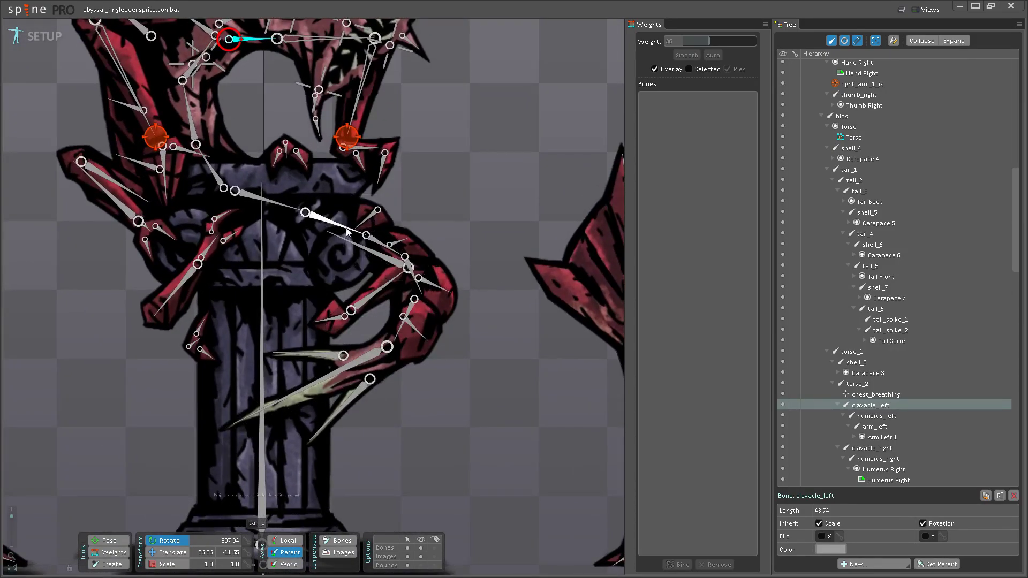
pyautogui.click(368, 233)
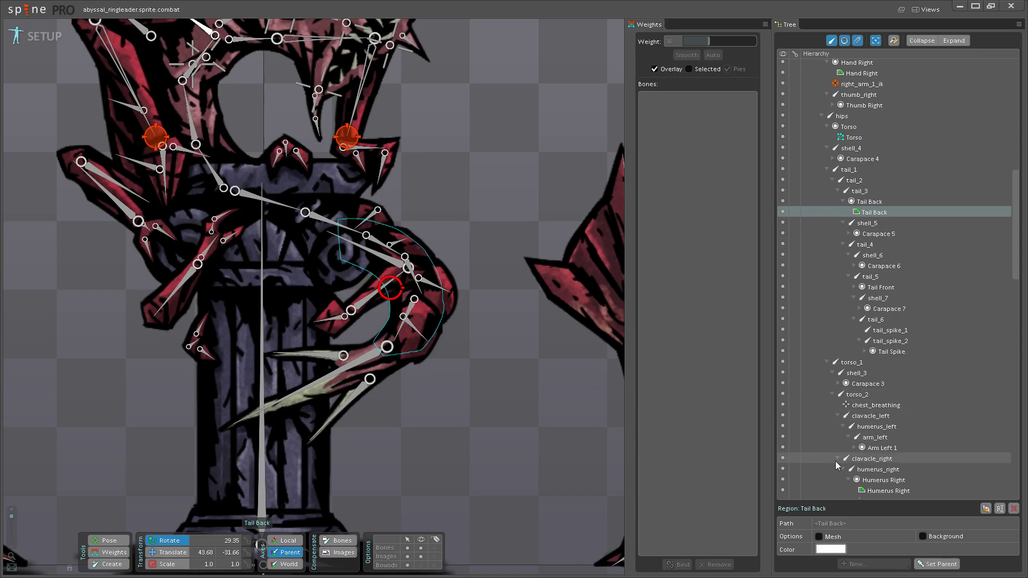
pyautogui.click(818, 536)
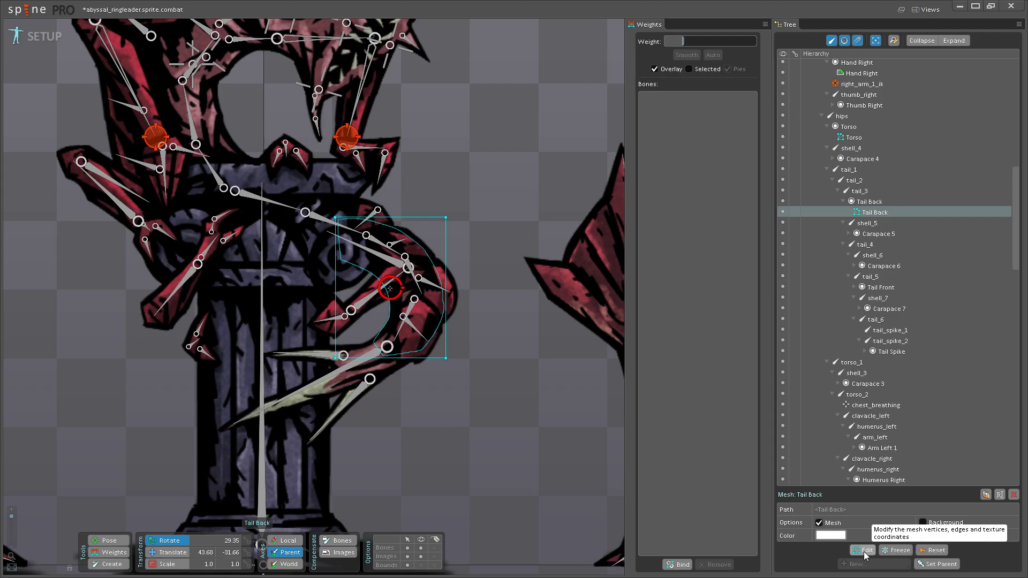
pyautogui.click(864, 552)
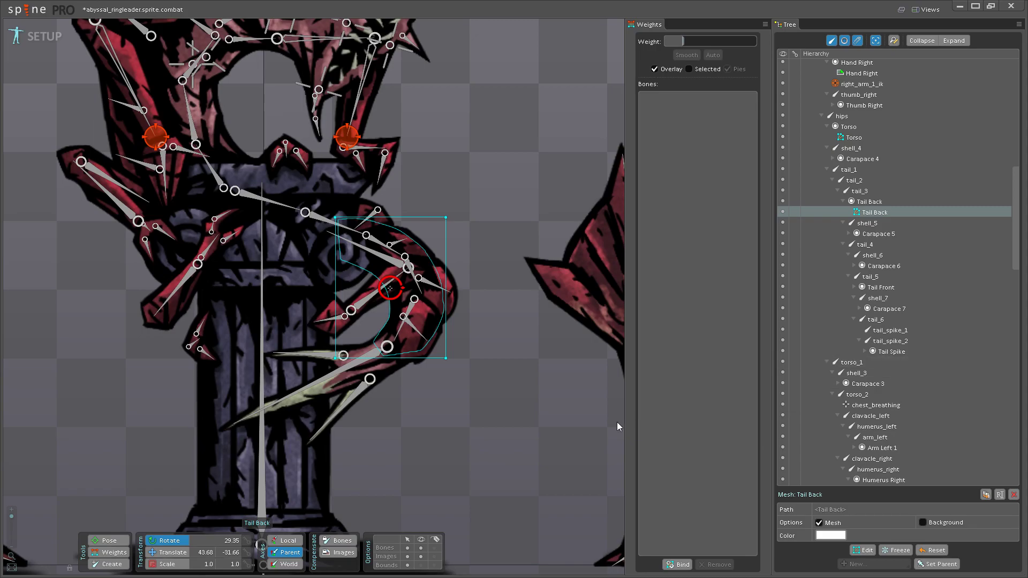
pyautogui.scroll(-1, 346, 397)
pyautogui.scroll(-1, 346, 396)
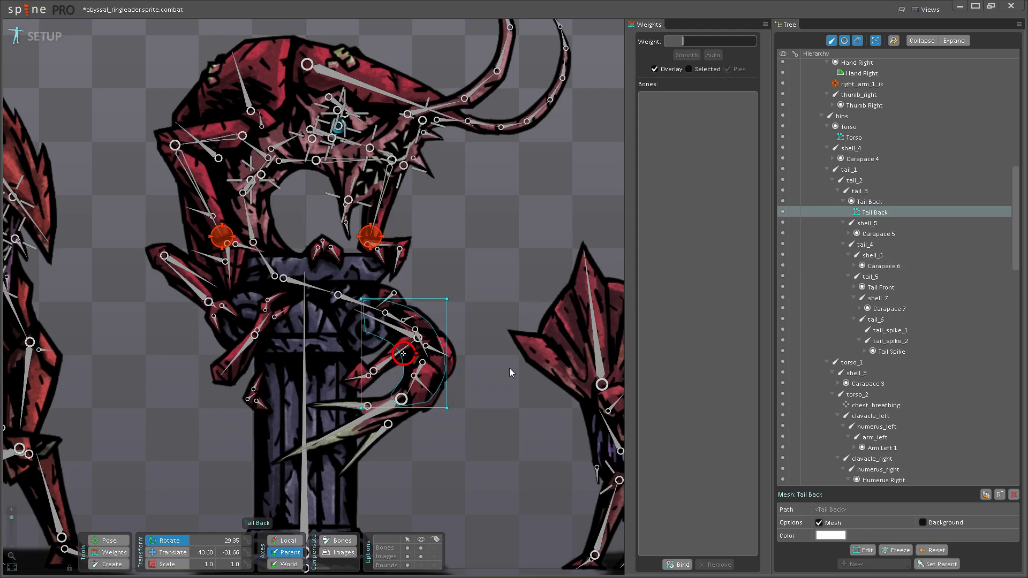
pyautogui.moveTo(453, 409); pyautogui.dragTo(483, 421)
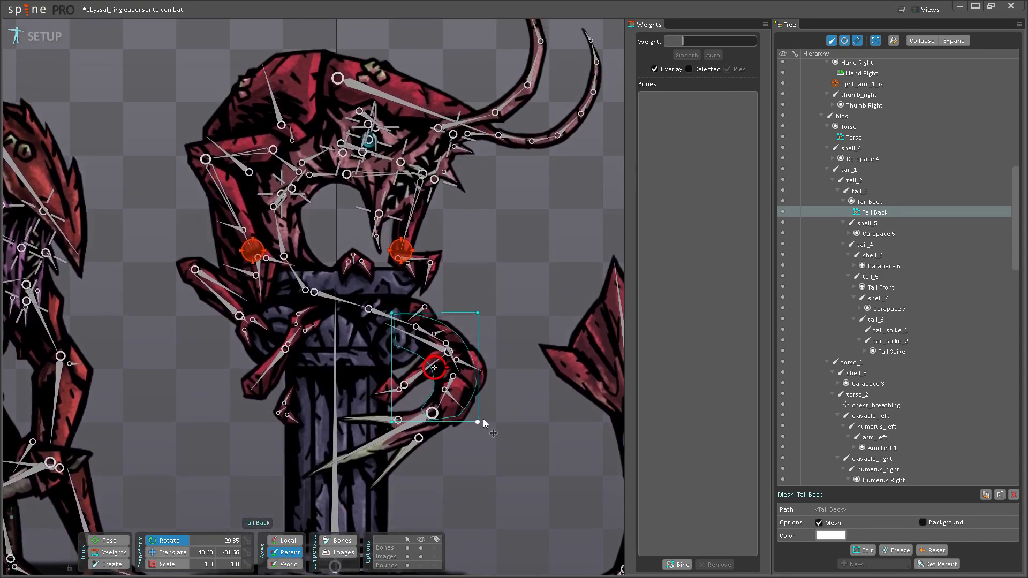
pyautogui.scroll(1, 478, 407)
pyautogui.scroll(-2, 473, 403)
pyautogui.scroll(3, 388, 423)
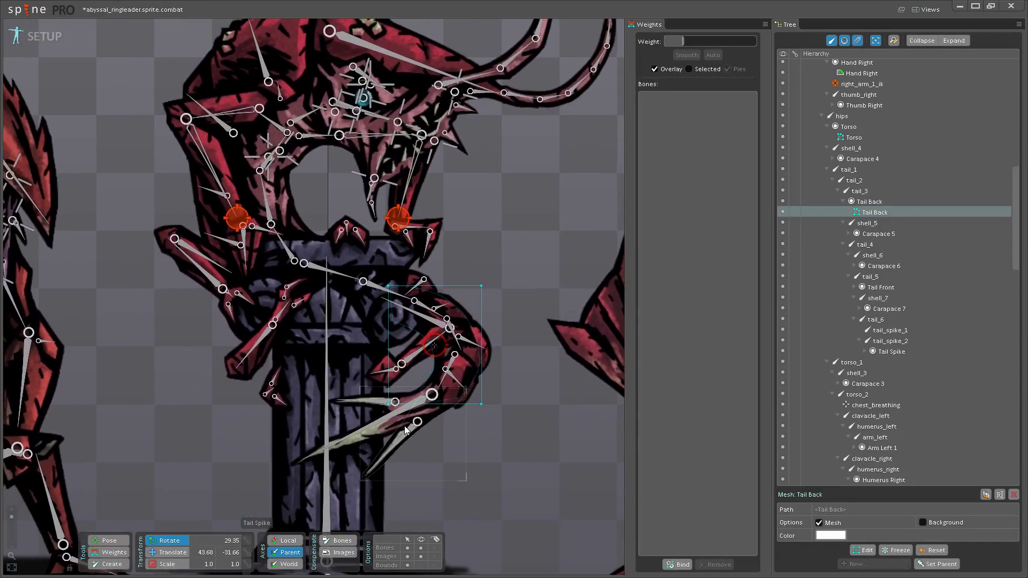
pyautogui.scroll(3, 389, 423)
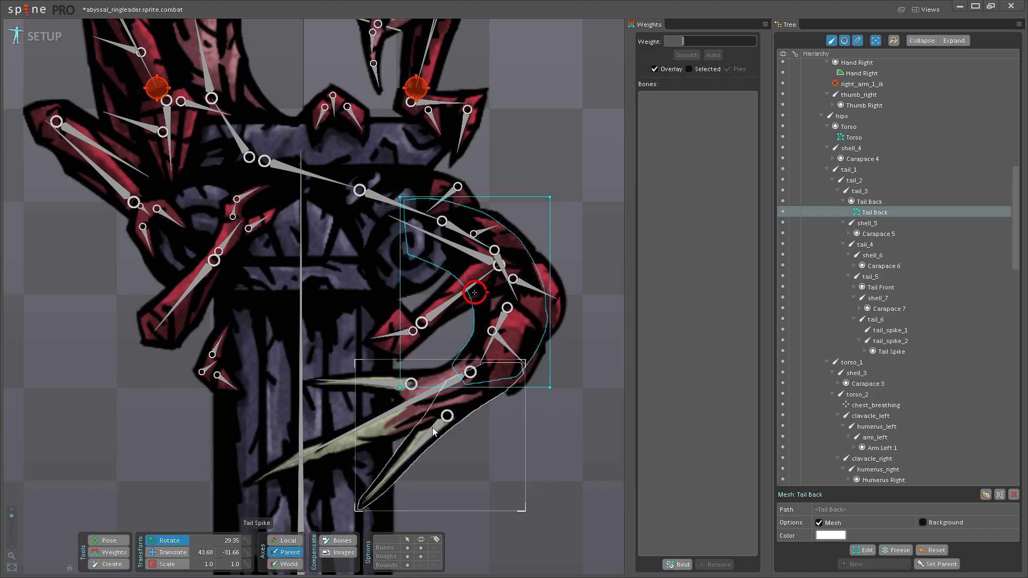
pyautogui.scroll(-5, 432, 427)
pyautogui.scroll(5, 433, 441)
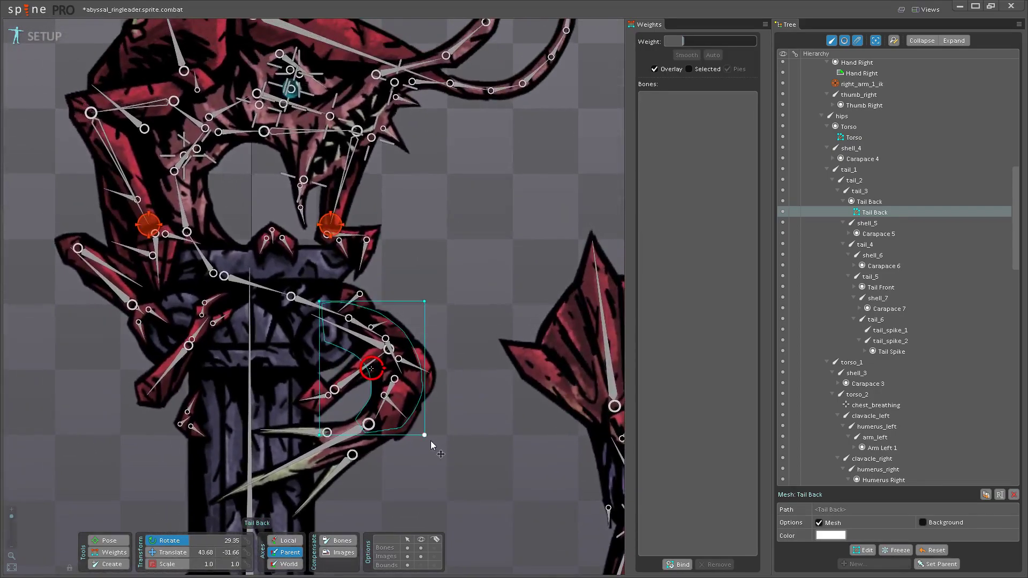
pyautogui.scroll(-3, 405, 457)
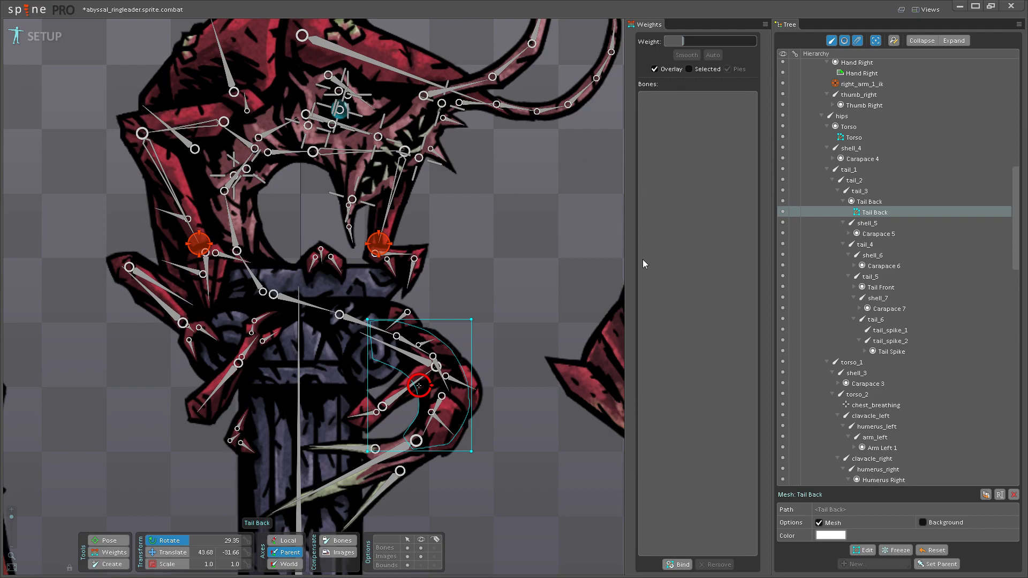
pyautogui.moveTo(507, 341); pyautogui.dragTo(514, 282)
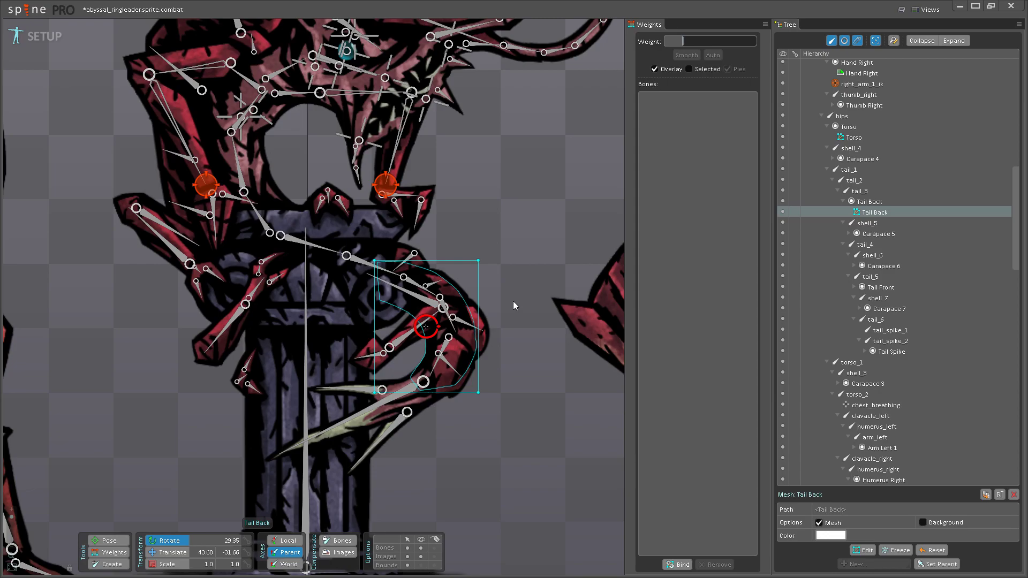
pyautogui.scroll(4, 513, 301)
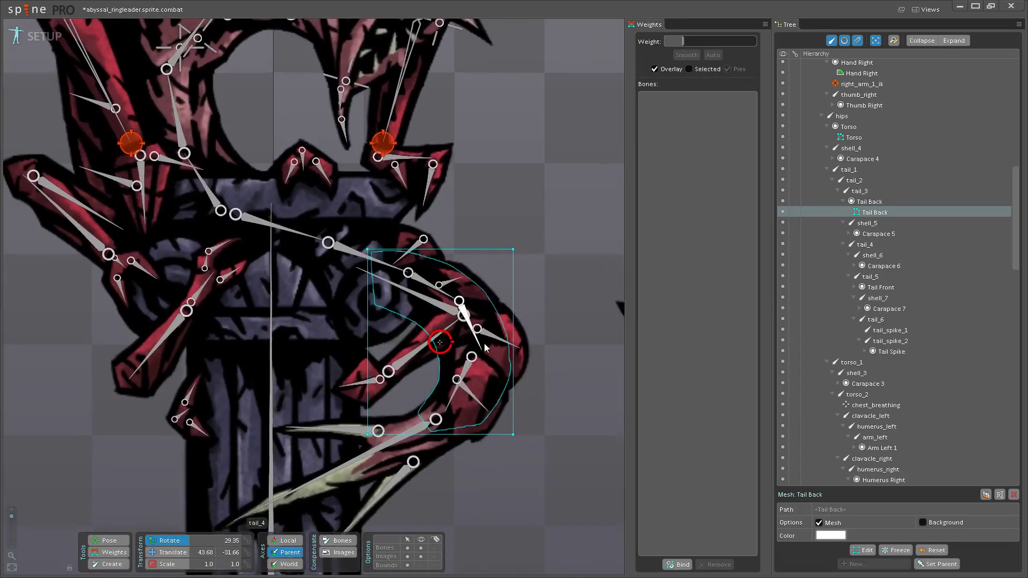
pyautogui.scroll(-1, 485, 343)
pyautogui.moveTo(566, 347); pyautogui.dragTo(542, 299)
pyautogui.moveTo(498, 393); pyautogui.dragTo(505, 423)
pyautogui.moveTo(503, 367); pyautogui.dragTo(546, 380)
pyautogui.moveTo(507, 321); pyautogui.dragTo(548, 317)
pyautogui.scroll(1, 541, 375)
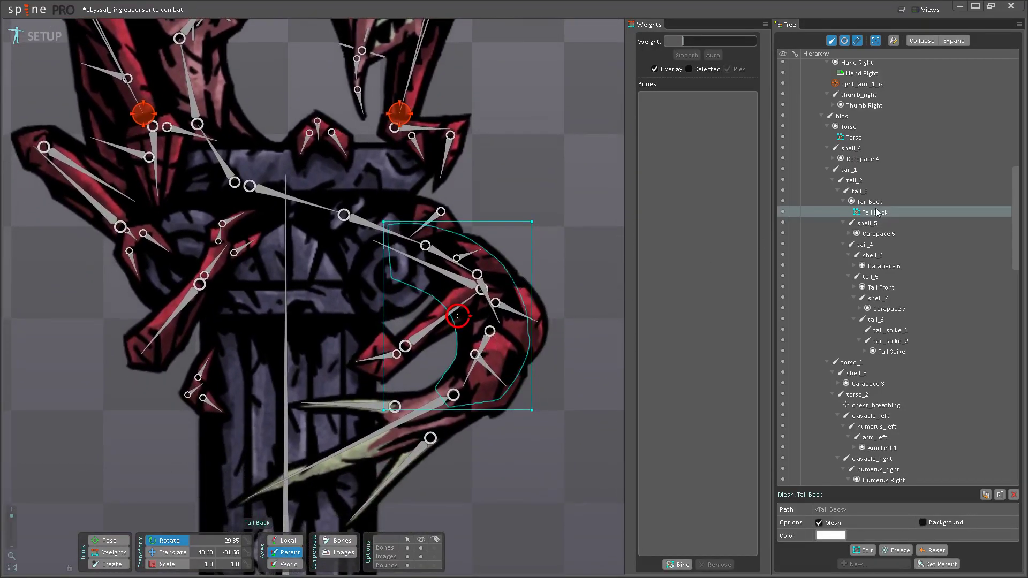
pyautogui.click(871, 202)
pyautogui.click(873, 214)
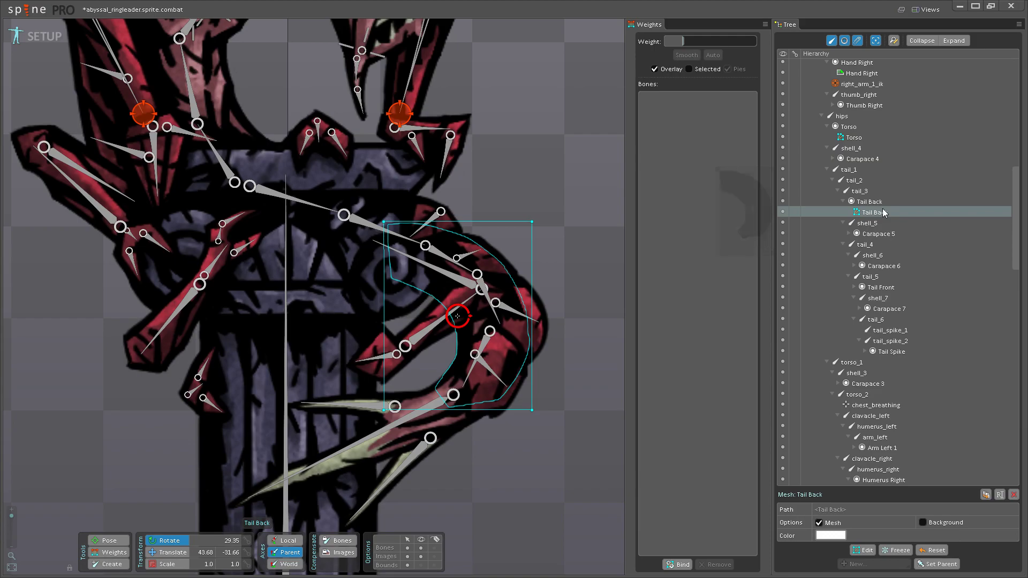
pyautogui.moveTo(448, 421); pyautogui.dragTo(439, 461)
pyautogui.moveTo(522, 418); pyautogui.dragTo(500, 445)
pyautogui.scroll(1, 501, 446)
pyautogui.scroll(2, 500, 446)
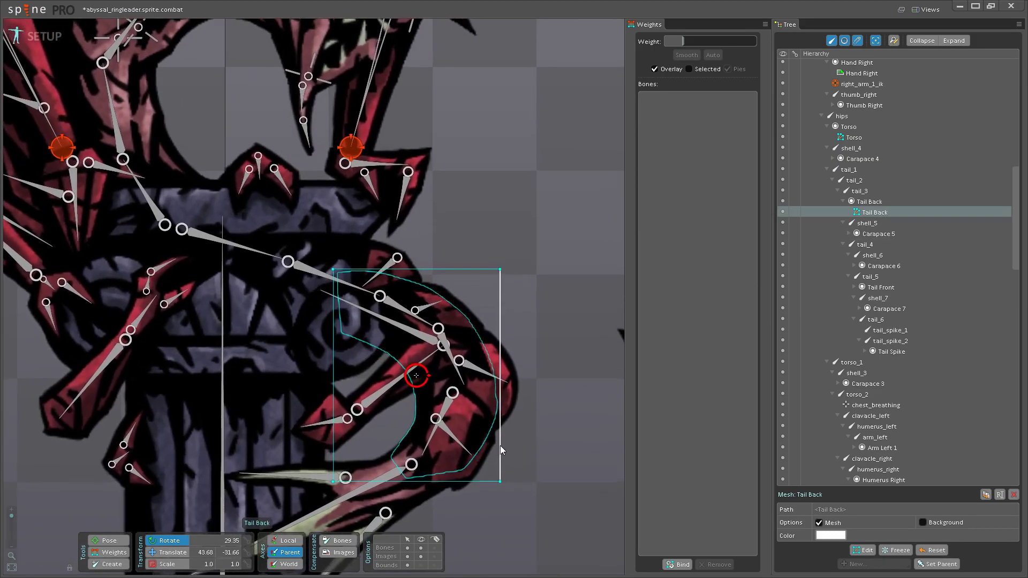
# - Open the Tail Back mesh for editing and create vertices following the inner curve of the tail
pyautogui.click(870, 549)
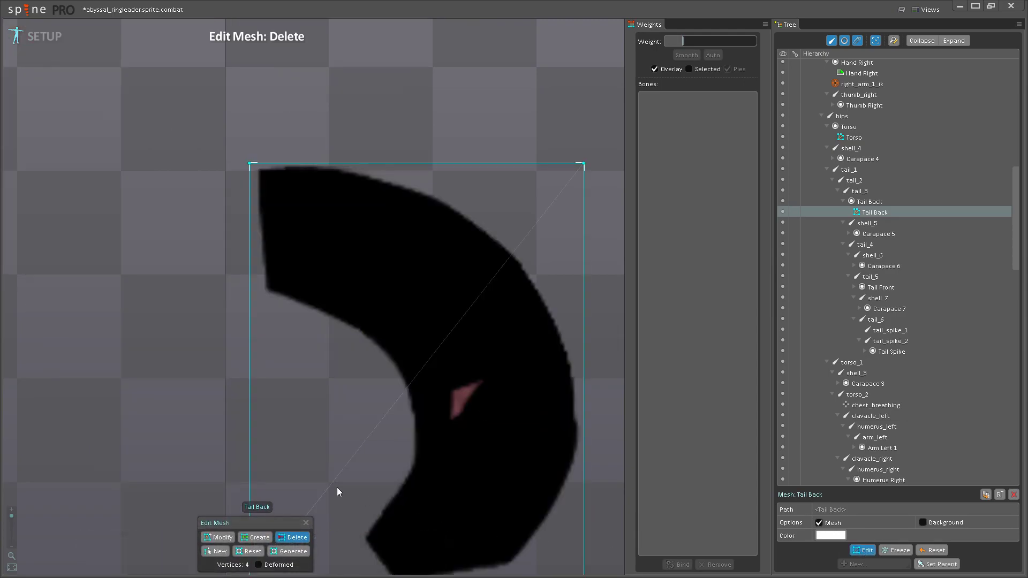
pyautogui.click(255, 537)
pyautogui.click(250, 296)
pyautogui.click(288, 309)
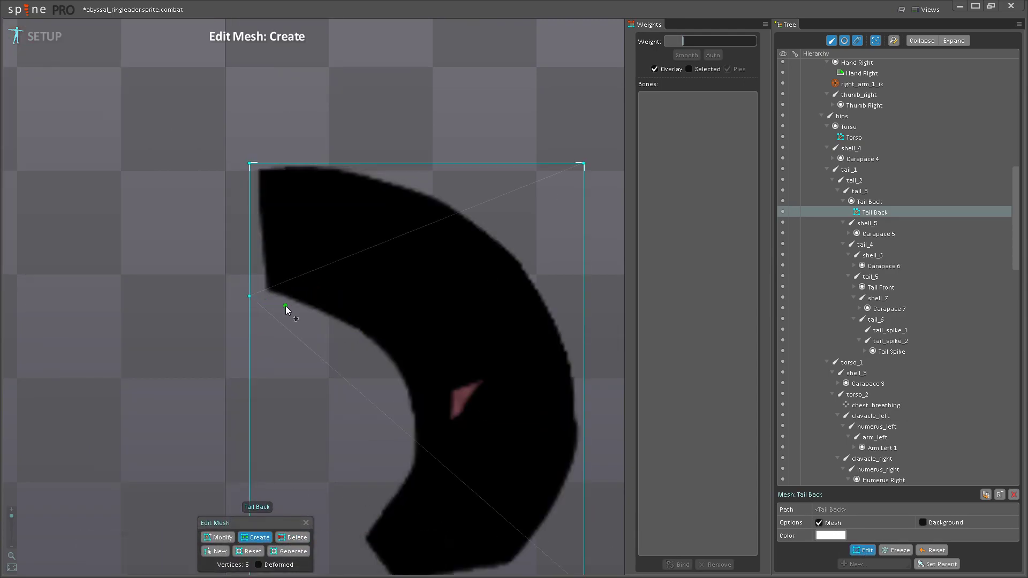
pyautogui.click(329, 327)
pyautogui.click(371, 350)
pyautogui.click(396, 382)
pyautogui.click(404, 418)
pyautogui.click(400, 394)
pyautogui.click(378, 426)
pyautogui.click(351, 453)
pyautogui.click(359, 489)
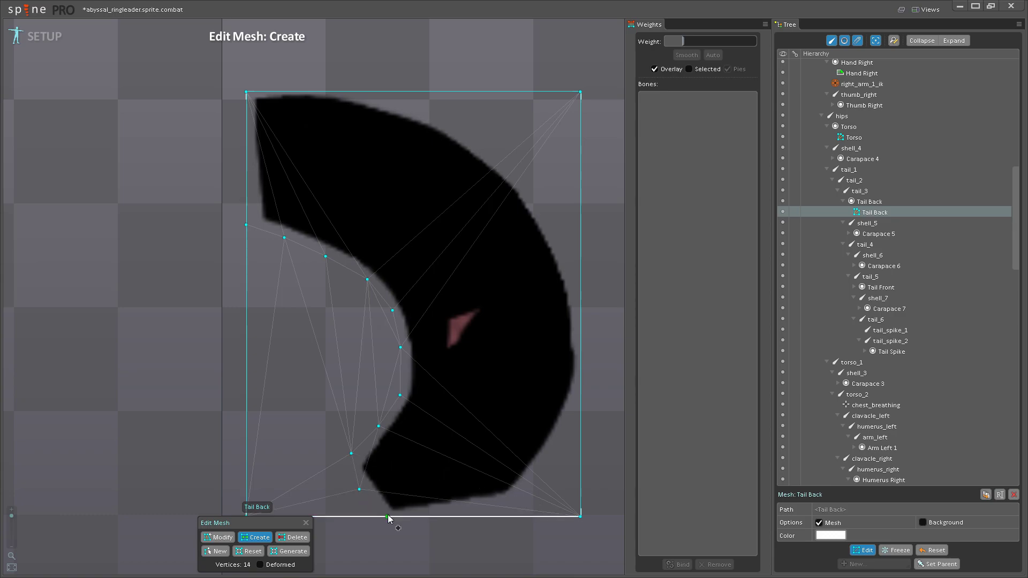
# - Add vertices around the tail's lower end and up the lower and middle part of its outer curve
pyautogui.click(384, 516)
pyautogui.click(434, 516)
pyautogui.click(497, 508)
pyautogui.click(528, 501)
pyautogui.click(557, 454)
pyautogui.moveTo(574, 428); pyautogui.dragTo(554, 466)
pyautogui.click(560, 449)
pyautogui.click(560, 384)
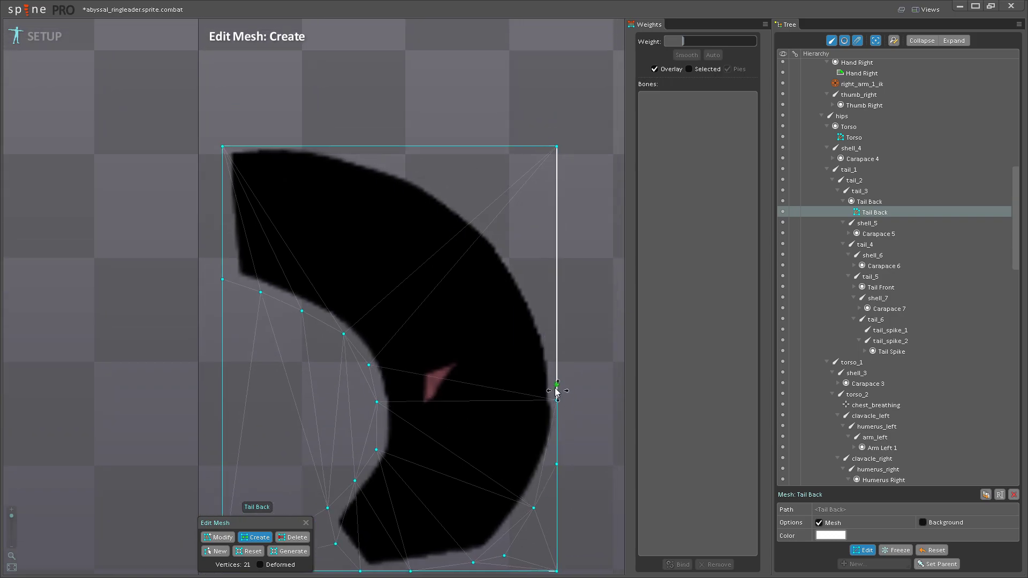
pyautogui.click(555, 417)
pyautogui.click(533, 361)
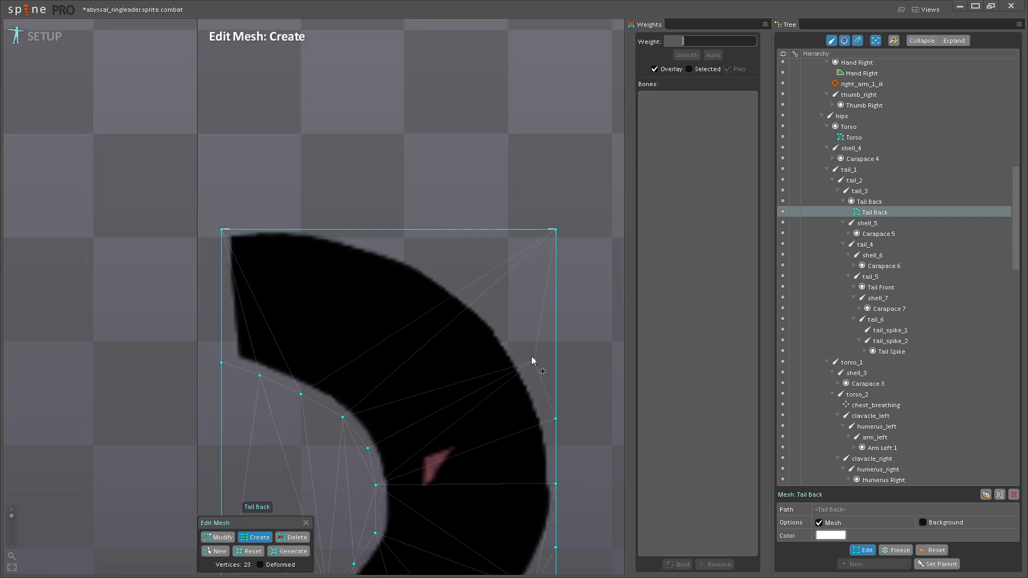
# - Continue the outline with vertices along the upper outer curve, the upper border and the straight edge at the tail's base
pyautogui.click(496, 315)
pyautogui.click(454, 275)
pyautogui.click(486, 302)
pyautogui.click(426, 284)
pyautogui.click(355, 284)
pyautogui.click(297, 324)
pyautogui.click(297, 383)
# - Create six interior vertices spread along the body of the Tail Back mesh
pyautogui.scroll(-1, 530, 506)
pyautogui.moveTo(530, 506); pyautogui.dragTo(421, 343)
pyautogui.scroll(1, 402, 403)
pyautogui.click(399, 405)
pyautogui.click(460, 412)
pyautogui.click(385, 313)
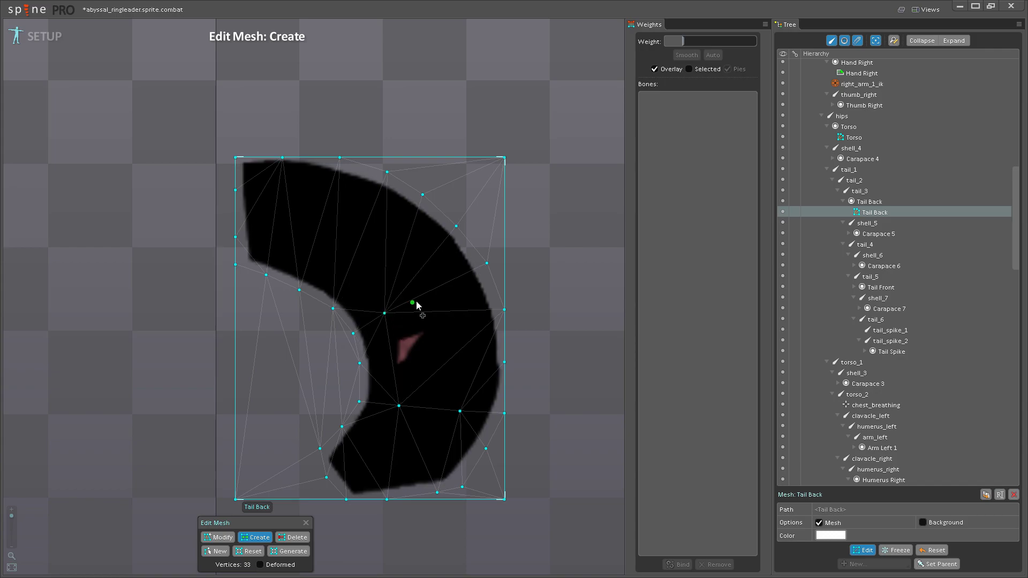
pyautogui.click(439, 284)
pyautogui.moveTo(333, 256); pyautogui.dragTo(370, 345)
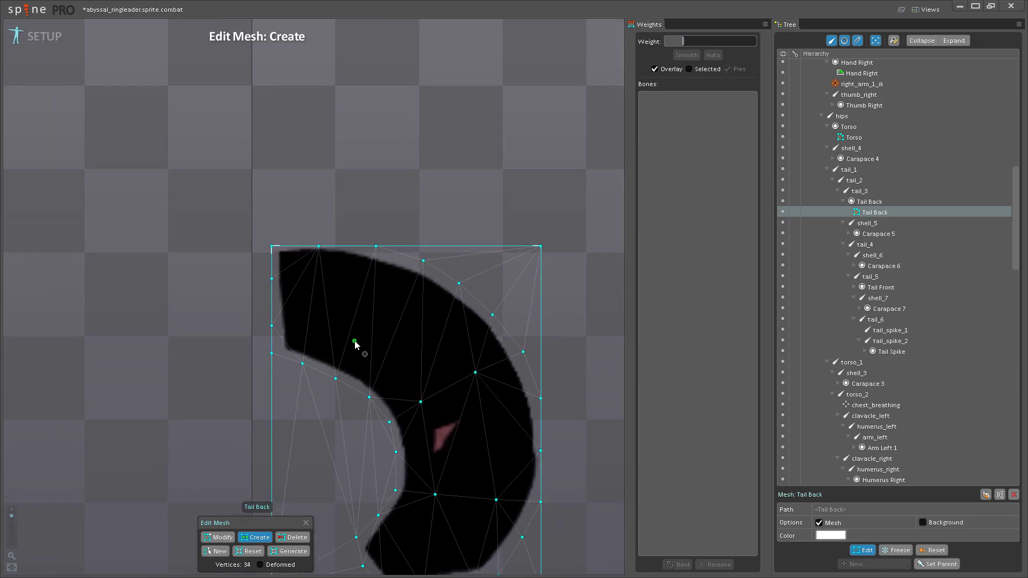
pyautogui.click(365, 285)
pyautogui.moveTo(411, 379); pyautogui.dragTo(362, 297)
# - Delete the mesh's upper-right and both lower corner vertices that lie outside the tail shape
pyautogui.click(300, 537)
pyautogui.click(492, 506)
pyautogui.click(492, 165)
pyautogui.moveTo(404, 401); pyautogui.dragTo(480, 236)
pyautogui.click(300, 336)
pyautogui.moveTo(597, 274); pyautogui.dragTo(570, 470)
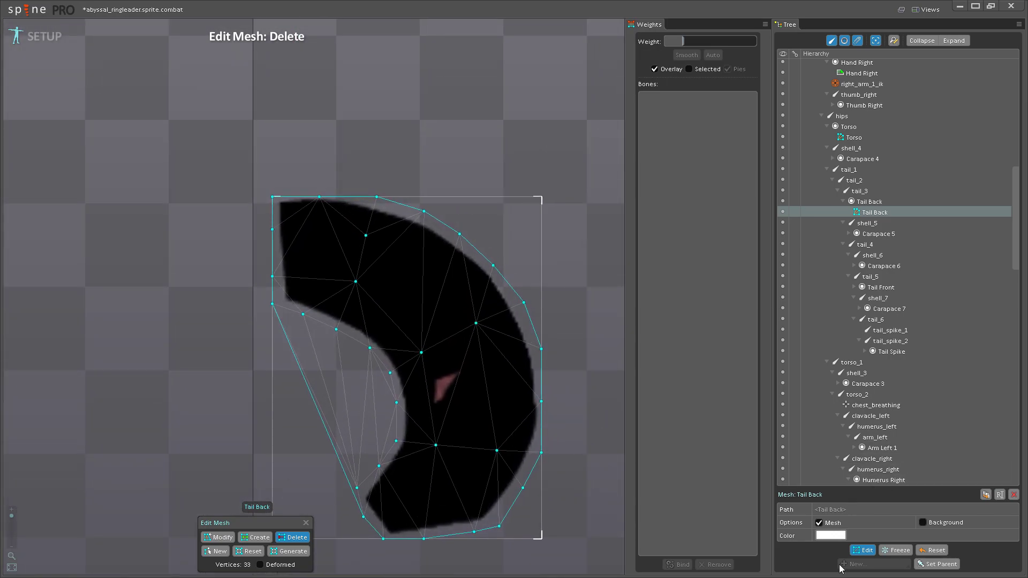
# - Finish editing the mesh, bind Tail Back to tail_2, tail_3, tail_4 and tail_5, and save the project
pyautogui.click(859, 549)
pyautogui.click(677, 564)
pyautogui.scroll(2, 349, 321)
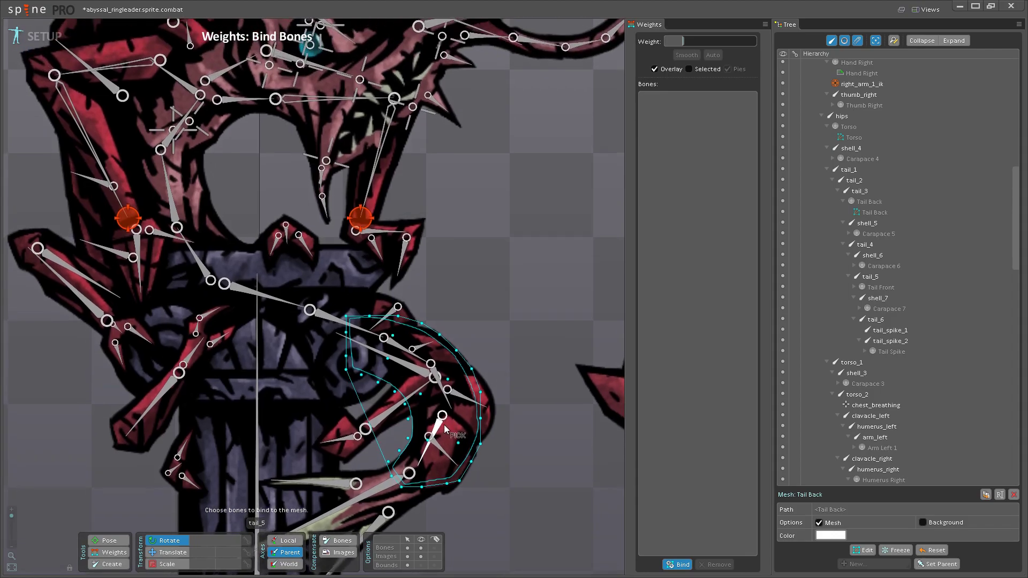
pyautogui.click(349, 321)
pyautogui.click(409, 351)
pyautogui.click(450, 402)
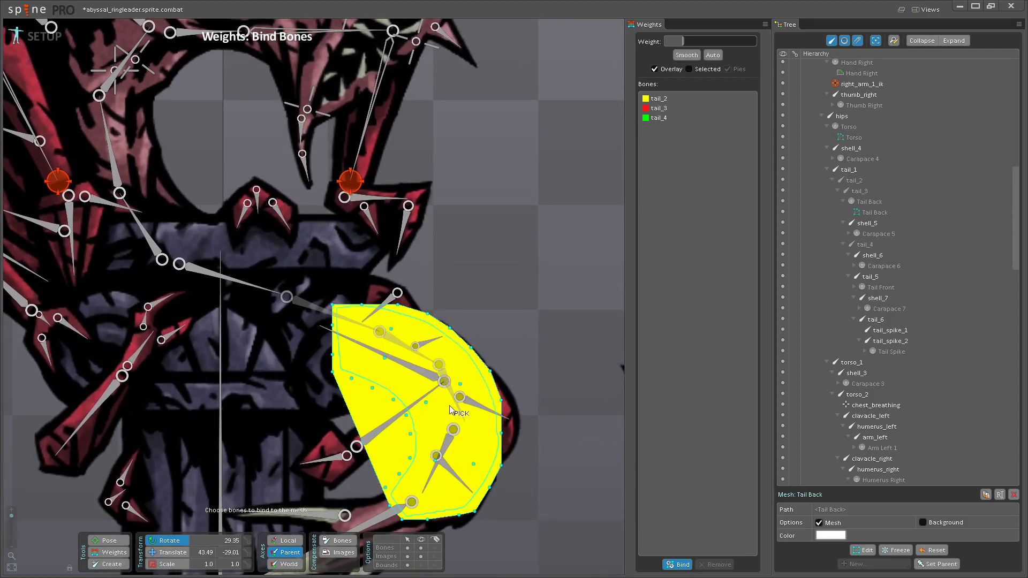
pyautogui.click(449, 454)
pyautogui.click(678, 564)
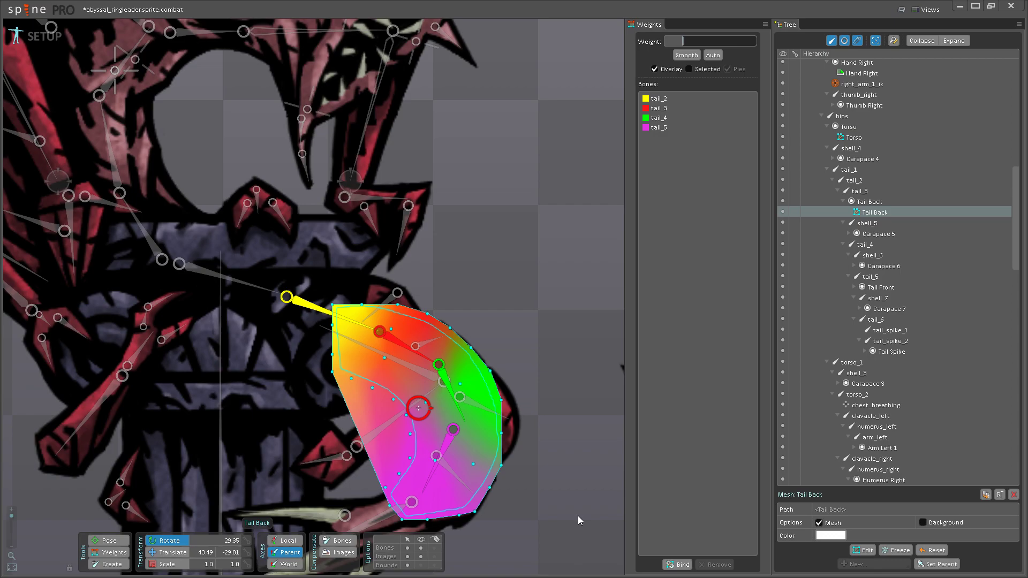
pyautogui.hotkey('ctrl', 's')
# - Examine how the tail_2 to tail_5 weights are distributed across the Tail Back mesh
pyautogui.scroll(-2, 558, 457)
pyautogui.moveTo(558, 458); pyautogui.dragTo(482, 405)
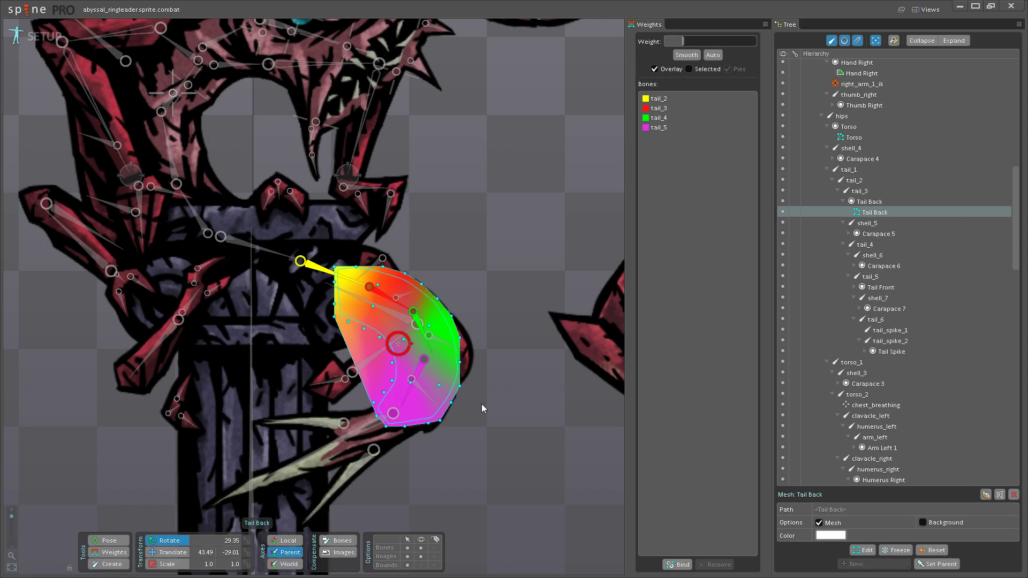
pyautogui.scroll(5, 482, 404)
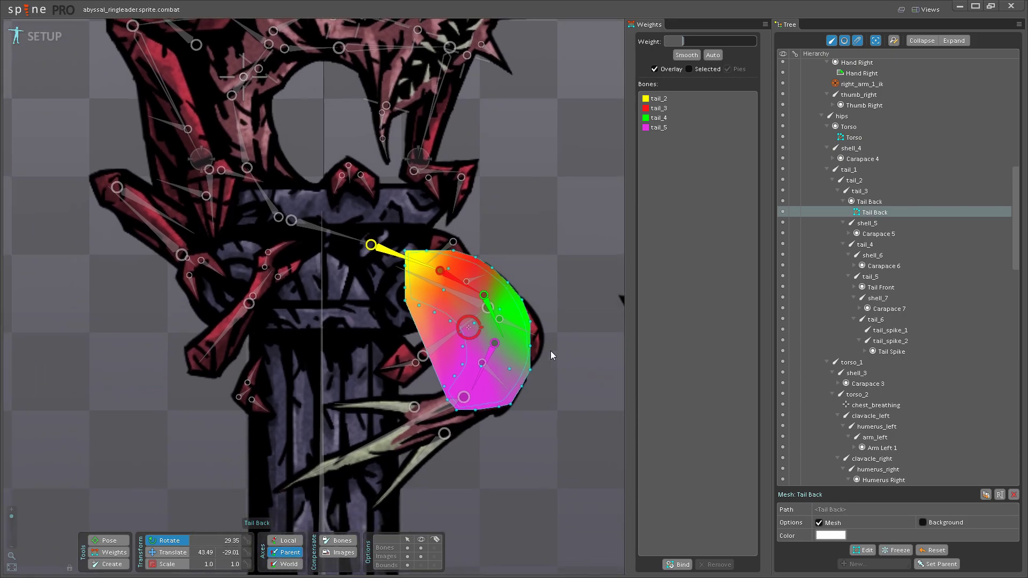
pyautogui.scroll(-5, 506, 410)
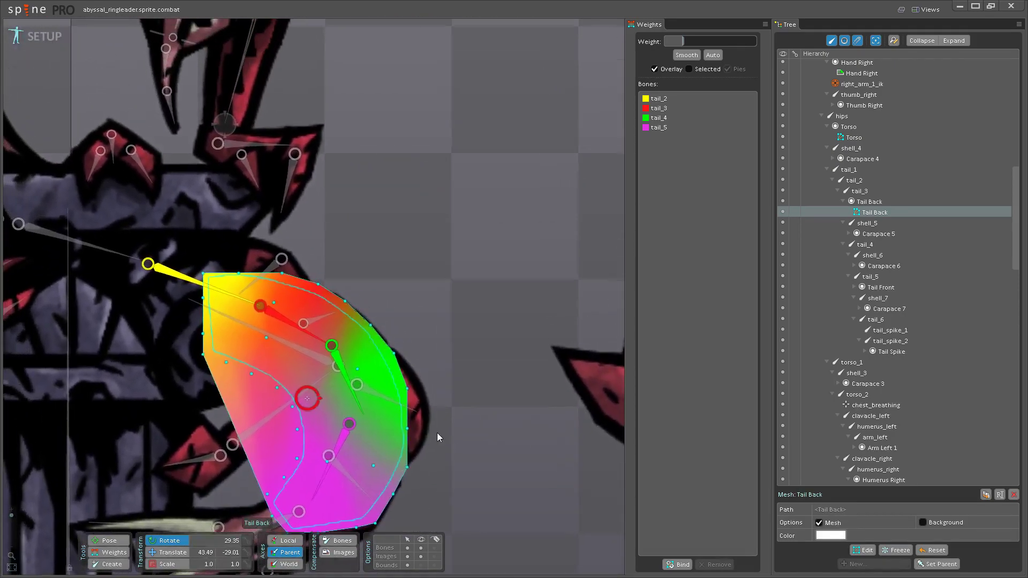
pyautogui.scroll(3, 507, 415)
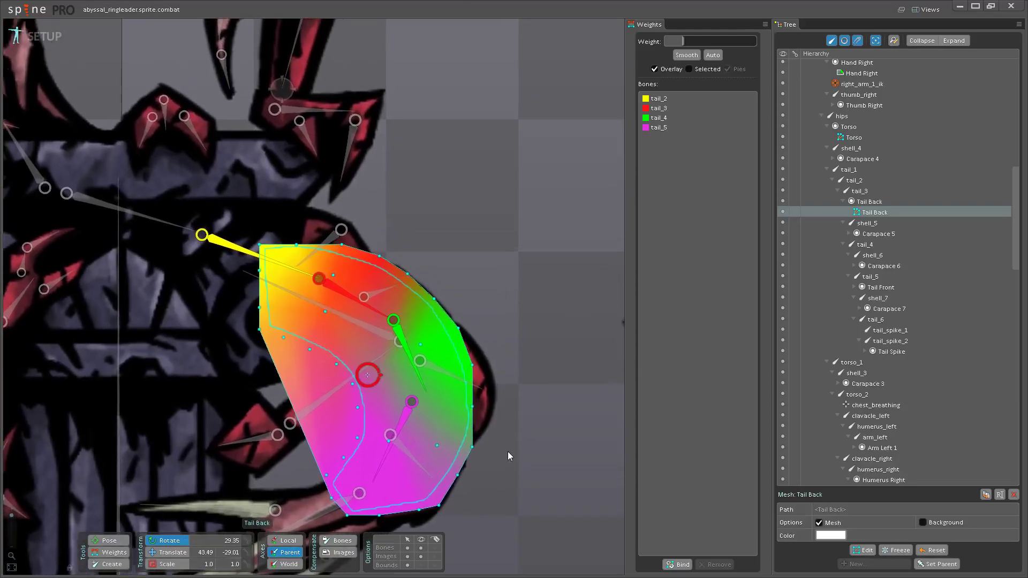
pyautogui.scroll(-2, 473, 445)
pyautogui.moveTo(466, 436); pyautogui.dragTo(471, 449)
pyautogui.scroll(2, 470, 449)
pyautogui.scroll(1, 469, 450)
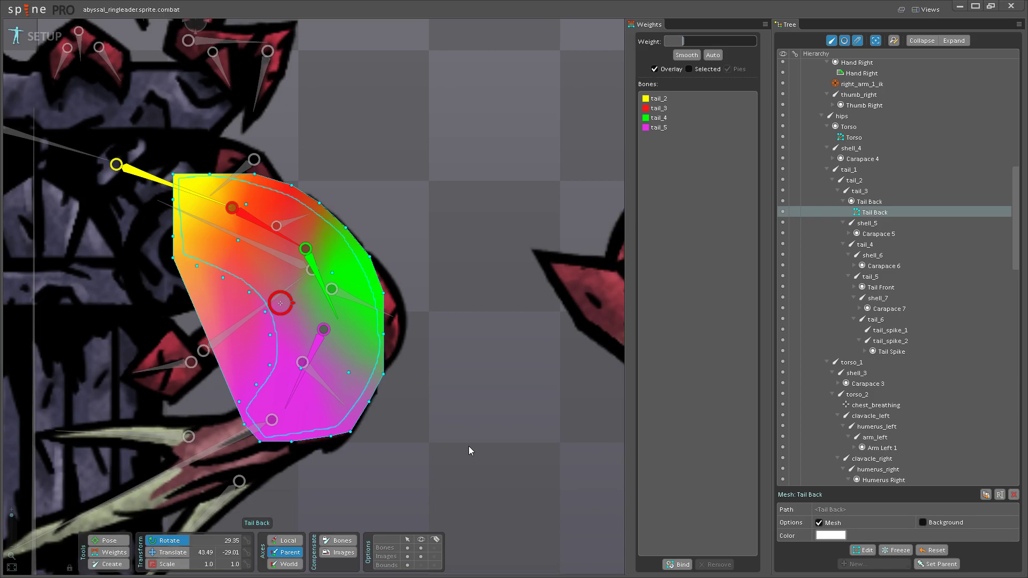
pyautogui.moveTo(448, 368); pyautogui.dragTo(480, 400)
pyautogui.scroll(3, 513, 420)
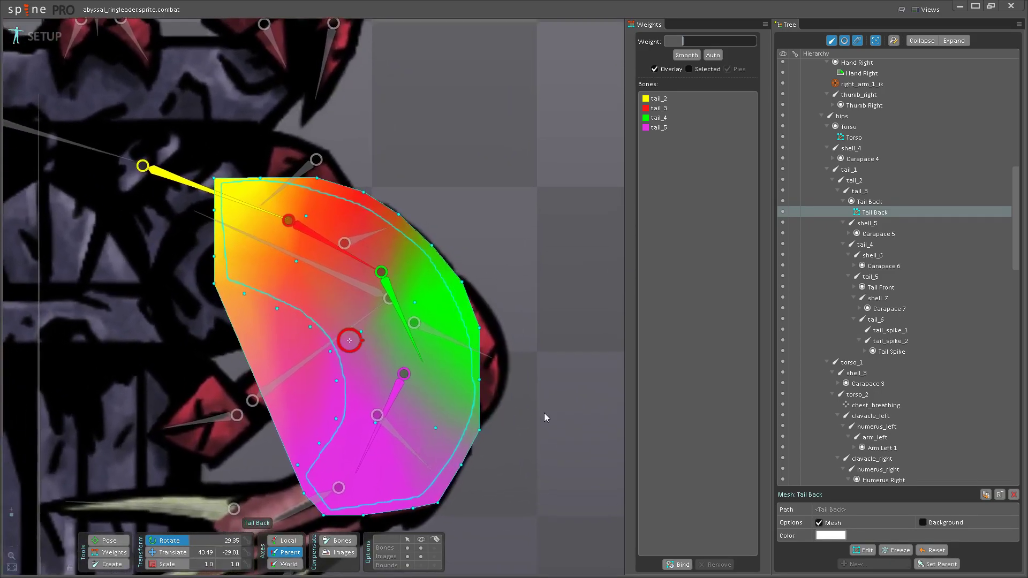
pyautogui.scroll(2, 544, 412)
pyautogui.scroll(-4, 544, 412)
pyautogui.moveTo(544, 413); pyautogui.dragTo(488, 419)
pyautogui.scroll(2, 497, 417)
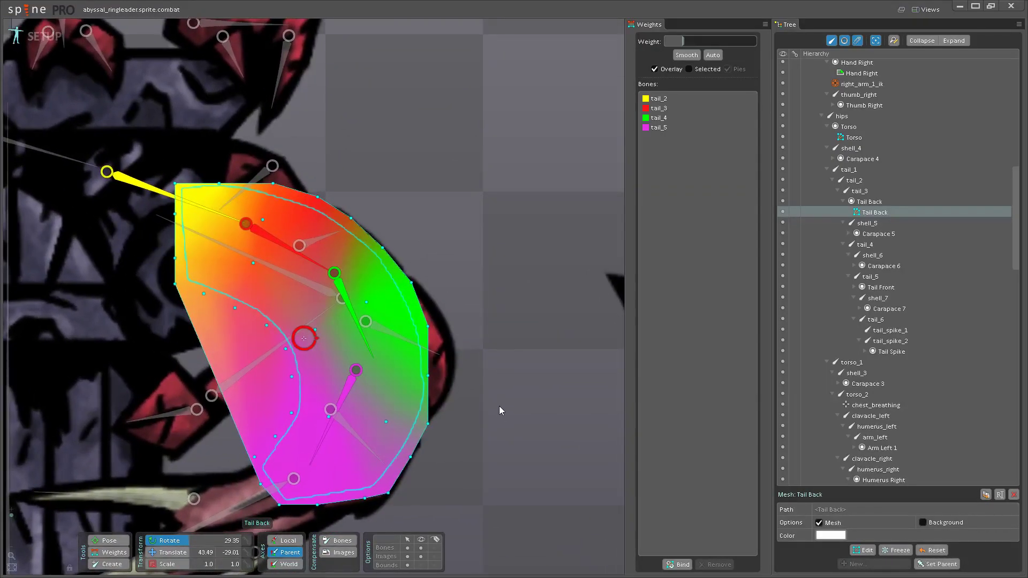
pyautogui.moveTo(500, 401); pyautogui.dragTo(487, 395)
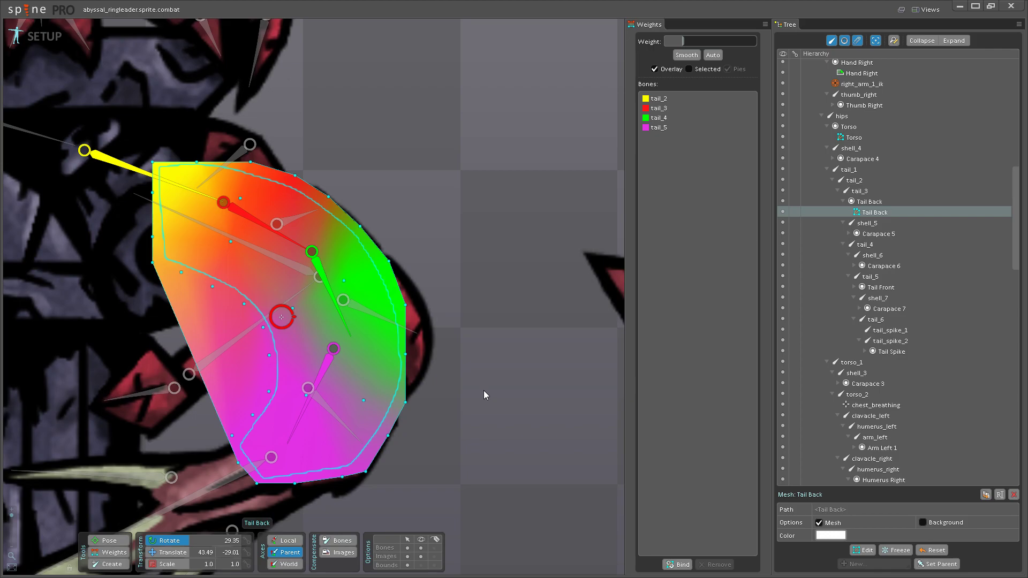
pyautogui.moveTo(484, 391); pyautogui.dragTo(490, 419)
pyautogui.scroll(-2, 478, 390)
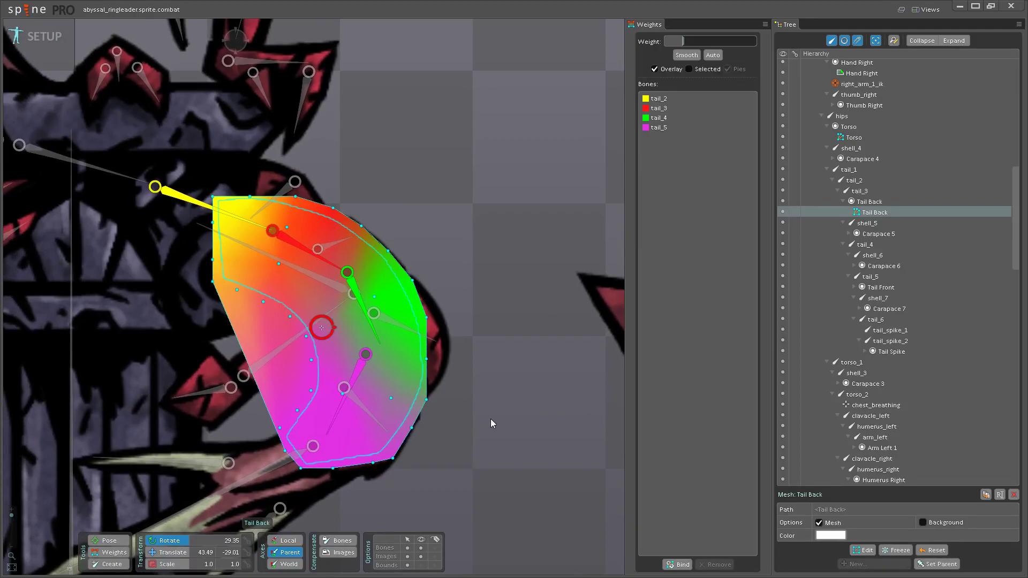
pyautogui.moveTo(490, 419); pyautogui.dragTo(508, 426)
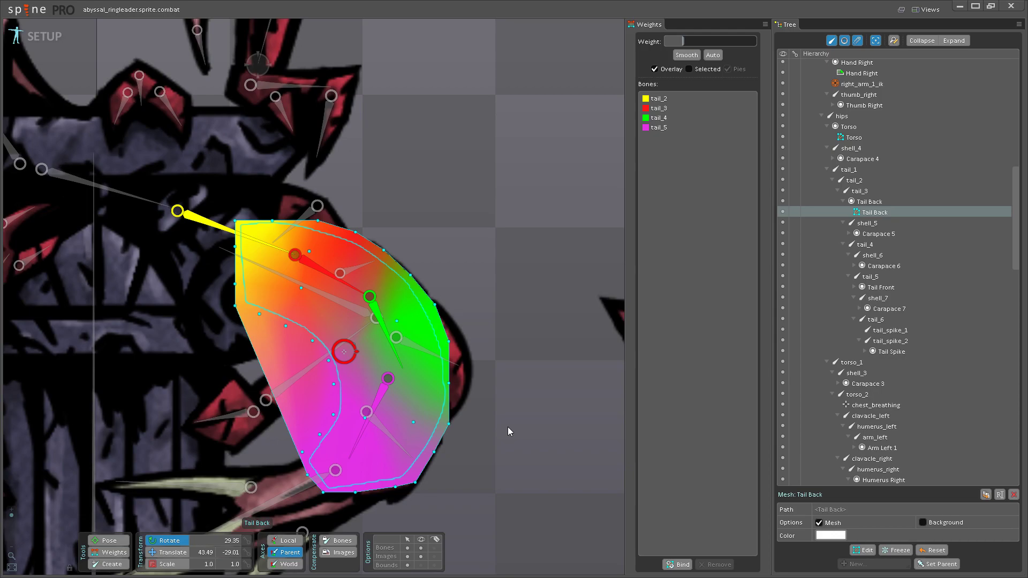
pyautogui.moveTo(507, 426); pyautogui.dragTo(484, 390)
pyautogui.moveTo(506, 357); pyautogui.dragTo(515, 383)
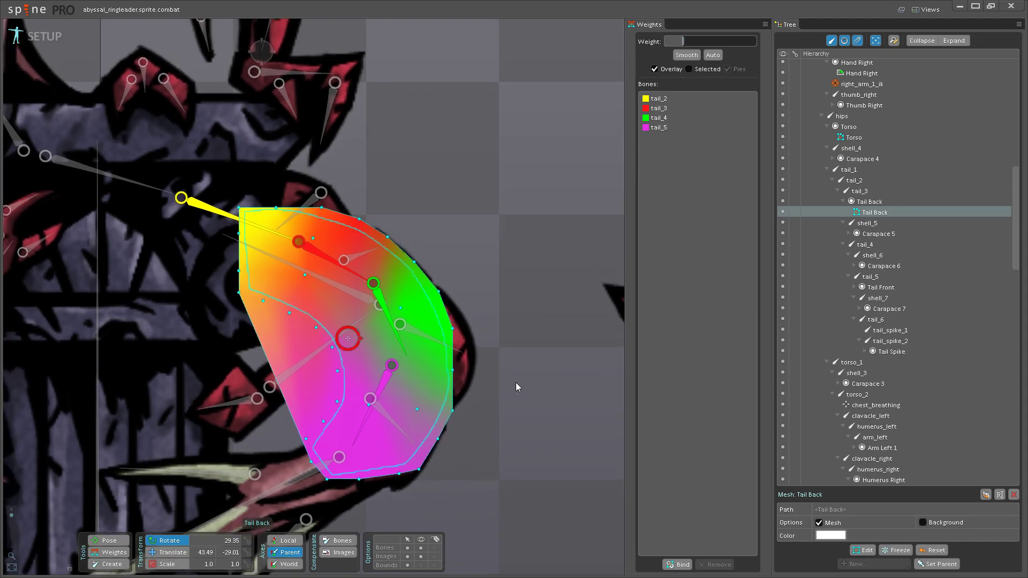
pyautogui.moveTo(498, 325); pyautogui.dragTo(531, 352)
pyautogui.scroll(3, 503, 342)
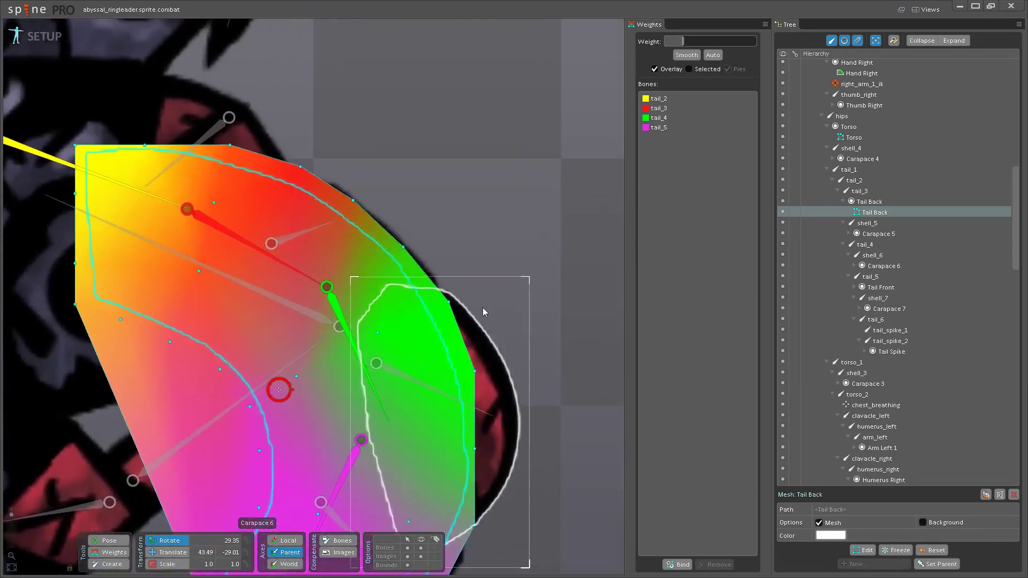
pyautogui.scroll(-4, 483, 308)
pyautogui.moveTo(611, 373); pyautogui.dragTo(451, 322)
pyautogui.moveTo(312, 295); pyautogui.dragTo(523, 333)
pyautogui.scroll(3, 517, 356)
pyautogui.scroll(1, 503, 312)
pyautogui.scroll(-1, 489, 310)
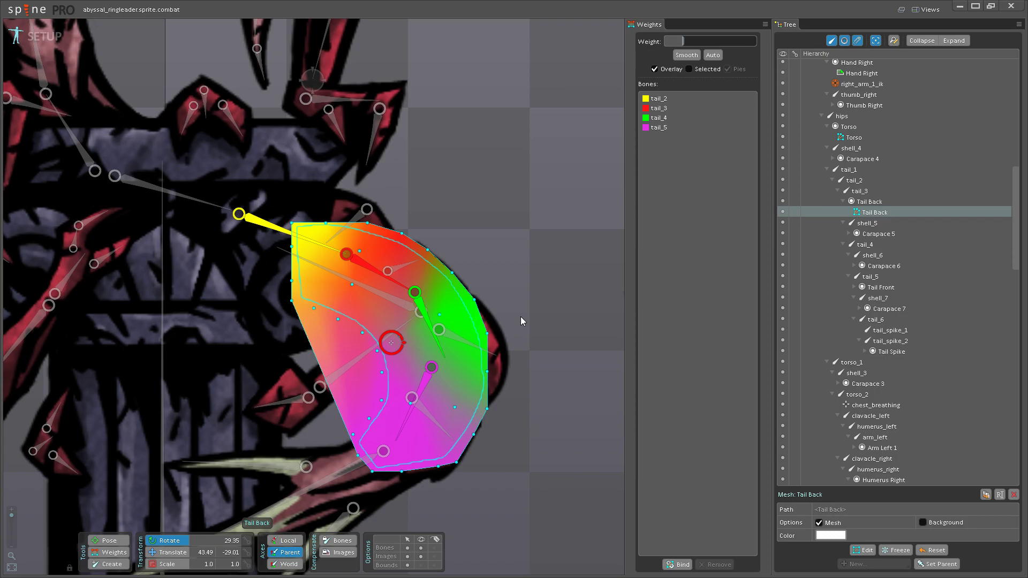
pyautogui.moveTo(525, 336); pyautogui.dragTo(510, 379)
pyautogui.moveTo(505, 338); pyautogui.dragTo(516, 306)
pyautogui.scroll(2, 512, 343)
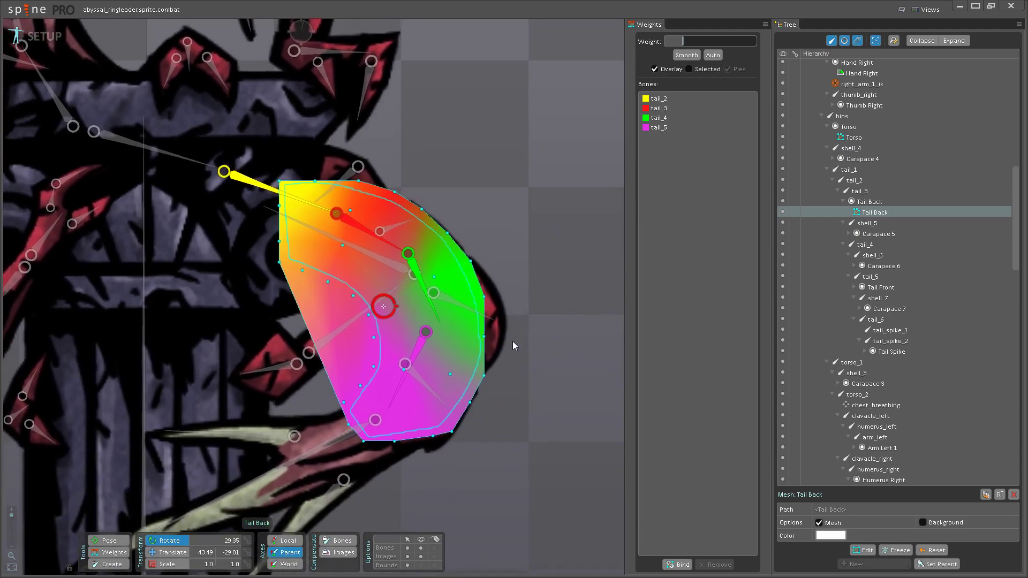
pyautogui.moveTo(513, 342)
pyautogui.mouseDown()
pyautogui.moveTo(521, 397)
pyautogui.moveTo(487, 381)
pyautogui.moveTo(512, 349)
pyautogui.mouseUp()
pyautogui.scroll(-1, 520, 397)
pyautogui.scroll(1, 370, 364)
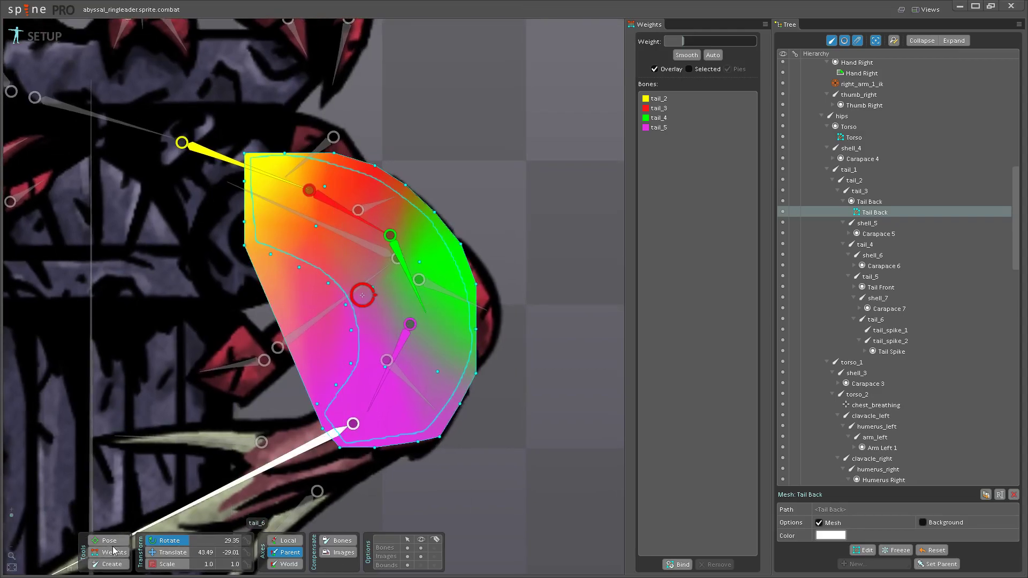
pyautogui.moveTo(513, 338); pyautogui.dragTo(515, 389)
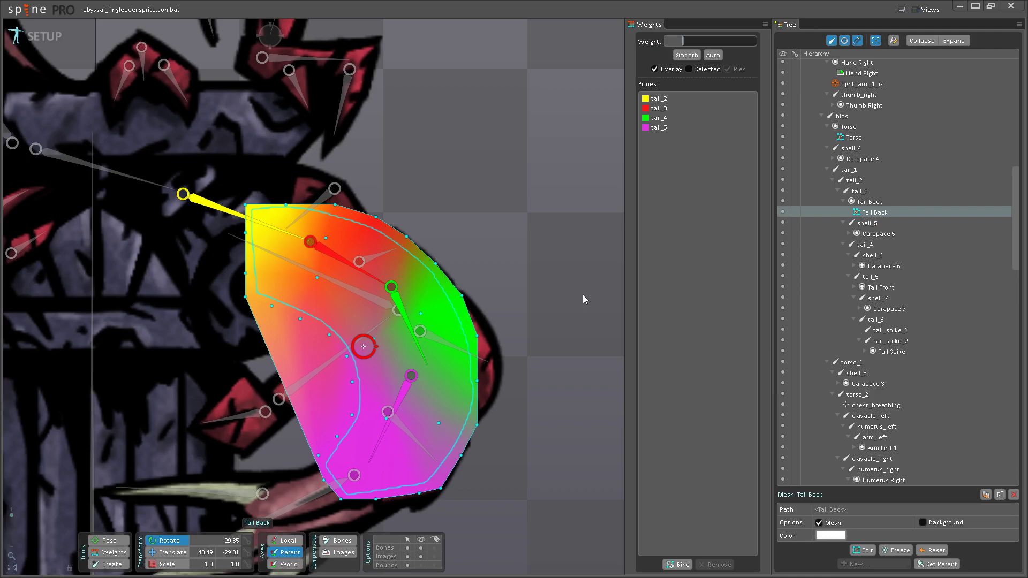
pyautogui.moveTo(583, 295); pyautogui.dragTo(582, 283)
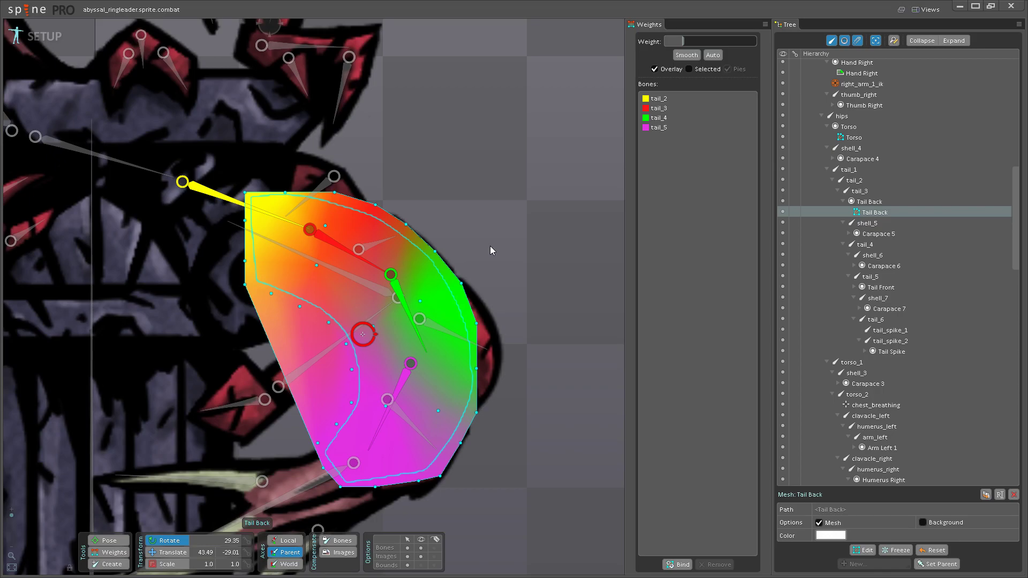
# - Inspect the tail_4 and tail_5 weight blending along the outer edge and lower end of the Tail Back mesh
pyautogui.scroll(2, 455, 300)
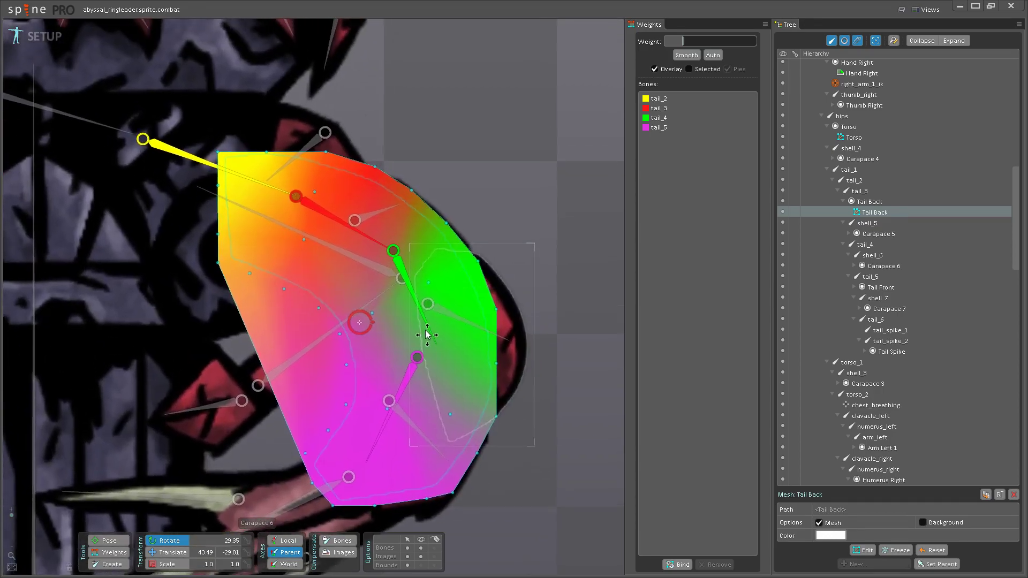
pyautogui.scroll(-1, 504, 353)
pyautogui.moveTo(505, 352); pyautogui.dragTo(533, 370)
pyautogui.scroll(1, 488, 342)
pyautogui.scroll(-2, 533, 365)
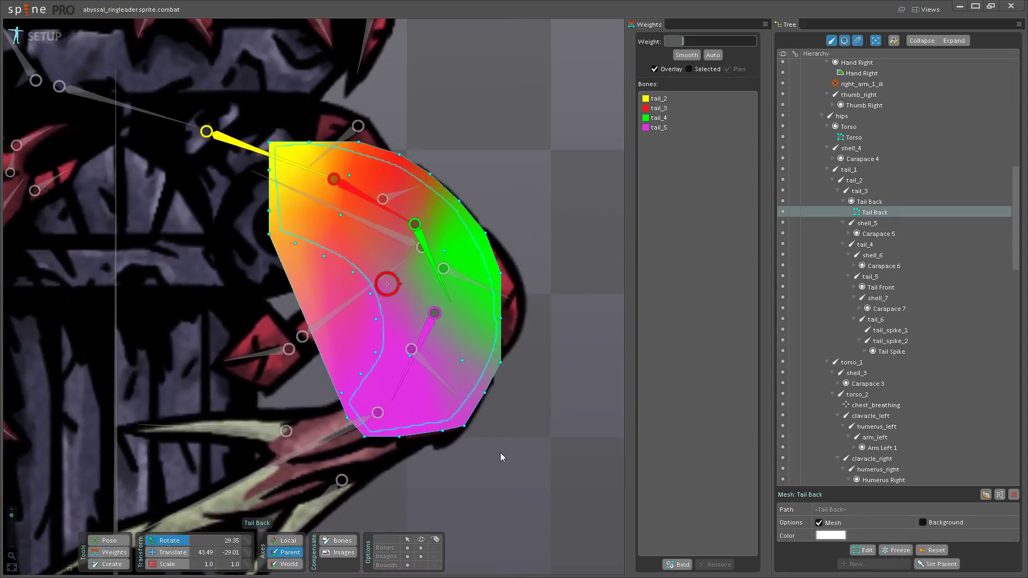
pyautogui.scroll(2, 516, 450)
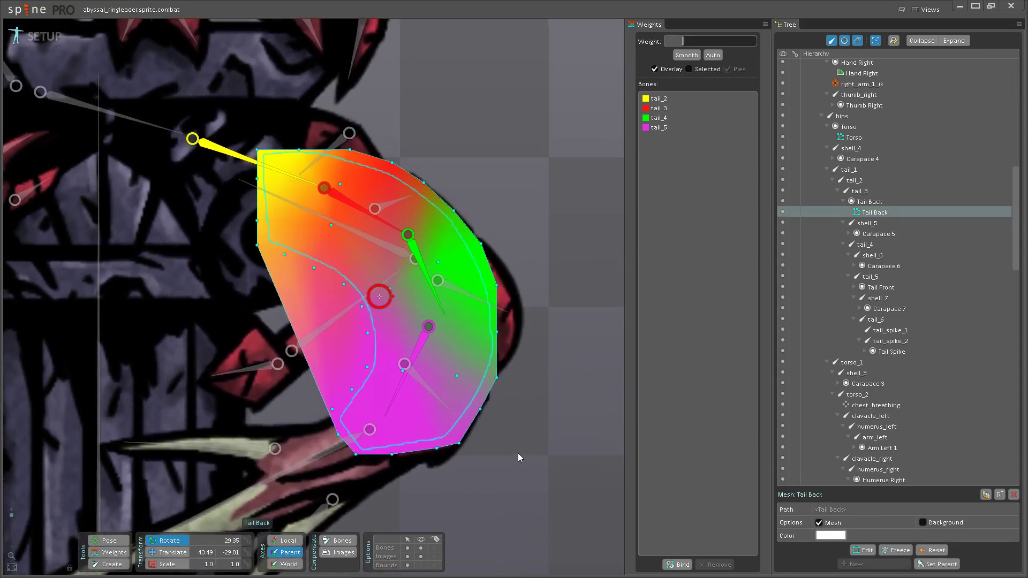
pyautogui.moveTo(515, 465); pyautogui.dragTo(512, 474)
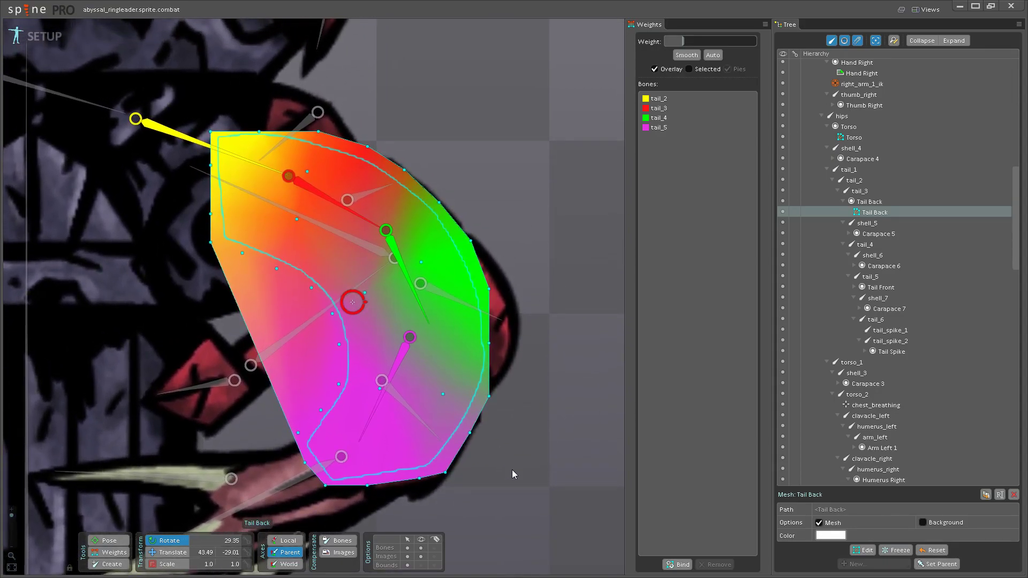
pyautogui.moveTo(529, 423); pyautogui.dragTo(458, 442)
pyautogui.scroll(-3, 517, 442)
pyautogui.scroll(2, 451, 440)
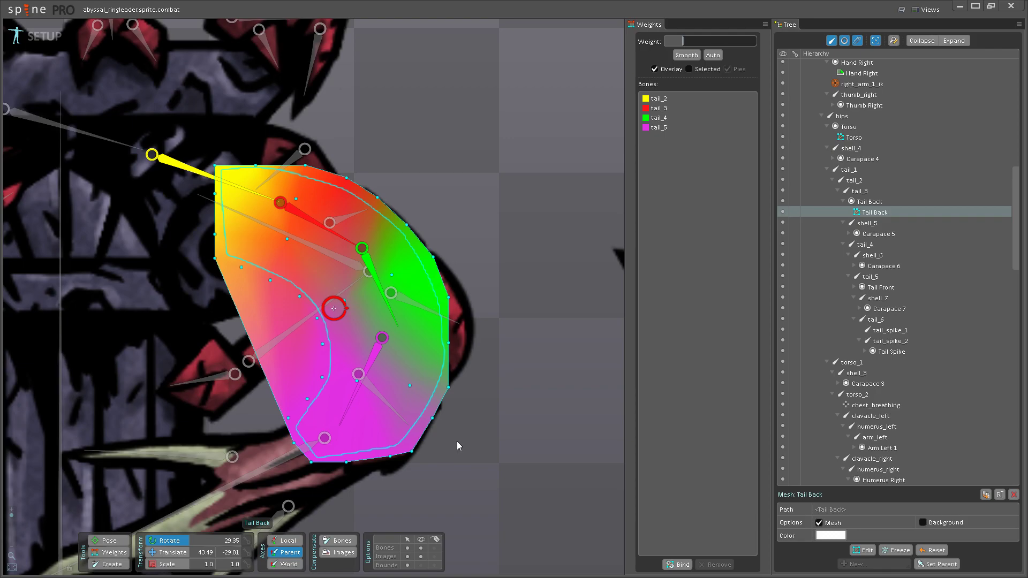
pyautogui.scroll(-3, 458, 444)
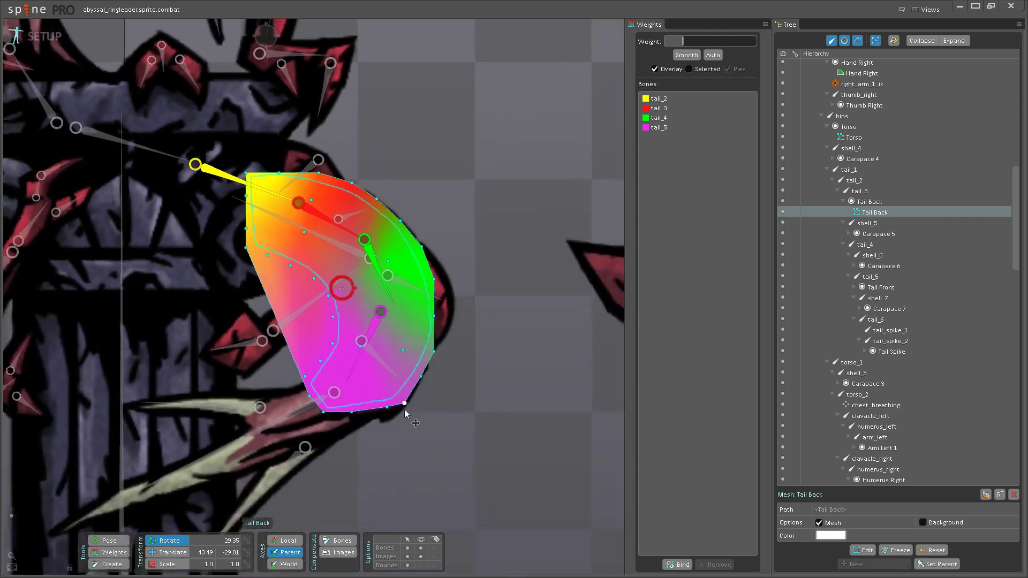
pyautogui.scroll(4, 406, 436)
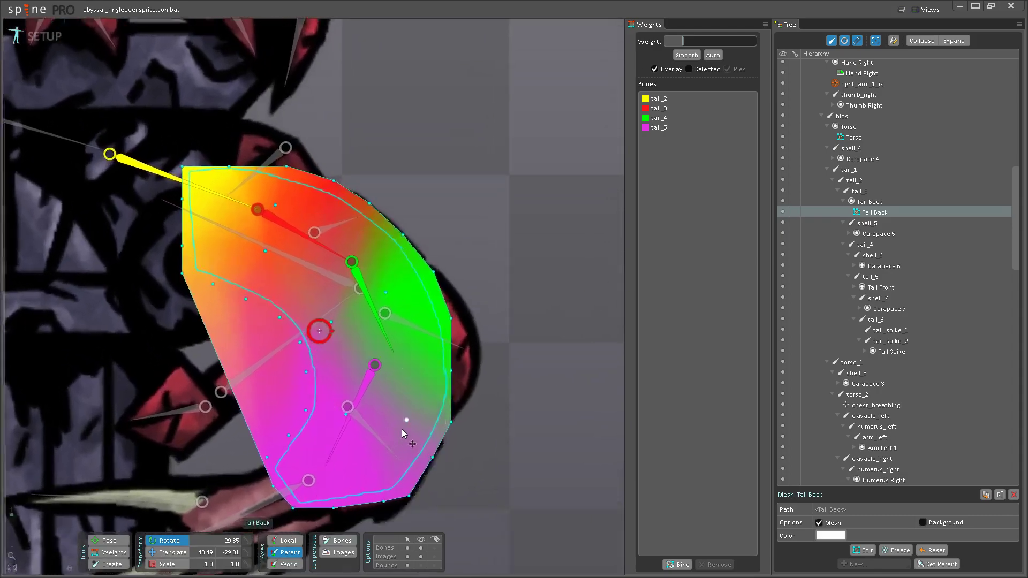
pyautogui.scroll(-5, 379, 386)
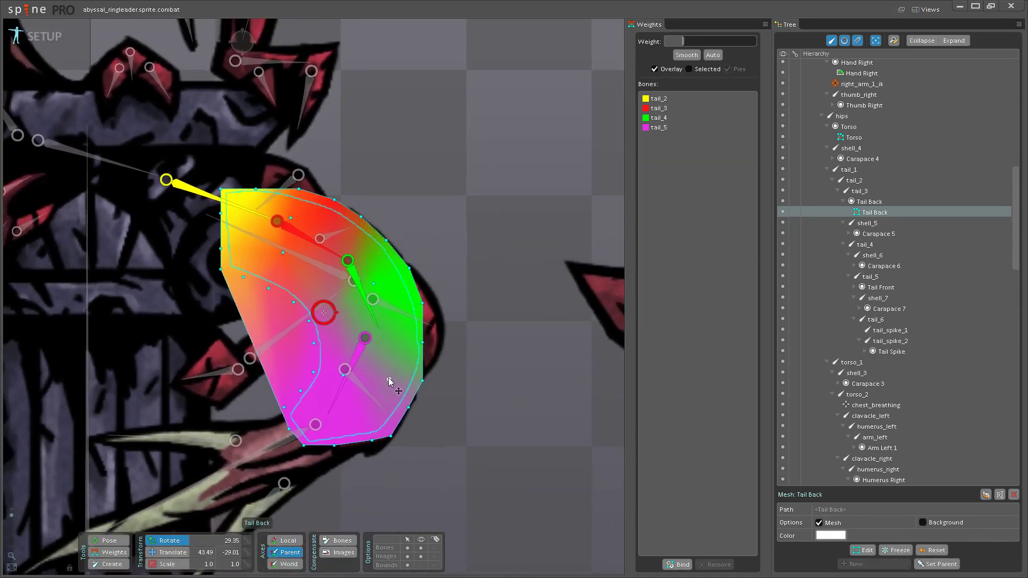
pyautogui.scroll(3, 394, 370)
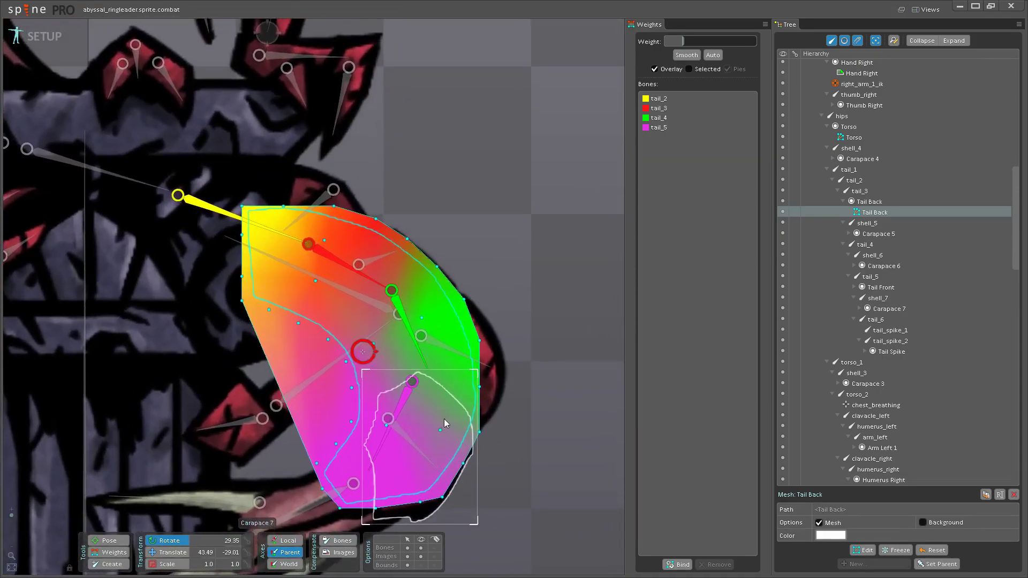
pyautogui.click(479, 431)
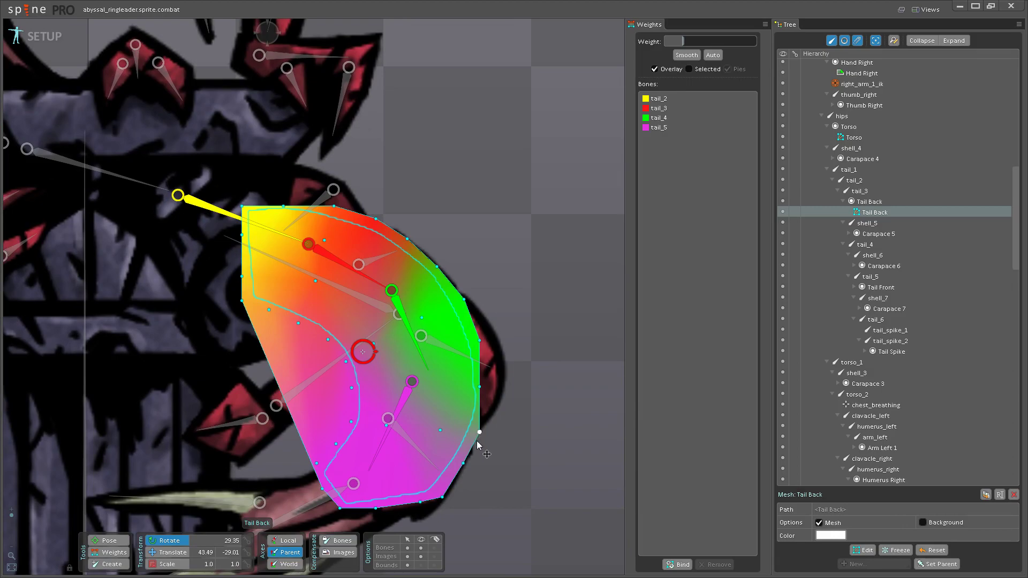
pyautogui.moveTo(469, 456); pyautogui.dragTo(410, 443)
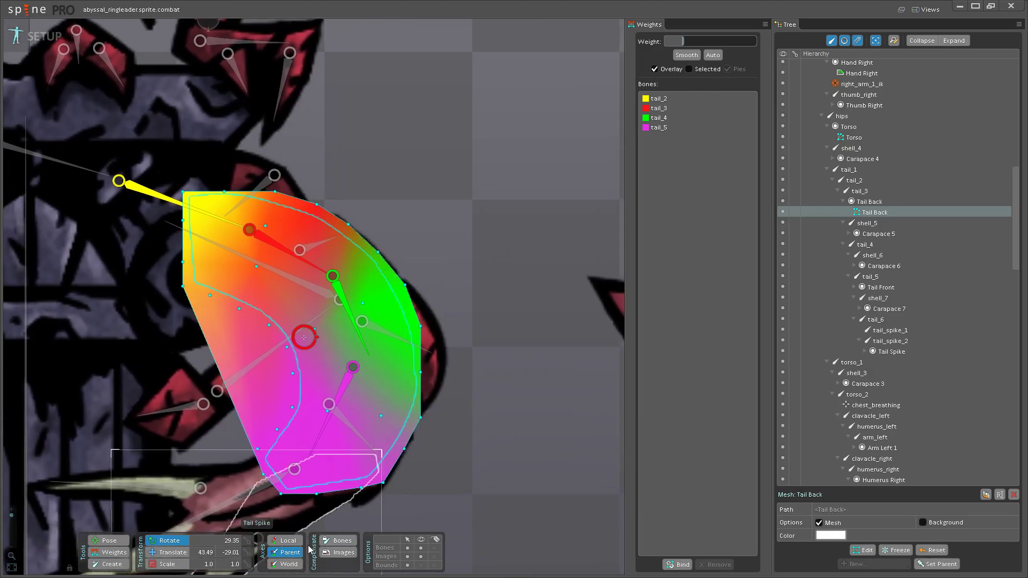
# - Switch to posing, test-rotate tail_5 to check the Tail Back deformation, undo the rotation, and save the project
pyautogui.click(109, 540)
pyautogui.click(287, 428)
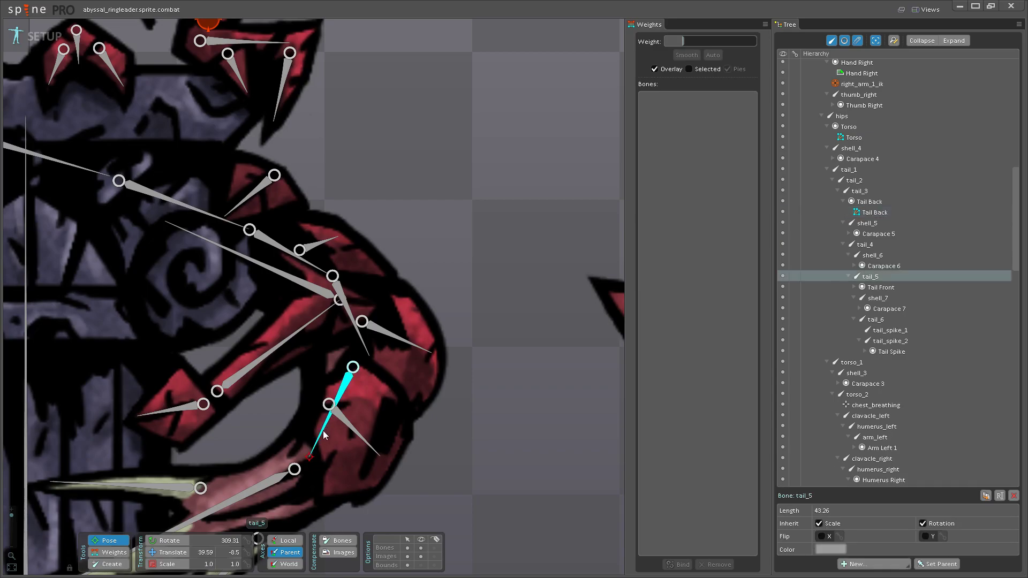
pyautogui.moveTo(286, 430); pyautogui.dragTo(284, 455)
pyautogui.hotkey('ctrl', 'z')
pyautogui.moveTo(273, 395); pyautogui.dragTo(350, 393)
pyautogui.moveTo(434, 326)
pyautogui.mouseDown()
pyautogui.moveTo(414, 332)
pyautogui.moveTo(447, 329)
pyautogui.moveTo(458, 354)
pyautogui.moveTo(423, 369)
pyautogui.moveTo(506, 378)
pyautogui.moveTo(420, 318)
pyautogui.mouseUp()
pyautogui.hotkey('ctrl', 's')
# - Test-rotate tail_3 to check how the upper part of Tail Back bends, undoing each rotation
pyautogui.moveTo(388, 263); pyautogui.dragTo(535, 291)
pyautogui.moveTo(490, 381); pyautogui.dragTo(485, 403)
pyautogui.hotkey('ctrl', 'z')
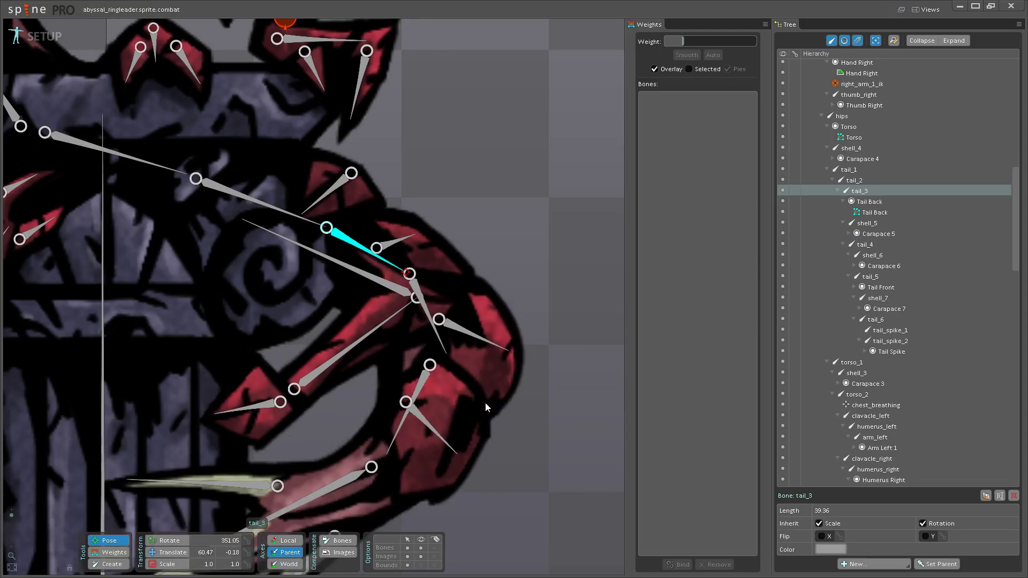
pyautogui.moveTo(348, 403); pyautogui.dragTo(396, 428)
pyautogui.scroll(-1, 397, 428)
pyautogui.moveTo(377, 495); pyautogui.dragTo(344, 419)
pyautogui.moveTo(344, 360); pyautogui.dragTo(338, 390)
pyautogui.scroll(2, 370, 294)
pyautogui.moveTo(394, 271); pyautogui.dragTo(465, 262)
pyautogui.hotkey('ctrl', 'z')
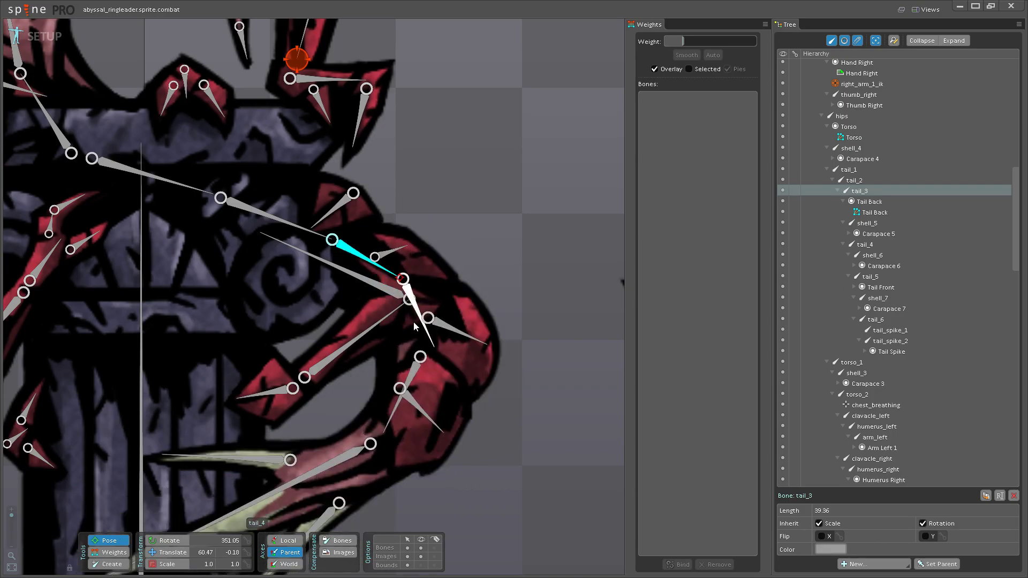
# - Test-rotate tail_4 and tail_5 to check the bend along the tail's outer curve, undoing each rotation
pyautogui.click(422, 331)
pyautogui.moveTo(425, 332); pyautogui.dragTo(462, 349)
pyautogui.hotkey('ctrl', 'z')
pyautogui.moveTo(366, 377); pyautogui.dragTo(298, 449)
pyautogui.click(370, 361)
pyautogui.hotkey('ctrl', 'z')
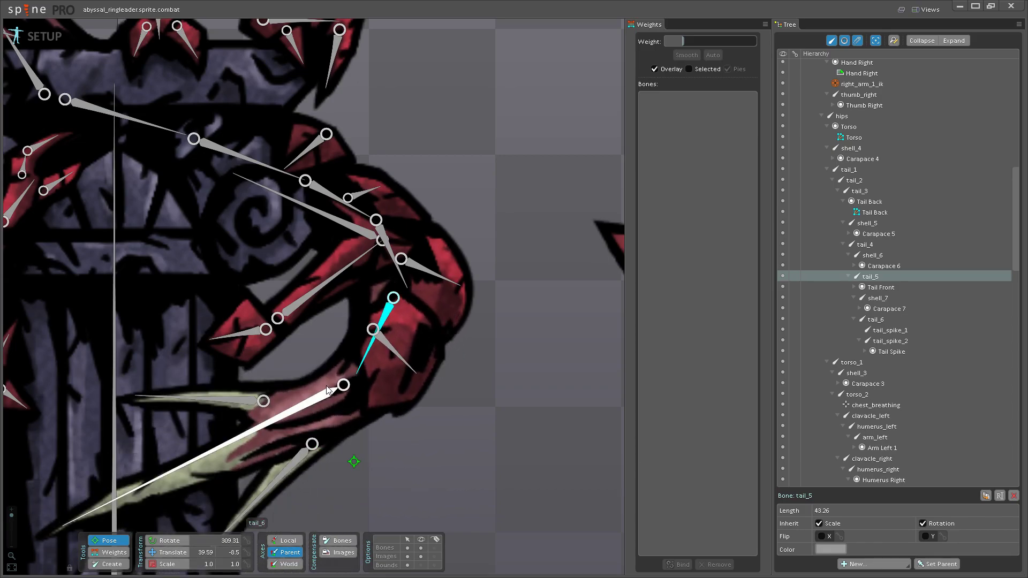
# - Test the pose of the end of the tail down to tail_spike_2, undo the changes, and save the project
pyautogui.hotkey('ctrl', 'y')
pyautogui.scroll(-3, 326, 386)
pyautogui.hotkey('ctrl', 'z')
pyautogui.hotkey('ctrl', 'z')
pyautogui.hotkey('ctrl', 's')
pyautogui.moveTo(340, 378); pyautogui.dragTo(378, 432)
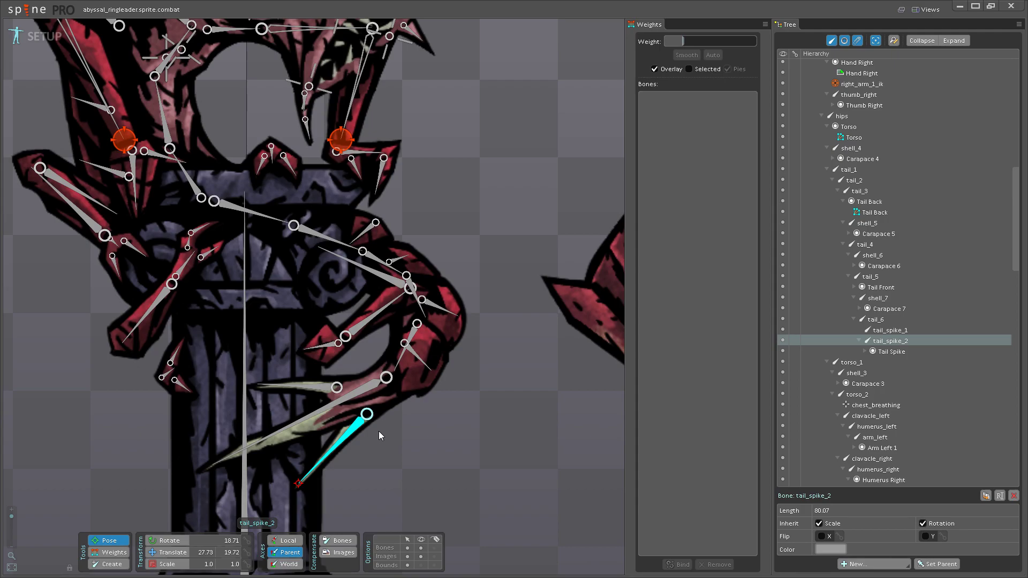
# - Test-rotate the tail_spike_1 bone, undo the rotation, and save the project
pyautogui.scroll(3, 361, 347)
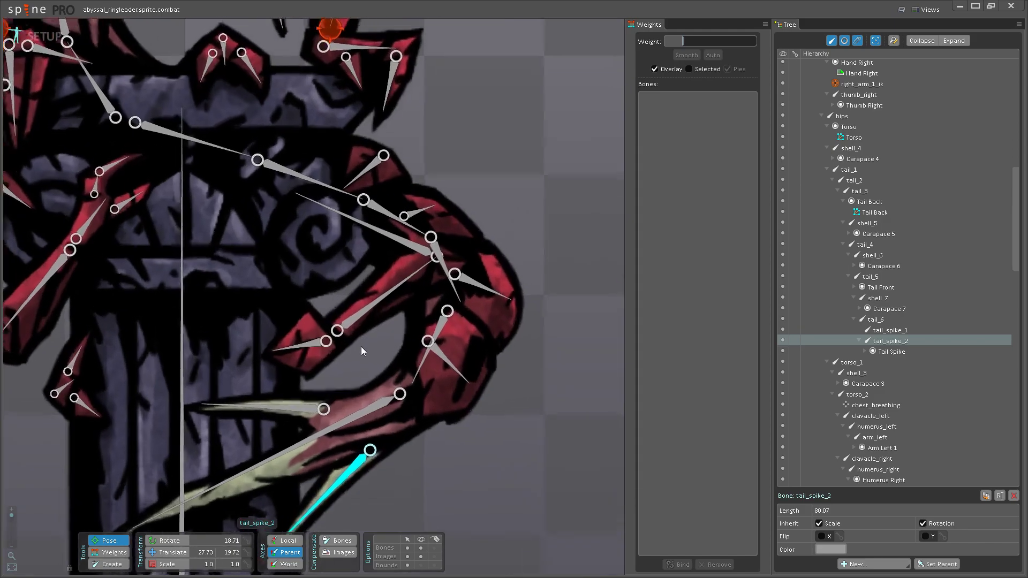
pyautogui.scroll(-2, 358, 356)
pyautogui.moveTo(416, 418); pyautogui.dragTo(424, 430)
pyautogui.moveTo(256, 368); pyautogui.dragTo(250, 338)
pyautogui.hotkey('ctrl', 'z')
pyautogui.moveTo(401, 393); pyautogui.dragTo(449, 436)
pyautogui.hotkey('ctrl', 's')
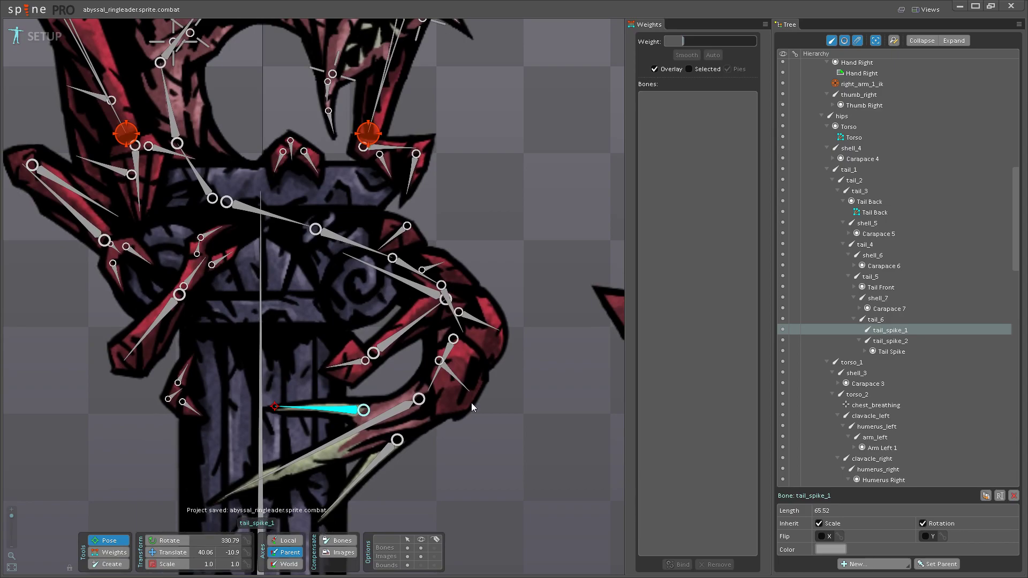
# - Examine the tail's setup pose up close and against the whole sprite on its pillar
pyautogui.moveTo(470, 393); pyautogui.dragTo(465, 422)
pyautogui.scroll(3, 465, 422)
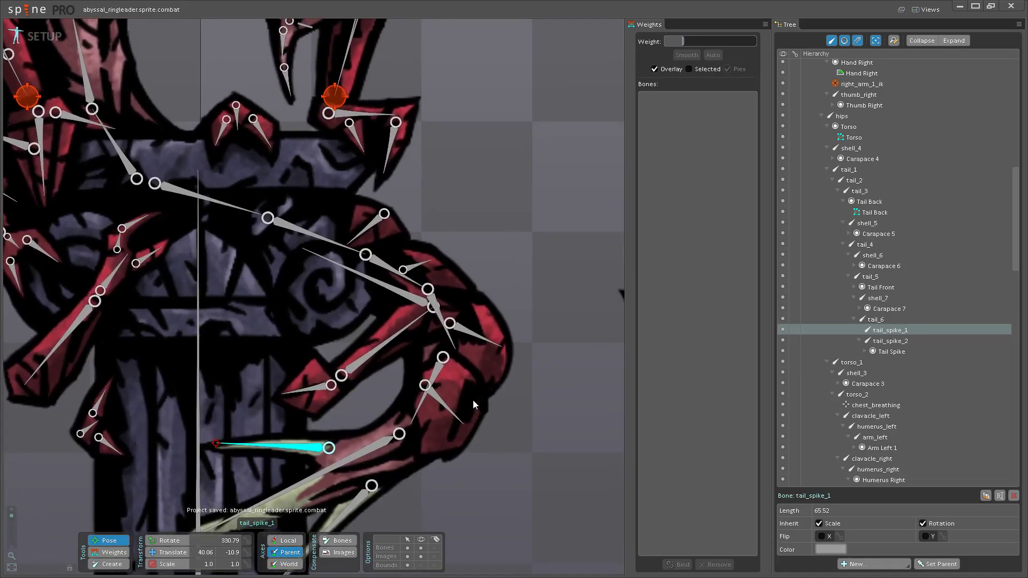
pyautogui.scroll(-2, 474, 400)
pyautogui.scroll(1, 455, 385)
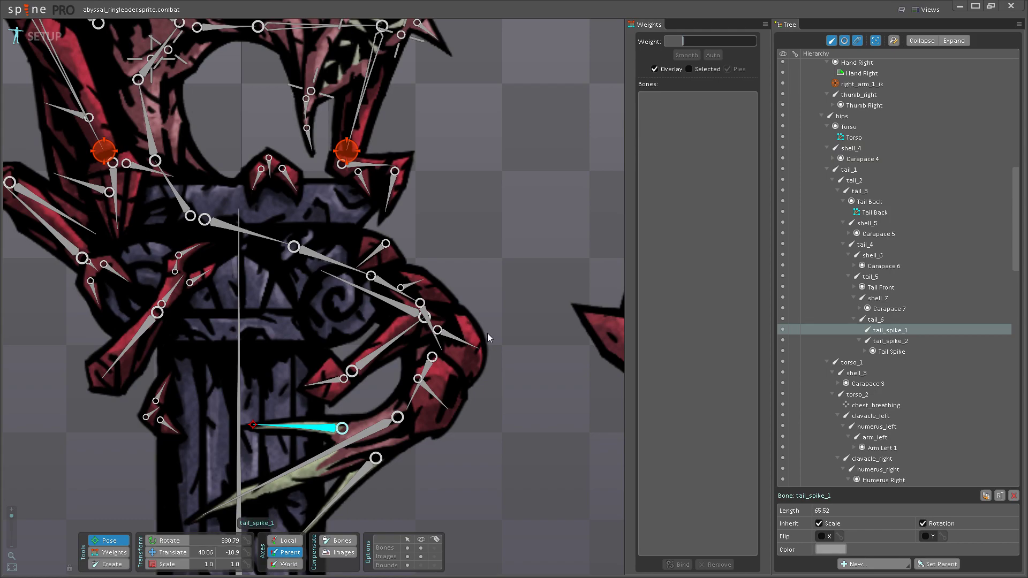
pyautogui.scroll(-3, 337, 343)
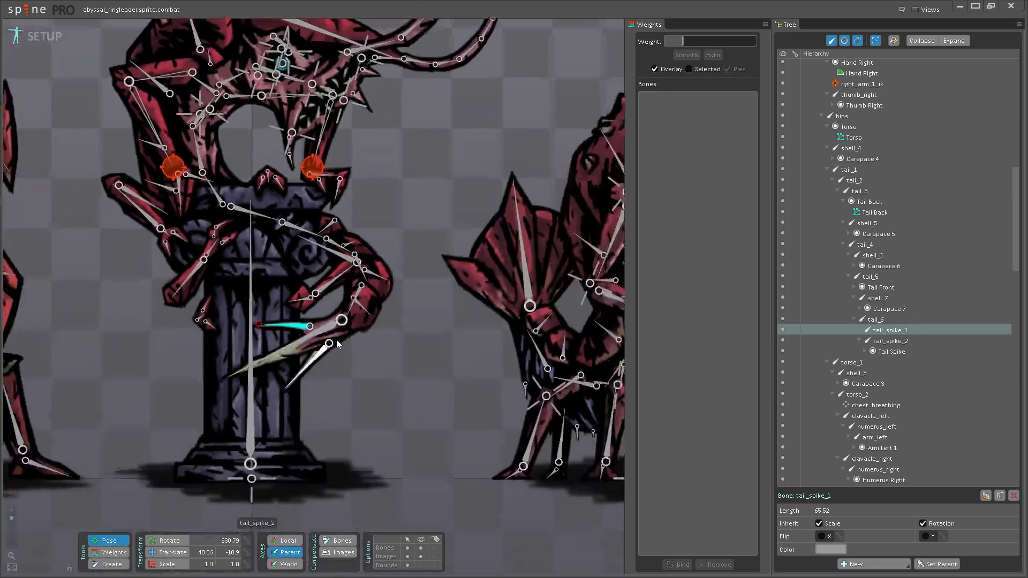
pyautogui.scroll(-2, 336, 343)
pyautogui.moveTo(337, 343); pyautogui.dragTo(342, 400)
pyautogui.scroll(3, 349, 400)
pyautogui.scroll(4, 349, 400)
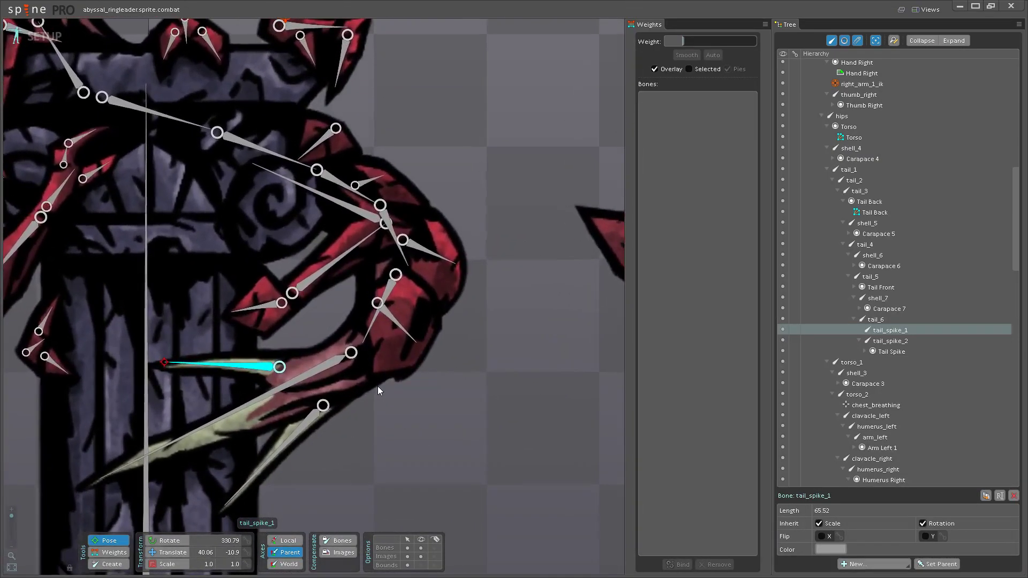
# - Select the tail_6 bone at the end of the tail
pyautogui.moveTo(359, 332); pyautogui.dragTo(354, 372)
pyautogui.click(310, 408)
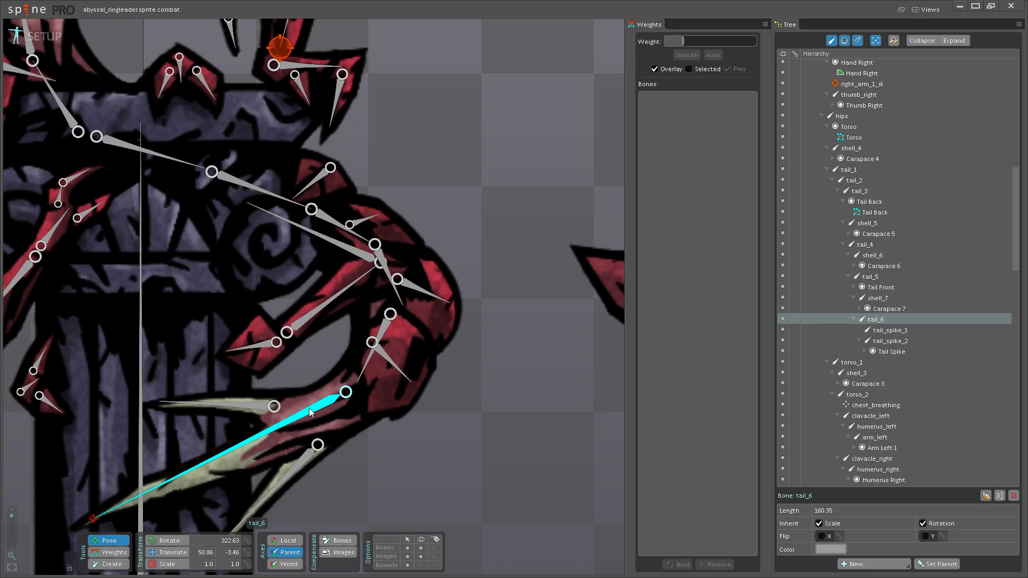
# - Try rotating the tail_5 bone to check how the tail end bends, and undo the rotation
pyautogui.scroll(-1, 455, 379)
pyautogui.moveTo(391, 396); pyautogui.dragTo(468, 354)
pyautogui.moveTo(391, 356); pyautogui.dragTo(391, 348)
pyautogui.hotkey('ctrl', 'z')
pyautogui.scroll(3, 467, 398)
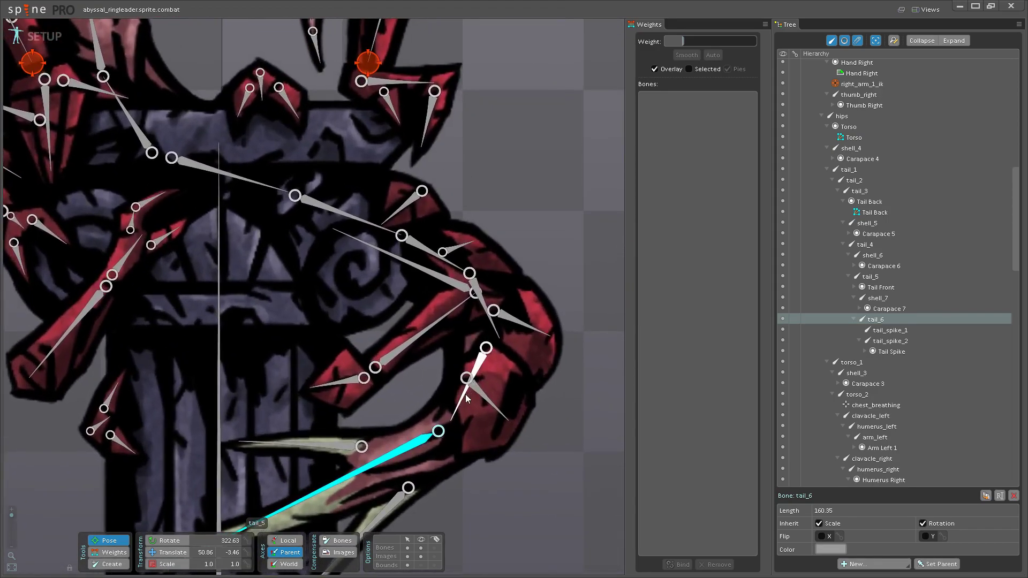
pyautogui.moveTo(467, 399); pyautogui.dragTo(439, 371)
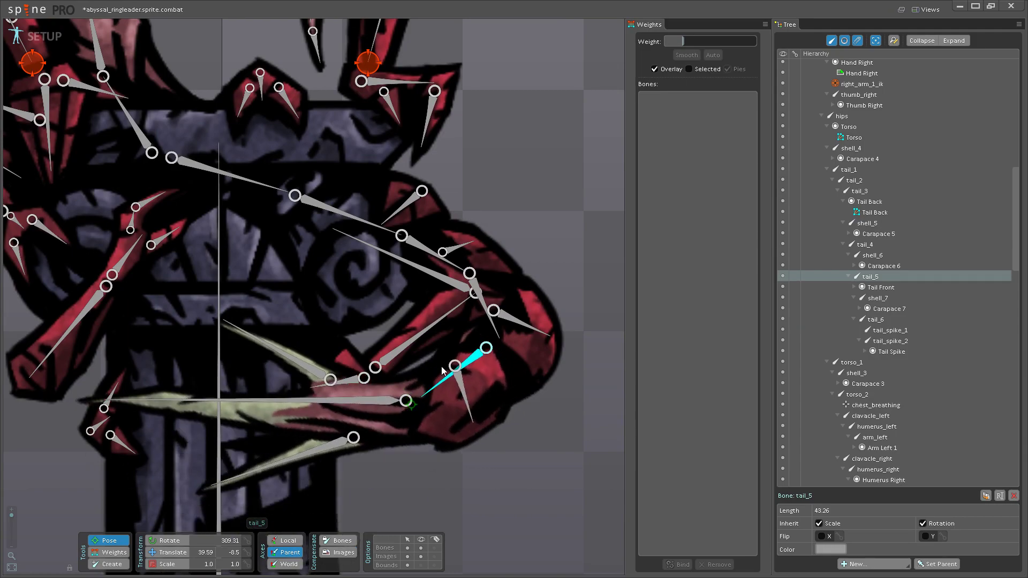
pyautogui.hotkey('ctrl', 'z')
# - Try rotating the tail_3 and tail_4 bones to test the tail's bend, and undo the rotations
pyautogui.moveTo(442, 259); pyautogui.dragTo(483, 134)
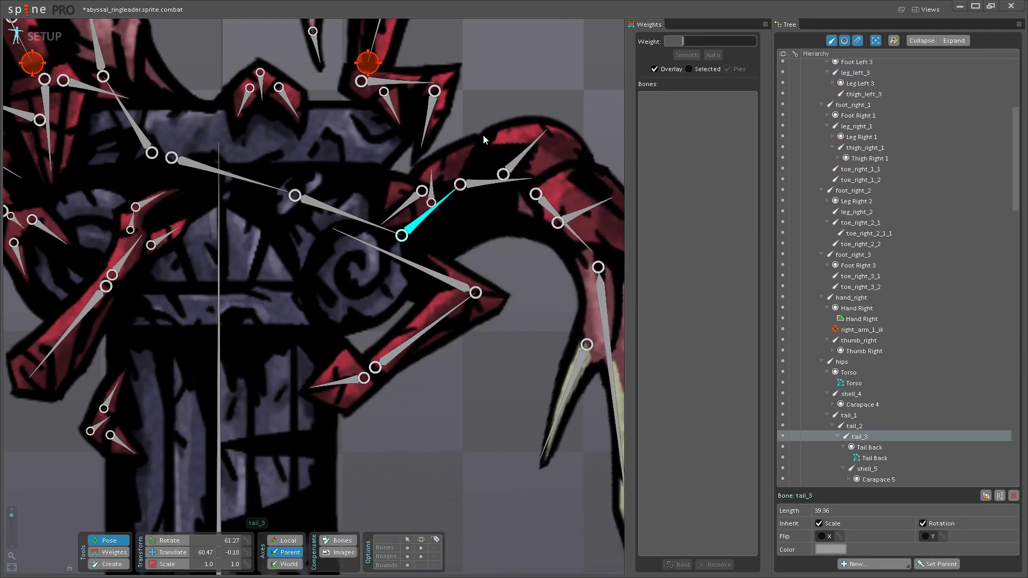
pyautogui.hotkey('ctrl', 'z')
pyautogui.moveTo(485, 311); pyautogui.dragTo(480, 391)
pyautogui.hotkey('ctrl', 'z')
pyautogui.hotkey('ctrl', 'z')
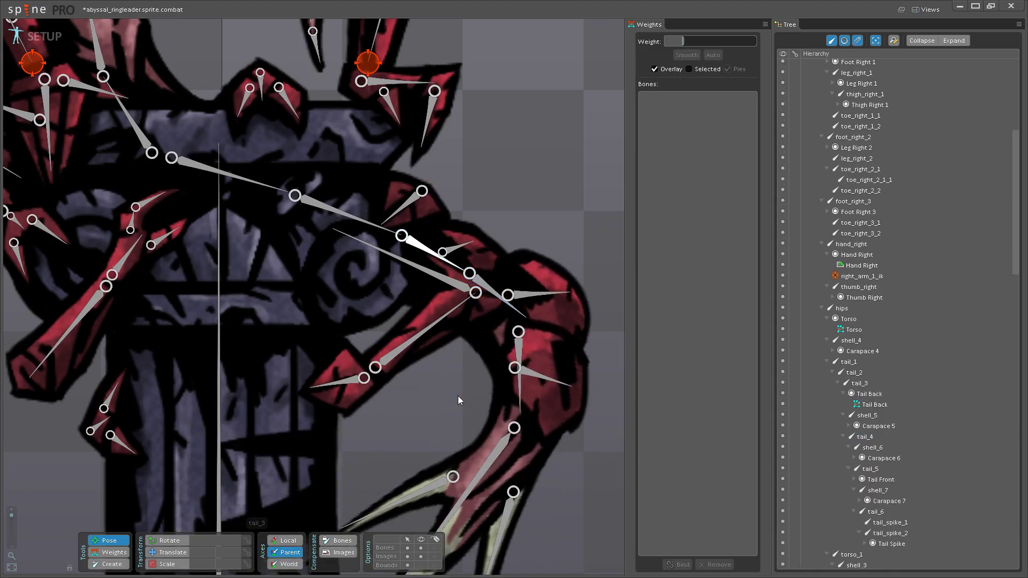
pyautogui.hotkey('ctrl', 'z')
# - Select the Tail Front mesh under the tail_5 bone and open it for mesh editing
pyautogui.scroll(-2, 458, 396)
pyautogui.moveTo(482, 469); pyautogui.dragTo(397, 439)
pyautogui.click(370, 282)
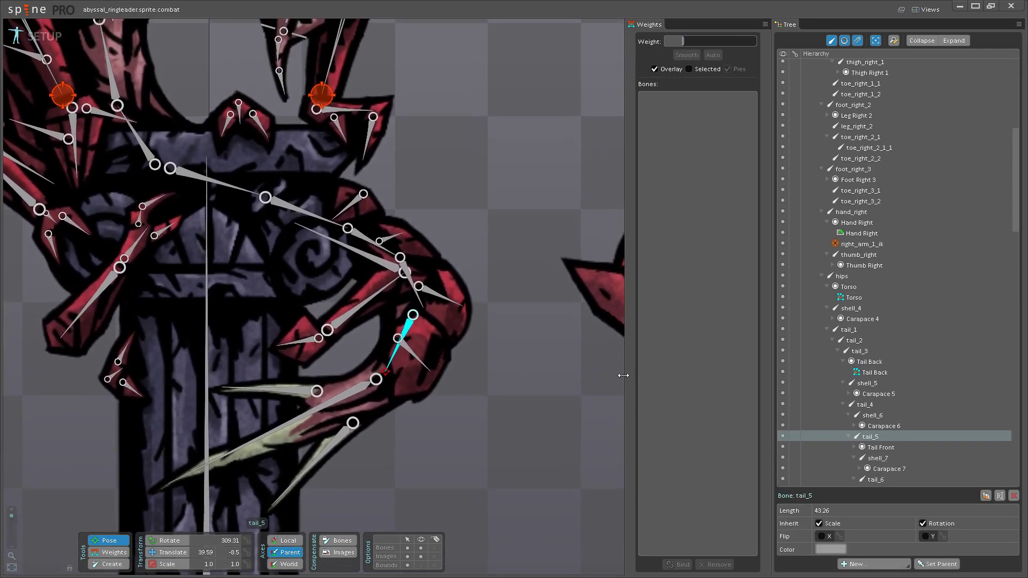
pyautogui.click(855, 448)
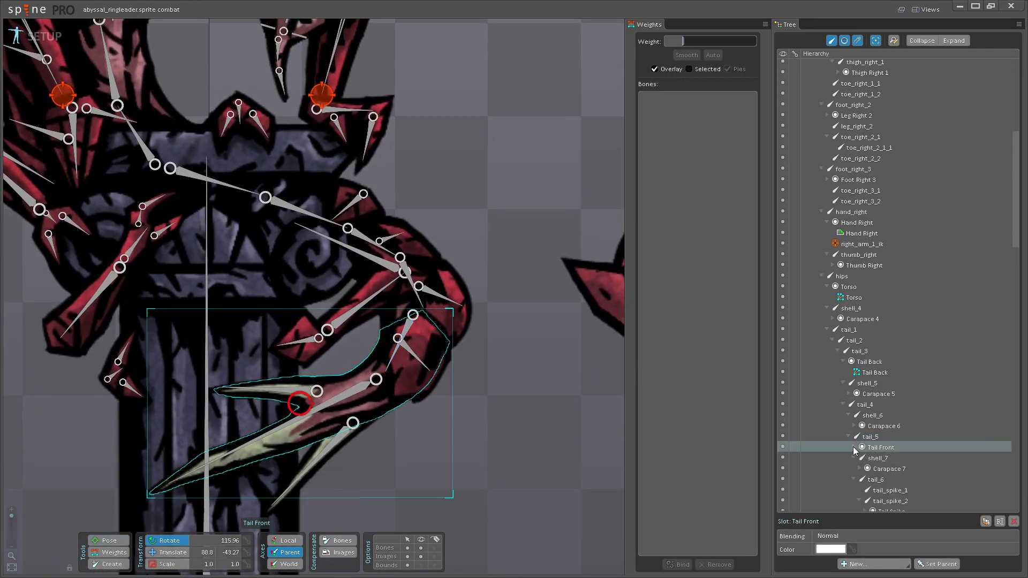
pyautogui.click(854, 448)
pyautogui.click(886, 458)
pyautogui.click(857, 551)
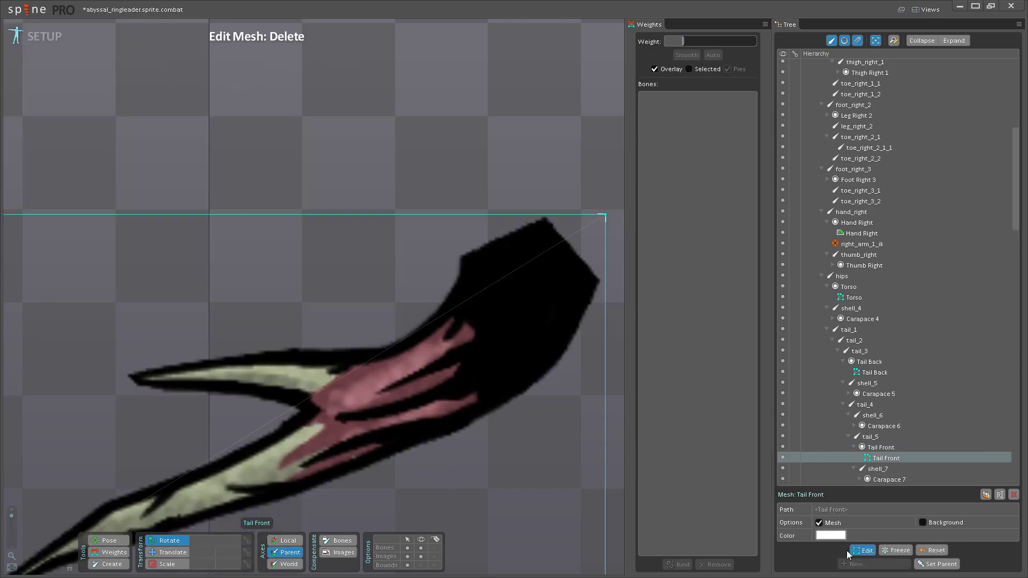
# - Create mesh vertices along the lower edge of the tail, from the long spike's tip towards the thick base
pyautogui.click(266, 539)
pyautogui.scroll(2, 238, 426)
pyautogui.click(148, 435)
pyautogui.click(228, 416)
pyautogui.click(323, 397)
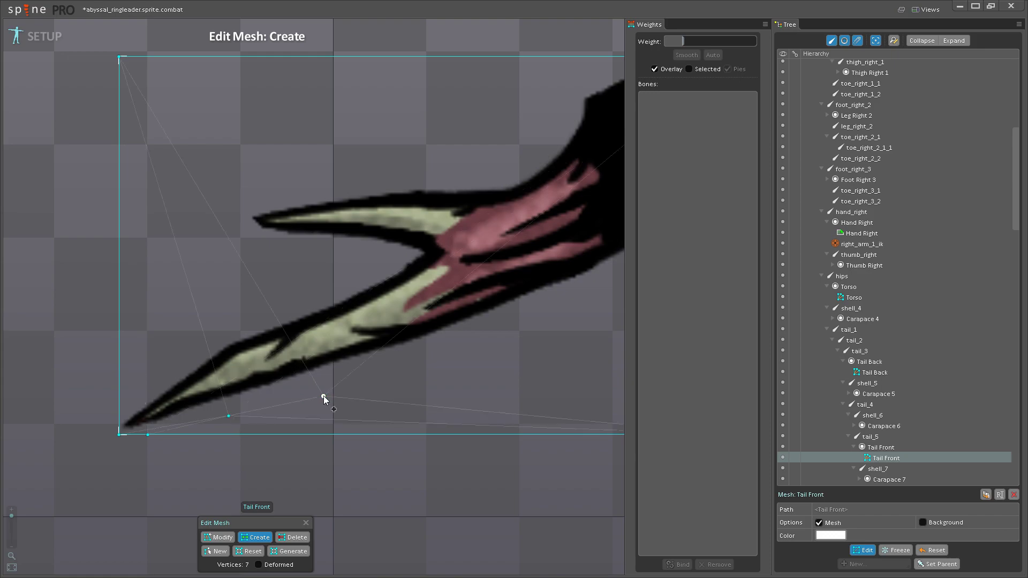
pyautogui.moveTo(406, 375); pyautogui.dragTo(345, 428)
pyautogui.click(340, 425)
pyautogui.click(415, 394)
pyautogui.moveTo(488, 358); pyautogui.dragTo(398, 448)
pyautogui.click(399, 451)
pyautogui.click(464, 416)
pyautogui.click(470, 421)
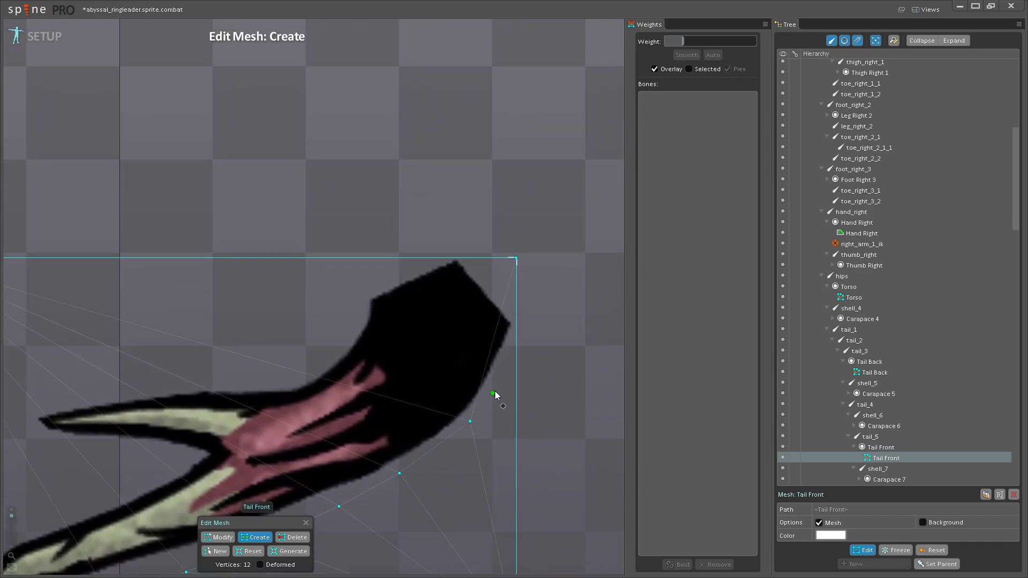
# - Create vertices around the tail's thick base end and down its upper inner curve
pyautogui.click(502, 375)
pyautogui.click(516, 311)
pyautogui.click(516, 337)
pyautogui.click(467, 258)
pyautogui.click(444, 259)
pyautogui.click(363, 294)
pyautogui.click(358, 320)
pyautogui.click(337, 355)
# - Outline the short upper spike with vertices along its upper edge, around its tip and back along its underside
pyautogui.click(493, 333)
pyautogui.click(451, 331)
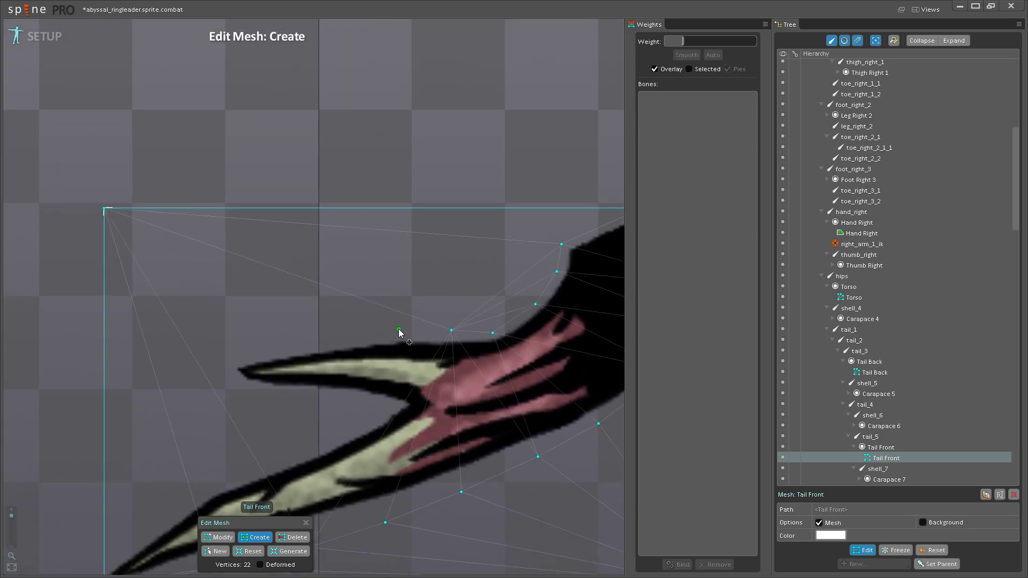
pyautogui.click(399, 329)
pyautogui.click(334, 330)
pyautogui.click(286, 336)
pyautogui.click(229, 348)
pyautogui.click(222, 366)
pyautogui.click(238, 388)
pyautogui.click(266, 394)
pyautogui.click(307, 399)
pyautogui.click(343, 400)
pyautogui.click(401, 406)
# - Add inner vertices across the short spike's base and extra ones at the fork between the two spikes
pyautogui.click(449, 400)
pyautogui.click(480, 357)
pyautogui.click(470, 383)
pyautogui.moveTo(421, 414); pyautogui.dragTo(473, 399)
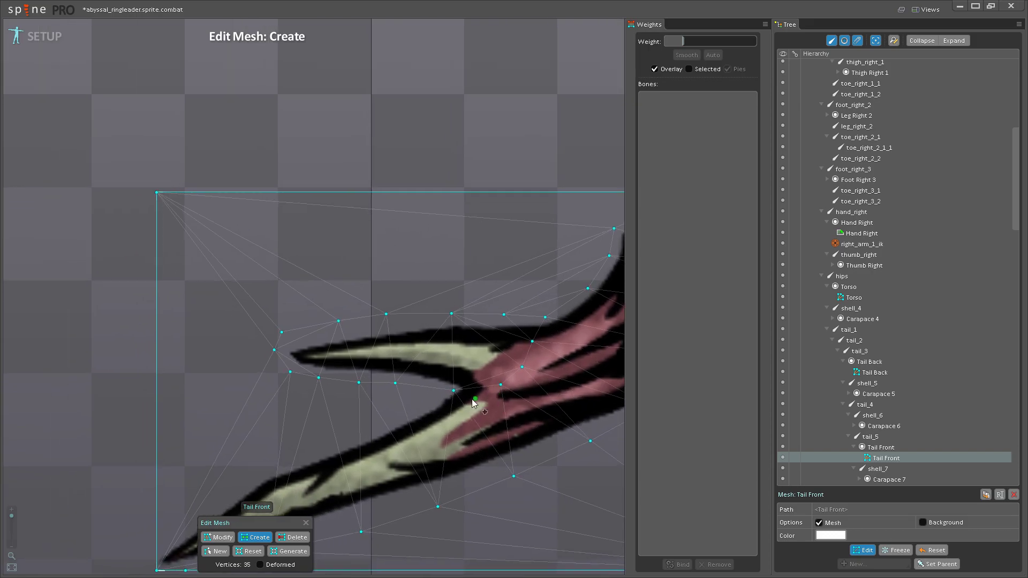
pyautogui.scroll(3, 465, 399)
pyautogui.click(424, 378)
pyautogui.click(378, 371)
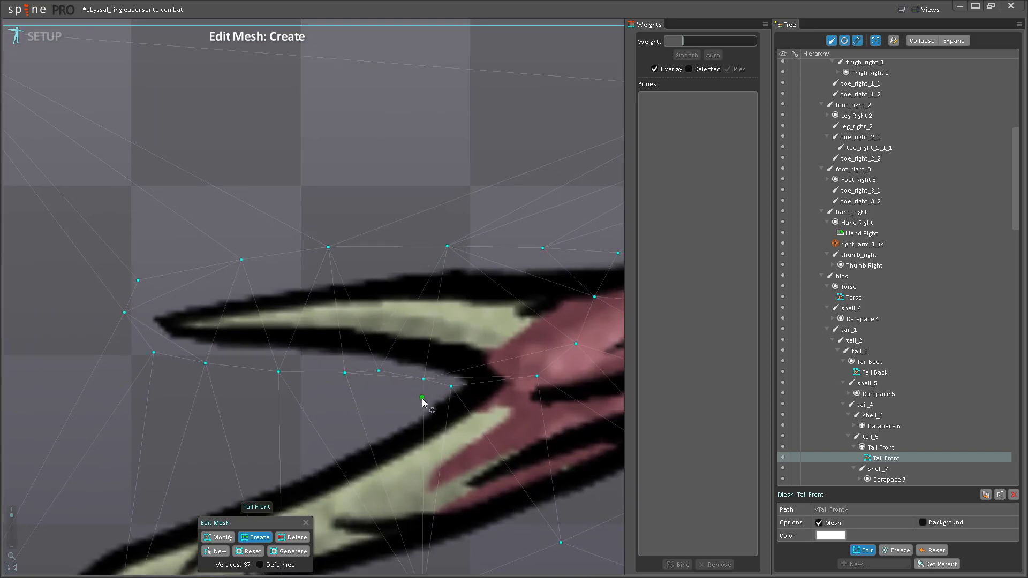
# - Create vertices along the upper edge of the long lower spike, from the fork out to its tip
pyautogui.click(427, 398)
pyautogui.click(391, 419)
pyautogui.click(341, 438)
pyautogui.click(297, 454)
pyautogui.click(389, 367)
pyautogui.click(298, 392)
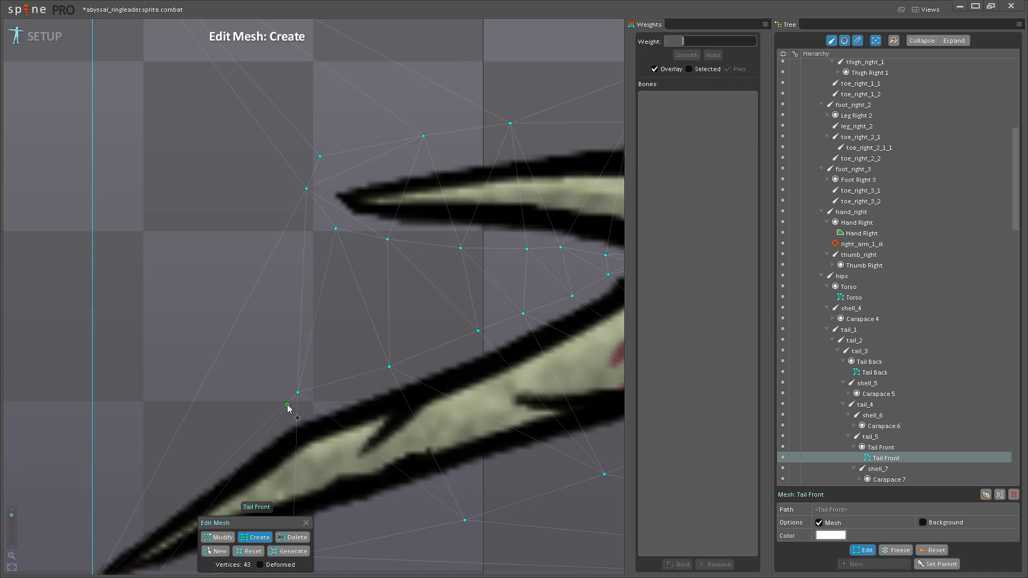
pyautogui.moveTo(287, 405); pyautogui.dragTo(459, 286)
pyautogui.click(345, 356)
pyautogui.scroll(-3, 421, 324)
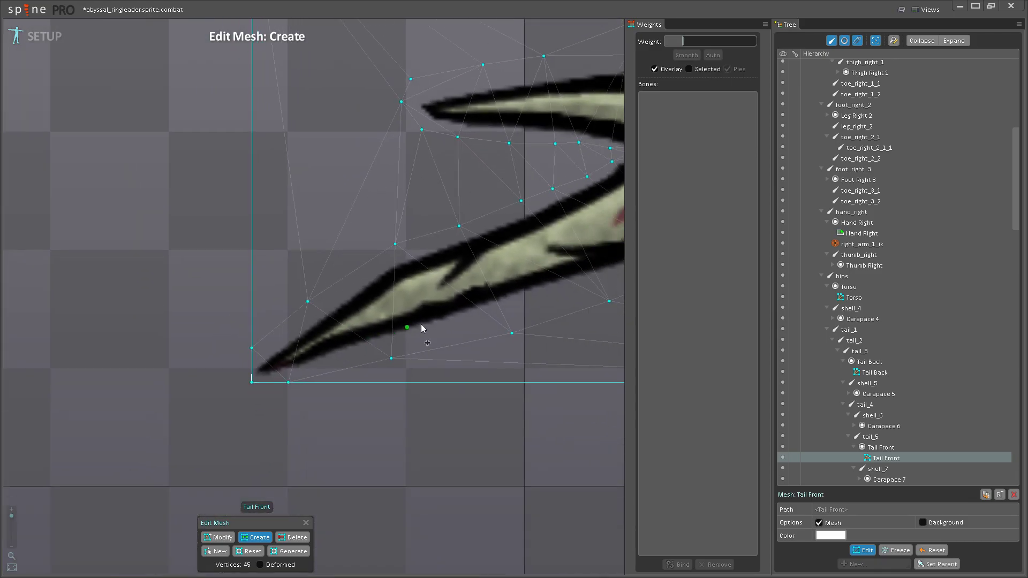
pyautogui.moveTo(421, 323); pyautogui.dragTo(397, 415)
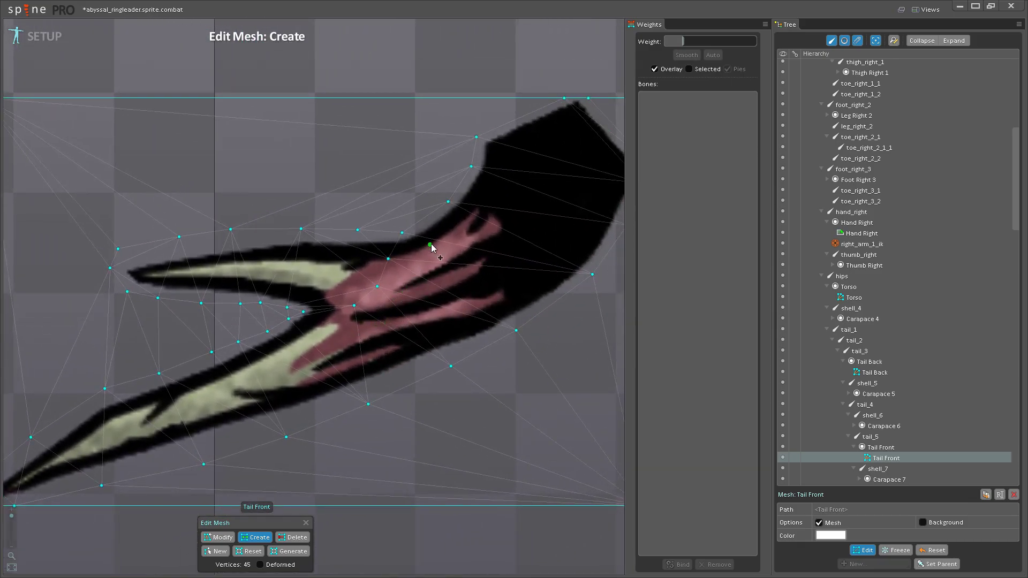
# - Add a row of inner vertices across the thick part of the tail and one across the long spike's base
pyautogui.click(487, 216)
pyautogui.click(517, 240)
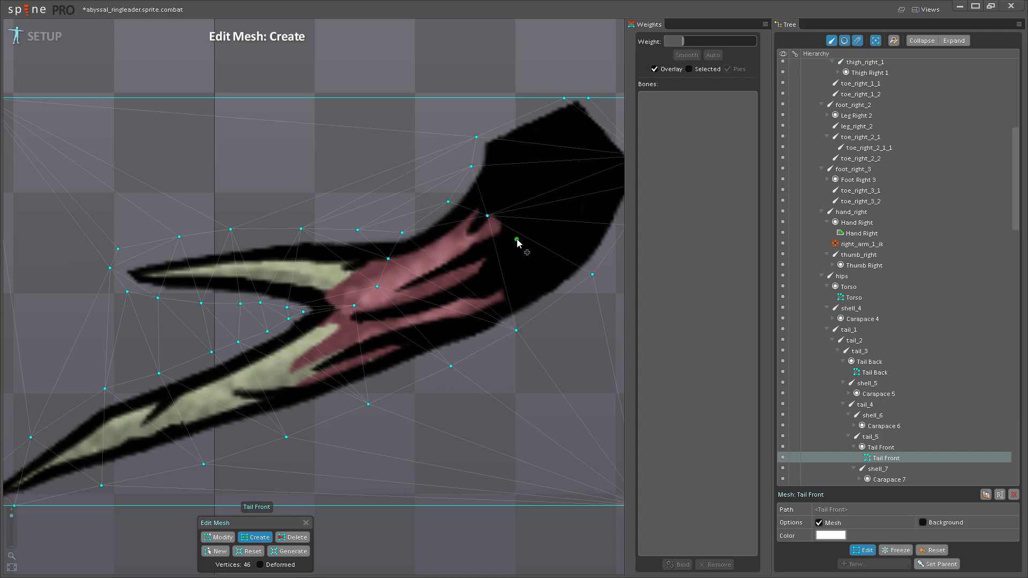
pyautogui.click(536, 284)
pyautogui.click(547, 313)
pyautogui.moveTo(547, 313); pyautogui.dragTo(604, 398)
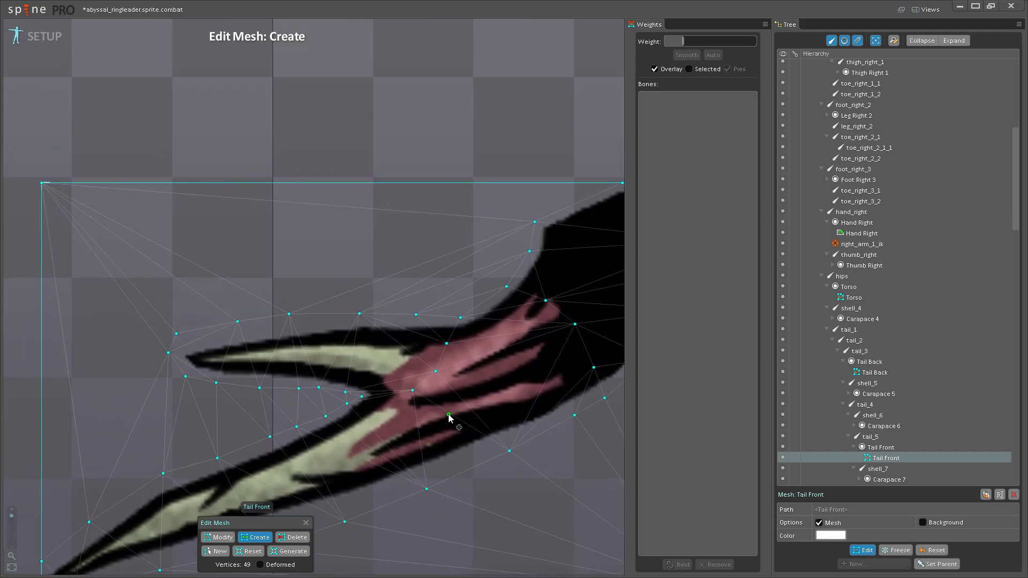
pyautogui.click(422, 429)
pyautogui.moveTo(463, 397); pyautogui.dragTo(469, 454)
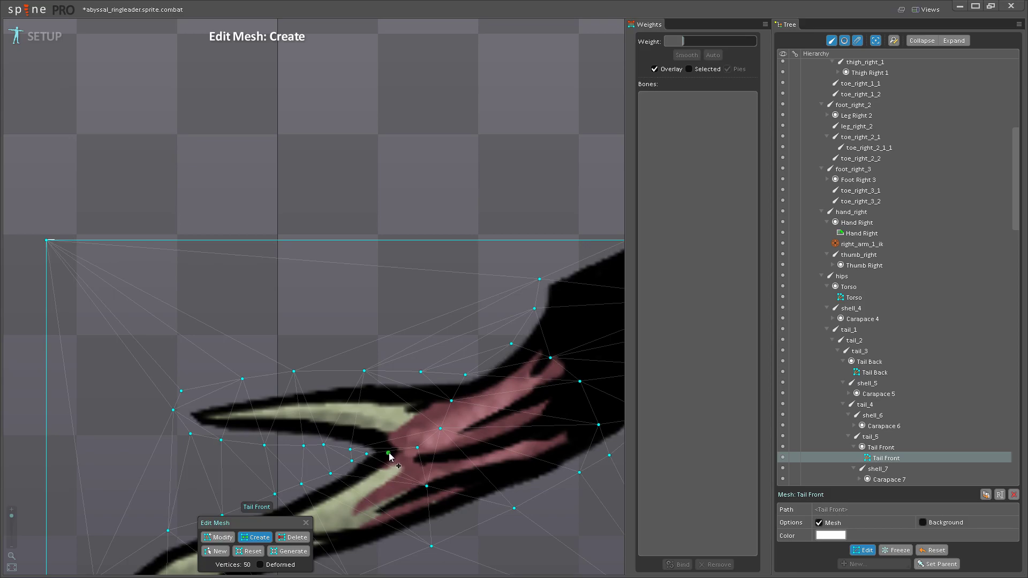
# - Add vertices at the fork and fill the gaps along the facing edges of both spikes, undoing the last placement
pyautogui.click(393, 451)
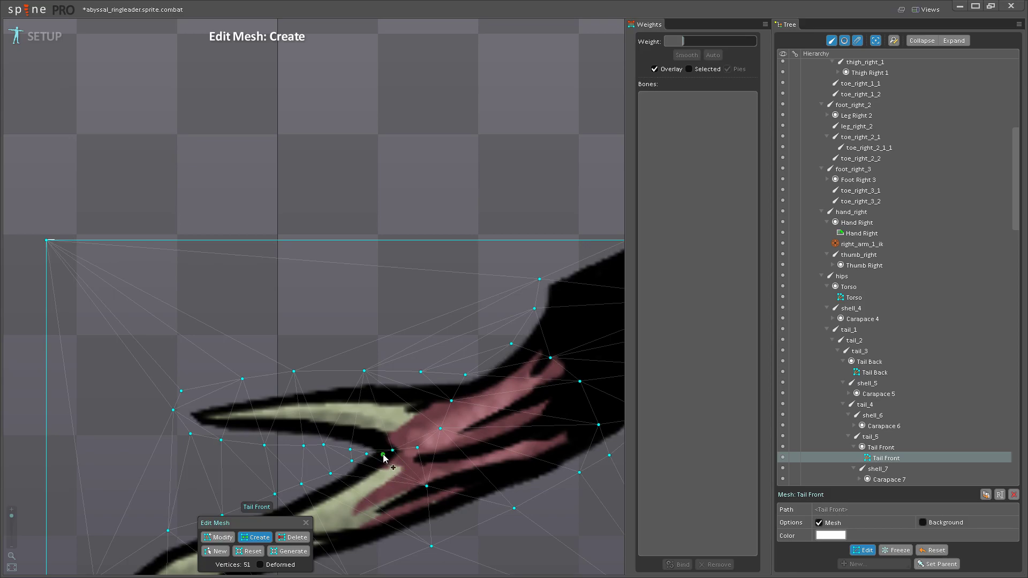
pyautogui.click(281, 447)
pyautogui.click(241, 445)
pyautogui.click(205, 441)
pyautogui.scroll(-2, 227, 452)
pyautogui.moveTo(227, 452); pyautogui.dragTo(272, 359)
pyautogui.click(291, 388)
pyautogui.click(249, 401)
pyautogui.hotkey('ctrl', 'z')
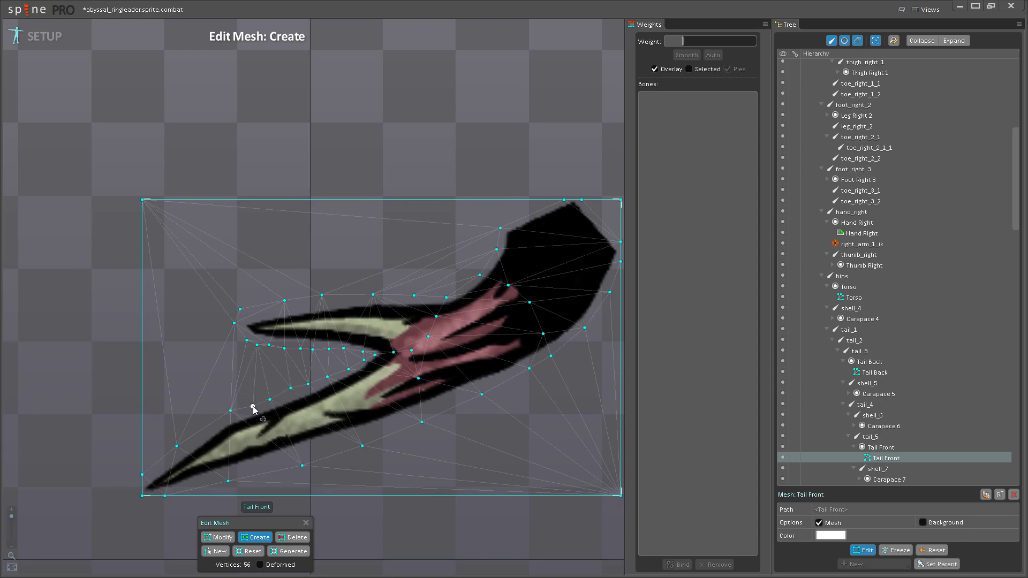
# - Delete the mesh's lower-right, upper-right and upper-left corner vertices, finish mesh editing and save the project
pyautogui.click(296, 539)
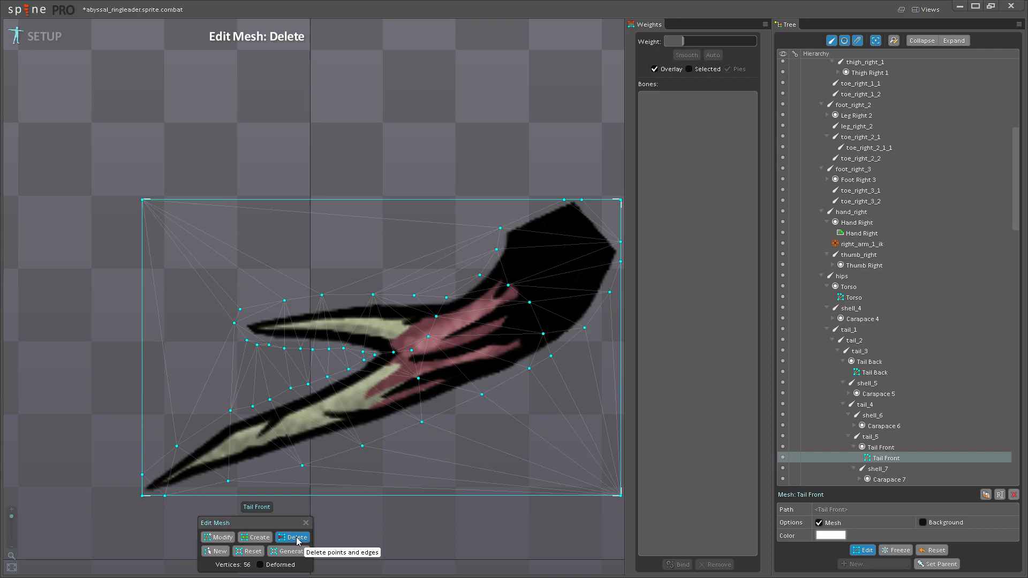
pyautogui.scroll(-2, 348, 482)
pyautogui.moveTo(332, 412); pyautogui.dragTo(339, 457)
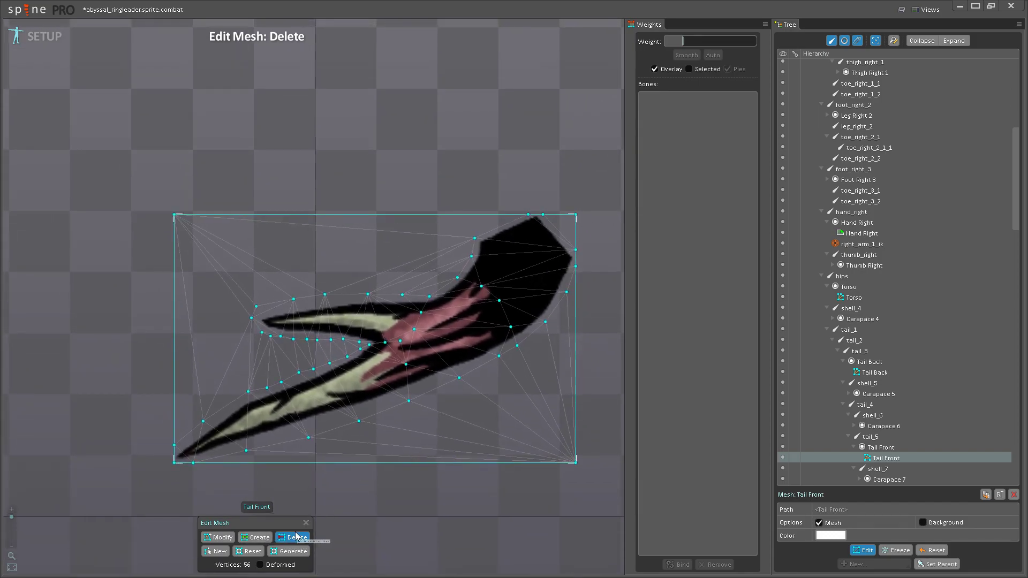
pyautogui.click(576, 462)
pyautogui.click(575, 214)
pyautogui.click(174, 215)
pyautogui.scroll(-2, 172, 218)
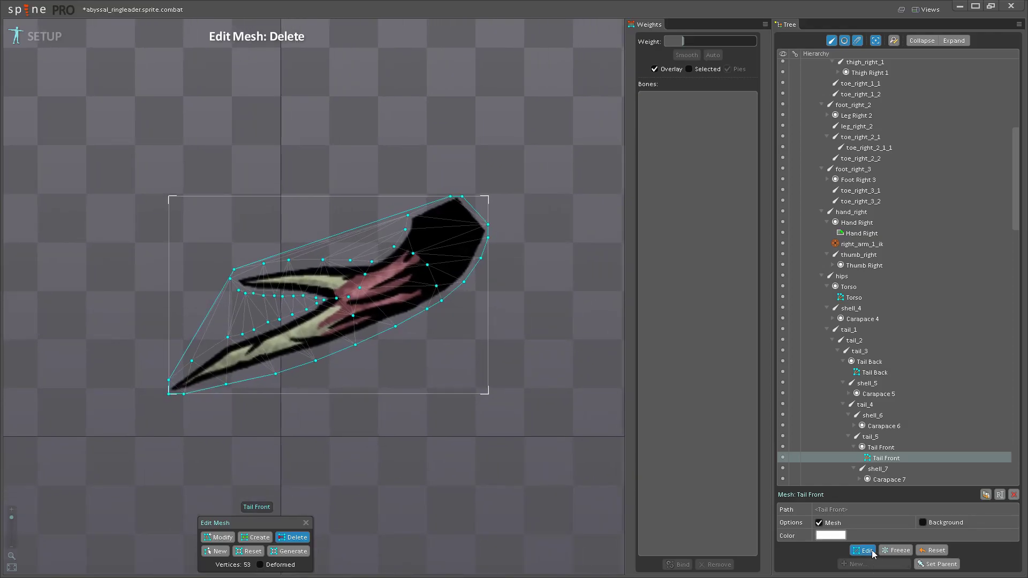
pyautogui.click(872, 552)
pyautogui.hotkey('ctrl', 's')
pyautogui.click(679, 565)
pyautogui.scroll(3, 390, 410)
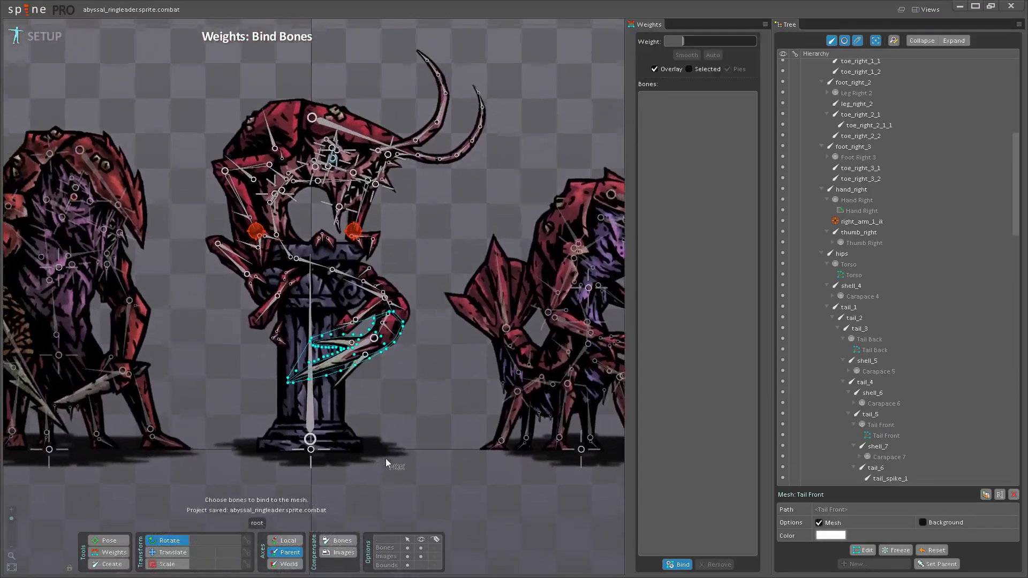
pyautogui.scroll(-3, 343, 375)
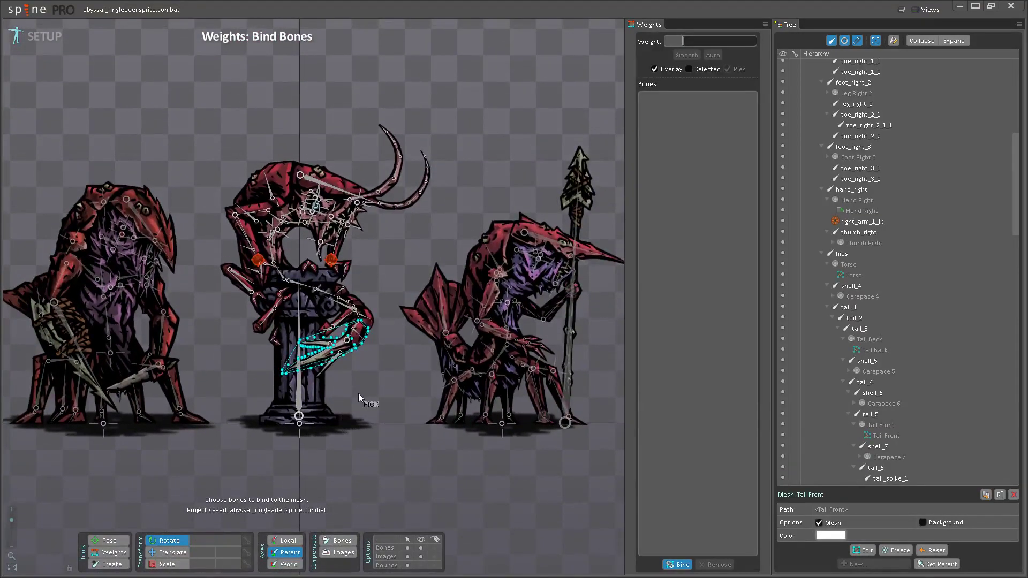
pyautogui.scroll(2, 358, 396)
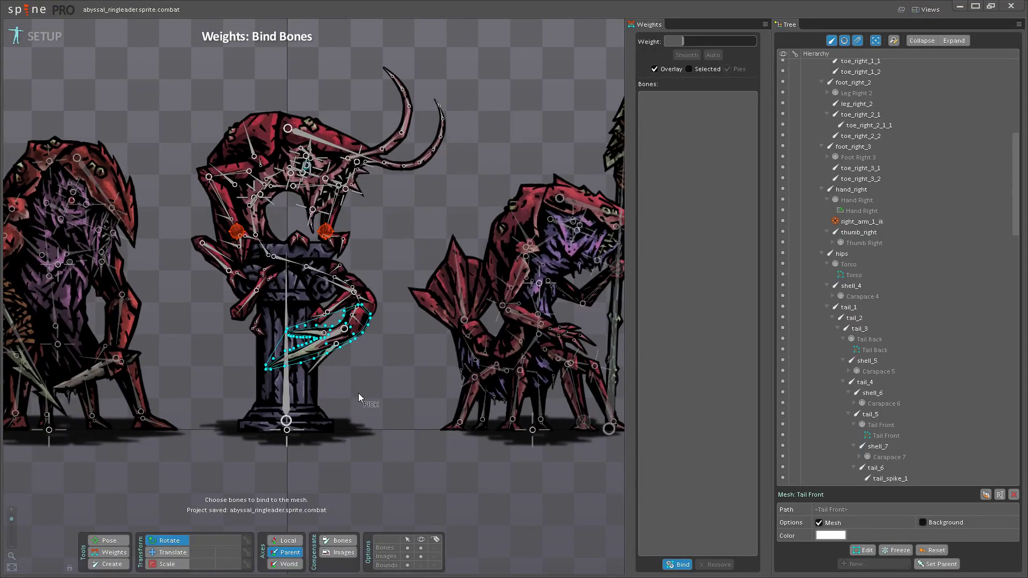
pyautogui.scroll(-1, 366, 373)
pyautogui.scroll(1, 370, 366)
pyautogui.scroll(1, 240, 385)
pyautogui.moveTo(241, 384); pyautogui.dragTo(241, 389)
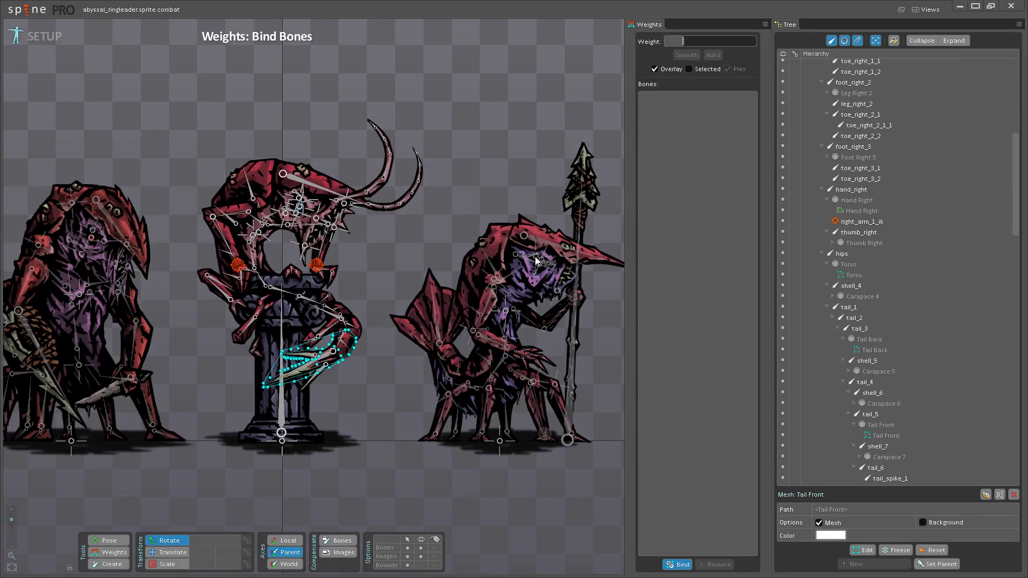
pyautogui.scroll(3, 393, 375)
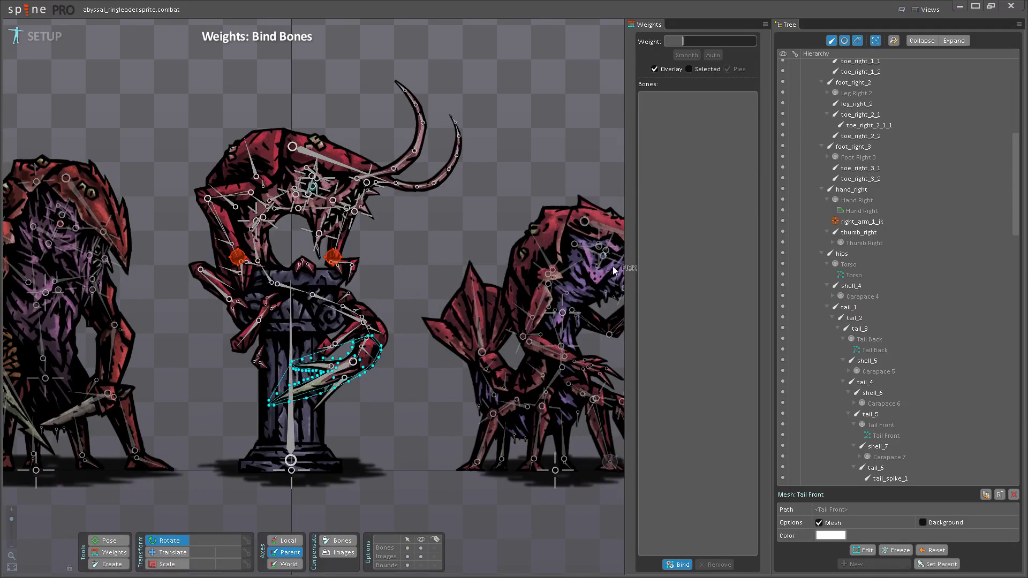
pyautogui.scroll(1, 440, 305)
pyautogui.moveTo(386, 385); pyautogui.dragTo(408, 375)
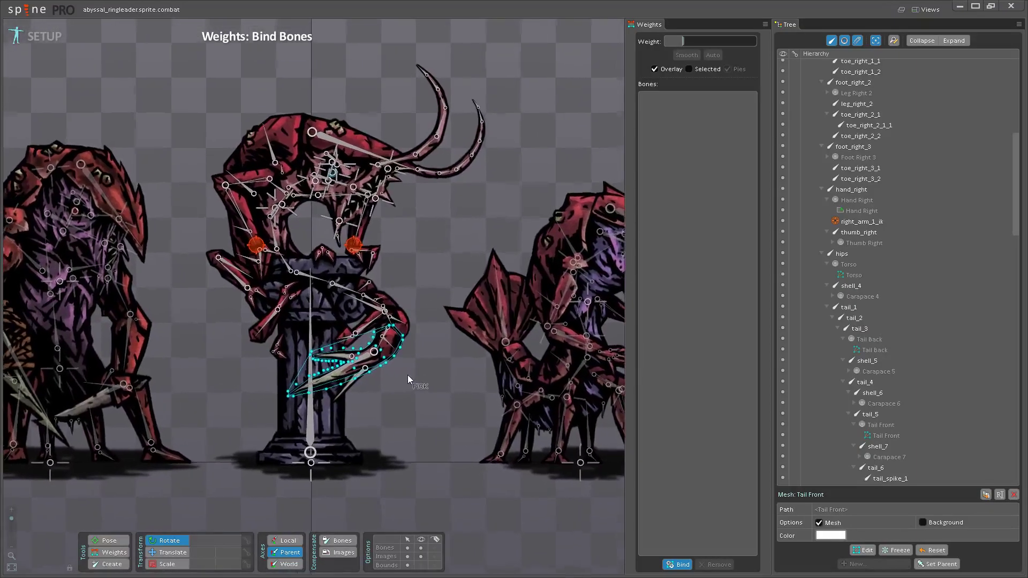
pyautogui.scroll(3, 408, 380)
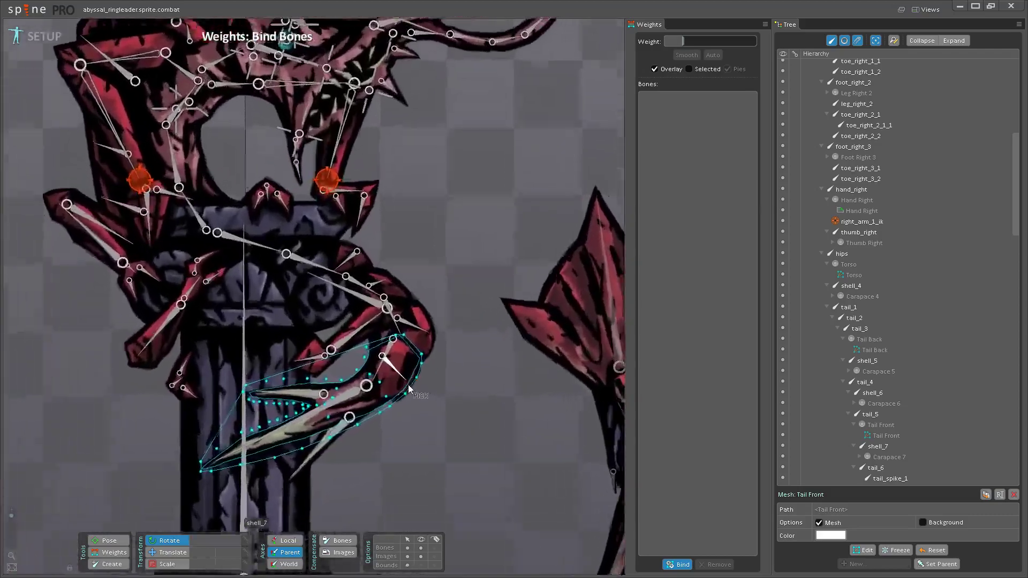
pyautogui.scroll(2, 408, 388)
pyautogui.scroll(2, 402, 435)
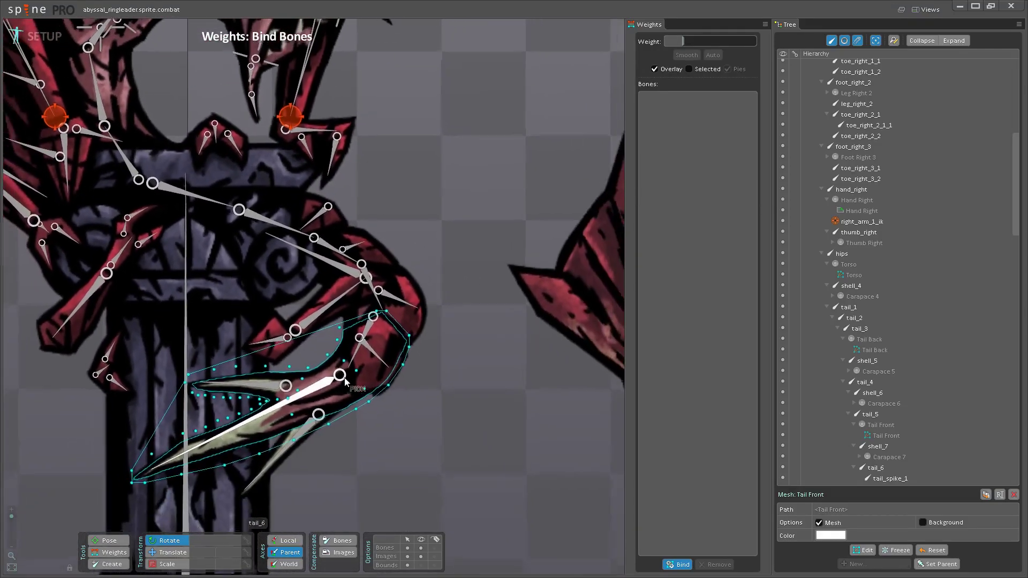
pyautogui.scroll(-2, 345, 382)
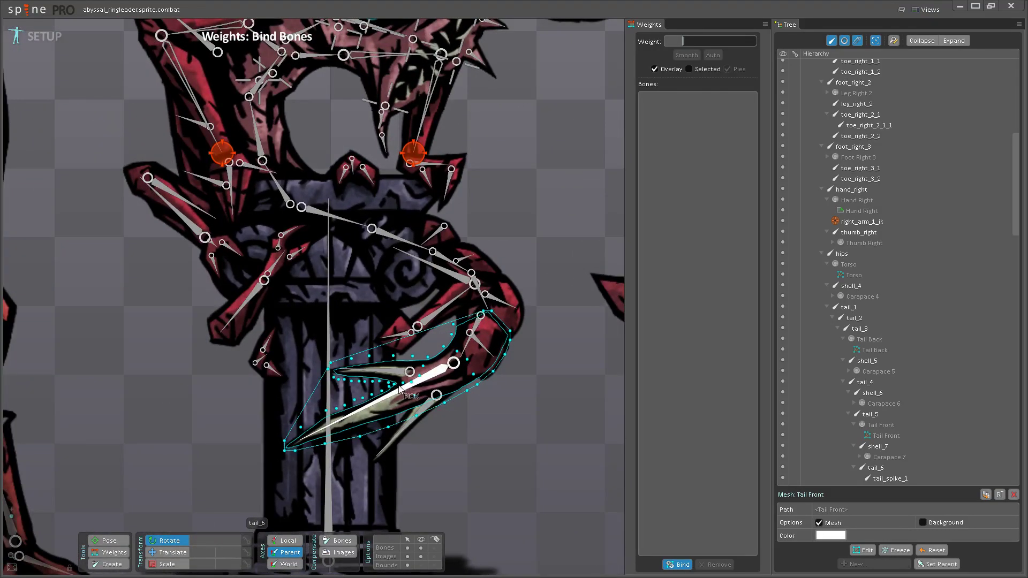
pyautogui.click(677, 564)
pyautogui.scroll(1, 619, 259)
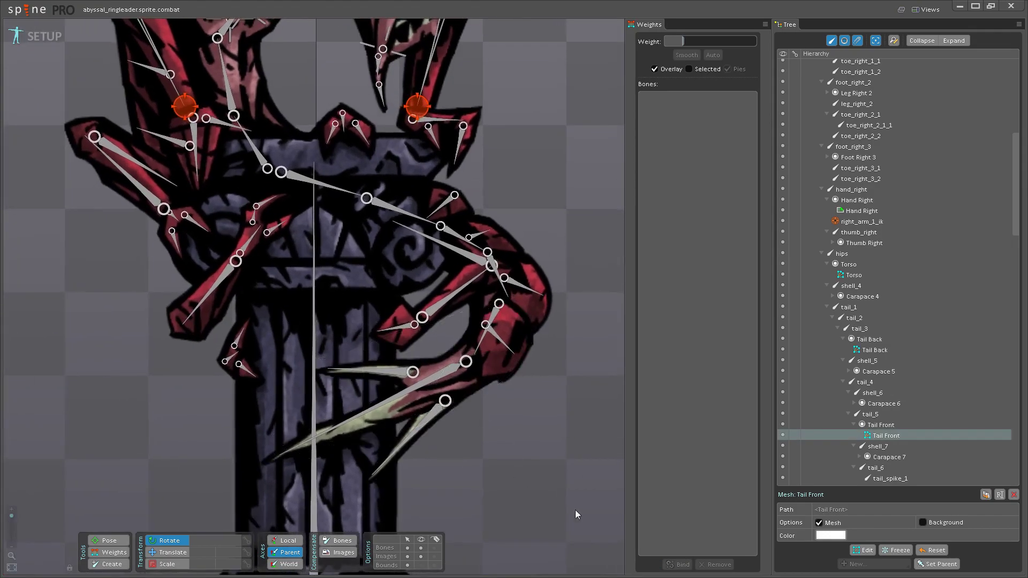
# - Bind the Tail Front mesh to the tail_5, tail_6 and tail_spike_1 bones
pyautogui.click(480, 343)
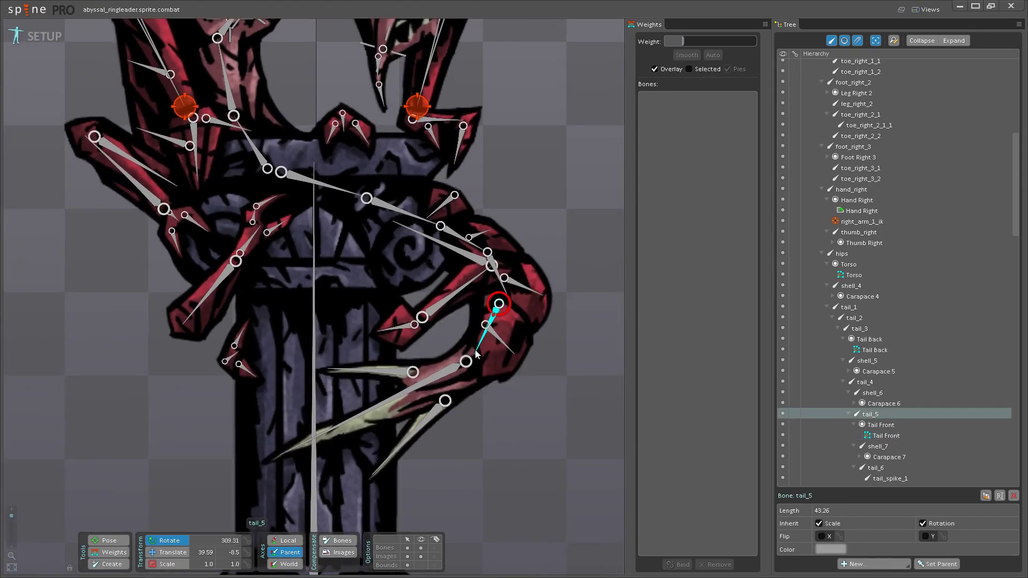
pyautogui.click(417, 400)
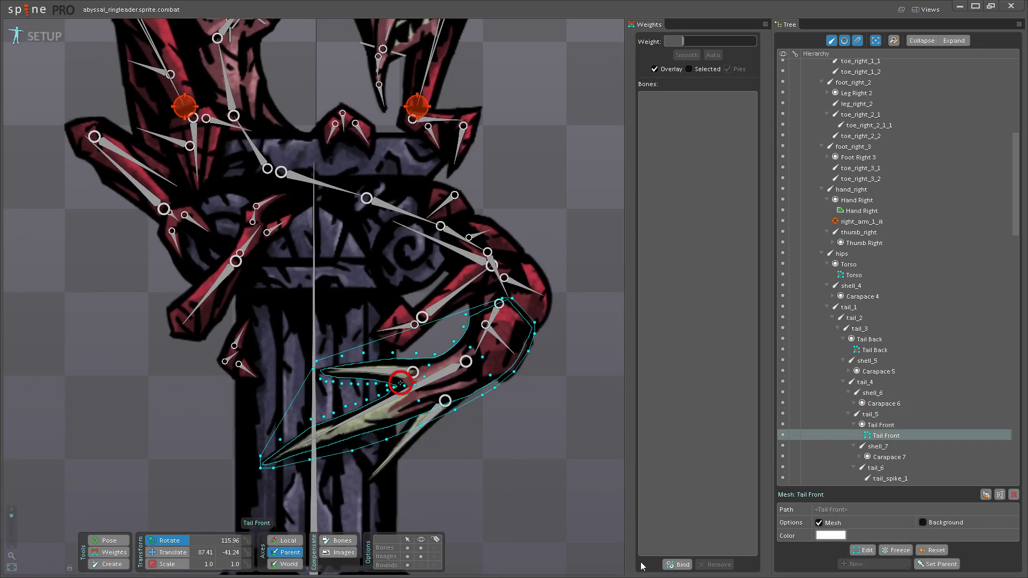
pyautogui.click(673, 564)
pyautogui.click(490, 321)
pyautogui.click(455, 366)
pyautogui.click(387, 371)
pyautogui.click(678, 564)
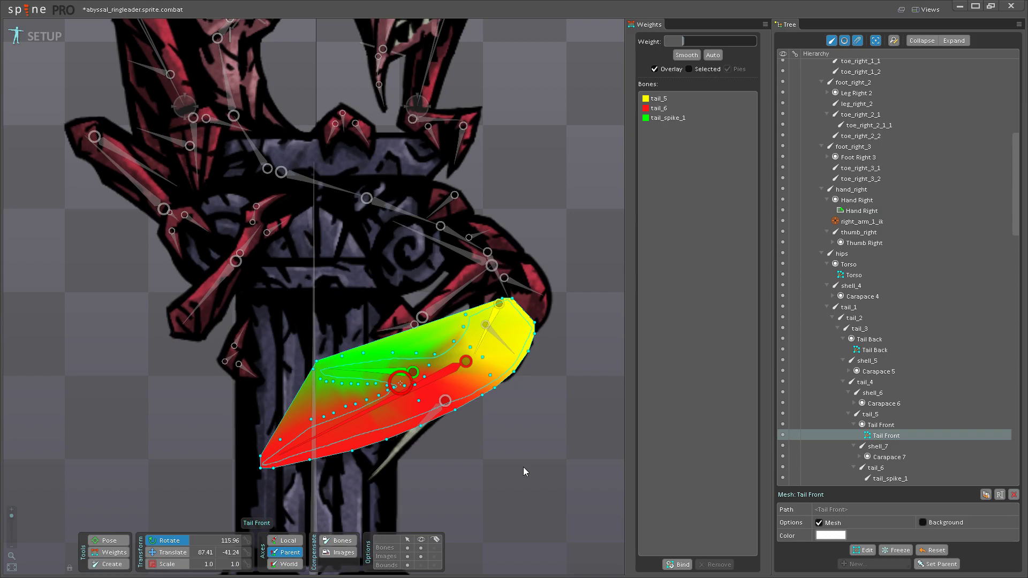
pyautogui.scroll(-4, 424, 375)
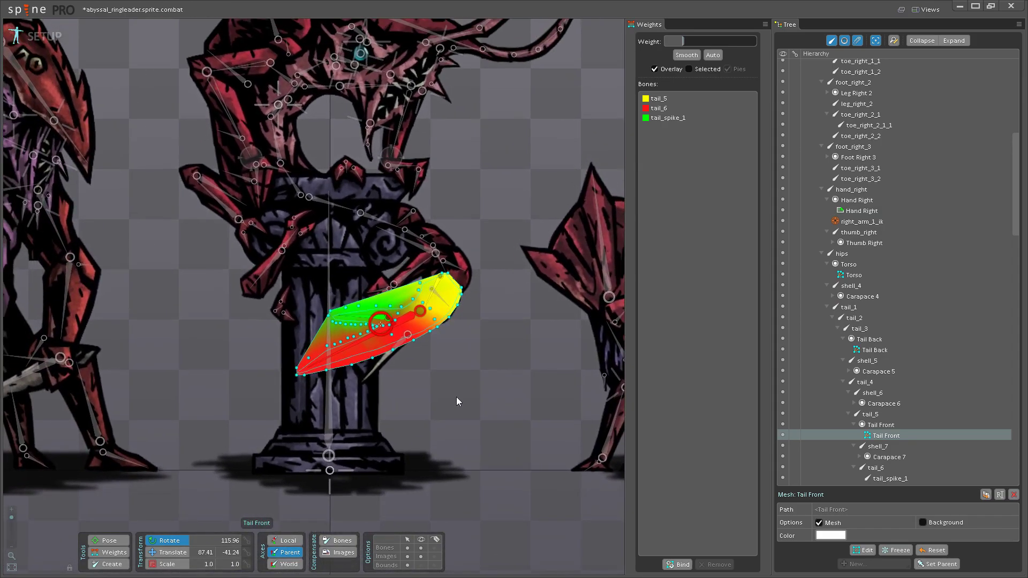
pyautogui.click(456, 397)
pyautogui.scroll(-5, 429, 424)
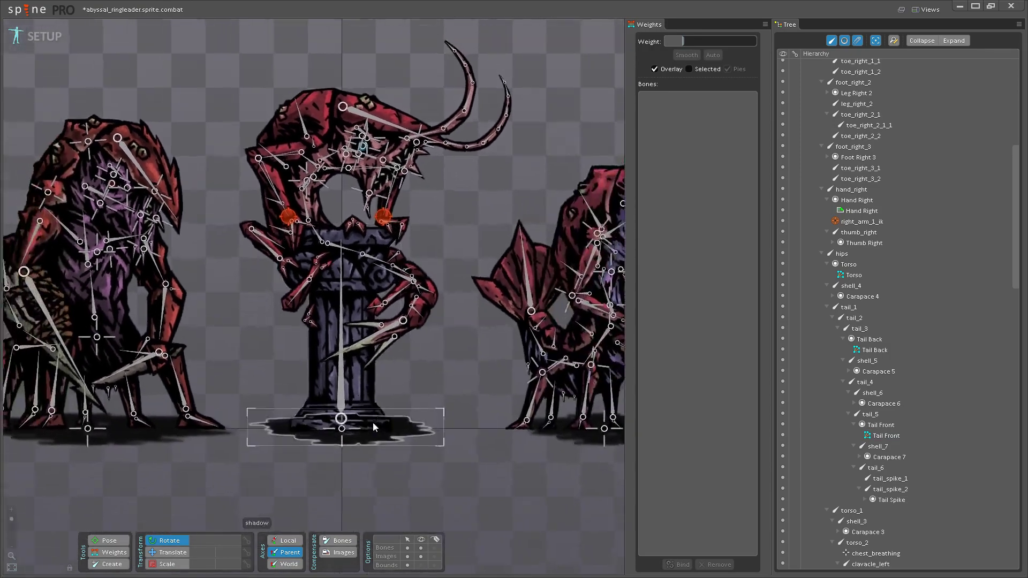
pyautogui.scroll(-2, 373, 427)
pyautogui.moveTo(374, 427); pyautogui.dragTo(351, 373)
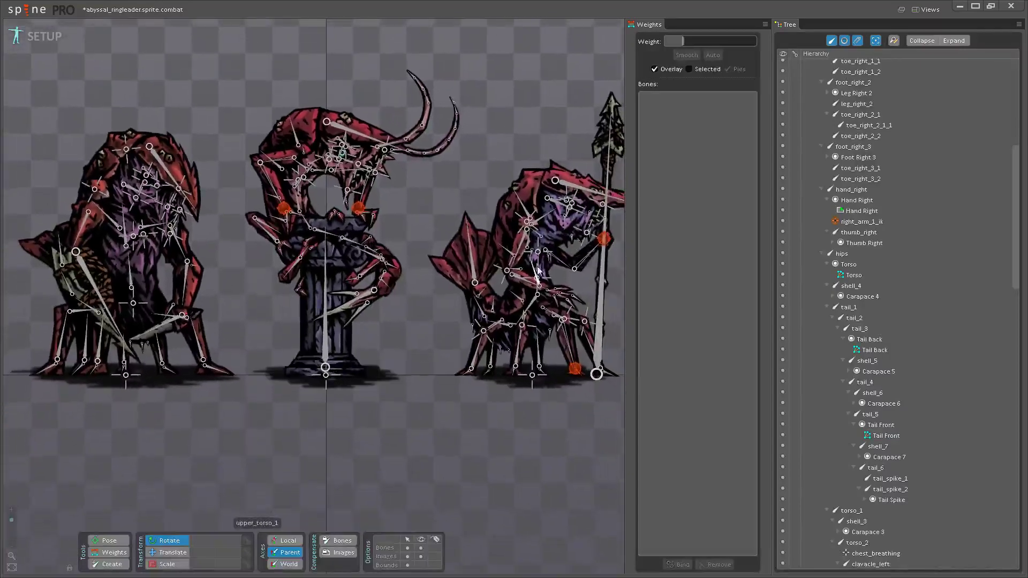
pyautogui.moveTo(386, 313); pyautogui.dragTo(384, 347)
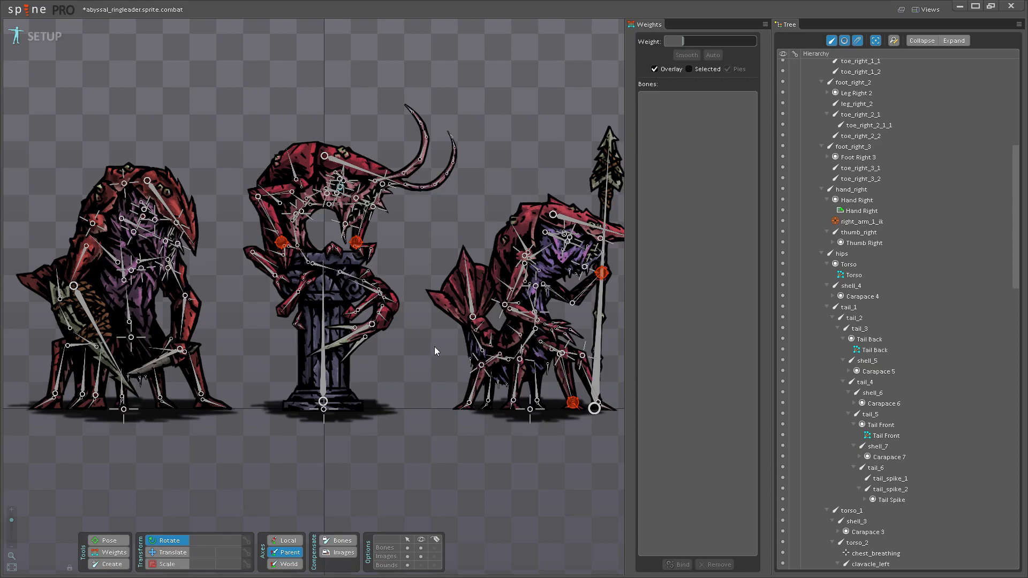
pyautogui.moveTo(403, 351); pyautogui.dragTo(417, 372)
pyautogui.moveTo(425, 307); pyautogui.dragTo(434, 286)
pyautogui.moveTo(436, 350); pyautogui.dragTo(419, 368)
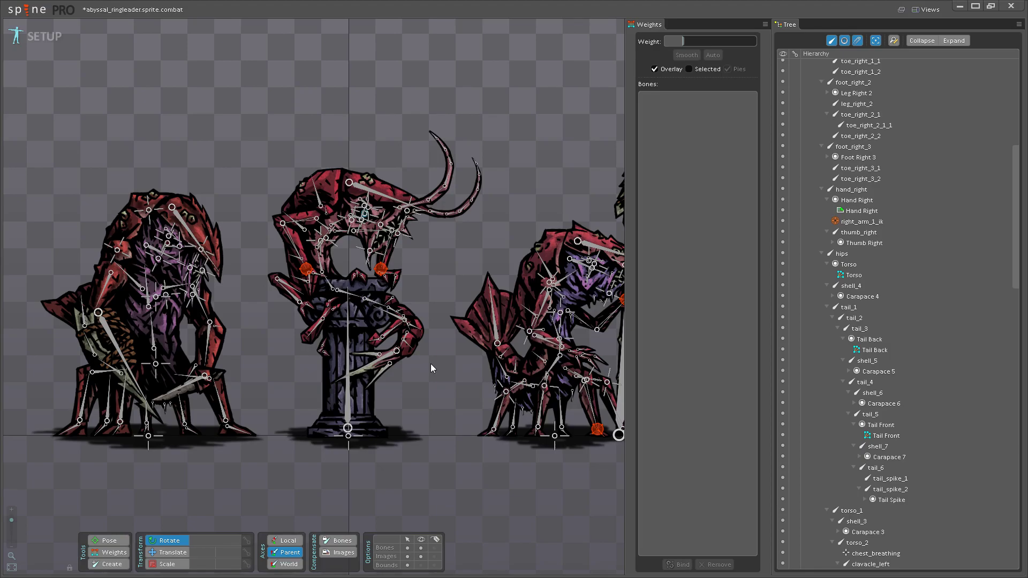
pyautogui.moveTo(442, 380); pyautogui.dragTo(446, 383)
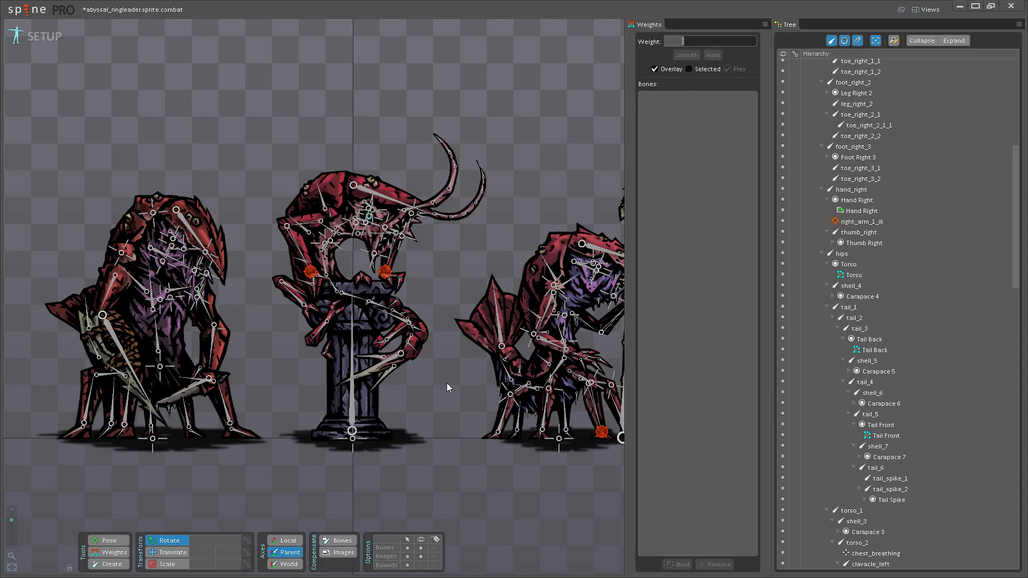
pyautogui.moveTo(446, 383); pyautogui.dragTo(425, 403)
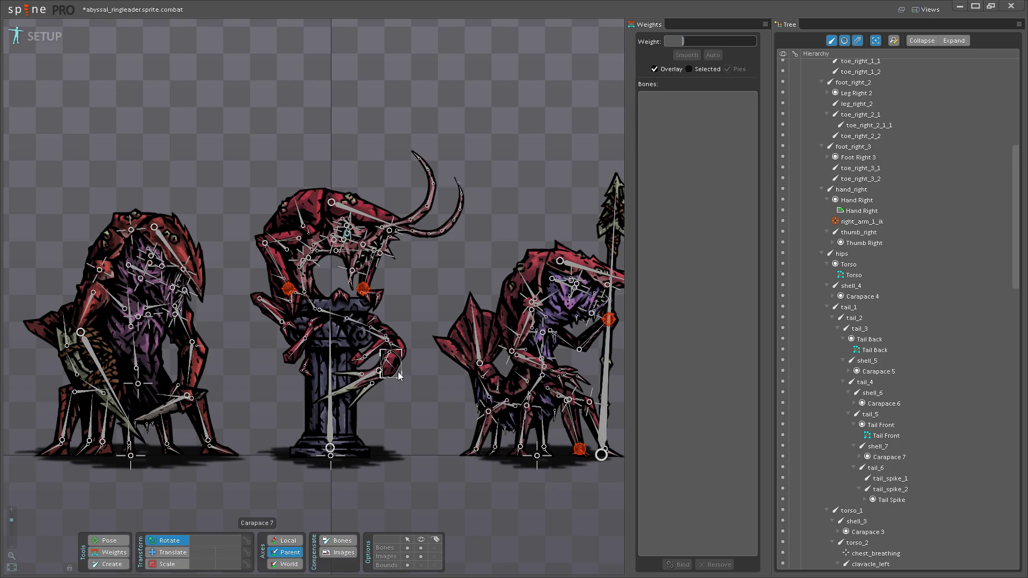
pyautogui.scroll(2, 398, 377)
pyautogui.scroll(1, 493, 359)
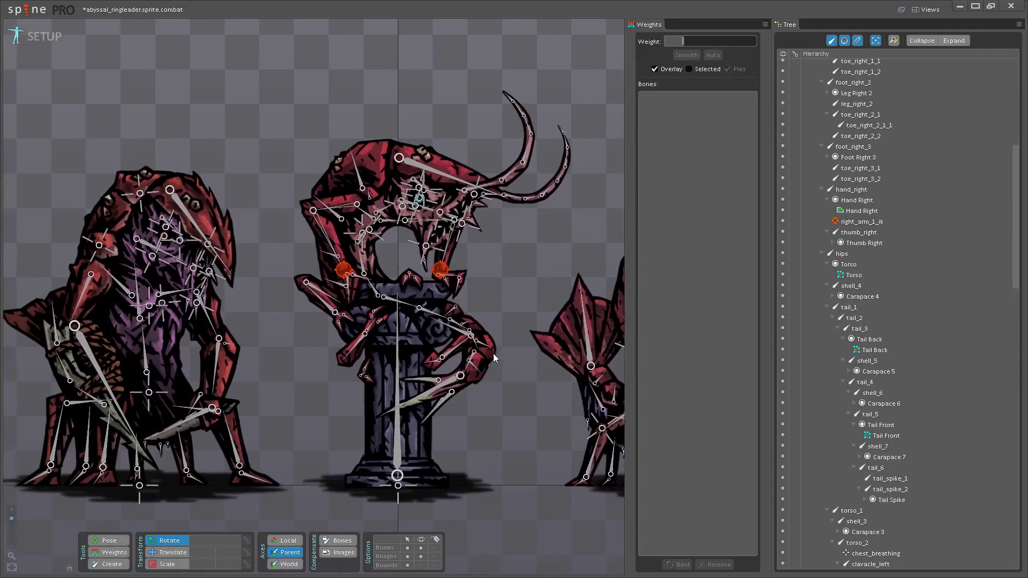
pyautogui.moveTo(494, 359); pyautogui.dragTo(510, 359)
pyautogui.moveTo(568, 275); pyautogui.dragTo(533, 310)
pyautogui.moveTo(453, 306); pyautogui.dragTo(446, 283)
pyautogui.moveTo(486, 432); pyautogui.dragTo(459, 460)
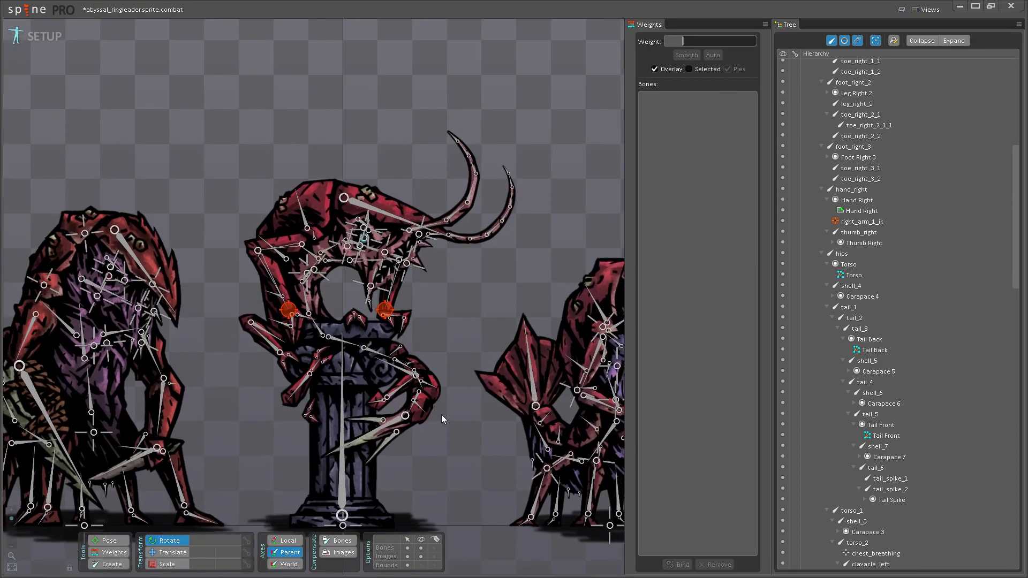
pyautogui.scroll(-2, 417, 305)
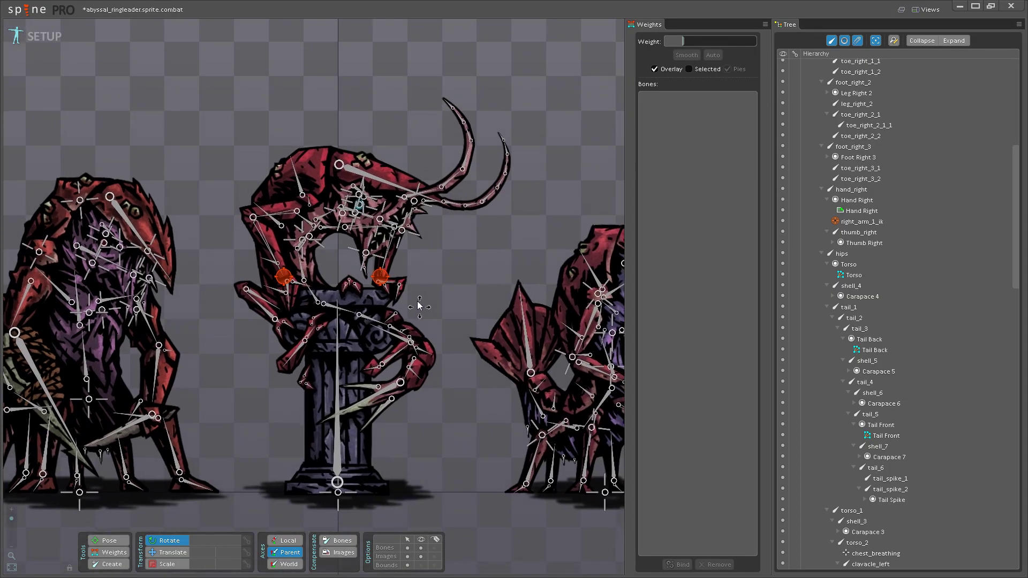
pyautogui.scroll(2, 441, 423)
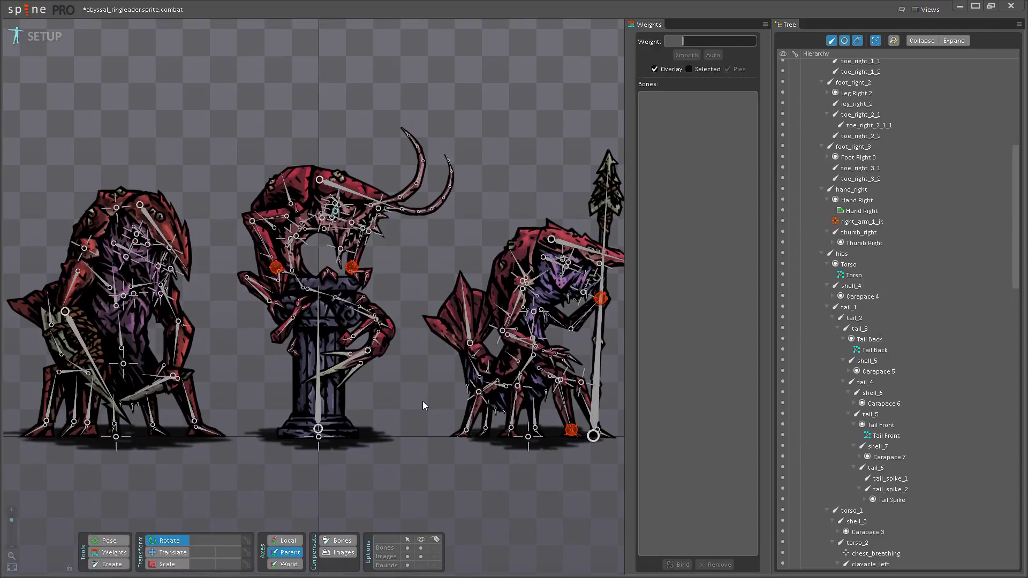
# - Select the Tail Front mesh on the canvas and switch to editing its bone weights
pyautogui.scroll(2, 431, 418)
pyautogui.scroll(4, 432, 419)
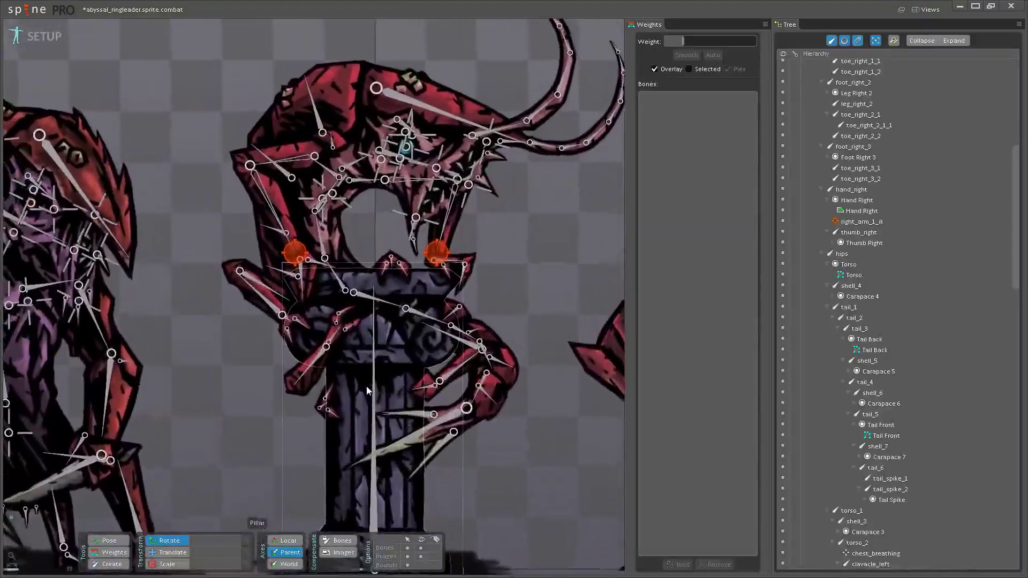
pyautogui.scroll(3, 445, 425)
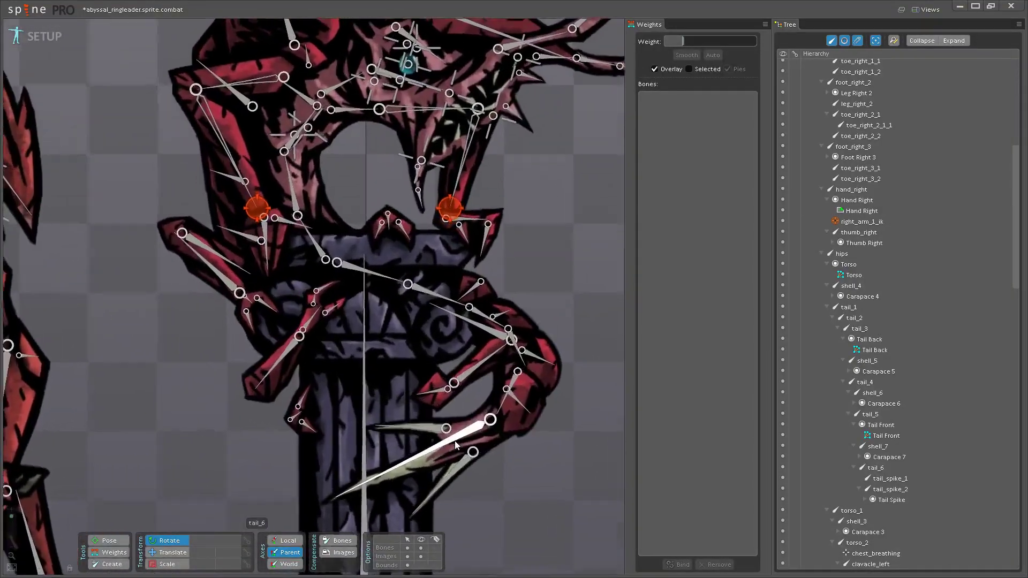
pyautogui.click(425, 427)
pyautogui.moveTo(426, 426); pyautogui.dragTo(375, 498)
pyautogui.moveTo(527, 484); pyautogui.dragTo(507, 424)
pyautogui.click(119, 556)
pyautogui.click(433, 399)
pyautogui.scroll(5, 423, 407)
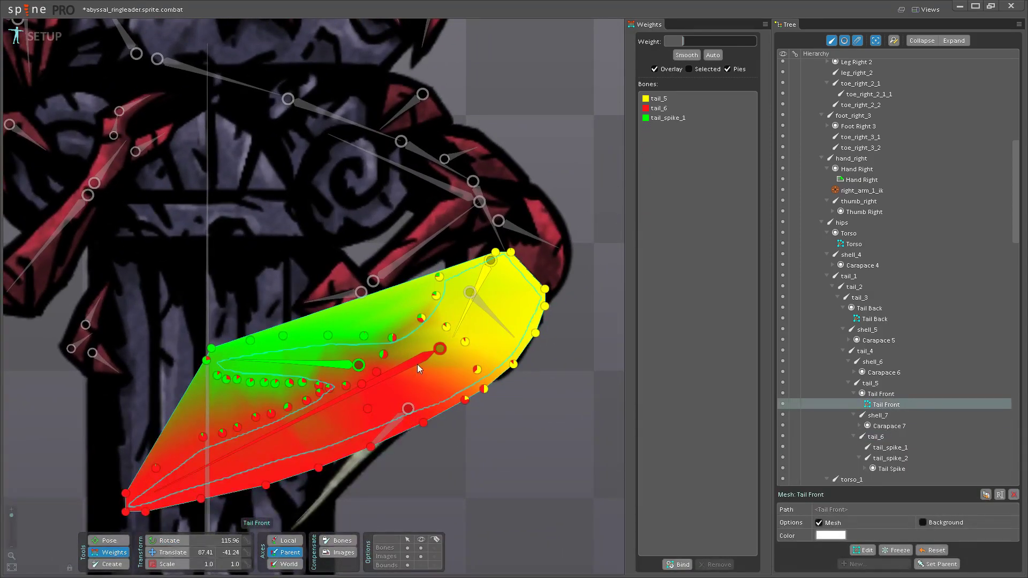
# - Set the tail_5 weight to 100 on the vertices around the thick base end of the Tail Front mesh
pyautogui.click(465, 312)
pyautogui.click(421, 319)
pyautogui.moveTo(421, 319); pyautogui.dragTo(470, 225)
pyautogui.moveTo(465, 341); pyautogui.dragTo(472, 300)
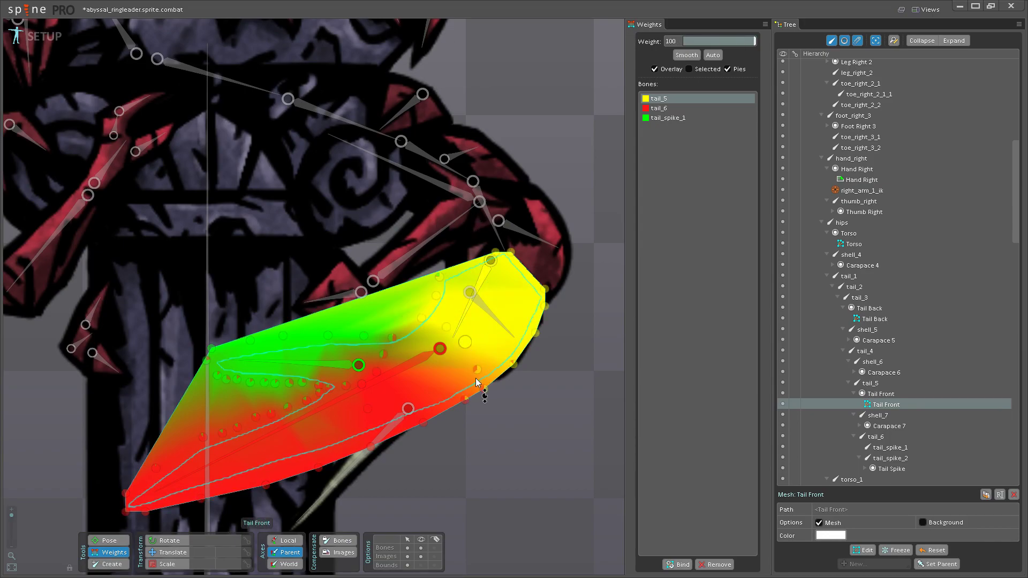
pyautogui.moveTo(477, 370); pyautogui.dragTo(482, 332)
pyautogui.moveTo(484, 389); pyautogui.dragTo(513, 278)
pyautogui.moveTo(513, 364); pyautogui.dragTo(526, 274)
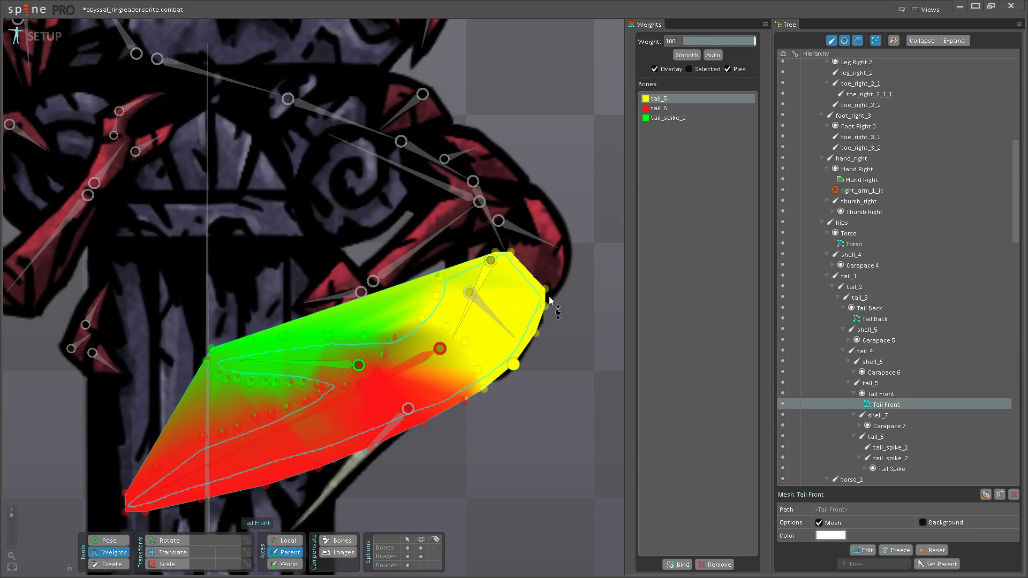
pyautogui.click(509, 252)
pyautogui.moveTo(495, 252); pyautogui.dragTo(471, 237)
pyautogui.moveTo(439, 277); pyautogui.dragTo(449, 230)
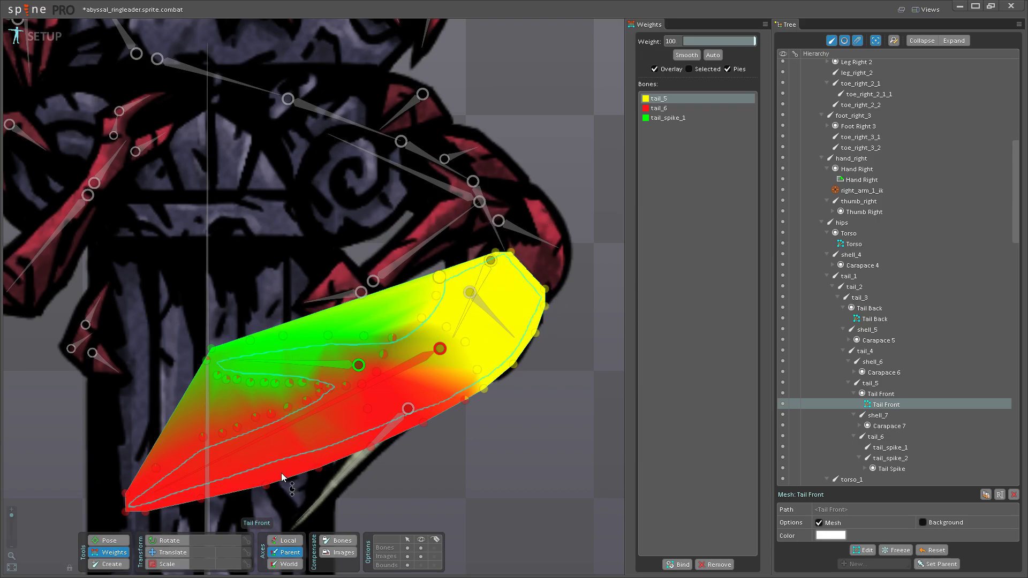
# - Rotate tail_spike_1 and tail_6 in turn to test how the tail mesh deforms, undoing the test rotations
pyautogui.click(109, 540)
pyautogui.moveTo(257, 364); pyautogui.dragTo(269, 328)
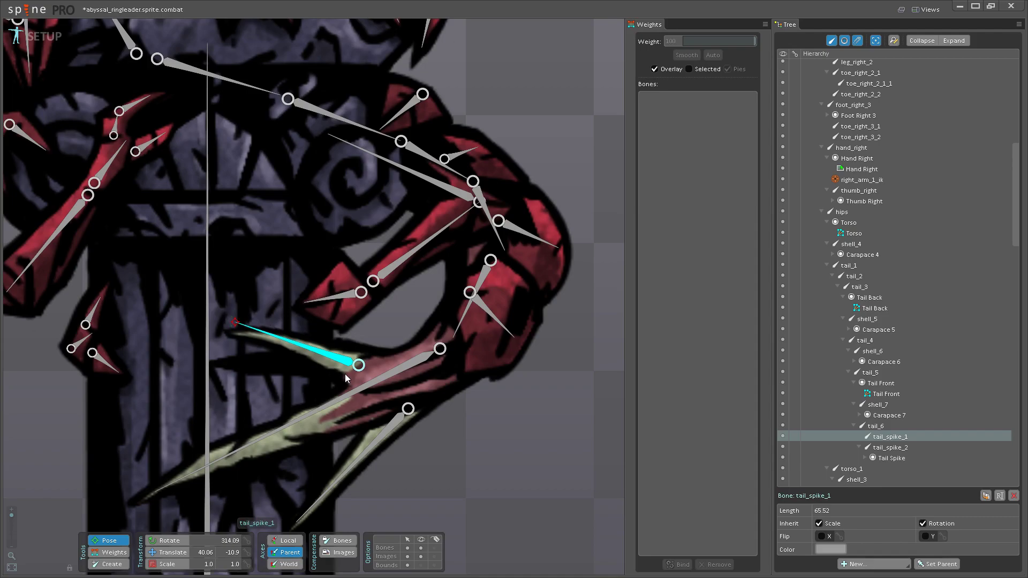
pyautogui.hotkey('ctrl', 'z')
pyautogui.moveTo(368, 384); pyautogui.dragTo(254, 297)
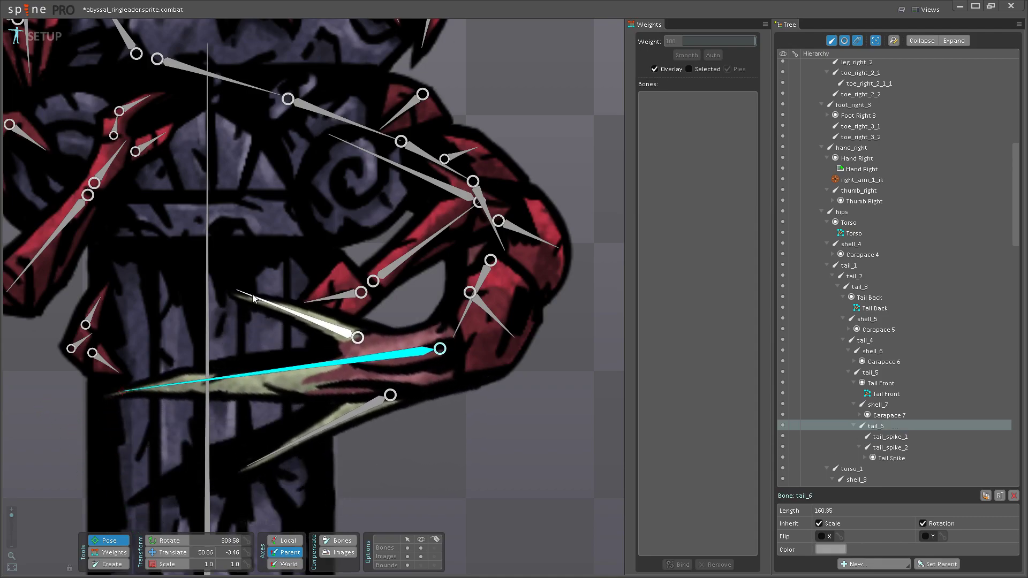
# - Blend some tail_6 influence into the vertices near its joint, giving the inner one beside the joint a weight of 16
pyautogui.click(109, 552)
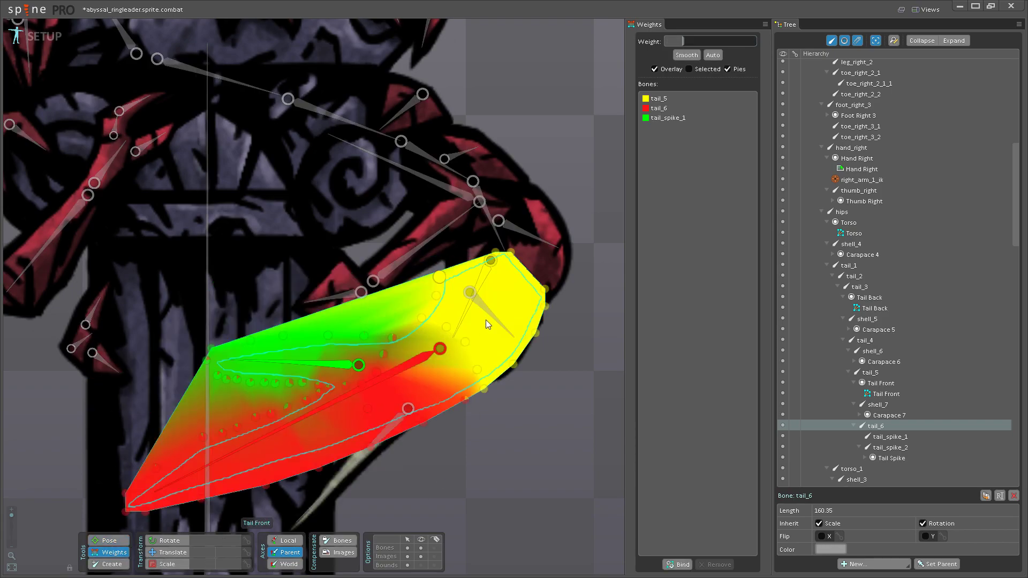
pyautogui.click(437, 353)
pyautogui.moveTo(481, 371); pyautogui.dragTo(532, 330)
pyautogui.moveTo(466, 343); pyautogui.dragTo(479, 322)
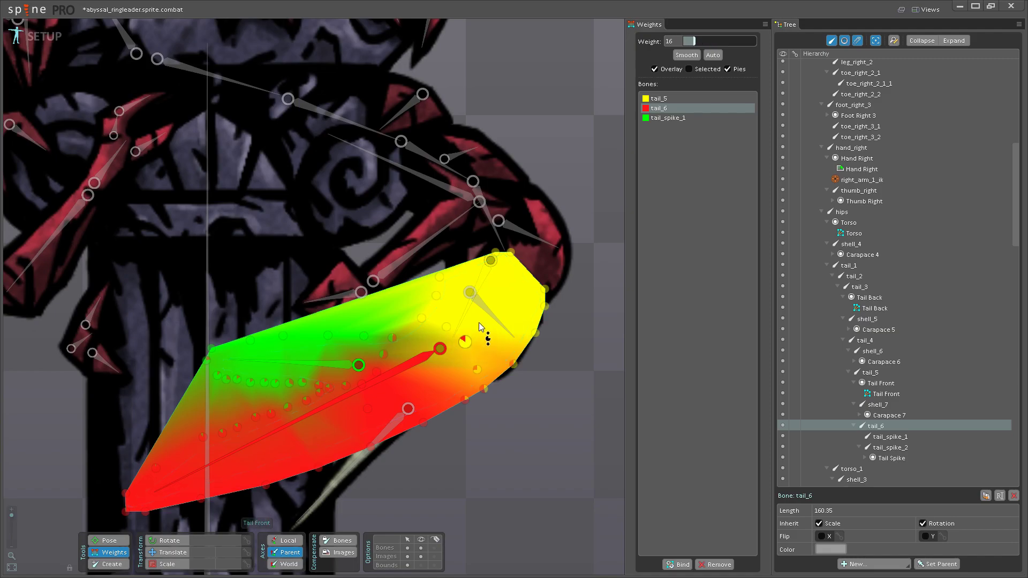
pyautogui.moveTo(452, 365); pyautogui.dragTo(505, 374)
# - Set the tail_6 weight to 100 on the vertices along the long spike's upper edge, from its tip to the fork
pyautogui.scroll(1, 391, 386)
pyautogui.click(387, 418)
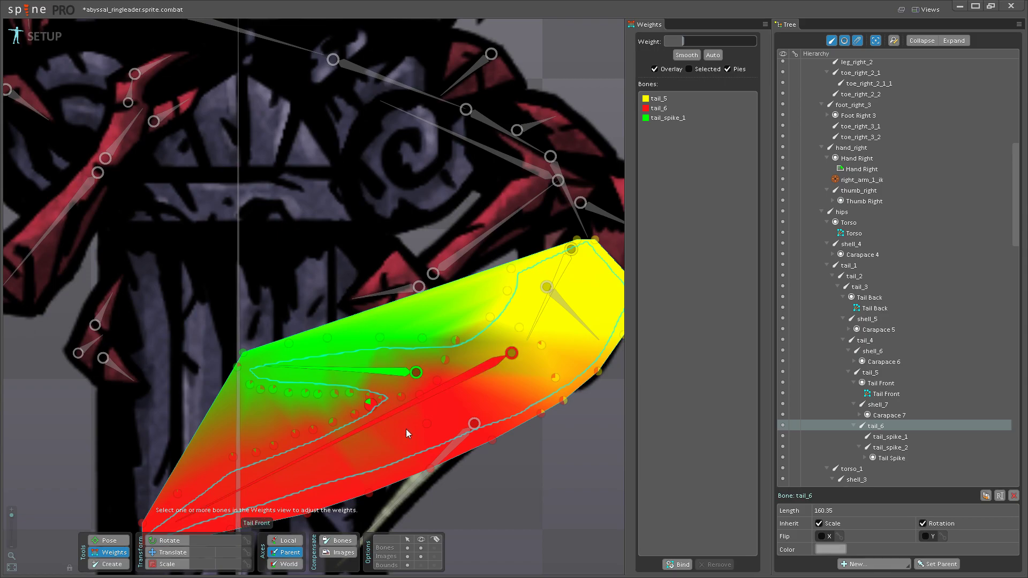
pyautogui.moveTo(359, 457); pyautogui.dragTo(449, 416)
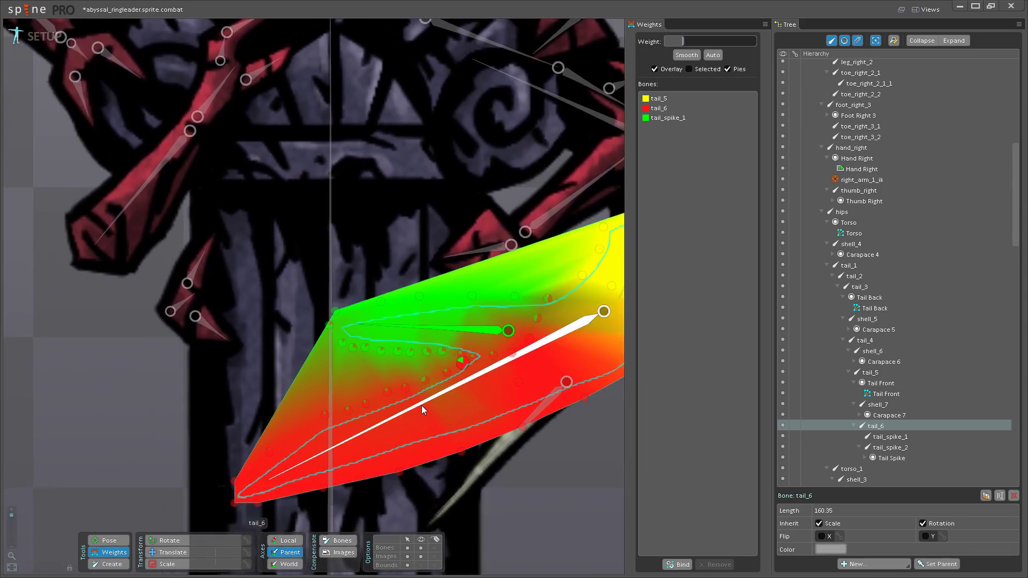
pyautogui.click(422, 407)
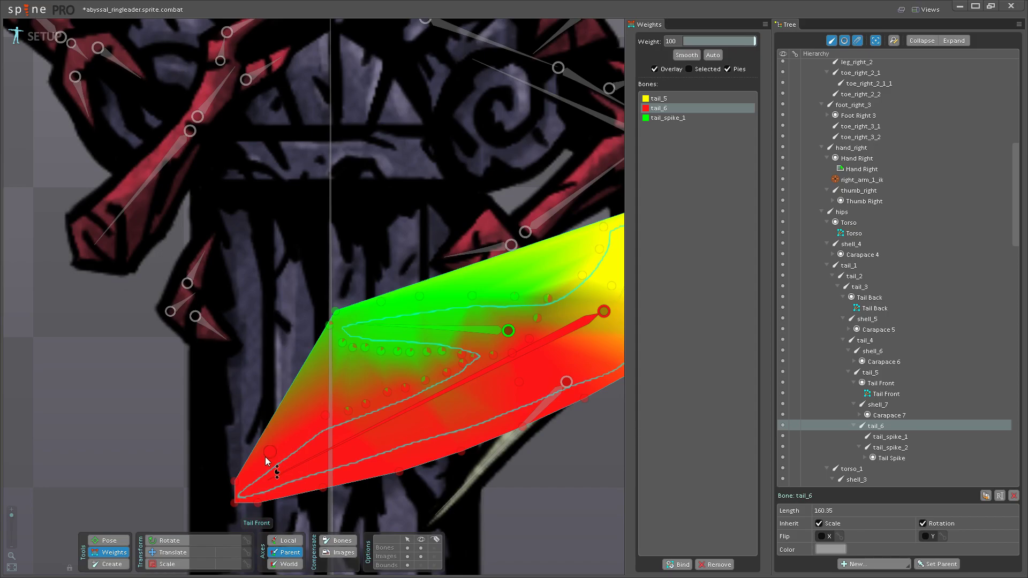
pyautogui.click(236, 465)
pyautogui.click(366, 404)
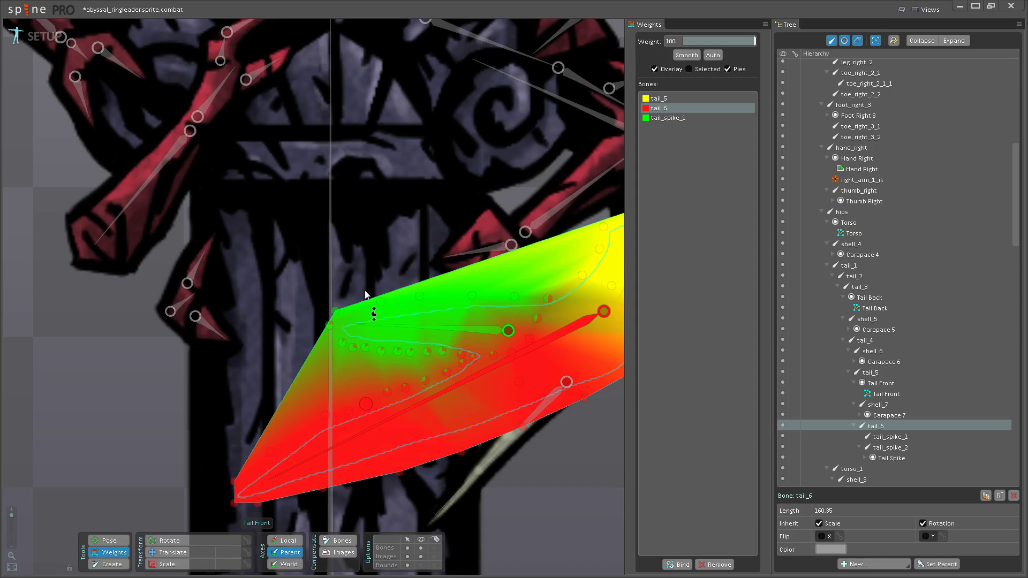
pyautogui.click(386, 392)
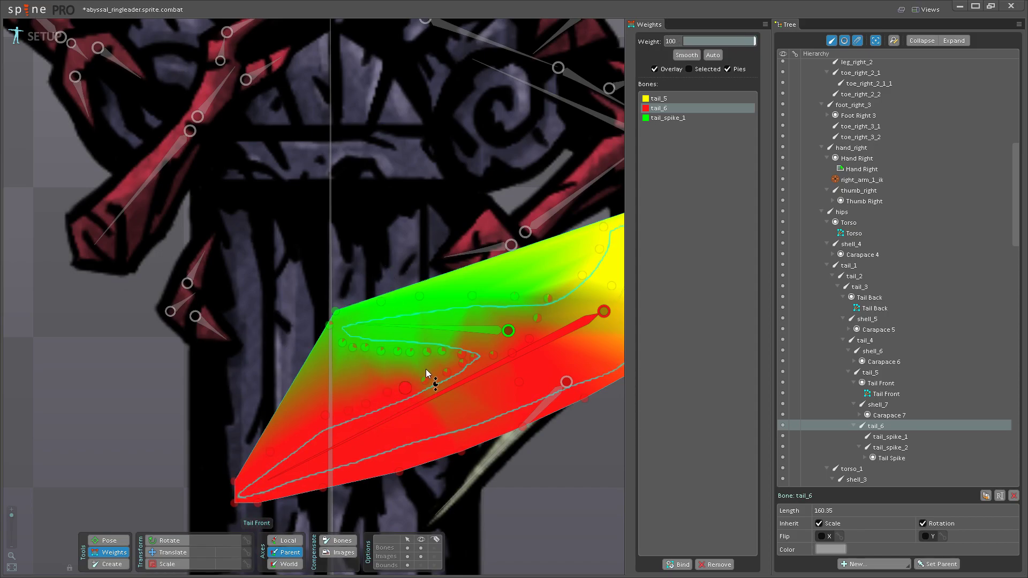
pyautogui.click(446, 374)
pyautogui.moveTo(445, 374); pyautogui.dragTo(467, 298)
pyautogui.moveTo(494, 382); pyautogui.dragTo(474, 399)
pyautogui.click(486, 385)
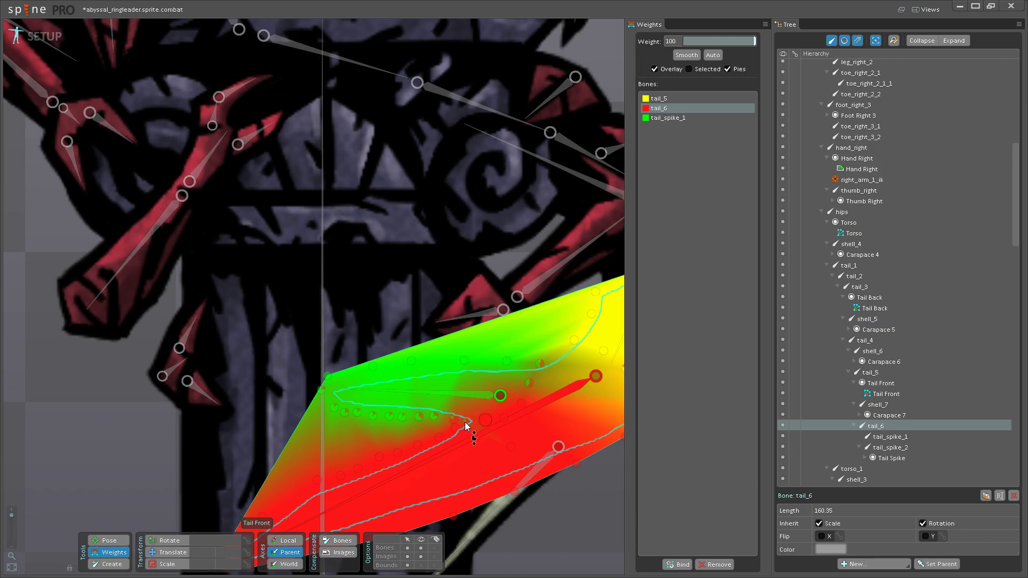
# - Examine the Tail Front weight colours around the fork and both spikes, close up and from a distance
pyautogui.scroll(-8, 468, 398)
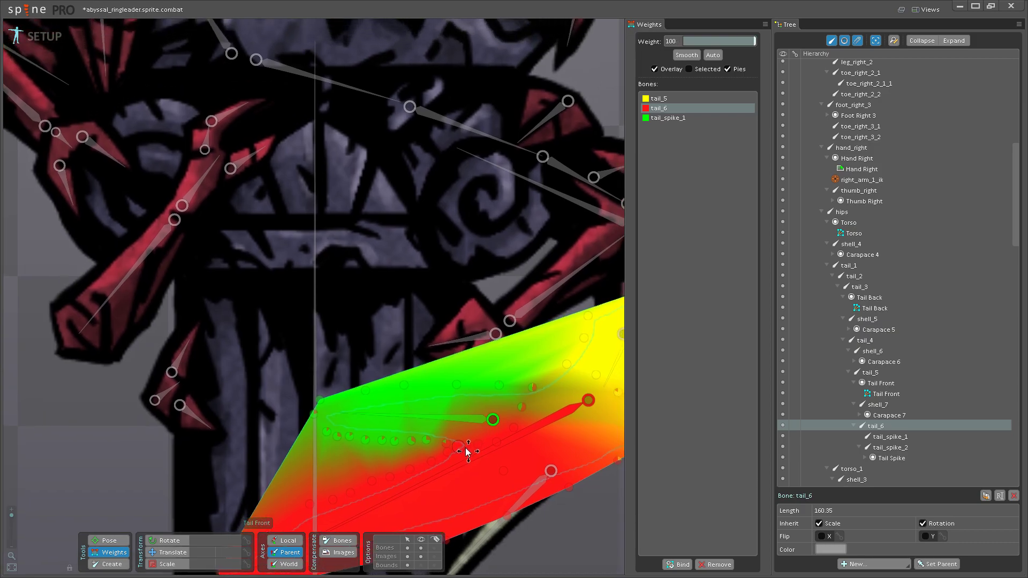
pyautogui.scroll(-6, 356, 409)
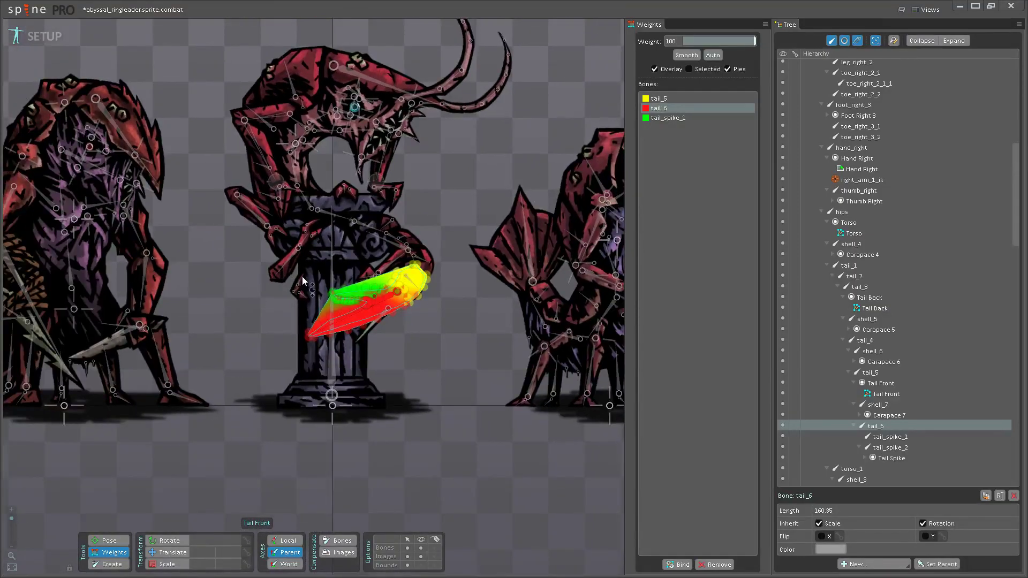
pyautogui.scroll(7, 348, 299)
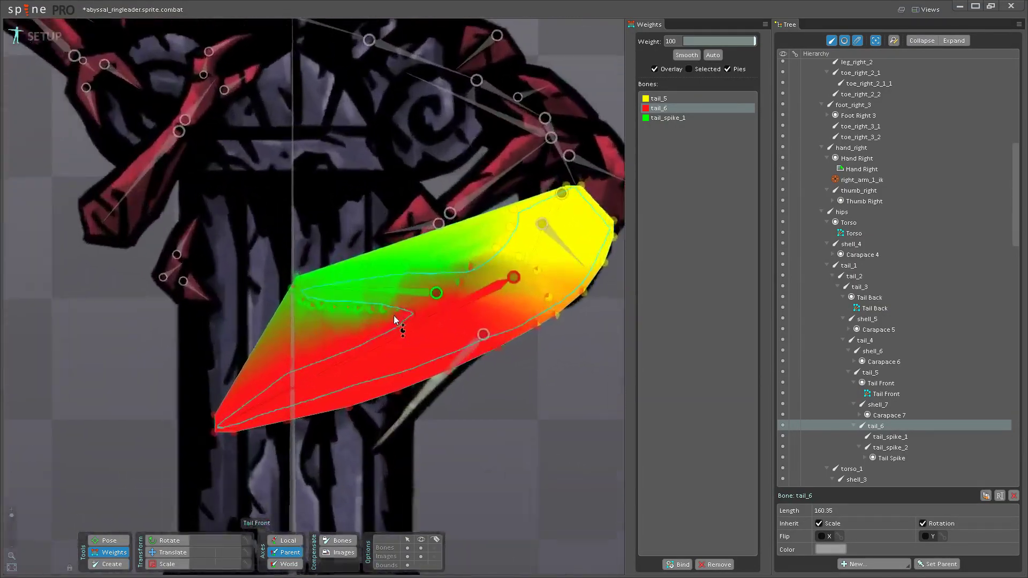
pyautogui.moveTo(394, 317); pyautogui.dragTo(401, 371)
pyautogui.scroll(-5, 401, 372)
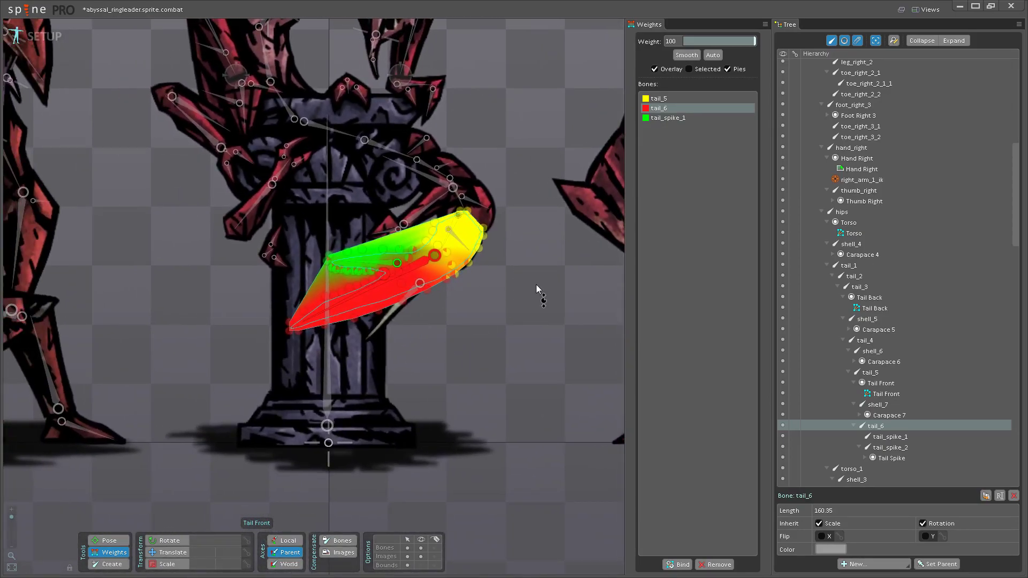
pyautogui.scroll(5, 461, 402)
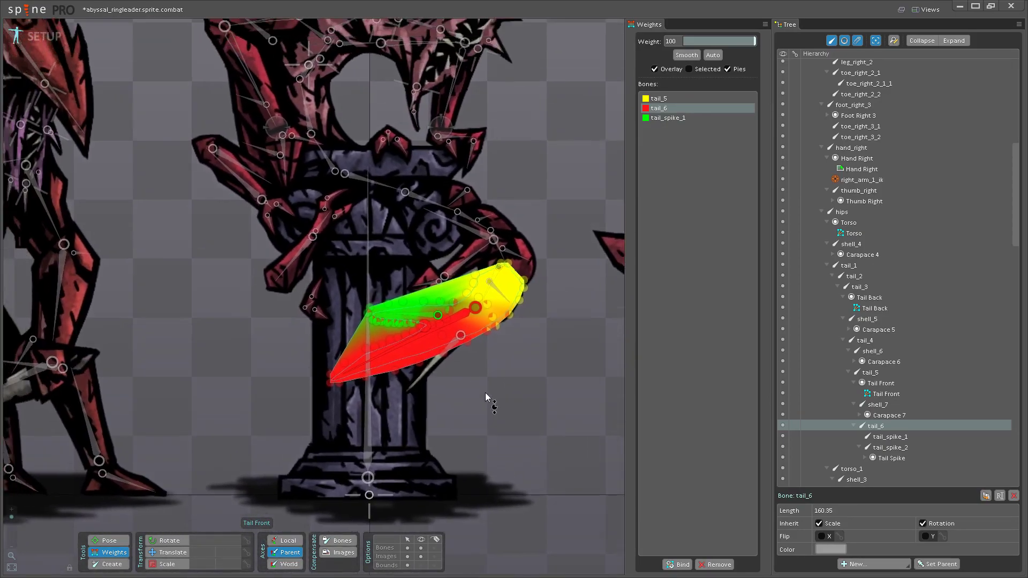
pyautogui.scroll(3, 407, 394)
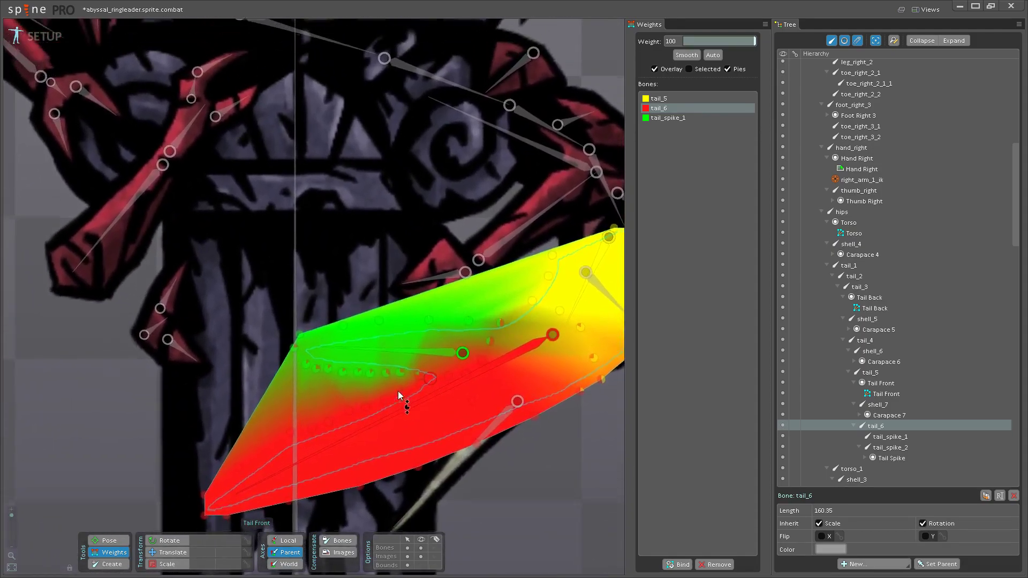
pyautogui.scroll(3, 428, 391)
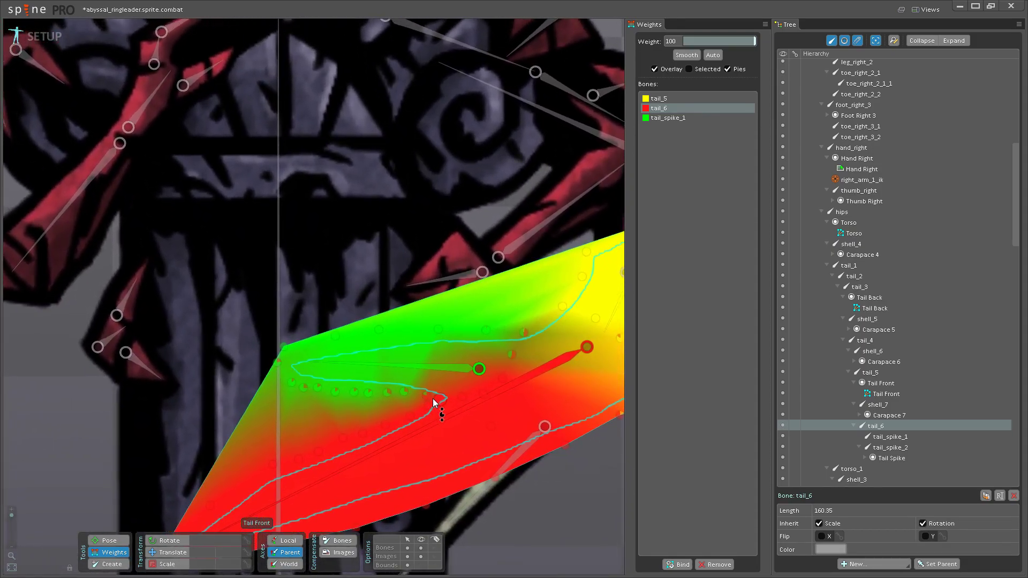
pyautogui.scroll(-5, 422, 395)
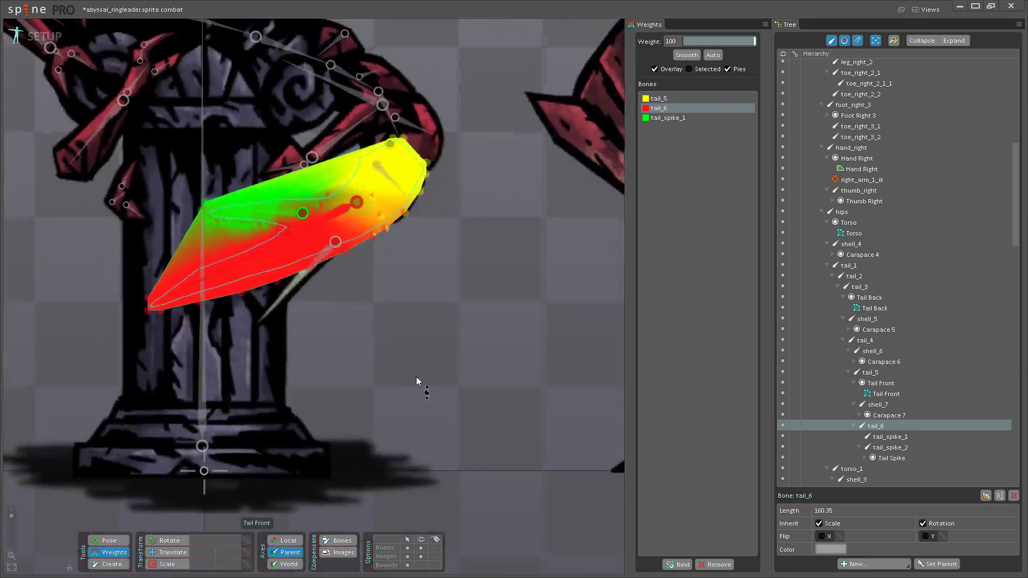
# - Set the tail_spike_1 weight to 100 on the vertices at the short spike's tip and along its lower edge
pyautogui.scroll(5, 420, 380)
pyautogui.scroll(4, 359, 322)
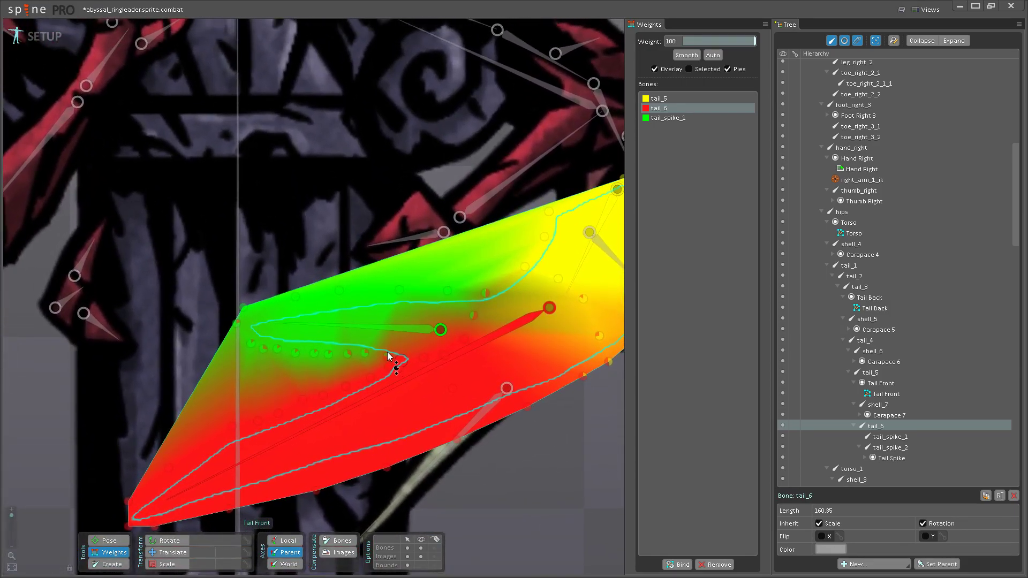
pyautogui.scroll(2, 397, 369)
pyautogui.click(407, 343)
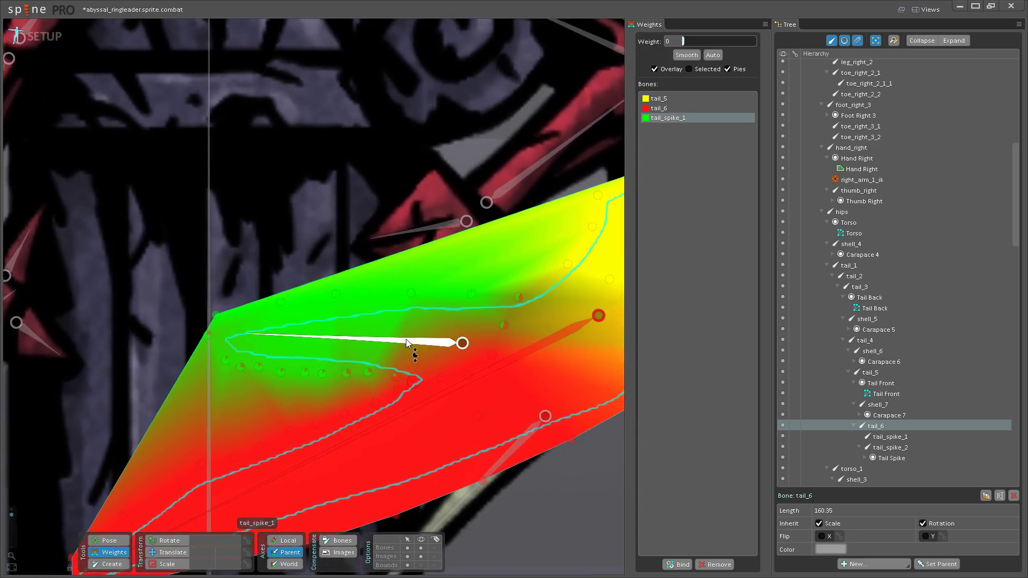
pyautogui.click(322, 372)
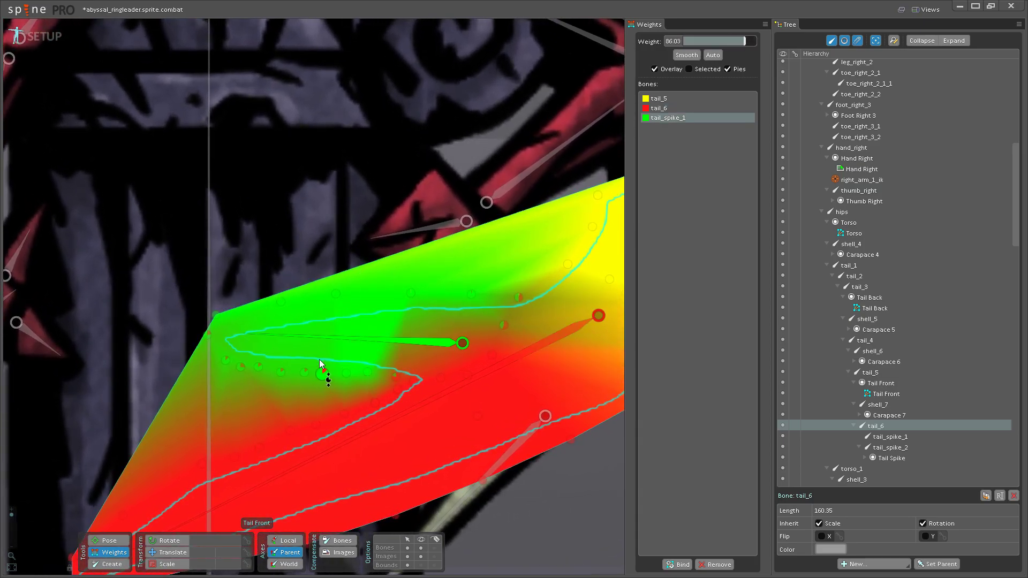
pyautogui.click(277, 367)
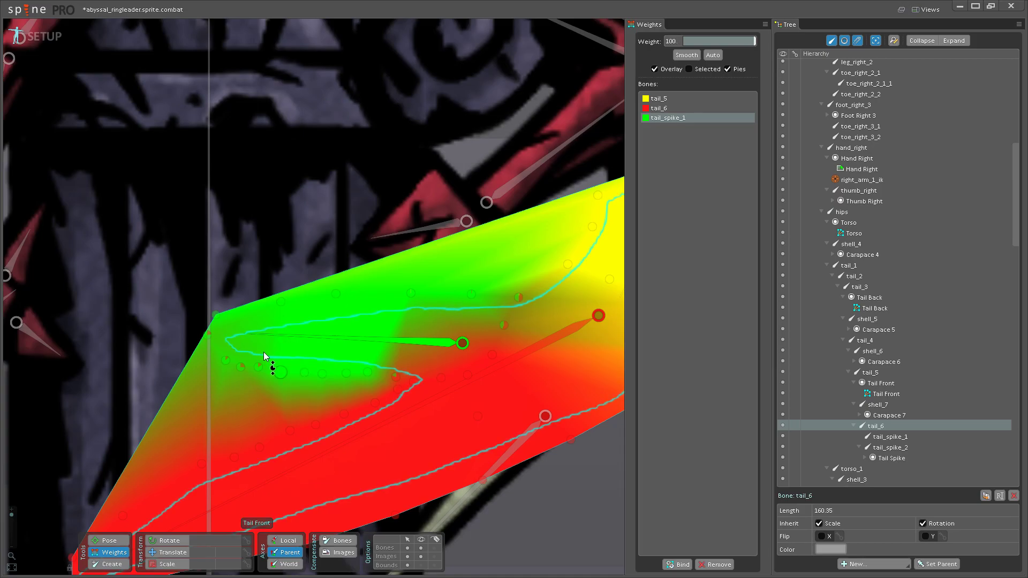
pyautogui.click(225, 361)
pyautogui.click(205, 317)
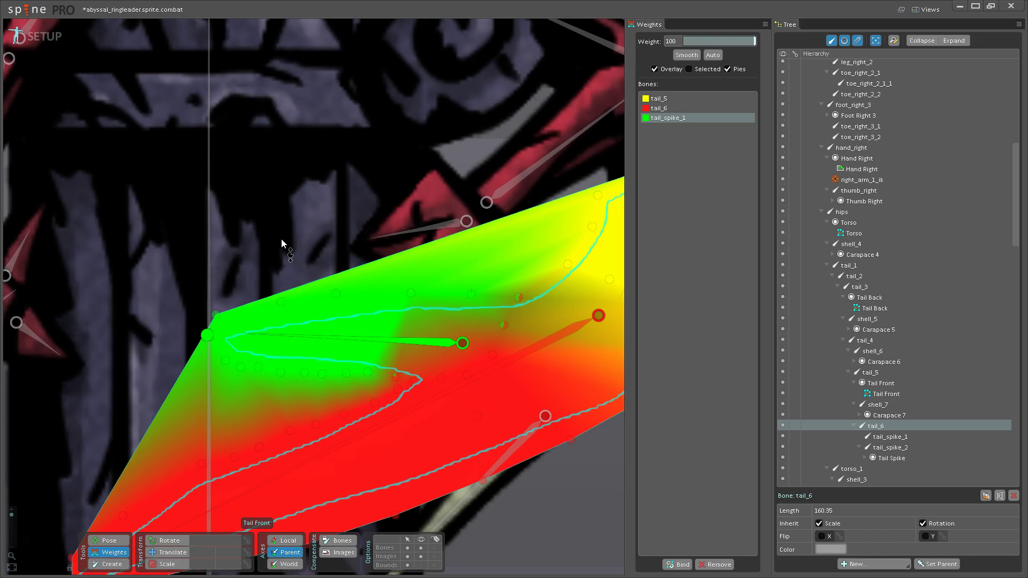
# - Rebalance tail_spike_1 and tail_6 influence on the vertices at the fork and short spike's base, giving the upper base vertex a tail_6 weight of 36.8
pyautogui.click(396, 378)
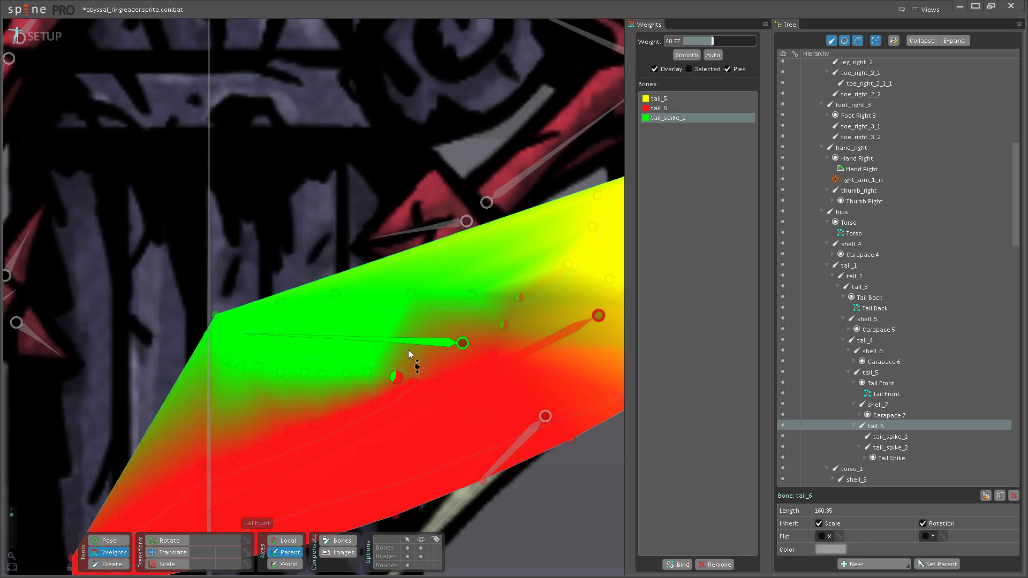
pyautogui.moveTo(408, 354); pyautogui.dragTo(530, 260)
pyautogui.click(519, 298)
pyautogui.click(504, 324)
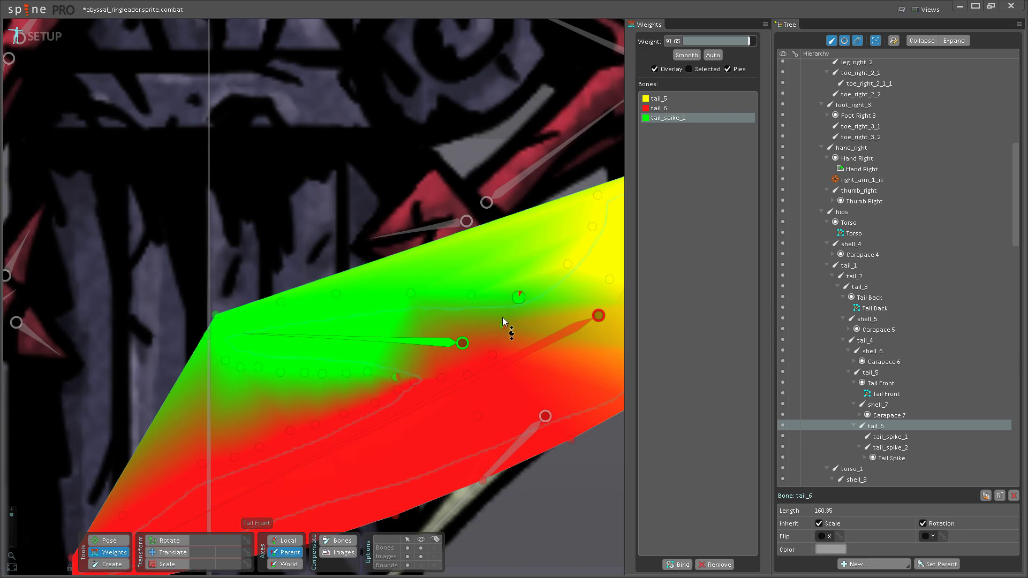
pyautogui.click(541, 340)
pyautogui.click(518, 298)
pyautogui.moveTo(520, 296); pyautogui.dragTo(545, 235)
pyautogui.moveTo(504, 325); pyautogui.dragTo(532, 277)
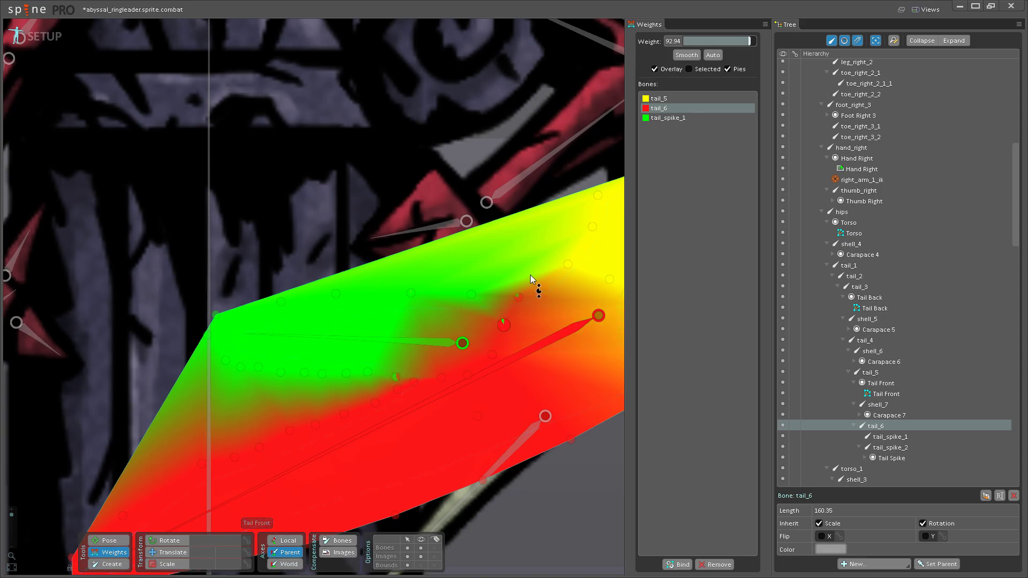
pyautogui.moveTo(472, 295); pyautogui.dragTo(493, 260)
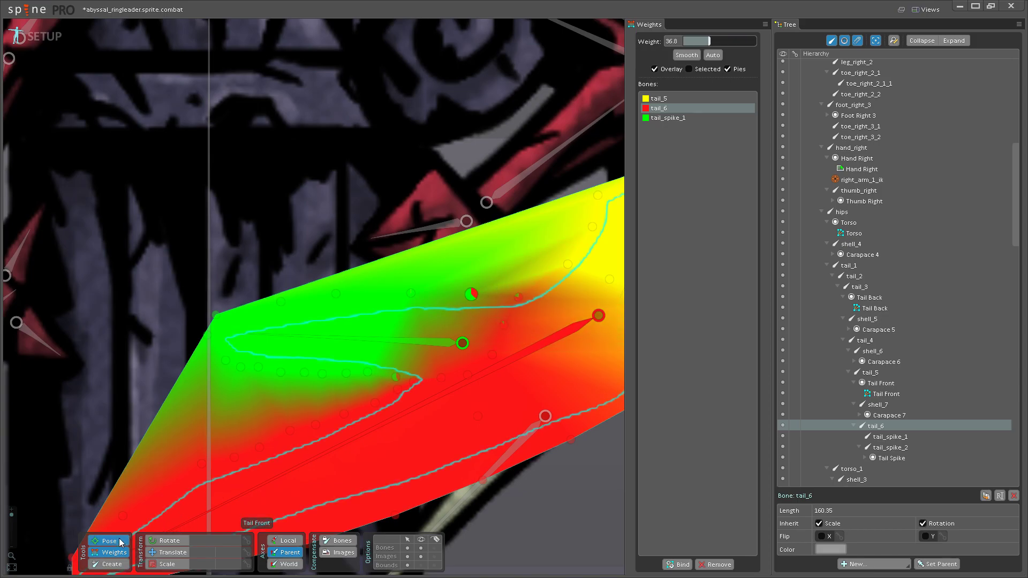
# - Rotate tail_6 and tail_spike_1 in Pose mode to test the deformation, undoing the test rotation
pyautogui.click(117, 541)
pyautogui.scroll(-4, 267, 470)
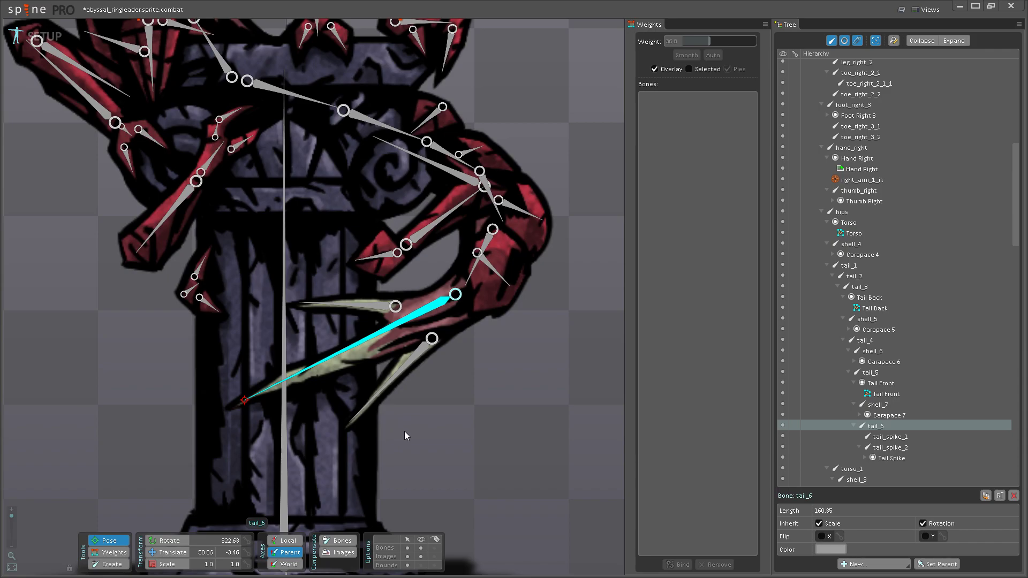
pyautogui.scroll(3, 355, 404)
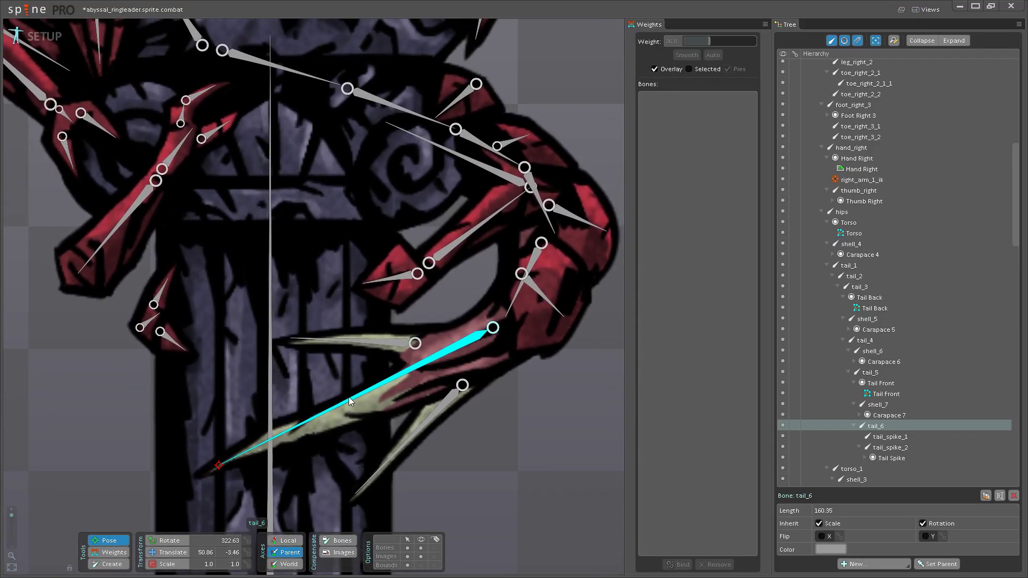
pyautogui.moveTo(348, 397); pyautogui.dragTo(317, 399)
pyautogui.moveTo(374, 347); pyautogui.dragTo(338, 304)
pyautogui.hotkey('ctrl', 'z')
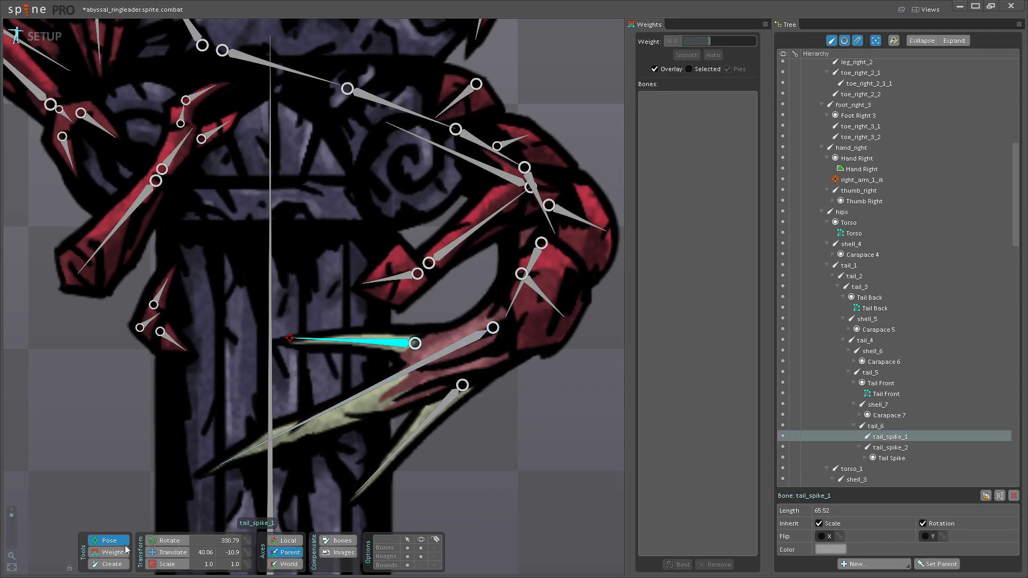
# - Increase the tail_spike_1 weight on the Tail Front vertices at the fork and around the tail_spike_1 joint
pyautogui.click(123, 551)
pyautogui.scroll(3, 398, 356)
pyautogui.click(382, 339)
pyautogui.moveTo(374, 369); pyautogui.dragTo(390, 343)
pyautogui.moveTo(429, 299); pyautogui.dragTo(477, 272)
pyautogui.click(455, 323)
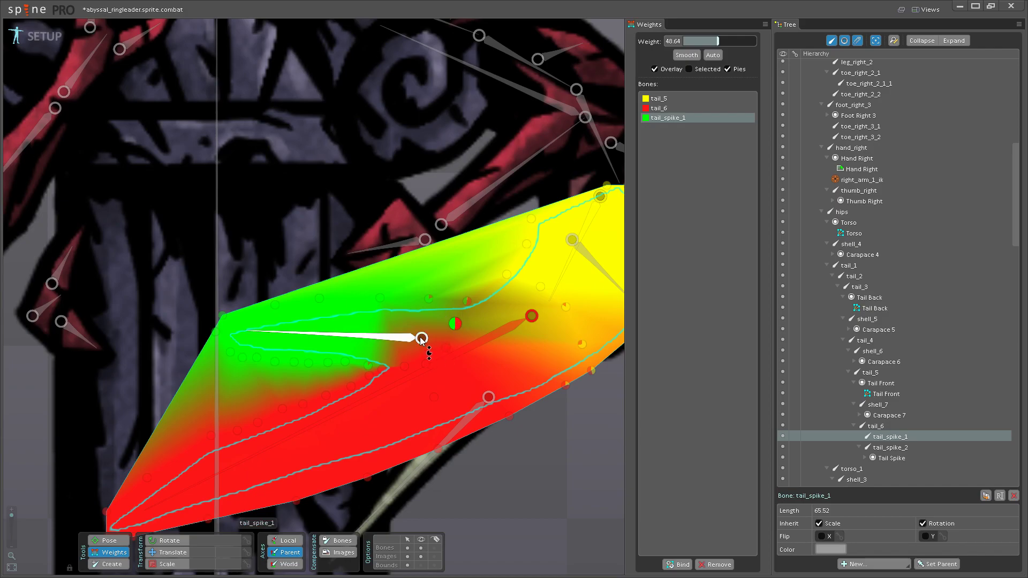
pyautogui.moveTo(458, 320); pyautogui.dragTo(450, 276)
# - Rotate tail_spike_1 to test the reweighted joint area, undoing the test rotation
pyautogui.click(106, 541)
pyautogui.moveTo(341, 334); pyautogui.dragTo(381, 315)
pyautogui.hotkey('ctrl', 'z')
# - Blend more tail_6 influence into the vertices above and behind the tail_spike_1 joint, checking the result with a test rotation
pyautogui.click(110, 552)
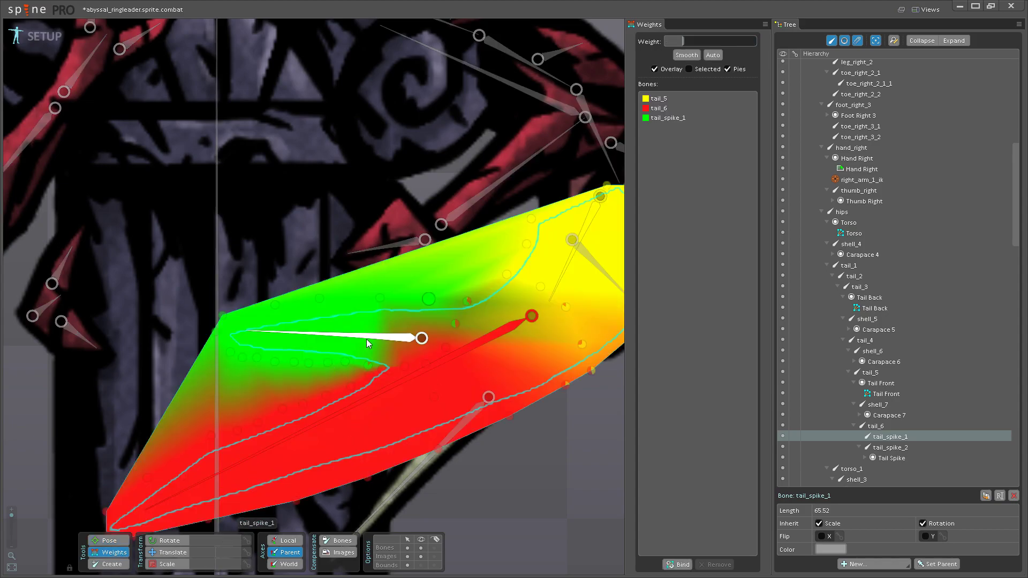
pyautogui.click(471, 322)
pyautogui.moveTo(470, 323); pyautogui.dragTo(428, 298)
pyautogui.click(120, 539)
pyautogui.moveTo(322, 342)
pyautogui.mouseDown()
pyautogui.moveTo(331, 365)
pyautogui.moveTo(348, 317)
pyautogui.moveTo(344, 389)
pyautogui.moveTo(352, 311)
pyautogui.moveTo(343, 394)
pyautogui.moveTo(349, 311)
pyautogui.moveTo(329, 363)
pyautogui.moveTo(352, 291)
pyautogui.moveTo(321, 337)
pyautogui.mouseUp()
# - Lower the tail_spike_1 weight to 0 on the inner vertices behind its joint and adjust the vertices above the joint and at the fork
pyautogui.click(110, 552)
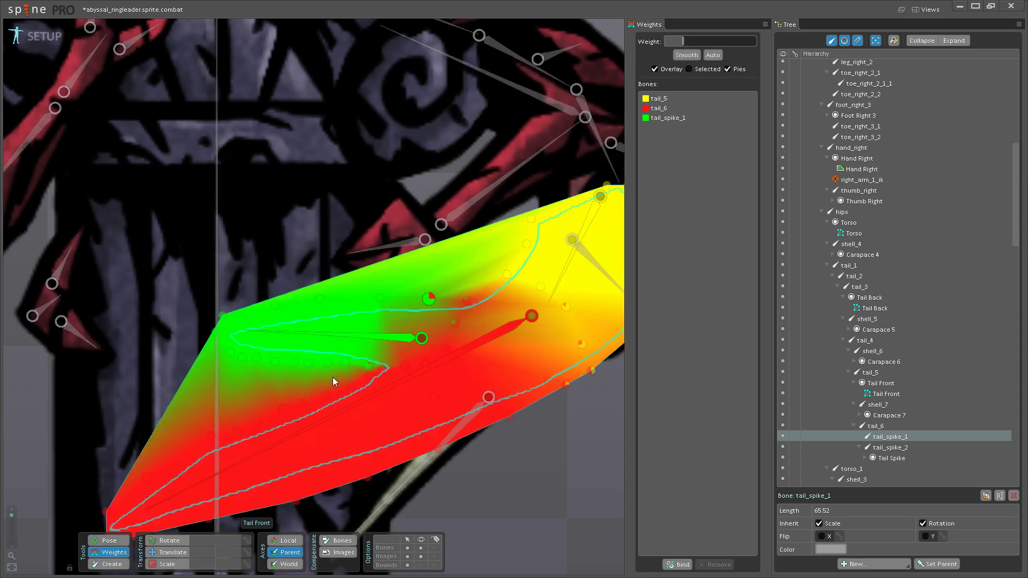
pyautogui.click(383, 337)
pyautogui.moveTo(457, 324); pyautogui.dragTo(460, 348)
pyautogui.moveTo(468, 302); pyautogui.dragTo(459, 360)
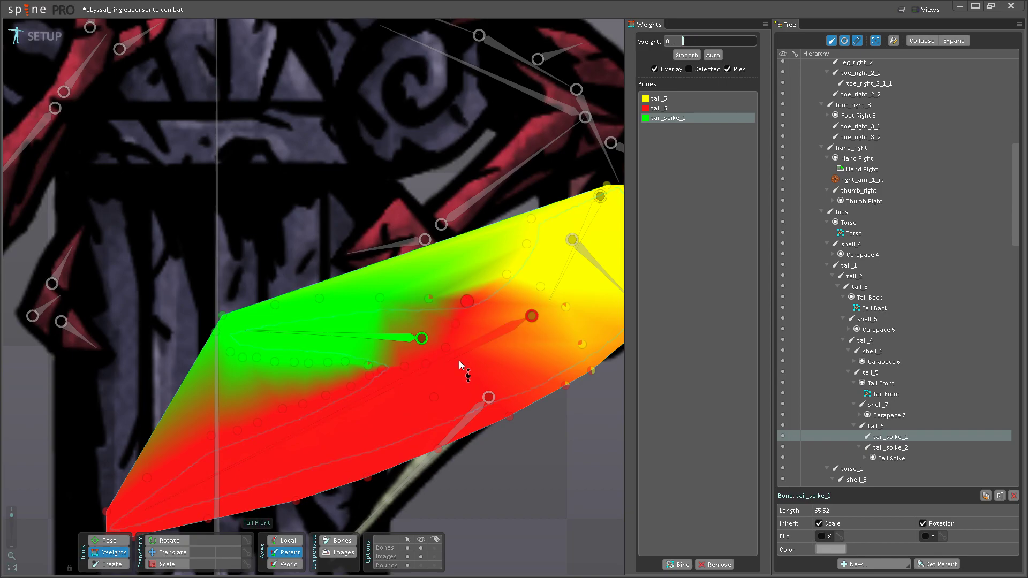
pyautogui.moveTo(430, 300); pyautogui.dragTo(443, 288)
pyautogui.moveTo(404, 367); pyautogui.dragTo(269, 260)
# - Return to Pose mode with nothing selected and save the project
pyautogui.press('space')
pyautogui.click(127, 542)
pyautogui.hotkey('ctrl', 's')
pyautogui.scroll(-1, 400, 372)
pyautogui.hotkey('ctrl', 'z')
# - Convert the Tail Spike attachment under tail_spike_2 into a mesh and open it for mesh editing
pyautogui.moveTo(399, 305); pyautogui.dragTo(403, 376)
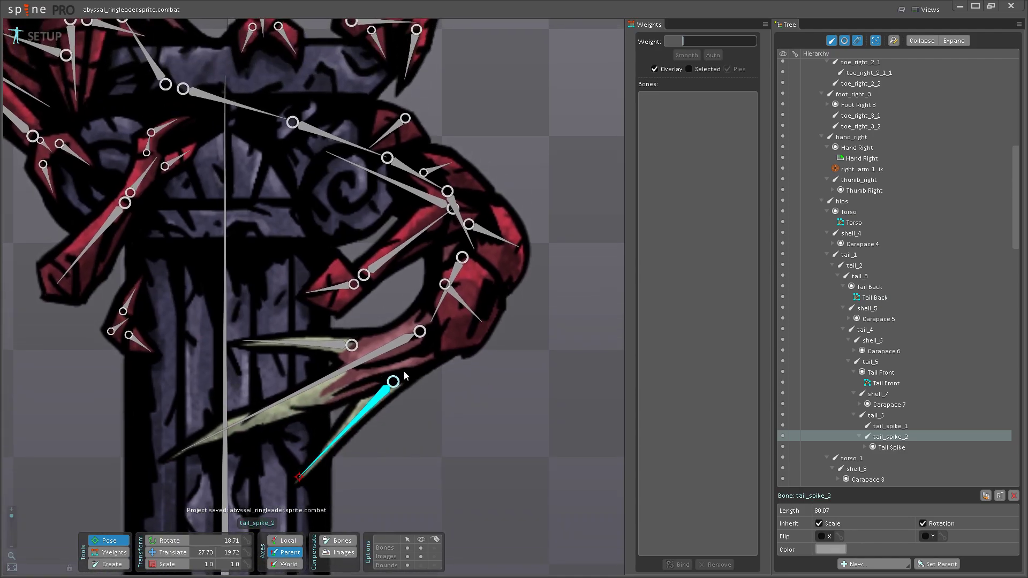
pyautogui.click(865, 447)
pyautogui.click(895, 457)
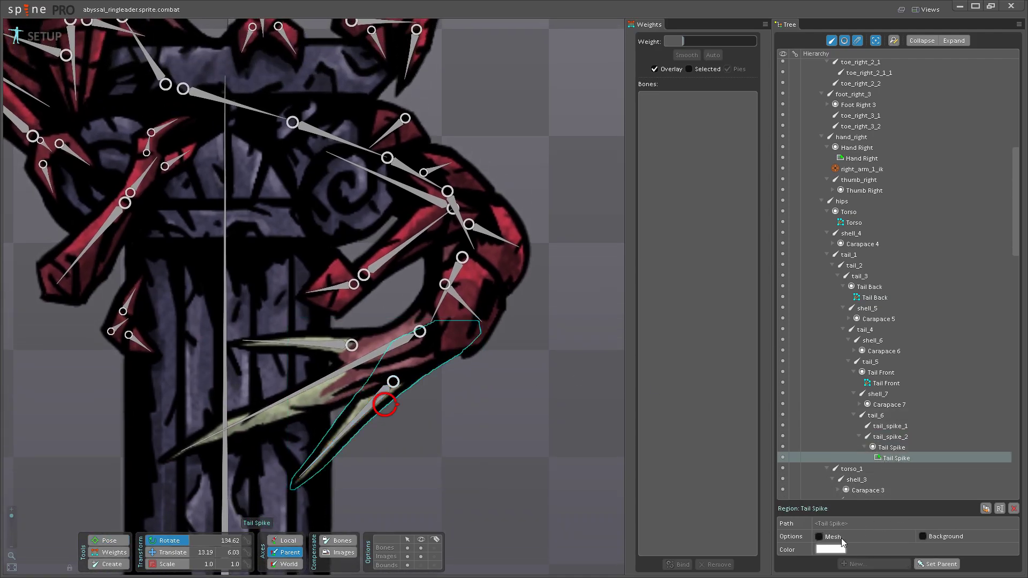
pyautogui.click(819, 536)
pyautogui.click(862, 550)
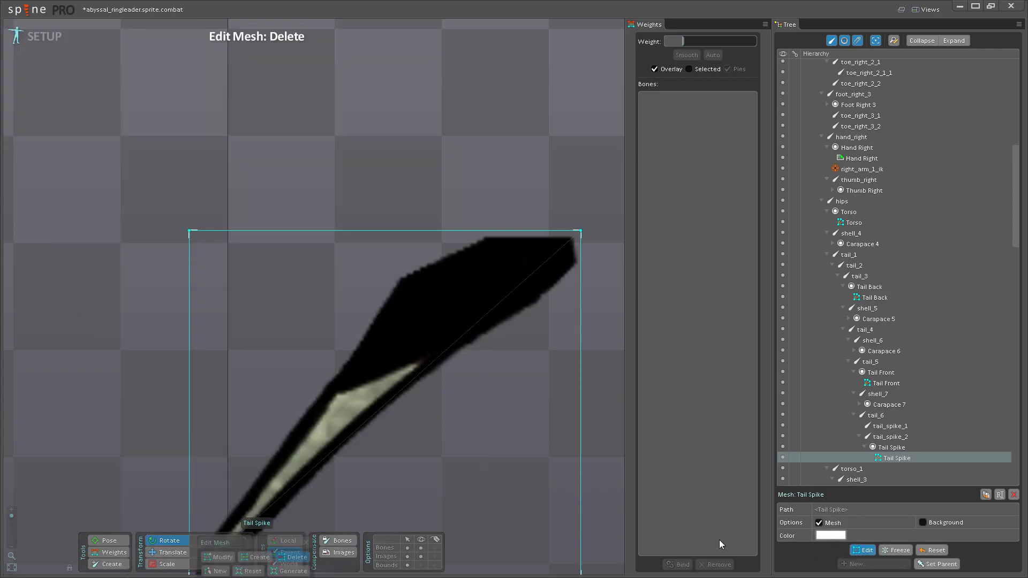
# - Create mesh vertices around the wide base end of the Tail Spike image, starting from the middle of its lower edge
pyautogui.click(255, 537)
pyautogui.click(441, 326)
pyautogui.click(496, 299)
pyautogui.click(542, 263)
pyautogui.click(565, 243)
pyautogui.click(540, 195)
pyautogui.click(490, 195)
pyautogui.click(457, 195)
# - Create mesh vertices along the upper edge of the Tail Spike from its base down to the tip
pyautogui.click(410, 219)
pyautogui.click(374, 235)
pyautogui.click(342, 284)
pyautogui.click(315, 331)
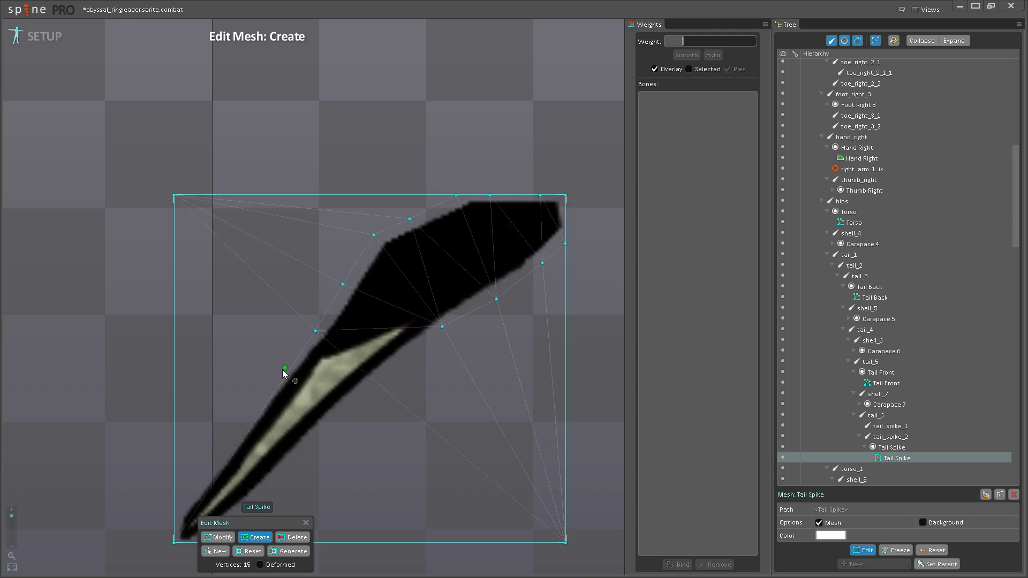
pyautogui.click(250, 401)
pyautogui.click(175, 495)
# - Create mesh vertices along the Tail Spike's lower edge from the tip upward, plus two interior vertices across its middle
pyautogui.moveTo(229, 514); pyautogui.dragTo(234, 455)
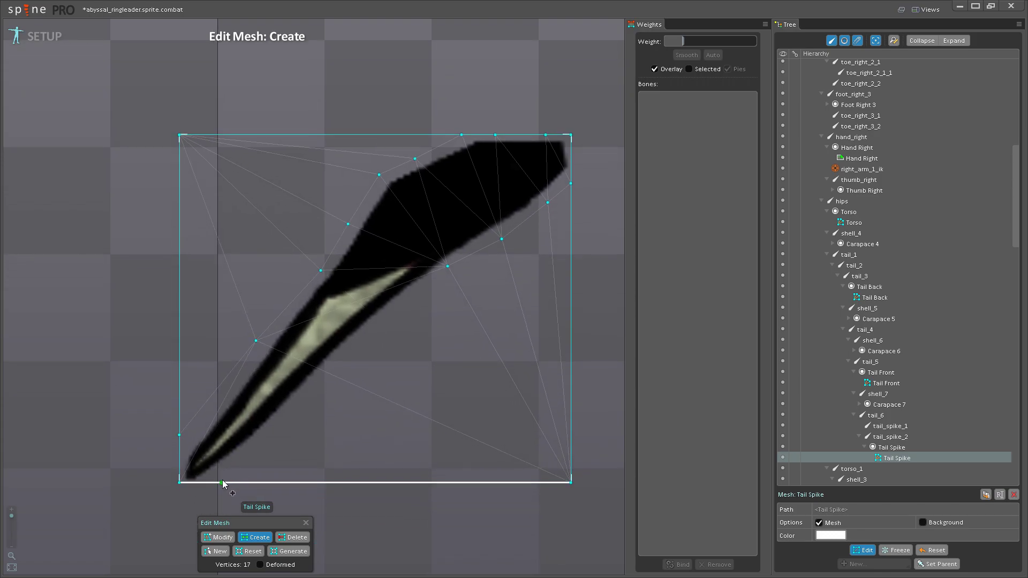
pyautogui.click(222, 482)
pyautogui.click(287, 427)
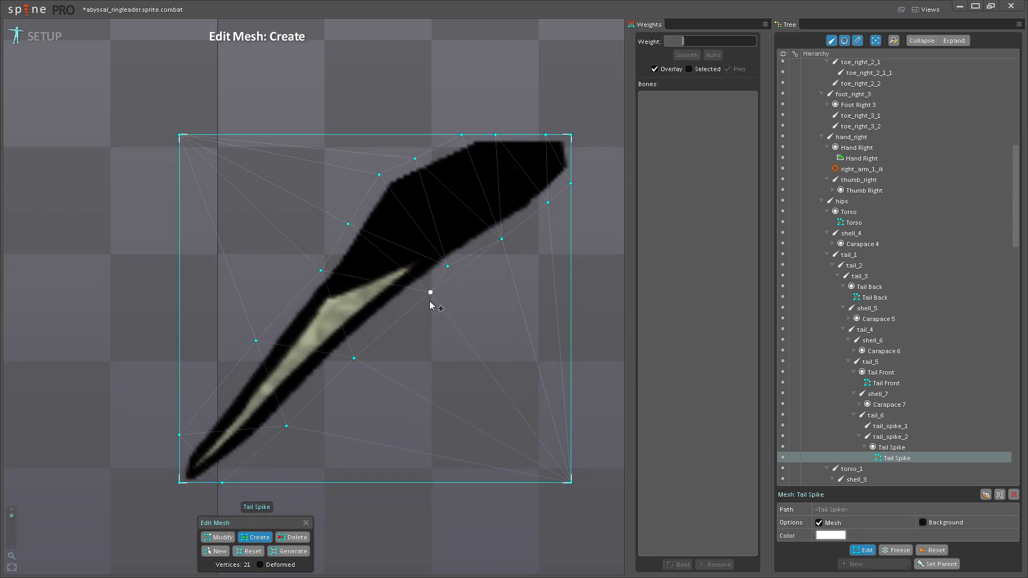
pyautogui.click(430, 292)
pyautogui.click(380, 364)
pyautogui.click(428, 353)
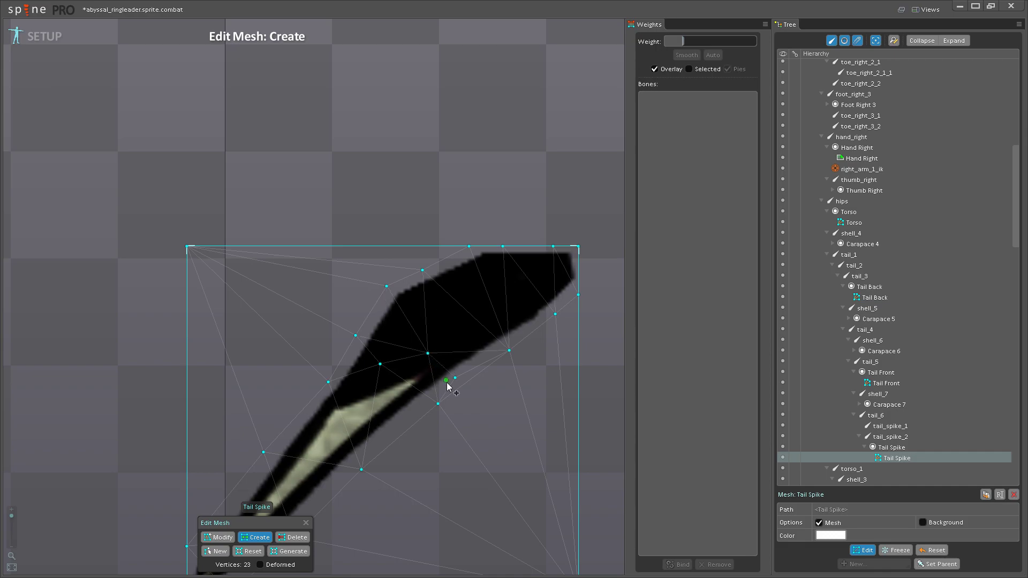
# - Delete the two outlying corner vertices of the Tail Spike mesh so its hull follows the spike's outline
pyautogui.scroll(-2, 448, 381)
pyautogui.click(301, 537)
pyautogui.click(472, 419)
pyautogui.moveTo(477, 419); pyautogui.dragTo(516, 489)
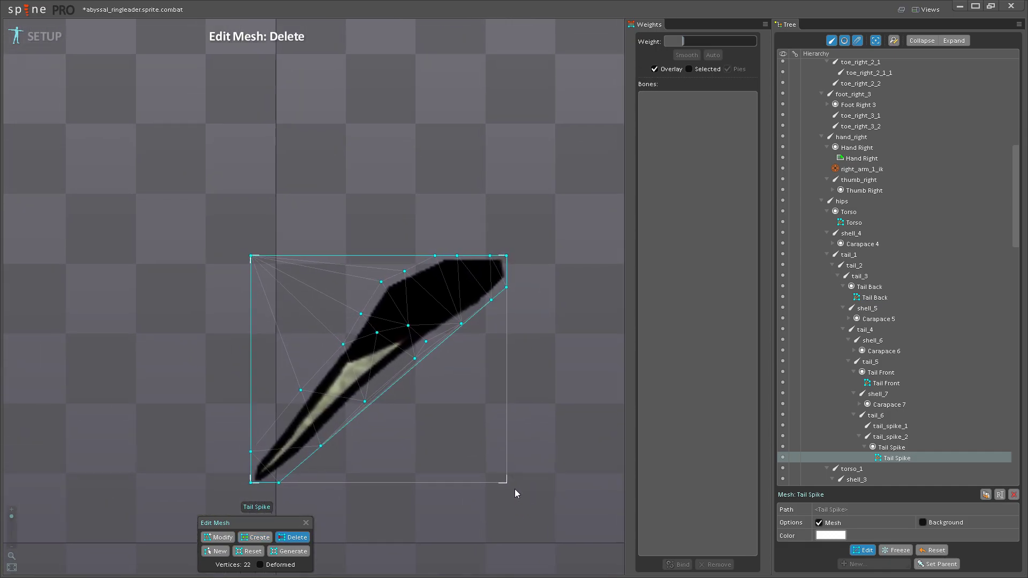
pyautogui.click(255, 264)
# - Finish editing the mesh and bind Tail Spike to the tail_5 and tail_spike_2 bones with automatic weights
pyautogui.moveTo(429, 459); pyautogui.dragTo(535, 369)
pyautogui.click(679, 566)
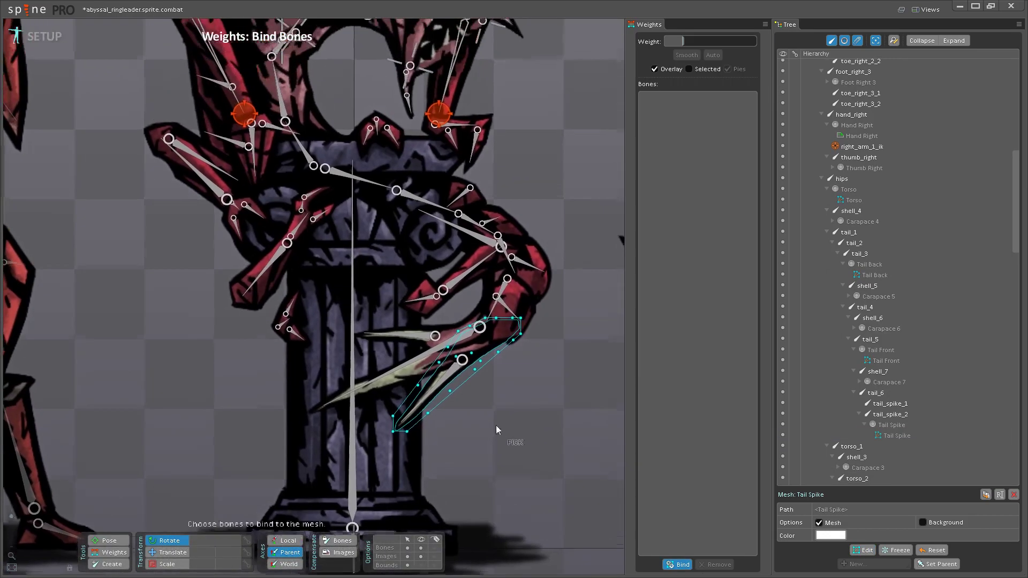
pyautogui.click(471, 360)
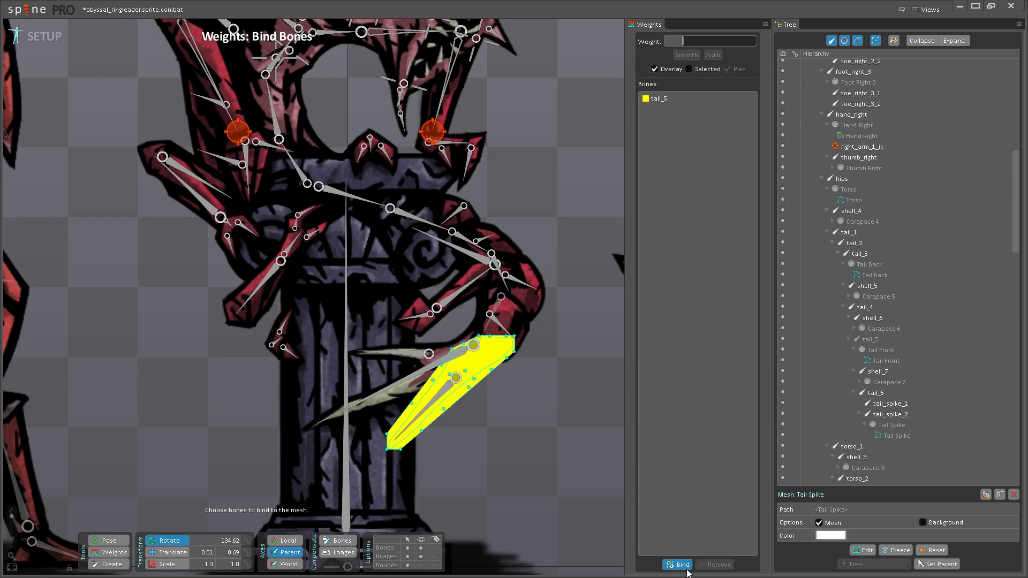
pyautogui.scroll(2, 444, 383)
pyautogui.click(444, 384)
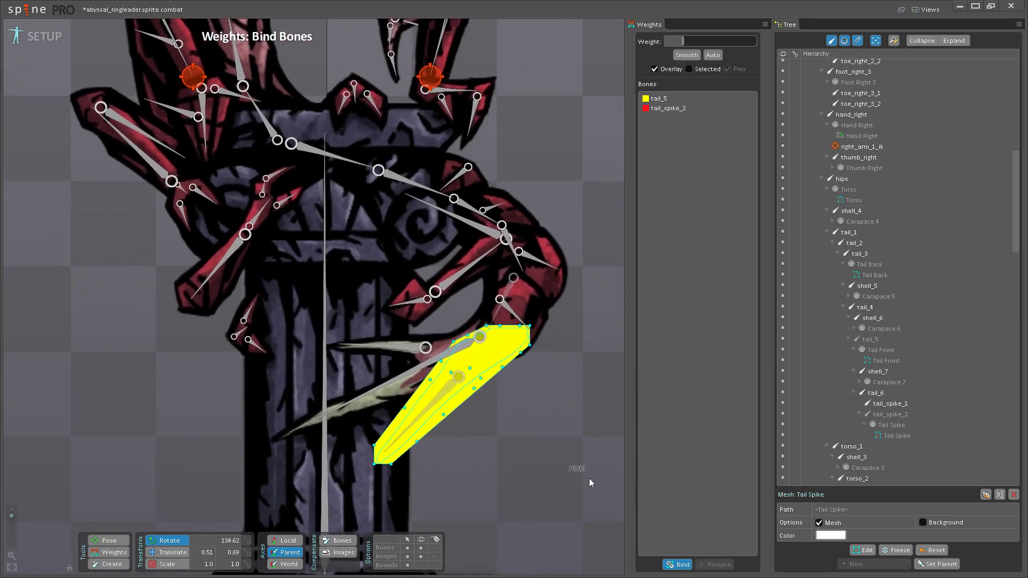
pyautogui.click(677, 565)
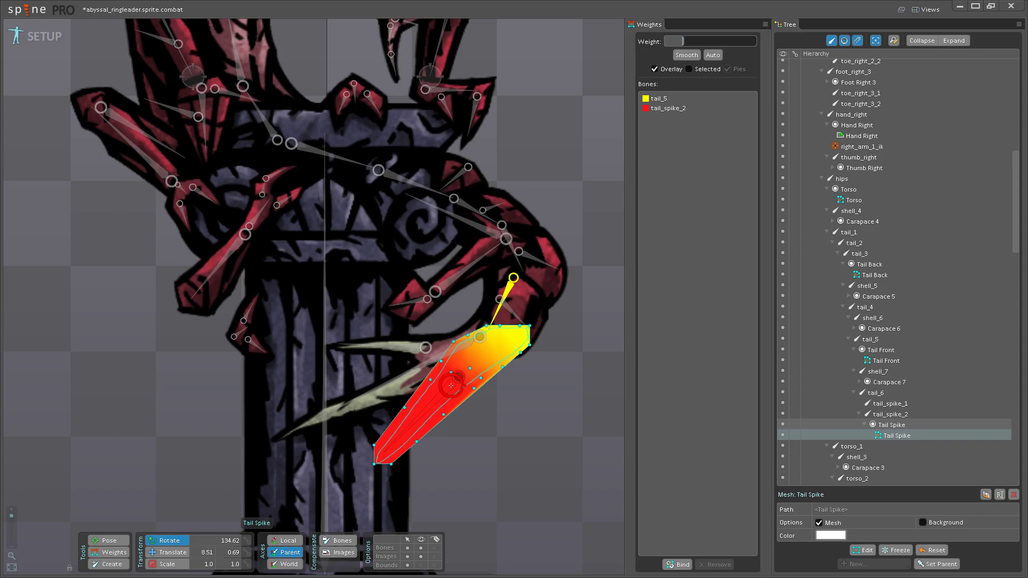
# - Examine the Tail Spike mesh's weight colours along the spike and at its base, close up and from a distance
pyautogui.scroll(1, 511, 428)
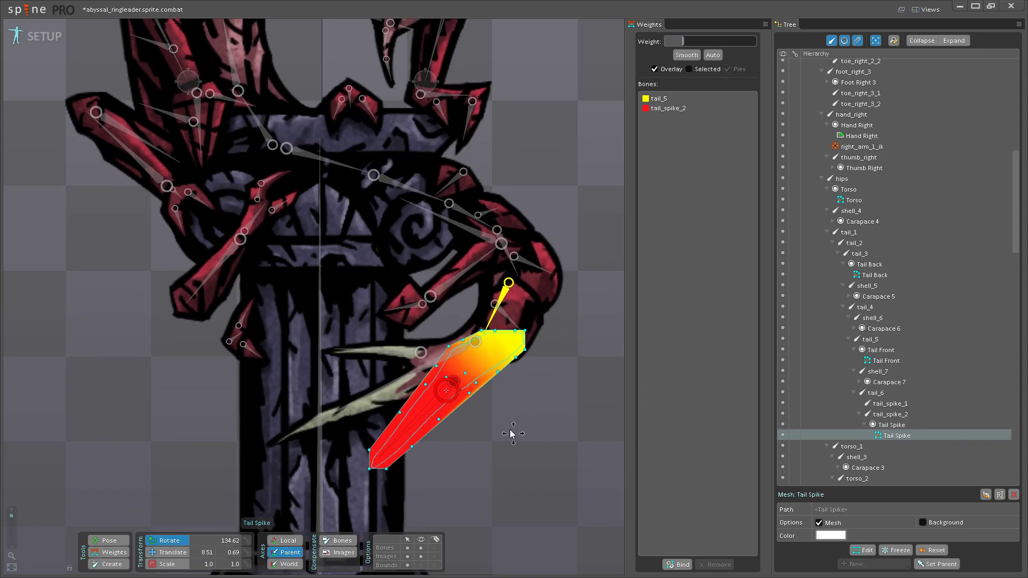
pyautogui.scroll(5, 487, 438)
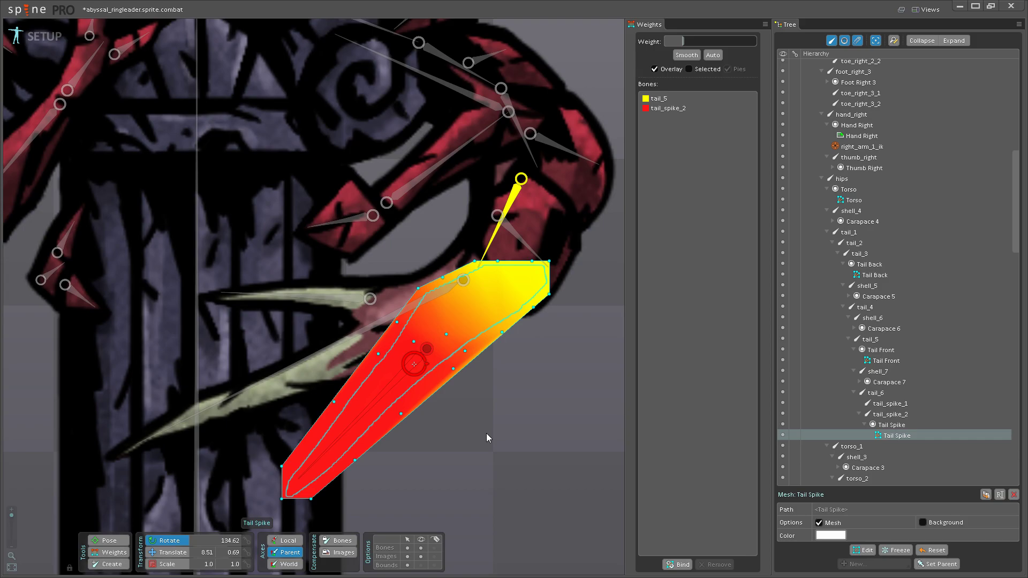
pyautogui.scroll(-2, 443, 430)
pyautogui.scroll(2, 399, 416)
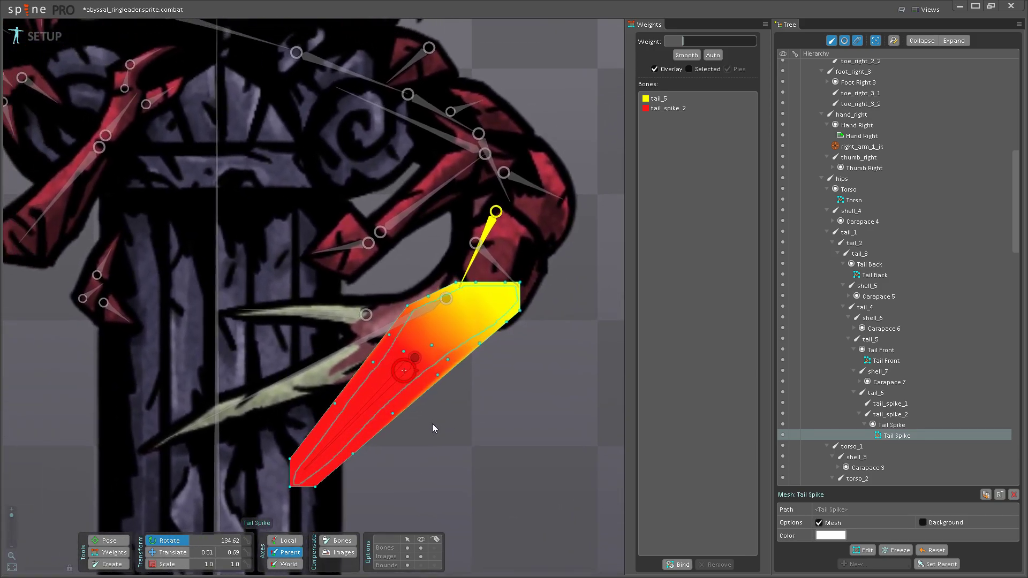
pyautogui.scroll(3, 433, 429)
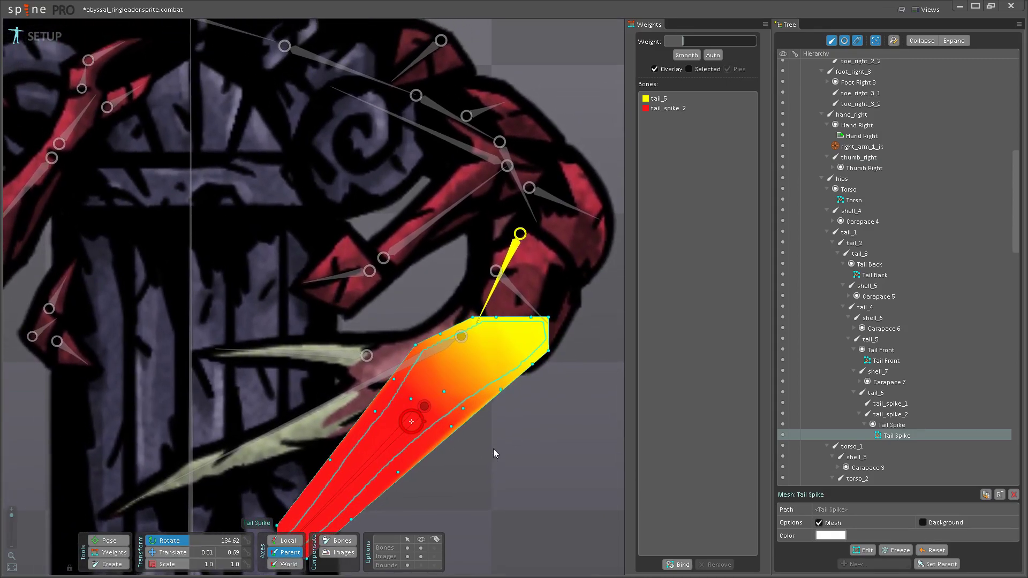
pyautogui.scroll(-3, 496, 454)
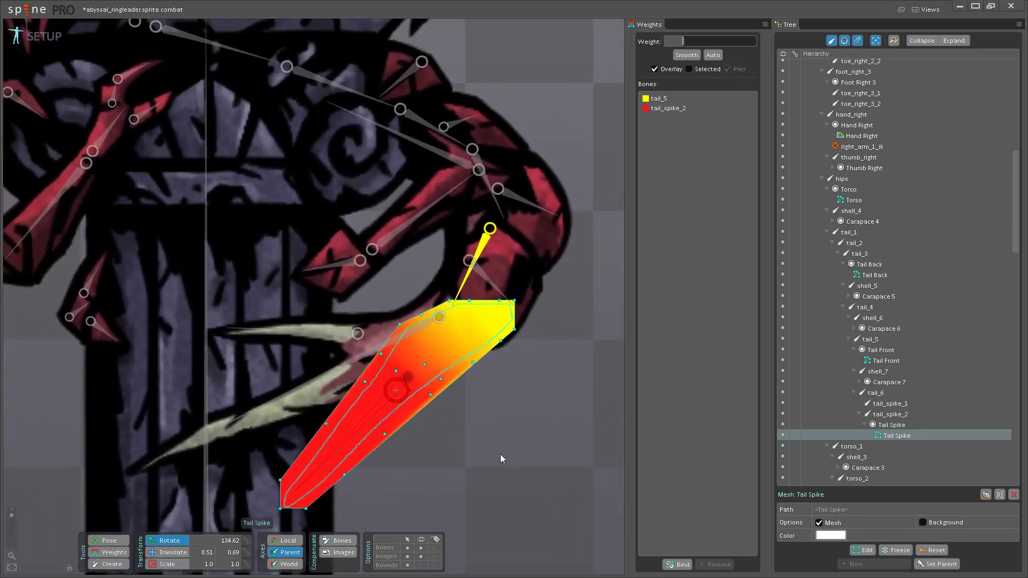
pyautogui.moveTo(463, 397); pyautogui.dragTo(480, 432)
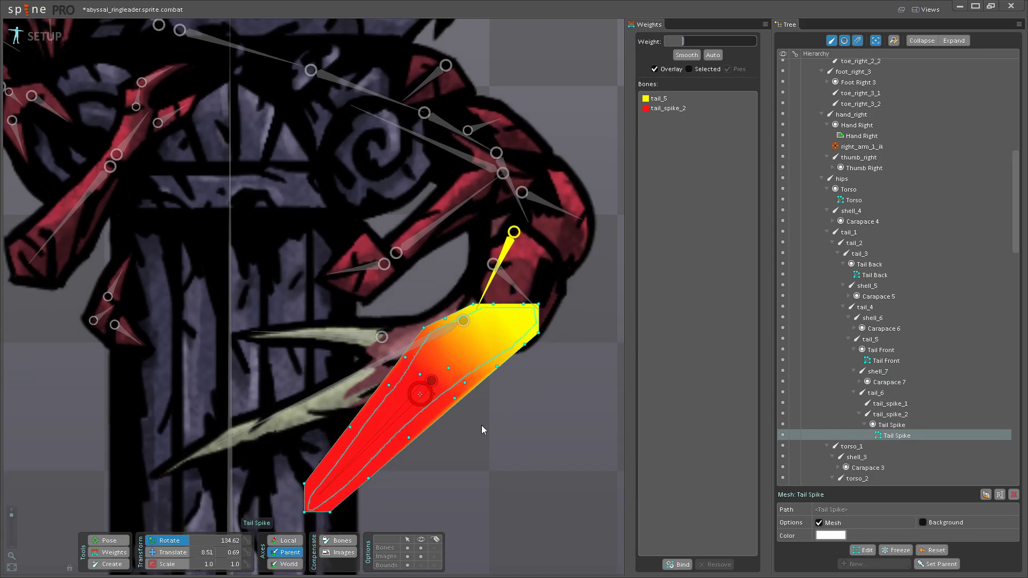
pyautogui.scroll(-4, 479, 428)
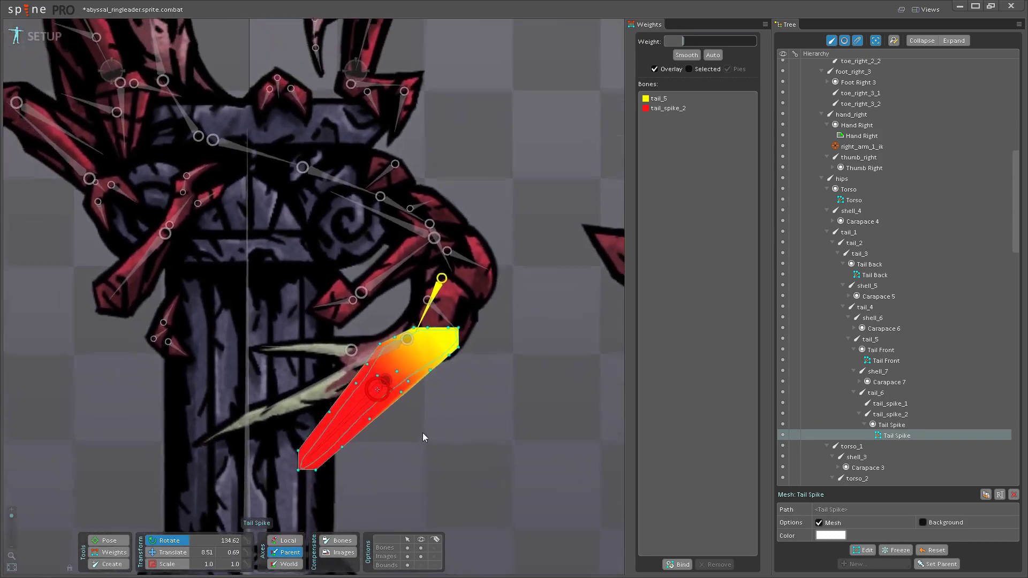
pyautogui.scroll(2, 423, 438)
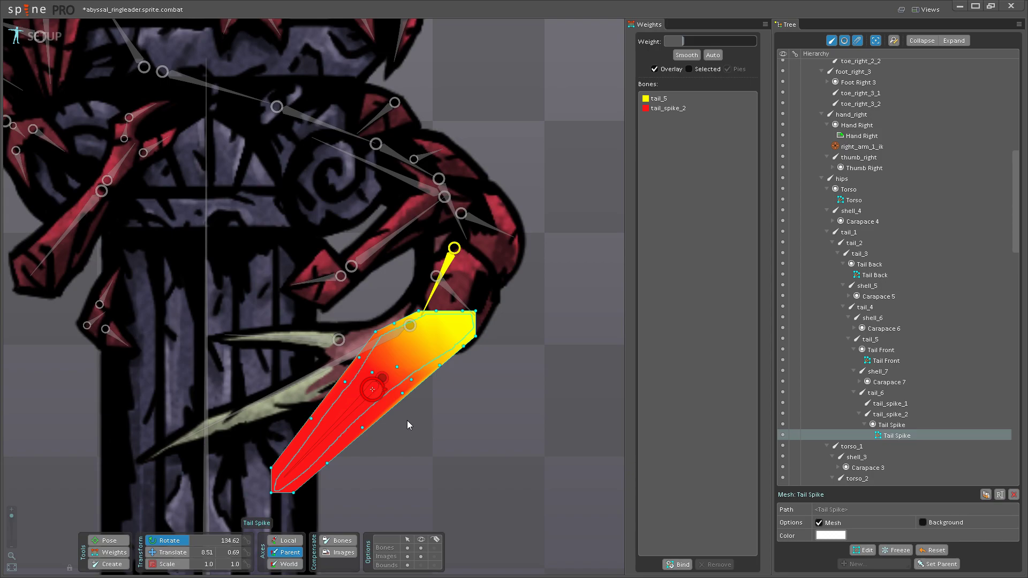
# - Rotate the tail_spike_2 bone back and forth to test how the Tail Spike mesh bends at its base
pyautogui.scroll(5, 493, 402)
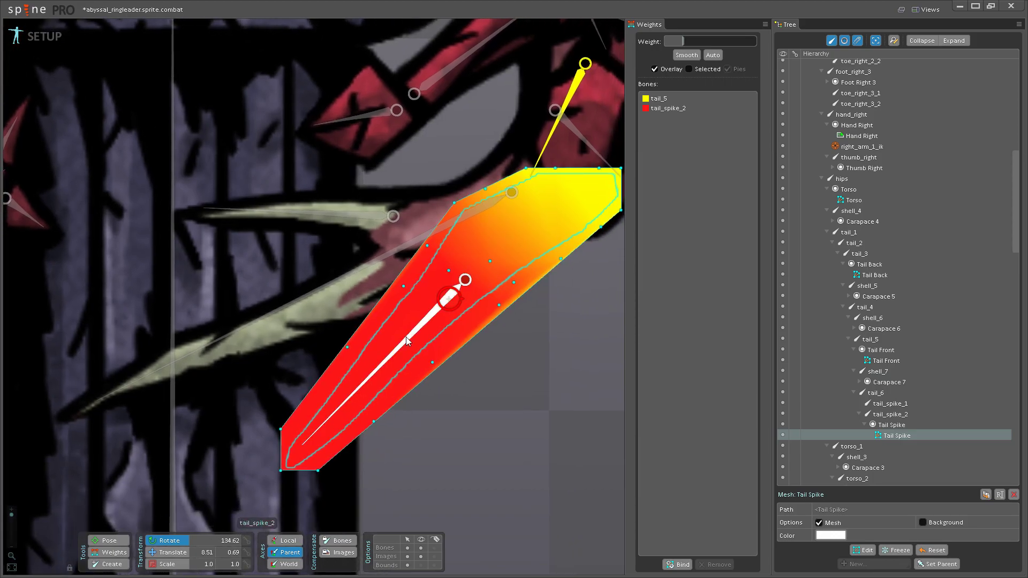
pyautogui.click(407, 345)
pyautogui.click(366, 373)
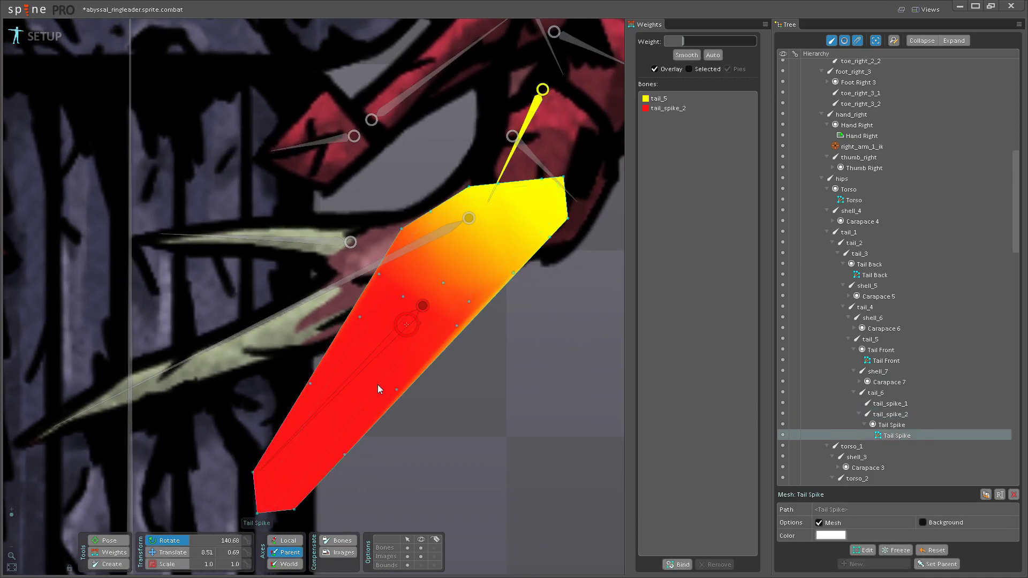
pyautogui.click(366, 373)
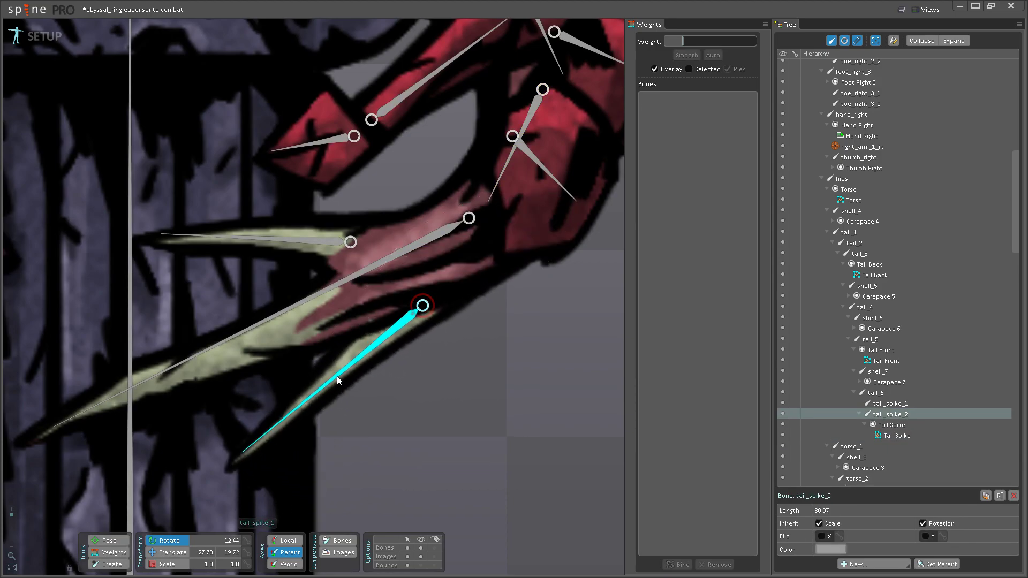
pyautogui.moveTo(346, 403)
pyautogui.mouseDown()
pyautogui.moveTo(321, 391)
pyautogui.moveTo(339, 403)
pyautogui.mouseUp()
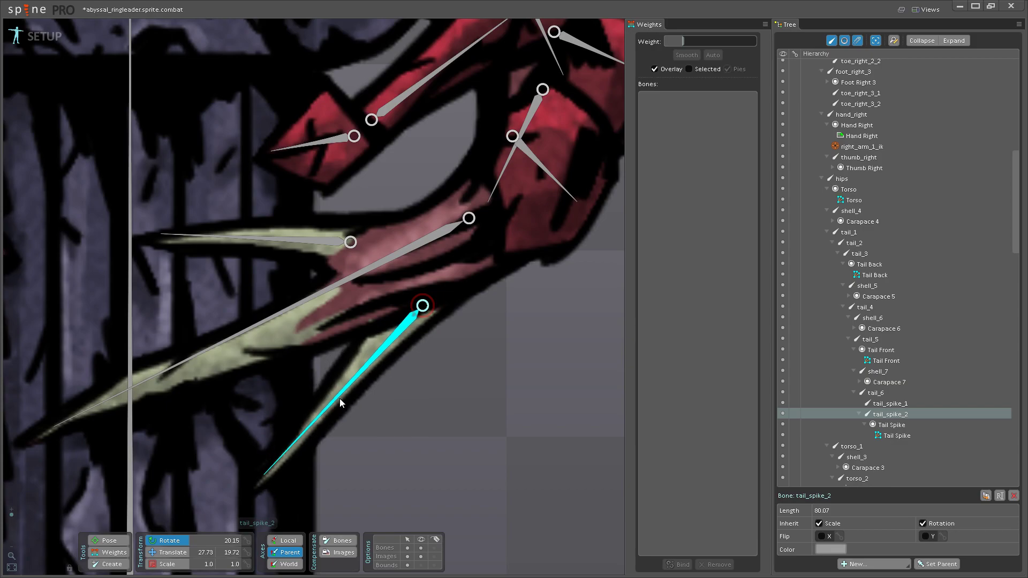
pyautogui.scroll(-2, 394, 349)
pyautogui.scroll(-2, 395, 349)
pyautogui.scroll(2, 394, 349)
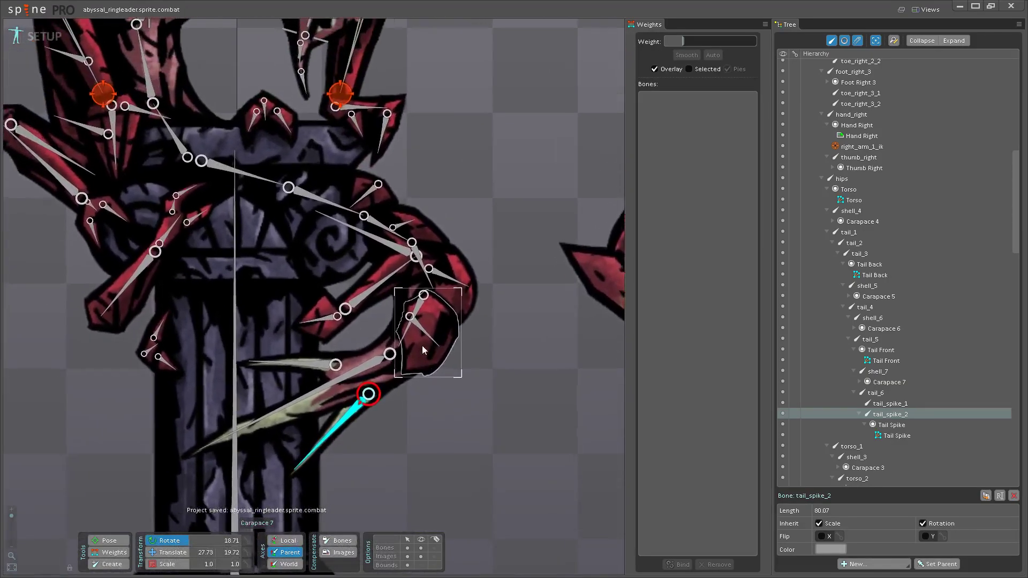
# - Test-rotate the shell_7 bone, undo the rotation and save the project
pyautogui.click(412, 350)
pyautogui.moveTo(413, 350); pyautogui.dragTo(440, 346)
pyautogui.hotkey('ctrl', 'z')
pyautogui.hotkey('ctrl', 's')
# - Turn the Leg Left 3 image under the leg_left_3 bone into a mesh and open it for creating vertices
pyautogui.scroll(4, 451, 366)
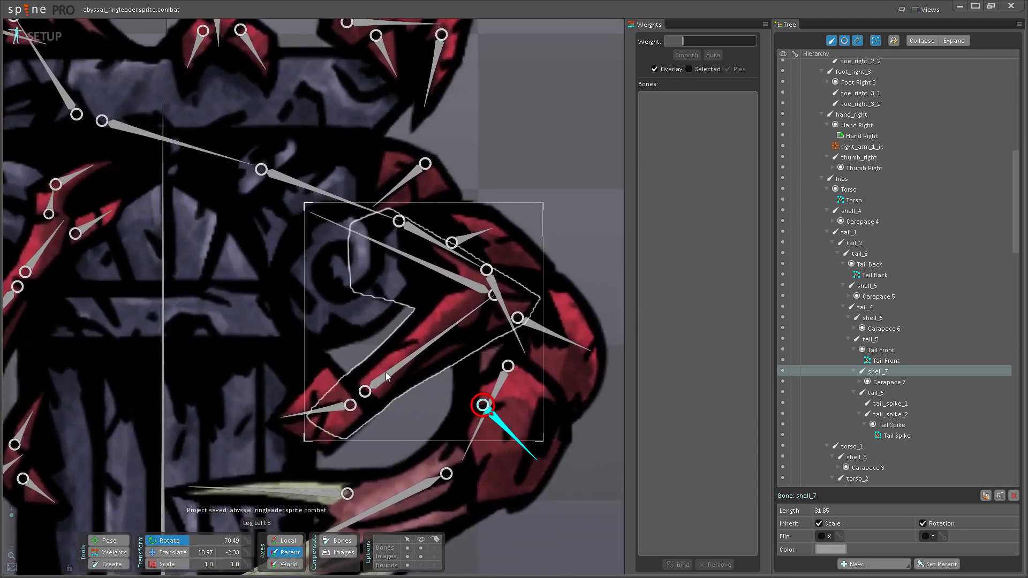
pyautogui.moveTo(386, 377); pyautogui.dragTo(434, 398)
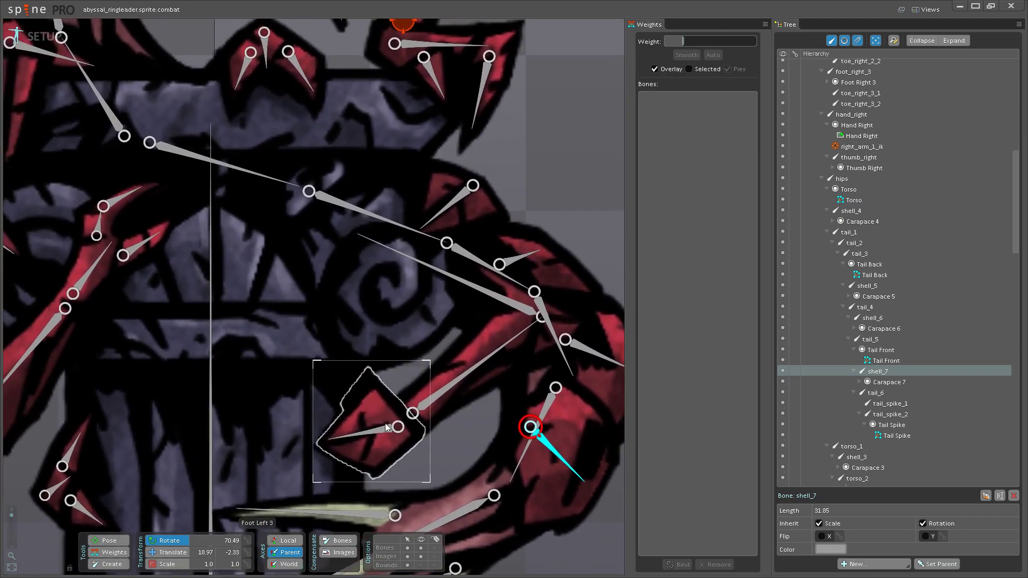
pyautogui.click(367, 436)
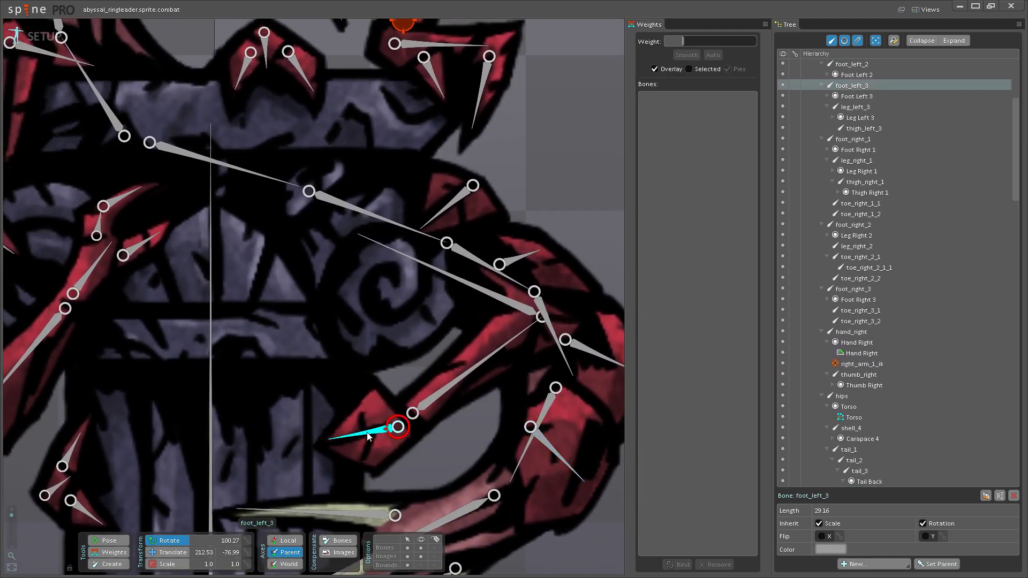
pyautogui.click(444, 414)
pyautogui.moveTo(444, 415); pyautogui.dragTo(442, 452)
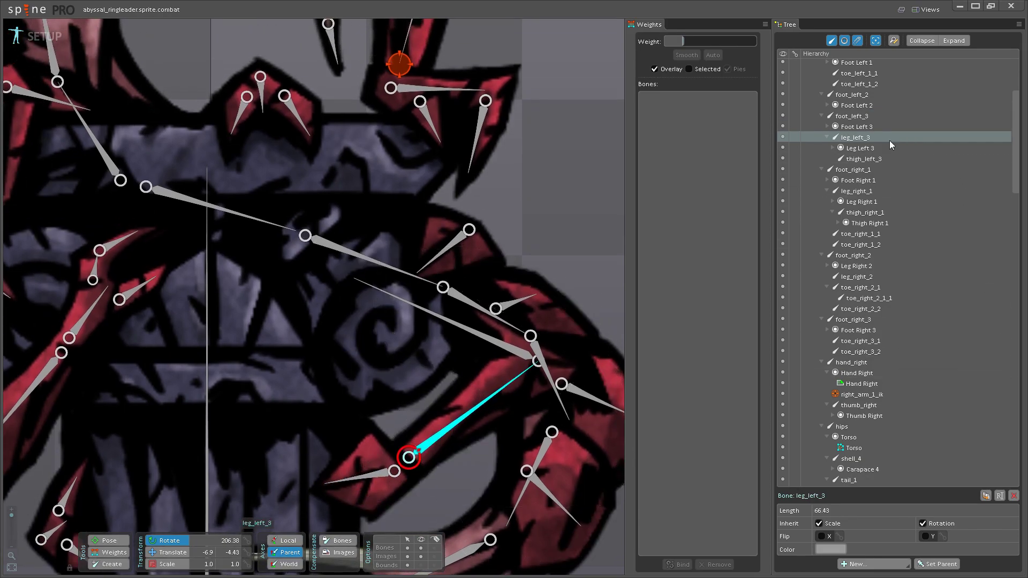
pyautogui.click(832, 148)
pyautogui.click(846, 160)
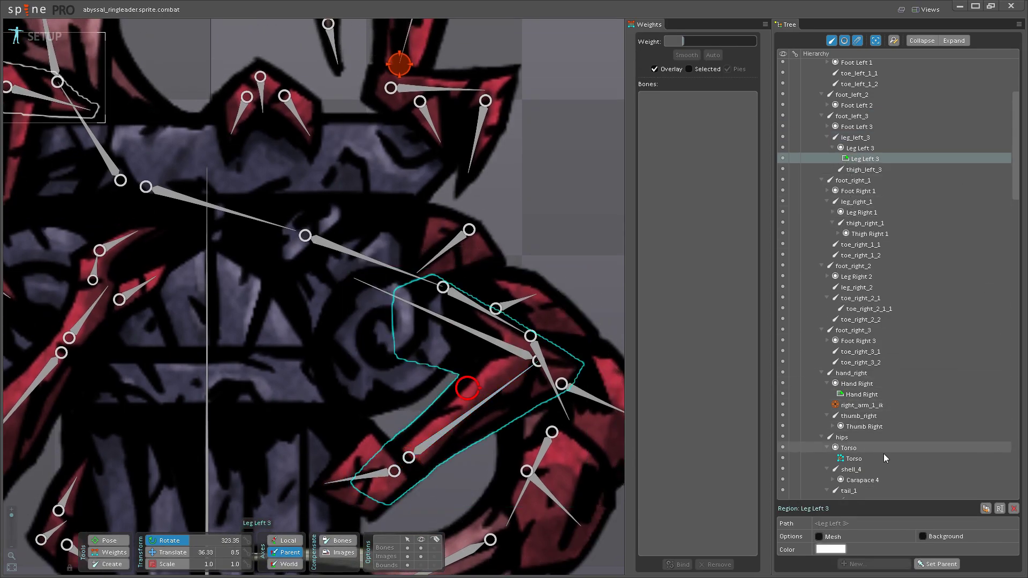
pyautogui.click(819, 536)
pyautogui.click(852, 551)
pyautogui.moveTo(447, 514); pyautogui.dragTo(369, 504)
pyautogui.click(244, 538)
# - Create Leg Left 3 mesh vertices around the blunt end of the thigh and along the start of its upper edge
pyautogui.click(225, 311)
pyautogui.click(214, 252)
pyautogui.click(216, 184)
pyautogui.click(250, 160)
pyautogui.click(297, 140)
pyautogui.click(343, 140)
pyautogui.click(397, 171)
pyautogui.click(465, 205)
# - Continue the outline vertices along the thigh's upper edge, around the knee tip and onto the leg's lower edge
pyautogui.moveTo(465, 207); pyautogui.dragTo(296, 128)
pyautogui.click(346, 162)
pyautogui.click(396, 191)
pyautogui.click(437, 220)
pyautogui.click(458, 243)
pyautogui.click(457, 270)
pyautogui.click(432, 311)
pyautogui.click(369, 350)
# - Create outline vertices along the lower edge of the shin down to the foot end
pyautogui.moveTo(321, 373); pyautogui.dragTo(466, 332)
pyautogui.click(449, 348)
pyautogui.click(383, 383)
pyautogui.click(337, 410)
pyautogui.click(289, 445)
pyautogui.click(227, 497)
# - Create vertices around the foot end of the leg and back up along the shin's inner edge
pyautogui.moveTo(234, 491); pyautogui.dragTo(428, 401)
pyautogui.click(360, 407)
pyautogui.click(318, 365)
pyautogui.click(319, 341)
pyautogui.moveTo(335, 331); pyautogui.dragTo(237, 449)
pyautogui.click(277, 386)
pyautogui.click(331, 338)
pyautogui.click(384, 290)
# - Create a row of vertices from the inner notch across the knee fold between thigh and shin to the knee tip
pyautogui.moveTo(437, 264); pyautogui.dragTo(289, 349)
pyautogui.click(279, 345)
pyautogui.click(307, 318)
pyautogui.click(356, 302)
pyautogui.click(401, 302)
pyautogui.click(460, 309)
pyautogui.click(515, 318)
# - Create vertices along the thigh's underside and one more beside the inner notch of the knee
pyautogui.moveTo(282, 326); pyautogui.dragTo(395, 372)
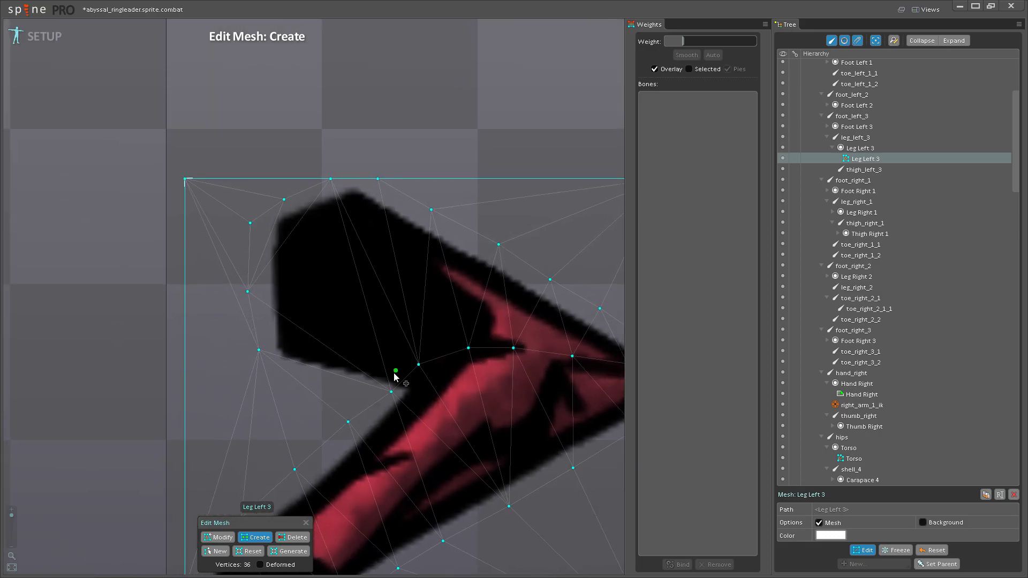
pyautogui.click(349, 384)
pyautogui.click(285, 372)
pyautogui.scroll(-3, 322, 379)
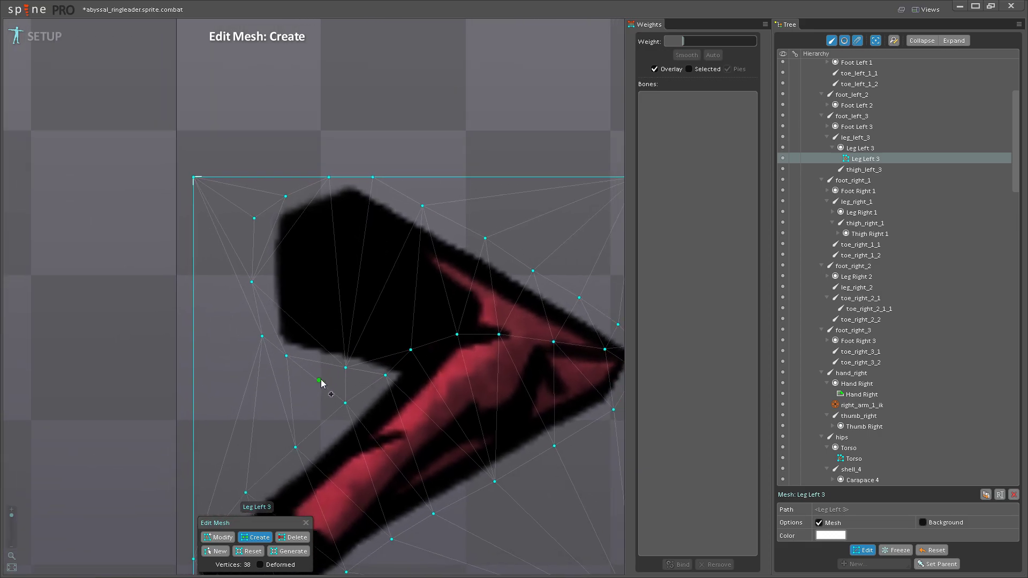
pyautogui.moveTo(393, 307); pyautogui.dragTo(447, 277)
pyautogui.scroll(2, 333, 339)
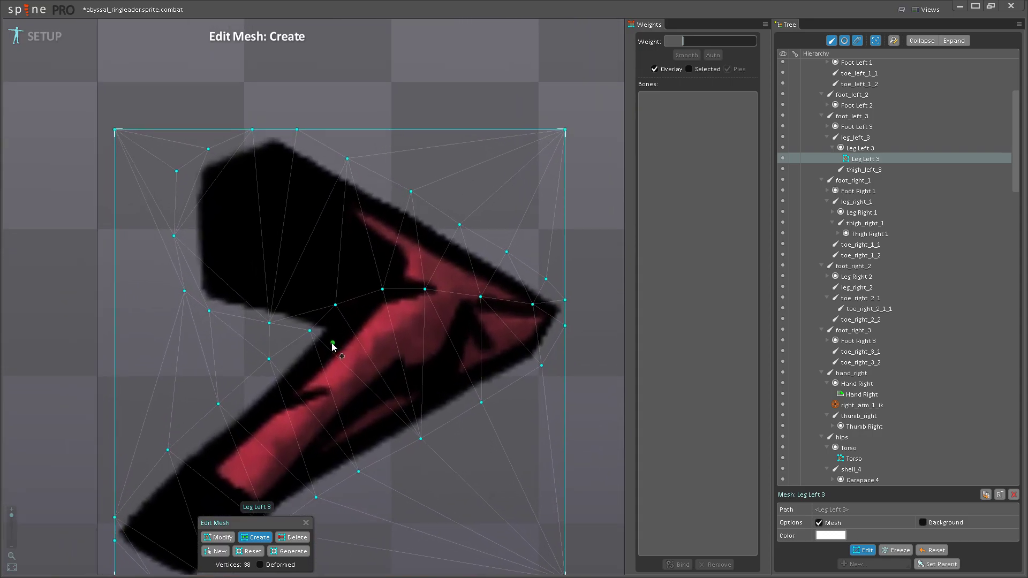
pyautogui.click(292, 346)
pyautogui.moveTo(314, 326); pyautogui.dragTo(297, 363)
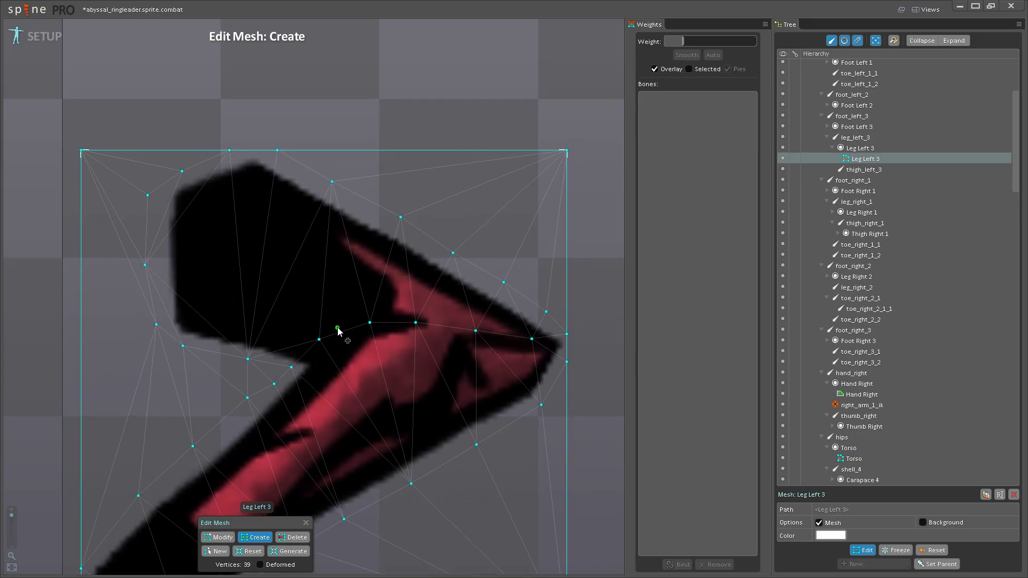
# - Add a second row of four interior vertices across the knee, just above the existing fold row
pyautogui.click(341, 317)
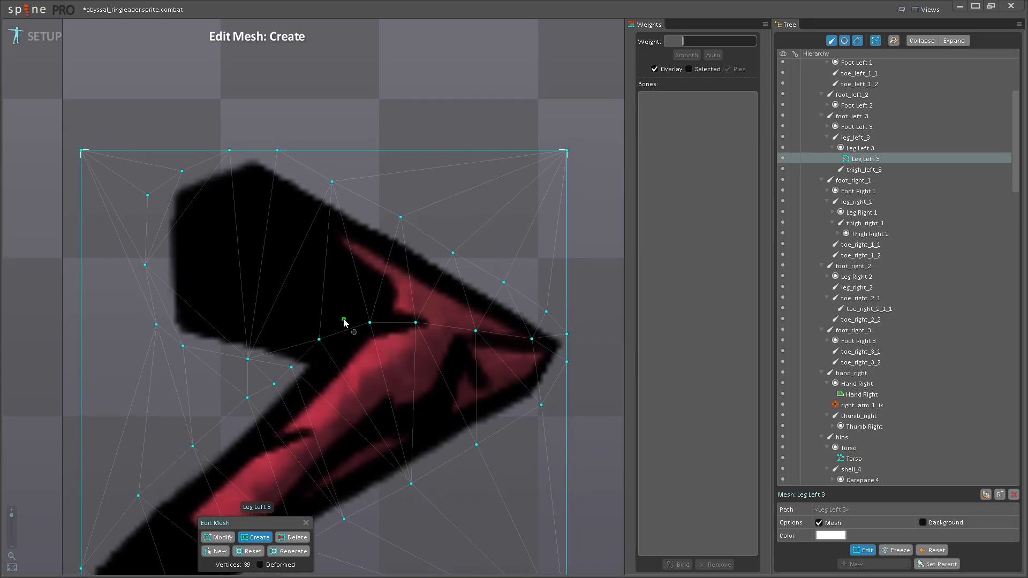
pyautogui.click(393, 311)
pyautogui.click(443, 317)
pyautogui.click(504, 324)
# - Delete the four corner vertices of the Leg Left 3 mesh and finish editing it
pyautogui.scroll(-2, 378, 387)
pyautogui.click(294, 537)
pyautogui.click(492, 488)
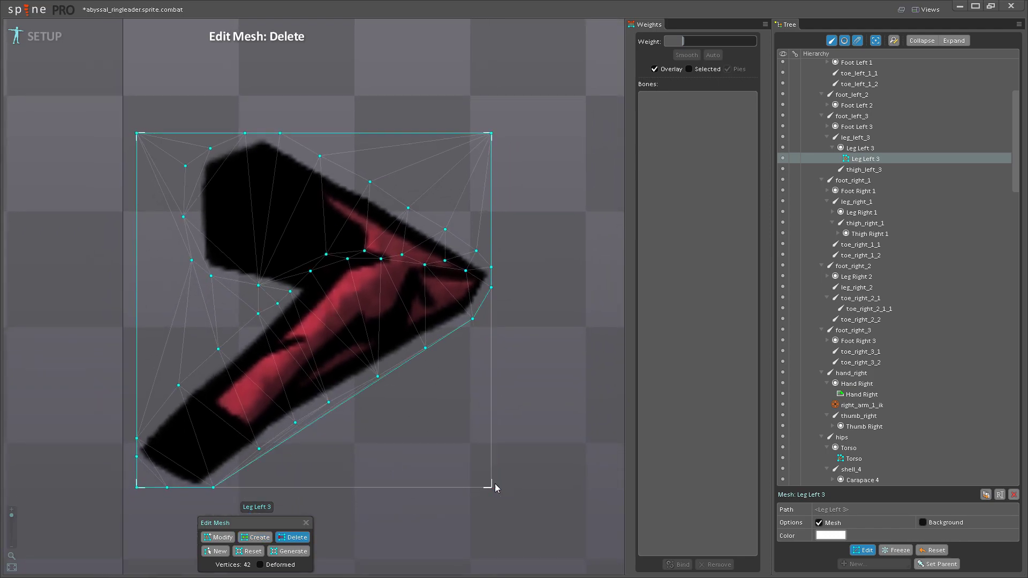
pyautogui.click(136, 487)
pyautogui.moveTo(200, 373); pyautogui.dragTo(192, 441)
pyautogui.click(131, 250)
pyautogui.click(484, 252)
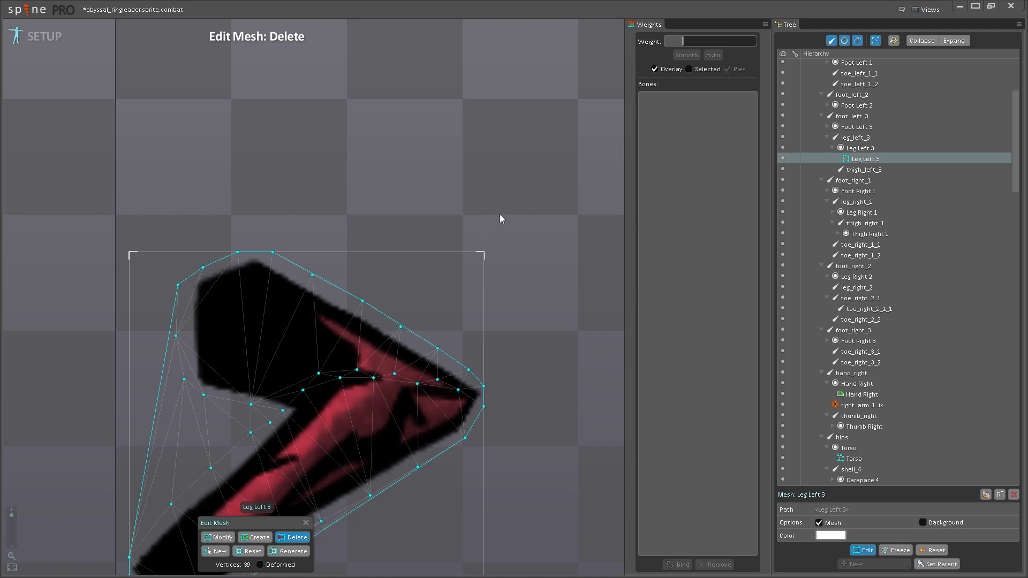
pyautogui.moveTo(522, 454); pyautogui.dragTo(543, 376)
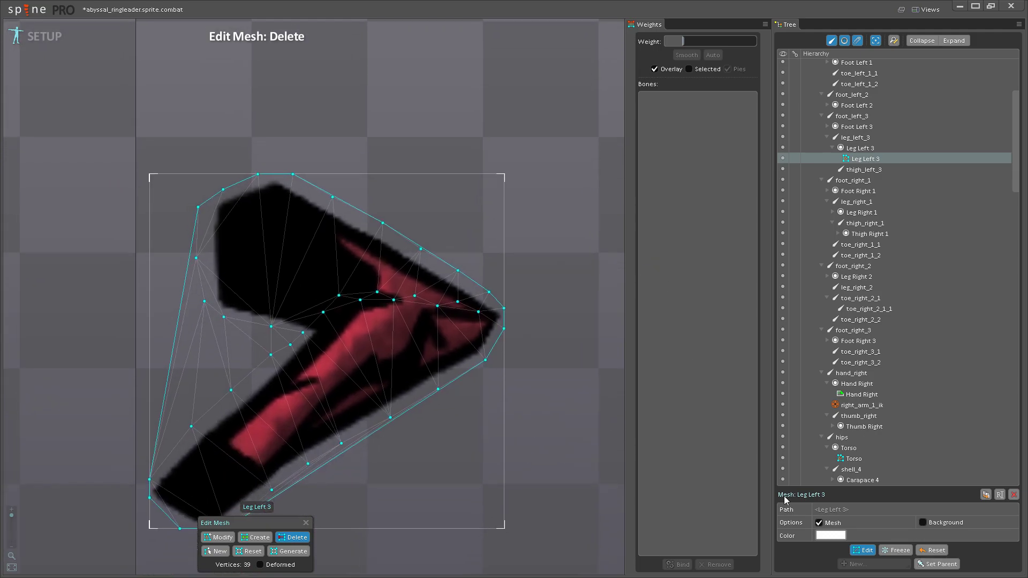
pyautogui.click(861, 551)
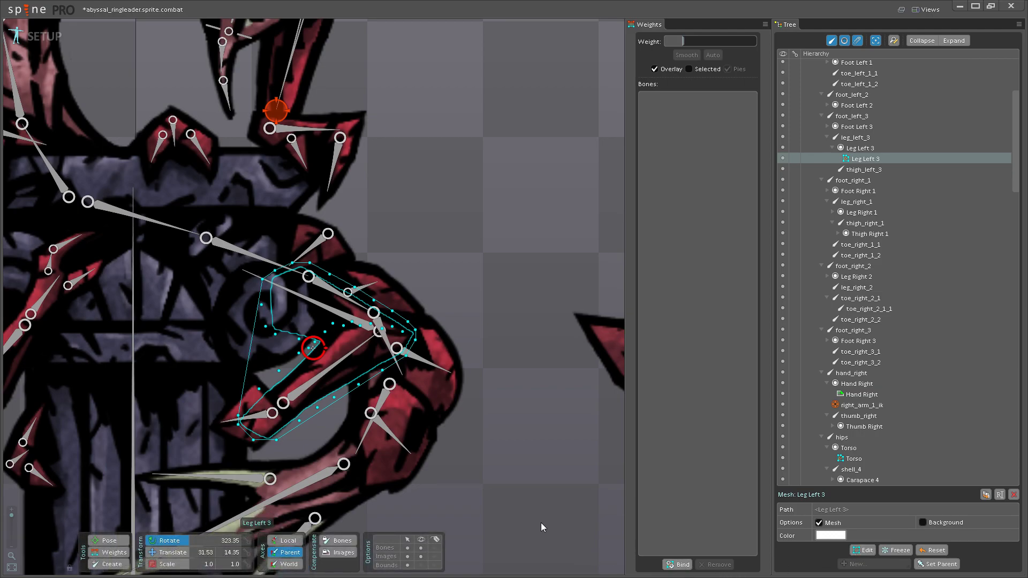
# - Examine how the Leg Left 3 mesh lines up with the leg_left_3 and thigh_left_3 bones and the surrounding tail
pyautogui.moveTo(444, 411); pyautogui.dragTo(511, 395)
pyautogui.scroll(3, 403, 414)
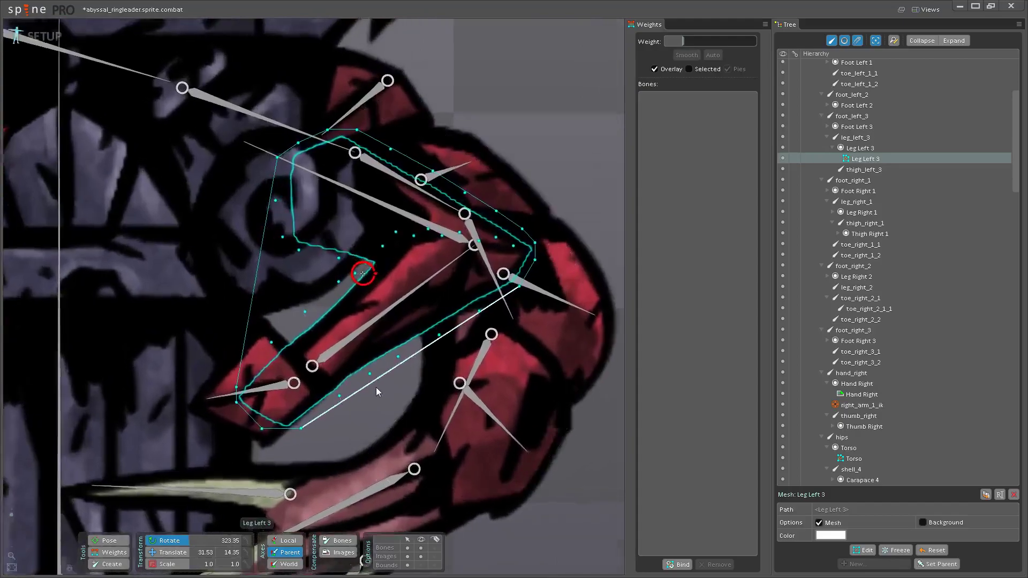
pyautogui.moveTo(398, 356); pyautogui.dragTo(317, 462)
pyautogui.scroll(-3, 317, 461)
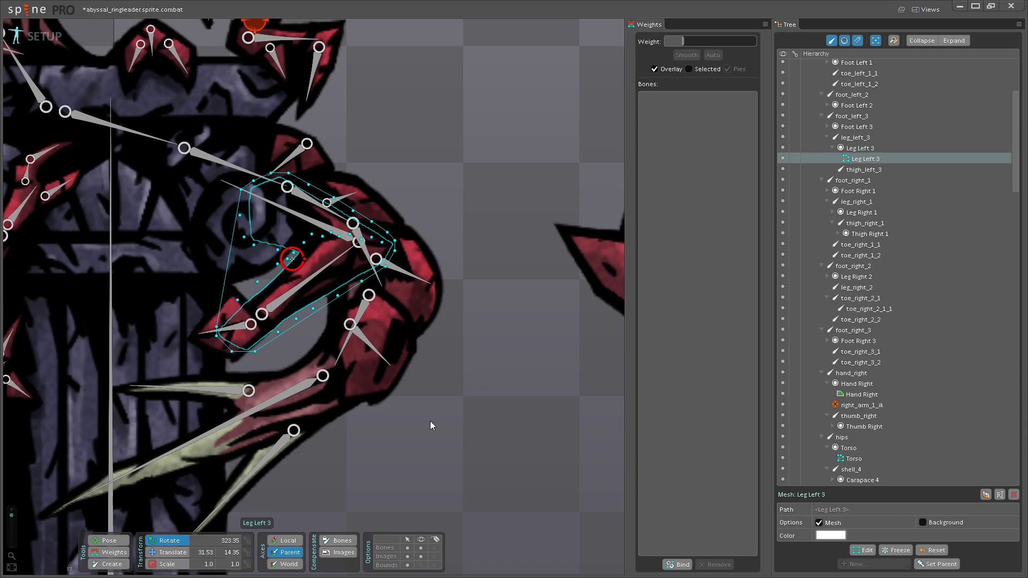
pyautogui.moveTo(413, 401); pyautogui.dragTo(502, 450)
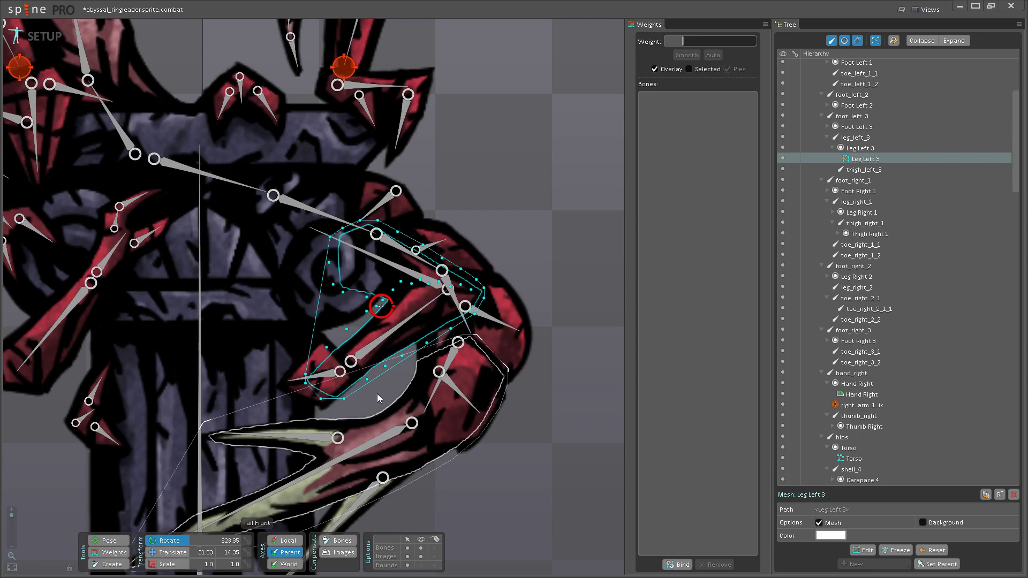
pyautogui.scroll(3, 432, 388)
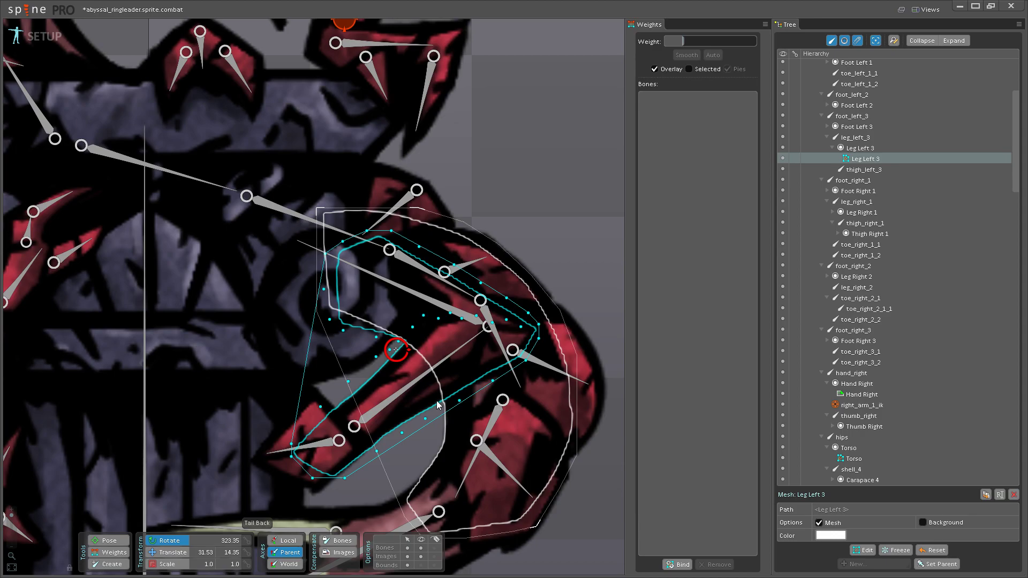
pyautogui.scroll(4, 438, 401)
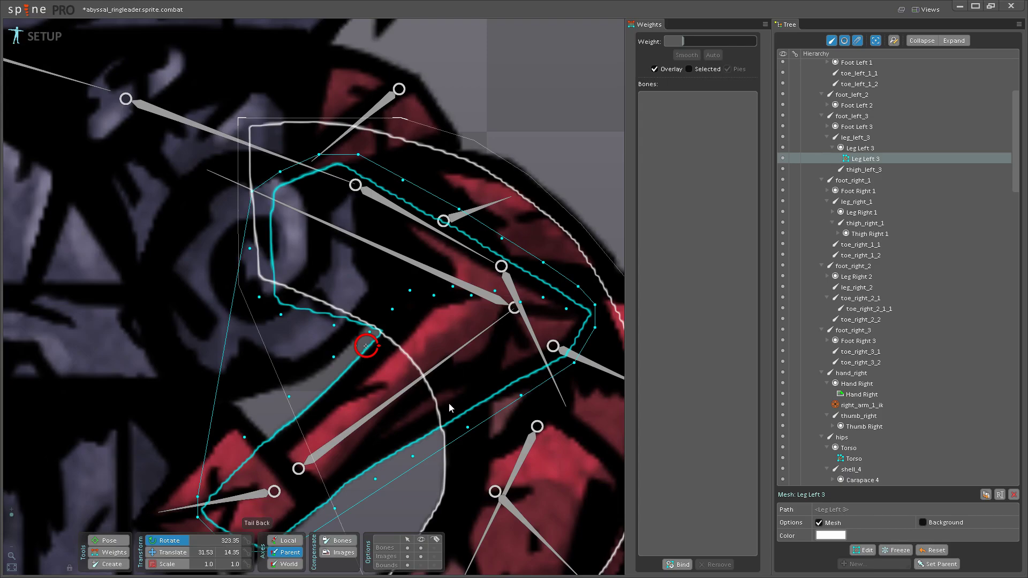
pyautogui.scroll(-4, 448, 403)
pyautogui.scroll(3, 342, 404)
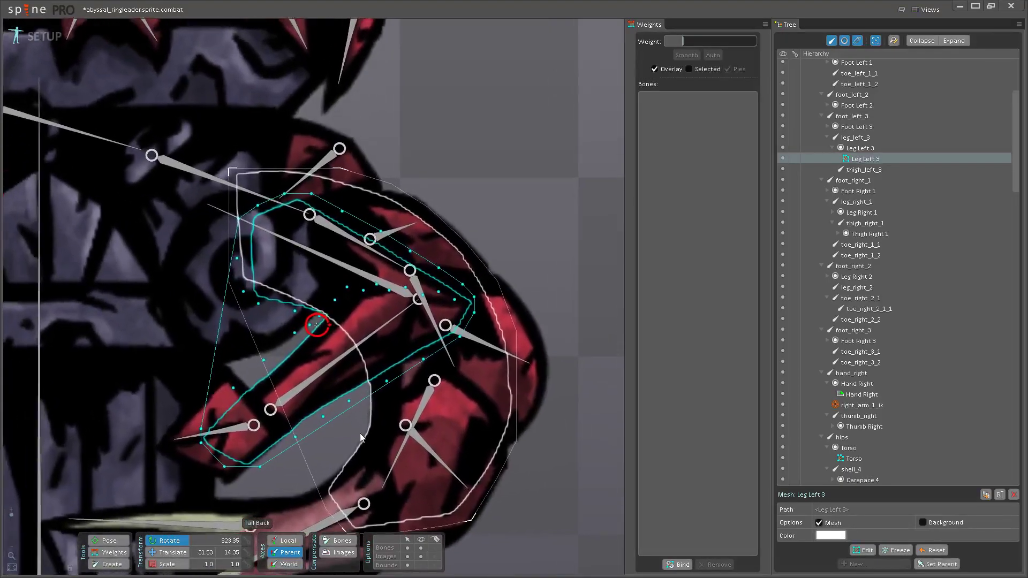
pyautogui.scroll(2, 405, 326)
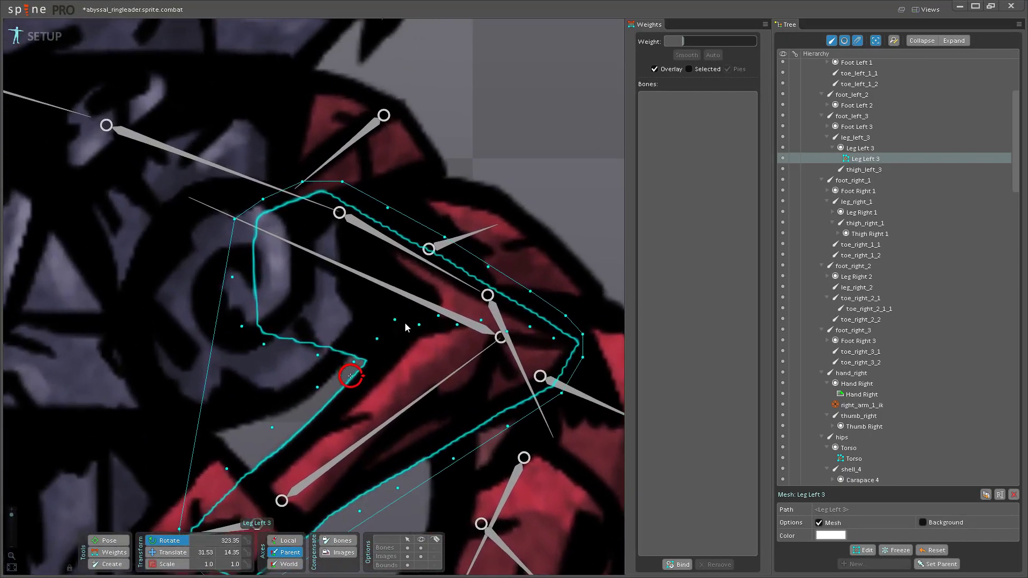
pyautogui.scroll(-3, 404, 324)
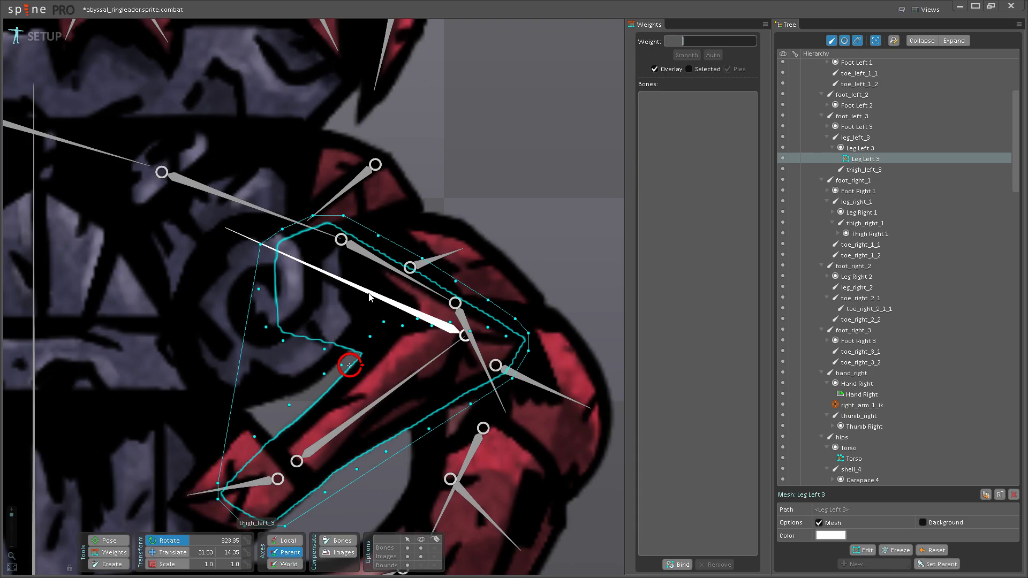
pyautogui.moveTo(380, 351); pyautogui.dragTo(350, 383)
pyautogui.scroll(3, 350, 384)
pyautogui.scroll(-3, 351, 352)
# - Bind the Leg Left 3 mesh to the leg_left_3 and thigh_left_3 bones
pyautogui.click(110, 552)
pyautogui.click(677, 565)
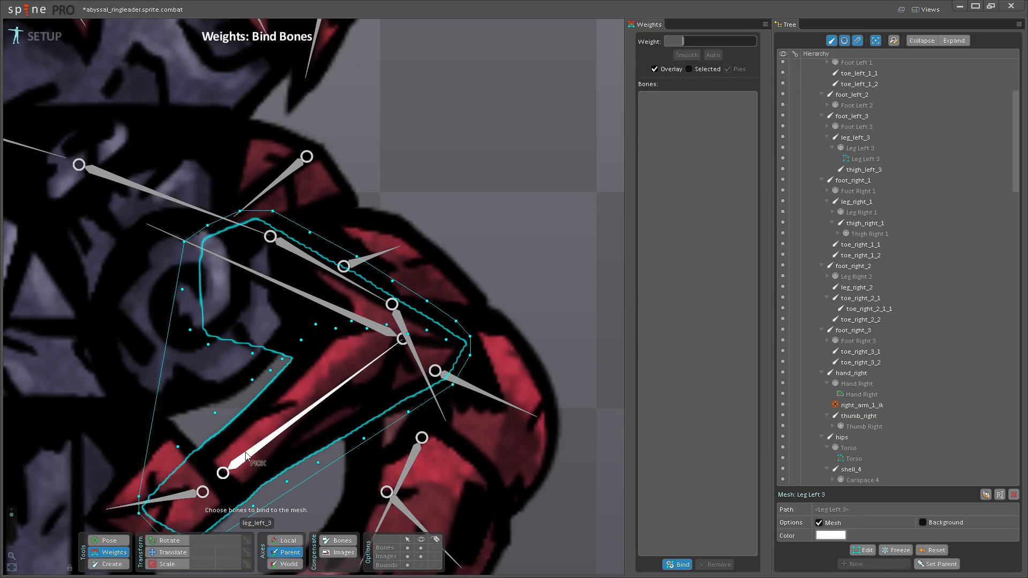
pyautogui.click(222, 462)
pyautogui.click(339, 302)
pyautogui.click(669, 566)
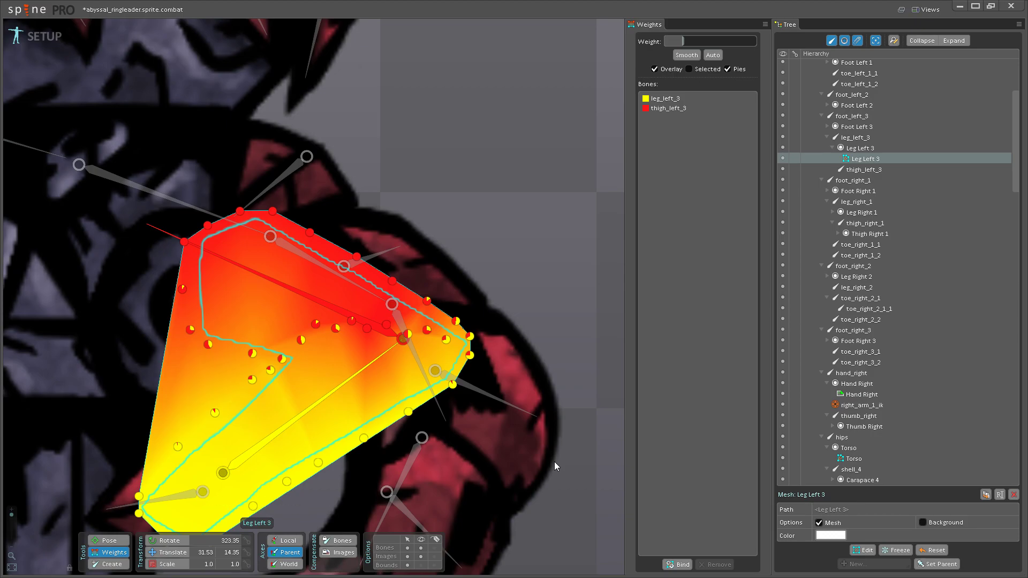
# - Examine the automatic weight colours and pies of the Leg Left 3 mesh around the knee, thigh and shin
pyautogui.scroll(-4, 368, 407)
pyautogui.scroll(5, 360, 456)
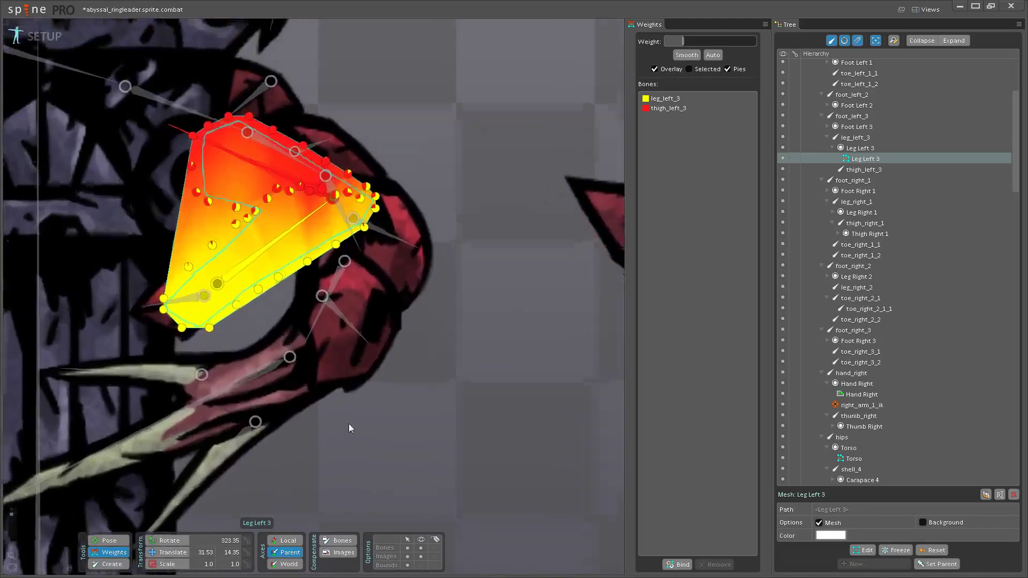
pyautogui.scroll(-2, 364, 448)
pyautogui.moveTo(363, 447); pyautogui.dragTo(368, 468)
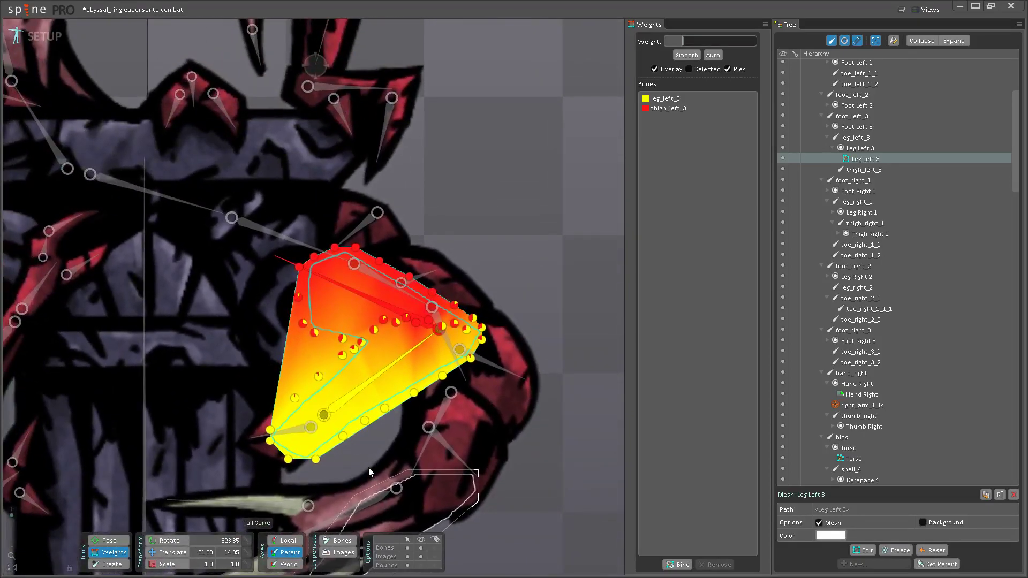
pyautogui.scroll(2, 369, 468)
pyautogui.scroll(-2, 403, 402)
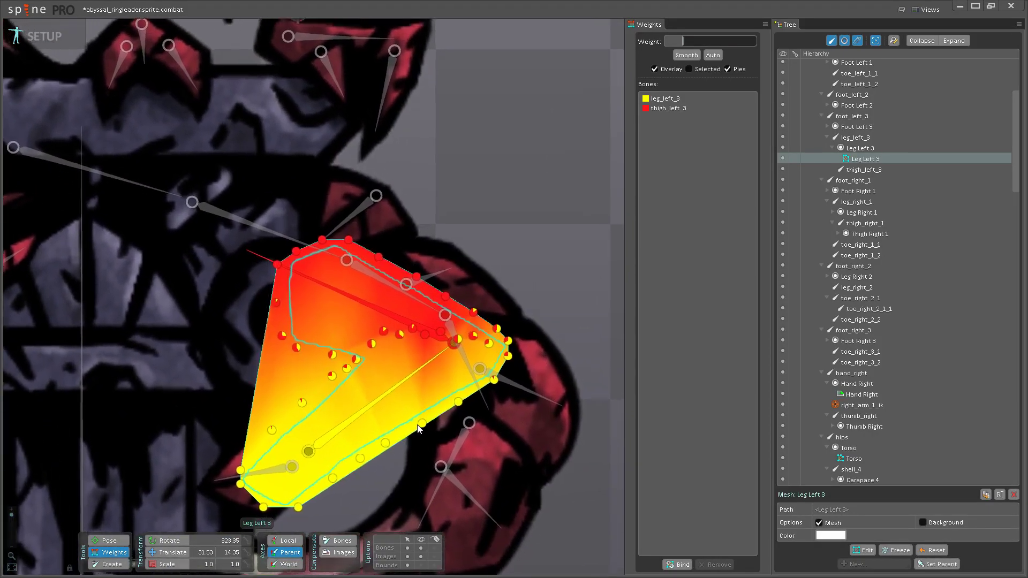
pyautogui.scroll(3, 391, 403)
pyautogui.scroll(-1, 377, 403)
pyautogui.moveTo(338, 377); pyautogui.dragTo(336, 416)
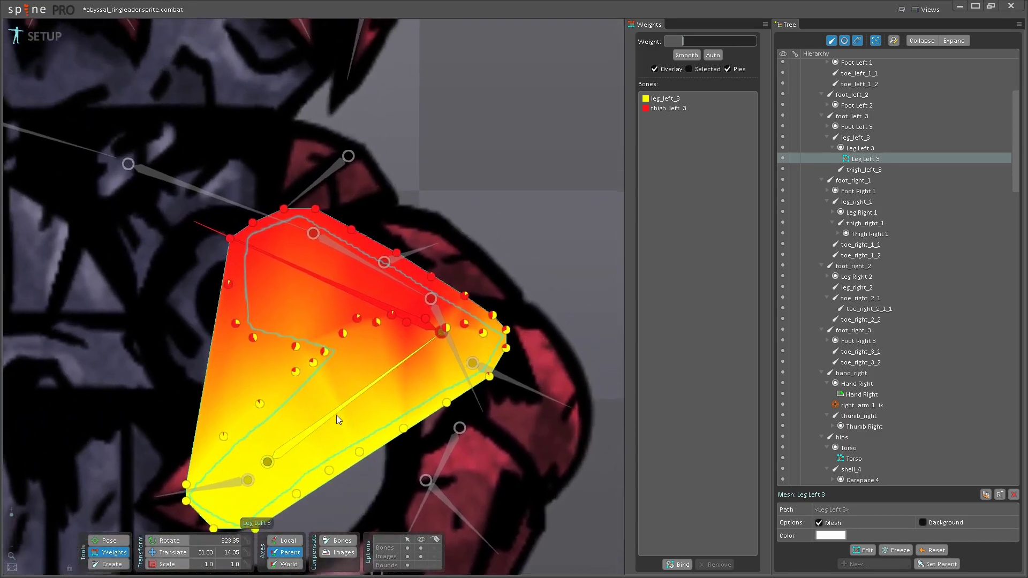
pyautogui.scroll(2, 343, 410)
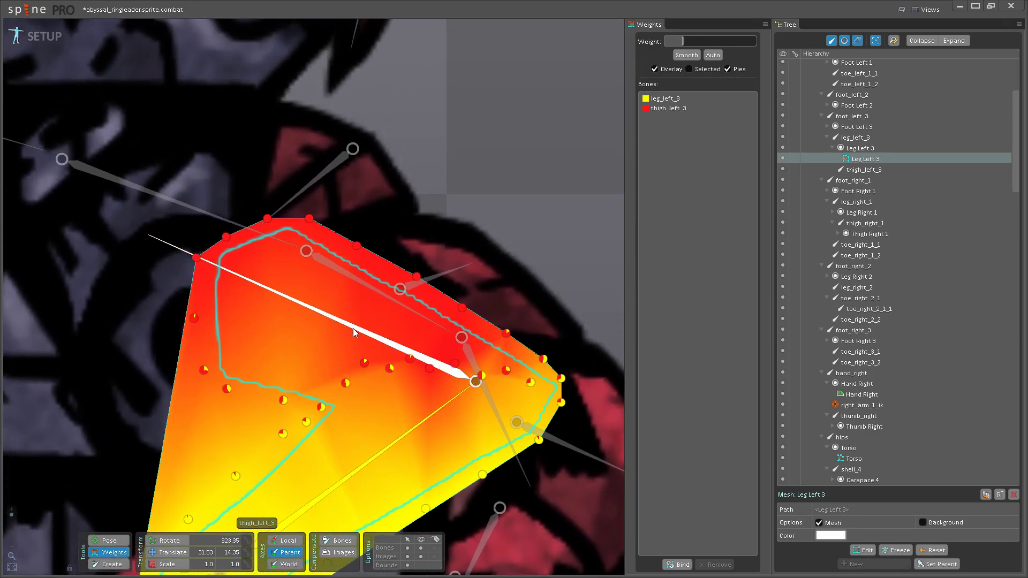
# - Set the thigh_left_3 weight to 100 on the Leg Left 3 vertices along the thigh's lower edge and above the knee fold
pyautogui.click(352, 329)
pyautogui.moveTo(194, 318); pyautogui.dragTo(196, 284)
pyautogui.moveTo(205, 369); pyautogui.dragTo(197, 197)
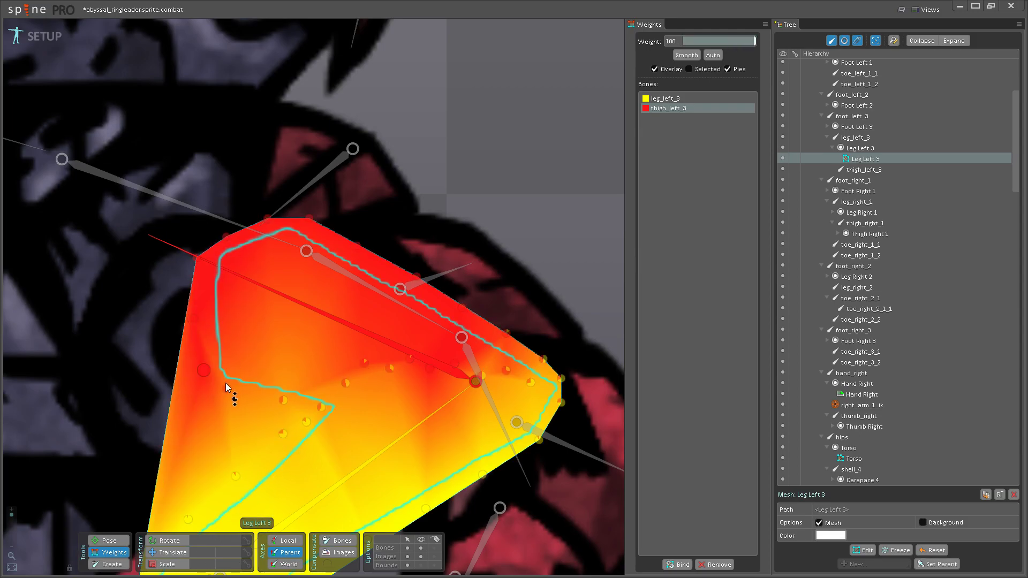
pyautogui.moveTo(226, 387); pyautogui.dragTo(272, 314)
pyautogui.moveTo(283, 400); pyautogui.dragTo(321, 322)
pyautogui.moveTo(383, 354); pyautogui.dragTo(353, 232)
pyautogui.moveTo(419, 419); pyautogui.dragTo(371, 319)
# - Set the leg_left_3 weight to 100 on the vertices along the inner edge of the shin
pyautogui.click(330, 337)
pyautogui.moveTo(169, 369); pyautogui.dragTo(168, 273)
pyautogui.moveTo(117, 413); pyautogui.dragTo(123, 343)
pyautogui.moveTo(216, 336); pyautogui.dragTo(229, 239)
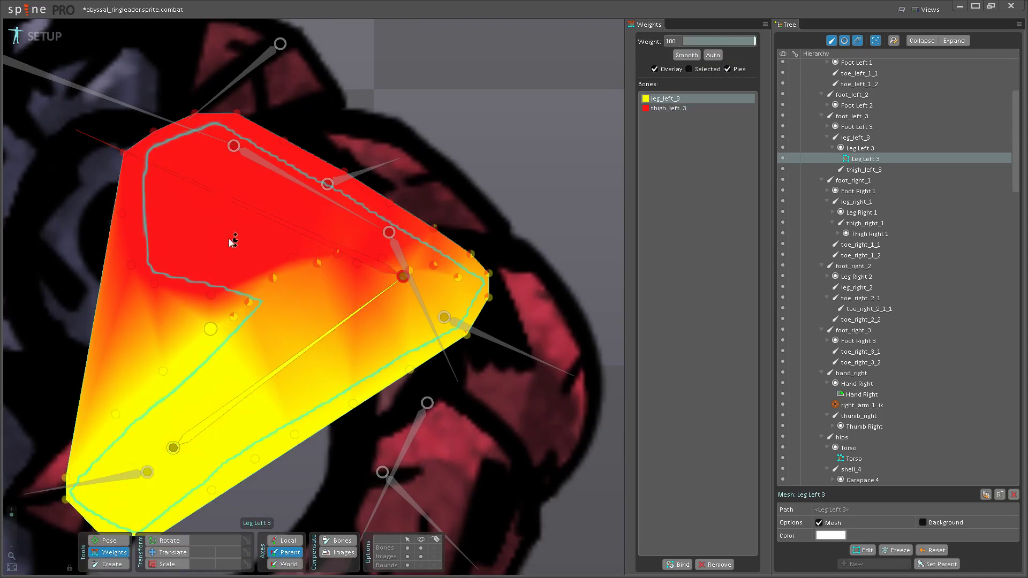
# - Give leg_left_3 full weight on the vertices along the lower side of the knee fold and around the outer knee
pyautogui.click(249, 302)
pyautogui.moveTo(274, 278); pyautogui.dragTo(328, 212)
pyautogui.moveTo(318, 263); pyautogui.dragTo(348, 206)
pyautogui.click(357, 263)
pyautogui.moveTo(410, 270); pyautogui.dragTo(409, 182)
pyautogui.moveTo(469, 325); pyautogui.dragTo(477, 272)
pyautogui.moveTo(488, 298); pyautogui.dragTo(451, 252)
pyautogui.moveTo(449, 255); pyautogui.dragTo(469, 332)
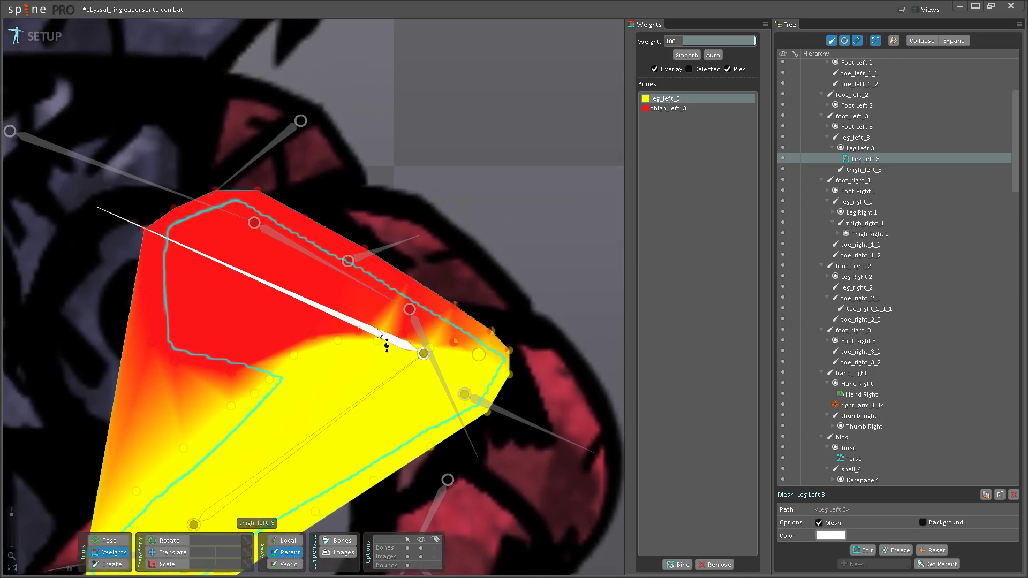
# - Raise the thigh_left_3 weight on the vertices above the knee fold, giving the one just inside the outer knee 74.81
pyautogui.scroll(2, 378, 330)
pyautogui.click(384, 345)
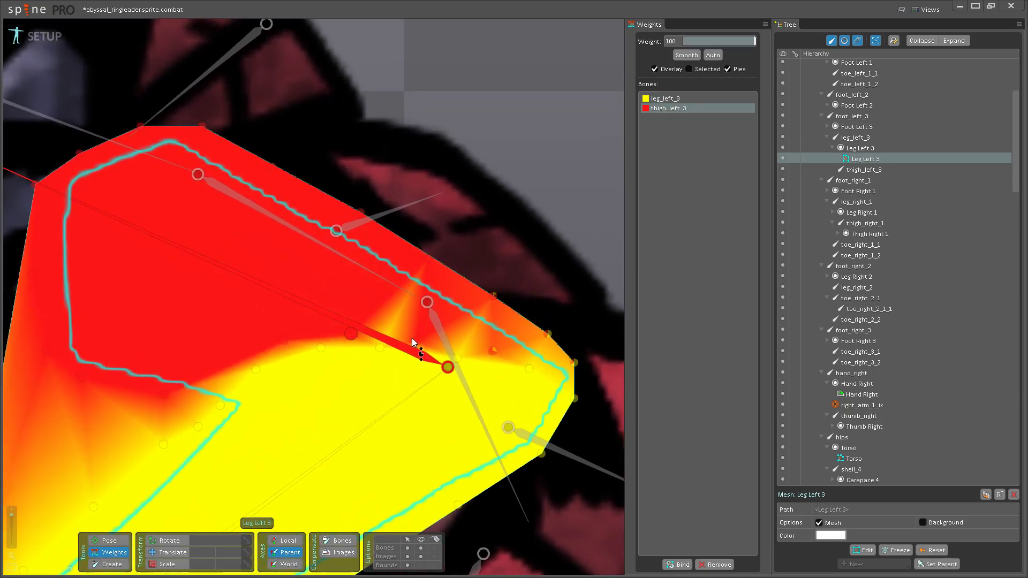
pyautogui.click(547, 328)
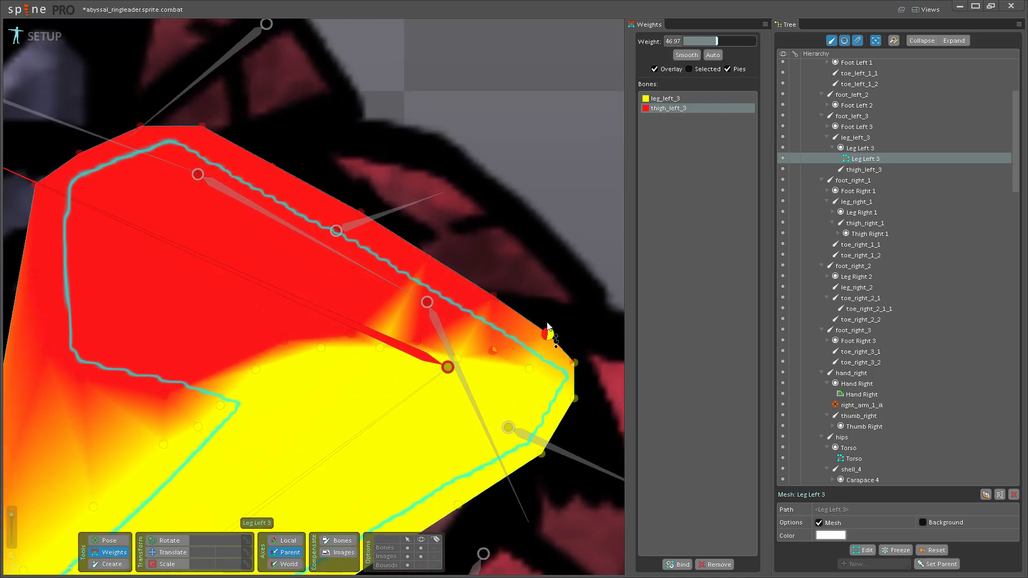
pyautogui.click(493, 352)
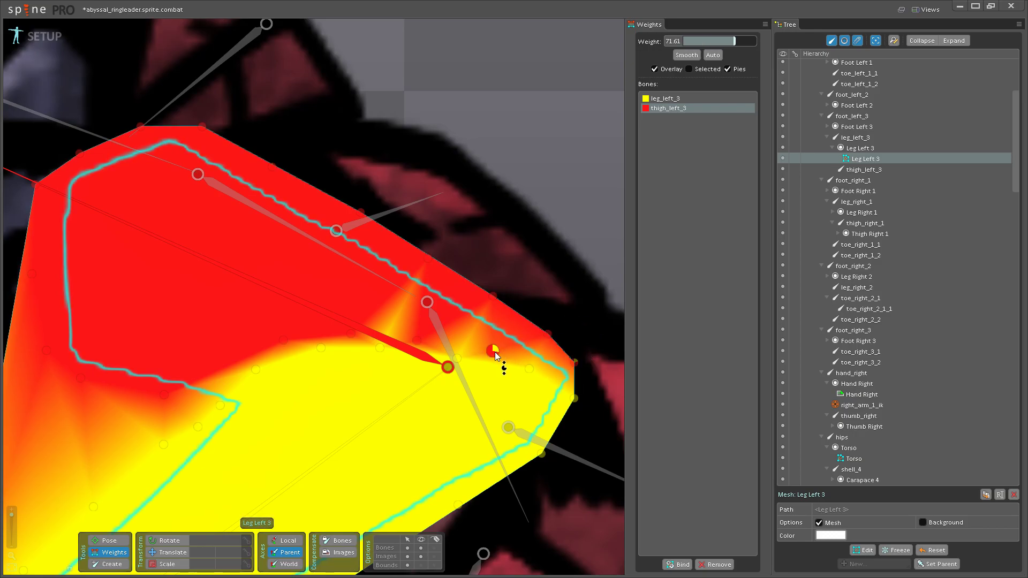
pyautogui.moveTo(495, 354); pyautogui.dragTo(387, 358)
pyautogui.scroll(-3, 278, 362)
pyautogui.moveTo(288, 433); pyautogui.dragTo(294, 476)
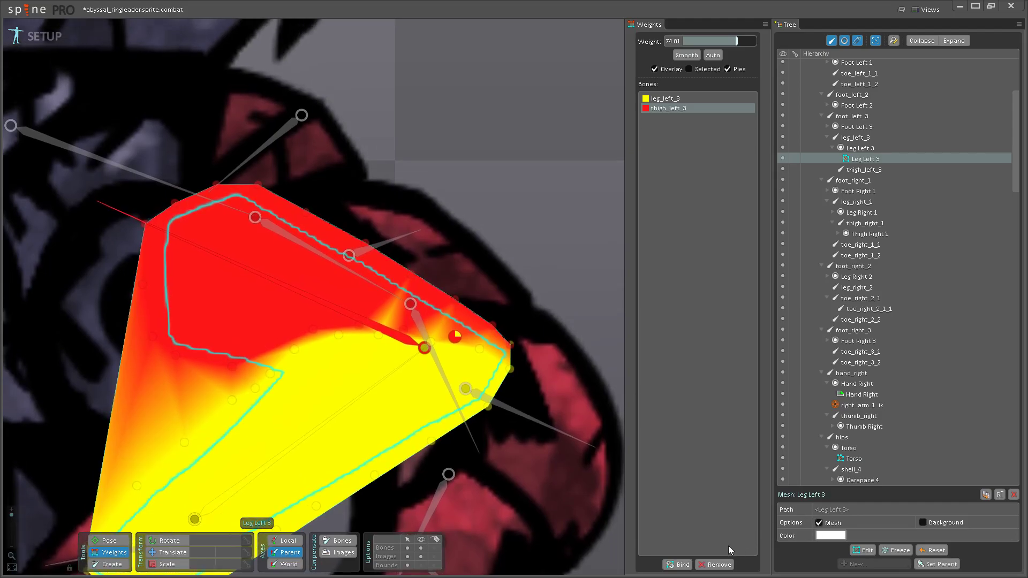
# - Add three vertices along the knee fold of the Leg Left 3 mesh and finish editing it
pyautogui.click(863, 550)
pyautogui.scroll(5, 422, 424)
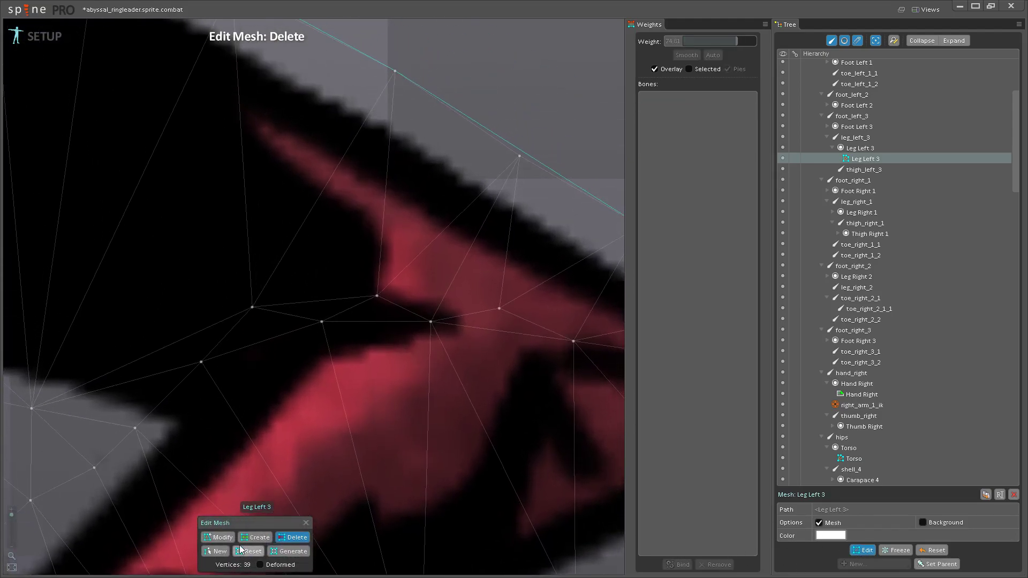
pyautogui.click(255, 537)
pyautogui.scroll(-3, 350, 408)
pyautogui.click(488, 277)
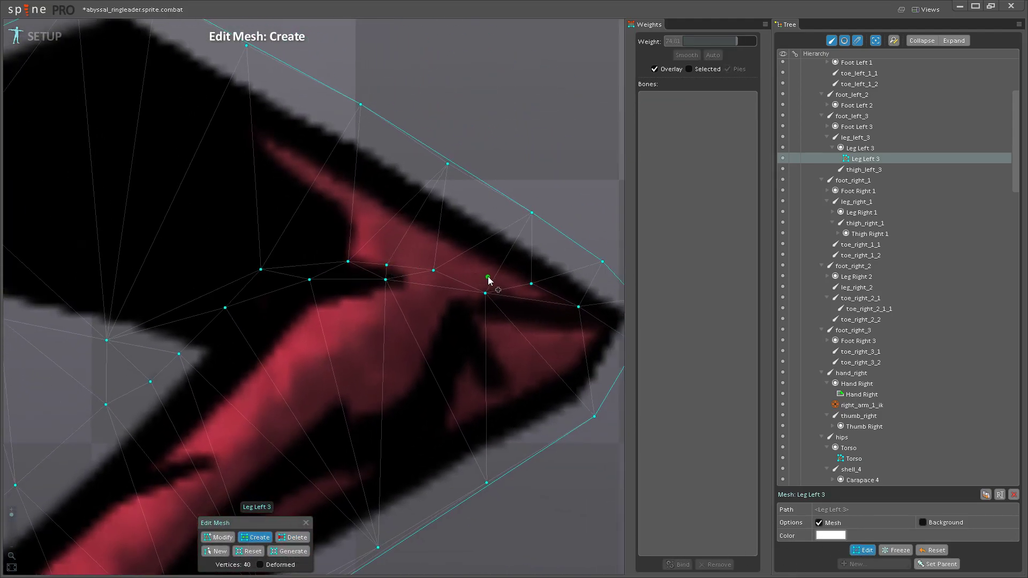
pyautogui.click(306, 265)
pyautogui.click(247, 365)
pyautogui.click(863, 550)
pyautogui.click(678, 565)
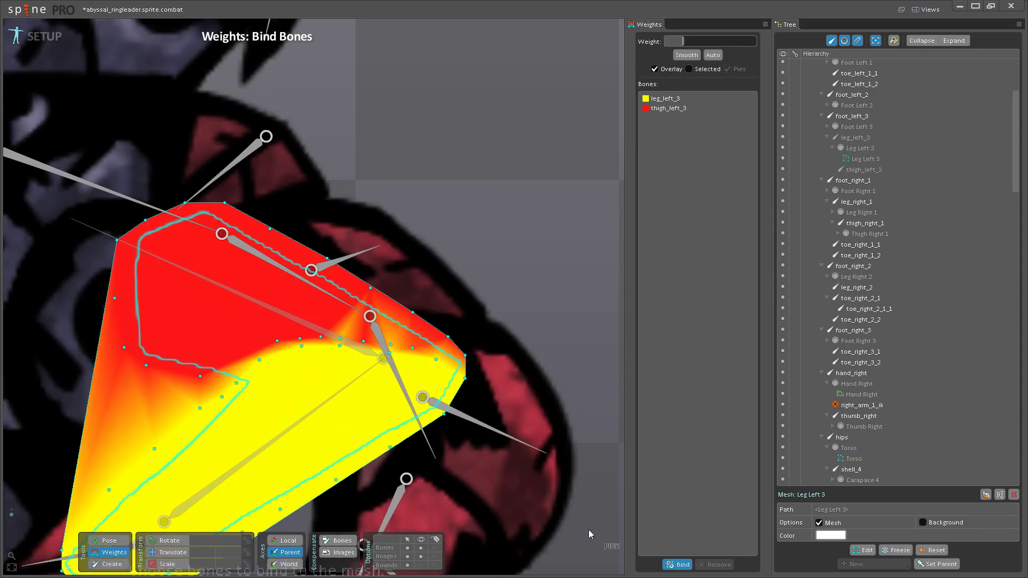
pyautogui.click(679, 565)
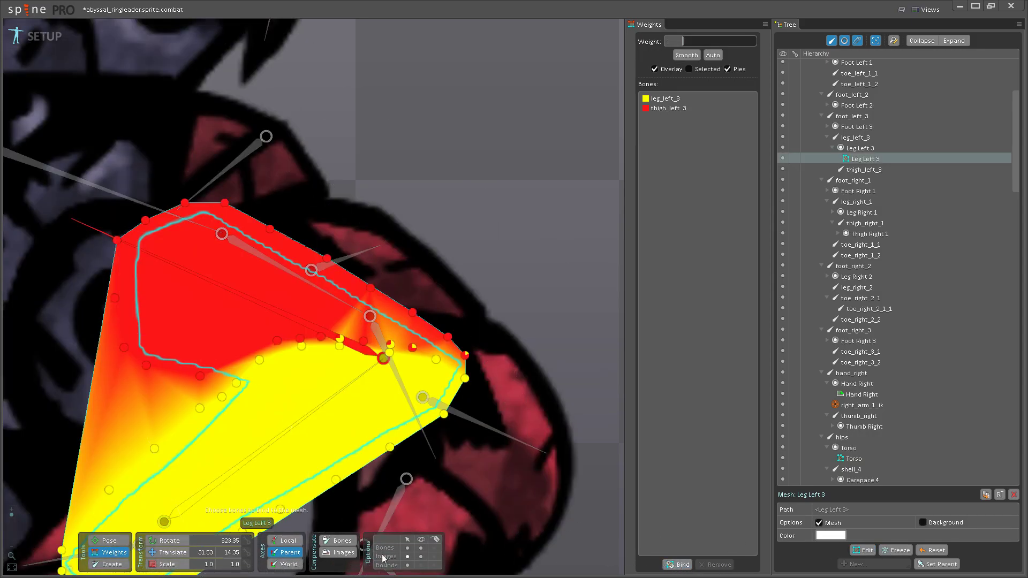
pyautogui.click(106, 542)
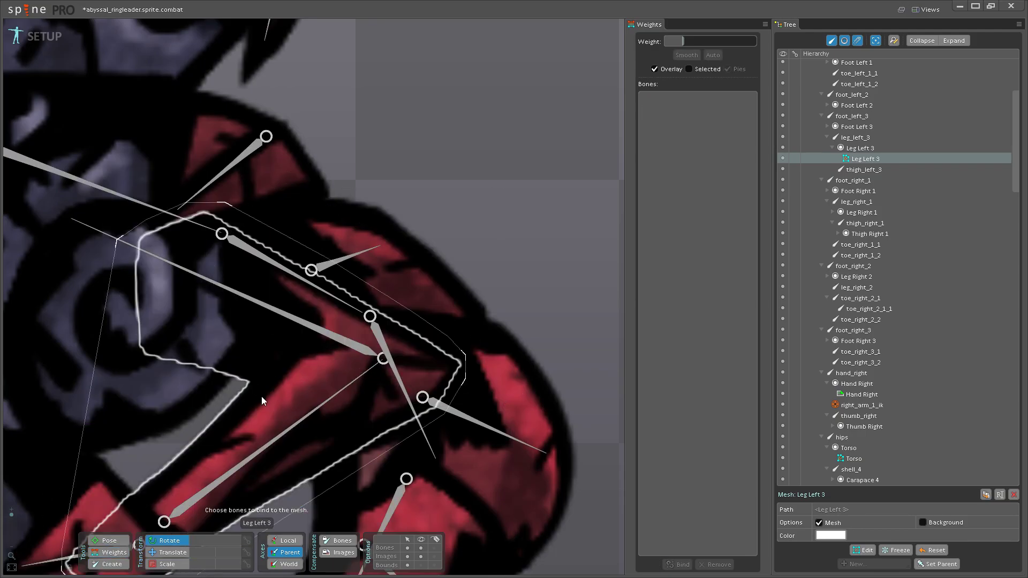
pyautogui.click(262, 396)
# - Set the thigh_left_3 weight to 100 on the vertices above the knee fold out to the outer knee corner
pyautogui.click(321, 337)
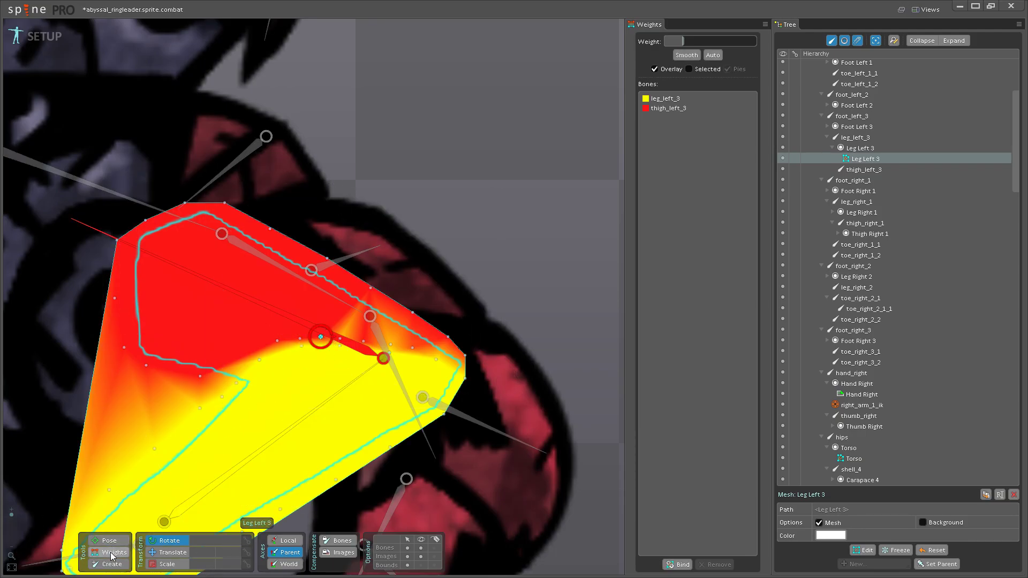
pyautogui.click(314, 327)
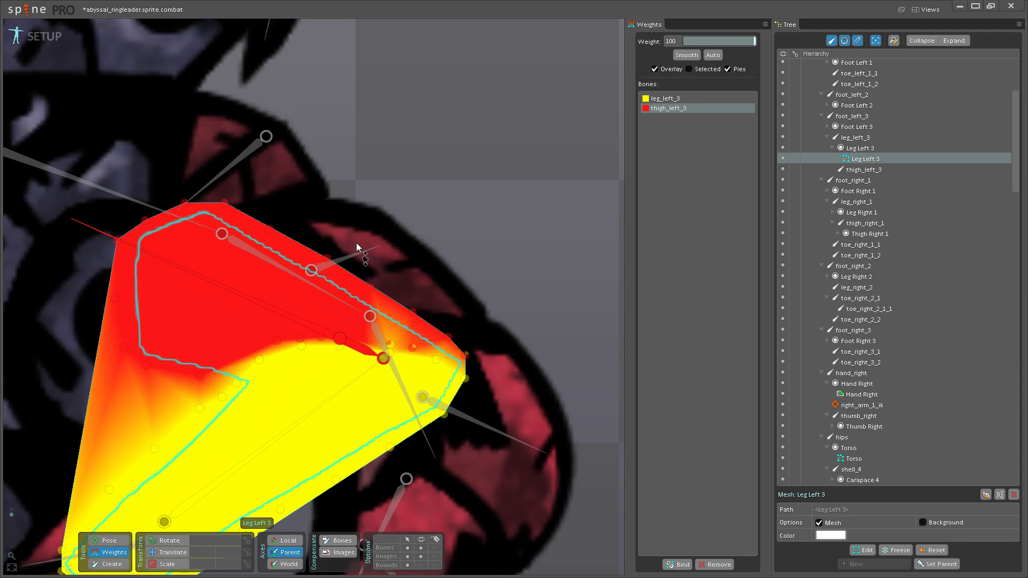
pyautogui.moveTo(371, 262); pyautogui.dragTo(425, 242)
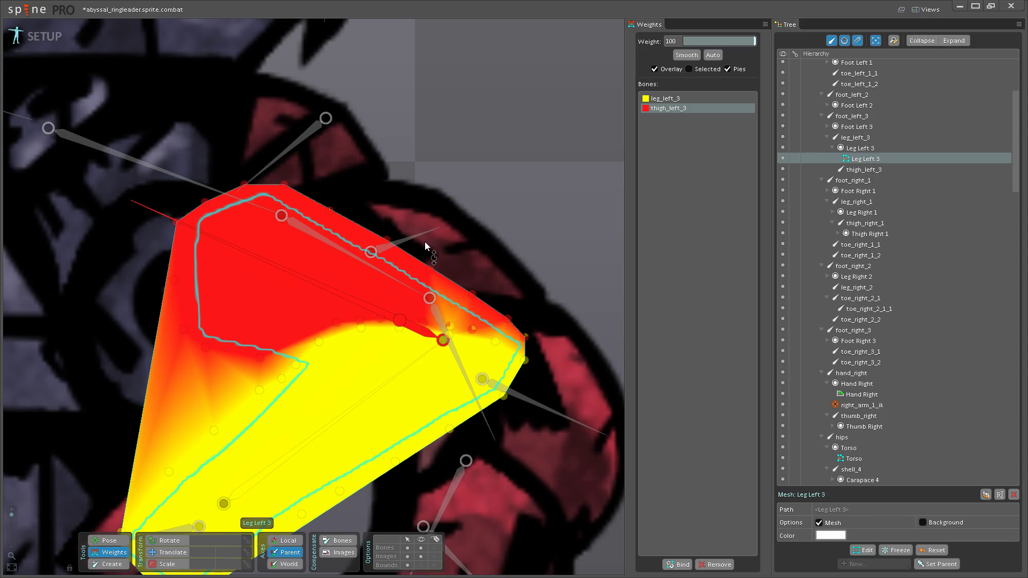
pyautogui.scroll(3, 444, 338)
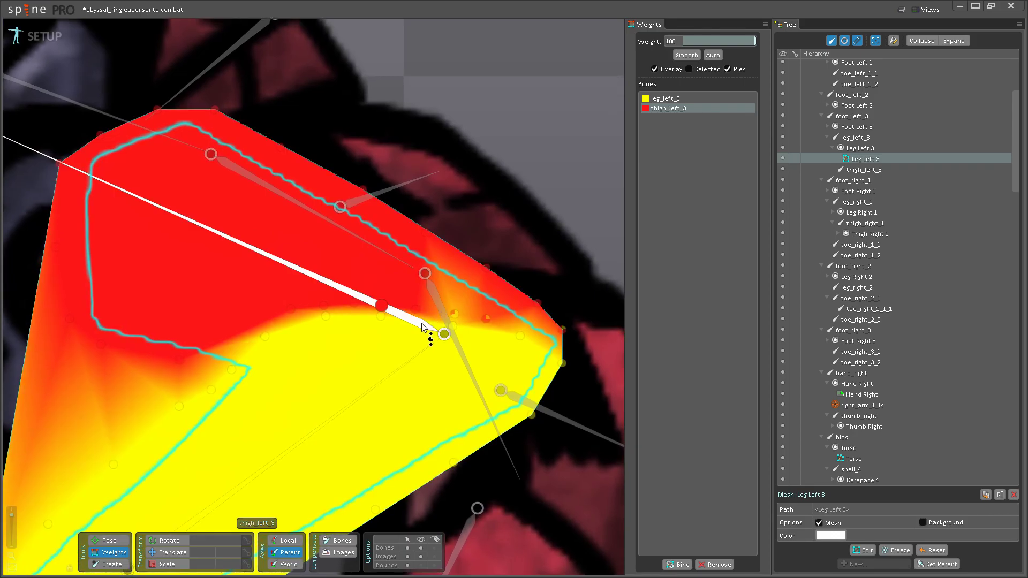
pyautogui.click(455, 316)
pyautogui.click(420, 336)
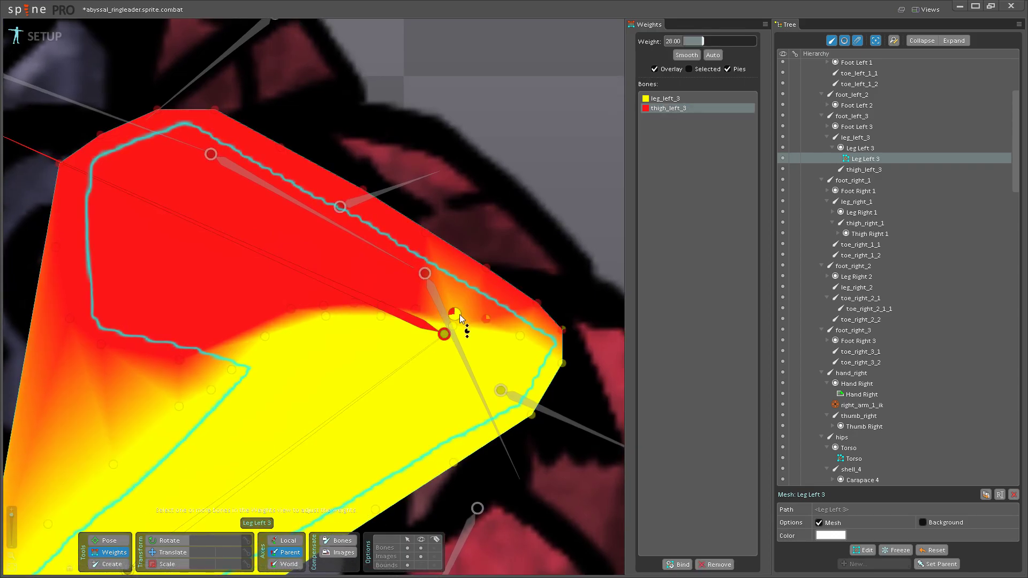
pyautogui.moveTo(459, 309); pyautogui.dragTo(486, 254)
pyautogui.moveTo(486, 317); pyautogui.dragTo(487, 233)
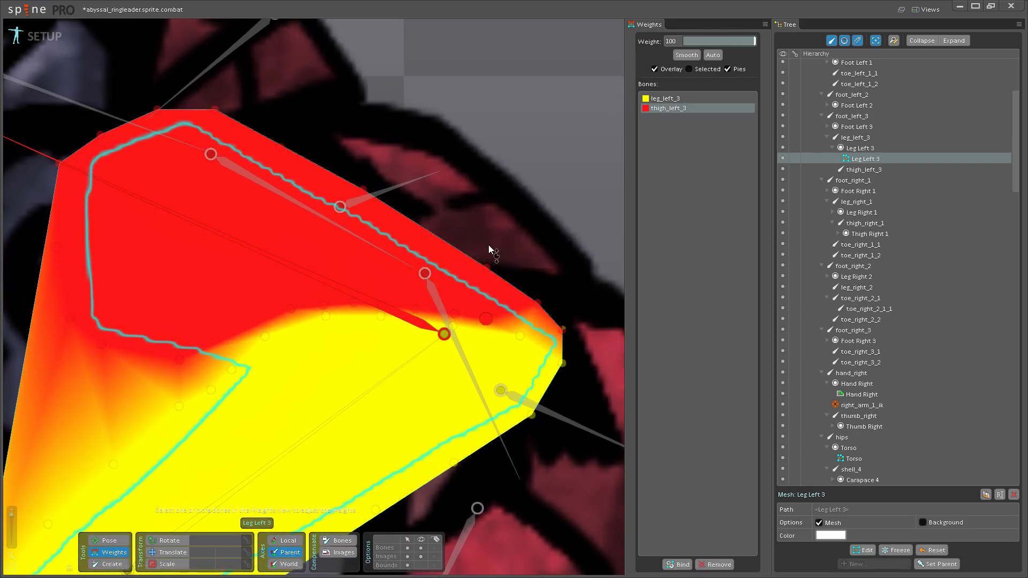
pyautogui.moveTo(562, 329); pyautogui.dragTo(537, 319)
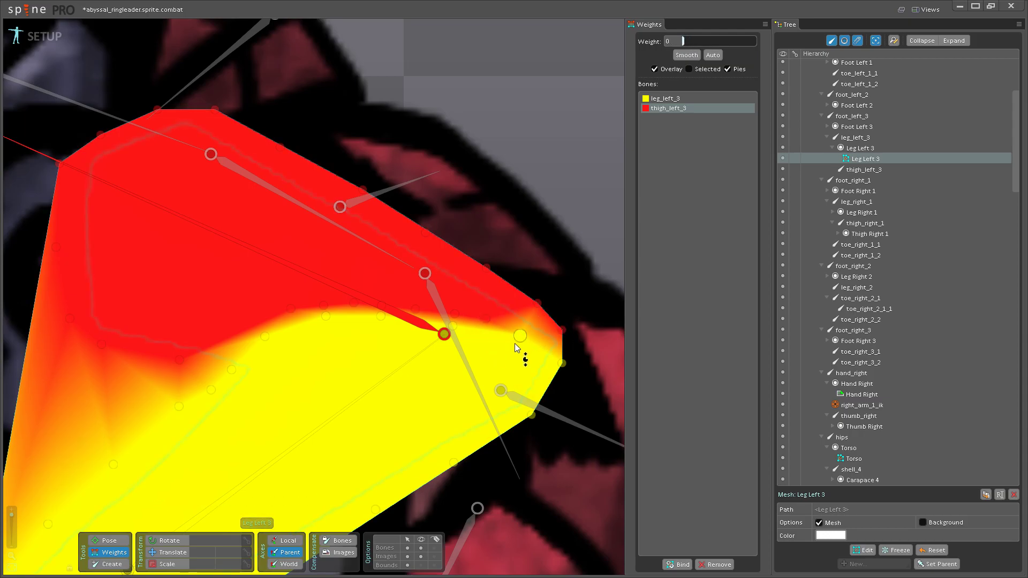
# - Examine the weight transition between thigh and shin on the Leg Left 3 mesh, from the knee to the inner fold
pyautogui.scroll(-3, 516, 343)
pyautogui.scroll(-1, 406, 337)
pyautogui.moveTo(241, 348); pyautogui.dragTo(355, 374)
pyautogui.scroll(2, 367, 367)
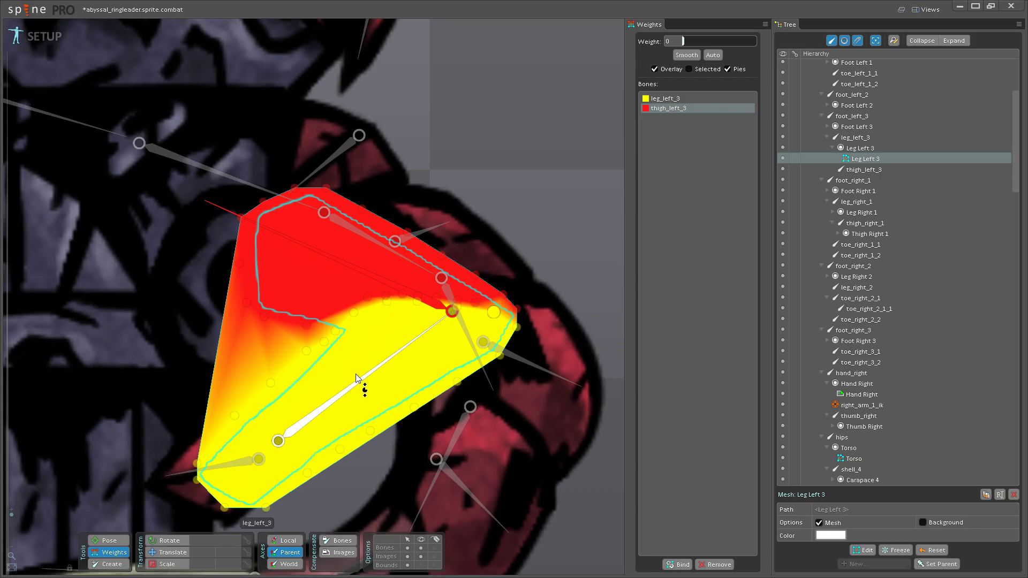
pyautogui.scroll(3, 355, 374)
pyautogui.scroll(-1, 402, 345)
pyautogui.moveTo(349, 342); pyautogui.dragTo(333, 368)
pyautogui.scroll(1, 333, 366)
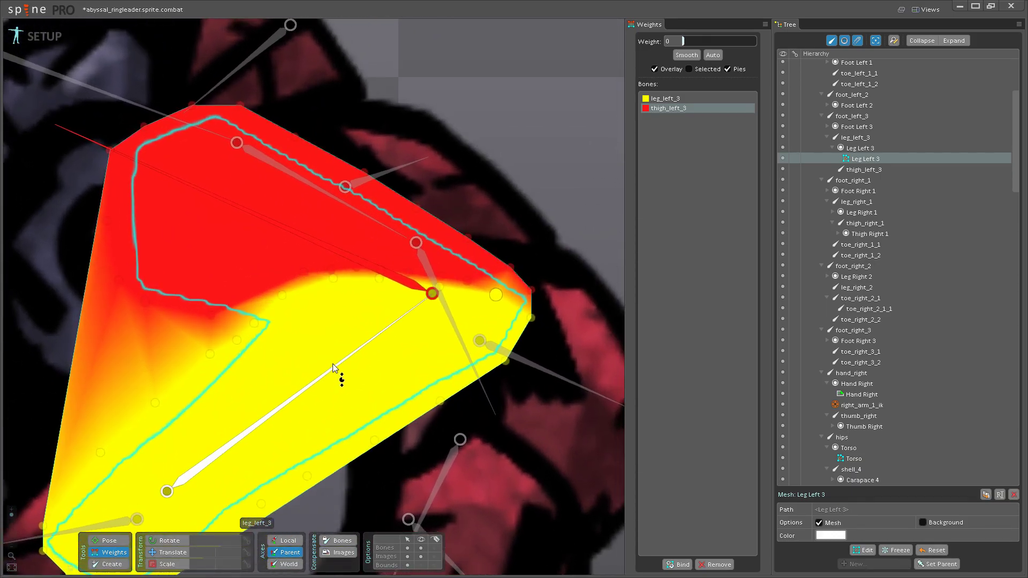
pyautogui.scroll(1, 333, 364)
pyautogui.scroll(-3, 332, 364)
pyautogui.scroll(1, 311, 381)
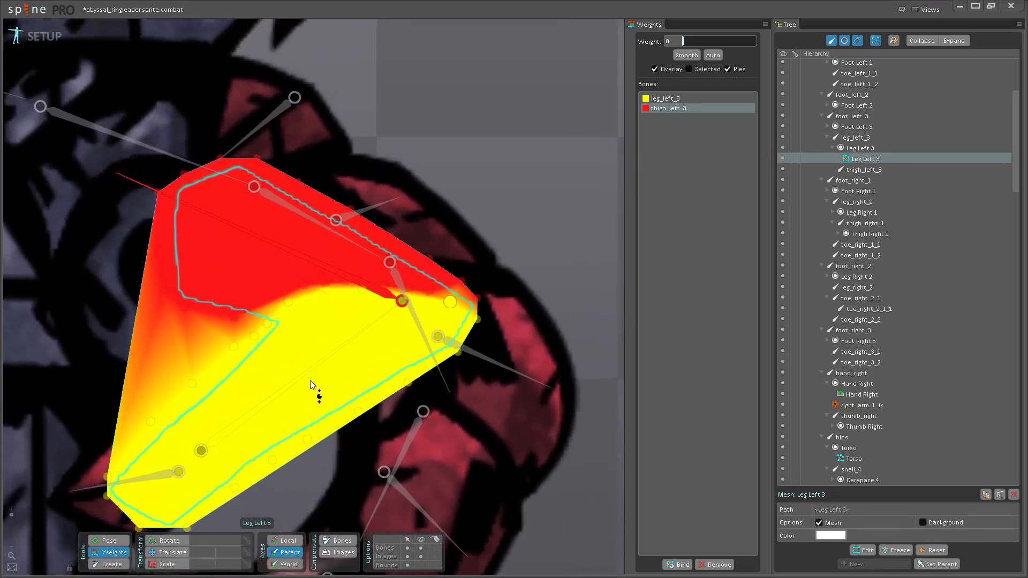
pyautogui.scroll(-2, 330, 383)
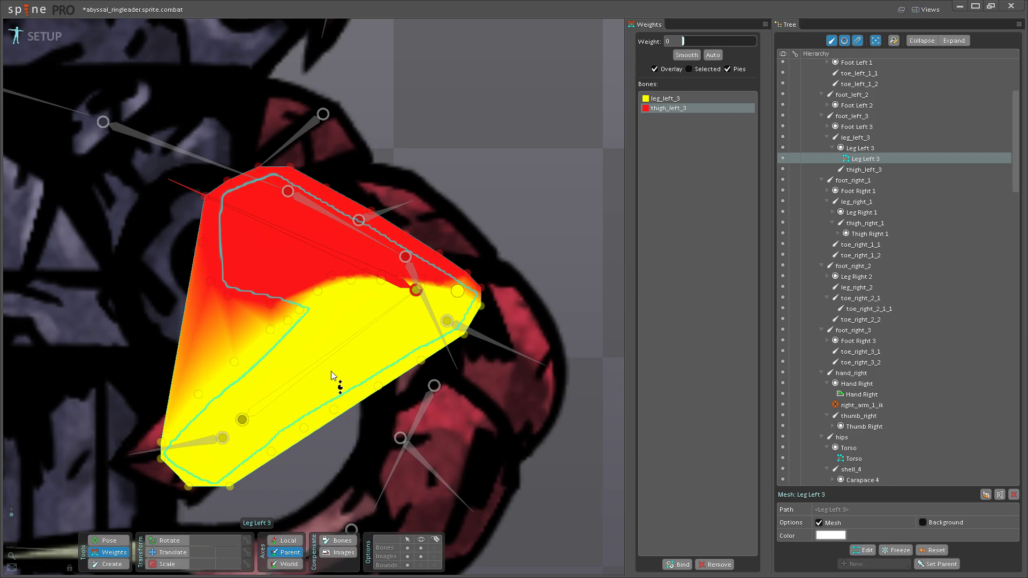
pyautogui.scroll(3, 407, 241)
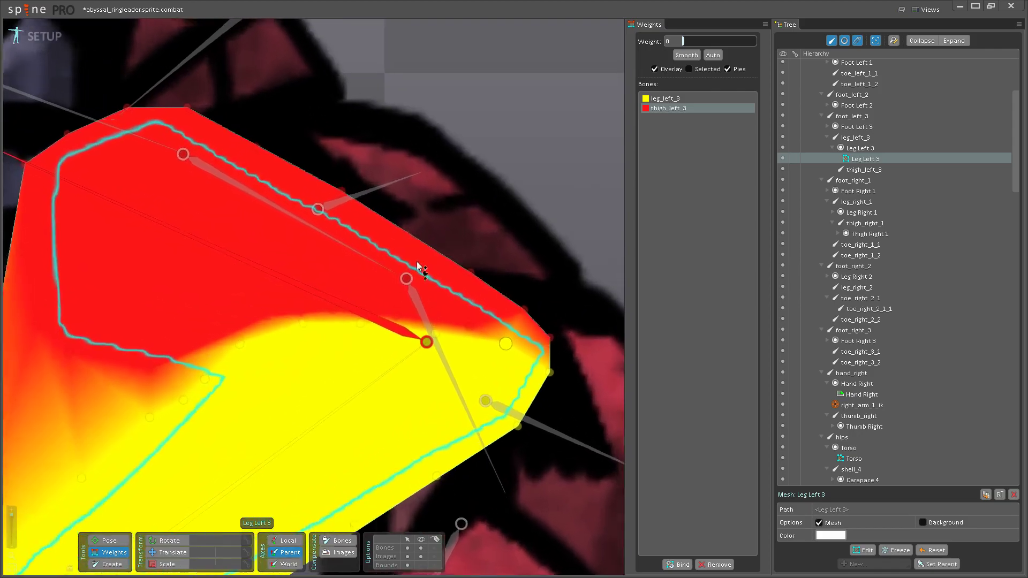
pyautogui.scroll(-3, 312, 284)
pyautogui.click(326, 296)
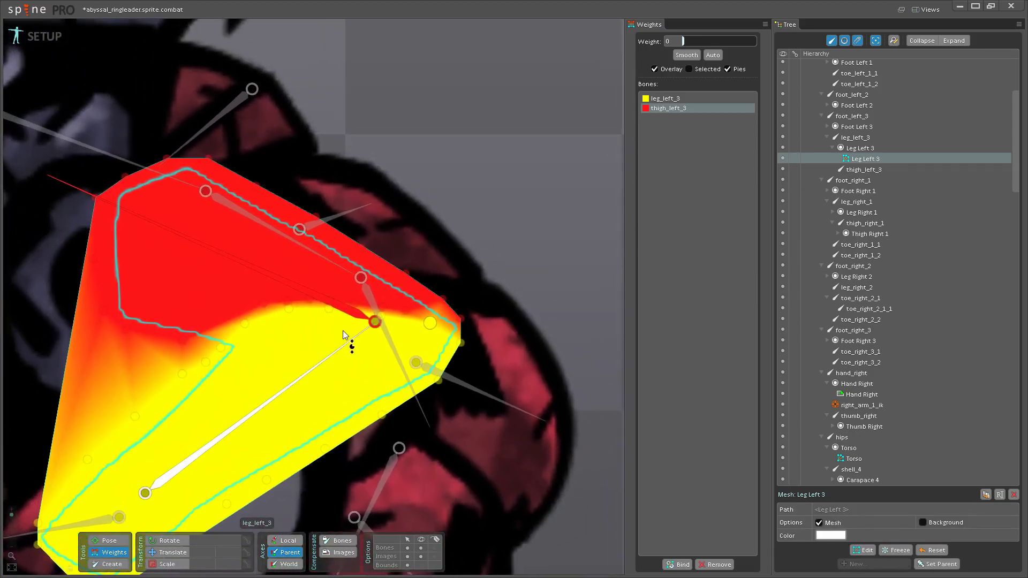
pyautogui.scroll(3, 345, 338)
pyautogui.scroll(-3, 291, 327)
pyautogui.moveTo(292, 327); pyautogui.dragTo(365, 309)
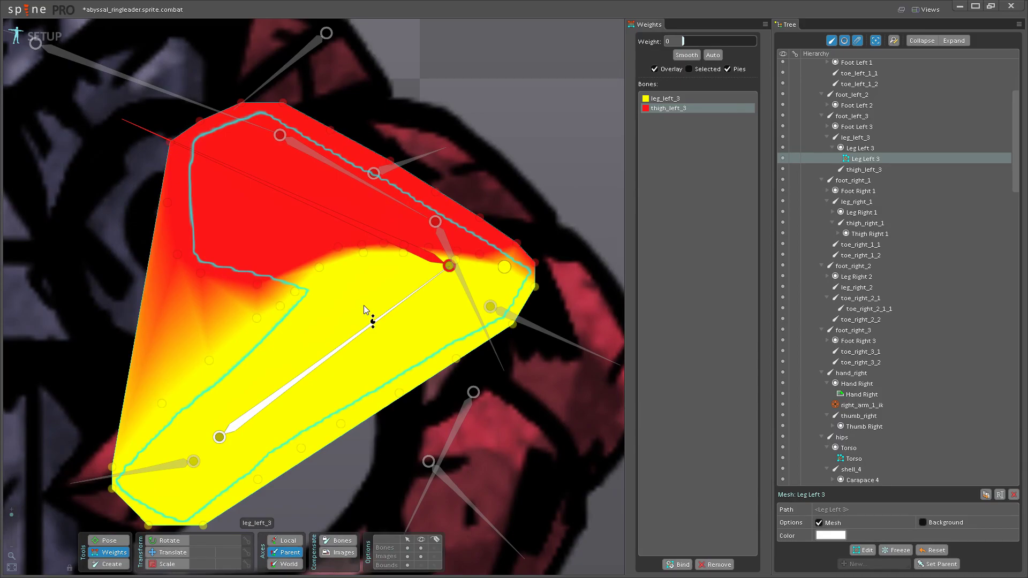
pyautogui.click(364, 305)
pyautogui.moveTo(390, 269); pyautogui.dragTo(378, 296)
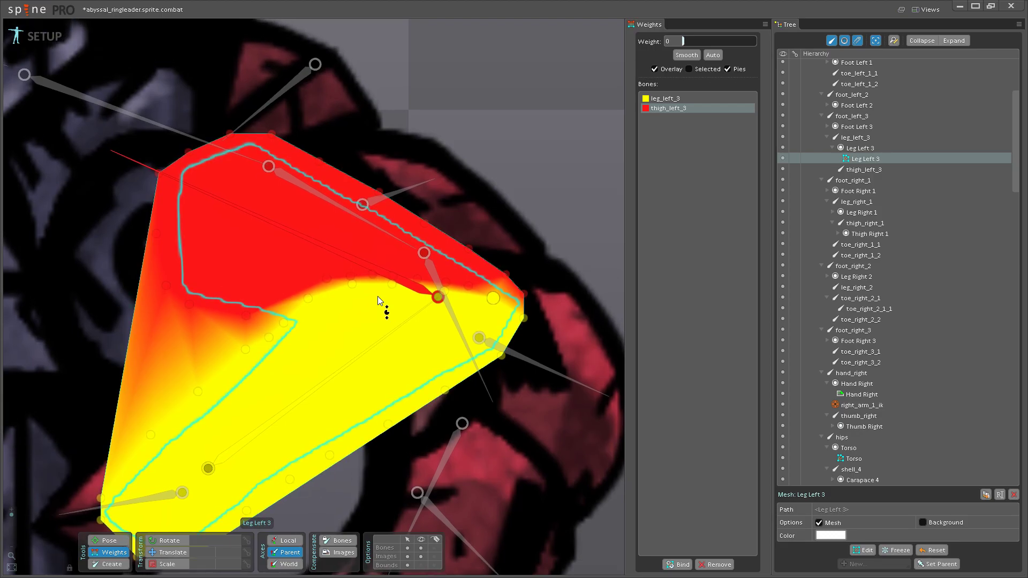
# - Rotate the thigh_left_3 bone to test how the Leg Left 3 mesh bends at the knee
pyautogui.click(109, 541)
pyautogui.click(295, 233)
pyautogui.moveTo(294, 232); pyautogui.dragTo(229, 306)
pyautogui.click(109, 552)
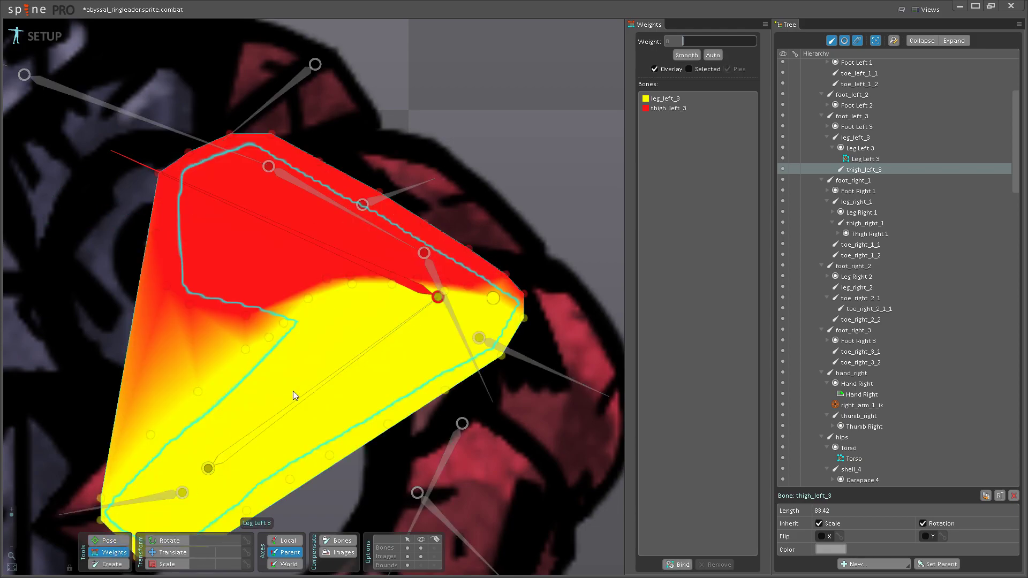
# - Try a thigh_left_3 weight of 20 on the shin-side vertex near the inner end of the knee fold
pyautogui.click(286, 236)
pyautogui.click(309, 292)
pyautogui.scroll(1, 355, 291)
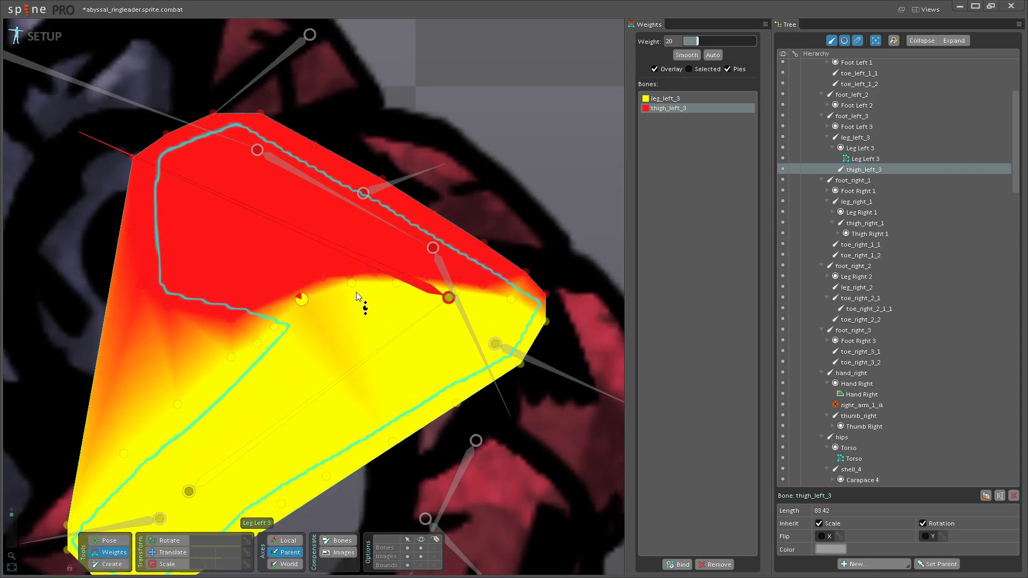
pyautogui.scroll(1, 355, 292)
pyautogui.click(109, 540)
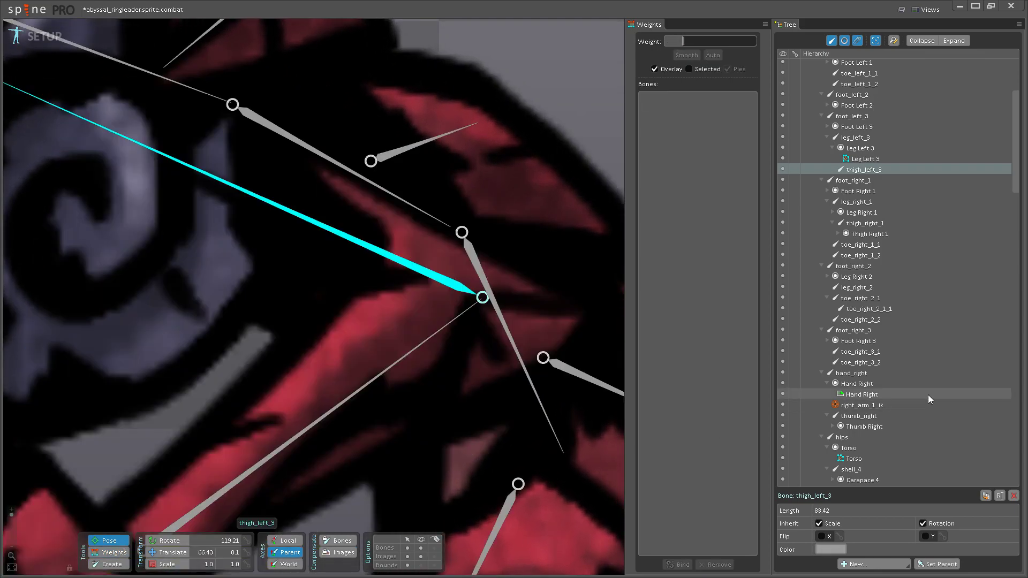
pyautogui.press('n')
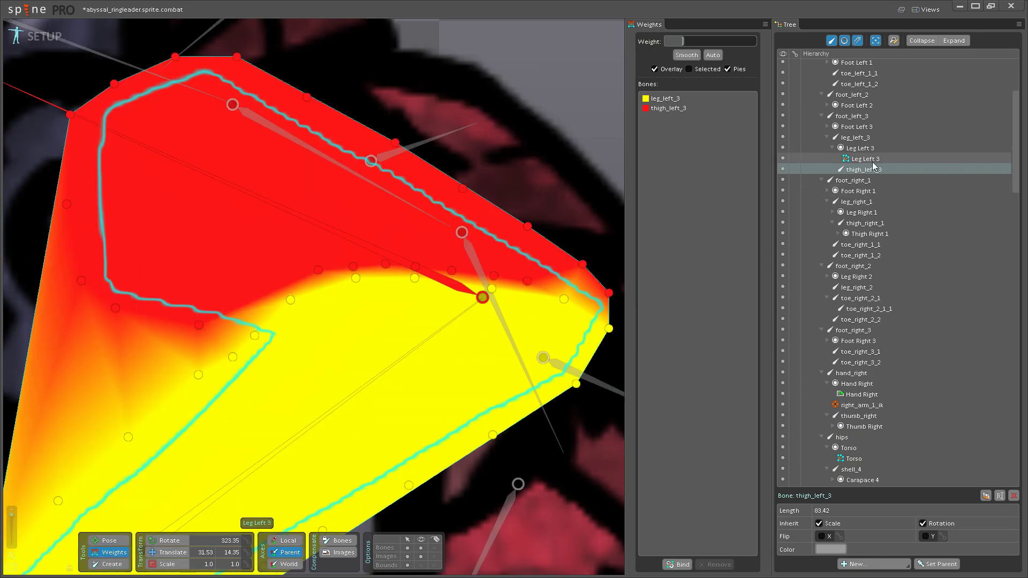
# - Add three vertices to the Leg Left 3 mesh around the inner end of the knee fold
pyautogui.scroll(-3, 332, 305)
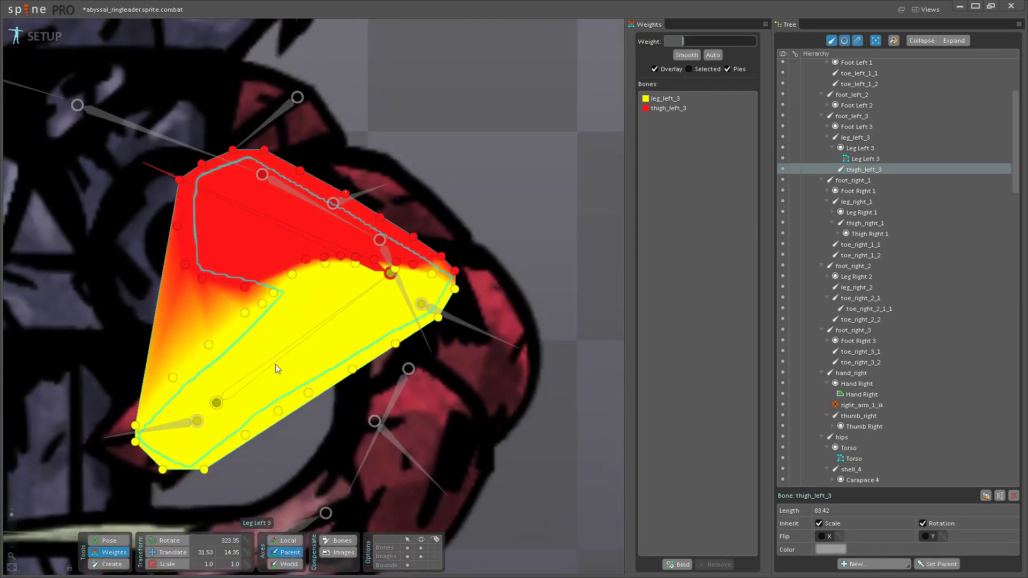
pyautogui.click(274, 364)
pyautogui.click(272, 362)
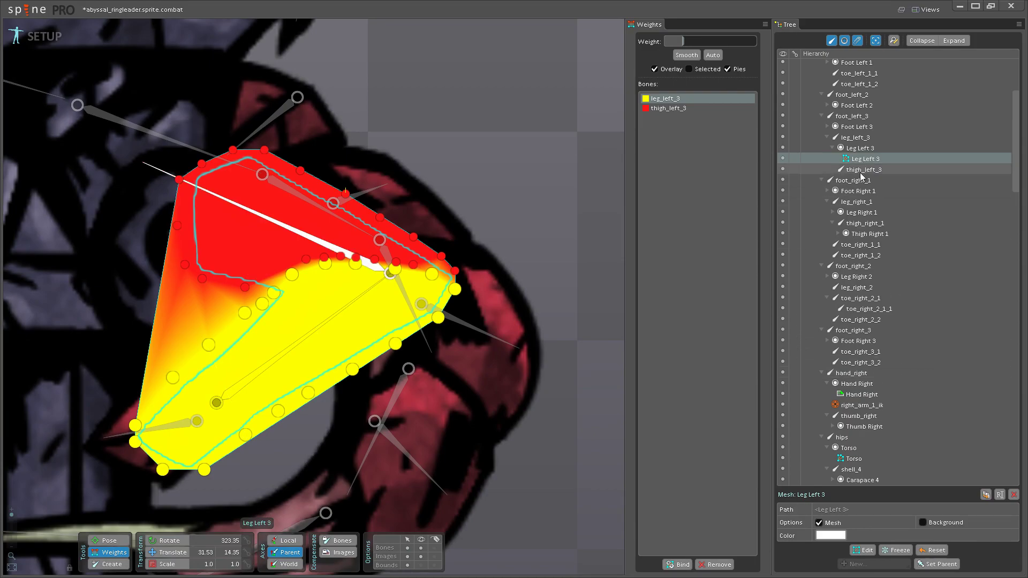
pyautogui.click(863, 552)
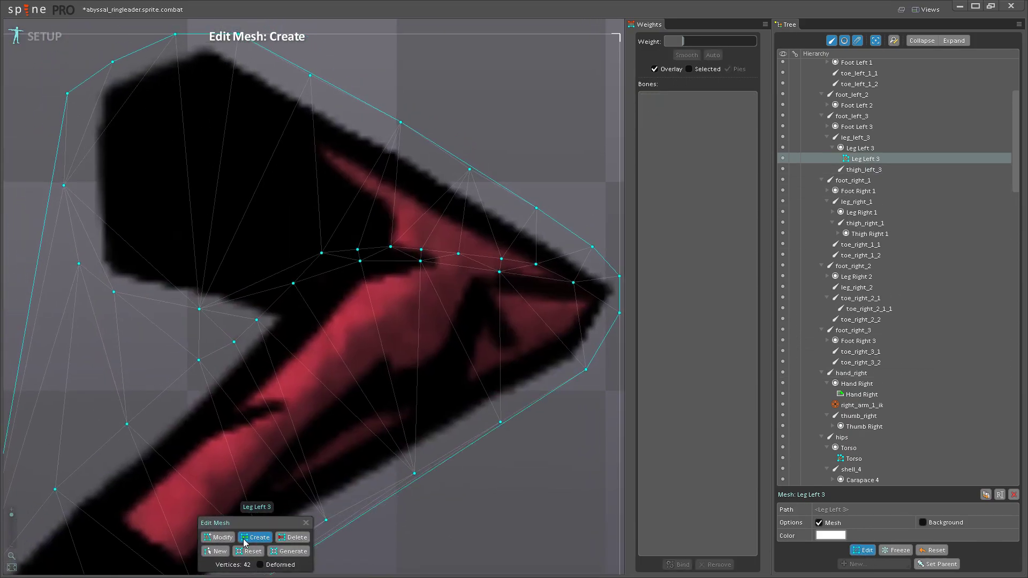
pyautogui.scroll(5, 283, 319)
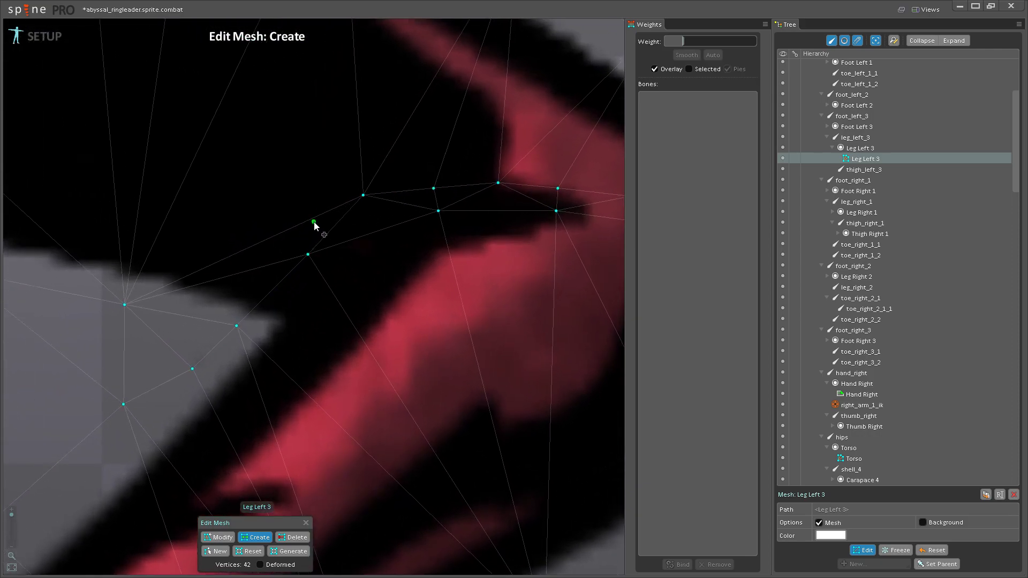
pyautogui.click(286, 243)
pyautogui.scroll(-5, 248, 306)
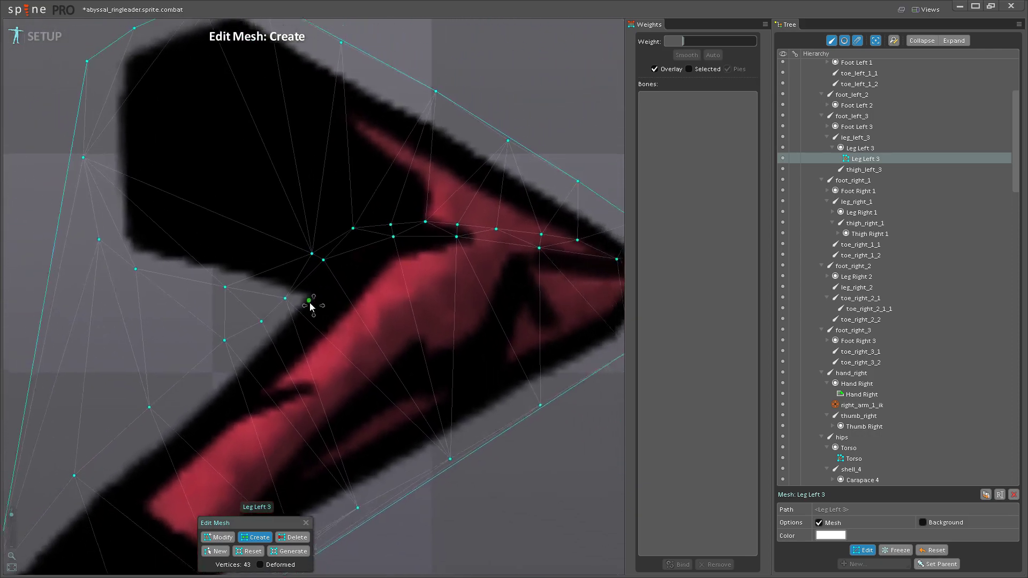
pyautogui.moveTo(310, 324); pyautogui.dragTo(330, 306)
pyautogui.click(292, 349)
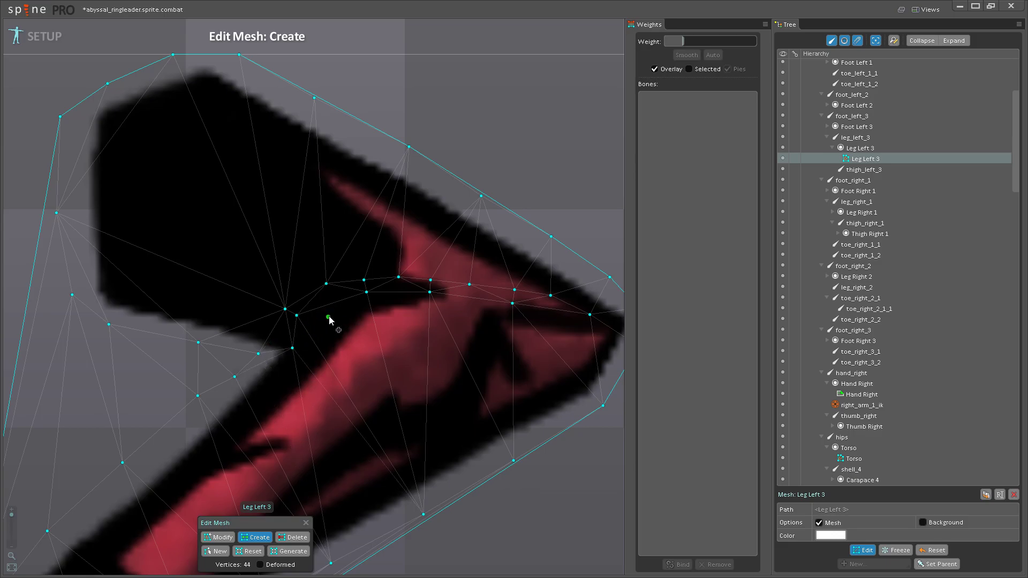
pyautogui.click(337, 308)
pyautogui.click(868, 551)
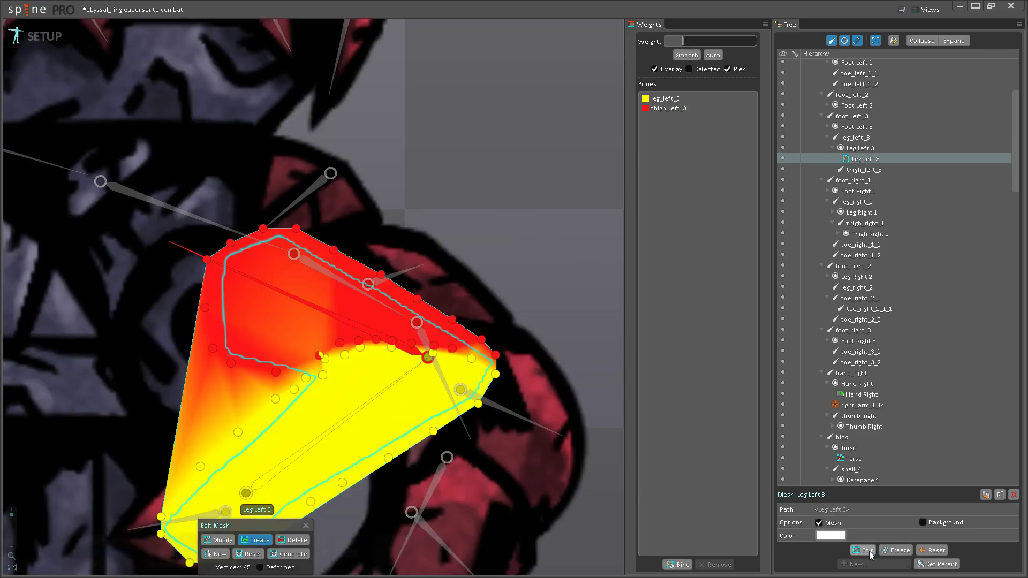
# - Set the thigh_left_3 weight to 100 on the new thigh-side vertices at the inner end of the knee fold
pyautogui.click(681, 565)
pyautogui.click(681, 566)
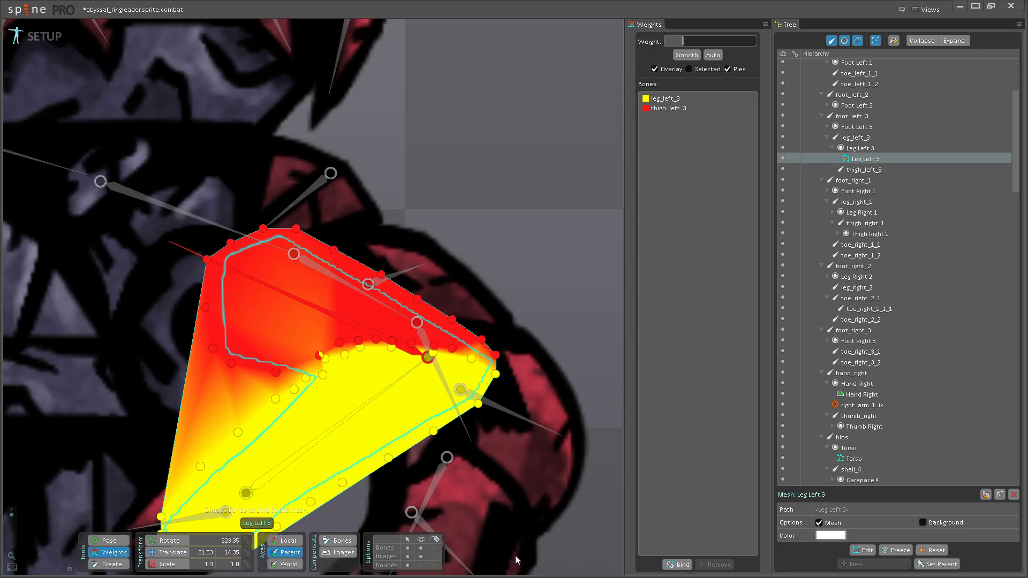
pyautogui.click(118, 553)
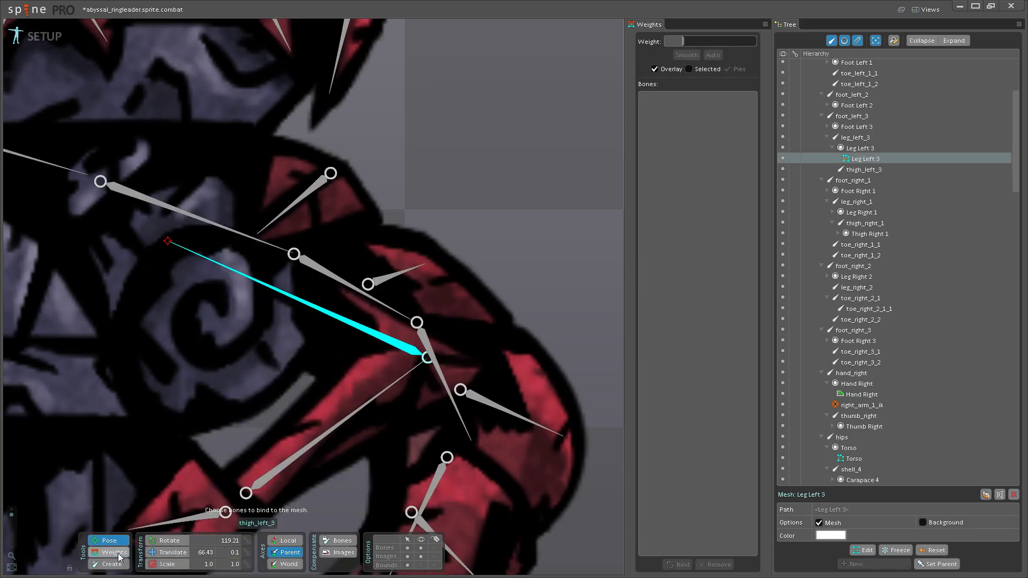
pyautogui.click(119, 557)
pyautogui.scroll(3, 377, 339)
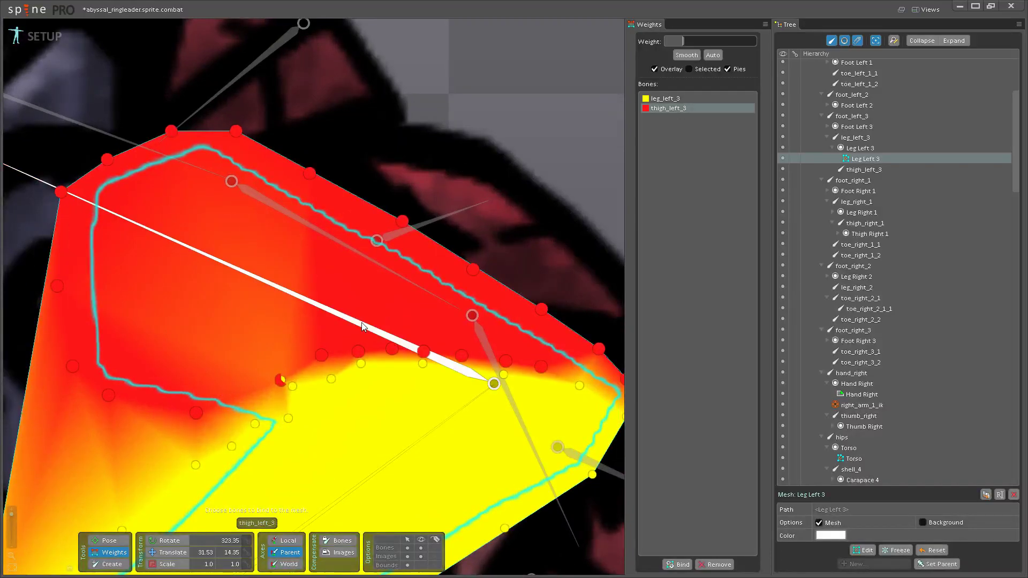
pyautogui.moveTo(290, 375); pyautogui.dragTo(344, 299)
# - Rotate the thigh_left_3 bone to test the knee bend with the added vertices, and undo the rotation
pyautogui.click(109, 541)
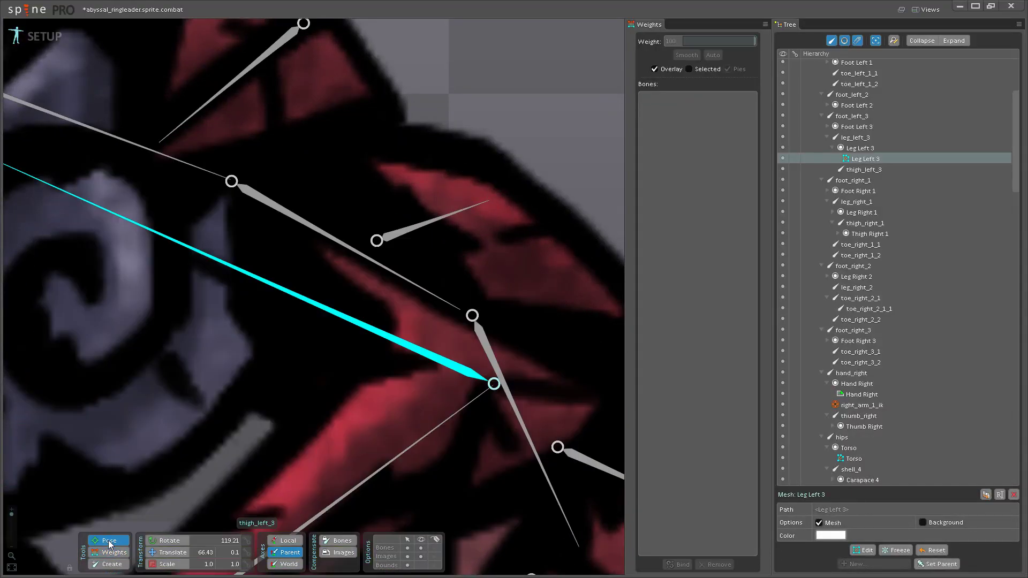
pyautogui.moveTo(279, 307); pyautogui.dragTo(290, 261)
pyautogui.hotkey('ctrl', 'z')
# - Set the thigh_left_3 weight to 100 on the vertex beside the inner corner of the knee
pyautogui.click(109, 552)
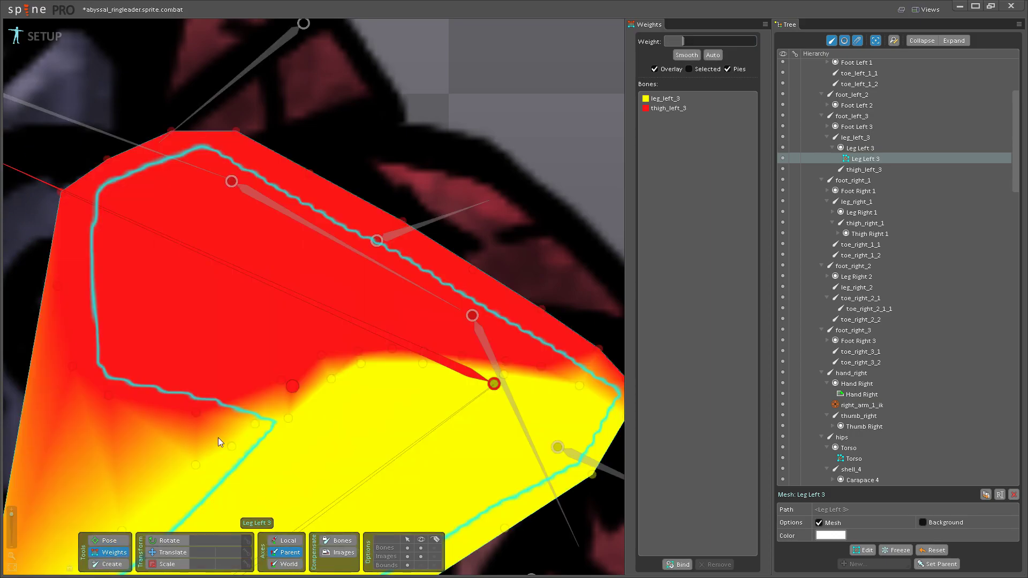
pyautogui.click(327, 244)
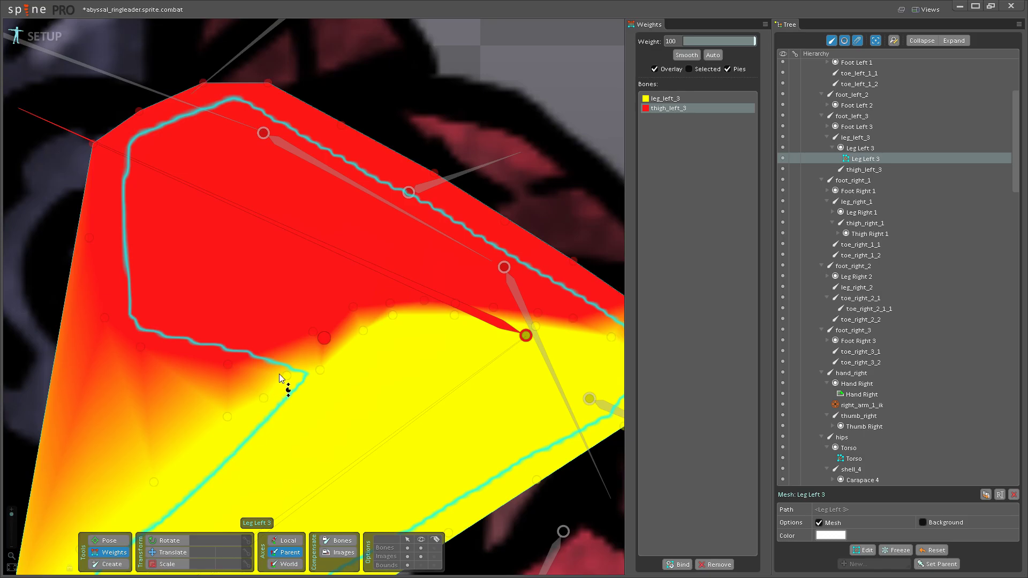
pyautogui.moveTo(282, 375); pyautogui.dragTo(266, 277)
pyautogui.moveTo(236, 399); pyautogui.dragTo(272, 413)
pyautogui.click(103, 551)
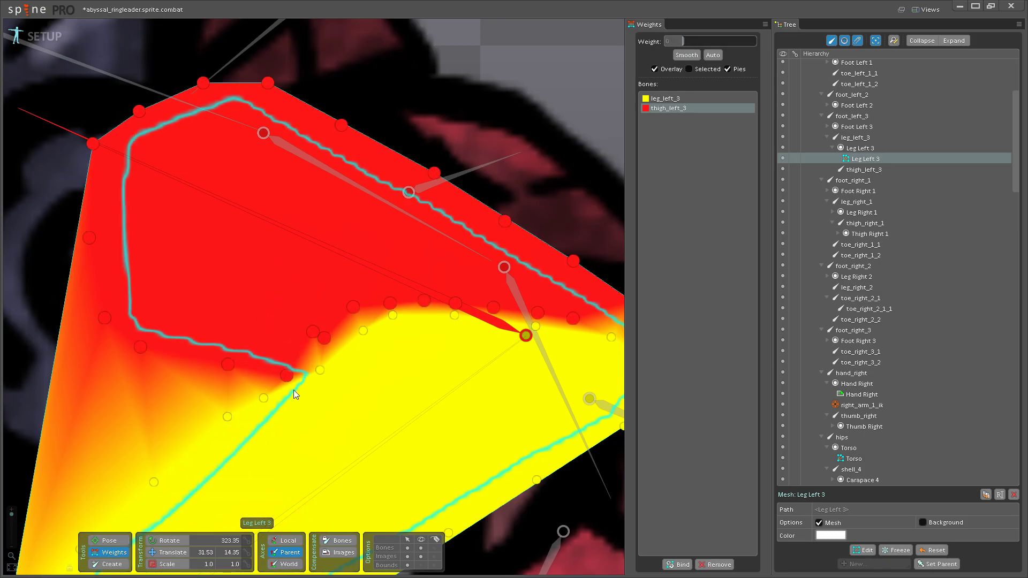
# - Rotate the thigh_left_3 bone to check how the inner knee corner folds
pyautogui.click(109, 540)
pyautogui.moveTo(364, 319); pyautogui.dragTo(353, 287)
pyautogui.scroll(-4, 357, 283)
pyautogui.scroll(-2, 270, 259)
pyautogui.moveTo(286, 267); pyautogui.dragTo(206, 265)
# - Raise the thigh_left_3 weight on the shin-side vertices at the outer knee, using 33.6 on the outer edge vertex
pyautogui.click(109, 552)
pyautogui.scroll(5, 349, 386)
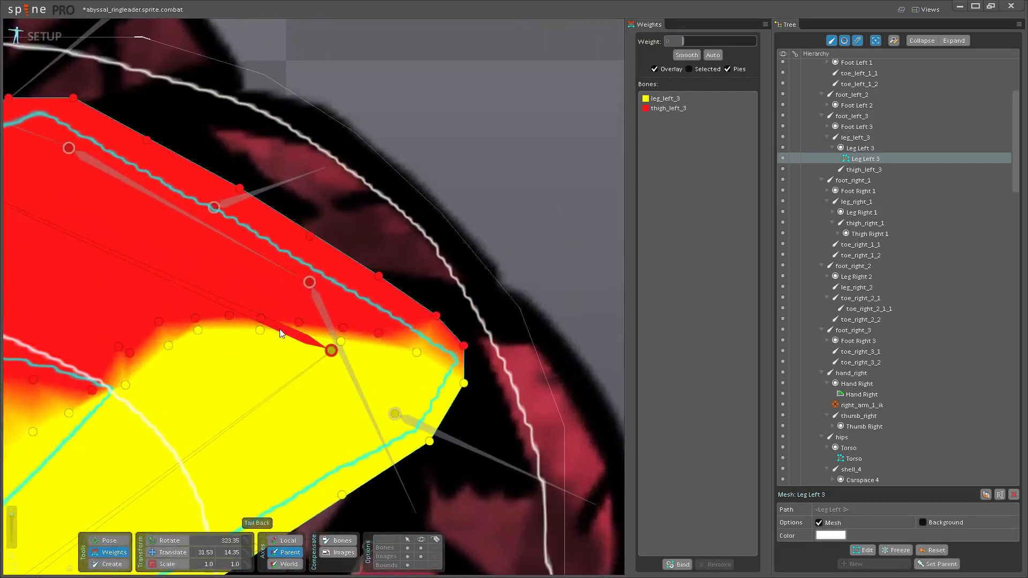
pyautogui.click(282, 333)
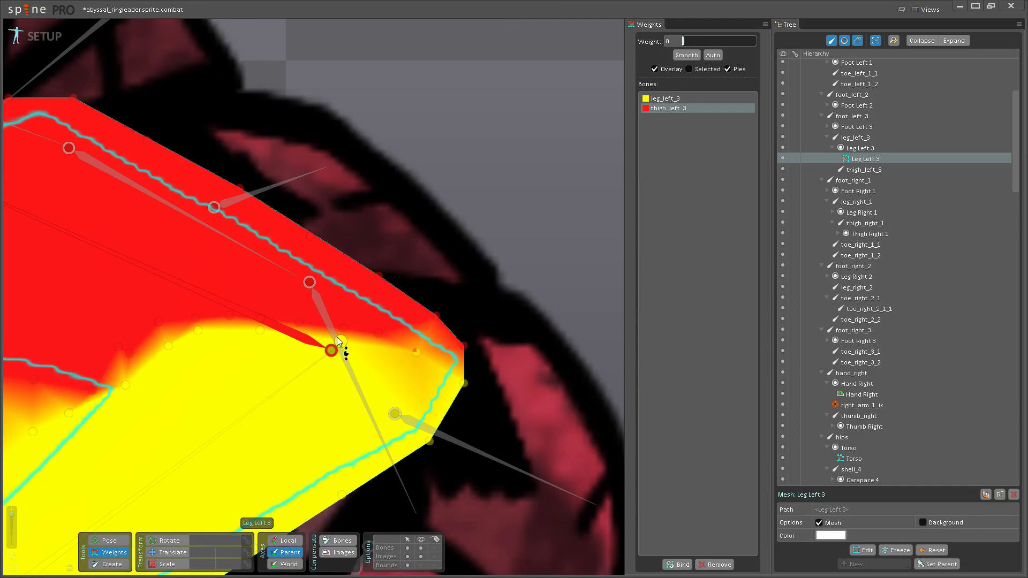
pyautogui.click(464, 383)
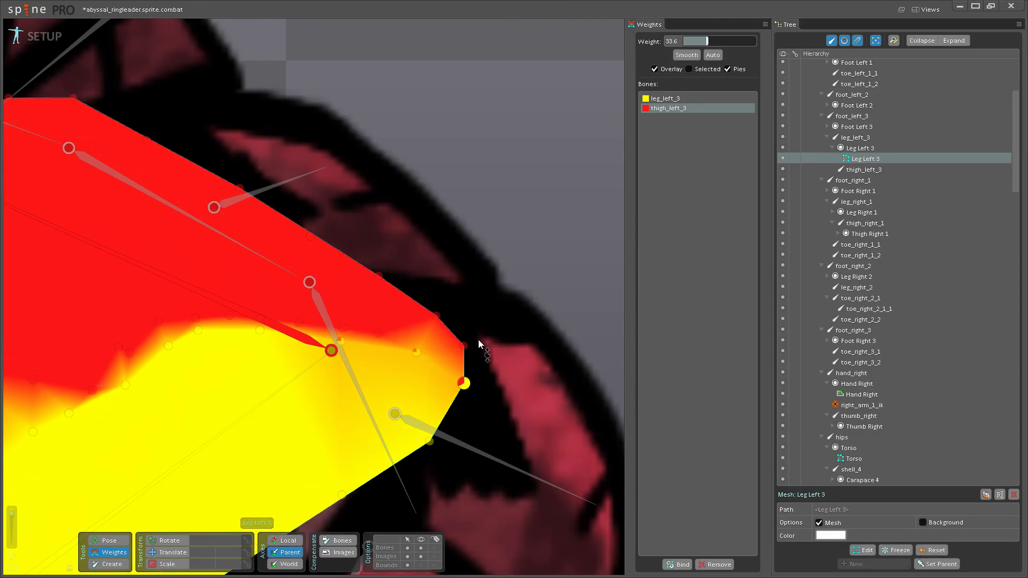
# - Test the outer knee's bend with the thigh_left_3 bone and save the project
pyautogui.click(113, 540)
pyautogui.moveTo(183, 386); pyautogui.dragTo(236, 388)
pyautogui.hotkey('ctrl', 's')
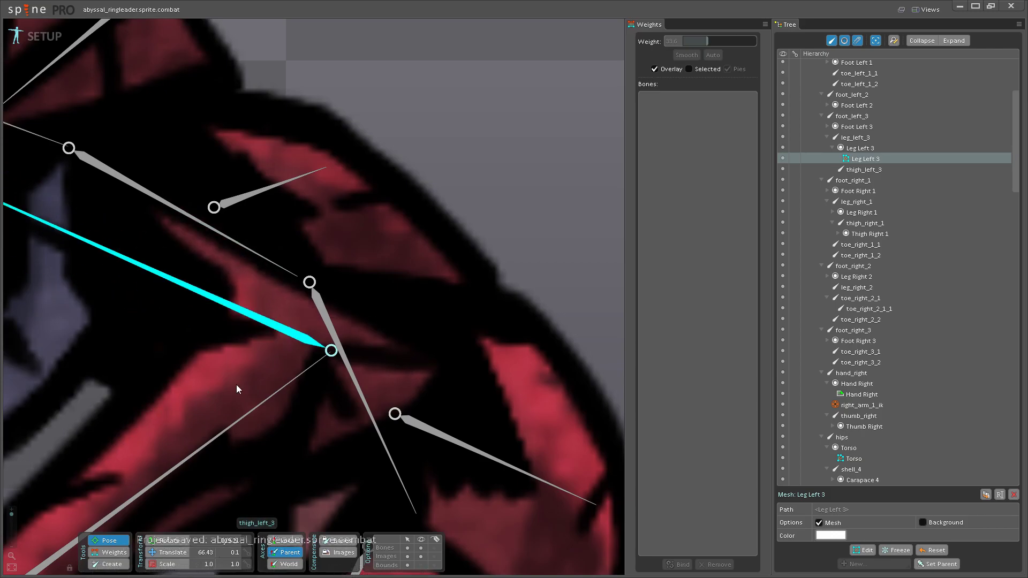
pyautogui.scroll(-6, 236, 384)
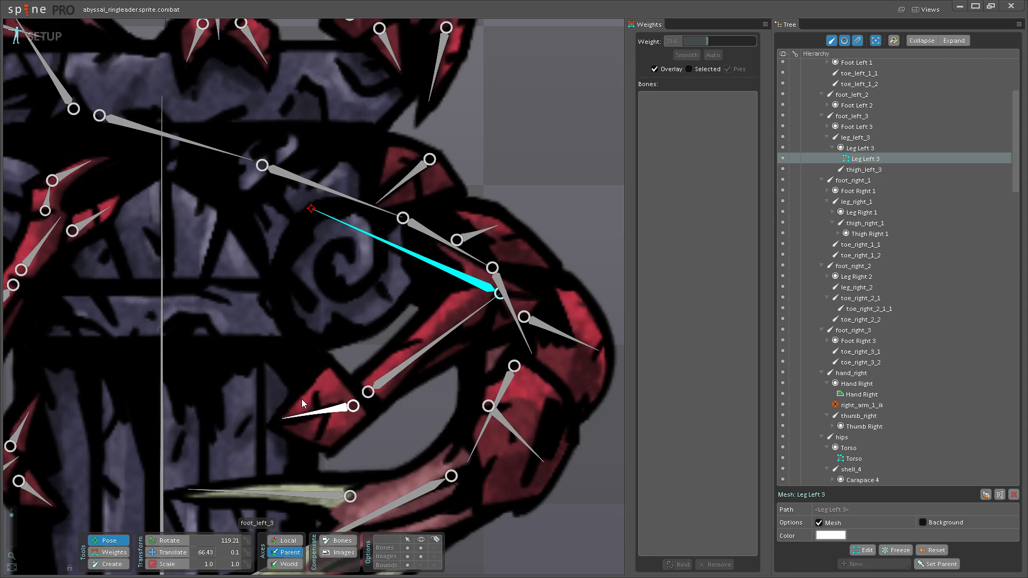
pyautogui.moveTo(428, 385); pyautogui.dragTo(401, 417)
pyautogui.scroll(1, 374, 416)
pyautogui.scroll(-4, 374, 416)
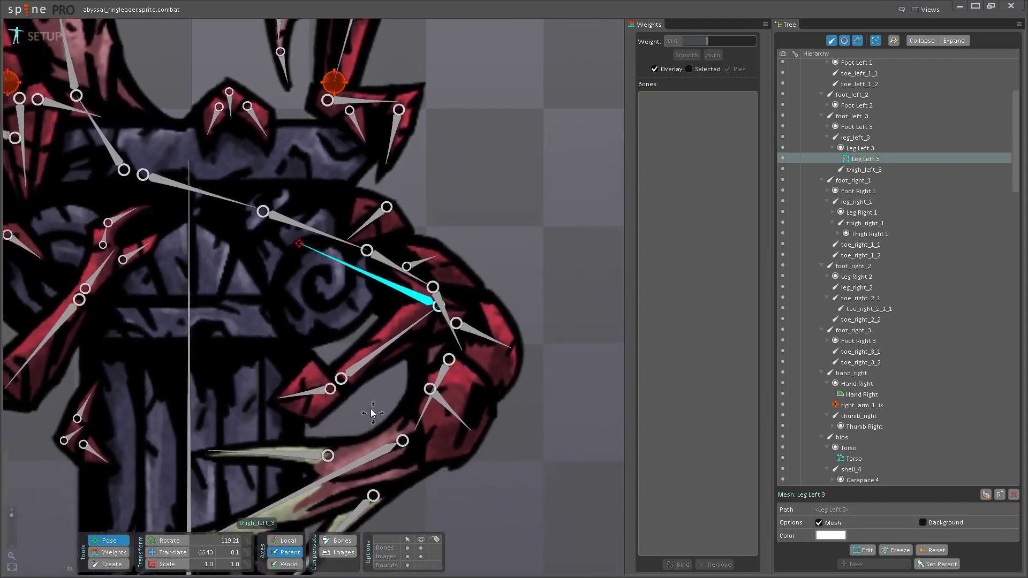
pyautogui.moveTo(371, 409); pyautogui.dragTo(383, 427)
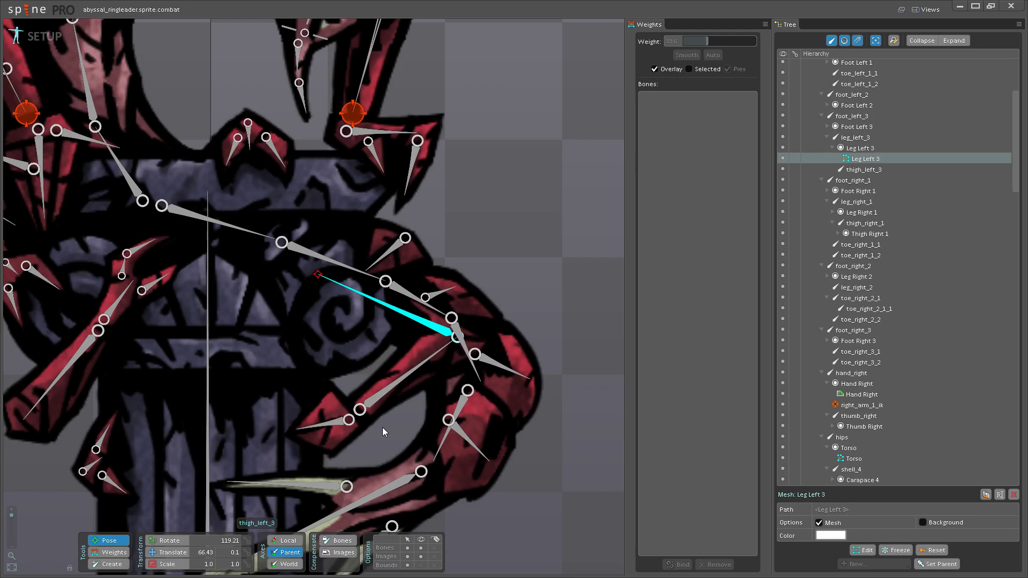
pyautogui.scroll(2, 383, 428)
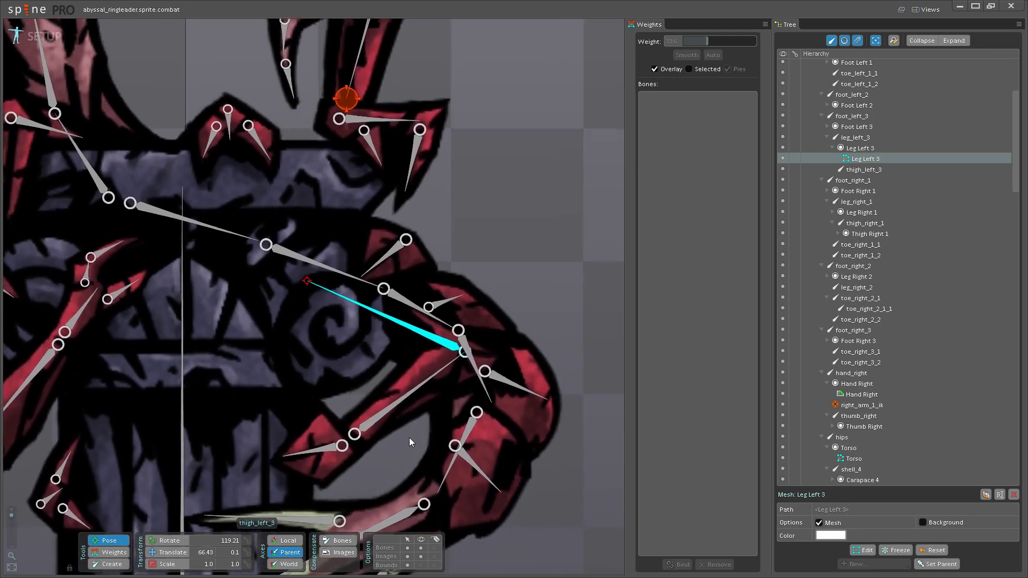
pyautogui.scroll(2, 404, 401)
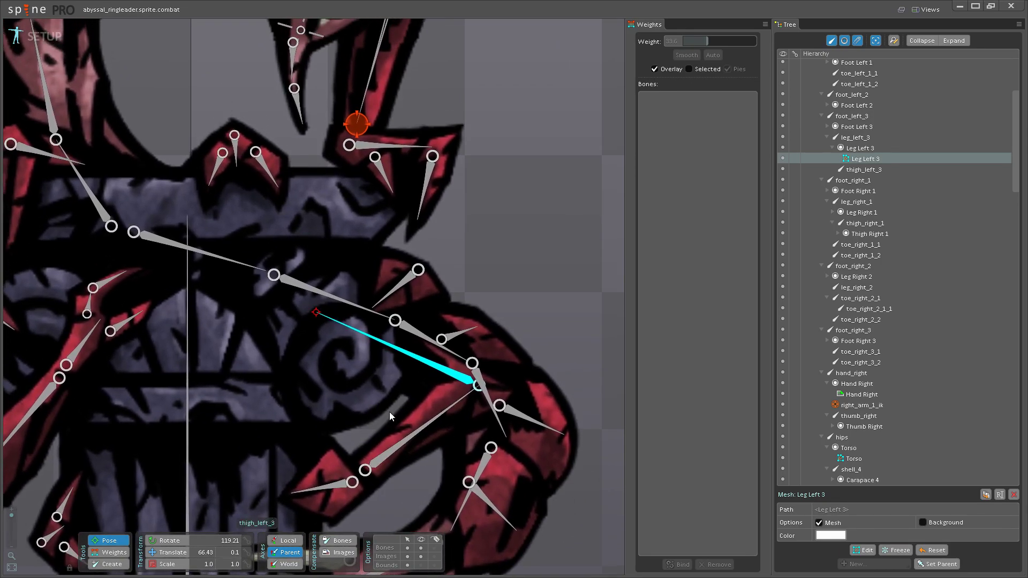
# - Test the leg's movement by posing the leg_left_3 bone, undo the test pose and save the project
pyautogui.moveTo(425, 434)
pyautogui.mouseDown()
pyautogui.moveTo(432, 427)
pyautogui.moveTo(456, 460)
pyautogui.moveTo(428, 422)
pyautogui.mouseUp()
pyautogui.hotkey('ctrl', 'z')
pyautogui.hotkey('ctrl', 'y')
pyautogui.scroll(-5, 419, 422)
pyautogui.hotkey('ctrl', 'z')
pyautogui.moveTo(343, 394); pyautogui.dragTo(385, 471)
pyautogui.hotkey('ctrl', 's')
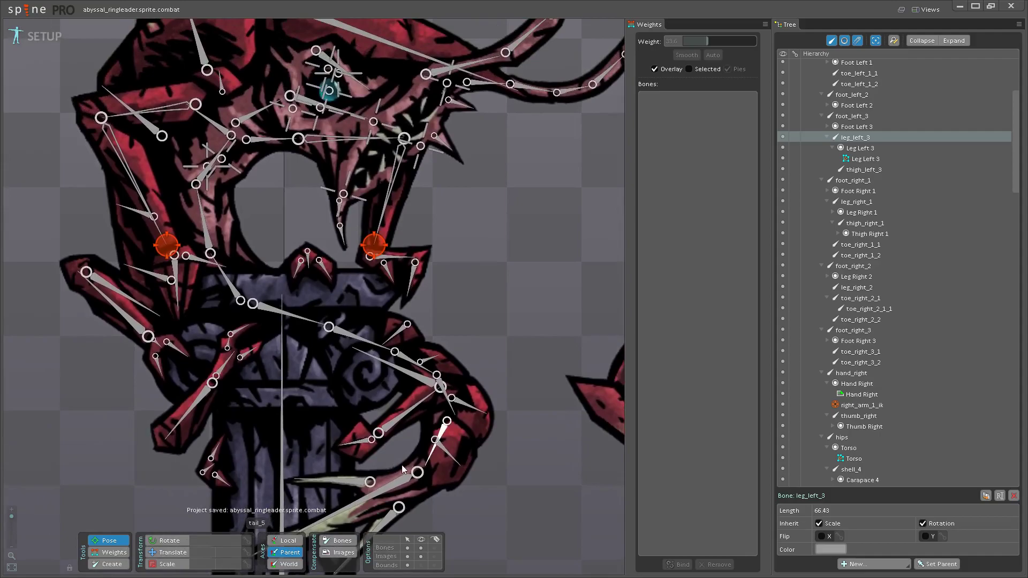
# - Examine the rigged third left leg alongside the tail, the pillar and the whole character
pyautogui.scroll(1, 401, 465)
pyautogui.scroll(-4, 207, 272)
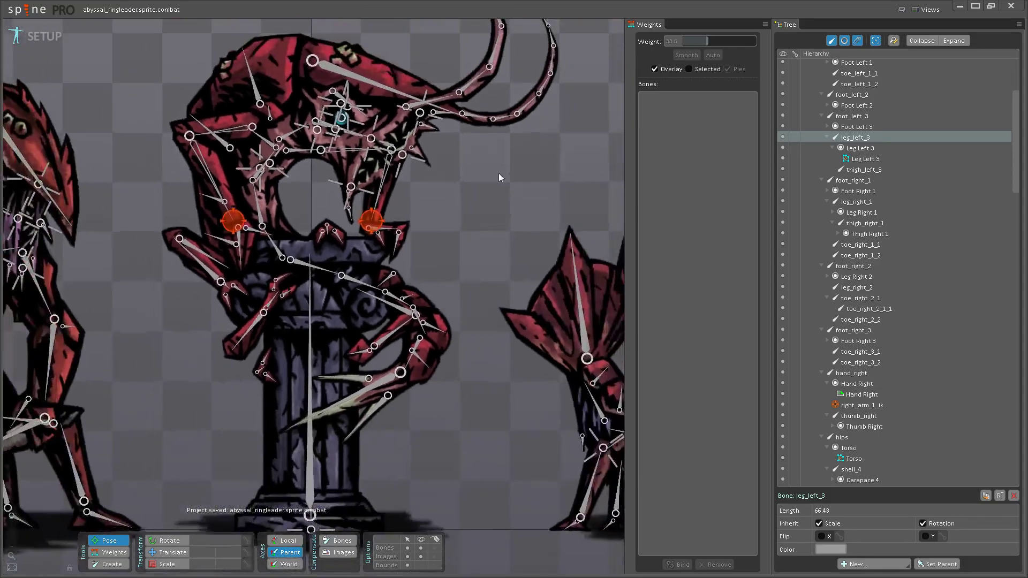
pyautogui.scroll(5, 290, 284)
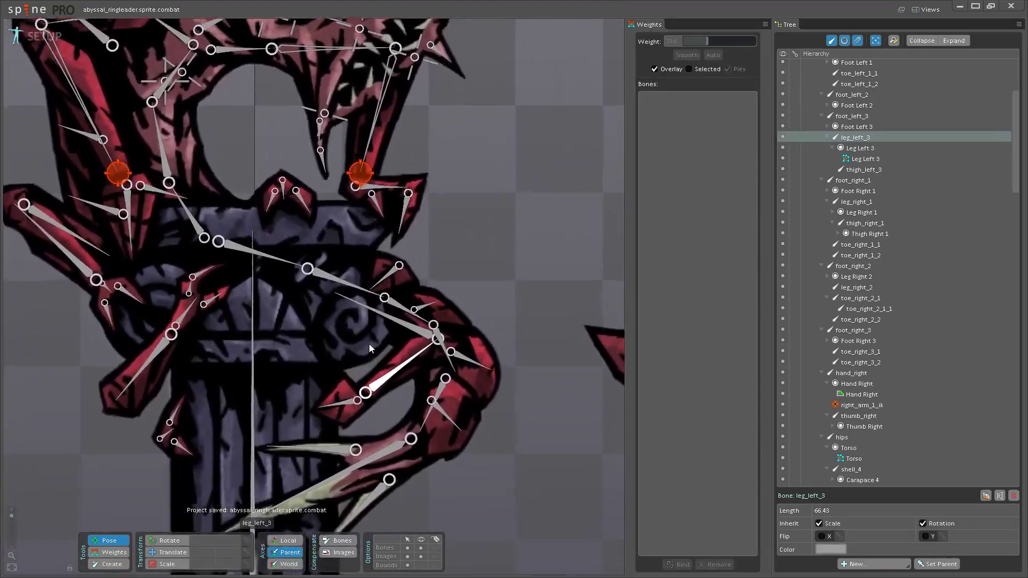
pyautogui.scroll(1, 368, 344)
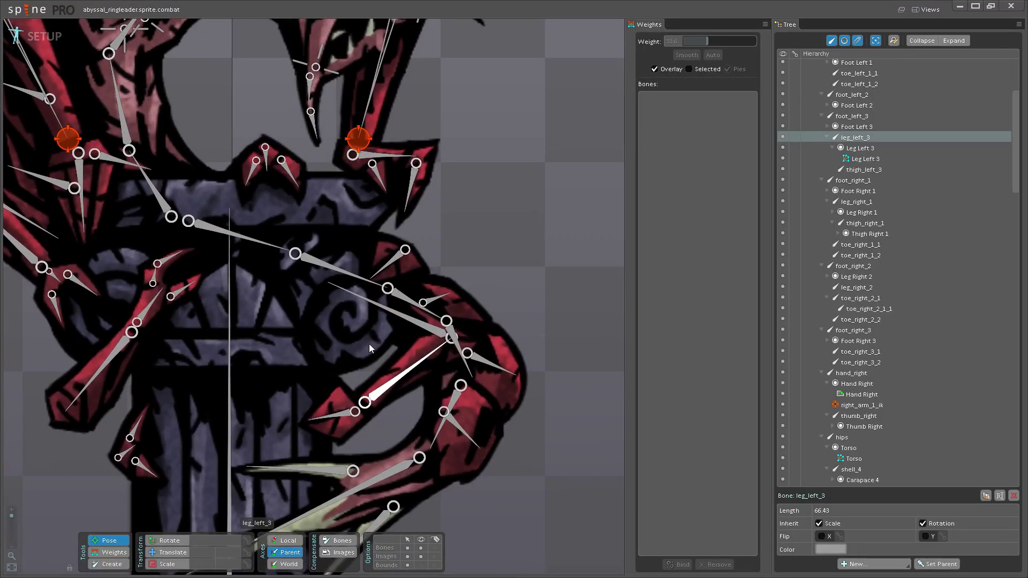
pyautogui.scroll(2, 368, 343)
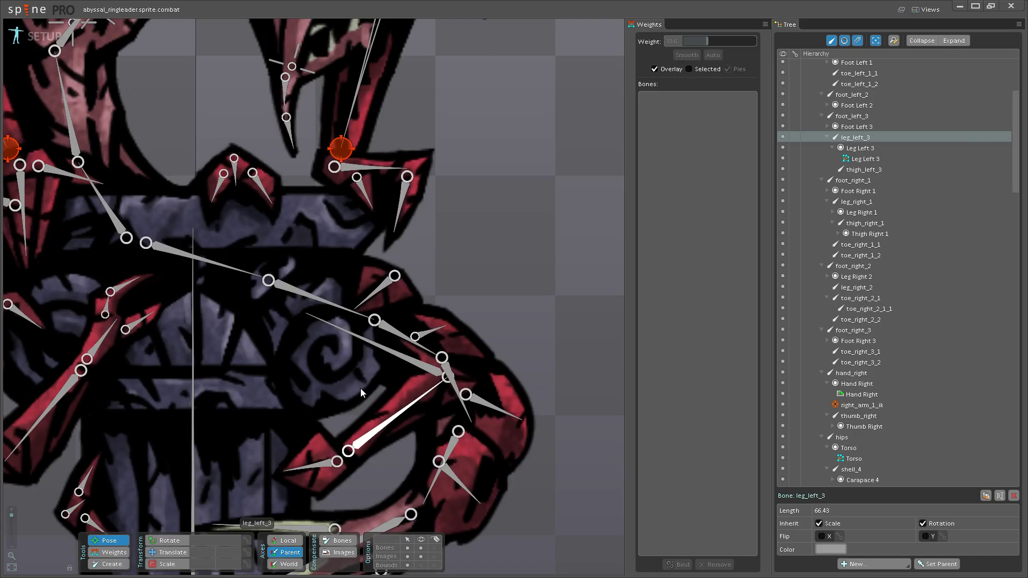
pyautogui.scroll(2, 373, 403)
pyautogui.moveTo(374, 399); pyautogui.dragTo(369, 298)
pyautogui.scroll(-1, 385, 351)
pyautogui.scroll(-1, 385, 351)
pyautogui.moveTo(386, 352); pyautogui.dragTo(385, 384)
pyautogui.click(384, 370)
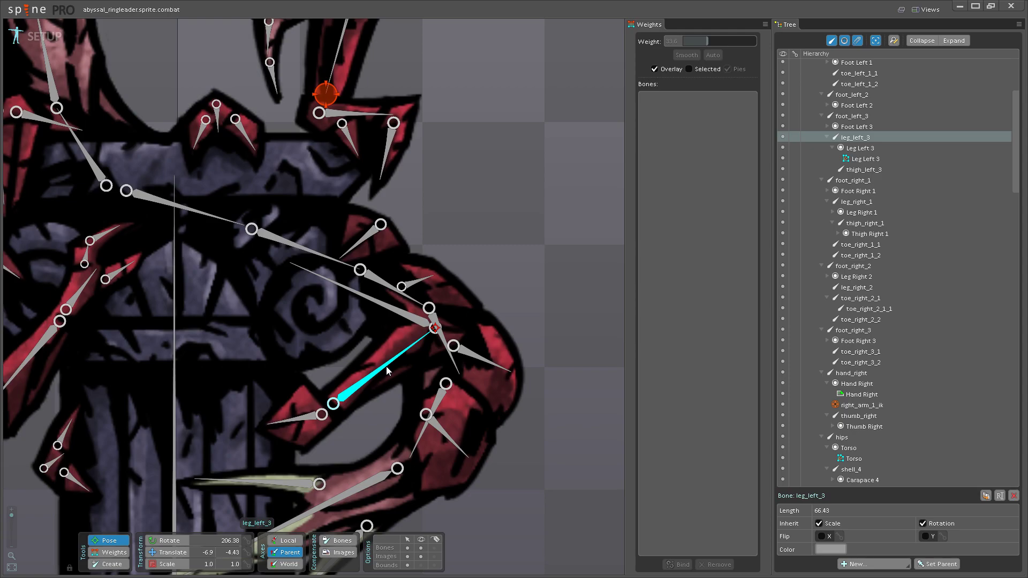
pyautogui.scroll(2, 434, 412)
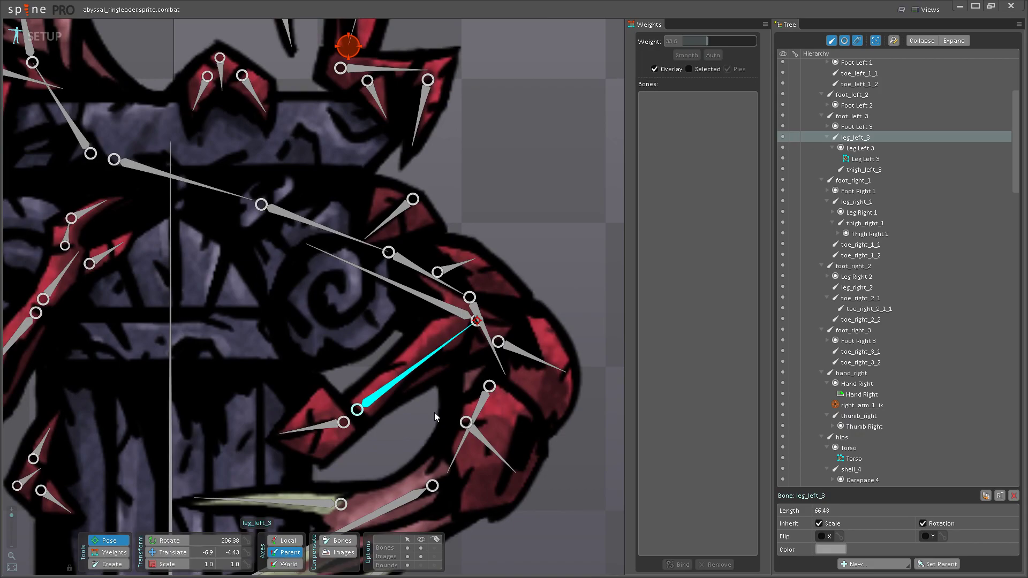
pyautogui.moveTo(395, 401); pyautogui.dragTo(390, 442)
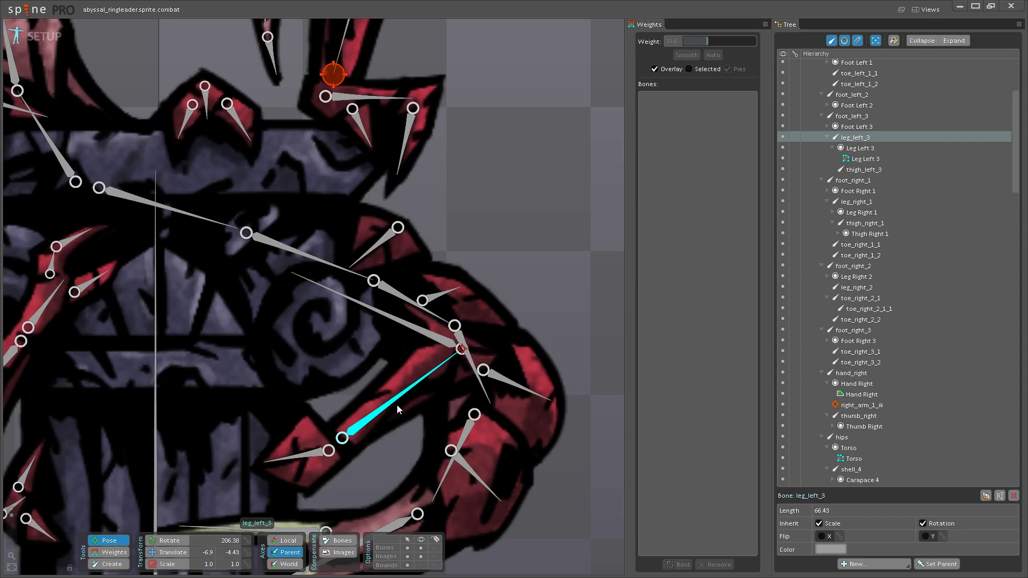
pyautogui.moveTo(547, 284); pyautogui.dragTo(550, 250)
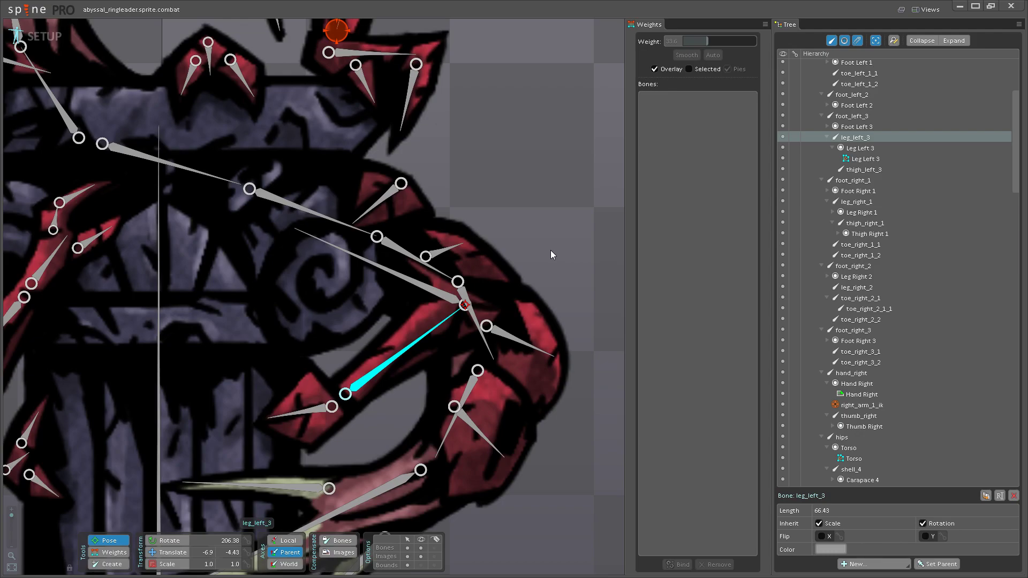
pyautogui.scroll(-2, 551, 251)
pyautogui.moveTo(542, 381); pyautogui.dragTo(439, 391)
pyautogui.scroll(4, 439, 390)
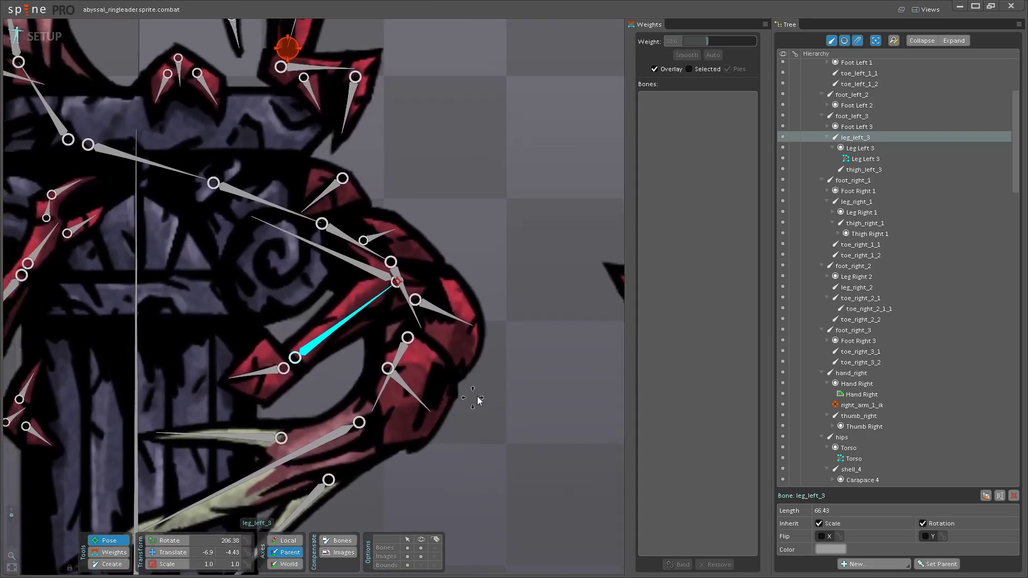
pyautogui.scroll(3, 416, 390)
pyautogui.scroll(-3, 428, 375)
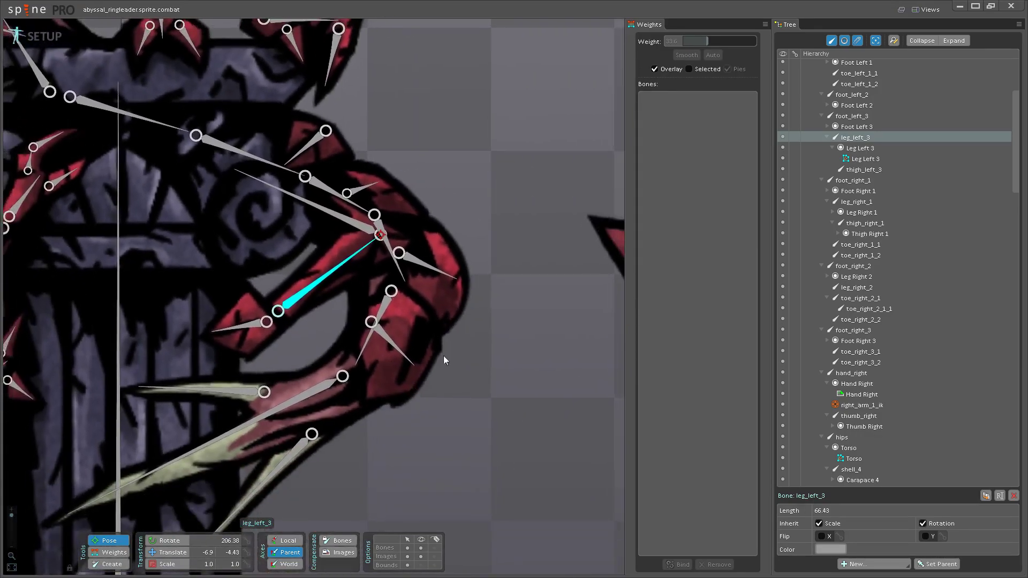
pyautogui.scroll(-2, 470, 411)
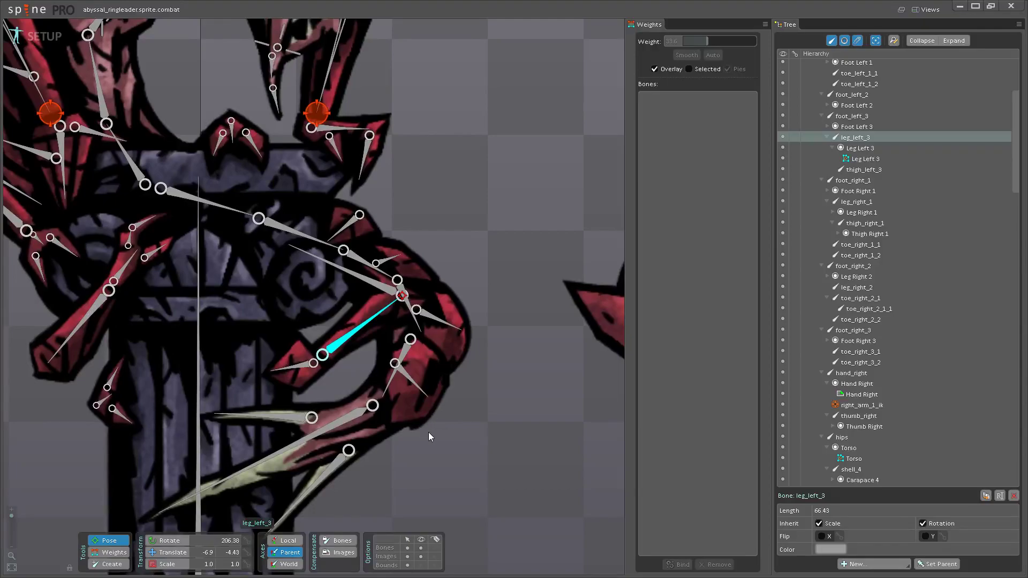
# - Inspect the third left leg's knee, foot and toe bones against the pillar at several magnifications
pyautogui.scroll(2, 470, 416)
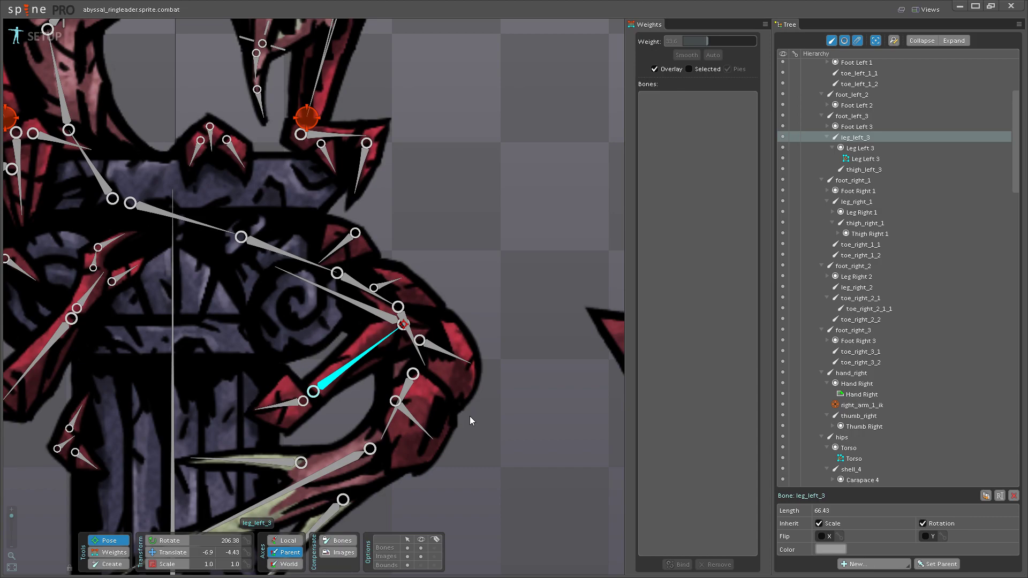
pyautogui.moveTo(470, 416); pyautogui.dragTo(487, 445)
pyautogui.scroll(2, 487, 445)
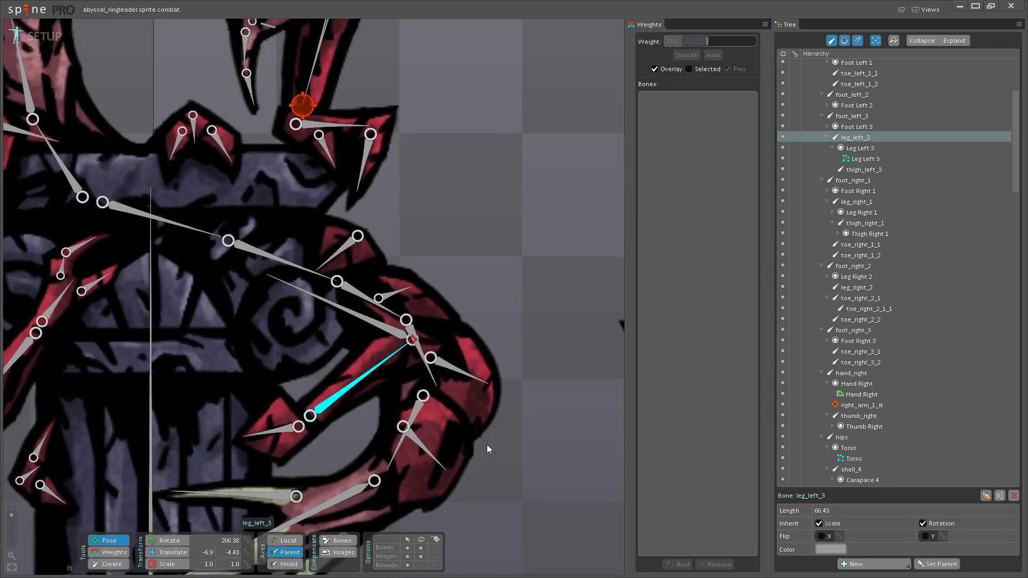
pyautogui.scroll(-2, 486, 442)
pyautogui.moveTo(448, 404); pyautogui.dragTo(505, 423)
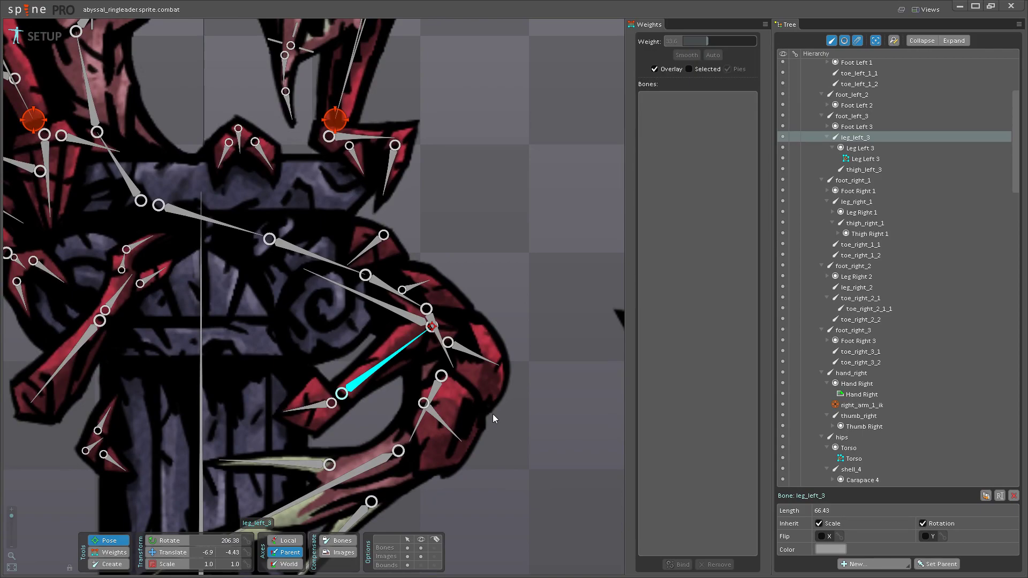
pyautogui.moveTo(493, 414); pyautogui.dragTo(490, 450)
pyautogui.scroll(-4, 489, 449)
pyautogui.moveTo(403, 362); pyautogui.dragTo(427, 379)
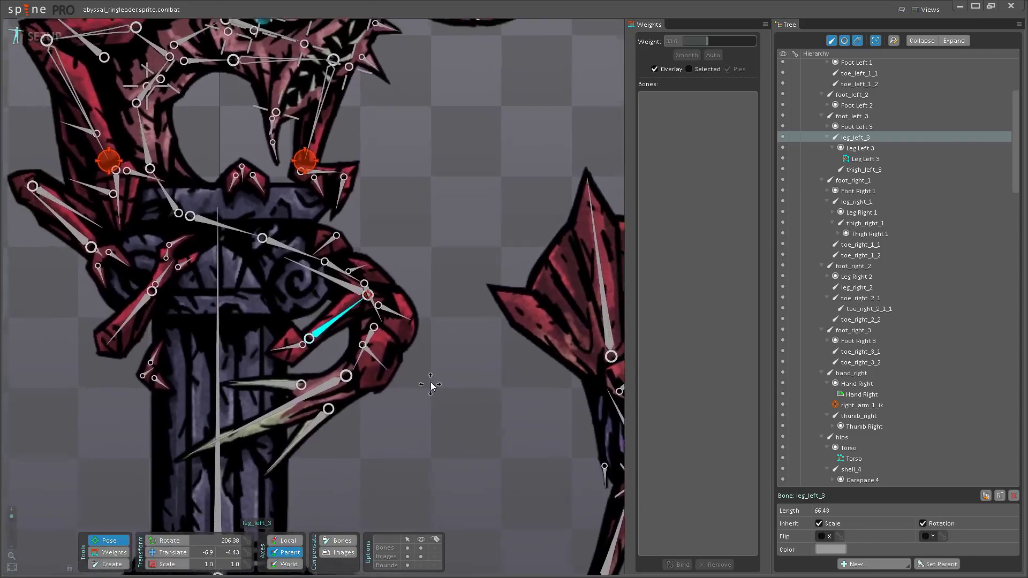
pyautogui.scroll(4, 431, 382)
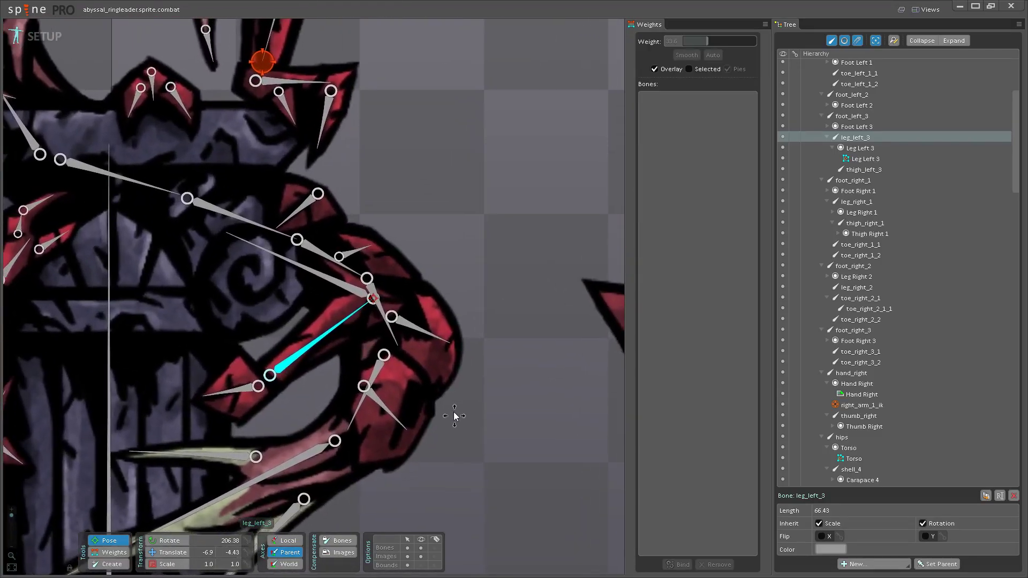
pyautogui.moveTo(444, 401); pyautogui.dragTo(514, 385)
pyautogui.scroll(-1, 493, 412)
pyautogui.moveTo(493, 419); pyautogui.dragTo(459, 425)
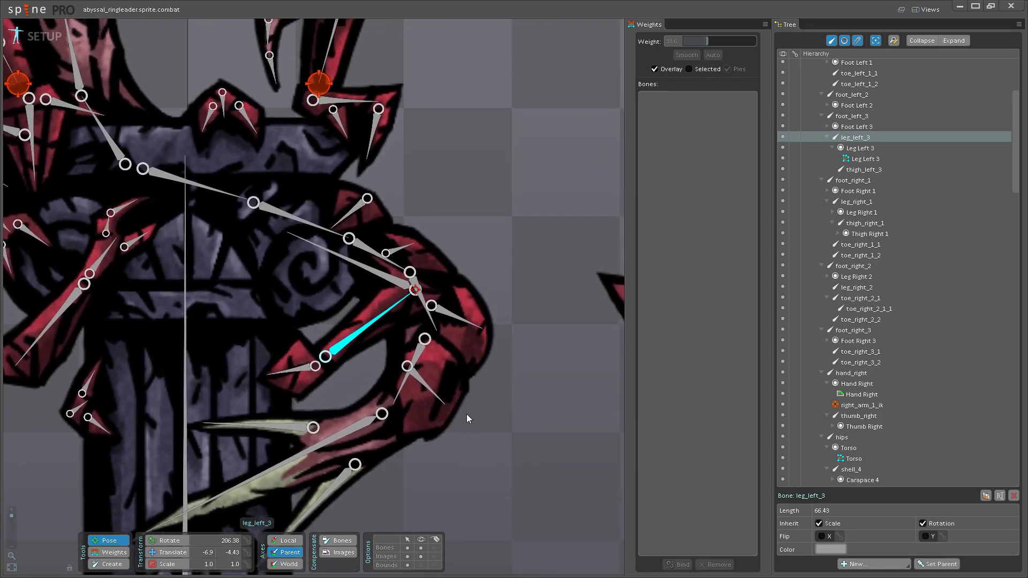
pyautogui.moveTo(469, 384); pyautogui.dragTo(485, 402)
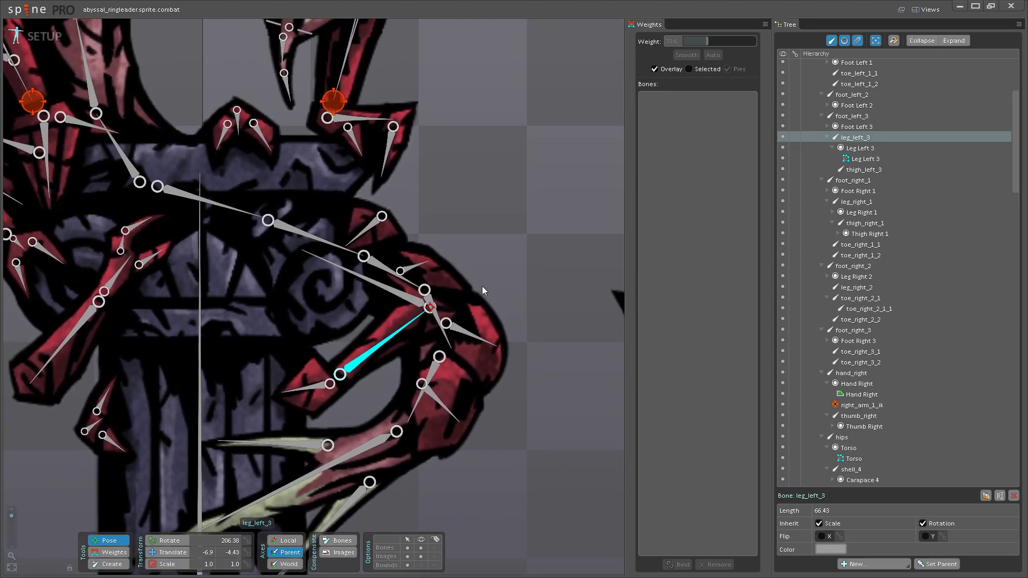
pyautogui.moveTo(482, 287); pyautogui.dragTo(494, 305)
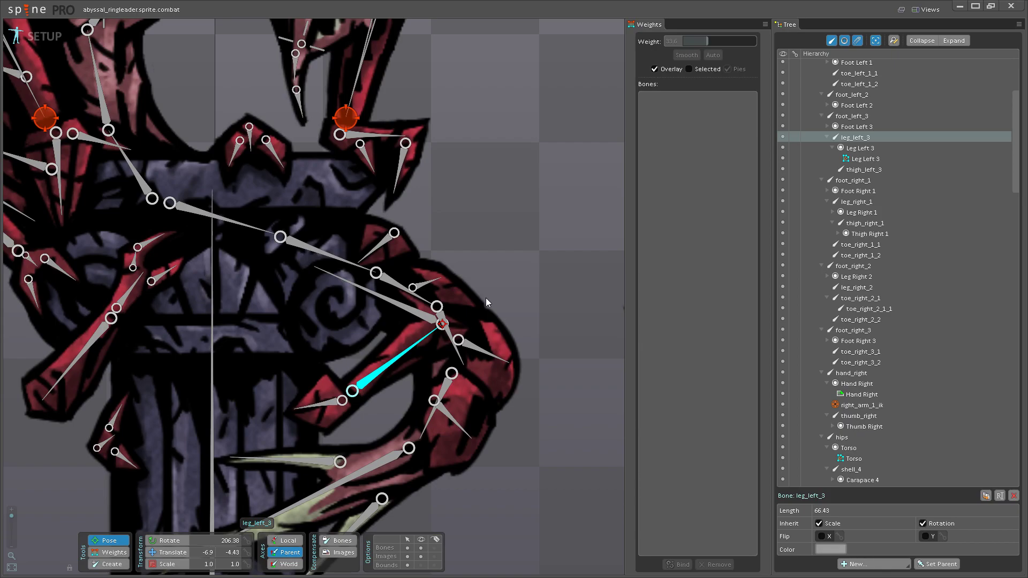
pyautogui.scroll(1, 502, 436)
pyautogui.scroll(-1, 502, 436)
pyautogui.moveTo(519, 459); pyautogui.dragTo(462, 398)
pyautogui.moveTo(374, 300); pyautogui.dragTo(416, 363)
# - Save the project and test the third left leg by posing the leg_left_3 and thigh_left_3 bones, undoing the test poses
pyautogui.scroll(1, 458, 428)
pyautogui.click(464, 412)
pyautogui.hotkey('ctrl', 's')
pyautogui.moveTo(380, 442); pyautogui.dragTo(374, 507)
pyautogui.moveTo(355, 453); pyautogui.dragTo(474, 453)
pyautogui.moveTo(462, 366); pyautogui.dragTo(485, 390)
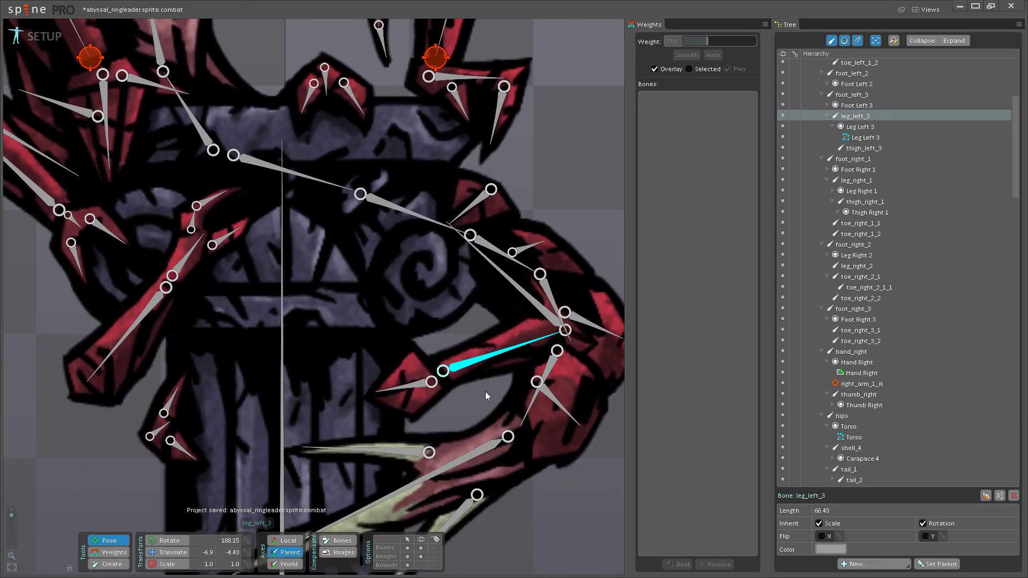
pyautogui.click(519, 287)
pyautogui.moveTo(503, 294); pyautogui.dragTo(497, 308)
pyautogui.hotkey('ctrl', 'z')
# - Test the leg_right_2 bone's movement and undo the test pose
pyautogui.hotkey('ctrl', 'z')
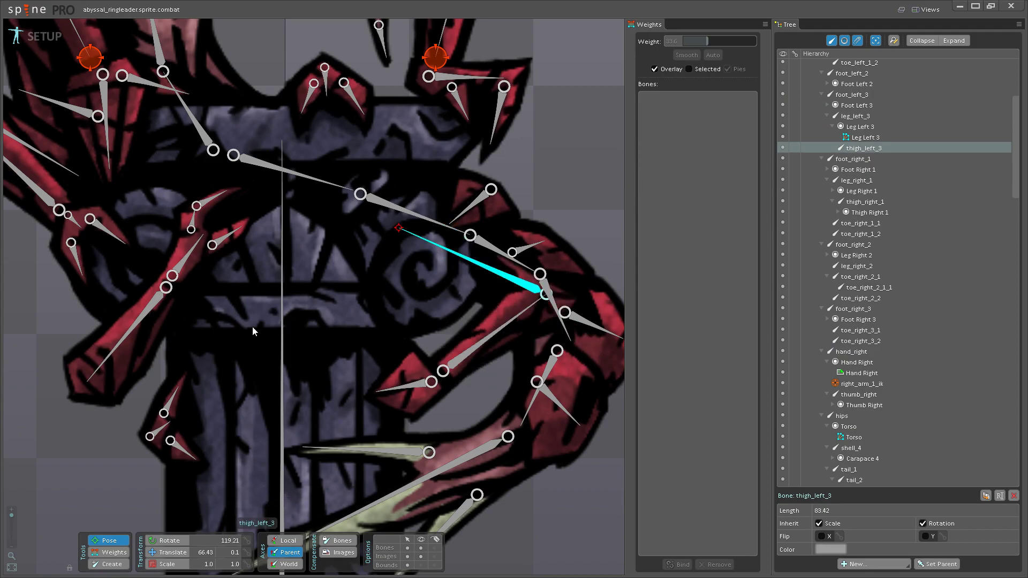
pyautogui.moveTo(252, 326); pyautogui.dragTo(446, 378)
pyautogui.click(319, 387)
pyautogui.moveTo(308, 387)
pyautogui.mouseDown()
pyautogui.moveTo(286, 381)
pyautogui.moveTo(305, 387)
pyautogui.mouseUp()
pyautogui.hotkey('ctrl', 'z')
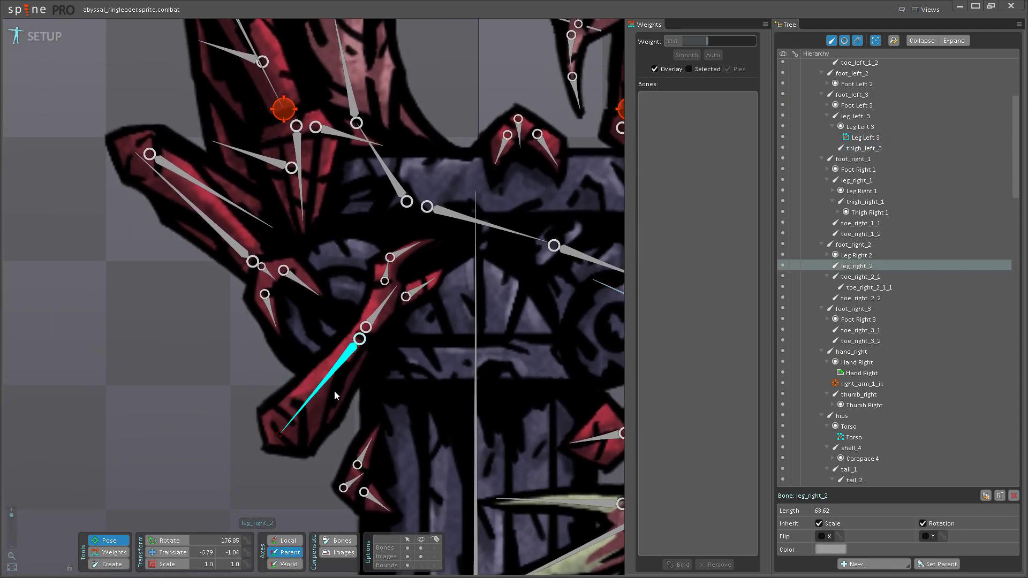
# - Convert the Leg Right 2 attachment under foot_right_2 into a mesh and open it for mesh editing
pyautogui.click(380, 308)
pyautogui.click(827, 254)
pyautogui.click(860, 266)
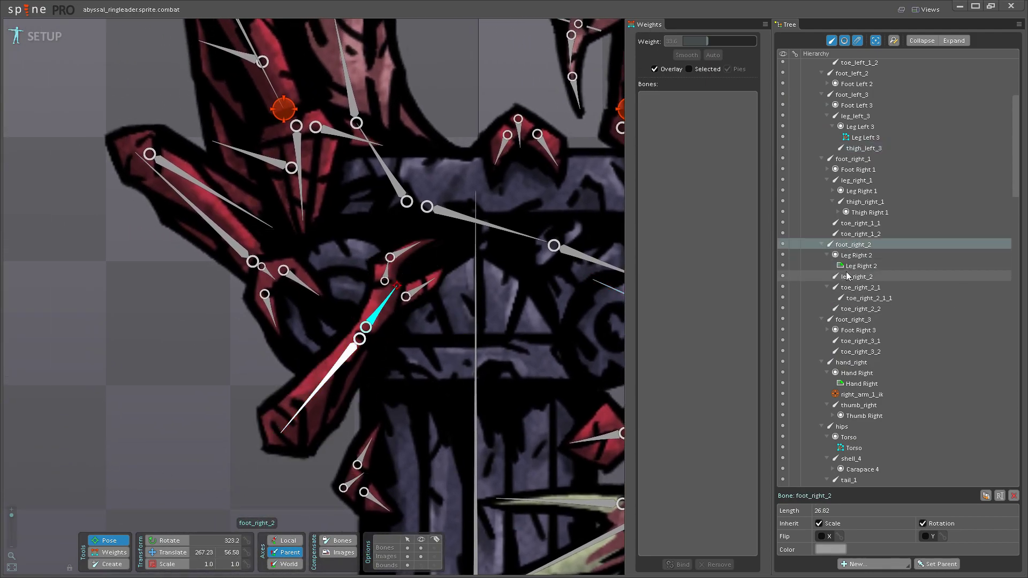
pyautogui.click(819, 537)
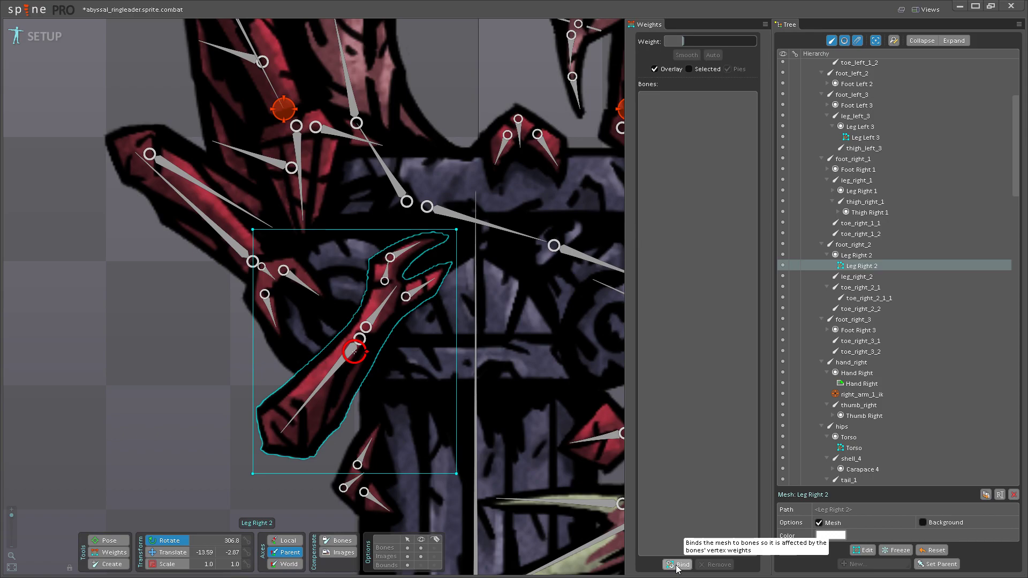
pyautogui.click(864, 551)
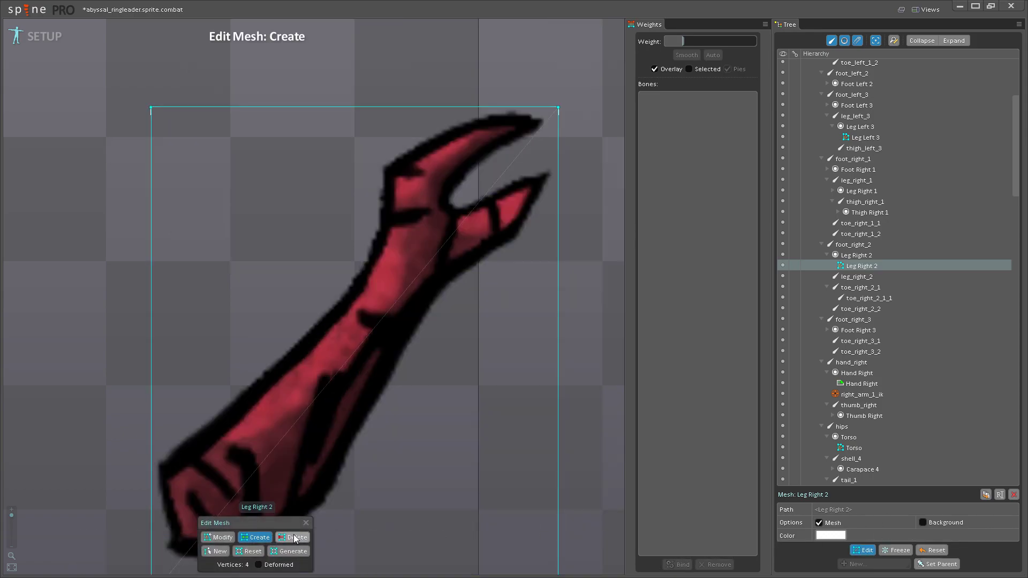
# - Add a row of mesh vertices along Leg Right 2's lower edge, from the shin up to the small toe
pyautogui.click(380, 392)
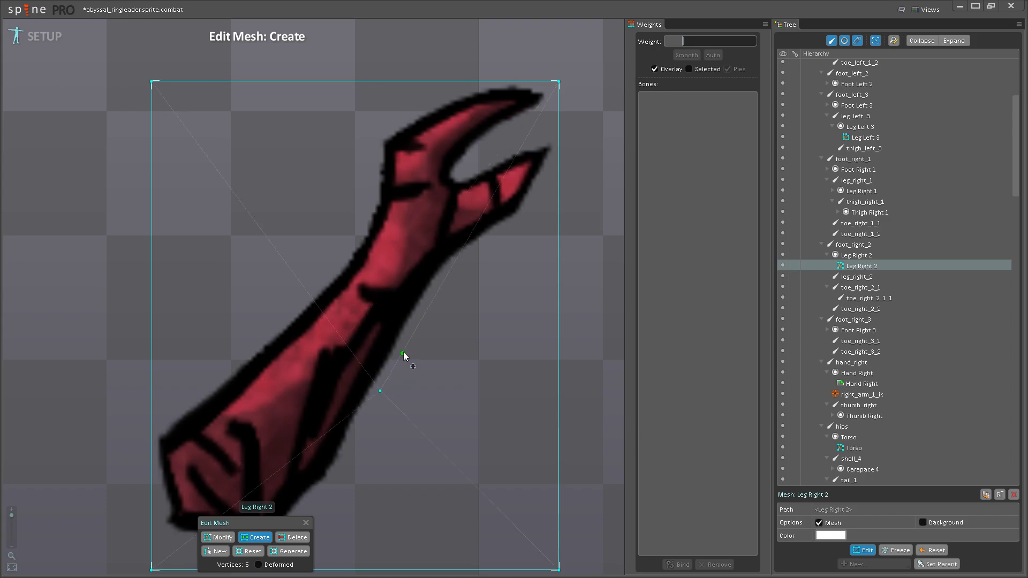
pyautogui.click(408, 344)
pyautogui.click(433, 376)
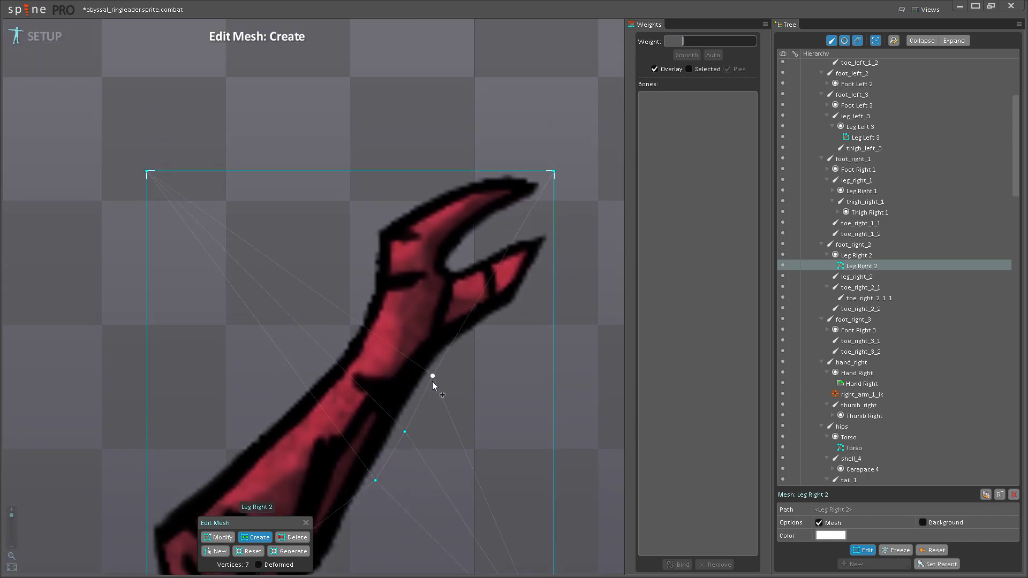
pyautogui.moveTo(432, 381); pyautogui.dragTo(422, 400)
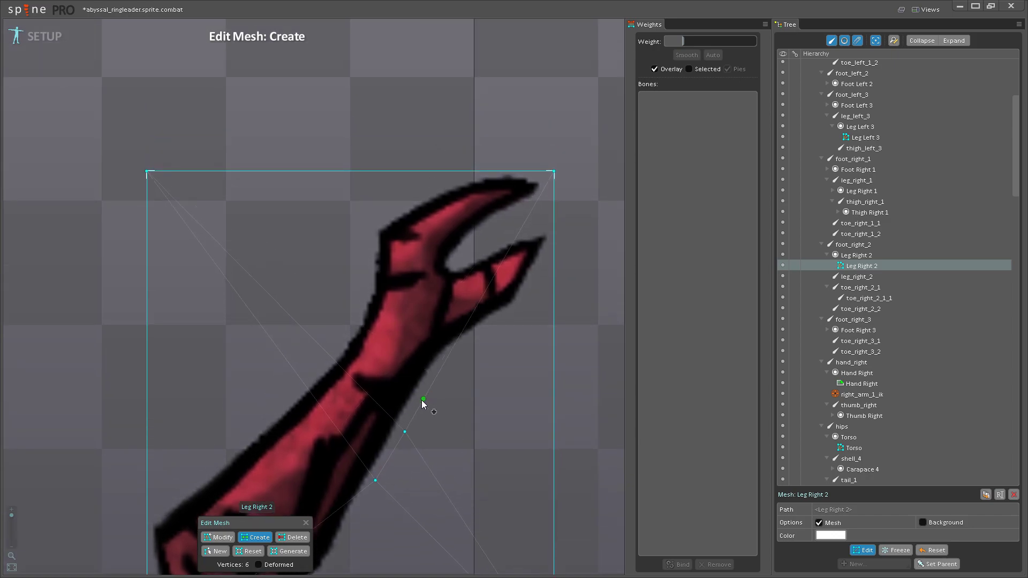
pyautogui.click(442, 366)
pyautogui.click(458, 348)
pyautogui.click(490, 326)
pyautogui.moveTo(513, 354); pyautogui.dragTo(519, 392)
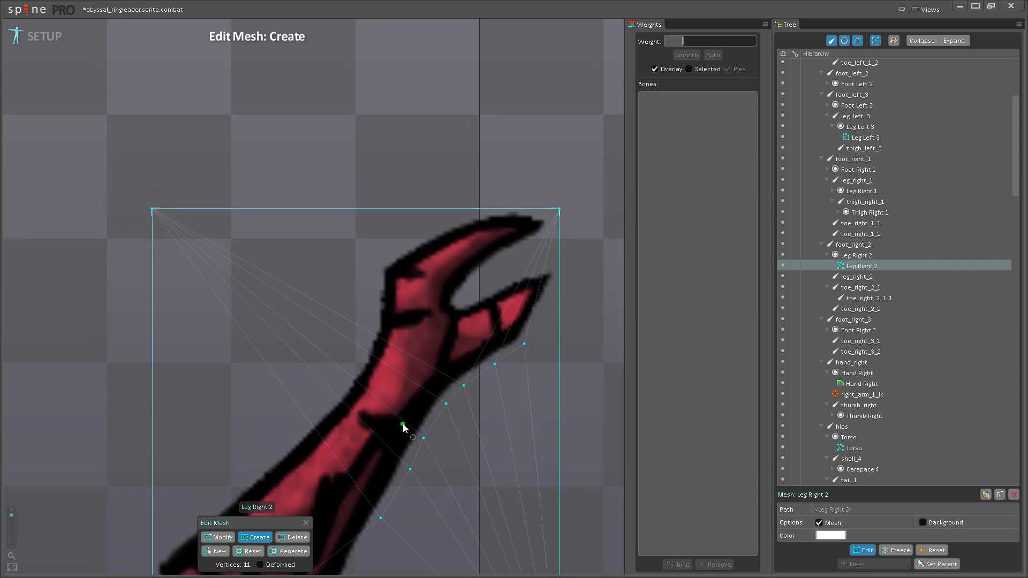
# - Place two vertices across the ankle crease and more along the upper edge of the ankle and foot
pyautogui.click(403, 424)
pyautogui.click(369, 415)
pyautogui.click(349, 390)
pyautogui.click(343, 375)
pyautogui.click(358, 354)
pyautogui.click(370, 323)
# - Add vertices around the outer edge of the large toe, from its base knuckle to the claw tip
pyautogui.click(372, 284)
pyautogui.click(378, 258)
pyautogui.click(414, 234)
pyautogui.click(462, 209)
pyautogui.click(505, 208)
pyautogui.click(559, 230)
# - Add vertices along the large toe's inner edge, from the claw tip back to the gap between the toes
pyautogui.scroll(2, 545, 238)
pyautogui.click(527, 247)
pyautogui.click(475, 274)
pyautogui.click(439, 307)
pyautogui.click(416, 332)
# - Place pairs of vertices across the base creases of the large and small toes
pyautogui.click(383, 347)
pyautogui.click(337, 358)
pyautogui.click(417, 359)
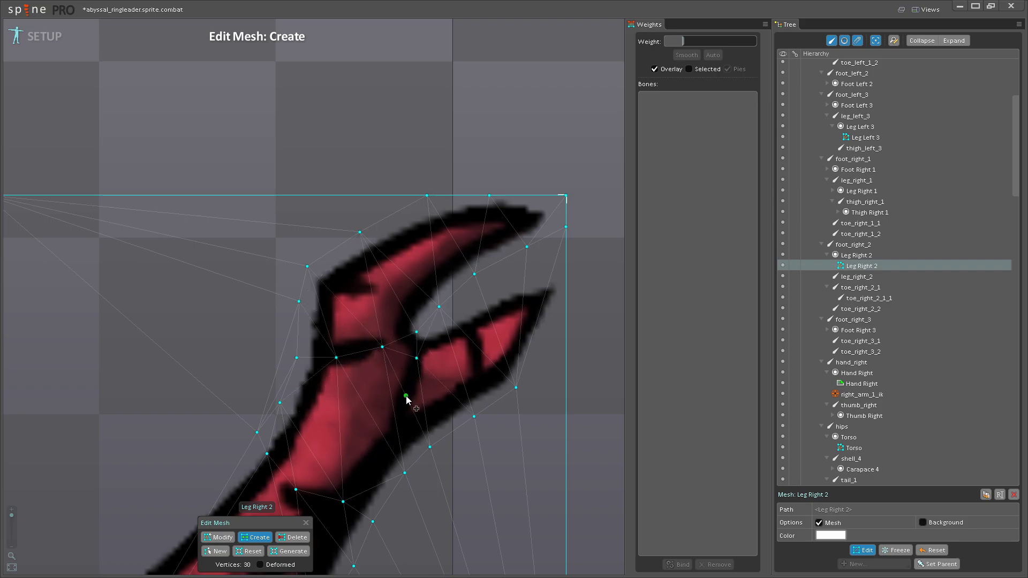
pyautogui.click(404, 411)
# - Add vertices along the small toe's upper edge and around its tip to the lower edge
pyautogui.click(439, 322)
pyautogui.click(476, 300)
pyautogui.click(515, 282)
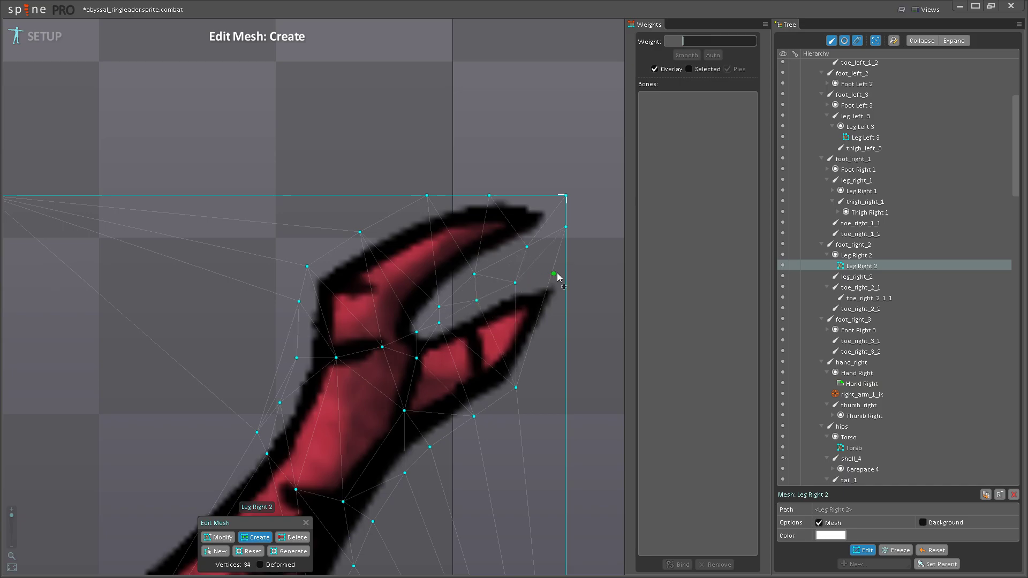
pyautogui.click(557, 273)
pyautogui.click(566, 288)
pyautogui.click(541, 347)
# - Add vertices along the knuckle creases of the small toe and the large toe
pyautogui.moveTo(473, 383); pyautogui.dragTo(478, 414)
pyautogui.click(485, 410)
pyautogui.click(475, 362)
pyautogui.click(494, 372)
pyautogui.click(457, 365)
pyautogui.click(408, 363)
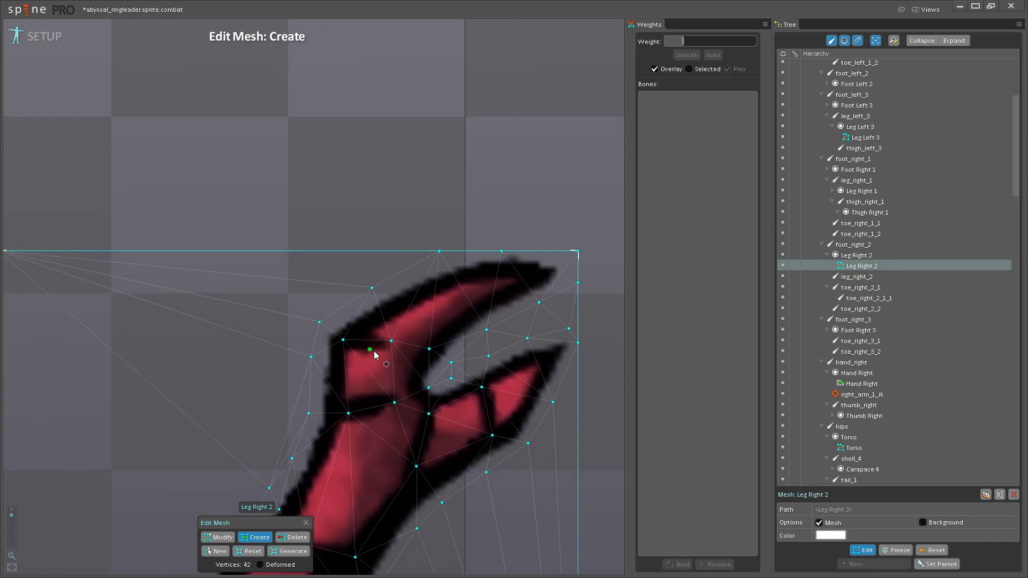
# - Fill the gap between the two toes with extra vertices so their edges separate cleanly
pyautogui.scroll(1, 418, 348)
pyautogui.click(460, 333)
pyautogui.click(519, 297)
pyautogui.click(512, 337)
pyautogui.click(463, 367)
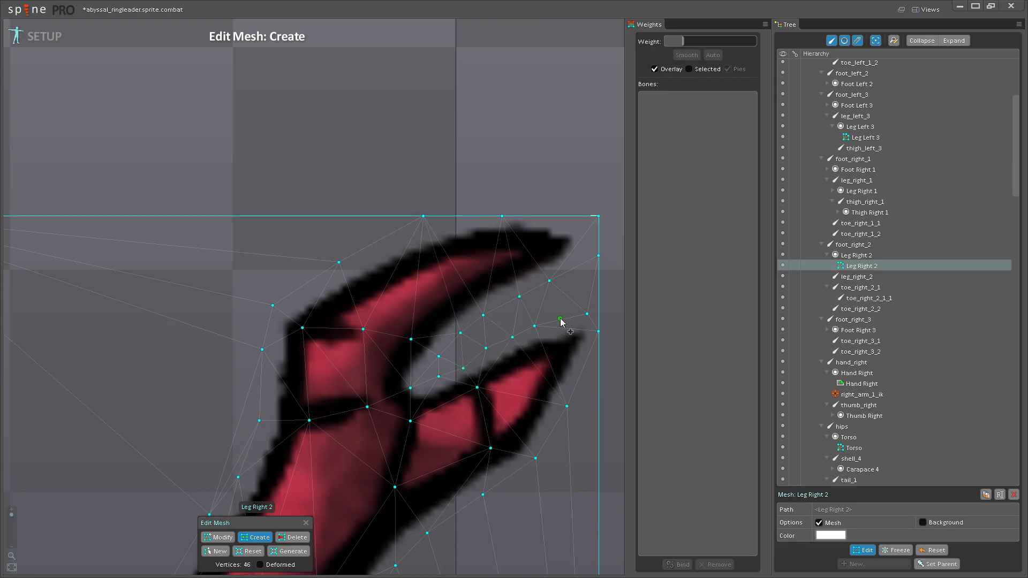
pyautogui.click(561, 320)
# - Add vertices along the shin's upper edge, from the ankle to the broad knee end
pyautogui.scroll(-2, 496, 361)
pyautogui.scroll(1, 481, 370)
pyautogui.scroll(1, 410, 366)
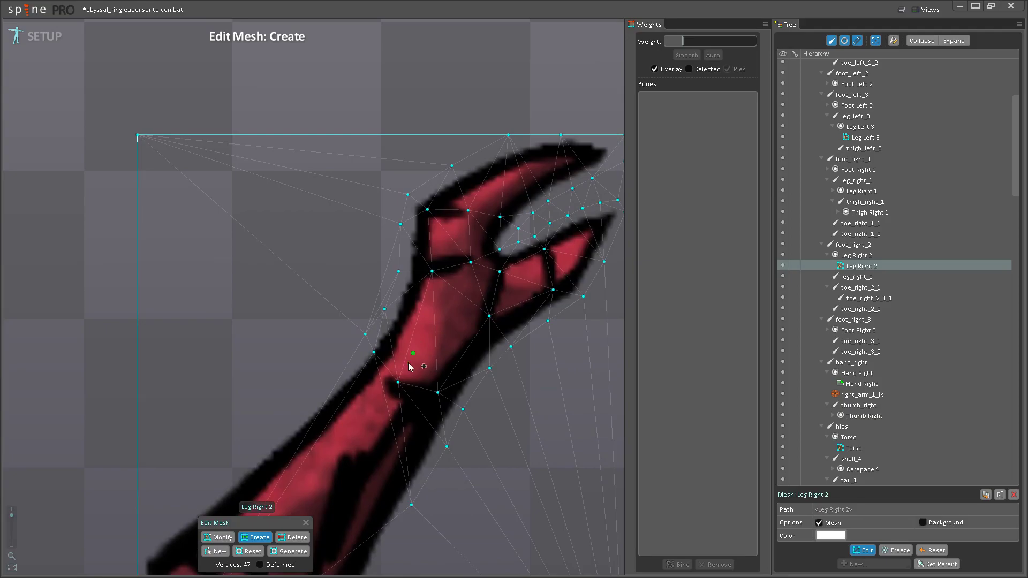
pyautogui.scroll(-2, 409, 366)
pyautogui.click(290, 351)
pyautogui.click(248, 382)
pyautogui.click(206, 421)
pyautogui.click(174, 452)
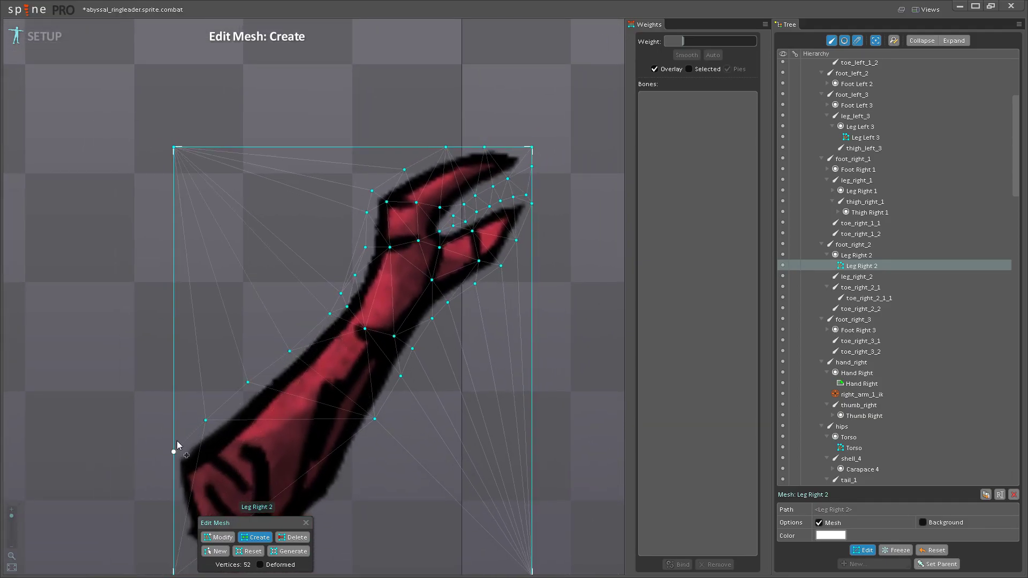
# - Add vertices around the broad knee end of Leg Right 2
pyautogui.moveTo(177, 442); pyautogui.dragTo(184, 300)
pyautogui.click(181, 354)
pyautogui.click(181, 401)
pyautogui.click(209, 415)
pyautogui.click(259, 417)
pyautogui.click(298, 415)
# - Complete the mesh outline with vertices up the shin's lower edge from the knee end
pyautogui.click(325, 380)
pyautogui.click(350, 349)
pyautogui.click(373, 297)
pyautogui.moveTo(374, 300); pyautogui.dragTo(379, 350)
pyautogui.scroll(-2, 379, 350)
pyautogui.moveTo(377, 280); pyautogui.dragTo(397, 356)
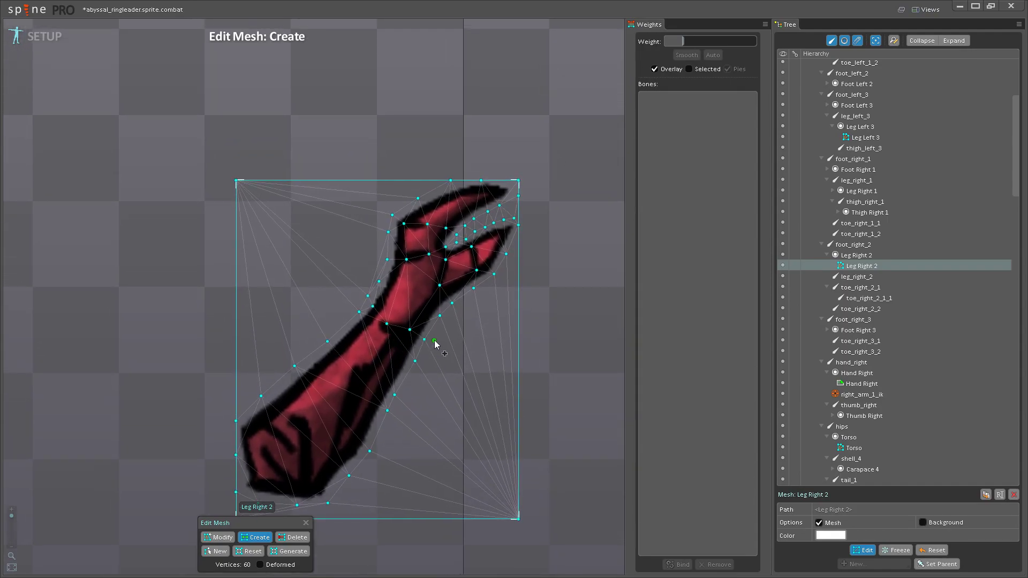
# - Delete the two lower corner vertices and the upper-left corner vertex, and finish editing the Leg Right 2 mesh
pyautogui.click(293, 537)
pyautogui.click(518, 517)
pyautogui.scroll(-2, 291, 423)
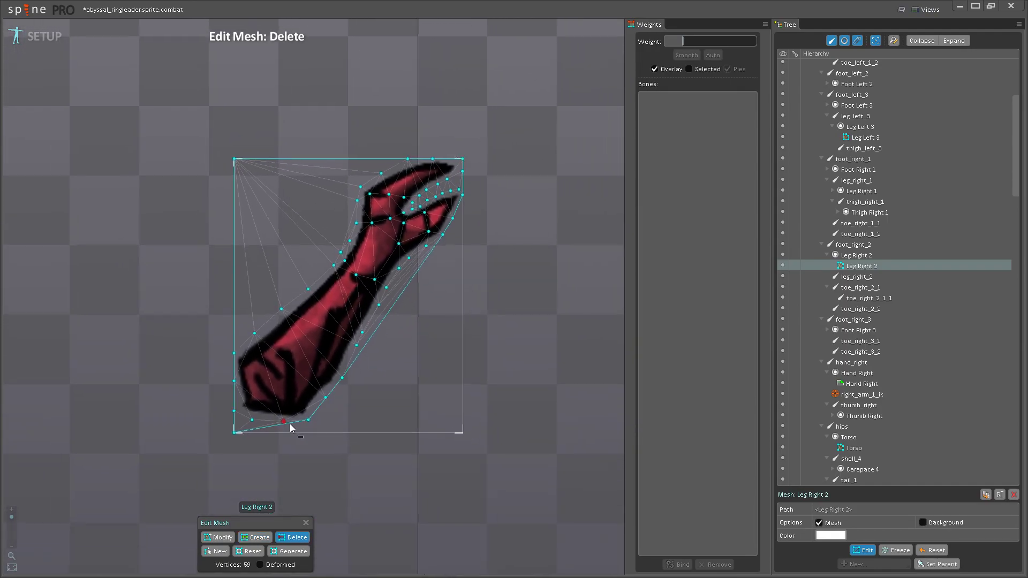
pyautogui.click(286, 476)
pyautogui.click(286, 212)
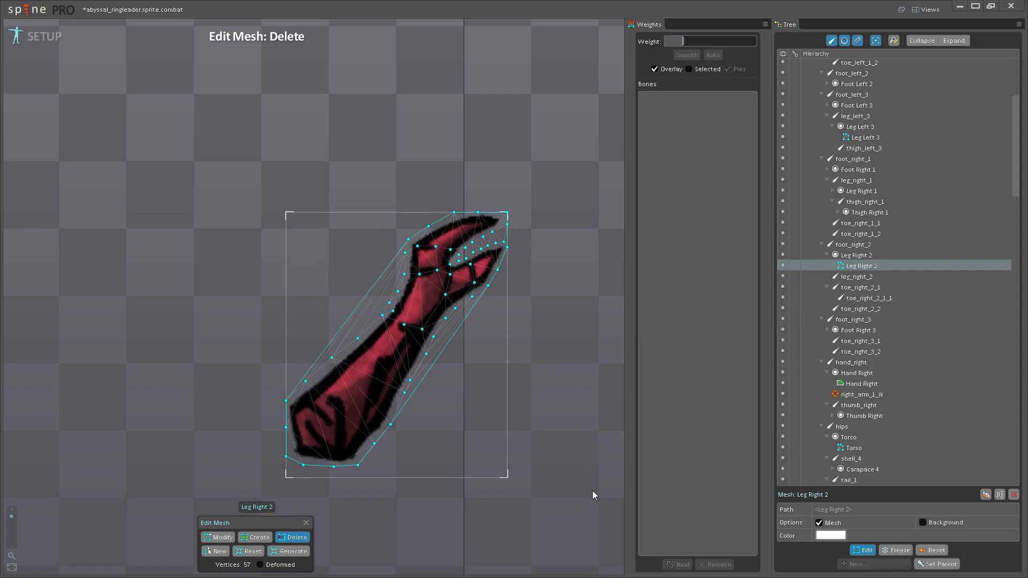
pyautogui.click(862, 550)
# - Bind the Leg Right 2 mesh to foot_right_2, toe_right_2_1, toe_right_2_1_1, toe_right_2_2 and leg_right_2
pyautogui.click(678, 564)
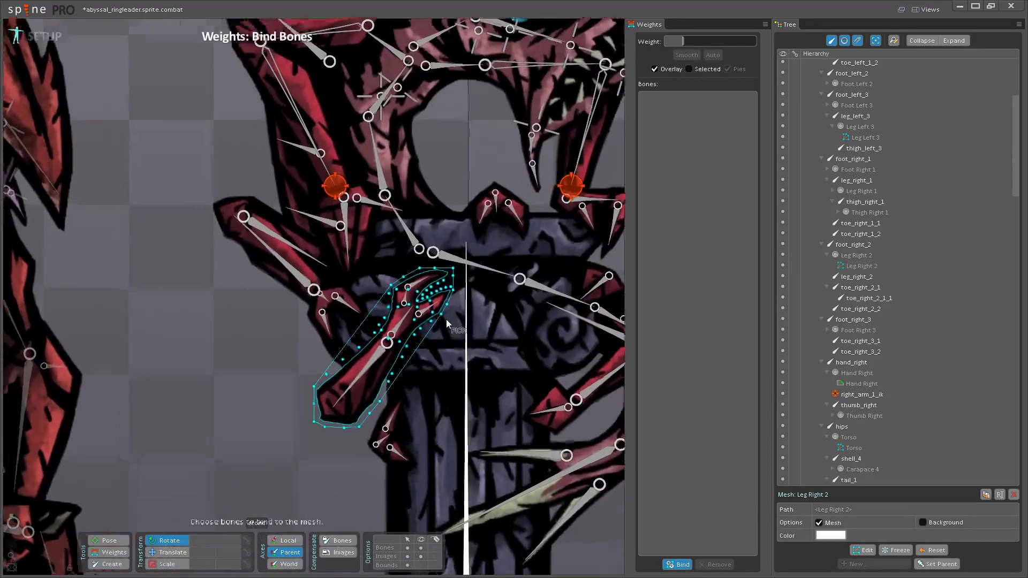
pyautogui.scroll(2, 450, 322)
pyautogui.click(391, 317)
pyautogui.click(394, 292)
pyautogui.click(408, 274)
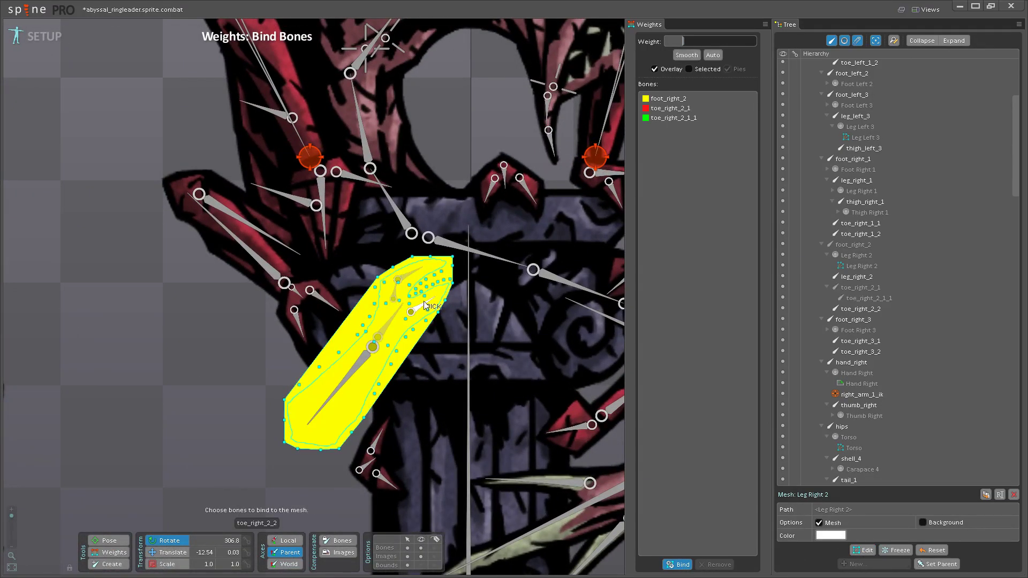
pyautogui.click(423, 304)
pyautogui.click(365, 349)
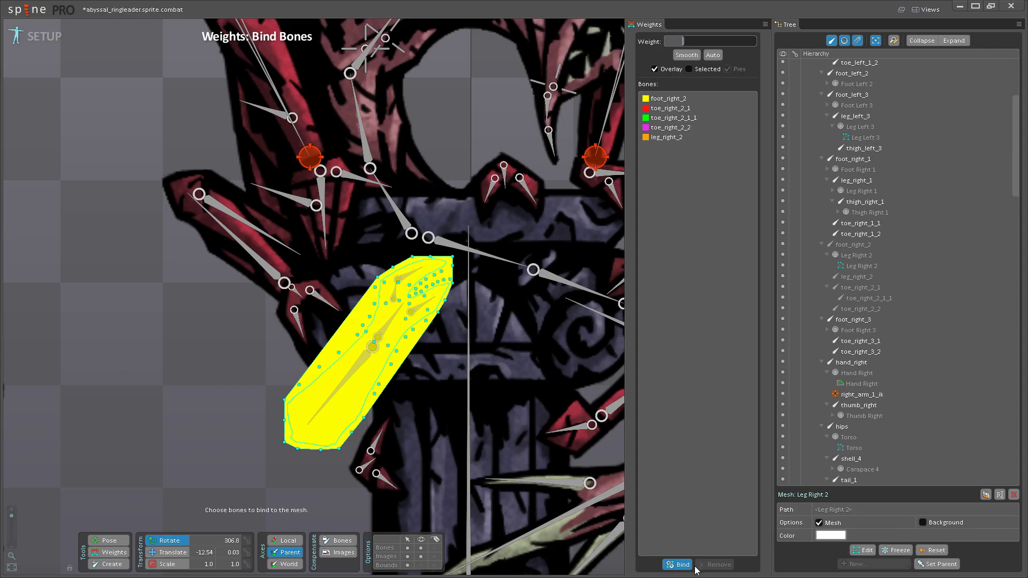
pyautogui.click(693, 565)
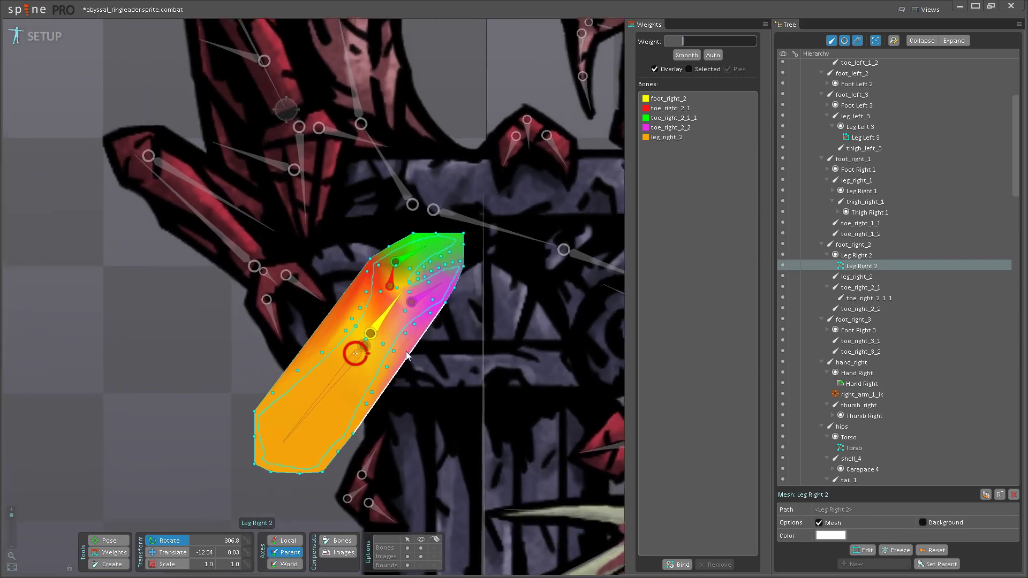
# - Set the foot_right_2 weight to 100 on the foot's lower-edge vertex just below the small toe
pyautogui.scroll(3, 407, 348)
pyautogui.moveTo(401, 340); pyautogui.dragTo(401, 344)
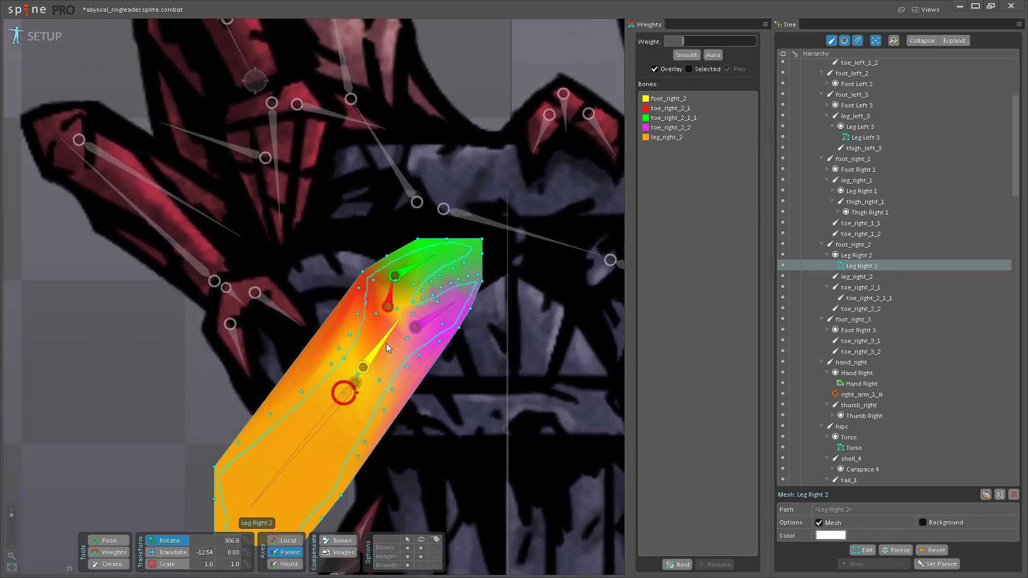
pyautogui.scroll(3, 388, 347)
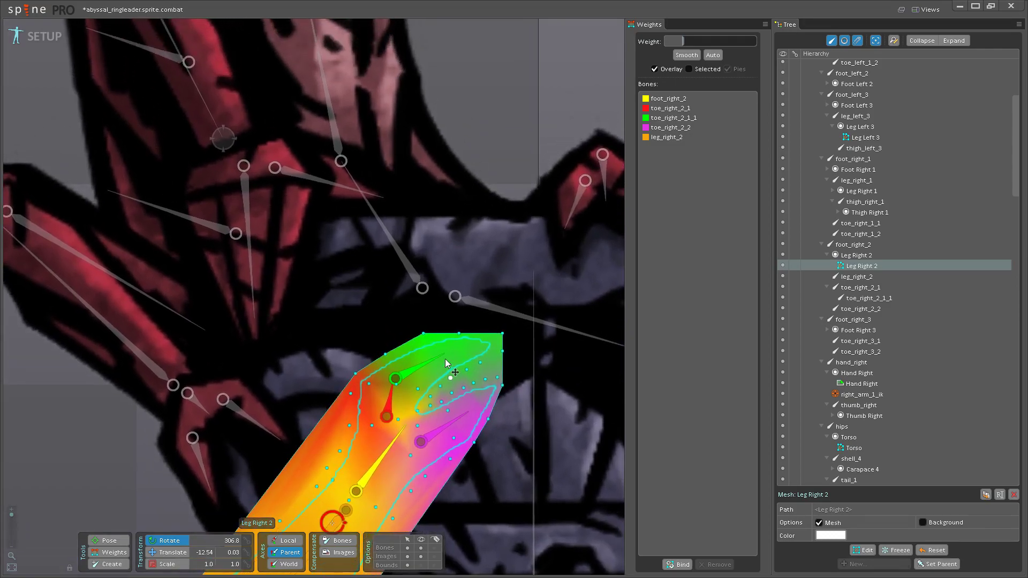
pyautogui.scroll(2, 446, 360)
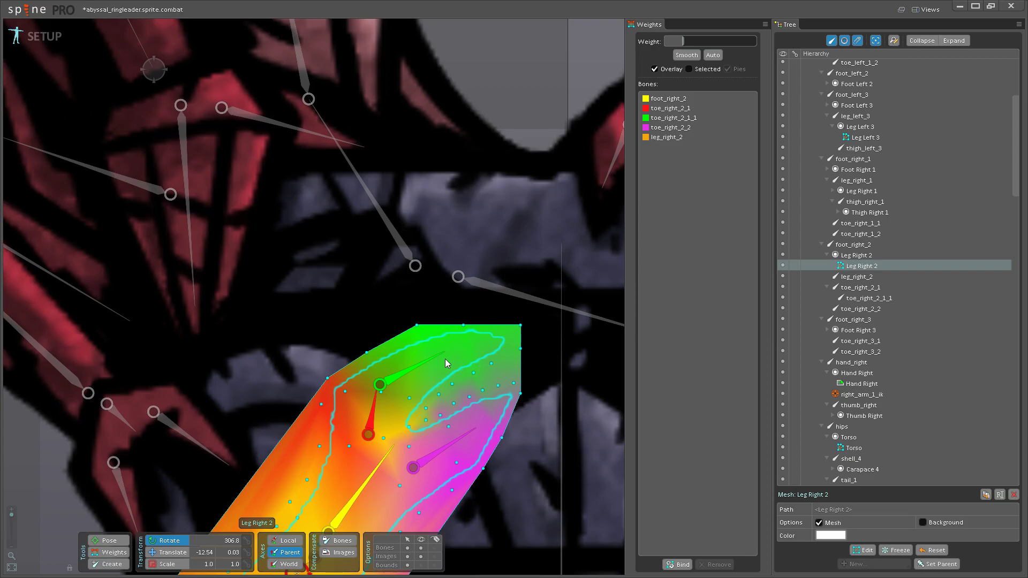
pyautogui.moveTo(408, 433); pyautogui.dragTo(445, 351)
pyautogui.moveTo(418, 406); pyautogui.dragTo(435, 345)
pyautogui.click(108, 553)
pyautogui.moveTo(412, 379); pyautogui.dragTo(356, 357)
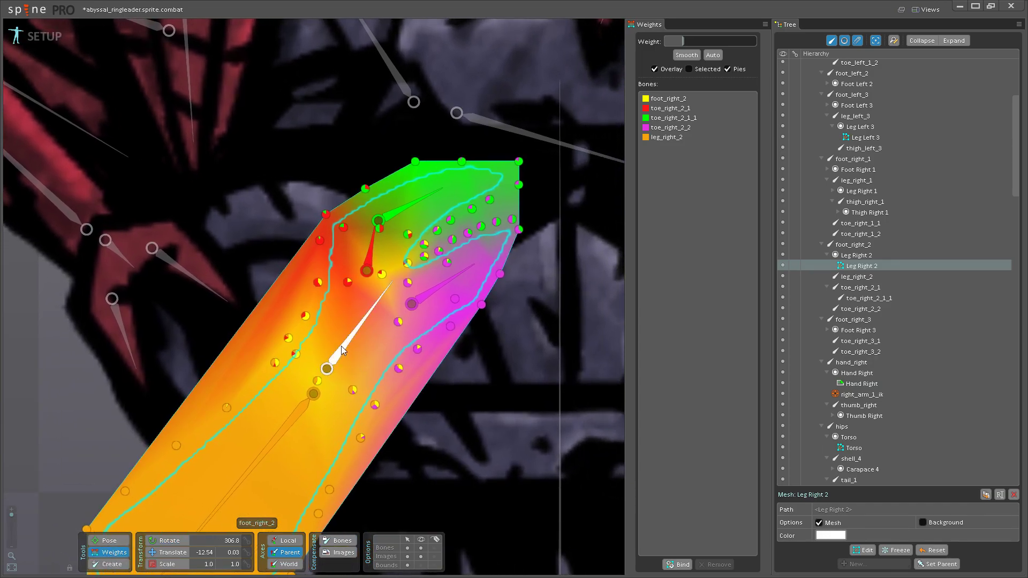
pyautogui.click(347, 353)
pyautogui.moveTo(399, 369); pyautogui.dragTo(403, 204)
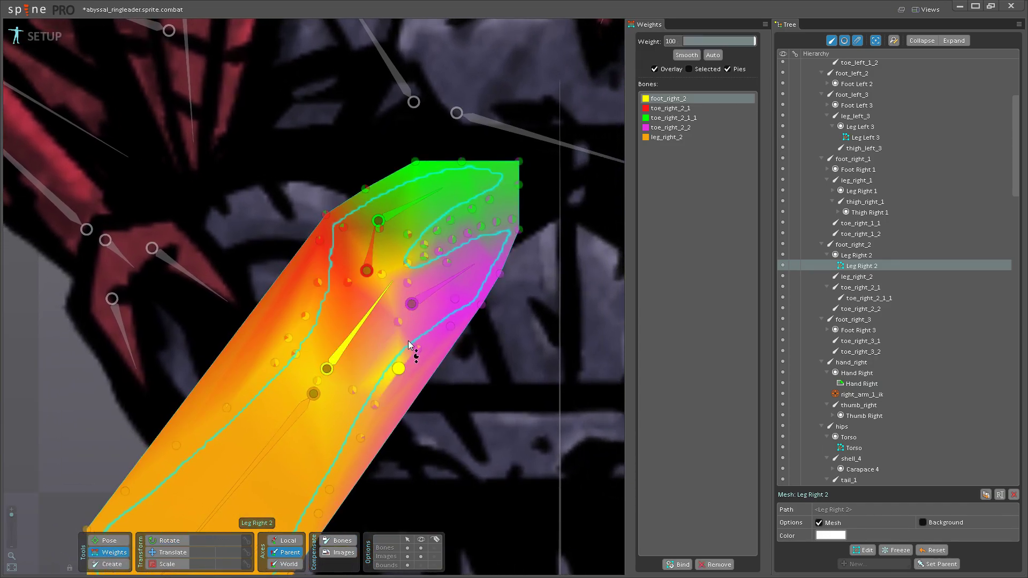
# - Set the foot_right_2 weight to 100 on the vertices around the foot, from below the small toe back to the ankle
pyautogui.moveTo(418, 348); pyautogui.dragTo(390, 223)
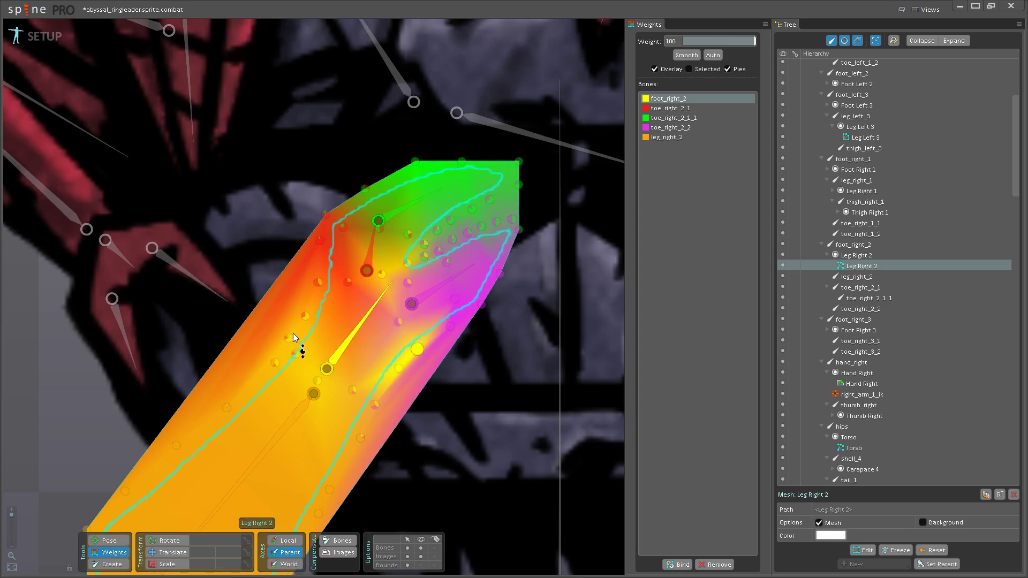
pyautogui.moveTo(290, 338); pyautogui.dragTo(300, 225)
pyautogui.moveTo(305, 316); pyautogui.dragTo(325, 188)
pyautogui.moveTo(318, 282); pyautogui.dragTo(368, 225)
pyautogui.moveTo(397, 322); pyautogui.dragTo(395, 257)
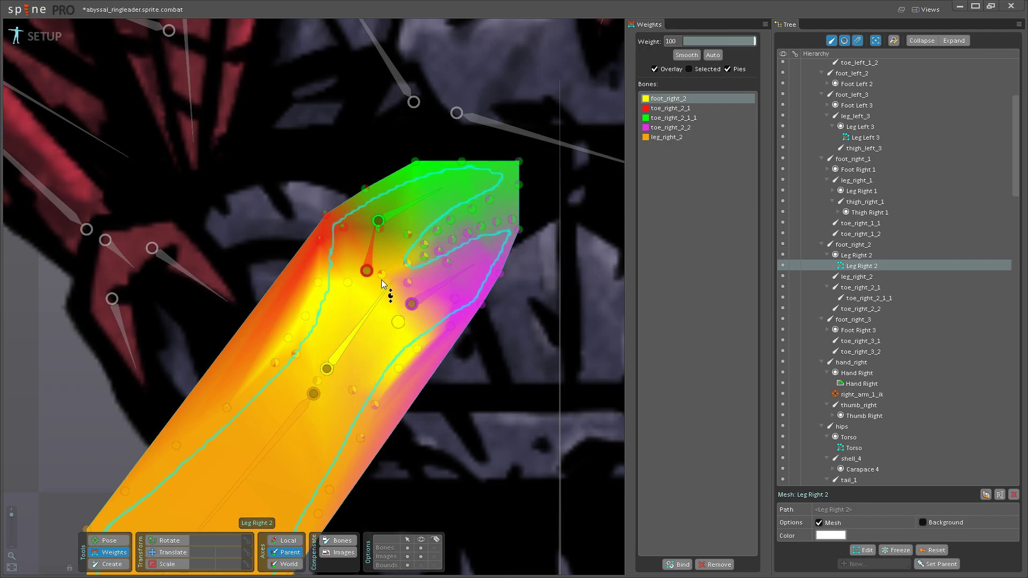
pyautogui.moveTo(375, 405); pyautogui.dragTo(371, 177)
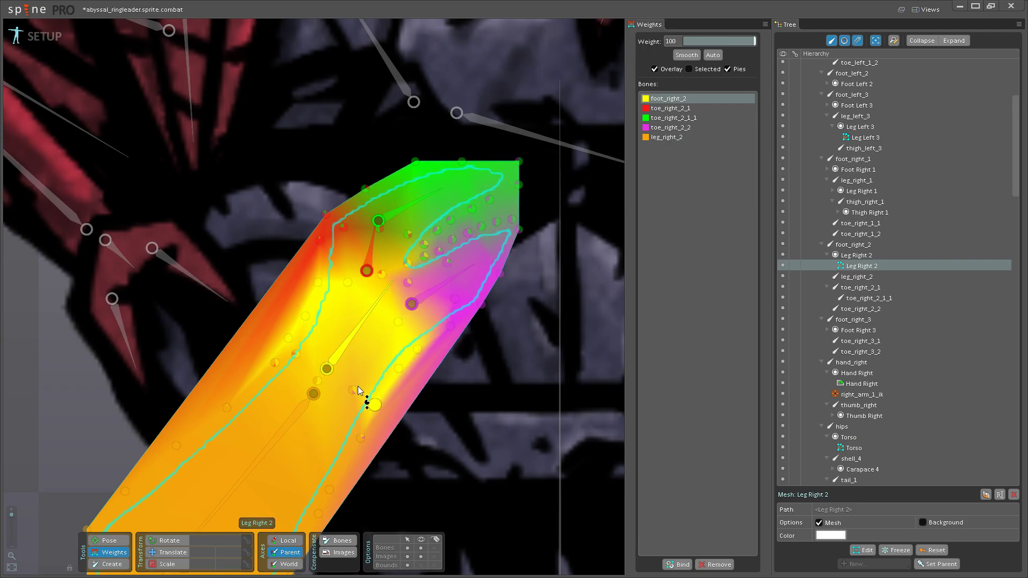
pyautogui.moveTo(352, 390); pyautogui.dragTo(320, 304)
pyautogui.moveTo(296, 354); pyautogui.dragTo(296, 202)
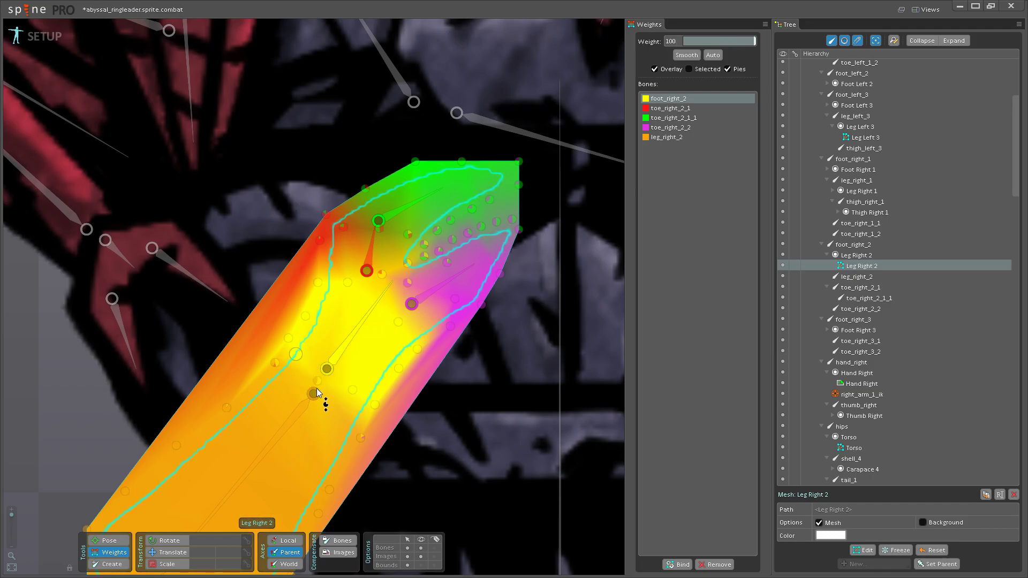
# - Set the leg_right_2 weight to 100 on the vertices just behind the ankle and along the adjoining shin edges
pyautogui.click(300, 410)
pyautogui.moveTo(276, 362); pyautogui.dragTo(277, 292)
pyautogui.moveTo(334, 401); pyautogui.dragTo(385, 218)
pyautogui.moveTo(414, 254); pyautogui.dragTo(369, 114)
pyautogui.moveTo(367, 199); pyautogui.dragTo(370, 129)
pyautogui.moveTo(381, 307); pyautogui.dragTo(384, 240)
pyautogui.click(282, 224)
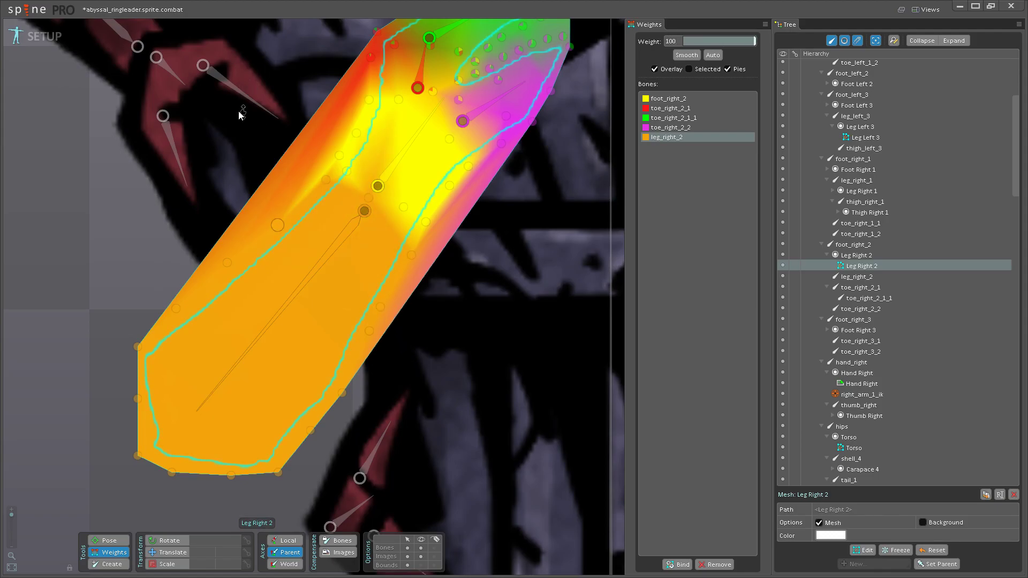
# - Set the leg_right_2 weight to 100 on the outline vertices around the knee end and up the shin's upper edge
pyautogui.click(343, 392)
pyautogui.moveTo(339, 444); pyautogui.dragTo(342, 377)
pyautogui.moveTo(305, 507); pyautogui.dragTo(362, 433)
pyautogui.moveTo(348, 444); pyautogui.dragTo(351, 372)
pyautogui.moveTo(300, 448); pyautogui.dragTo(289, 393)
pyautogui.moveTo(255, 424); pyautogui.dragTo(235, 358)
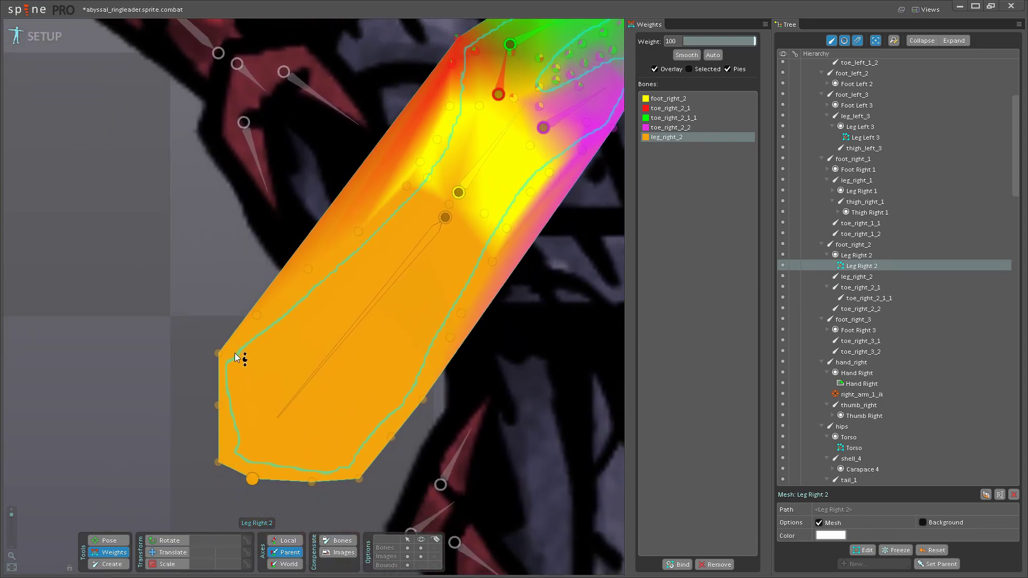
pyautogui.moveTo(215, 457); pyautogui.dragTo(217, 357)
pyautogui.moveTo(219, 405); pyautogui.dragTo(217, 339)
pyautogui.moveTo(219, 353); pyautogui.dragTo(229, 306)
pyautogui.moveTo(267, 372); pyautogui.dragTo(271, 289)
pyautogui.moveTo(318, 333); pyautogui.dragTo(328, 220)
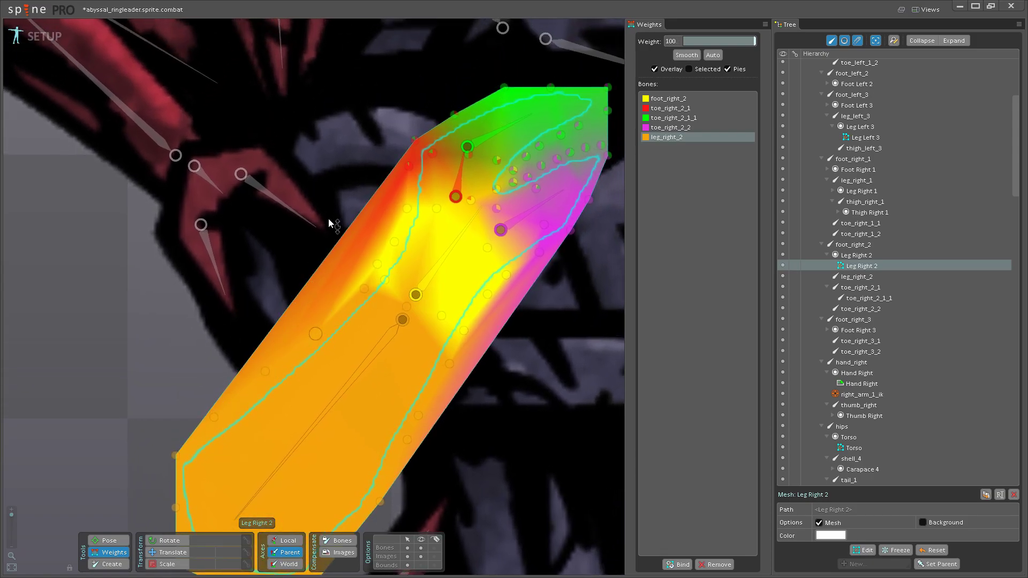
# - Set the foot_right_2 weight to 27.2 on the vertex at the ankle joint
pyautogui.moveTo(356, 268); pyautogui.dragTo(325, 389)
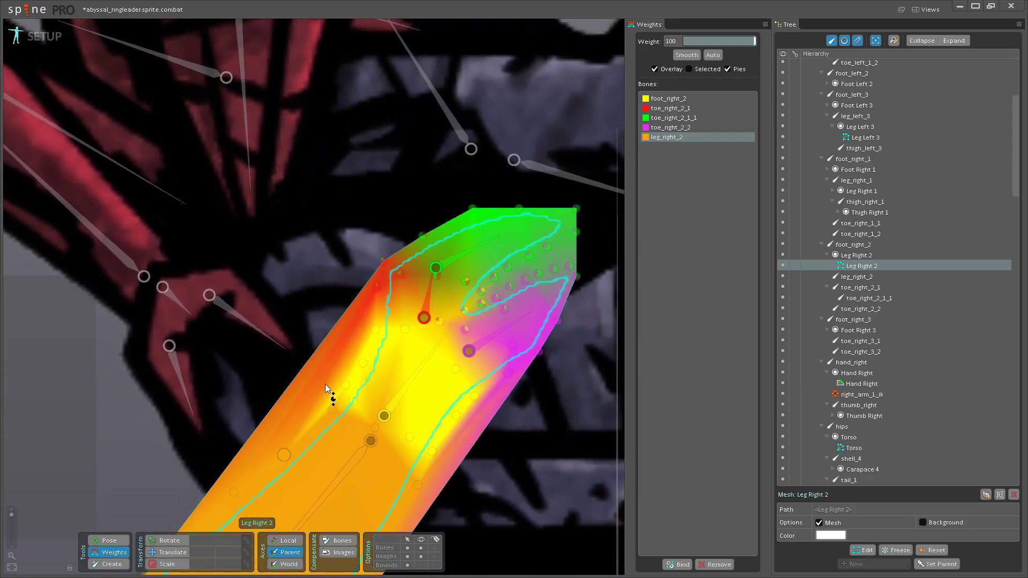
pyautogui.click(385, 417)
pyautogui.moveTo(374, 428)
pyautogui.mouseDown()
pyautogui.moveTo(397, 393)
pyautogui.moveTo(372, 446)
pyautogui.mouseUp()
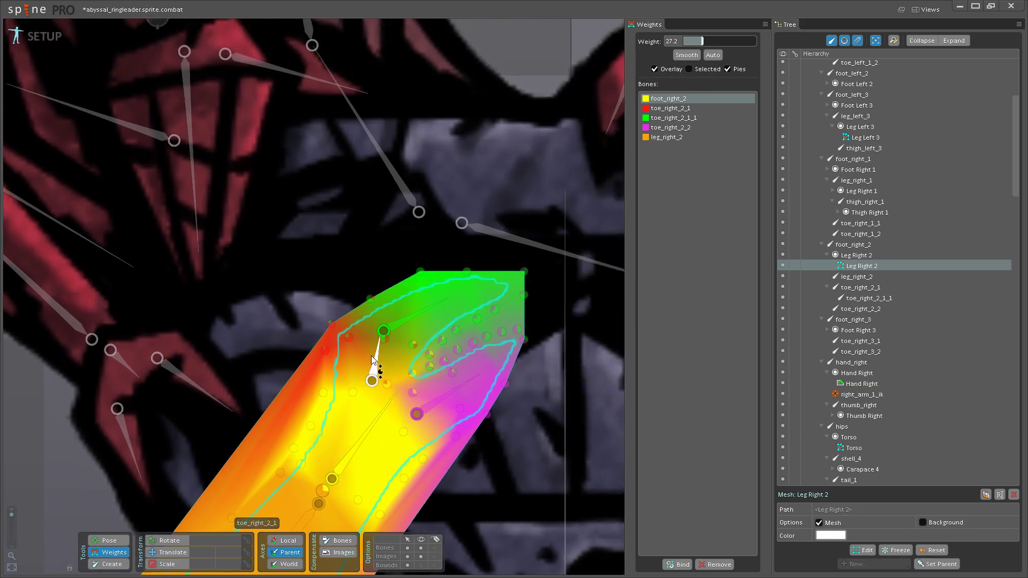
# - Set the toe_right_2_1 weight to 100 on the vertices around the large toe's base and at the notch between the toes
pyautogui.click(376, 366)
pyautogui.scroll(2, 413, 359)
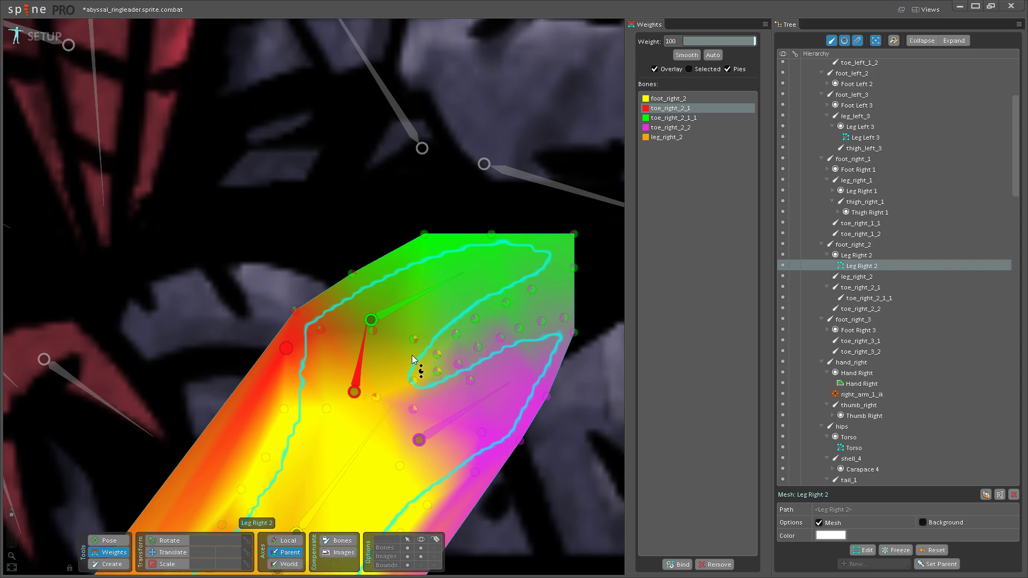
pyautogui.moveTo(389, 363); pyautogui.dragTo(404, 398)
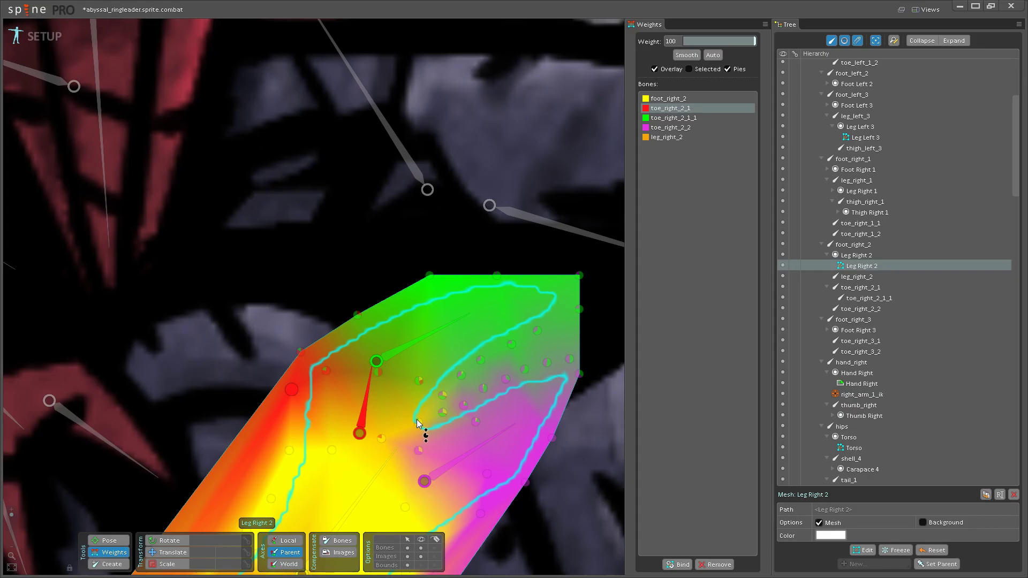
pyautogui.click(420, 423)
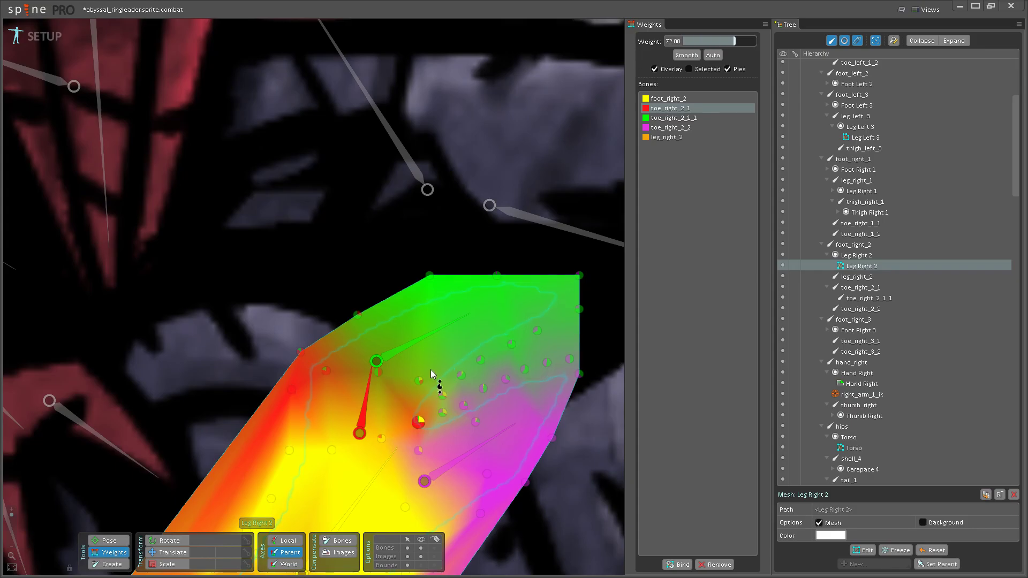
pyautogui.click(326, 371)
pyautogui.moveTo(378, 370); pyautogui.dragTo(356, 205)
pyautogui.moveTo(420, 381); pyautogui.dragTo(431, 295)
# - Set the toe_right_2_2 weight to 100 on the small toe's vertices, from its base to its tip
pyautogui.moveTo(455, 408); pyautogui.dragTo(401, 342)
pyautogui.click(386, 405)
pyautogui.moveTo(427, 445); pyautogui.dragTo(447, 332)
pyautogui.click(433, 407)
pyautogui.moveTo(365, 384); pyautogui.dragTo(394, 207)
pyautogui.moveTo(422, 356); pyautogui.dragTo(428, 198)
pyautogui.moveTo(430, 322); pyautogui.dragTo(428, 306)
pyautogui.moveTo(410, 339); pyautogui.dragTo(418, 155)
pyautogui.moveTo(493, 295); pyautogui.dragTo(516, 165)
pyautogui.click(525, 307)
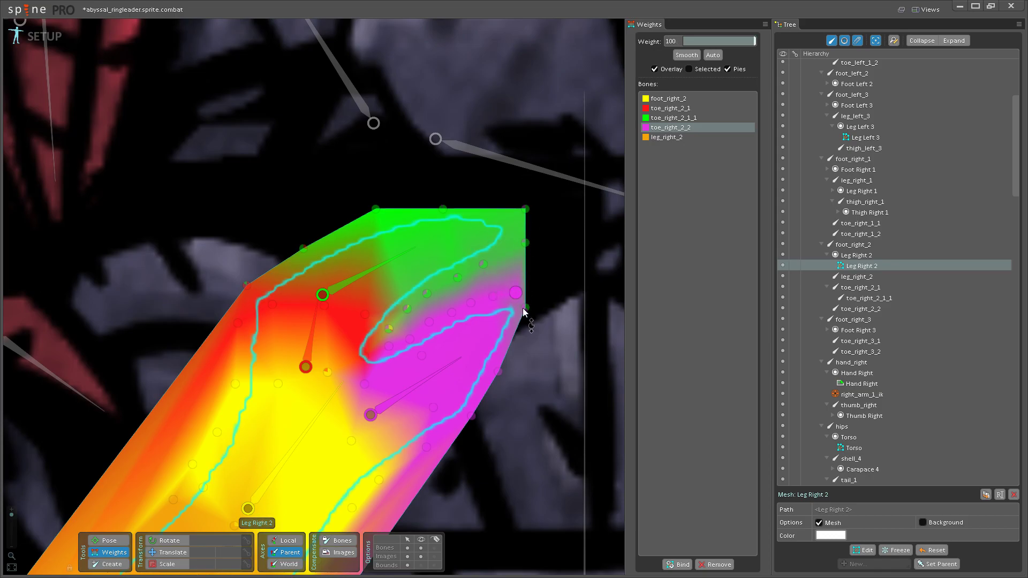
# - Set the toe_right_2_1 weight to 100 on the large toe's lower-edge vertex nearest the notch
pyautogui.click(314, 329)
pyautogui.moveTo(389, 329); pyautogui.dragTo(399, 234)
pyautogui.moveTo(356, 325); pyautogui.dragTo(404, 367)
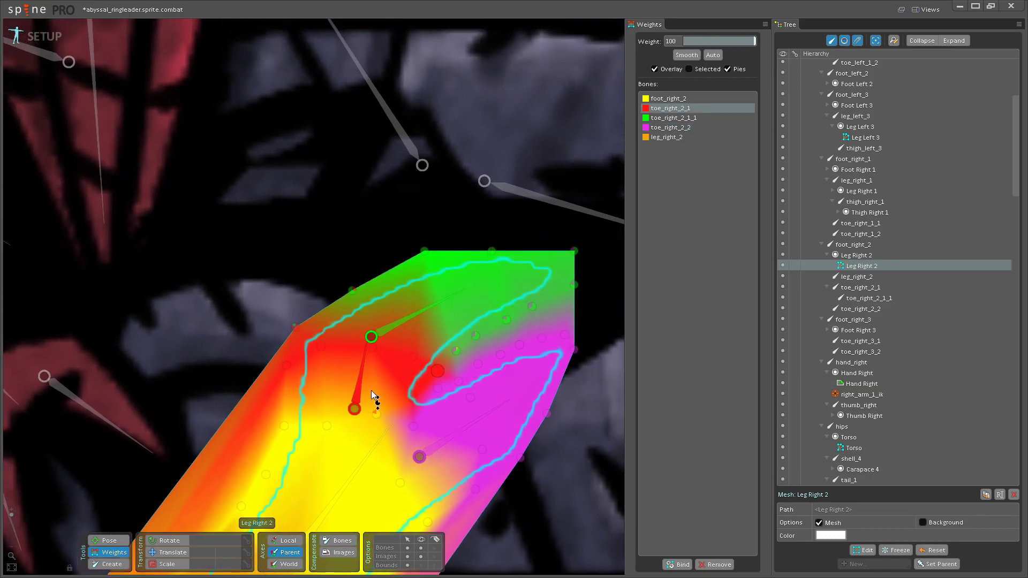
pyautogui.moveTo(364, 449); pyautogui.dragTo(358, 367)
pyautogui.moveTo(370, 333); pyautogui.dragTo(365, 392)
# - Set the toe_right_2_1_1 weight to 100 on the large toe's lower-edge, tip and upper-edge vertices
pyautogui.click(400, 321)
pyautogui.moveTo(439, 355); pyautogui.dragTo(456, 228)
pyautogui.click(460, 340)
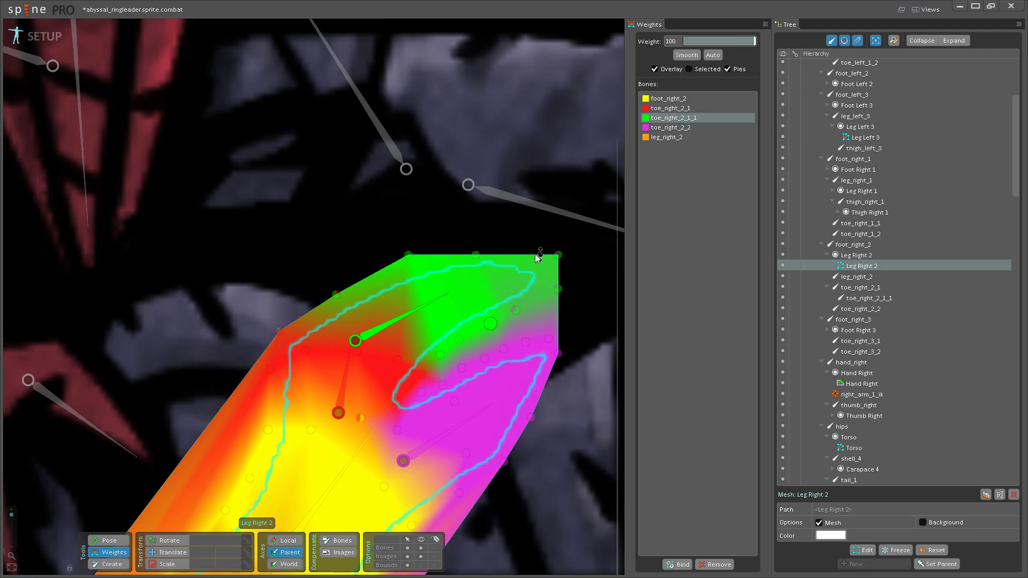
pyautogui.click(558, 256)
pyautogui.moveTo(476, 255); pyautogui.dragTo(476, 162)
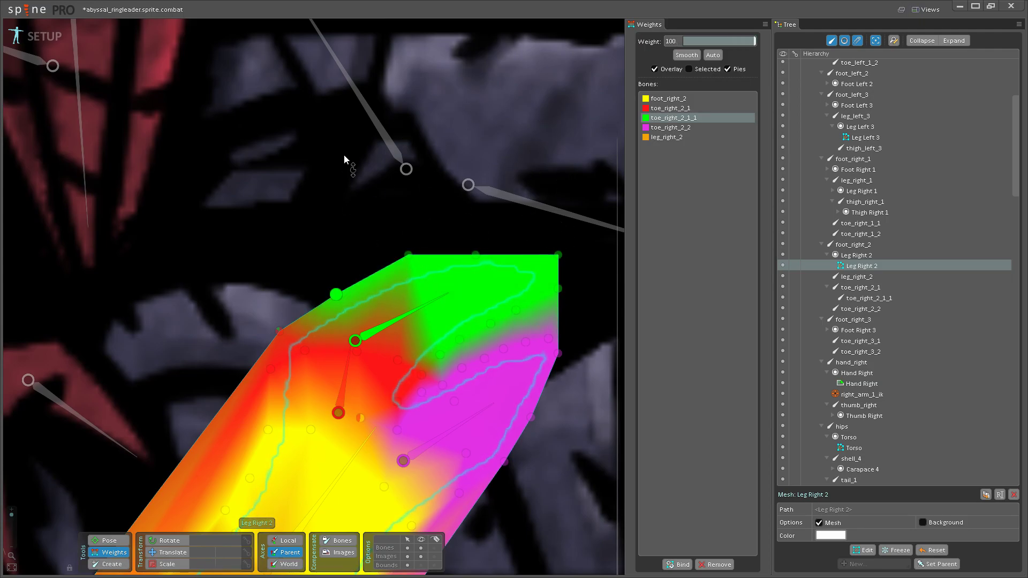
# - Blend toe_right_2_1_1 into the vertices around the large toe's middle joint, with weight 18.4 on the inner vertex near the upper edge
pyautogui.click(397, 359)
pyautogui.moveTo(404, 335)
pyautogui.mouseDown()
pyautogui.moveTo(402, 308)
pyautogui.moveTo(369, 295)
pyautogui.moveTo(394, 359)
pyautogui.moveTo(408, 337)
pyautogui.moveTo(423, 340)
pyautogui.mouseUp()
pyautogui.click(421, 375)
pyautogui.click(279, 332)
pyautogui.moveTo(284, 327); pyautogui.dragTo(305, 302)
pyautogui.click(304, 349)
pyautogui.moveTo(308, 348); pyautogui.dragTo(333, 325)
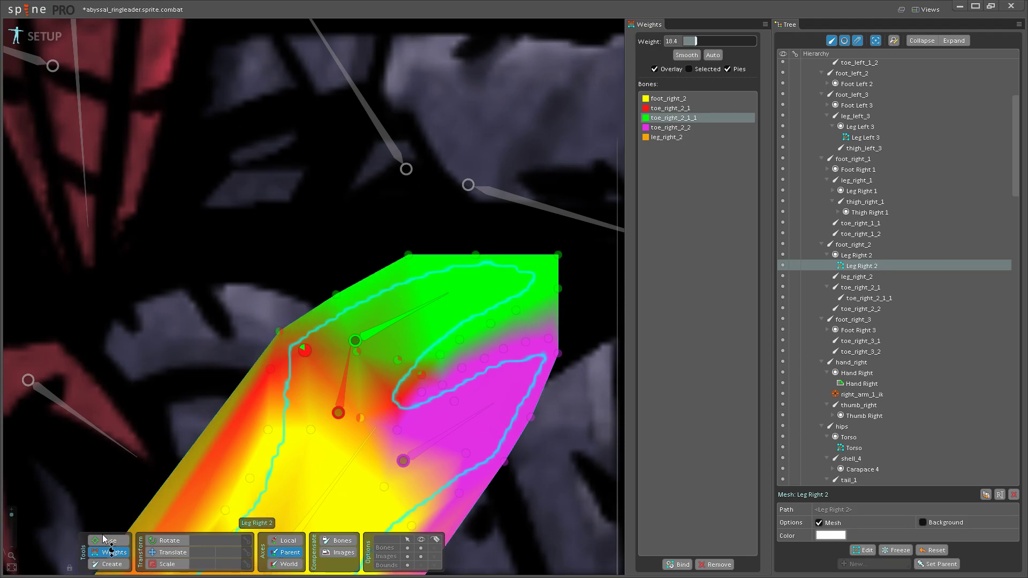
# - Rotate the large toe's bones to test how the Leg Right 2 mesh deforms
pyautogui.click(108, 540)
pyautogui.click(402, 319)
pyautogui.moveTo(403, 321); pyautogui.dragTo(324, 370)
pyautogui.click(344, 375)
# - Add foot_right_2 weight to the vertex in the notch between the two toes
pyautogui.click(110, 552)
pyautogui.scroll(2, 426, 291)
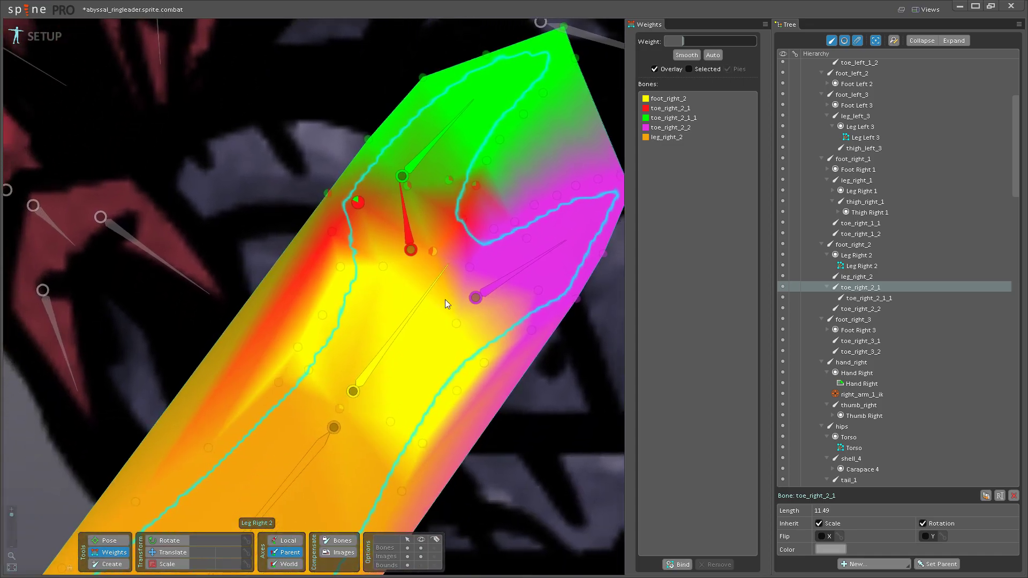
pyautogui.click(427, 291)
pyautogui.moveTo(469, 239); pyautogui.dragTo(505, 185)
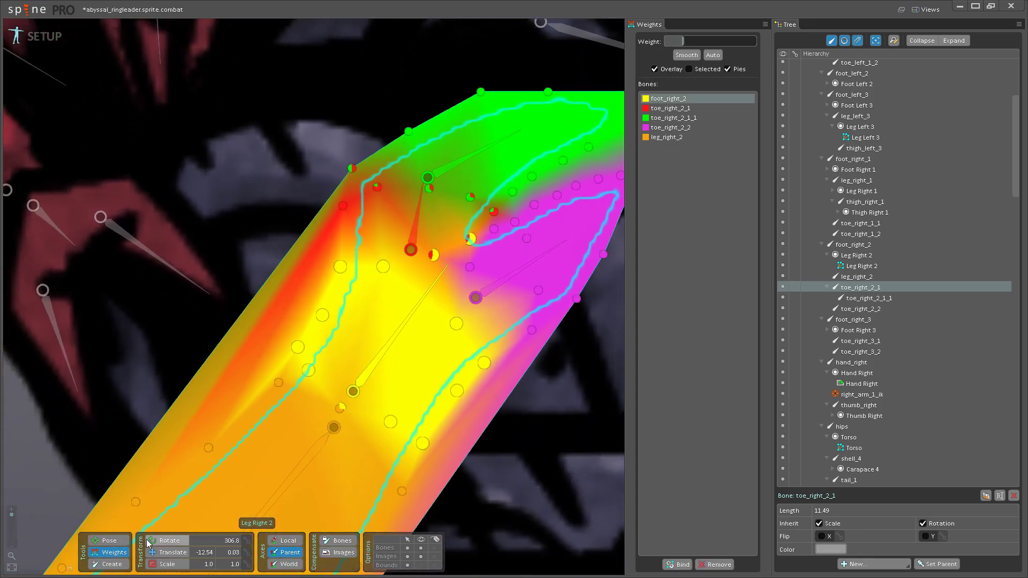
# - Test the Leg Right 2 weights by rotating the toe bones and foot_right_2, undoing each rotation
pyautogui.click(109, 540)
pyautogui.moveTo(421, 227); pyautogui.dragTo(364, 228)
pyautogui.hotkey('ctrl', 'z')
pyautogui.click(493, 285)
pyautogui.moveTo(504, 285); pyautogui.dragTo(509, 329)
pyautogui.scroll(-3, 468, 321)
pyautogui.hotkey('ctrl', 'z')
pyautogui.moveTo(235, 312); pyautogui.dragTo(283, 322)
pyautogui.click(323, 274)
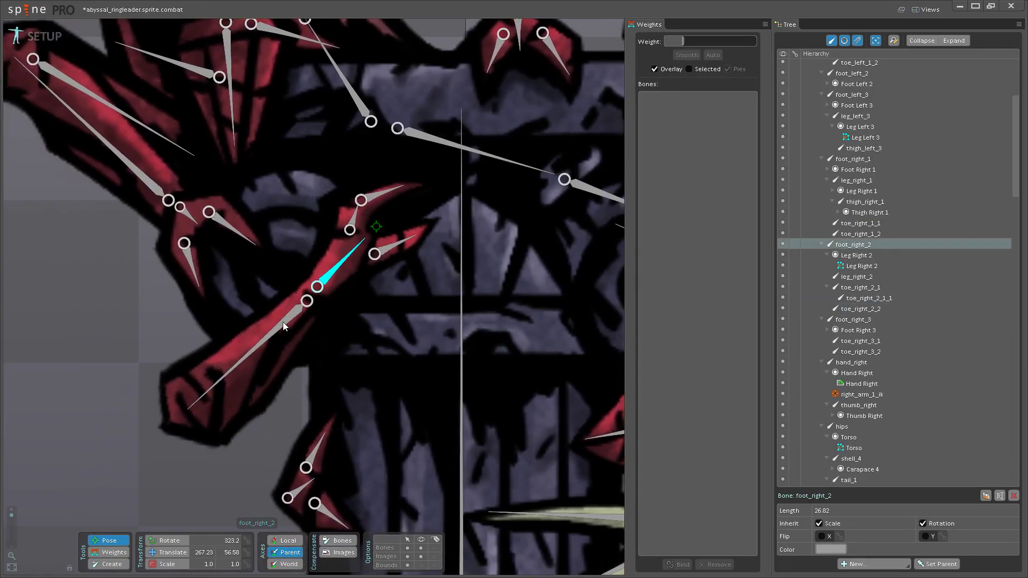
pyautogui.hotkey('ctrl', 'z')
# - Save the project
pyautogui.moveTo(268, 356); pyautogui.dragTo(214, 307)
pyautogui.hotkey('ctrl', 's')
pyautogui.moveTo(57, 323); pyautogui.dragTo(82, 385)
pyautogui.hotkey('ctrl', 'z')
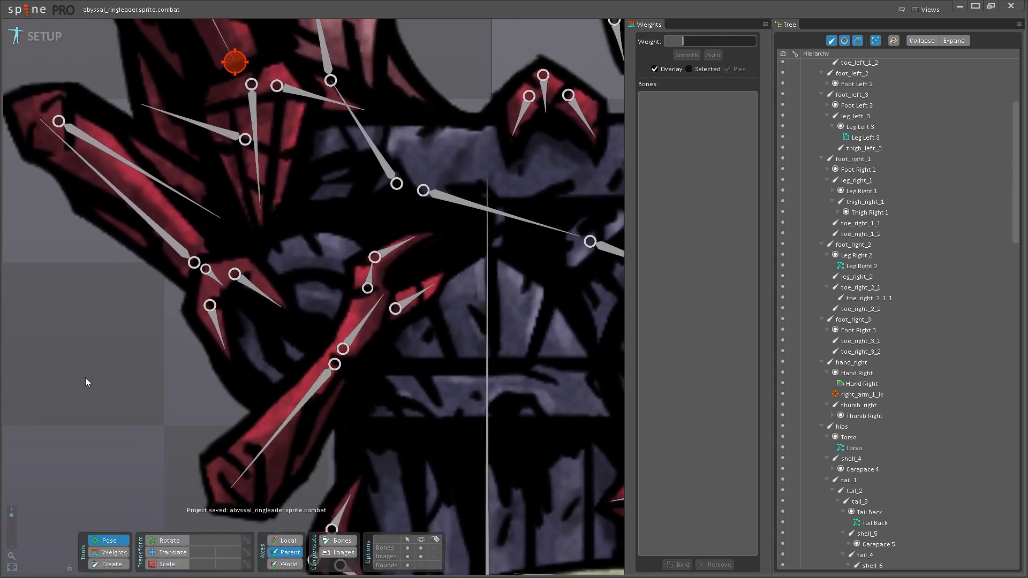
# - Rotate thigh_right_1 to test the right front leg and undo the rotation
pyautogui.scroll(-2, 98, 354)
pyautogui.moveTo(99, 338); pyautogui.dragTo(200, 408)
pyautogui.moveTo(206, 324); pyautogui.dragTo(162, 384)
pyautogui.moveTo(223, 372); pyautogui.dragTo(243, 324)
pyautogui.hotkey('ctrl', 'z')
# - Rotate thumb_right to test the right hand and undo the rotation
pyautogui.hotkey('ctrl', 'z')
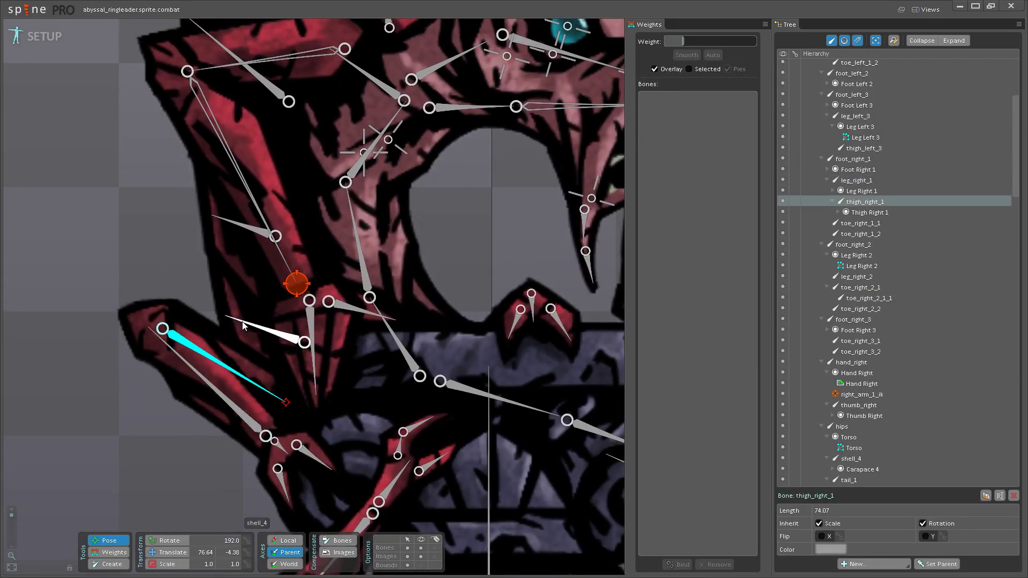
pyautogui.moveTo(213, 389); pyautogui.dragTo(206, 412)
pyautogui.moveTo(189, 346); pyautogui.dragTo(184, 411)
pyautogui.scroll(-2, 212, 448)
pyautogui.moveTo(212, 448); pyautogui.dragTo(182, 359)
pyautogui.moveTo(281, 318); pyautogui.dragTo(290, 294)
pyautogui.hotkey('ctrl', 'z')
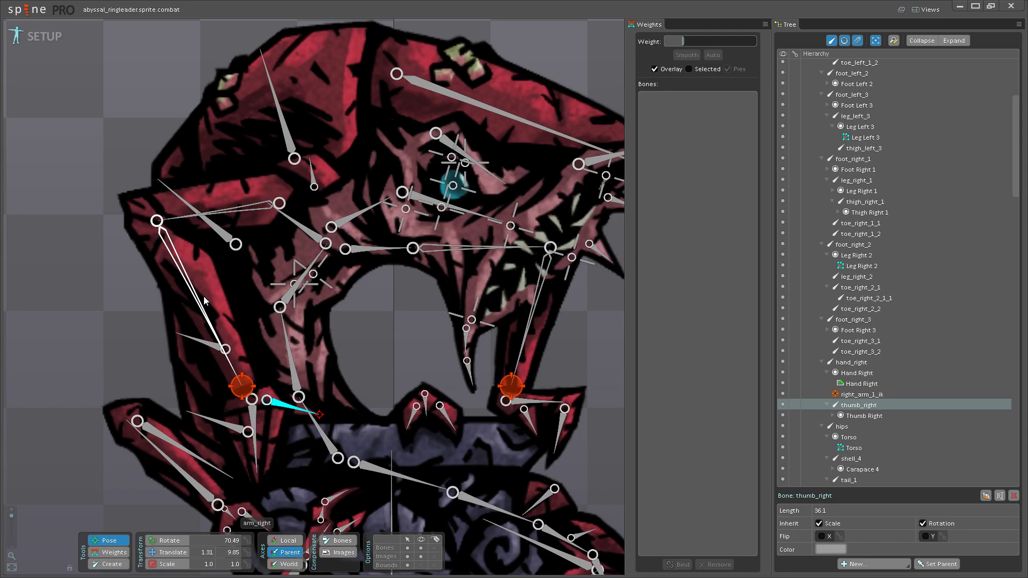
# - Convert the Arm Right image under arm_right into a mesh and start editing it
pyautogui.click(204, 300)
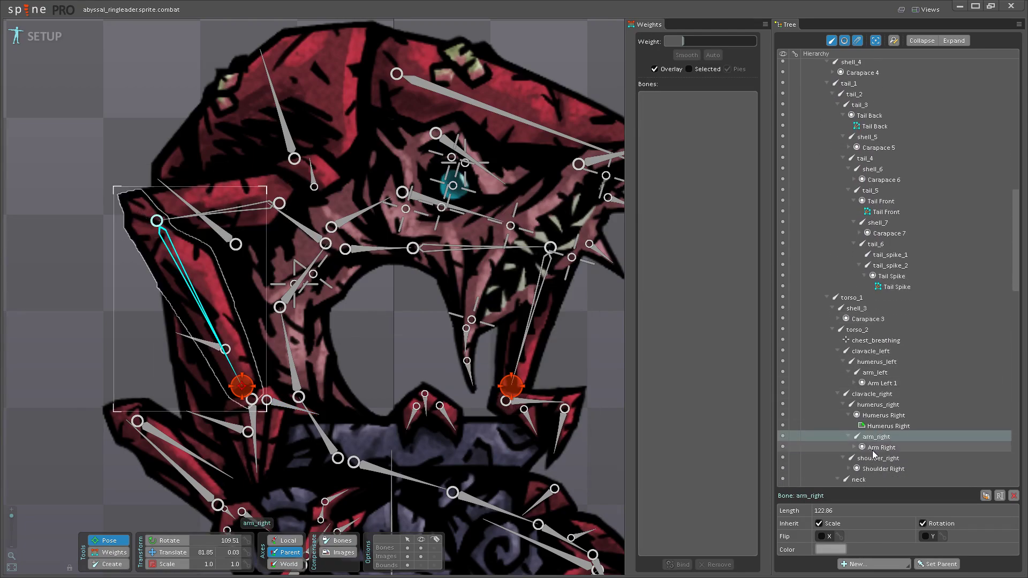
pyautogui.click(855, 447)
pyautogui.click(884, 457)
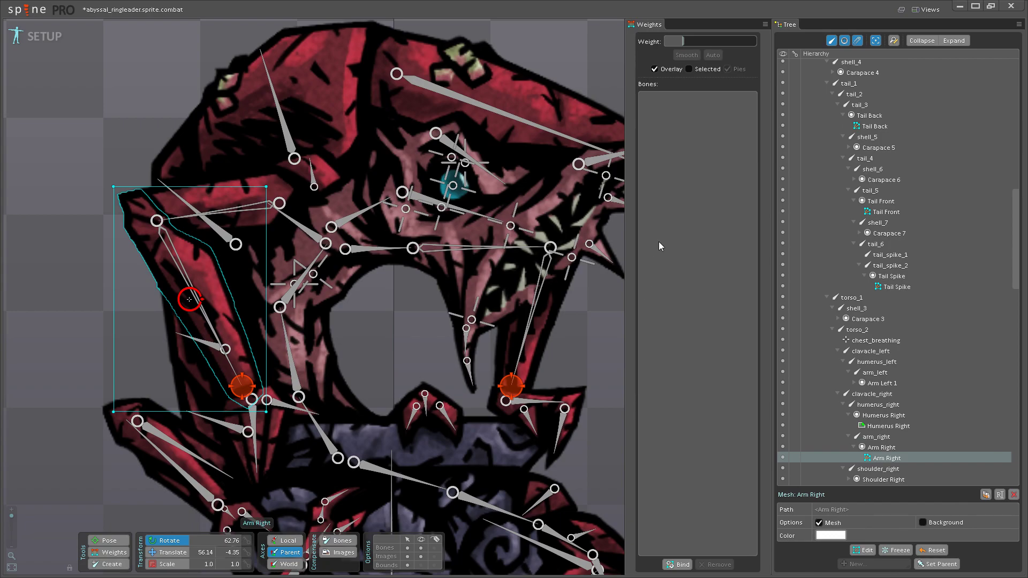
pyautogui.moveTo(389, 313); pyautogui.dragTo(397, 296)
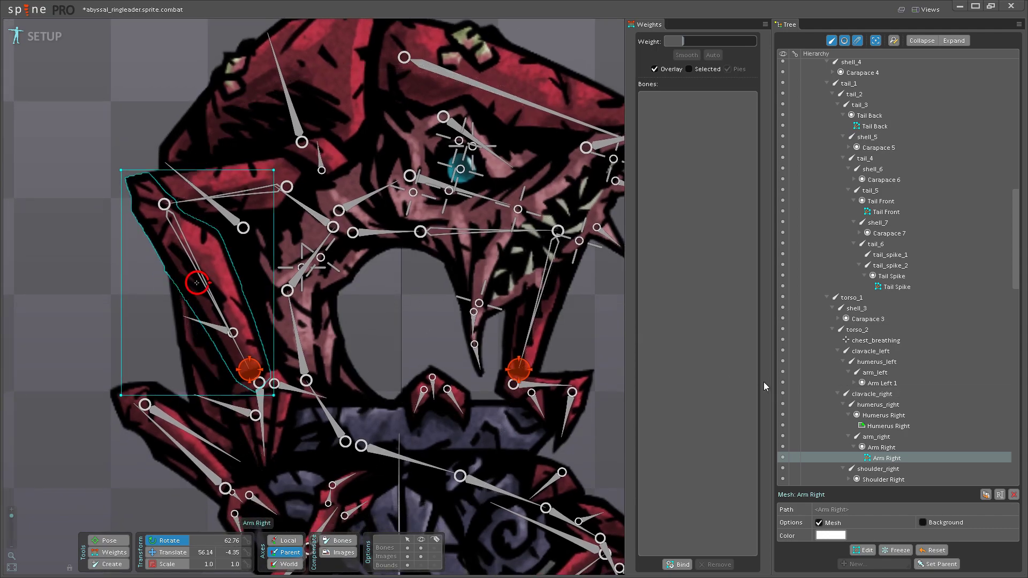
pyautogui.scroll(-4, 860, 437)
pyautogui.scroll(4, 860, 437)
pyautogui.scroll(1, 861, 441)
pyautogui.moveTo(866, 444)
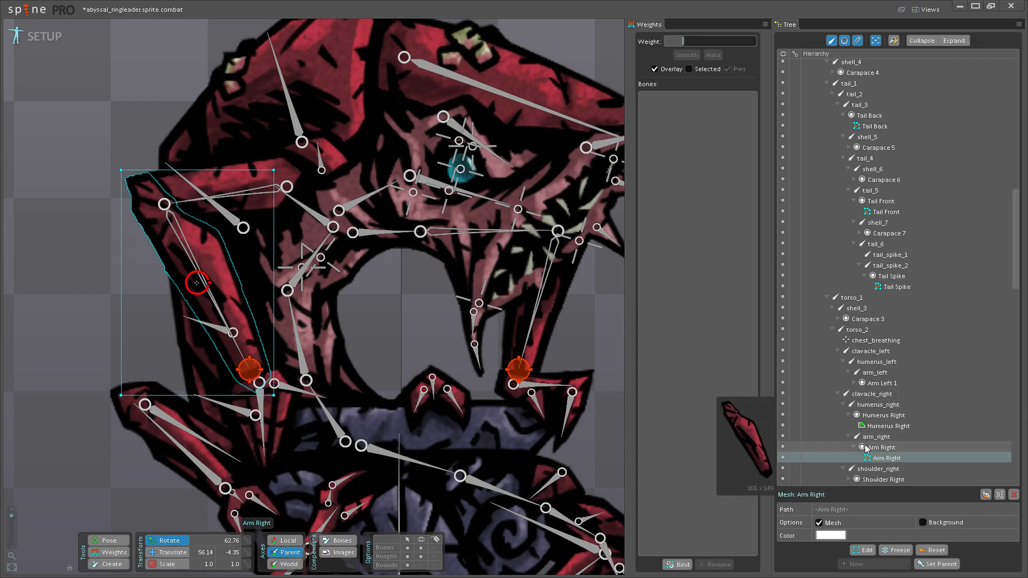
pyautogui.click(863, 551)
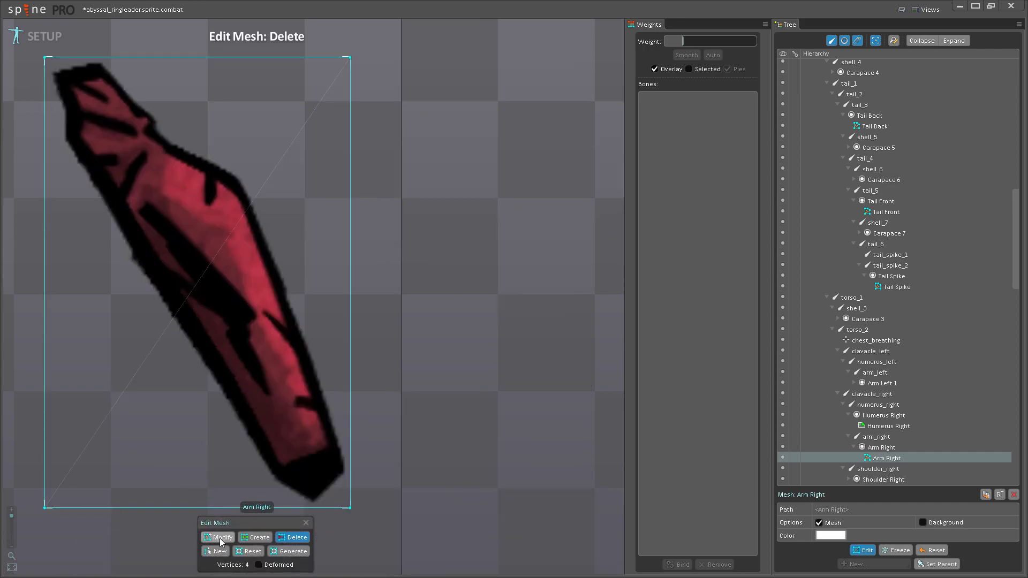
# - Add outline vertices around the forearm's wrist end and up its inner edge in the Arm Right mesh
pyautogui.click(221, 537)
pyautogui.click(256, 537)
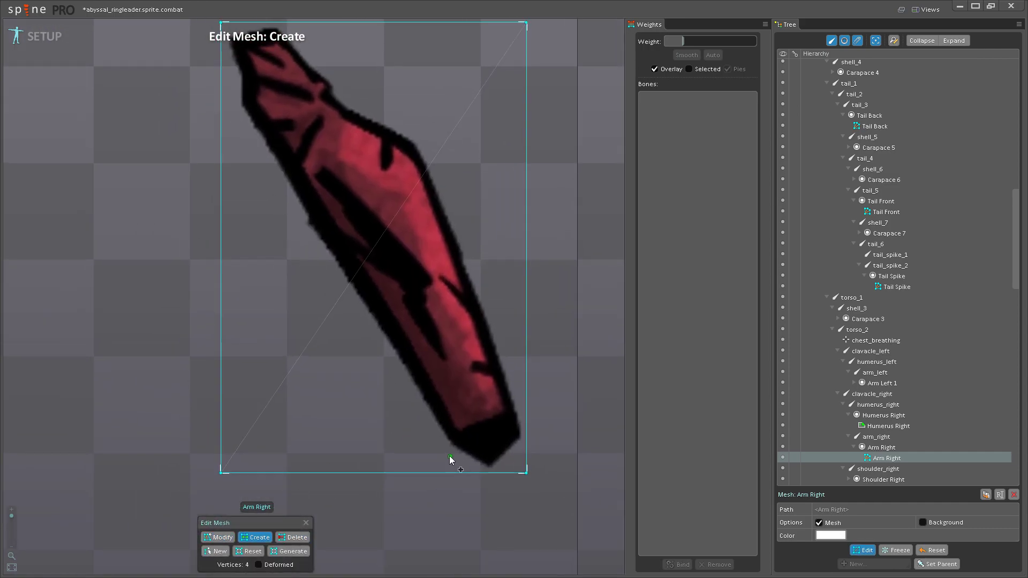
pyautogui.click(439, 445)
pyautogui.click(472, 473)
pyautogui.click(502, 473)
pyautogui.click(527, 440)
pyautogui.click(527, 403)
pyautogui.moveTo(526, 404); pyautogui.dragTo(578, 512)
pyautogui.click(527, 340)
pyautogui.click(482, 242)
# - Add mesh vertices across the elbow crease and down the forearm's outer edge
pyautogui.click(405, 212)
pyautogui.click(375, 223)
pyautogui.click(359, 252)
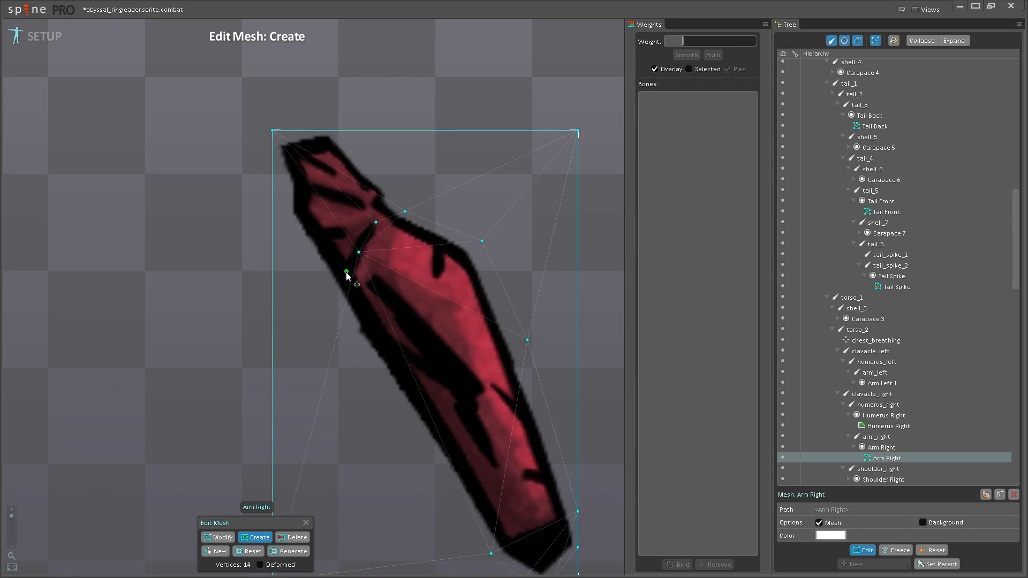
pyautogui.click(336, 293)
pyautogui.click(363, 355)
pyautogui.click(427, 458)
# - Outline the elbow's tip with vertices and add three more inside the elbow
pyautogui.moveTo(431, 261); pyautogui.dragTo(438, 373)
pyautogui.click(398, 295)
pyautogui.click(369, 262)
pyautogui.click(339, 242)
pyautogui.click(279, 278)
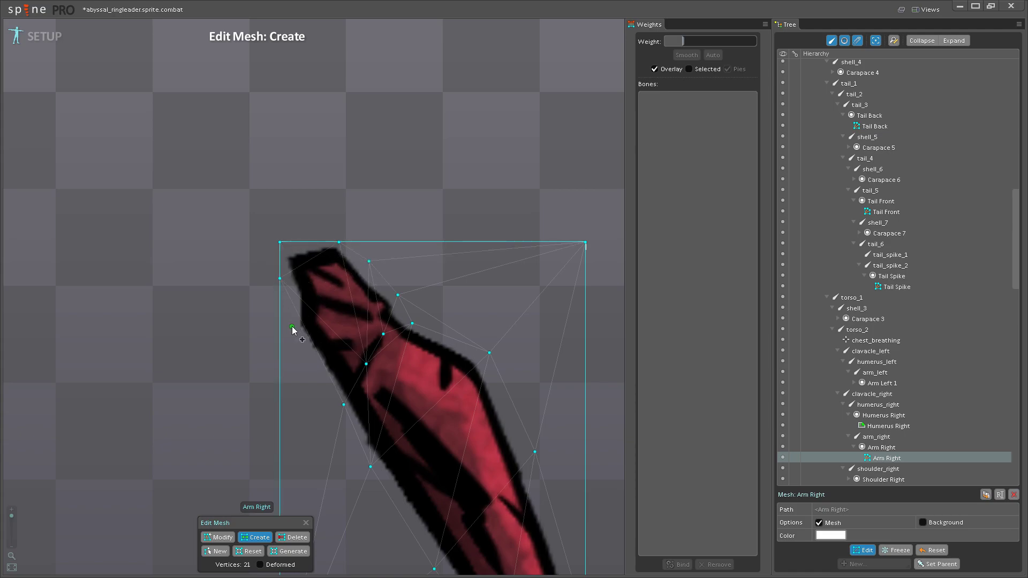
pyautogui.click(330, 322)
pyautogui.click(376, 312)
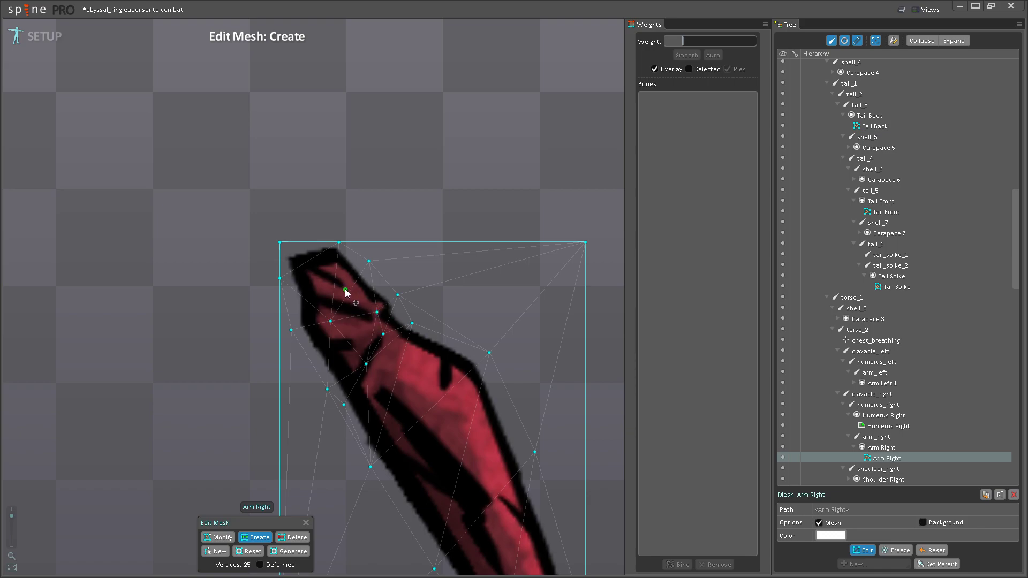
pyautogui.click(336, 284)
# - Delete the upper-right and both lower corner vertices, and finish editing the Arm Right mesh
pyautogui.scroll(-2, 386, 330)
pyautogui.click(293, 539)
pyautogui.click(522, 224)
pyautogui.scroll(-1, 519, 266)
pyautogui.click(491, 438)
pyautogui.click(281, 441)
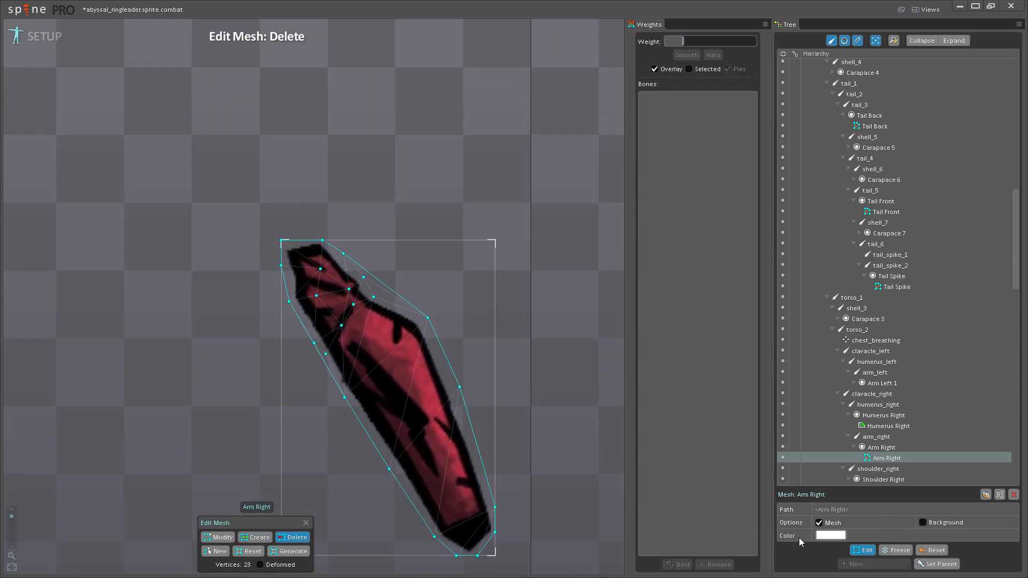
pyautogui.click(864, 551)
# - Bind the Arm Right mesh to arm_right and humerus_right
pyautogui.click(678, 565)
pyautogui.scroll(2, 419, 383)
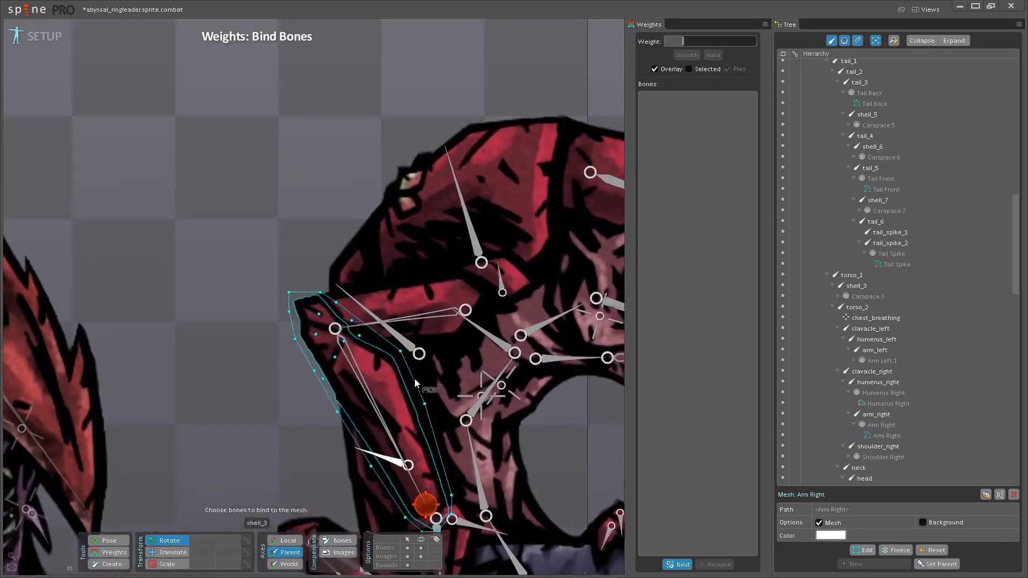
pyautogui.click(376, 406)
pyautogui.click(364, 324)
pyautogui.click(677, 565)
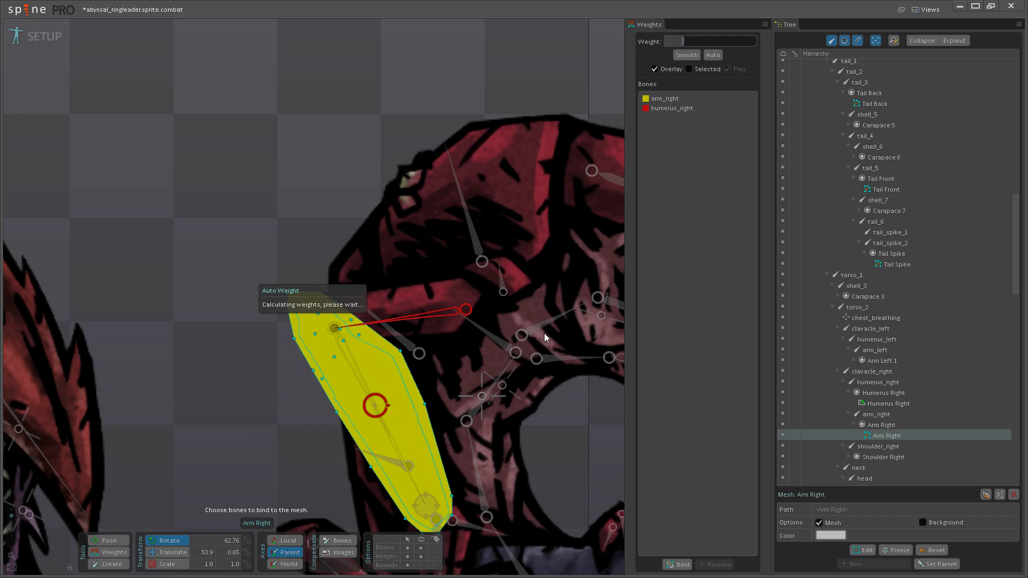
# - Examine the bound Arm Right mesh and its weight overlay from the whole creature down to the elbow
pyautogui.scroll(-4, 300, 321)
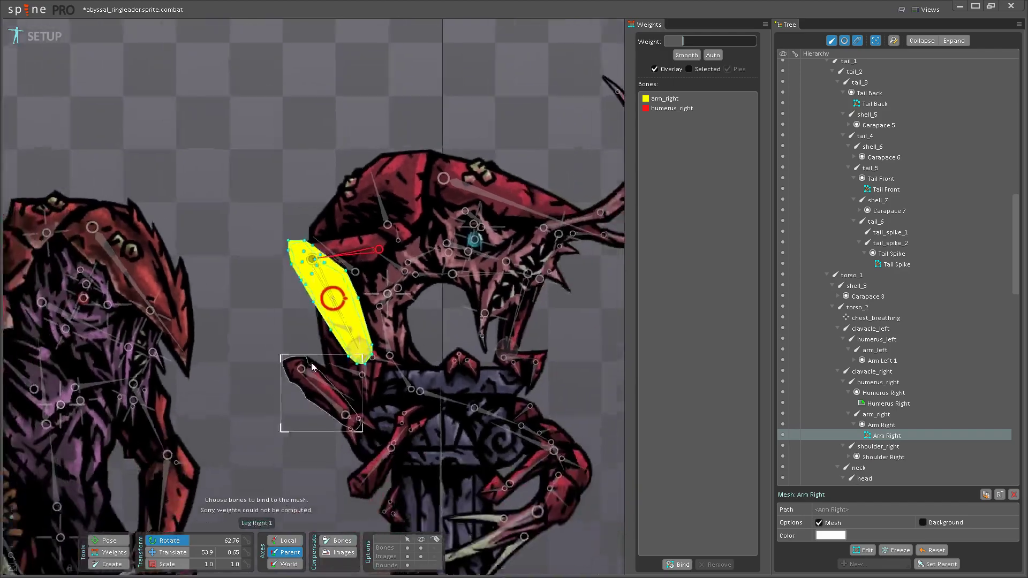
pyautogui.moveTo(264, 420); pyautogui.dragTo(4, 345)
pyautogui.moveTo(338, 346); pyautogui.dragTo(431, 425)
pyautogui.moveTo(439, 370); pyautogui.dragTo(514, 412)
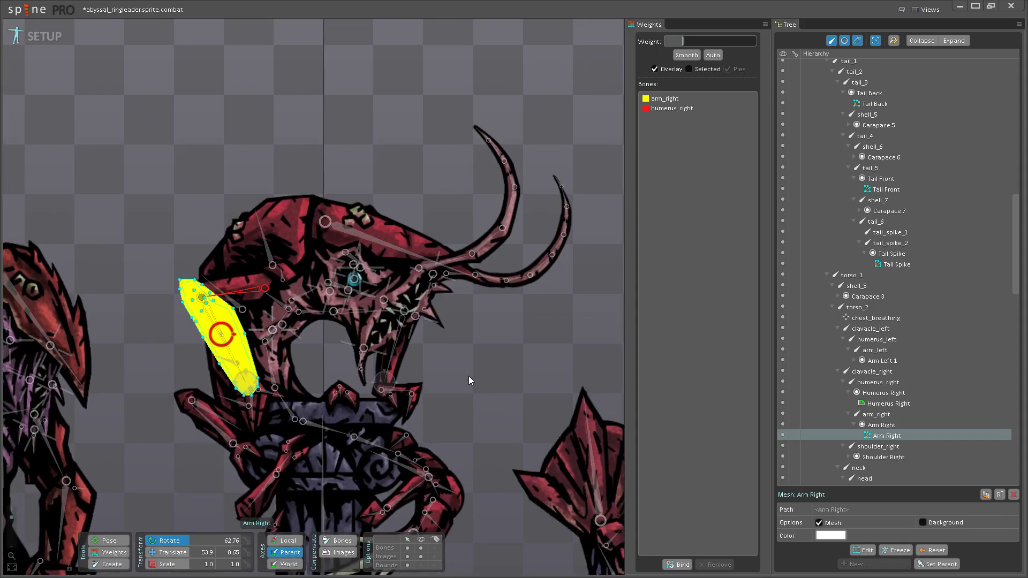
pyautogui.moveTo(314, 361); pyautogui.dragTo(454, 352)
pyautogui.scroll(2, 440, 348)
pyautogui.moveTo(336, 299); pyautogui.dragTo(363, 368)
pyautogui.scroll(2, 316, 339)
pyautogui.moveTo(250, 296); pyautogui.dragTo(186, 331)
pyautogui.moveTo(162, 299); pyautogui.dragTo(124, 284)
pyautogui.moveTo(192, 293); pyautogui.dragTo(101, 259)
pyautogui.scroll(-1, 141, 260)
pyautogui.scroll(1, 185, 318)
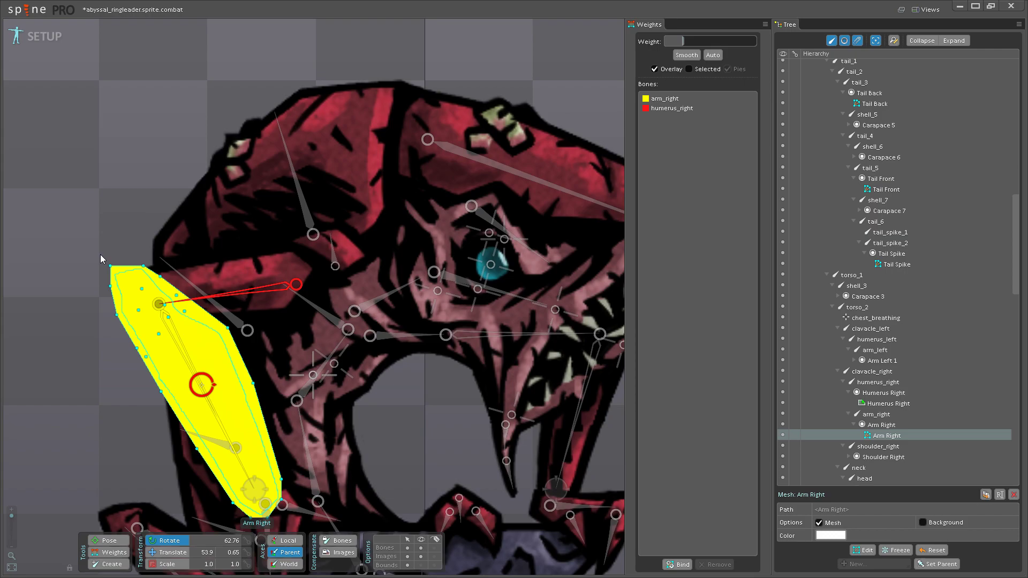
# - Raise humerus_right's weight on Arm Right's upper and inner elbow vertices, setting the vertex beside the joint to 72
pyautogui.moveTo(270, 345); pyautogui.dragTo(262, 293)
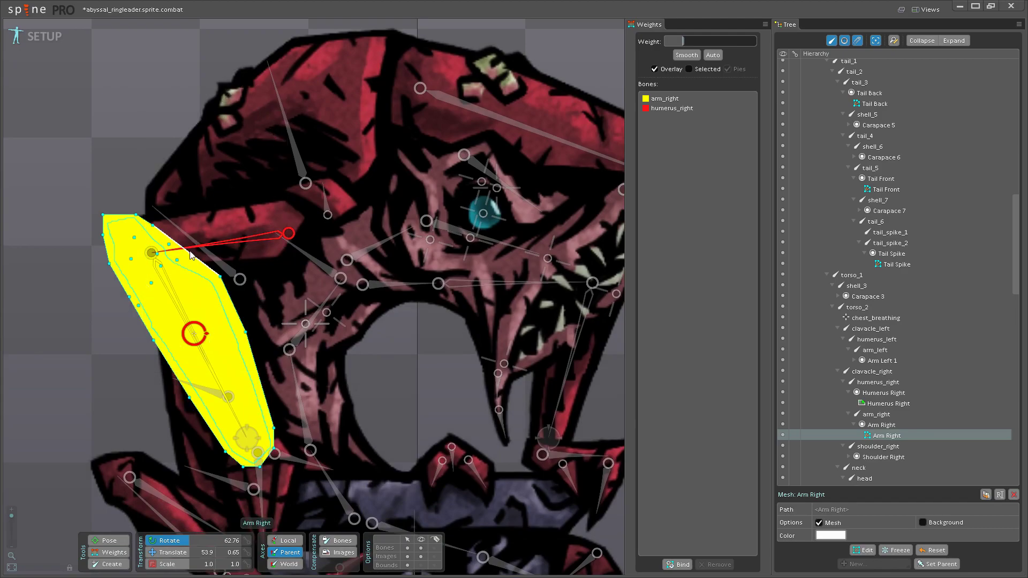
pyautogui.click(110, 552)
pyautogui.moveTo(185, 255); pyautogui.dragTo(331, 274)
pyautogui.scroll(3, 329, 273)
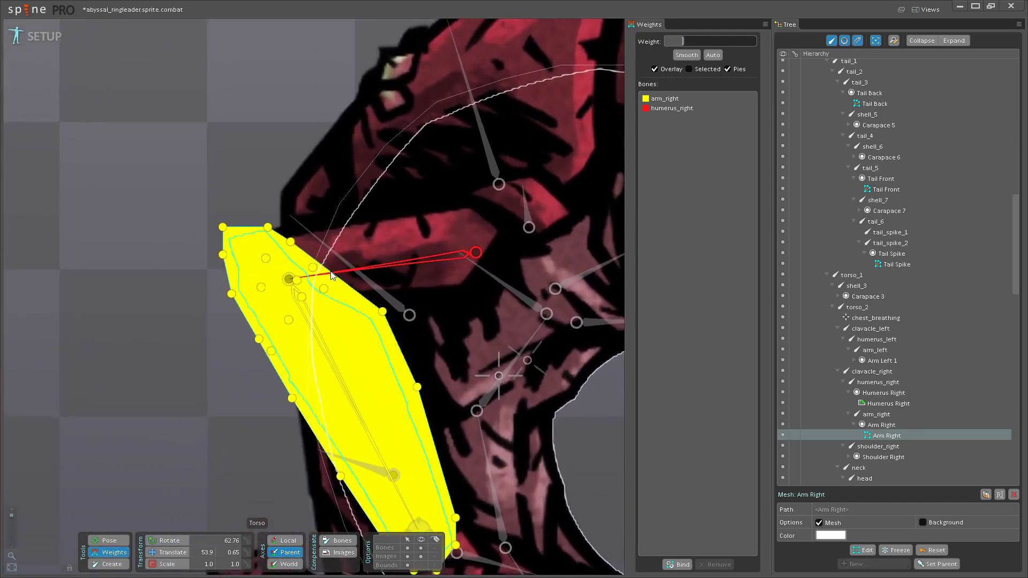
pyautogui.click(330, 274)
pyautogui.moveTo(265, 259); pyautogui.dragTo(239, 119)
pyautogui.moveTo(289, 241); pyautogui.dragTo(268, 96)
pyautogui.moveTo(315, 260); pyautogui.dragTo(305, 144)
pyautogui.moveTo(299, 280); pyautogui.dragTo(320, 223)
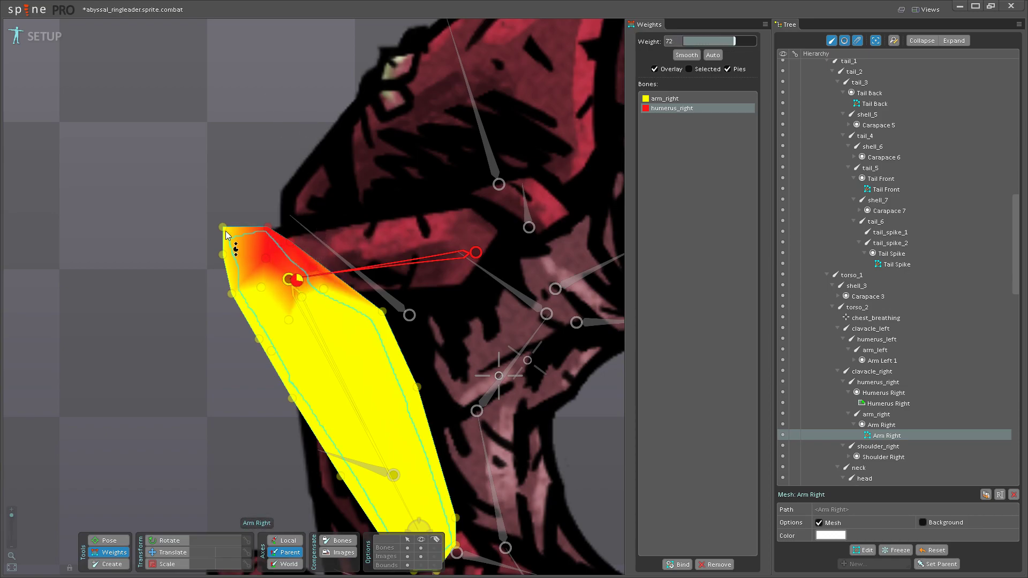
# - Add humerus_right influence to the elbow's outer vertices, setting the outer-edge vertex level with the joint to 20.8
pyautogui.moveTo(223, 229); pyautogui.dragTo(216, 150)
pyautogui.moveTo(223, 255); pyautogui.dragTo(256, 223)
pyautogui.moveTo(262, 286)
pyautogui.mouseDown()
pyautogui.moveTo(275, 274)
pyautogui.moveTo(256, 280)
pyautogui.moveTo(256, 268)
pyautogui.mouseUp()
# - Pose torso_2 to test how the right elbow deforms, and undo the pose change
pyautogui.moveTo(274, 300); pyautogui.dragTo(286, 395)
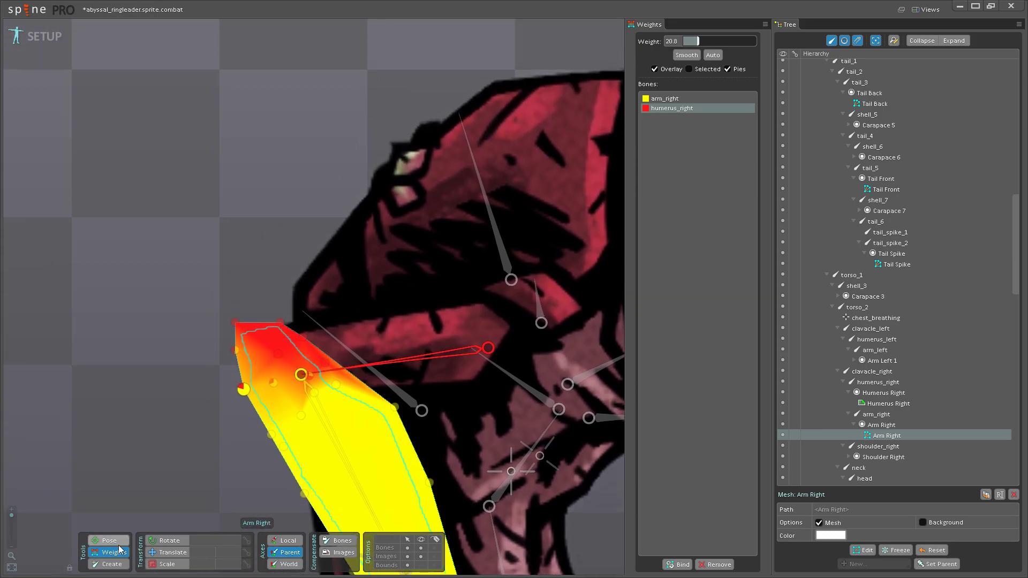
pyautogui.click(118, 542)
pyautogui.scroll(-2, 337, 432)
pyautogui.moveTo(338, 432); pyautogui.dragTo(251, 324)
pyautogui.click(372, 329)
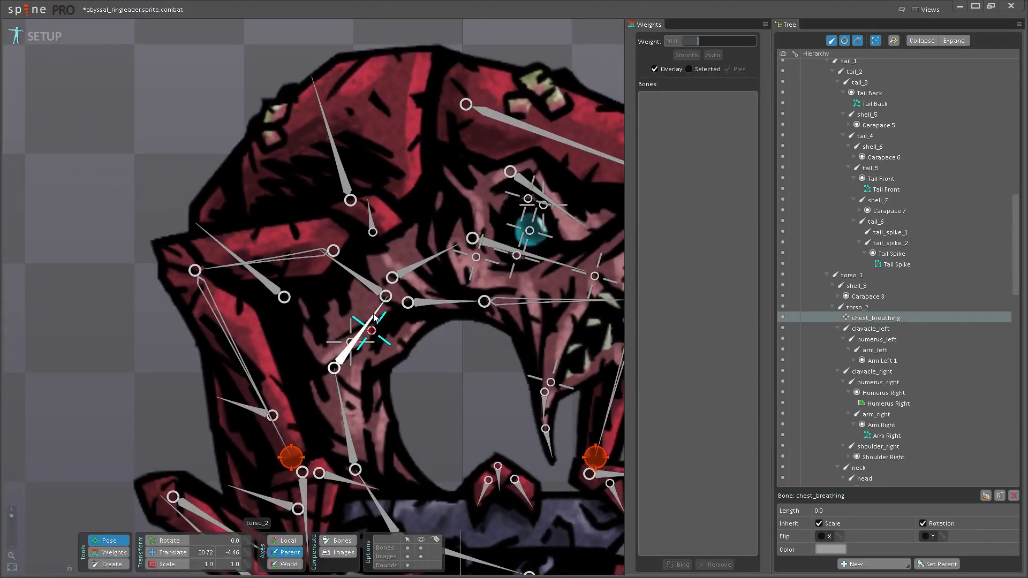
pyautogui.click(377, 311)
pyautogui.moveTo(372, 320); pyautogui.dragTo(348, 294)
pyautogui.hotkey('ctrl', 'z')
pyautogui.scroll(-2, 289, 256)
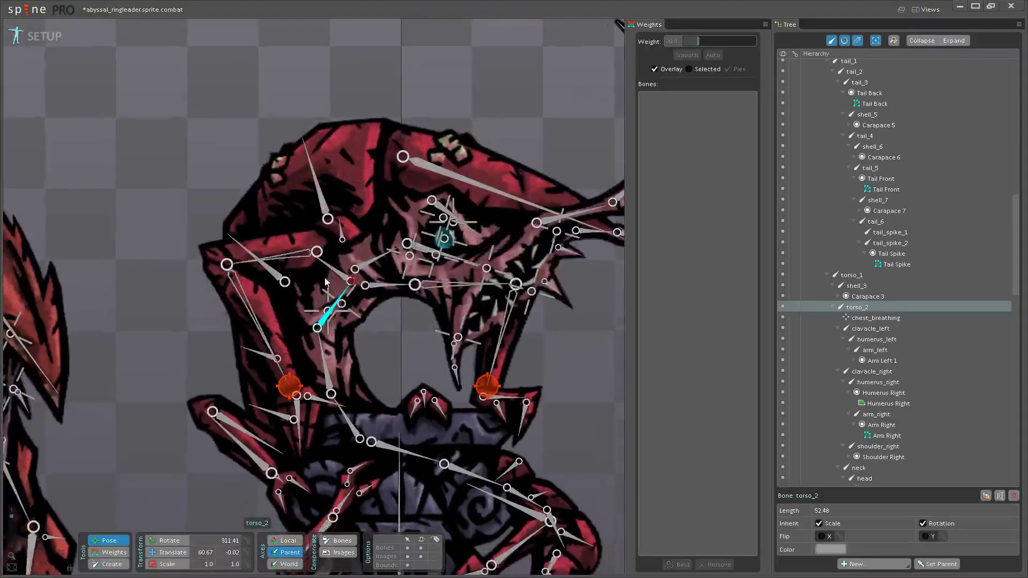
pyautogui.click(341, 304)
pyautogui.click(339, 296)
pyautogui.moveTo(353, 276); pyautogui.dragTo(369, 258)
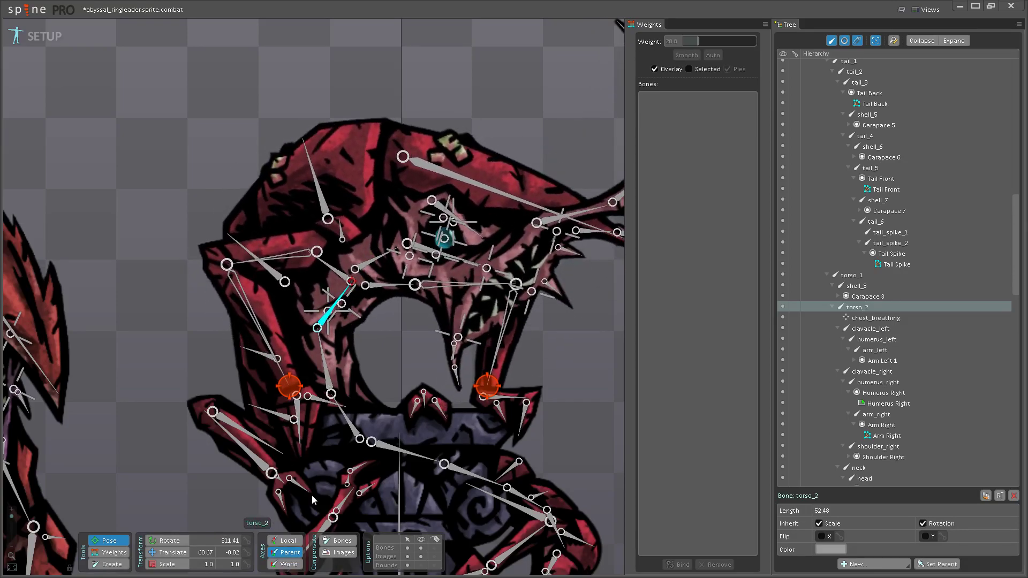
# - Move the hips bone upward to test the right elbow's bending, and undo the move
pyautogui.click(354, 429)
pyautogui.press('v')
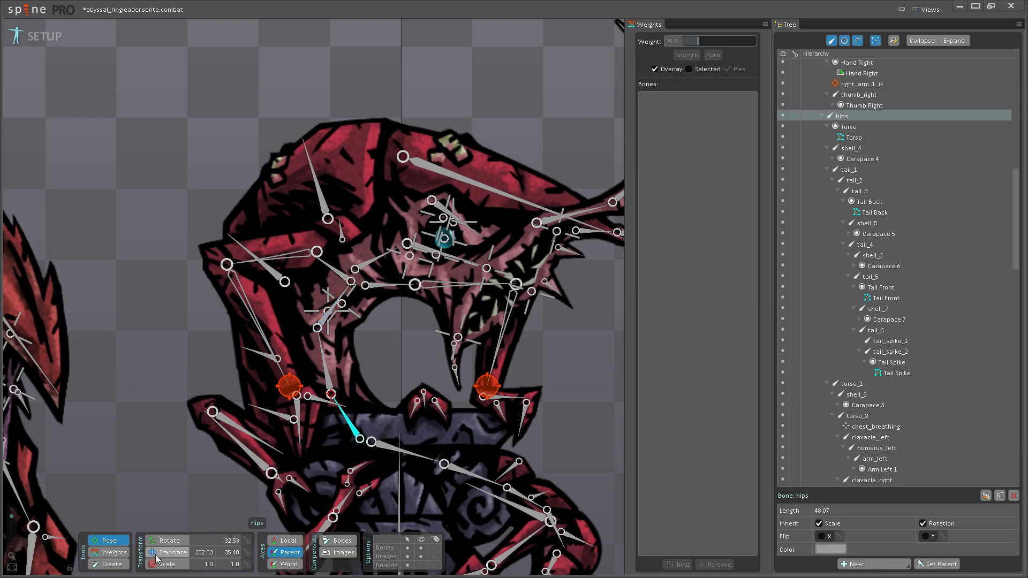
pyautogui.moveTo(351, 426); pyautogui.dragTo(343, 361)
pyautogui.hotkey('ctrl', 'z')
# - Set humerus_right's weight to 10.4 on Arm Right's outer-edge vertex just below the elbow
pyautogui.click(114, 552)
pyautogui.moveTo(236, 273); pyautogui.dragTo(329, 320)
pyautogui.scroll(4, 330, 316)
pyautogui.click(348, 320)
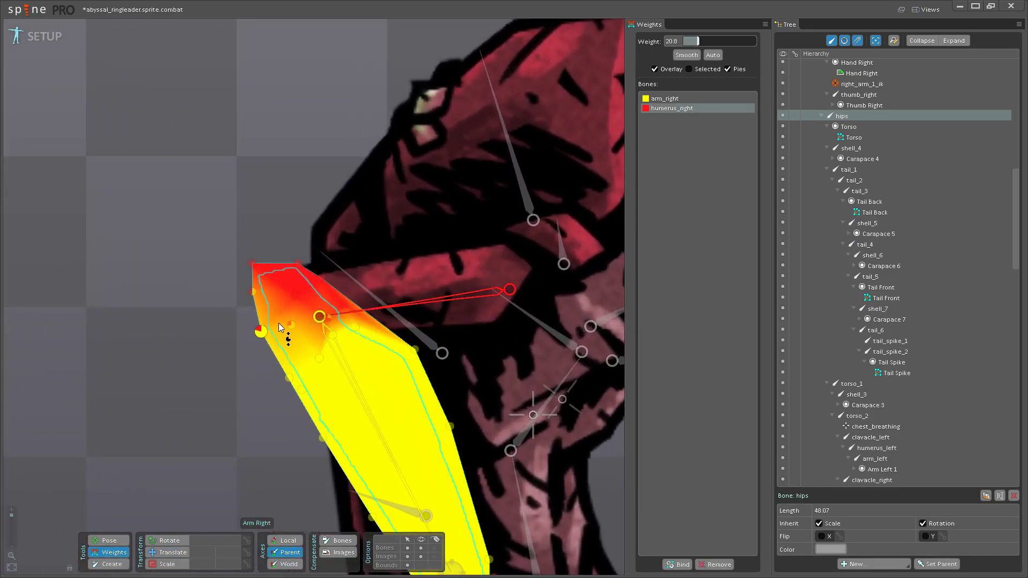
pyautogui.moveTo(288, 377); pyautogui.dragTo(294, 362)
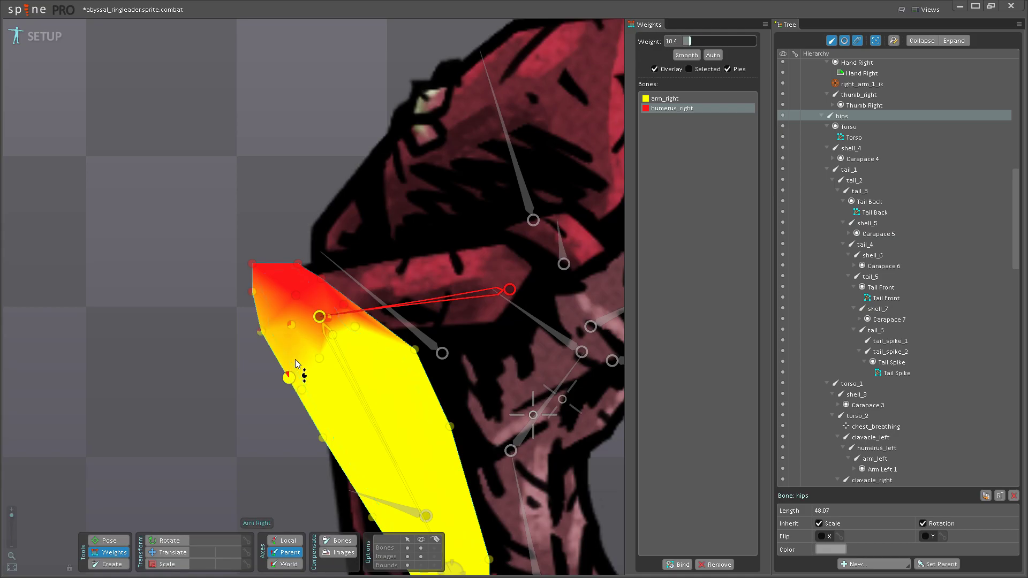
# - Rebalance arm_right's weight on the vertices inside the elbow, and set it to 81.6 on the nearby outer-edge vertex
pyautogui.click(339, 353)
pyautogui.click(296, 292)
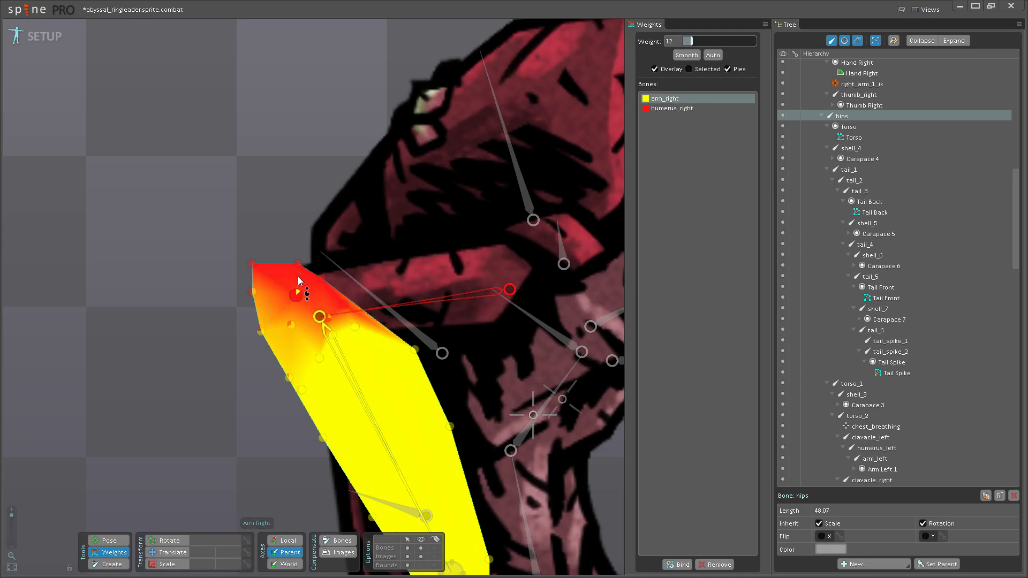
pyautogui.moveTo(328, 317); pyautogui.dragTo(338, 297)
pyautogui.moveTo(292, 324); pyautogui.dragTo(299, 307)
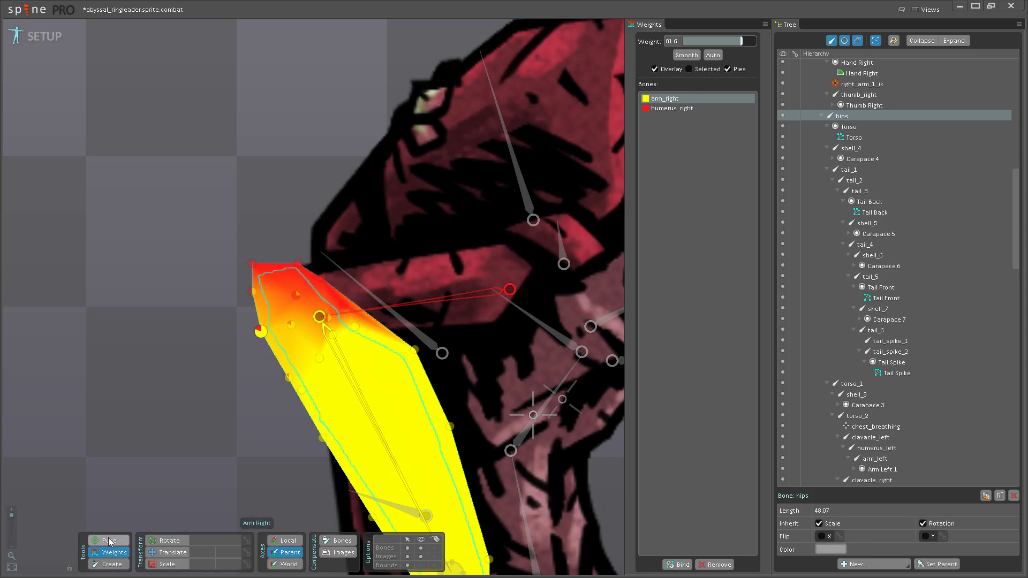
# - Shift the hips to check Arm Right's adjusted weights in a bent pose, and undo the shift
pyautogui.click(110, 541)
pyautogui.scroll(-3, 372, 376)
pyautogui.moveTo(480, 458); pyautogui.dragTo(392, 390)
pyautogui.press('t')
pyautogui.click(114, 553)
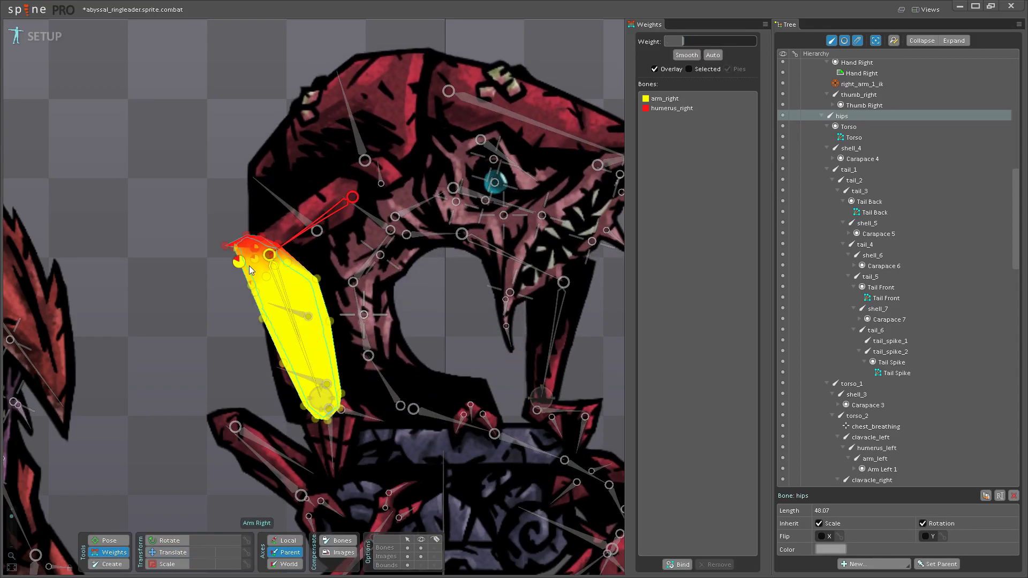
pyautogui.hotkey('ctrl', 'z')
# - Increase arm_right's weight on the elbow tip's outline vertices, setting the tip's inner corner to 21.6
pyautogui.moveTo(224, 240); pyautogui.dragTo(264, 301)
pyautogui.scroll(4, 264, 301)
pyautogui.click(327, 370)
pyautogui.click(247, 281)
pyautogui.click(293, 282)
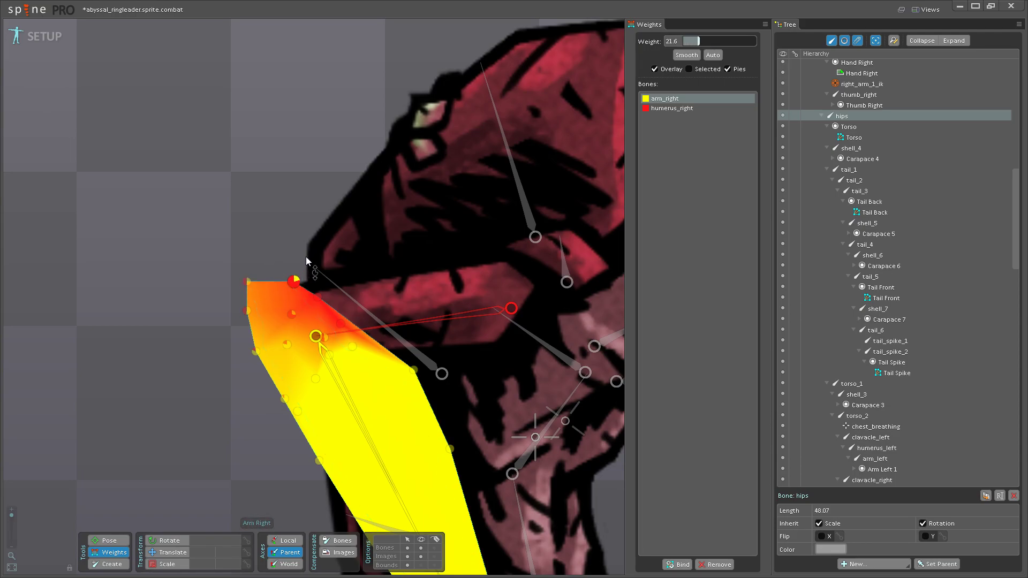
pyautogui.click(246, 310)
pyautogui.click(256, 351)
# - Translate the hips bone once more to test the elbow tip's new weights, and undo the translation
pyautogui.scroll(-3, 261, 397)
pyautogui.press('g')
pyautogui.moveTo(274, 459); pyautogui.dragTo(133, 424)
pyautogui.click(168, 552)
pyautogui.moveTo(387, 390); pyautogui.dragTo(389, 328)
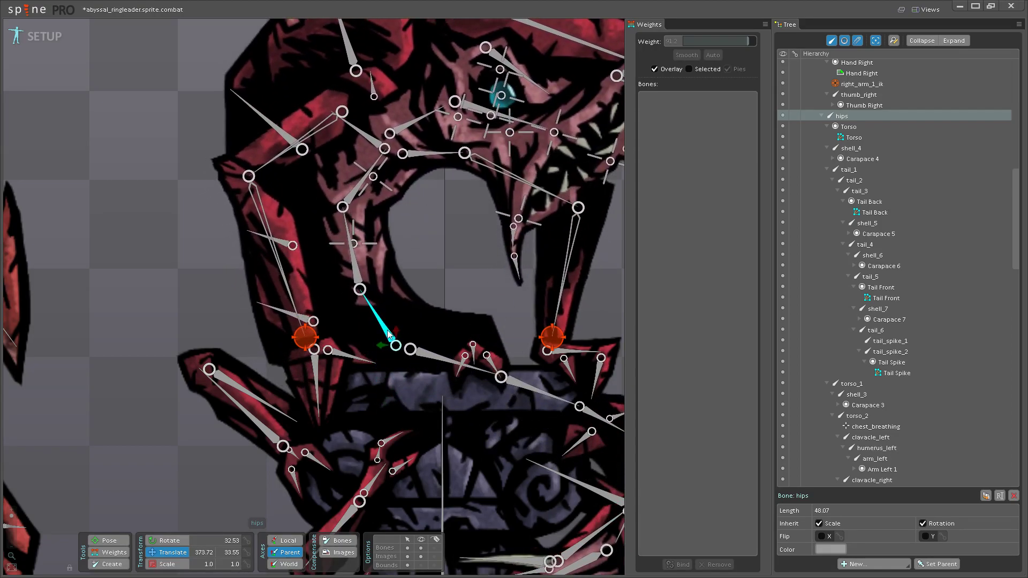
pyautogui.hotkey('ctrl', 'z')
# - Save the project
pyautogui.hotkey('ctrl', 's')
pyautogui.scroll(-5, 388, 332)
pyautogui.scroll(4, 438, 314)
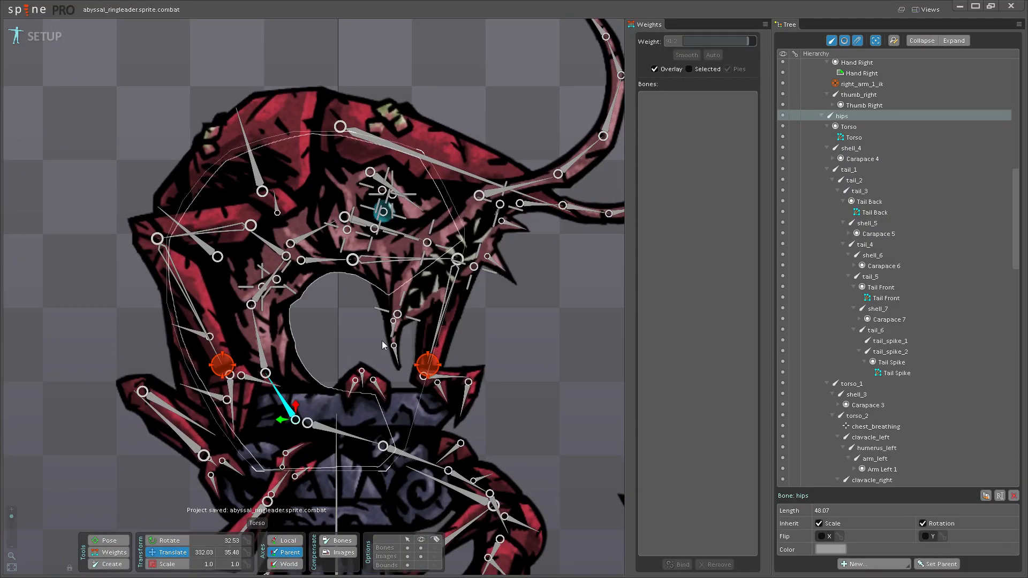
pyautogui.moveTo(294, 321); pyautogui.dragTo(292, 197)
pyautogui.scroll(-2, 294, 322)
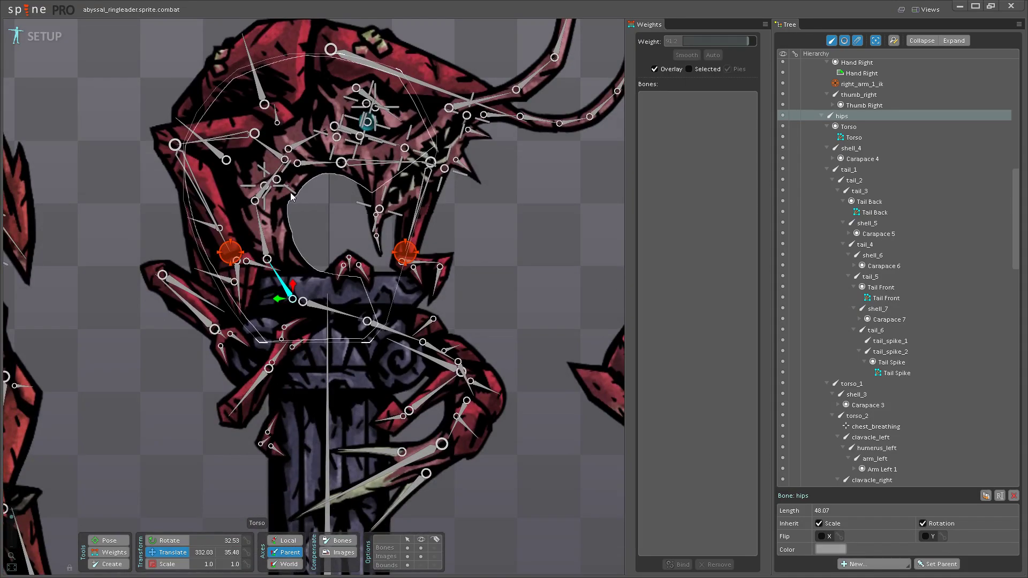
# - Try rotating leg_right_1 outward to test the Leg Right 1 image, and undo the rotation
pyautogui.scroll(3, 182, 297)
pyautogui.click(171, 300)
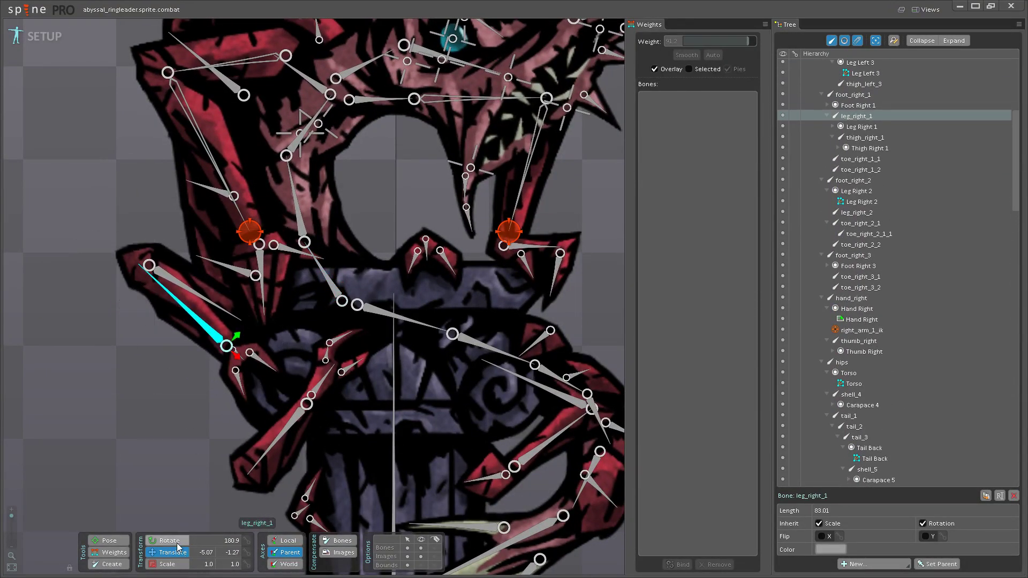
pyautogui.click(184, 308)
pyautogui.moveTo(175, 290); pyautogui.dragTo(167, 307)
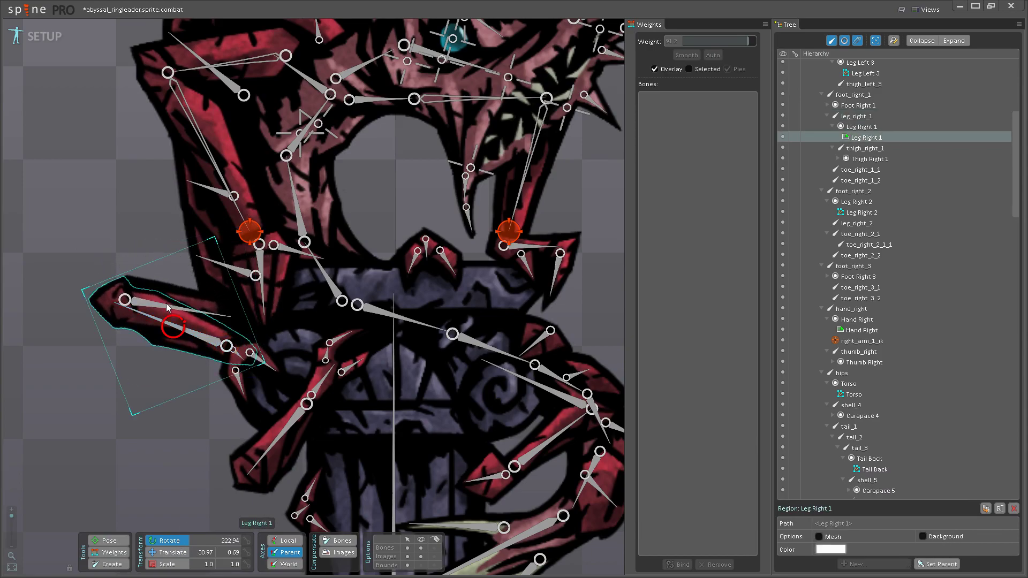
pyautogui.hotkey('ctrl', 'z')
# - Select the Hand Left 1 image and turn it into a mesh
pyautogui.moveTo(575, 361); pyautogui.dragTo(404, 324)
pyautogui.scroll(3, 373, 310)
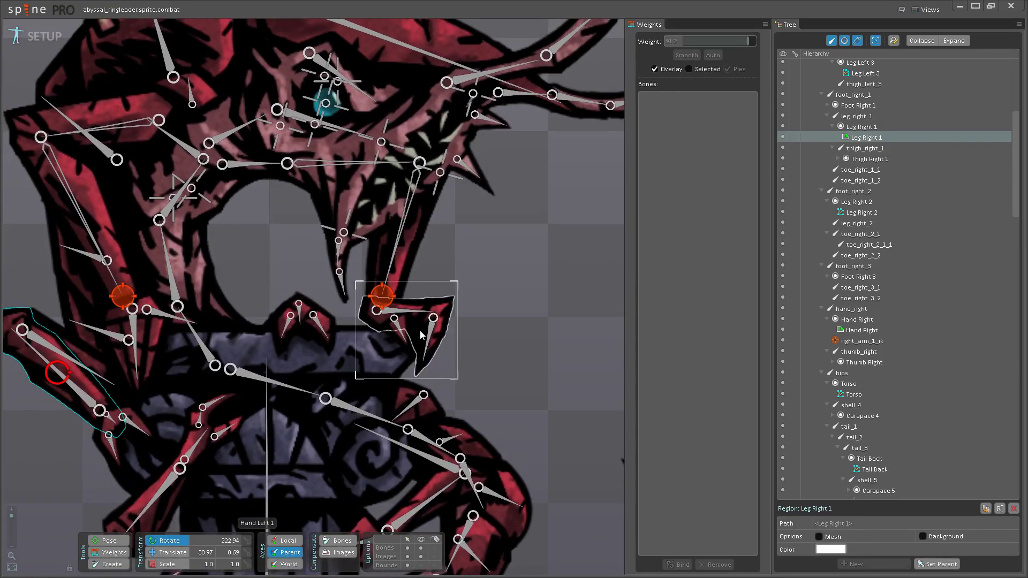
pyautogui.moveTo(364, 345); pyautogui.dragTo(359, 301)
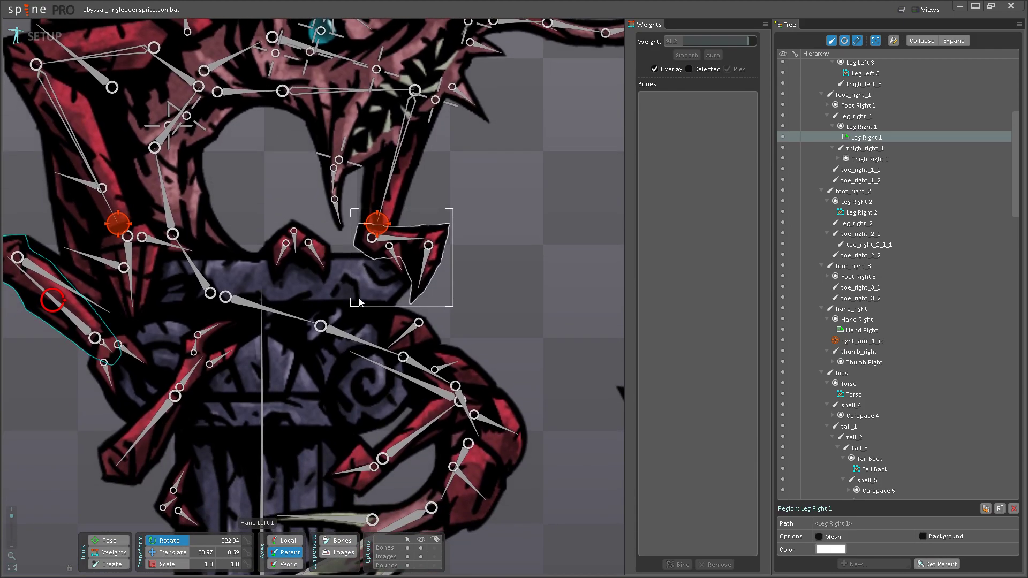
pyautogui.moveTo(359, 302); pyautogui.dragTo(363, 378)
pyautogui.scroll(3, 408, 347)
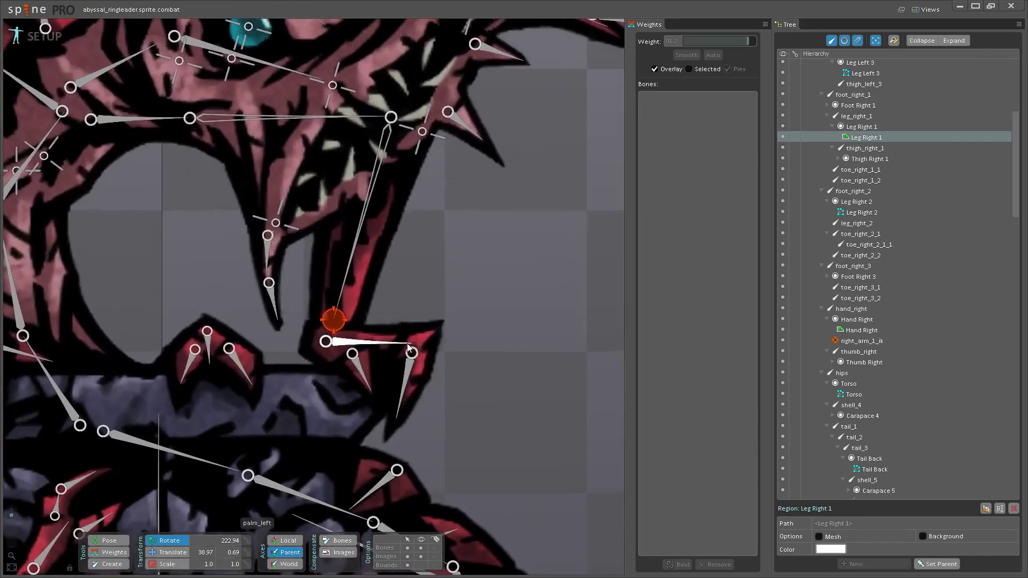
pyautogui.click(408, 347)
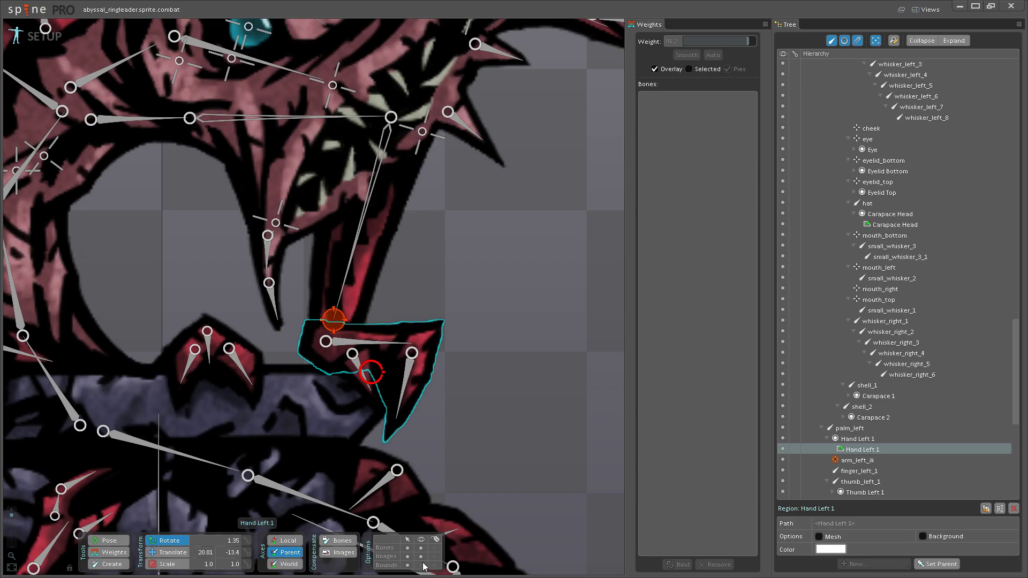
pyautogui.click(822, 538)
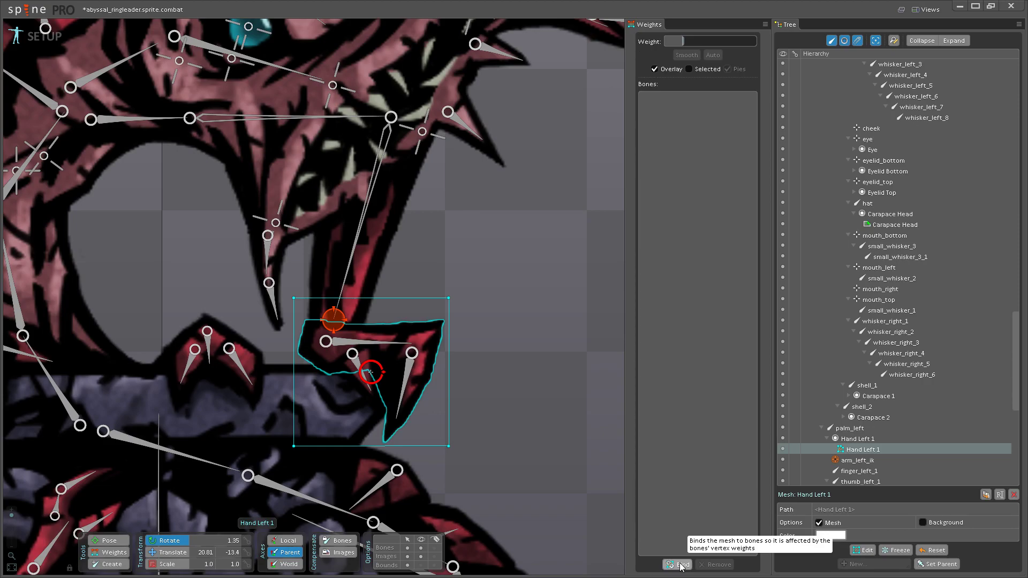
# - Edit the Hand Left 1 mesh, adding vertices along the palm's underside and down the claw's inner edge to its tip
pyautogui.scroll(-5, 209, 278)
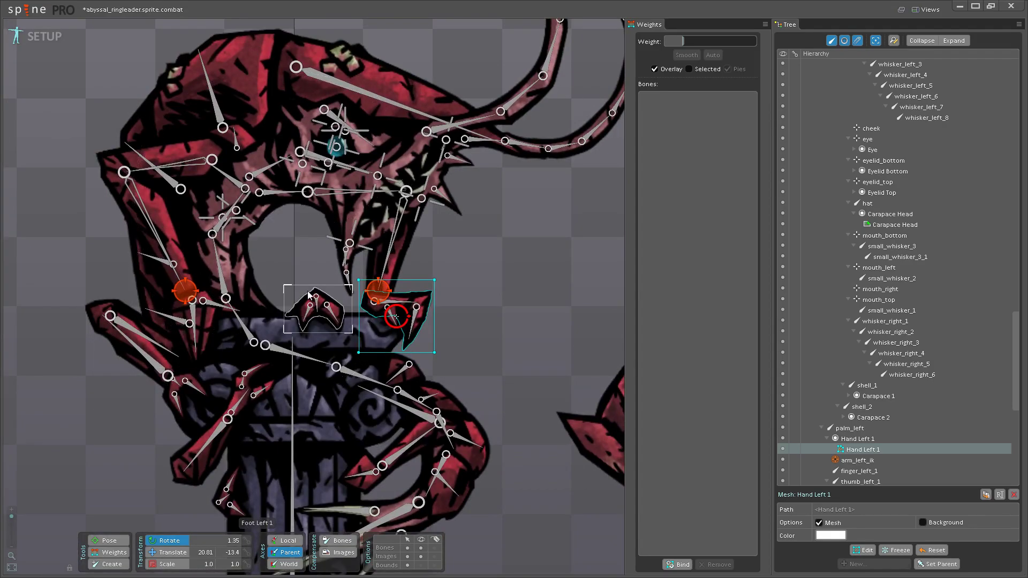
pyautogui.scroll(4, 396, 322)
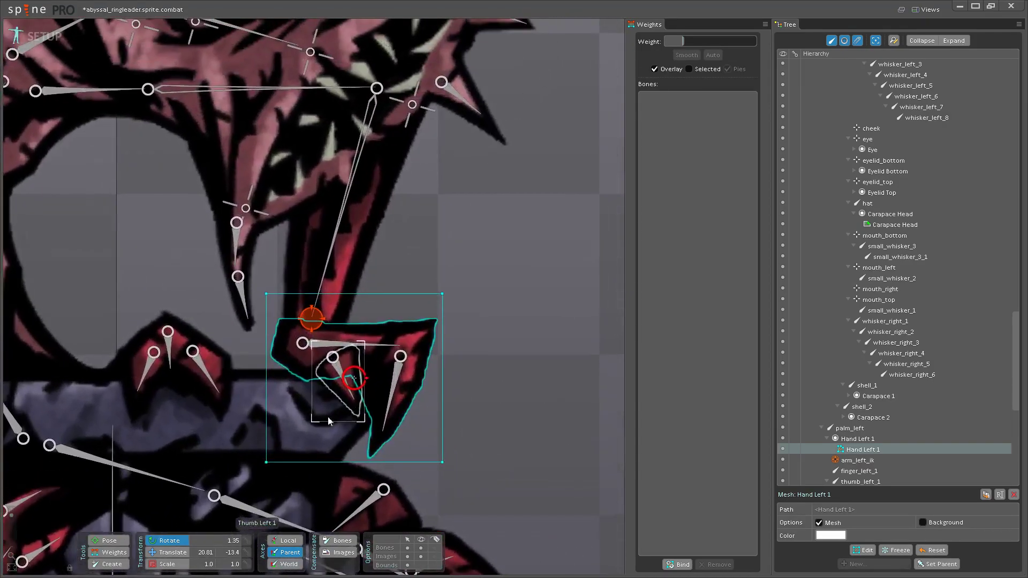
pyautogui.scroll(-2, 450, 383)
pyautogui.moveTo(450, 383); pyautogui.dragTo(448, 465)
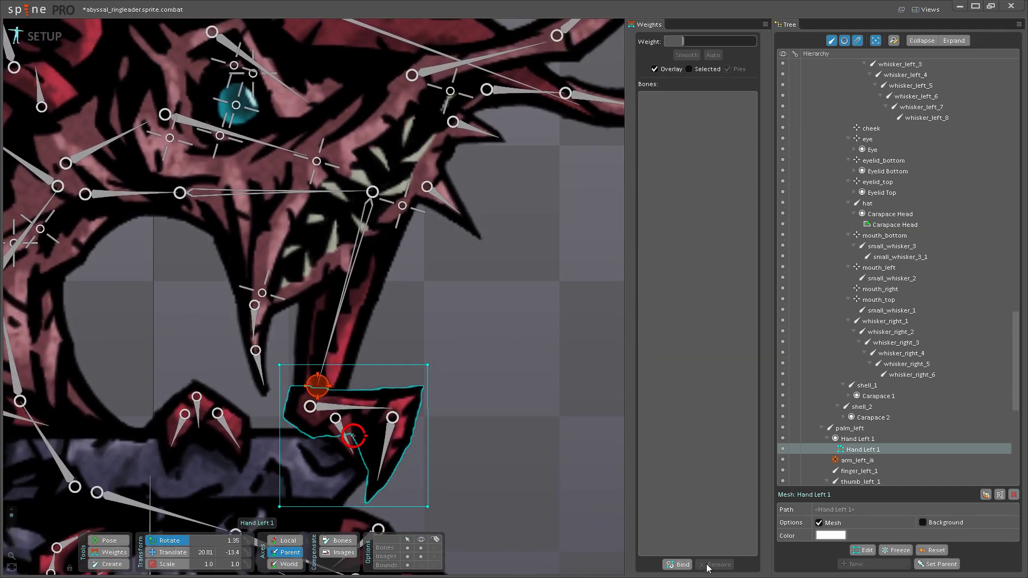
pyautogui.click(859, 551)
pyautogui.click(256, 537)
pyautogui.click(242, 391)
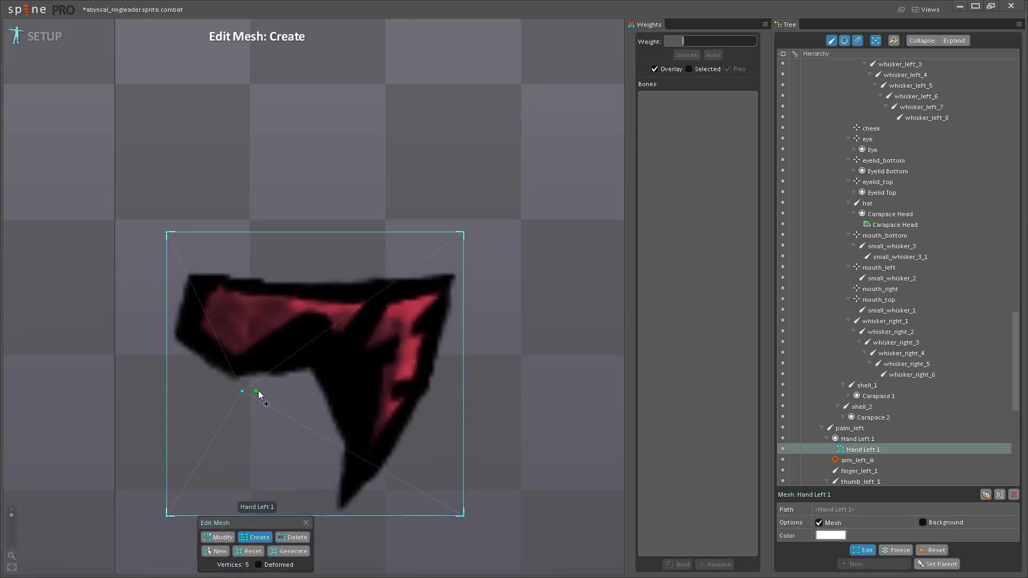
pyautogui.click(308, 385)
pyautogui.click(335, 445)
pyautogui.click(327, 515)
pyautogui.click(355, 516)
# - Add vertices around the claw's outer edge, the hand's top and the wrist end, with two inside the finger's bend
pyautogui.click(404, 462)
pyautogui.click(435, 393)
pyautogui.click(459, 270)
pyautogui.click(448, 258)
pyautogui.click(313, 265)
pyautogui.click(201, 257)
pyautogui.click(167, 266)
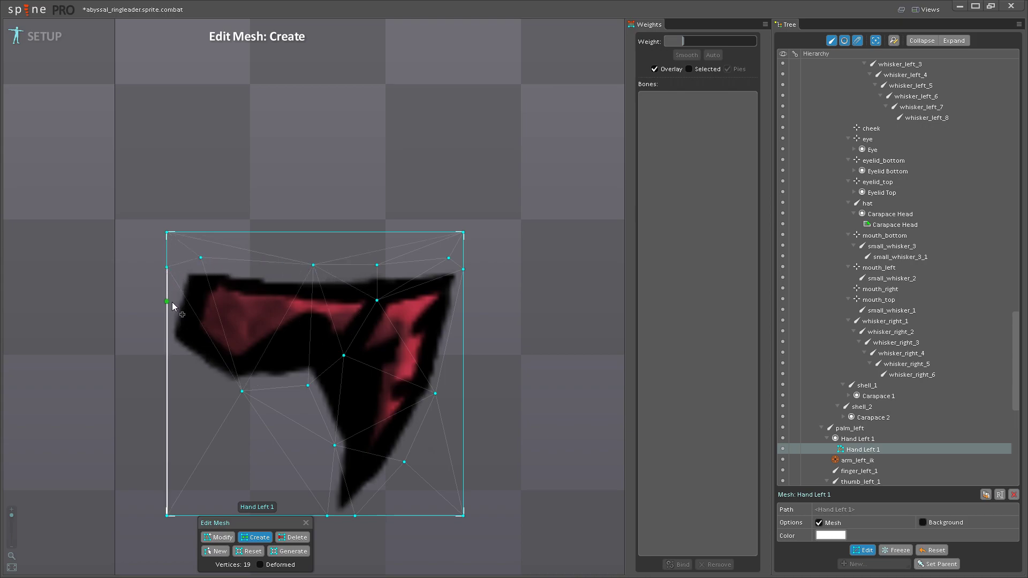
pyautogui.click(167, 344)
# - Delete the four original corner vertices of the Hand Left 1 mesh
pyautogui.moveTo(209, 370); pyautogui.dragTo(178, 421)
pyautogui.click(293, 537)
pyautogui.click(430, 285)
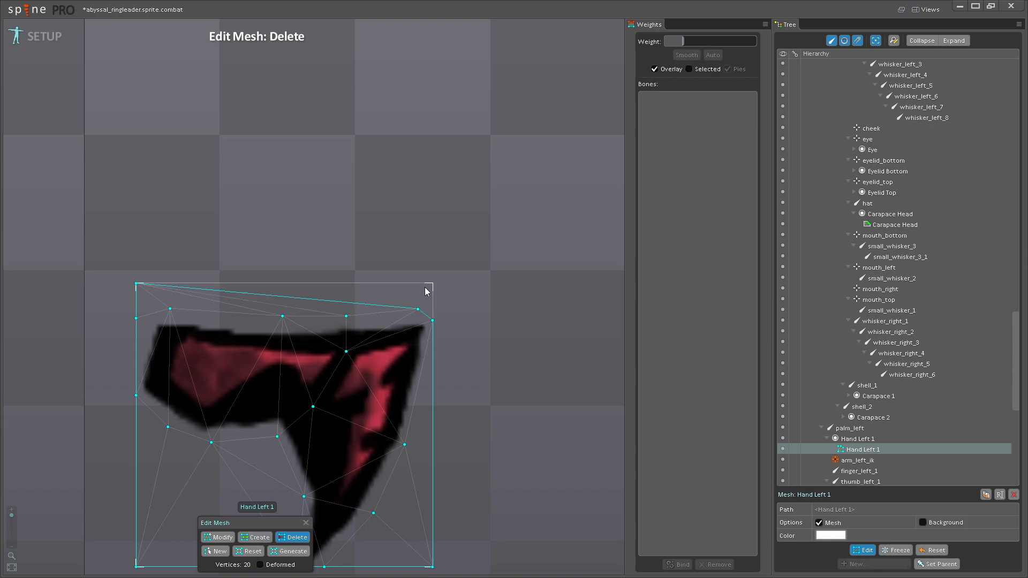
pyautogui.scroll(-3, 300, 268)
pyautogui.click(175, 276)
pyautogui.click(175, 489)
pyautogui.click(397, 488)
# - Add three more vertices along the inner curve between palm and claw, and finish editing the mesh
pyautogui.click(255, 537)
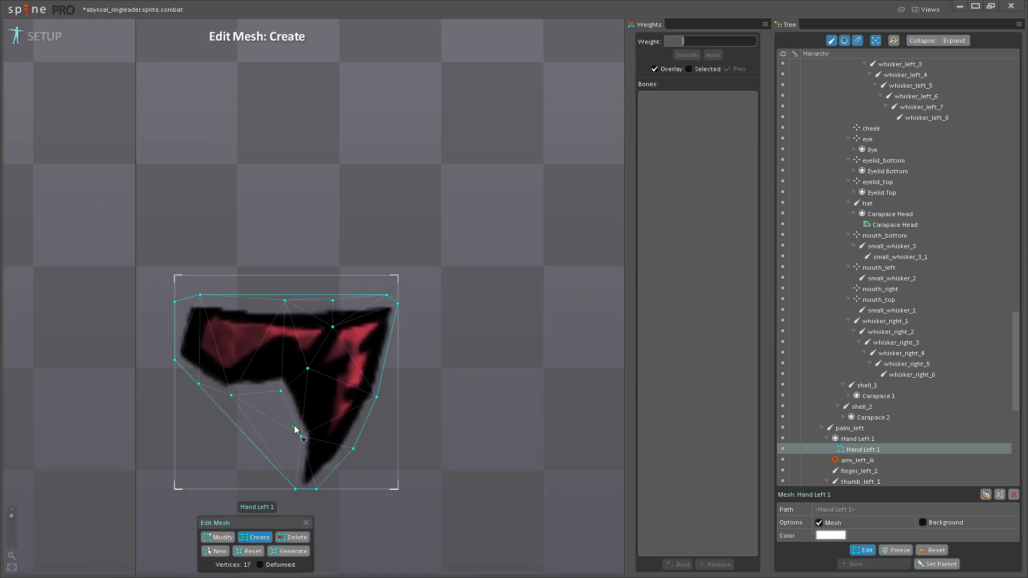
pyautogui.click(256, 394)
pyautogui.moveTo(303, 454); pyautogui.dragTo(312, 431)
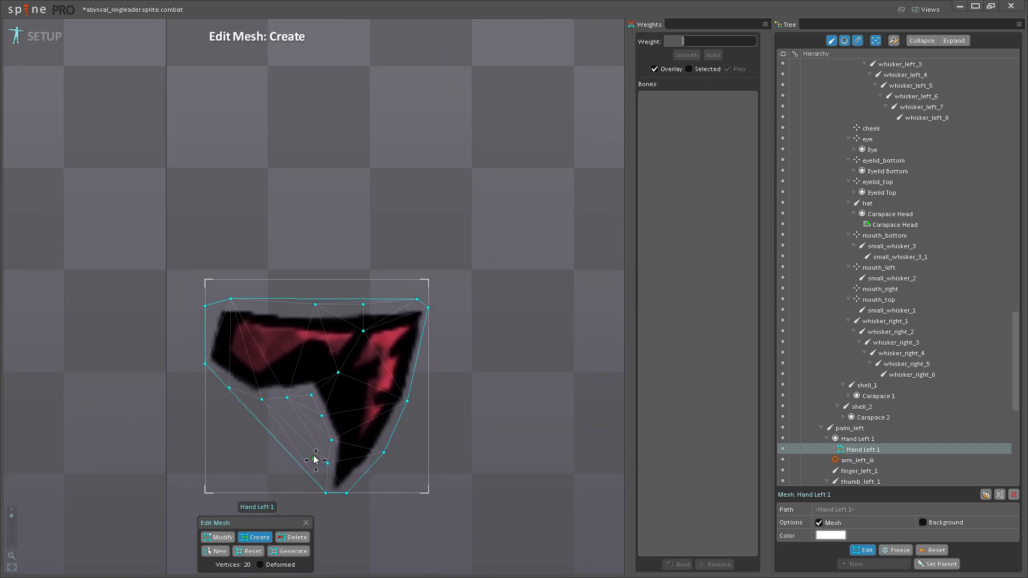
pyautogui.click(859, 554)
# - Bind the Hand Left 1 mesh to palm_left and finger_left_1
pyautogui.click(688, 565)
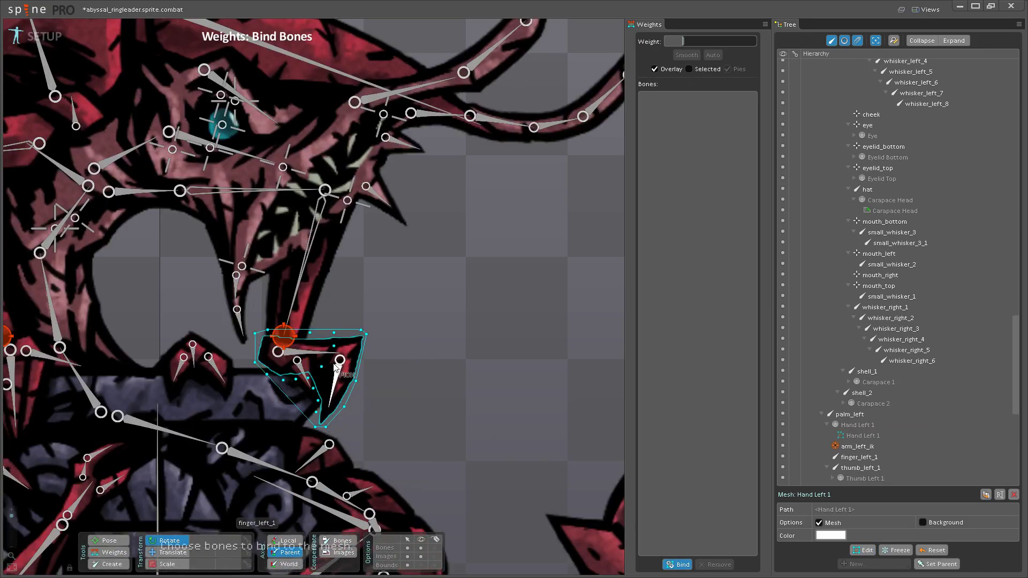
pyautogui.scroll(2, 314, 351)
pyautogui.click(314, 352)
pyautogui.click(356, 382)
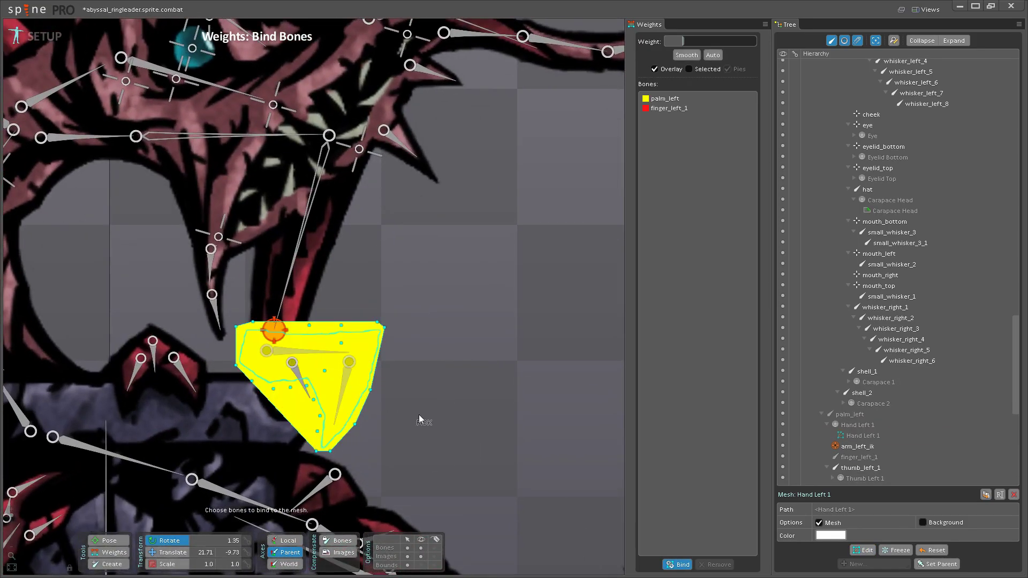
pyautogui.click(674, 564)
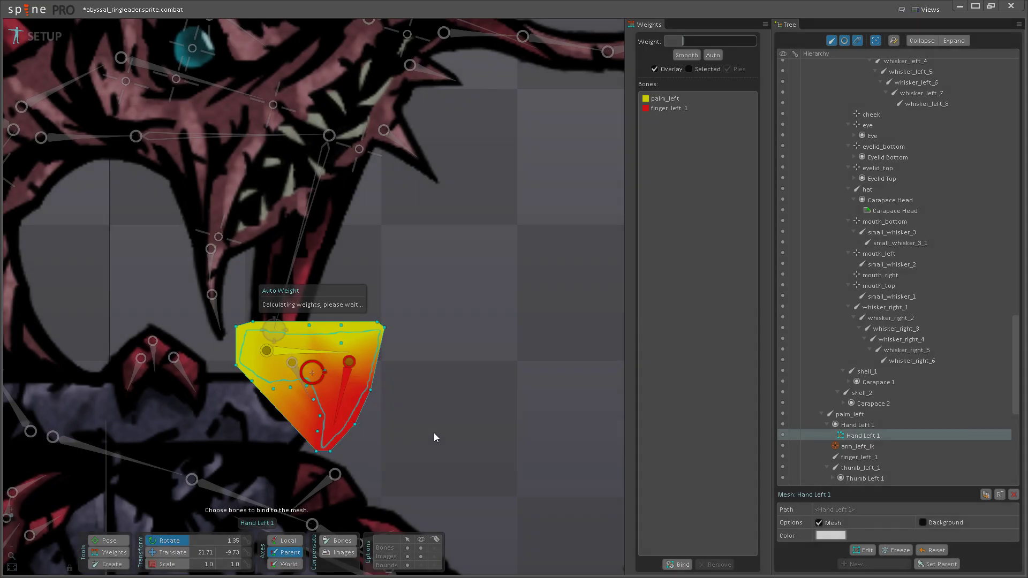
# - Deselect the Hand Left 1 mesh and hide all bones in the viewport
pyautogui.scroll(-5, 434, 433)
pyautogui.scroll(-4, 365, 404)
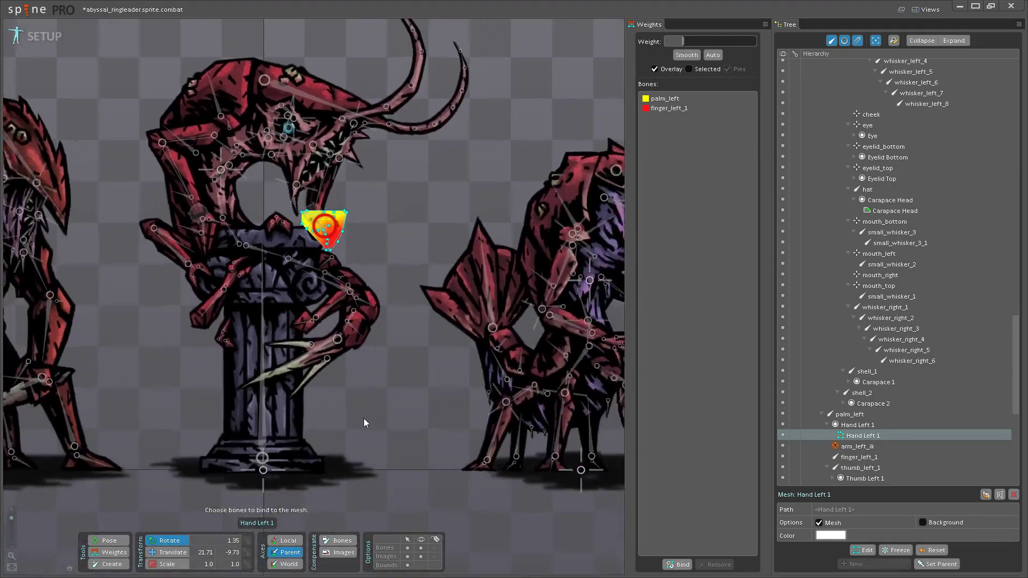
pyautogui.click(362, 390)
pyautogui.scroll(3, 387, 431)
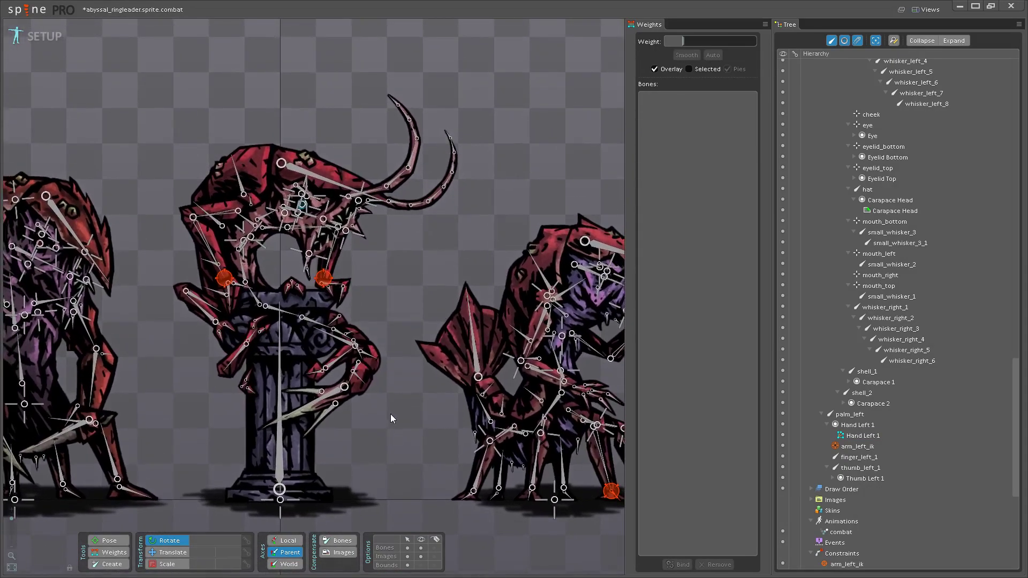
pyautogui.click(421, 548)
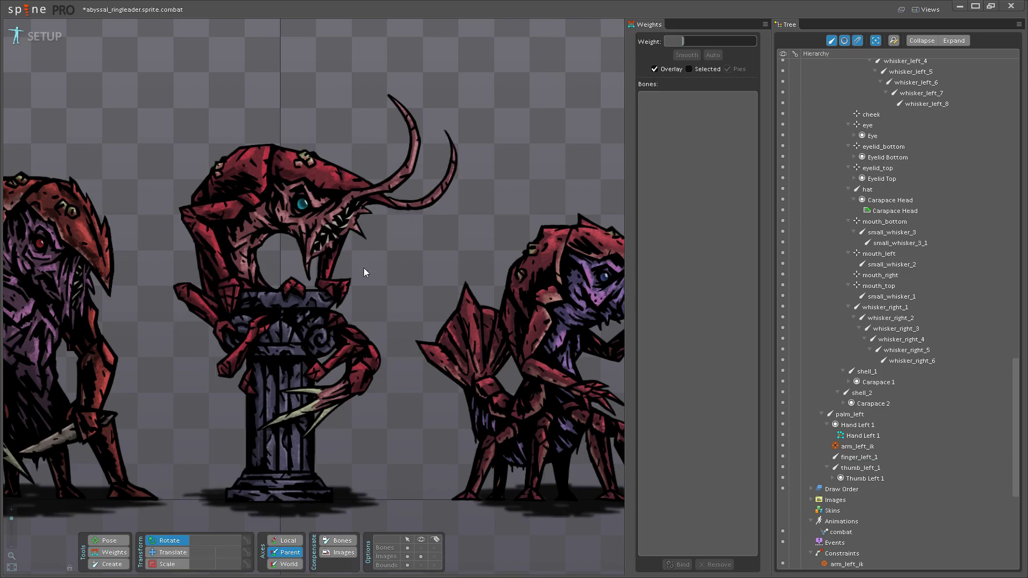
# - Examine the ringleader's artwork without bones, comparing the head, arms, hands and pillar up close and beside the neighbouring creatures
pyautogui.scroll(4, 364, 272)
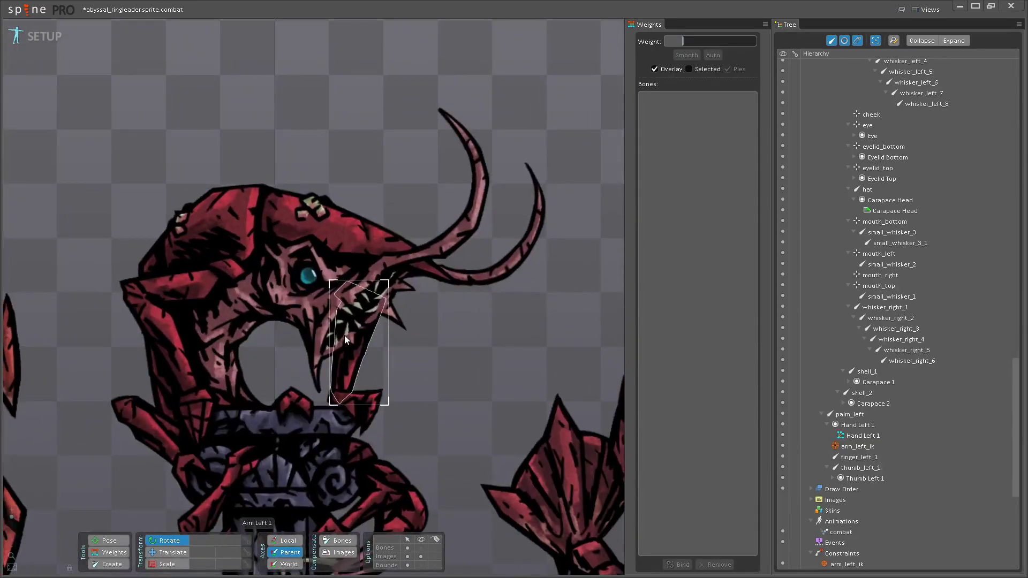
pyautogui.moveTo(293, 335); pyautogui.dragTo(325, 309)
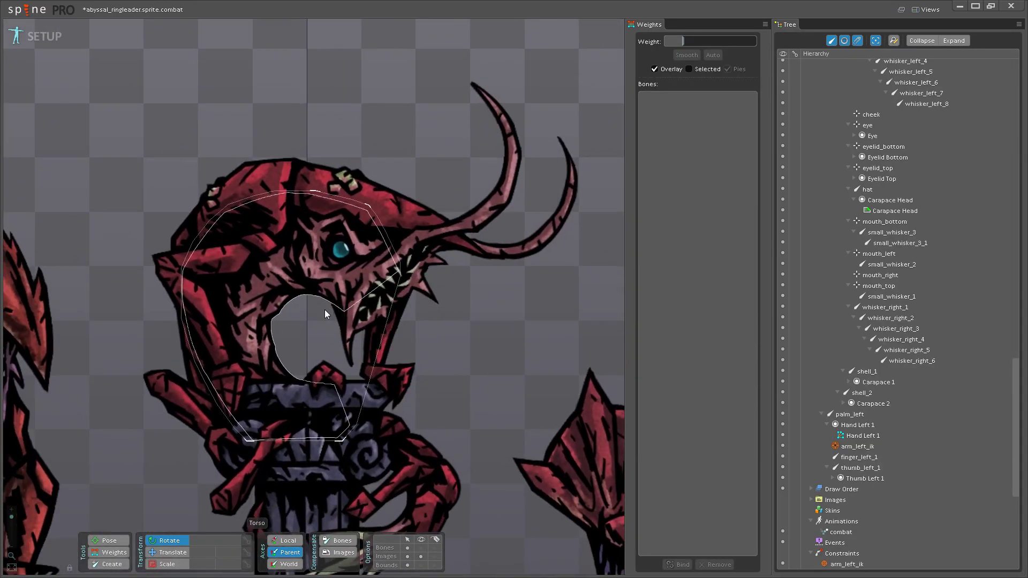
pyautogui.scroll(1, 325, 309)
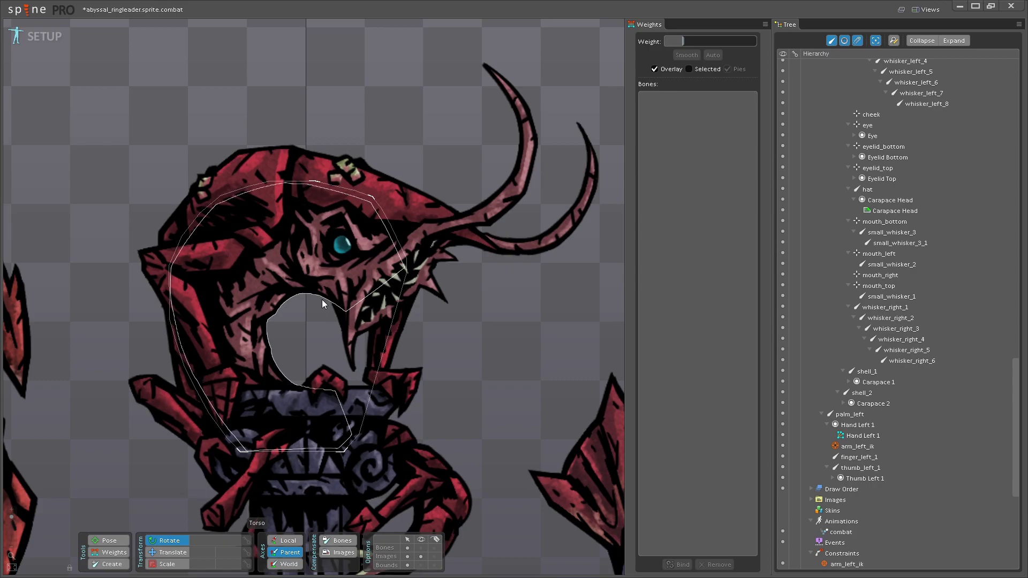
pyautogui.moveTo(325, 311); pyautogui.dragTo(336, 318)
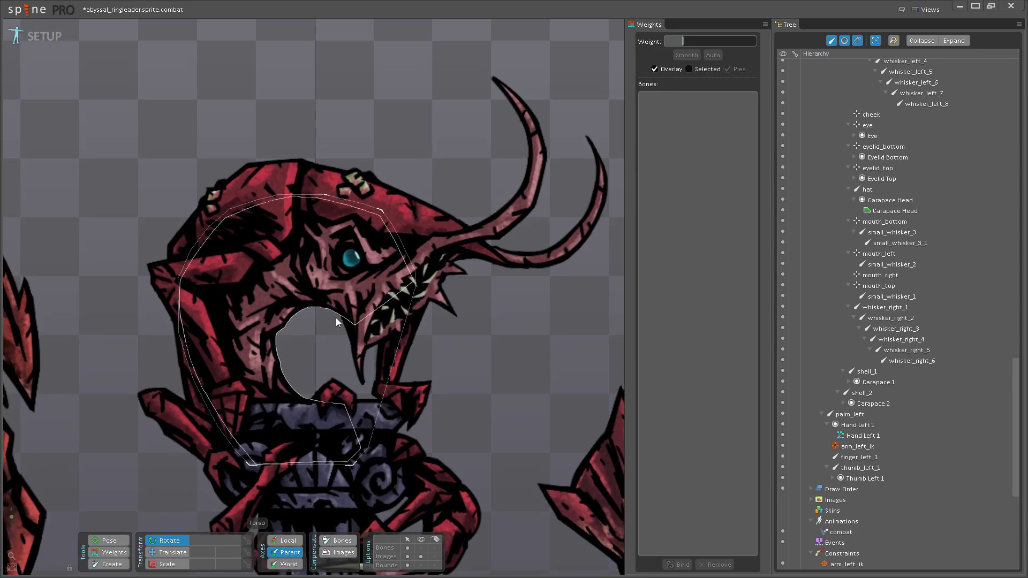
pyautogui.scroll(-5, 340, 347)
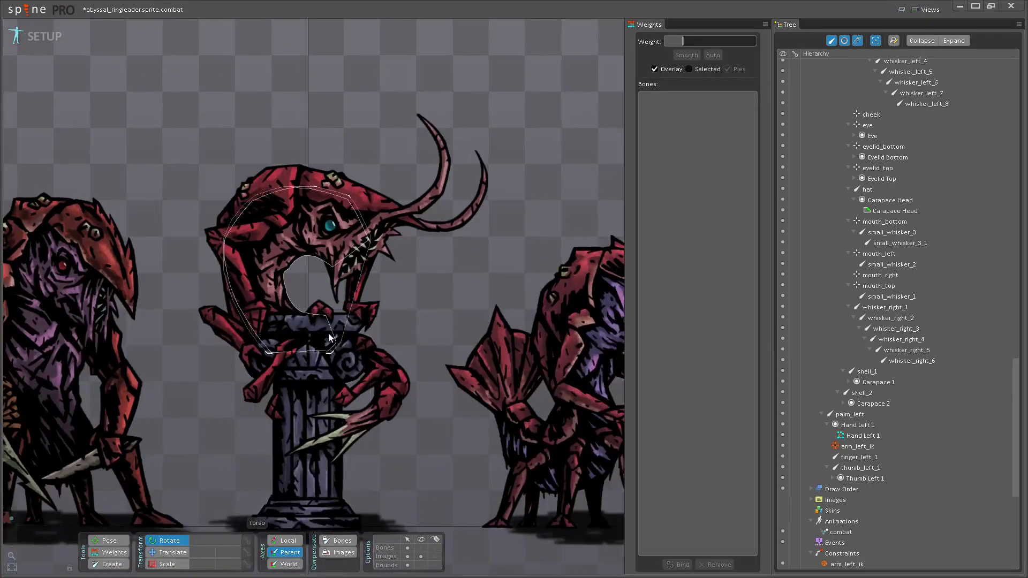
pyautogui.moveTo(386, 292); pyautogui.dragTo(328, 345)
pyautogui.scroll(6, 329, 345)
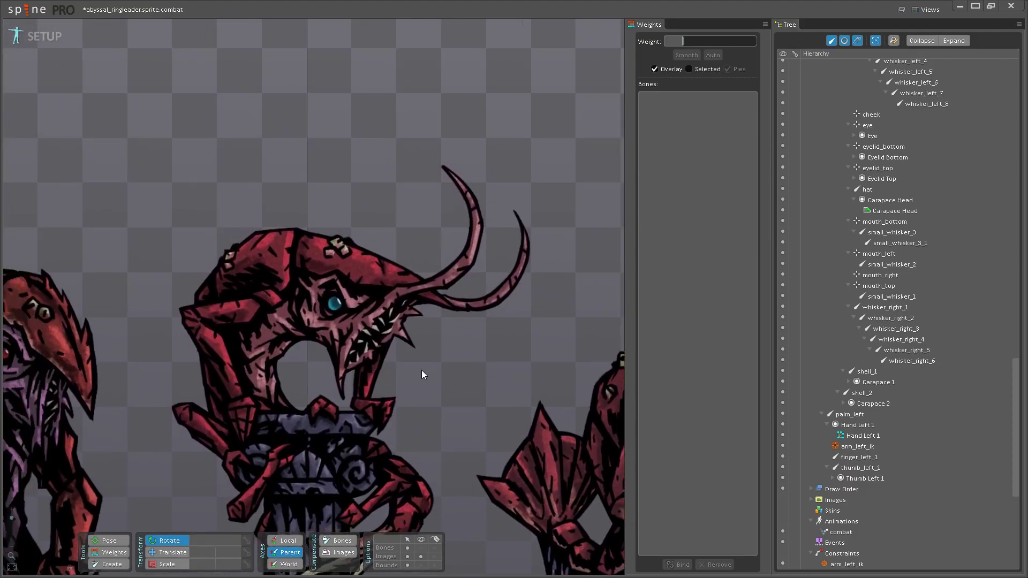
pyautogui.scroll(3, 436, 373)
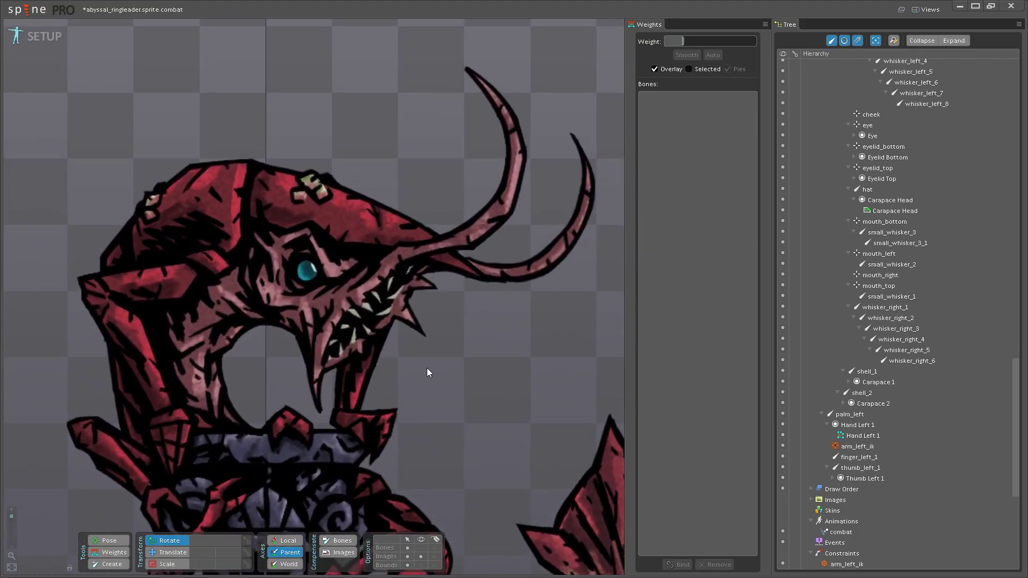
pyautogui.scroll(-5, 427, 367)
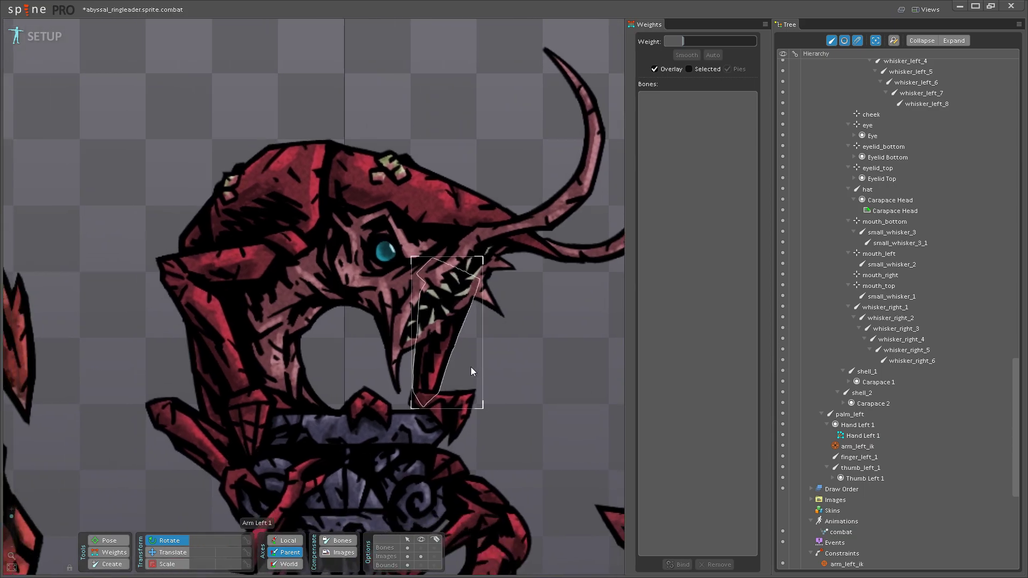
pyautogui.scroll(-3, 413, 353)
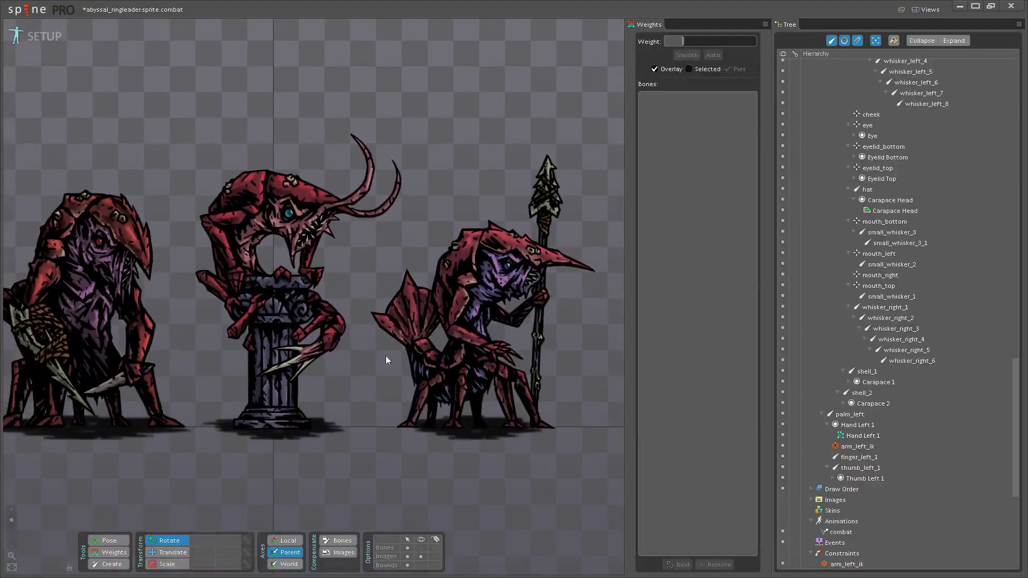
pyautogui.scroll(3, 385, 360)
pyautogui.scroll(1, 474, 359)
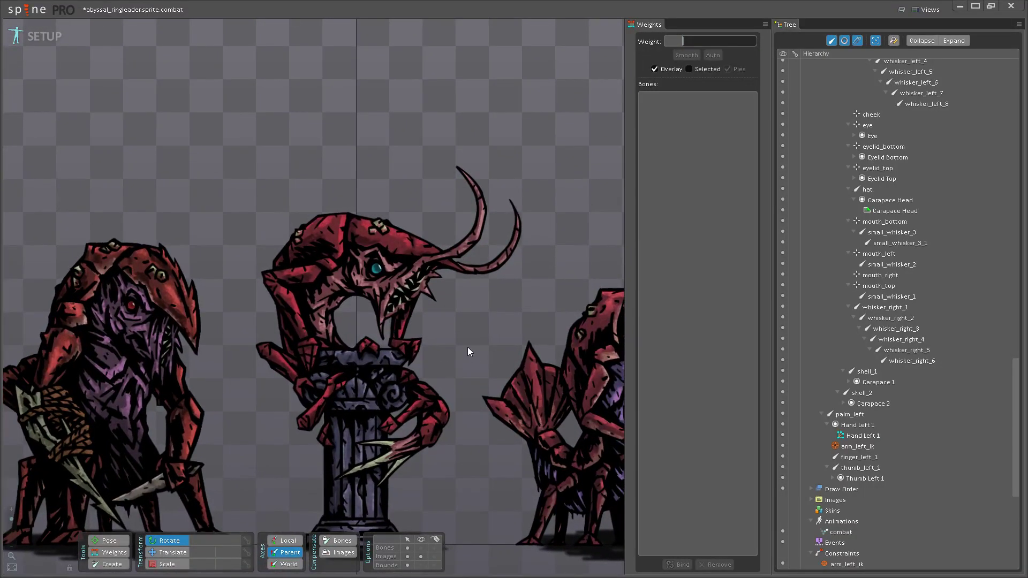
pyautogui.scroll(3, 467, 352)
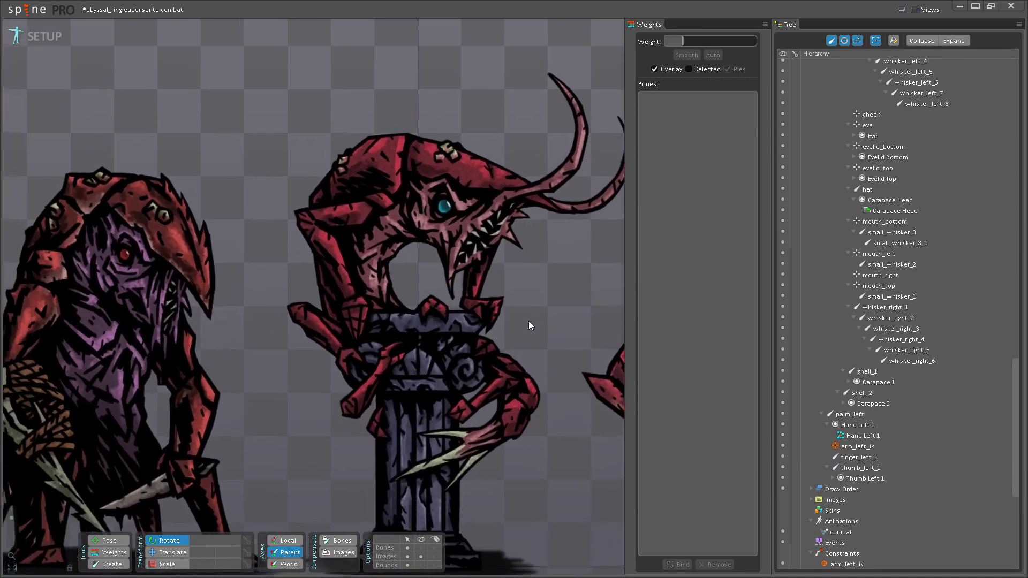
pyautogui.scroll(5, 459, 300)
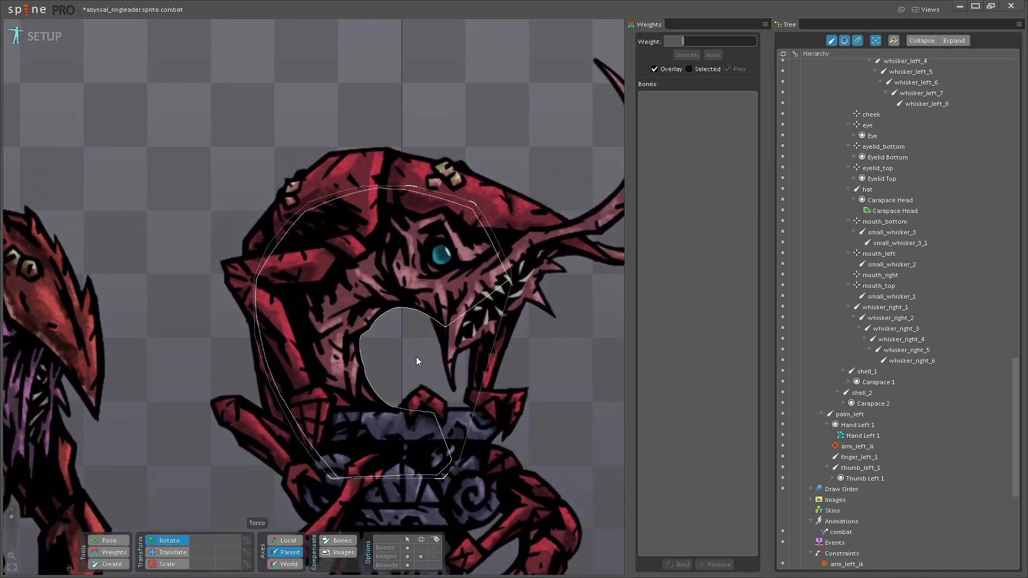
pyautogui.scroll(5, 418, 360)
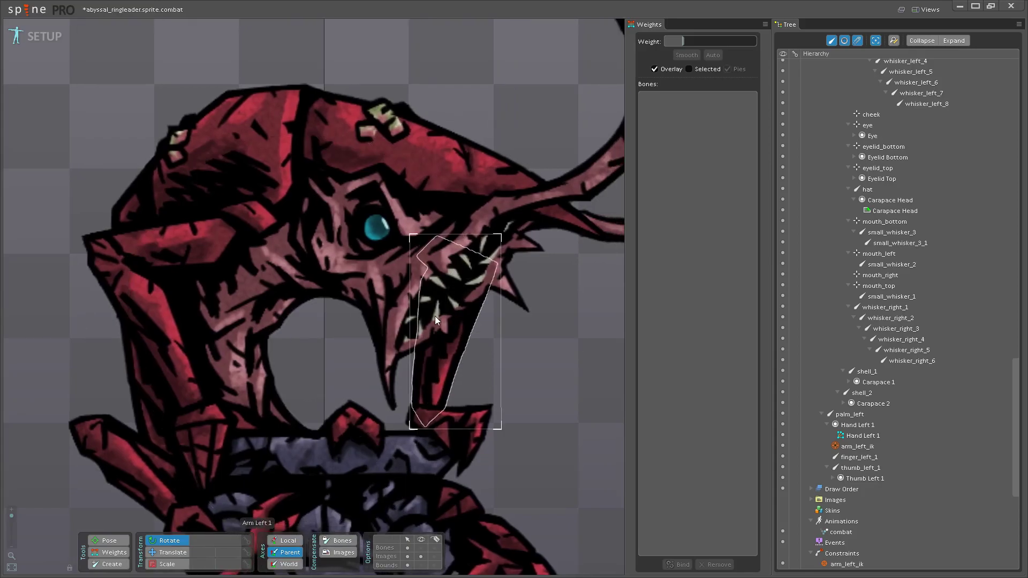
pyautogui.scroll(-10, 438, 300)
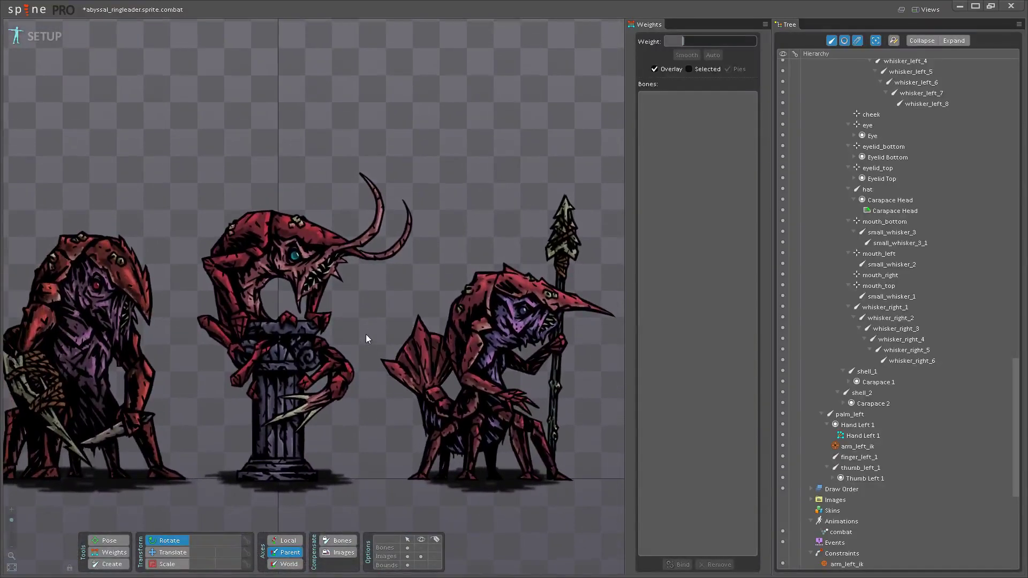
pyautogui.scroll(8, 464, 316)
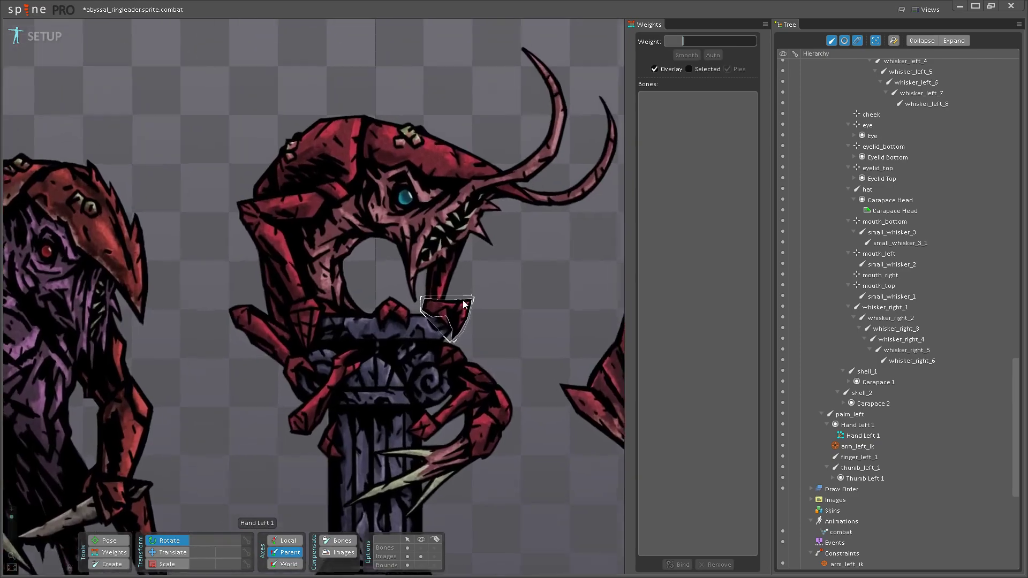
pyautogui.scroll(1, 463, 305)
pyautogui.moveTo(463, 305); pyautogui.dragTo(460, 379)
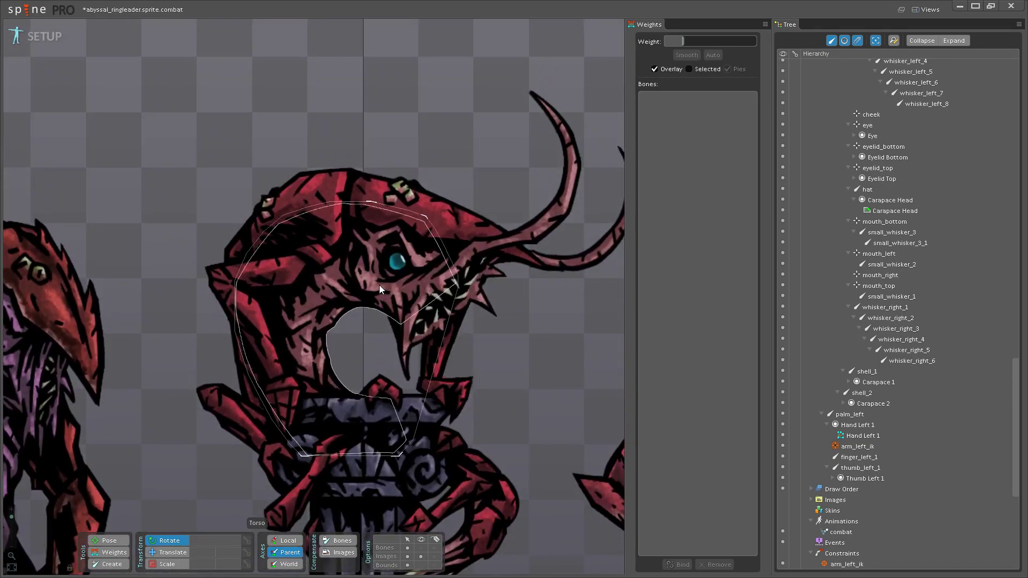
pyautogui.scroll(-2, 358, 364)
pyautogui.moveTo(363, 428); pyautogui.dragTo(363, 334)
pyautogui.scroll(1, 363, 336)
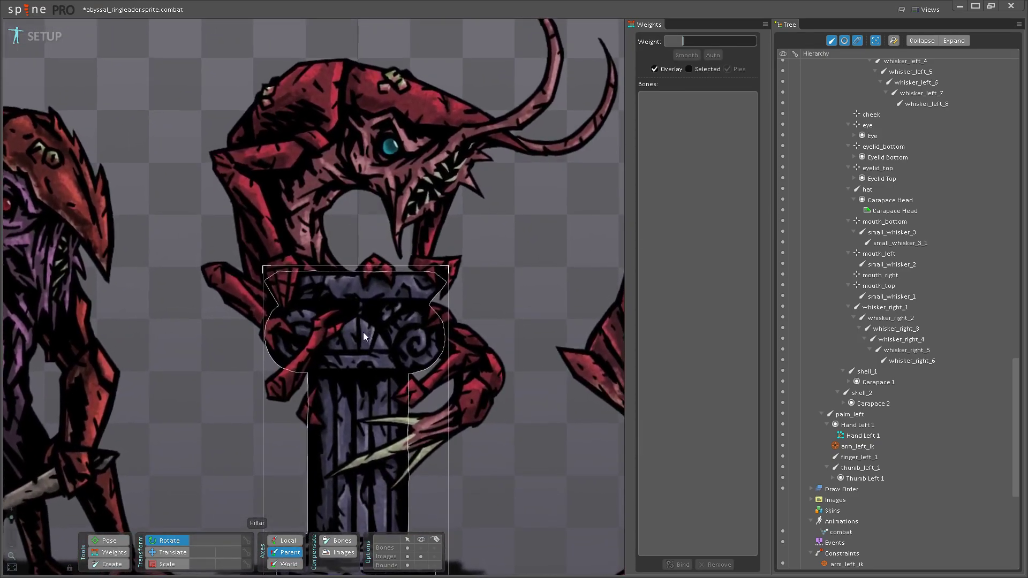
# - Show the bones again and select the Hand Left 1 mesh
pyautogui.moveTo(430, 367); pyautogui.dragTo(367, 432)
pyautogui.scroll(1, 367, 432)
pyautogui.click(422, 547)
pyautogui.scroll(3, 401, 305)
pyautogui.click(400, 300)
pyautogui.scroll(2, 384, 332)
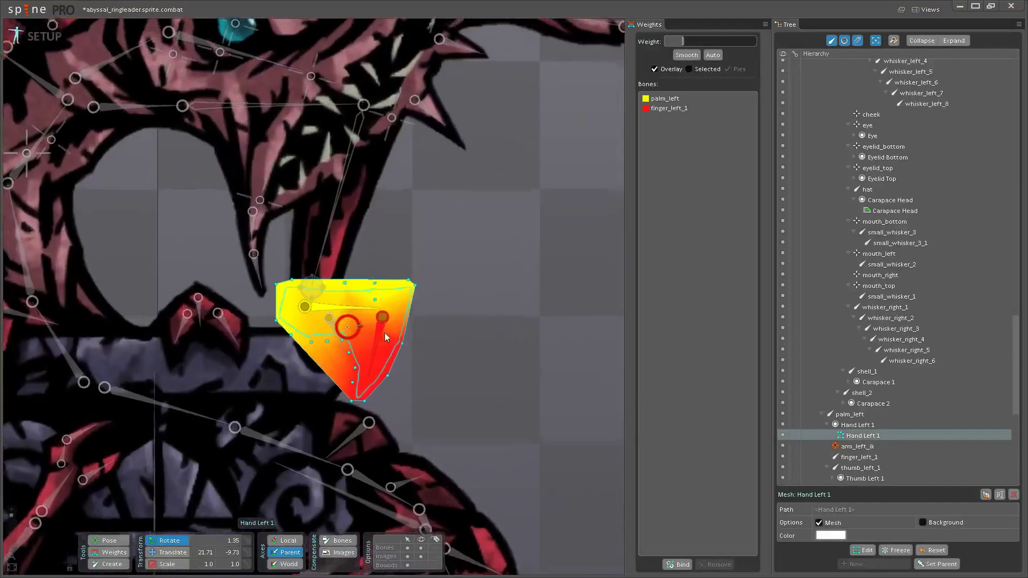
# - Test-rotate the finger_left_1 bone in Pose mode to check how the hand deforms
pyautogui.click(109, 539)
pyautogui.click(386, 356)
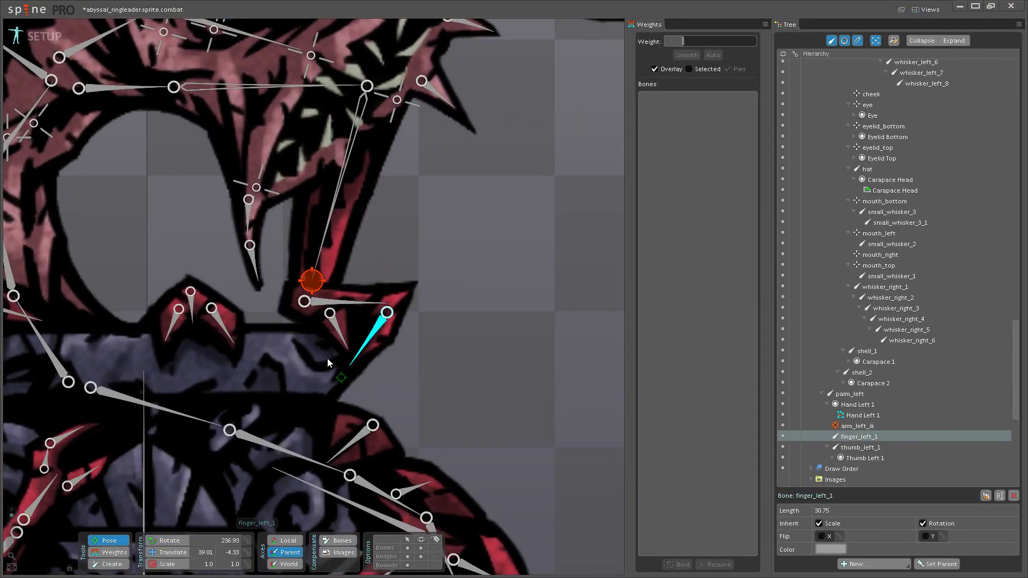
pyautogui.moveTo(381, 365); pyautogui.dragTo(404, 370)
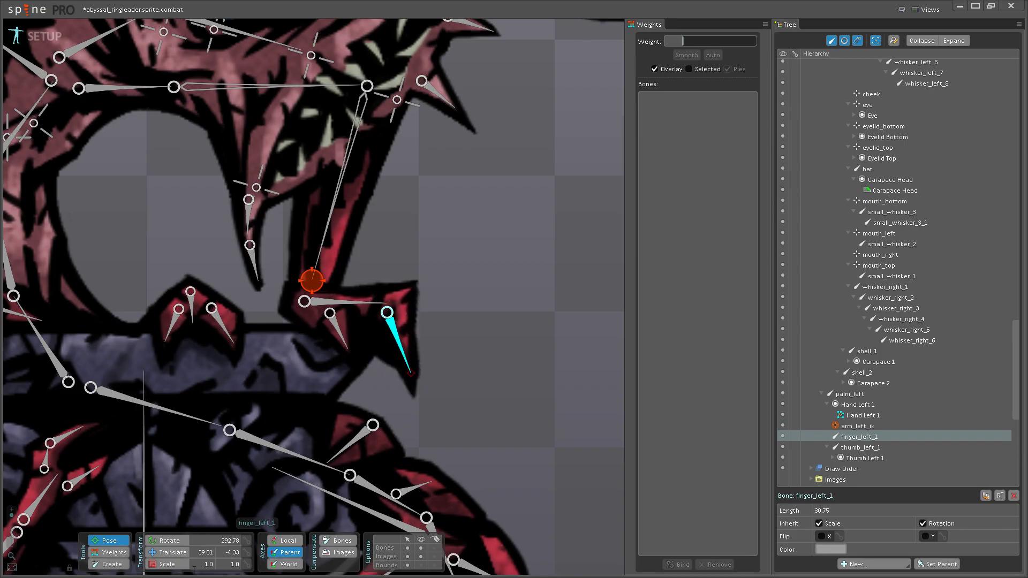
# - Raise palm_left's weight on Hand Left 1's vertices along the palm's lower edge and at the inner finger bend
pyautogui.click(114, 553)
pyautogui.scroll(3, 466, 312)
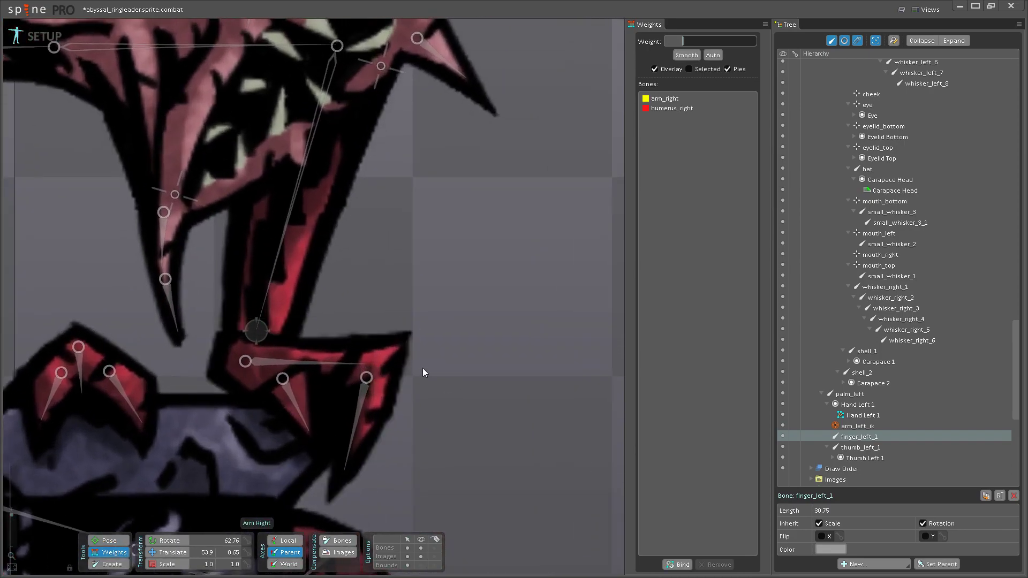
pyautogui.click(383, 368)
pyautogui.click(296, 365)
pyautogui.moveTo(280, 415); pyautogui.dragTo(188, 271)
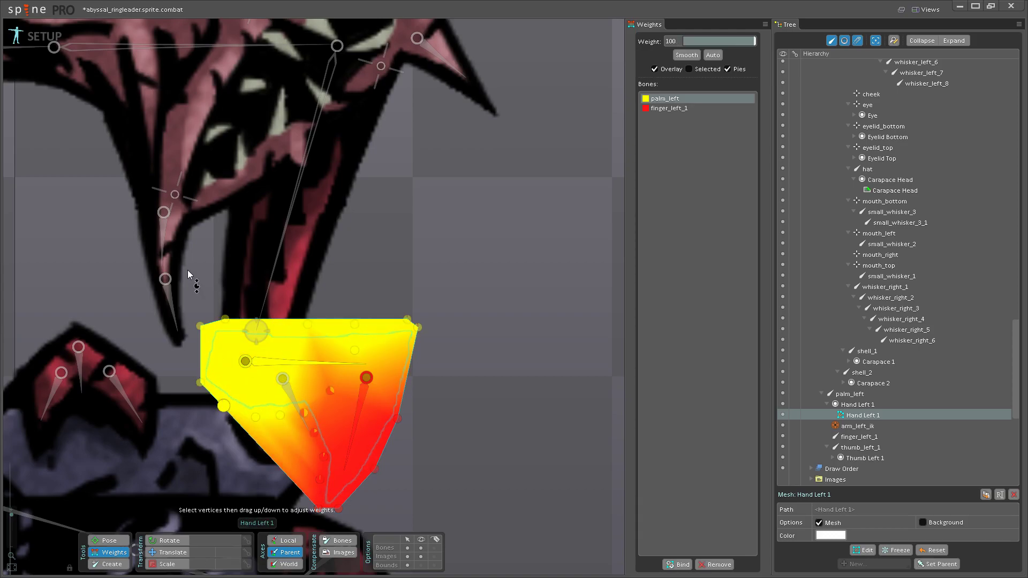
pyautogui.moveTo(303, 413); pyautogui.dragTo(287, 246)
pyautogui.moveTo(330, 390); pyautogui.dragTo(353, 345)
# - Increase finger_left_1's weight on the claw's upper corner, knuckle and inner-edge vertices, using 28.82 beside the upper corner and 32.8 at the inner bend
pyautogui.click(357, 426)
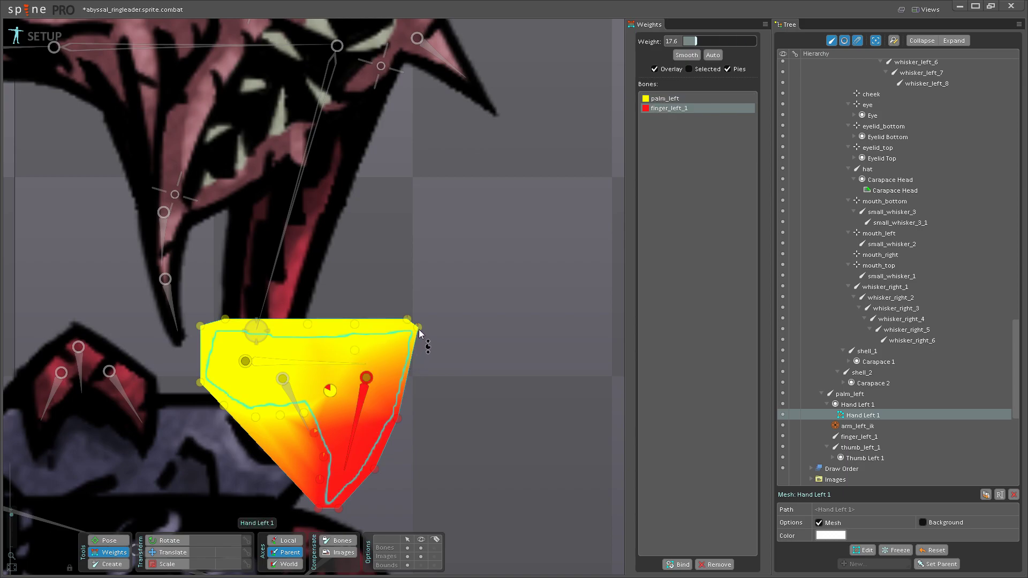
pyautogui.moveTo(418, 328); pyautogui.dragTo(414, 279)
pyautogui.moveTo(407, 320); pyautogui.dragTo(425, 296)
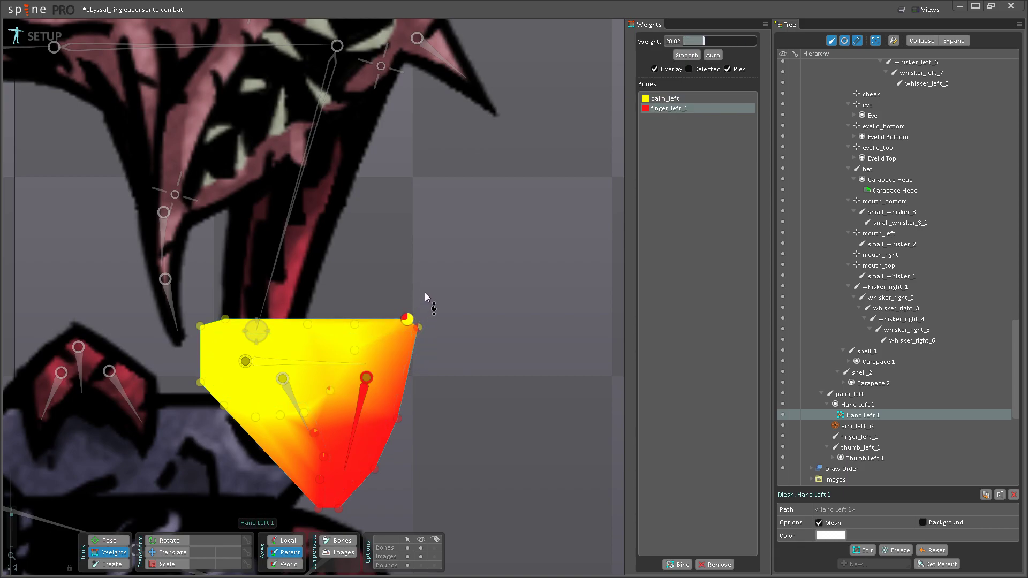
pyautogui.moveTo(354, 350); pyautogui.dragTo(377, 291)
pyautogui.moveTo(331, 390); pyautogui.dragTo(352, 372)
pyautogui.moveTo(320, 480)
pyautogui.mouseDown()
pyautogui.moveTo(333, 456)
pyautogui.moveTo(346, 509)
pyautogui.moveTo(343, 450)
pyautogui.moveTo(322, 443)
pyautogui.moveTo(325, 454)
pyautogui.moveTo(321, 404)
pyautogui.moveTo(315, 453)
pyautogui.moveTo(306, 351)
pyautogui.mouseUp()
pyautogui.moveTo(304, 413); pyautogui.dragTo(321, 383)
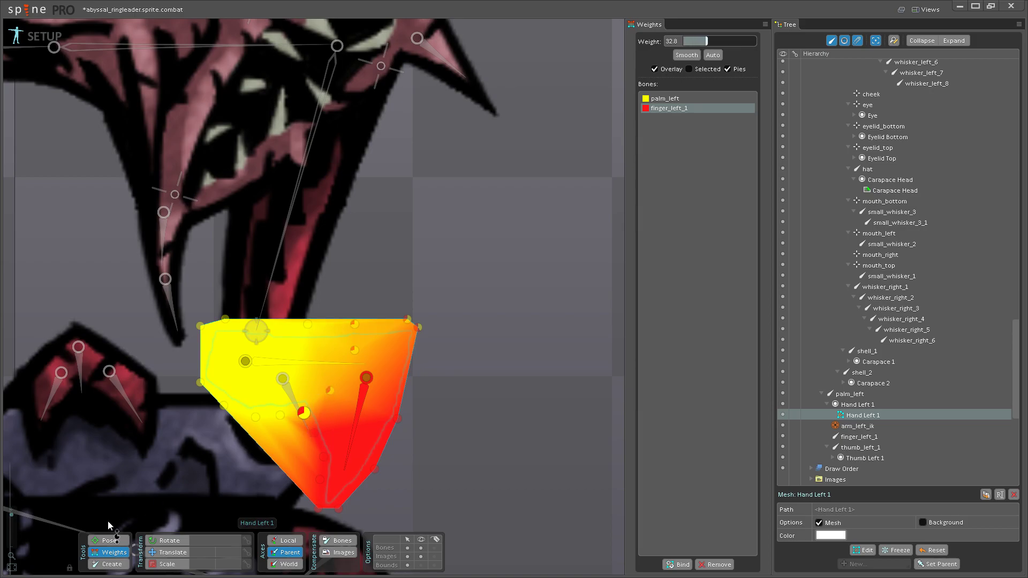
# - Test the adjusted weights by rotating finger_left_1, and undo the rotation
pyautogui.click(126, 539)
pyautogui.moveTo(354, 454); pyautogui.dragTo(392, 413)
pyautogui.hotkey('ctrl', 'z')
# - Convert the Foot Left 1 attachment under foot_left_1 to a mesh and open it for mesh editing
pyautogui.scroll(-4, 291, 475)
pyautogui.scroll(2, 388, 383)
pyautogui.click(382, 358)
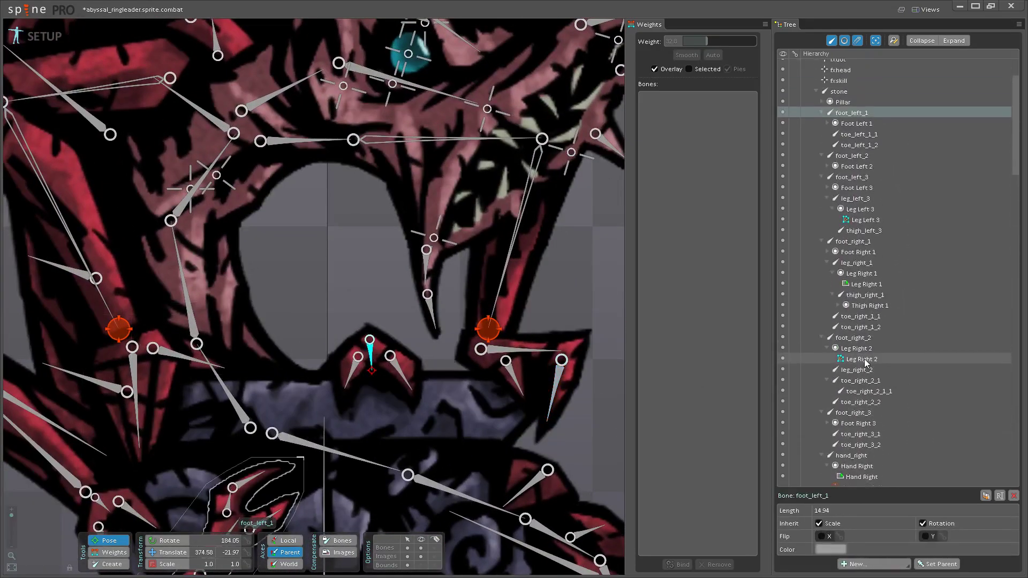
pyautogui.click(828, 127)
pyautogui.click(846, 137)
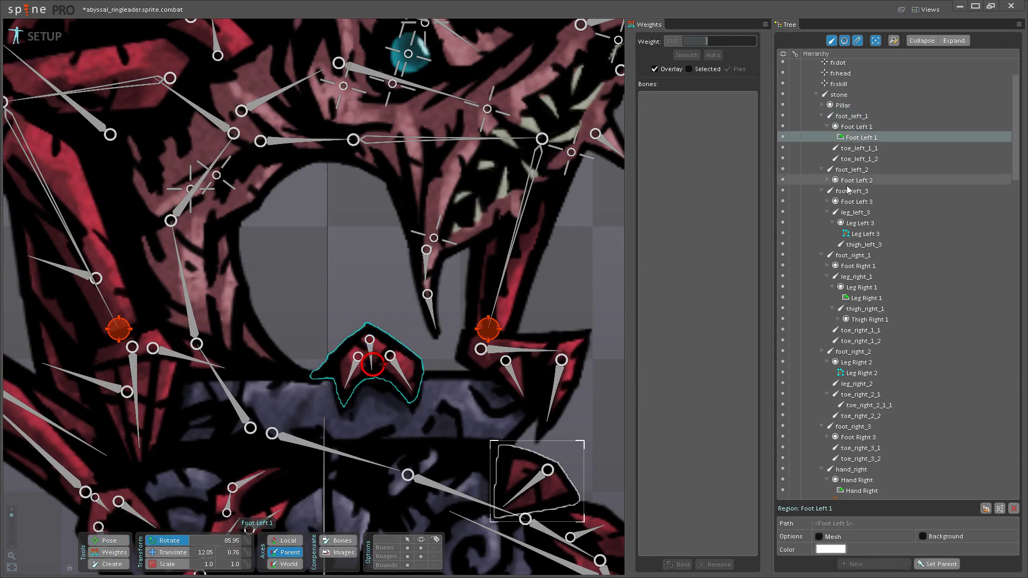
pyautogui.click(819, 537)
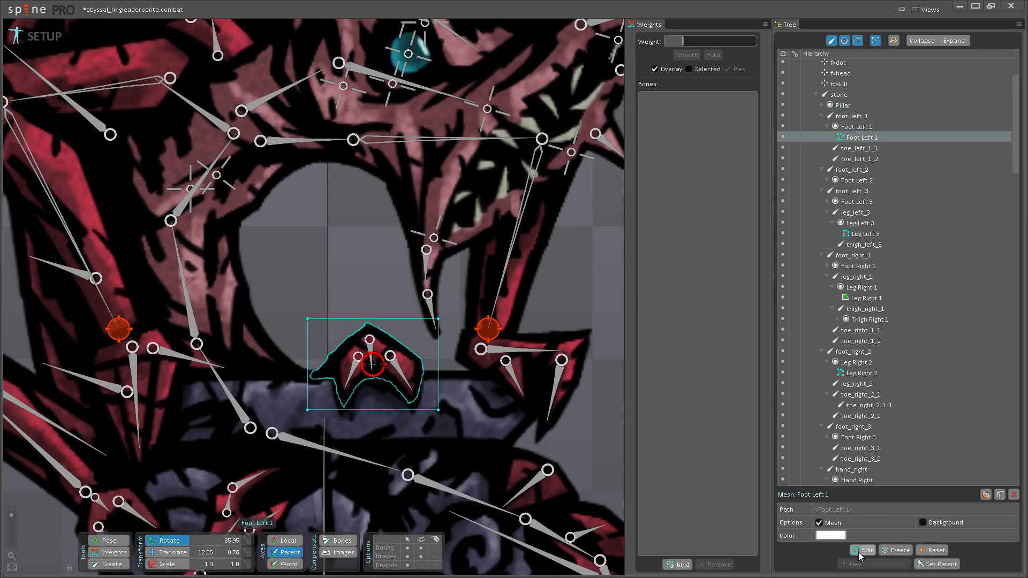
pyautogui.click(862, 551)
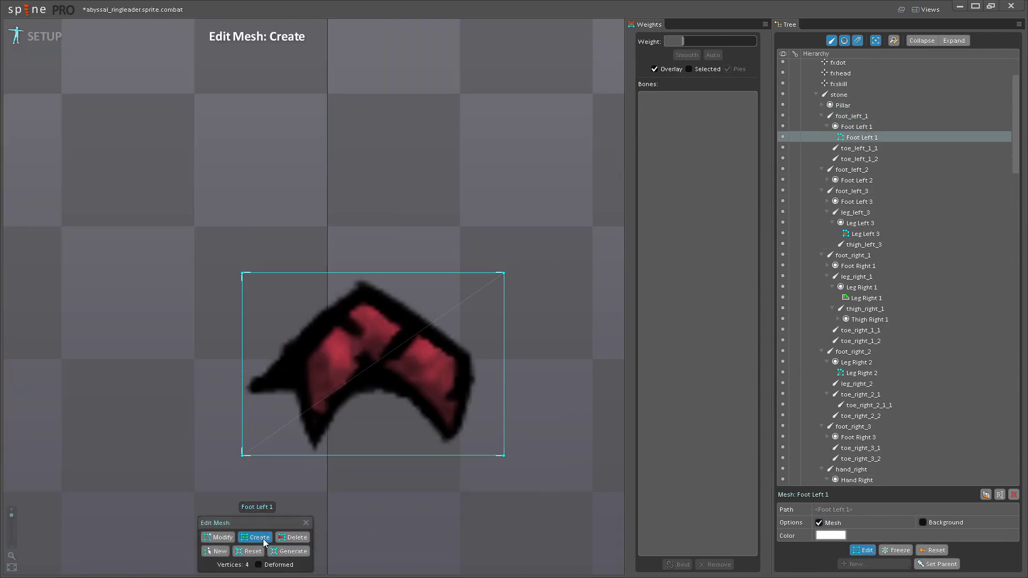
# - Add vertices to the Foot Left 1 mesh around the left toe's tip and up its inner edge to the foot's centre
pyautogui.scroll(3, 282, 401)
pyautogui.click(292, 405)
pyautogui.click(306, 457)
pyautogui.click(322, 480)
pyautogui.click(341, 480)
pyautogui.click(388, 398)
pyautogui.click(406, 368)
pyautogui.click(391, 339)
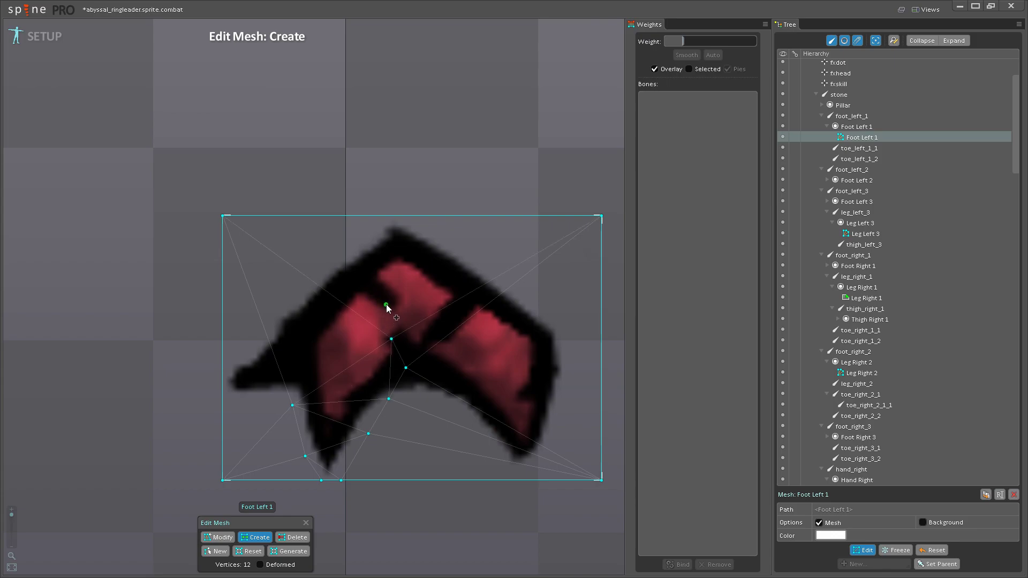
# - Add vertices across the left toe's base, around the pointed side spike and along the foot's left outer slope to the peak
pyautogui.click(357, 284)
pyautogui.click(300, 349)
pyautogui.click(267, 398)
pyautogui.click(223, 398)
pyautogui.click(222, 356)
pyautogui.click(379, 217)
pyautogui.click(333, 256)
# - Add vertices down the foot's right outer slope, around the right toe's tip and along its inner curve
pyautogui.click(413, 216)
pyautogui.click(473, 252)
pyautogui.click(528, 291)
pyautogui.click(563, 392)
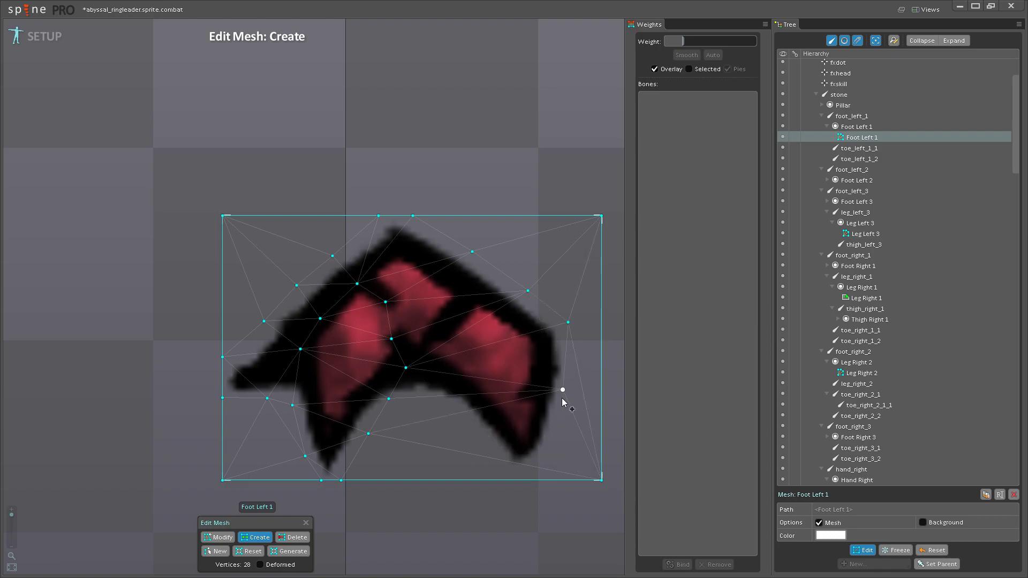
pyautogui.click(534, 472)
pyautogui.click(500, 471)
pyautogui.click(426, 390)
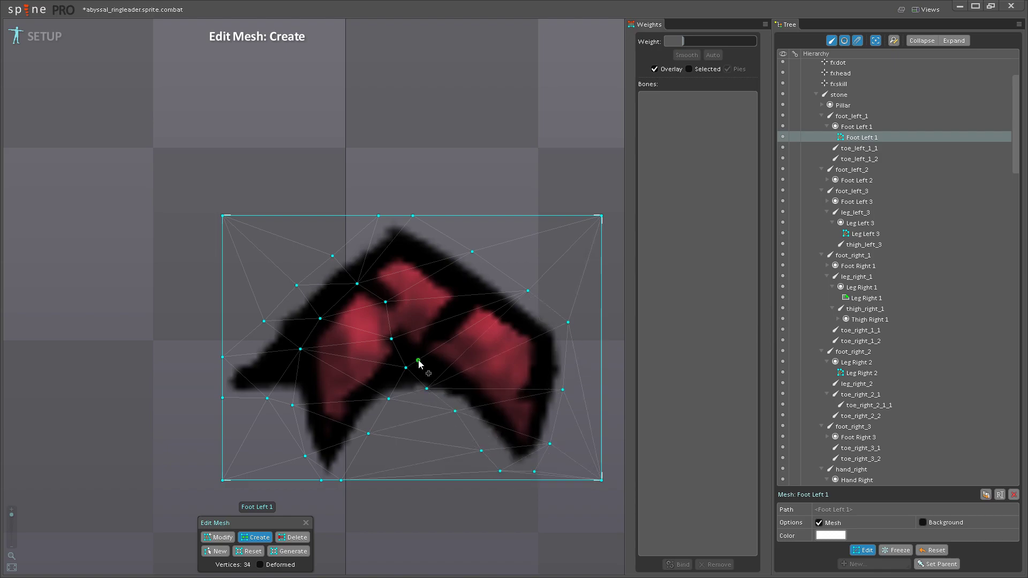
# - Add interior vertices to the Foot Left 1 mesh across the right toe's base, from the fork between the toes to the outer slope
pyautogui.click(438, 332)
pyautogui.click(485, 289)
pyautogui.click(459, 312)
pyautogui.moveTo(459, 316); pyautogui.dragTo(461, 353)
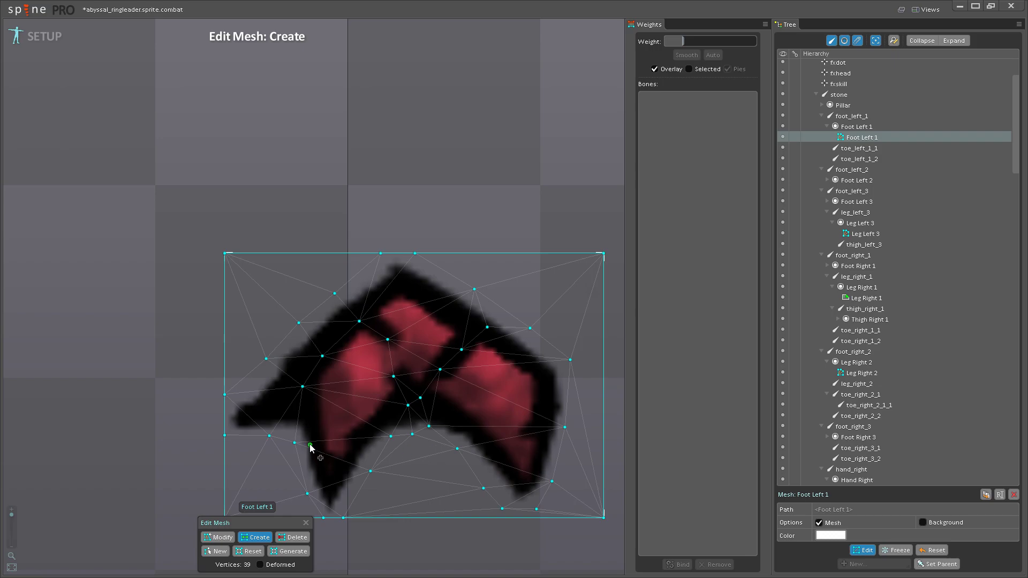
# - Delete the four corner vertices of the Foot Left 1 mesh and finish editing it
pyautogui.click(293, 537)
pyautogui.scroll(-2, 278, 482)
pyautogui.click(246, 434)
pyautogui.click(556, 434)
pyautogui.click(555, 219)
pyautogui.click(246, 219)
pyautogui.click(863, 552)
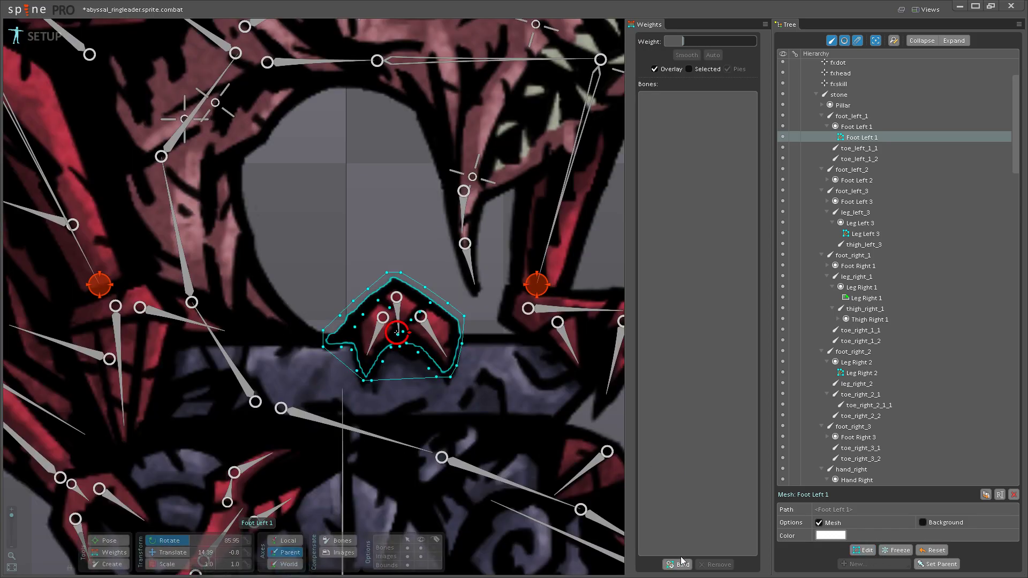
# - Bind the Foot Left 1 mesh to the foot_left_1, toe_left_1_2 and toe_left_1_1 bones with automatic weights
pyautogui.click(678, 565)
pyautogui.click(429, 330)
pyautogui.click(378, 333)
pyautogui.click(678, 564)
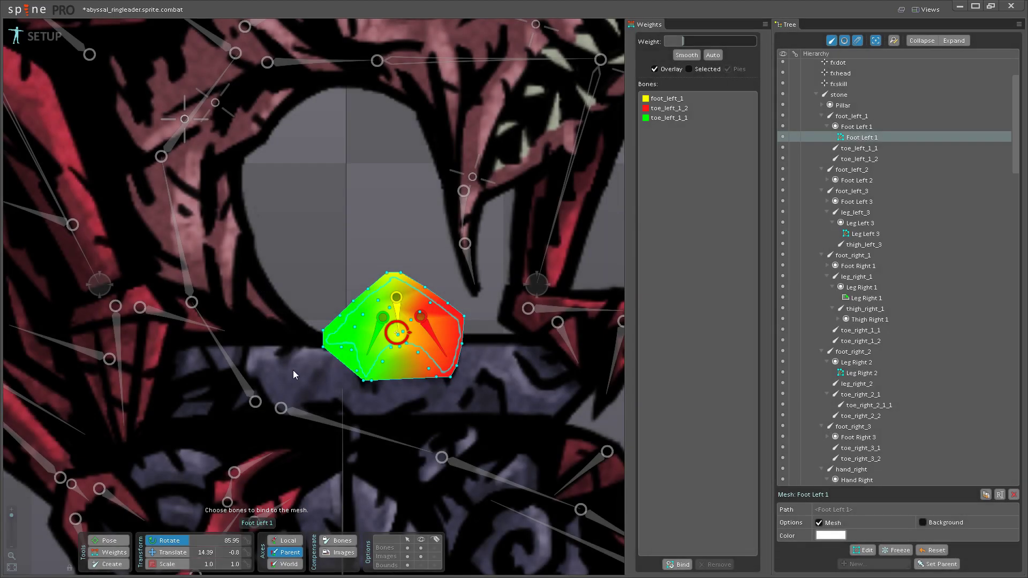
# - Hide the bones to examine the whole creature beside its neighbours, and show the bones again
pyautogui.scroll(-6, 293, 371)
pyautogui.click(426, 495)
pyautogui.click(428, 506)
pyautogui.click(421, 548)
pyautogui.scroll(3, 368, 438)
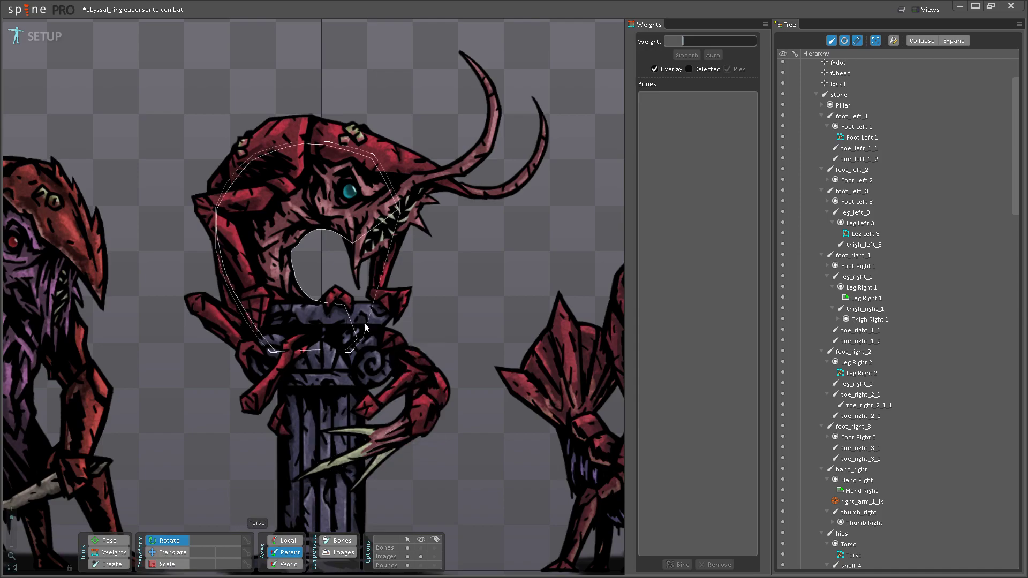
pyautogui.scroll(-3, 369, 431)
pyautogui.scroll(-3, 412, 428)
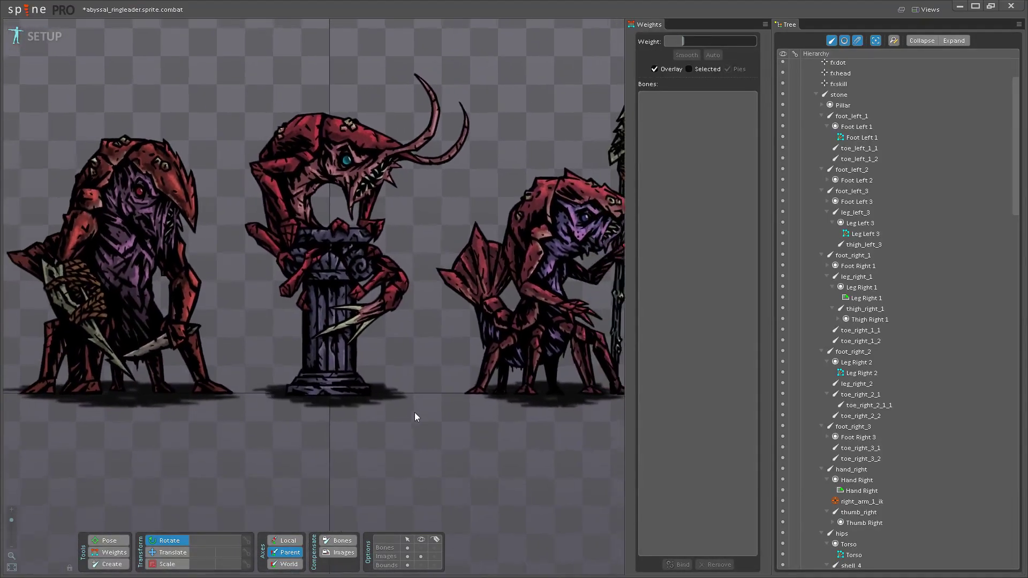
pyautogui.scroll(3, 419, 404)
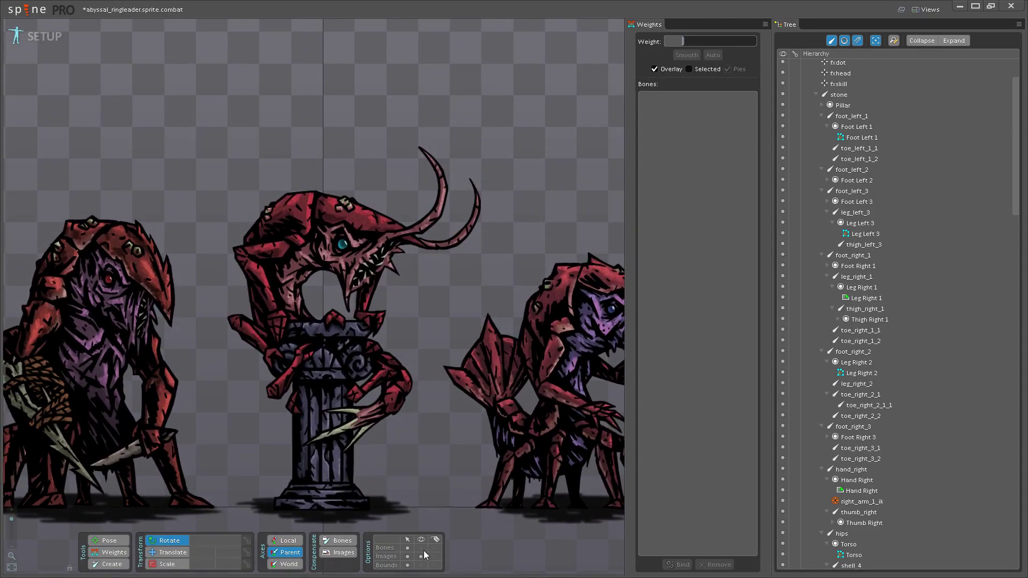
pyautogui.click(421, 548)
# - Review the Foot Left 1 mesh's weight overlay and select the toe_left_1_1 bone with the Pose tool
pyautogui.scroll(3, 407, 305)
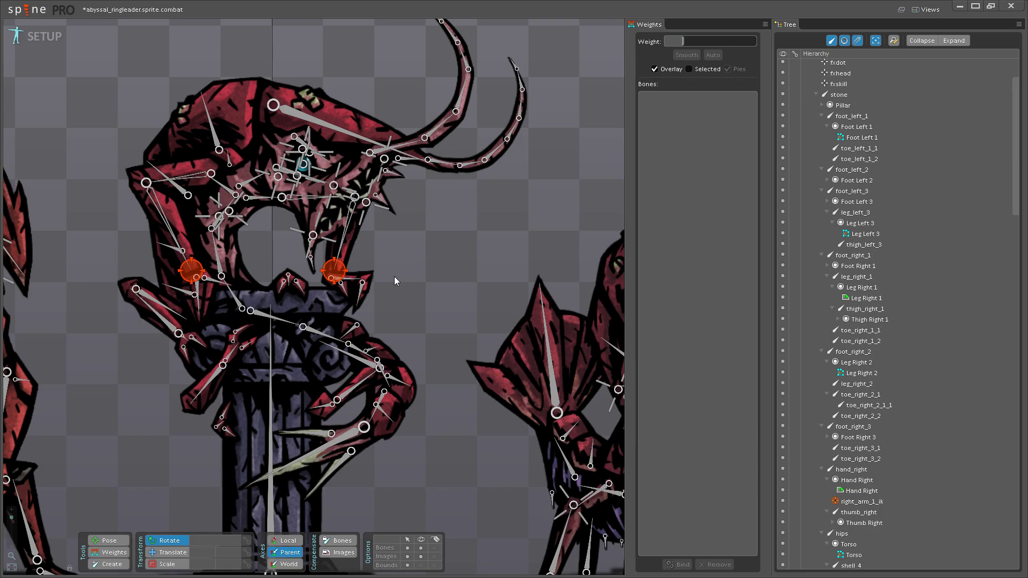
pyautogui.moveTo(421, 320); pyautogui.dragTo(468, 317)
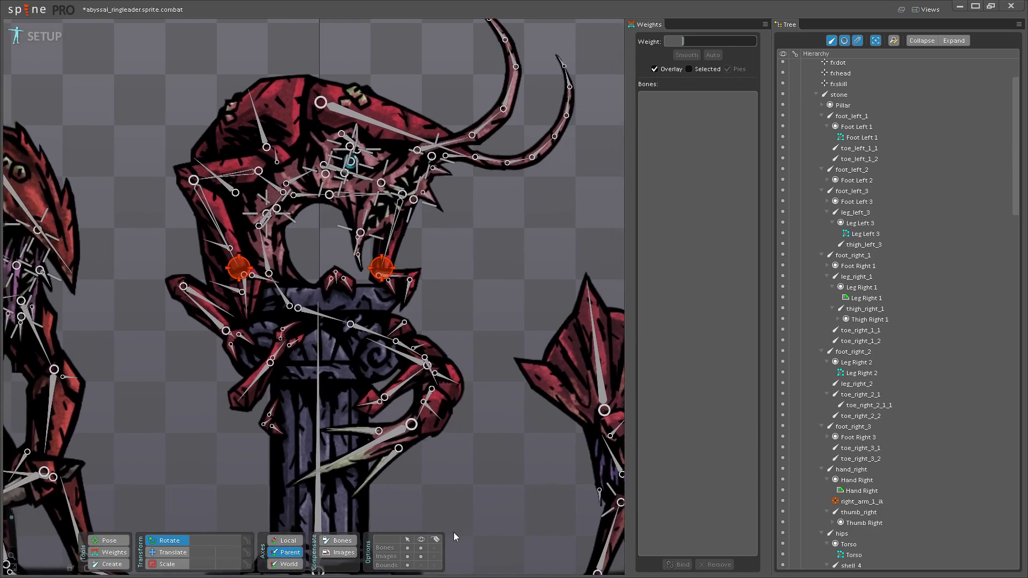
pyautogui.scroll(4, 343, 369)
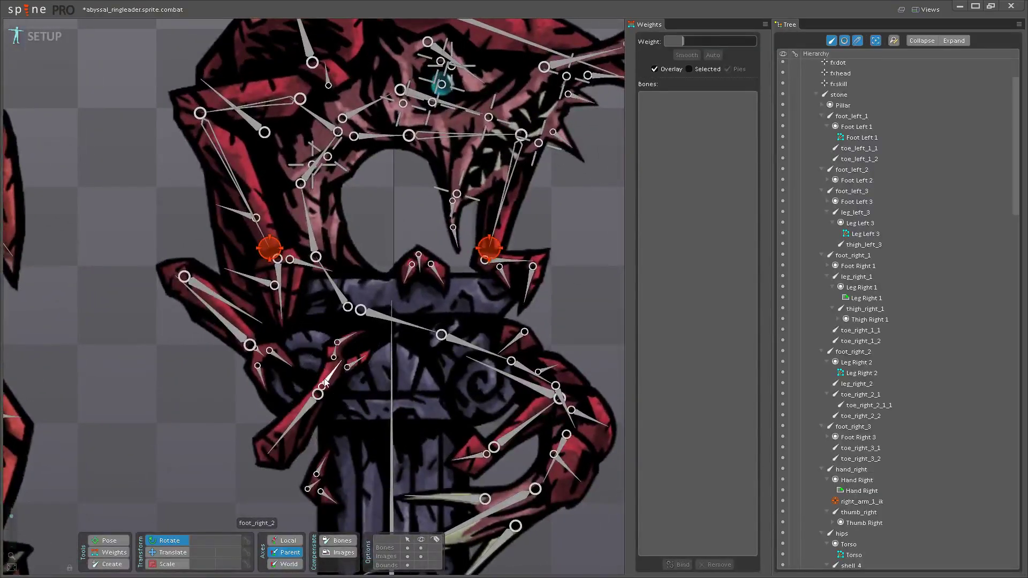
pyautogui.moveTo(396, 310); pyautogui.dragTo(359, 384)
pyautogui.scroll(3, 384, 338)
pyautogui.click(380, 347)
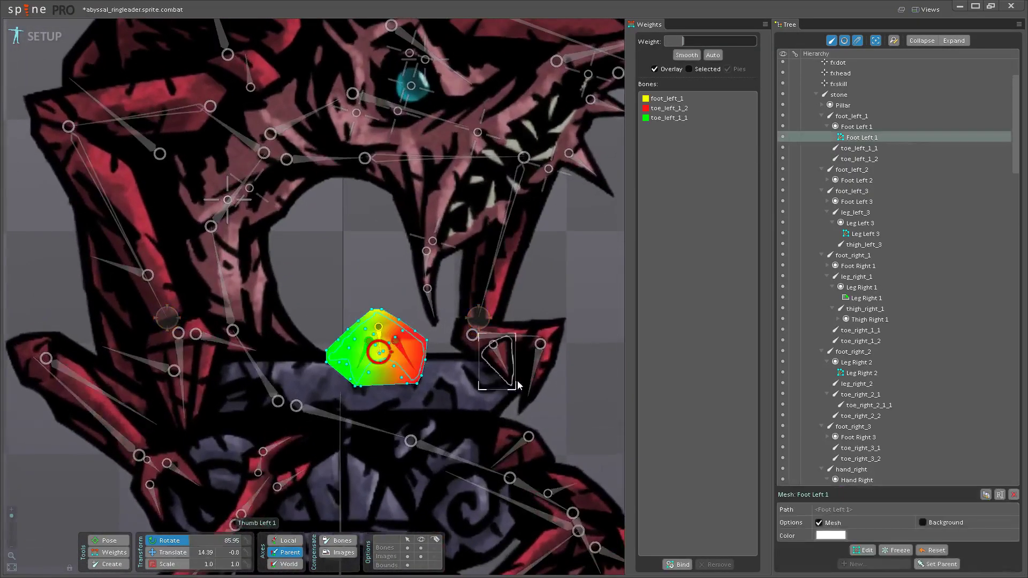
pyautogui.scroll(3, 284, 375)
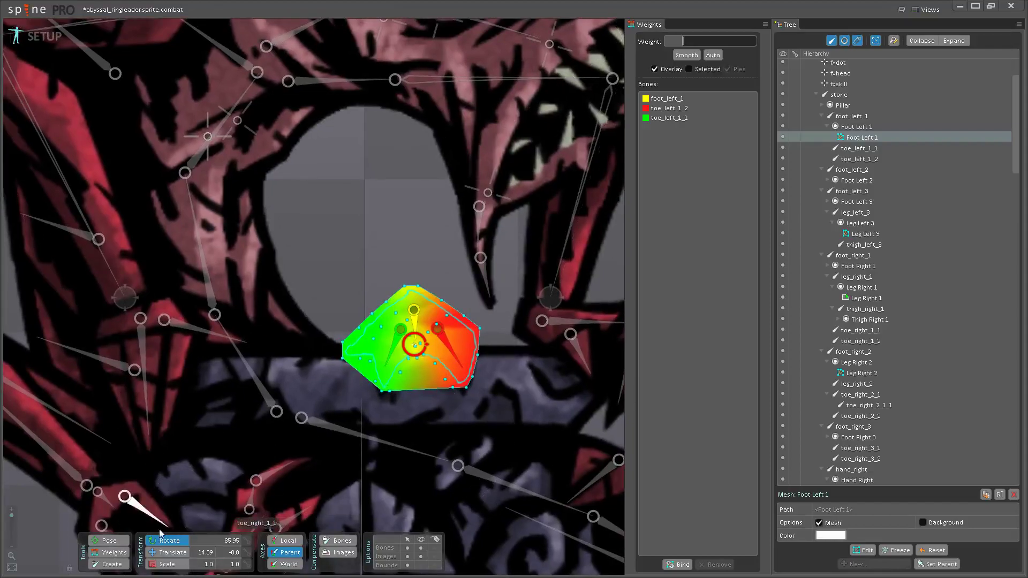
pyautogui.click(114, 542)
pyautogui.moveTo(364, 350); pyautogui.dragTo(323, 389)
pyautogui.click(341, 374)
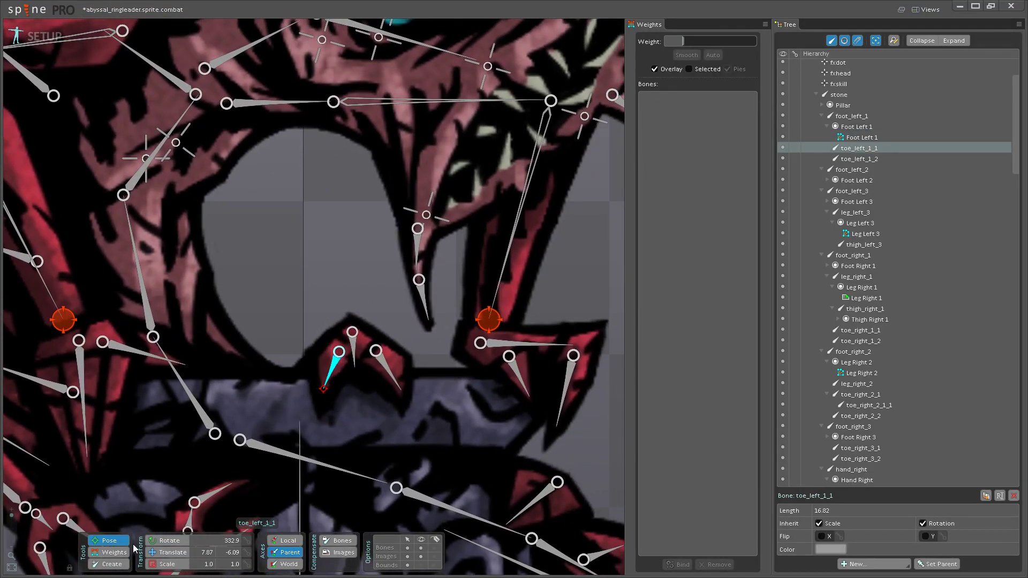
# - Raise foot_left_1's weight to 100 on Foot Left 1's vertices around the side spike and along the left outer slope
pyautogui.click(109, 552)
pyautogui.scroll(3, 349, 354)
pyautogui.click(348, 341)
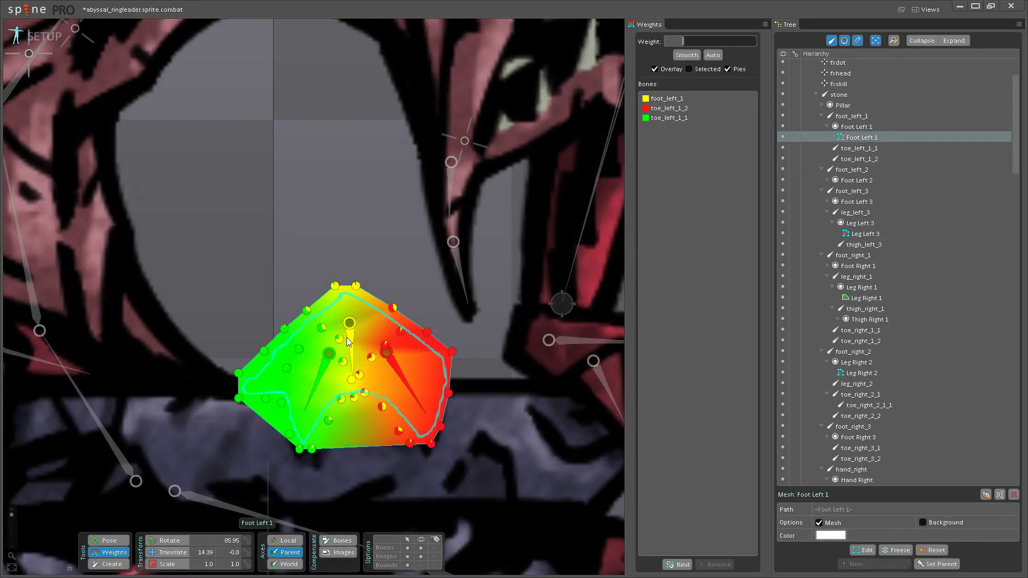
pyautogui.click(348, 341)
pyautogui.moveTo(266, 399); pyautogui.dragTo(238, 263)
pyautogui.moveTo(239, 374); pyautogui.dragTo(239, 238)
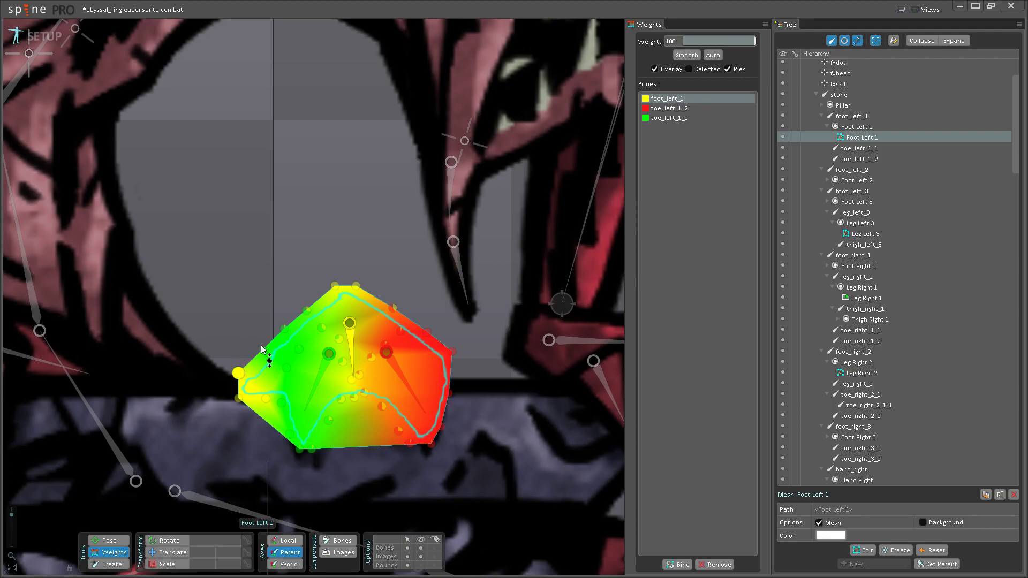
pyautogui.moveTo(262, 351); pyautogui.dragTo(258, 198)
pyautogui.moveTo(284, 329); pyautogui.dragTo(301, 217)
pyautogui.moveTo(307, 309); pyautogui.dragTo(318, 225)
pyautogui.scroll(1, 348, 301)
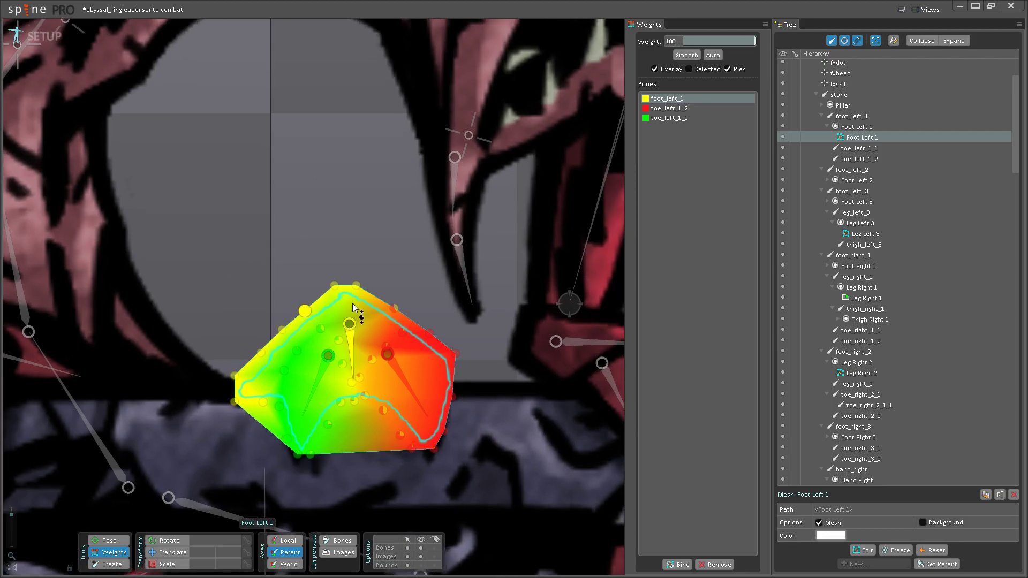
# - Increase foot_left_1's weight on the vertices along Foot Left 1's right outer slope and to about 33.5 above the toe_left_1_2 joint
pyautogui.scroll(3, 369, 365)
pyautogui.click(406, 226)
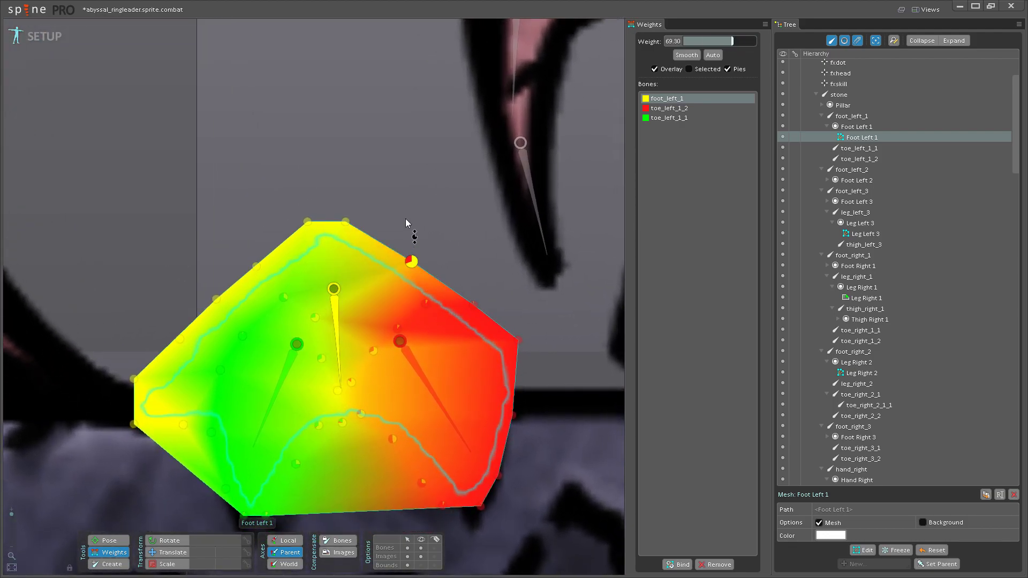
pyautogui.moveTo(405, 221); pyautogui.dragTo(406, 178)
pyautogui.moveTo(426, 302); pyautogui.dragTo(444, 261)
pyautogui.moveTo(473, 304); pyautogui.dragTo(487, 266)
pyautogui.moveTo(397, 327); pyautogui.dragTo(406, 290)
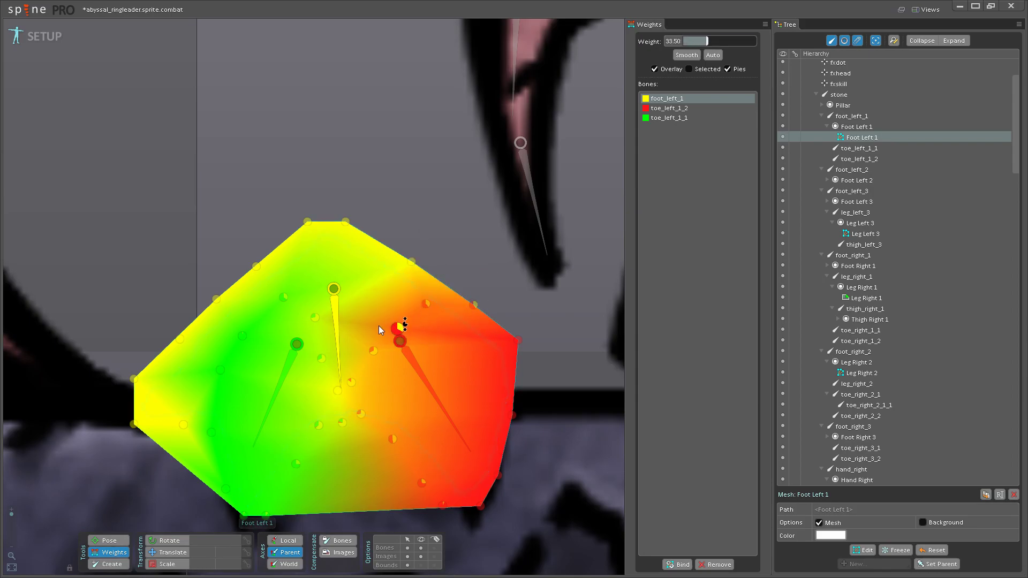
# - Test Foot Left 1's deformation by rotating its toe bones with the Pose tool, and undo the toe_left_1_2 rotation
pyautogui.click(109, 540)
pyautogui.moveTo(242, 419); pyautogui.dragTo(253, 450)
pyautogui.click(447, 412)
pyautogui.moveTo(447, 410); pyautogui.dragTo(481, 406)
pyautogui.hotkey('ctrl', 'z')
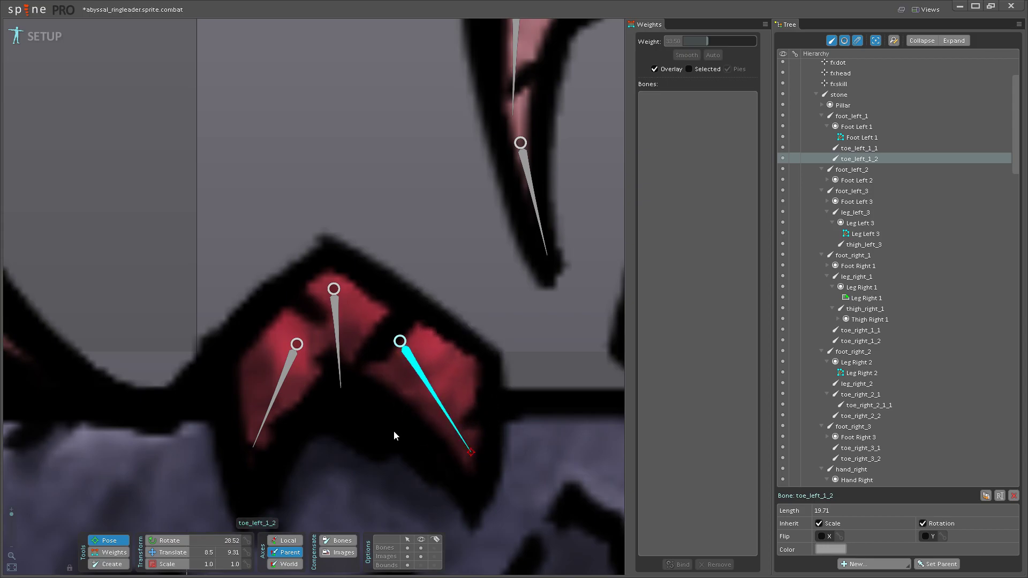
# - Save the project, convert the Foot Right 1 attachment under foot_right_1 to a mesh and open it for mesh editing
pyautogui.hotkey('ctrl', 's')
pyautogui.scroll(-8, 340, 426)
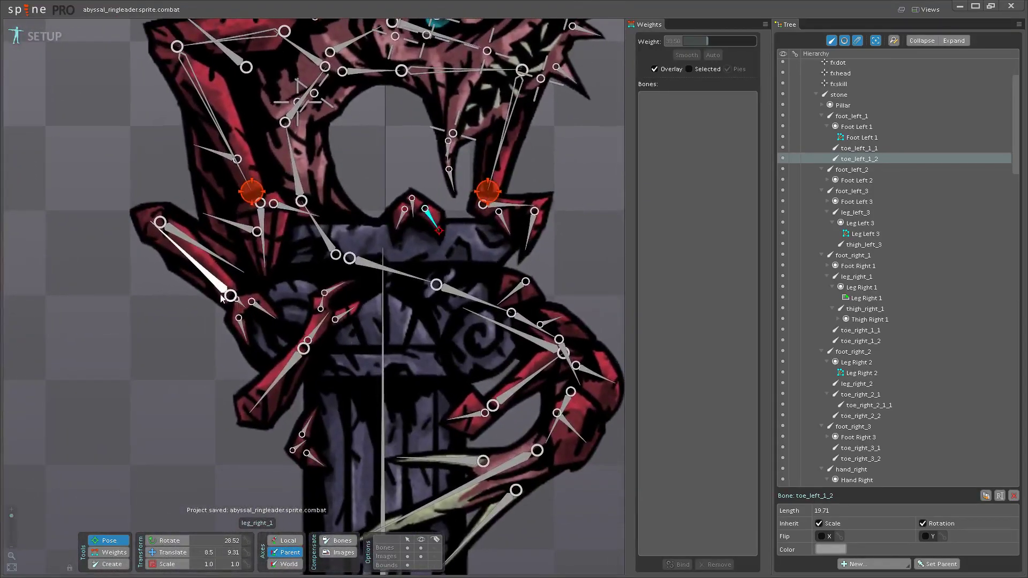
pyautogui.click(257, 306)
pyautogui.scroll(3, 237, 312)
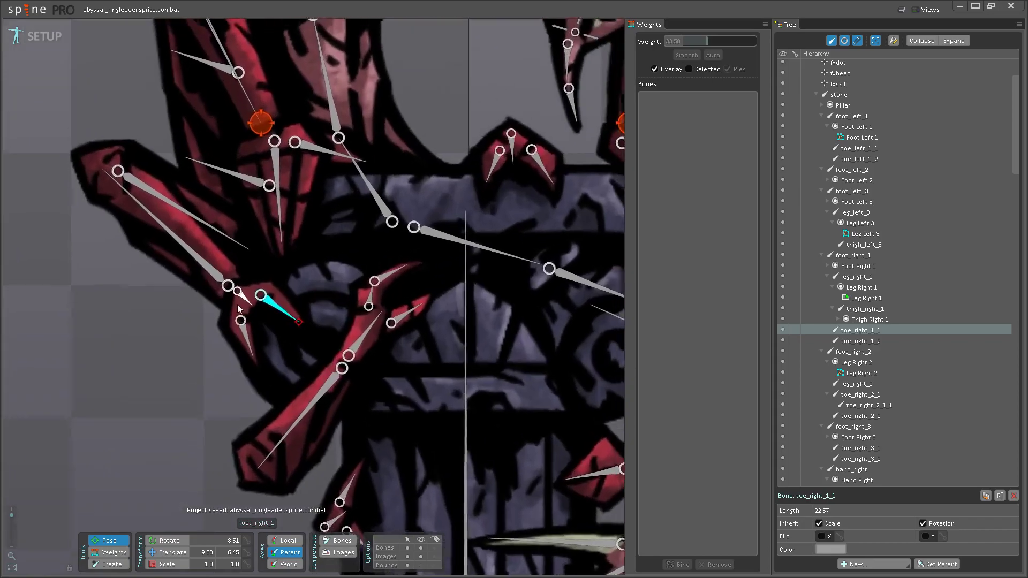
pyautogui.click(239, 309)
pyautogui.click(828, 266)
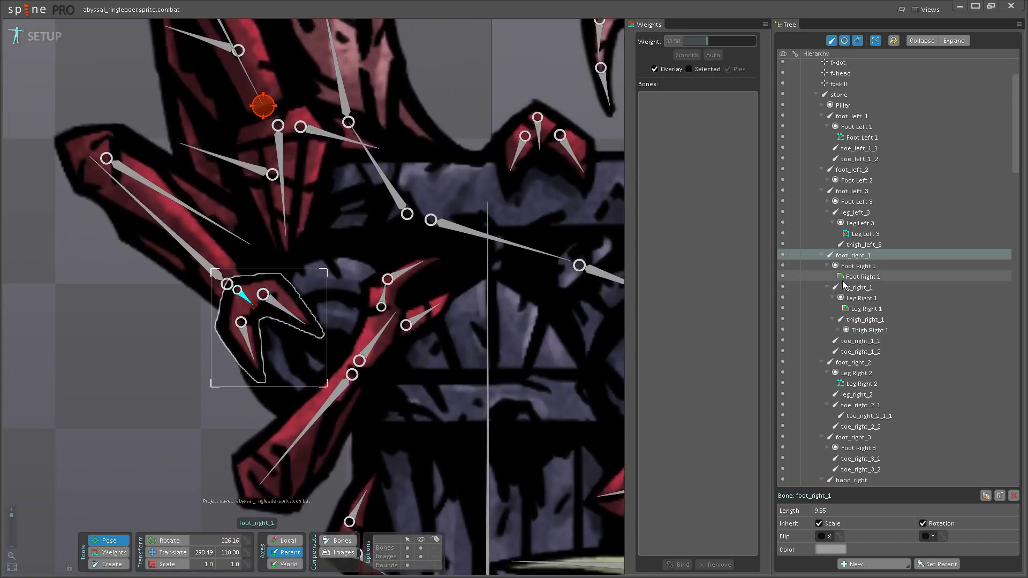
pyautogui.click(844, 279)
pyautogui.click(863, 551)
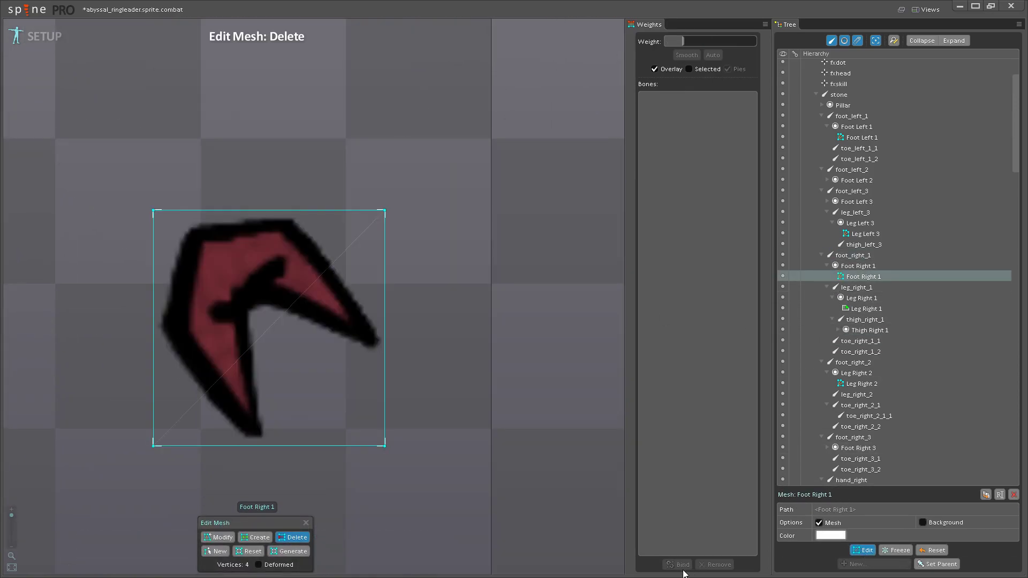
# - Add vertices to the Foot Right 1 mesh from the lower toe's tip up the foot's left outer edge
pyautogui.click(248, 538)
pyautogui.scroll(2, 237, 477)
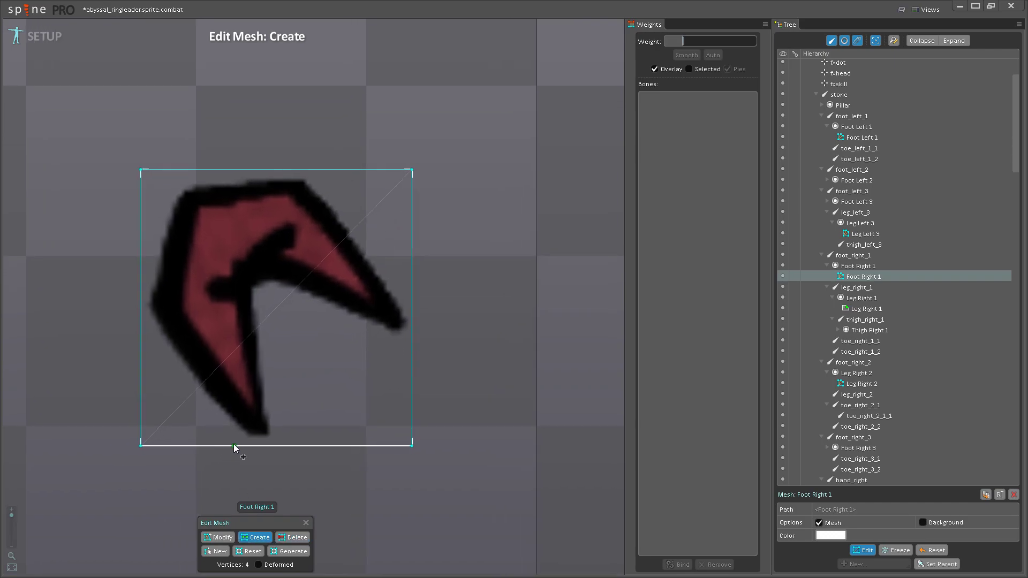
pyautogui.click(238, 445)
pyautogui.click(193, 396)
pyautogui.click(138, 314)
pyautogui.click(138, 259)
pyautogui.click(153, 202)
# - Add vertices across the top of Foot Right 1 and down the right toe's outer edge to its tip
pyautogui.click(175, 162)
pyautogui.click(238, 162)
pyautogui.click(307, 162)
pyautogui.click(331, 179)
pyautogui.click(368, 226)
pyautogui.click(425, 320)
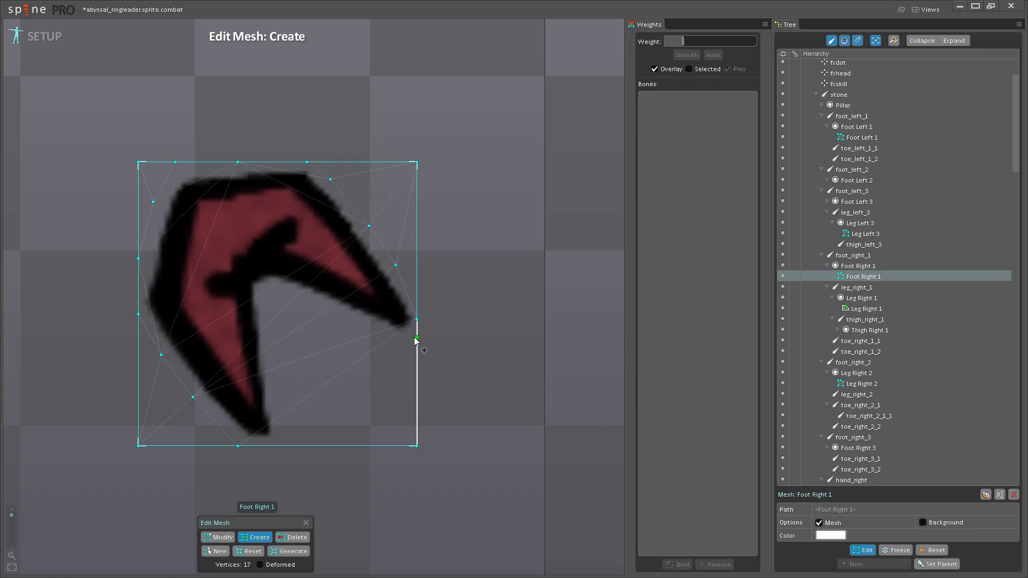
# - Add vertices along the right toe's inner edge, at the fork between the toes and up into the right toe's base
pyautogui.click(357, 321)
pyautogui.click(307, 298)
pyautogui.click(271, 282)
pyautogui.click(261, 259)
pyautogui.click(282, 229)
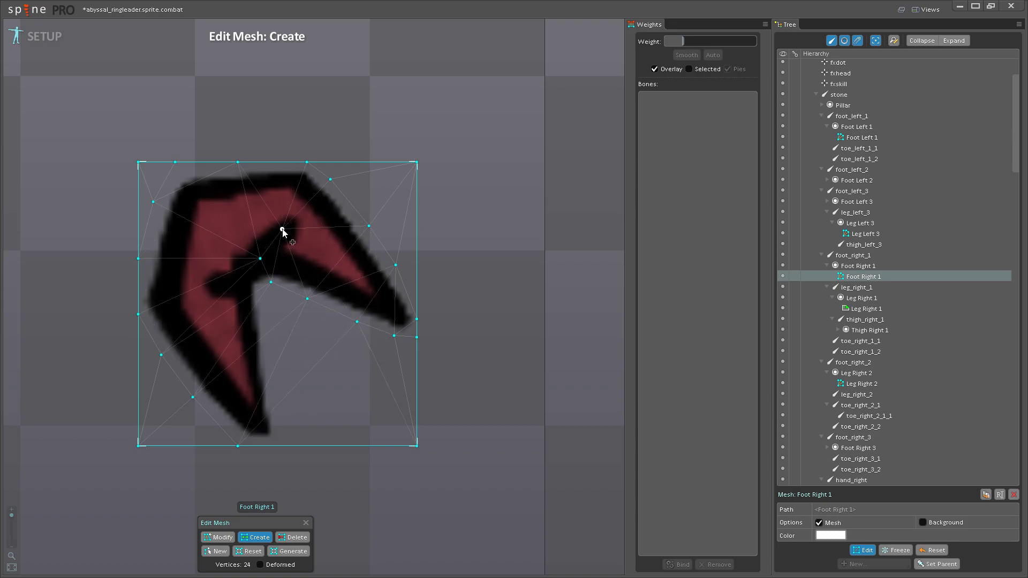
# - Add vertices down the lower toe's inner edge to its tip and across that toe's base
pyautogui.click(260, 294)
pyautogui.click(278, 384)
pyautogui.click(270, 446)
pyautogui.click(234, 288)
pyautogui.click(201, 288)
pyautogui.moveTo(237, 367); pyautogui.dragTo(255, 418)
pyautogui.scroll(-2, 254, 503)
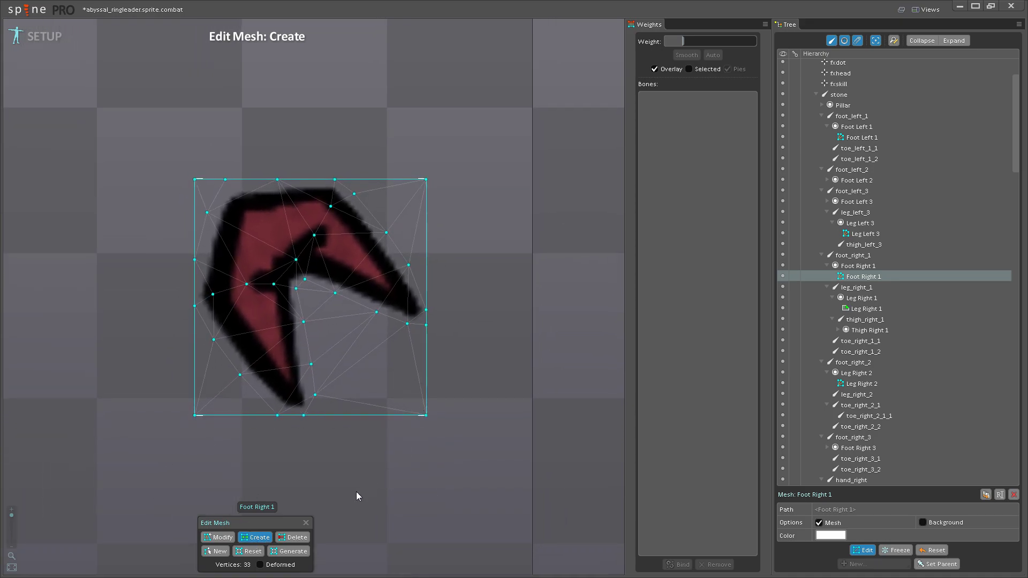
# - Delete the four corner vertices of the Foot Right 1 mesh and finish editing it
pyautogui.click(292, 537)
pyautogui.click(196, 415)
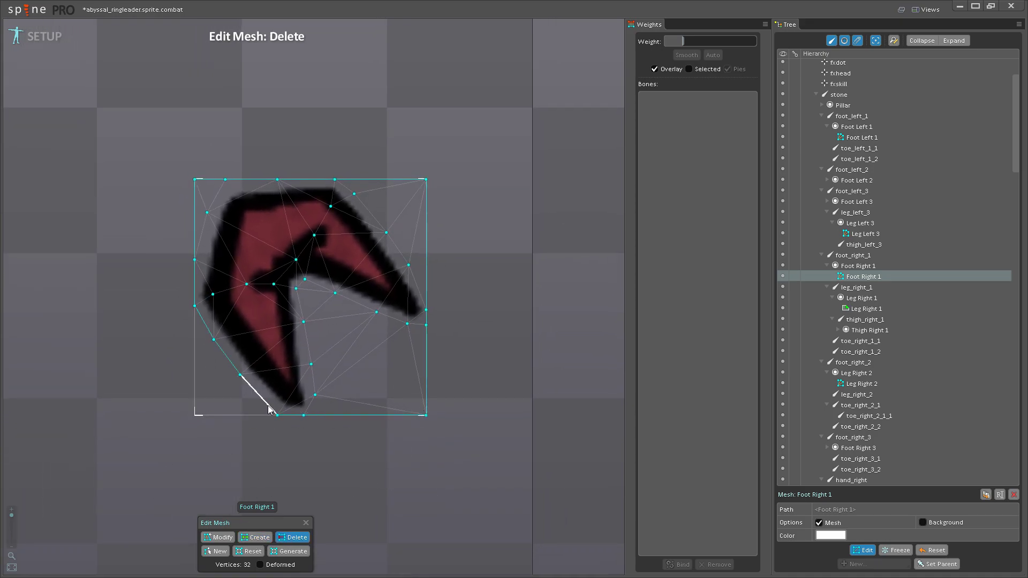
pyautogui.click(427, 414)
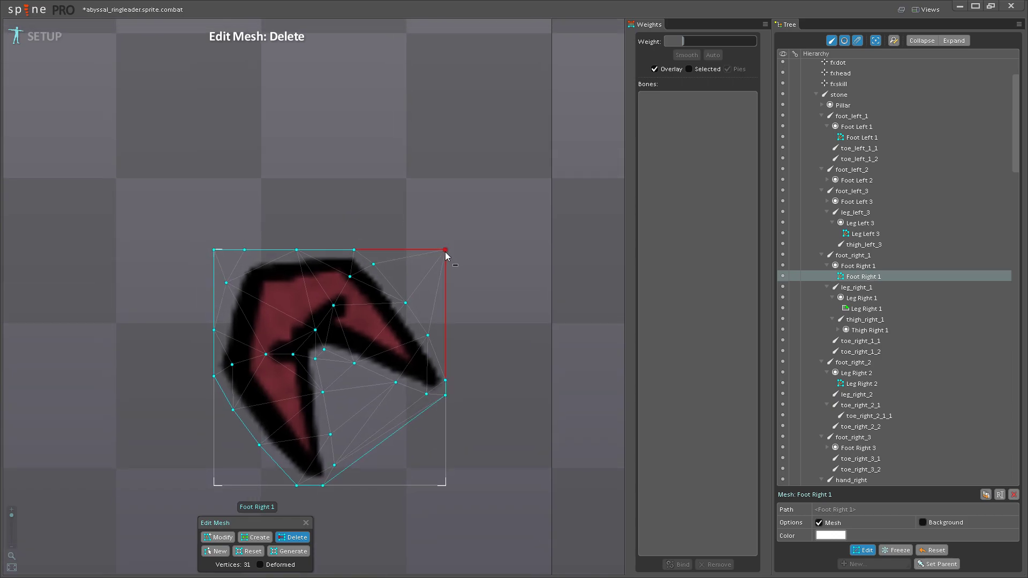
pyautogui.click(868, 550)
# - Bind the Foot Right 1 mesh to the foot_right_1, toe_right_1_2 and toe_right_1_1 bones
pyautogui.click(687, 564)
pyautogui.click(304, 337)
pyautogui.click(304, 369)
pyautogui.click(347, 348)
pyautogui.click(679, 564)
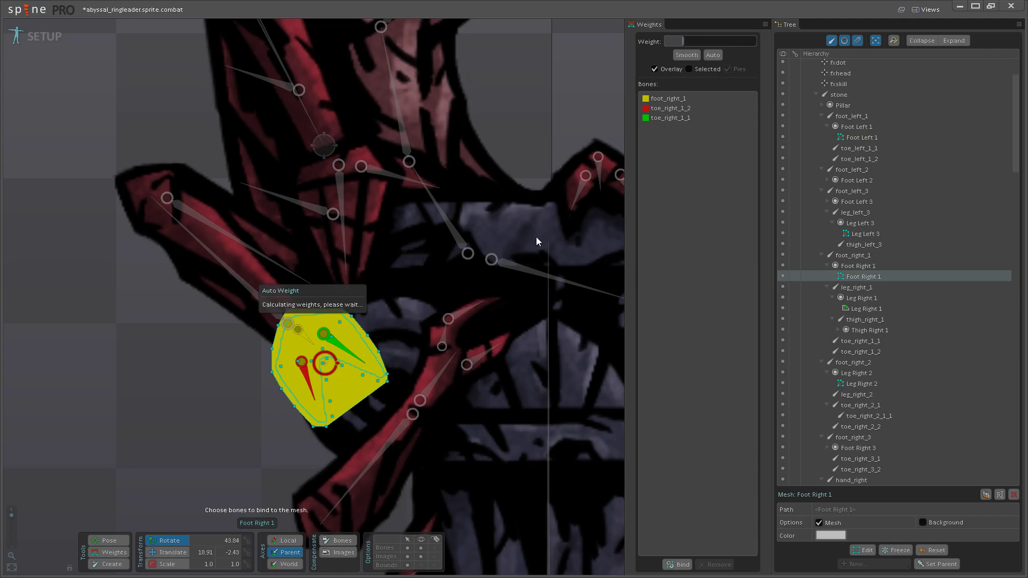
# - Raise toe_right_1_1's weight on Foot Right 1's right toe, using 100 at its tip, and blend it along the toe's edges and base
pyautogui.scroll(-5, 516, 294)
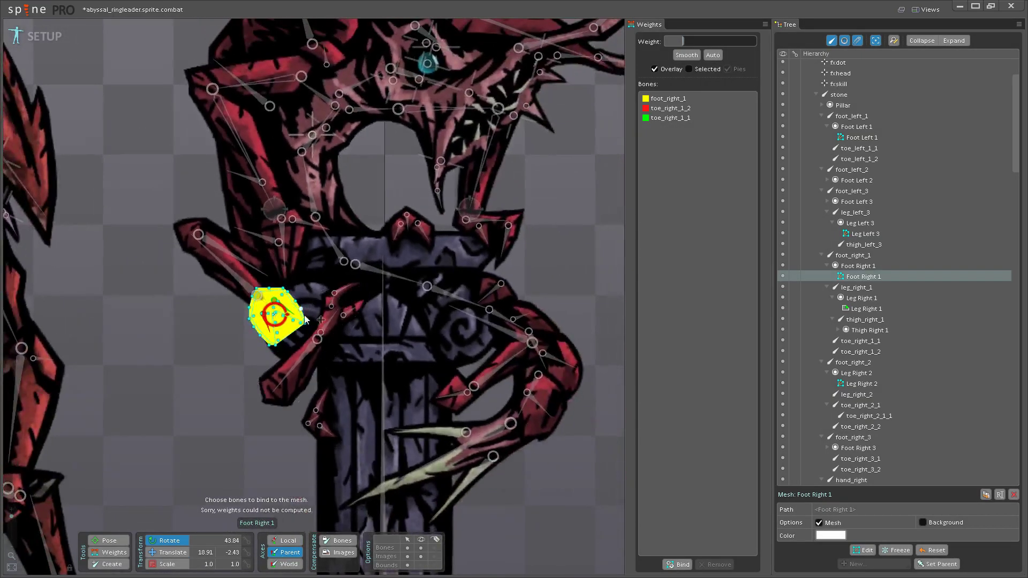
pyautogui.scroll(4, 219, 393)
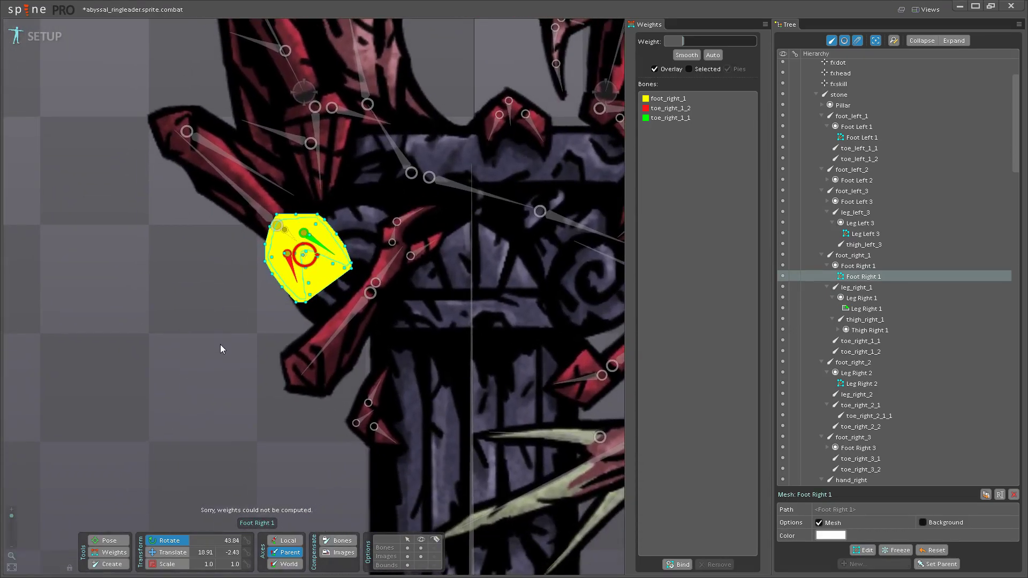
pyautogui.moveTo(303, 353); pyautogui.dragTo(324, 393)
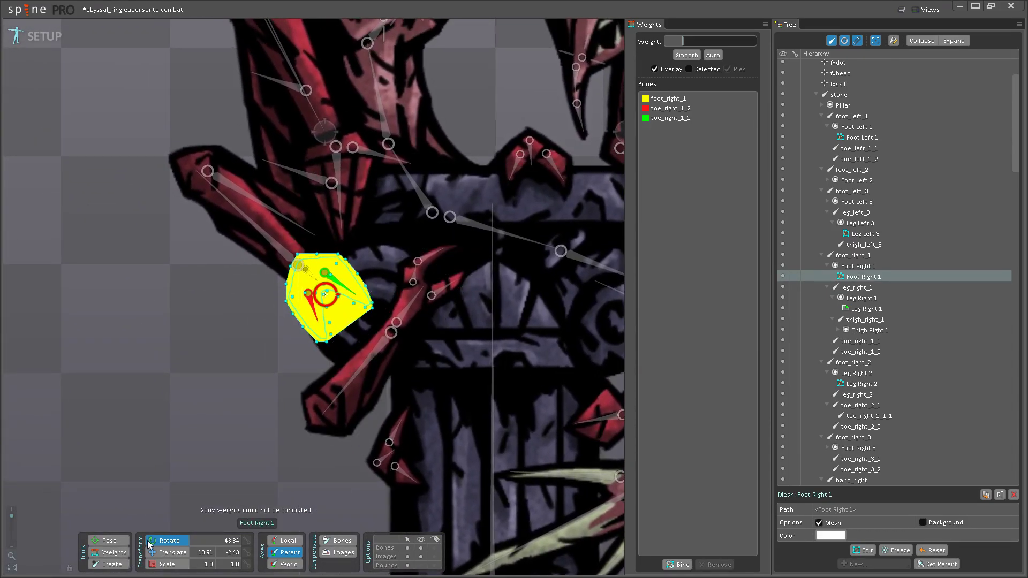
pyautogui.click(118, 552)
pyautogui.scroll(5, 347, 282)
pyautogui.click(330, 277)
pyautogui.moveTo(329, 321)
pyautogui.mouseDown()
pyautogui.moveTo(372, 337)
pyautogui.moveTo(403, 223)
pyautogui.moveTo(409, 336)
pyautogui.moveTo(432, 343)
pyautogui.moveTo(431, 307)
pyautogui.mouseUp()
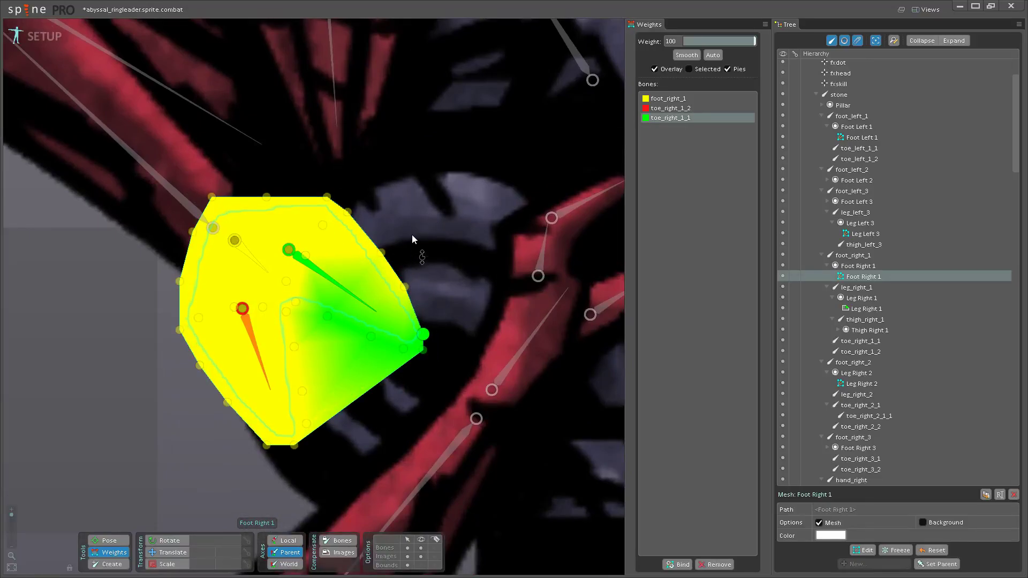
pyautogui.moveTo(381, 252); pyautogui.dragTo(351, 197)
pyautogui.moveTo(305, 255)
pyautogui.mouseDown()
pyautogui.moveTo(310, 220)
pyautogui.moveTo(329, 224)
pyautogui.moveTo(368, 192)
pyautogui.mouseUp()
pyautogui.moveTo(296, 303); pyautogui.dragTo(319, 186)
pyautogui.moveTo(287, 280); pyautogui.dragTo(379, 258)
pyautogui.click(325, 354)
pyautogui.moveTo(370, 379); pyautogui.dragTo(367, 319)
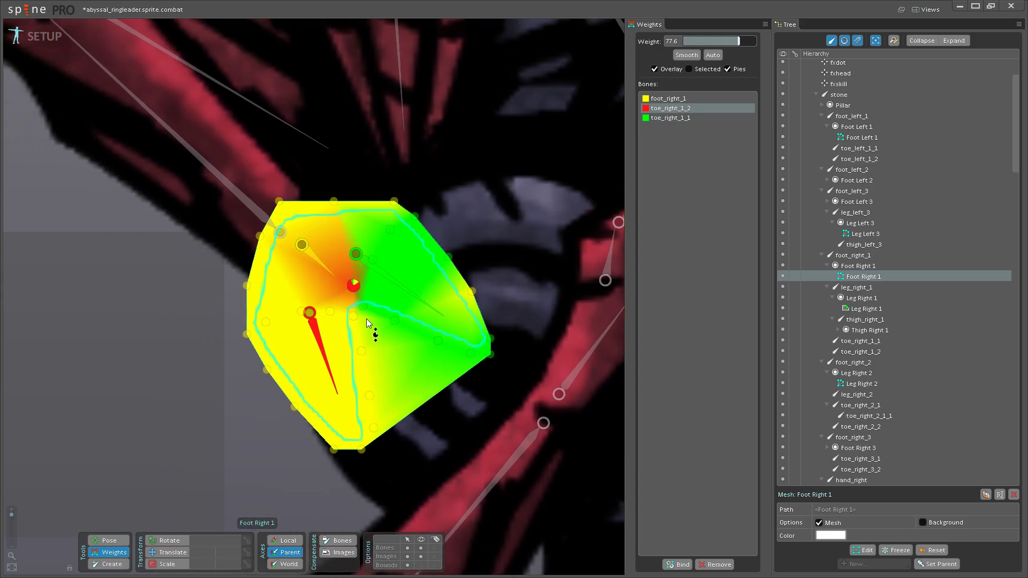
pyautogui.hotkey('ctrl', 'z')
pyautogui.hotkey('ctrl', 'z')
# - Raise toe_right_1_2's weight on Foot Right 1's lower toe along its inner edge, tip and outer edge, using 100 on the outer edge
pyautogui.click(329, 362)
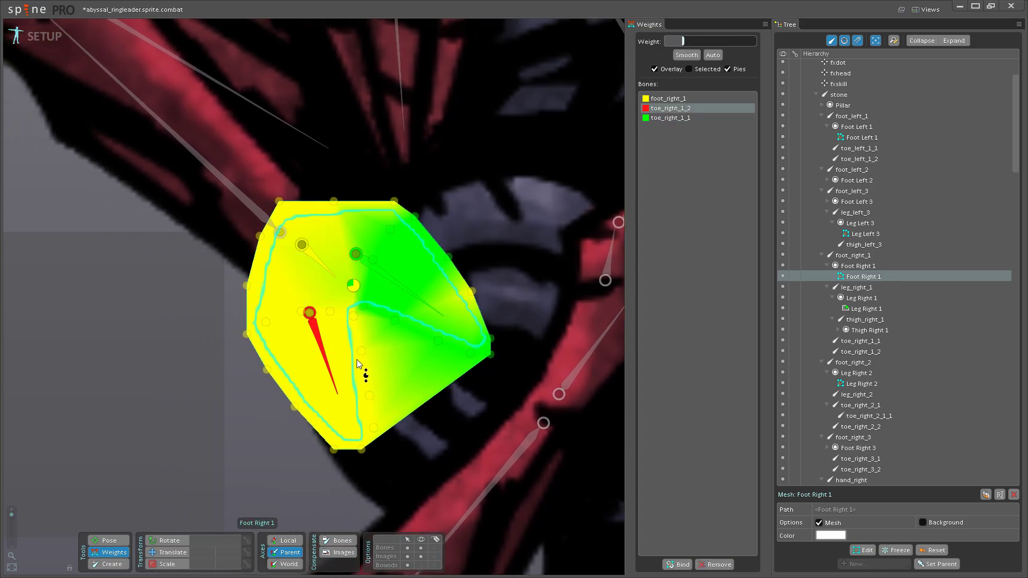
pyautogui.moveTo(358, 358); pyautogui.dragTo(362, 289)
pyautogui.moveTo(370, 395); pyautogui.dragTo(373, 285)
pyautogui.moveTo(374, 428); pyautogui.dragTo(369, 311)
pyautogui.moveTo(361, 449); pyautogui.dragTo(293, 266)
pyautogui.moveTo(294, 407); pyautogui.dragTo(268, 289)
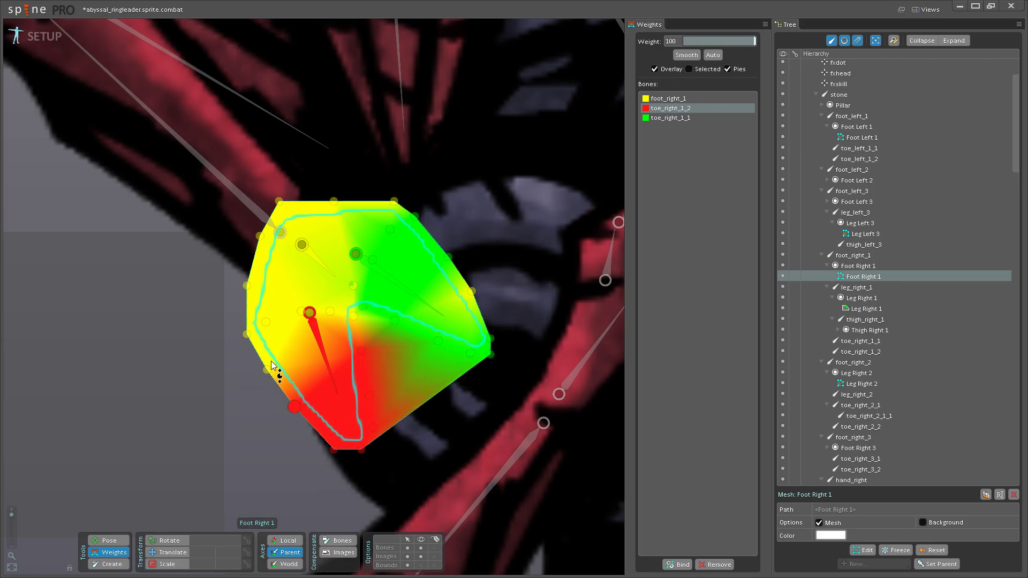
# - Blend toe_right_1_2's weight up Foot Right 1's outer edge and across the lower toe's base
pyautogui.moveTo(267, 369); pyautogui.dragTo(237, 243)
pyautogui.moveTo(247, 334); pyautogui.dragTo(242, 212)
pyautogui.moveTo(265, 322); pyautogui.dragTo(288, 274)
pyautogui.moveTo(301, 311)
pyautogui.mouseDown()
pyautogui.moveTo(323, 263)
pyautogui.moveTo(350, 272)
pyautogui.mouseUp()
pyautogui.moveTo(353, 316); pyautogui.dragTo(388, 255)
pyautogui.moveTo(362, 317); pyautogui.dragTo(396, 375)
# - Test-rotate the toe_right_1_2 and toe_right_1_1 bones to check how Foot Right 1 deforms
pyautogui.click(115, 541)
pyautogui.moveTo(361, 425)
pyautogui.mouseDown()
pyautogui.moveTo(305, 426)
pyautogui.moveTo(338, 428)
pyautogui.moveTo(329, 438)
pyautogui.moveTo(382, 430)
pyautogui.moveTo(345, 435)
pyautogui.mouseUp()
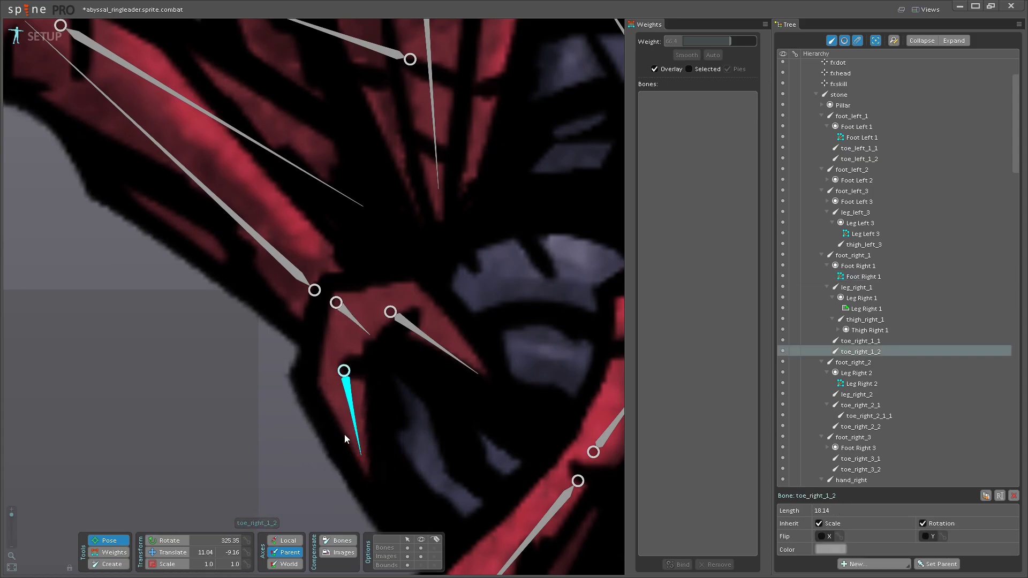
pyautogui.moveTo(431, 347); pyautogui.dragTo(466, 323)
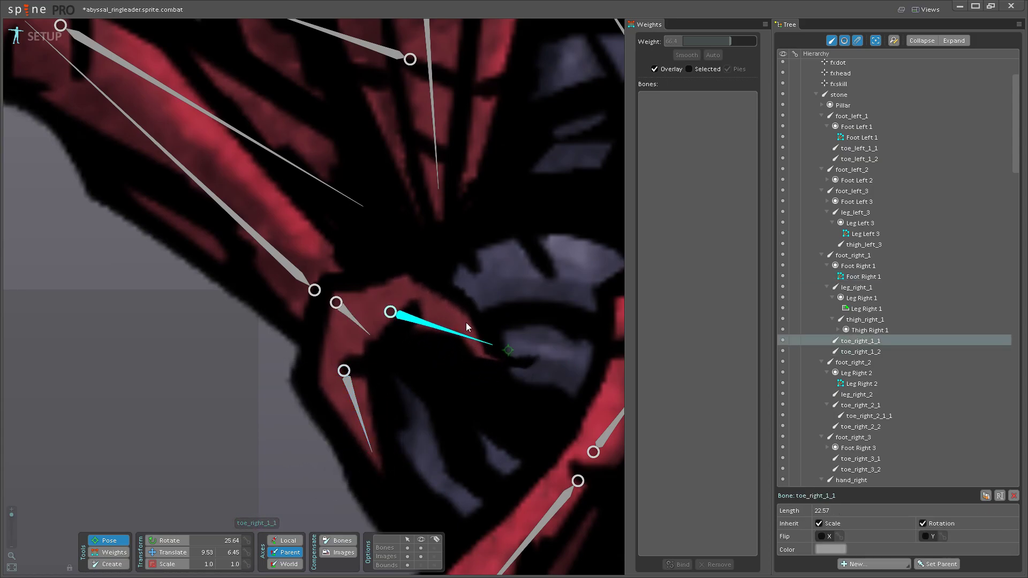
# - Raise toe_right_1_1's weight to 100 on the yellow outer-edge vertex of Foot Right 1, test-rotating the bone and undoing the rotation
pyautogui.press('n')
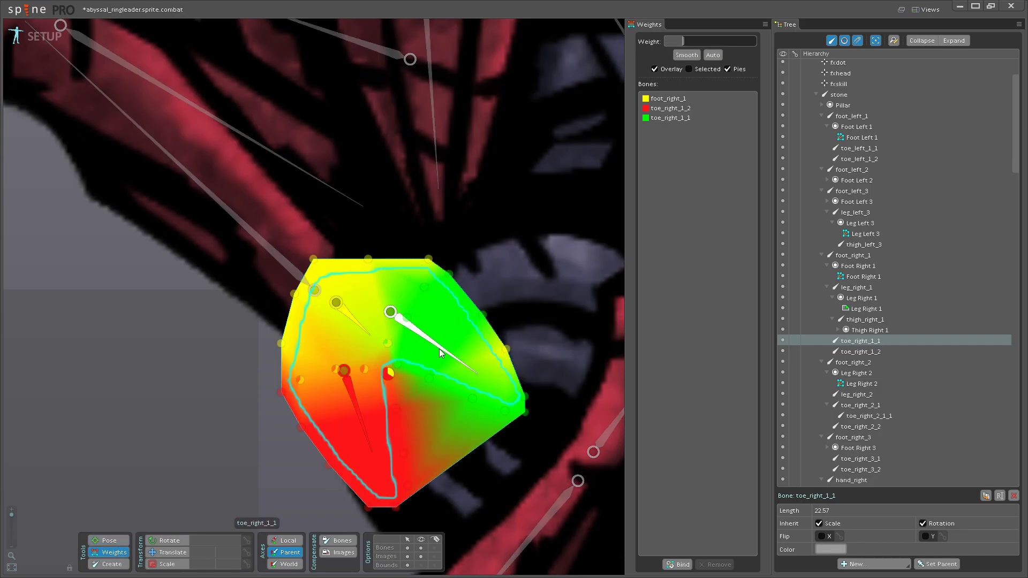
pyautogui.click(506, 349)
pyautogui.press('b')
pyautogui.moveTo(423, 349); pyautogui.dragTo(448, 319)
pyautogui.hotkey('ctrl', 'z')
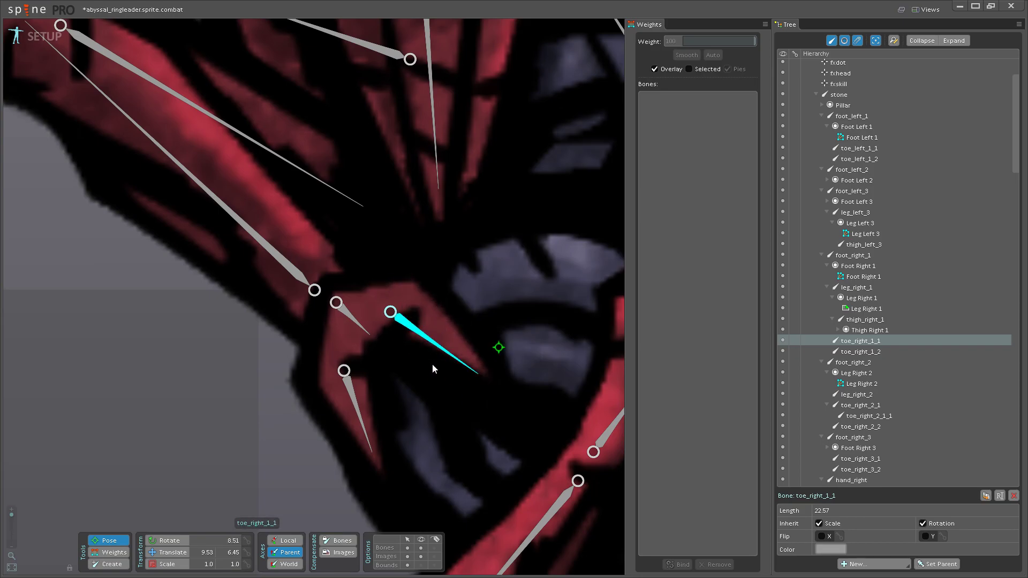
# - Save the project
pyautogui.scroll(-3, 426, 380)
pyautogui.hotkey('ctrl', 's')
pyautogui.press('pageup')
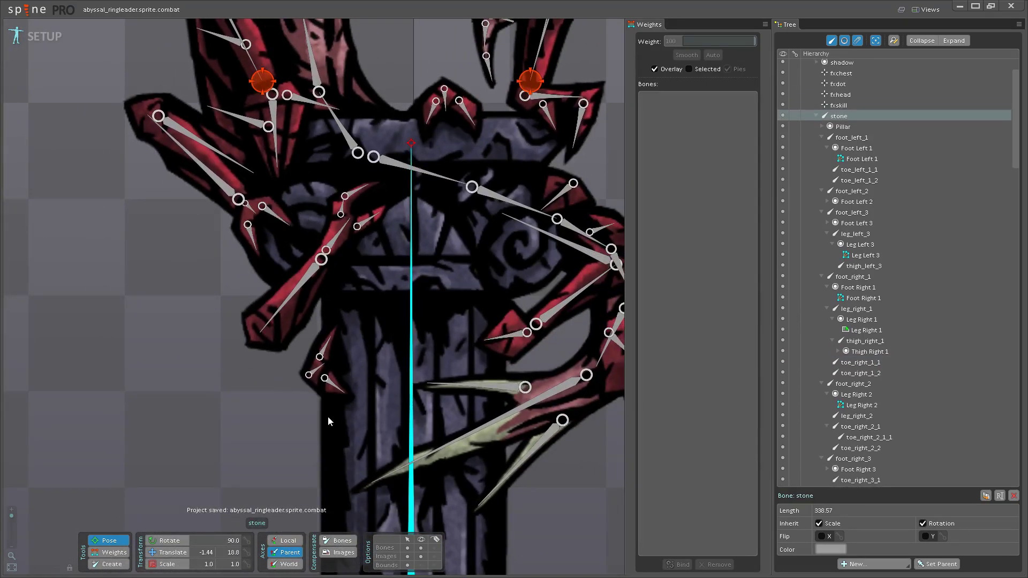
# - Convert the Foot Right 3 image under the foot_right_3 bone into a mesh and open it for editing
pyautogui.moveTo(351, 444); pyautogui.dragTo(303, 421)
pyautogui.click(285, 365)
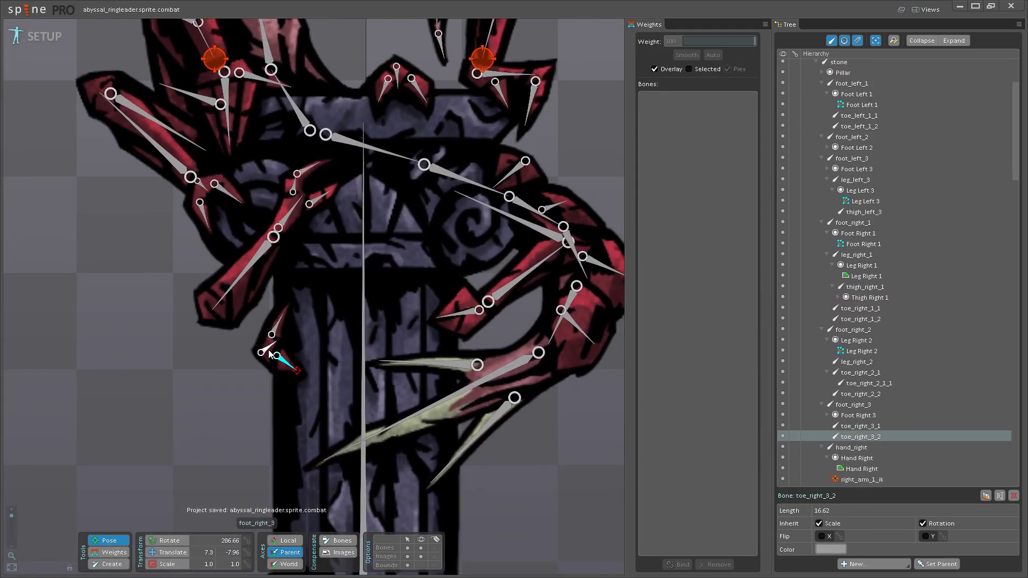
pyautogui.click(268, 350)
pyautogui.click(826, 417)
pyautogui.click(857, 428)
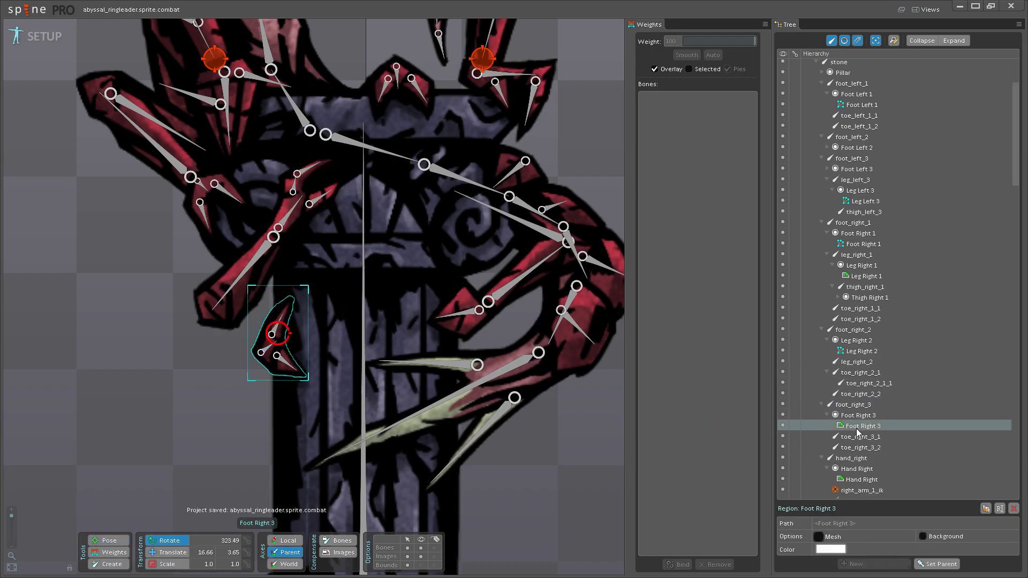
pyautogui.click(825, 537)
pyautogui.click(862, 550)
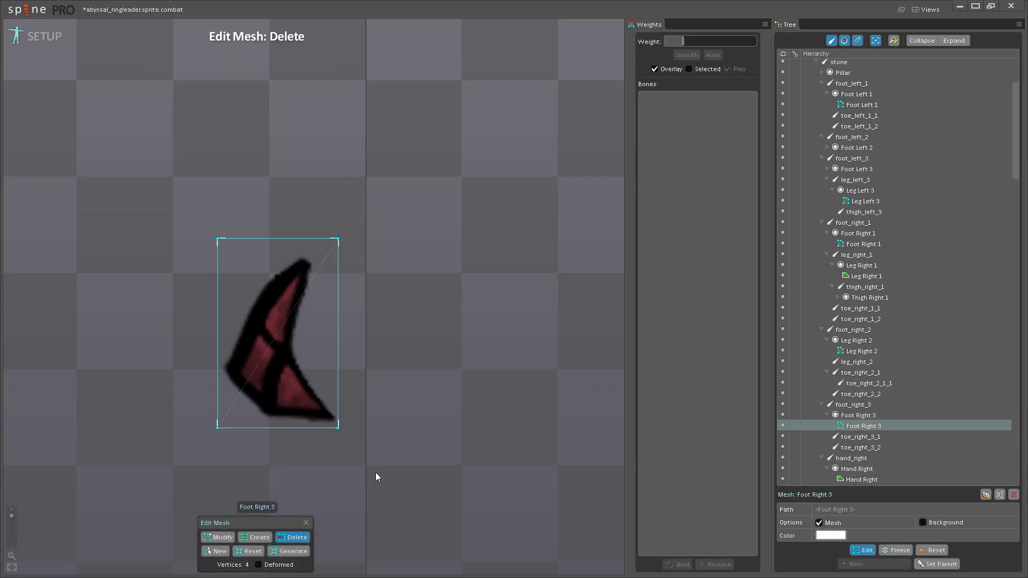
# - Add vertices along Foot Right 3's lower edge, around the lower toe's tip and up its inner edge, plus three inside near the toe's base
pyautogui.click(256, 537)
pyautogui.scroll(3, 276, 367)
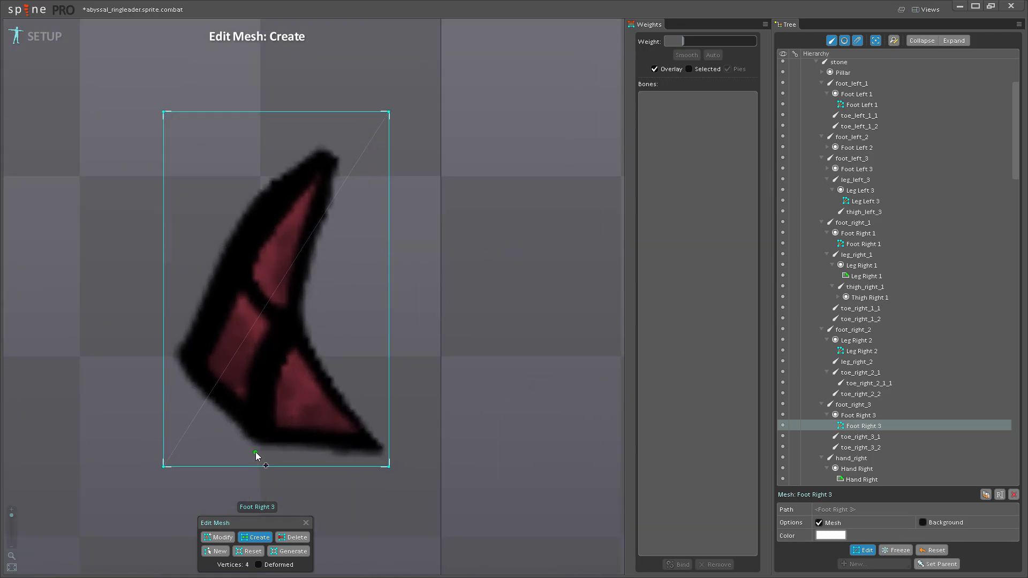
pyautogui.click(251, 457)
pyautogui.click(302, 467)
pyautogui.click(359, 466)
pyautogui.click(389, 427)
pyautogui.click(368, 399)
pyautogui.click(336, 358)
pyautogui.click(310, 325)
pyautogui.click(284, 338)
pyautogui.click(261, 373)
pyautogui.moveTo(259, 423); pyautogui.dragTo(344, 427)
# - Add vertices along Foot Right 3's outer edge from its underside up to the base of the upper toe
pyautogui.click(308, 431)
pyautogui.click(277, 410)
pyautogui.click(262, 384)
pyautogui.click(248, 362)
pyautogui.click(263, 326)
pyautogui.moveTo(263, 325); pyautogui.dragTo(245, 386)
pyautogui.click(276, 316)
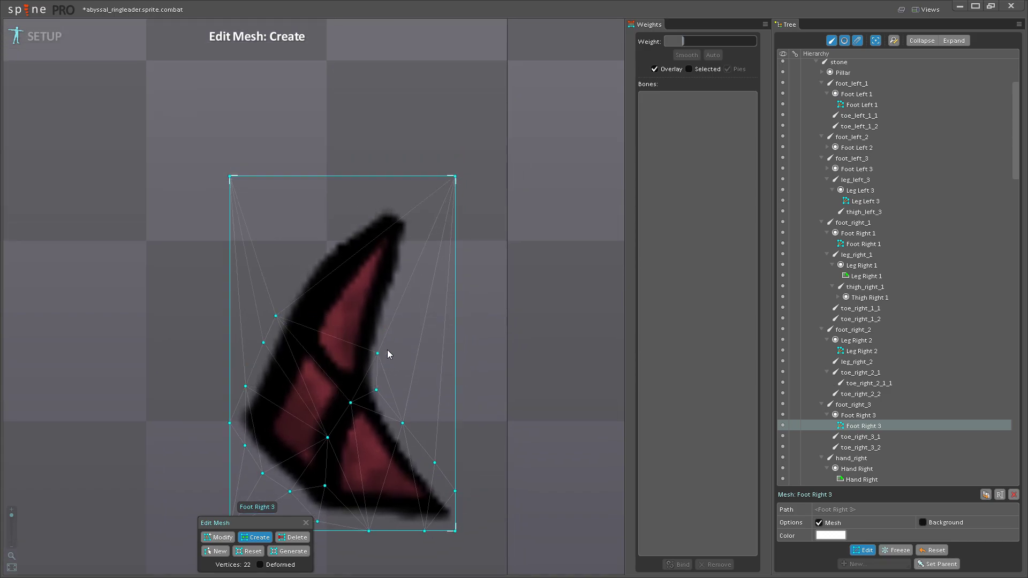
# - Add vertices up the upper toe's inner edge, around its tip and down its outer edge
pyautogui.click(380, 358)
pyautogui.click(403, 279)
pyautogui.moveTo(404, 279); pyautogui.dragTo(406, 327)
pyautogui.click(409, 286)
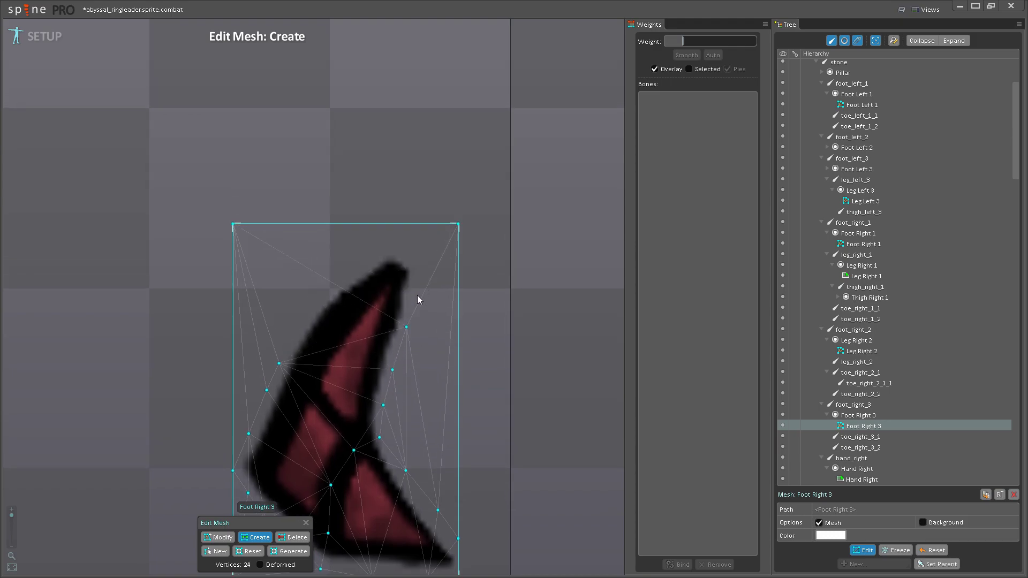
pyautogui.click(416, 294)
pyautogui.click(423, 263)
pyautogui.click(395, 248)
pyautogui.click(368, 260)
pyautogui.click(326, 291)
# - Add three vertices across the inside of the upper toe's base
pyautogui.click(353, 430)
pyautogui.click(329, 410)
pyautogui.click(304, 381)
pyautogui.moveTo(325, 419); pyautogui.dragTo(330, 324)
# - Delete the two upper corner vertices and the lower-left corner vertex of the Foot Right 3 mesh and finish editing it
pyautogui.click(300, 538)
pyautogui.click(239, 484)
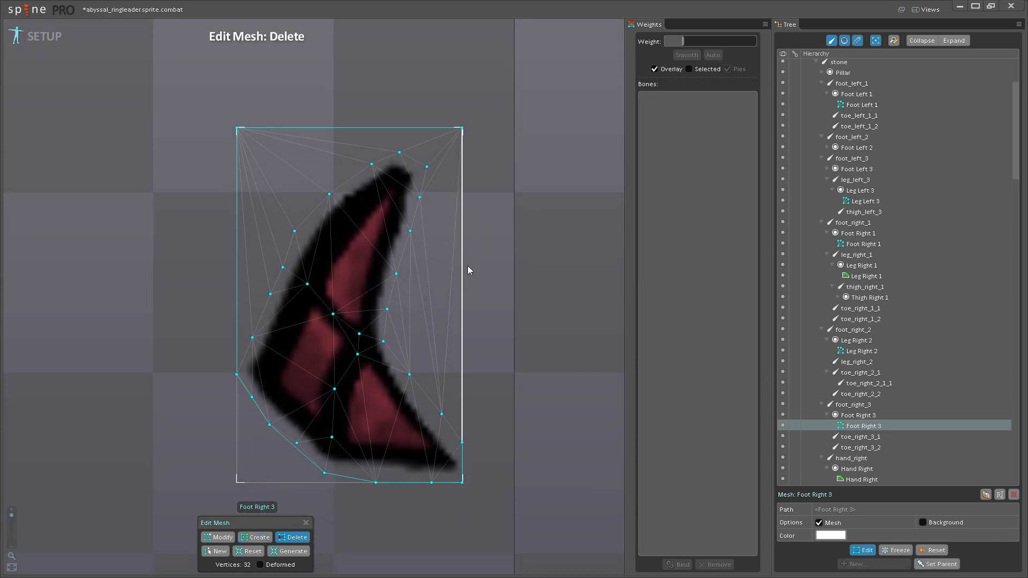
pyautogui.click(465, 126)
pyautogui.click(256, 136)
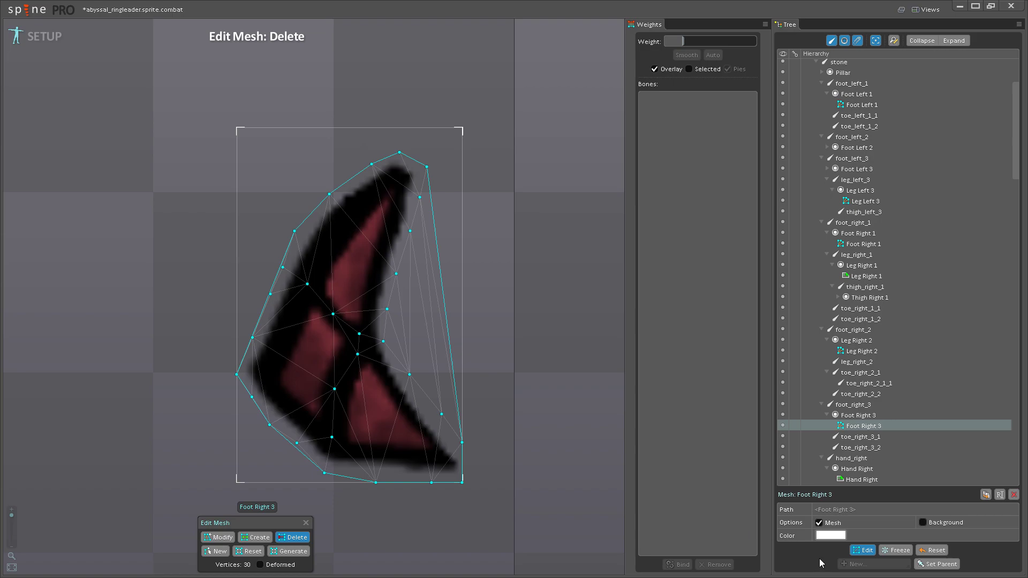
pyautogui.click(862, 550)
# - Bind the Foot Right 3 mesh to the foot_right_3, toe_right_3_1 and toe_right_3_2 bones
pyautogui.click(678, 565)
pyautogui.scroll(3, 425, 354)
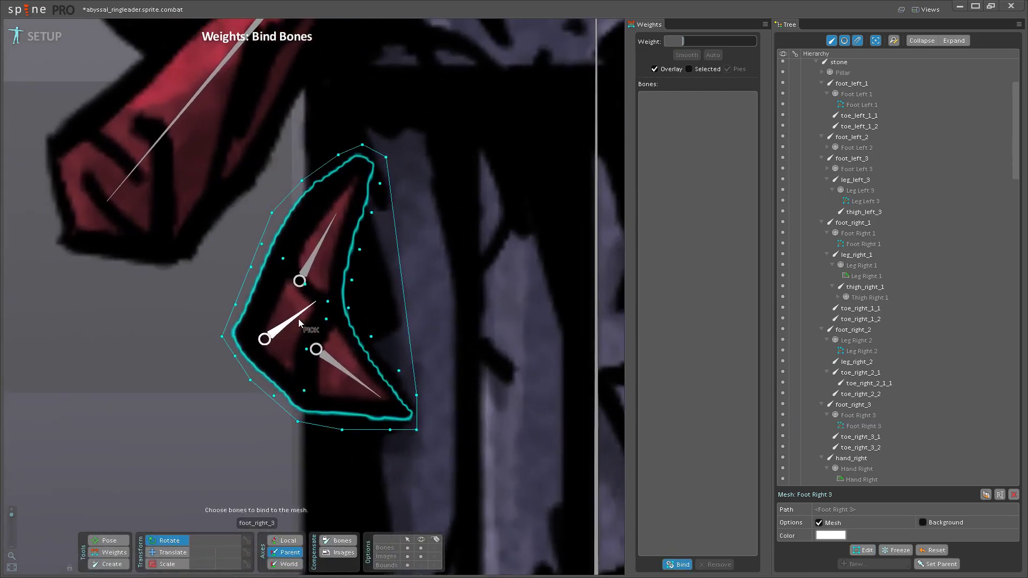
pyautogui.click(299, 321)
pyautogui.click(323, 241)
pyautogui.click(346, 377)
pyautogui.click(677, 564)
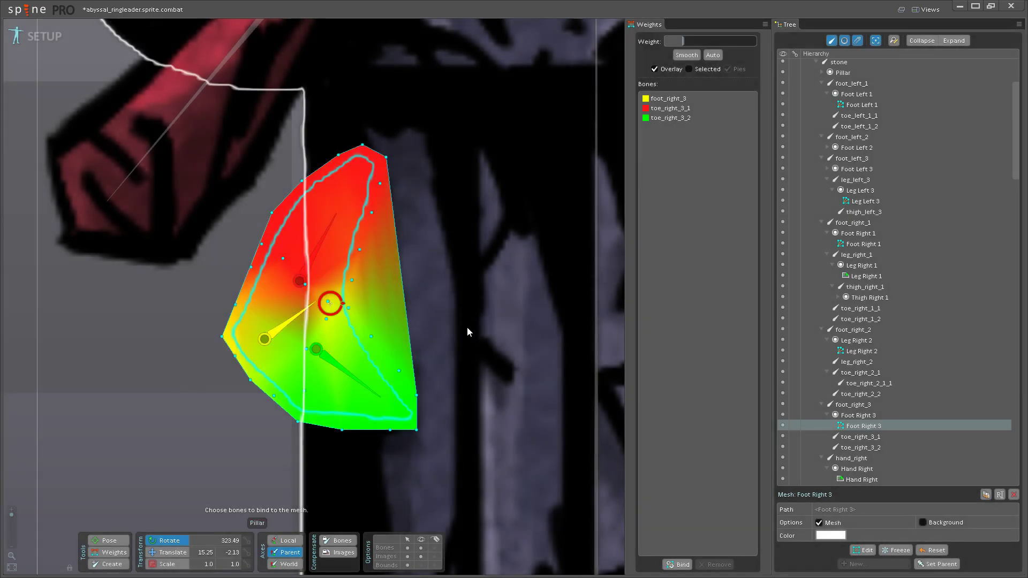
# - Test-rotate the toe_right_3_2 and toe_right_3_1 bones to check how Foot Right 3 deforms
pyautogui.click(109, 541)
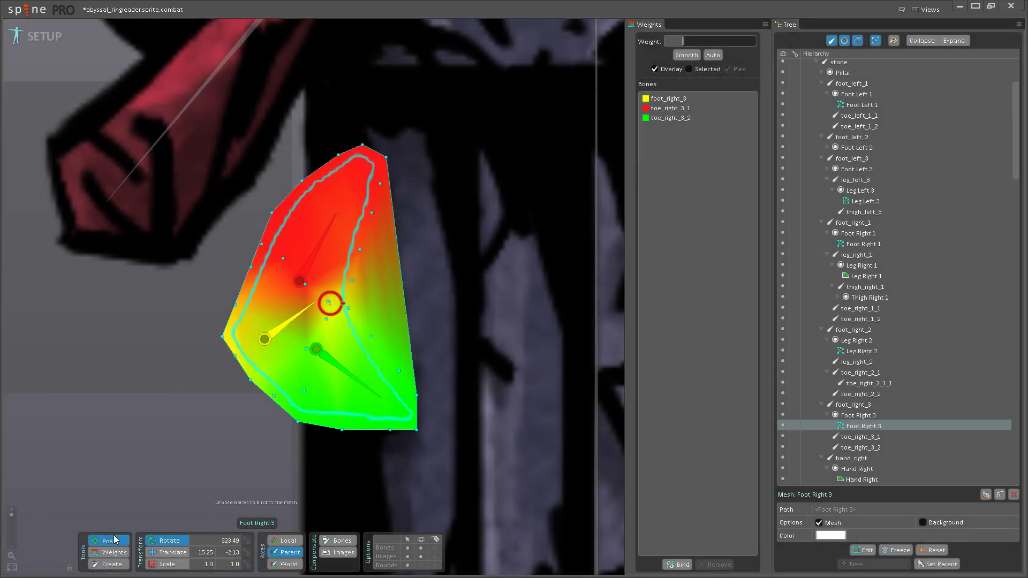
pyautogui.click(349, 367)
pyautogui.moveTo(352, 367)
pyautogui.mouseDown()
pyautogui.moveTo(368, 340)
pyautogui.moveTo(359, 350)
pyautogui.mouseUp()
pyautogui.click(311, 261)
pyautogui.moveTo(314, 250)
pyautogui.mouseDown()
pyautogui.moveTo(339, 266)
pyautogui.moveTo(315, 250)
pyautogui.mouseUp()
# - On Foot Right 3's inner-edge vertices between the toes, raise toe_right_3_2's weight to about 67.6 and toe_right_3_1's to about 77.75
pyautogui.click(111, 553)
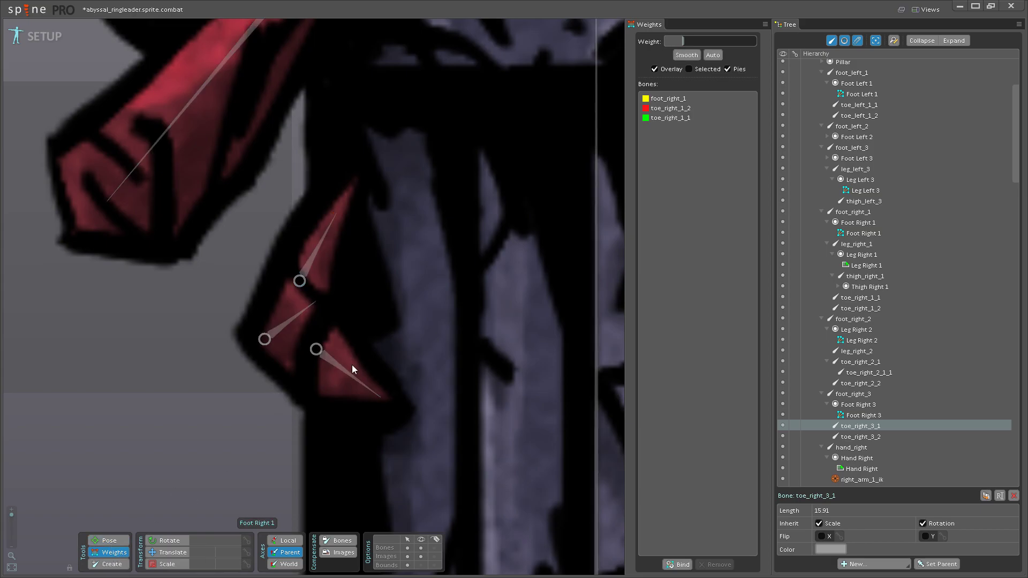
pyautogui.click(336, 362)
pyautogui.click(336, 362)
pyautogui.moveTo(381, 310); pyautogui.dragTo(376, 279)
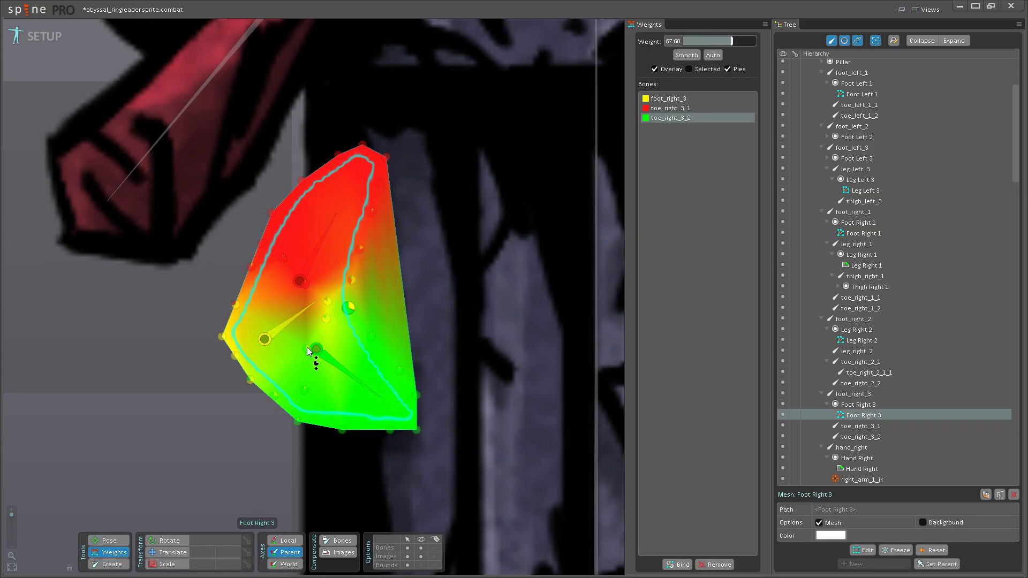
pyautogui.click(331, 327)
pyautogui.moveTo(331, 327); pyautogui.dragTo(375, 240)
pyautogui.click(320, 246)
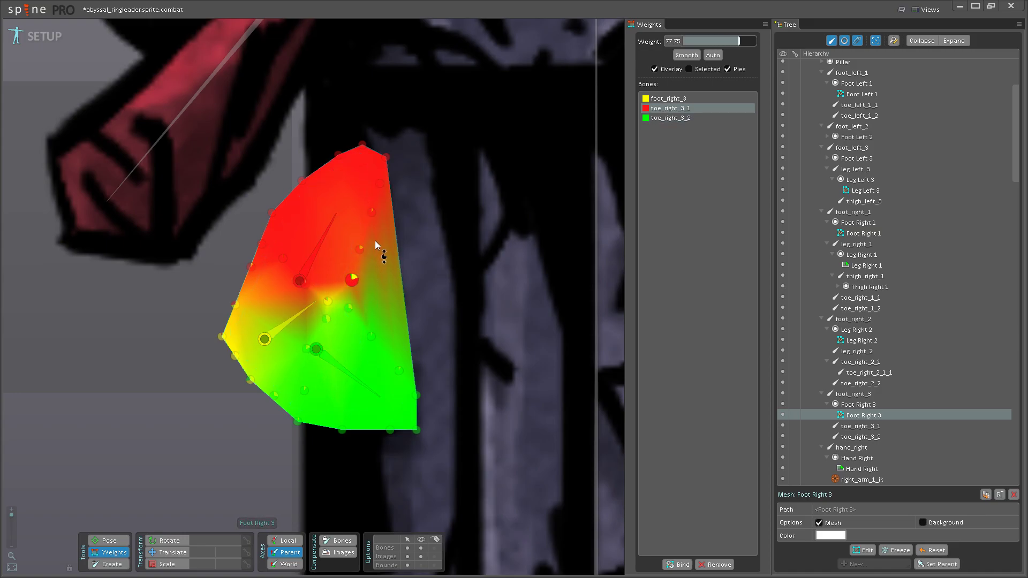
# - Adjust toe_right_3_1's weight at the upper toe's outer base, test-rotate the bone and undo the rotation
pyautogui.click(253, 268)
pyautogui.moveTo(258, 269); pyautogui.dragTo(361, 263)
pyautogui.click(104, 541)
pyautogui.hotkey('ctrl', 'z')
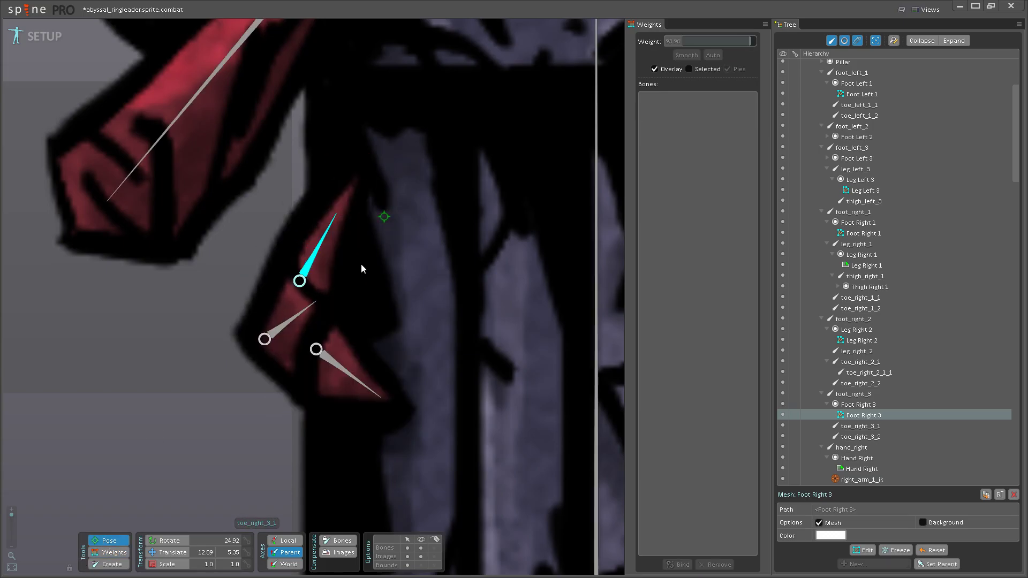
# - Save the project and select the foot_left_2 bone
pyautogui.scroll(-5, 313, 362)
pyautogui.hotkey('ctrl', 's')
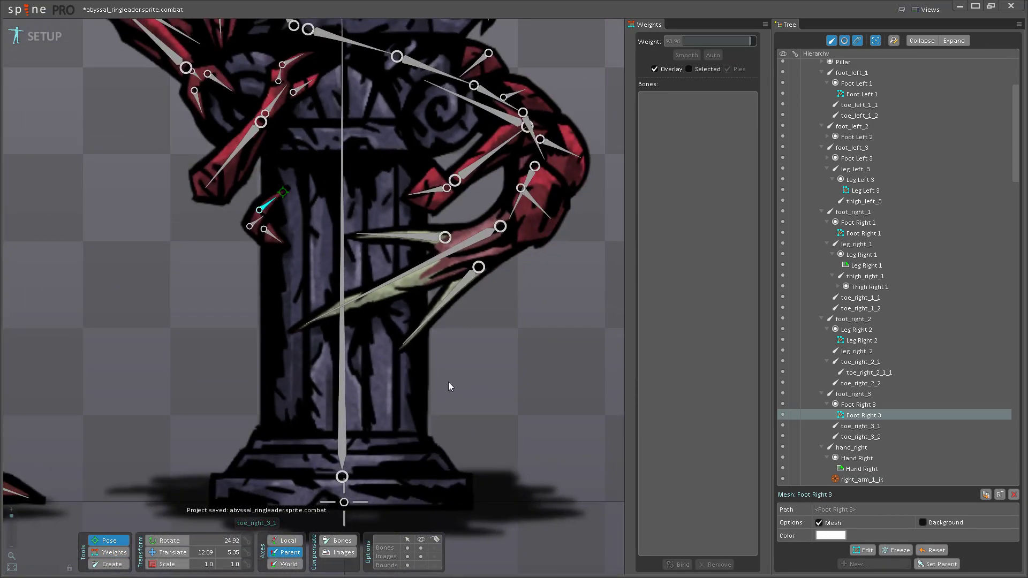
pyautogui.click(448, 381)
pyautogui.moveTo(442, 306); pyautogui.dragTo(477, 396)
pyautogui.moveTo(421, 322); pyautogui.dragTo(430, 382)
pyautogui.moveTo(462, 300); pyautogui.dragTo(458, 350)
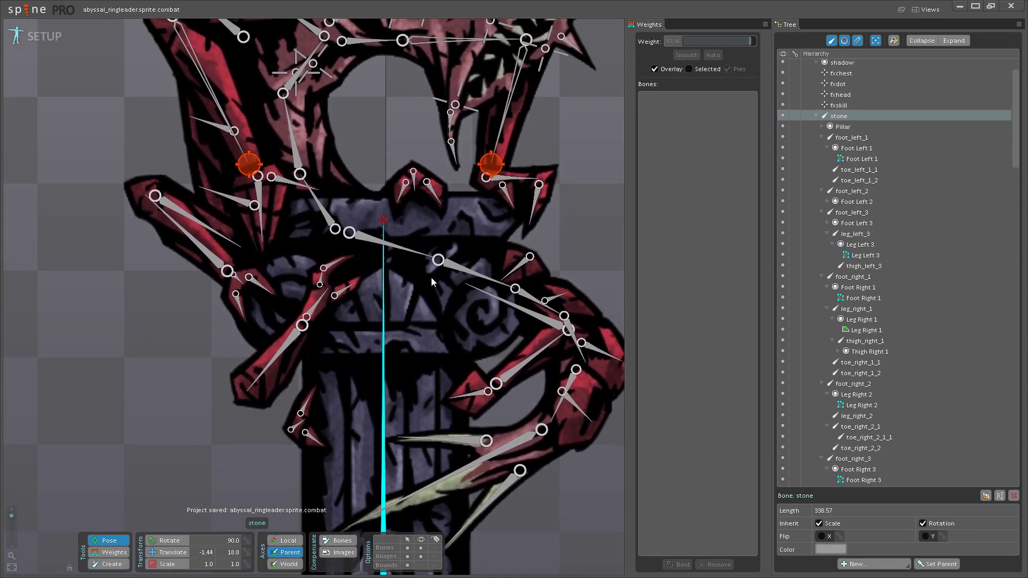
pyautogui.click(528, 266)
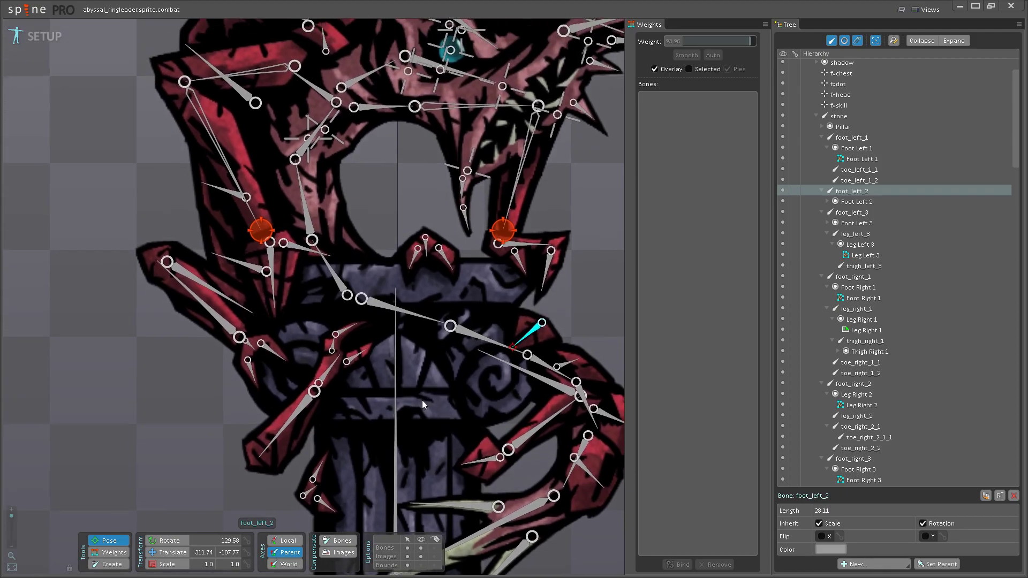
pyautogui.hotkey('ctrl', 's')
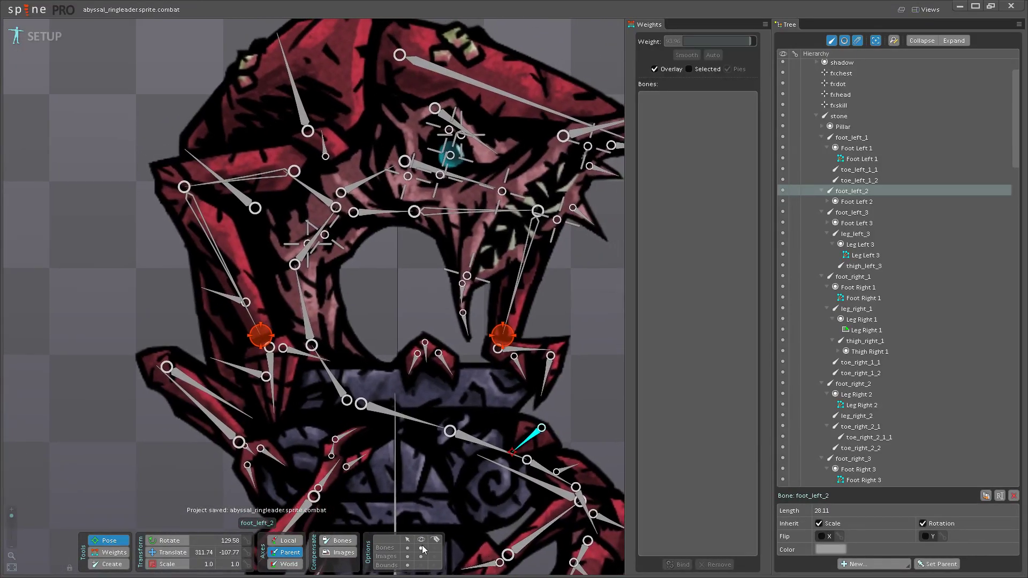
# - Hide the bones to examine the artwork of the three creatures
pyautogui.click(421, 548)
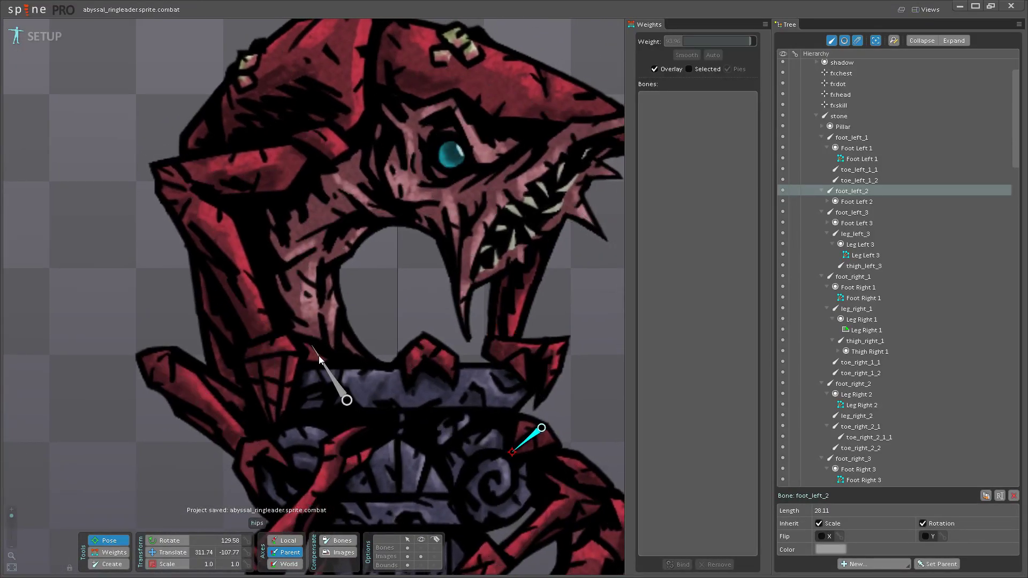
pyautogui.moveTo(409, 317); pyautogui.dragTo(287, 354)
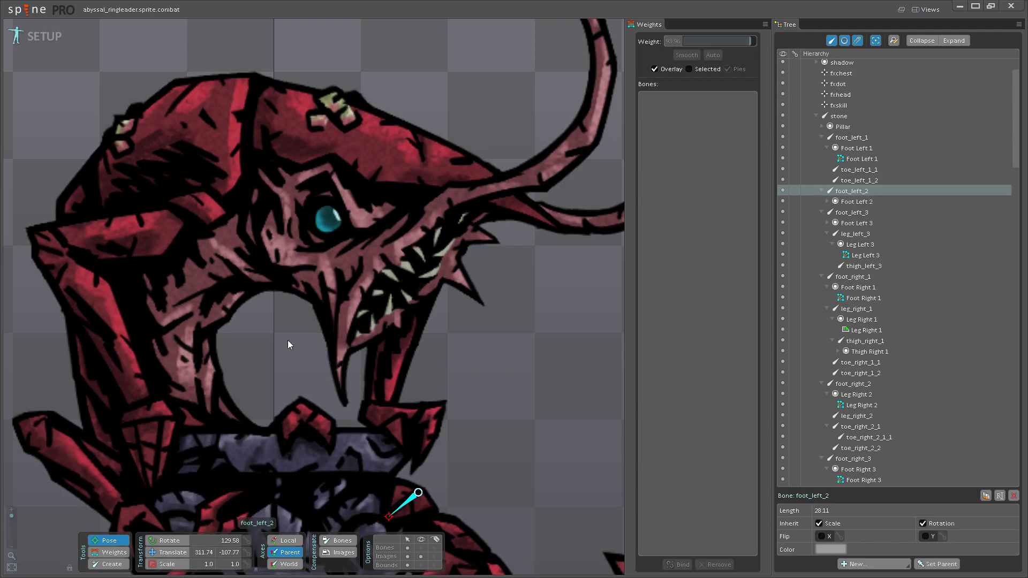
pyautogui.scroll(-3, 284, 388)
pyautogui.scroll(-4, 284, 388)
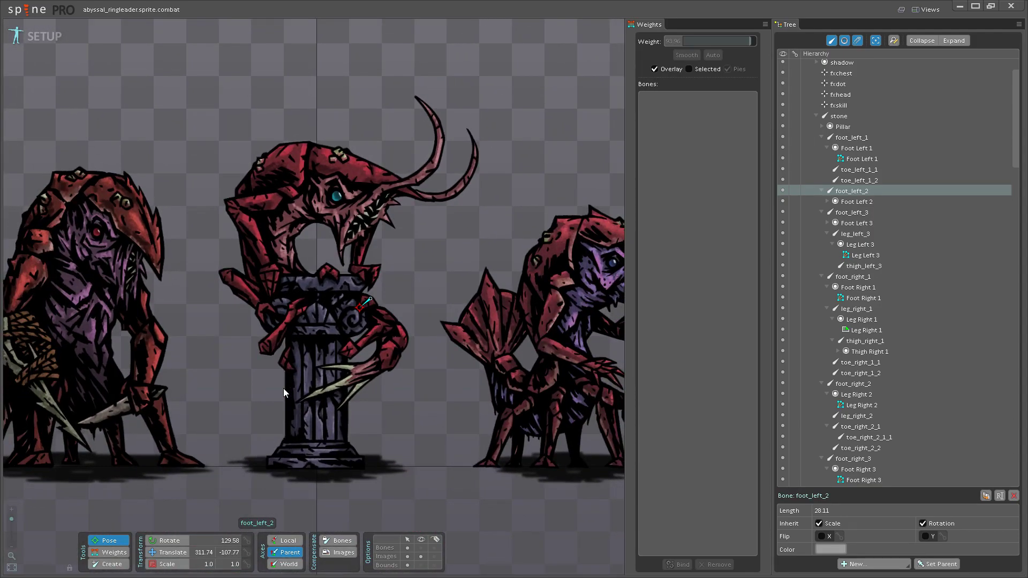
# - Switch to animate mode and stop the playback after watching all three creatures
pyautogui.click(52, 37)
pyautogui.scroll(-5, 300, 243)
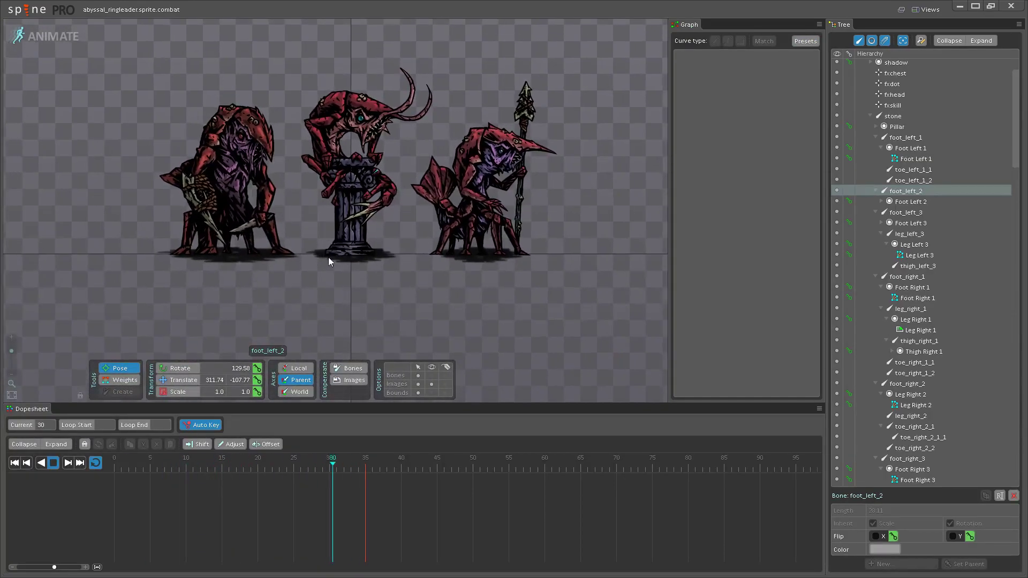
pyautogui.moveTo(319, 265); pyautogui.dragTo(292, 301)
pyautogui.click(54, 463)
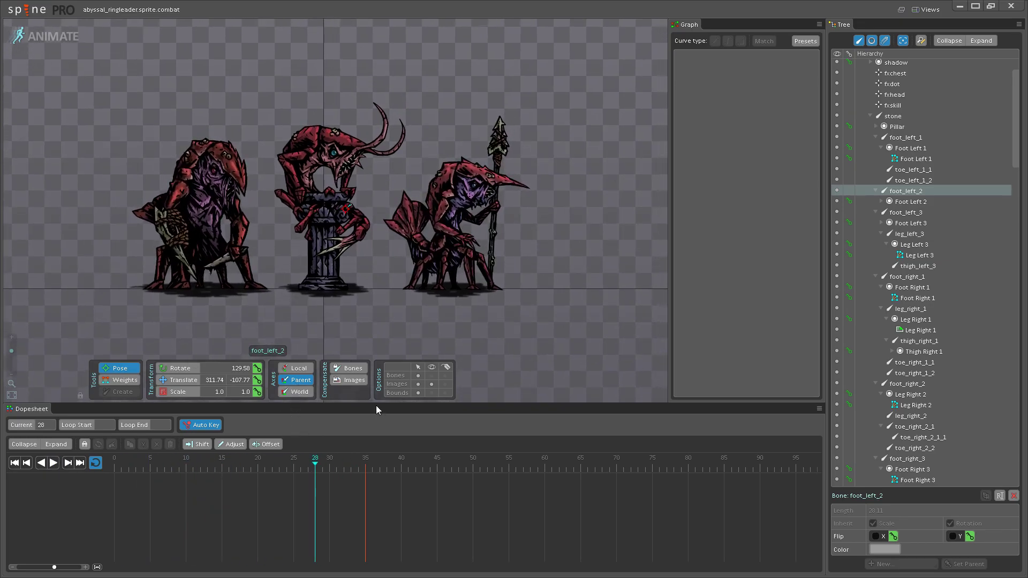
# - Show the bones again and select all bones of the three creatures
pyautogui.click(431, 376)
pyautogui.scroll(-4, 288, 267)
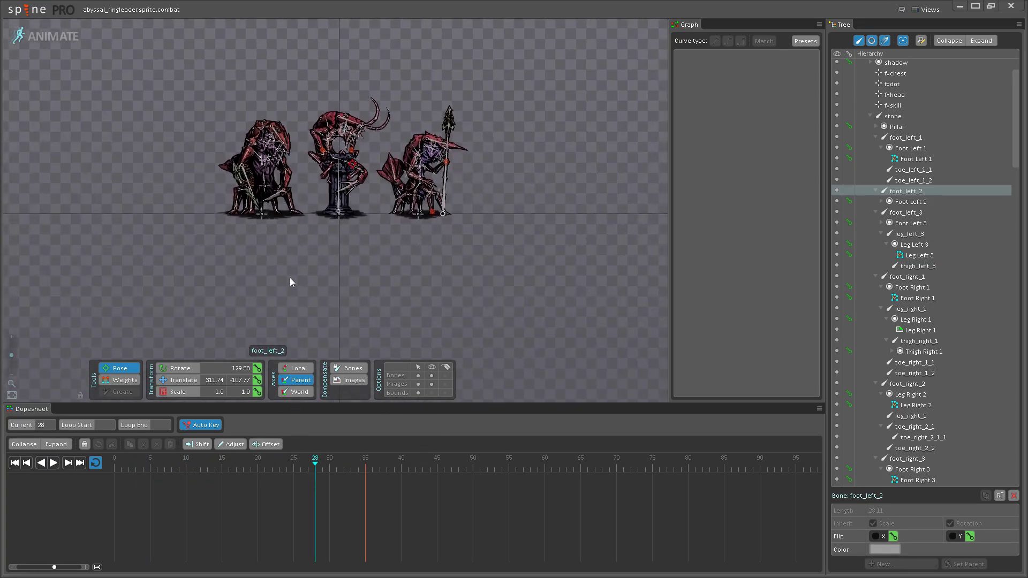
pyautogui.click(278, 293)
pyautogui.moveTo(170, 294); pyautogui.dragTo(535, 119)
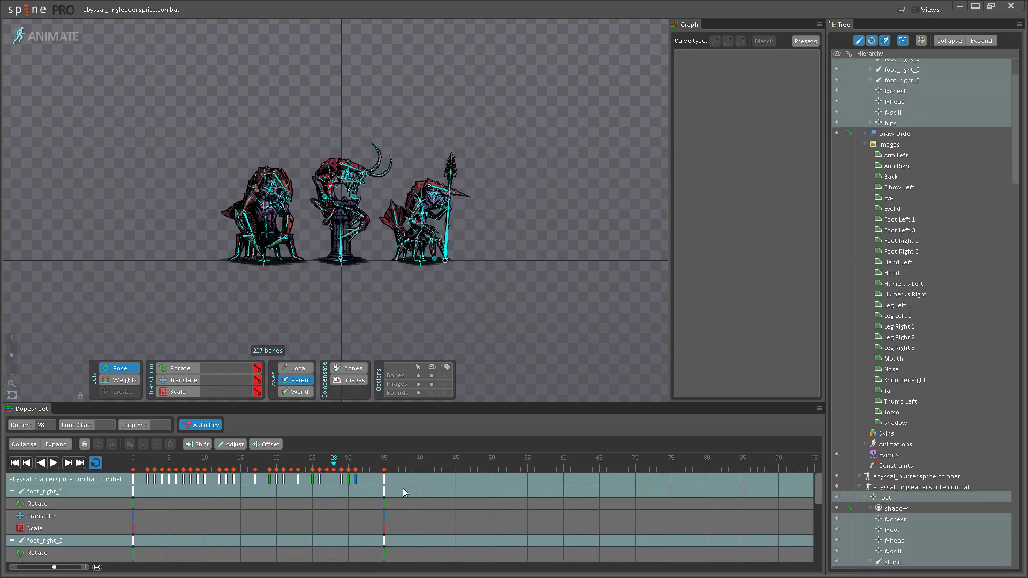
# - Select the selected bones' keys at frame 35 in the dopesheet and return to setup mode with nothing selected
pyautogui.moveTo(404, 490); pyautogui.dragTo(86, 459)
pyautogui.moveTo(406, 482); pyautogui.dragTo(376, 481)
pyautogui.click(53, 36)
pyautogui.press('space')
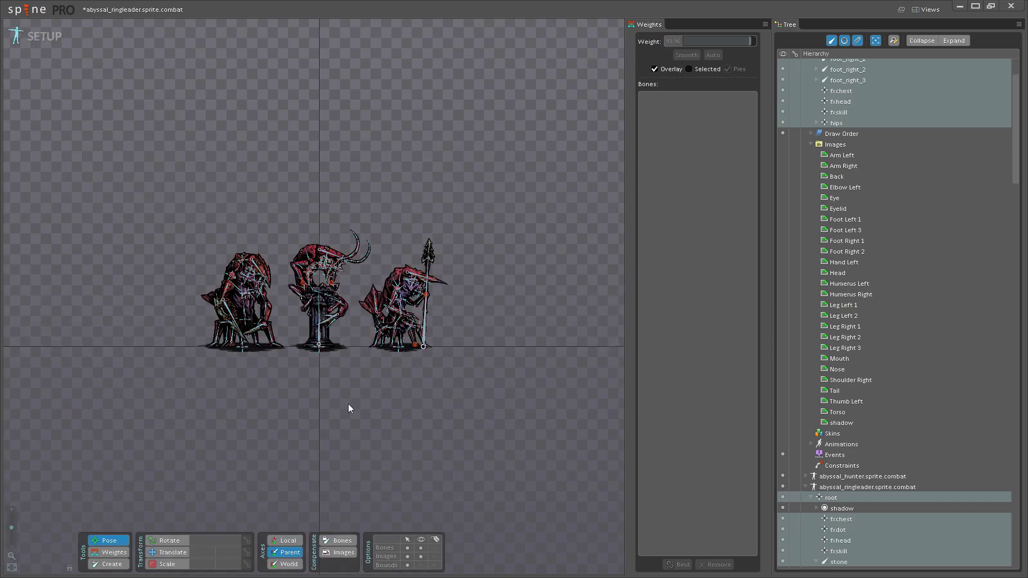
# - Collapse the mauler's hierarchy, reparent the ringleader's fxdot bone from root to torso_2, and select torso_2
pyautogui.scroll(4, 283, 337)
pyautogui.scroll(8, 282, 263)
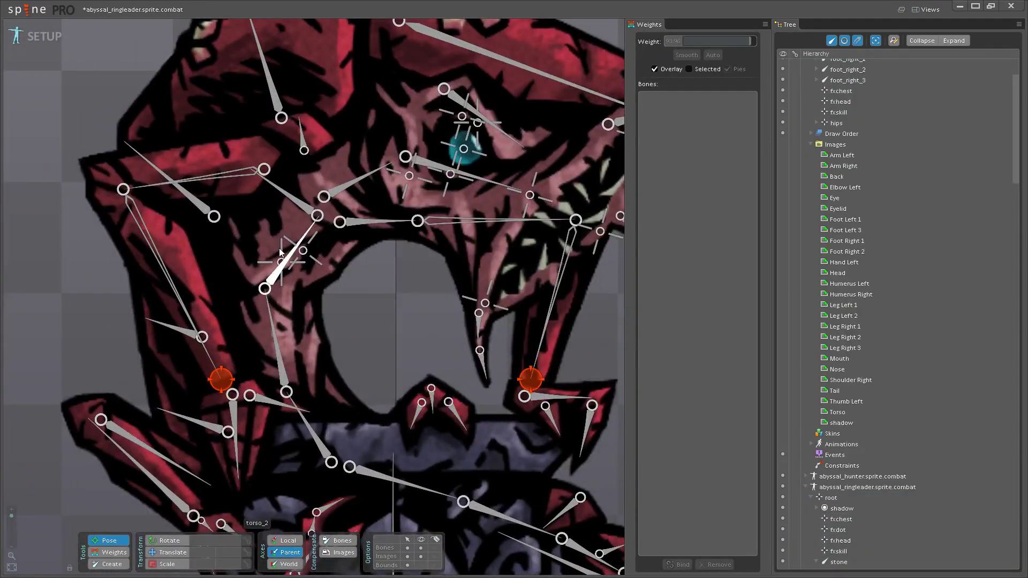
pyautogui.click(279, 258)
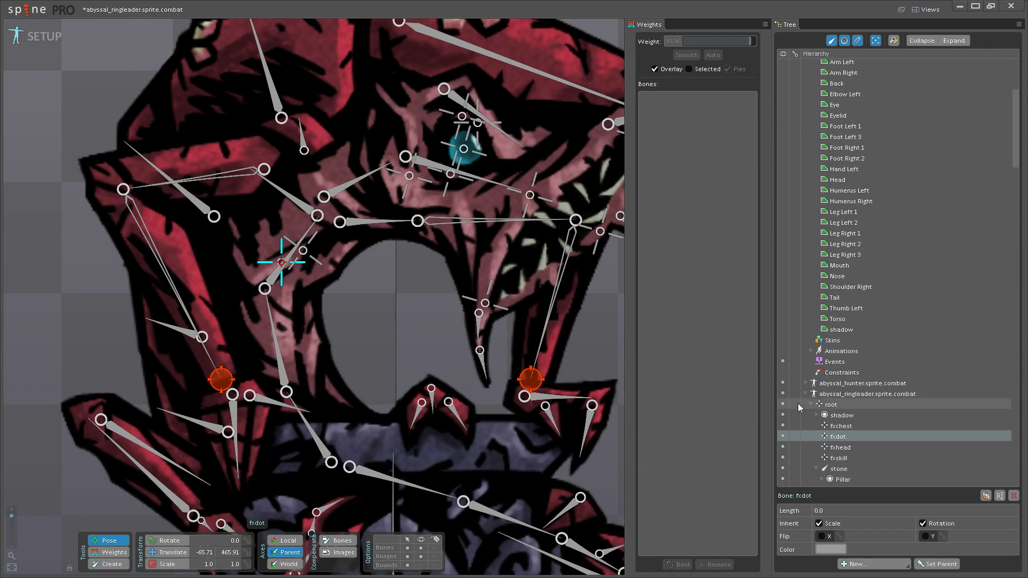
pyautogui.click(277, 281)
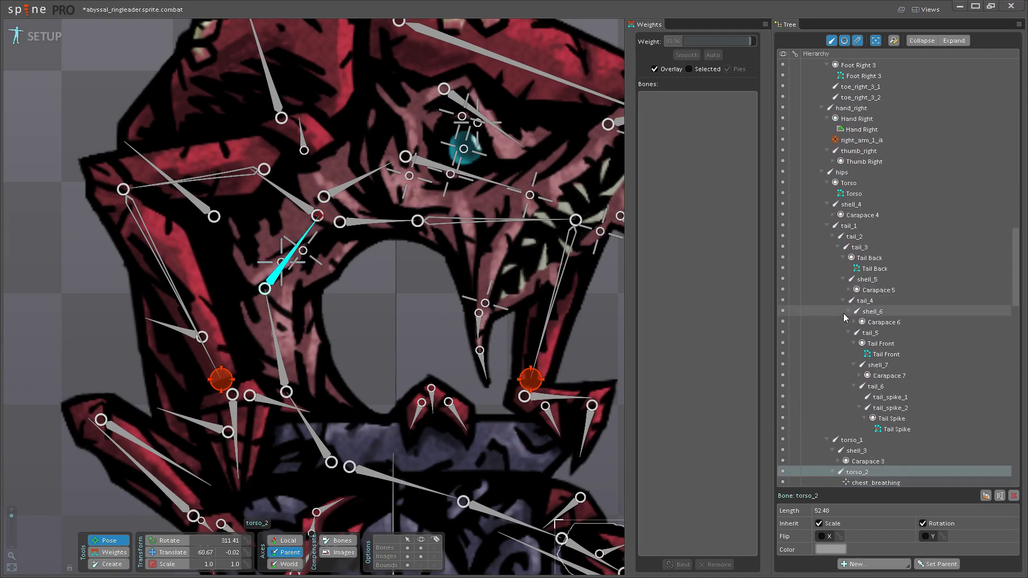
pyautogui.scroll(10, 870, 339)
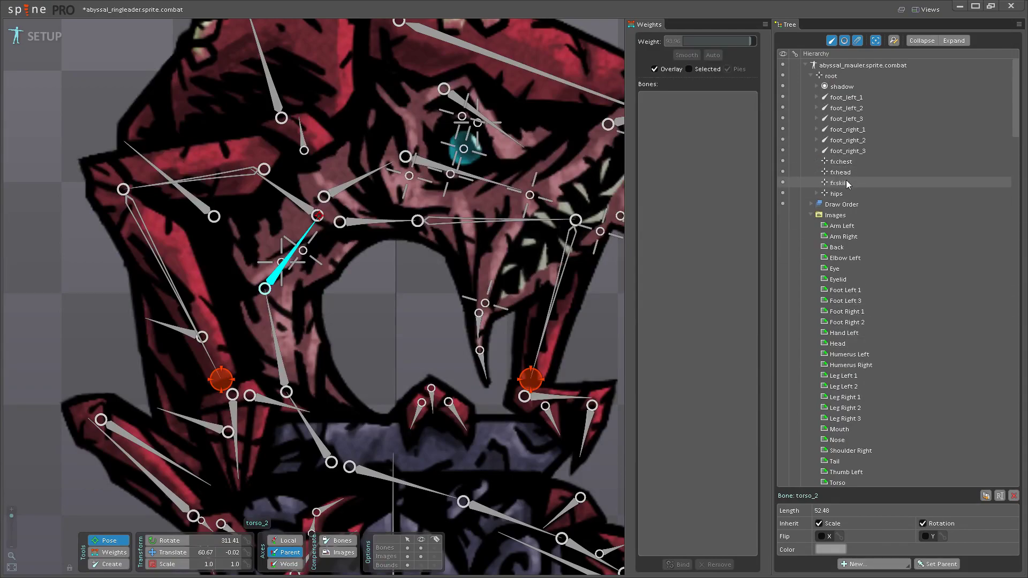
pyautogui.click(805, 65)
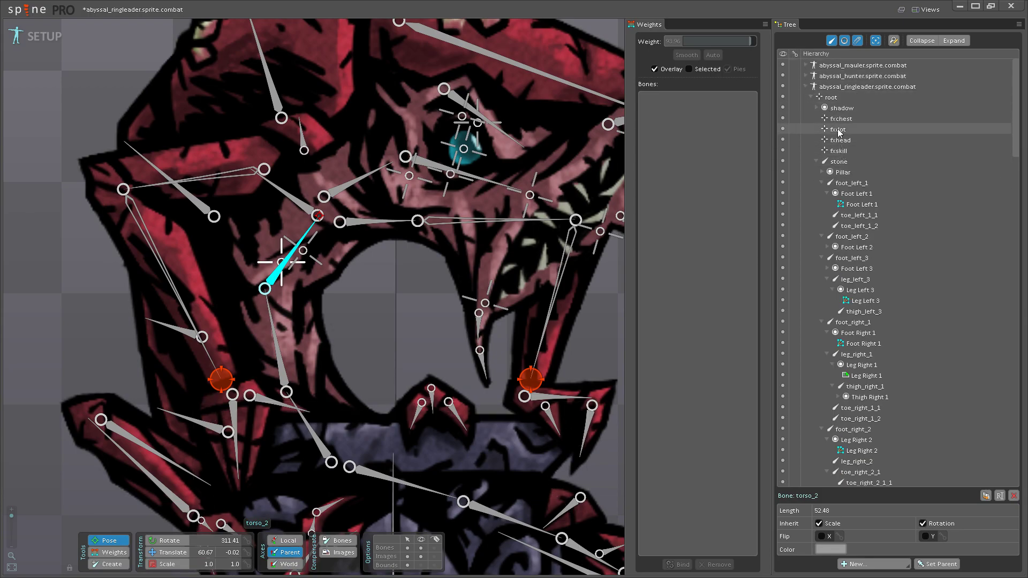
pyautogui.moveTo(838, 130); pyautogui.dragTo(852, 345)
pyautogui.scroll(-4, 841, 203)
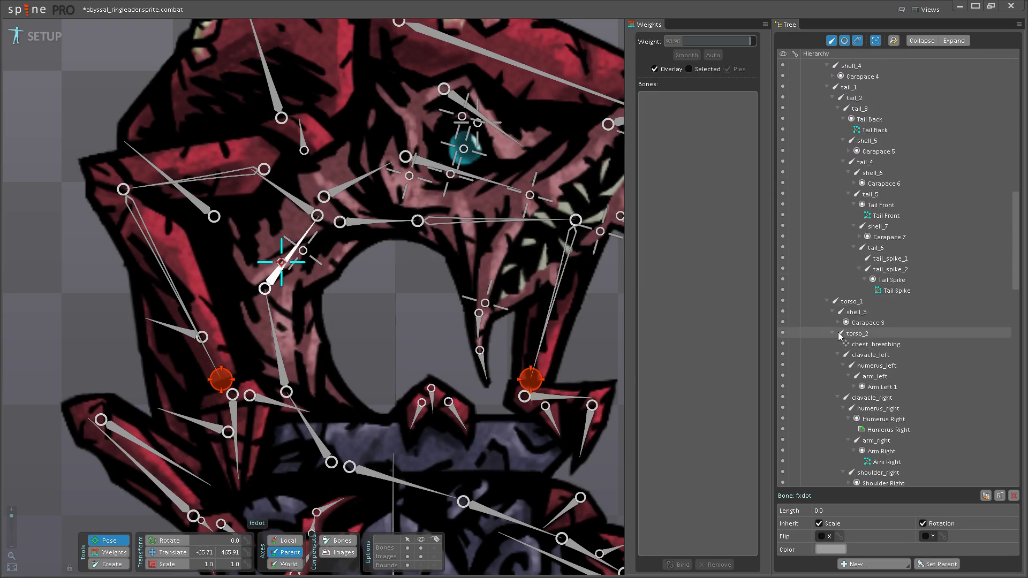
pyautogui.click(866, 336)
# - Test-rotate the torso_2 bone slightly, restore its rotation and save the project
pyautogui.click(169, 541)
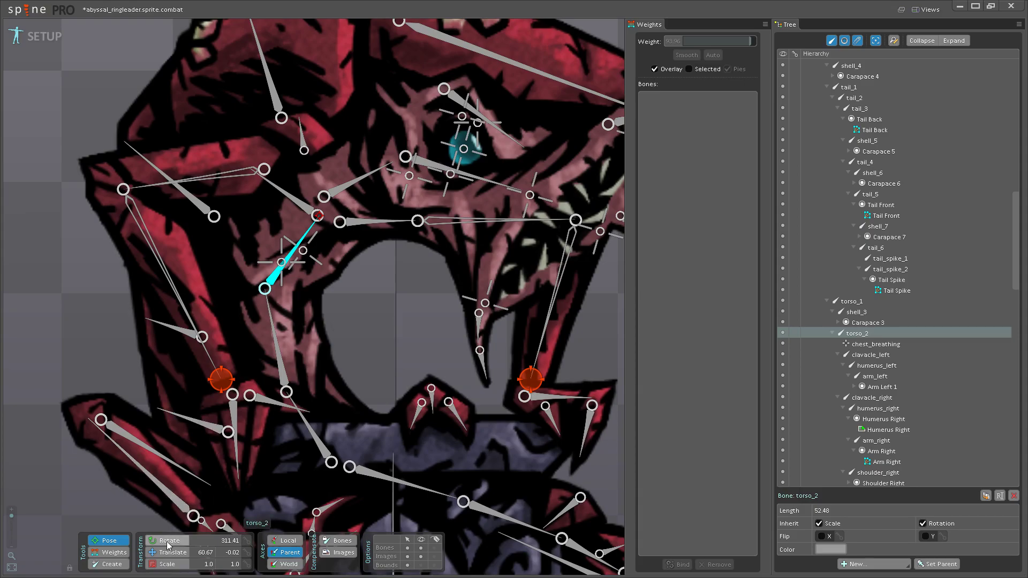
pyautogui.moveTo(308, 237)
pyautogui.mouseDown()
pyautogui.moveTo(323, 255)
pyautogui.moveTo(318, 238)
pyautogui.moveTo(338, 252)
pyautogui.moveTo(293, 219)
pyautogui.moveTo(311, 230)
pyautogui.mouseUp()
pyautogui.hotkey('ctrl', 's')
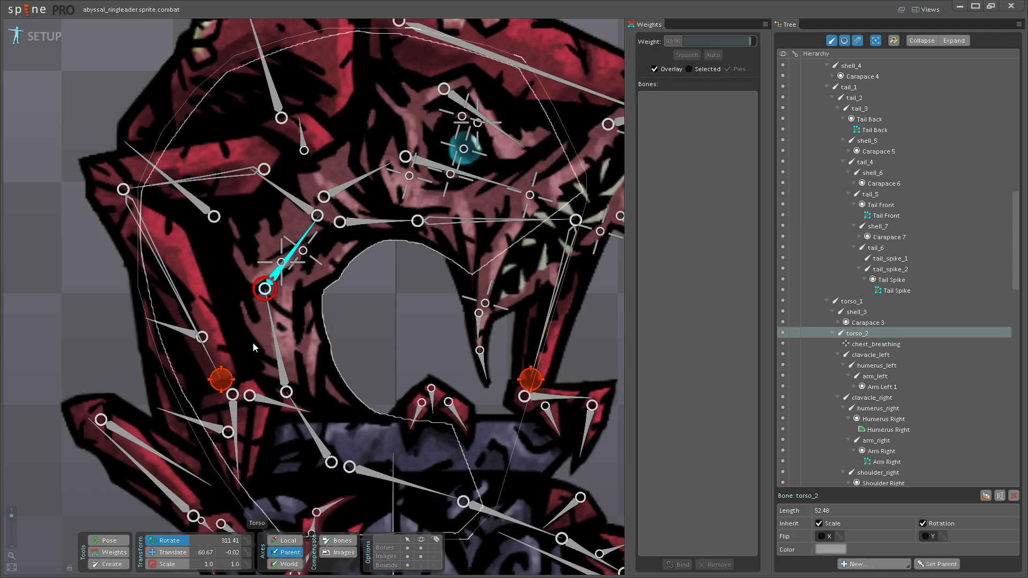
pyautogui.hotkey('ctrl', 's')
# - Switch to animate mode with all three creatures in view and clear the bone selection
pyautogui.scroll(-3, 279, 345)
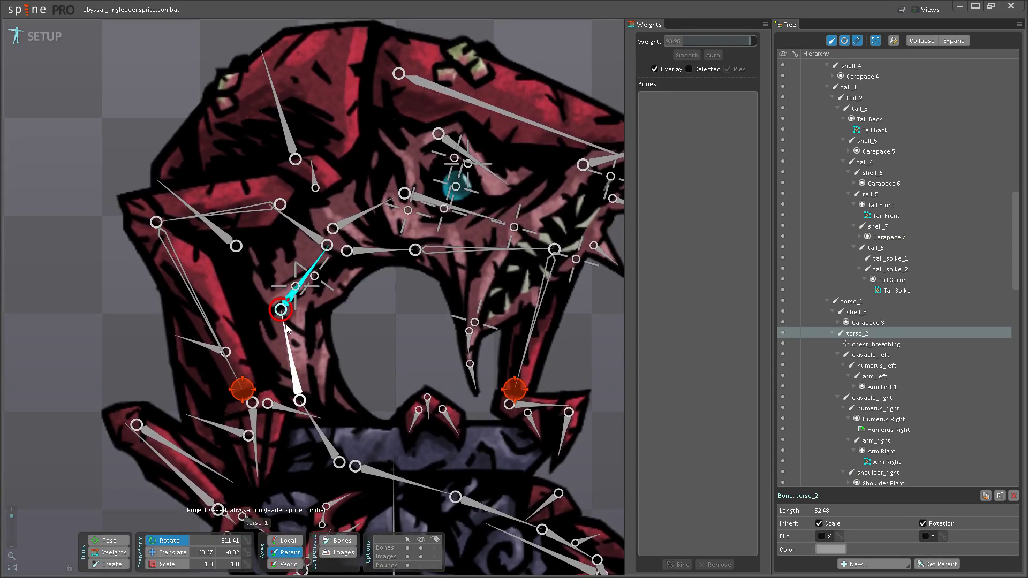
pyautogui.scroll(-3, 303, 316)
pyautogui.click(45, 37)
pyautogui.scroll(-3, 338, 161)
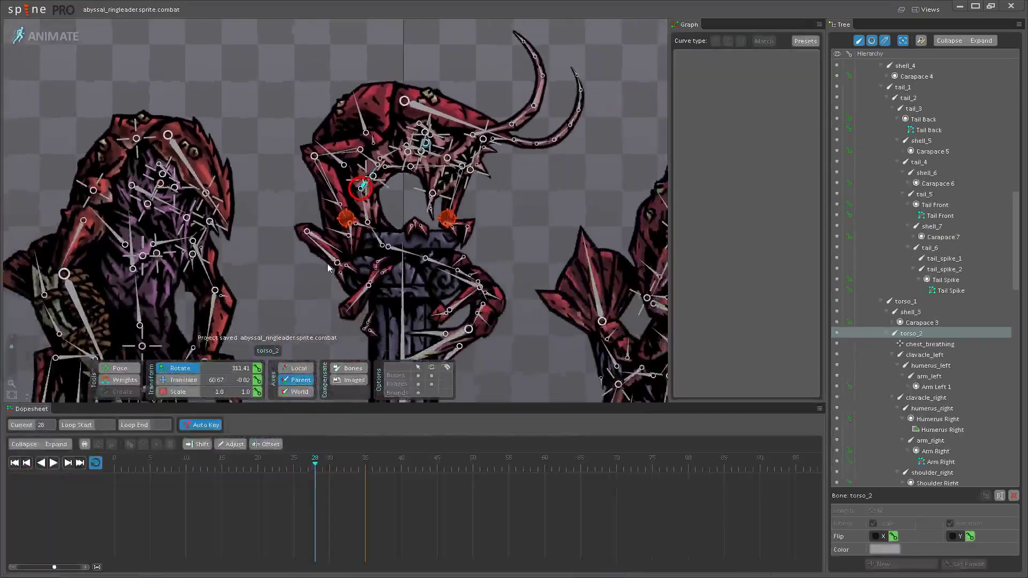
pyautogui.scroll(-4, 316, 271)
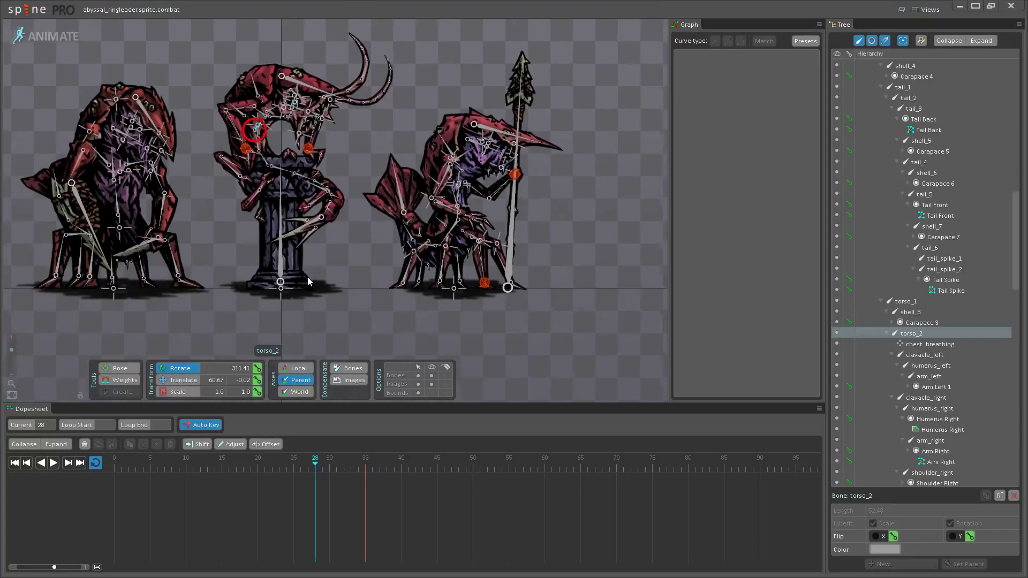
pyautogui.scroll(-3, 308, 277)
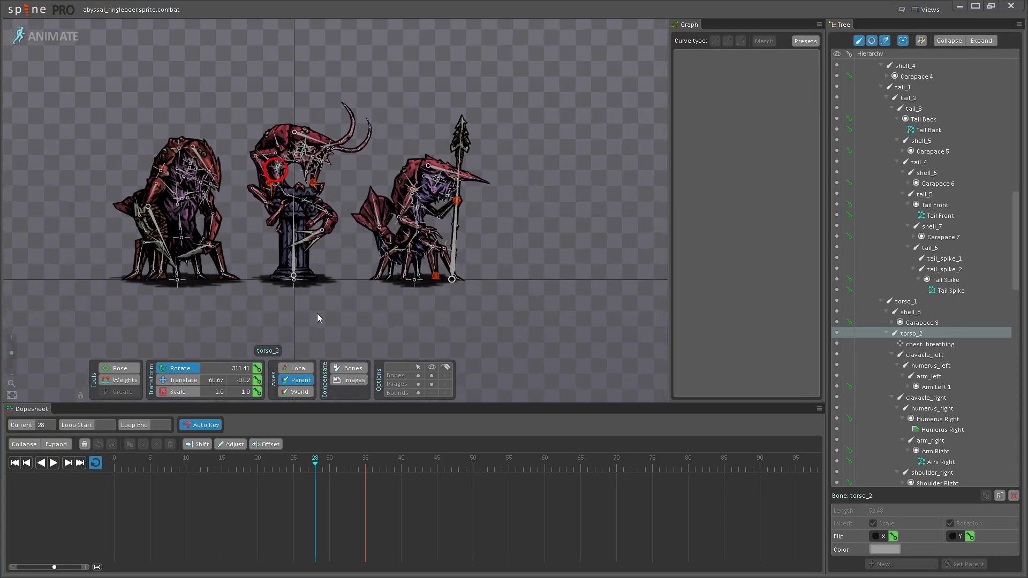
pyautogui.scroll(-2, 303, 305)
pyautogui.click(287, 291)
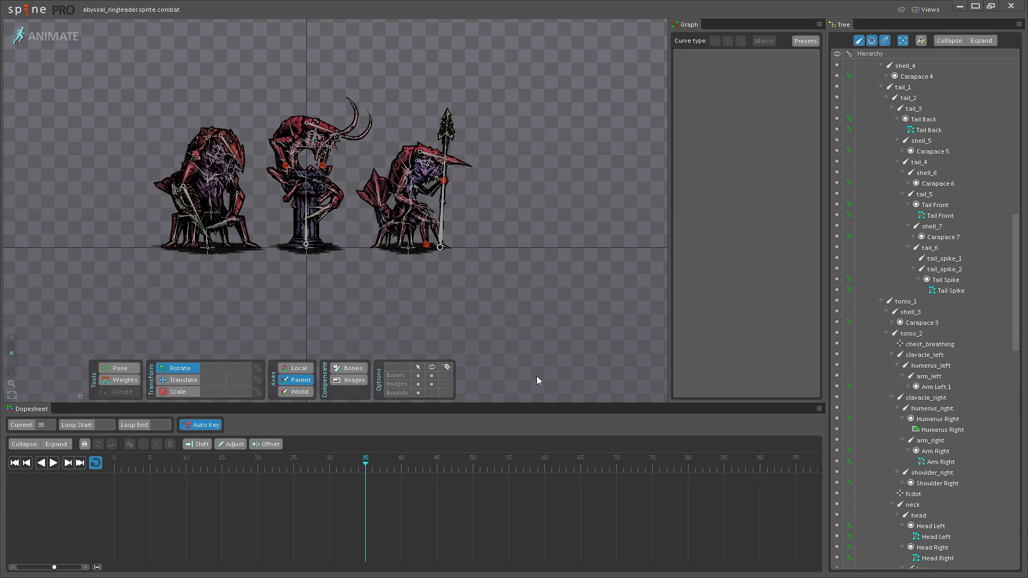
# - Select all of the ringleader's bones and key their rotation, translation and scale at frames 0 and 30
pyautogui.moveTo(264, 284); pyautogui.dragTo(372, 74)
pyautogui.moveTo(375, 467); pyautogui.dragTo(50, 468)
pyautogui.click(257, 368)
pyautogui.click(257, 379)
pyautogui.click(257, 391)
pyautogui.click(357, 464)
pyautogui.click(257, 391)
pyautogui.click(257, 379)
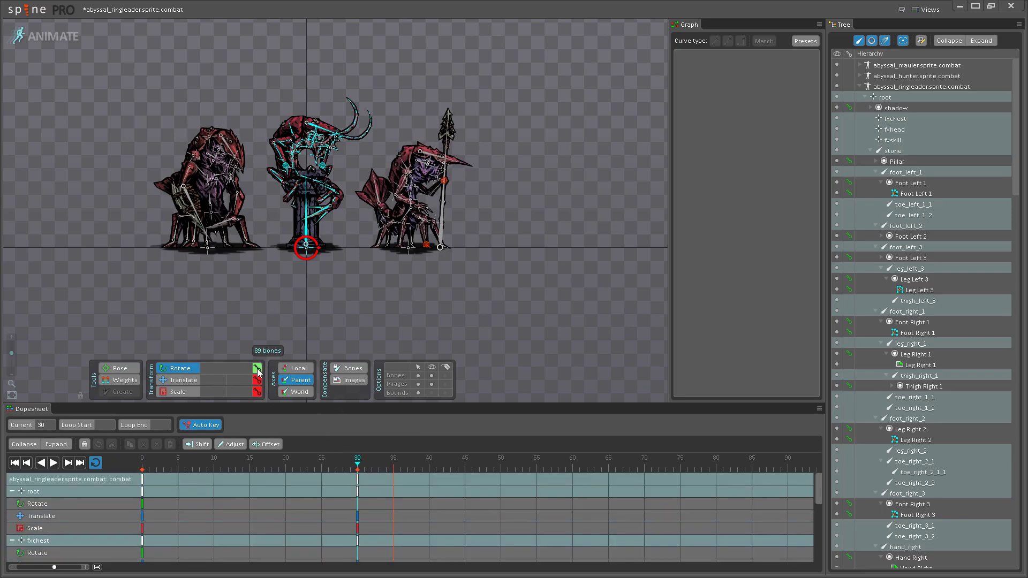
# - Select all of the mauler's bones to examine the extent of their keys, and clear the selection
pyautogui.moveTo(359, 464); pyautogui.dragTo(556, 451)
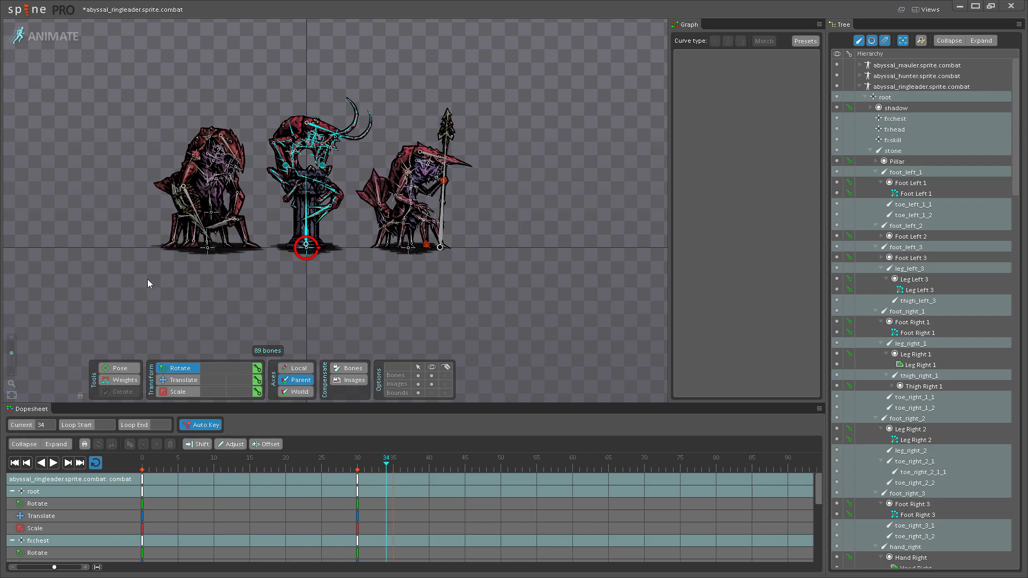
pyautogui.moveTo(120, 293); pyautogui.dragTo(262, 100)
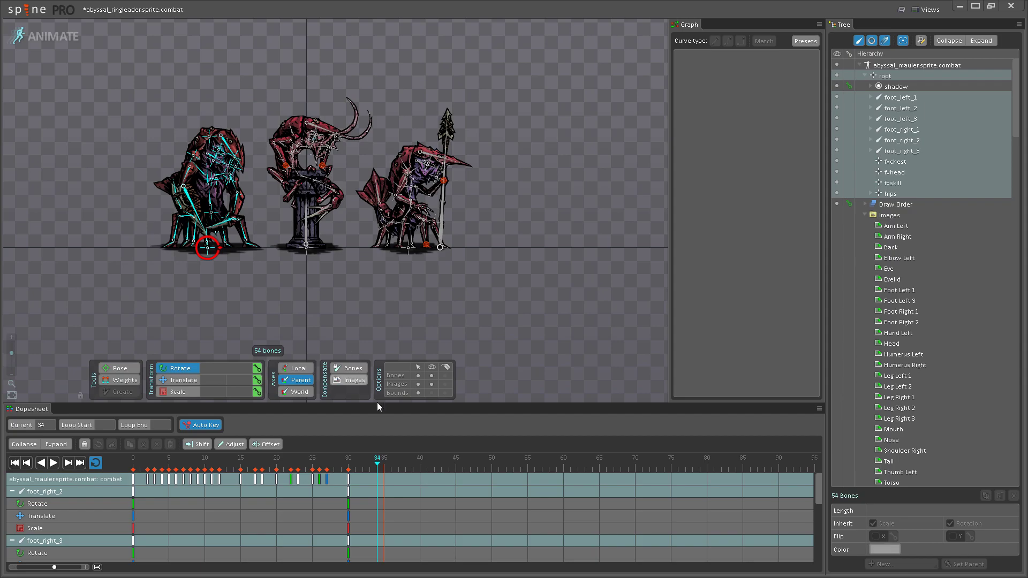
pyautogui.moveTo(382, 473); pyautogui.dragTo(394, 453)
pyautogui.click(398, 304)
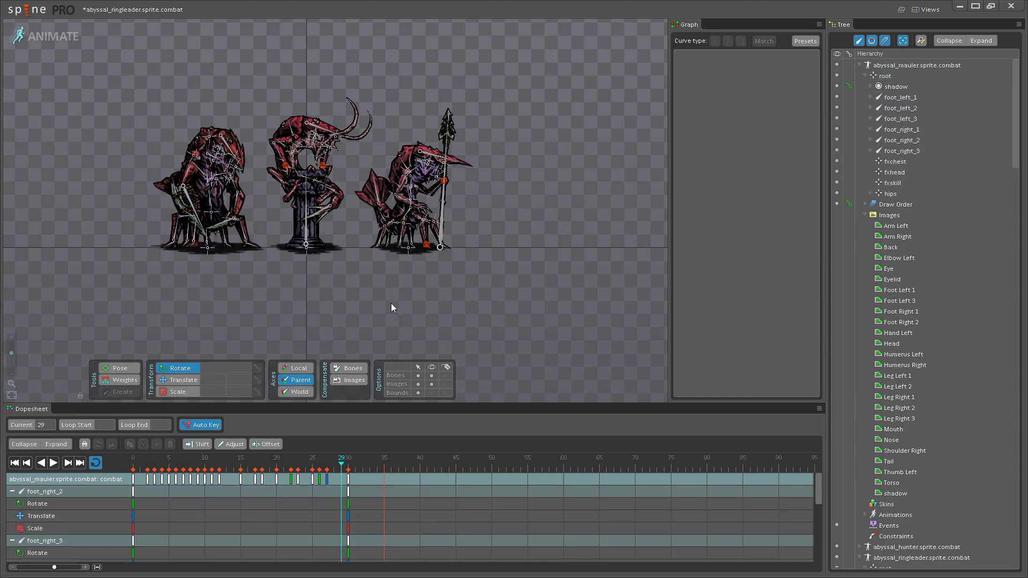
# - Select all of the hunter's bones and compress their keys so the animation ends at frame 30
pyautogui.moveTo(350, 282); pyautogui.dragTo(512, 102)
pyautogui.moveTo(532, 277); pyautogui.dragTo(374, 80)
pyautogui.moveTo(427, 496); pyautogui.dragTo(330, 465)
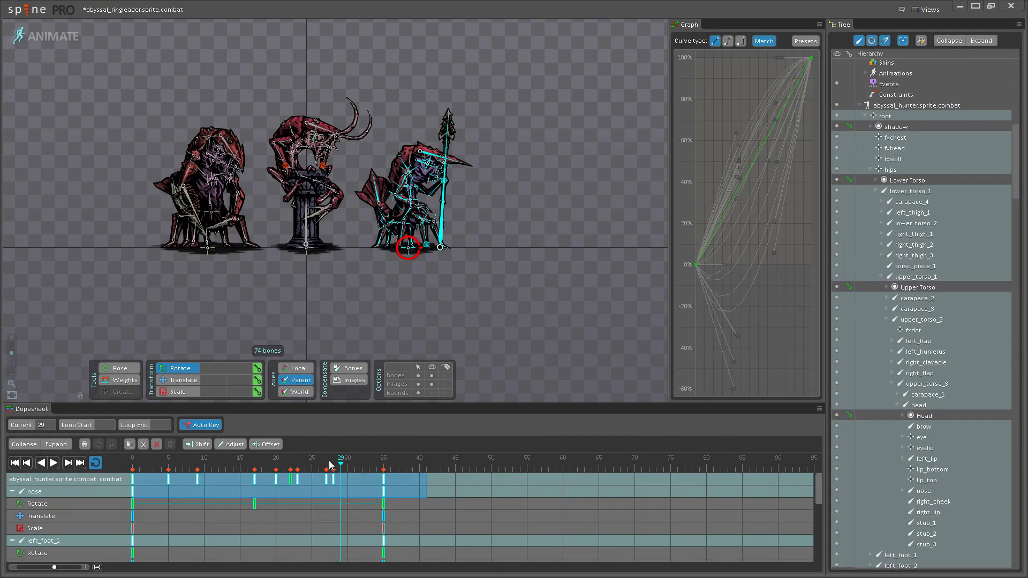
pyautogui.click(436, 506)
pyautogui.moveTo(394, 491); pyautogui.dragTo(382, 477)
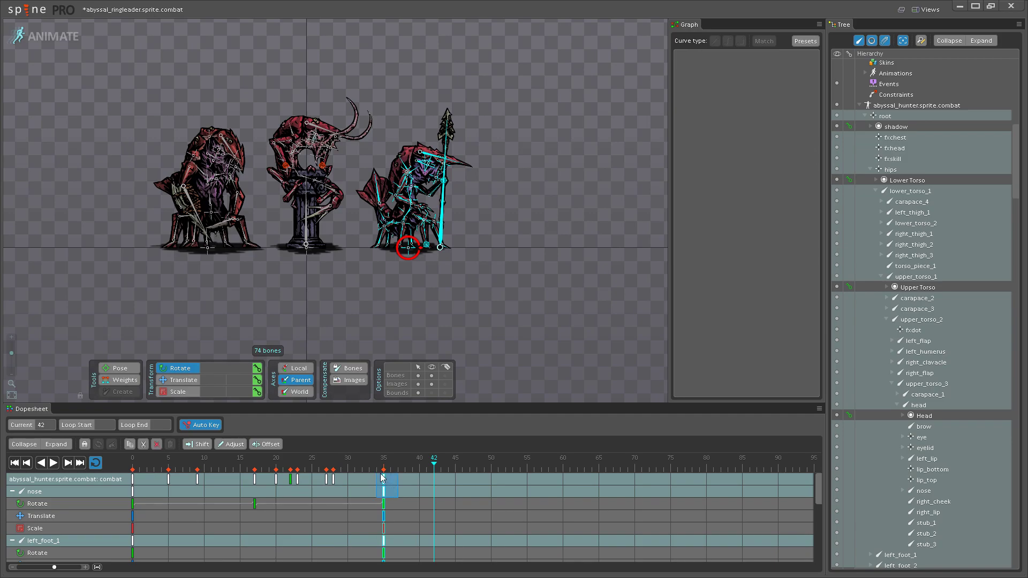
pyautogui.click(404, 502)
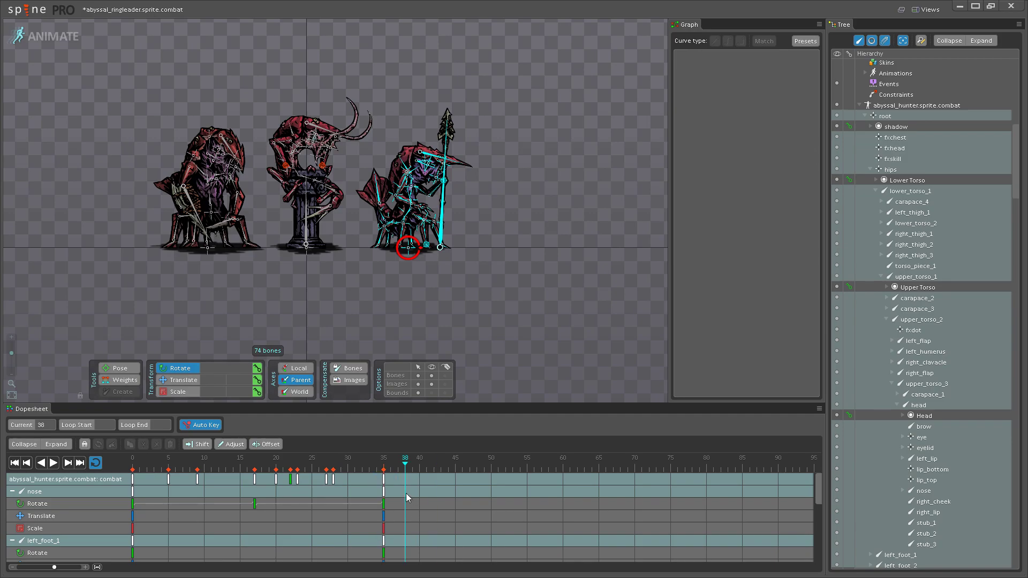
pyautogui.moveTo(407, 485); pyautogui.dragTo(32, 459)
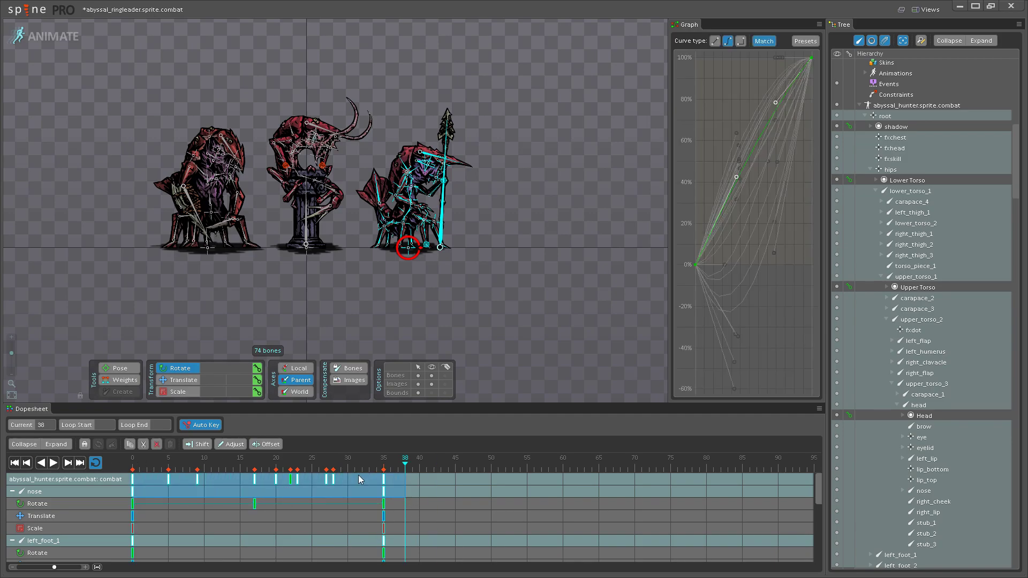
pyautogui.moveTo(407, 479); pyautogui.dragTo(373, 477)
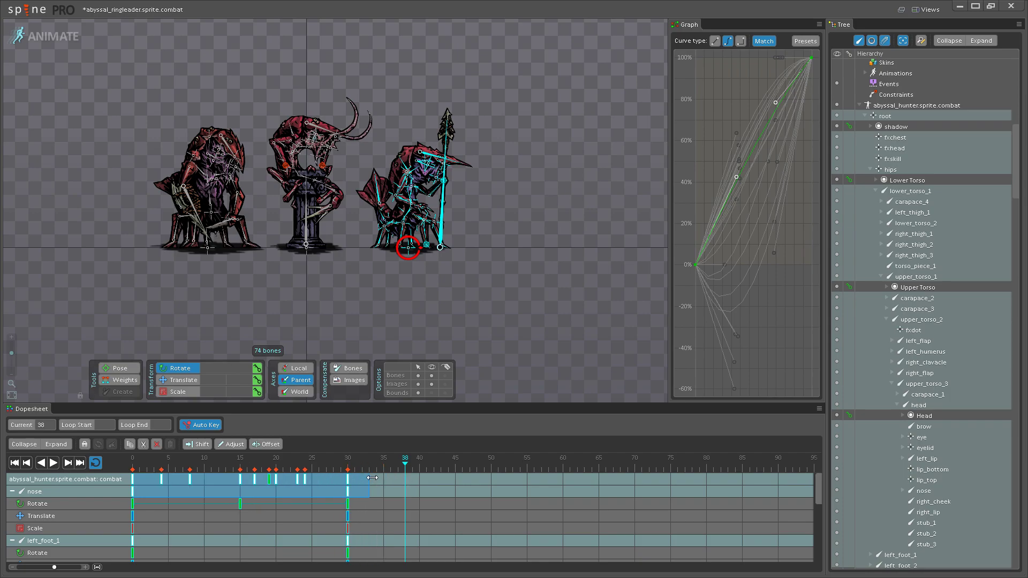
# - Play the animation with nothing selected and the bones hidden, examining the motion of all three creatures
pyautogui.click(399, 309)
pyautogui.click(58, 461)
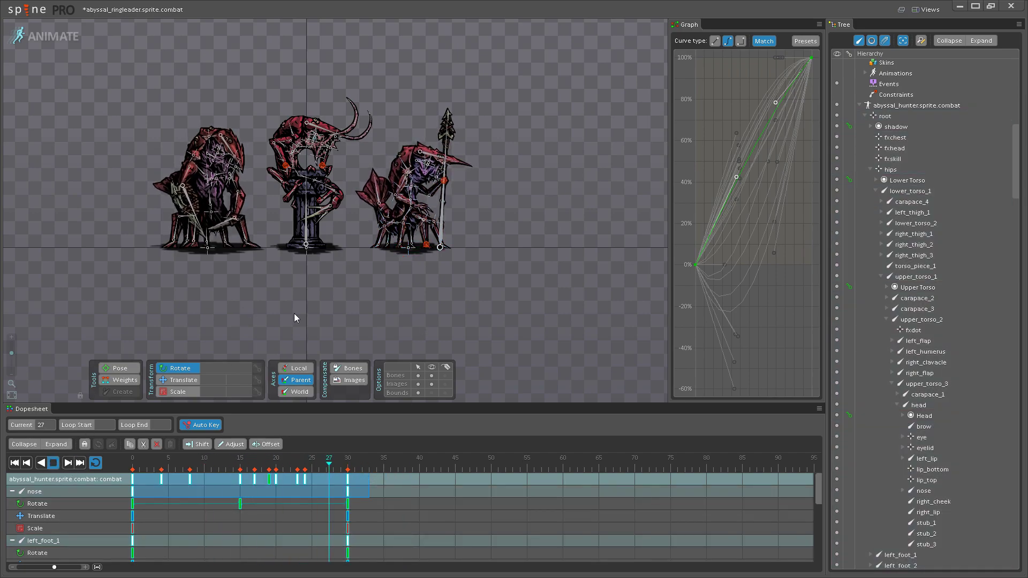
pyautogui.click(432, 376)
pyautogui.scroll(3, 331, 306)
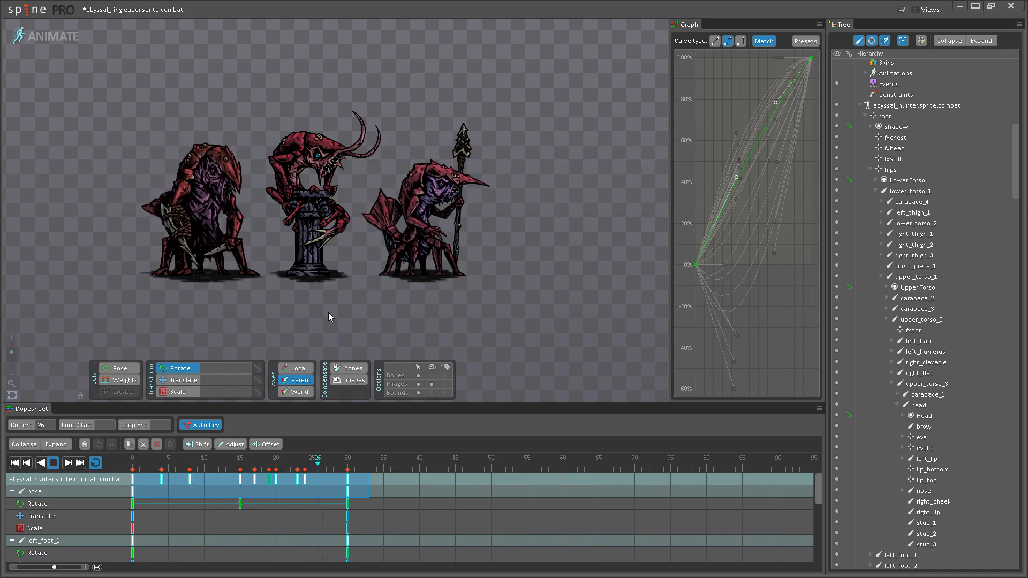
pyautogui.moveTo(334, 292); pyautogui.dragTo(346, 325)
pyautogui.scroll(1, 345, 324)
pyautogui.scroll(2, 346, 329)
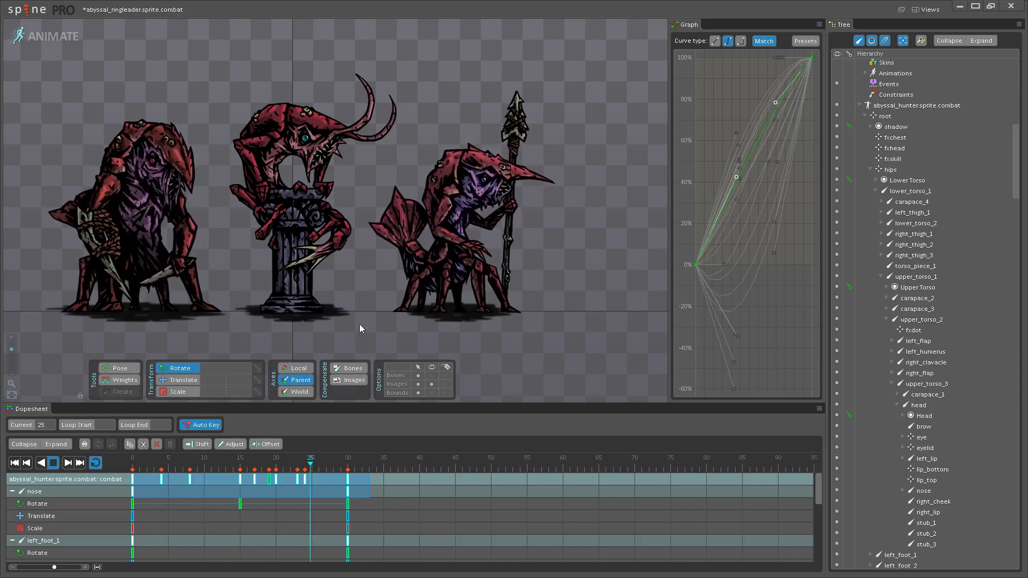
# - Return to setup mode with nothing selected and save the project
pyautogui.moveTo(344, 317); pyautogui.dragTo(330, 327)
pyautogui.click(330, 328)
pyautogui.click(329, 327)
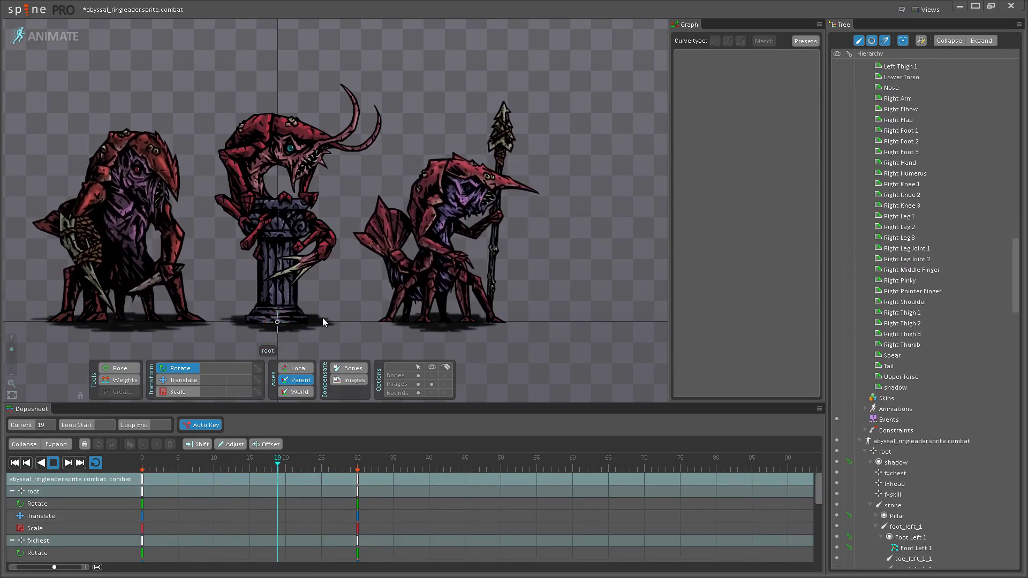
pyautogui.scroll(-5, 322, 317)
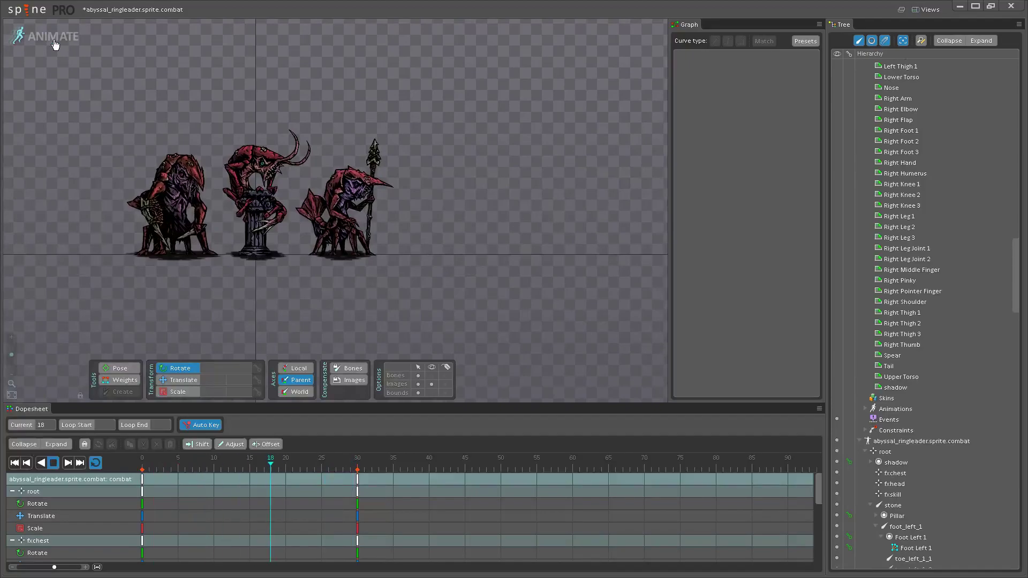
pyautogui.click(53, 38)
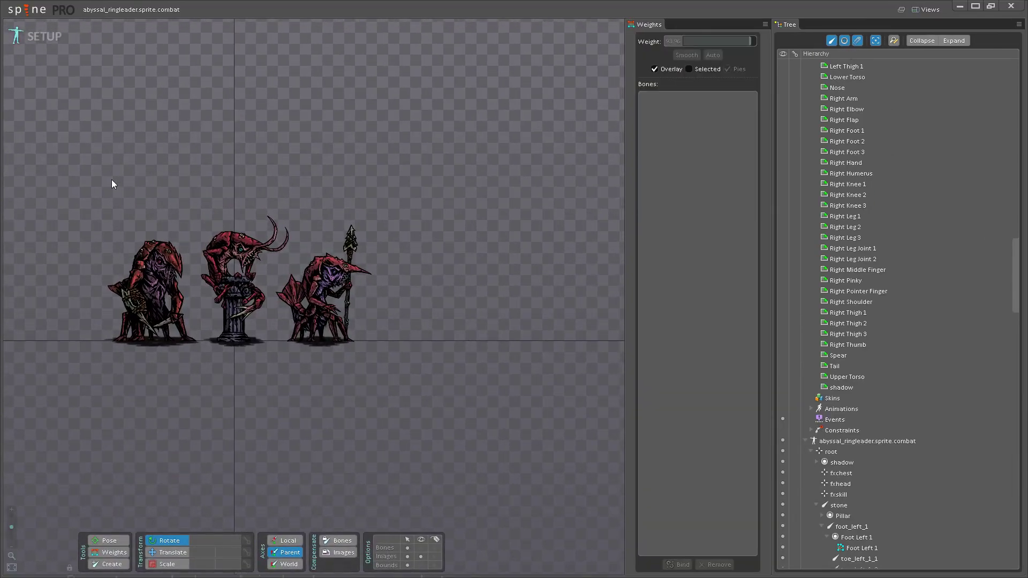
# - Import the skeleton data file gargoyle.sprite.combat.skel from the monsters/gargoyle/anim folder and dismiss the import warnings
pyautogui.click(9, 10)
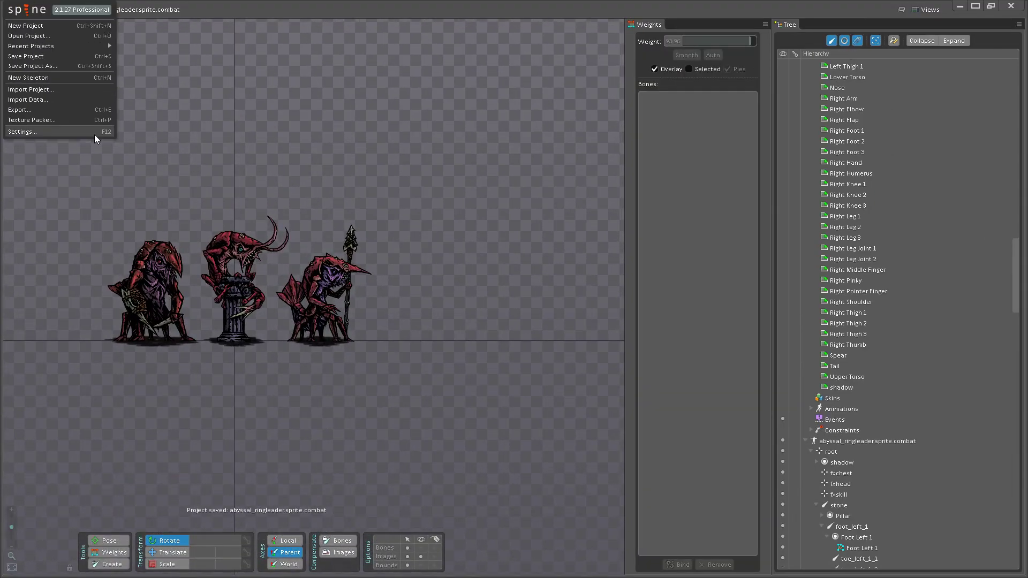
pyautogui.click(40, 102)
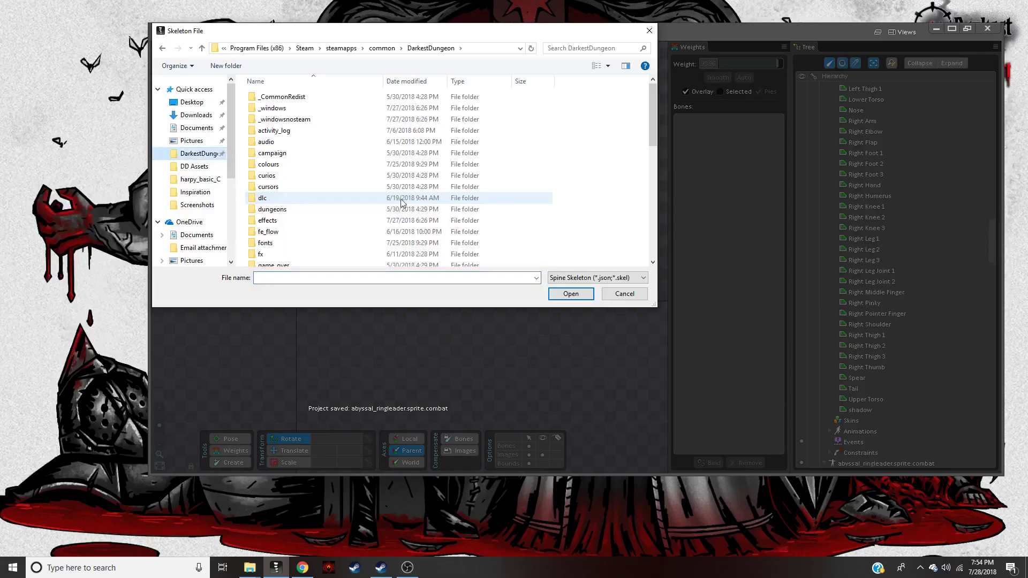
pyautogui.scroll(-4, 298, 188)
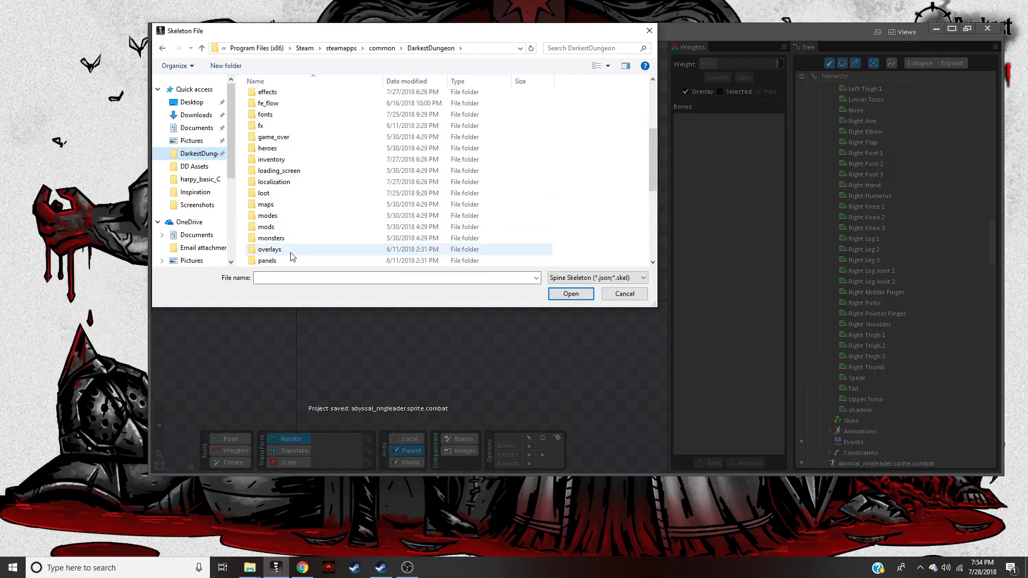
pyautogui.doubleClick(292, 238)
pyautogui.scroll(-3, 322, 215)
pyautogui.scroll(-9, 323, 207)
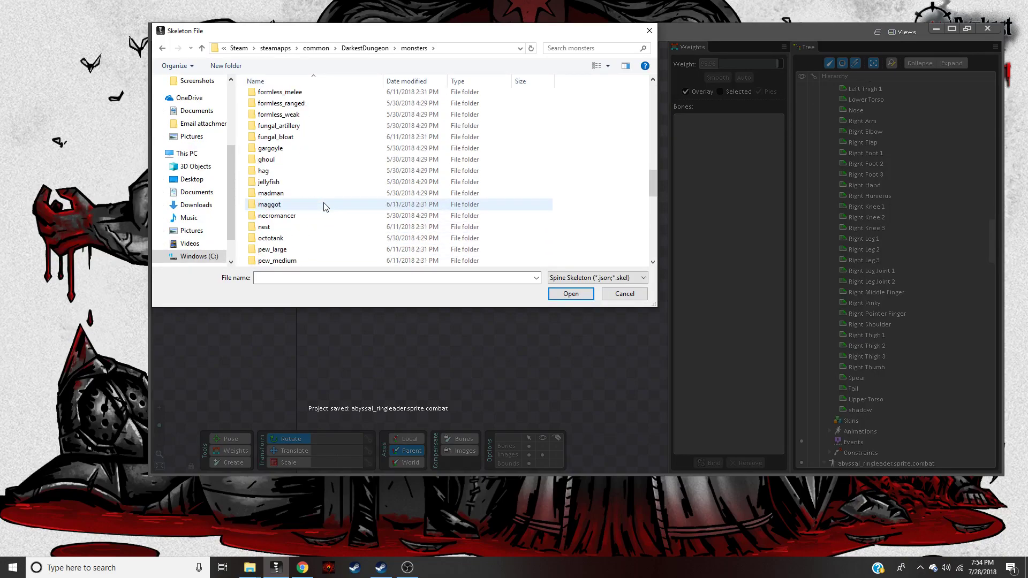
pyautogui.doubleClick(290, 148)
pyautogui.doubleClick(291, 94)
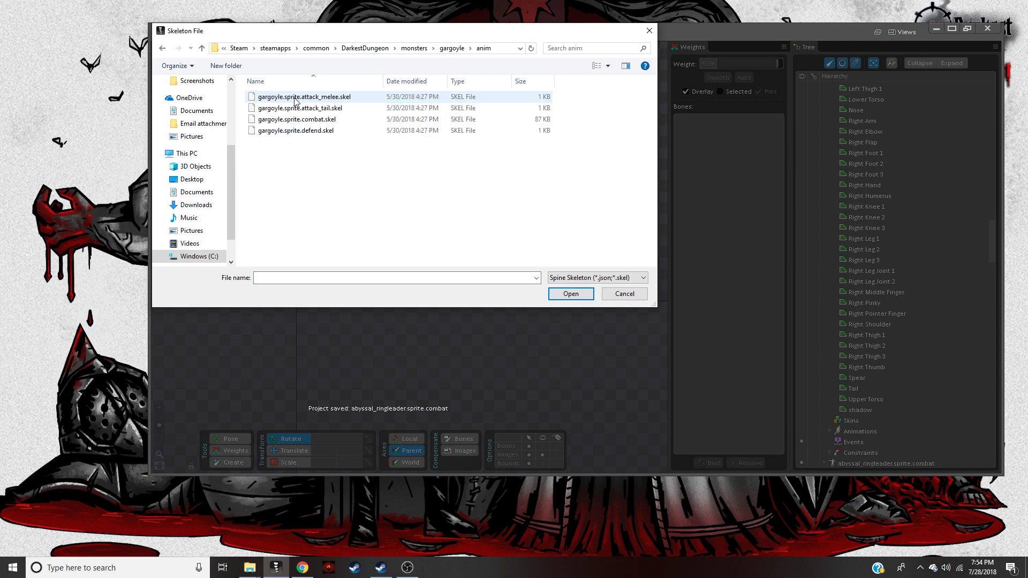
pyautogui.doubleClick(298, 118)
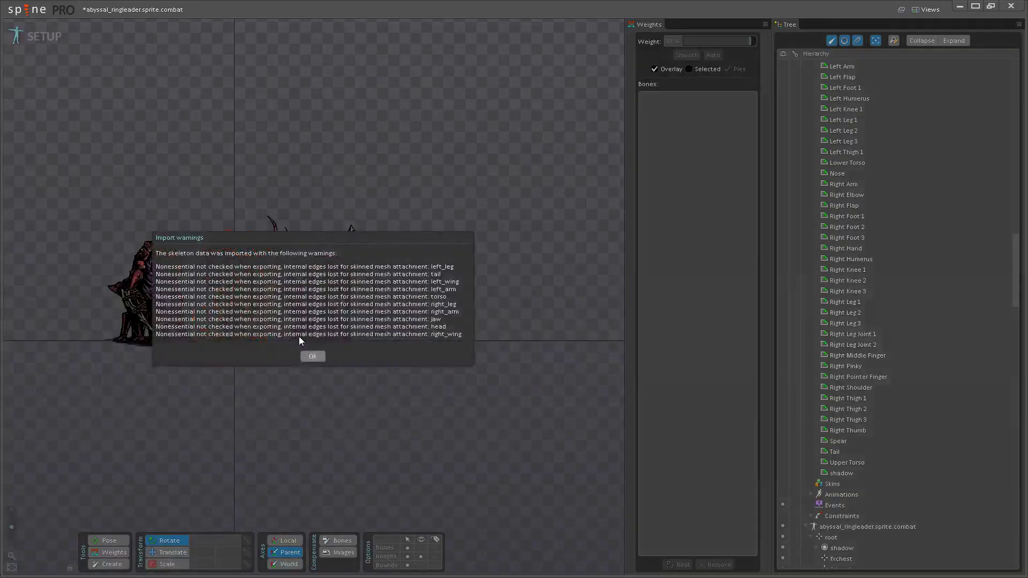
pyautogui.click(310, 355)
pyautogui.scroll(15, 841, 131)
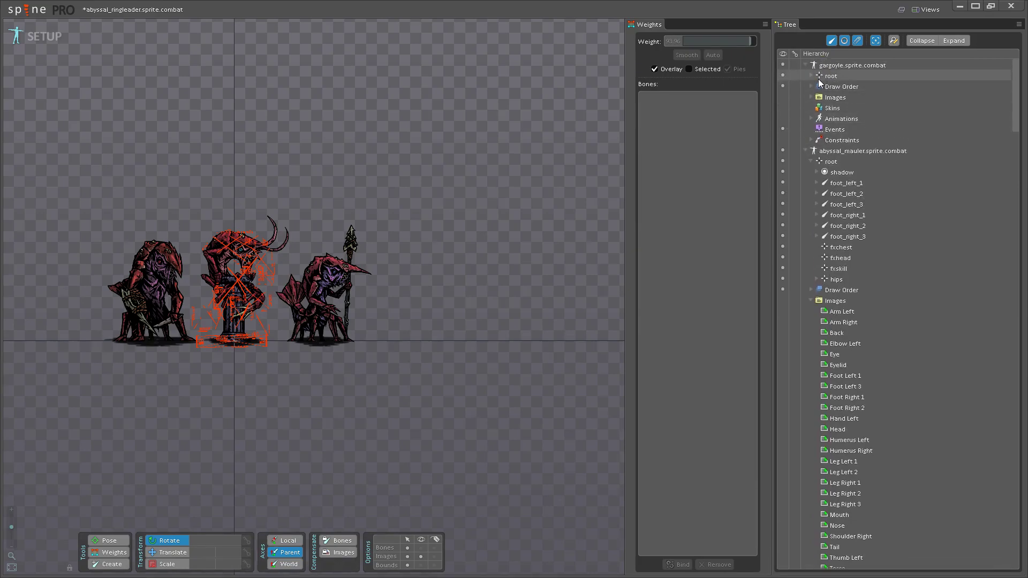
# - Move the gargoyle's root bone along X to 531.96, beyond the spear-holding hunter, show the bones and switch to animate mode
pyautogui.click(812, 76)
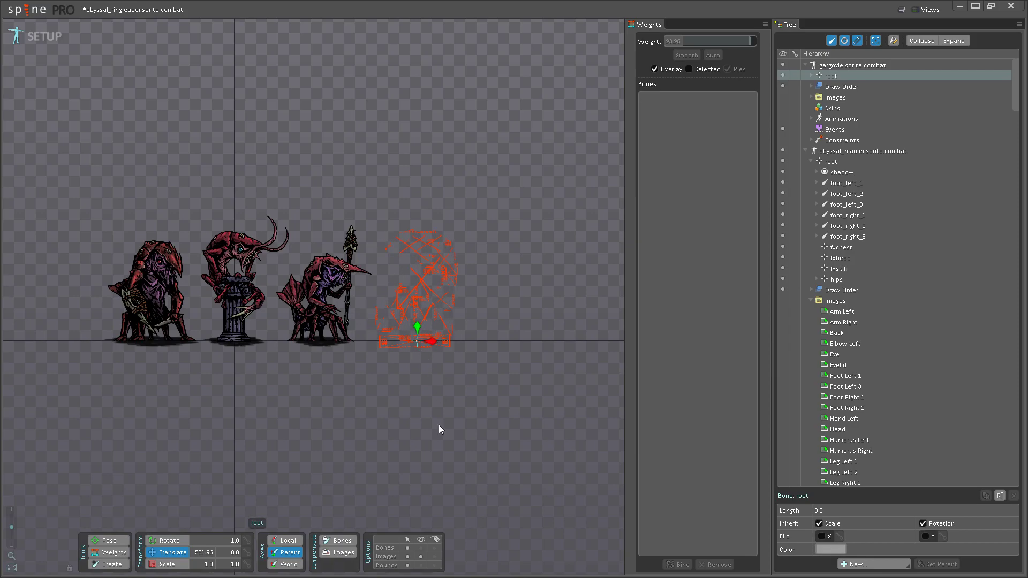
pyautogui.click(421, 549)
pyautogui.click(47, 48)
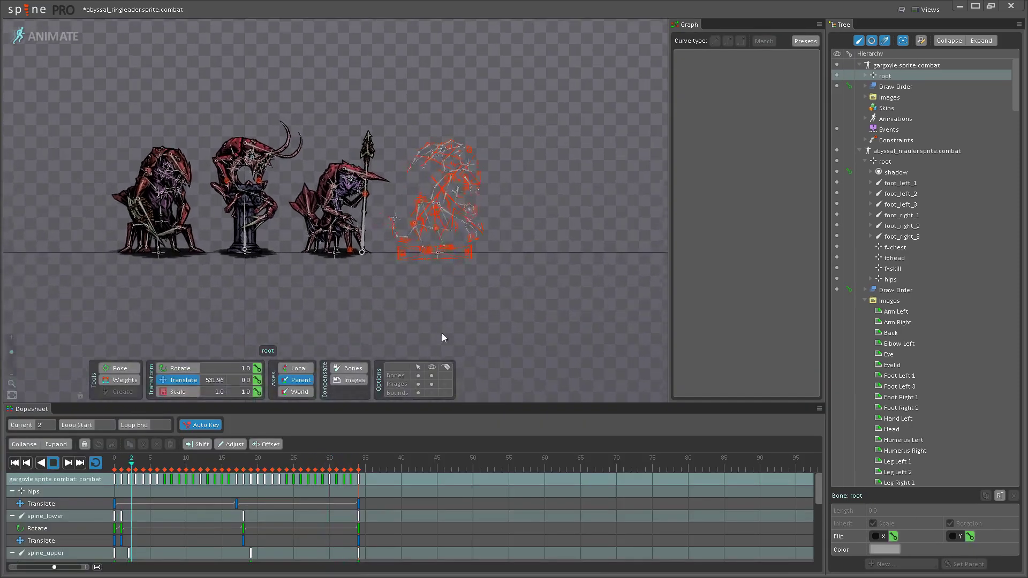
# - Select all of the gargoyle's bones and compress their keys so the combat animation ends at frame 30
pyautogui.scroll(3, 351, 283)
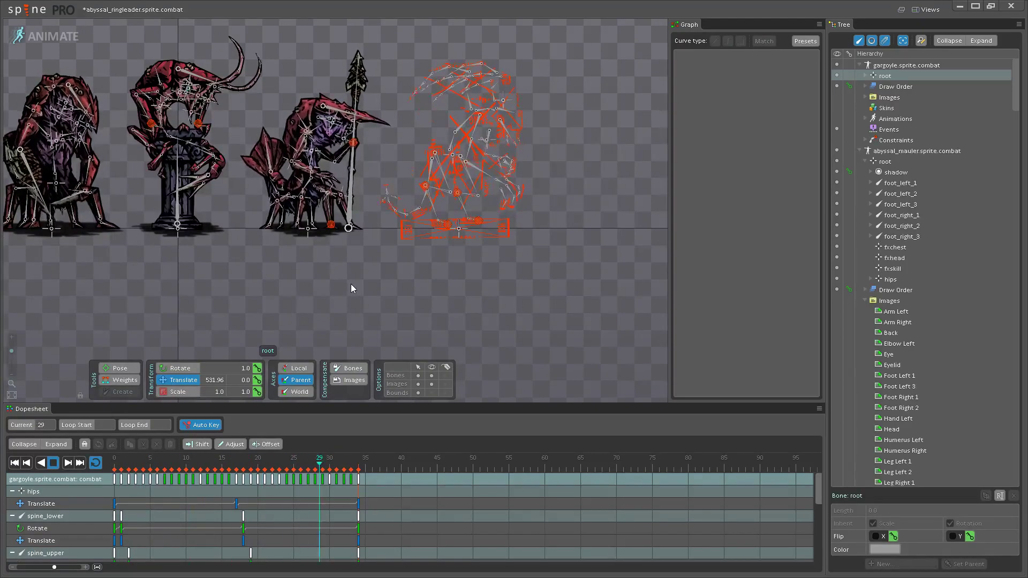
pyautogui.click(53, 462)
pyautogui.scroll(-3, 390, 252)
pyautogui.moveTo(390, 253); pyautogui.dragTo(305, 322)
pyautogui.press('space')
pyautogui.moveTo(260, 289); pyautogui.dragTo(396, 97)
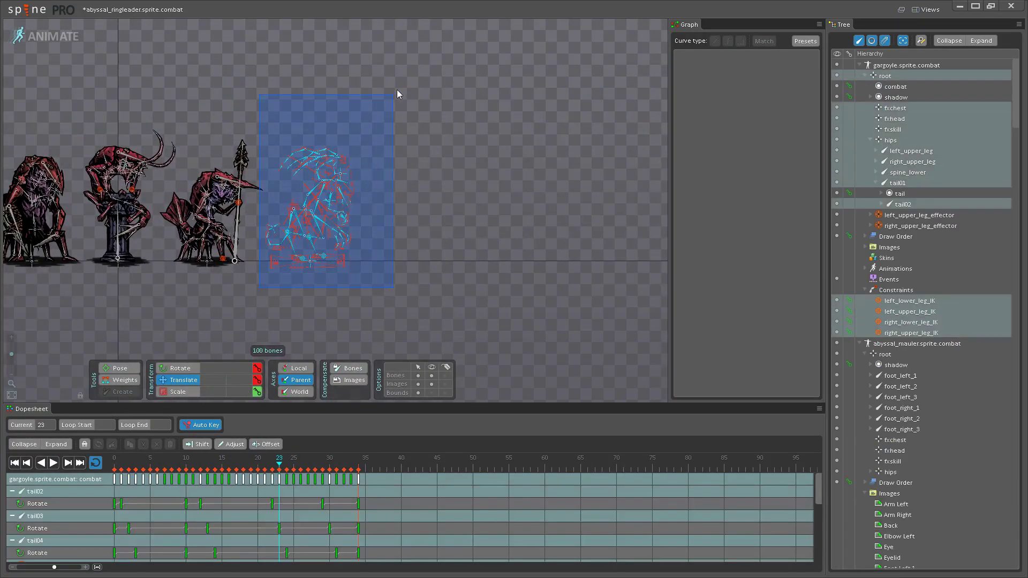
pyautogui.moveTo(372, 483); pyautogui.dragTo(109, 479)
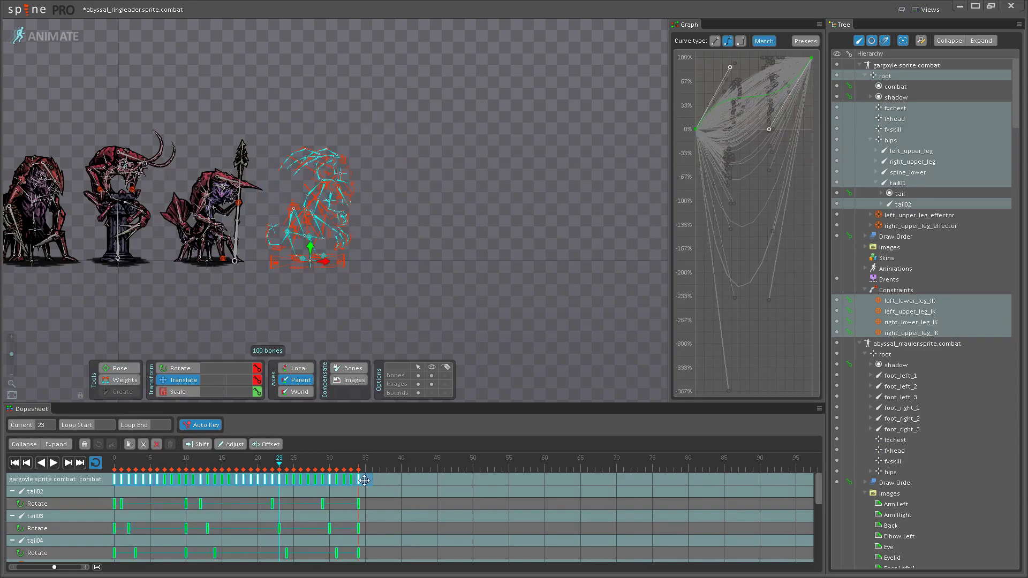
# - Play the animation with nothing selected and examine the gargoyle's motion beside the other creatures, closing in on its tail
pyautogui.press('space')
pyautogui.moveTo(205, 333); pyautogui.dragTo(310, 338)
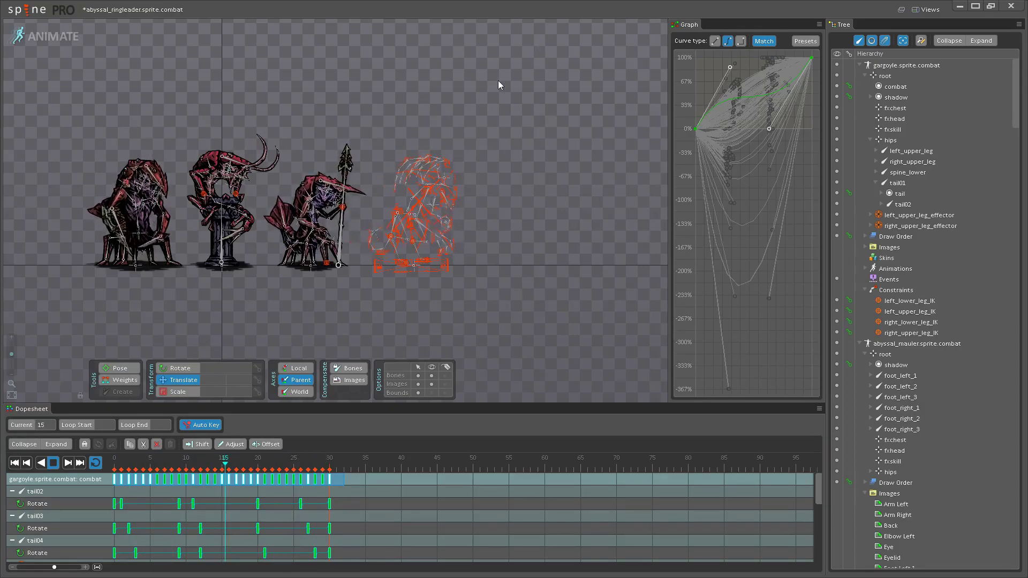
pyautogui.scroll(5, 419, 103)
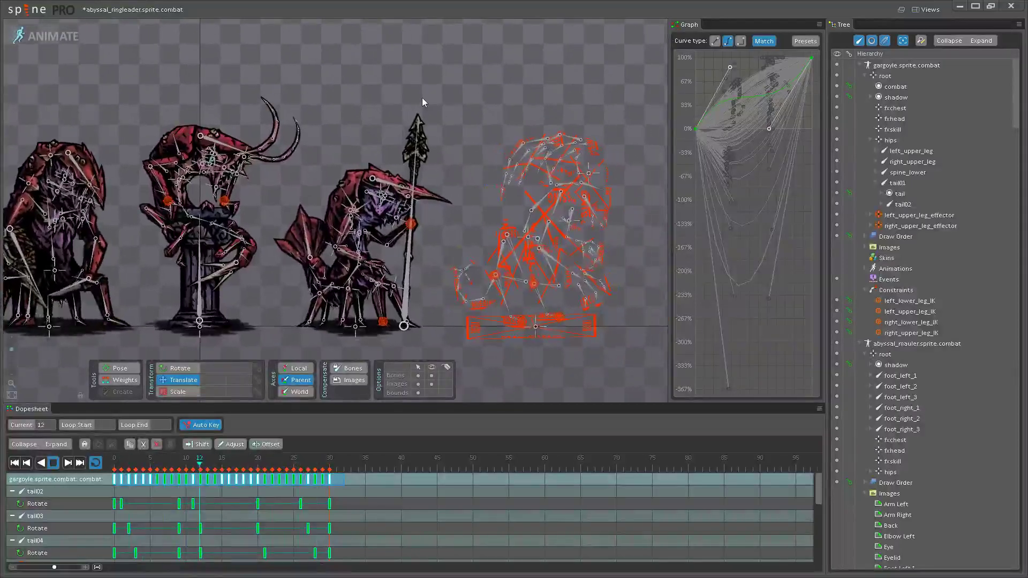
pyautogui.scroll(4, 466, 173)
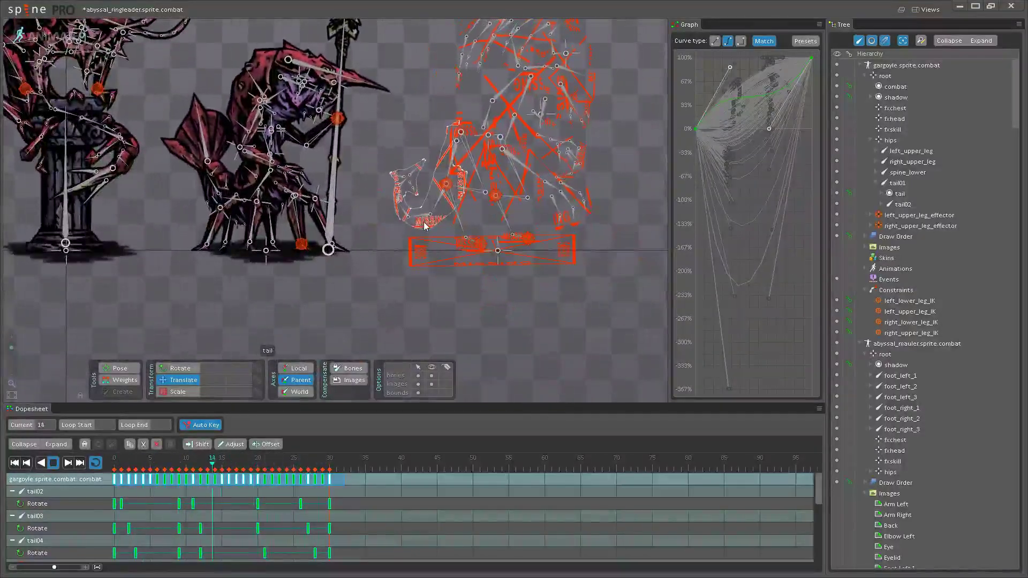
pyautogui.moveTo(420, 308); pyautogui.dragTo(368, 316)
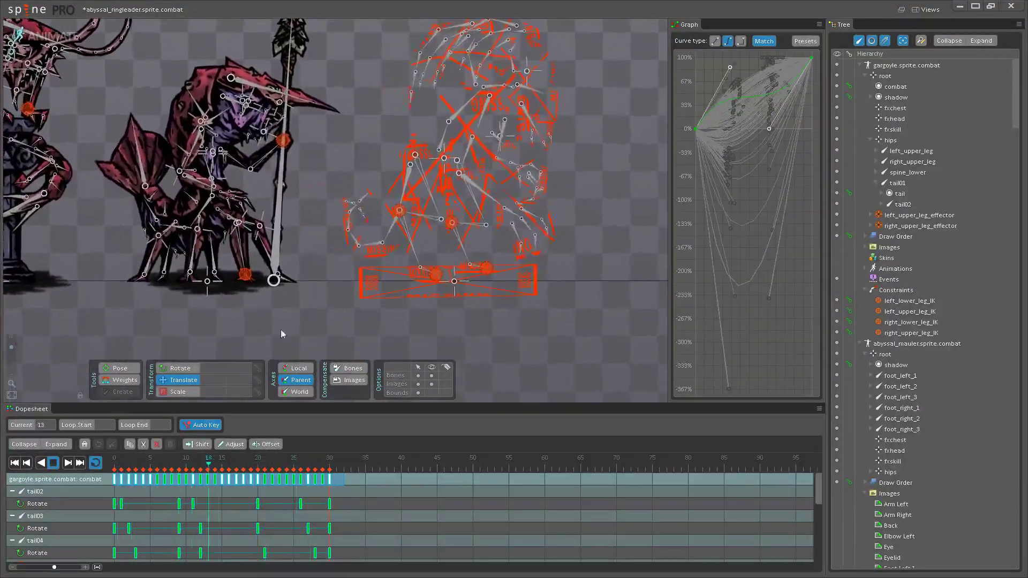
# - Scrub through the gargoyle's animation and examine how the rotation keys of tail02, tail03 and tail05 are offset
pyautogui.click(378, 247)
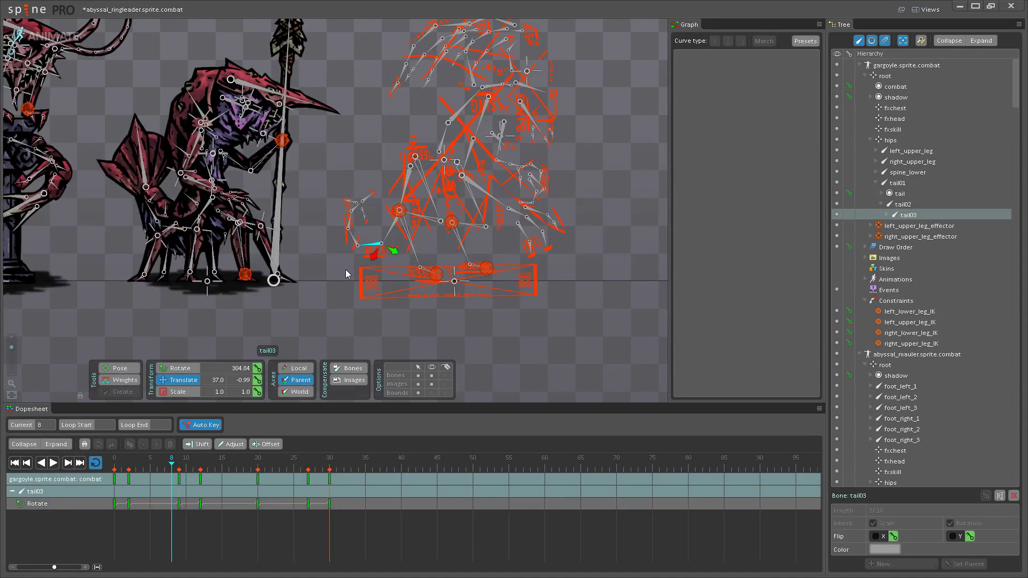
pyautogui.scroll(2, 262, 316)
pyautogui.click(180, 460)
pyautogui.moveTo(180, 462); pyautogui.dragTo(420, 441)
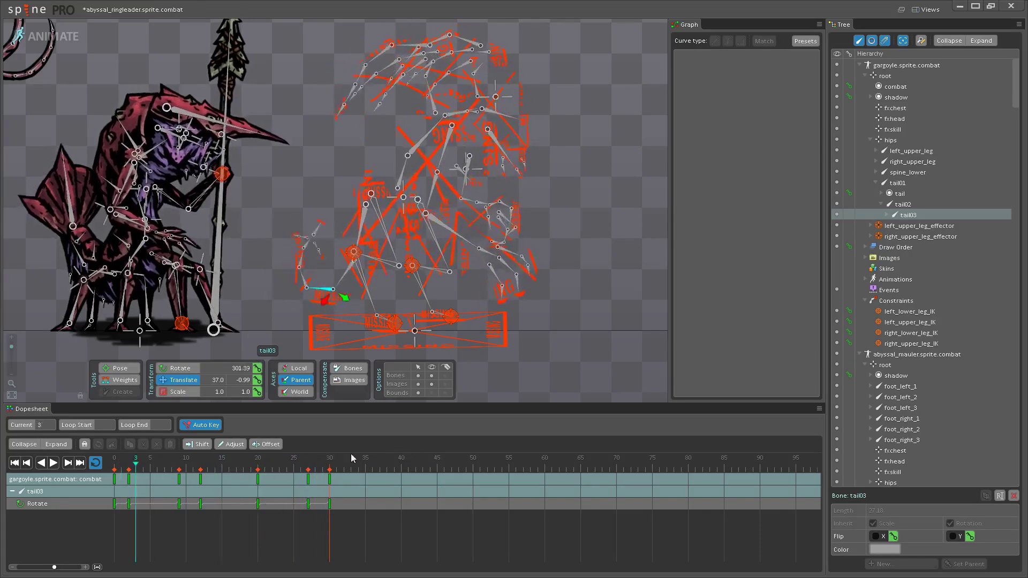
pyautogui.click(345, 277)
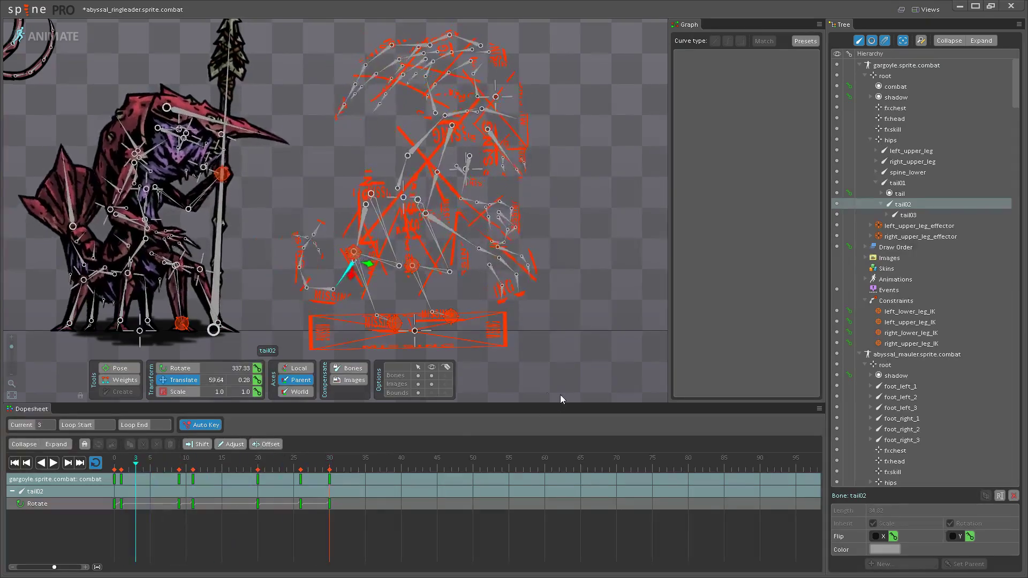
pyautogui.click(364, 220)
pyautogui.moveTo(141, 464); pyautogui.dragTo(329, 450)
pyautogui.click(291, 270)
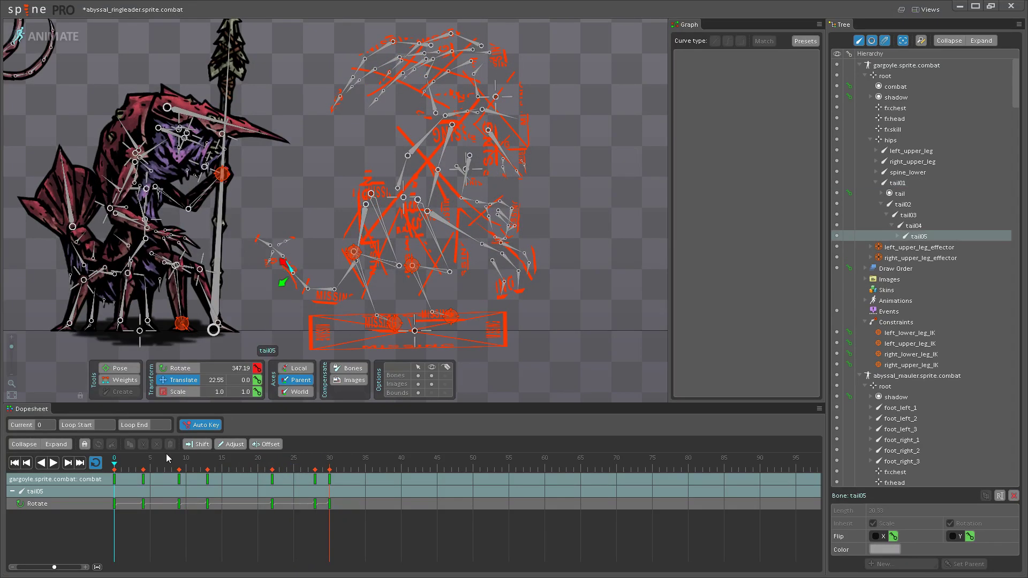
pyautogui.scroll(-5, 246, 238)
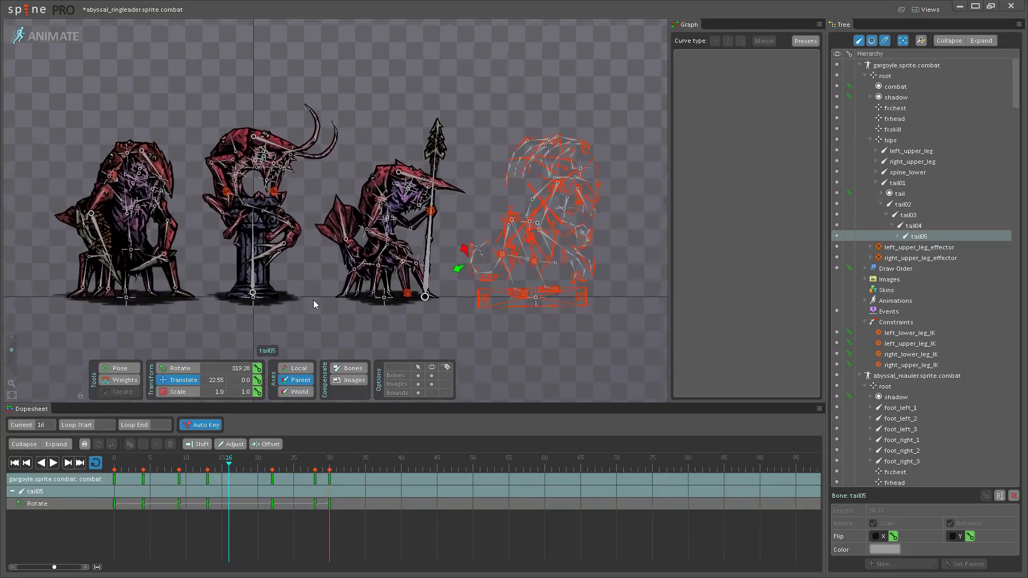
# - Select the ringleader's hips bone and scrub through the timeline to examine its motion against the hunter's
pyautogui.scroll(4, 312, 300)
pyautogui.scroll(3, 307, 296)
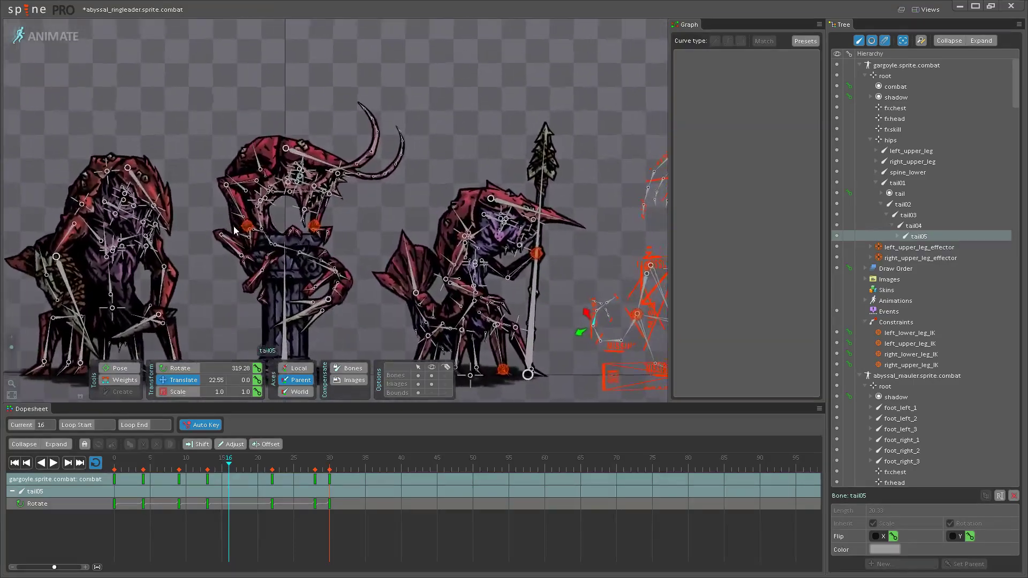
pyautogui.click(266, 244)
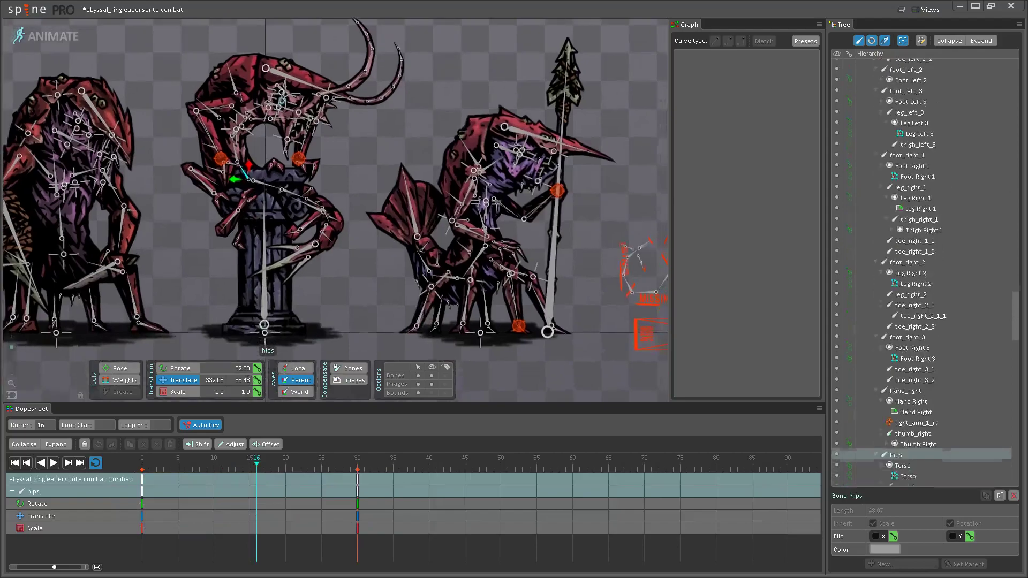
pyautogui.click(204, 467)
pyautogui.moveTo(200, 466); pyautogui.dragTo(624, 429)
pyautogui.moveTo(481, 230); pyautogui.dragTo(371, 230)
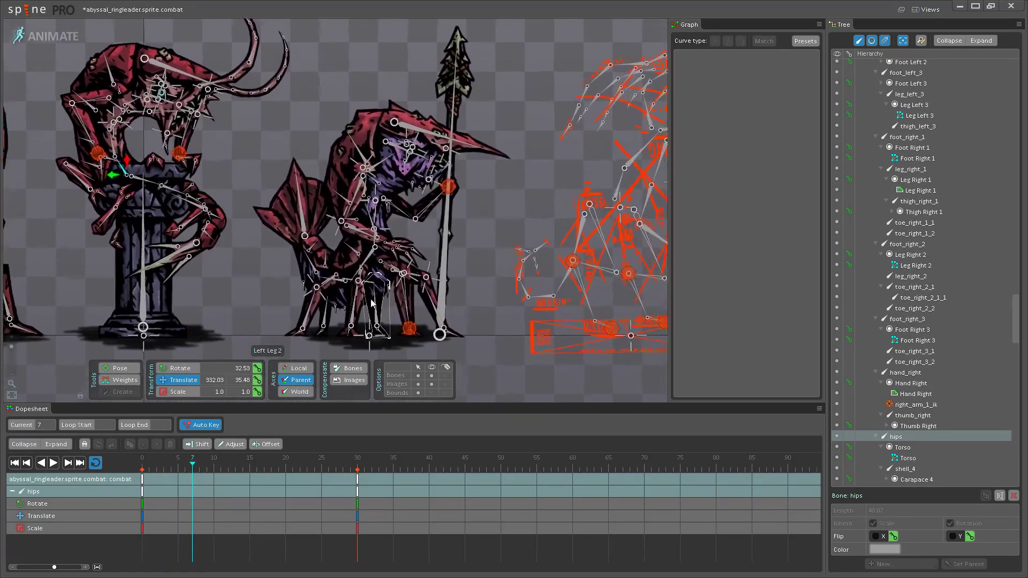
# - Save the curve of the hunter's hips translate key at frame 15 as a graph preset named Shrimp
pyautogui.scroll(2, 370, 230)
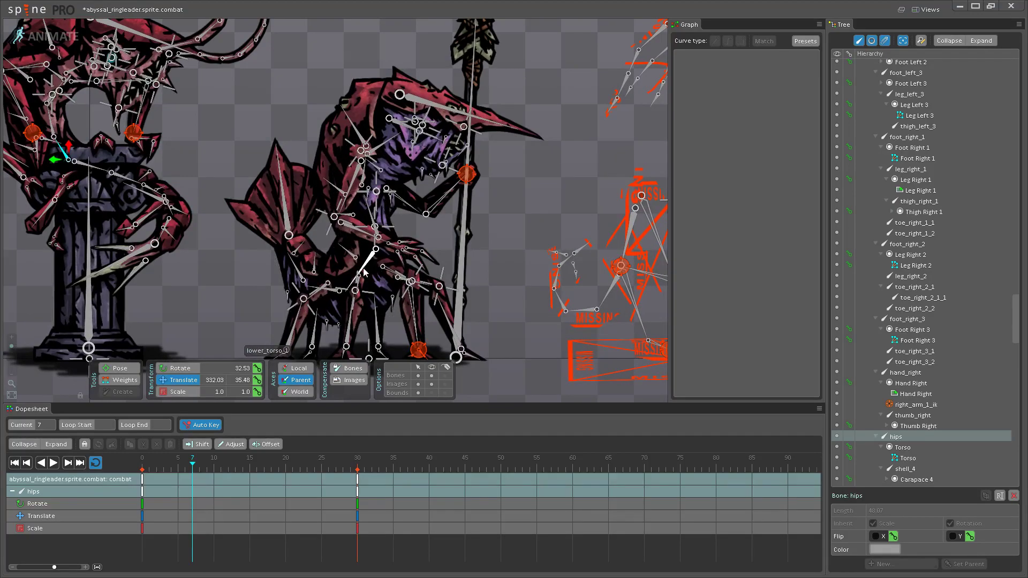
pyautogui.scroll(3, 378, 240)
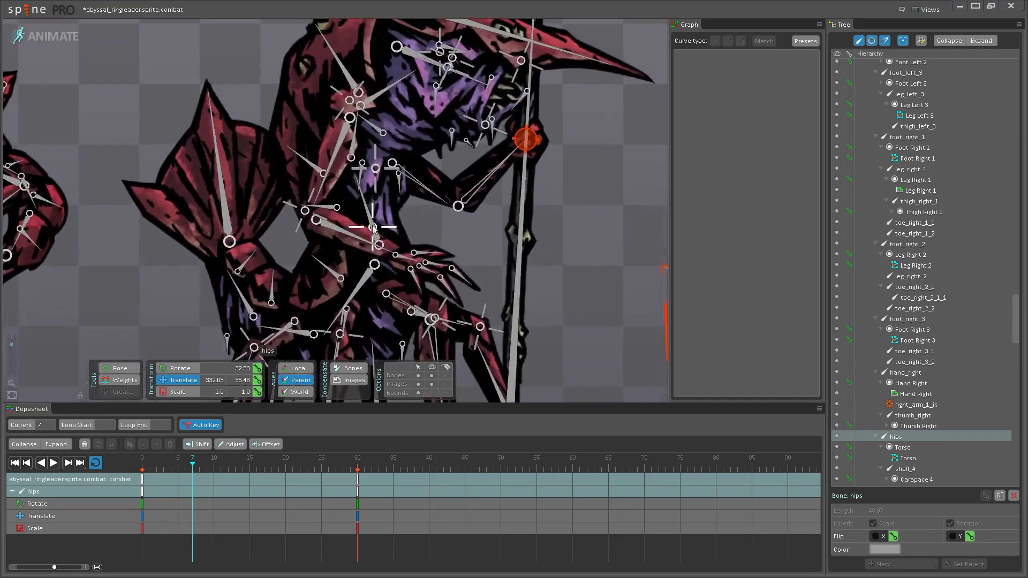
pyautogui.click(373, 226)
pyautogui.doubleClick(240, 478)
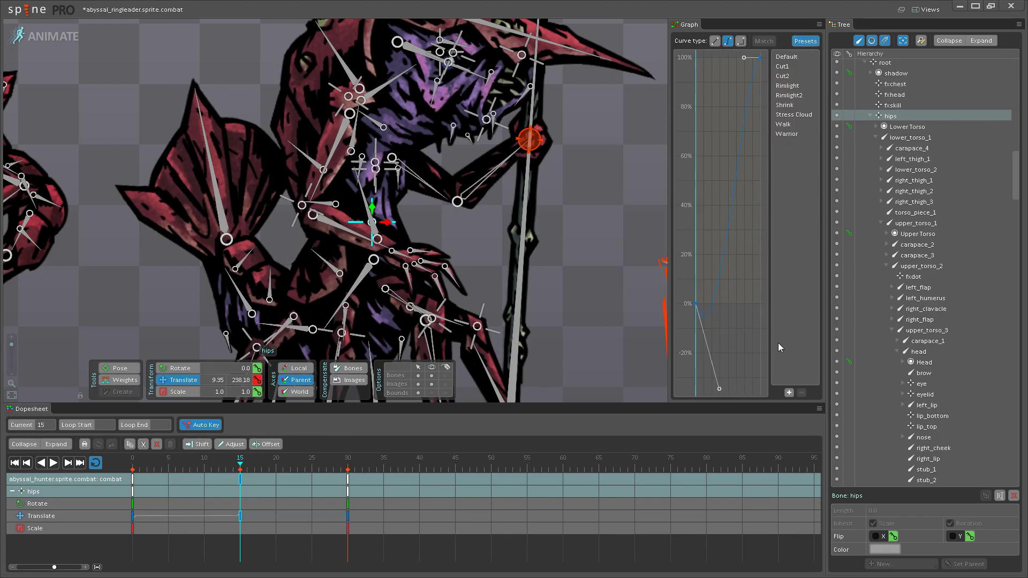
pyautogui.click(787, 393)
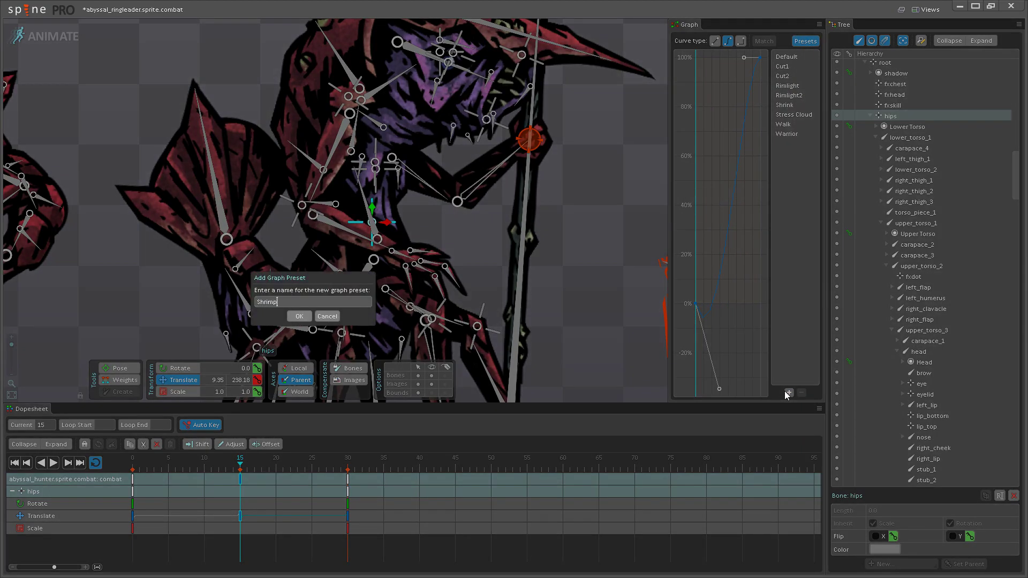
pyautogui.press('Return')
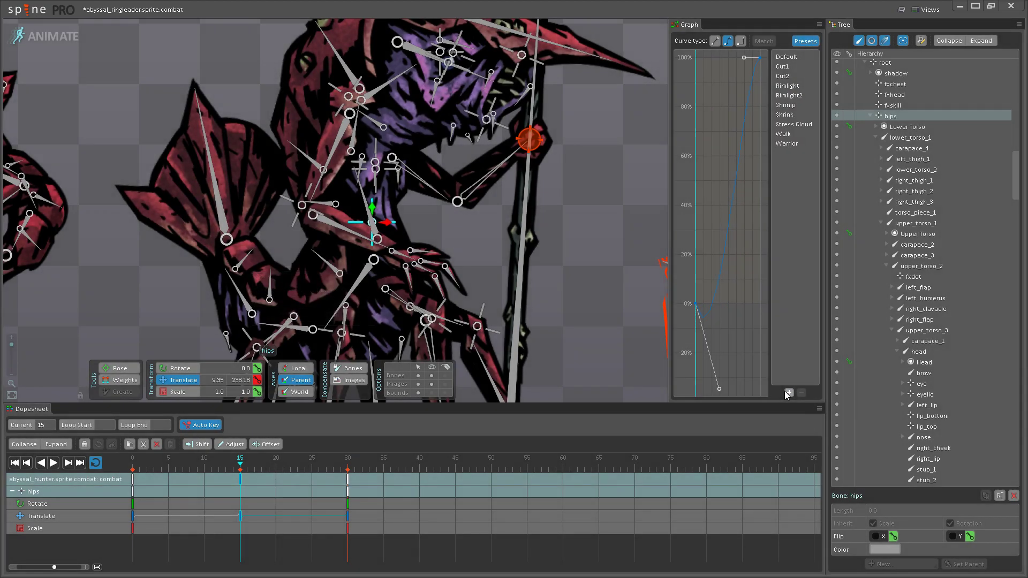
pyautogui.click(135, 479)
pyautogui.click(243, 482)
# - Raise the ringleader's hips bone slightly at frame 15, keying its translation at about 343.22, 35.09
pyautogui.scroll(-5, 261, 159)
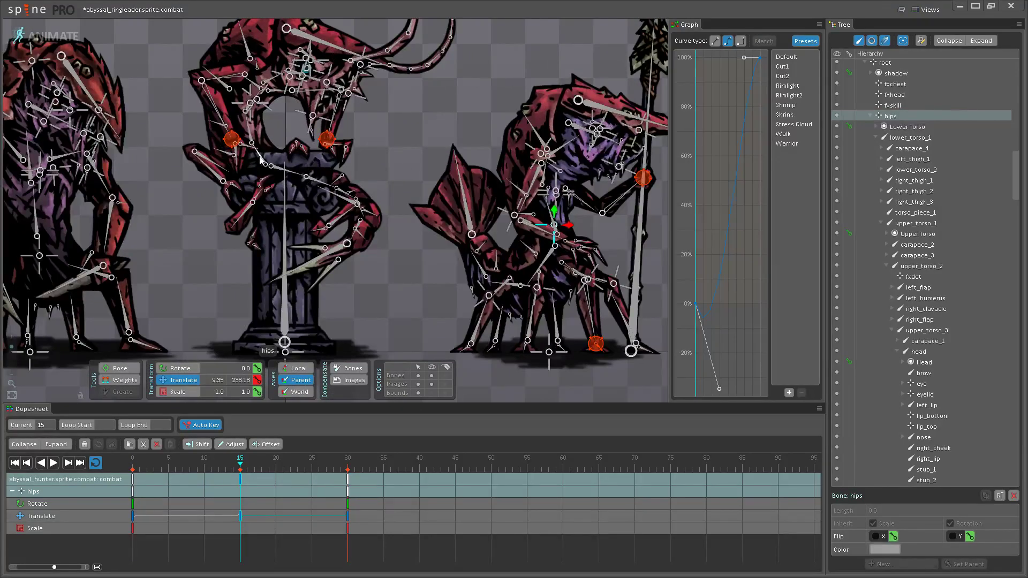
pyautogui.click(261, 159)
pyautogui.scroll(5, 260, 159)
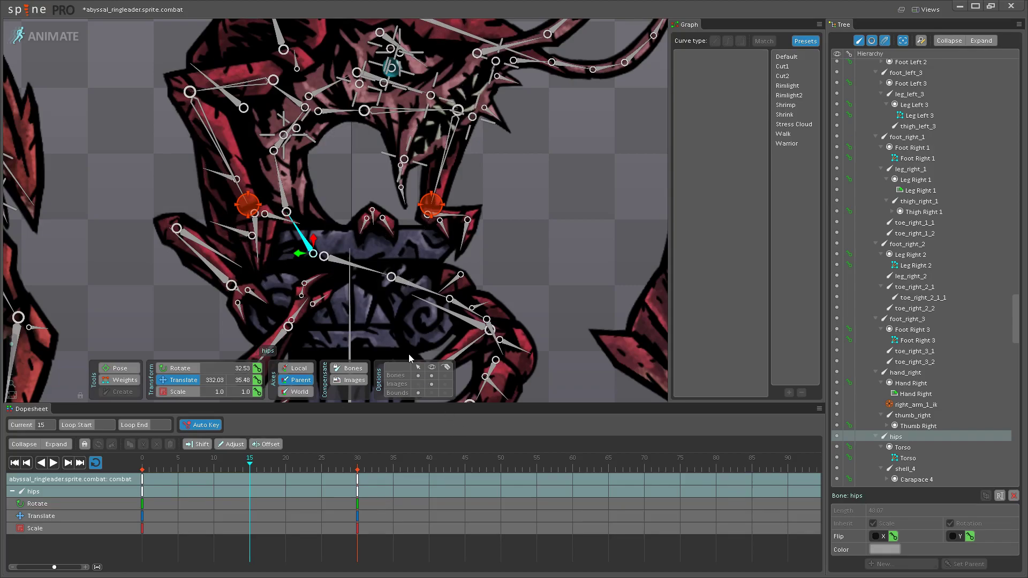
pyautogui.scroll(3, 315, 258)
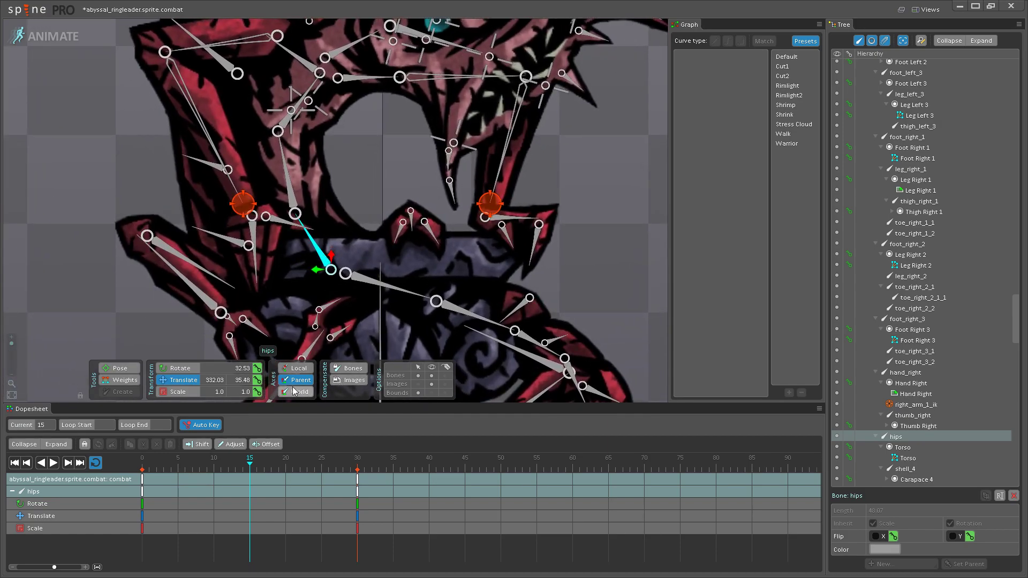
pyautogui.moveTo(316, 386); pyautogui.dragTo(255, 384)
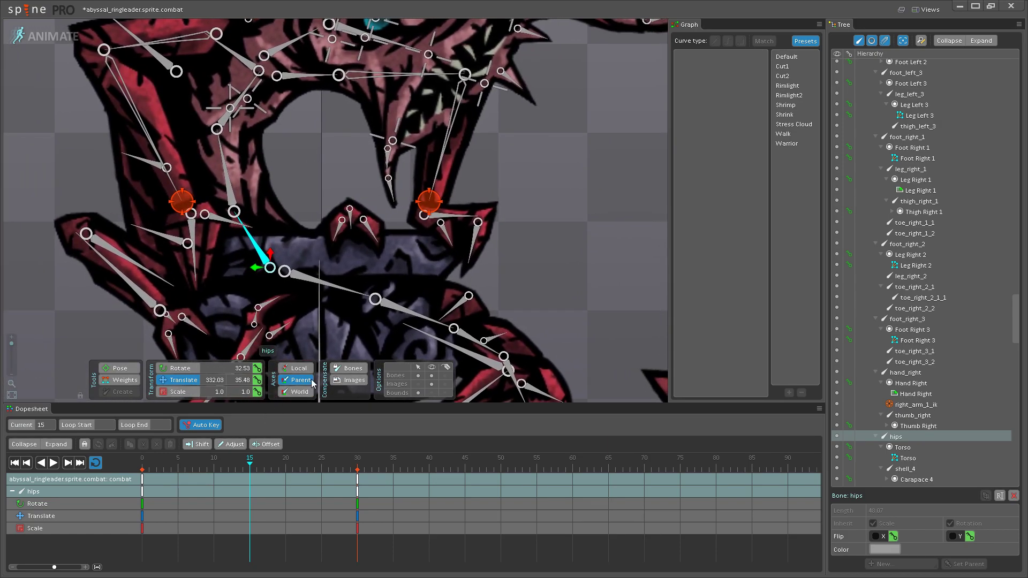
pyautogui.moveTo(270, 267); pyautogui.dragTo(270, 252)
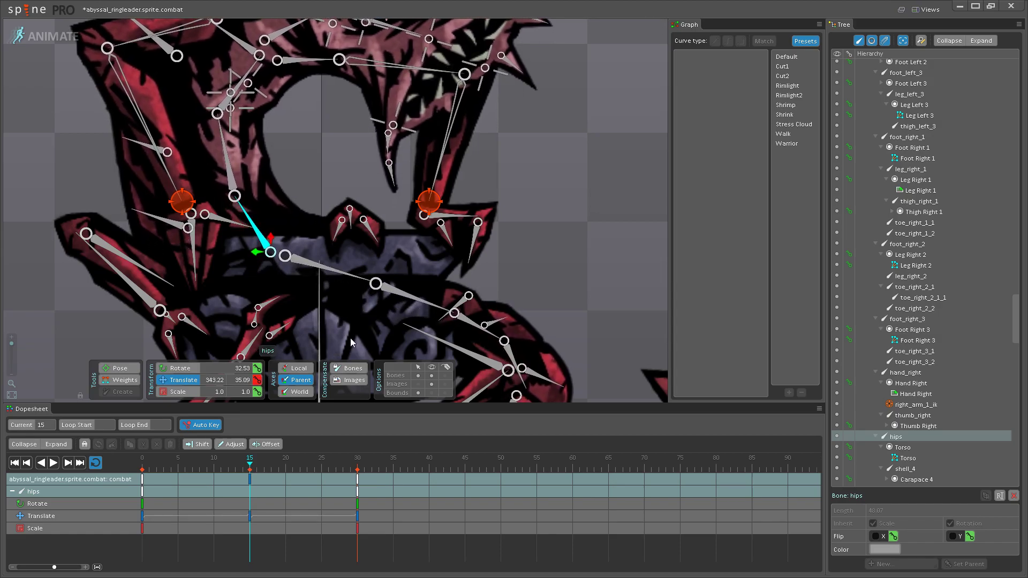
# - Apply the Shrimp curve preset to the ringleader's hips keys at frames 0 and 15
pyautogui.scroll(-3, 432, 372)
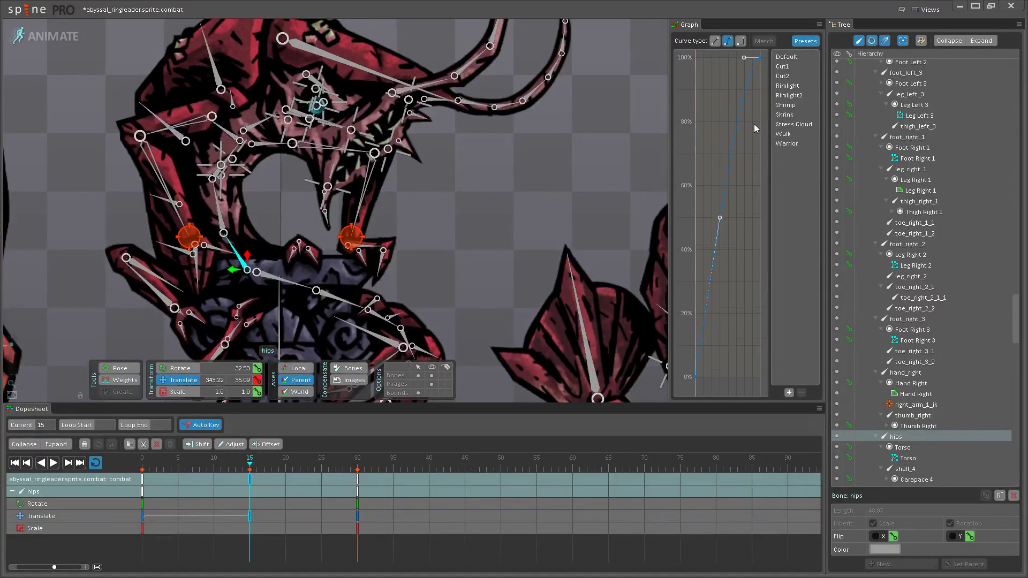
pyautogui.click(141, 484)
pyautogui.click(797, 108)
pyautogui.scroll(-5, 306, 86)
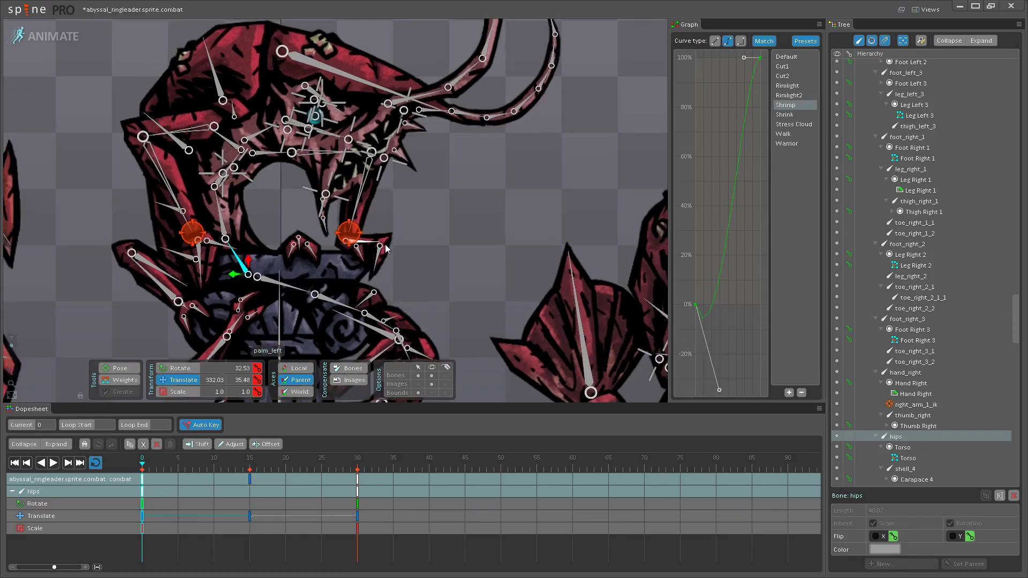
# - Play the animation with the bones hidden and examine the ringleader's hip motion next to the other creatures
pyautogui.click(54, 463)
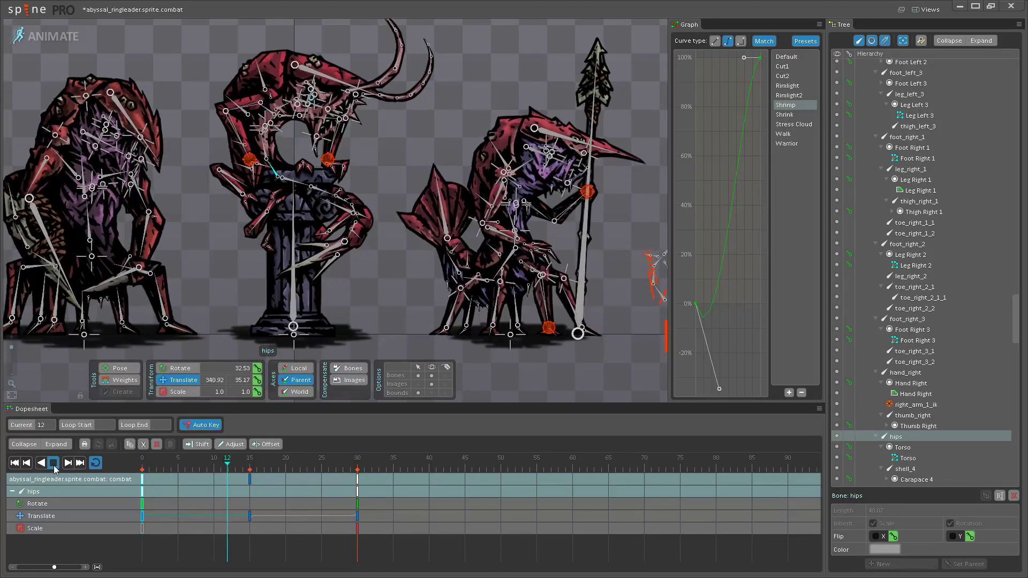
pyautogui.moveTo(308, 261); pyautogui.dragTo(267, 353)
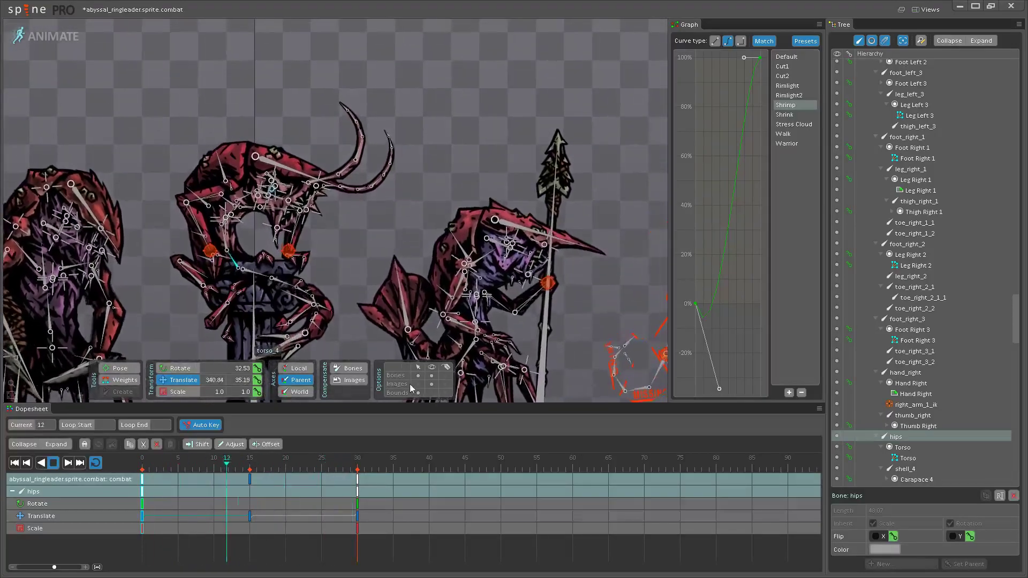
pyautogui.click(431, 376)
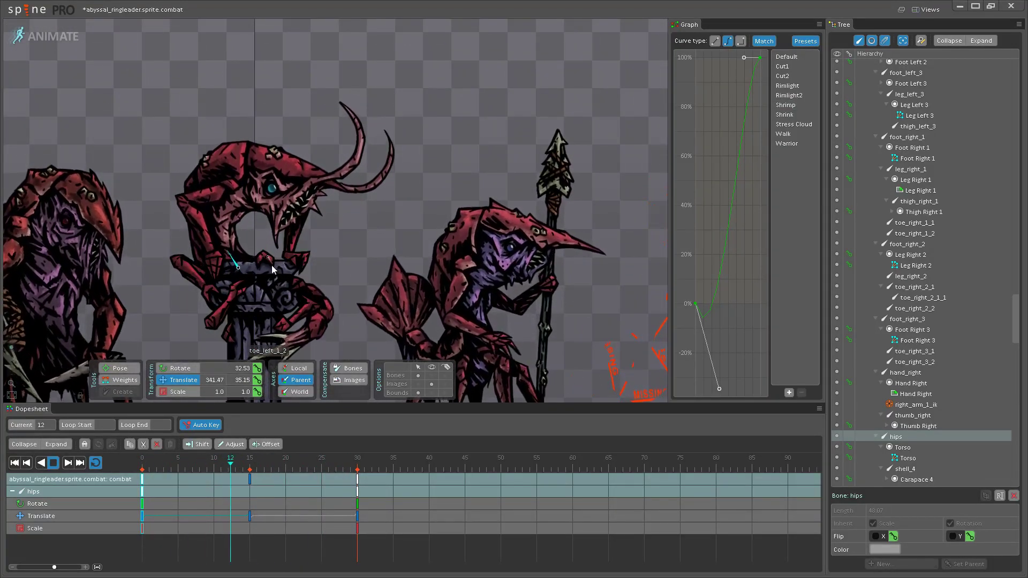
pyautogui.scroll(5, 288, 247)
pyautogui.scroll(-6, 288, 246)
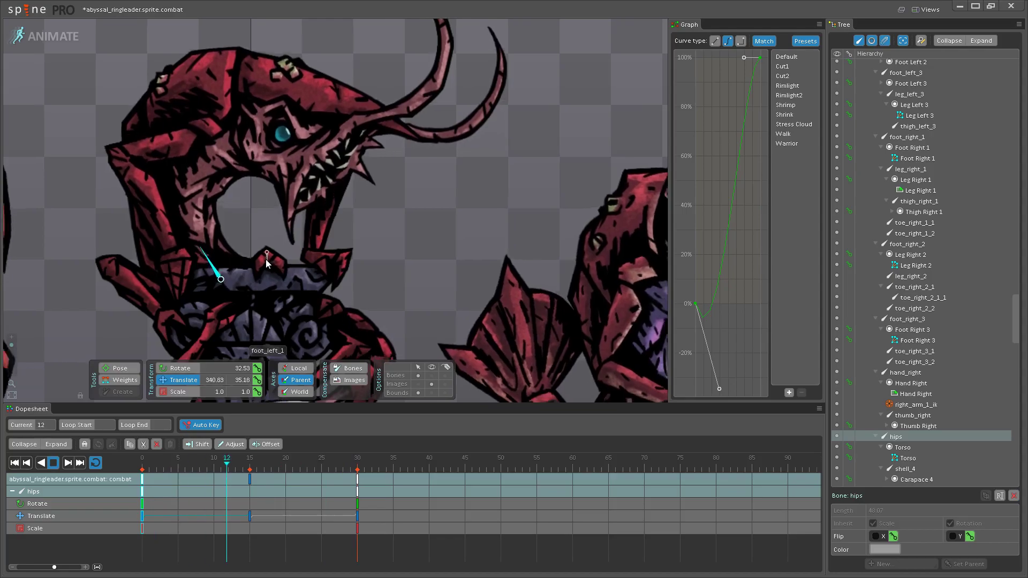
pyautogui.scroll(-3, 372, 266)
pyautogui.moveTo(372, 266); pyautogui.dragTo(295, 336)
pyautogui.press('space')
# - Import swine_wretch.sprite.combat.skel from the swine_wretch anim folder in the DarkestDungeon monsters directory
pyautogui.click(51, 37)
pyautogui.click(27, 10)
pyautogui.click(33, 101)
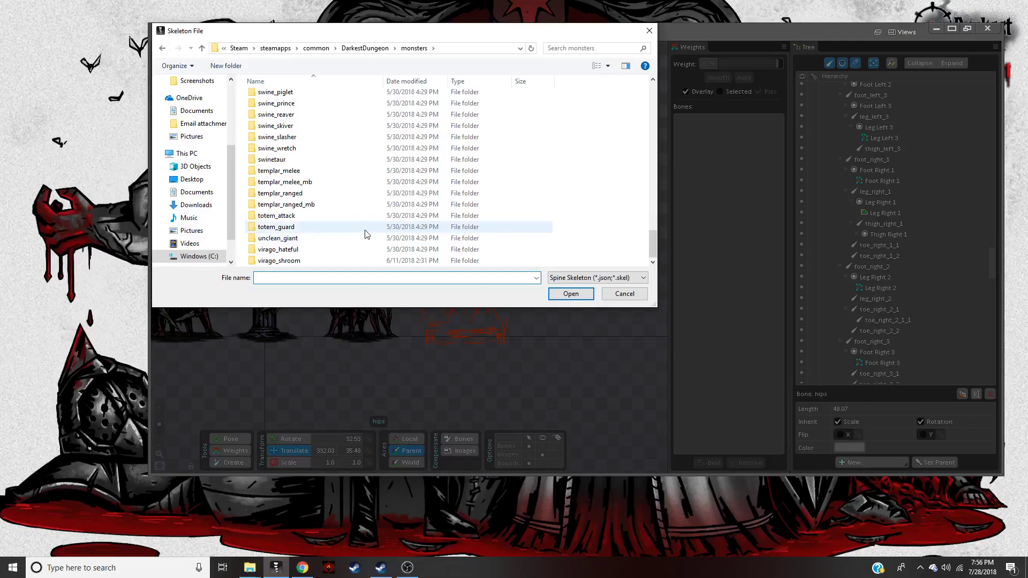
pyautogui.doubleClick(308, 148)
pyautogui.doubleClick(282, 99)
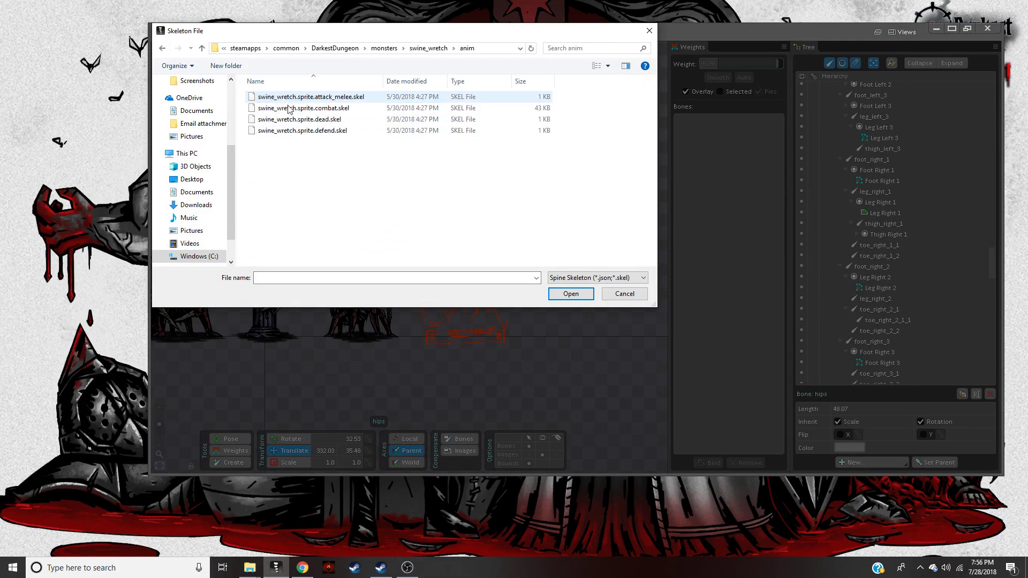
pyautogui.click(303, 108)
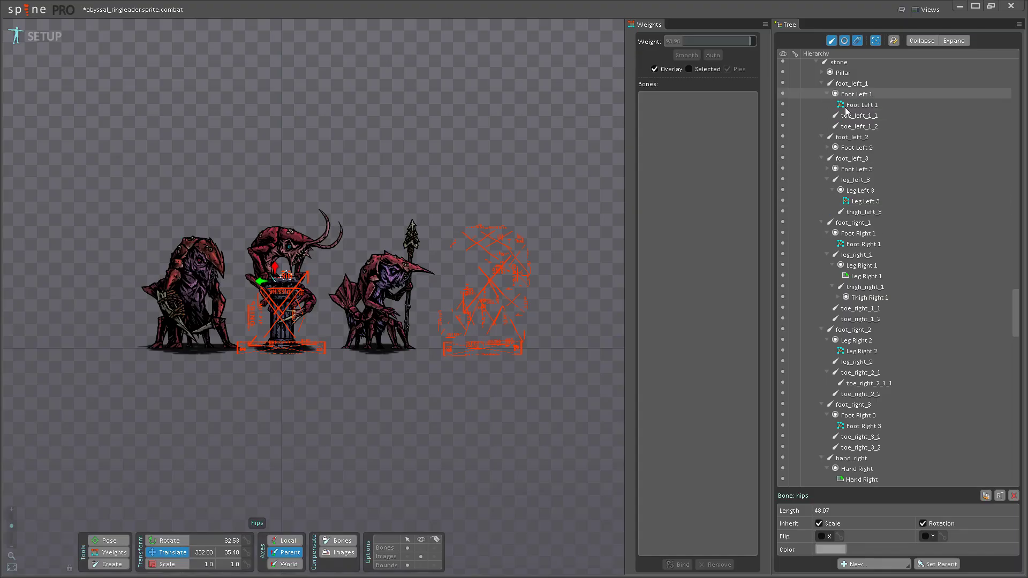
# - Move the swine wretch's root to X -498.4, beside the other creatures, and return to animate mode with bones shown
pyautogui.scroll(10, 864, 115)
pyautogui.scroll(1, 864, 111)
pyautogui.click(817, 75)
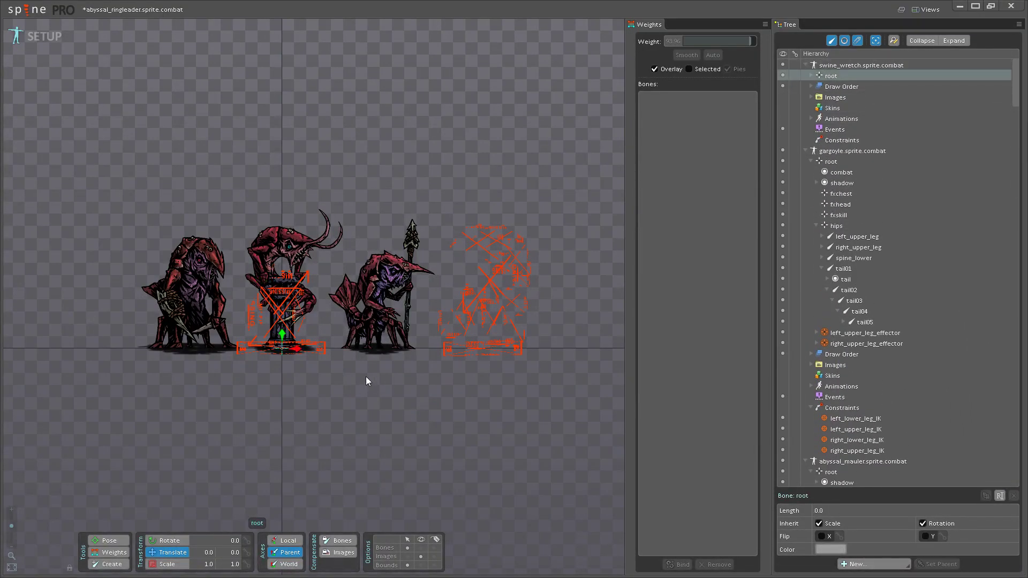
pyautogui.moveTo(99, 360); pyautogui.dragTo(101, 360)
pyautogui.moveTo(132, 375); pyautogui.dragTo(187, 402)
pyautogui.scroll(5, 328, 435)
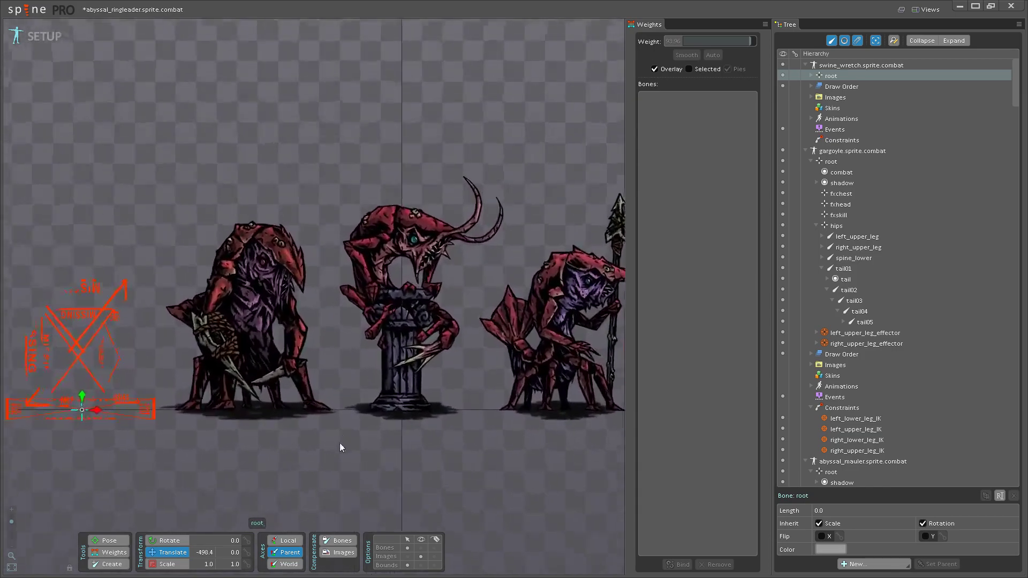
pyautogui.click(422, 548)
pyautogui.moveTo(322, 489); pyautogui.dragTo(278, 482)
pyautogui.click(52, 33)
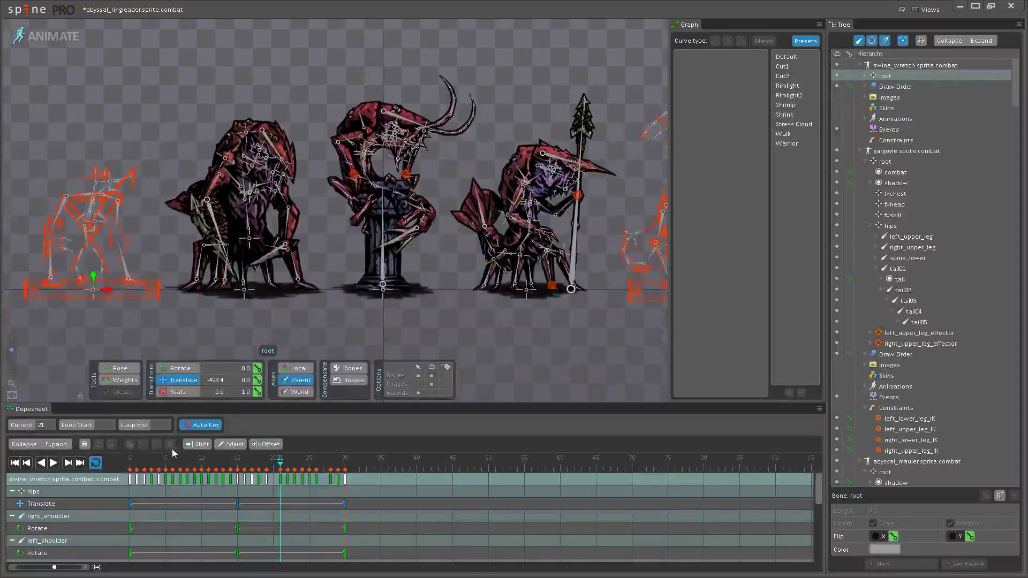
# - Play the combat loop and examine the swine wretch's hips motion and its translate keys at frames 0 and 15
pyautogui.click(53, 464)
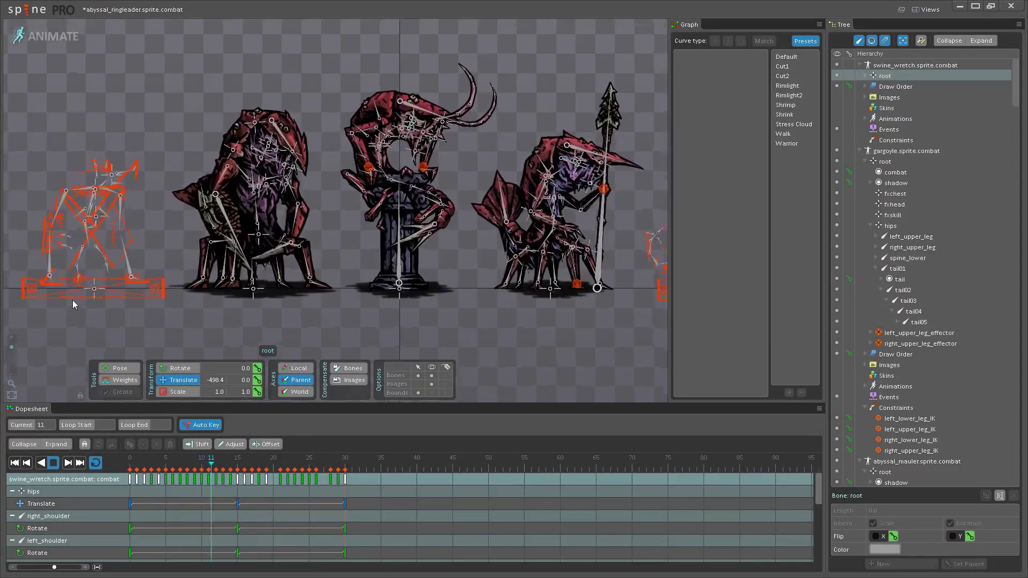
pyautogui.scroll(3, 86, 289)
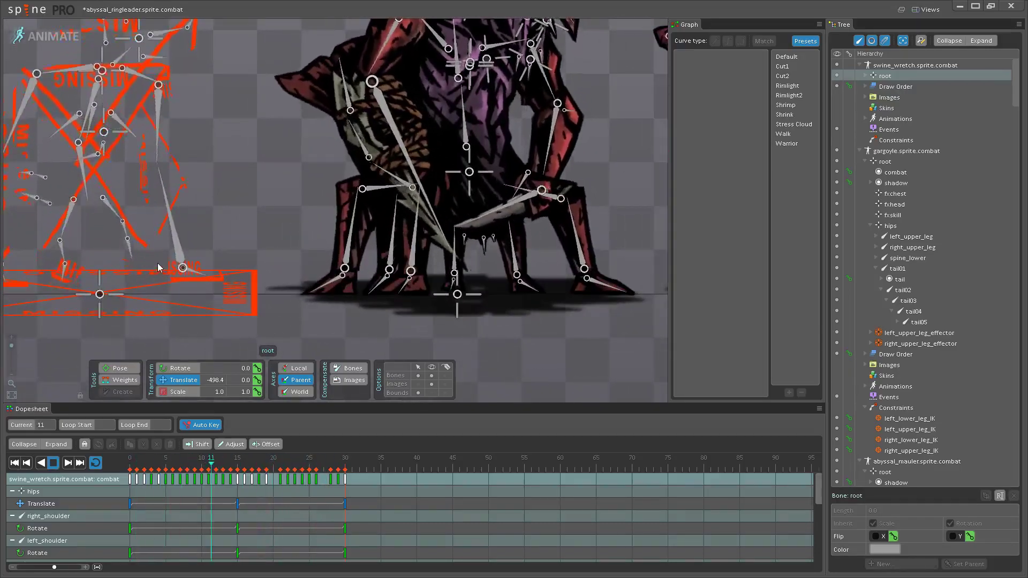
pyautogui.moveTo(173, 194); pyautogui.dragTo(324, 293)
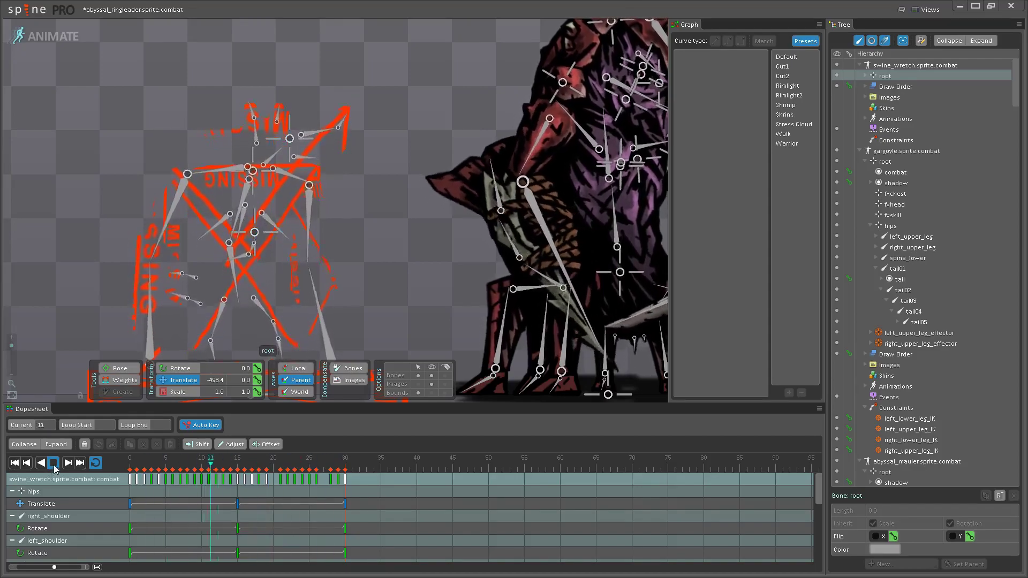
pyautogui.click(256, 179)
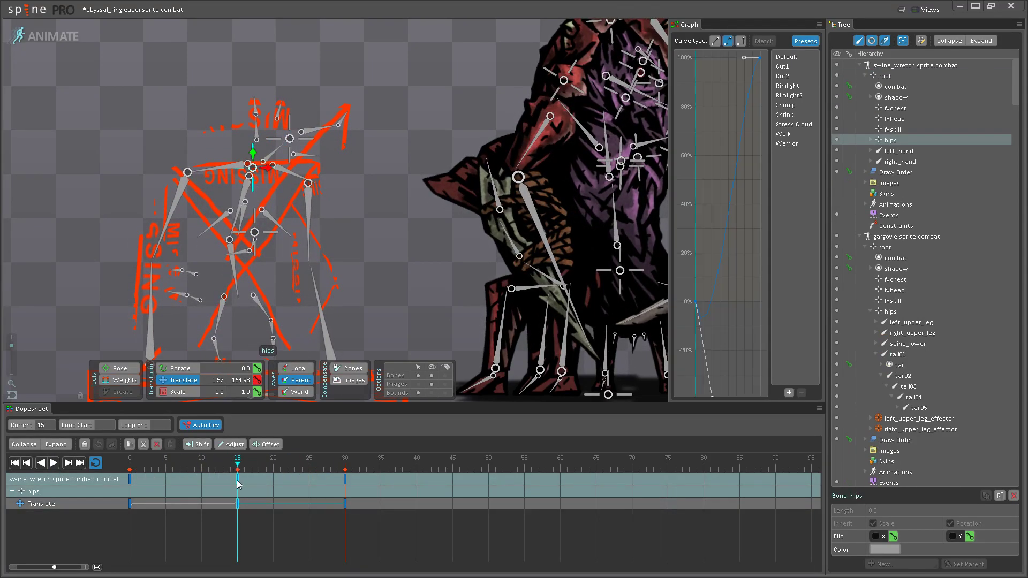
pyautogui.moveTo(157, 463); pyautogui.dragTo(81, 499)
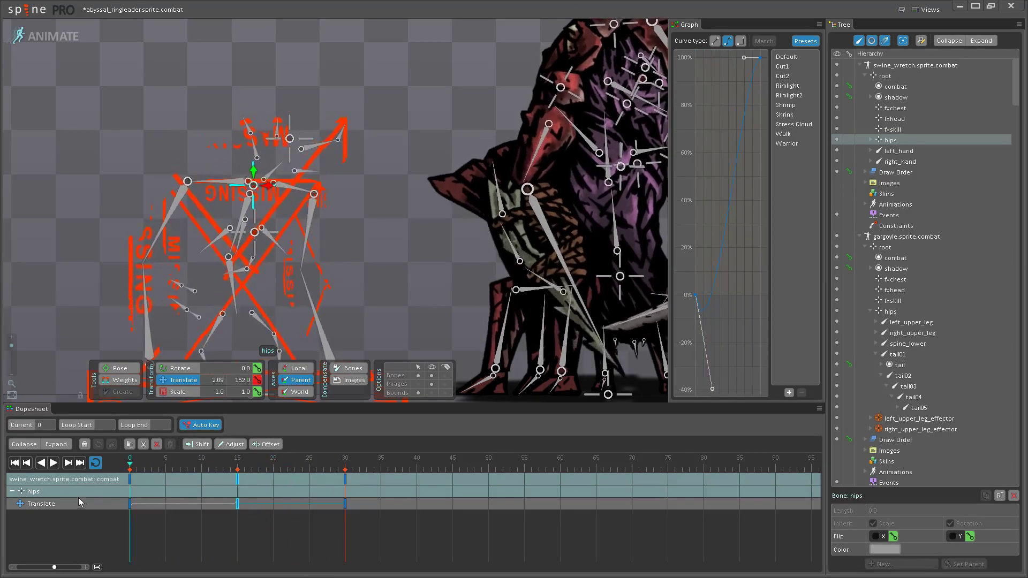
pyautogui.click(53, 462)
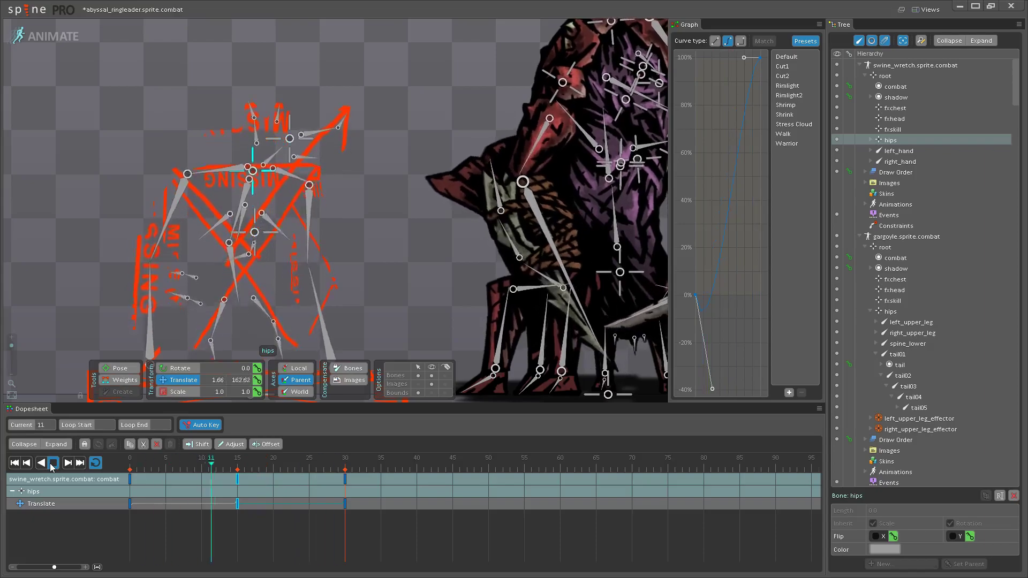
# - Compare the ringleader's playing loop with the swine wretch and the other creatures, hiding the bones for a clearer view
pyautogui.scroll(-3, 342, 254)
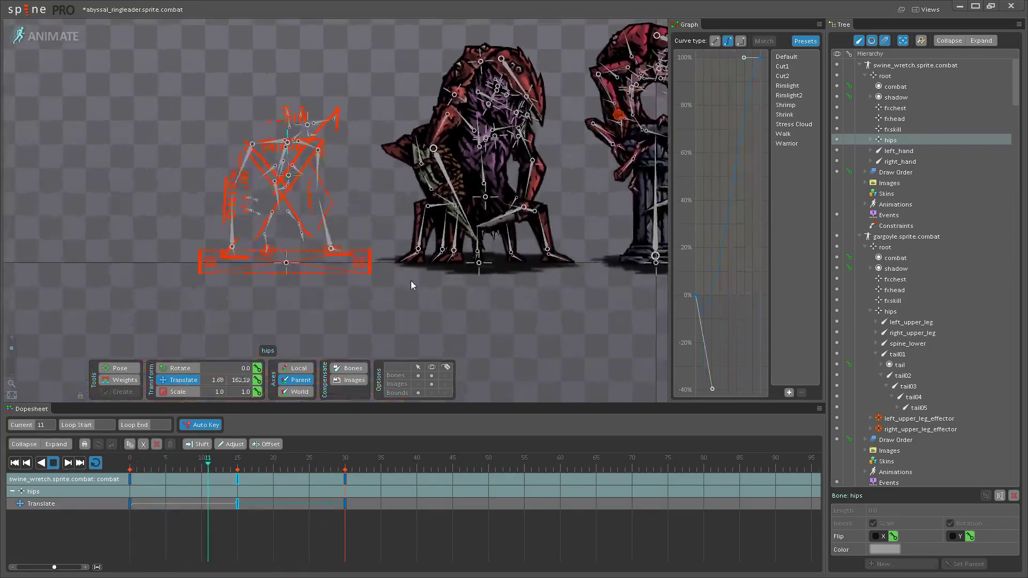
pyautogui.moveTo(455, 283); pyautogui.dragTo(277, 318)
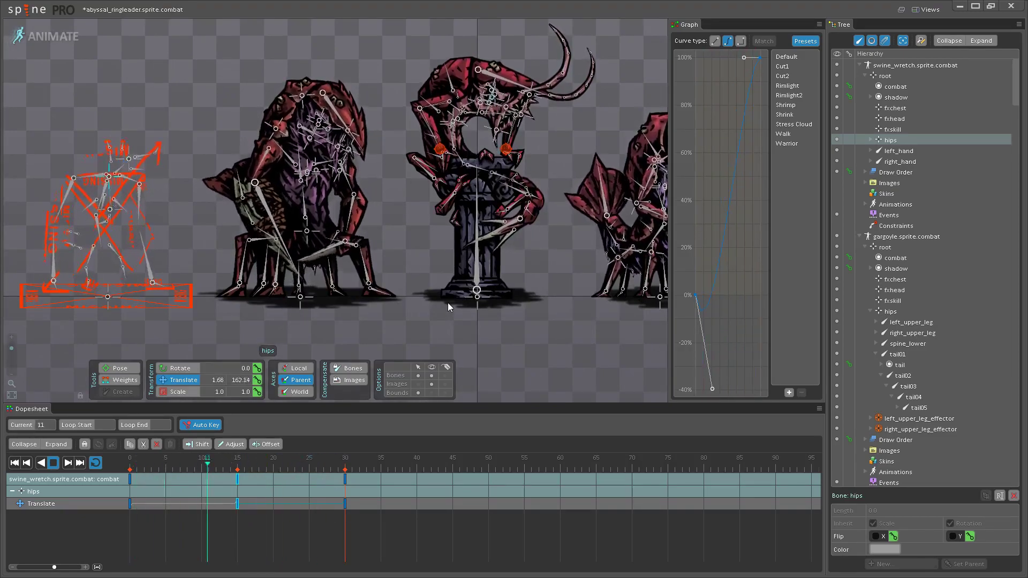
pyautogui.moveTo(470, 262); pyautogui.dragTo(401, 328)
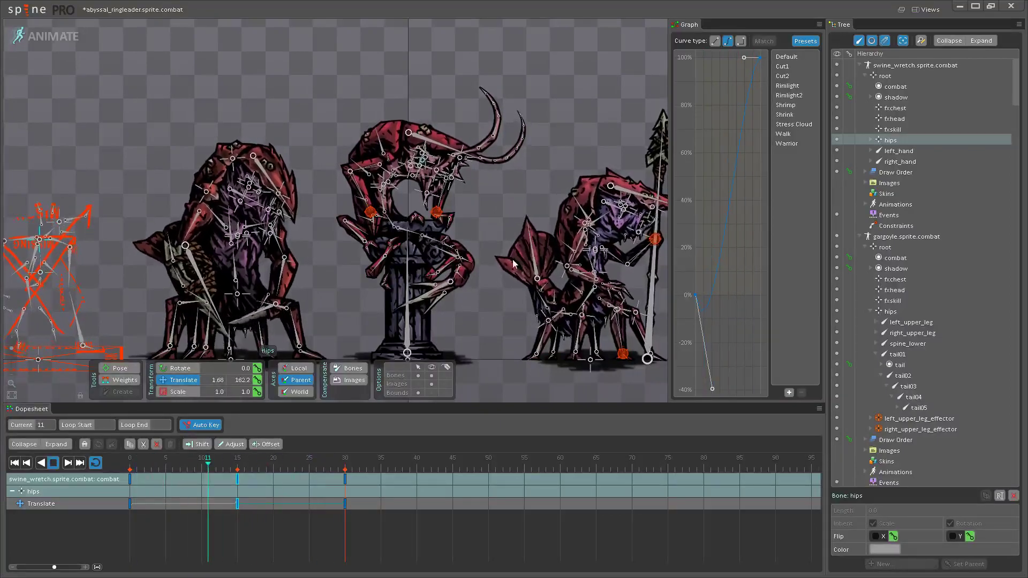
pyautogui.scroll(2, 468, 270)
pyautogui.click(432, 376)
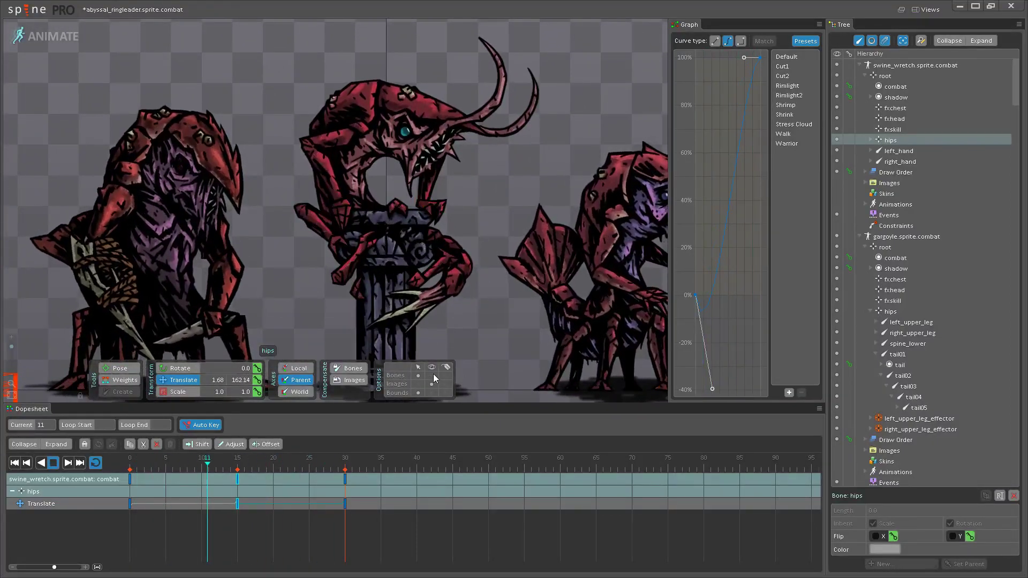
pyautogui.scroll(-2, 312, 290)
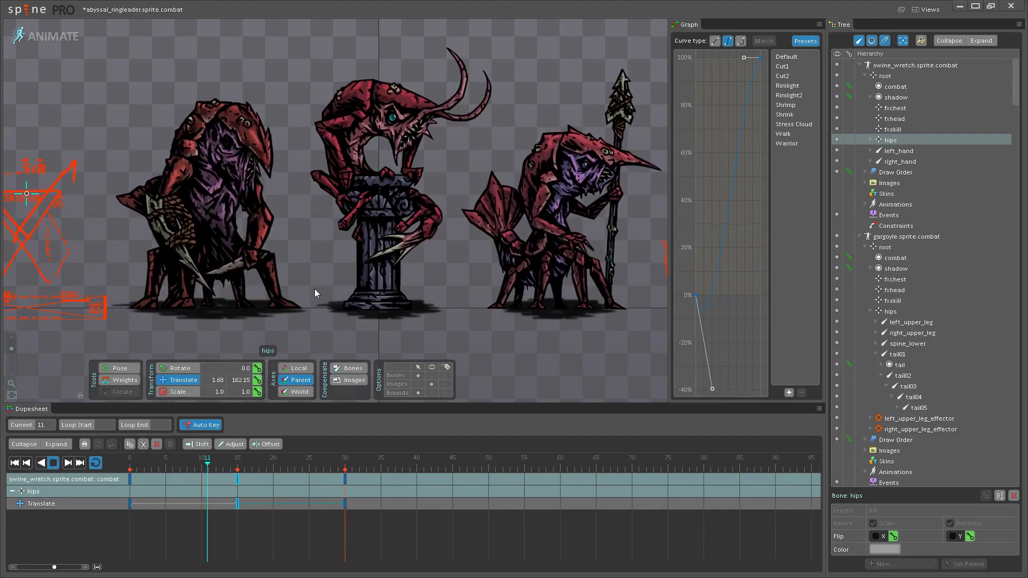
pyautogui.moveTo(342, 236); pyautogui.dragTo(631, 327)
pyautogui.scroll(2, 336, 308)
pyautogui.scroll(-1, 337, 308)
# - Show the bones again and compare the swine wretch's hips translation at frames 0 and 15
pyautogui.click(418, 376)
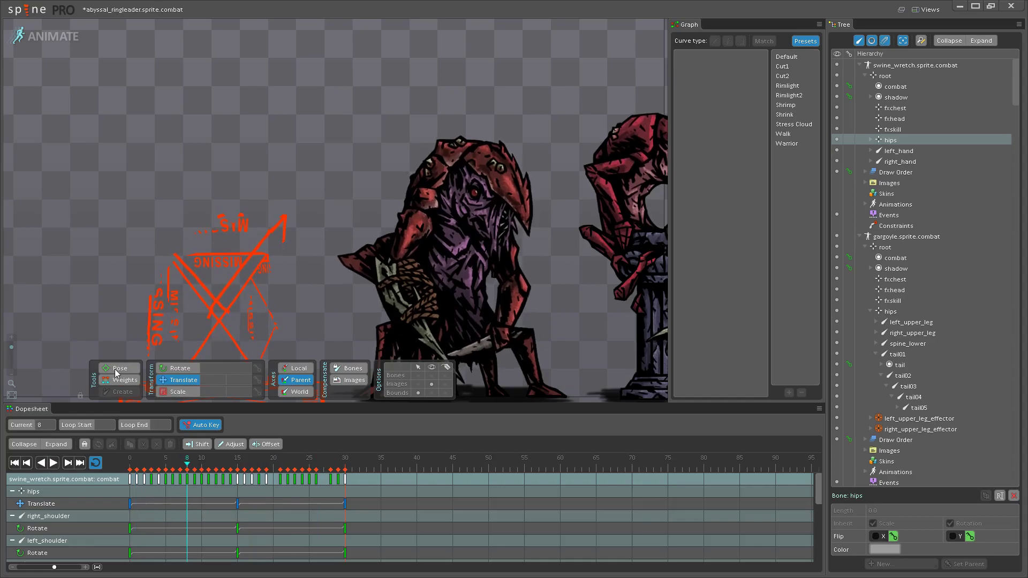
pyautogui.click(432, 376)
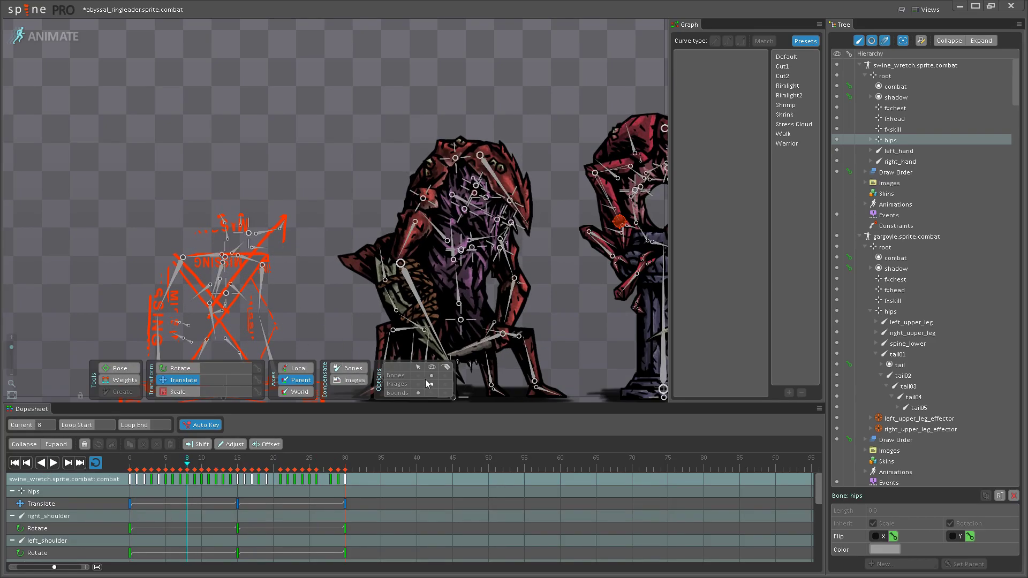
pyautogui.click(225, 260)
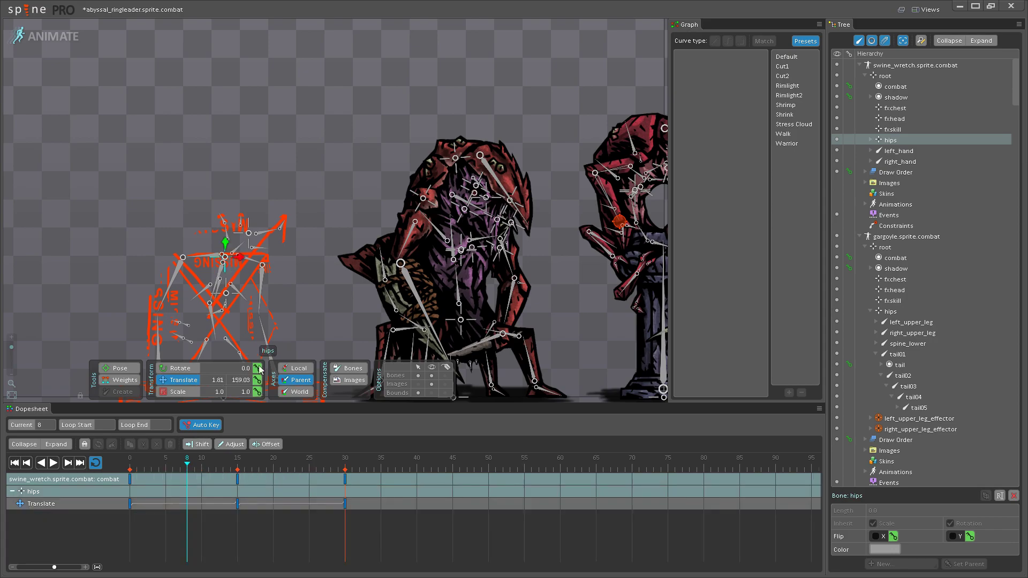
pyautogui.click(130, 485)
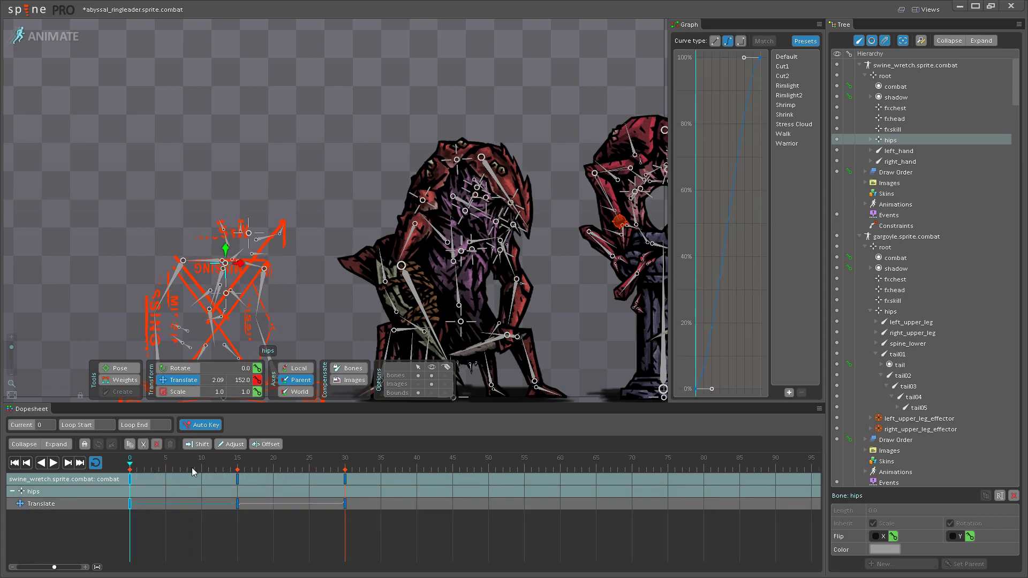
pyautogui.click(238, 480)
# - Select the ringleader's hips bone and examine its movement by scrubbing from frame 0 and playing the loop
pyautogui.moveTo(443, 299); pyautogui.dragTo(391, 280)
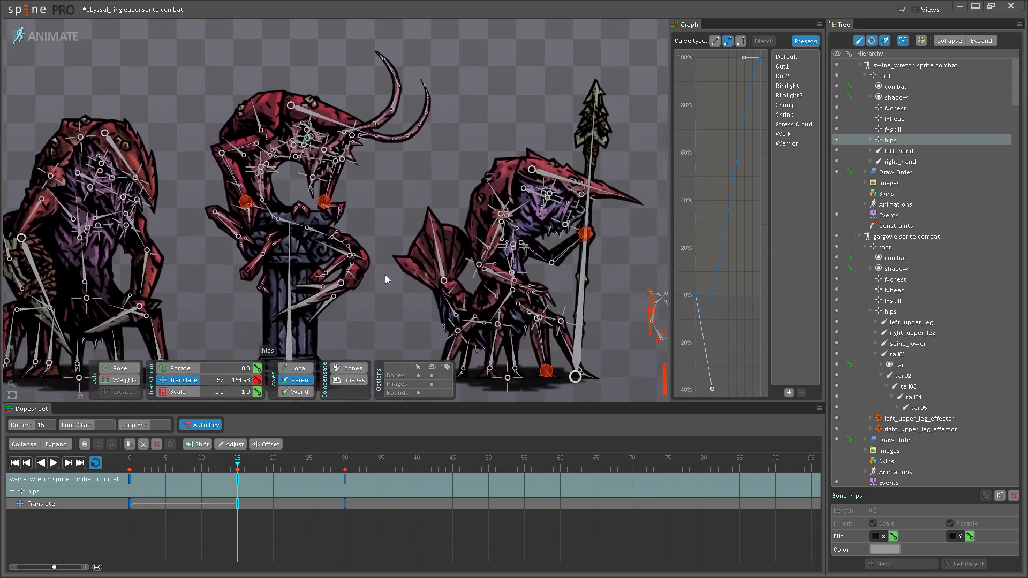
pyautogui.scroll(3, 365, 177)
pyautogui.moveTo(348, 206); pyautogui.dragTo(362, 248)
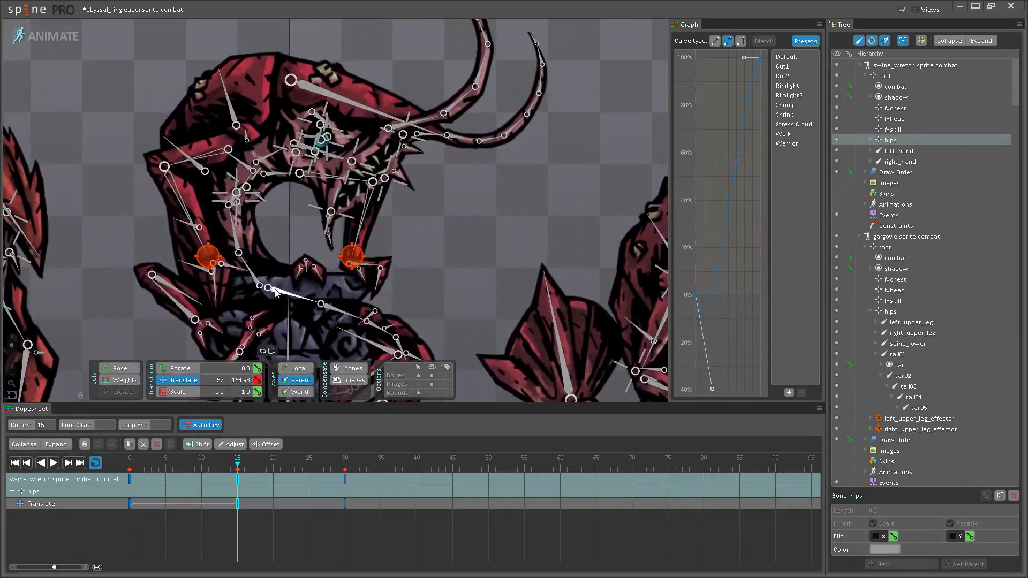
pyautogui.click(255, 272)
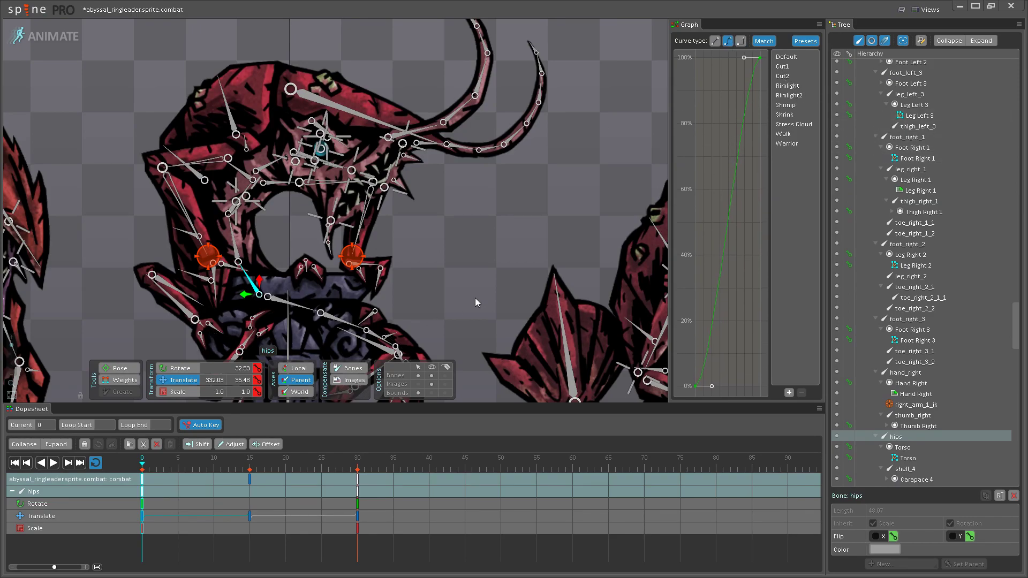
pyautogui.moveTo(146, 466); pyautogui.dragTo(202, 447)
pyautogui.click(55, 465)
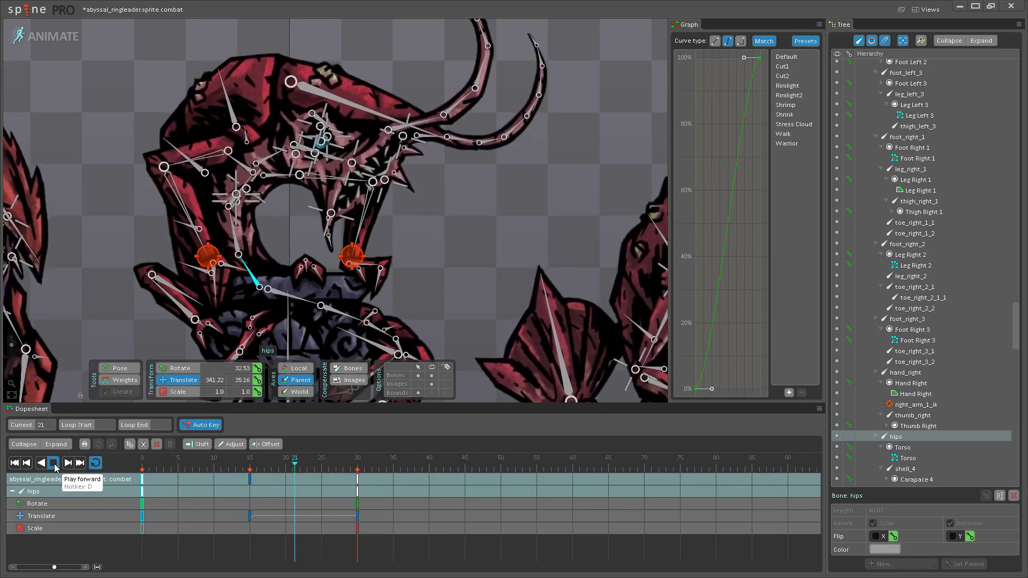
# - Raise the ringleader's hips further at frame 15, keying the translation at about 348.41, 31.32, and preview the loop
pyautogui.click(54, 464)
pyautogui.click(249, 480)
pyautogui.scroll(4, 259, 305)
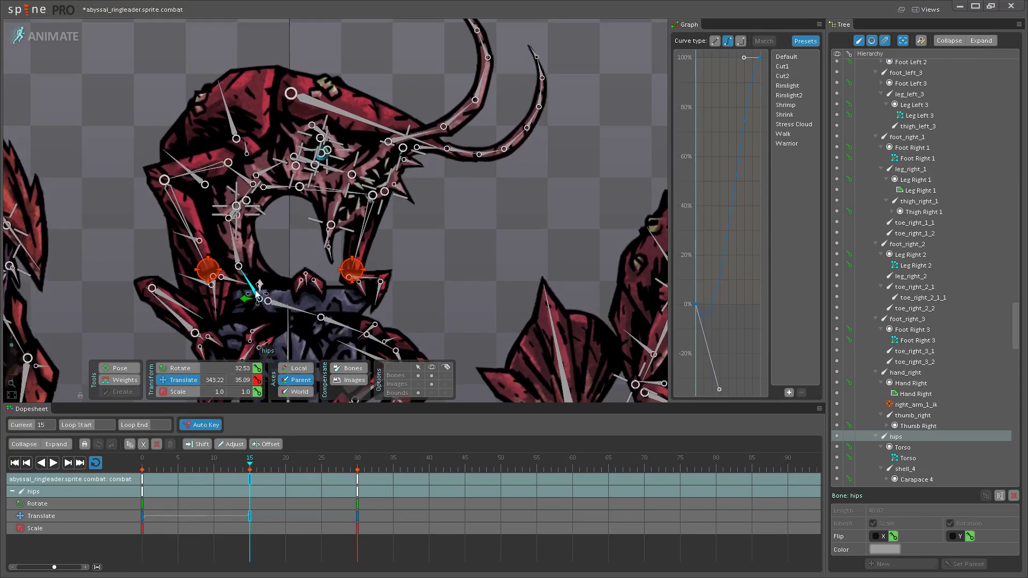
pyautogui.moveTo(259, 310); pyautogui.dragTo(265, 303)
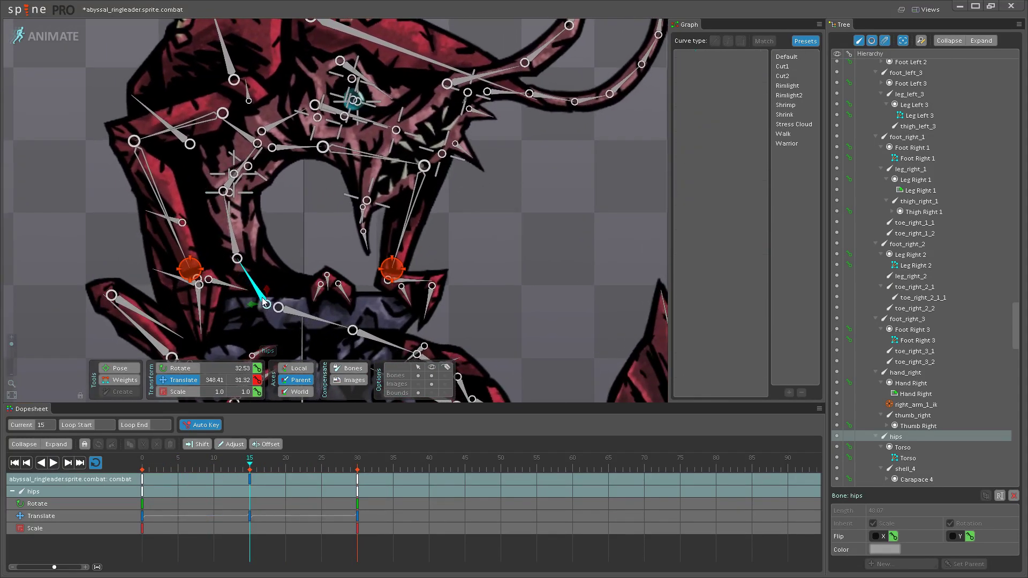
pyautogui.click(54, 463)
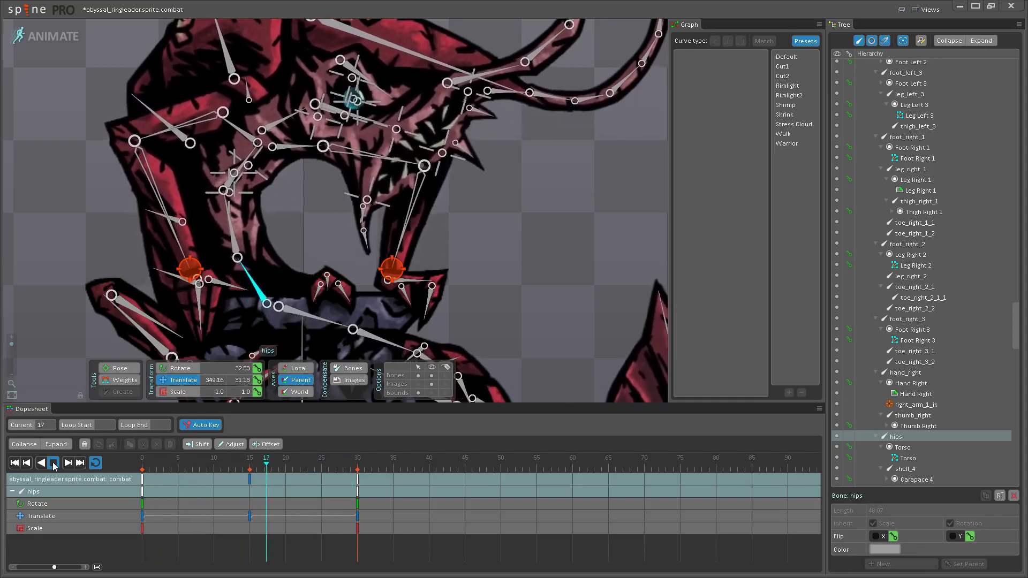
pyautogui.click(53, 463)
# - Nudge the ringleader's hips slightly once more at frame 15 and replay the loop
pyautogui.click(252, 480)
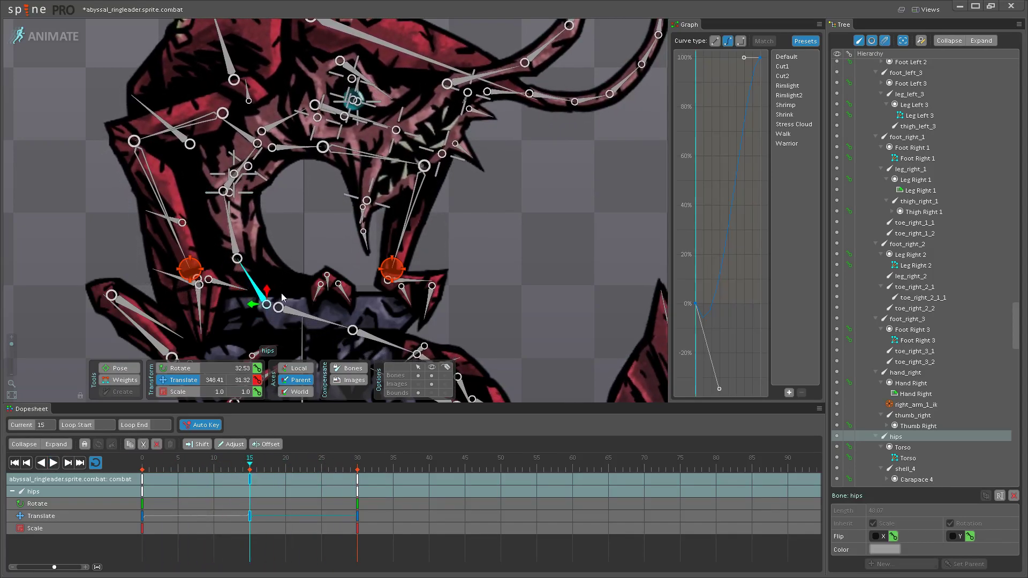
pyautogui.moveTo(268, 301); pyautogui.dragTo(268, 303)
pyautogui.click(54, 463)
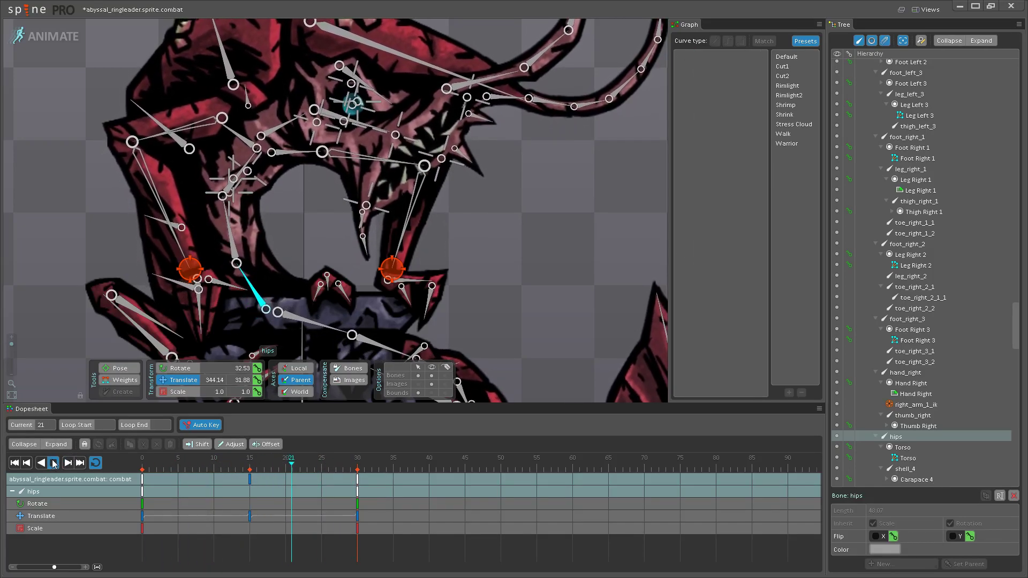
# - Hide the bones and examine the ringleader's adjusted hip motion against the neighbouring creatures as the loop plays
pyautogui.scroll(-5, 355, 282)
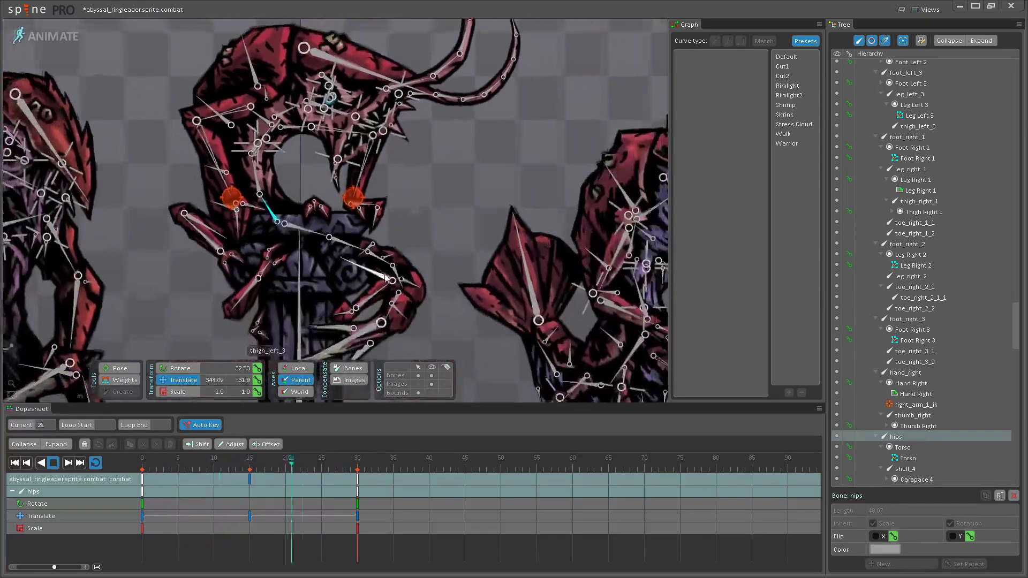
pyautogui.click(432, 375)
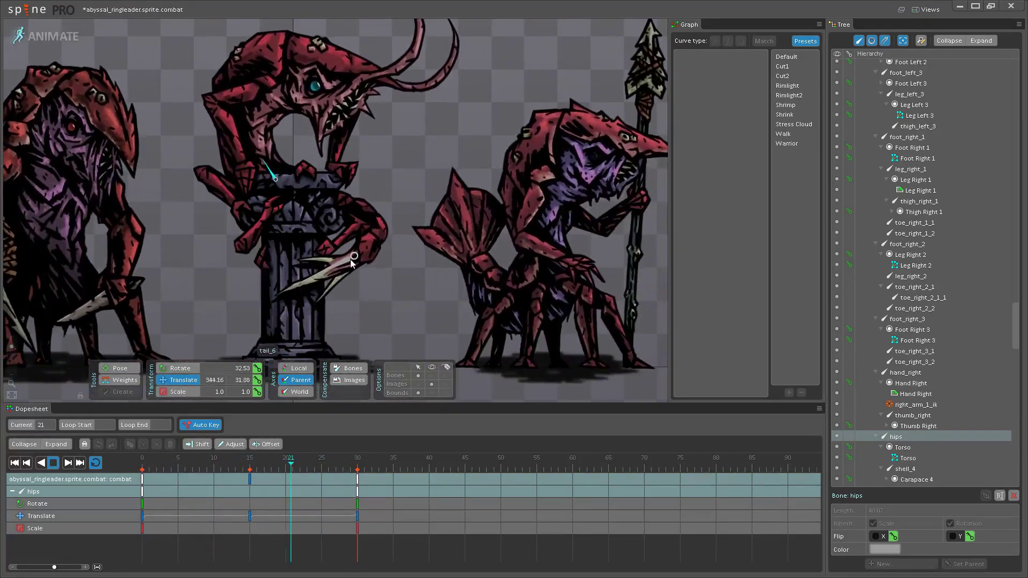
pyautogui.scroll(-5, 353, 259)
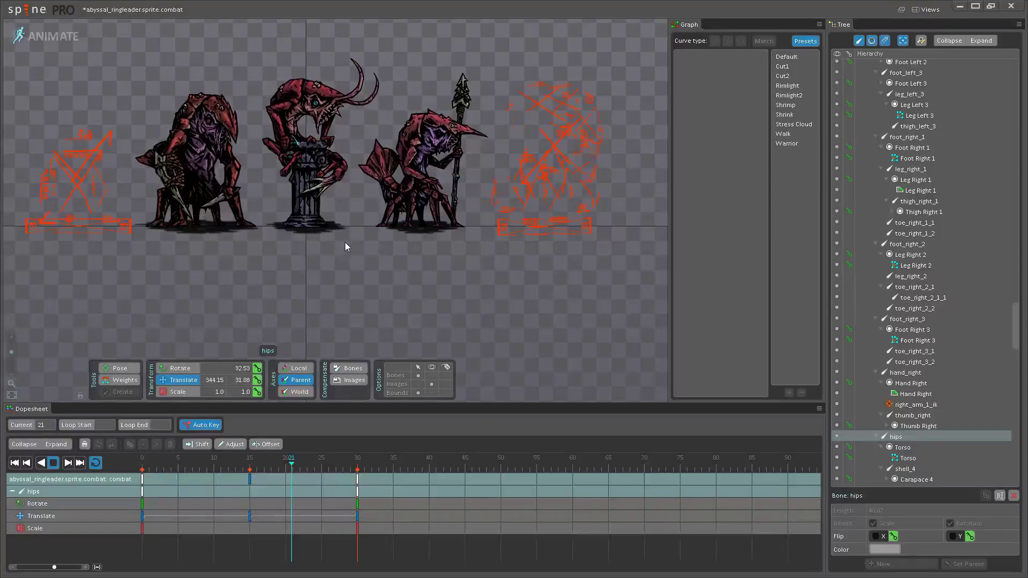
pyautogui.scroll(3, 339, 230)
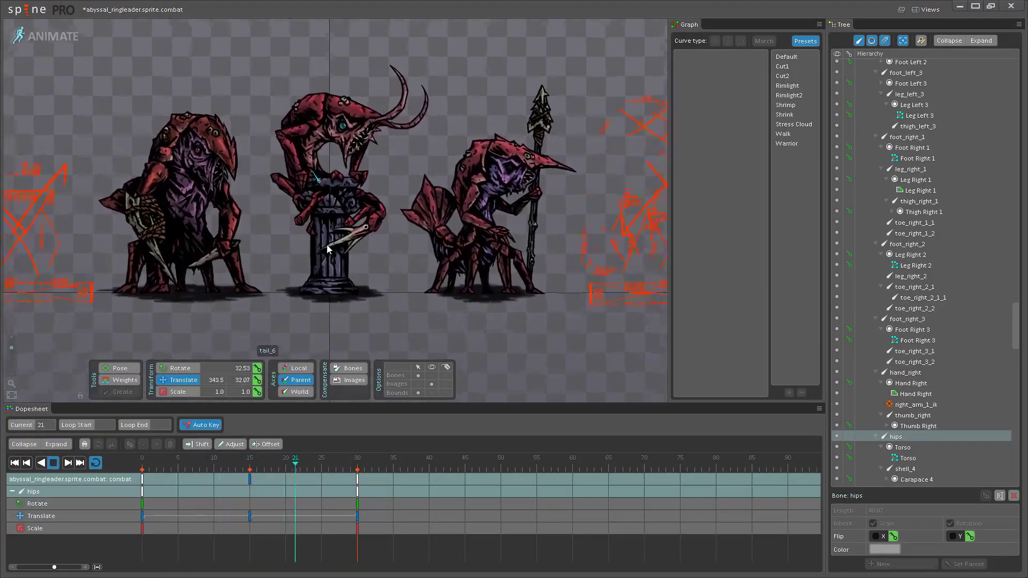
pyautogui.scroll(3, 324, 236)
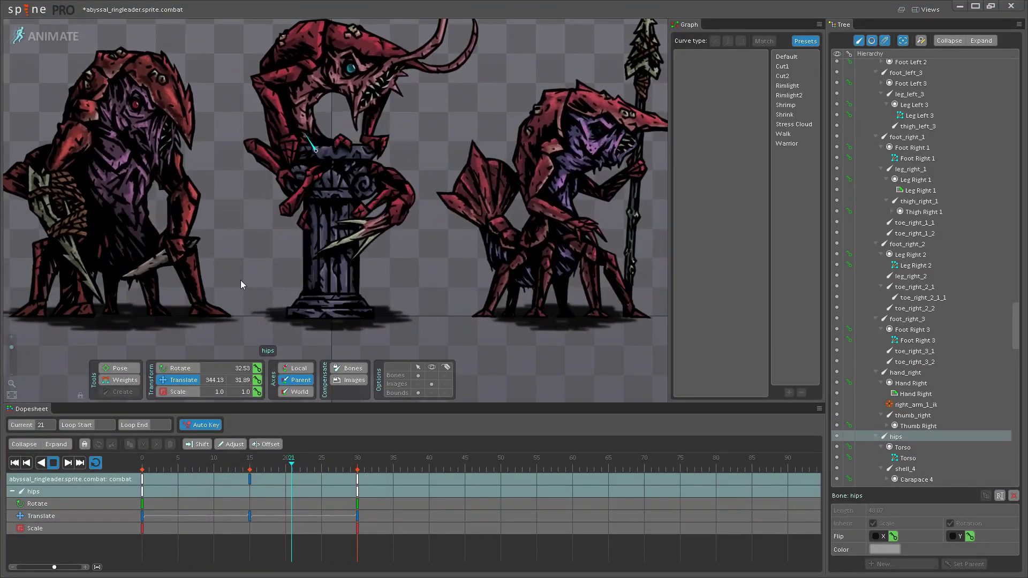
# - Examine the ringleader's hip motion up close in the playing loop, show the bones again and stop playback
pyautogui.moveTo(236, 256); pyautogui.dragTo(290, 297)
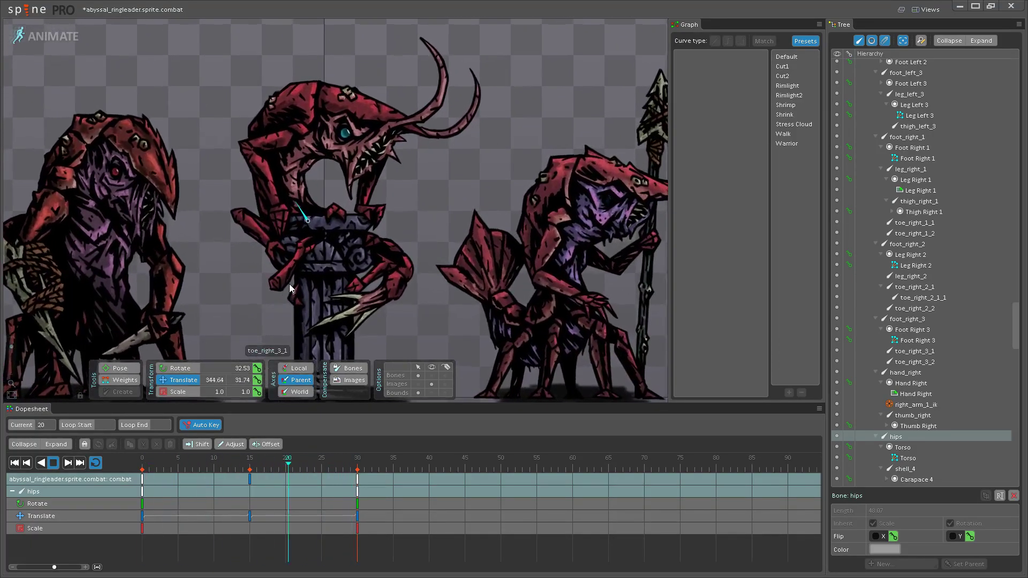
pyautogui.scroll(2, 289, 293)
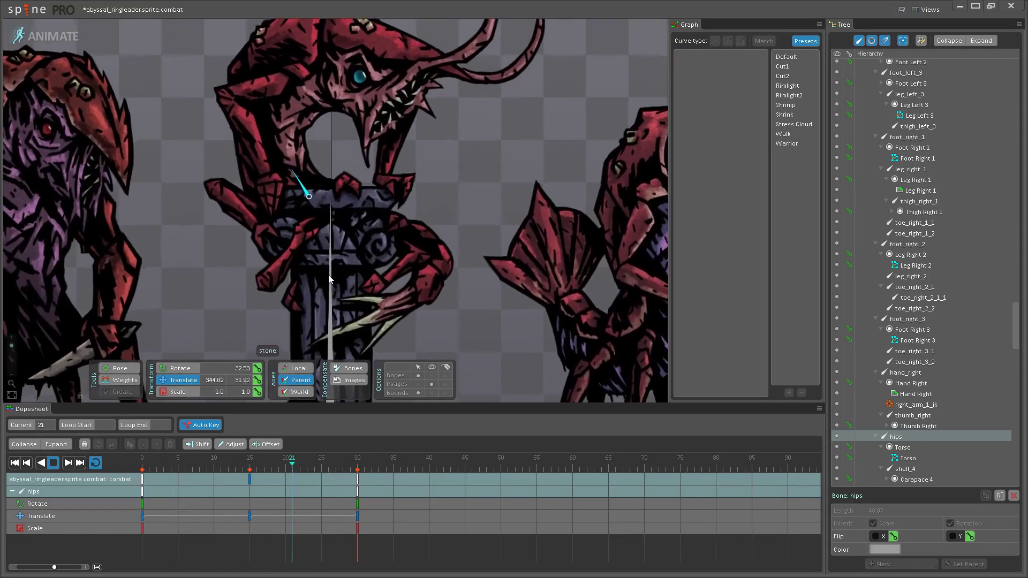
pyautogui.scroll(2, 367, 306)
pyautogui.moveTo(367, 306); pyautogui.dragTo(373, 335)
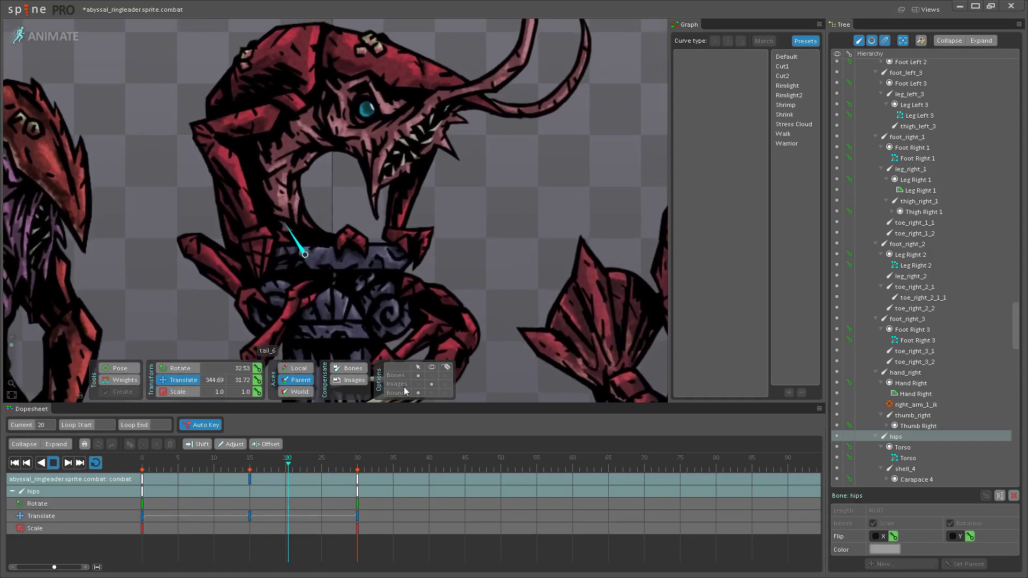
pyautogui.click(432, 376)
pyautogui.click(53, 463)
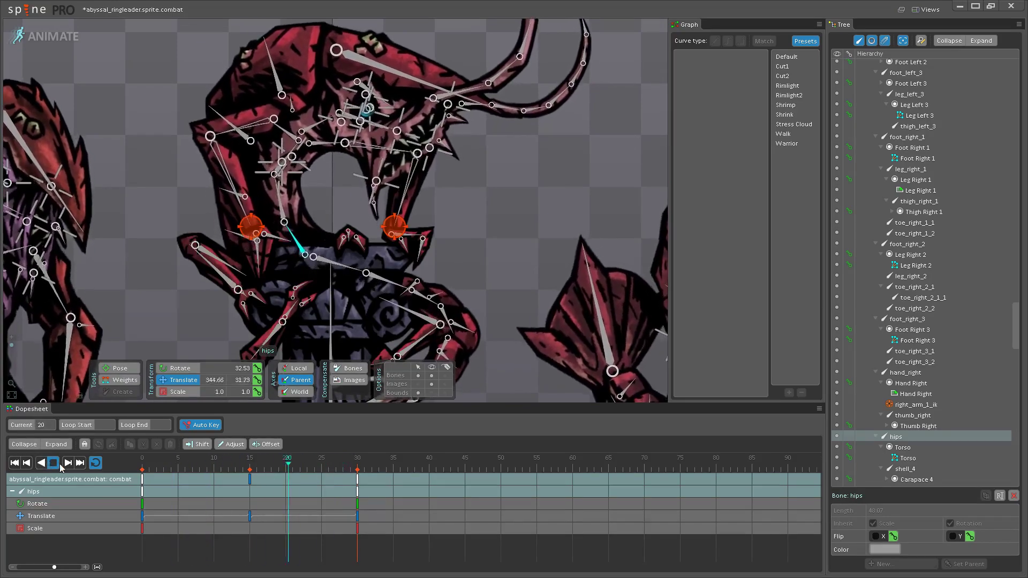
# - Rotate the ringleader's torso_1 and torso_2 bones slightly at frame 15
pyautogui.click(141, 471)
pyautogui.moveTo(150, 470); pyautogui.dragTo(252, 466)
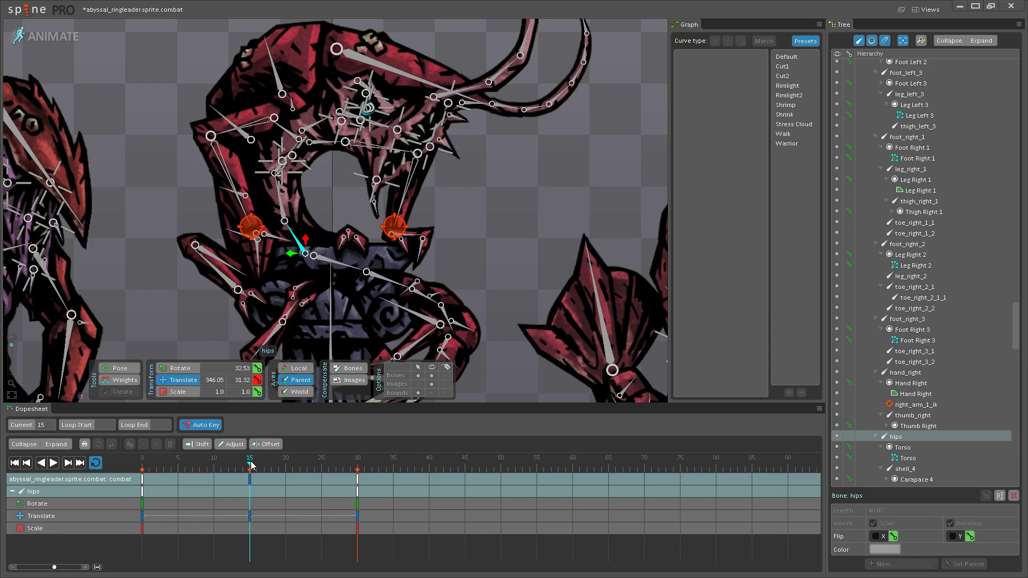
pyautogui.scroll(2, 348, 224)
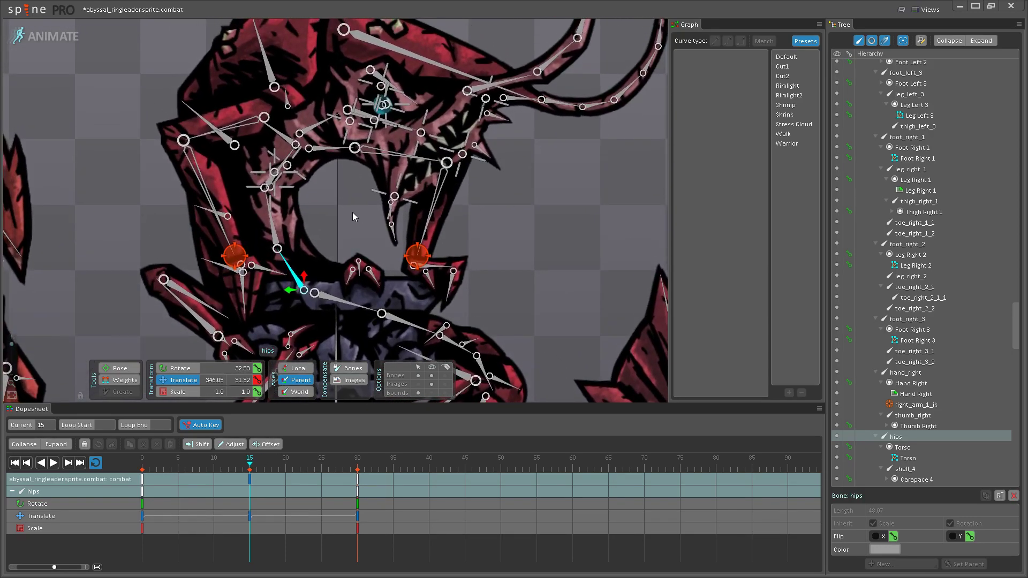
pyautogui.scroll(-1, 349, 208)
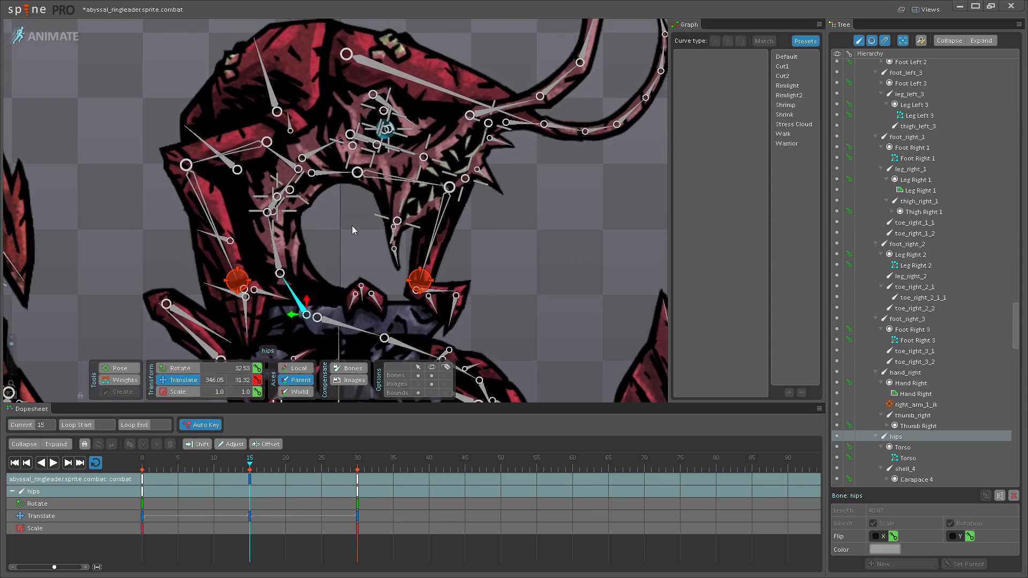
pyautogui.scroll(-1, 343, 221)
pyautogui.scroll(1, 345, 210)
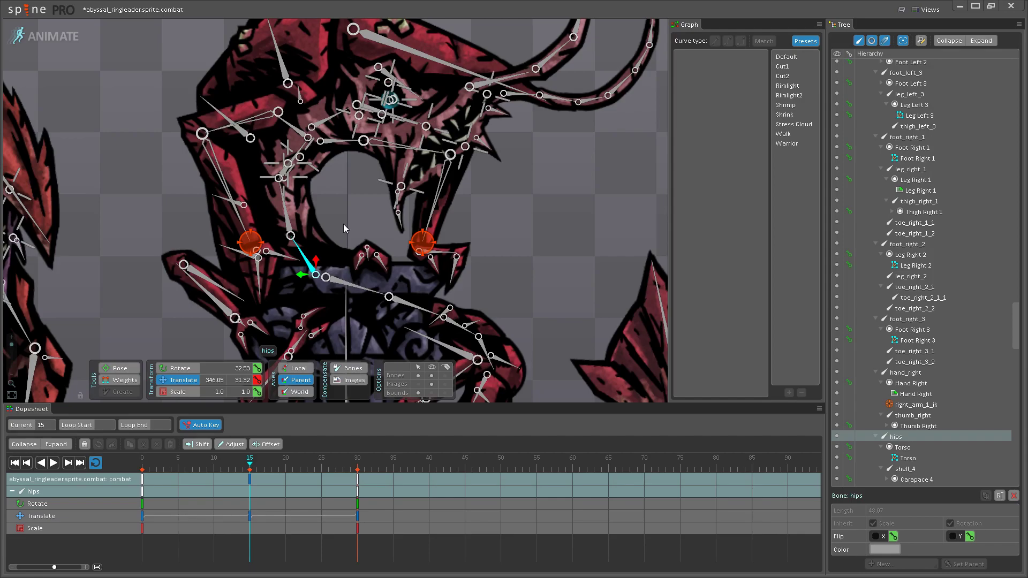
pyautogui.moveTo(344, 225); pyautogui.dragTo(352, 238)
pyautogui.moveTo(249, 459)
pyautogui.mouseDown()
pyautogui.moveTo(119, 467)
pyautogui.moveTo(294, 457)
pyautogui.moveTo(124, 456)
pyautogui.moveTo(252, 445)
pyautogui.moveTo(113, 444)
pyautogui.moveTo(261, 441)
pyautogui.moveTo(250, 443)
pyautogui.mouseUp()
pyautogui.scroll(2, 343, 222)
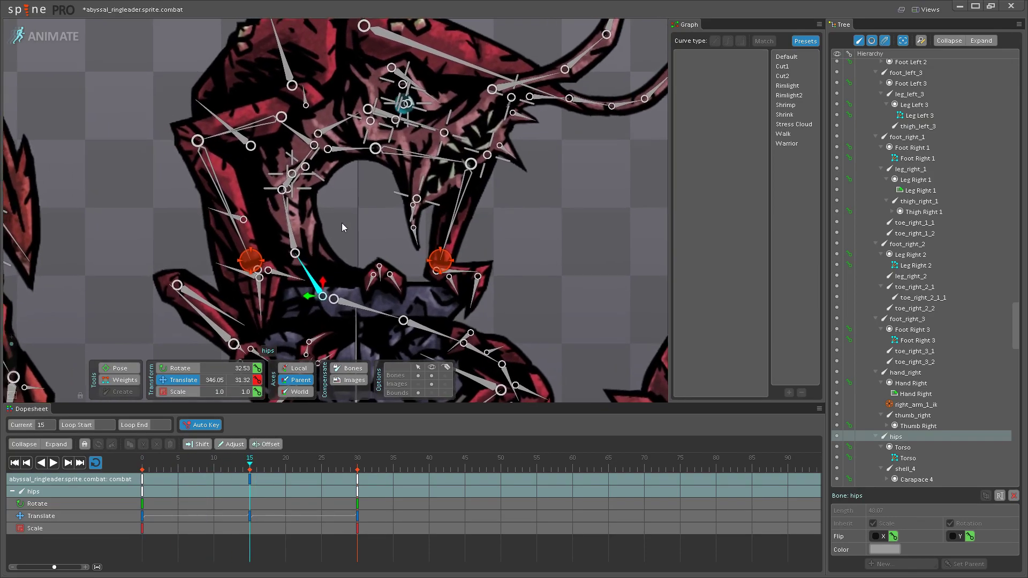
pyautogui.click(291, 225)
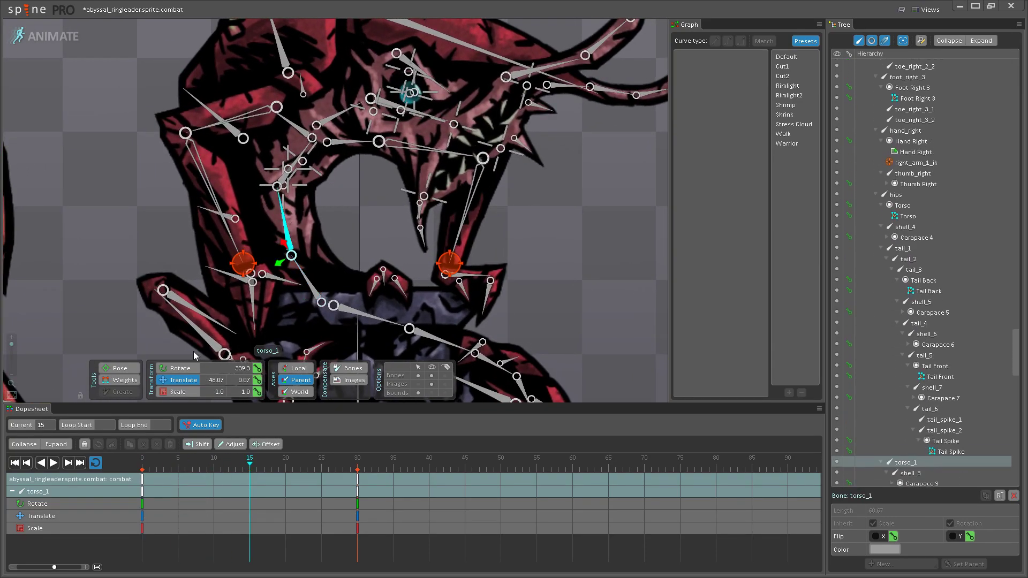
pyautogui.moveTo(283, 209); pyautogui.dragTo(287, 208)
pyautogui.moveTo(314, 152); pyautogui.dragTo(318, 130)
# - Replace the hips' key at frame 15 with a new translation key of about 331.73, 34.48
pyautogui.click(315, 276)
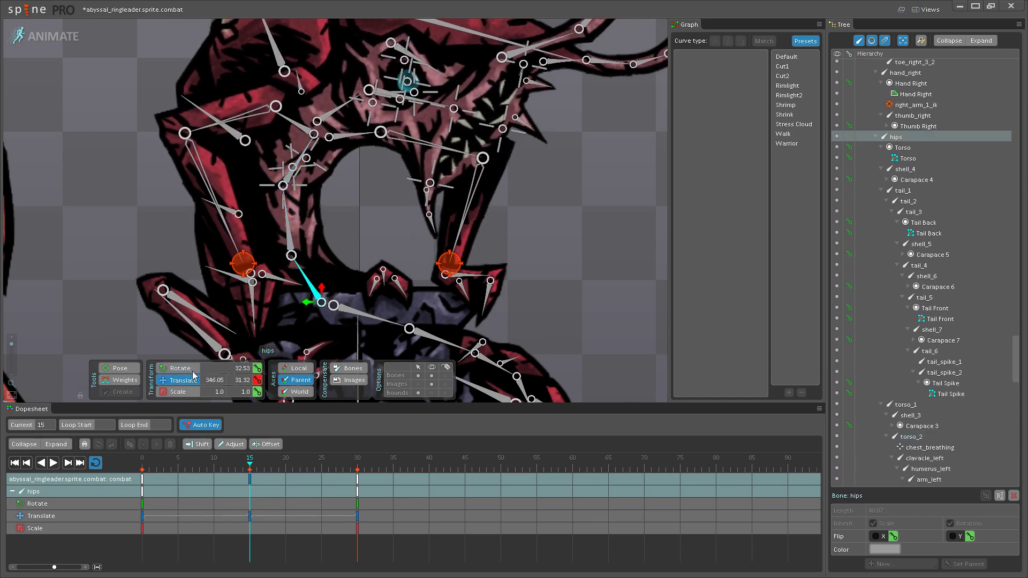
pyautogui.moveTo(321, 302); pyautogui.dragTo(321, 318)
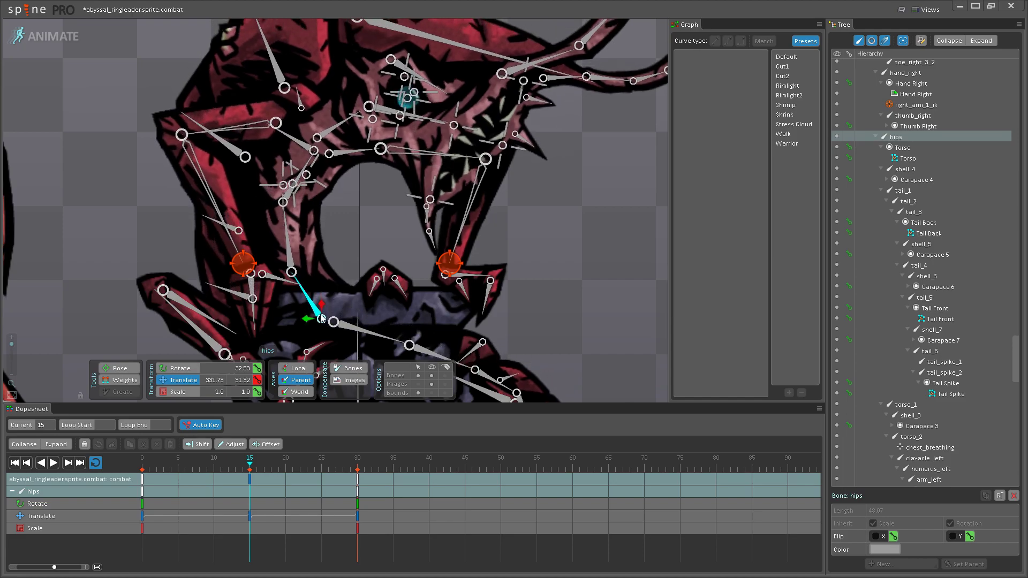
pyautogui.scroll(-3, 321, 318)
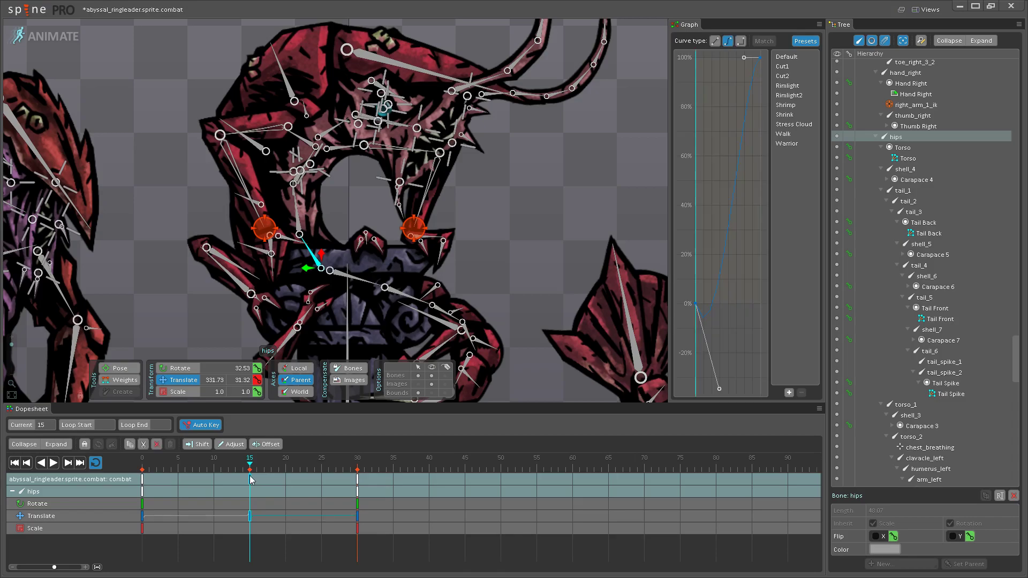
pyautogui.press('Delete')
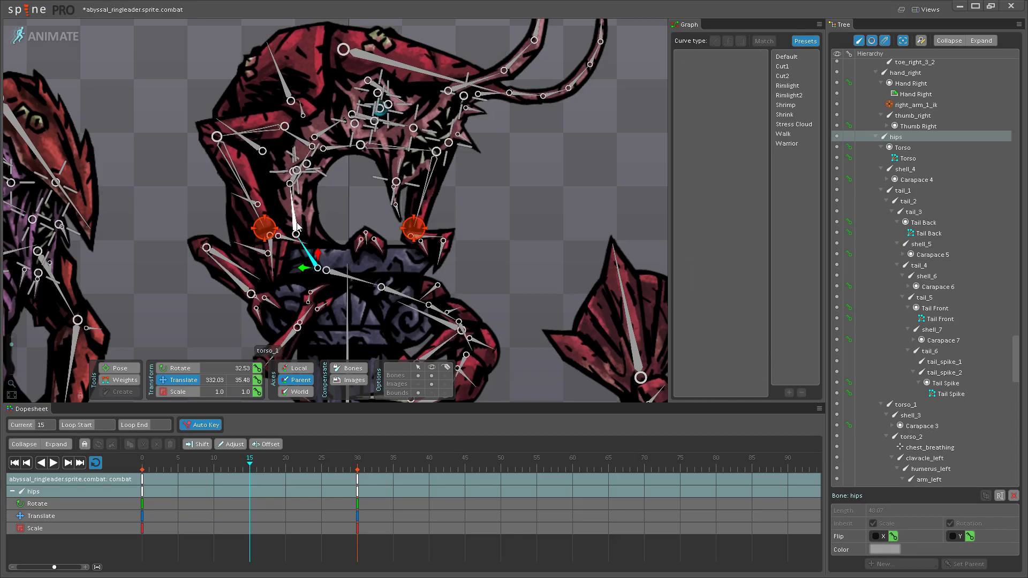
pyautogui.scroll(3, 312, 204)
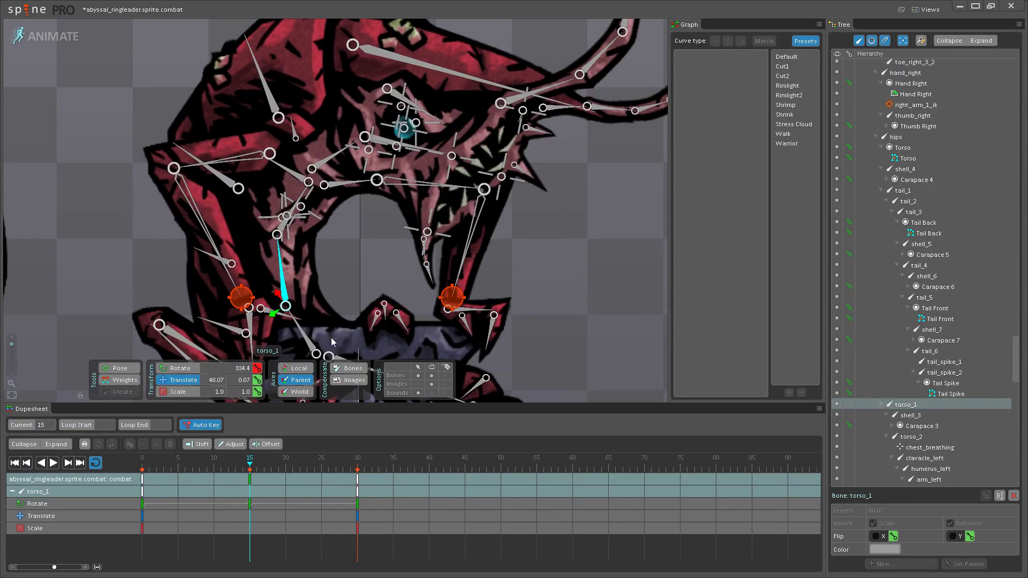
pyautogui.click(252, 480)
pyautogui.moveTo(326, 355); pyautogui.dragTo(301, 335)
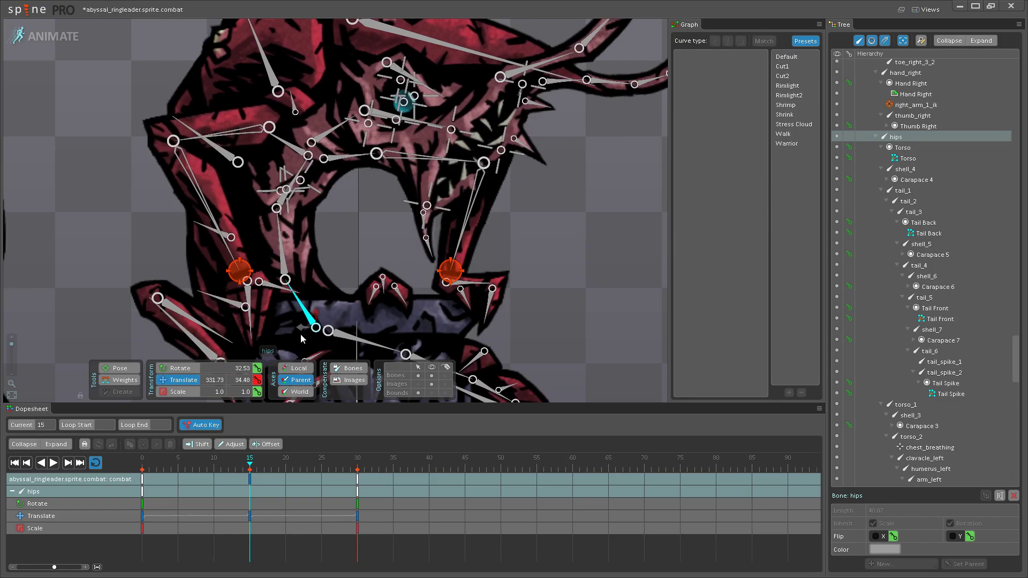
# - Rotate torso_2 slightly forward at frame 15 and raise the hips to a translation of about 336.25, 34.03
pyautogui.moveTo(250, 461)
pyautogui.mouseDown()
pyautogui.moveTo(143, 460)
pyautogui.moveTo(356, 450)
pyautogui.moveTo(142, 460)
pyautogui.moveTo(252, 459)
pyautogui.mouseUp()
pyautogui.moveTo(347, 234); pyautogui.dragTo(329, 266)
pyautogui.moveTo(244, 462)
pyautogui.mouseDown()
pyautogui.moveTo(168, 465)
pyautogui.moveTo(250, 461)
pyautogui.mouseUp()
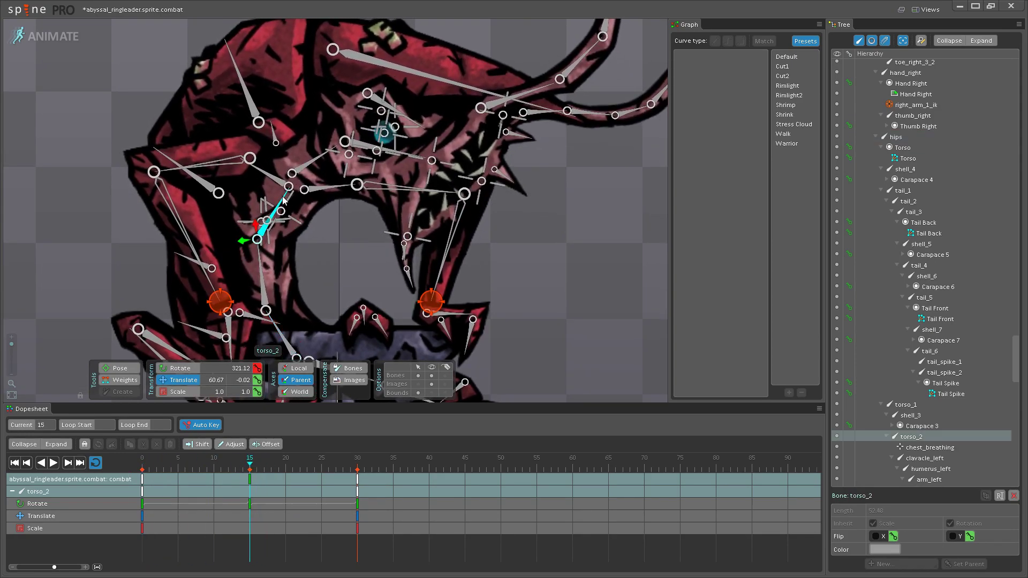
pyautogui.moveTo(288, 201); pyautogui.dragTo(289, 201)
pyautogui.click(288, 353)
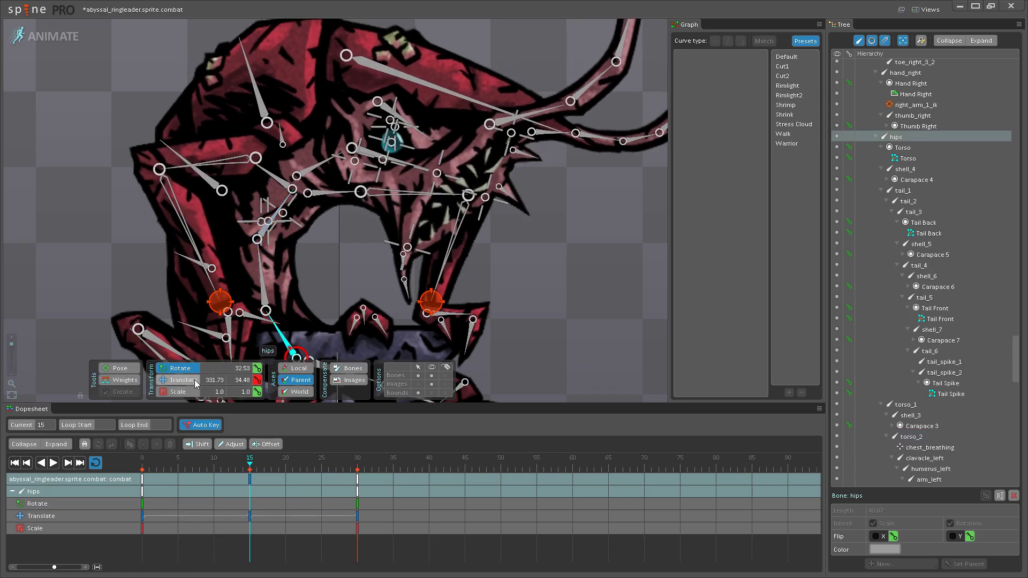
pyautogui.moveTo(286, 342); pyautogui.dragTo(287, 337)
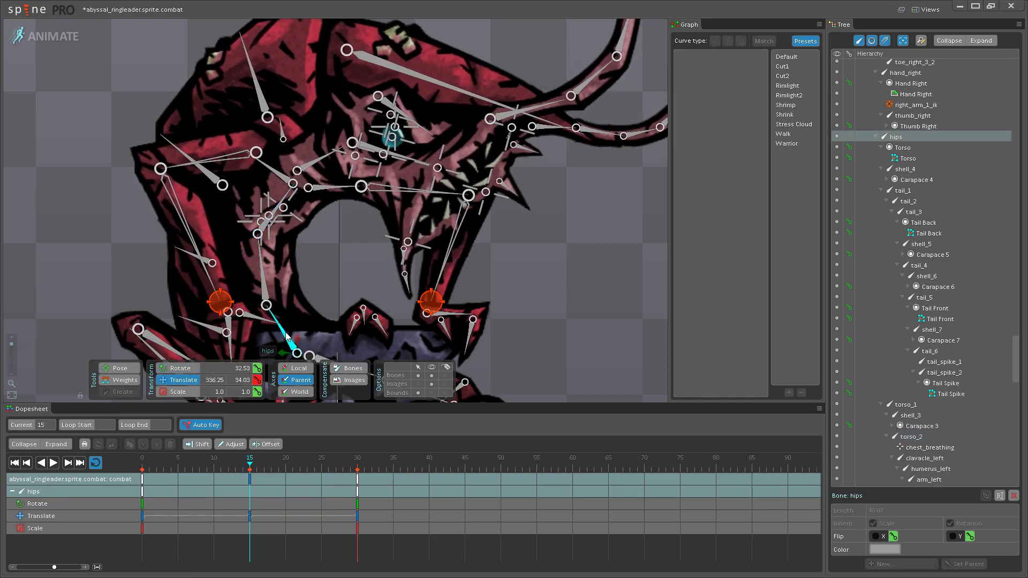
# - Adjust the rotation of the neck and torso_2 bones slightly at frame 15
pyautogui.moveTo(343, 246); pyautogui.dragTo(308, 301)
pyautogui.click(295, 216)
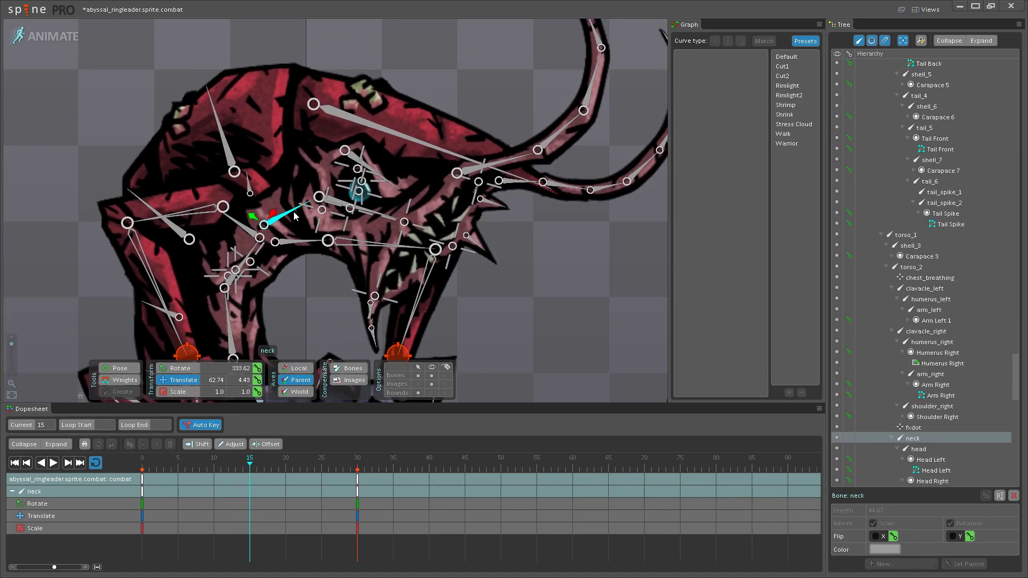
pyautogui.moveTo(293, 215); pyautogui.dragTo(292, 220)
pyautogui.moveTo(251, 246); pyautogui.dragTo(253, 249)
# - Select torso_1 and torso_2 together for rotating at frame 15
pyautogui.moveTo(235, 321); pyautogui.dragTo(234, 220)
pyautogui.keyDown('ctrl'); pyautogui.click(230, 224); pyautogui.keyUp('ctrl')
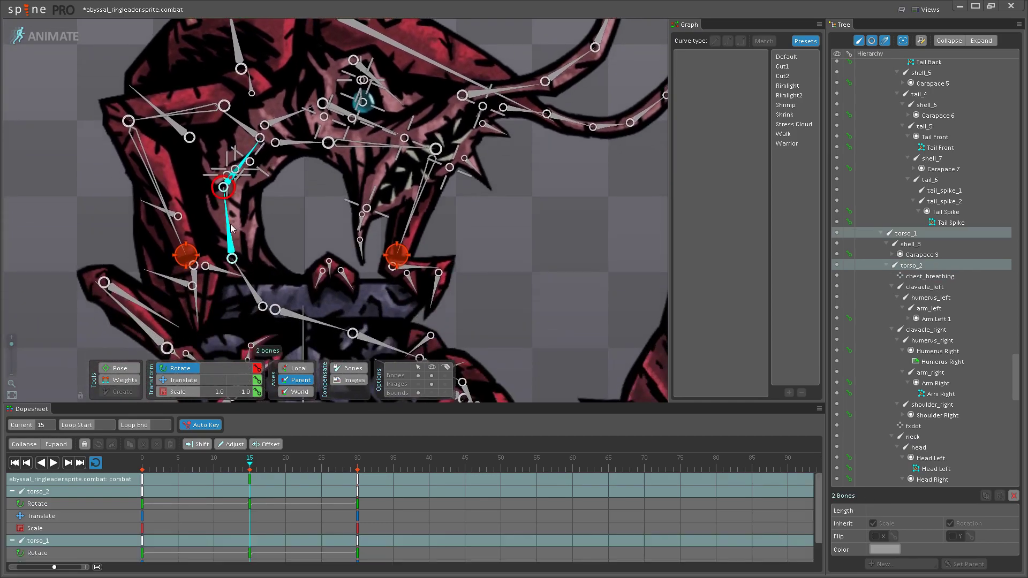
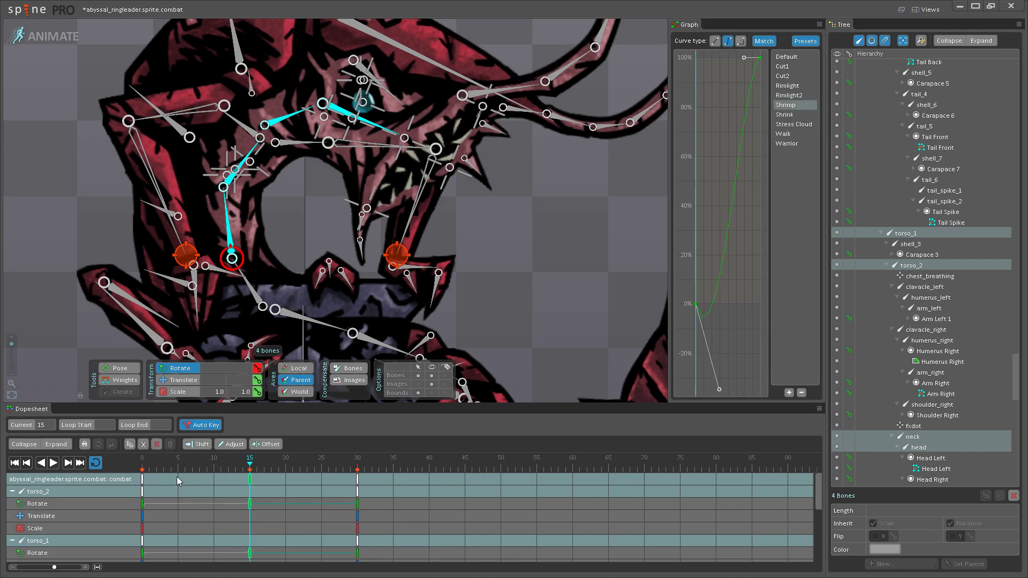
# - Set the frame 0 keys of torso_1, torso_2, neck and head to a Bezier curve and play back the combat loop
pyautogui.click(149, 480)
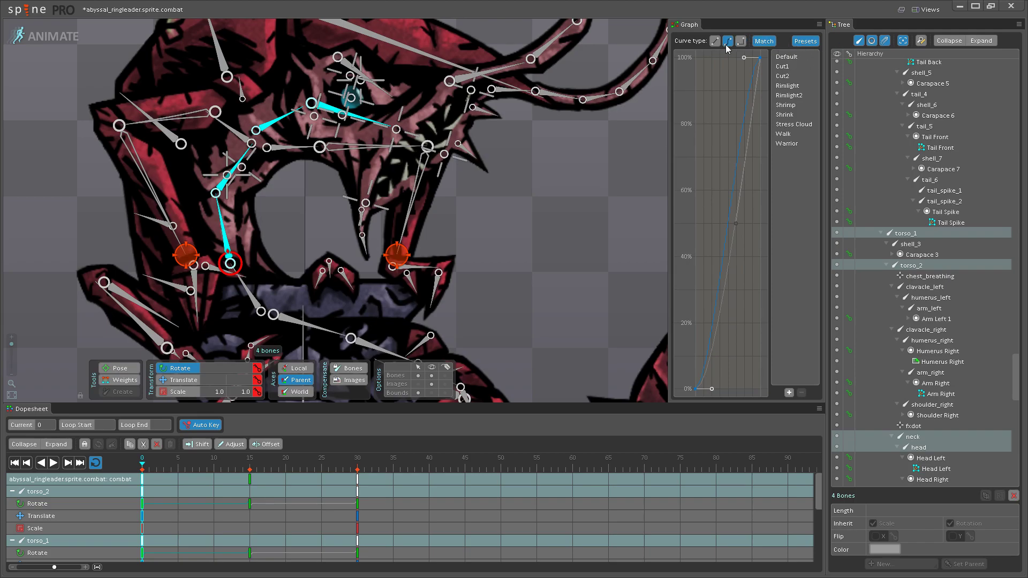
pyautogui.click(53, 464)
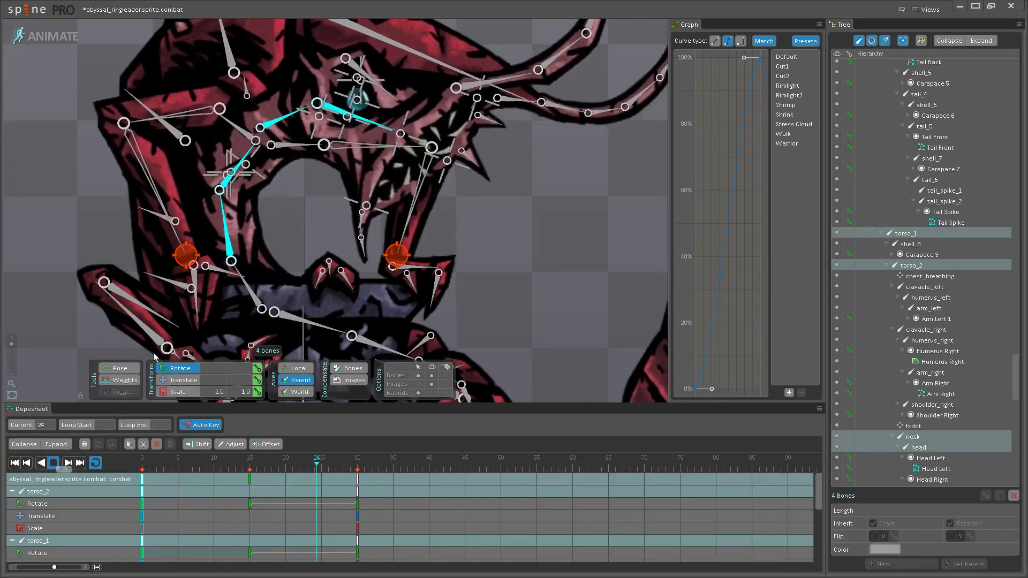
pyautogui.moveTo(200, 308); pyautogui.dragTo(299, 345)
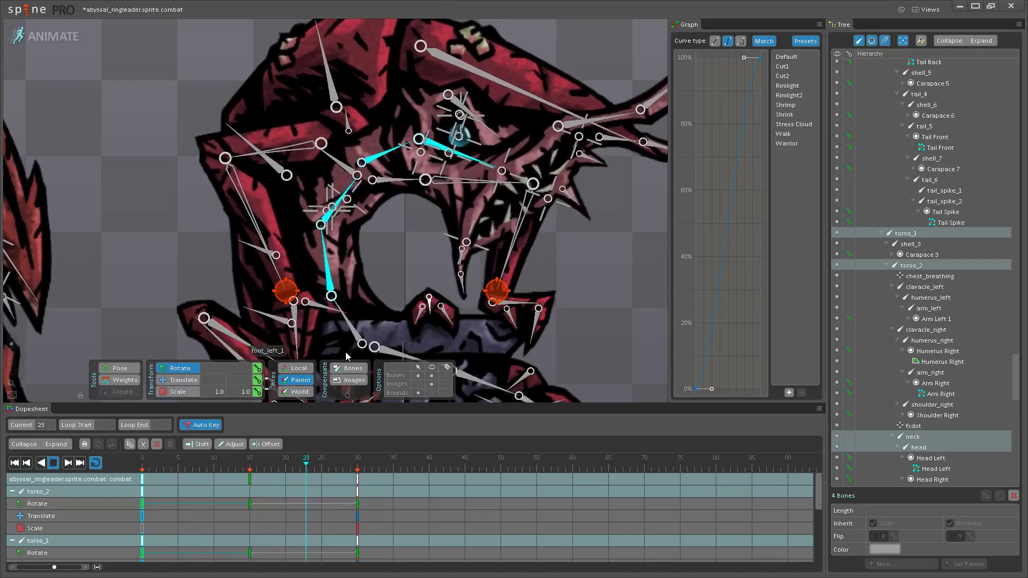
pyautogui.moveTo(329, 332); pyautogui.dragTo(250, 319)
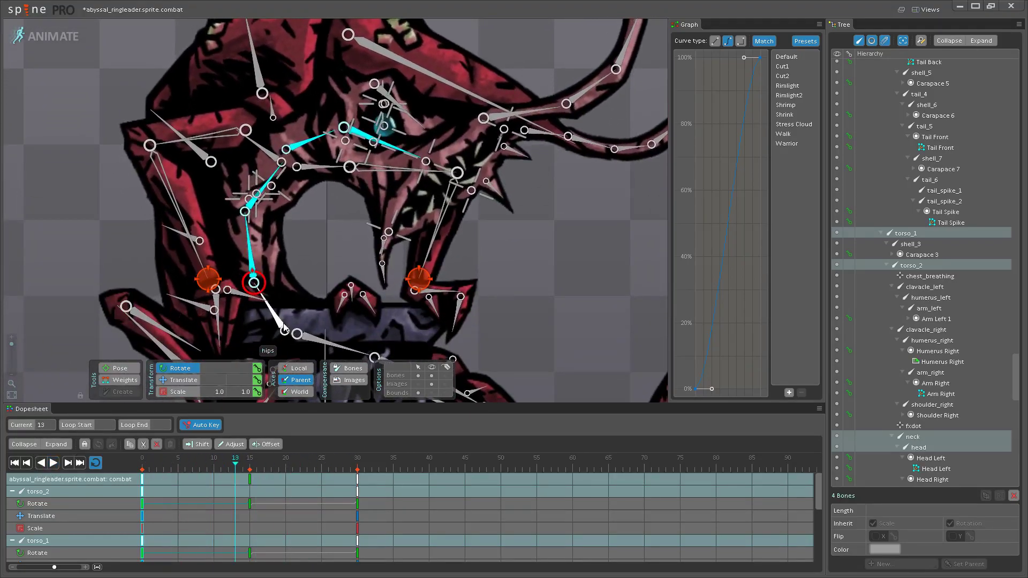
# - Select the hips bone and review the playing combat loop up close and alongside the neighbouring creatures
pyautogui.click(285, 329)
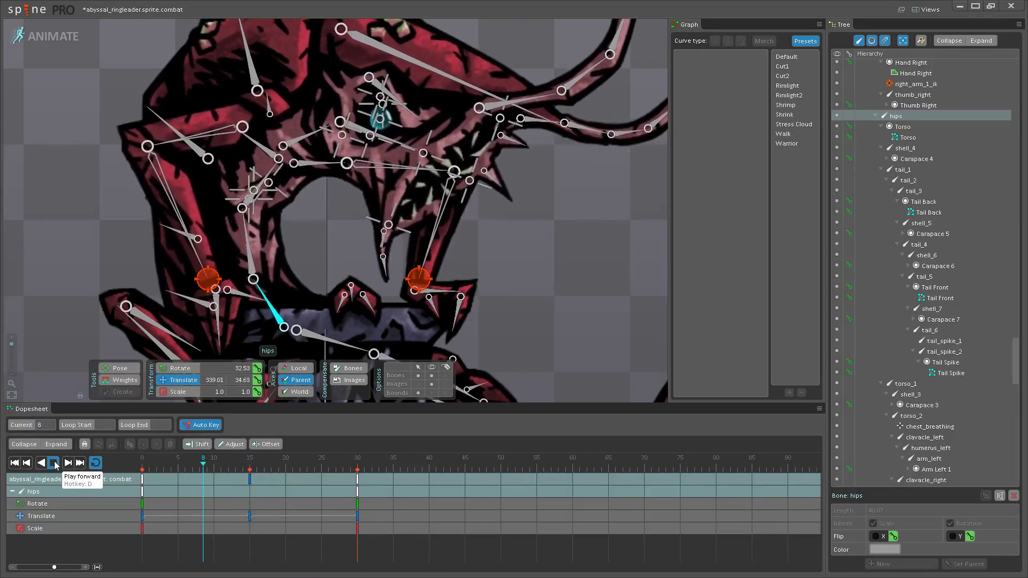
pyautogui.scroll(-5, 330, 325)
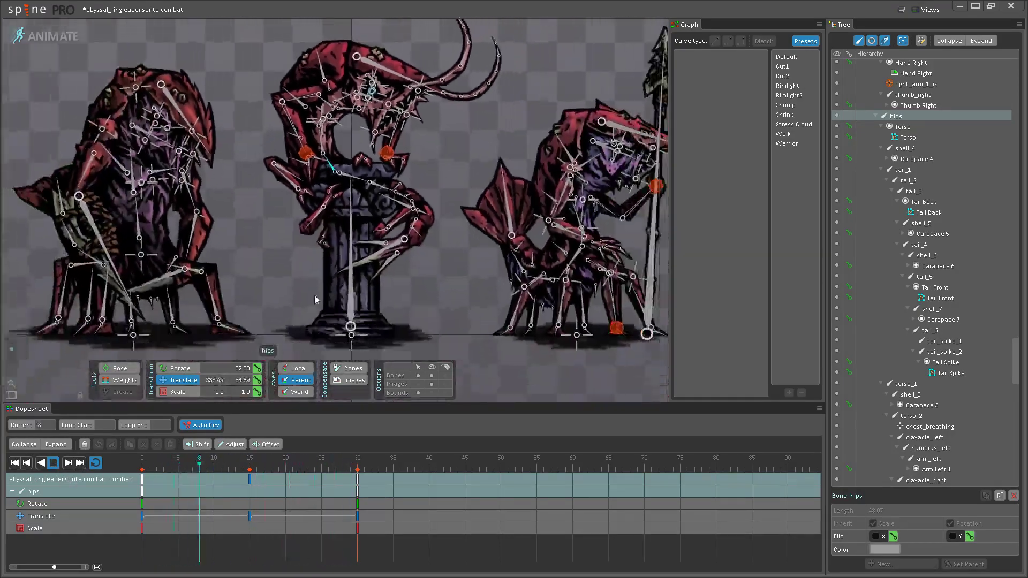
pyautogui.scroll(5, 359, 226)
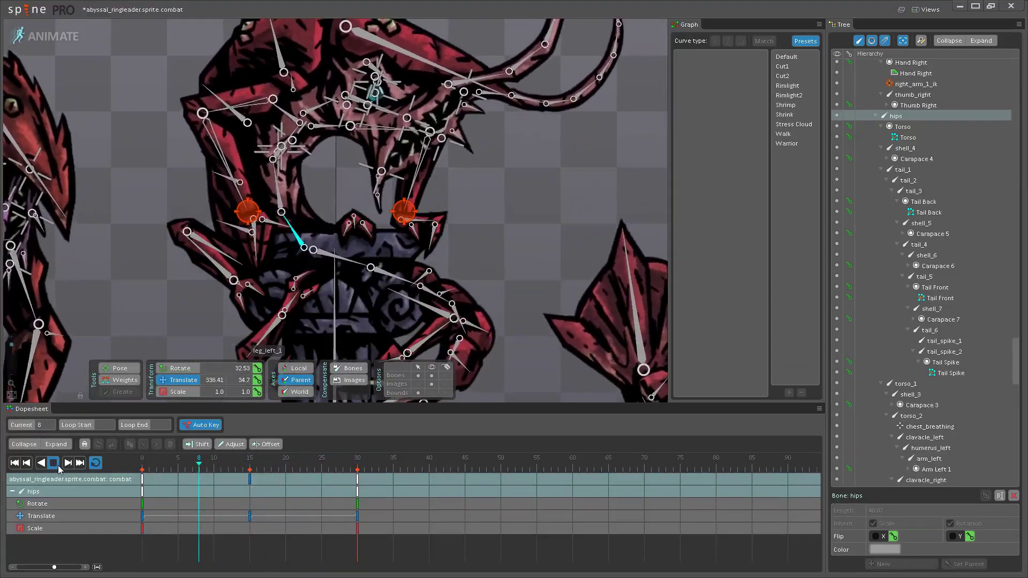
pyautogui.click(52, 463)
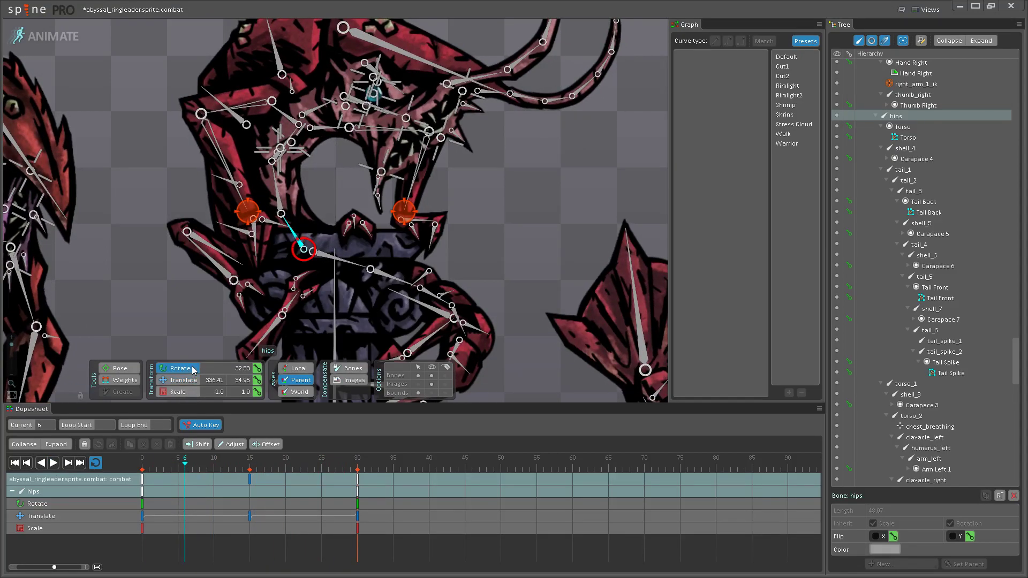
# - At frame 15, rotate the hips to about 29.65 and raise their translation to about 345.85, 37.47
pyautogui.click(250, 479)
pyautogui.moveTo(279, 217); pyautogui.dragTo(300, 387)
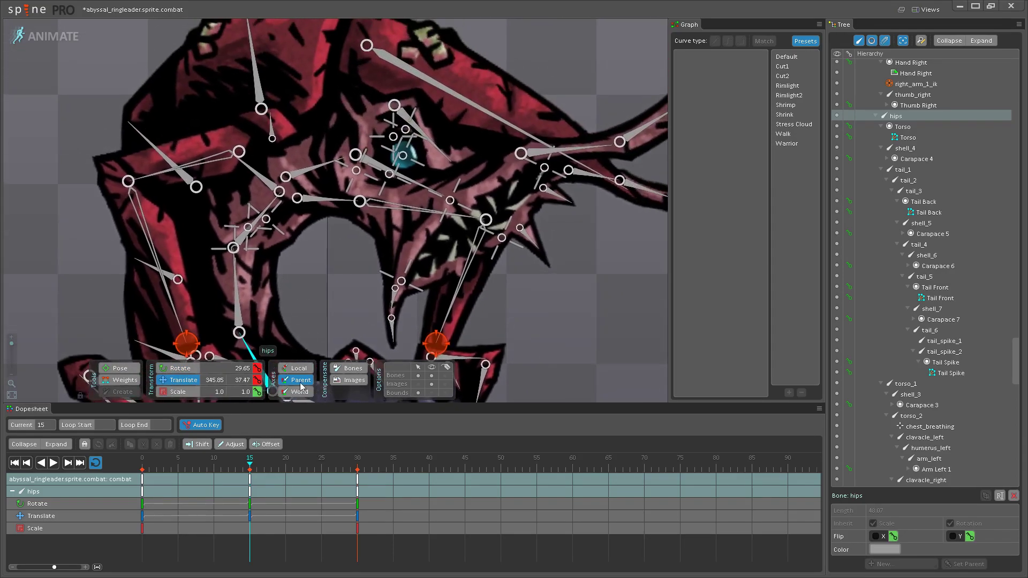
pyautogui.click(417, 194)
pyautogui.moveTo(418, 194); pyautogui.dragTo(428, 179)
pyautogui.hotkey('ctrl', 'z')
# - Apply the Shrimp curve preset to the hips' keys at frame 15 and play back the loop
pyautogui.click(184, 370)
pyautogui.scroll(-1, 274, 301)
pyautogui.click(271, 335)
pyautogui.moveTo(271, 335); pyautogui.dragTo(279, 258)
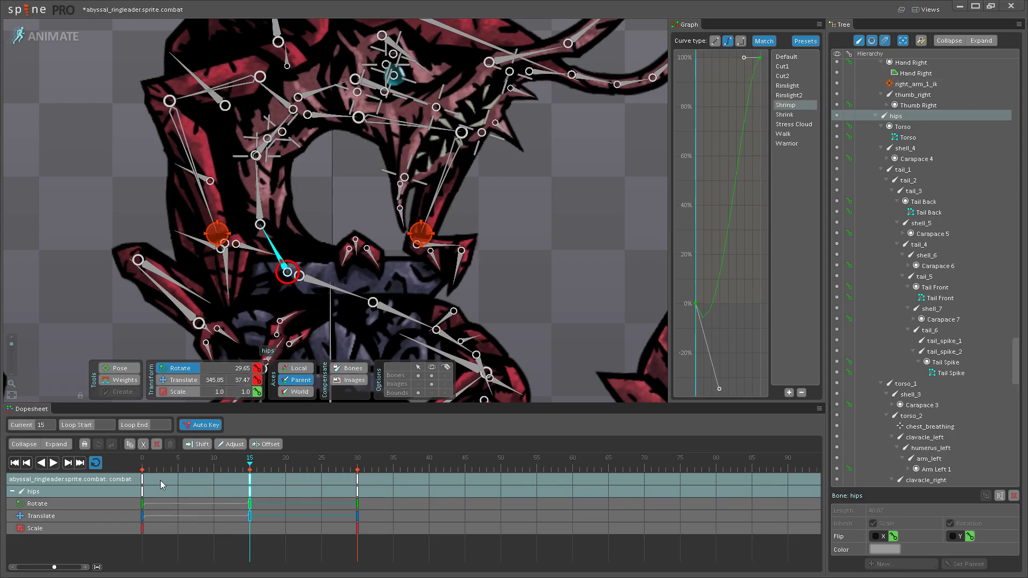
pyautogui.click(142, 485)
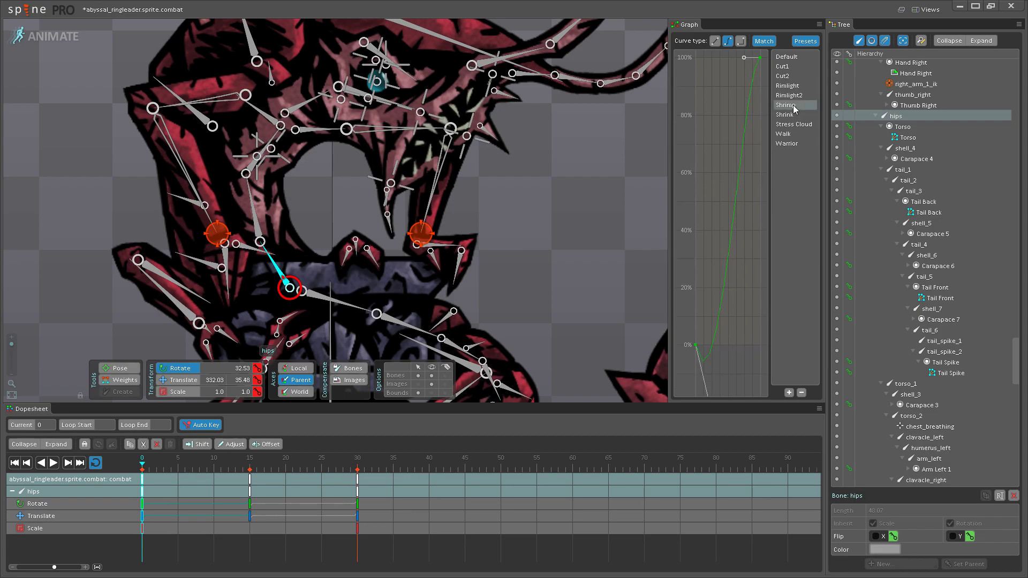
pyautogui.click(249, 482)
pyautogui.click(57, 461)
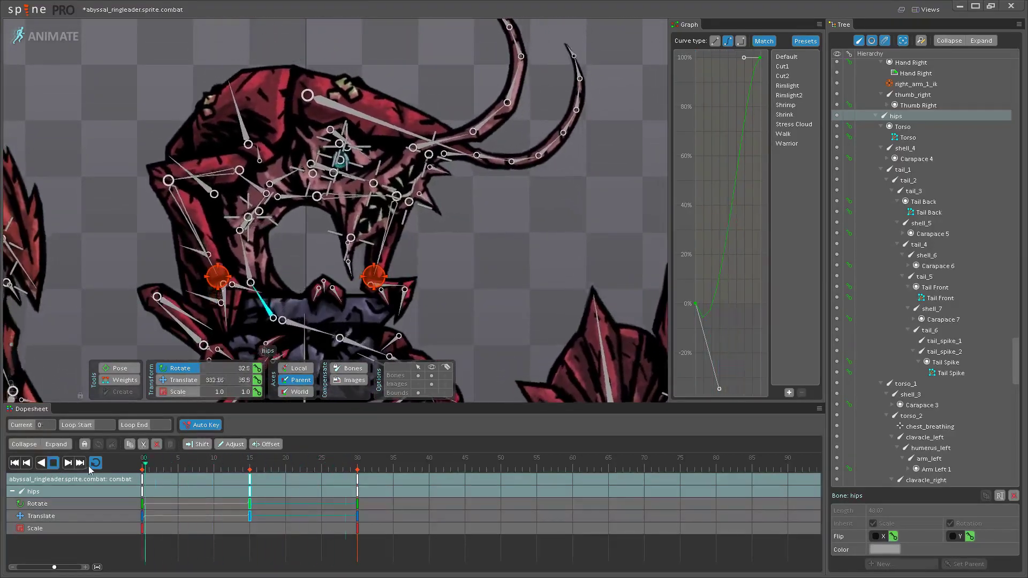
pyautogui.click(53, 463)
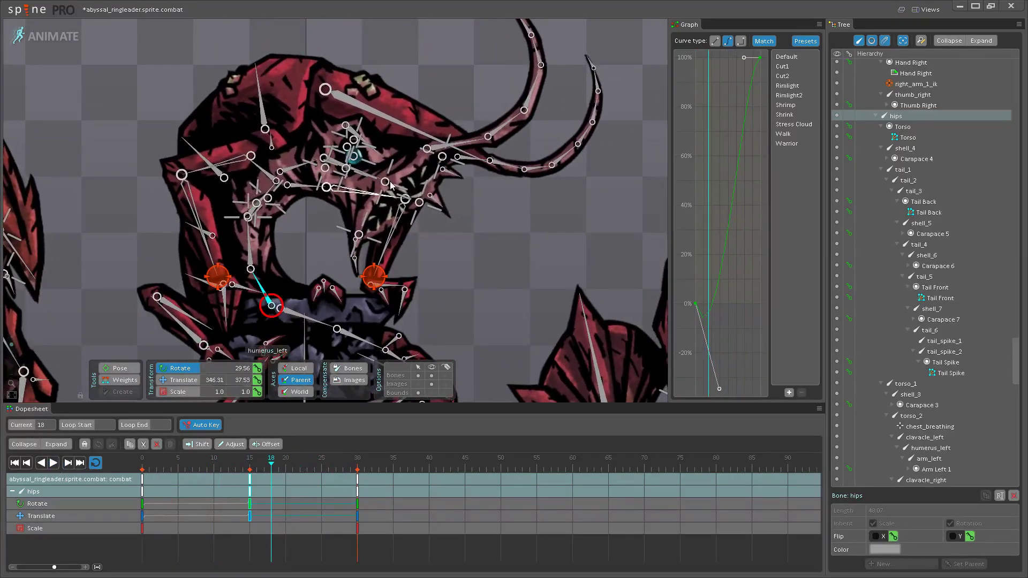
# - Apply the Shrimp curve preset to the head's rotation key at frame 15 and check the motion between frames 0 and 15
pyautogui.click(336, 161)
pyautogui.click(249, 486)
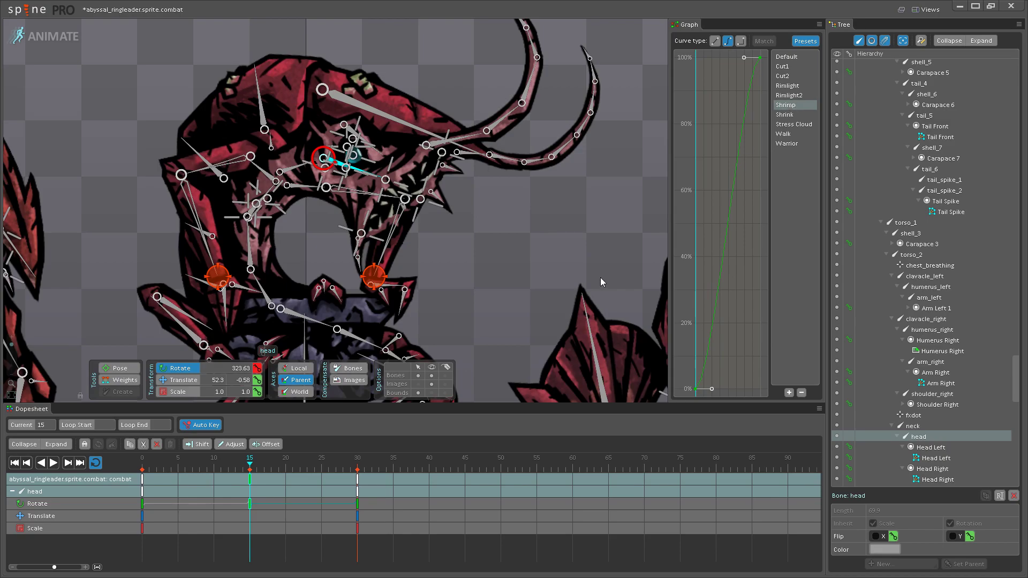
pyautogui.click(146, 475)
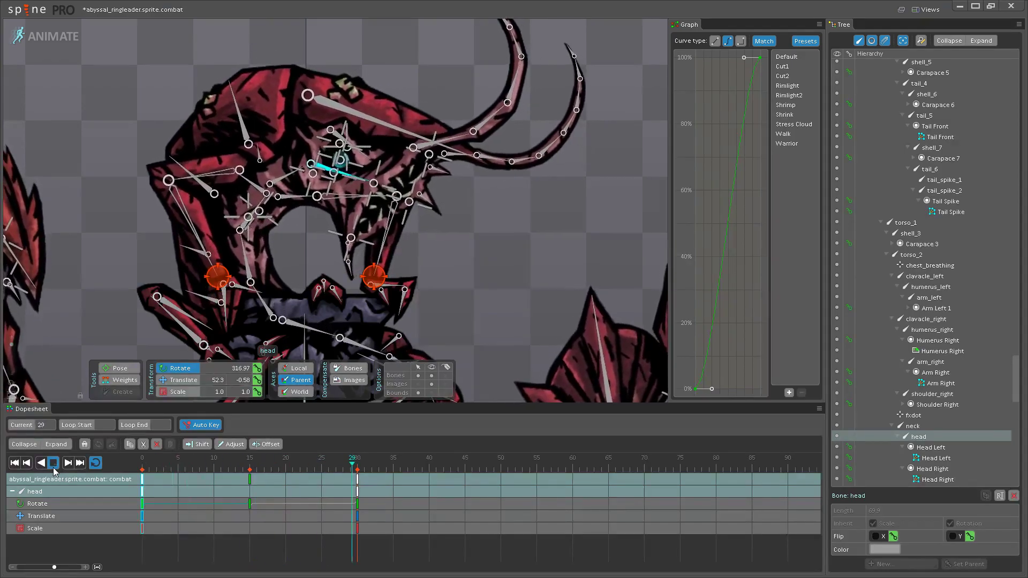
pyautogui.click(53, 463)
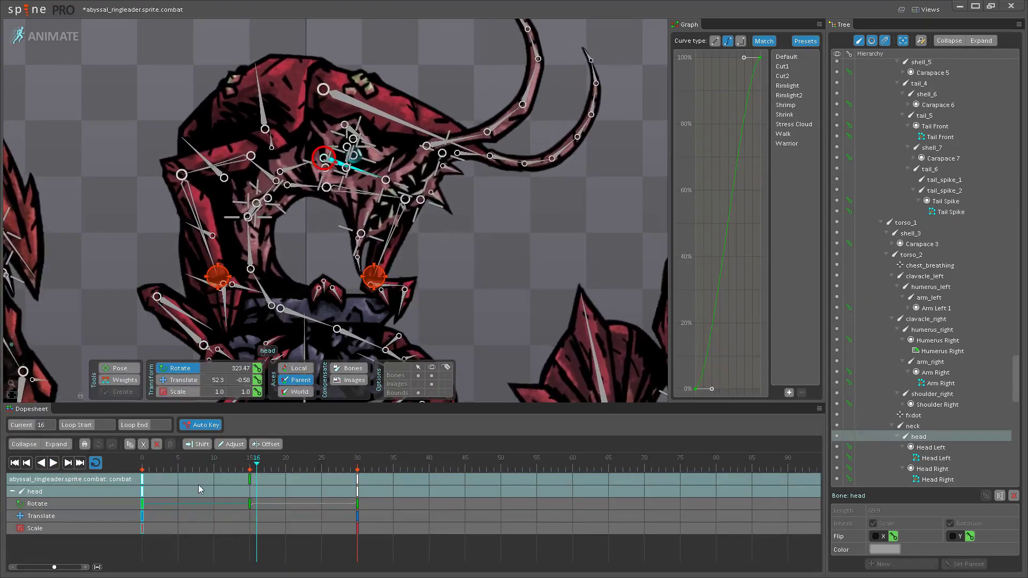
pyautogui.click(248, 479)
pyautogui.click(143, 486)
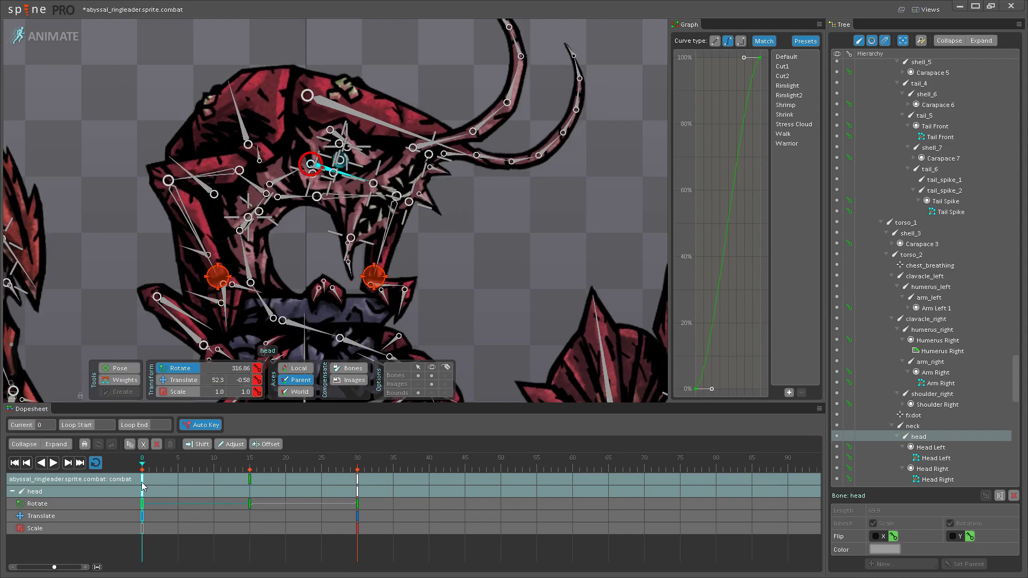
# - Save the neck's rotation curve at frame 15 as a new graph preset named Shrimp 1
pyautogui.click(250, 480)
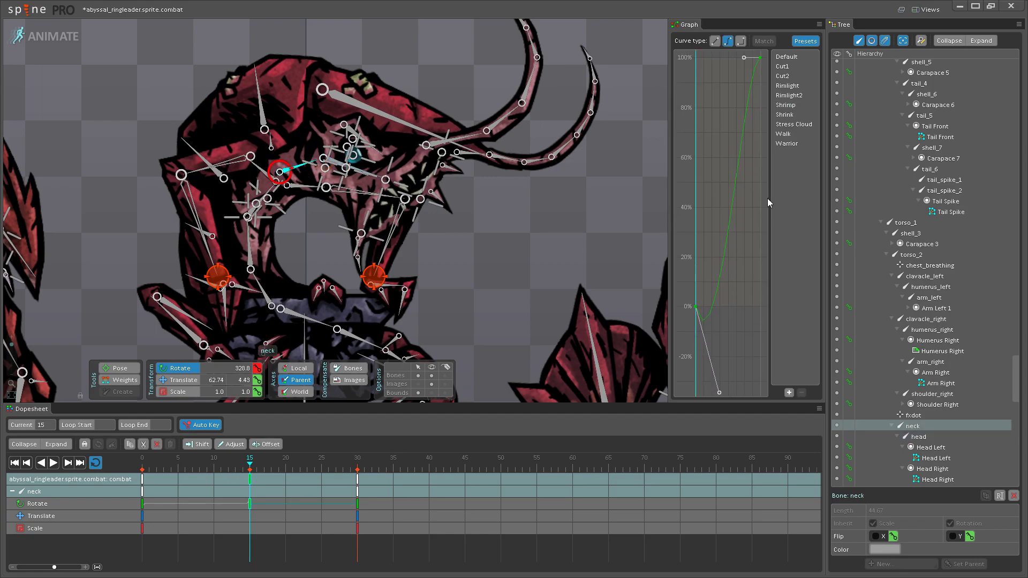
pyautogui.click(789, 393)
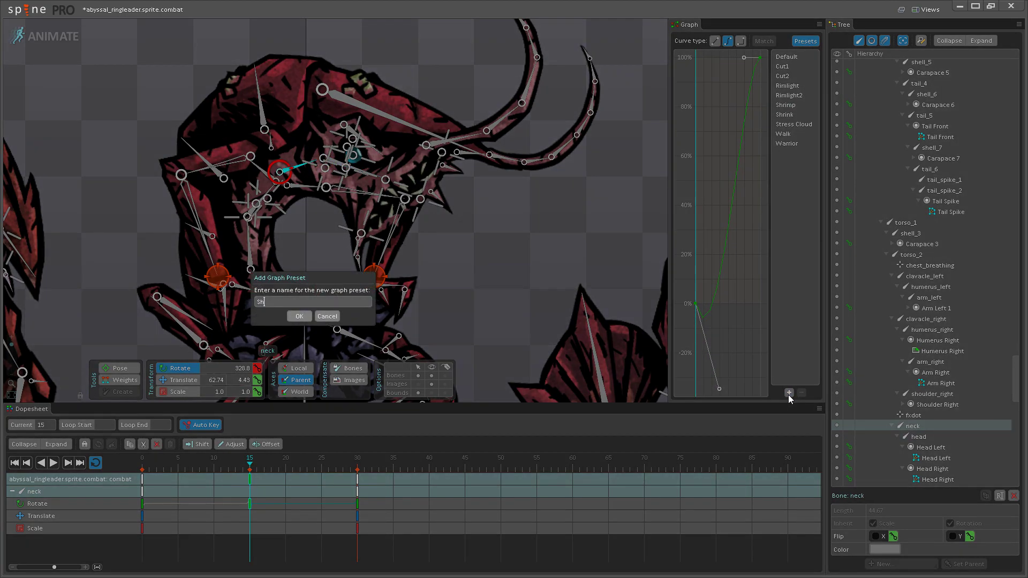
pyautogui.press('Return')
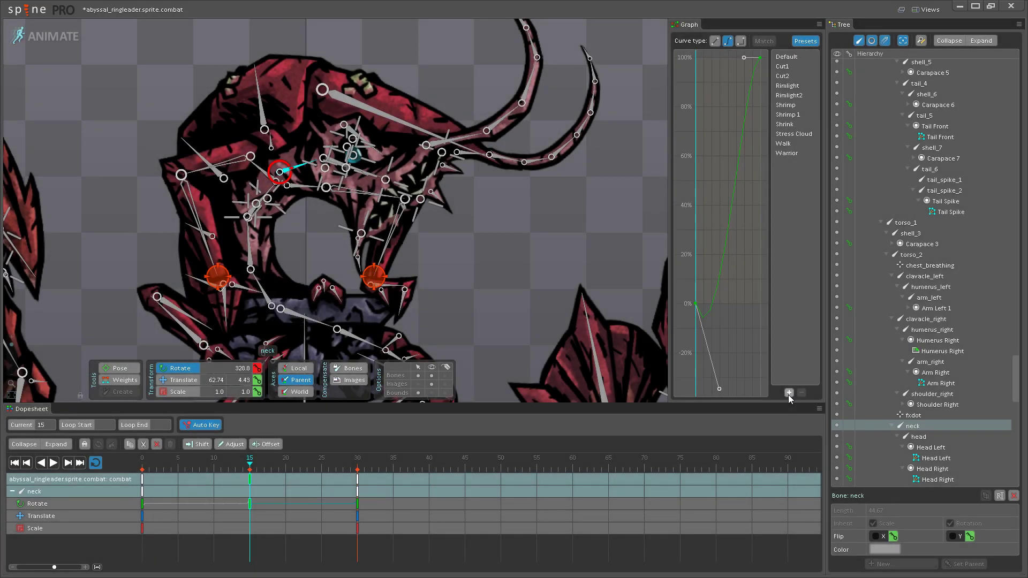
# - Remove the old Shrimp preset, apply Shrimp 1 to the head's rotation key at frame 15 and check the playback
pyautogui.click(338, 162)
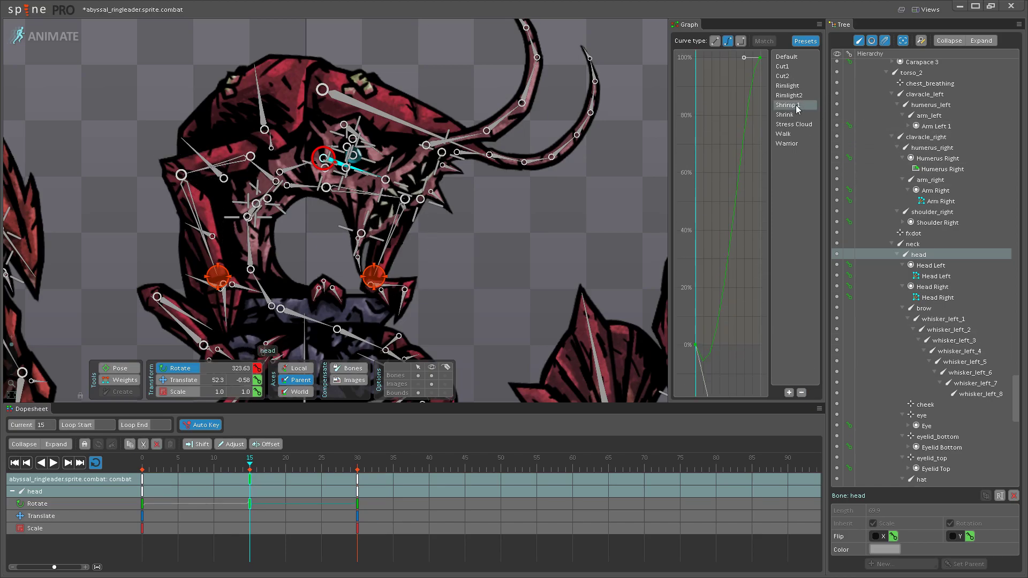
pyautogui.click(143, 481)
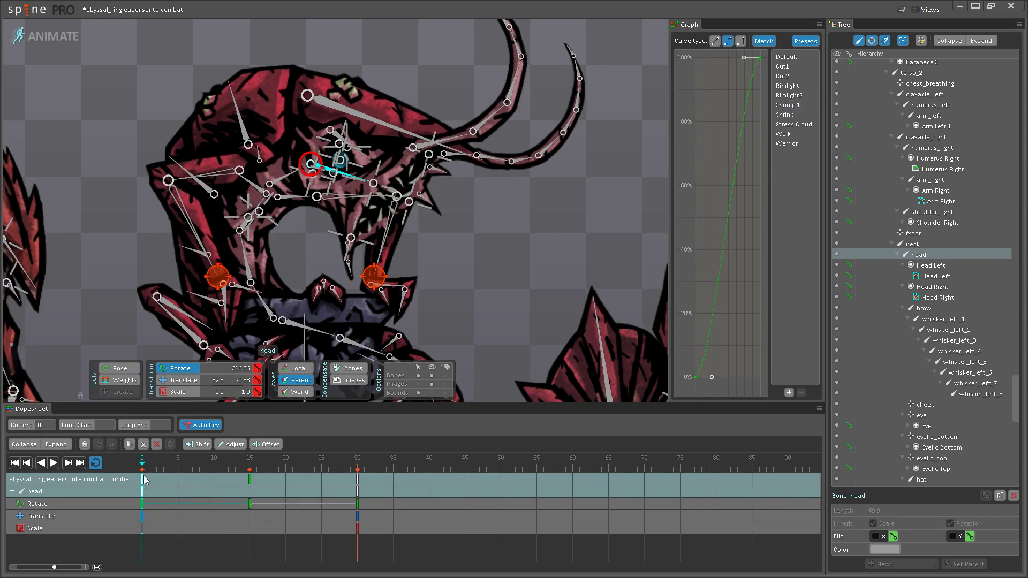
pyautogui.click(52, 463)
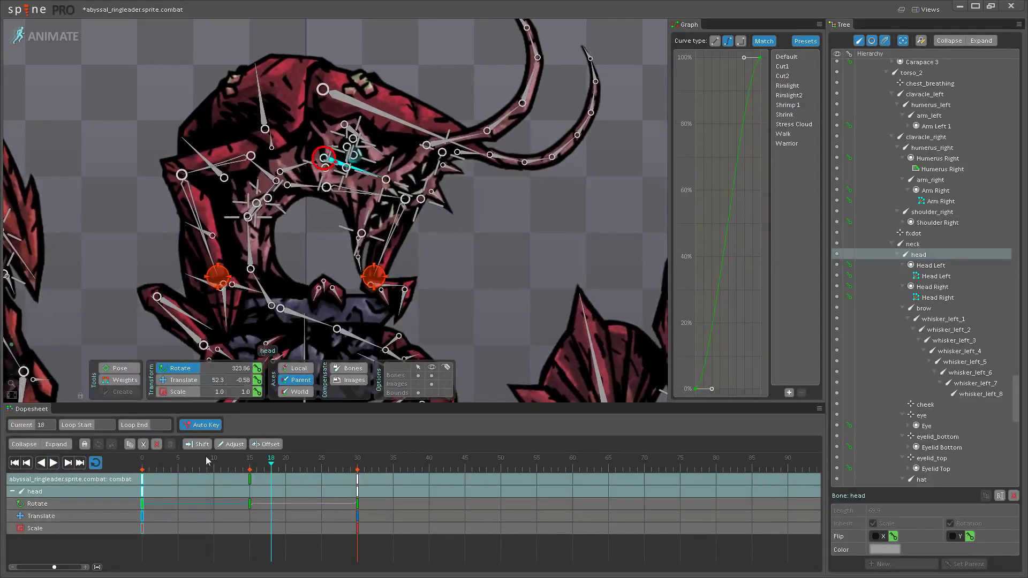
pyautogui.click(250, 472)
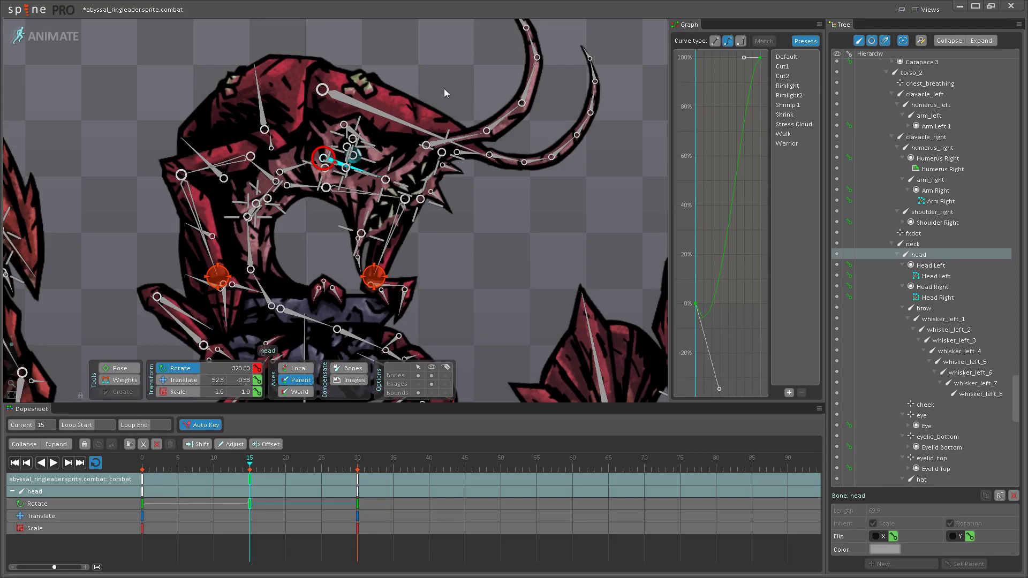
# - Rotate the head to about 321.67 at frame 15 and play back the loop
pyautogui.scroll(5, 445, 89)
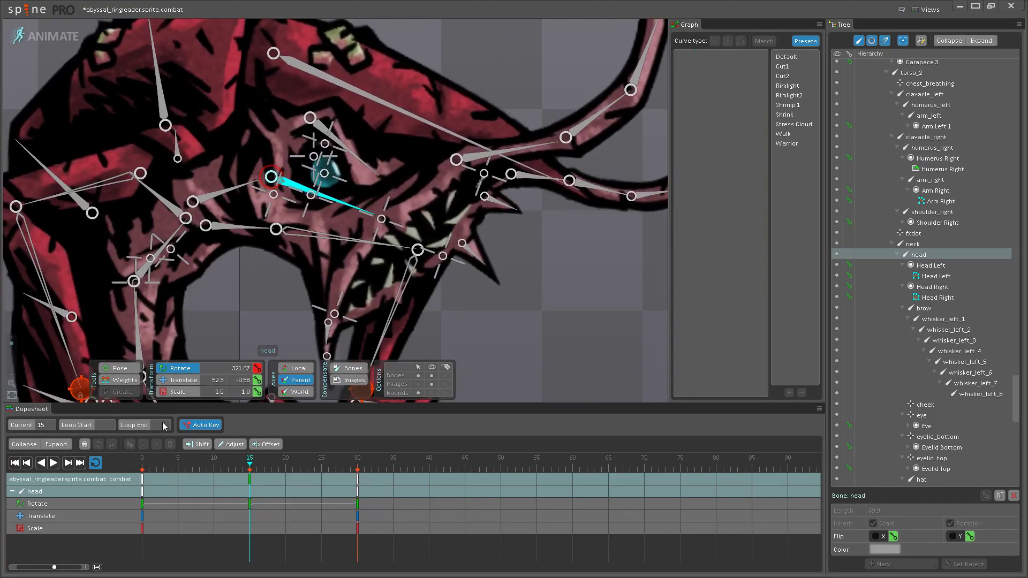
pyautogui.click(53, 463)
pyautogui.scroll(-5, 407, 309)
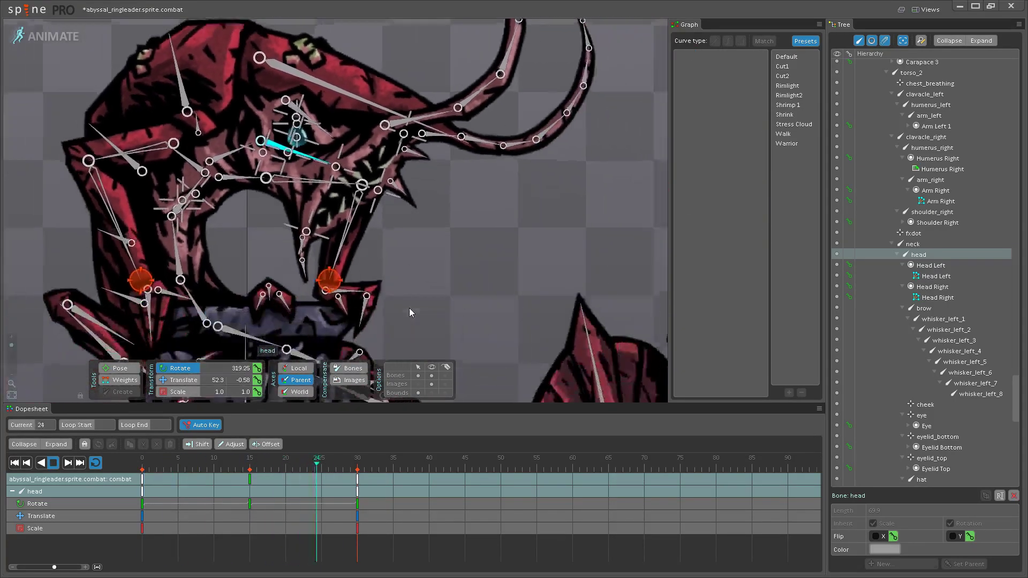
# - Hide the bones to compare the ringleader's playing loop with the other creatures, and show them again
pyautogui.scroll(-8, 369, 284)
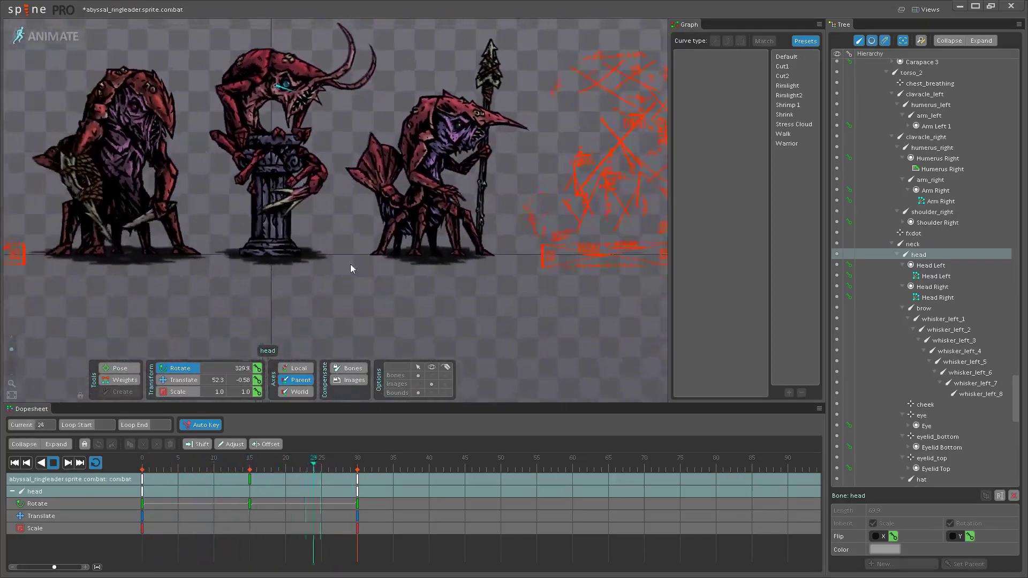
pyautogui.moveTo(294, 217); pyautogui.dragTo(362, 317)
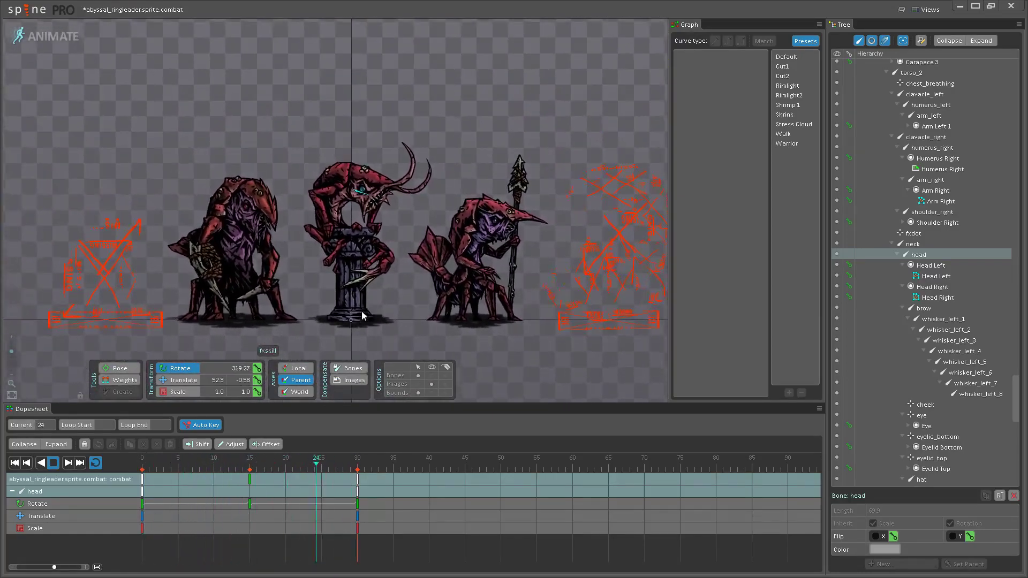
pyautogui.scroll(4, 398, 287)
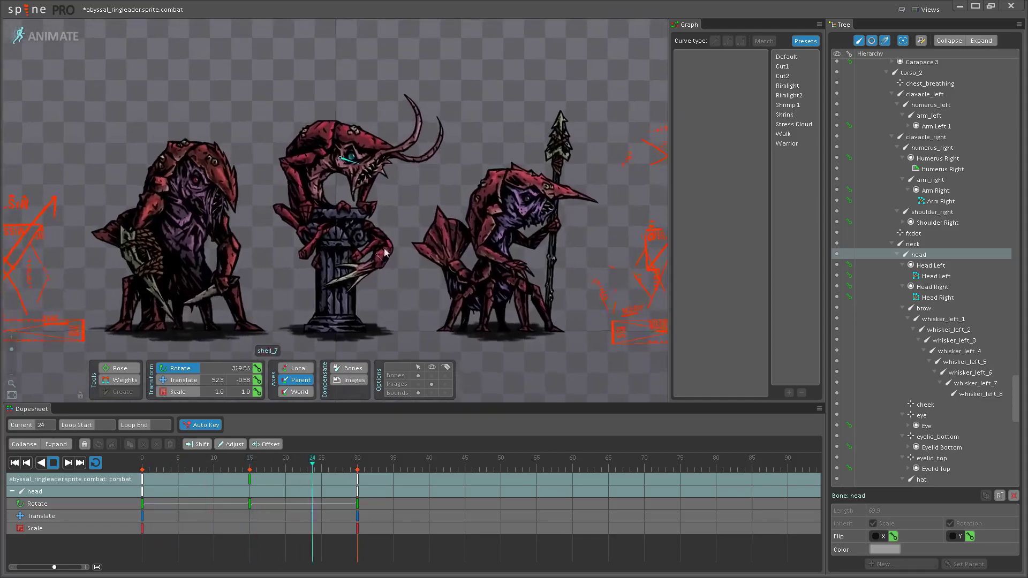
pyautogui.scroll(4, 426, 270)
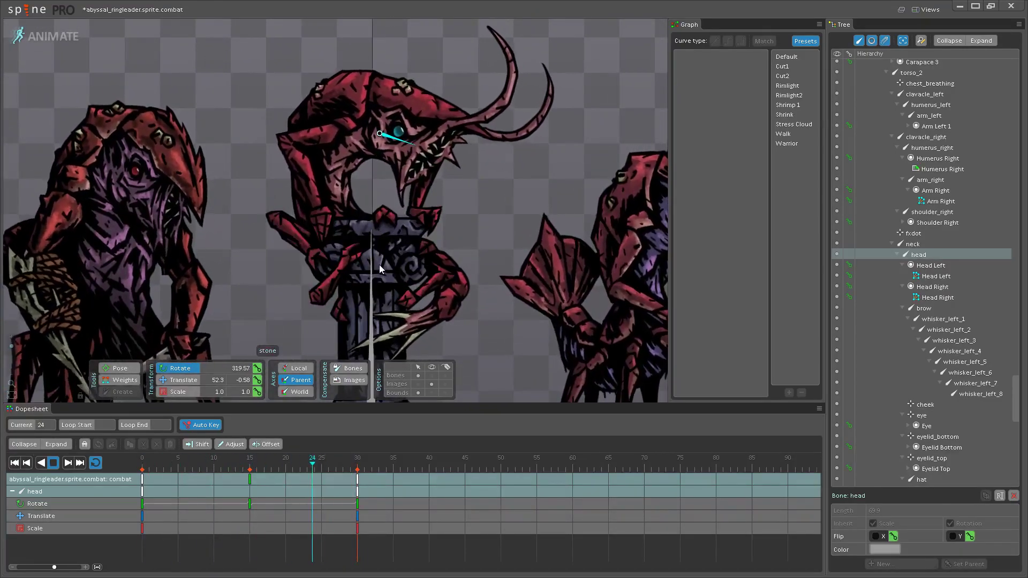
pyautogui.scroll(3, 377, 245)
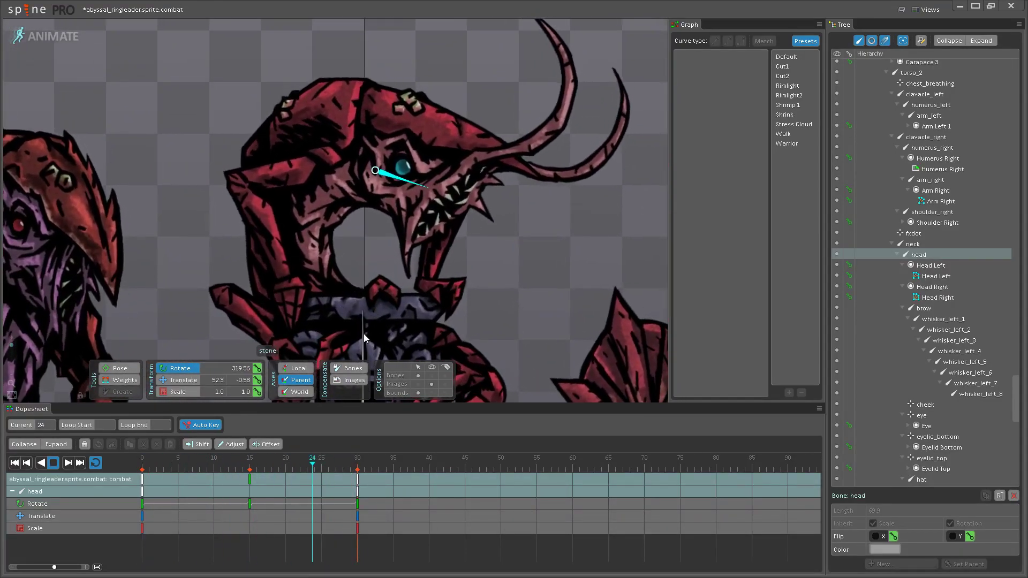
pyautogui.click(431, 375)
# - Lower the hips slightly at frame 15 to a translation of about 343.25, 37.47 and play back the loop
pyautogui.scroll(2, 373, 342)
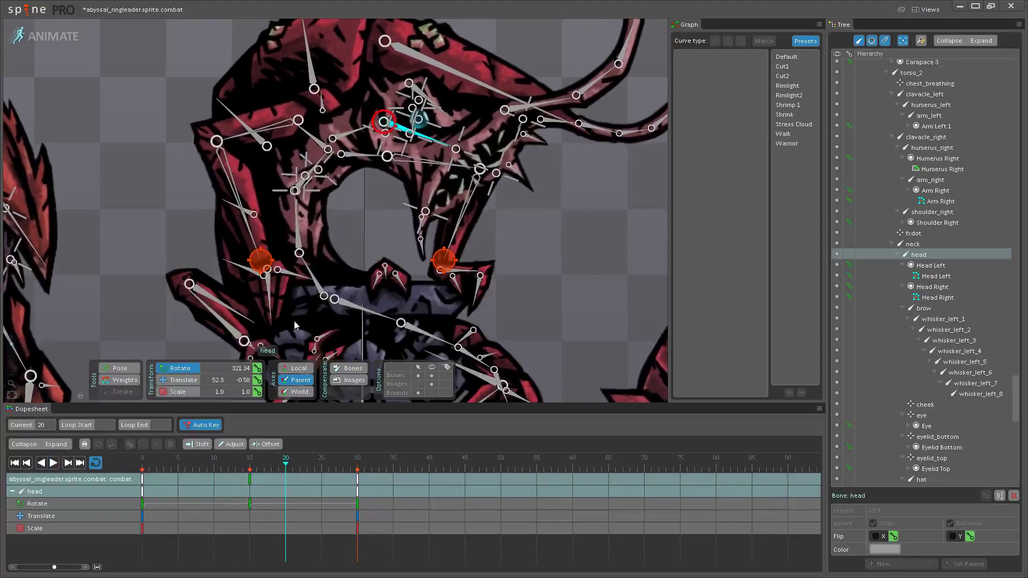
pyautogui.click(322, 297)
pyautogui.click(250, 473)
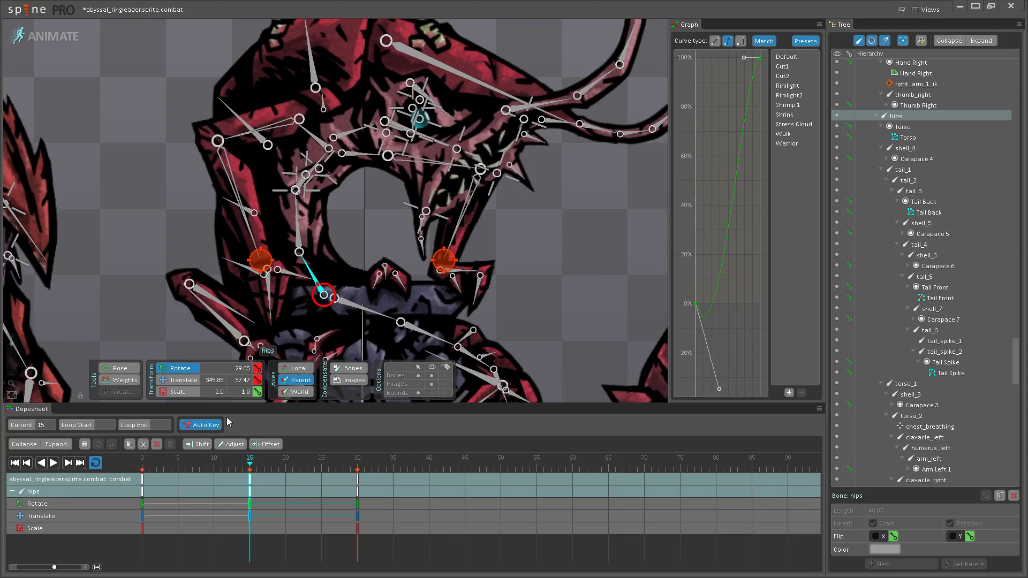
pyautogui.moveTo(324, 281); pyautogui.dragTo(325, 285)
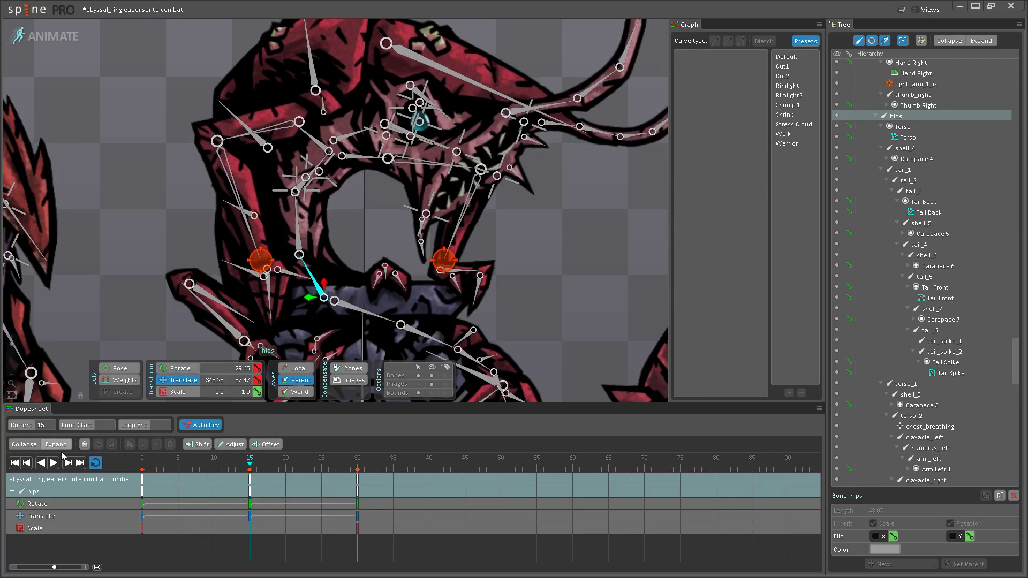
pyautogui.press('Left')
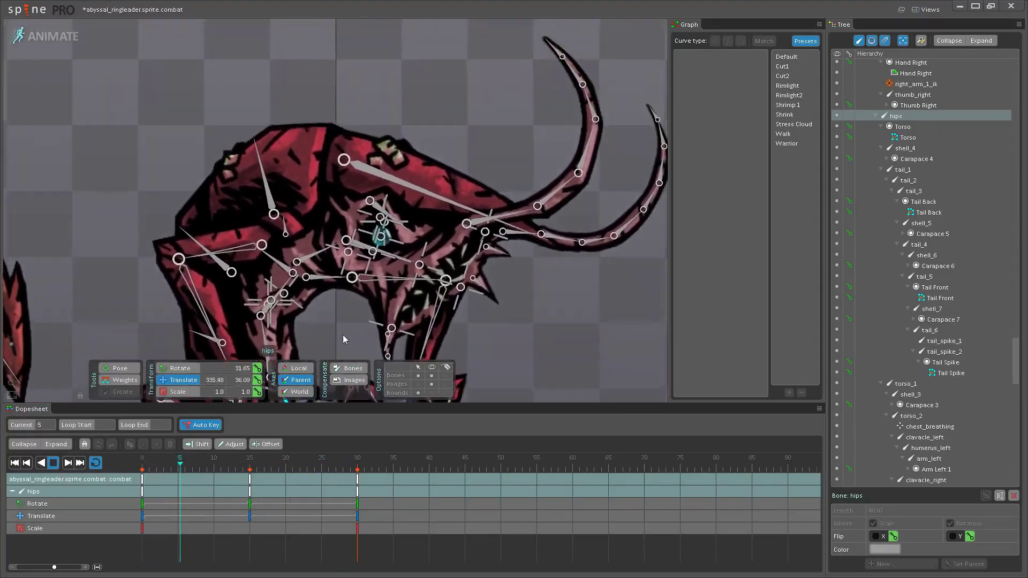
# - Rotate the head down to about 318.09 at frame 15 and play back the loop
pyautogui.click(53, 463)
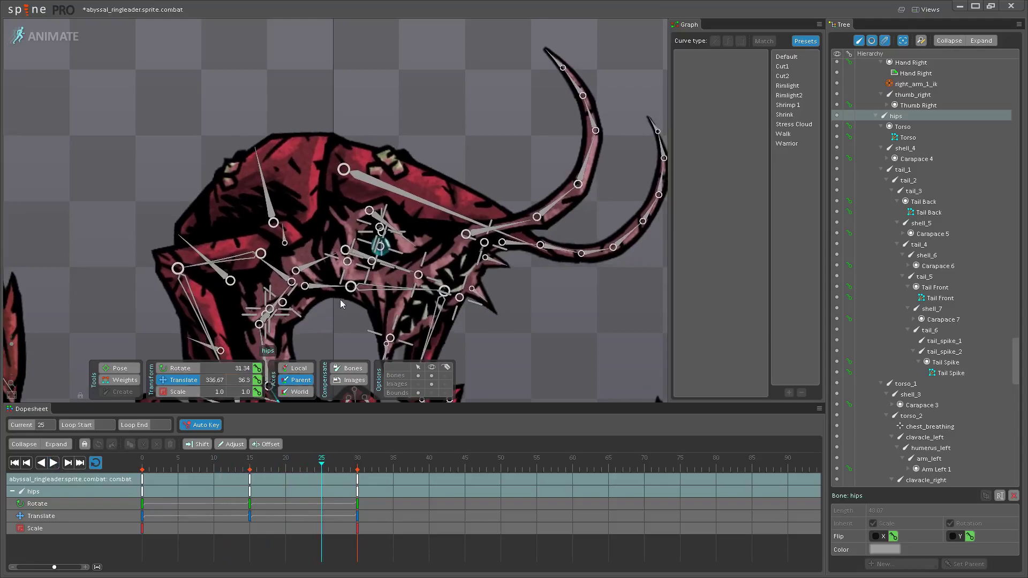
pyautogui.click(355, 252)
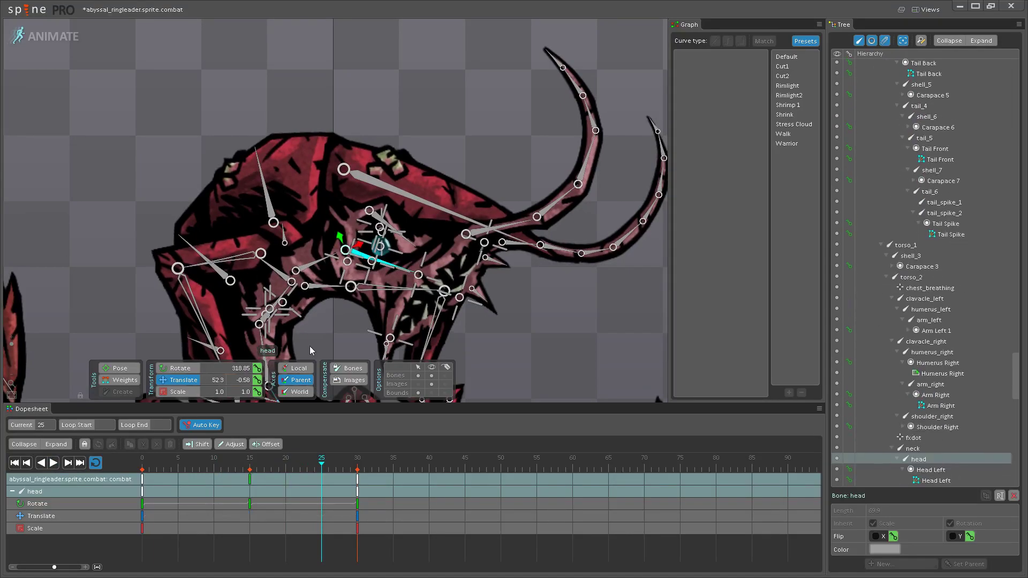
pyautogui.click(250, 477)
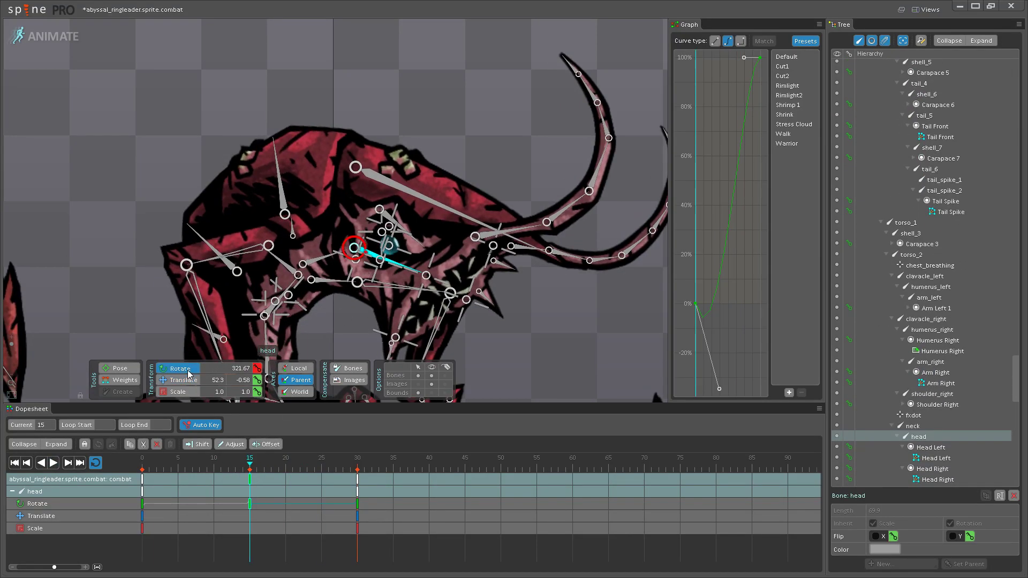
pyautogui.moveTo(412, 273); pyautogui.dragTo(414, 276)
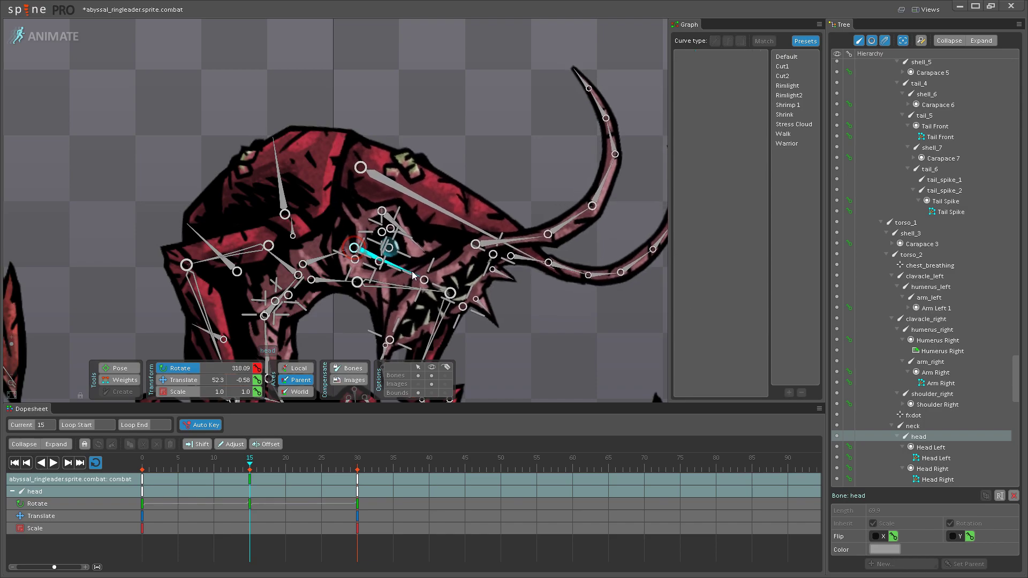
pyautogui.moveTo(251, 466); pyautogui.dragTo(37, 472)
pyautogui.click(52, 464)
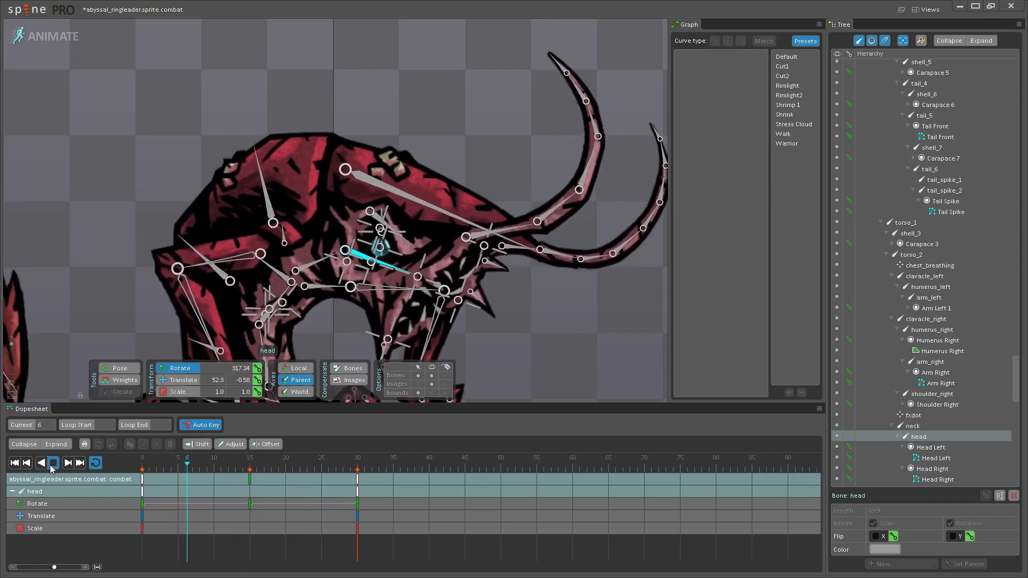
# - Raise the head's rotation slightly at frame 15 and check the playback
pyautogui.click(249, 478)
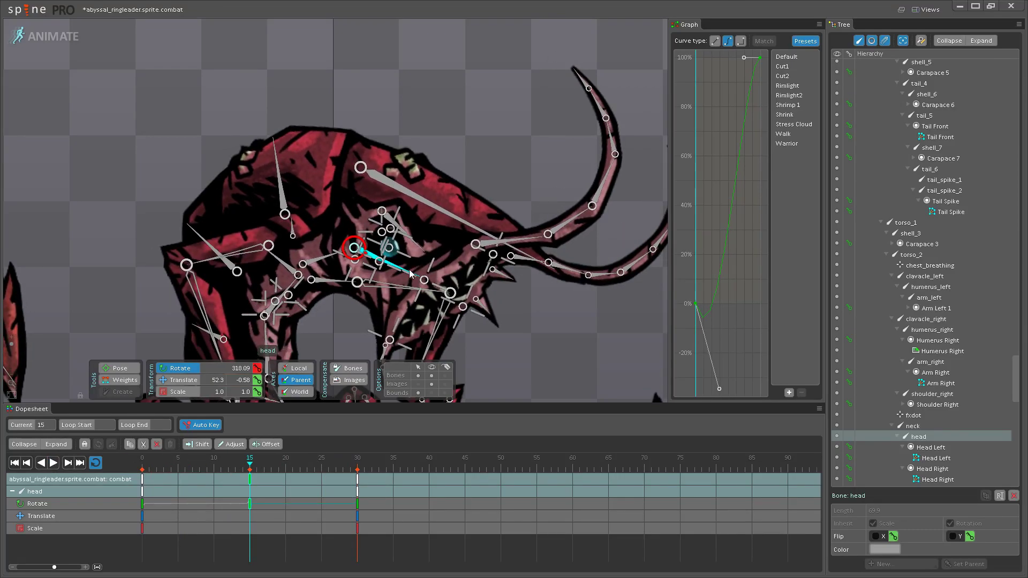
pyautogui.moveTo(413, 275); pyautogui.dragTo(413, 272)
pyautogui.click(53, 462)
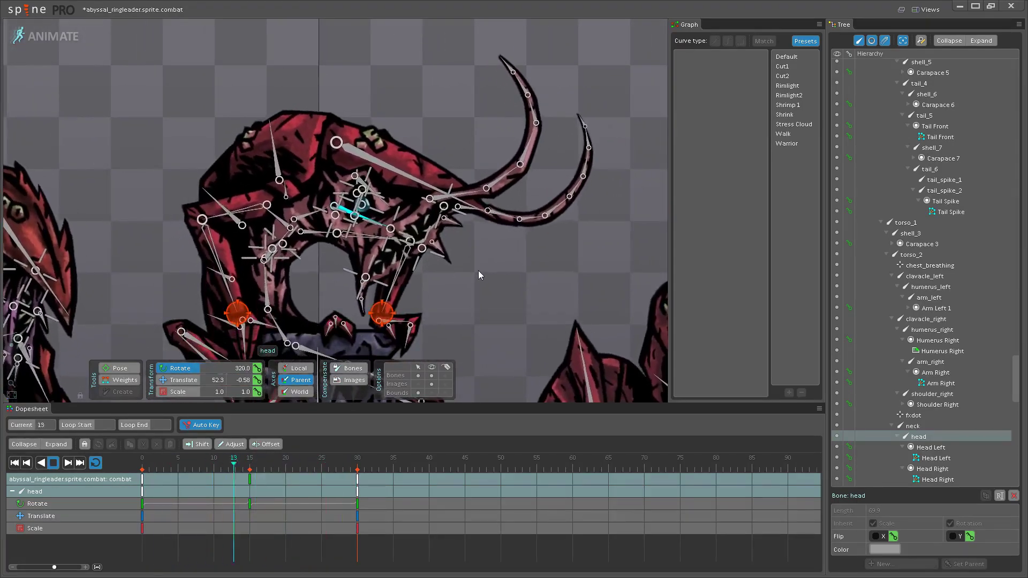
# - Hide the bones to compare the ringleader's playing loop with the neighbouring creatures, stop the playback and show the bones again
pyautogui.moveTo(431, 327); pyautogui.dragTo(554, 262)
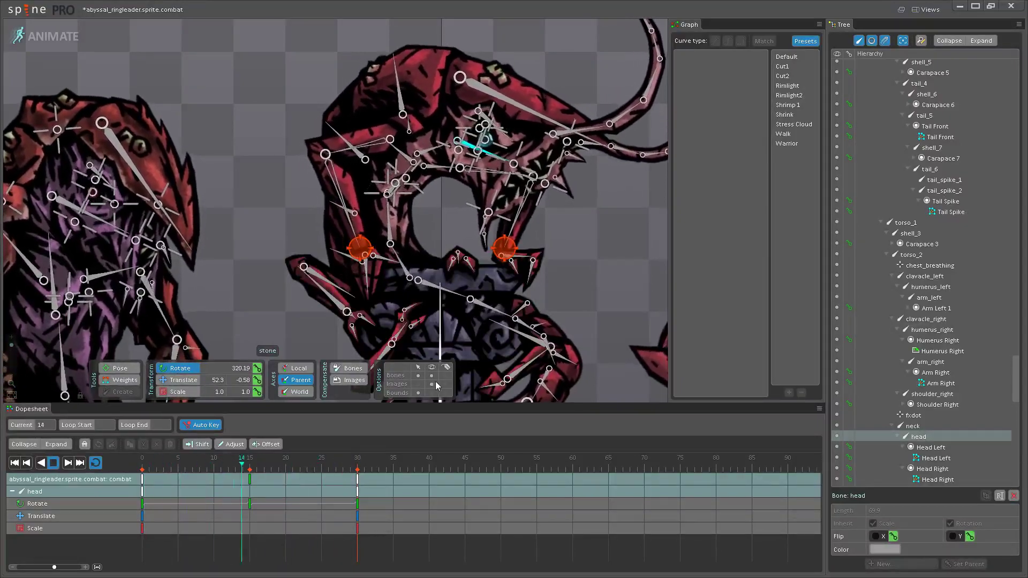
pyautogui.click(431, 376)
pyautogui.scroll(-3, 518, 248)
pyautogui.click(447, 323)
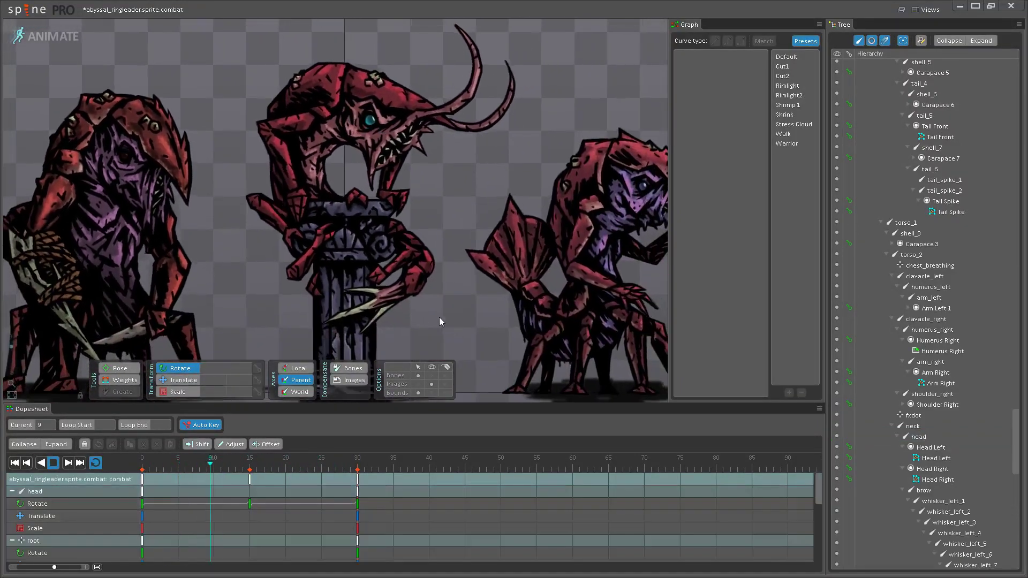
pyautogui.scroll(2, 513, 284)
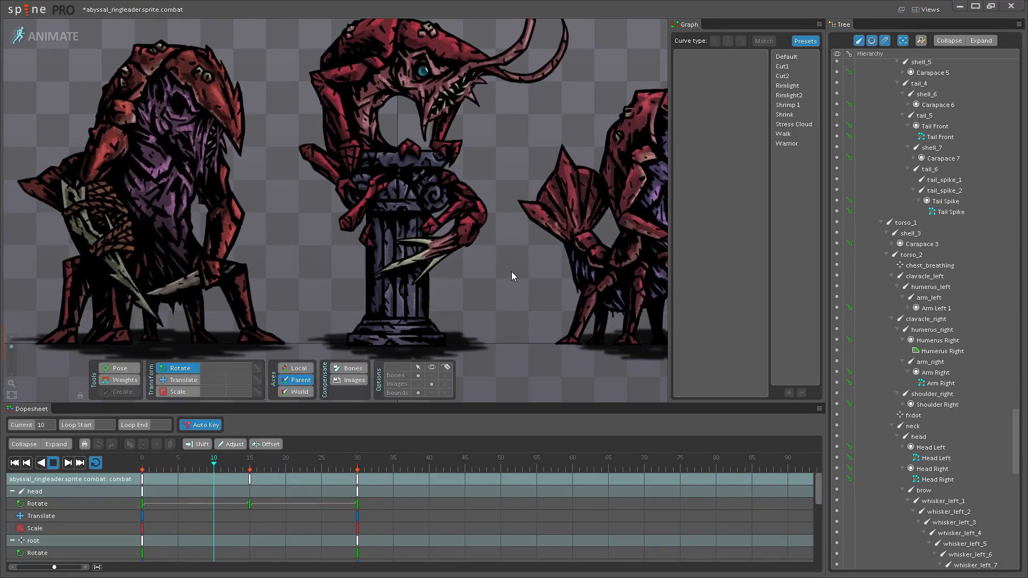
pyautogui.scroll(-2, 514, 188)
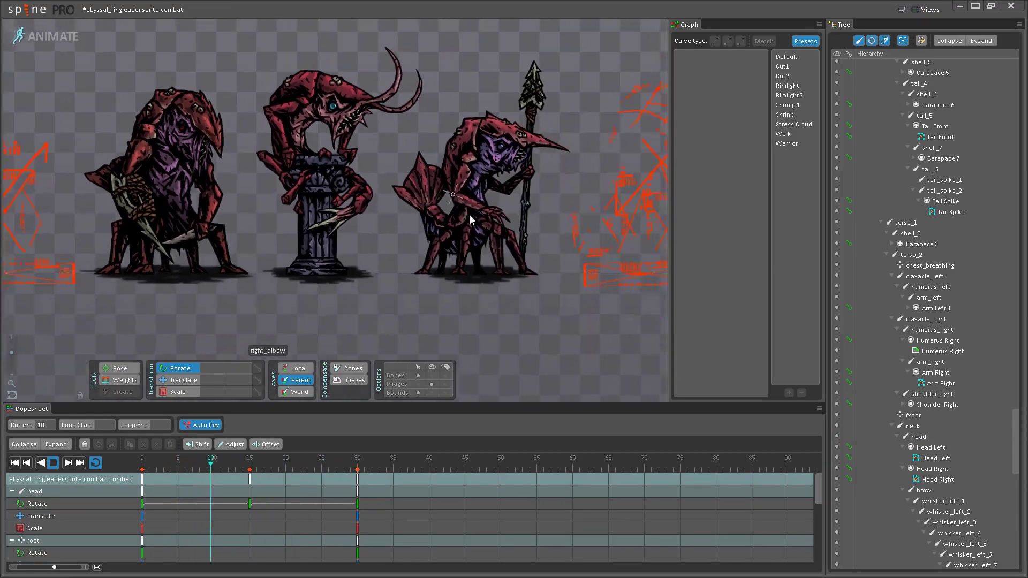
pyautogui.scroll(-3, 446, 231)
pyautogui.scroll(4, 367, 248)
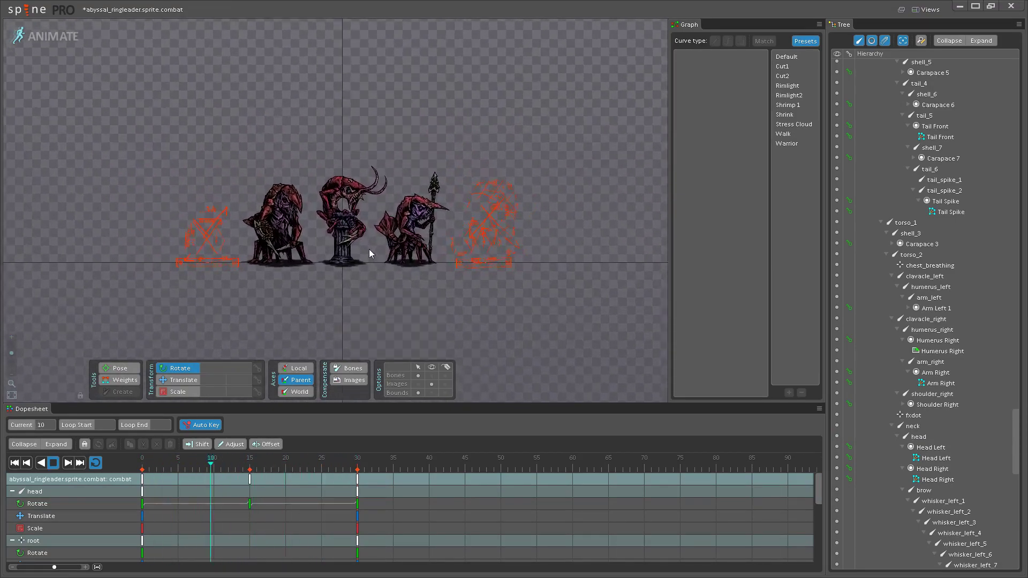
pyautogui.scroll(3, 415, 248)
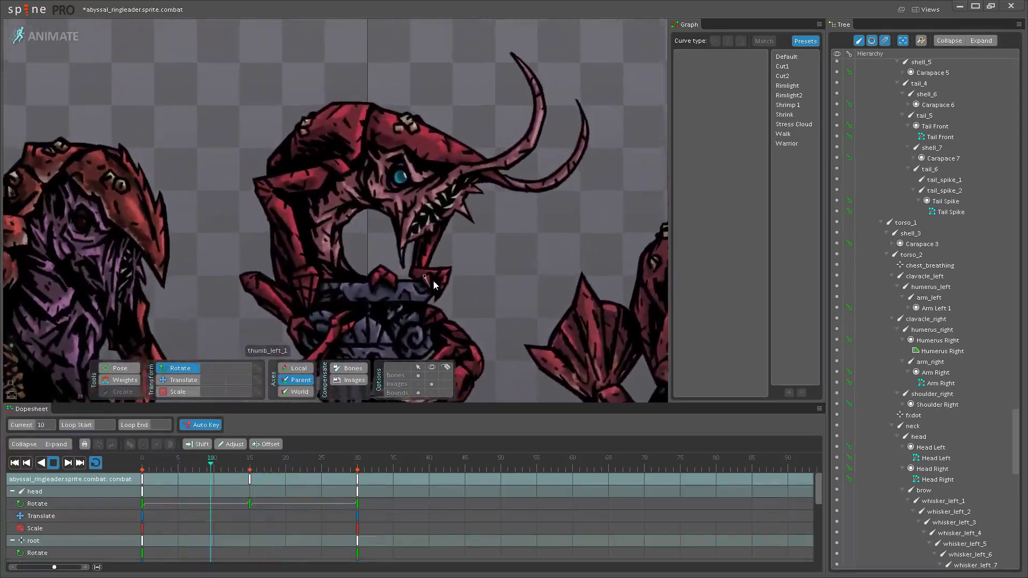
pyautogui.click(53, 463)
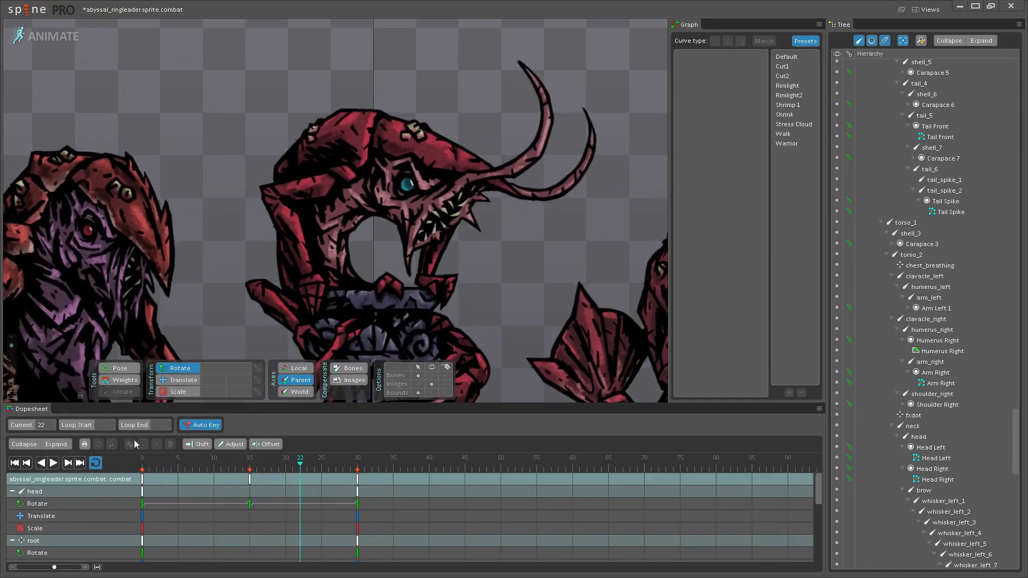
pyautogui.click(431, 375)
# - Rotate torso_2 to about 320.87 at frame 15 and play back the loop
pyautogui.scroll(3, 352, 276)
pyautogui.click(320, 252)
pyautogui.moveTo(318, 252); pyautogui.dragTo(312, 271)
pyautogui.moveTo(242, 472)
pyautogui.mouseDown()
pyautogui.moveTo(141, 466)
pyautogui.moveTo(244, 459)
pyautogui.moveTo(118, 464)
pyautogui.moveTo(285, 461)
pyautogui.moveTo(155, 463)
pyautogui.moveTo(249, 468)
pyautogui.mouseUp()
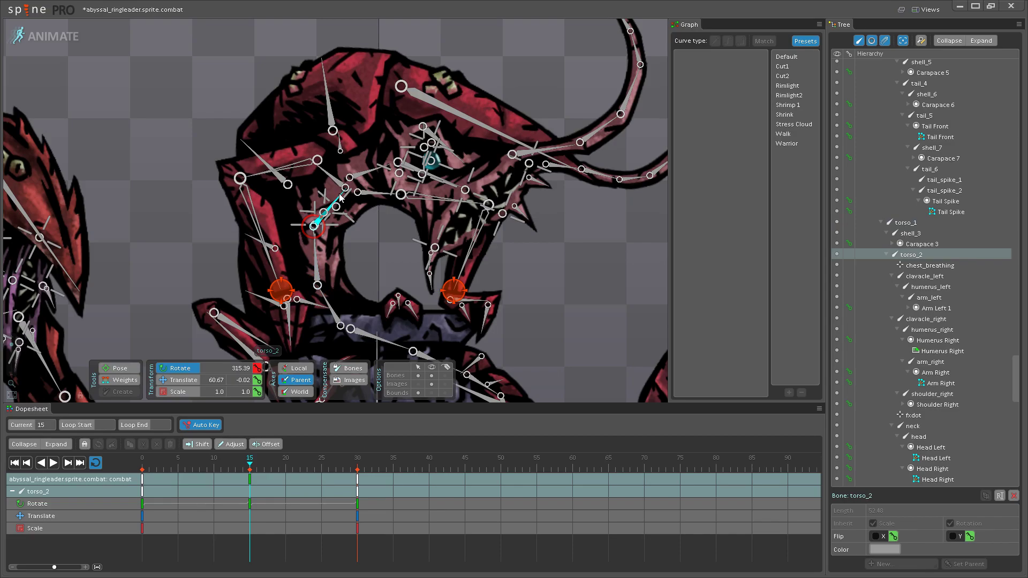
pyautogui.moveTo(341, 198); pyautogui.dragTo(339, 193)
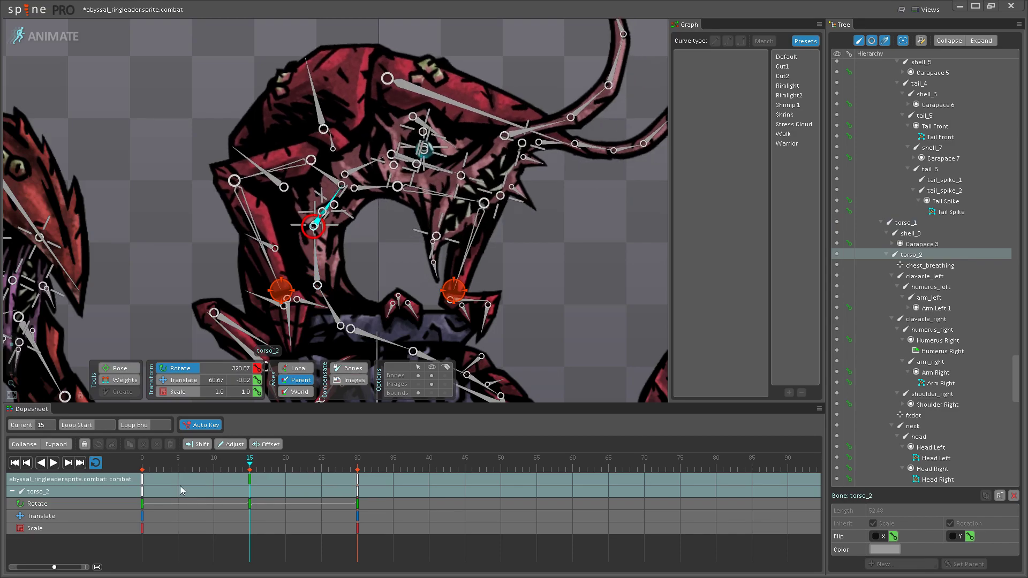
pyautogui.click(143, 480)
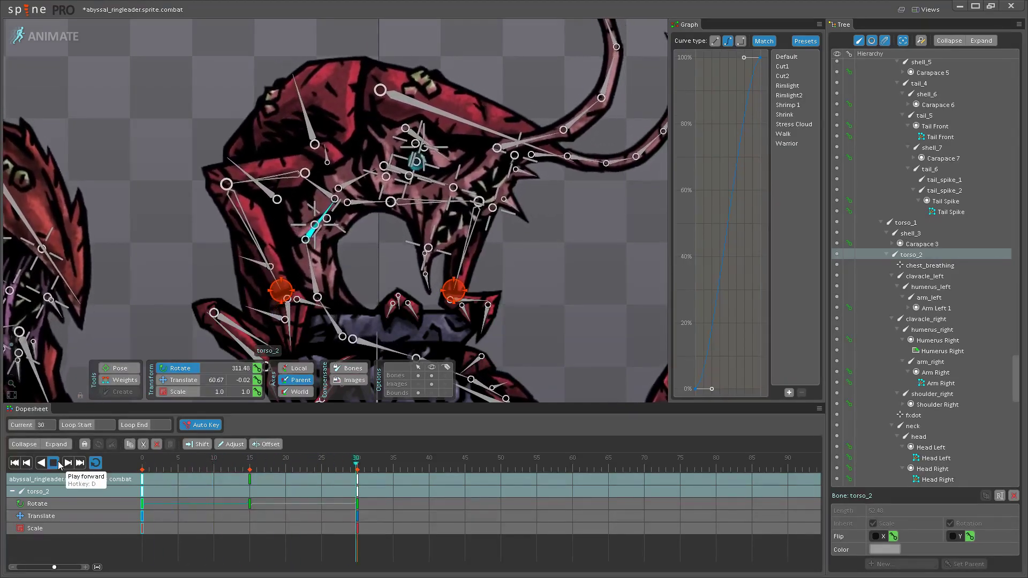
pyautogui.click(58, 464)
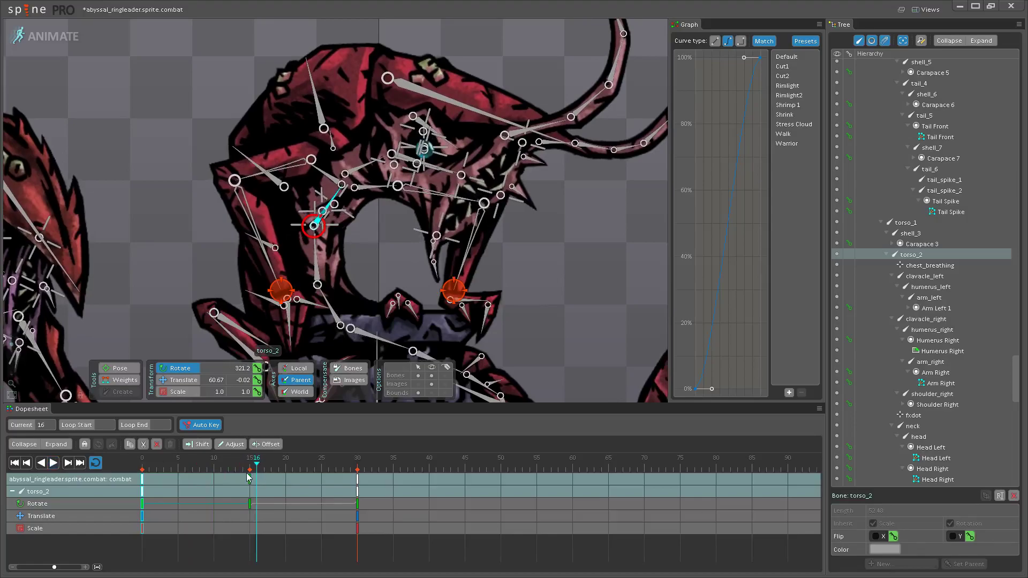
# - Rotate torso_1 slightly at frame 15 and play back the loop
pyautogui.click(250, 480)
pyautogui.click(321, 254)
pyautogui.moveTo(320, 247); pyautogui.dragTo(322, 243)
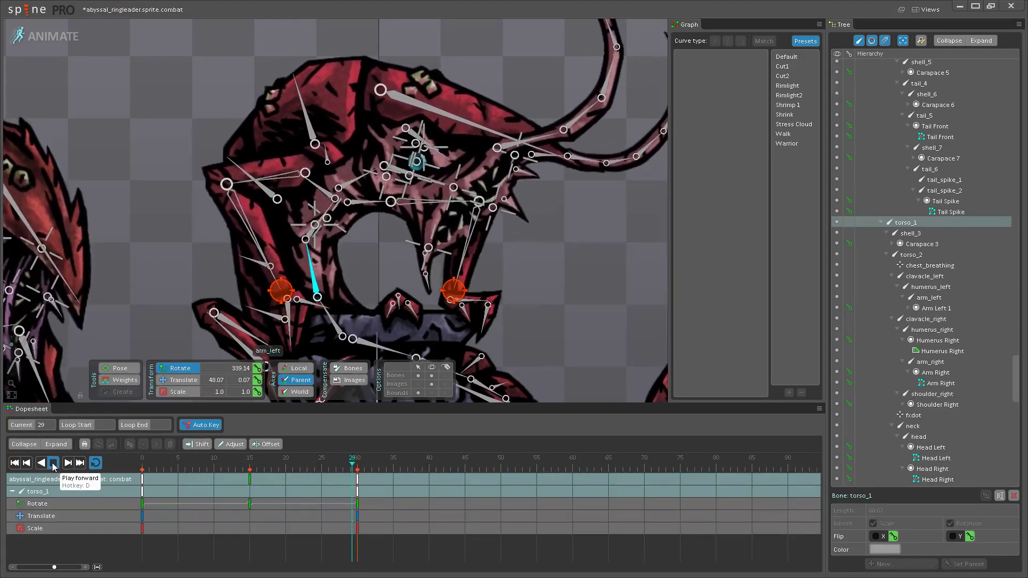
# - Review the whole creature line-up in motion with the bones hidden, and show the bones again
pyautogui.scroll(-5, 433, 194)
pyautogui.scroll(-3, 402, 201)
pyautogui.press('space')
pyautogui.moveTo(368, 198); pyautogui.dragTo(343, 144)
pyautogui.click(432, 376)
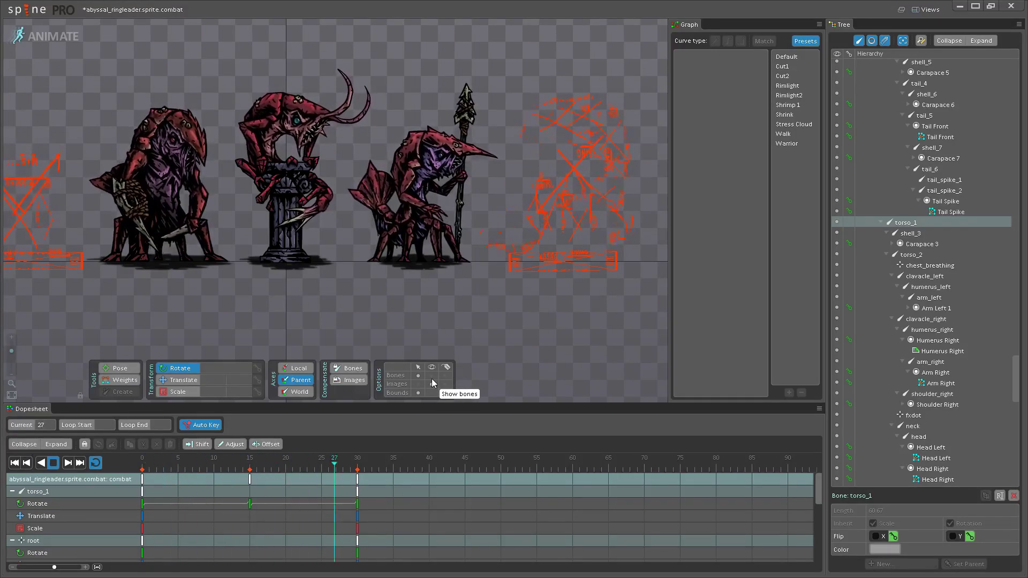
pyautogui.moveTo(295, 278); pyautogui.dragTo(518, 333)
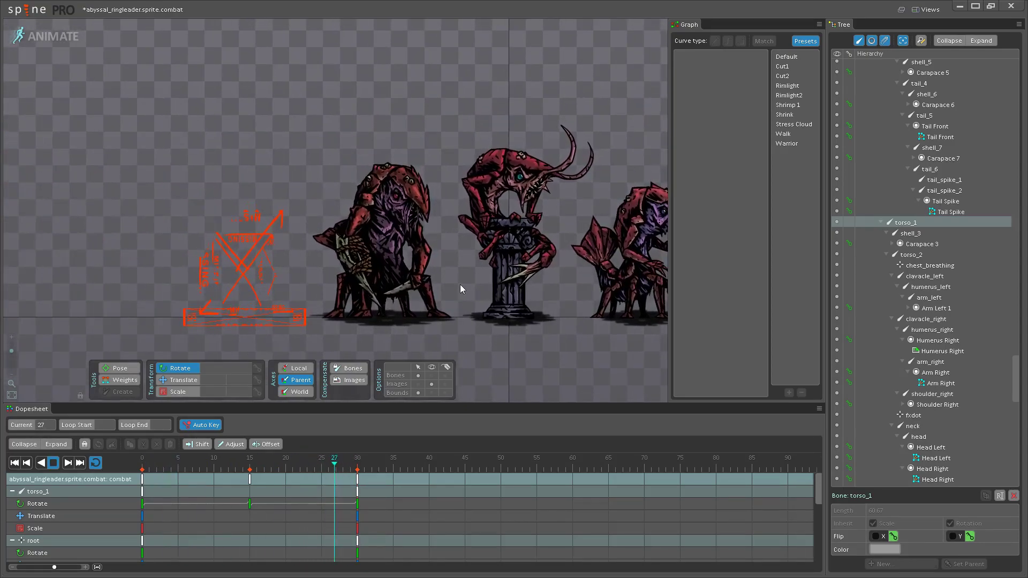
pyautogui.click(432, 375)
# - Examine the rotation keys of the swine wretch's spine_lower and spine_upper bones in its combat animation
pyautogui.scroll(1, 461, 321)
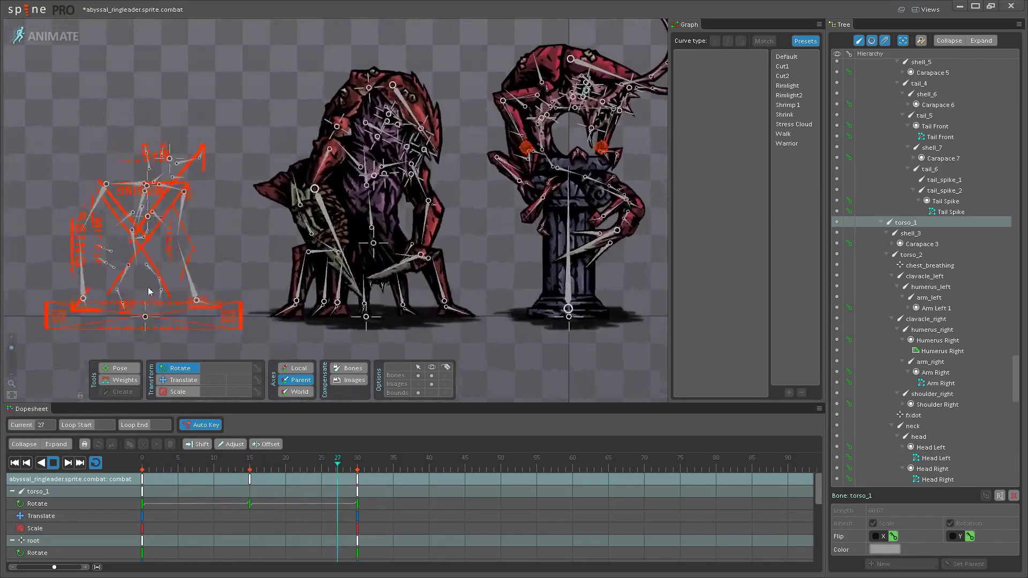
pyautogui.click(242, 267)
pyautogui.scroll(1, 245, 266)
pyautogui.click(216, 236)
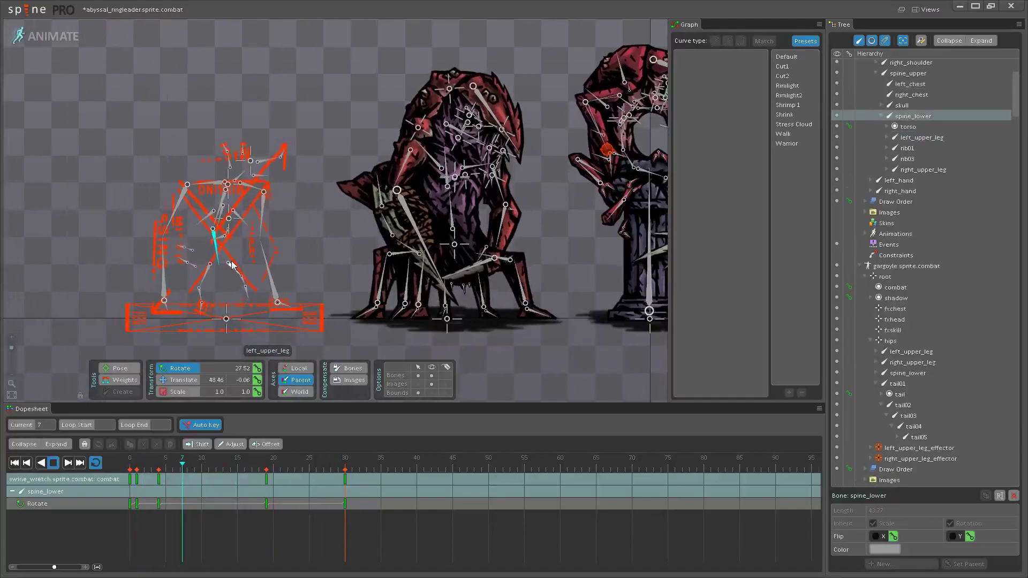
pyautogui.click(222, 201)
pyautogui.click(147, 480)
pyautogui.click(252, 482)
pyautogui.moveTo(355, 331); pyautogui.dragTo(149, 342)
pyautogui.click(328, 260)
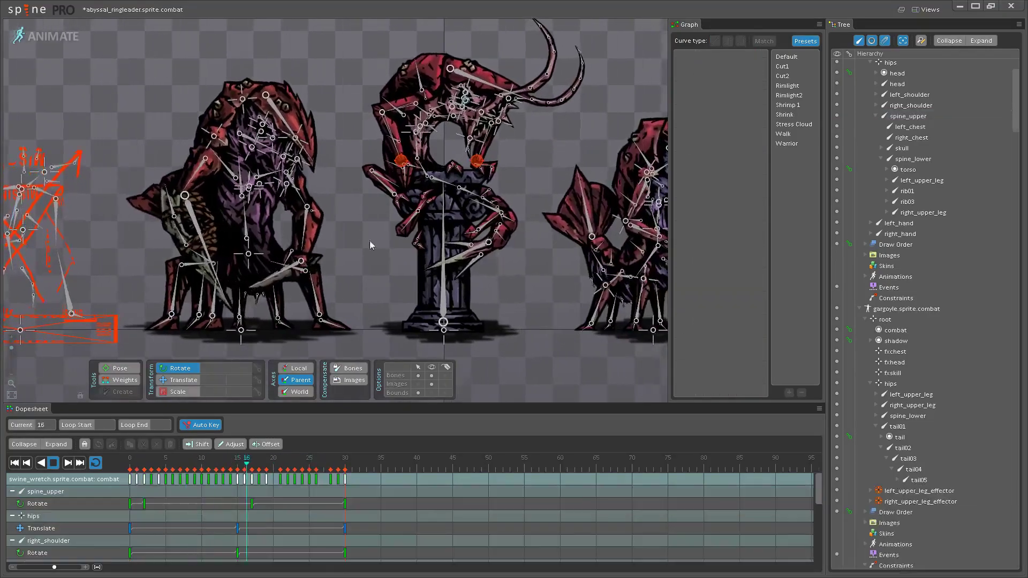
# - Curl the ringleader's tail inward at frame 15, rotating tail_1 to about 217.73 and the bones down to tail_6, which goes to about 329.75
pyautogui.scroll(5, 370, 246)
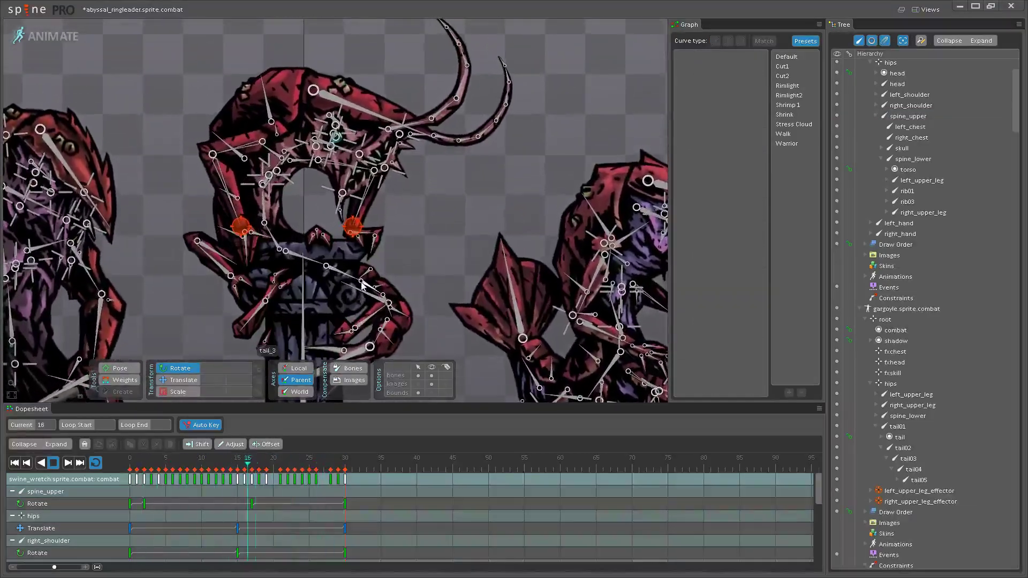
pyautogui.scroll(3, 284, 289)
pyautogui.moveTo(285, 265); pyautogui.dragTo(303, 228)
pyautogui.press('d')
pyautogui.click(298, 293)
pyautogui.scroll(-2, 300, 289)
pyautogui.moveTo(207, 467); pyautogui.dragTo(252, 450)
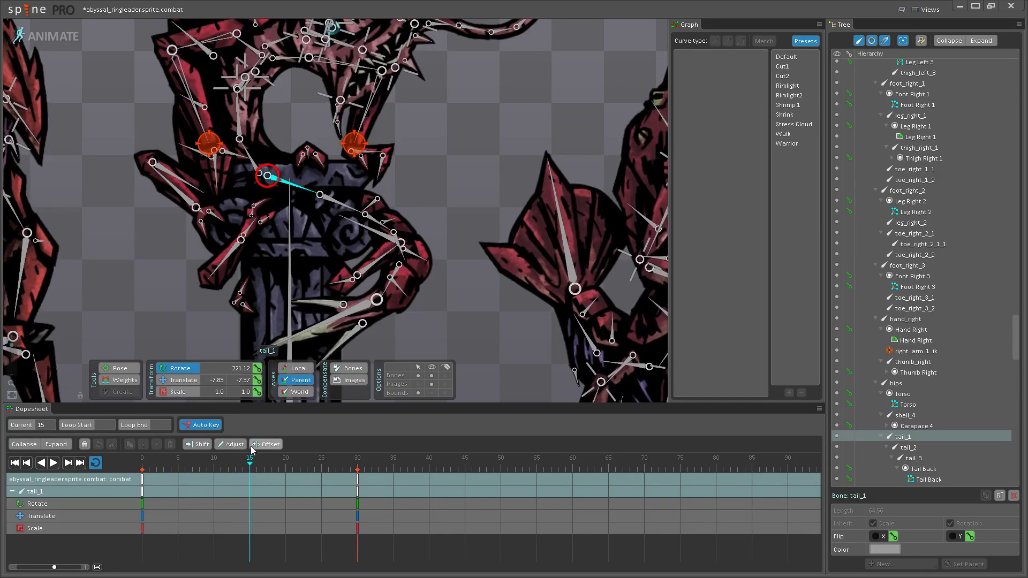
pyautogui.moveTo(294, 242); pyautogui.dragTo(293, 201)
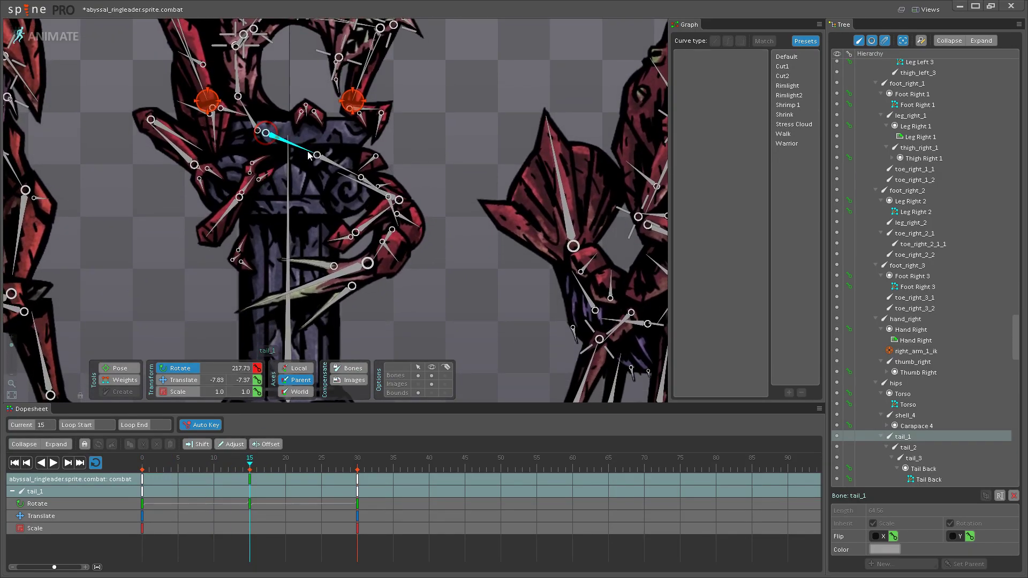
pyautogui.moveTo(331, 162); pyautogui.dragTo(336, 169)
pyautogui.moveTo(379, 201); pyautogui.dragTo(329, 268)
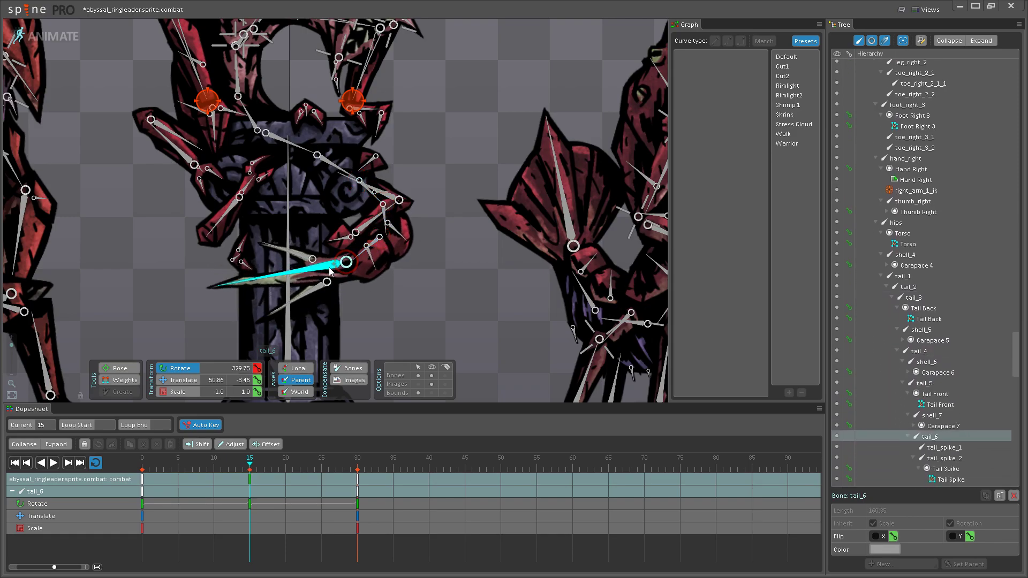
# - Apply the Shrimp 1 curve preset to the six tail bones' rotation keys at frame 15, check their frame 0 curves and play back the loop
pyautogui.keyDown('ctrl'); pyautogui.click(360, 256); pyautogui.keyUp('ctrl')
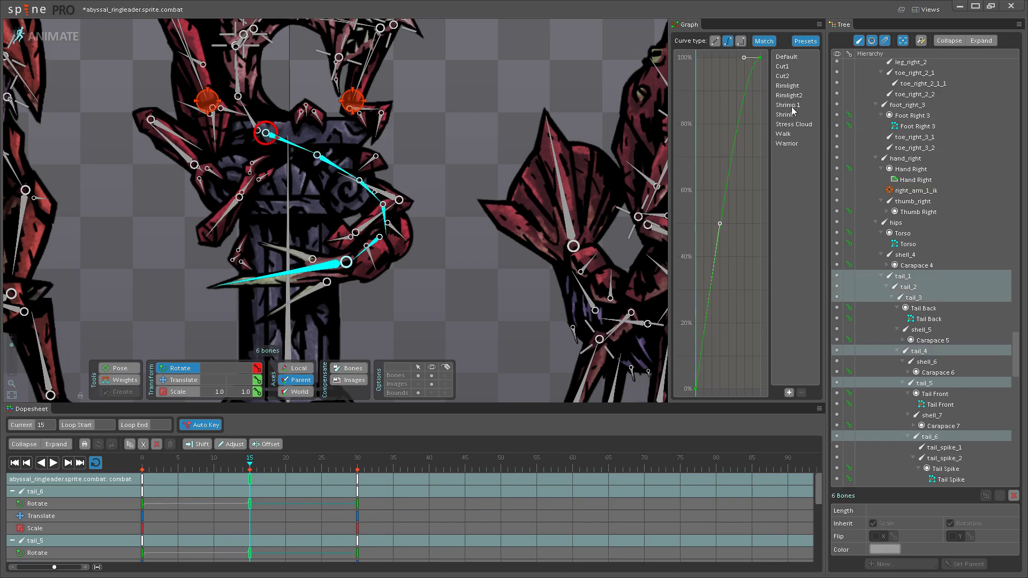
pyautogui.click(142, 484)
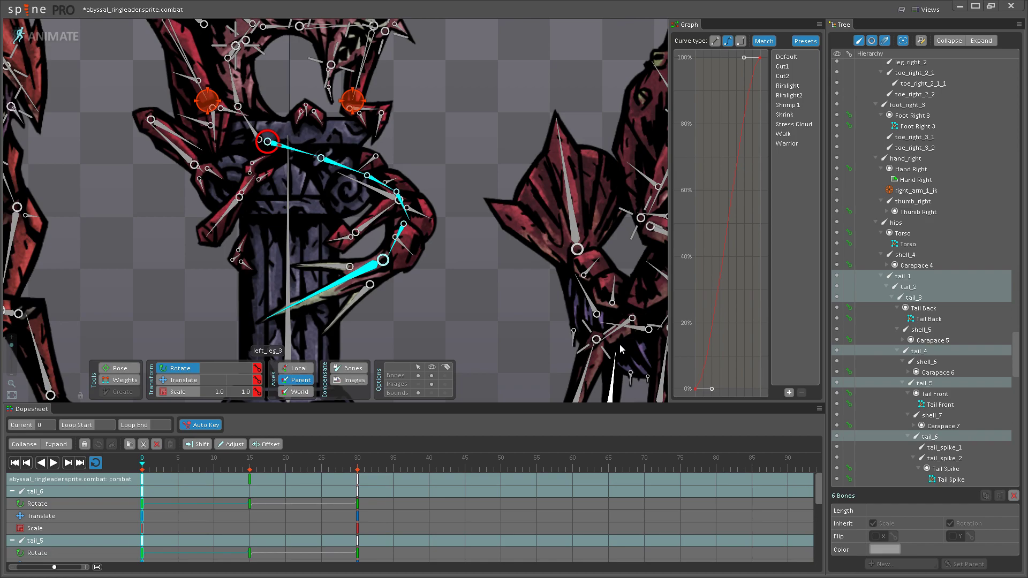
pyautogui.scroll(-3, 368, 275)
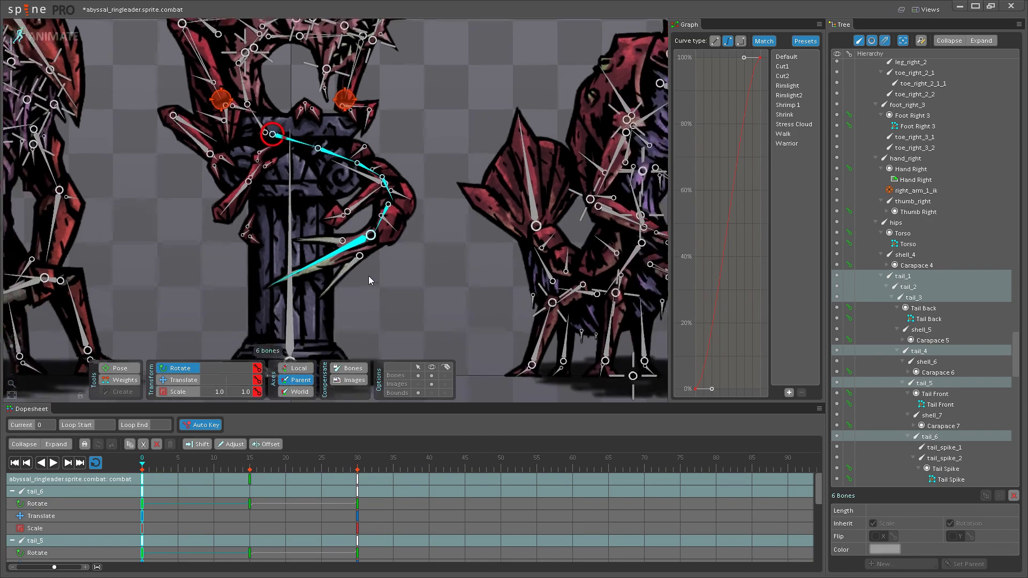
pyautogui.moveTo(367, 267); pyautogui.dragTo(364, 327)
pyautogui.click(53, 463)
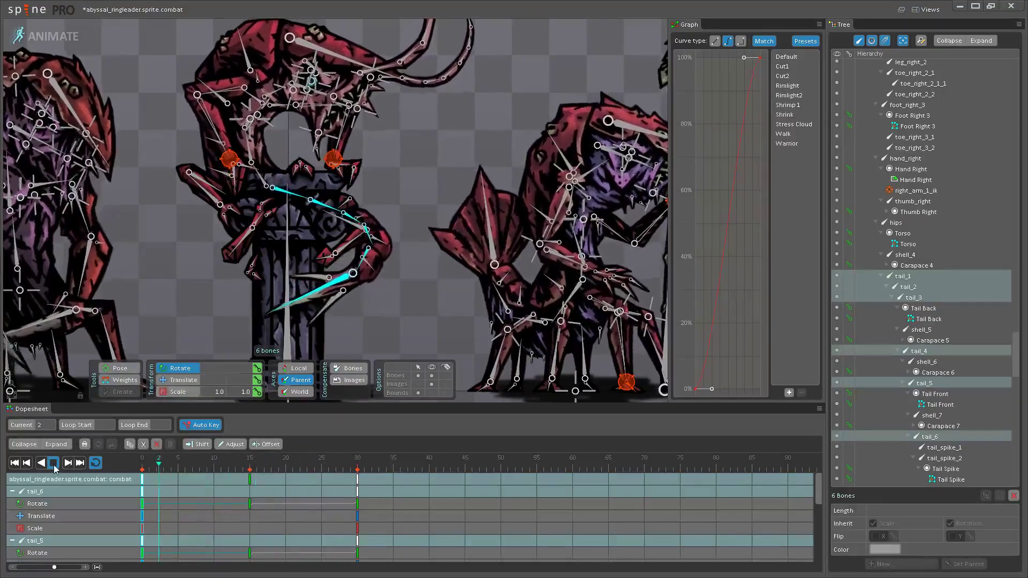
pyautogui.click(54, 465)
# - Rotate the six tail bones together at frame 15 to uncurl the tail partway for a subtler swing
pyautogui.moveTo(231, 465)
pyautogui.mouseDown()
pyautogui.moveTo(121, 465)
pyautogui.moveTo(259, 449)
pyautogui.moveTo(109, 452)
pyautogui.moveTo(250, 455)
pyautogui.mouseUp()
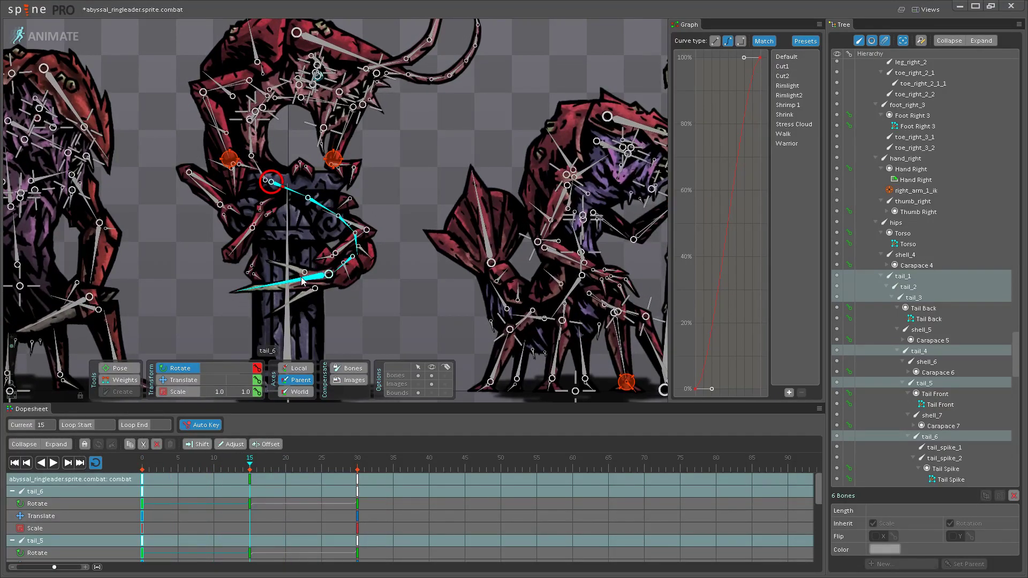
pyautogui.click(53, 463)
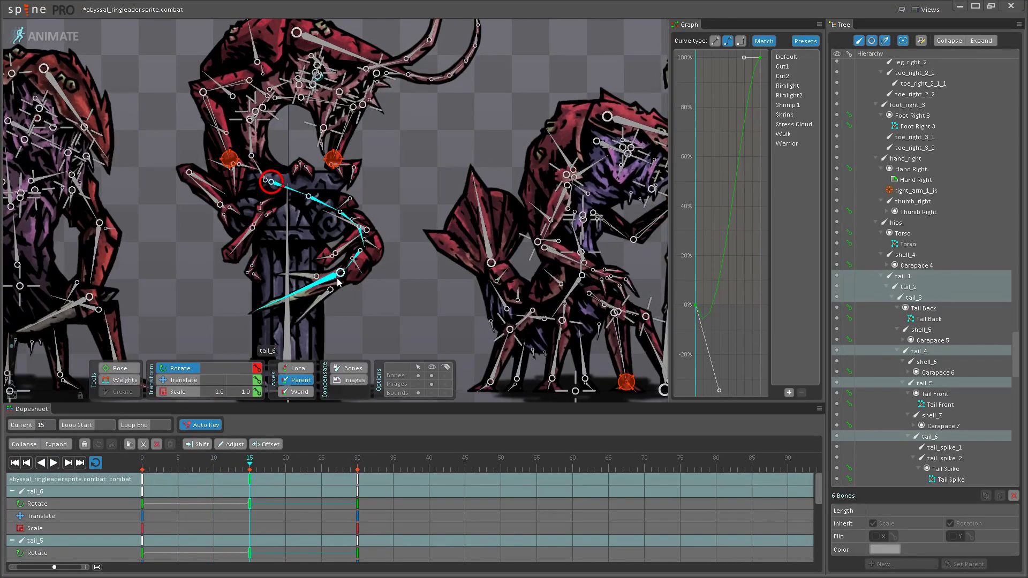
pyautogui.moveTo(331, 280); pyautogui.dragTo(346, 279)
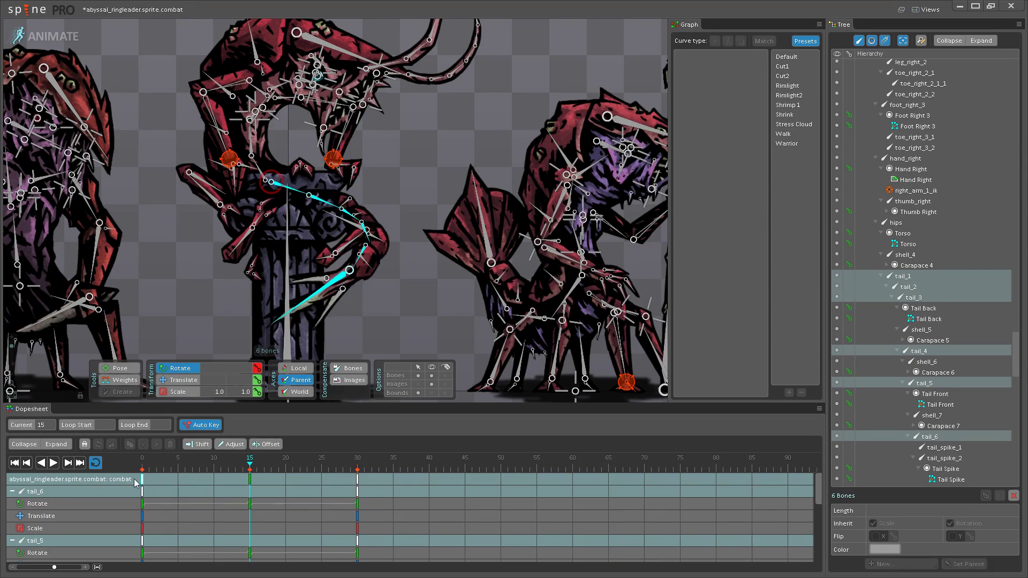
# - Play back the combat loop, rotate tail_6 to about 320.59 and tail_5 to about 292.97 at frame 15, and preview the swing
pyautogui.moveTo(166, 453); pyautogui.dragTo(85, 458)
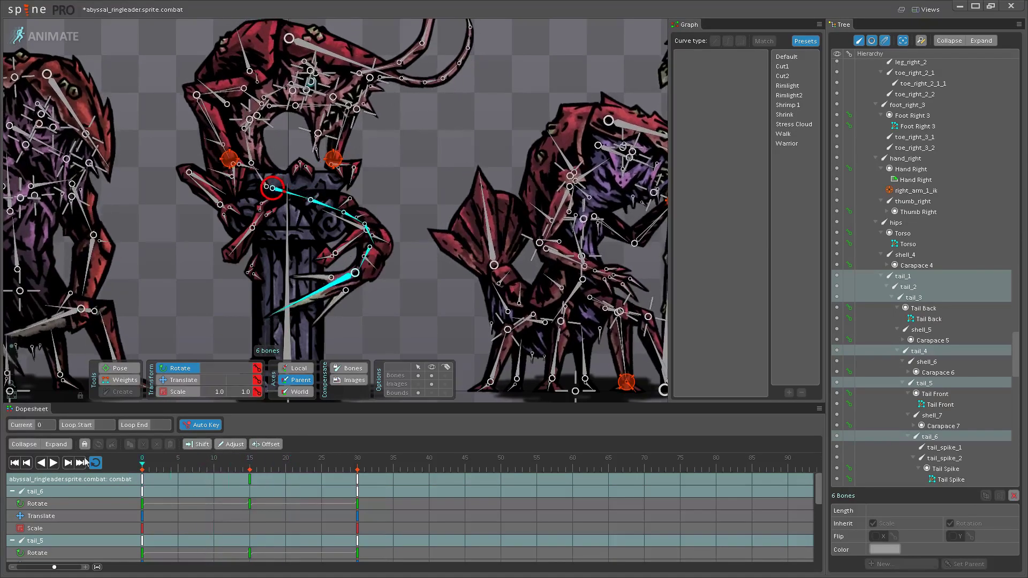
pyautogui.click(54, 464)
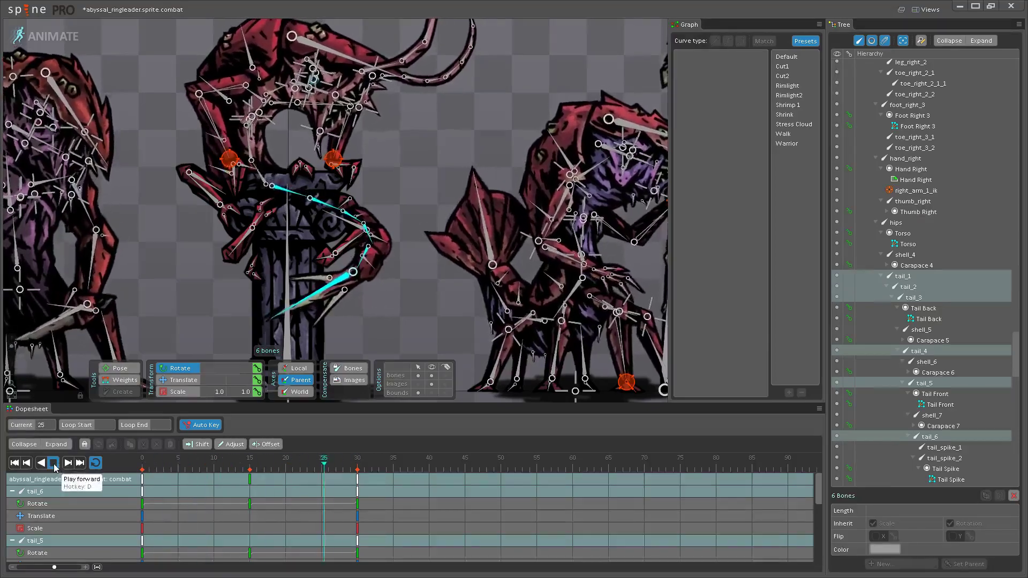
pyautogui.click(54, 465)
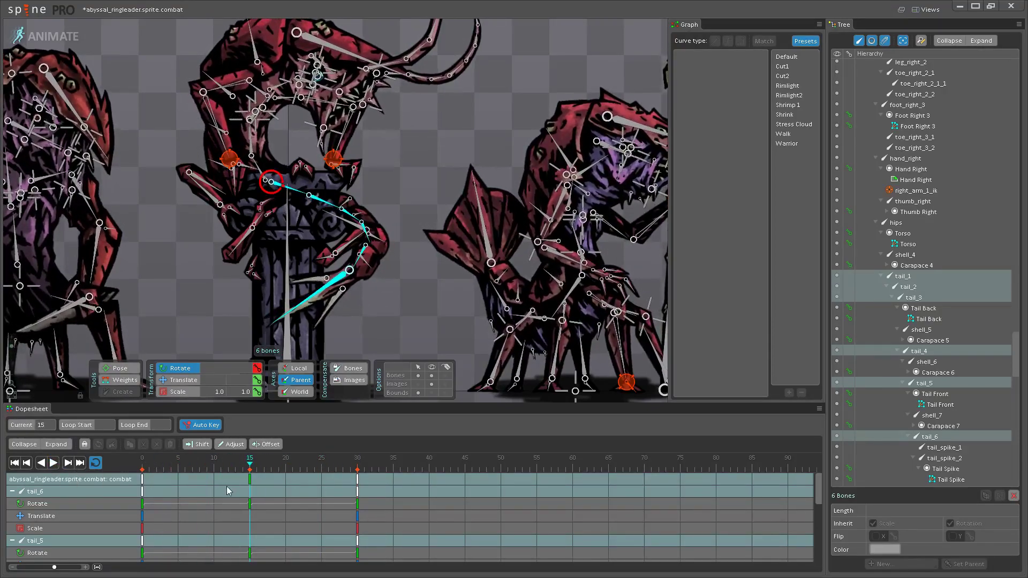
pyautogui.scroll(2, 348, 291)
pyautogui.click(330, 276)
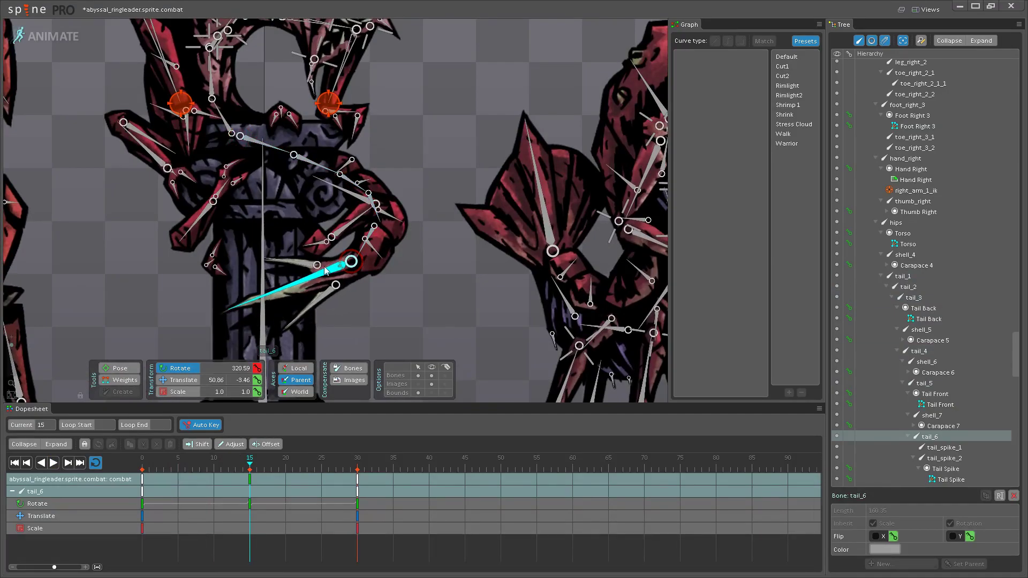
pyautogui.moveTo(374, 235); pyautogui.dragTo(372, 236)
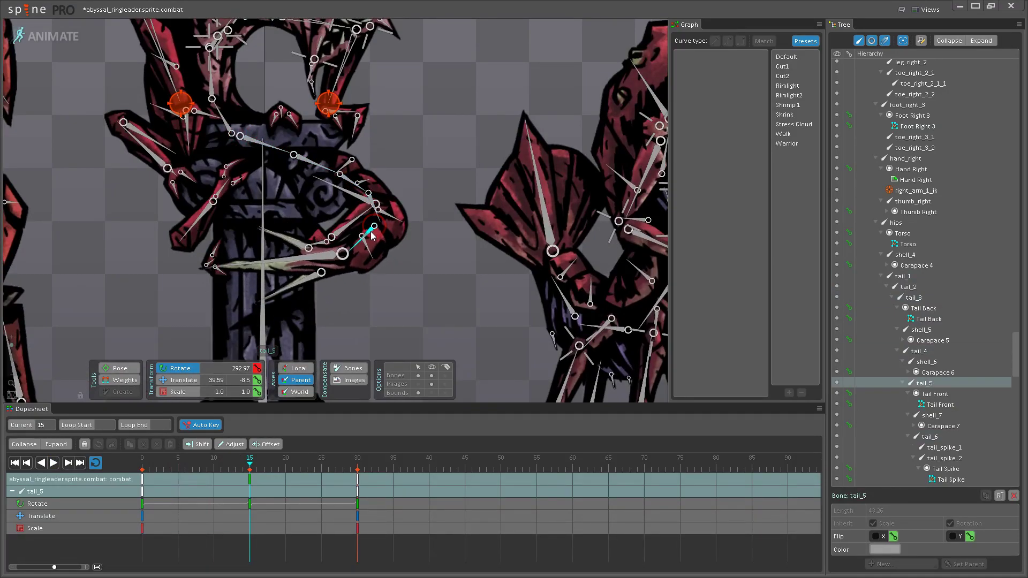
pyautogui.click(53, 462)
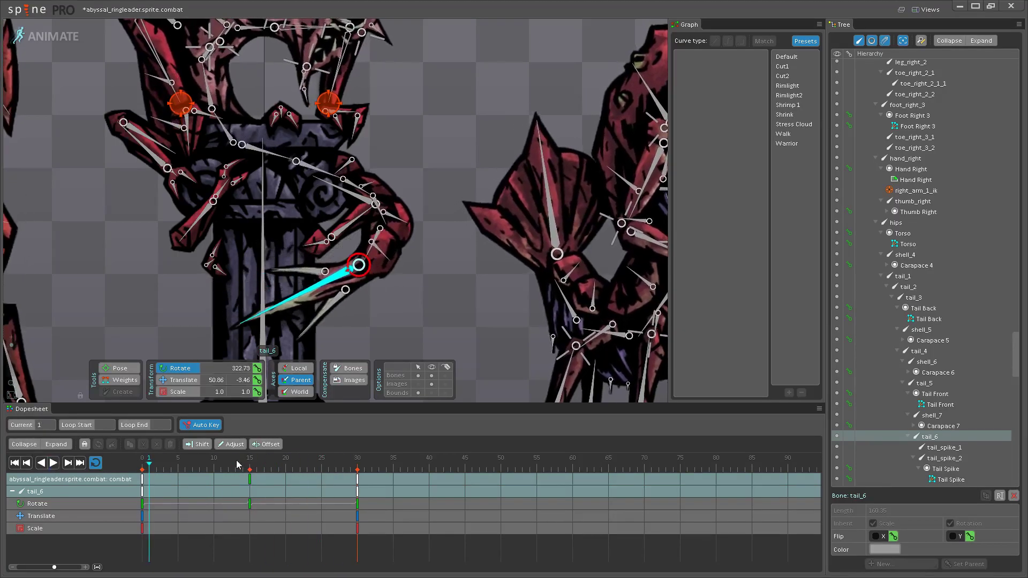
# - At frame 15, rotate tail_6 to about 325.05 and tail_5 to about 309.55, previewing the loop after each change
pyautogui.click(256, 480)
pyautogui.scroll(3, 304, 291)
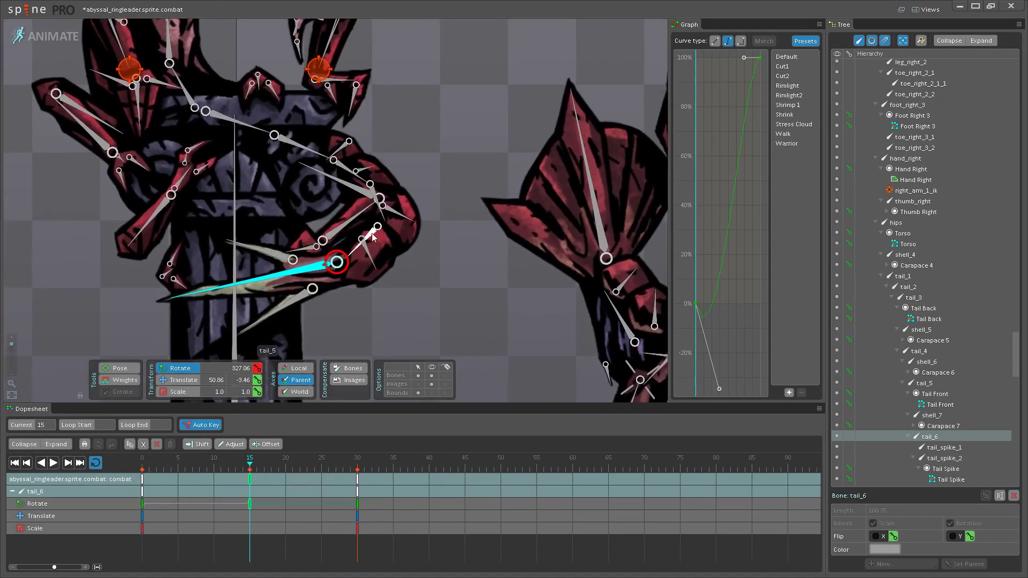
pyautogui.moveTo(374, 236); pyautogui.dragTo(375, 237)
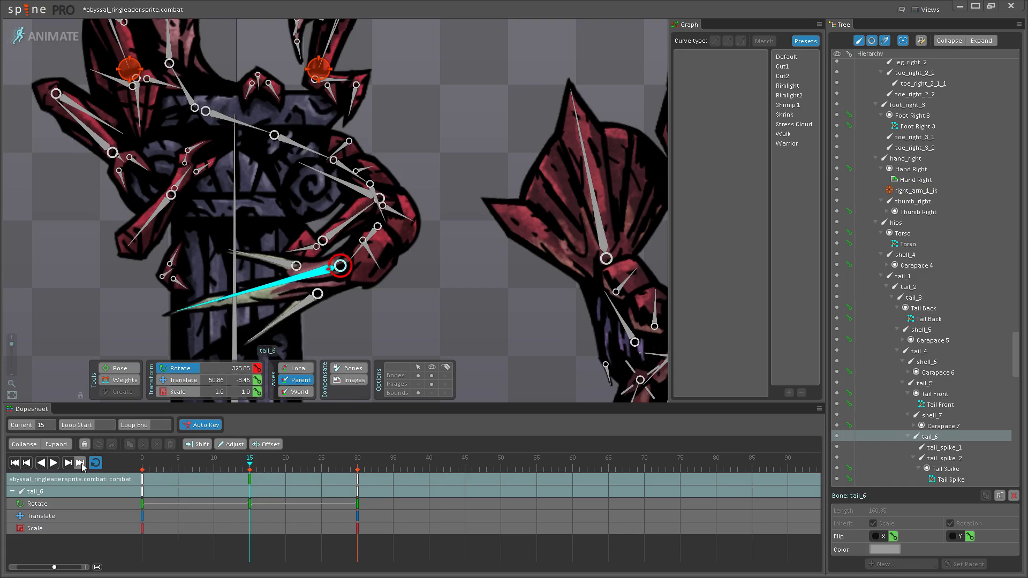
pyautogui.click(53, 463)
pyautogui.moveTo(208, 468); pyautogui.dragTo(253, 454)
pyautogui.moveTo(373, 233); pyautogui.dragTo(328, 272)
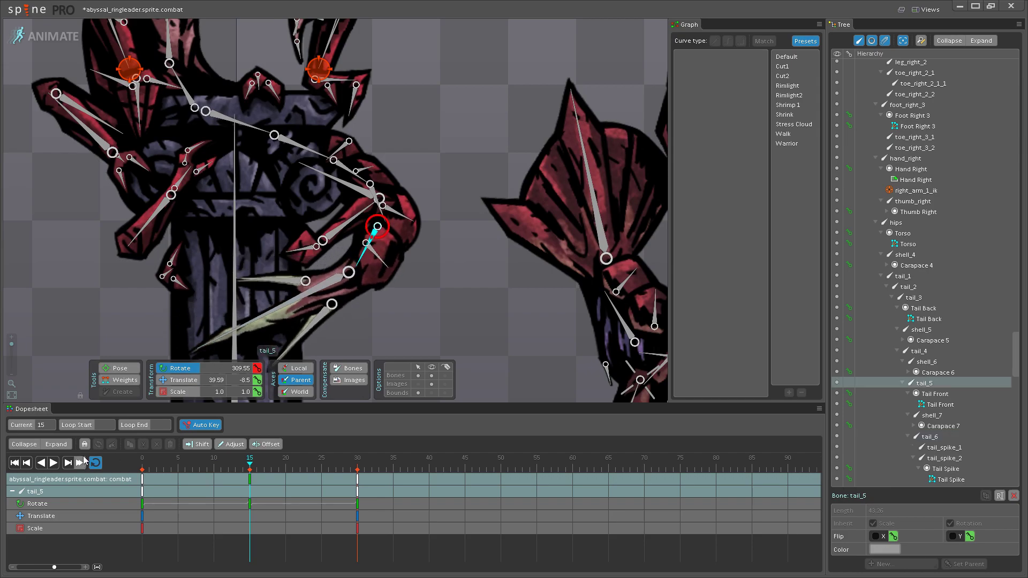
pyautogui.click(54, 464)
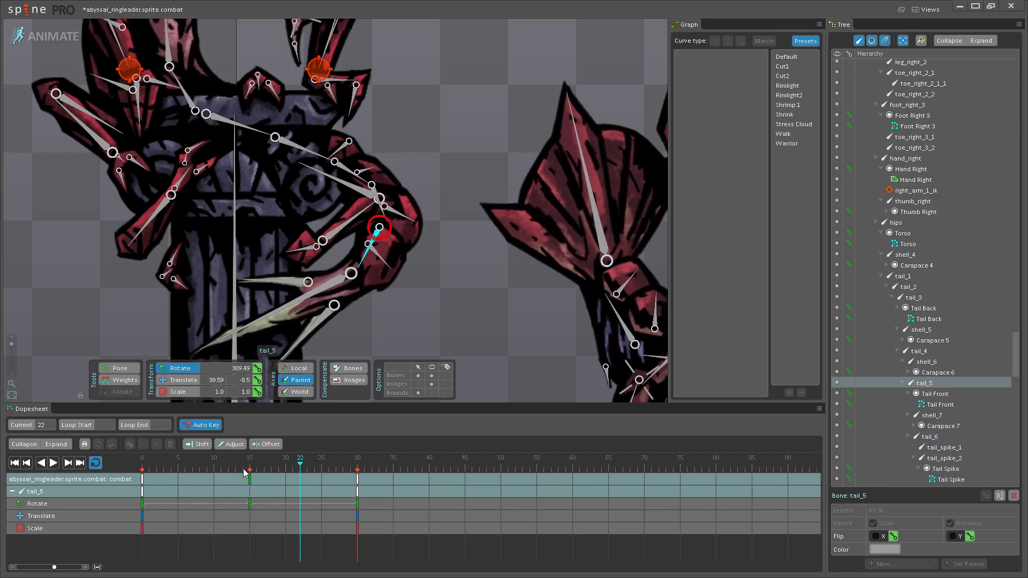
# - At frame 15, rotate tail_4 to about 324.55 and tail_6 to about 328.12, and play back the loop
pyautogui.click(249, 479)
pyautogui.click(378, 201)
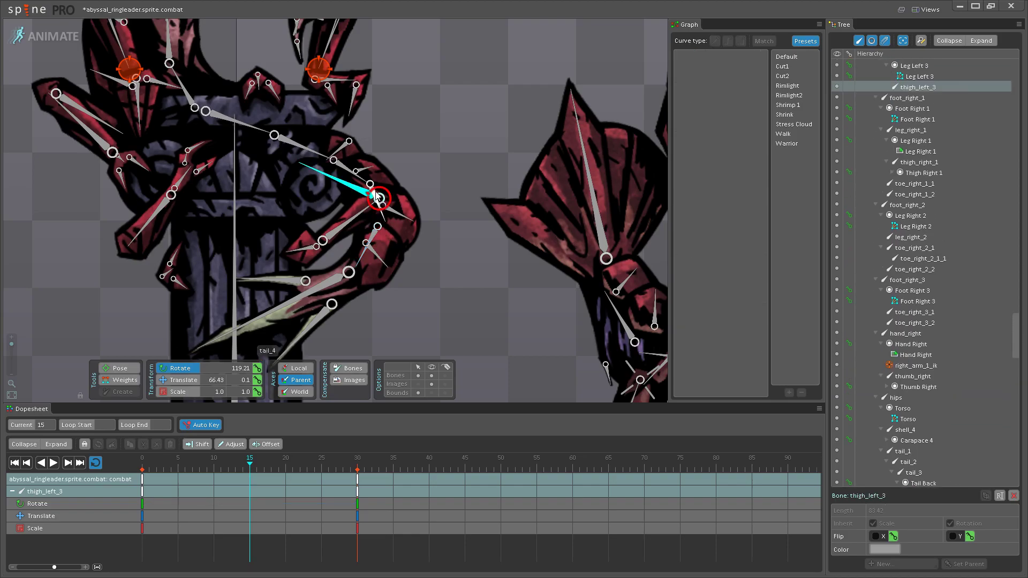
pyautogui.click(374, 194)
pyautogui.moveTo(376, 195); pyautogui.dragTo(375, 197)
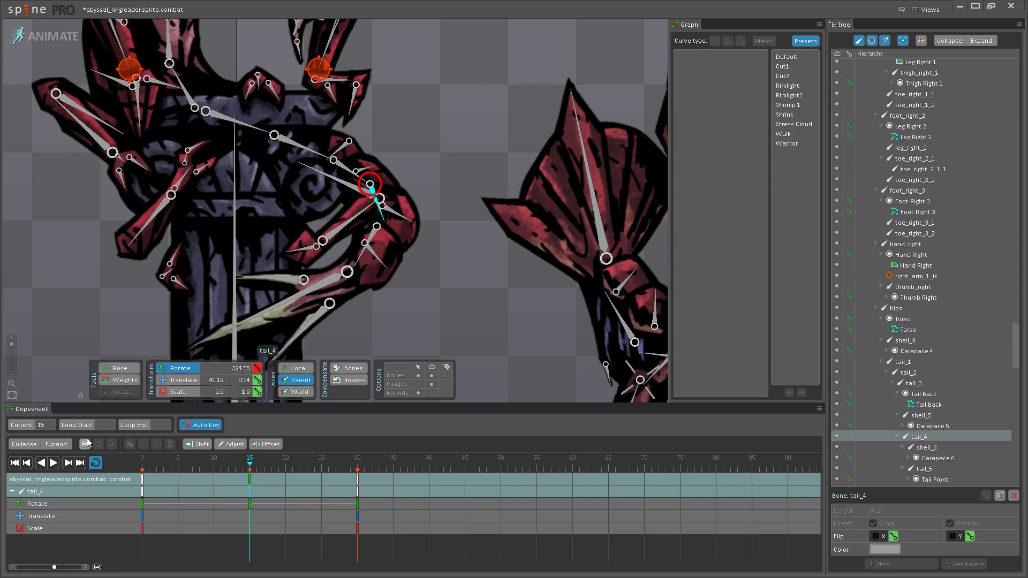
pyautogui.click(270, 309)
pyautogui.click(53, 463)
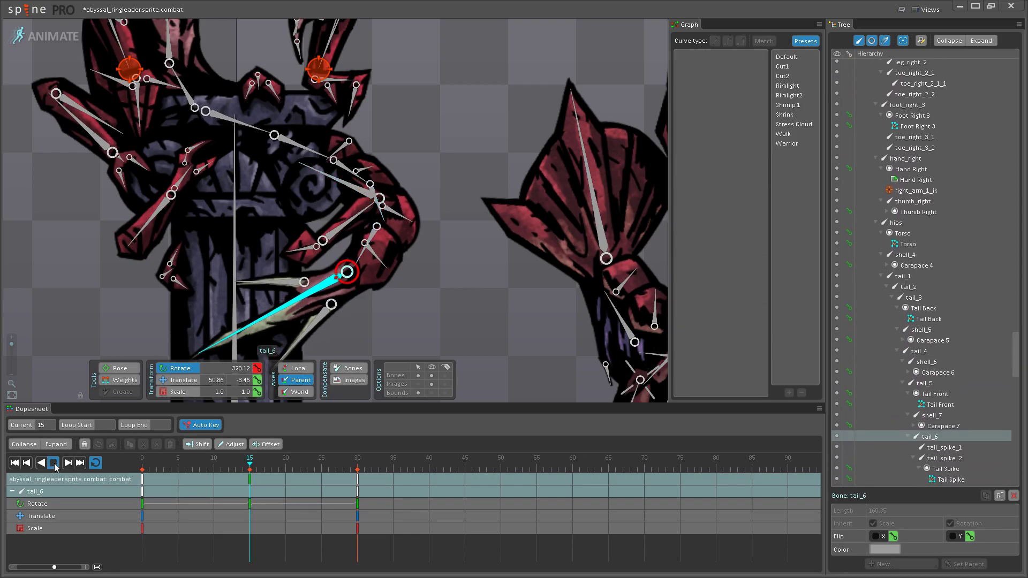
# - Hide the bones and examine the ringleader's looping combat motion beside the neighbouring creatures, ending at frame 0
pyautogui.scroll(-4, 349, 274)
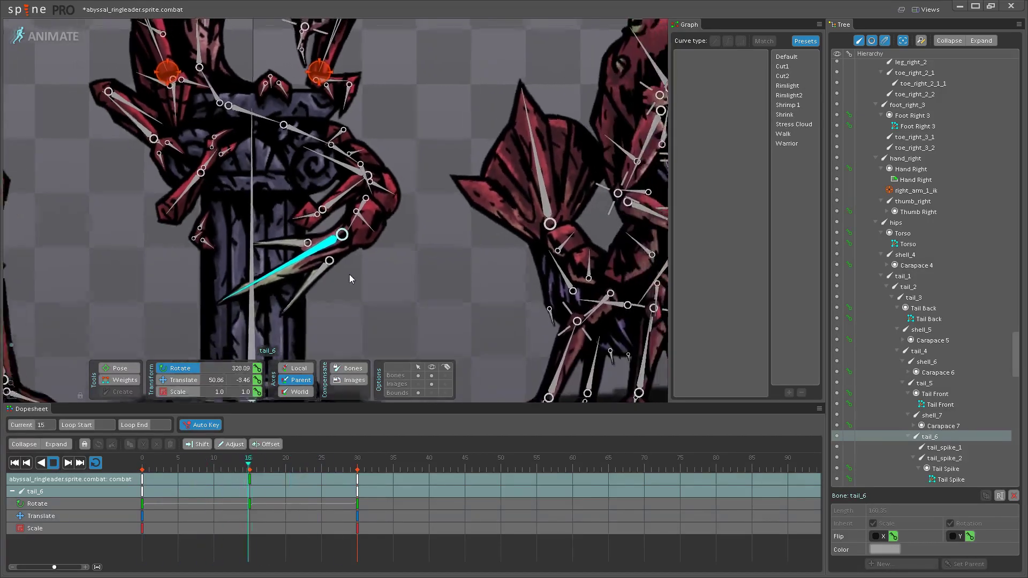
pyautogui.scroll(3, 353, 258)
pyautogui.click(432, 375)
pyautogui.scroll(-3, 432, 298)
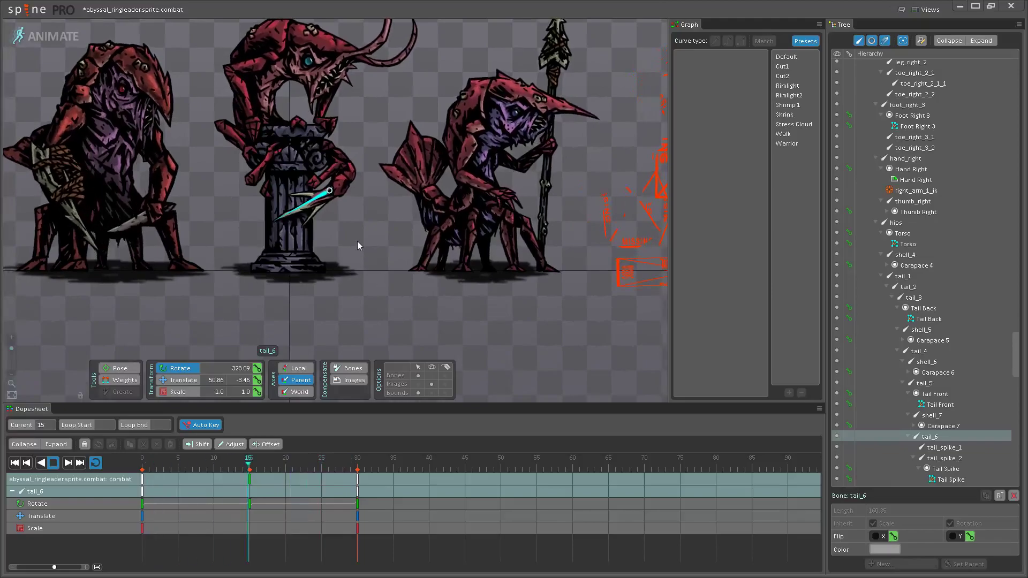
pyautogui.scroll(2, 343, 234)
pyautogui.scroll(2, 336, 230)
pyautogui.press('space')
pyautogui.moveTo(369, 229); pyautogui.dragTo(365, 337)
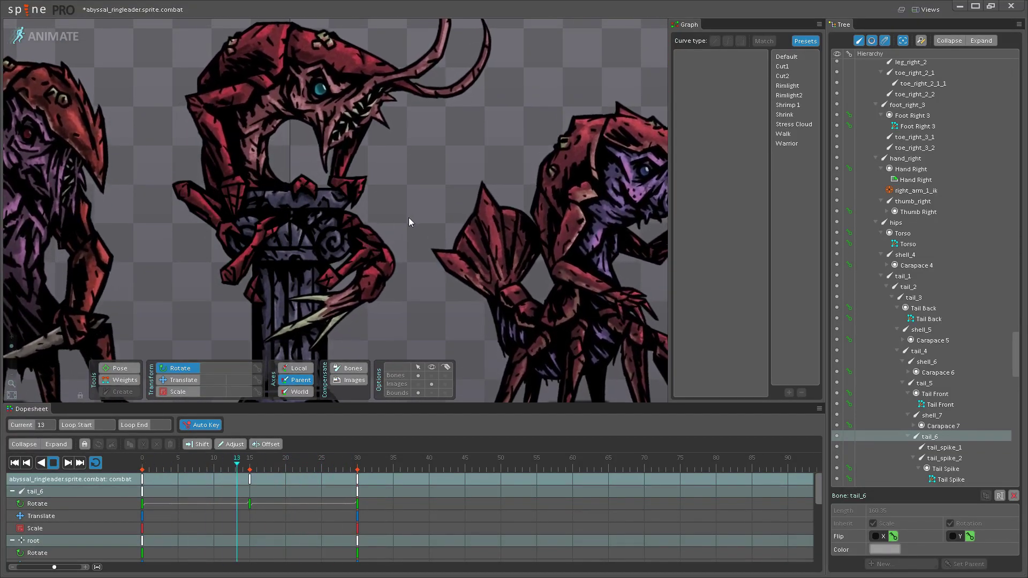
pyautogui.scroll(2, 394, 296)
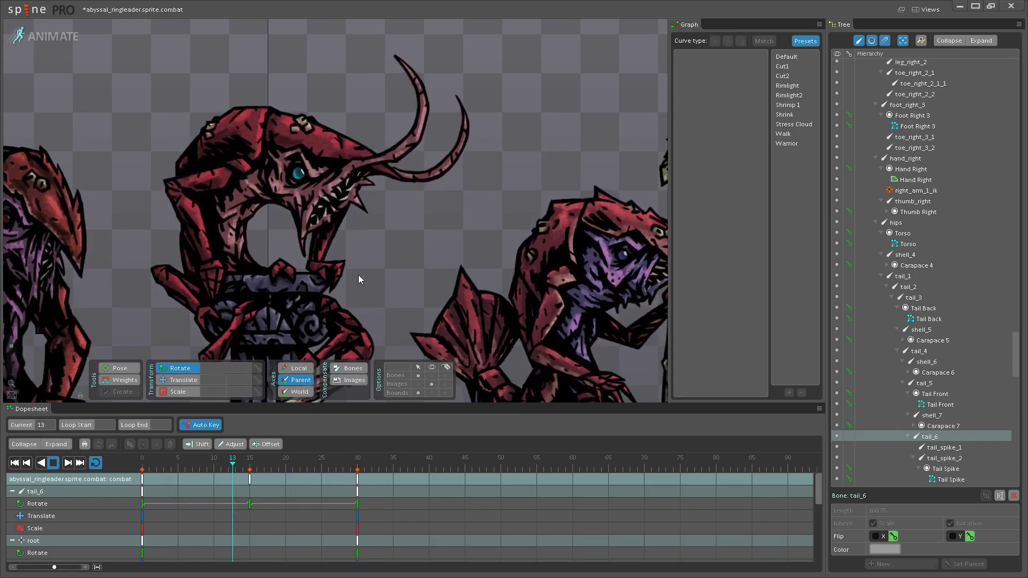
pyautogui.scroll(-2, 329, 280)
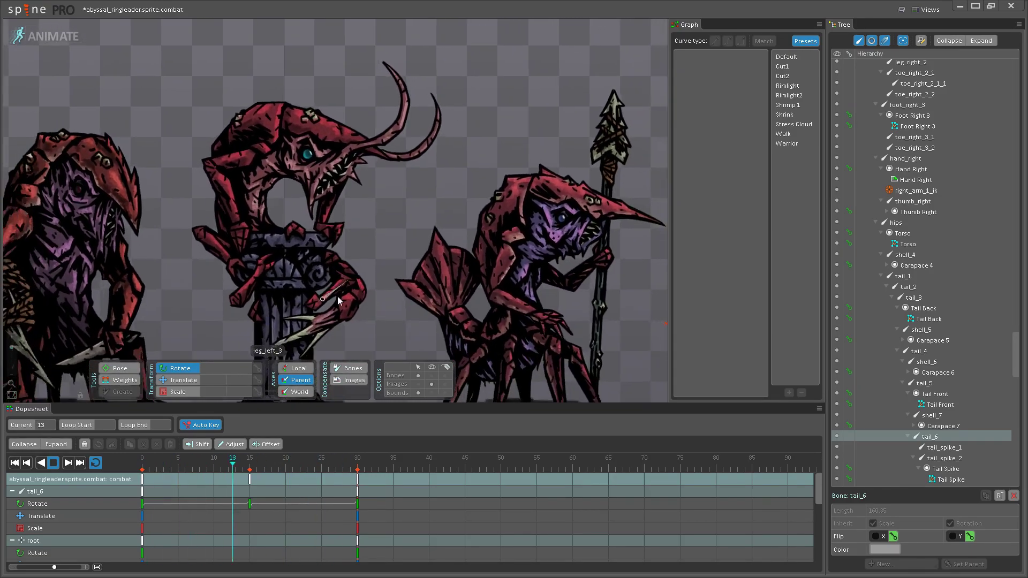
pyautogui.scroll(-2, 352, 281)
pyautogui.moveTo(352, 282); pyautogui.dragTo(387, 296)
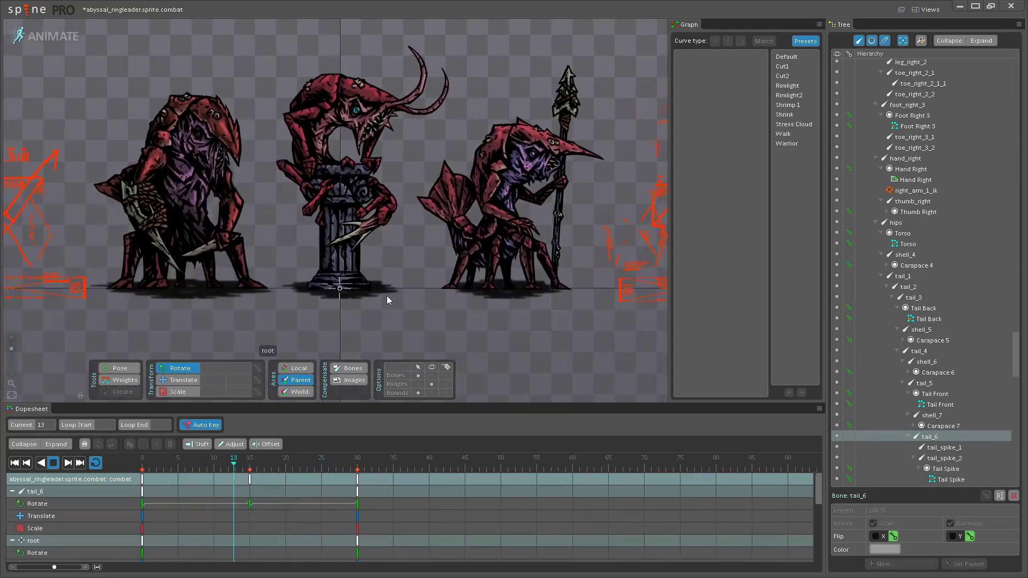
pyautogui.moveTo(214, 458); pyautogui.dragTo(123, 468)
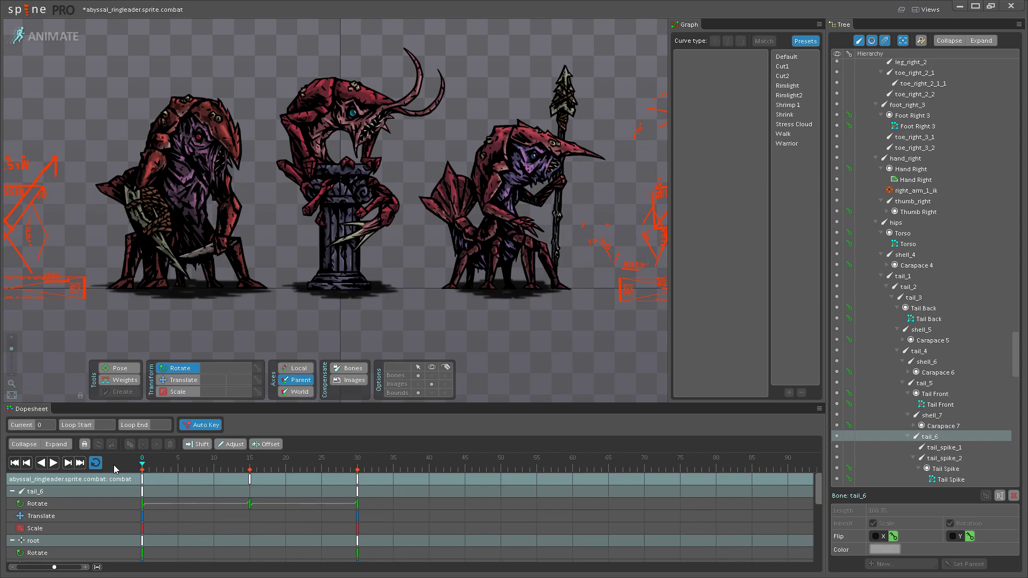
# - Uncurl the tail further at frame 15, rotating tail_5 to about 315.60, tail_4 to about 326.15 and tail_3 to about 357.74
pyautogui.click(249, 458)
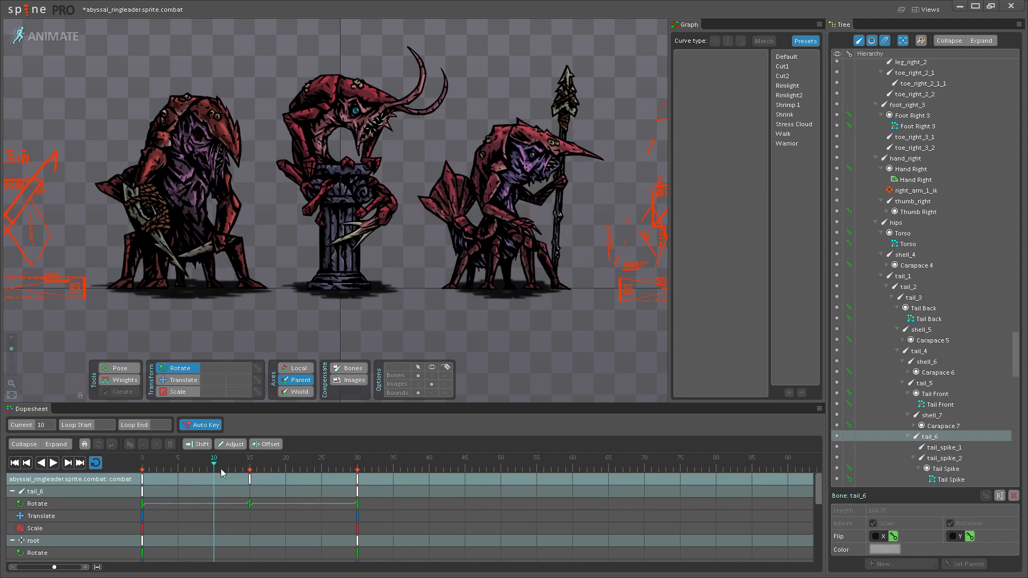
pyautogui.scroll(2, 367, 230)
pyautogui.scroll(5, 367, 229)
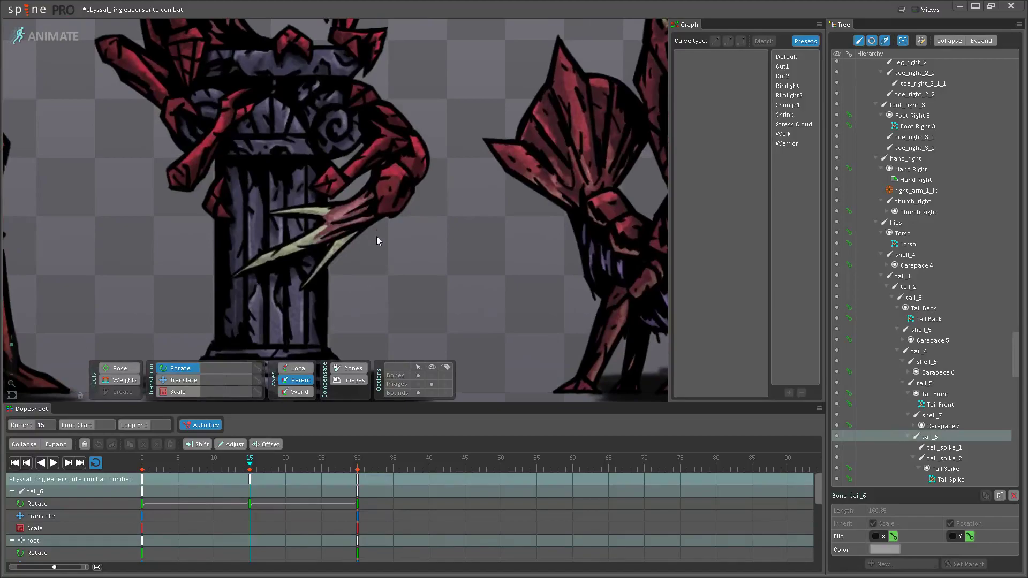
pyautogui.click(381, 209)
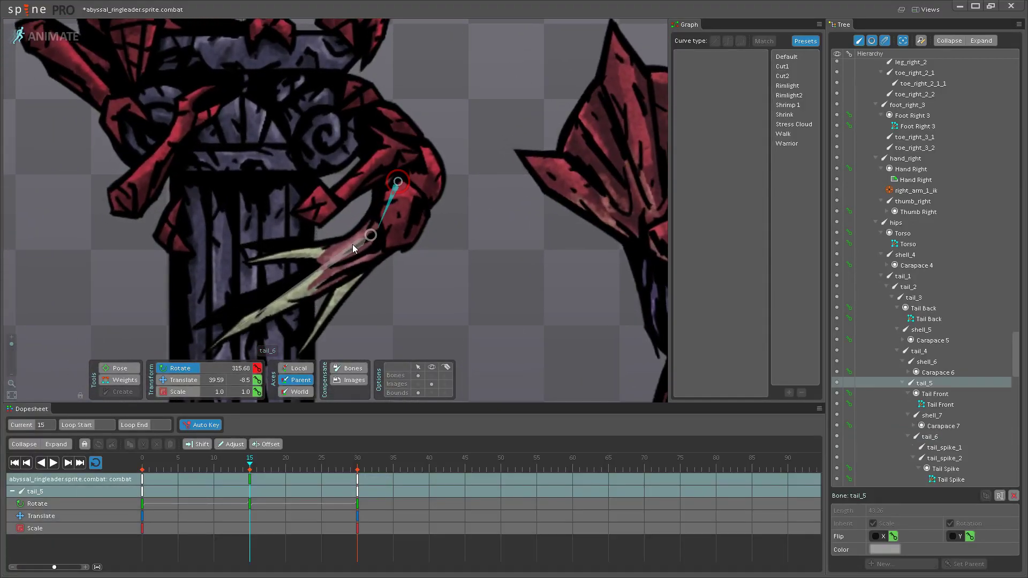
pyautogui.click(398, 168)
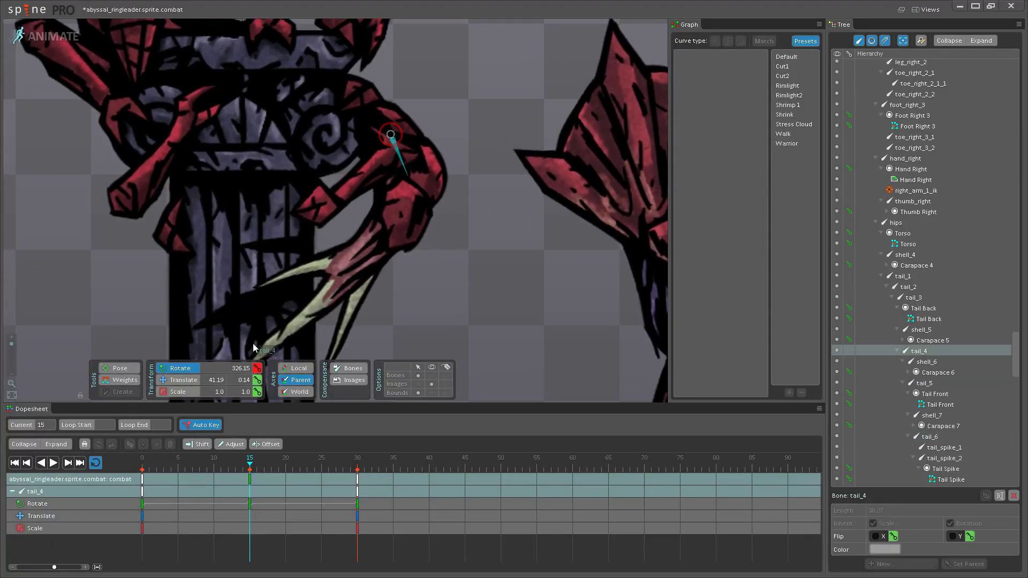
pyautogui.click(54, 467)
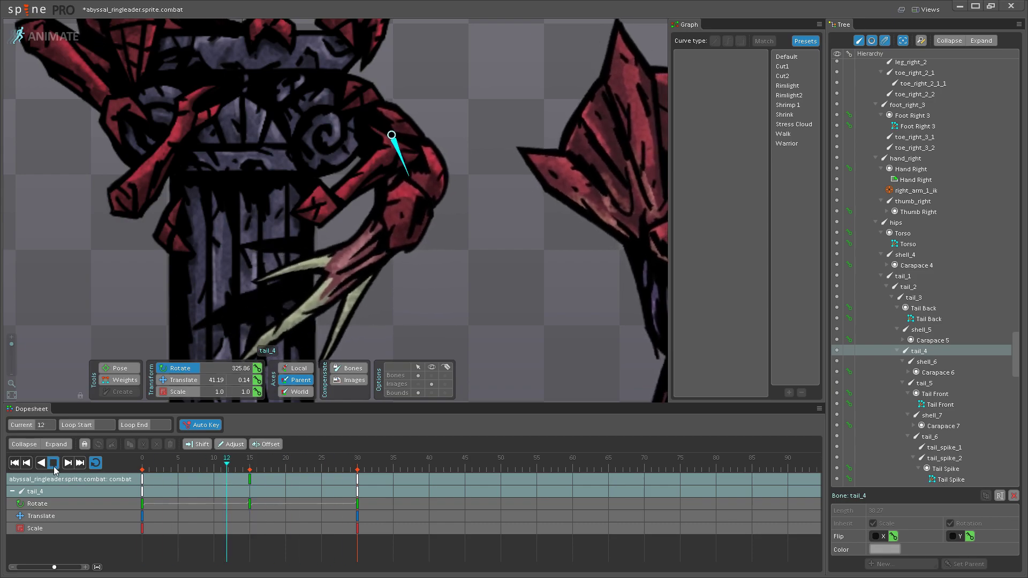
pyautogui.moveTo(238, 464)
pyautogui.mouseDown()
pyautogui.moveTo(266, 463)
pyautogui.moveTo(253, 464)
pyautogui.mouseUp()
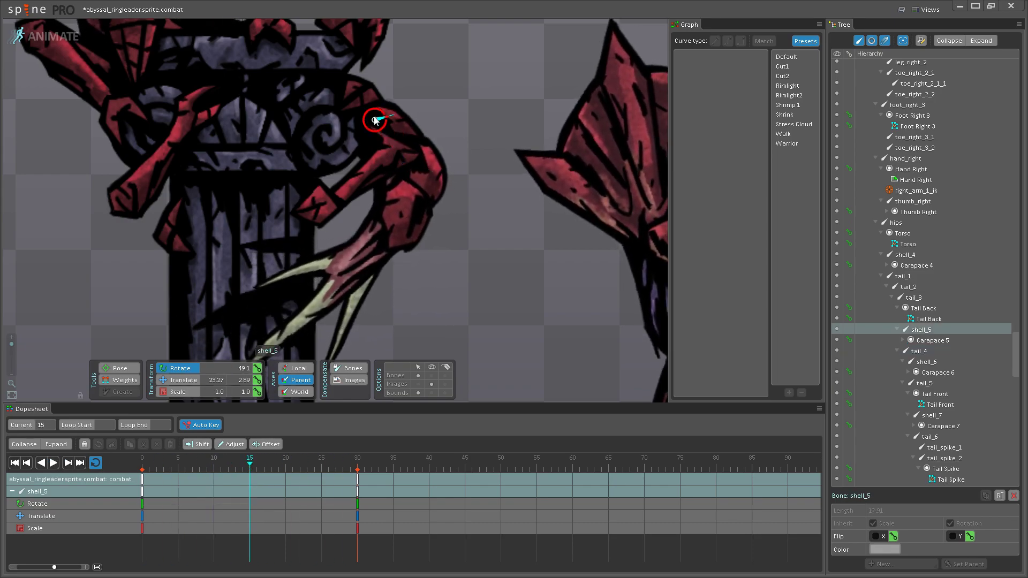
pyautogui.moveTo(361, 121); pyautogui.dragTo(389, 139)
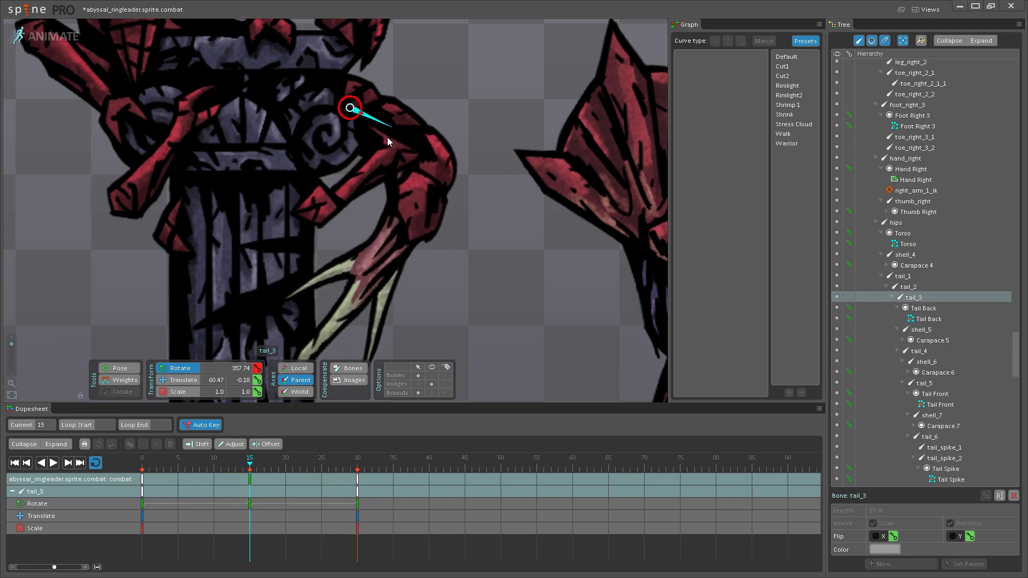
# - At frame 0, show the bones again and rotate tail_3 through tail_6 together to curl the tail end inward
pyautogui.moveTo(191, 464); pyautogui.dragTo(82, 448)
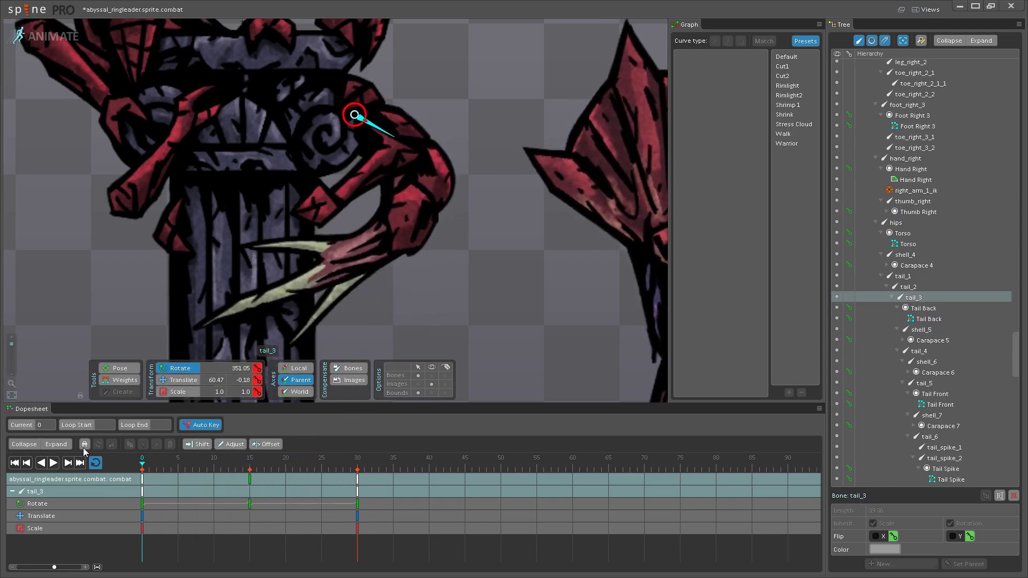
pyautogui.keyDown('ctrl'); pyautogui.click(405, 160); pyautogui.keyUp('ctrl')
pyautogui.keyDown('ctrl'); pyautogui.click(399, 206); pyautogui.keyUp('ctrl')
pyautogui.keyDown('ctrl'); pyautogui.click(373, 237); pyautogui.keyUp('ctrl')
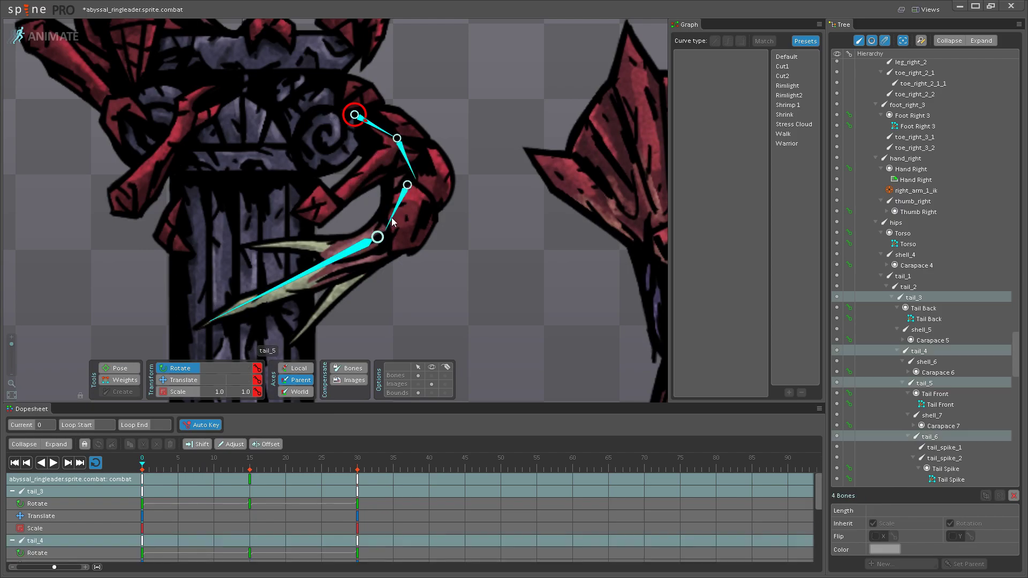
pyautogui.click(431, 375)
pyautogui.moveTo(348, 253); pyautogui.dragTo(325, 257)
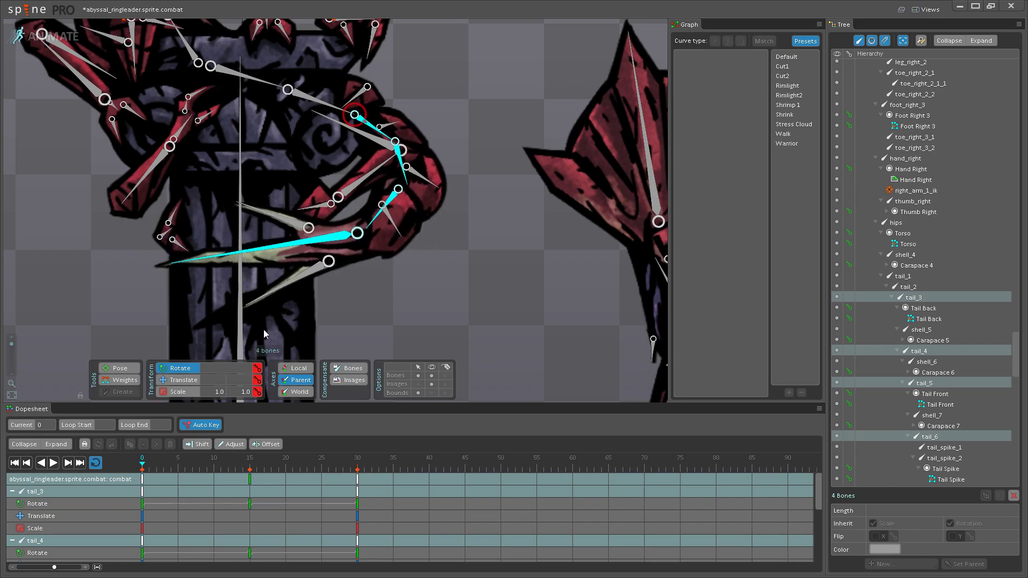
# - Copy the frame 0 keys of tail_3 through tail_6 to frame 30 and play back the loop
pyautogui.hotkey('ctrl', 'c')
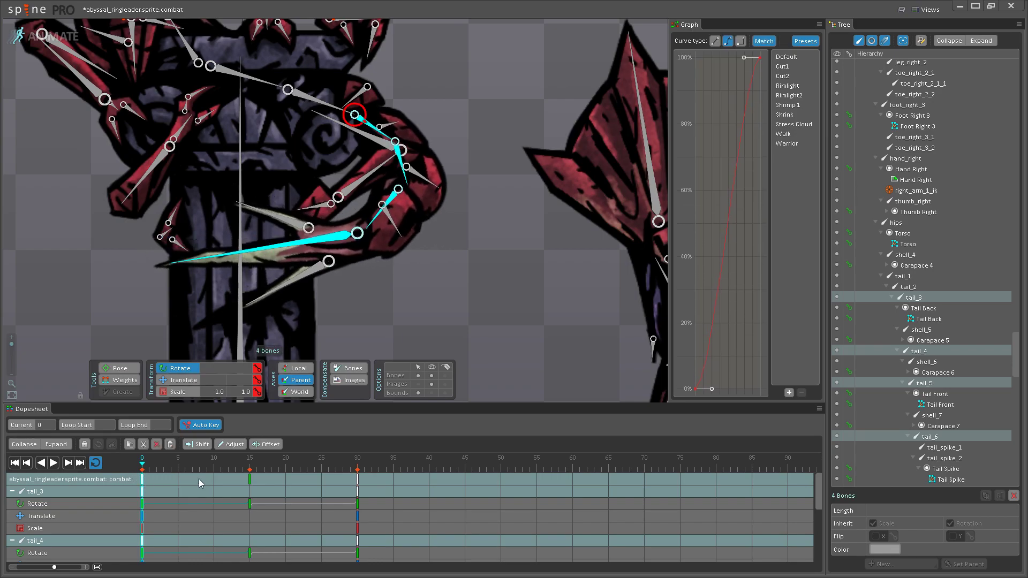
pyautogui.click(360, 478)
pyautogui.click(53, 463)
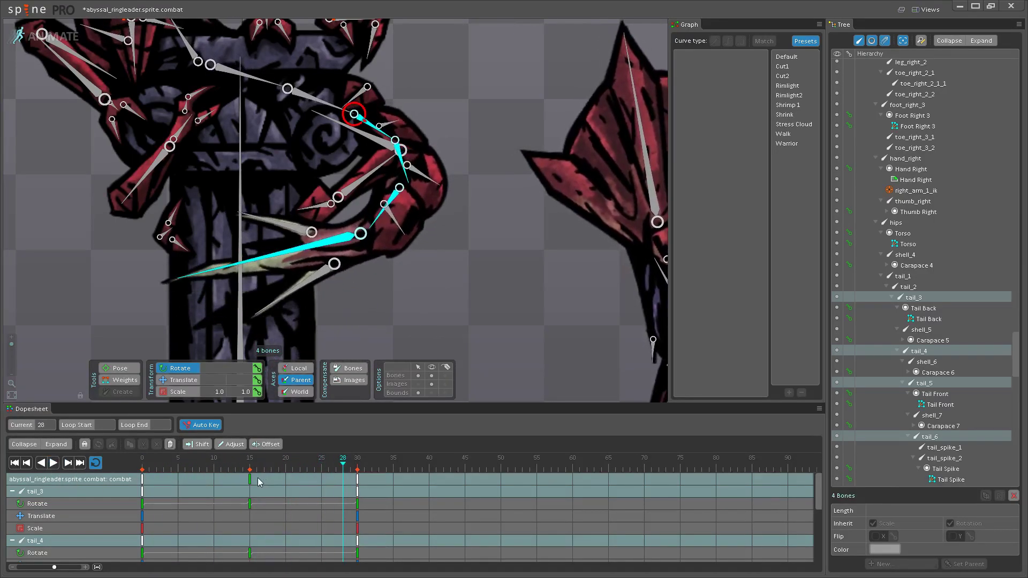
# - Rotate tail_3 through tail_6 together slightly at frame 15, and review the playing loop with the bones hidden
pyautogui.click(250, 477)
pyautogui.moveTo(323, 278); pyautogui.dragTo(327, 274)
pyautogui.click(55, 463)
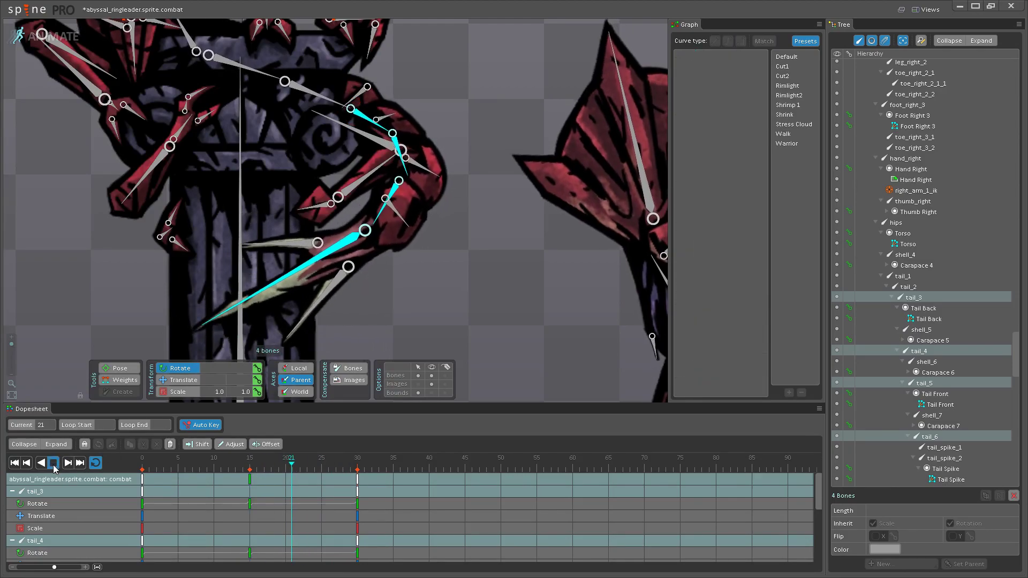
pyautogui.scroll(-10, 346, 269)
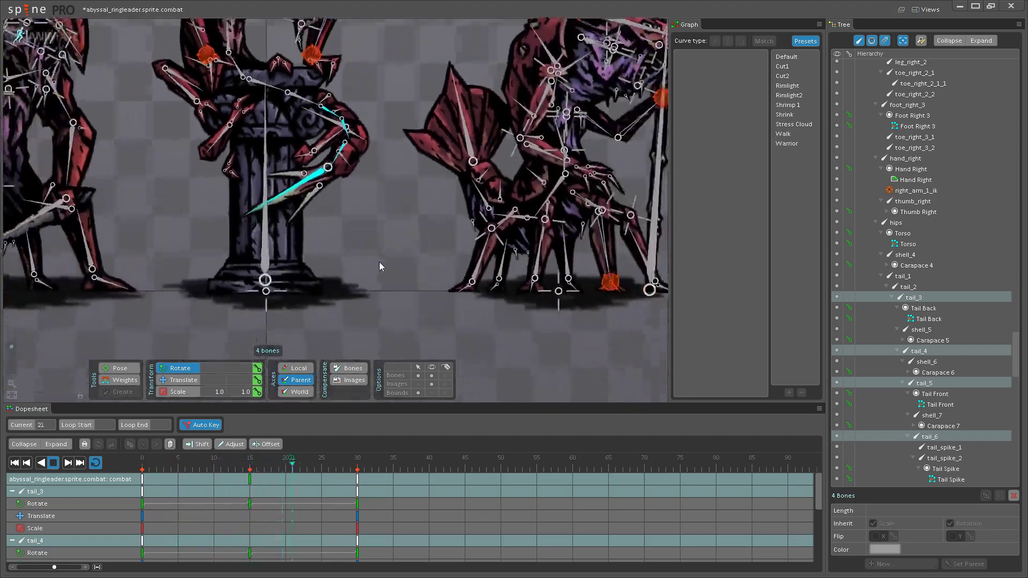
pyautogui.click(432, 376)
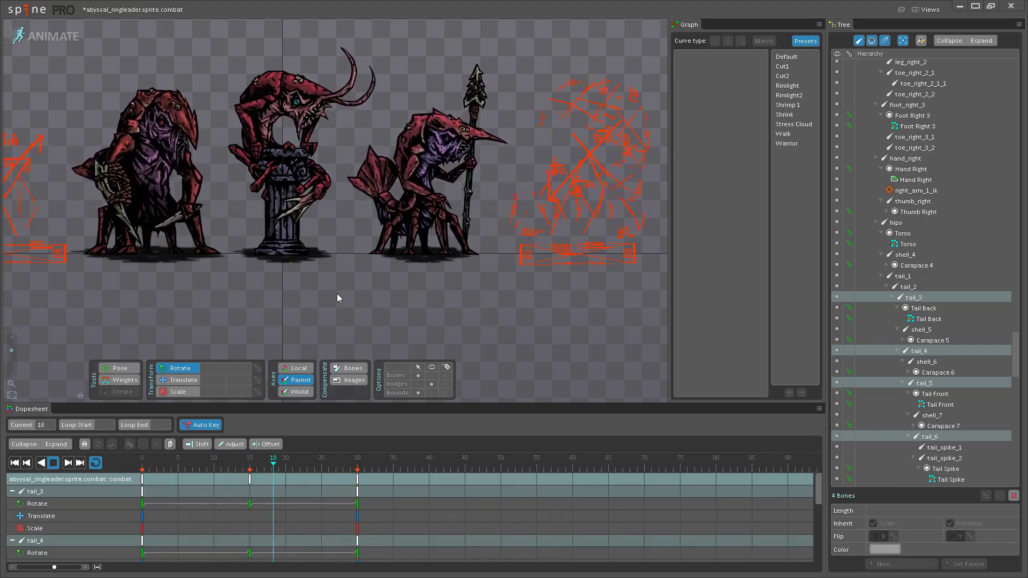
# - Examine the playing combat loop up close and beside the other creatures, checking the ringleader's tail, torso and head motion
pyautogui.scroll(5, 331, 276)
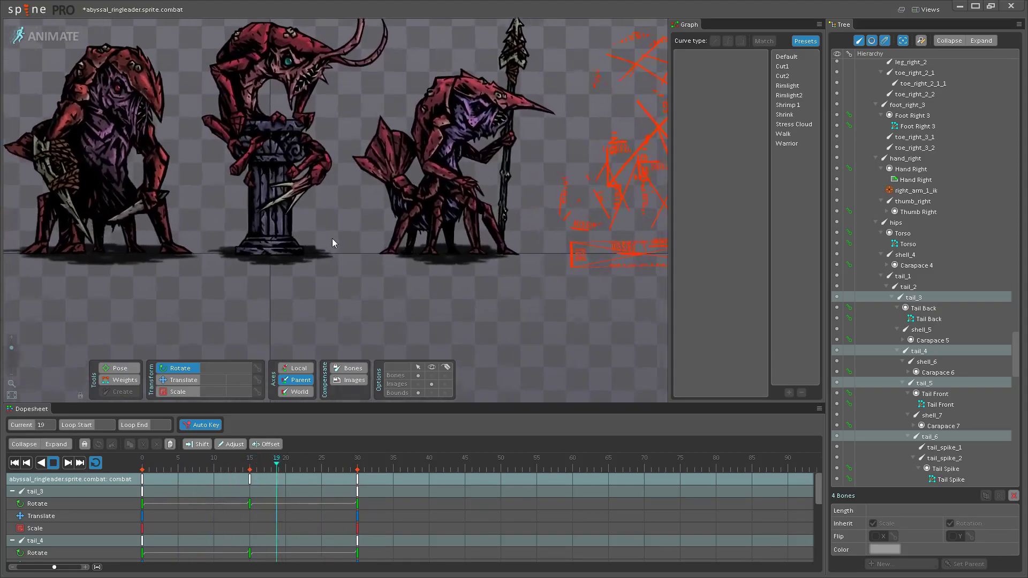
pyautogui.scroll(5, 370, 268)
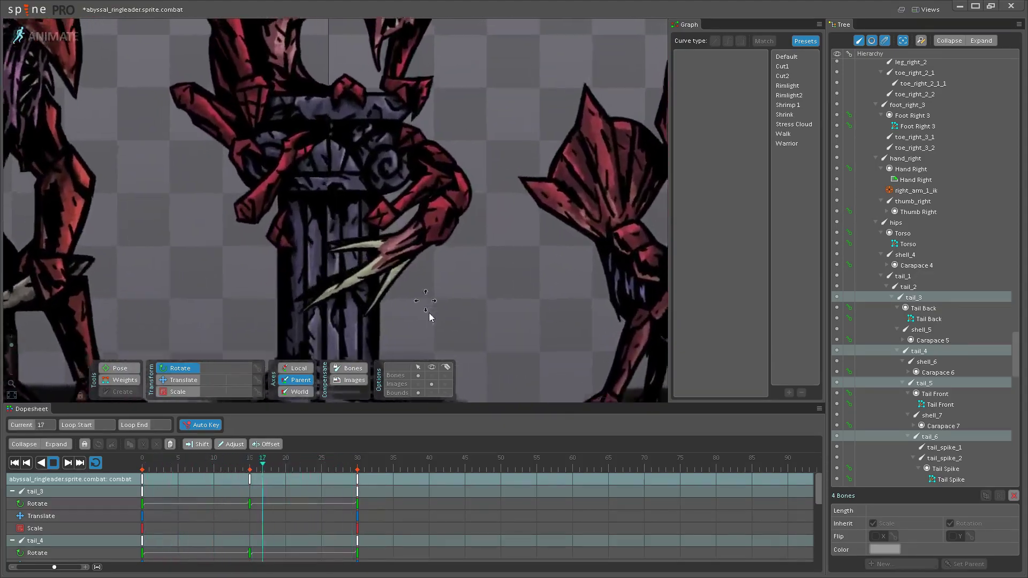
pyautogui.scroll(-1, 439, 335)
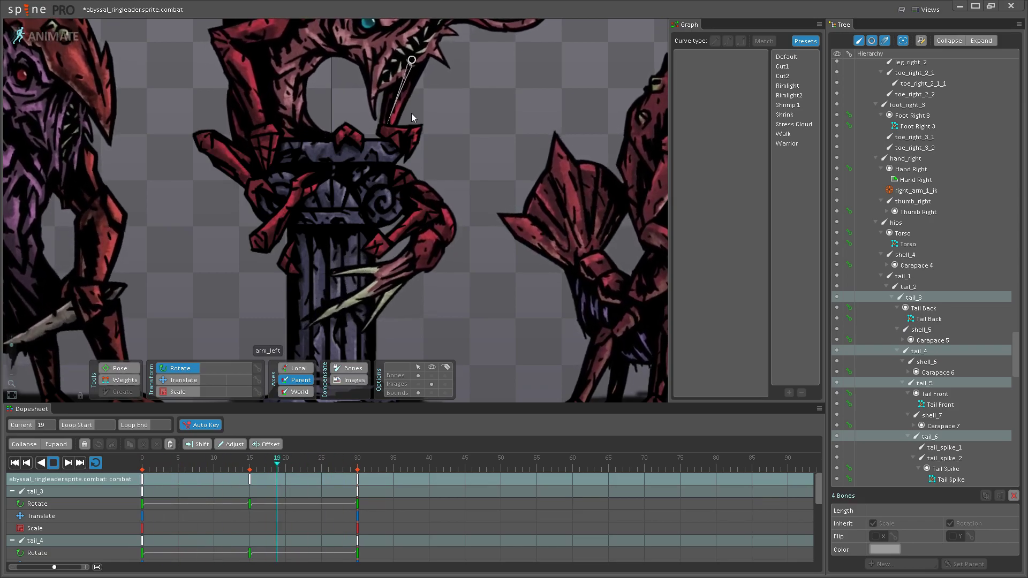
pyautogui.scroll(-1, 402, 239)
pyautogui.scroll(-3, 402, 239)
pyautogui.scroll(4, 403, 309)
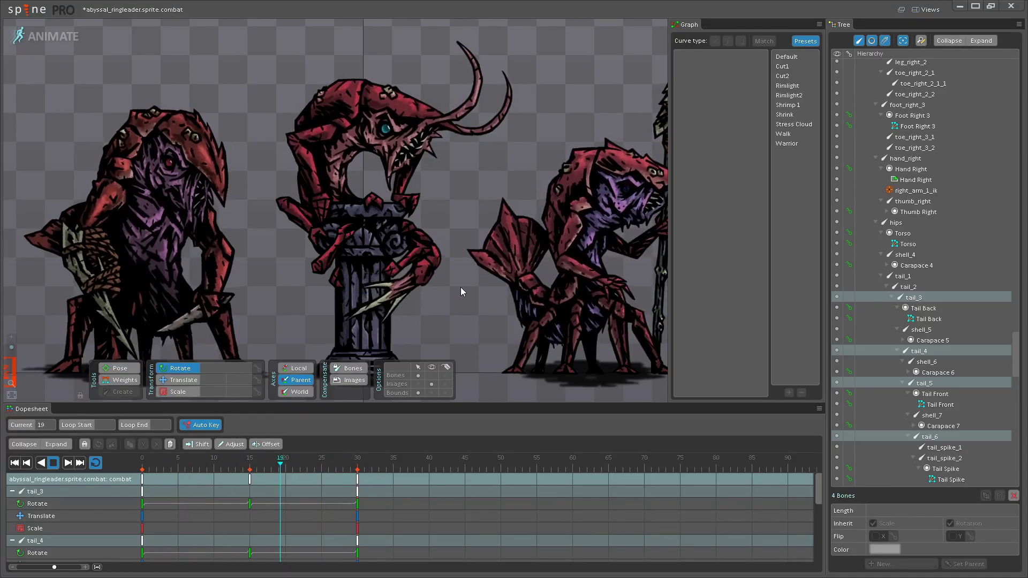
pyautogui.scroll(3, 460, 296)
pyautogui.scroll(1, 462, 297)
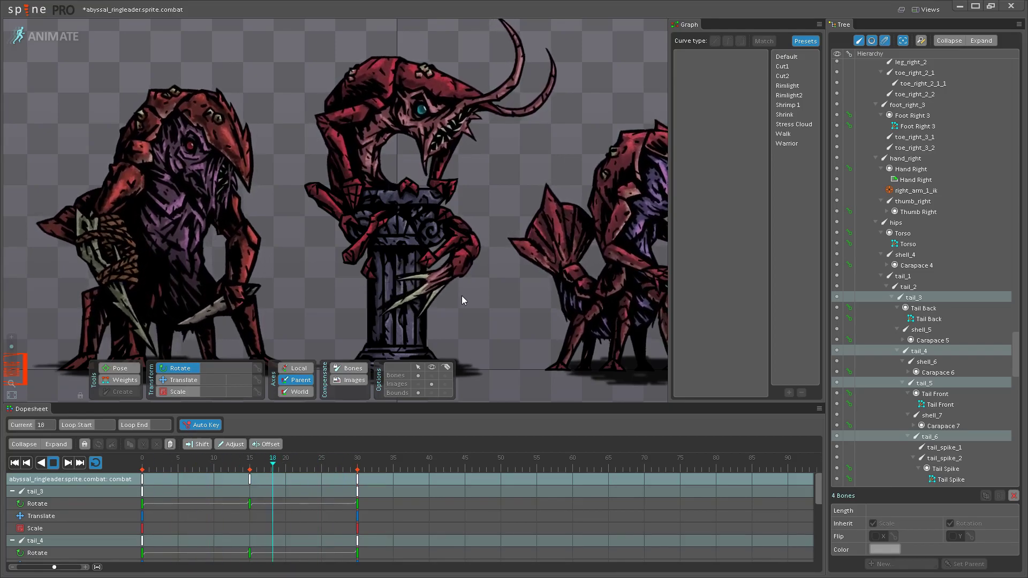
pyautogui.scroll(-1, 467, 310)
pyautogui.moveTo(440, 314); pyautogui.dragTo(484, 292)
pyautogui.scroll(1, 480, 282)
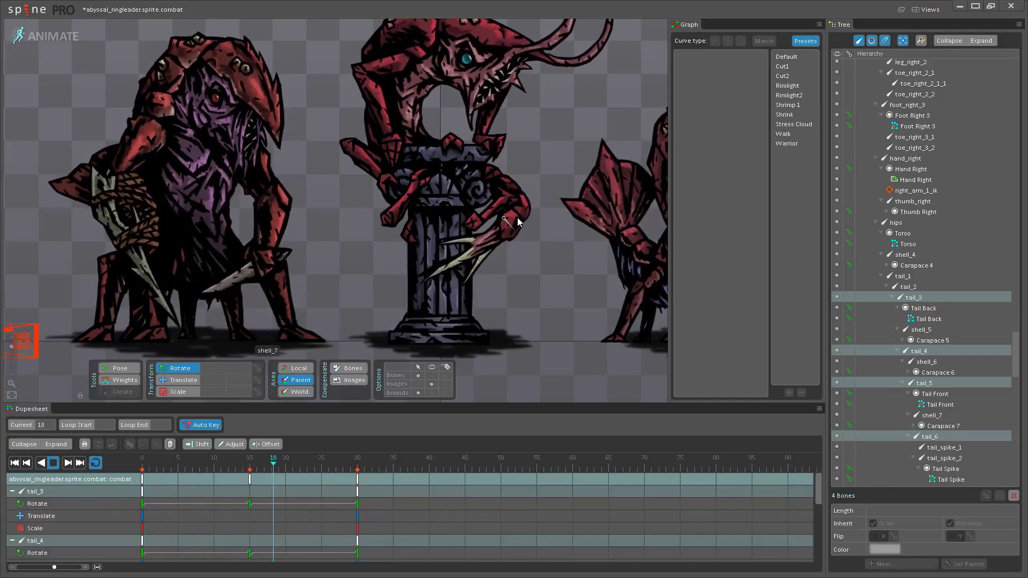
pyautogui.moveTo(525, 188); pyautogui.dragTo(510, 226)
pyautogui.scroll(1, 510, 226)
pyautogui.scroll(2, 507, 228)
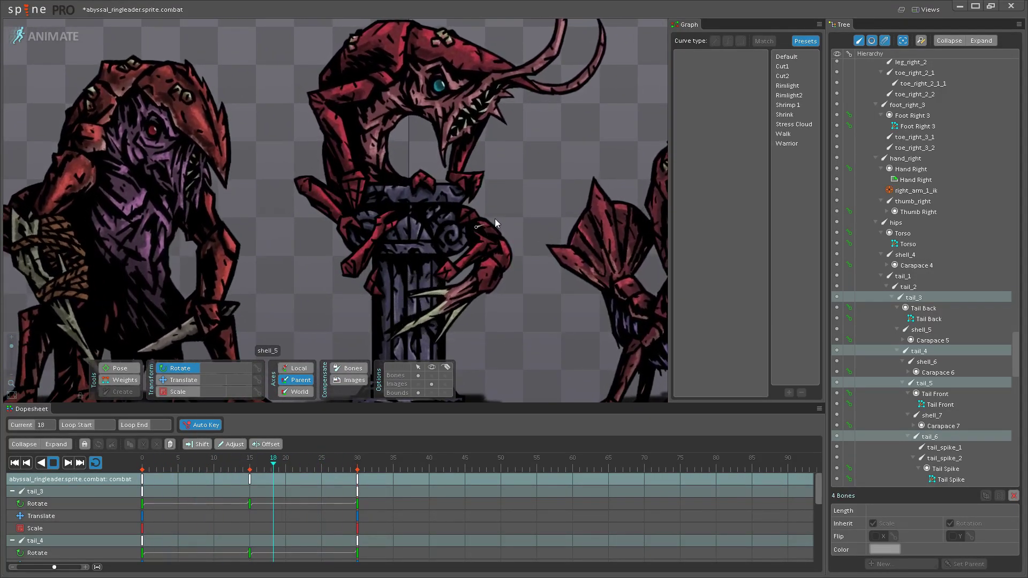
pyautogui.moveTo(474, 216); pyautogui.dragTo(481, 301)
pyautogui.scroll(3, 456, 247)
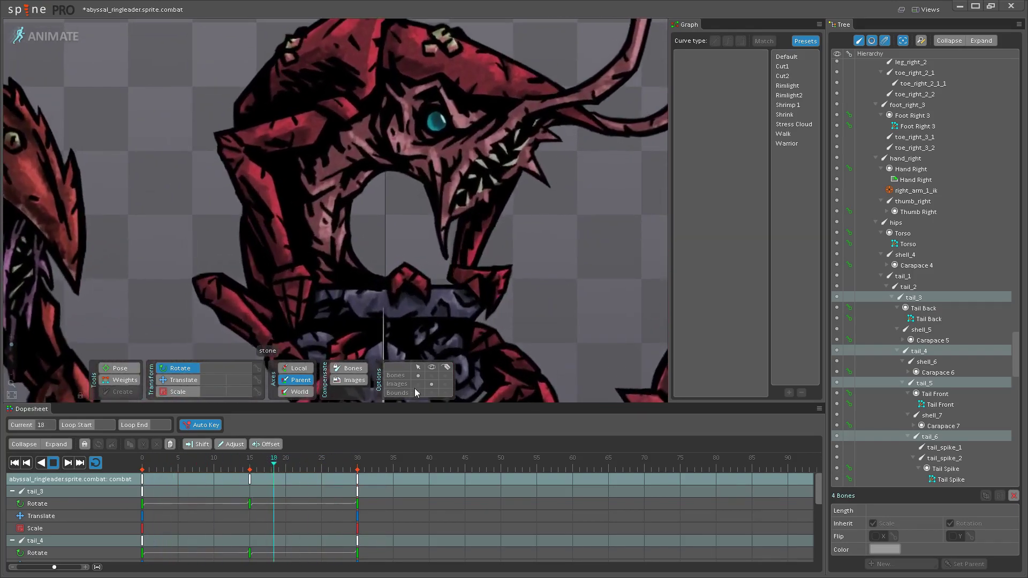
# - Show the bones and try to offset the looping keys of torso_1, torso_2 and neck together by 7 frames, previewing the playback
pyautogui.click(432, 376)
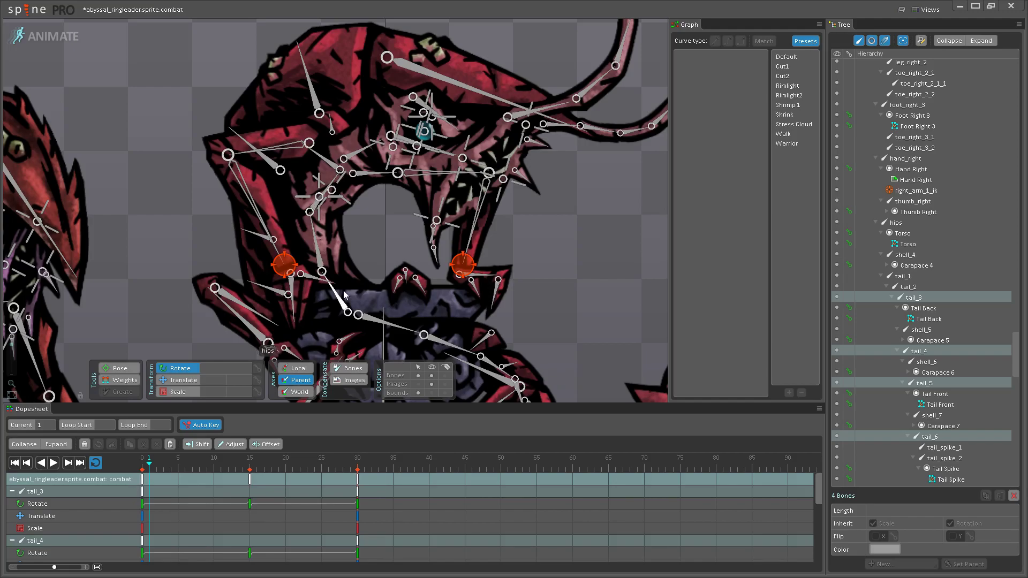
pyautogui.click(322, 254)
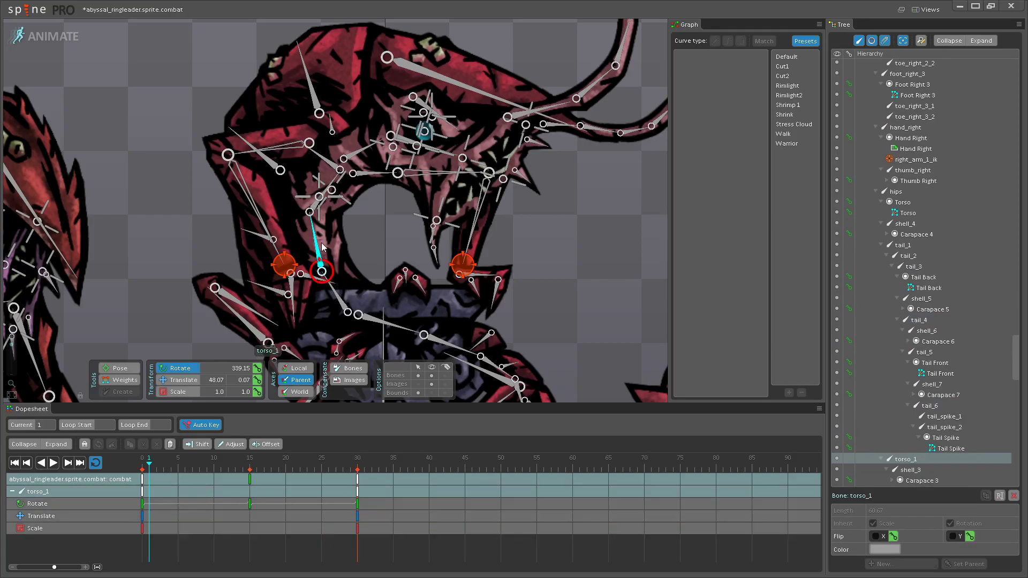
pyautogui.keyDown('ctrl'); pyautogui.click(320, 197); pyautogui.keyUp('ctrl')
pyautogui.click(313, 211)
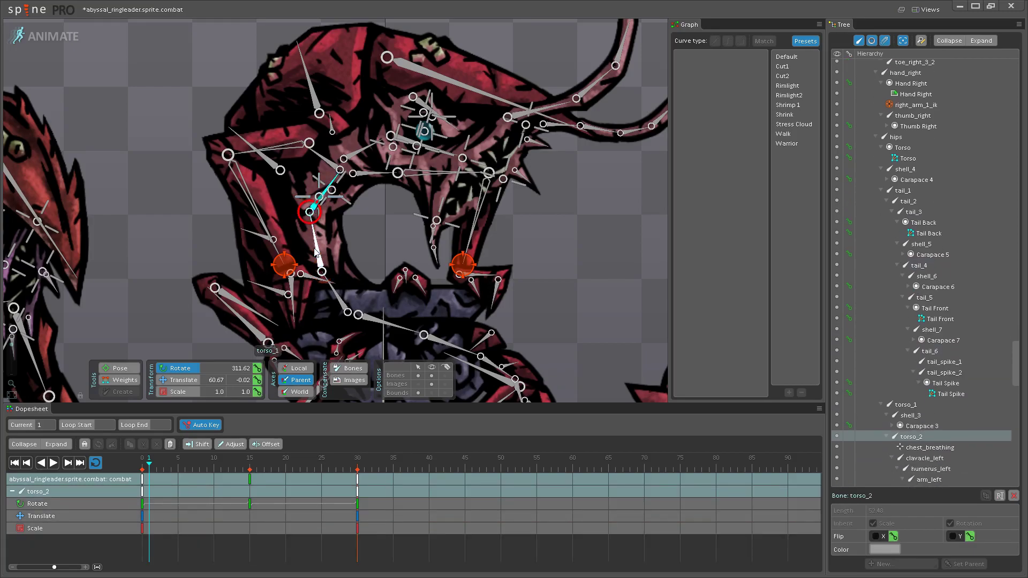
pyautogui.keyDown('ctrl'); pyautogui.click(316, 250); pyautogui.keyUp('ctrl')
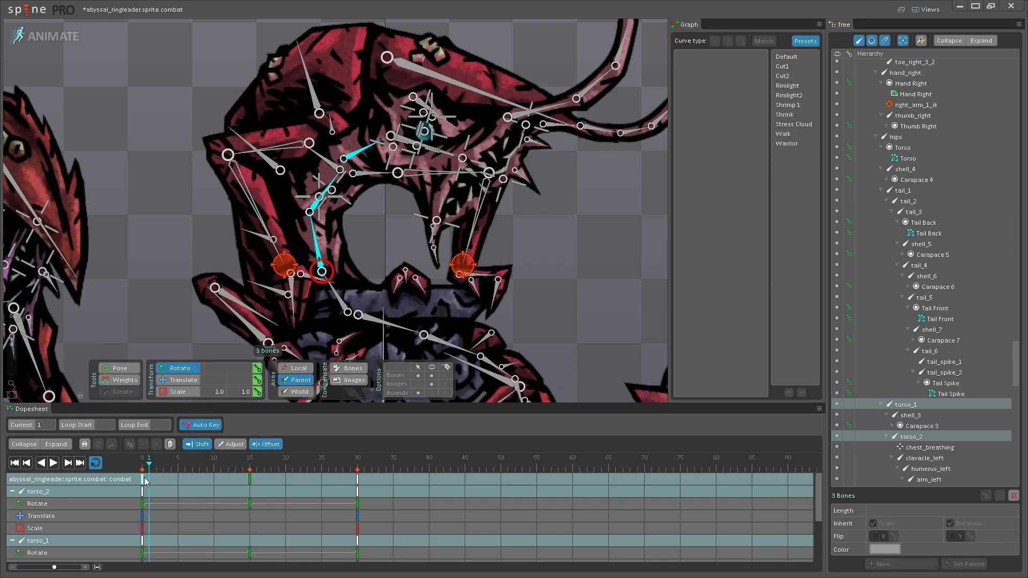
pyautogui.moveTo(146, 480); pyautogui.dragTo(193, 479)
pyautogui.click(53, 463)
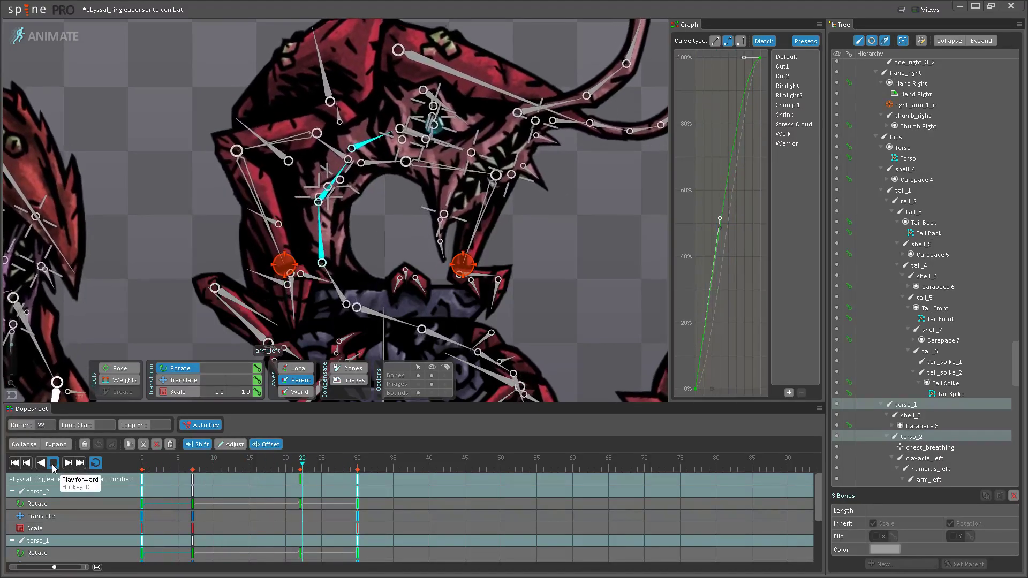
pyautogui.click(53, 463)
# - Try to offset the neck keys by 4 more frames, preview the loop and undo that offset
pyautogui.click(367, 152)
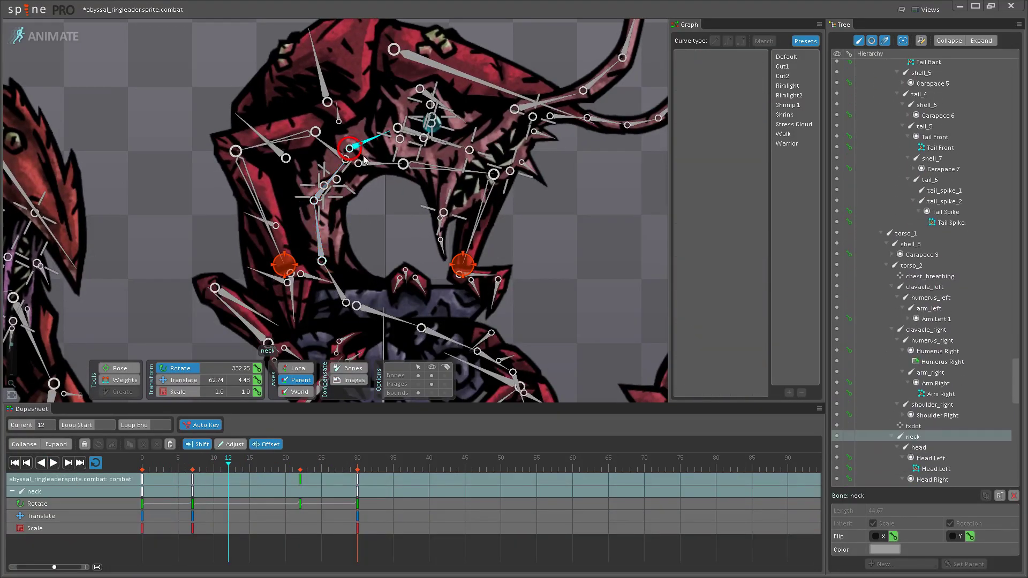
pyautogui.moveTo(142, 480); pyautogui.dragTo(173, 479)
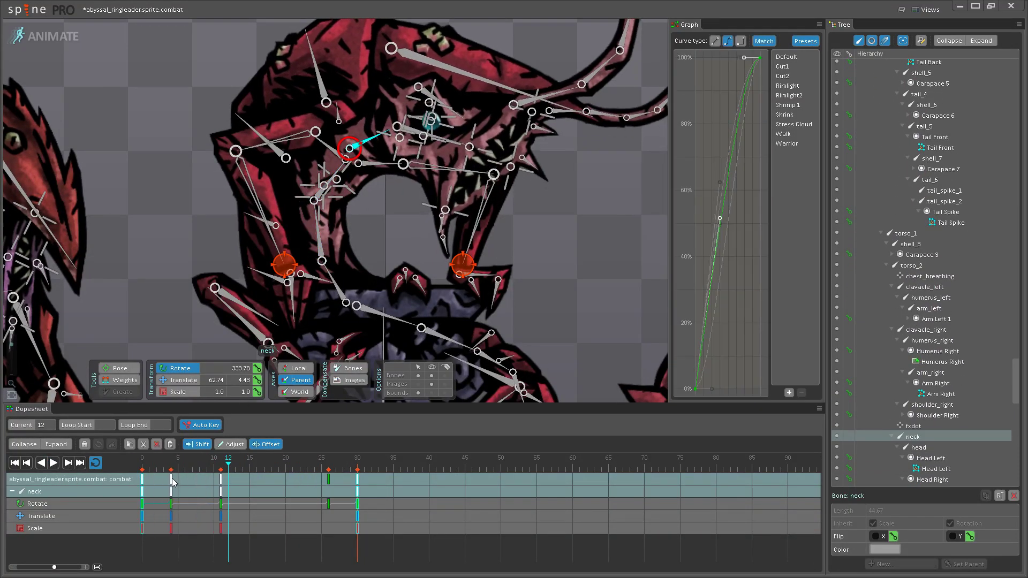
pyautogui.click(54, 463)
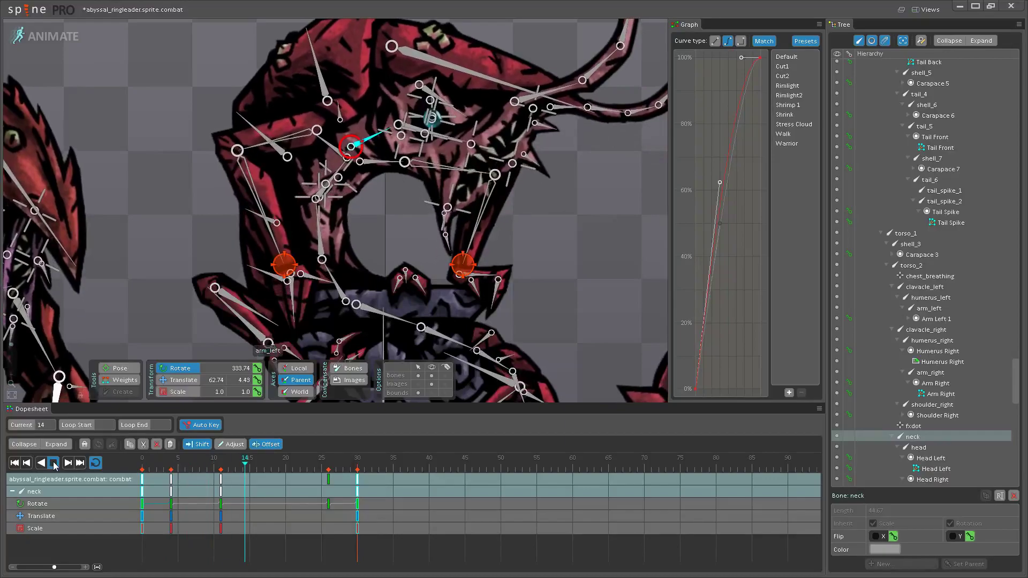
pyautogui.hotkey('ctrl', 'z')
pyautogui.click(54, 463)
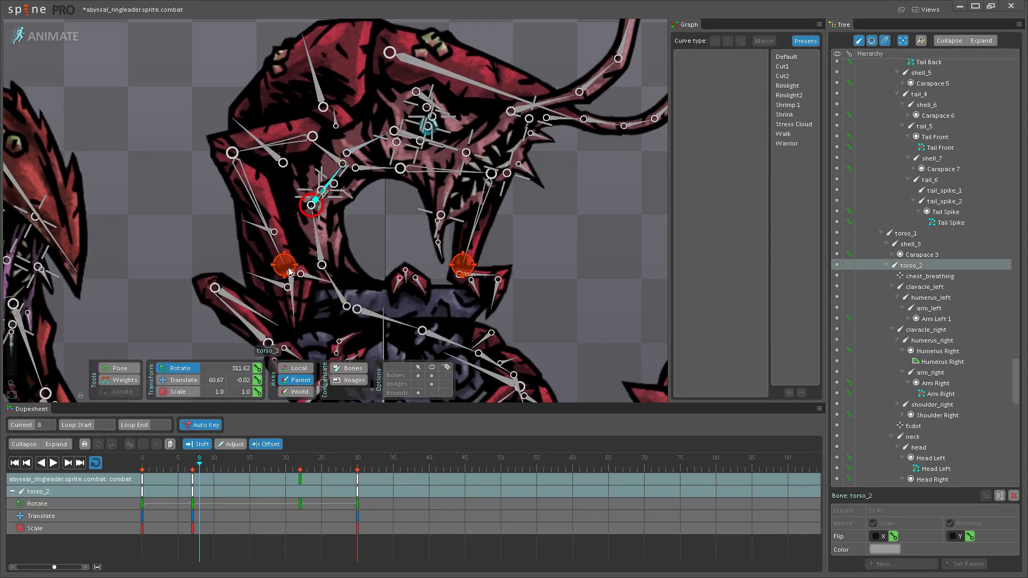
# - Preview a further 6-frame offset of the torso_2 keys, then undo it together with the earlier 7-frame offset
pyautogui.click(54, 464)
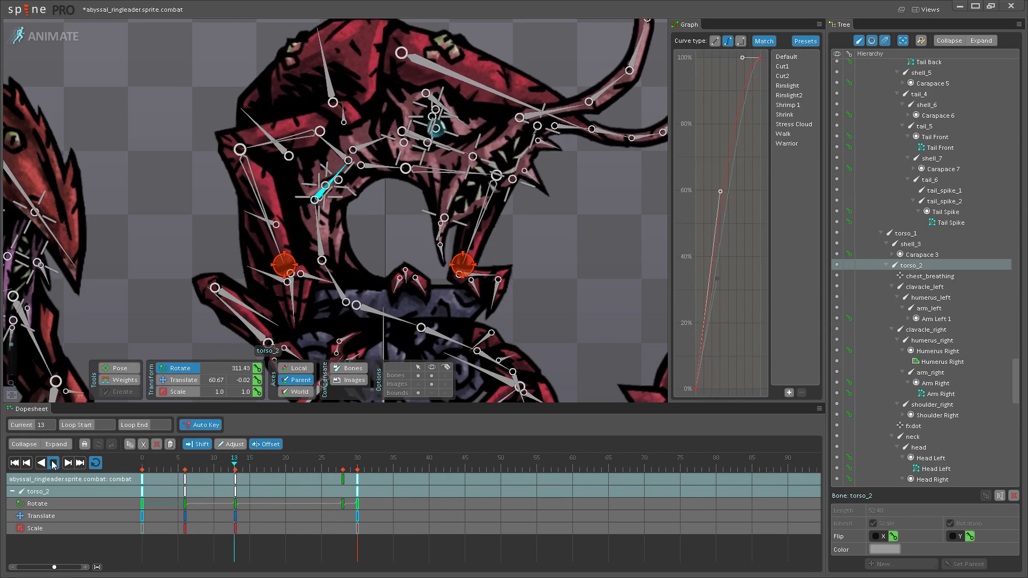
pyautogui.hotkey('ctrl', 'z')
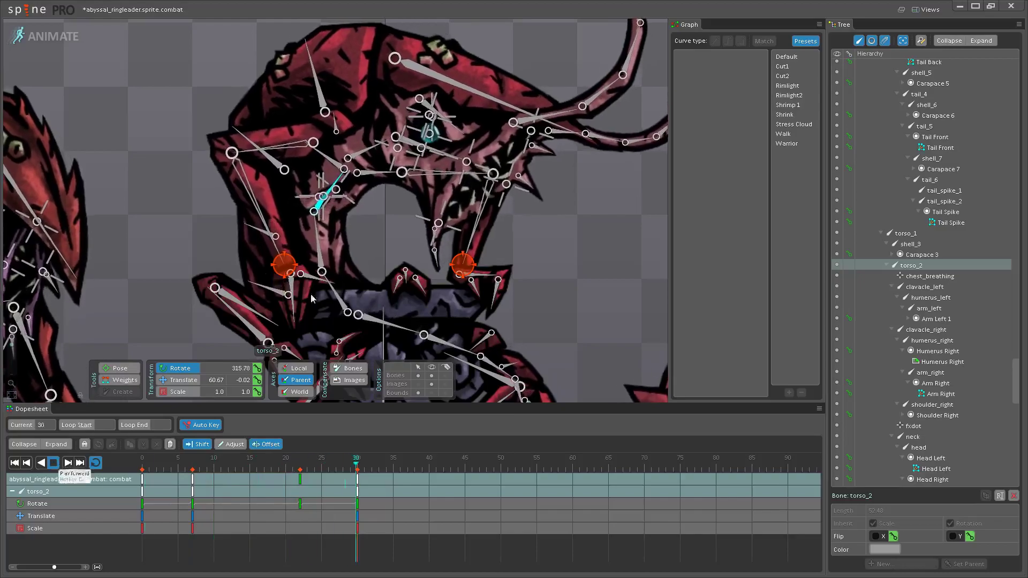
pyautogui.hotkey('ctrl', 'z')
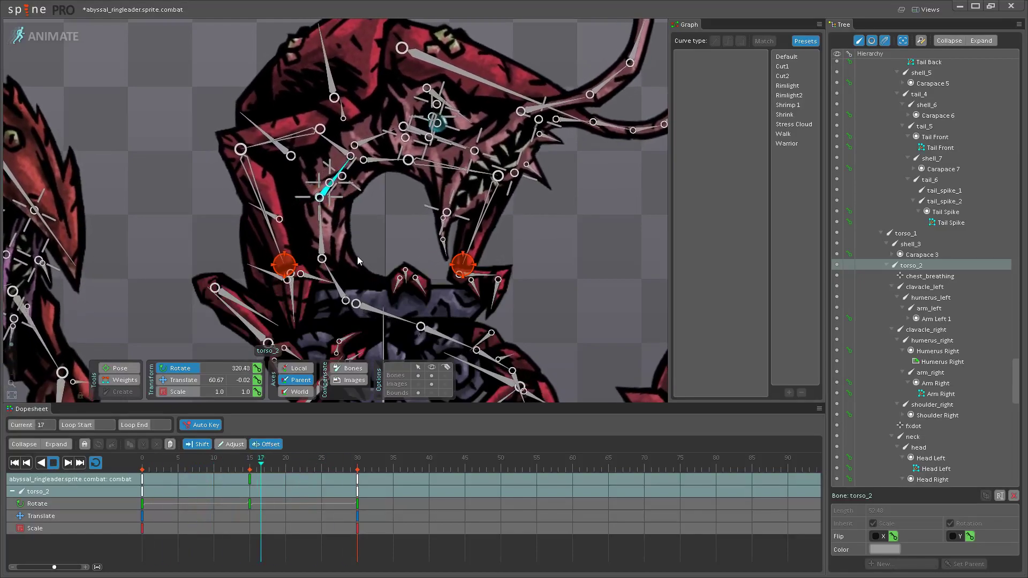
# - Preview the loop with the neck keys alone offset by 11 frames, then undo the offset and stop playback
pyautogui.click(53, 464)
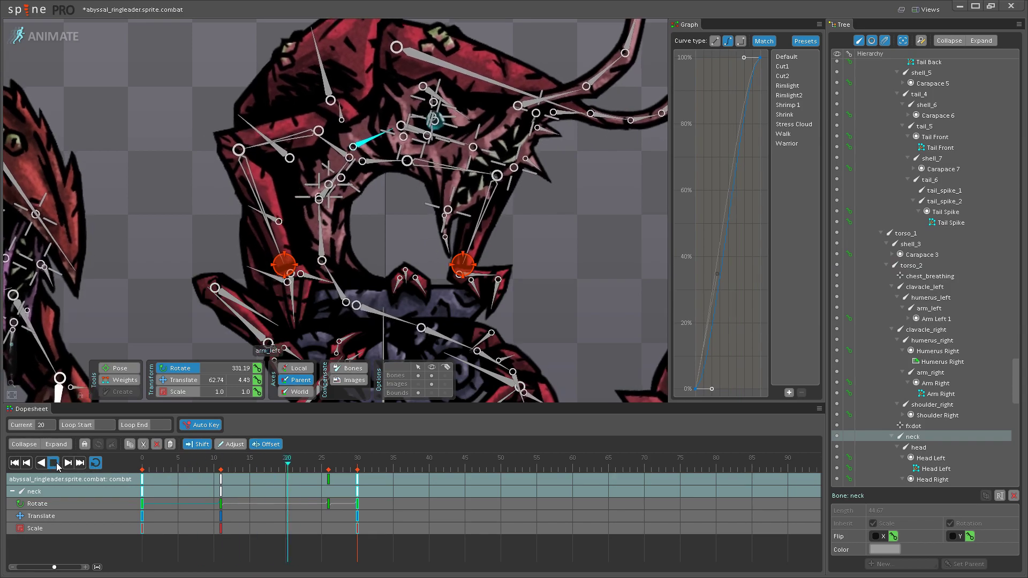
pyautogui.hotkey('ctrl', 'z')
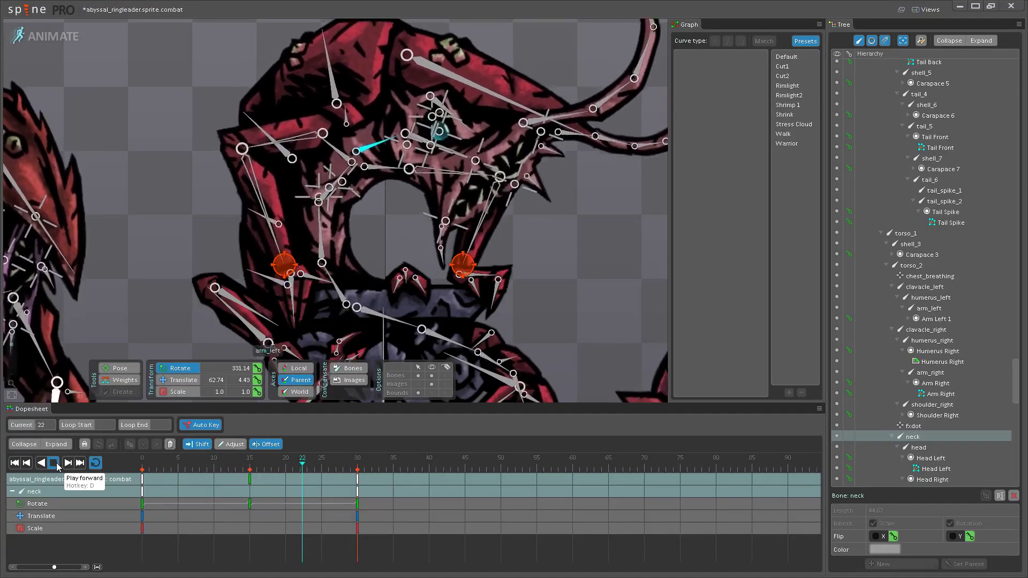
pyautogui.click(53, 463)
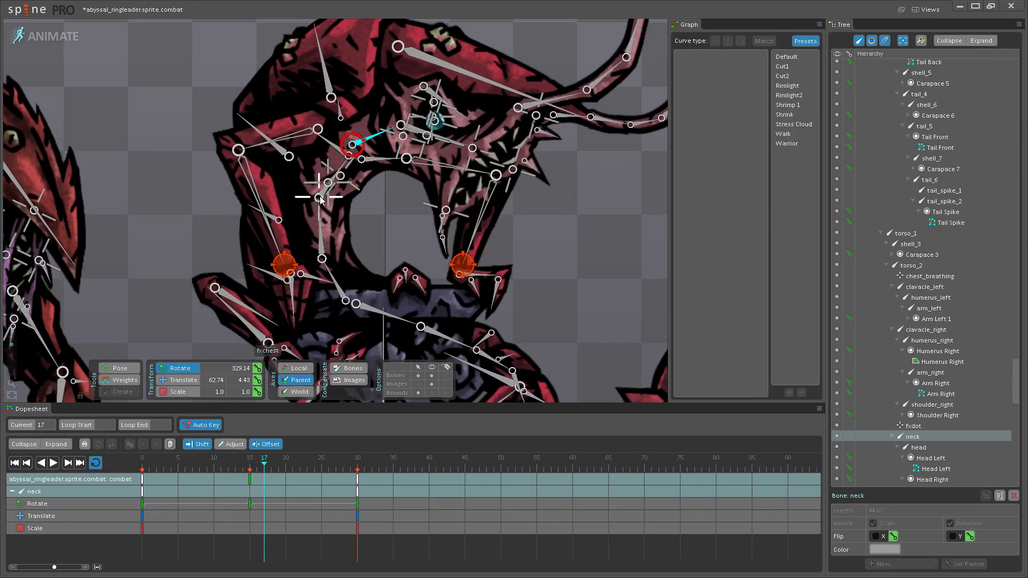
# - Offset the looping keys of torso_2 by 6 frames and review the playing loop with the bones hidden
pyautogui.scroll(5, 340, 170)
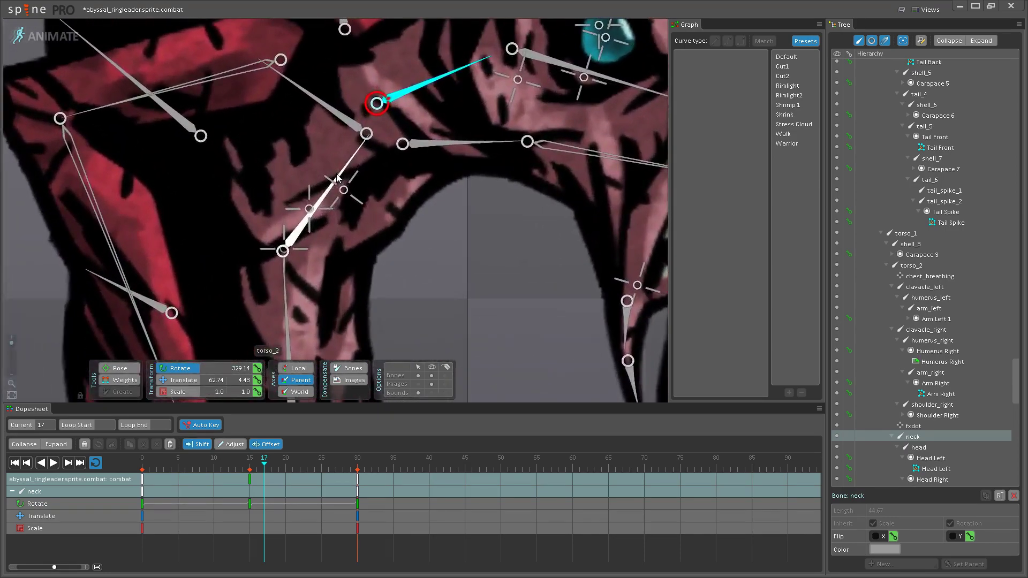
pyautogui.moveTo(164, 475); pyautogui.dragTo(184, 471)
pyautogui.click(53, 463)
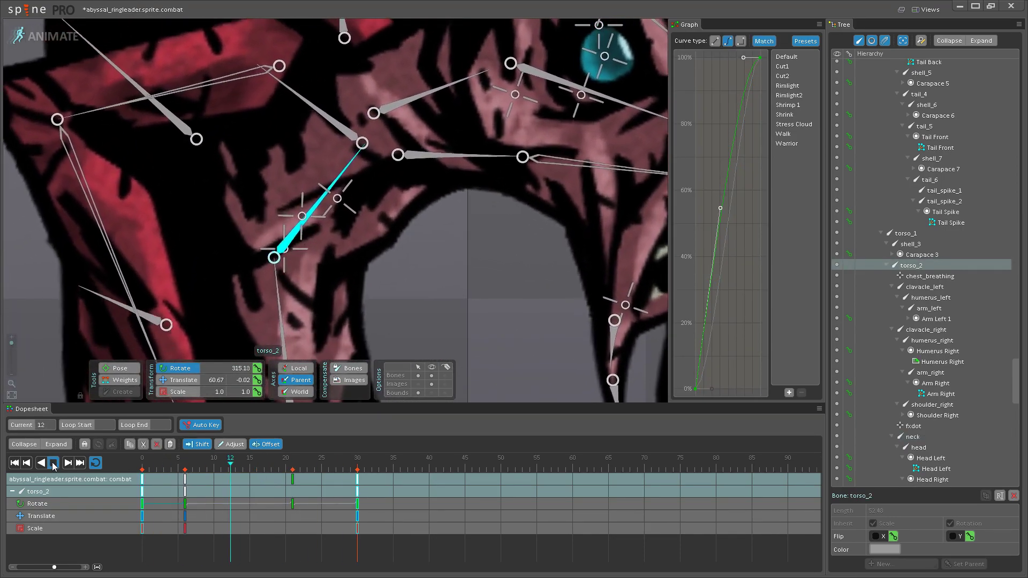
pyautogui.scroll(-4, 381, 313)
pyautogui.scroll(-5, 394, 295)
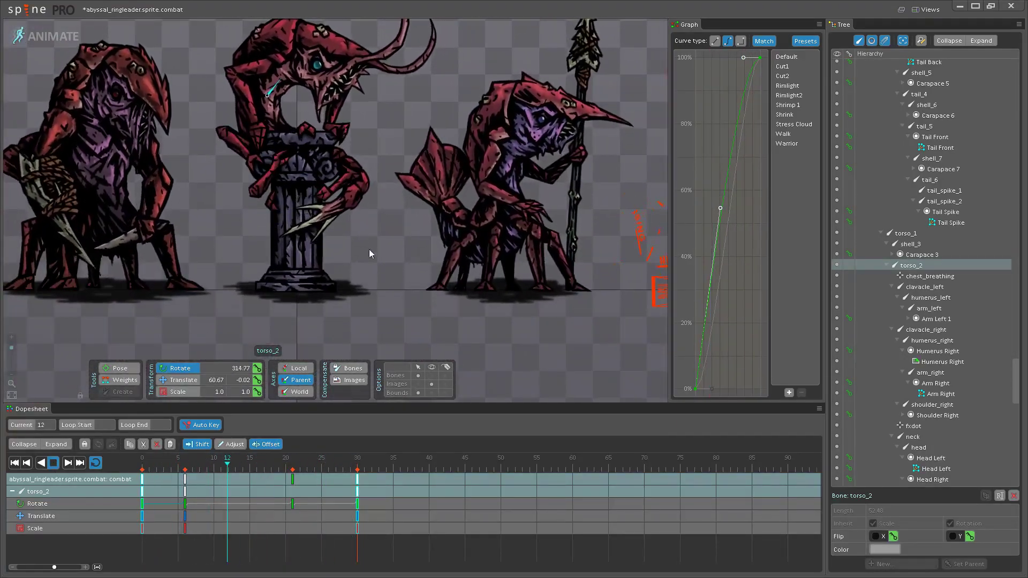
pyautogui.scroll(4, 346, 277)
pyautogui.scroll(4, 315, 229)
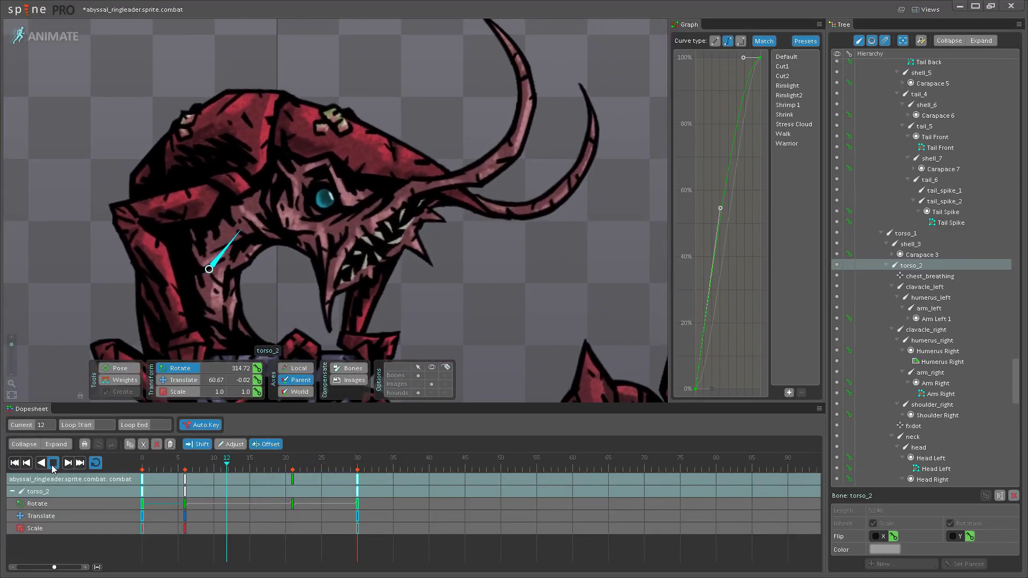
# - Rotate the head bone slightly downward at frame 15 and play back the loop
pyautogui.press('d')
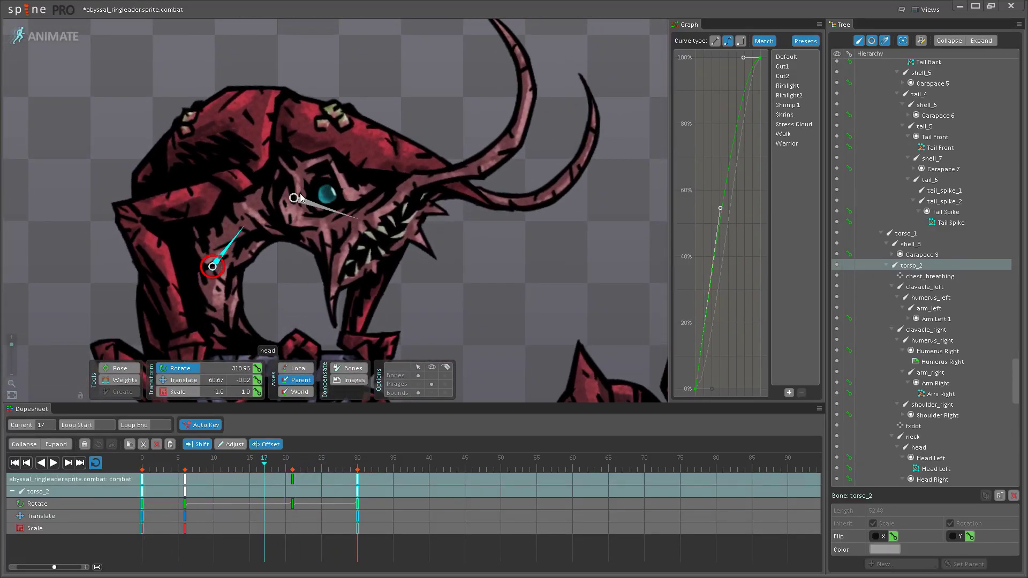
pyautogui.click(300, 199)
pyautogui.moveTo(248, 469)
pyautogui.mouseDown()
pyautogui.moveTo(154, 469)
pyautogui.moveTo(250, 467)
pyautogui.mouseUp()
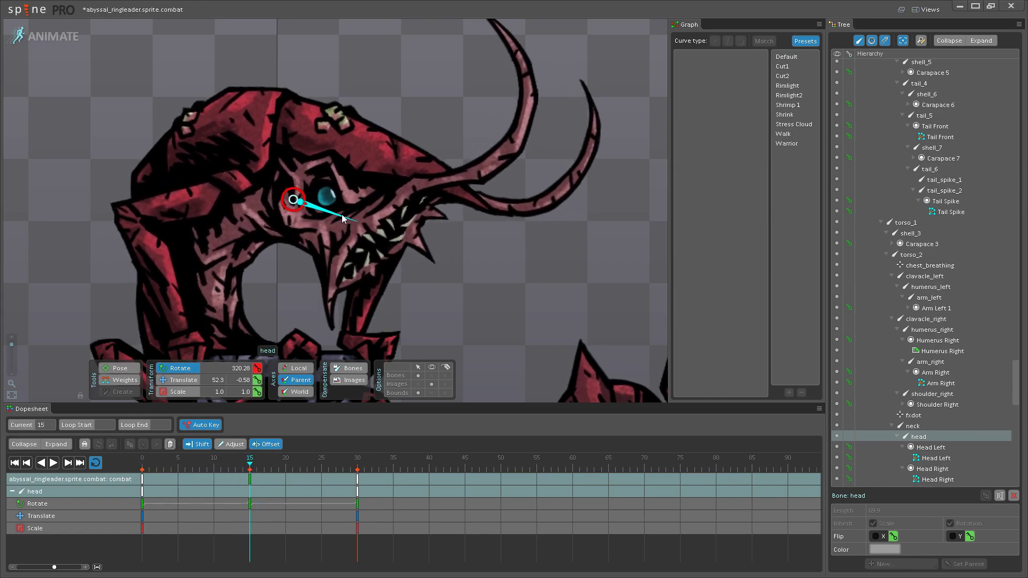
pyautogui.moveTo(343, 219); pyautogui.dragTo(346, 221)
pyautogui.click(51, 466)
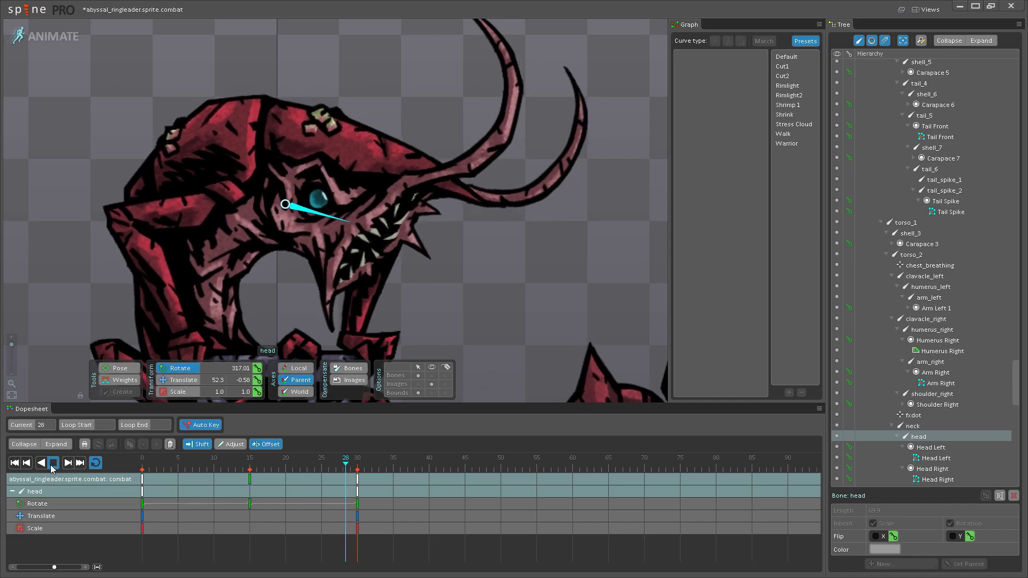
# - Compare the ringleader's playing loop with the neighbouring creatures, checking the timing of its head, torso and tail
pyautogui.scroll(-5, 429, 226)
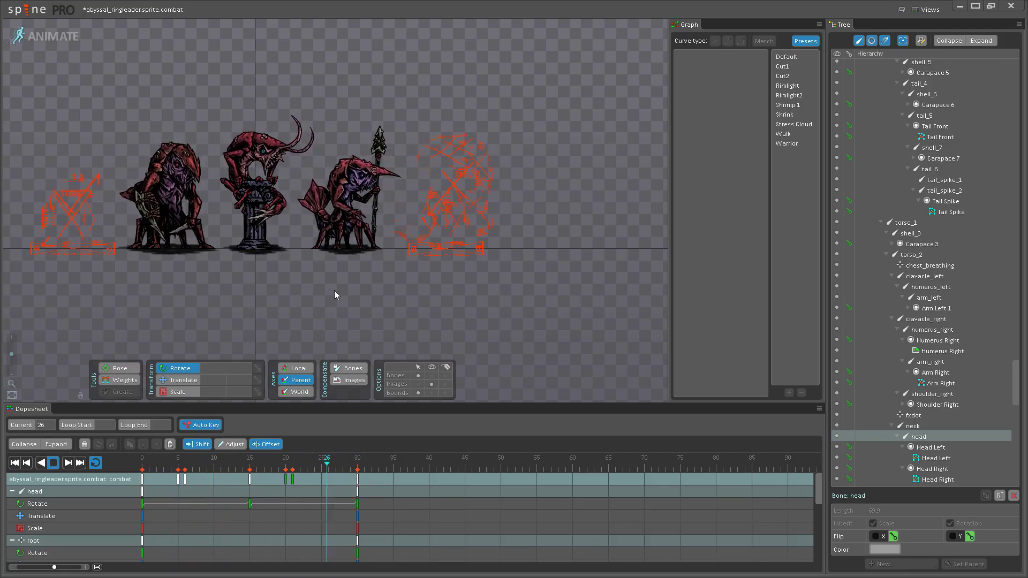
pyautogui.scroll(5, 374, 201)
pyautogui.scroll(3, 357, 191)
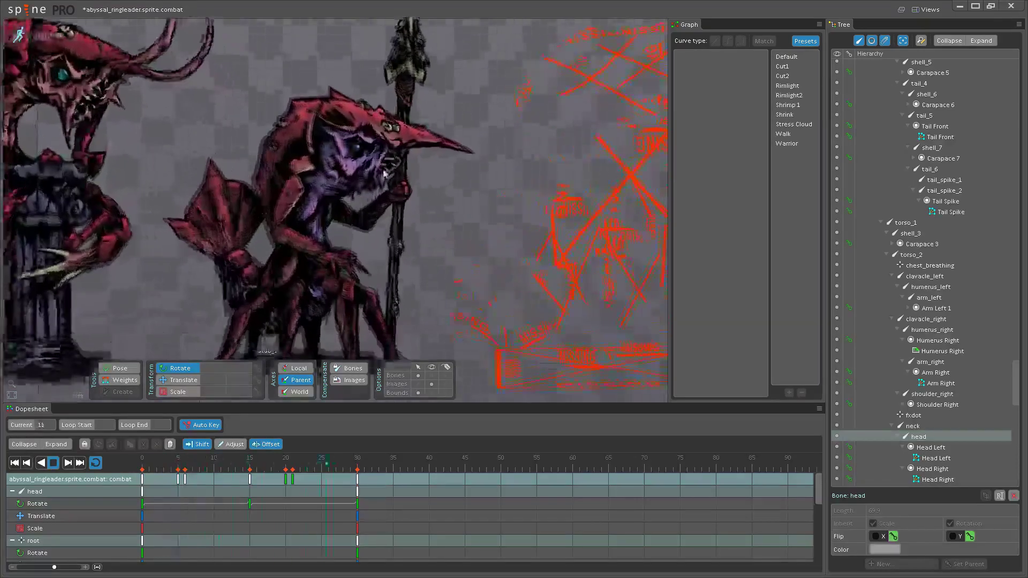
pyautogui.moveTo(159, 182); pyautogui.dragTo(410, 218)
pyautogui.scroll(-2, 225, 232)
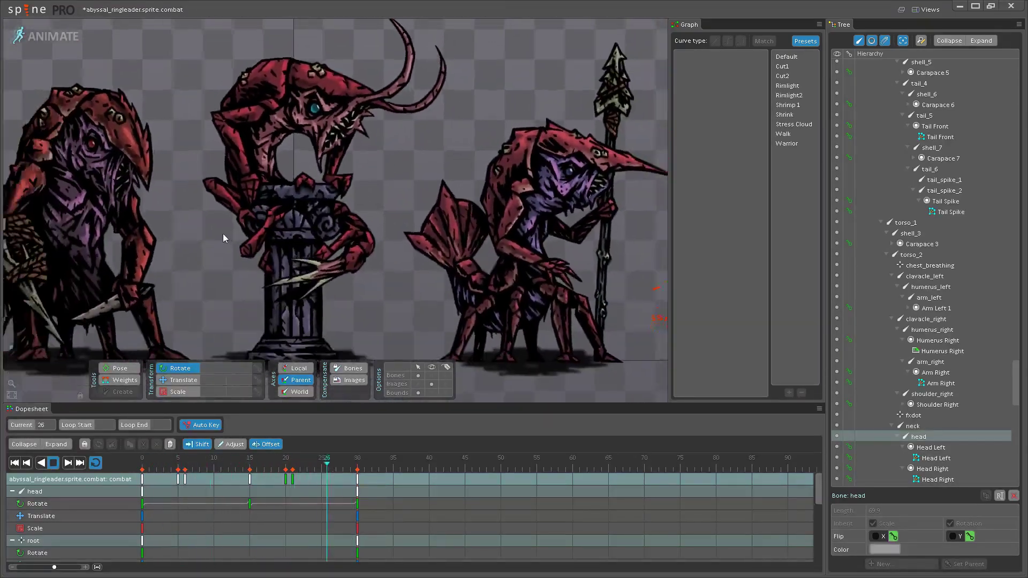
pyautogui.scroll(1, 246, 234)
pyautogui.moveTo(246, 234); pyautogui.dragTo(199, 280)
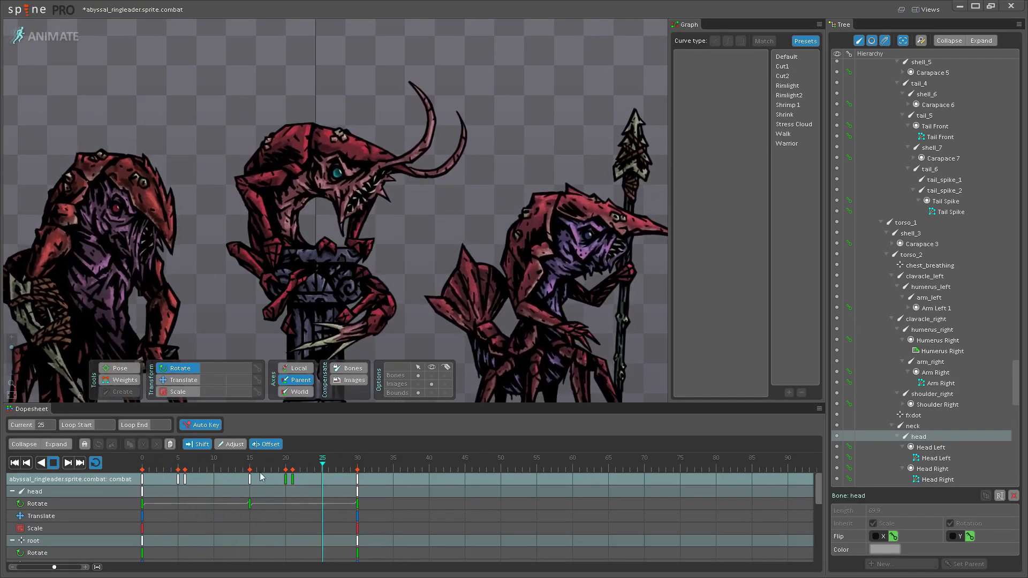
pyautogui.scroll(3, 419, 291)
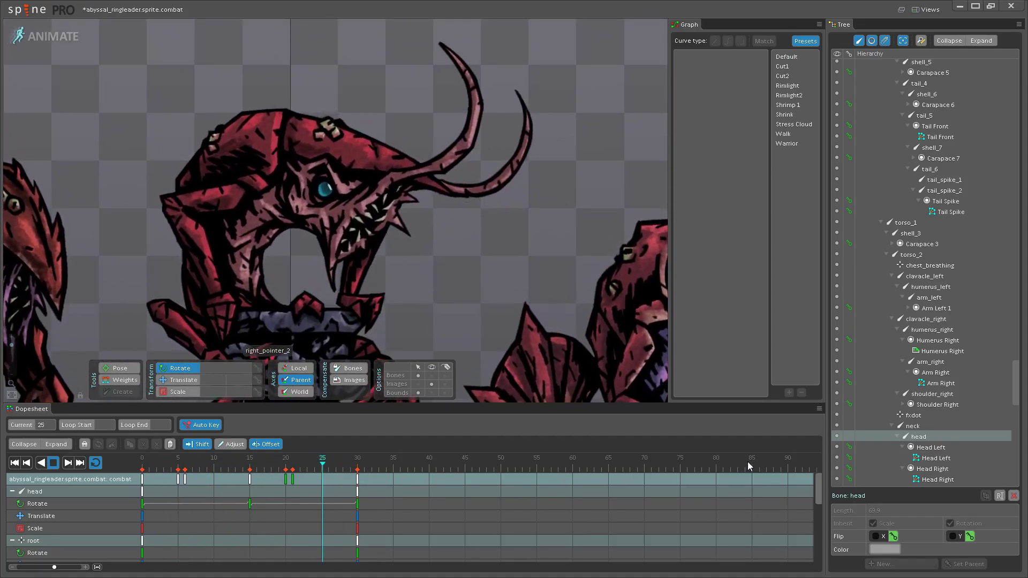
# - Examine the ringleader's playing combat loop up close and alongside the neighbouring creatures
pyautogui.moveTo(399, 315); pyautogui.dragTo(463, 351)
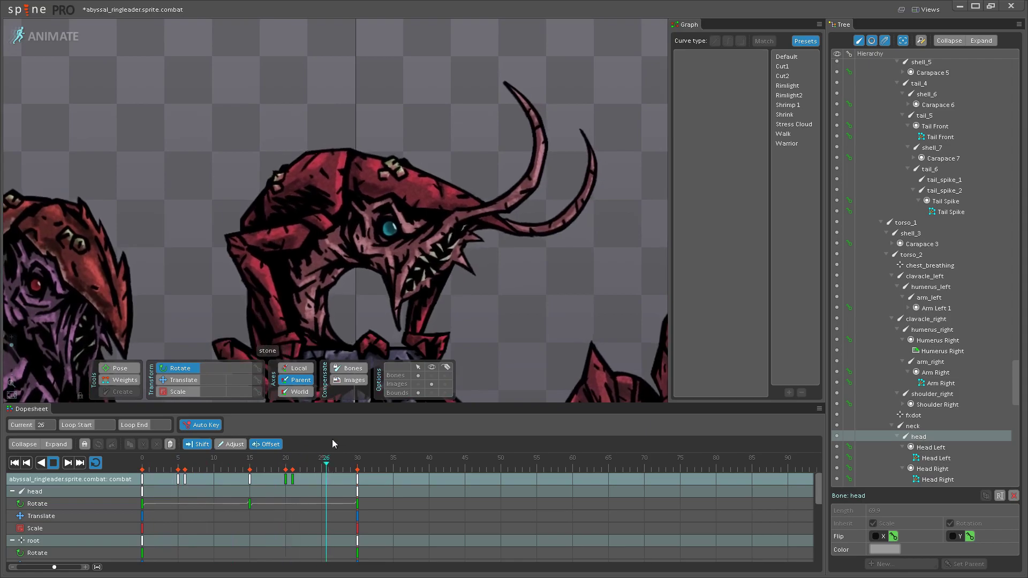
pyautogui.scroll(-2, 375, 316)
pyautogui.moveTo(375, 316); pyautogui.dragTo(406, 262)
pyautogui.scroll(-2, 428, 268)
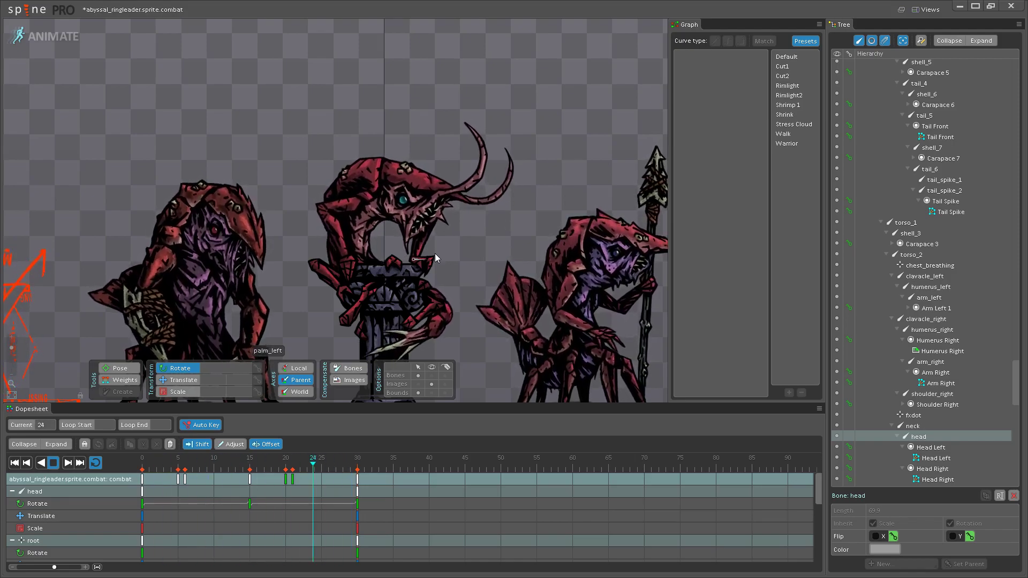
pyautogui.scroll(4, 474, 262)
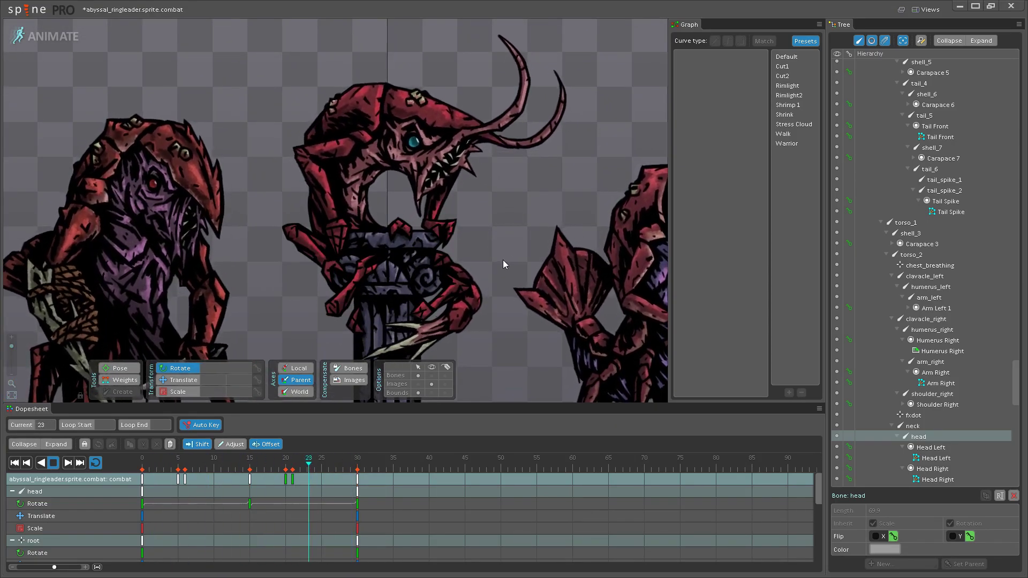
pyautogui.scroll(-5, 503, 259)
pyautogui.moveTo(382, 281); pyautogui.dragTo(395, 288)
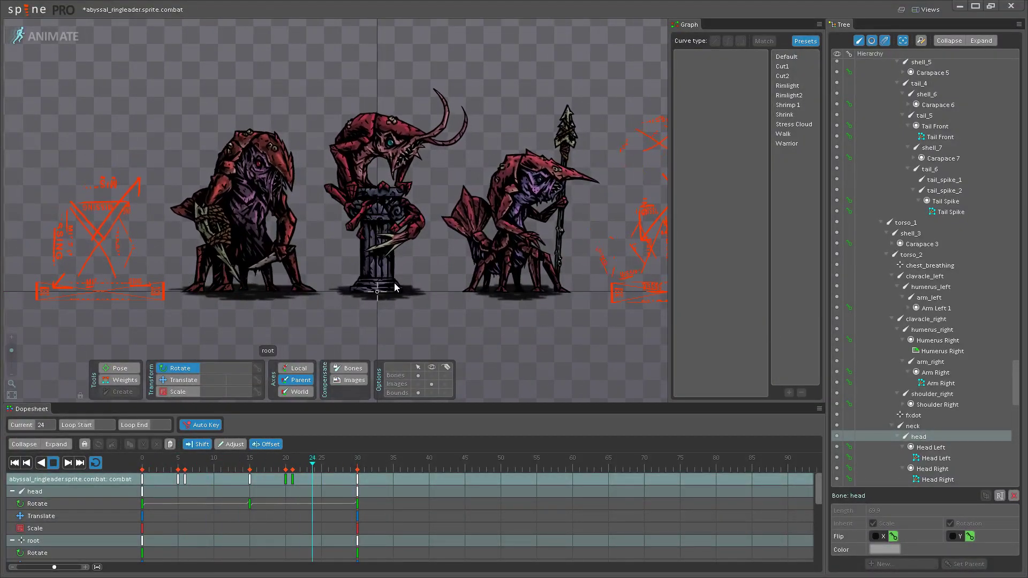
pyautogui.scroll(5, 432, 213)
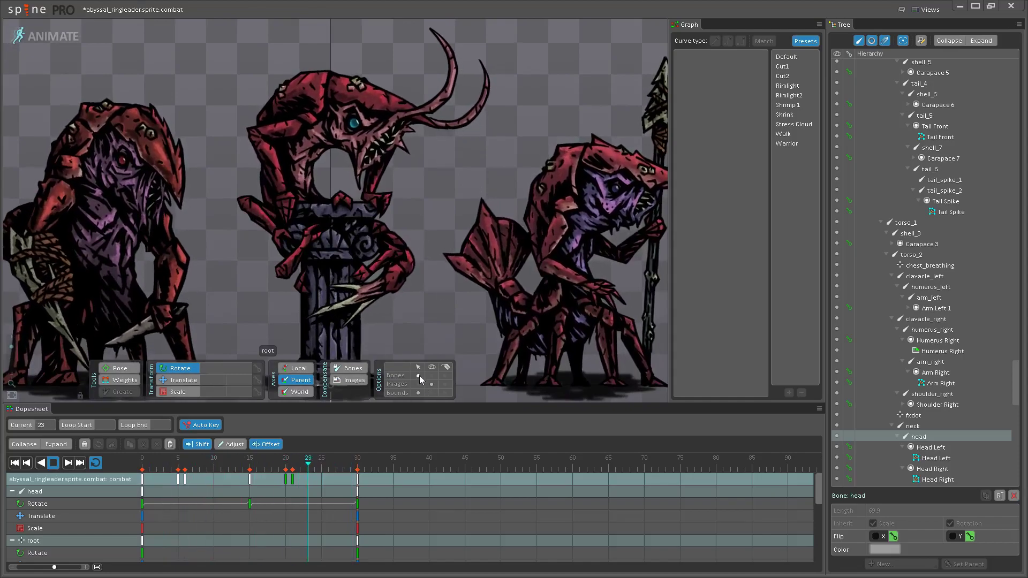
# - Show the bones to inspect the hips bone's keys, then hide them and review the loop with all three creatures in view
pyautogui.click(431, 375)
pyautogui.scroll(4, 294, 192)
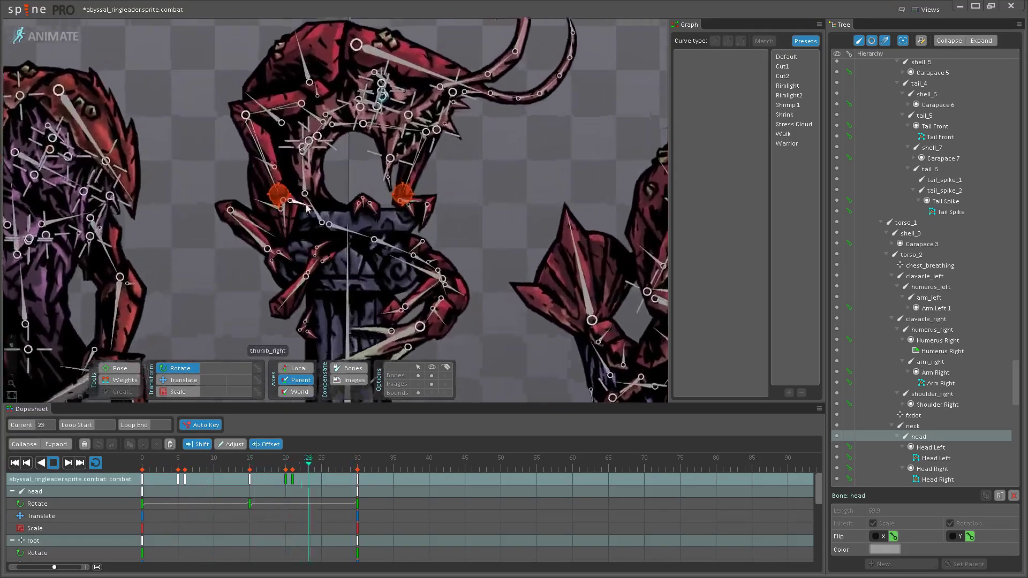
pyautogui.click(315, 208)
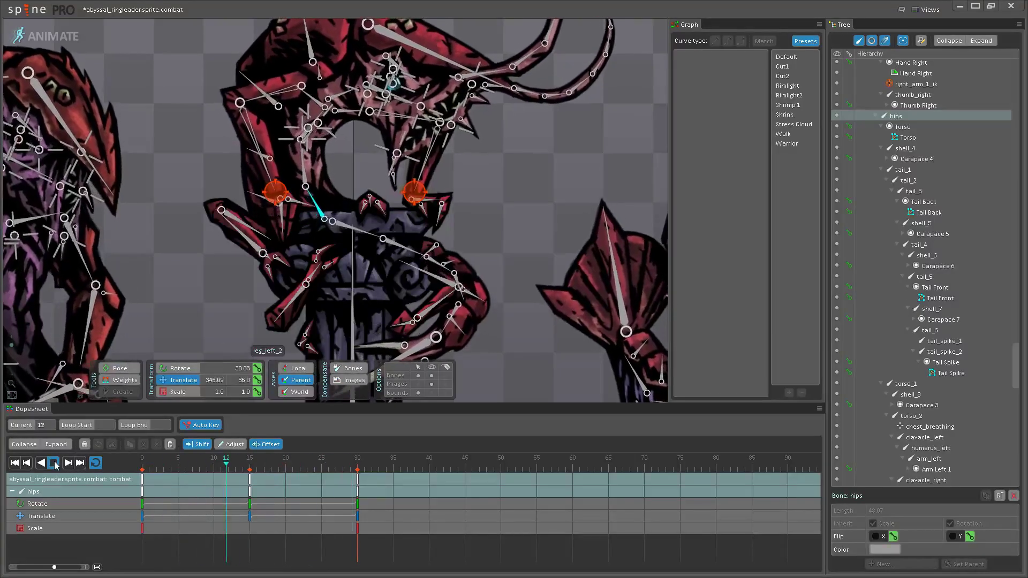
pyautogui.click(432, 375)
pyautogui.scroll(-4, 403, 313)
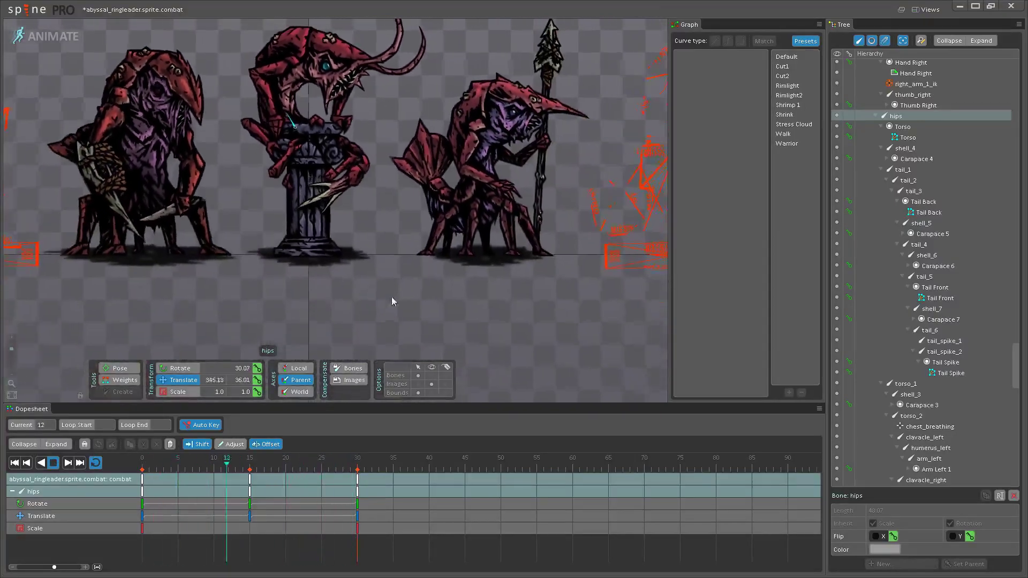
pyautogui.moveTo(383, 272); pyautogui.dragTo(377, 310)
pyautogui.press('space')
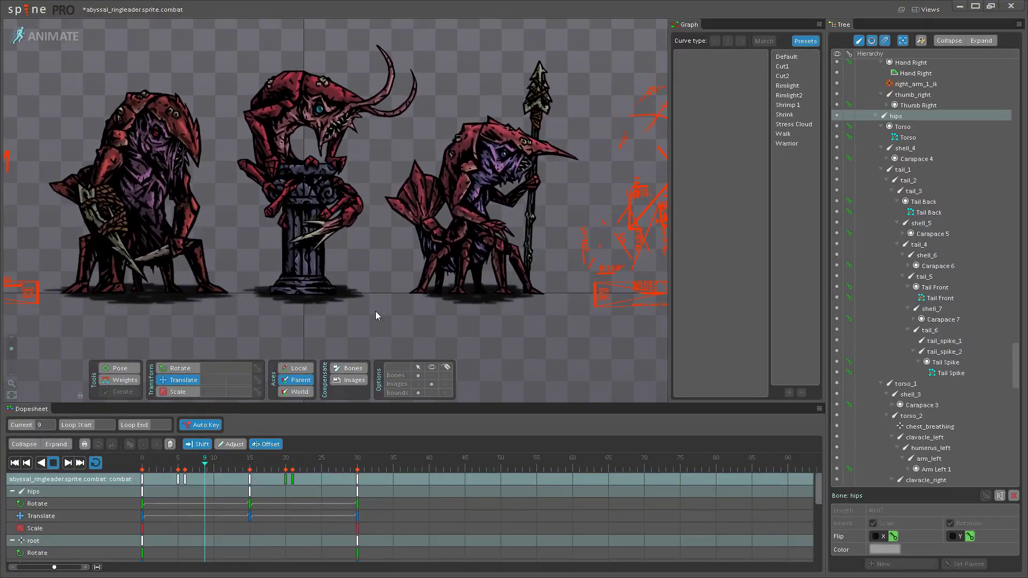
pyautogui.scroll(-2, 351, 306)
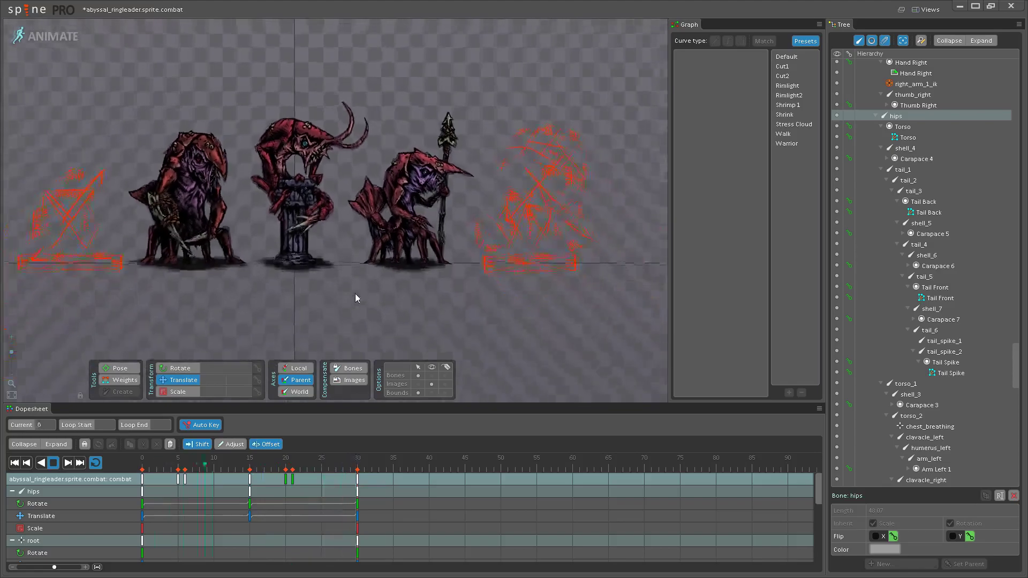
pyautogui.scroll(8, 334, 225)
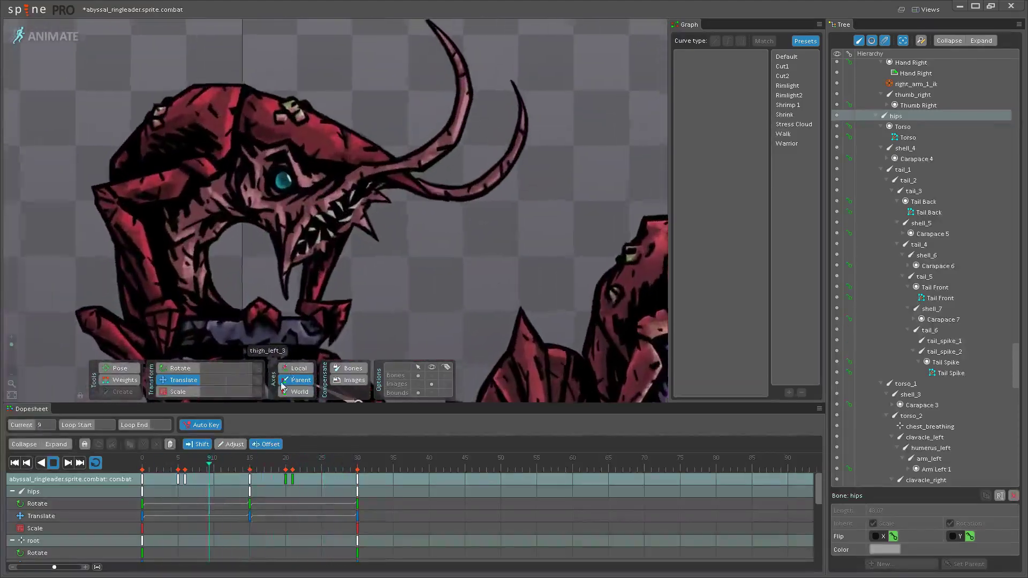
# - Show the bones, stop playback and select the abyssal hunter's eye bone
pyautogui.click(431, 376)
pyautogui.scroll(-3, 316, 225)
pyautogui.moveTo(316, 225); pyautogui.dragTo(239, 177)
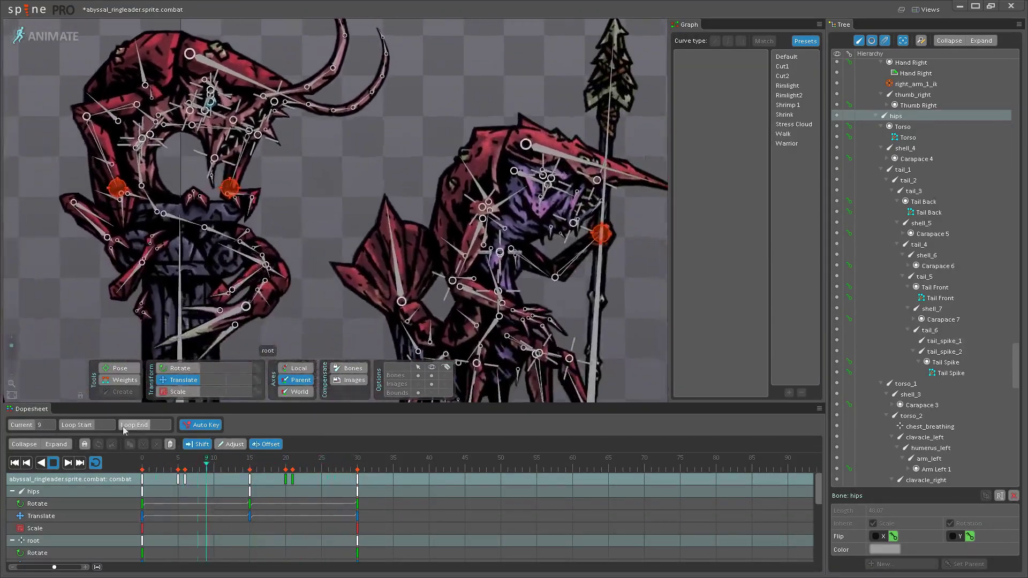
pyautogui.click(53, 463)
pyautogui.moveTo(399, 273); pyautogui.dragTo(563, 240)
pyautogui.scroll(3, 439, 150)
pyautogui.scroll(3, 430, 156)
pyautogui.click(425, 161)
pyautogui.scroll(-3, 281, 212)
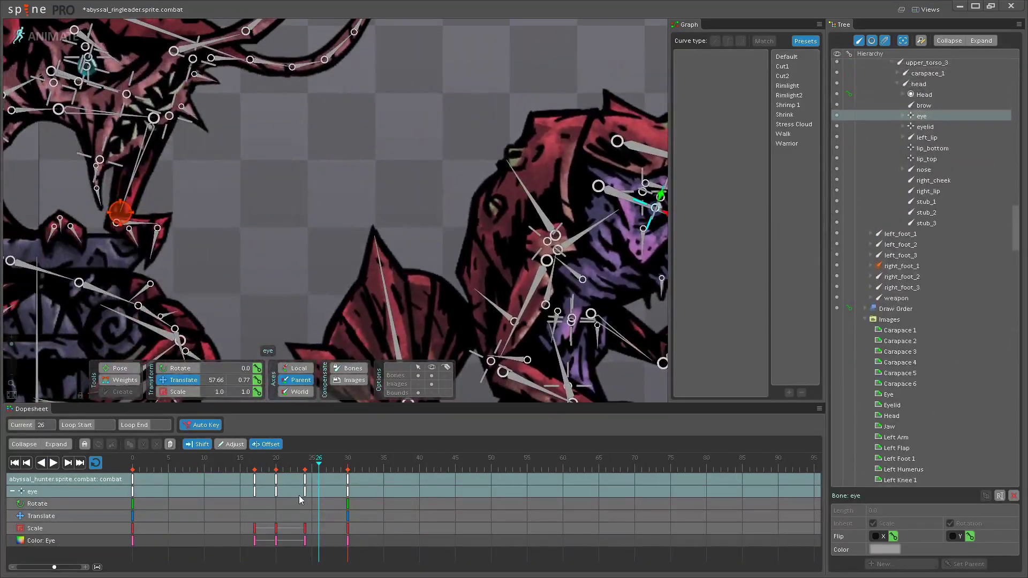
# - Check the timing of the hunter's eye scale and colour keys at frames 17, 20 and 24
pyautogui.click(257, 530)
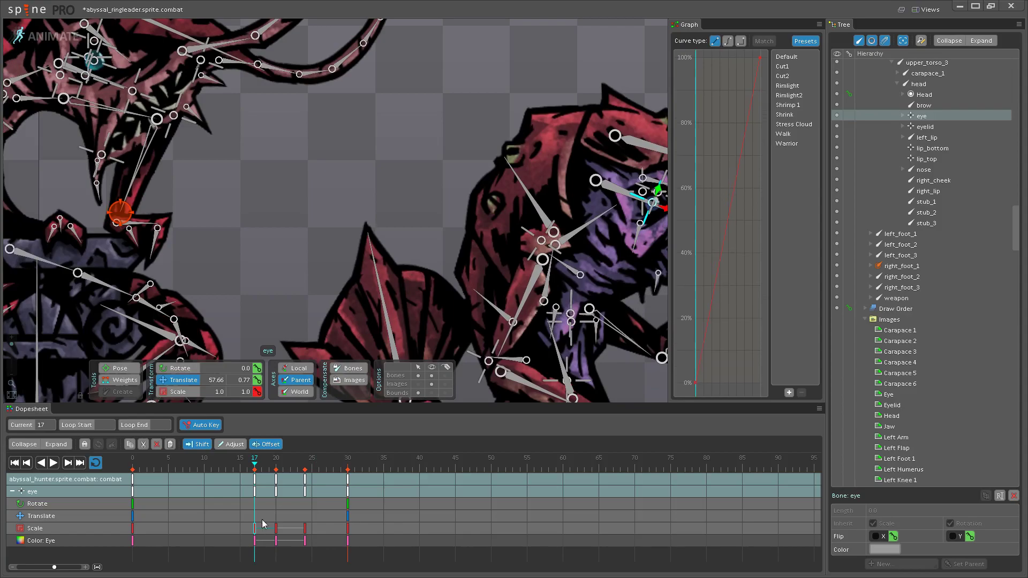
pyautogui.click(277, 479)
pyautogui.click(305, 479)
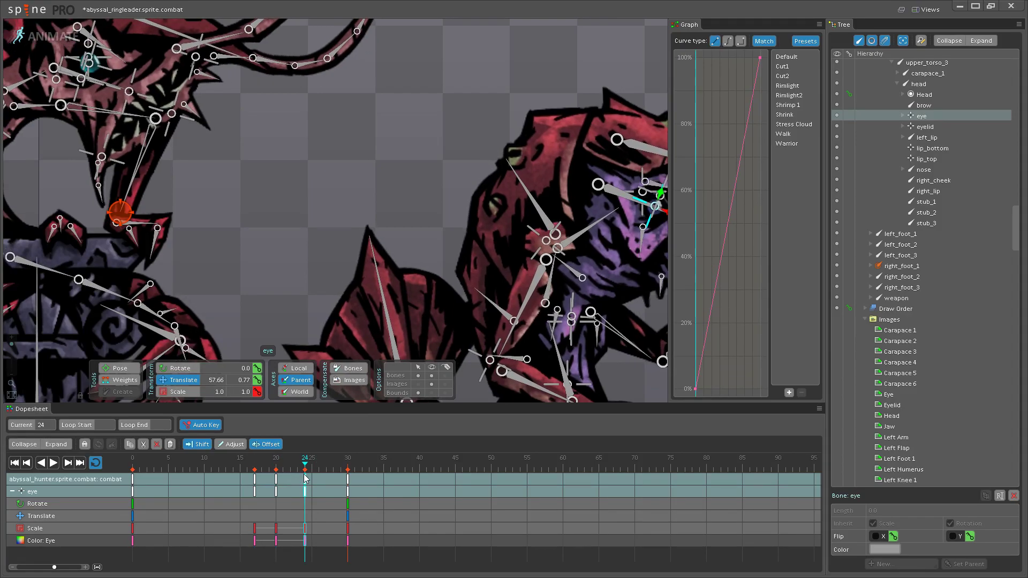
pyautogui.click(255, 465)
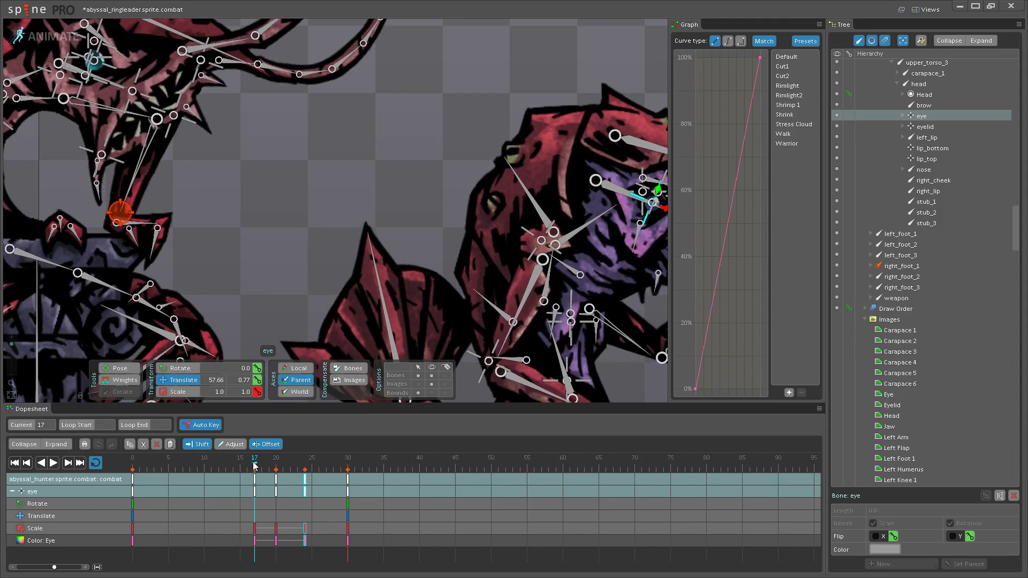
pyautogui.click(276, 479)
# - Key the ringleader's eye bone rotation, translation and scale at frames 11, 14 and 18, with the scale set to 0.85 on frame 14
pyautogui.moveTo(138, 171); pyautogui.dragTo(317, 267)
pyautogui.moveTo(267, 172); pyautogui.dragTo(321, 231)
pyautogui.scroll(2, 322, 231)
pyautogui.scroll(2, 324, 220)
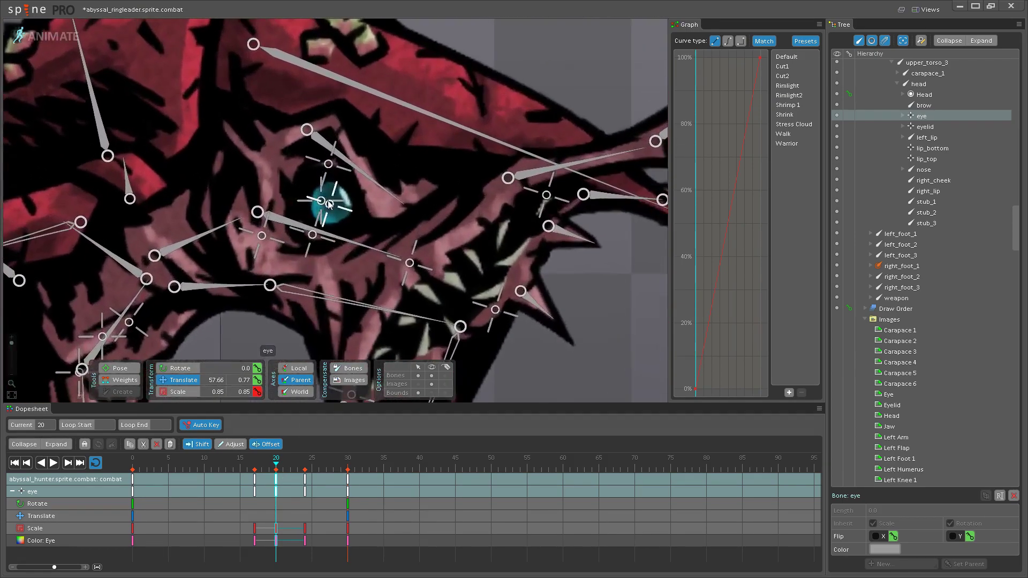
pyautogui.click(321, 202)
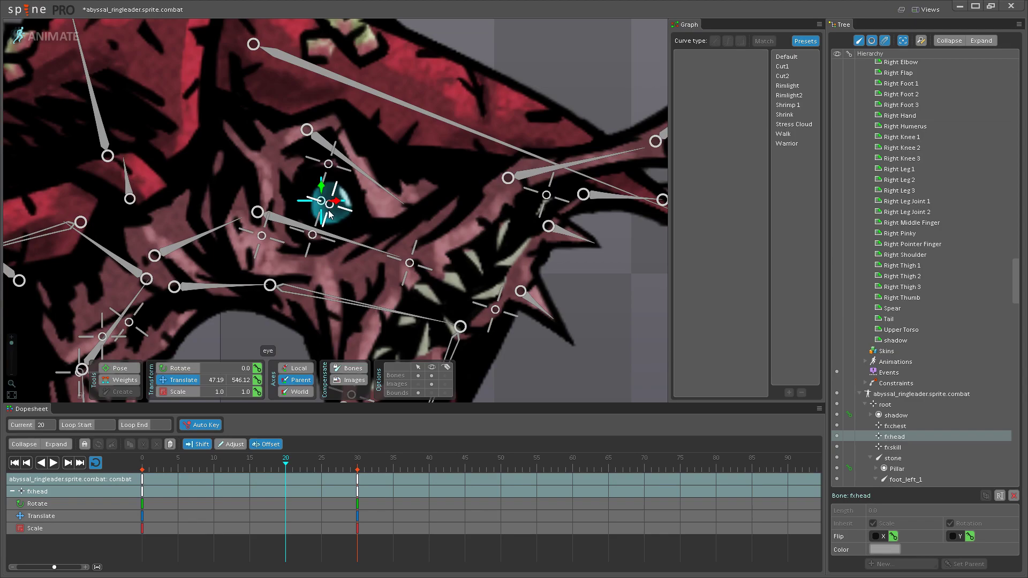
pyautogui.click(329, 214)
pyautogui.moveTo(279, 466); pyautogui.dragTo(224, 467)
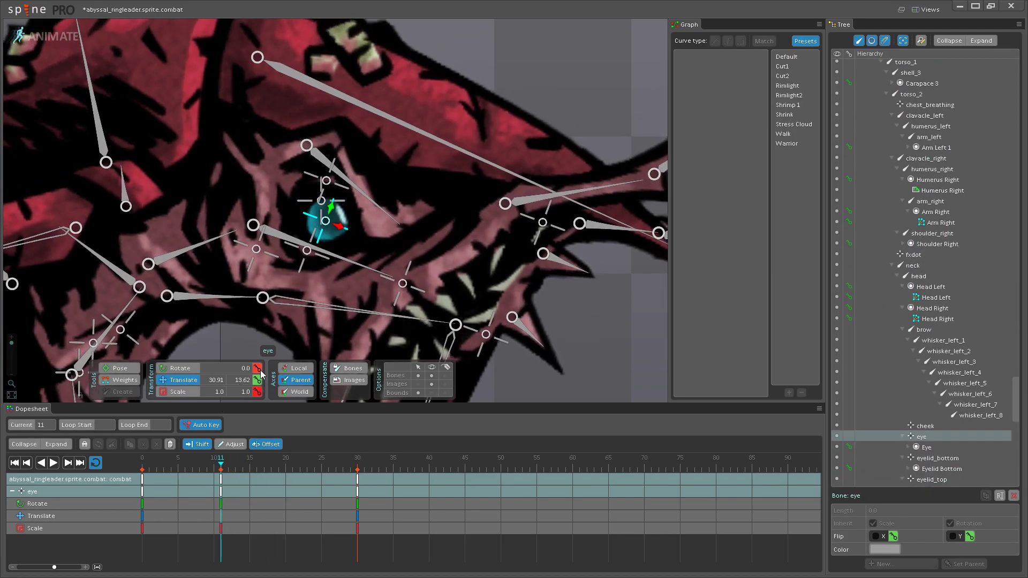
pyautogui.click(243, 469)
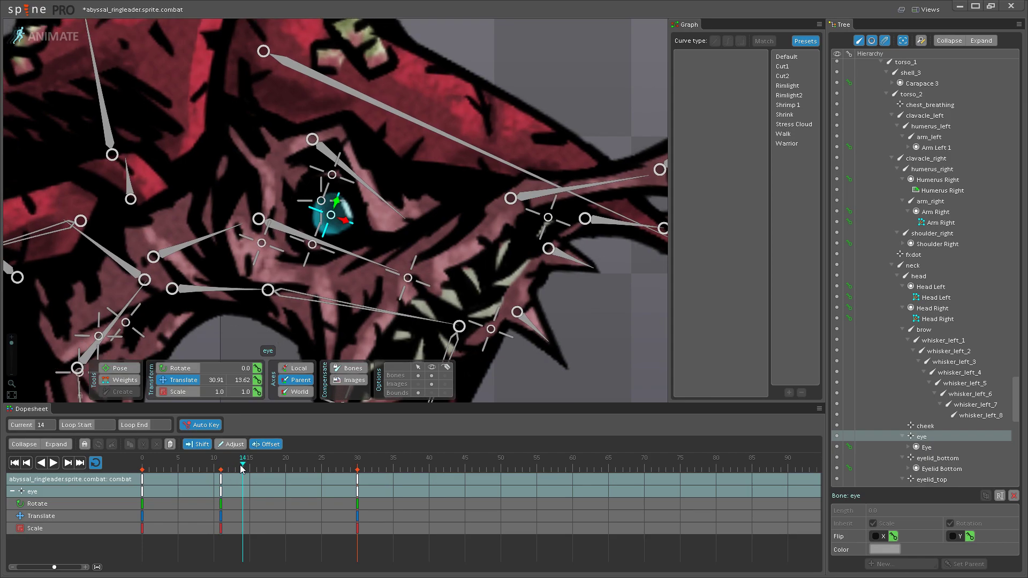
pyautogui.click(273, 467)
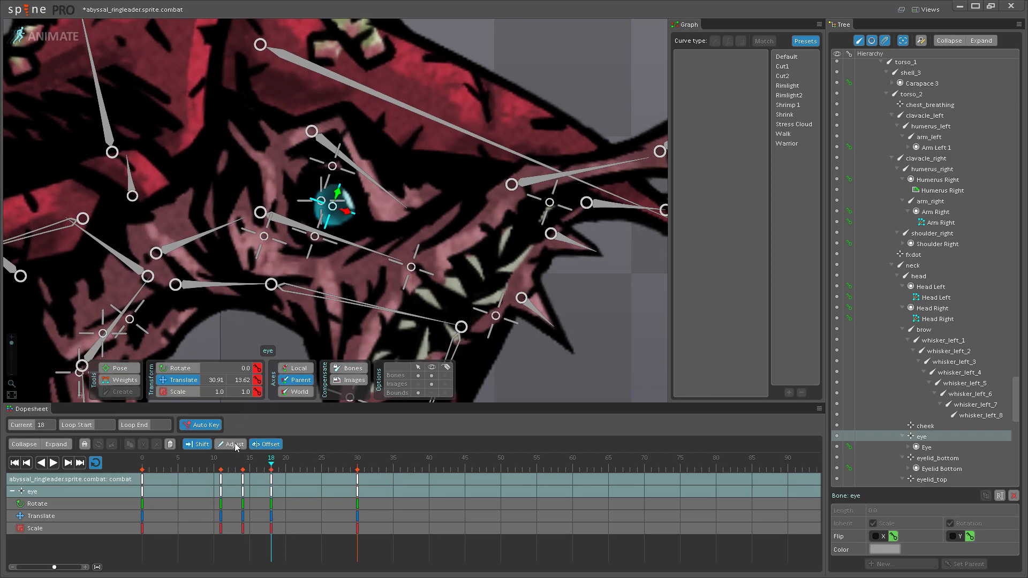
pyautogui.click(243, 465)
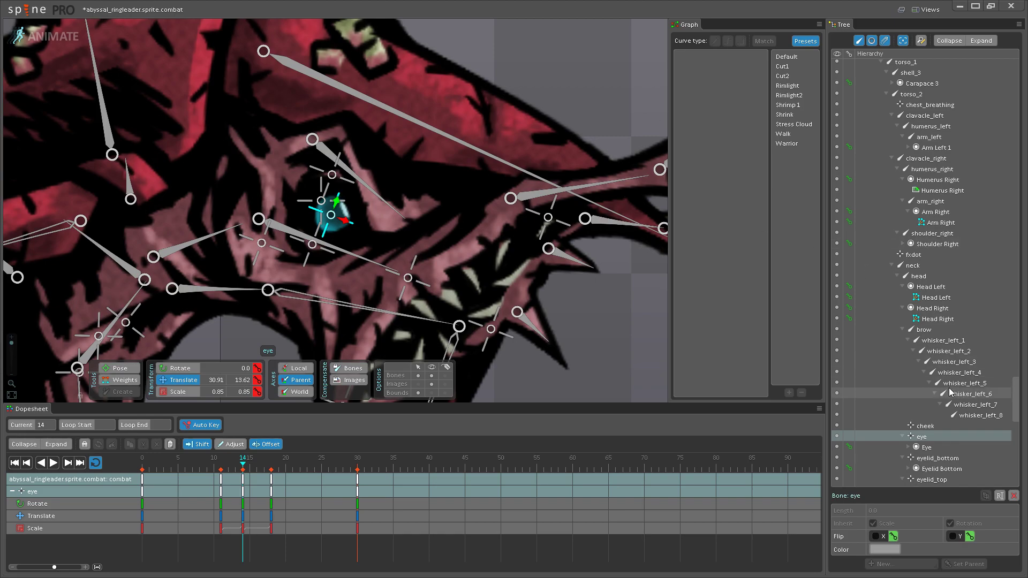
# - Key the ringleader's Eye slot color at frames 14, 18, 30, 11 and 0
pyautogui.click(921, 447)
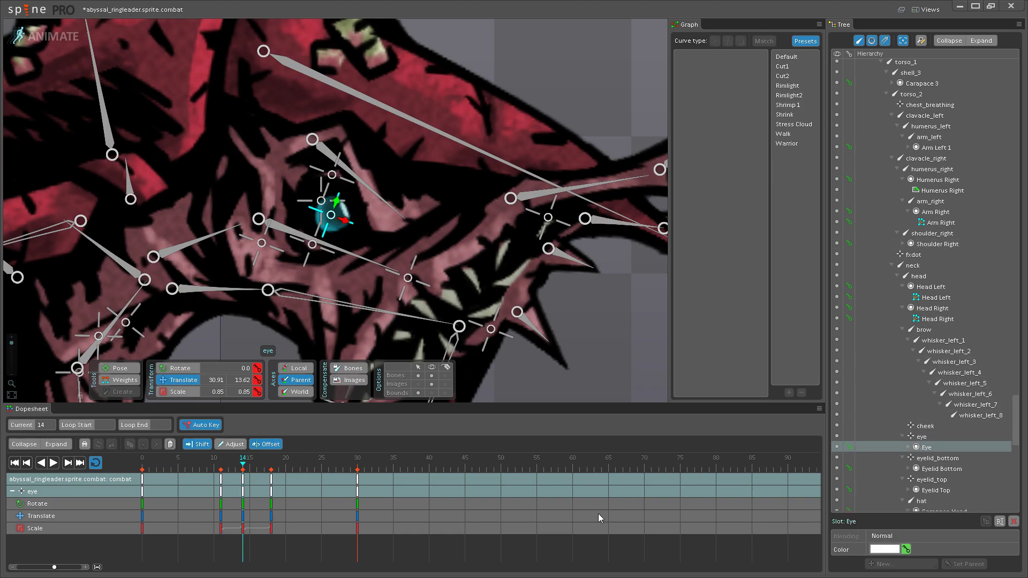
pyautogui.click(905, 550)
pyautogui.click(273, 468)
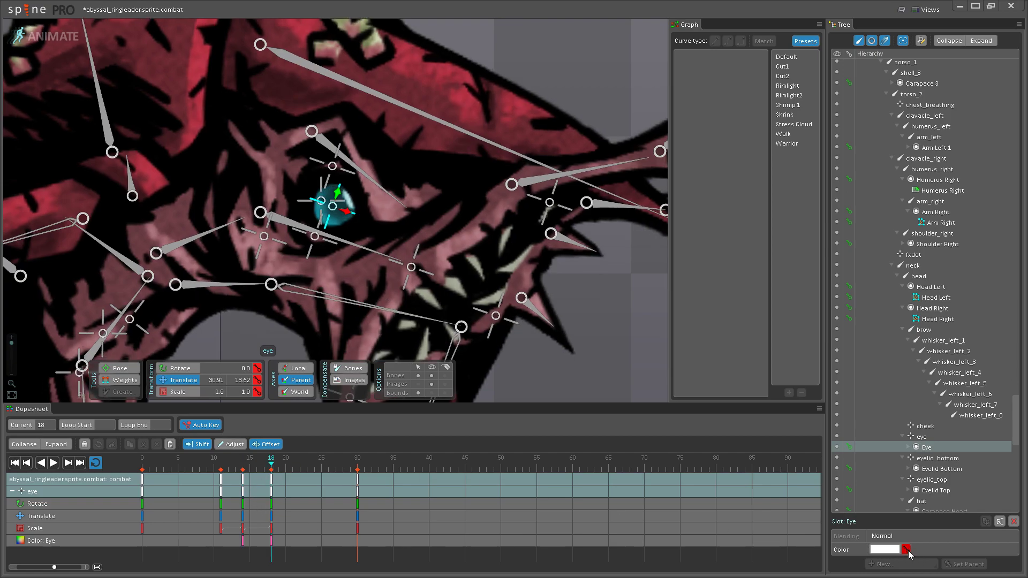
pyautogui.click(358, 466)
pyautogui.click(906, 550)
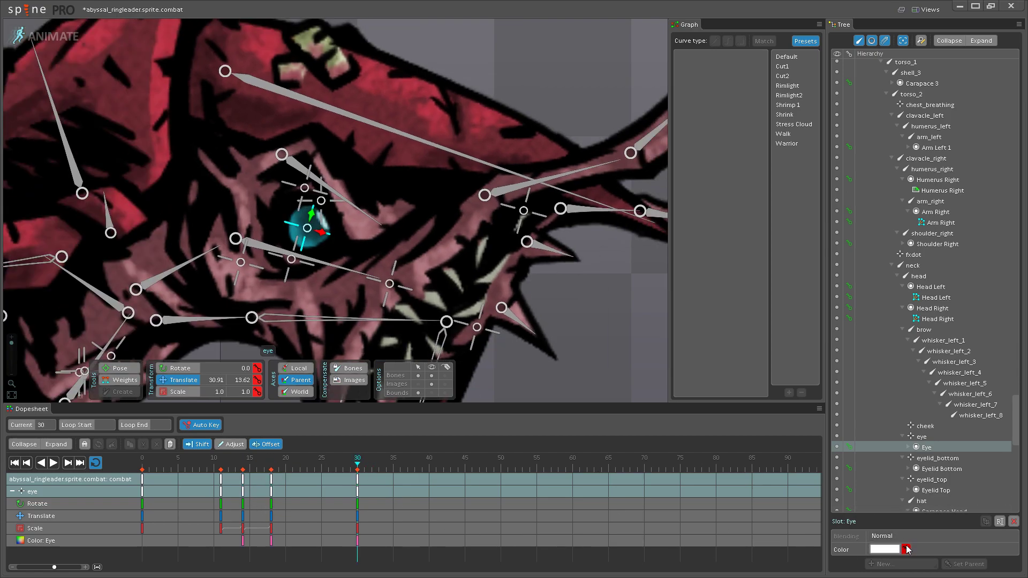
pyautogui.click(221, 465)
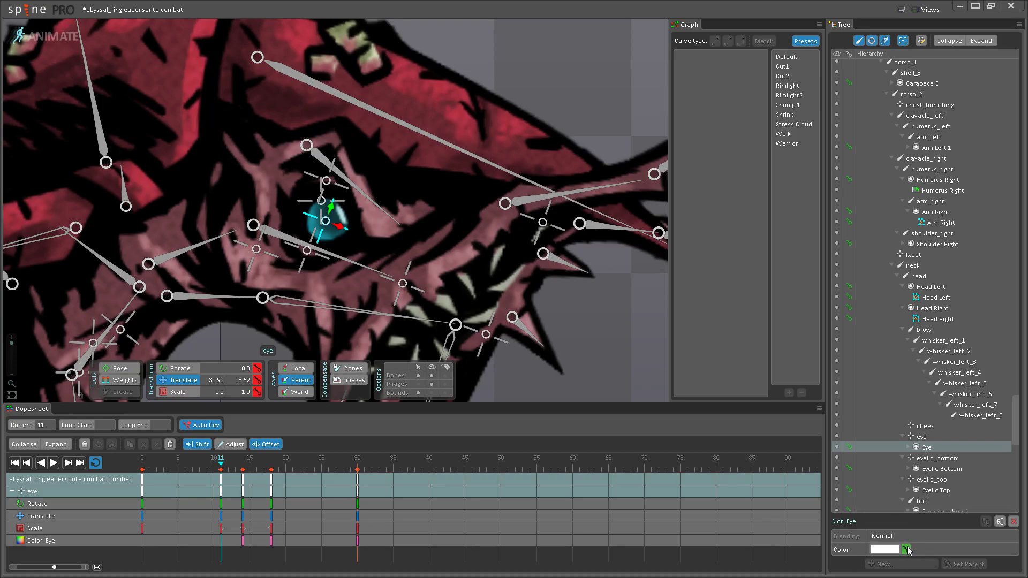
pyautogui.click(118, 461)
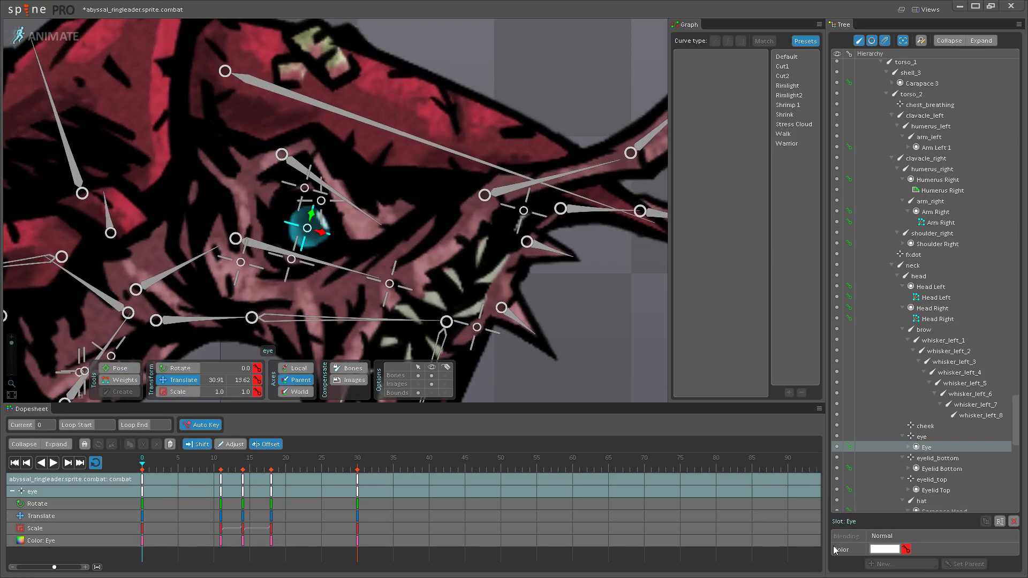
# - Set the Eye slot color to fully transparent (alpha 0) at frame 14
pyautogui.click(243, 479)
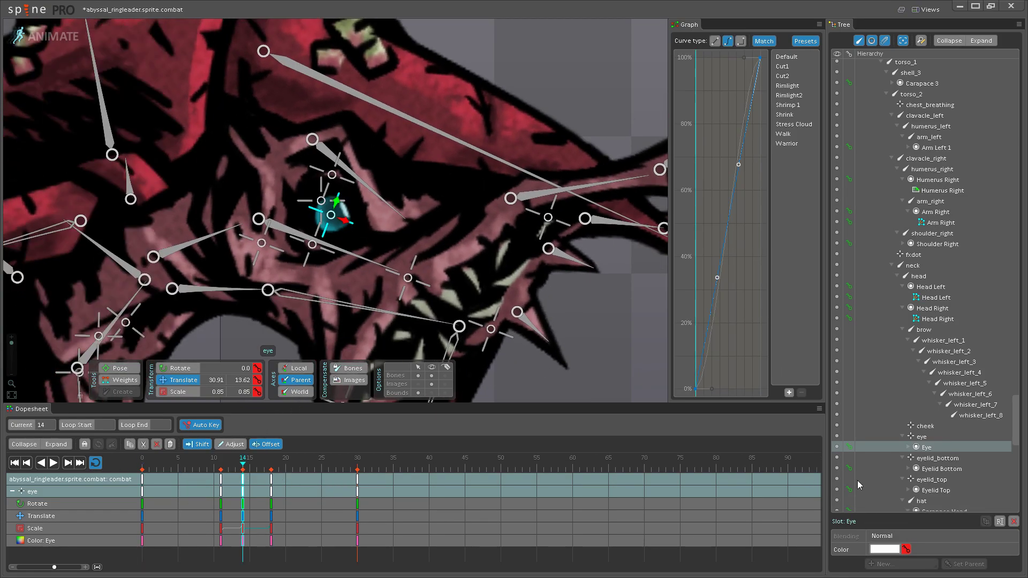
pyautogui.click(886, 553)
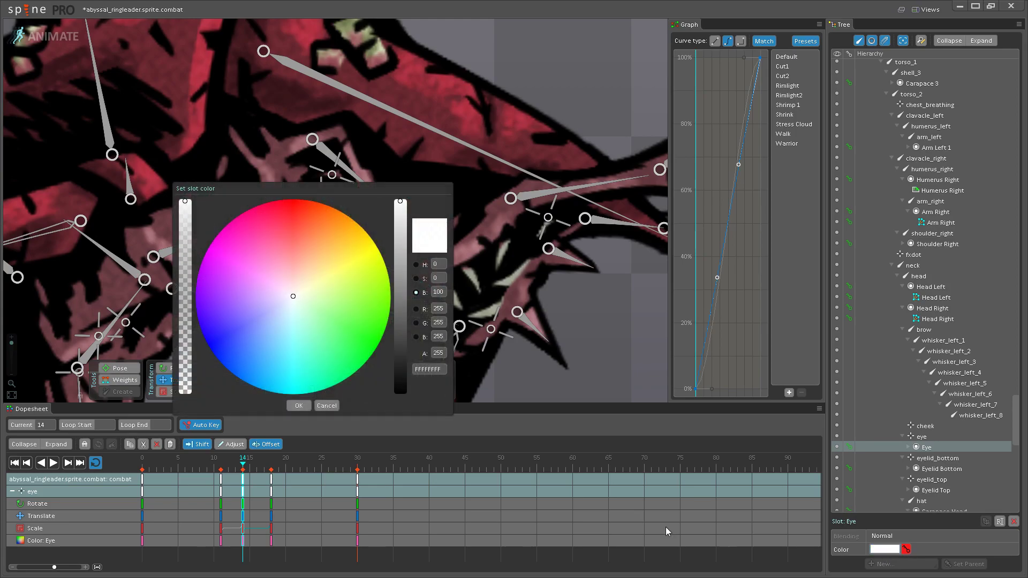
pyautogui.moveTo(185, 321); pyautogui.dragTo(195, 427)
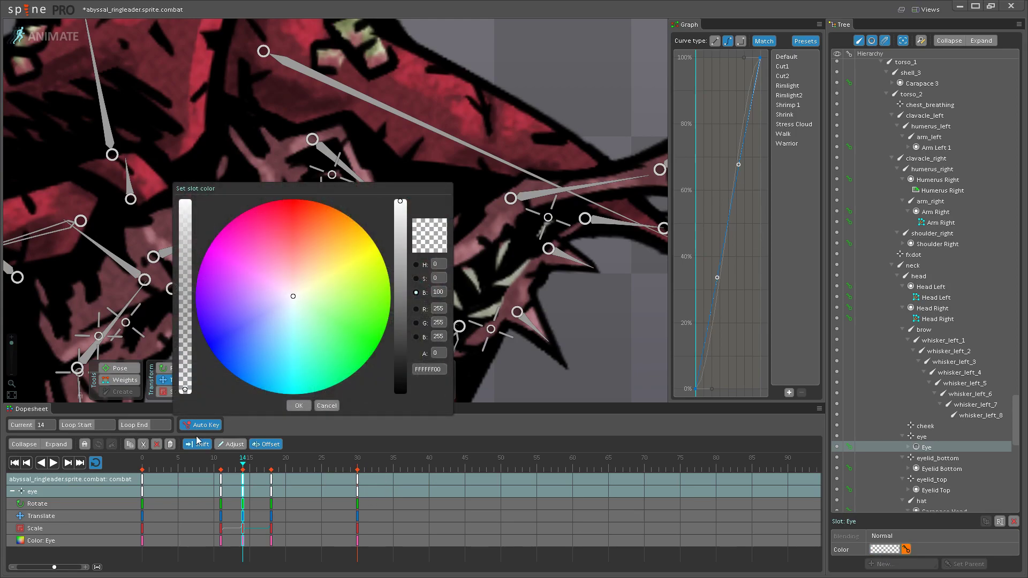
pyautogui.click(288, 405)
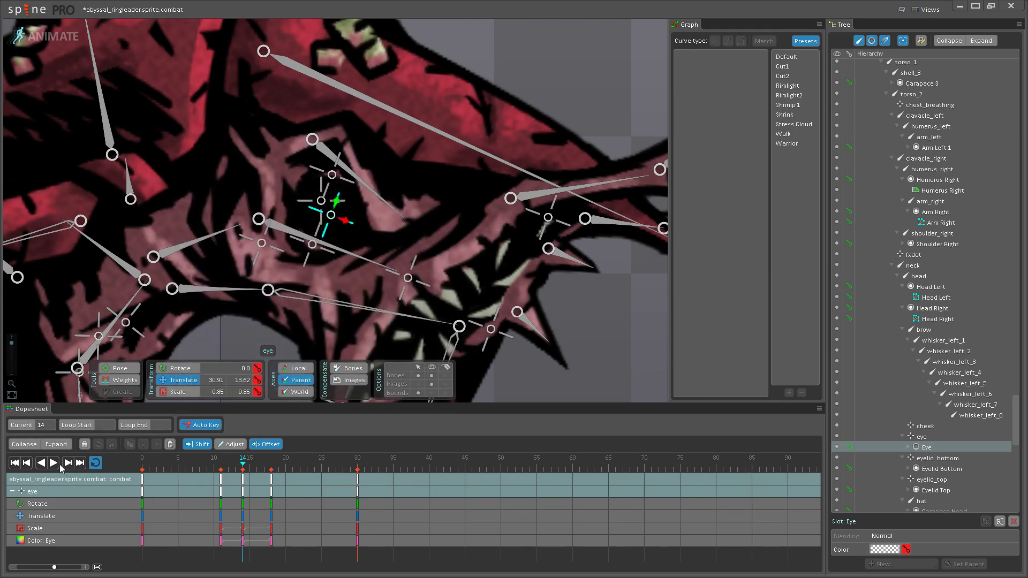
# - Play the loop to check the ringleader's eye blink and the hunter's eye with the bones hidden, then stop playback
pyautogui.click(56, 464)
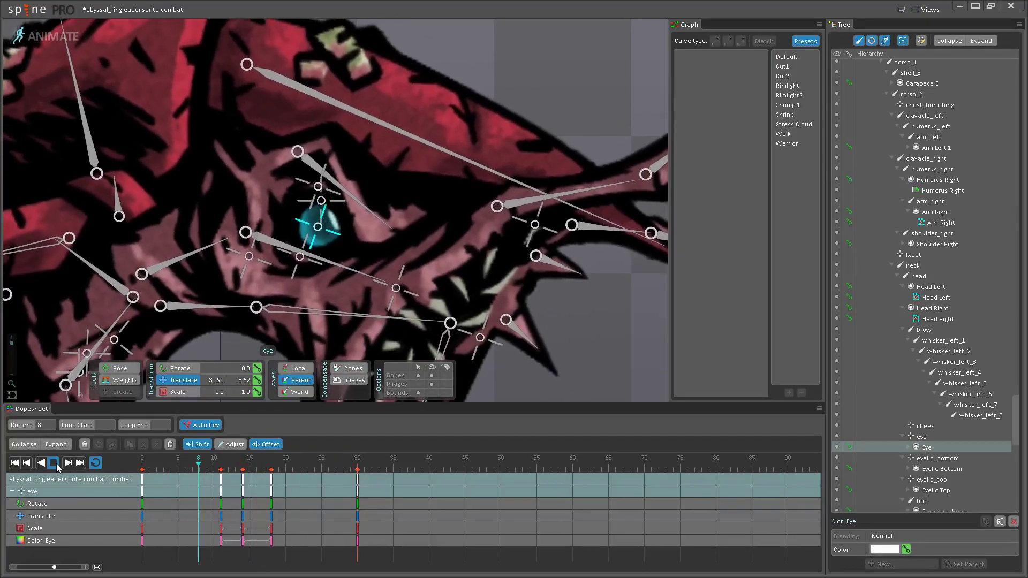
pyautogui.scroll(-5, 305, 129)
pyautogui.moveTo(378, 262); pyautogui.dragTo(139, 233)
pyautogui.scroll(1, 243, 309)
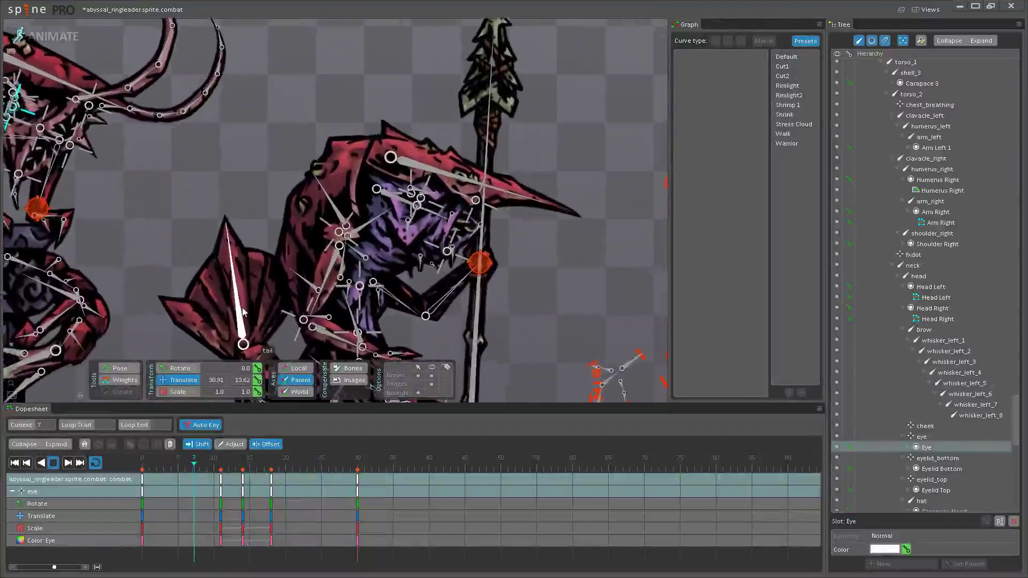
pyautogui.scroll(3, 243, 313)
pyautogui.click(431, 375)
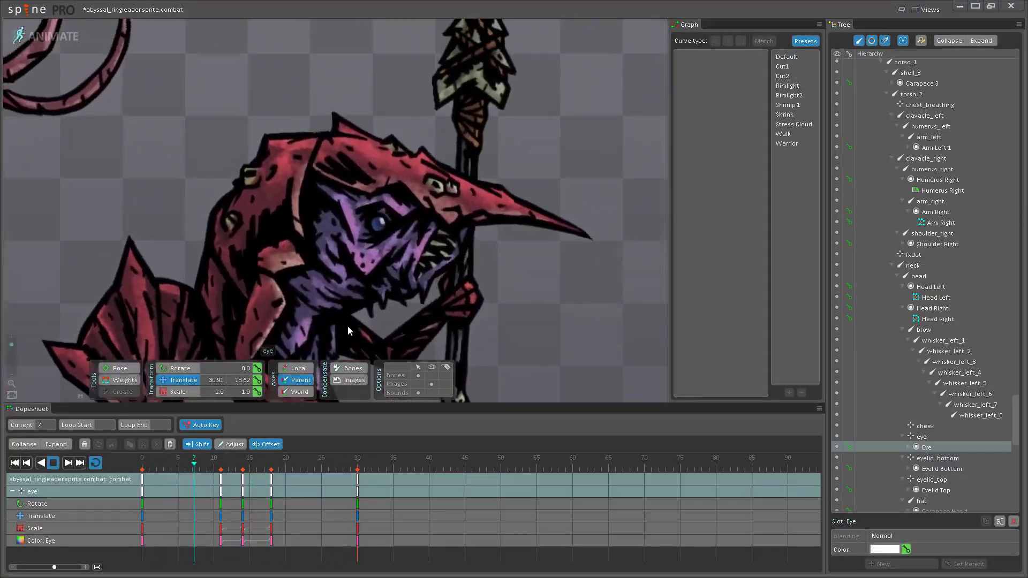
pyautogui.moveTo(348, 327); pyautogui.dragTo(323, 340)
pyautogui.click(53, 462)
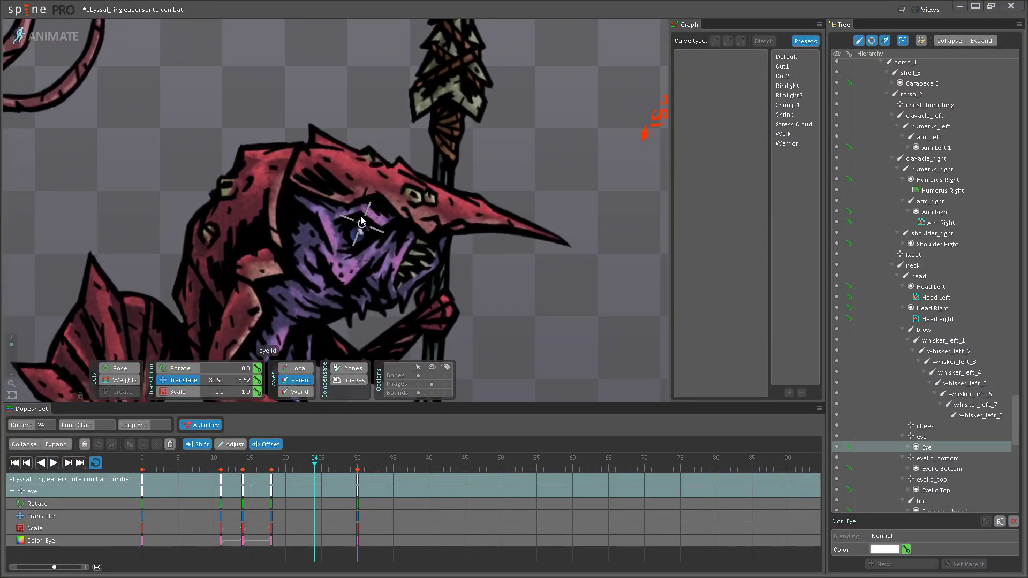
# - Compare the hunter's eyelid and eye blink keys with the ringleader's eye keys by scrubbing through frames 17 to 24
pyautogui.click(362, 224)
pyautogui.click(262, 464)
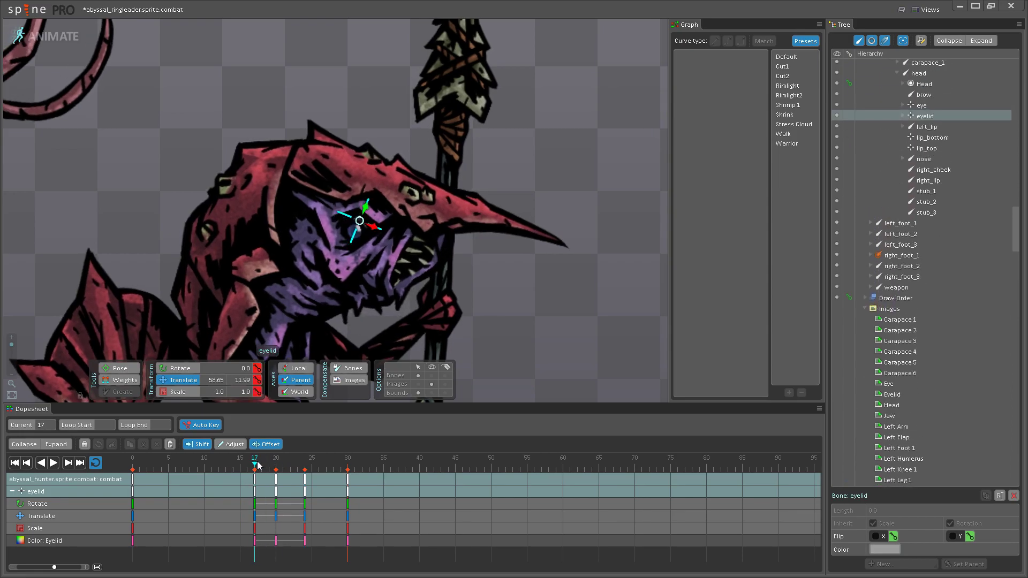
pyautogui.moveTo(261, 464)
pyautogui.mouseDown()
pyautogui.moveTo(306, 457)
pyautogui.moveTo(277, 460)
pyautogui.mouseUp()
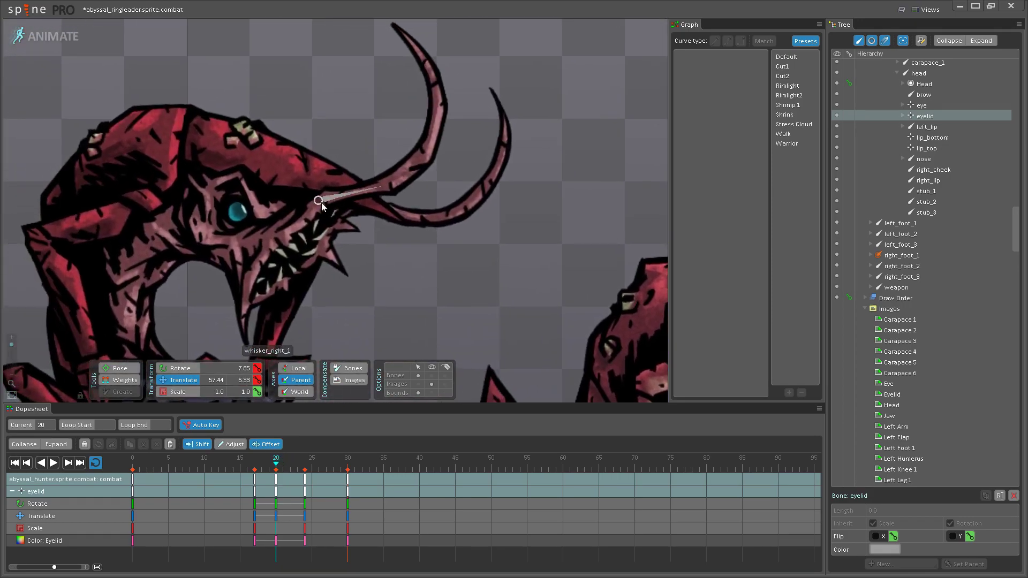
pyautogui.scroll(5, 242, 239)
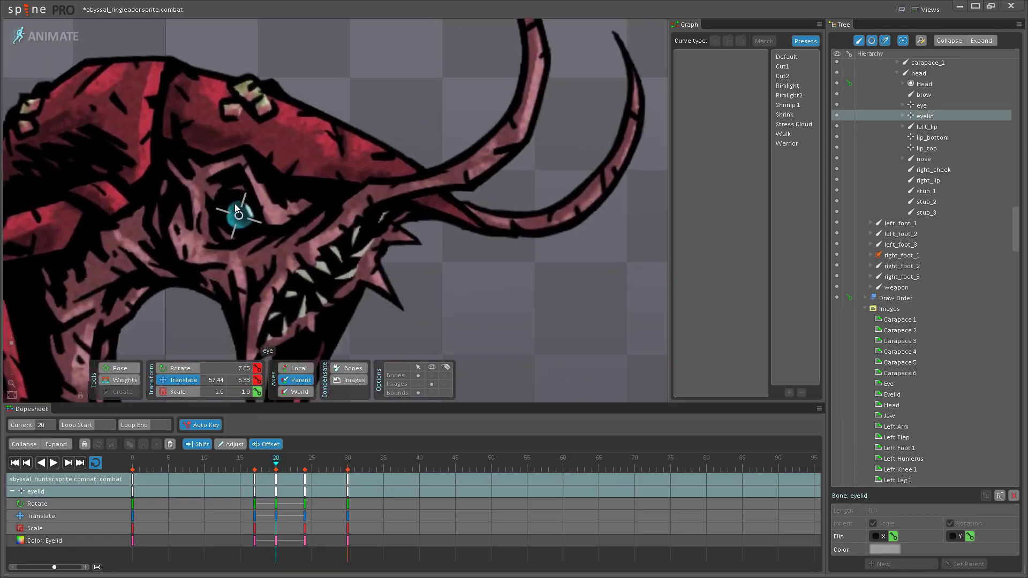
pyautogui.click(242, 239)
pyautogui.moveTo(242, 244); pyautogui.dragTo(362, 284)
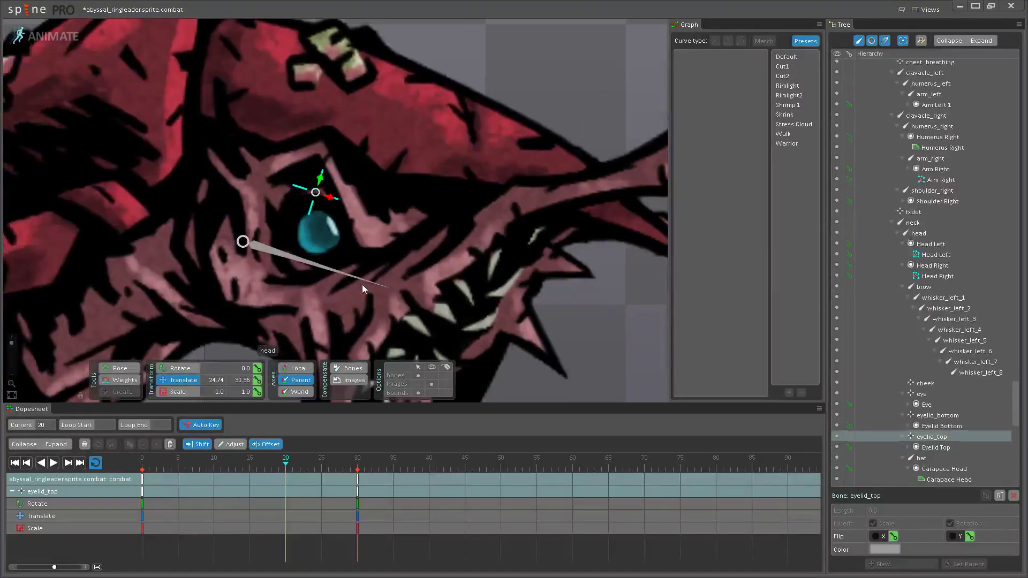
pyautogui.click(326, 235)
pyautogui.moveTo(257, 467); pyautogui.dragTo(292, 462)
pyautogui.scroll(-5, 225, 123)
pyautogui.moveTo(445, 278); pyautogui.dragTo(236, 280)
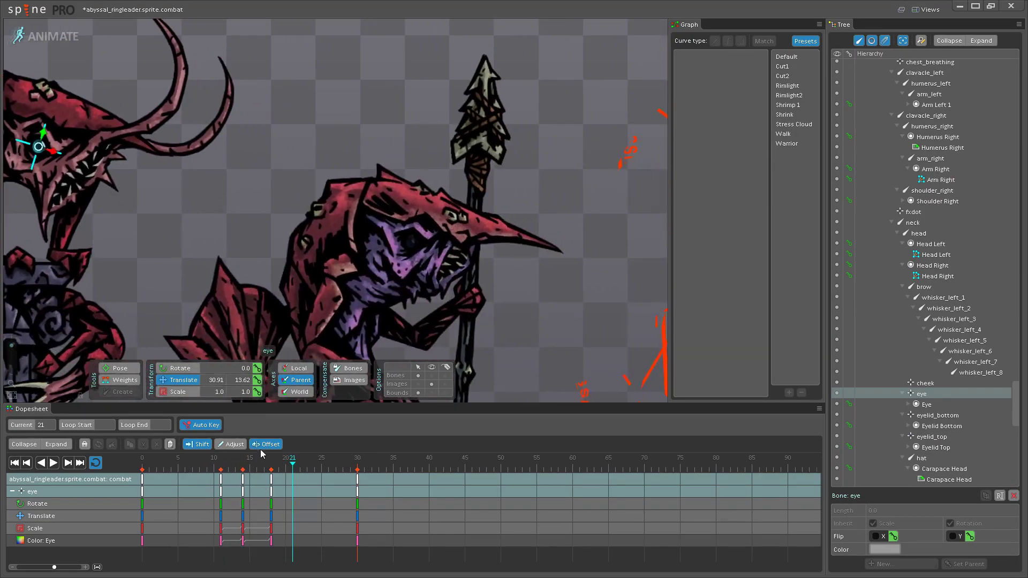
pyautogui.click(411, 247)
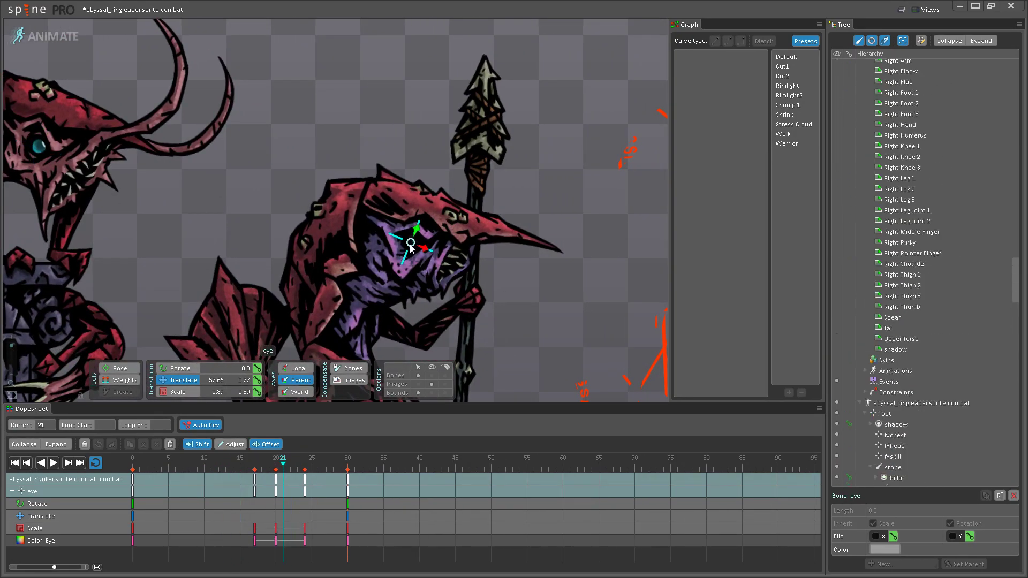
pyautogui.click(282, 459)
pyautogui.moveTo(282, 459); pyautogui.dragTo(307, 453)
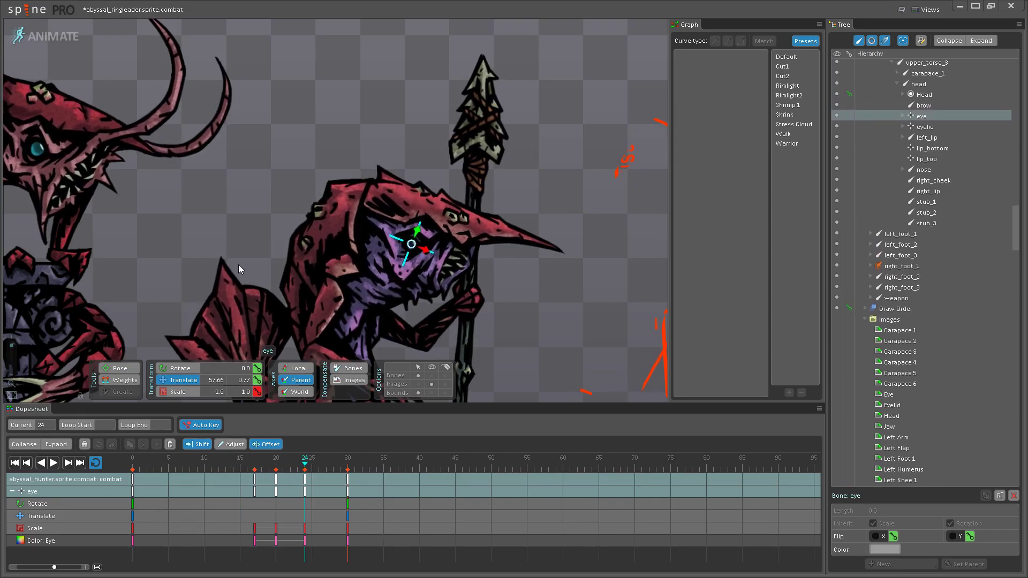
# - Key rotation, translation and scale of the ringleader's eyelid_top and eyelid_bottom bones at frames 14, 11 and 18
pyautogui.moveTo(85, 120); pyautogui.dragTo(307, 177)
pyautogui.scroll(3, 263, 197)
pyautogui.click(256, 213)
pyautogui.scroll(3, 252, 222)
pyautogui.moveTo(244, 305); pyautogui.dragTo(314, 329)
pyautogui.click(332, 236)
pyautogui.click(250, 459)
pyautogui.moveTo(250, 460)
pyautogui.mouseDown()
pyautogui.moveTo(271, 459)
pyautogui.moveTo(231, 458)
pyautogui.moveTo(274, 459)
pyautogui.moveTo(218, 460)
pyautogui.moveTo(243, 458)
pyautogui.mouseUp()
pyautogui.scroll(1, 345, 210)
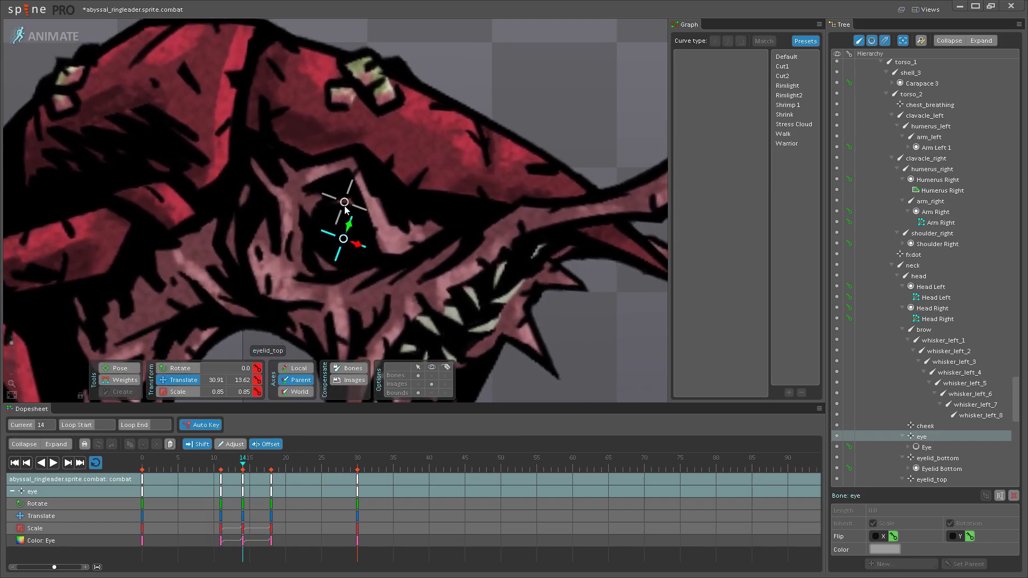
pyautogui.scroll(1, 344, 210)
pyautogui.click(345, 209)
pyautogui.keyDown('ctrl'); pyautogui.click(322, 279); pyautogui.keyUp('ctrl')
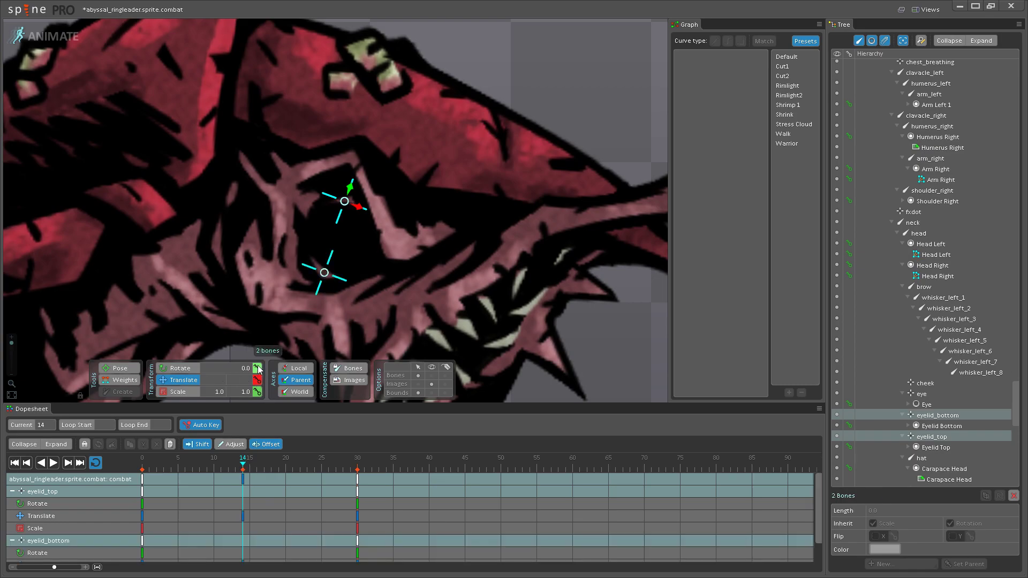
pyautogui.moveTo(243, 464); pyautogui.dragTo(221, 467)
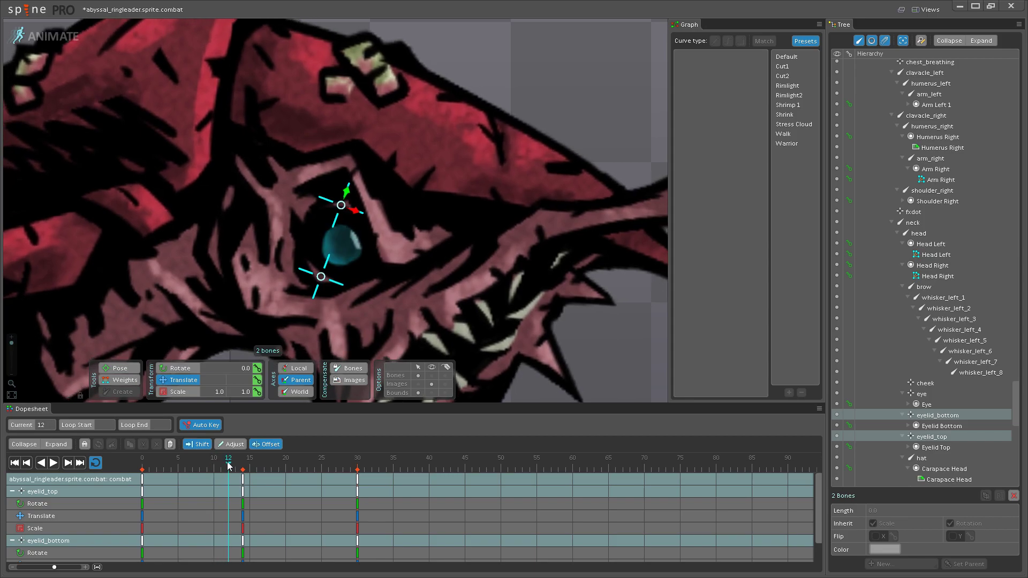
pyautogui.moveTo(258, 465)
pyautogui.mouseDown()
pyautogui.moveTo(287, 463)
pyautogui.moveTo(273, 465)
pyautogui.mouseUp()
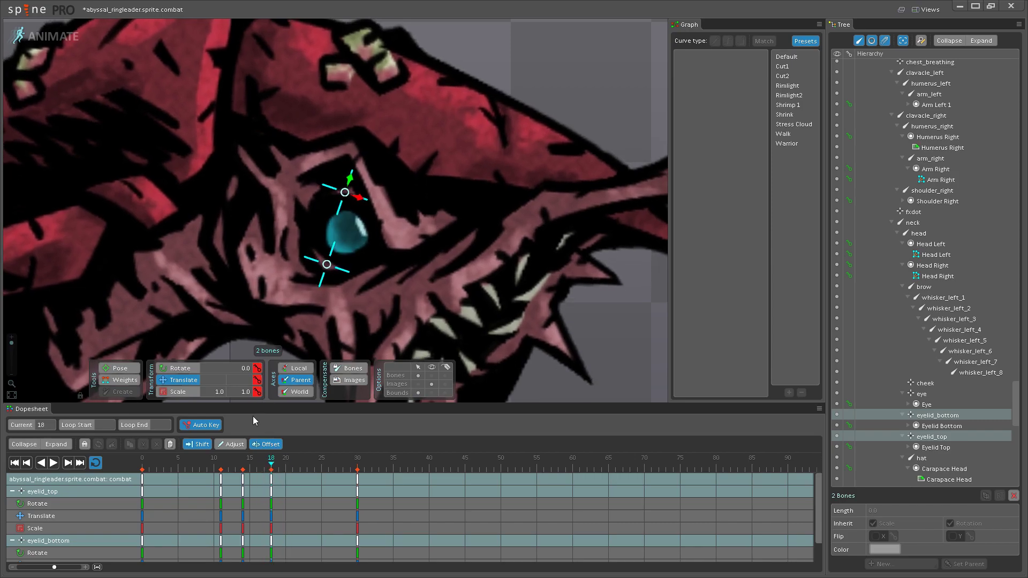
# - Key the color of the Eyelid Bottom and Eyelid Top slots at frames 11, 0, 14, 18 and 30
pyautogui.moveTo(274, 465); pyautogui.dragTo(221, 465)
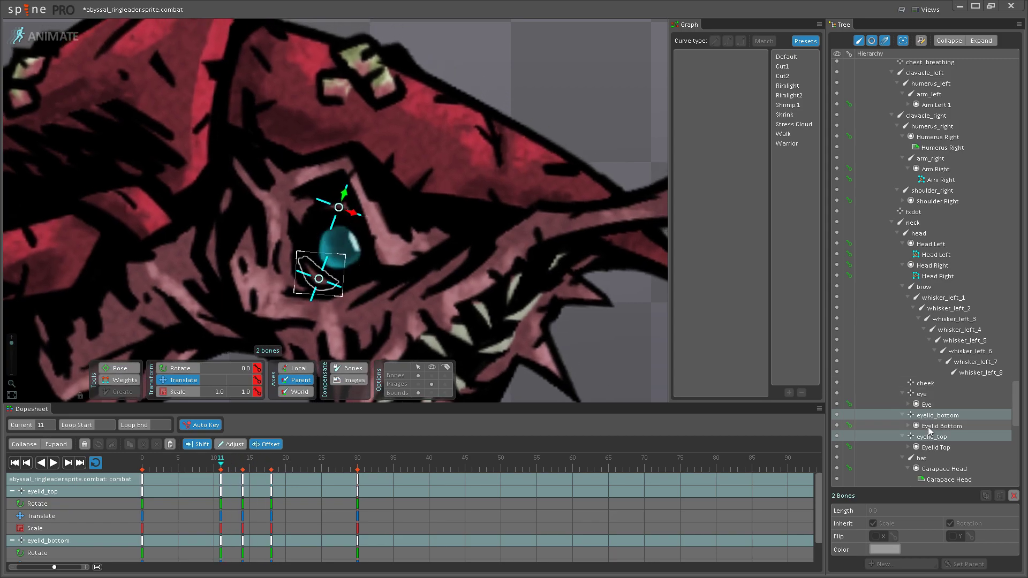
pyautogui.click(932, 426)
pyautogui.keyDown('ctrl'); pyautogui.click(936, 448); pyautogui.keyUp('ctrl')
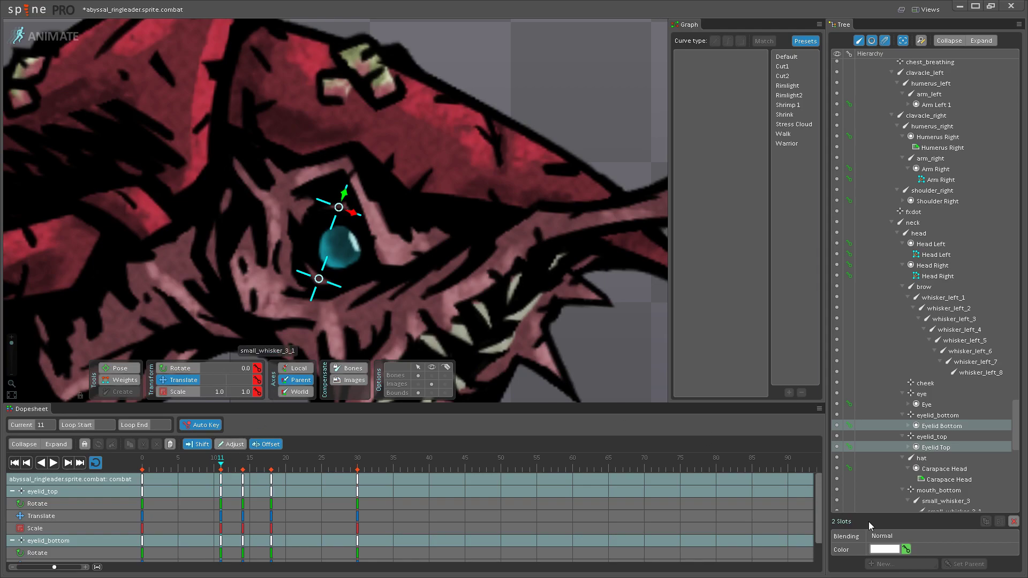
pyautogui.click(906, 550)
pyautogui.moveTo(178, 466); pyautogui.dragTo(142, 464)
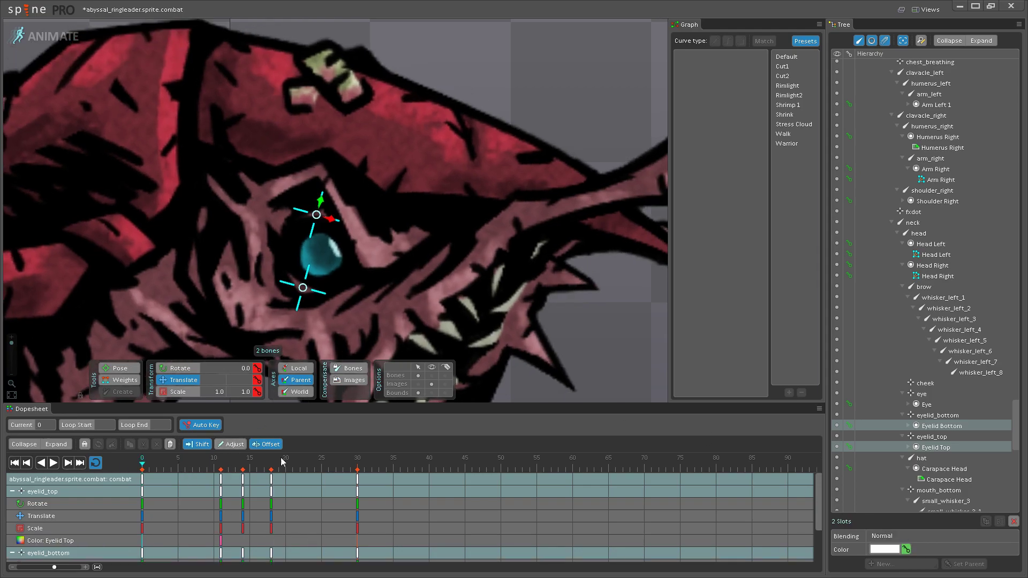
pyautogui.click(242, 462)
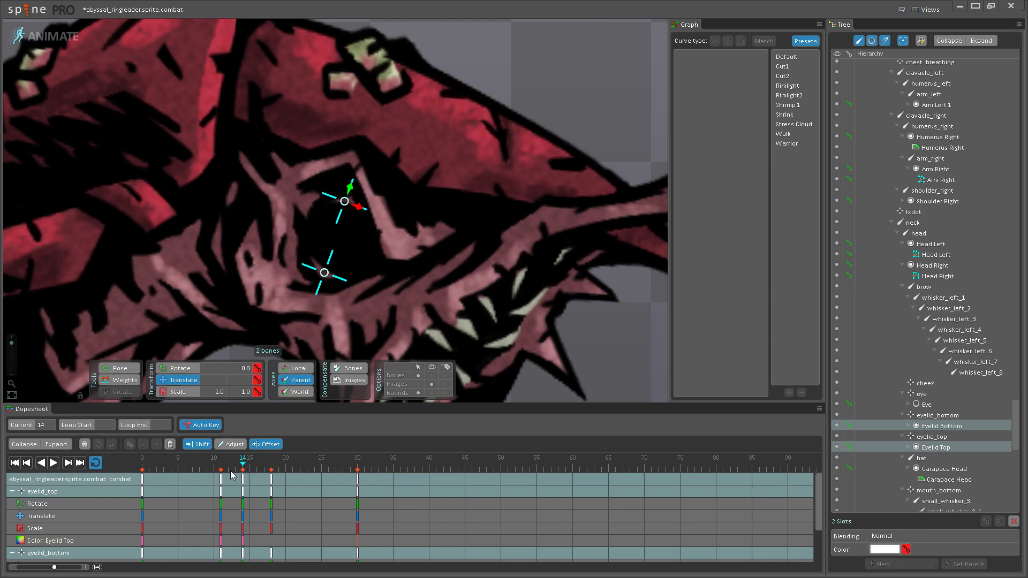
pyautogui.click(268, 467)
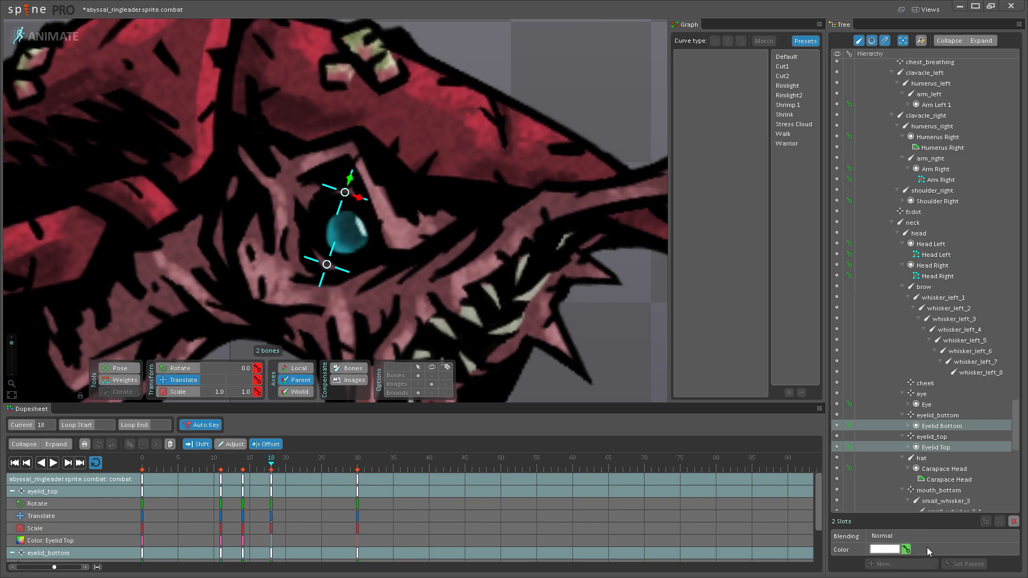
pyautogui.click(358, 463)
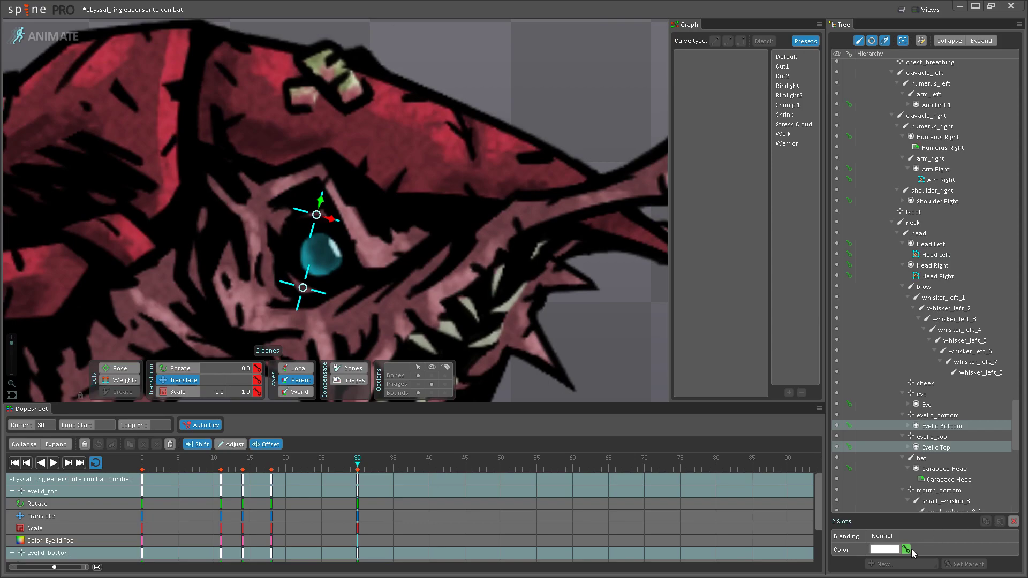
# - Set both eyelid slots' color to fully transparent (alpha 0) at frame 14 and clear the selection
pyautogui.click(242, 463)
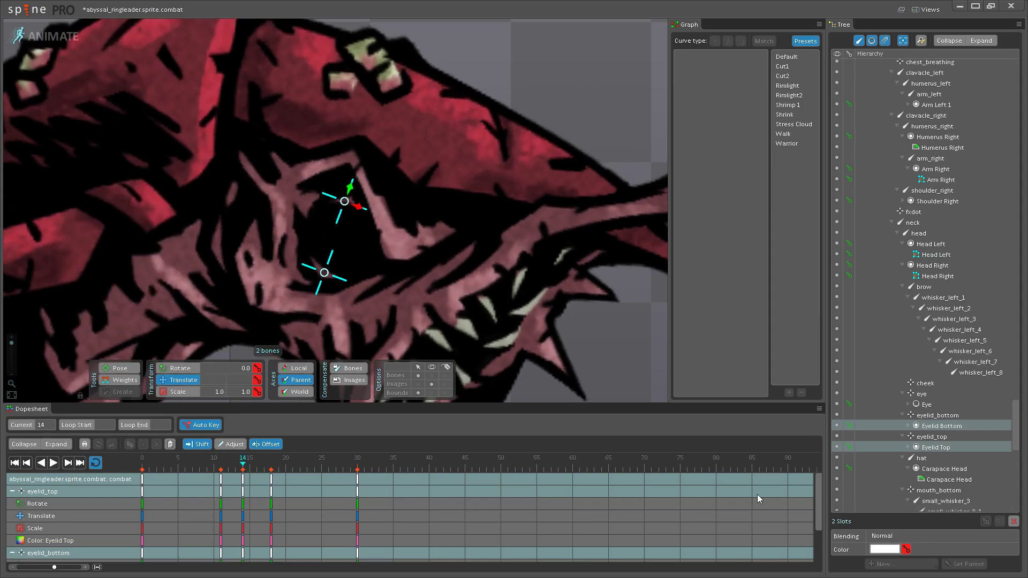
pyautogui.click(896, 551)
pyautogui.moveTo(191, 304); pyautogui.dragTo(198, 467)
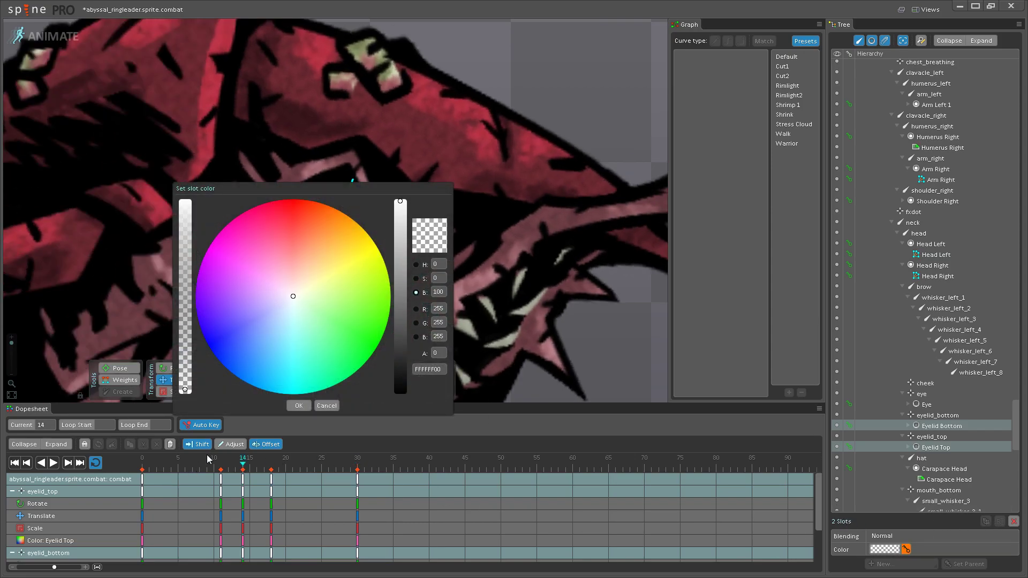
pyautogui.click(298, 405)
pyautogui.click(584, 360)
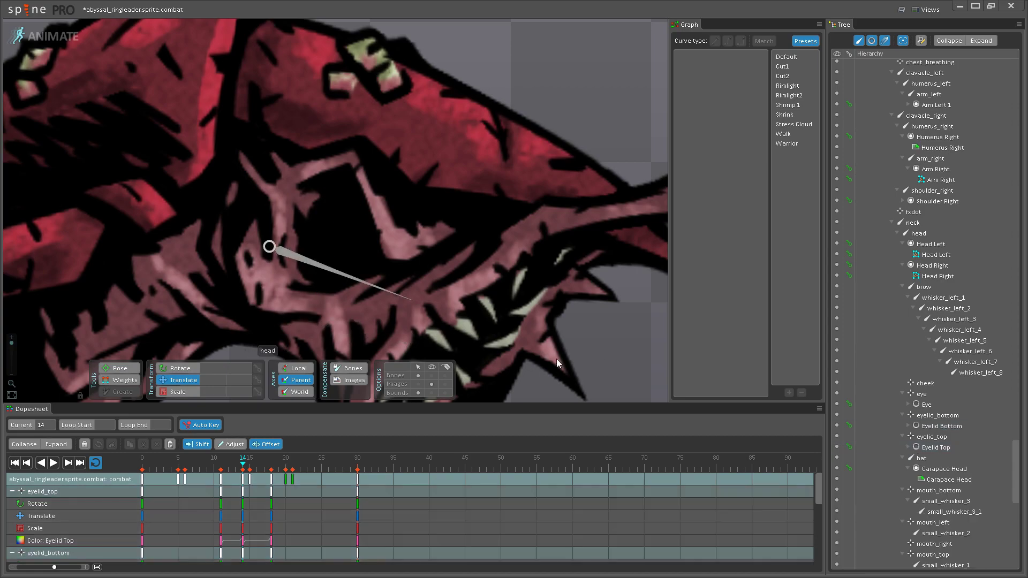
# - At frame 14, raise the eyelid_bottom bone to about 28.08, 3.02 and reposition the eyelid_top bone for the blink
pyautogui.scroll(3, 326, 278)
pyautogui.moveTo(243, 464)
pyautogui.mouseDown()
pyautogui.moveTo(147, 464)
pyautogui.moveTo(244, 463)
pyautogui.mouseUp()
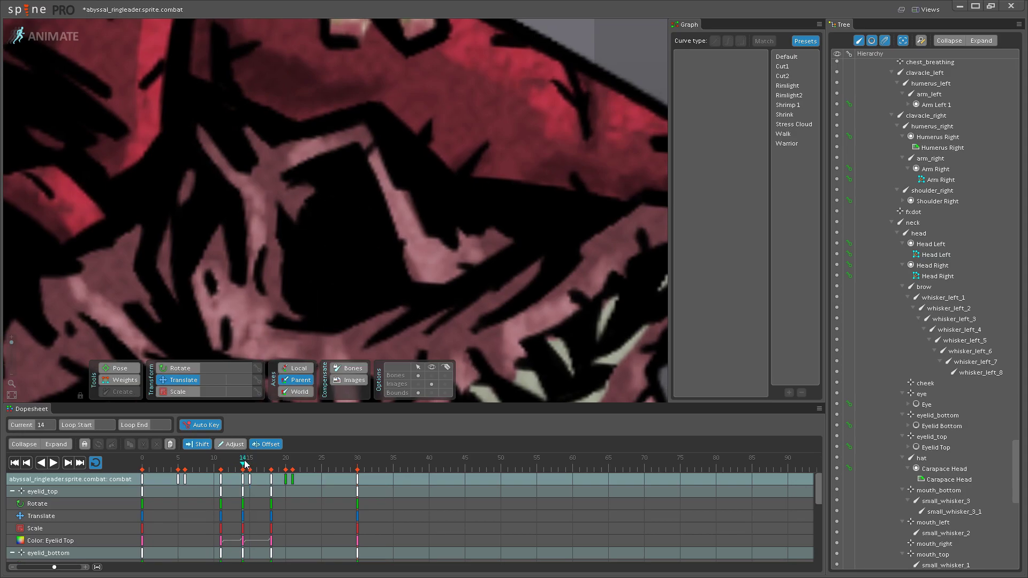
pyautogui.click(318, 316)
pyautogui.press('c')
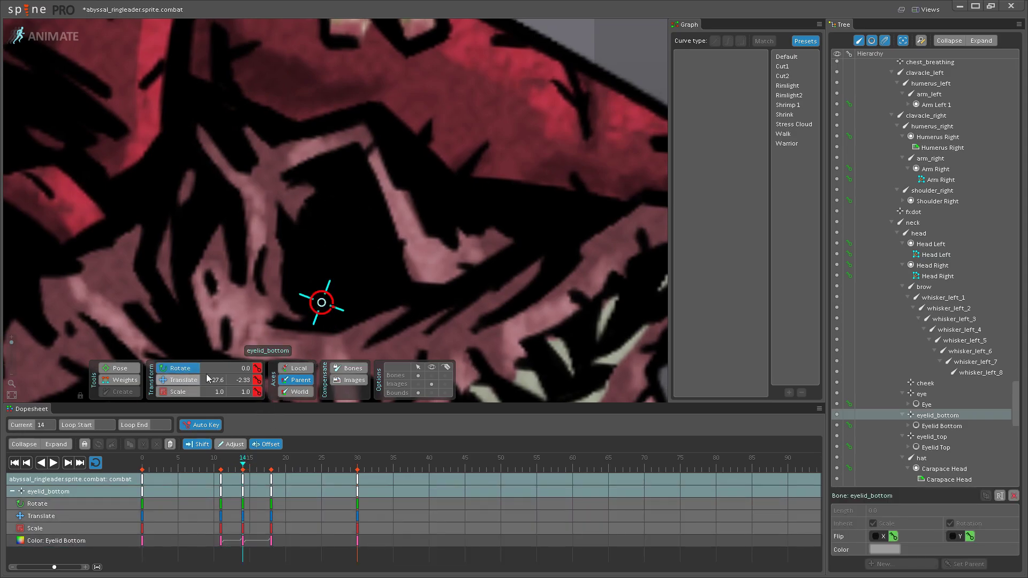
pyautogui.moveTo(320, 306); pyautogui.dragTo(323, 301)
pyautogui.hotkey('ctrl', 'z')
pyautogui.click(179, 381)
pyautogui.moveTo(323, 304); pyautogui.dragTo(331, 292)
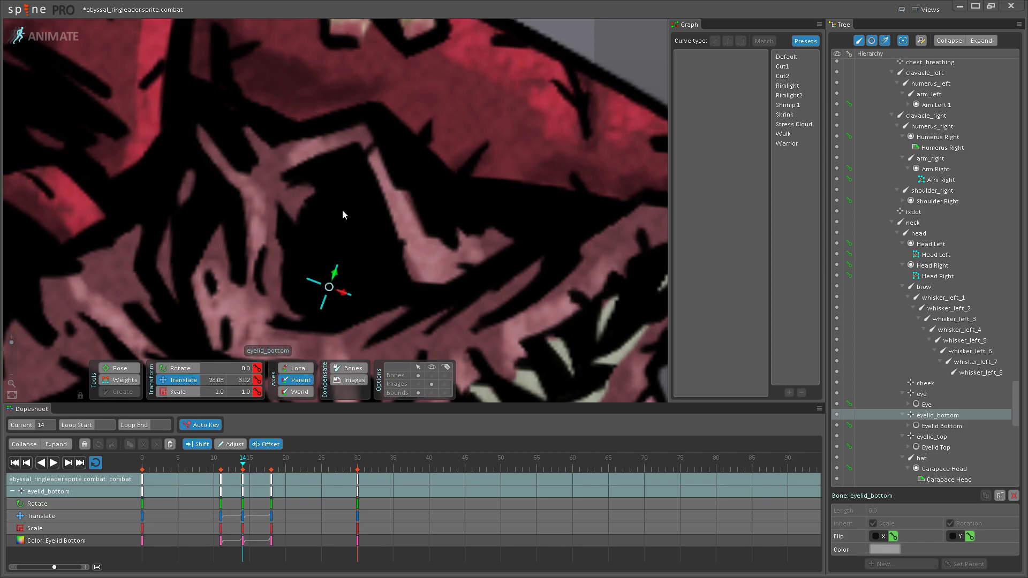
pyautogui.click(352, 200)
pyautogui.moveTo(235, 463); pyautogui.dragTo(314, 459)
# - Play the combat loop to check the ringleader's blink and save the project
pyautogui.click(54, 463)
pyautogui.scroll(-10, 367, 293)
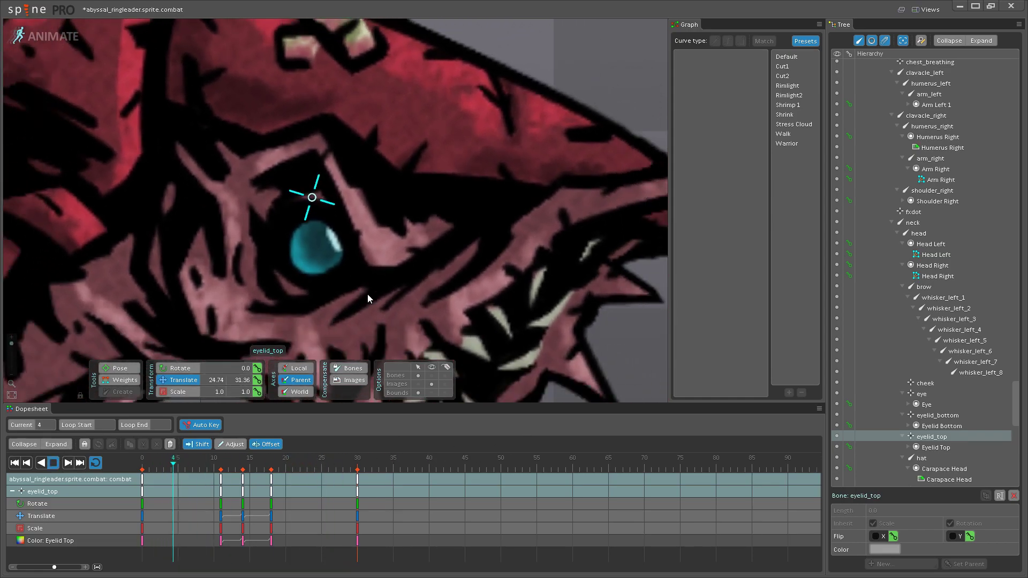
pyautogui.scroll(-3, 358, 269)
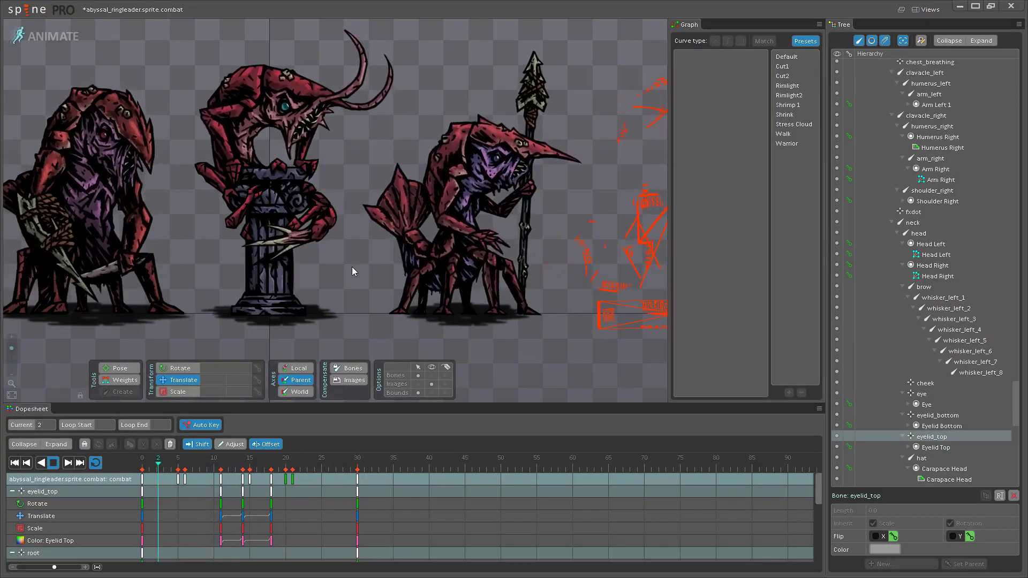
pyautogui.scroll(3, 345, 271)
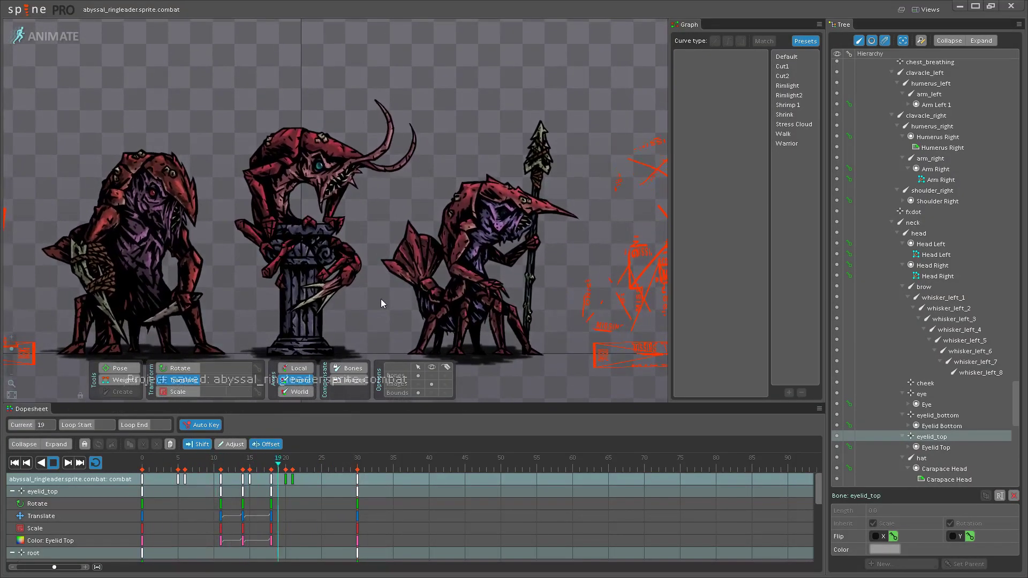
pyautogui.hotkey('ctrl', 's')
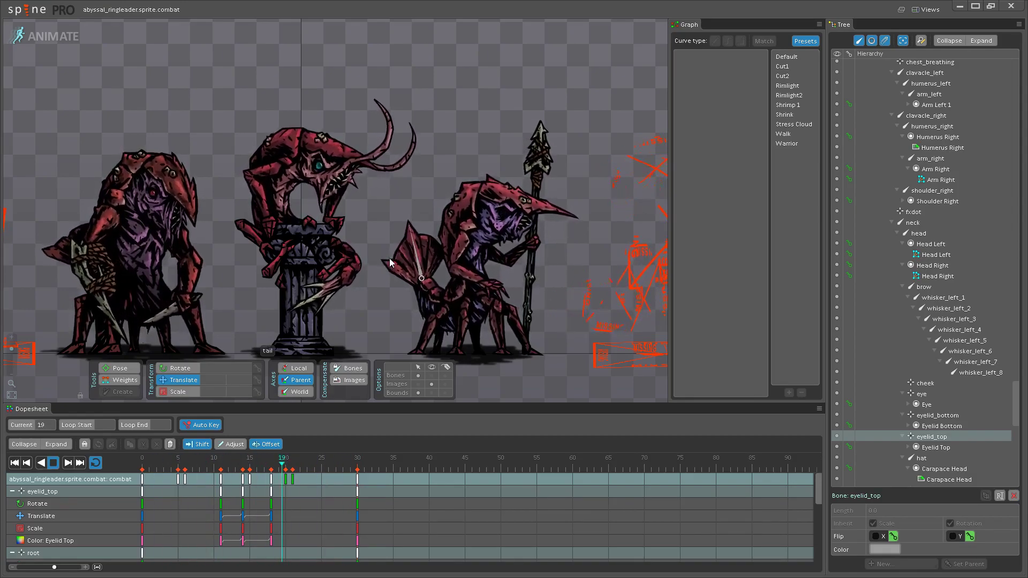
# - Review the looping combat animation of all three abyssal creatures side by side, both close up and from a distance
pyautogui.scroll(2, 387, 313)
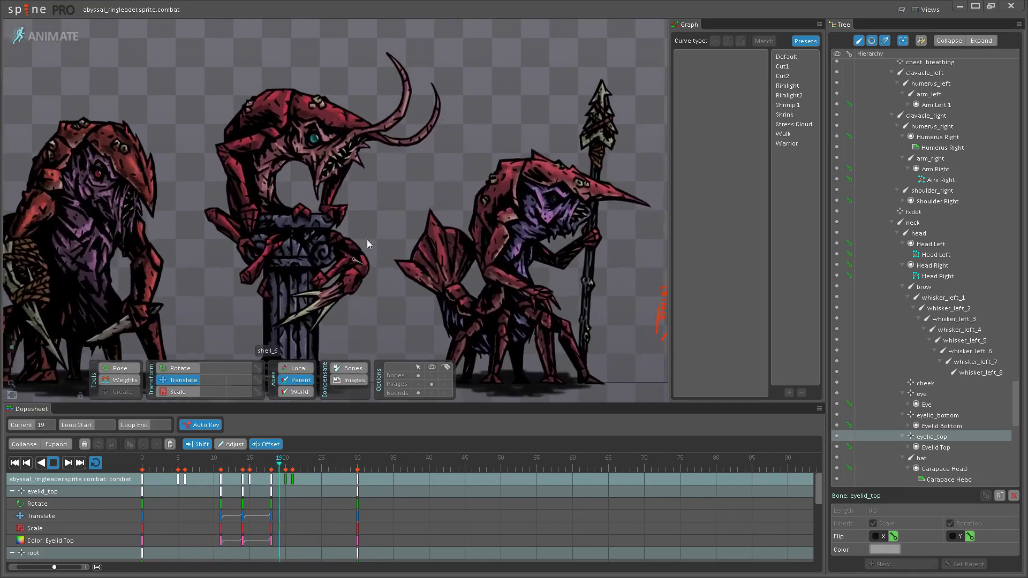
pyautogui.scroll(2, 381, 236)
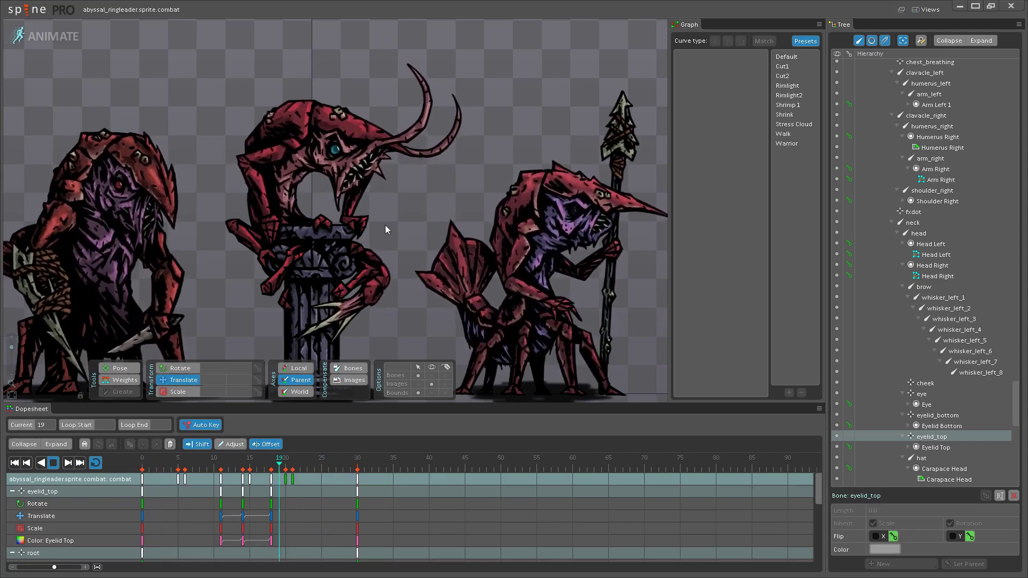
pyautogui.scroll(-5, 384, 224)
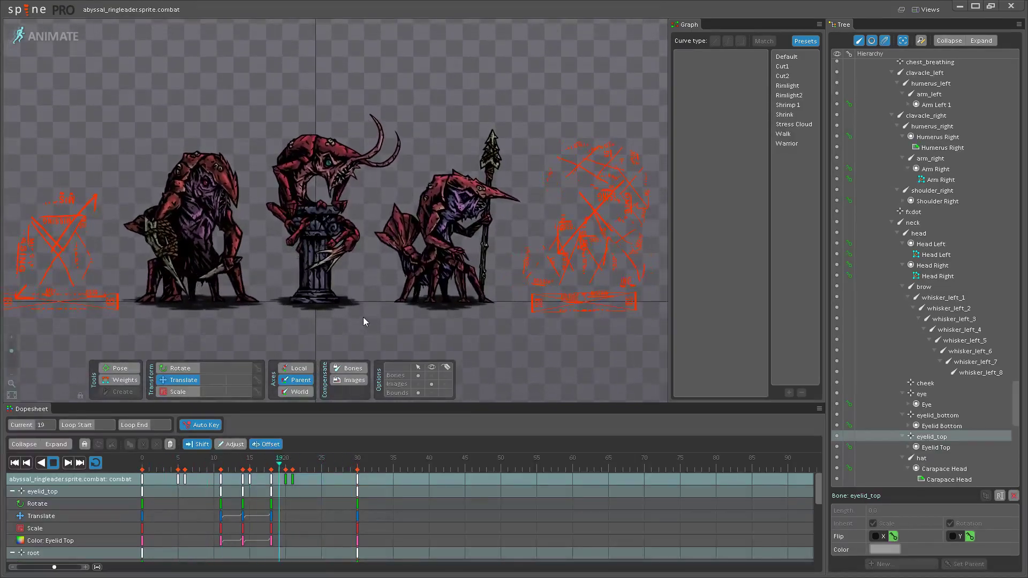
pyautogui.moveTo(363, 317); pyautogui.dragTo(371, 335)
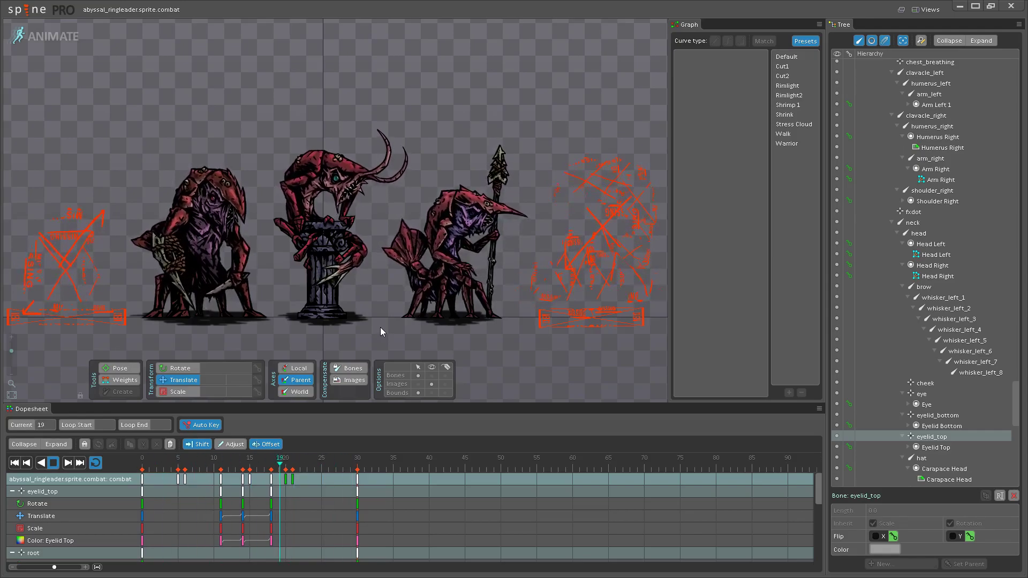
pyautogui.scroll(2, 416, 320)
pyautogui.moveTo(416, 319); pyautogui.dragTo(455, 326)
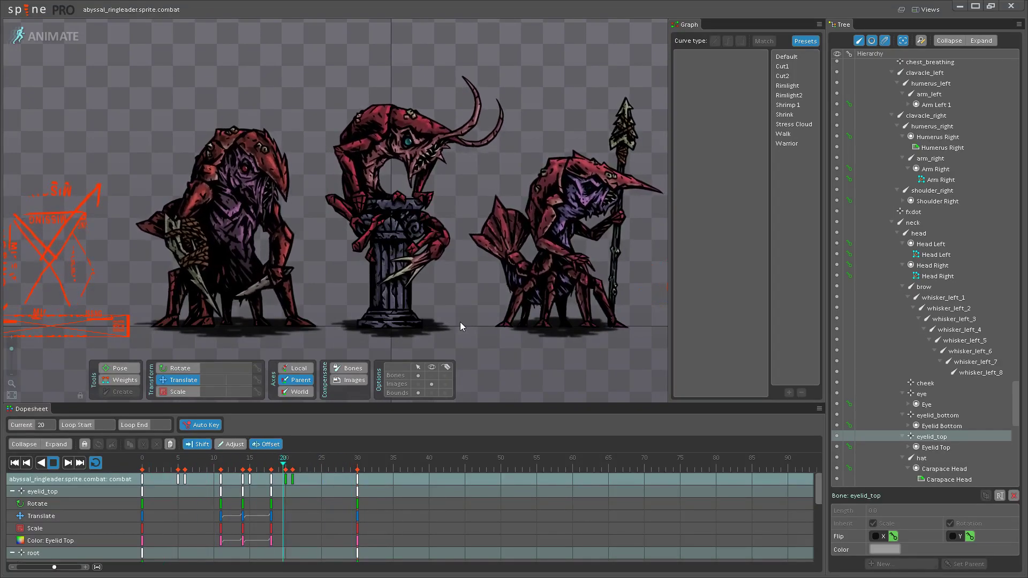
pyautogui.scroll(-2, 480, 332)
pyautogui.moveTo(424, 316); pyautogui.dragTo(442, 332)
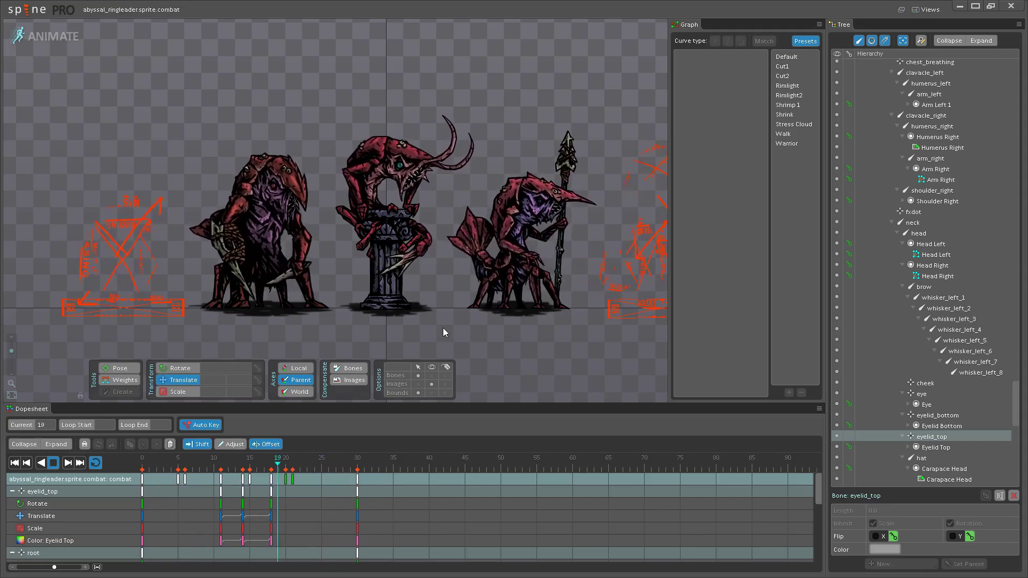
pyautogui.moveTo(447, 278); pyautogui.dragTo(443, 289)
pyautogui.scroll(4, 427, 314)
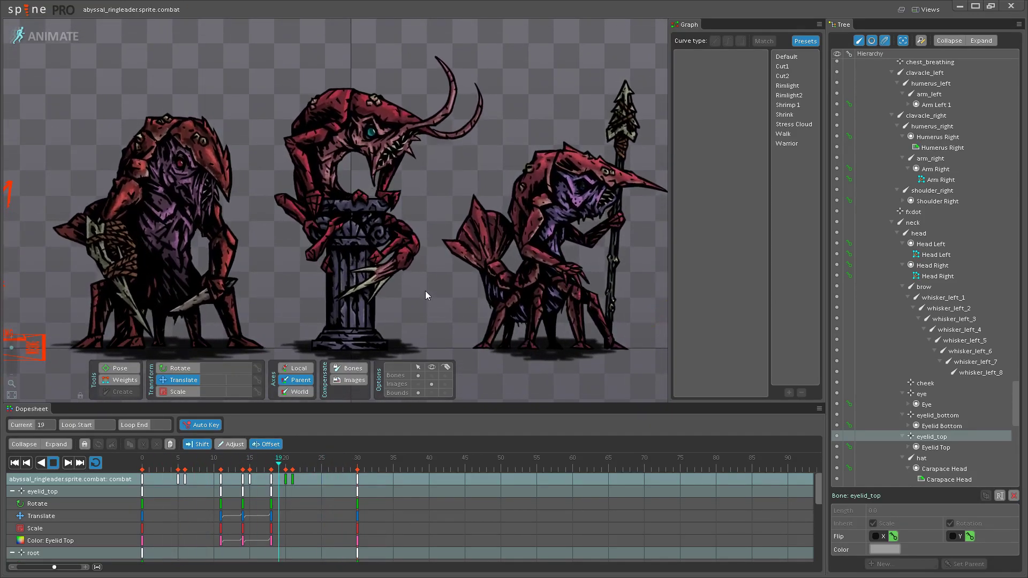
pyautogui.scroll(-3, 425, 291)
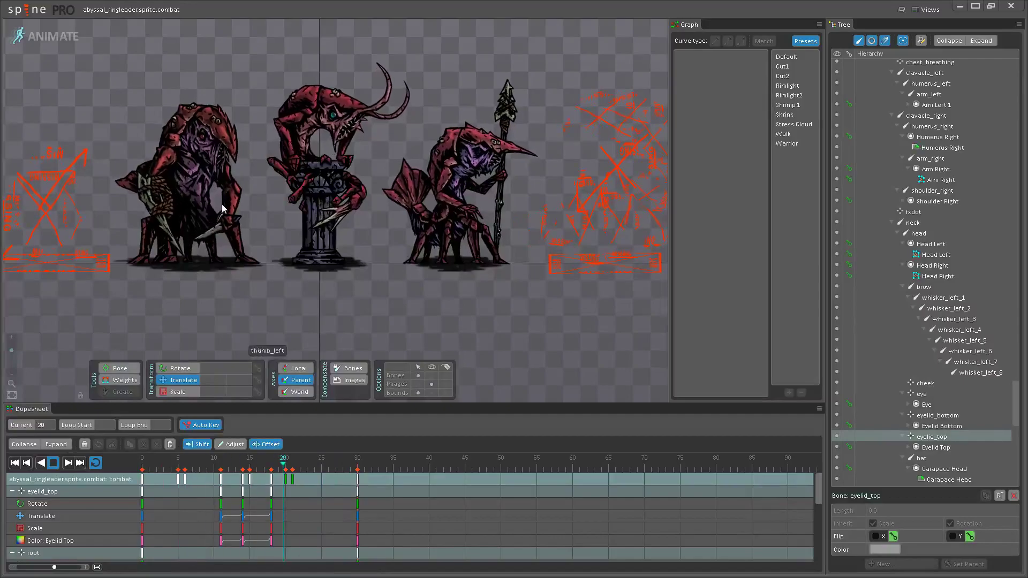
pyautogui.scroll(2, 383, 279)
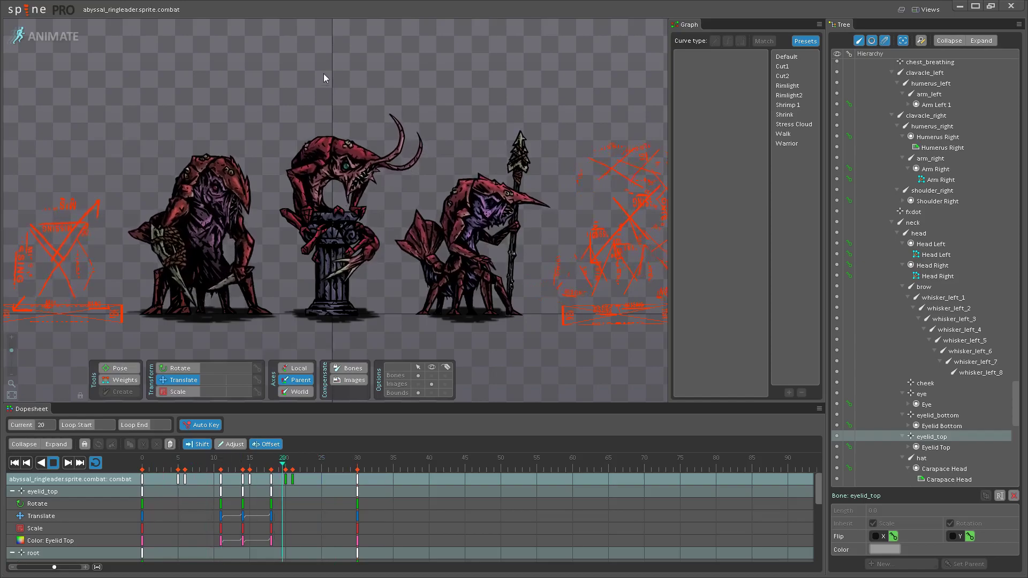
# - Stop the playback and select the ringleader's brow bone at frame 15
pyautogui.scroll(5, 401, 117)
pyautogui.scroll(3, 468, 247)
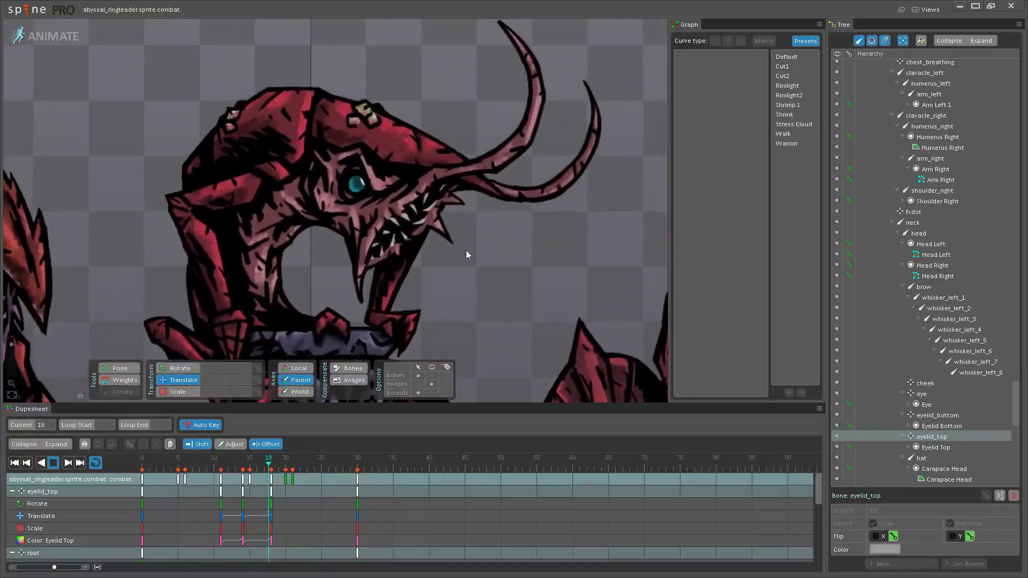
pyautogui.click(53, 463)
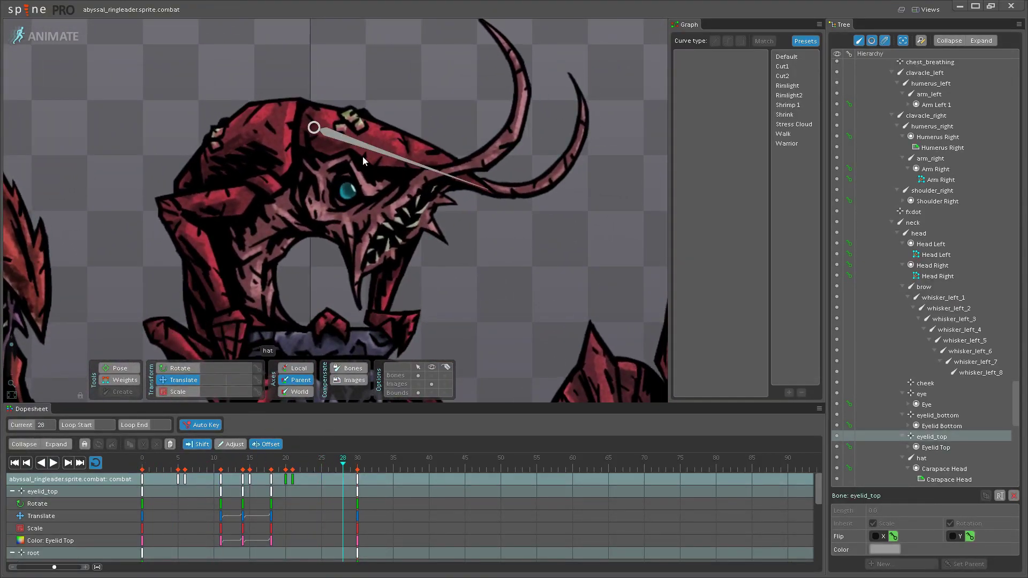
pyautogui.scroll(3, 362, 166)
pyautogui.click(360, 176)
pyautogui.click(247, 461)
pyautogui.click(249, 461)
pyautogui.scroll(4, 336, 329)
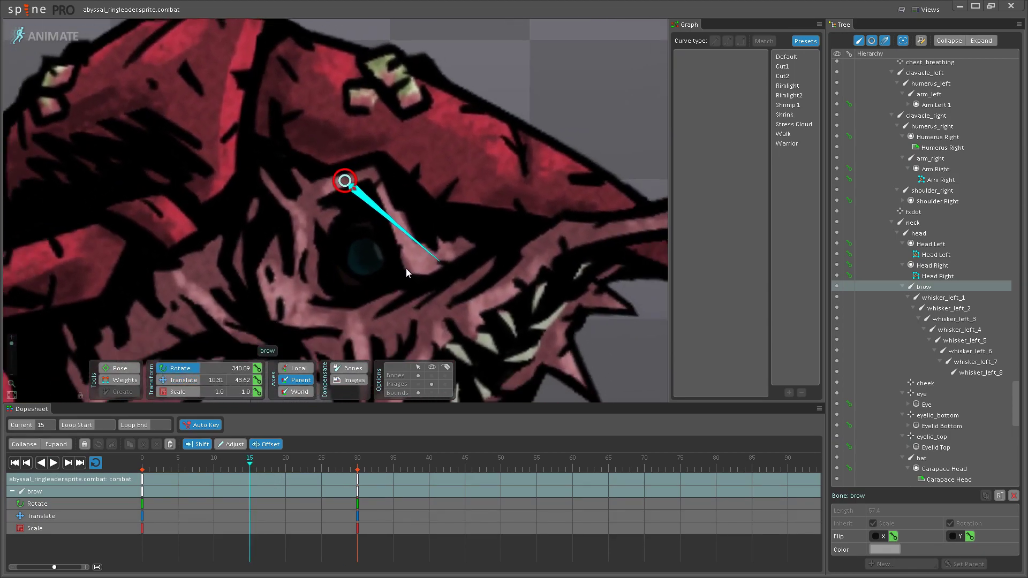
# - Try rotating the brow bone at frame 15 and undo the change
pyautogui.scroll(-2, 386, 270)
pyautogui.moveTo(377, 271); pyautogui.dragTo(407, 269)
pyautogui.moveTo(515, 321); pyautogui.dragTo(312, 250)
pyautogui.hotkey('ctrl', 'z')
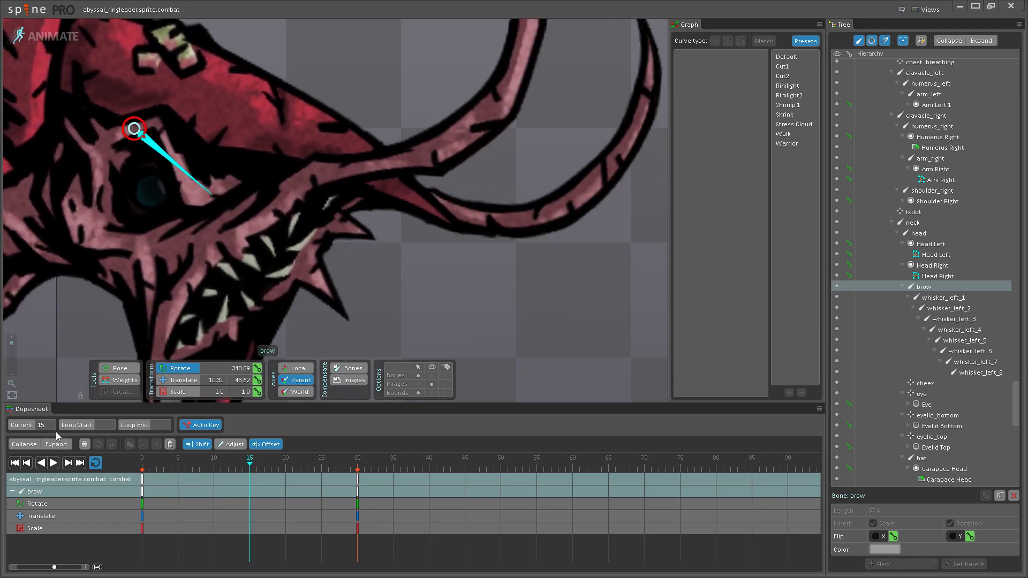
# - In setup mode, show the bones, reparent whisker_left_1 to the head bone, save the project and return to animate mode
pyautogui.click(47, 47)
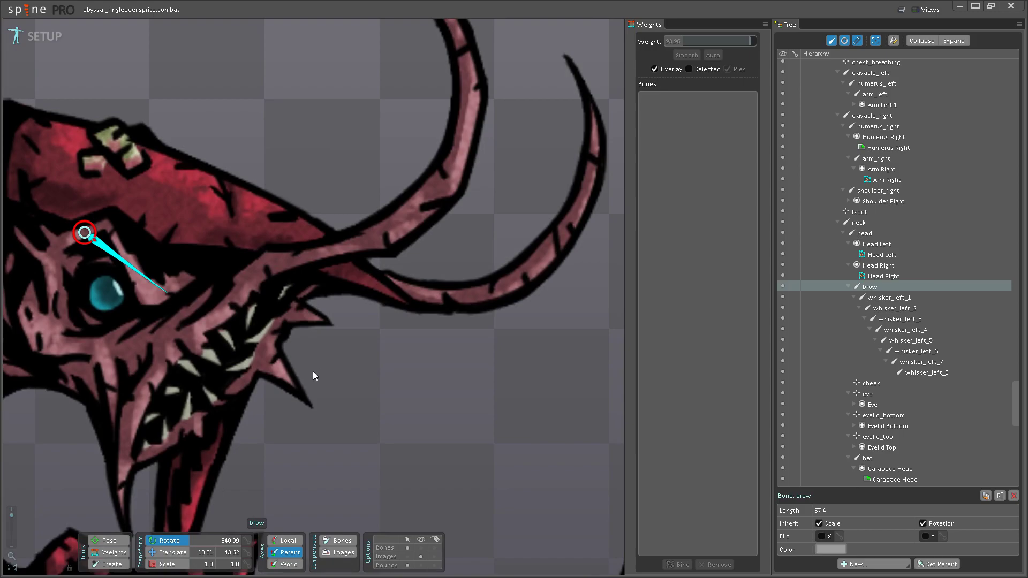
pyautogui.click(420, 547)
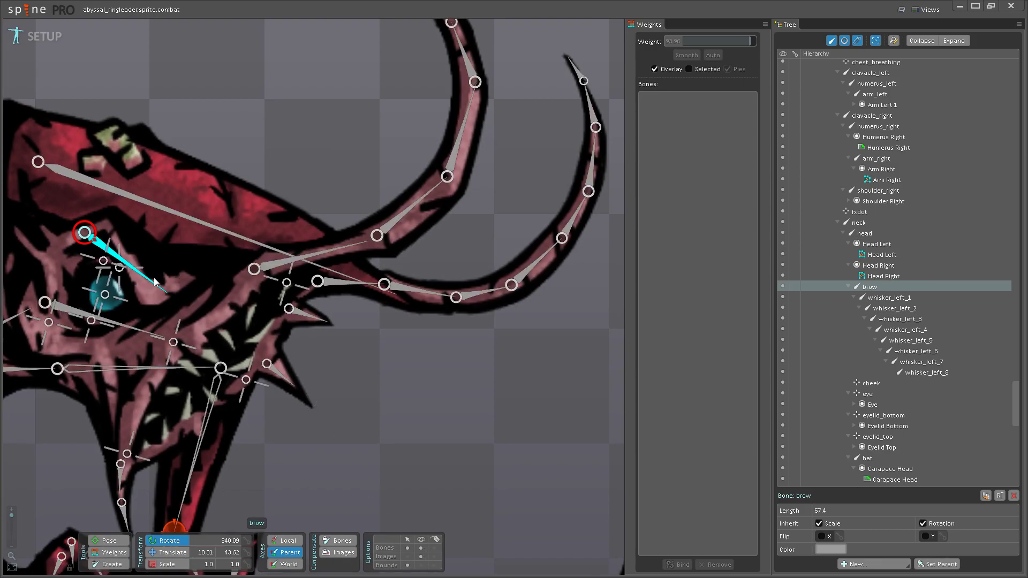
pyautogui.click(337, 289)
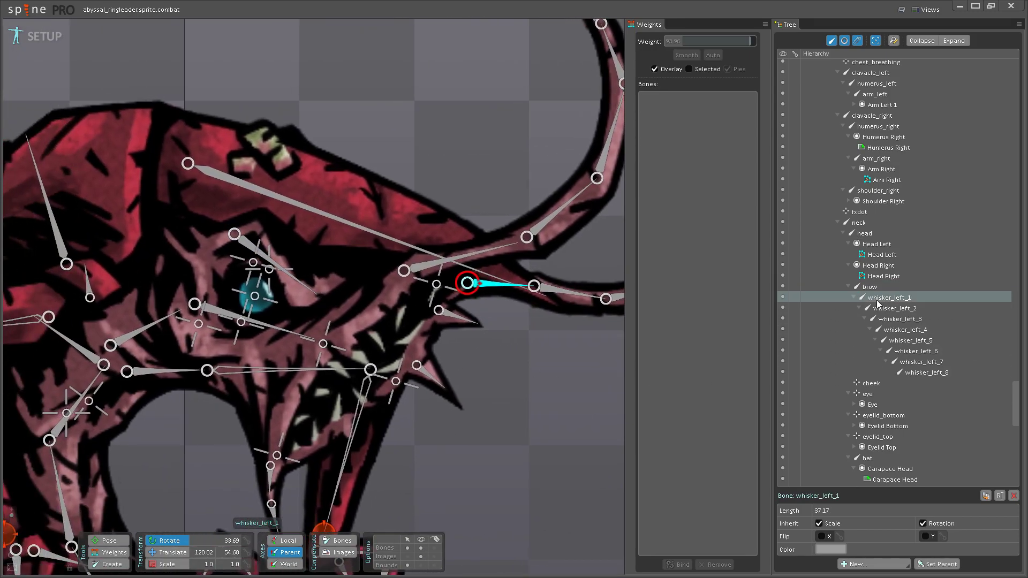
pyautogui.moveTo(871, 302); pyautogui.dragTo(866, 235)
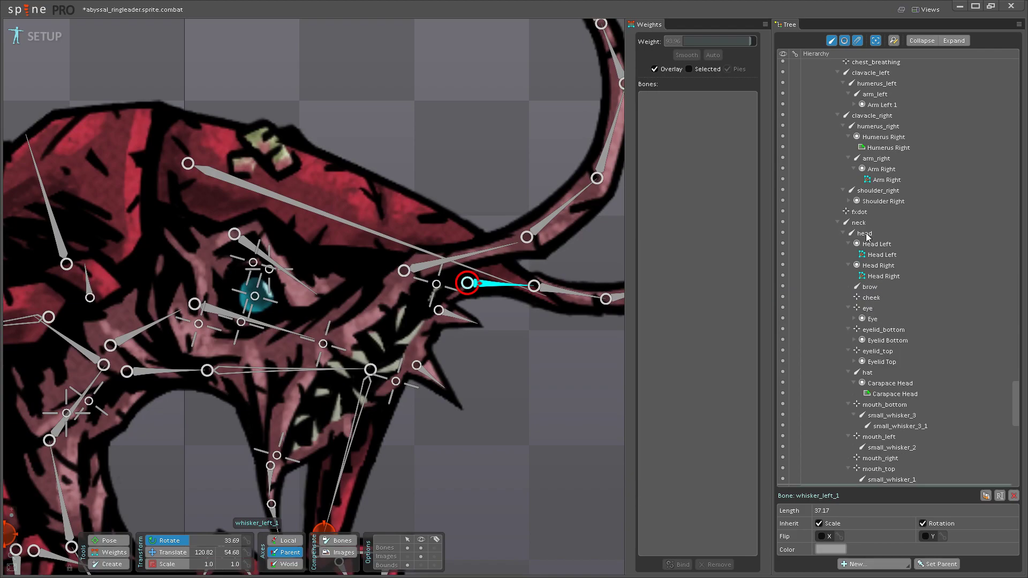
pyautogui.click(299, 282)
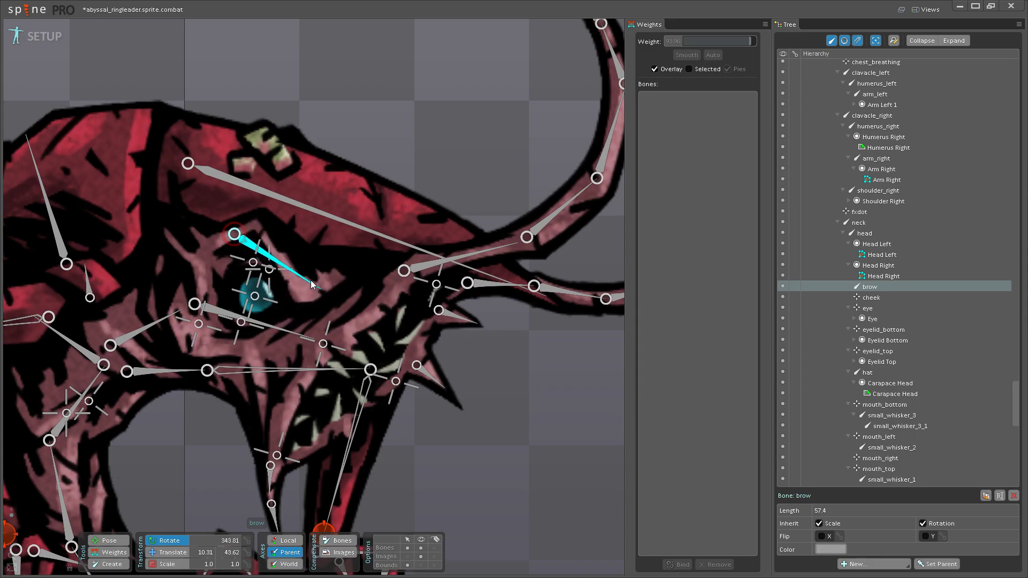
pyautogui.hotkey('ctrl', 's')
pyautogui.scroll(-3, 396, 241)
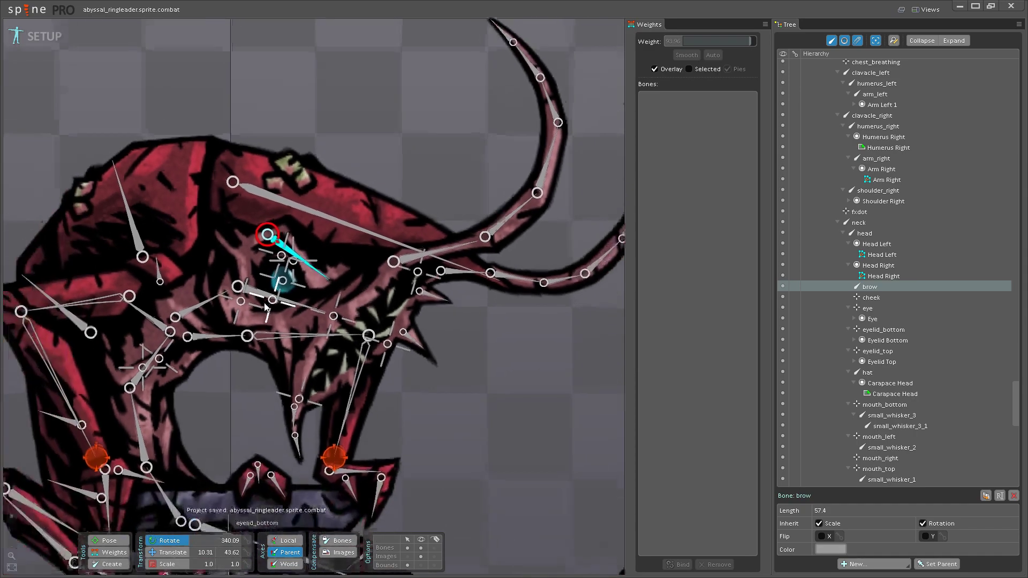
pyautogui.click(43, 36)
pyautogui.scroll(-3, 257, 241)
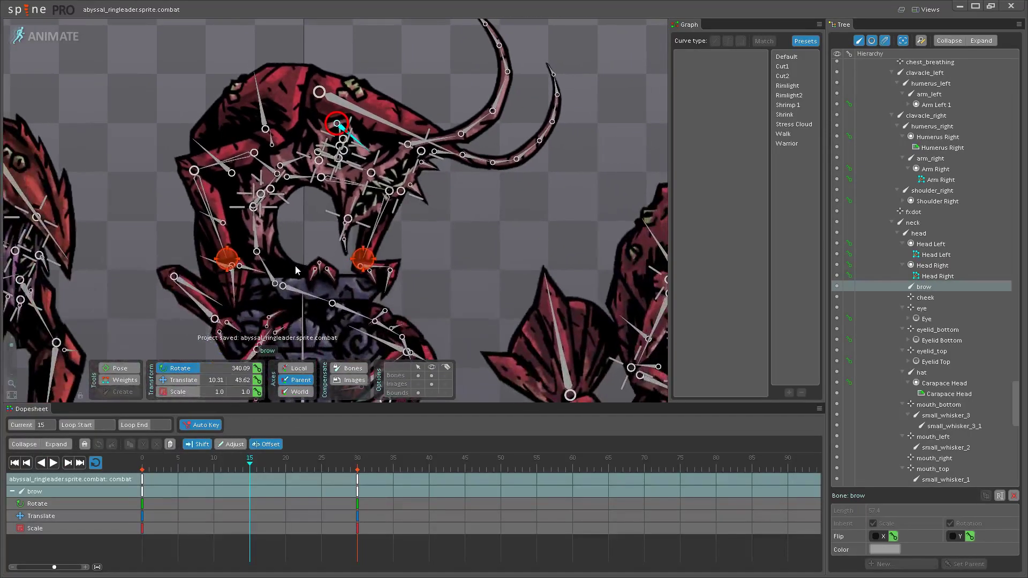
# - Try rotating the brow bone to 334.8 at frame 15 and undo the rotation
pyautogui.scroll(8, 394, 190)
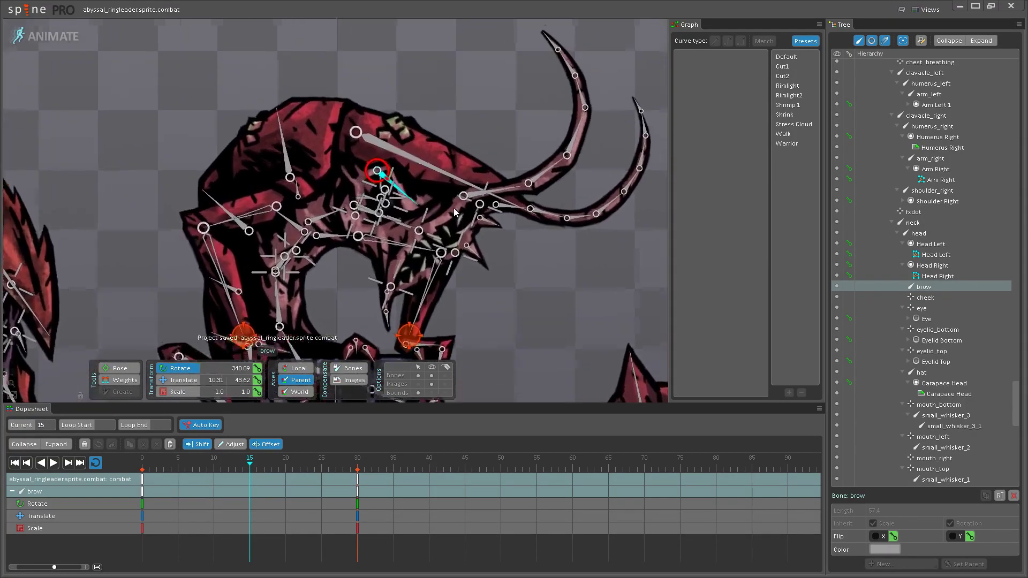
pyautogui.moveTo(412, 193); pyautogui.dragTo(402, 200)
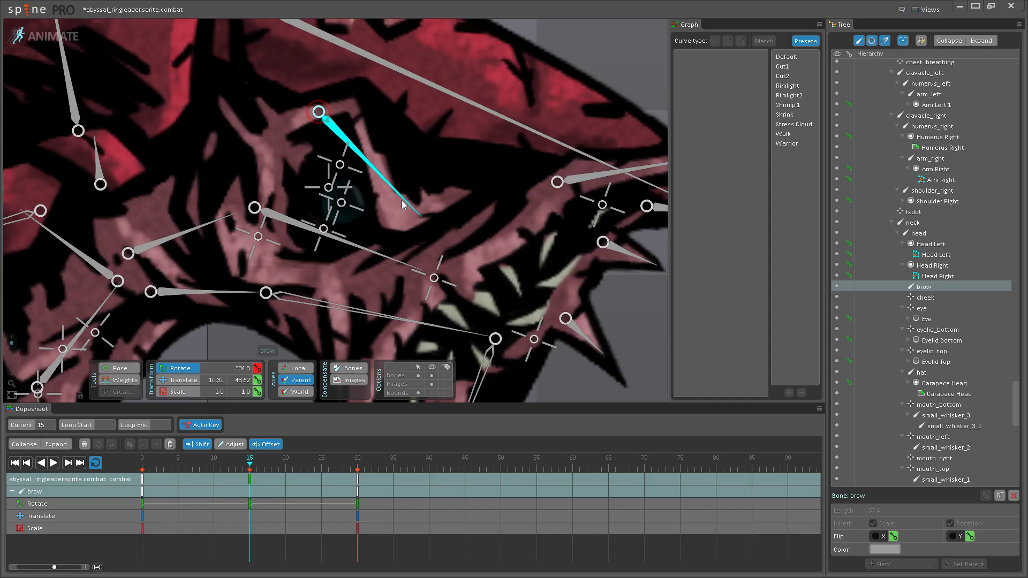
pyautogui.hotkey('ctrl', 'z')
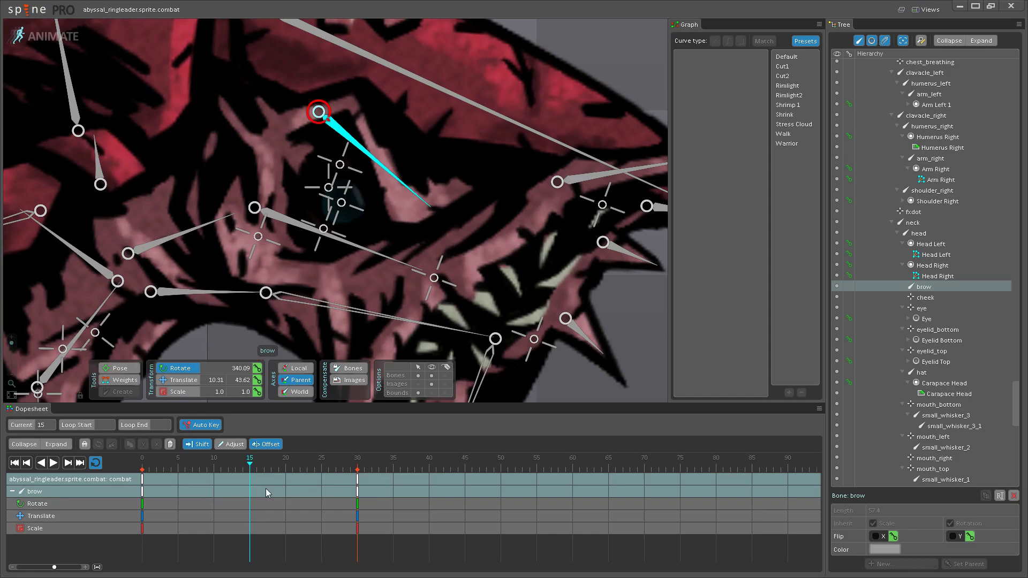
# - At frame 14, rotate the brow bone to about 335.23 and move it to about 9.03, 41.14
pyautogui.click(243, 462)
pyautogui.moveTo(435, 216); pyautogui.dragTo(413, 216)
pyautogui.press('v')
pyautogui.moveTo(339, 137); pyautogui.dragTo(333, 143)
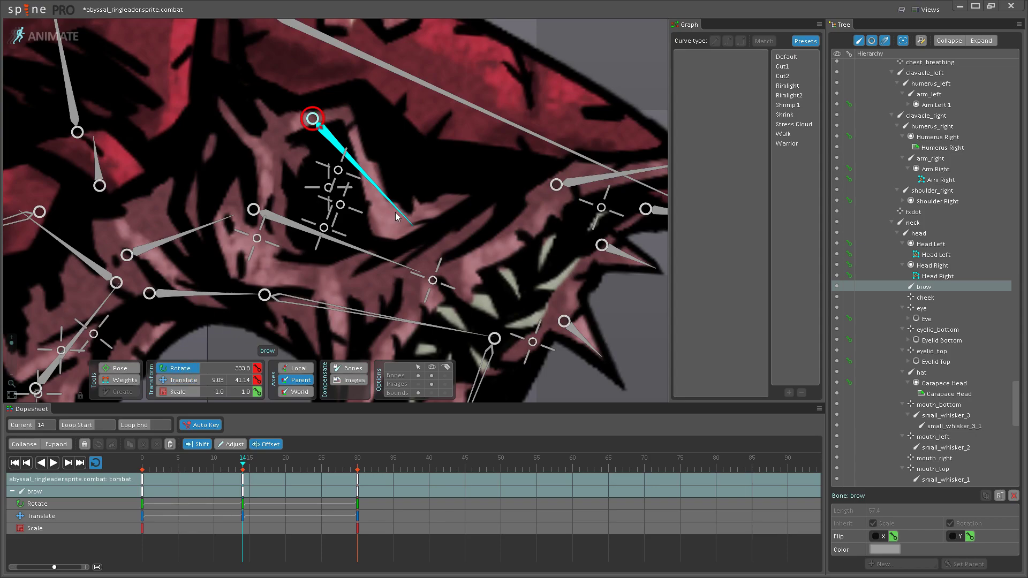
pyautogui.moveTo(397, 216); pyautogui.dragTo(401, 215)
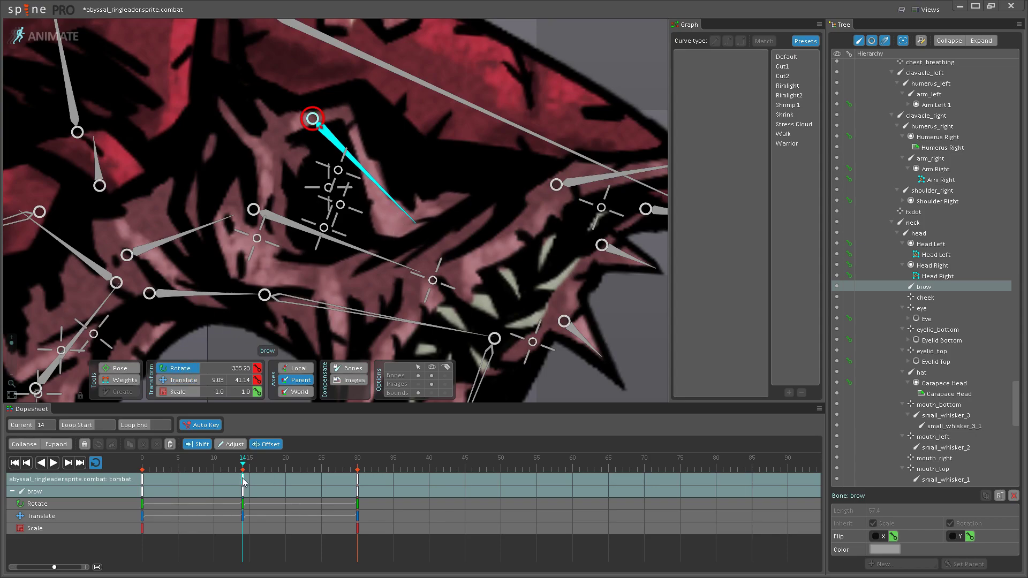
# - Copy the brow bone's frame 0 keys to frames 11 and 18 and save the project
pyautogui.moveTo(245, 458)
pyautogui.mouseDown()
pyautogui.moveTo(204, 458)
pyautogui.moveTo(224, 454)
pyautogui.mouseUp()
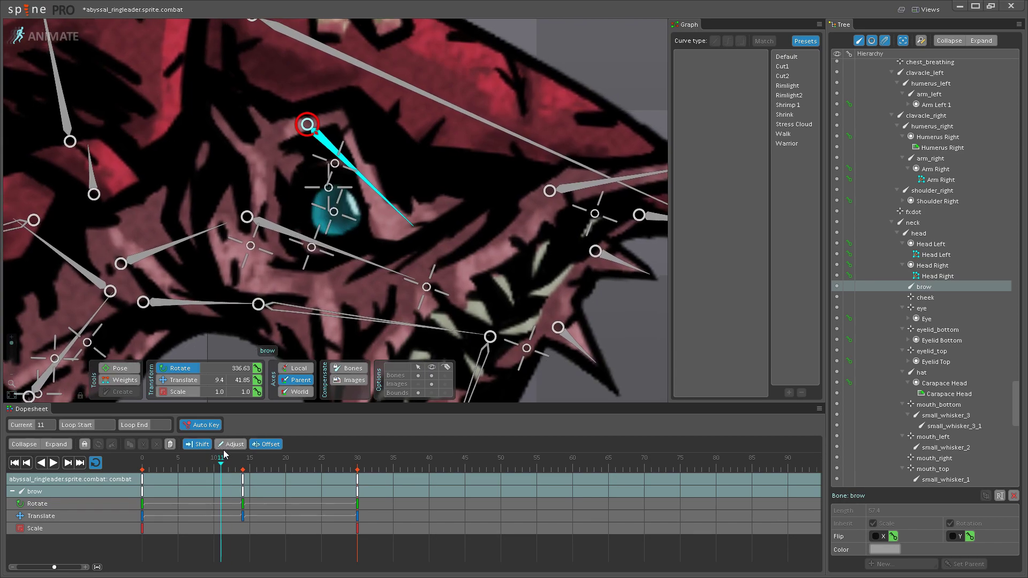
pyautogui.click(142, 490)
pyautogui.click(143, 490)
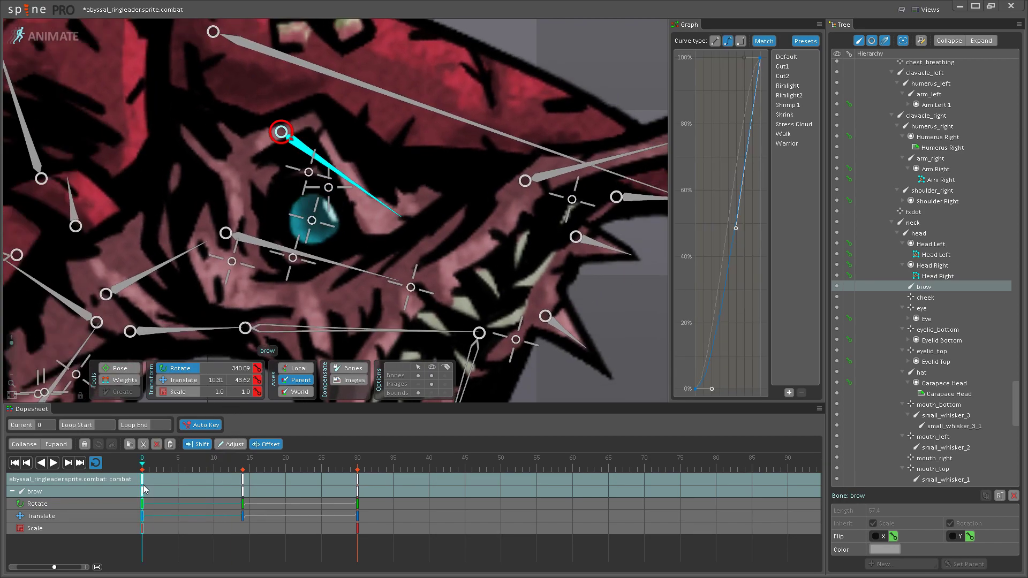
pyautogui.click(223, 465)
pyautogui.moveTo(223, 460); pyautogui.dragTo(270, 470)
pyautogui.hotkey('ctrl', 'v')
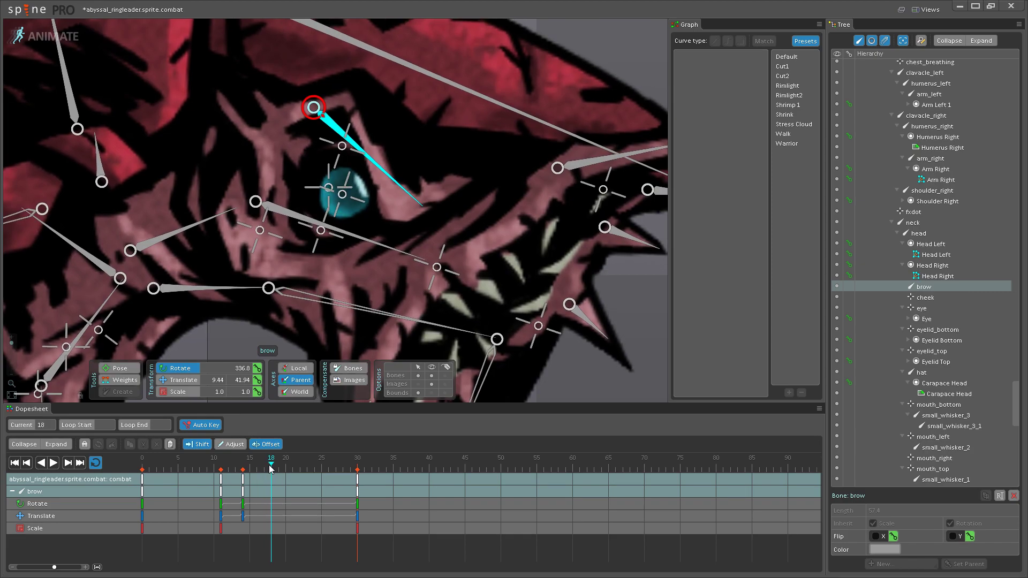
pyautogui.hotkey('ctrl', 'v')
pyautogui.hotkey('ctrl', 's')
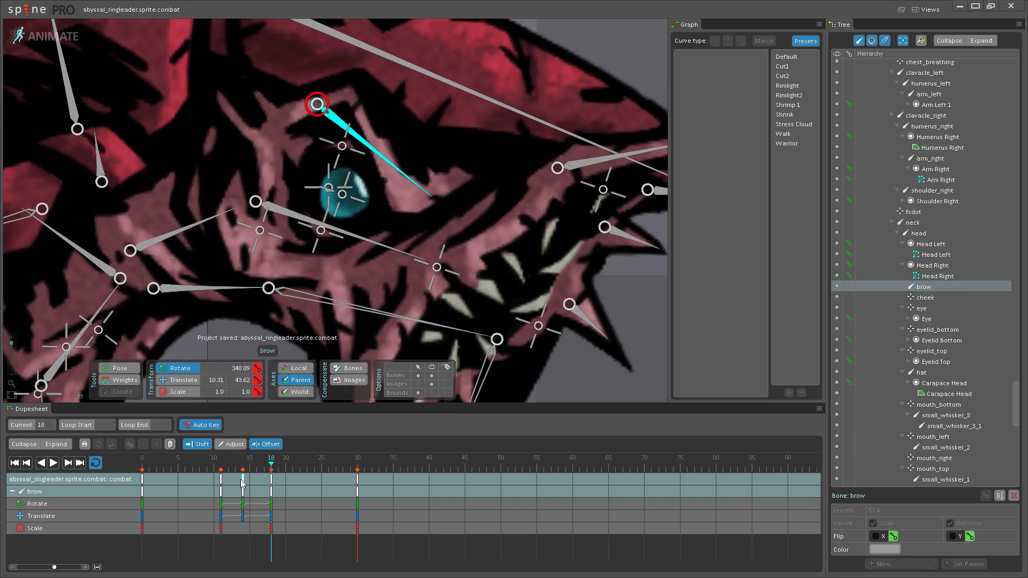
# - Play the combat loop with the bones hidden and examine the brow motion alongside the other two creatures
pyautogui.click(58, 464)
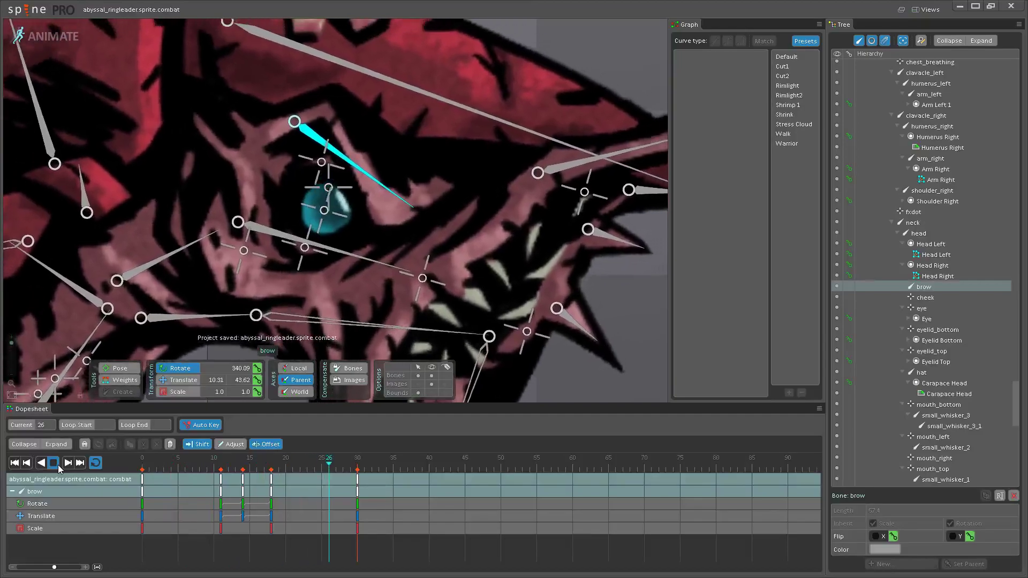
pyautogui.scroll(-8, 381, 265)
pyautogui.press('space')
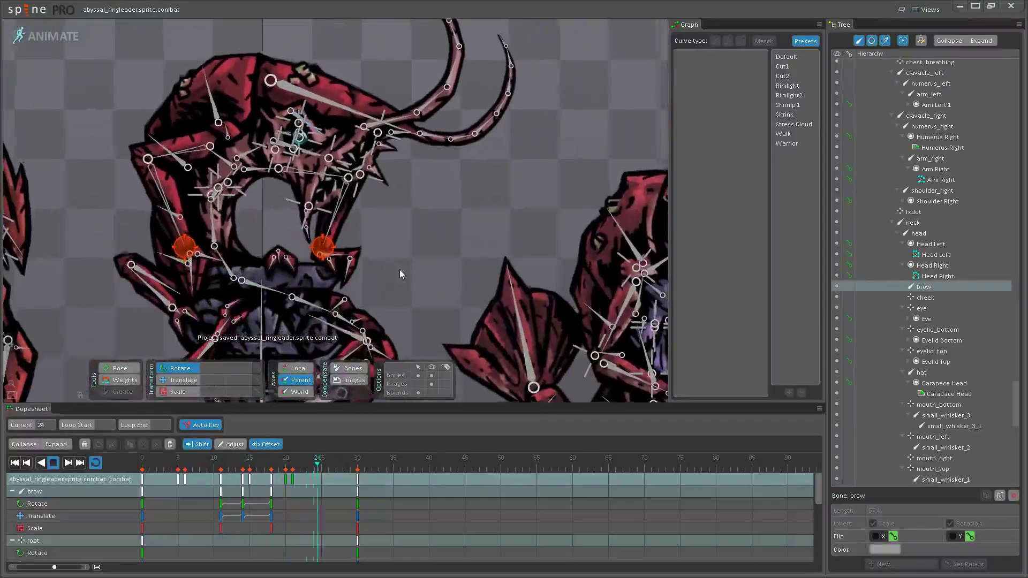
pyautogui.click(431, 375)
pyautogui.scroll(-5, 371, 300)
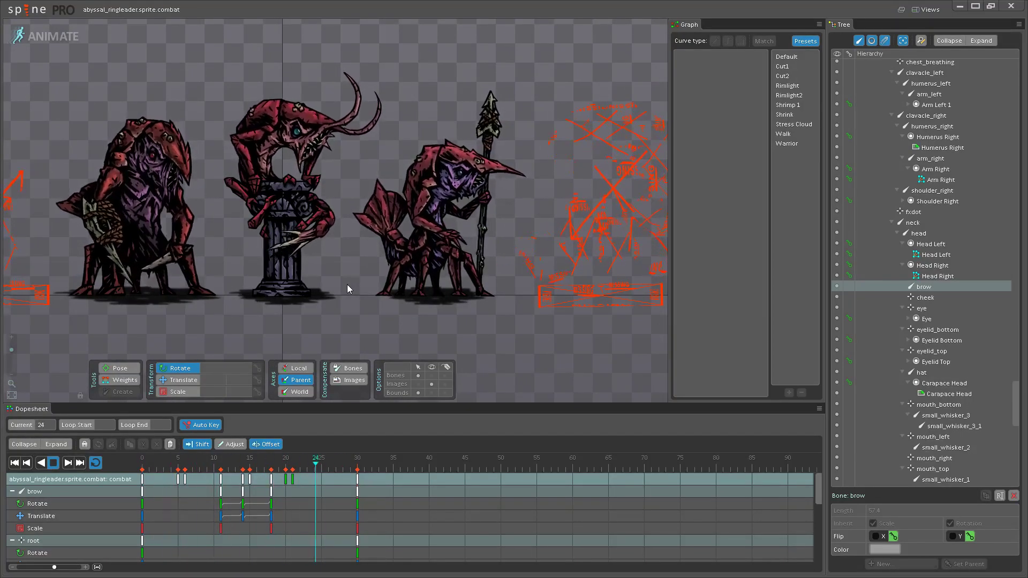
pyautogui.moveTo(347, 284); pyautogui.dragTo(359, 309)
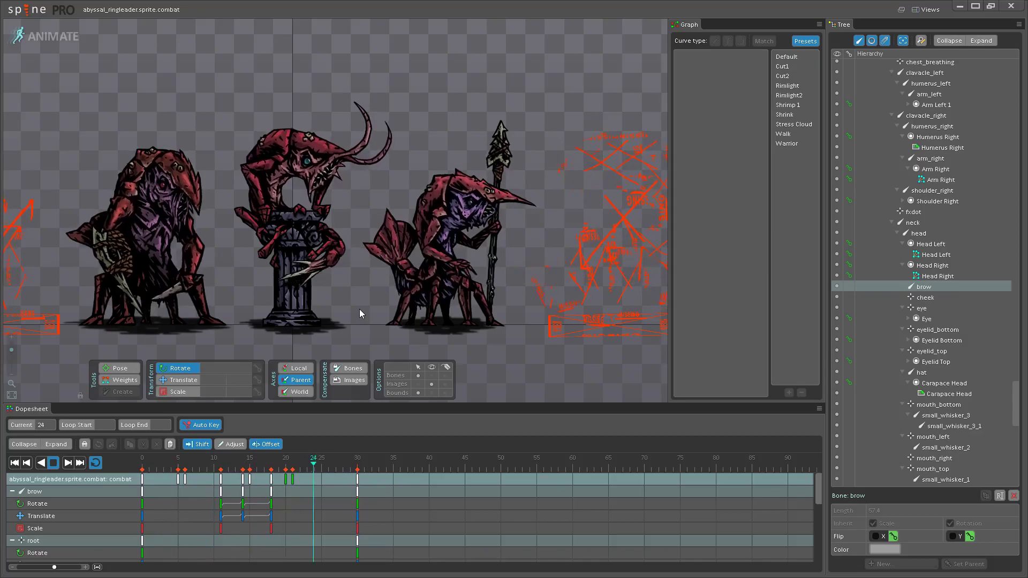
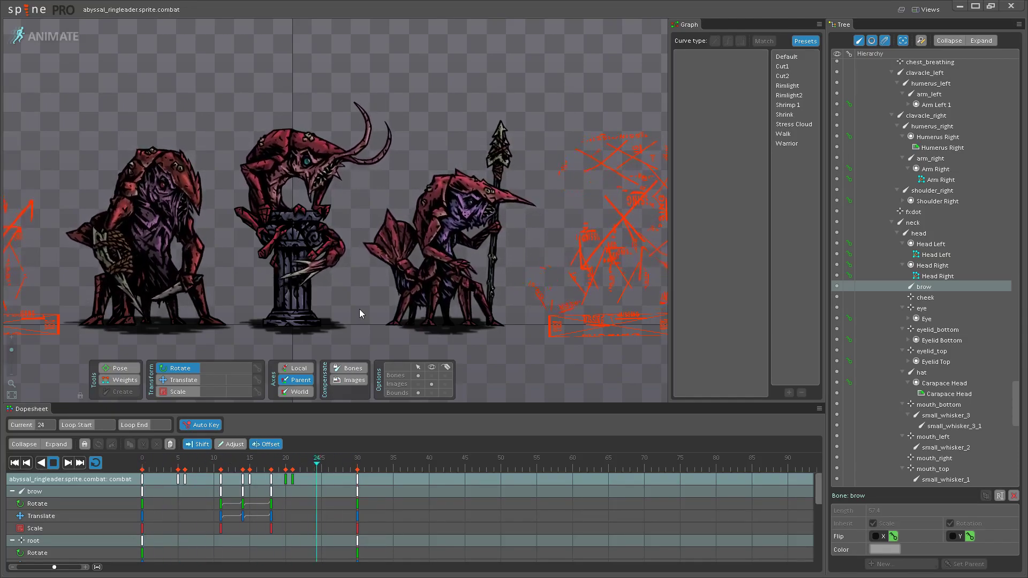
# - Show the bones again and stop the combat loop playback at frame 15
pyautogui.scroll(3, 369, 332)
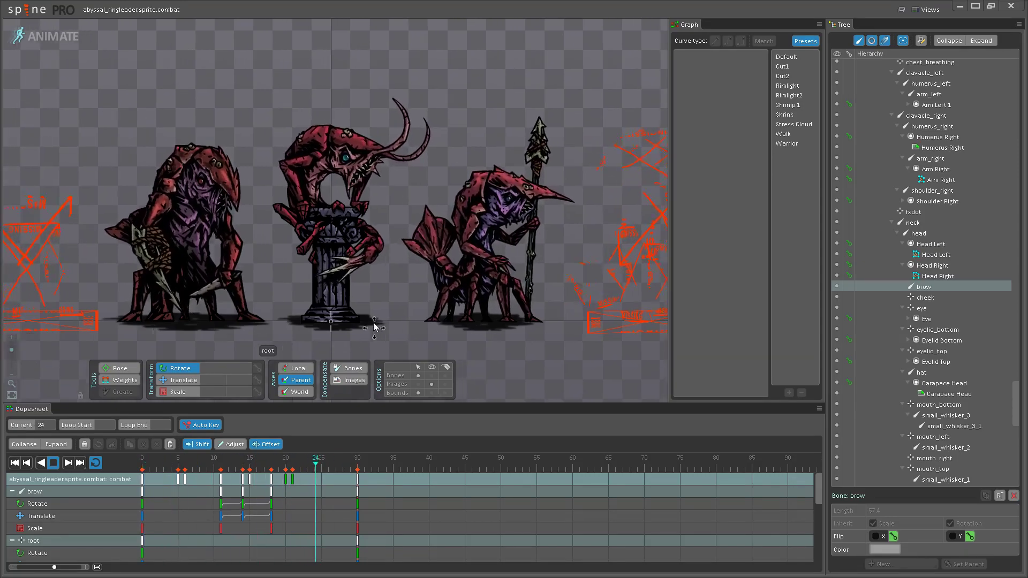
pyautogui.scroll(2, 401, 300)
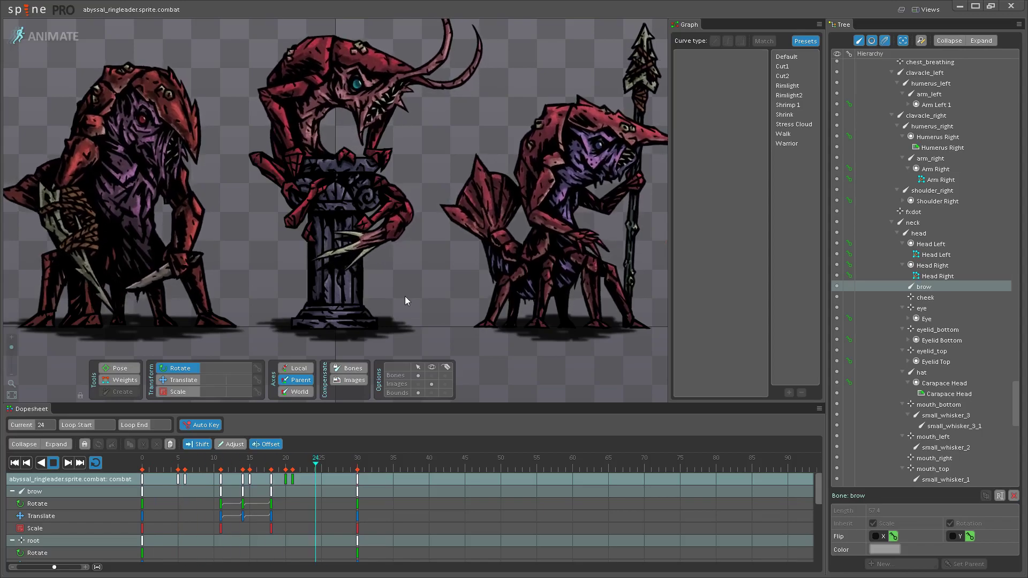
pyautogui.scroll(2, 399, 271)
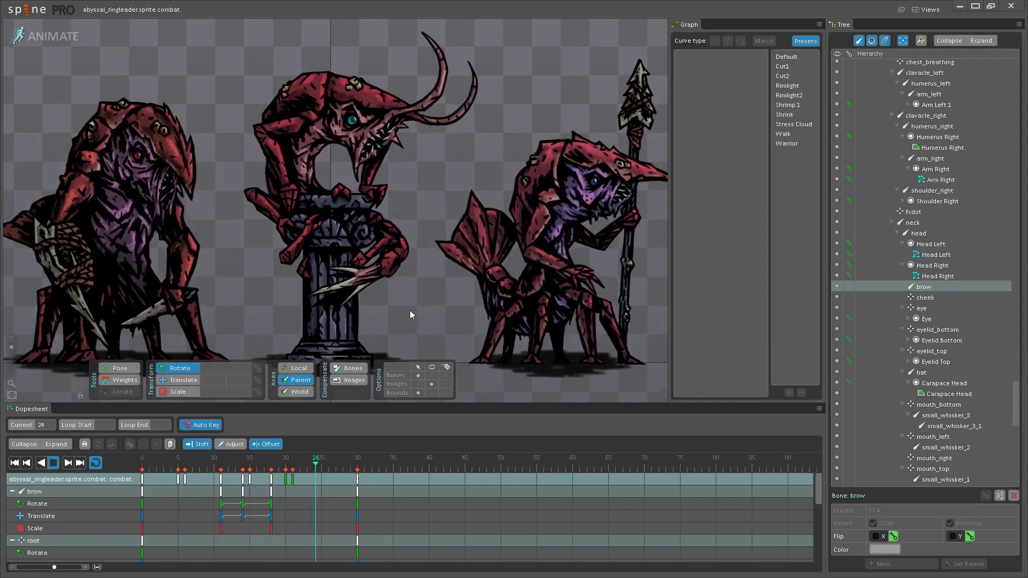
pyautogui.click(432, 375)
pyautogui.scroll(3, 393, 314)
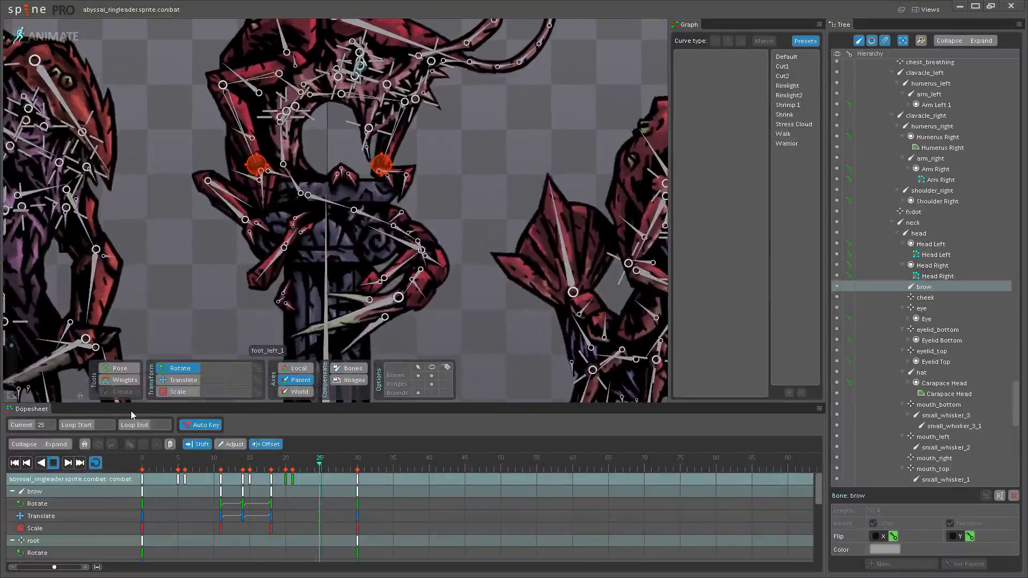
pyautogui.click(54, 464)
pyautogui.scroll(2, 327, 177)
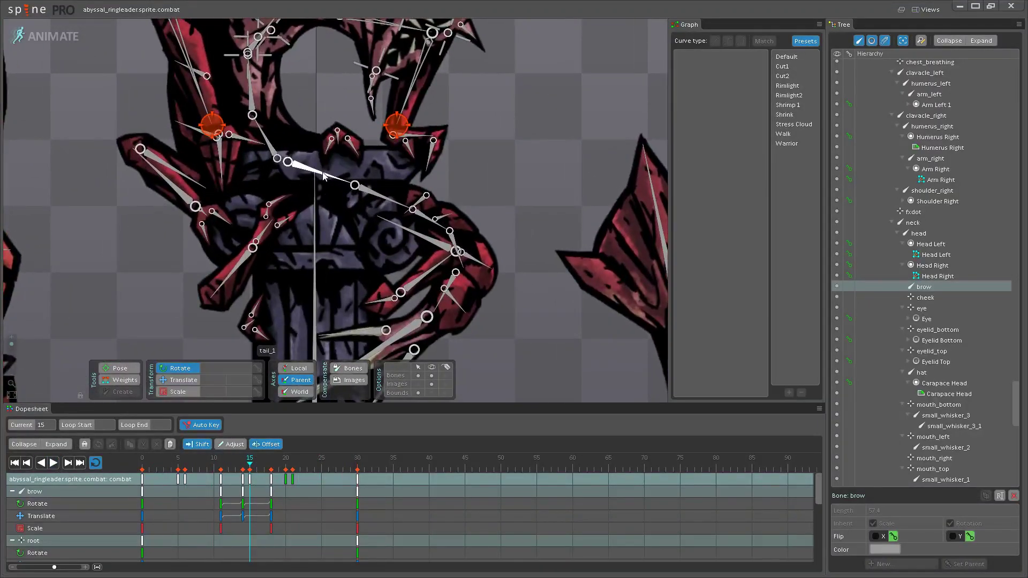
# - Try offsetting the looping keys of tail_2 and tail_3 by 5 frames
pyautogui.click(323, 176)
pyautogui.click(378, 195)
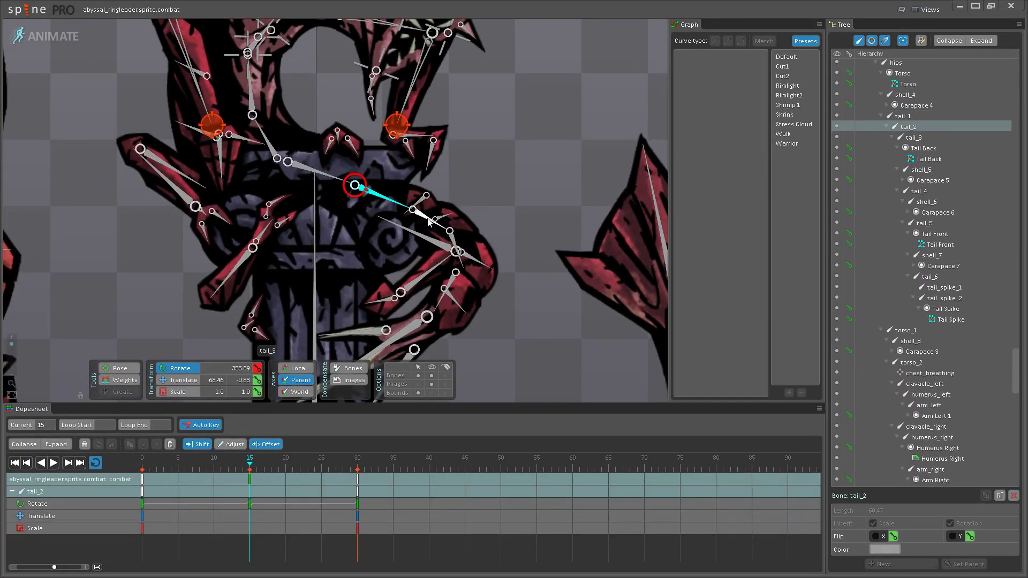
pyautogui.keyDown('ctrl'); pyautogui.click(429, 221); pyautogui.keyUp('ctrl')
pyautogui.moveTo(142, 482); pyautogui.dragTo(178, 484)
# - Try offsetting the looping keys of tail_4 and tail_5 by 9 frames and those of tail_6 by 12 frames
pyautogui.moveTo(467, 254); pyautogui.dragTo(470, 179)
pyautogui.click(460, 168)
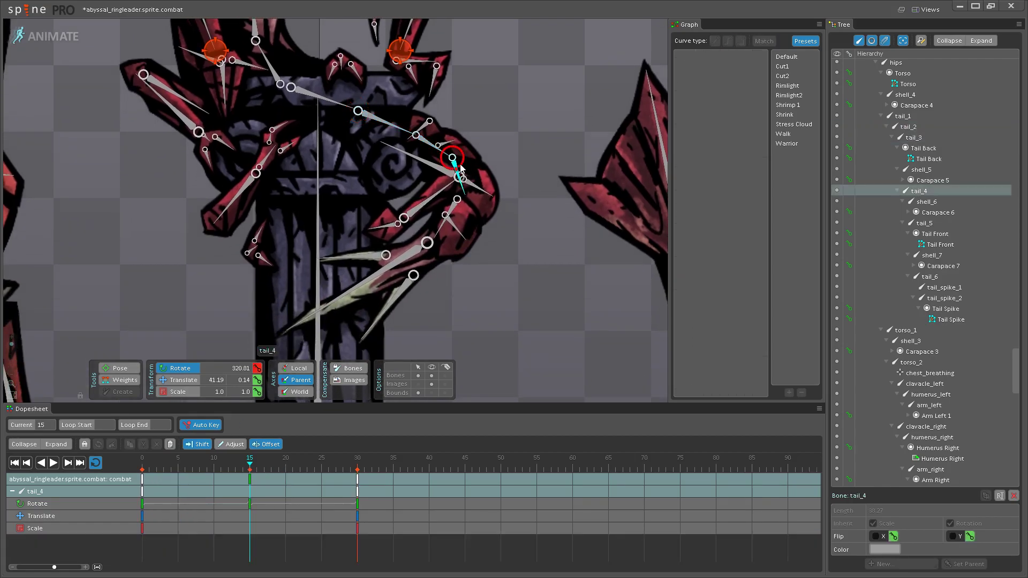
pyautogui.keyDown('ctrl'); pyautogui.click(454, 205); pyautogui.keyUp('ctrl')
pyautogui.moveTo(142, 478); pyautogui.dragTo(208, 477)
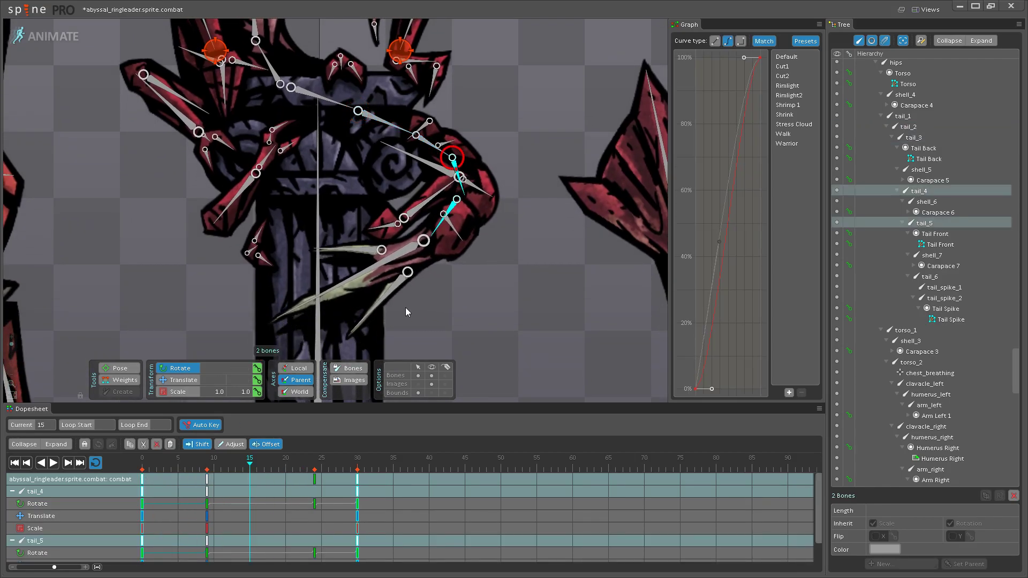
pyautogui.click(392, 263)
pyautogui.moveTo(143, 479); pyautogui.dragTo(232, 477)
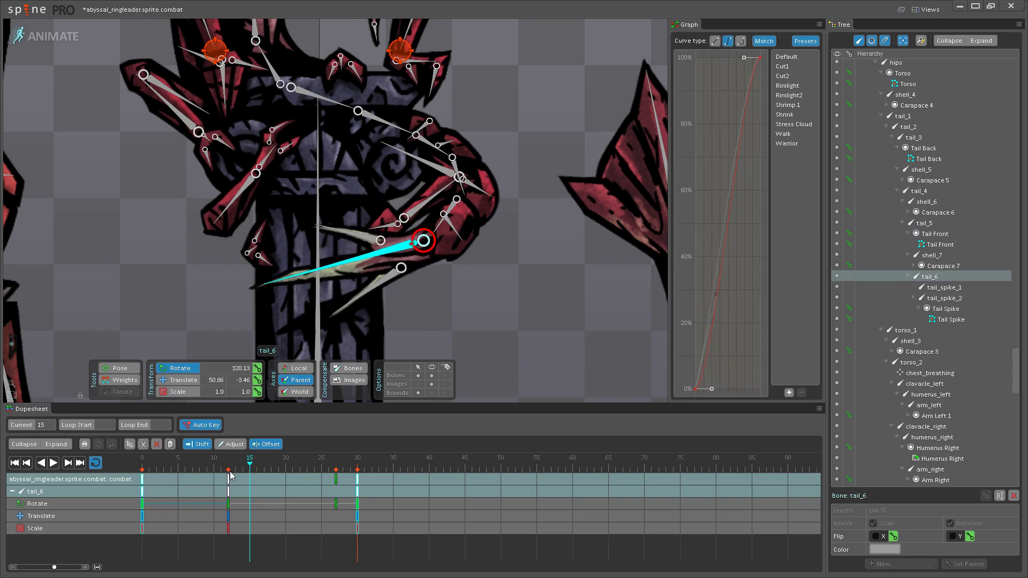
# - Play the loop to check the tail and undo all of the tail key offsets
pyautogui.click(54, 463)
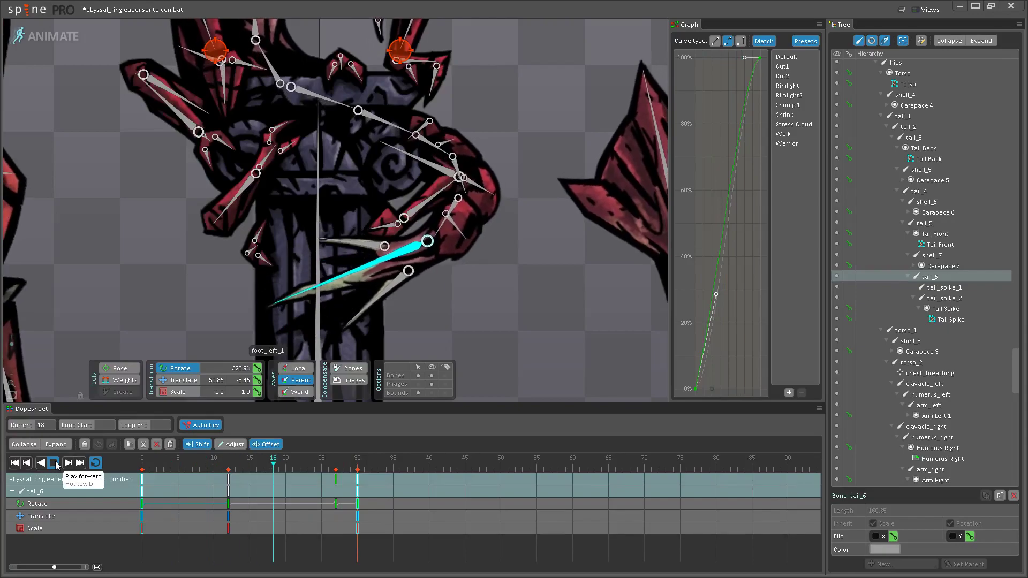
pyautogui.hotkey('ctrl', 'z')
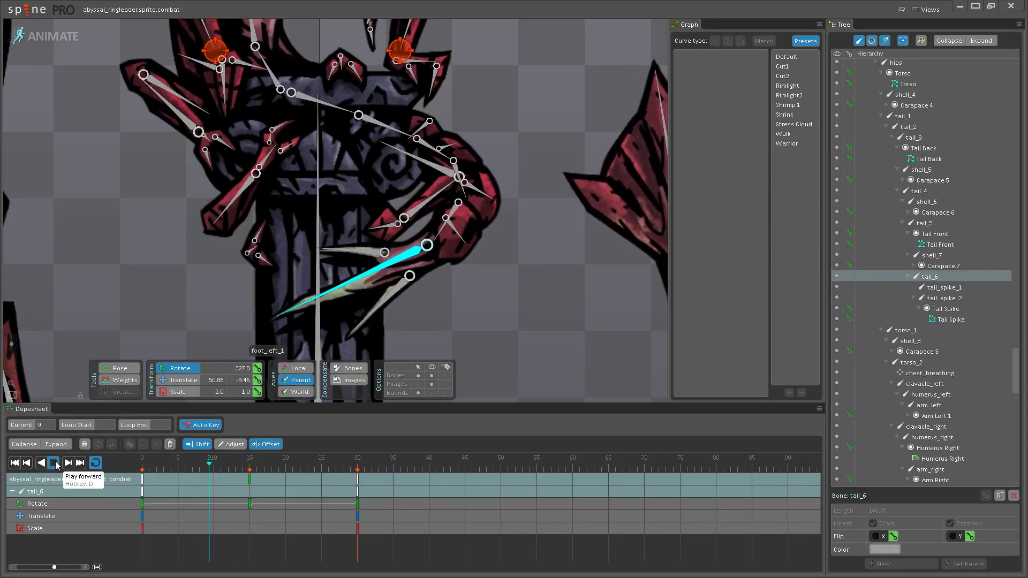
pyautogui.click(56, 464)
# - Offset the looping keys of tail_2 and tail_3 so their frame 0 keys land on frame 26
pyautogui.moveTo(297, 232); pyautogui.dragTo(289, 289)
pyautogui.click(375, 188)
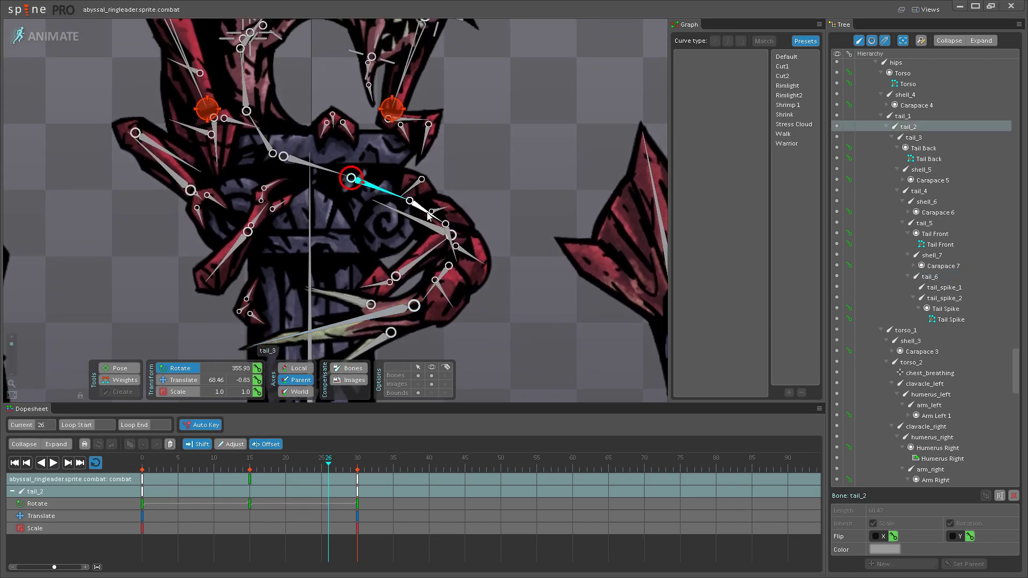
pyautogui.keyDown('ctrl'); pyautogui.click(426, 212); pyautogui.keyUp('ctrl')
pyautogui.moveTo(140, 485); pyautogui.dragTo(330, 486)
# - Offset the looping keys of tail_4 and tail_5 so their frame 0 keys land on frame 21
pyautogui.click(448, 241)
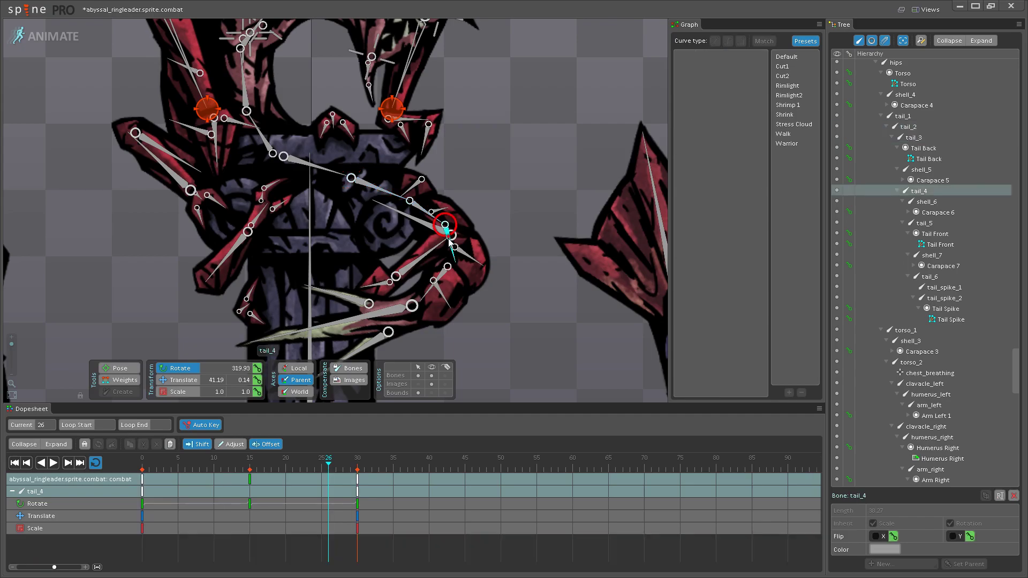
pyautogui.keyDown('ctrl'); pyautogui.click(445, 276); pyautogui.keyUp('ctrl')
pyautogui.moveTo(142, 478); pyautogui.dragTo(292, 477)
# - Try offsetting the tail_6 keys by 17 frames and play the loop
pyautogui.click(332, 259)
pyautogui.moveTo(144, 481); pyautogui.dragTo(265, 472)
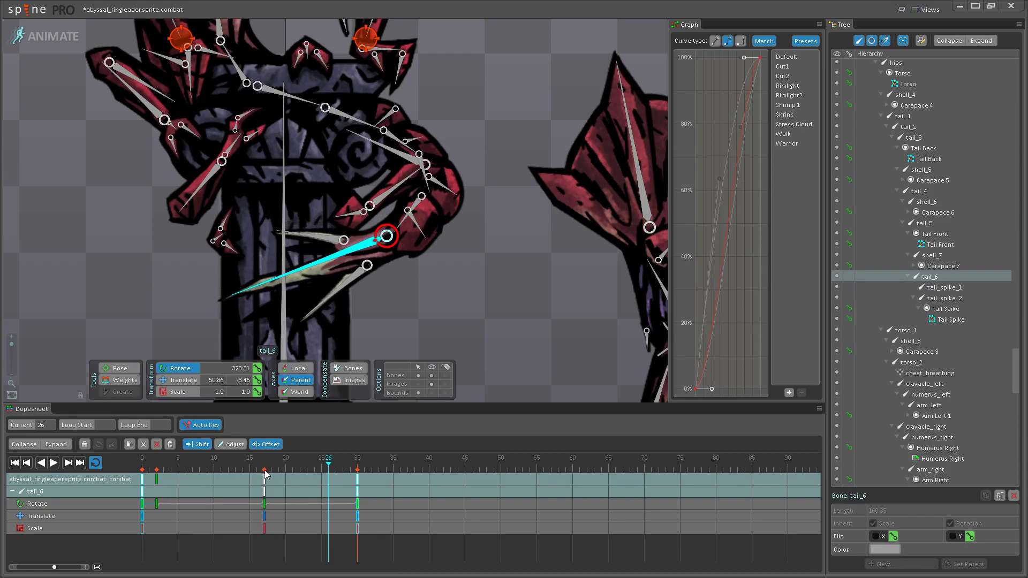
pyautogui.click(53, 464)
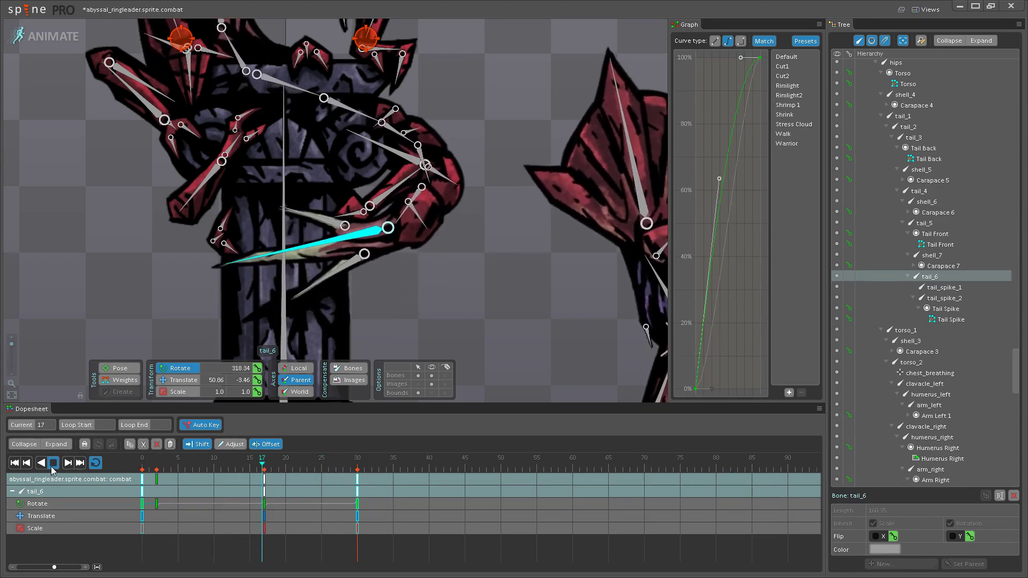
# - Examine the tail motion beside the other creatures with the bones hidden, and undo the tail_6 key offset
pyautogui.scroll(-5, 410, 304)
pyautogui.click(431, 375)
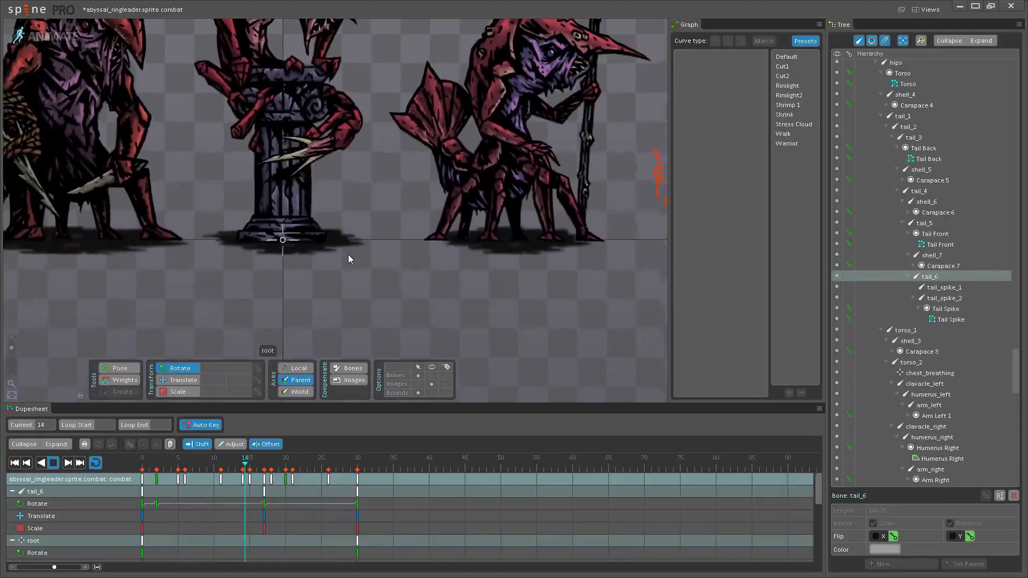
pyautogui.scroll(-1, 342, 261)
pyautogui.moveTo(350, 266); pyautogui.dragTo(368, 326)
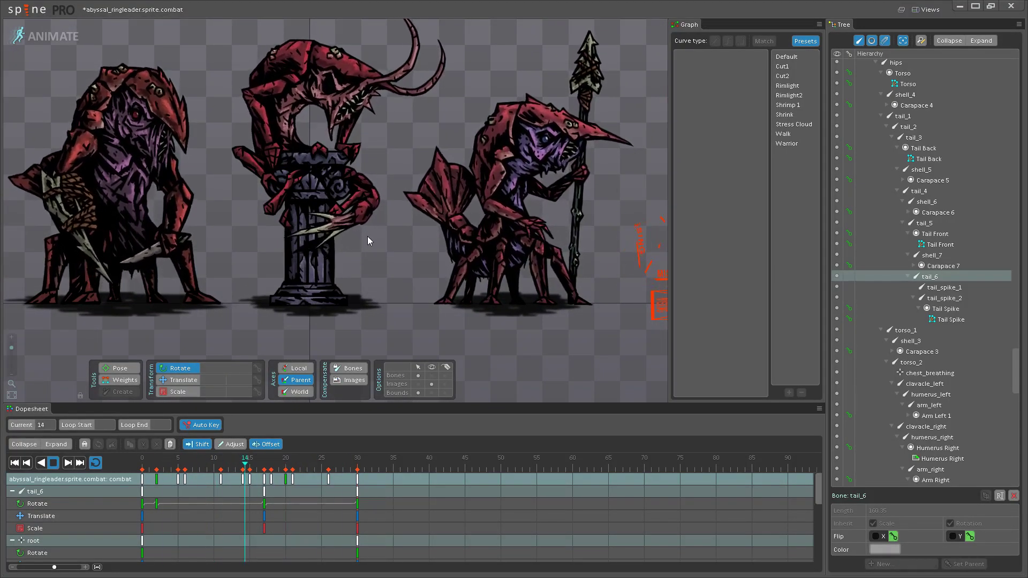
pyautogui.moveTo(367, 236); pyautogui.dragTo(378, 268)
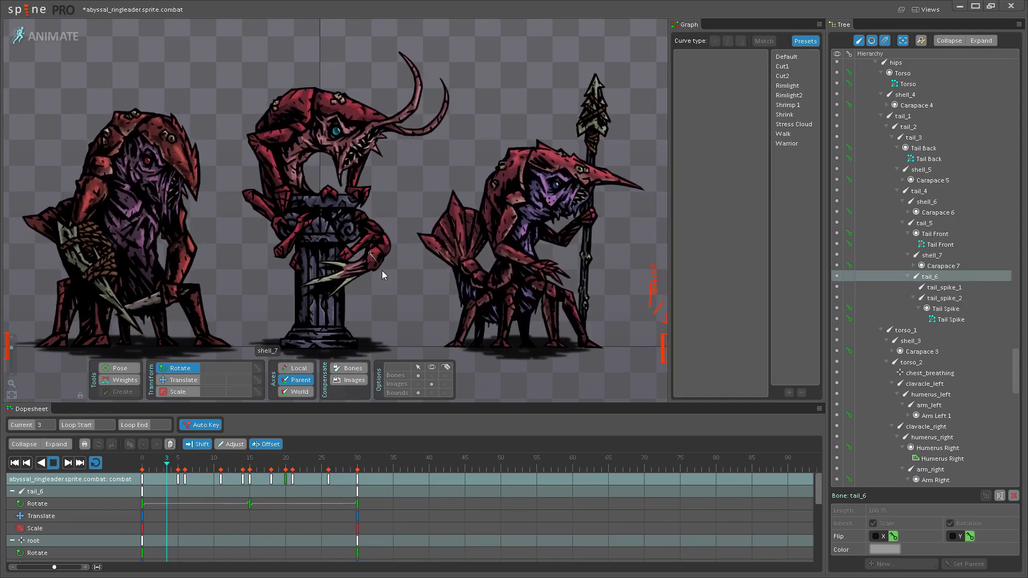
pyautogui.scroll(5, 374, 313)
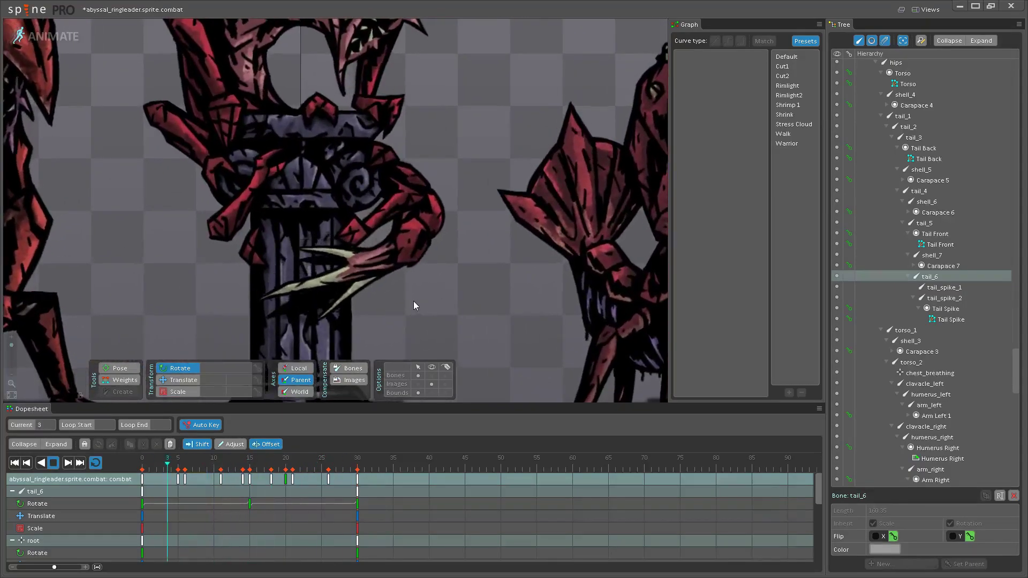
pyautogui.moveTo(412, 293); pyautogui.dragTo(463, 376)
# - Show the bones, select the tail_1 bone, and stop the playback
pyautogui.click(431, 375)
pyautogui.scroll(1, 357, 245)
pyautogui.click(347, 209)
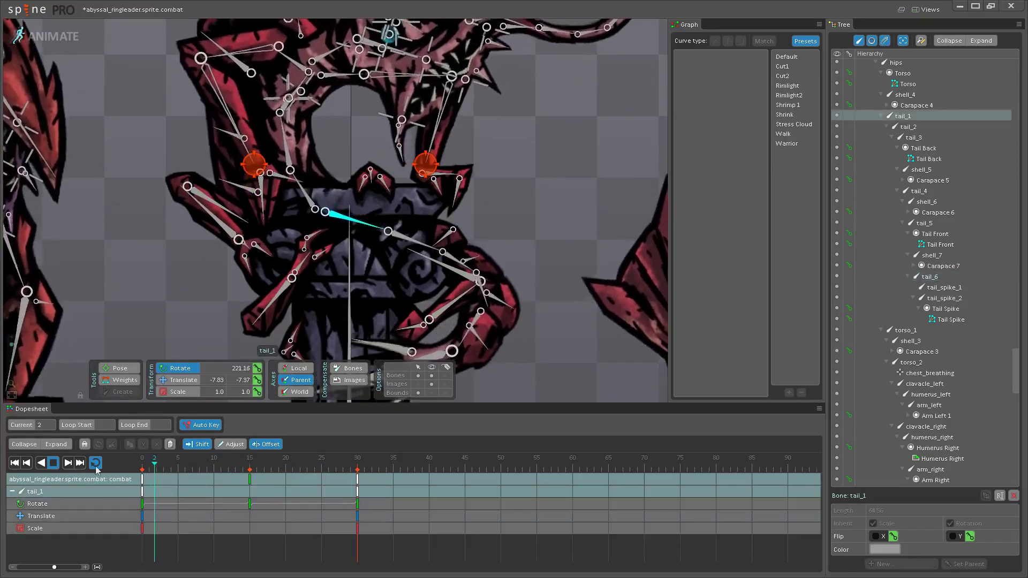
pyautogui.click(55, 462)
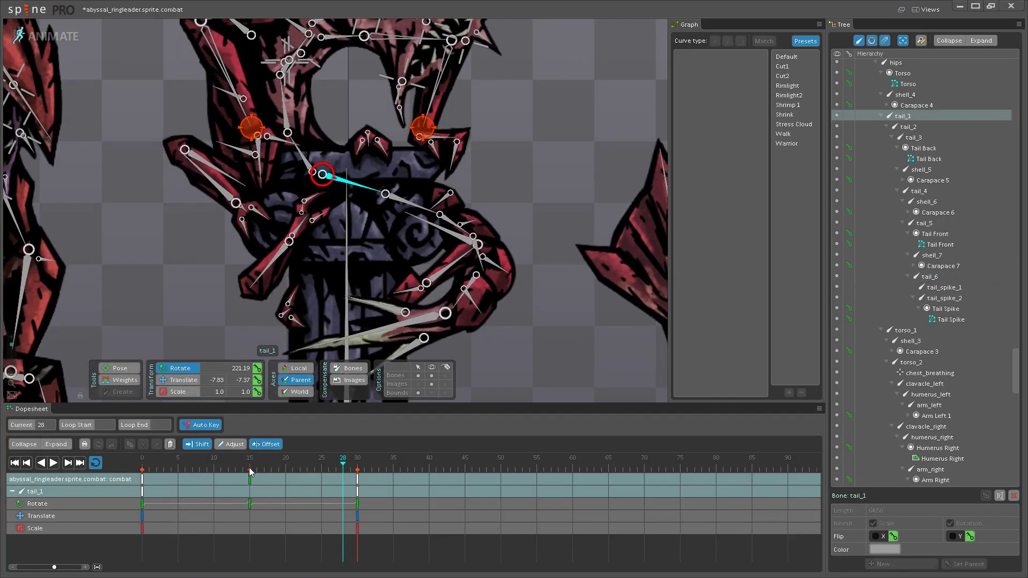
# - Try rotating tail_1 to 219.39 at frame 15, check it in playback, and undo the rotation
pyautogui.click(250, 478)
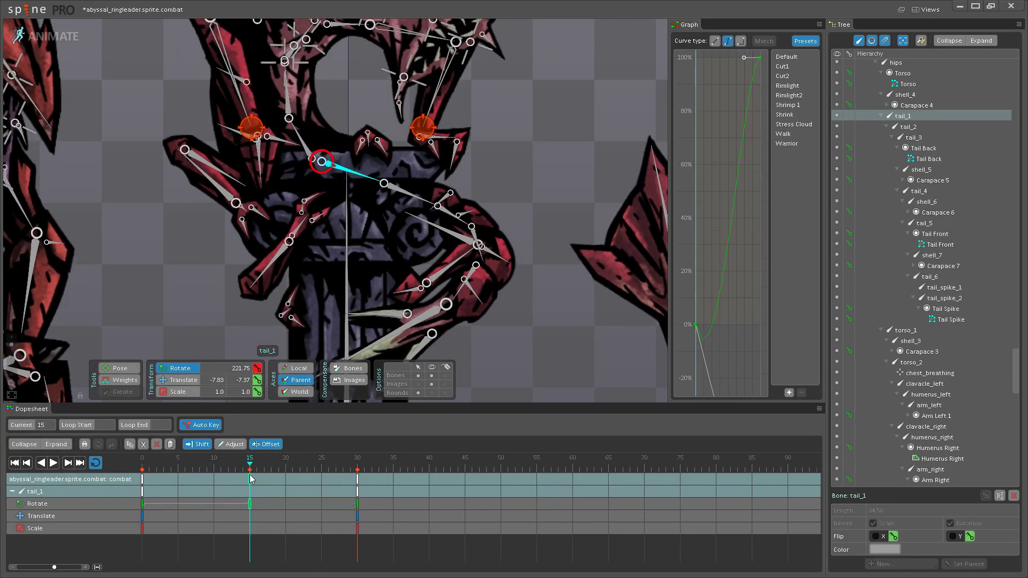
pyautogui.click(348, 178)
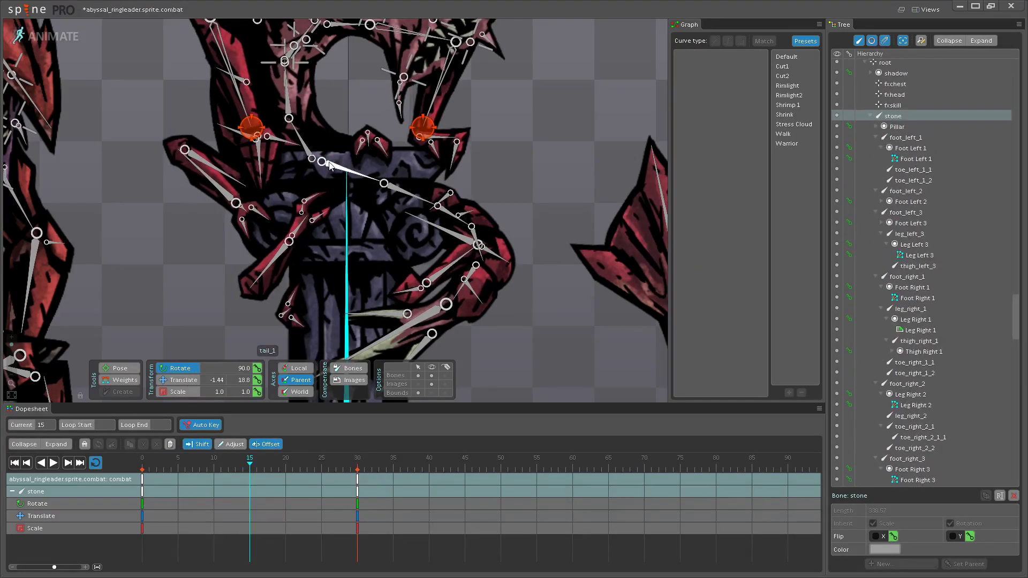
pyautogui.click(350, 168)
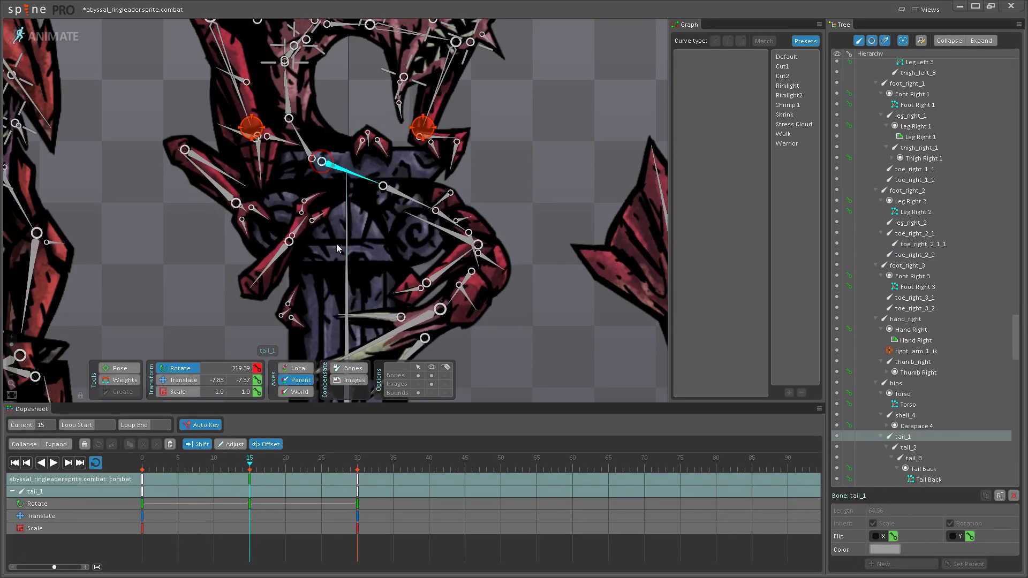
pyautogui.click(52, 464)
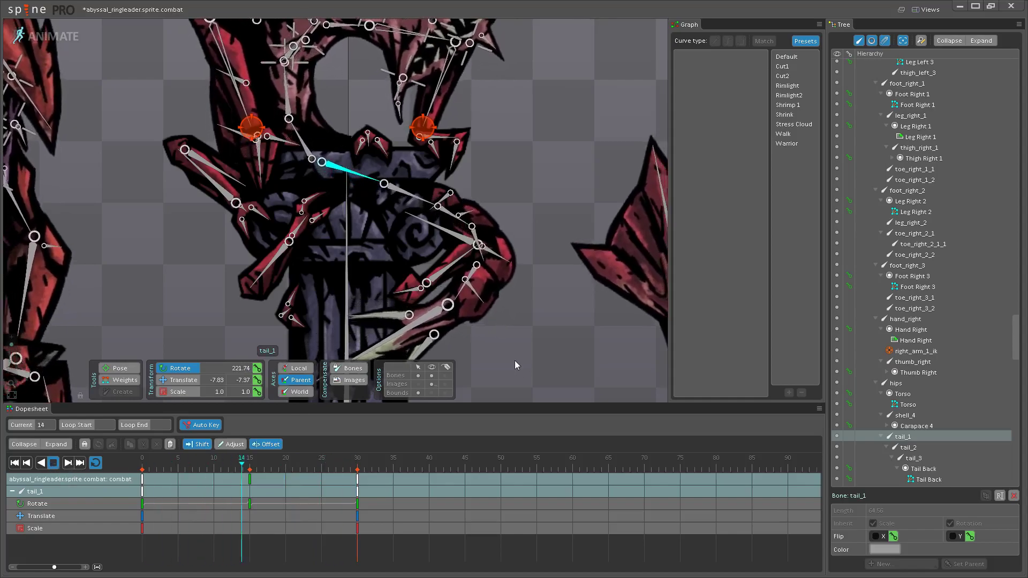
pyautogui.press('space')
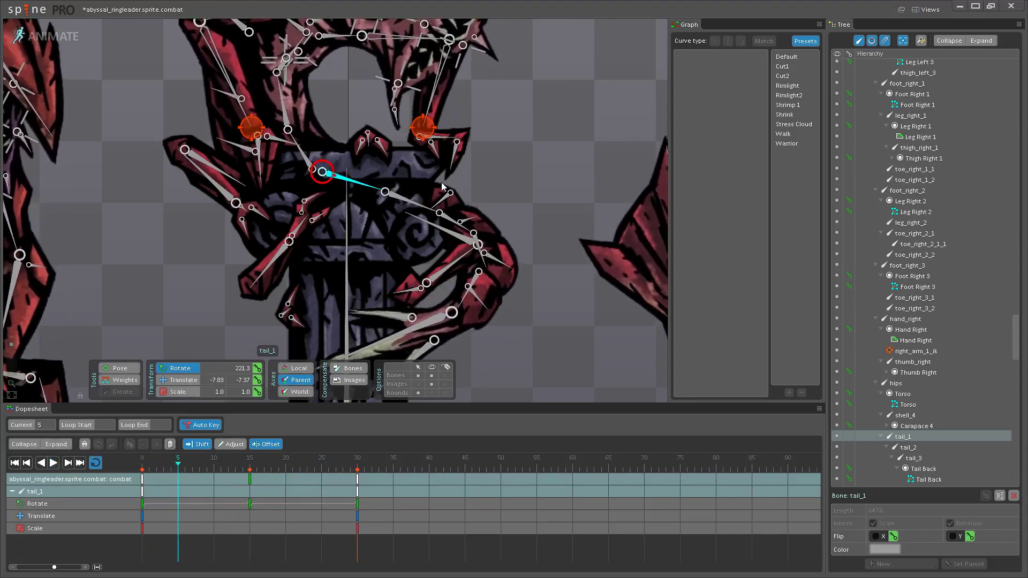
# - Select tail_2 and scrub through the timeline to examine how the tail moves with its offset keys
pyautogui.click(405, 202)
pyautogui.moveTo(398, 255); pyautogui.dragTo(367, 246)
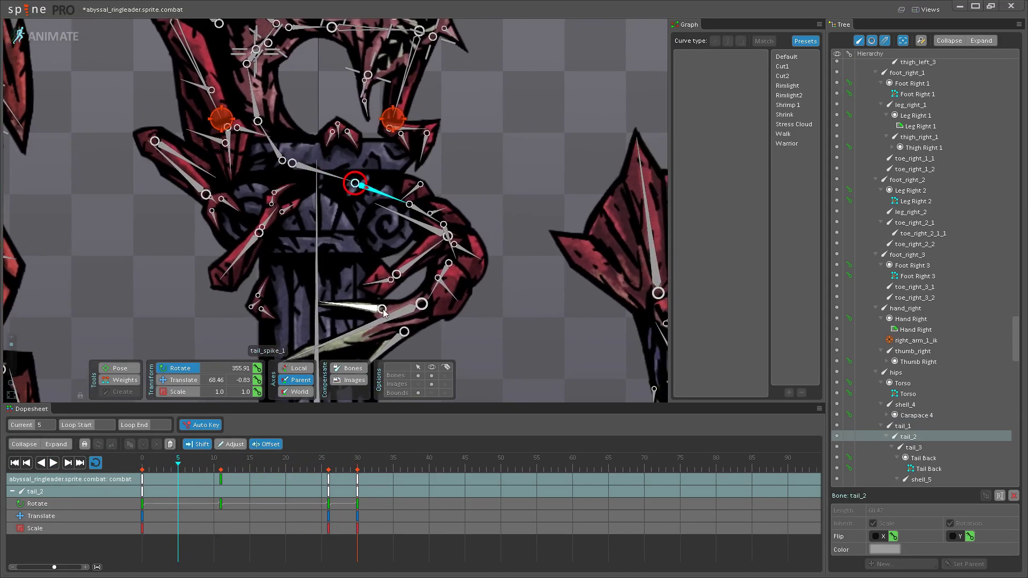
pyautogui.moveTo(218, 467); pyautogui.dragTo(472, 422)
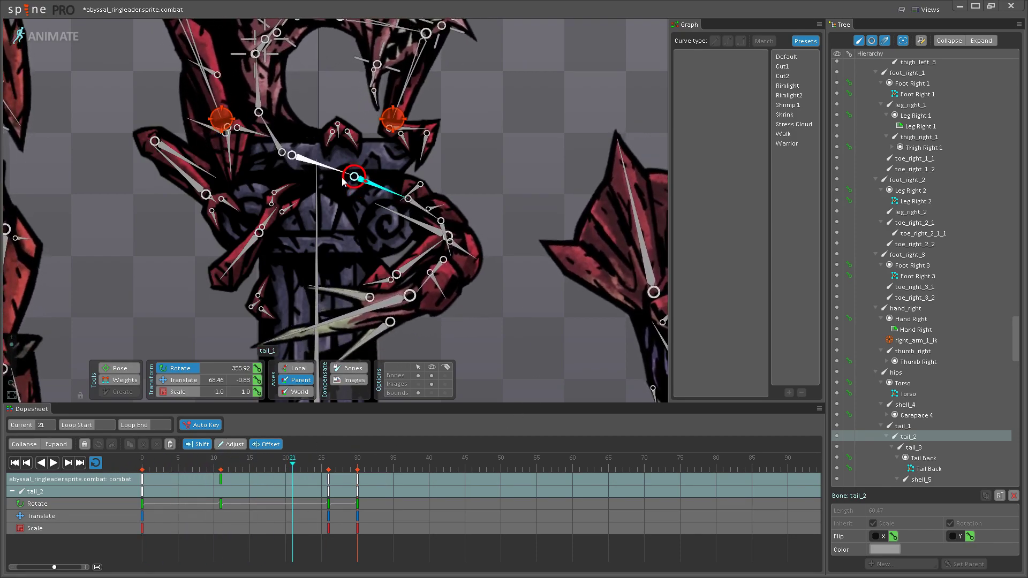
# - Try rotating tail_1 to 215.83 at frame 15, review the loop, and undo the rotation
pyautogui.click(322, 163)
pyautogui.click(250, 479)
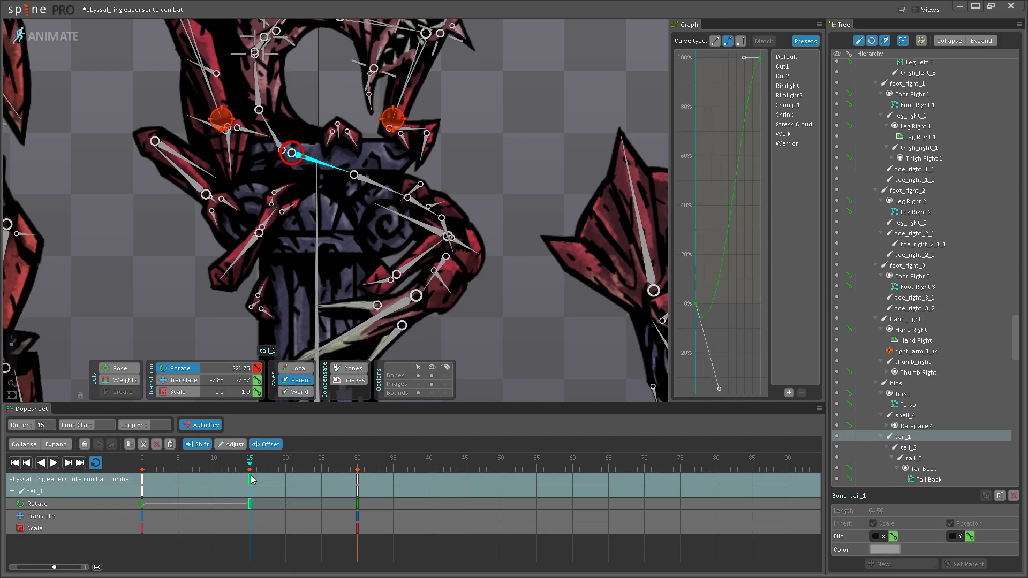
pyautogui.moveTo(344, 174); pyautogui.dragTo(350, 183)
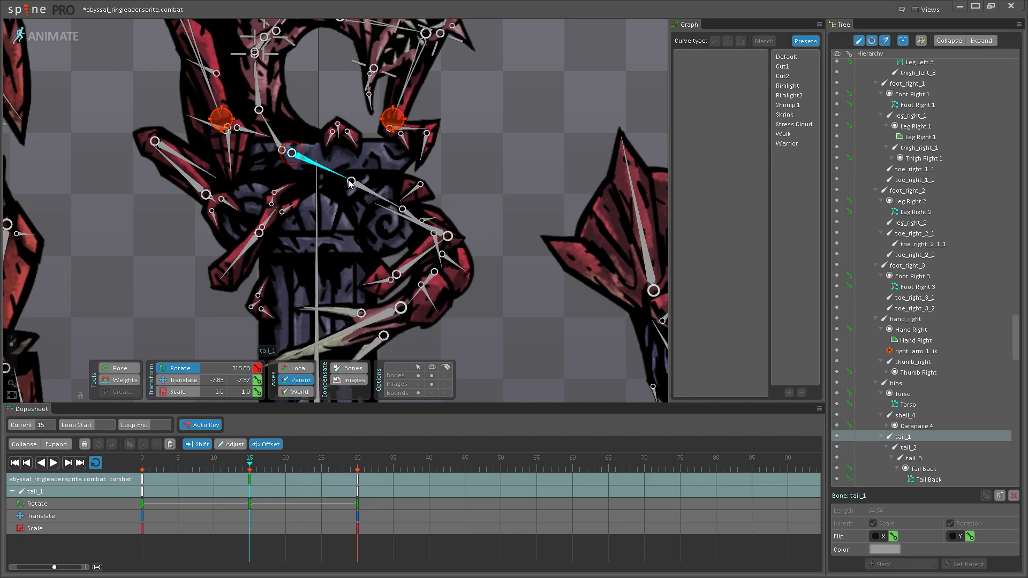
pyautogui.click(54, 463)
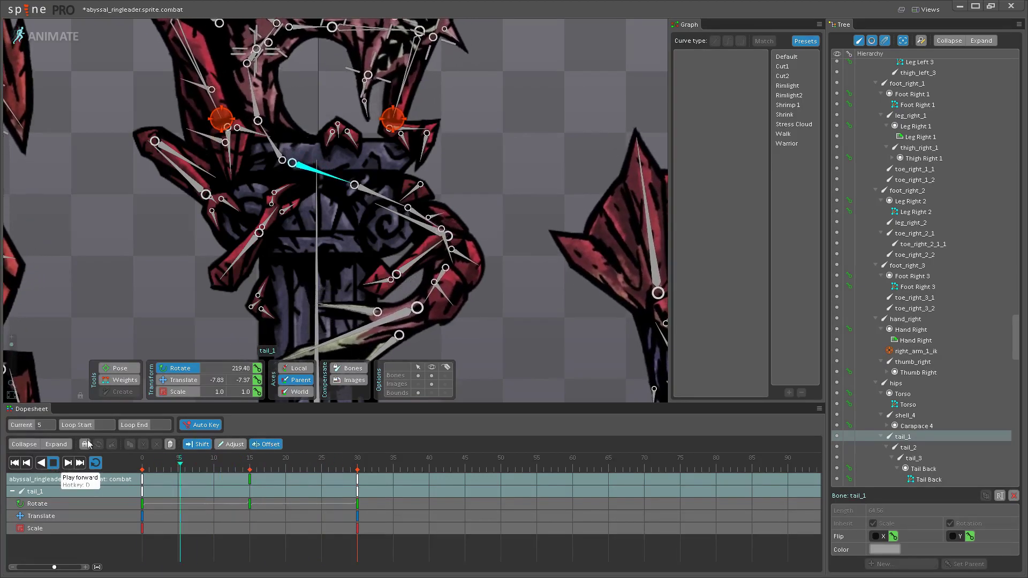
pyautogui.scroll(-3, 352, 271)
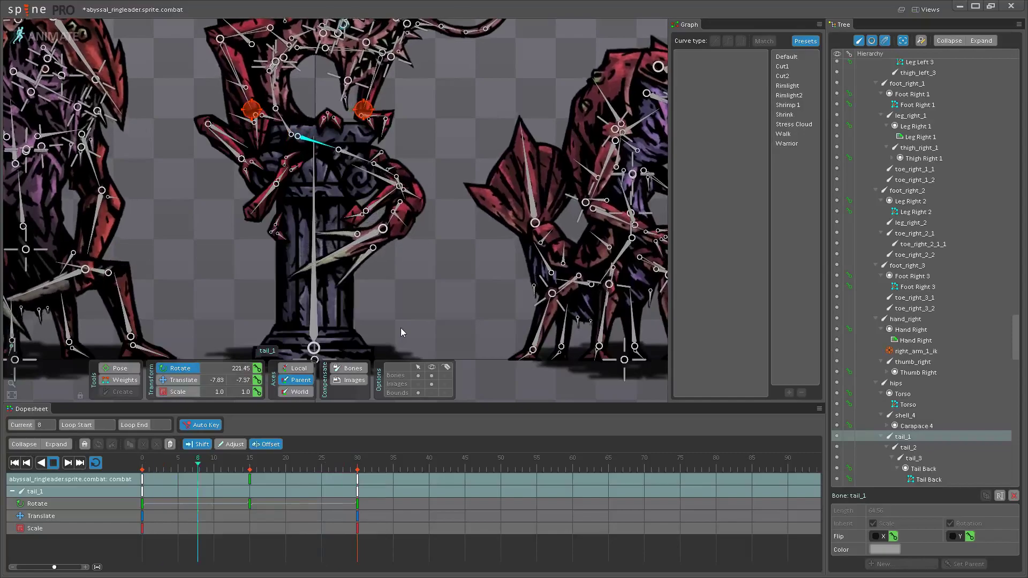
pyautogui.moveTo(366, 271); pyautogui.dragTo(370, 327)
pyautogui.scroll(2, 308, 304)
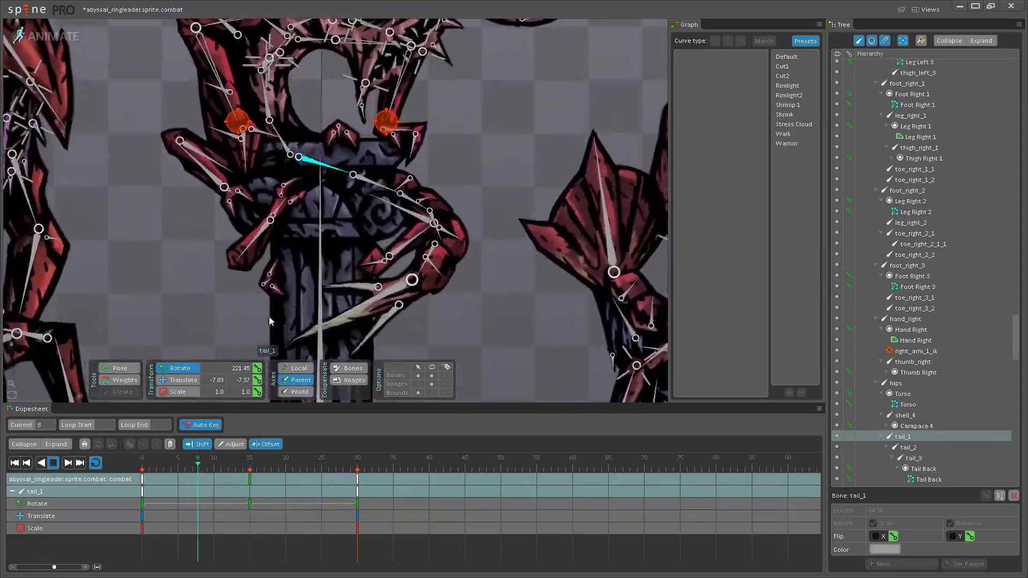
# - Stop the playback and rotate tail_1 to about 220.3 at frame 15
pyautogui.click(53, 462)
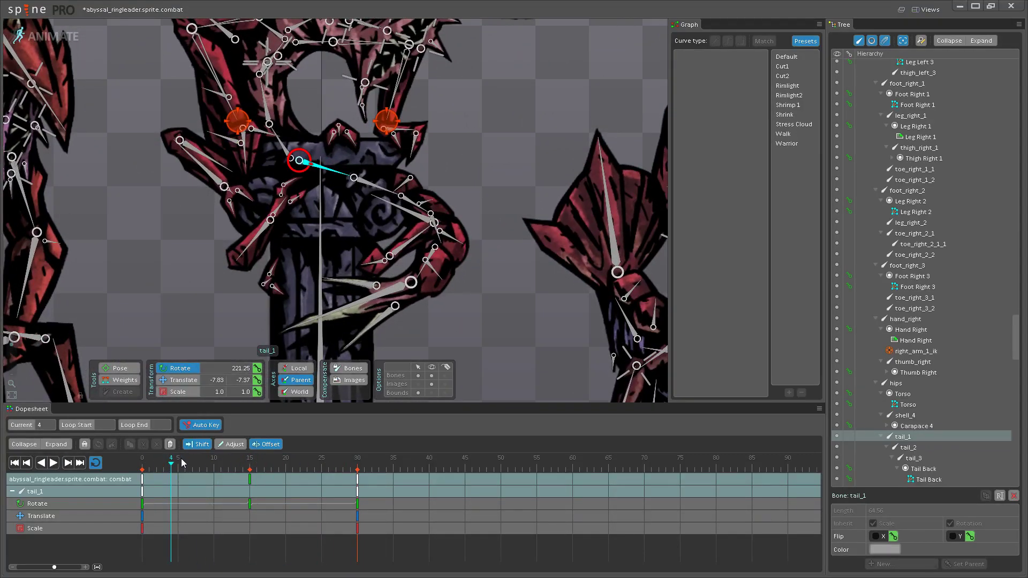
pyautogui.click(249, 461)
pyautogui.moveTo(335, 165); pyautogui.dragTo(340, 167)
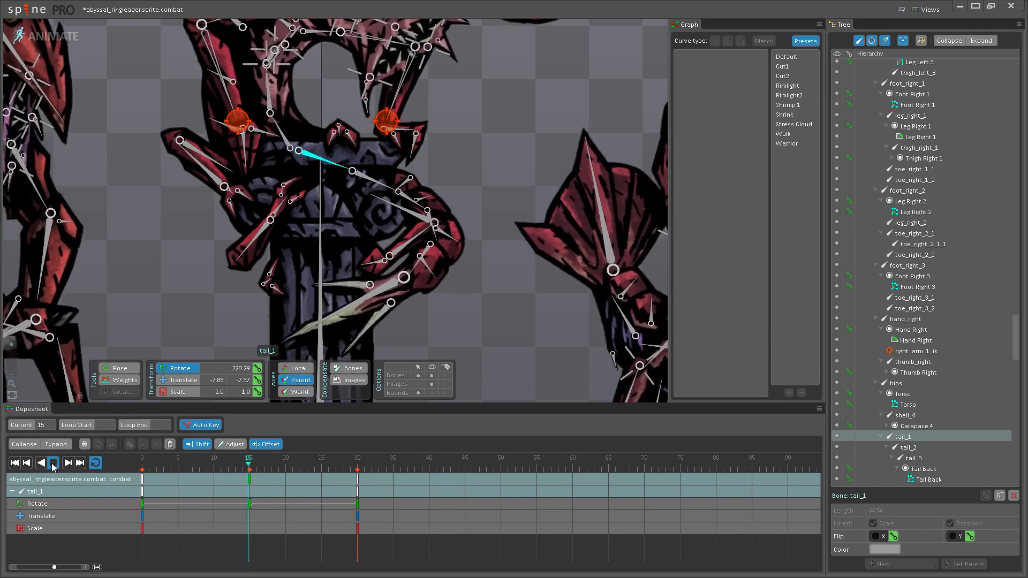
# - Hide the other bones in the viewport and play the loop to check tail_1's motion
pyautogui.click(450, 357)
pyautogui.click(432, 375)
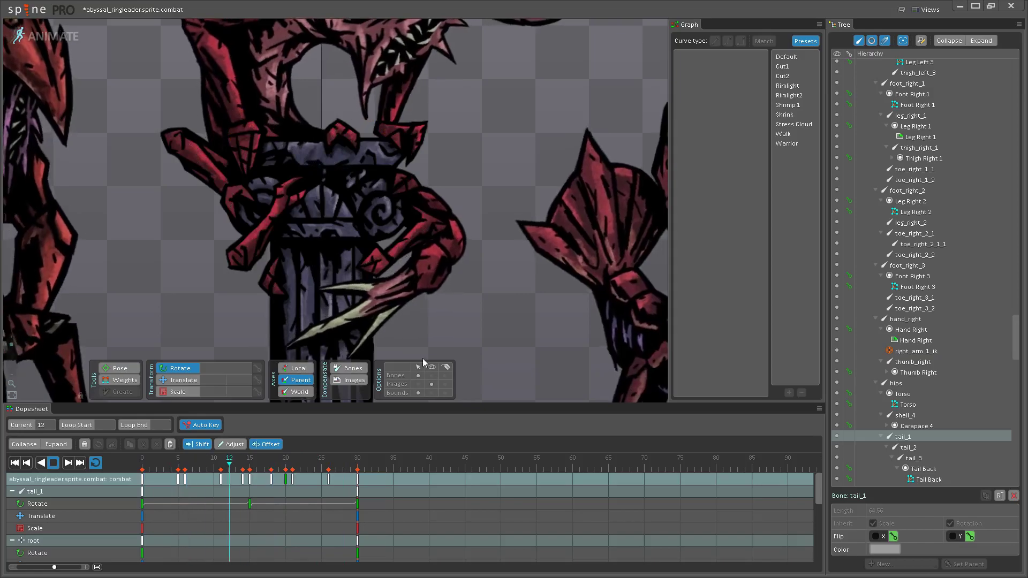
pyautogui.click(309, 159)
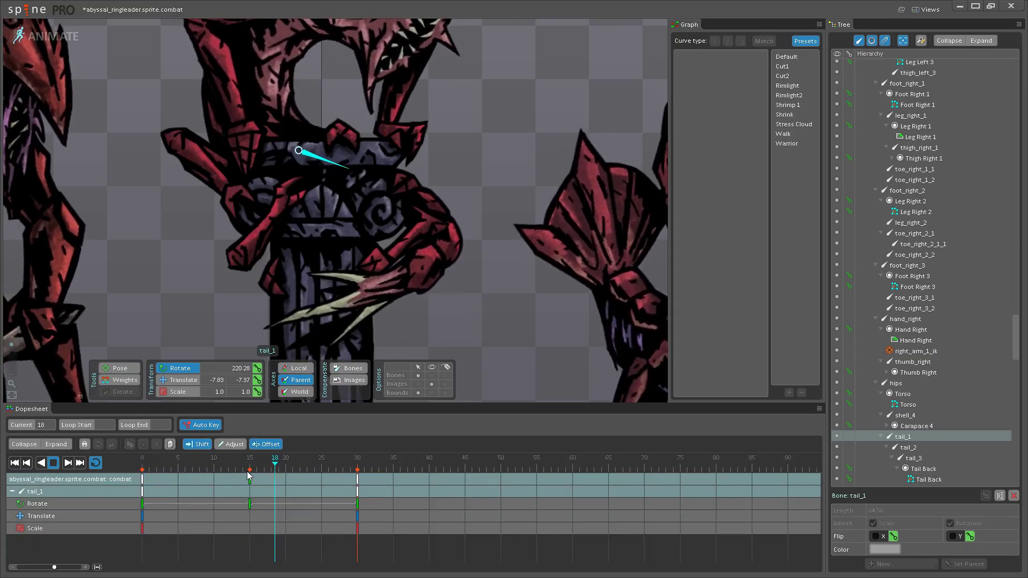
pyautogui.click(51, 464)
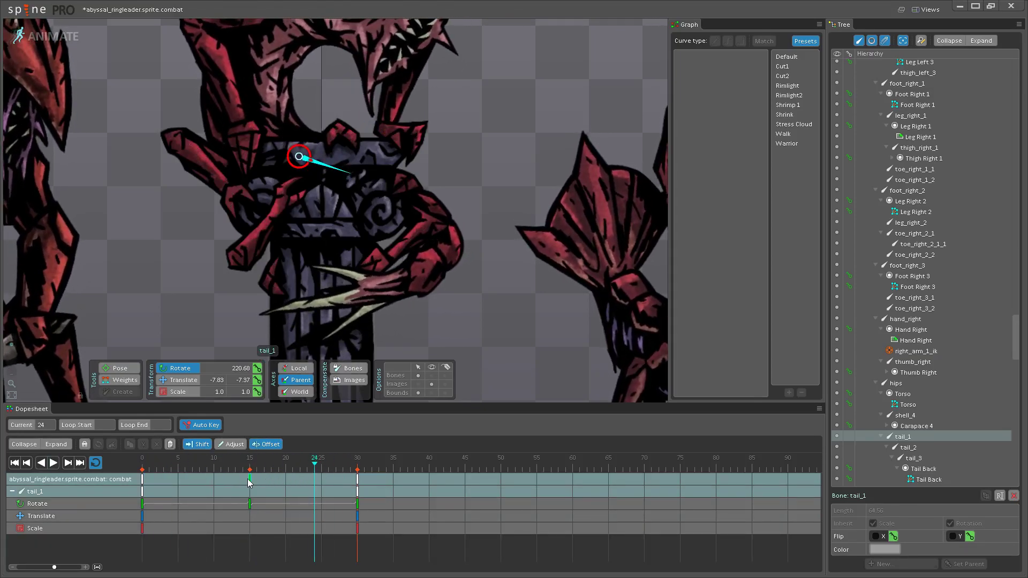
# - Compare tail_1's poses at frames 15 and 0, and replay the combat loop to examine the tail alongside the neighbouring creatures
pyautogui.click(248, 482)
pyautogui.click(143, 481)
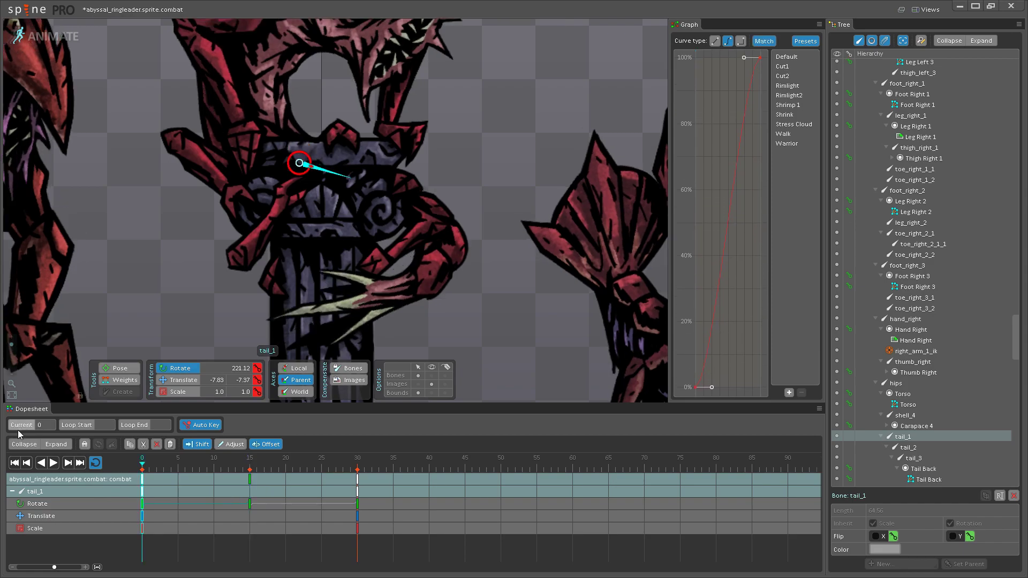
pyautogui.click(53, 463)
pyautogui.scroll(-5, 357, 252)
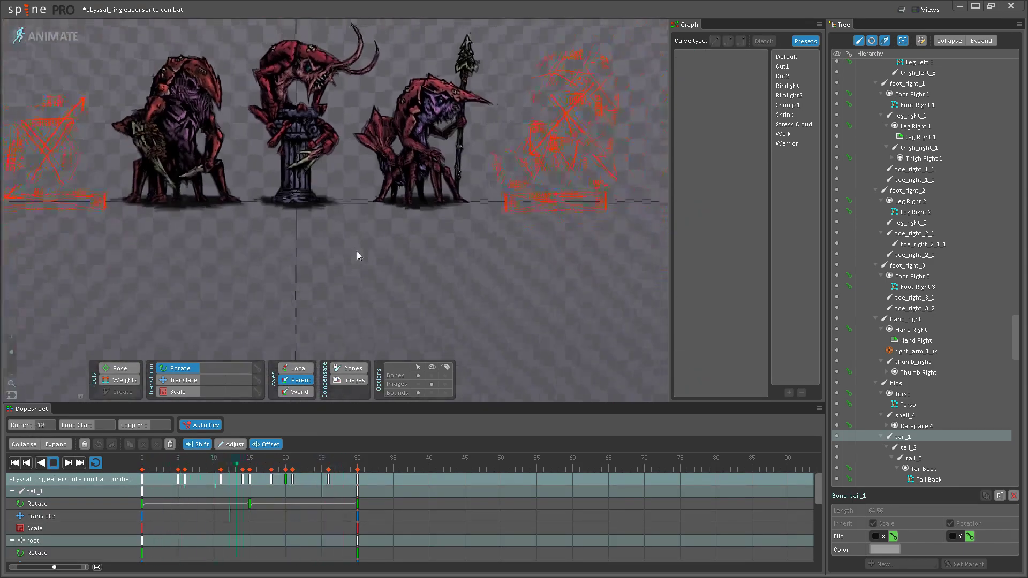
pyautogui.scroll(3, 345, 314)
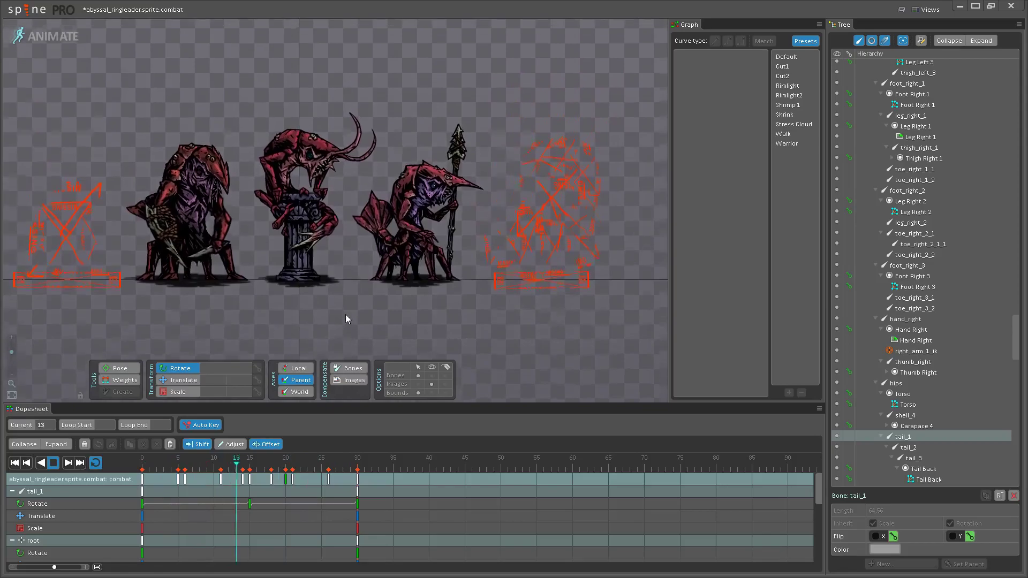
pyautogui.scroll(1, 332, 292)
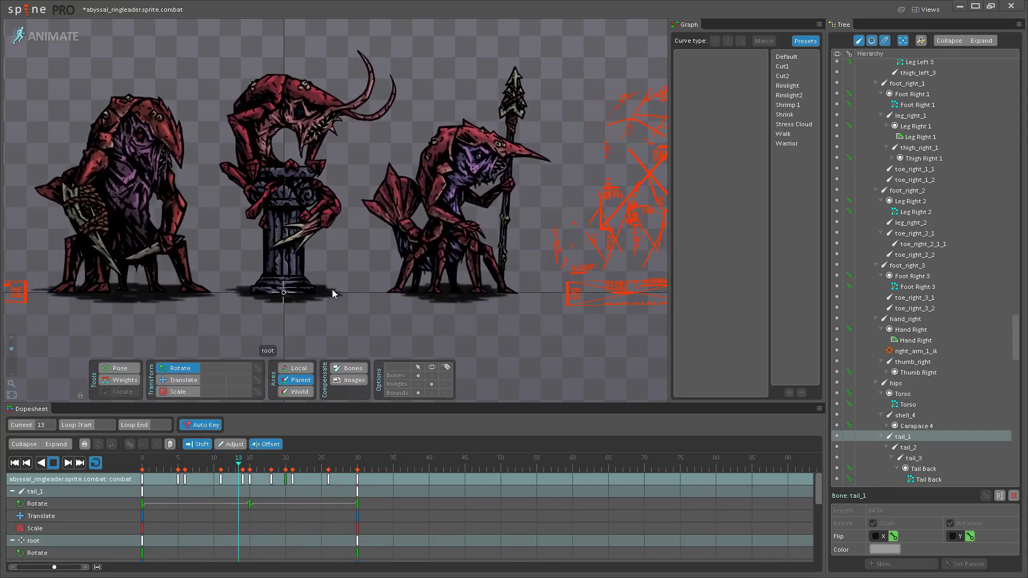
pyautogui.scroll(3, 343, 250)
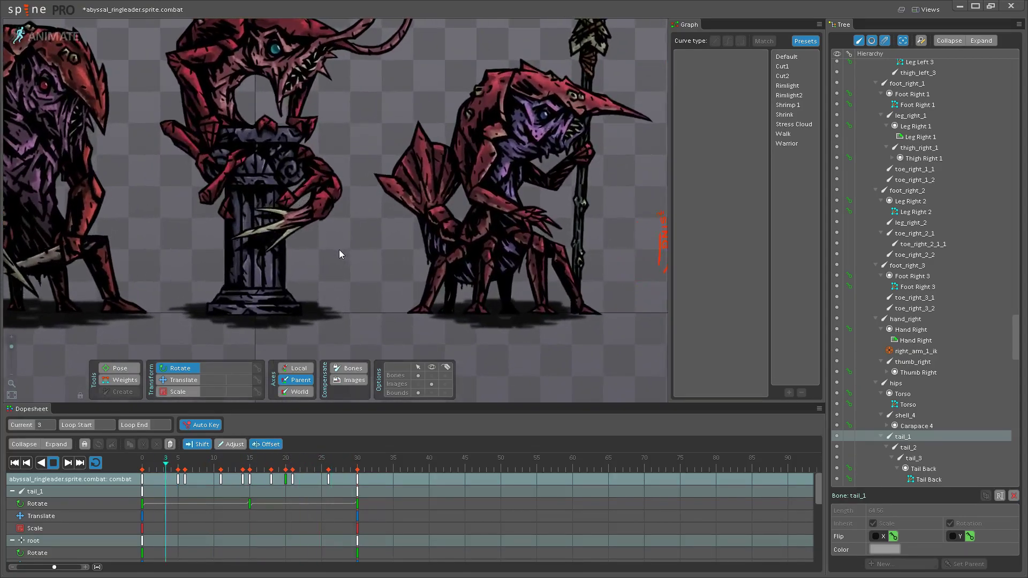
pyautogui.scroll(2, 369, 310)
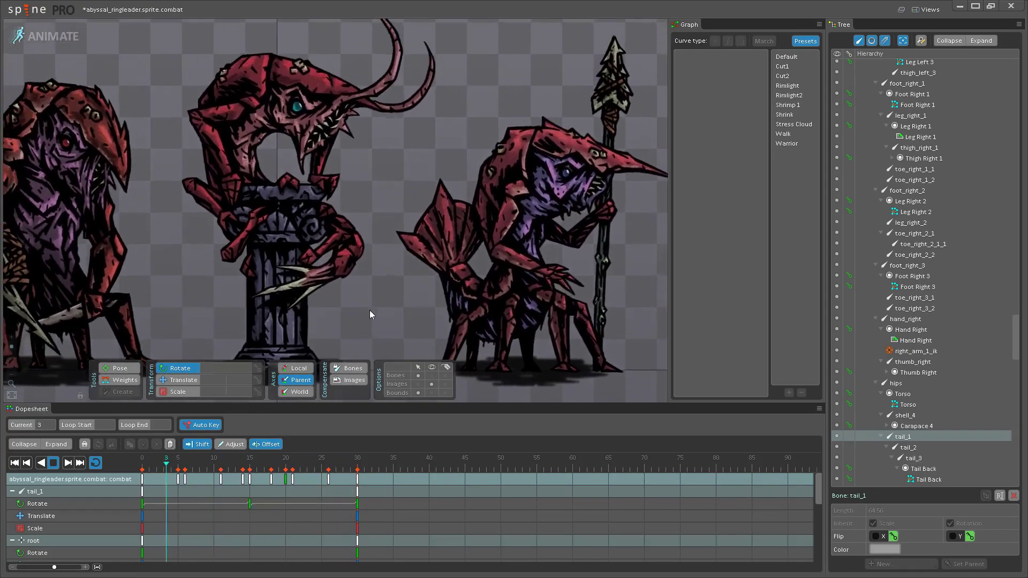
pyautogui.scroll(3, 284, 273)
# - Select tail_6, stop the playback, and rotate the bone to about 332.69 at frame 15
pyautogui.click(320, 291)
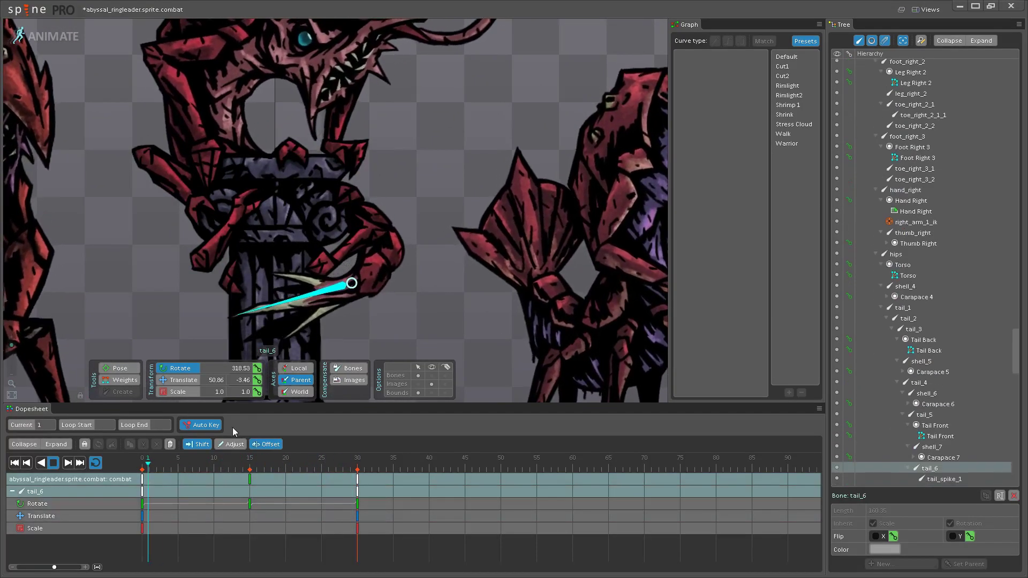
pyautogui.click(53, 462)
pyautogui.moveTo(121, 465); pyautogui.dragTo(247, 467)
pyautogui.click(248, 470)
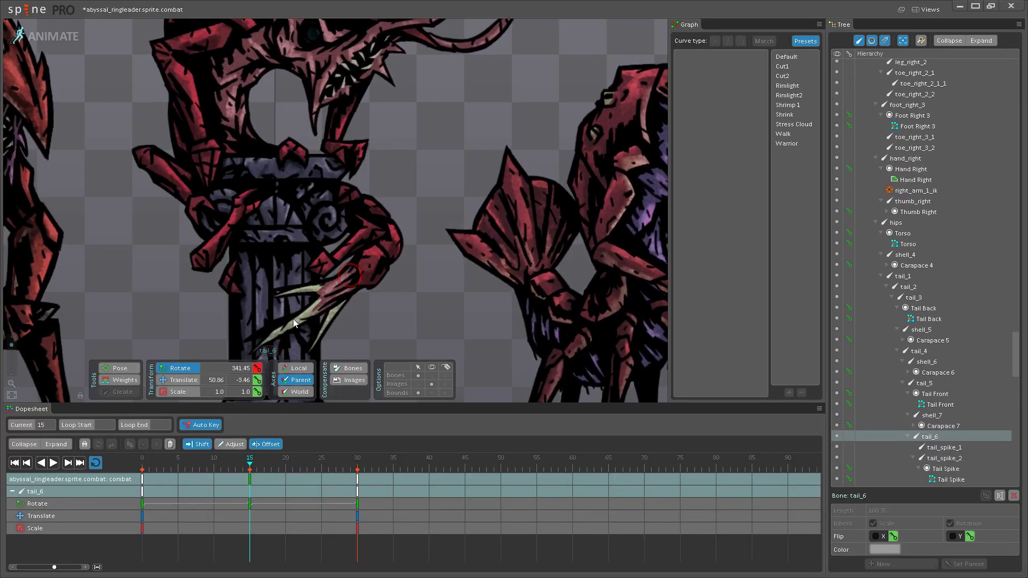
pyautogui.click(54, 464)
pyautogui.click(250, 478)
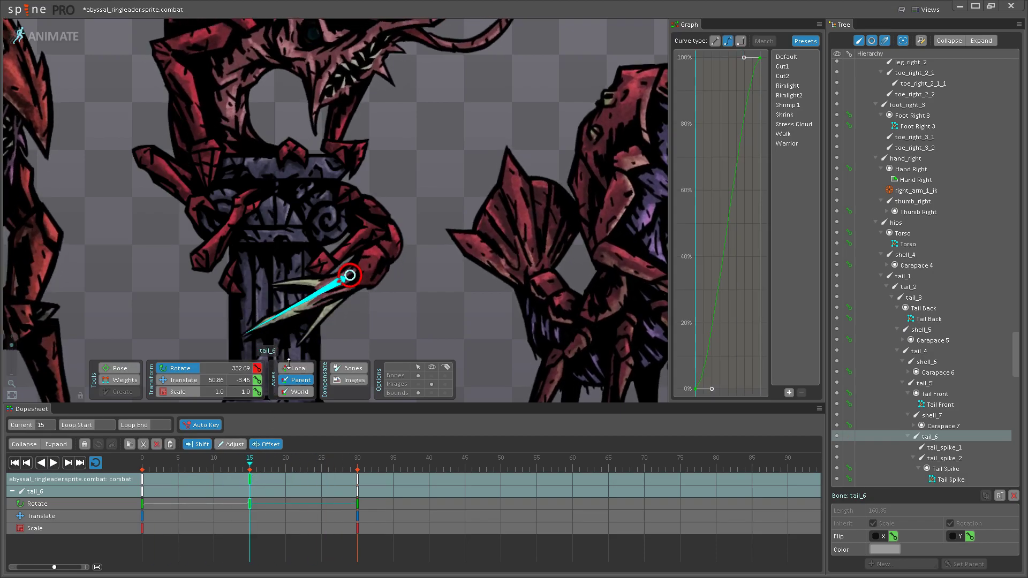
pyautogui.moveTo(287, 318); pyautogui.dragTo(288, 323)
# - Try rotating tail_6 to 313.59 at frame 0, match it at frame 30, and check the loop in playback
pyautogui.moveTo(220, 461); pyautogui.dragTo(42, 477)
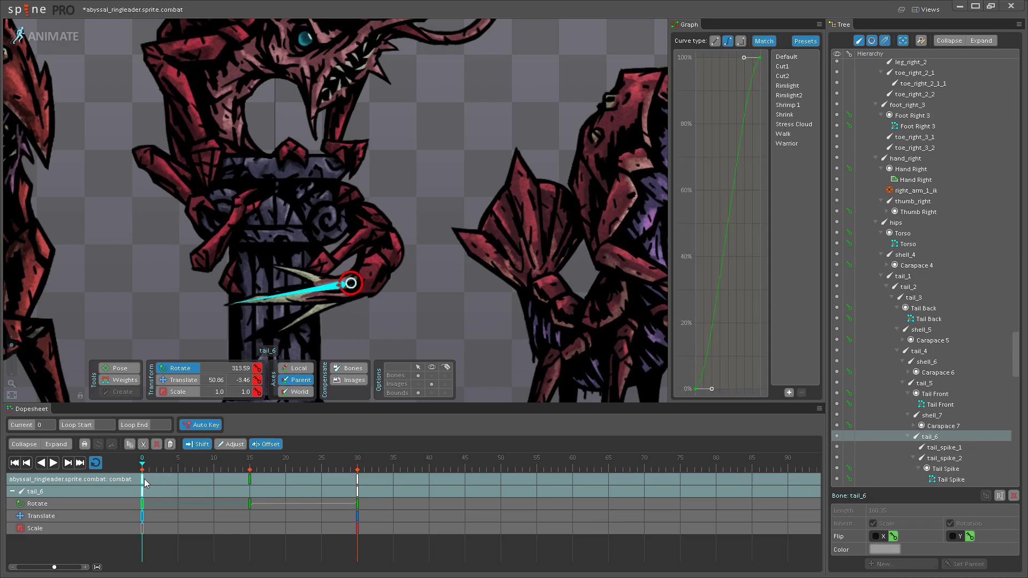
pyautogui.click(357, 484)
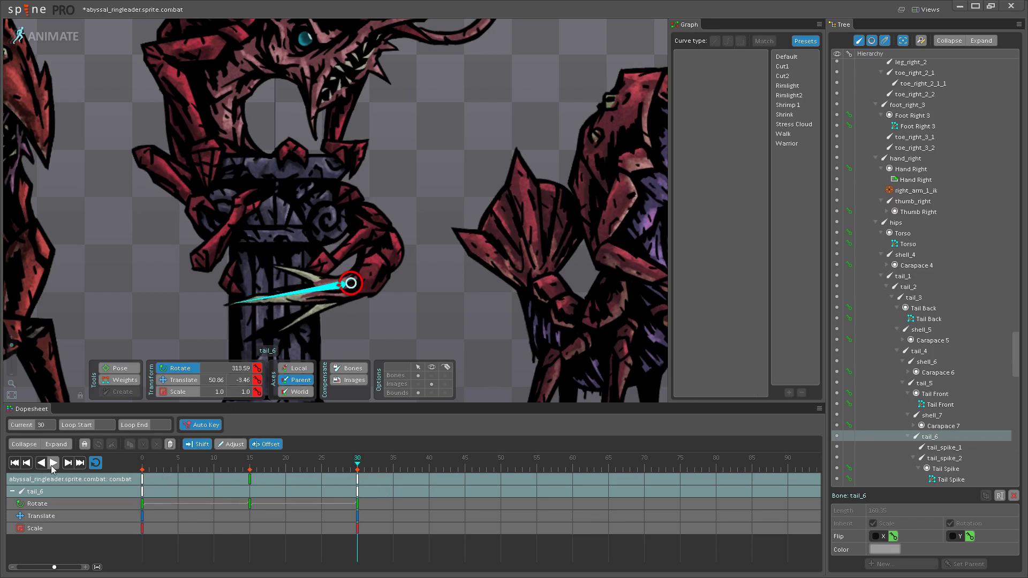
pyautogui.click(53, 464)
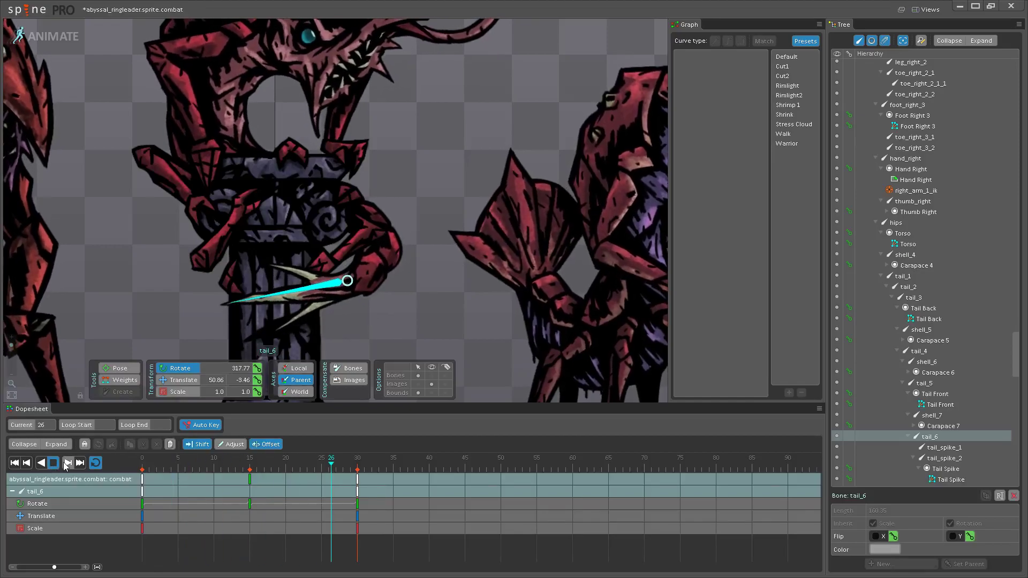
pyautogui.click(54, 464)
# - Try rotating tail_6 to 316.85 at frame 0, copy the key to frame 30, and review the playing loop
pyautogui.moveTo(224, 461); pyautogui.dragTo(92, 462)
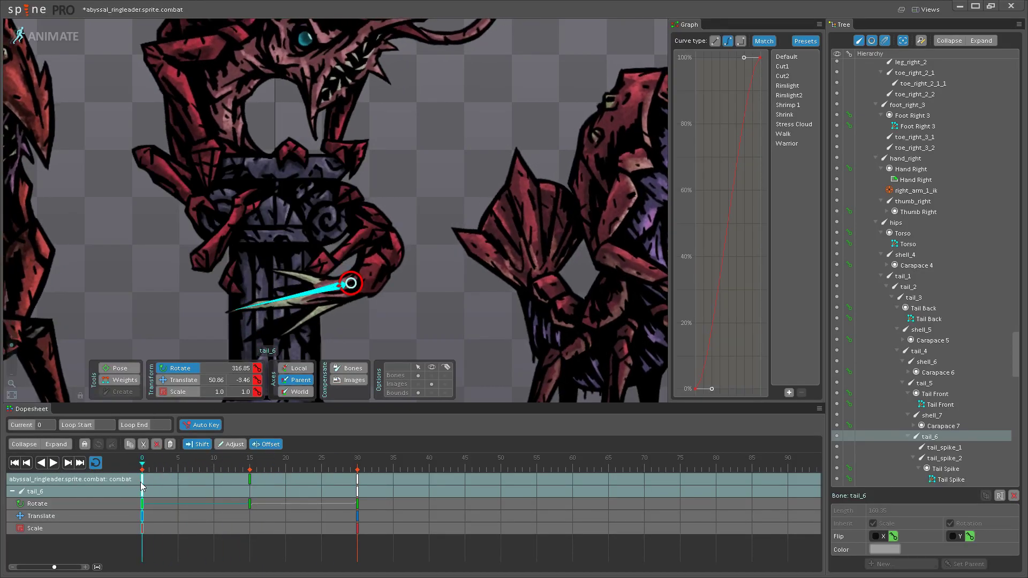
pyautogui.click(369, 478)
pyautogui.click(53, 463)
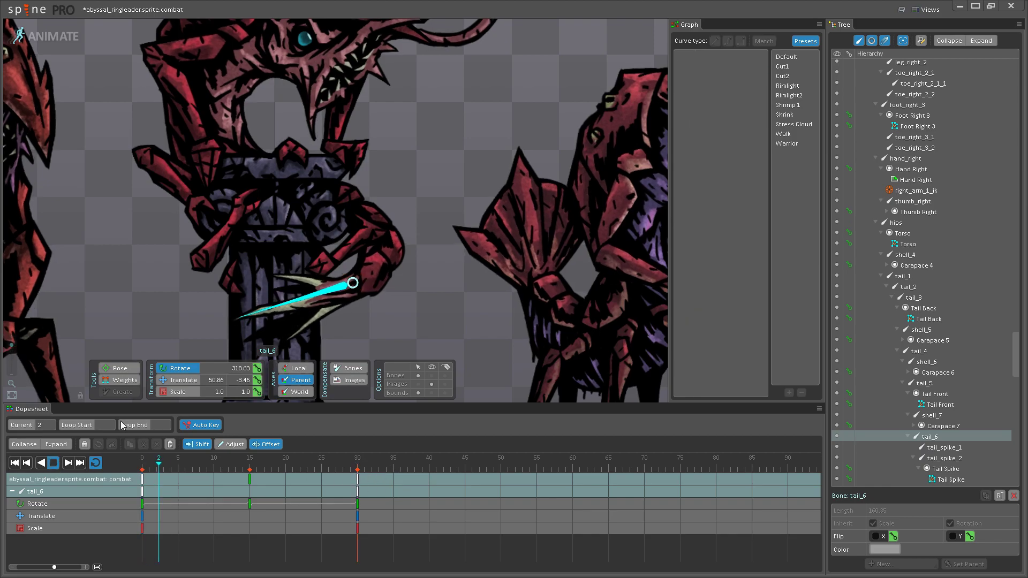
pyautogui.scroll(-5, 391, 320)
pyautogui.scroll(-2, 358, 268)
pyautogui.moveTo(353, 249); pyautogui.dragTo(353, 293)
pyautogui.scroll(2, 342, 267)
pyautogui.scroll(1, 349, 263)
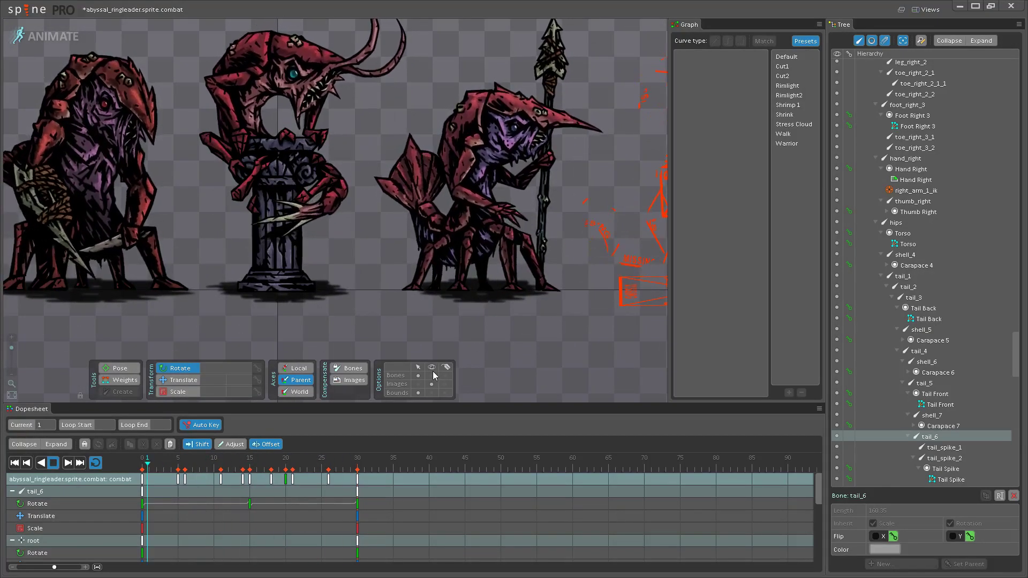
# - Rotate tail_6 to 313.58 at frame 0 and copy that key to frame 30
pyautogui.click(53, 463)
pyautogui.click(250, 458)
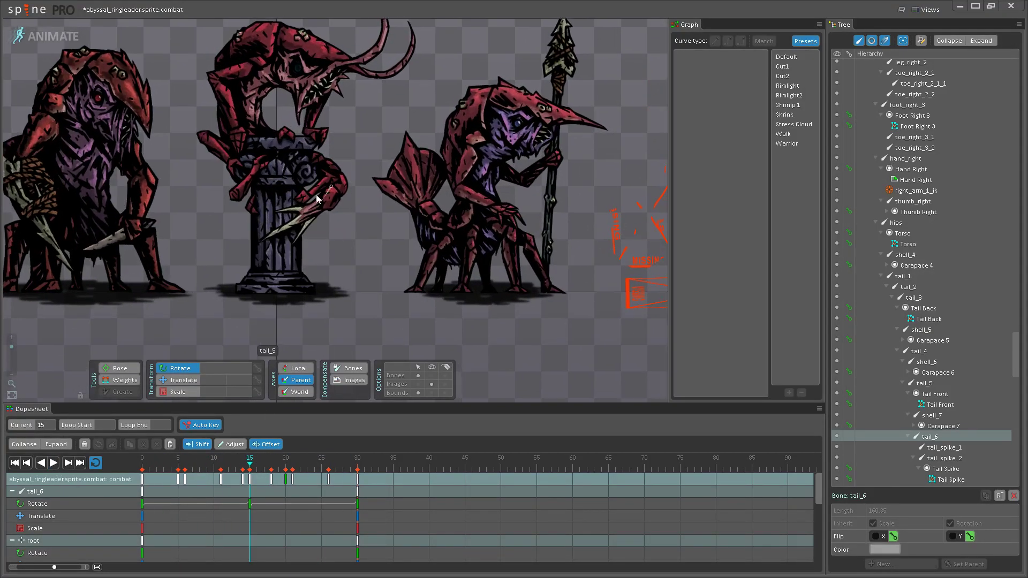
pyautogui.scroll(3, 292, 230)
pyautogui.click(293, 229)
pyautogui.scroll(1, 289, 227)
pyautogui.moveTo(172, 462); pyautogui.dragTo(142, 463)
pyautogui.moveTo(262, 211); pyautogui.dragTo(262, 209)
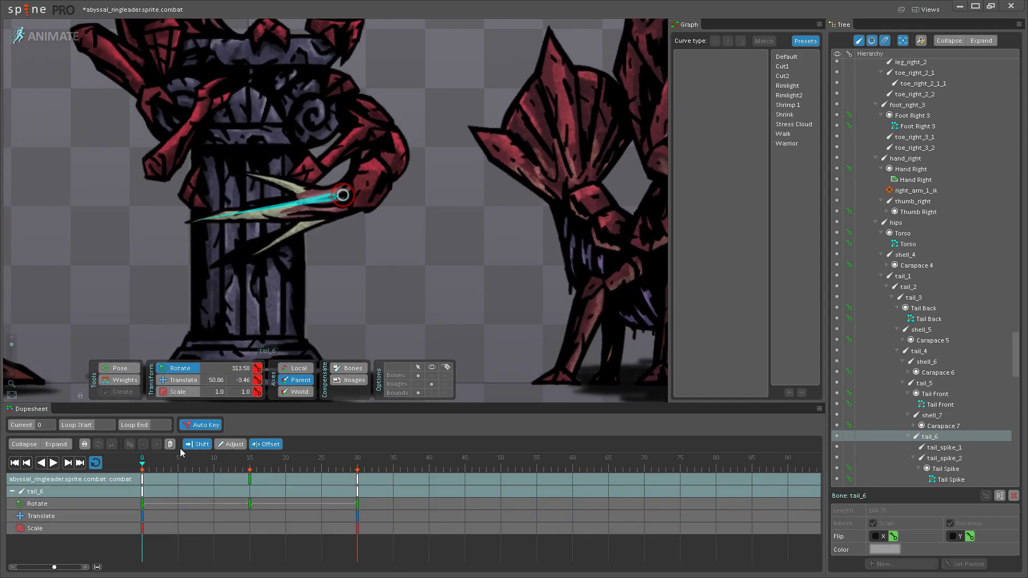
pyautogui.click(143, 486)
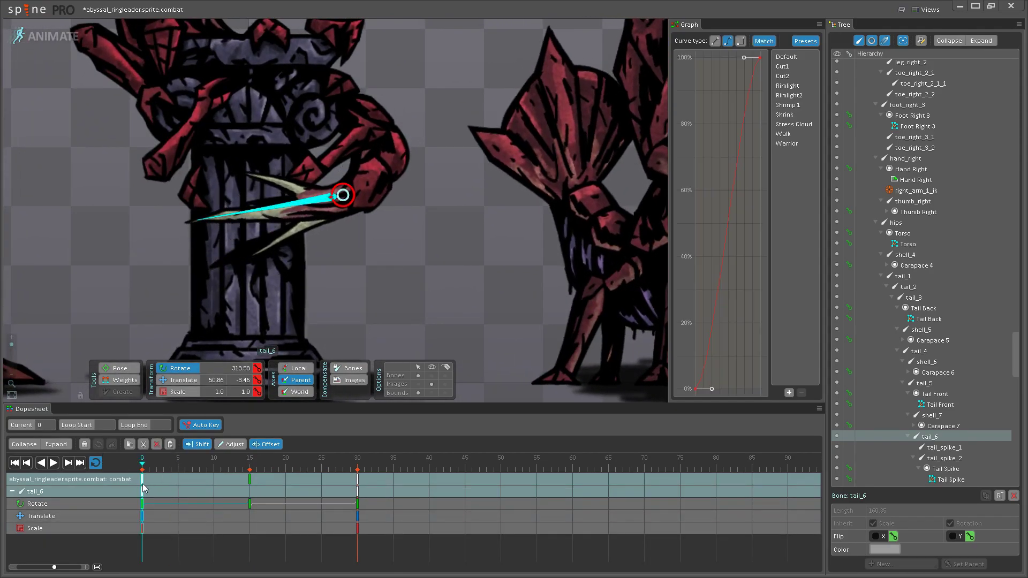
pyautogui.click(353, 486)
# - Play the combat loop and examine the ringleader's tail swing up close and beside the other creatures
pyautogui.click(53, 462)
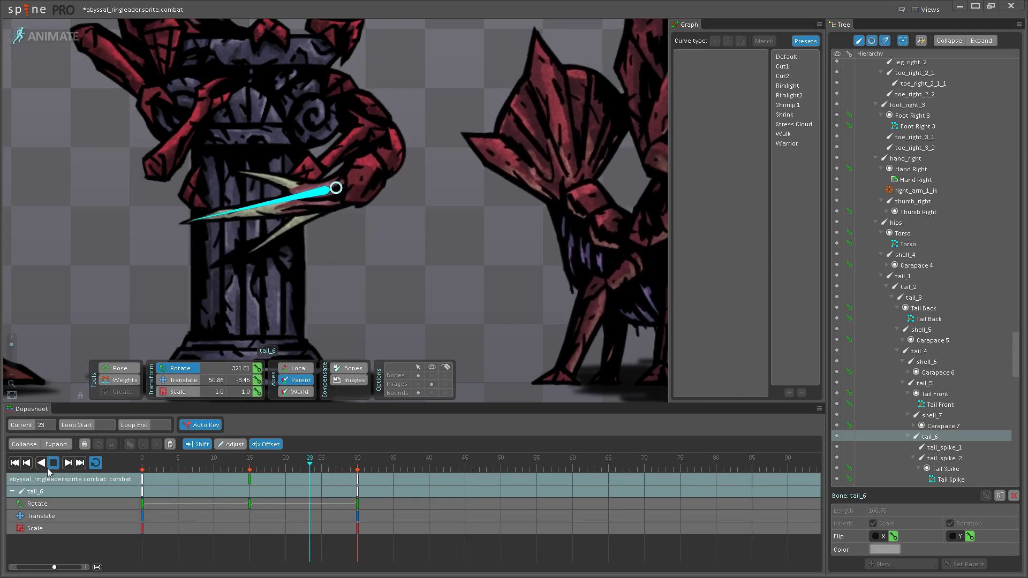
pyautogui.press('space')
pyautogui.scroll(-4, 390, 206)
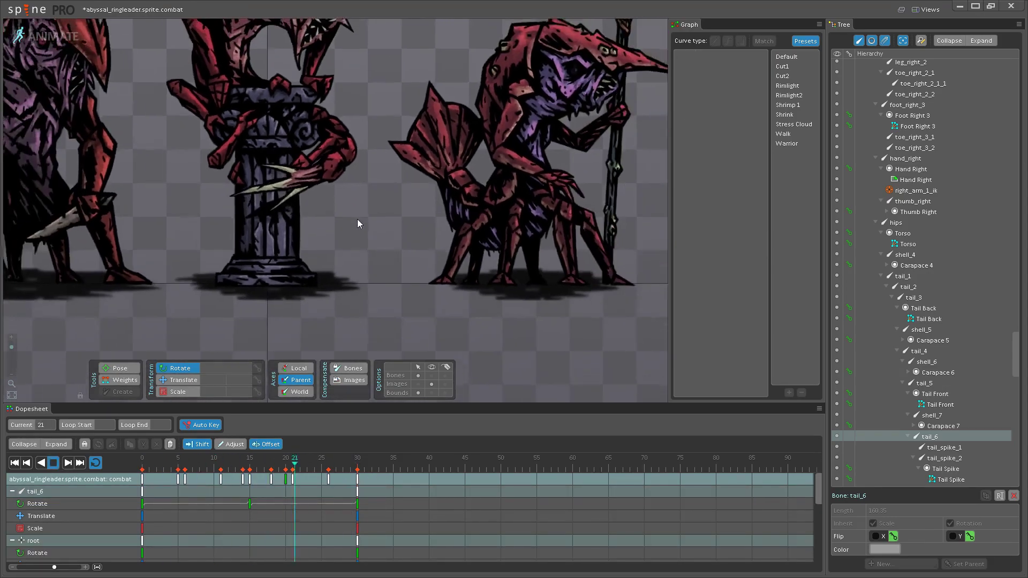
pyautogui.scroll(-4, 357, 220)
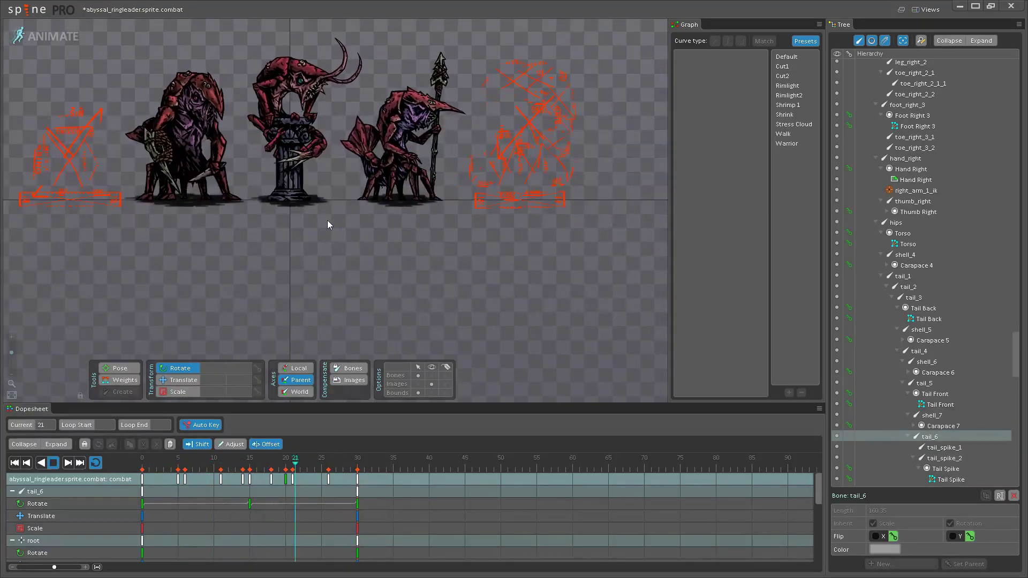
pyautogui.scroll(8, 367, 270)
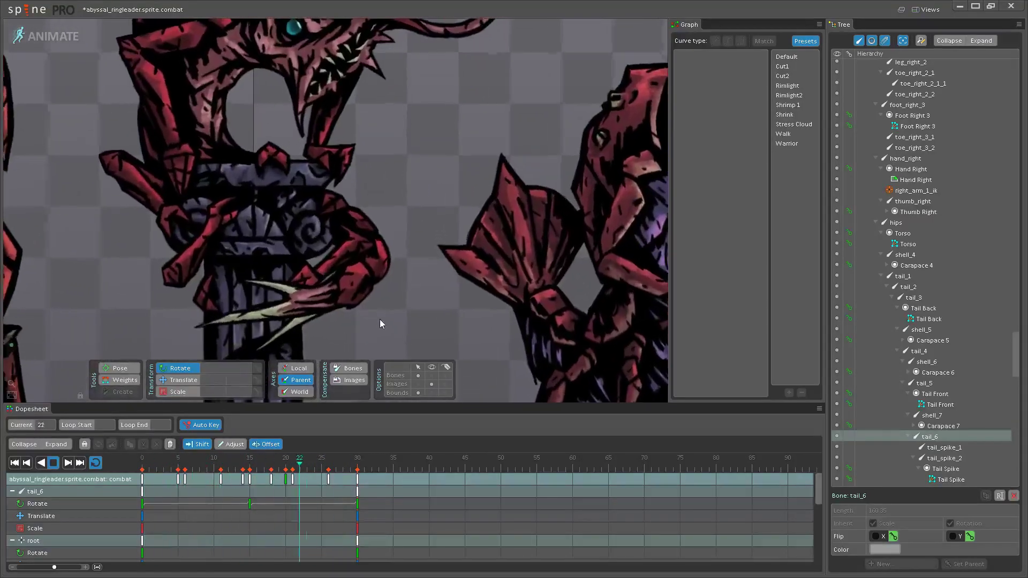
pyautogui.scroll(2, 371, 323)
# - Stop the playback and select tail_5 and tail_4 together at their frame 6 keys
pyautogui.click(55, 463)
pyautogui.click(403, 286)
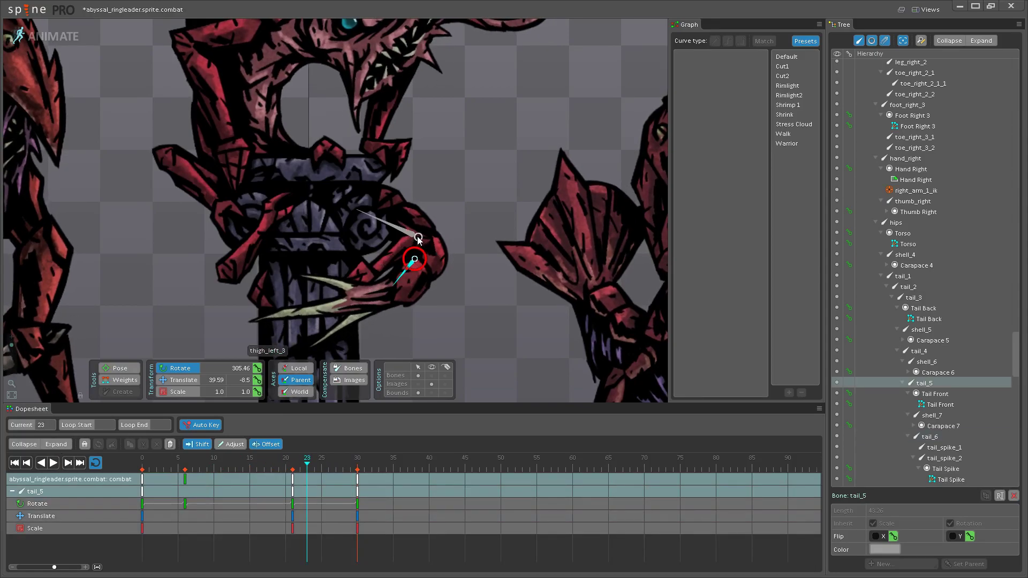
pyautogui.keyDown('ctrl'); pyautogui.click(419, 248); pyautogui.keyUp('ctrl')
pyautogui.click(410, 268)
pyautogui.click(185, 477)
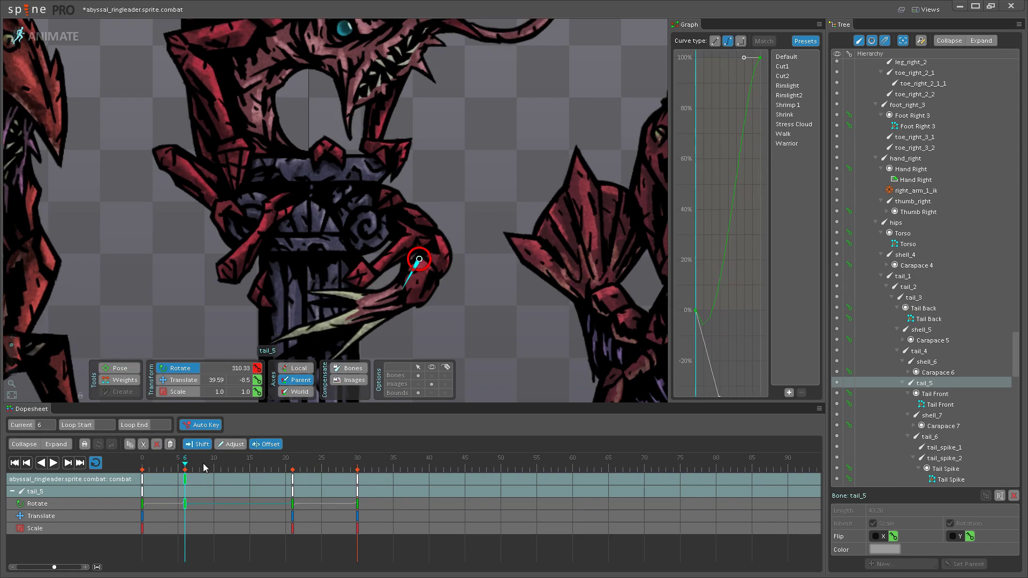
pyautogui.keyDown('ctrl'); pyautogui.click(423, 243); pyautogui.keyUp('ctrl')
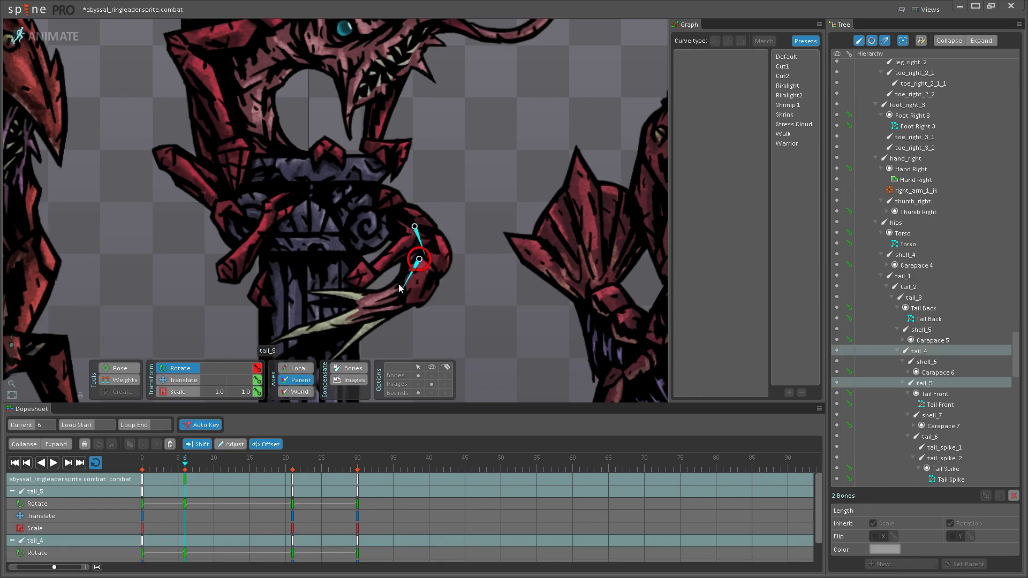
# - Try shifting the tail_4 and tail_5 keys from frames 0 and 21 to different offsets, undoing each attempt
pyautogui.moveTo(142, 481)
pyautogui.mouseDown()
pyautogui.moveTo(1, 488)
pyautogui.moveTo(123, 478)
pyautogui.mouseUp()
pyautogui.hotkey('ctrl', 'z')
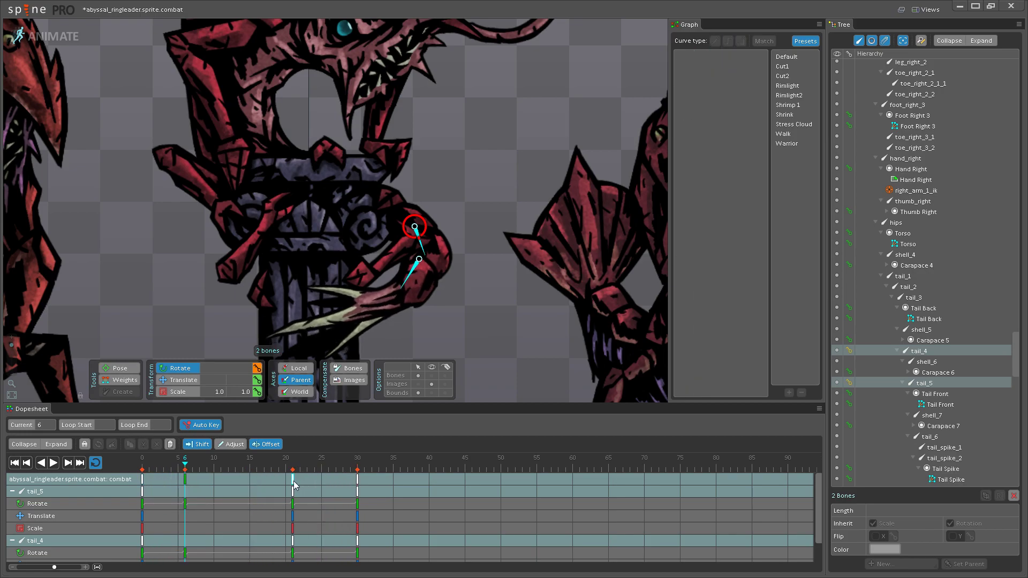
pyautogui.moveTo(294, 480); pyautogui.dragTo(262, 480)
pyautogui.hotkey('ctrl', 'z')
pyautogui.moveTo(143, 481); pyautogui.dragTo(0, 501)
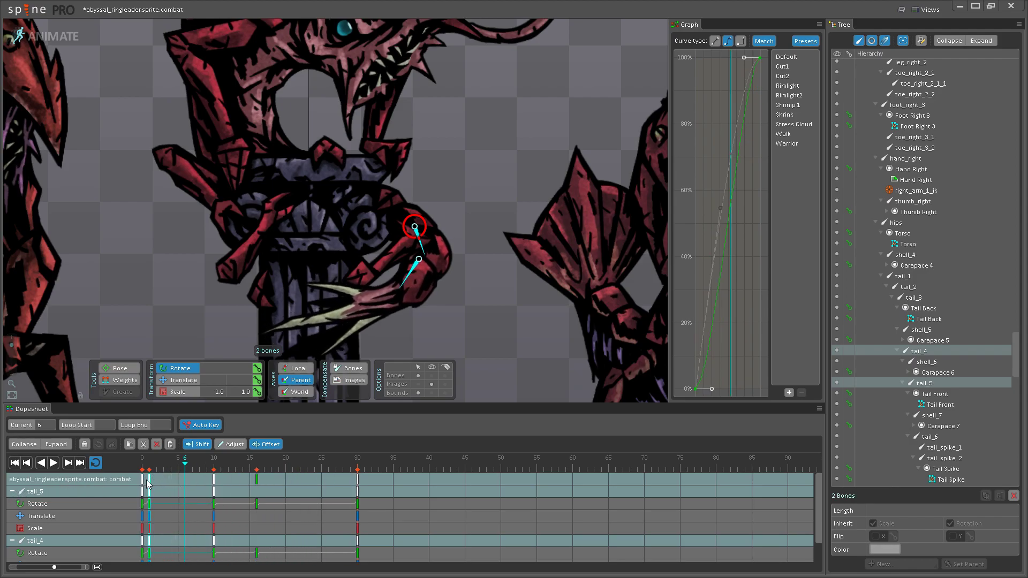
pyautogui.hotkey('ctrl', 'z')
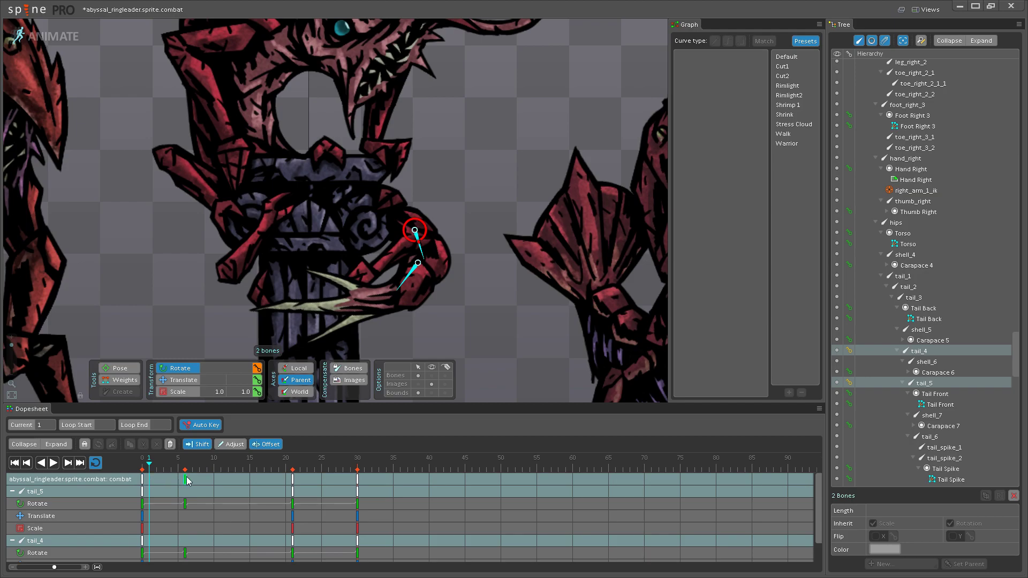
# - Offset the tail_4 and tail_5 keys so the frame 6 keys land on frame 15, and delete the leftover keys at frame 9
pyautogui.moveTo(188, 478); pyautogui.dragTo(29, 488)
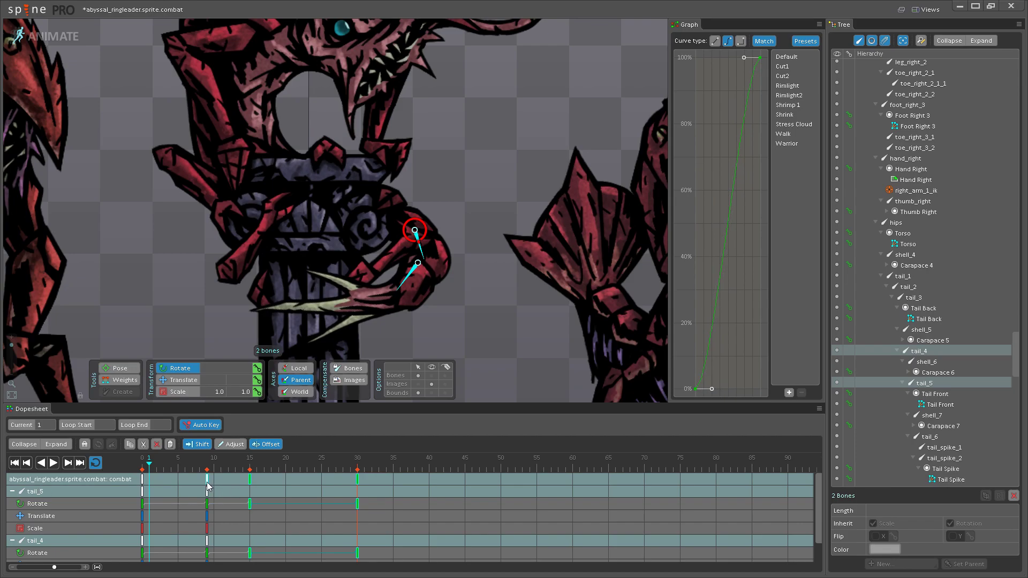
pyautogui.click(208, 485)
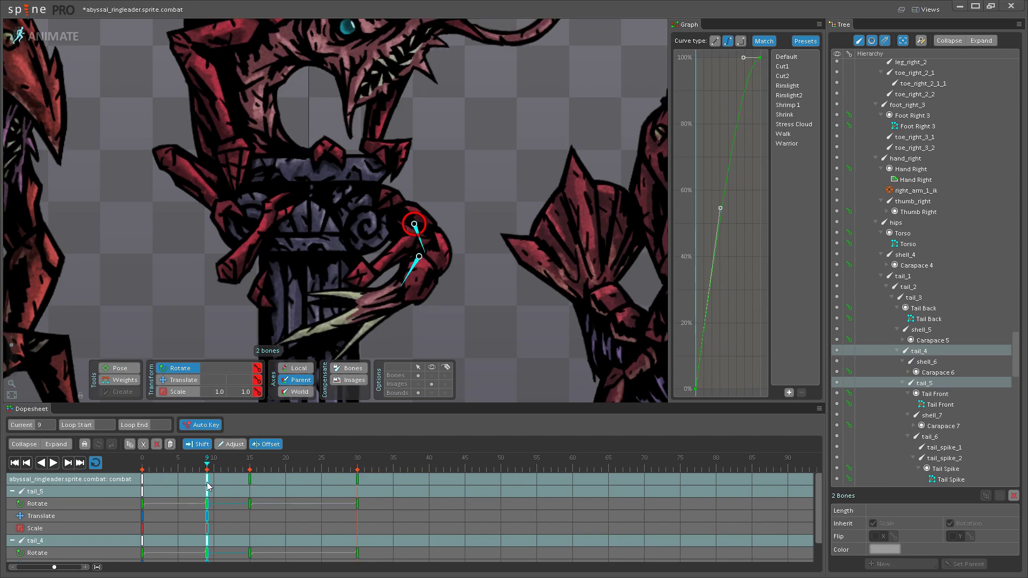
pyautogui.press('Delete')
# - Copy the tail_4 and tail_5 keys from frame 0 to frame 30 and select their frame 15 keys
pyautogui.click(144, 479)
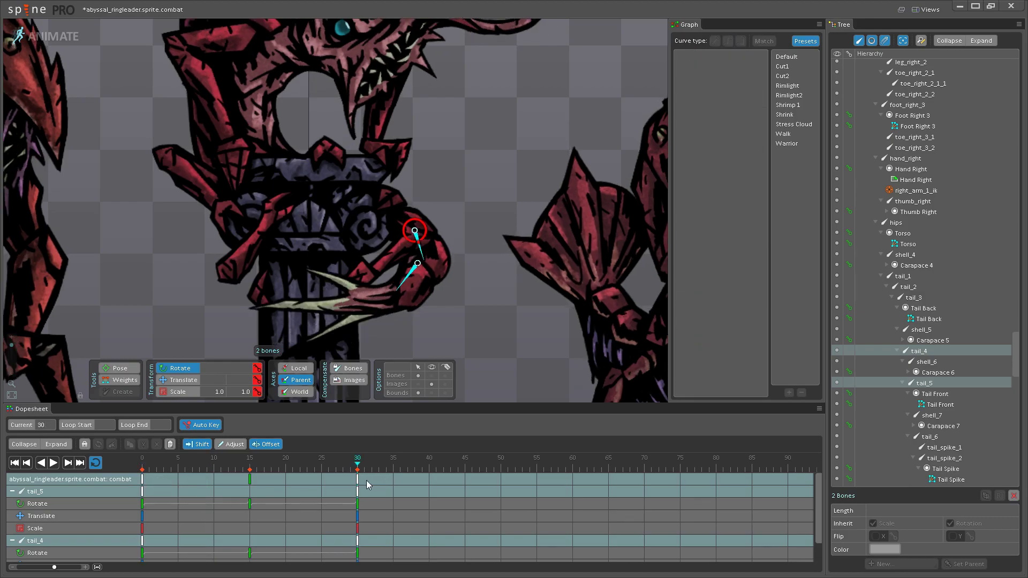
pyautogui.click(254, 480)
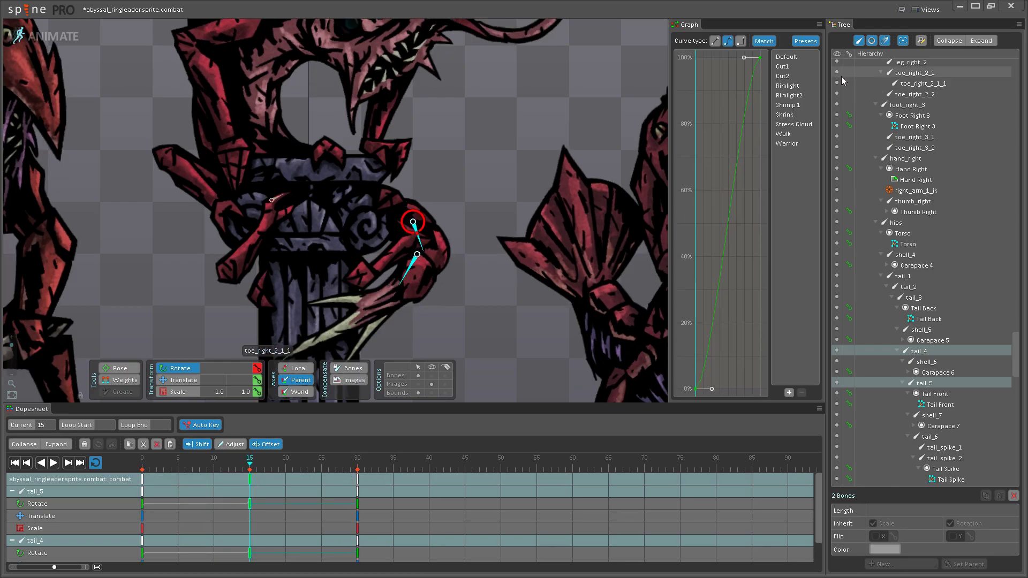
# - Rotate tail_5 slightly at frame 15 and apply the Shrimp 1 curve preset to the selected tail_4 and tail_5 keys
pyautogui.moveTo(252, 463); pyautogui.dragTo(359, 456)
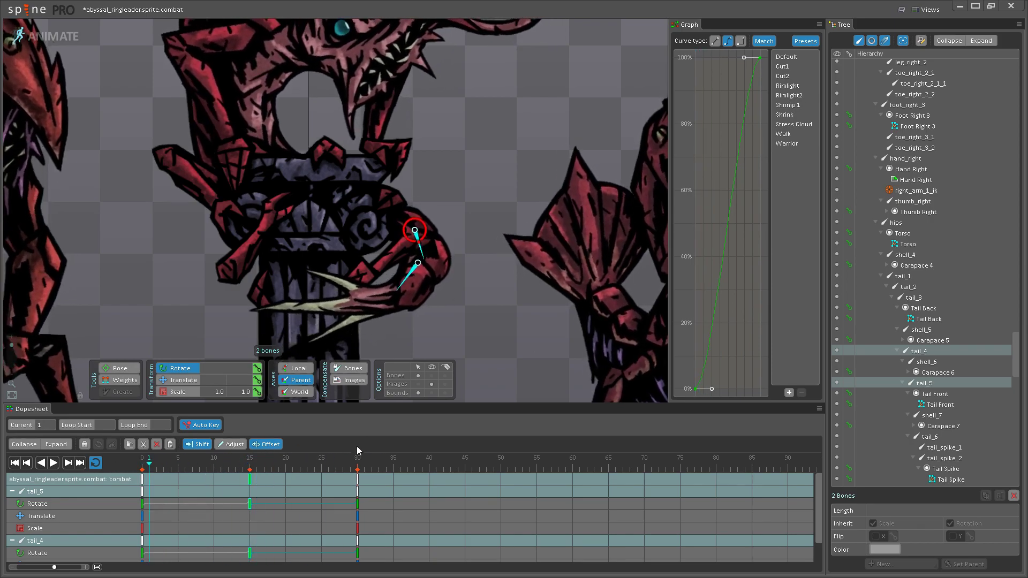
pyautogui.click(253, 479)
pyautogui.moveTo(399, 278); pyautogui.dragTo(386, 270)
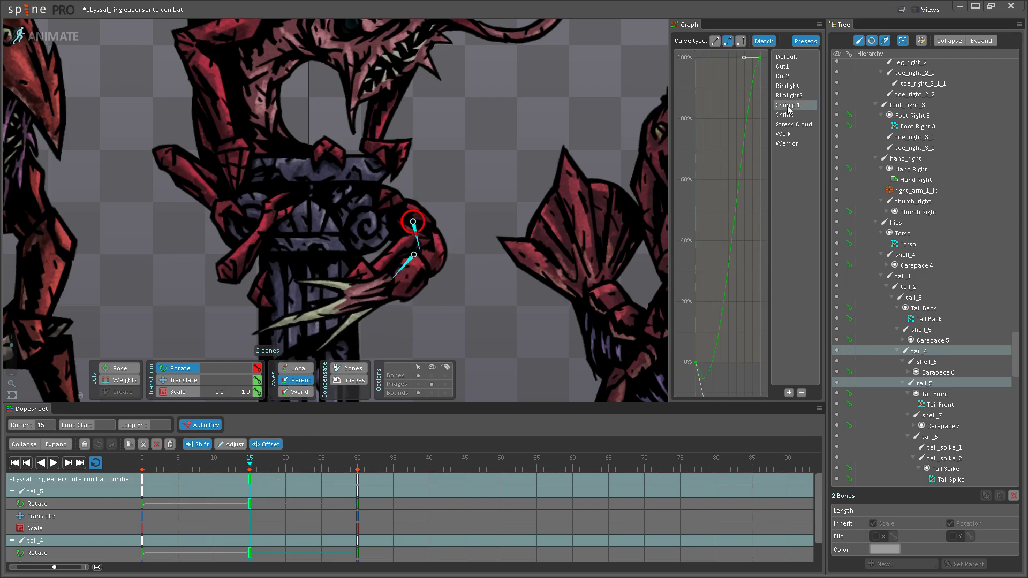
# - Offset the tail_4 and tail_5 keys by 21 frames so the frame 15 keys land on frame 6, and play the loop
pyautogui.click(143, 478)
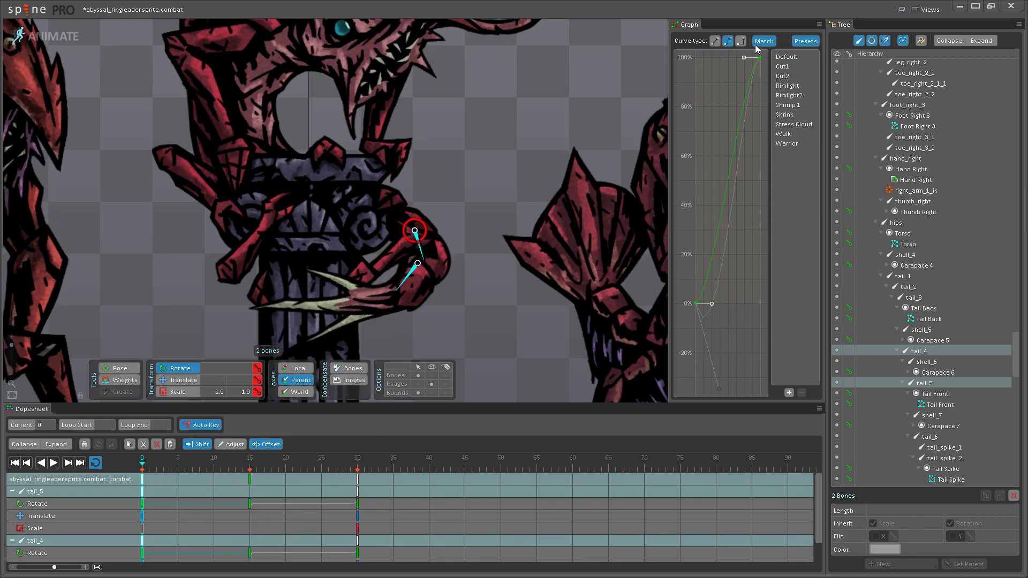
pyautogui.moveTo(145, 480); pyautogui.dragTo(293, 475)
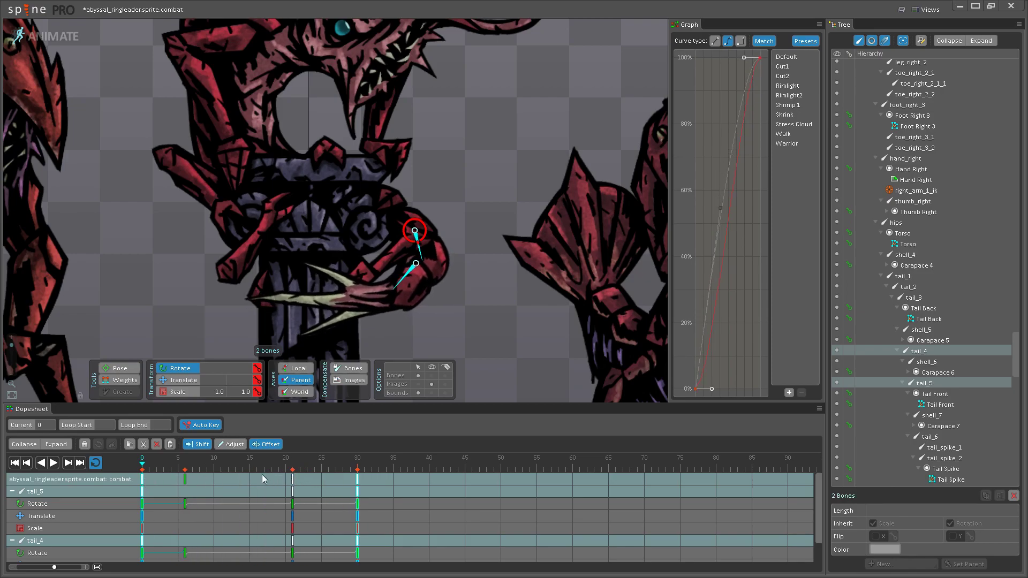
pyautogui.click(53, 467)
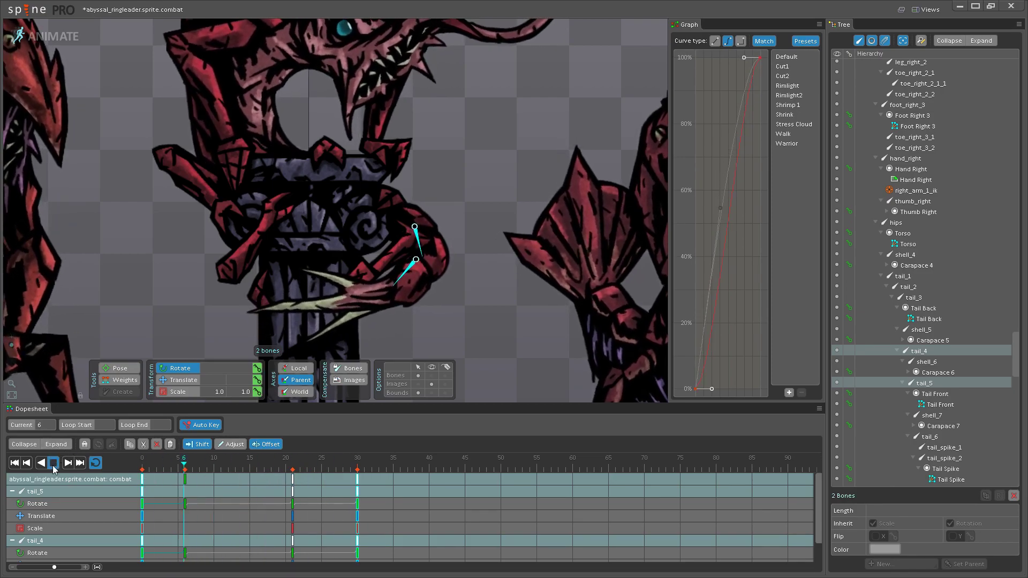
# - Compare the playback with and without the tail_4 and tail_5 key offset by undoing and redoing it
pyautogui.click(52, 465)
pyautogui.hotkey('ctrl', 'z')
pyautogui.click(52, 466)
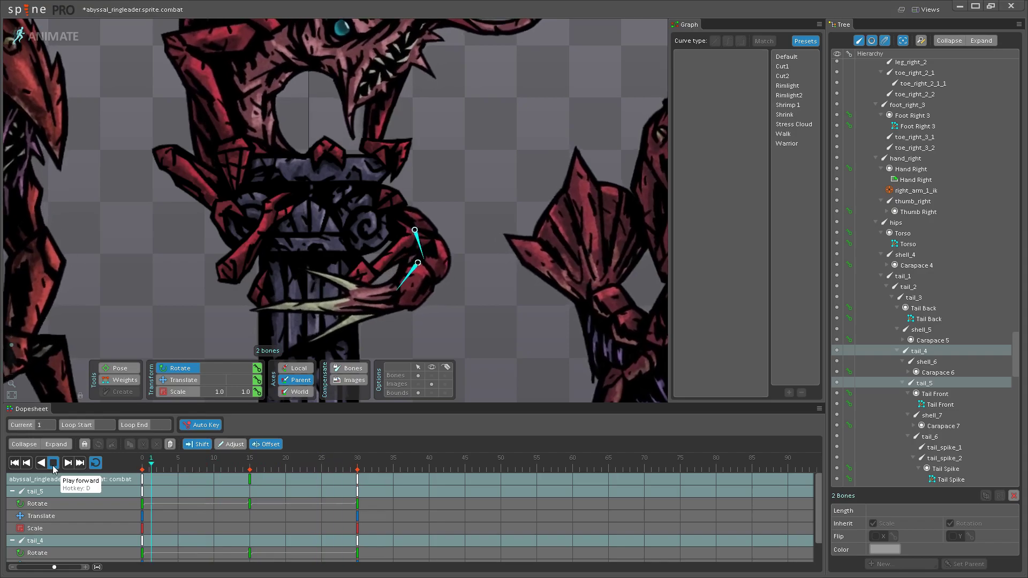
pyautogui.click(54, 467)
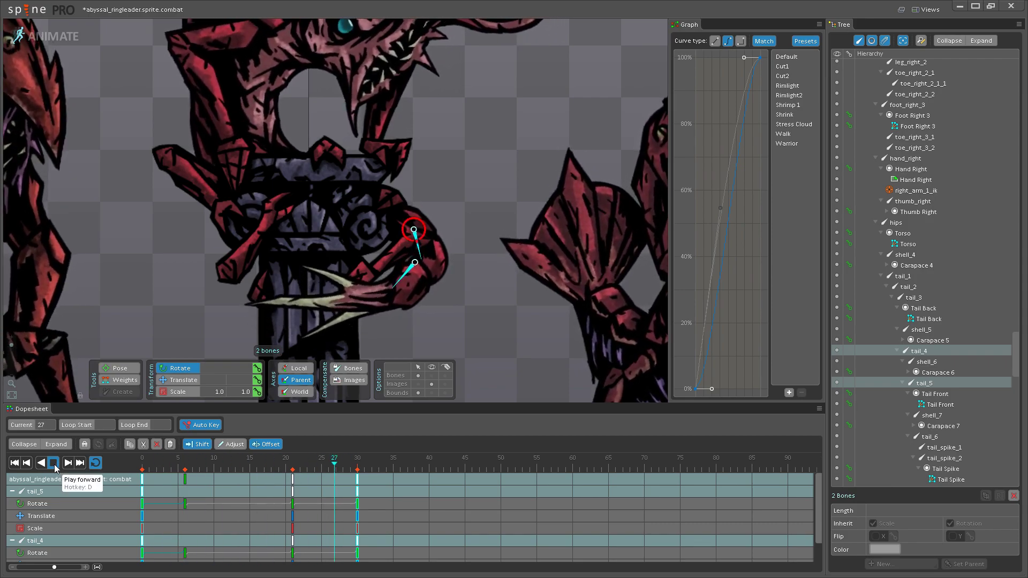
pyautogui.hotkey('ctrl', 'z')
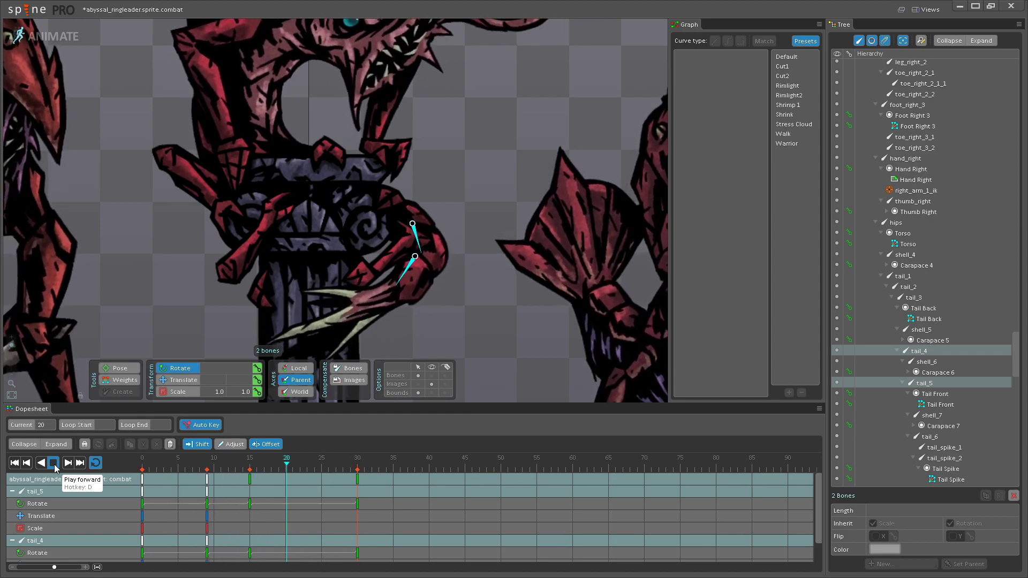
pyautogui.hotkey('ctrl', 'y')
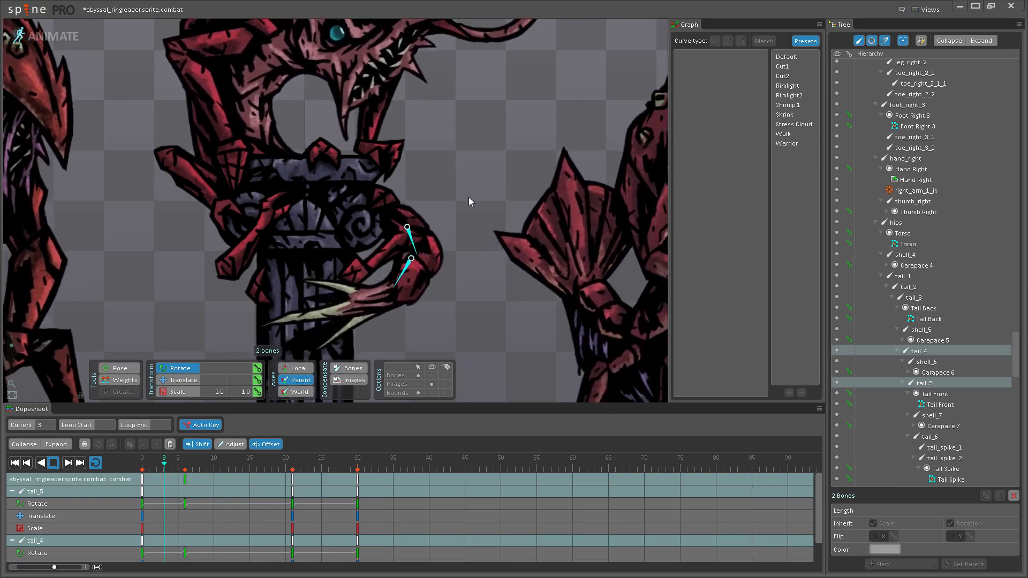
# - Try rotating tail_5 at frame 10 and undo the rotation
pyautogui.scroll(-2, 430, 244)
pyautogui.scroll(5, 405, 278)
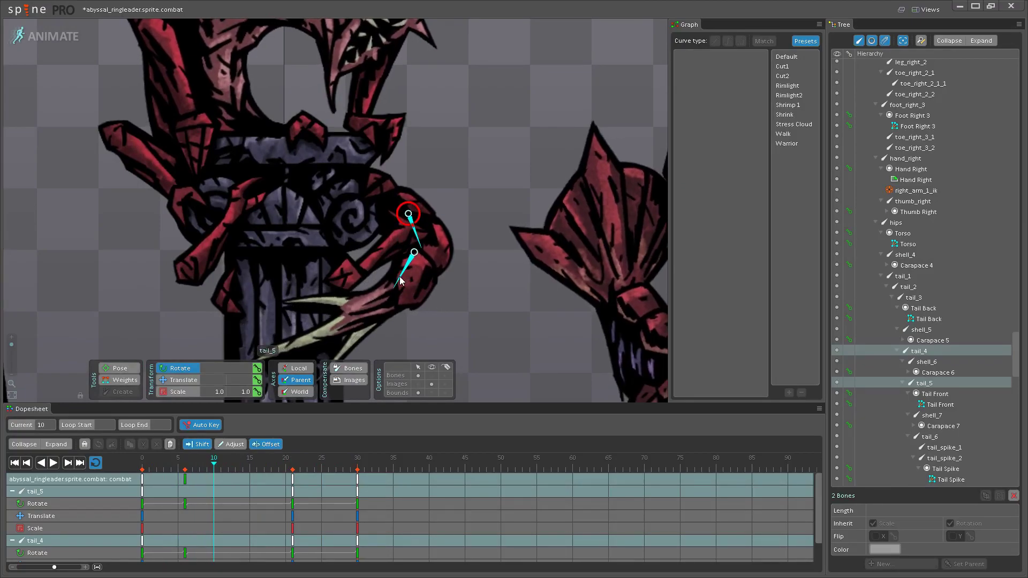
pyautogui.click(401, 280)
pyautogui.moveTo(401, 280); pyautogui.dragTo(393, 276)
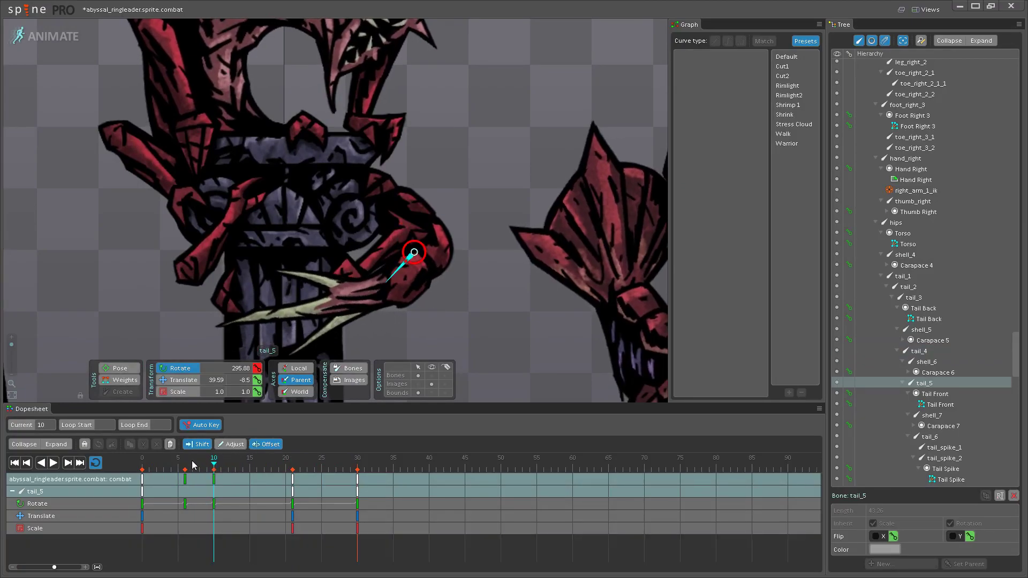
pyautogui.hotkey('ctrl', 'z')
# - Rotate tail_5 to about 301.58 at its frame 6 key, check the loop and save the project
pyautogui.click(186, 479)
pyautogui.moveTo(399, 287); pyautogui.dragTo(394, 286)
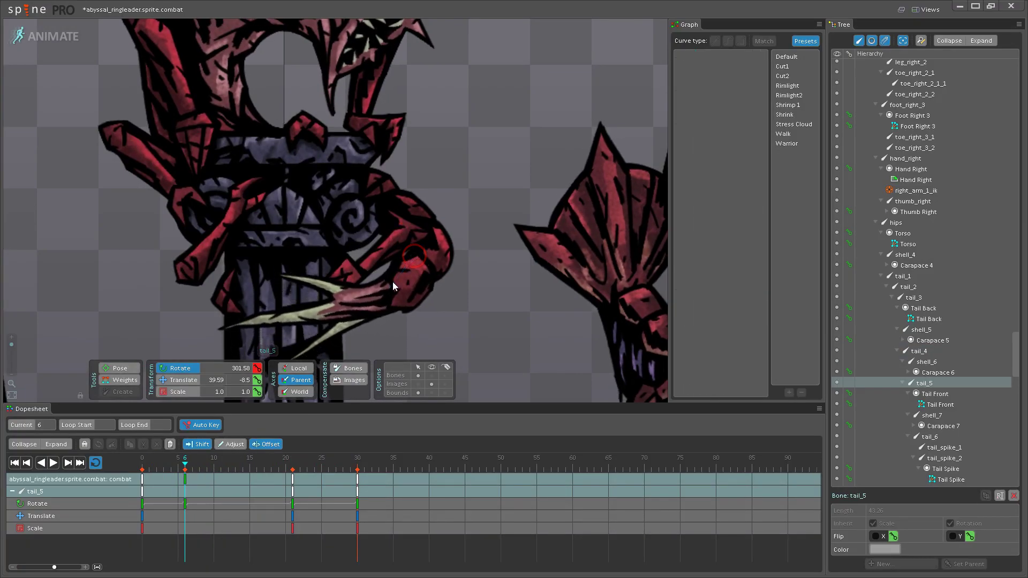
pyautogui.click(54, 463)
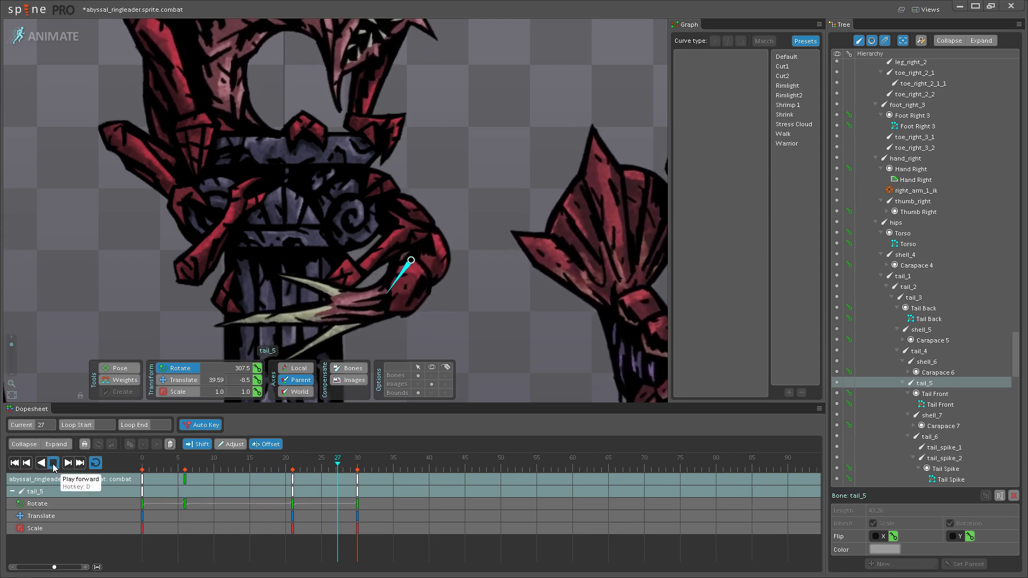
pyautogui.hotkey('ctrl', 's')
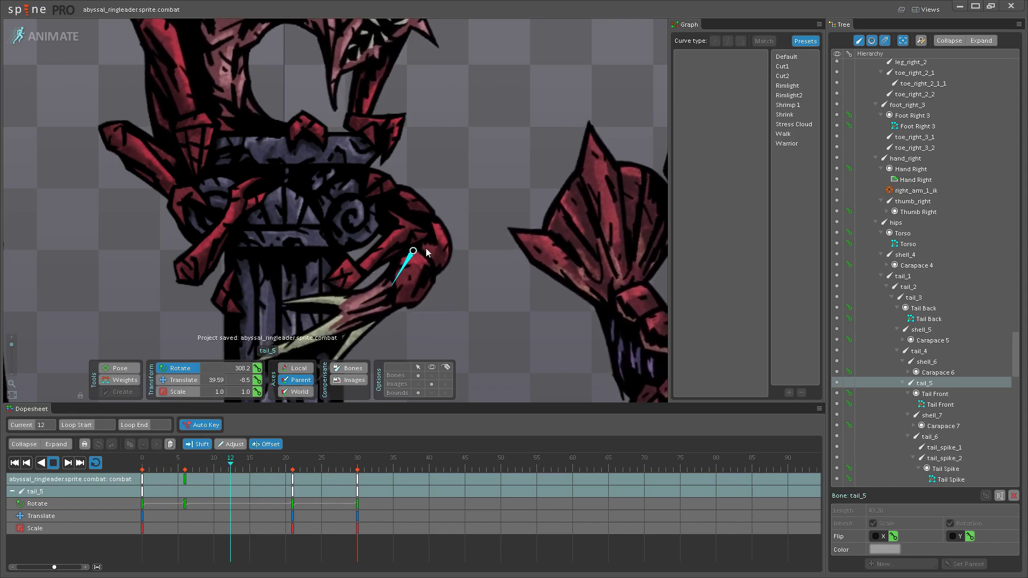
# - Examine the tail, legs and pillar of the ringleader while the combat loop plays
pyautogui.scroll(-1, 413, 252)
pyautogui.moveTo(413, 252); pyautogui.dragTo(393, 235)
pyautogui.scroll(-3, 393, 239)
pyautogui.scroll(4, 407, 265)
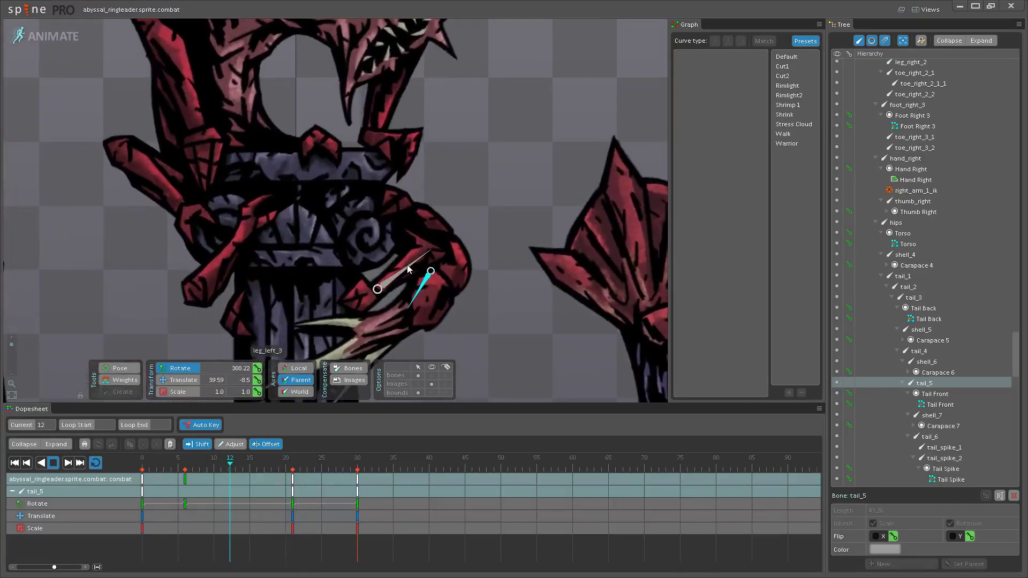
pyautogui.scroll(1, 407, 265)
pyautogui.scroll(-3, 420, 257)
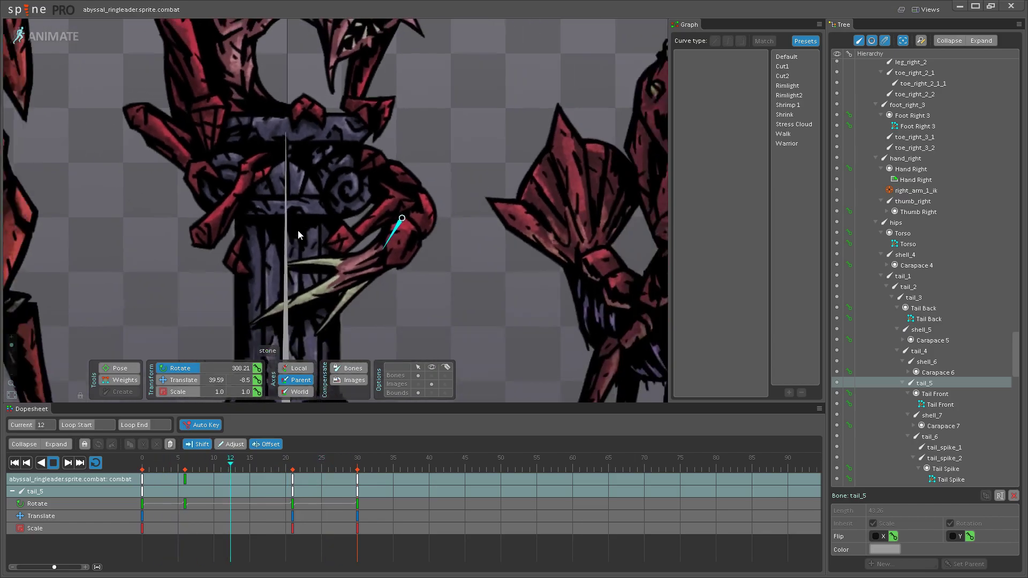
pyautogui.moveTo(295, 226); pyautogui.dragTo(374, 271)
pyautogui.scroll(1, 377, 278)
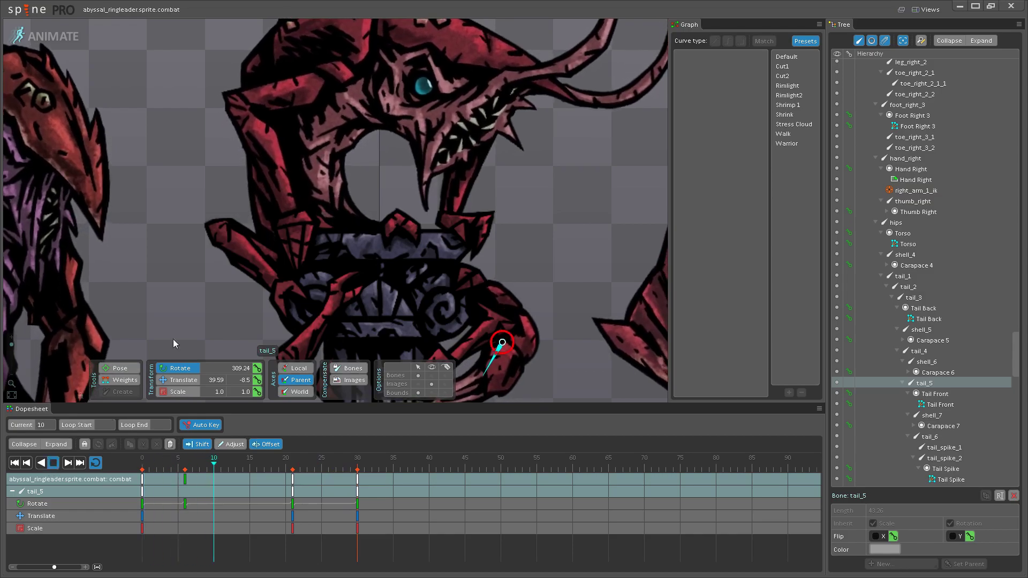
# - Stop the playback and, at frame 15, rotate leg_right_1 slightly inward and thigh_right_1 to about 200
pyautogui.scroll(2, 255, 263)
pyautogui.click(255, 263)
pyautogui.click(243, 465)
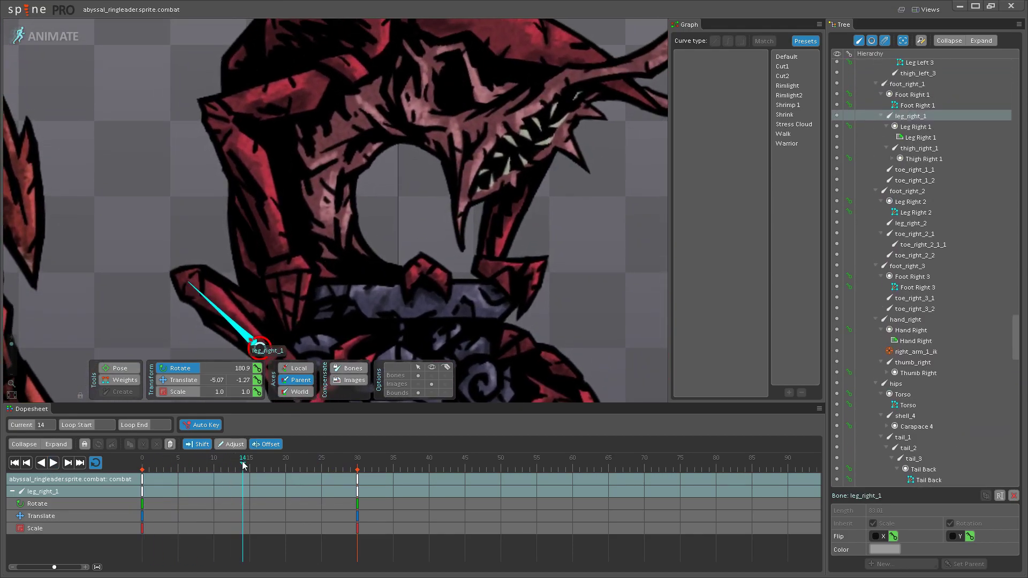
pyautogui.moveTo(266, 340); pyautogui.dragTo(267, 299)
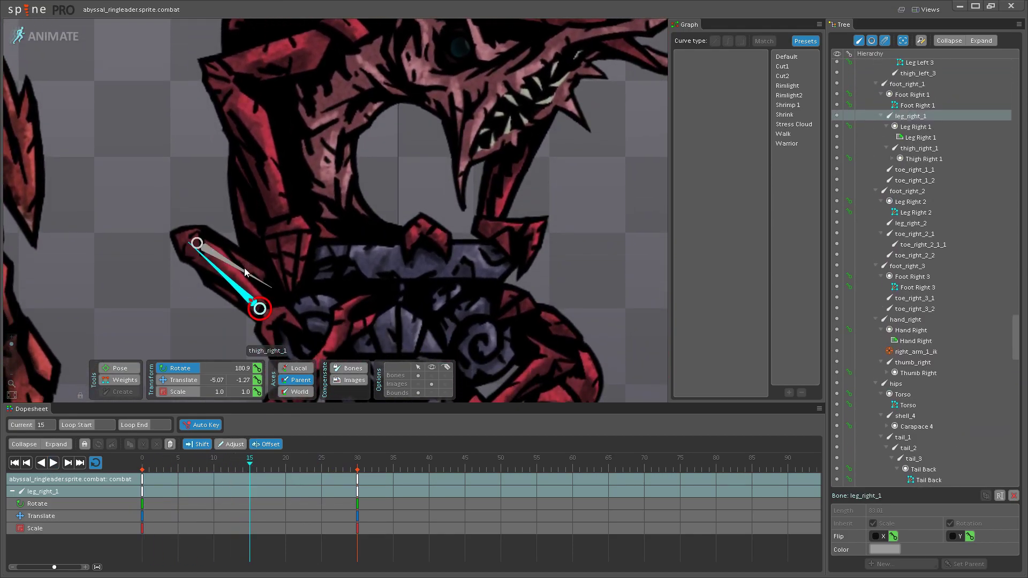
pyautogui.moveTo(258, 461)
pyautogui.mouseDown()
pyautogui.moveTo(109, 475)
pyautogui.moveTo(248, 457)
pyautogui.mouseUp()
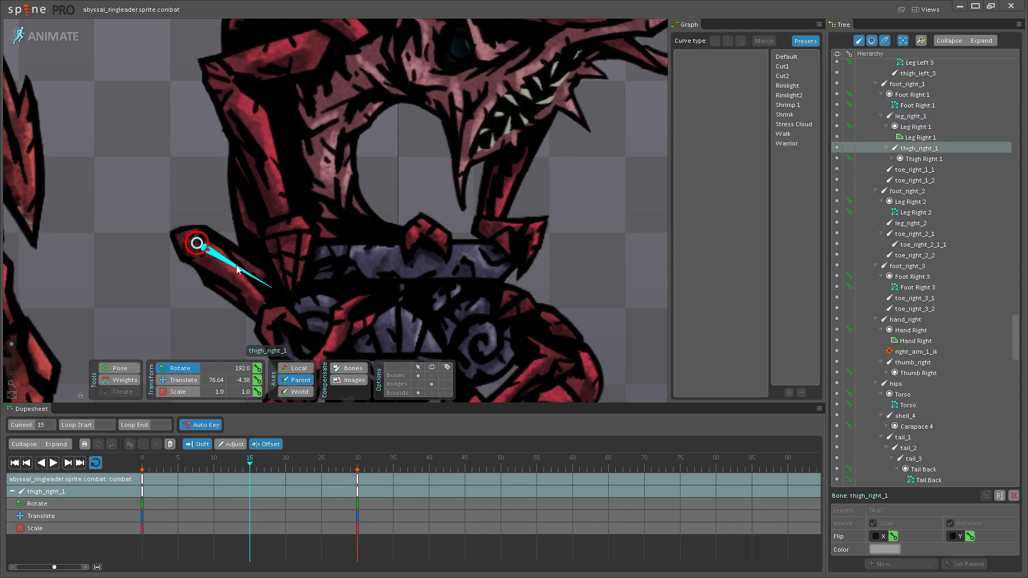
pyautogui.click(246, 263)
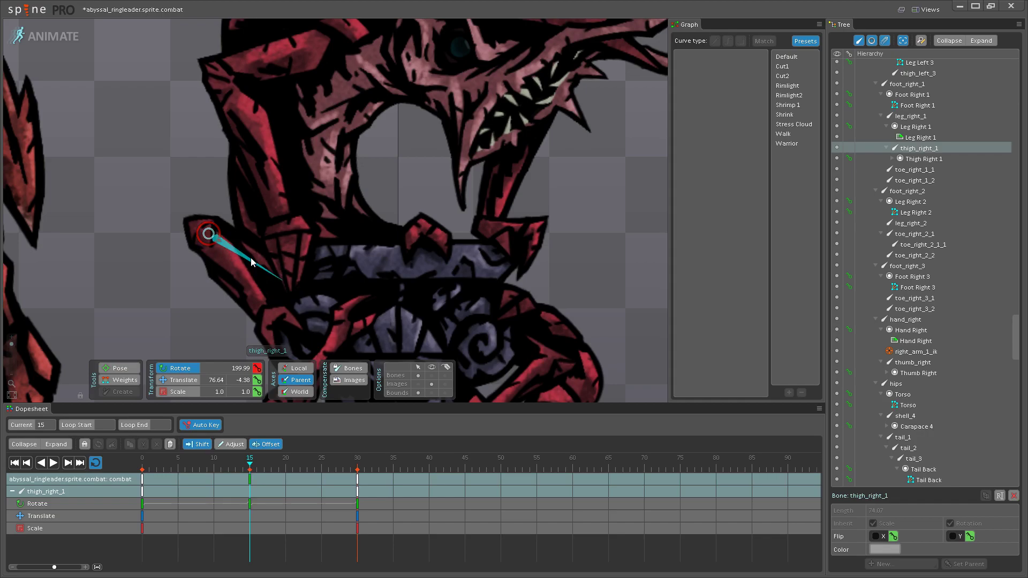
pyautogui.moveTo(253, 255); pyautogui.dragTo(252, 253)
pyautogui.moveTo(252, 233); pyautogui.dragTo(248, 161)
# - Rotate leg_right_2 to about 163.19 at frame 15 and scrub the timeline to check the movement
pyautogui.scroll(-1, 375, 256)
pyautogui.moveTo(384, 257); pyautogui.dragTo(314, 247)
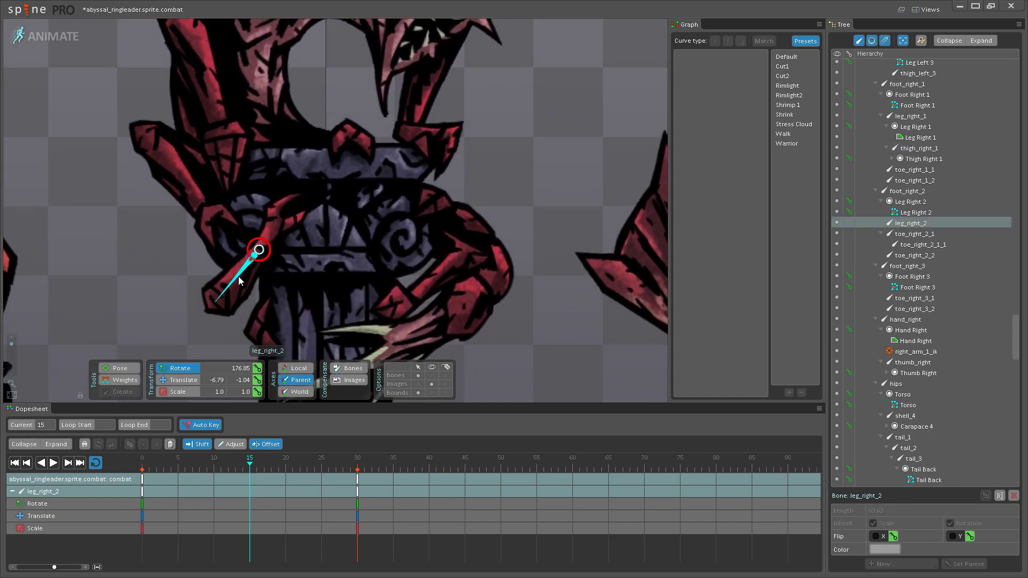
pyautogui.moveTo(228, 272); pyautogui.dragTo(230, 272)
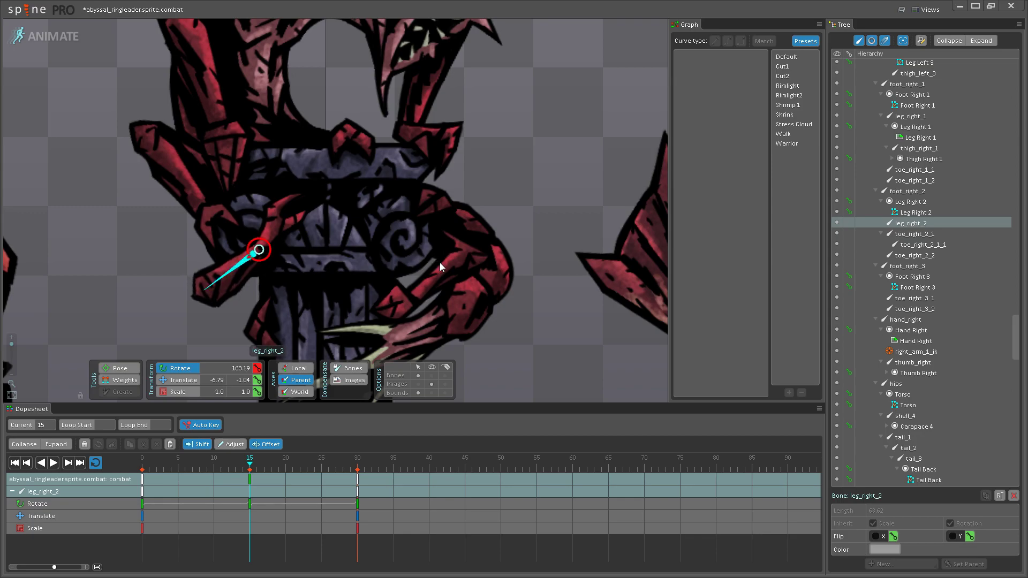
pyautogui.moveTo(248, 461)
pyautogui.mouseDown()
pyautogui.moveTo(101, 464)
pyautogui.moveTo(250, 448)
pyautogui.mouseUp()
# - At frame 15, rotate leg_left_3 to about 216.39 and thigh_left_3 to about 107.64
pyautogui.moveTo(435, 282); pyautogui.dragTo(437, 273)
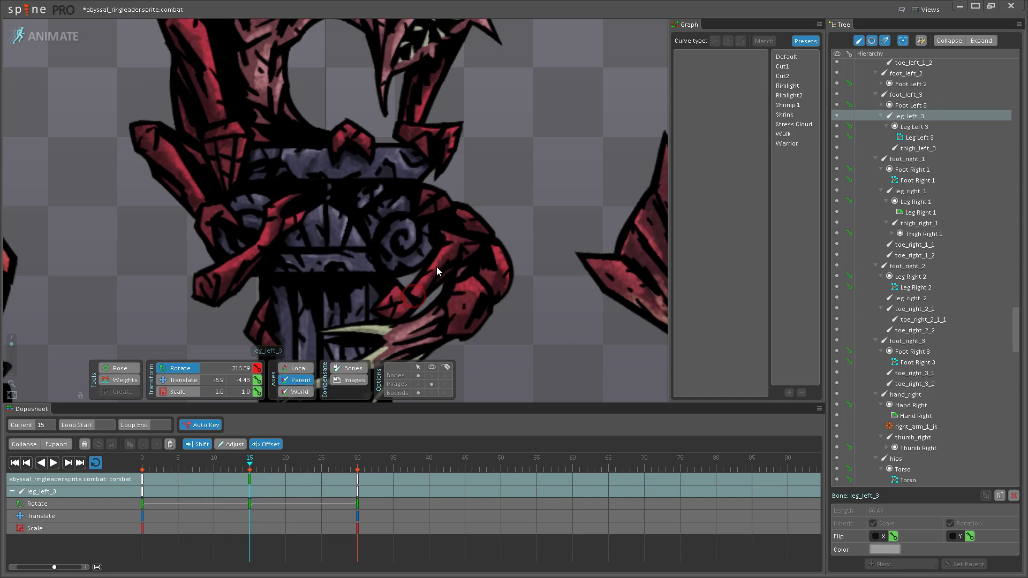
pyautogui.moveTo(435, 234); pyautogui.dragTo(436, 227)
pyautogui.scroll(2, 450, 231)
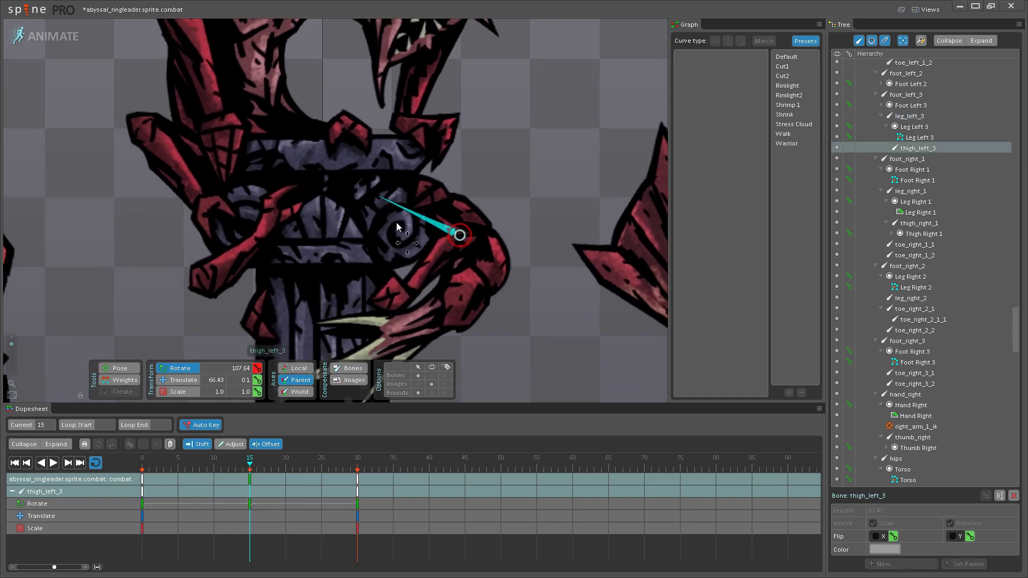
# - Select the five keyed leg and thigh bones and apply a Bezier curve to their frame 0 keys and Shrimp 1 to frame 15
pyautogui.keyDown('ctrl'); pyautogui.click(462, 242); pyautogui.keyUp('ctrl')
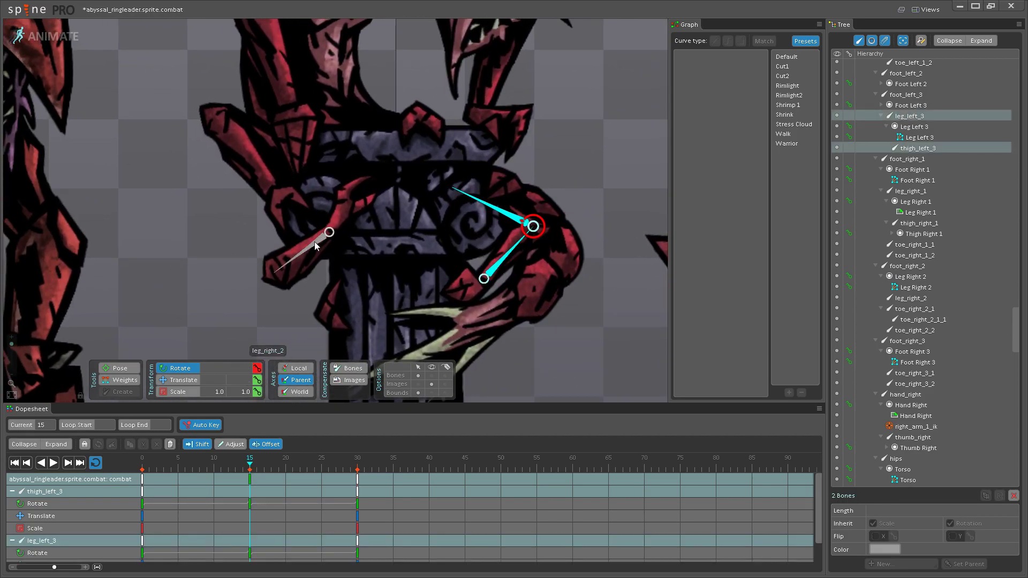
pyautogui.moveTo(246, 460); pyautogui.dragTo(110, 475)
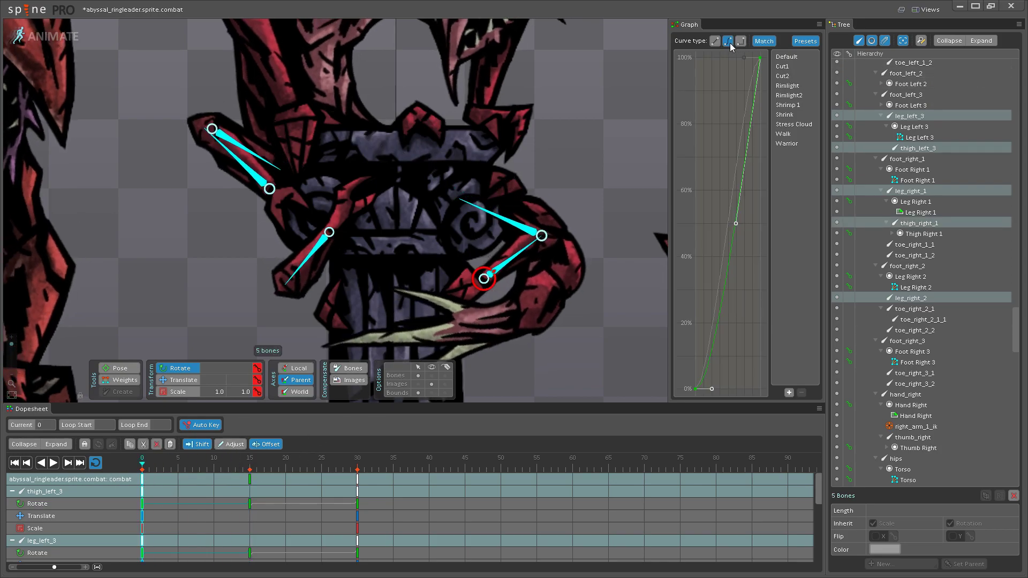
pyautogui.click(252, 484)
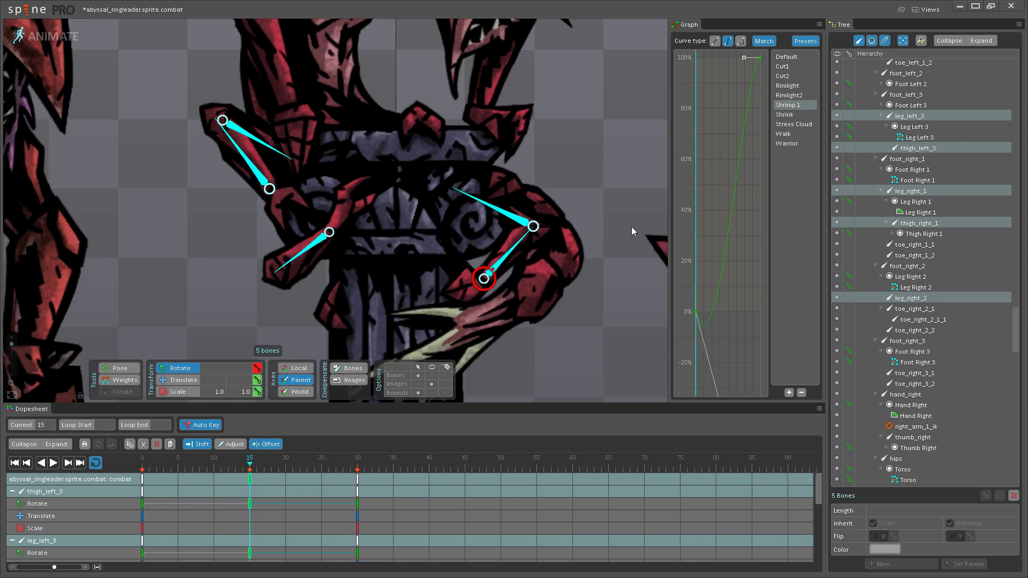
# - Clear the bone selection and play the loop to examine the leg movement beside the neighbouring creatures
pyautogui.scroll(-3, 469, 288)
pyautogui.press('space')
pyautogui.moveTo(427, 236); pyautogui.dragTo(390, 313)
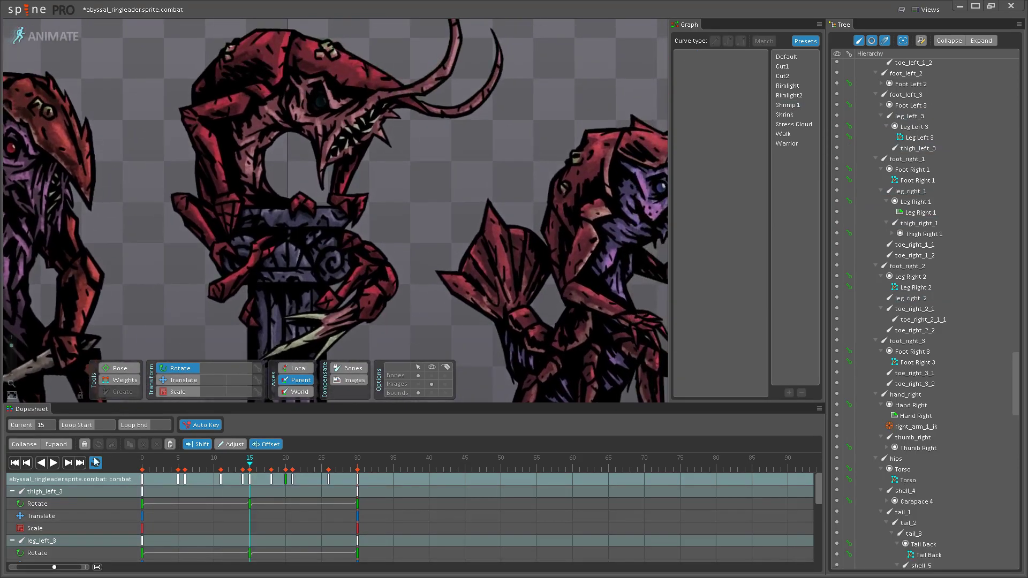
pyautogui.click(54, 464)
pyautogui.scroll(-2, 384, 285)
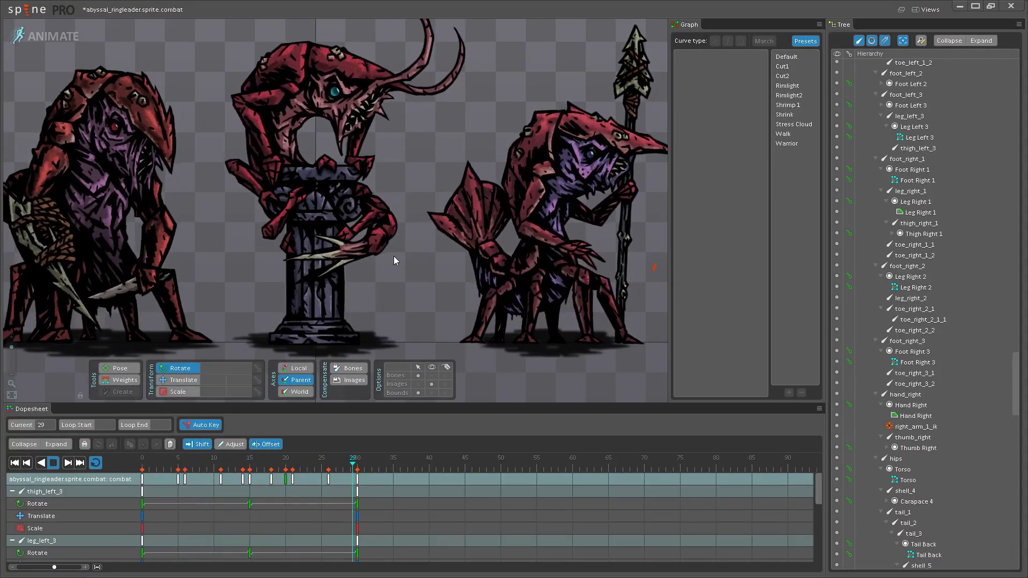
pyautogui.scroll(2, 281, 228)
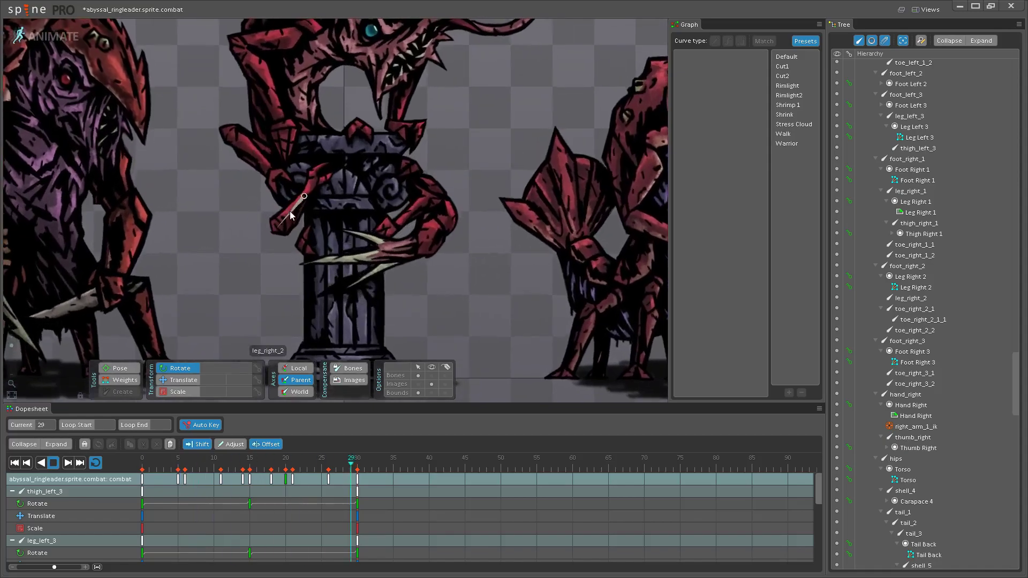
pyautogui.moveTo(291, 220); pyautogui.dragTo(259, 308)
pyautogui.scroll(2, 265, 292)
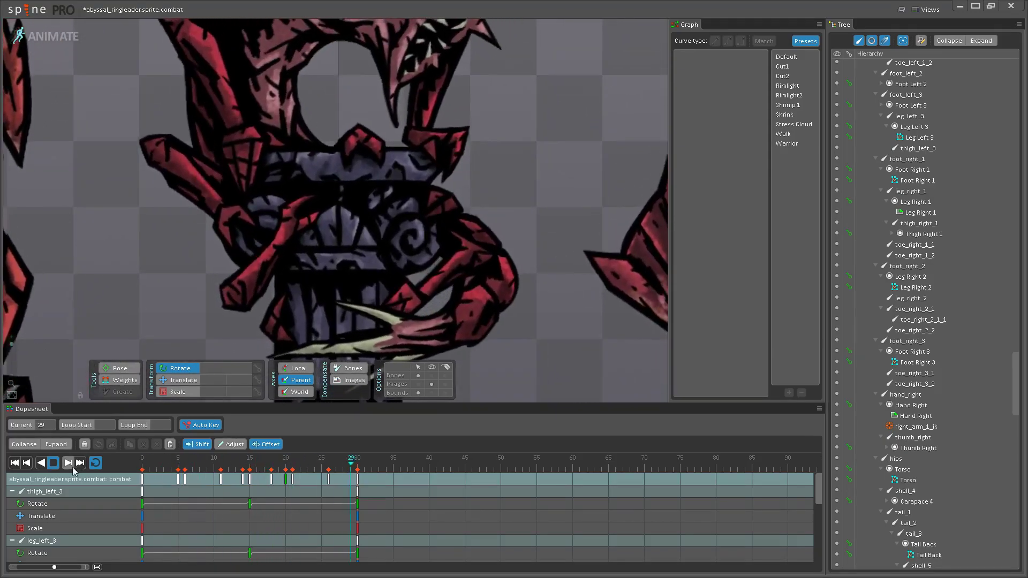
pyautogui.click(57, 464)
# - Rotate thigh_right_1 to about 207.54 at its frame 15 key and replay the loop
pyautogui.click(243, 284)
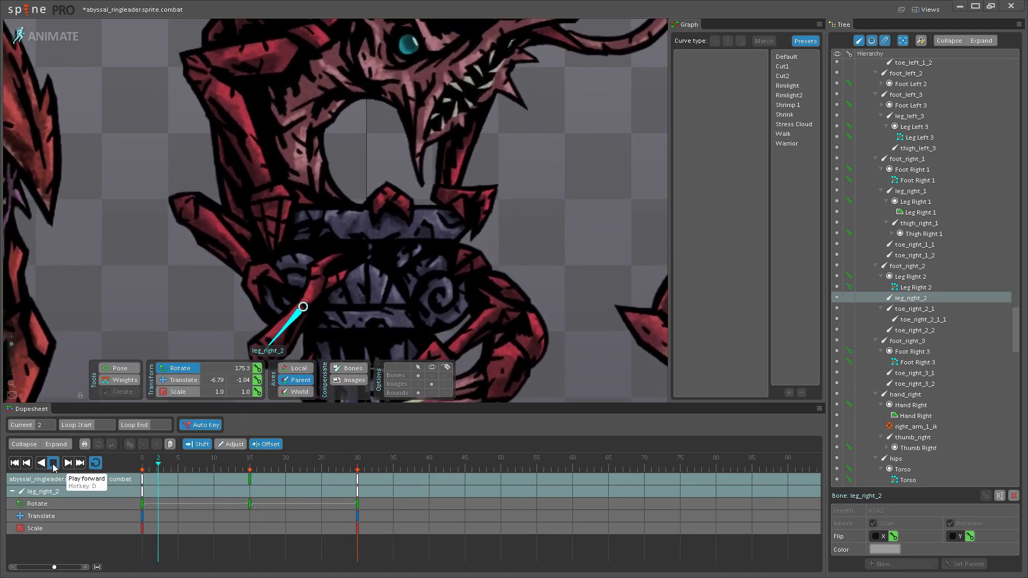
pyautogui.click(250, 479)
pyautogui.click(220, 237)
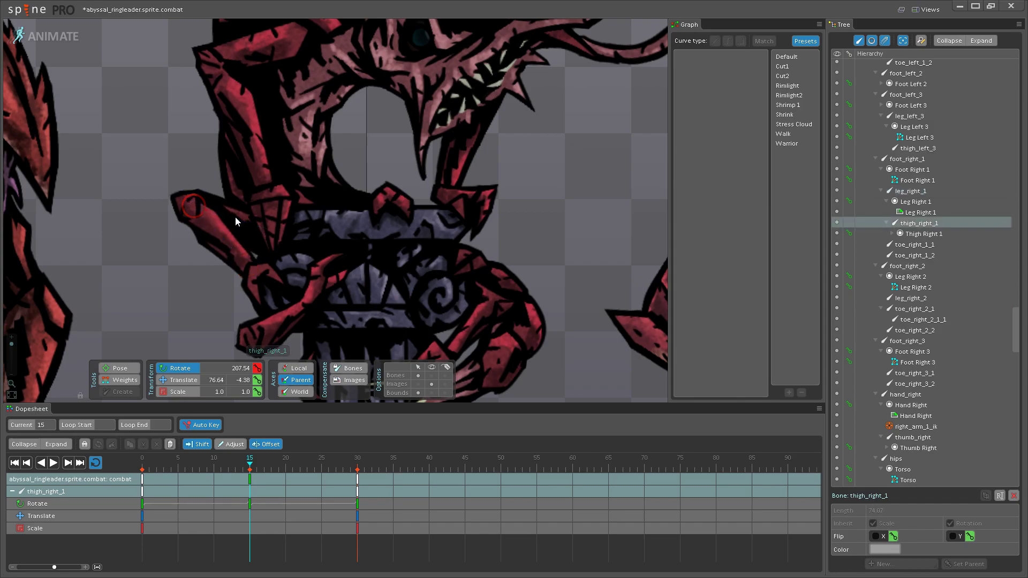
pyautogui.click(53, 463)
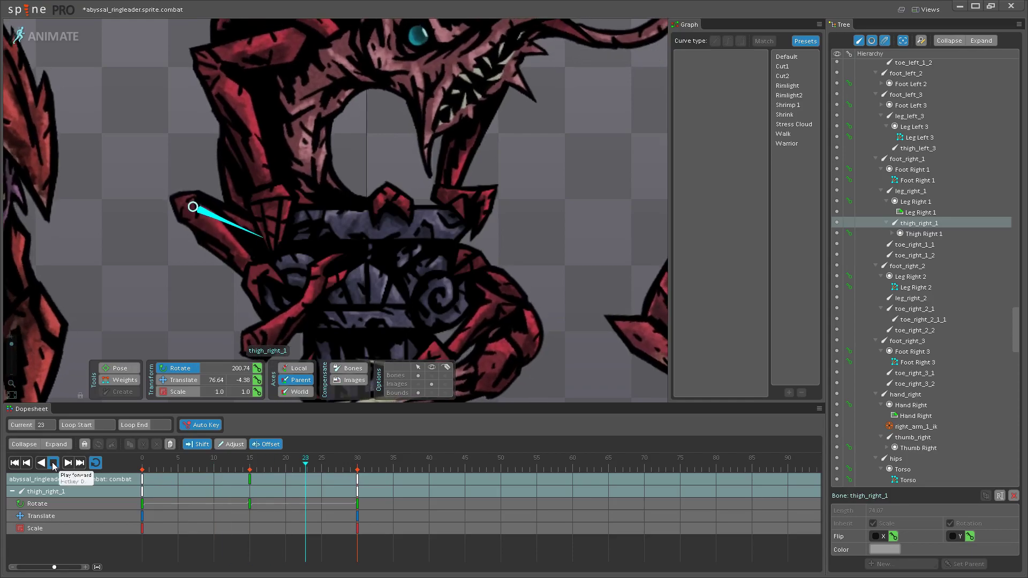
# - Rotate thigh_right_1 to about 208.11 at its frame 15 key and replay the loop
pyautogui.click(52, 464)
pyautogui.moveTo(181, 465); pyautogui.dragTo(242, 452)
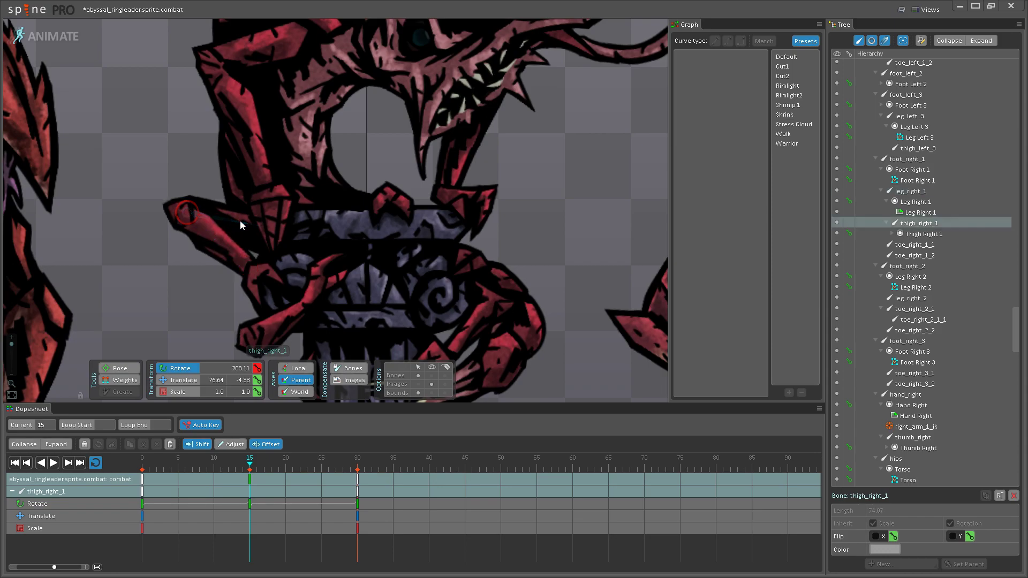
pyautogui.click(52, 462)
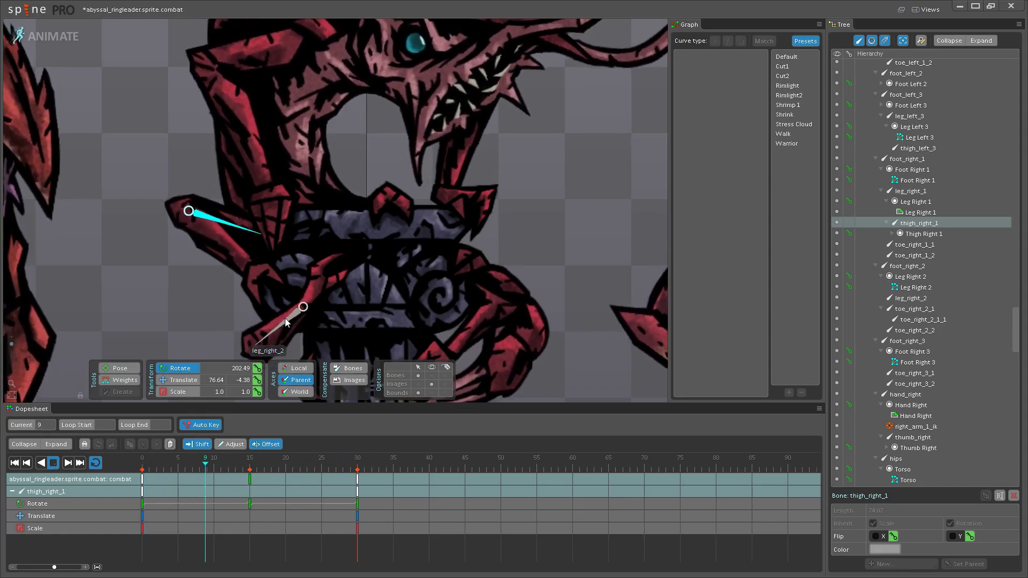
# - Clear the bone selection and examine the playing combat loop of the ringleader beside the neighbouring creatures
pyautogui.scroll(-5, 336, 278)
pyautogui.scroll(-3, 337, 278)
pyautogui.press('Escape')
pyautogui.moveTo(343, 298); pyautogui.dragTo(374, 309)
pyautogui.click(431, 375)
pyautogui.click(432, 375)
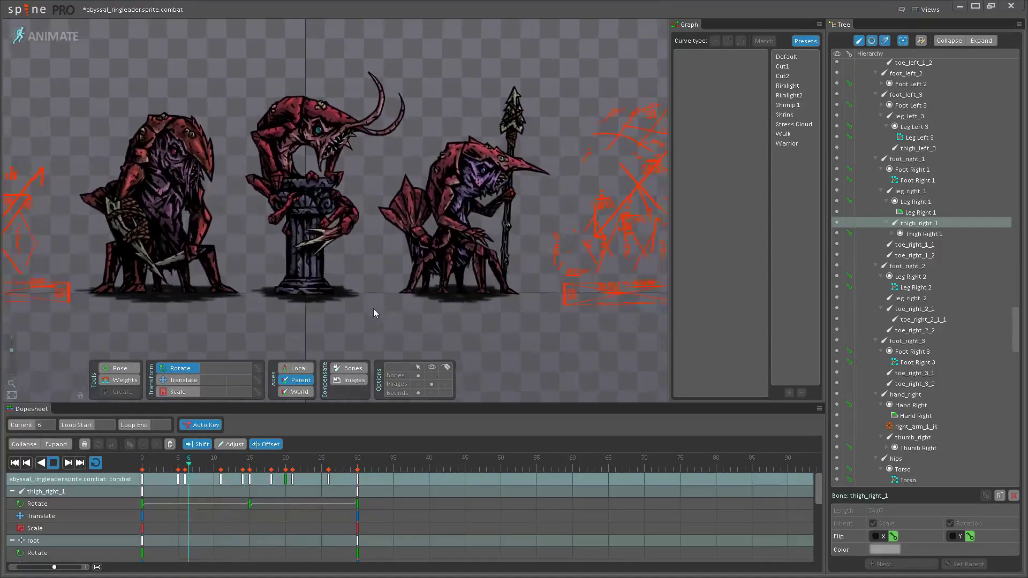
pyautogui.scroll(-2, 340, 317)
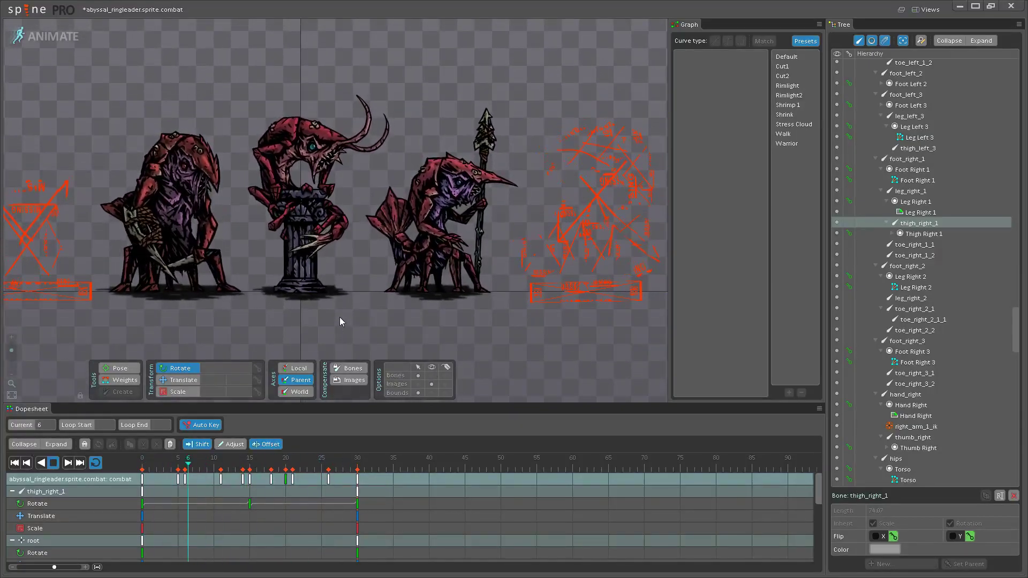
pyautogui.scroll(2, 325, 248)
pyautogui.scroll(4, 326, 248)
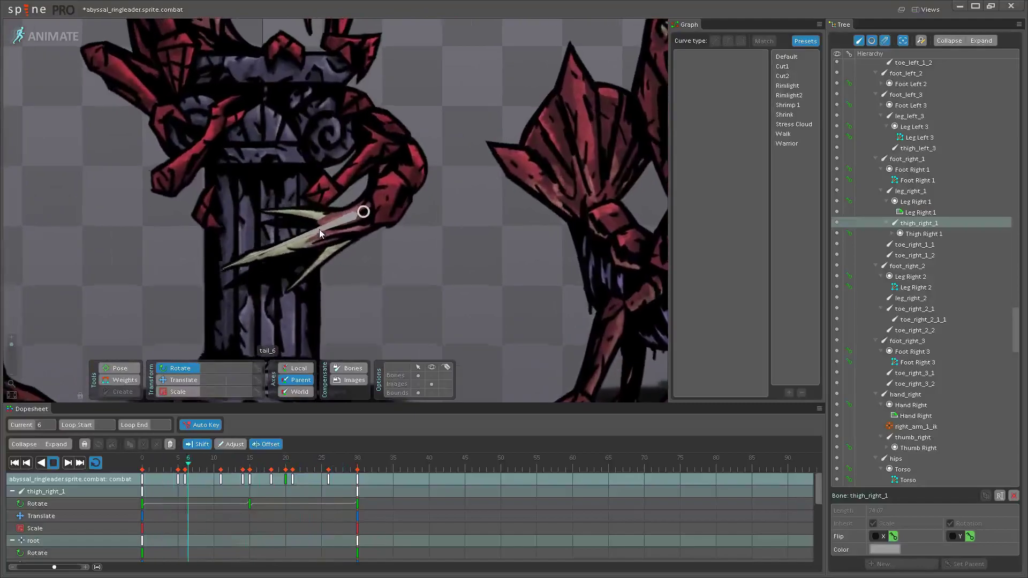
# - Rotate tail_6 to about 332.82 at its frame 15 key and replay the loop to check the tail
pyautogui.click(318, 241)
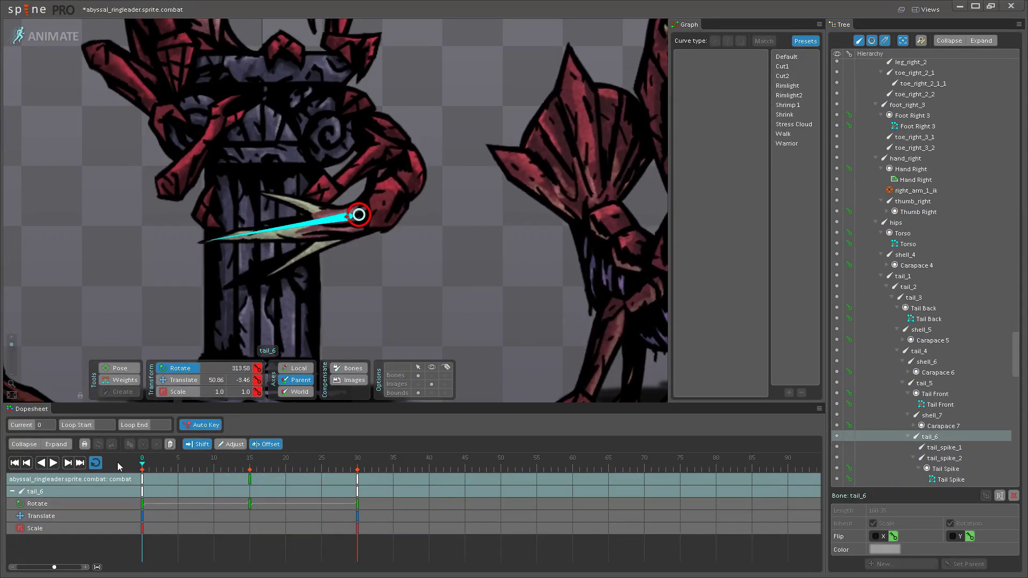
pyautogui.click(278, 459)
pyautogui.moveTo(278, 459); pyautogui.dragTo(252, 463)
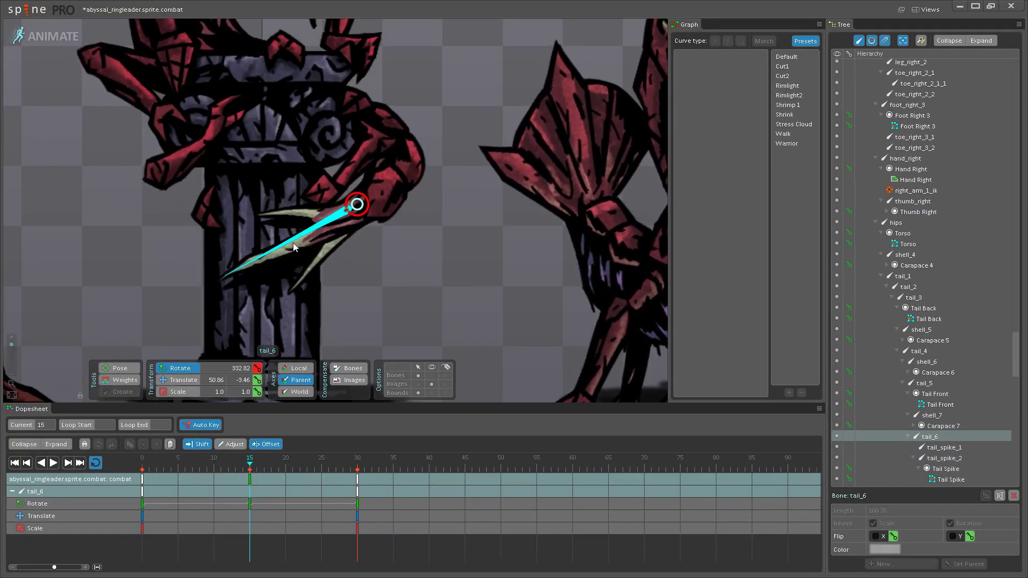
pyautogui.click(53, 462)
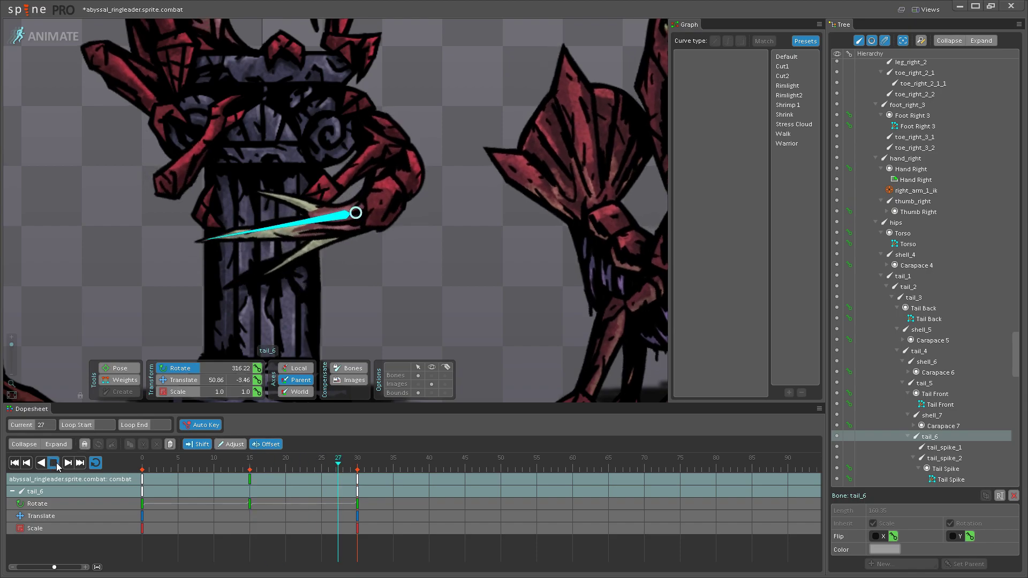
pyautogui.scroll(-8, 358, 257)
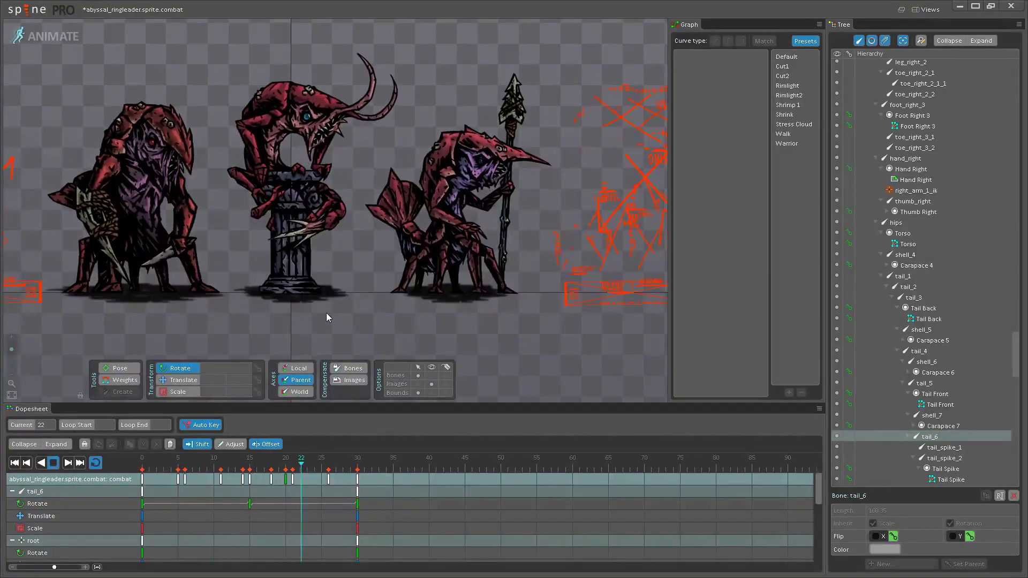
pyautogui.scroll(8, 324, 265)
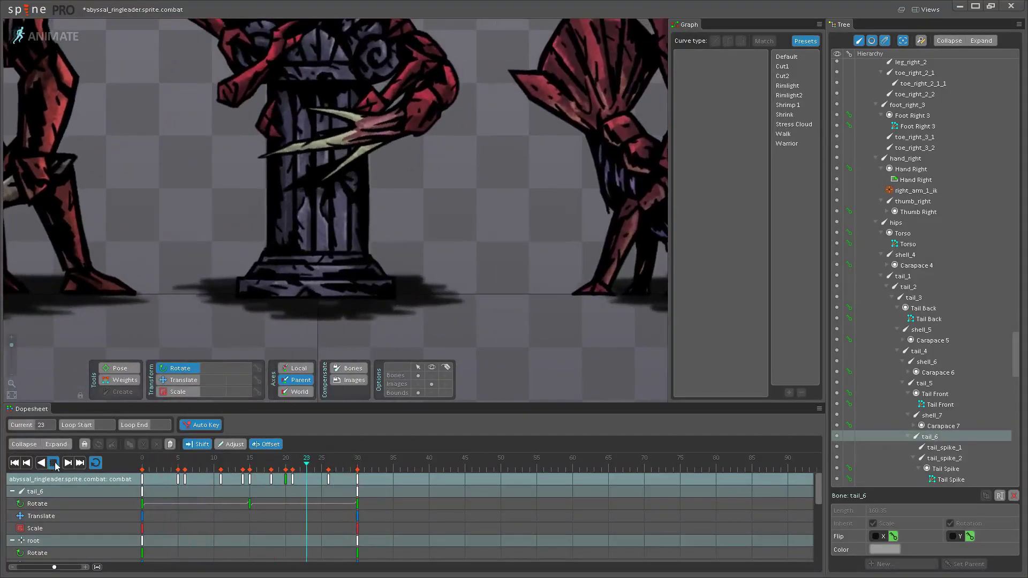
# - Rotate tail_spike_1 and tail_spike_2 slightly upward at frame 0, then select both bones with their frame 0 keys
pyautogui.click(54, 463)
pyautogui.scroll(4, 292, 215)
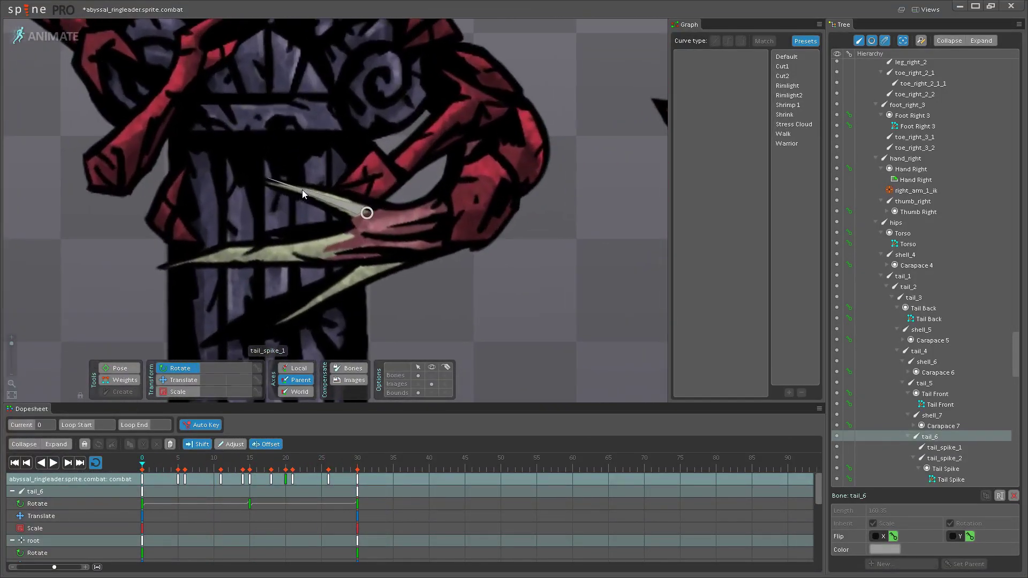
pyautogui.click(302, 190)
pyautogui.click(345, 286)
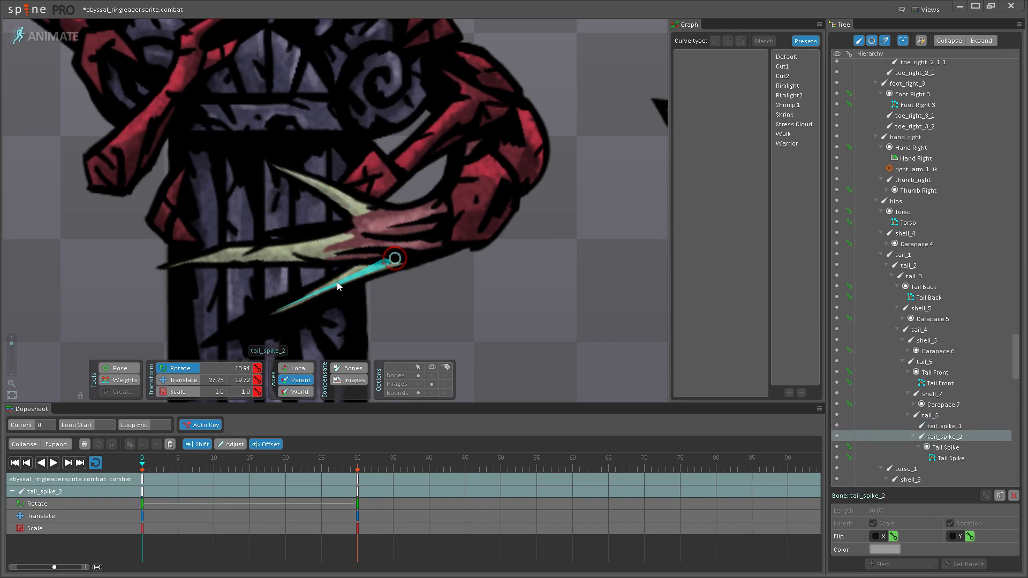
pyautogui.keyDown('ctrl'); pyautogui.click(336, 202); pyautogui.keyUp('ctrl')
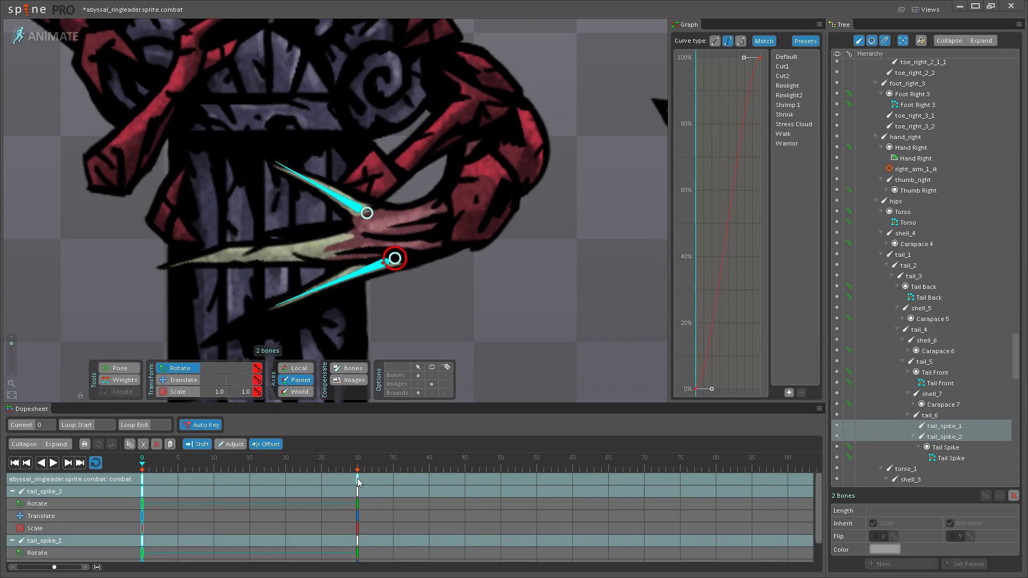
# - Rotate both tail spikes at frame 15, applying a Bezier curve to their frame 0 keys and Shrimp 1 to frame 15
pyautogui.click(250, 467)
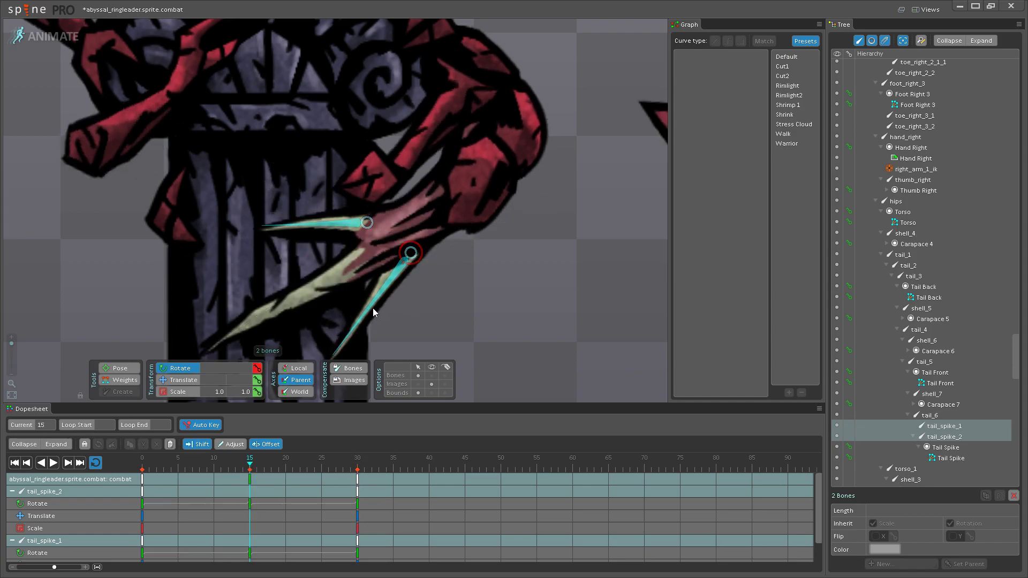
pyautogui.moveTo(374, 310); pyautogui.dragTo(372, 268)
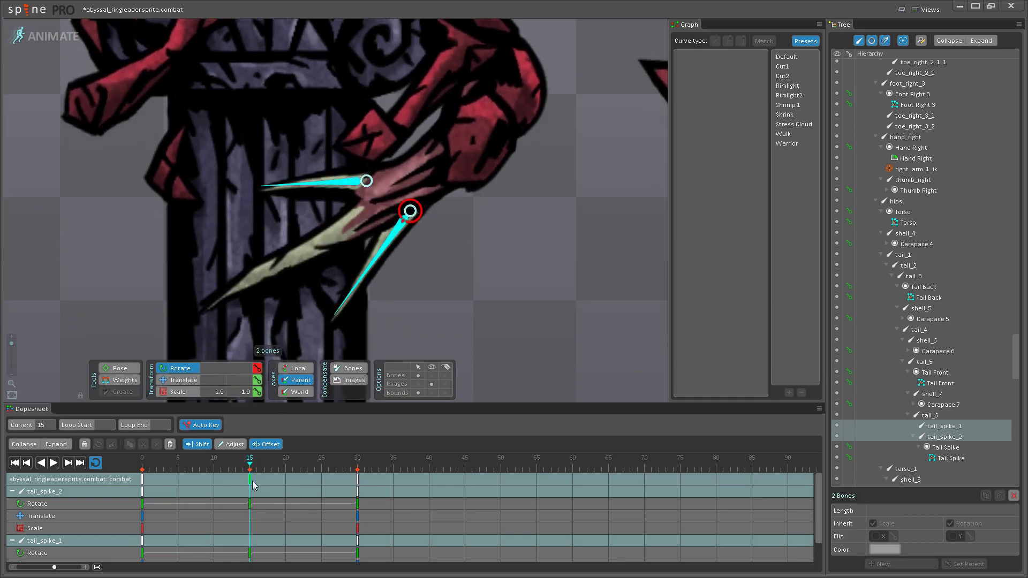
pyautogui.click(143, 478)
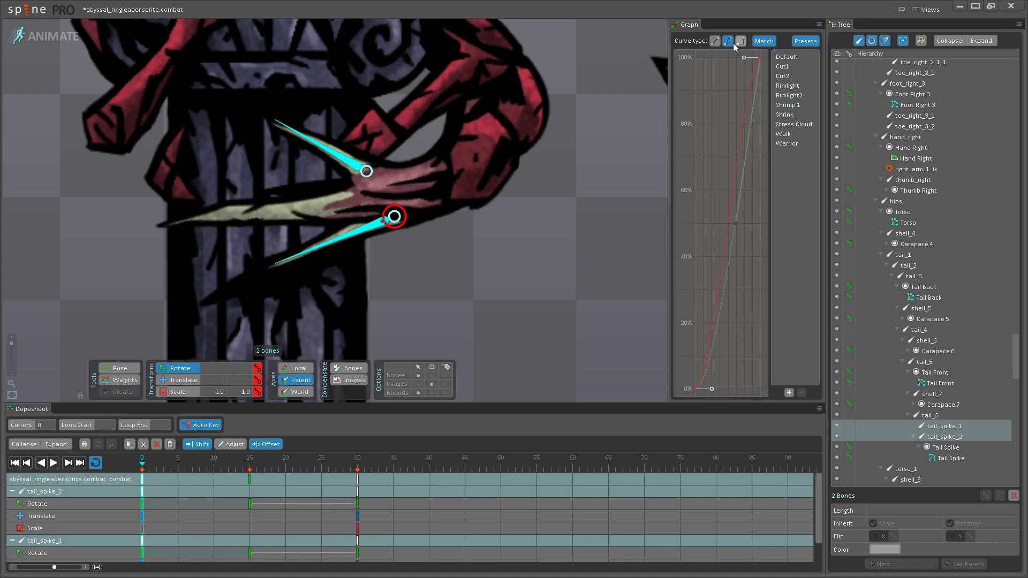
pyautogui.click(489, 302)
# - Play the combat loop and examine the tail and spike movement beside the neighbouring creatures
pyautogui.scroll(-5, 436, 284)
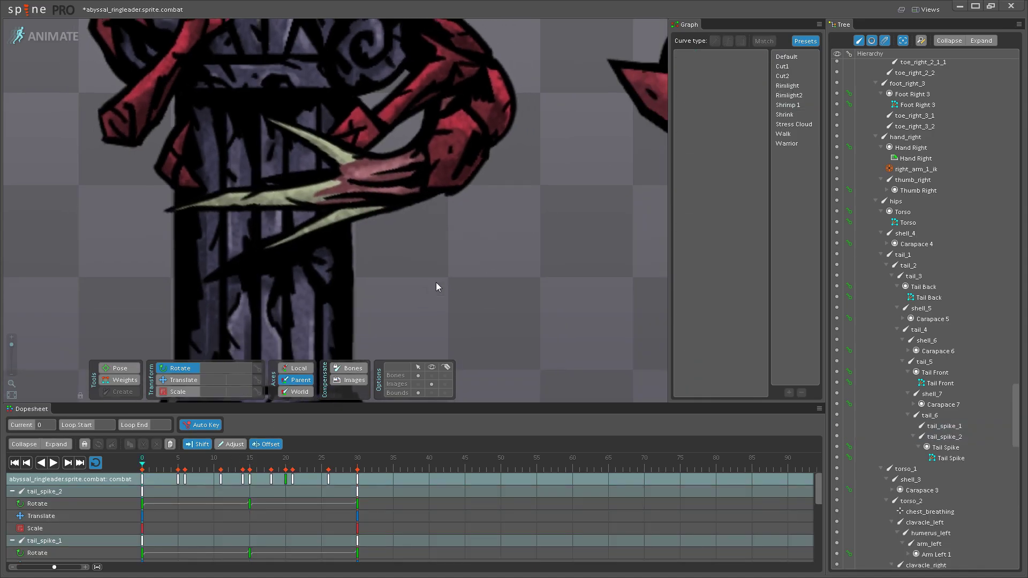
pyautogui.scroll(-5, 390, 258)
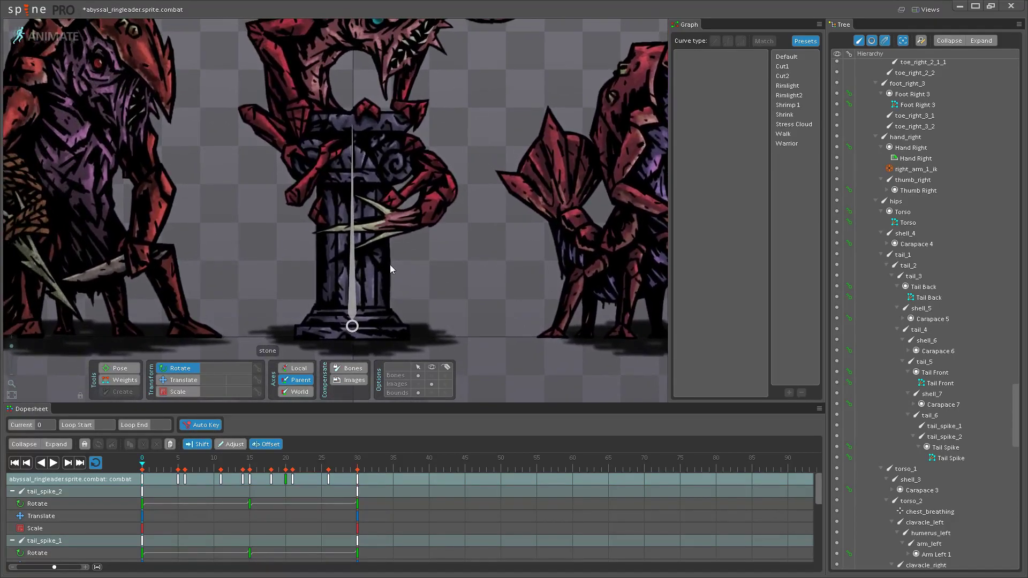
pyautogui.scroll(-3, 404, 274)
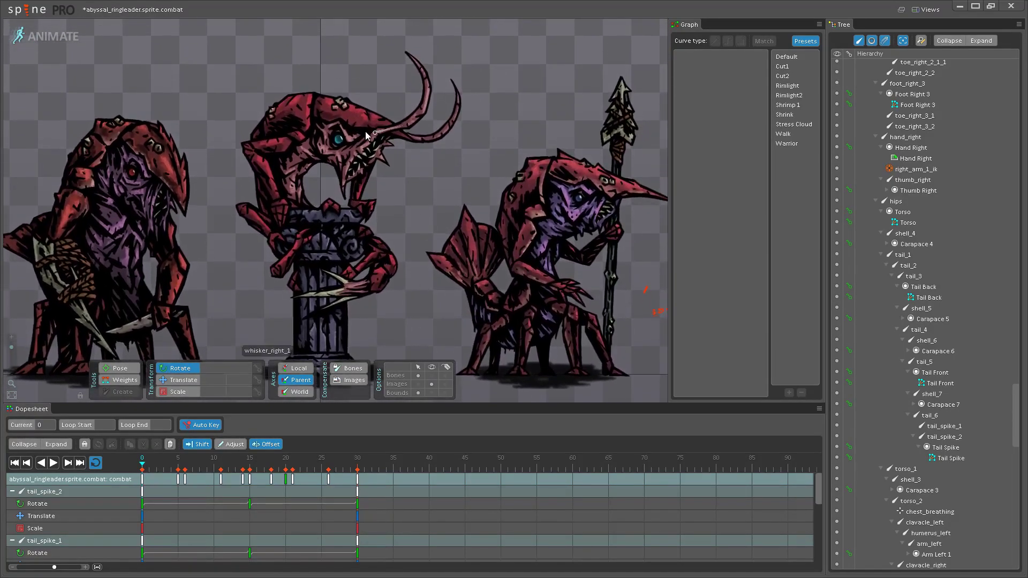
pyautogui.click(53, 462)
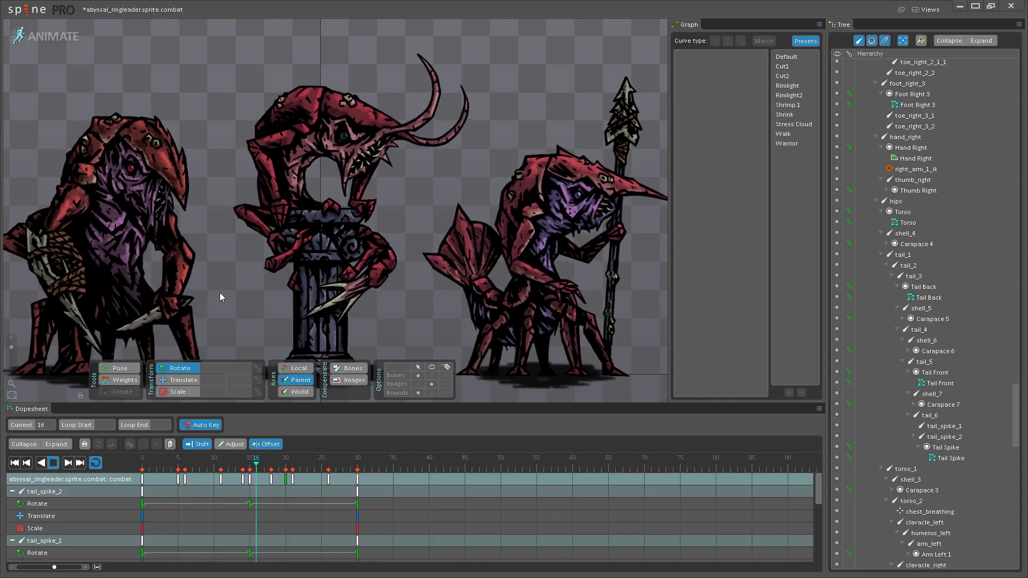
pyautogui.scroll(-2, 399, 100)
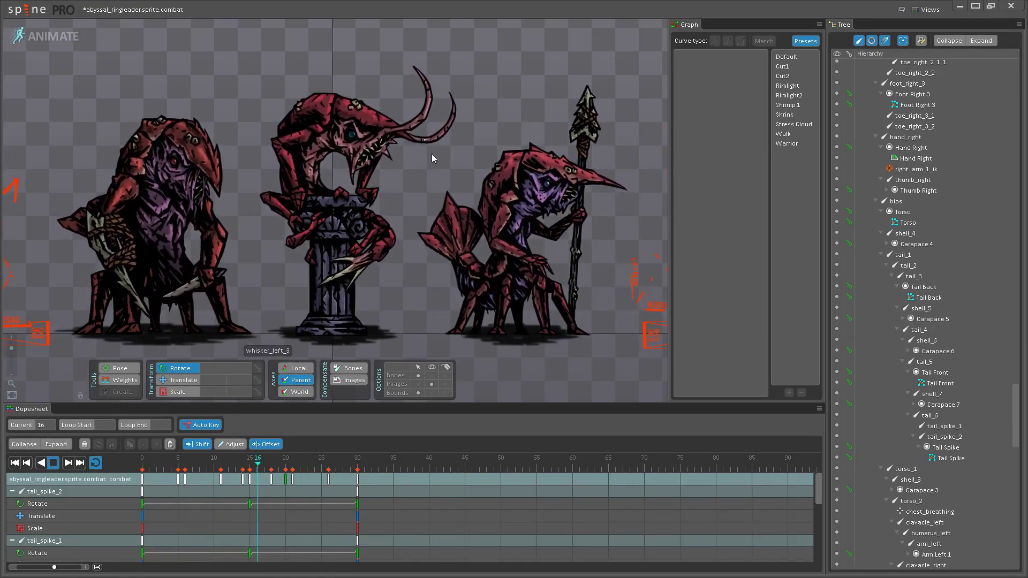
pyautogui.scroll(3, 411, 204)
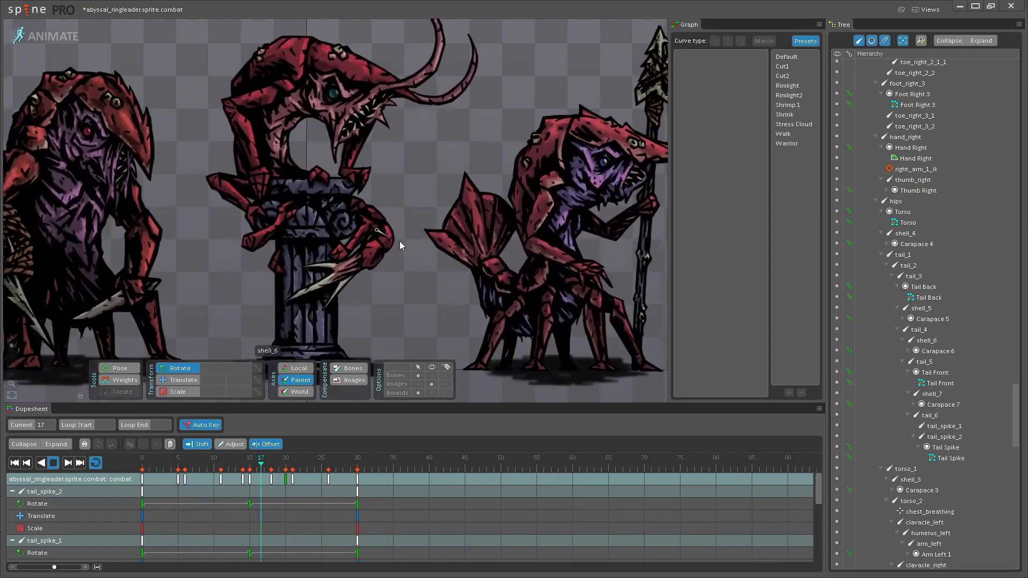
pyautogui.scroll(-1, 398, 179)
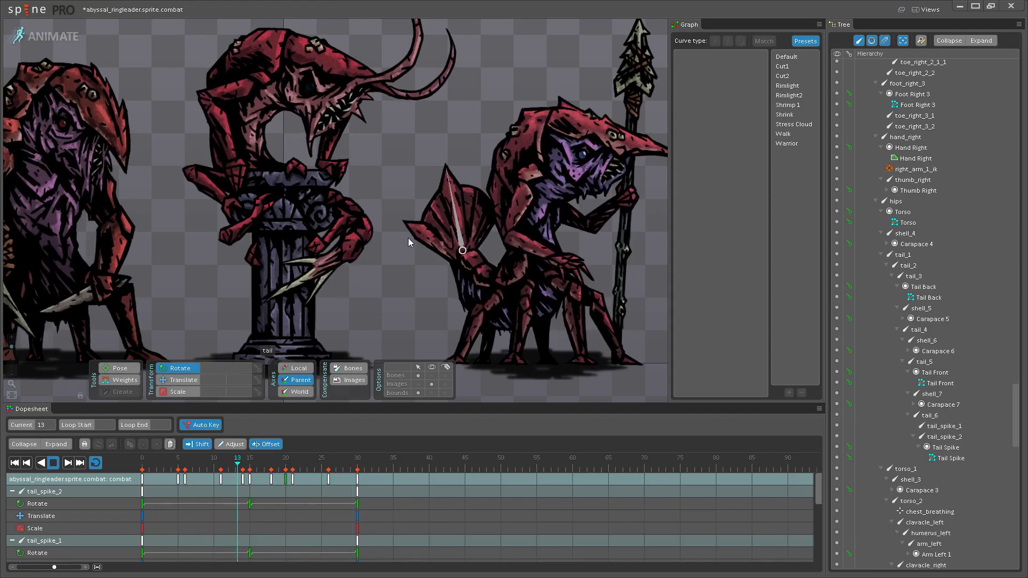
pyautogui.scroll(-2, 377, 160)
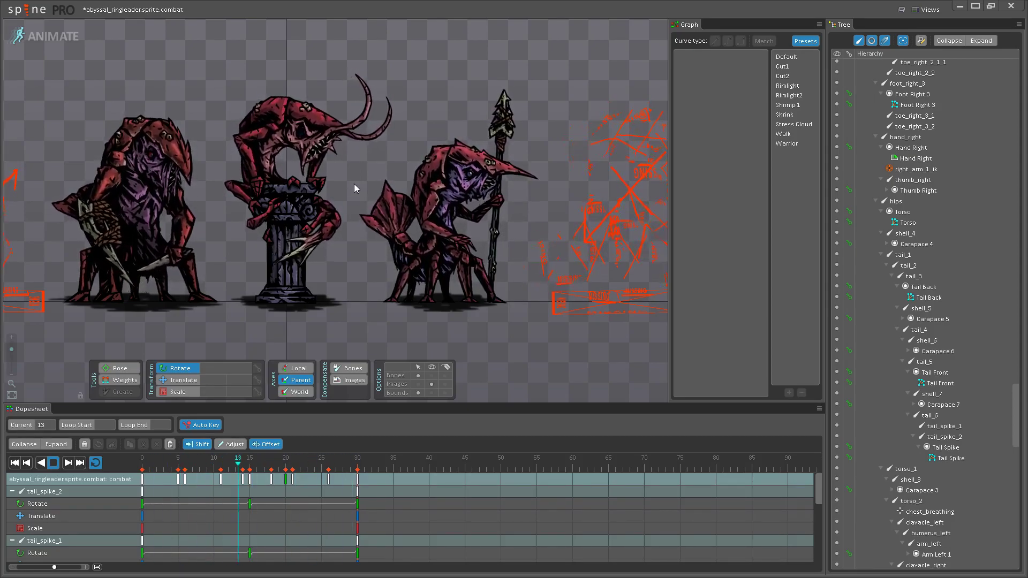
# - Move the hips bone slightly upward at its frame 15 key and replay the loop to check the body motion
pyautogui.scroll(5, 355, 188)
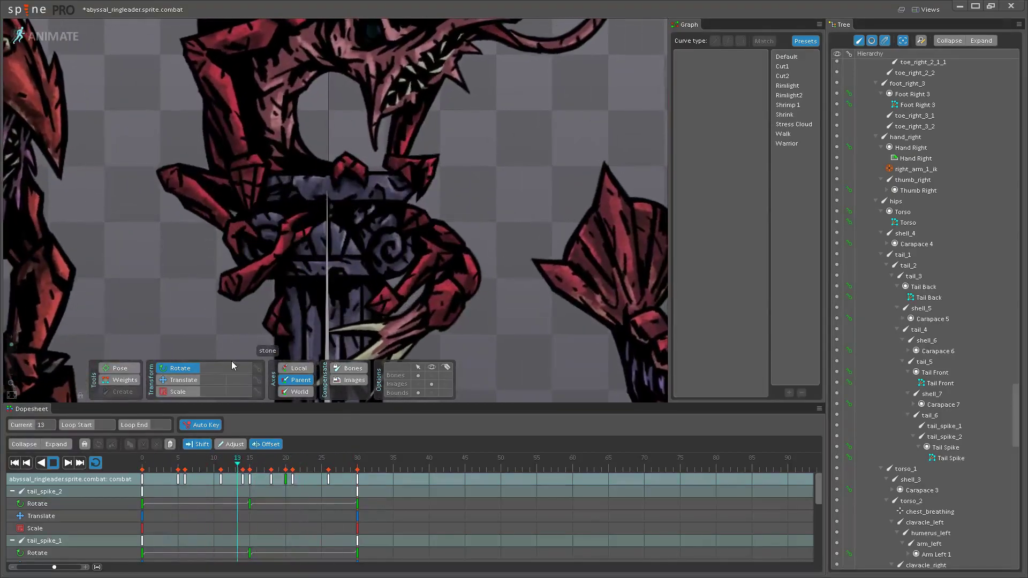
pyautogui.click(294, 182)
pyautogui.moveTo(234, 458); pyautogui.dragTo(250, 468)
pyautogui.moveTo(295, 187); pyautogui.dragTo(297, 179)
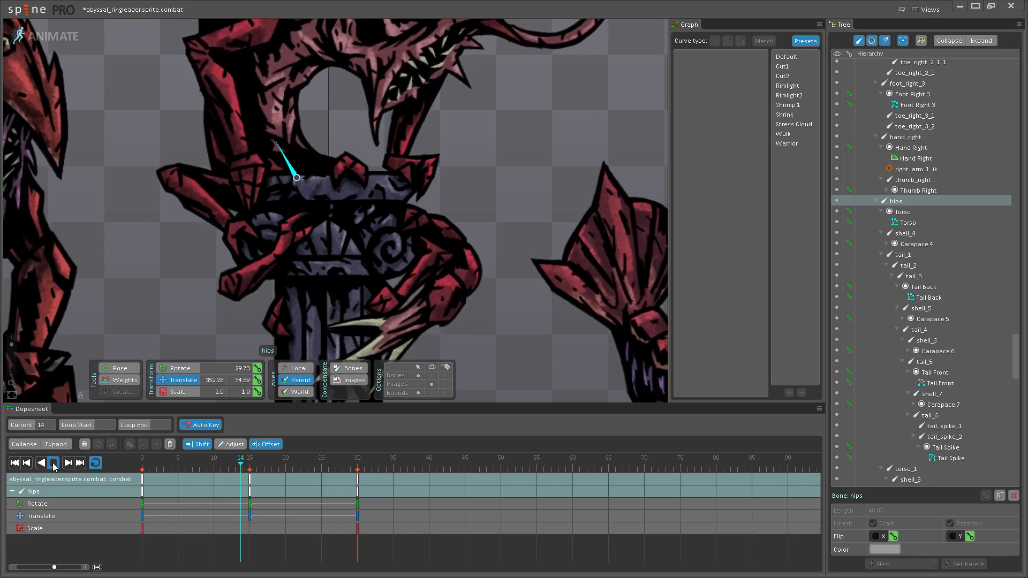
pyautogui.scroll(-5, 399, 246)
pyautogui.scroll(-3, 398, 246)
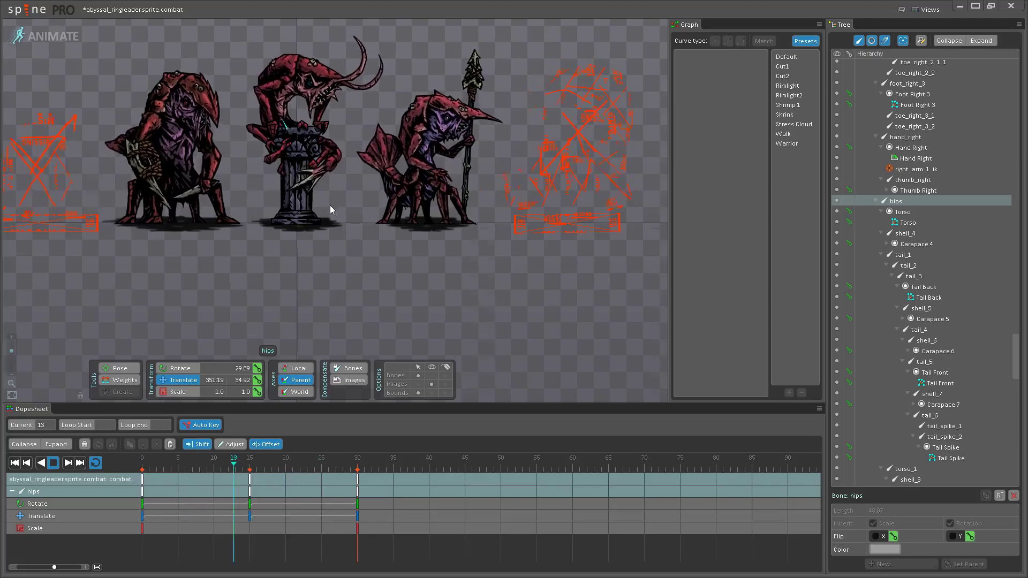
pyautogui.moveTo(330, 202); pyautogui.dragTo(340, 272)
pyautogui.scroll(6, 339, 272)
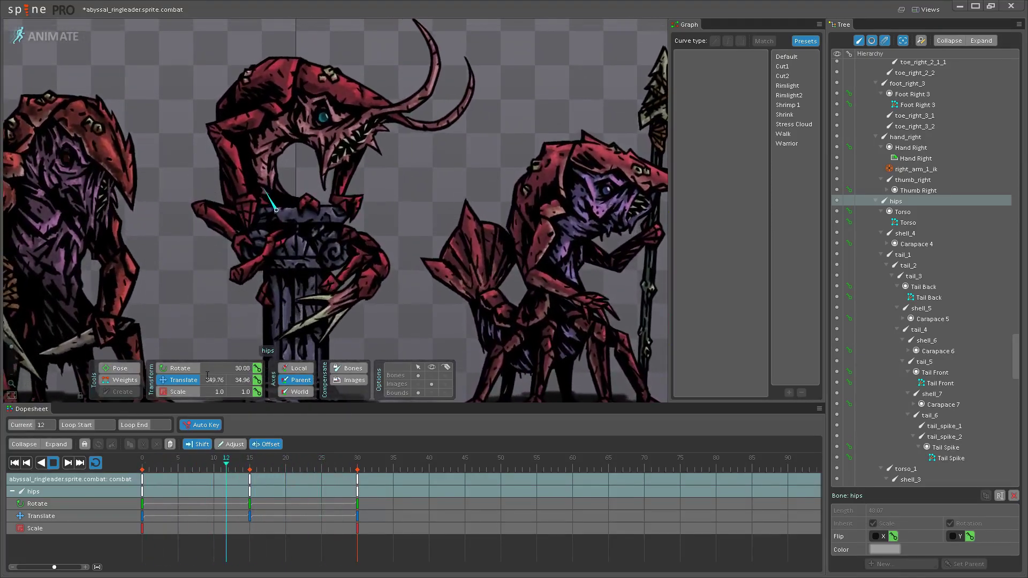
# - Rotate tail_1 to about 218.82 at its frame 15 key and replay the loop
pyautogui.click(53, 463)
pyautogui.click(297, 221)
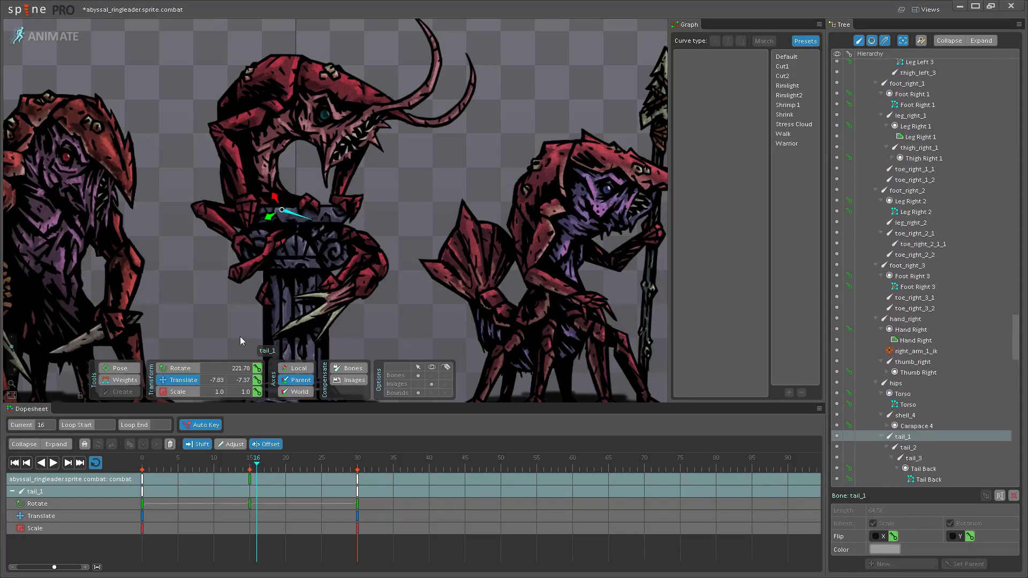
pyautogui.click(243, 460)
pyautogui.moveTo(313, 220); pyautogui.dragTo(318, 225)
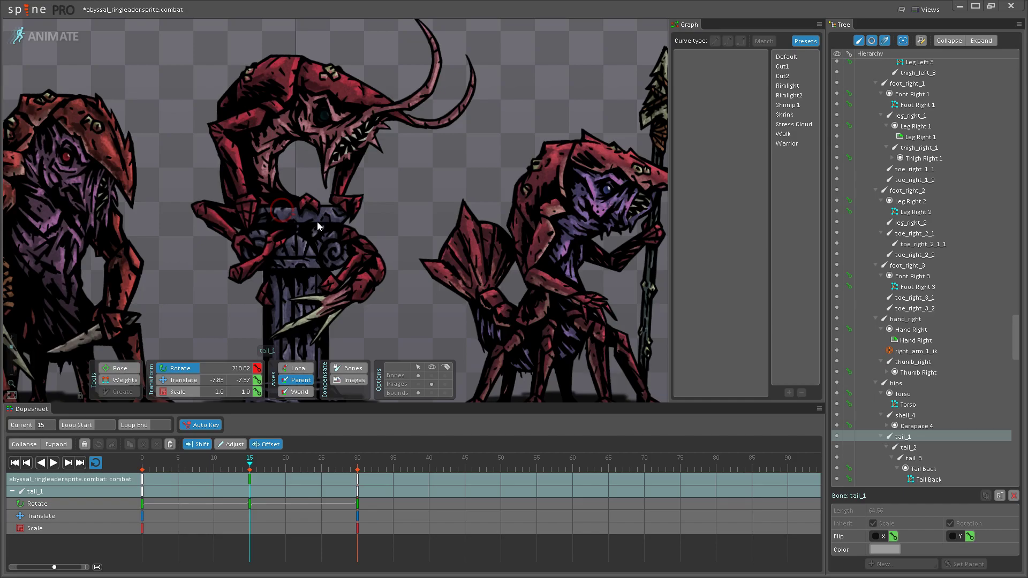
pyautogui.click(53, 464)
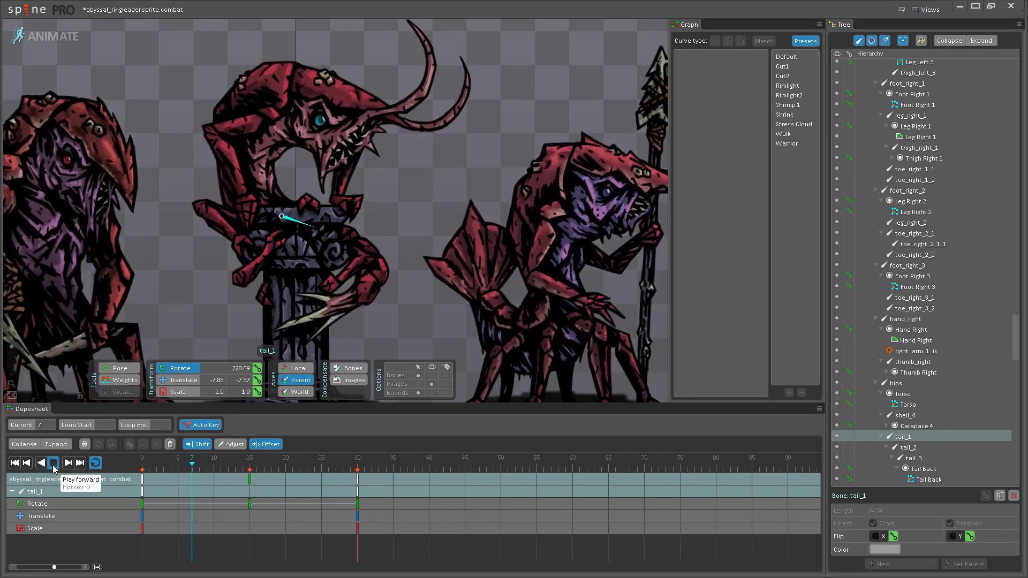
# - Clear the bone selection and examine the playing loop for the ringleader's tail and leg movement
pyautogui.scroll(-1, 347, 304)
pyautogui.scroll(-2, 346, 303)
pyautogui.click(373, 262)
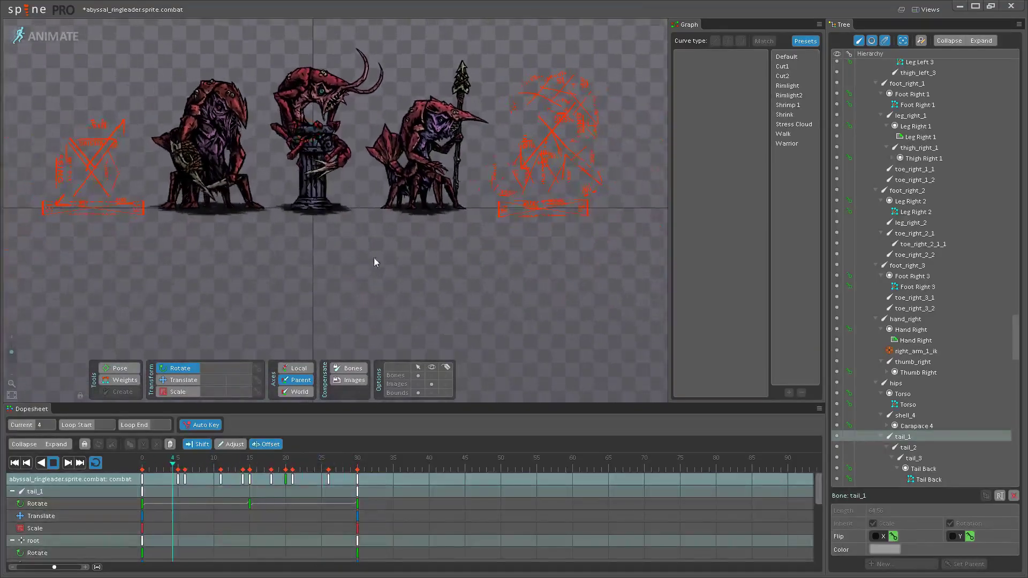
pyautogui.scroll(4, 371, 265)
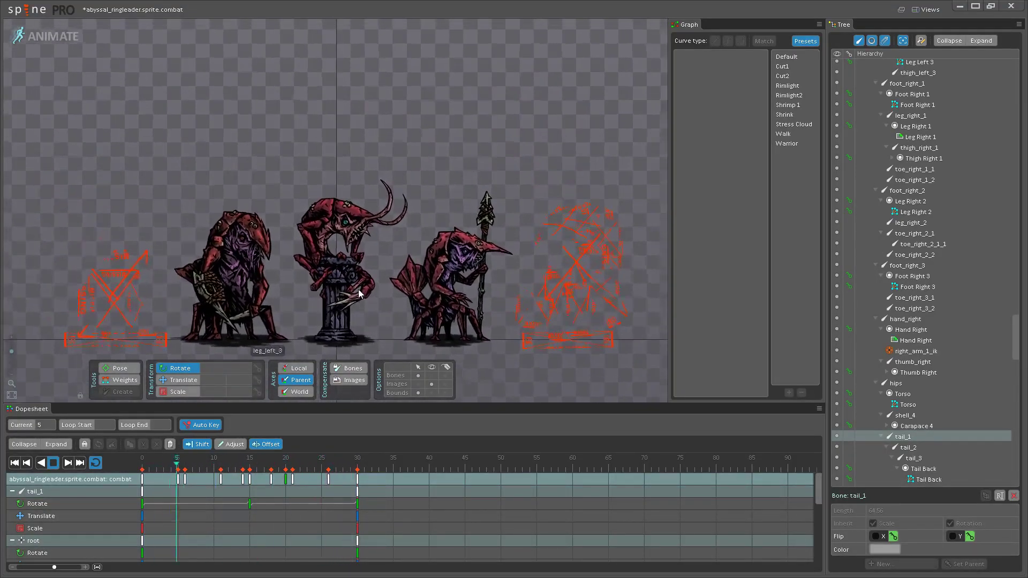
pyautogui.scroll(1, 370, 257)
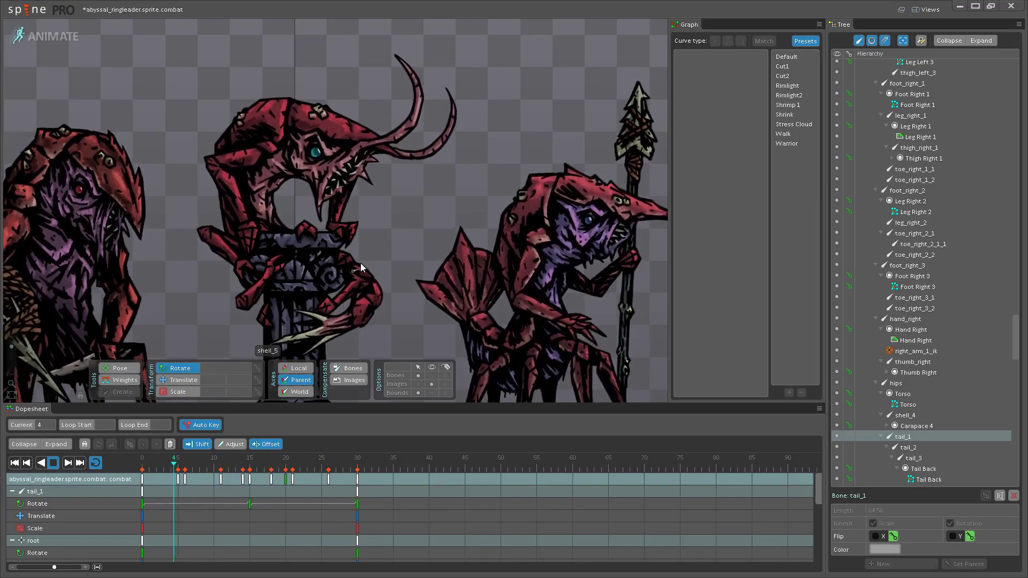
pyautogui.scroll(3, 264, 289)
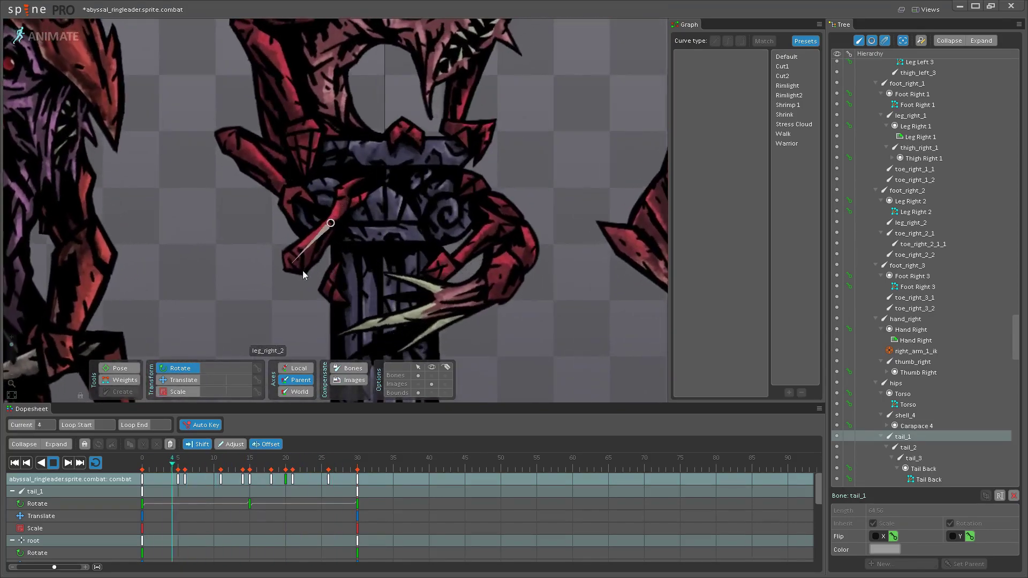
# - Rotate leg_right_2 to 164.34 and scale it to 0.93 along its length at frame 15
pyautogui.press('d')
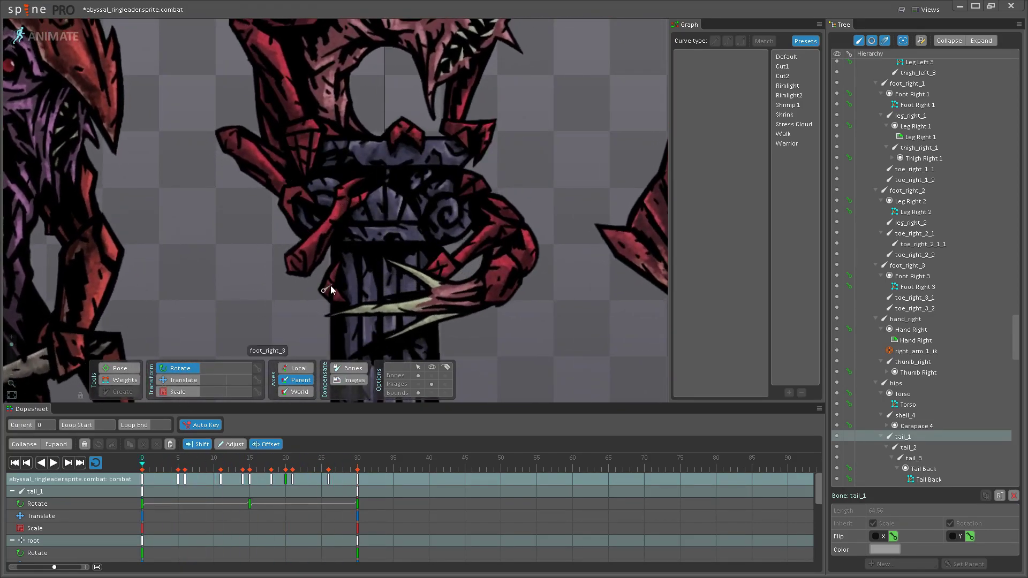
pyautogui.click(315, 256)
pyautogui.click(248, 484)
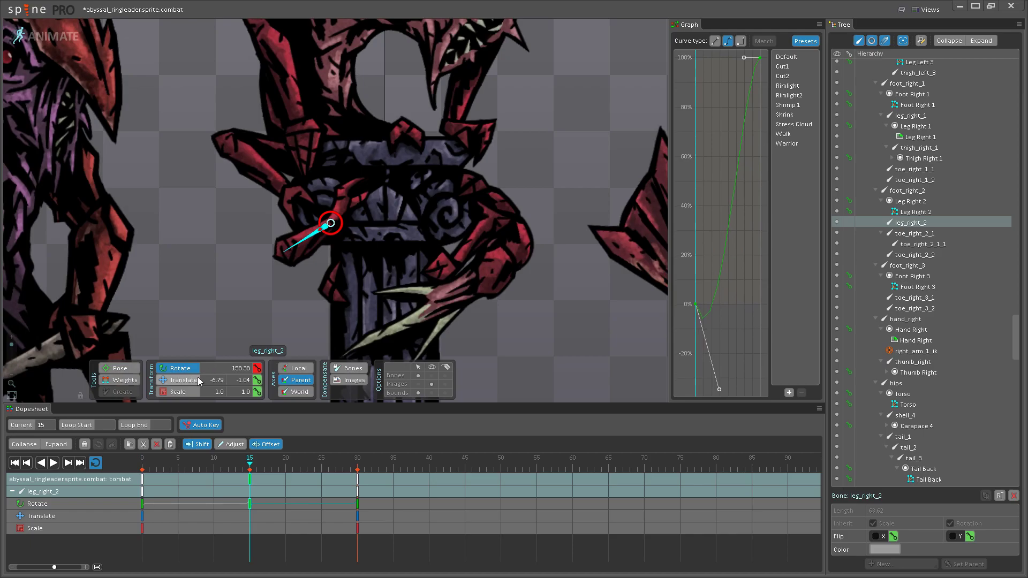
pyautogui.moveTo(299, 252); pyautogui.dragTo(297, 254)
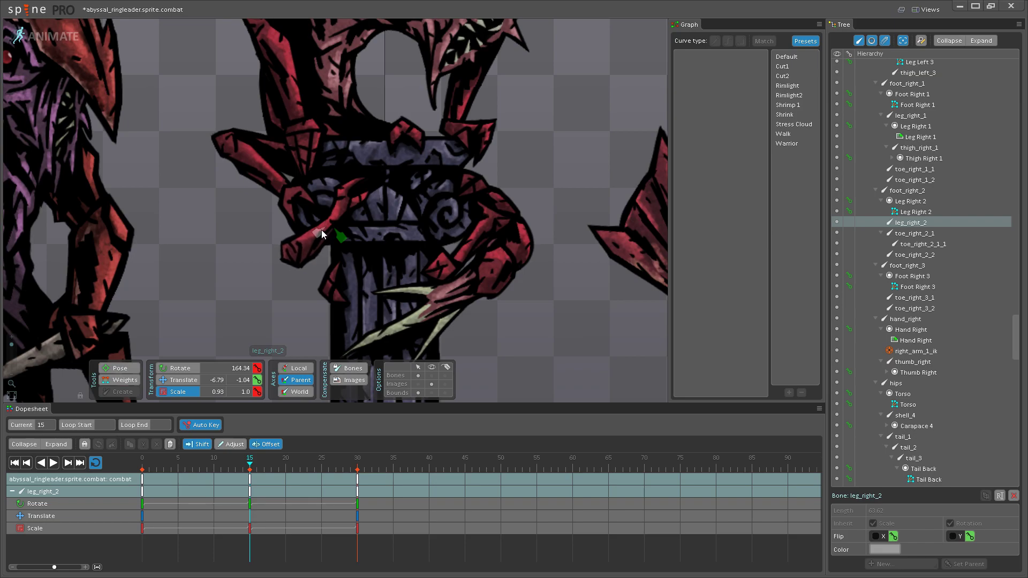
# - Apply the Shrimp 1 curve to leg_right_2's frame 15 keys and a Bezier curve to its frame 0 keys, and replay the loop
pyautogui.click(251, 489)
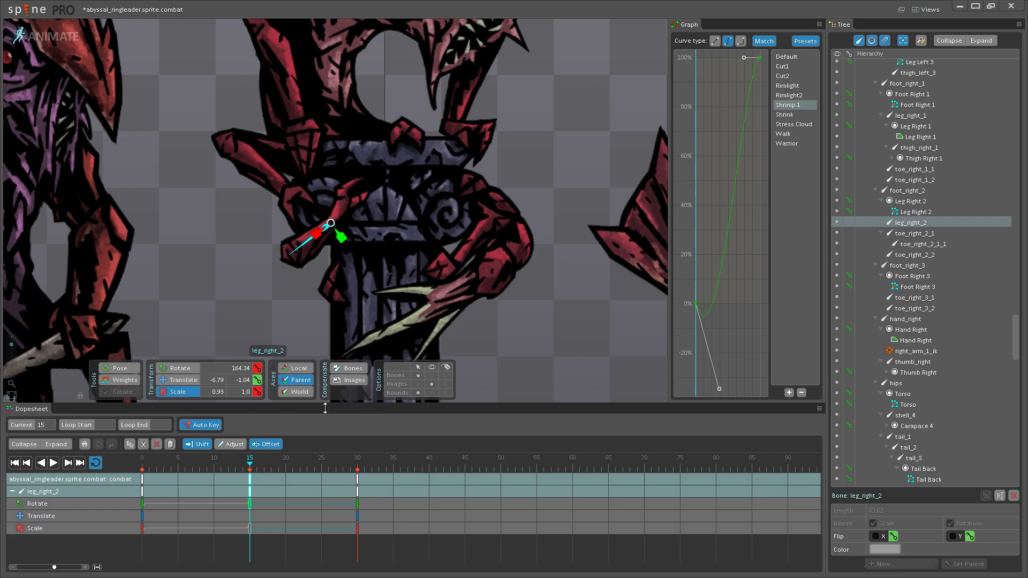
pyautogui.click(143, 475)
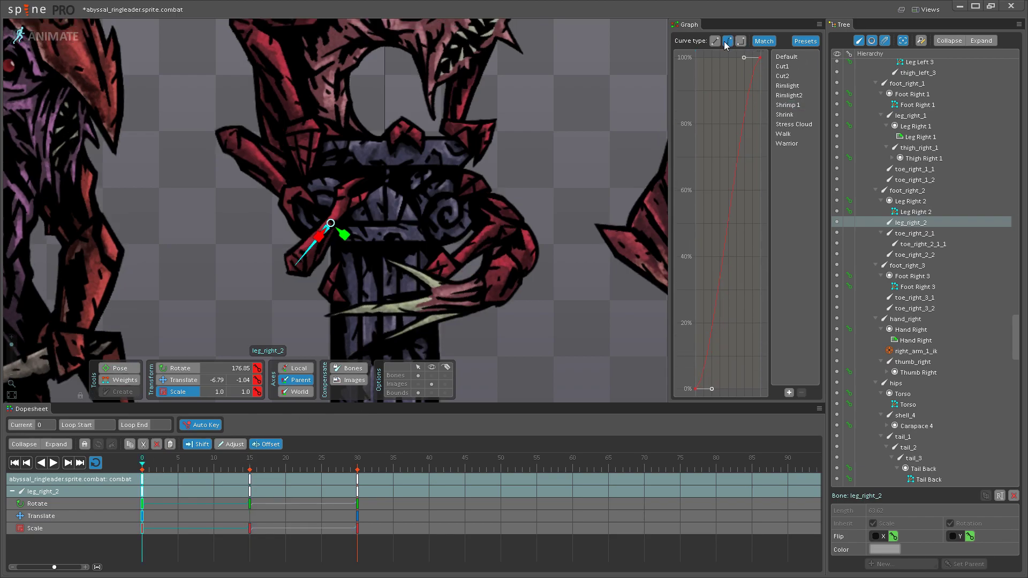
pyautogui.click(57, 464)
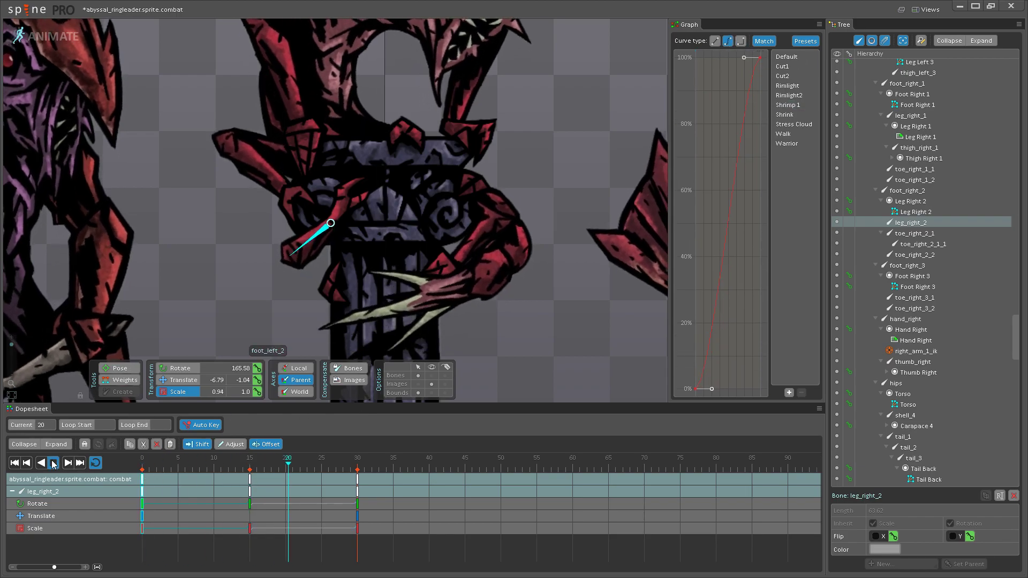
pyautogui.scroll(-8, 354, 324)
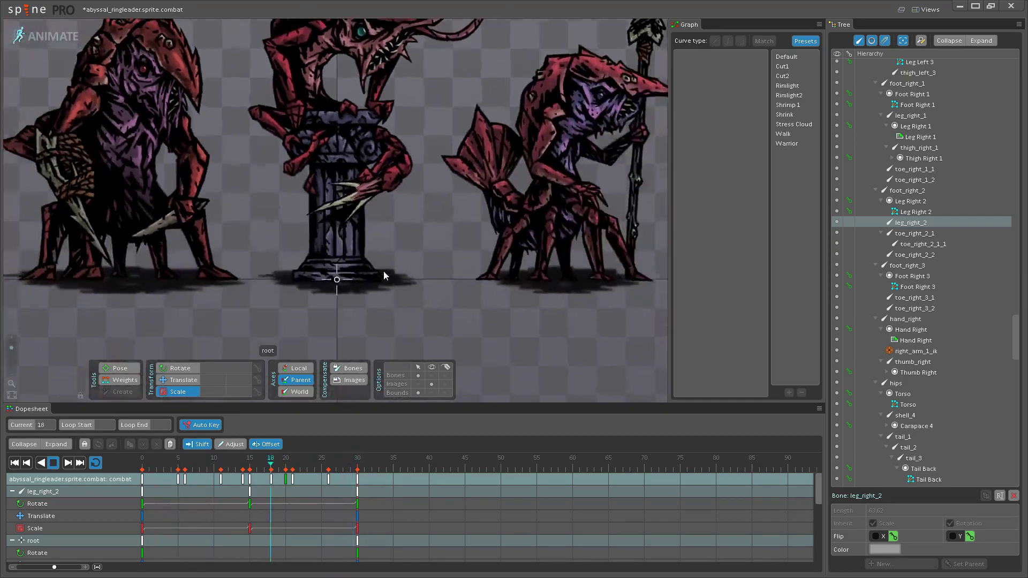
pyautogui.moveTo(383, 218); pyautogui.dragTo(362, 338)
pyautogui.scroll(7, 251, 293)
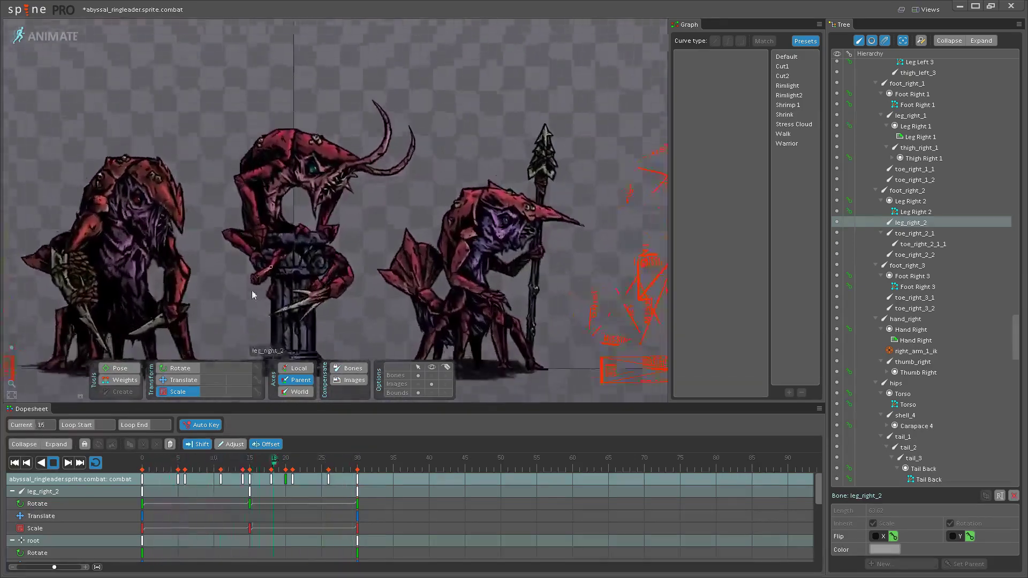
# - Set leg_right_2's length scale to about 0.98 at its frame 15 key and replay the loop
pyautogui.click(280, 251)
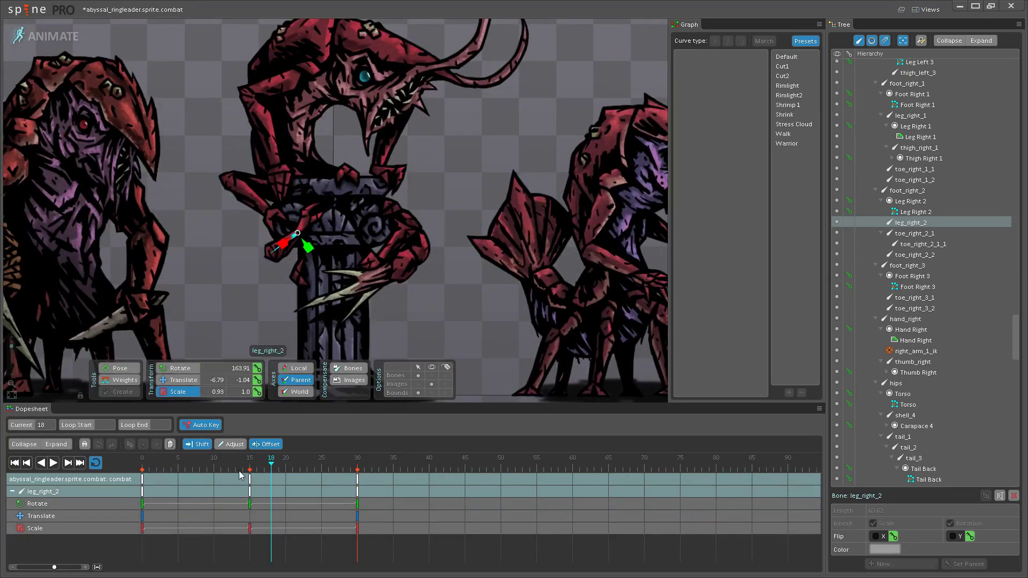
pyautogui.click(250, 482)
pyautogui.moveTo(292, 247); pyautogui.dragTo(284, 253)
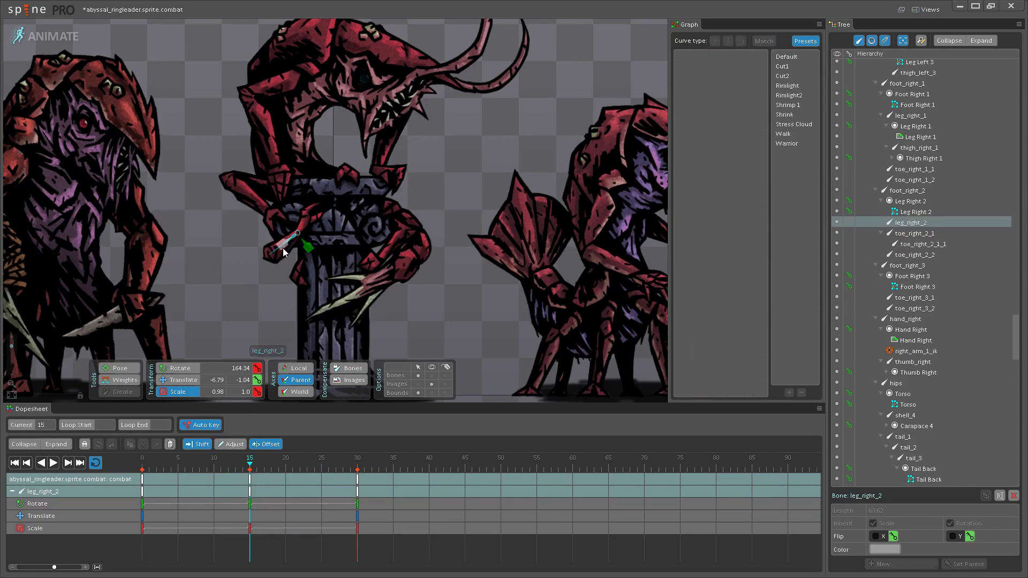
pyautogui.click(53, 463)
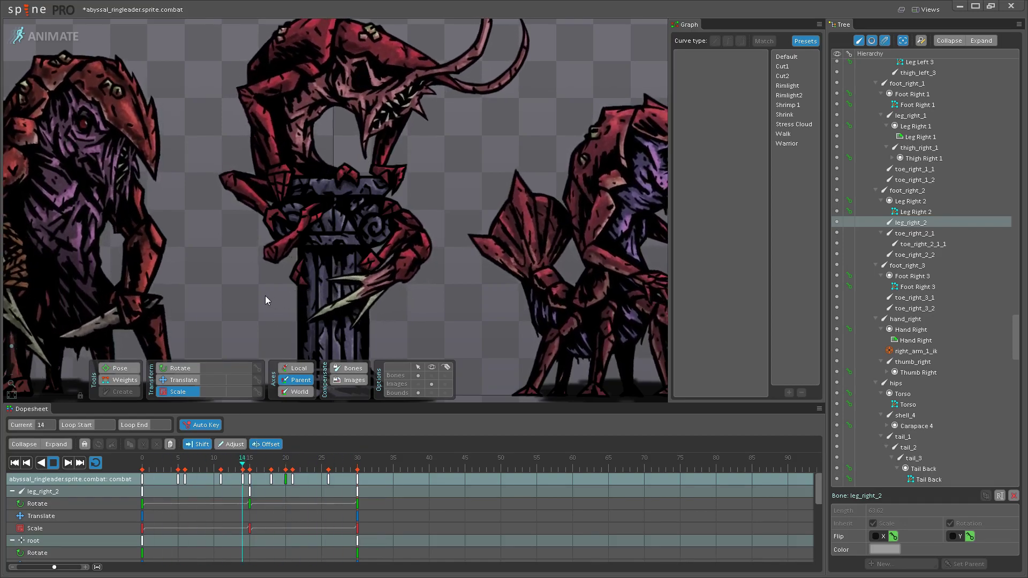
pyautogui.scroll(5, 278, 315)
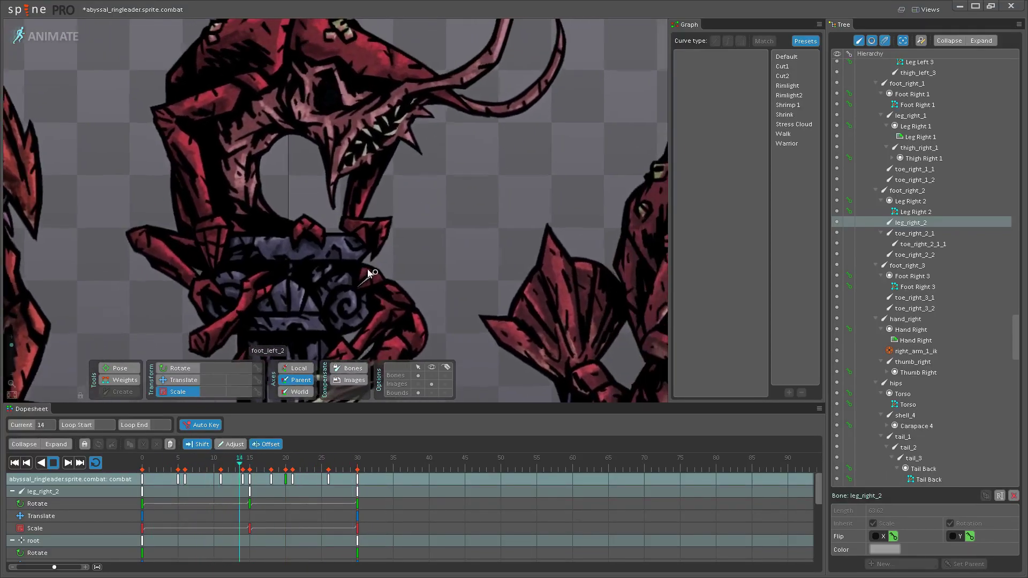
# - Rotate foot_left_1 to 180.45 at frame 15
pyautogui.scroll(3, 298, 271)
pyautogui.click(298, 221)
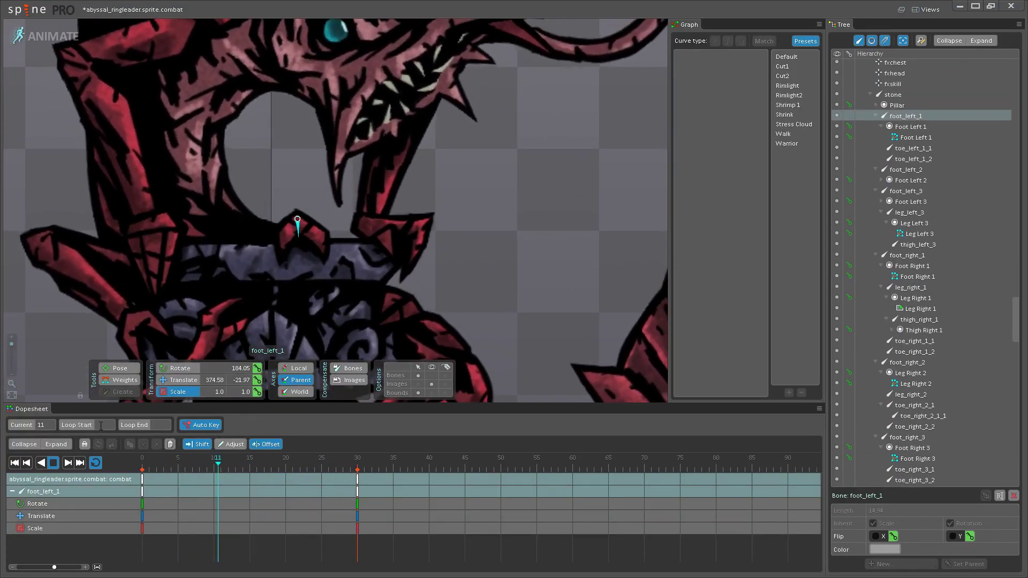
pyautogui.click(53, 462)
pyautogui.click(214, 468)
pyautogui.moveTo(214, 468); pyautogui.dragTo(250, 461)
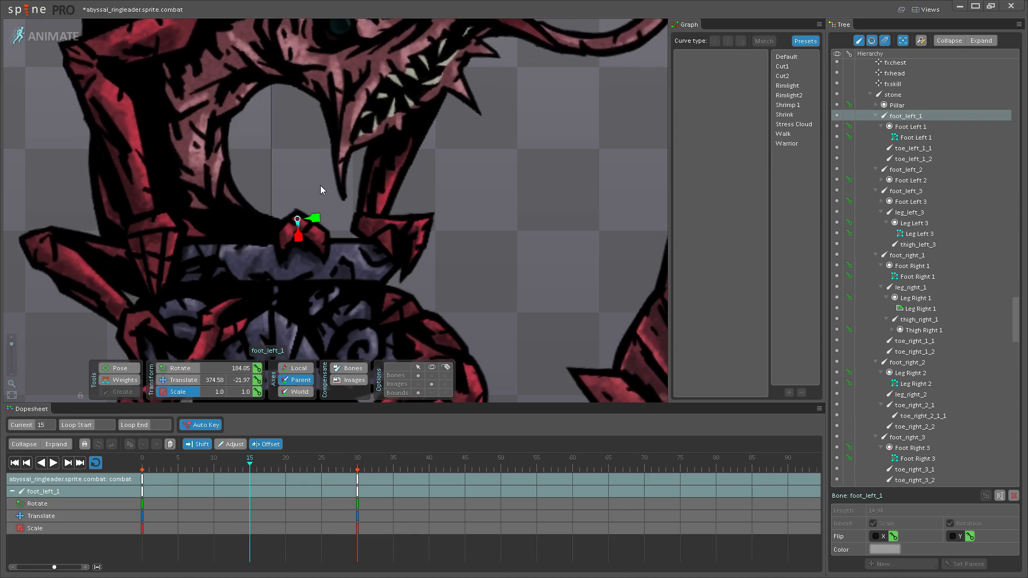
pyautogui.scroll(1, 235, 289)
pyautogui.click(180, 368)
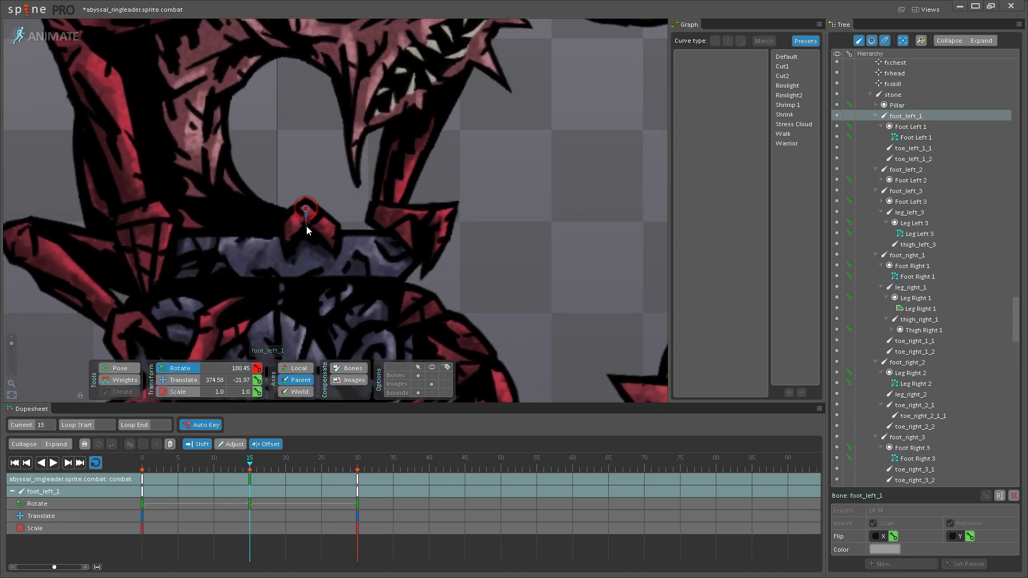
# - Rotate foot_left_2 to 132.59 at frame 15
pyautogui.moveTo(400, 304); pyautogui.dragTo(396, 164)
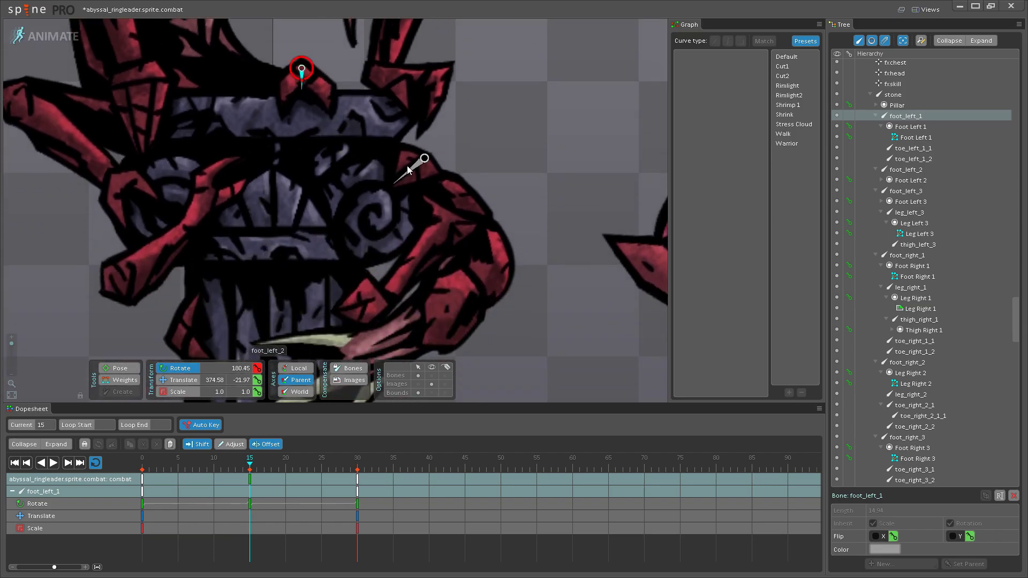
pyautogui.click(407, 170)
pyautogui.press('l')
# - Rotate foot_right_3 to about 299.56 at frame 15
pyautogui.moveTo(371, 236); pyautogui.dragTo(366, 191)
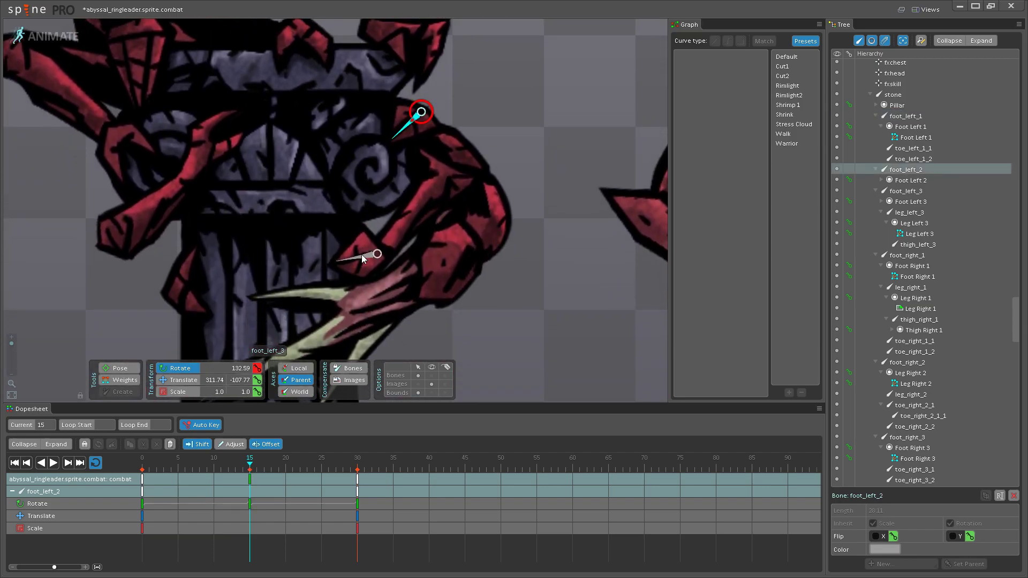
pyautogui.scroll(2, 251, 217)
pyautogui.click(249, 214)
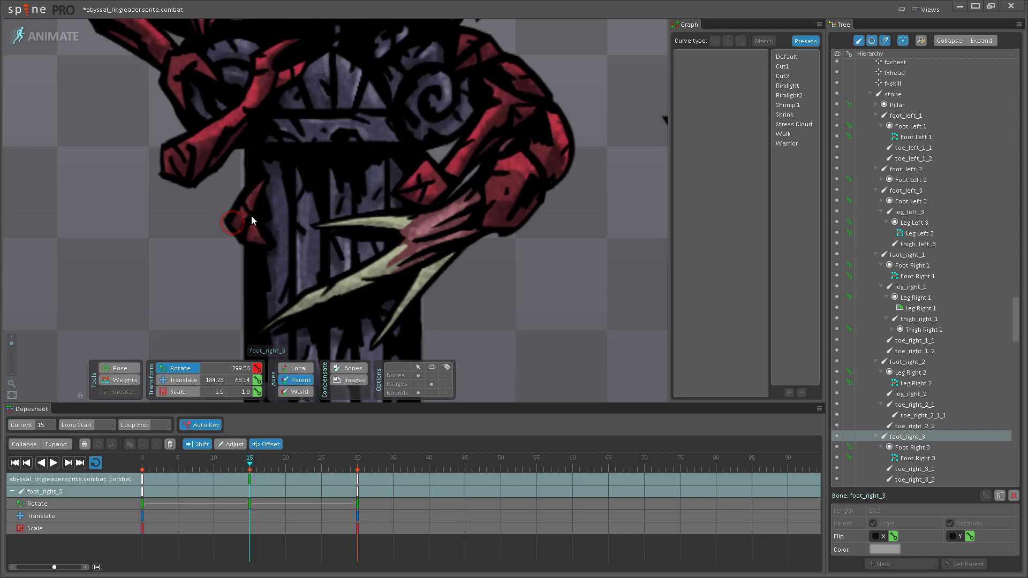
# - Rotate the two toes of foot_right_3 at frame 15, setting toe_right_3_1 to 29.33
pyautogui.moveTo(263, 259); pyautogui.dragTo(266, 290)
pyautogui.click(260, 268)
pyautogui.click(262, 225)
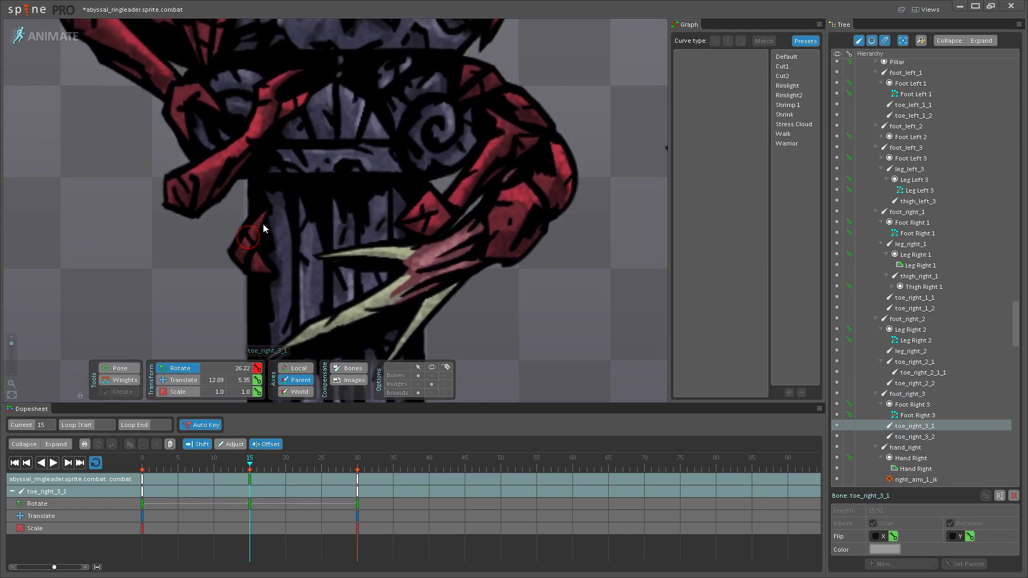
pyautogui.moveTo(262, 224); pyautogui.dragTo(292, 289)
# - Rotate the two toes of foot_left_1 at frame 15, setting toe_left_1_1 to 339.44
pyautogui.moveTo(383, 69); pyautogui.dragTo(388, 118)
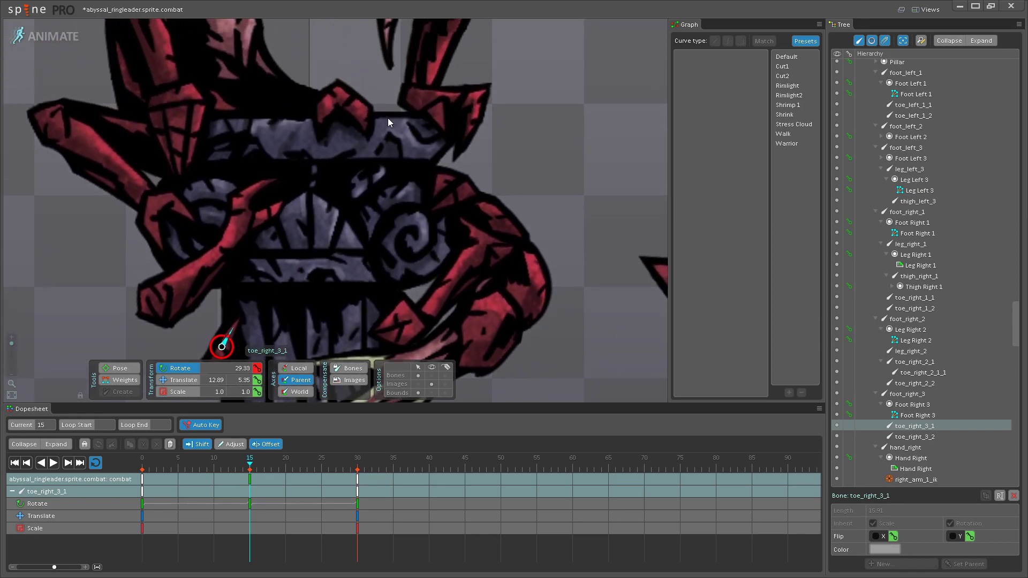
pyautogui.click(360, 118)
pyautogui.click(328, 104)
pyautogui.moveTo(338, 147); pyautogui.dragTo(332, 106)
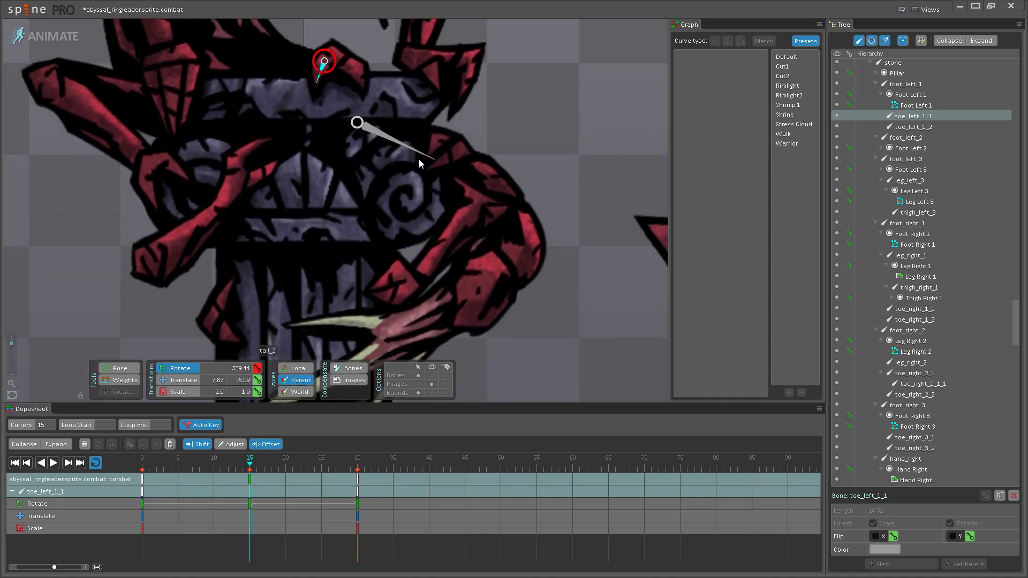
# - Ease the seven rotated foot and toe bones with the Shrimp 1 curve at frame 15 and Bezier at frame 0, and save the project
pyautogui.keyDown('ctrl'); pyautogui.click(333, 58); pyautogui.keyUp('ctrl')
pyautogui.keyDown('ctrl'); pyautogui.click(353, 70); pyautogui.keyUp('ctrl')
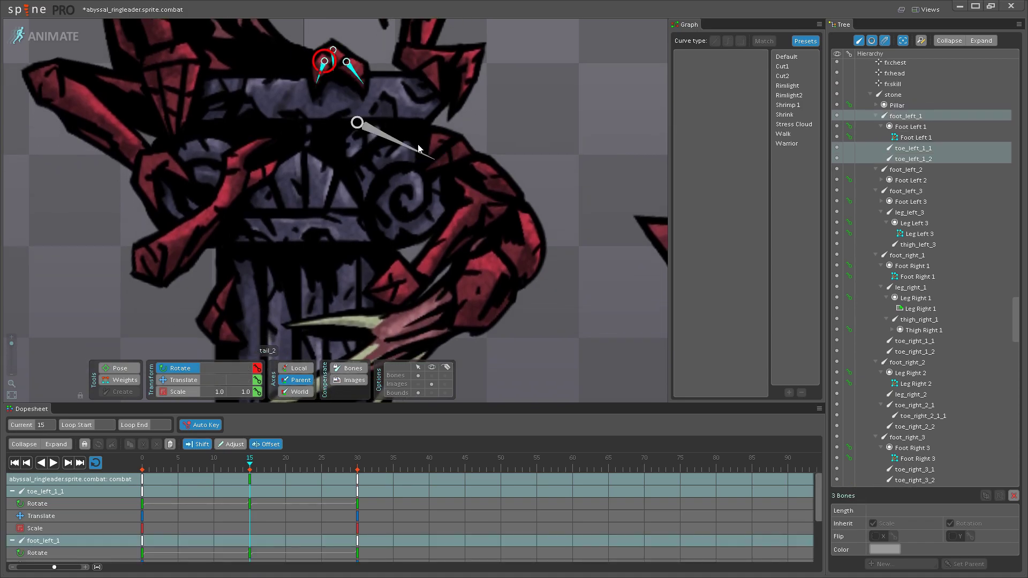
pyautogui.keyDown('ctrl'); pyautogui.click(438, 154); pyautogui.keyUp('ctrl')
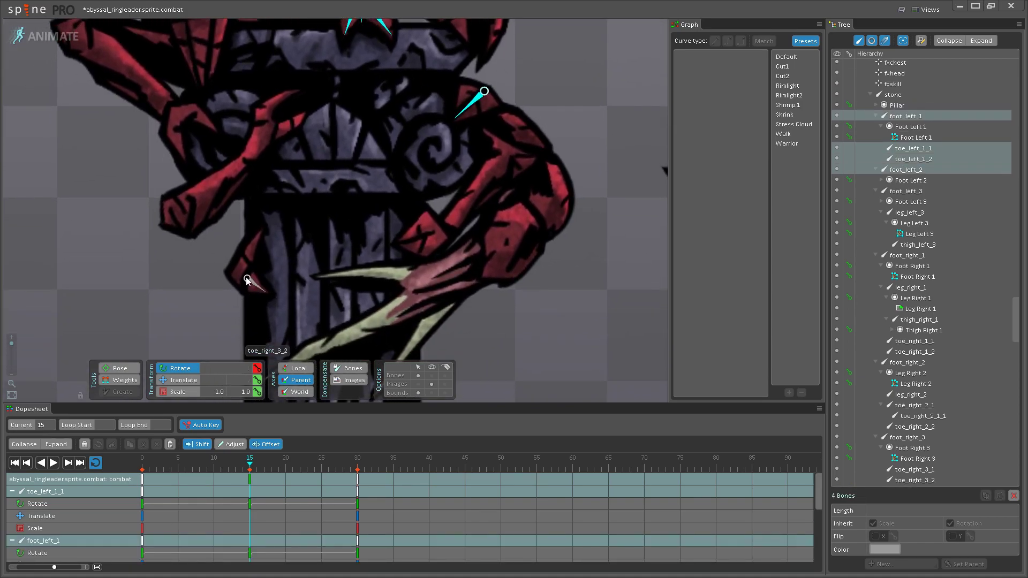
pyautogui.keyDown('ctrl'); pyautogui.click(249, 258); pyautogui.keyUp('ctrl')
pyautogui.click(247, 492)
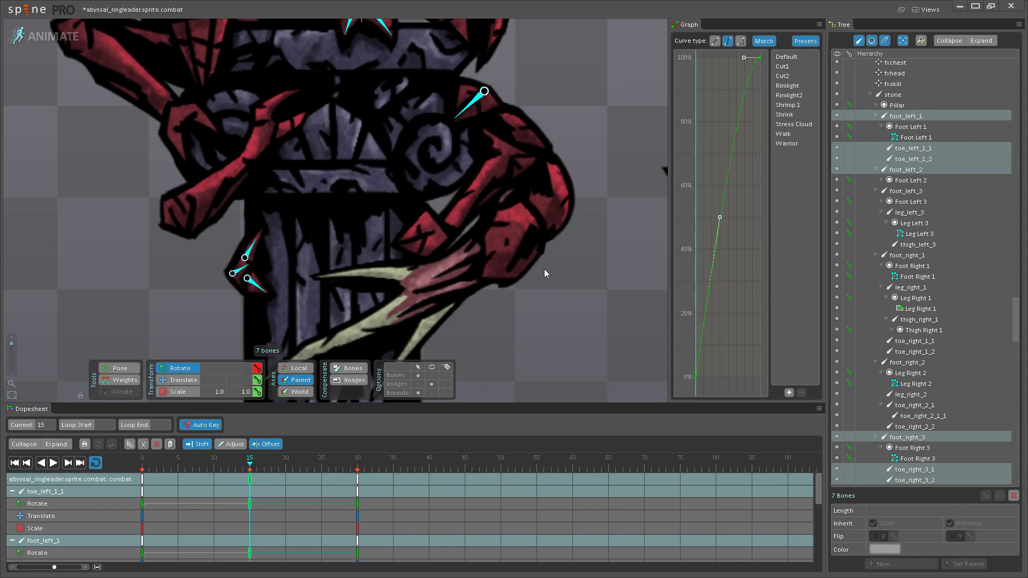
pyautogui.click(143, 483)
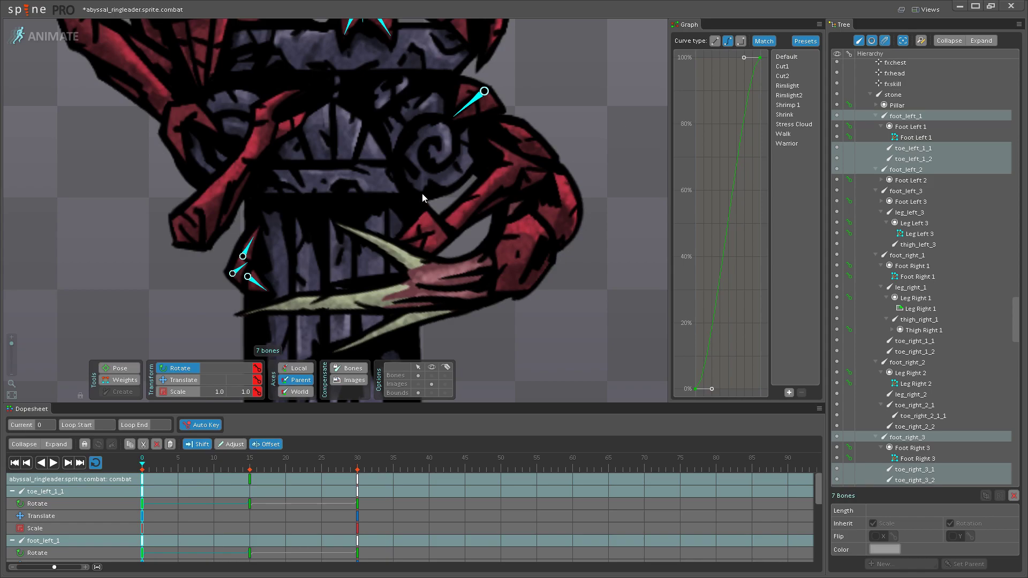
pyautogui.press('space')
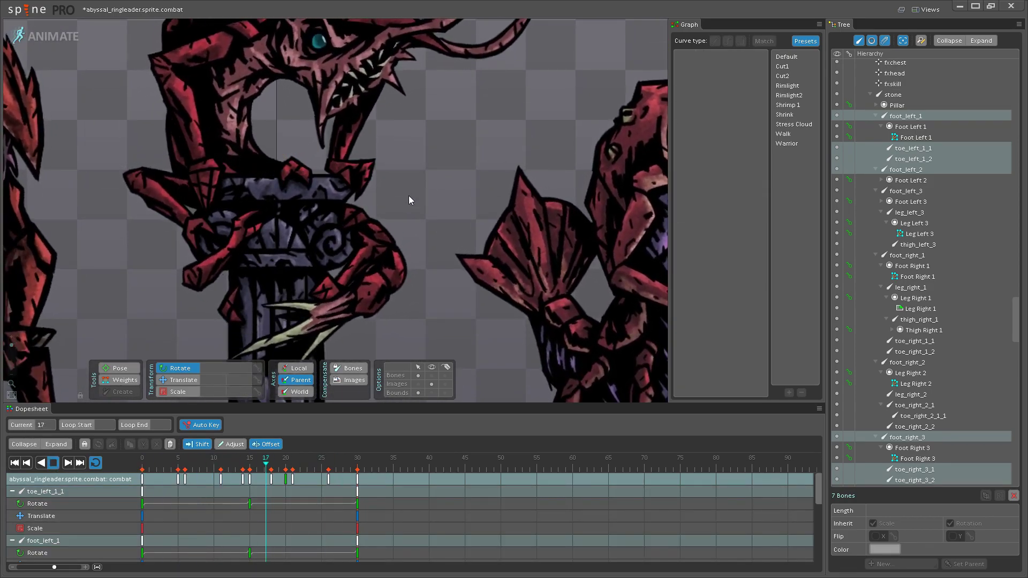
pyautogui.hotkey('ctrl', 's')
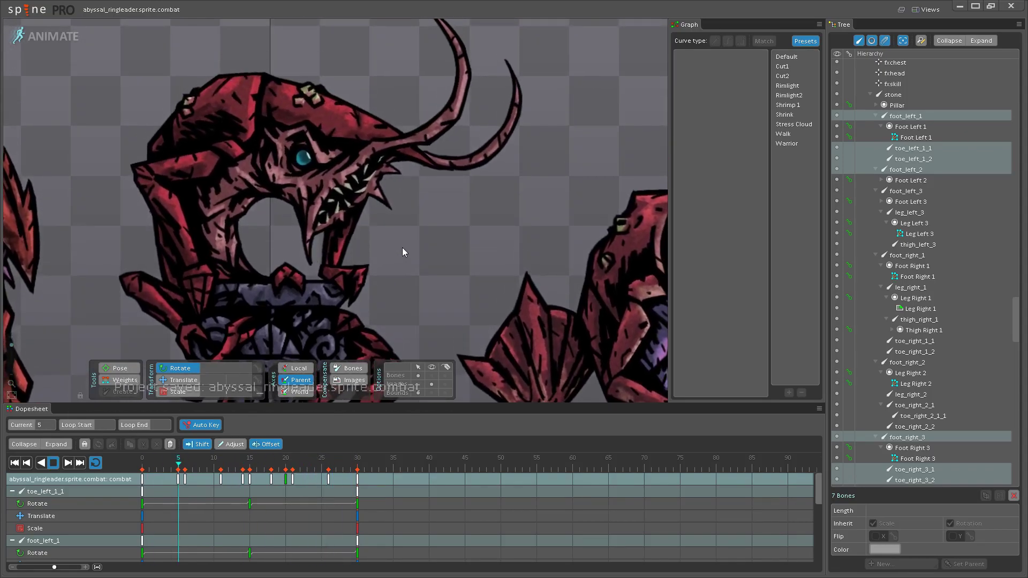
# - Examine the ringleader's playing combat loop close up and beside the neighbouring creatures
pyautogui.scroll(-2, 423, 241)
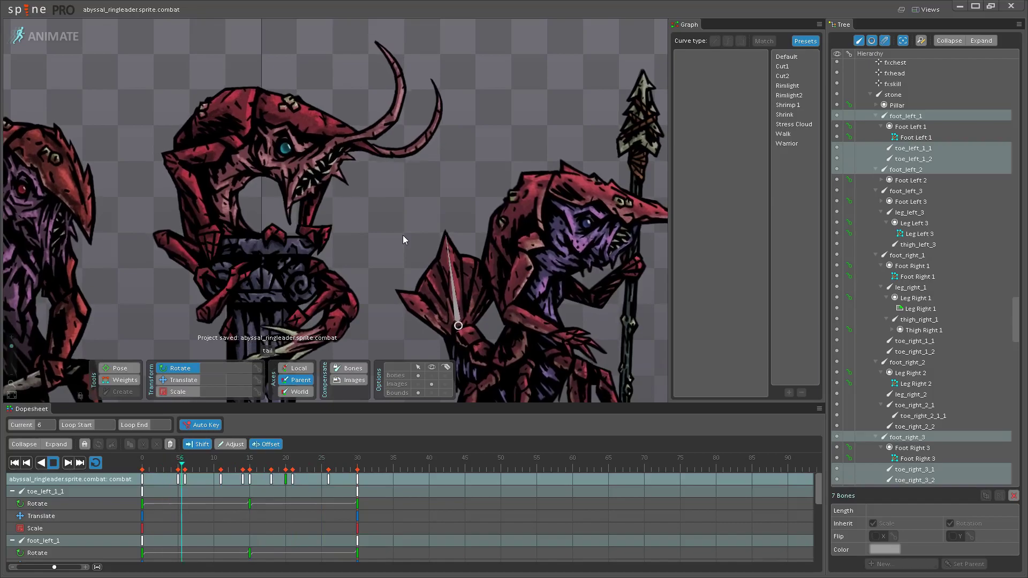
pyautogui.scroll(2, 423, 240)
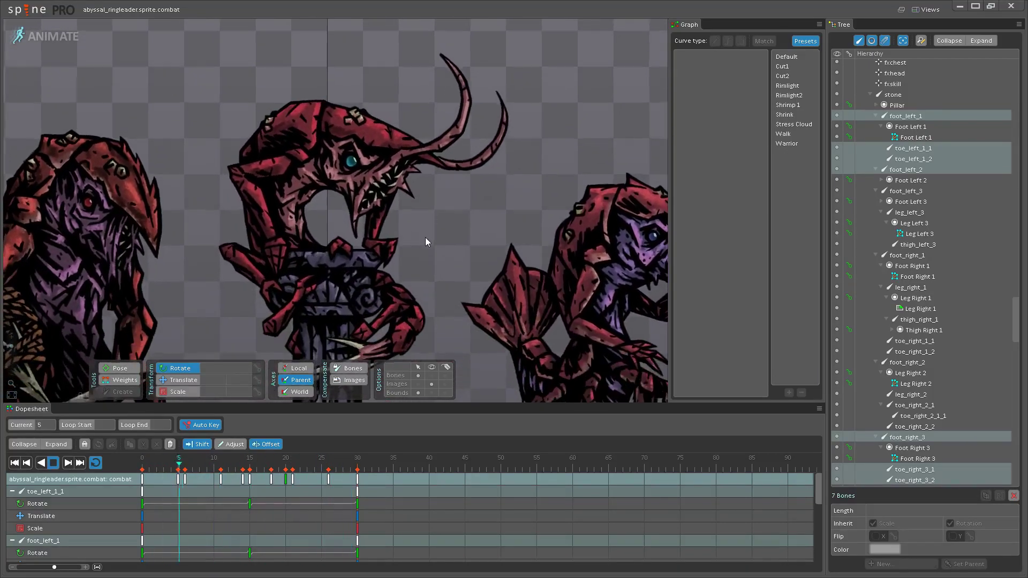
pyautogui.scroll(-2, 425, 237)
pyautogui.moveTo(383, 202); pyautogui.dragTo(383, 181)
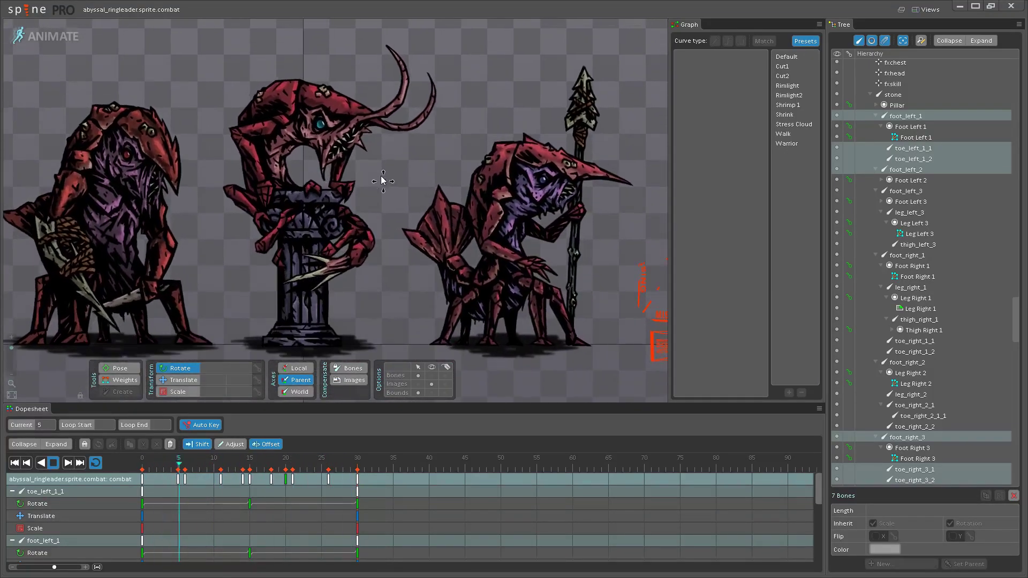
pyautogui.scroll(-1, 364, 201)
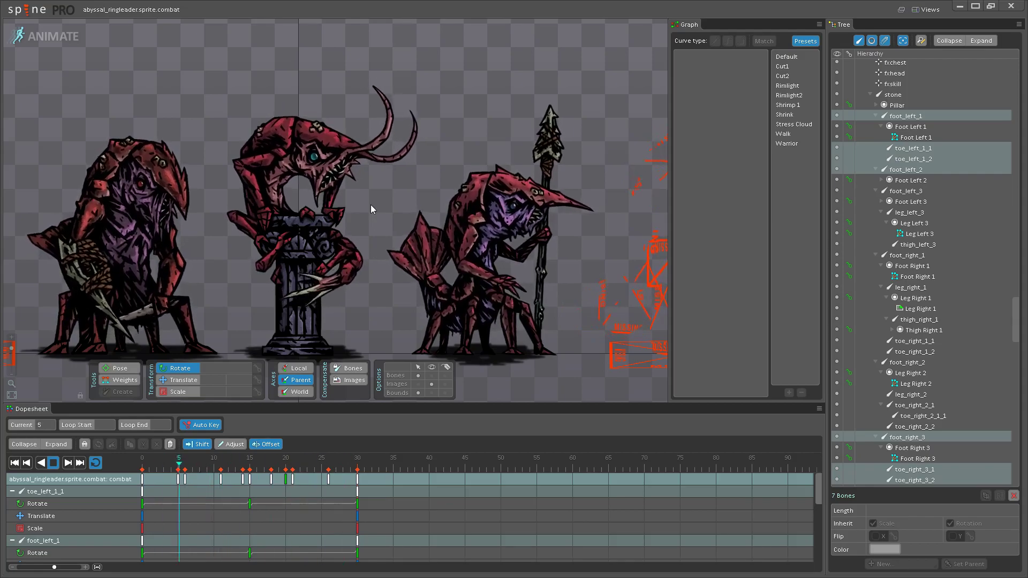
pyautogui.moveTo(370, 205); pyautogui.dragTo(396, 224)
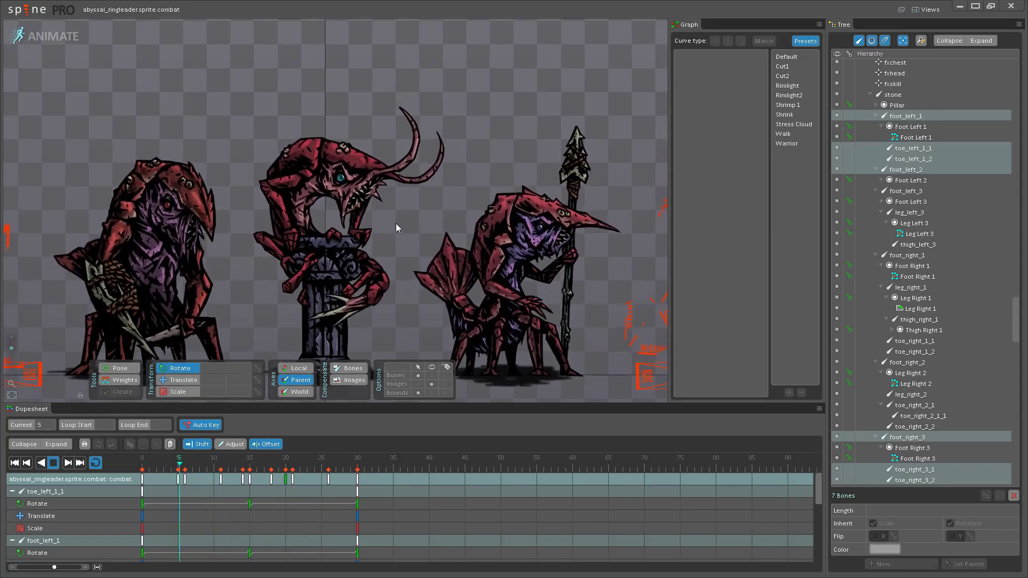
pyautogui.scroll(-4, 396, 224)
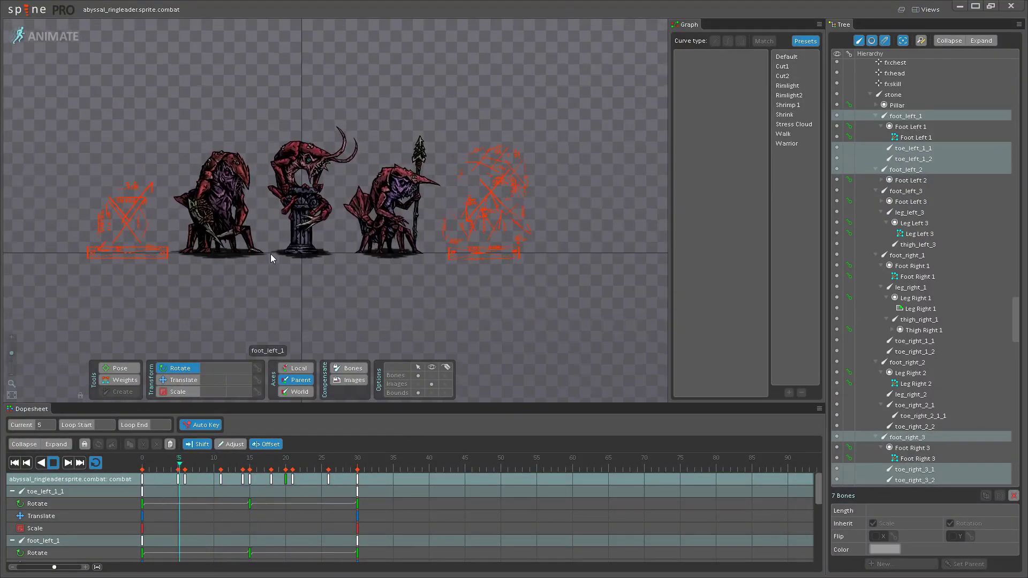
pyautogui.scroll(5, 271, 252)
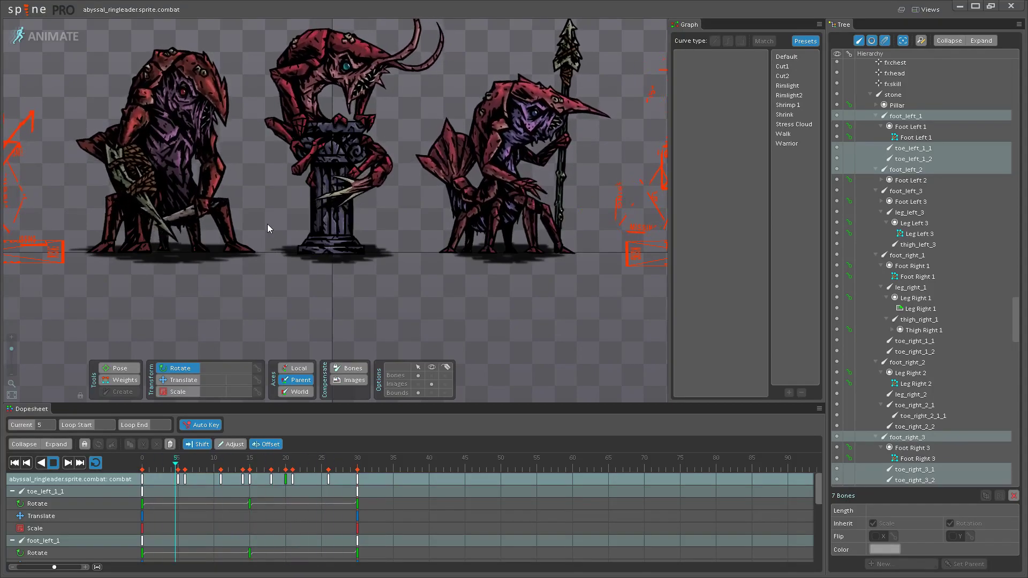
pyautogui.scroll(2, 341, 247)
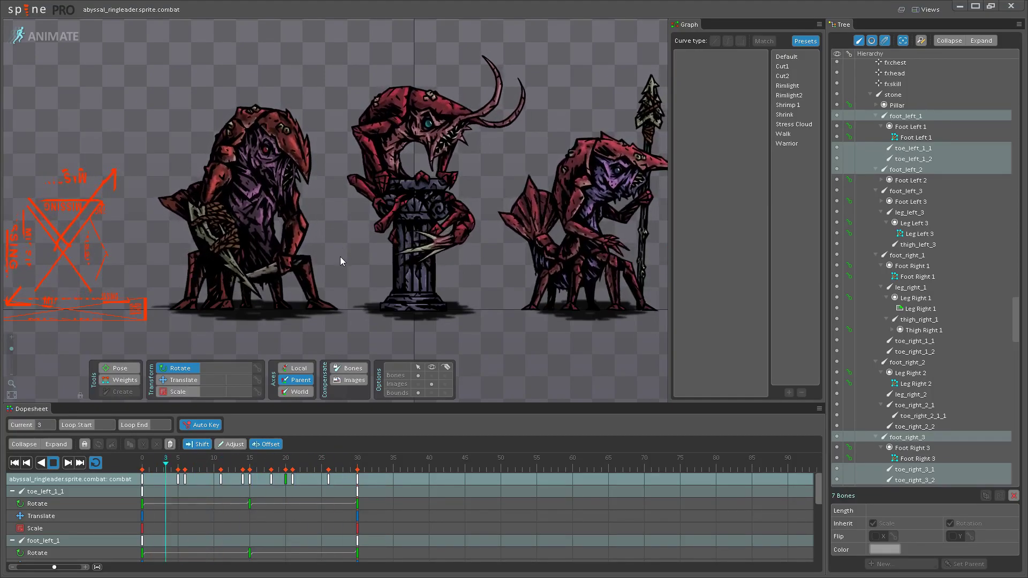
# - Set the rotation of foot_right_3 to 303.48 and toe_right_3_1 to 31.45 at frame 15, and play the loop
pyautogui.scroll(6, 405, 236)
pyautogui.scroll(-3, 404, 234)
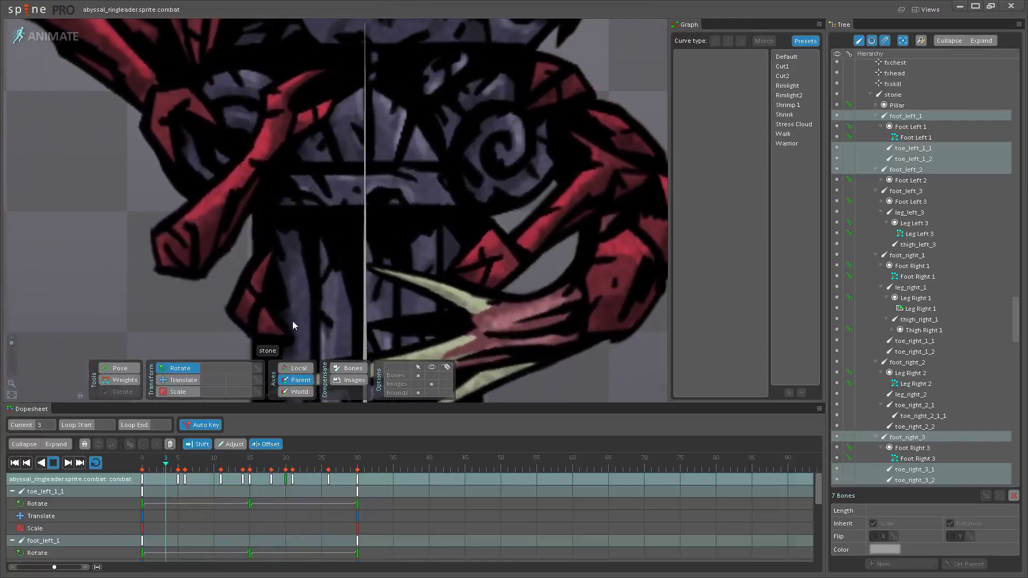
pyautogui.click(53, 463)
pyautogui.click(249, 469)
pyautogui.click(257, 318)
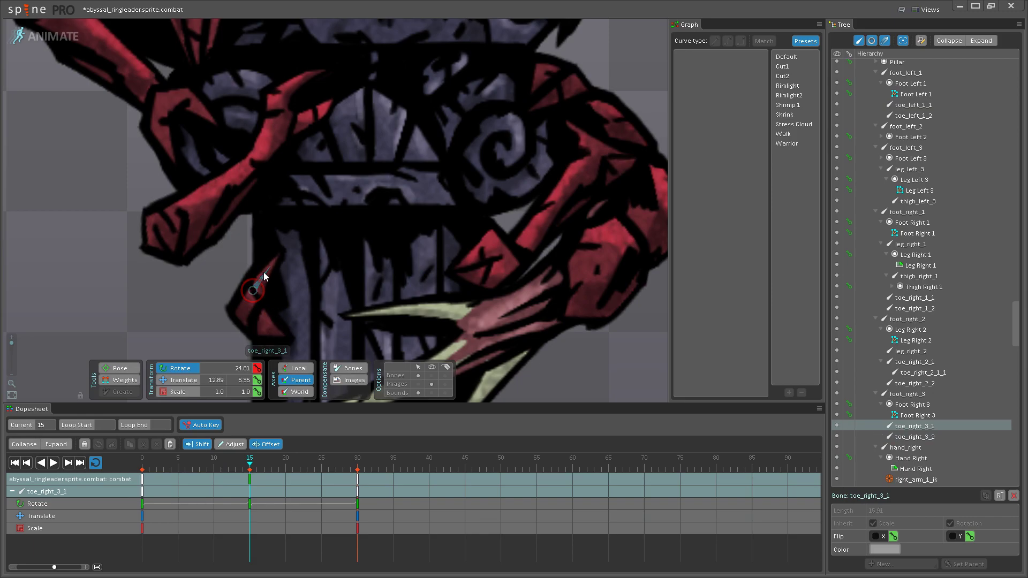
pyautogui.click(54, 464)
pyautogui.click(249, 469)
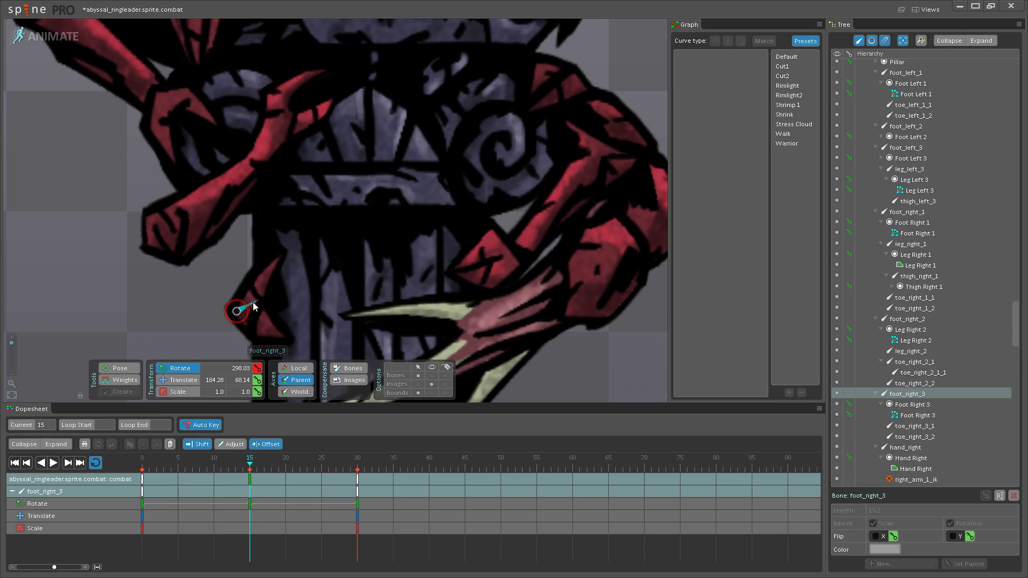
pyautogui.moveTo(199, 466); pyautogui.dragTo(248, 455)
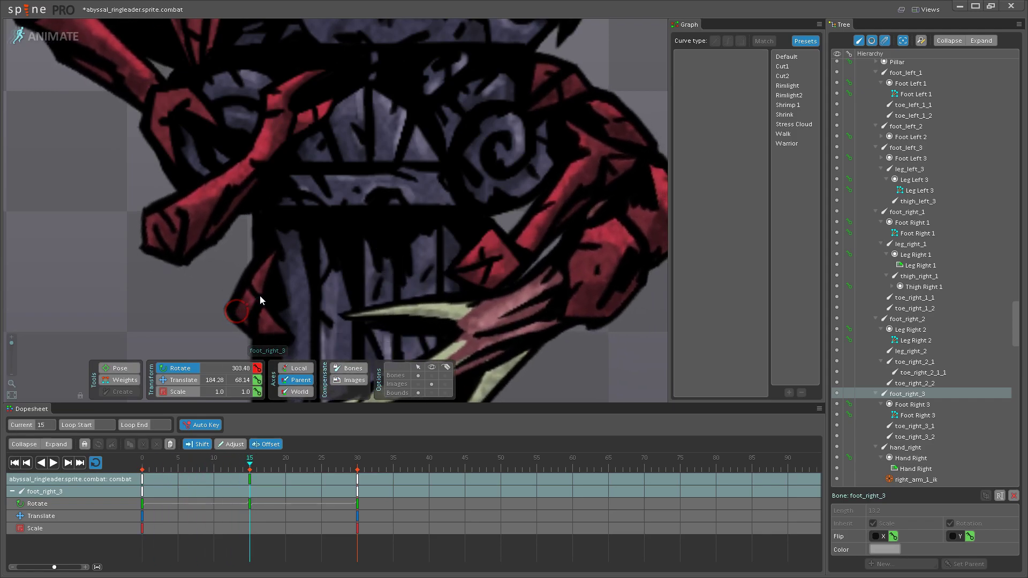
pyautogui.moveTo(227, 470); pyautogui.dragTo(250, 459)
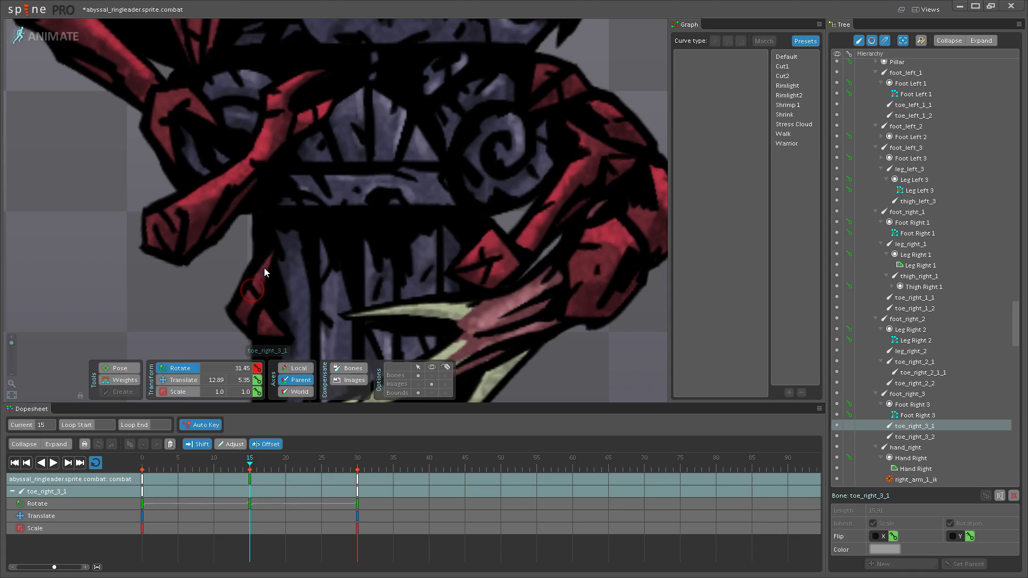
pyautogui.click(50, 464)
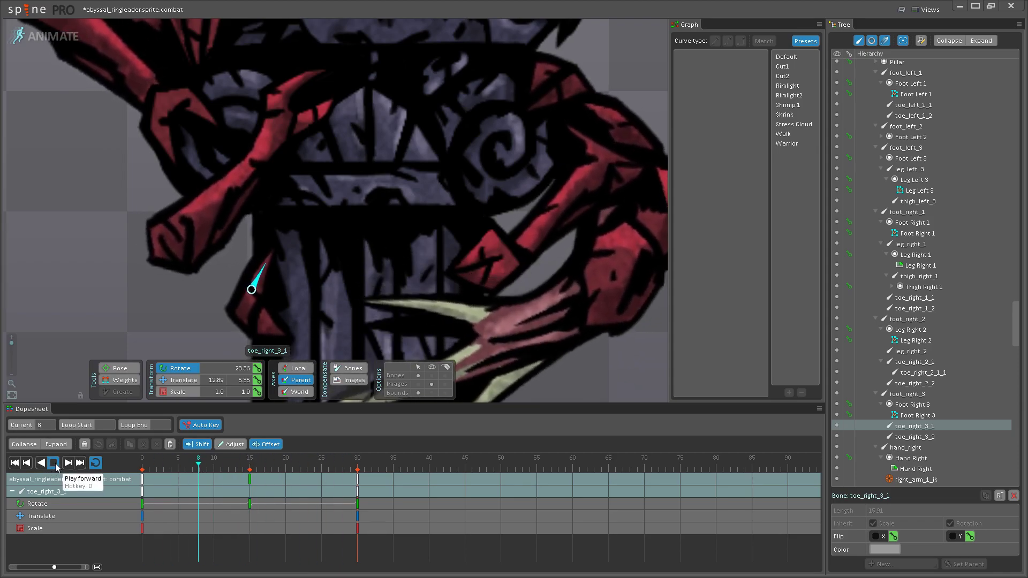
# - Rotate foot_left_3 to 102.89 at frame 15 and give its frame 0 keys a Bezier curve
pyautogui.moveTo(473, 274); pyautogui.dragTo(393, 293)
pyautogui.click(392, 291)
pyautogui.click(53, 463)
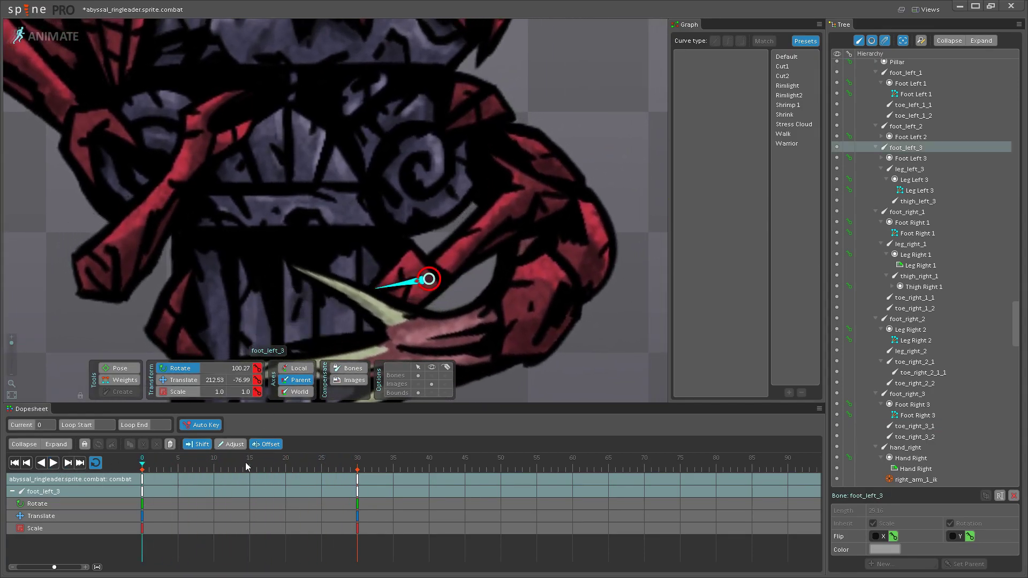
pyautogui.click(254, 460)
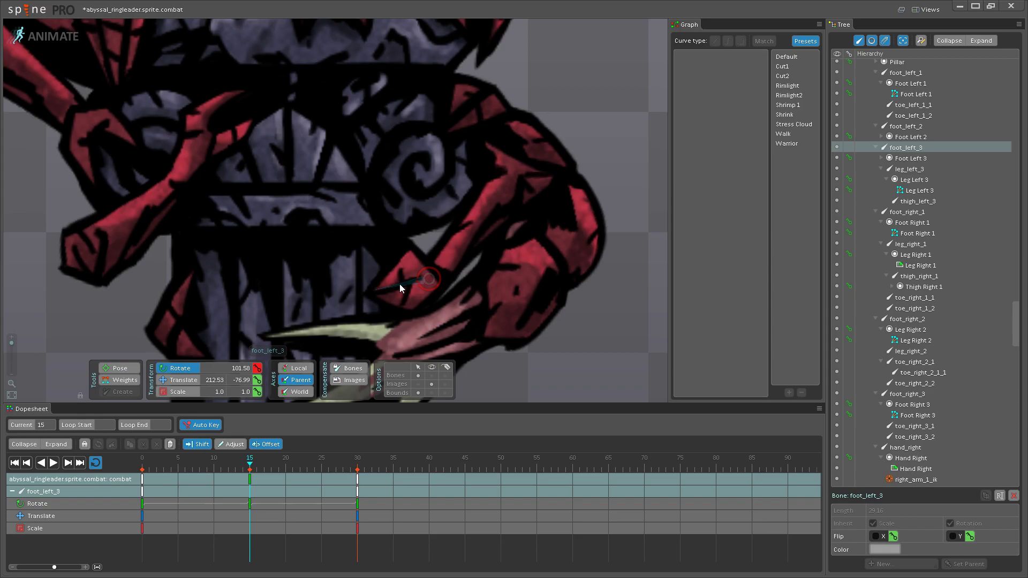
pyautogui.click(467, 240)
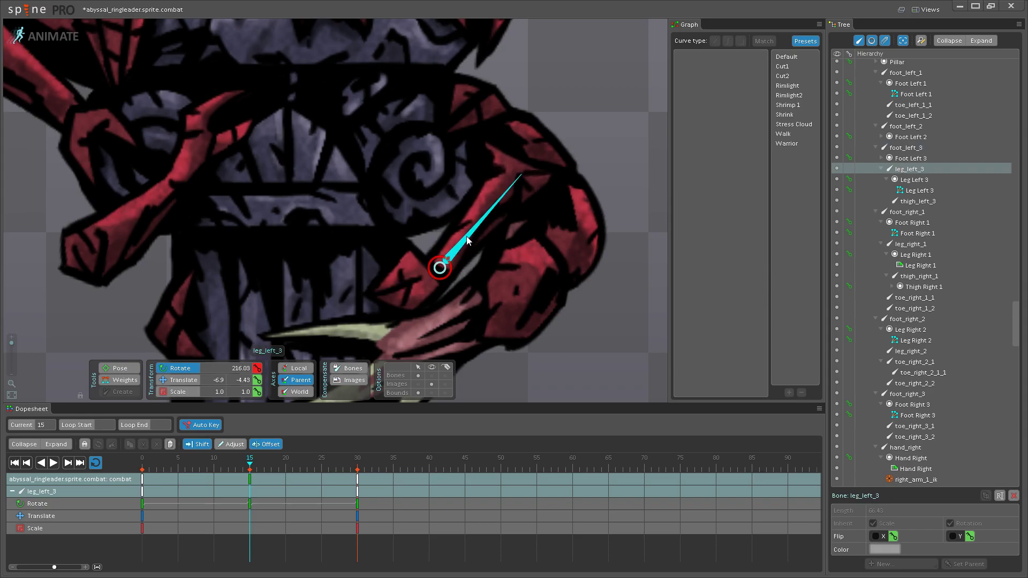
pyautogui.click(413, 292)
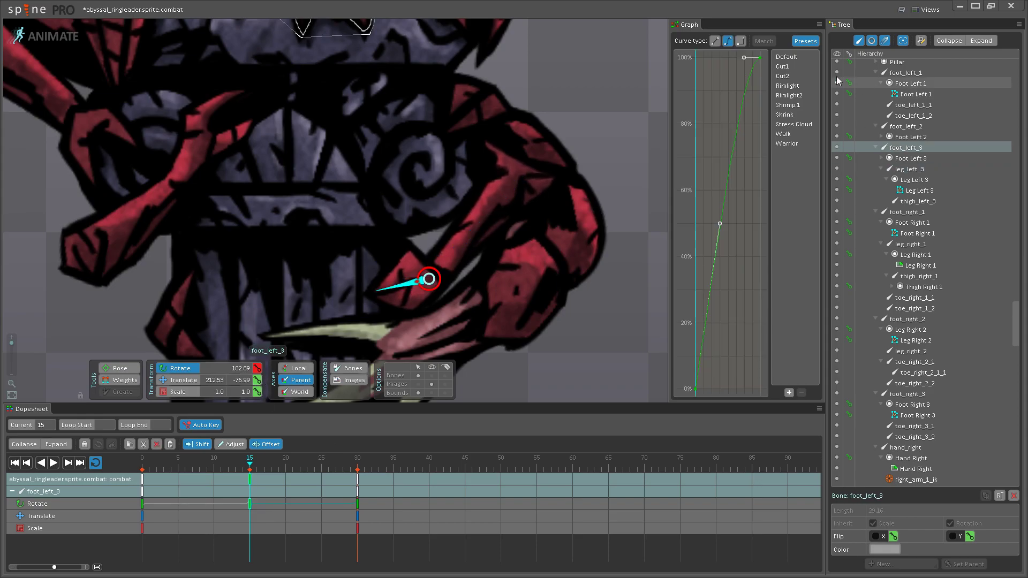
pyautogui.click(150, 480)
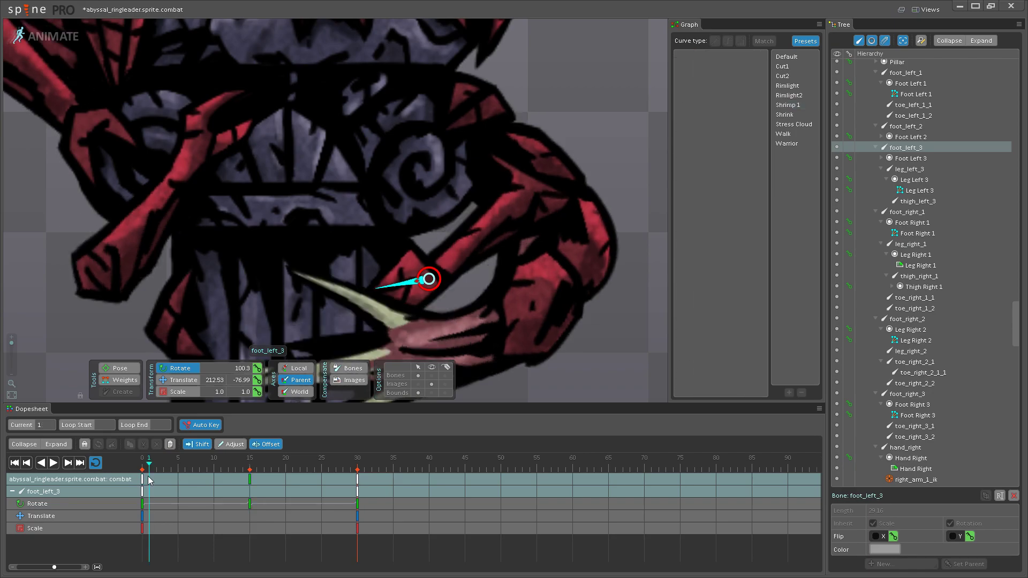
pyautogui.click(143, 481)
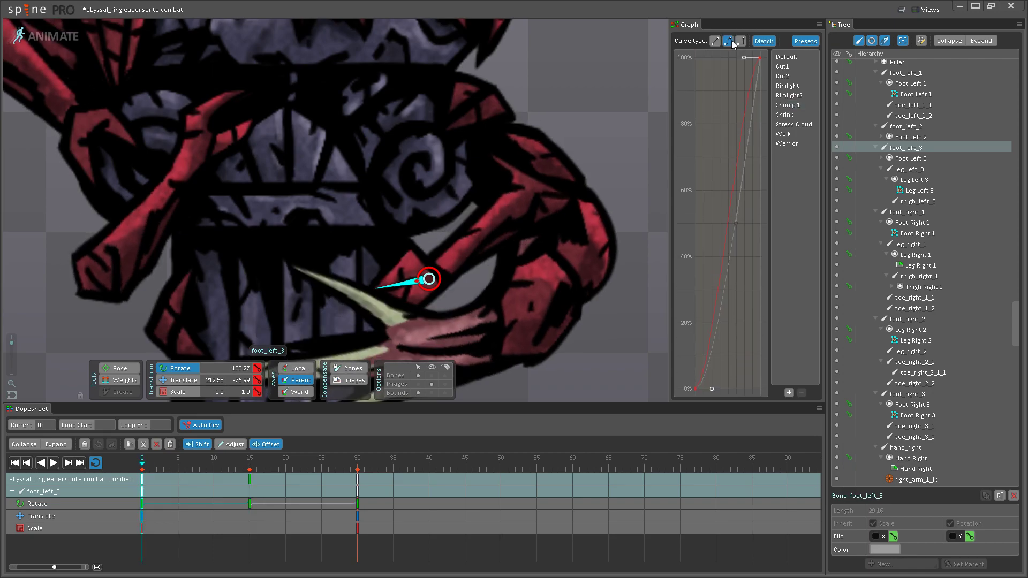
# - Rotate foot_right_2 to 321.0 at frame 15 and adjust its toes, with toe_right_2_2 at 344.94
pyautogui.scroll(-2, 356, 275)
pyautogui.moveTo(356, 275); pyautogui.dragTo(360, 370)
pyautogui.moveTo(145, 340); pyautogui.dragTo(167, 299)
pyautogui.click(234, 278)
pyautogui.moveTo(195, 461); pyautogui.dragTo(249, 459)
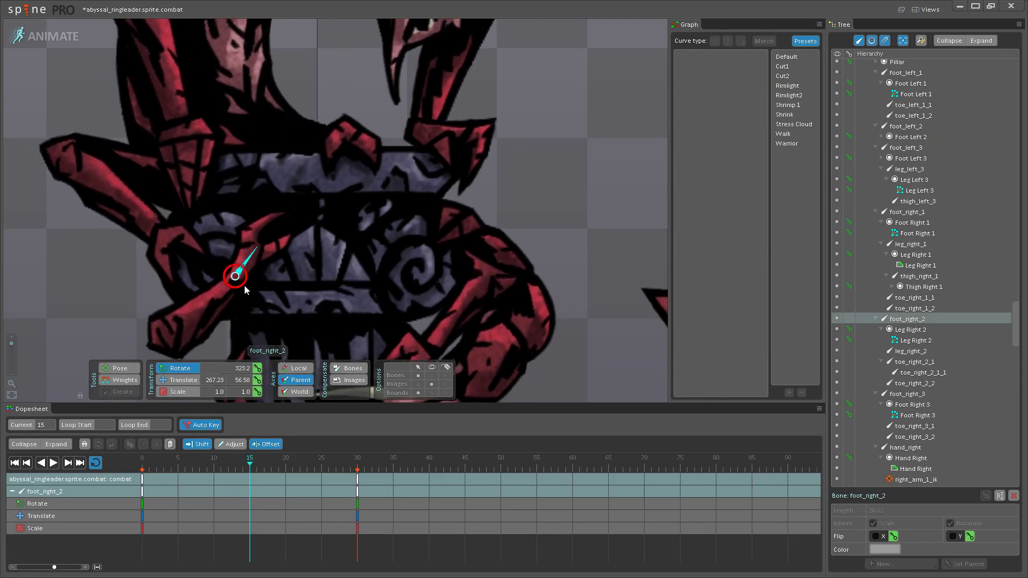
pyautogui.click(252, 242)
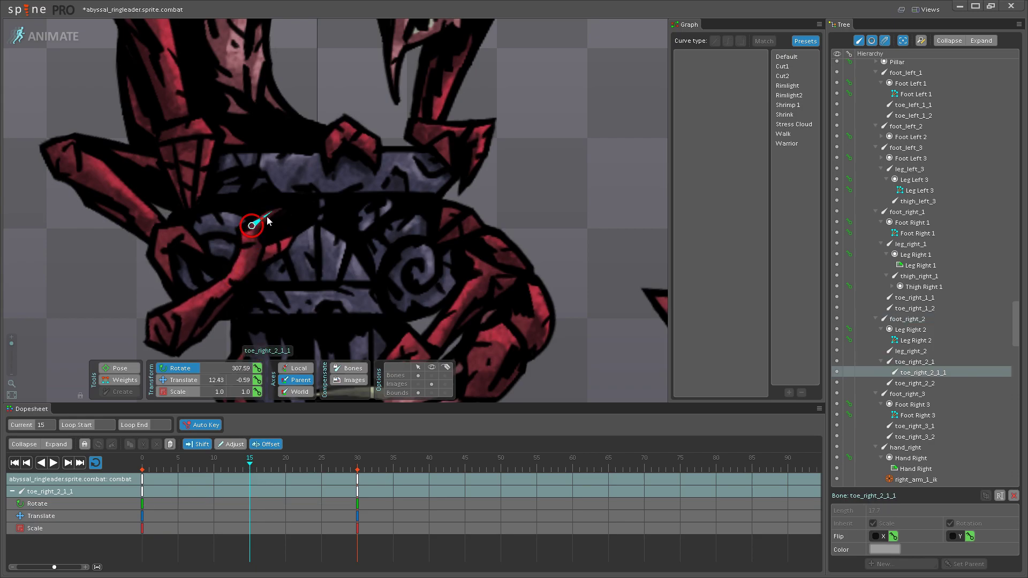
pyautogui.click(282, 248)
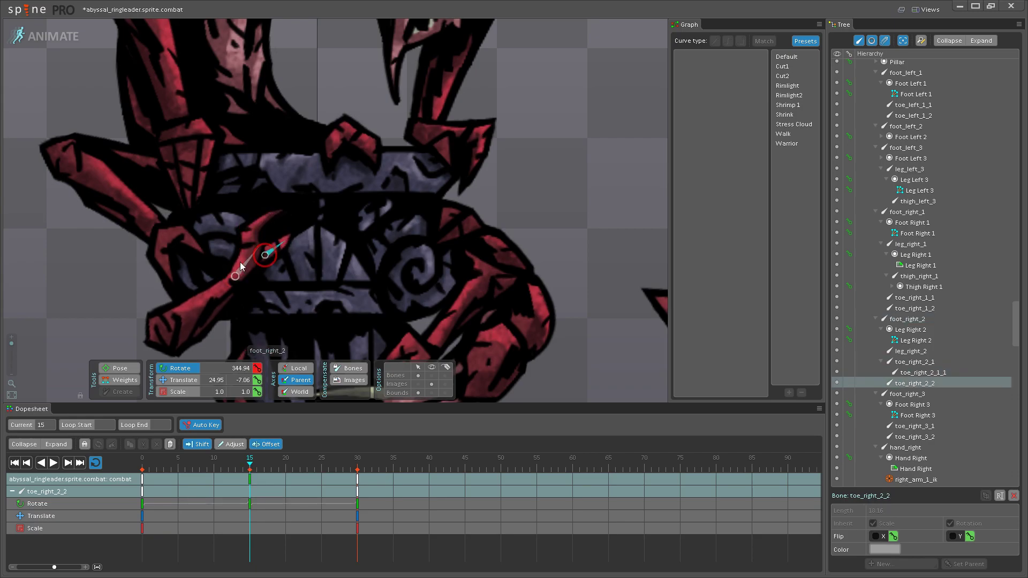
# - Ease foot_right_2 and its three toe bones with Bezier at frame 0 and the Shrimp 1 curve at frame 15
pyautogui.keyDown('ctrl'); pyautogui.click(238, 270); pyautogui.keyUp('ctrl')
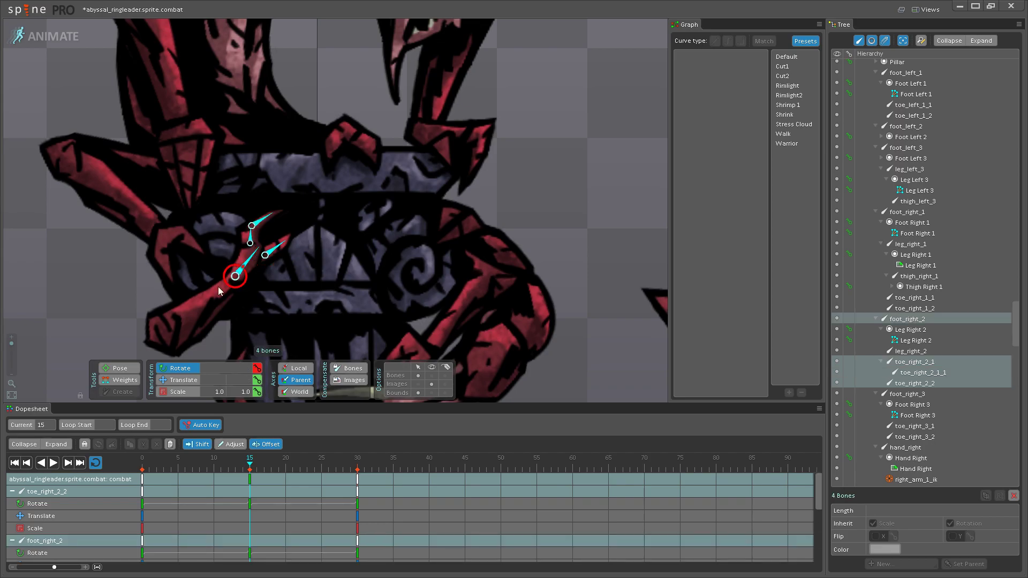
pyautogui.click(142, 483)
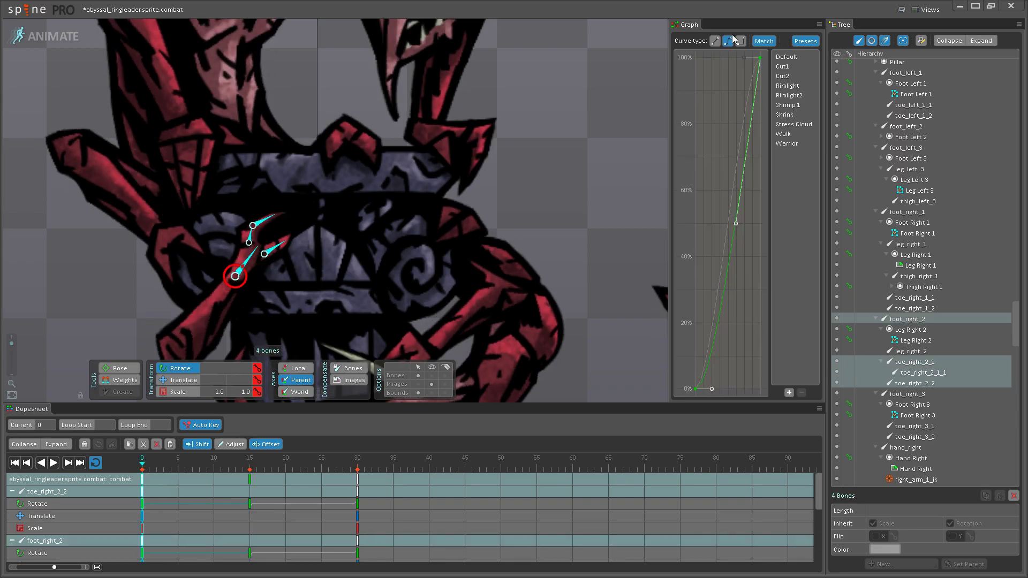
pyautogui.click(250, 480)
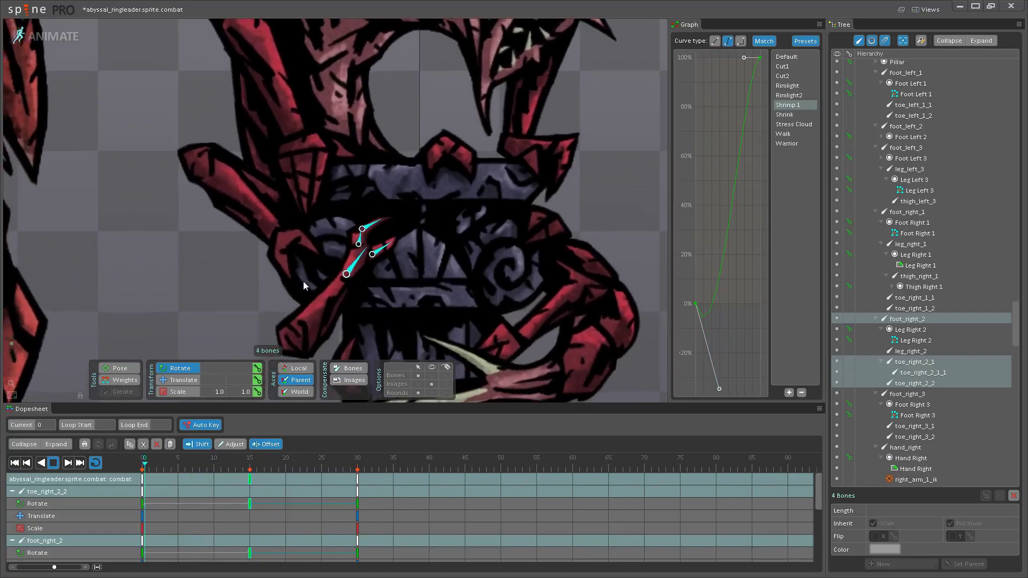
# - At frame 15, rotate foot_right_1 to 223.76, toe_right_1_1 to 11.64 and toe_right_1_2 to 338.03, and tilt leg_right_1 slightly
pyautogui.click(53, 463)
pyautogui.click(268, 257)
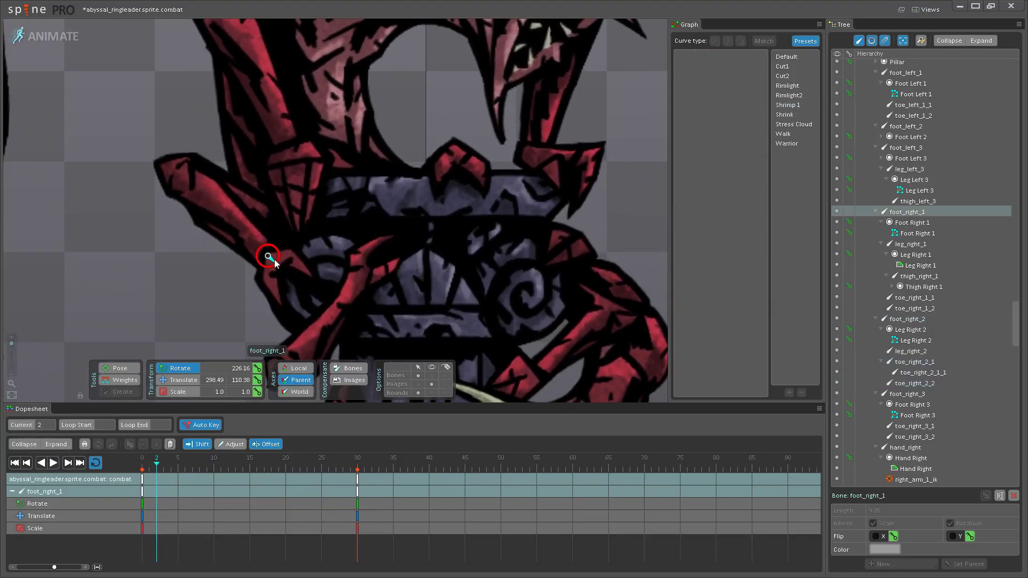
pyautogui.moveTo(164, 470); pyautogui.dragTo(248, 470)
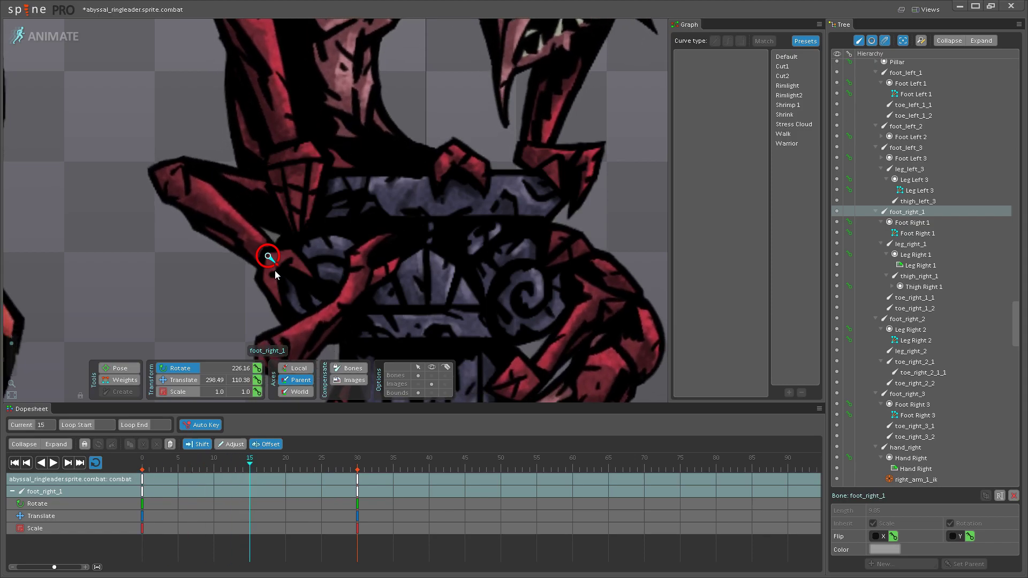
pyautogui.scroll(3, 276, 262)
pyautogui.moveTo(275, 263); pyautogui.dragTo(277, 265)
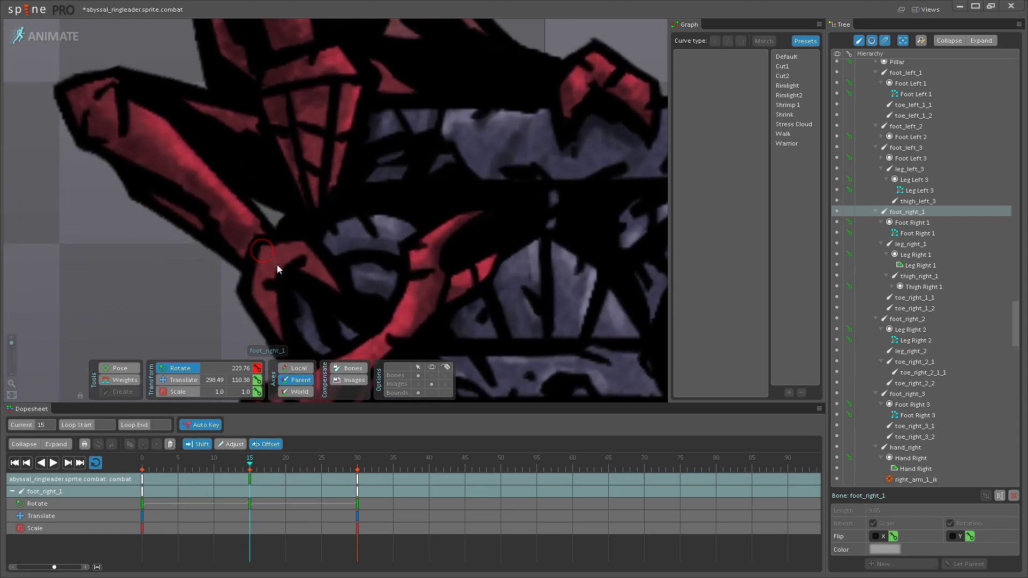
pyautogui.click(223, 220)
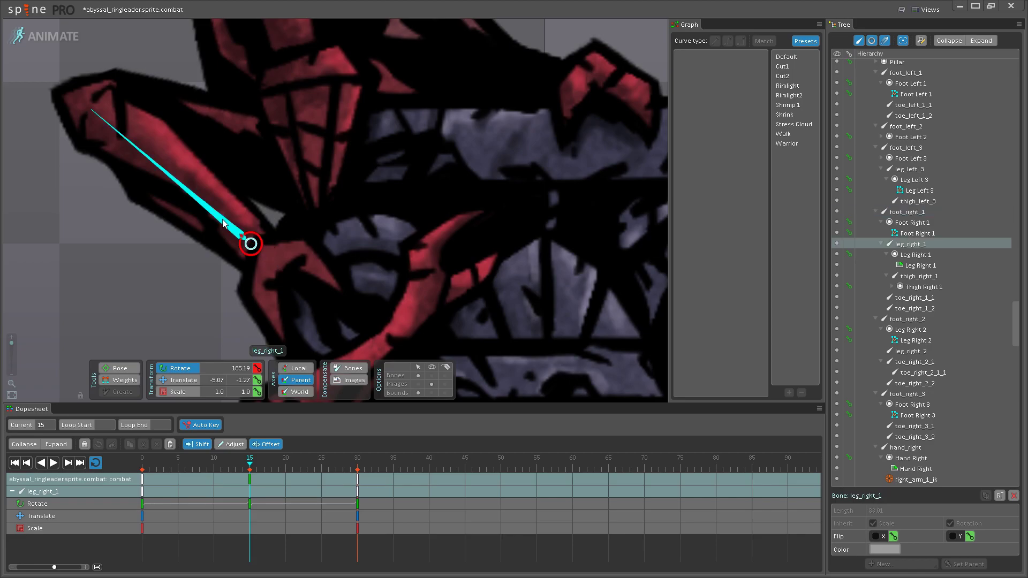
pyautogui.click(316, 278)
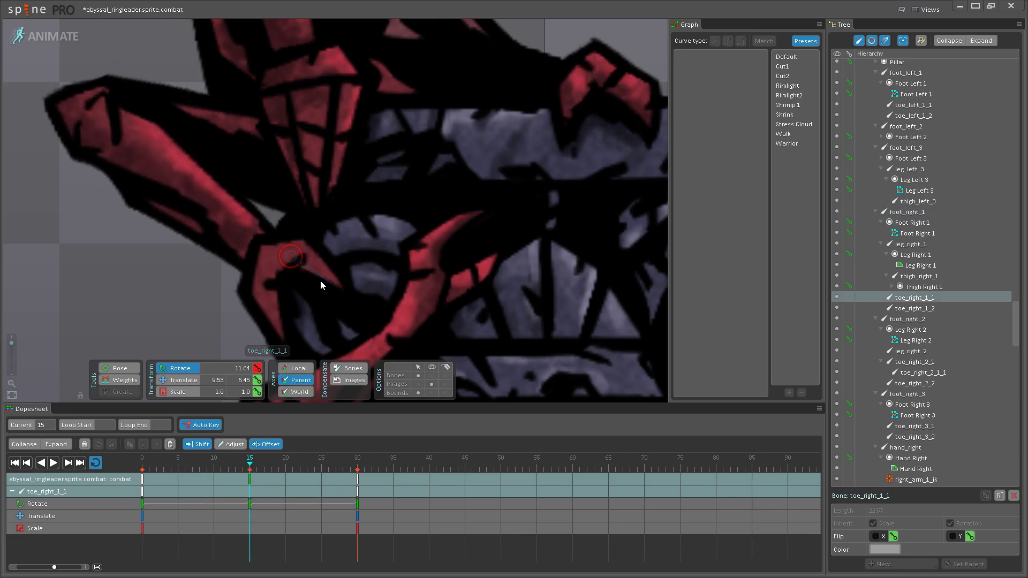
pyautogui.click(272, 319)
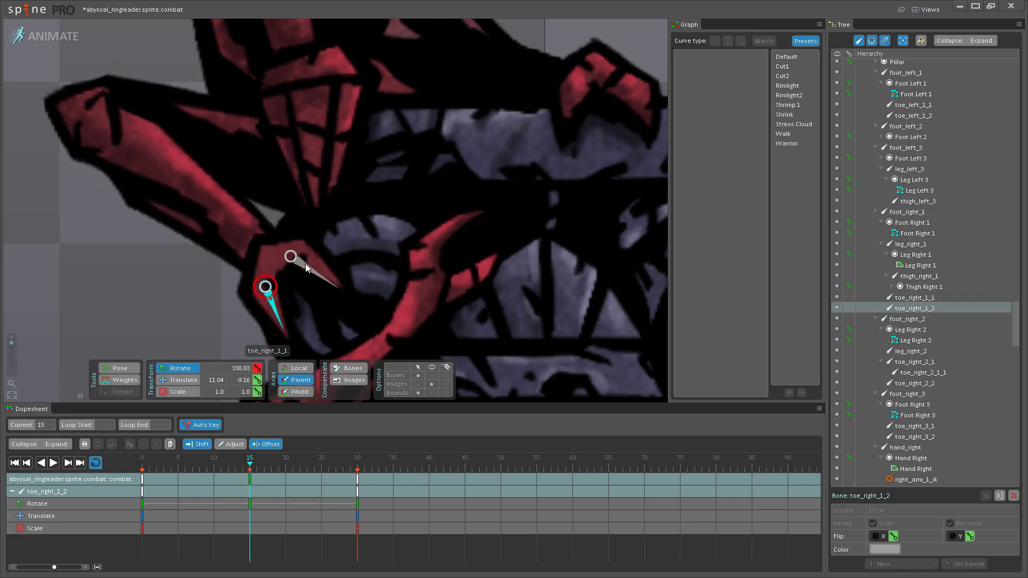
# - Ease foot_right_1 and its two toes with the Shrimp 1 curve at frame 15 and Bezier at frame 0
pyautogui.keyDown('ctrl'); pyautogui.click(293, 264); pyautogui.keyUp('ctrl')
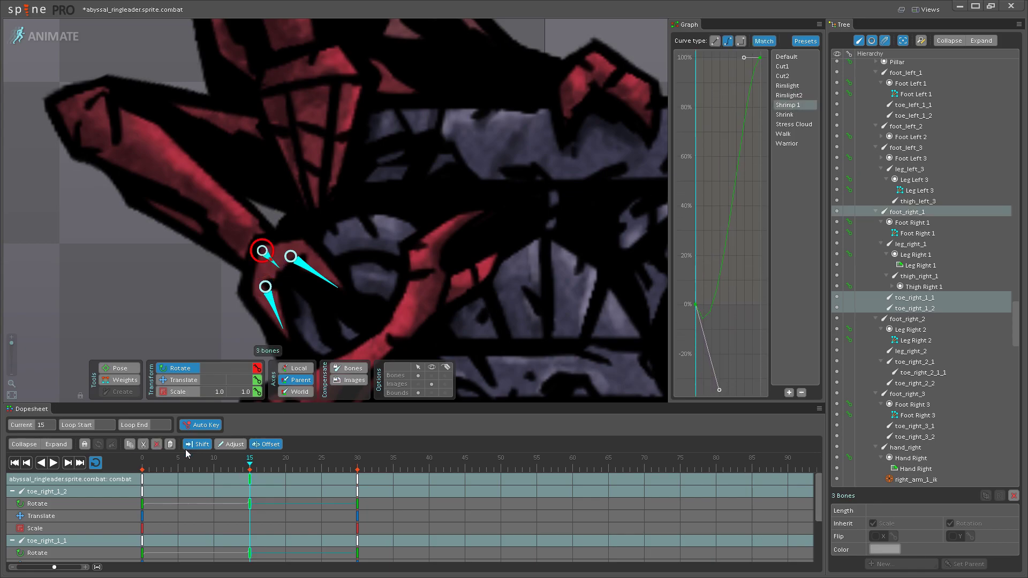
pyautogui.click(146, 489)
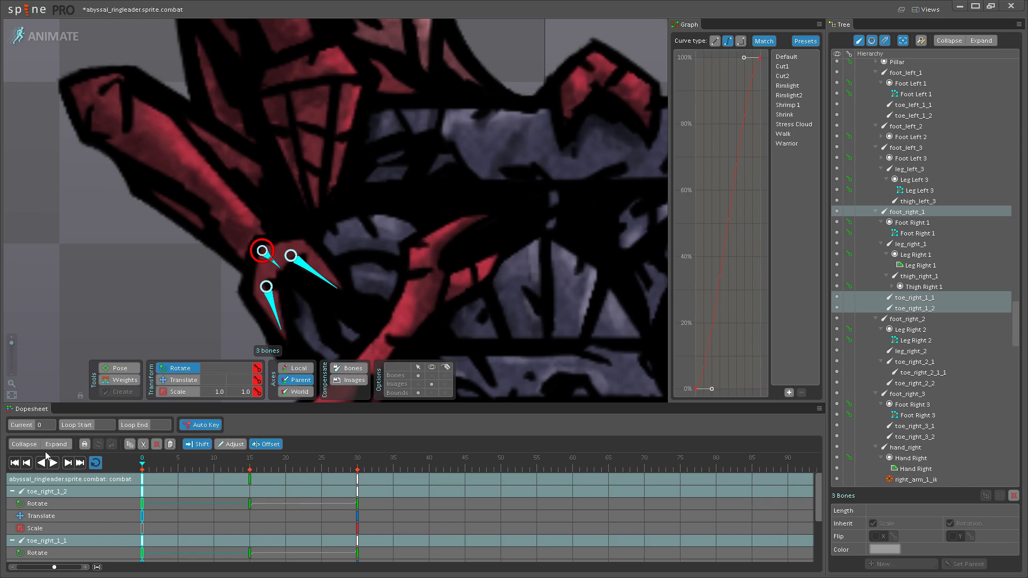
# - Play the combat loop to compare the ringleader with the neighbouring creatures, and save the project
pyautogui.press('space')
pyautogui.scroll(-5, 249, 284)
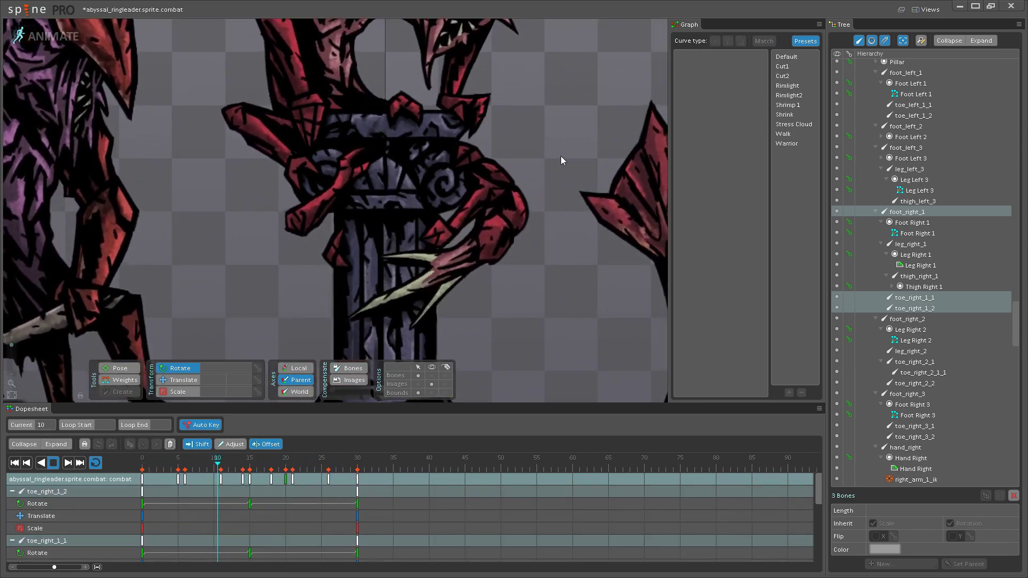
pyautogui.moveTo(537, 141); pyautogui.dragTo(516, 211)
pyautogui.scroll(-1, 516, 211)
pyautogui.scroll(-3, 408, 201)
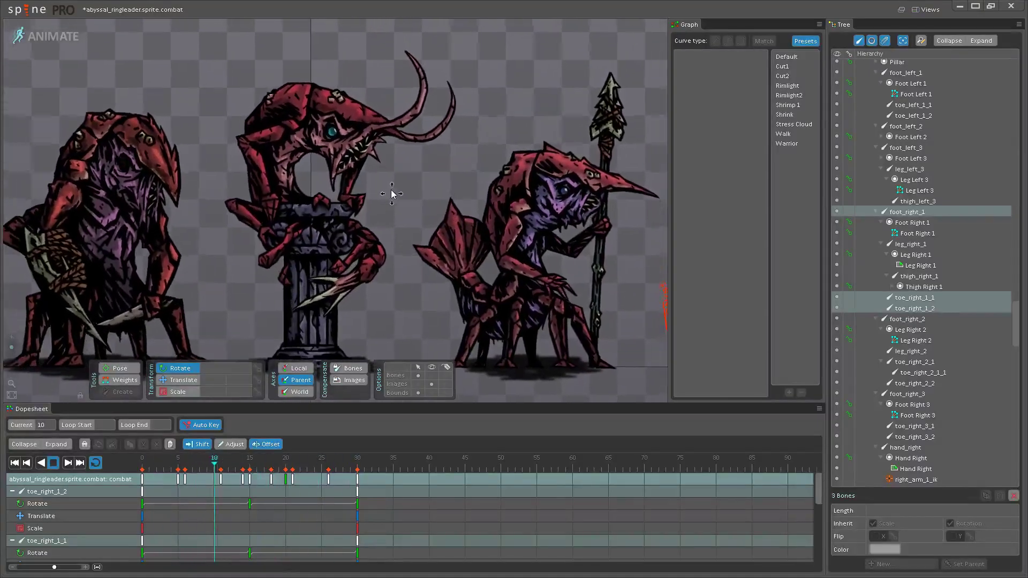
pyautogui.scroll(5, 396, 258)
pyautogui.hotkey('ctrl', 's')
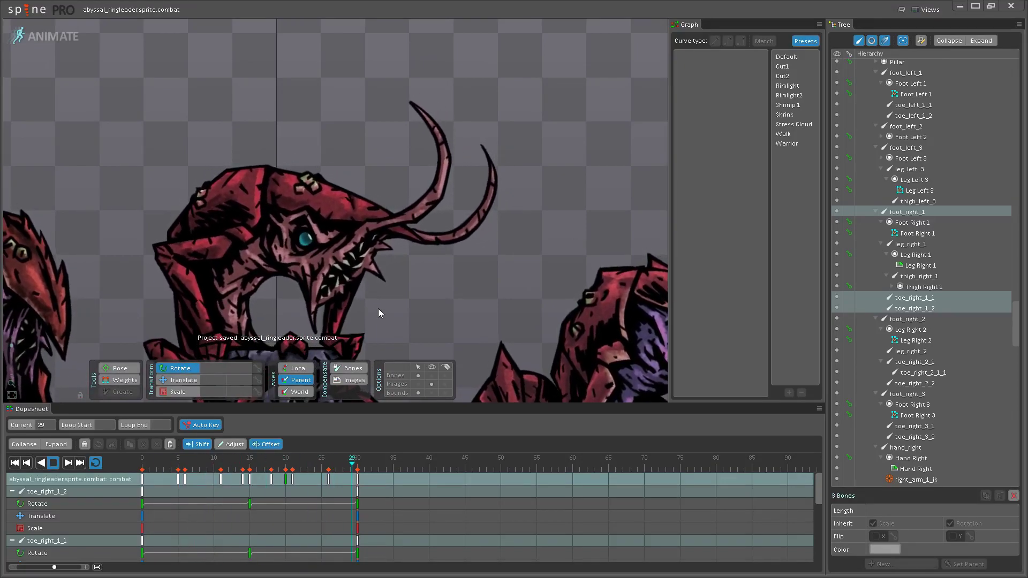
pyautogui.scroll(-2, 381, 306)
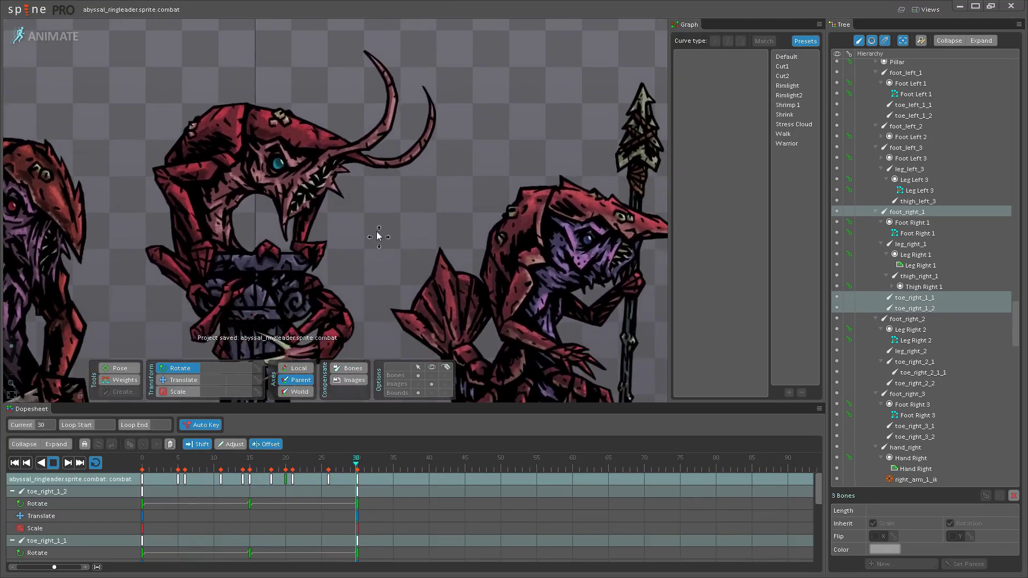
pyautogui.scroll(-3, 377, 236)
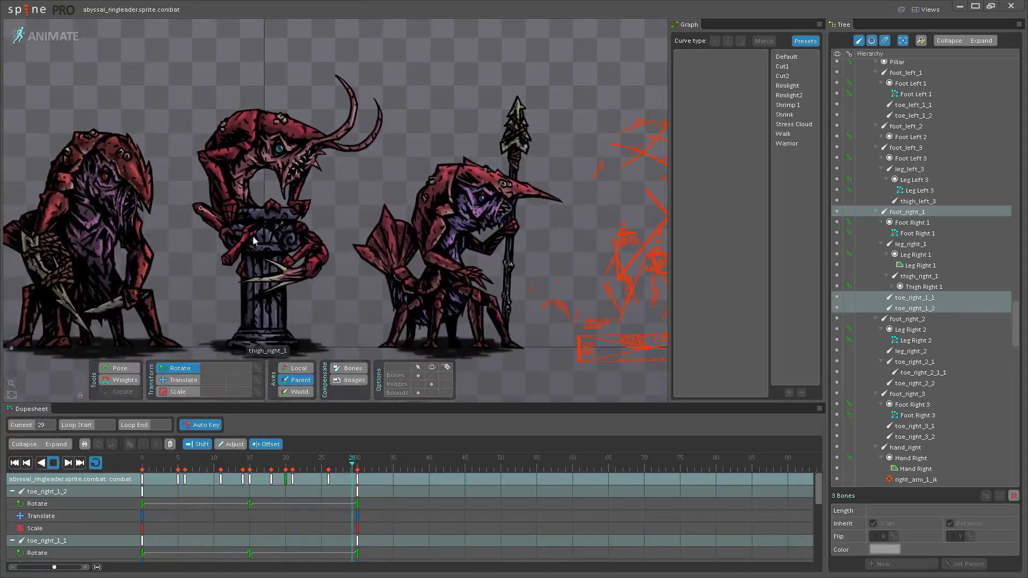
pyautogui.scroll(4, 338, 223)
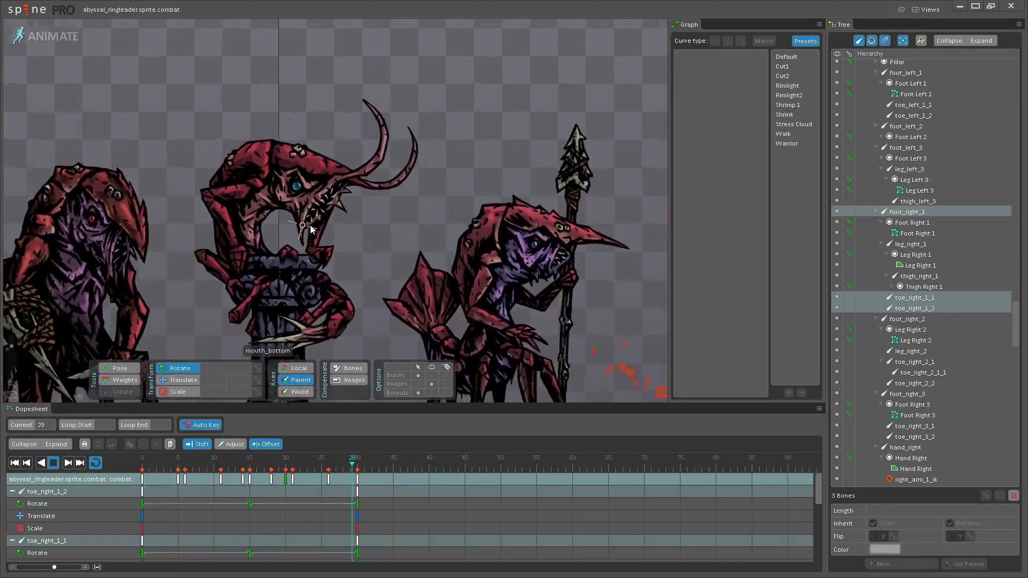
# - At frame 10, translate mouth_right to 79.9, -2.73 and mouth_left to 114.82, -9.07
pyautogui.scroll(3, 328, 220)
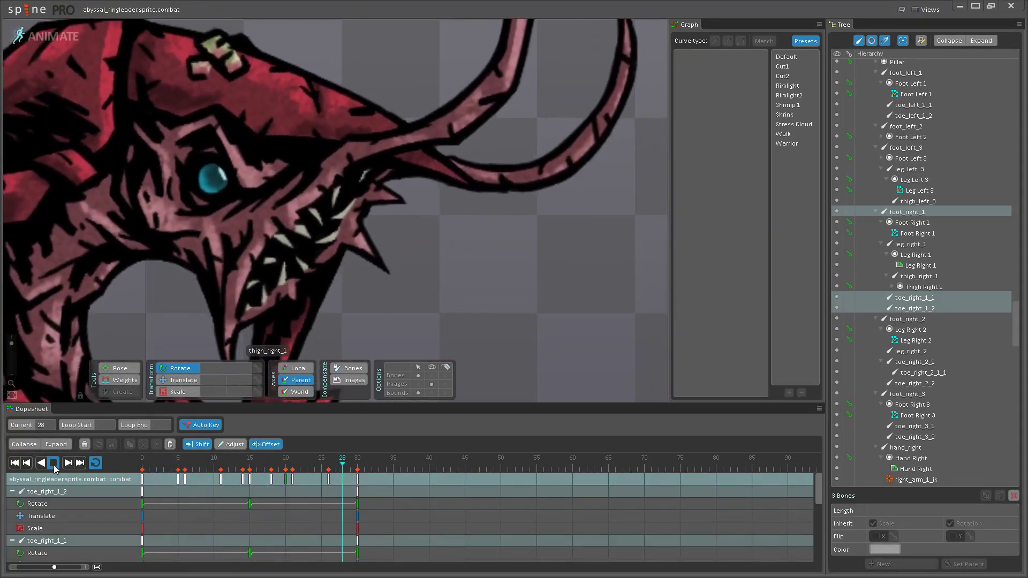
pyautogui.click(280, 223)
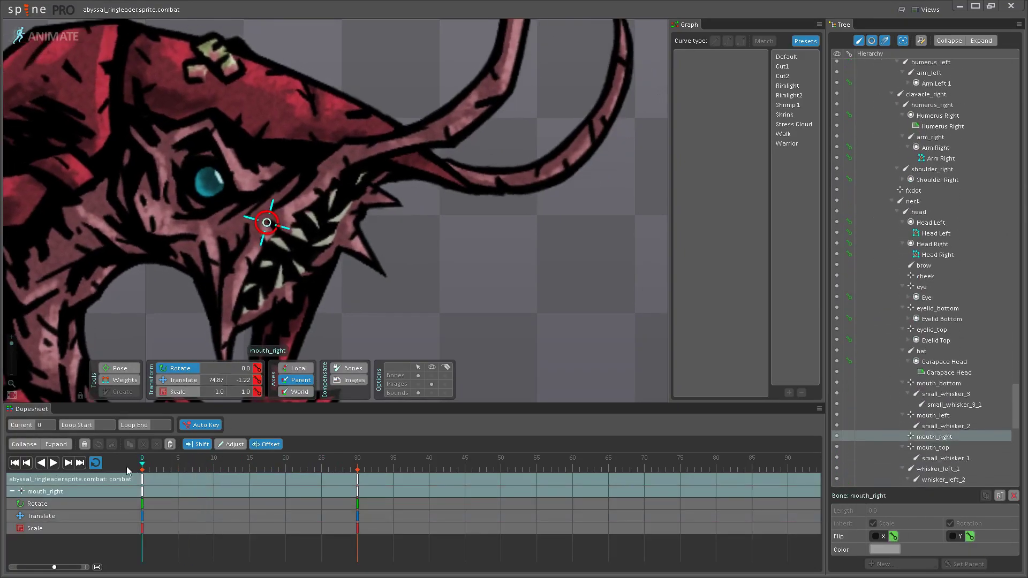
pyautogui.click(208, 460)
pyautogui.moveTo(206, 458)
pyautogui.mouseDown()
pyautogui.moveTo(239, 458)
pyautogui.moveTo(179, 462)
pyautogui.moveTo(212, 462)
pyautogui.mouseUp()
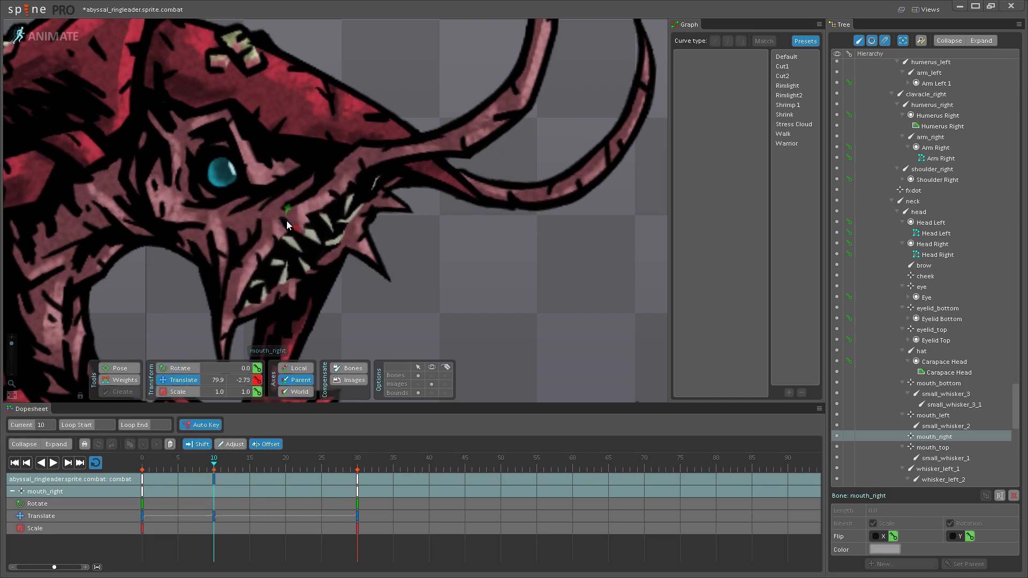
pyautogui.click(335, 256)
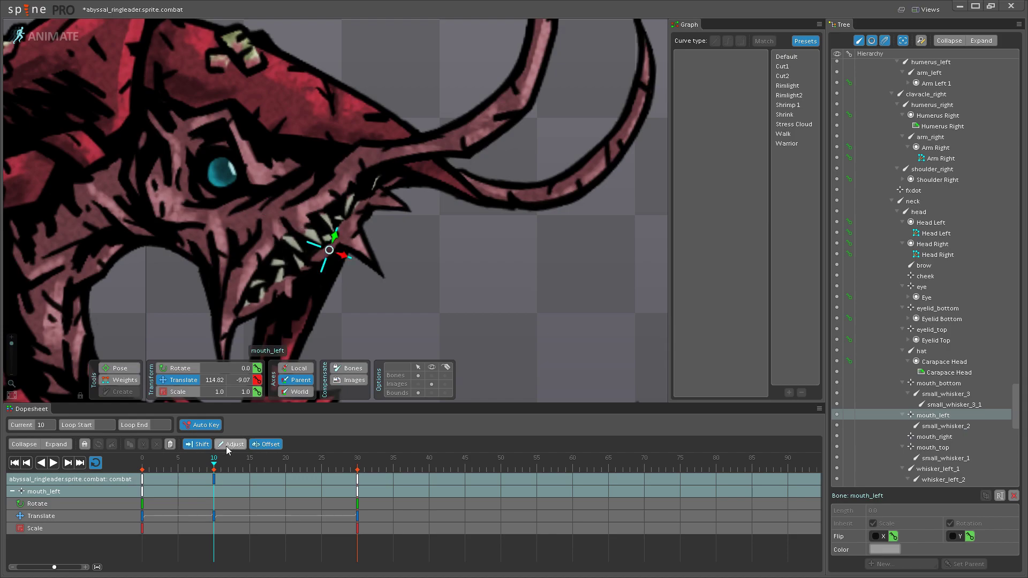
# - Copy mouth_left's frame 0 keys to frames 8 and 12, on either side of its frame 10 key
pyautogui.click(142, 479)
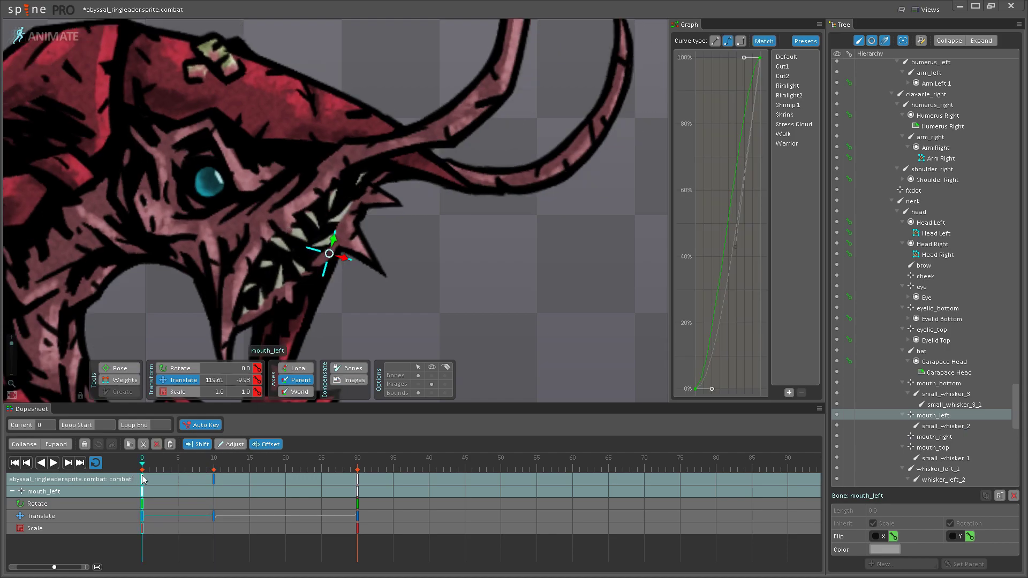
pyautogui.click(200, 477)
pyautogui.hotkey('ctrl', 'v')
pyautogui.click(227, 476)
pyautogui.hotkey('ctrl', 'v')
pyautogui.moveTo(213, 472); pyautogui.dragTo(142, 470)
# - Copy mouth_right's frame 0 keys to frames 8 and 12, on either side of its frame 10 key
pyautogui.click(271, 220)
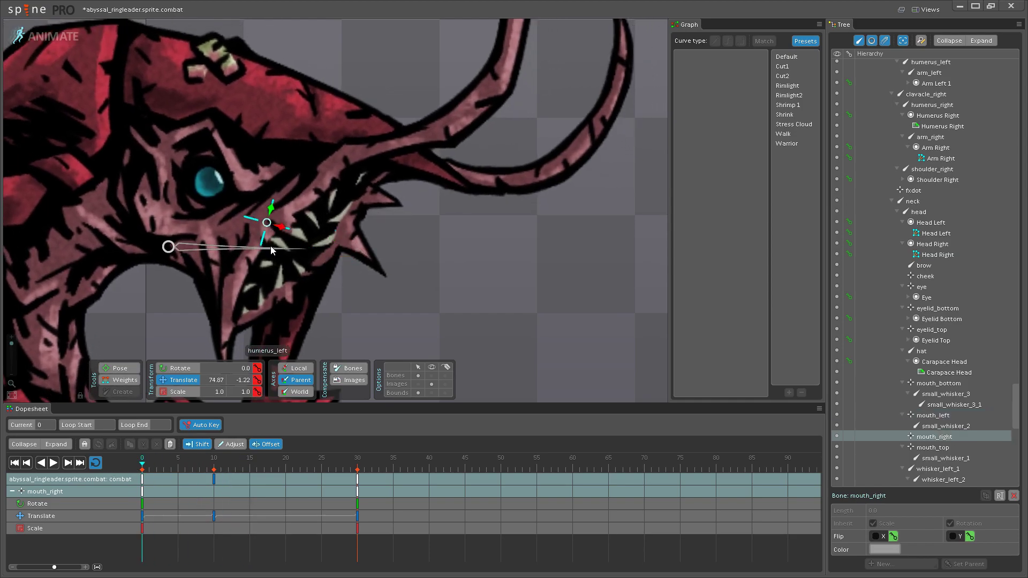
pyautogui.moveTo(177, 470); pyautogui.dragTo(199, 461)
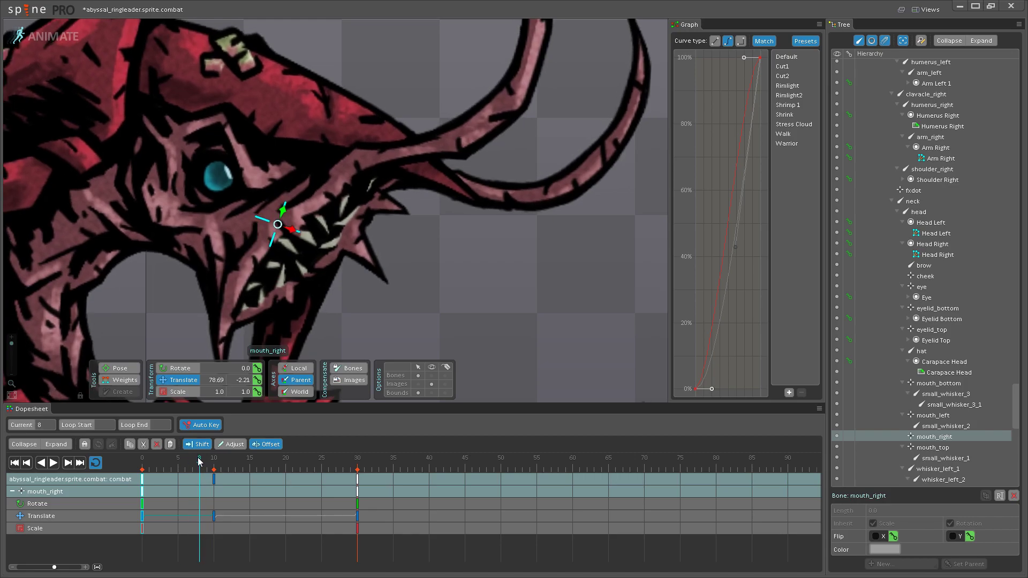
pyautogui.hotkey('ctrl', 'v')
pyautogui.click(234, 465)
pyautogui.click(230, 464)
pyautogui.hotkey('ctrl', 'v')
pyautogui.moveTo(229, 462); pyautogui.dragTo(128, 463)
# - Preview the twitch, then duplicate the frame 8–12 keys of mouth_left and mouth_right to frames 15–19 and 25–29
pyautogui.click(53, 464)
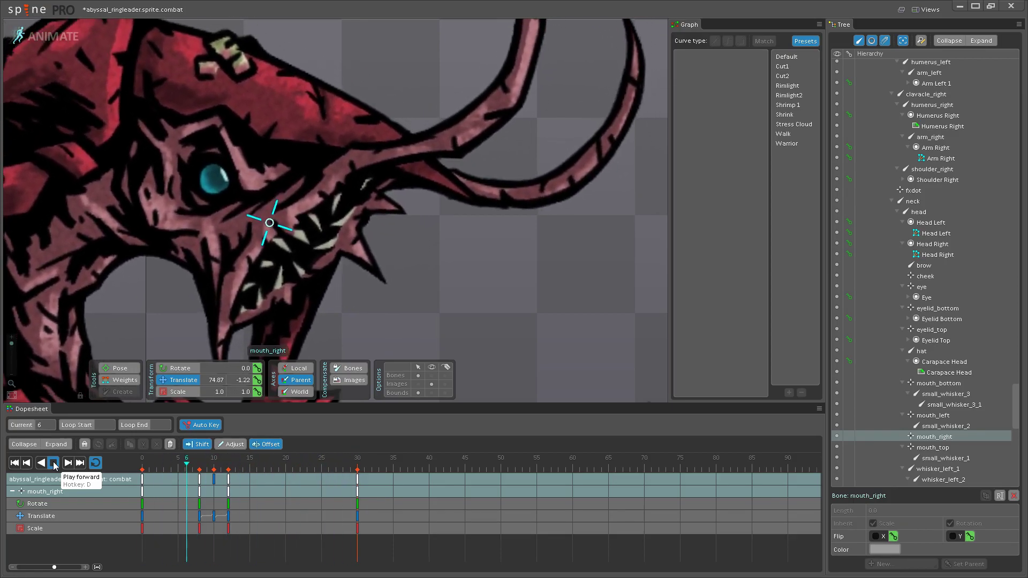
pyautogui.click(53, 464)
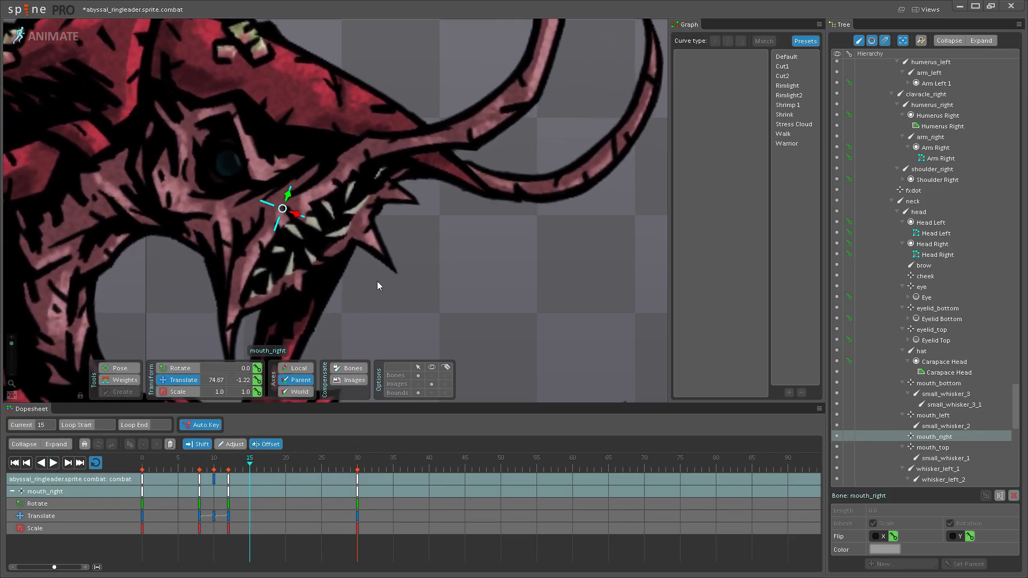
pyautogui.click(335, 248)
pyautogui.keyDown('ctrl'); pyautogui.click(283, 209); pyautogui.keyUp('ctrl')
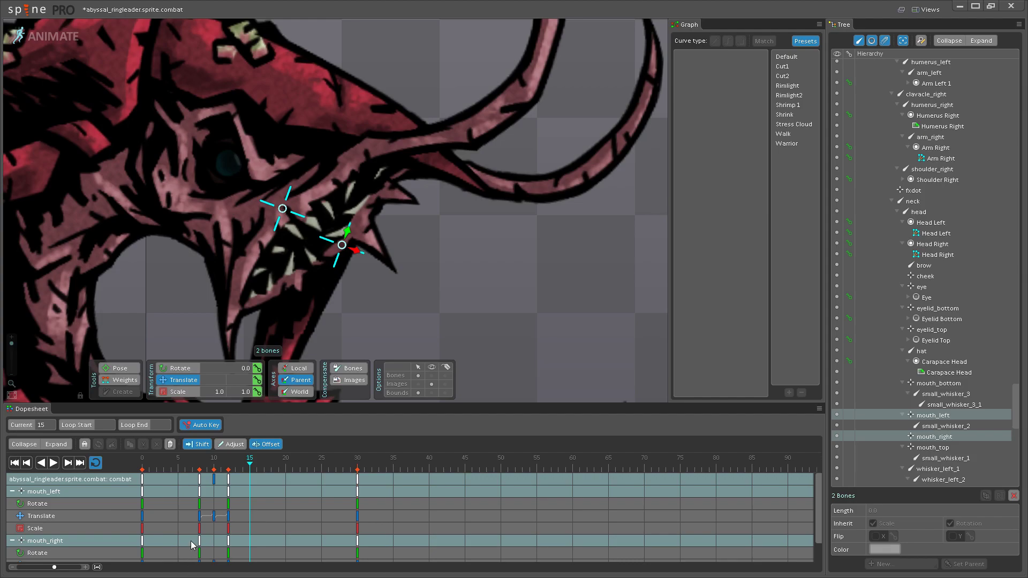
pyautogui.click(244, 466)
pyautogui.moveTo(244, 464); pyautogui.dragTo(314, 463)
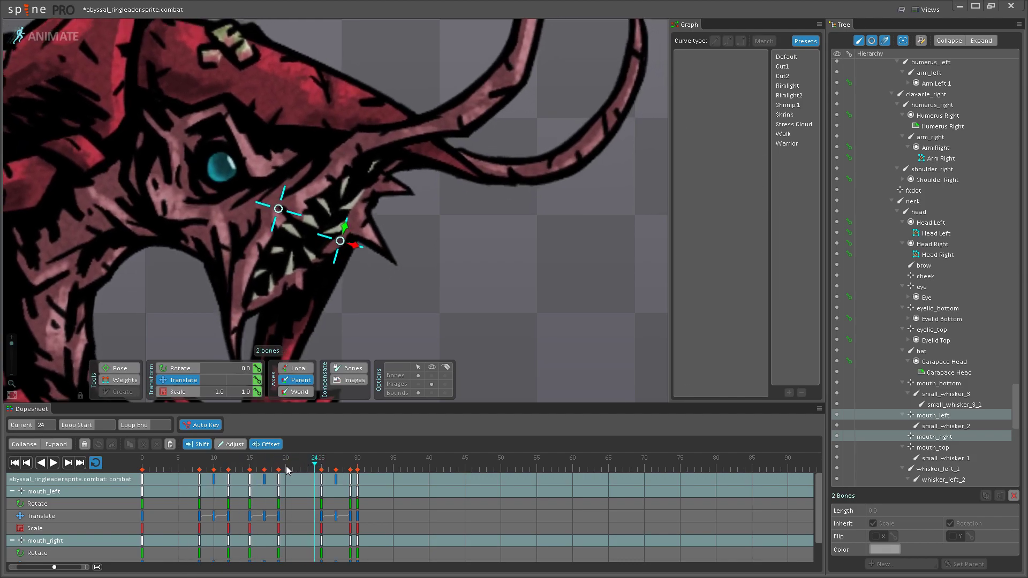
# - Play the combat loop to check the repeated mouth twitches up close and among the other creatures, and save the project
pyautogui.click(56, 465)
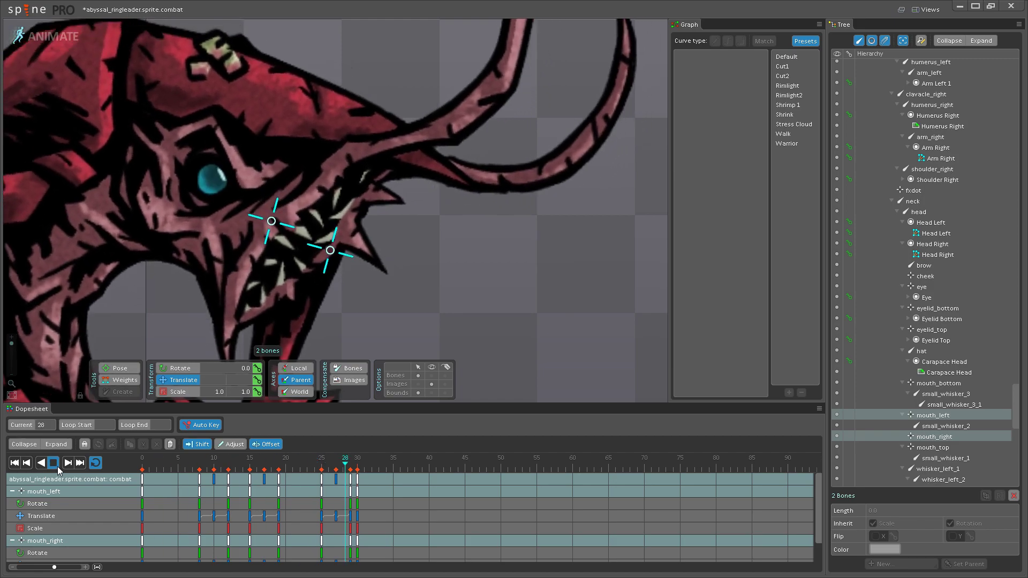
pyautogui.scroll(-7, 427, 255)
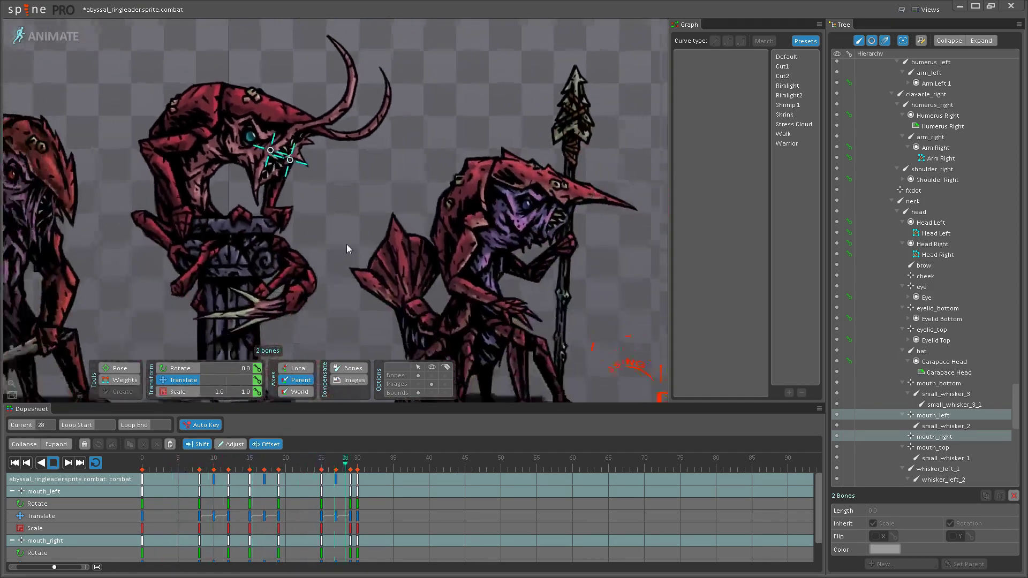
pyautogui.scroll(-3, 353, 271)
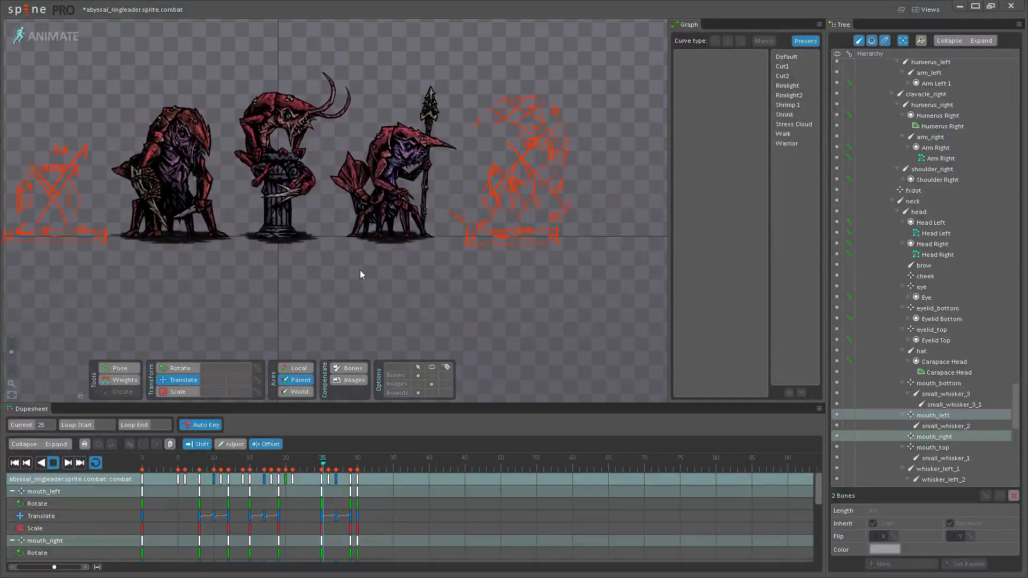
pyautogui.moveTo(318, 229); pyautogui.dragTo(358, 275)
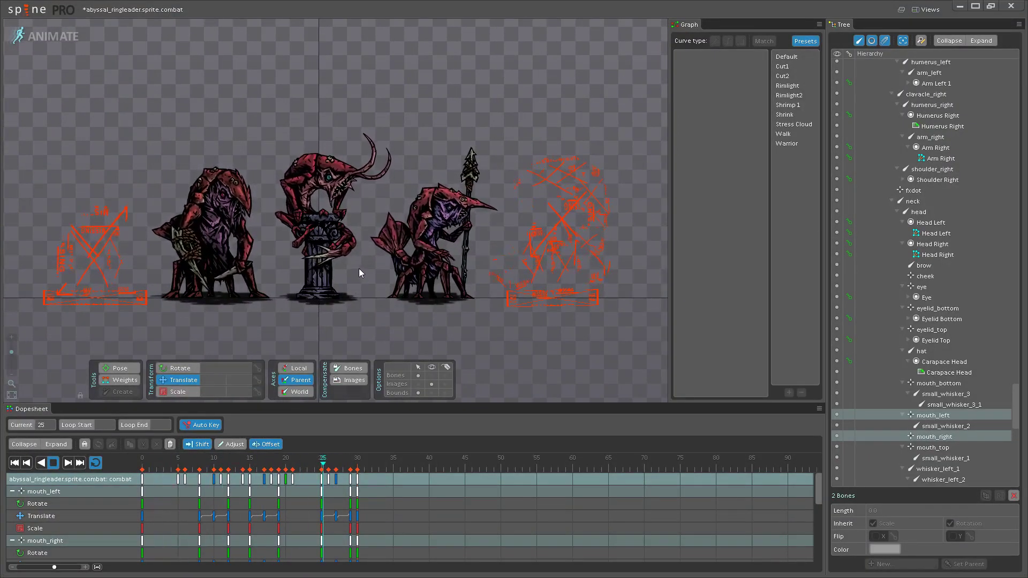
pyautogui.scroll(4, 350, 173)
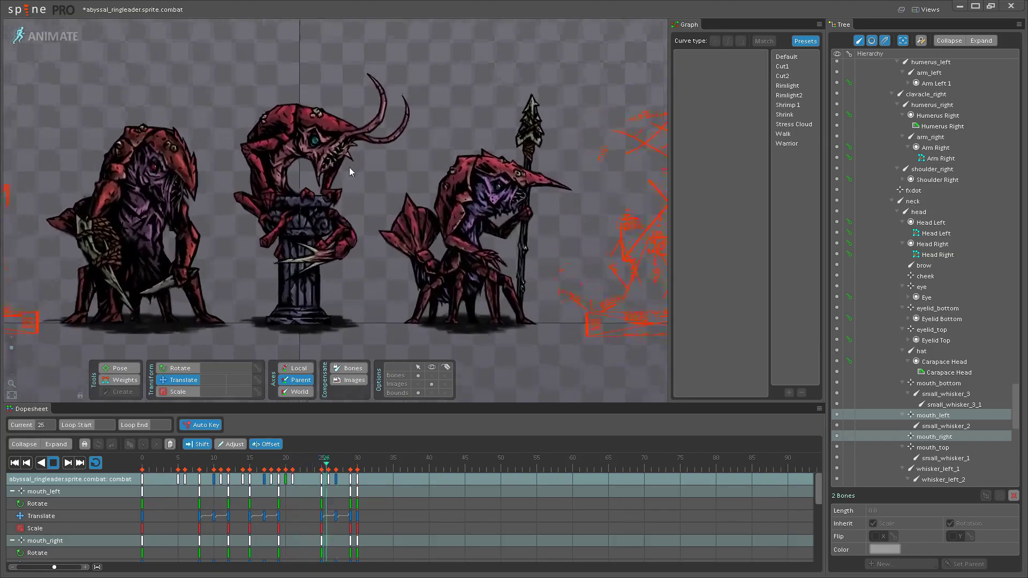
pyautogui.scroll(5, 365, 236)
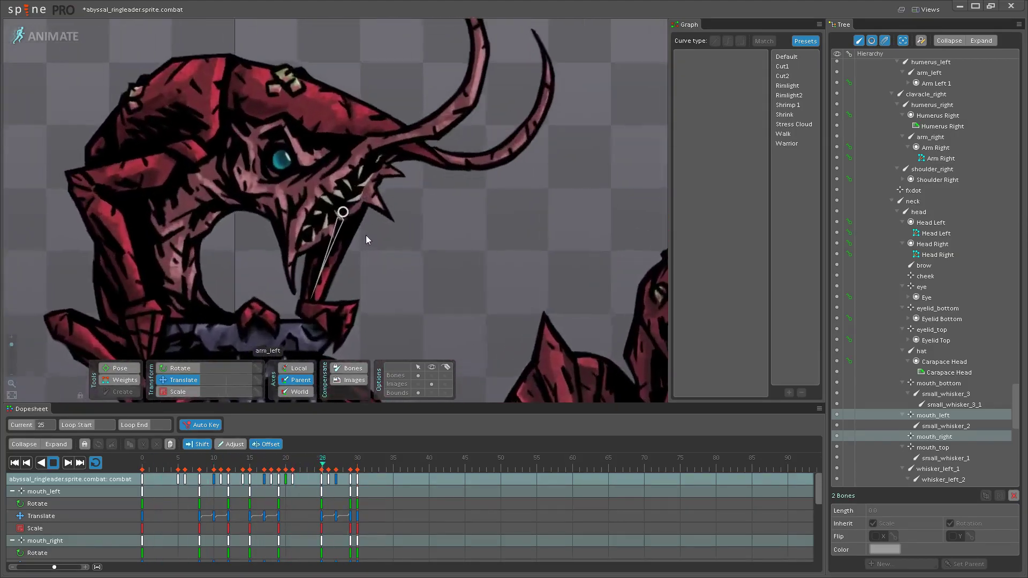
pyautogui.scroll(-5, 428, 300)
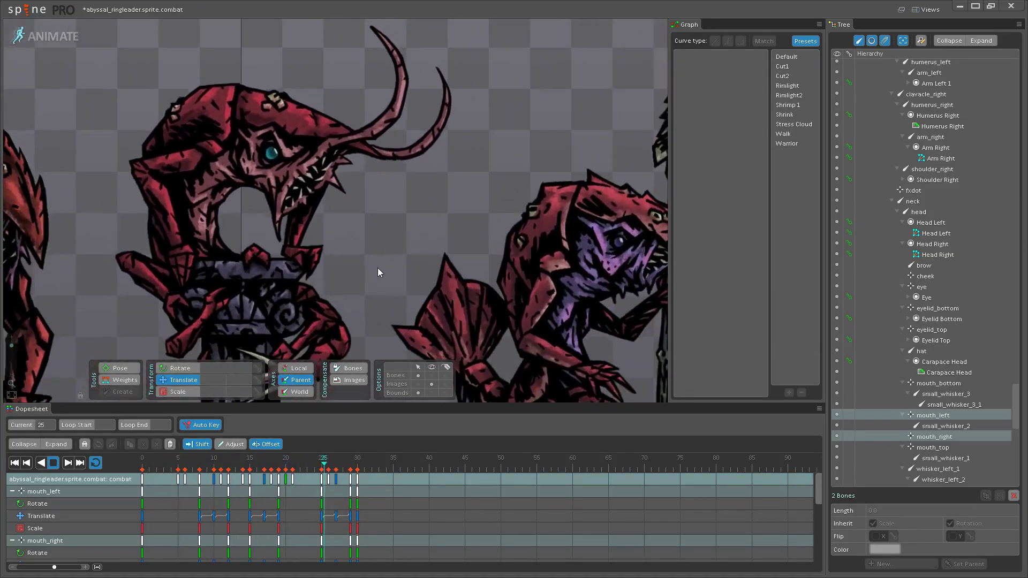
pyautogui.scroll(5, 377, 268)
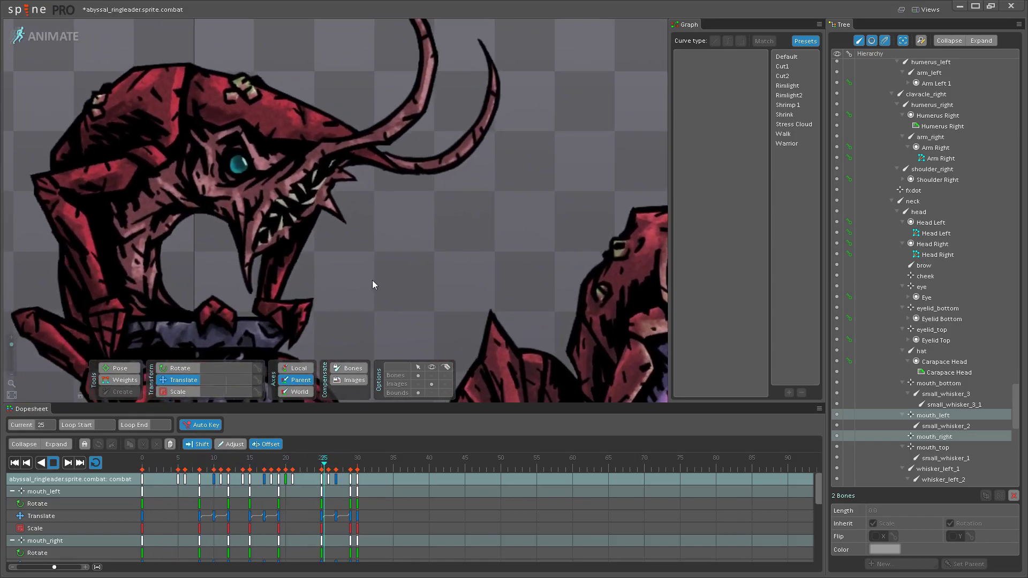
pyautogui.hotkey('ctrl', 's')
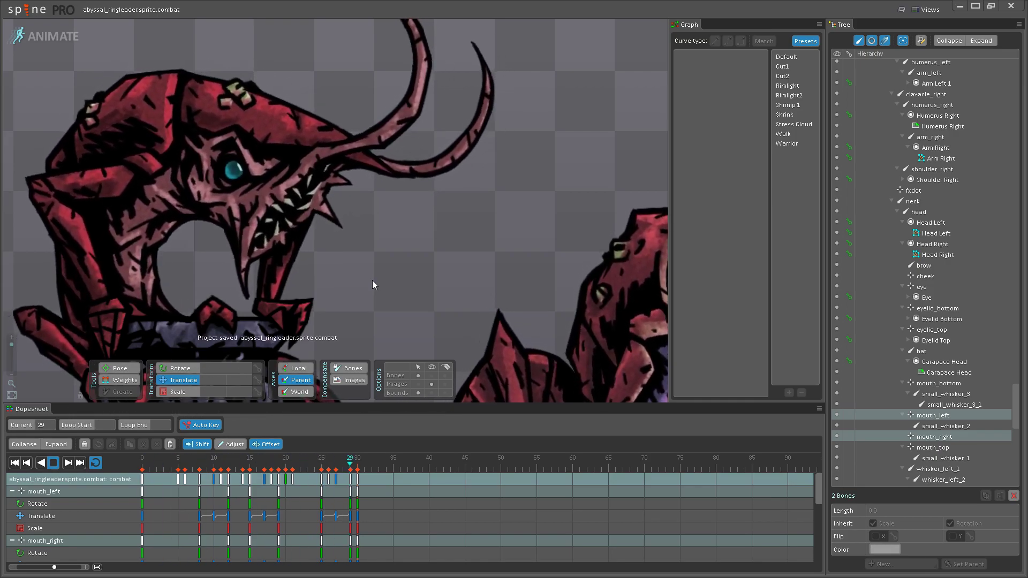
# - Compare the ringleader's playing loop with its neighbours, examine the mouth closely, and stop playback
pyautogui.scroll(-5, 322, 268)
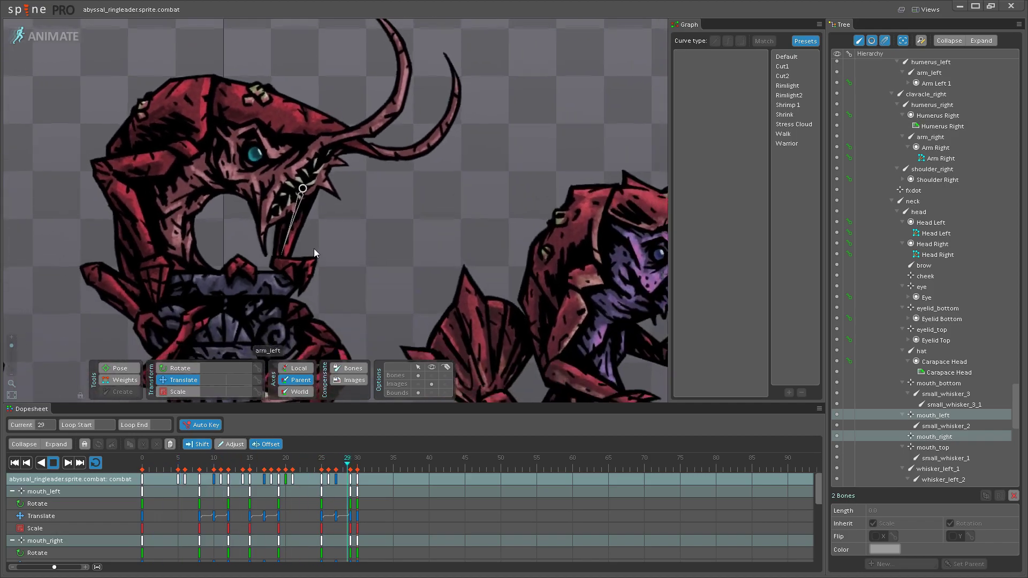
pyautogui.scroll(-3, 398, 202)
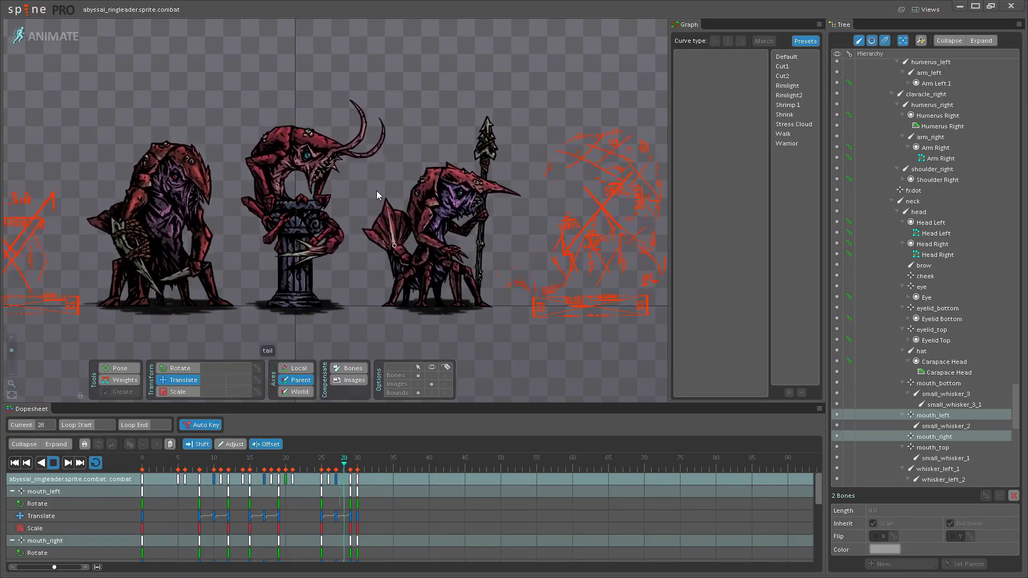
pyautogui.scroll(6, 407, 118)
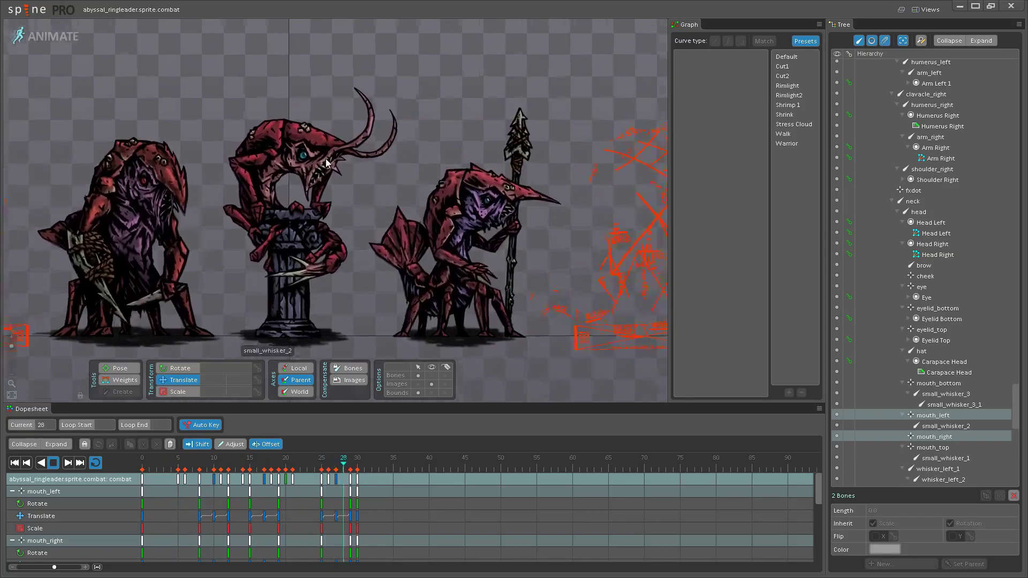
pyautogui.moveTo(470, 223); pyautogui.dragTo(437, 267)
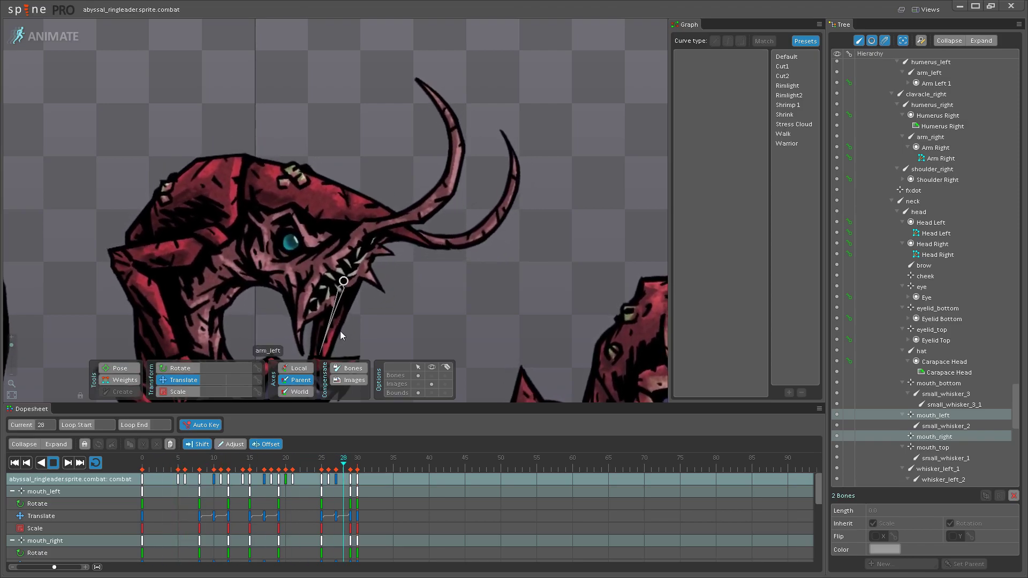
pyautogui.scroll(3, 338, 330)
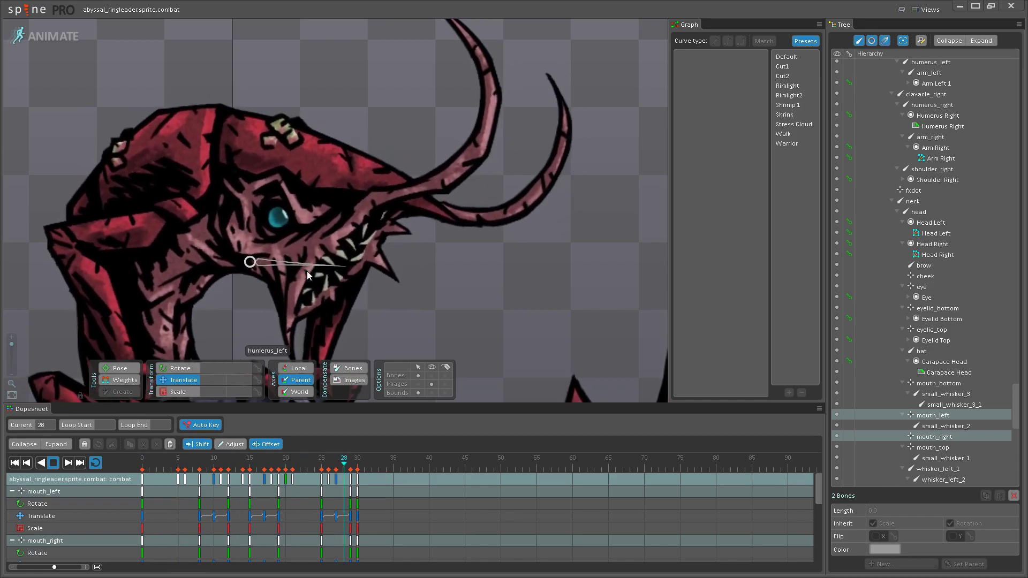
pyautogui.scroll(3, 410, 277)
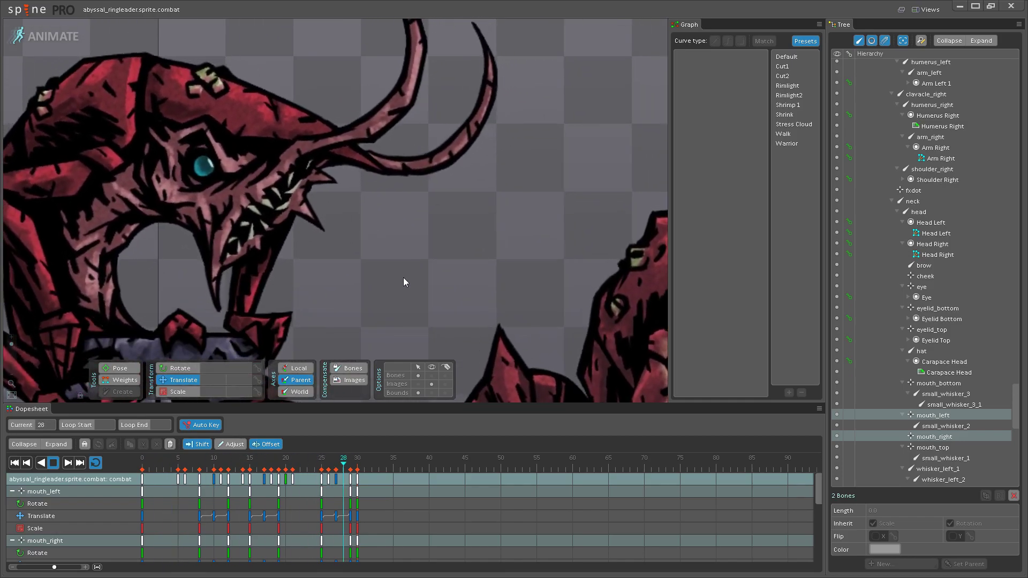
pyautogui.click(67, 464)
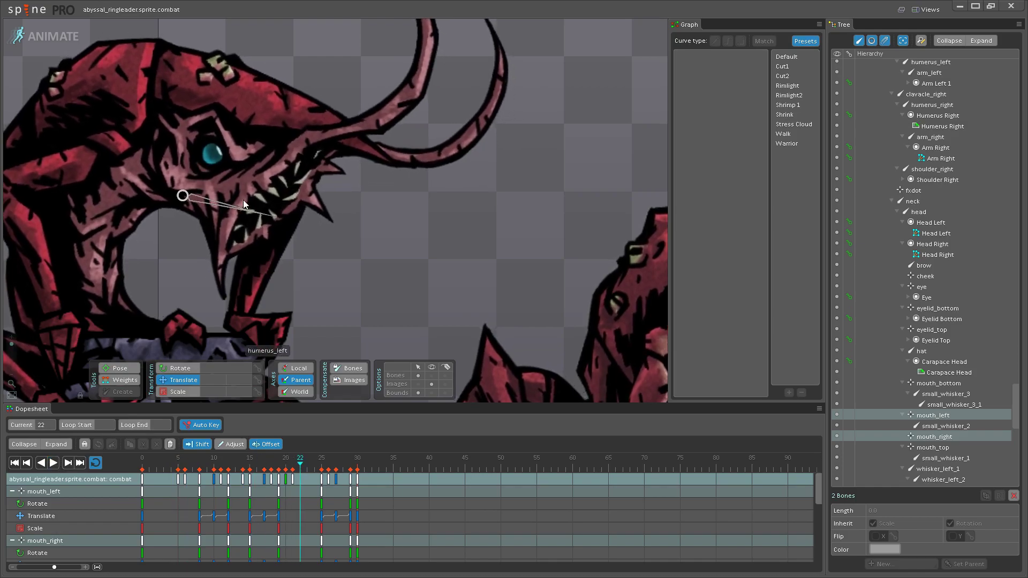
# - With mouth_left and mouth_right selected, undo the unwanted key shift and turn off the Offset and Shift options
pyautogui.click(256, 187)
pyautogui.keyDown('ctrl'); pyautogui.click(289, 210); pyautogui.keyUp('ctrl')
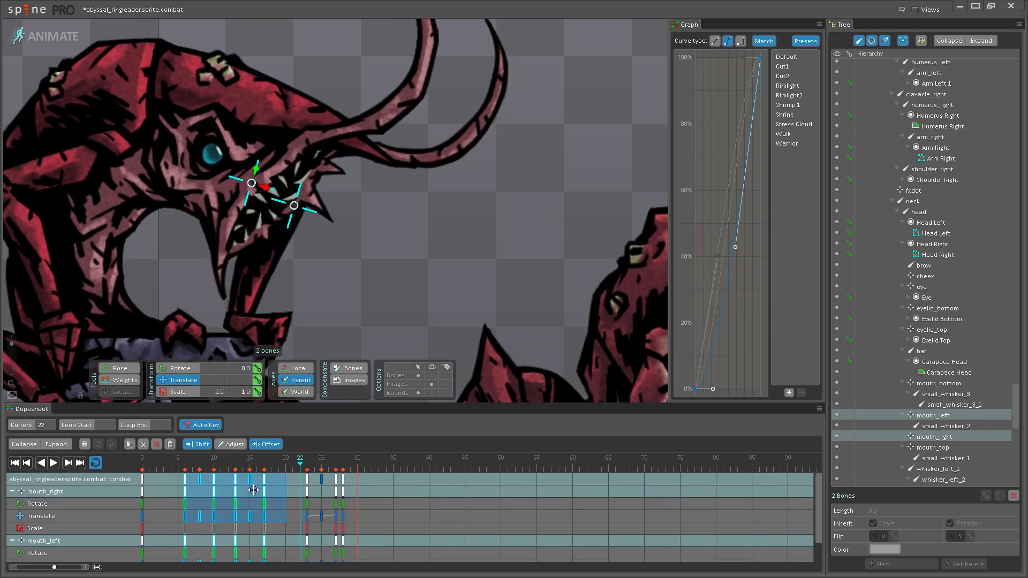
pyautogui.hotkey('ctrl', 'z')
pyautogui.click(264, 445)
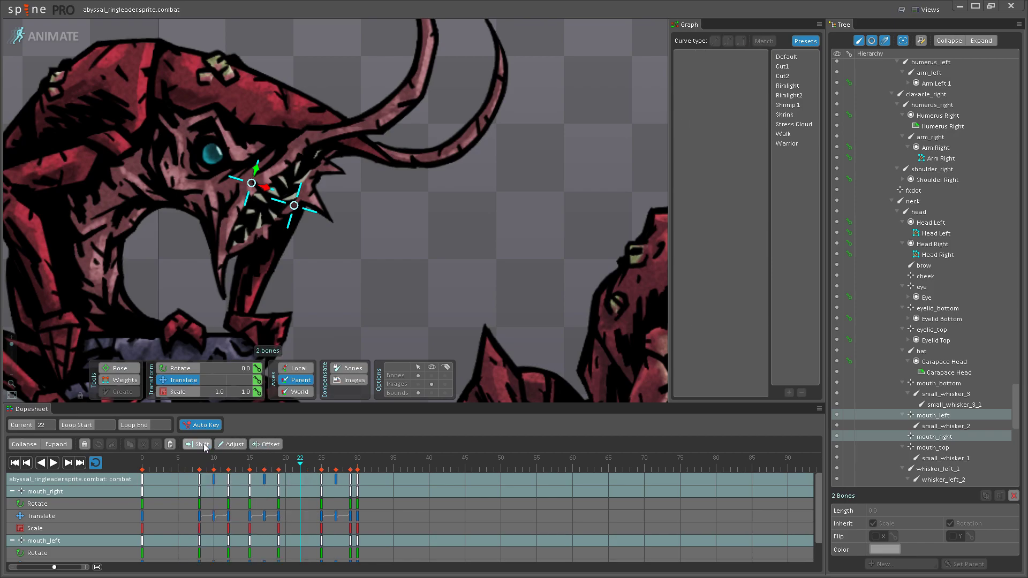
pyautogui.click(199, 445)
# - Try the mouth bones' frame 8–19 keys one frame earlier and two frames later during playback, and return them to frame 8
pyautogui.moveTo(185, 492); pyautogui.dragTo(273, 479)
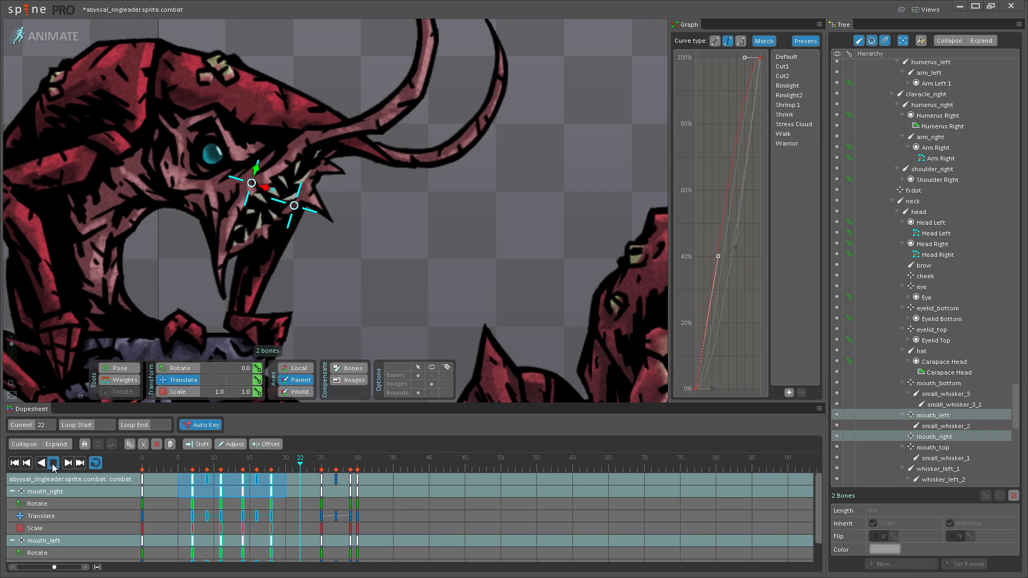
pyautogui.click(53, 464)
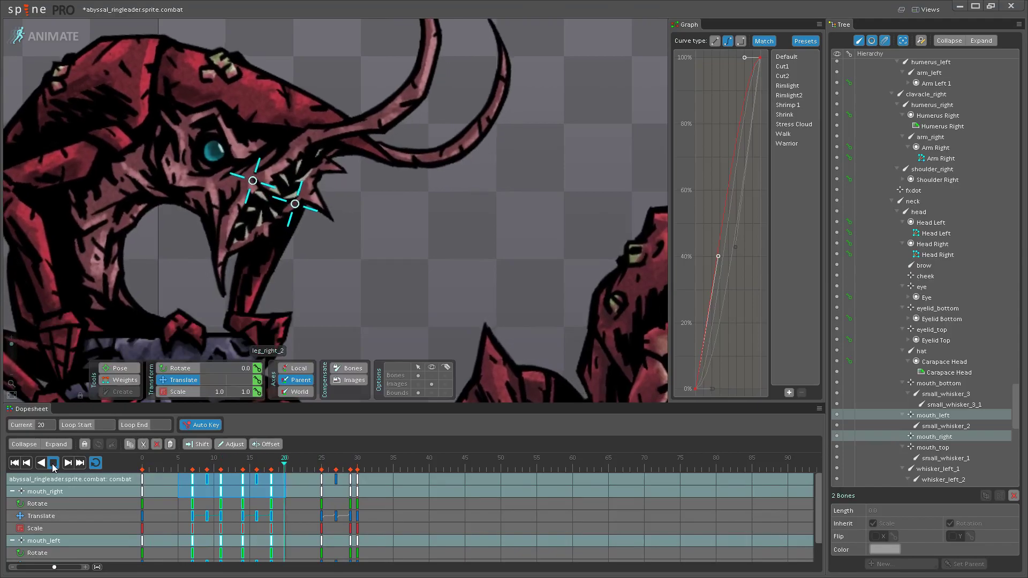
pyautogui.moveTo(218, 481); pyautogui.dragTo(239, 481)
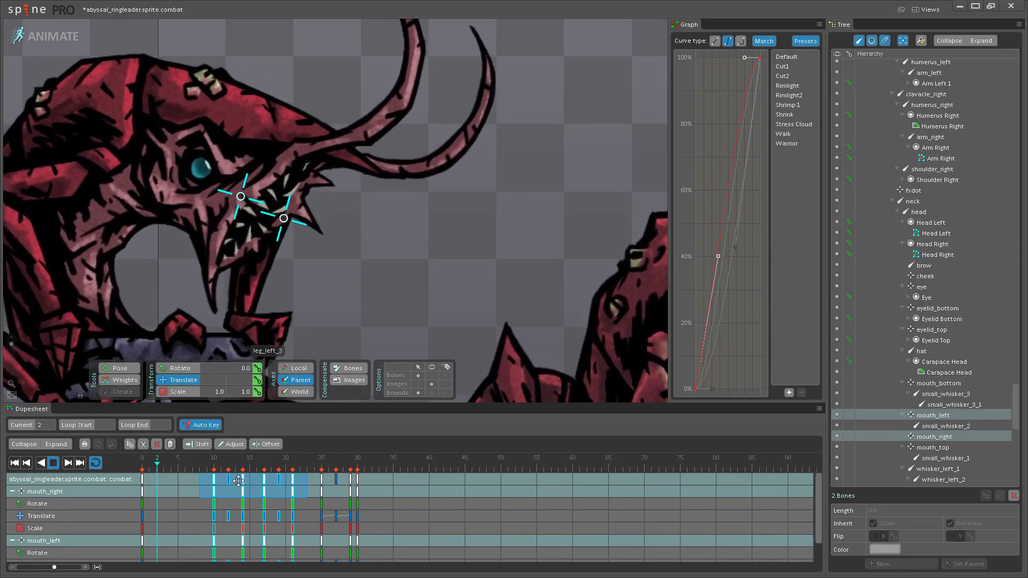
pyautogui.moveTo(236, 481); pyautogui.dragTo(221, 481)
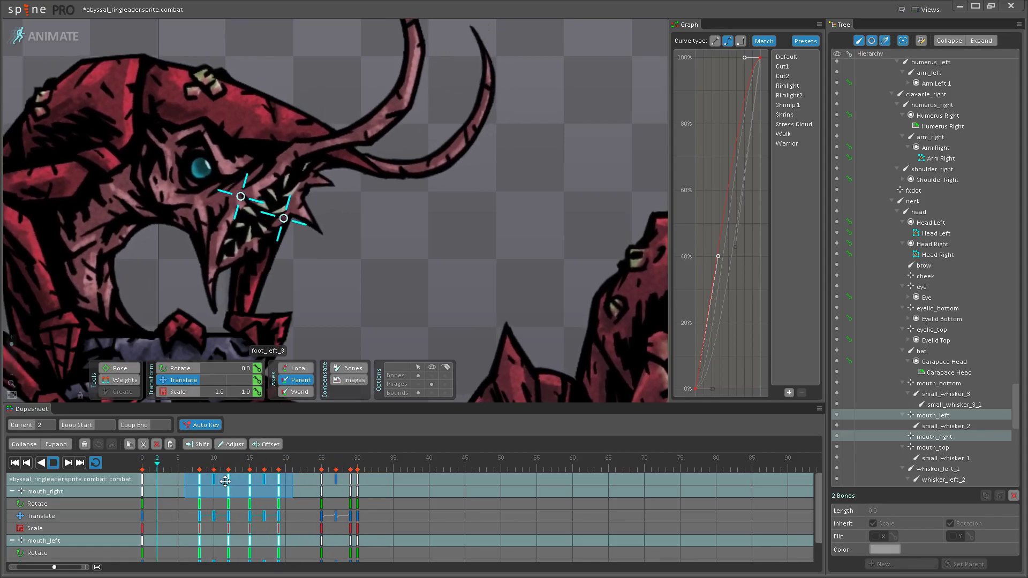
# - Deselect the mouth keys and review the whole creature line-up with the combat loop running
pyautogui.click(442, 210)
pyautogui.scroll(-8, 384, 275)
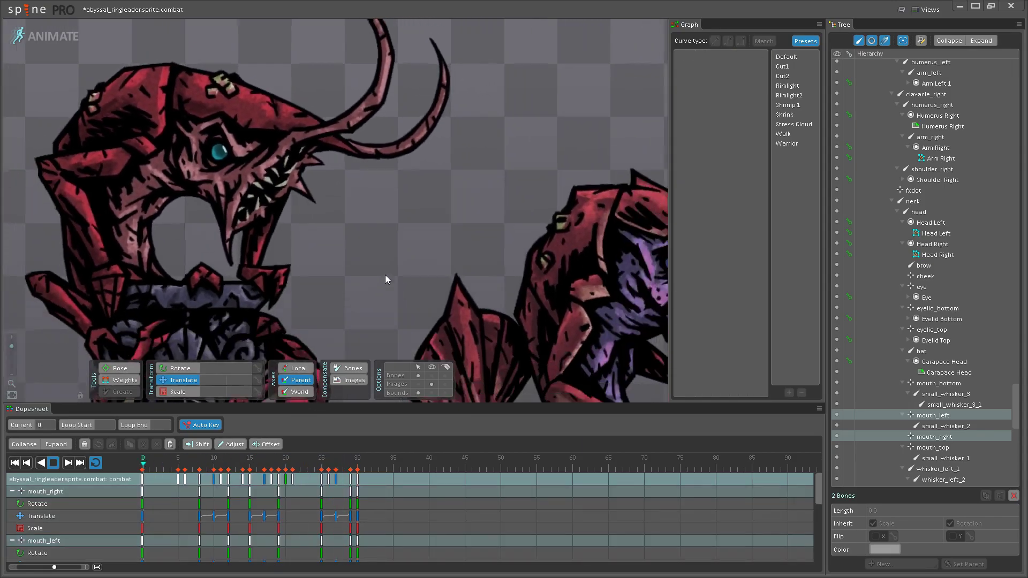
pyautogui.scroll(-2, 371, 271)
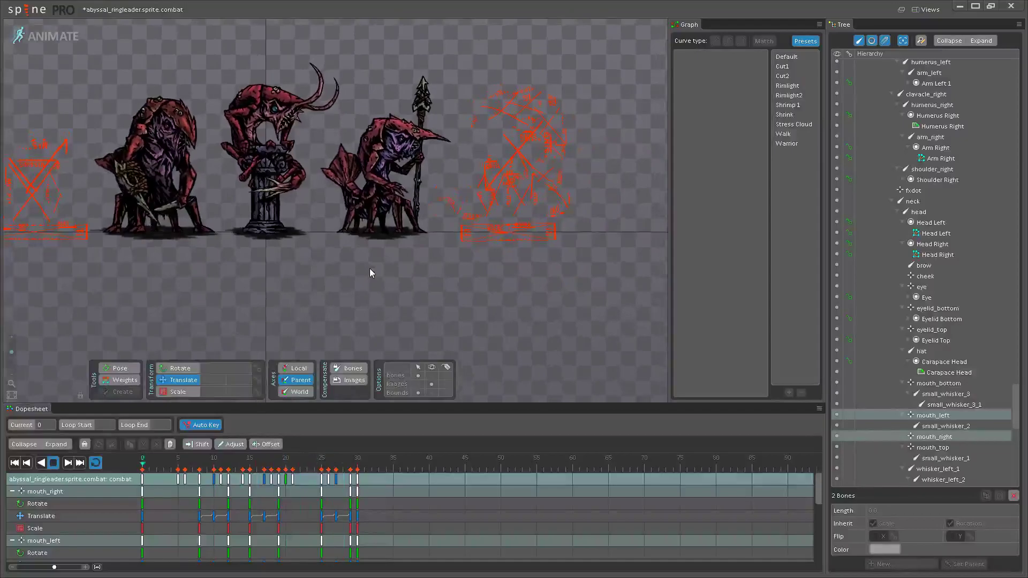
# - Save the project and examine the ringleader's head up close in the running combat loop, ending with playback stopped
pyautogui.moveTo(336, 240); pyautogui.dragTo(347, 272)
pyautogui.hotkey('ctrl', 's')
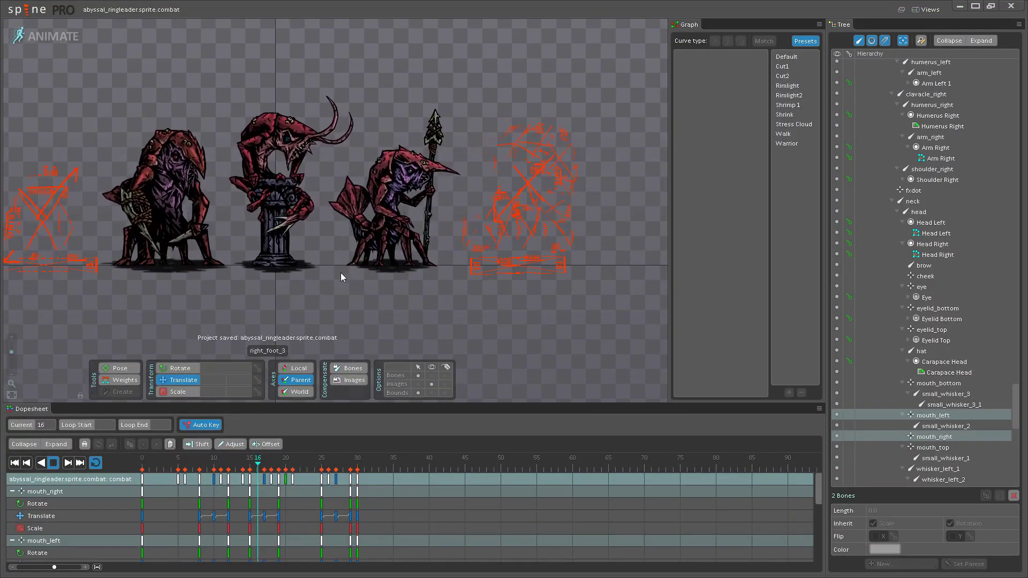
pyautogui.scroll(4, 355, 265)
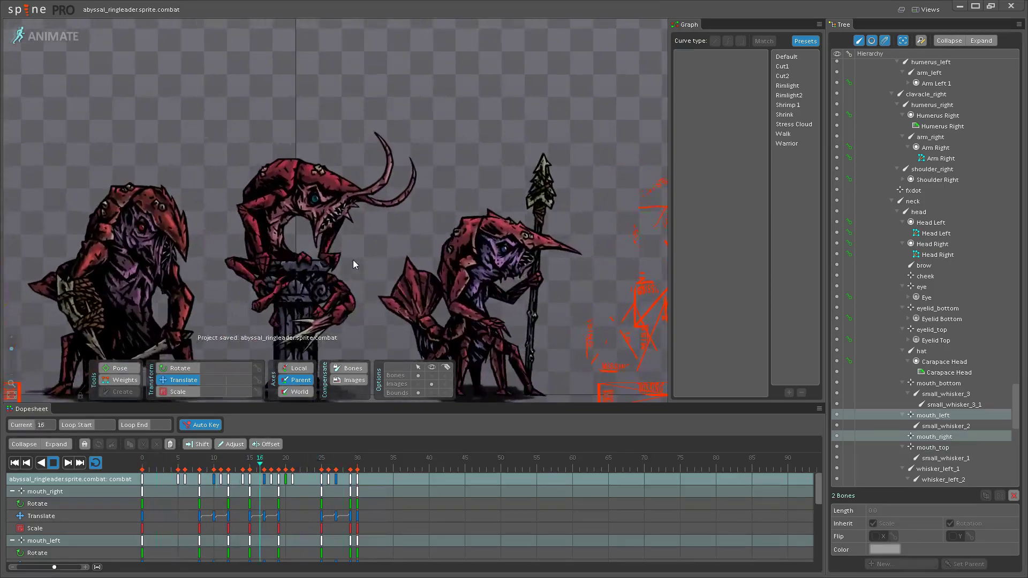
pyautogui.scroll(5, 352, 259)
pyautogui.moveTo(339, 215); pyautogui.dragTo(355, 299)
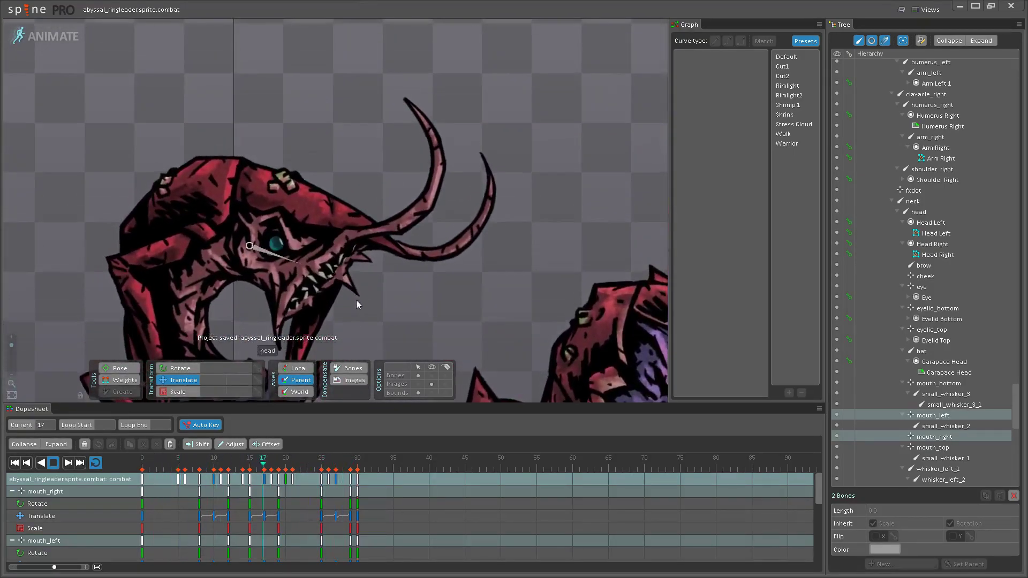
pyautogui.scroll(2, 287, 295)
pyautogui.click(60, 463)
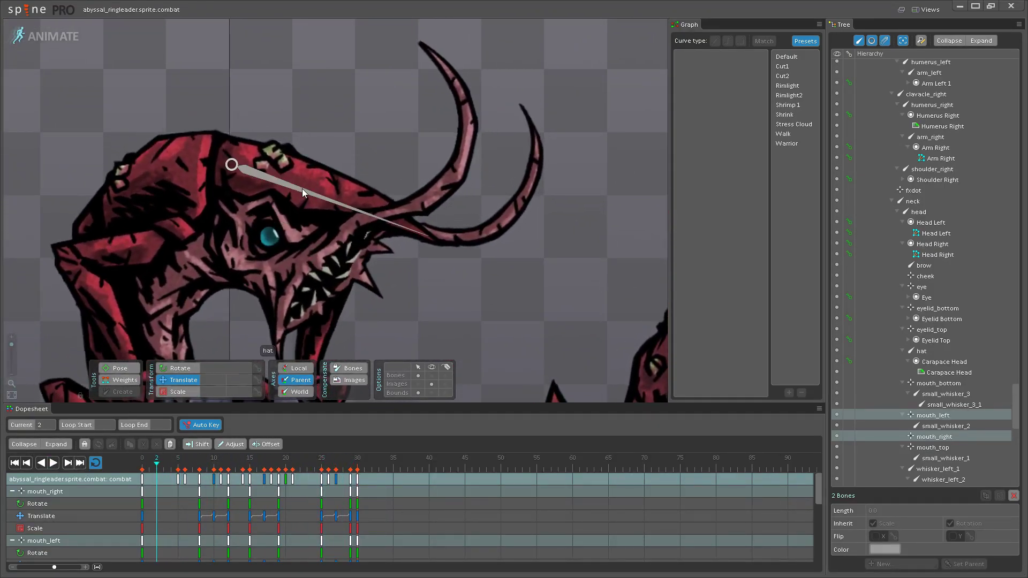
# - Key the hat bone's rotation at 355.05 on frame 15, ease its frame 0 and 15 keys using the Shrimp 1 preset, and preview it
pyautogui.click(302, 190)
pyautogui.click(250, 459)
pyautogui.moveTo(368, 200); pyautogui.dragTo(371, 207)
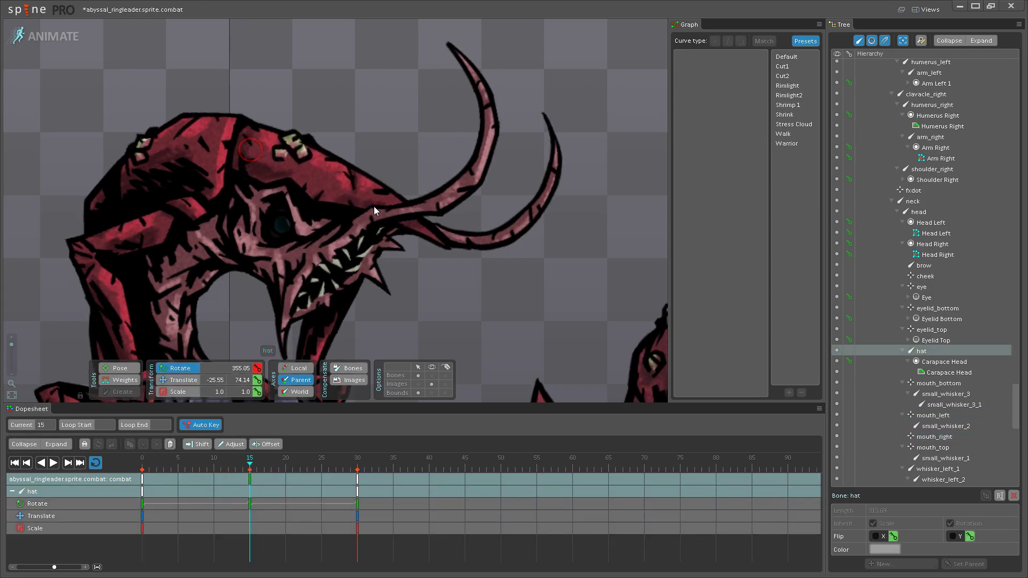
pyautogui.click(143, 478)
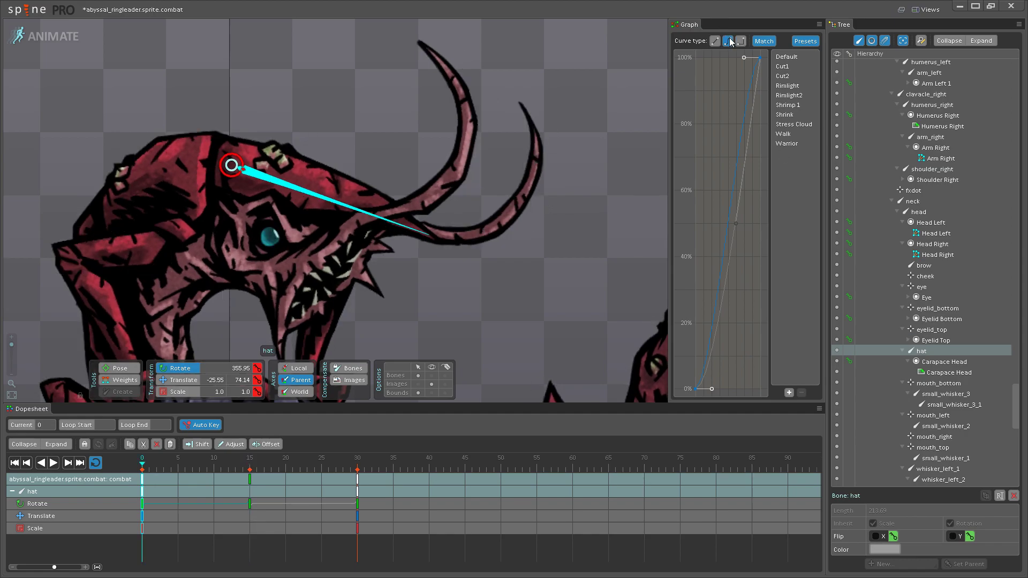
pyautogui.click(250, 478)
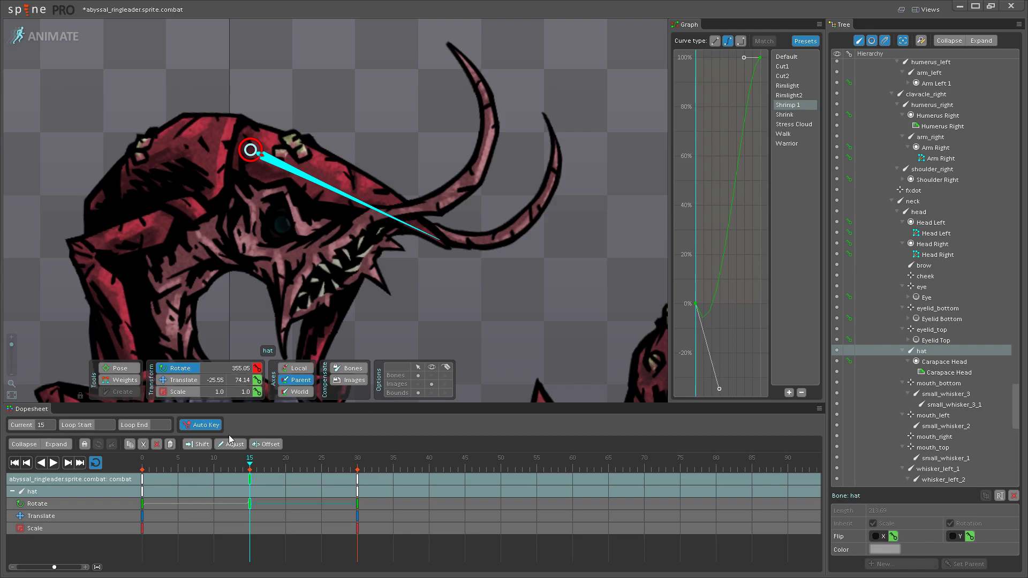
pyautogui.click(53, 462)
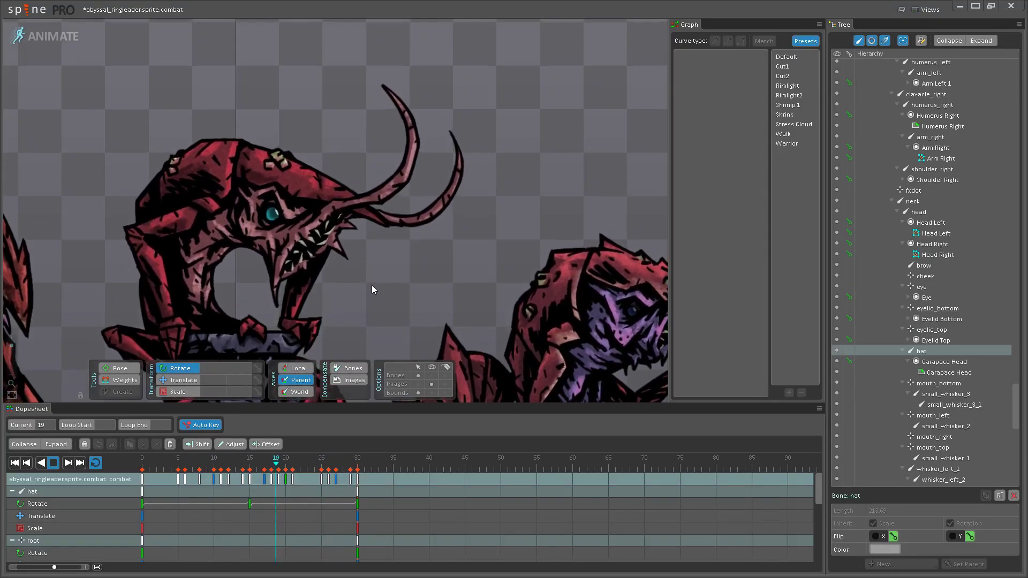
pyautogui.click(52, 463)
# - At frame 15, select all 14 whisker_left and whisker_right bones and rotate them slightly forward and down
pyautogui.moveTo(180, 462); pyautogui.dragTo(253, 471)
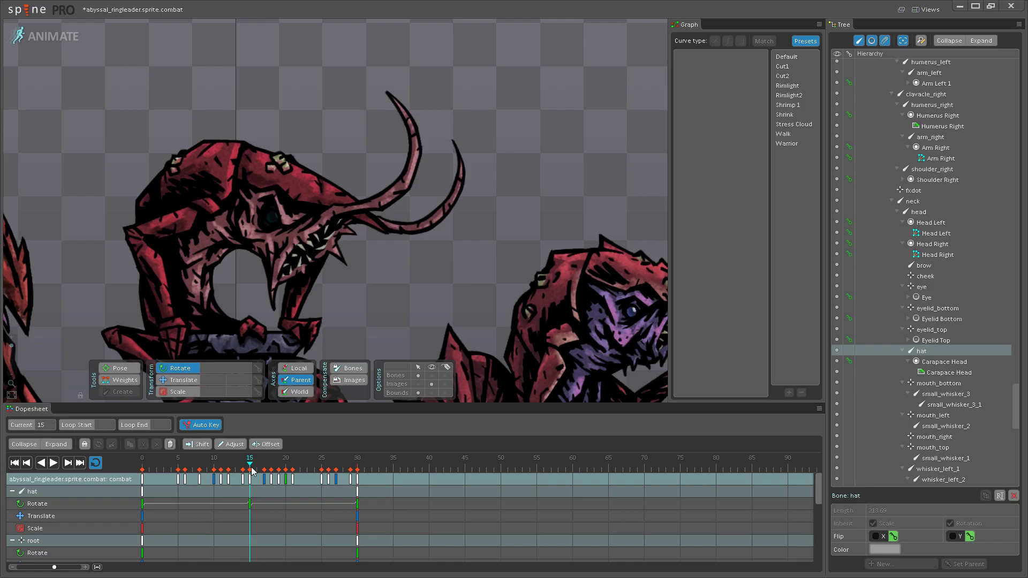
pyautogui.moveTo(391, 278); pyautogui.dragTo(448, 326)
pyautogui.scroll(3, 386, 316)
pyautogui.click(349, 278)
pyautogui.keyDown('ctrl'); pyautogui.click(396, 261); pyautogui.keyUp('ctrl')
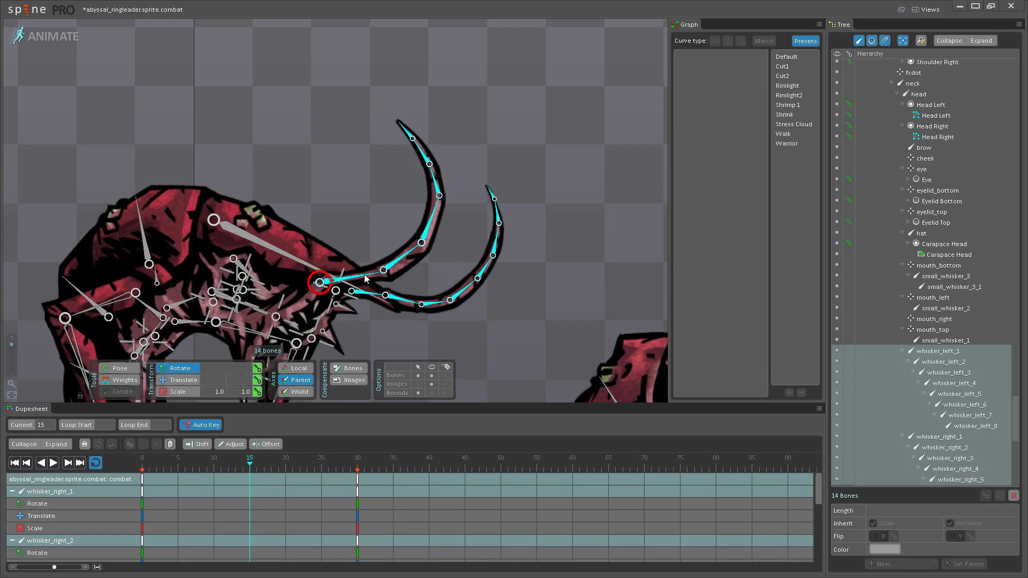
pyautogui.moveTo(365, 278); pyautogui.dragTo(370, 280)
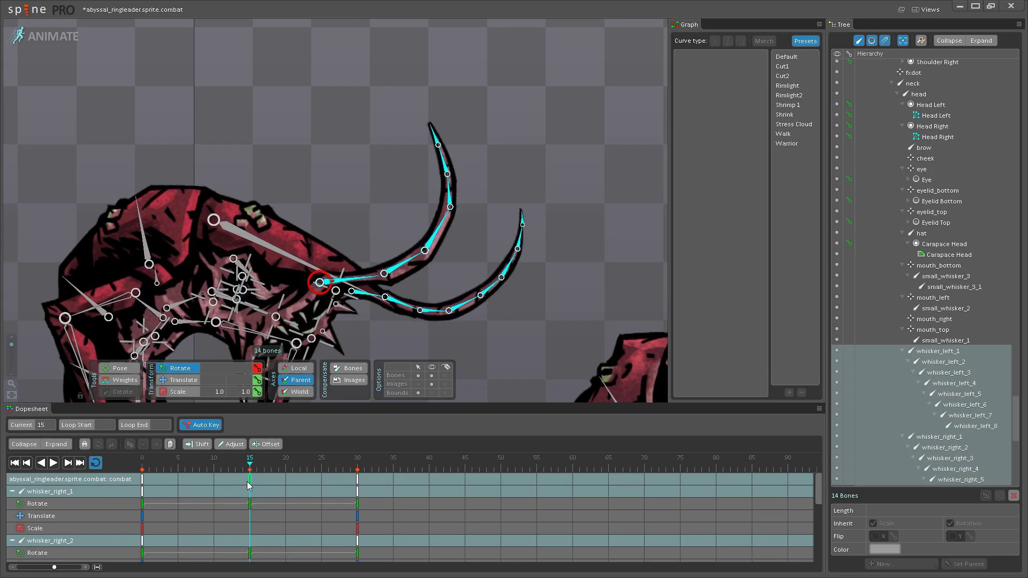
# - Curl the 14 whisker bones backward at frame 0 and copy those keys to frame 30
pyautogui.click(142, 485)
pyautogui.moveTo(382, 257); pyautogui.dragTo(371, 245)
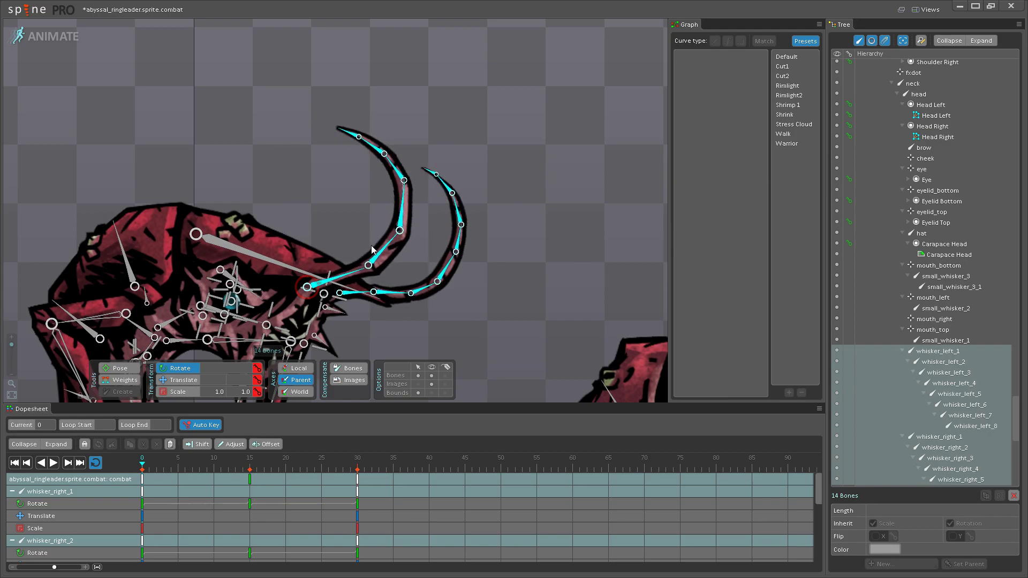
pyautogui.click(143, 483)
pyautogui.click(359, 487)
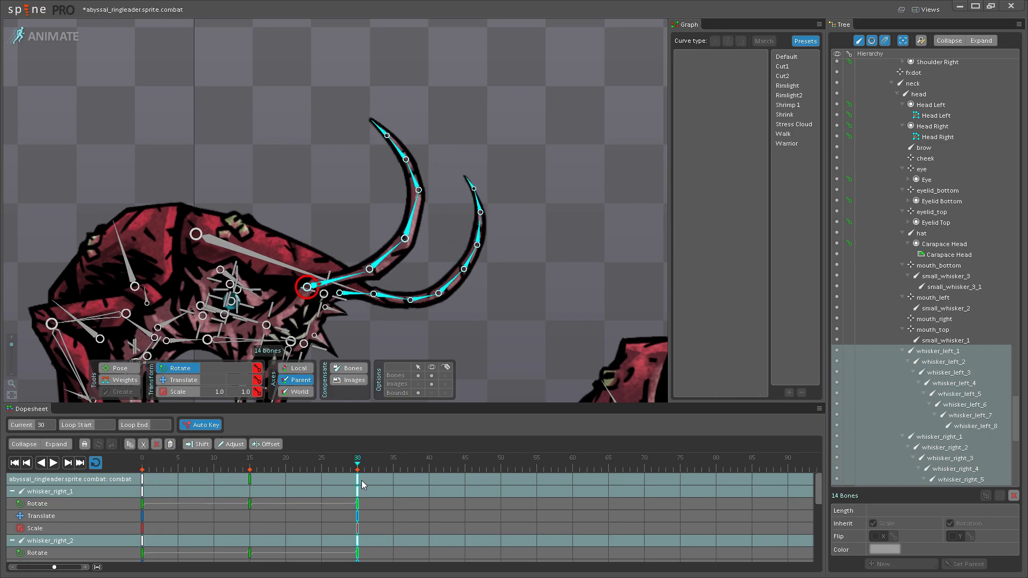
# - Apply the Shrimp 1 curve to the whiskers' frame 15 keys and a Bezier ease to frame 0, and preview the motion
pyautogui.click(256, 480)
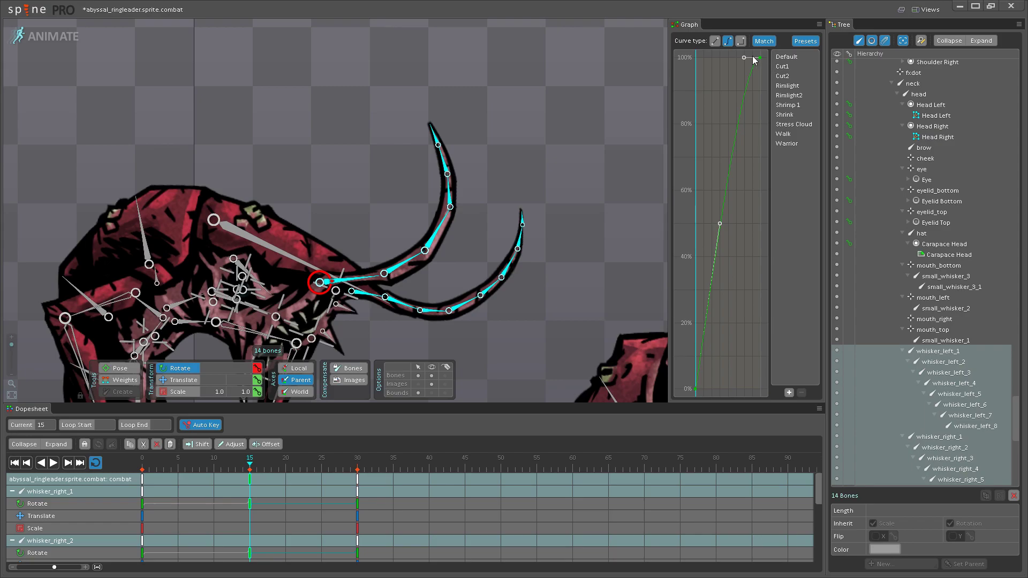
pyautogui.click(142, 471)
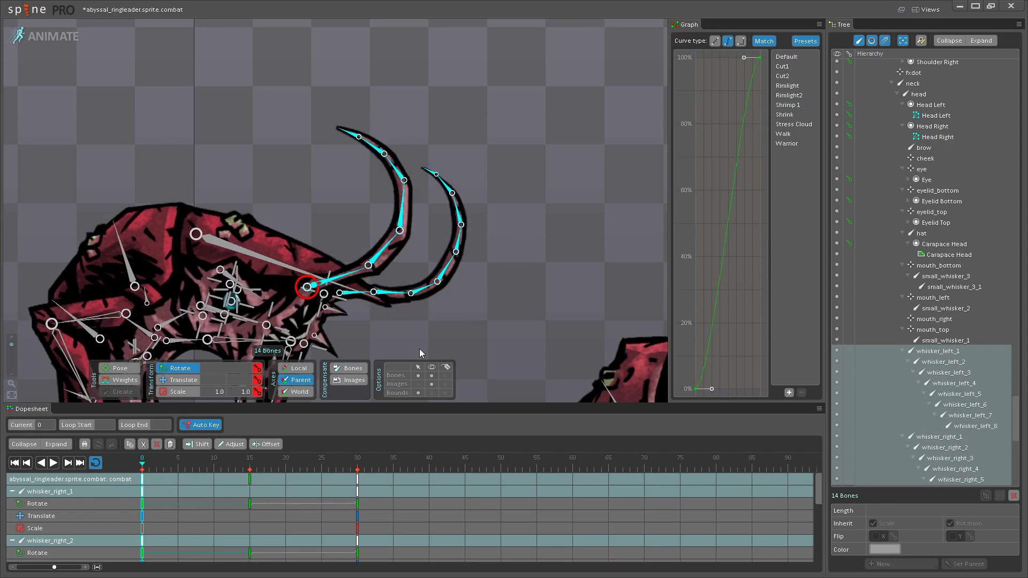
pyautogui.click(57, 465)
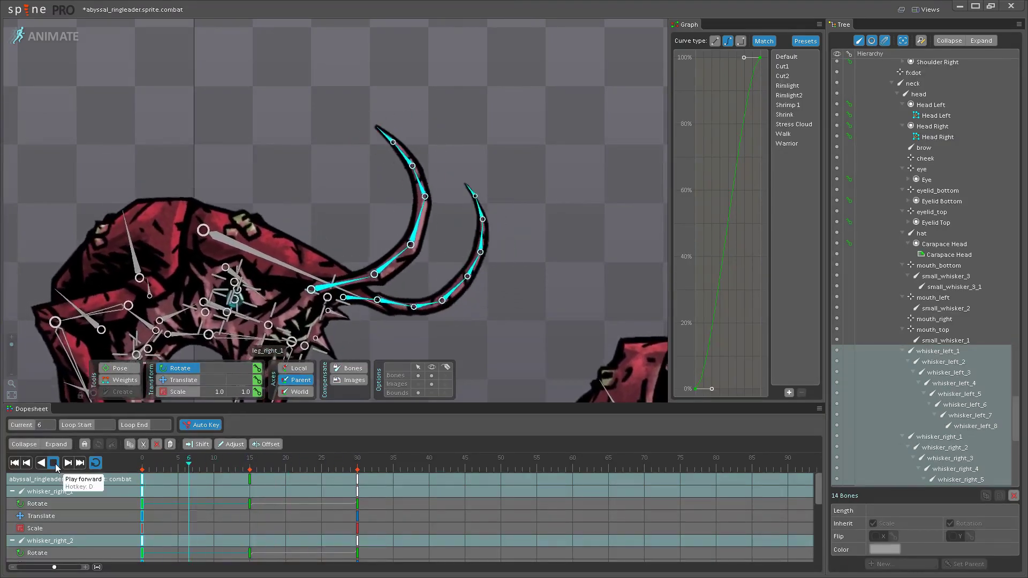
pyautogui.click(54, 463)
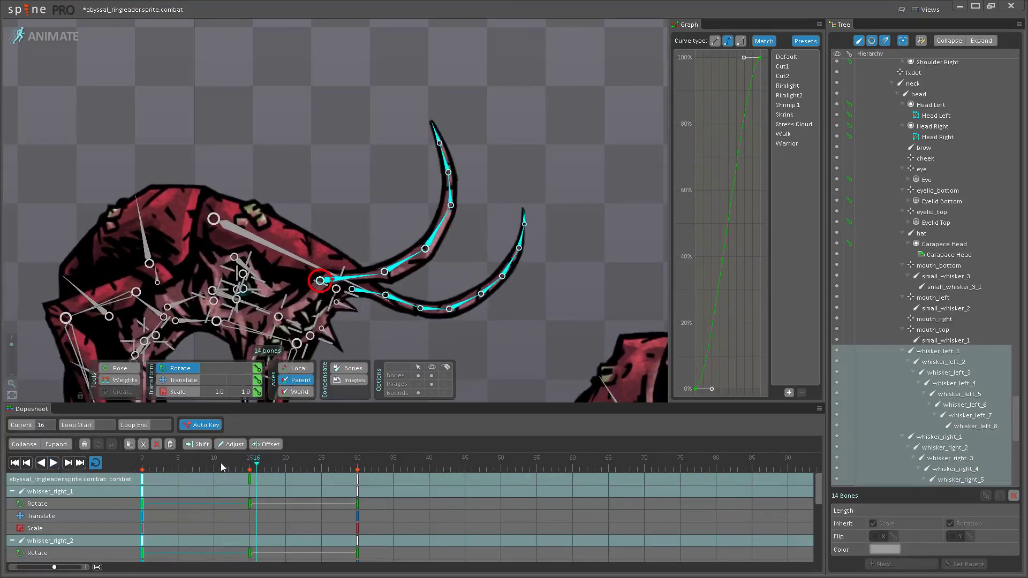
# - Ease the whisker bend at frame 15, curl it further at frame 0, match frame 30 to it, and preview the loop
pyautogui.click(247, 485)
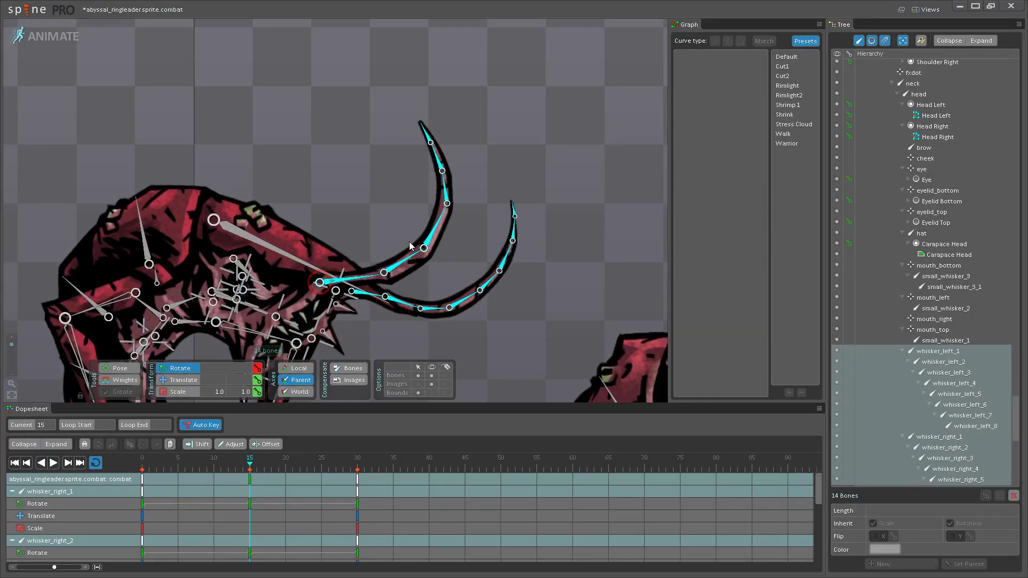
pyautogui.click(213, 467)
pyautogui.moveTo(204, 467); pyautogui.dragTo(86, 461)
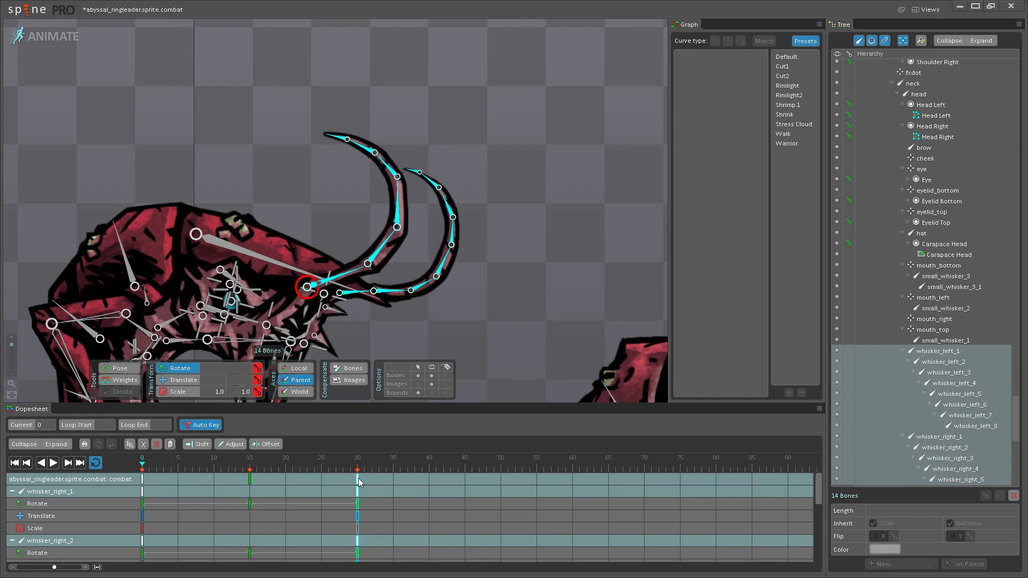
pyautogui.click(53, 467)
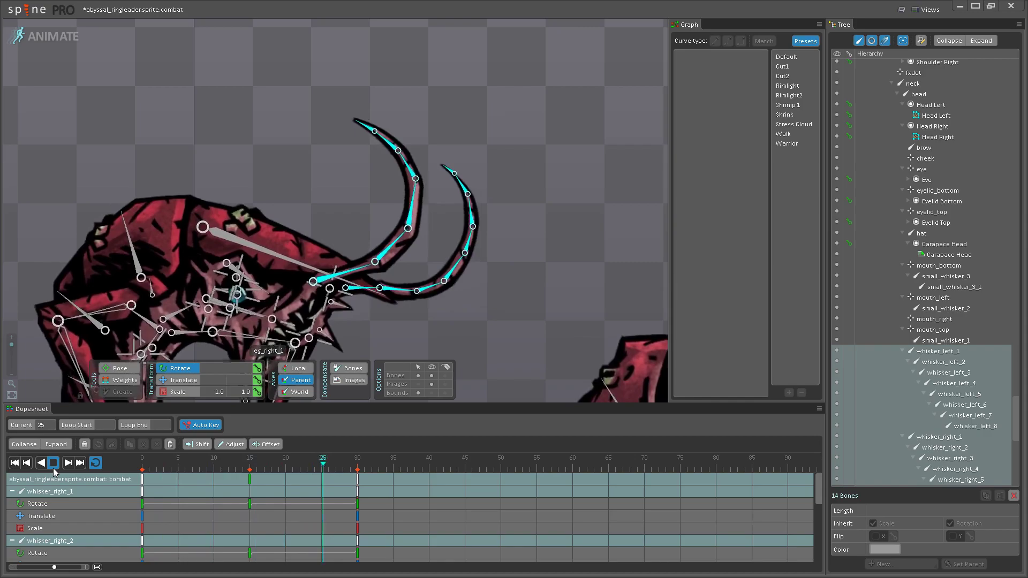
pyautogui.scroll(-4, 293, 276)
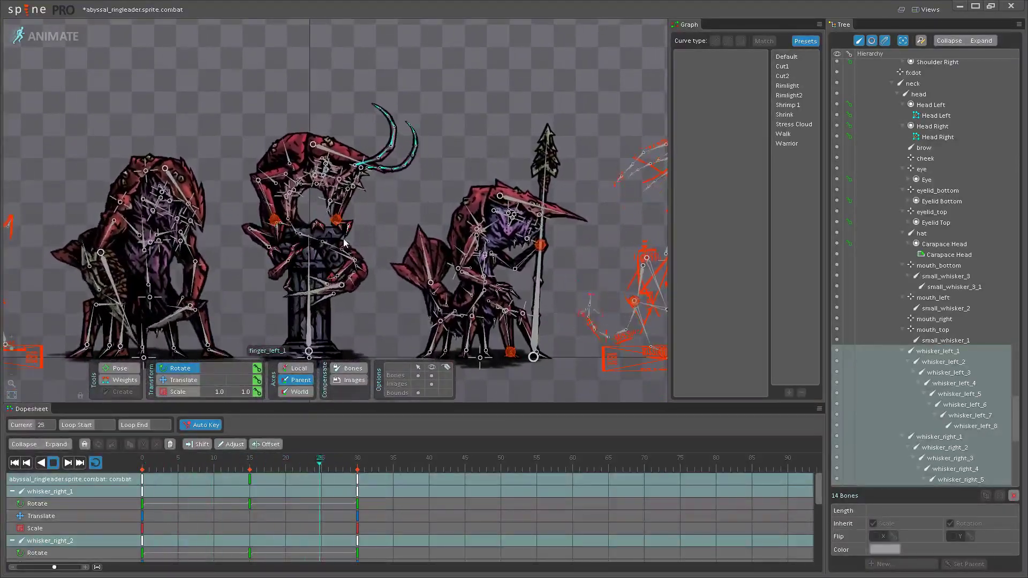
pyautogui.click(55, 462)
# - Give the whiskers' frame 15 keys a symmetric Bezier ease and review the playing loop with bones hidden
pyautogui.click(251, 478)
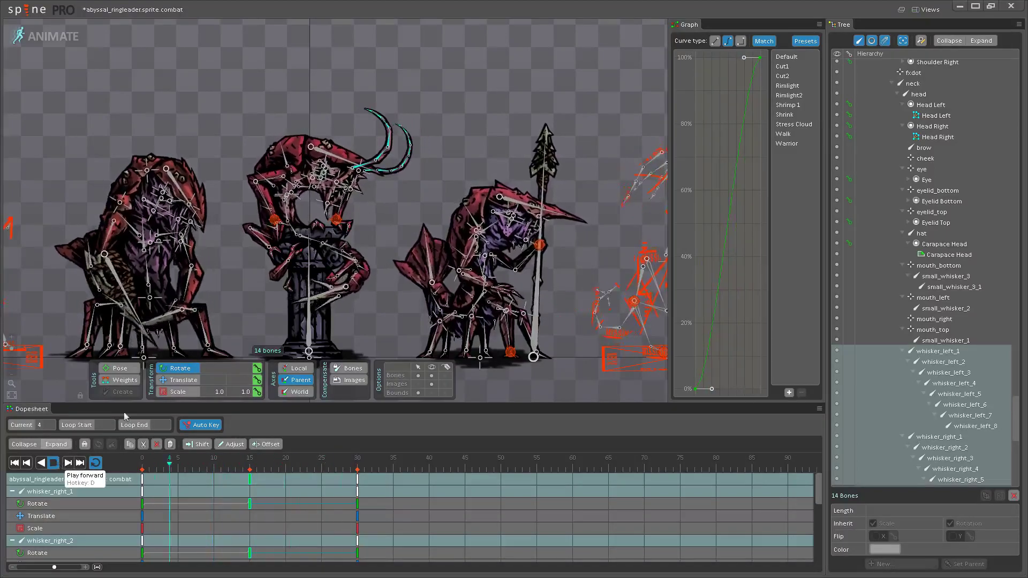
pyautogui.press('space')
pyautogui.click(432, 376)
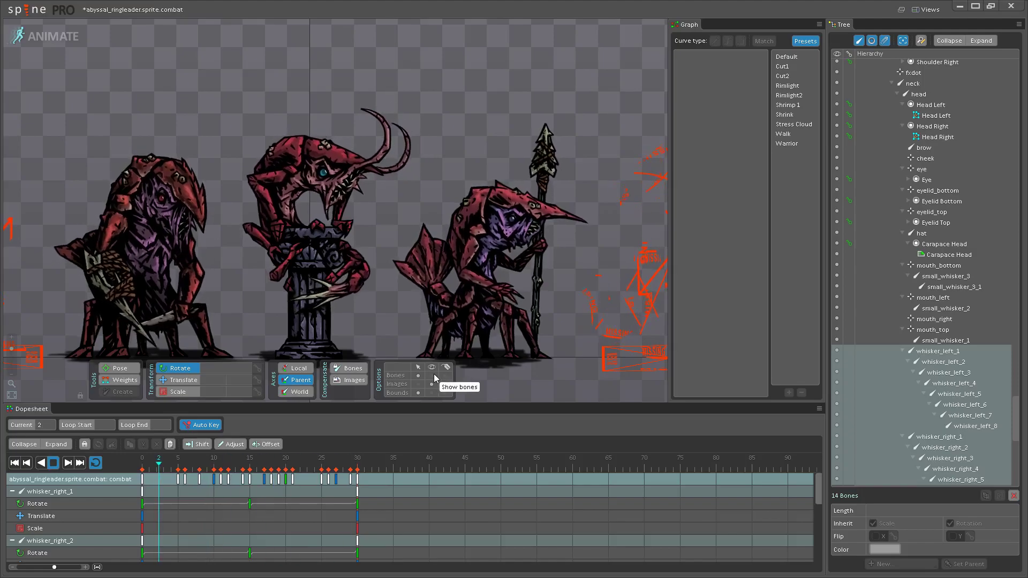
# - Show the bones again and offset the keys of whisker_right_2, whisker_left_2 and whisker_left_3 three frames later with Shift and Offset
pyautogui.click(434, 374)
pyautogui.scroll(5, 409, 278)
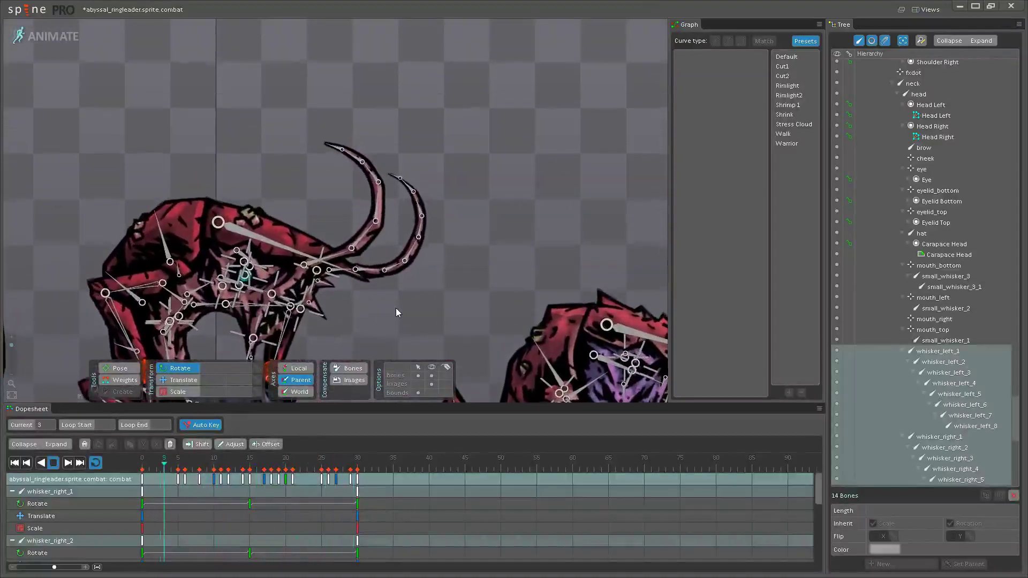
pyautogui.click(52, 463)
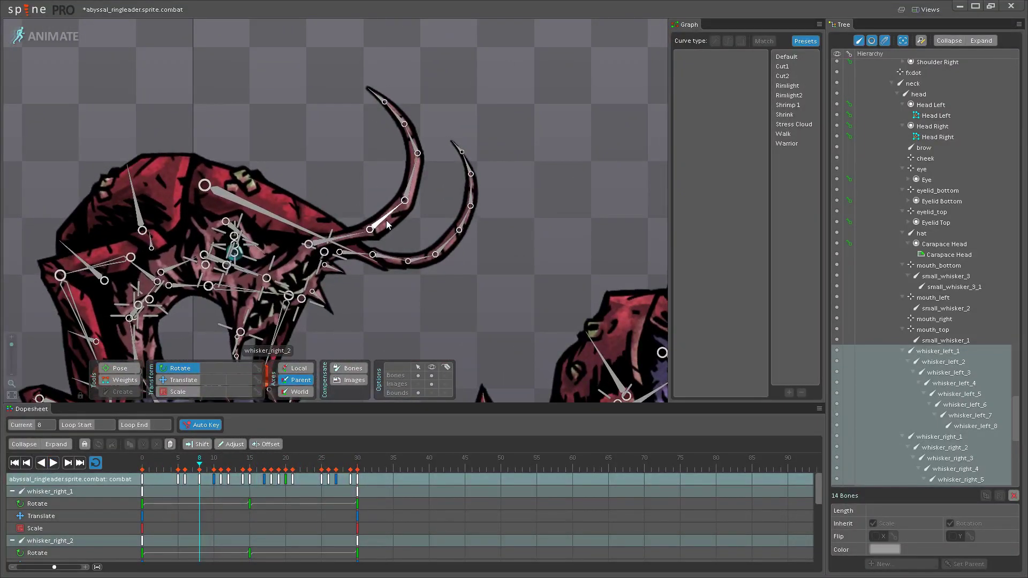
pyautogui.click(386, 220)
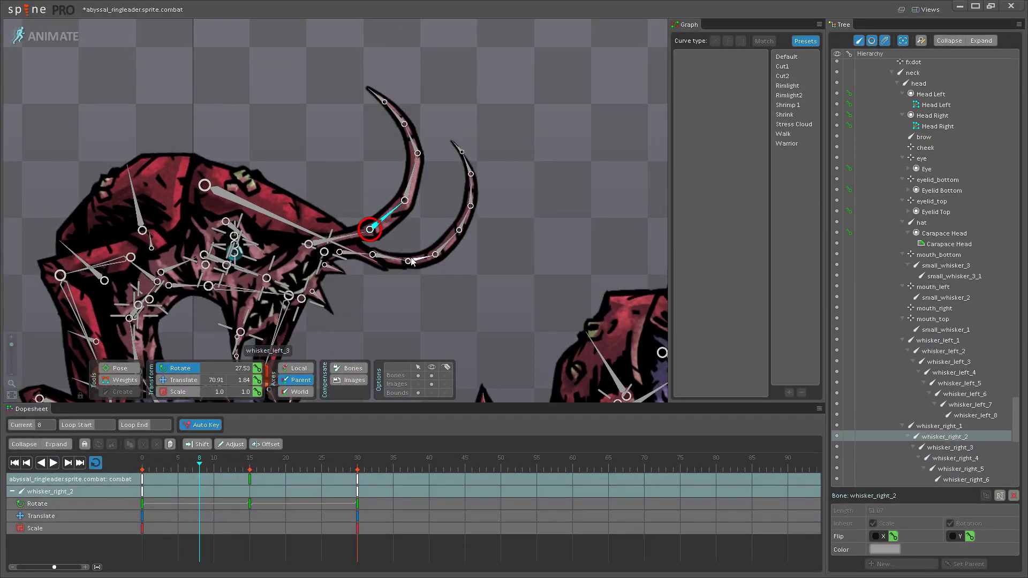
pyautogui.keyDown('ctrl'); pyautogui.click(399, 262); pyautogui.keyUp('ctrl')
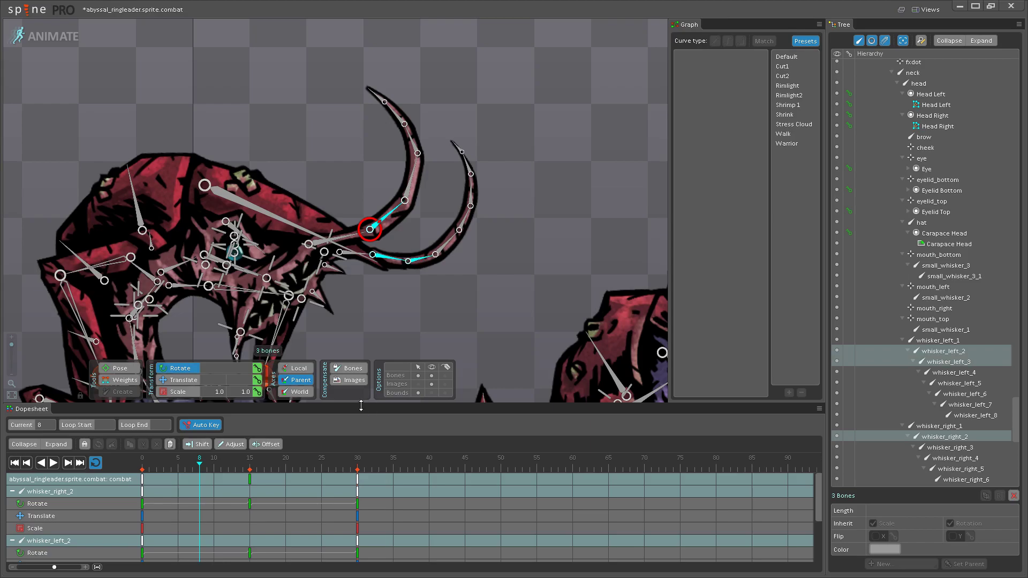
pyautogui.click(145, 480)
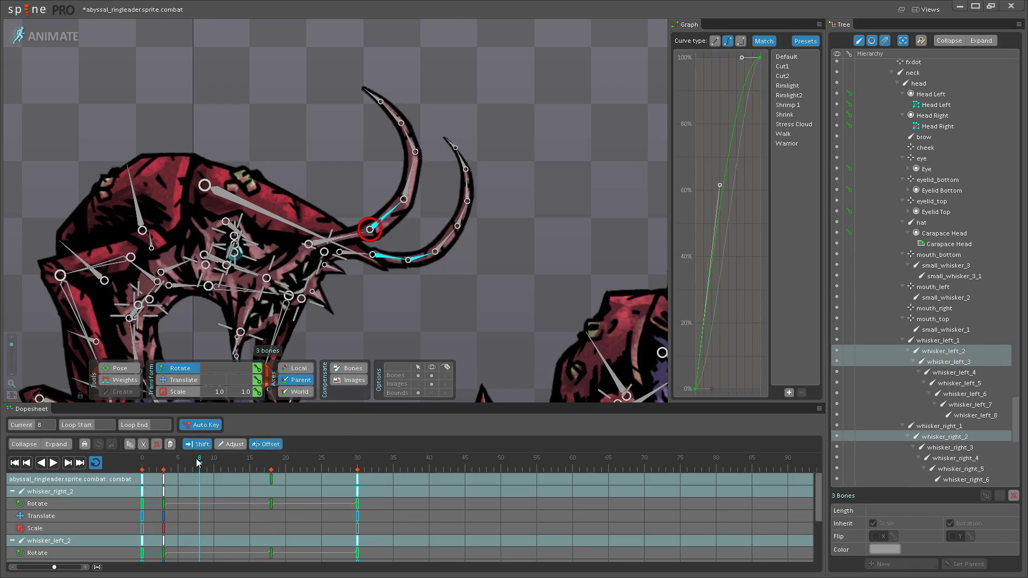
# - Offset the keys of whisker_left_4, whisker_left_5 and whisker_right_3 by five frames, and whisker_left_6, whisker_left_7 and whisker_right_4 by seven
pyautogui.click(405, 200)
pyautogui.keyDown('ctrl'); pyautogui.click(449, 237); pyautogui.keyUp('ctrl')
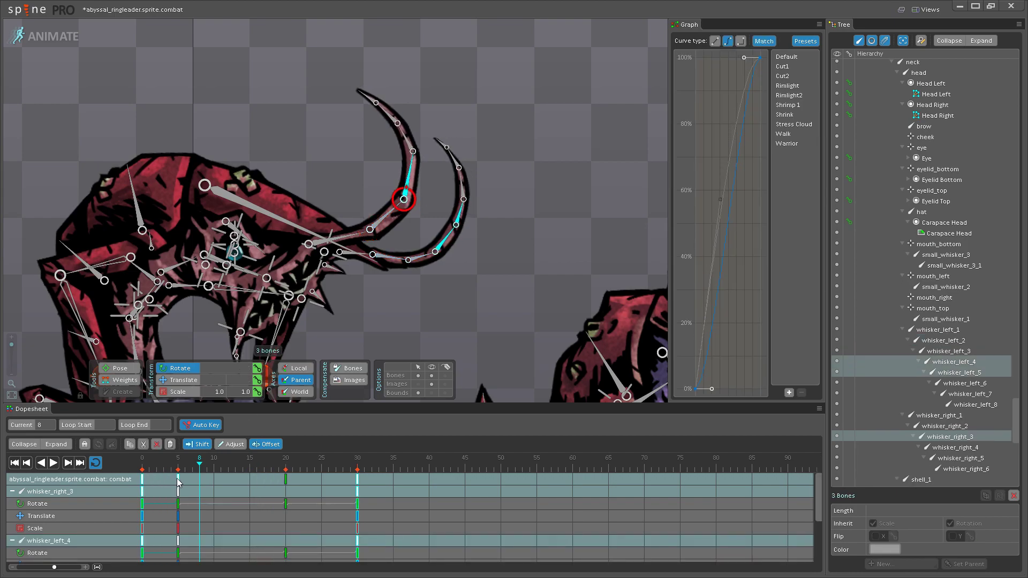
pyautogui.moveTo(483, 199); pyautogui.dragTo(465, 280)
pyautogui.click(444, 265)
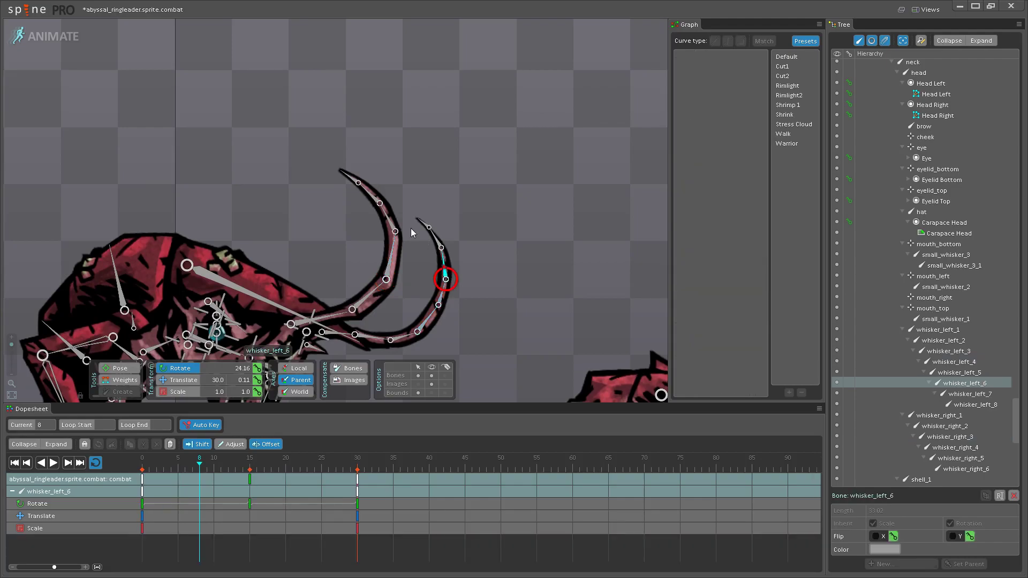
pyautogui.keyDown('ctrl'); pyautogui.click(444, 247); pyautogui.keyUp('ctrl')
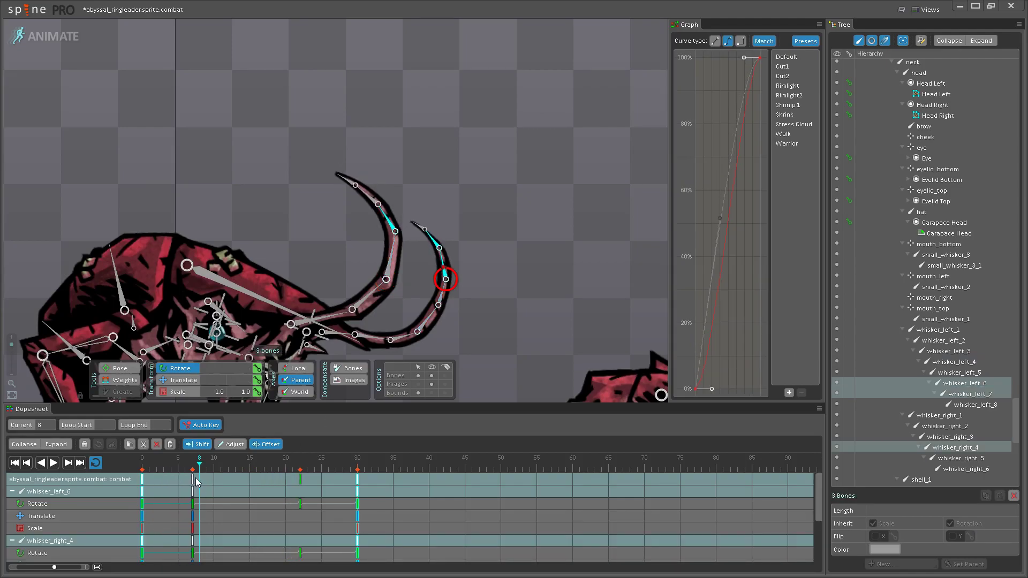
# - Offset the keys of whisker_left_8, whisker_right_5 and whisker_right_6 by ten frames and review the loop beside the other creatures with bones hidden
pyautogui.click(417, 224)
pyautogui.keyDown('ctrl'); pyautogui.click(367, 196); pyautogui.keyUp('ctrl')
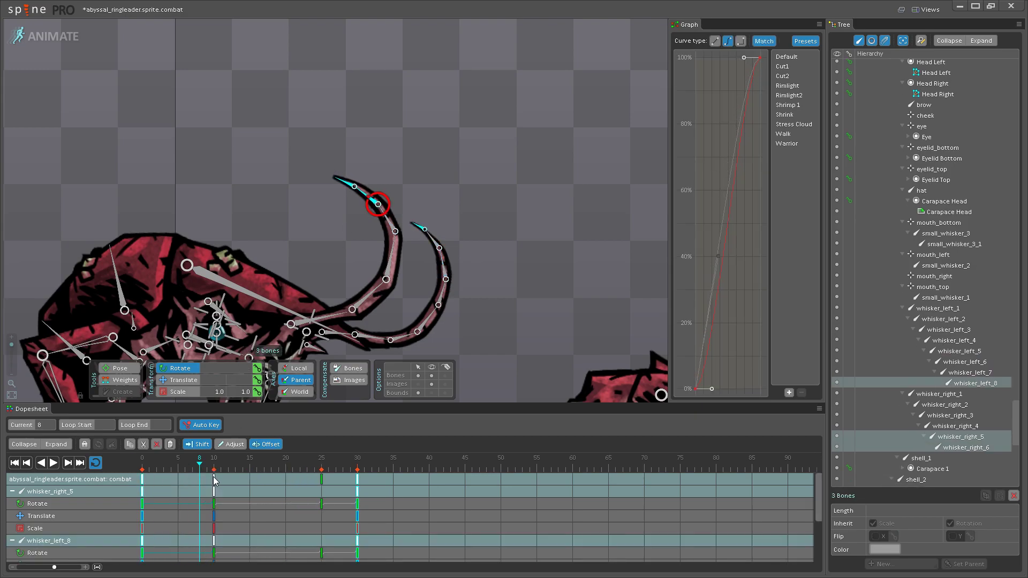
pyautogui.click(53, 463)
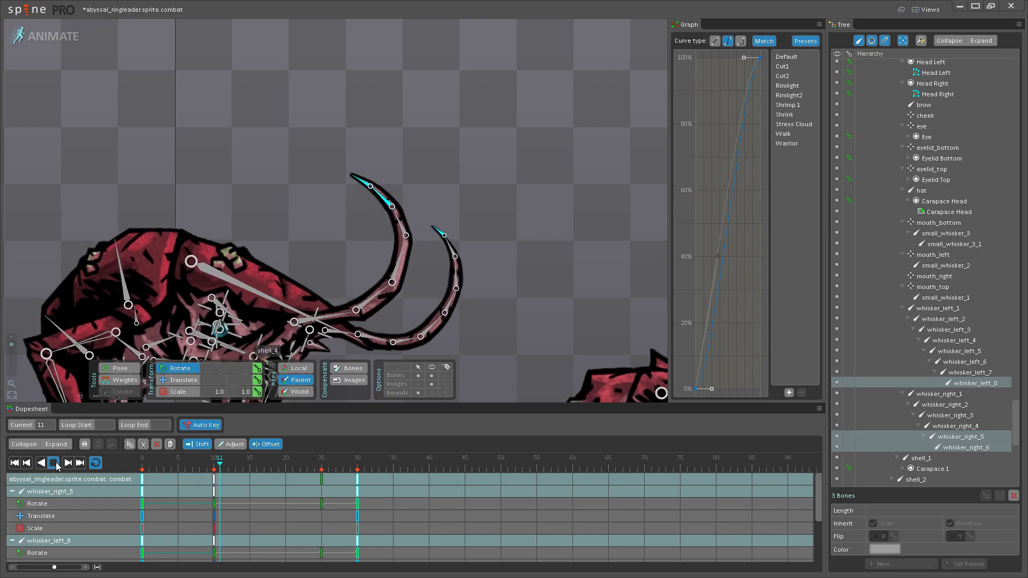
pyautogui.scroll(-5, 505, 321)
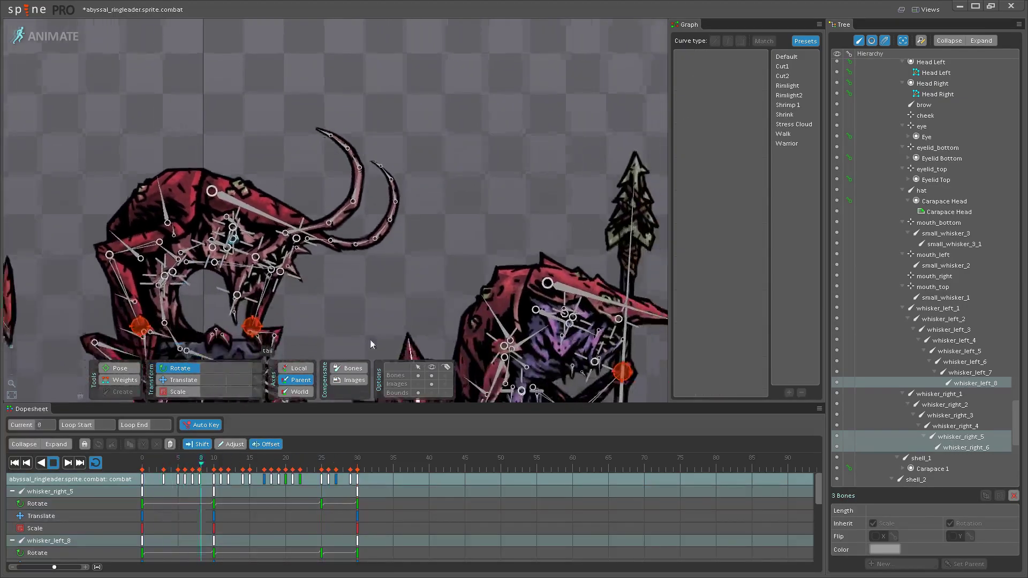
pyautogui.scroll(-4, 322, 257)
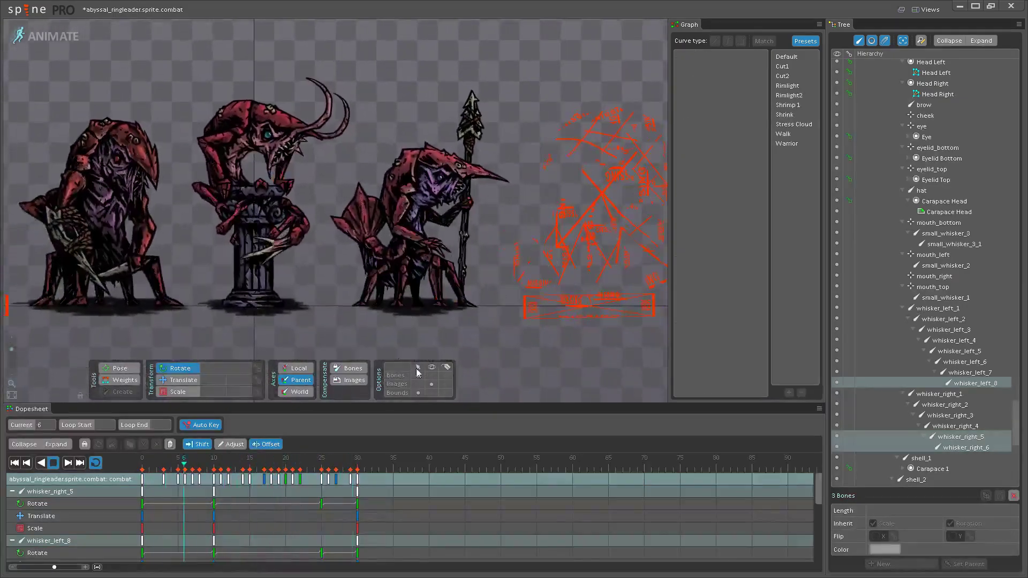
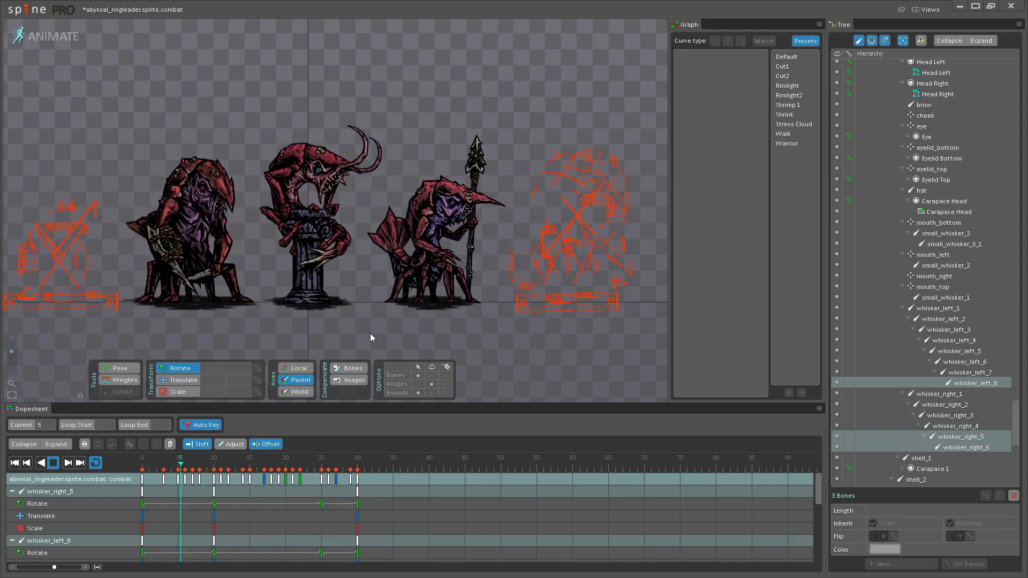
# - Examine the ringleader's combat animation in playback, including its head, whiskers, tail and the characters beside it
pyautogui.scroll(5, 390, 151)
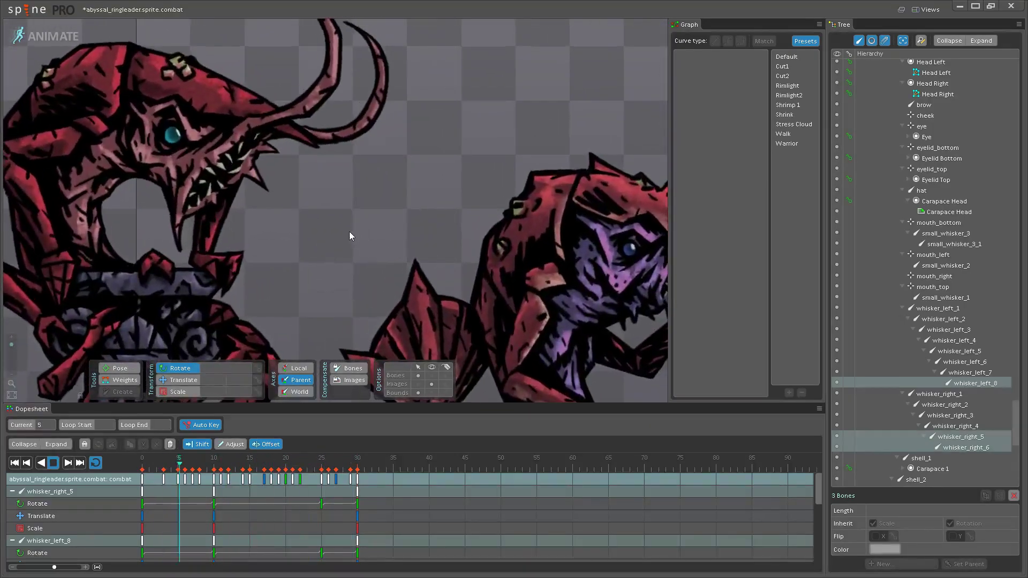
pyautogui.moveTo(333, 231); pyautogui.dragTo(410, 291)
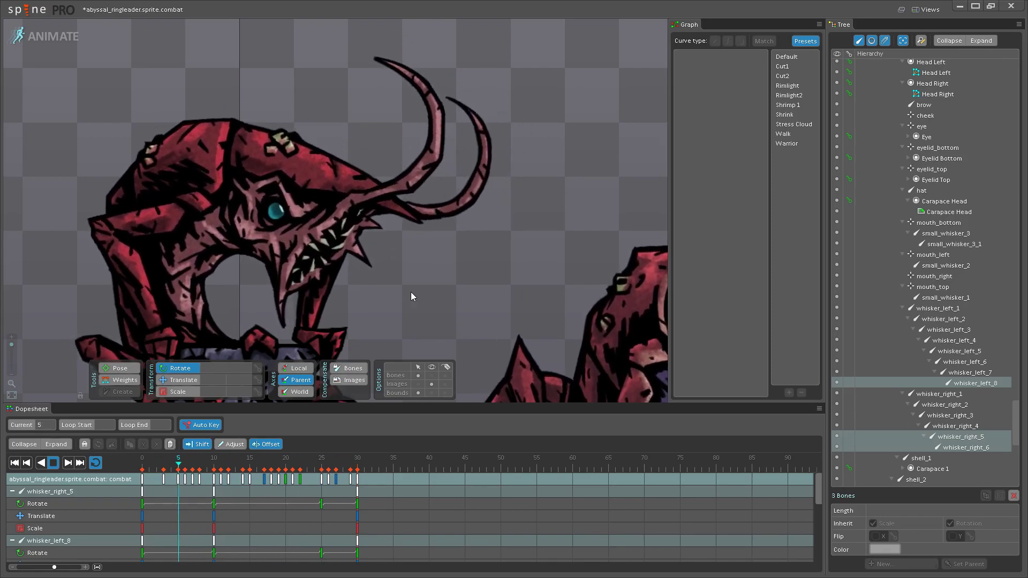
pyautogui.scroll(-3, 410, 291)
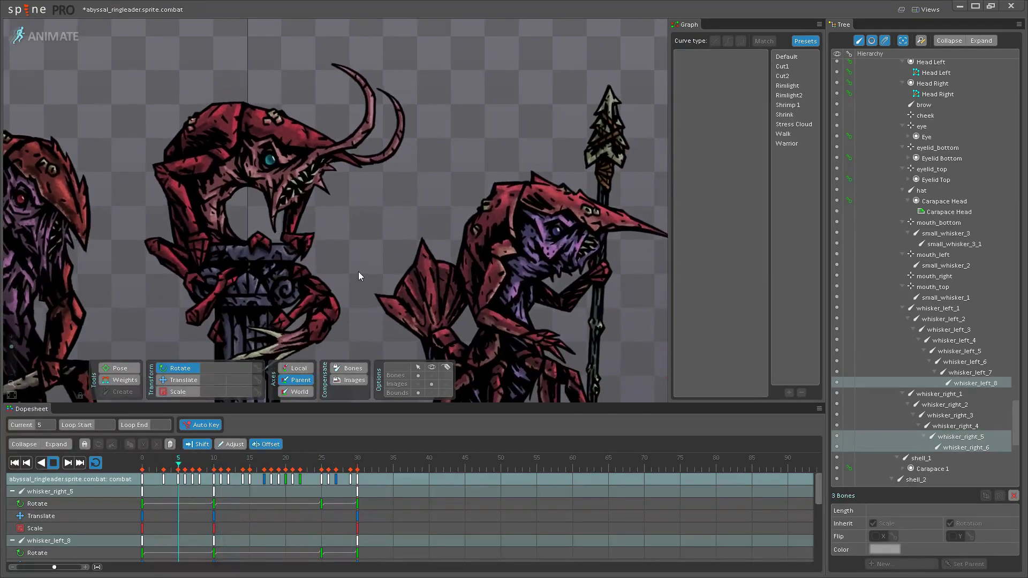
pyautogui.scroll(-3, 356, 266)
pyautogui.scroll(-2, 344, 258)
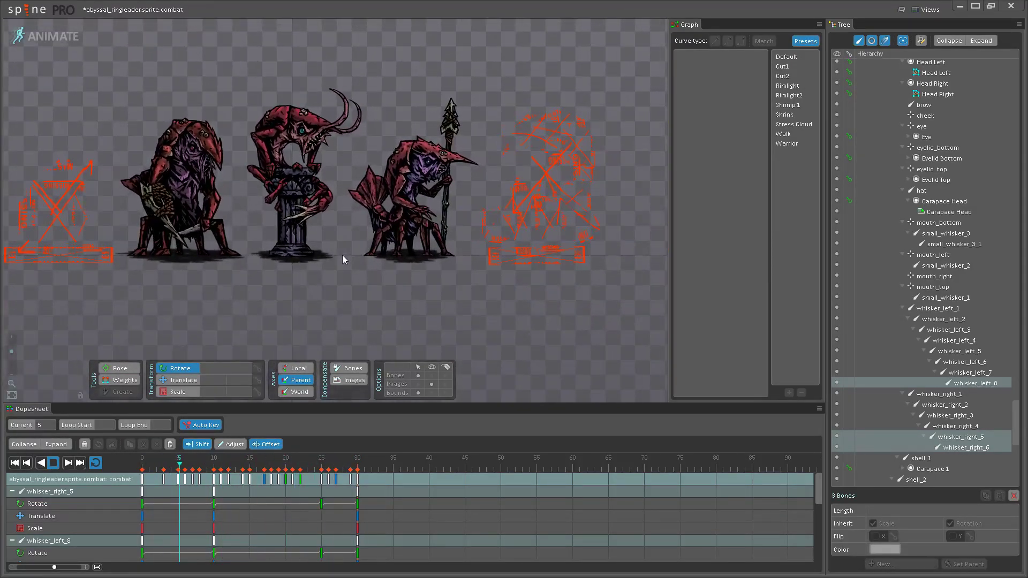
pyautogui.scroll(5, 346, 253)
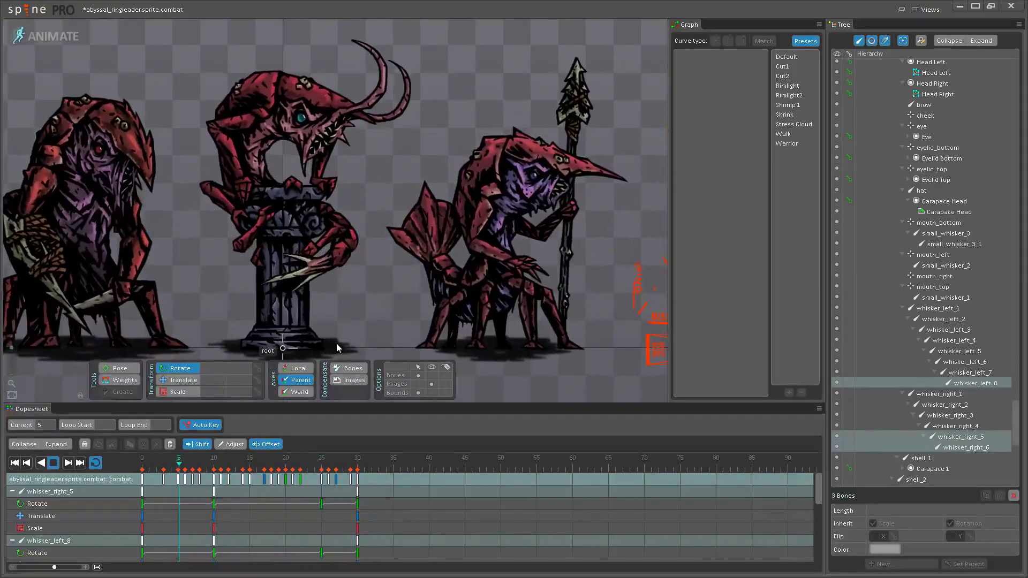
pyautogui.scroll(1, 362, 295)
pyautogui.moveTo(372, 297); pyautogui.dragTo(268, 292)
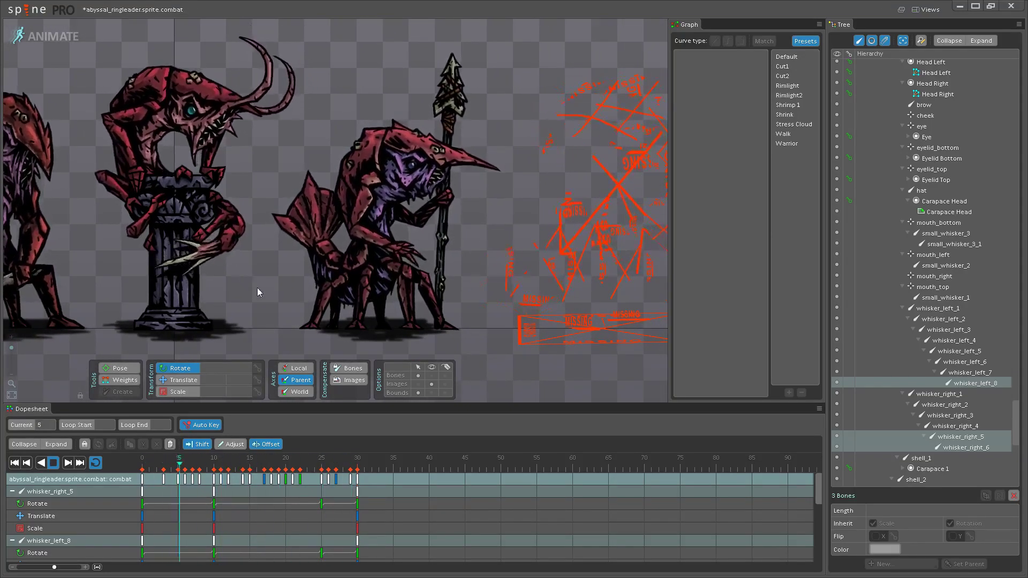
pyautogui.scroll(2, 314, 309)
pyautogui.scroll(2, 314, 310)
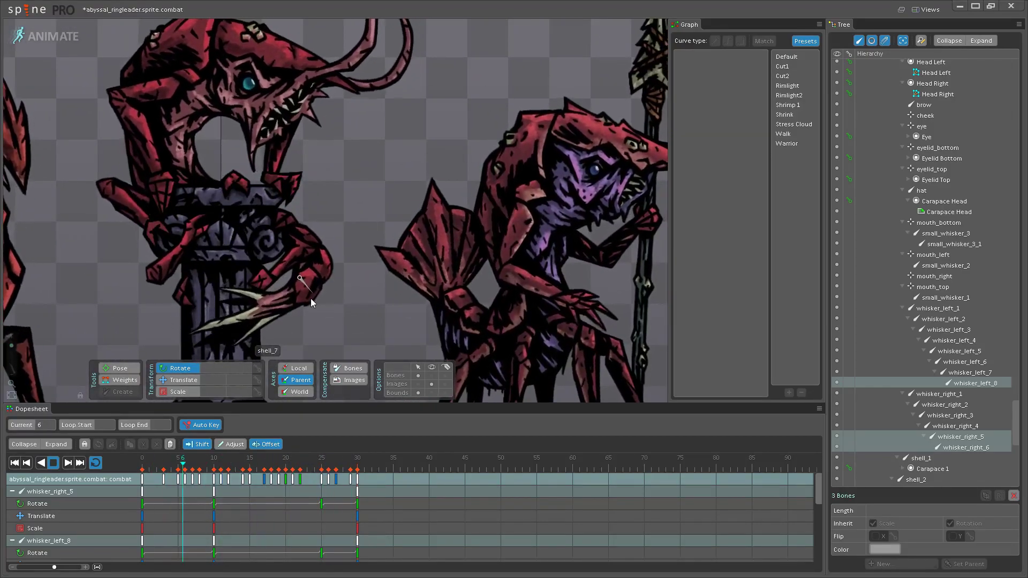
# - Offset the rotation keys of tail_2 and tail_3 so they fall on frames 8, 23 and 27
pyautogui.click(432, 376)
pyautogui.scroll(3, 293, 276)
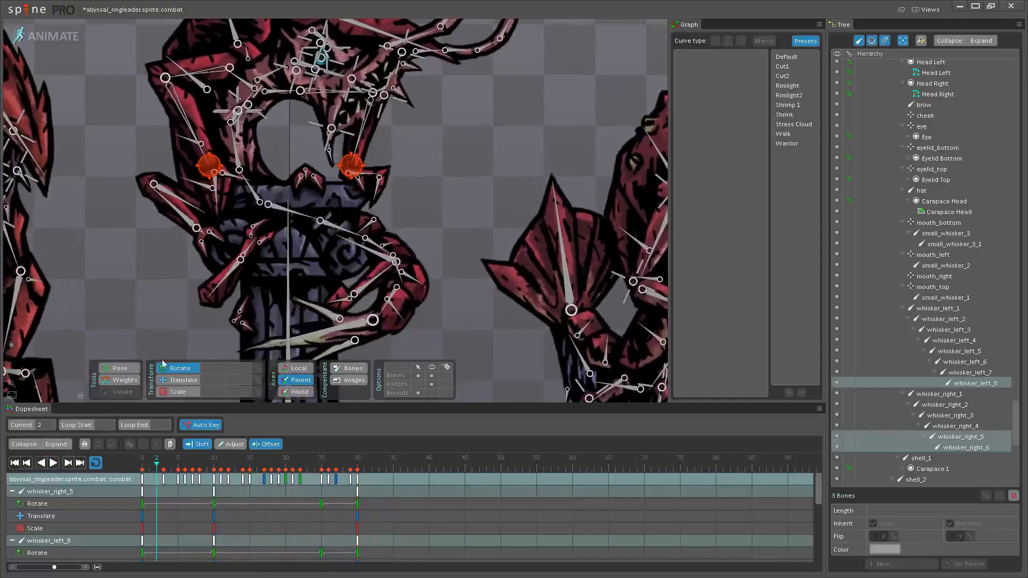
pyautogui.click(322, 221)
pyautogui.keyDown('ctrl'); pyautogui.click(375, 244); pyautogui.keyUp('ctrl')
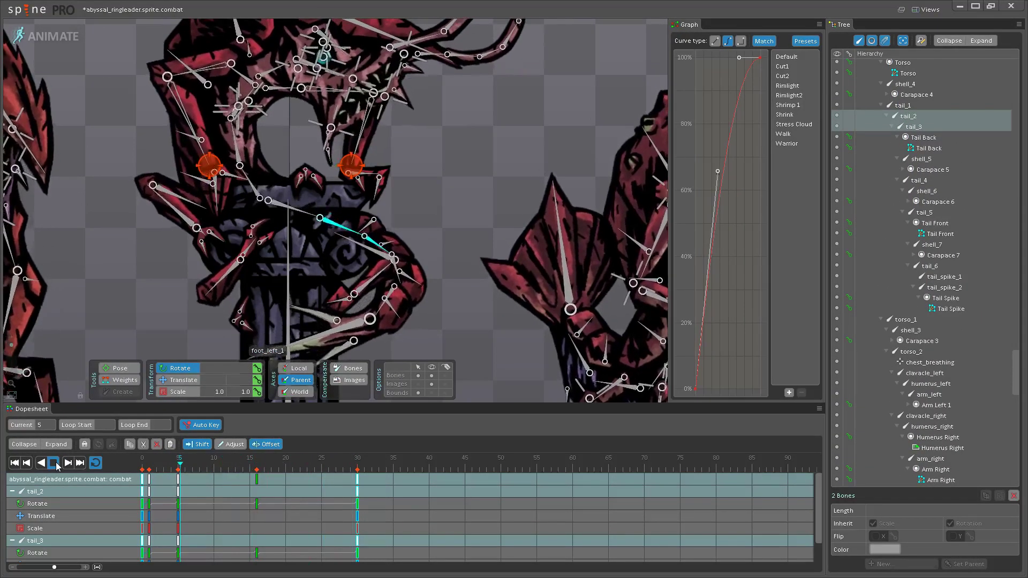
pyautogui.hotkey('ctrl', 'z')
pyautogui.moveTo(142, 479); pyautogui.dragTo(196, 480)
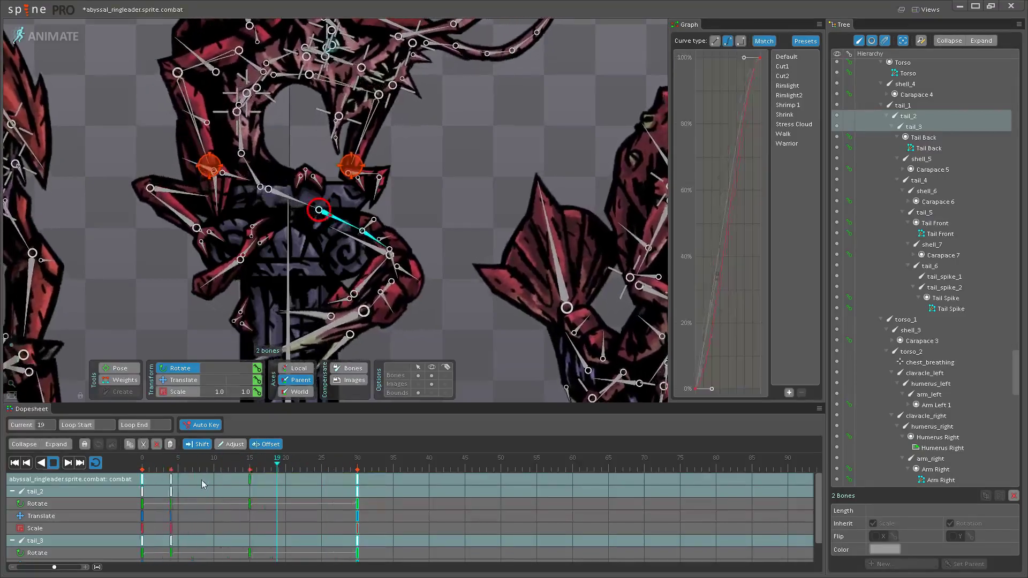
pyautogui.moveTo(334, 481); pyautogui.dragTo(339, 481)
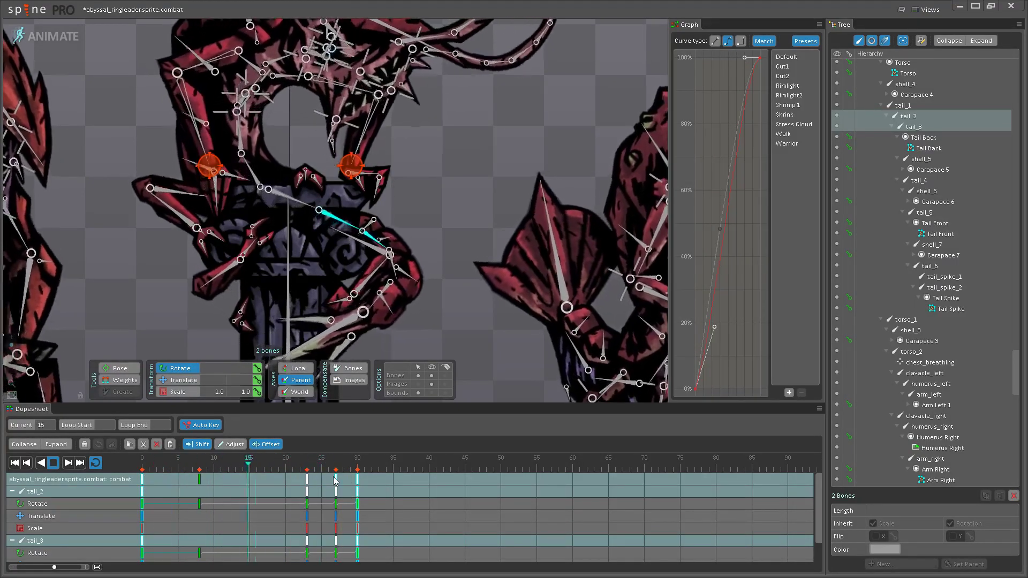
pyautogui.click(433, 320)
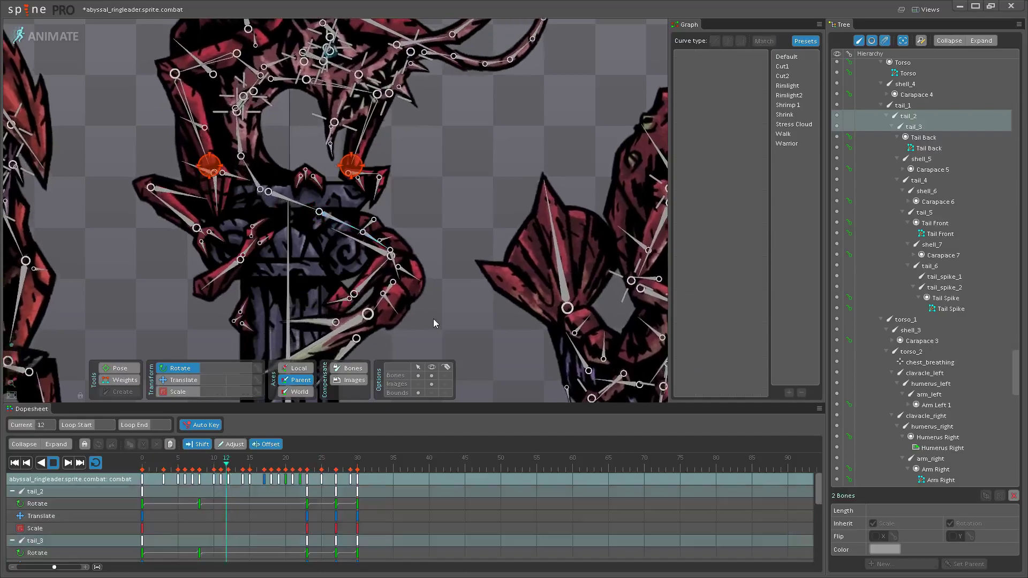
pyautogui.click(431, 376)
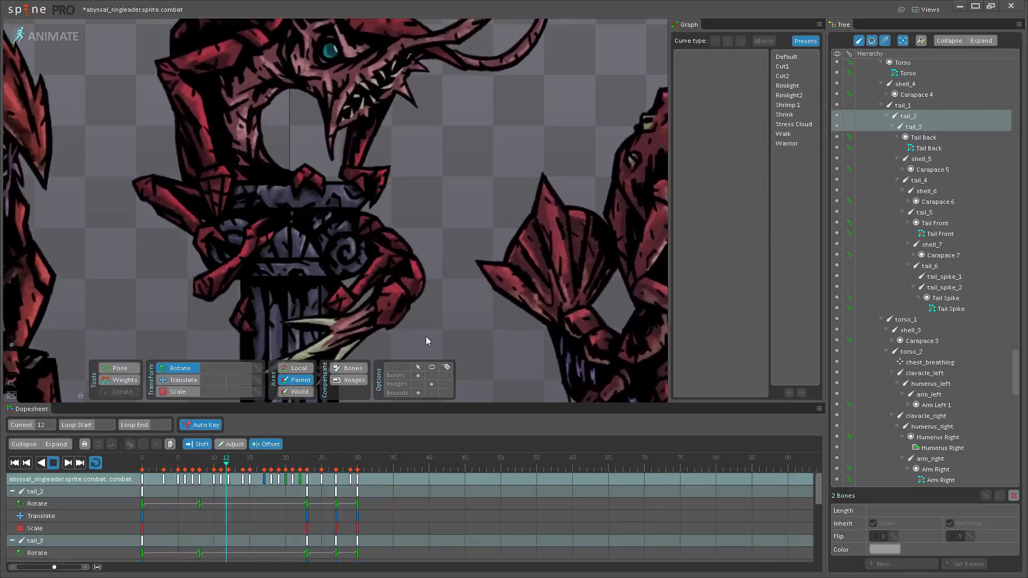
# - Offset the hat bone's animation keys so they fall on frames 6 and 21
pyautogui.scroll(-3, 436, 283)
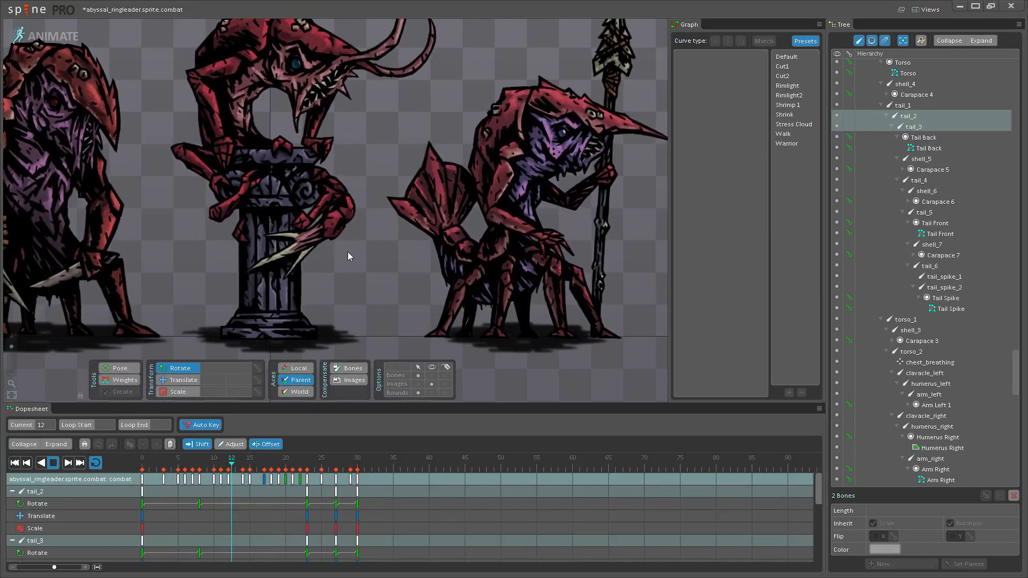
pyautogui.scroll(5, 348, 256)
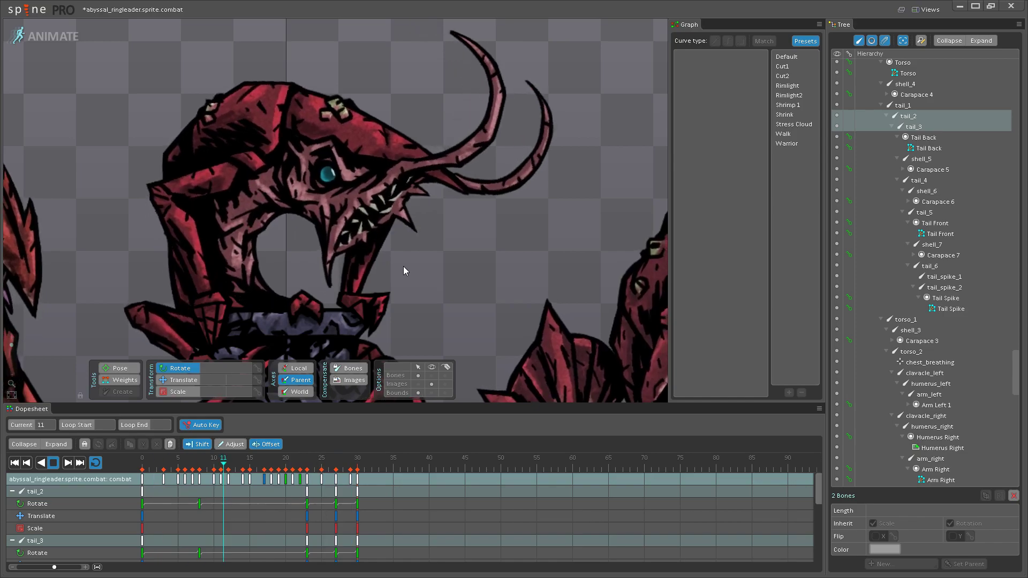
pyautogui.scroll(2, 401, 270)
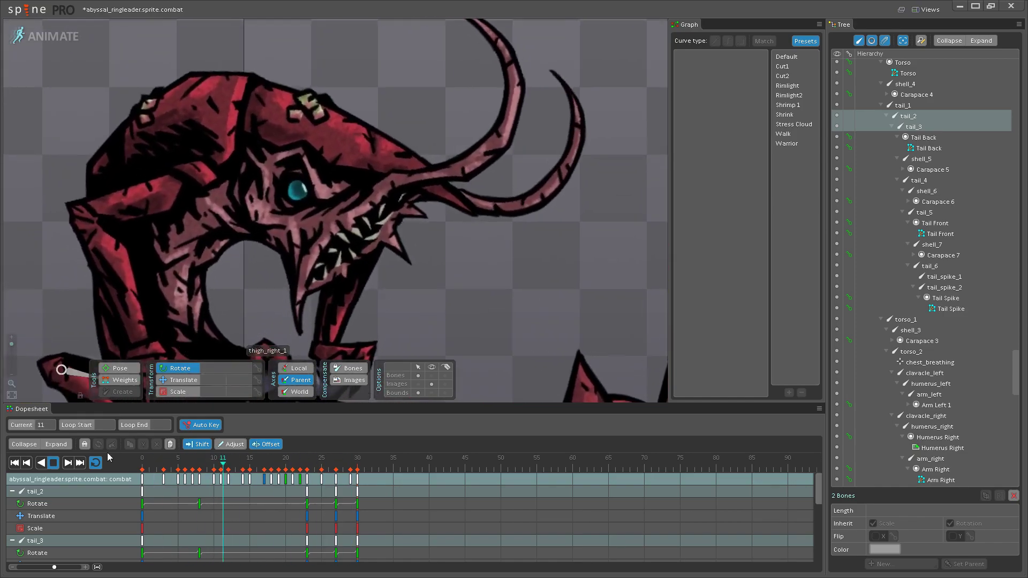
pyautogui.click(53, 462)
pyautogui.click(328, 146)
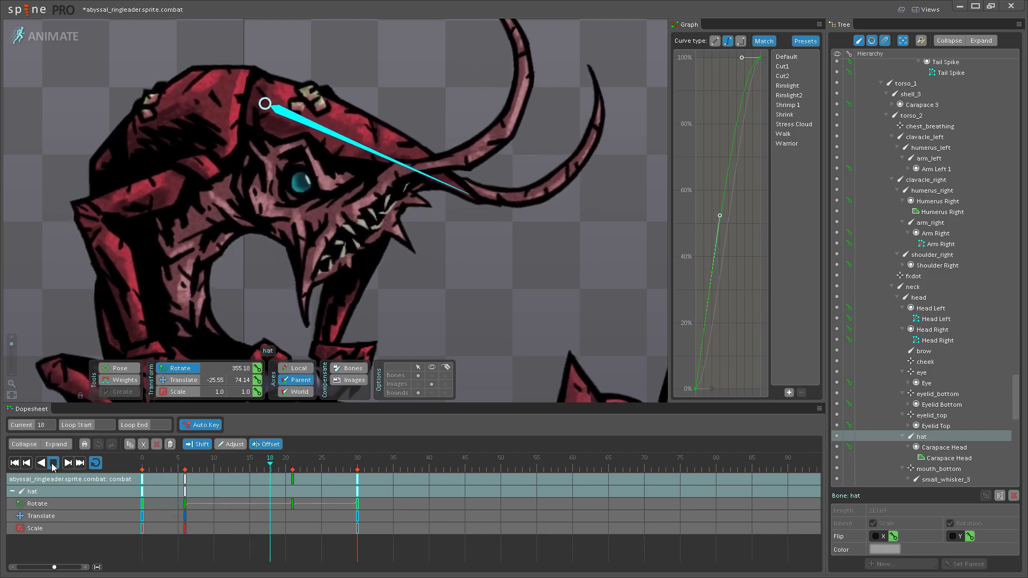
pyautogui.click(53, 464)
# - Key the shell_1 bone at frame 15 with its rotation adjusted to about 82.35 degrees
pyautogui.moveTo(194, 264); pyautogui.dragTo(286, 288)
pyautogui.moveTo(272, 463)
pyautogui.mouseDown()
pyautogui.moveTo(117, 474)
pyautogui.moveTo(253, 459)
pyautogui.mouseUp()
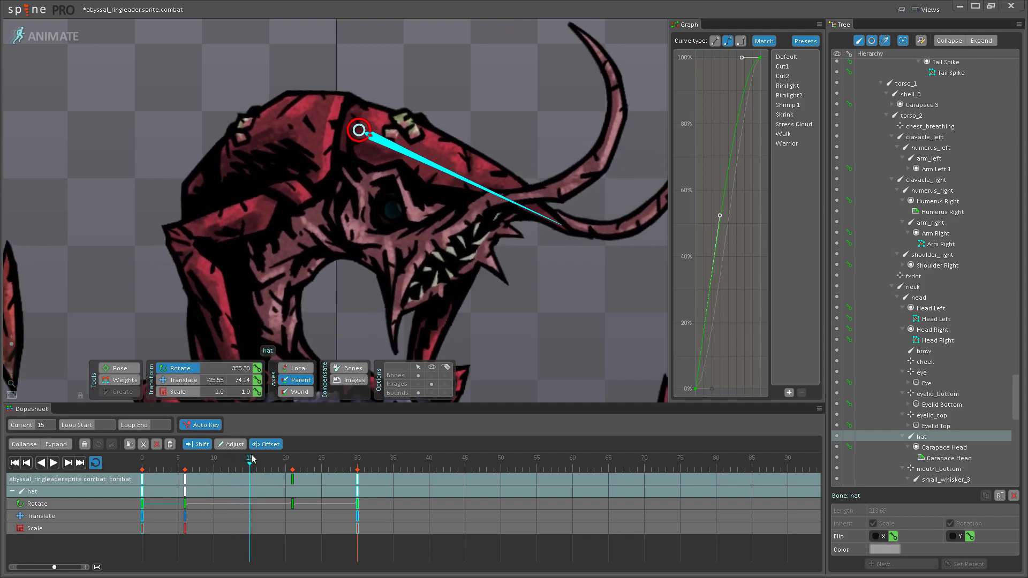
pyautogui.click(275, 148)
pyautogui.moveTo(274, 147); pyautogui.dragTo(272, 132)
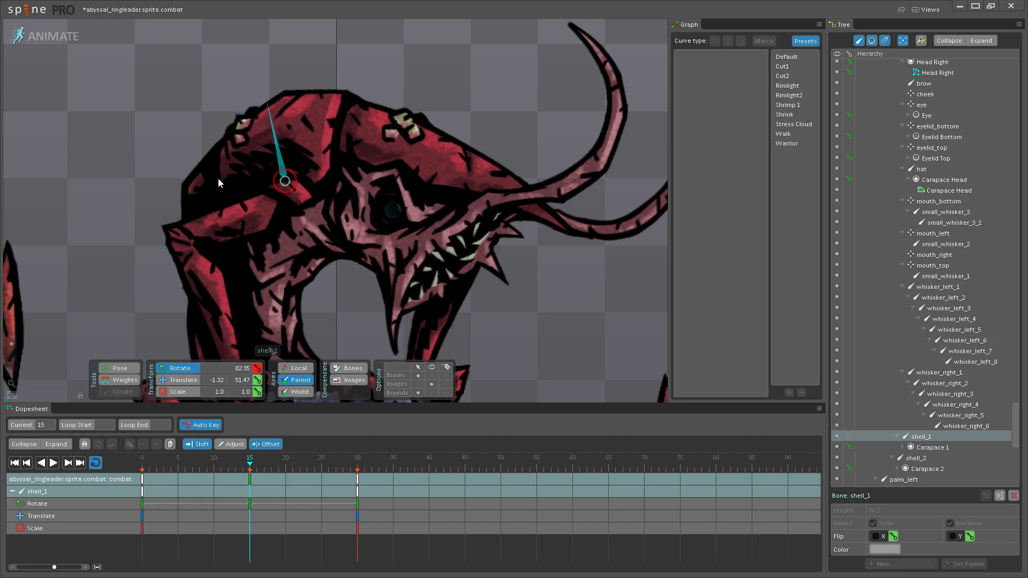
# - Rotate the shell_2, shell_3 and shell_4 bones at frame 15 and smooth the key curves of all four shell bones
pyautogui.moveTo(197, 213); pyautogui.dragTo(221, 210)
pyautogui.click(220, 210)
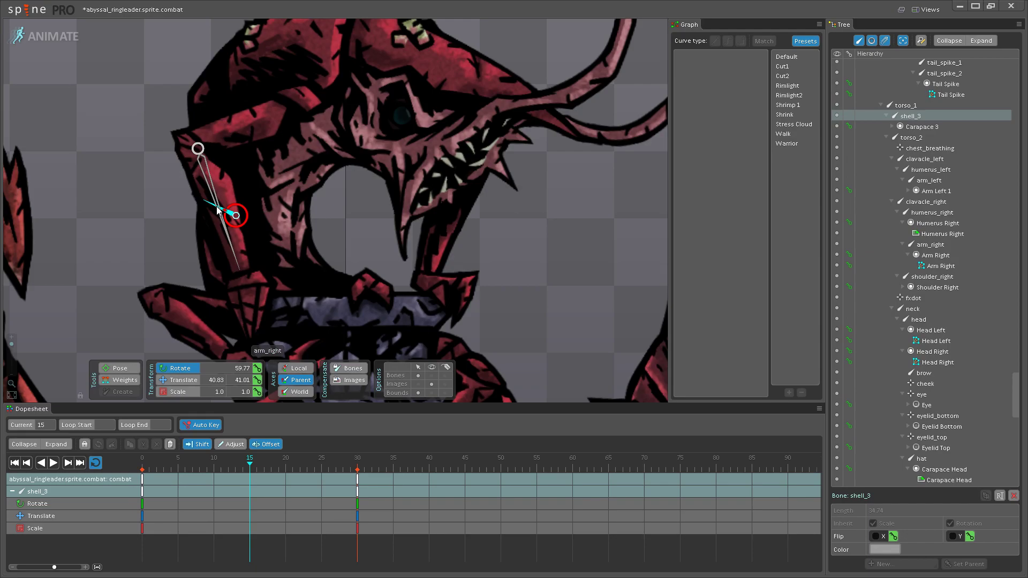
pyautogui.moveTo(221, 208); pyautogui.dragTo(221, 210)
pyautogui.click(217, 269)
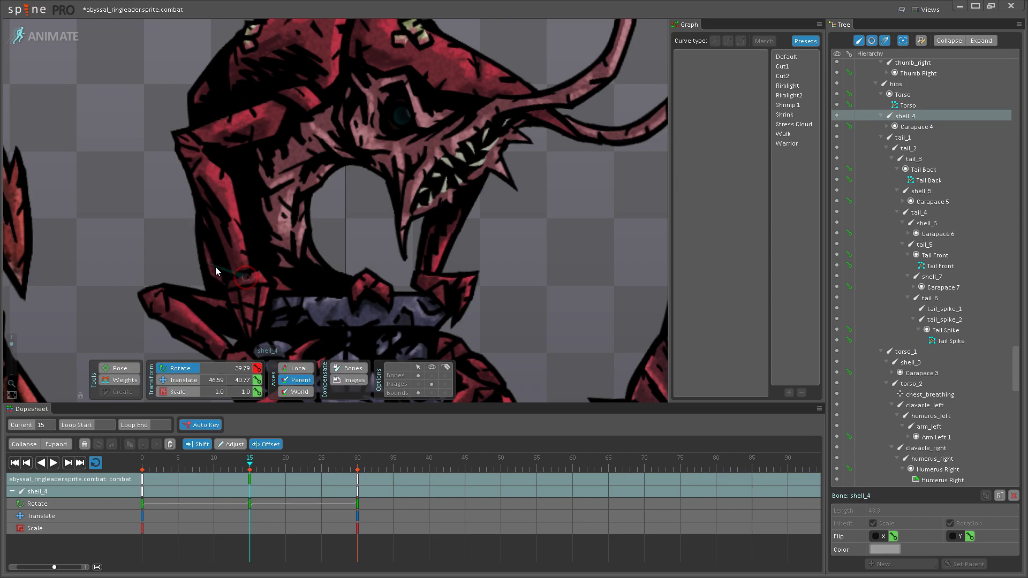
pyautogui.keyDown('ctrl'); pyautogui.click(219, 213); pyautogui.keyUp('ctrl')
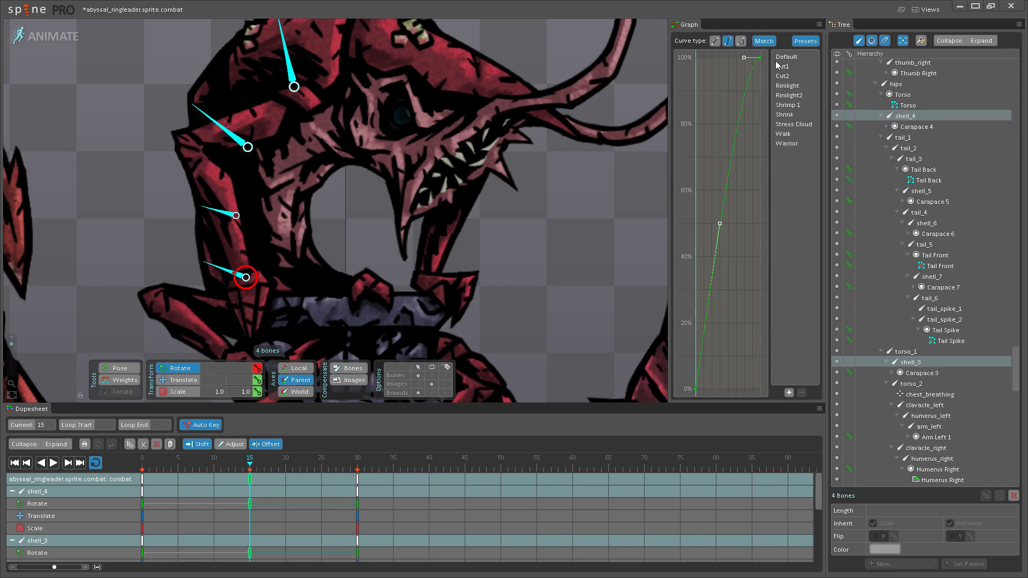
pyautogui.click(138, 477)
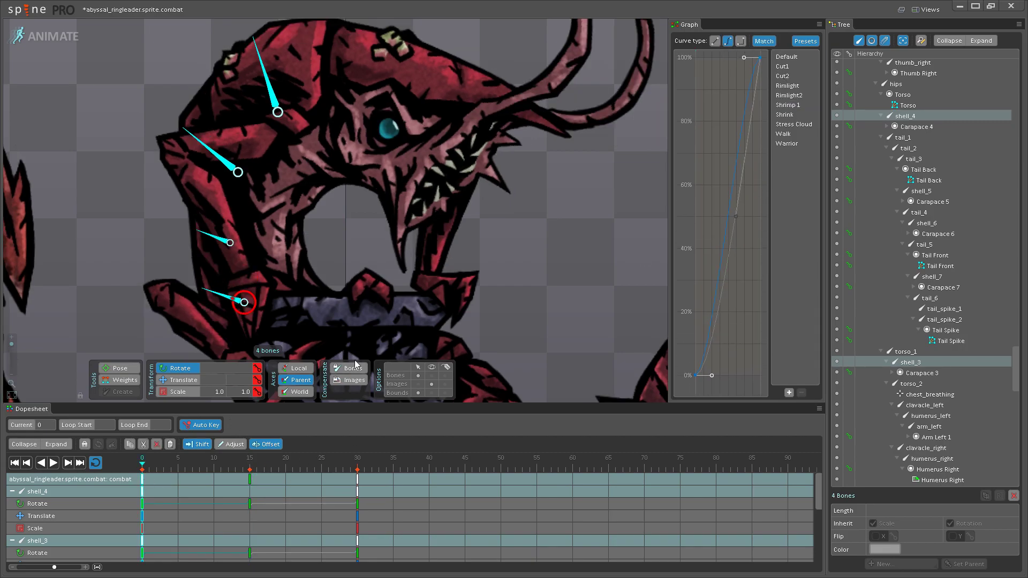
# - Try to offset the four shell bones' keys to frames 8 and 23
pyautogui.scroll(-3, 397, 343)
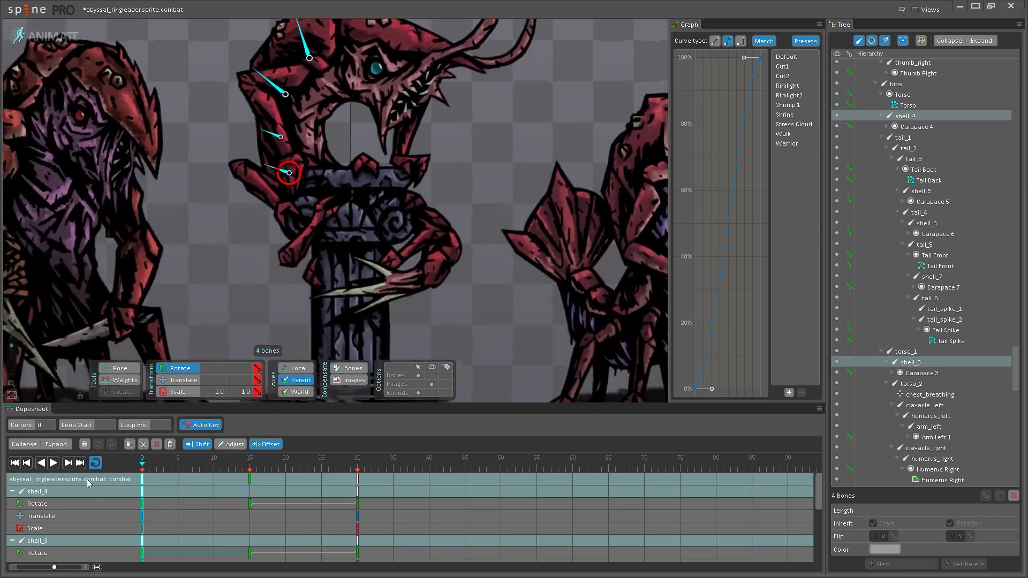
pyautogui.click(53, 463)
pyautogui.moveTo(223, 235); pyautogui.dragTo(225, 349)
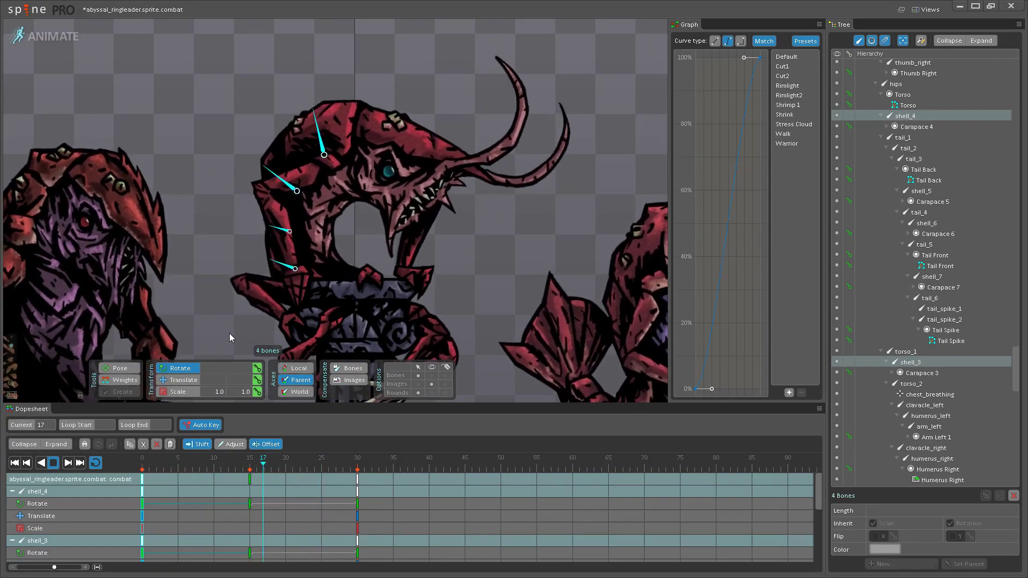
pyautogui.click(53, 462)
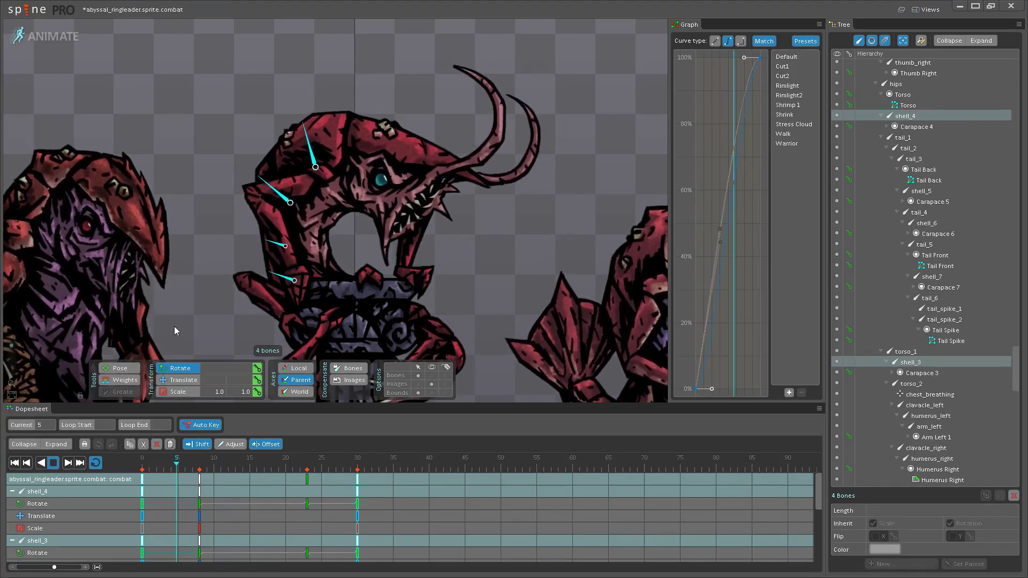
pyautogui.press('space')
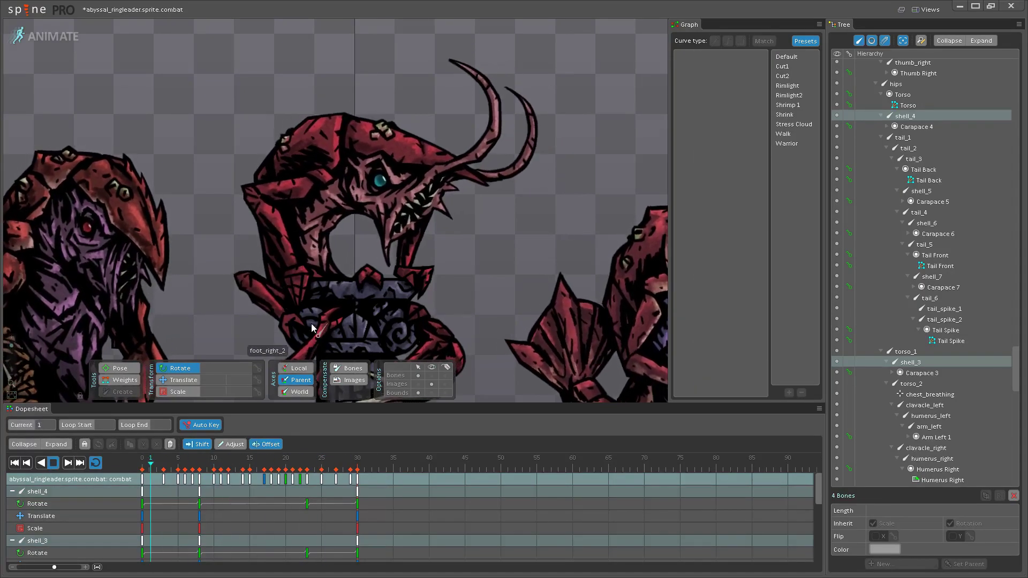
pyautogui.scroll(2, 289, 294)
pyautogui.hotkey('ctrl', 'z')
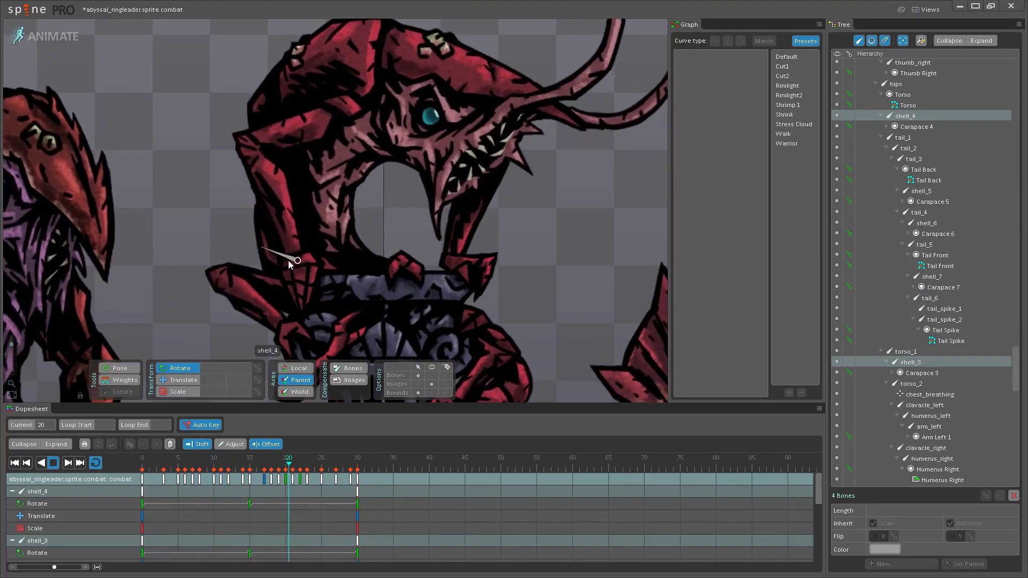
# - Adjust the frame 15 rotations of shell_4, to about 36.91 degrees, and of shell_2
pyautogui.click(53, 462)
pyautogui.moveTo(197, 459); pyautogui.dragTo(255, 453)
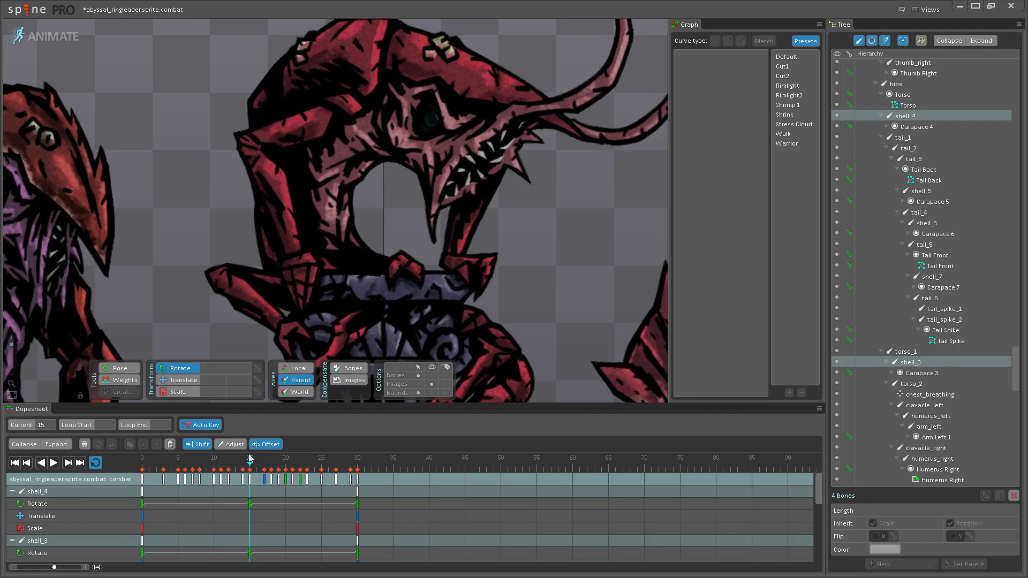
pyautogui.click(273, 204)
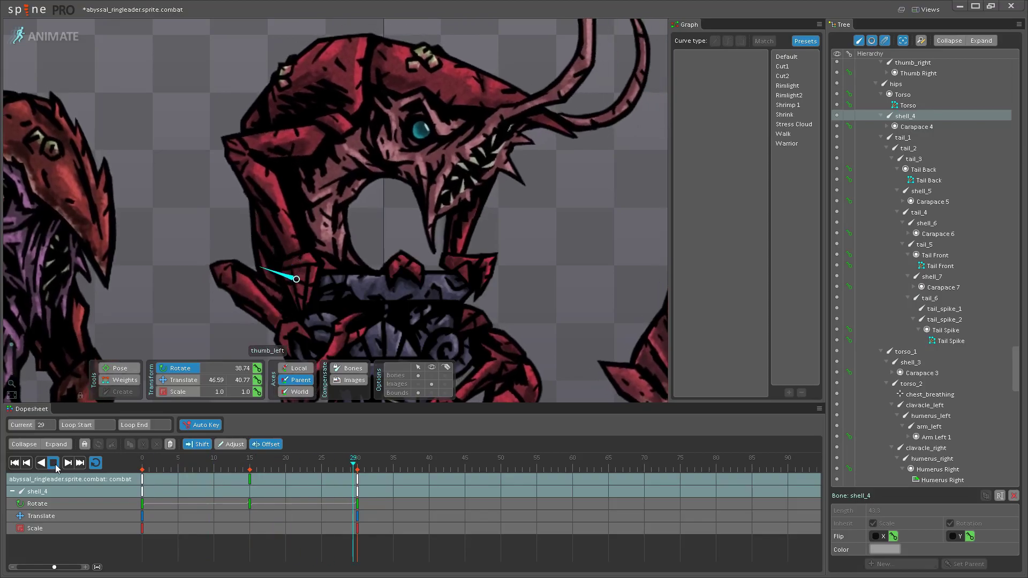
pyautogui.click(269, 124)
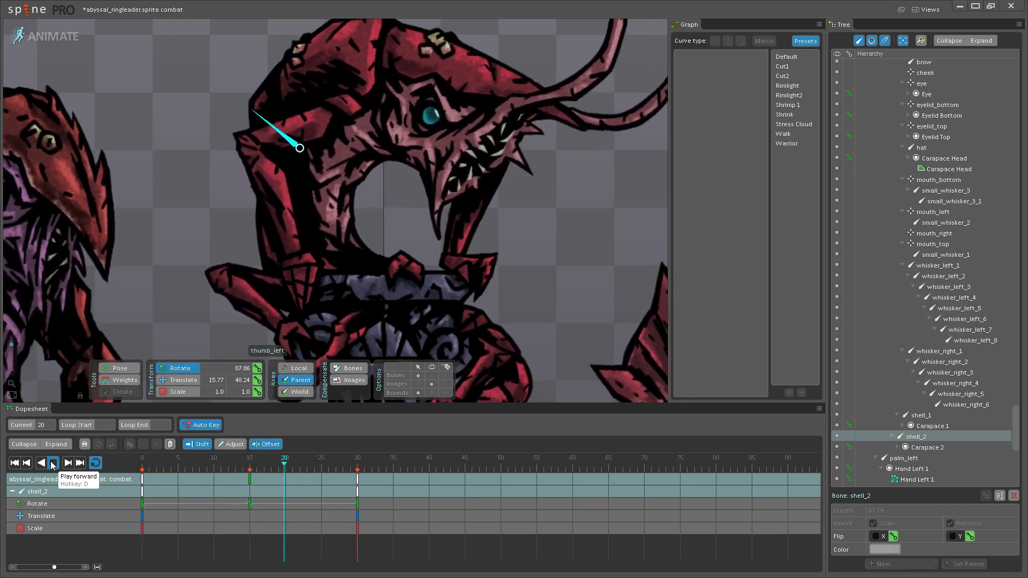
# - Review the back shells' motion in playback and offset the shell_2 keys to frames 7 and 22
pyautogui.moveTo(194, 232); pyautogui.dragTo(177, 270)
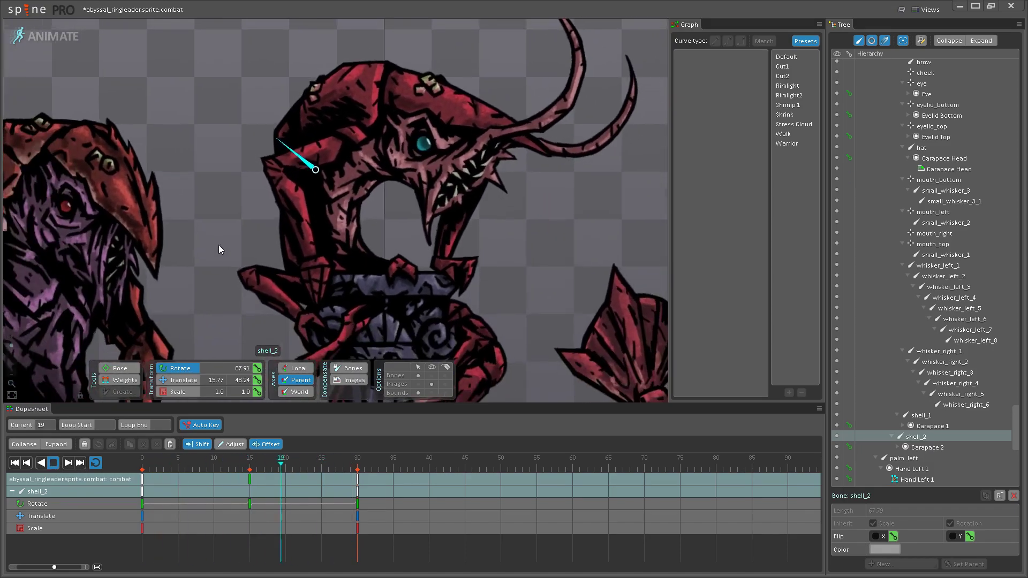
pyautogui.scroll(3, 374, 246)
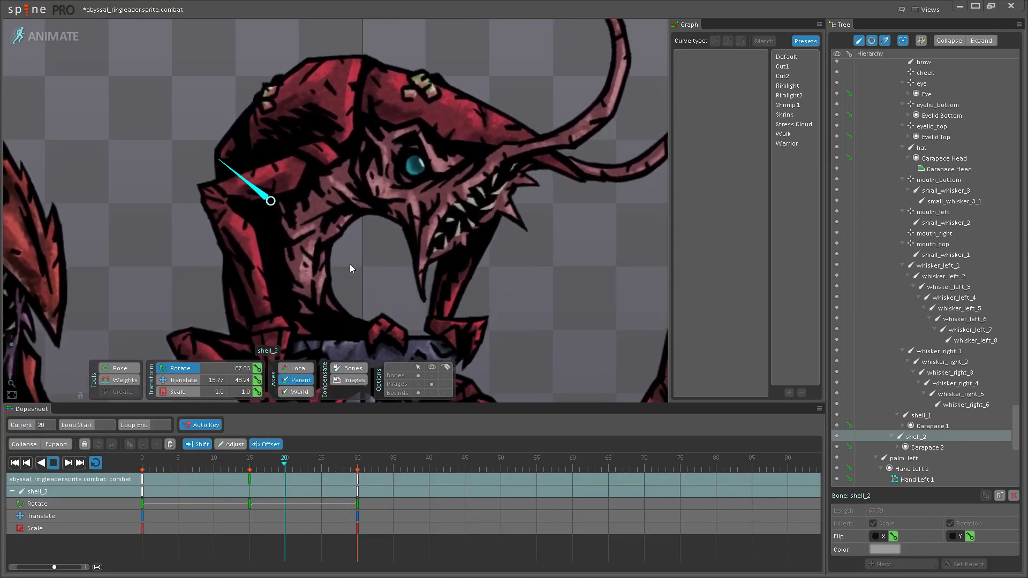
pyautogui.scroll(-1, 182, 314)
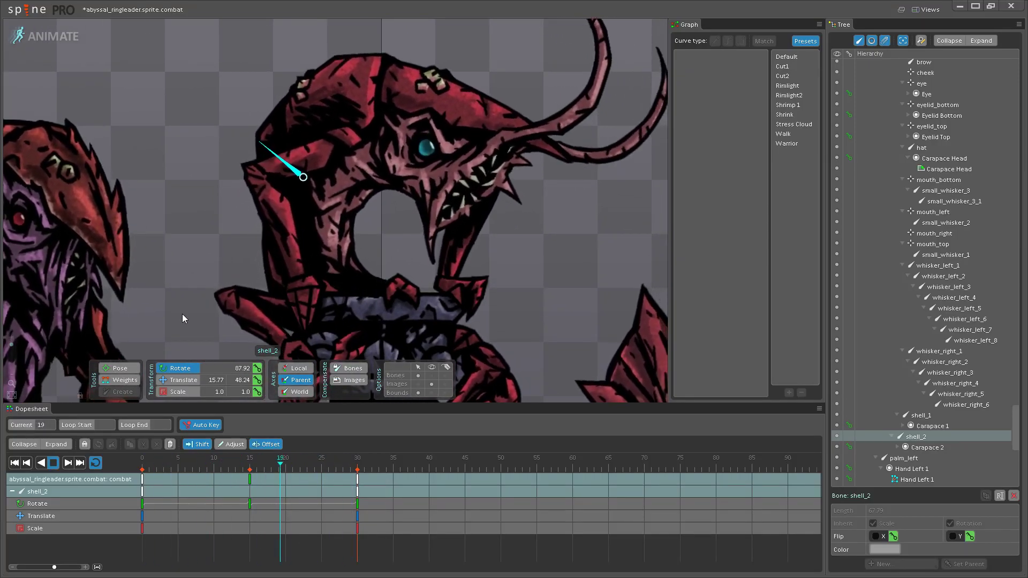
pyautogui.moveTo(193, 298); pyautogui.dragTo(182, 323)
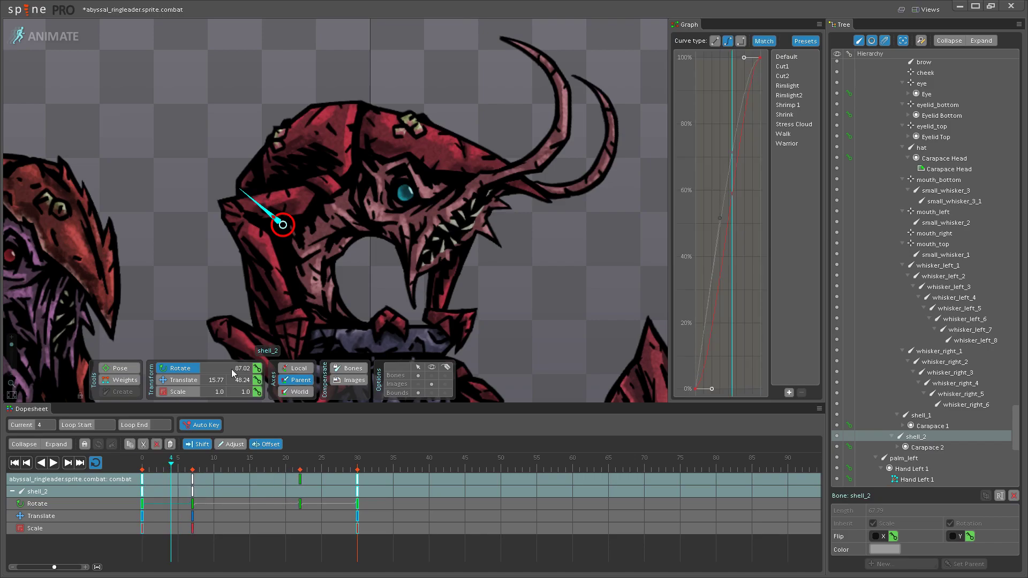
# - Check the keys of shell_3 and shell_4 and review the back shells' motion in playback
pyautogui.click(262, 278)
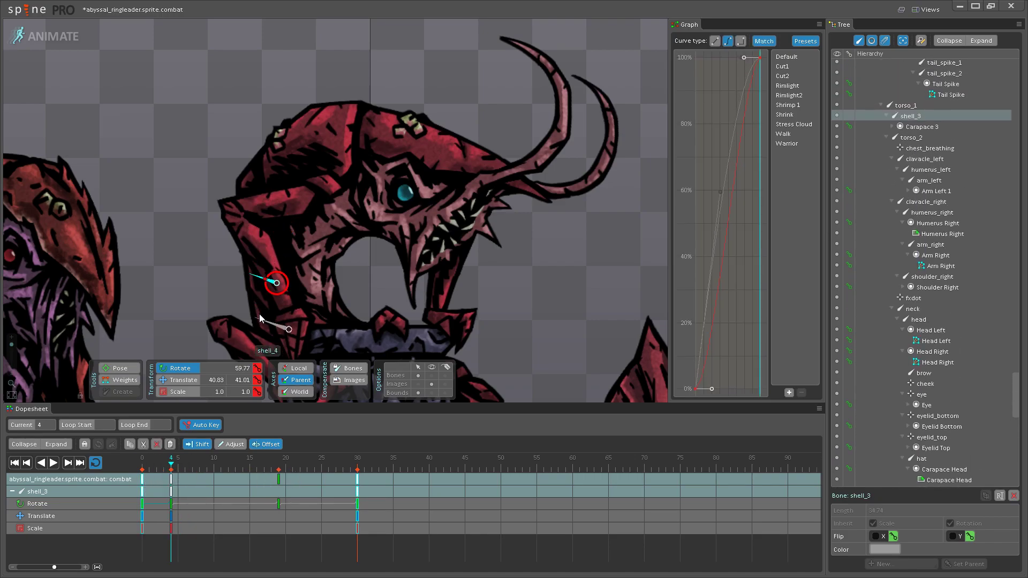
pyautogui.click(260, 318)
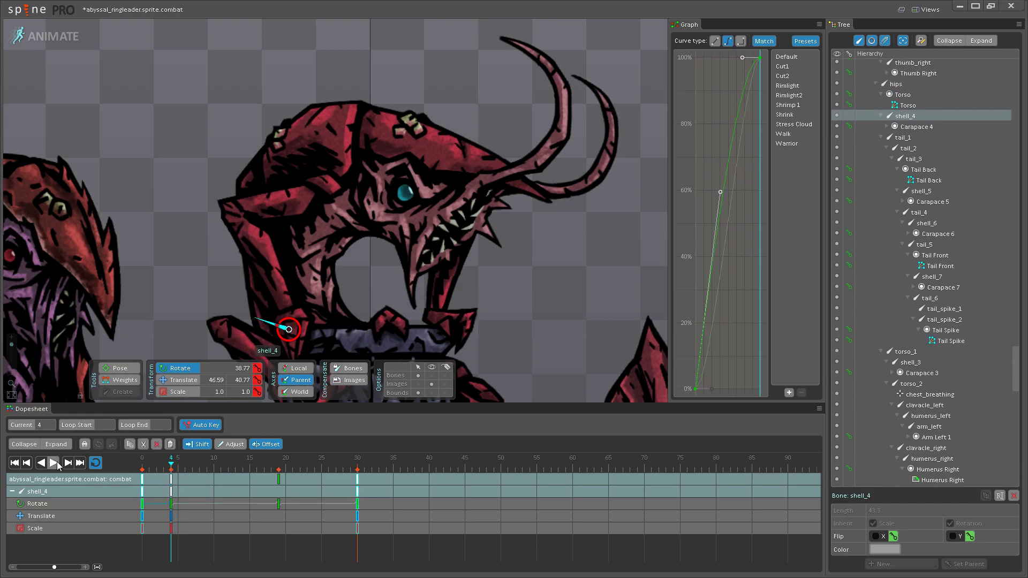
pyautogui.click(56, 463)
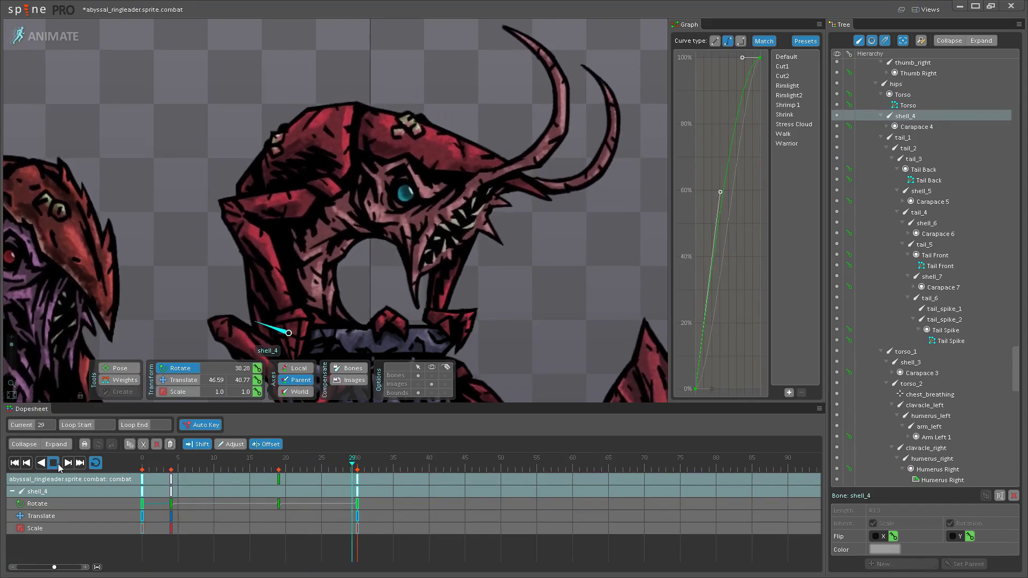
pyautogui.scroll(-5, 408, 119)
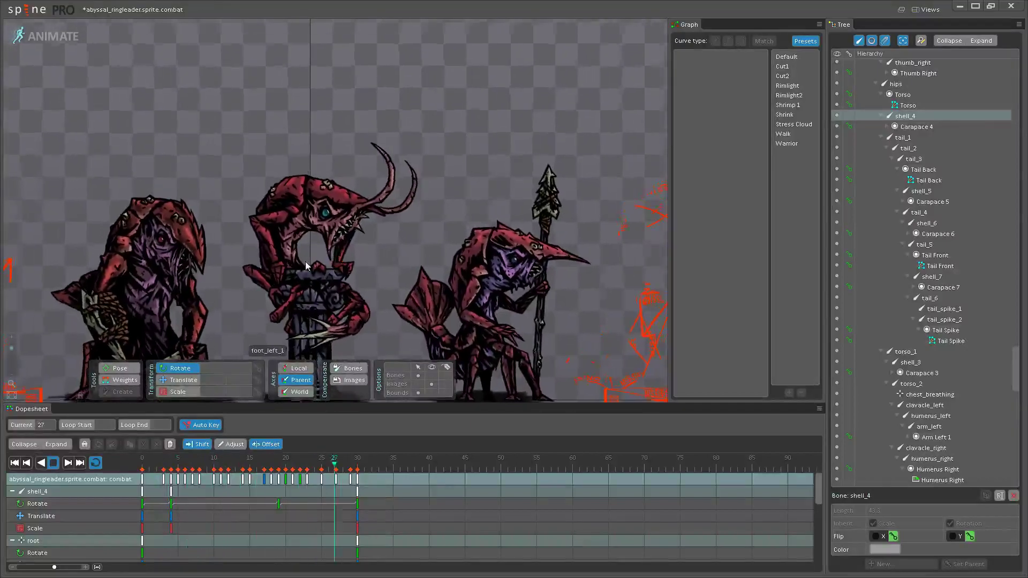
pyautogui.scroll(5, 313, 265)
# - Rotate the shoulder_right bone to about 322.77 degrees at frame 15 and smooth the curves of its keys
pyautogui.click(54, 463)
pyautogui.click(251, 461)
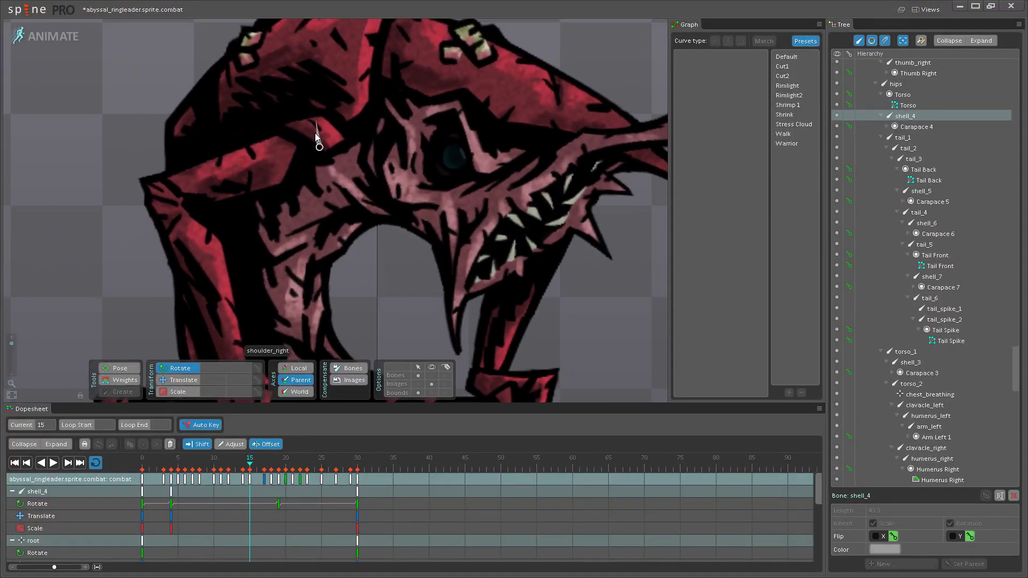
pyautogui.click(317, 135)
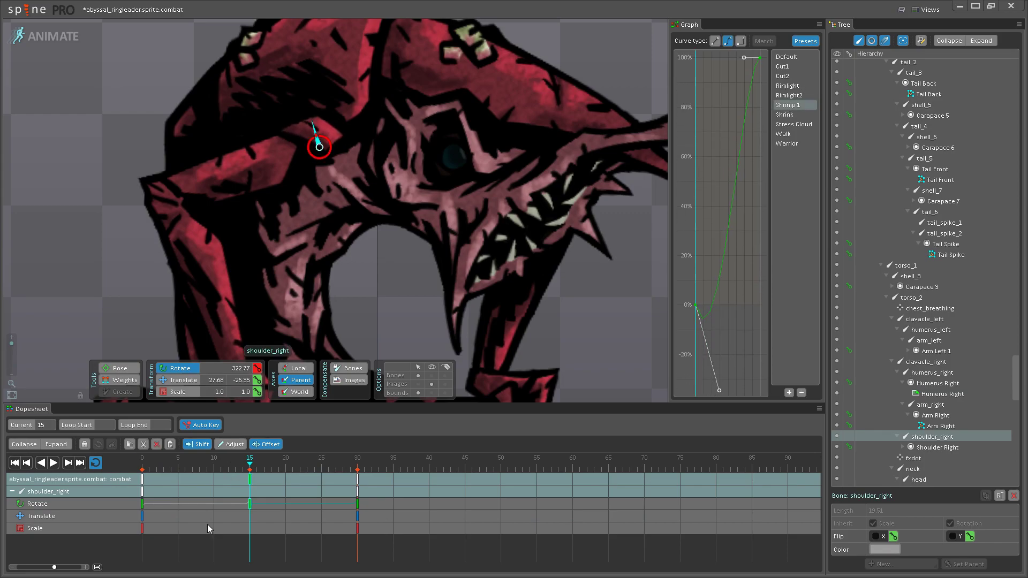
pyautogui.click(144, 483)
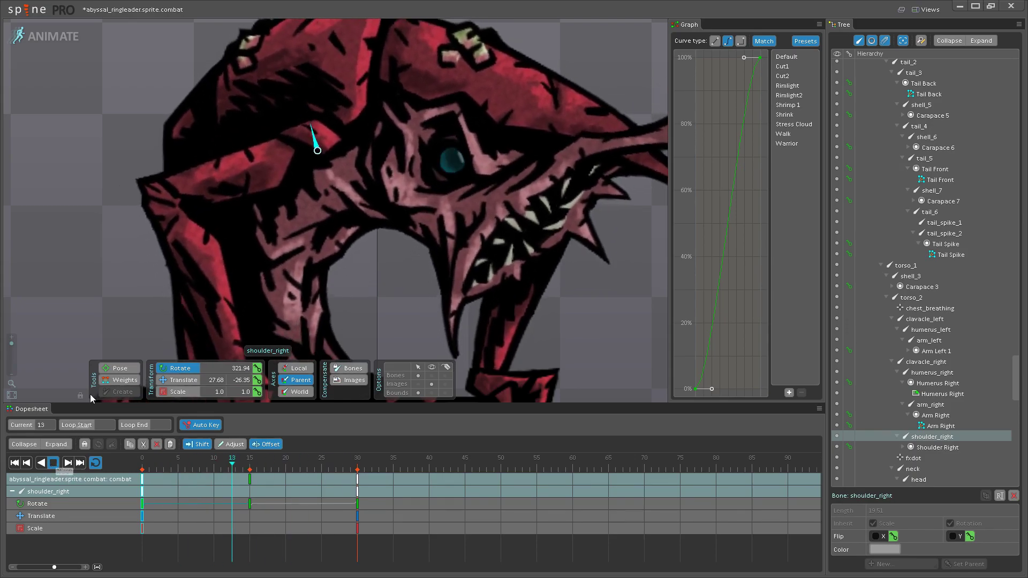
# - Review the right shoulder's motion in playback, both close up and with the whole figure in view
pyautogui.scroll(-3, 420, 306)
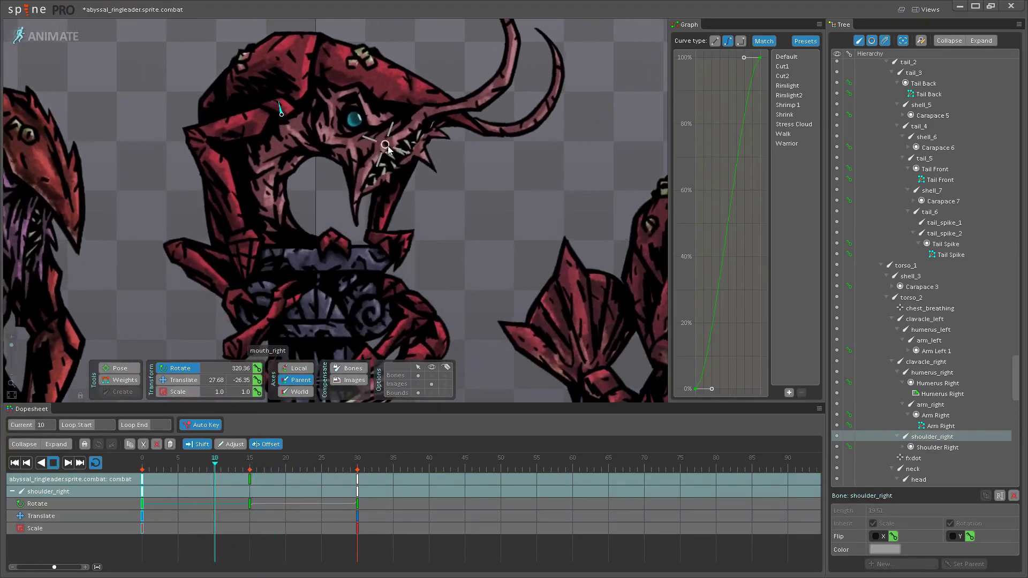
pyautogui.scroll(-2, 428, 258)
pyautogui.moveTo(374, 358); pyautogui.dragTo(370, 301)
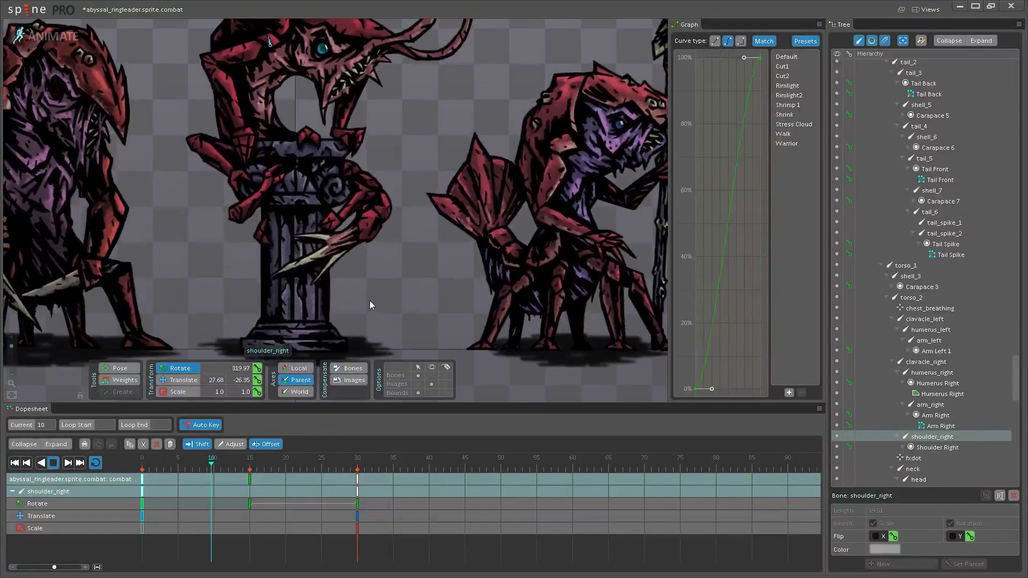
pyautogui.scroll(-2, 383, 301)
pyautogui.scroll(1, 383, 289)
pyautogui.moveTo(382, 182); pyautogui.dragTo(381, 266)
pyautogui.scroll(5, 292, 295)
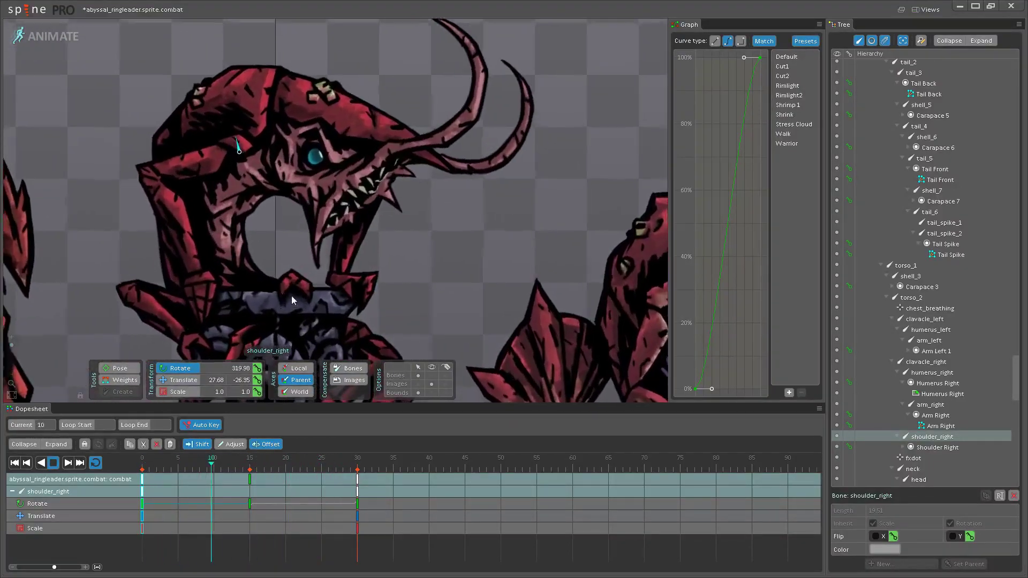
# - At frame 15, rotate small_whisker_2 to about 323.77 degrees and small_whisker_1 to about 345.35 degrees
pyautogui.click(54, 463)
pyautogui.click(254, 464)
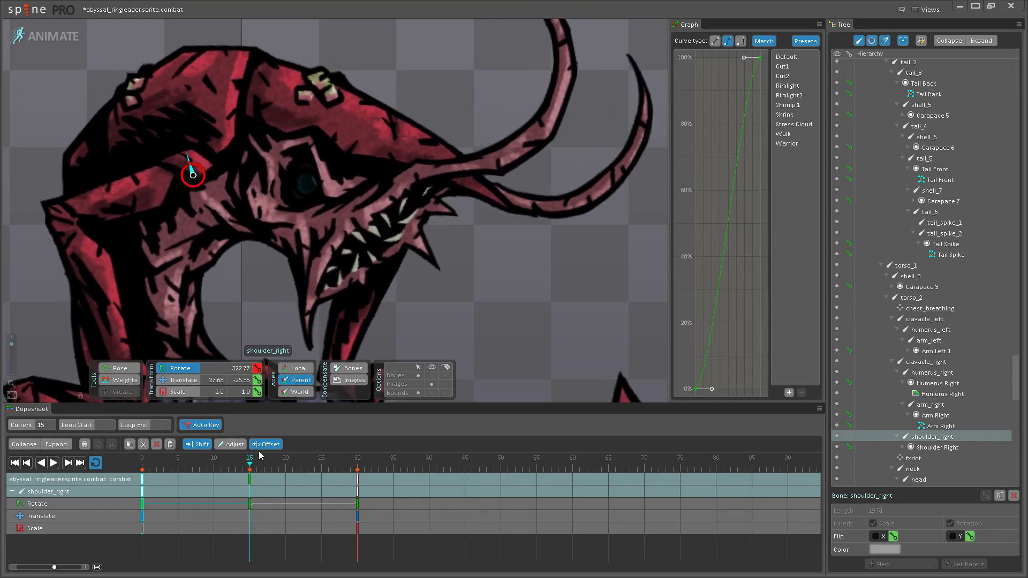
pyautogui.click(422, 249)
pyautogui.scroll(3, 422, 249)
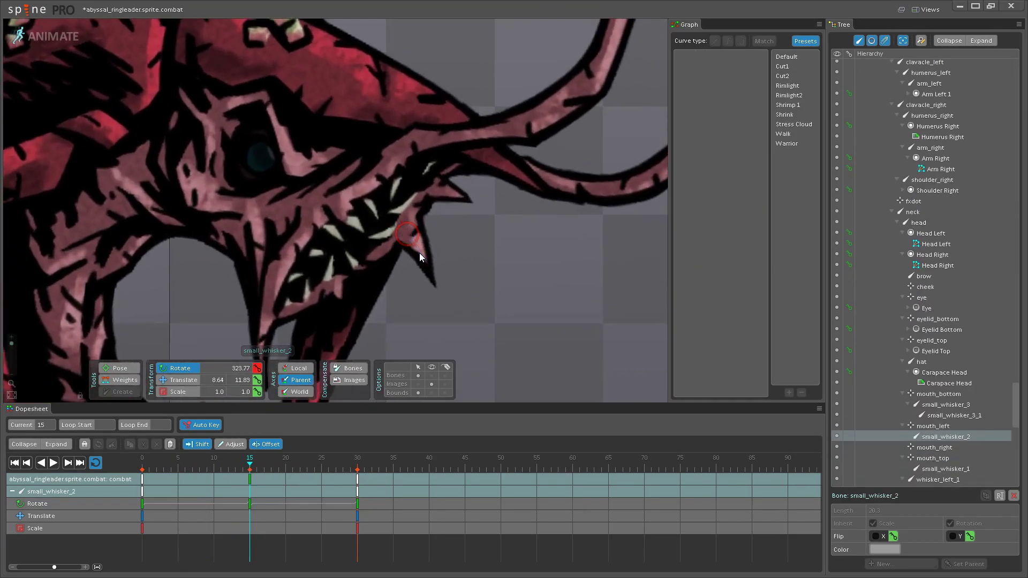
pyautogui.moveTo(458, 195); pyautogui.dragTo(453, 201)
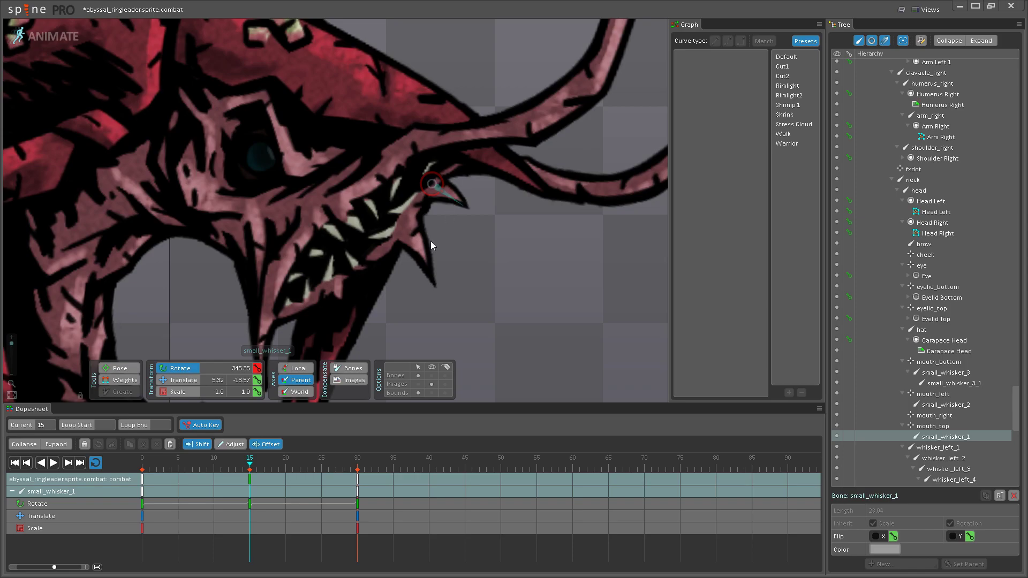
# - Rotate small_whisker_3 and small_whisker_3_1 at frame 15 and smooth the key curves of all four small whisker bones
pyautogui.moveTo(256, 345); pyautogui.dragTo(296, 283)
pyautogui.click(299, 278)
pyautogui.click(298, 300)
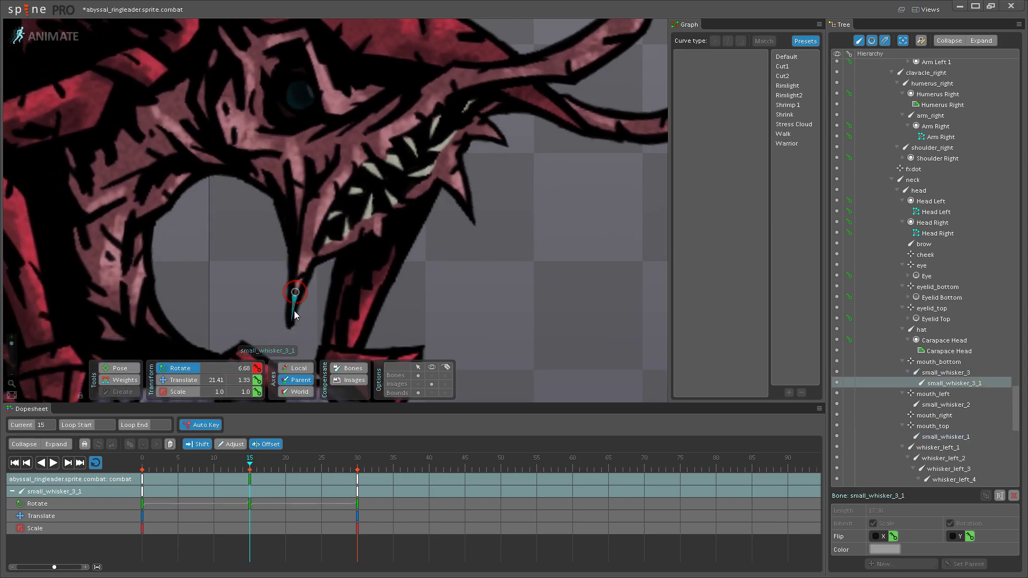
pyautogui.keyDown('ctrl'); pyautogui.click(302, 275); pyautogui.keyUp('ctrl')
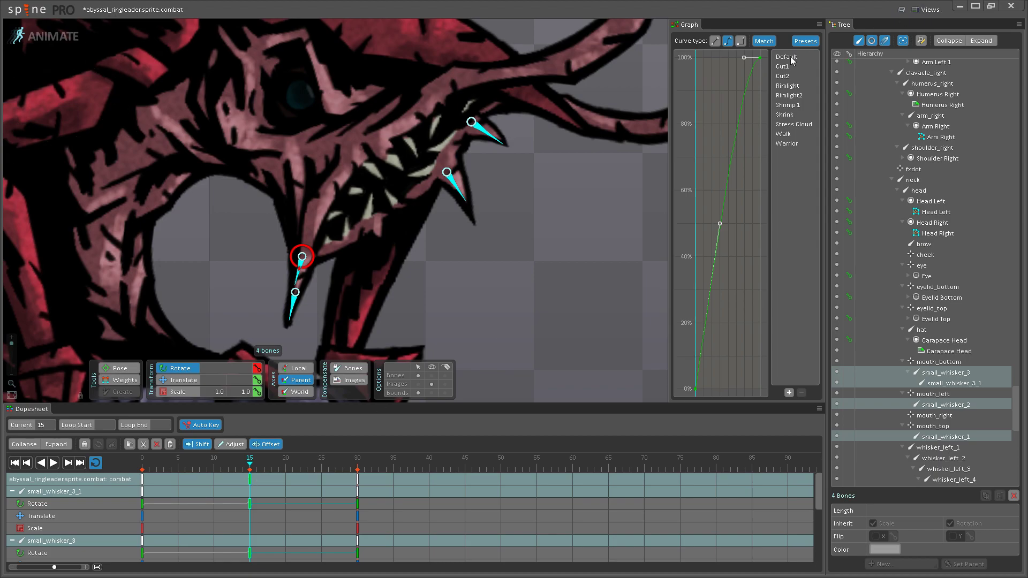
pyautogui.click(142, 479)
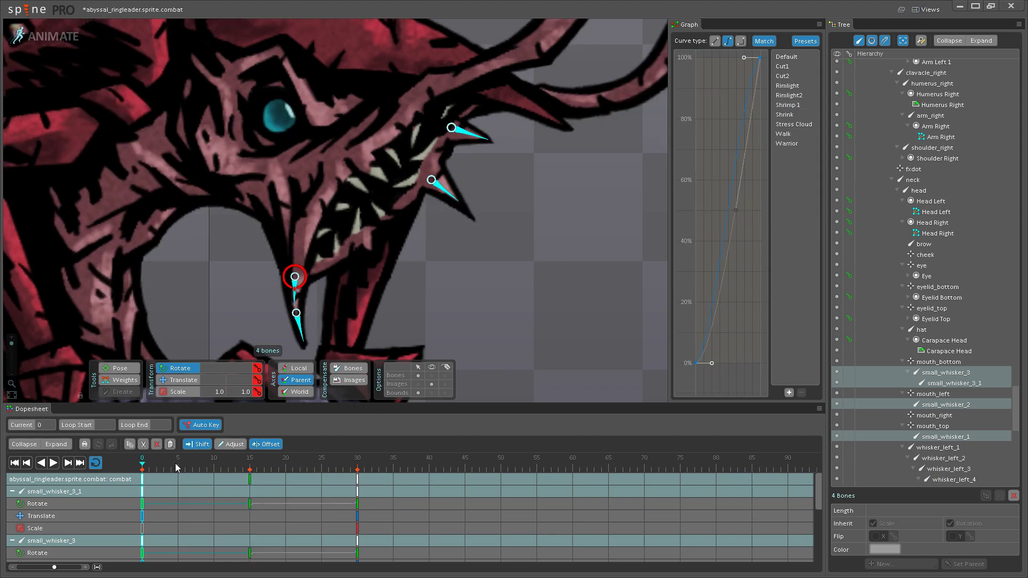
pyautogui.click(54, 464)
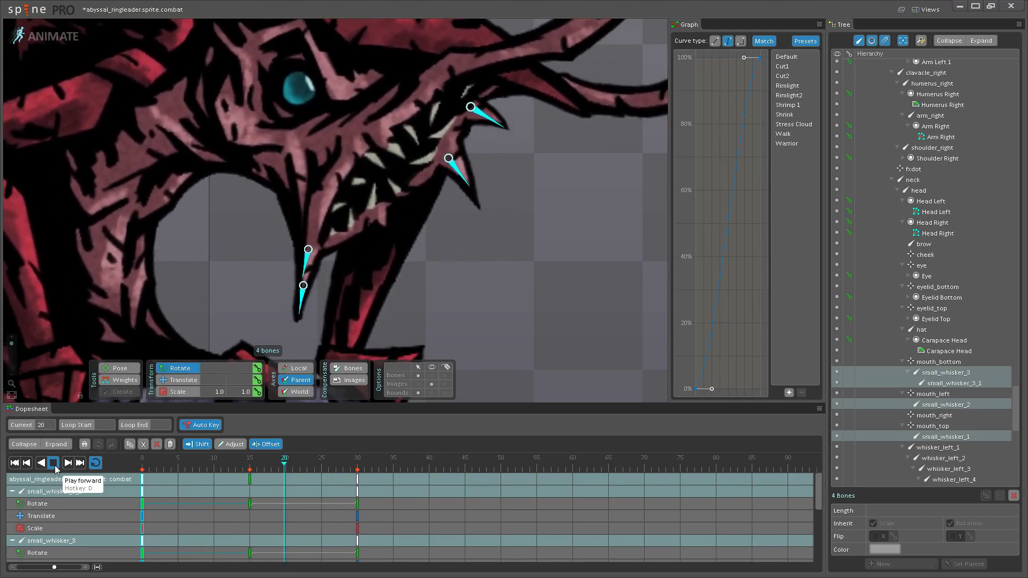
# - Offset the small whisker bones' keys to frames 3 and 18, and those of small_whisker_3_1 further to frames 6 and 21
pyautogui.click(143, 458)
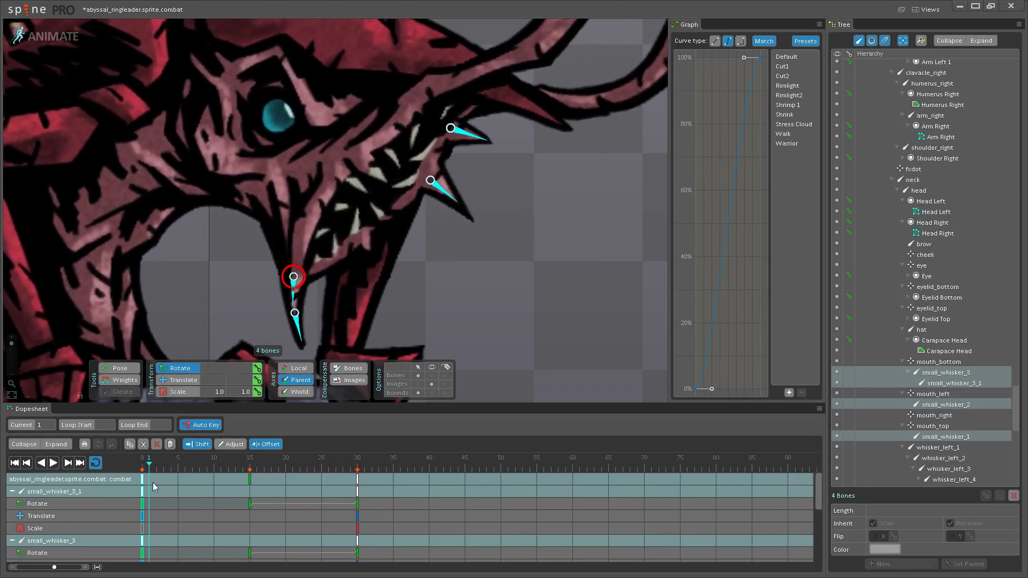
pyautogui.click(294, 316)
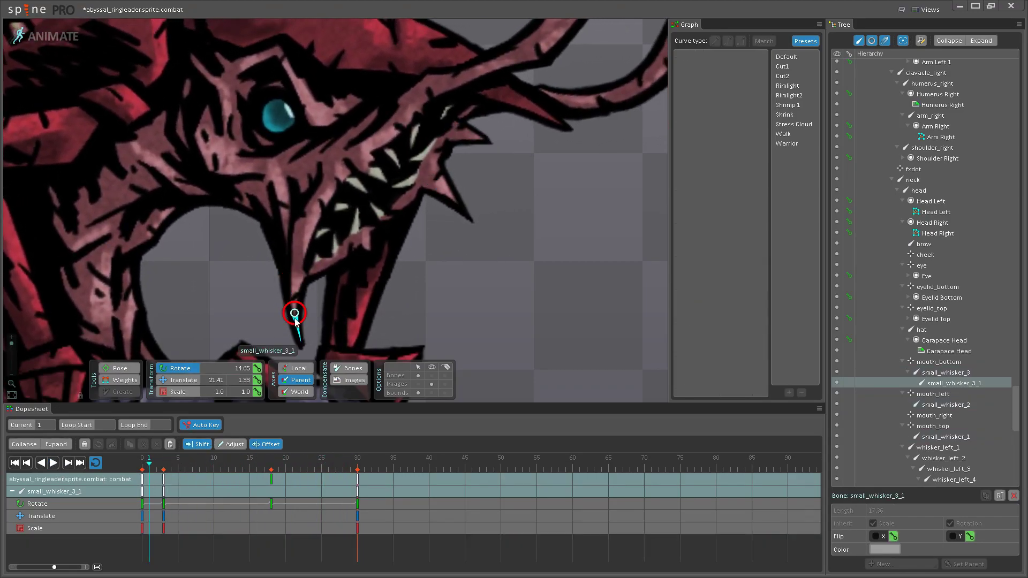
pyautogui.moveTo(144, 478); pyautogui.dragTo(161, 474)
# - Review the ringleader's full combat animation in playback beside the other creatures
pyautogui.click(54, 463)
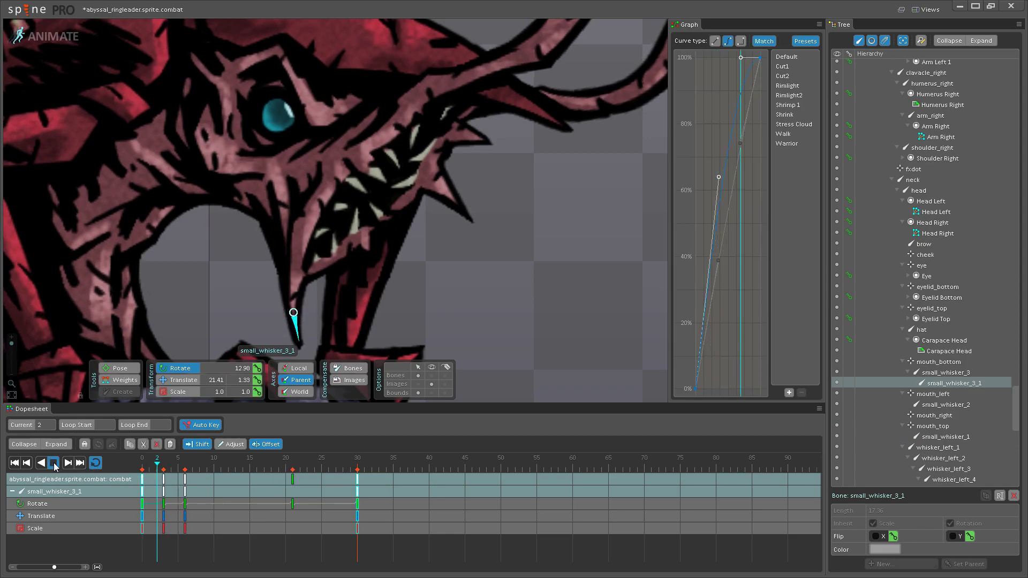
pyautogui.click(220, 303)
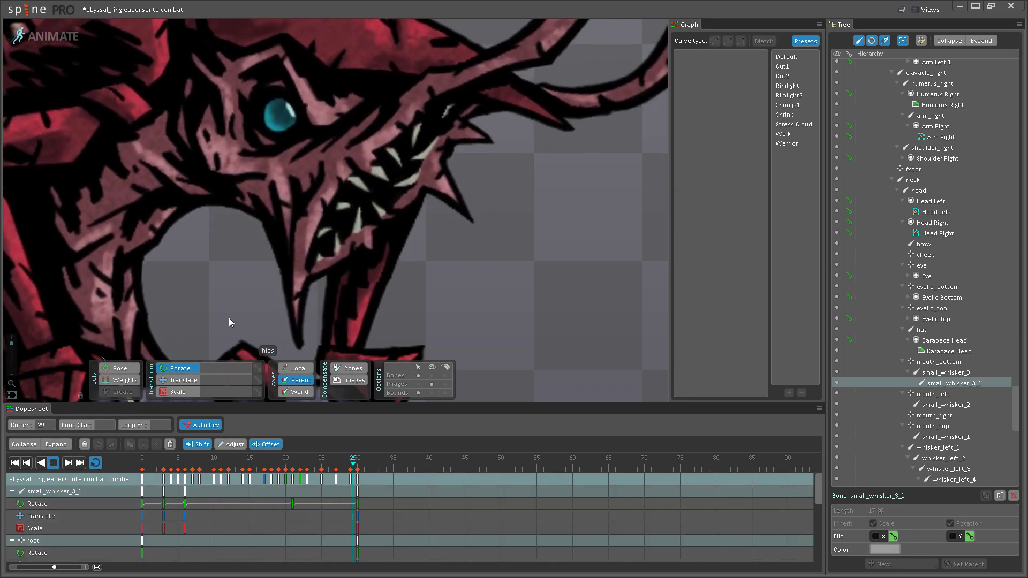
pyautogui.scroll(-5, 233, 317)
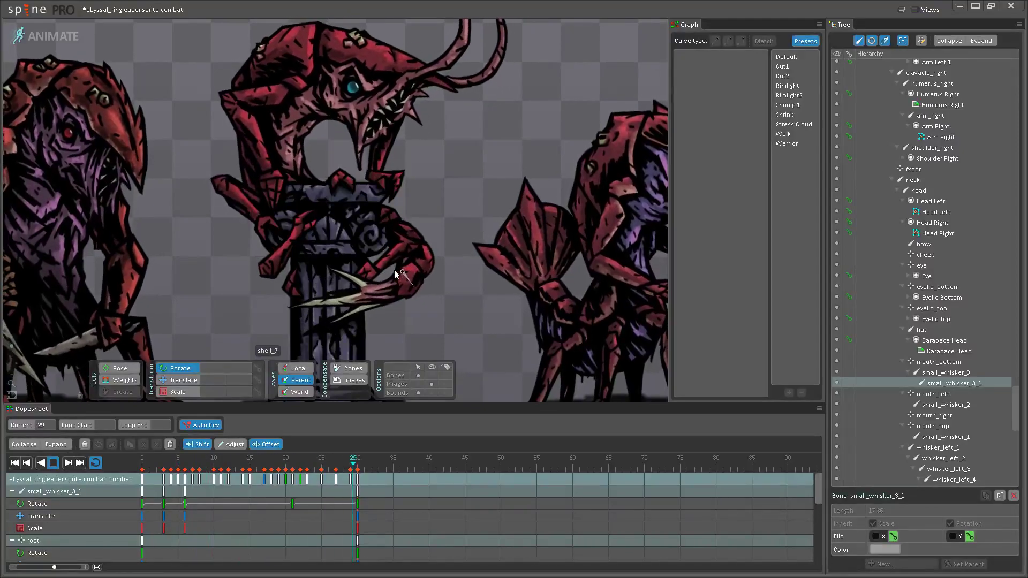
pyautogui.scroll(-5, 394, 270)
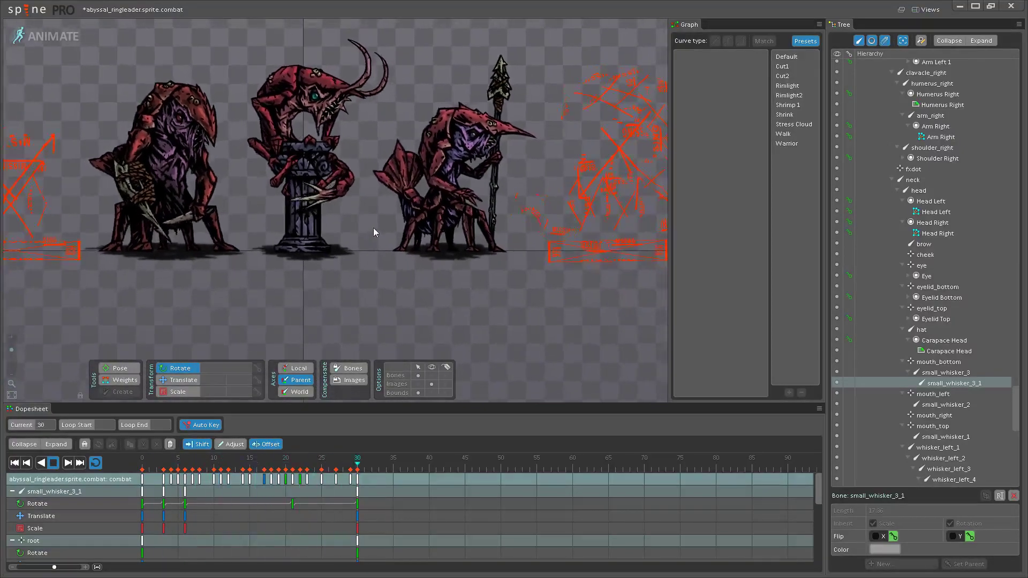
pyautogui.moveTo(369, 218); pyautogui.dragTo(377, 272)
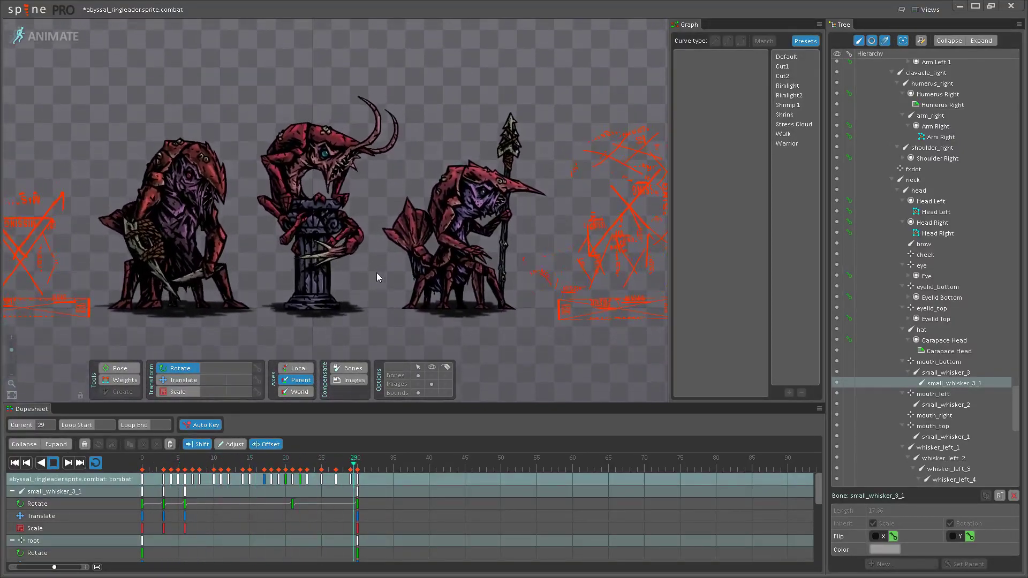
pyautogui.scroll(-2, 377, 272)
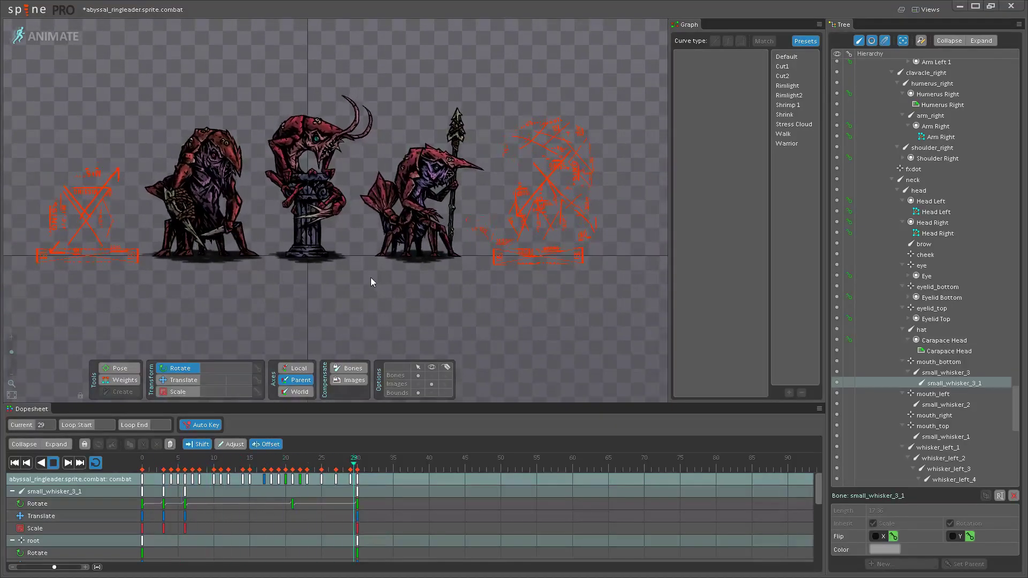
# - Delete the swine_wretch.sprite.combat and gargoyle.sprite.combat skeletons in setup mode and return to animate mode
pyautogui.click(64, 38)
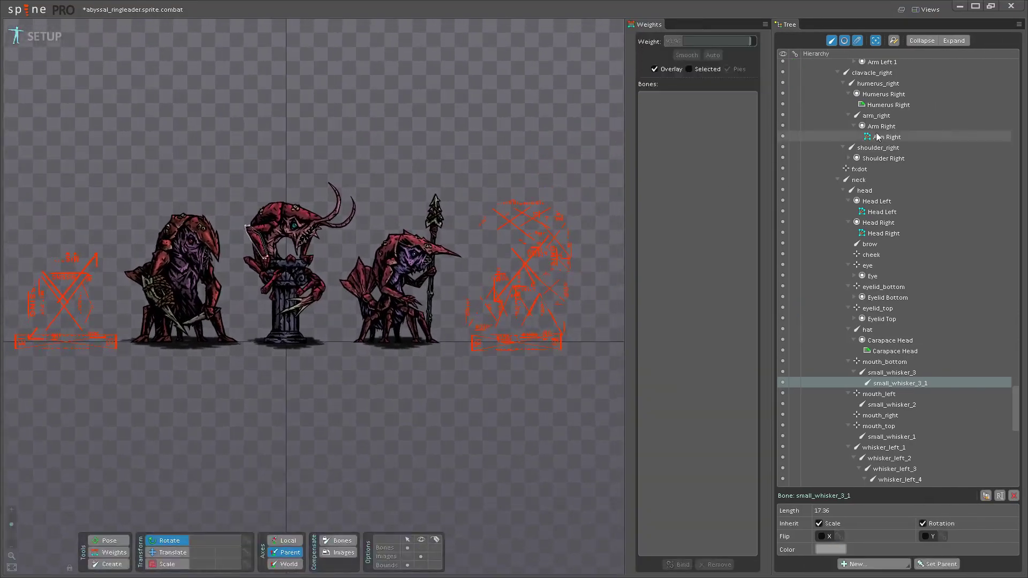
pyautogui.scroll(5, 869, 134)
pyautogui.scroll(10, 886, 133)
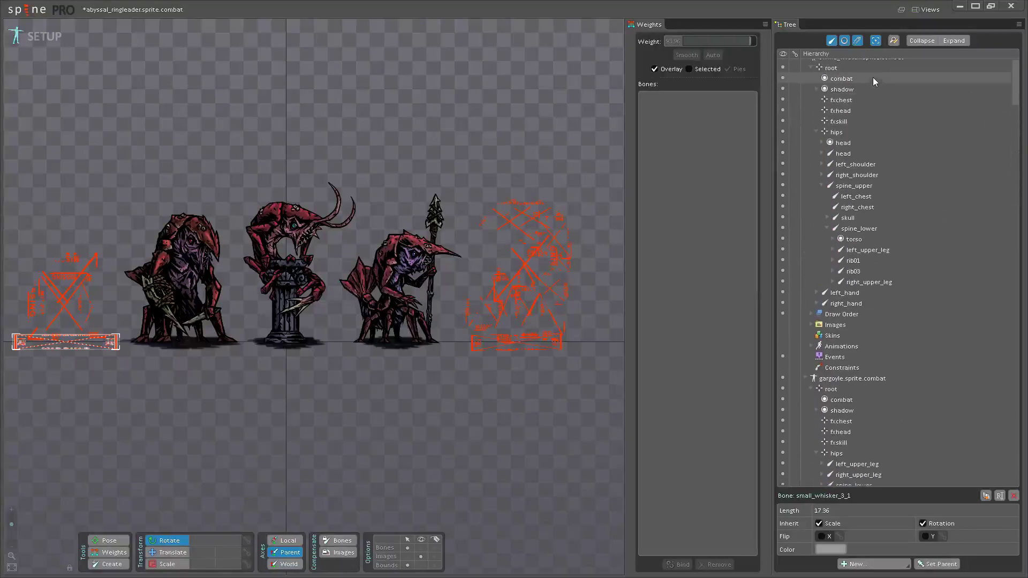
pyautogui.click(853, 66)
pyautogui.press('Delete')
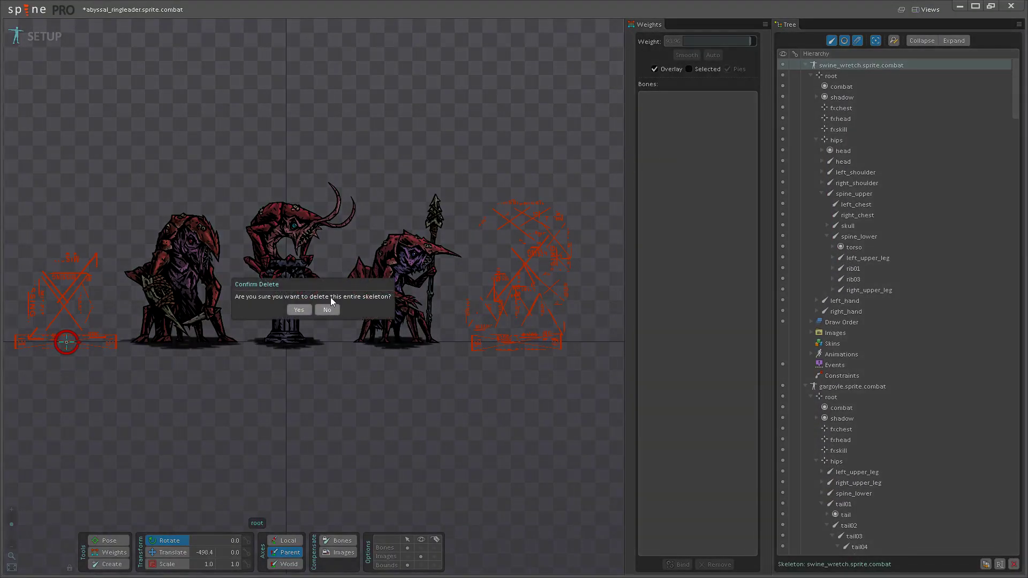
pyautogui.click(327, 310)
pyautogui.click(869, 65)
pyautogui.press('Delete')
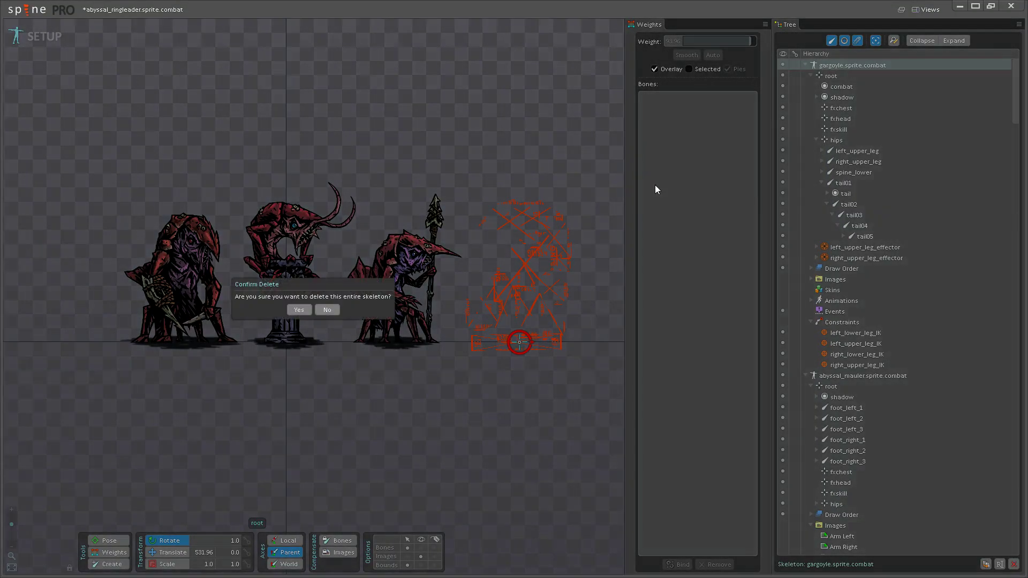
pyautogui.click(297, 310)
pyautogui.click(46, 37)
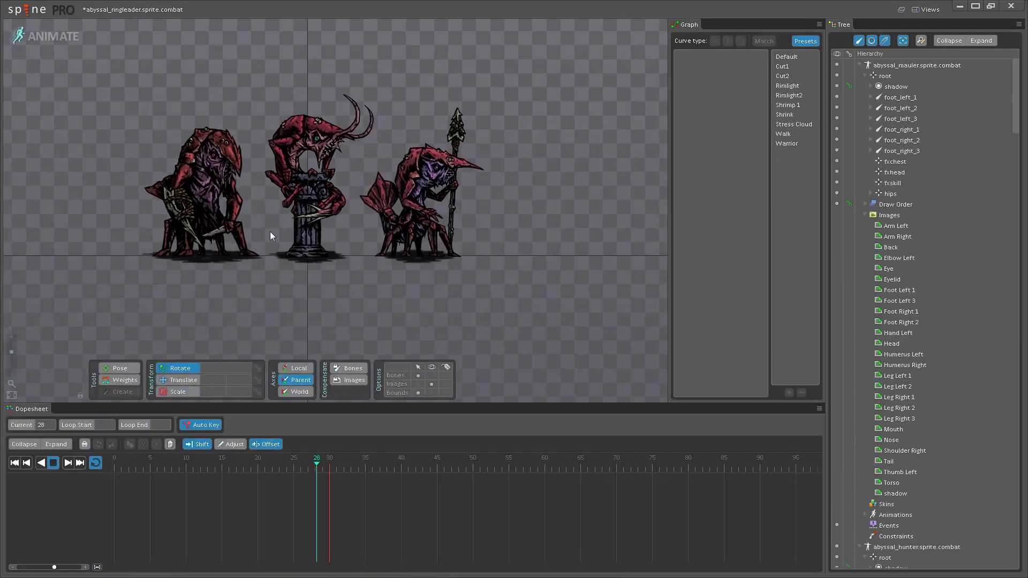
# - Display only the bones with the images hidden and examine the three skeletons' motion in playback
pyautogui.moveTo(261, 258); pyautogui.dragTo(396, 83)
pyautogui.click(254, 324)
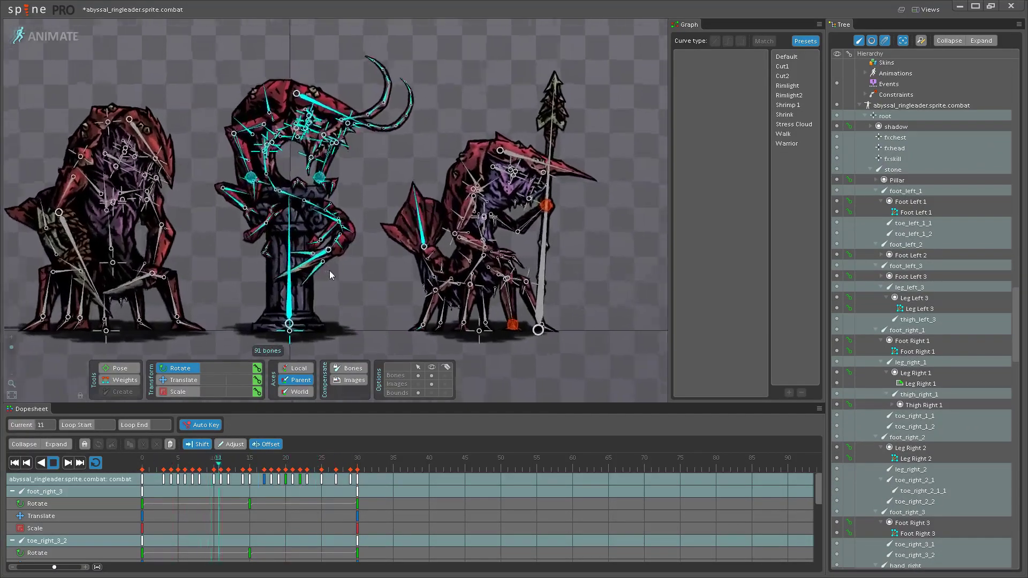
pyautogui.scroll(3, 326, 271)
pyautogui.click(431, 384)
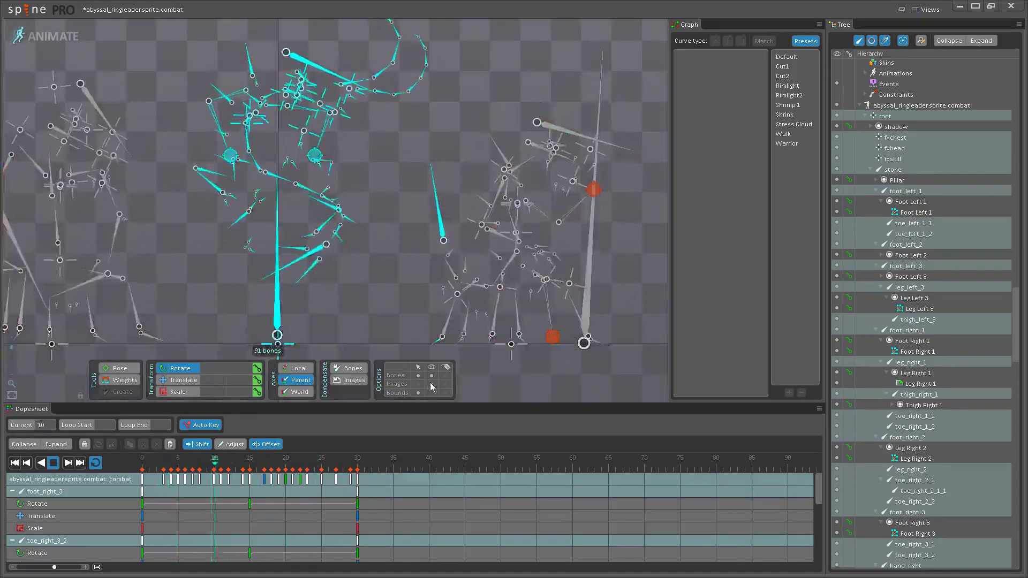
pyautogui.click(391, 308)
pyautogui.scroll(-2, 363, 272)
pyautogui.scroll(-3, 362, 268)
pyautogui.moveTo(362, 268); pyautogui.dragTo(440, 300)
pyautogui.scroll(1, 390, 290)
pyautogui.scroll(2, 440, 300)
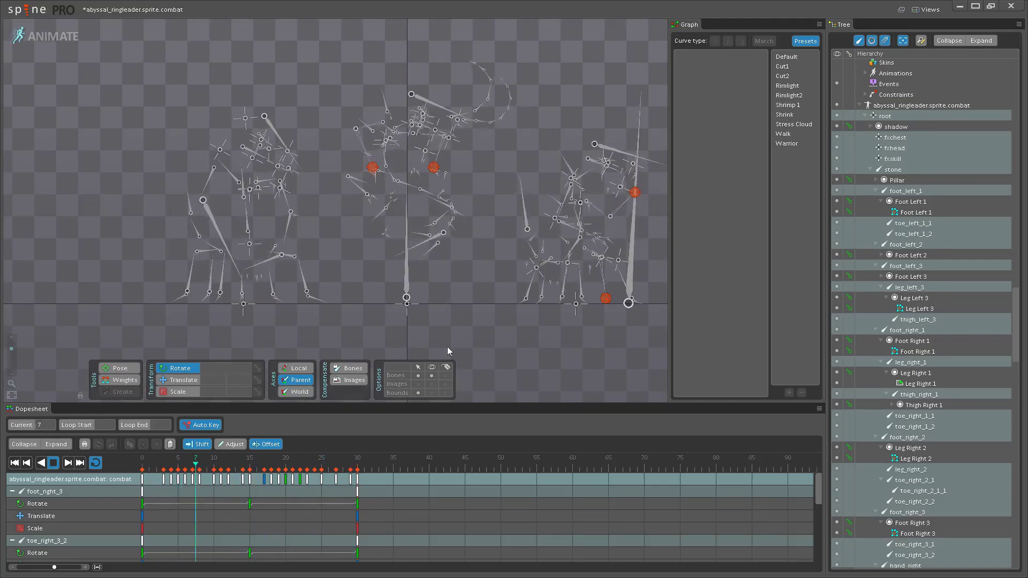
# - Show the images again, hide the bones and review the ringleader's animation close up
pyautogui.click(432, 384)
pyautogui.click(432, 376)
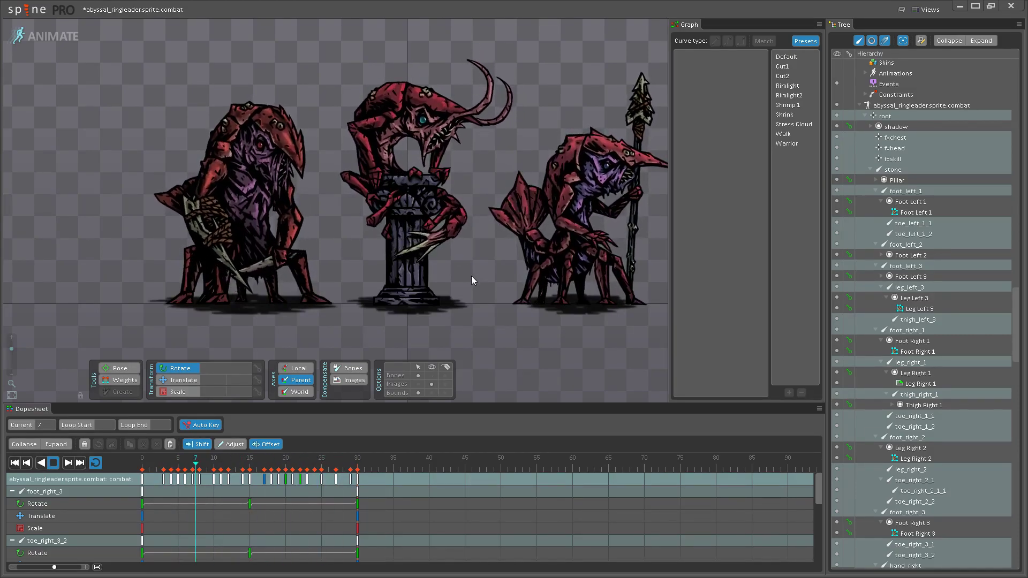
pyautogui.scroll(2, 412, 248)
pyautogui.scroll(4, 412, 248)
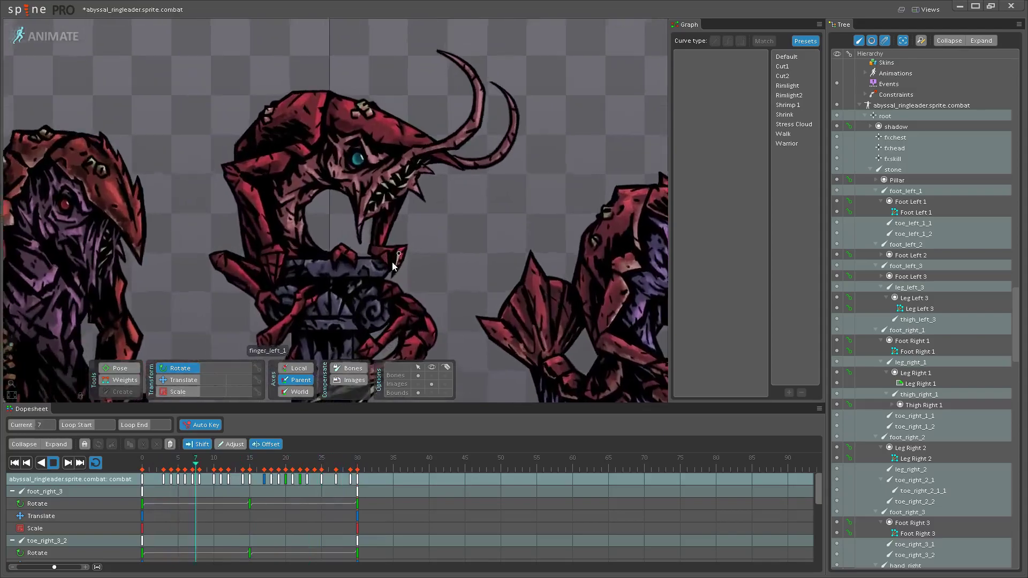
# - Show the bones and key rotations on frame 15: finger_left_1 at 251.95 and thumb_left_1 at 291.02
pyautogui.click(432, 376)
pyautogui.scroll(2, 393, 248)
pyautogui.moveTo(393, 248); pyautogui.dragTo(399, 303)
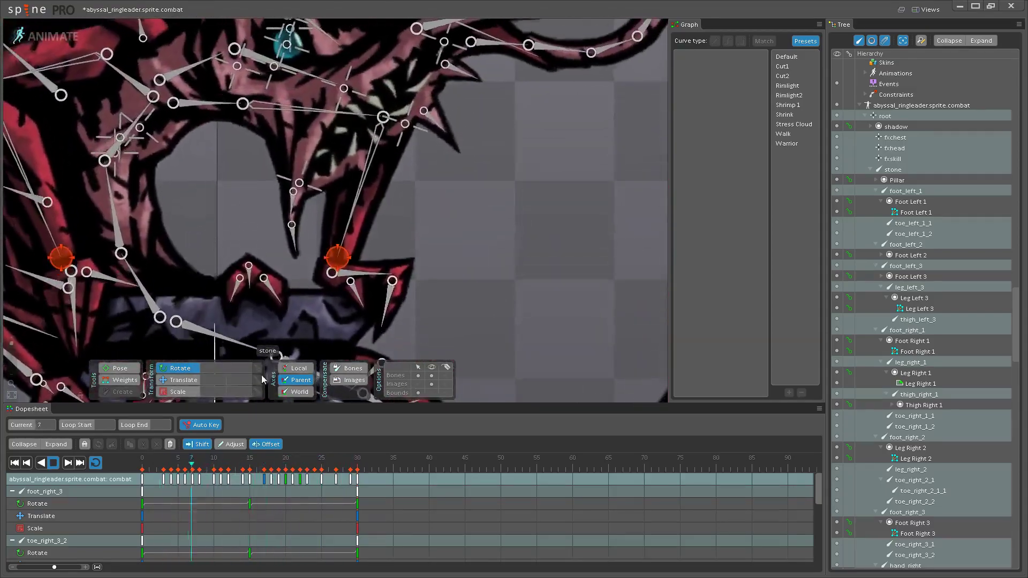
pyautogui.press('d')
pyautogui.click(383, 313)
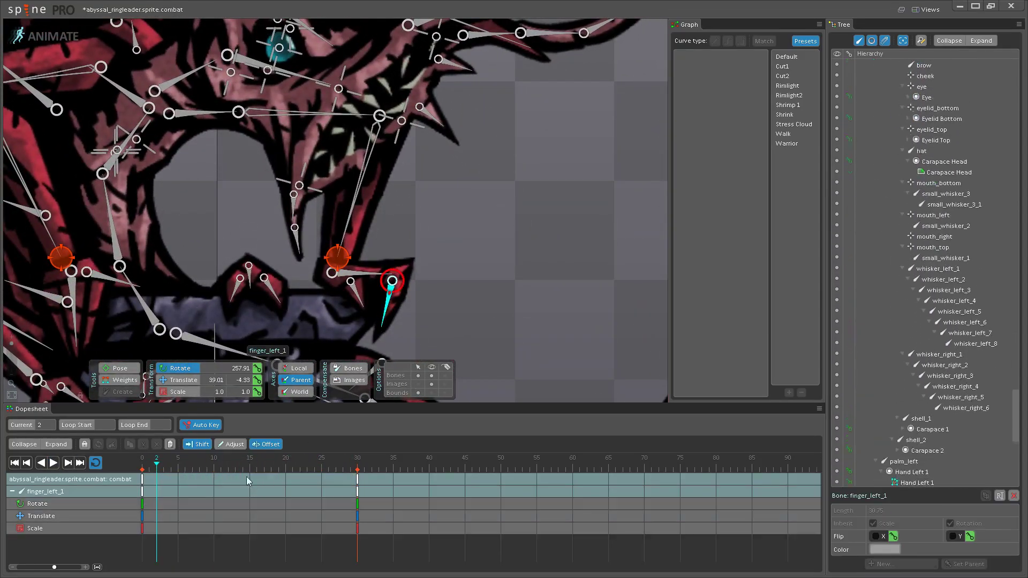
pyautogui.click(252, 461)
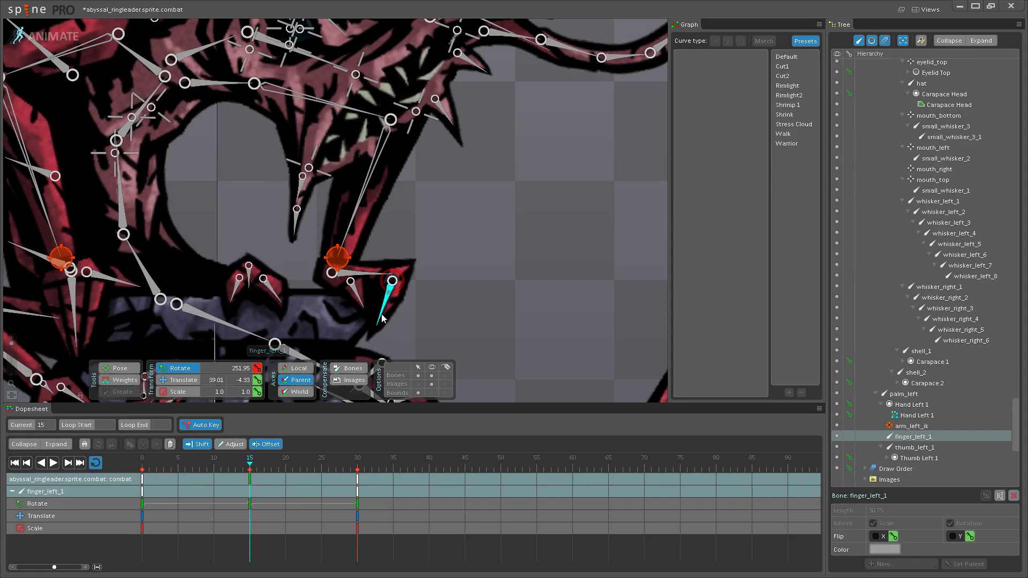
pyautogui.click(360, 306)
pyautogui.scroll(3, 358, 298)
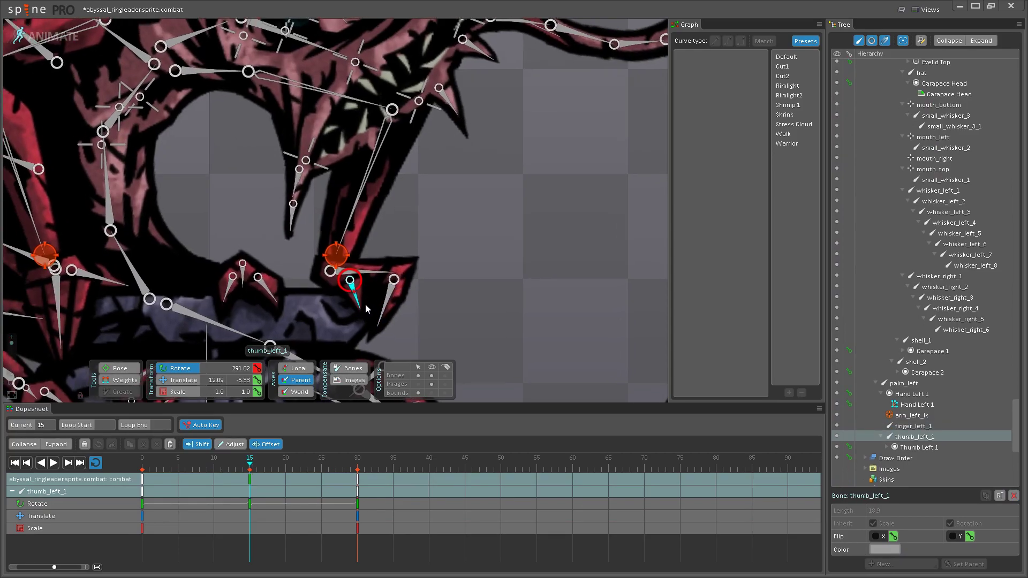
# - Apply the Shrimp 1 curve to the frame 15 rotation keys of finger_left_1 and thumb_left_1, make the frame 0 keys Bézier, and play the animation
pyautogui.keyDown('ctrl'); pyautogui.click(393, 292); pyautogui.keyUp('ctrl')
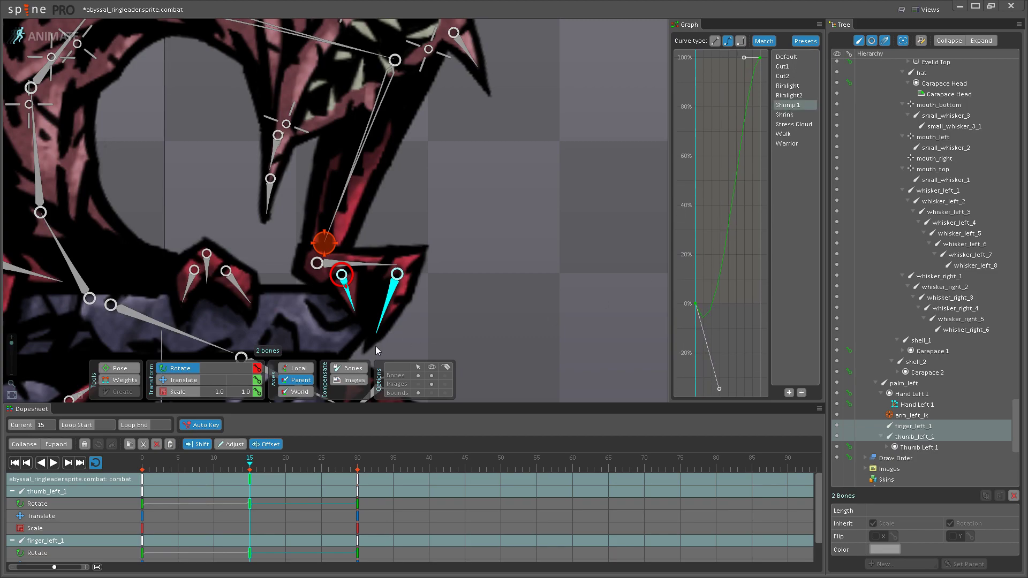
pyautogui.click(148, 477)
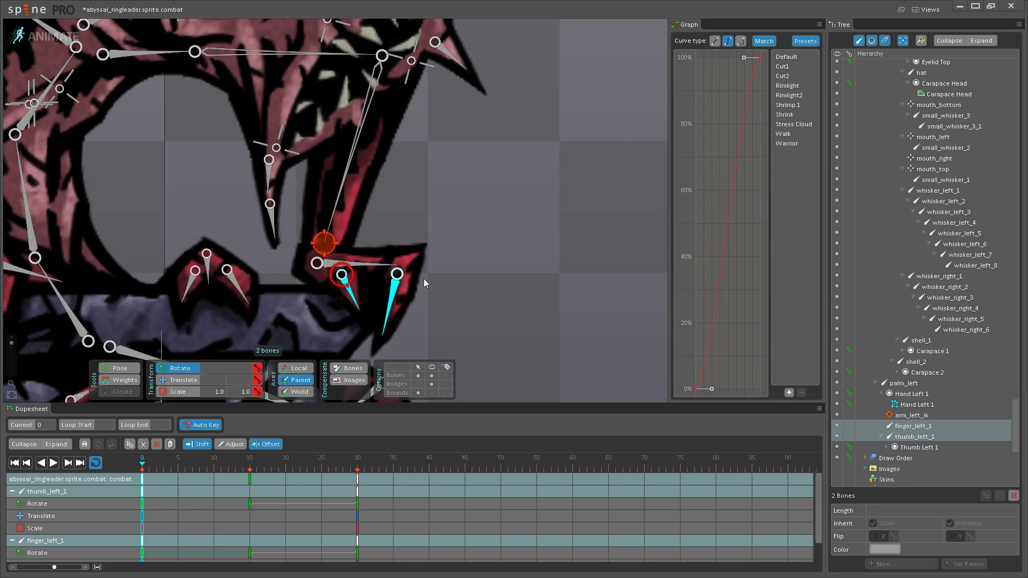
pyautogui.click(42, 465)
pyautogui.press('space')
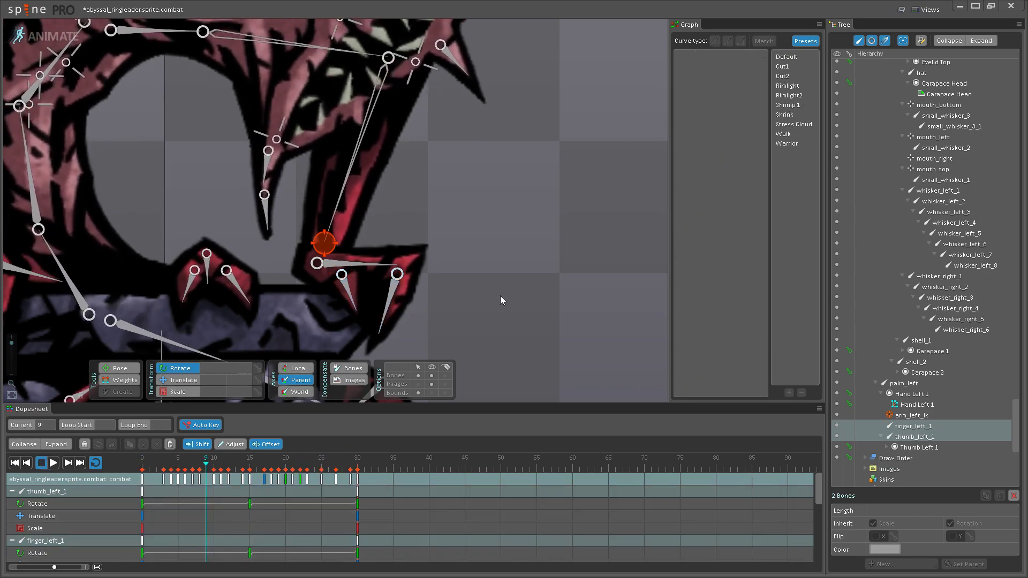
# - Hide the bones and examine the ringleader's hand, body and head motion in playback
pyautogui.scroll(-3, 482, 289)
pyautogui.moveTo(408, 272); pyautogui.dragTo(456, 284)
pyautogui.scroll(-5, 456, 284)
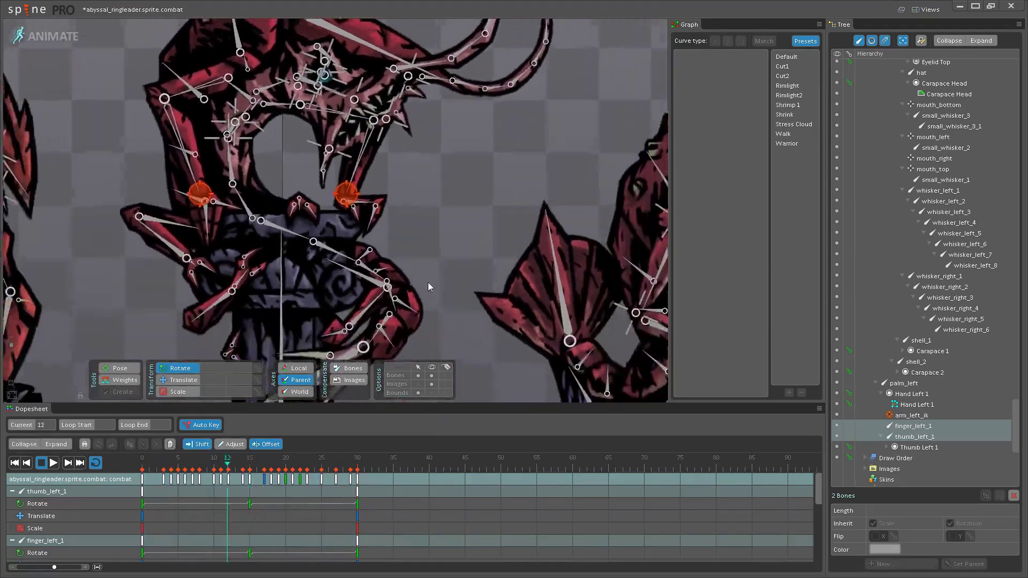
pyautogui.scroll(-1, 420, 293)
pyautogui.moveTo(420, 294); pyautogui.dragTo(407, 283)
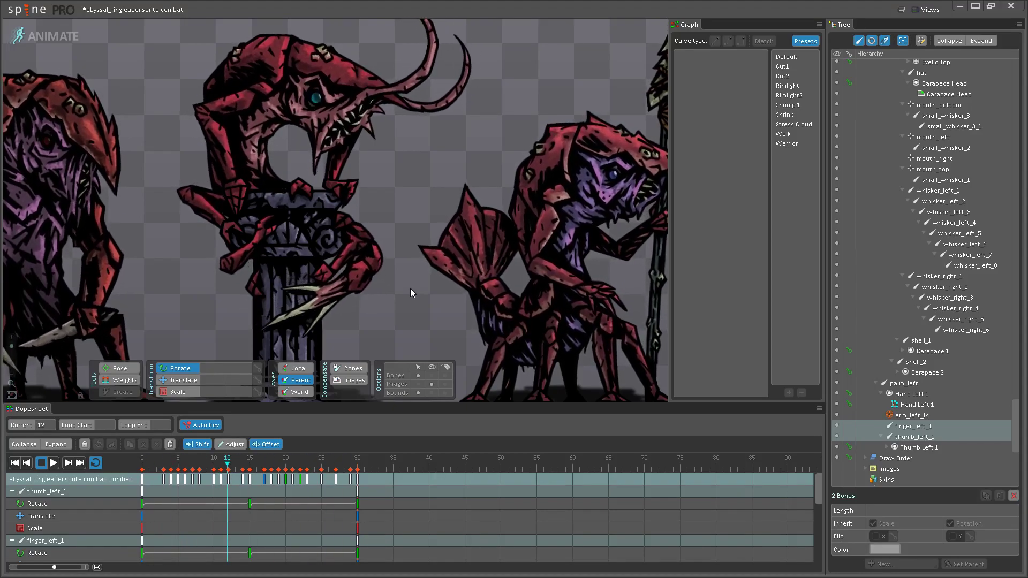
pyautogui.scroll(3, 411, 289)
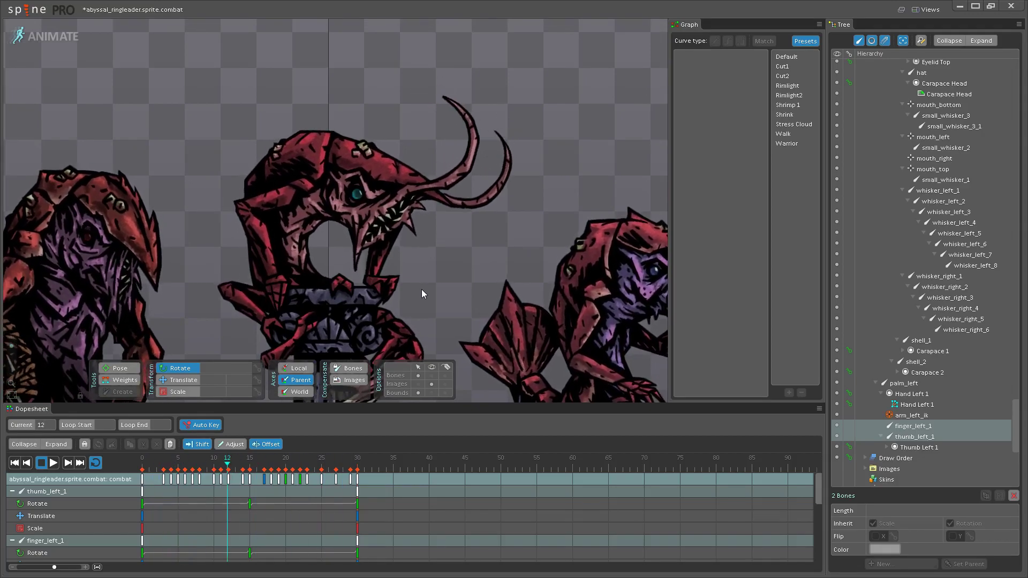
pyautogui.scroll(2, 412, 279)
pyautogui.scroll(2, 396, 259)
pyautogui.moveTo(302, 223); pyautogui.dragTo(330, 309)
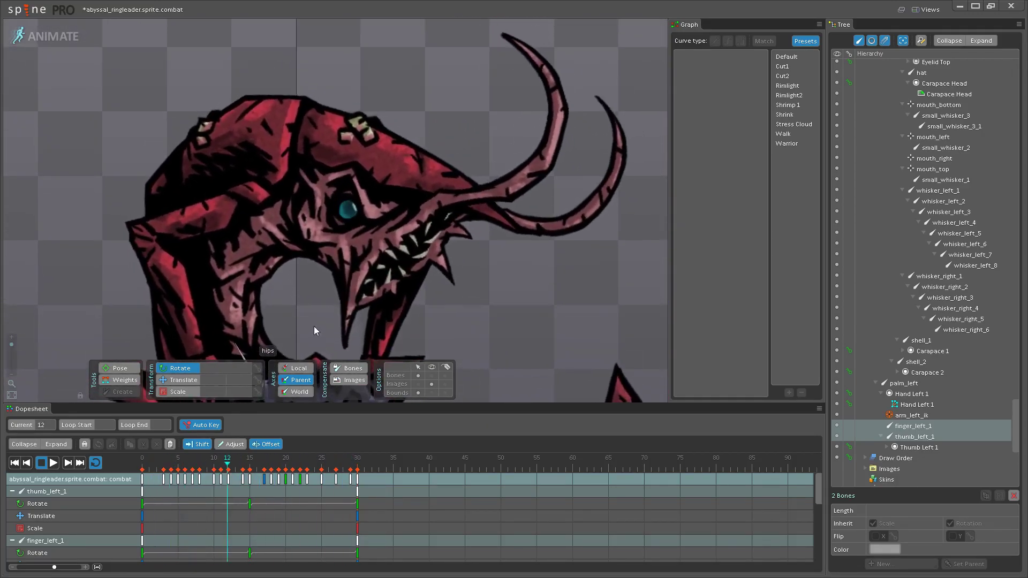
pyautogui.click(41, 464)
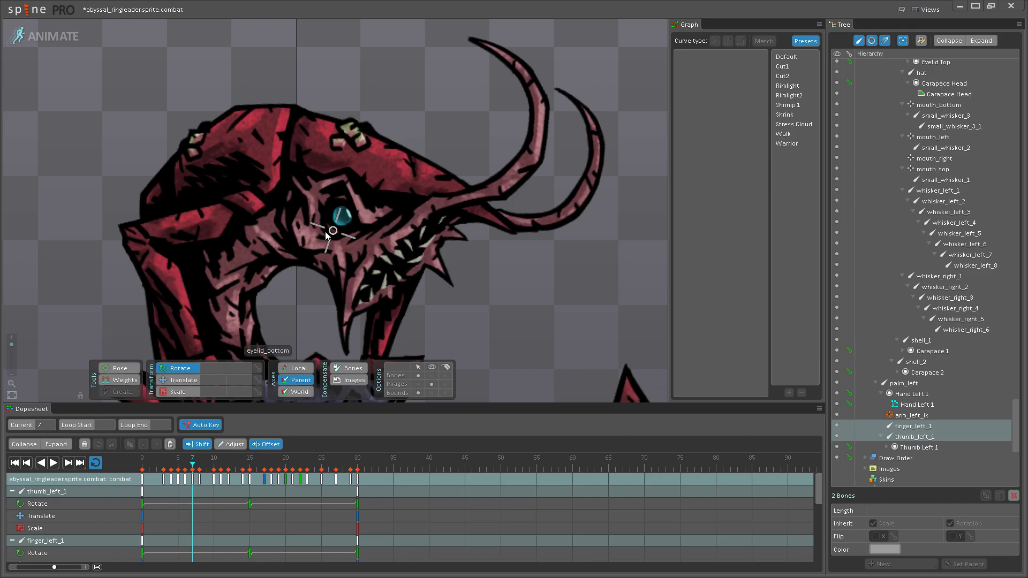
# - Try shifting the blink keys of the eye and eyelid bones to frames 20, 23 and 27, and undo the shift
pyautogui.click(328, 235)
pyautogui.keyDown('ctrl'); pyautogui.click(343, 208); pyautogui.keyUp('ctrl')
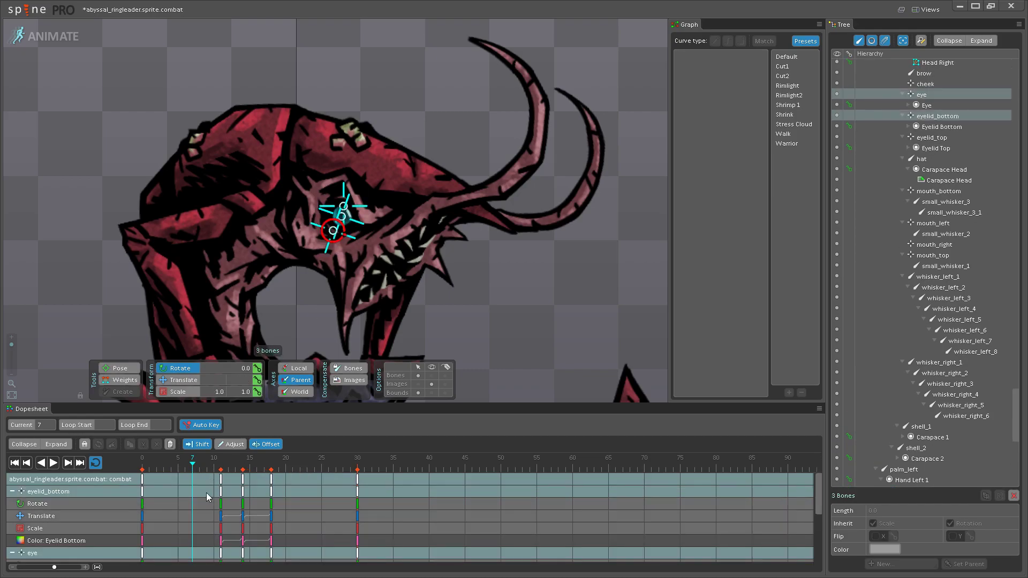
pyautogui.moveTo(208, 497); pyautogui.dragTo(263, 475)
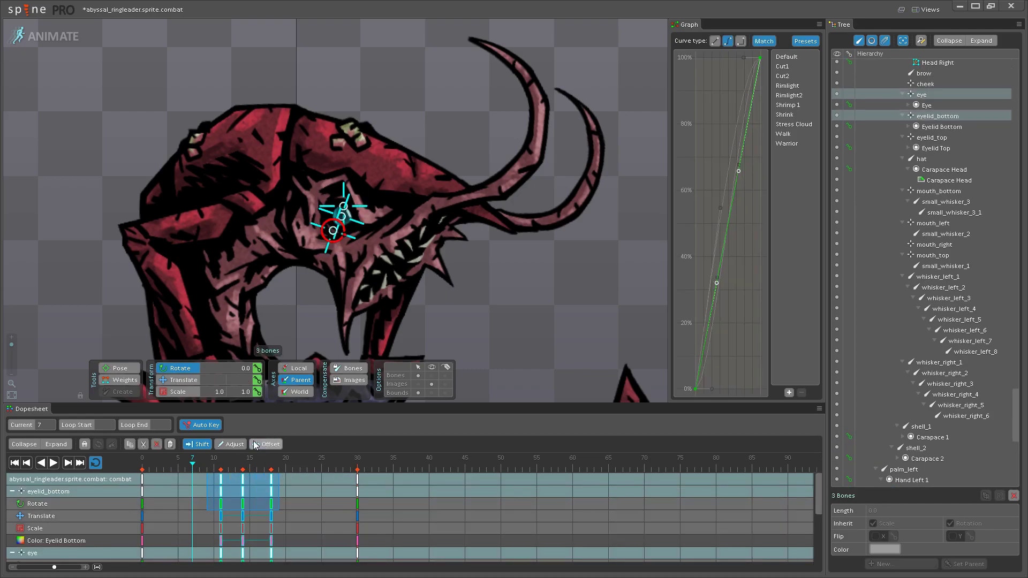
pyautogui.click(52, 464)
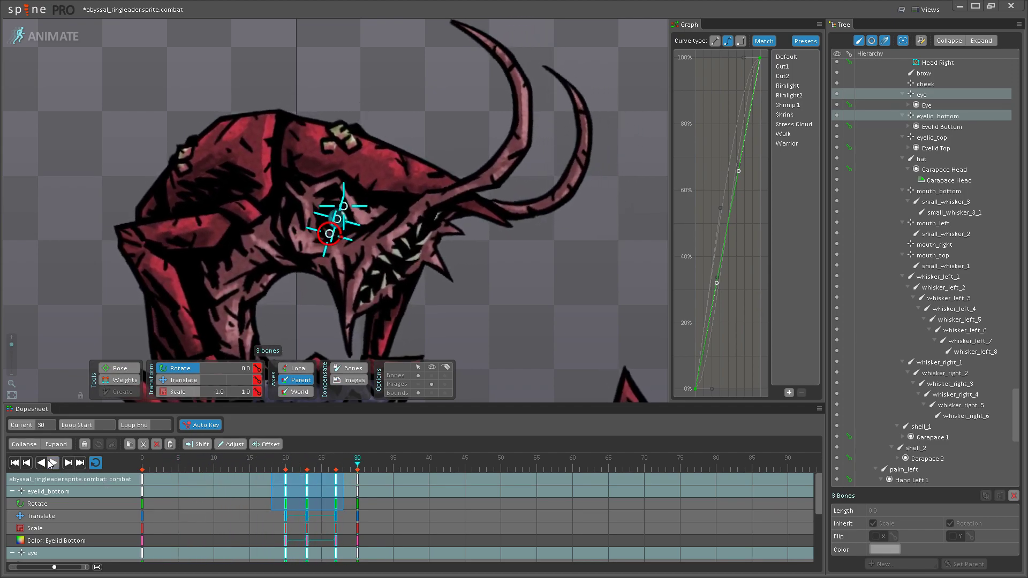
pyautogui.hotkey('ctrl', 'z')
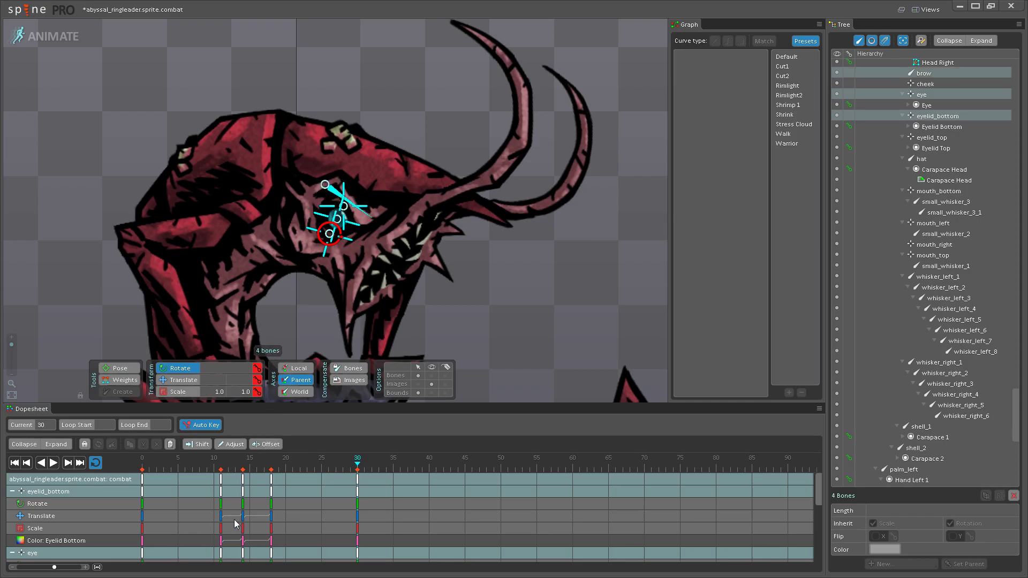
# - Try the same blink key shift with the brow bone included, preview it, and undo it
pyautogui.moveTo(207, 523); pyautogui.dragTo(313, 467)
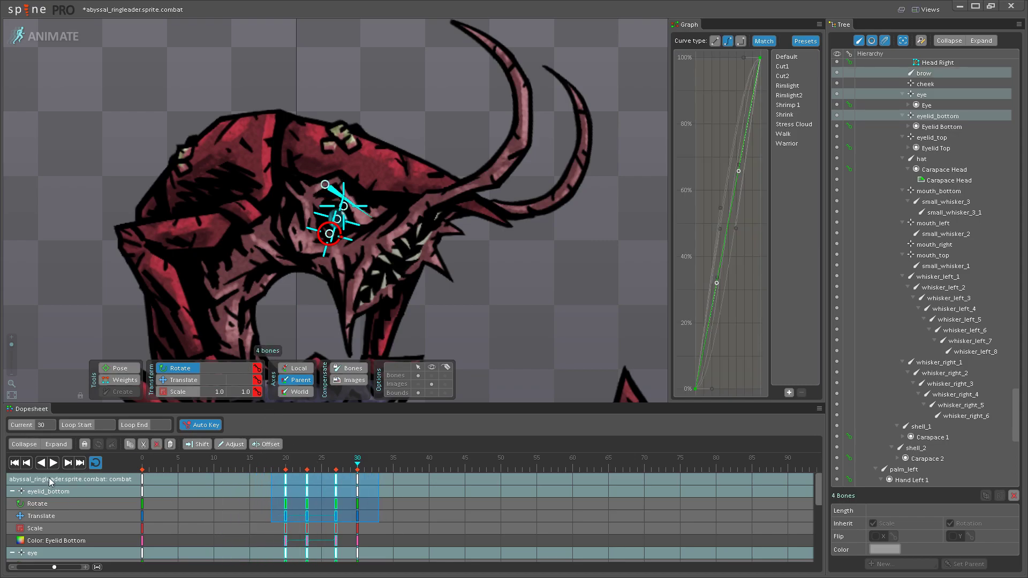
pyautogui.click(52, 464)
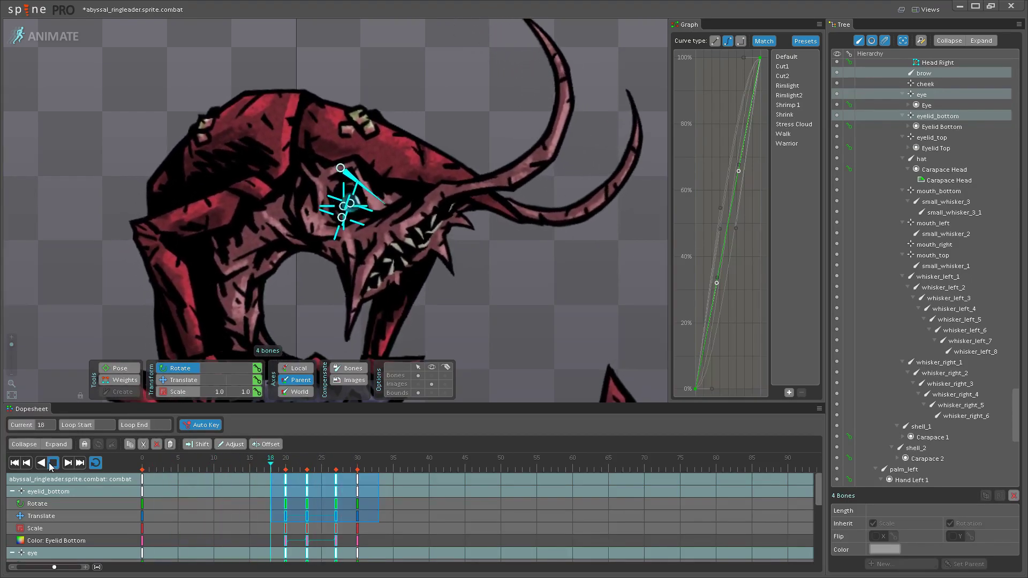
pyautogui.click(52, 463)
pyautogui.hotkey('ctrl', 'z')
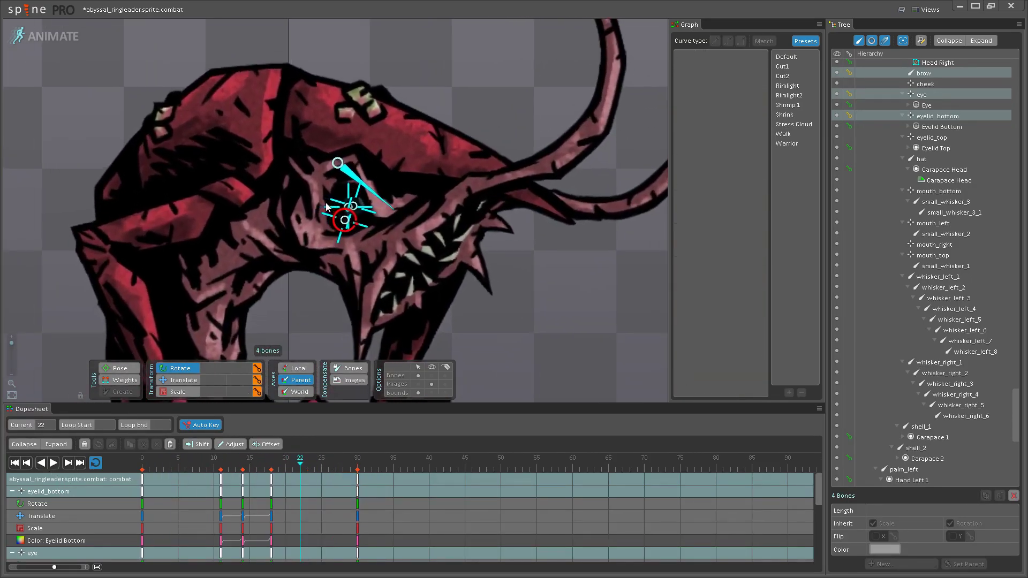
# - Shift the blink keys of the brow, eye, eyelid_bottom and eyelid_top bones to frames 3, 6 and 10
pyautogui.scroll(2, 350, 188)
pyautogui.moveTo(198, 522); pyautogui.dragTo(310, 482)
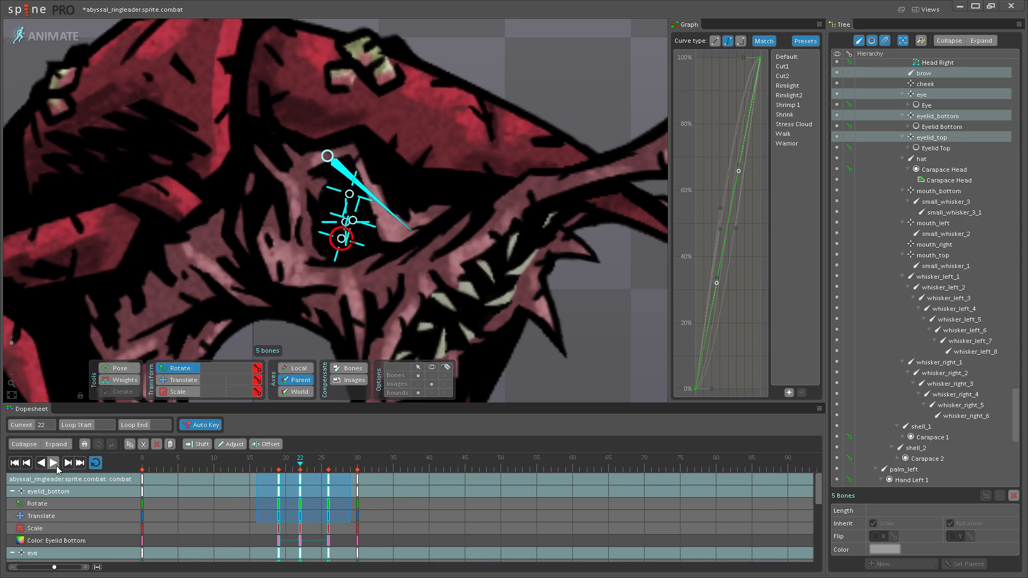
pyautogui.click(53, 464)
pyautogui.scroll(-6, 316, 323)
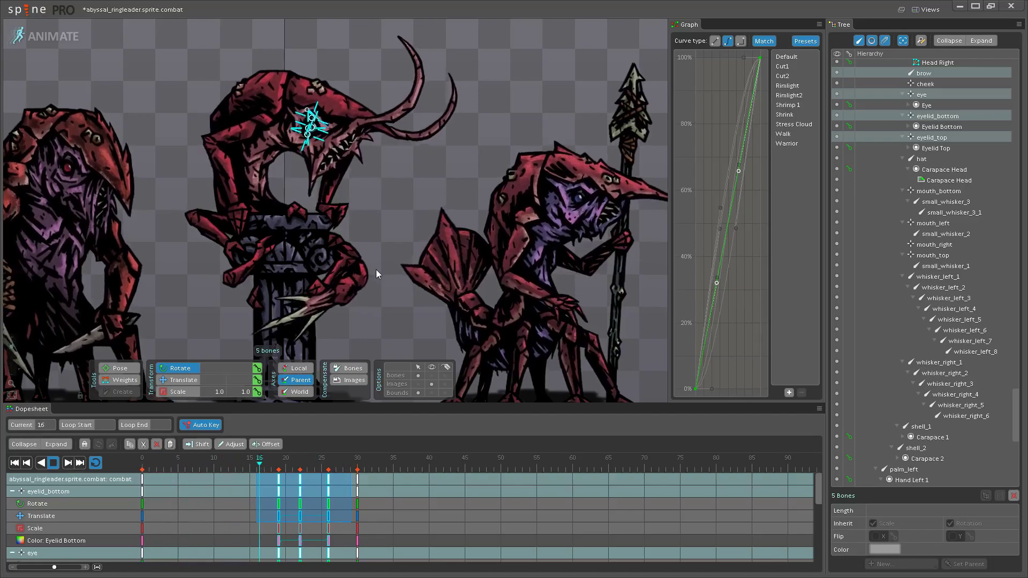
pyautogui.moveTo(300, 486); pyautogui.dragTo(183, 487)
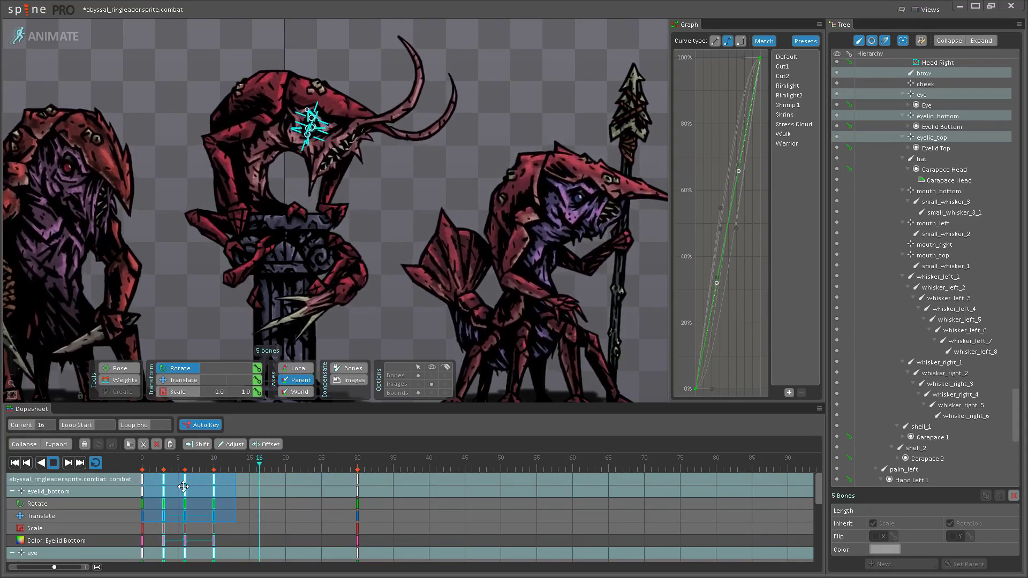
pyautogui.click(373, 332)
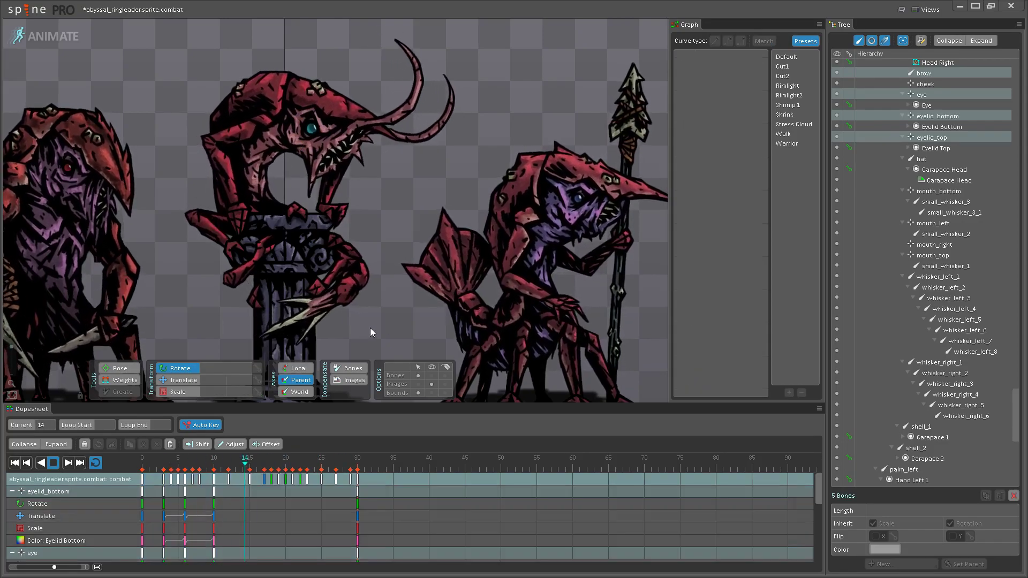
# - Review the retimed blink and the ringleader's overall motion in playback beside the other two creatures
pyautogui.scroll(-4, 367, 291)
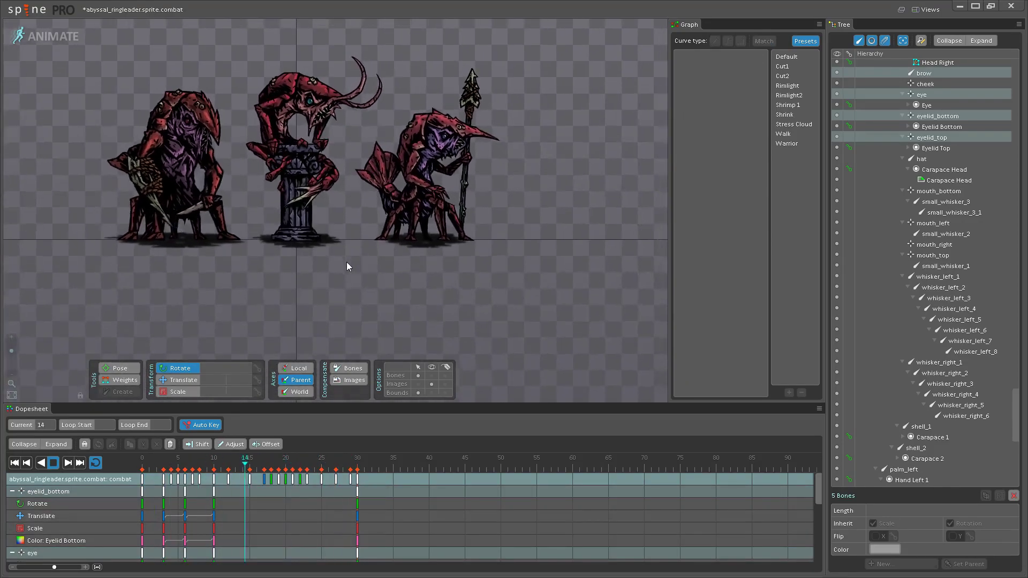
pyautogui.moveTo(346, 248); pyautogui.dragTo(349, 291)
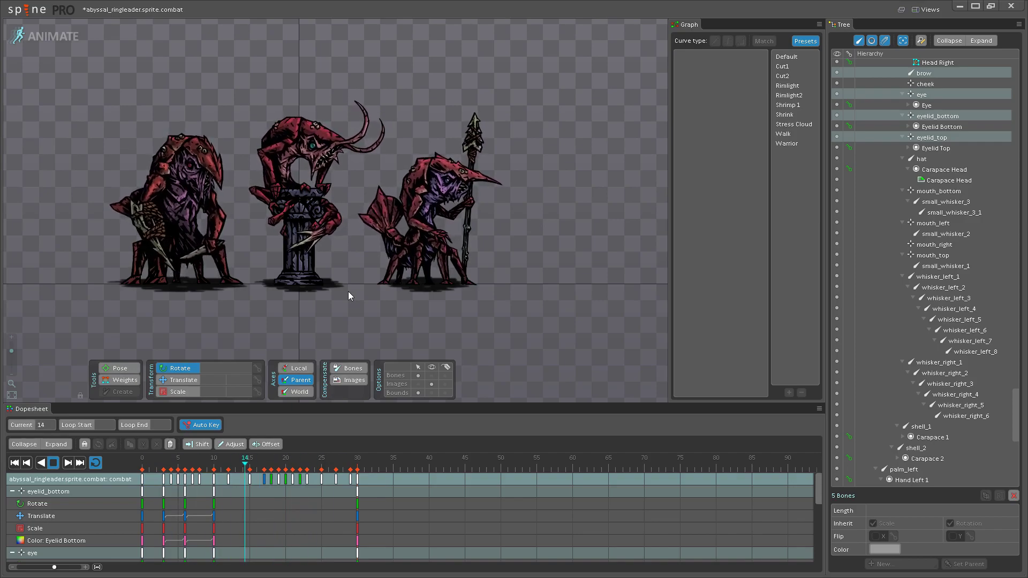
pyautogui.scroll(5, 349, 296)
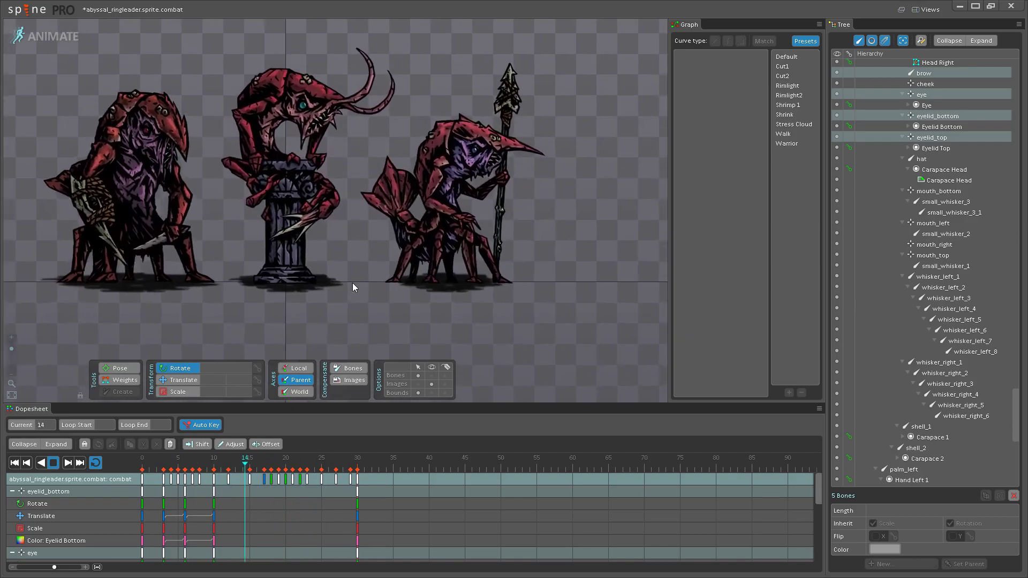
pyautogui.scroll(5, 409, 305)
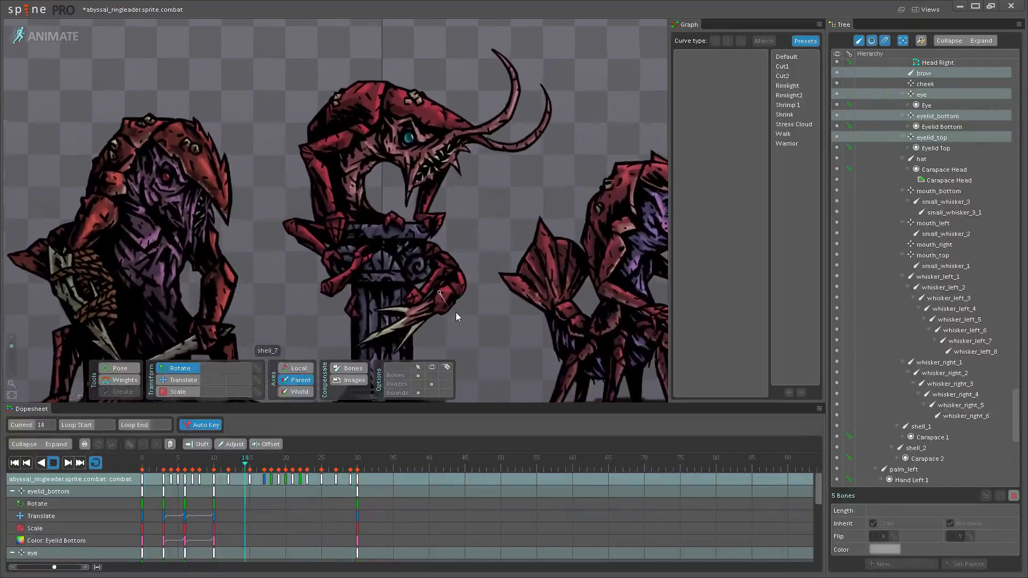
pyautogui.scroll(2, 481, 253)
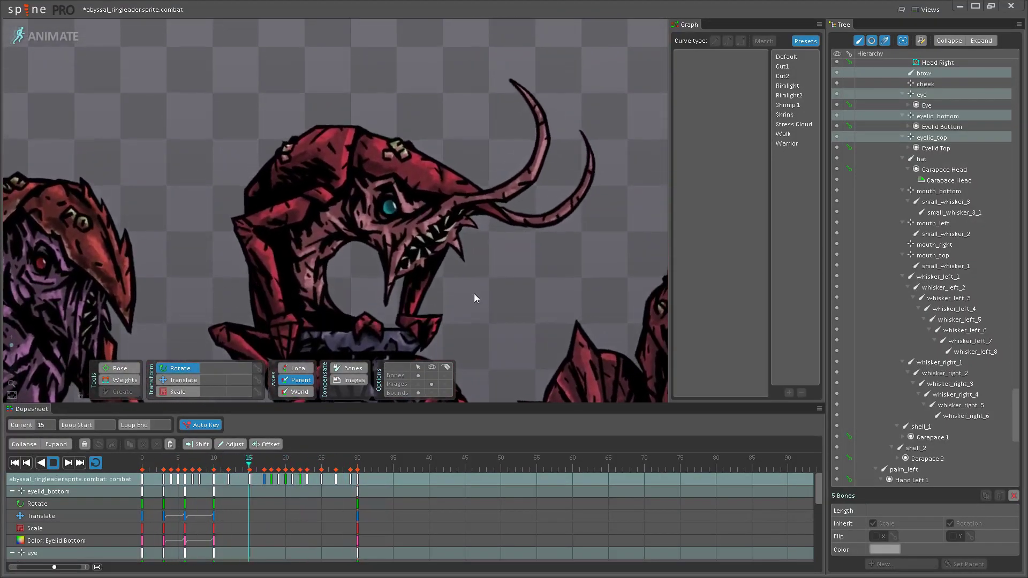
pyautogui.scroll(2, 463, 298)
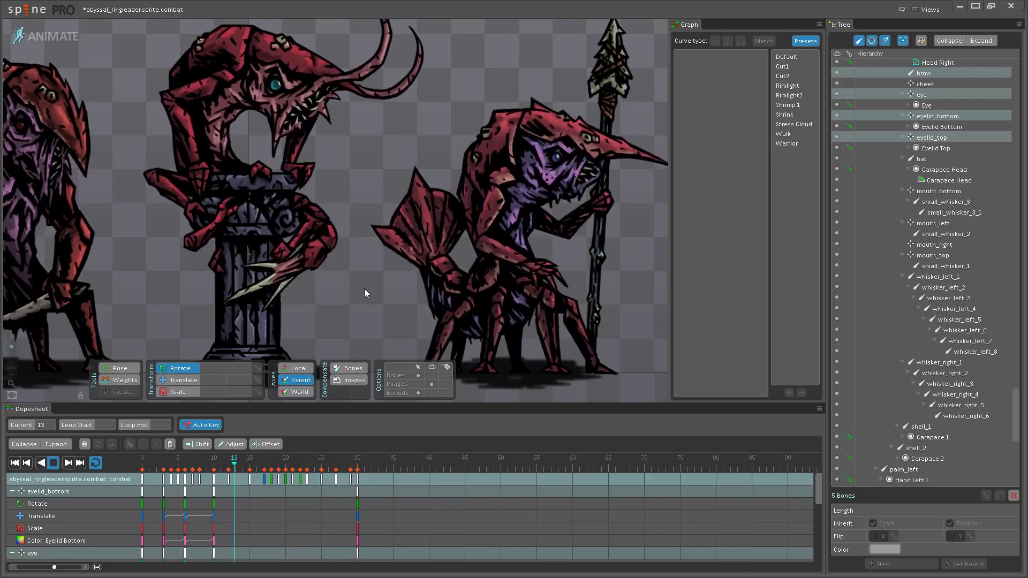
pyautogui.moveTo(342, 291); pyautogui.dragTo(422, 275)
pyautogui.scroll(-1, 230, 260)
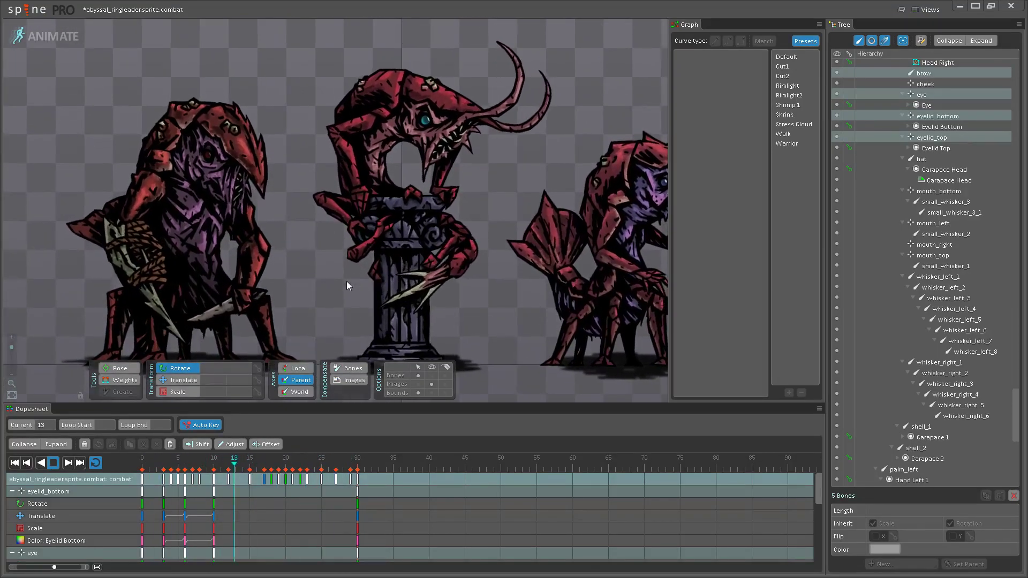
pyautogui.scroll(5, 348, 287)
pyautogui.moveTo(303, 170); pyautogui.dragTo(235, 422)
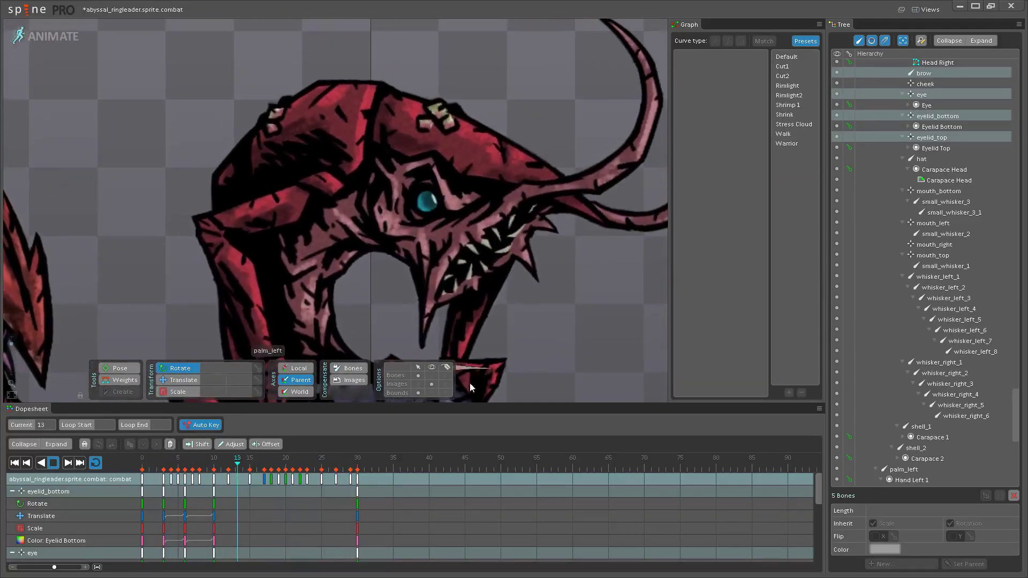
# - Key chest_breathing at scale 1.21 on frame 15 with the Shrimp 1 curve, make its frame 0 keys Bézier, and play the animation
pyautogui.click(431, 375)
pyautogui.scroll(3, 324, 280)
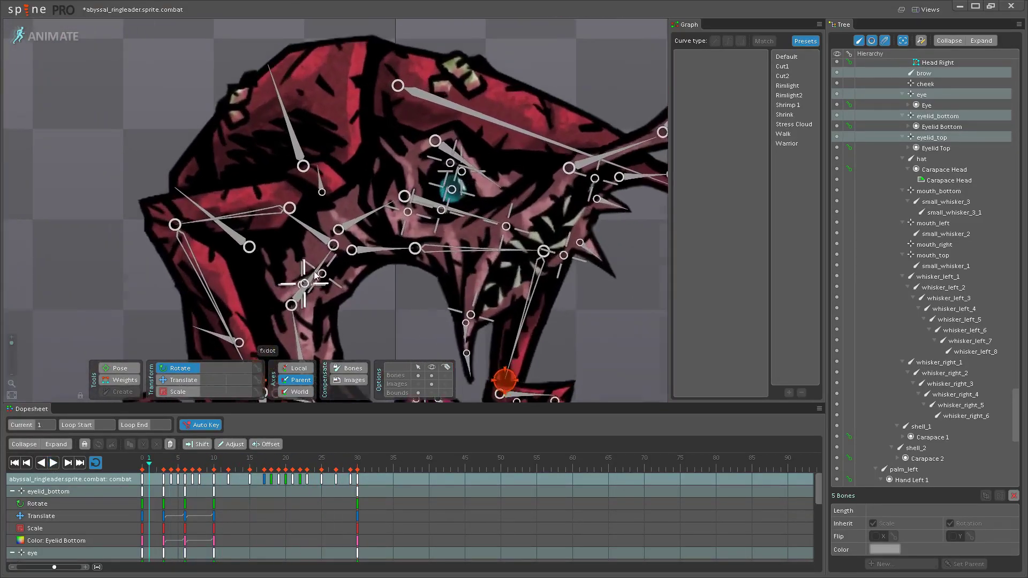
pyautogui.click(324, 274)
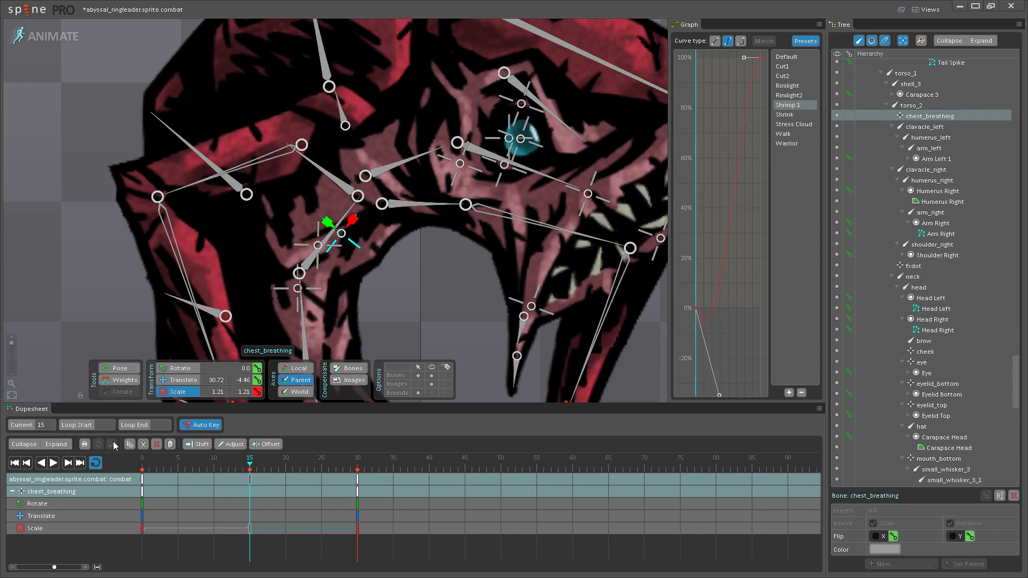
pyautogui.click(142, 491)
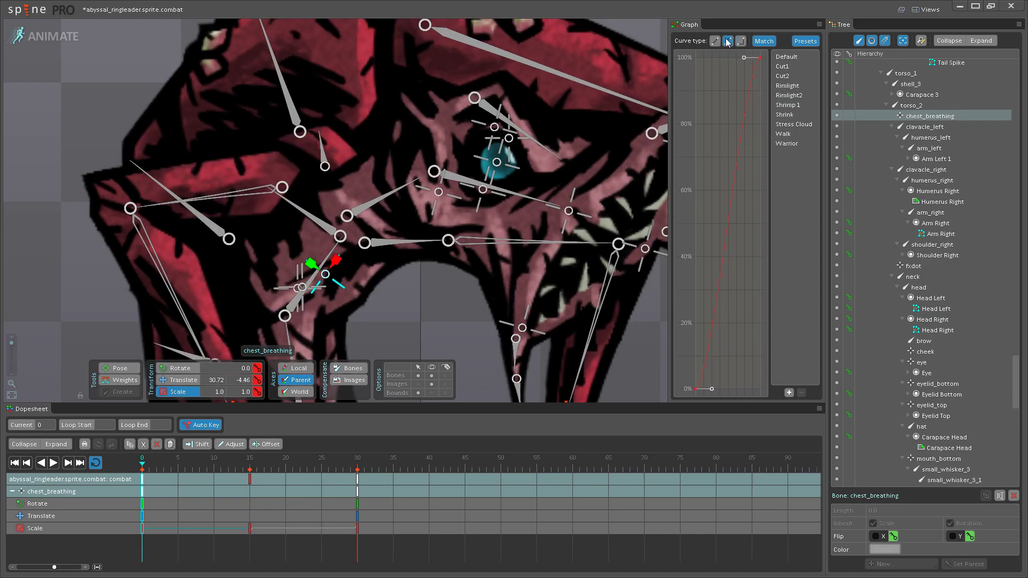
pyautogui.click(54, 463)
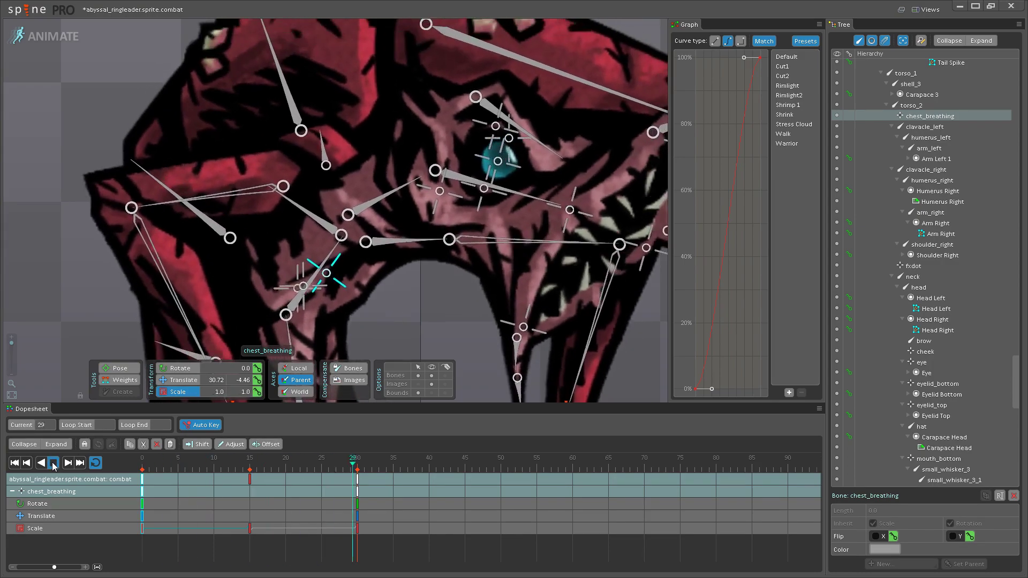
# - Key the cheek bone at scale 1.17 on frame 15 with the Shrimp 1 curve and make its frame 0 keys Bézier
pyautogui.moveTo(338, 334); pyautogui.dragTo(191, 376)
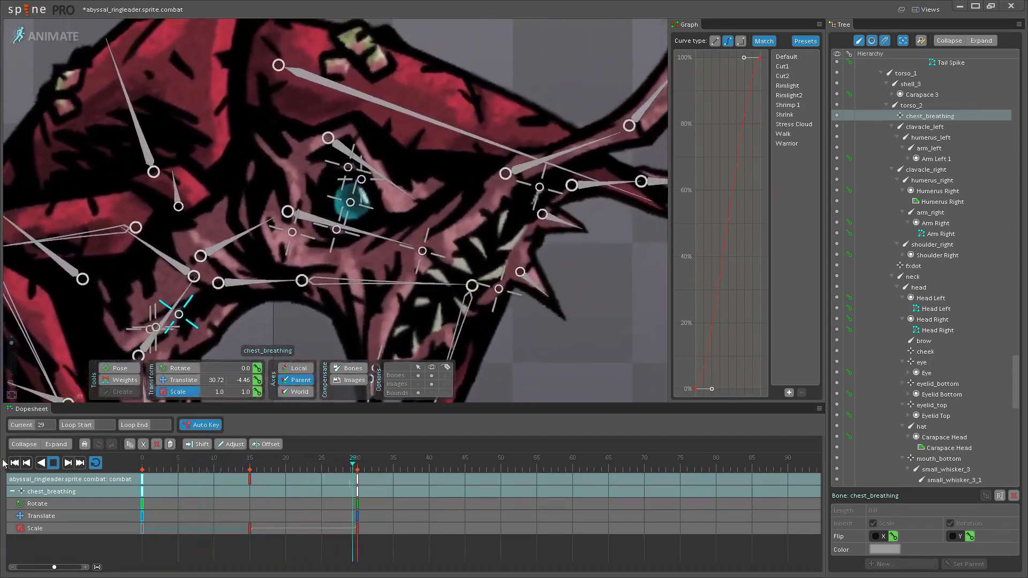
pyautogui.press('d')
pyautogui.click(311, 217)
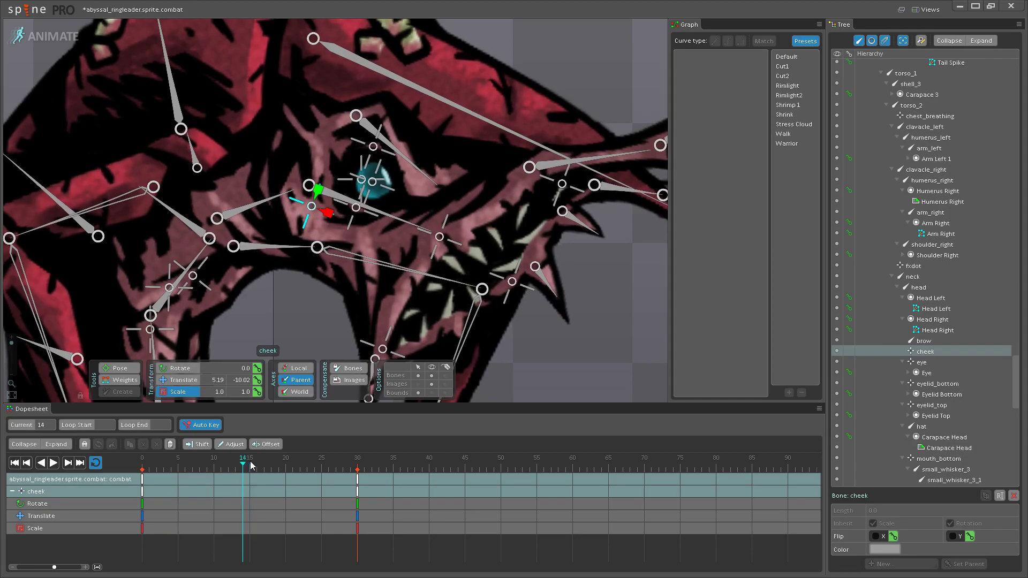
pyautogui.click(251, 465)
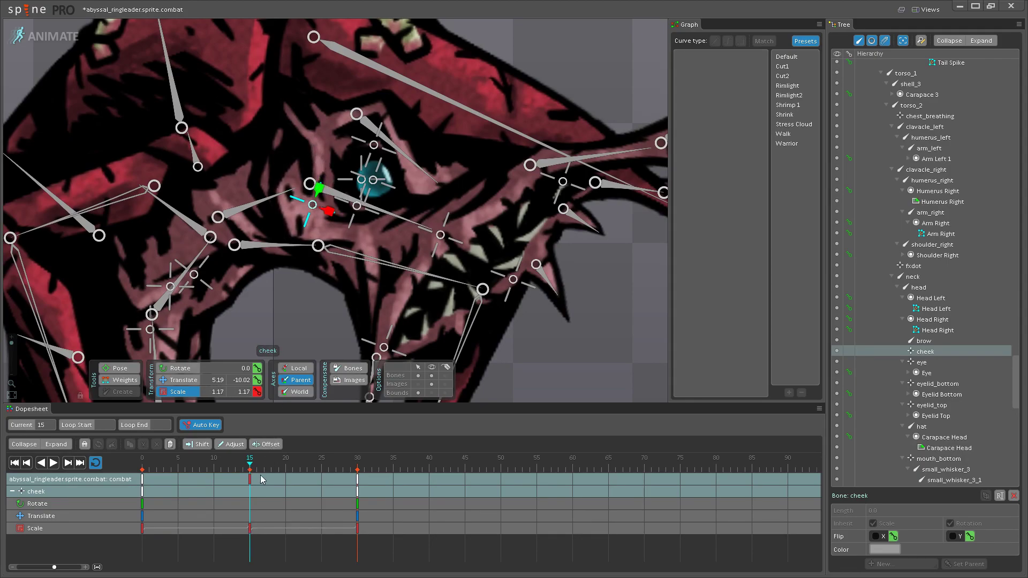
pyautogui.click(142, 480)
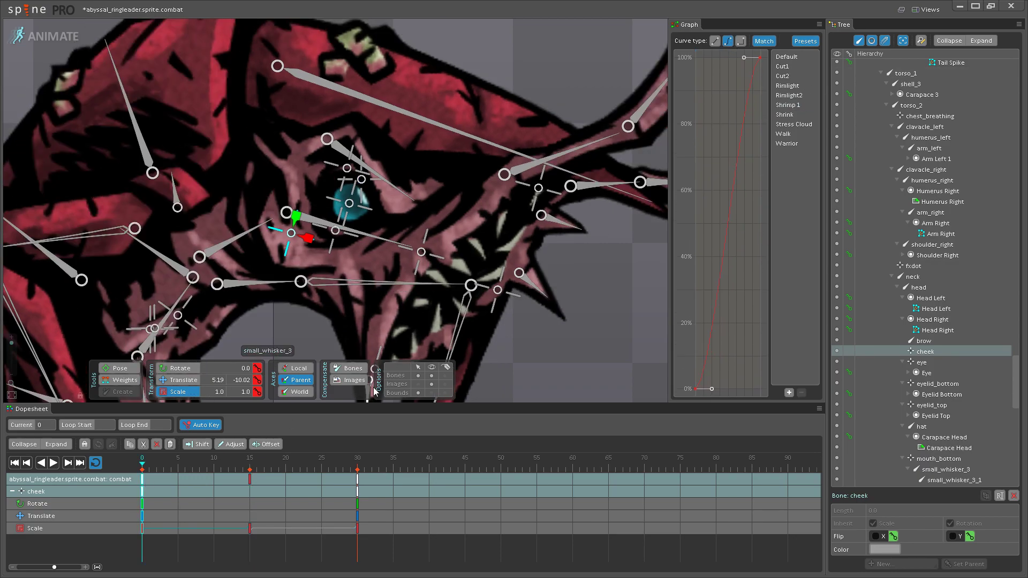
# - Offset the cheek keys by 20 frames within the loop, putting the enlarged scale key on frame 5, and play the animation
pyautogui.moveTo(250, 484); pyautogui.dragTo(214, 485)
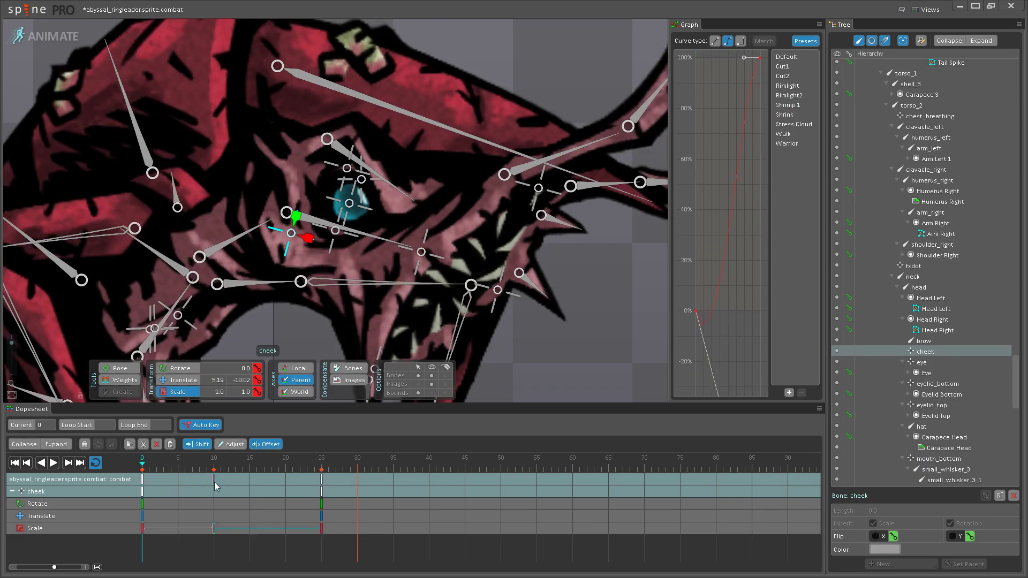
pyautogui.hotkey('ctrl', 'z')
pyautogui.moveTo(143, 484); pyautogui.dragTo(286, 484)
pyautogui.click(72, 463)
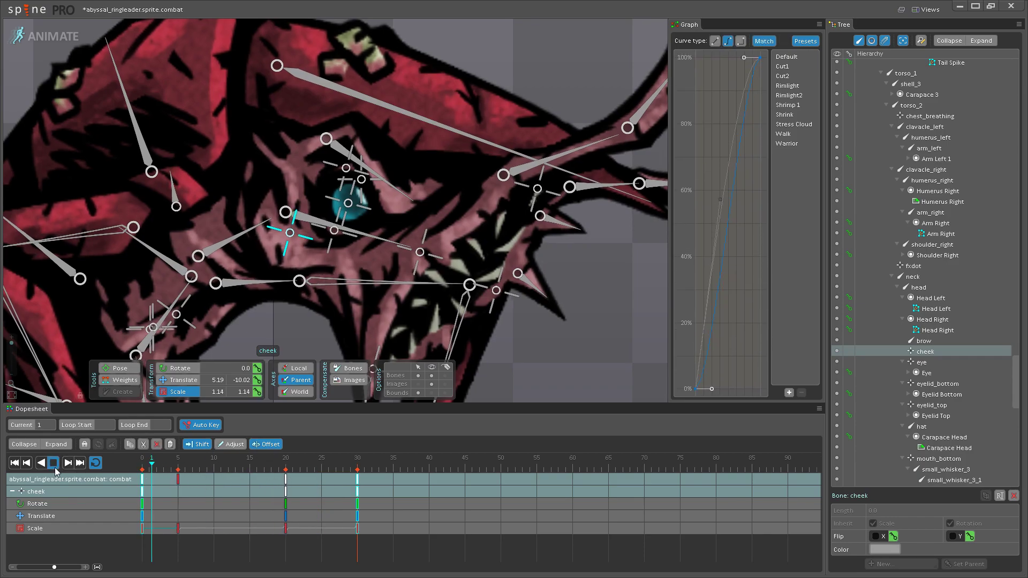
# - Deselect the bone, hide the bone display and review the ringleader's looping motion beside the other two creatures
pyautogui.press('space')
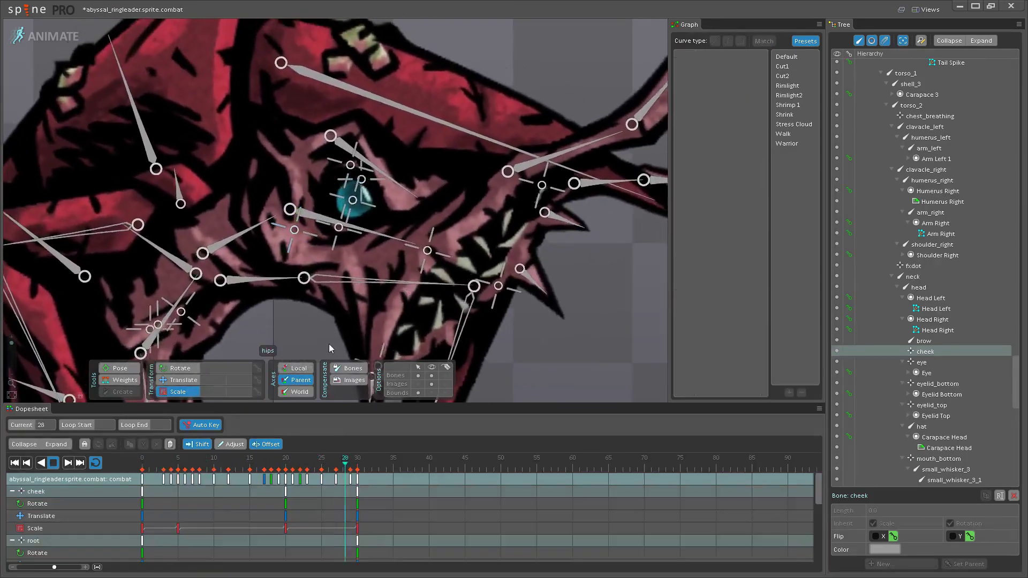
pyautogui.scroll(-3, 328, 349)
pyautogui.click(431, 375)
pyautogui.scroll(-5, 336, 262)
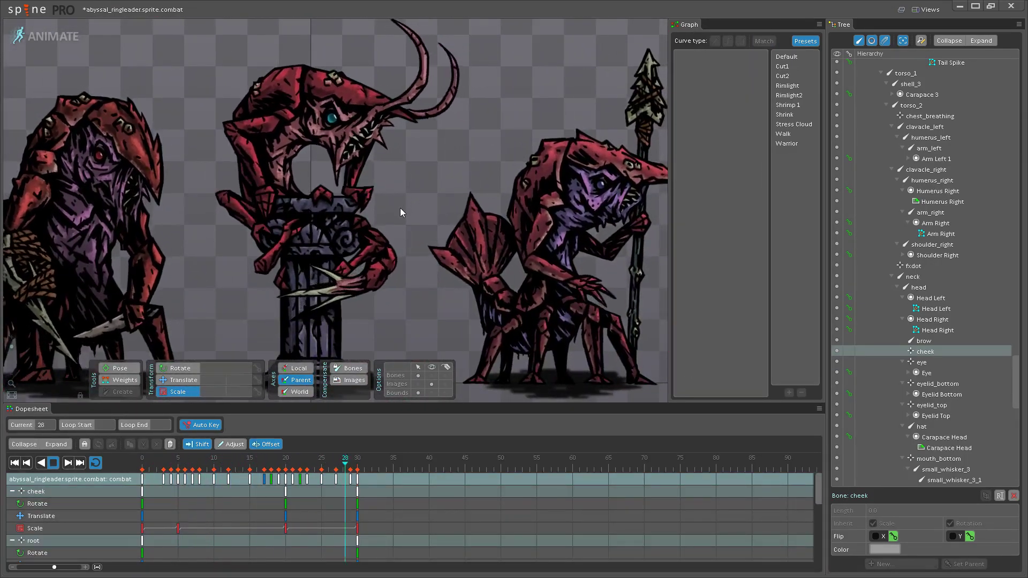
pyautogui.scroll(2, 400, 208)
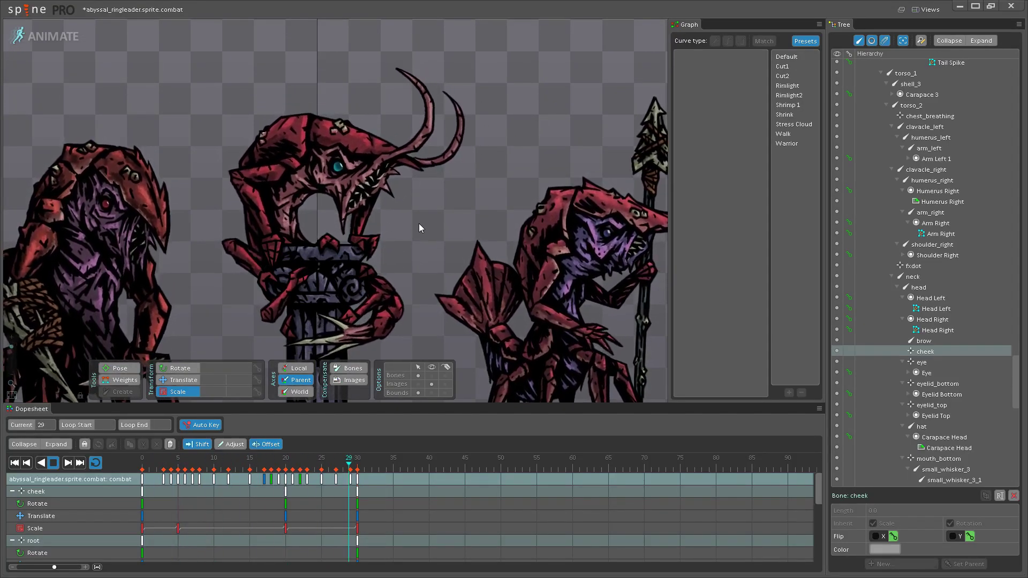
pyautogui.moveTo(419, 224); pyautogui.dragTo(451, 245)
pyautogui.scroll(-3, 451, 244)
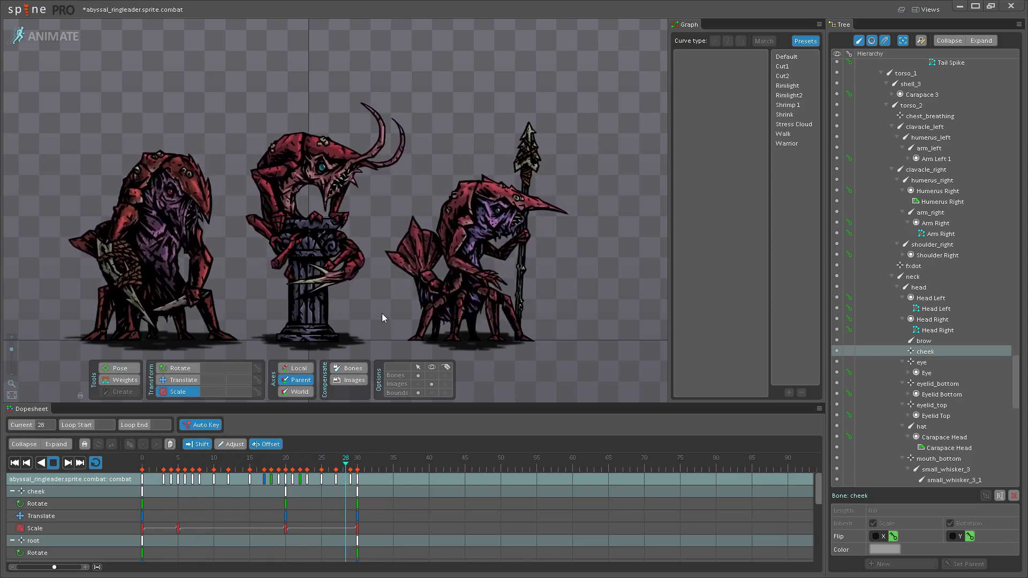
pyautogui.scroll(5, 335, 248)
pyautogui.click(327, 213)
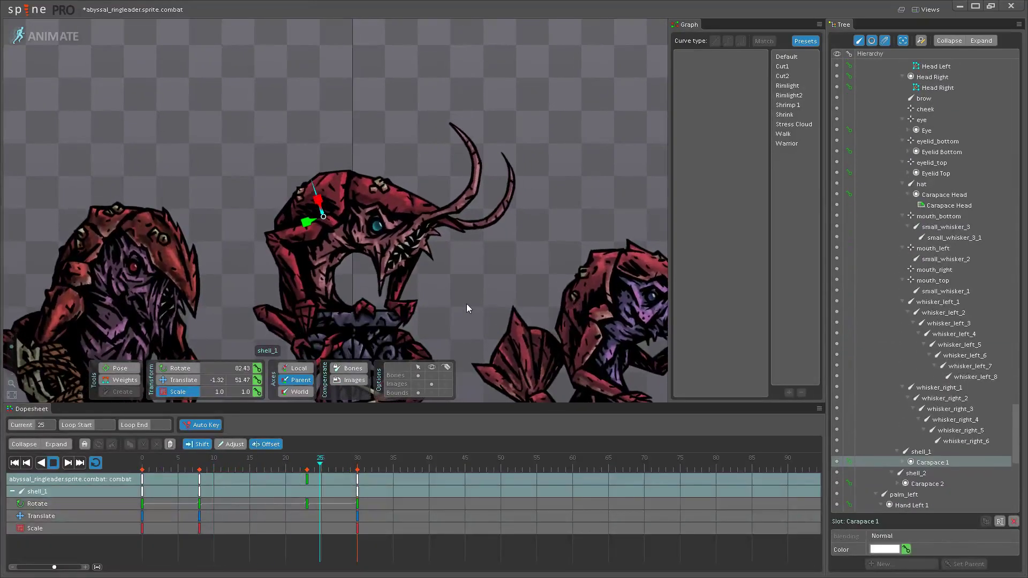
pyautogui.click(467, 303)
pyautogui.scroll(-5, 451, 293)
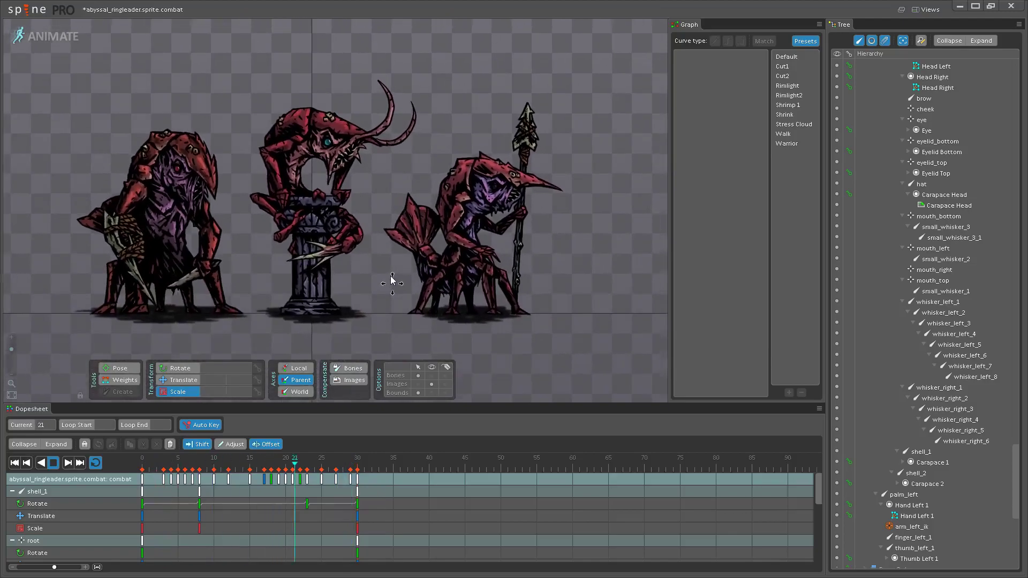
pyautogui.scroll(3, 318, 233)
# - Offset the keys of tail_spike_1 and tail_spike_2 by 6 frames within the loop and play the animation
pyautogui.click(319, 233)
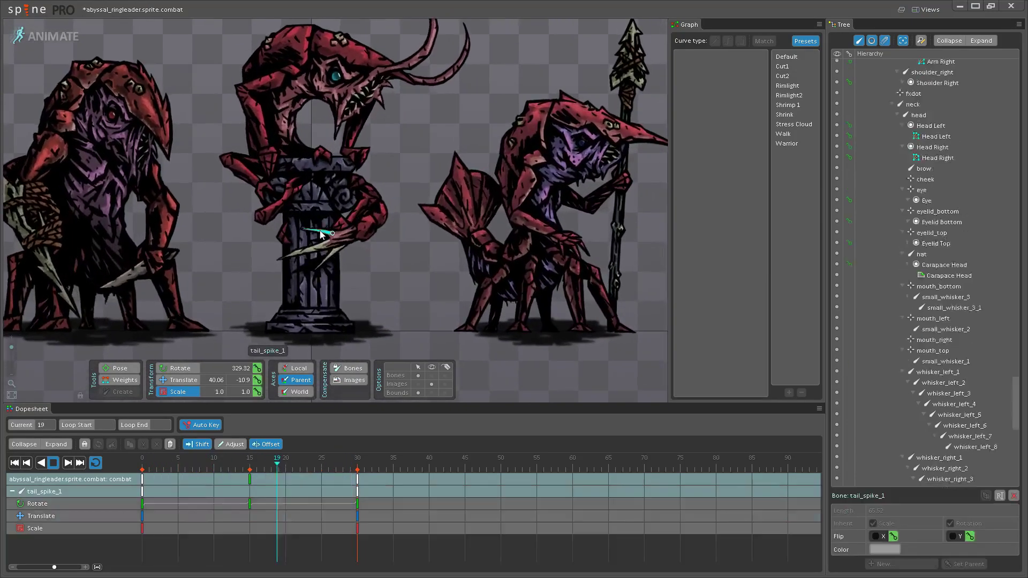
pyautogui.scroll(5, 326, 248)
pyautogui.scroll(1, 325, 246)
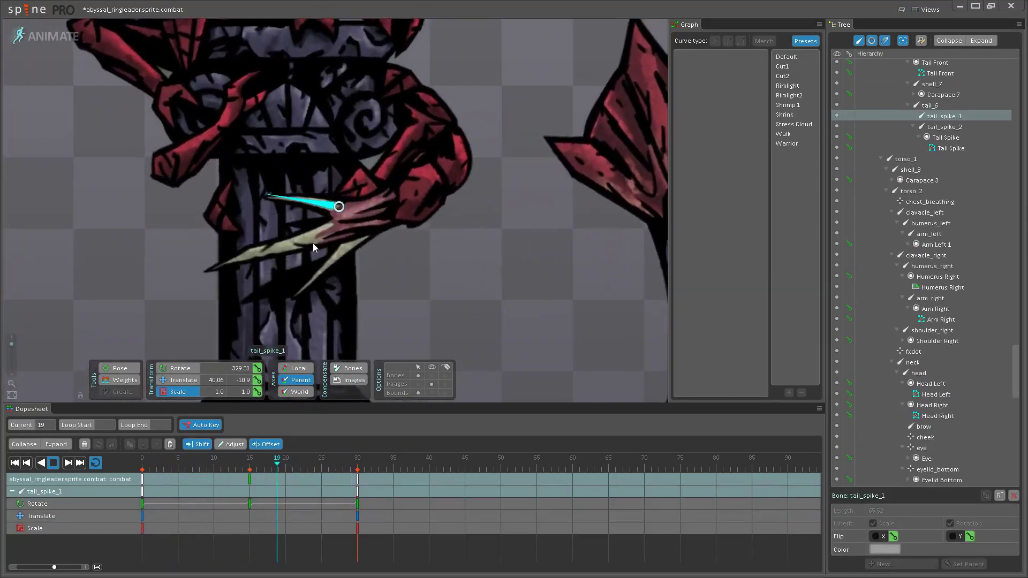
pyautogui.press('space')
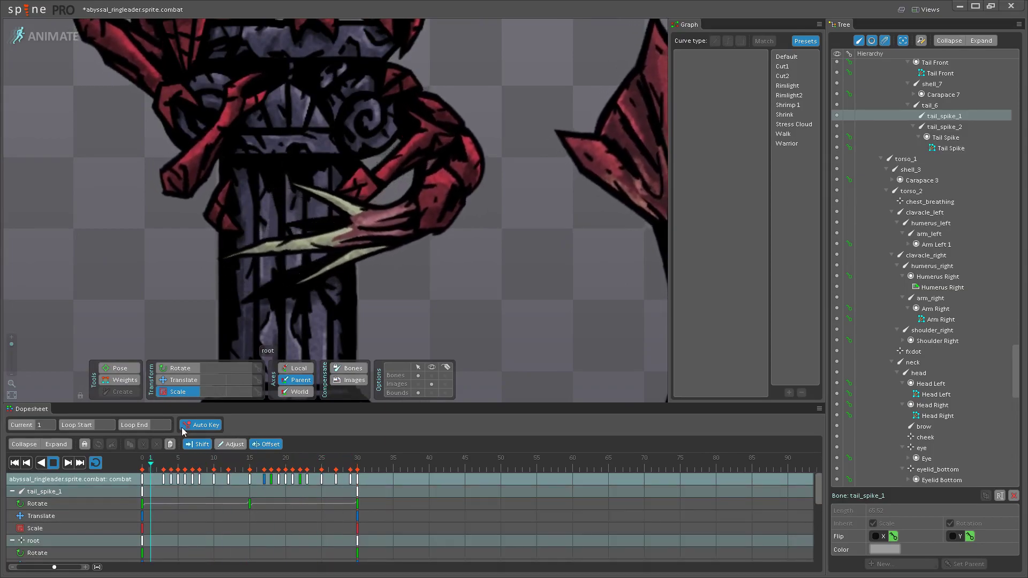
pyautogui.click(53, 463)
pyautogui.click(317, 253)
pyautogui.keyDown('ctrl'); pyautogui.click(306, 193); pyautogui.keyUp('ctrl')
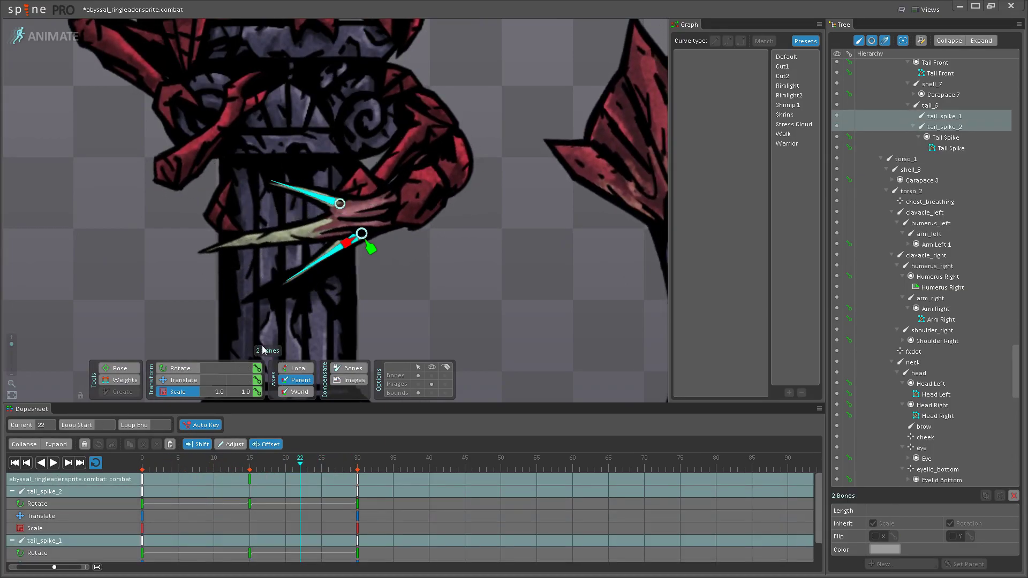
pyautogui.moveTo(142, 478); pyautogui.dragTo(185, 479)
pyautogui.click(53, 463)
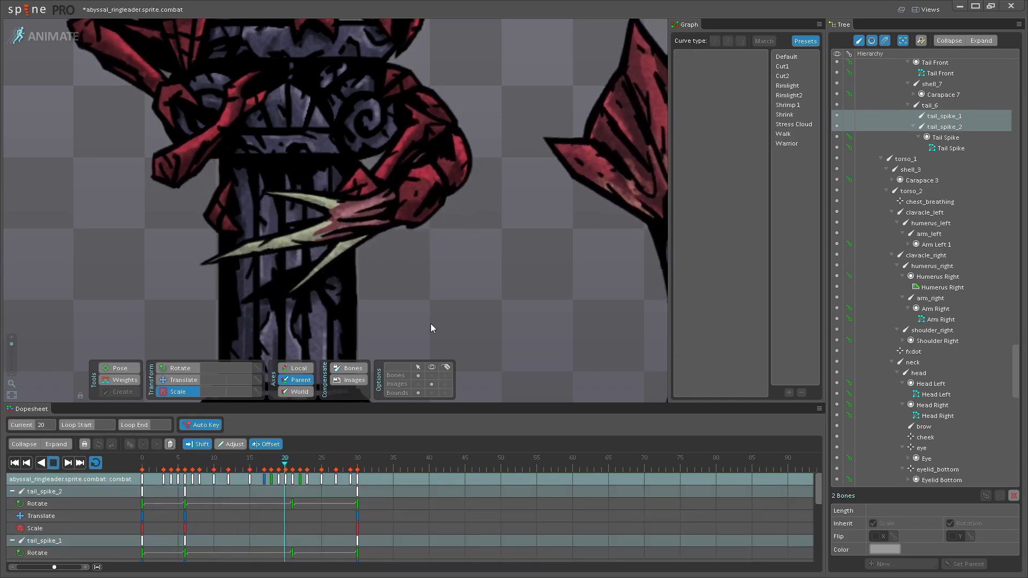
# - Check the offset tail spikes in the full view of the creatures and save the project
pyautogui.scroll(-3, 407, 322)
pyautogui.scroll(-5, 398, 320)
pyautogui.hotkey('ctrl', 's')
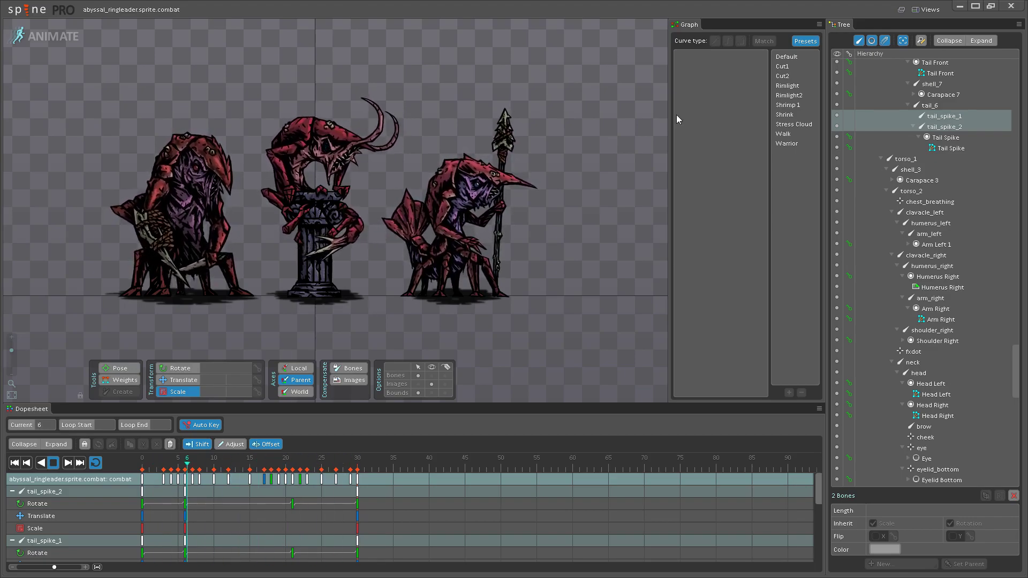
# - Examine the saved combat loop at several magnifications, comparing the ringleader with the two neighbouring creatures
pyautogui.scroll(3, 461, 120)
pyautogui.moveTo(431, 123); pyautogui.dragTo(454, 73)
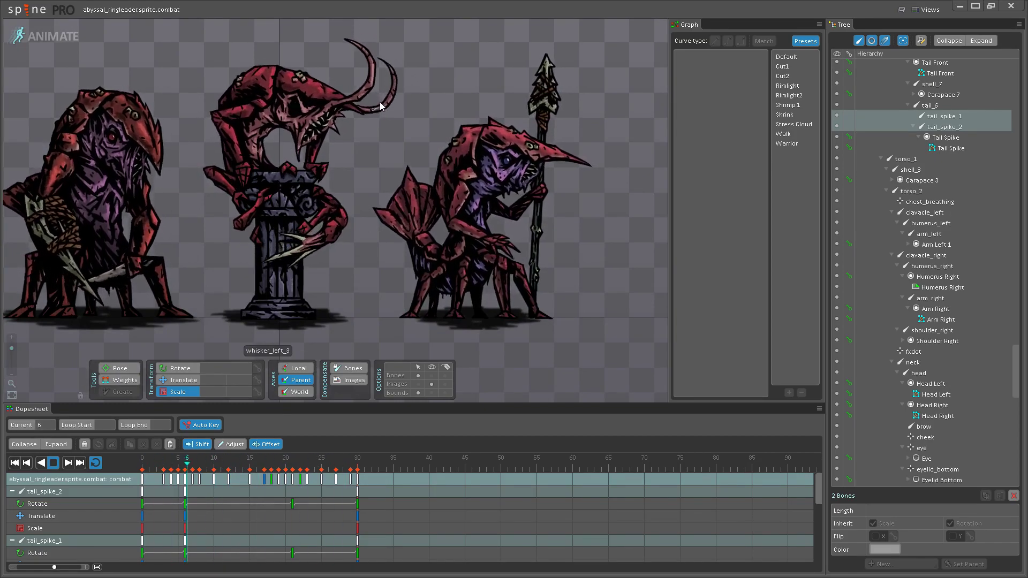
pyautogui.scroll(1, 374, 192)
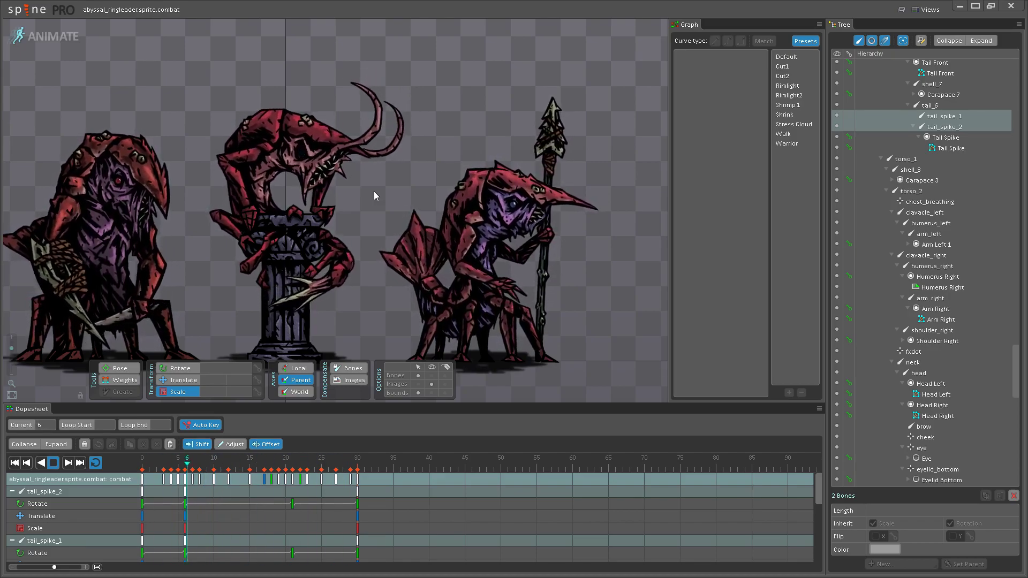
pyautogui.scroll(-2, 374, 196)
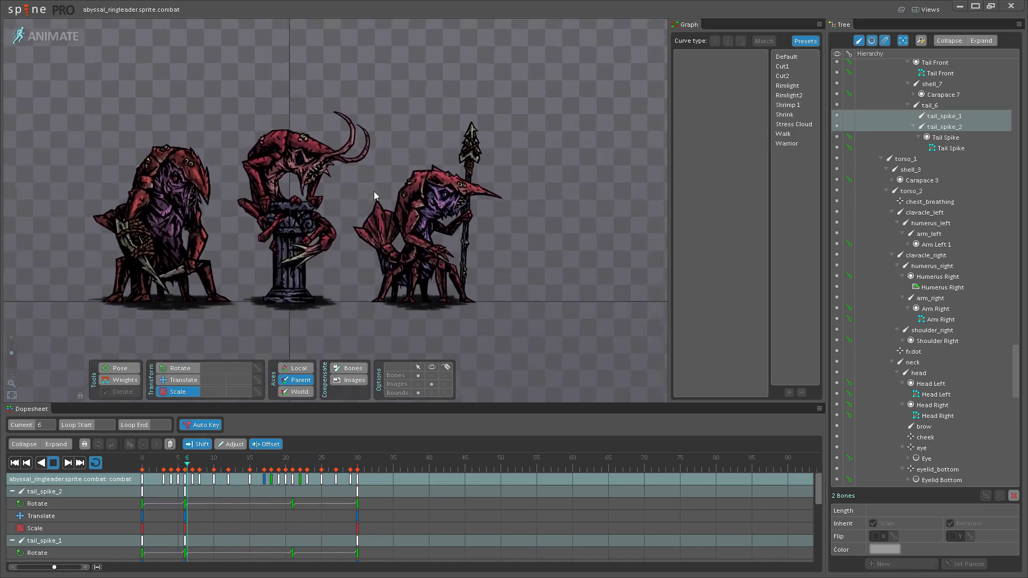
pyautogui.scroll(-3, 374, 191)
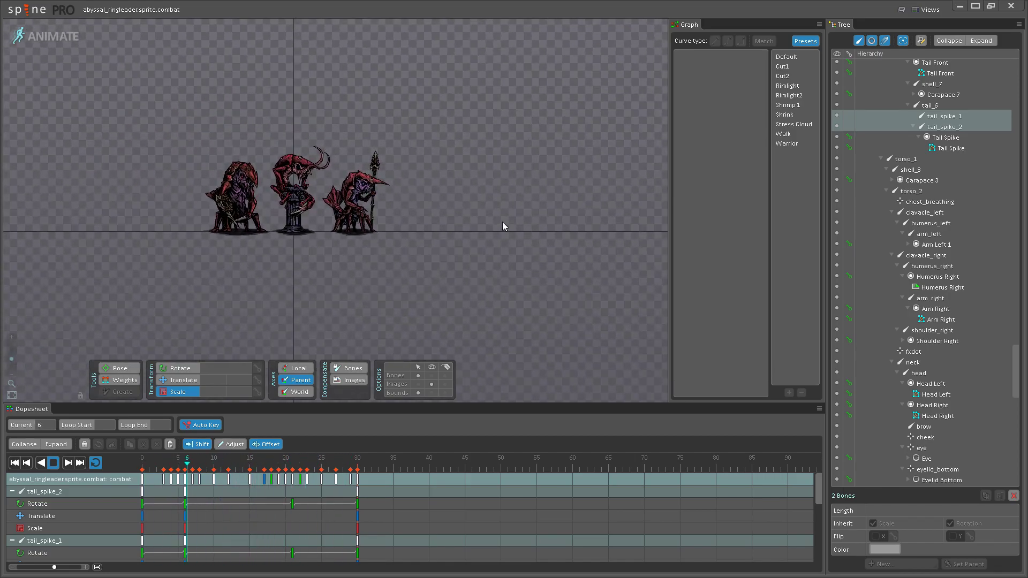
pyautogui.moveTo(503, 222); pyautogui.dragTo(480, 237)
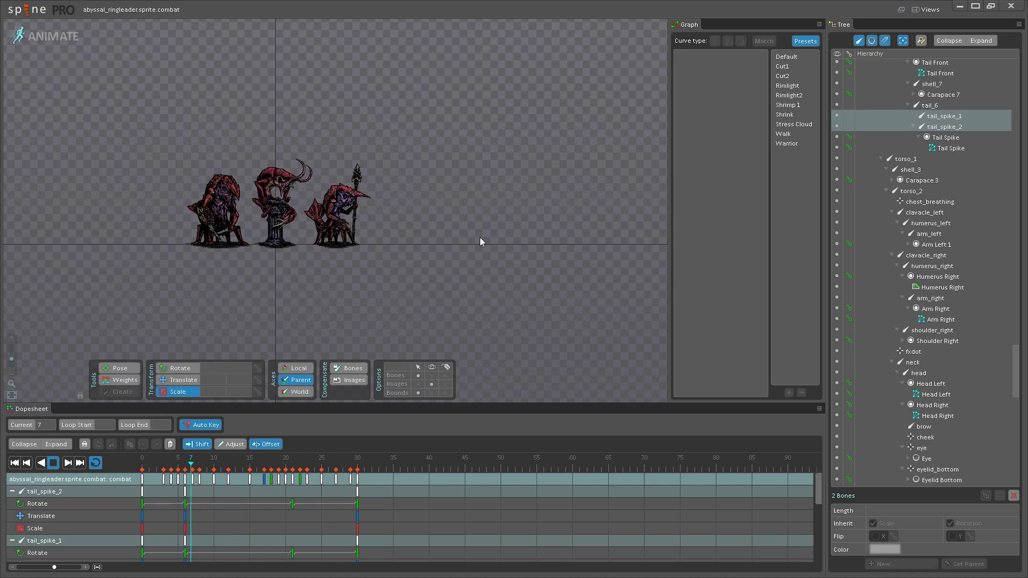
pyautogui.scroll(5, 480, 237)
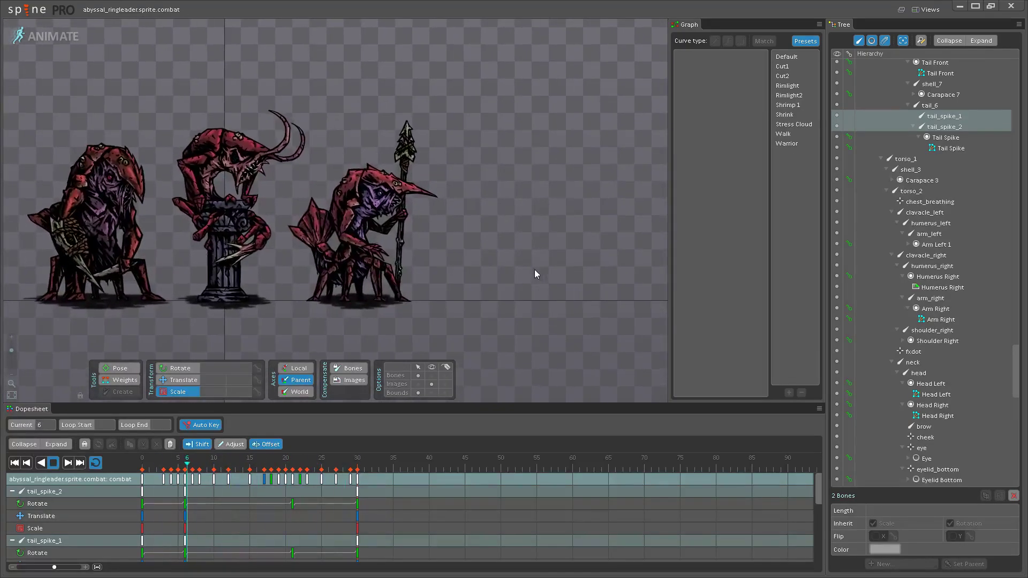
pyautogui.scroll(5, 290, 201)
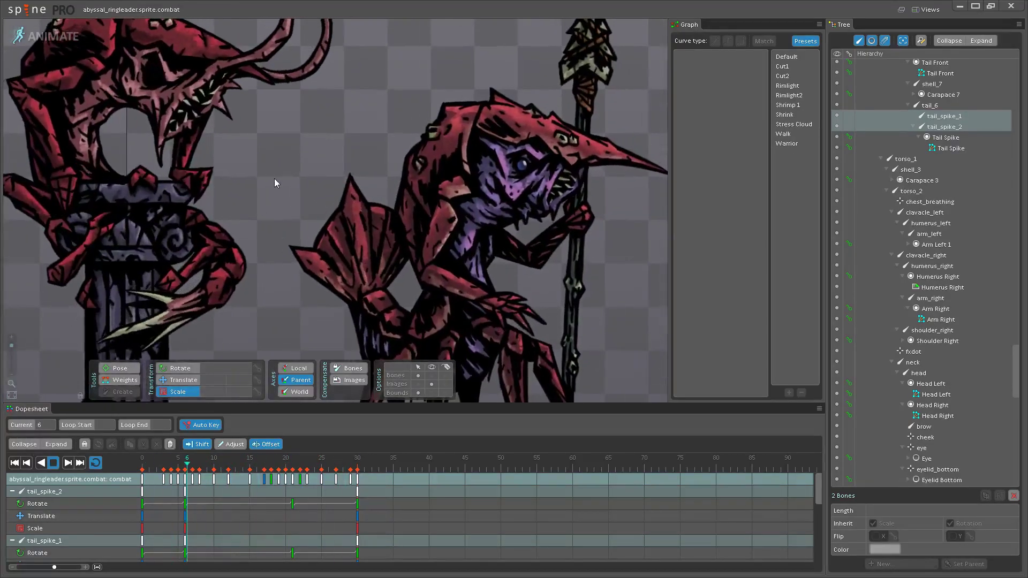
pyautogui.moveTo(274, 178); pyautogui.dragTo(381, 227)
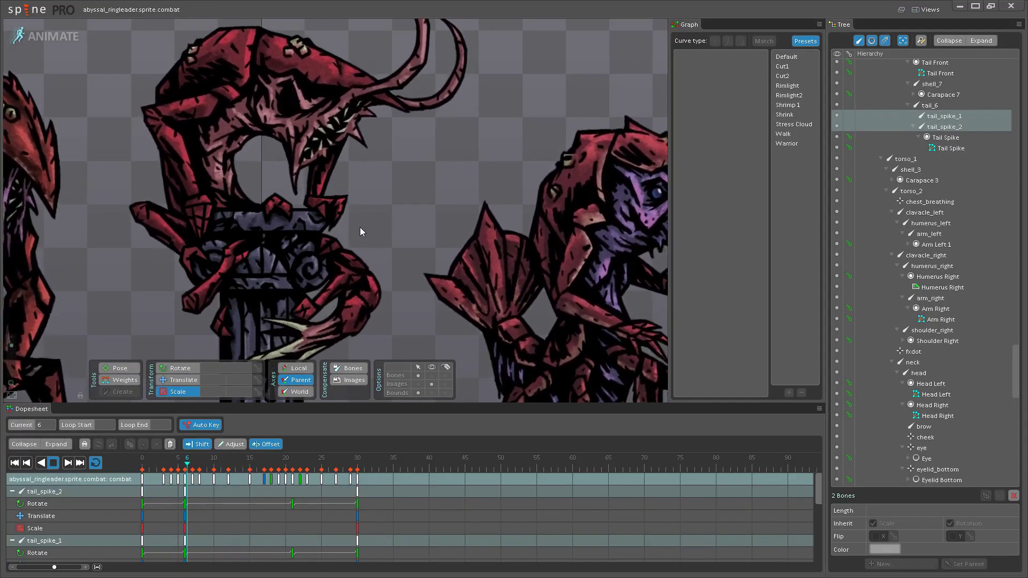
# - Adjust the rotation of finger_left_1 slightly on frame 15, select thumb_left_1 for its rotation pose, and play the animation
pyautogui.press('d')
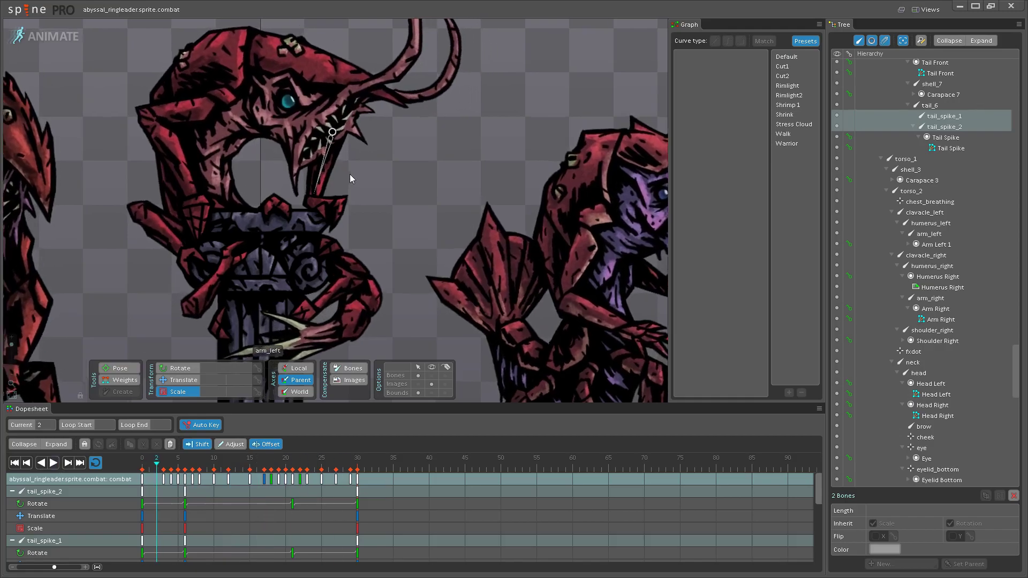
pyautogui.scroll(3, 338, 205)
pyautogui.click(334, 219)
pyautogui.doubleClick(249, 478)
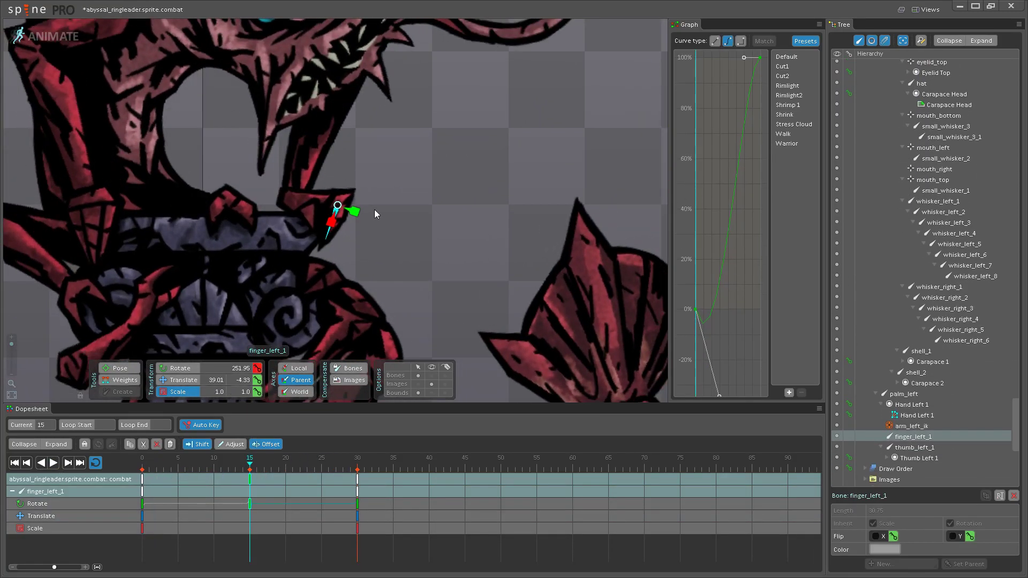
pyautogui.click(181, 369)
pyautogui.moveTo(332, 231); pyautogui.dragTo(329, 232)
pyautogui.click(309, 218)
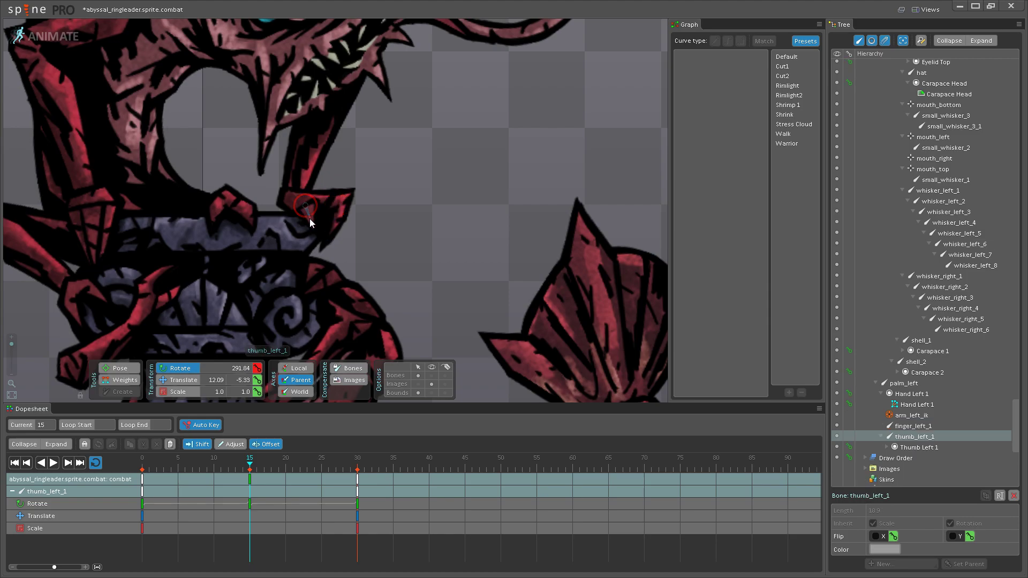
pyautogui.click(53, 463)
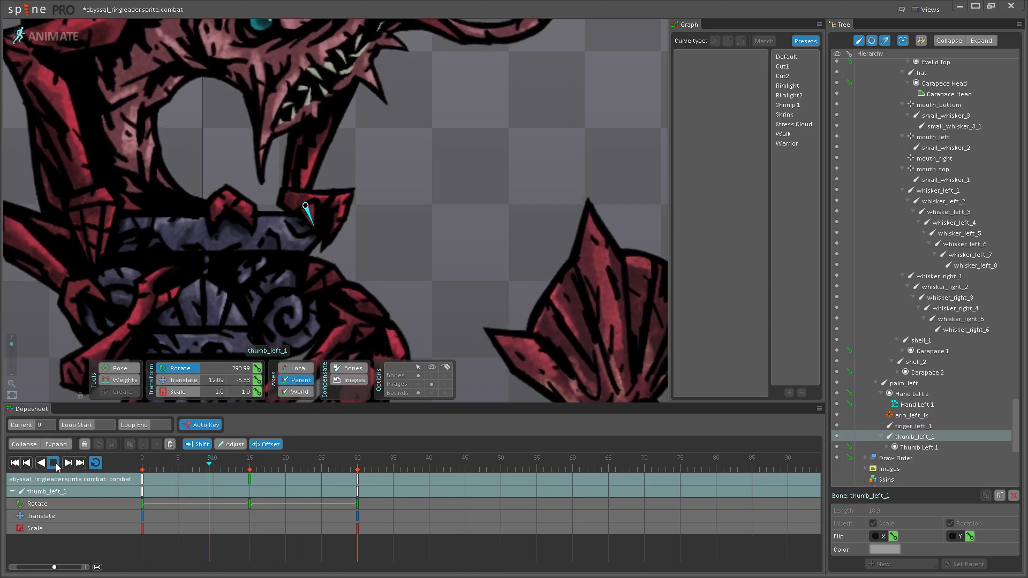
# - Review the left hand's finger motion and the ringleader's overall loop in playback among the three creatures
pyautogui.click(386, 295)
pyautogui.scroll(-6, 398, 290)
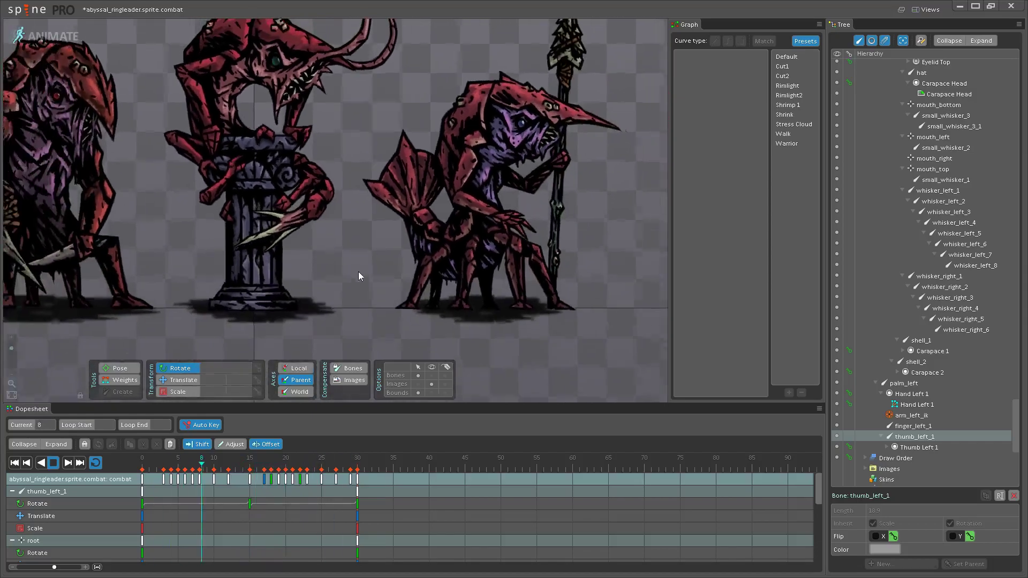
pyautogui.scroll(-3, 312, 327)
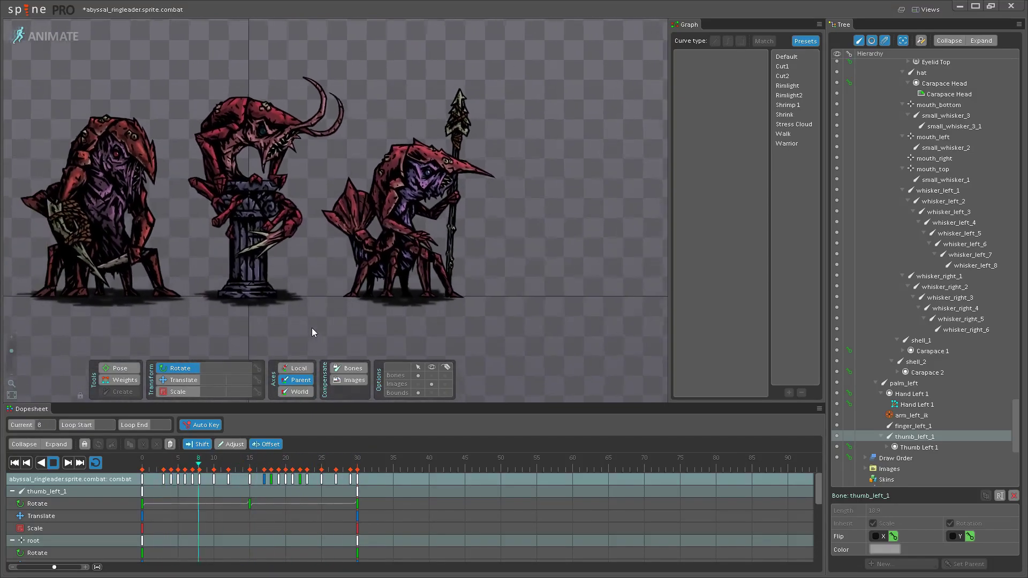
pyautogui.moveTo(311, 328); pyautogui.dragTo(318, 264)
pyautogui.scroll(-2, 317, 264)
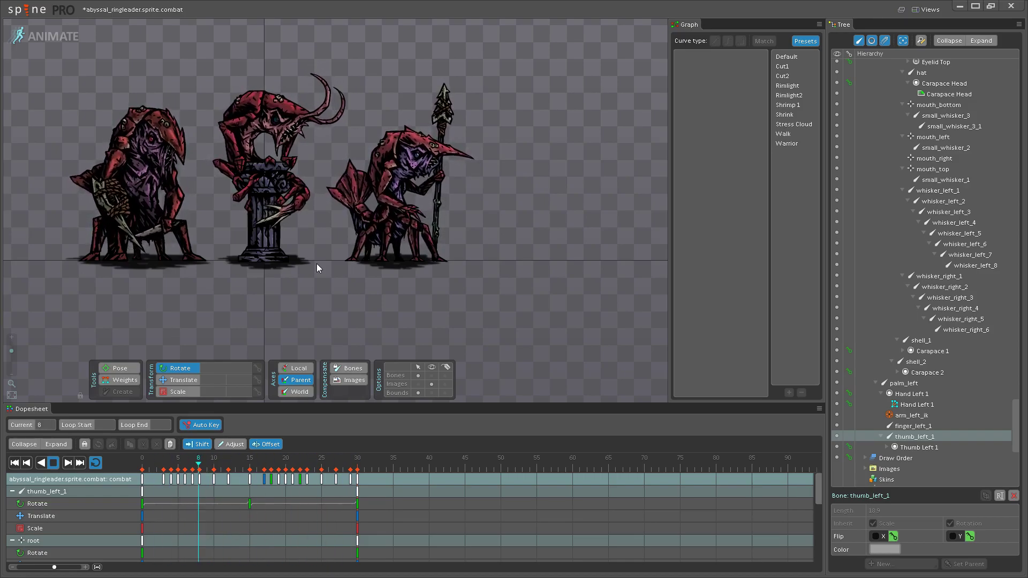
pyautogui.scroll(2, 320, 192)
pyautogui.scroll(5, 320, 192)
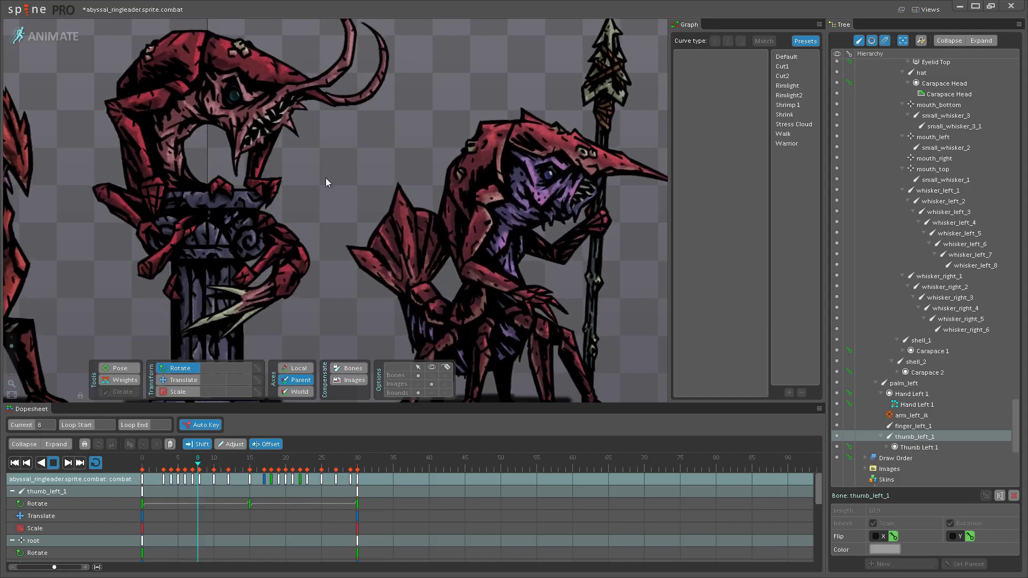
pyautogui.moveTo(325, 175); pyautogui.dragTo(316, 223)
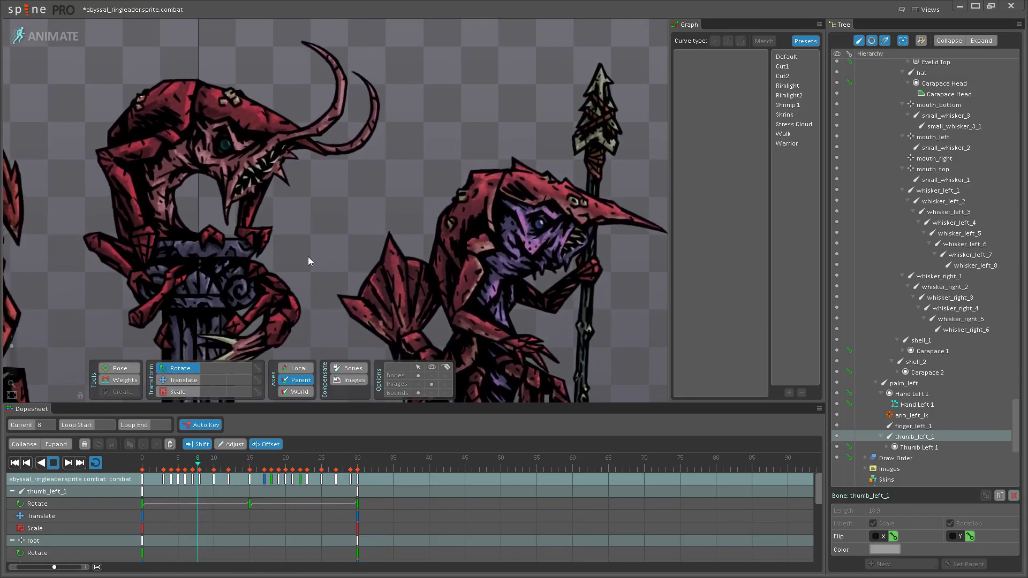
# - Check the looping combat animation up close and in the full view of the three creatures, stop playback and save the project
pyautogui.moveTo(327, 189); pyautogui.dragTo(321, 265)
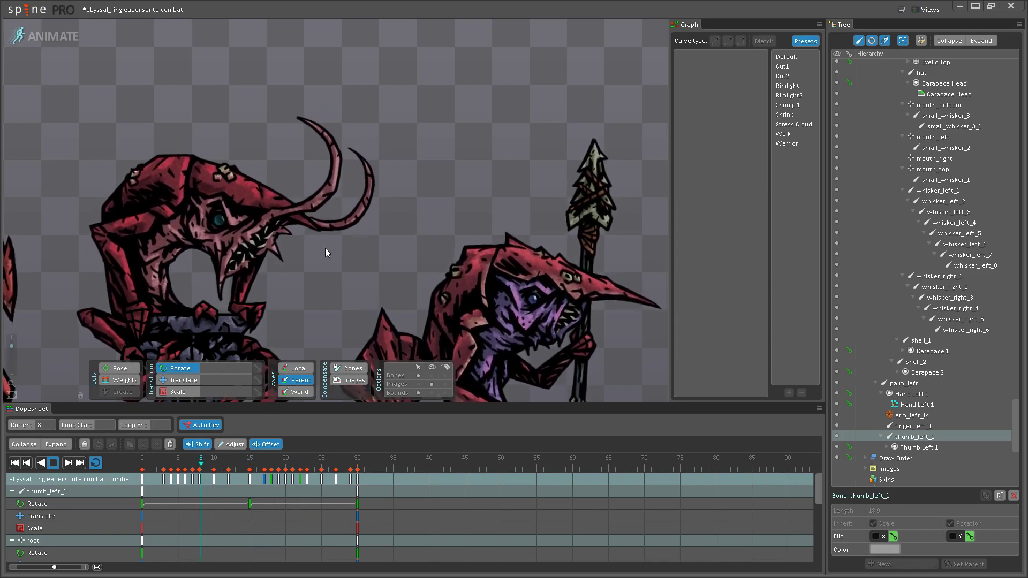
pyautogui.moveTo(326, 249); pyautogui.dragTo(469, 118)
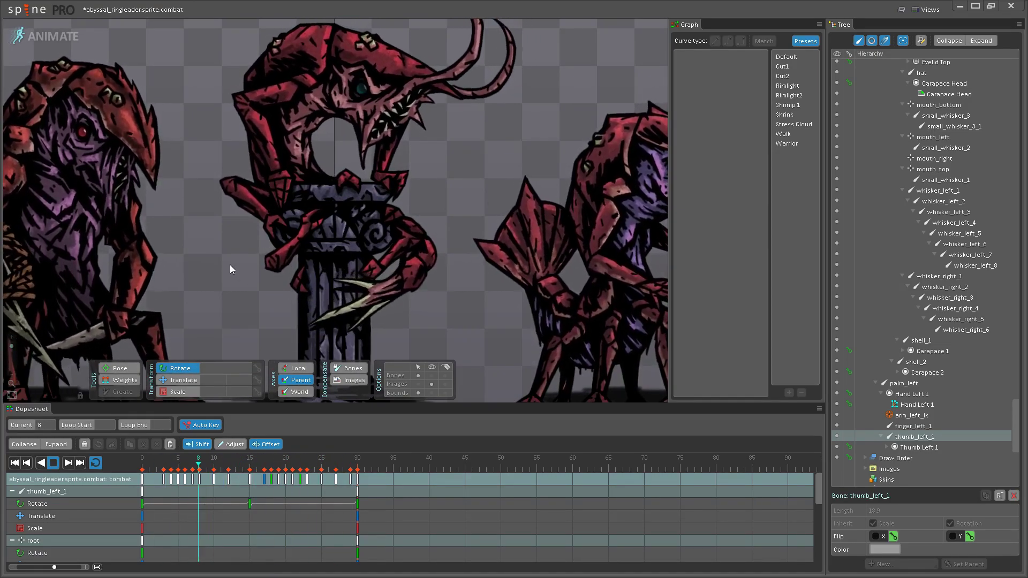
pyautogui.moveTo(230, 264); pyautogui.dragTo(214, 294)
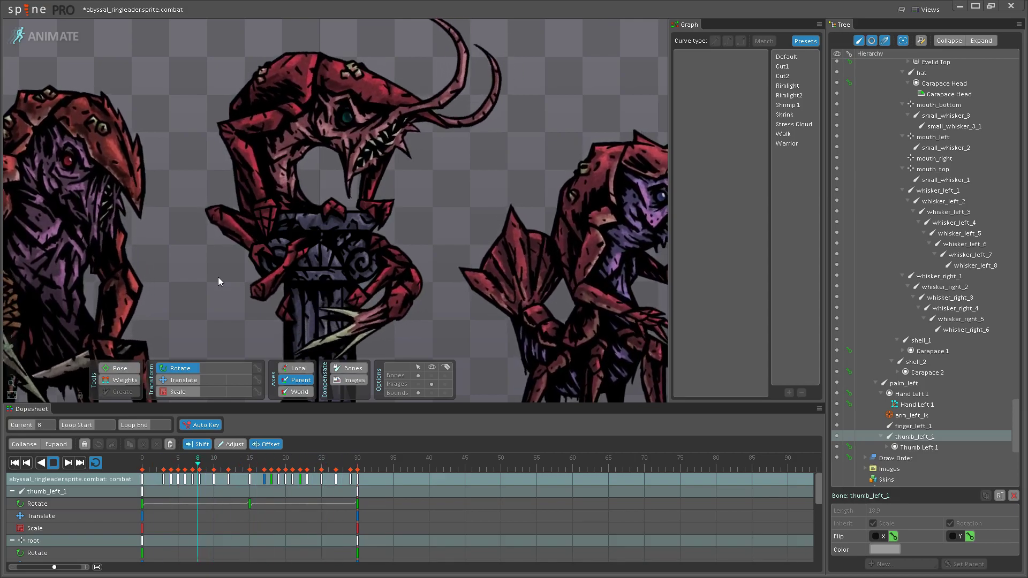
pyautogui.scroll(-5, 218, 277)
pyautogui.scroll(-3, 406, 255)
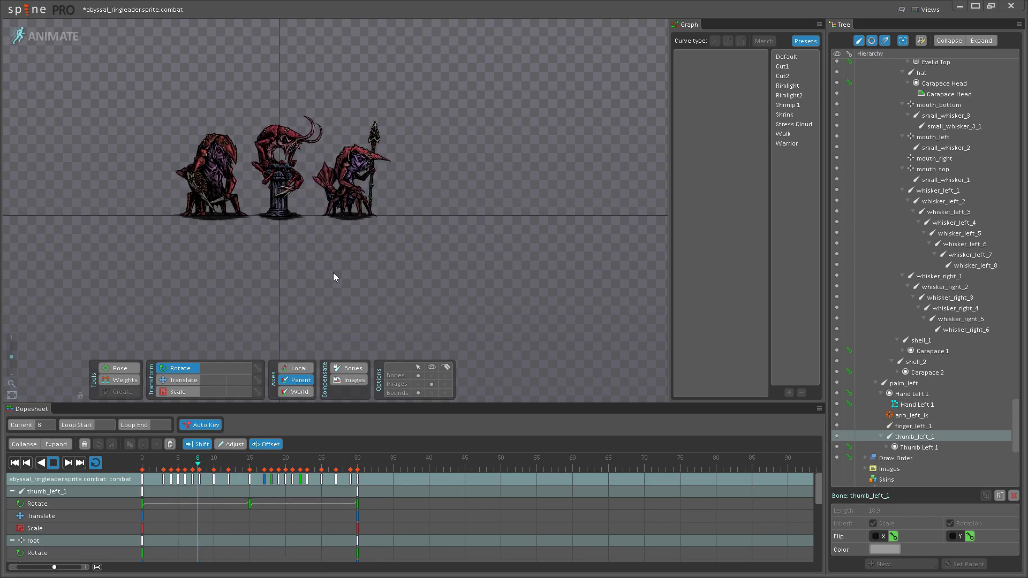
pyautogui.scroll(5, 333, 272)
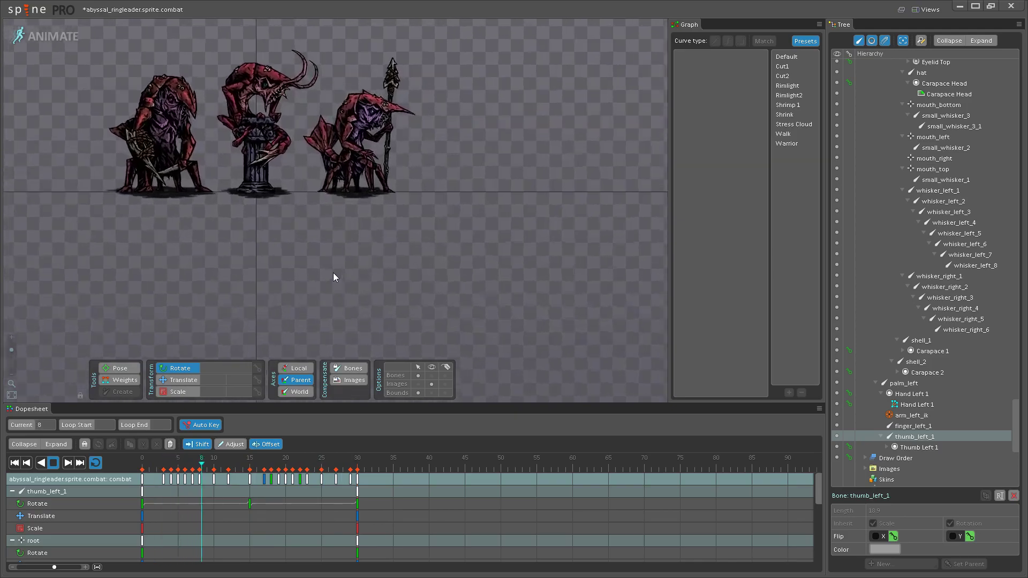
pyautogui.scroll(-3, 284, 290)
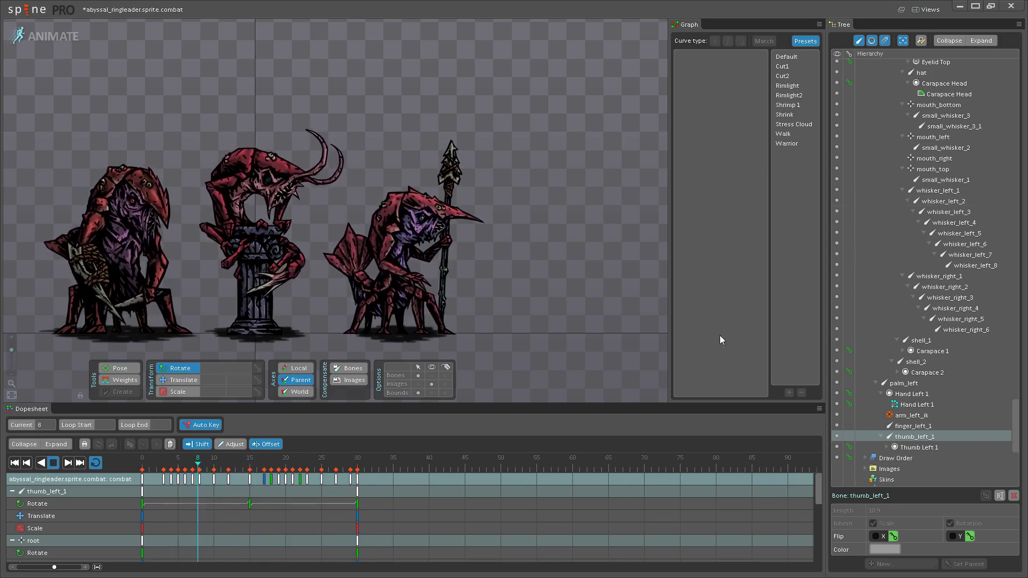
pyautogui.click(58, 461)
pyautogui.hotkey('ctrl', 's')
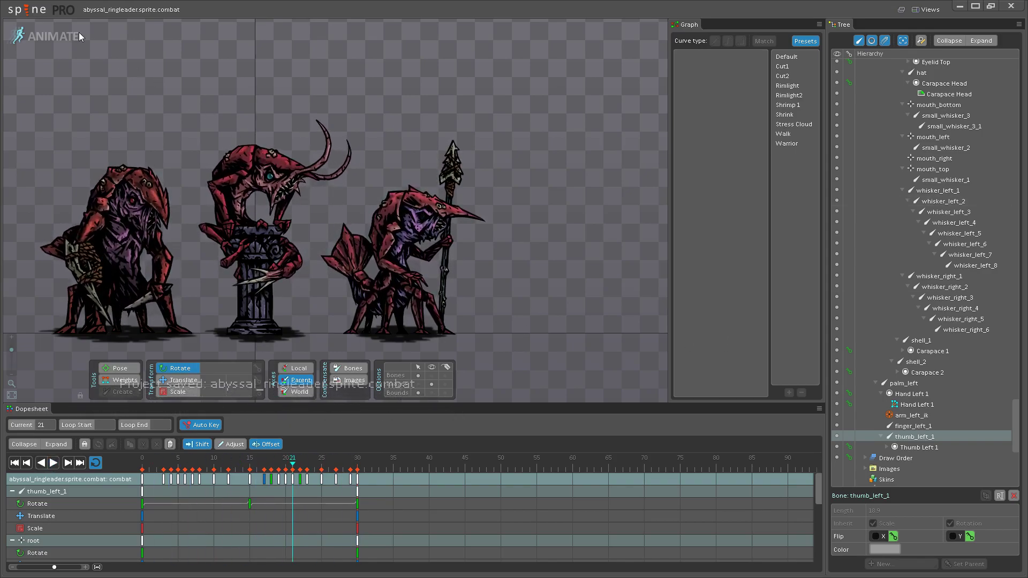
# - Switch to Setup mode and delete the abyssal_mauler and abyssal_hunter skeletons, keeping only the ringleader in the project
pyautogui.click(51, 36)
pyautogui.scroll(5, 944, 155)
pyautogui.scroll(15, 943, 155)
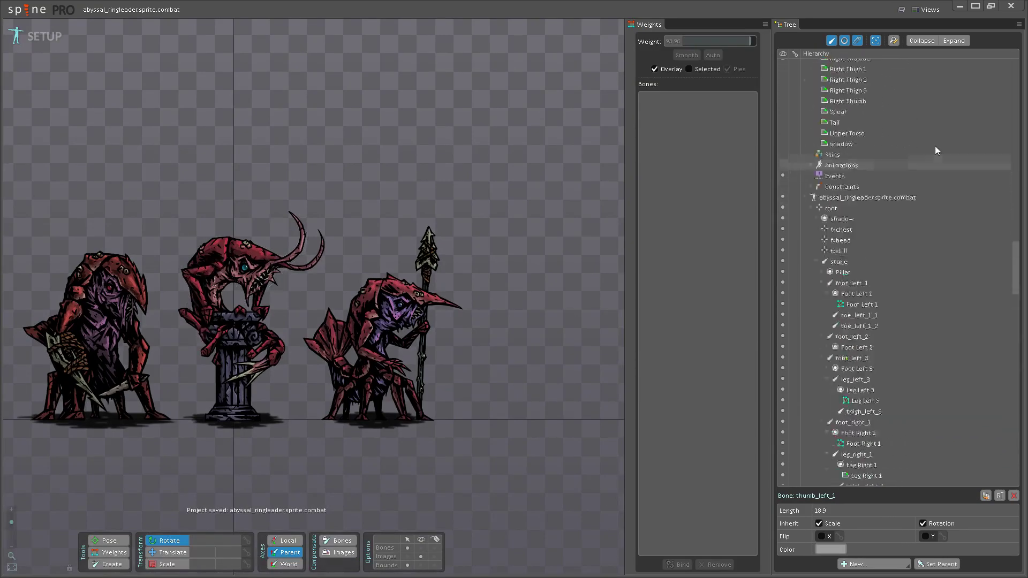
pyautogui.click(872, 65)
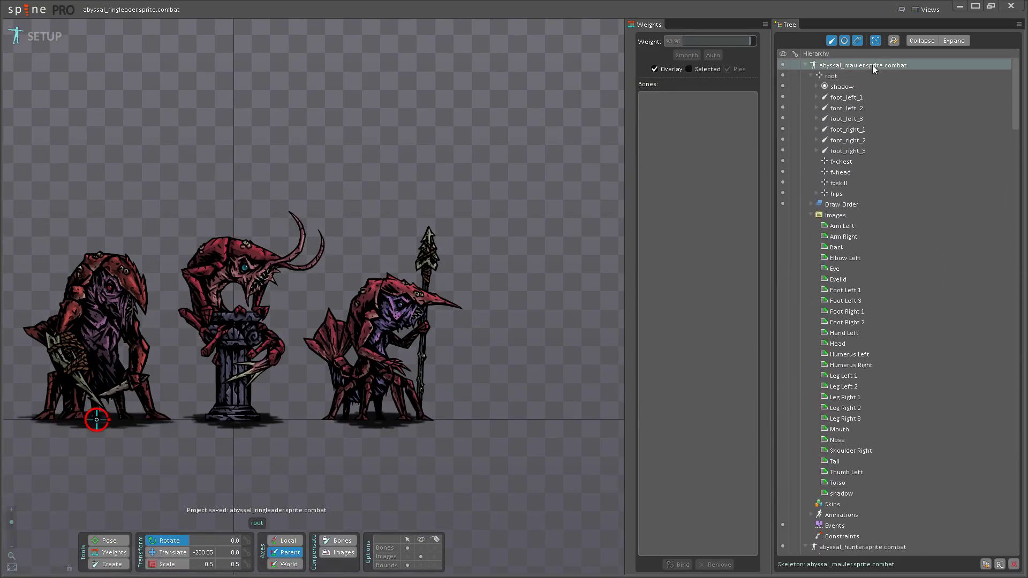
pyautogui.press('Delete')
pyautogui.click(300, 311)
pyautogui.click(865, 65)
pyautogui.press('Delete')
pyautogui.click(299, 311)
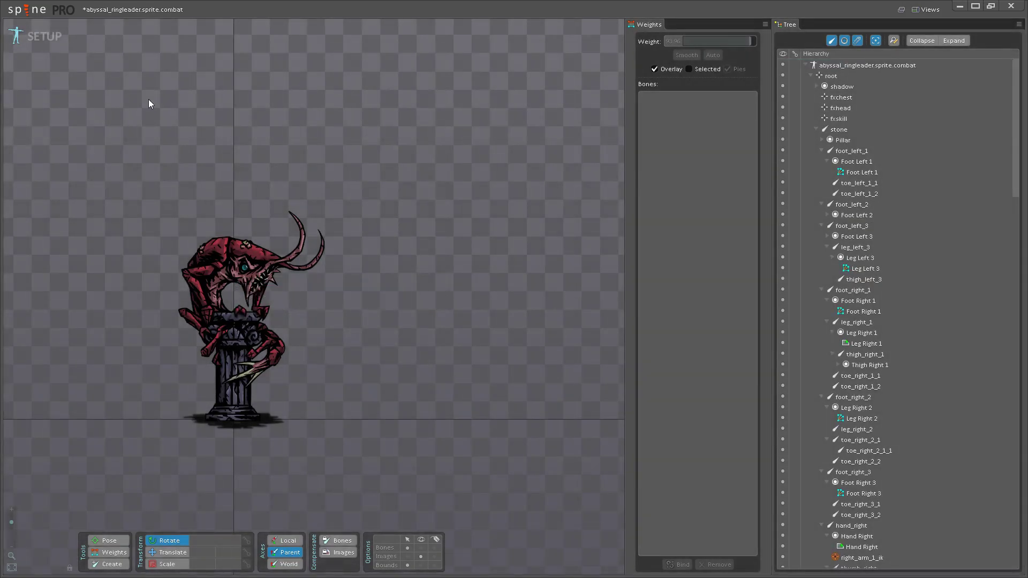
# - Play the ringleader's combat animation alone in Animate mode, inspecting it with bones shown and hidden, and stop playback
pyautogui.click(44, 36)
pyautogui.click(54, 463)
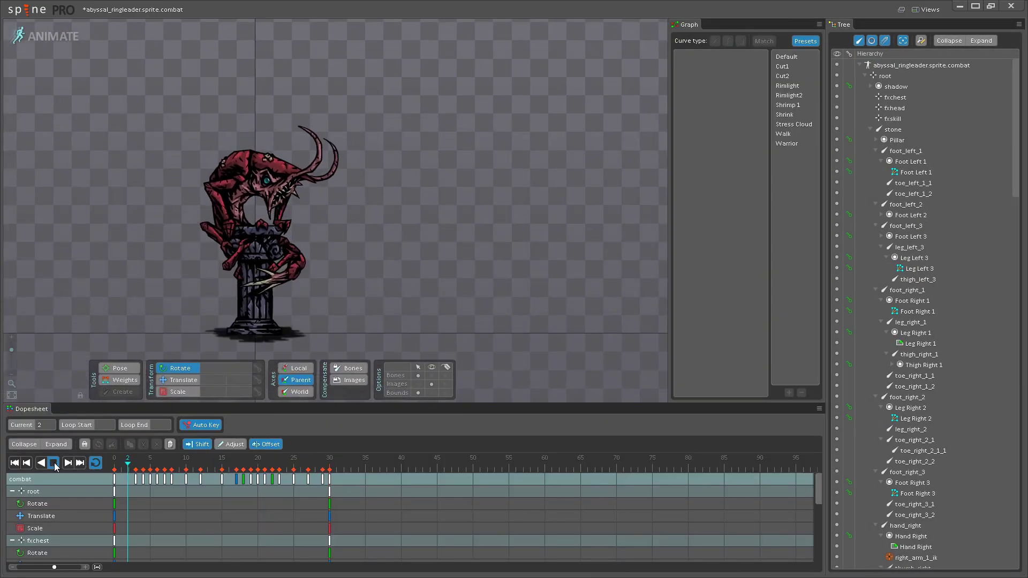
pyautogui.click(432, 375)
pyautogui.scroll(3, 233, 232)
pyautogui.scroll(5, 233, 232)
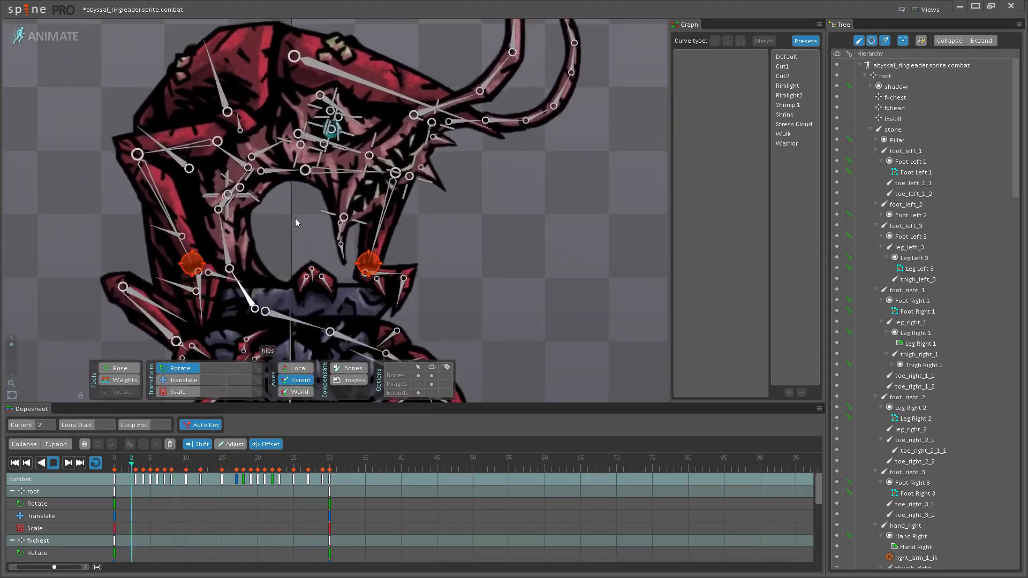
pyautogui.scroll(-4, 278, 203)
pyautogui.scroll(-5, 414, 221)
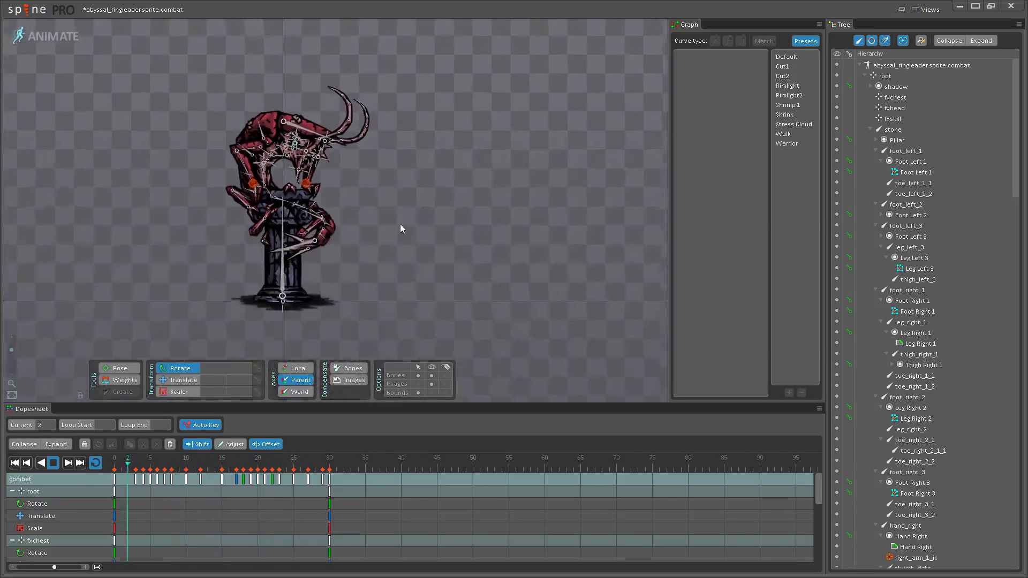
pyautogui.click(432, 375)
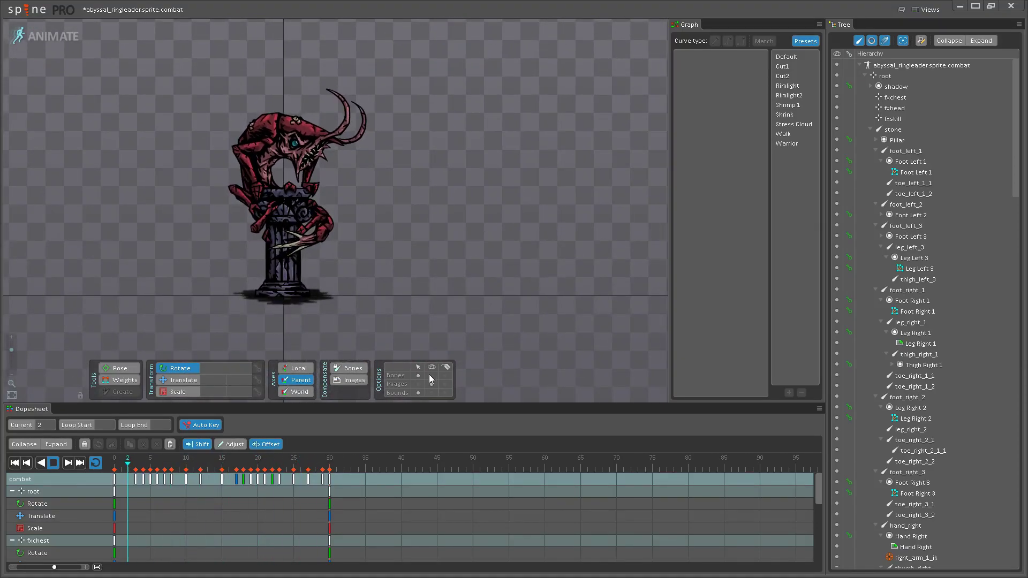
pyautogui.click(54, 463)
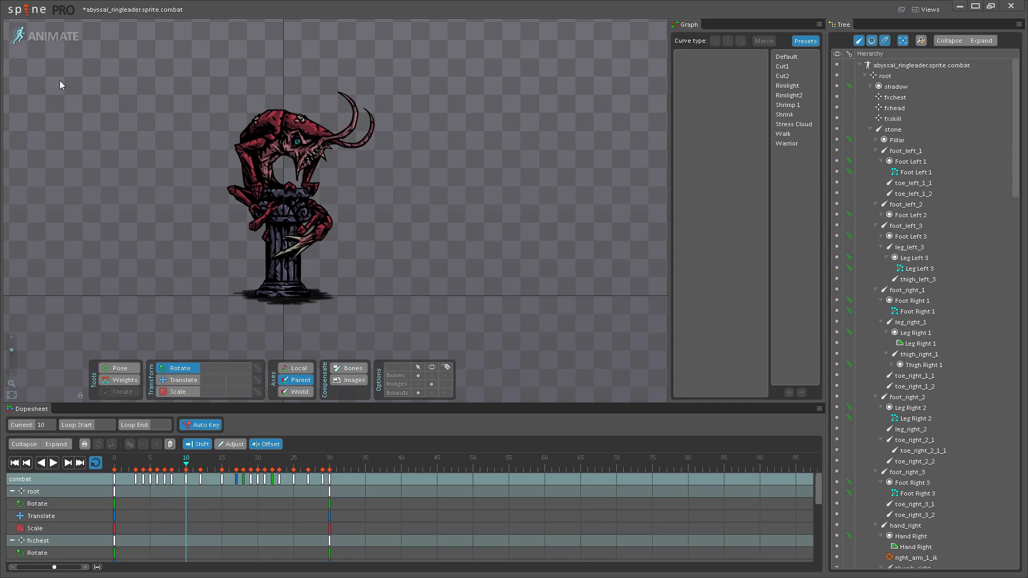
# - Export the ringleader as binary data with the .skel extension, including nonessential data and an atlas
pyautogui.click(28, 5)
pyautogui.click(29, 106)
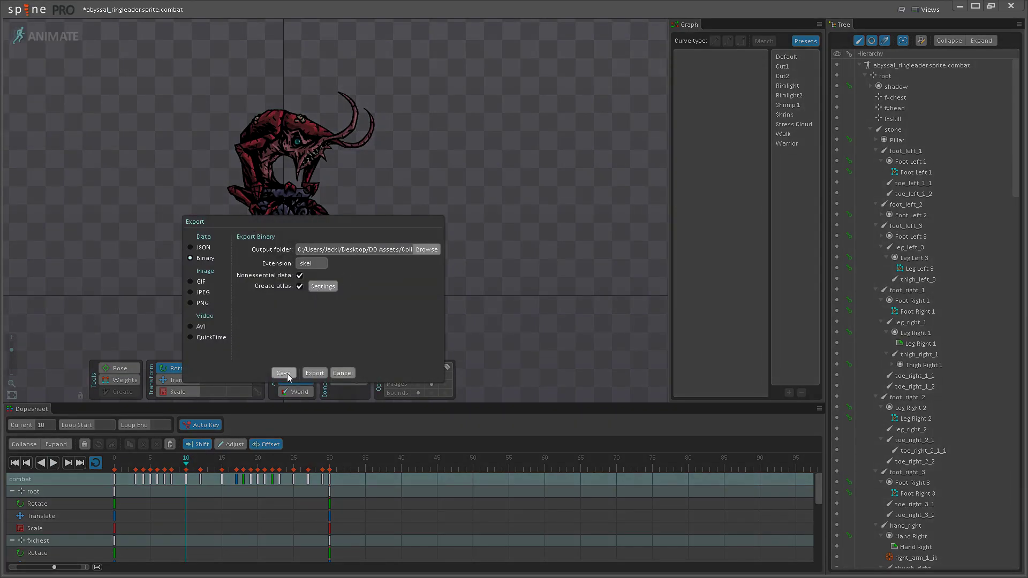
pyautogui.click(314, 373)
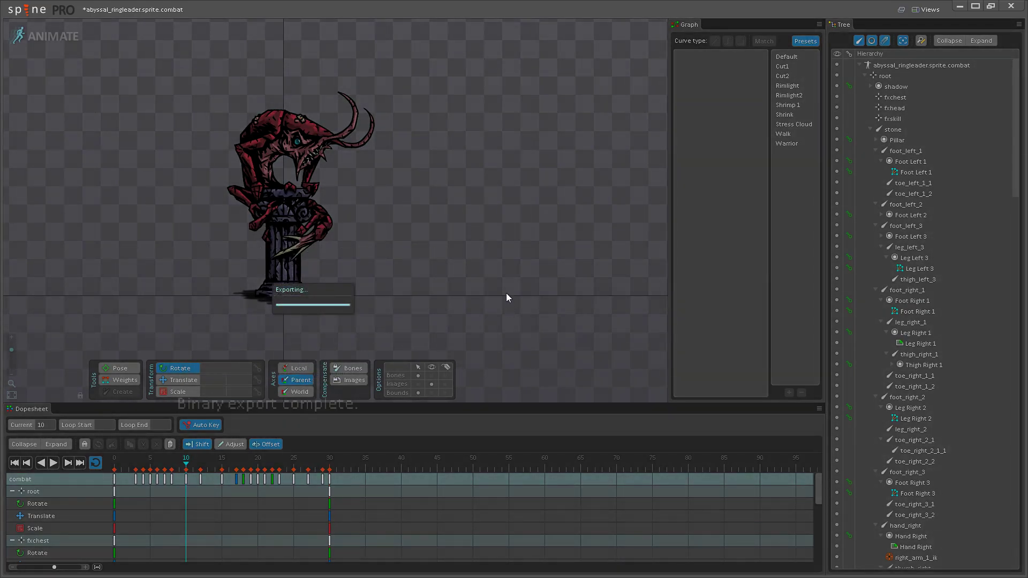
# - Save the project and replay the ringleader's combat loop
pyautogui.hotkey('ctrl', 's')
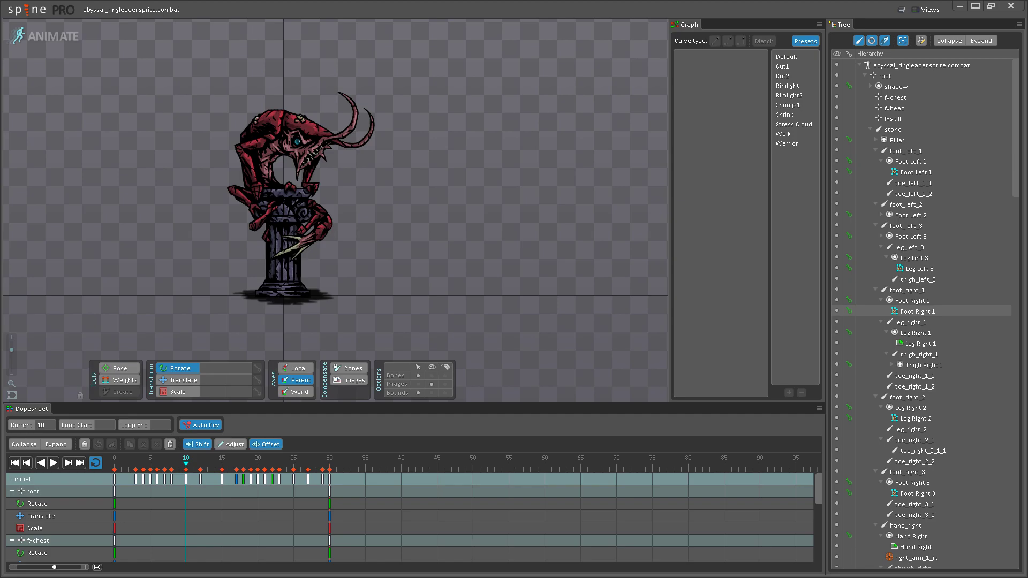
pyautogui.click(49, 464)
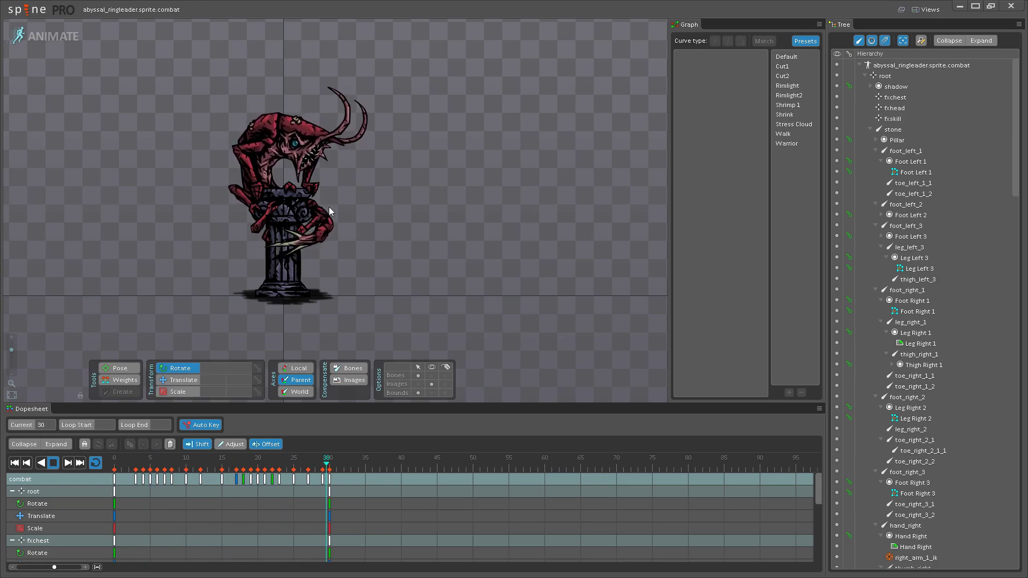
pyautogui.click(53, 463)
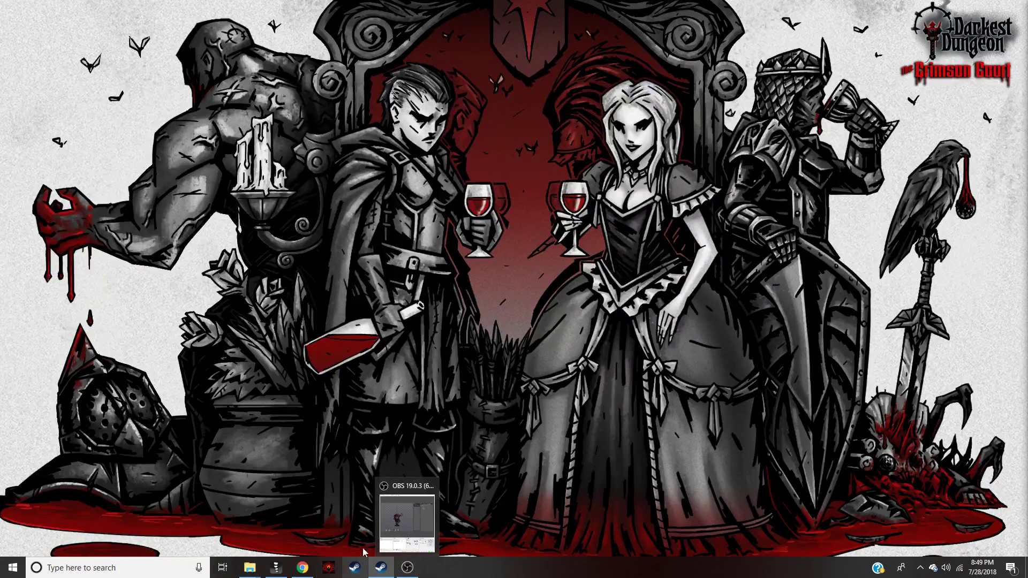
# - Launch Darkest Dungeon, find the Week 0 Darkest save at The Old Road in the campaign list, and delete it
pyautogui.click(328, 568)
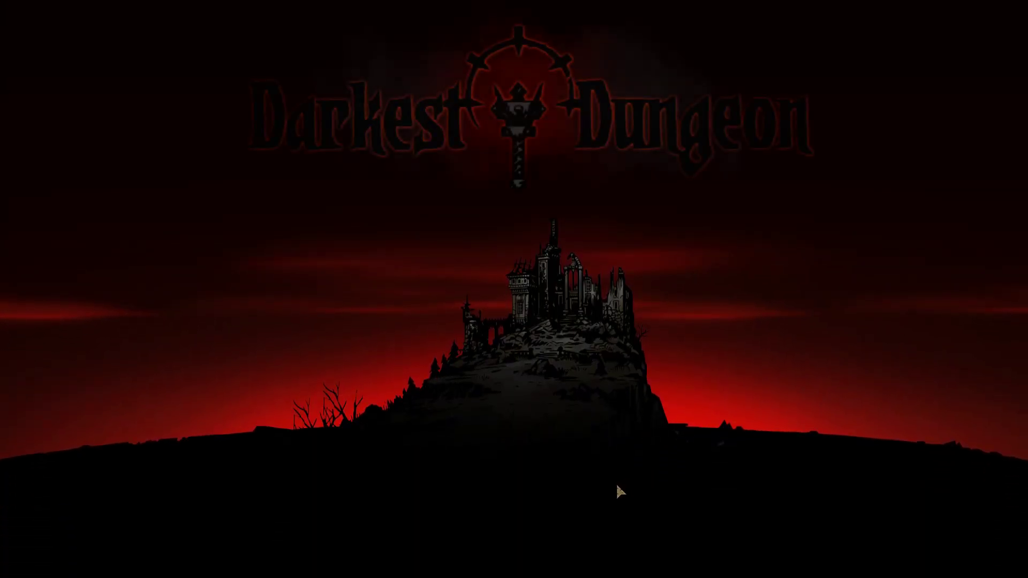
pyautogui.click(573, 513)
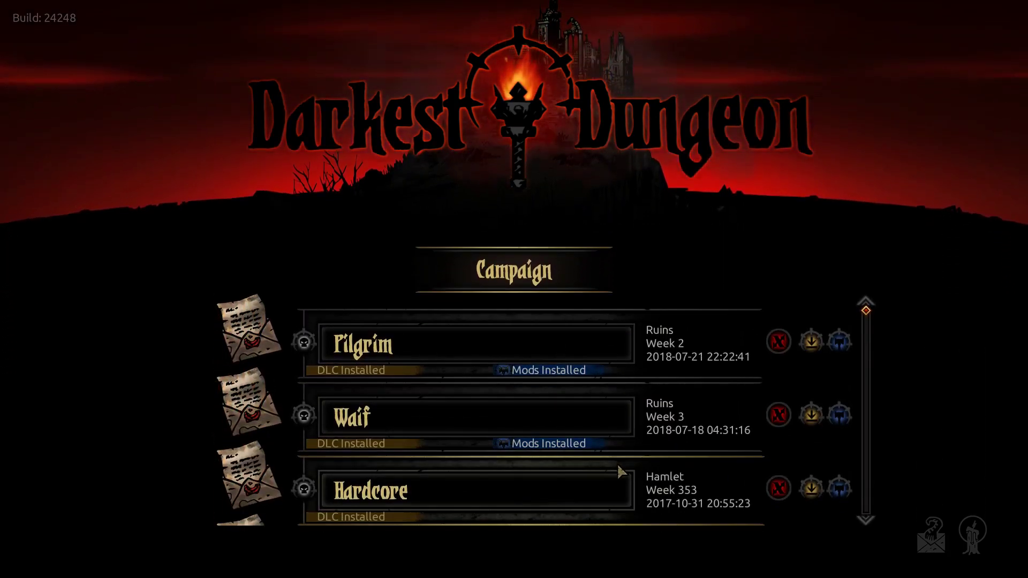
pyautogui.scroll(-10, 624, 473)
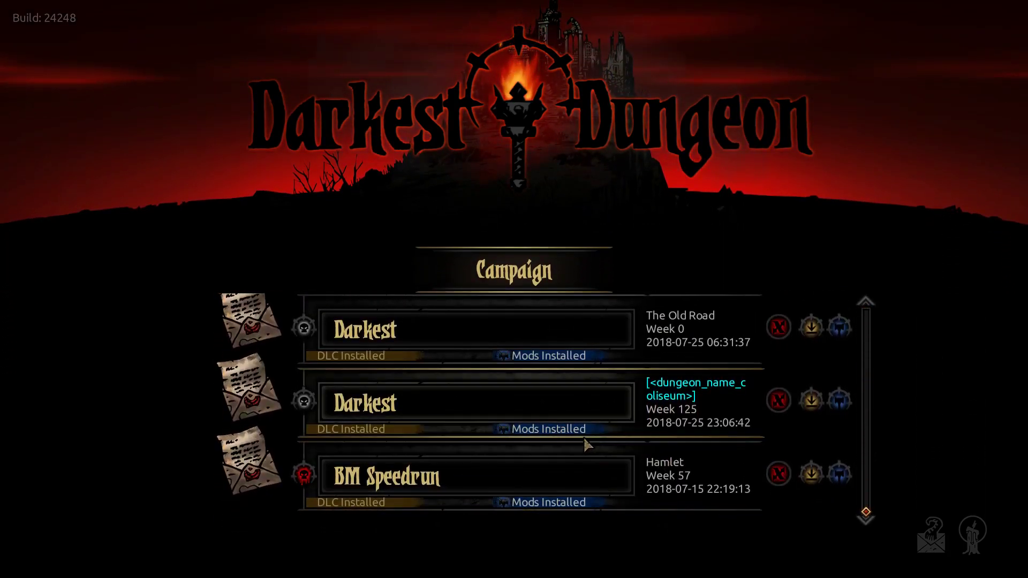
pyautogui.scroll(1, 702, 422)
pyautogui.click(779, 358)
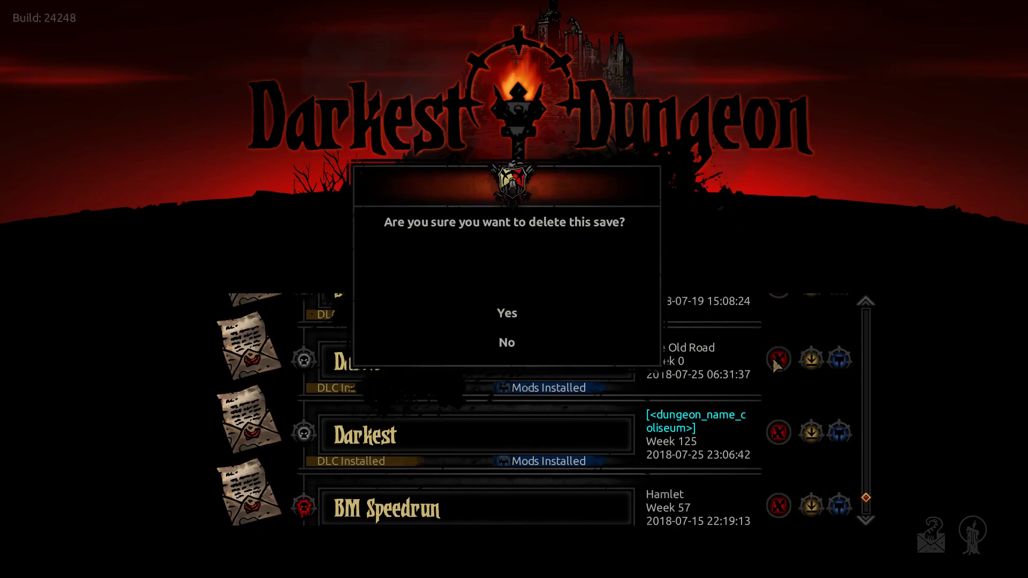
pyautogui.click(549, 324)
# - Create a campaign in the emptied slot with all listed DLC active and the Darkest mode
pyautogui.click(530, 364)
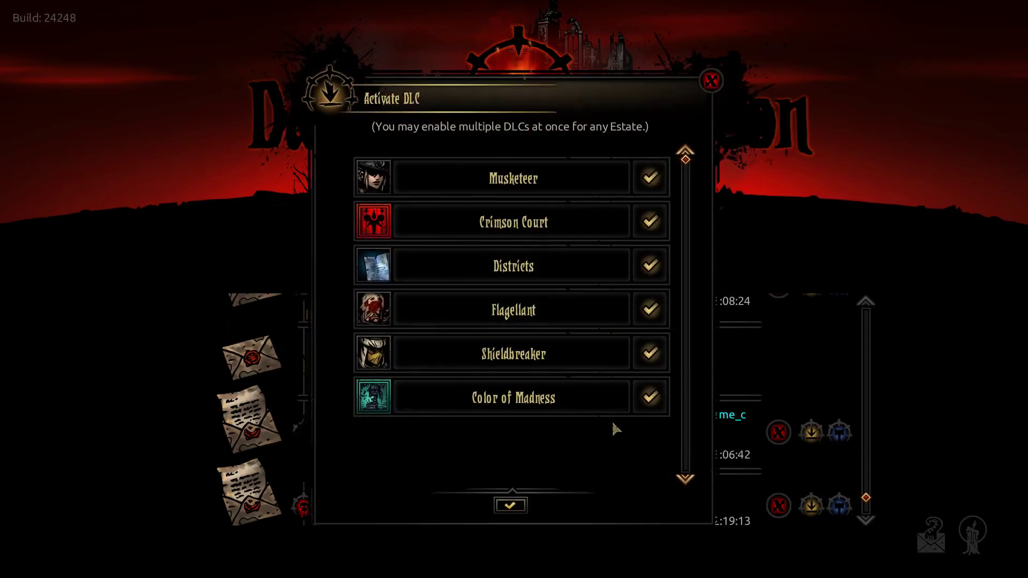
pyautogui.click(510, 506)
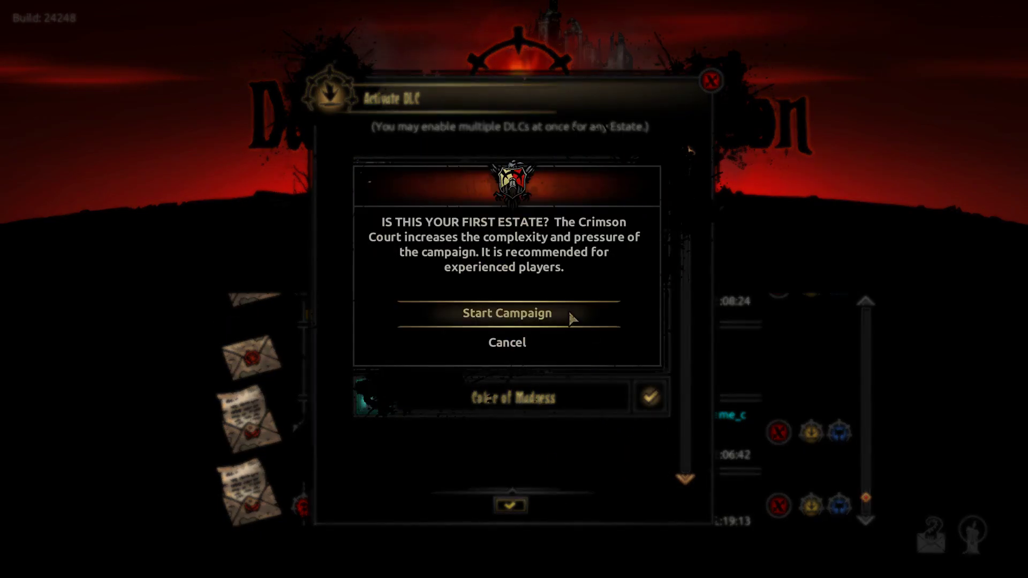
pyautogui.click(569, 316)
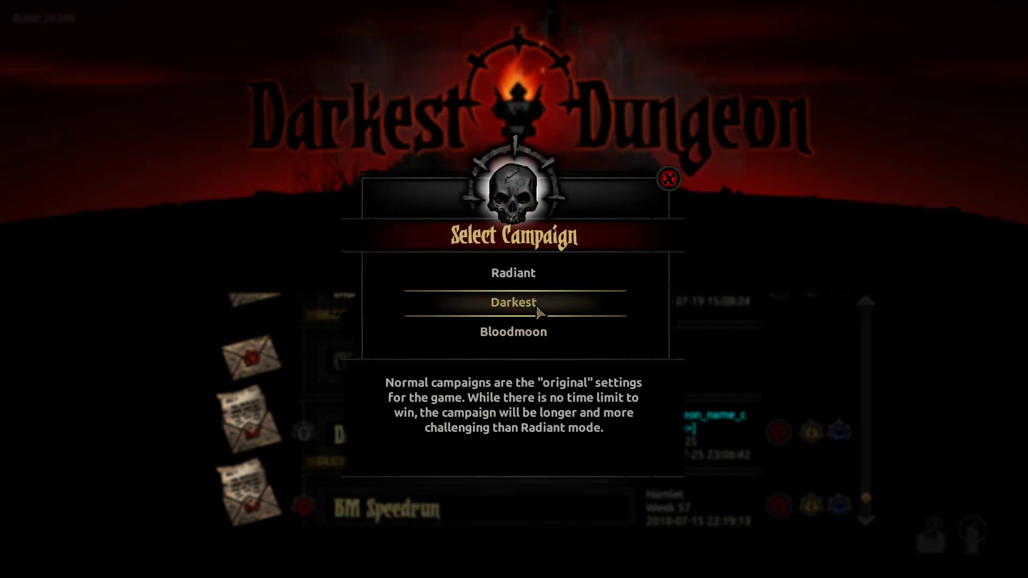
pyautogui.click(540, 303)
# - Open the mod list of the new Darkest campaign and enable The Sunken City dungeon mod and Modding Tool
pyautogui.click(839, 421)
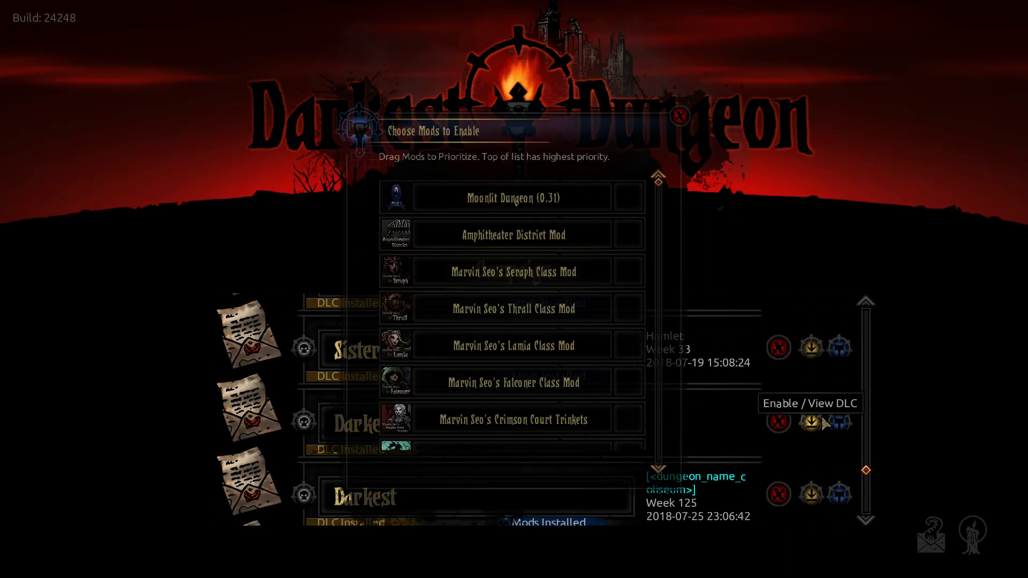
pyautogui.scroll(-5, 670, 230)
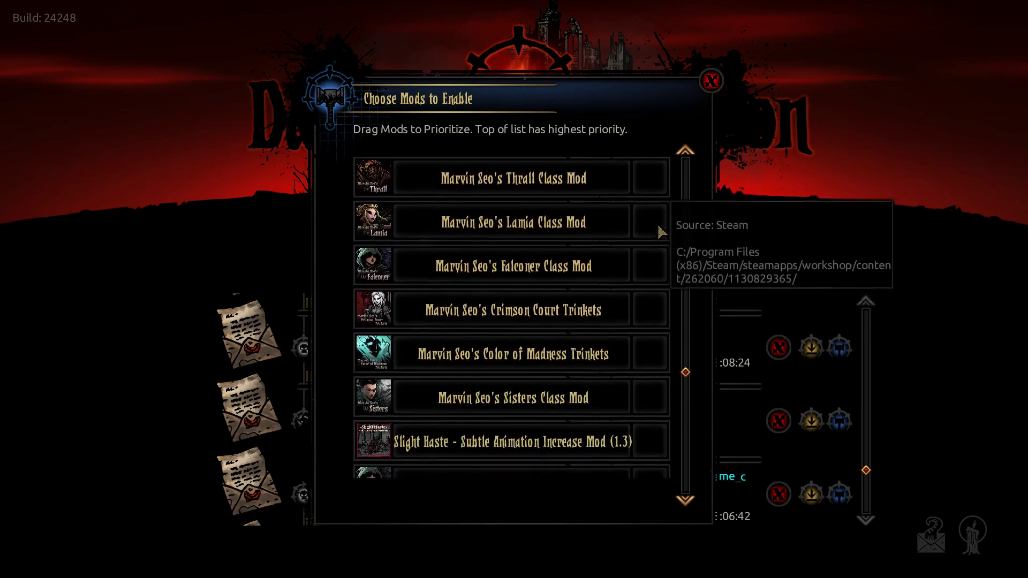
pyautogui.click(653, 422)
pyautogui.click(653, 456)
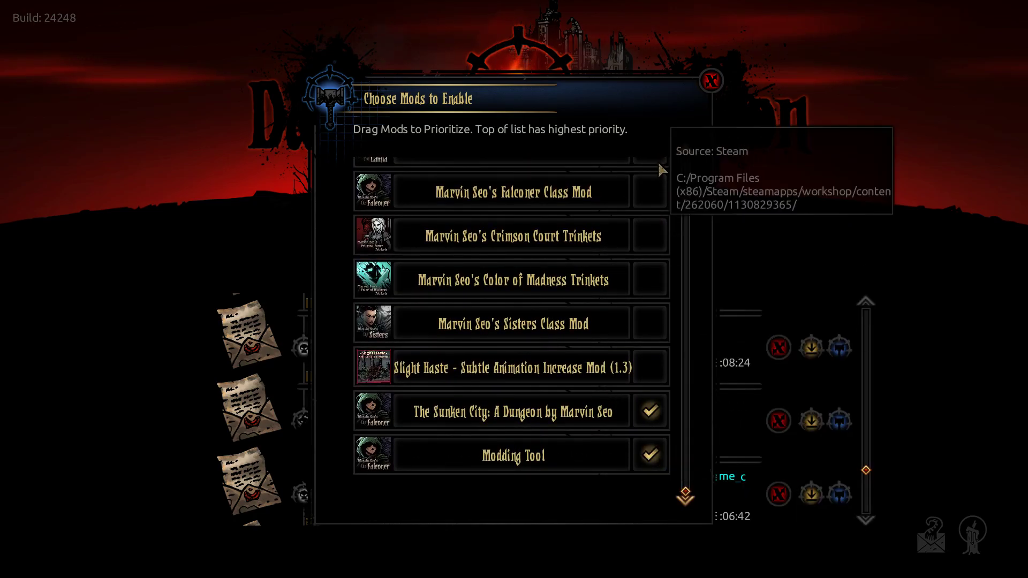
pyautogui.scroll(3, 644, 290)
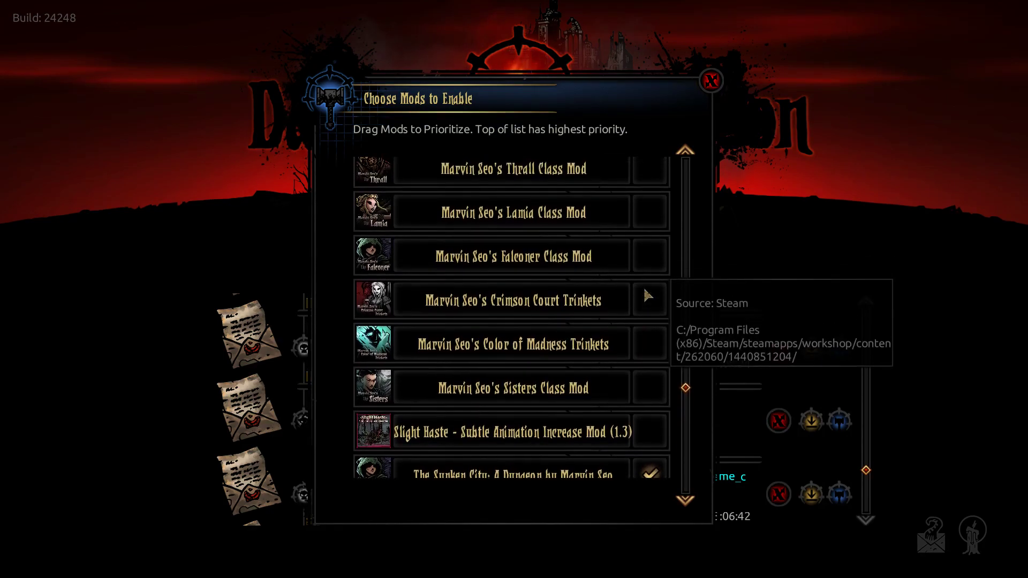
pyautogui.scroll(-2, 653, 421)
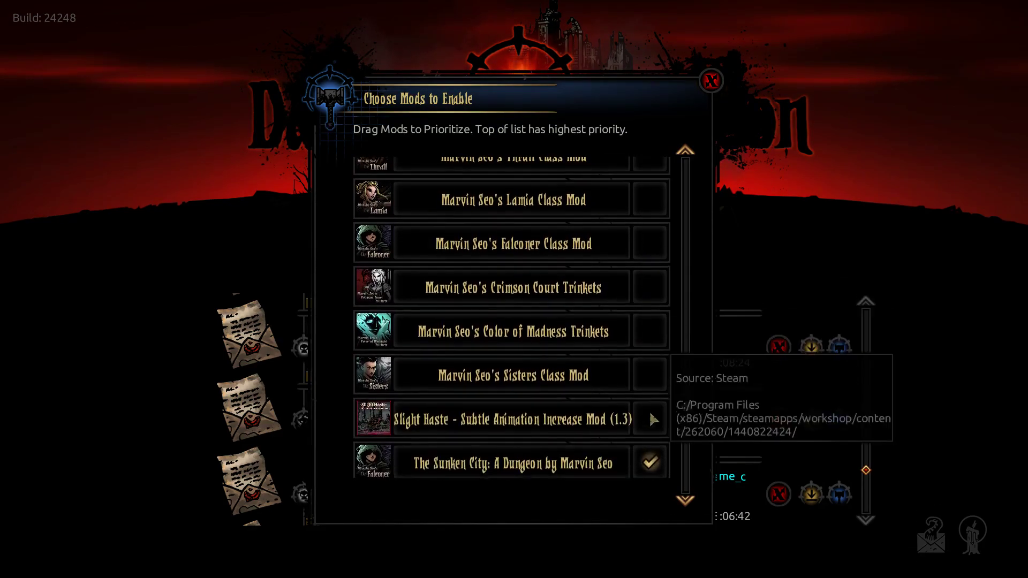
# - Enable the Color of Madness and Crimson Court trinket mods, the Falconer, Lamia, Thrall and Seraph class mods, and the Amphitheater District Mod
pyautogui.click(649, 330)
pyautogui.scroll(1, 645, 349)
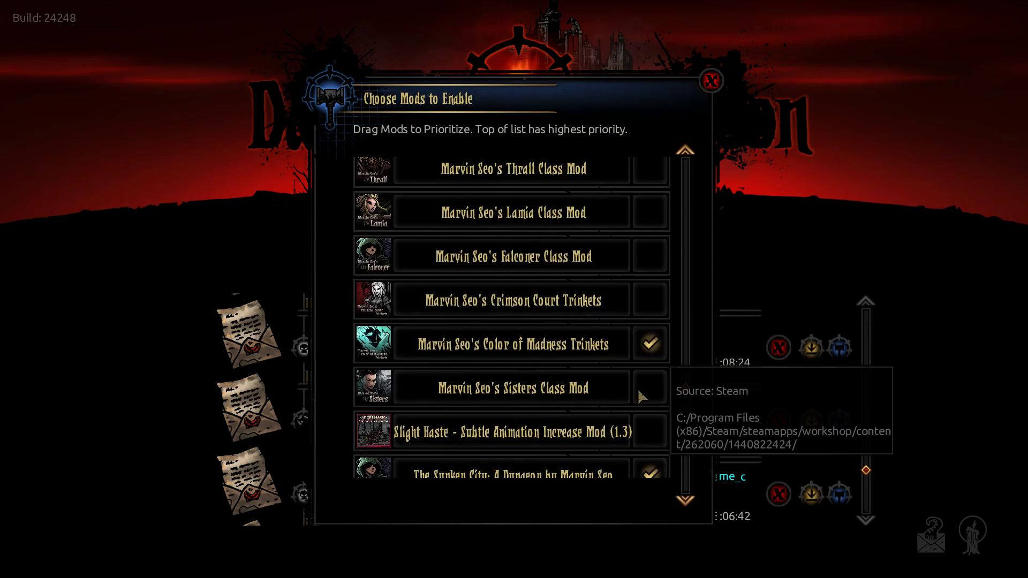
pyautogui.scroll(3, 645, 375)
pyautogui.click(651, 362)
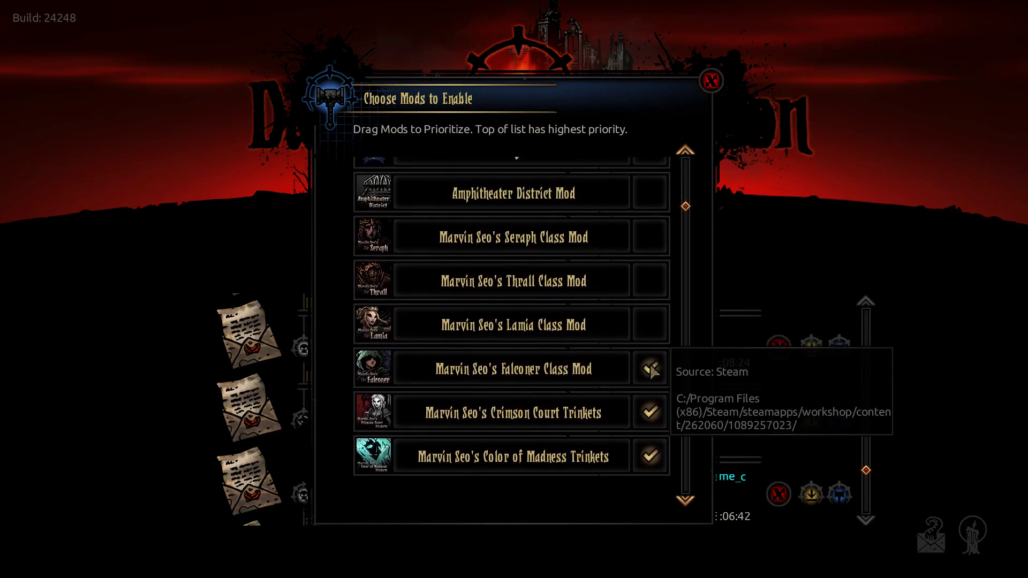
pyautogui.scroll(1, 654, 373)
pyautogui.click(650, 310)
pyautogui.click(653, 267)
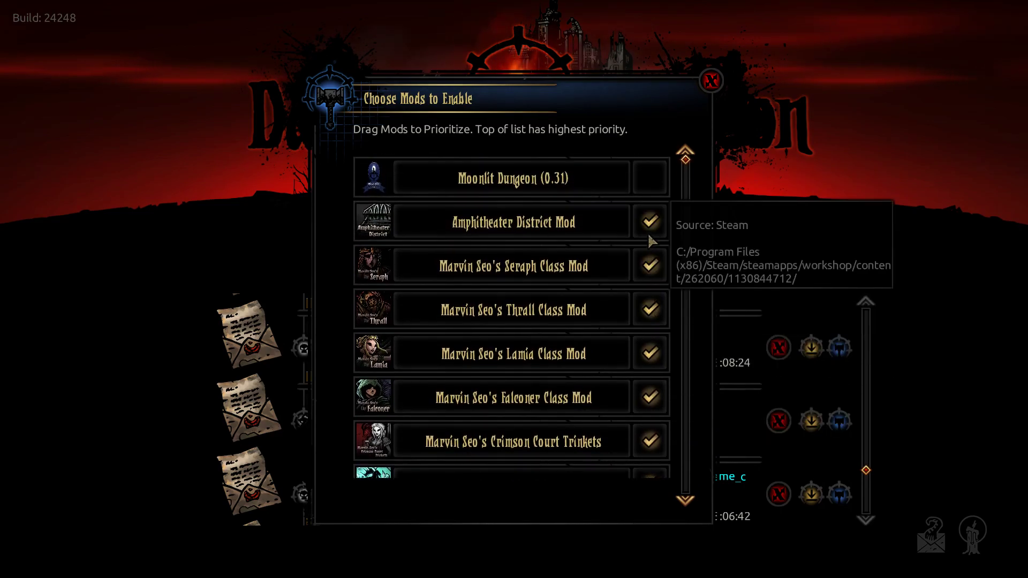
# - Close the mod list and start the new Darkest campaign
pyautogui.click(709, 82)
pyautogui.click(605, 434)
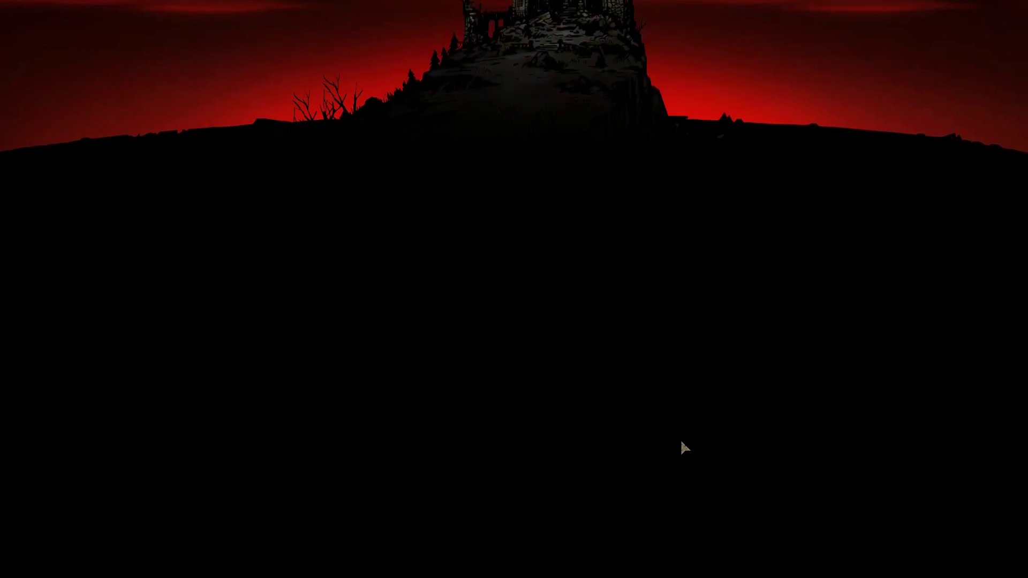